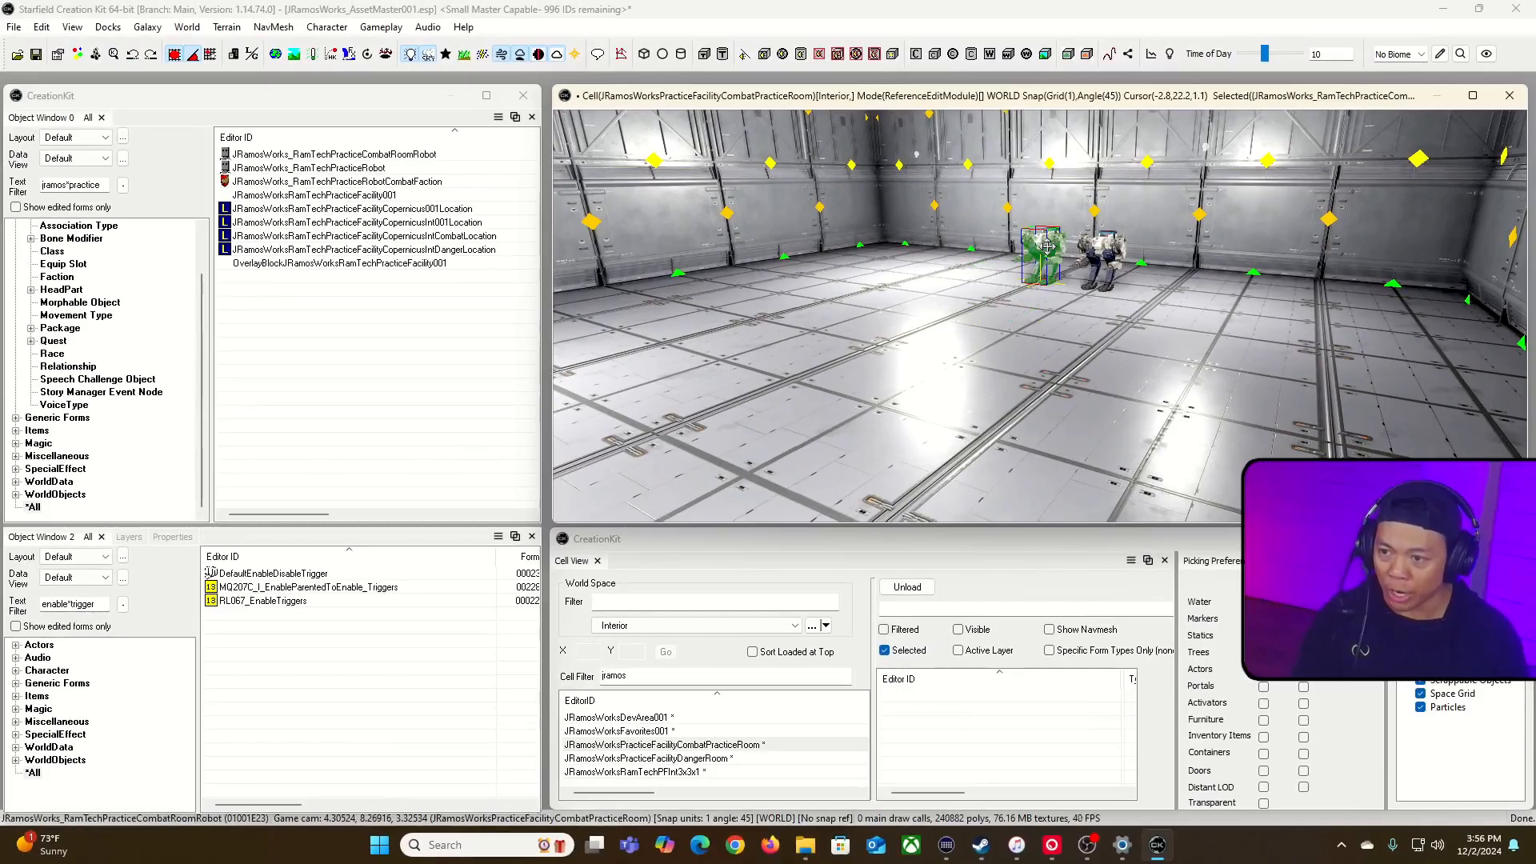
Step: Delete both practice robots from the combat practice room
left_click(1101, 248)
key("Delete")
Step: Duplicate the half of the room opposite the entrance and place the copy flush against that end to extend the room
mouse_move(1114, 120)
right_mouse_down()
mouse_move(1115, 188)
mouse_move(1083, 212)
mouse_move(1080, 260)
mouse_move(1126, 291)
mouse_move(1128, 316)
mouse_move(1110, 128)
mouse_move(1120, 150)
right_mouse_up()
key("s")
key("s")
key("s")
key("s")
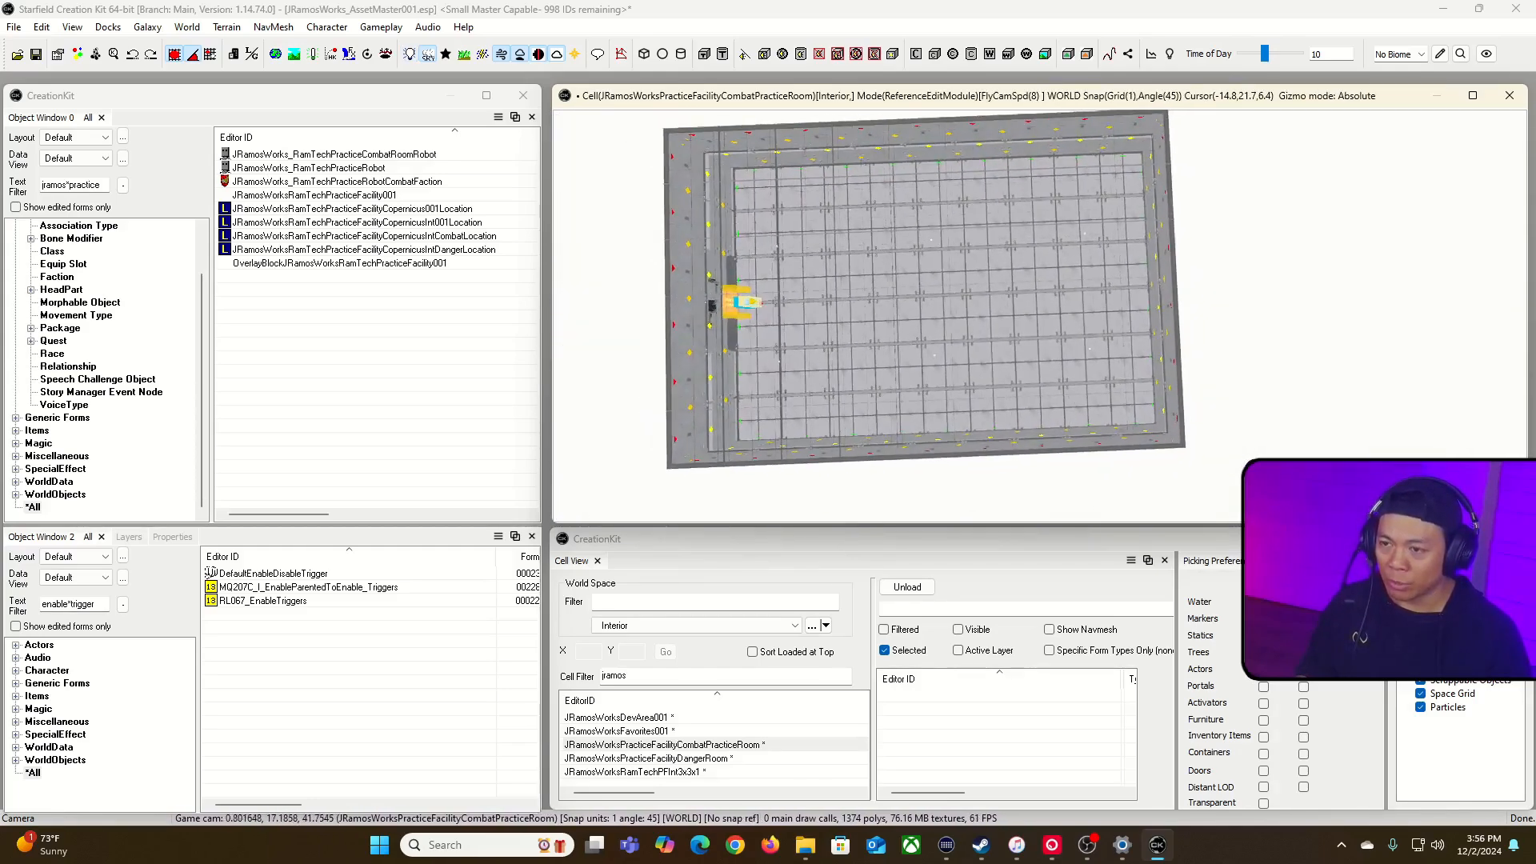
double_click(1086, 96)
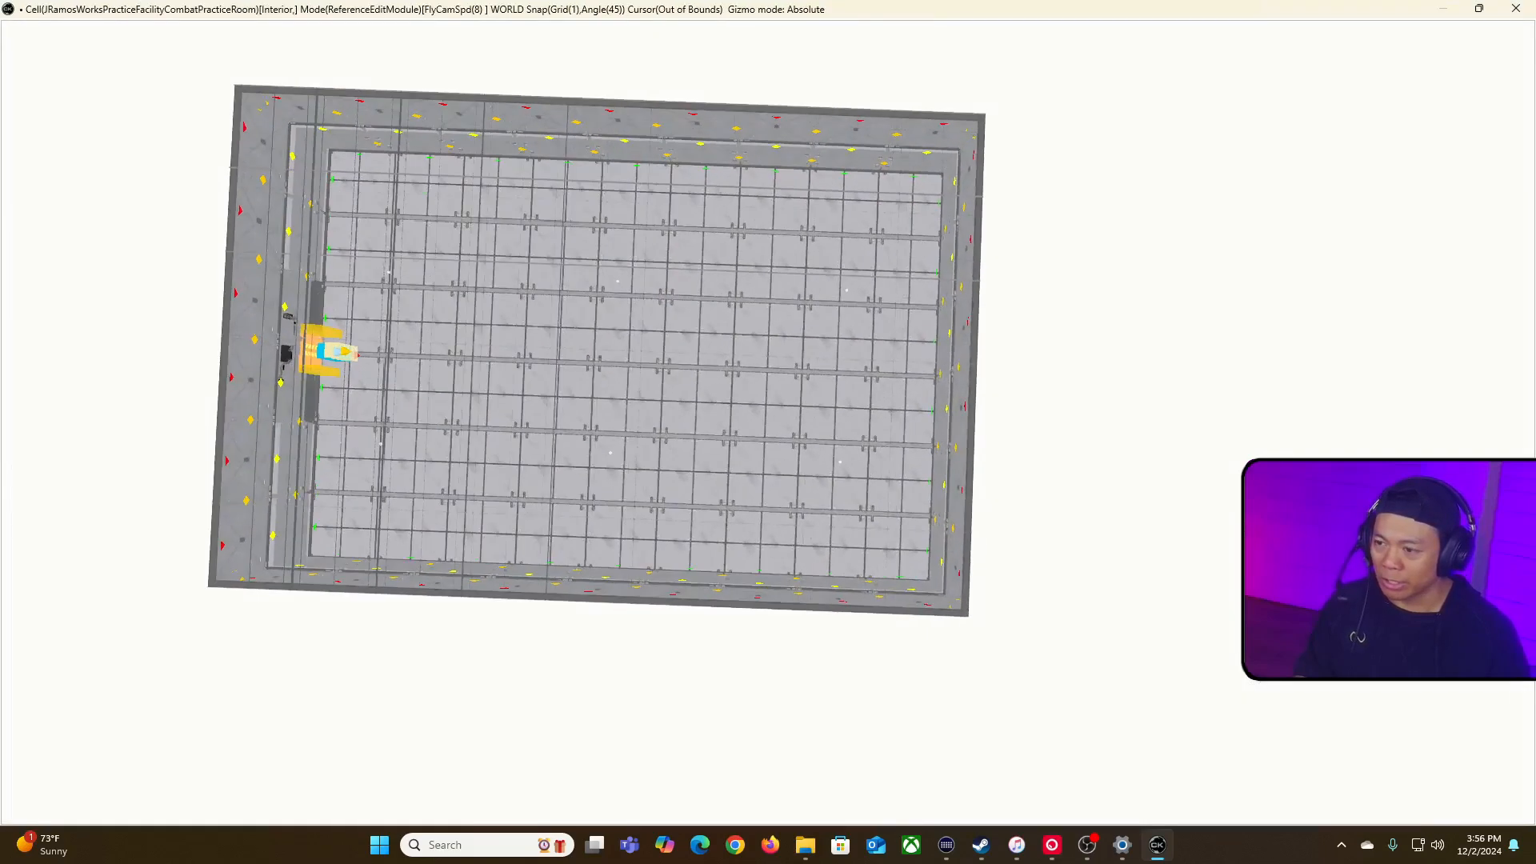
right_click_drag(1067, 95, 1067, 95)
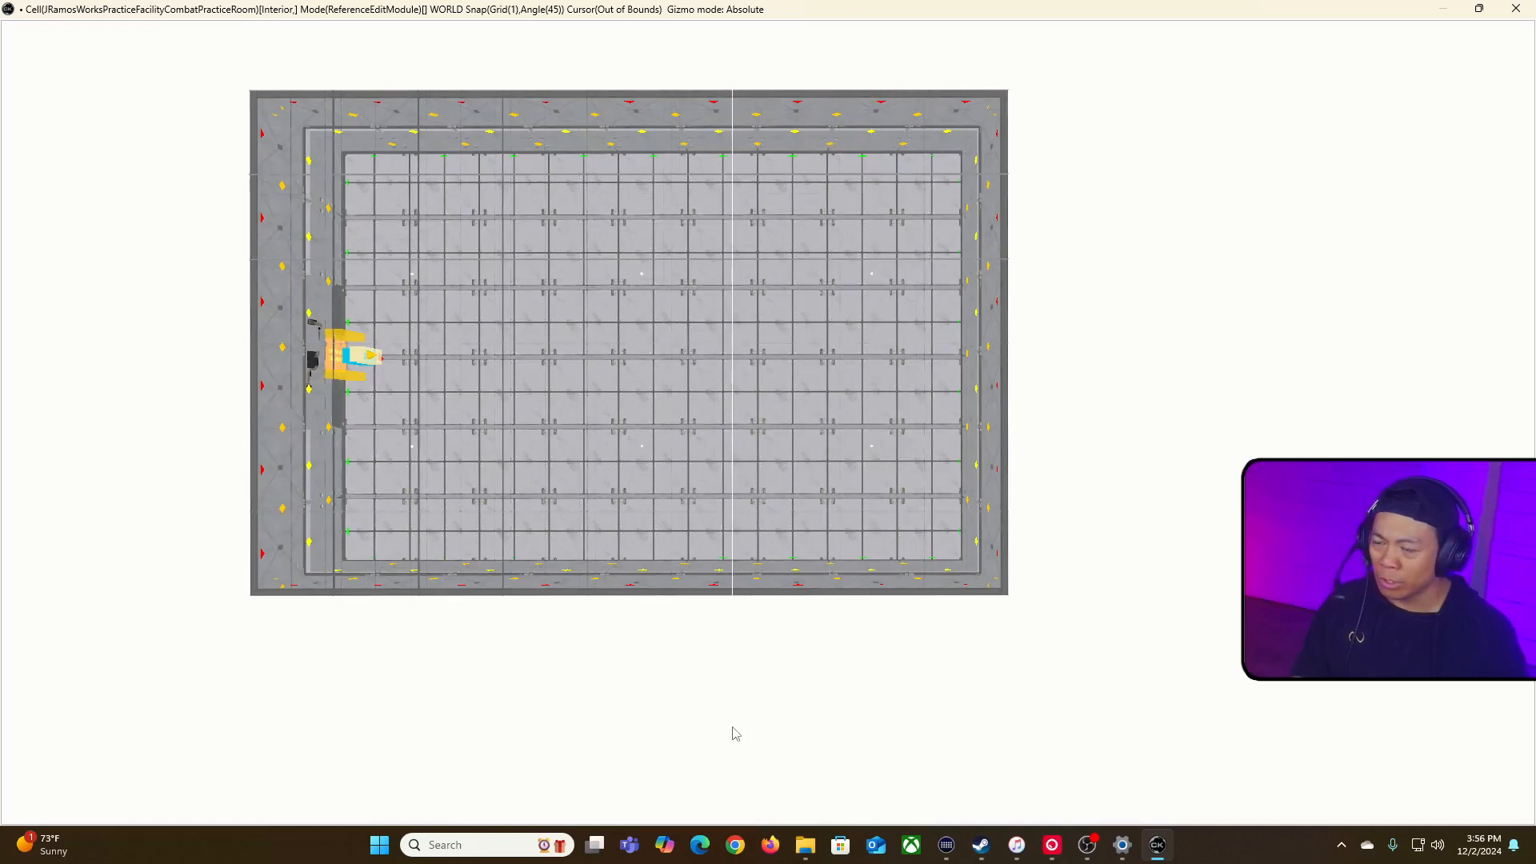
left_click_drag(728, 732, 728, 731)
left_click(1132, 136)
left_click_drag(1120, 72, 675, 674)
left_click_drag(839, 565, 1177, 565)
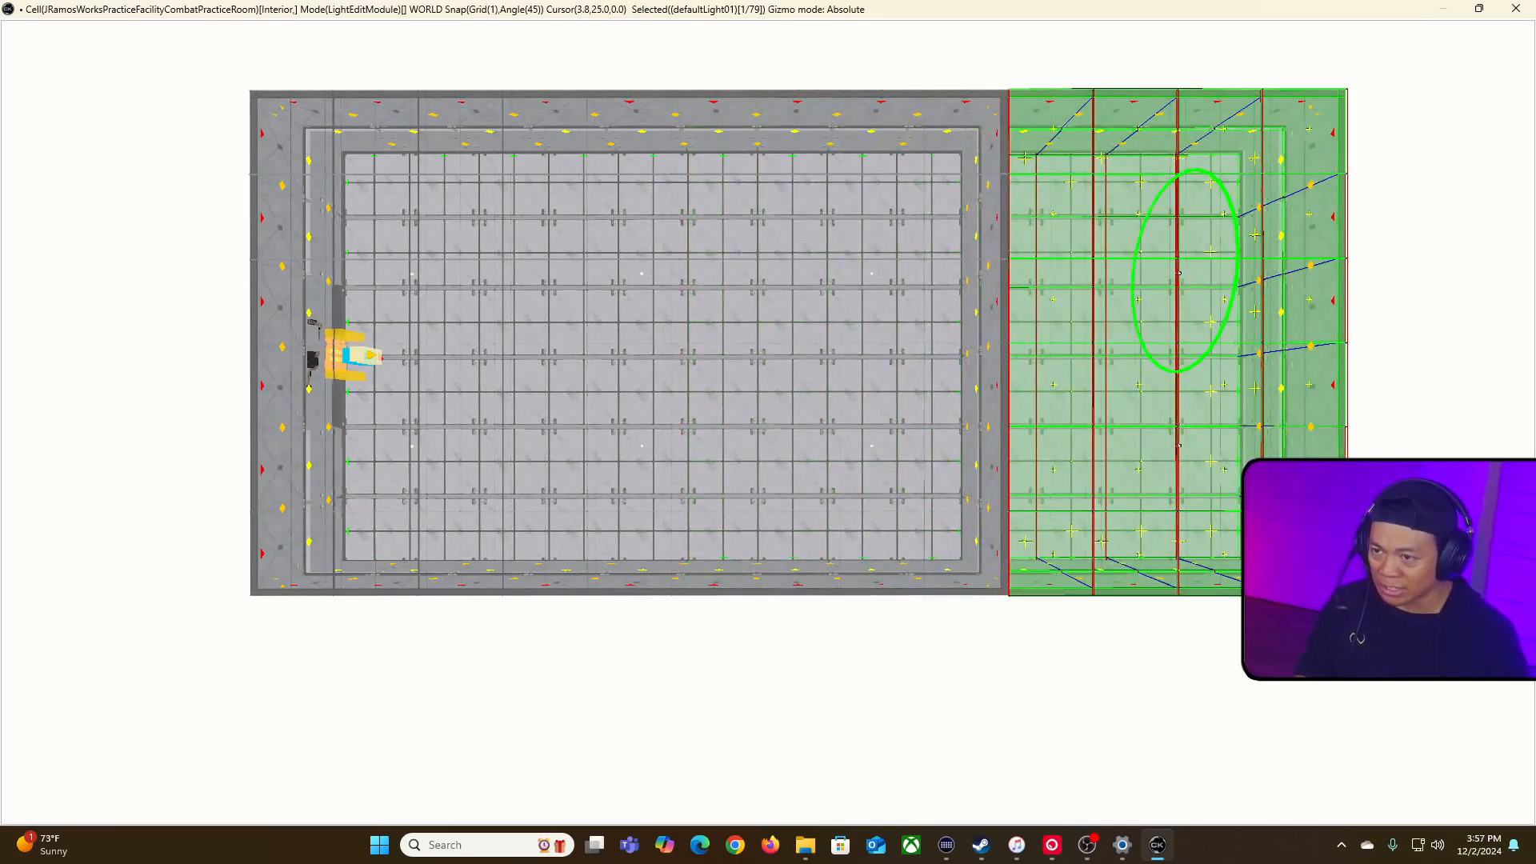
Step: Select the whole entrance wall, including its upper and lower panels, socket panel and door plug, leaving out the adjoining side wall
right_click_drag(879, 483, 729, 400)
key("d")
scroll(696, 475, "up", 2)
key("w")
key("s")
key("w")
key("s")
key("w")
key("s")
key("s")
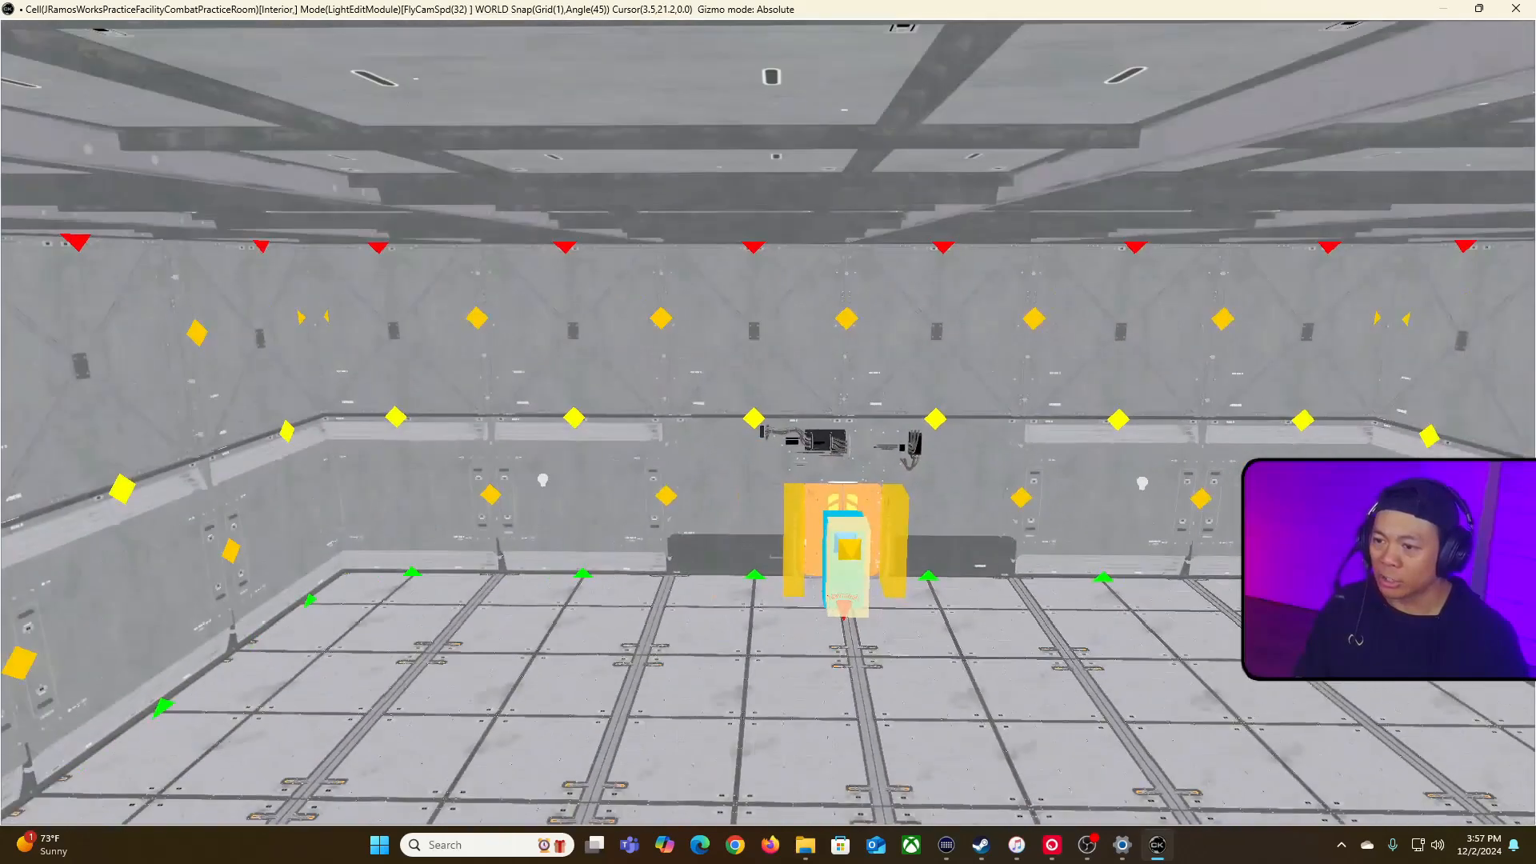
right_click_drag(853, 447, 852, 446)
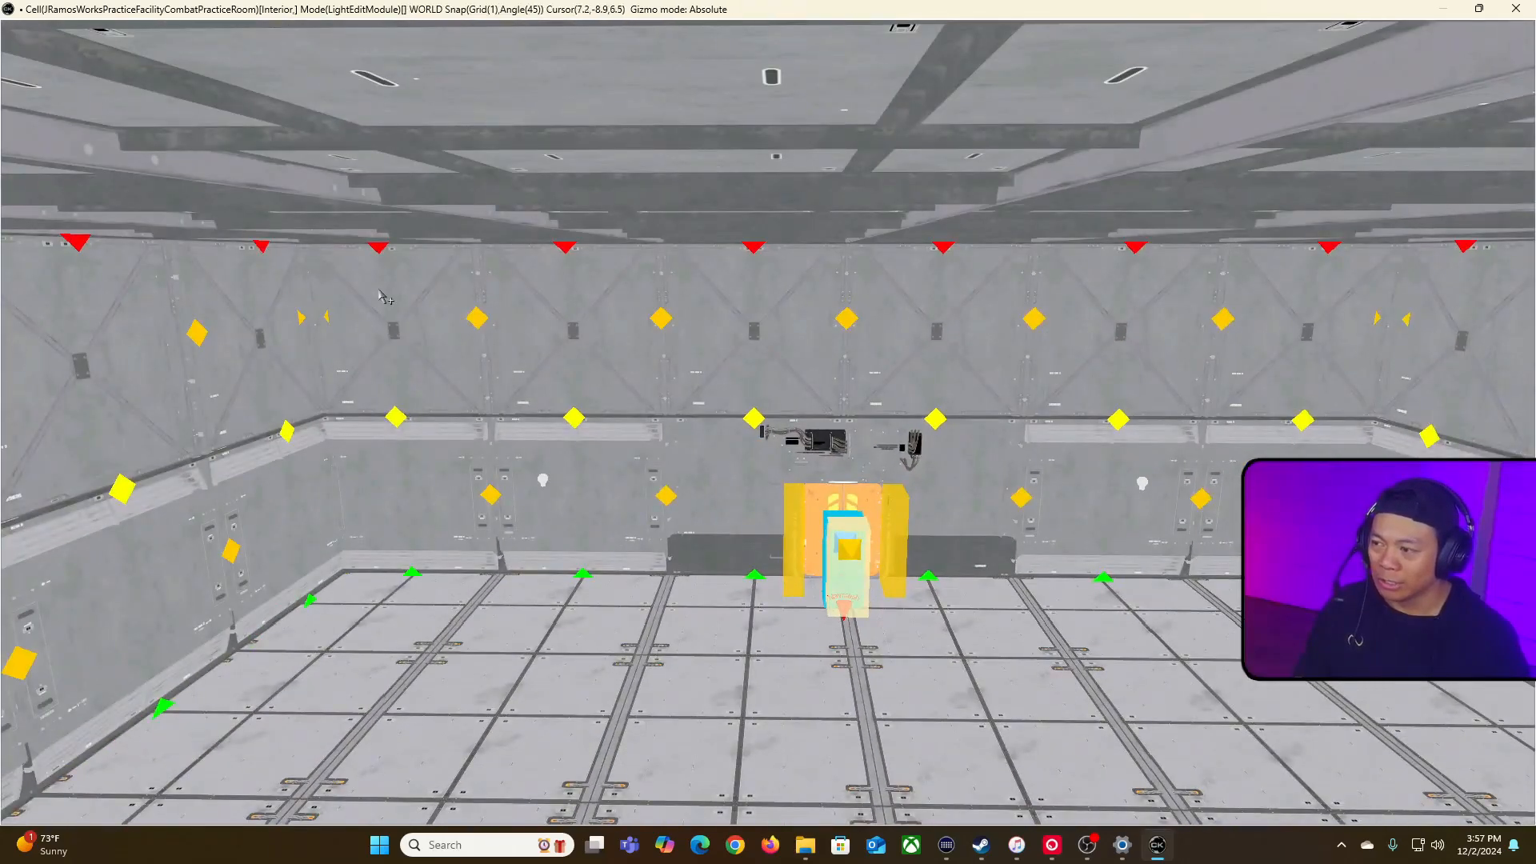
left_click_drag(318, 234, 1305, 600)
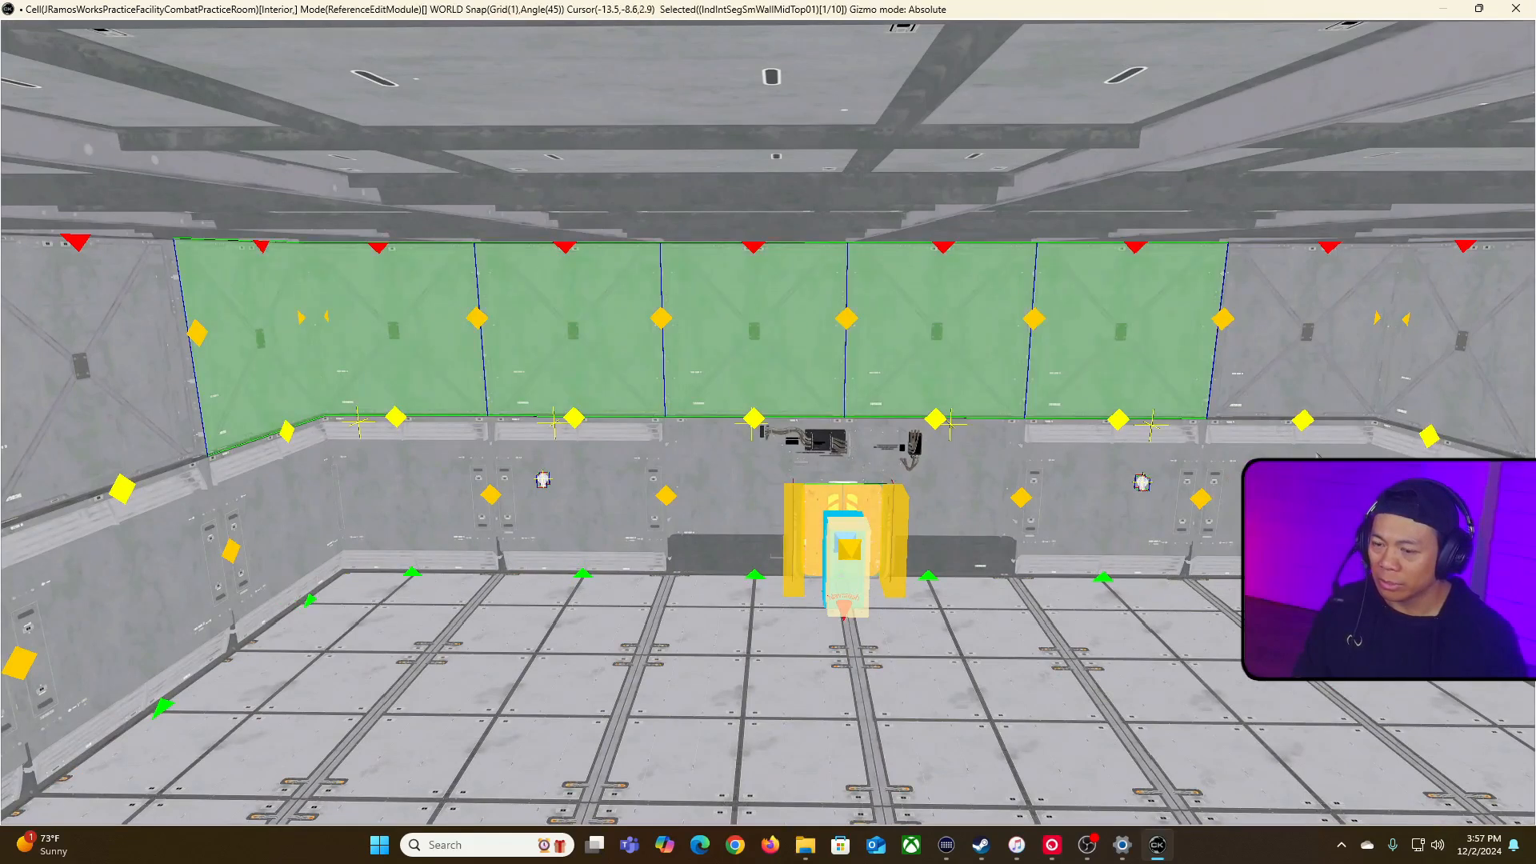
left_click(1280, 512, "ctrl")
left_click(1227, 372, "ctrl")
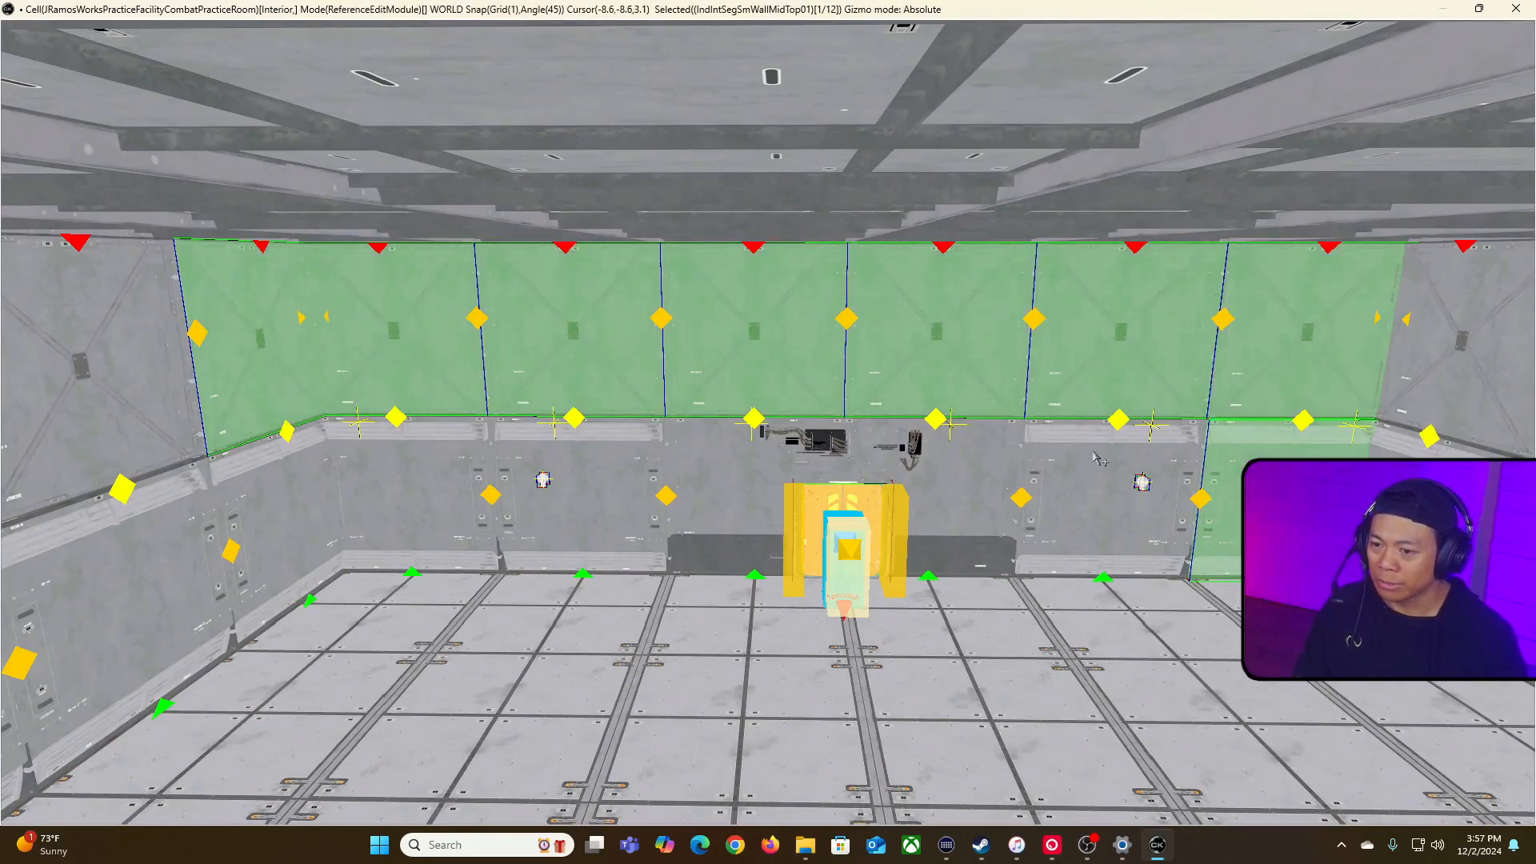
left_click(1080, 453, "ctrl")
left_click(1042, 471, "ctrl")
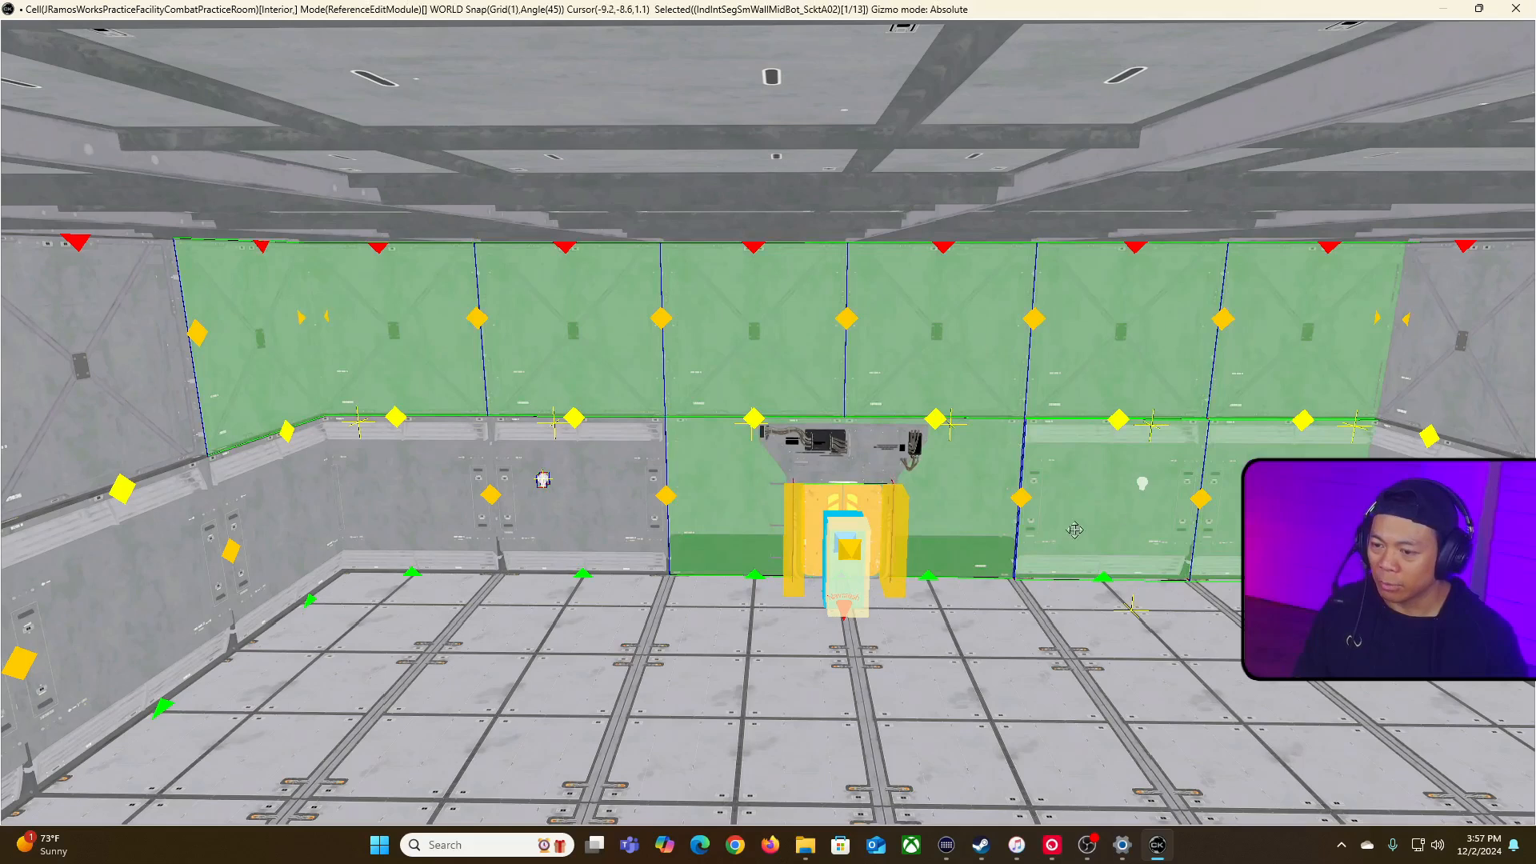
left_click(824, 463, "ctrl")
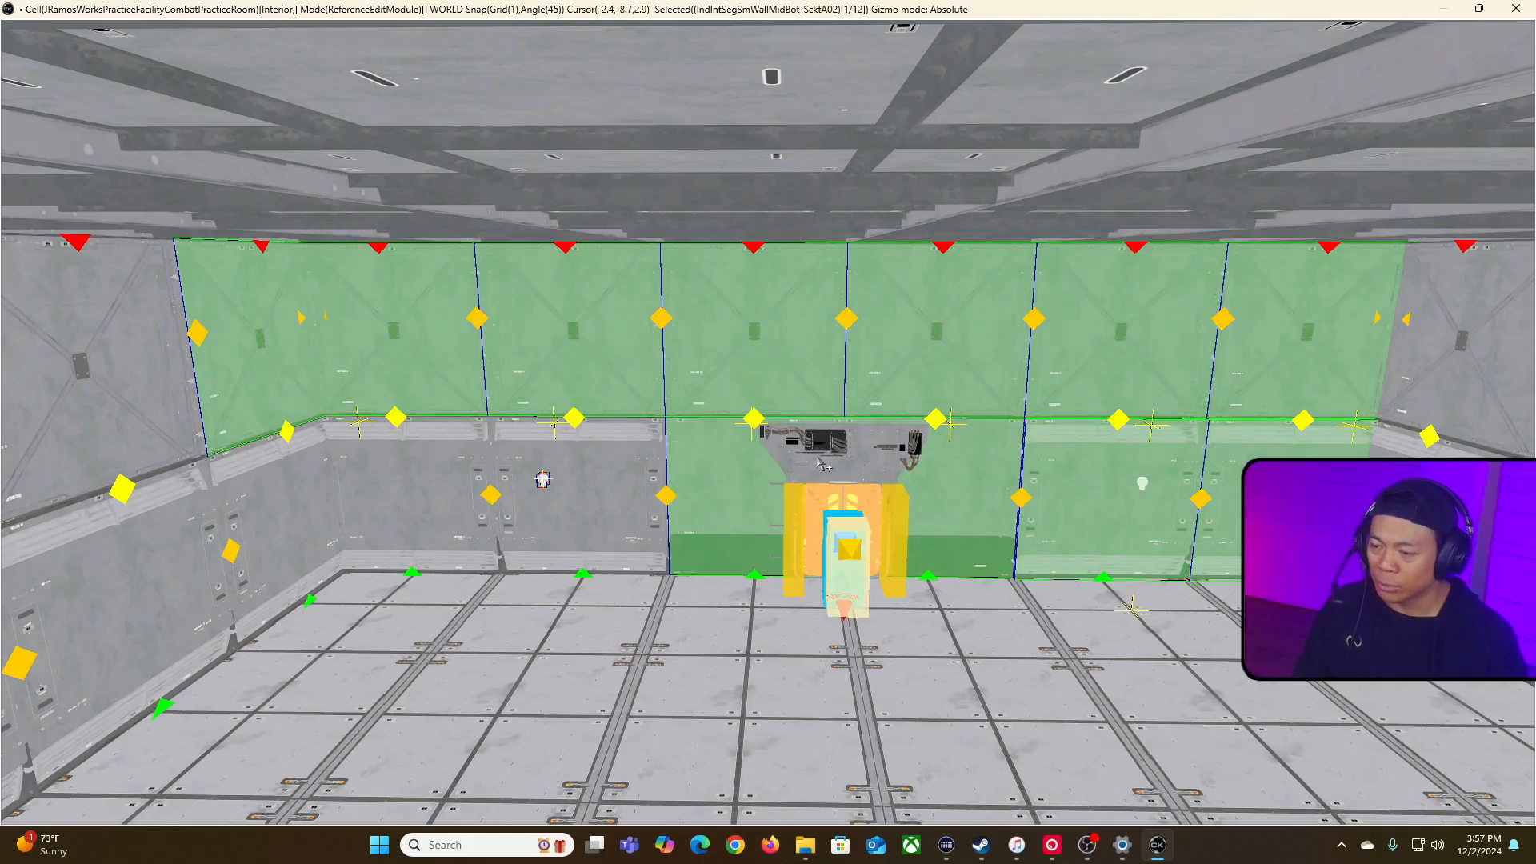
left_click(824, 464, "ctrl")
left_click(820, 523, "ctrl")
left_click(575, 502, "ctrl")
left_click(424, 498, "ctrl")
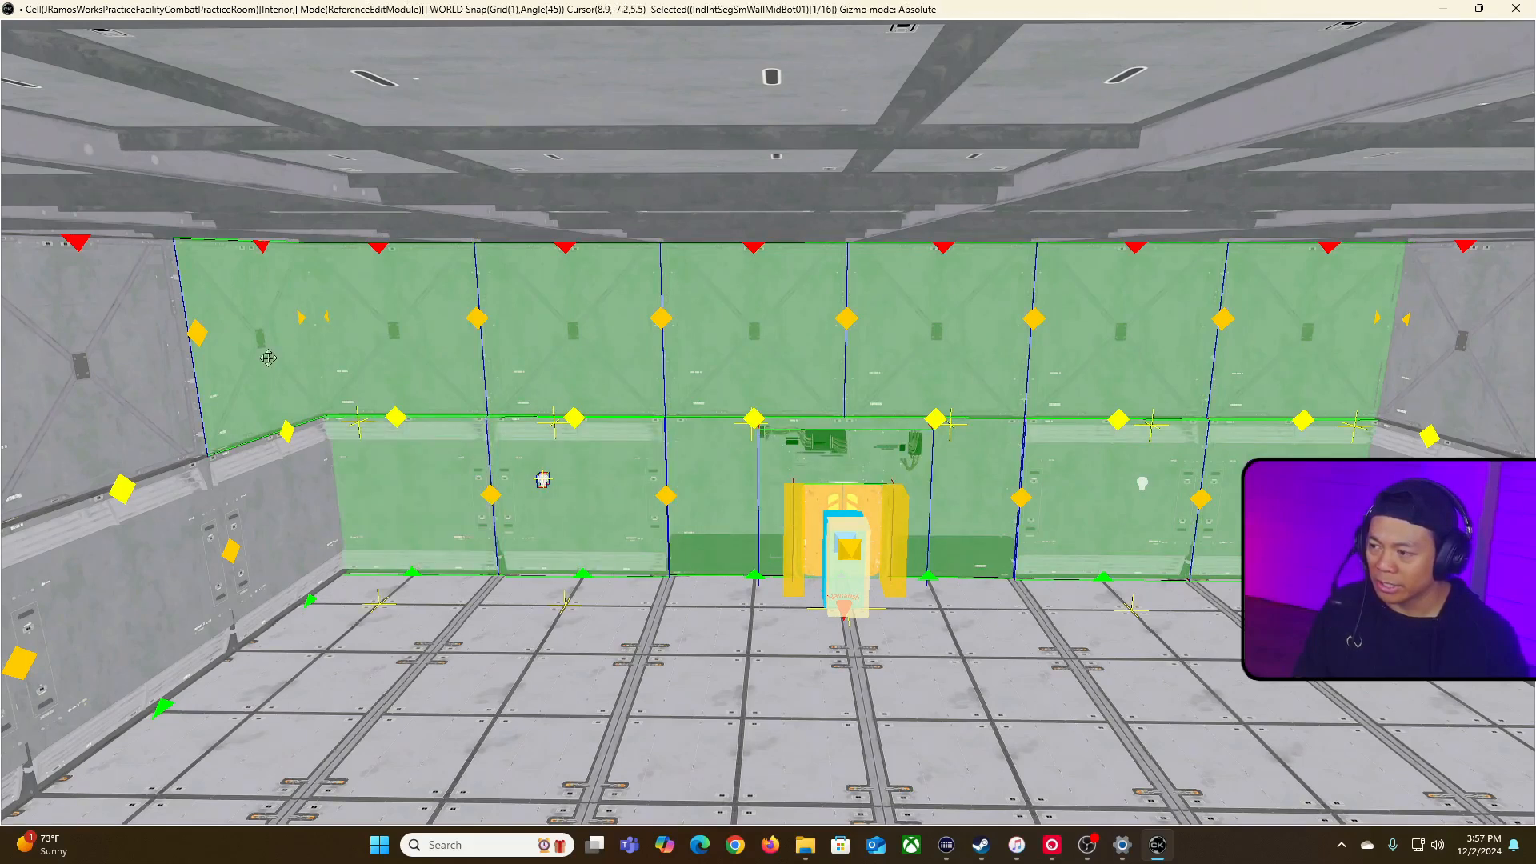
left_click(267, 370, "ctrl")
Step: Duplicate the selected entrance wall and align the copy at the junction between the original room and the extension, facing the extension
right_click_drag(636, 359, 636, 359)
key("w")
key("s")
key("w")
key("d")
left_click(923, 461)
key("ctrl+v")
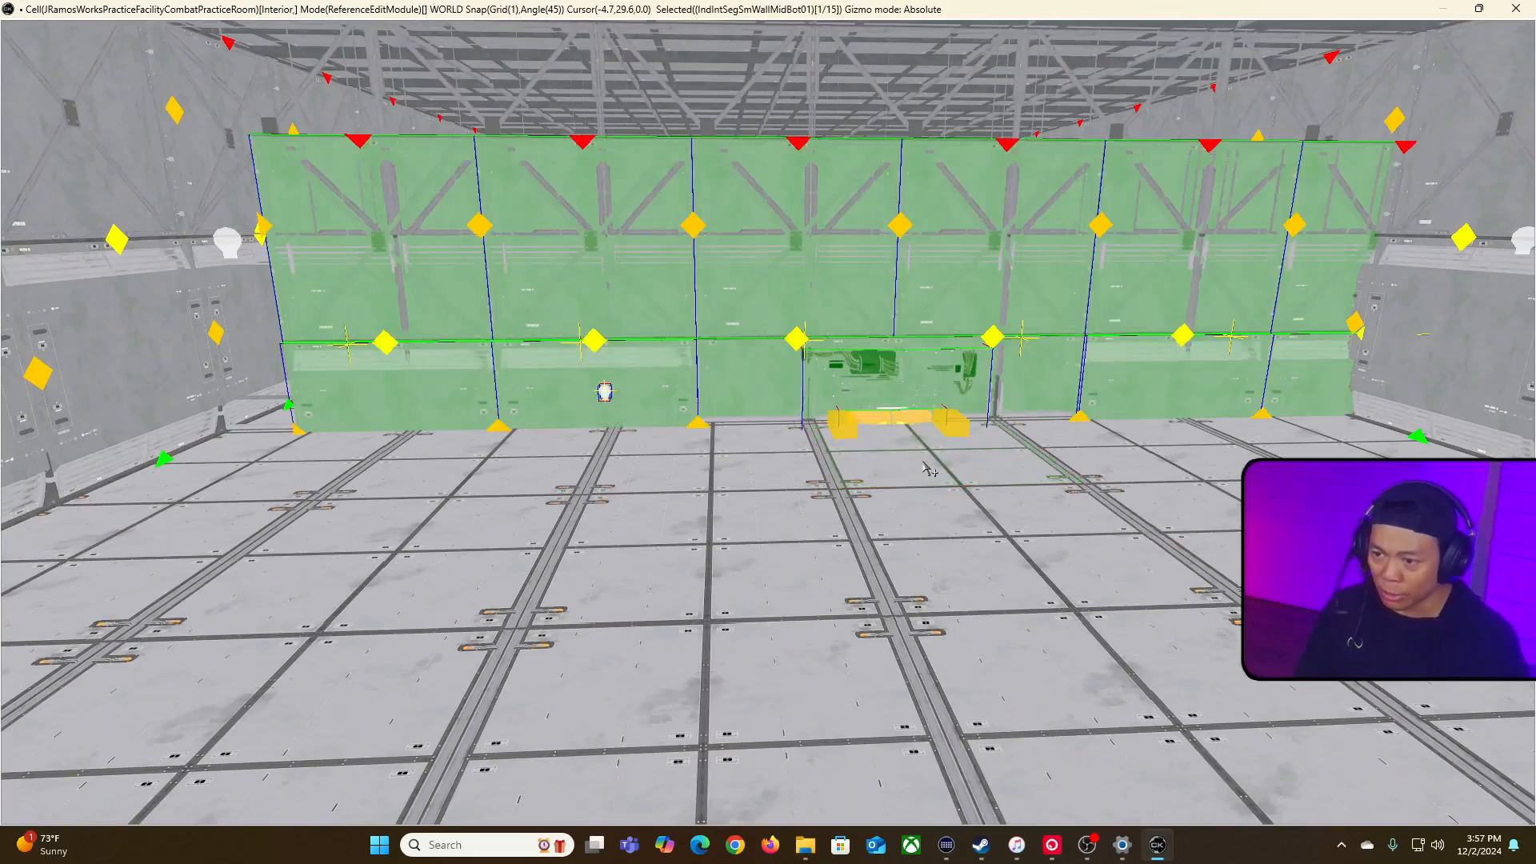
left_click_drag(1104, 396, 1056, 299)
key("z")
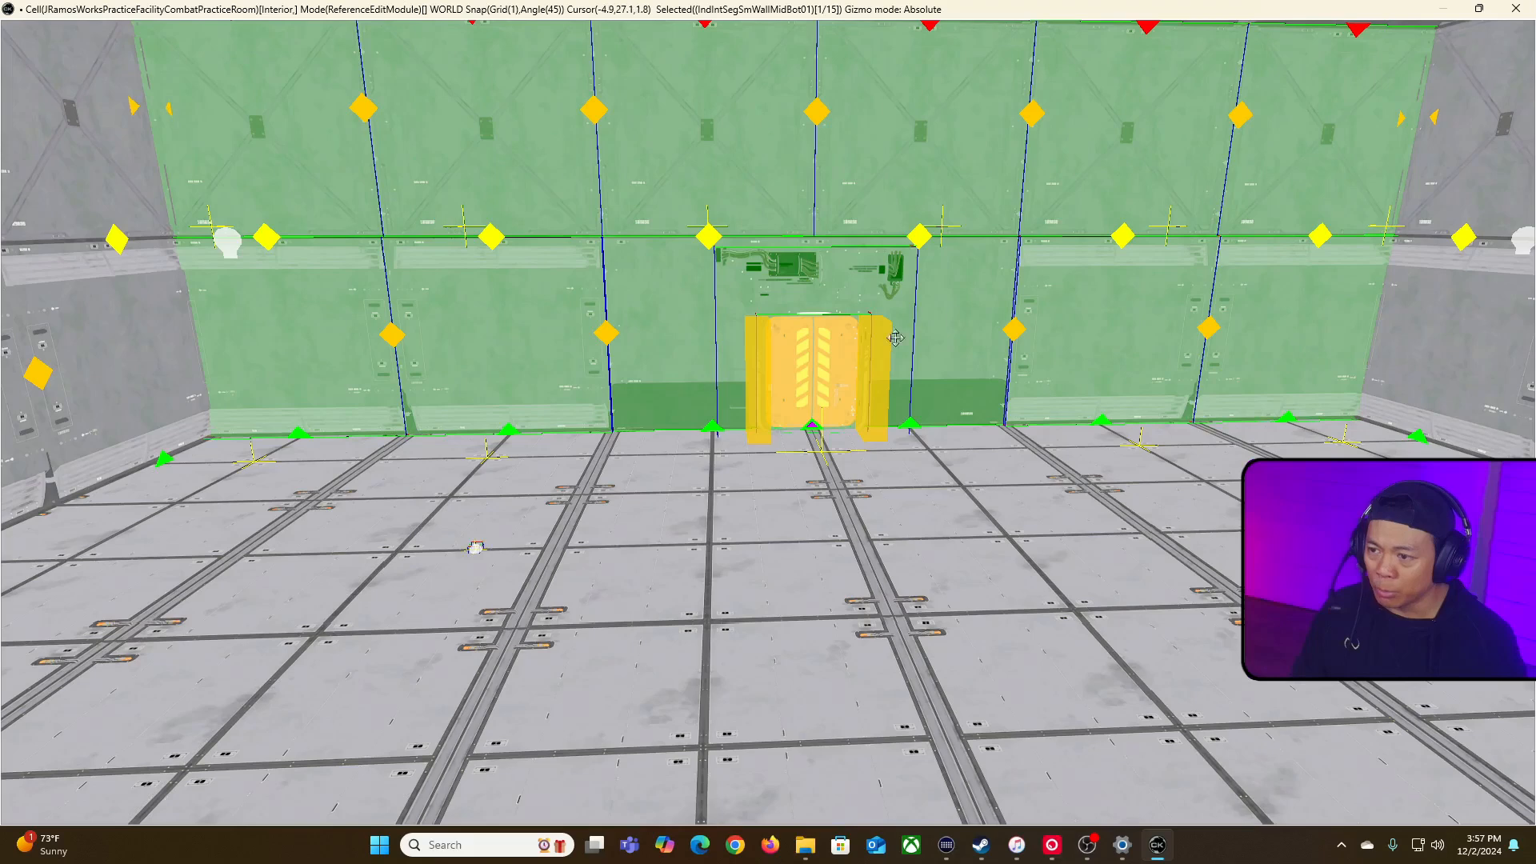
Step: Copy the doorway section of the new dividing wall: the socket panel, door plug and door
left_click(826, 359)
left_click(932, 360)
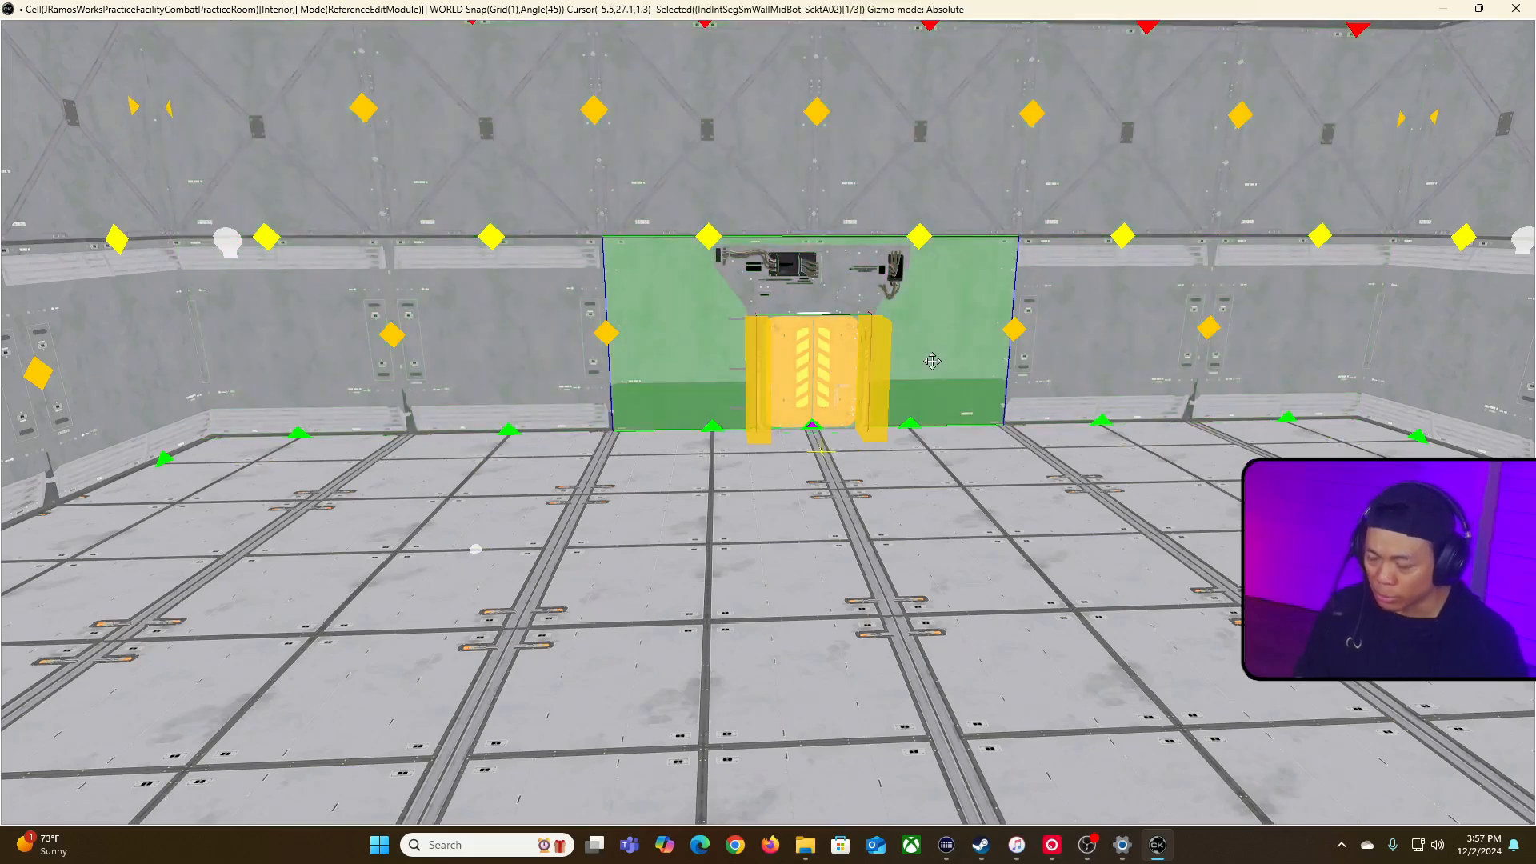
left_click(846, 291)
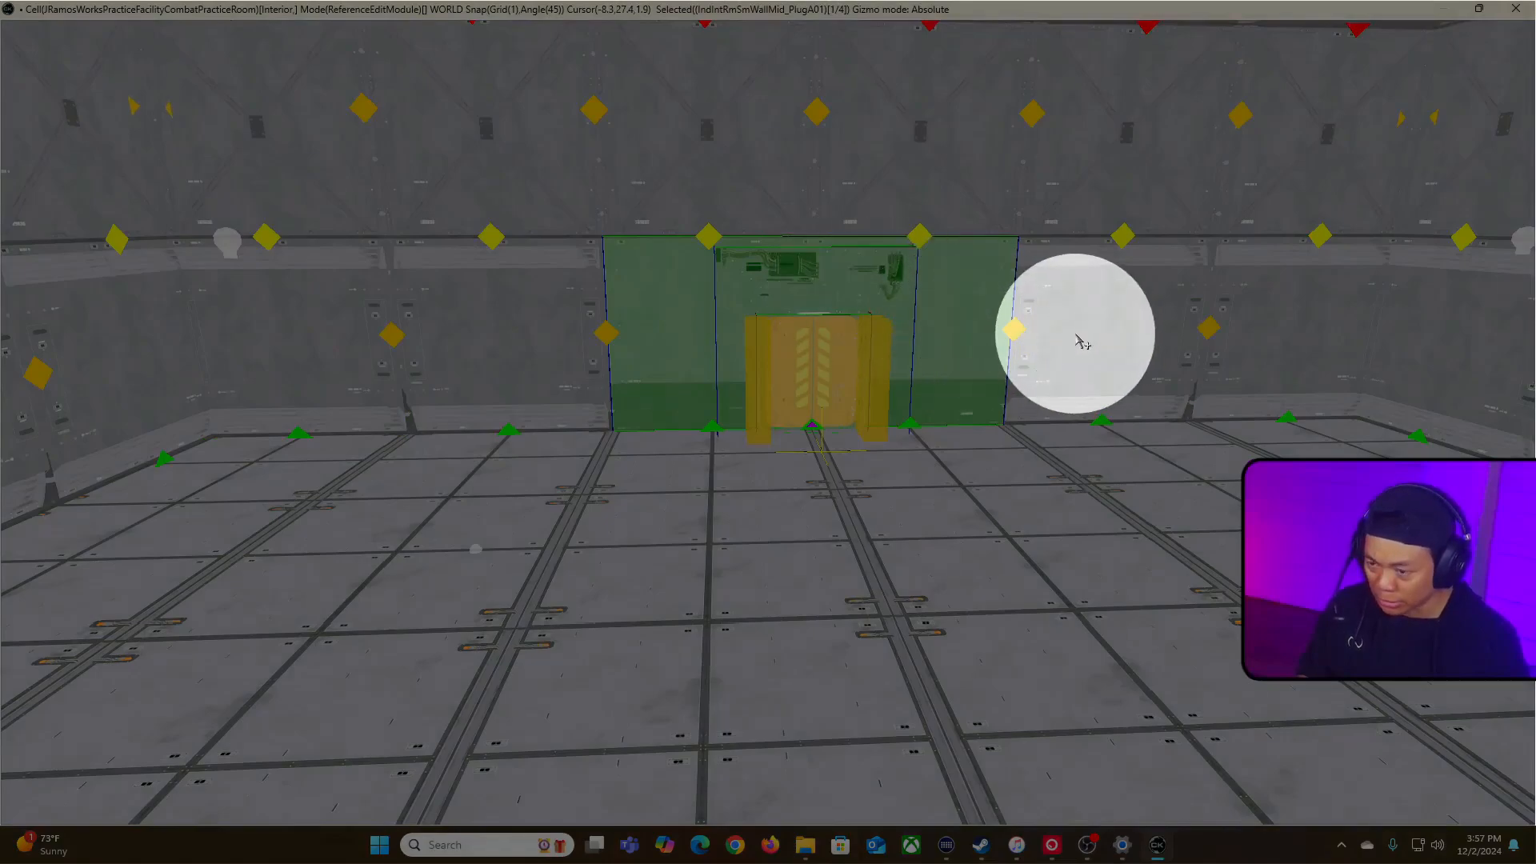
Step: Delete the two lower middle panels on the original room's side of the dividing wall, along with the door behind them
left_click(984, 325)
key("w")
right_click_drag(985, 325, 1375, 340)
key("s")
right_click_drag(688, 368, 761, 384)
left_click(672, 413)
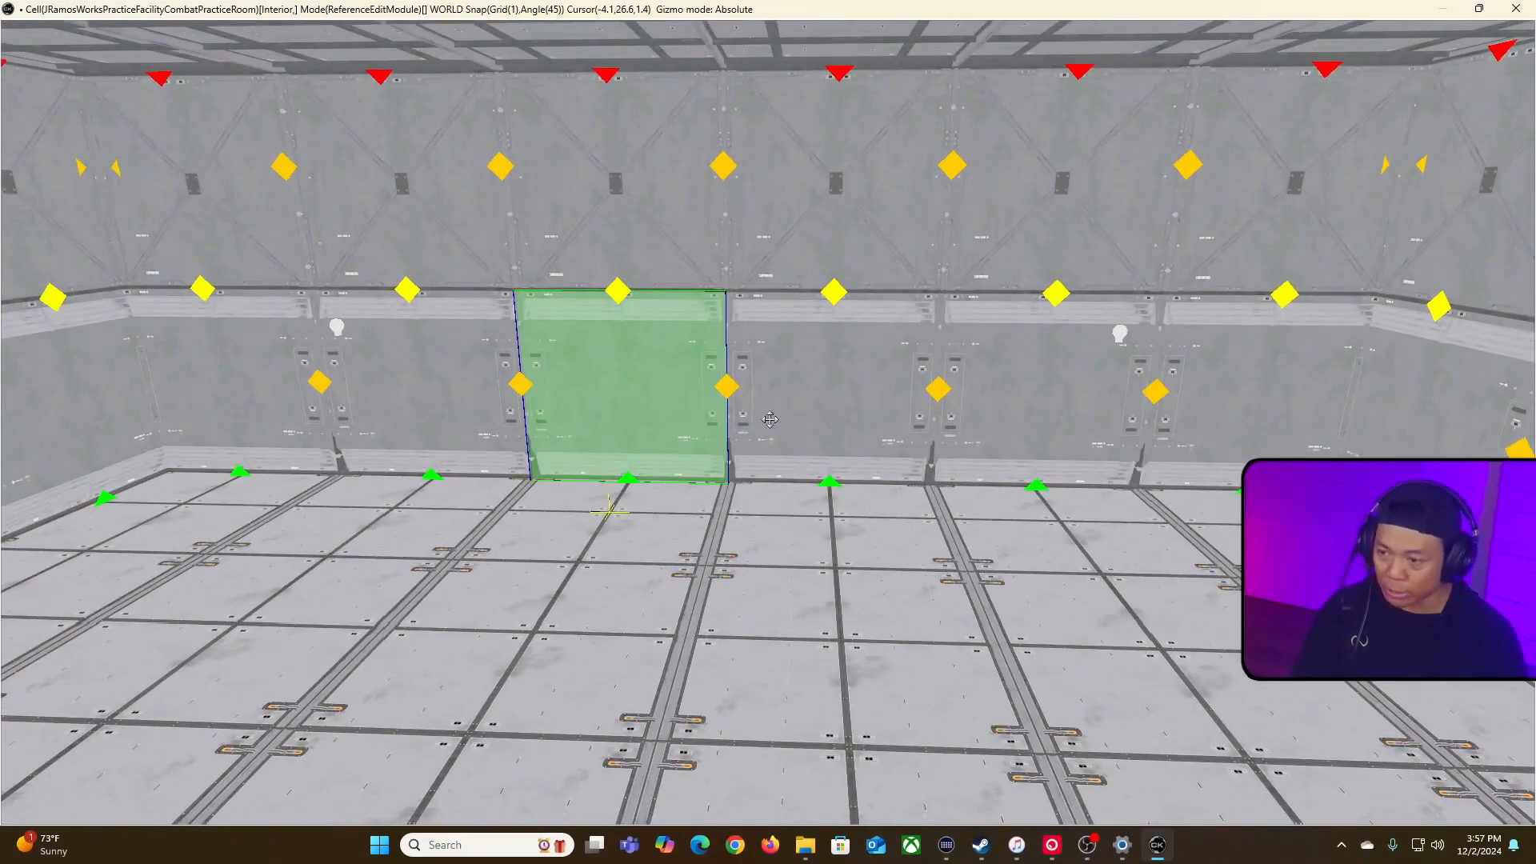
key("Delete")
left_click(780, 428)
key("Delete")
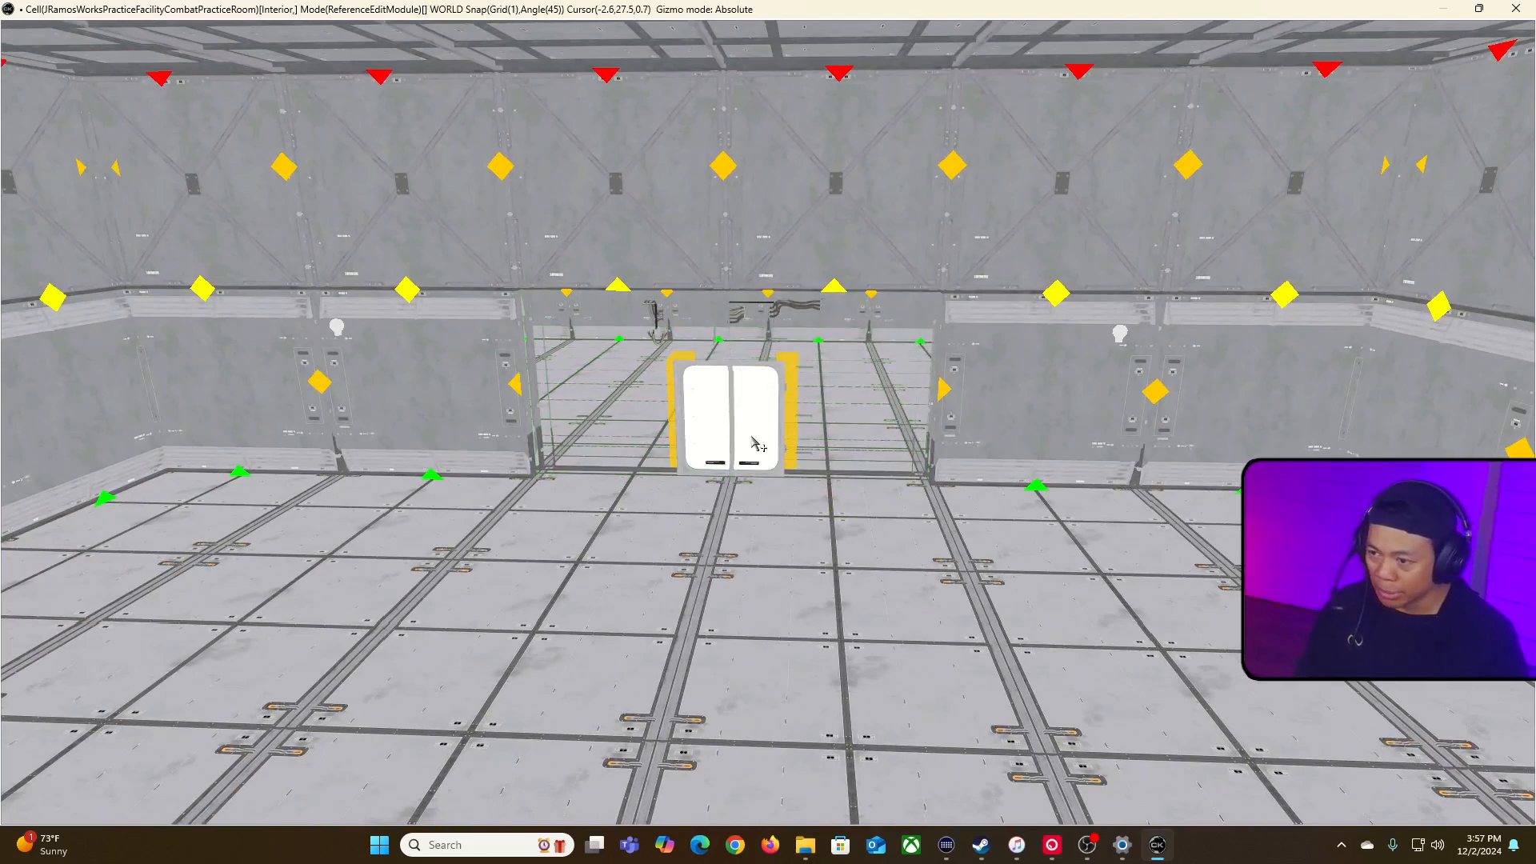
left_click(754, 441)
key("Delete")
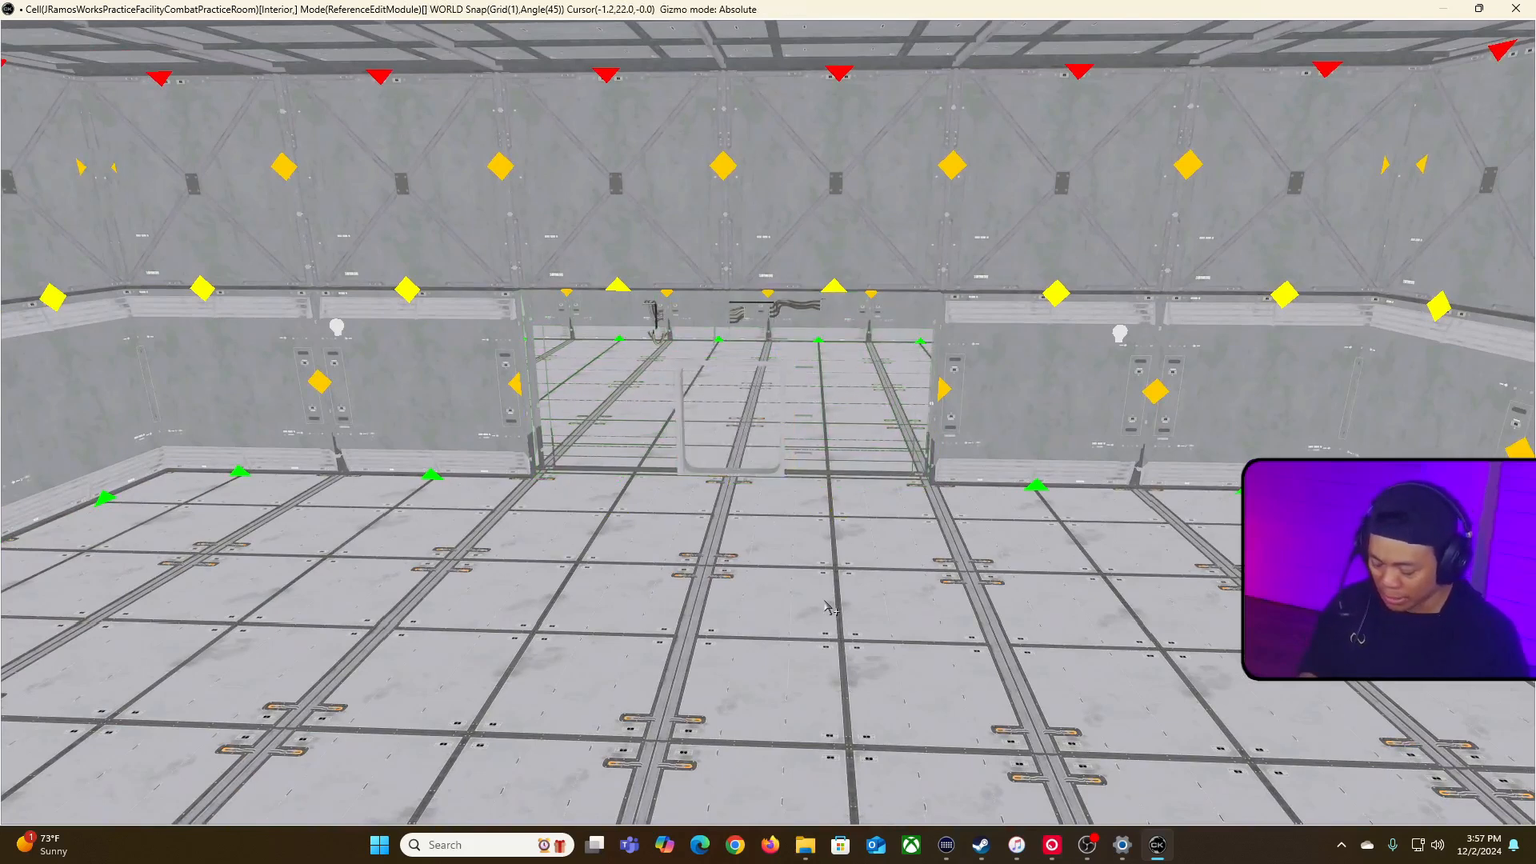
Step: Paste the copied doorway section and fit it into the opening in the dividing wall, facing the original room
key("ctrl+v")
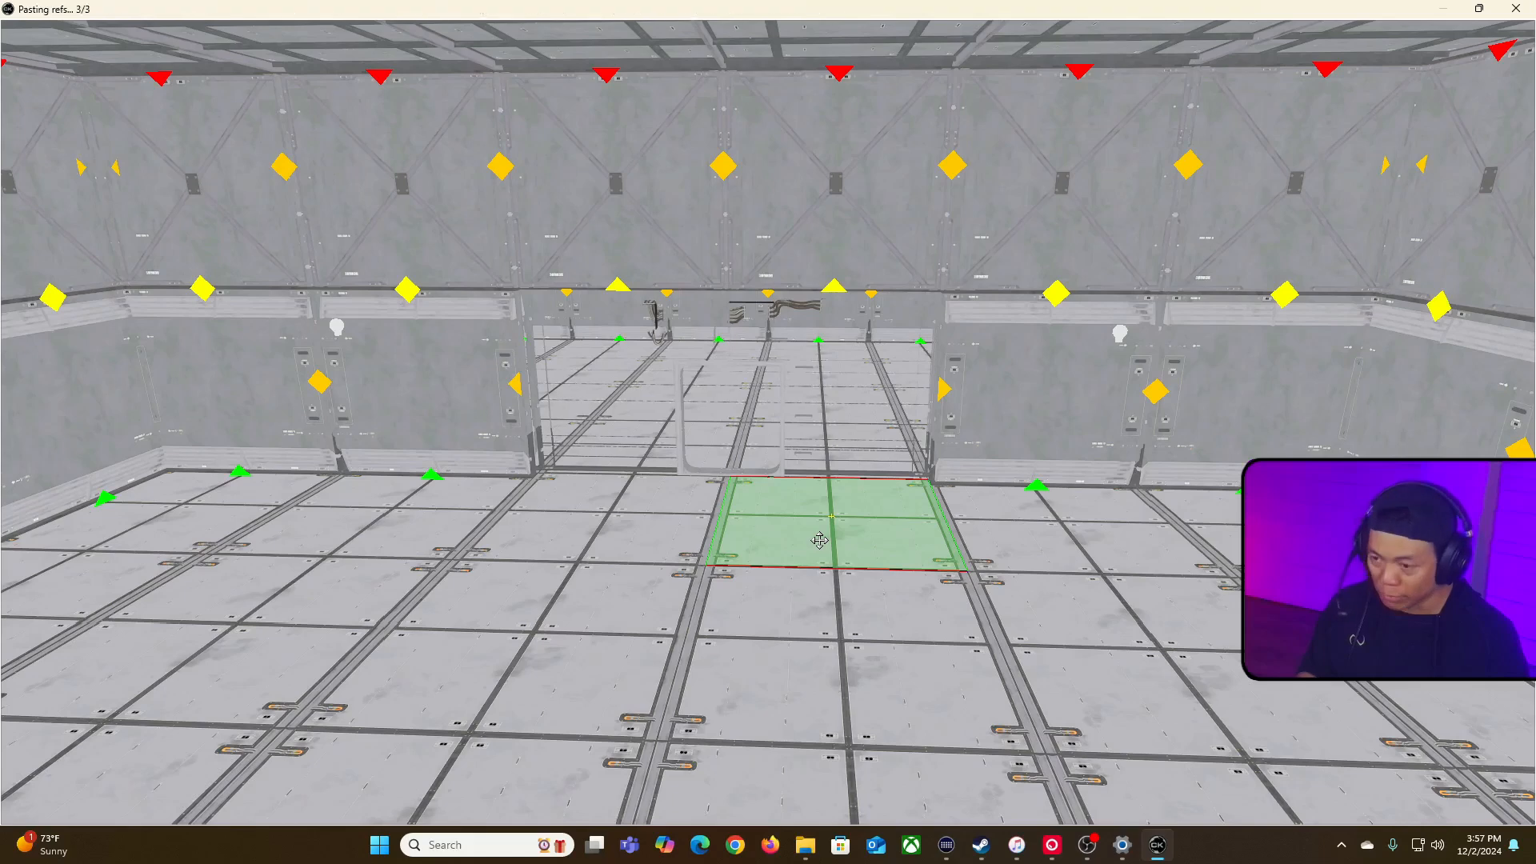
key("z")
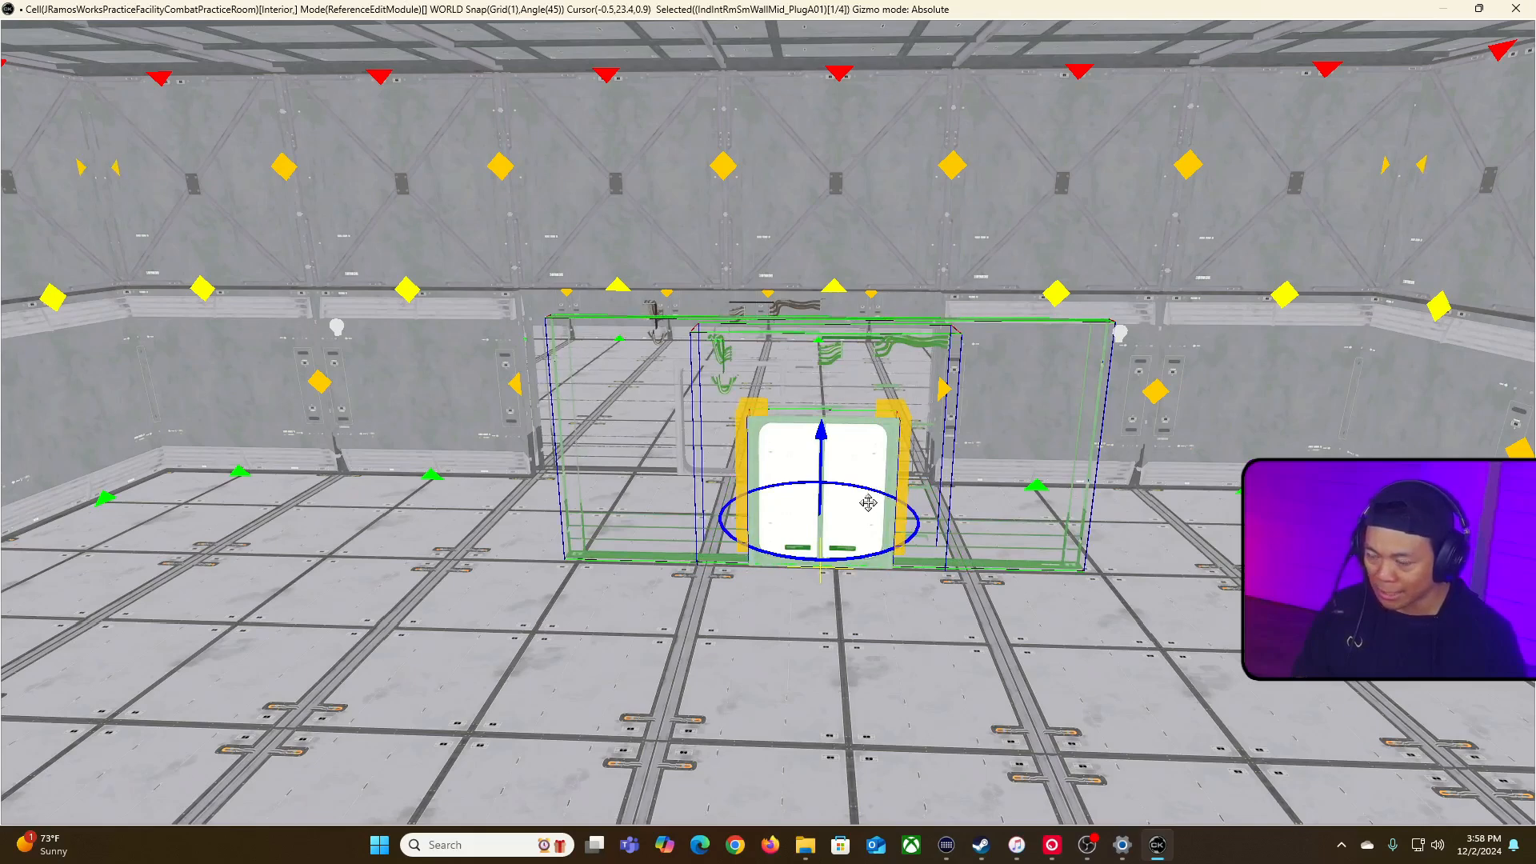
right_click_drag(884, 480, 928, 449)
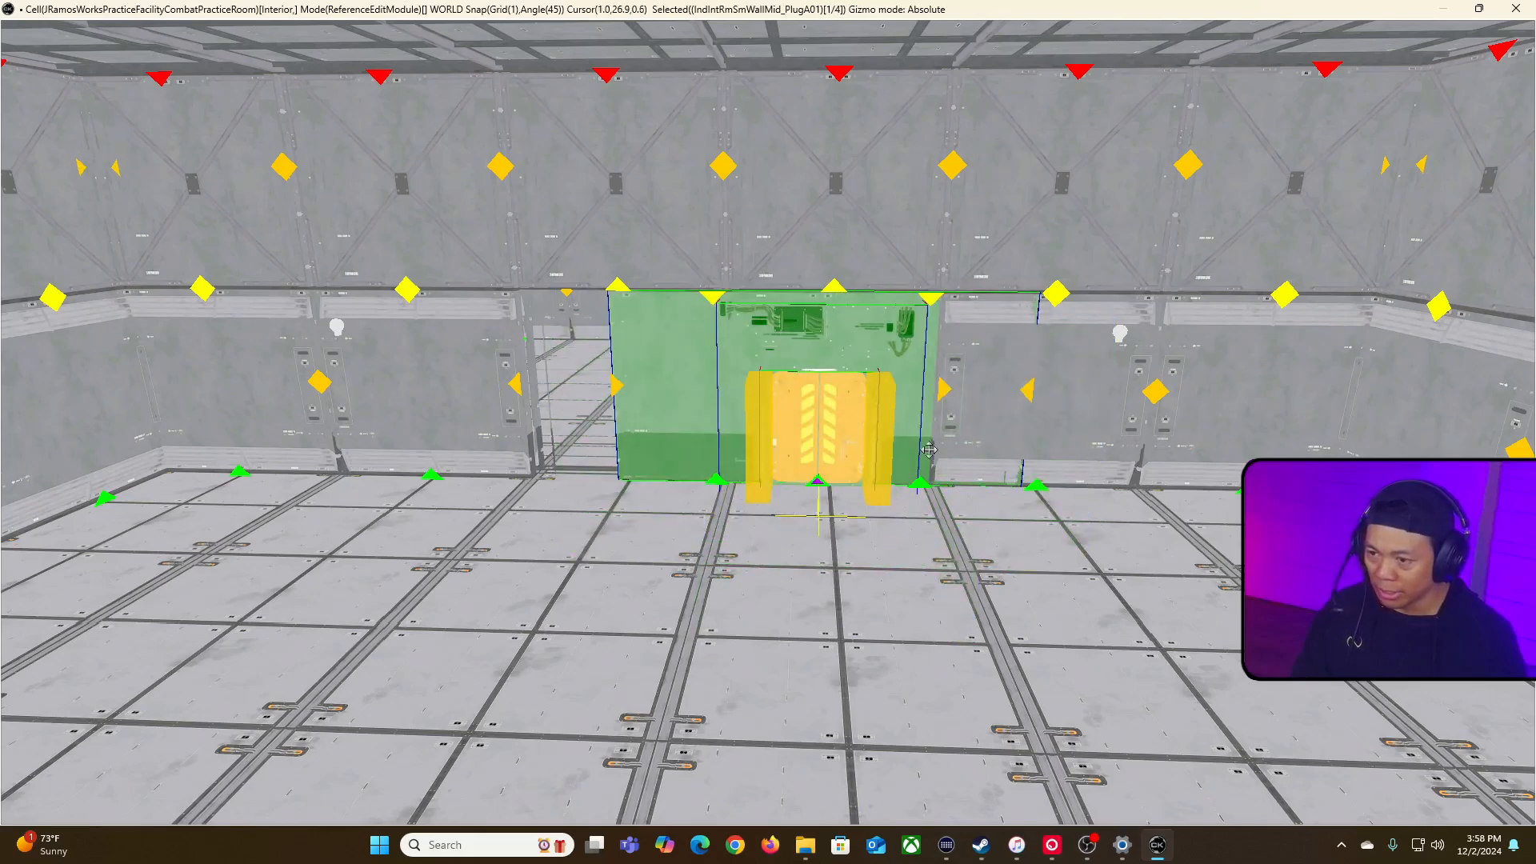
left_click_drag(912, 398, 772, 398)
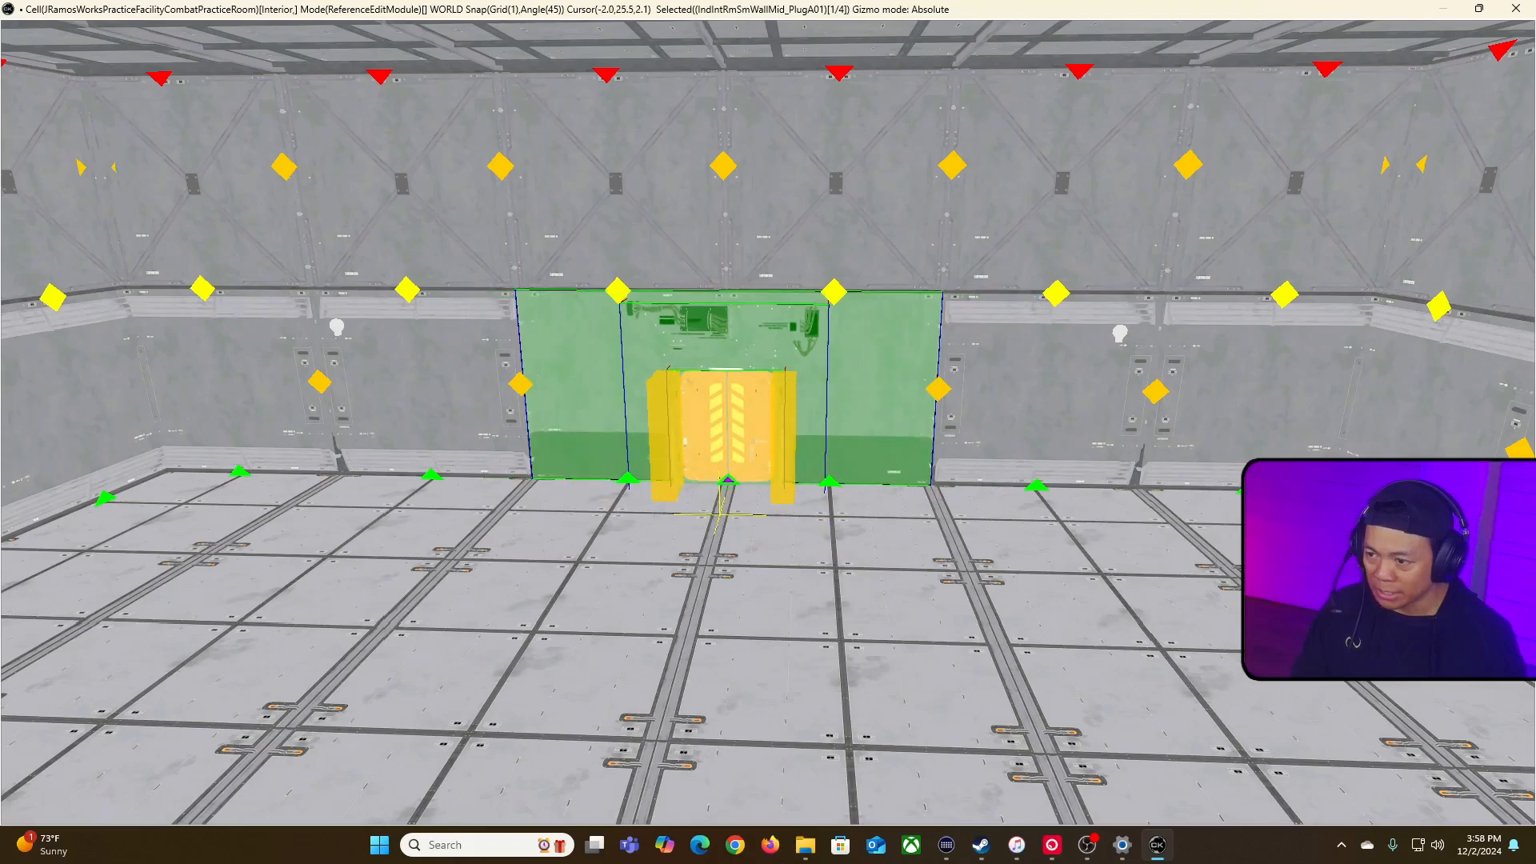
Step: Swap the pasted door's base object for IndIntRmSmWallMid_DoorA01
left_click(755, 430)
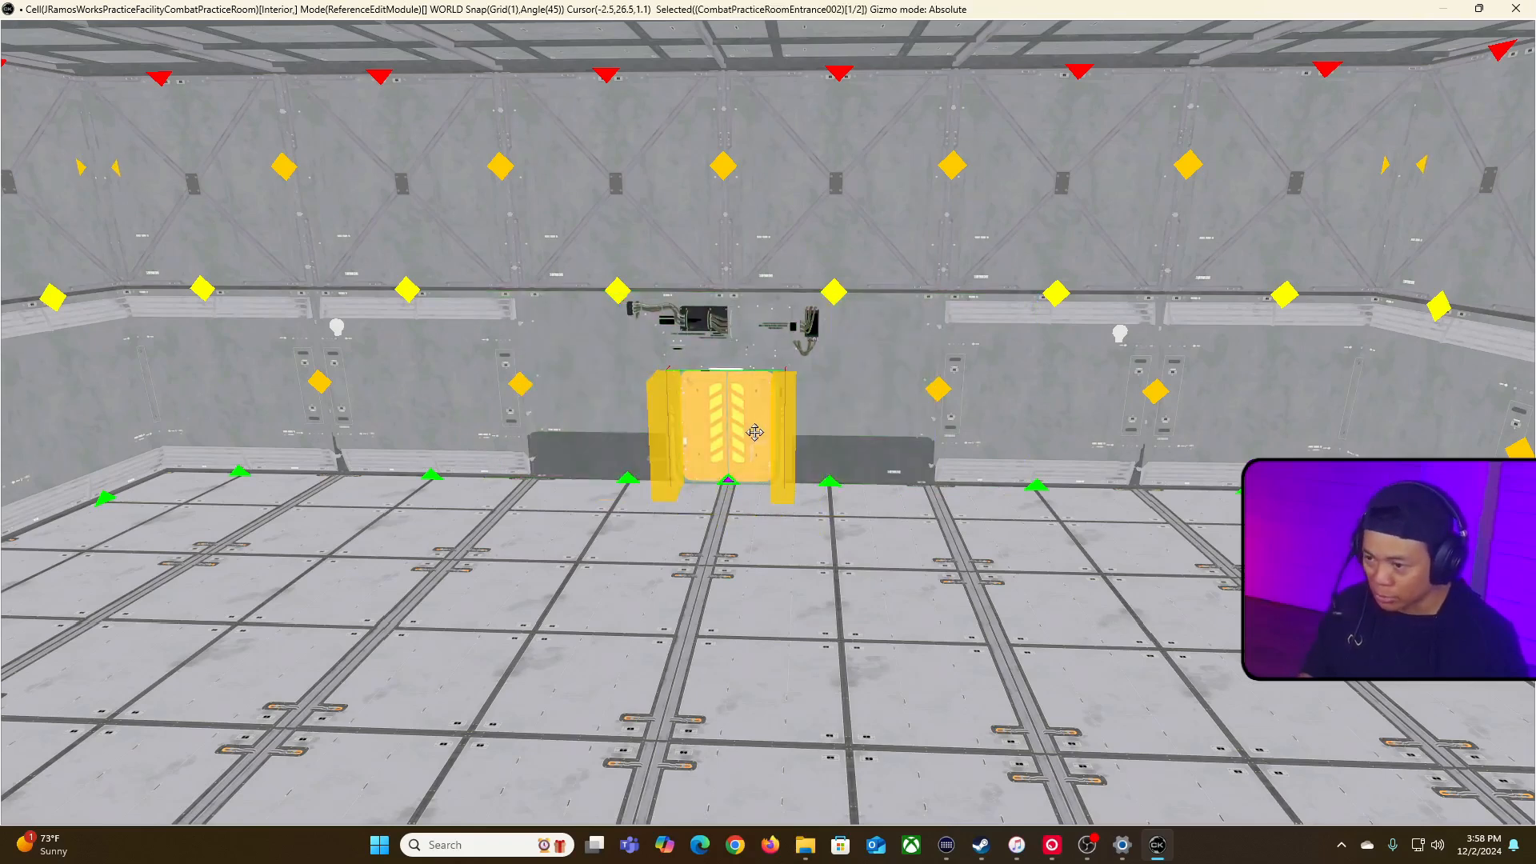
scroll(755, 432, "up", 4, "ctrl+alt")
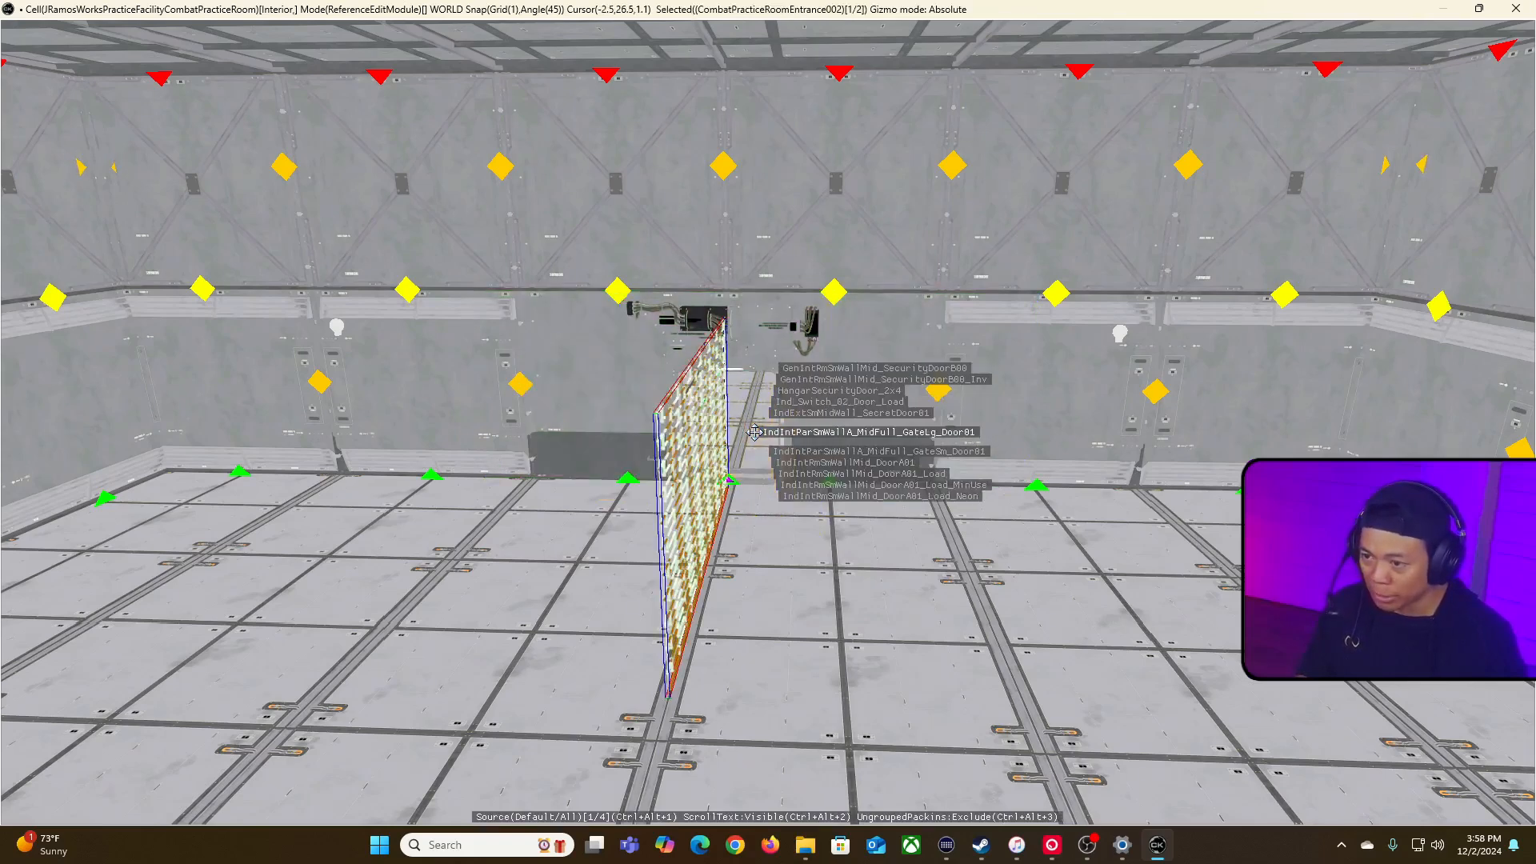
scroll(754, 432, "up", 4, "ctrl+alt")
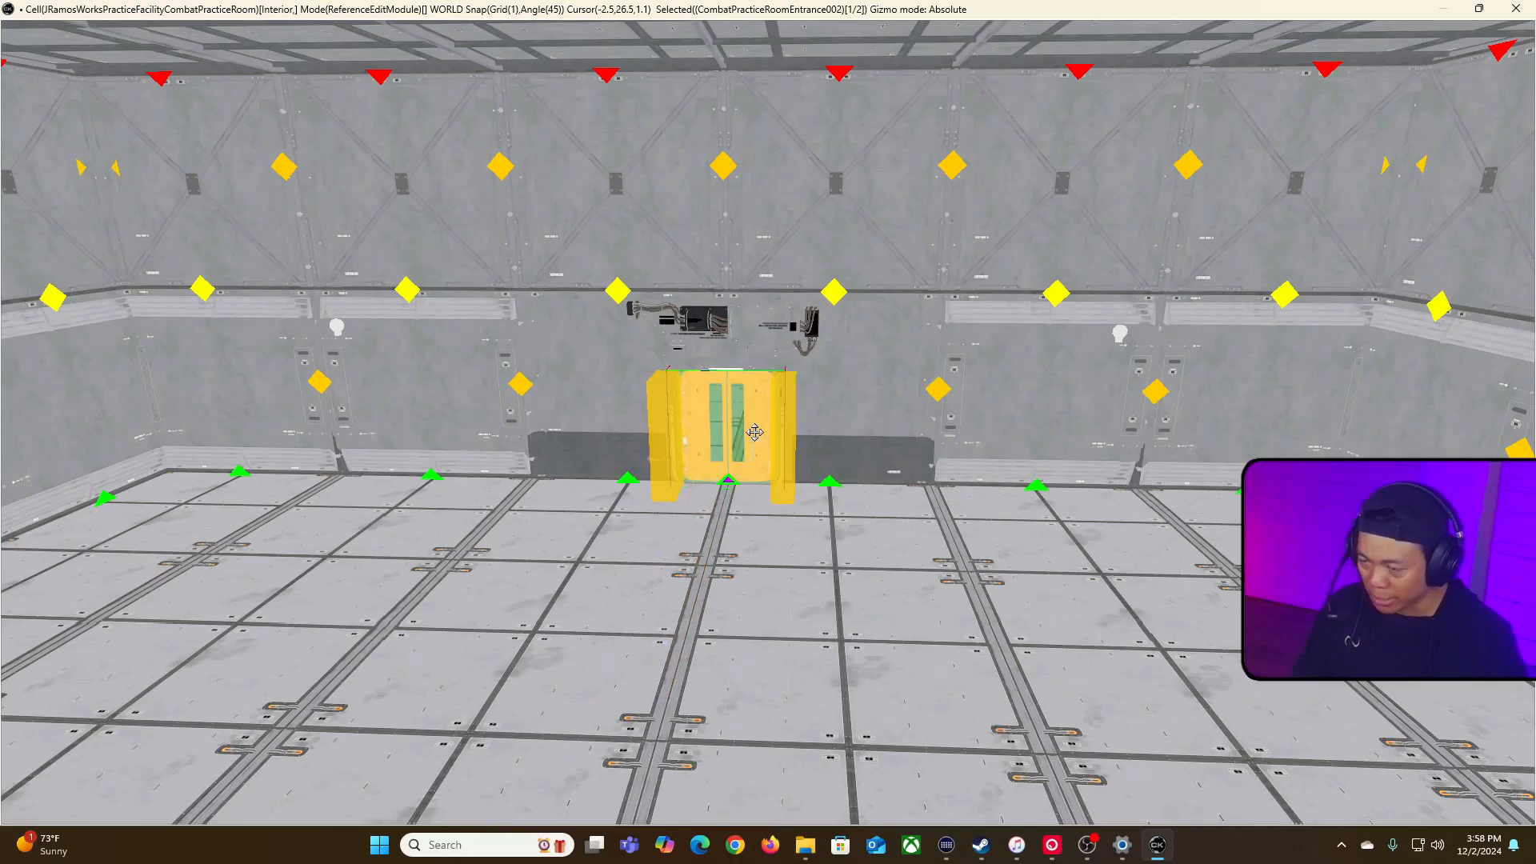
double_click(754, 432)
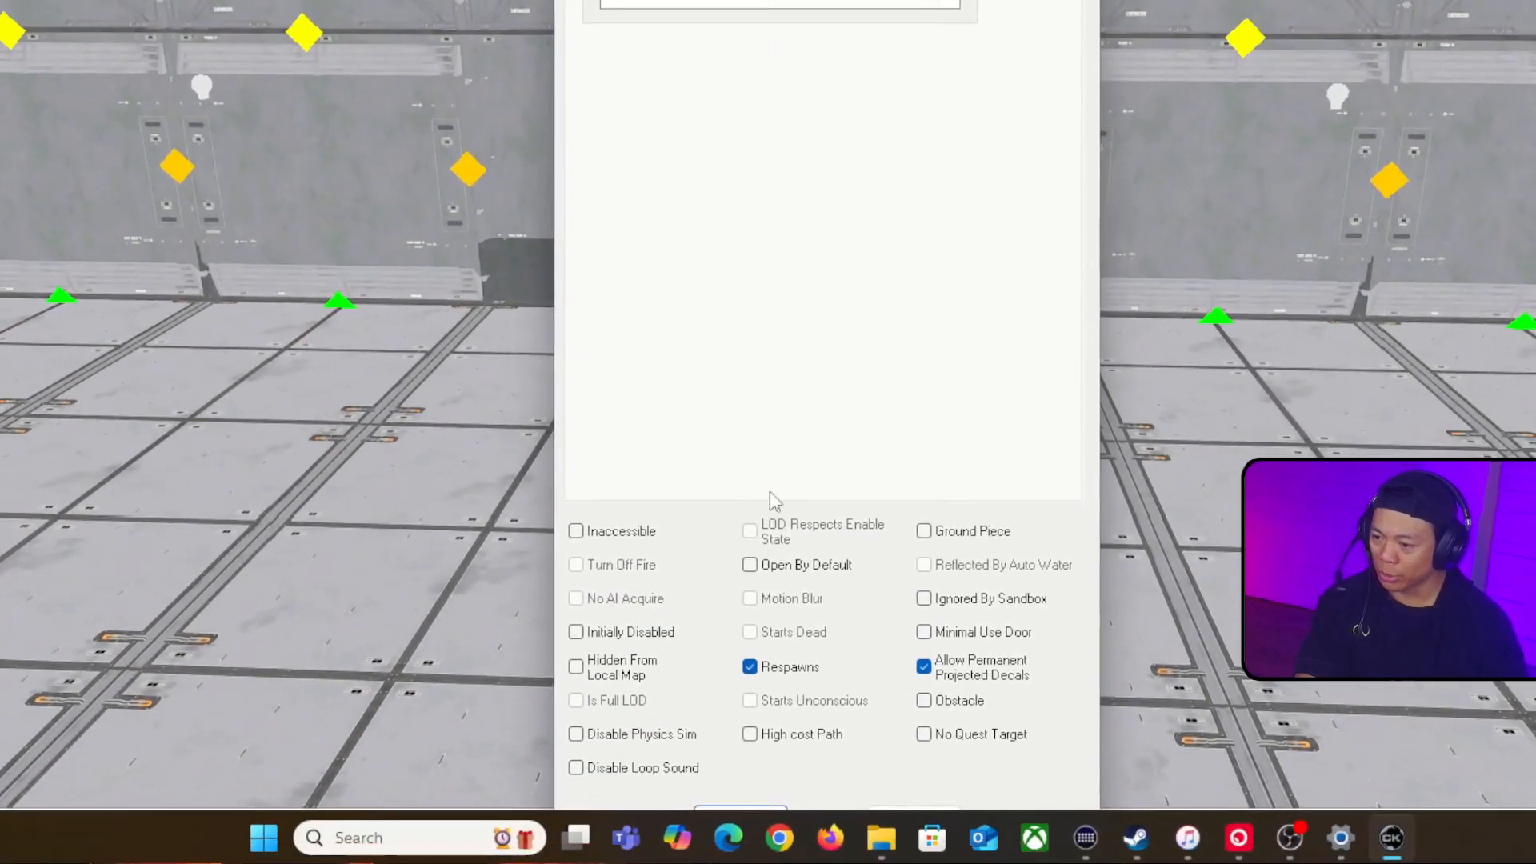
left_click(771, 564)
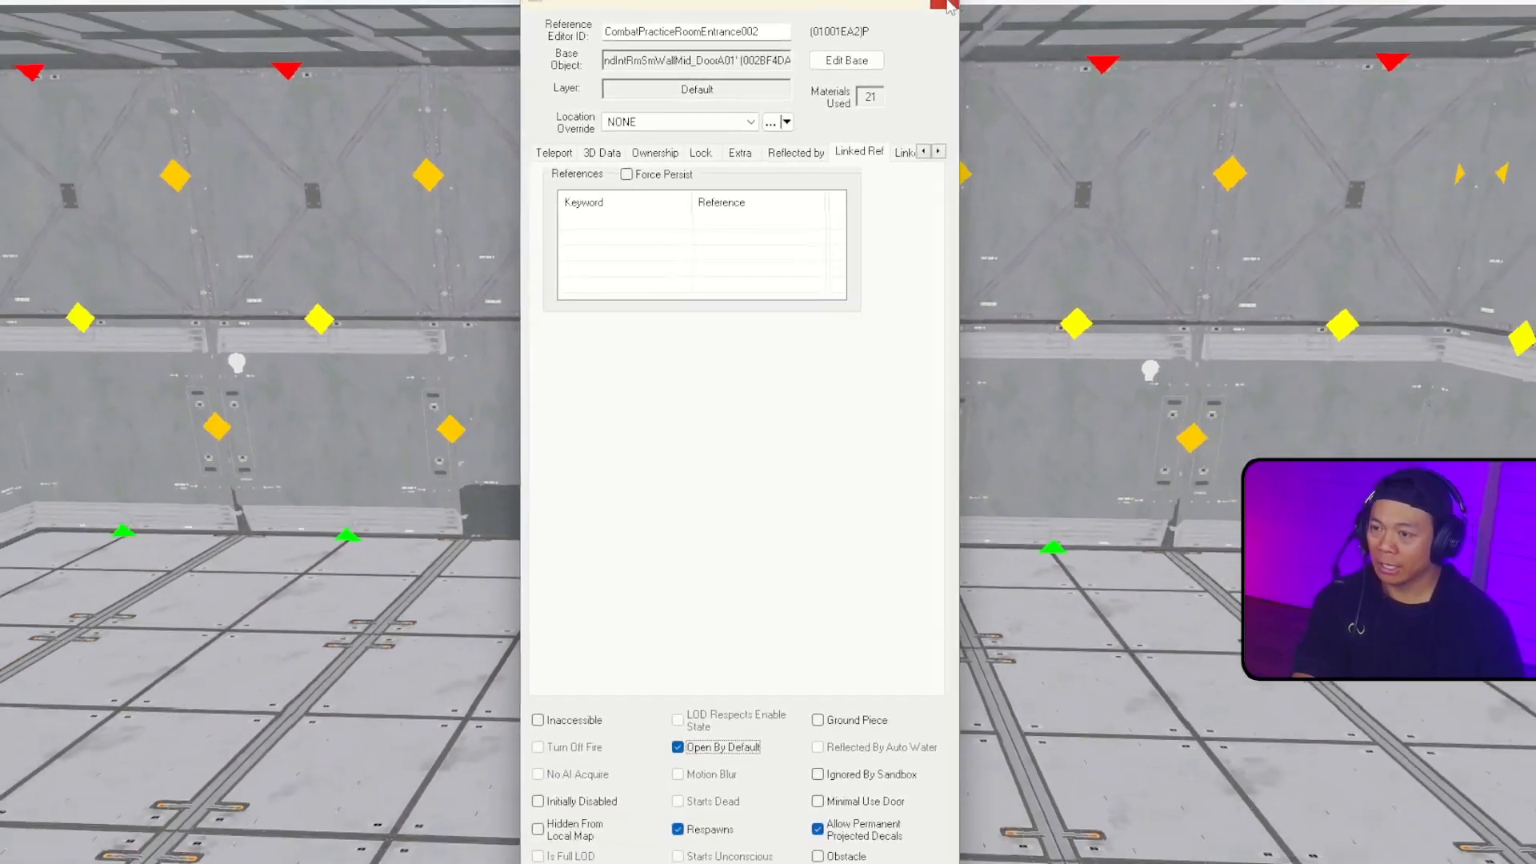
left_click(949, 5)
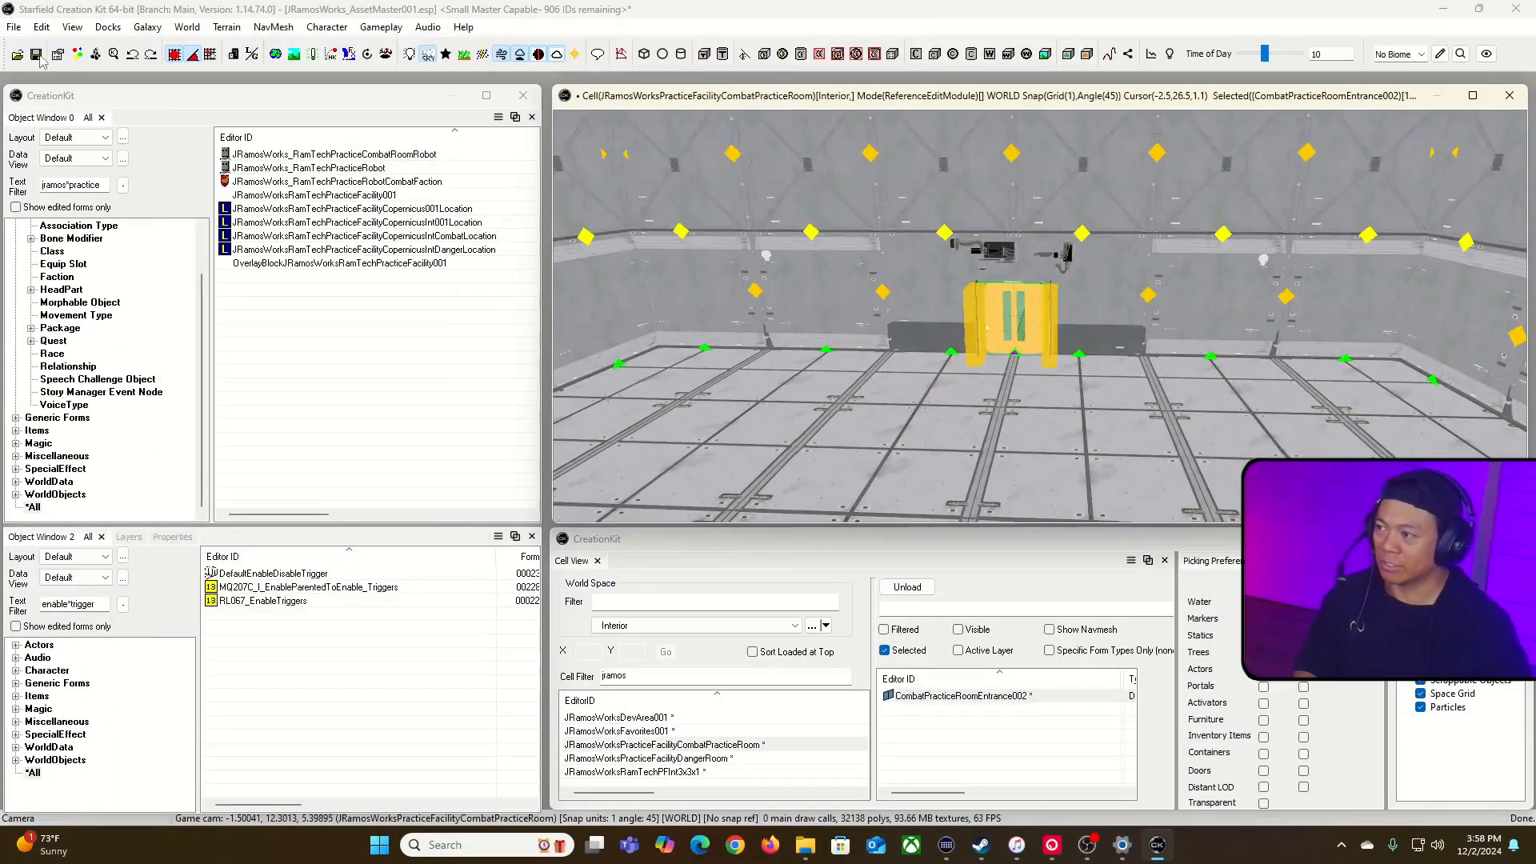
Step: Save the plugin
left_click(36, 55)
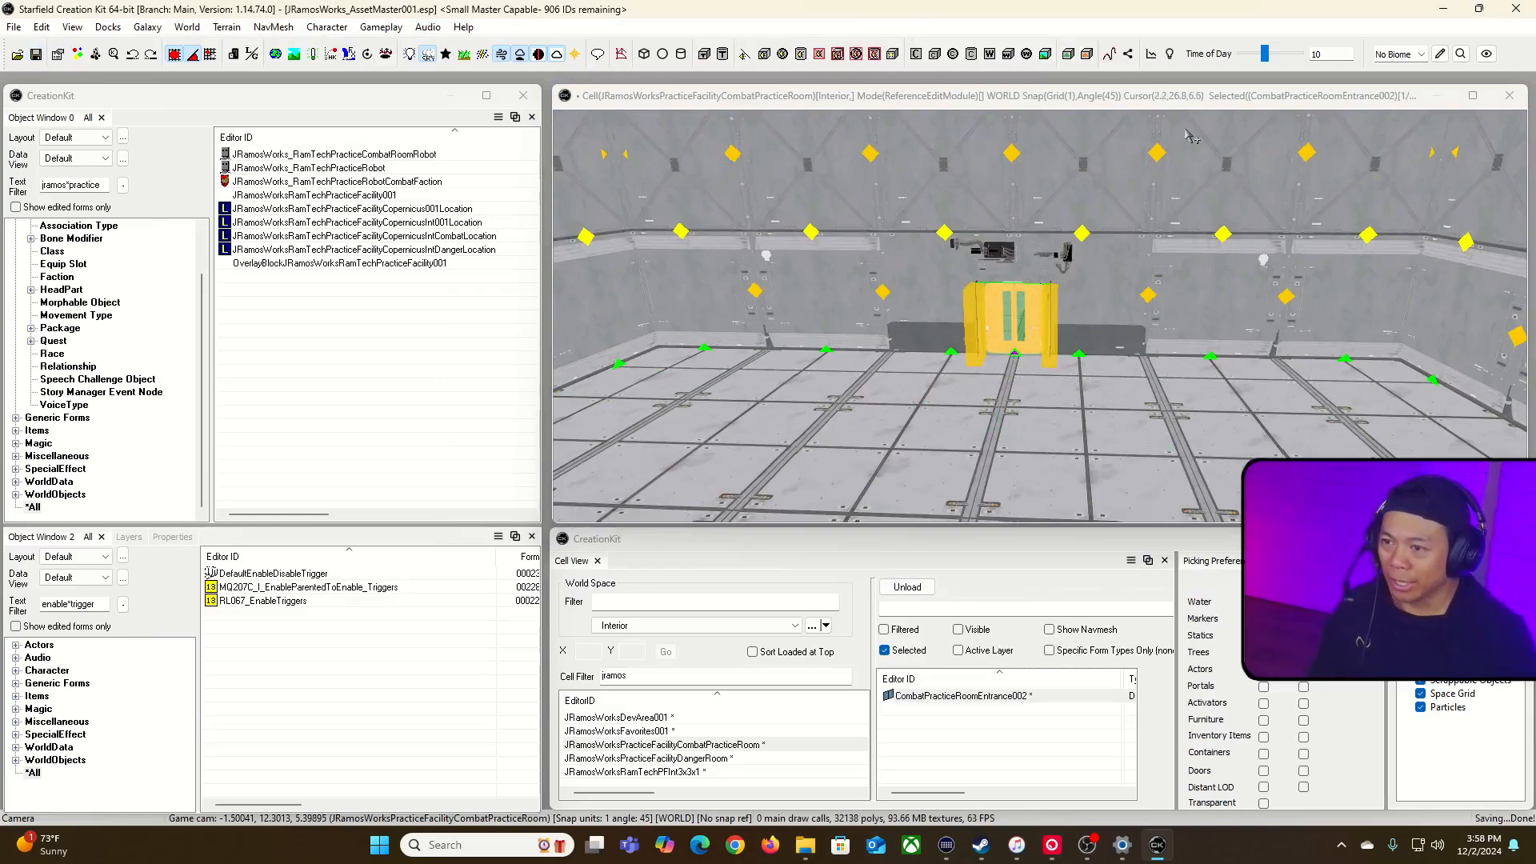
Step: Set the dividing wall's door reference to Open By Default, check its teleport settings and apply the change
left_click(1054, 103)
key("d")
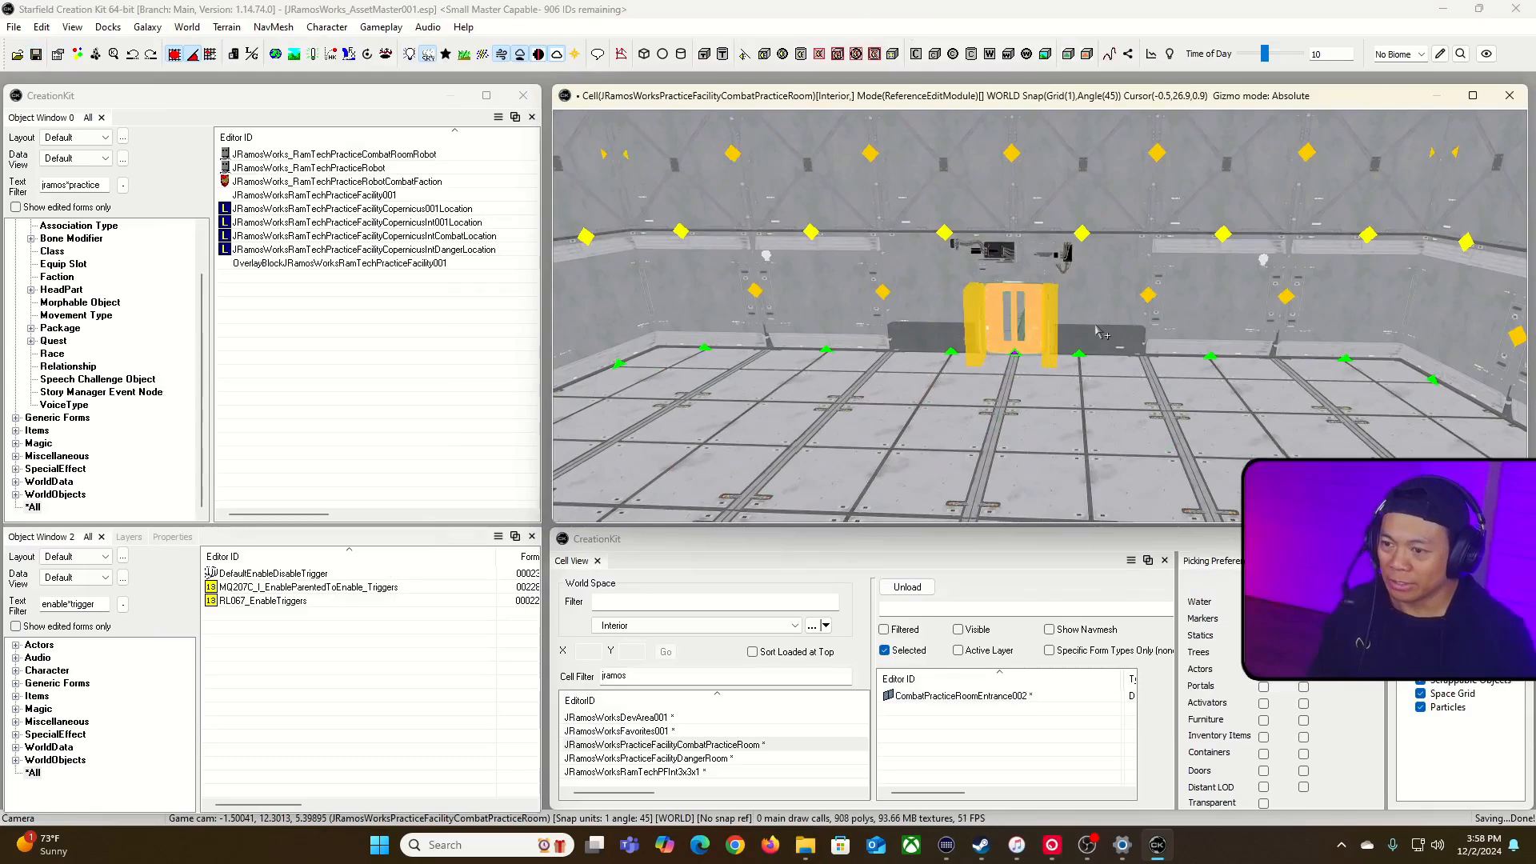
left_click(1029, 322)
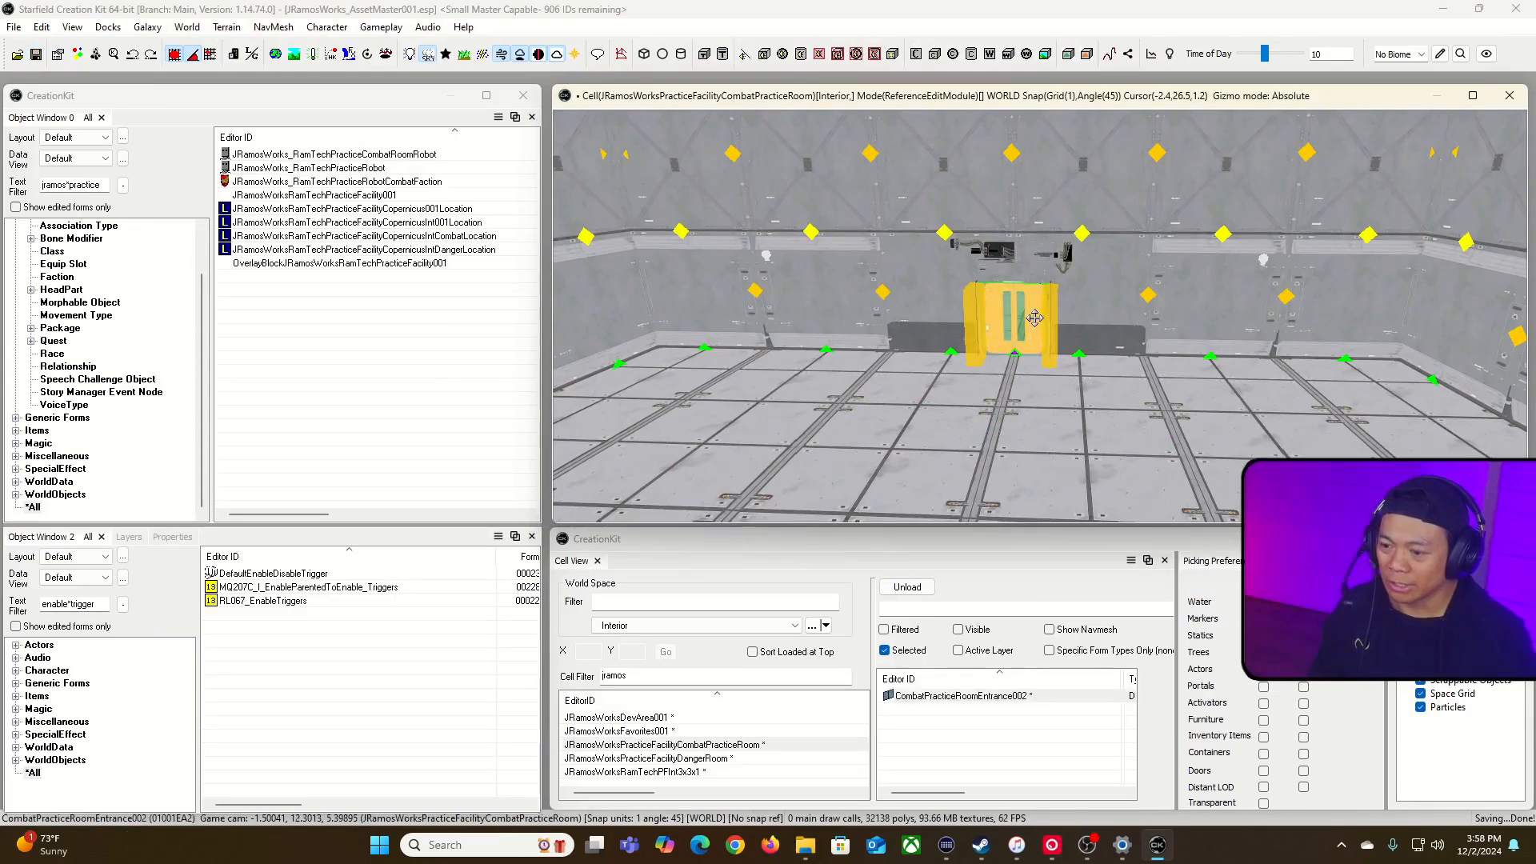
double_click(1034, 319)
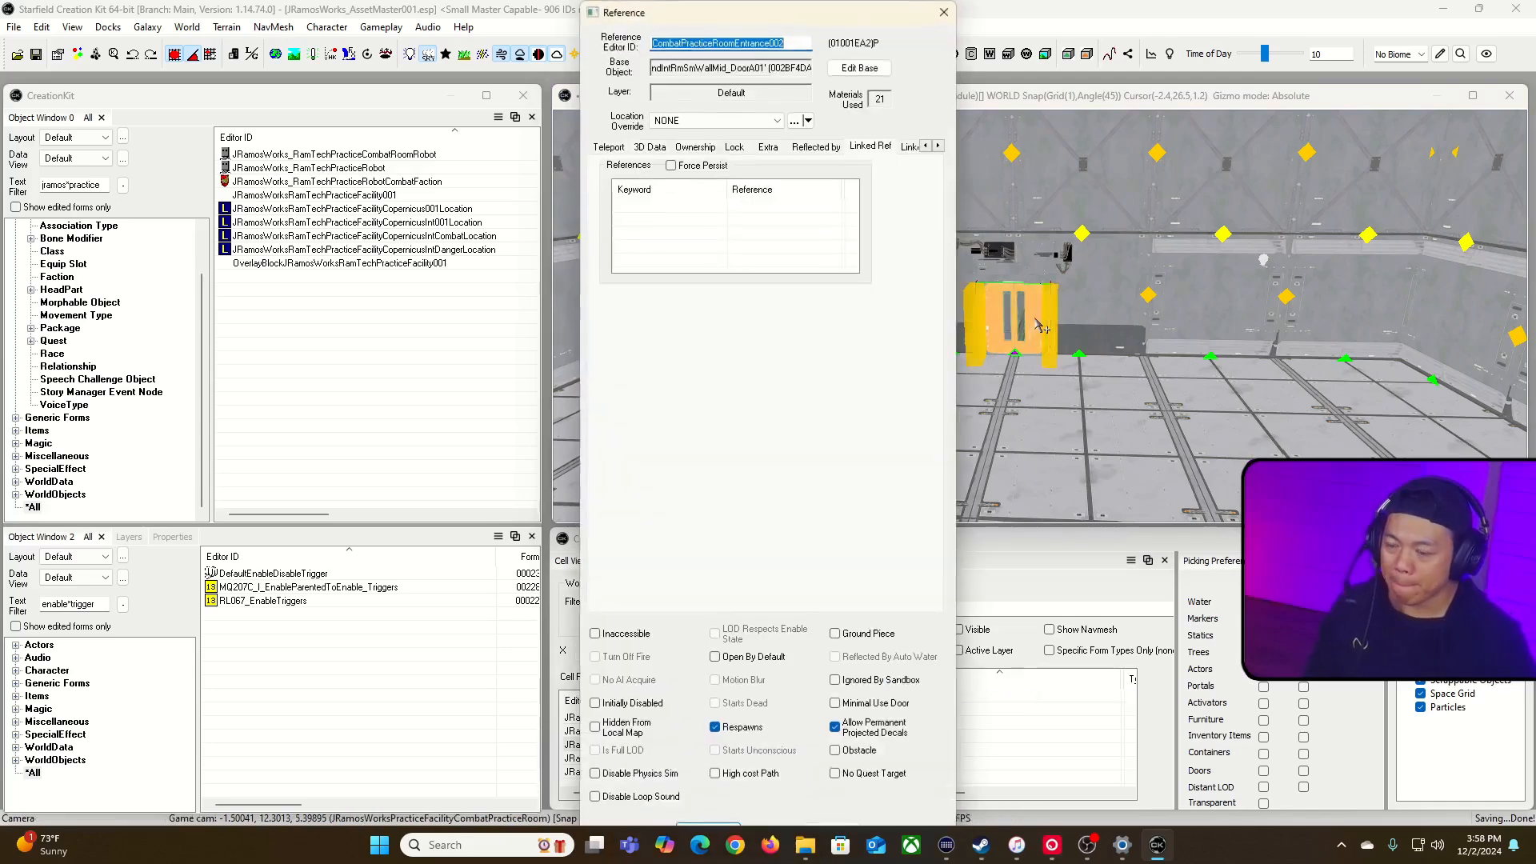
left_click(715, 657)
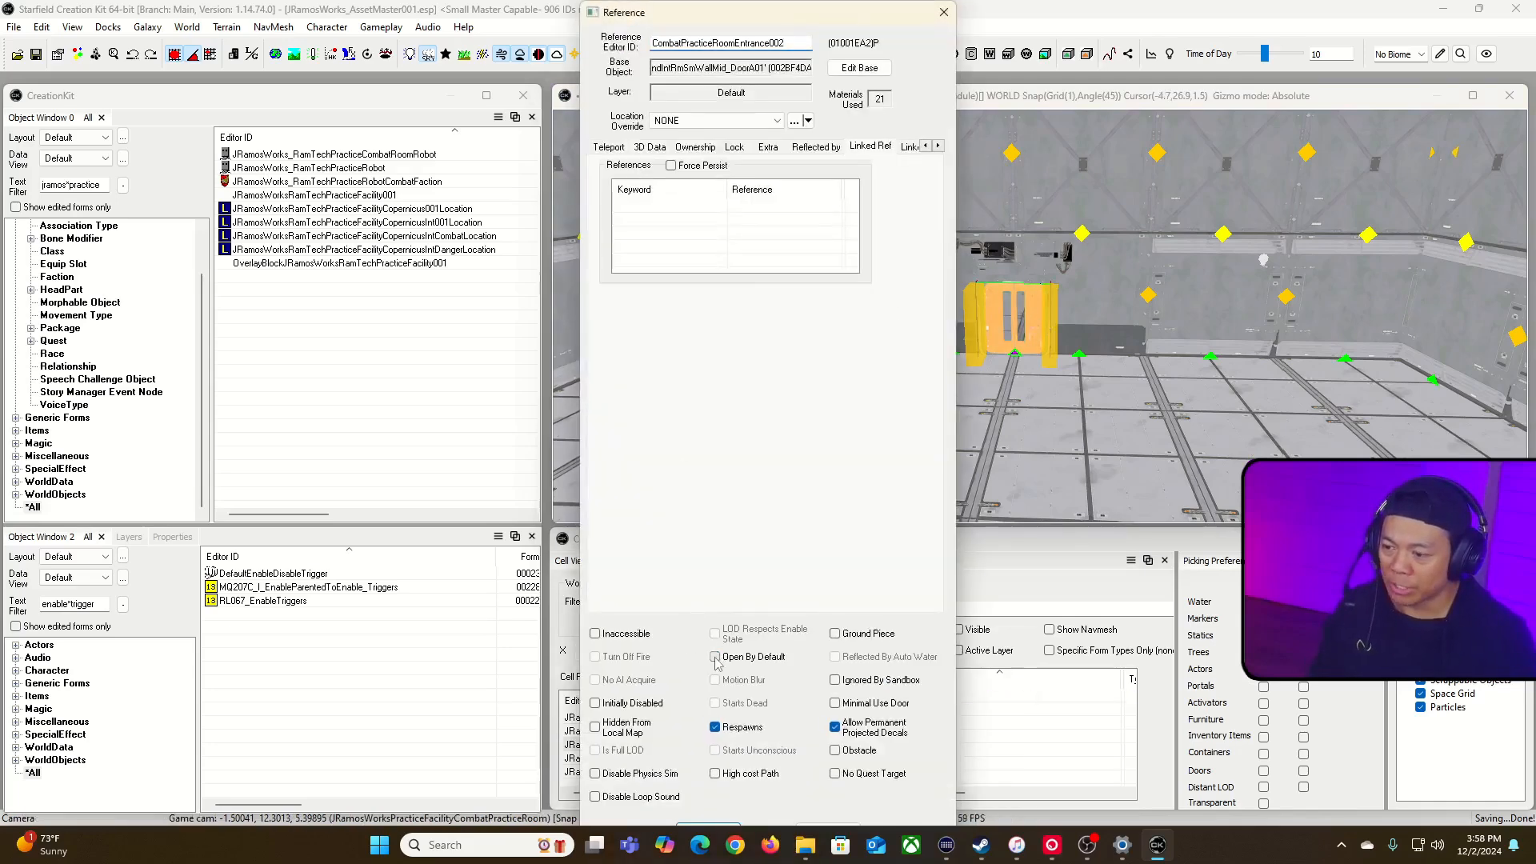
left_click(608, 148)
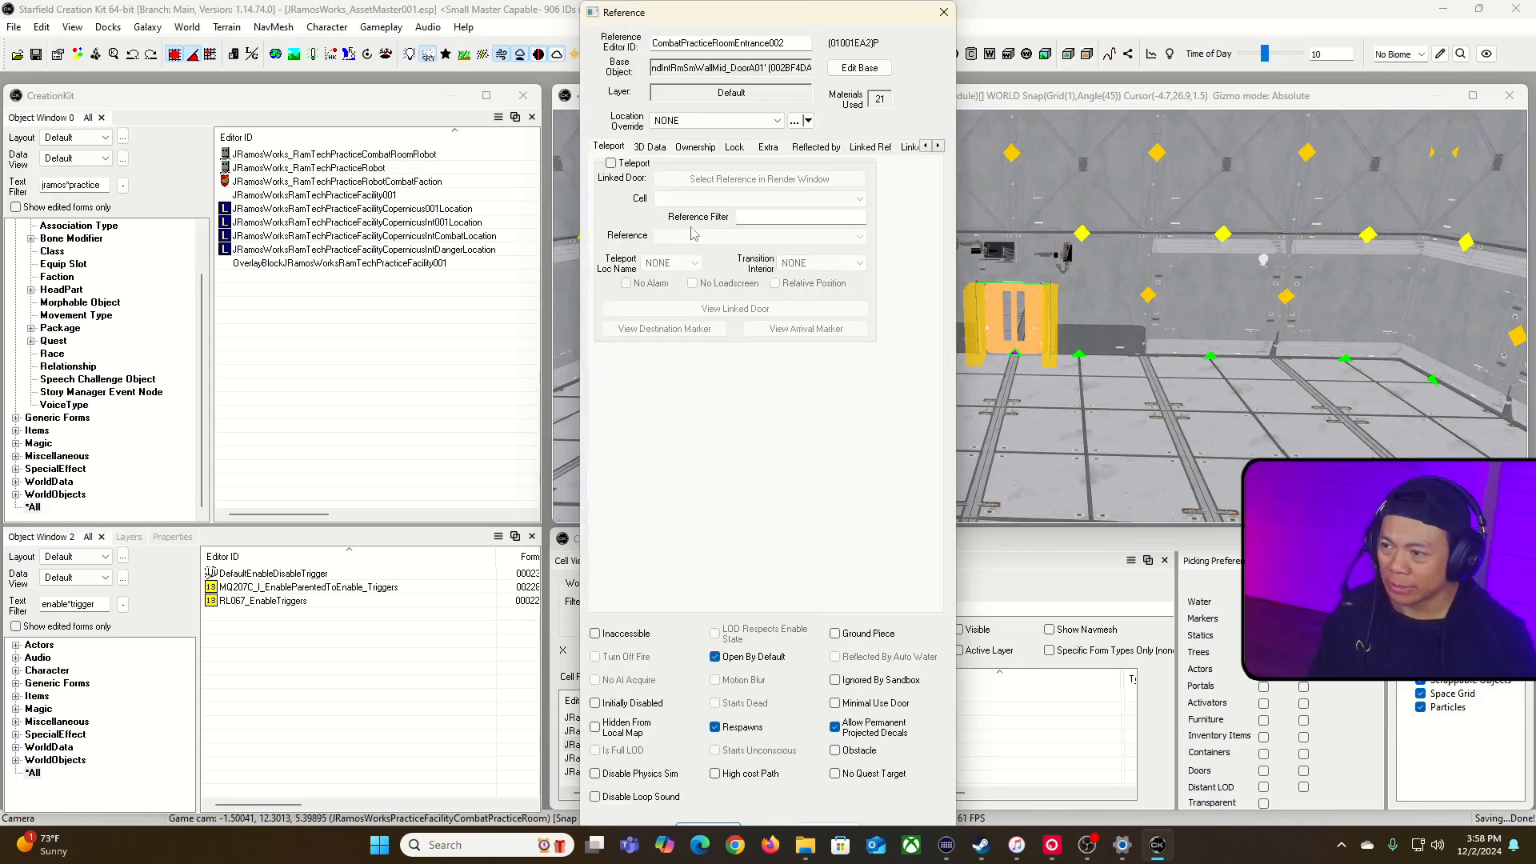
left_click(713, 825)
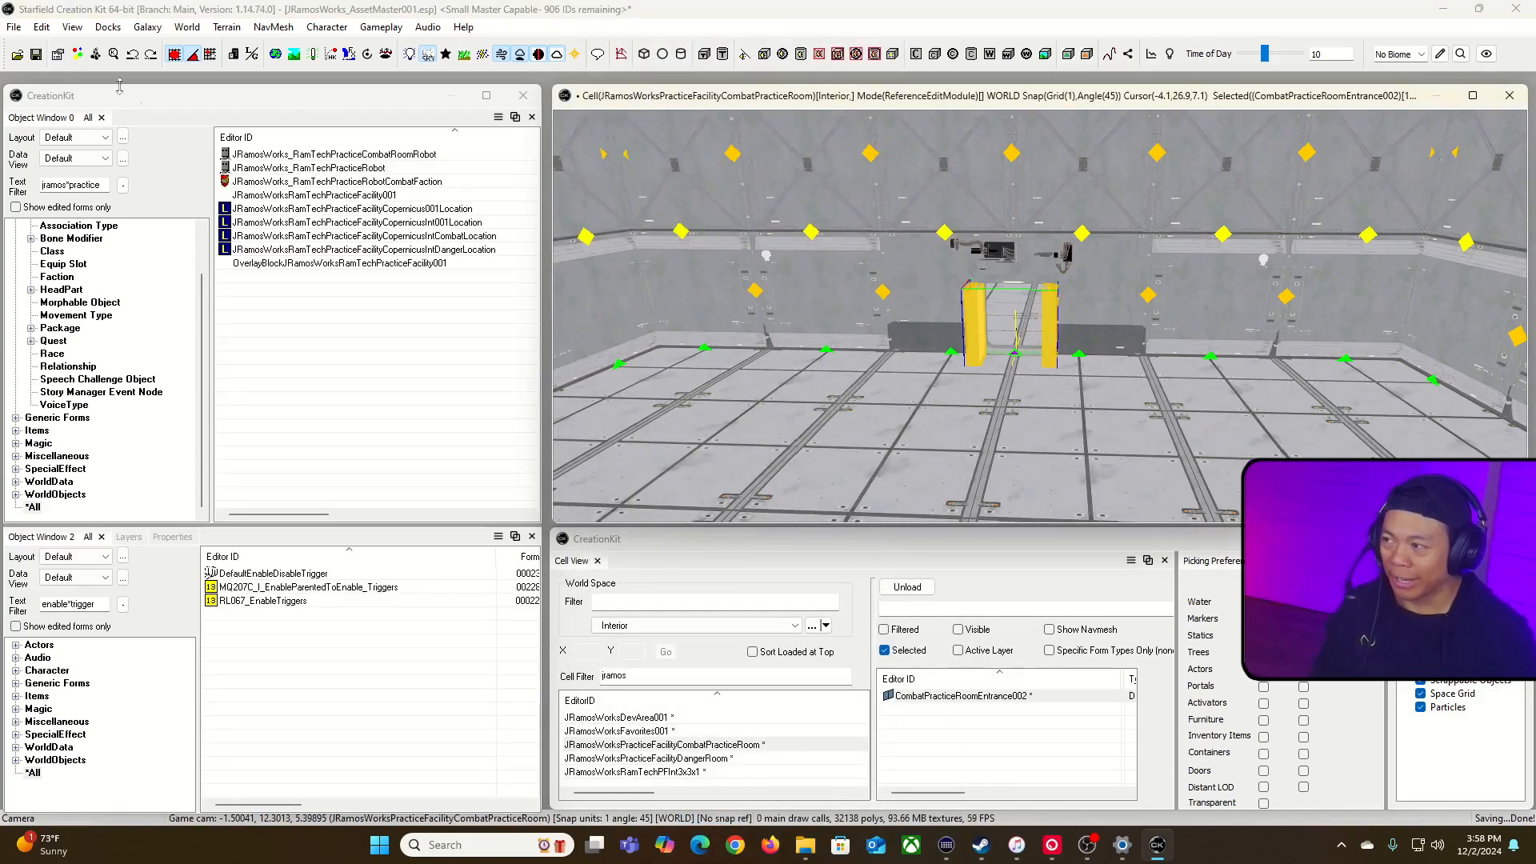
Step: Save the plugin
left_click(37, 57)
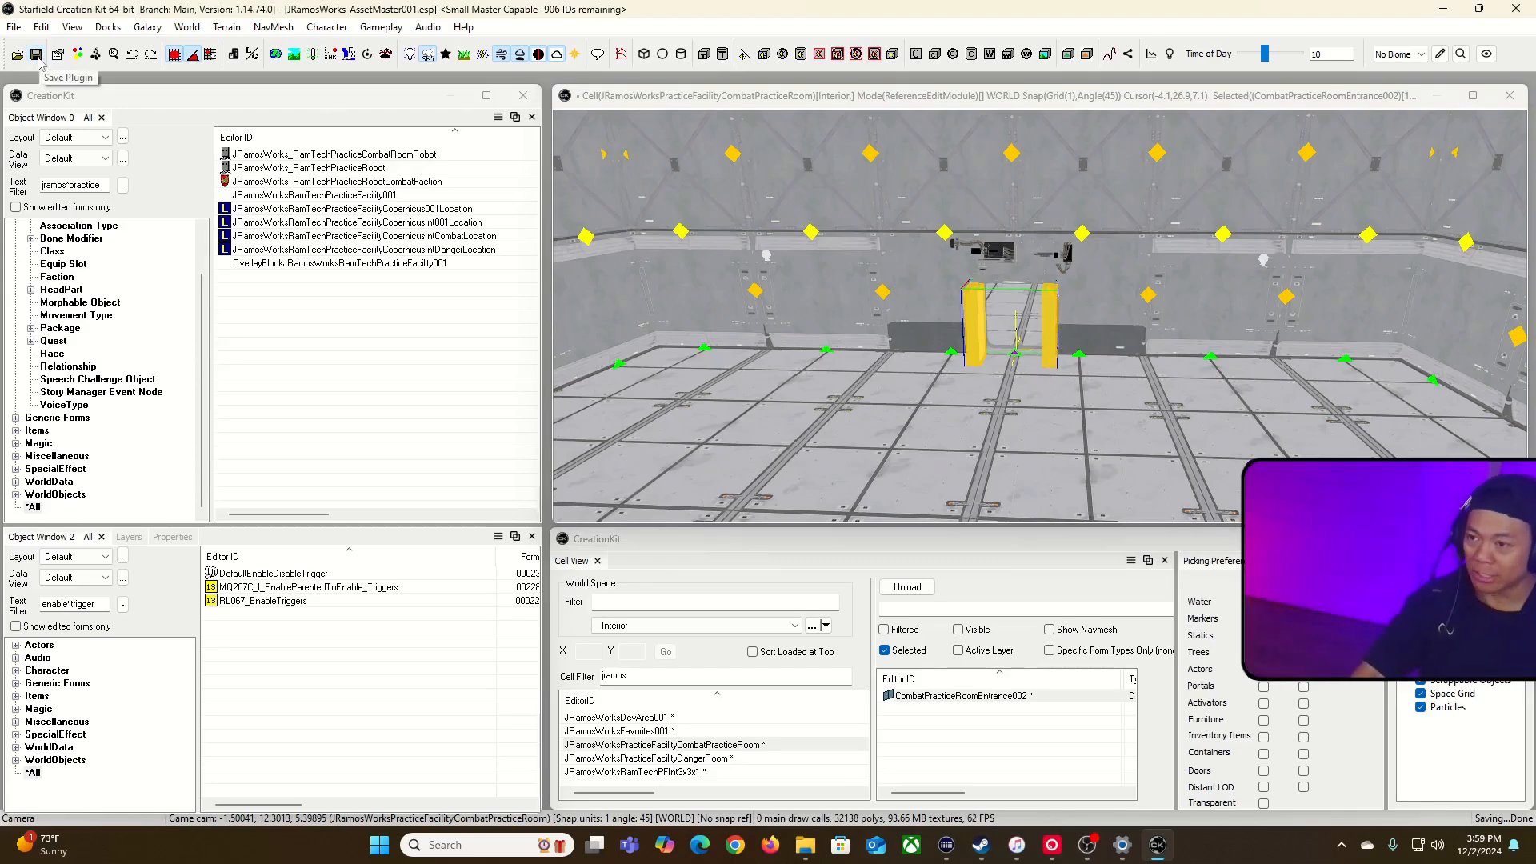
Step: Try to generate a Recast navmesh for the extended combat practice room using the preset options
left_click(1276, 106)
key("grave")
key("s")
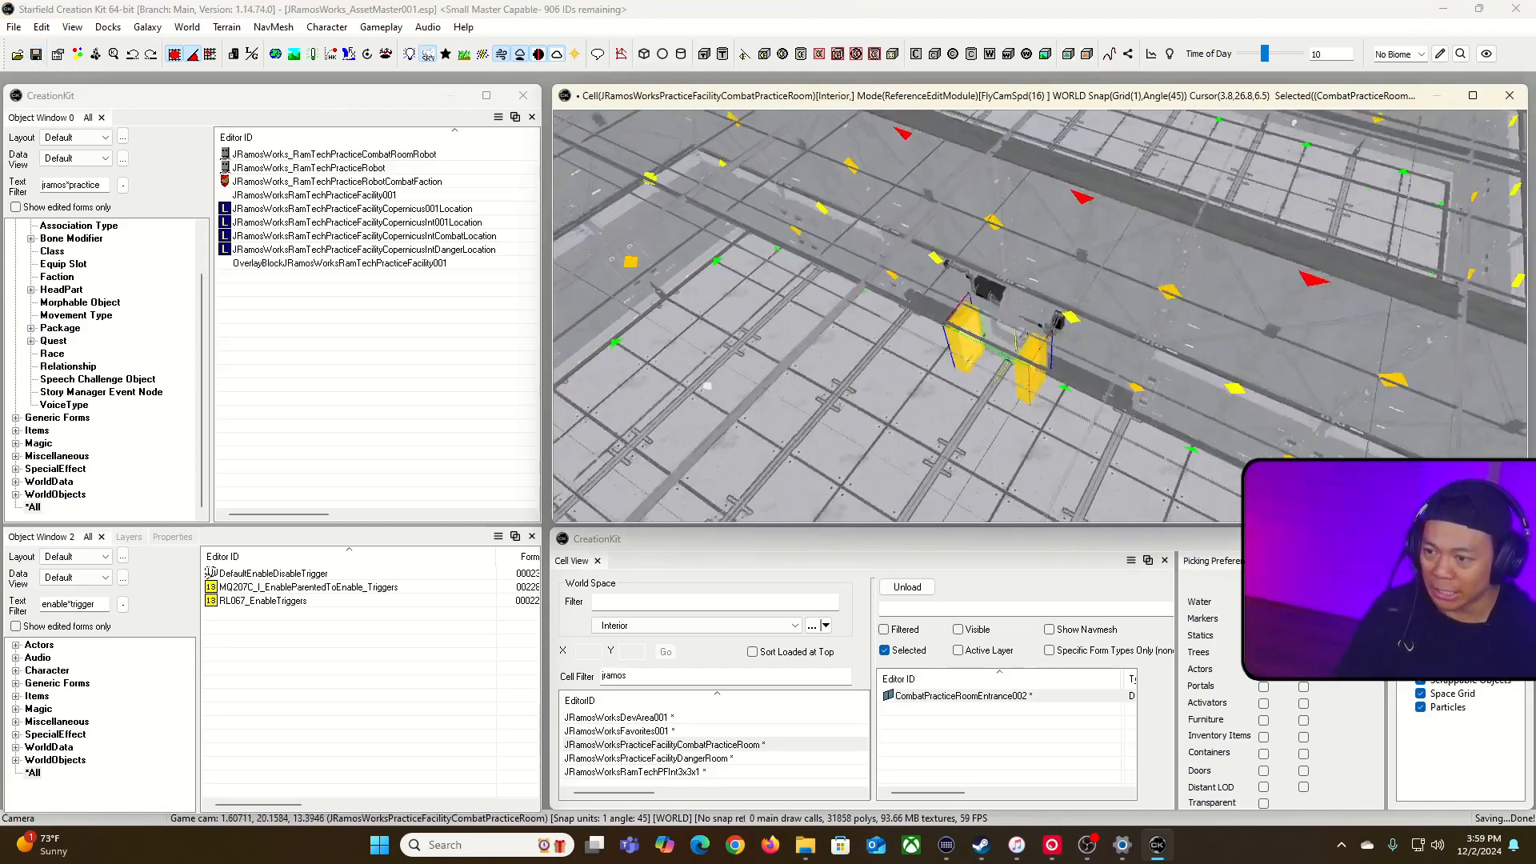
key("s")
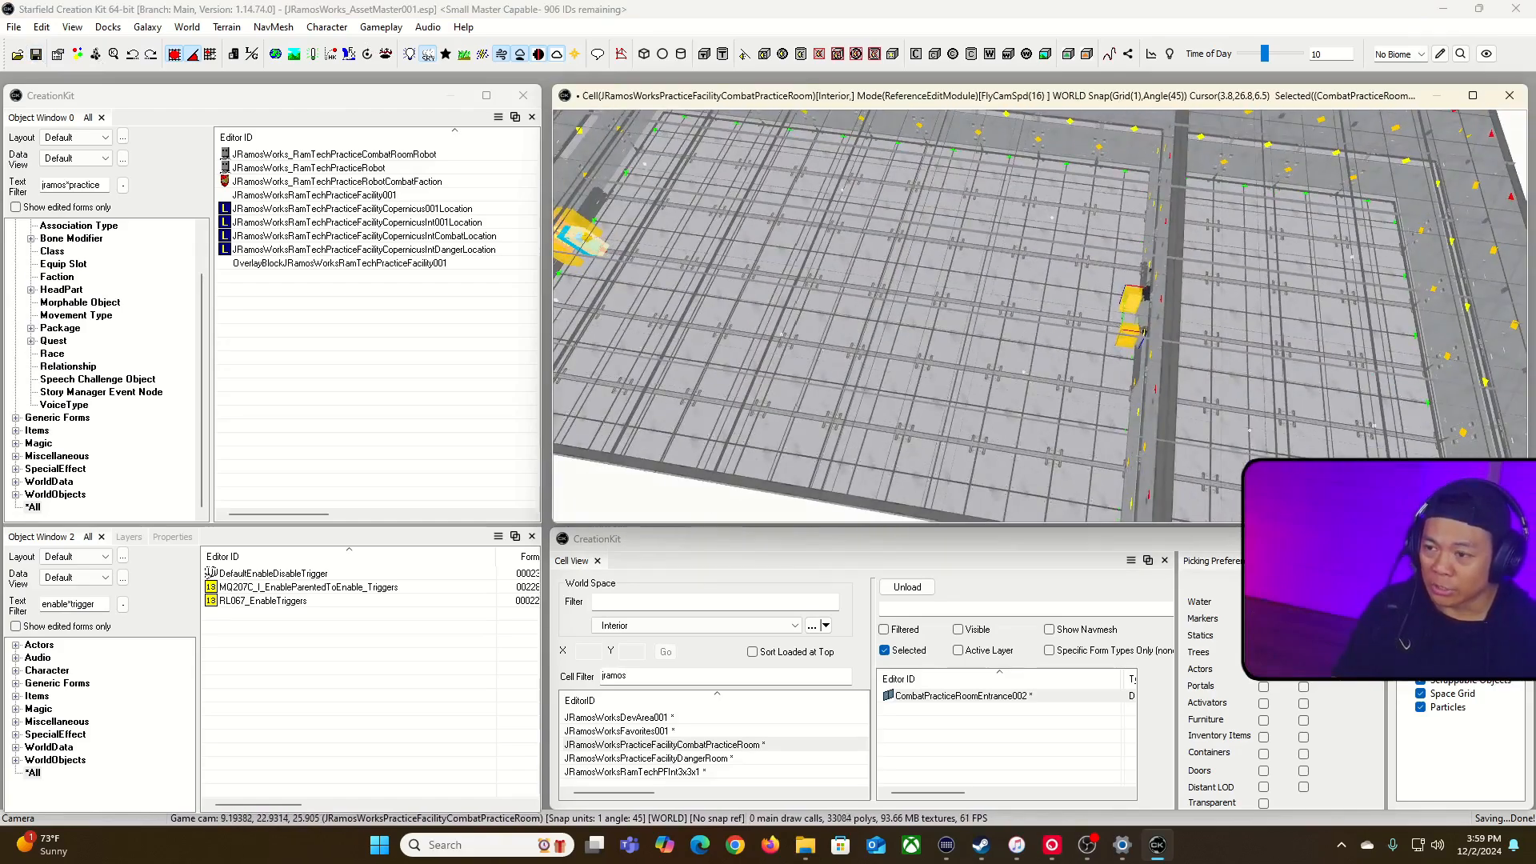
key("s")
key("grave")
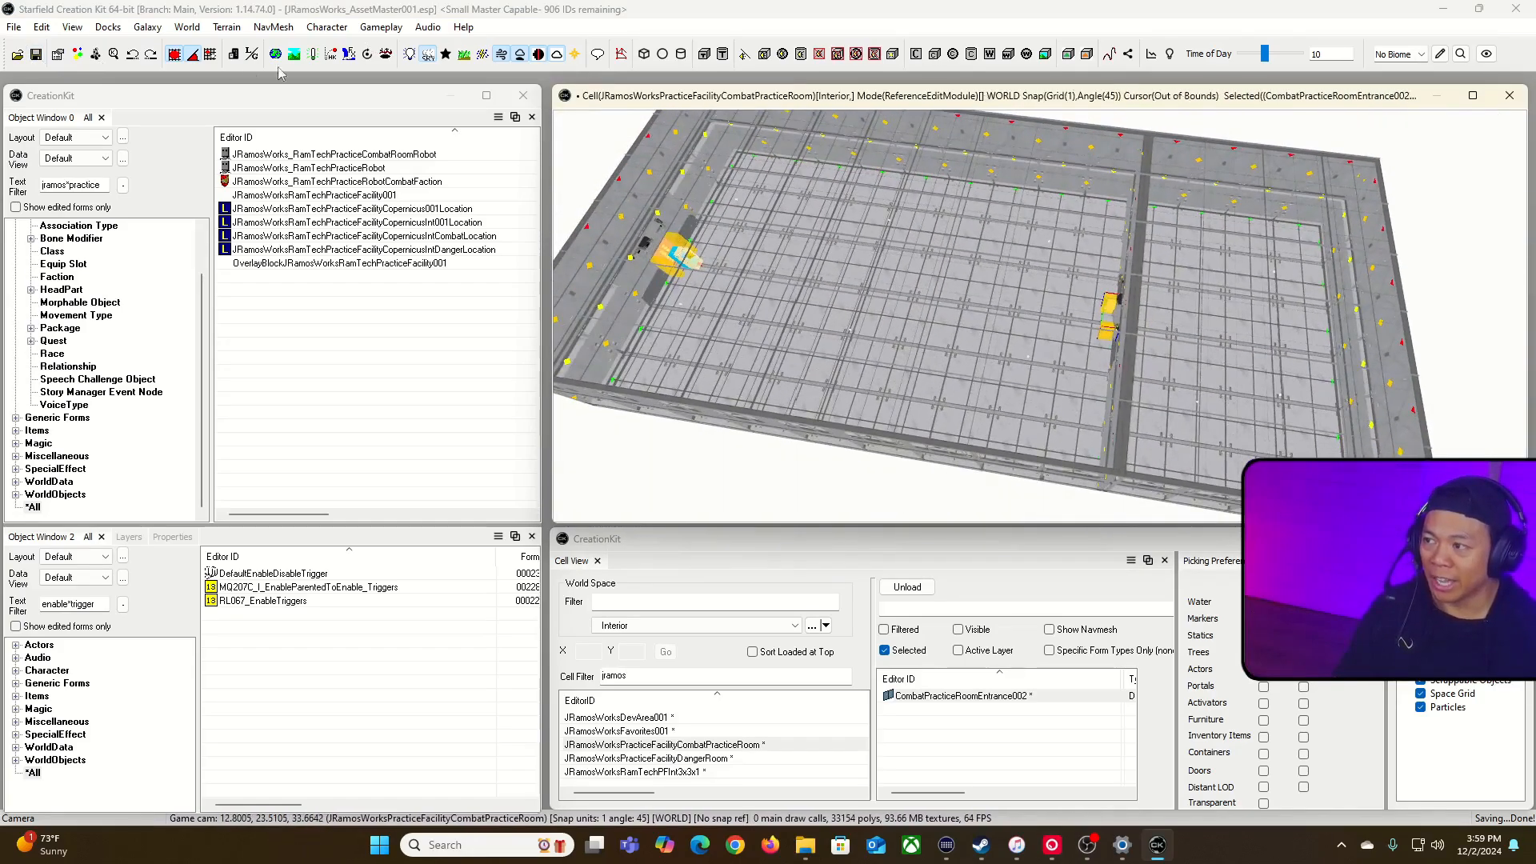
left_click(621, 56)
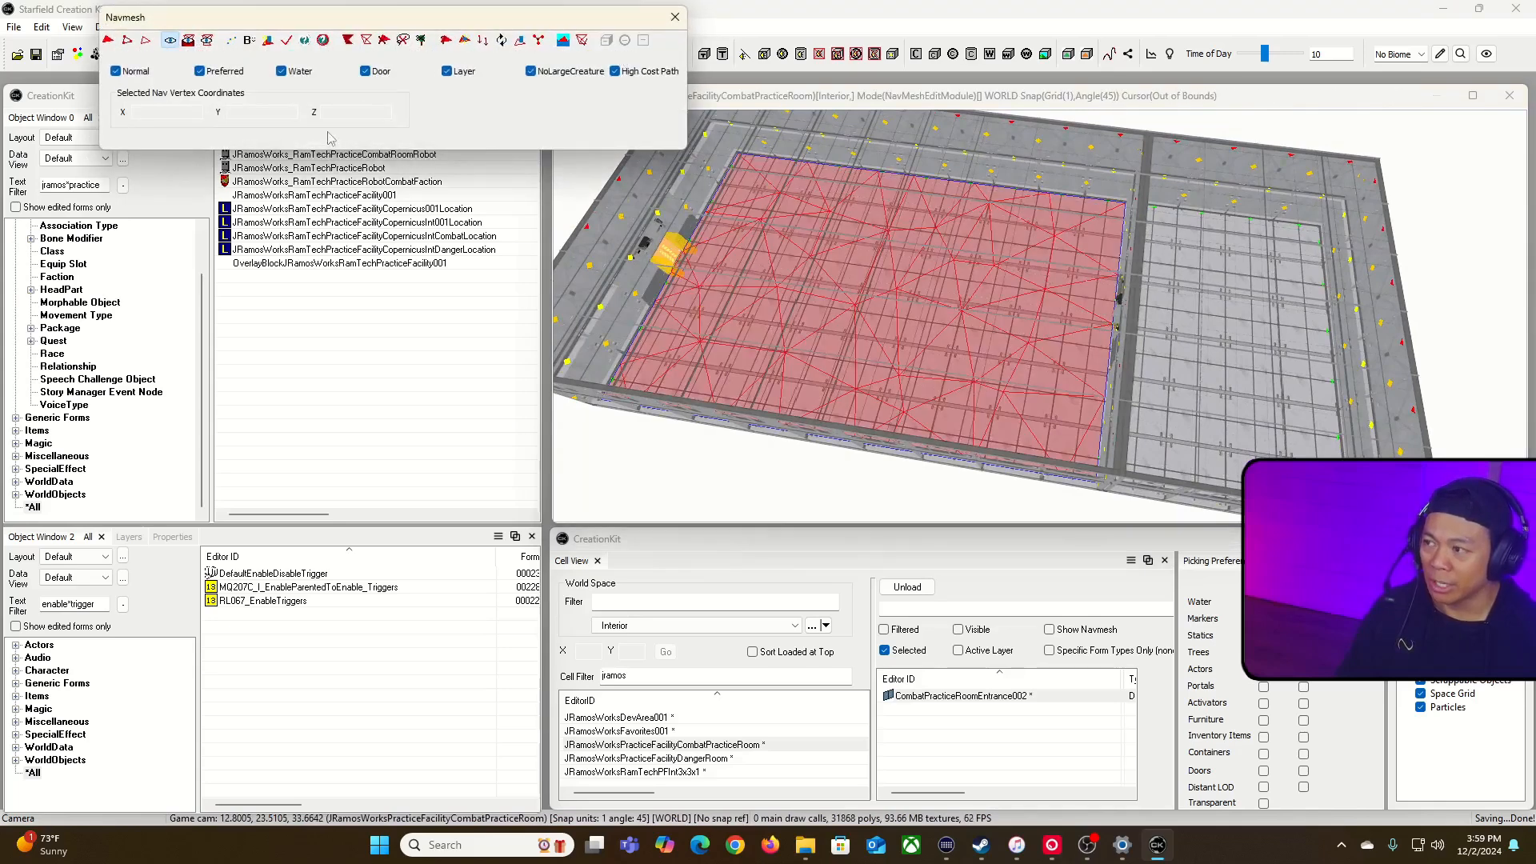
left_click(302, 42)
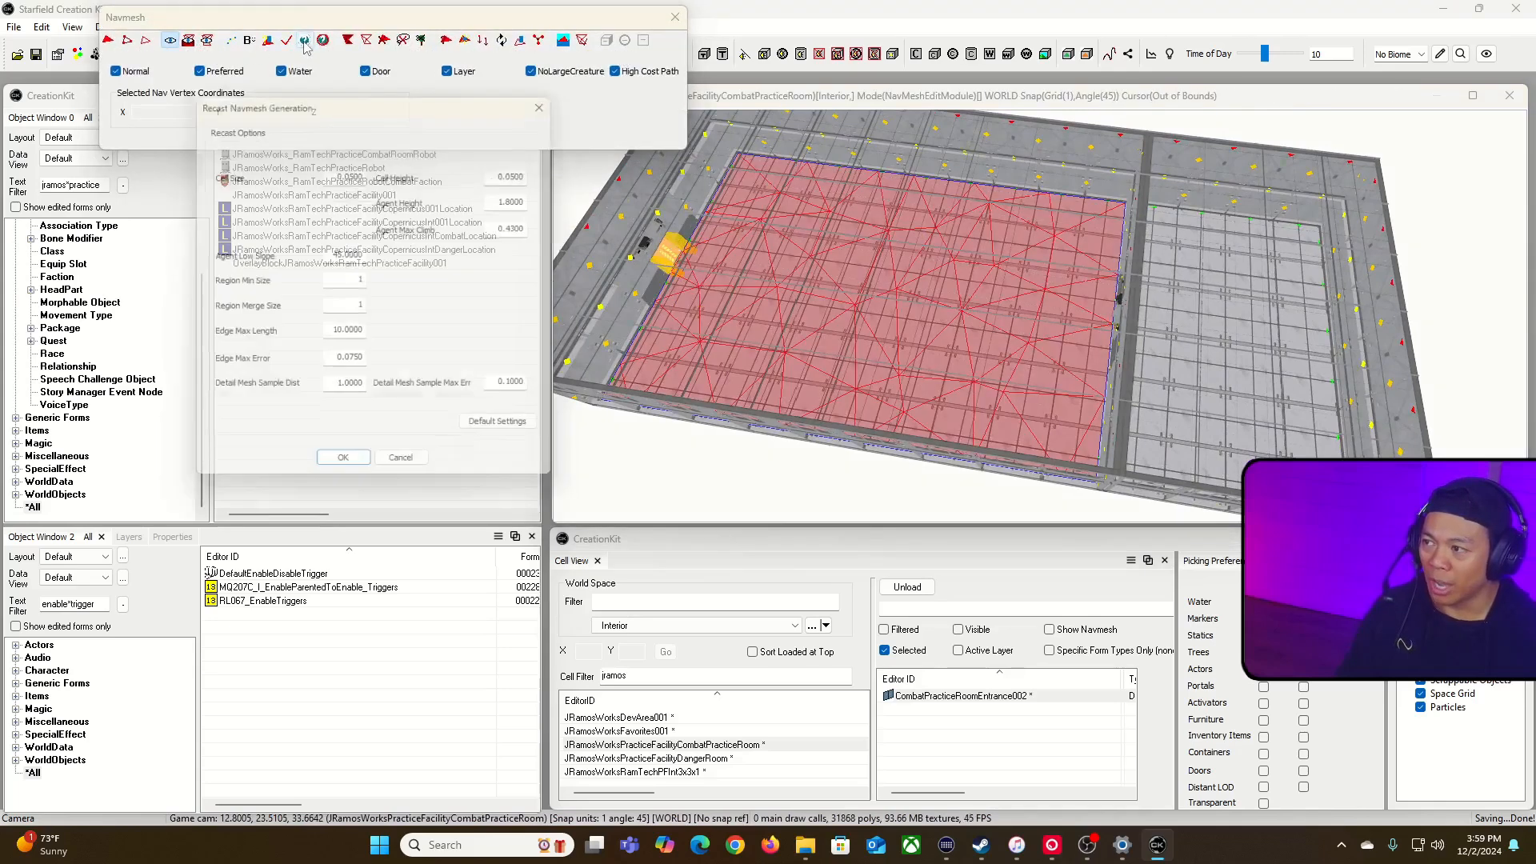
left_click(344, 472)
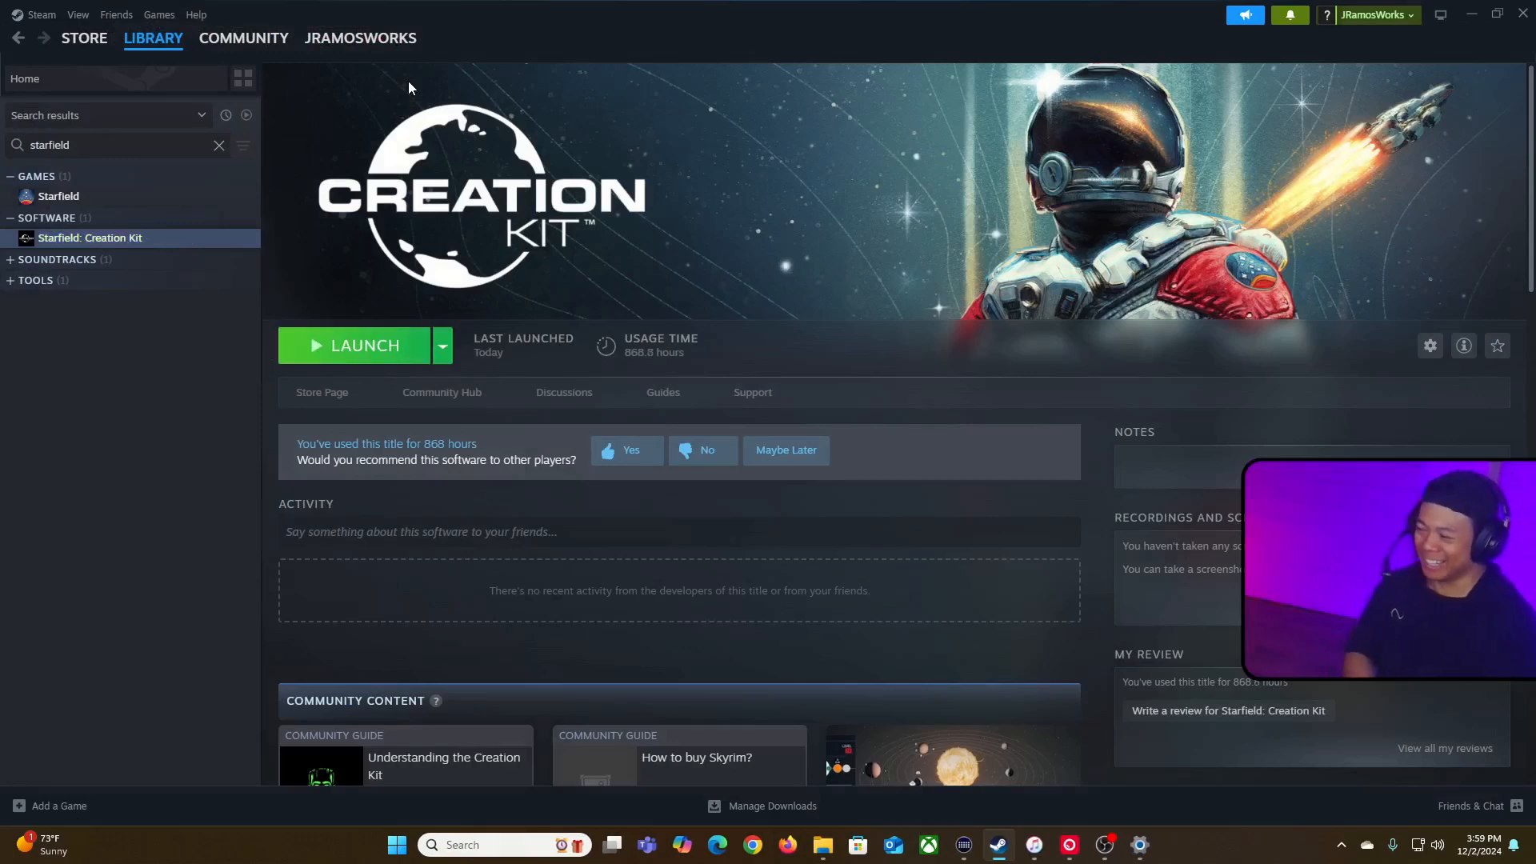
Step: Relaunch Starfield: Creation Kit from the Steam library
left_click(413, 346)
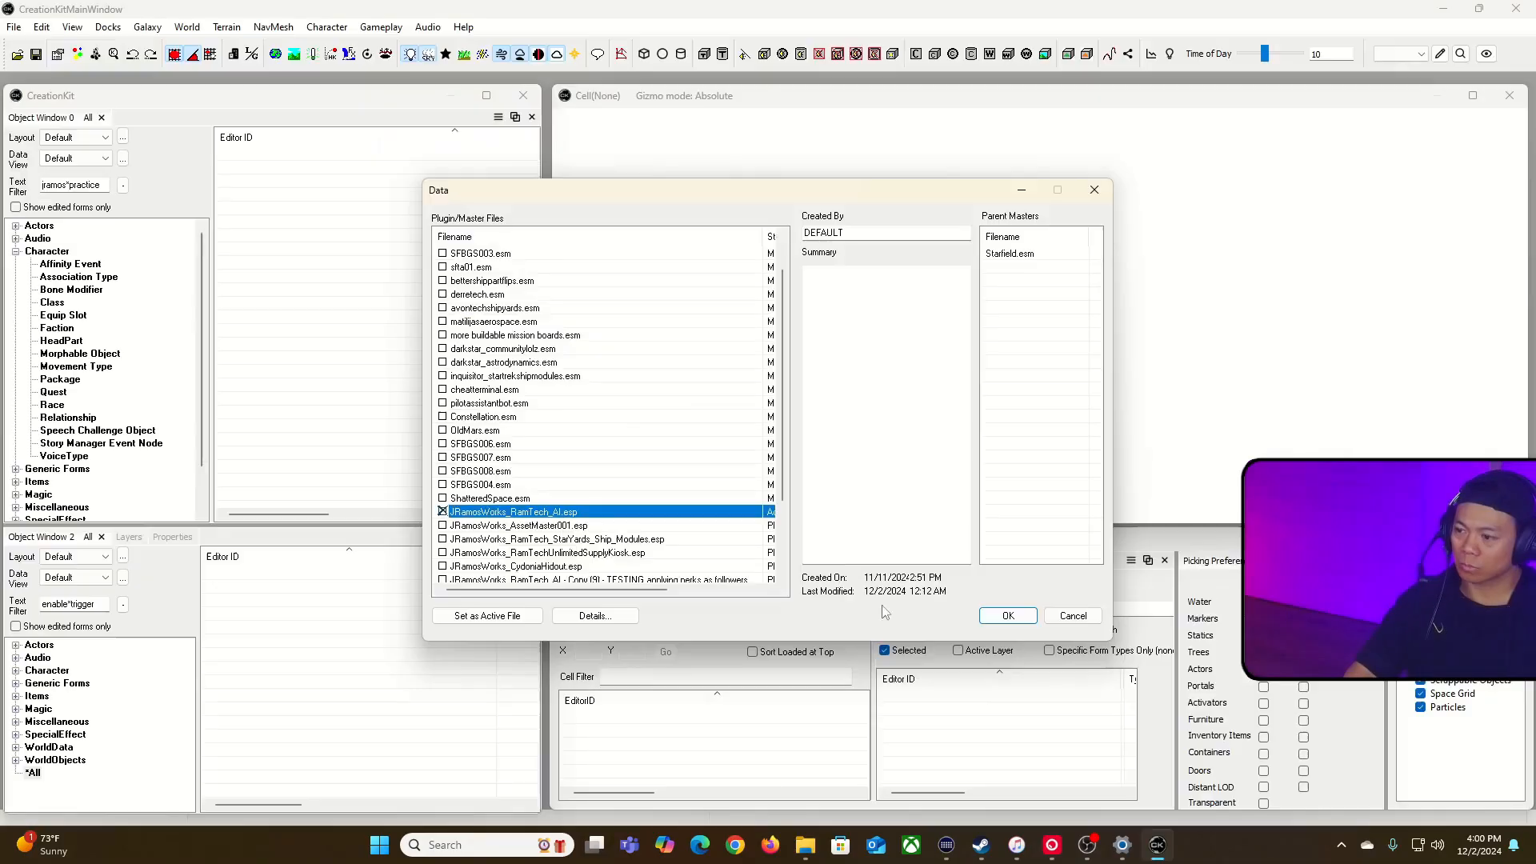
left_click(1008, 615)
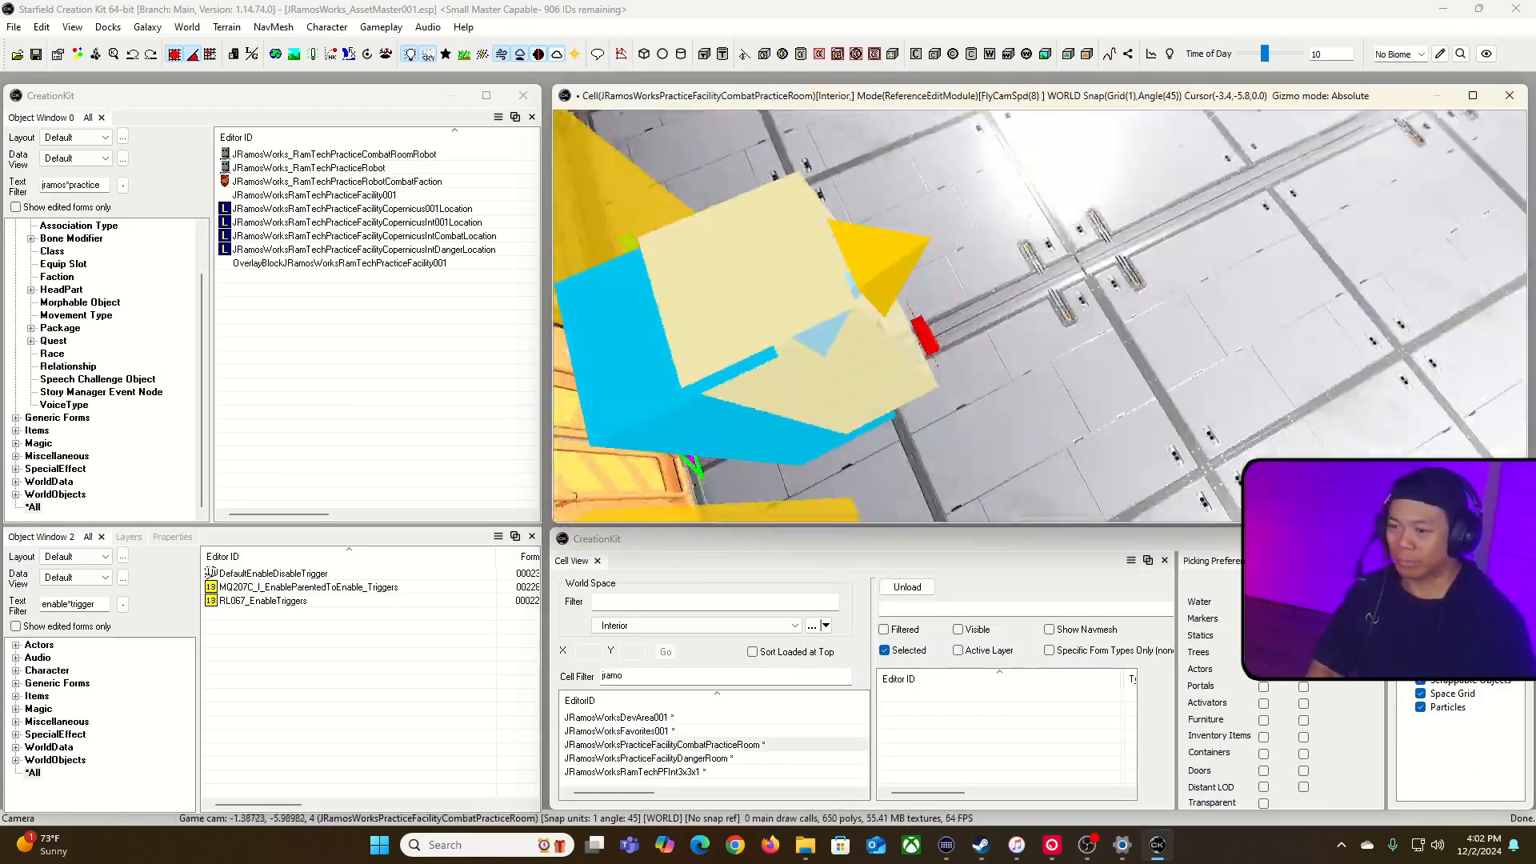
Step: Enter navmesh editing for the combat practice room and generate a Recast navmesh across both areas with the preset options
key("s")
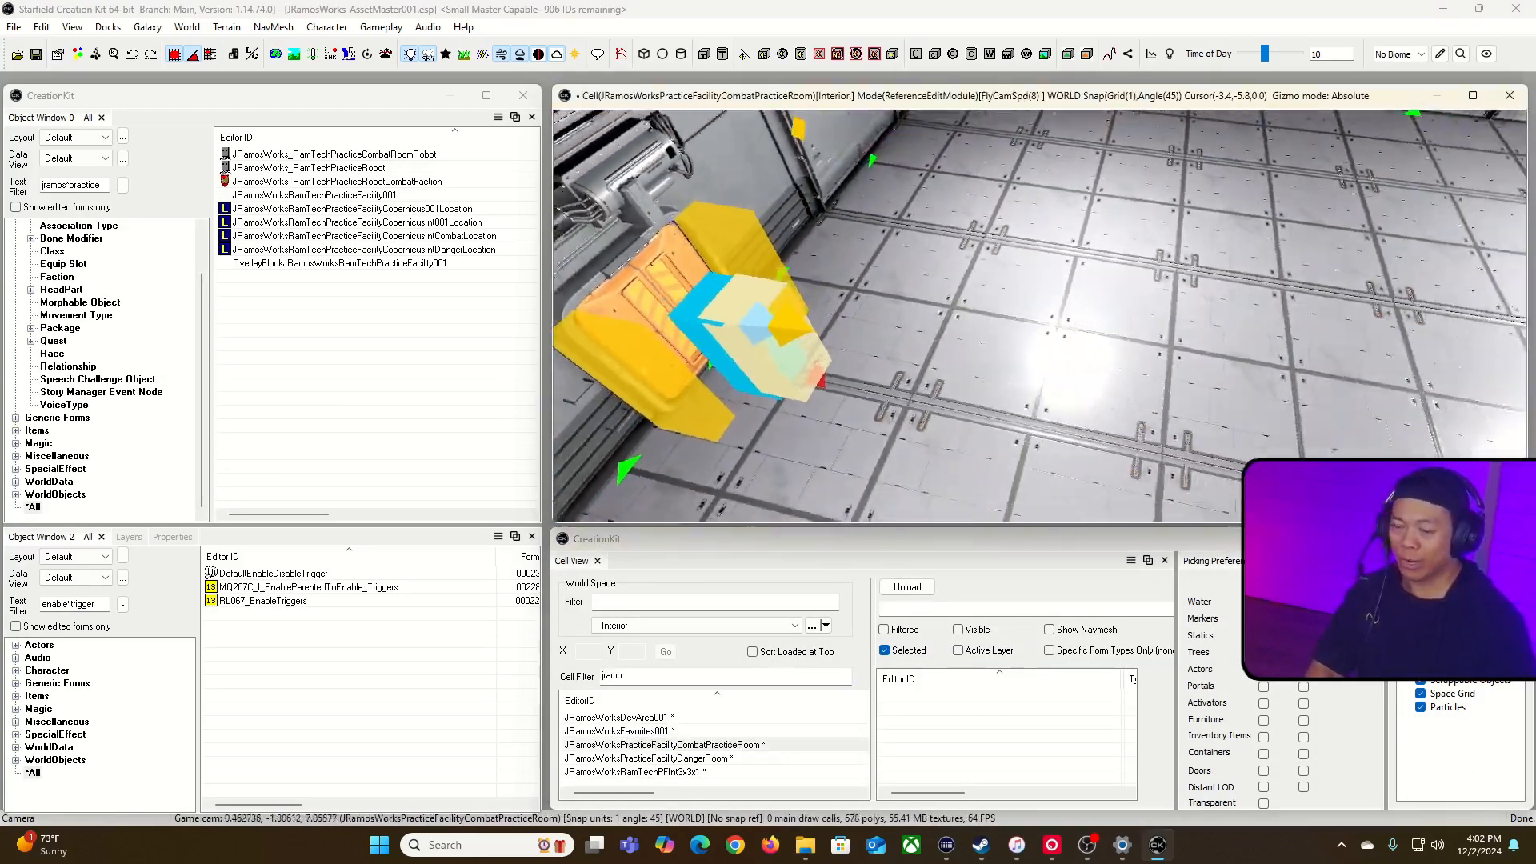
key("s")
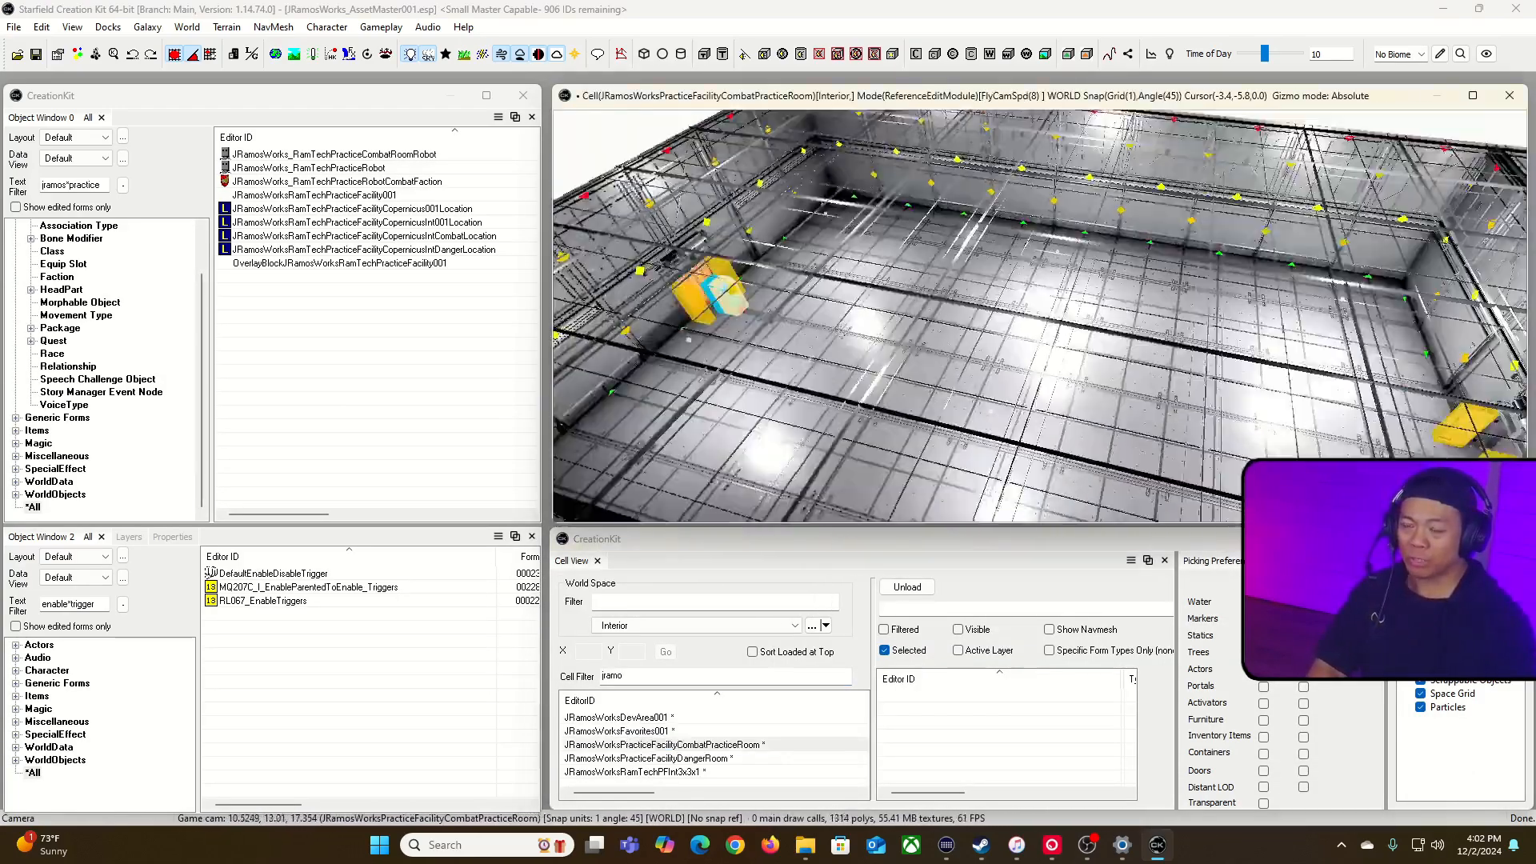
key("s")
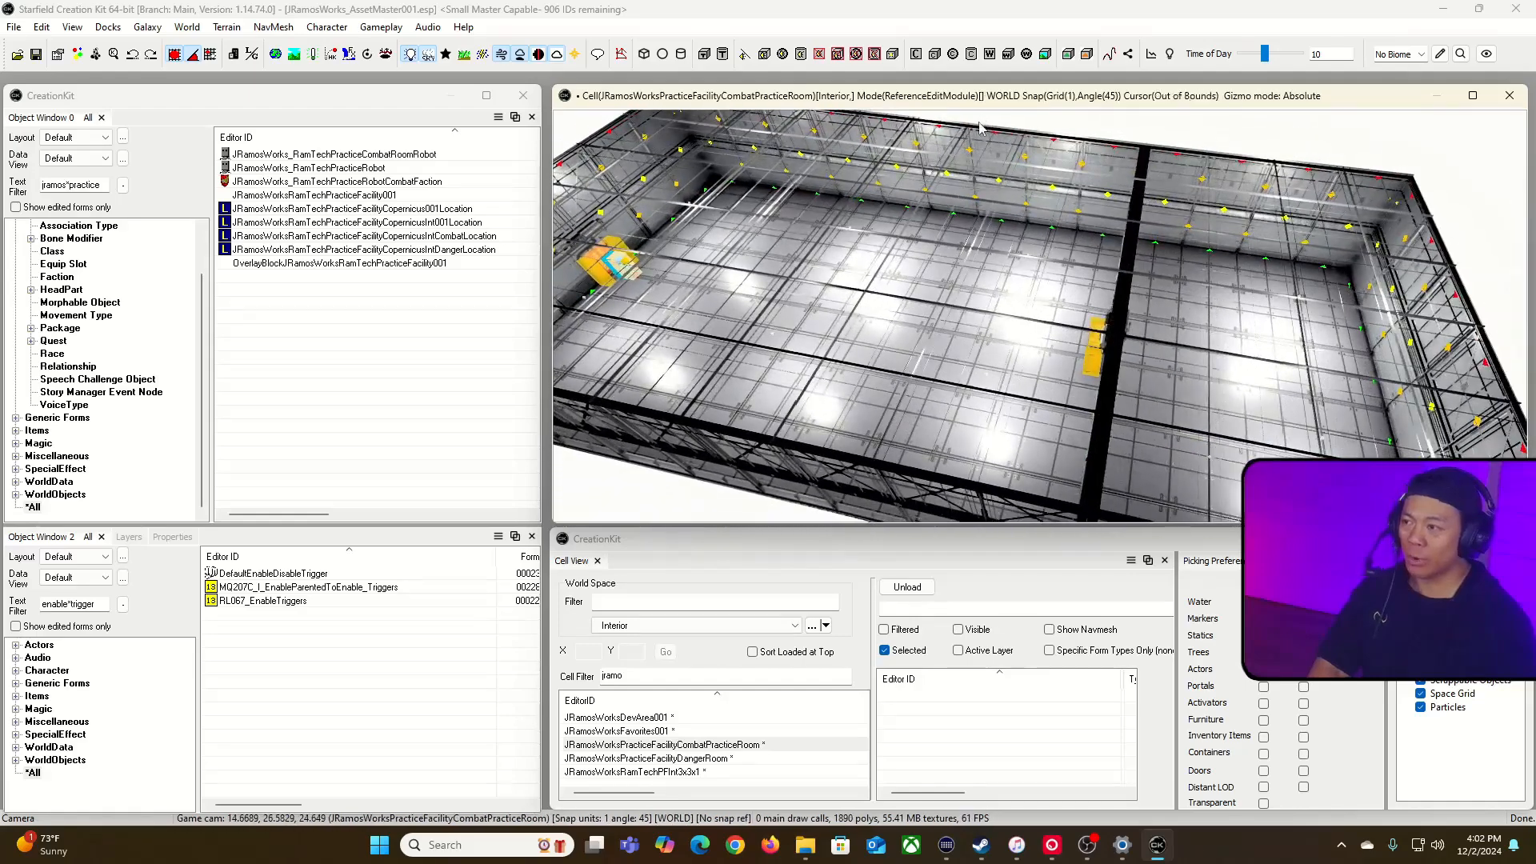
left_click(557, 55)
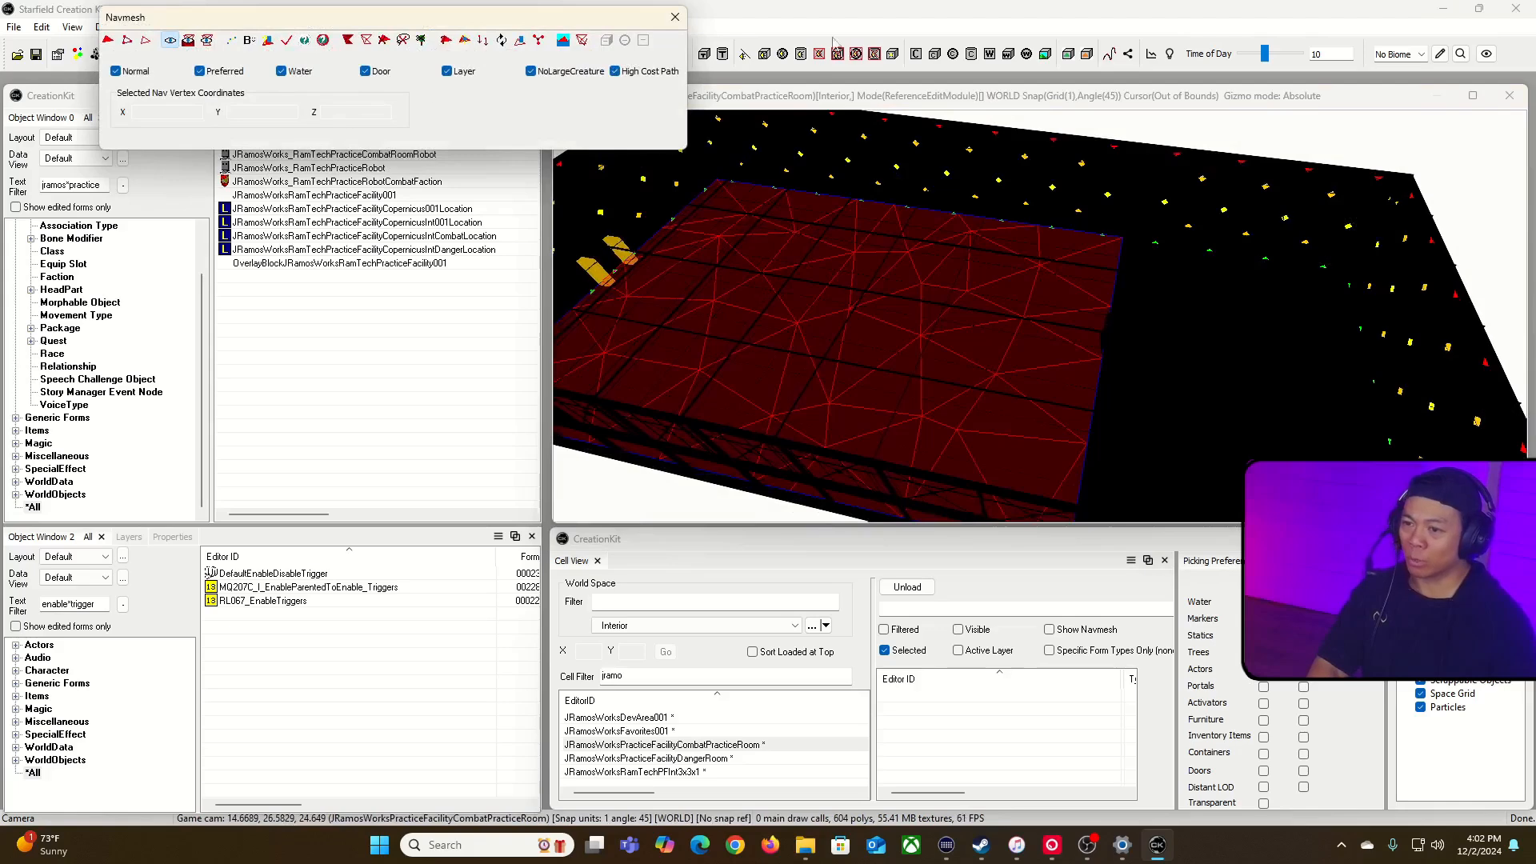
left_click(888, 104)
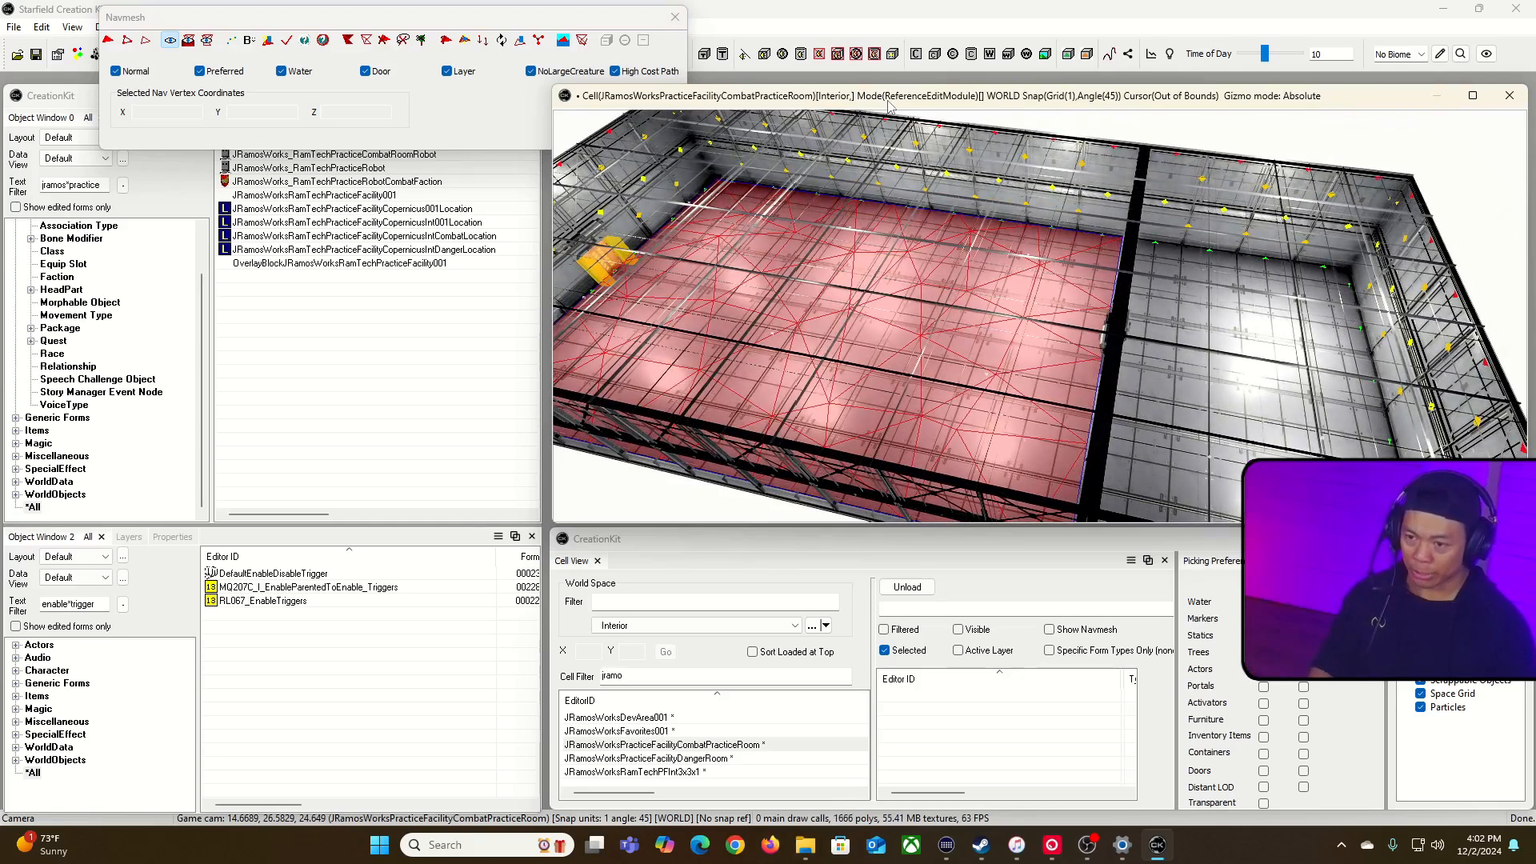
left_click(504, 25)
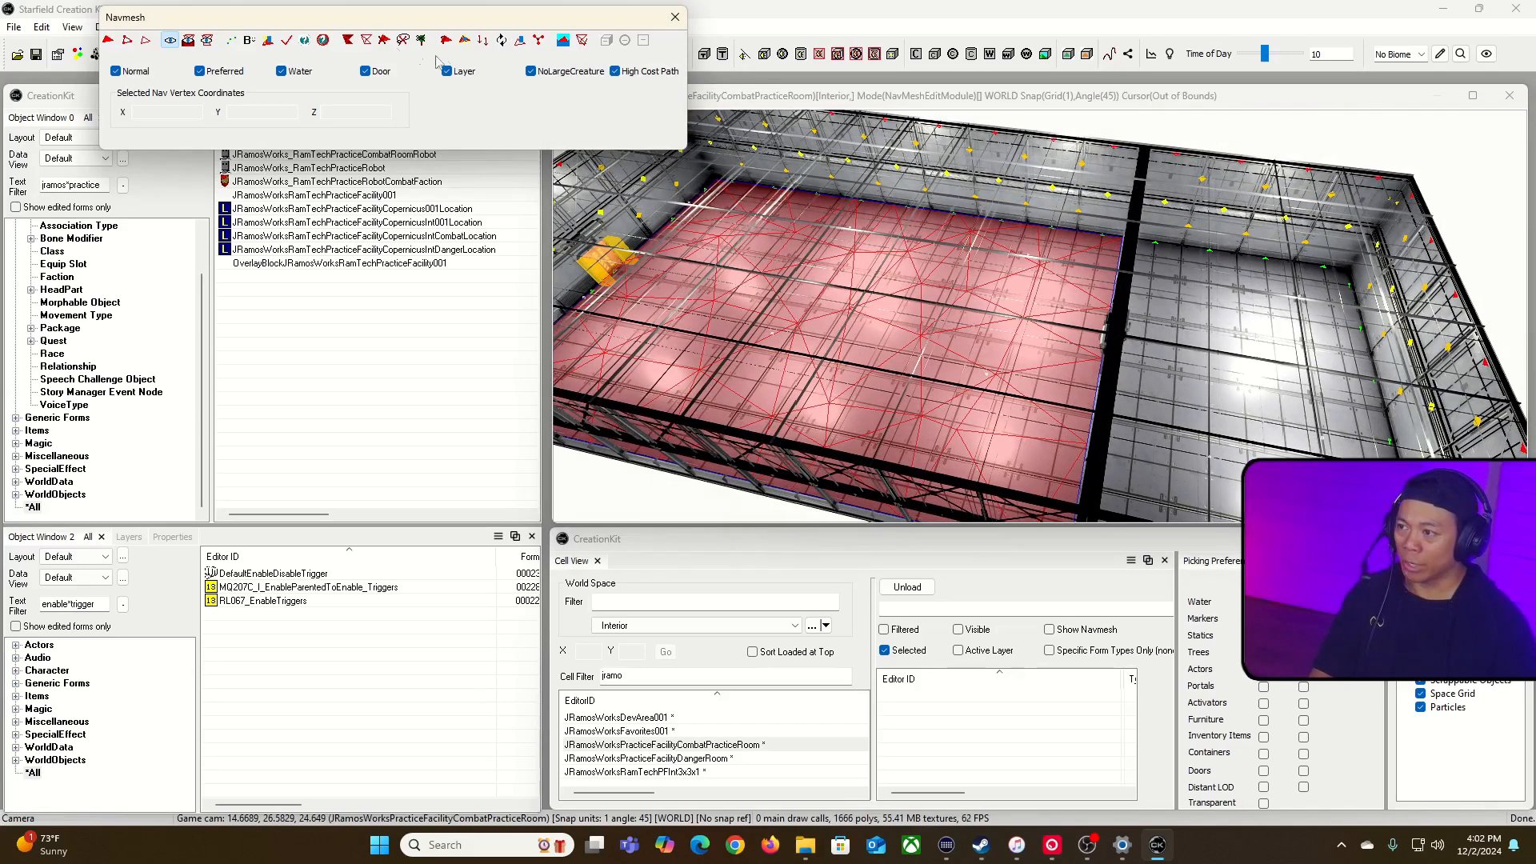
left_click(304, 40)
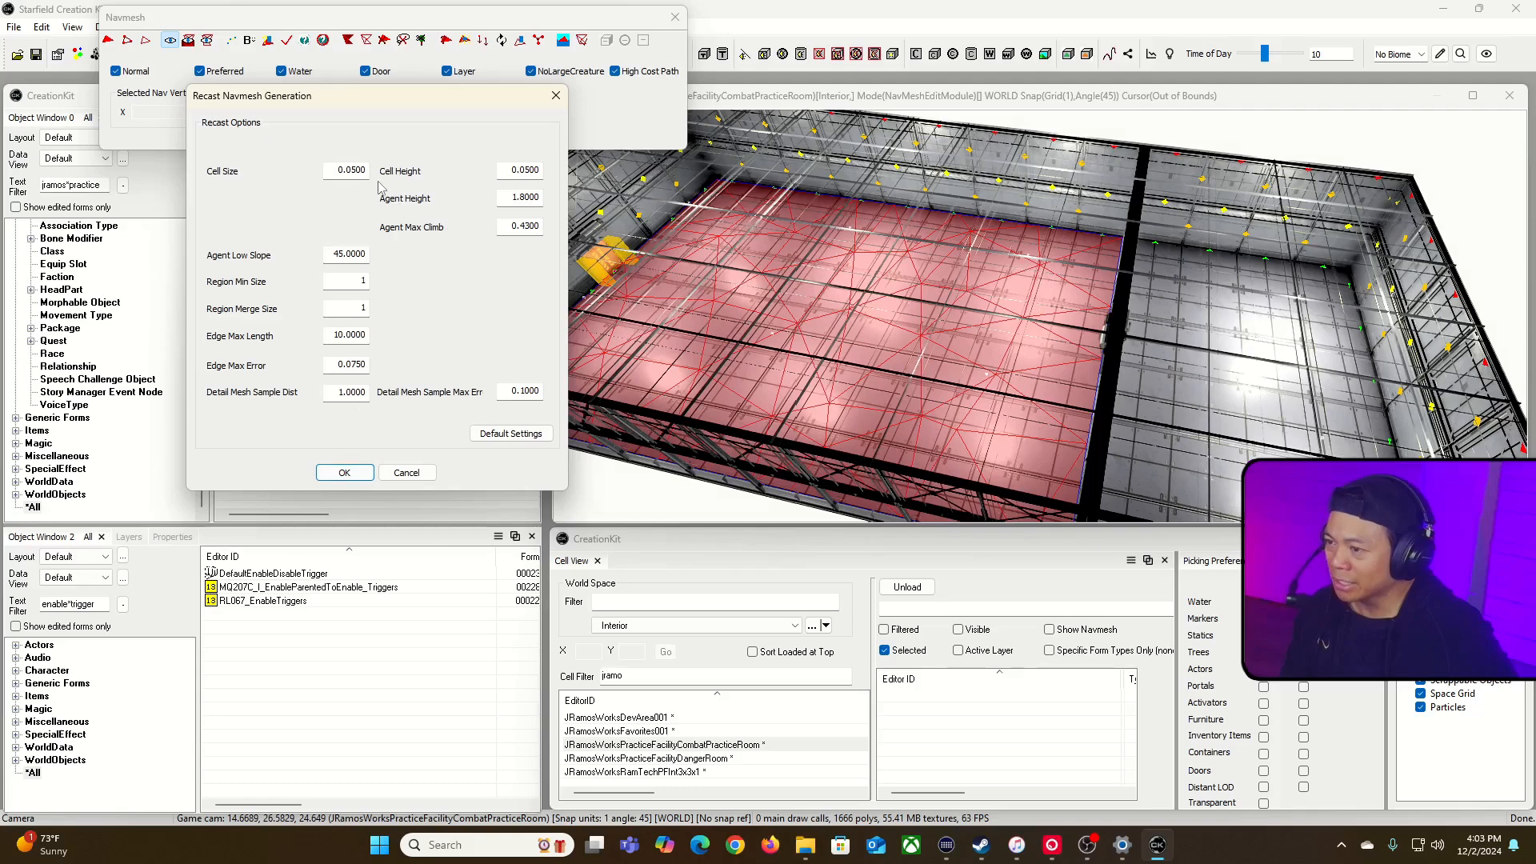
left_click(344, 473)
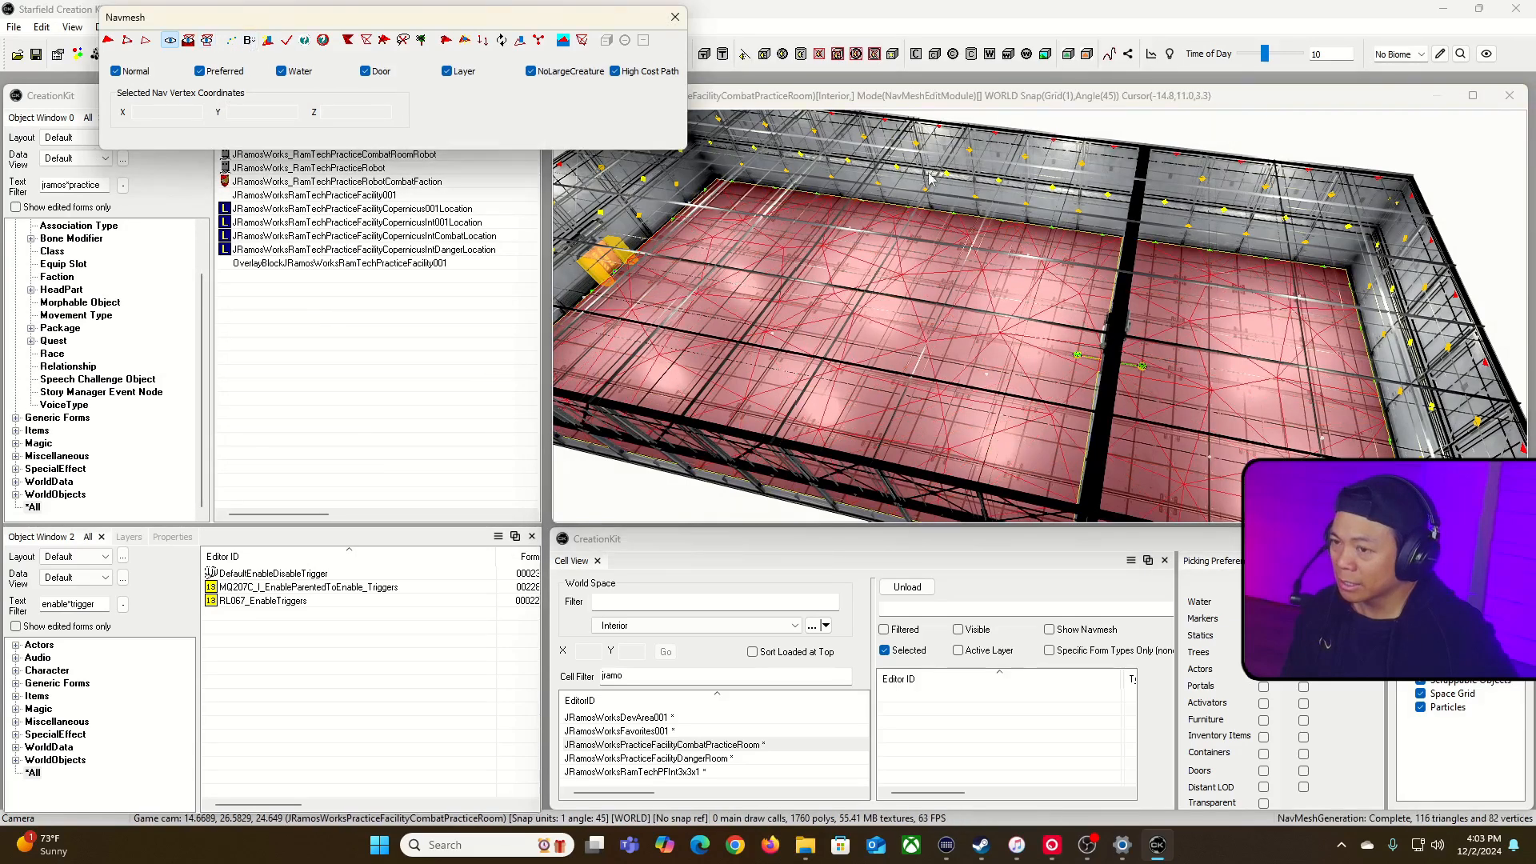
Step: Examine the generated navmesh around the dividing wall's doorway and throughout the second area
left_click(923, 101)
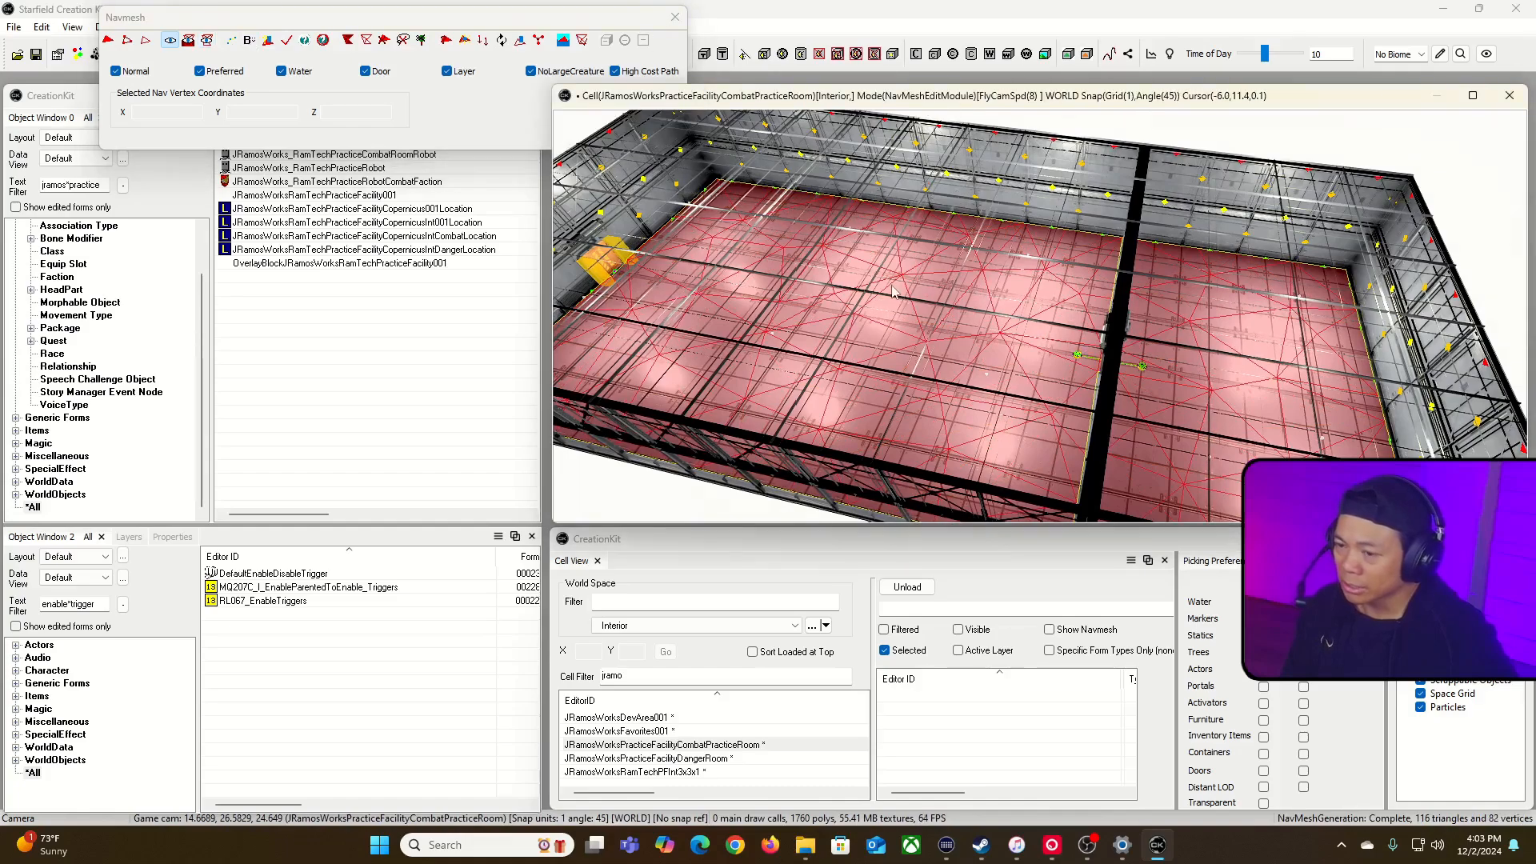
key("w")
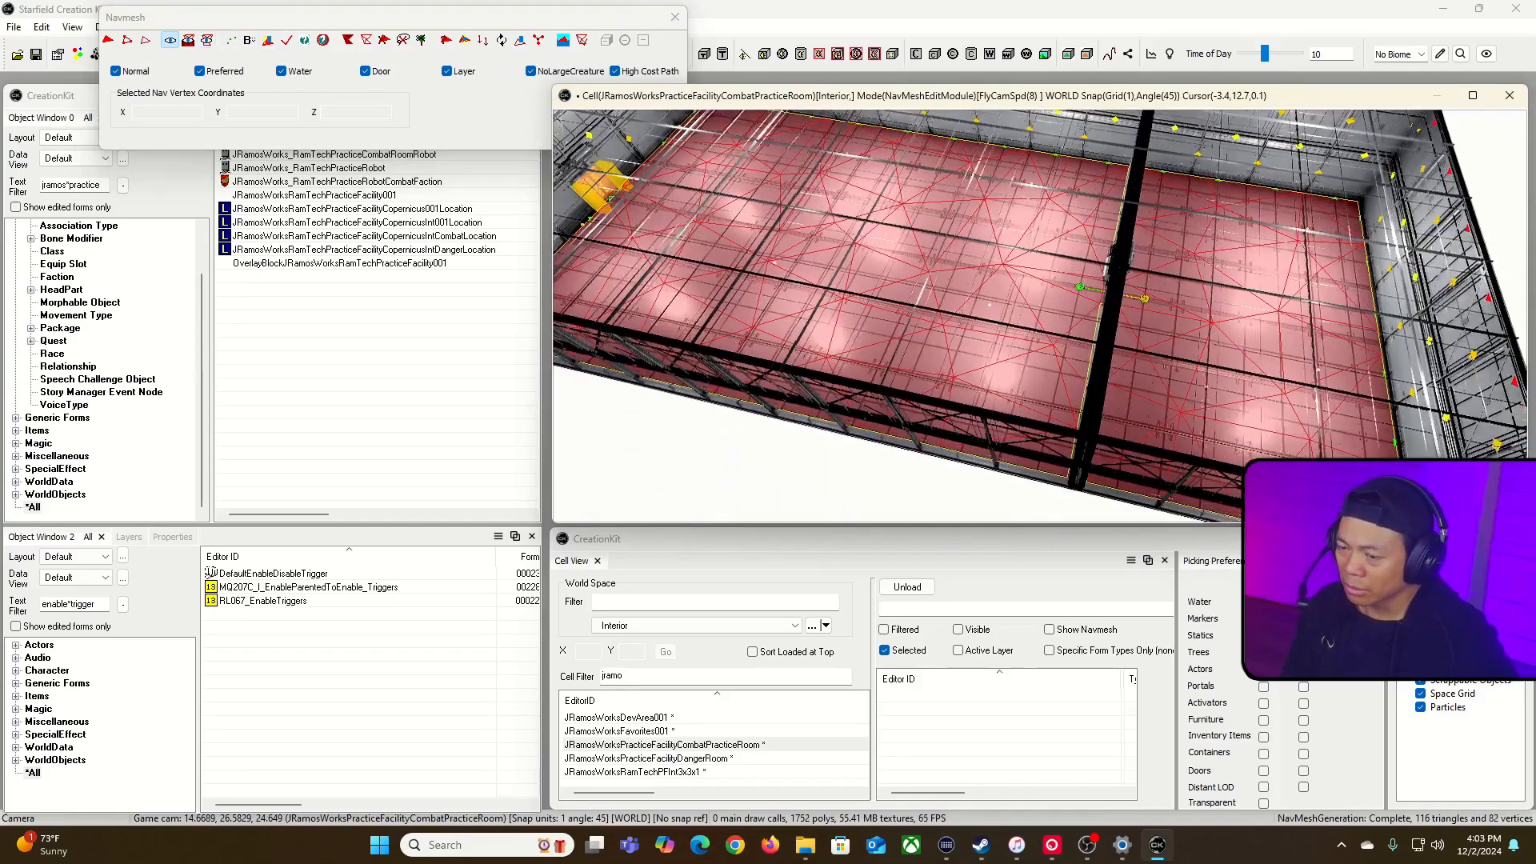
key("w")
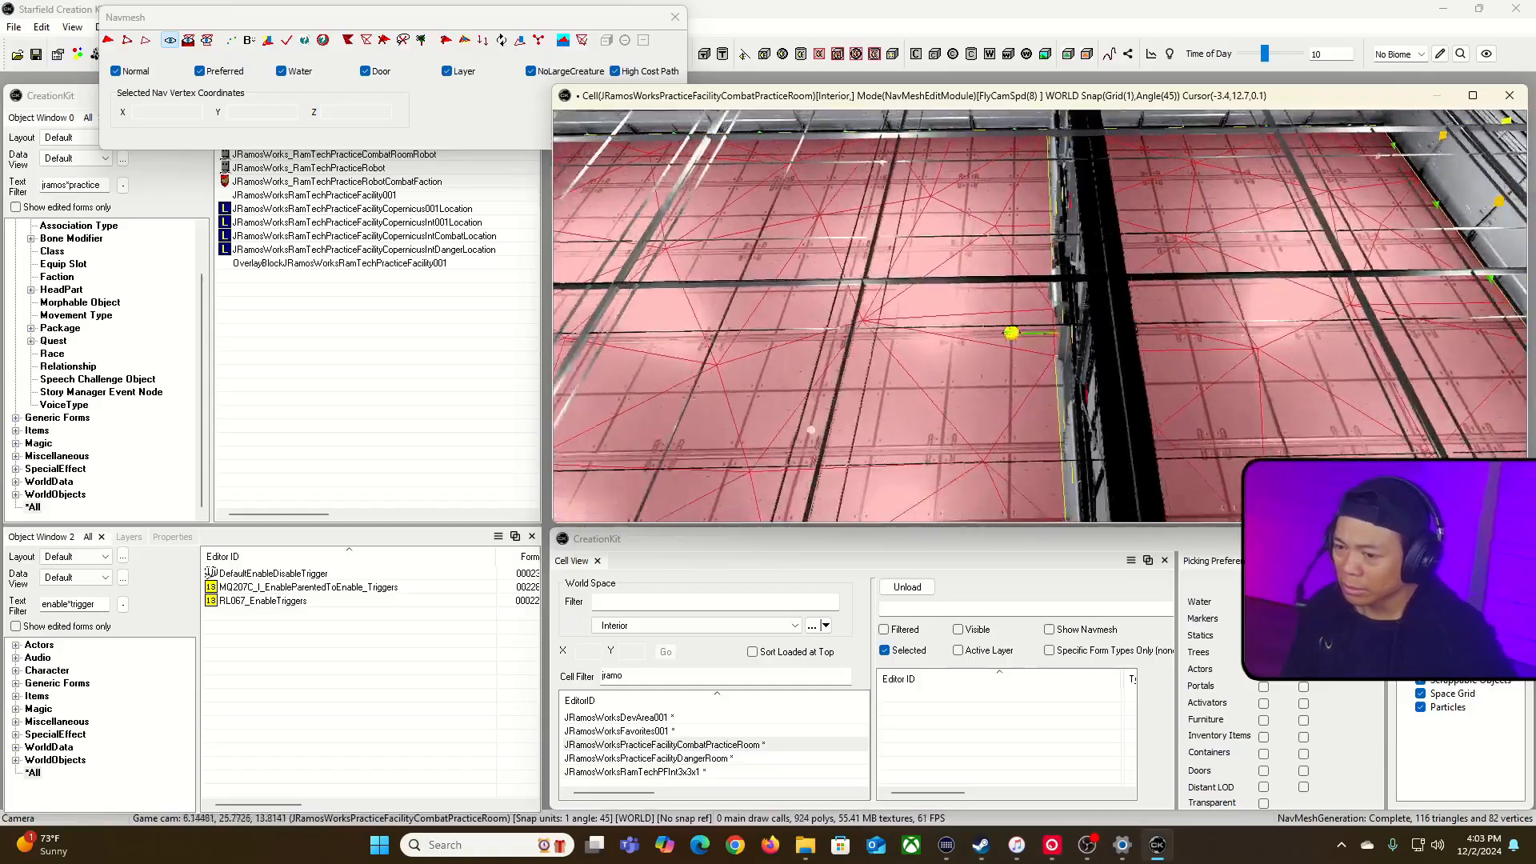
key("w")
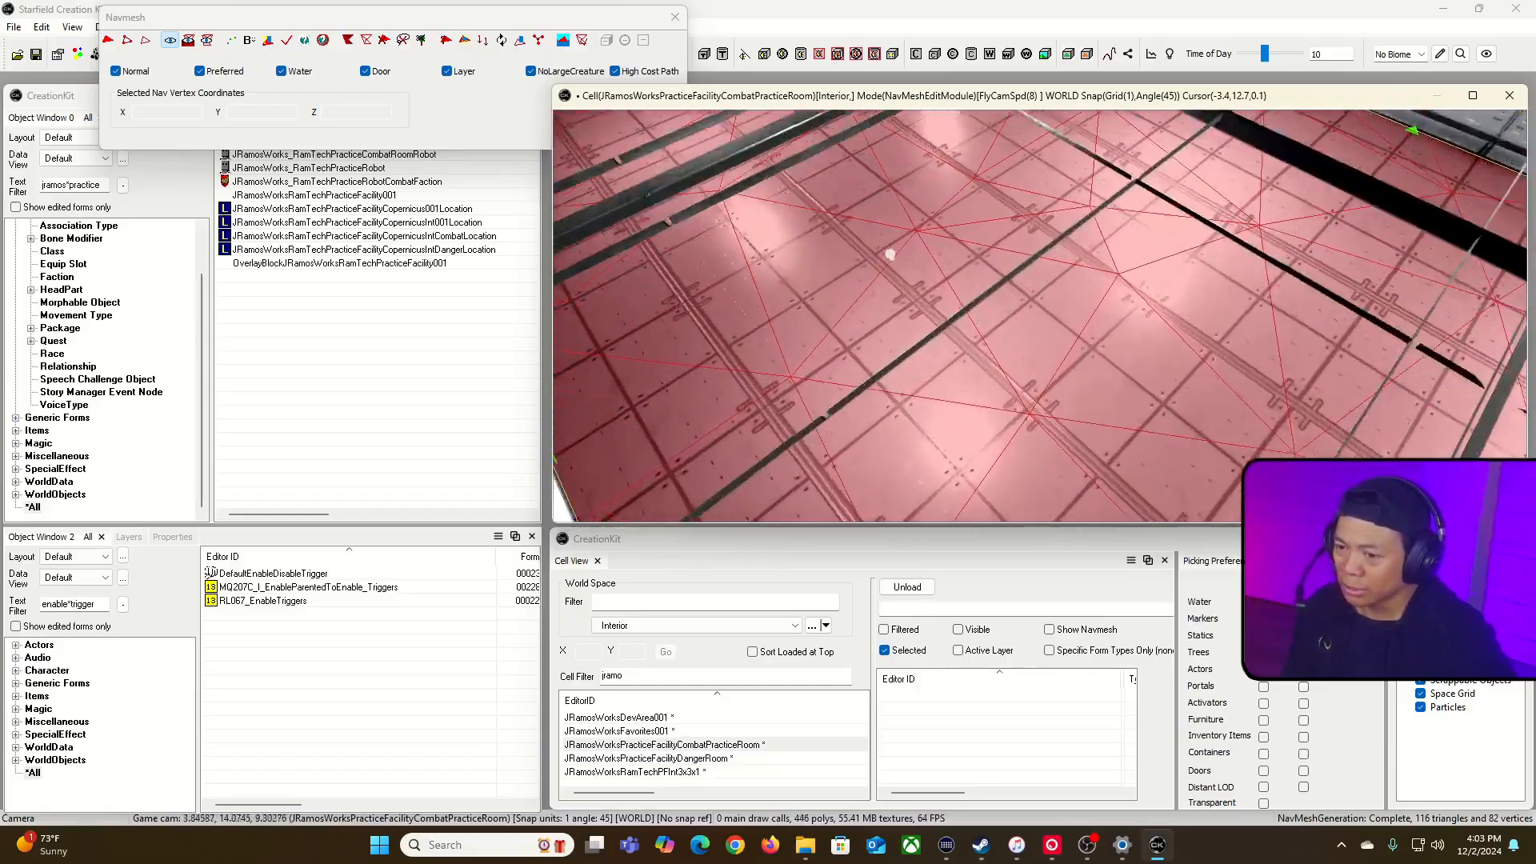
key("w")
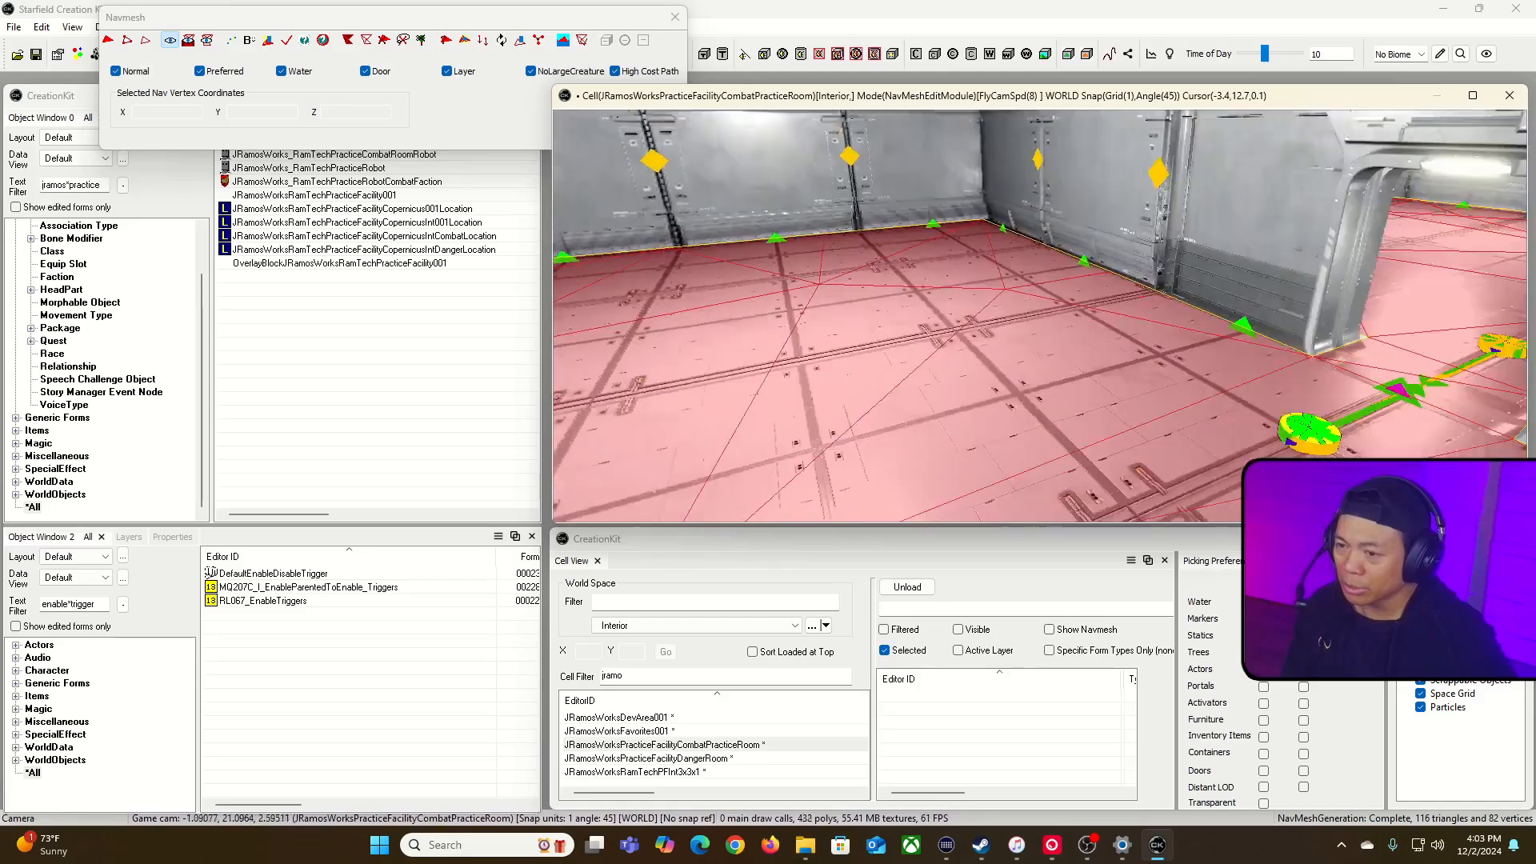
key("w")
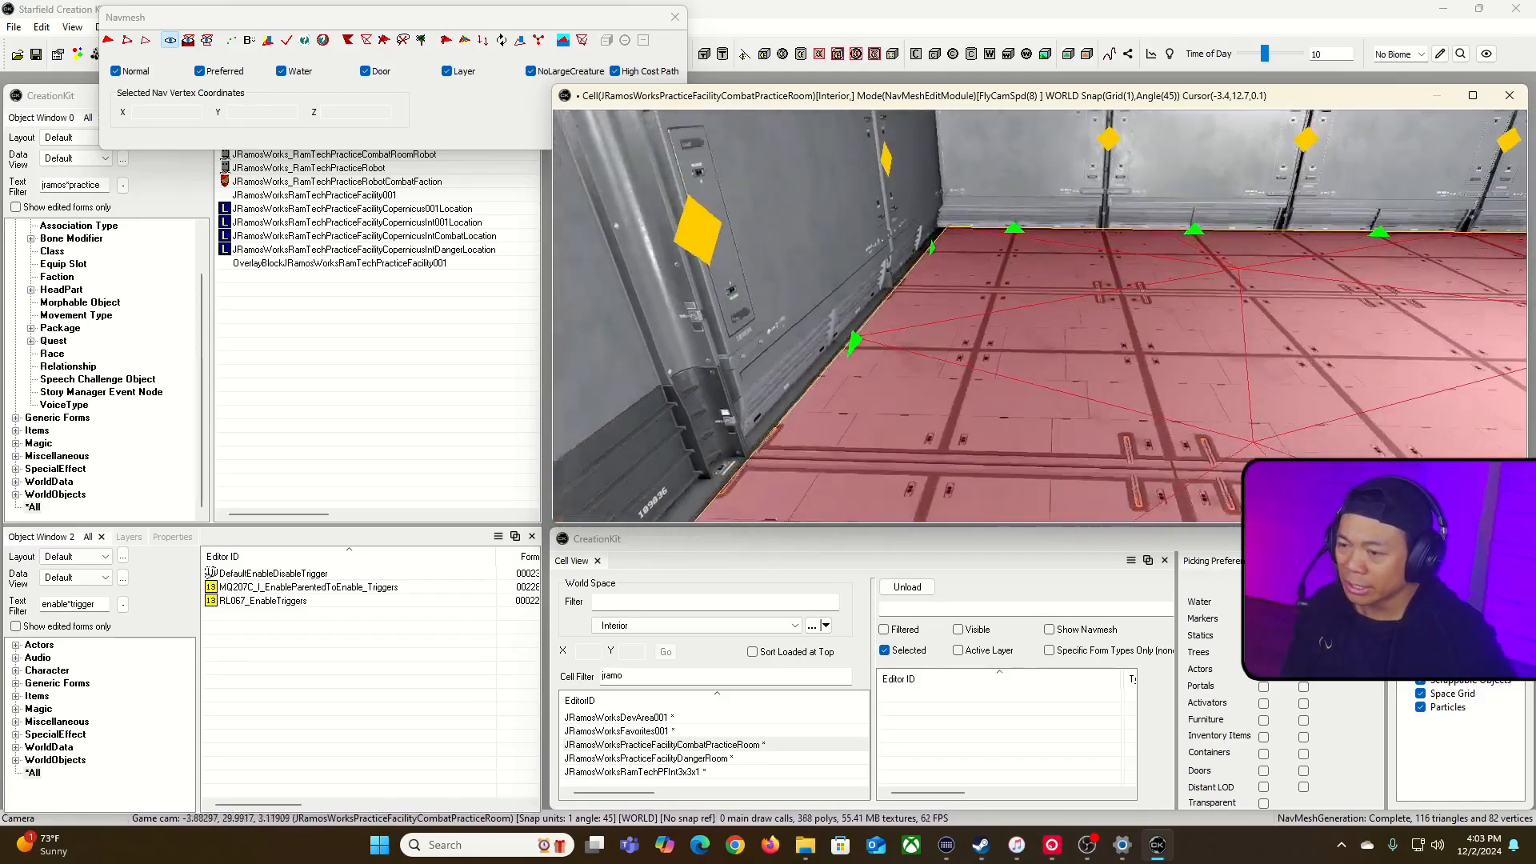
key("w")
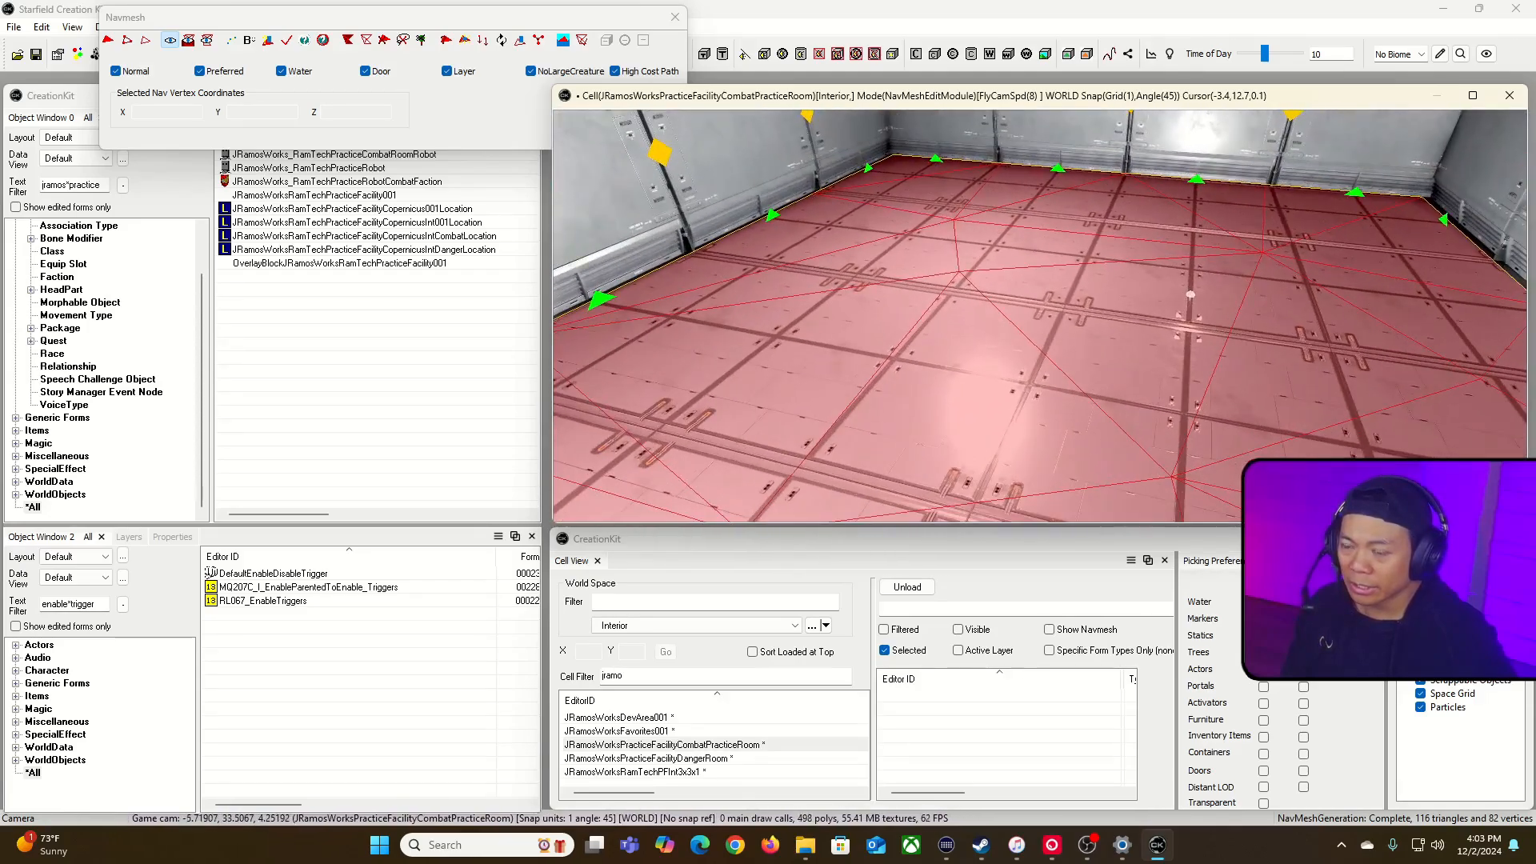
key("w")
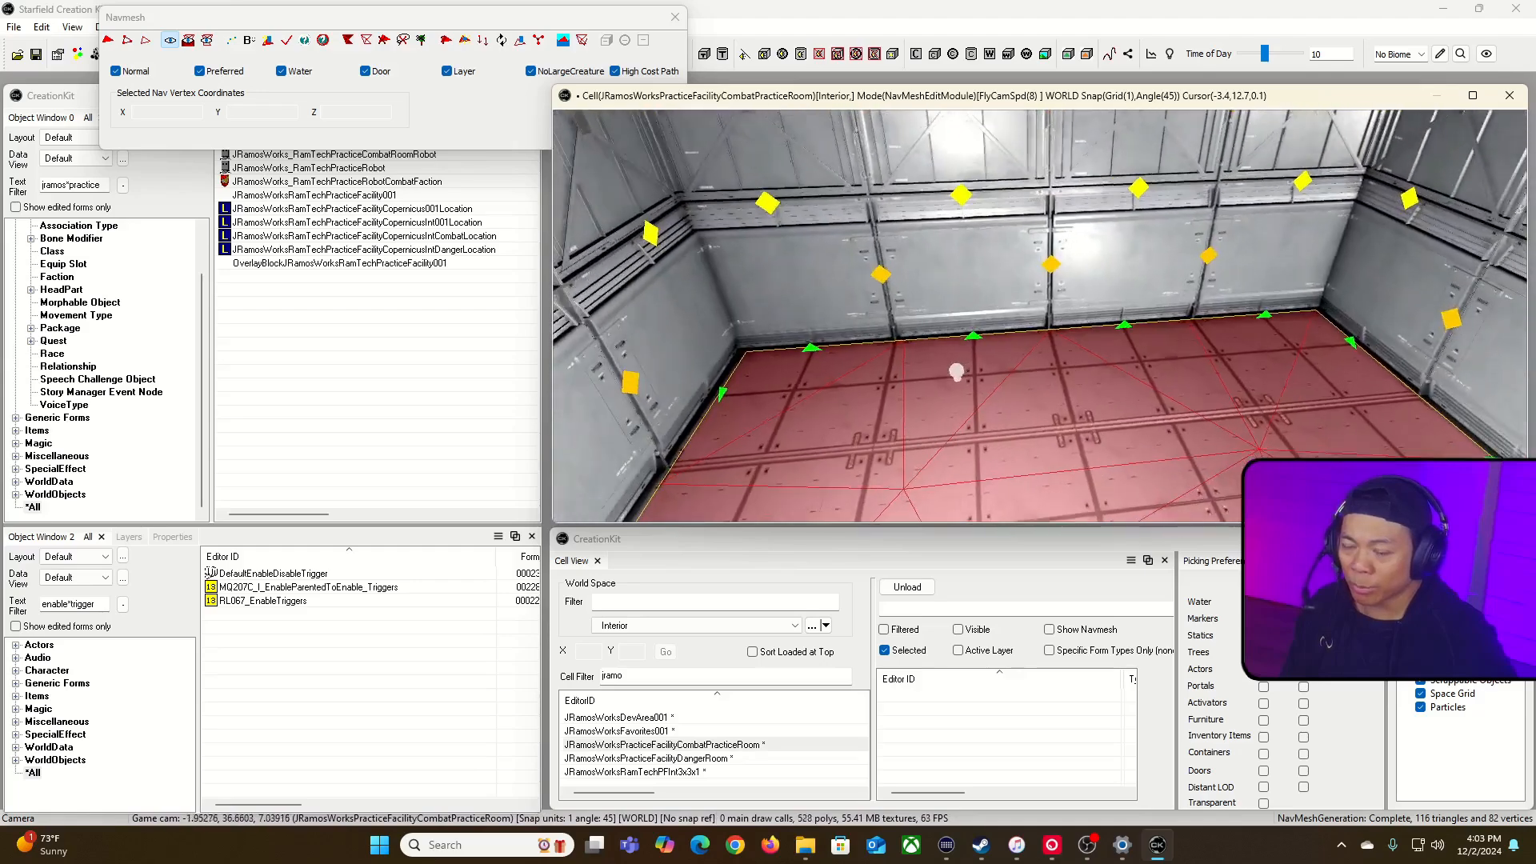
key("s")
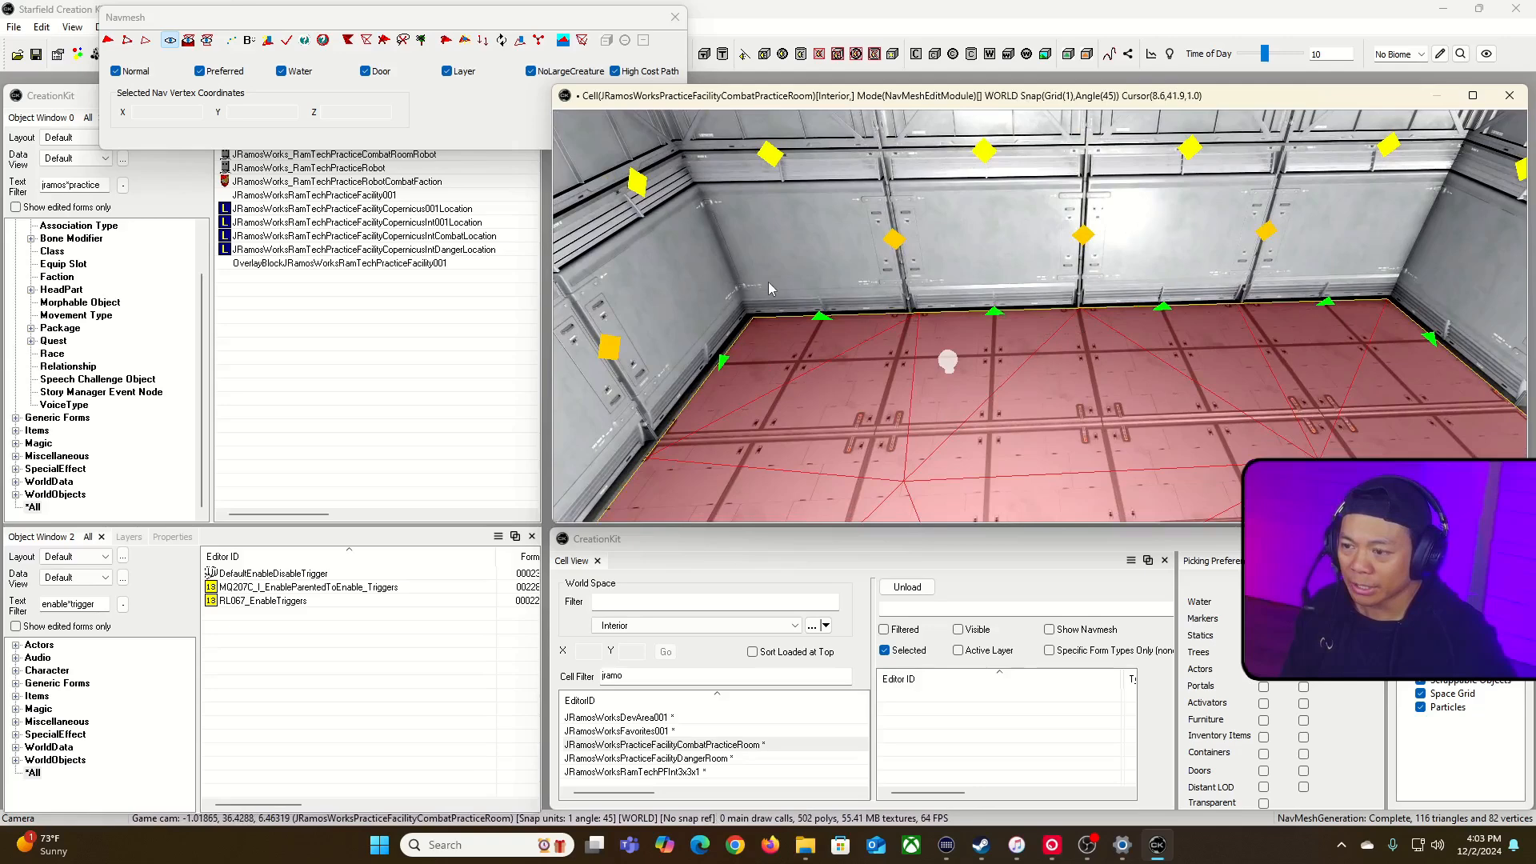
Step: Enable navmesh vertex, edge and triangle selection, and pull the navmesh border along one side wall of the second area slightly inward
left_click(146, 44)
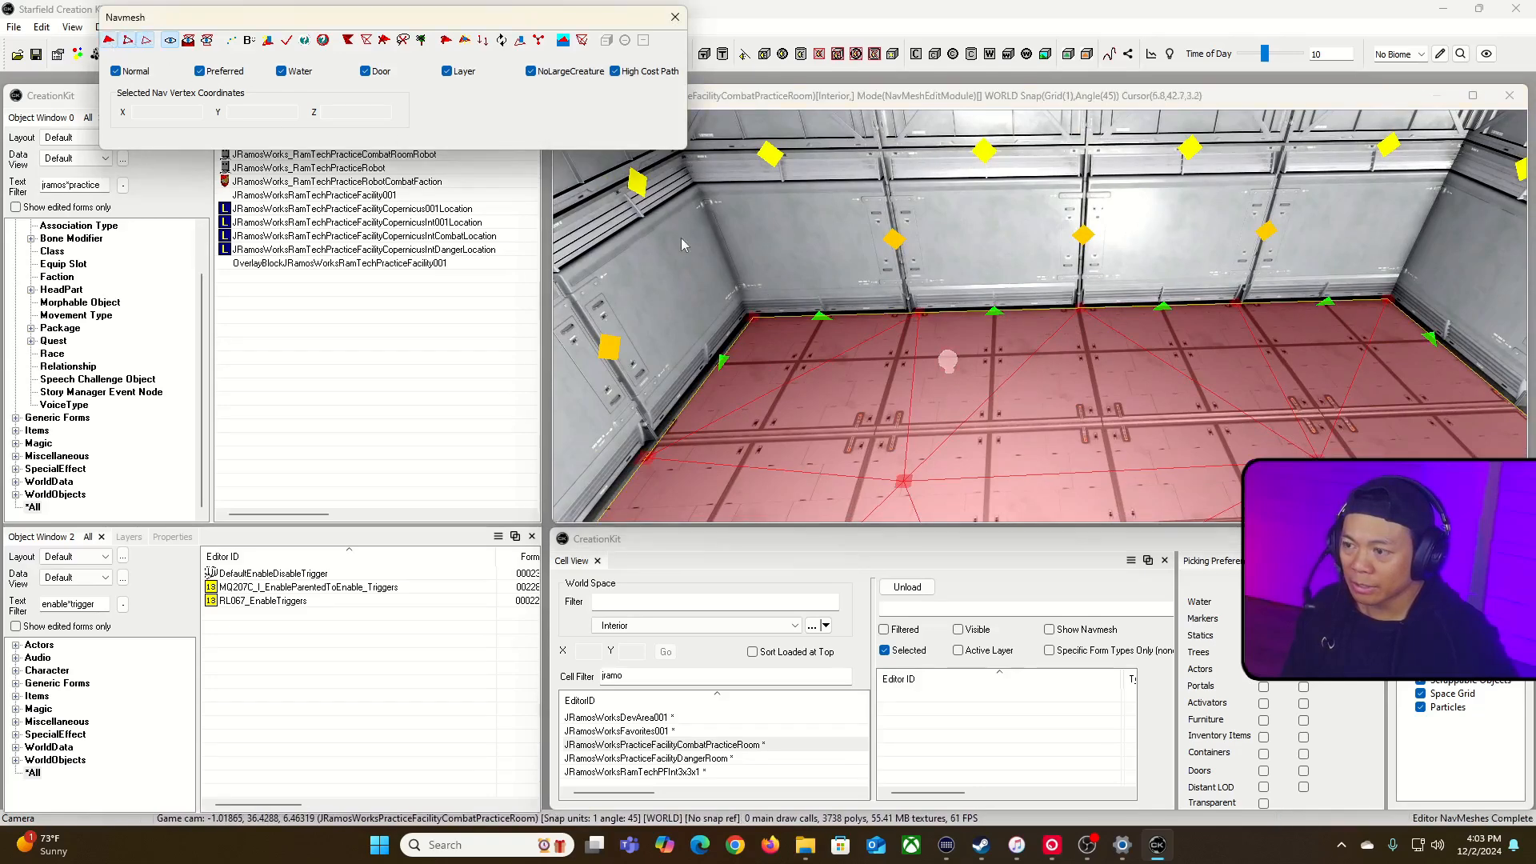
left_click(962, 310)
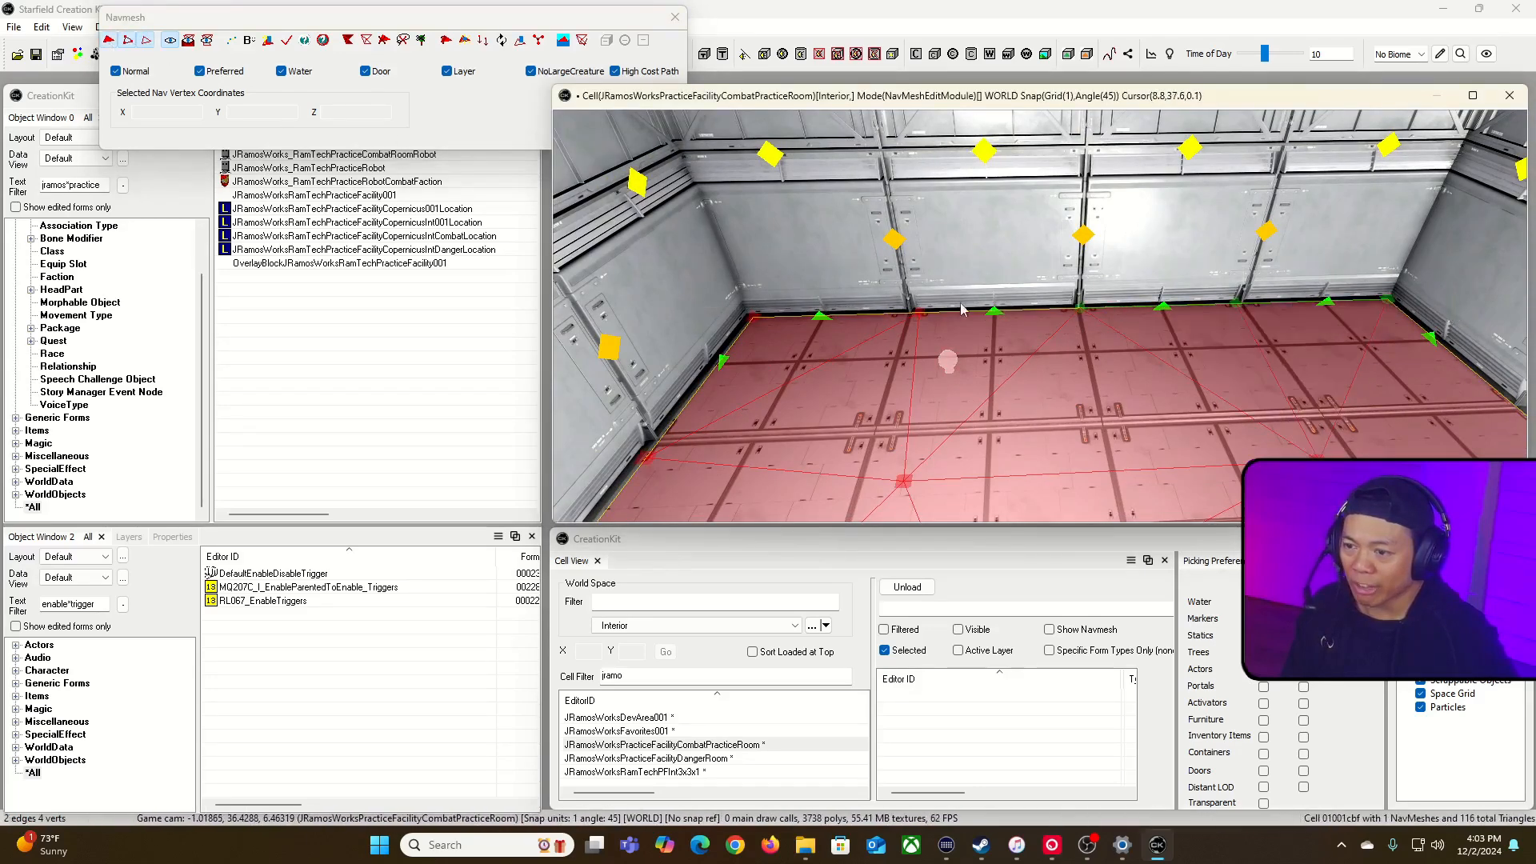
left_click(896, 326, "ctrl")
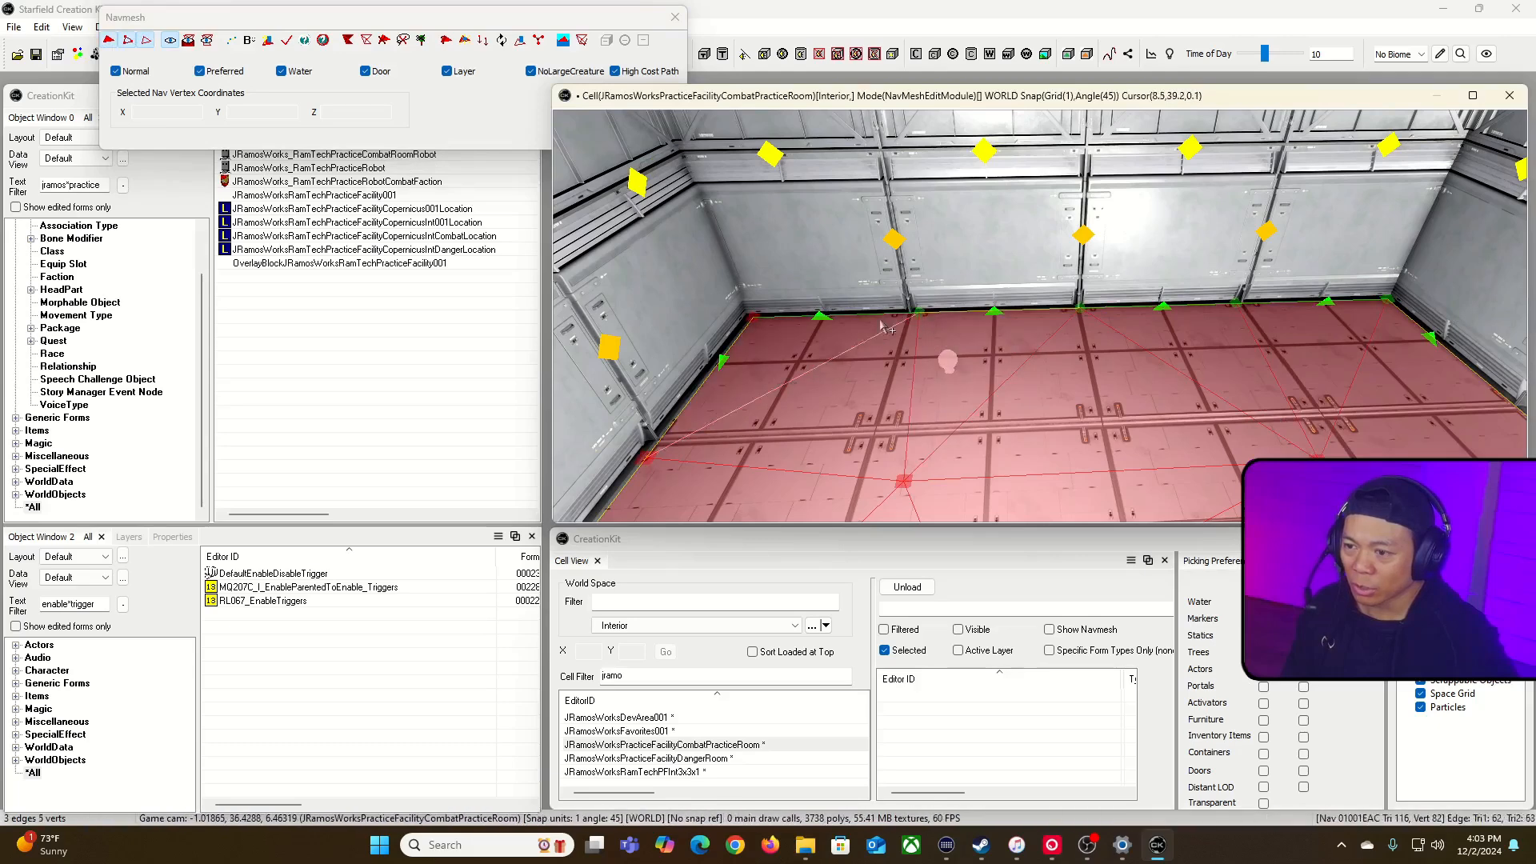
left_click(923, 328, "ctrl")
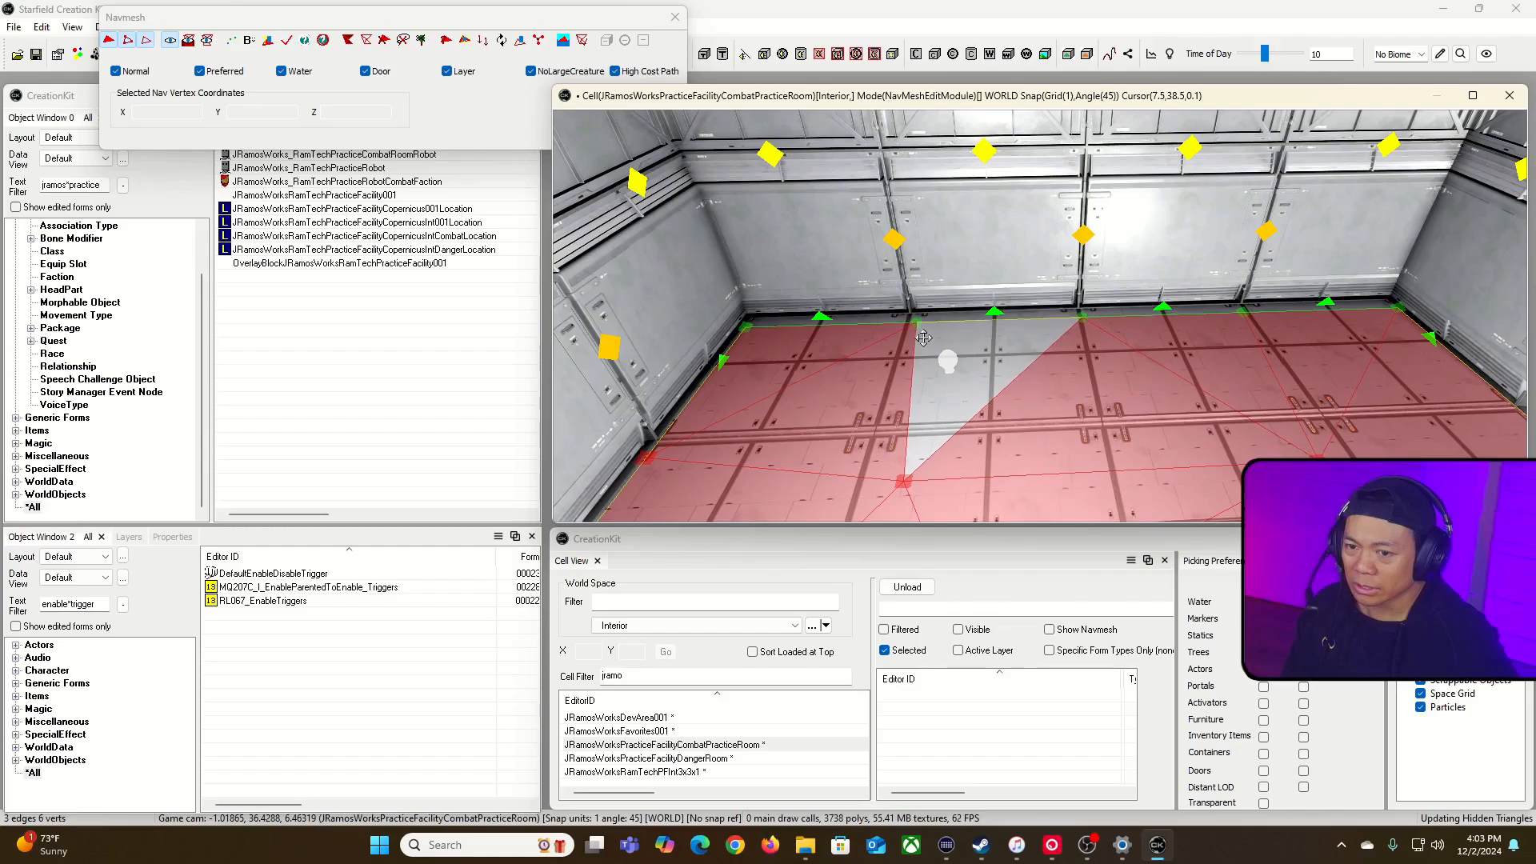
Step: Pull the navmesh border along the second area's far end wall slightly inward
key("s")
right_click_drag(975, 343, 758, 200)
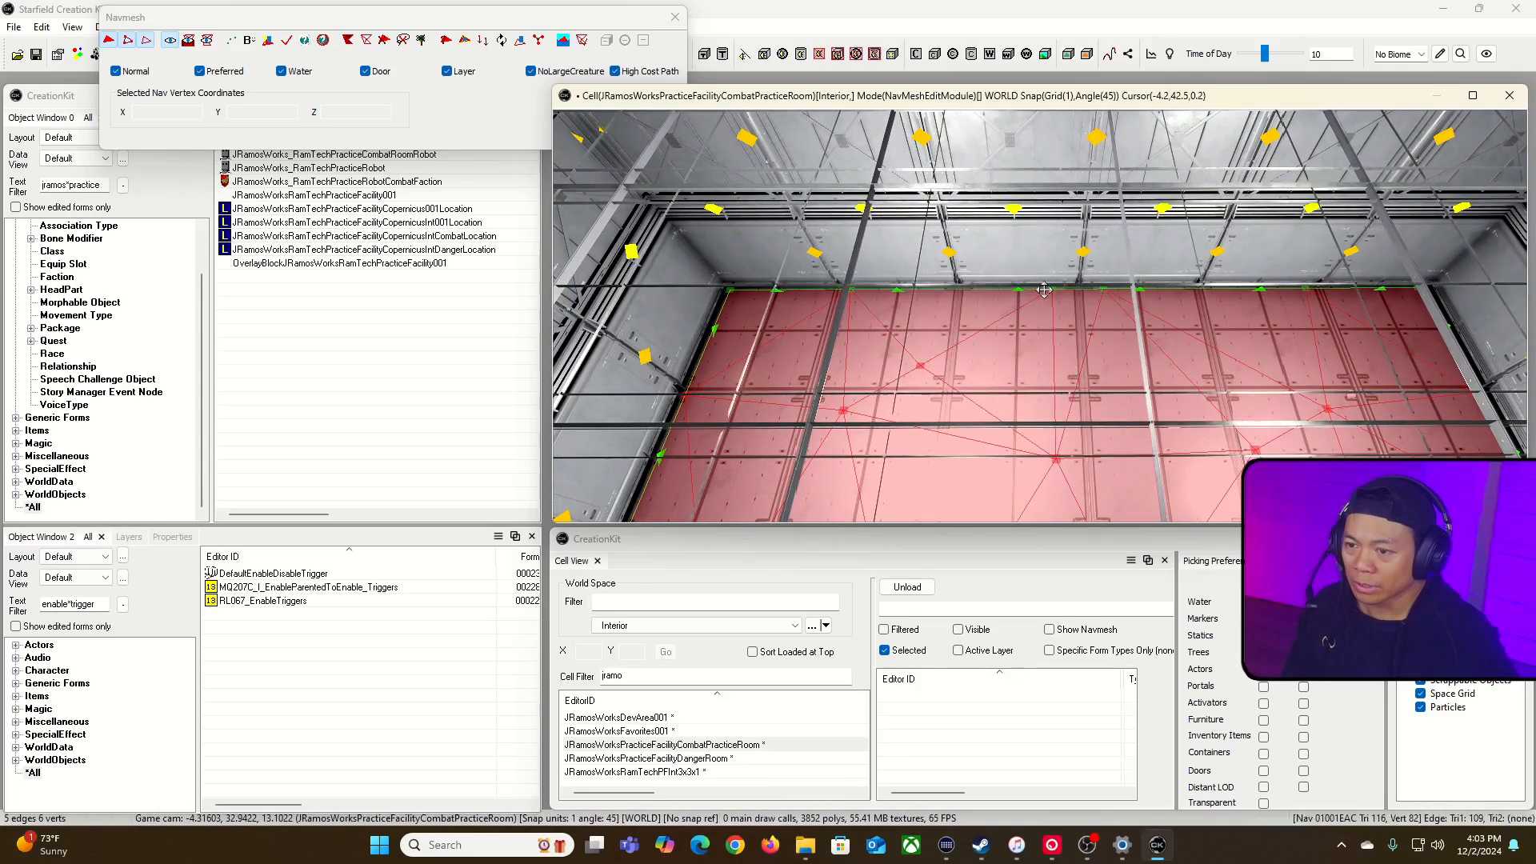
left_click_drag(1050, 289, 1050, 303)
right_click_drag(1050, 306, 828, 284)
Step: Pull the navmesh borders along the second area's opposite side wall and the dividing wall slightly inward
key("a")
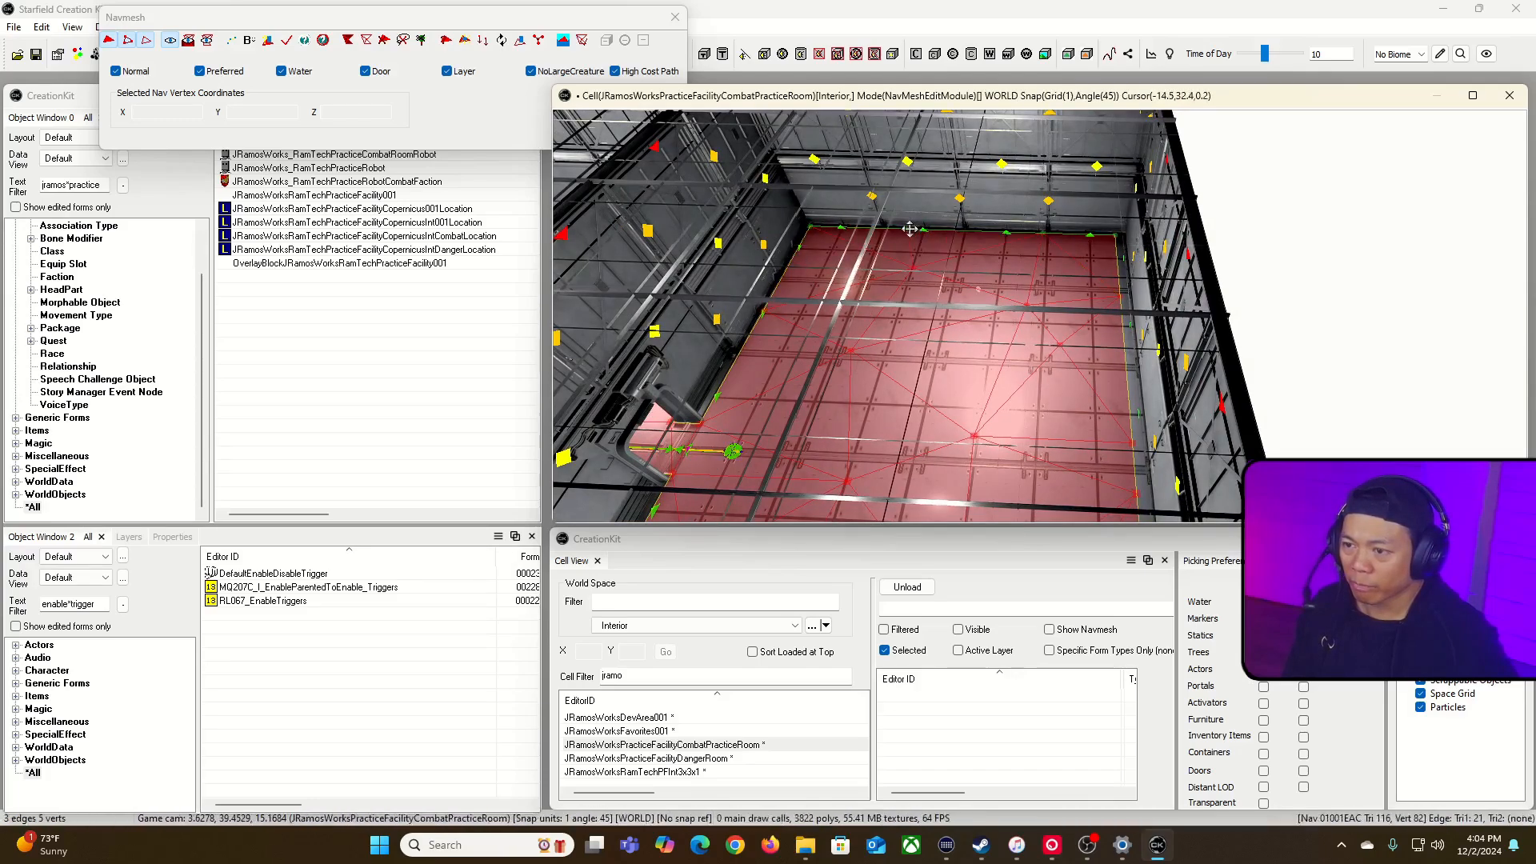
key("d")
right_click_drag(907, 239, 664, 232)
key("w")
right_click_drag(1154, 195, 1236, 328)
left_click_drag(1199, 323, 982, 367)
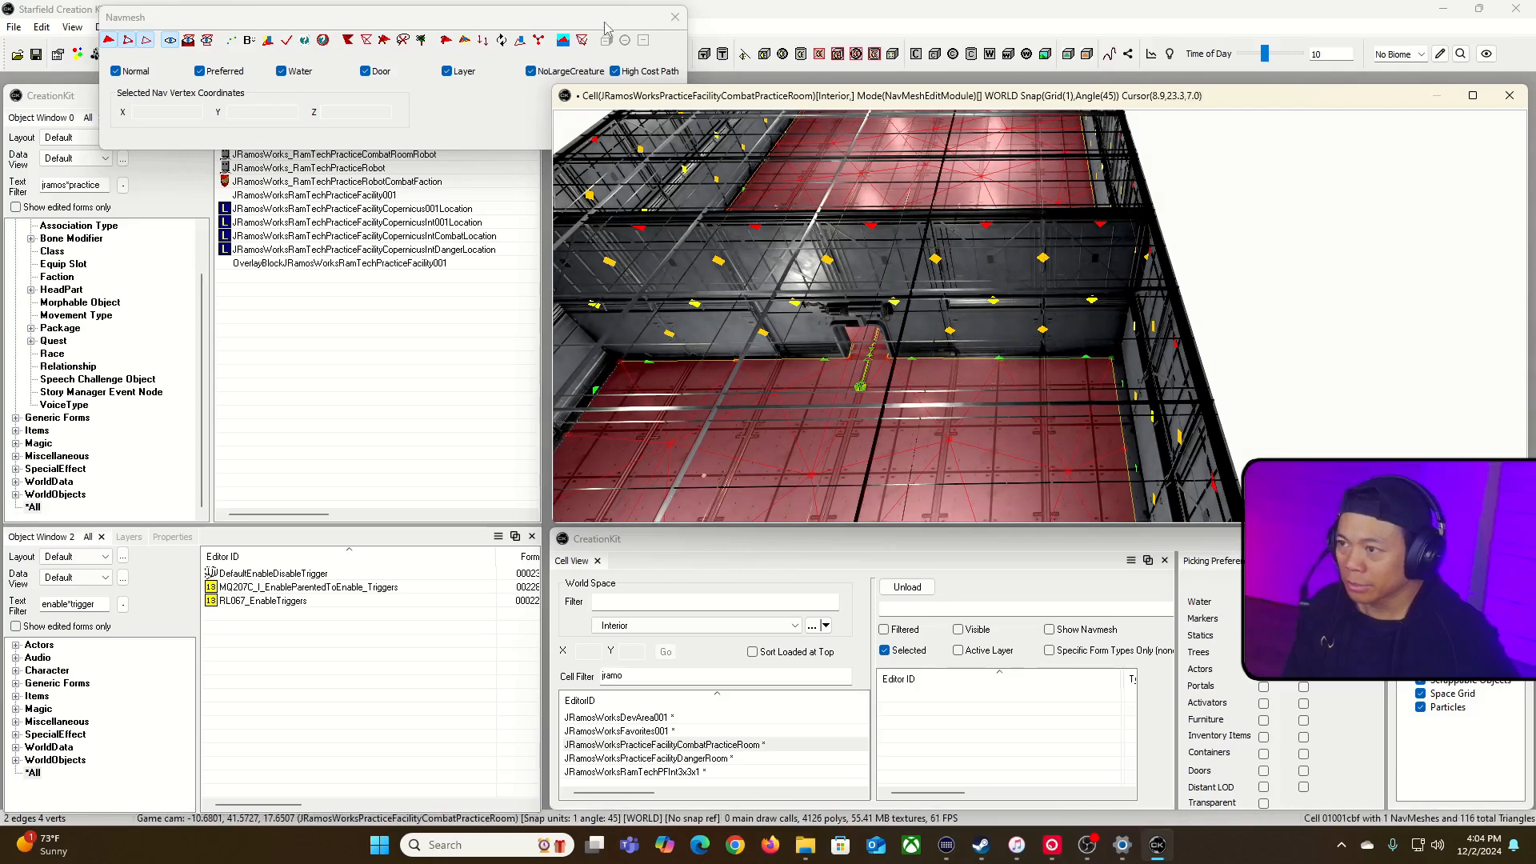
Step: Save the plugin with the adjusted navmesh, and reopen navmesh editing to finalize the cell
left_click(674, 17)
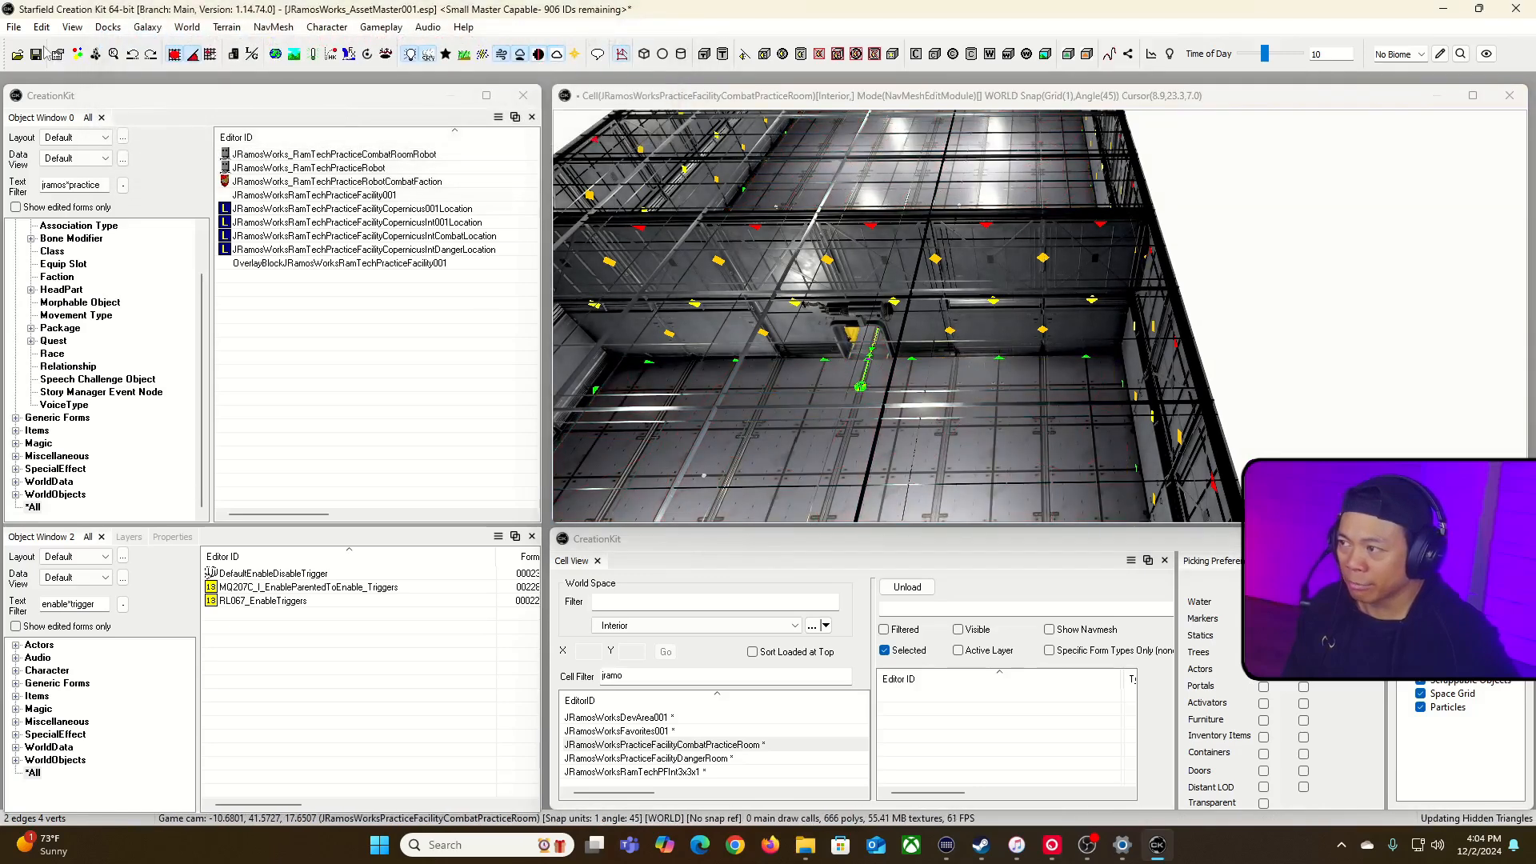
left_click(621, 55)
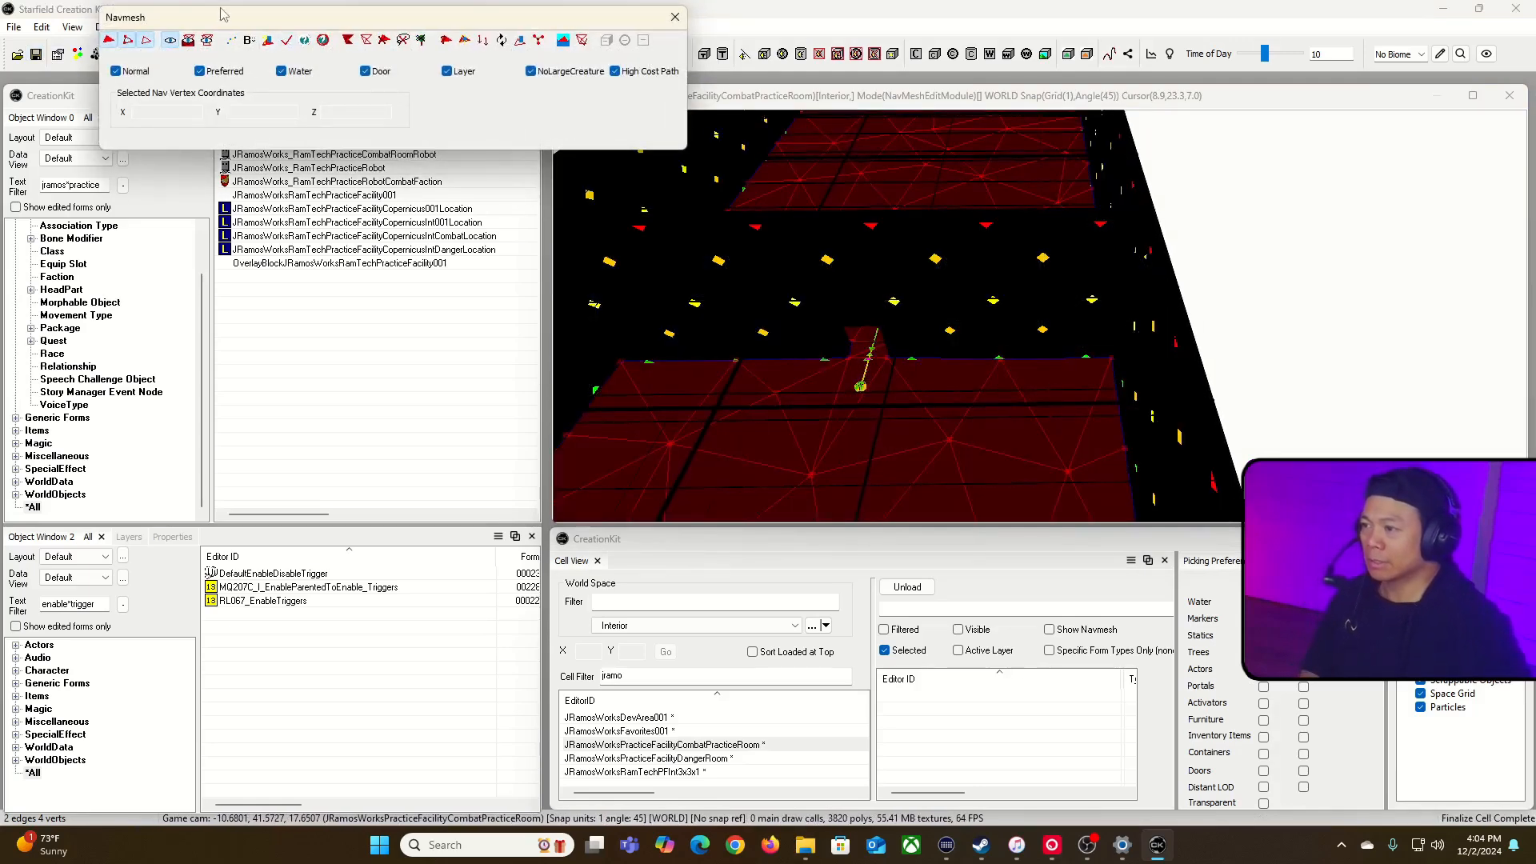
Step: Leave navmesh editing and save the plugin with the finalized practice room cell
left_click(675, 17)
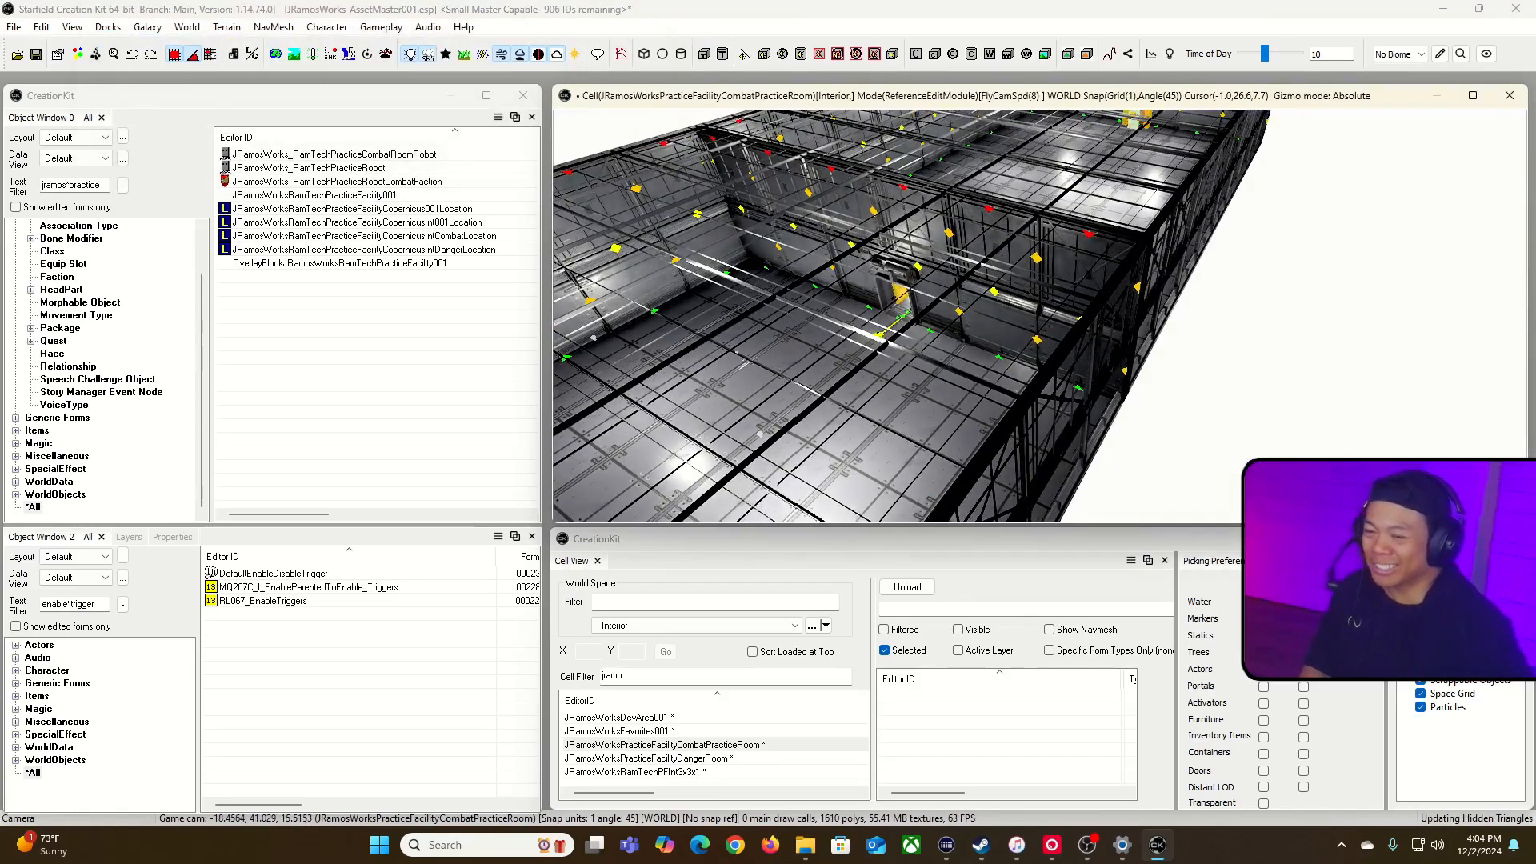
scroll(766, 214, "up", 2)
key("a")
right_click_drag(767, 214, 808, 168)
key("w")
scroll(1040, 315, "up", 1)
key("w")
right_click_drag(766, 217, 816, 217)
key("s")
left_click(38, 56)
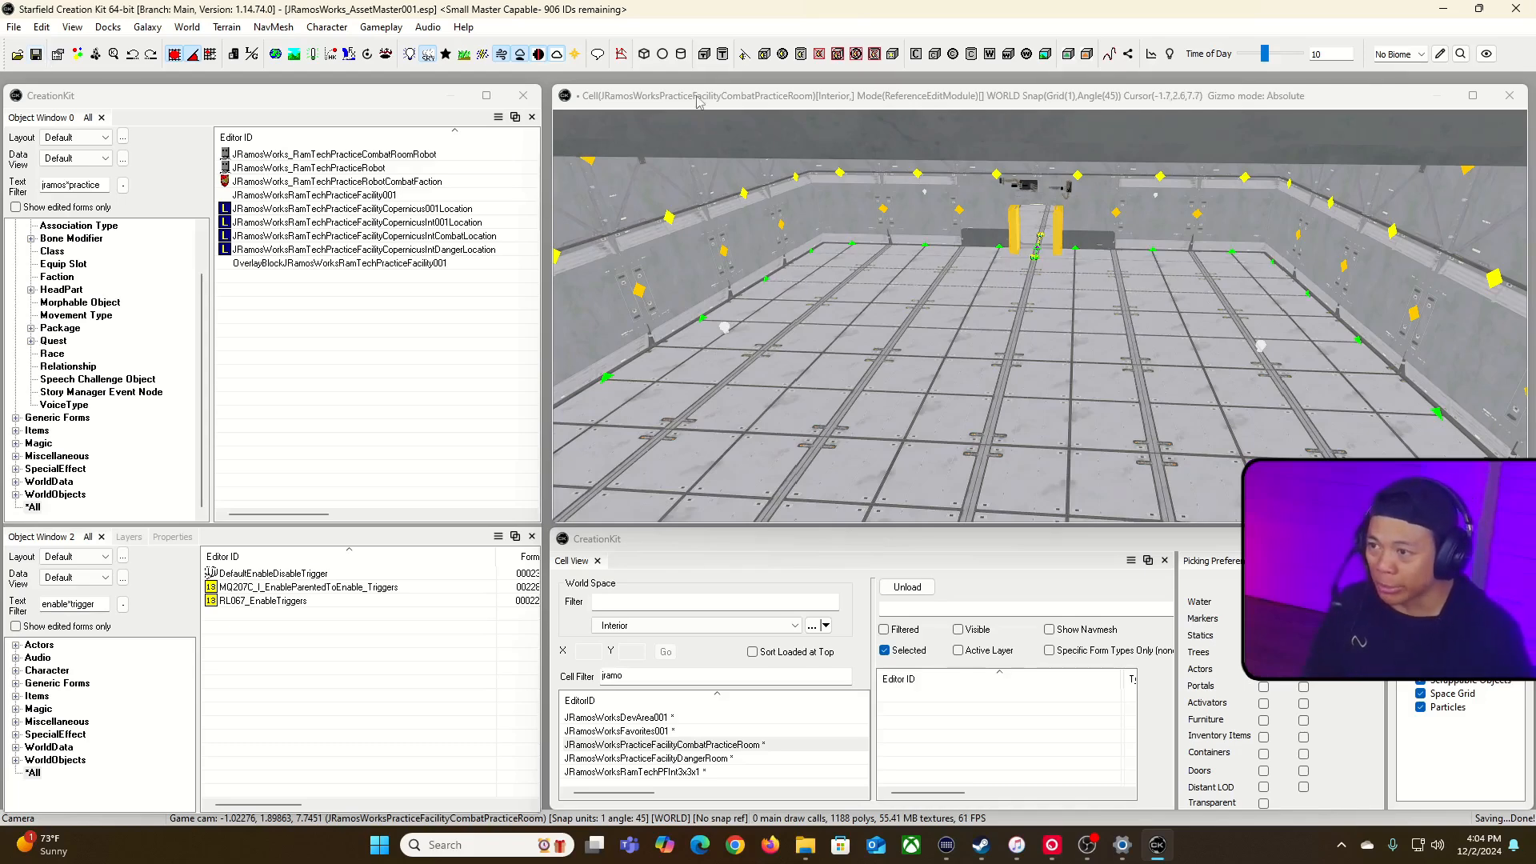
Step: Create a new layer with the ID RobotWave01
left_click(116, 537)
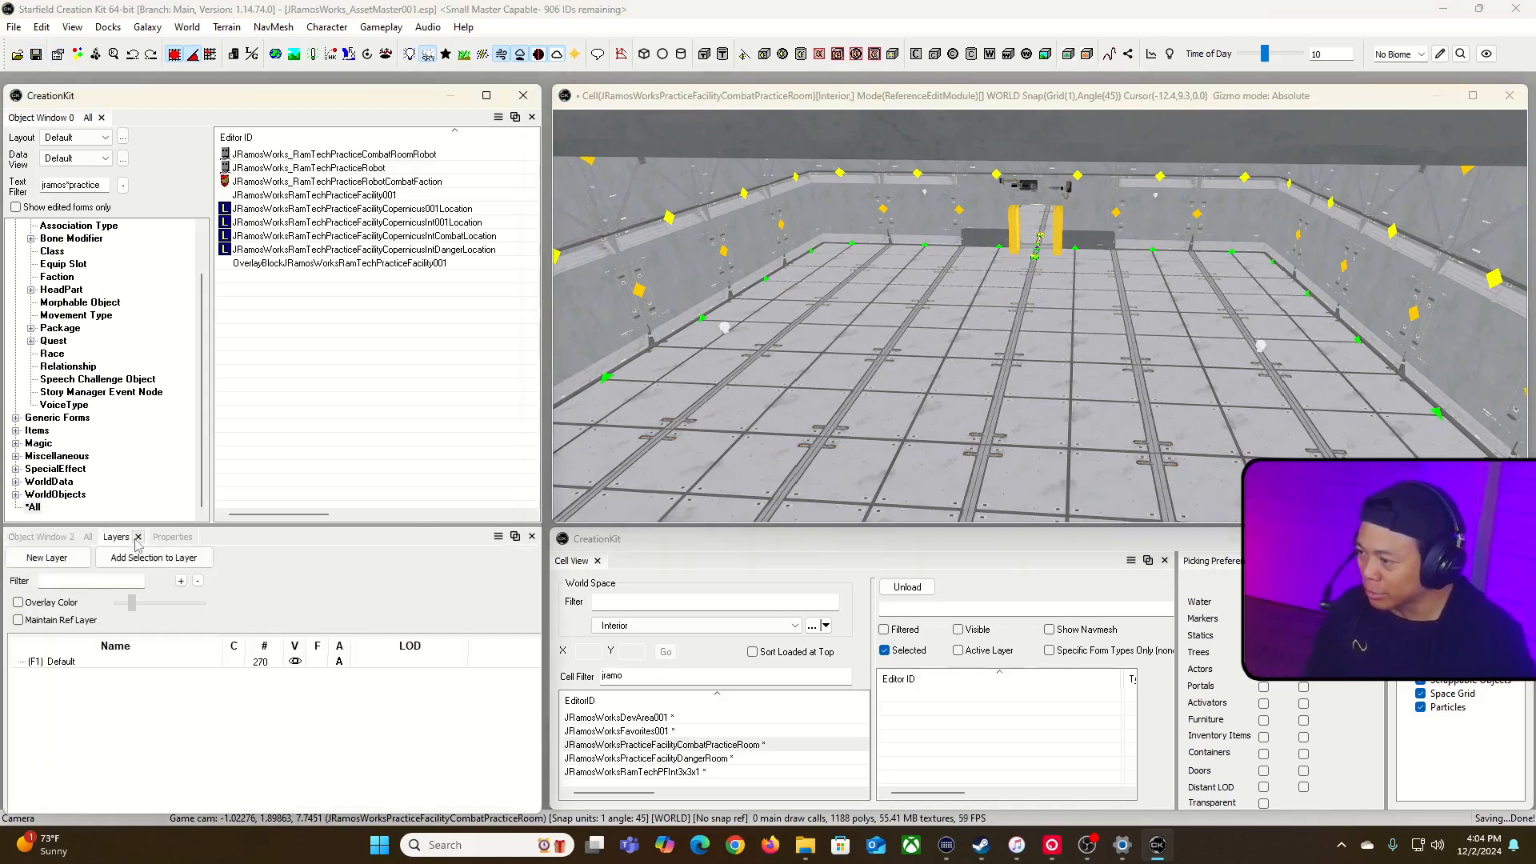
right_click(119, 686)
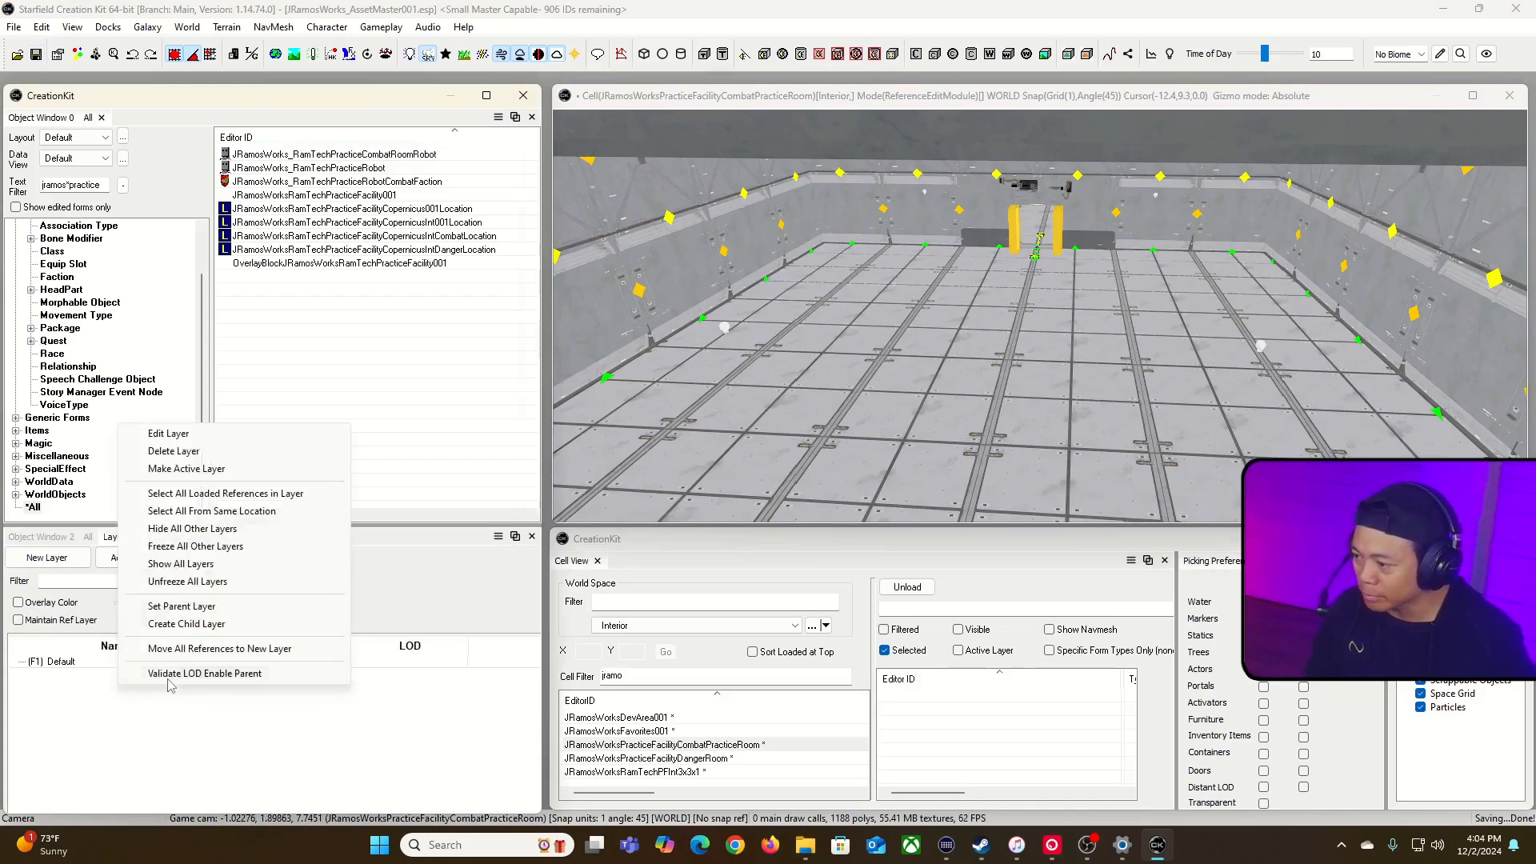
left_click(116, 780)
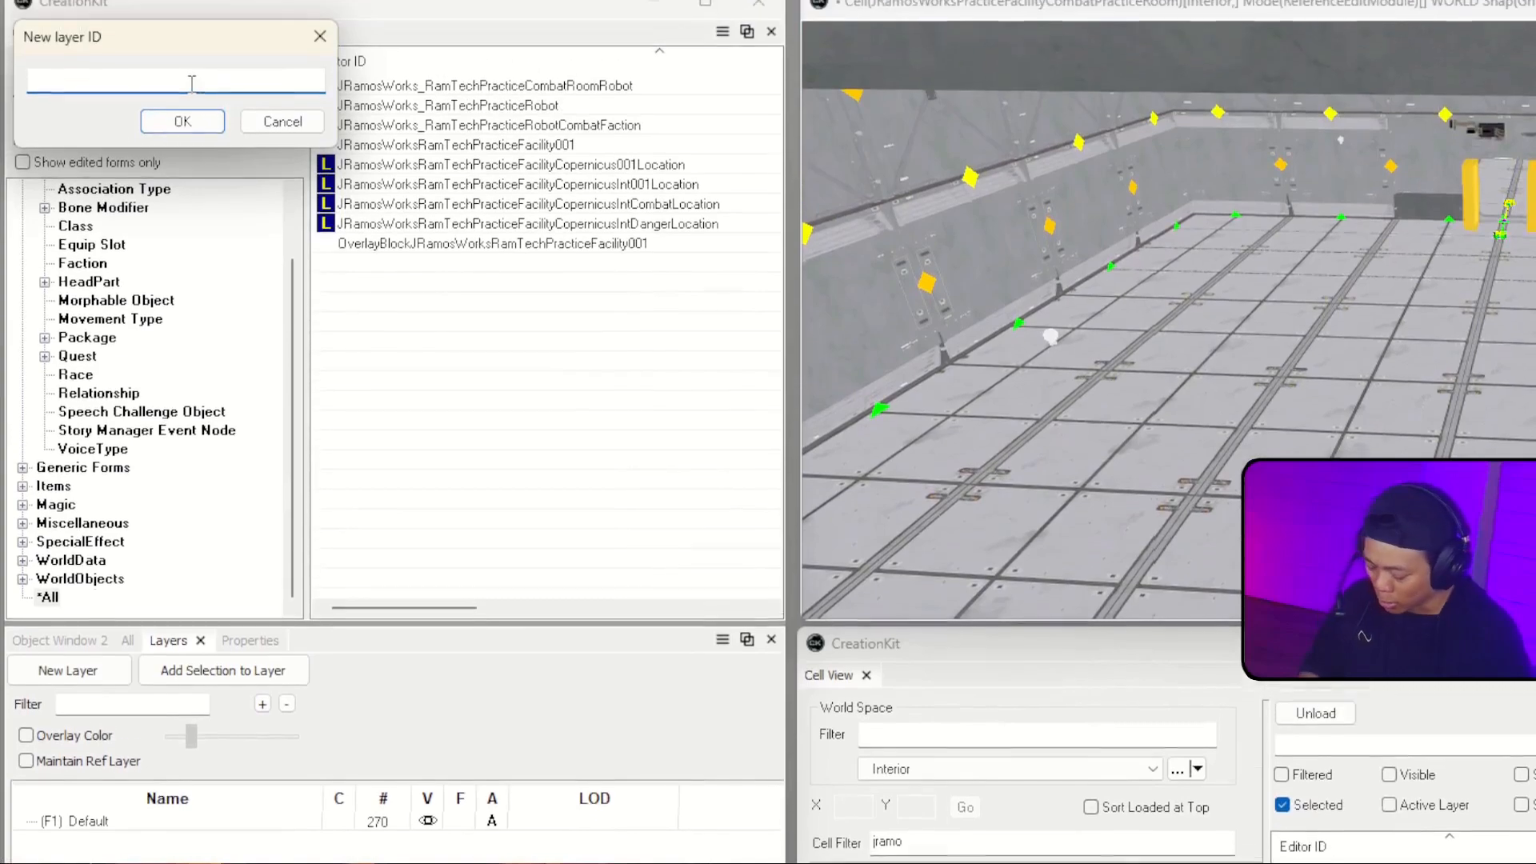
type("Root")
key("BackSpace")
key("BackSpace")
type("botWave01")
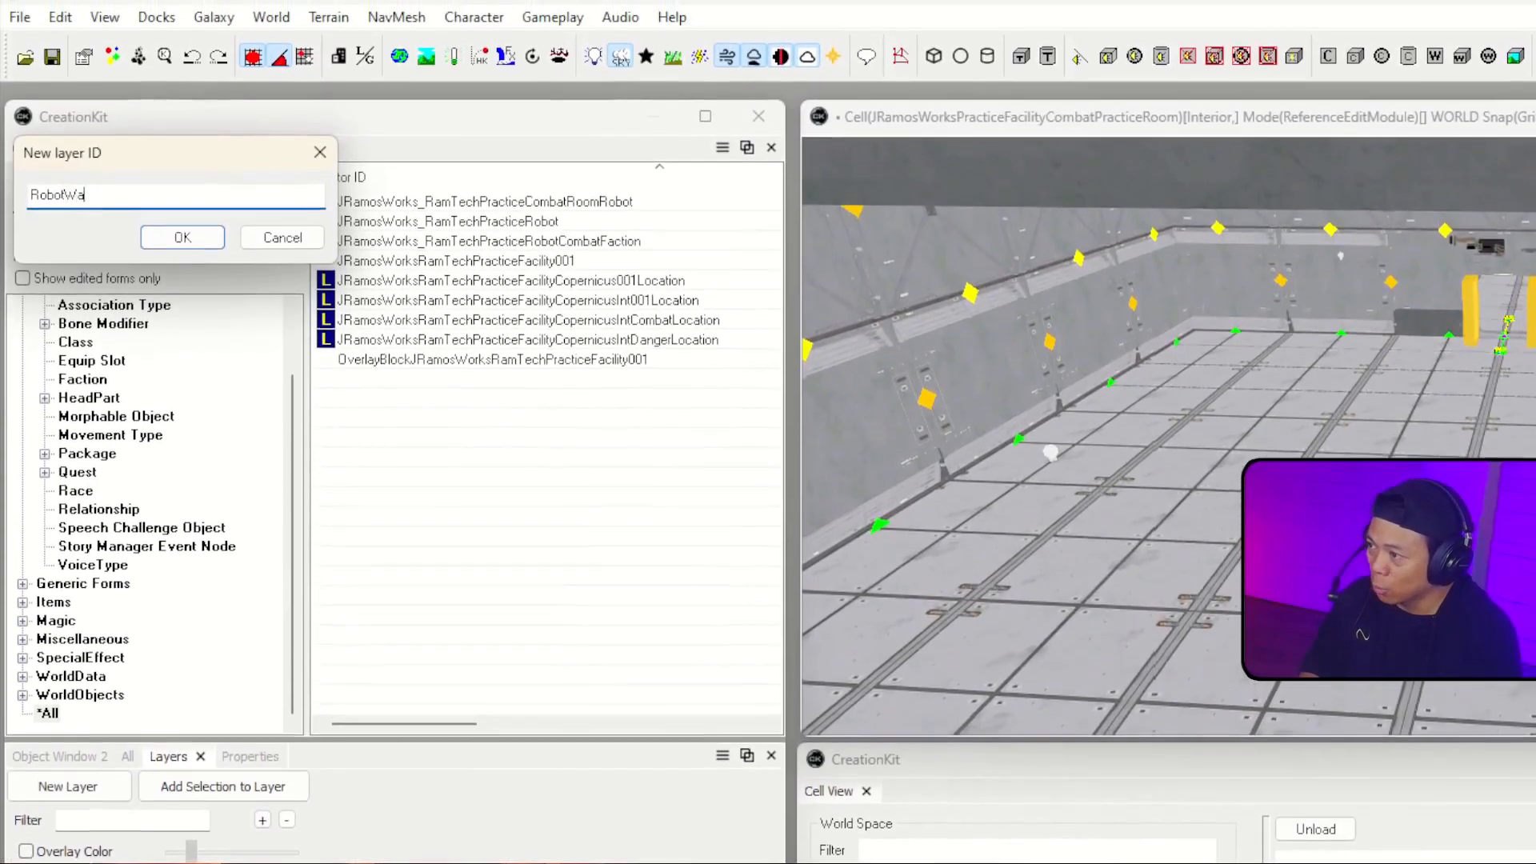
key("Return")
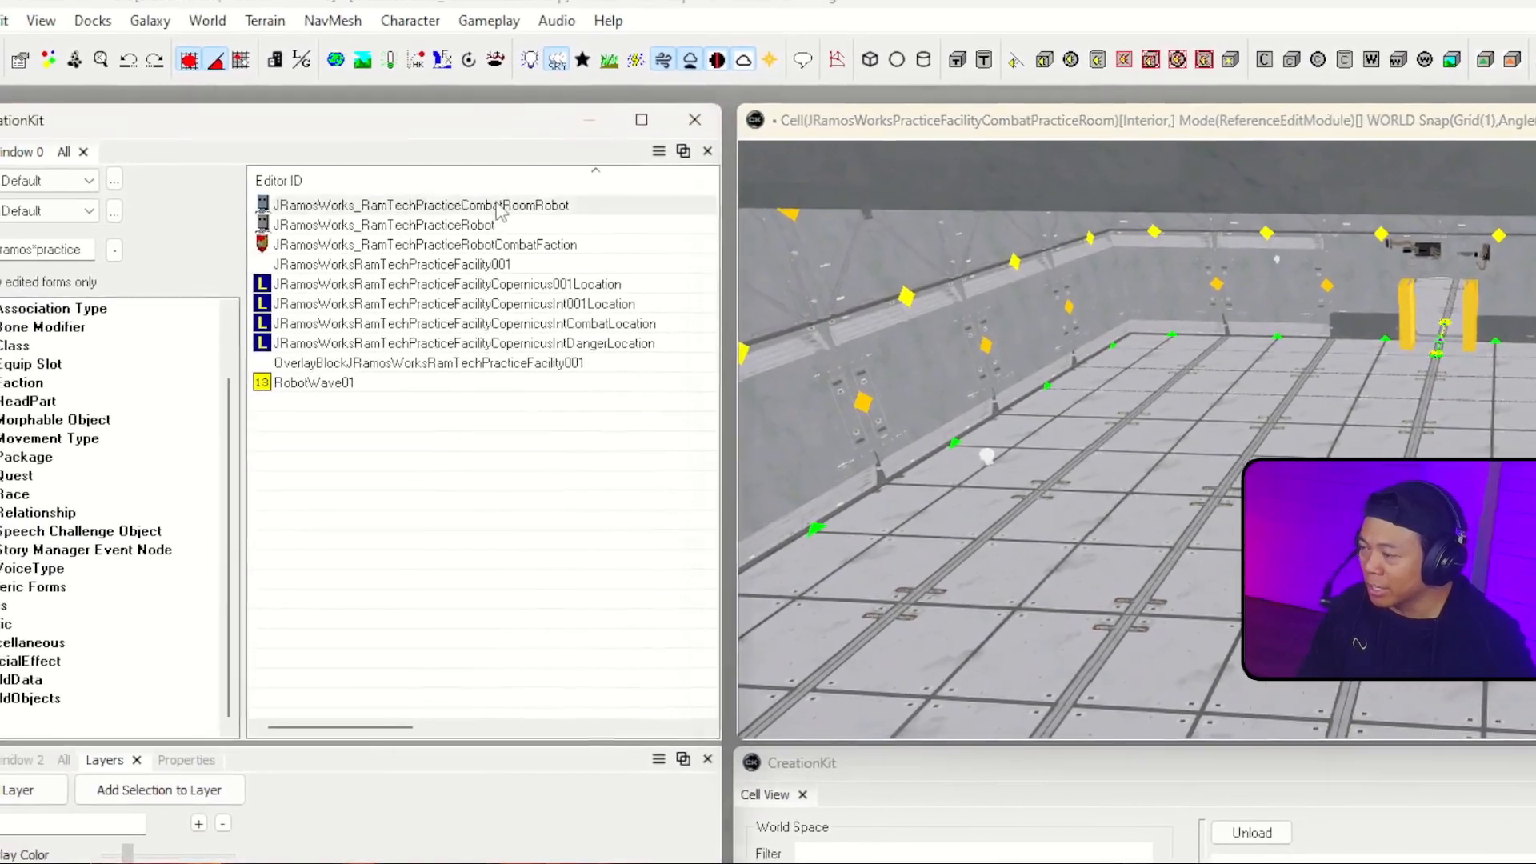
Step: Examine the AI package settings of the combat practice room robot actor
left_click(416, 174)
double_click(543, 217)
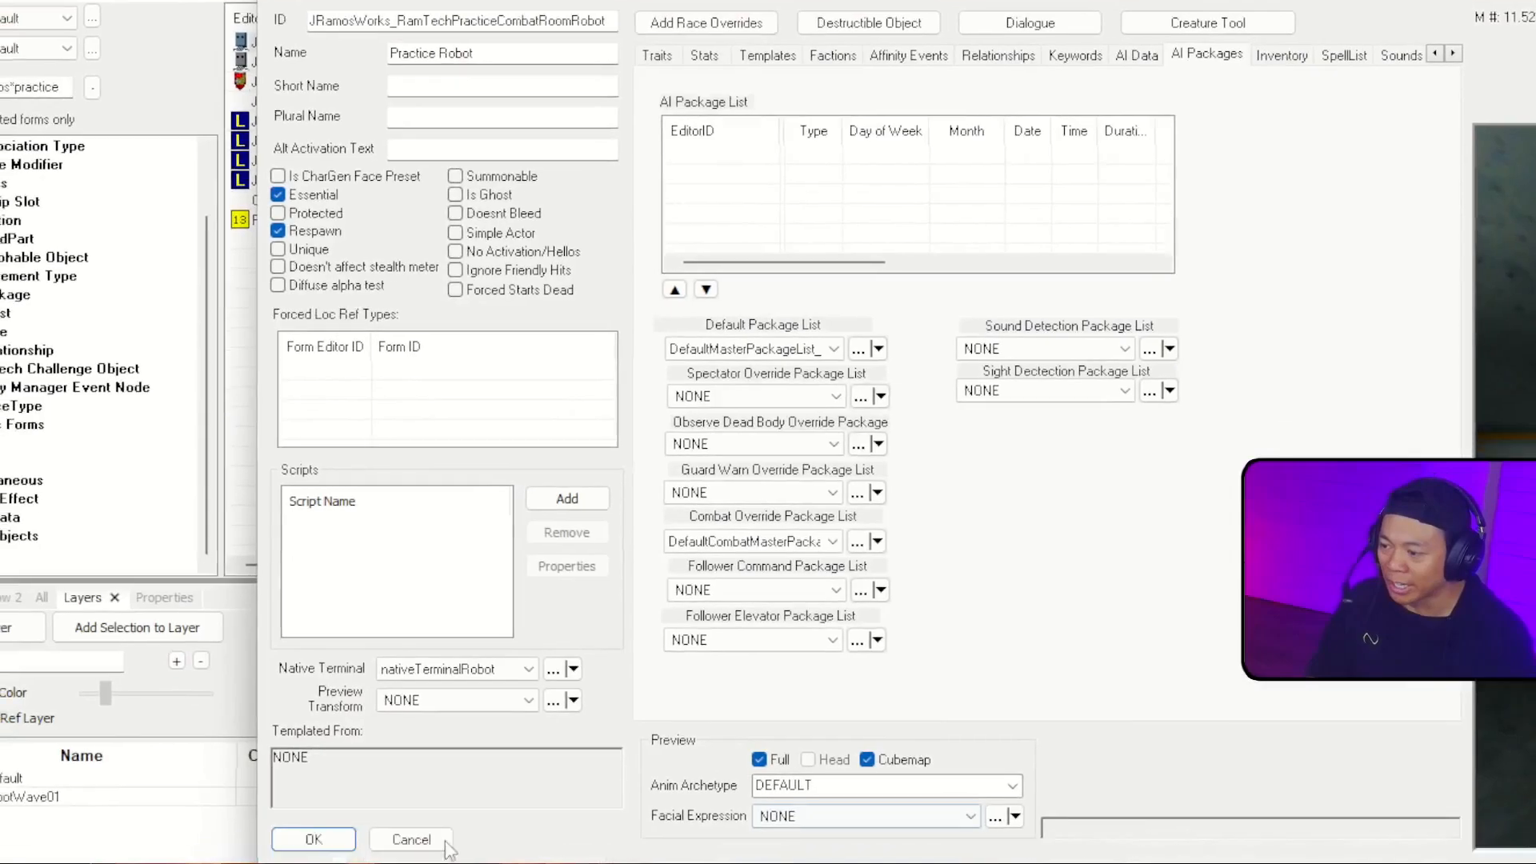
left_click(416, 838)
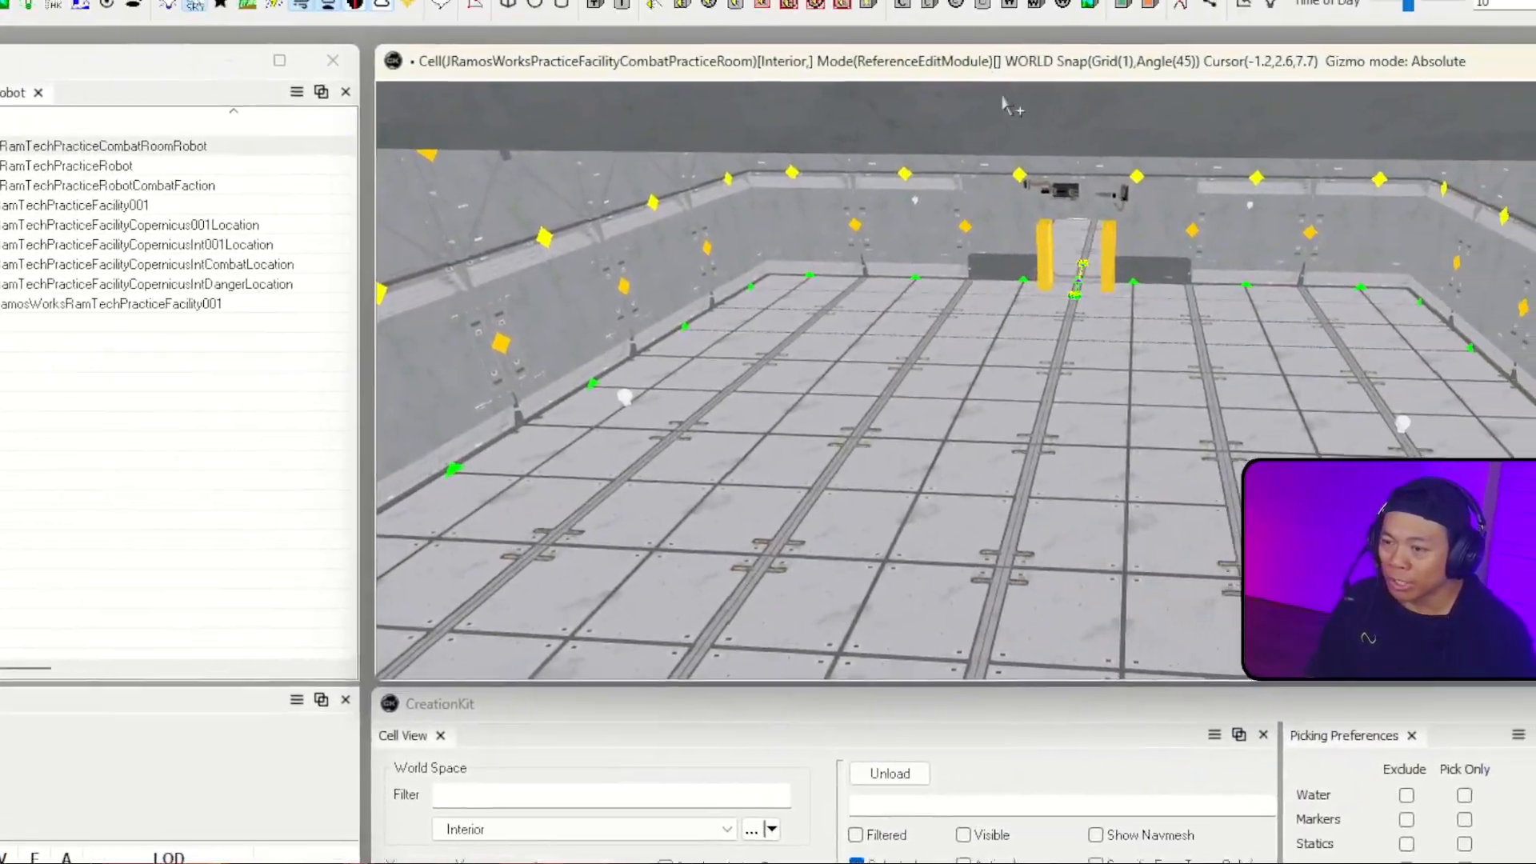
Step: Find the XMarker object with the filter xmarker and place one on the practice room floor, in front of the yellow-framed door
right_click_drag(1120, 53, 1112, 88)
right_click_drag(872, 439, 1191, 432)
right_click_drag(767, 431, 884, 472)
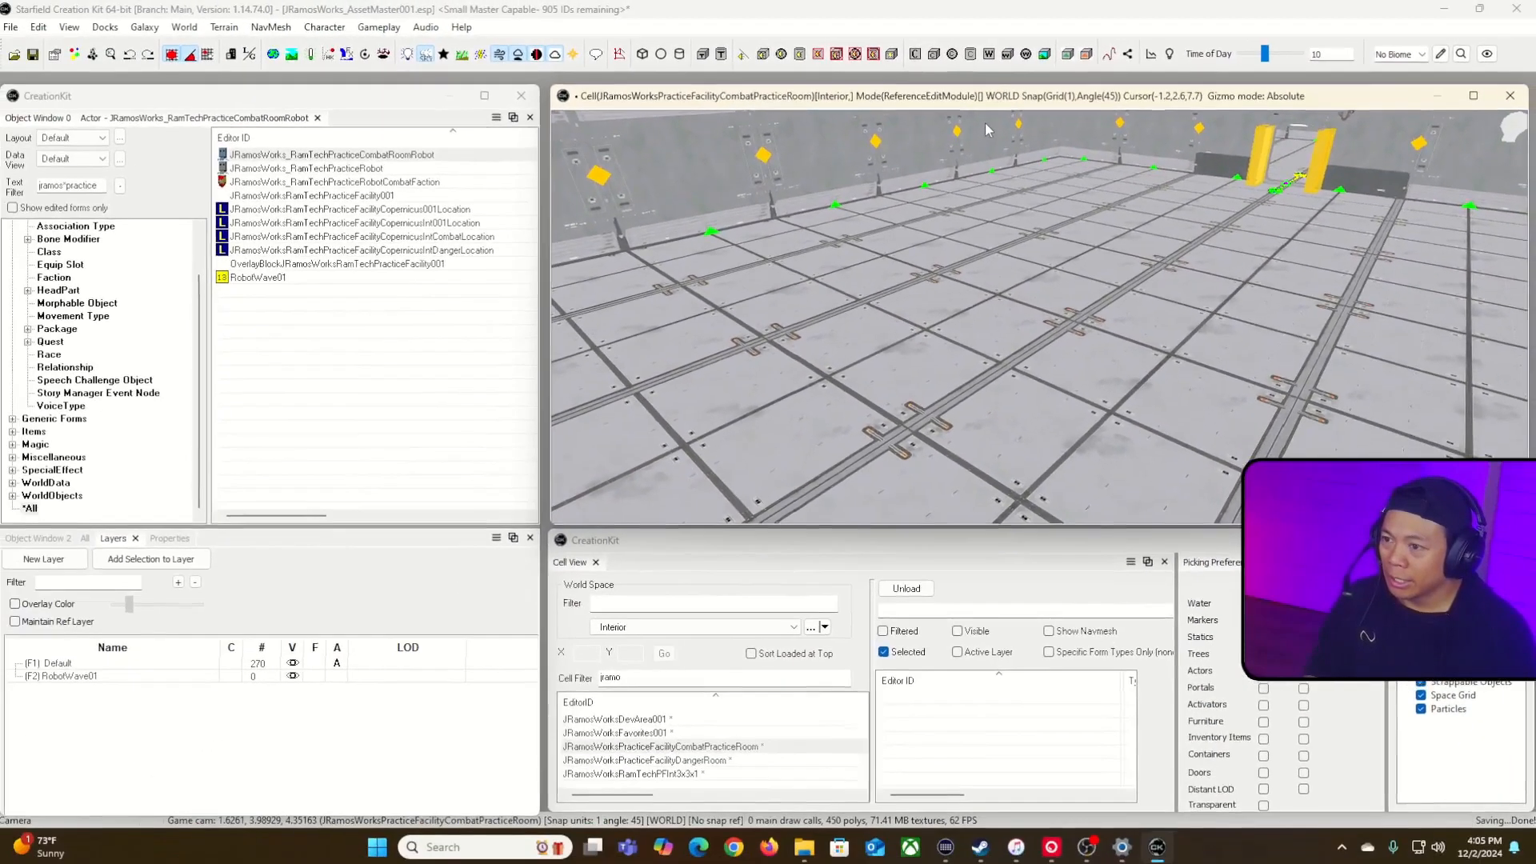
left_click(58, 539)
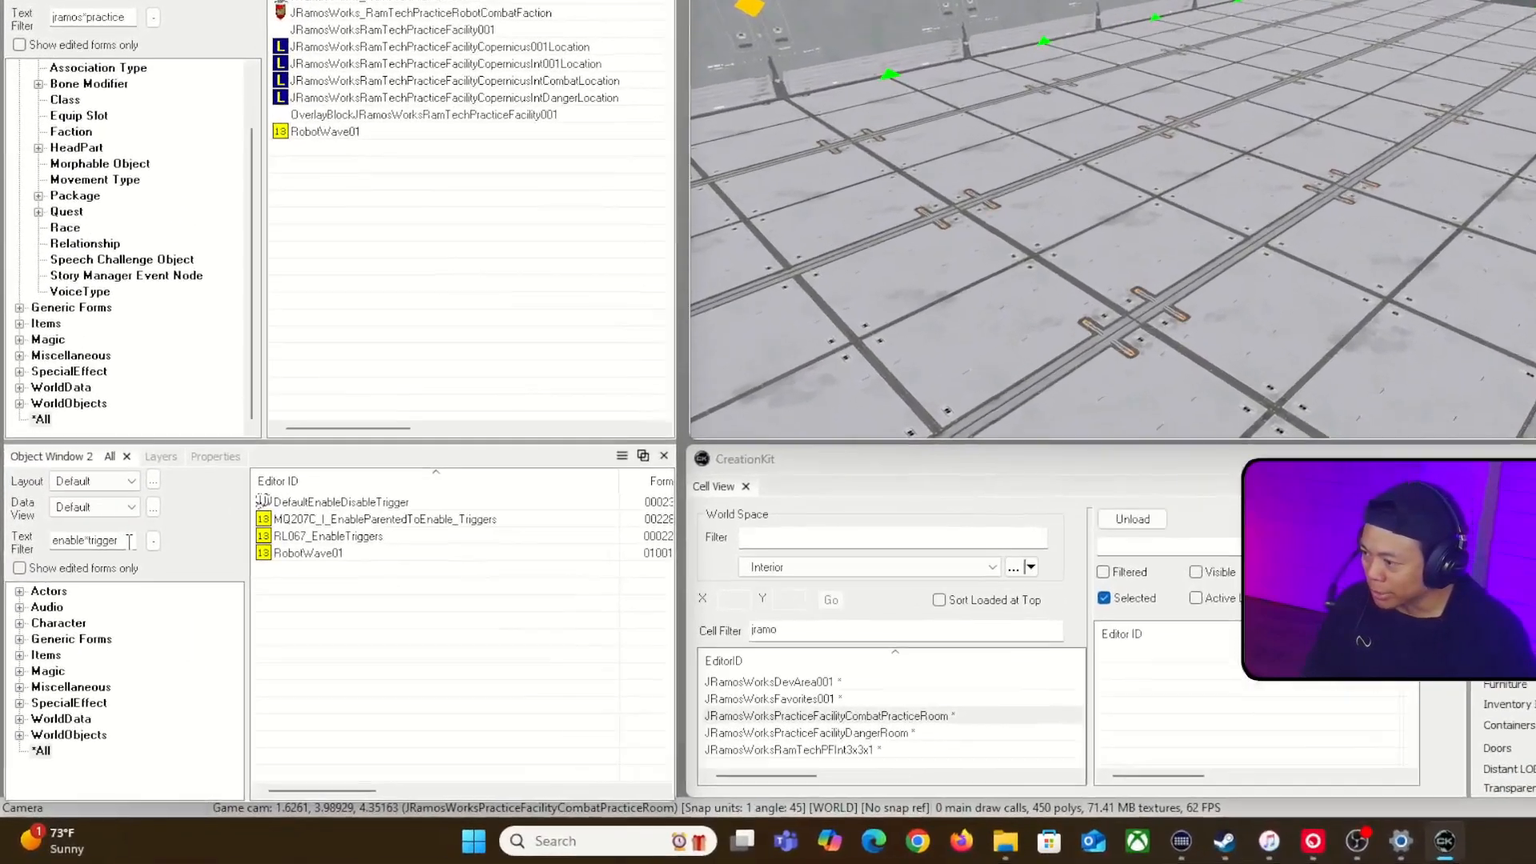
left_click(106, 606)
double_click(153, 490)
type("xmarker")
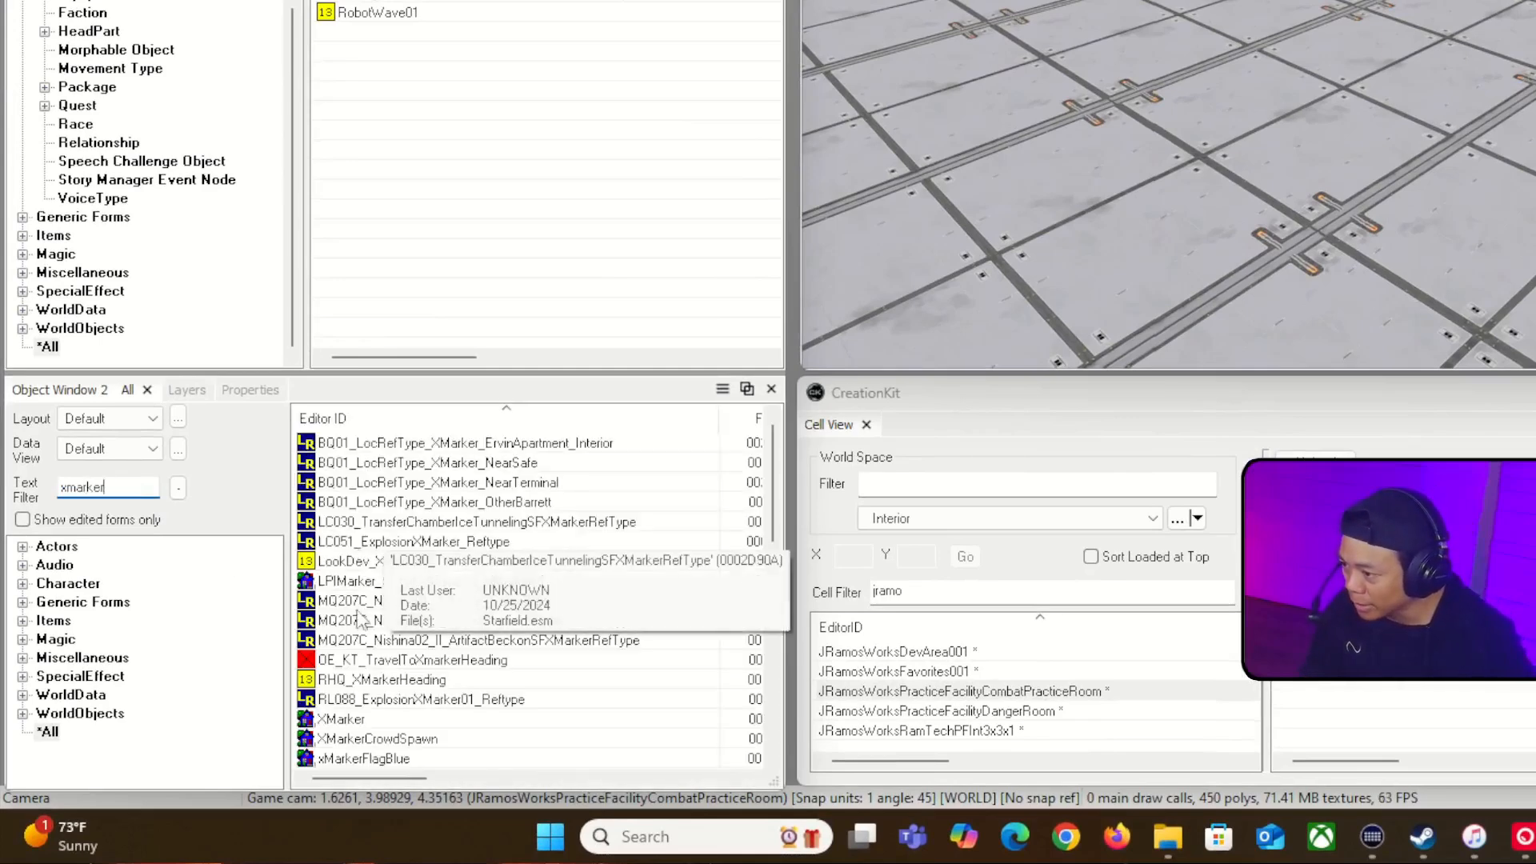
mouse_move(318, 725)
left_mouse_down()
mouse_move(1302, 357)
mouse_move(1486, 155)
left_mouse_up()
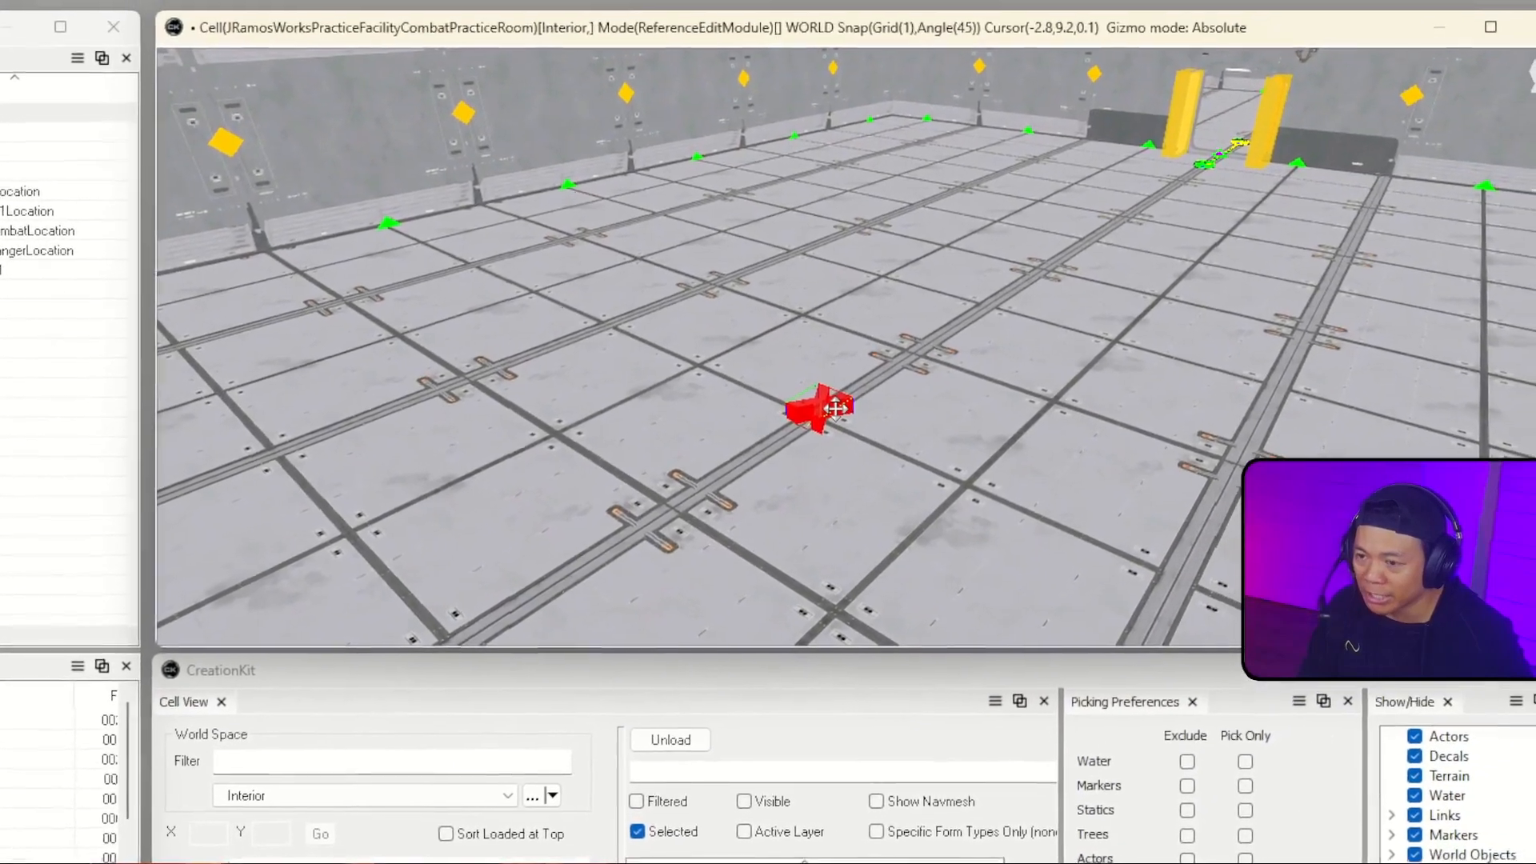
Step: Set the placed XMarker's reference editor ID to RobotsAttackThis
double_click(937, 336)
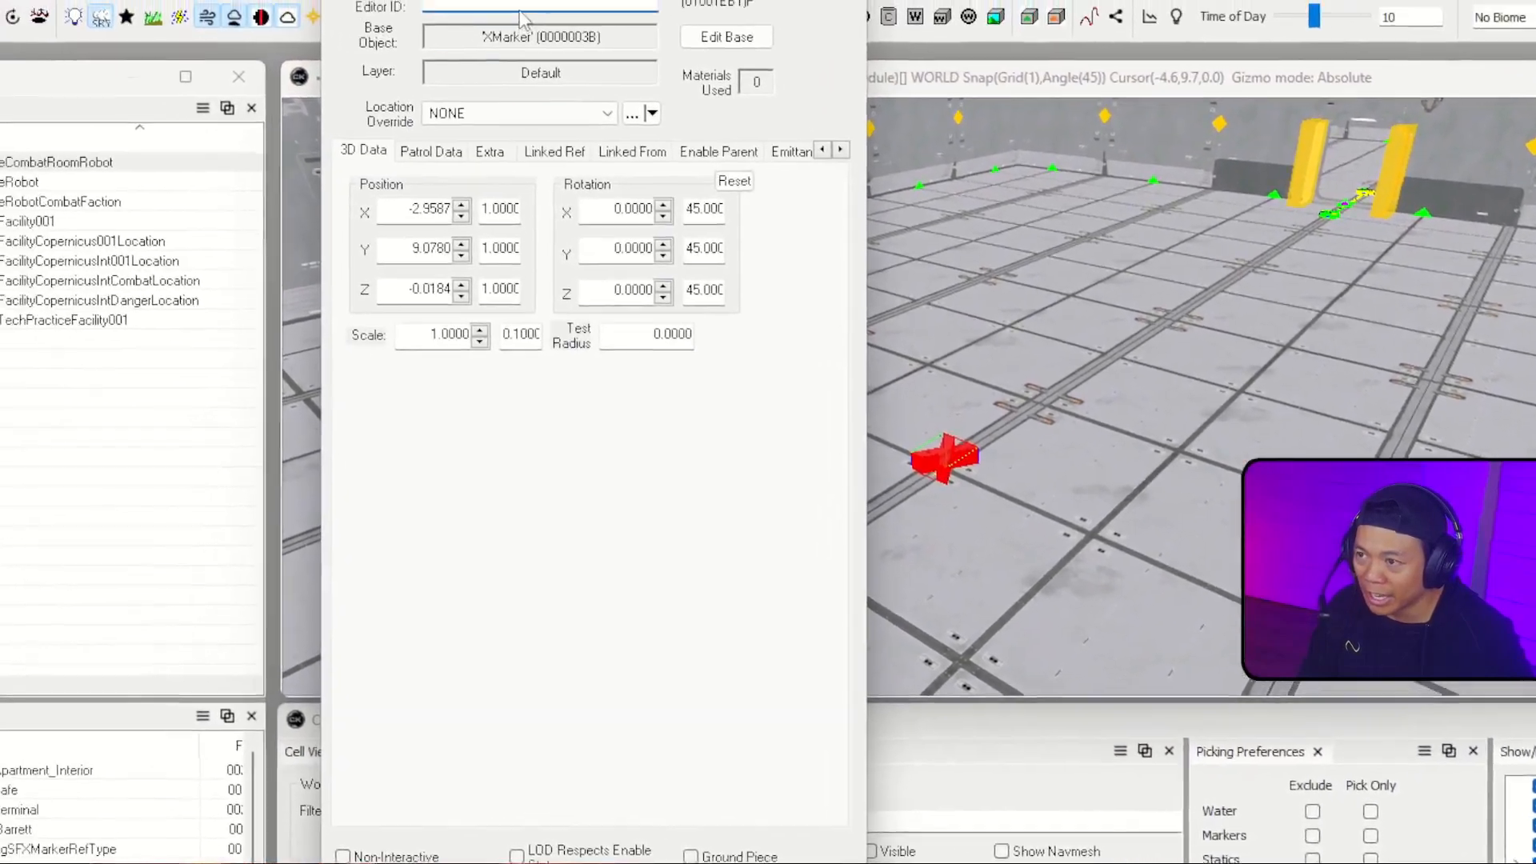
type("Robot")
type("sAttackT")
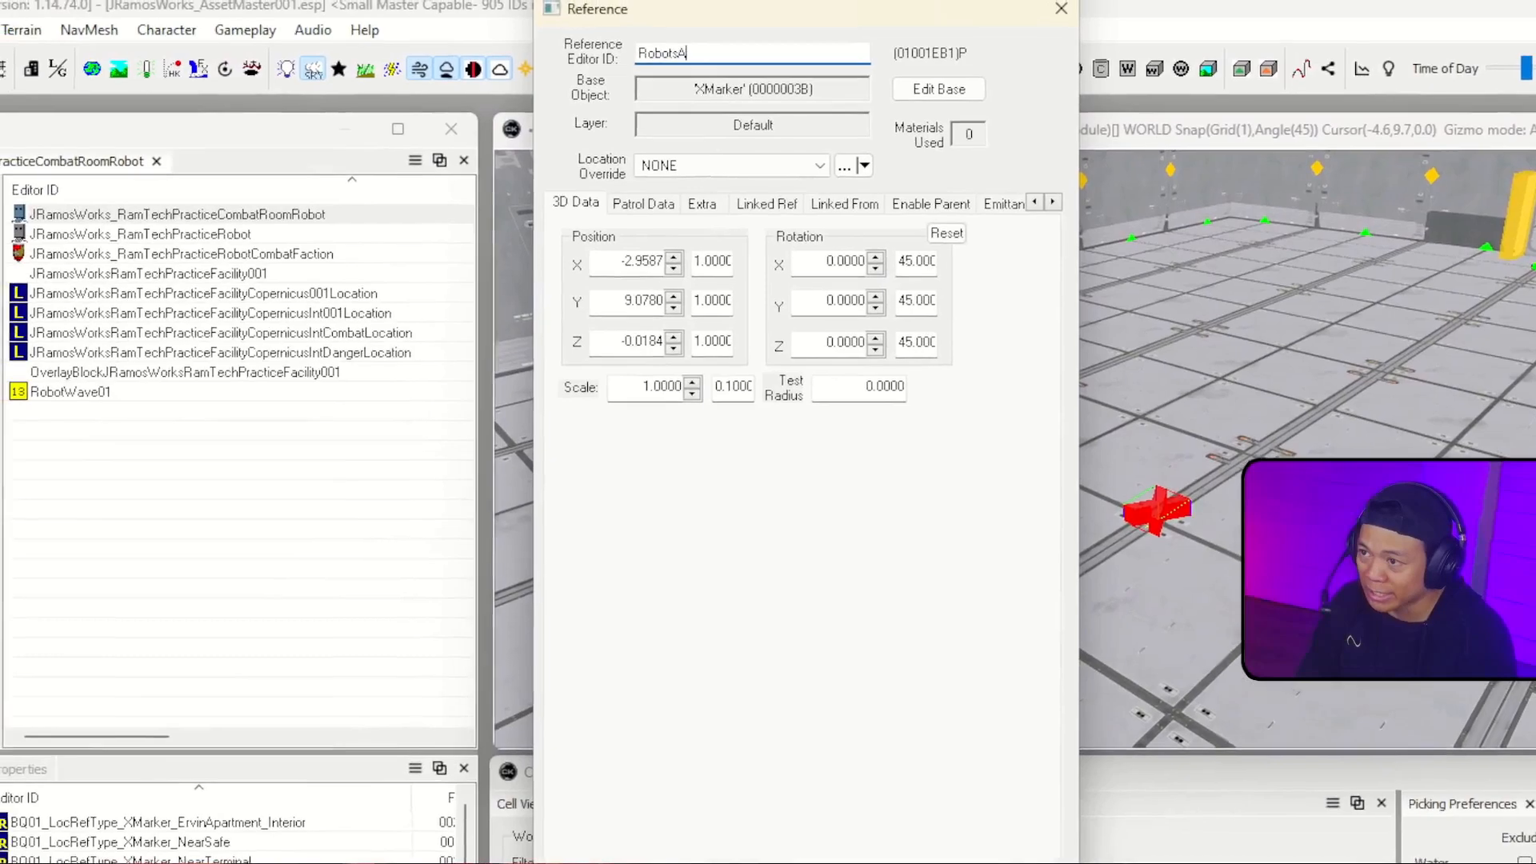
type("his")
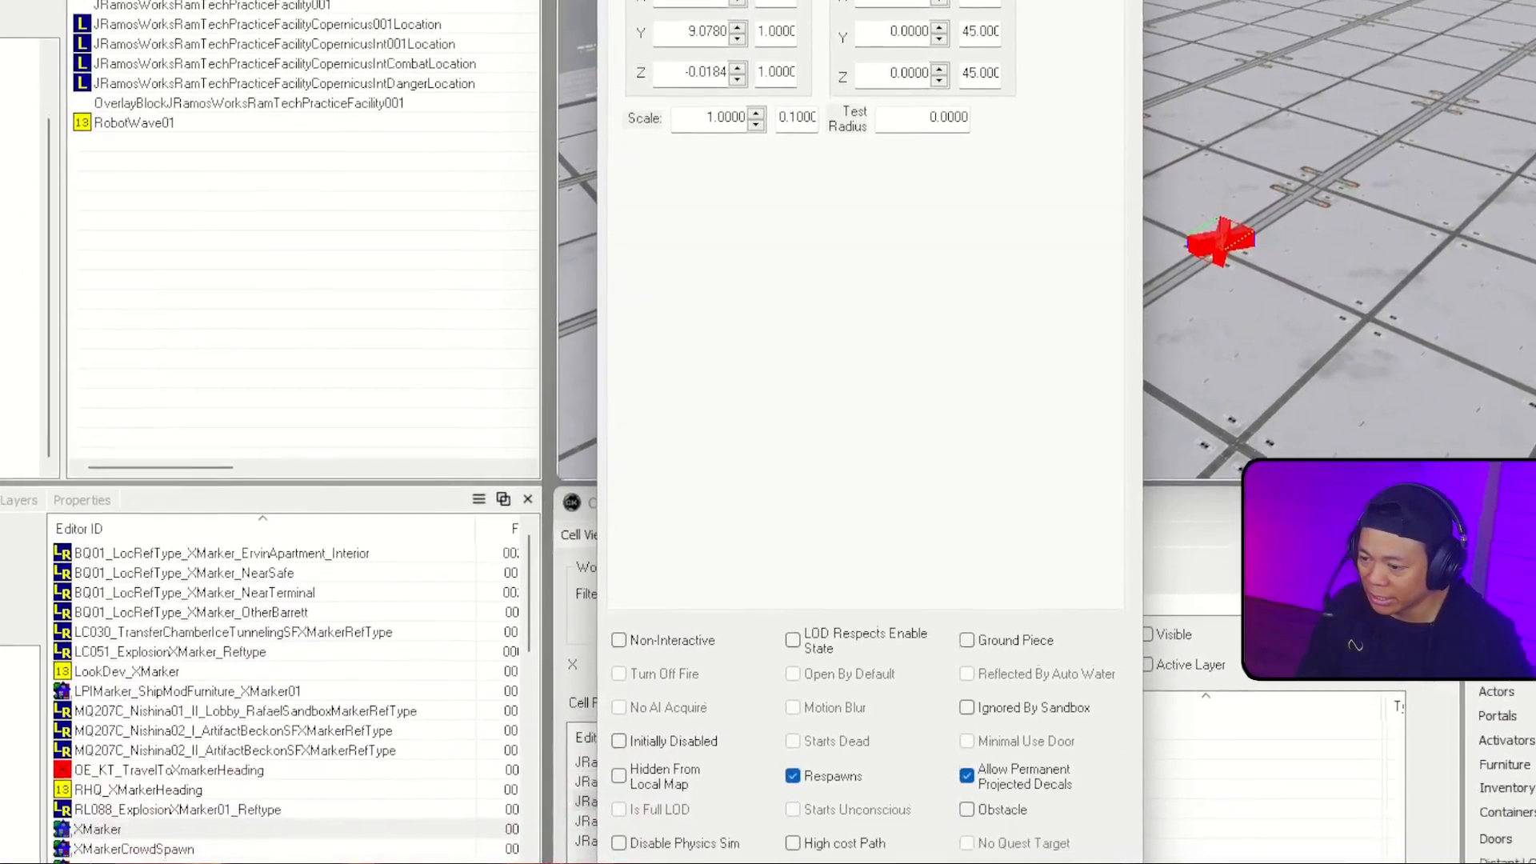
key("Return")
left_click(906, 365)
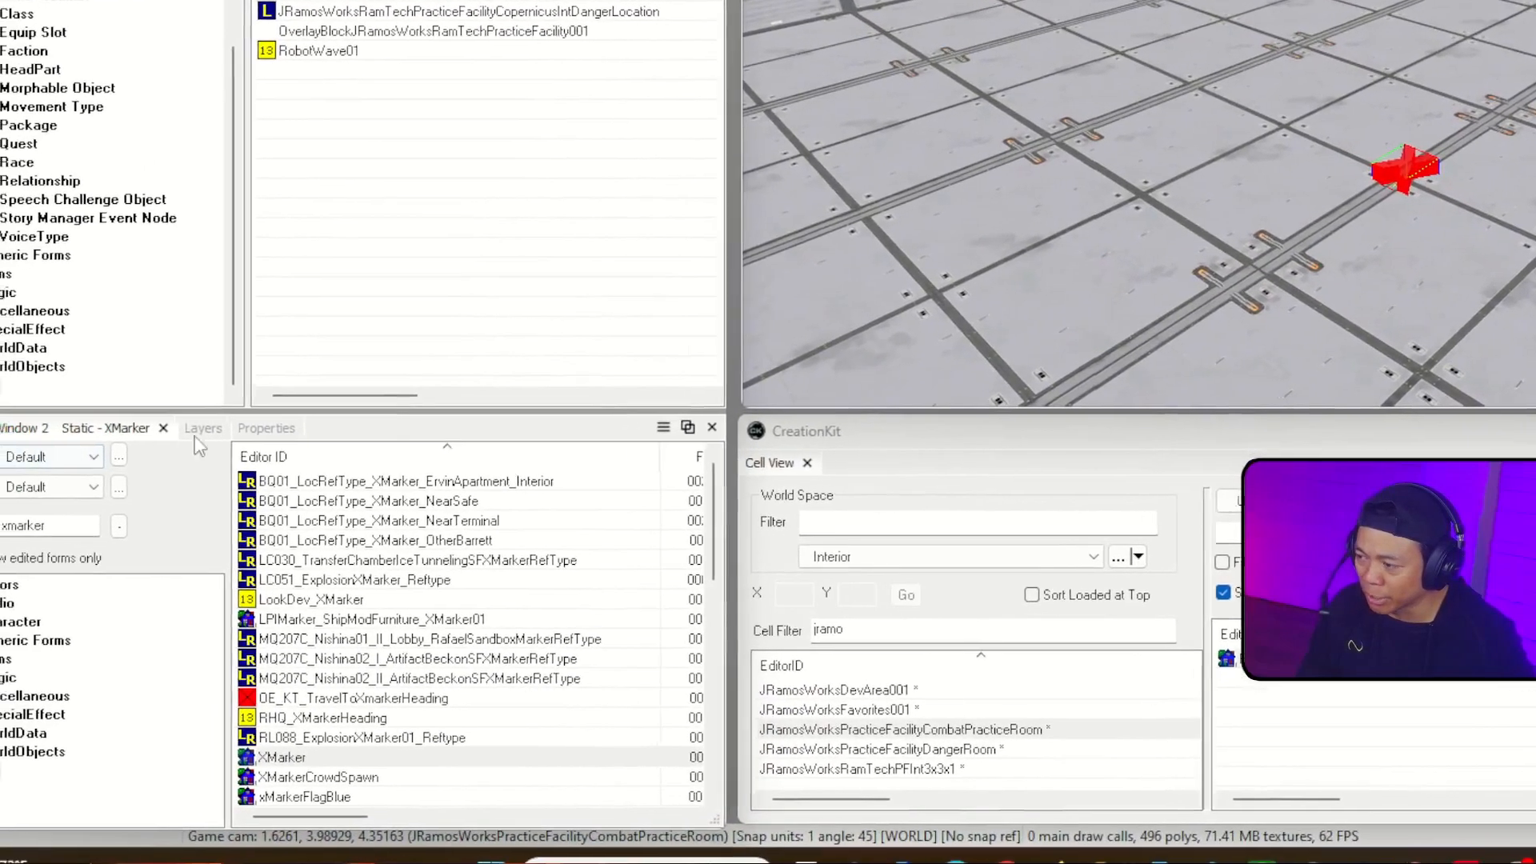
Step: Create the AI package JRamosWorks_RamTechRobotAttackPackage from the combat practice room robot, using the CombatTravel package template
left_click(198, 429)
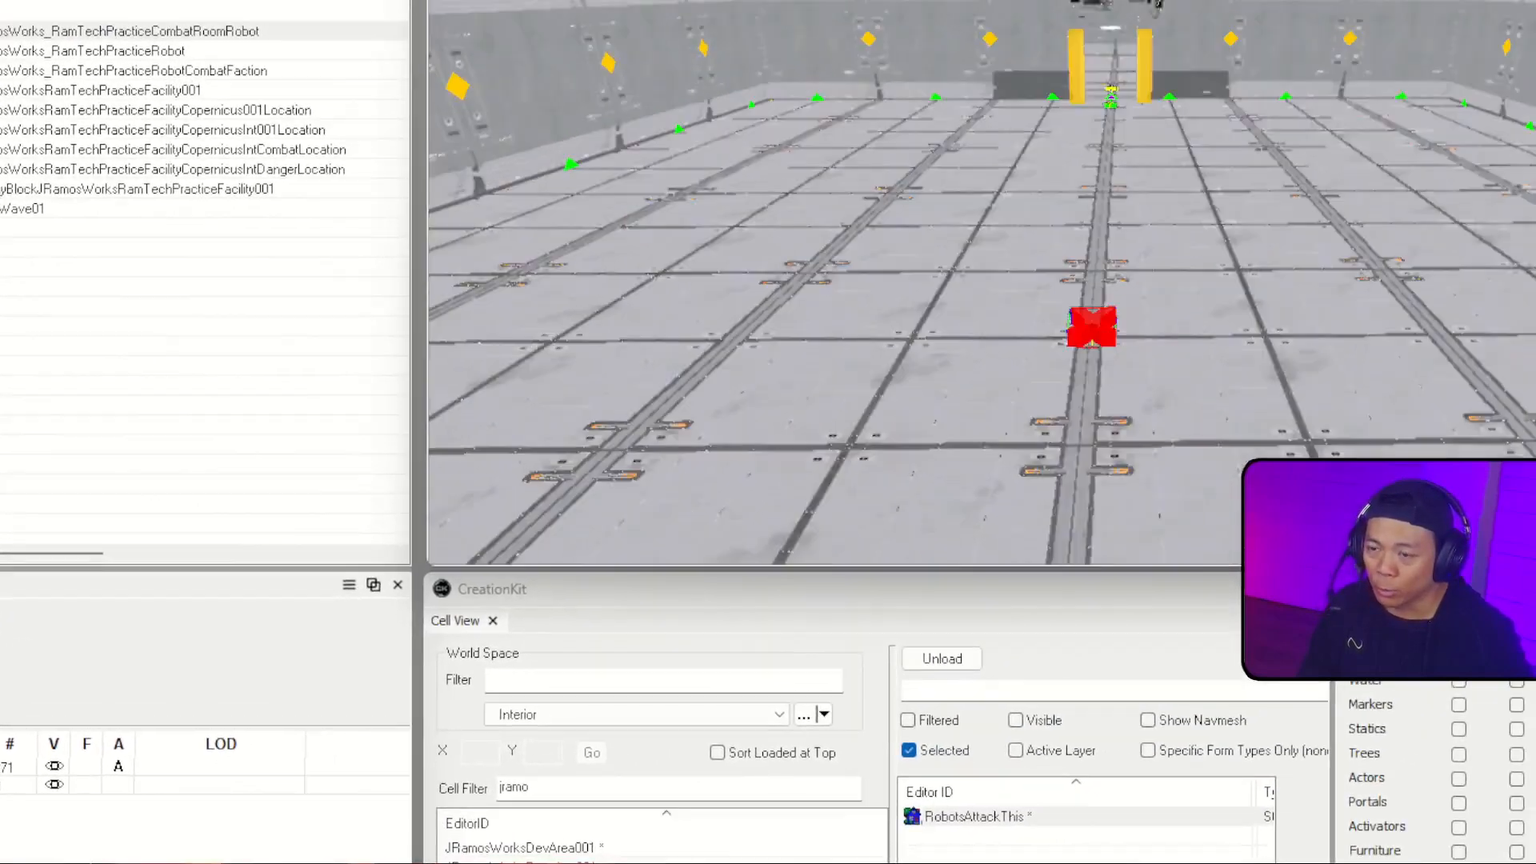
mouse_move(768, 432)
middle_mouse_down()
mouse_move(952, 496)
mouse_move(1033, 365)
middle_mouse_up()
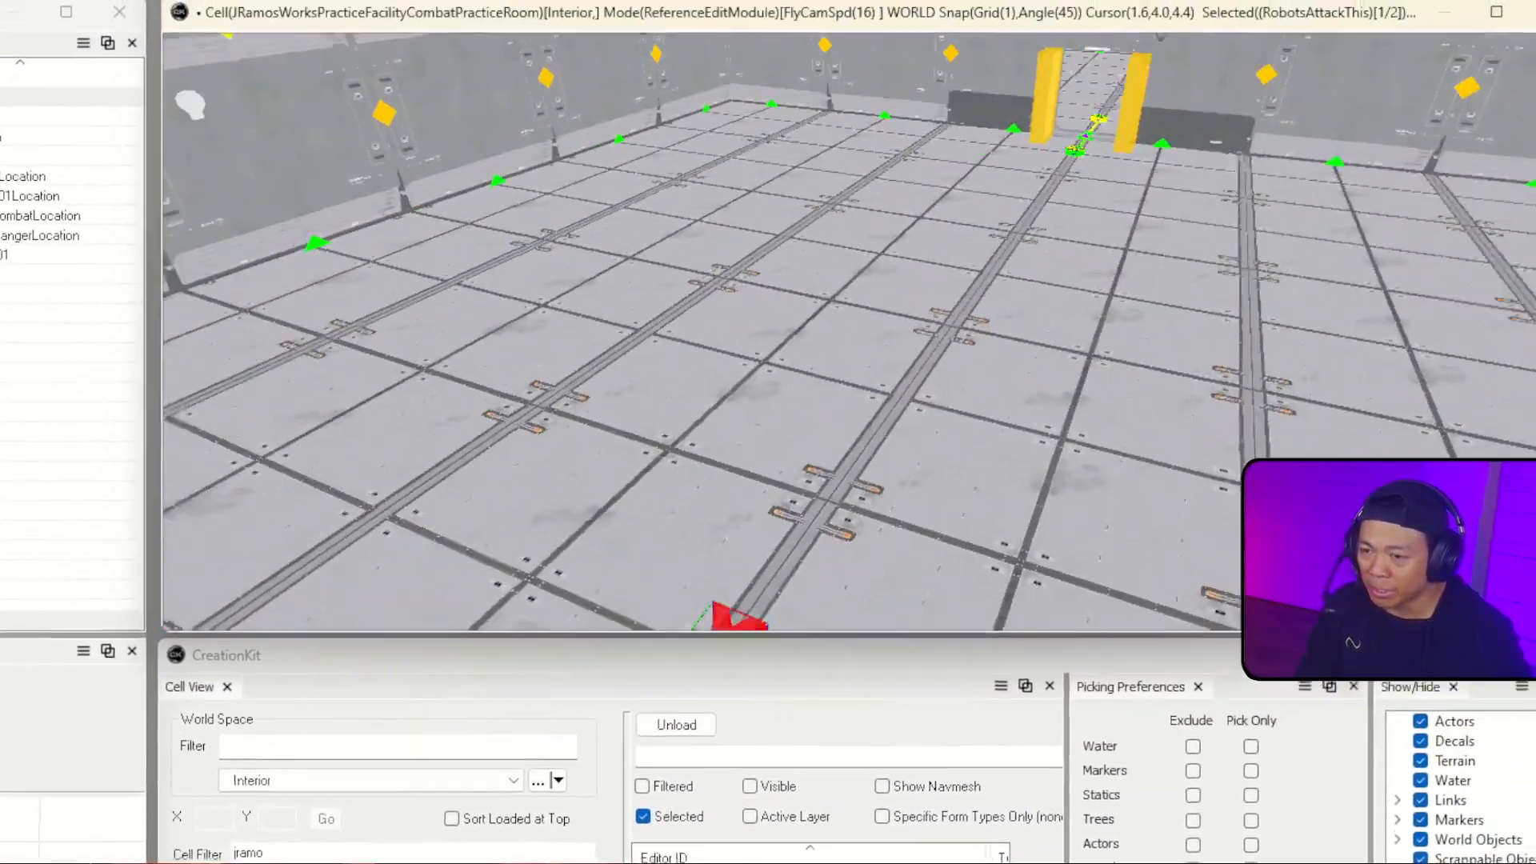
right_click_drag(1033, 365, 943, 416)
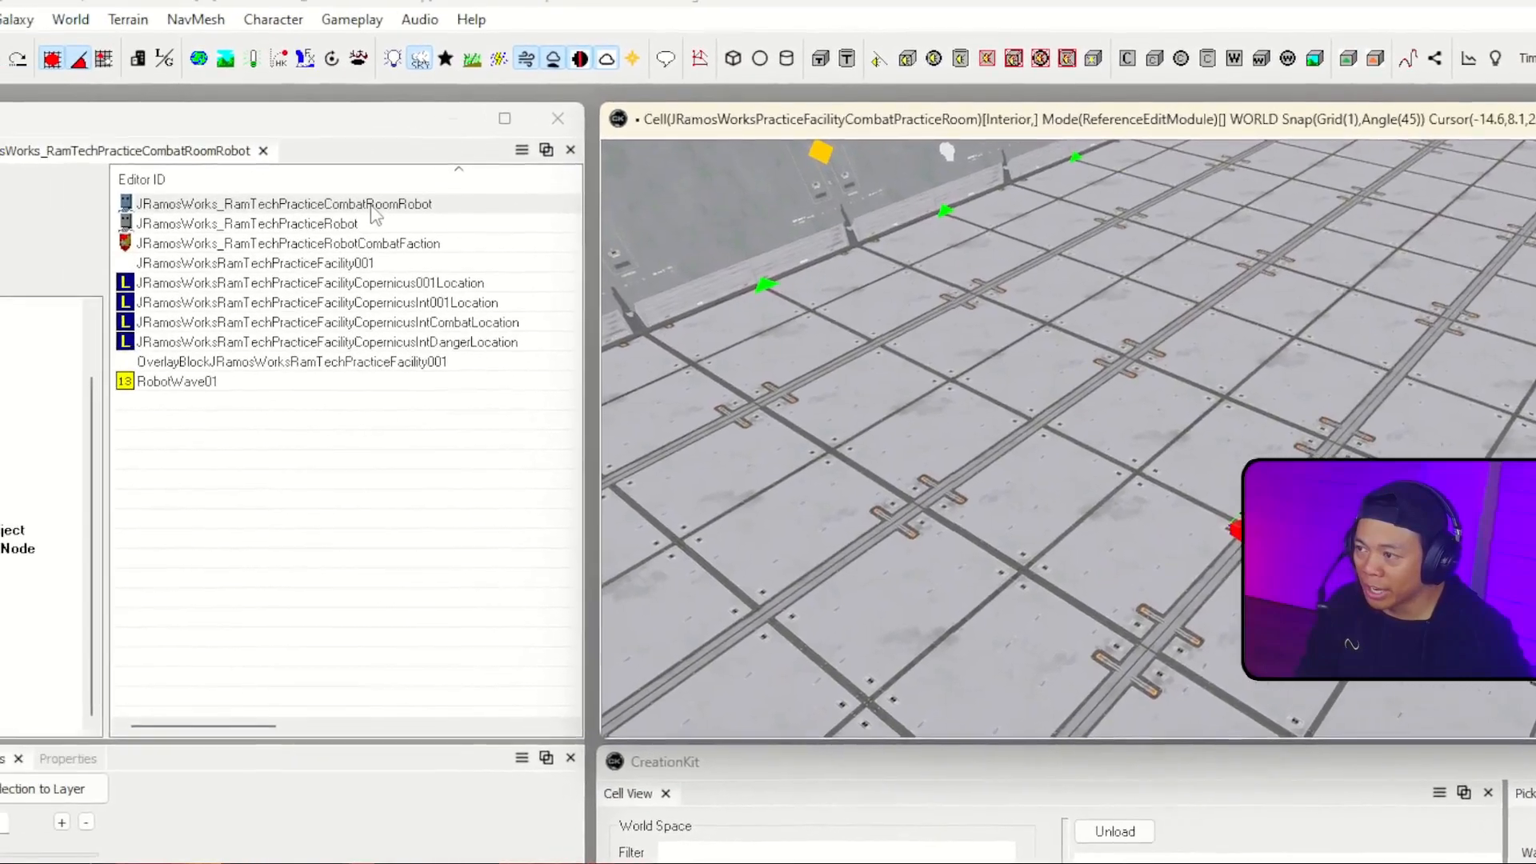
double_click(372, 204)
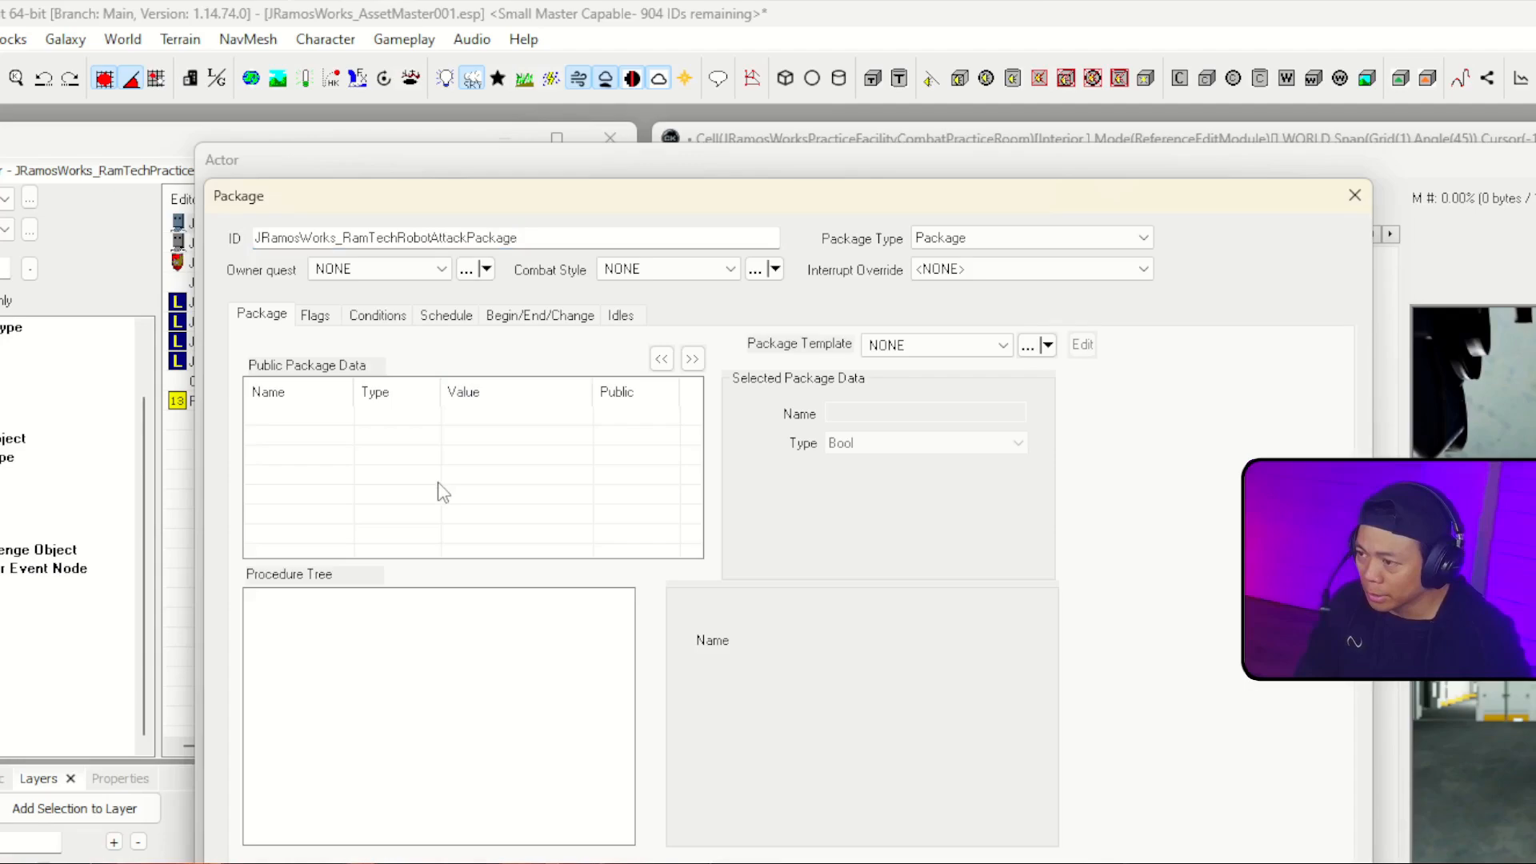
left_click(912, 345)
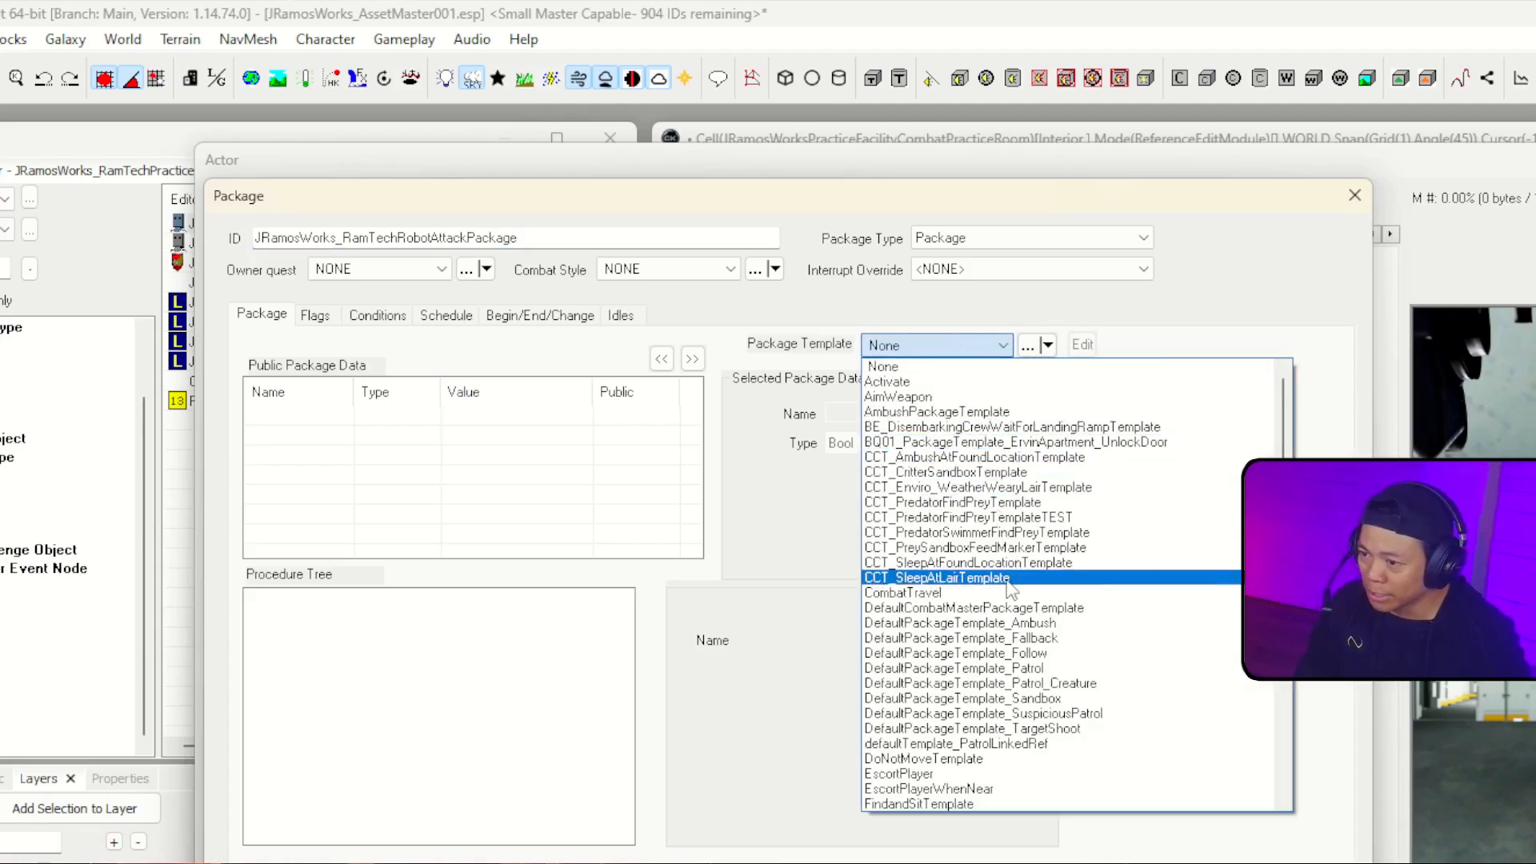
left_click(1009, 593)
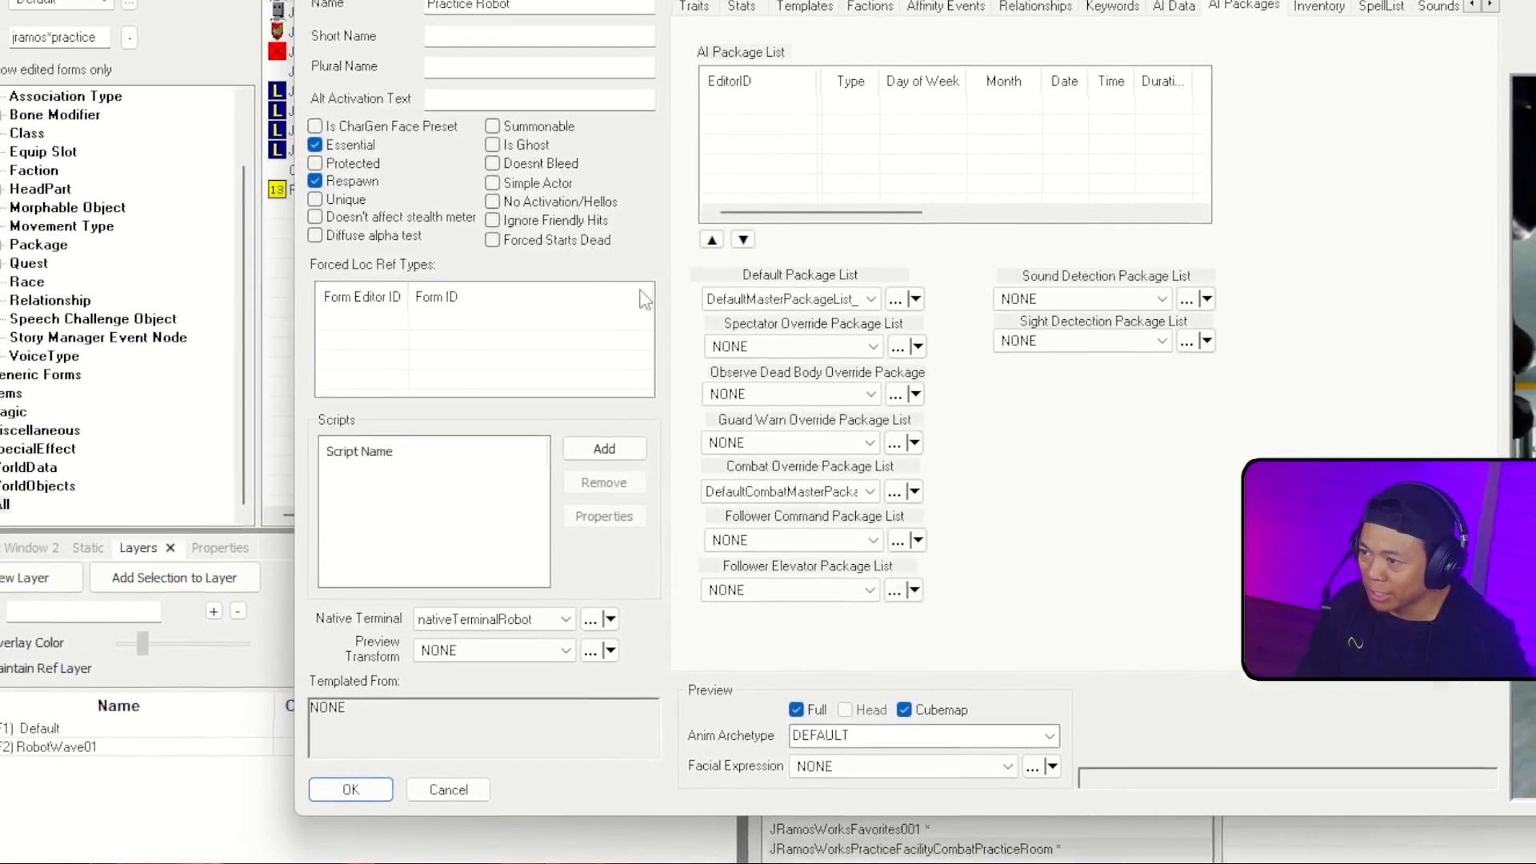
Step: Add JRamosWorks_RamTechRobotAttackPackage to the combat practice room robot's AI package list, filtering the forms by jramos
right_click(914, 129)
left_click(961, 166)
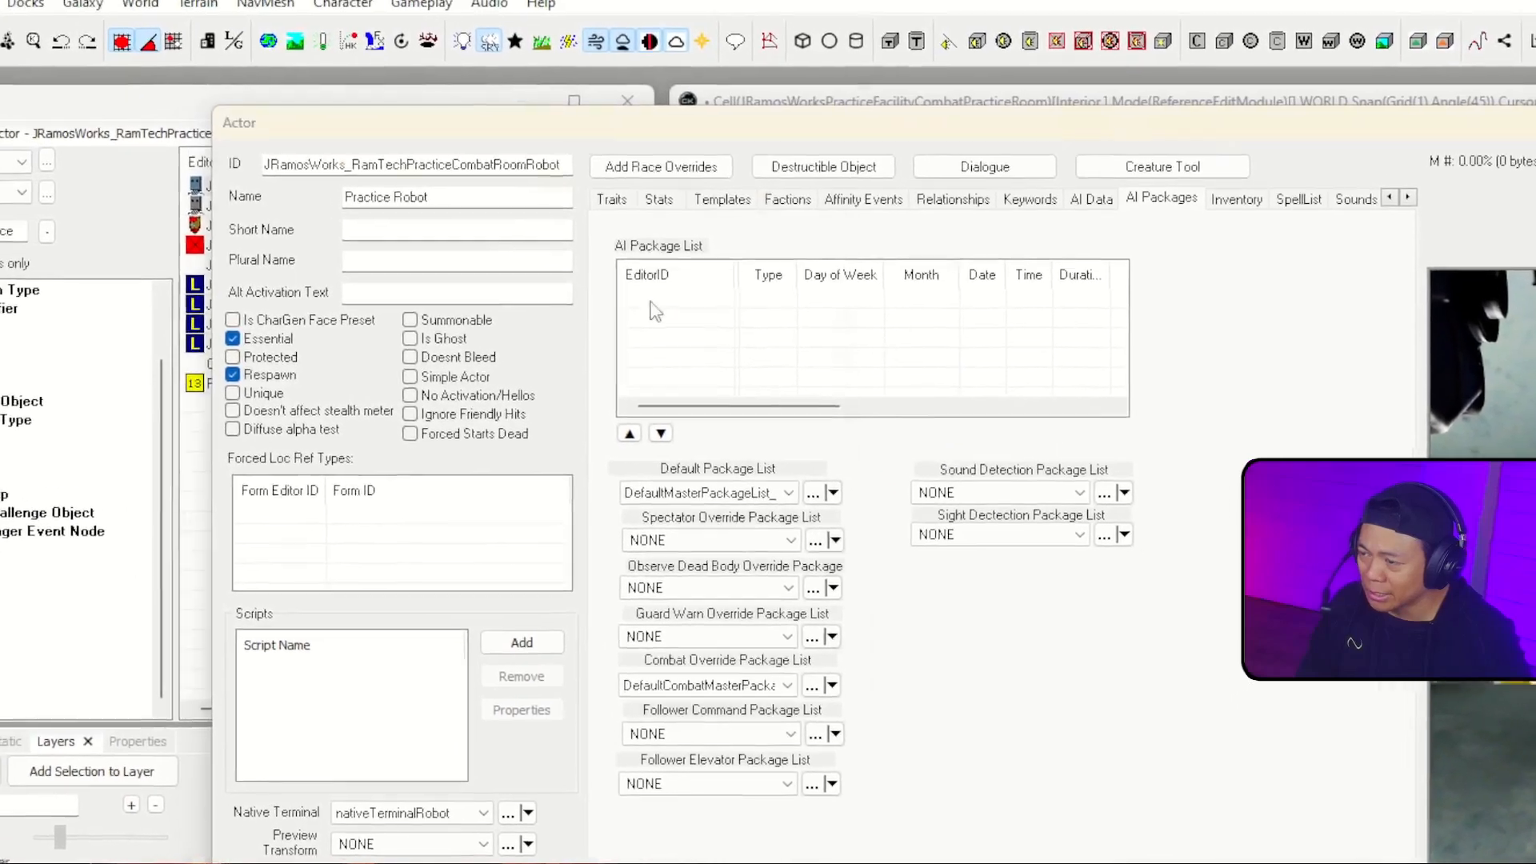
type("jramos")
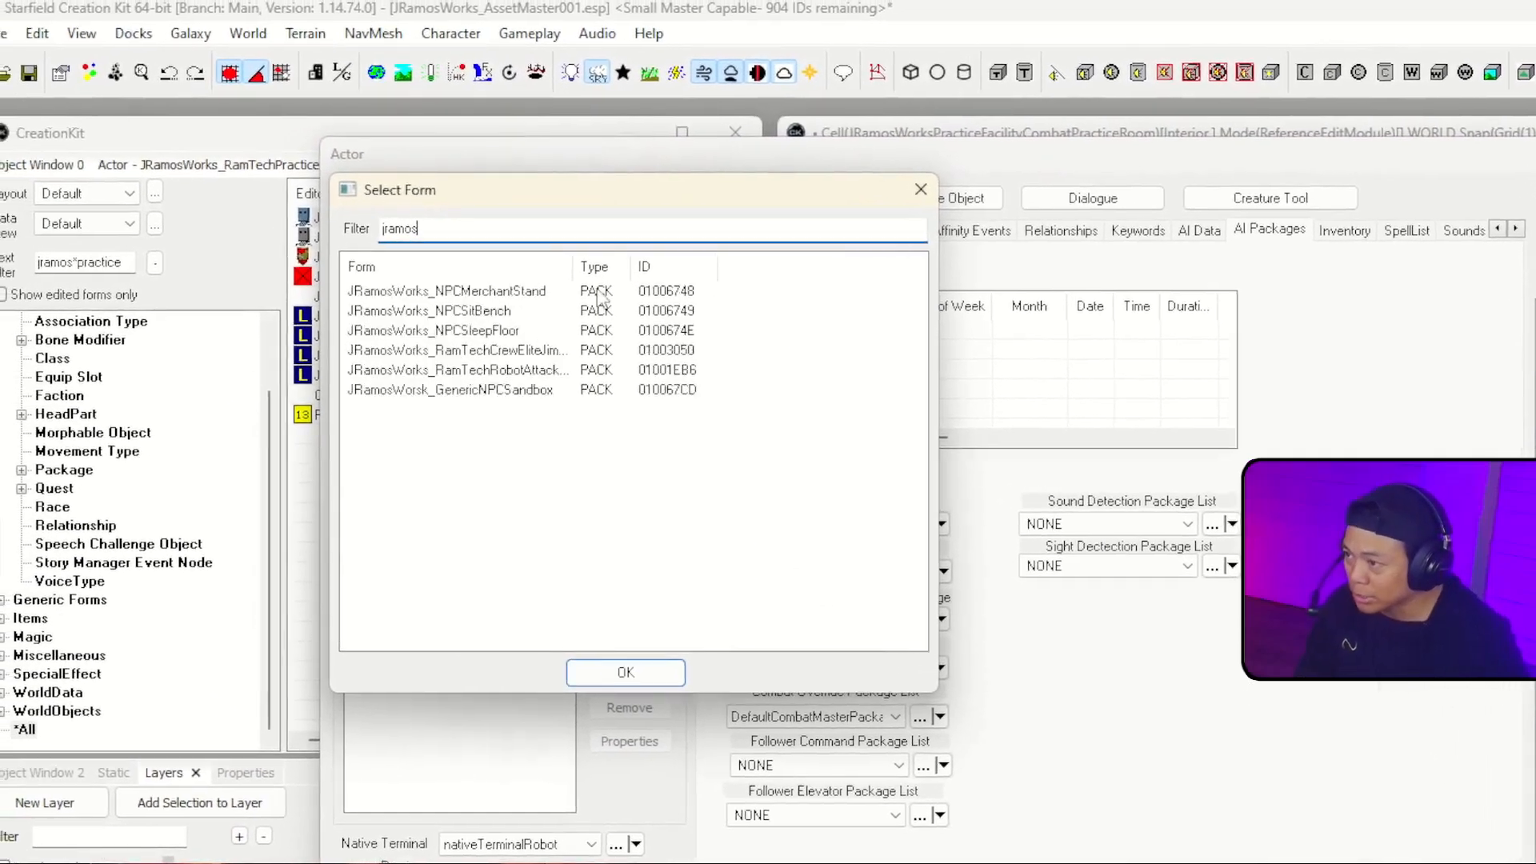
double_click(569, 371)
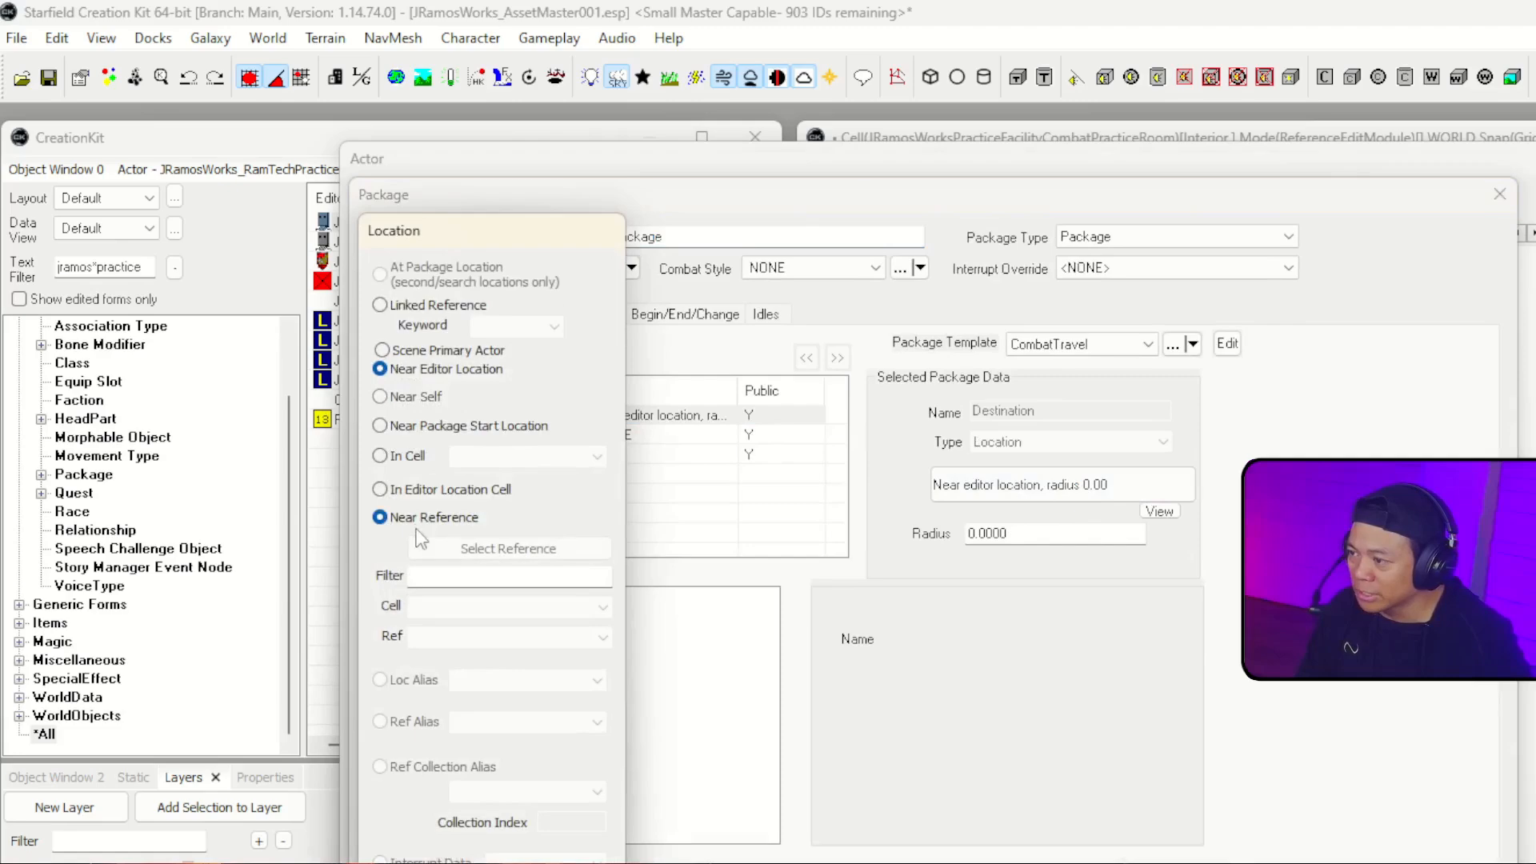
Step: Set the attack package's Destination to near the RobotsAttackThis marker reference, and accept the package and the robot actor
left_click(484, 551)
double_click(1480, 545)
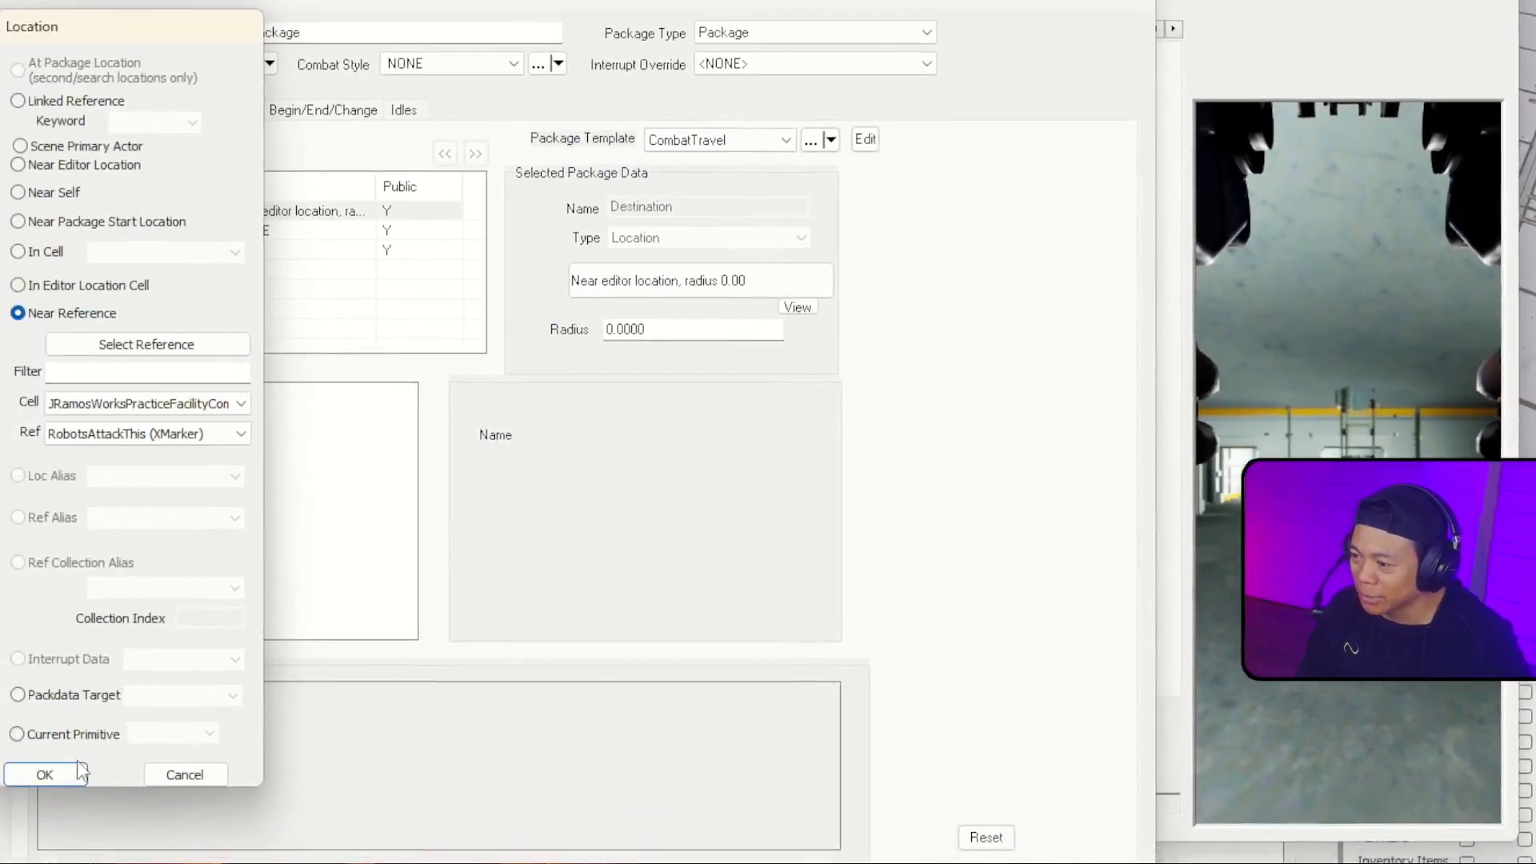
left_click(48, 774)
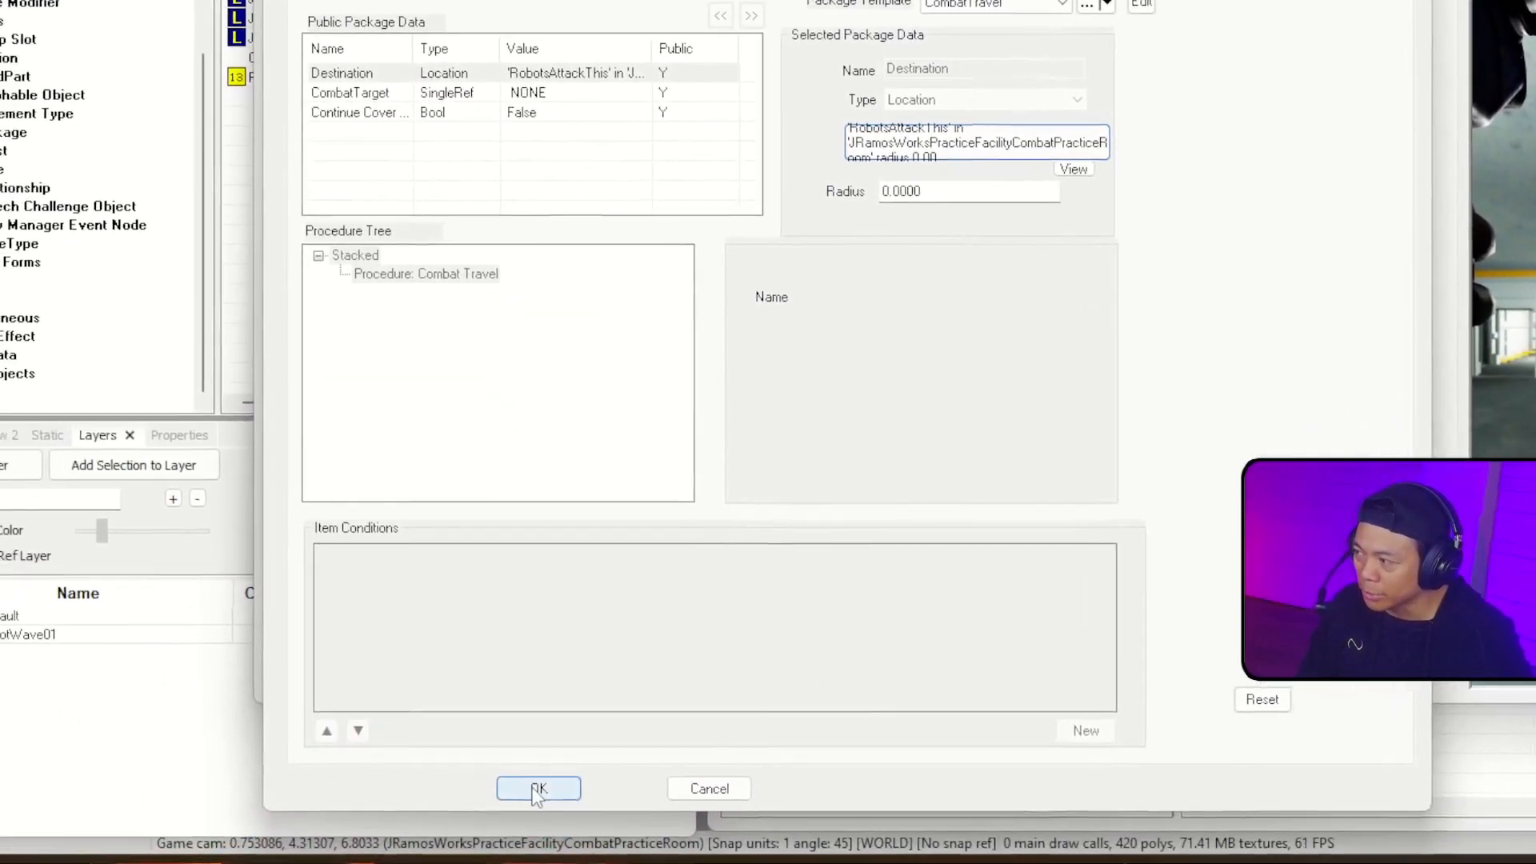
left_click(482, 816)
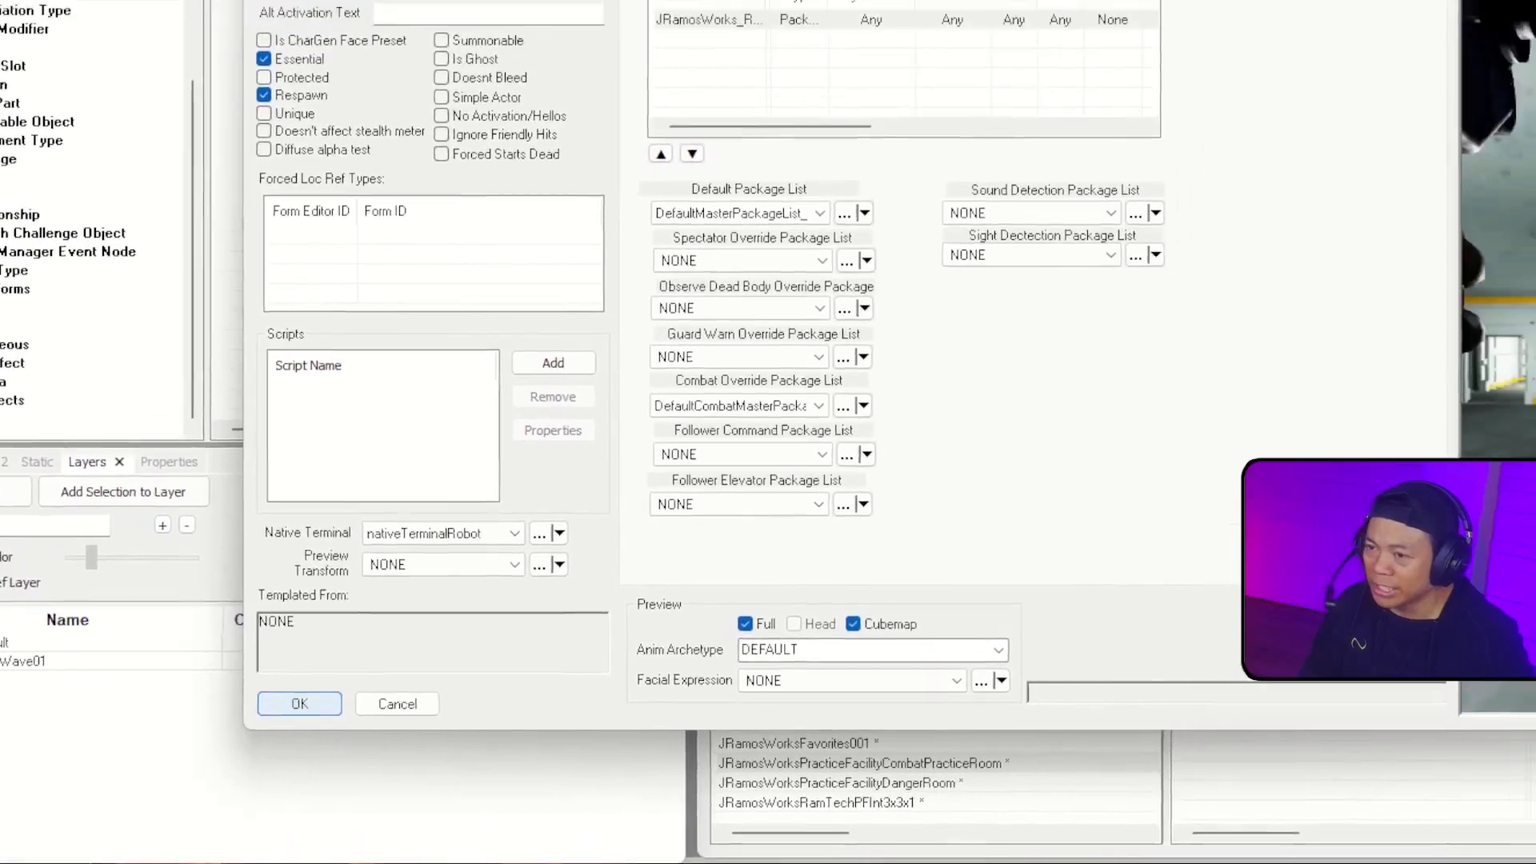
left_click(373, 643)
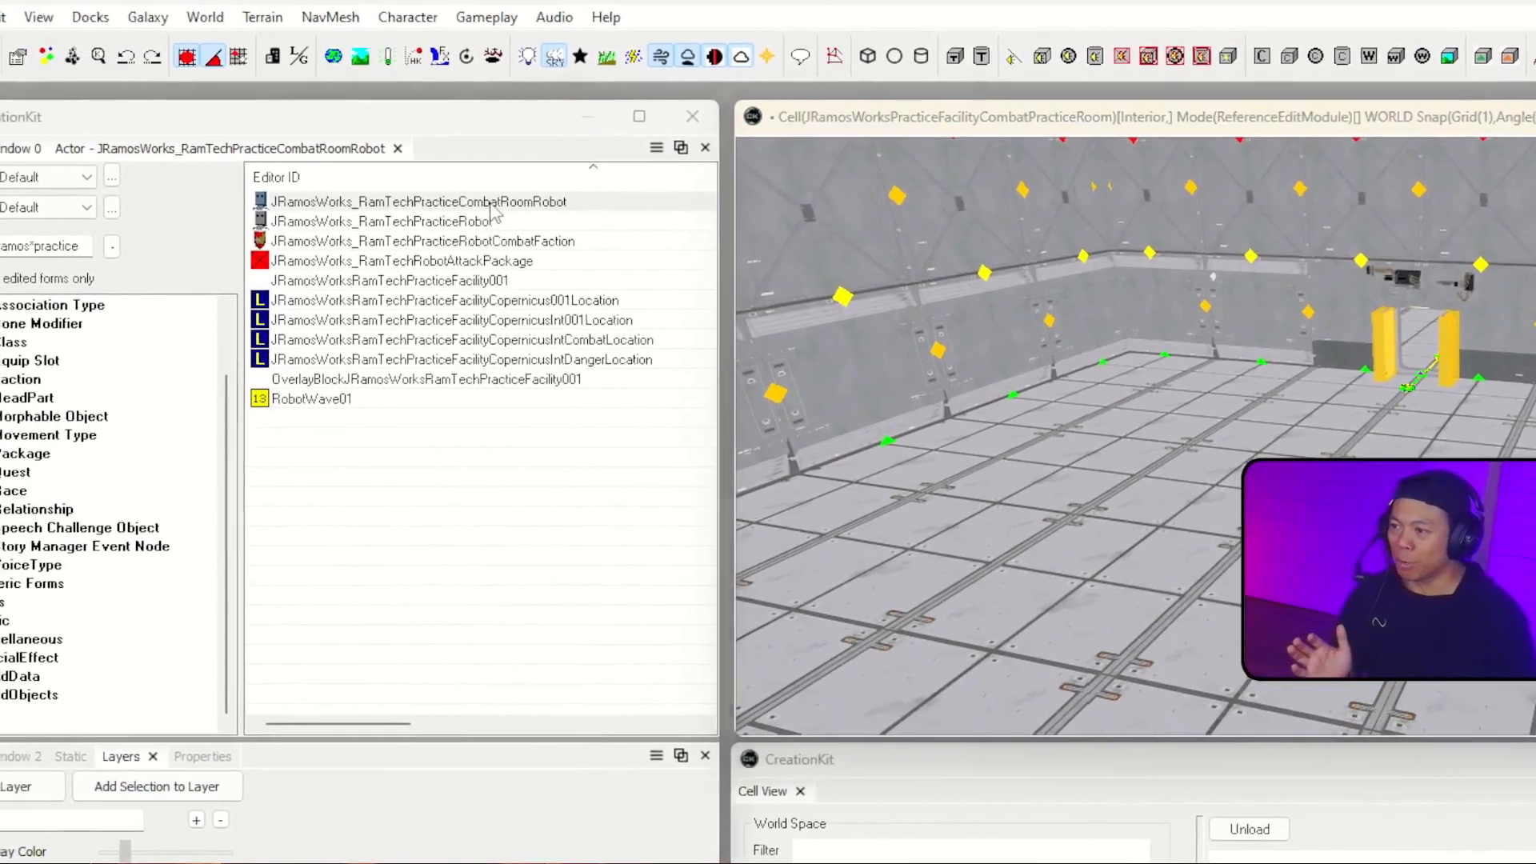
Step: In the combat room robot's combat faction, change the neutral interaction relation to PlayerFaction with the Enemy combat reaction
double_click(391, 169)
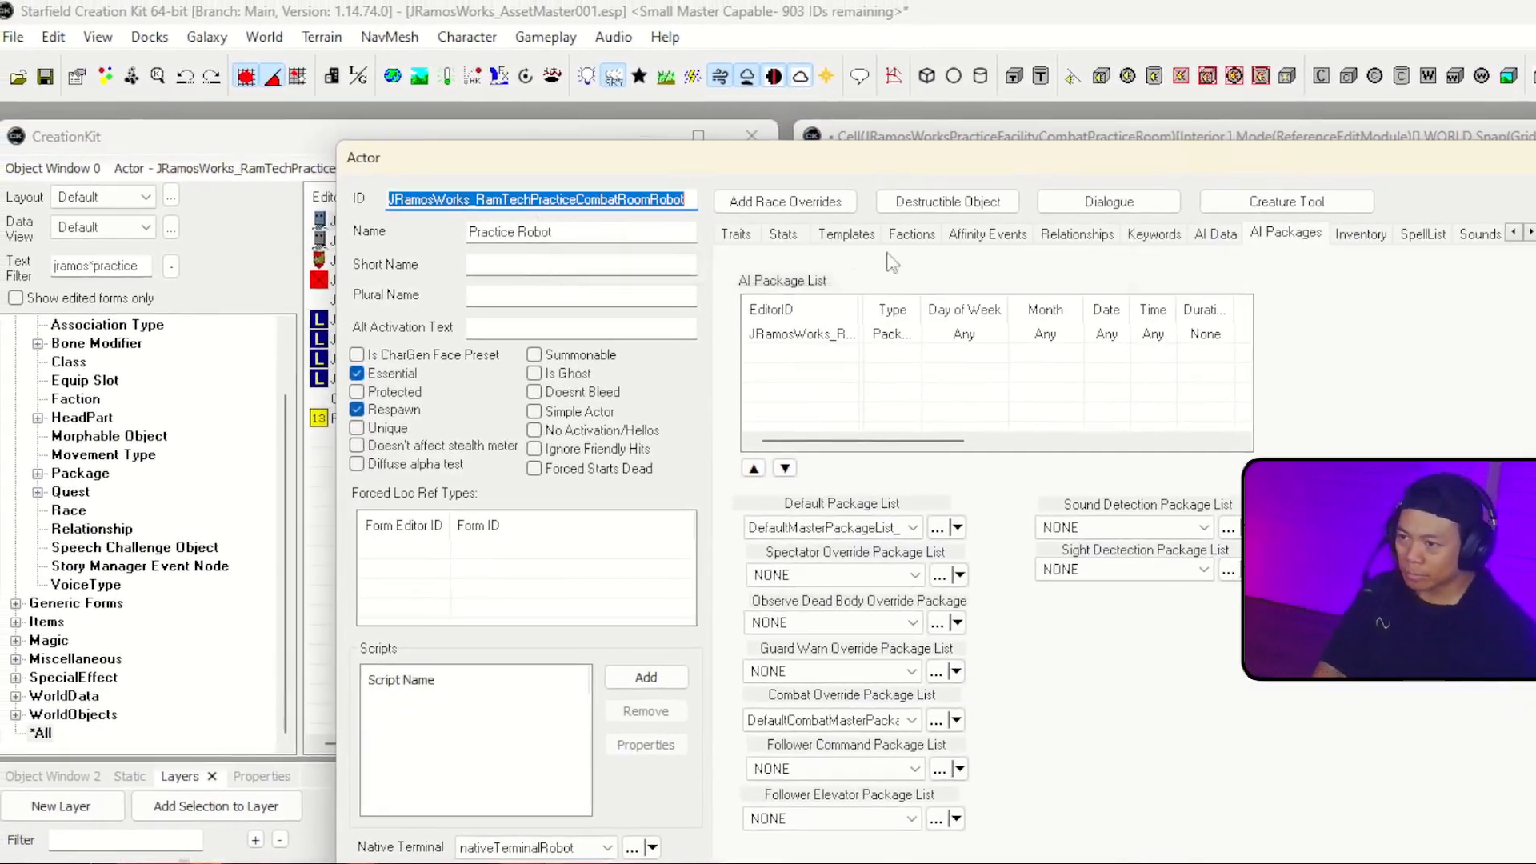
left_click(911, 234)
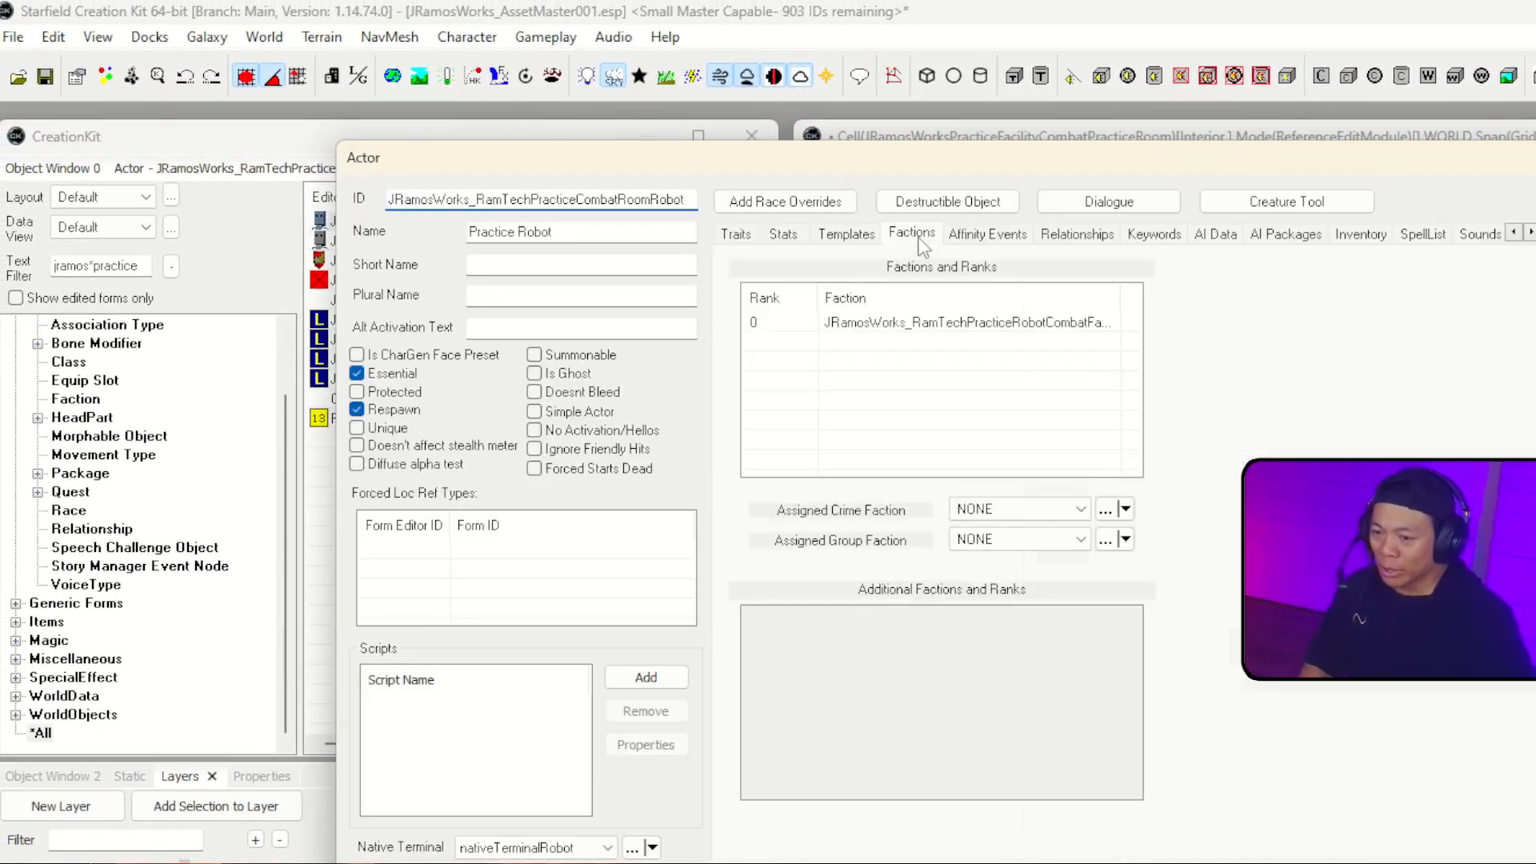
double_click(978, 323)
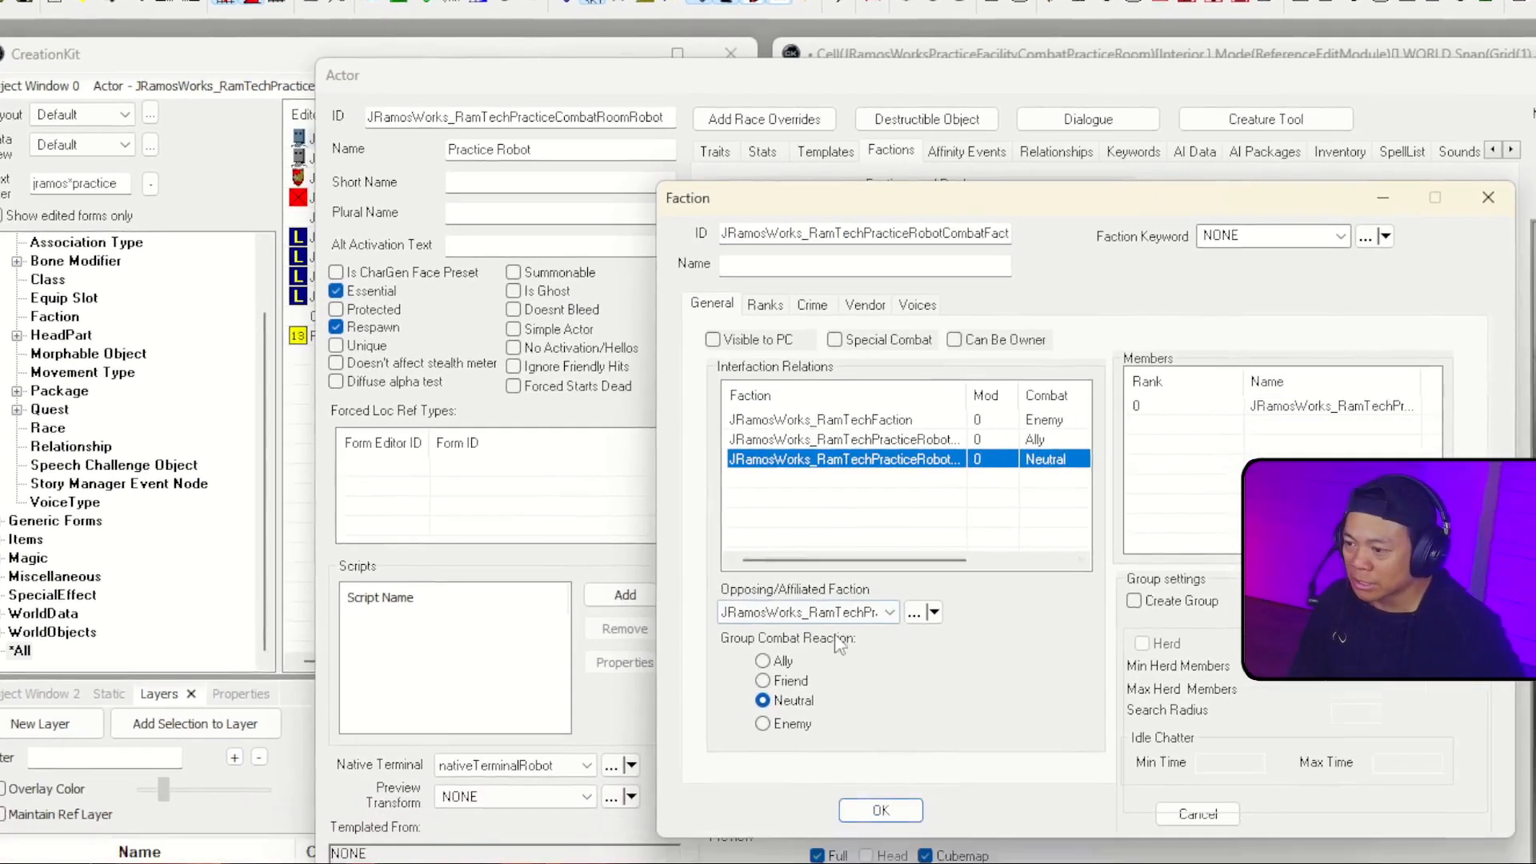
left_click(873, 698)
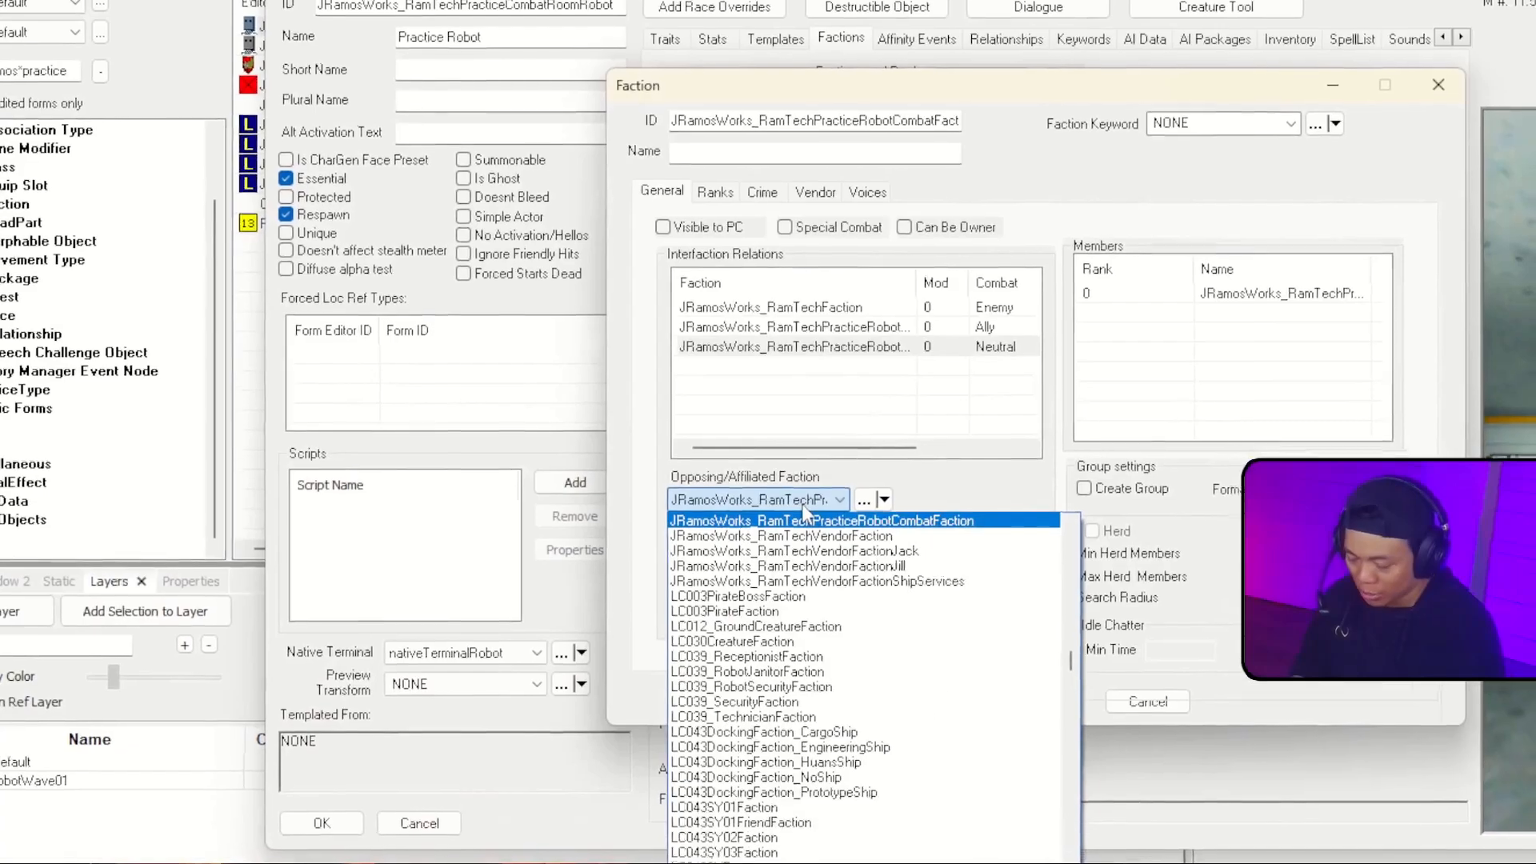
type("play")
scroll(739, 792, "down", 3)
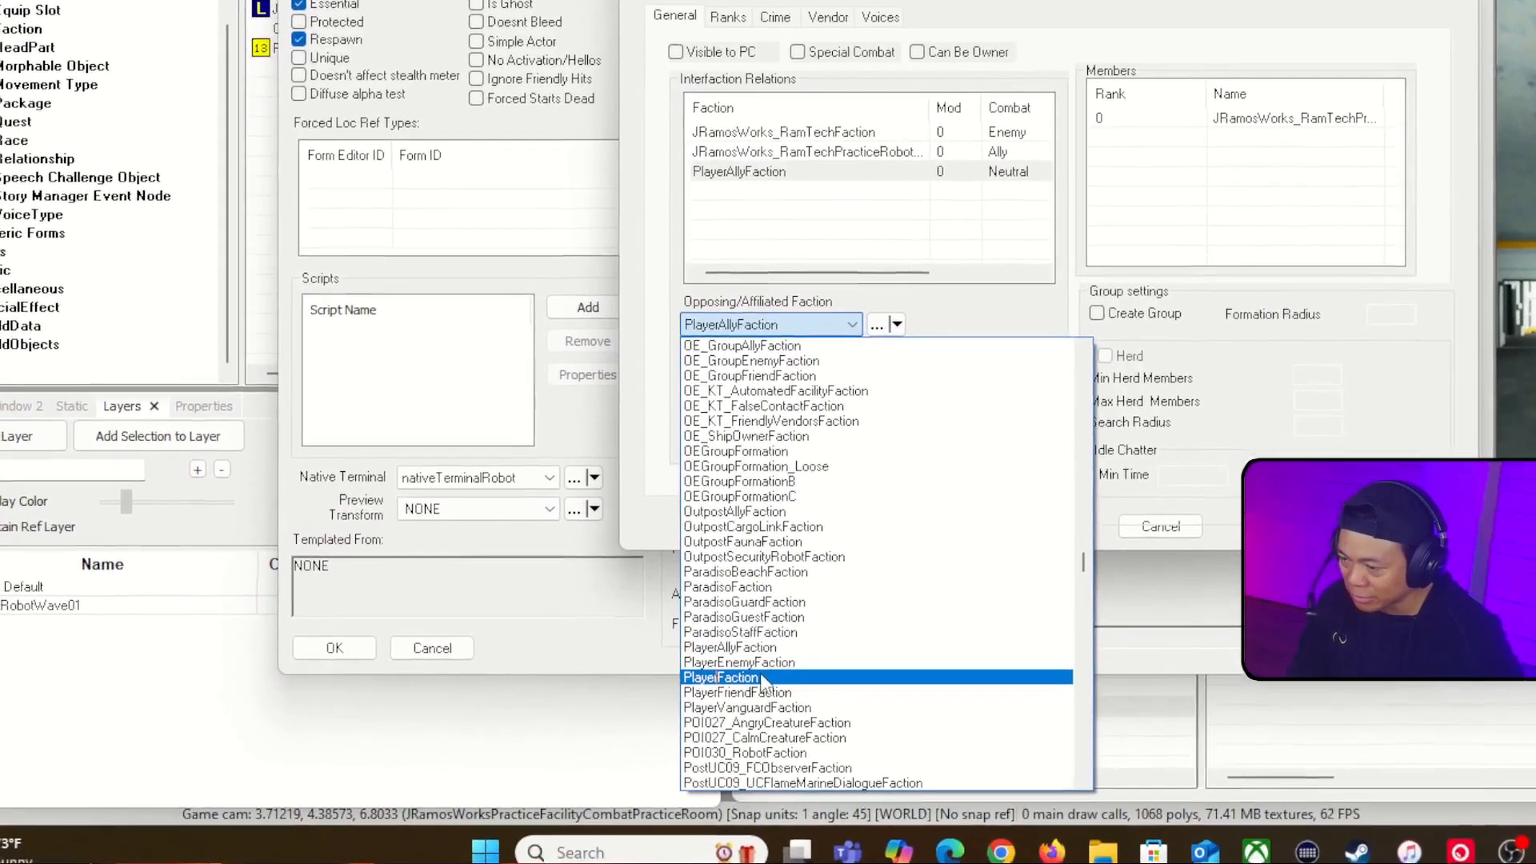
left_click(740, 700)
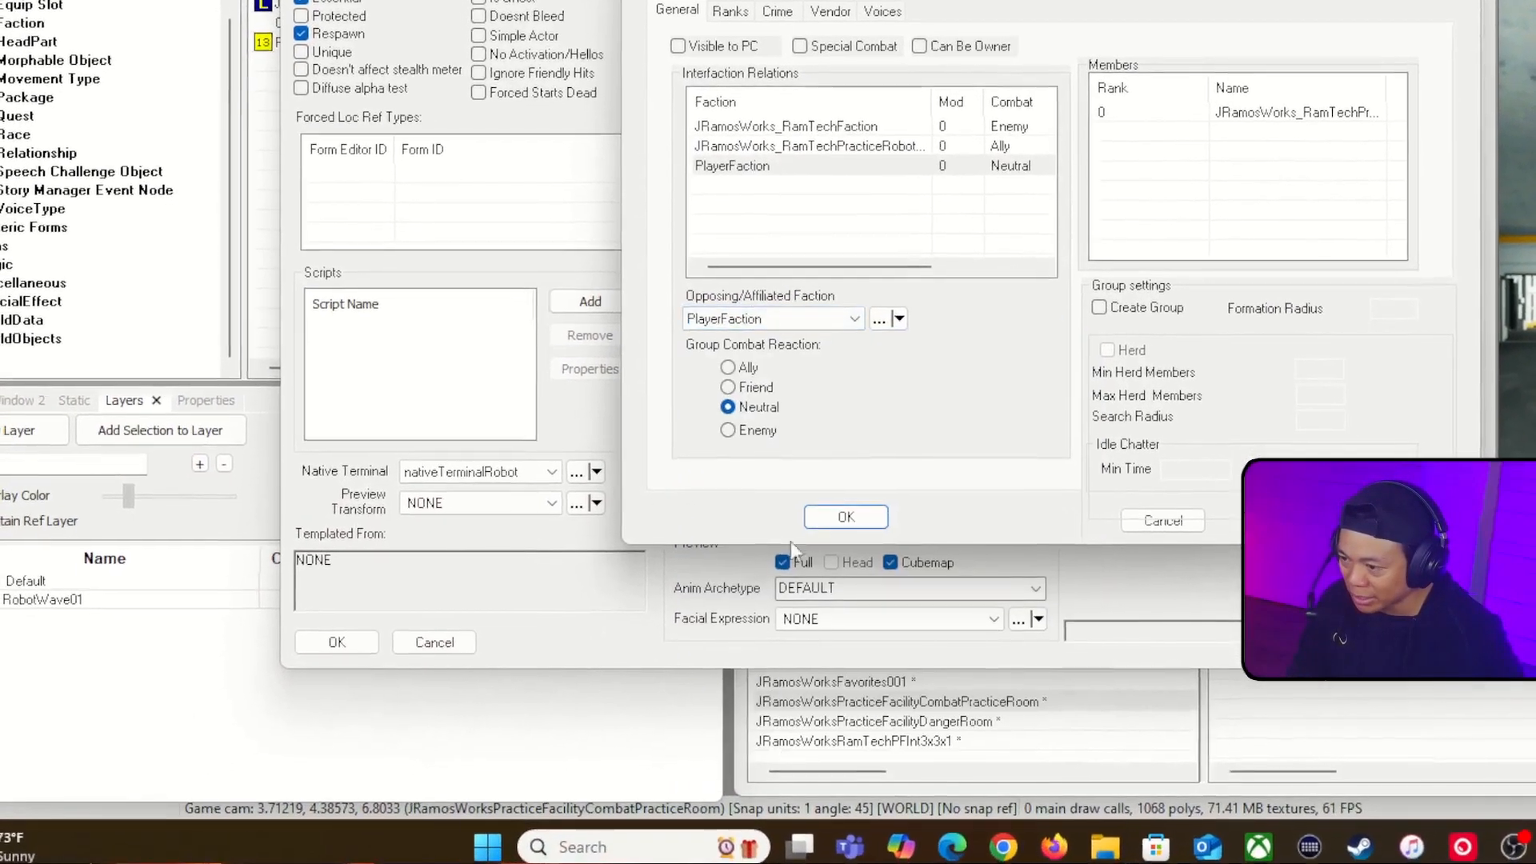
left_click(709, 426)
left_click(783, 191)
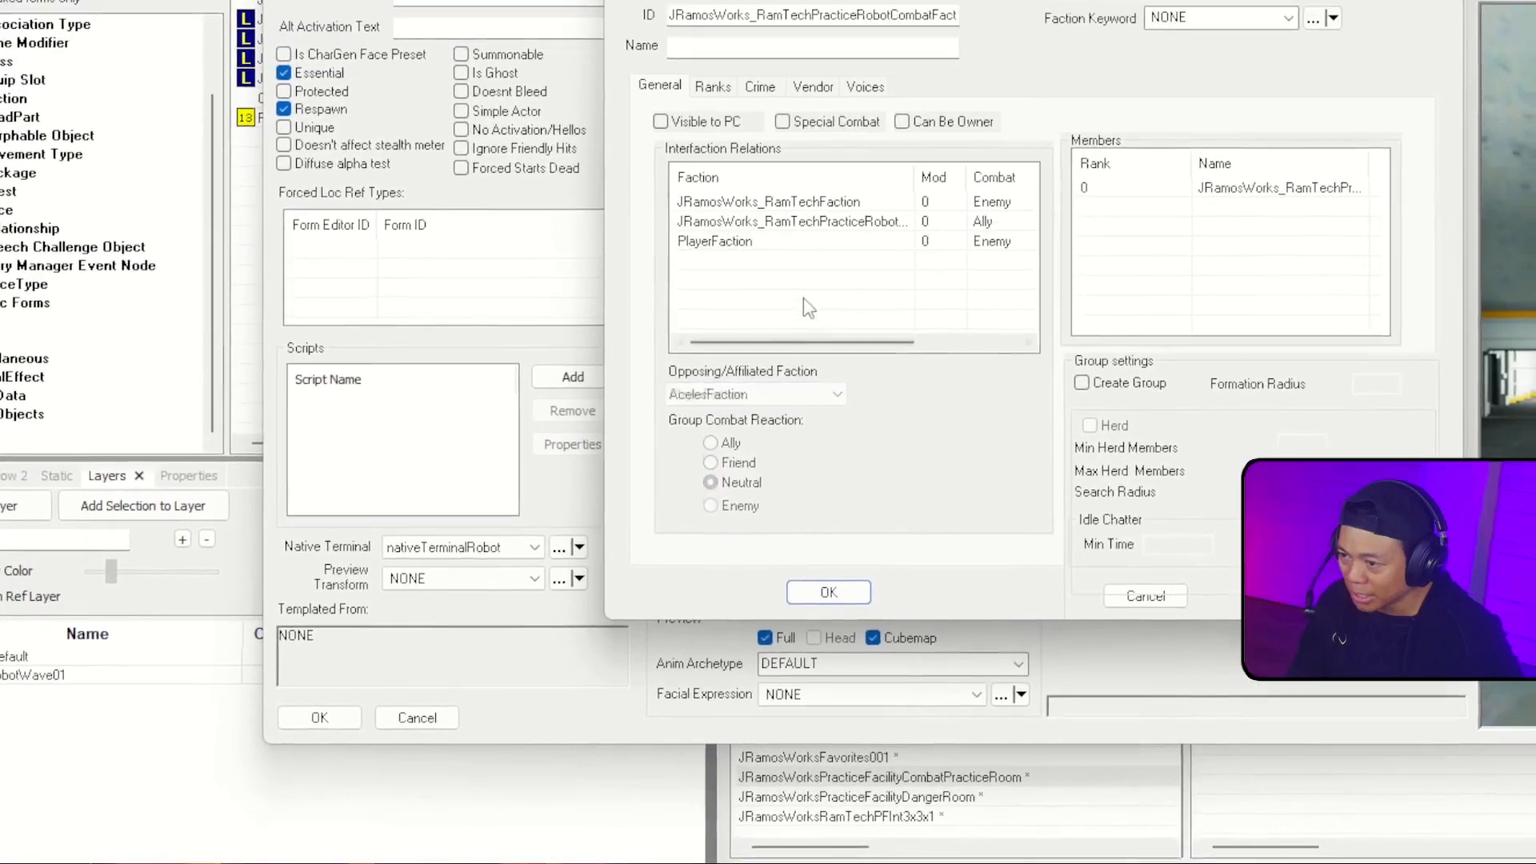
Step: Add PlayerAllyFaction to the combat faction's interfaction relations with the Enemy combat reaction, and accept the faction
right_click(763, 296)
right_click(790, 331)
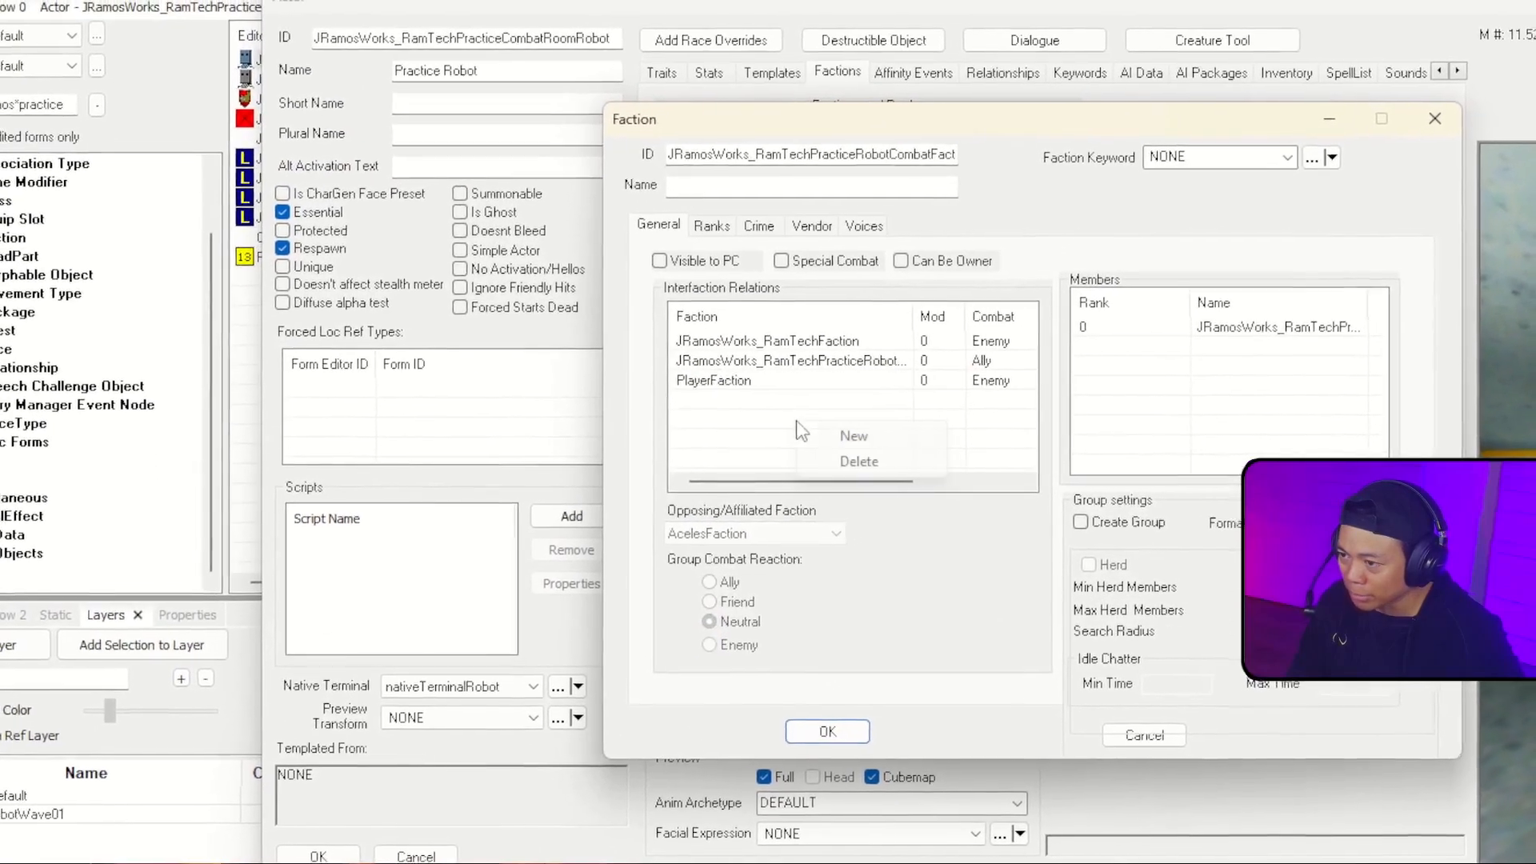
left_click(817, 349)
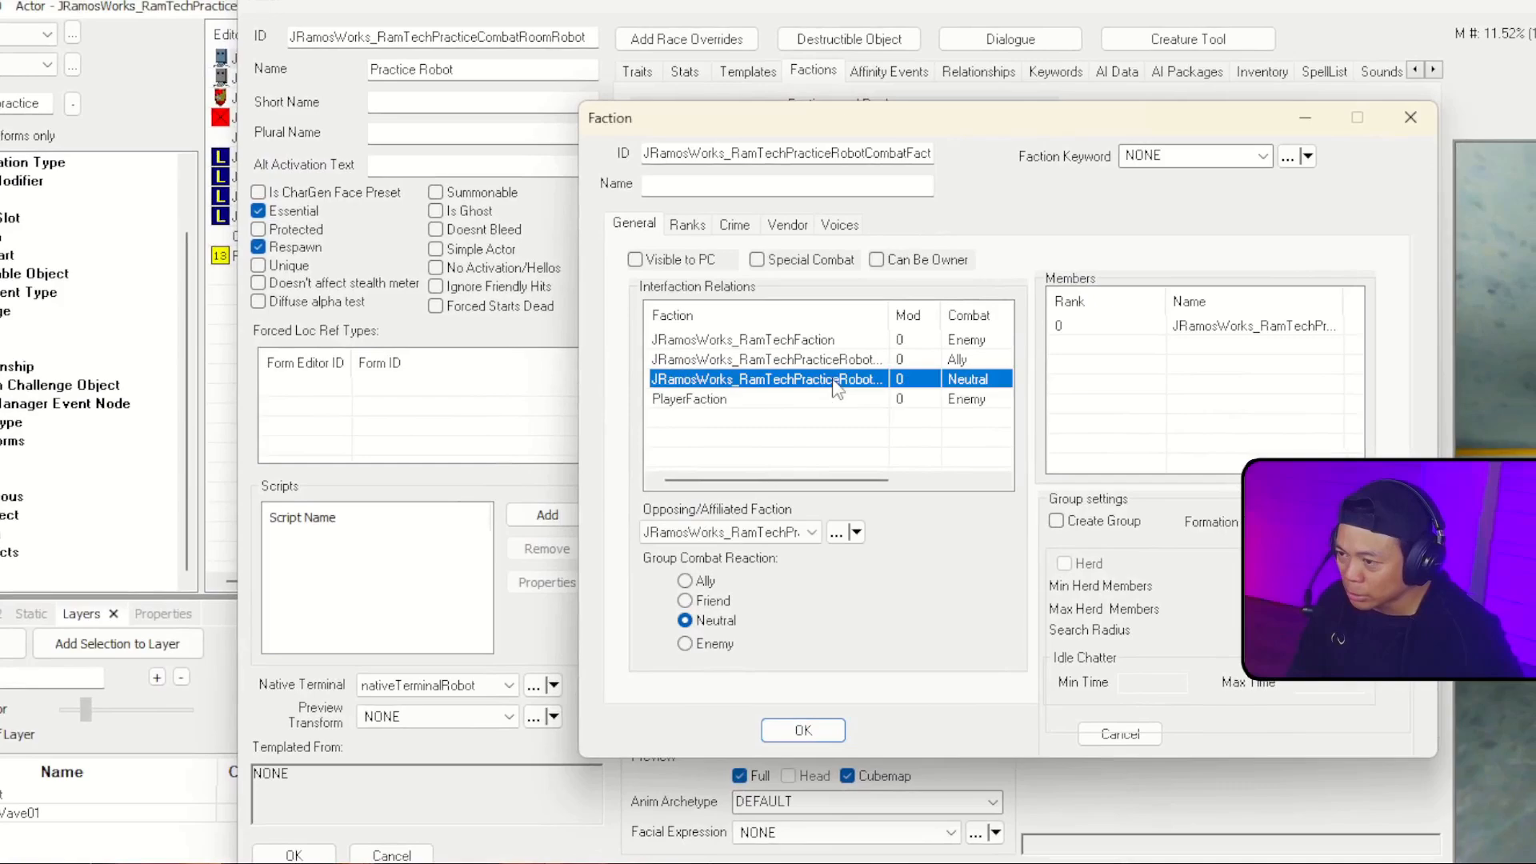
left_click(744, 533)
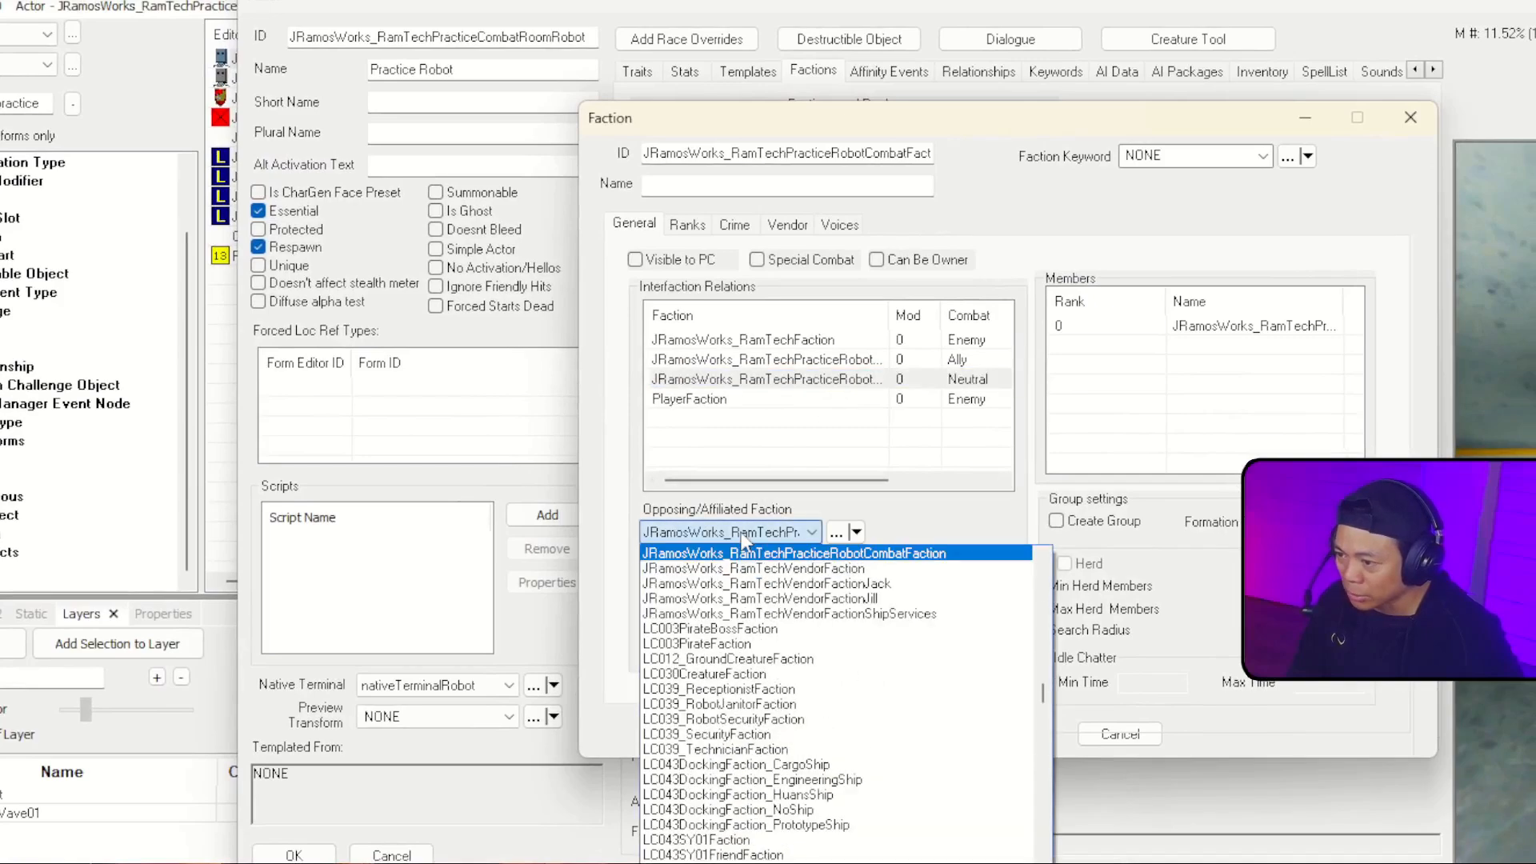
type("play")
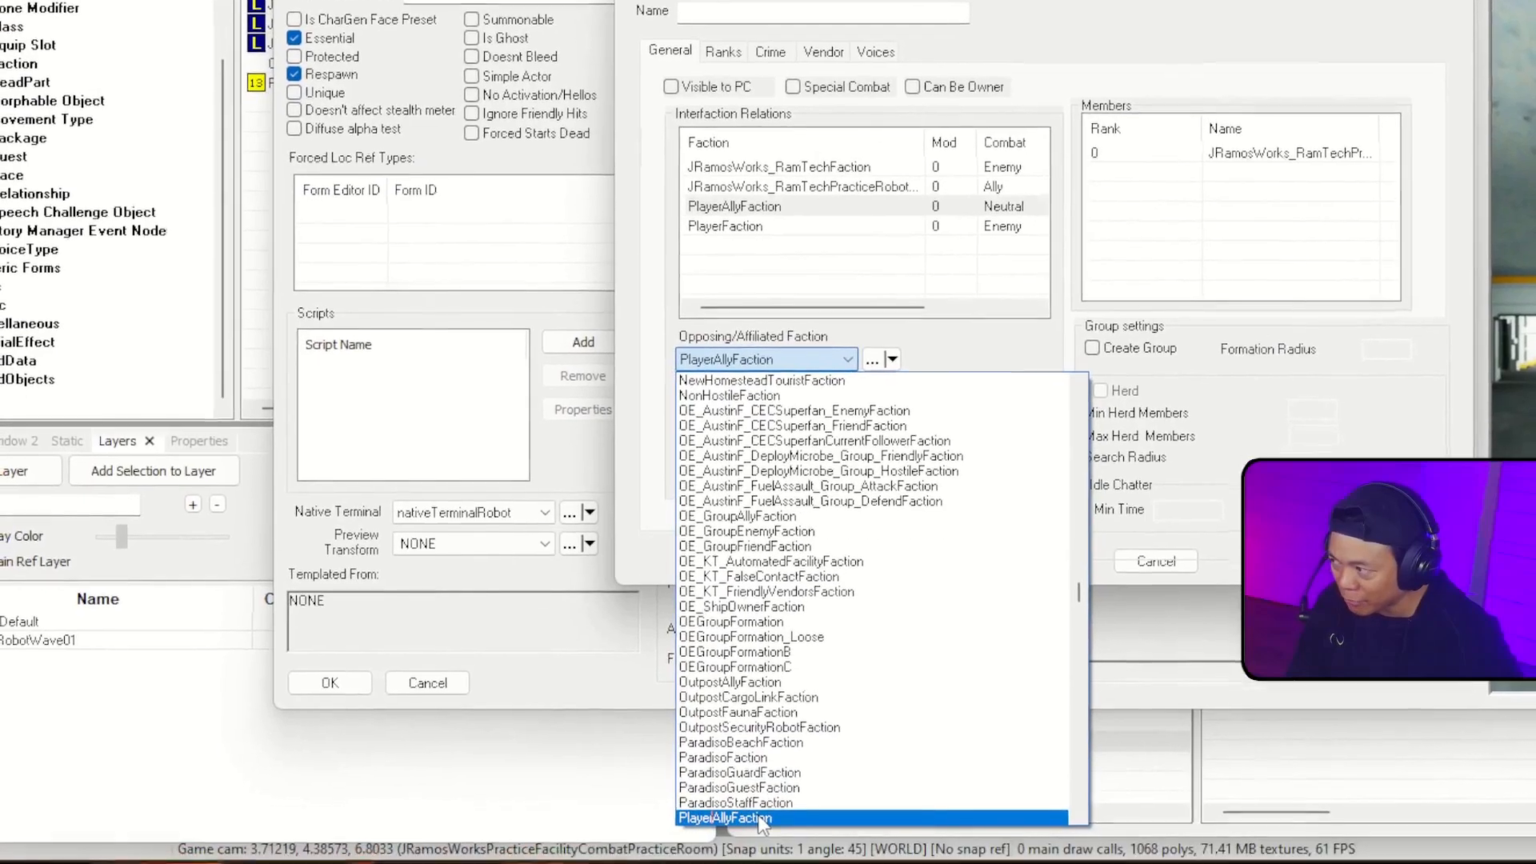
left_click(756, 814)
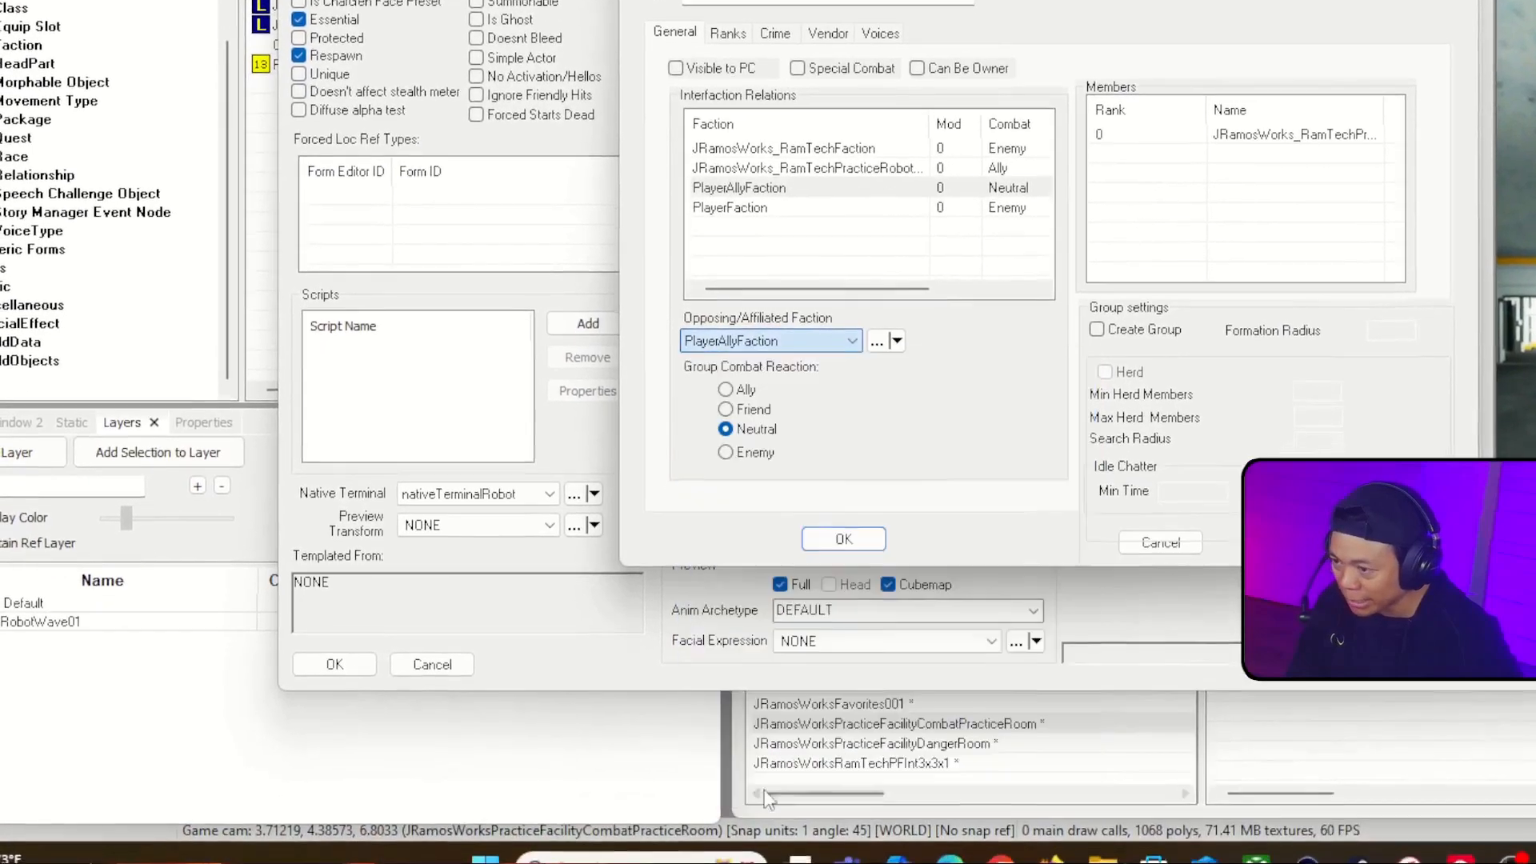
left_click(747, 471)
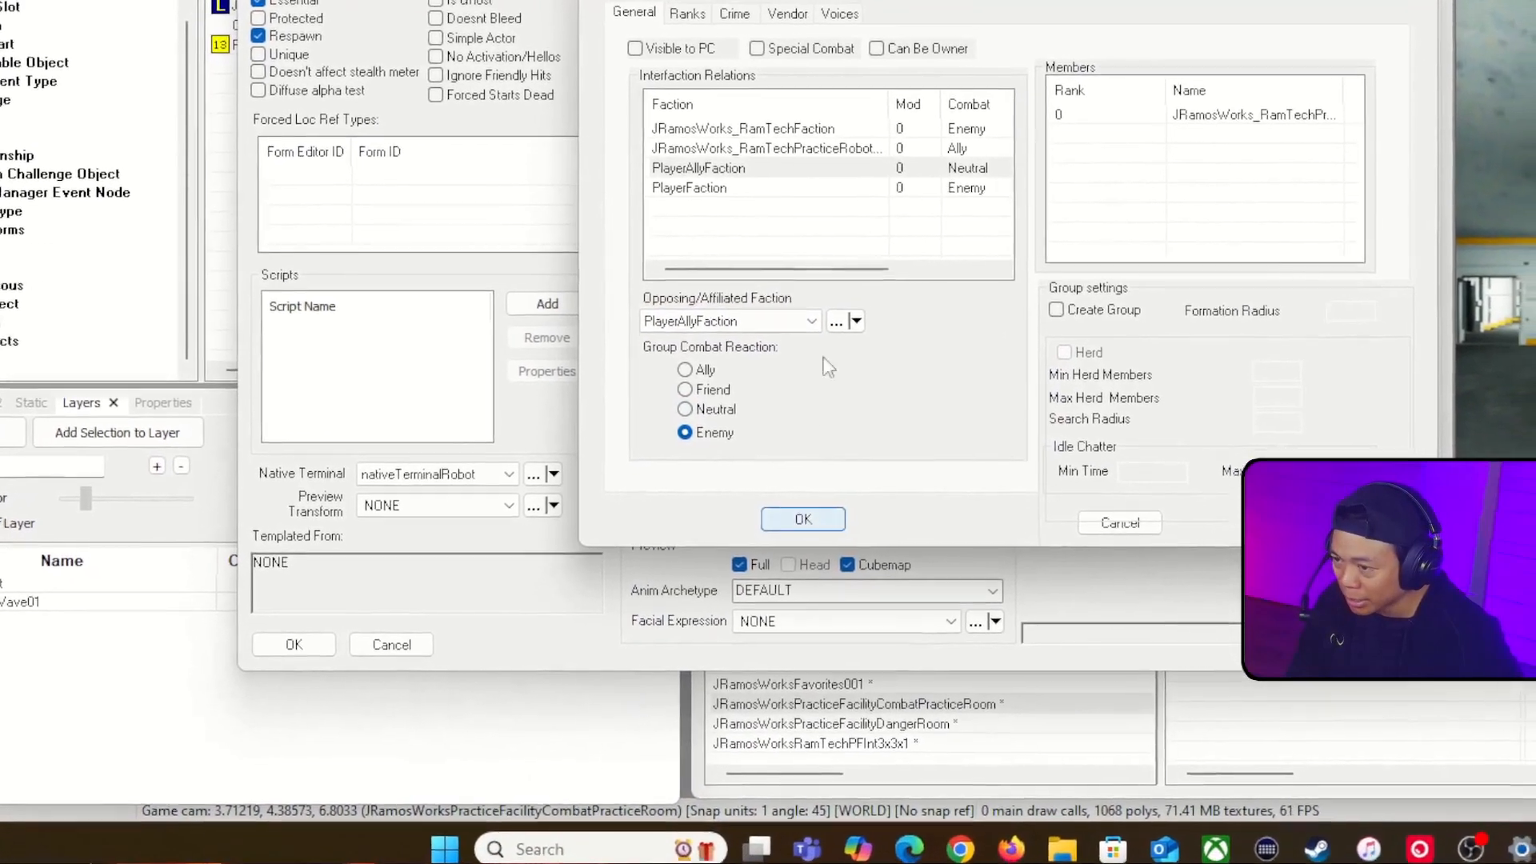
left_click(823, 520)
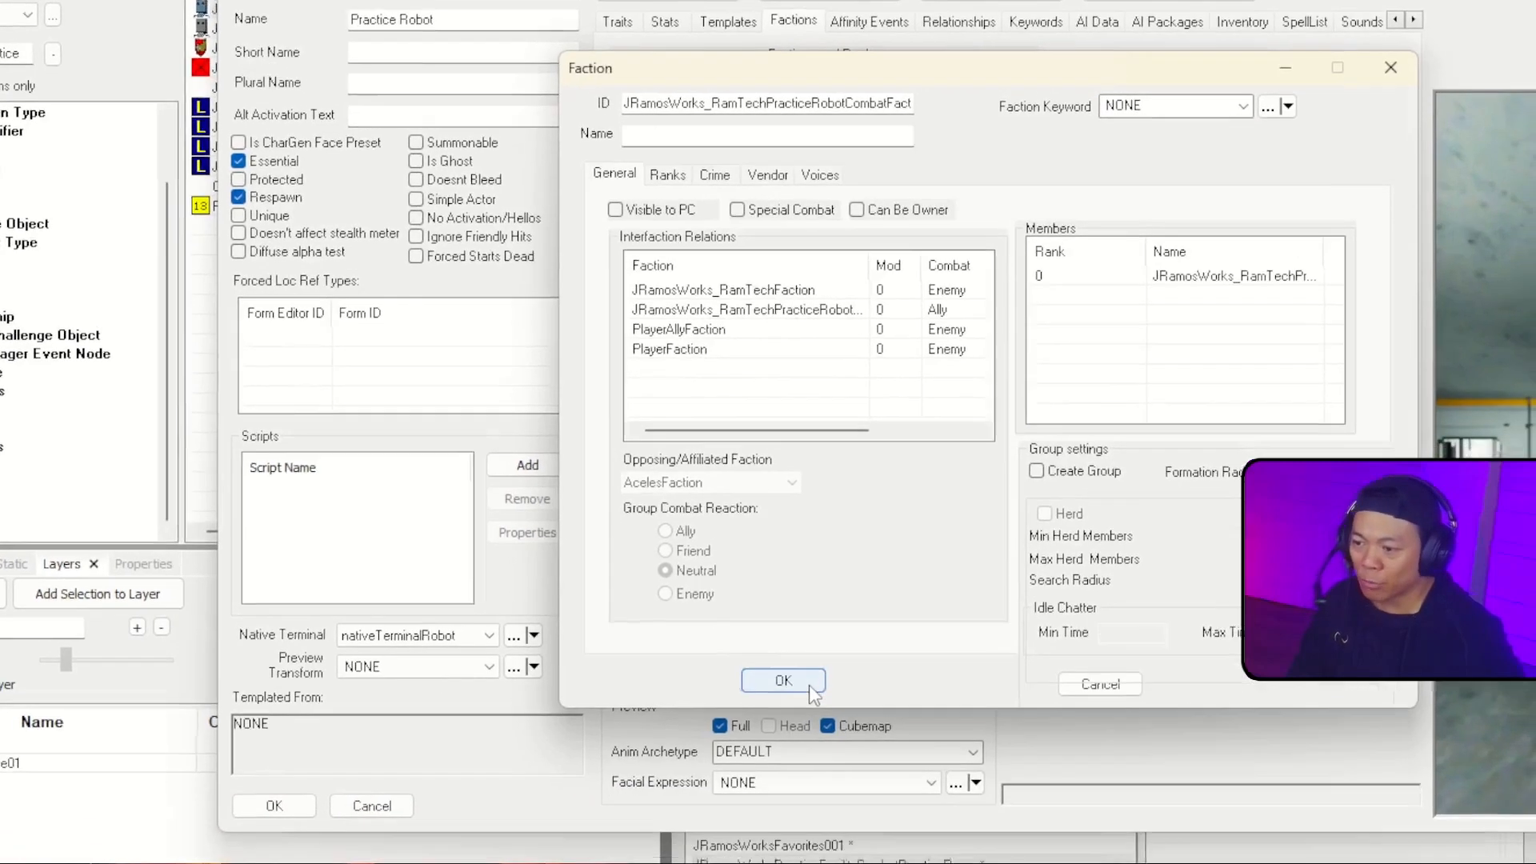
left_click(806, 756)
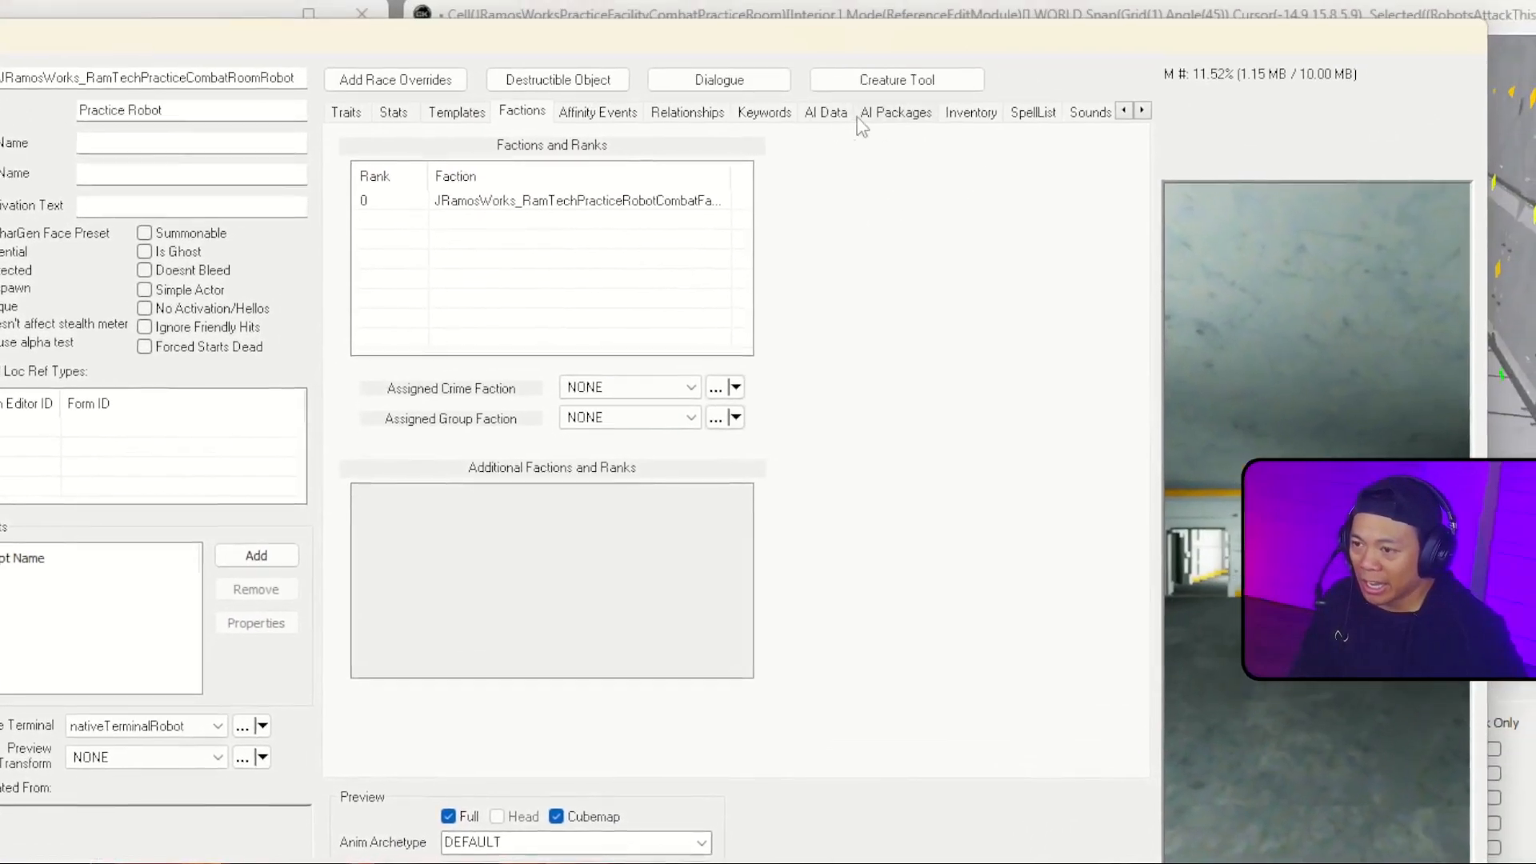
Step: Check the Aggression options in the combat room robot's AI data, keeping the choice at Aggressive
left_click(926, 39)
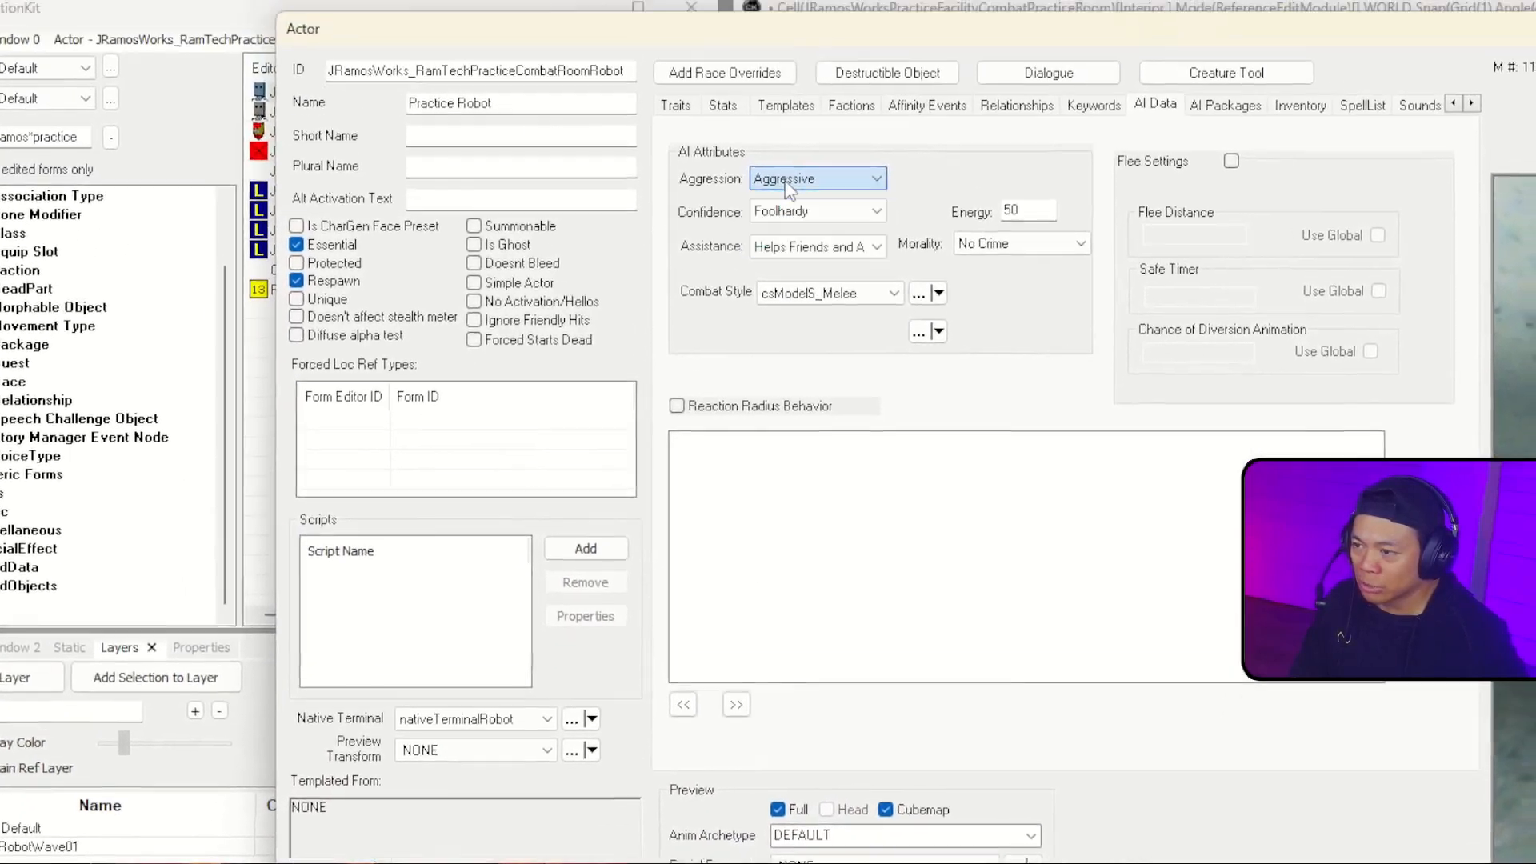
left_click(793, 106)
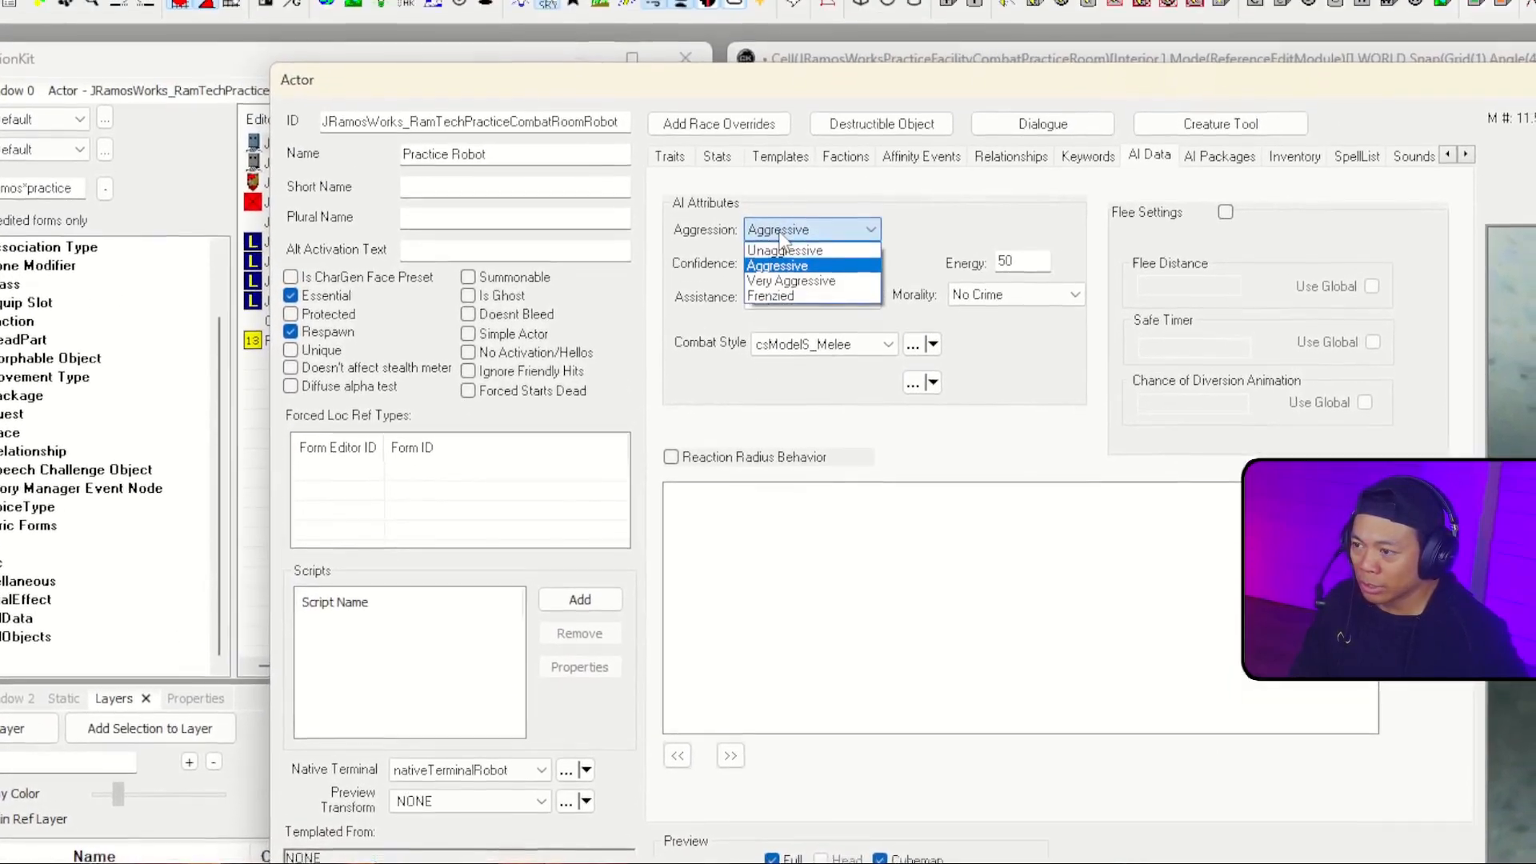
left_click(784, 106)
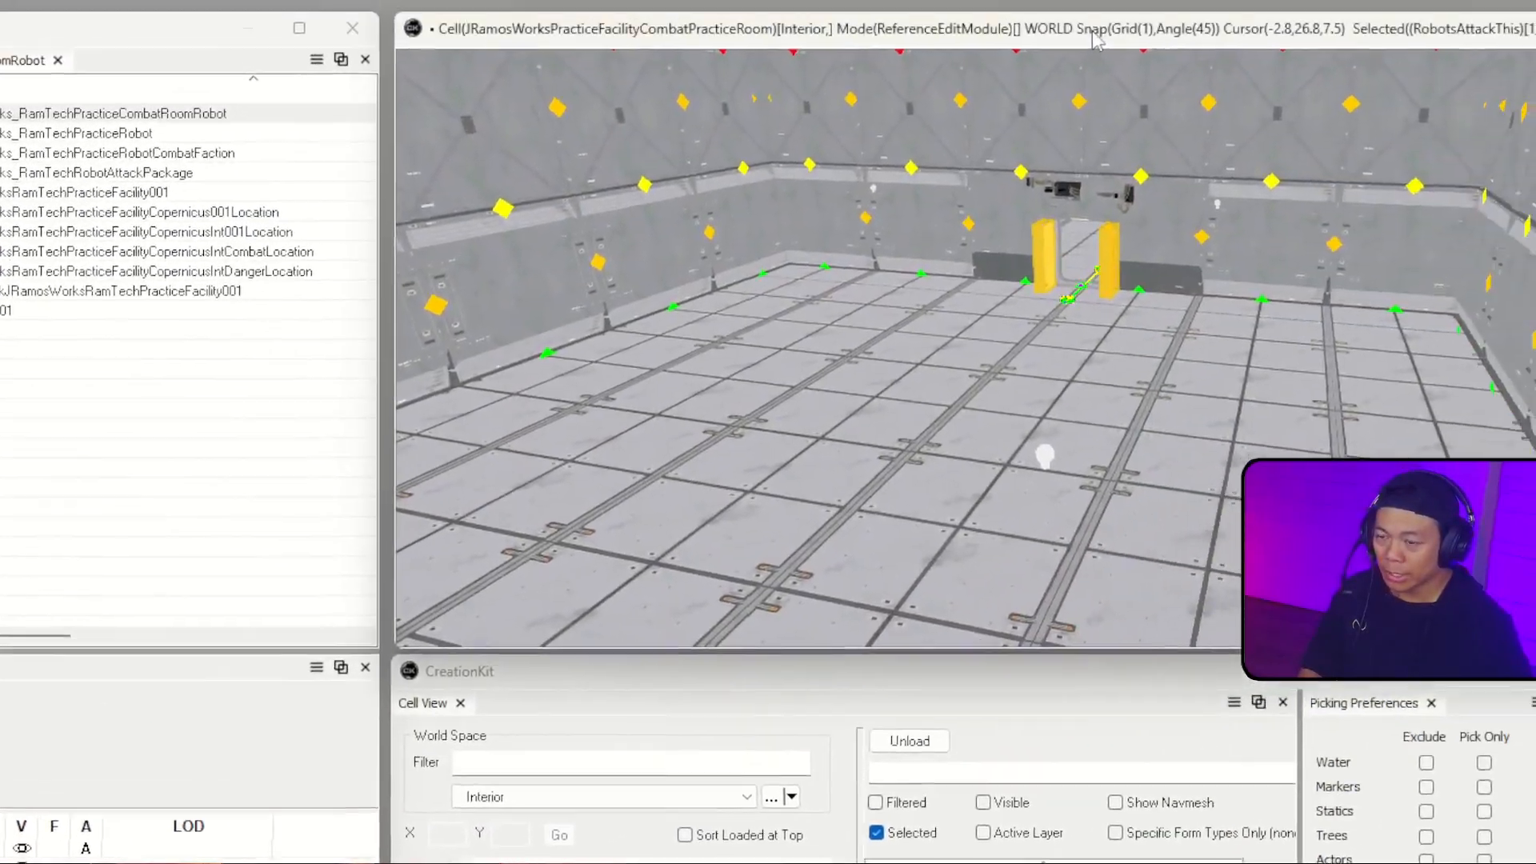
Step: Make RobotWave01 the active layer for newly placed references
key("grave")
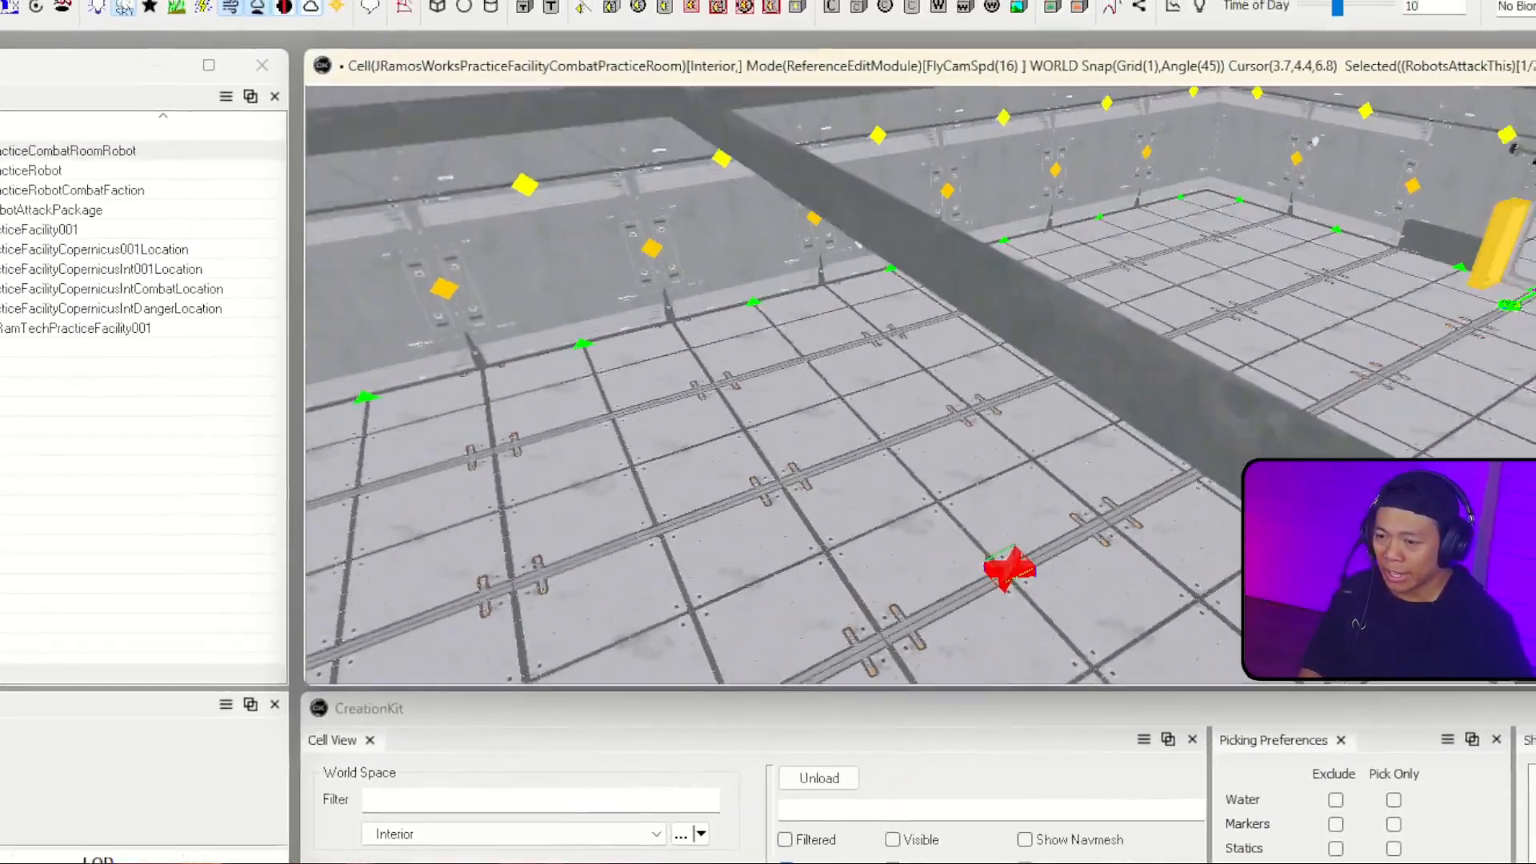
key("s")
key("w")
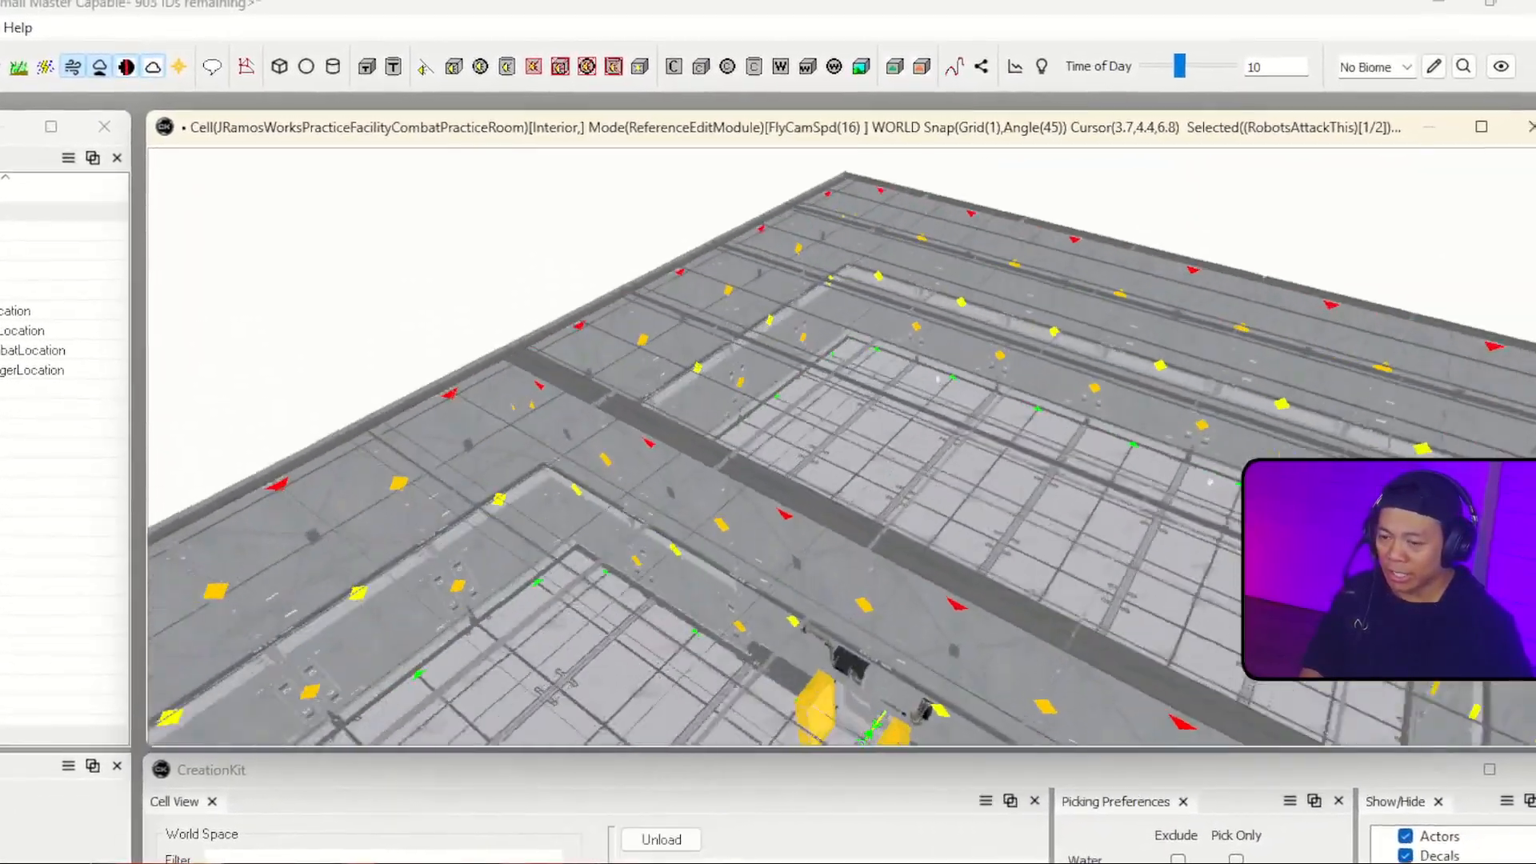
key("grave")
left_click_drag(97, 224, 912, 600)
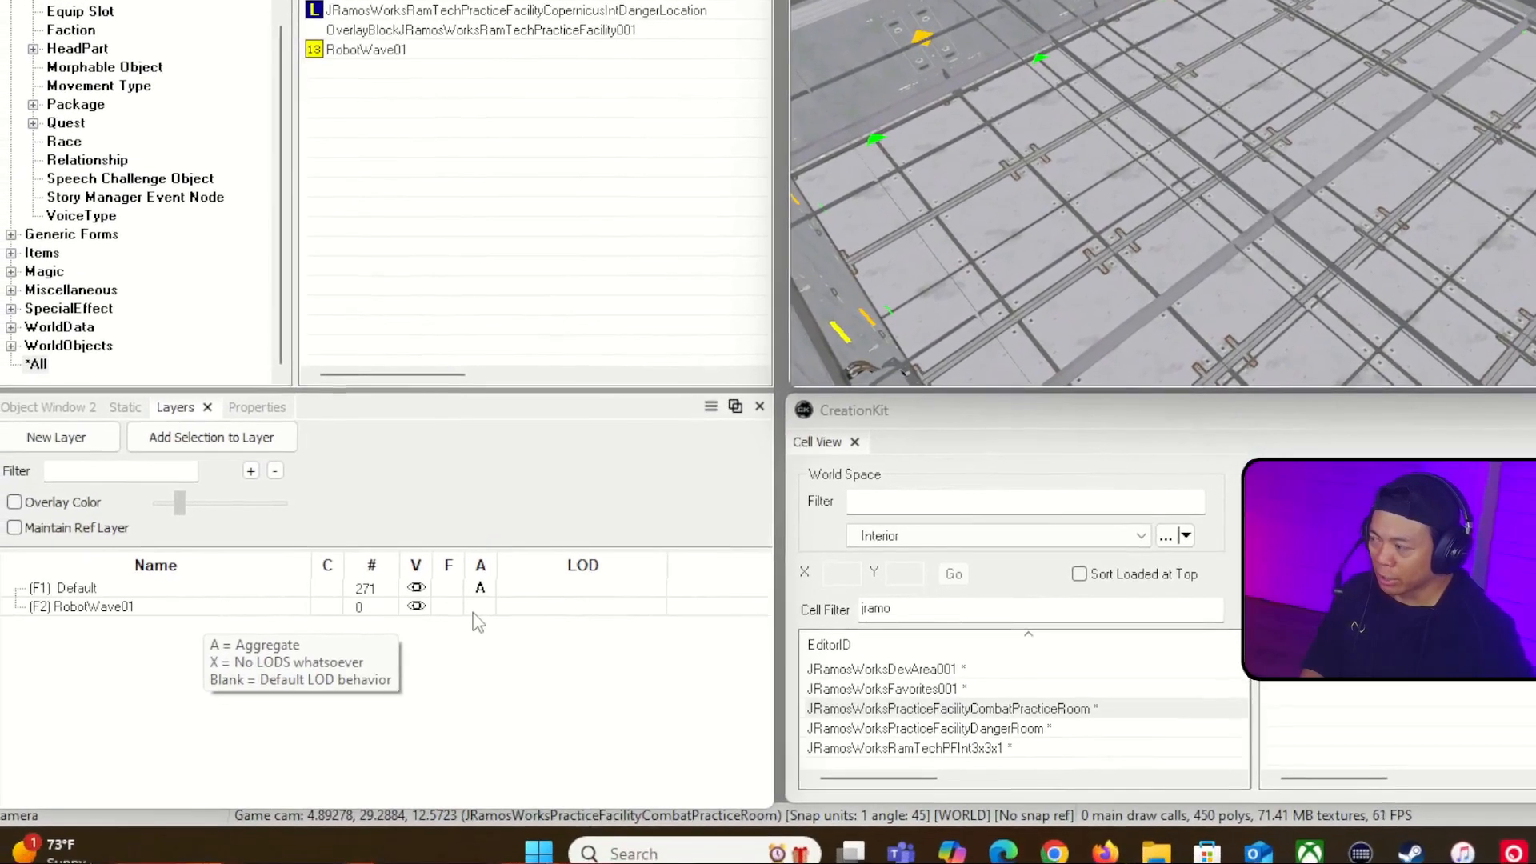
left_click(475, 611)
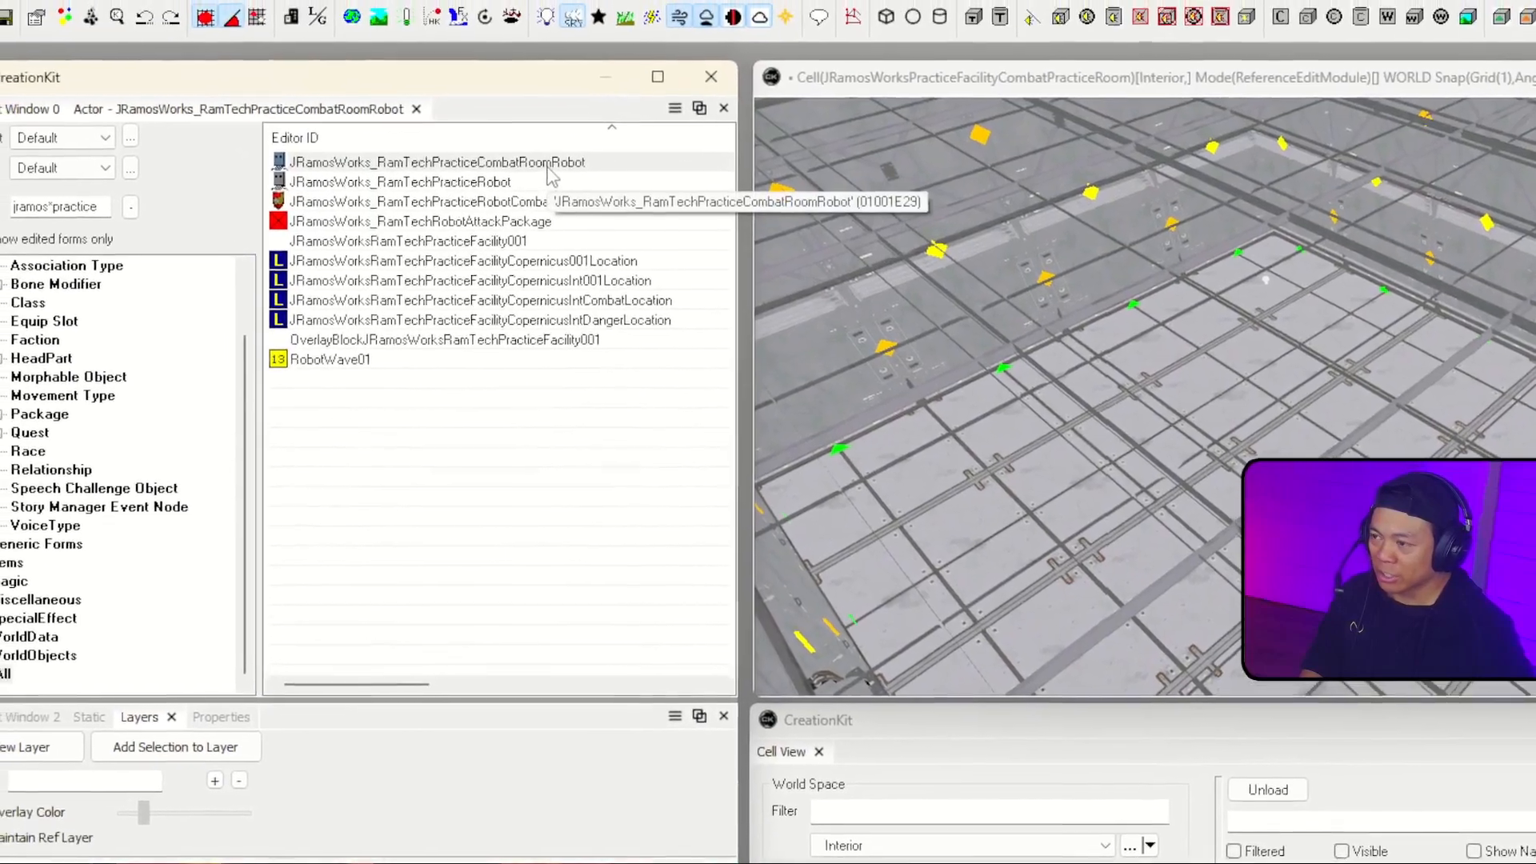
Step: Place JRamosWorks_RamTechPracticeCombatRoomRobot on the floor of the far room area, rotated 180 degrees about Z
left_click_drag(520, 129, 1186, 546)
left_click_drag(1014, 558, 1202, 419)
left_click_drag(902, 404, 888, 369)
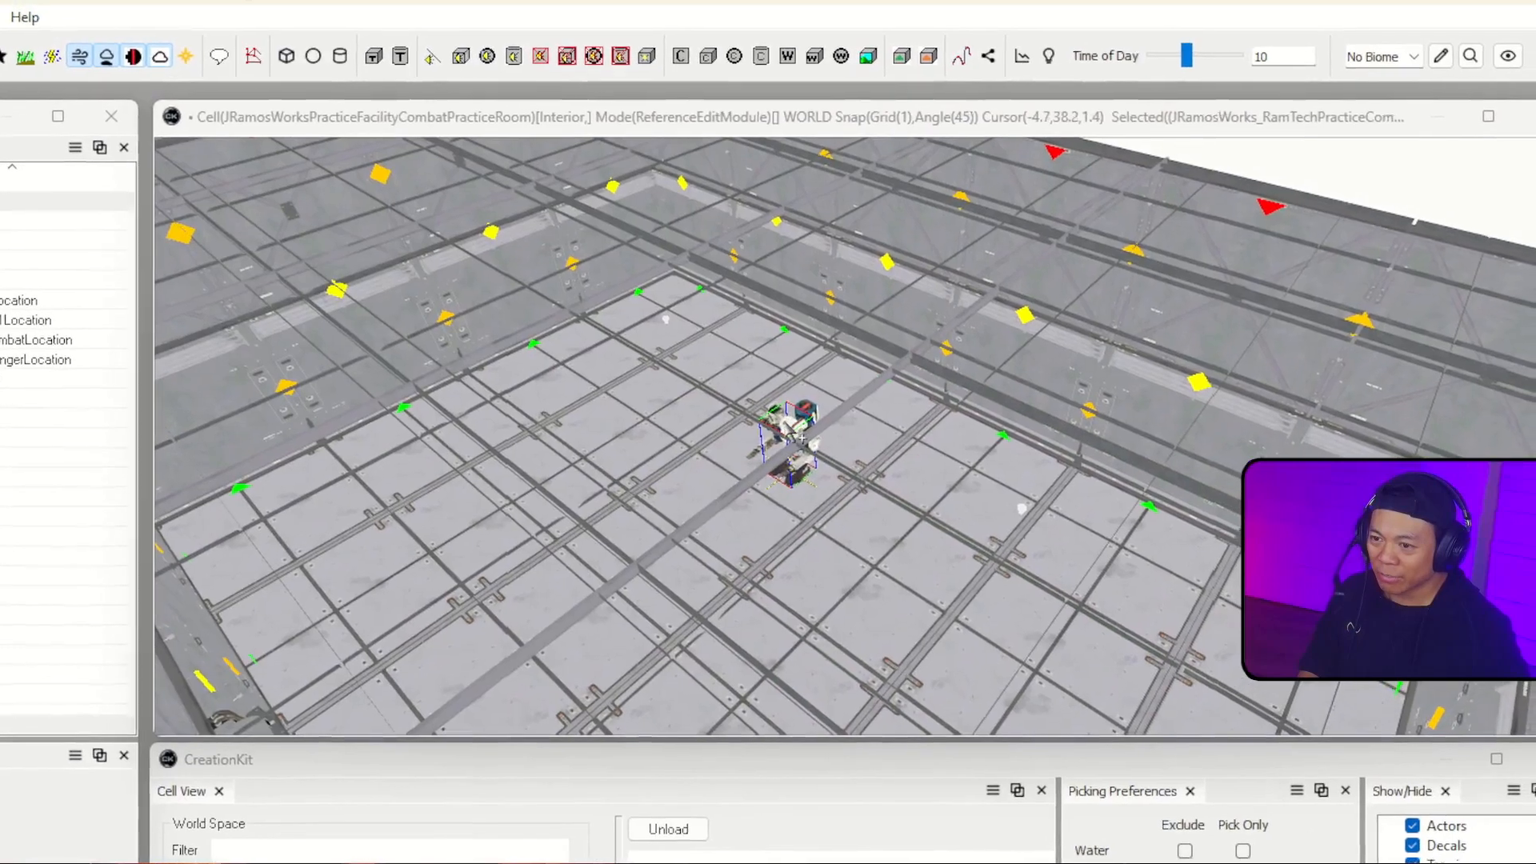
Step: Add a second combat room robot beside the first one, facing the same way on the far area's floor
left_click(770, 214)
key("w")
mouse_move(771, 220)
right_mouse_down()
mouse_move(771, 264)
mouse_move(775, 229)
right_mouse_up()
key("w")
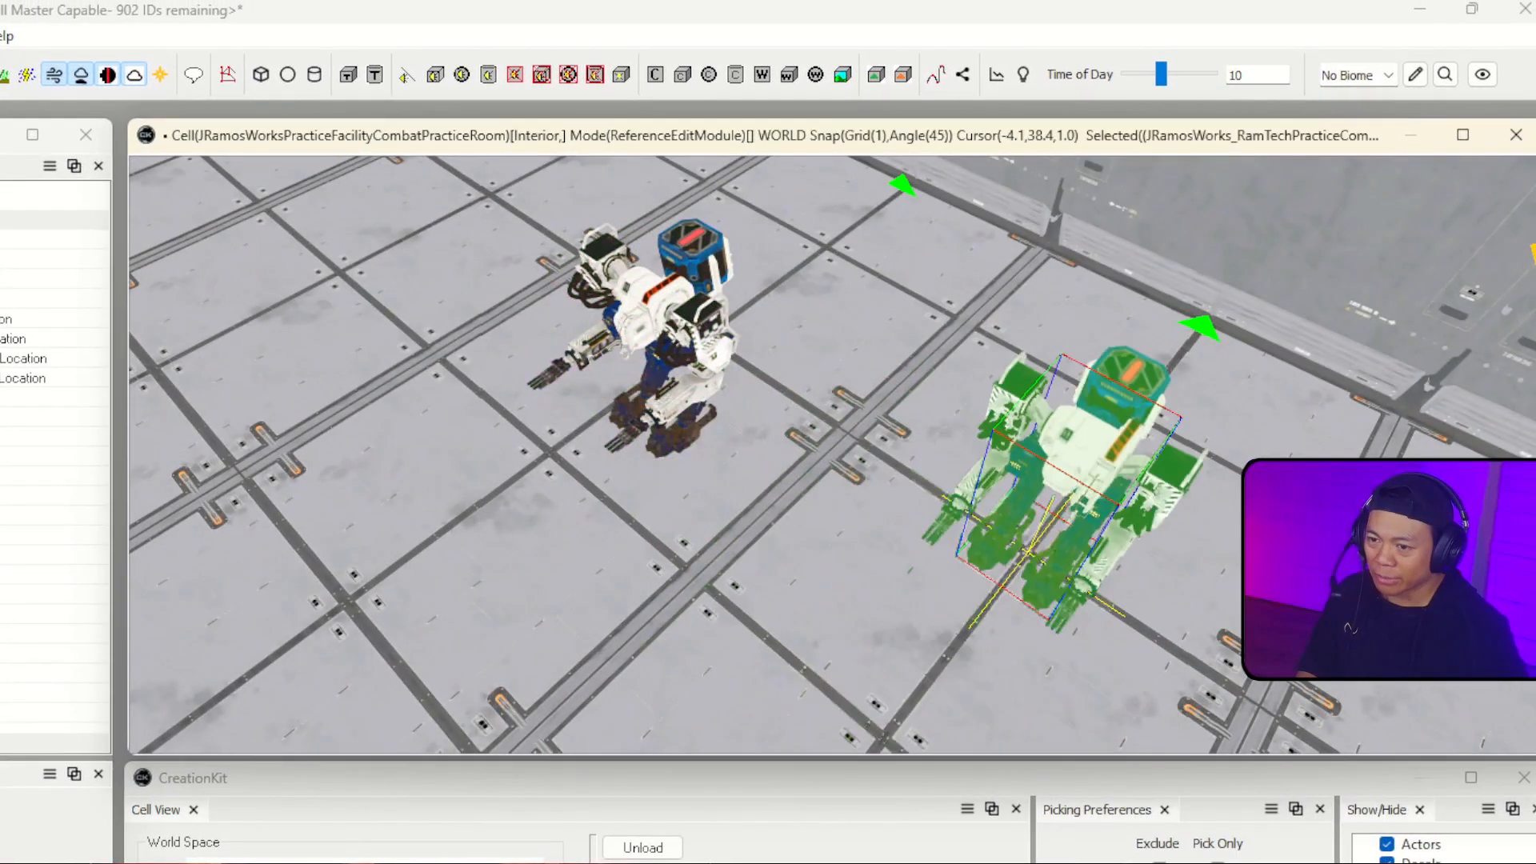
key("s")
right_click_drag(1120, 640, 1064, 608)
key("s")
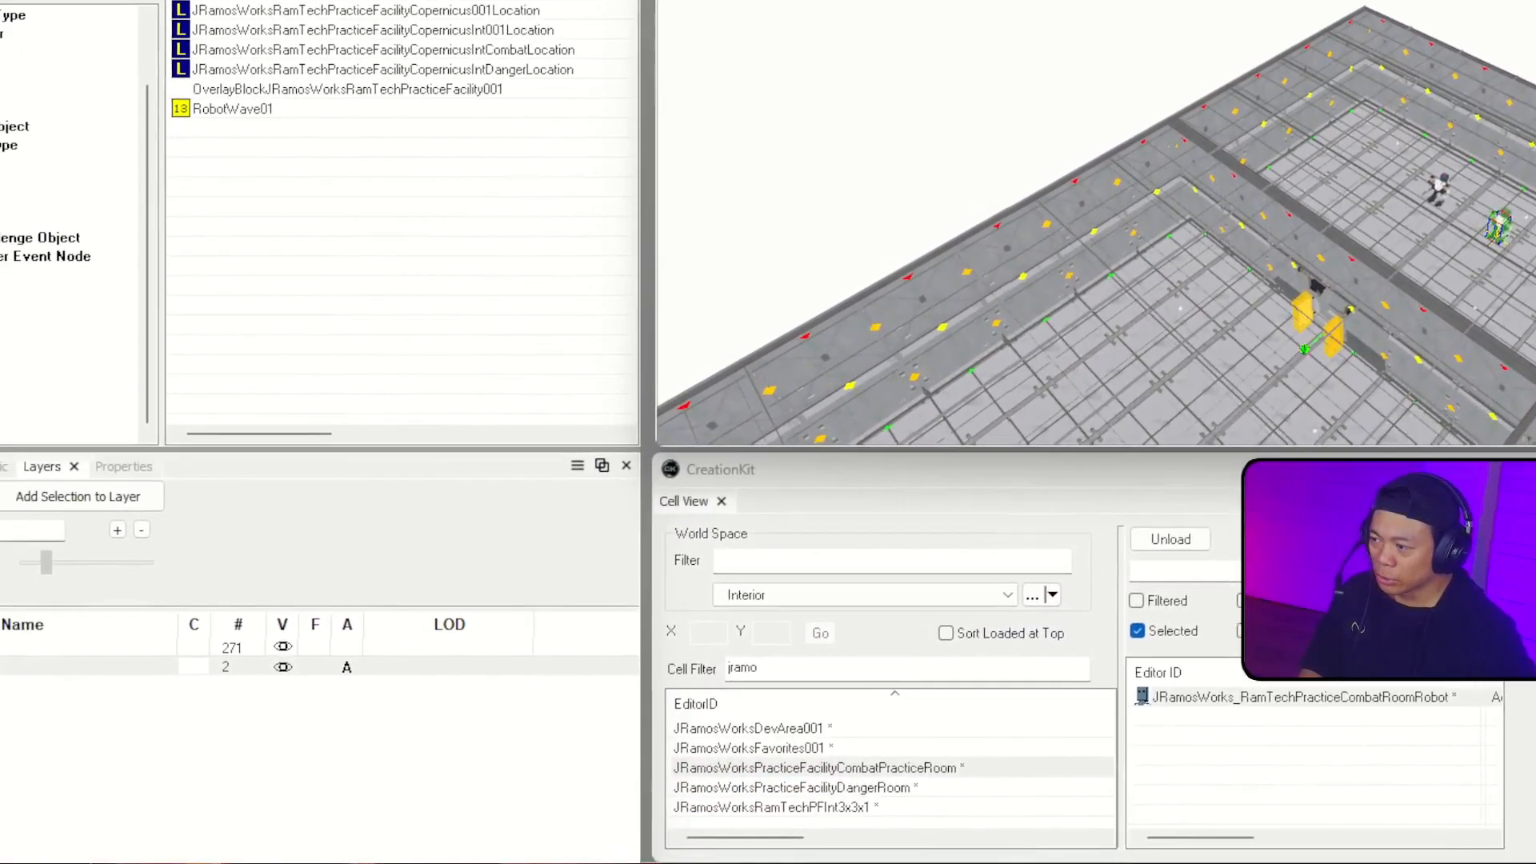
Step: Filter the second object list by enable*marker and place an EnableMarker in the cell above the practice room
left_click(17, 445)
left_click(103, 520)
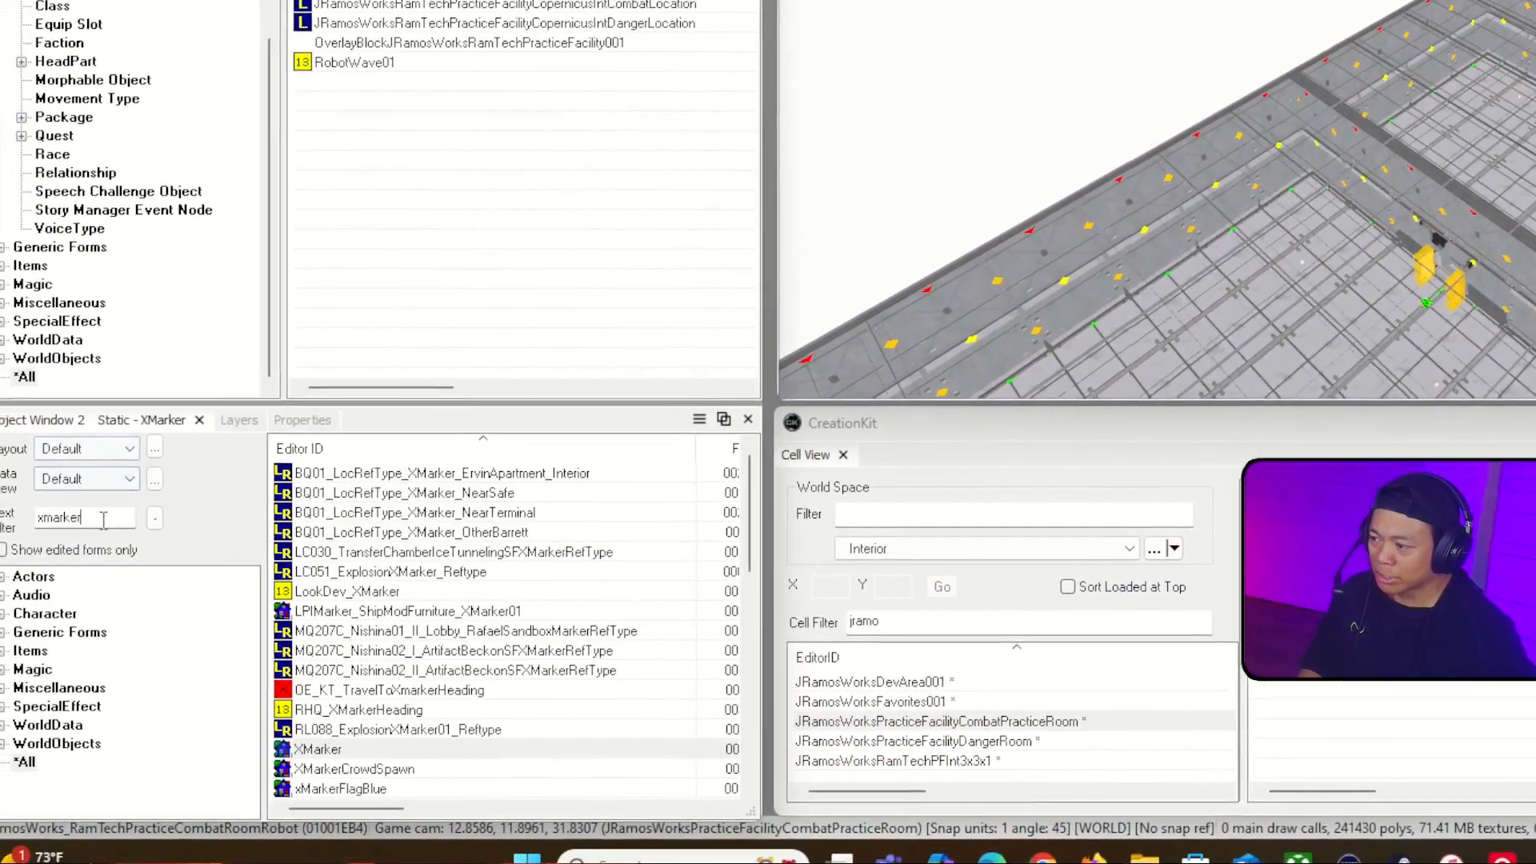
double_click(103, 519)
type("enbal")
key("BackSpace")
key("BackSpace")
key("BackSpace")
type("able*")
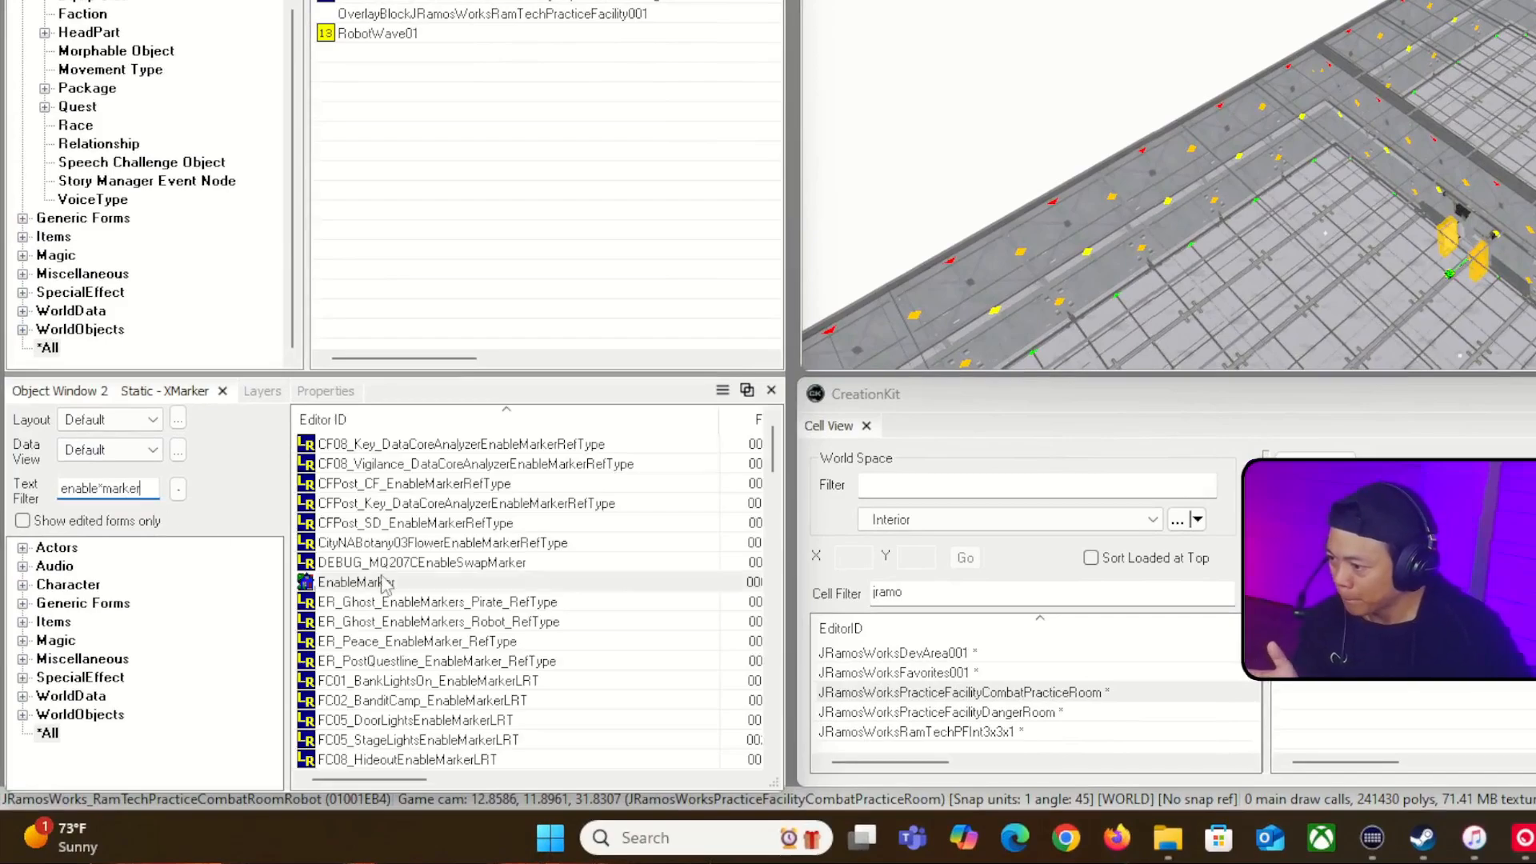
mouse_move(376, 588)
left_mouse_down()
mouse_move(1165, 10)
mouse_move(1009, 130)
left_mouse_up()
right_click_drag(937, 96, 894, 179)
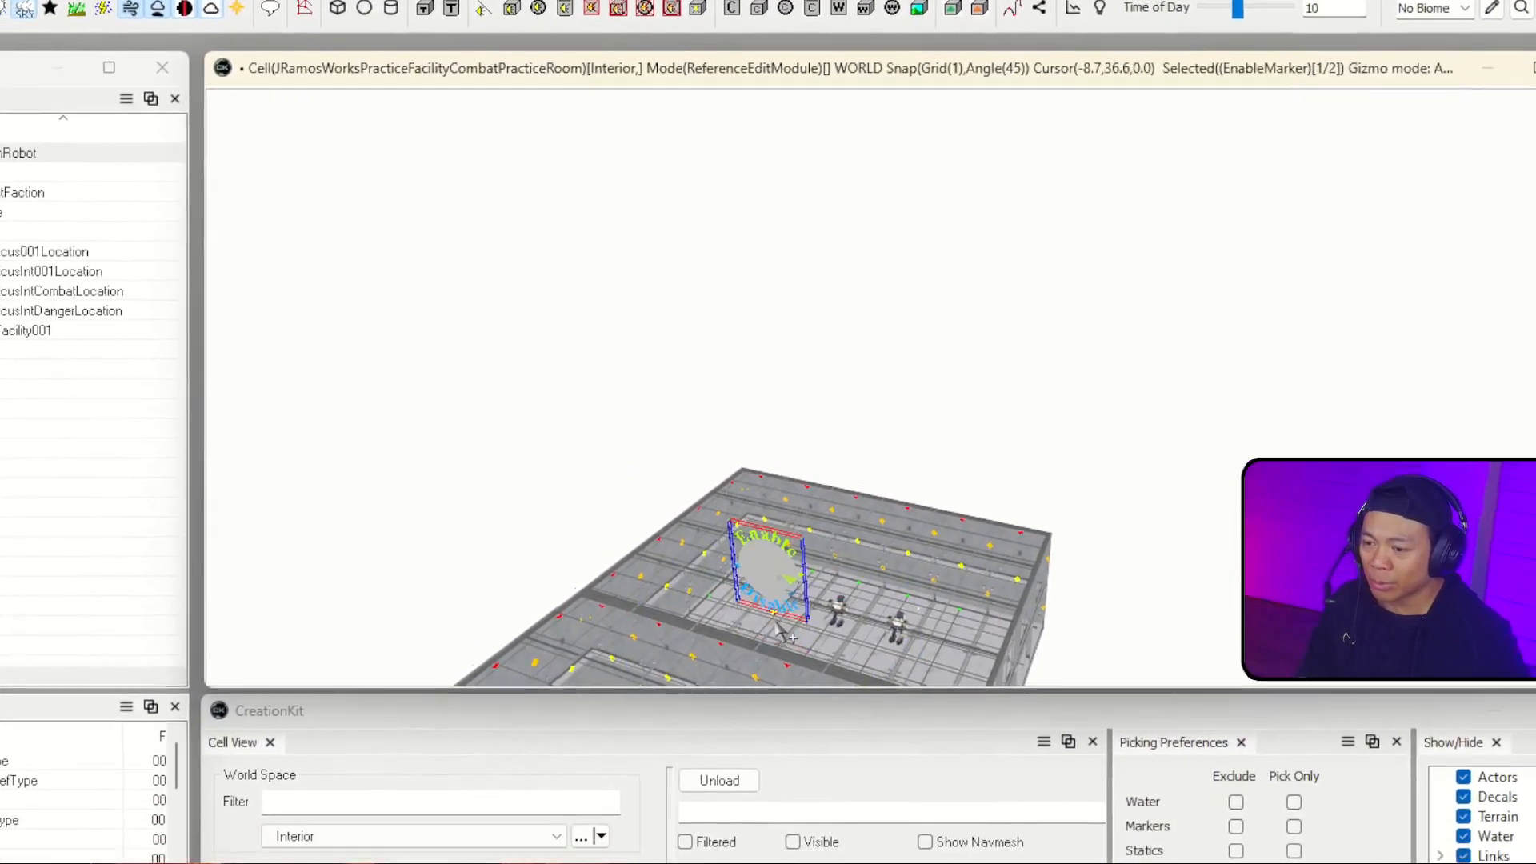
Step: Position the EnableMarker outside the room's wall at about X -16, Y 27, Z 11, rotated -90 degrees about Z
left_click_drag(776, 624, 878, 365)
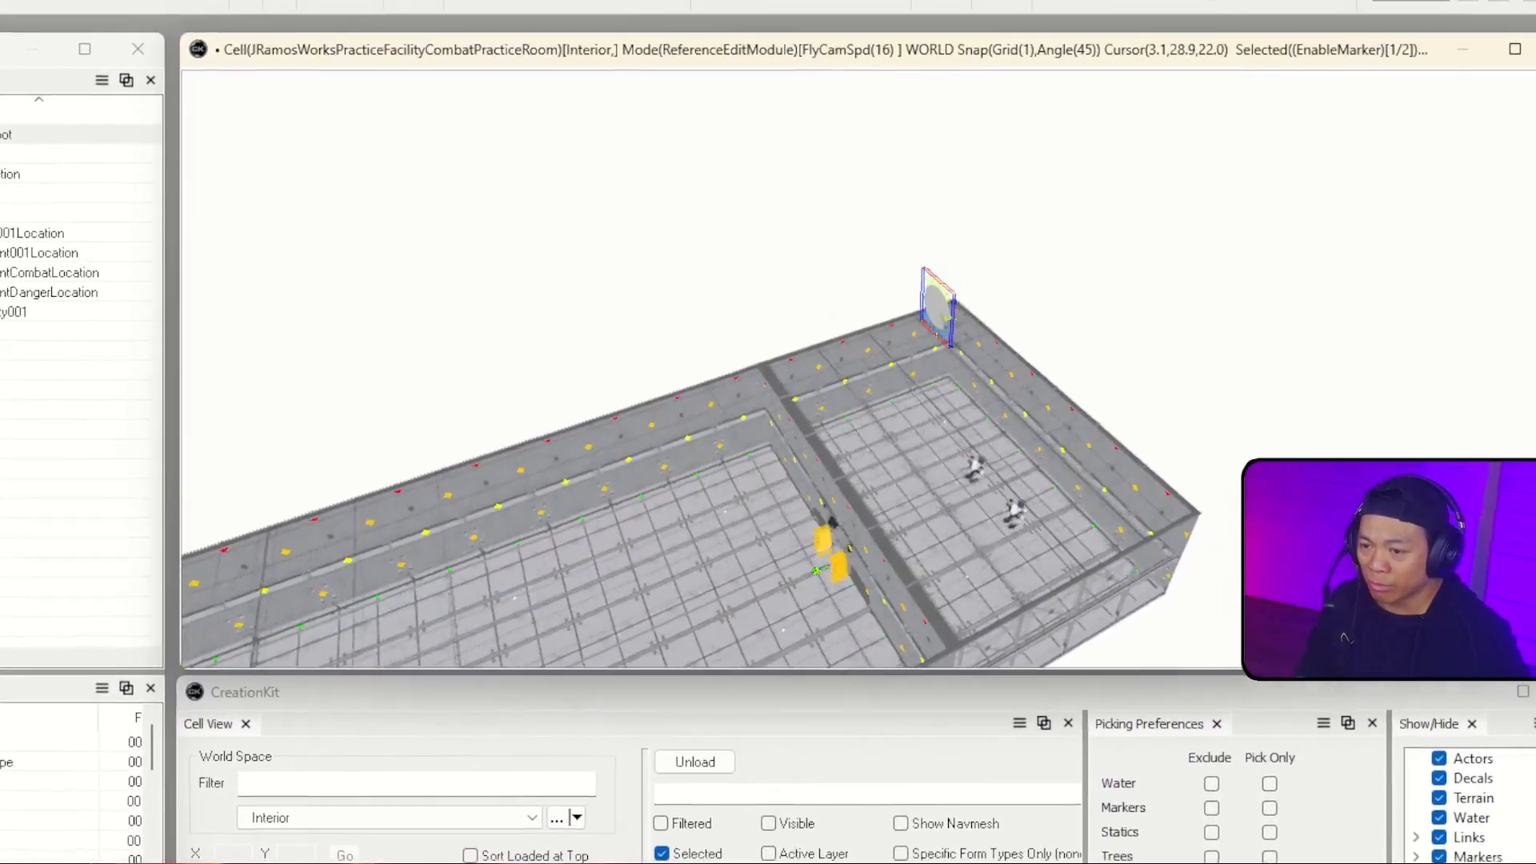
right_click_drag(938, 308, 827, 337)
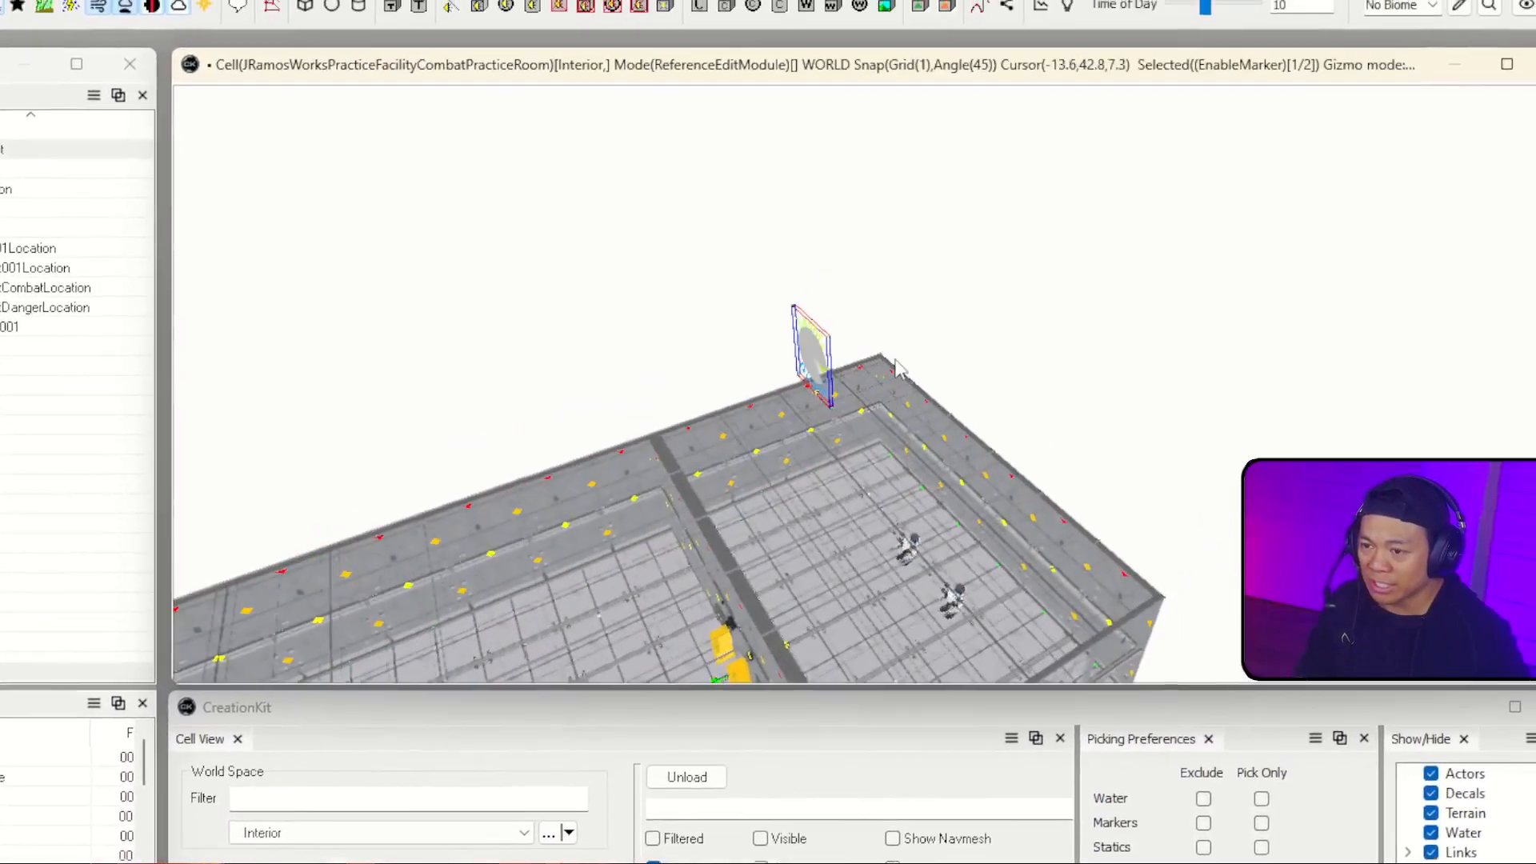
left_click_drag(824, 339, 791, 279)
right_click_drag(744, 331, 778, 343)
middle_click_drag(736, 289, 735, 309)
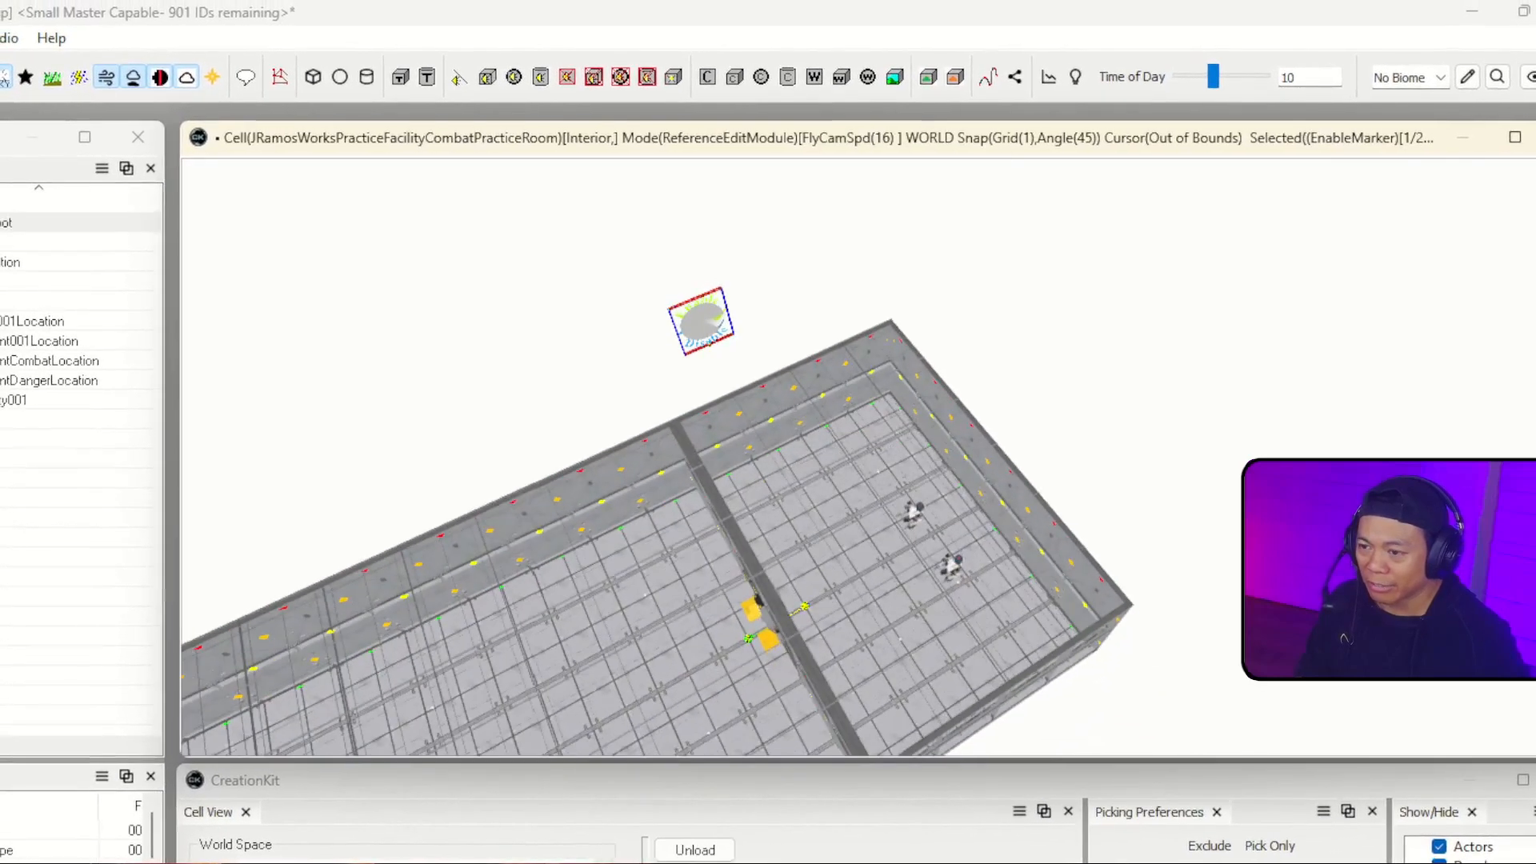
left_click(734, 310)
right_click_drag(772, 168, 744, 560)
key("a")
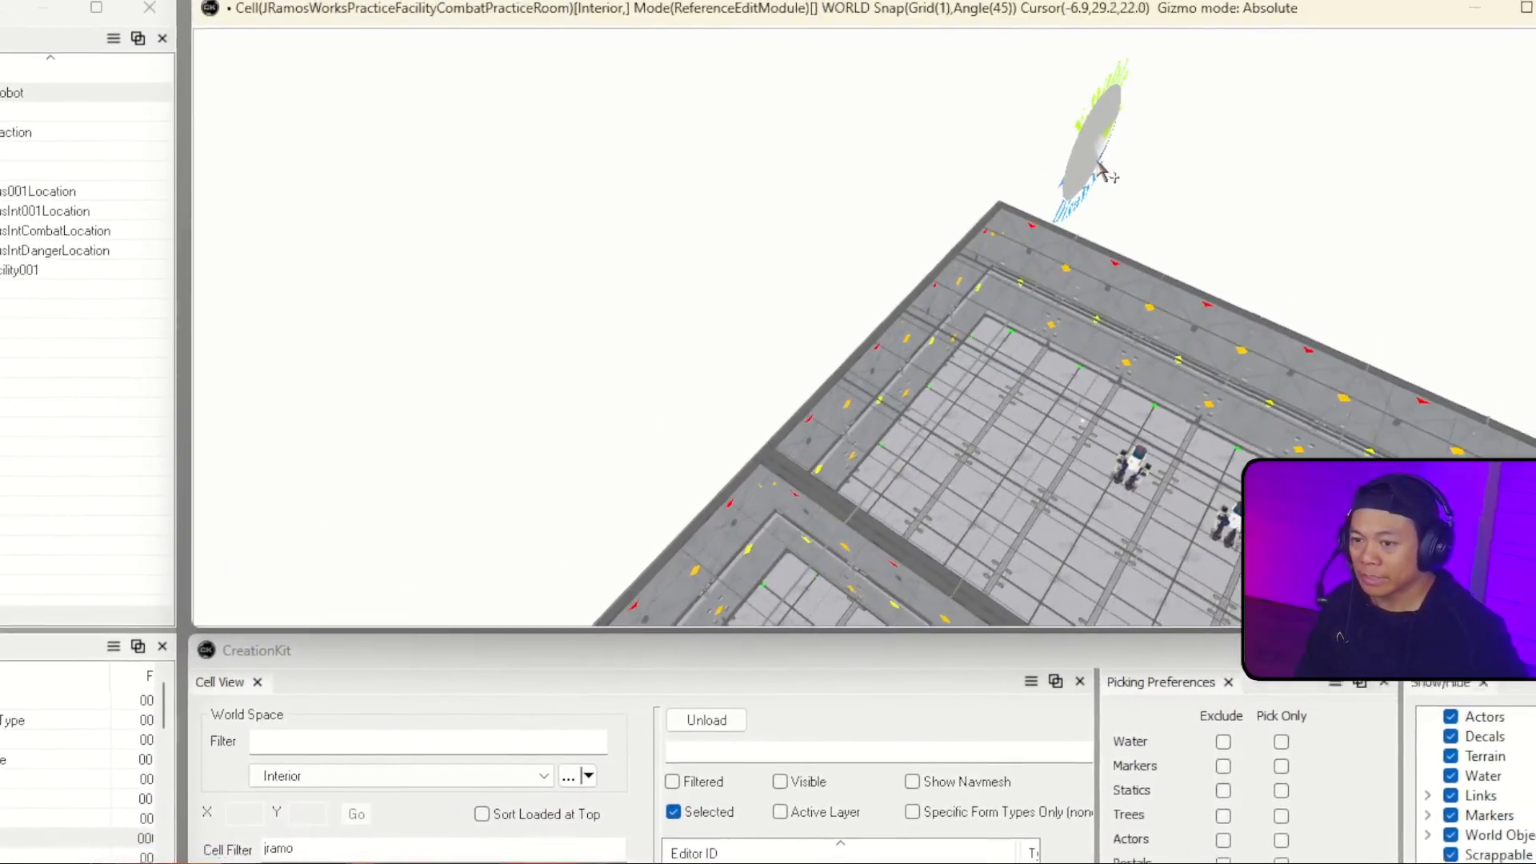
left_click(1134, 121)
left_click_drag(1133, 124, 938, 88)
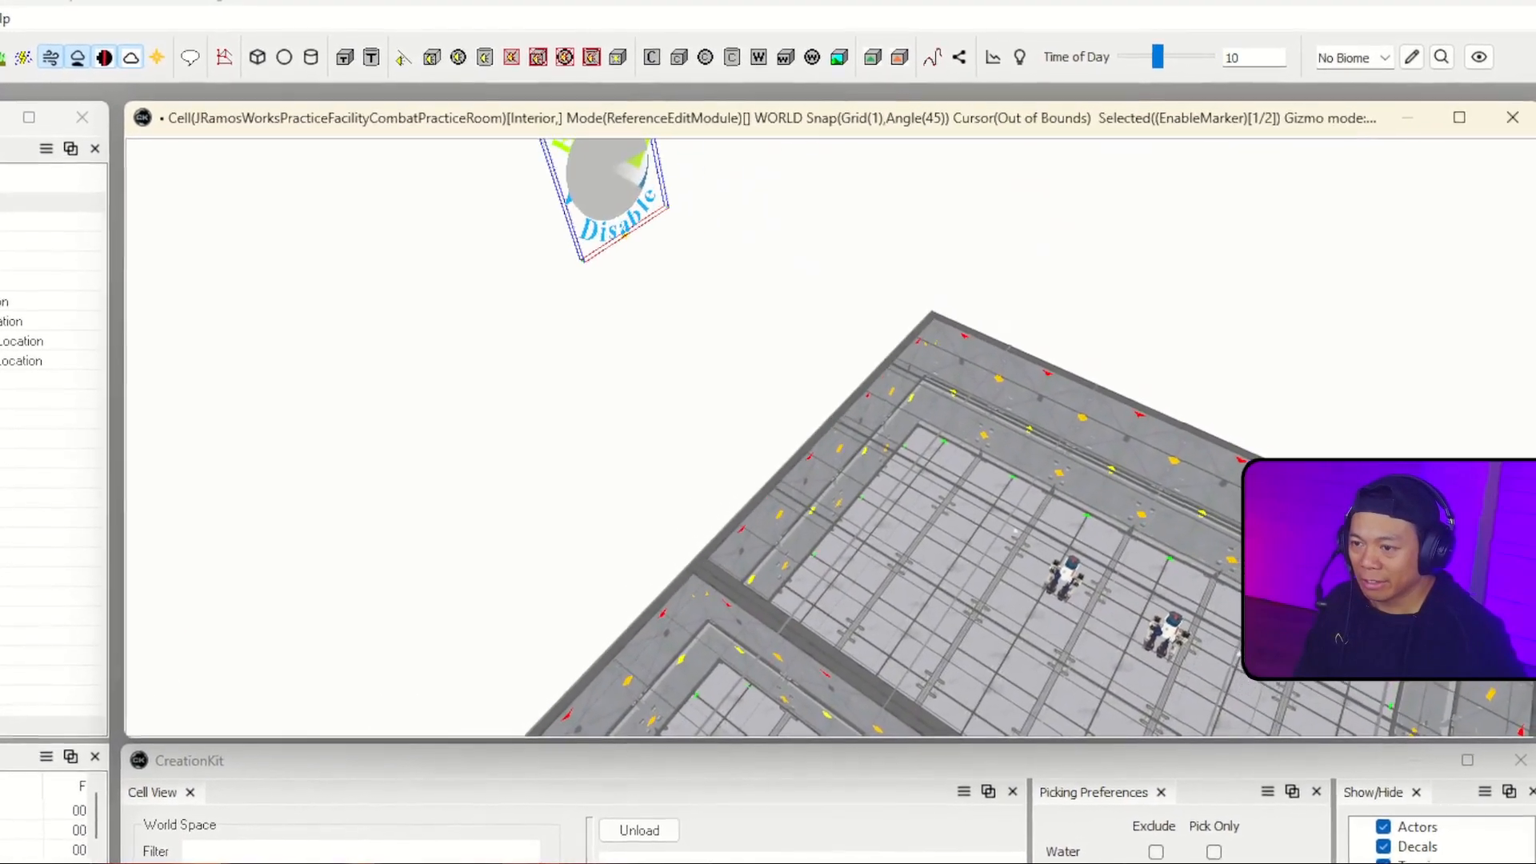
left_click_drag(629, 276, 717, 578)
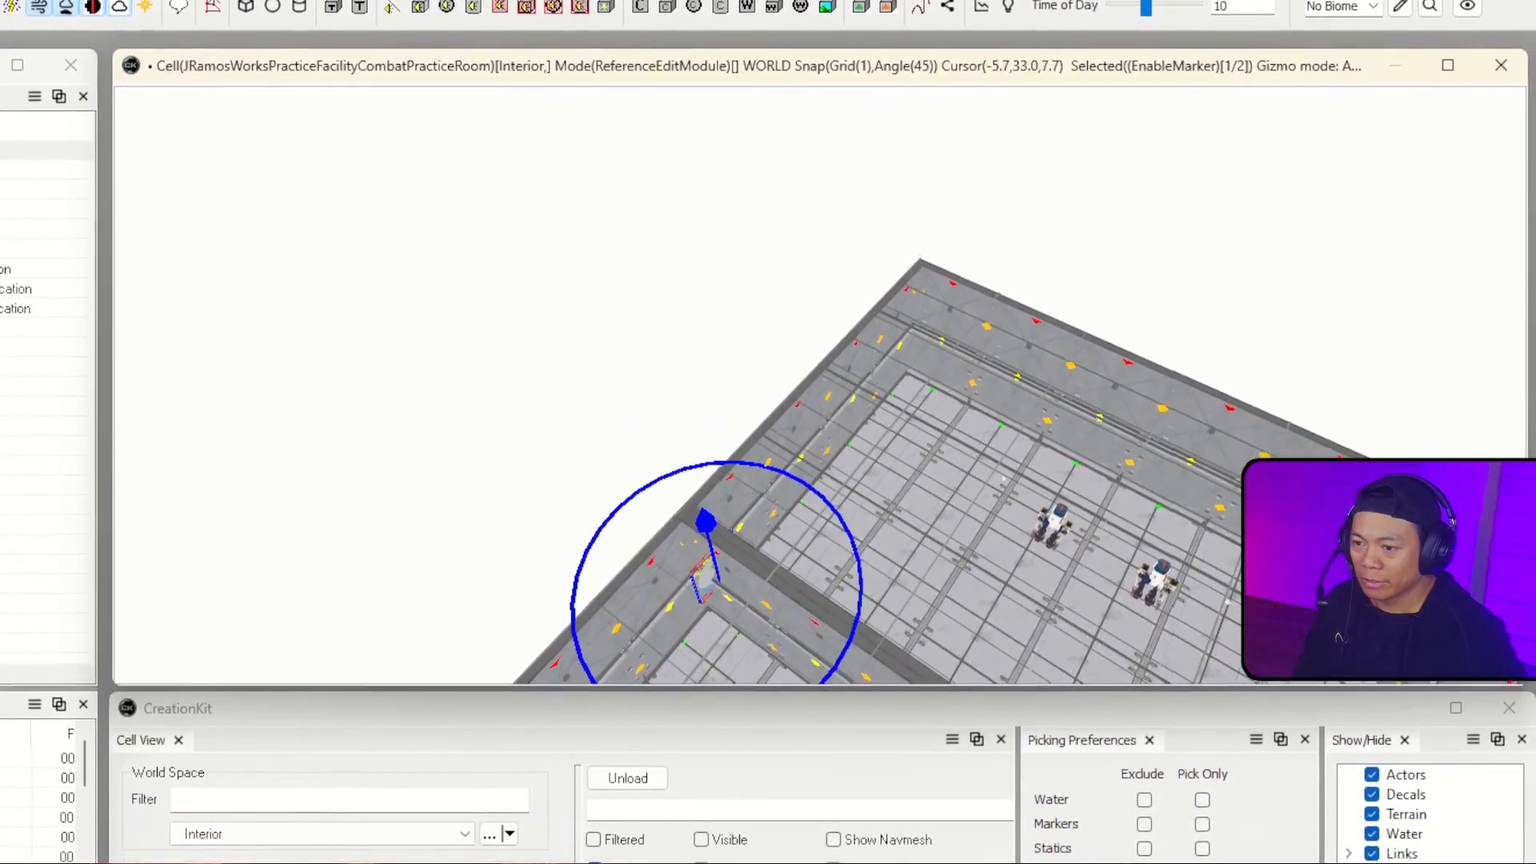
middle_click_drag(774, 484, 775, 483, "shift")
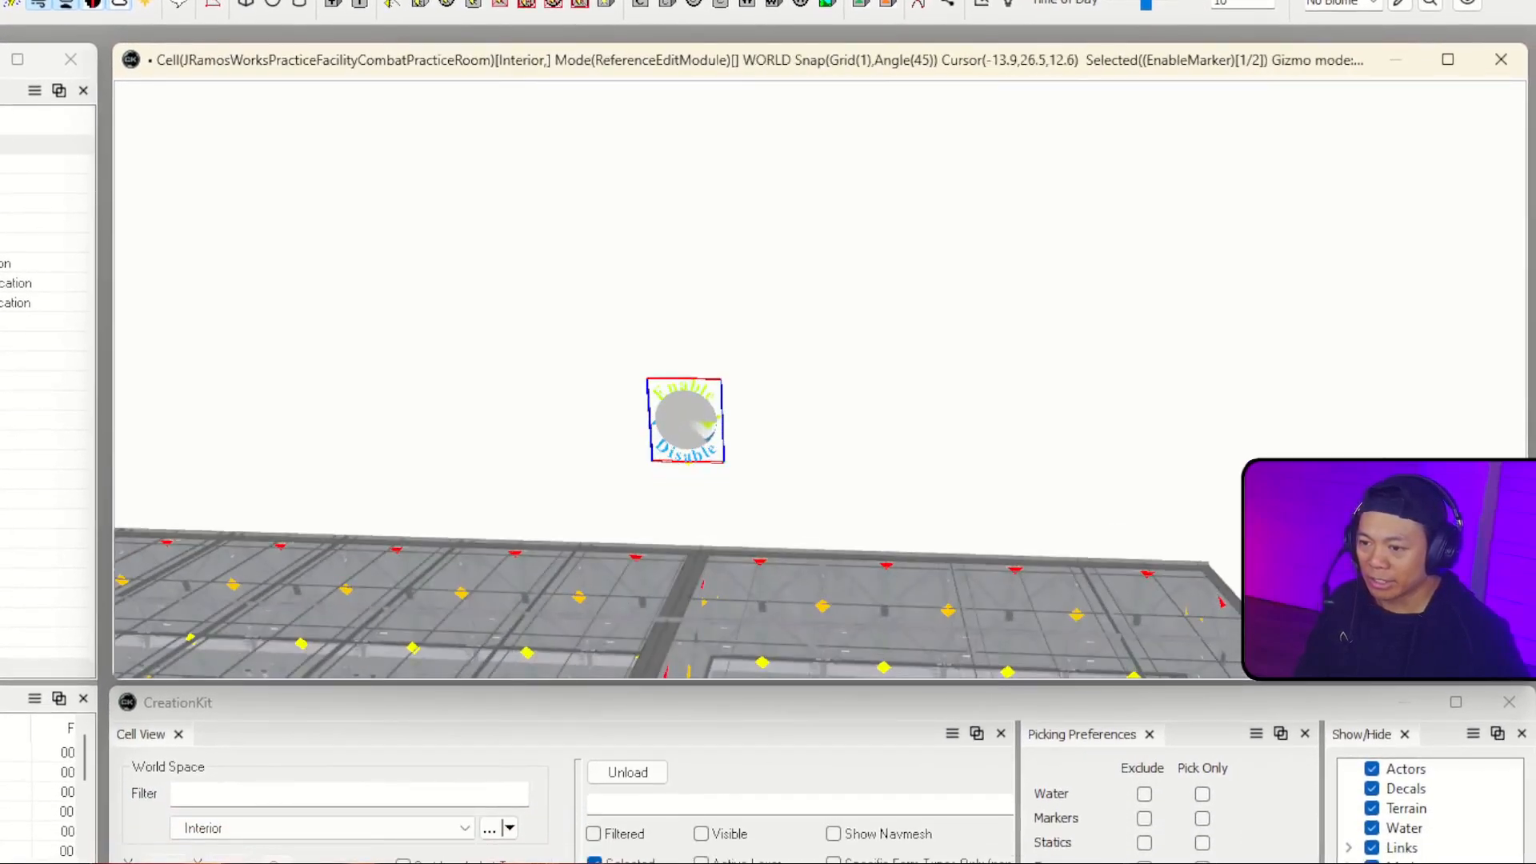
right_click_drag(723, 442, 723, 442)
key("w")
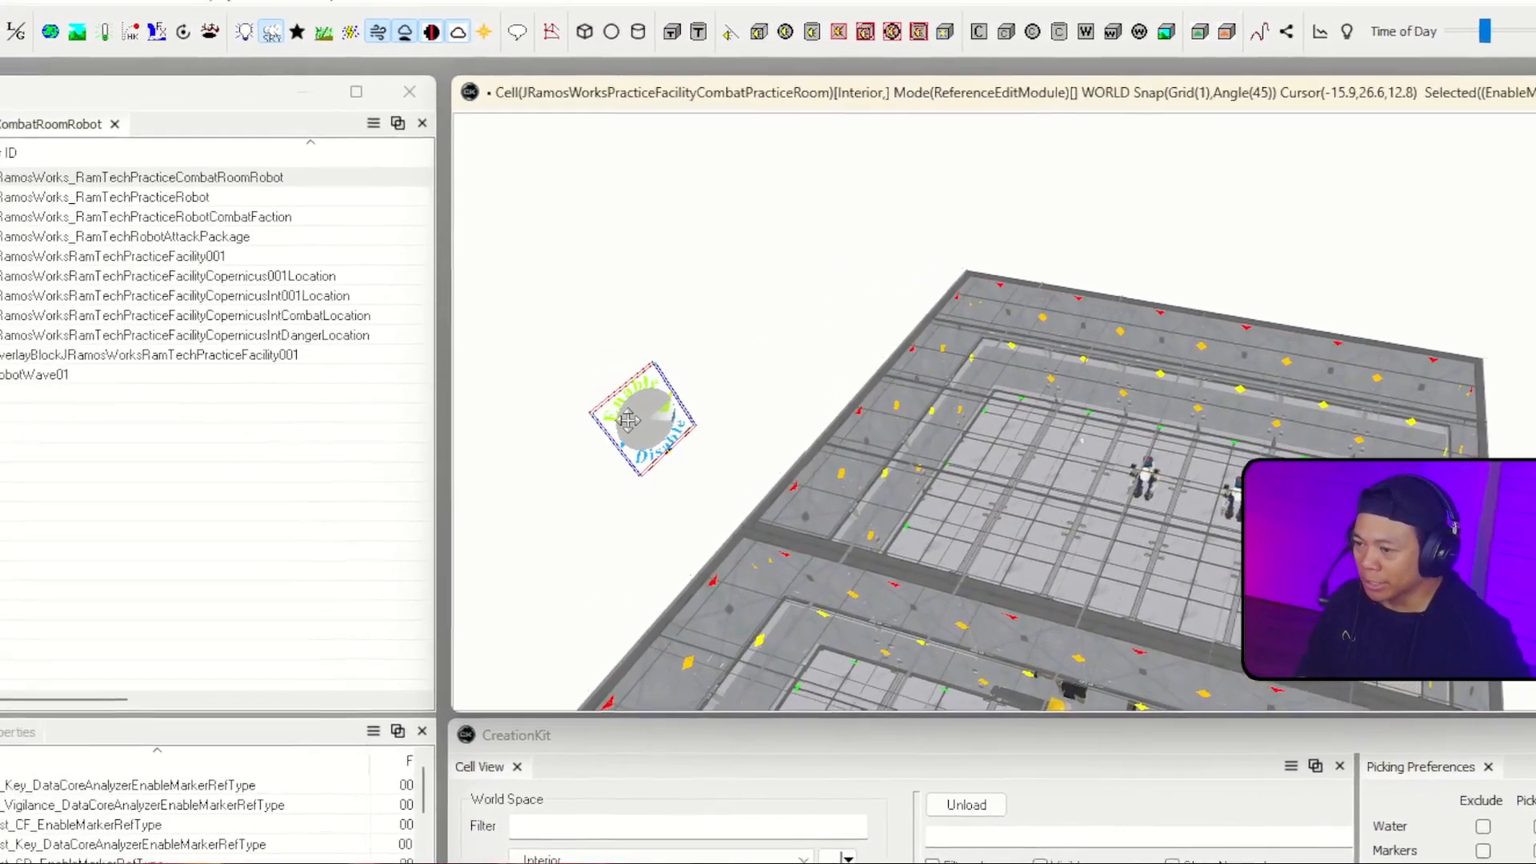
key("Delete")
Step: Give the EnableMarker reference the editor ID EnableRobotWave01, set it to Initially Disabled, and confirm the rename
double_click(680, 424)
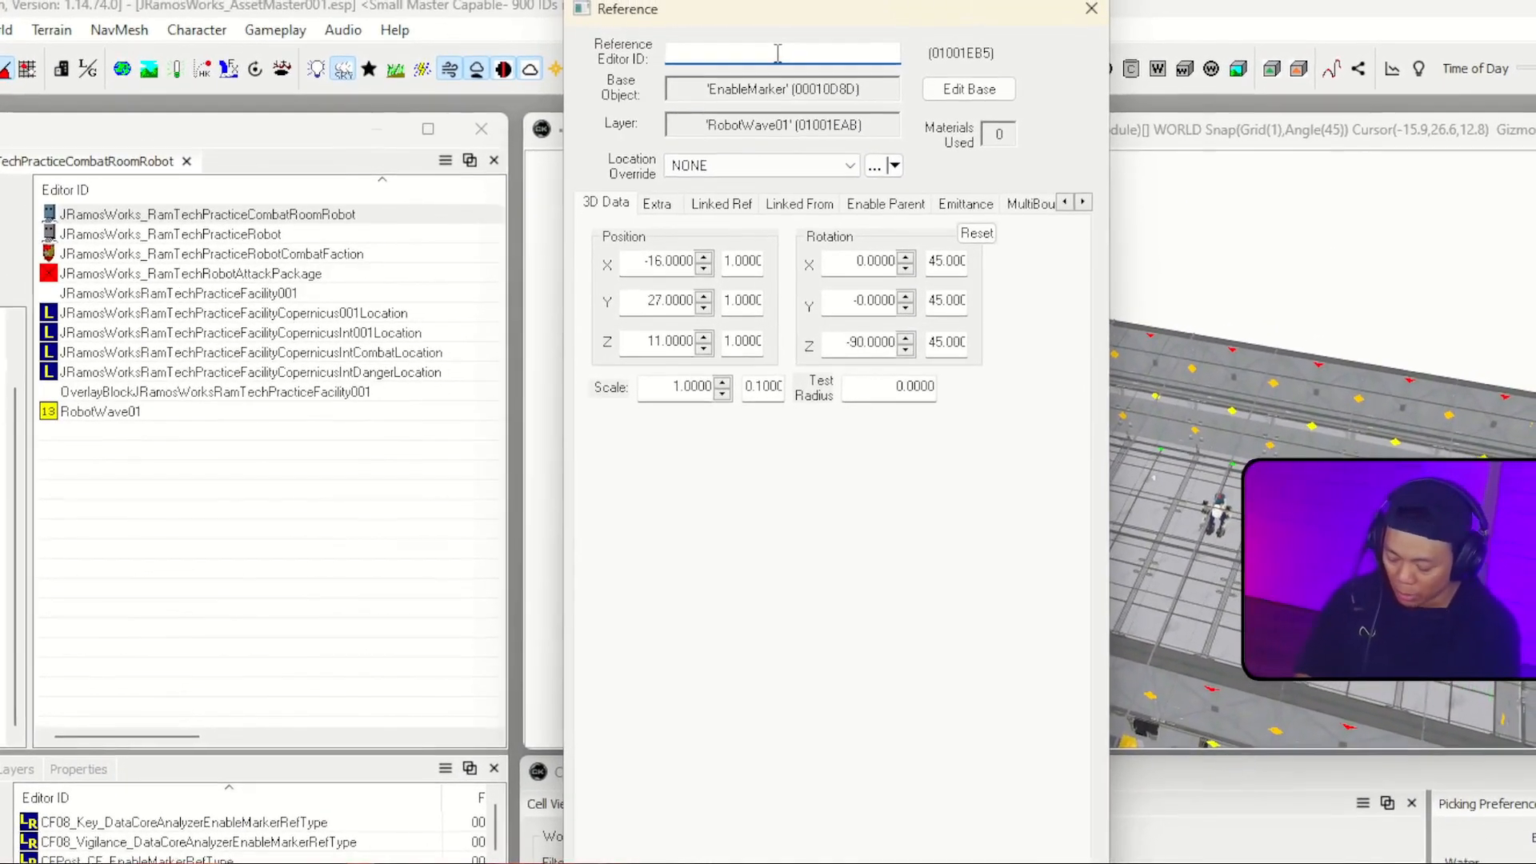
type("Rob")
key("BackSpace")
key("BackSpace")
key("BackSpace")
type("Enab")
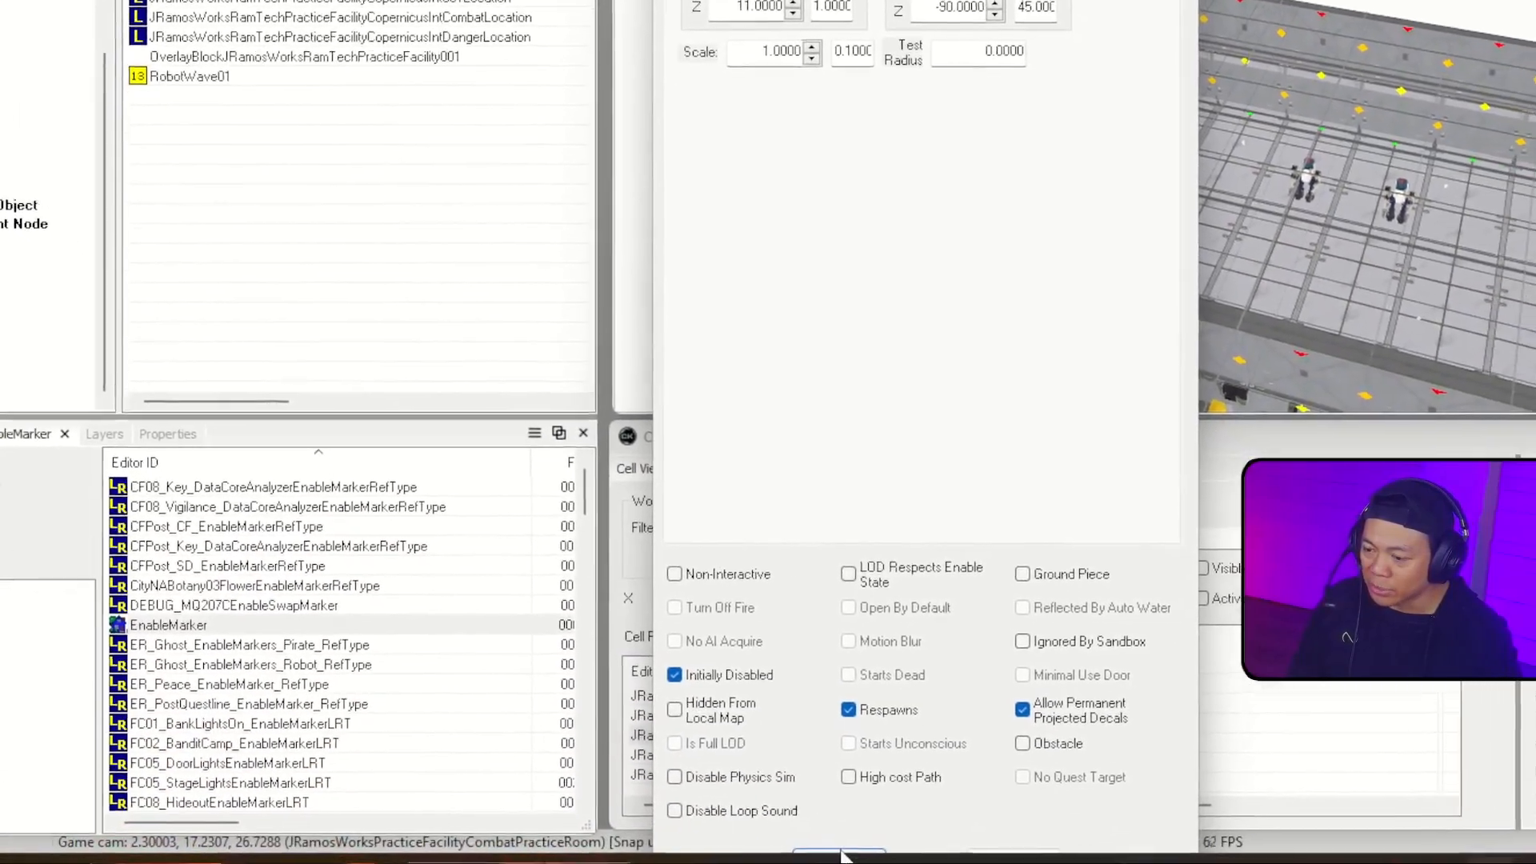
left_click(843, 858)
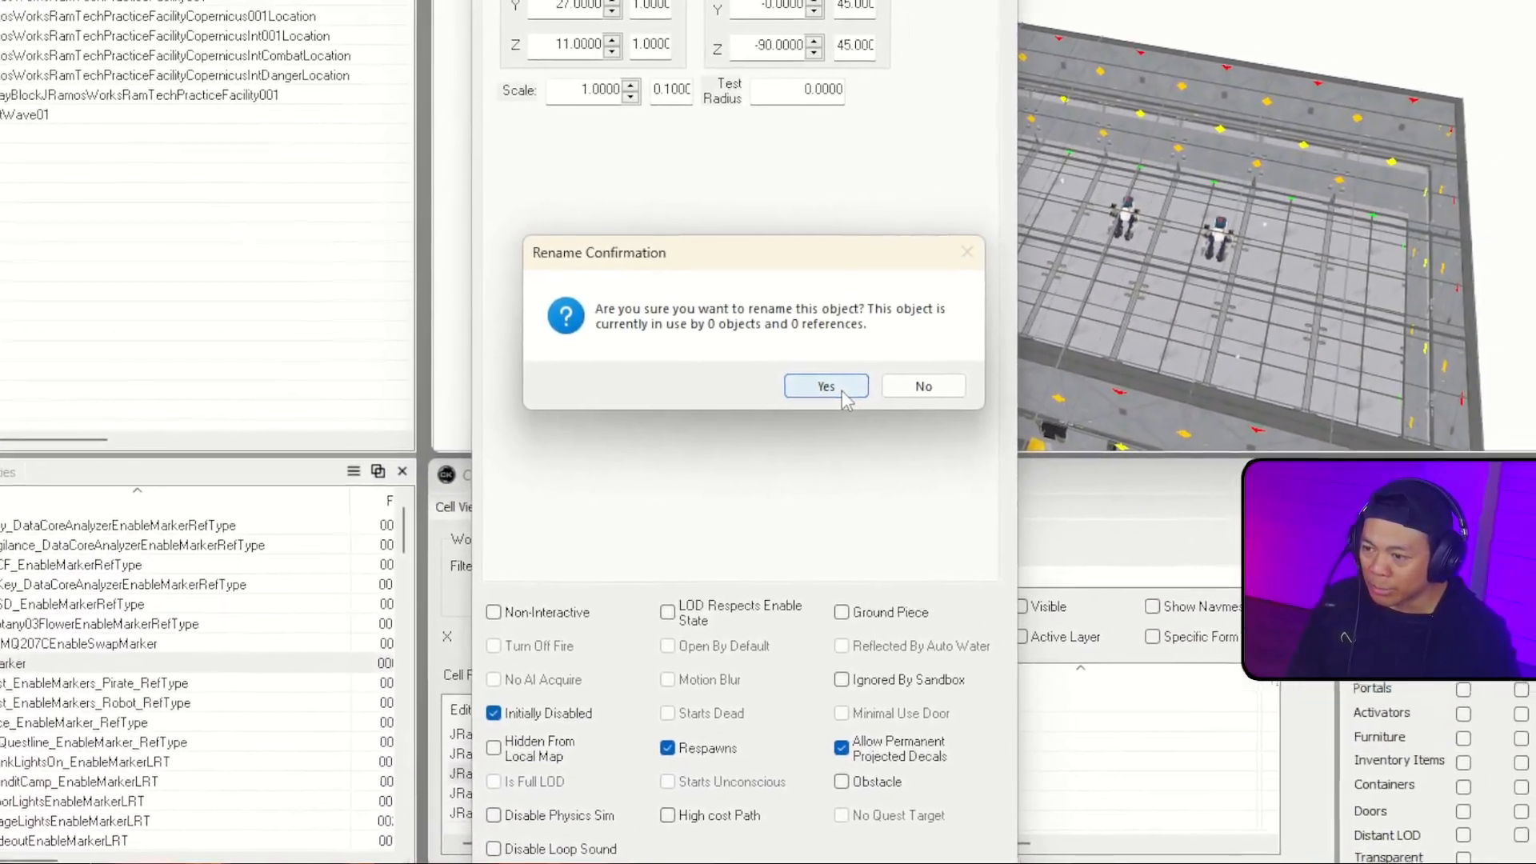
left_click(931, 328)
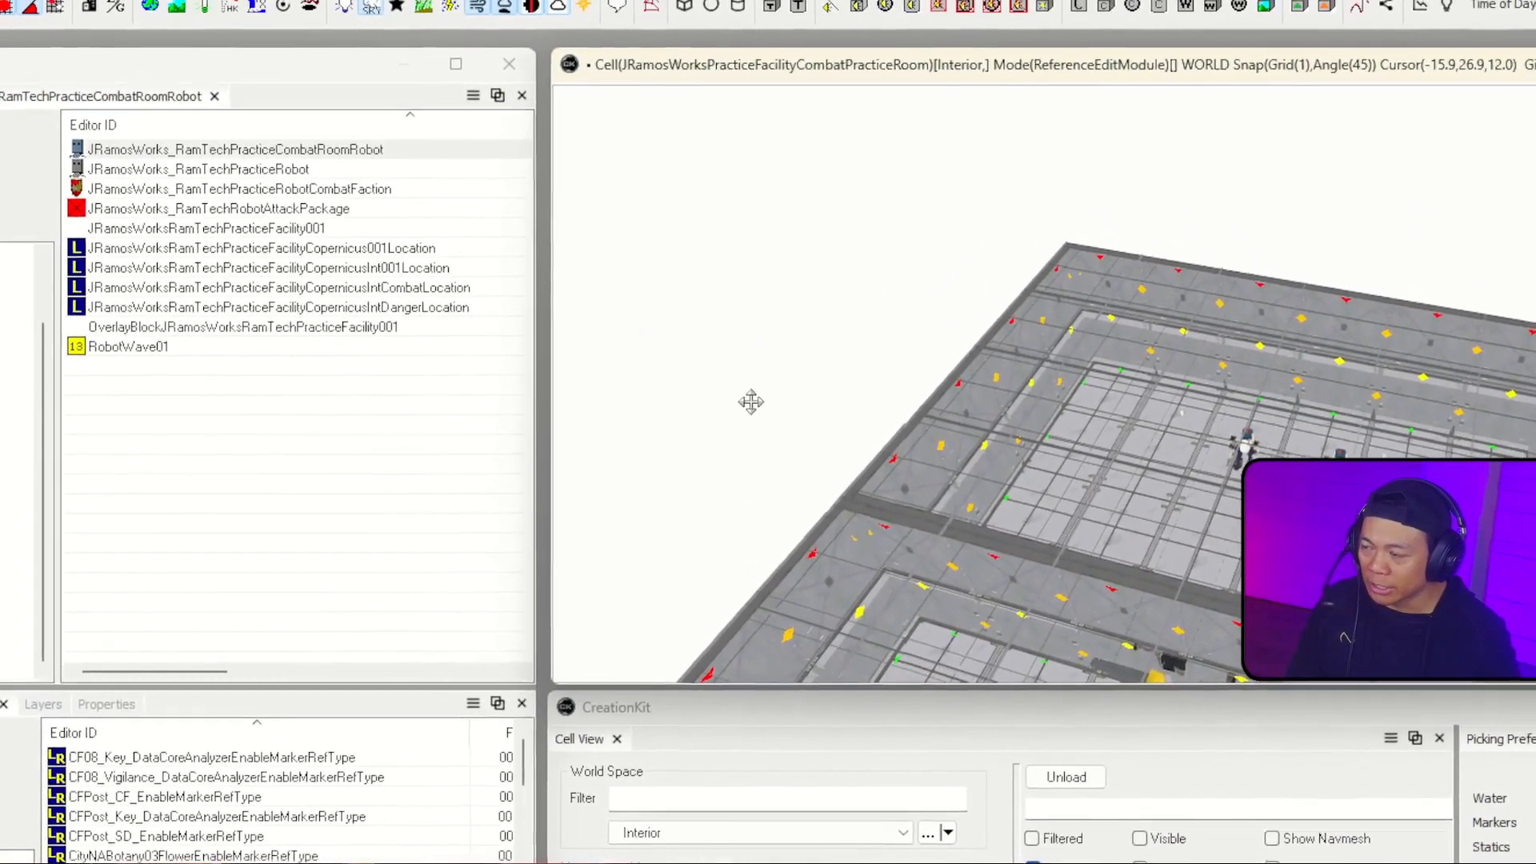
double_click(721, 353)
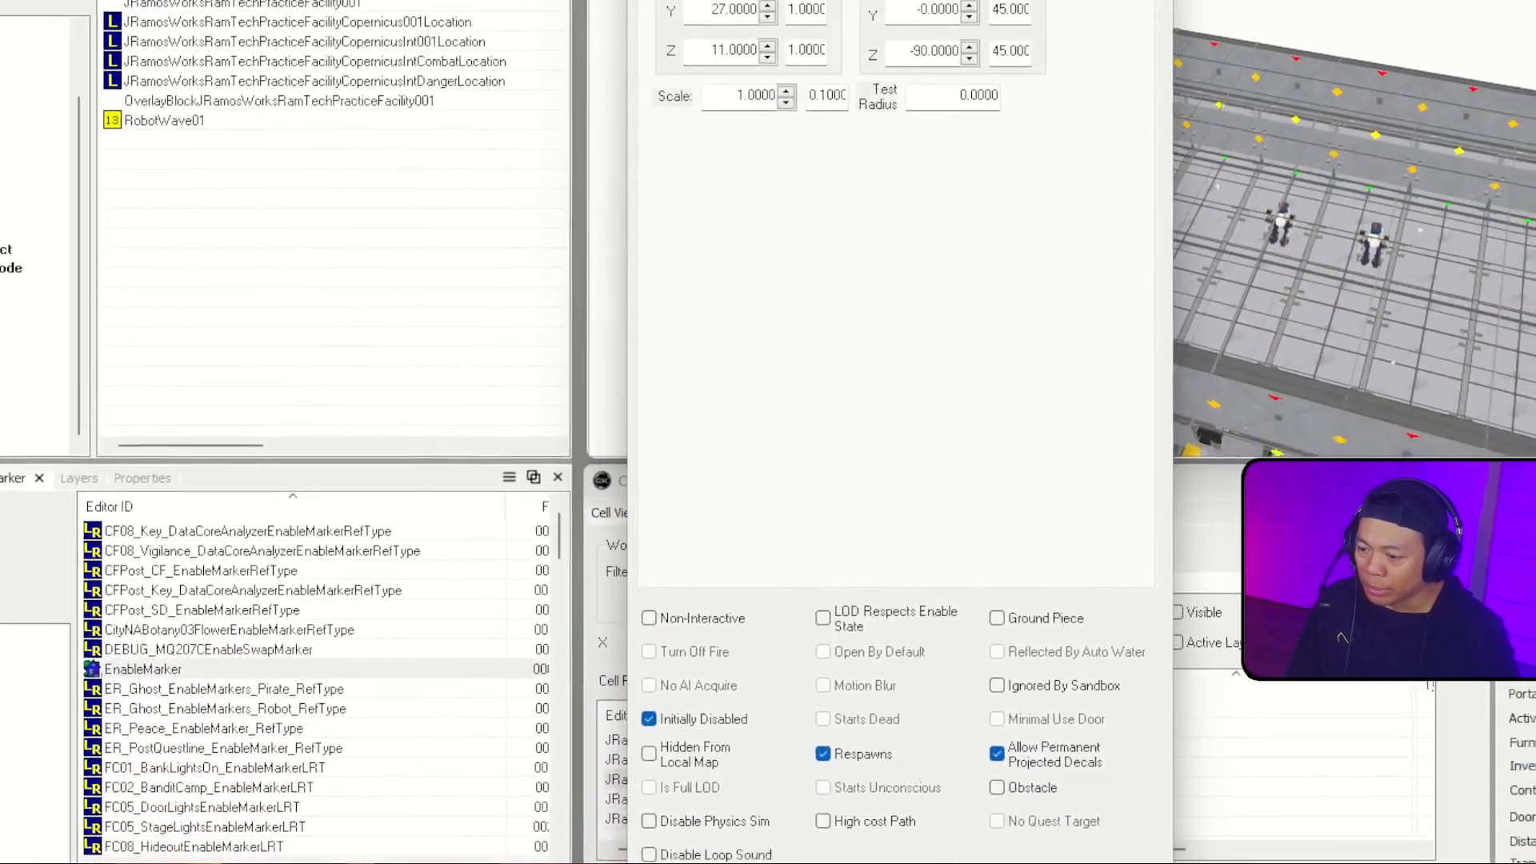
left_click(868, 856)
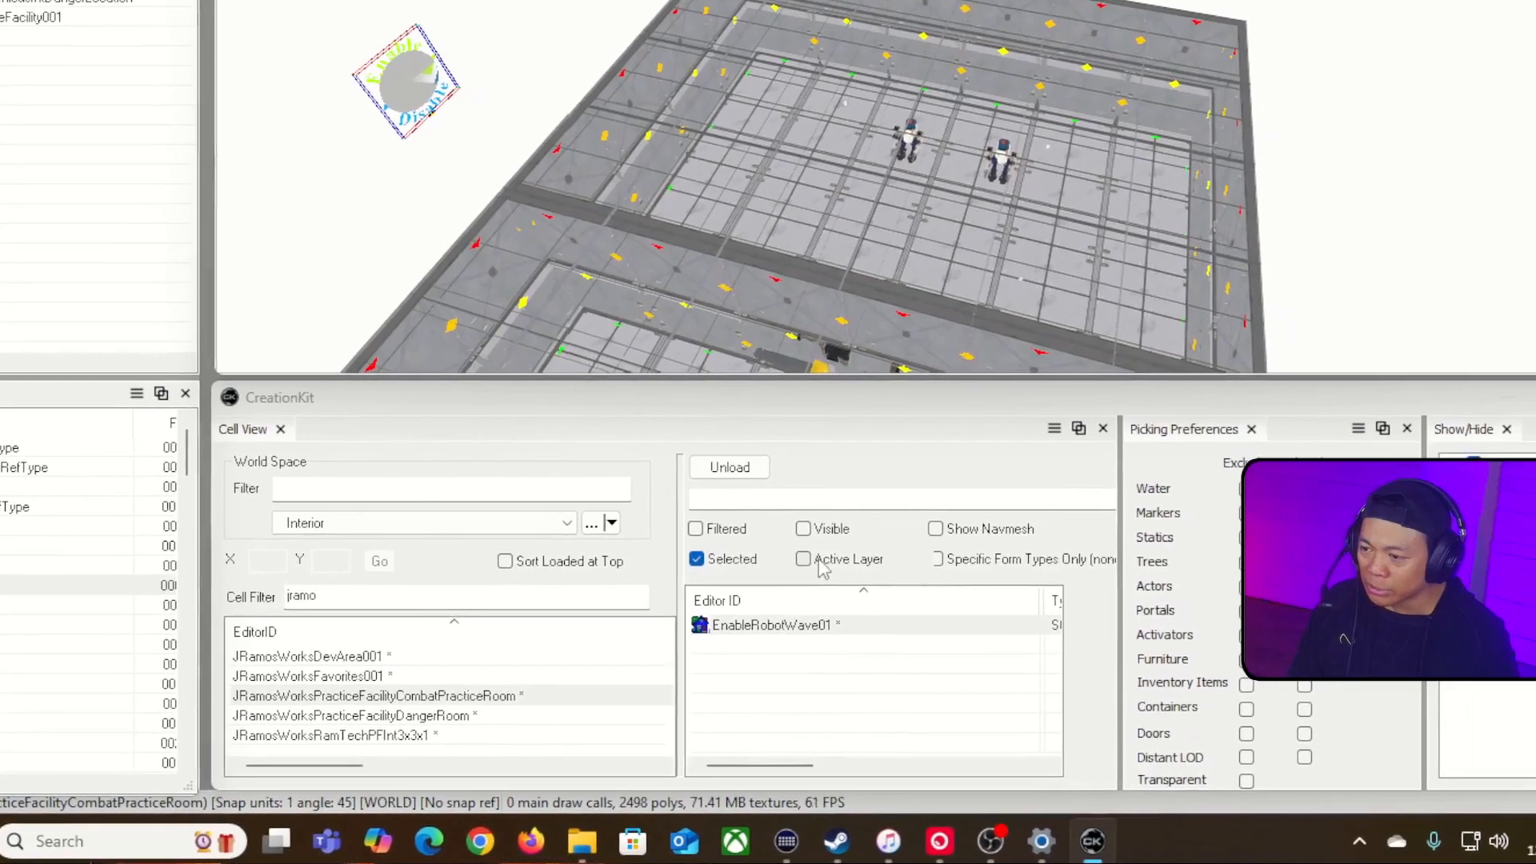
Step: Isolate the active layer's references and set EnableRobotWave01 as the enable parent of both combat room robots
left_click(832, 564)
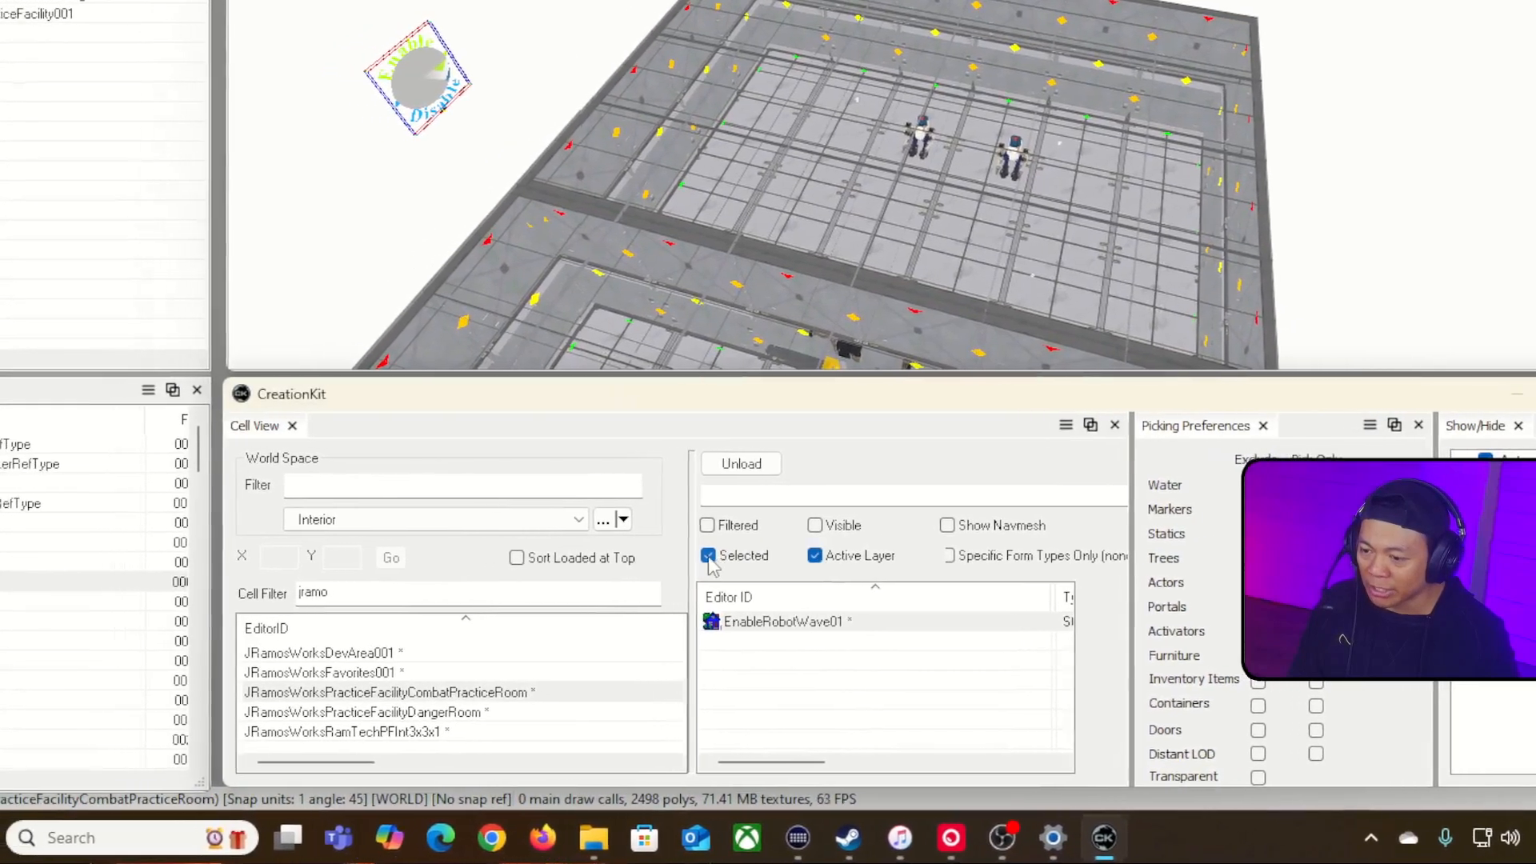
left_click(701, 560)
left_click(848, 642)
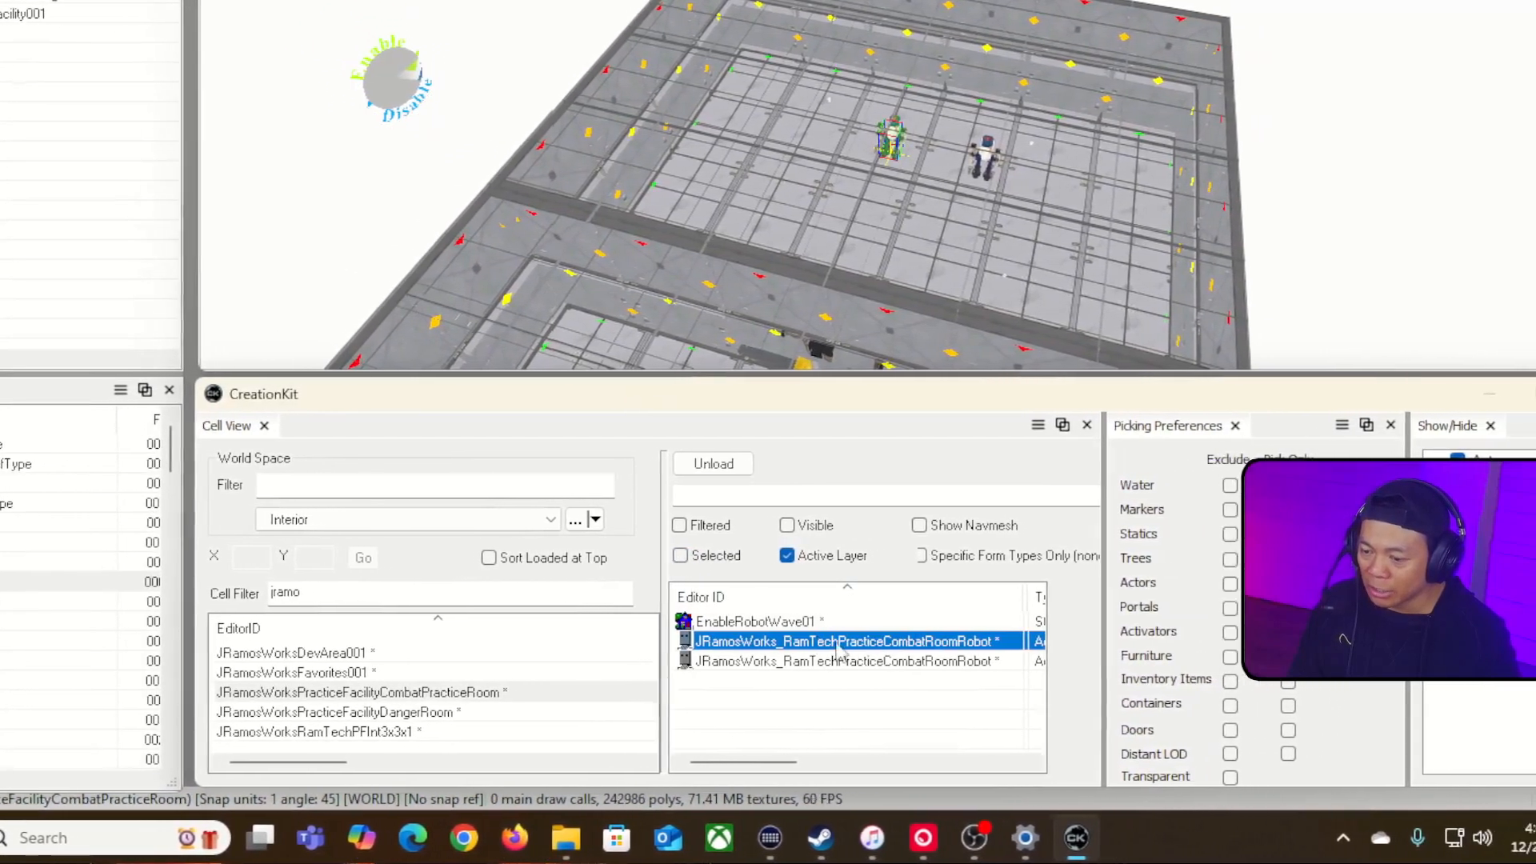
left_click(949, 661, "shift")
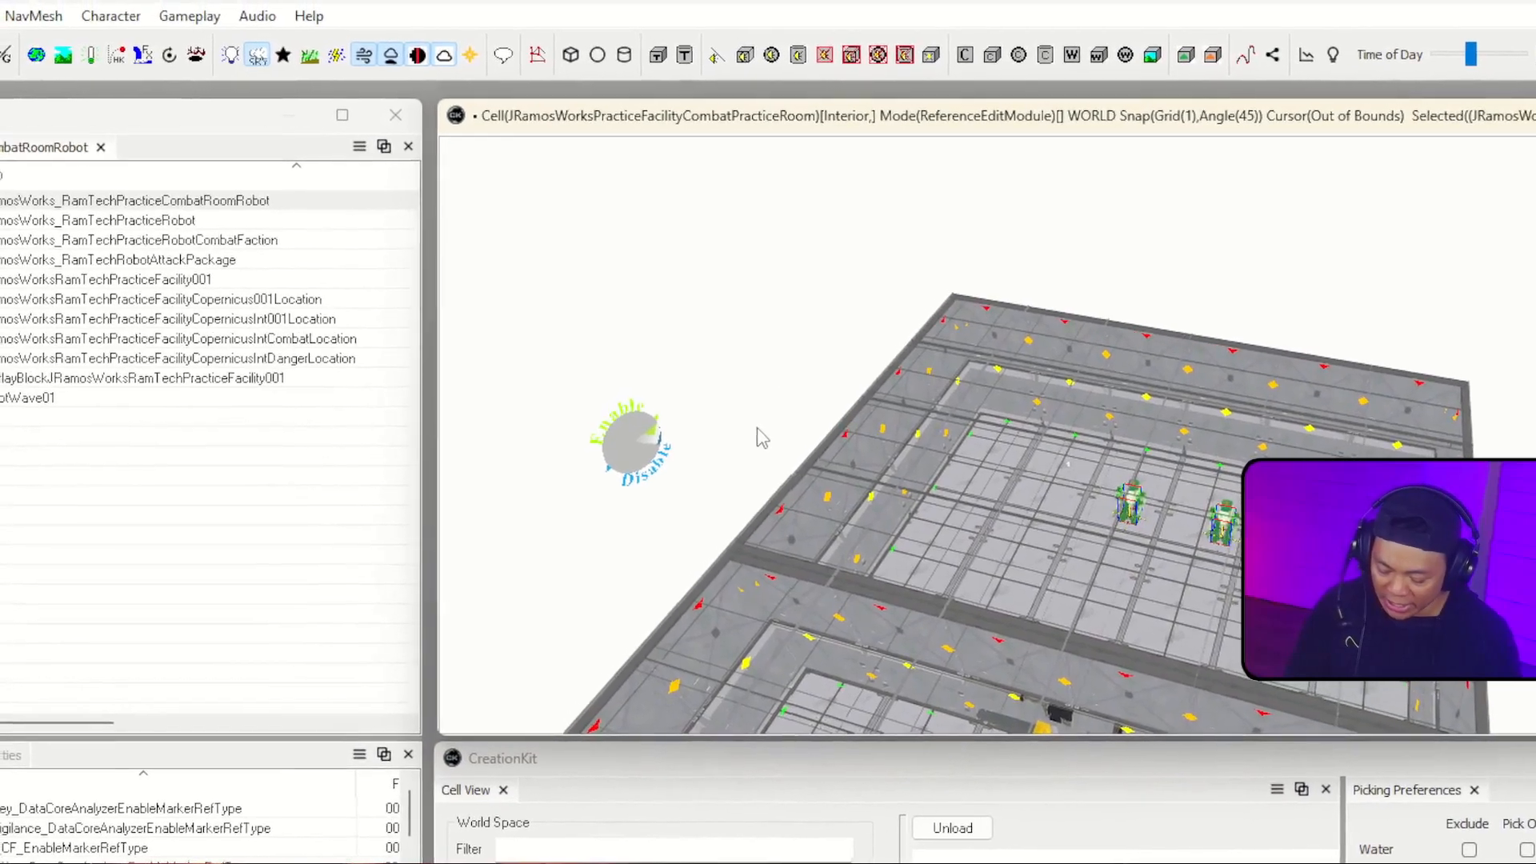
key("minus")
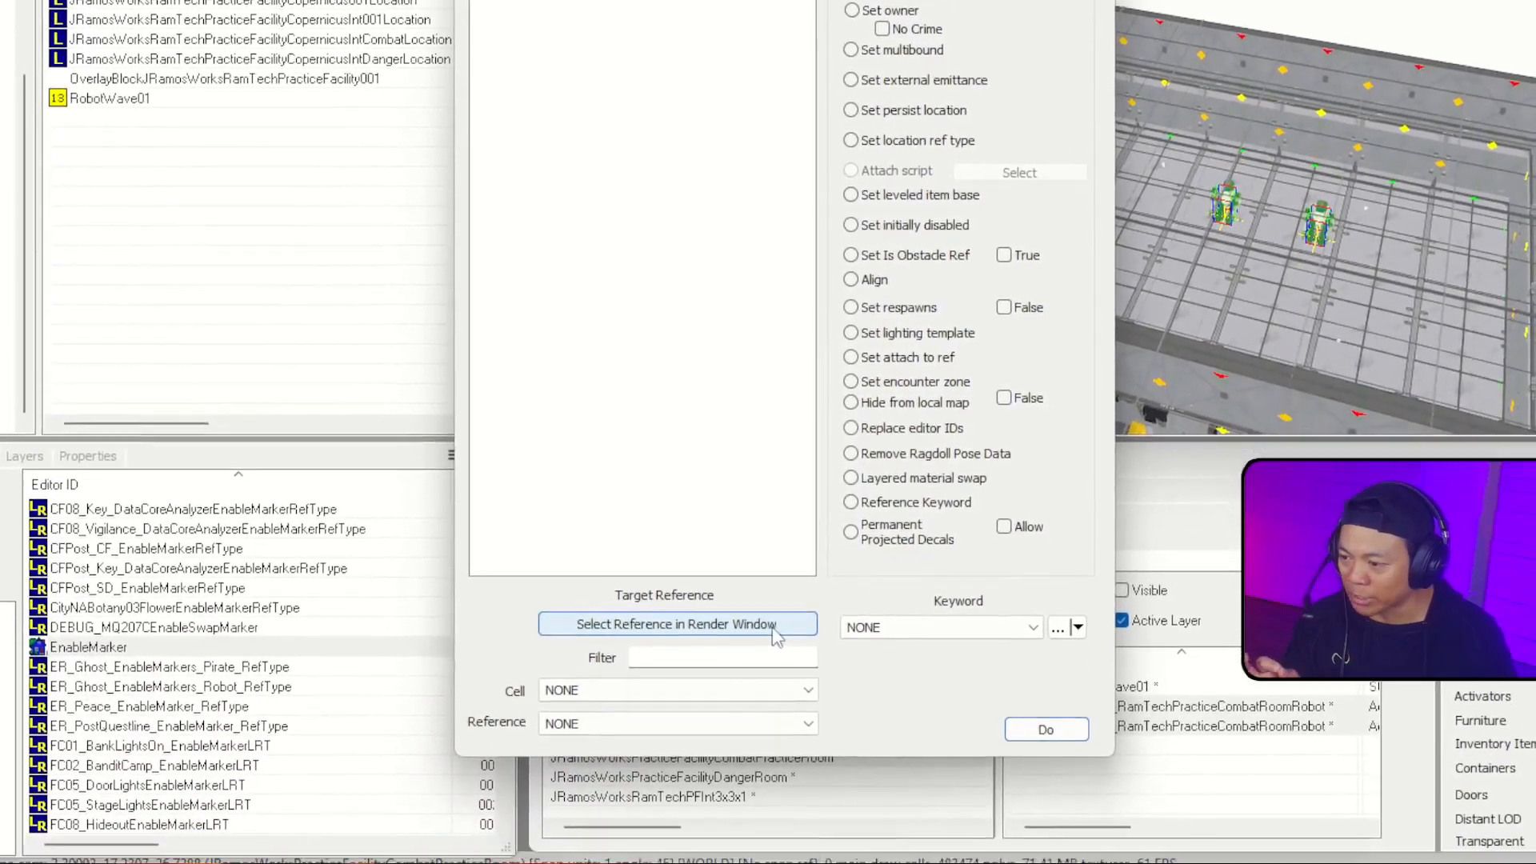
left_click(773, 629)
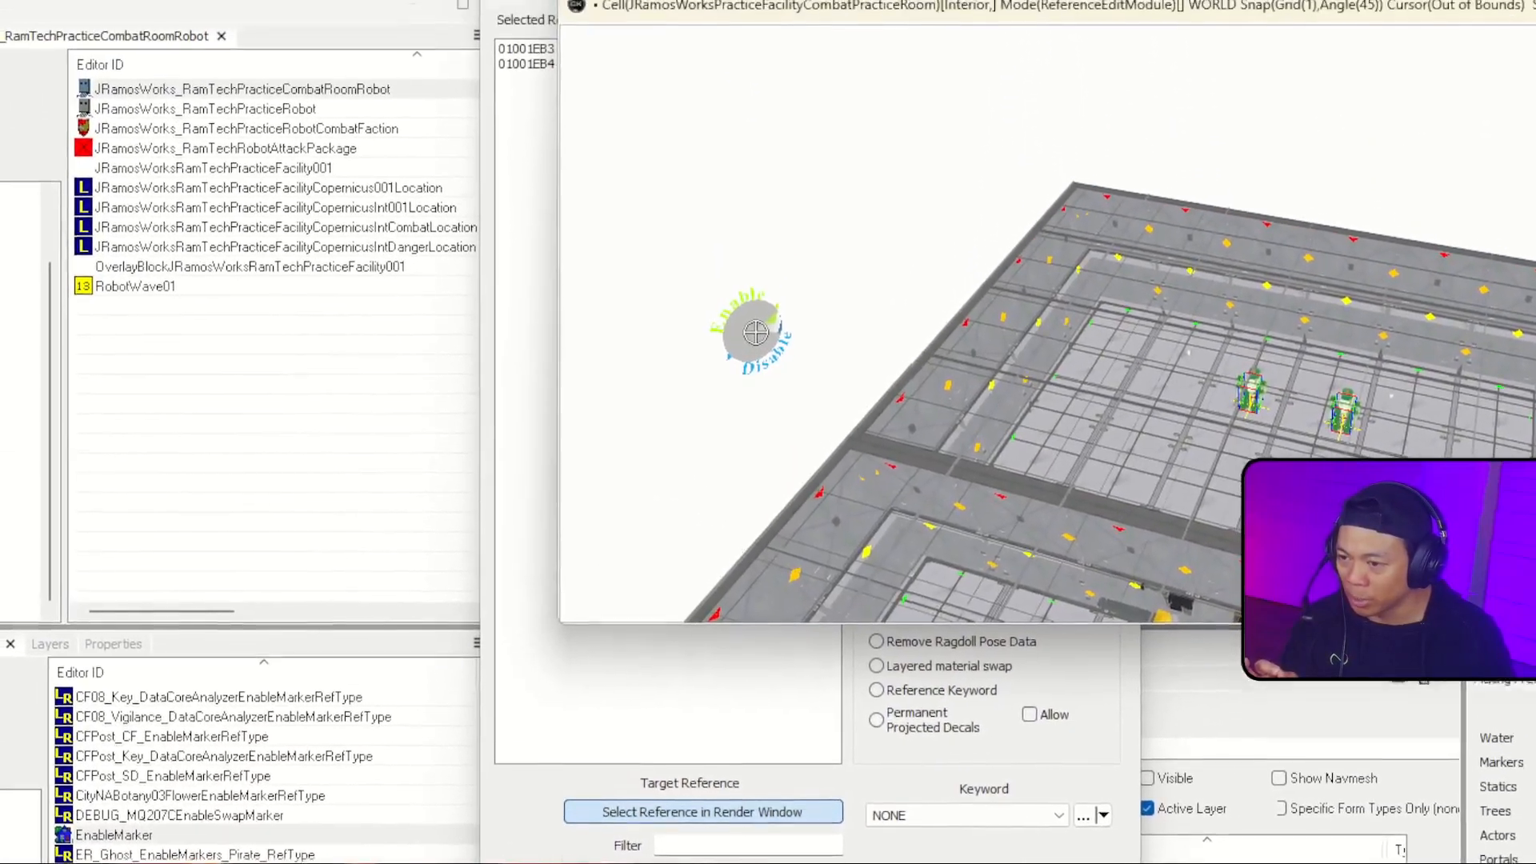
left_click(755, 332)
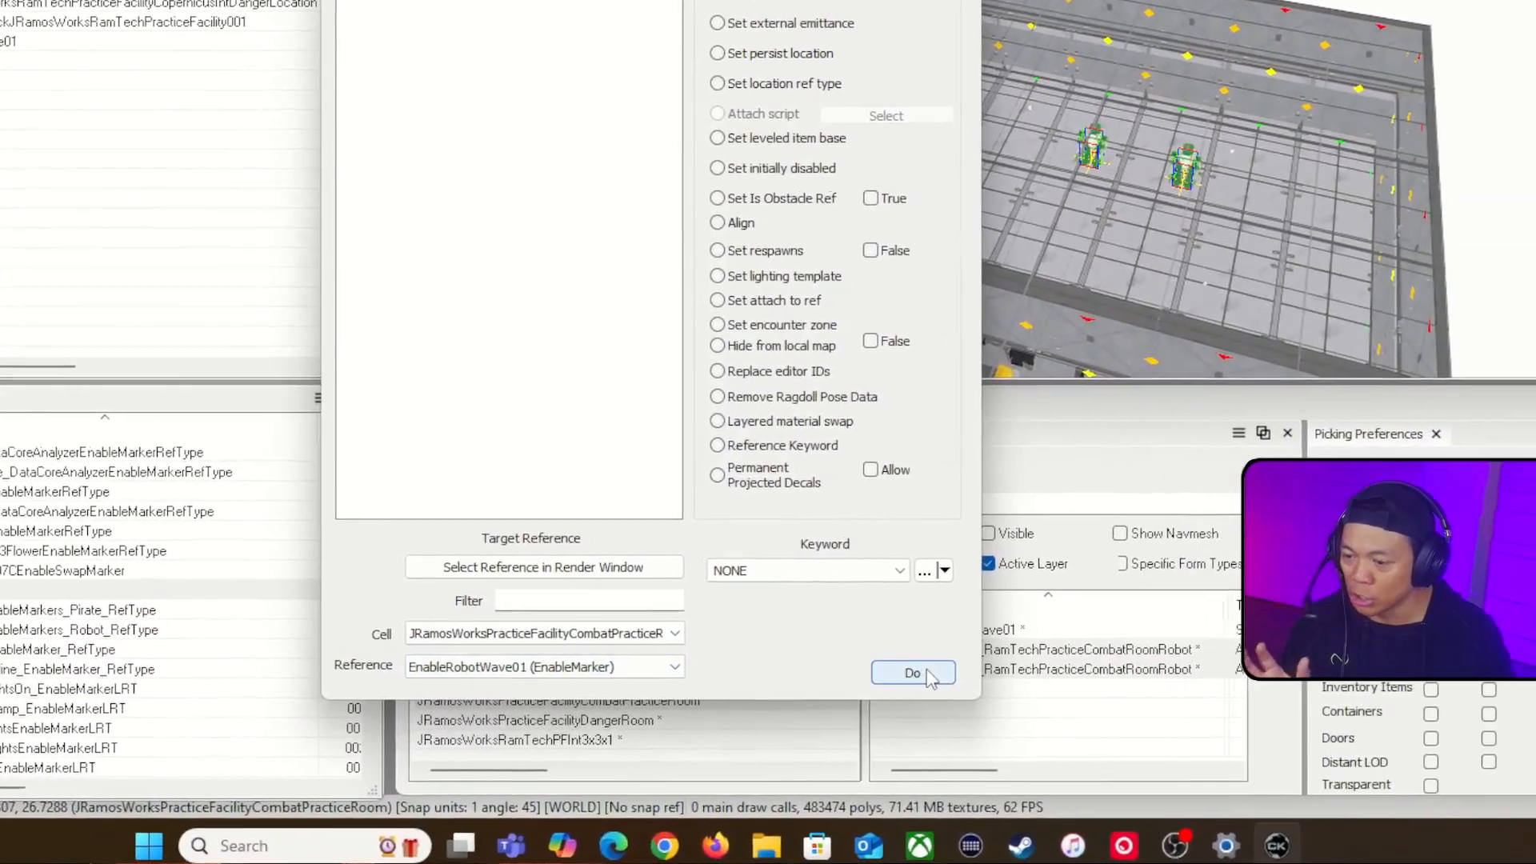
left_click(1010, 680)
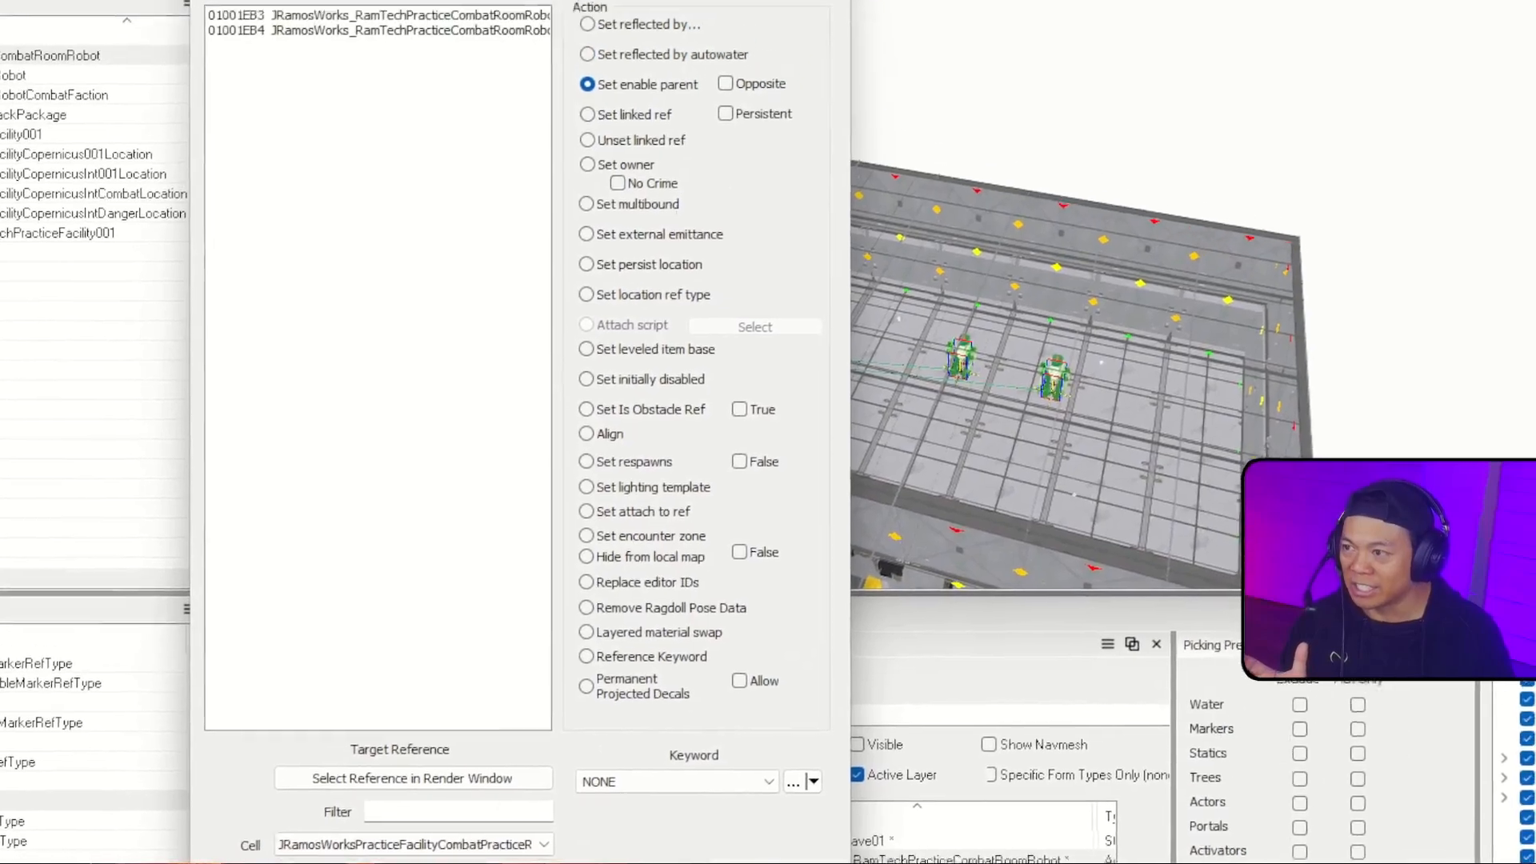
left_click(809, 19)
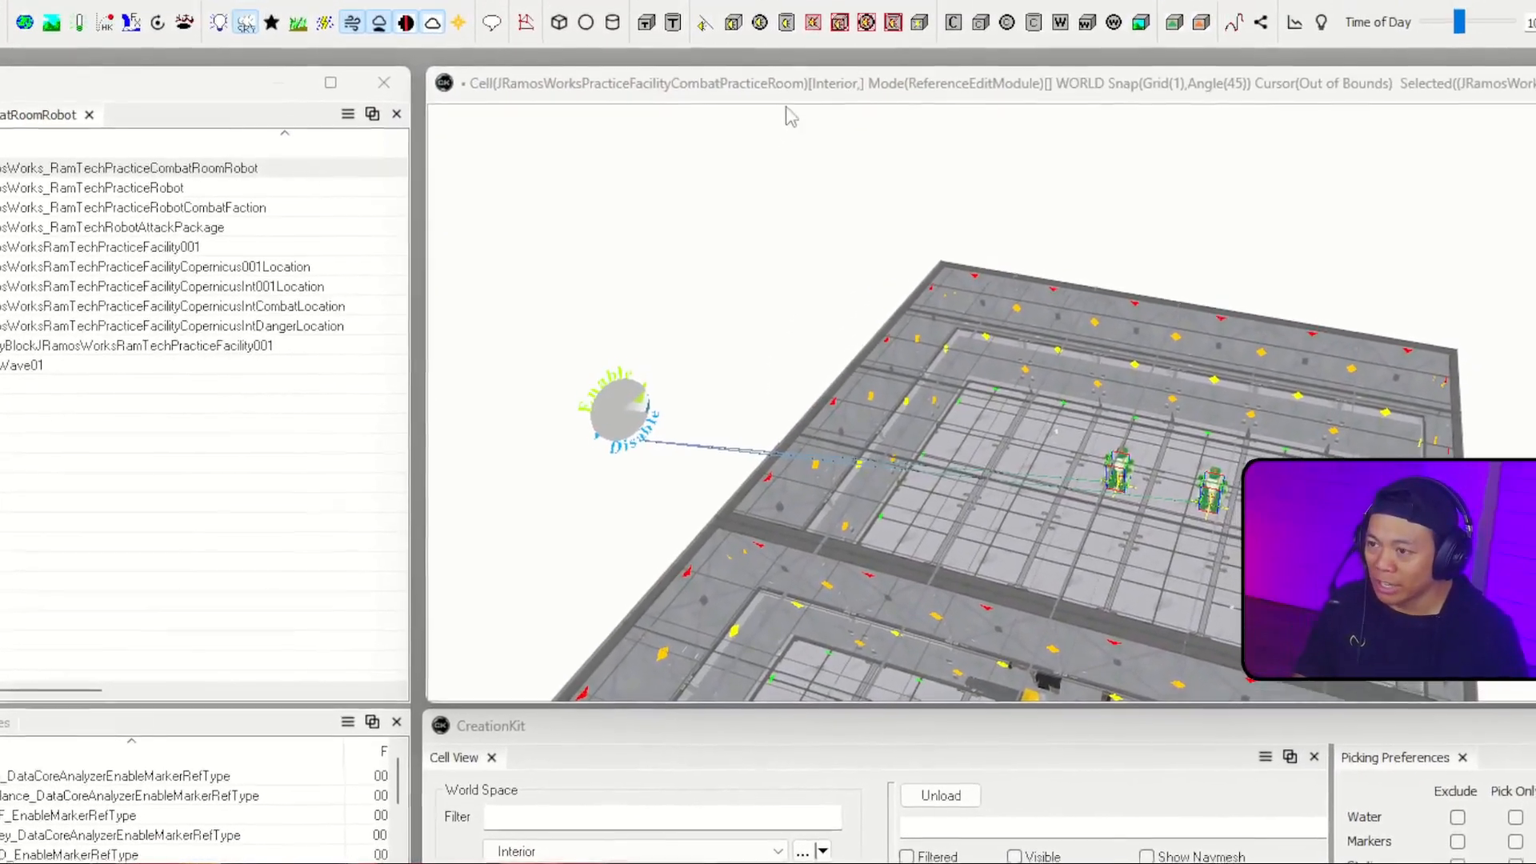
Step: Make the Default layer the active layer while working at the practice room's near area
middle_click_drag(789, 113, 560, 168)
middle_click_drag(767, 432, 992, 581)
scroll(688, 536, "up", 6)
middle_click_drag(800, 320, 964, 292)
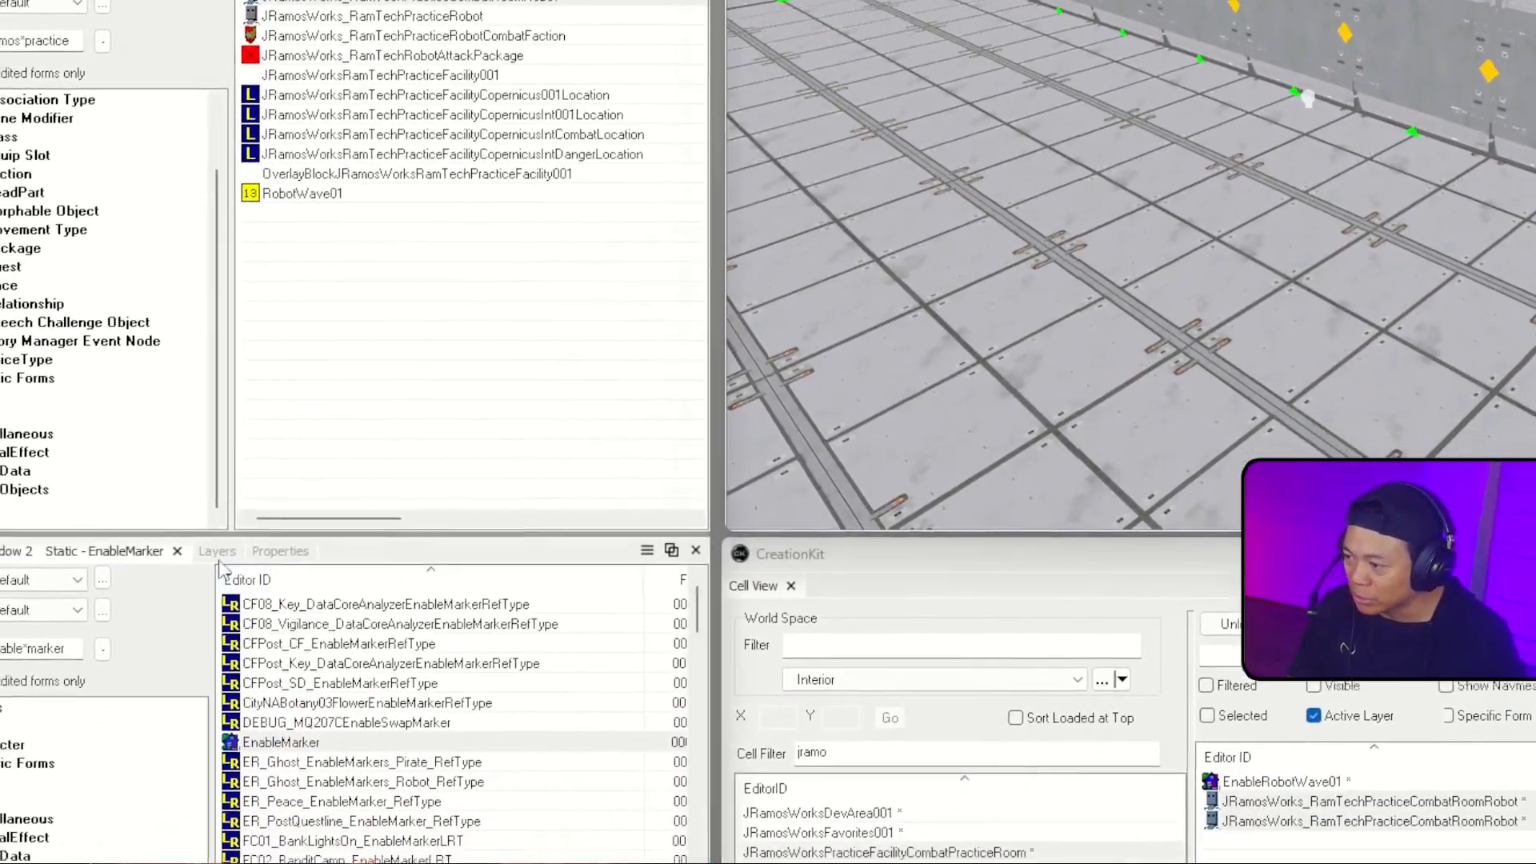
left_click(174, 629)
left_click(475, 617)
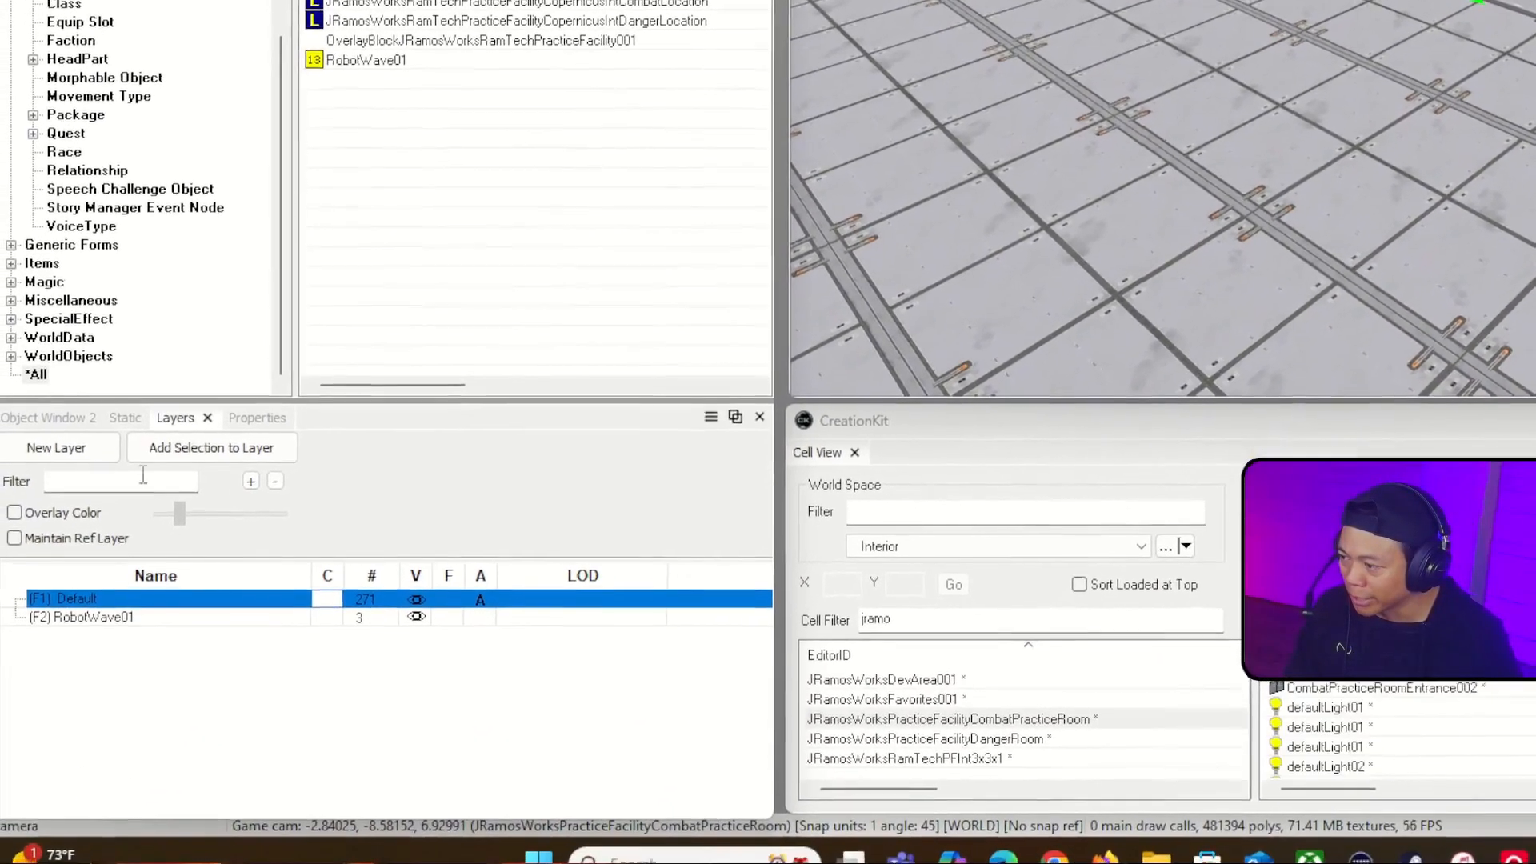
Step: Filter the second object list by enable*trigger and place a DefaultEnableDisableTrigger on the floor in the near area's corner
left_click(118, 433)
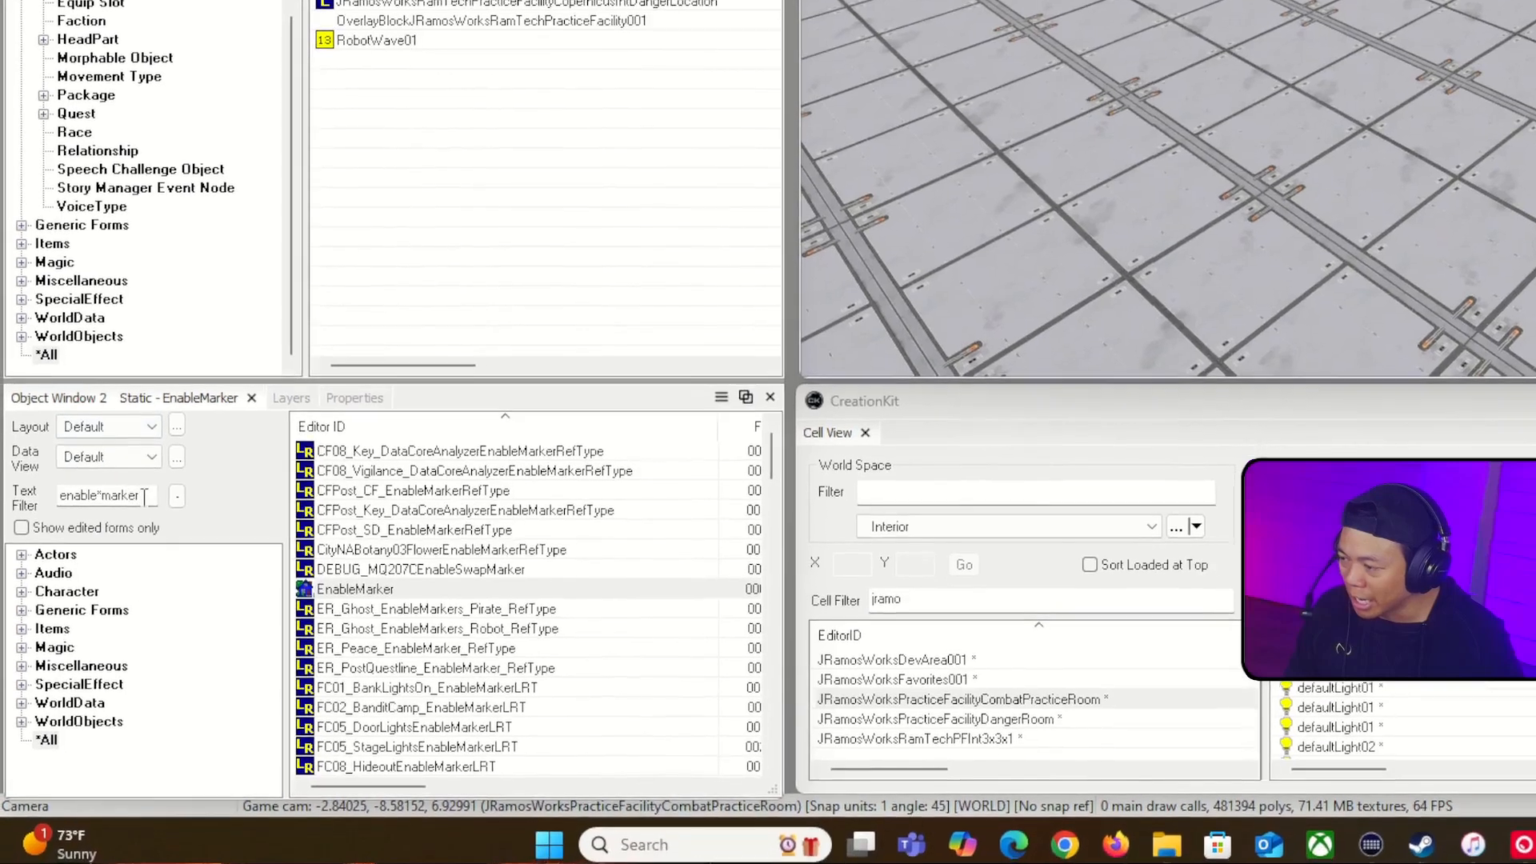
double_click(126, 501)
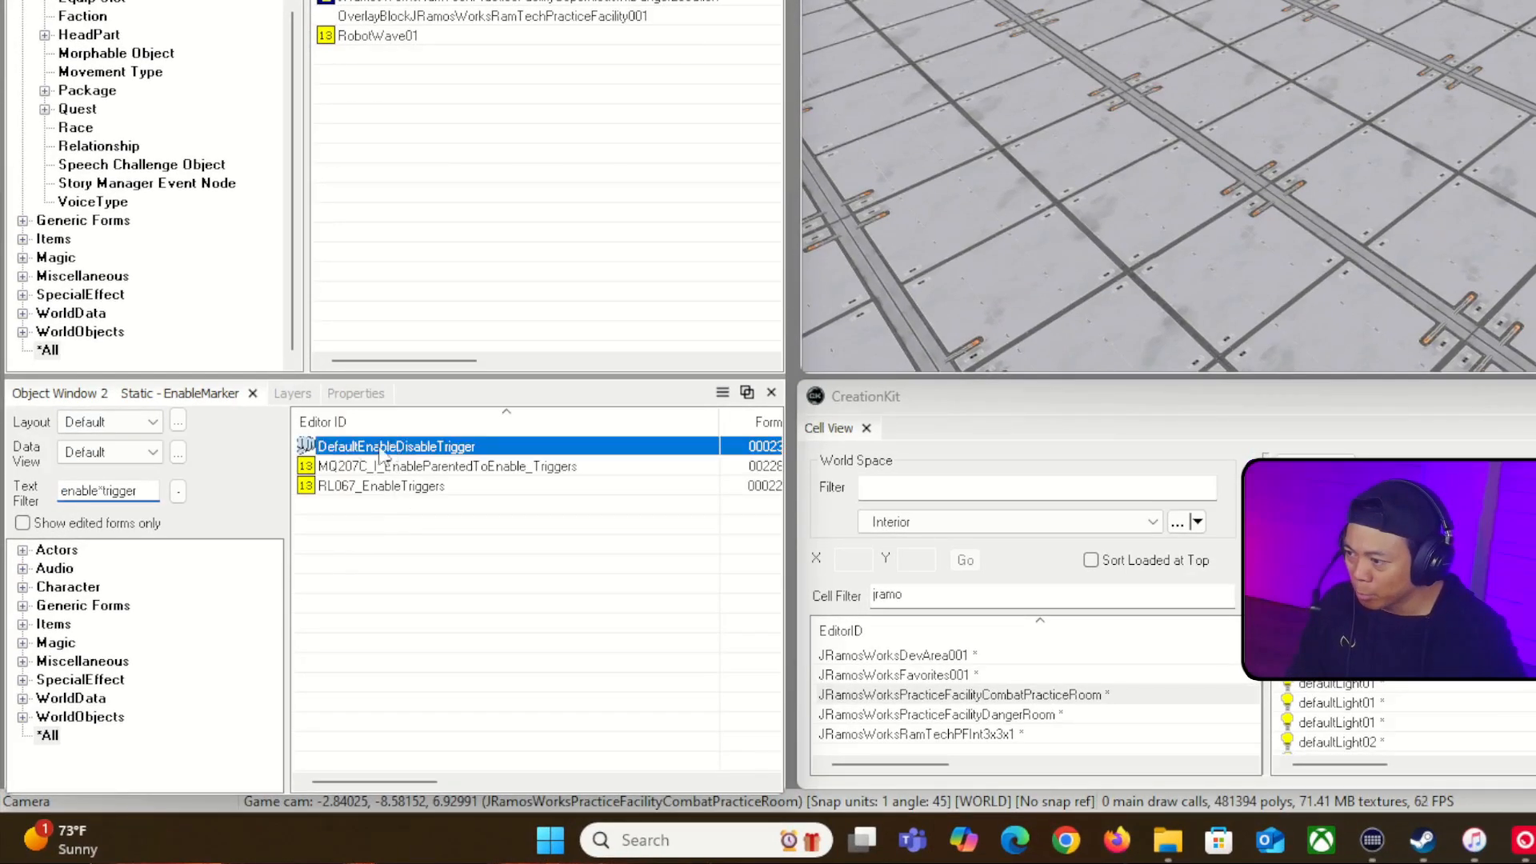
left_click_drag(1239, 257, 1309, 309)
middle_click_drag(1199, 352, 1136, 340, "shift")
right_click_drag(992, 373, 1052, 373)
key("w")
left_click_drag(900, 448, 987, 320)
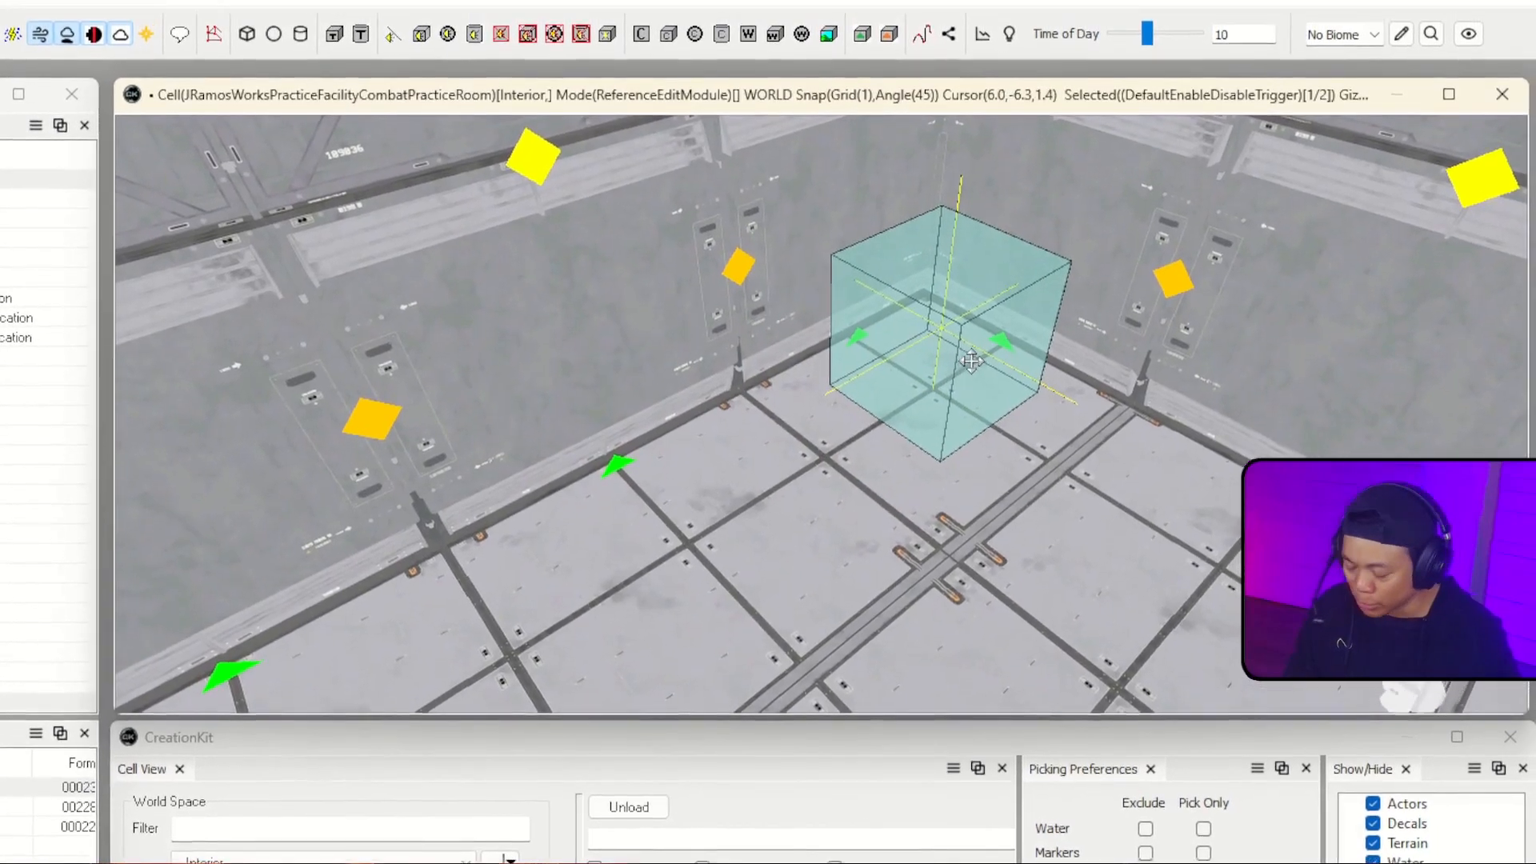
Step: Enlarge the trigger box in width, depth and height to fill the corner, centred at about X 6.5, Y -6, Z 1.5
key("2")
left_click_drag(1027, 382, 1071, 411)
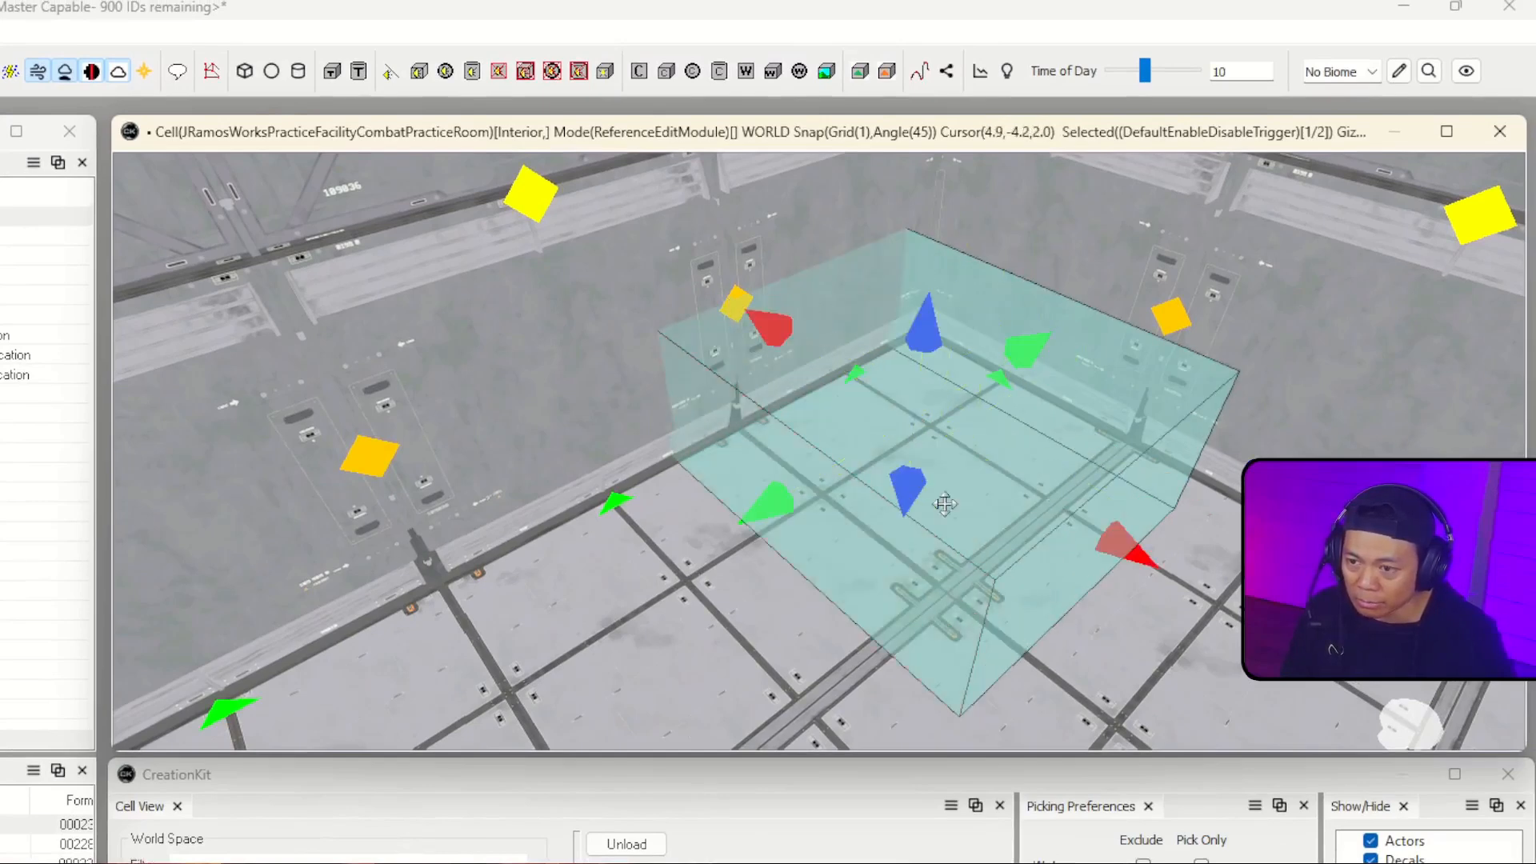
left_click_drag(916, 337, 942, 170)
right_click_drag(949, 230, 831, 320)
left_click(950, 232)
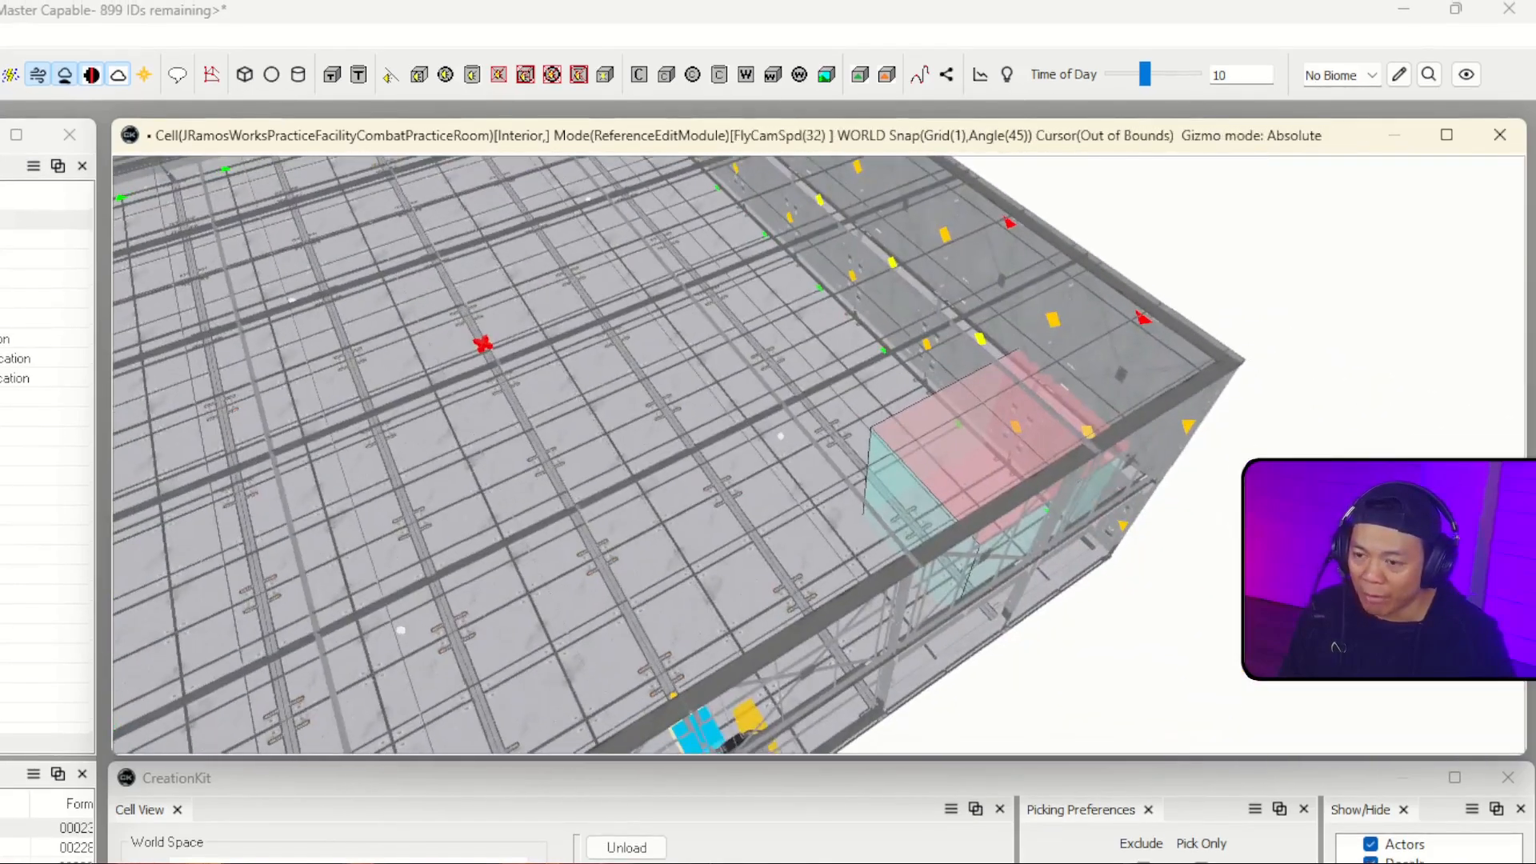
Step: Give the trigger box reference the editor ID EnableWave01Trigger and display its attached scripts
right_click_drag(1037, 432, 953, 500)
double_click(870, 477)
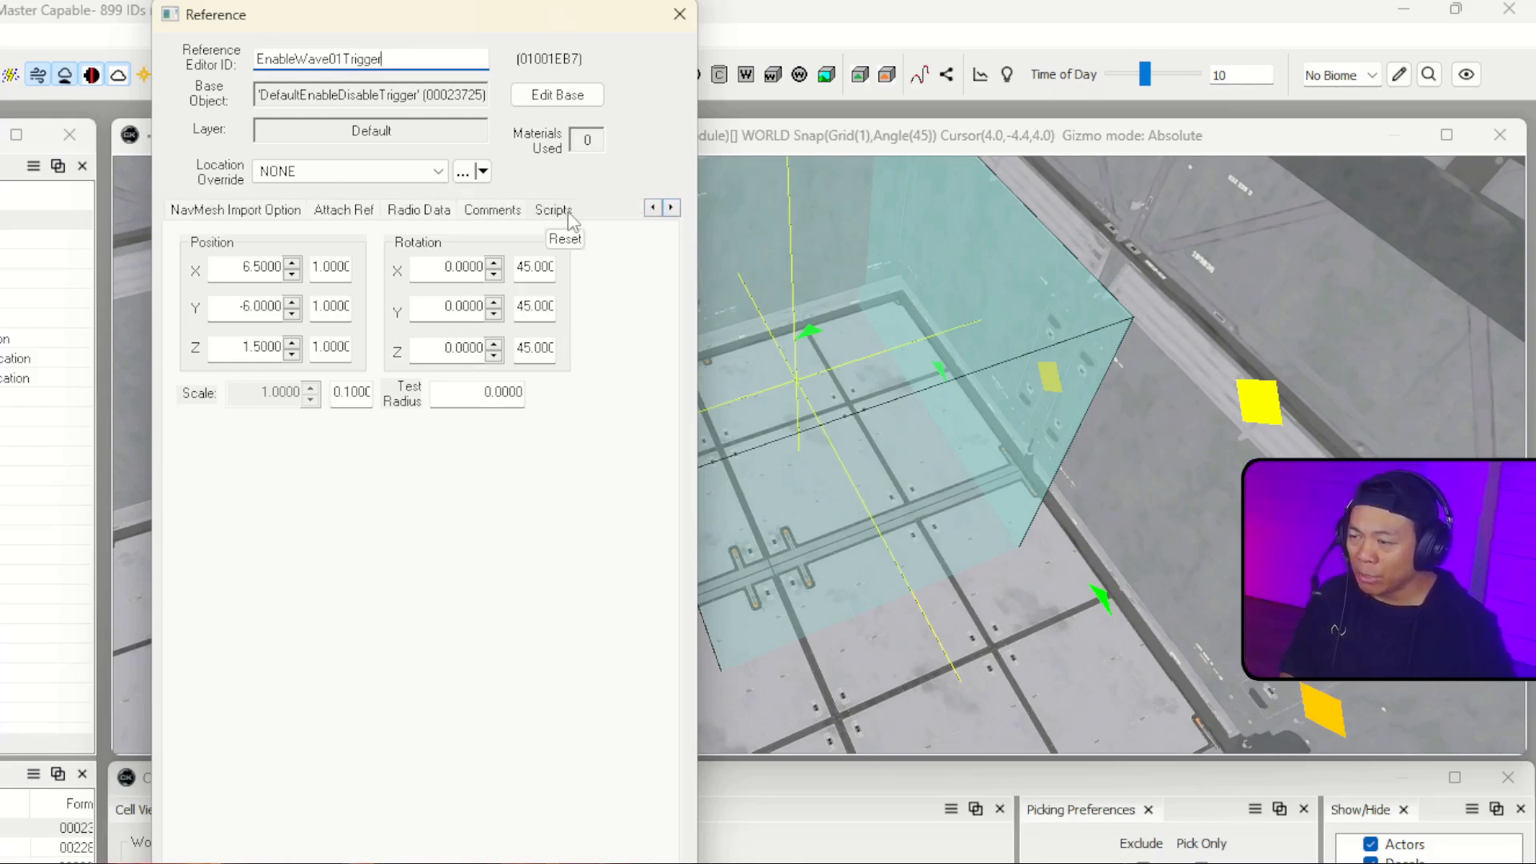
left_click(554, 210)
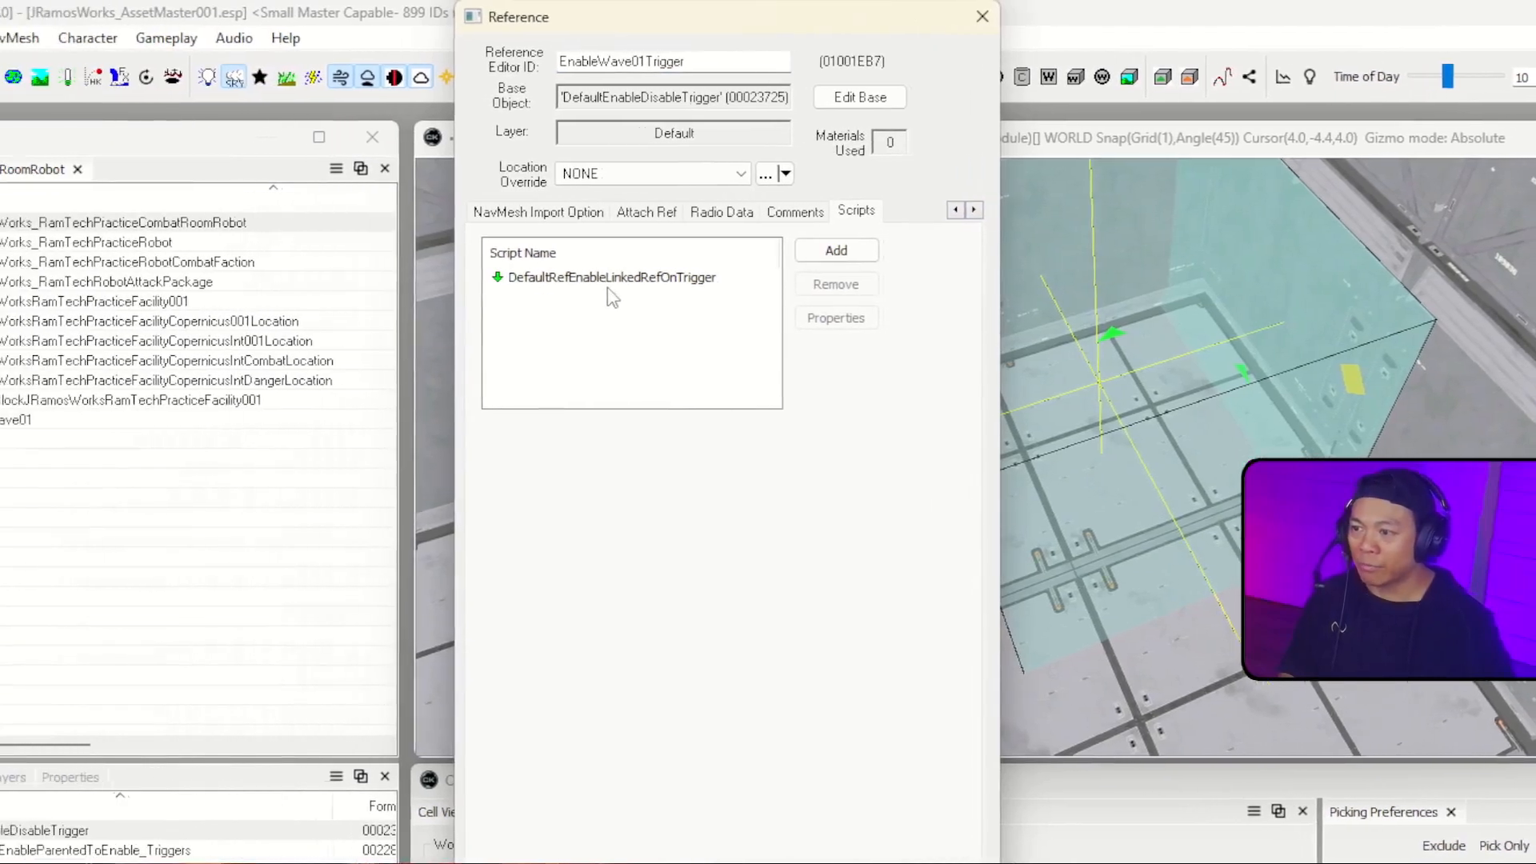
Step: Examine the DefaultRefEnableLinkedRefOnTrigger script's quest, enabling and reference-check properties, including ShouldEnable and PlayerOnly, and close the property list
mouse_move(616, 294)
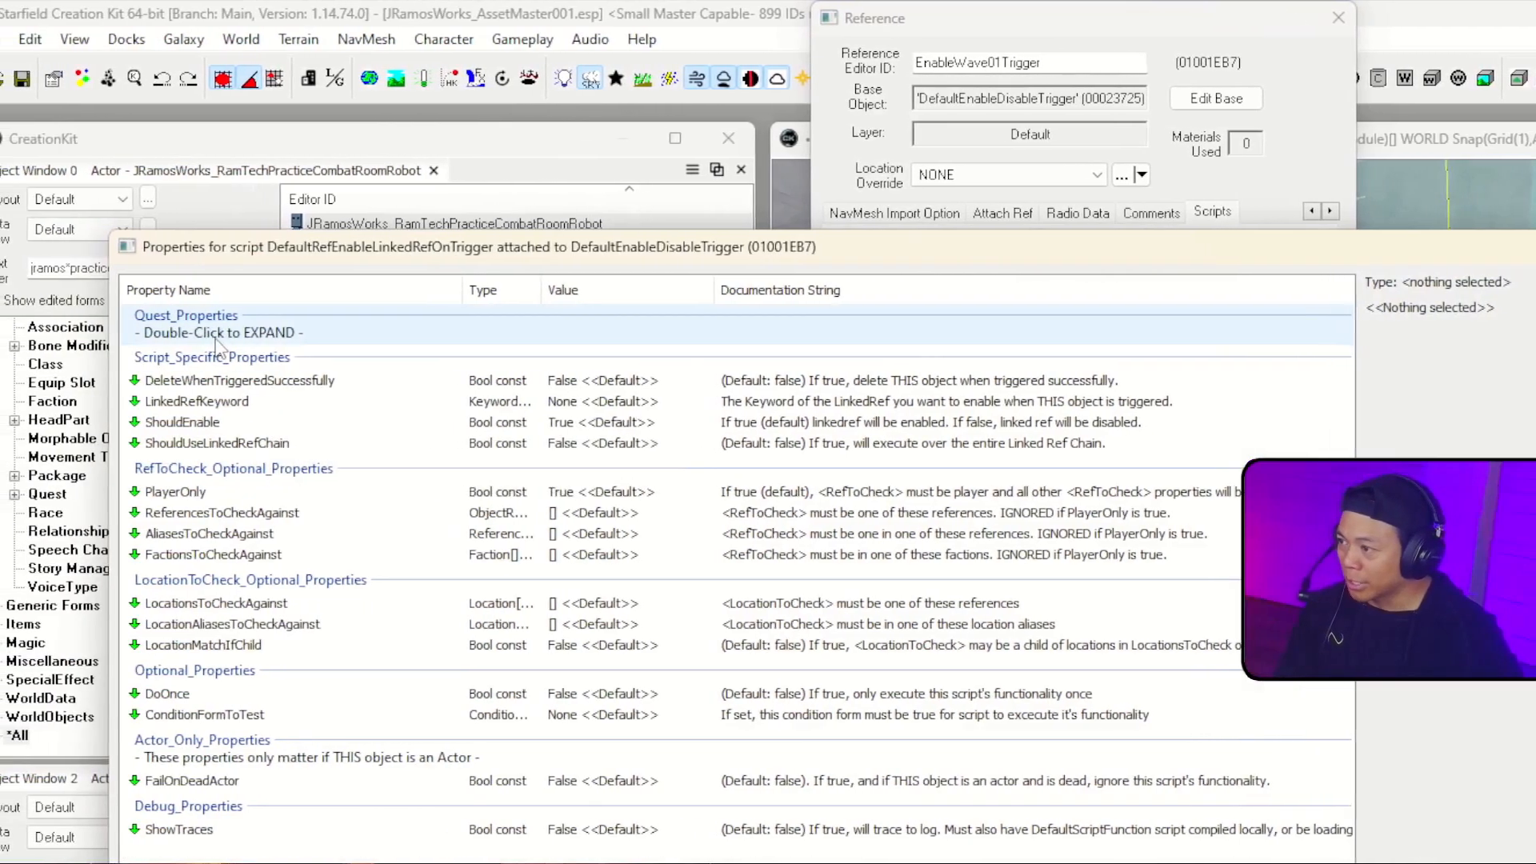
double_click(197, 336)
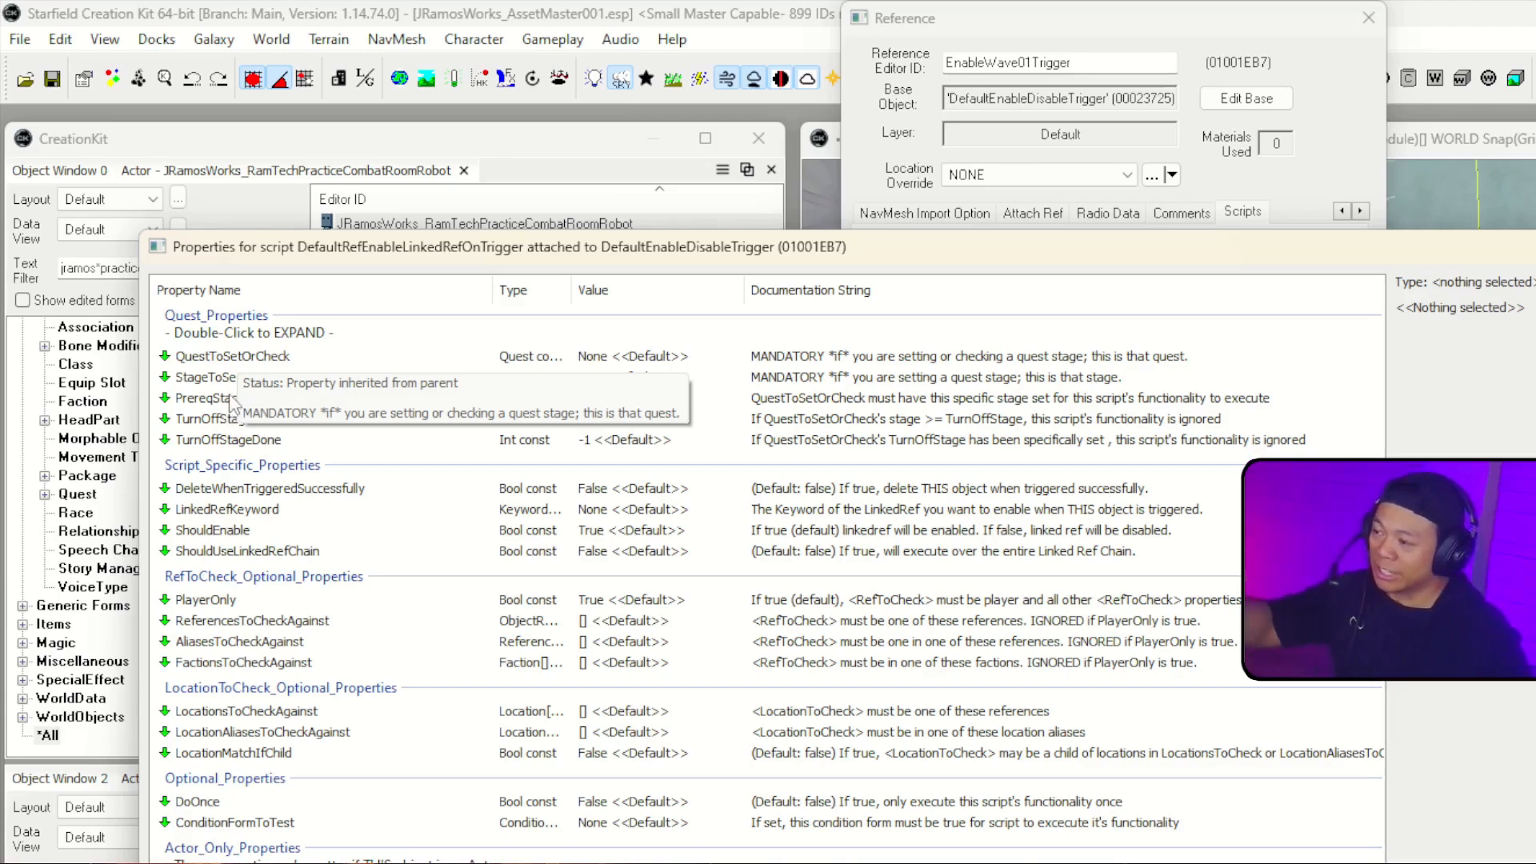
left_click(418, 362)
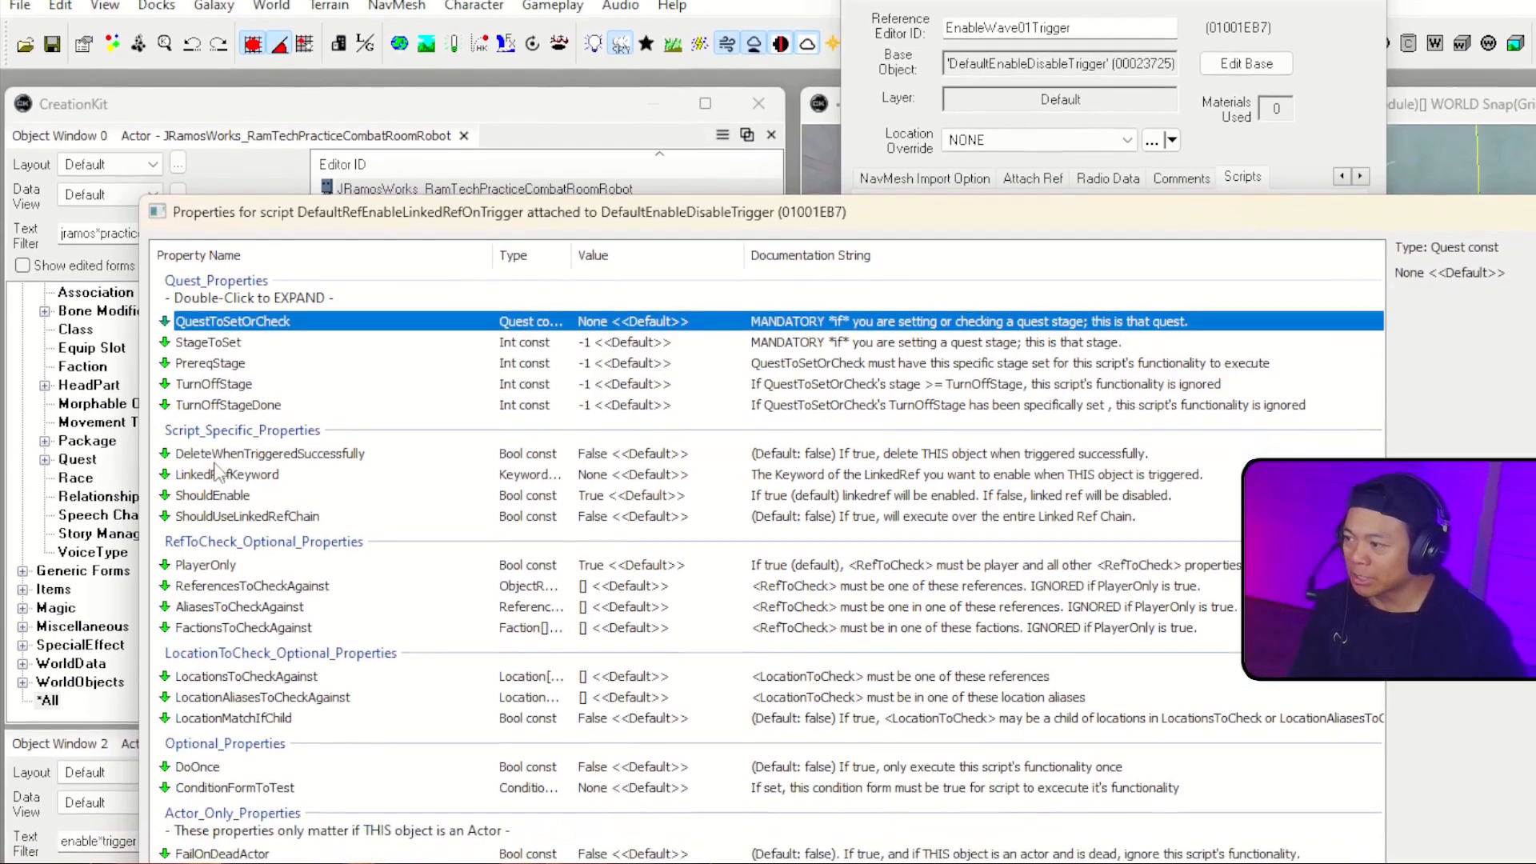
left_click(233, 488)
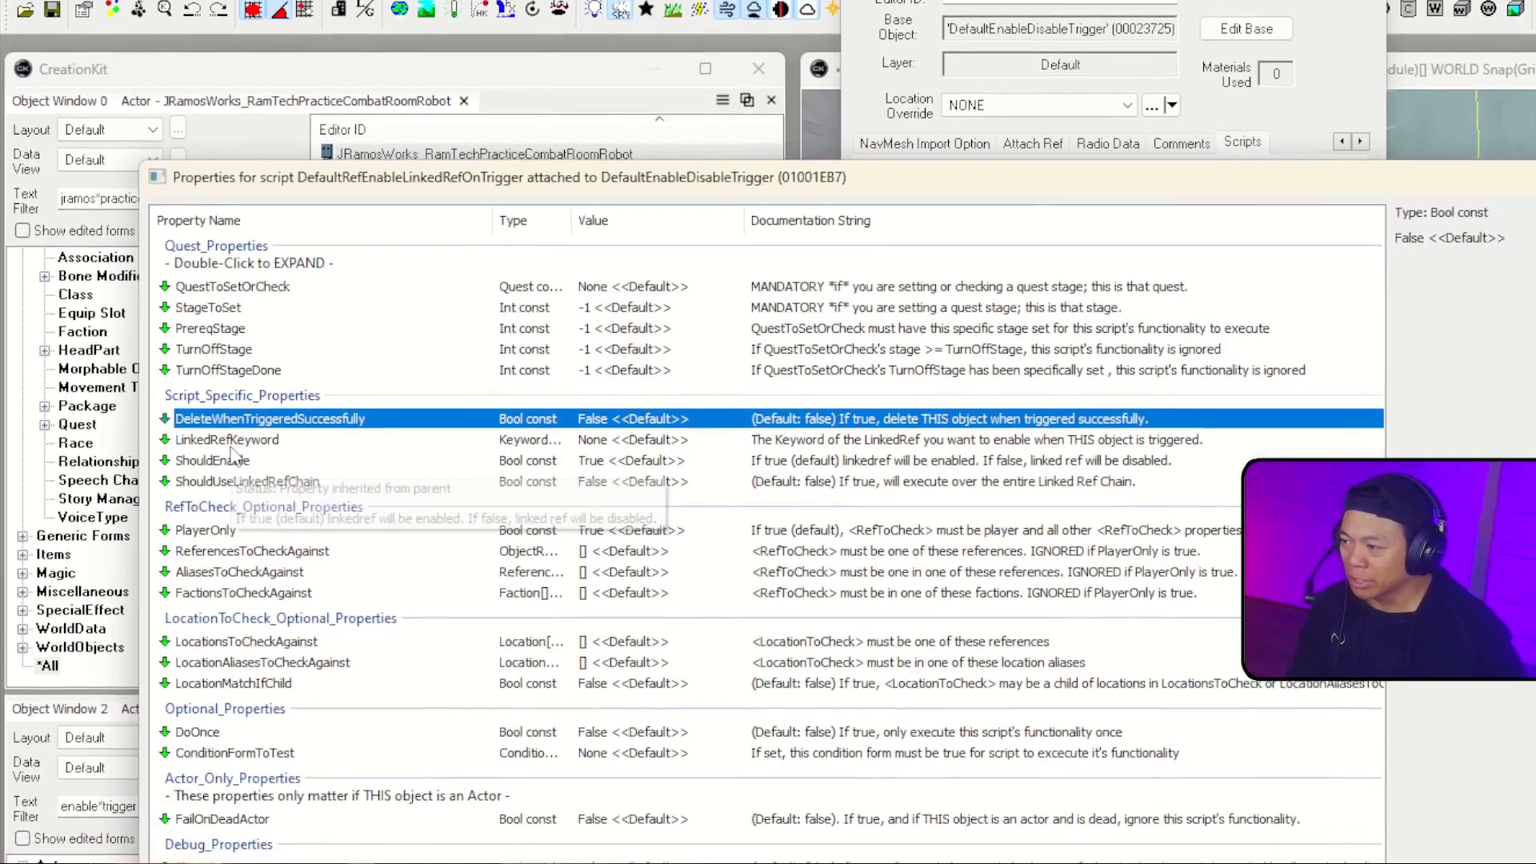
left_click(241, 418)
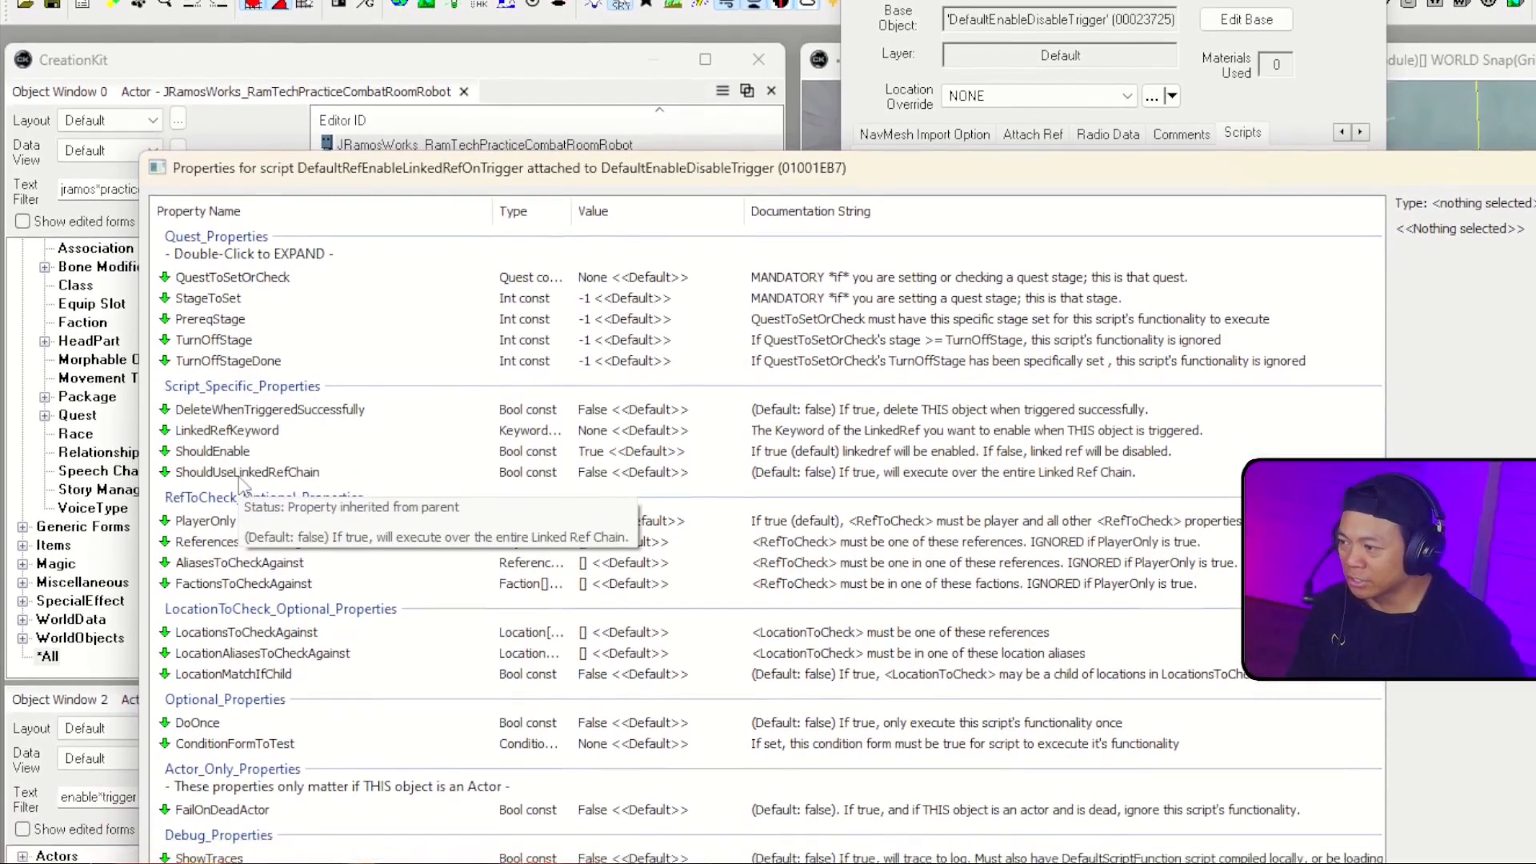
left_click(264, 474)
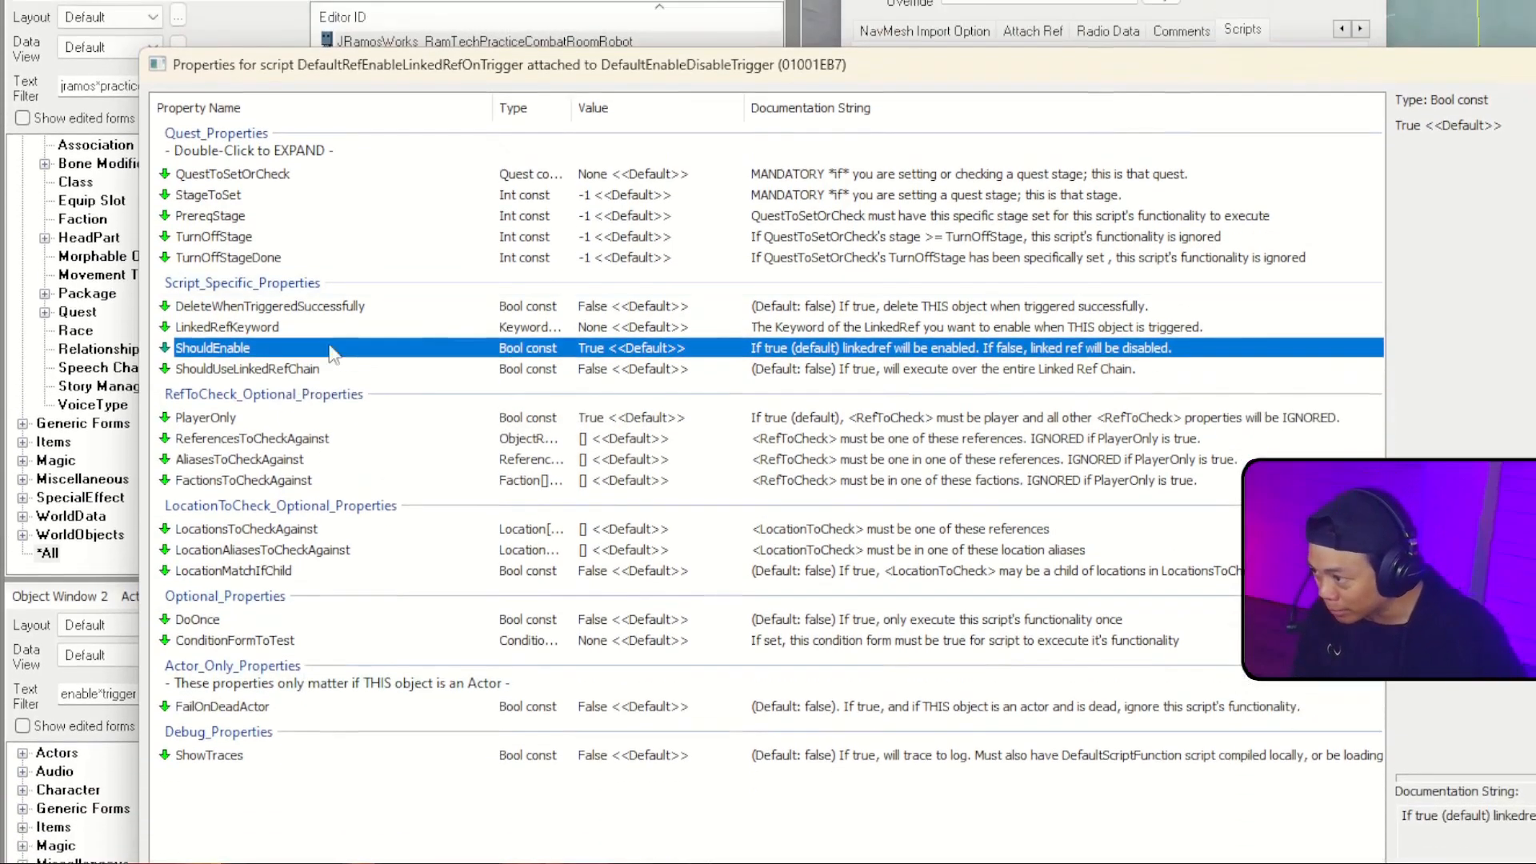
left_click(231, 416)
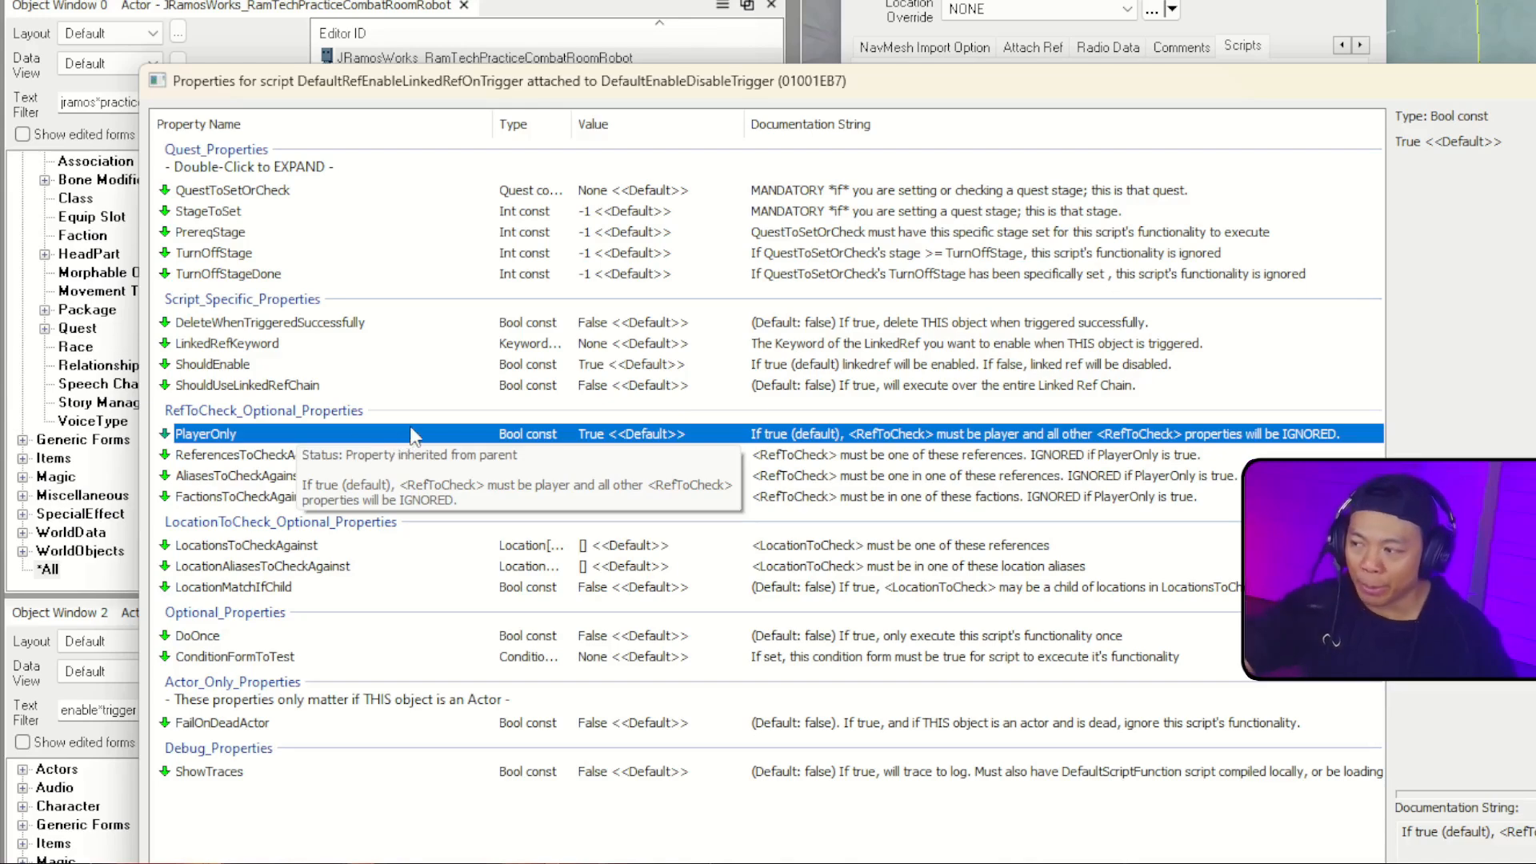
left_click(552, 454)
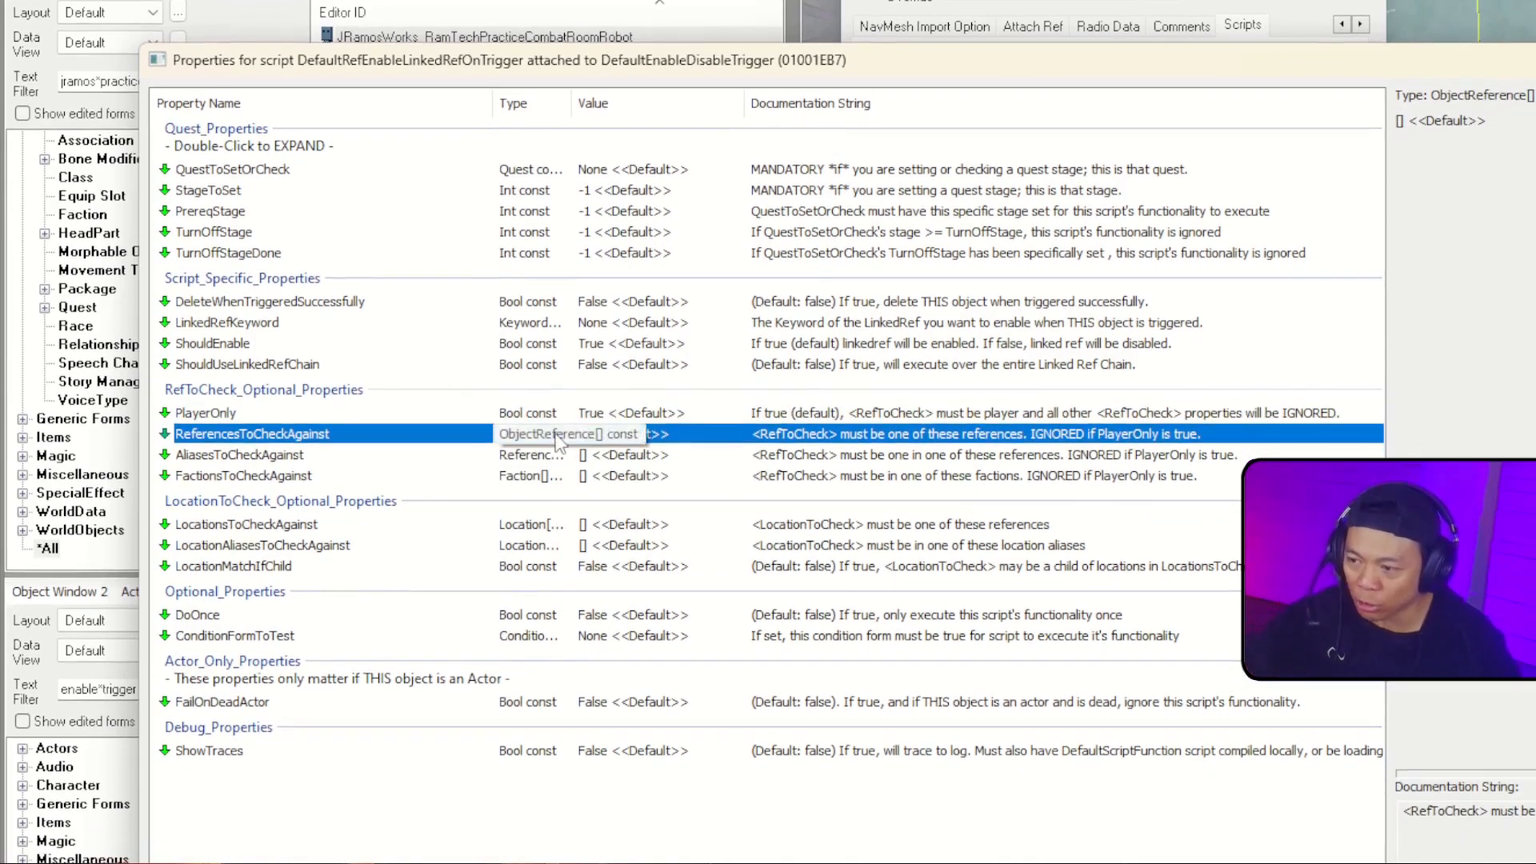
left_click(326, 462)
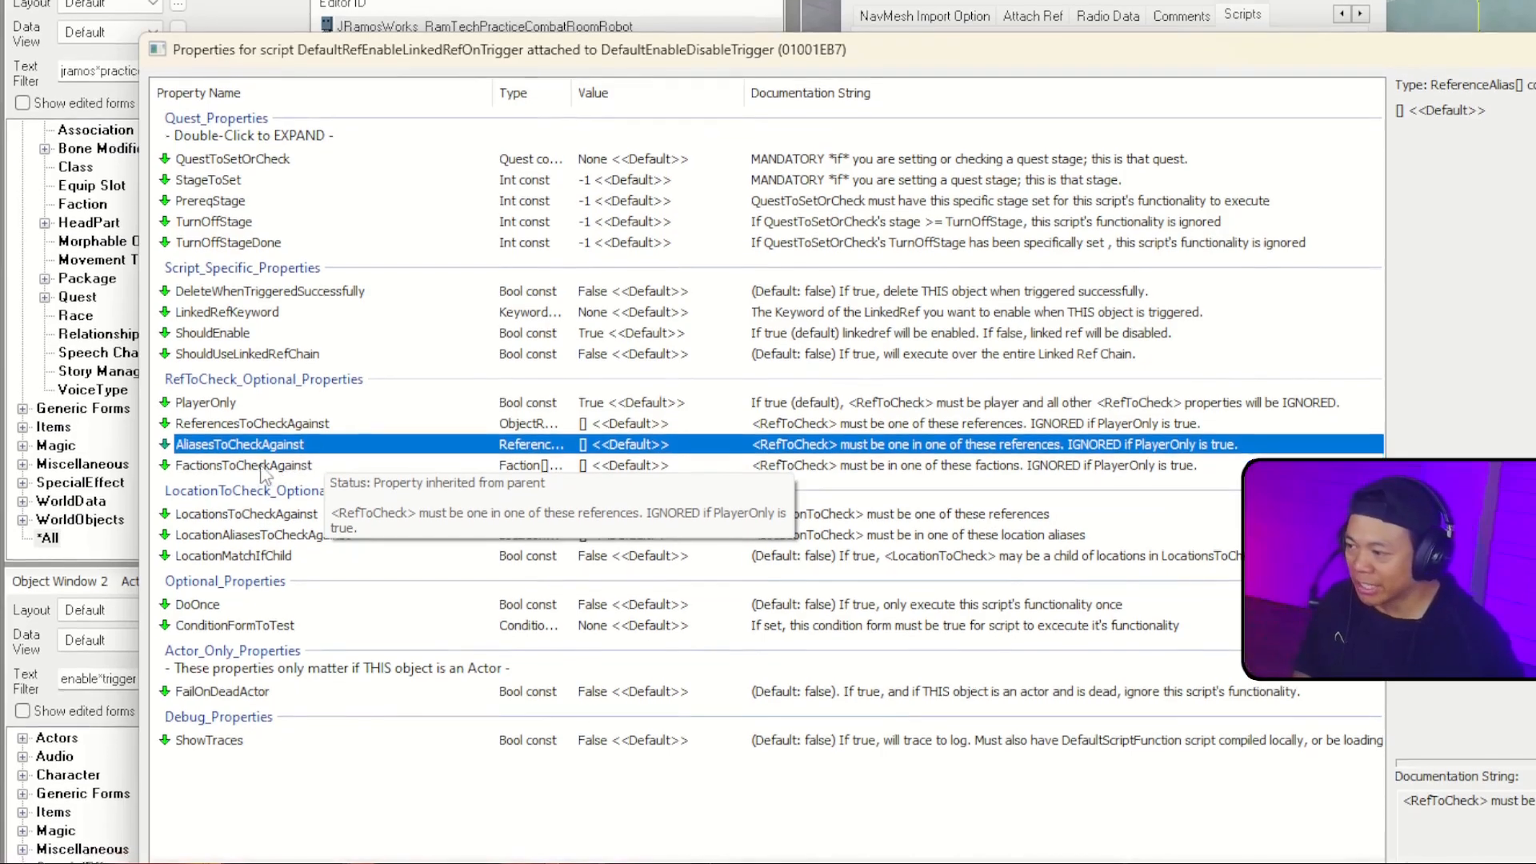
left_click(327, 476)
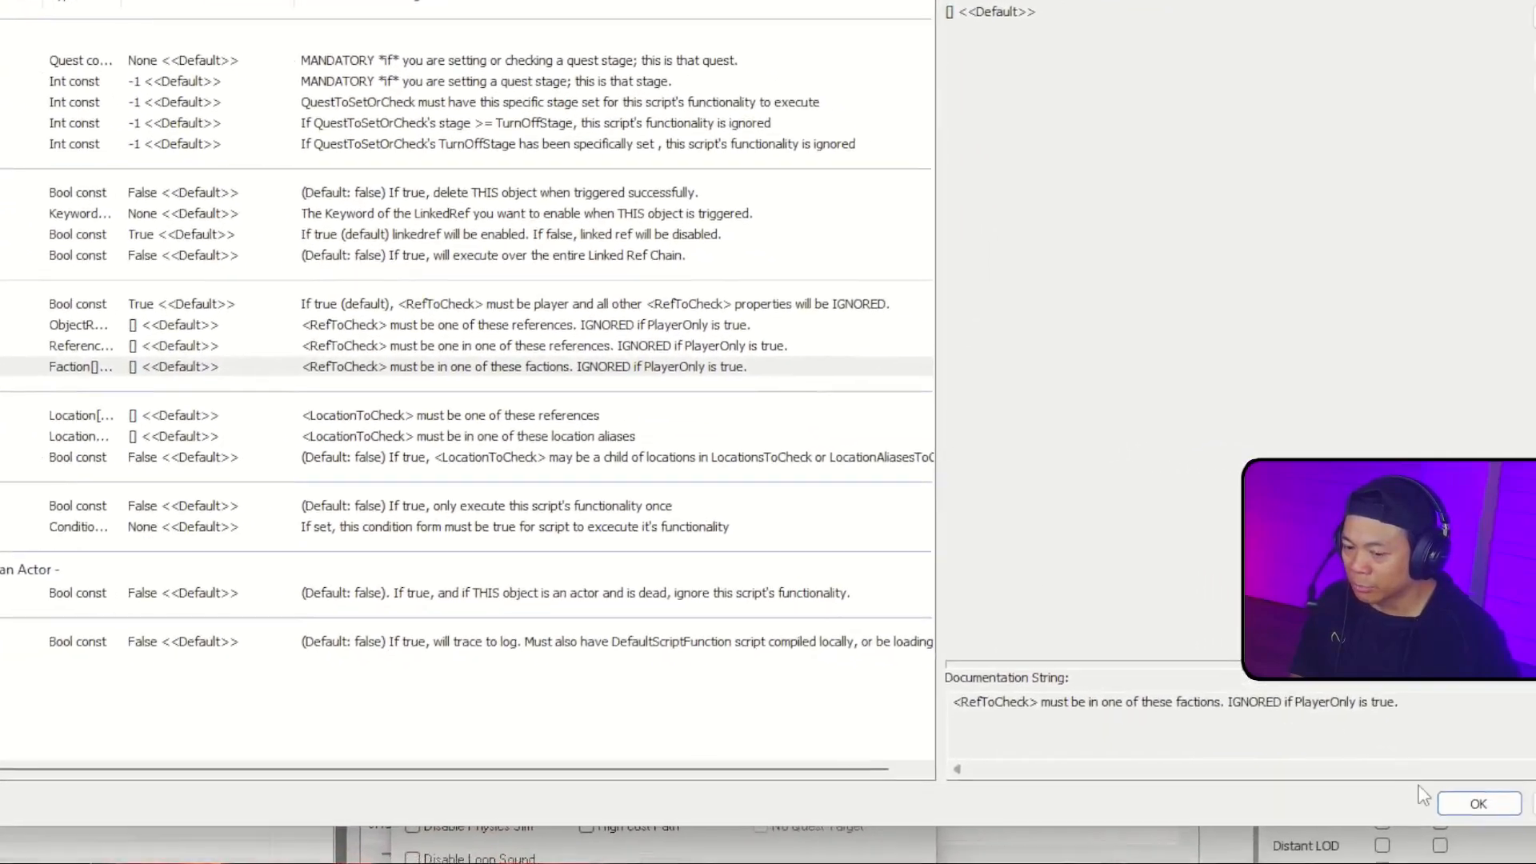
left_click(1478, 803)
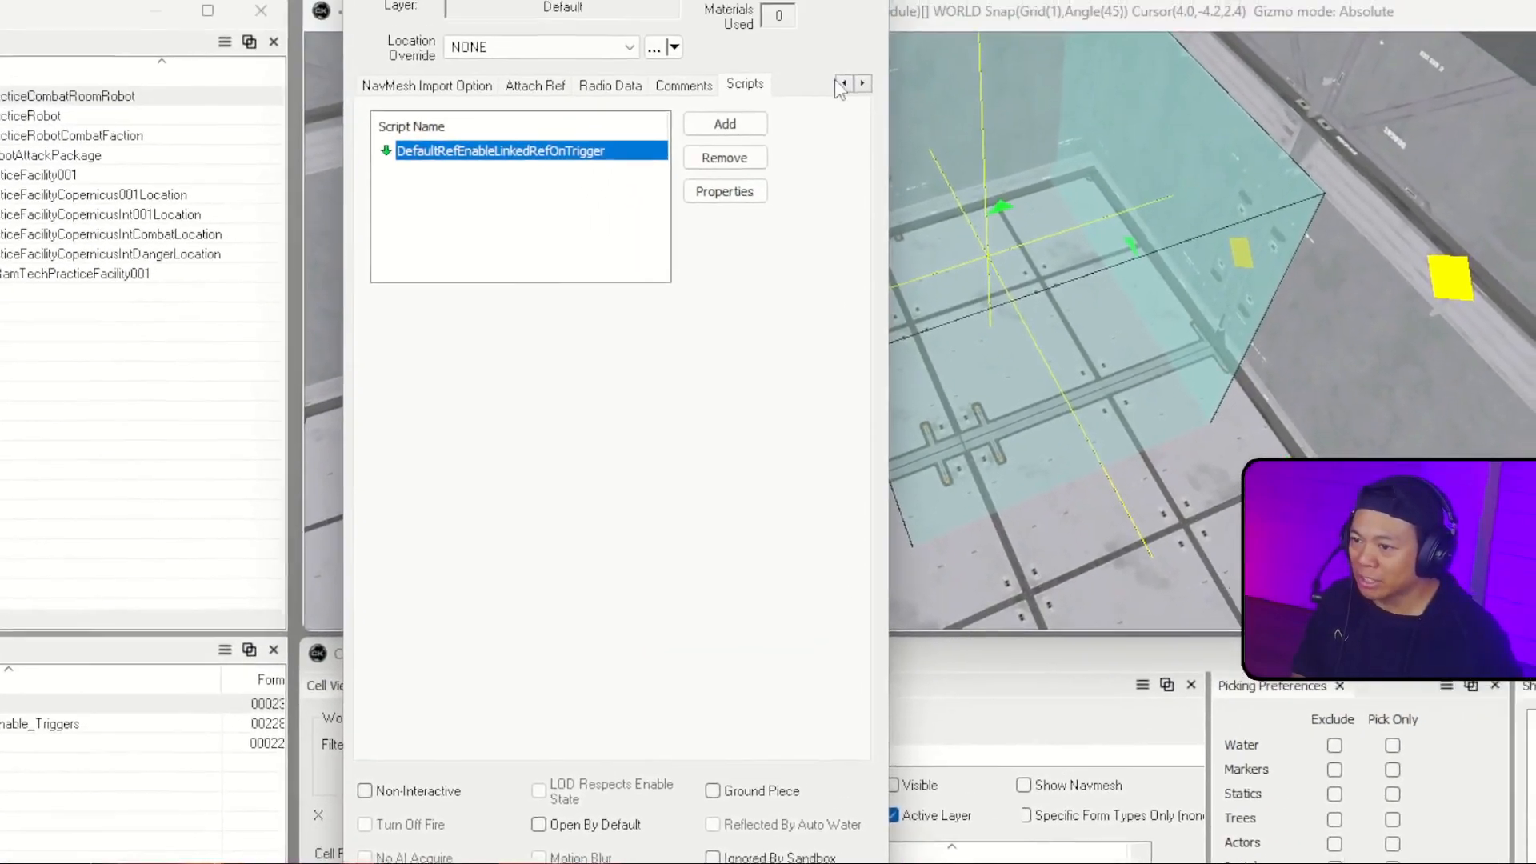
Step: Display the EnableWave01Trigger's linked references and start adding a new one
left_click(843, 83)
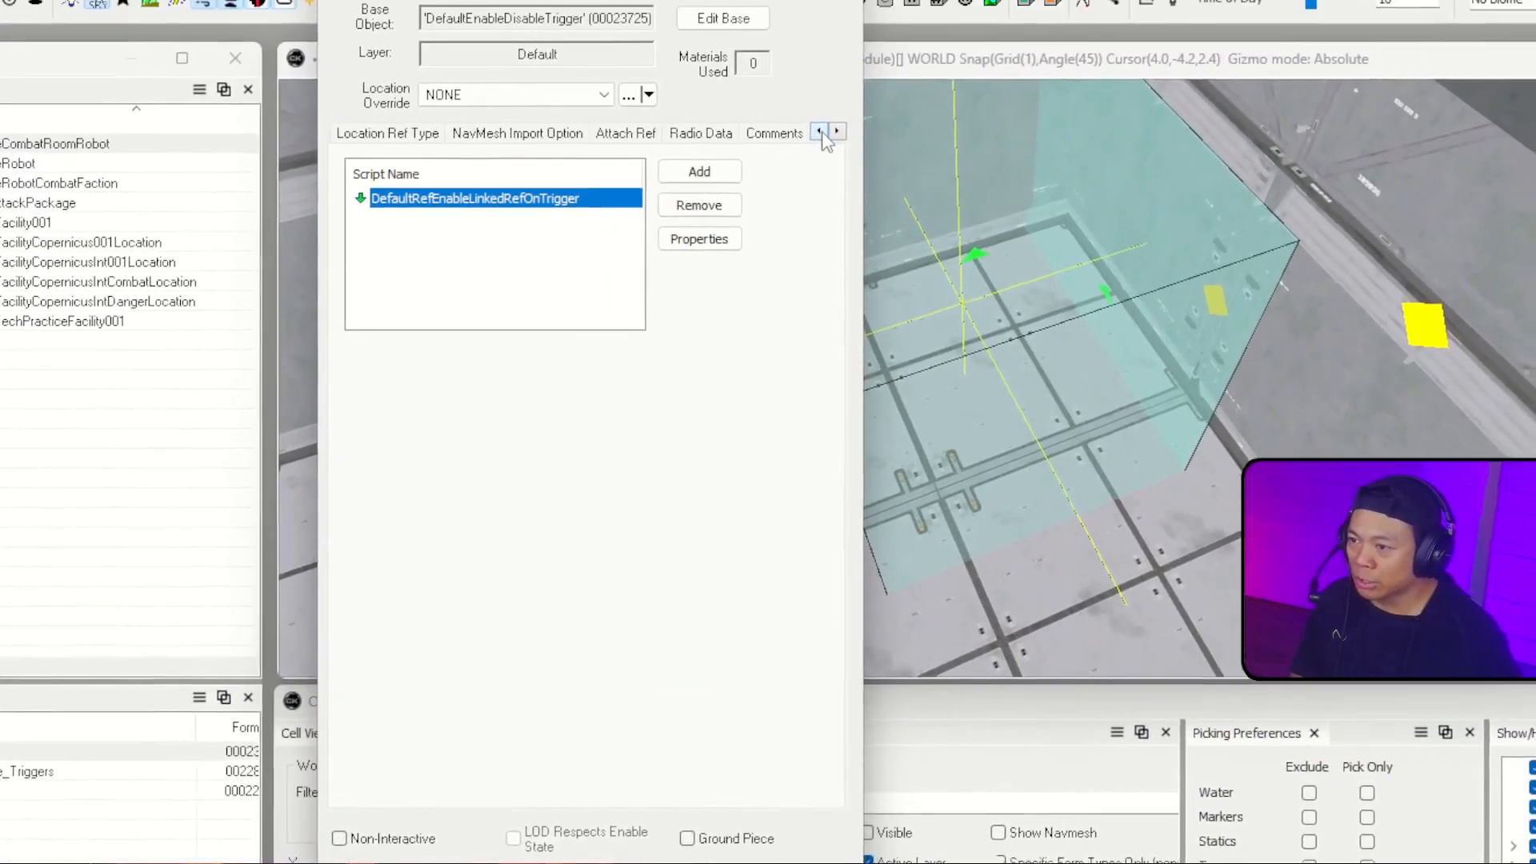
left_click(843, 83)
left_click(843, 83)
left_click(843, 83)
left_click(843, 83)
left_click(843, 83)
left_click(843, 83)
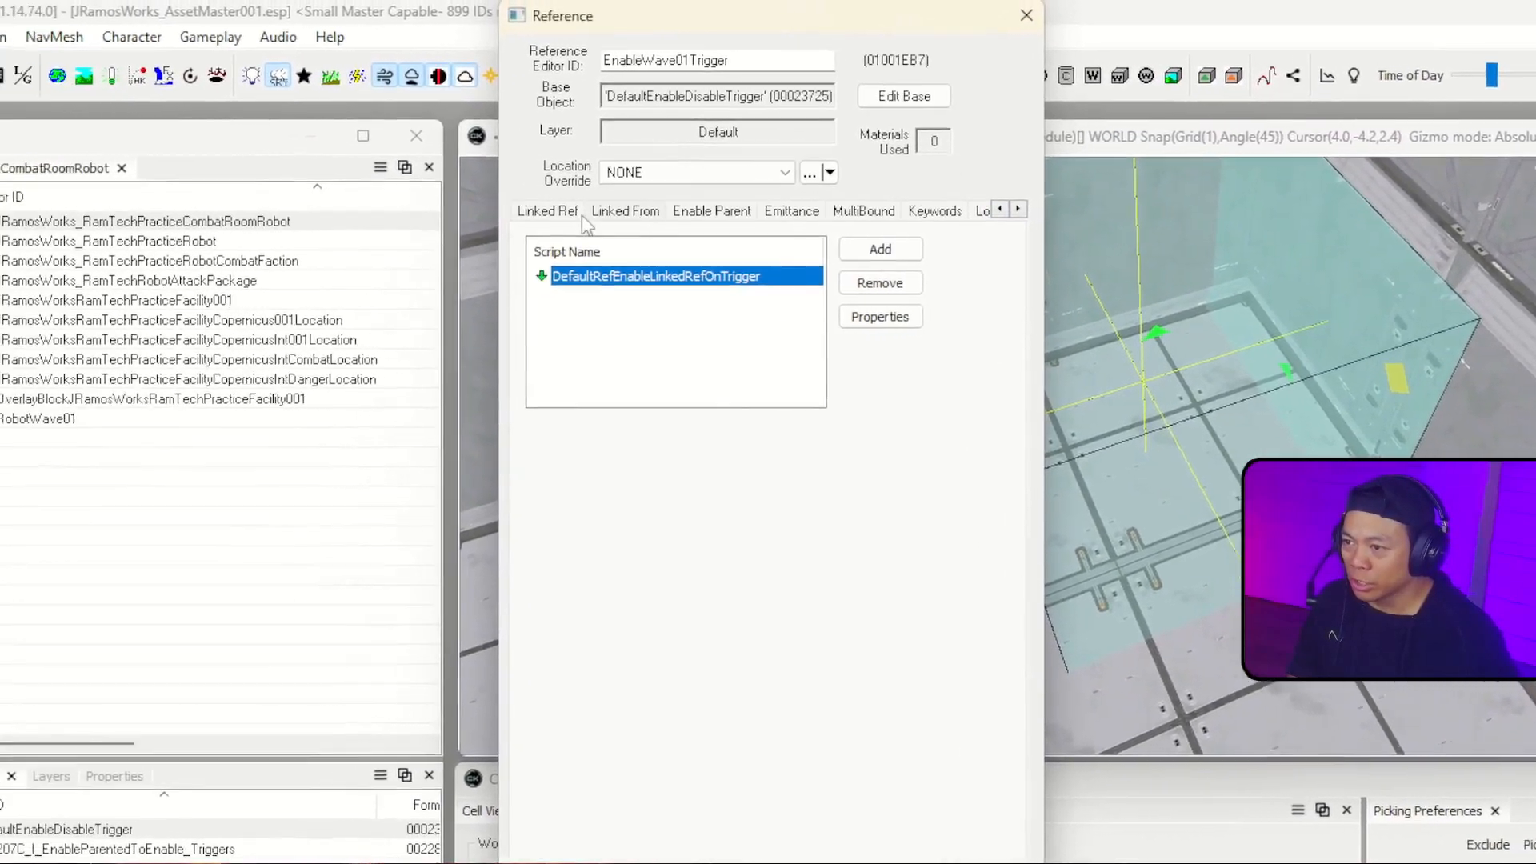
left_click(567, 212)
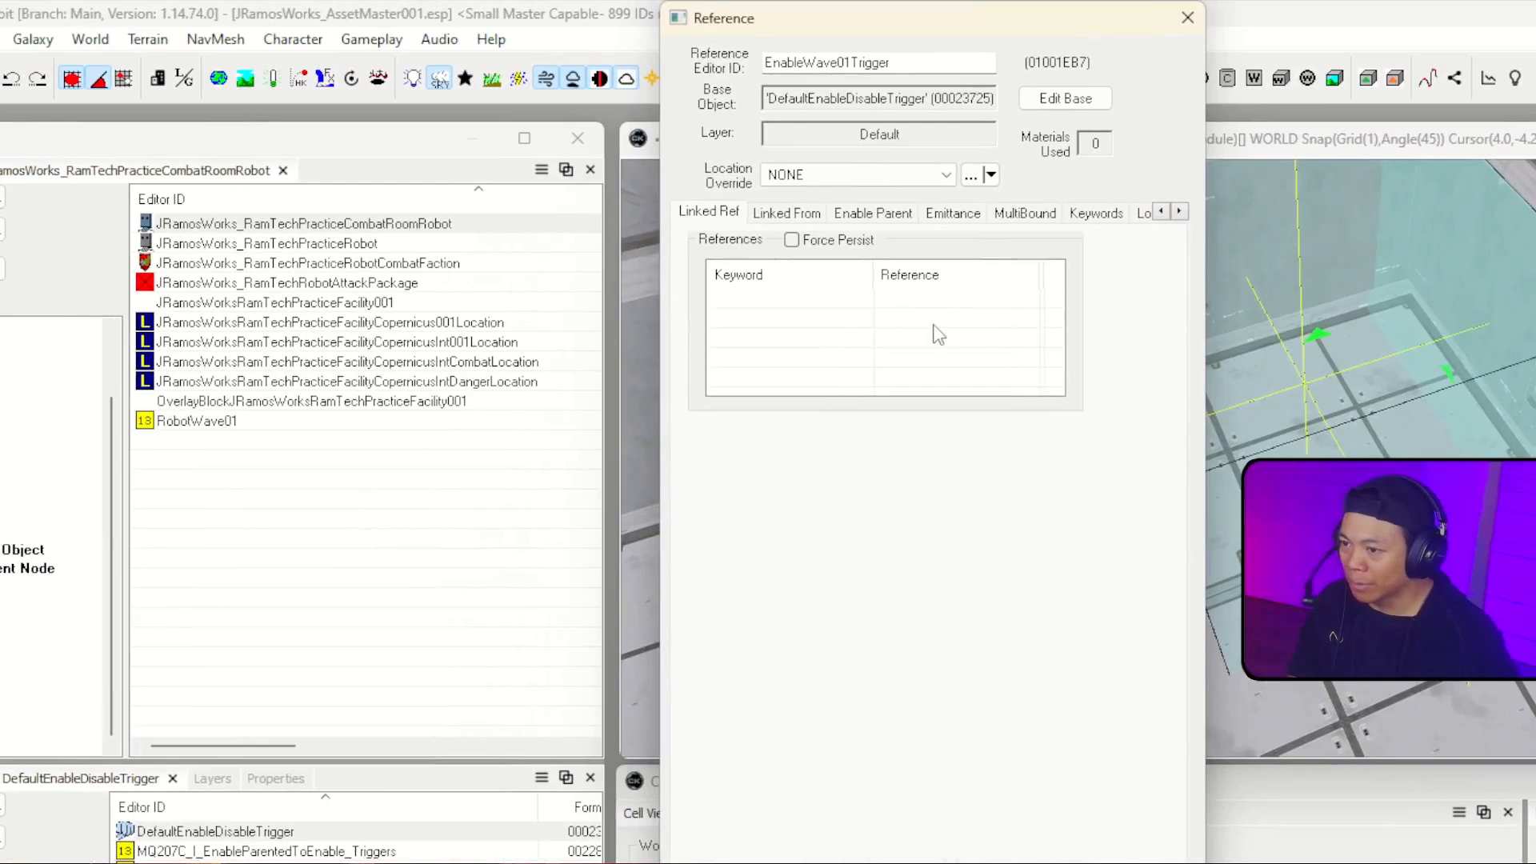
right_click(933, 325)
left_click(960, 338)
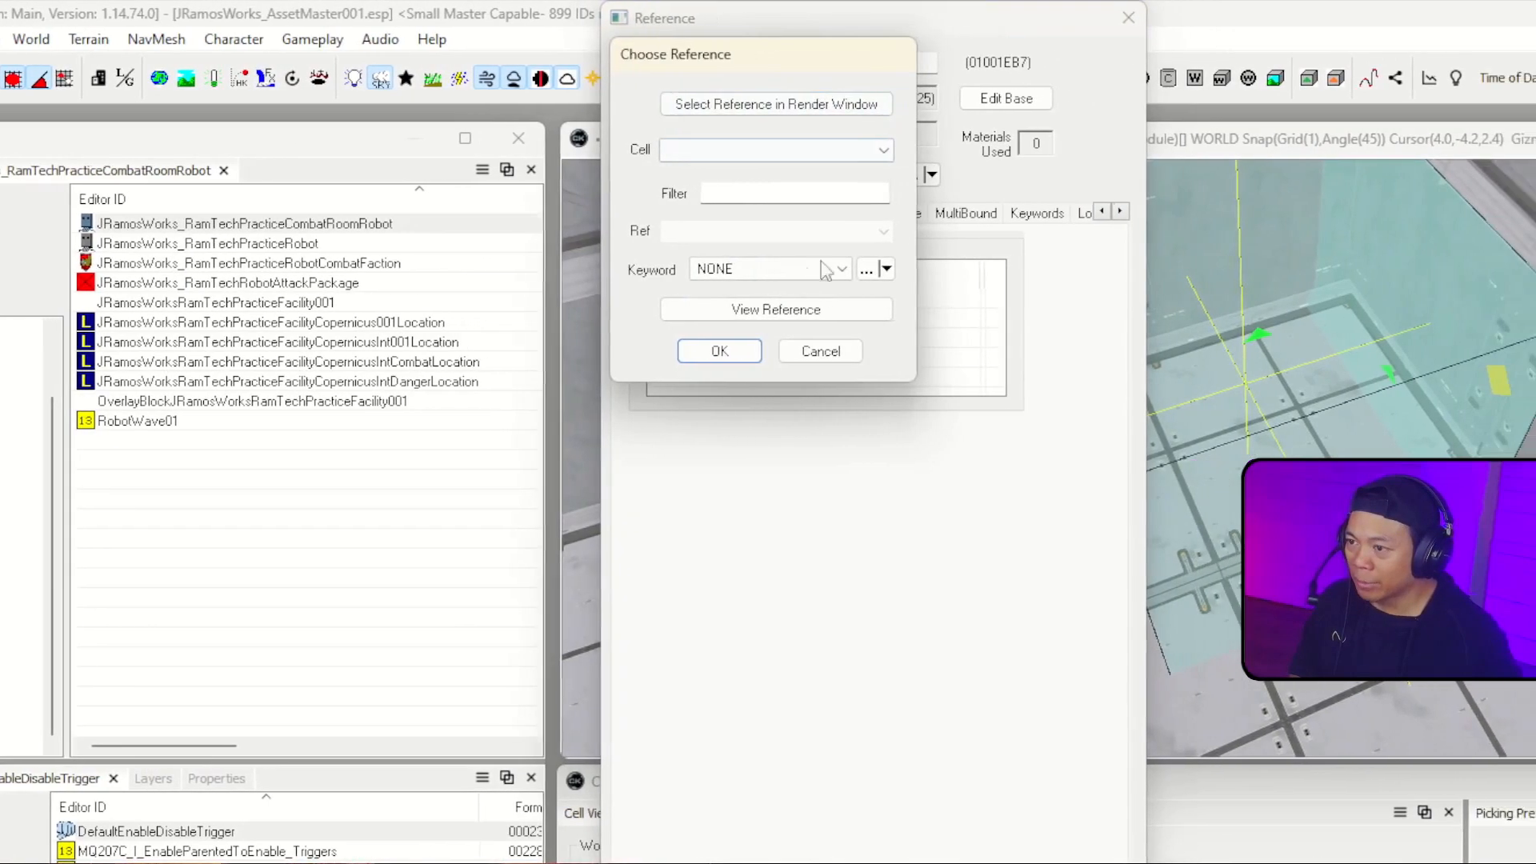
Step: Link the trigger to the EnableRobotWave01 marker in the PracticeFacilityCombatPracticeRoom cell with keyword NONE, and accept the reference changes
left_click(837, 150)
type("jr")
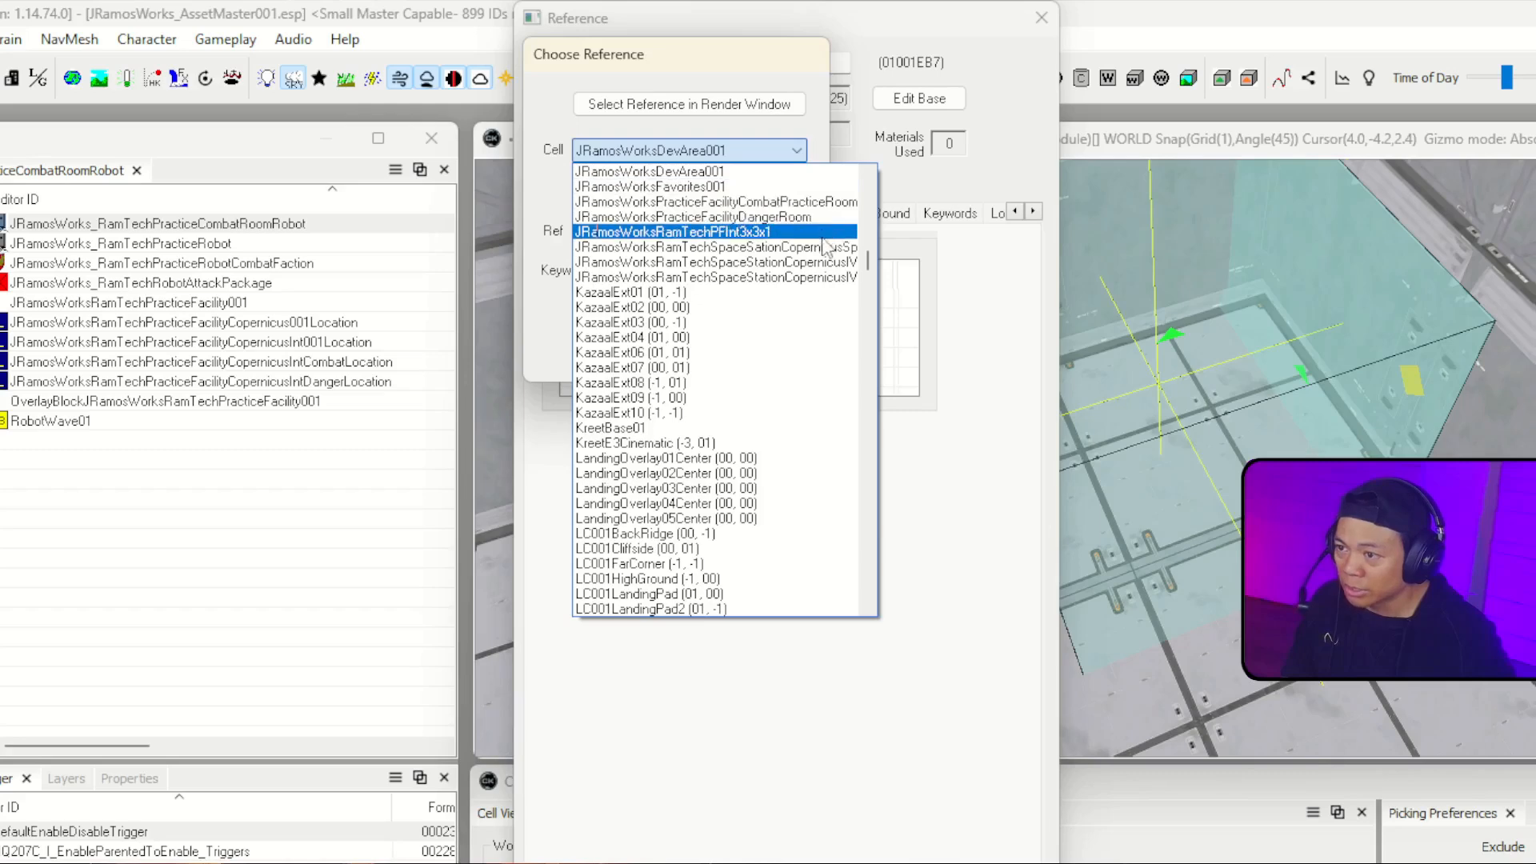
left_click(829, 202)
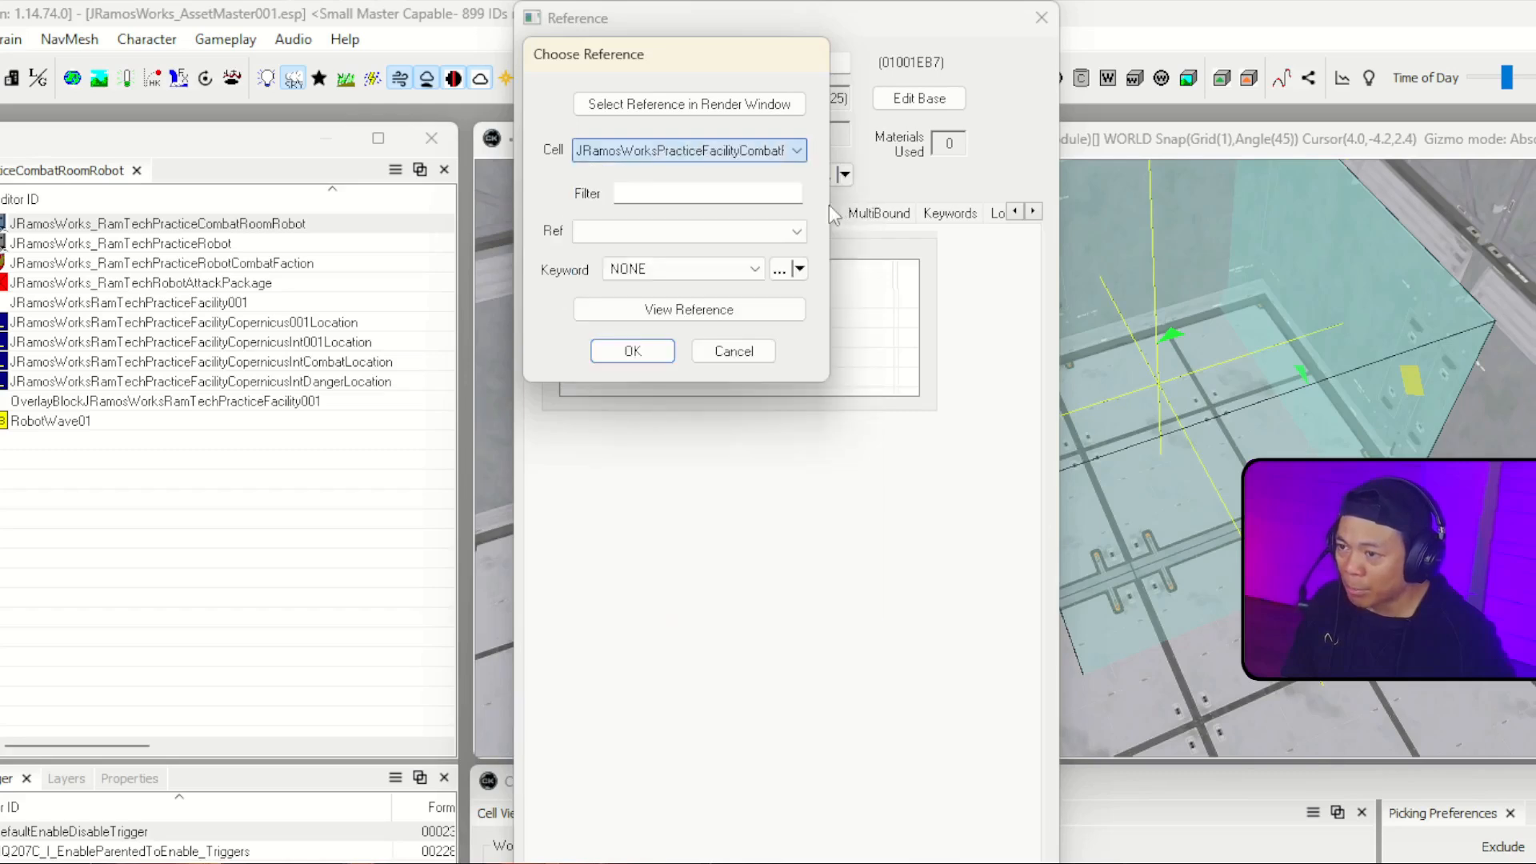
left_click(775, 231)
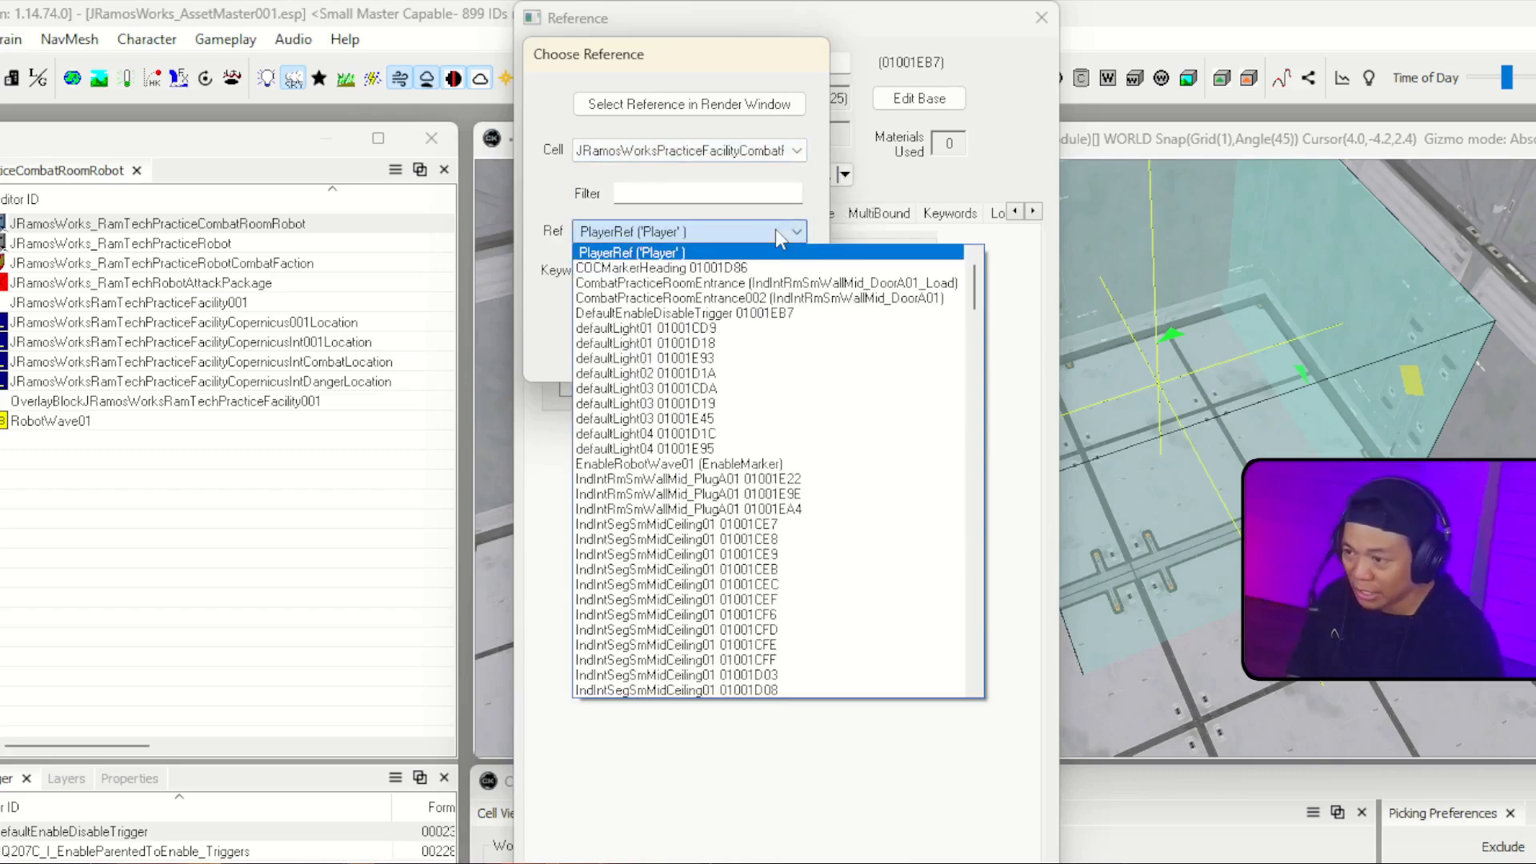
type("eRobotWave01 (EnableMarker")
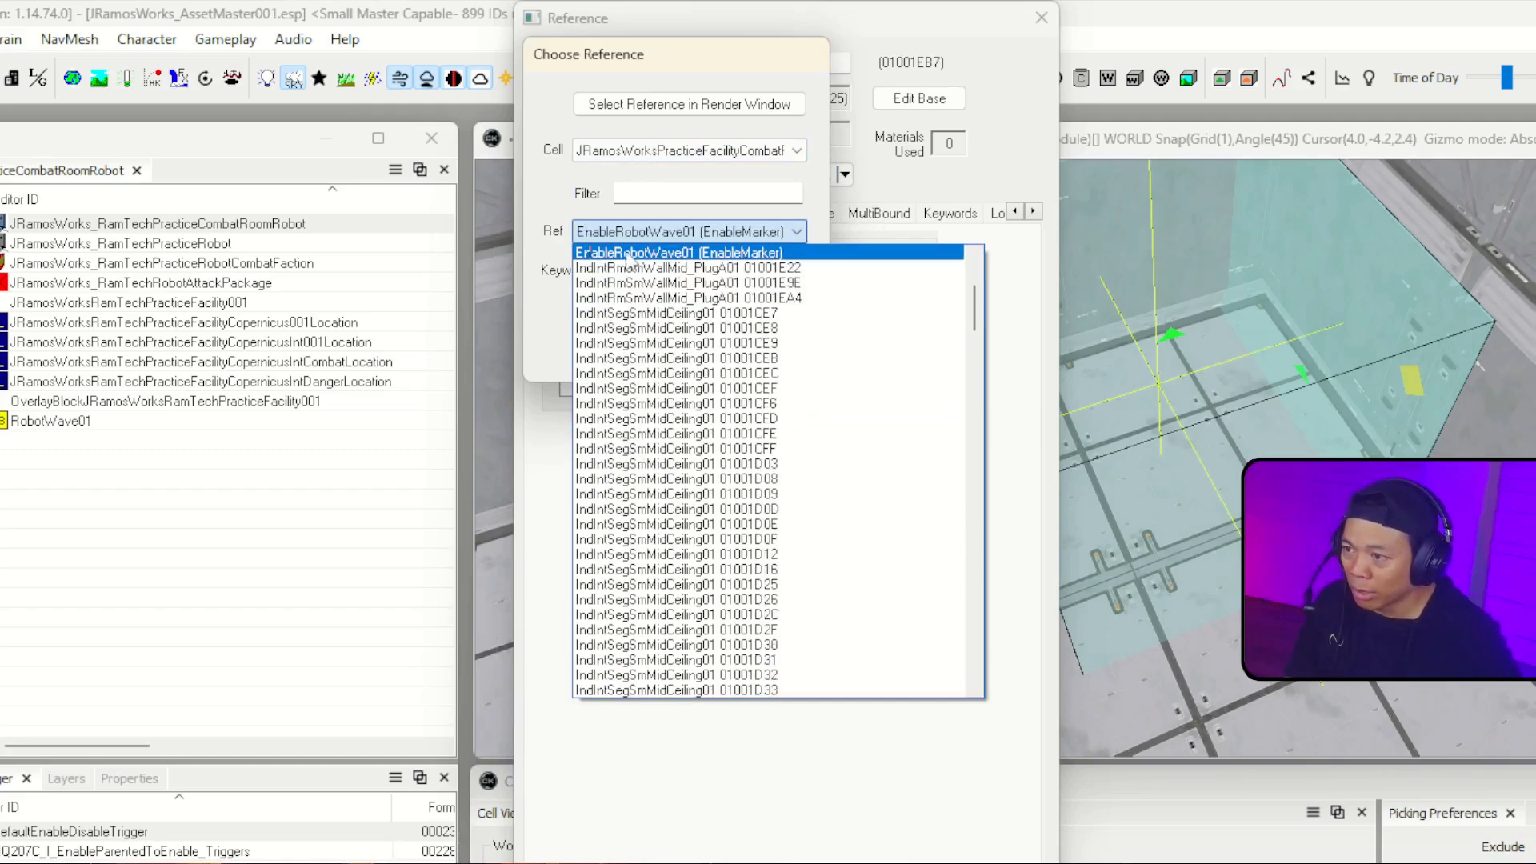
left_click(773, 254)
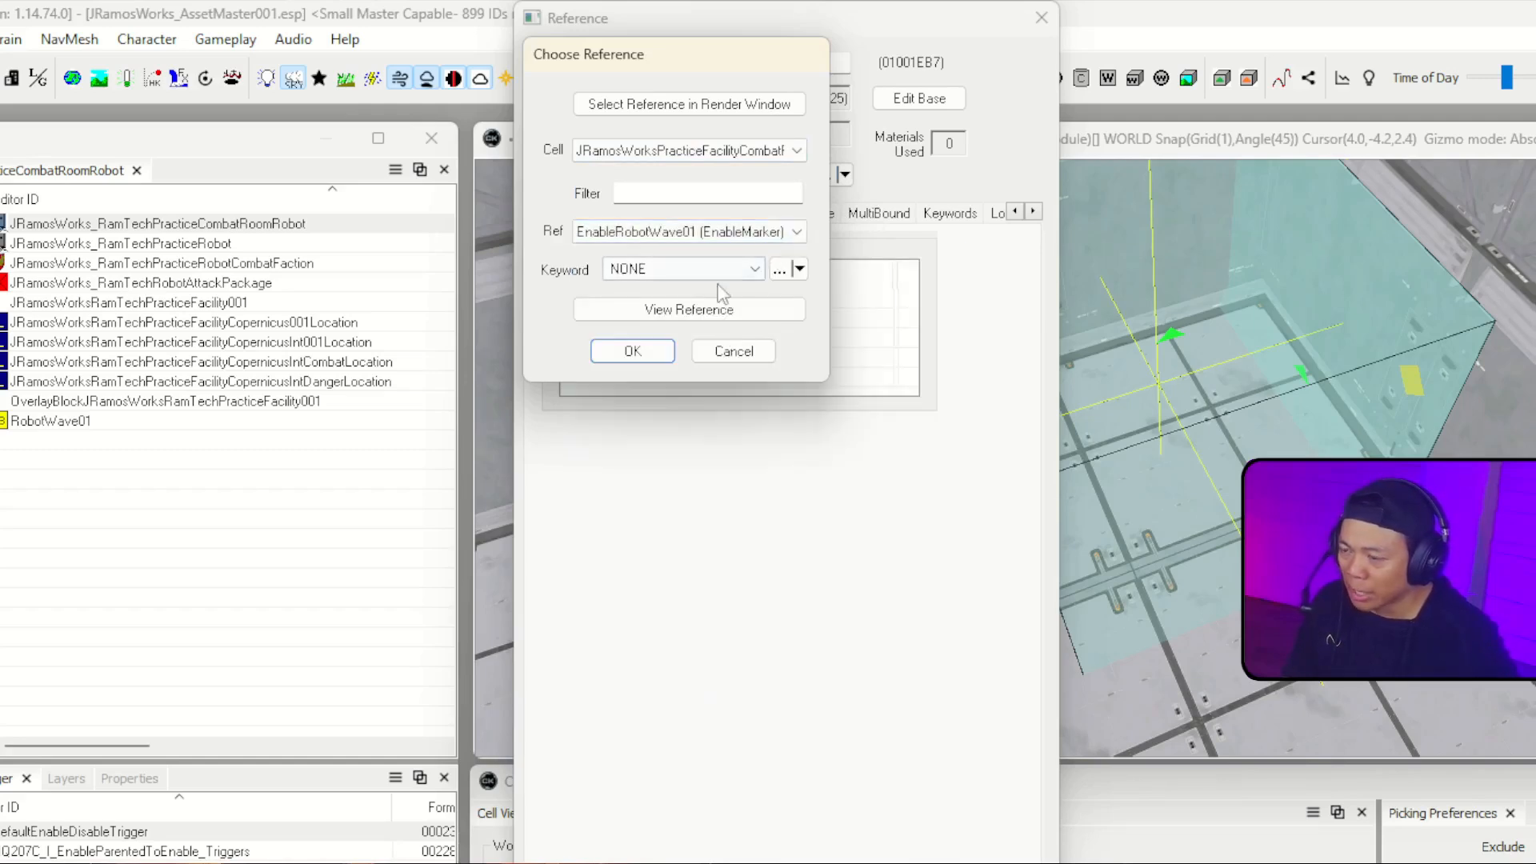
left_click(633, 352)
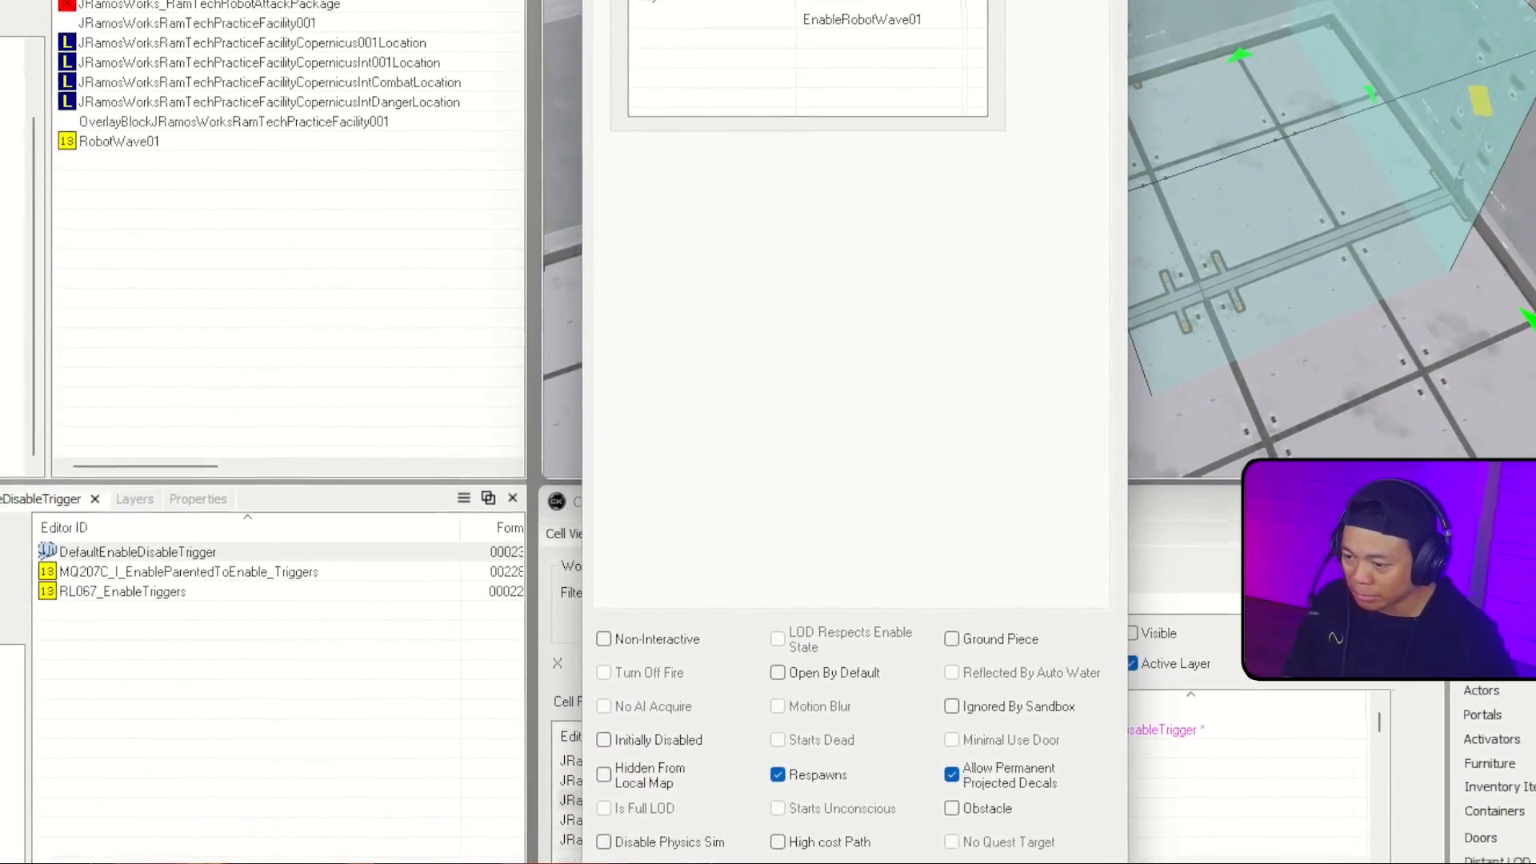
left_click(748, 862)
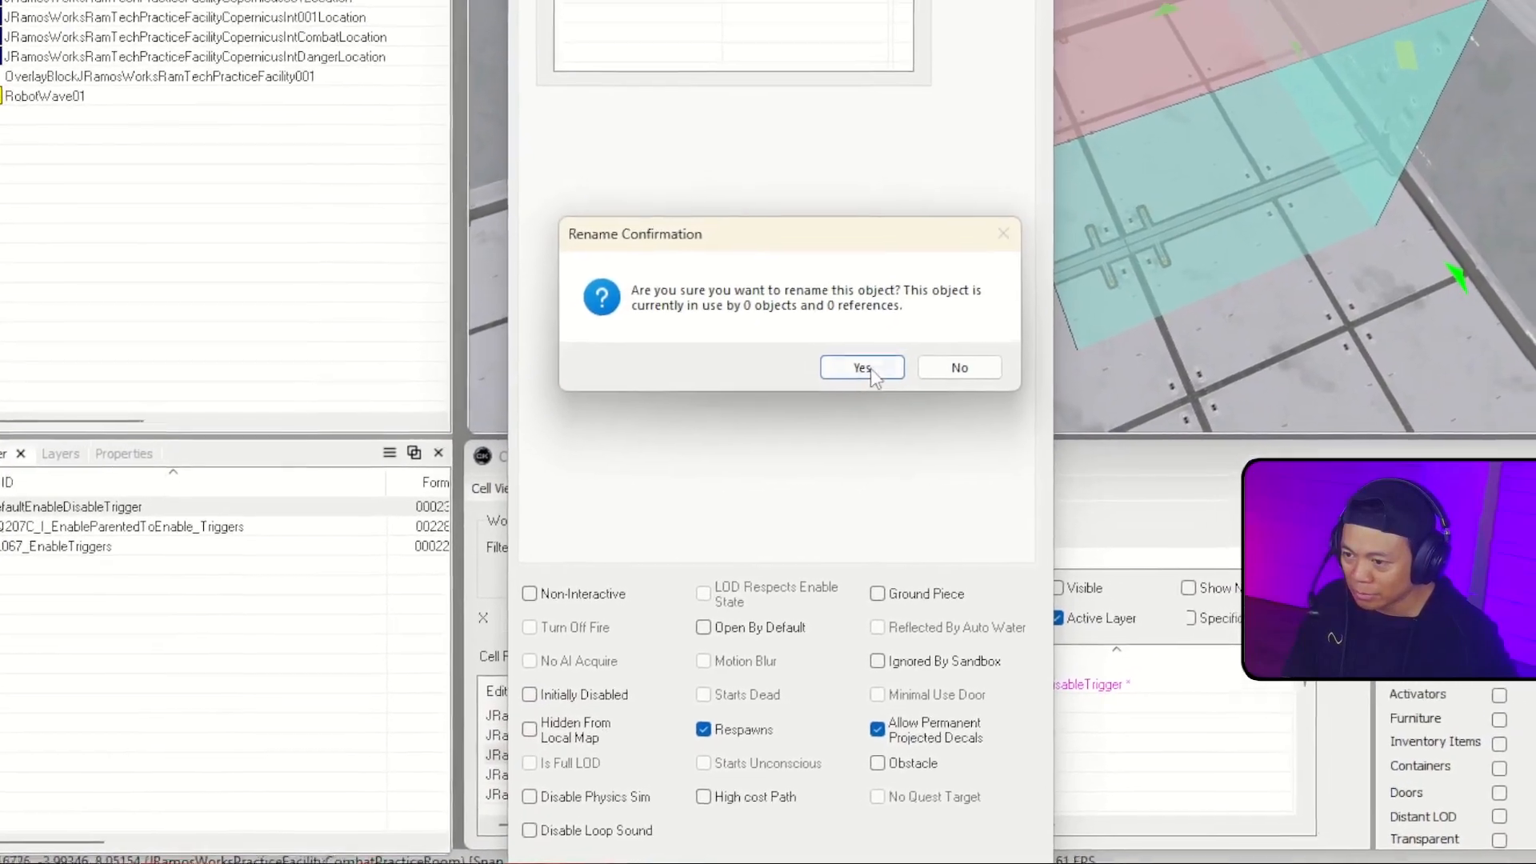
left_click(939, 371)
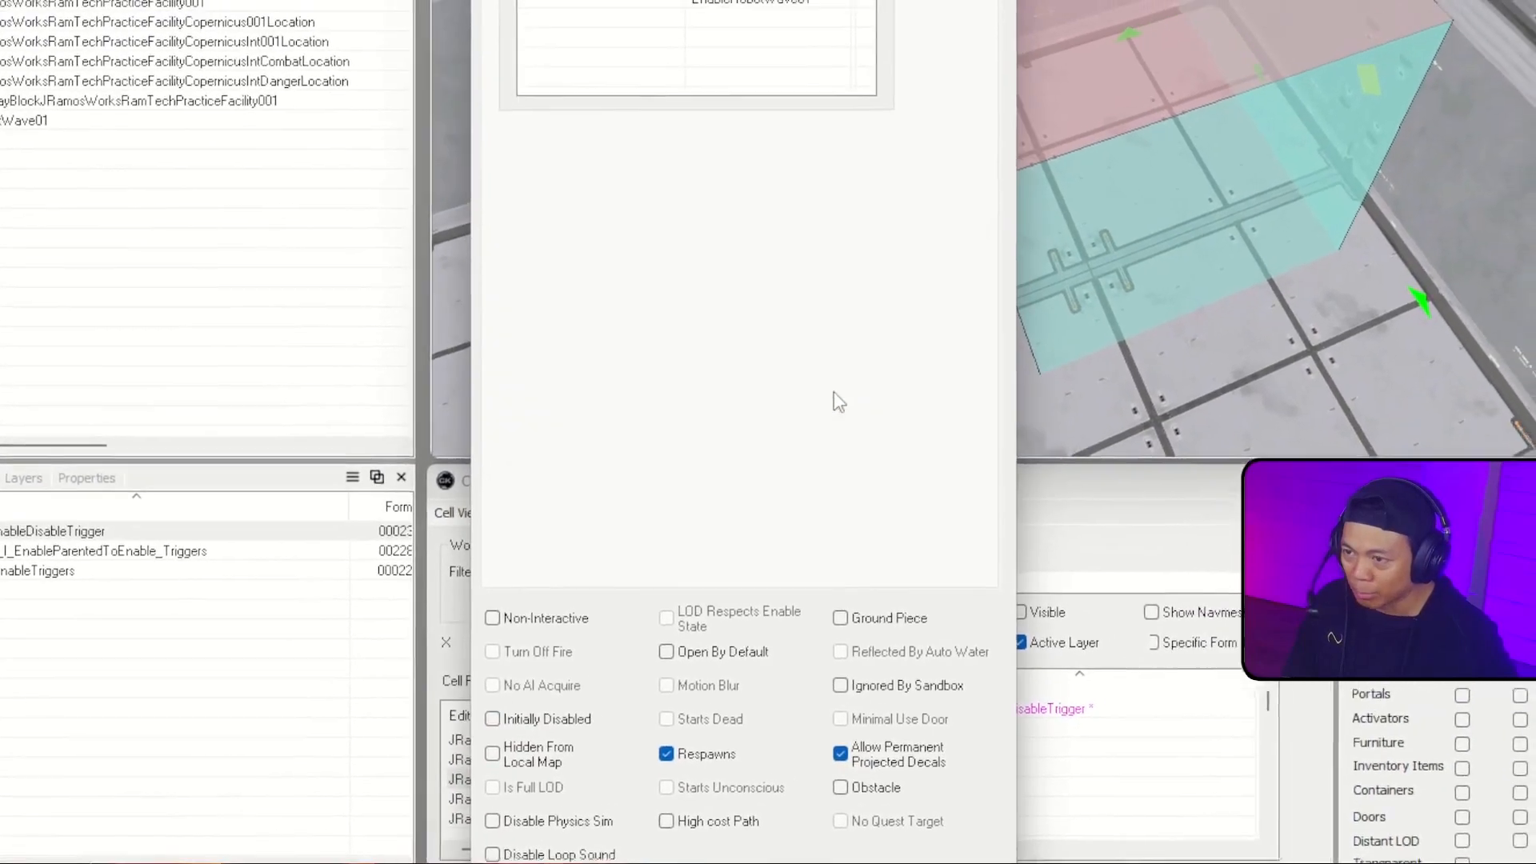
Step: Inspect the trigger box and its link to the enable marker across the whole combat room
scroll(880, 200, "down", 10)
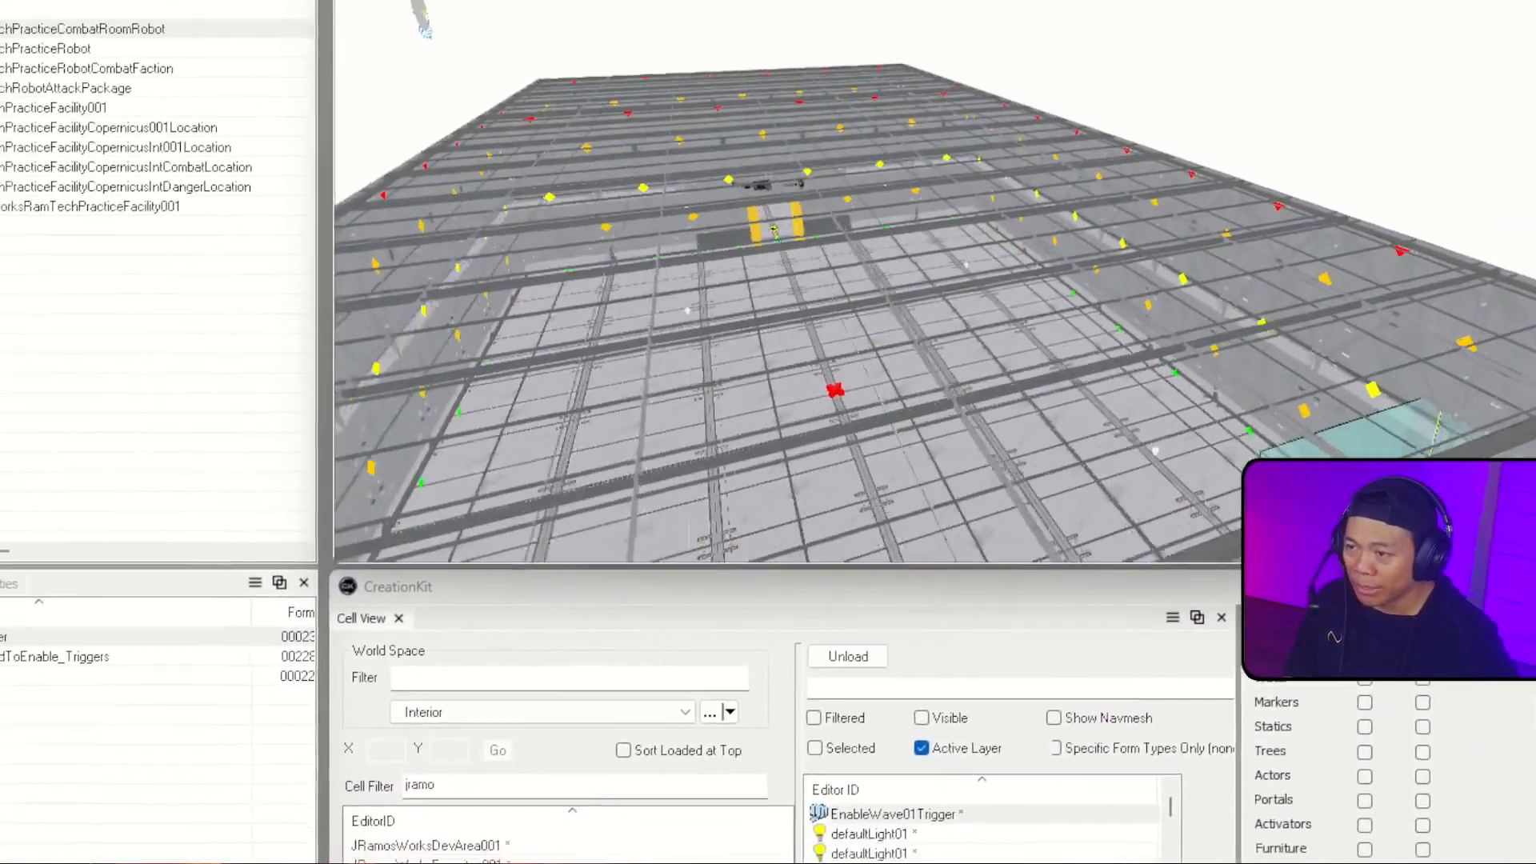
scroll(880, 200, "up", 5)
middle_click_drag(1040, 264, 880, 304)
scroll(880, 304, "down", 4)
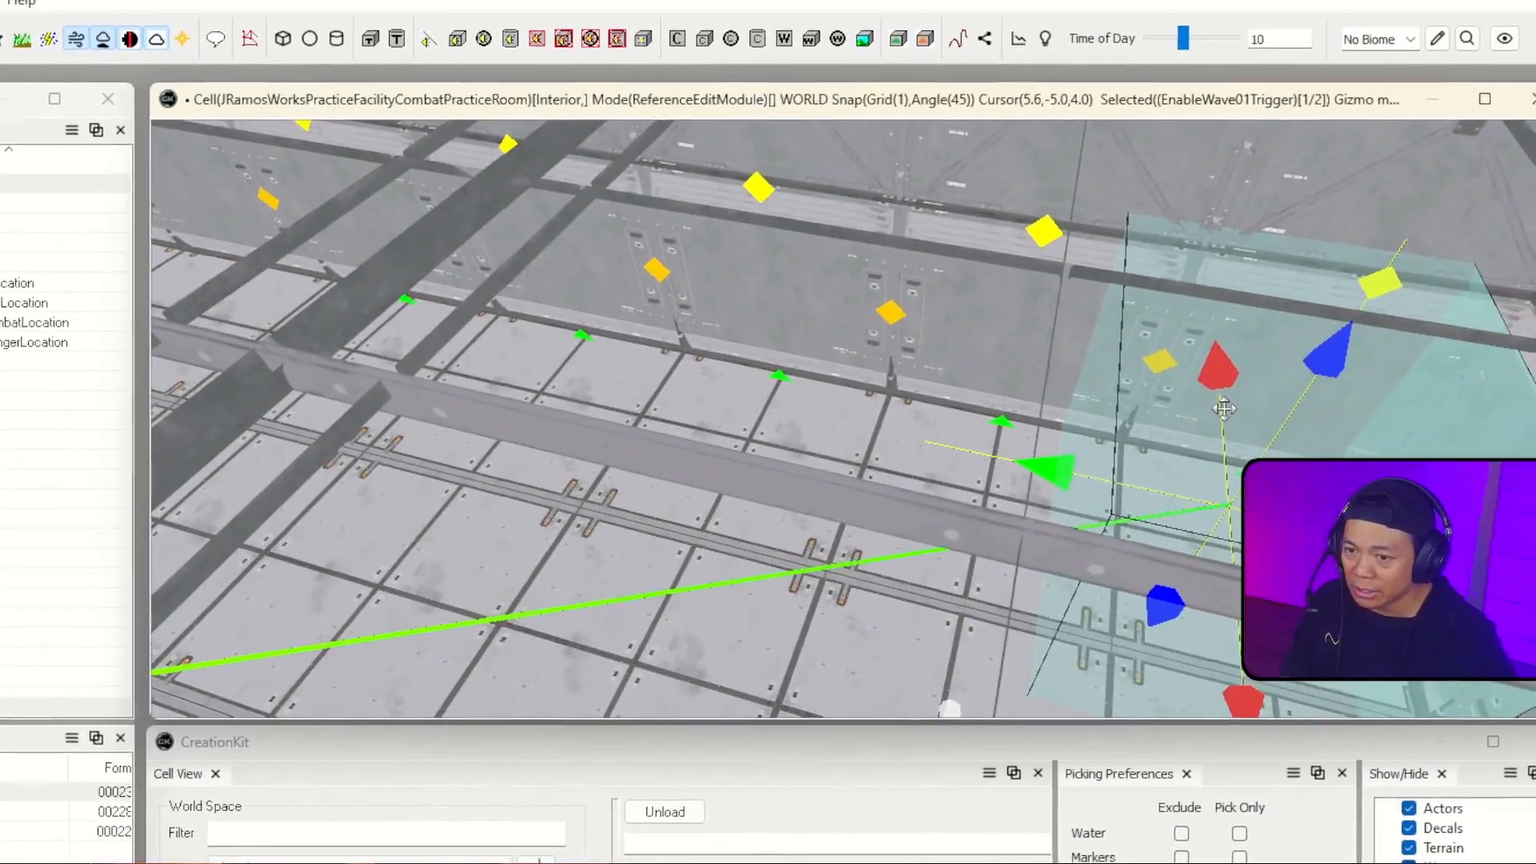
right_click_drag(1224, 408, 1175, 461)
right_click_drag(658, 466, 752, 555)
right_click_drag(831, 352, 900, 381)
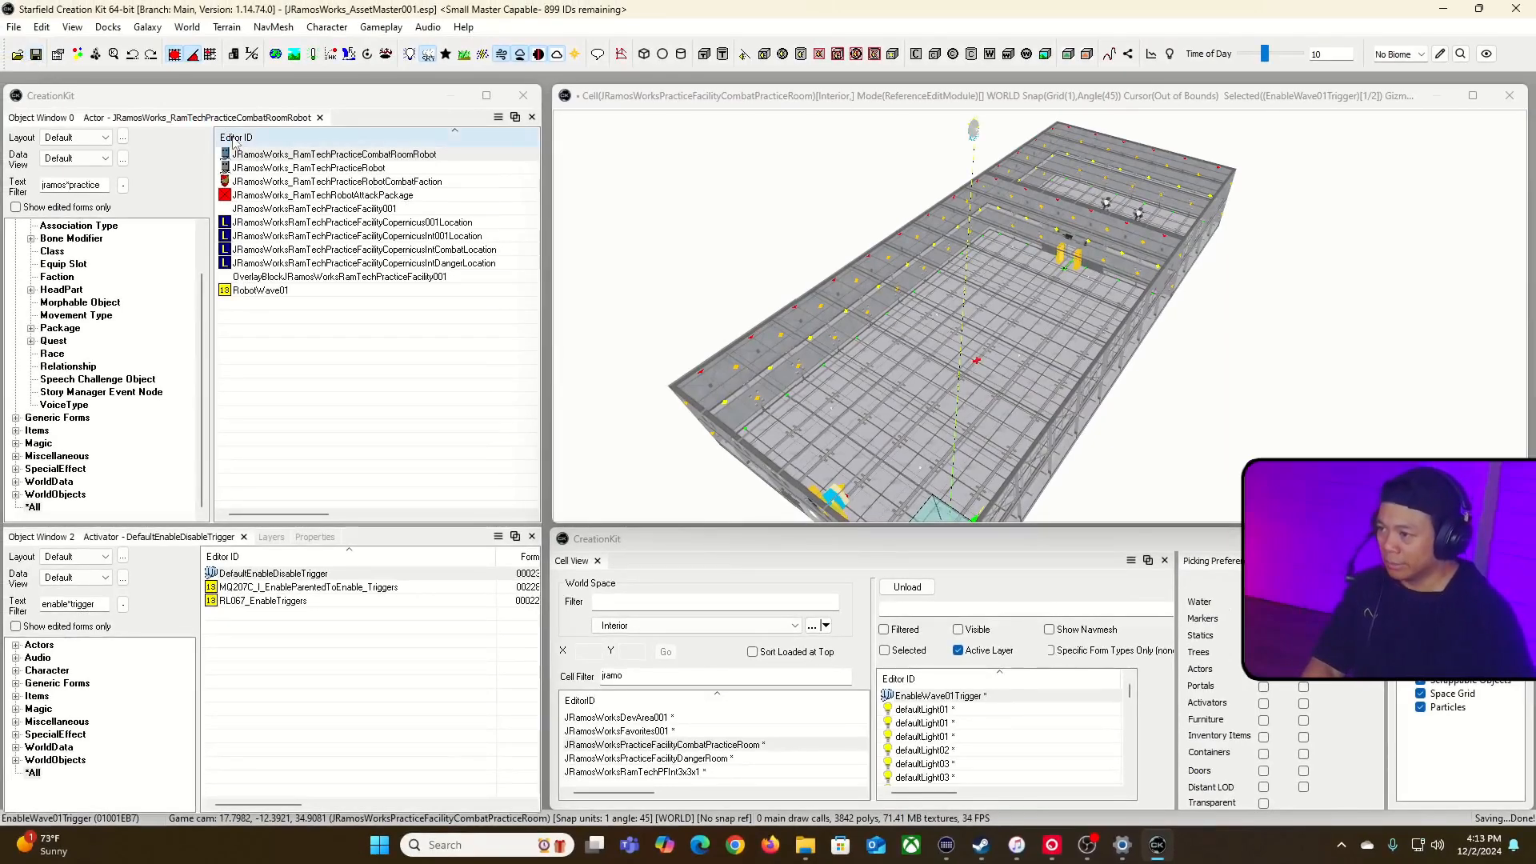
Step: Switch to Steam and launch Starfield to test the trigger in the game
key("alt+Tab")
left_click(131, 197)
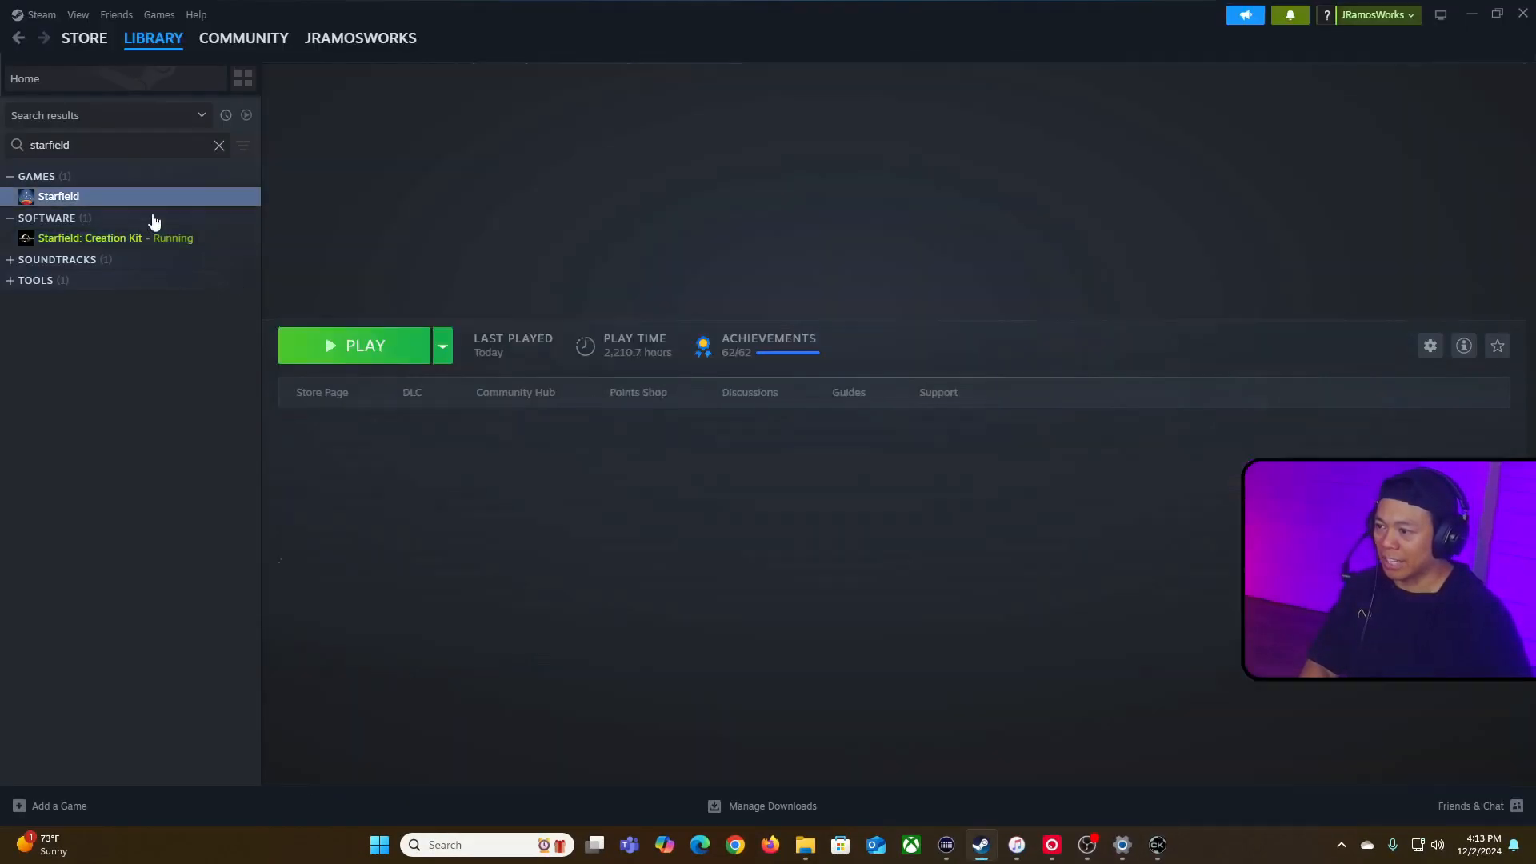
left_click(350, 352)
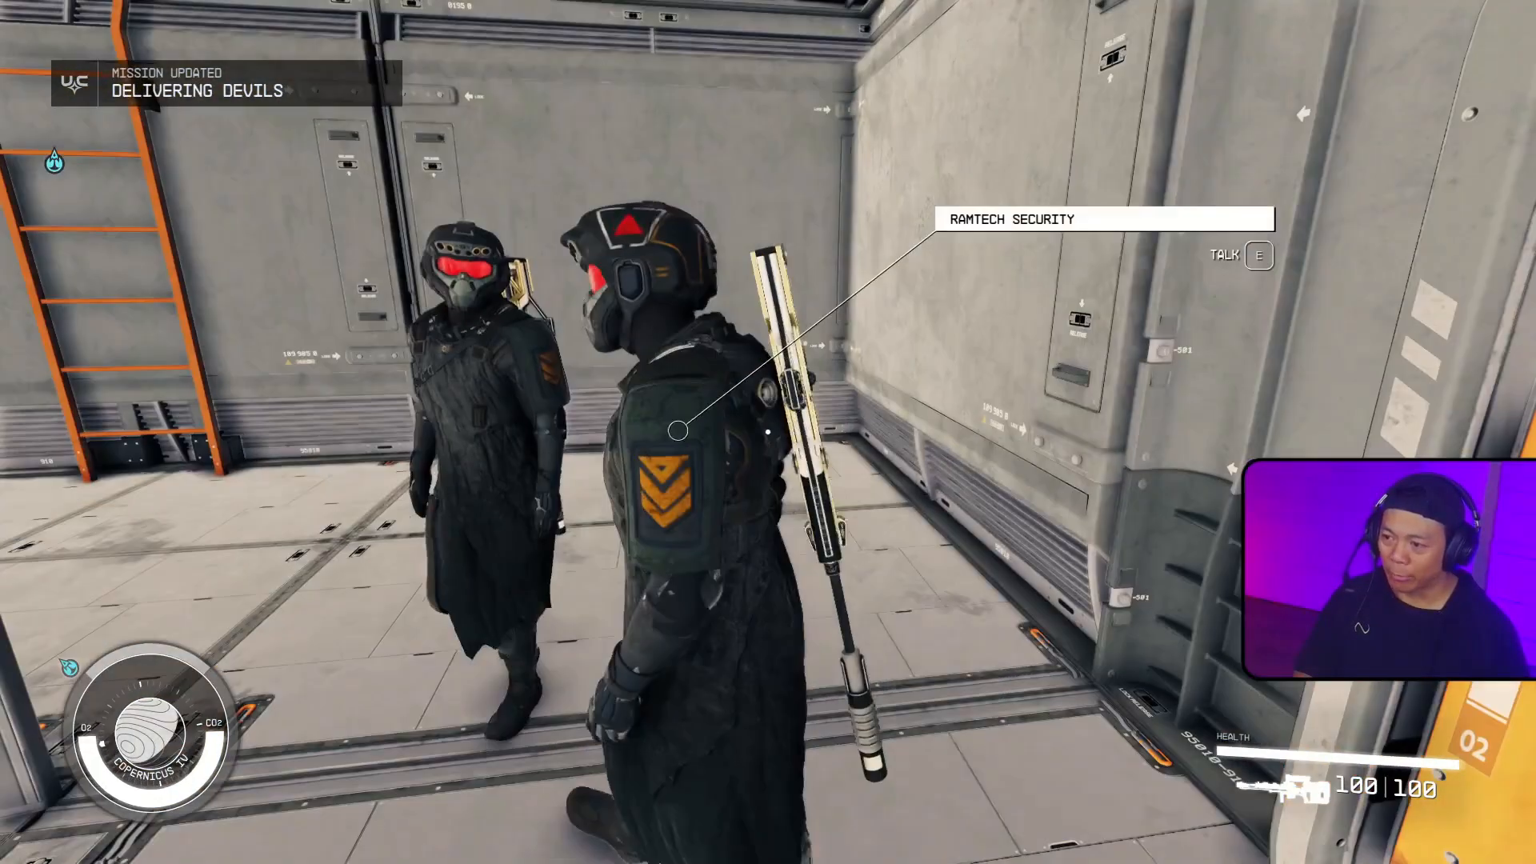
Step: Enter the combat room through its orange door and sneak along the wall into the trigger's corner
key("s")
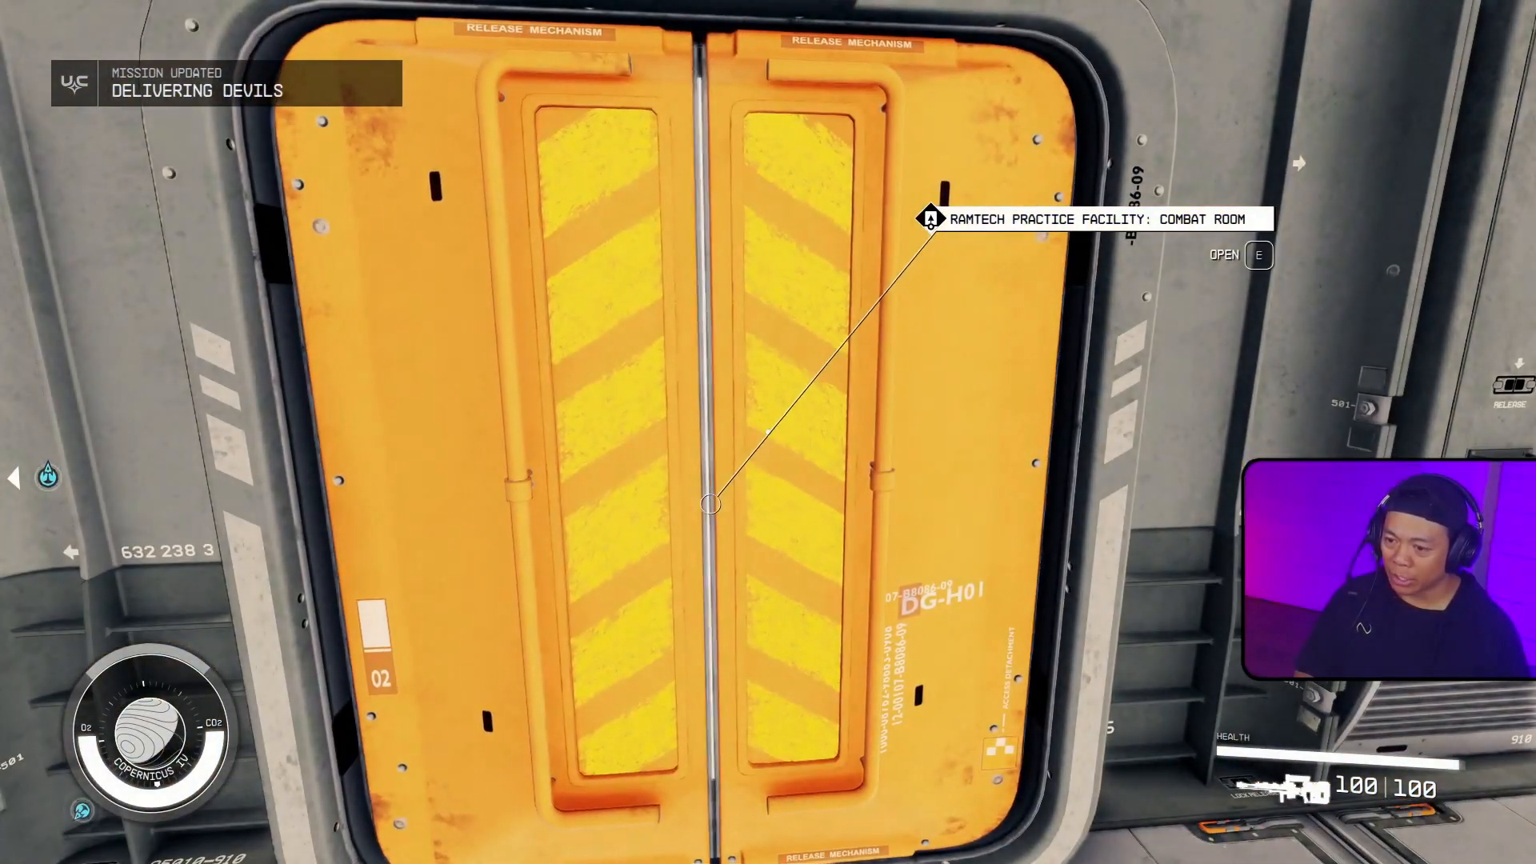
key("e")
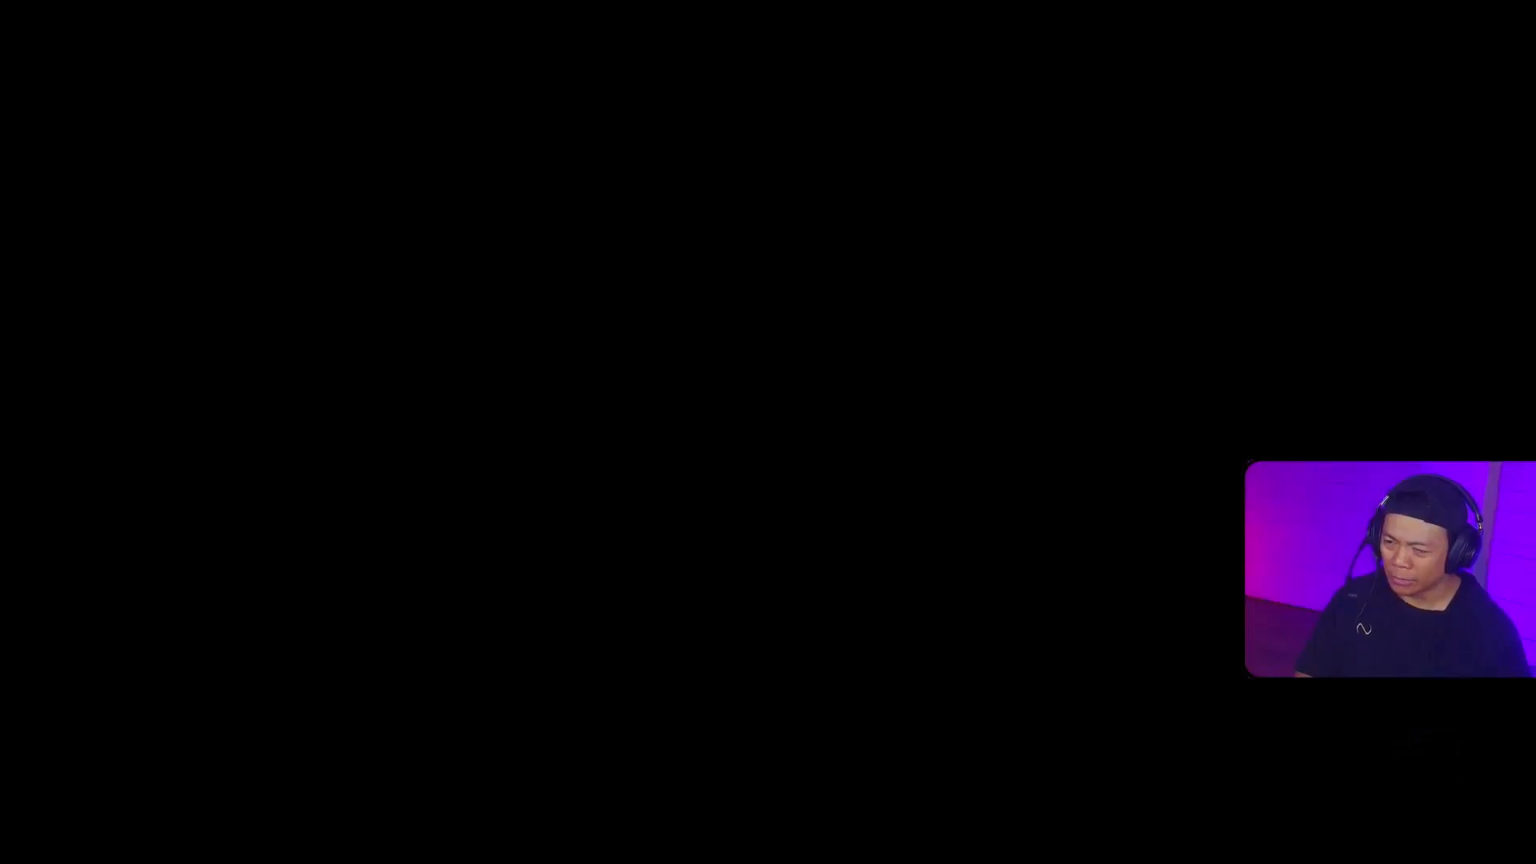
key("ctrl")
key("d")
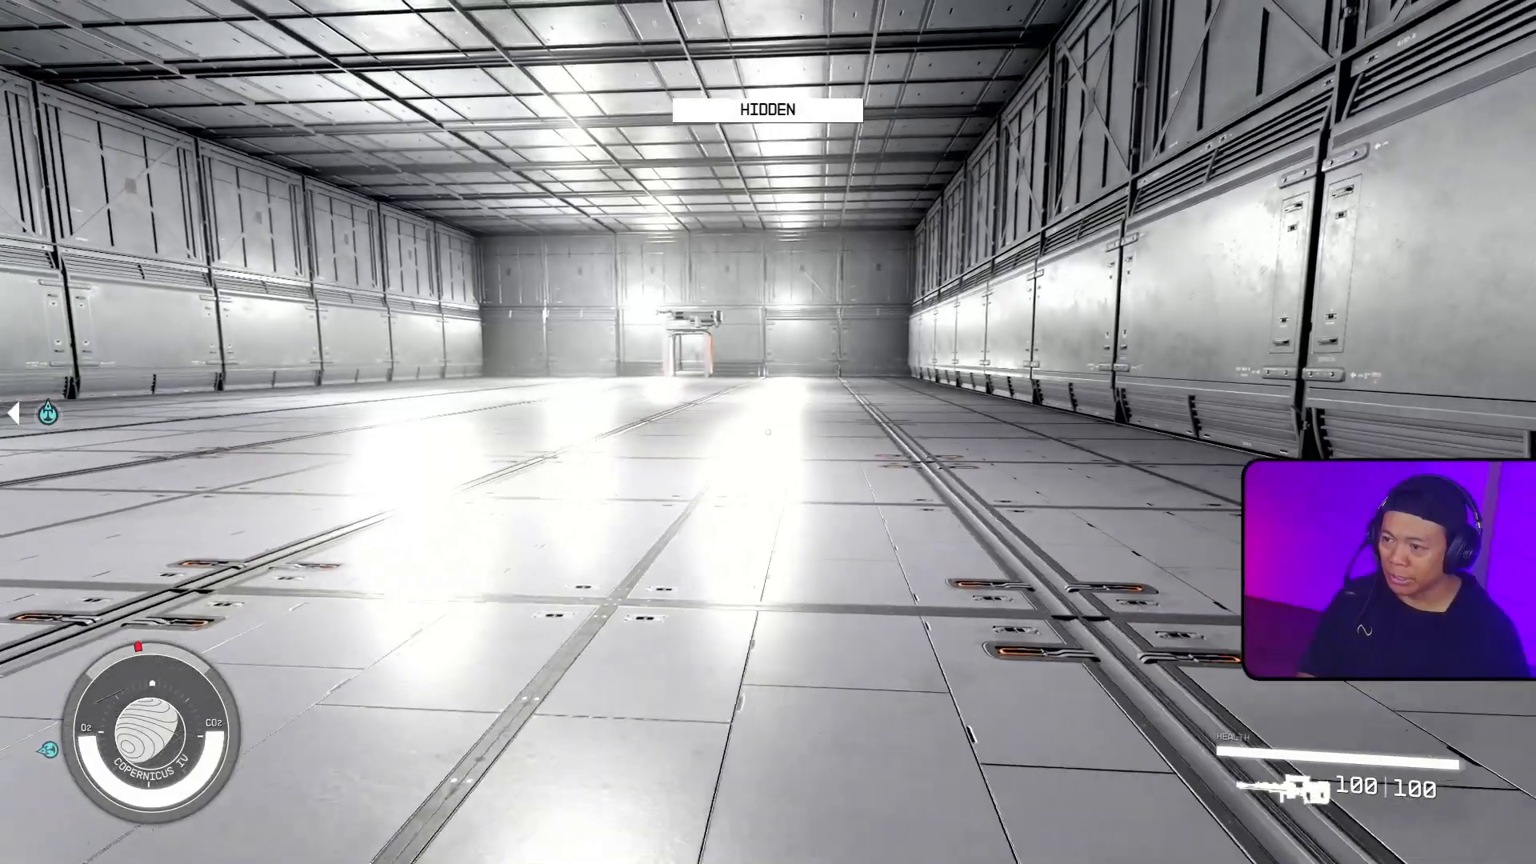
key("d")
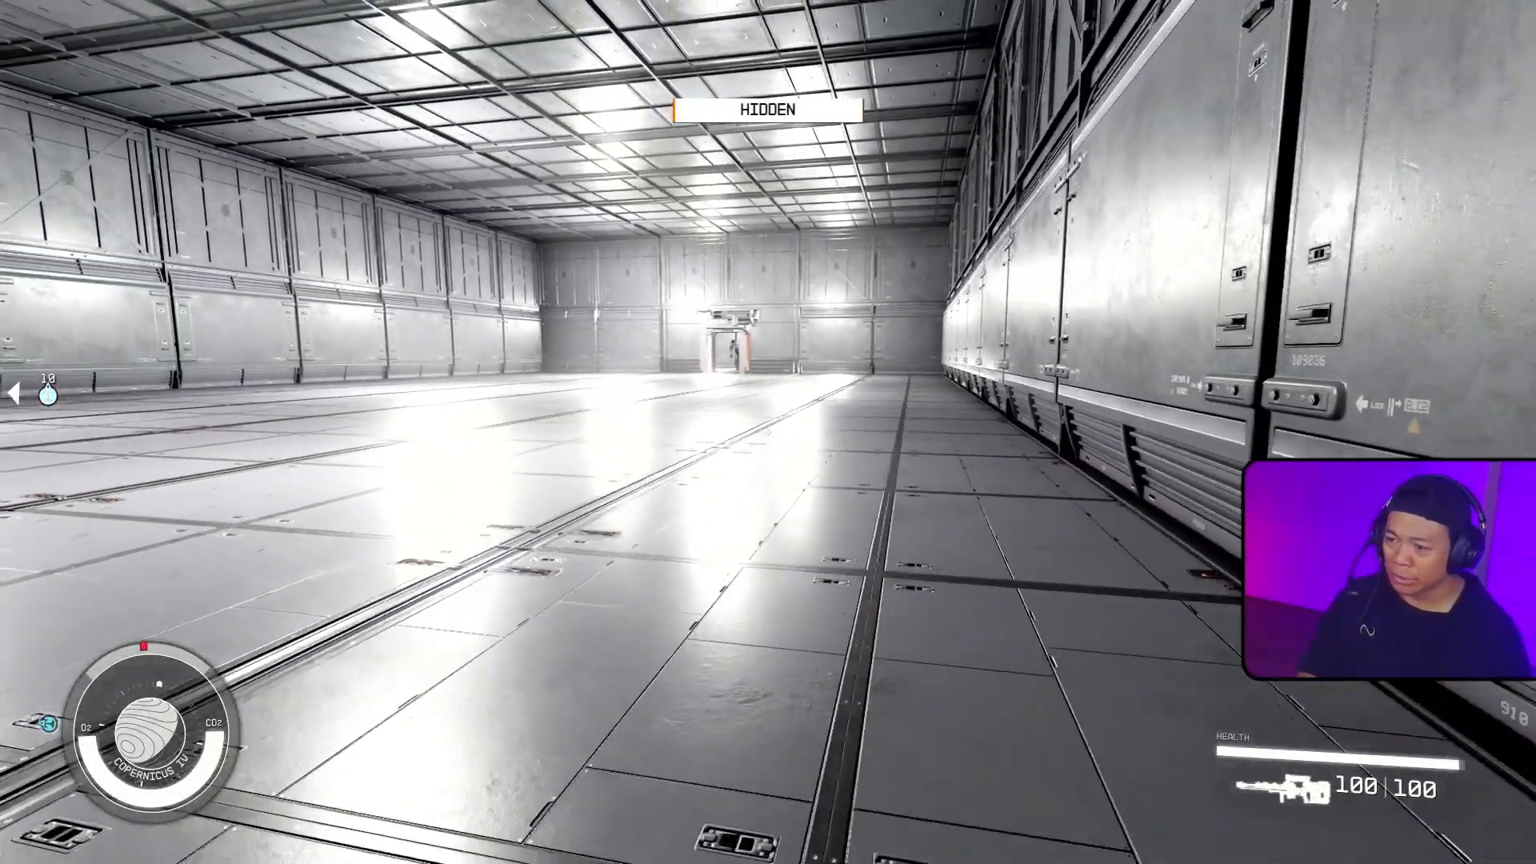
key("d")
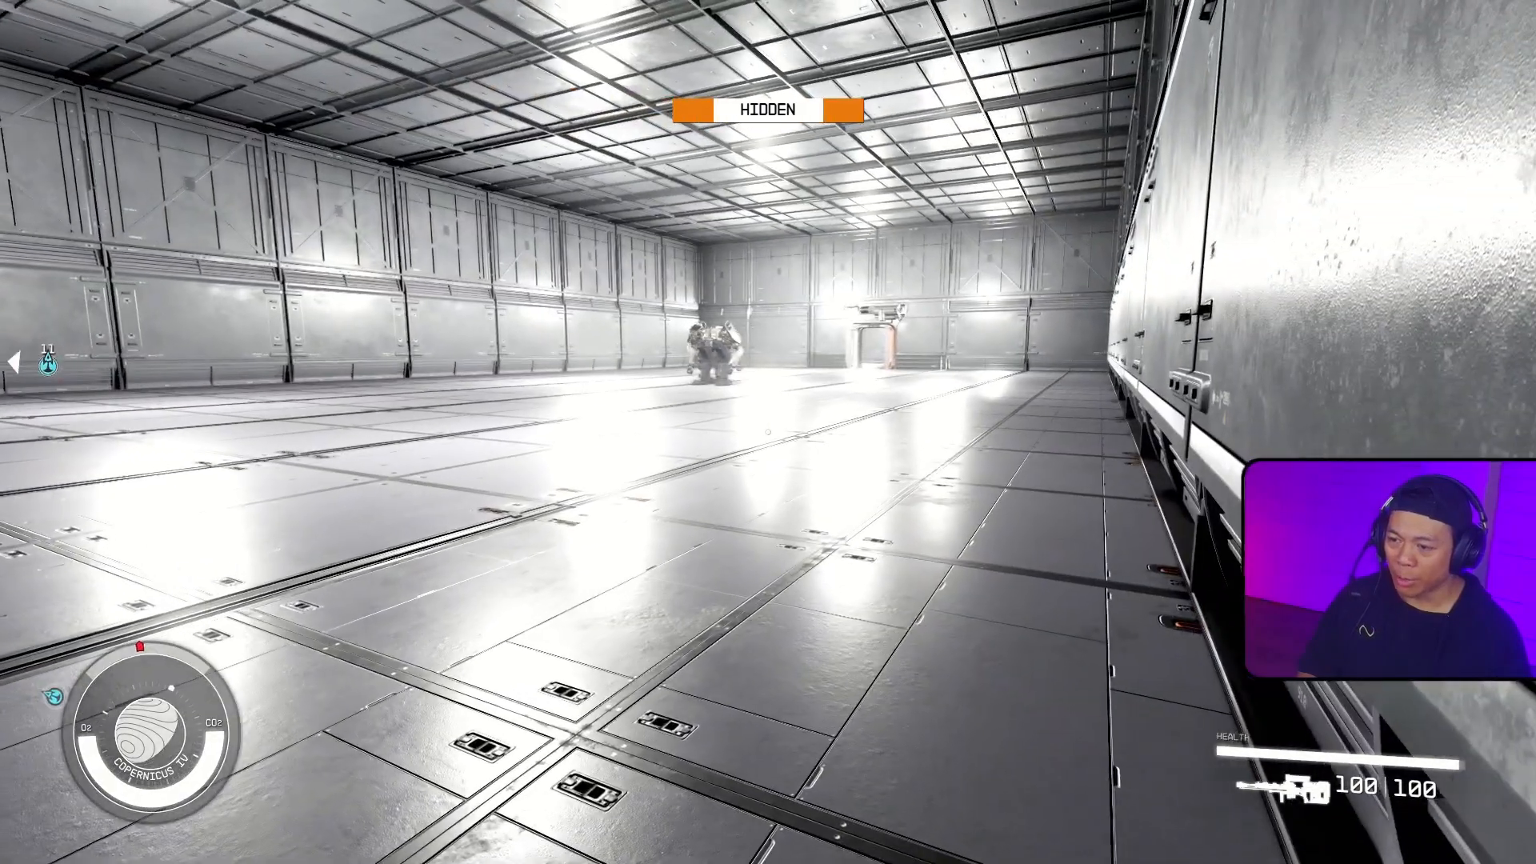
Step: Draw the weapon and shoot the approaching practice robots
key("r")
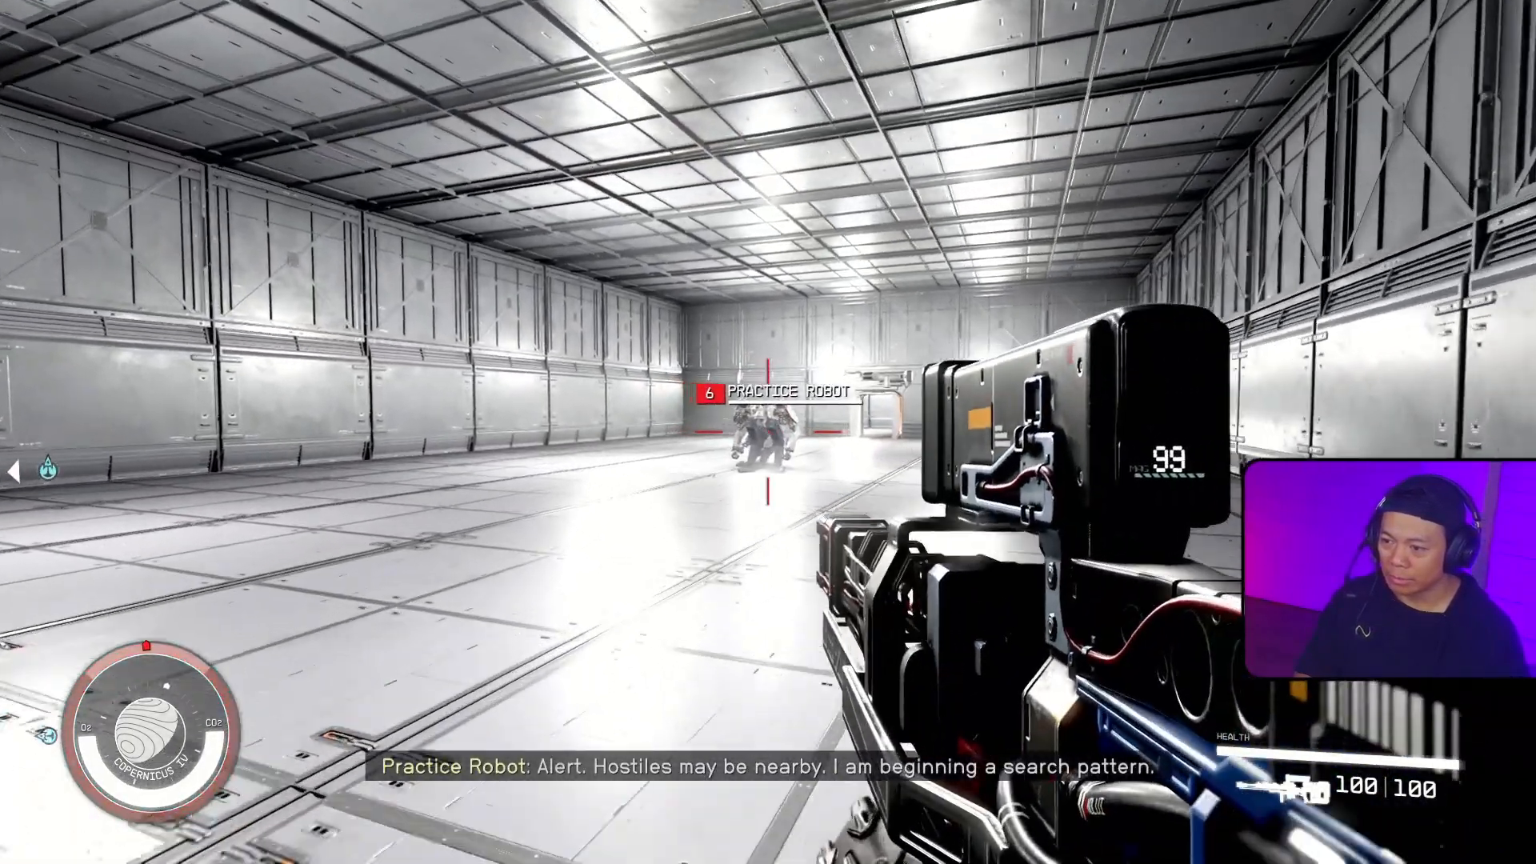
right_click(768, 432)
left_click(768, 432)
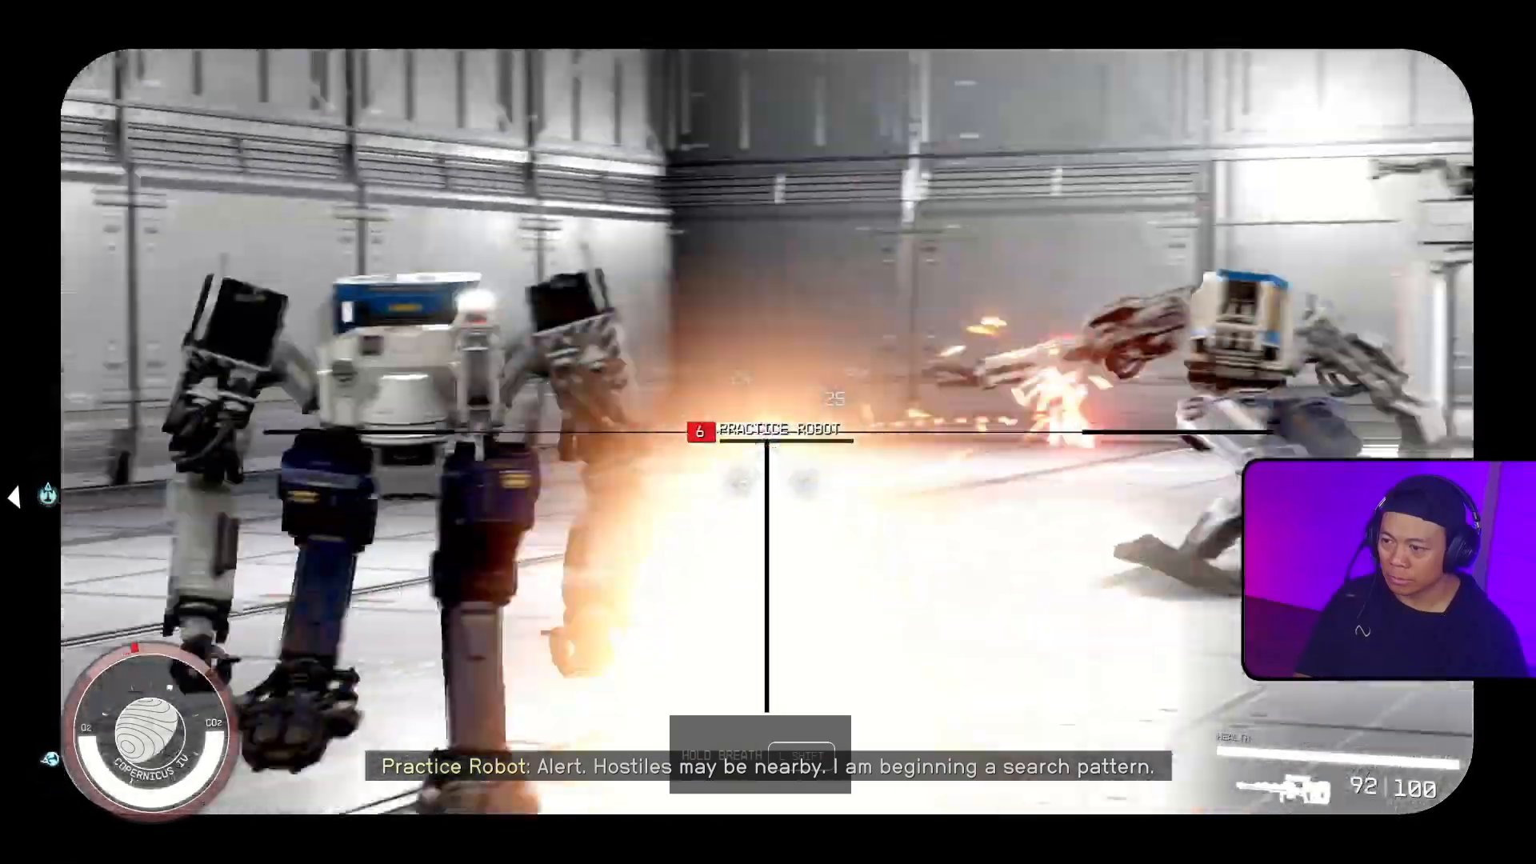
left_click(768, 432)
left_click(768, 432)
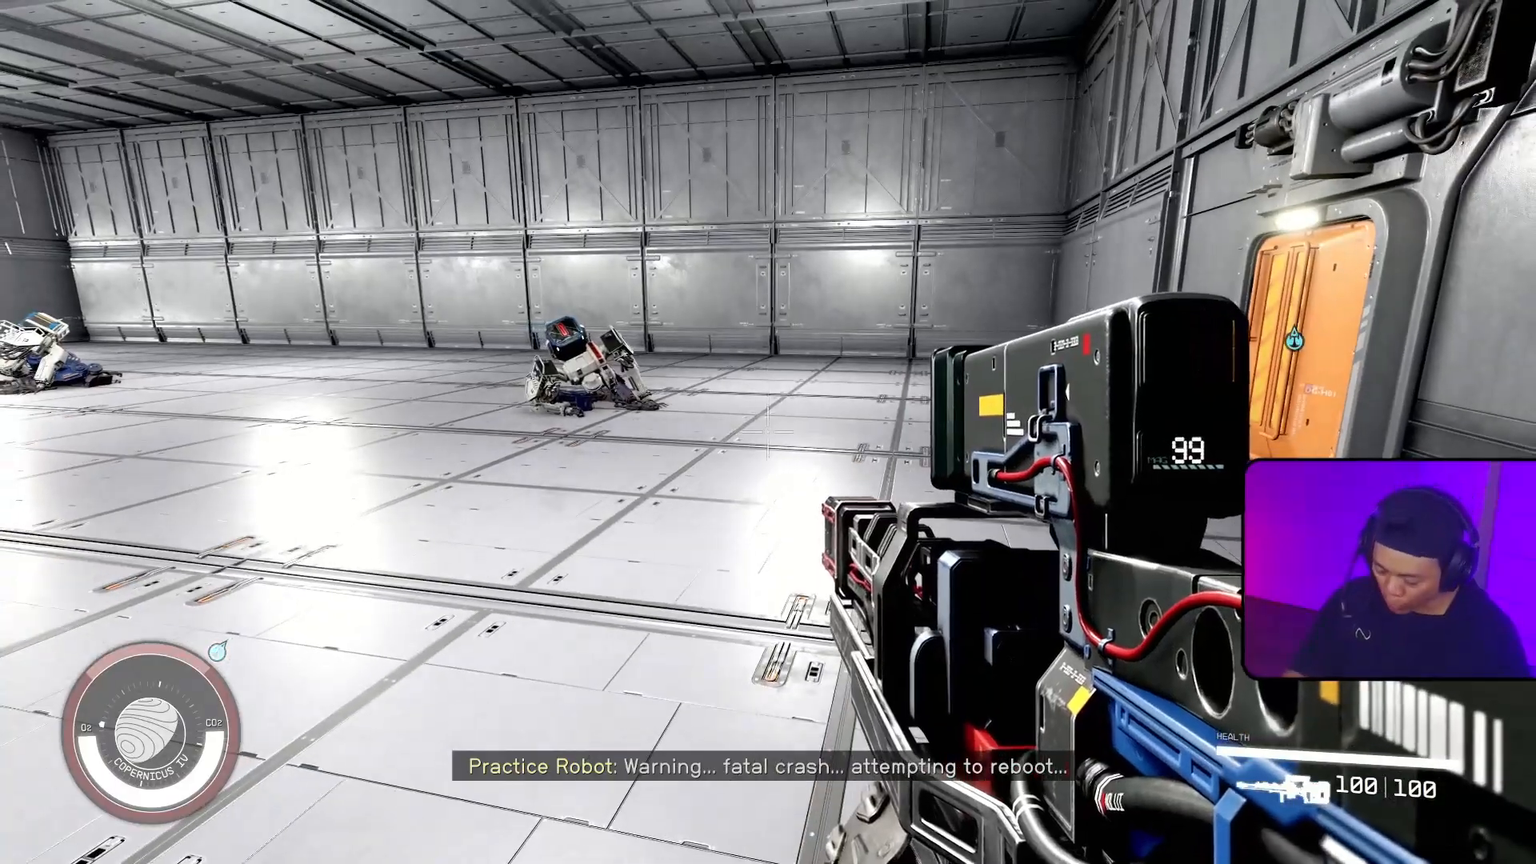
Step: Switch back to Creation Kit and examine the combat room's layout around the attack marker and trigger box
key("alt+Tab")
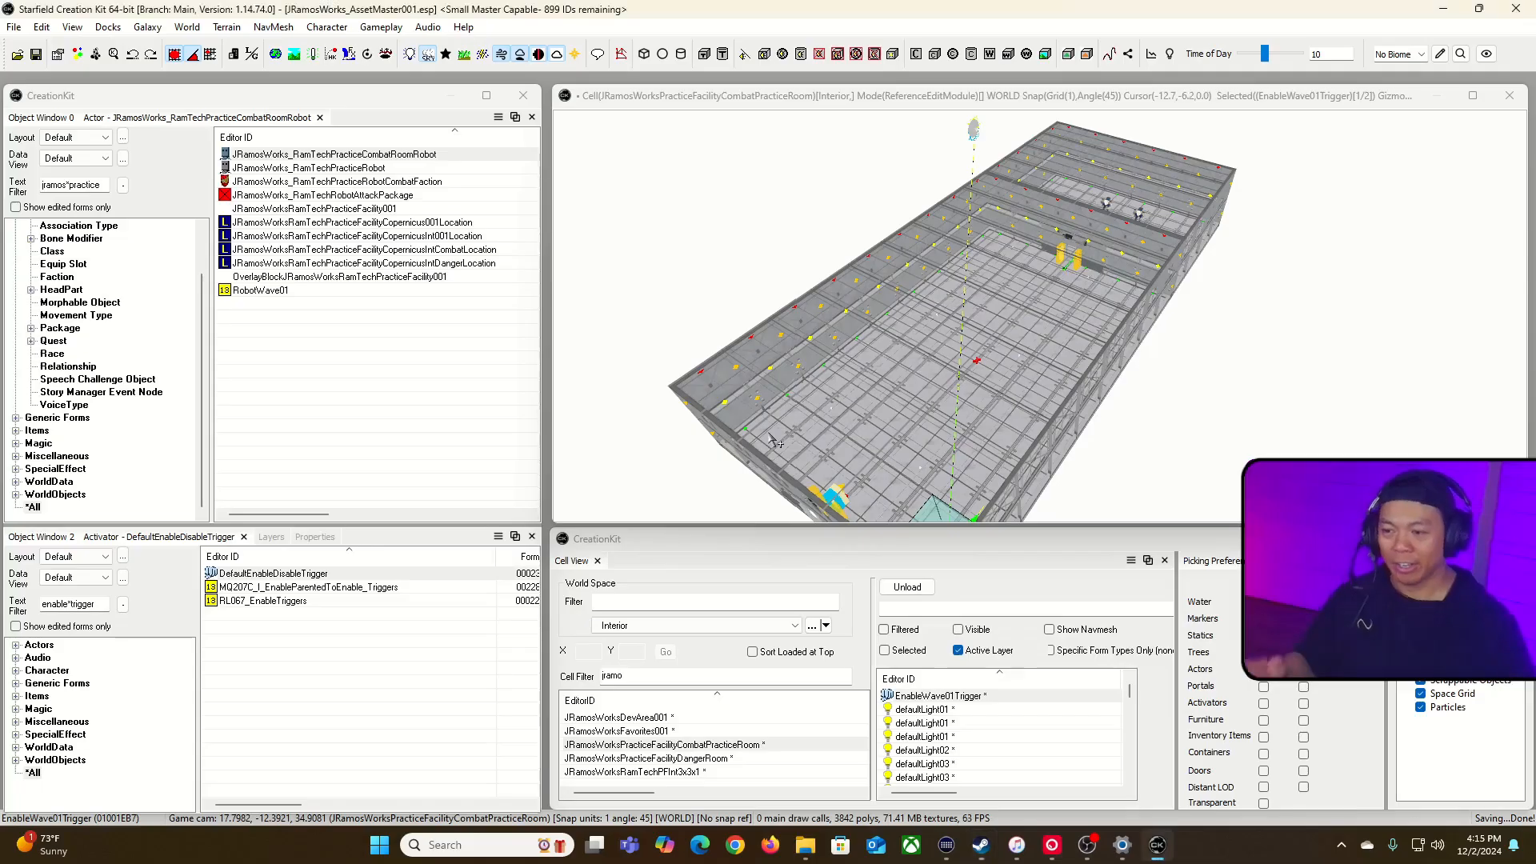
right_click_drag(1048, 312, 1160, 320)
key("w")
right_click_drag(1017, 356, 1042, 445)
key("w")
right_click_drag(1041, 352, 1140, 363)
key("s")
key("s")
right_click_drag(1104, 120, 992, 196)
key("w")
key("s")
key("s")
key("d")
Step: Filter the first object list by jramos*quest, show the Character category's quests and start a new quest
left_click_drag(105, 184, 88, 184)
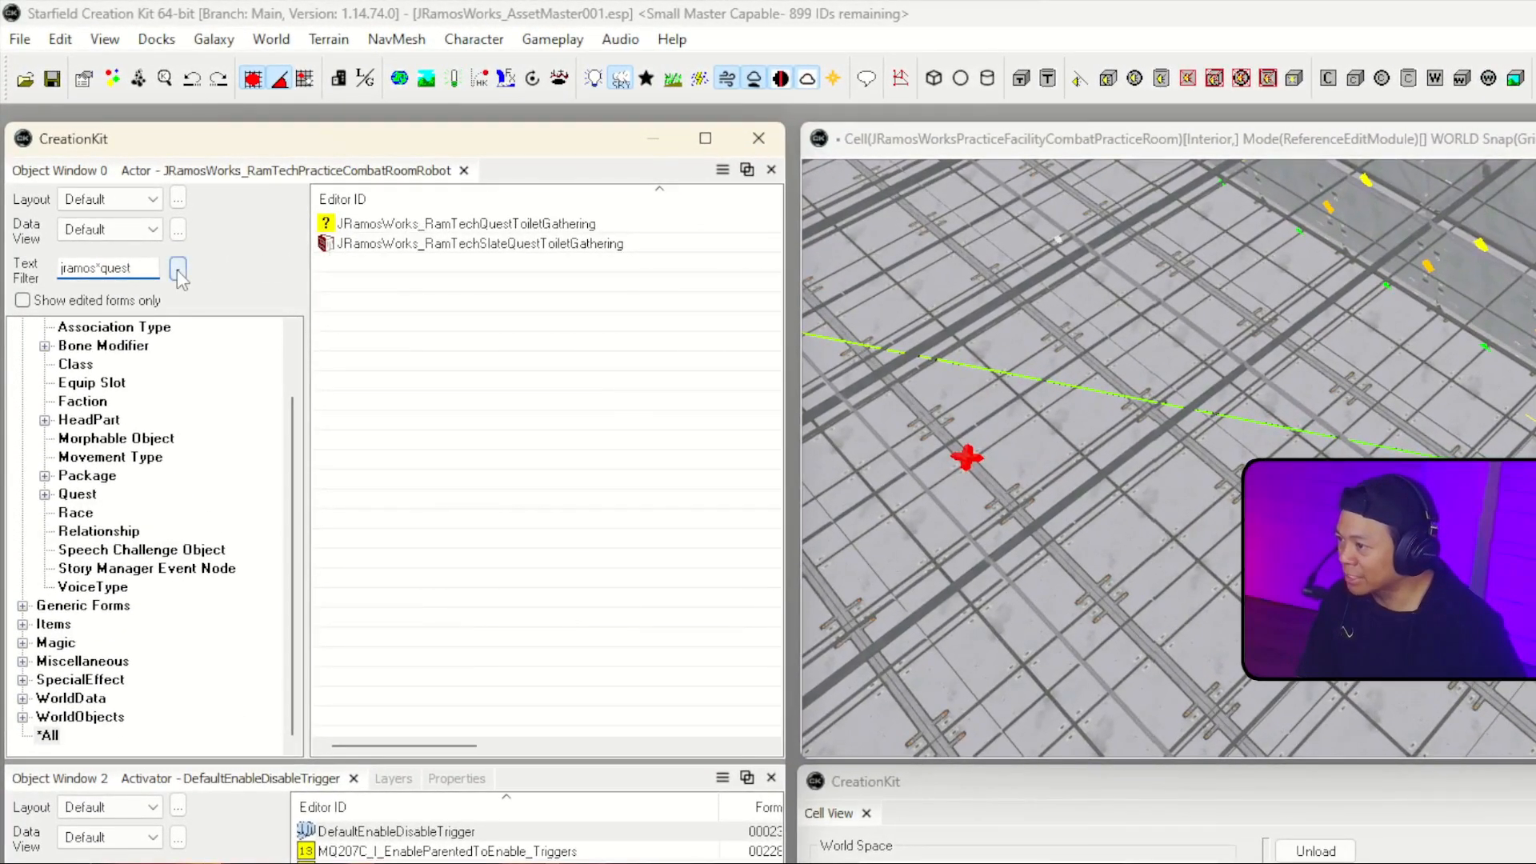
left_click(178, 271)
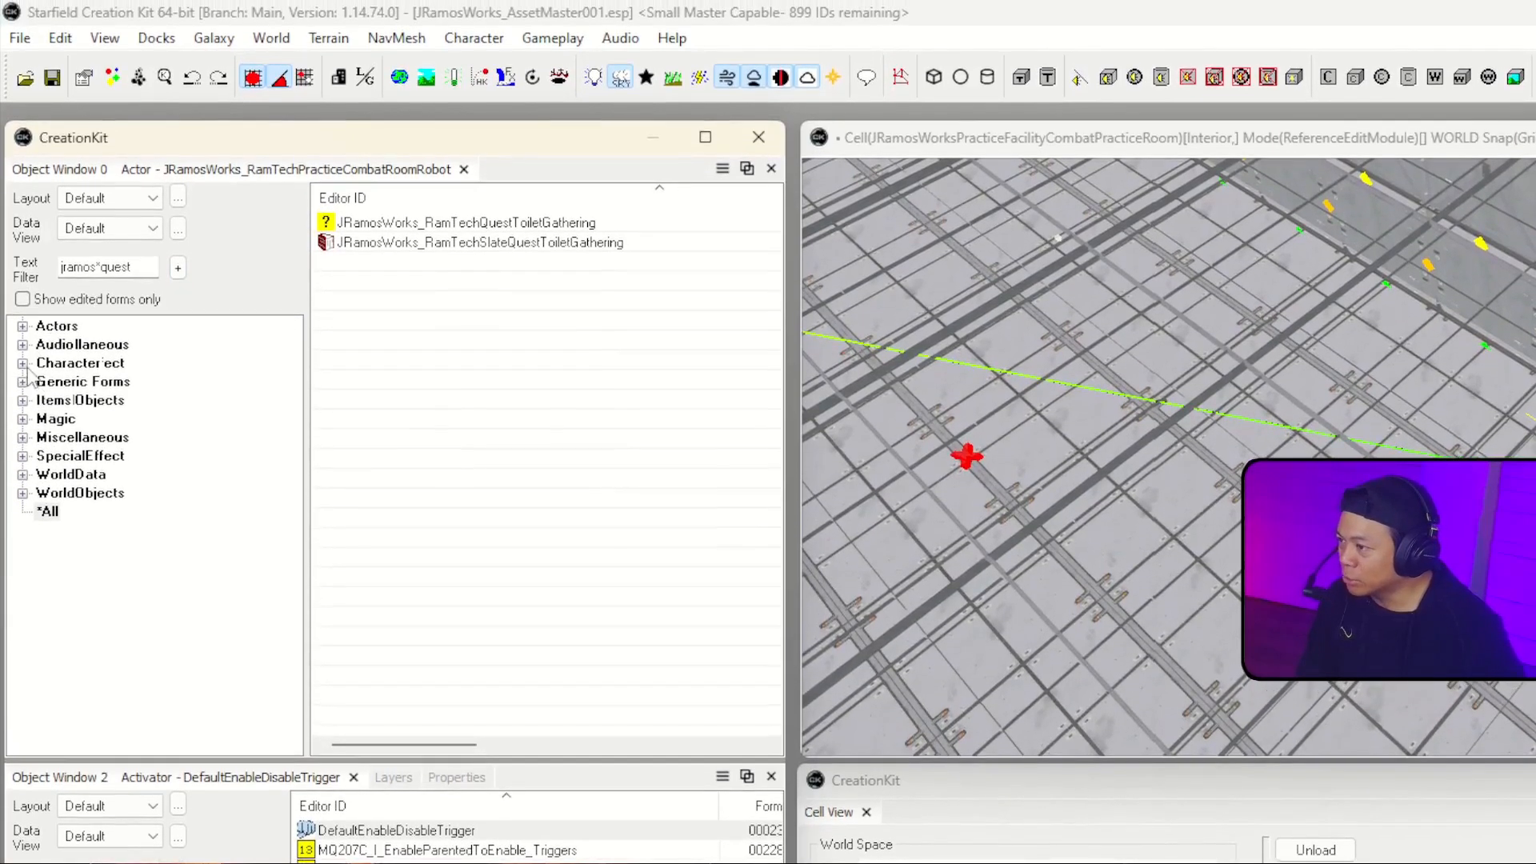
left_click(23, 363)
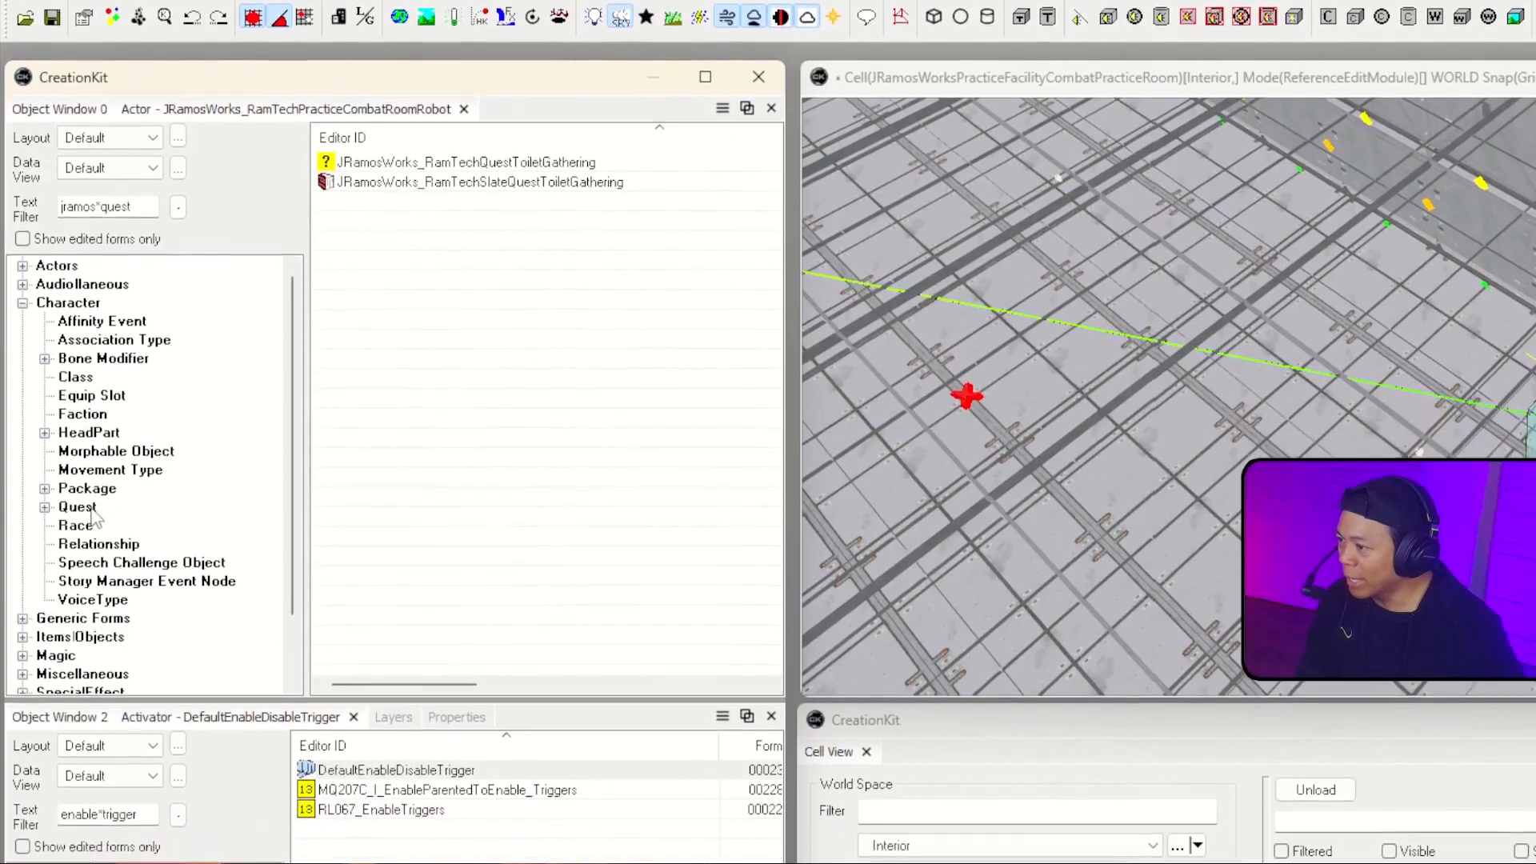
left_click(77, 568)
right_click(487, 440)
left_click(530, 409)
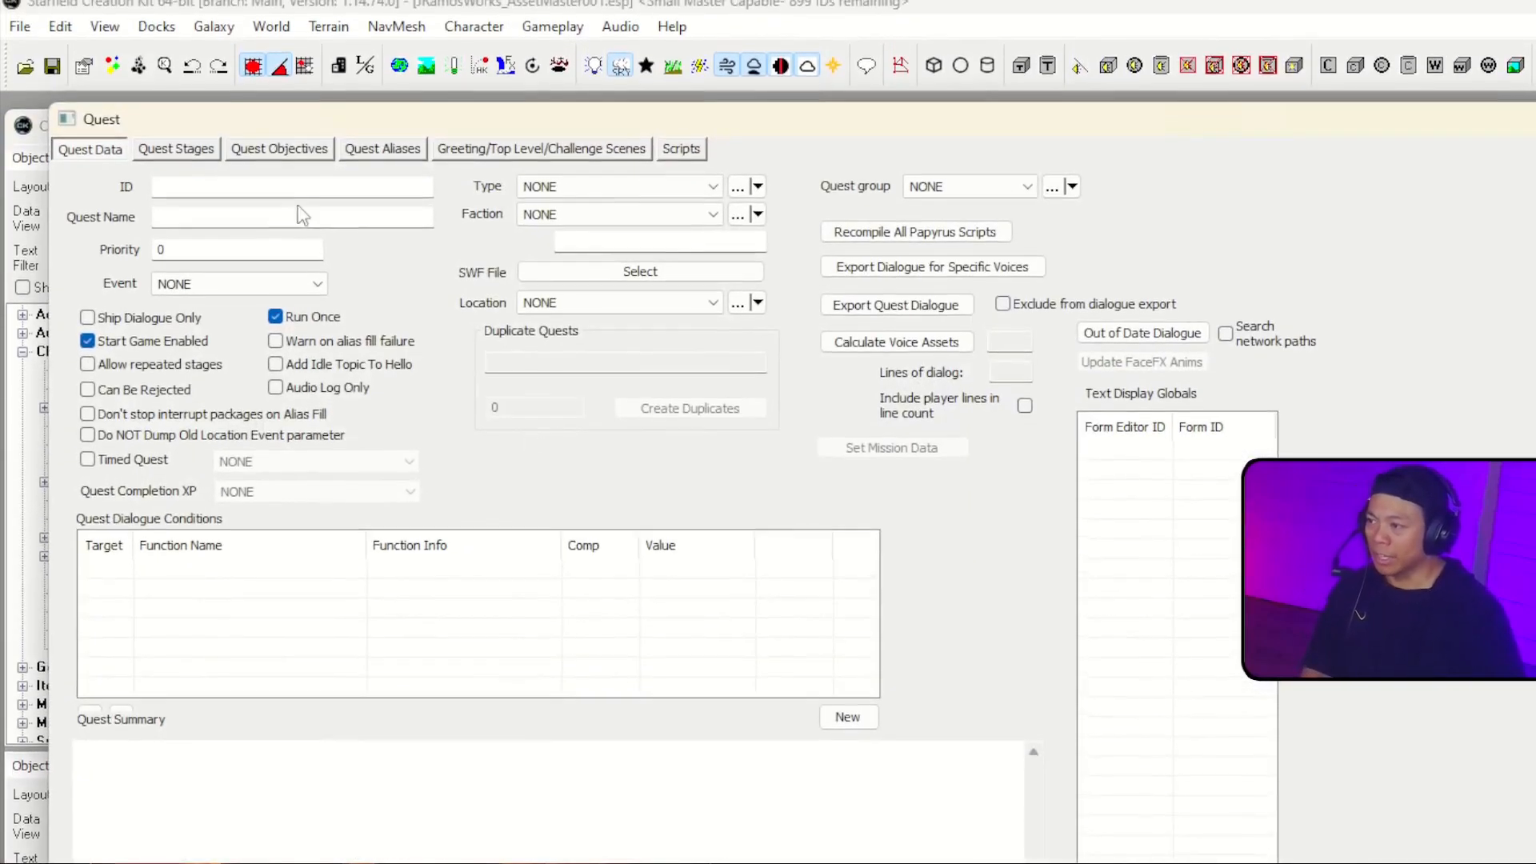
Step: Set the new quest's ID to JRamosWorks_RamTechRobotAttackWaves and its name to Quell the Robot Rebellion
left_click(299, 188)
type("JRamoswor")
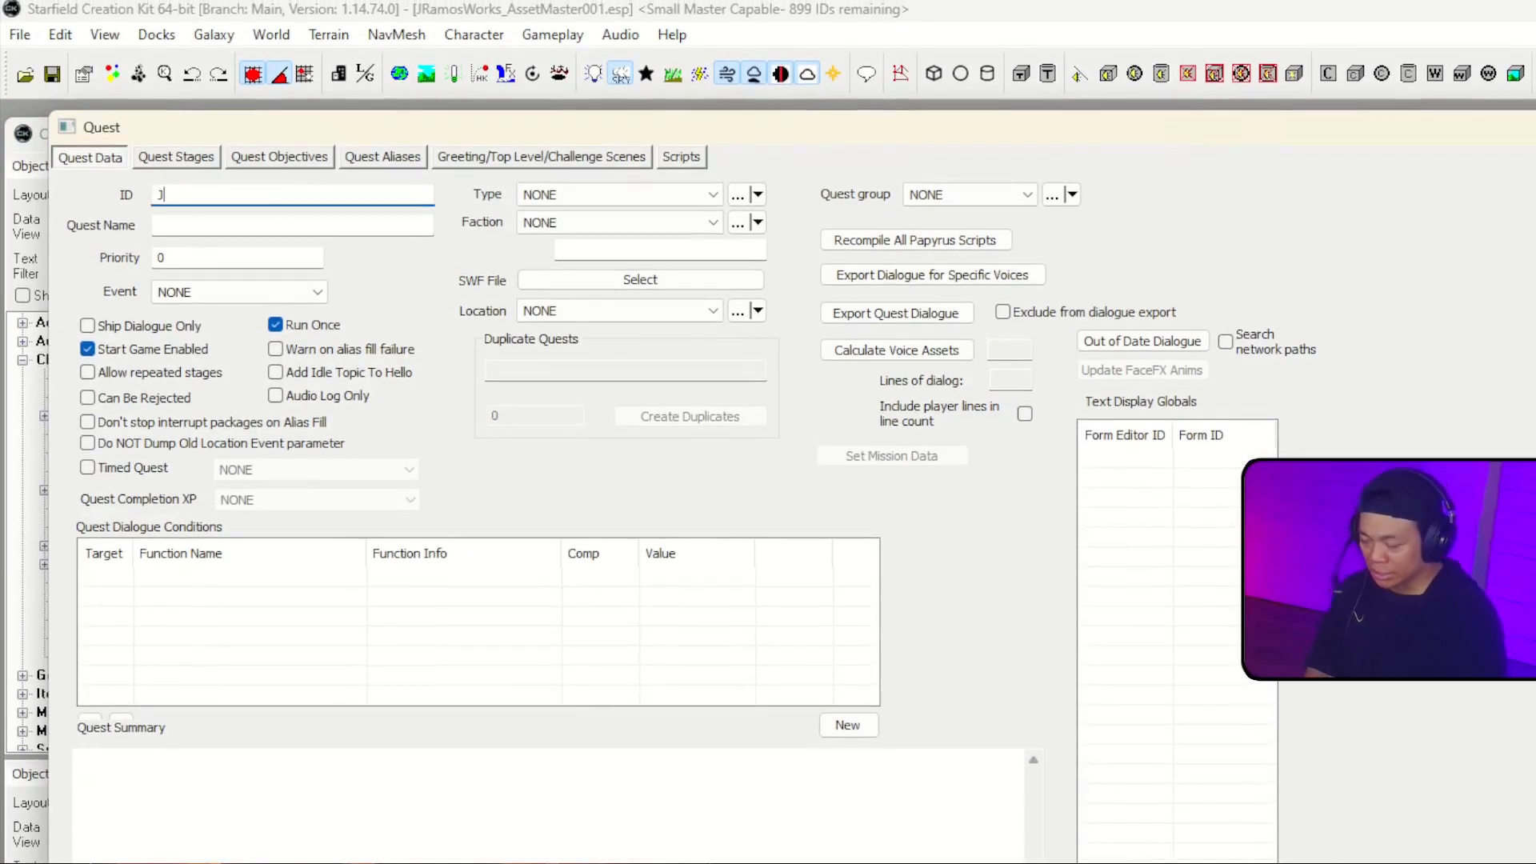
key("BackSpace")
key("BackSpace")
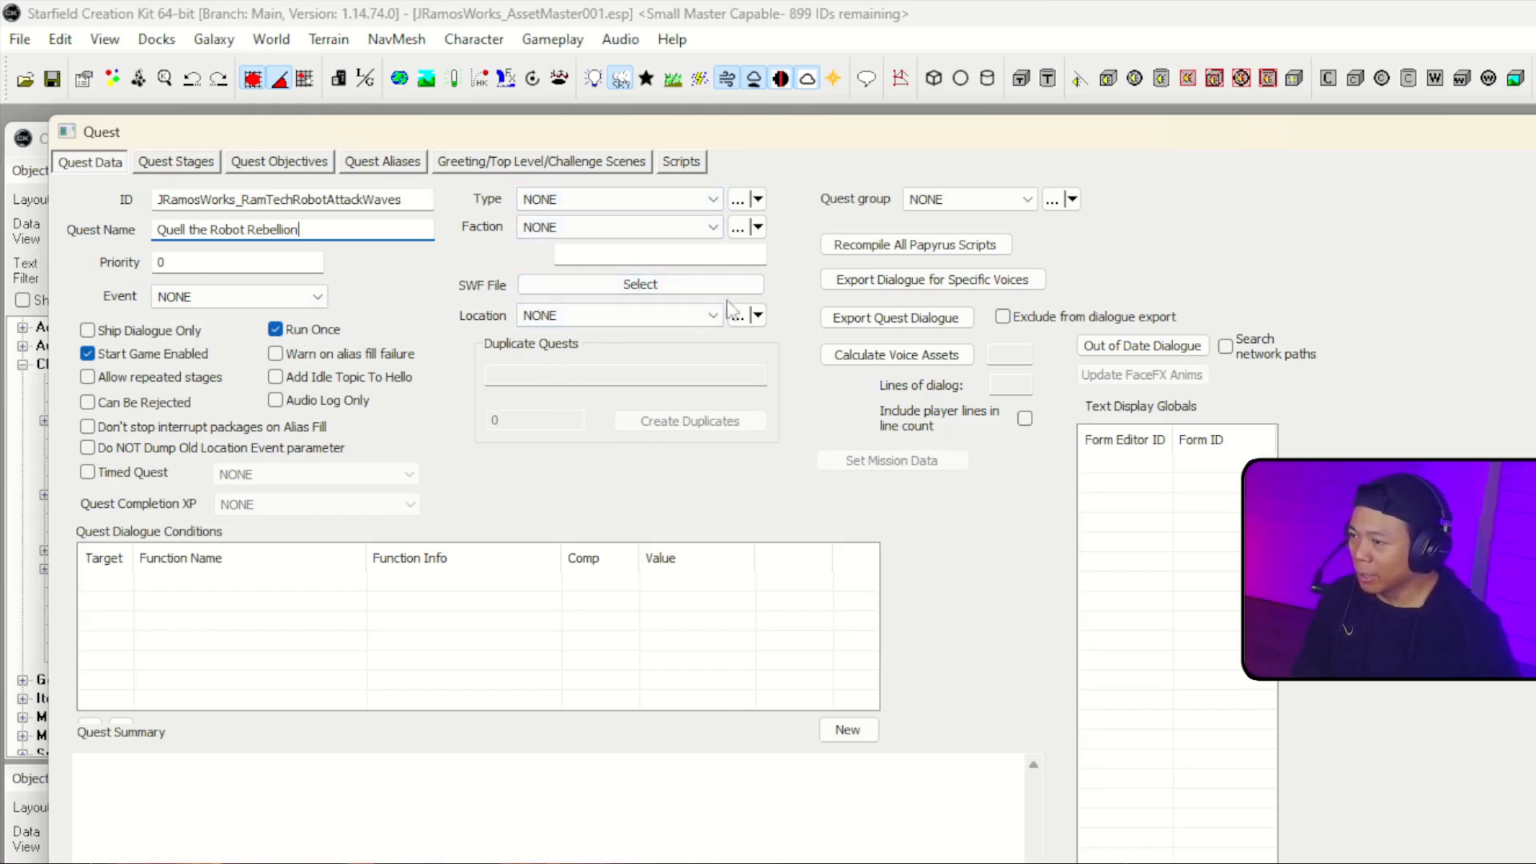
Step: Review the quest's faction options, and set its type to QuestTypeSideQuest
left_click(644, 228)
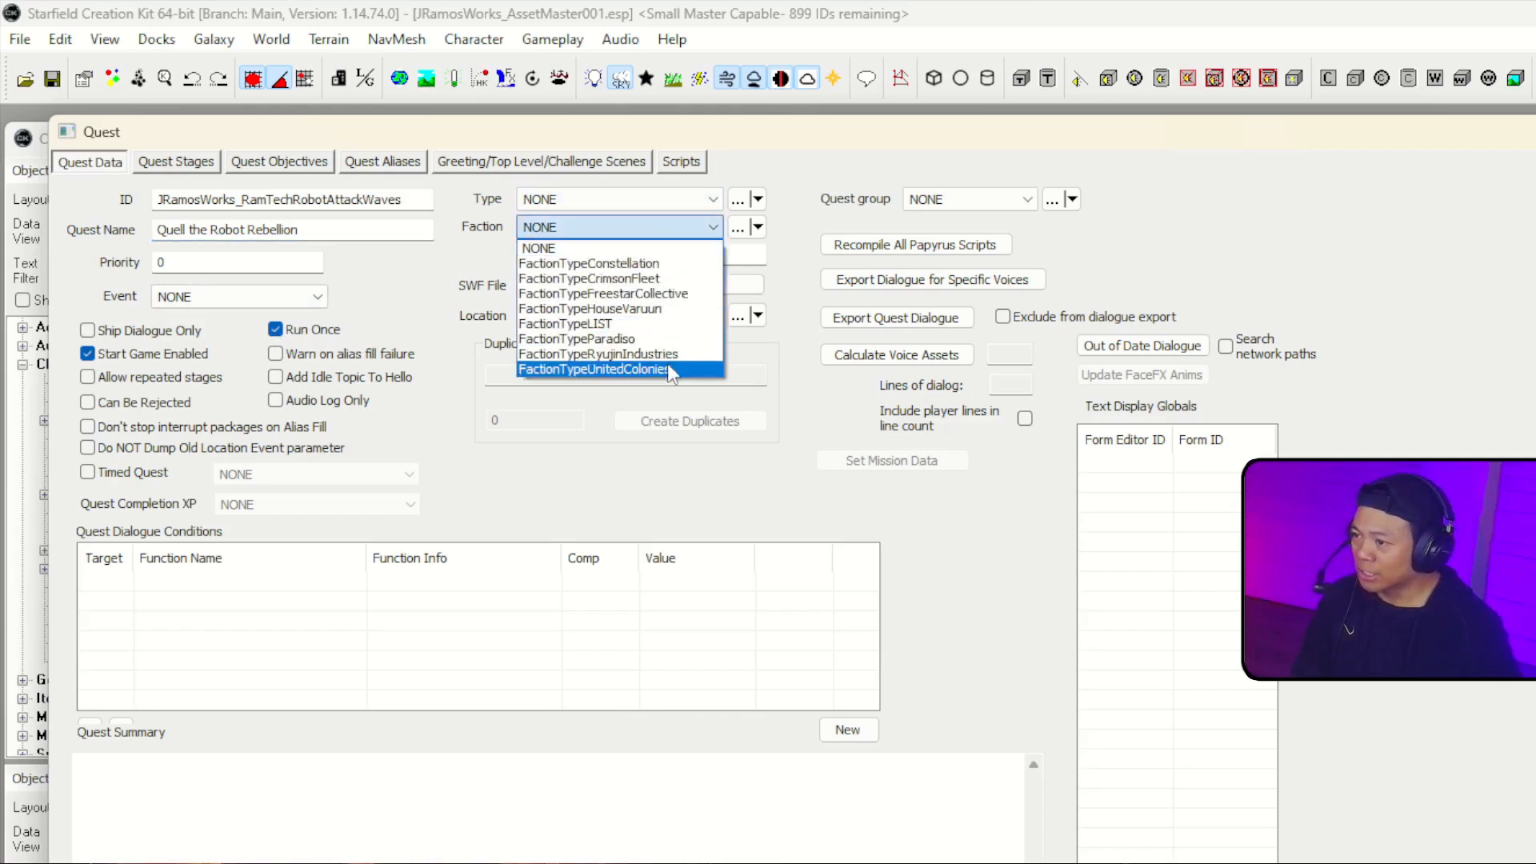
left_click(473, 257)
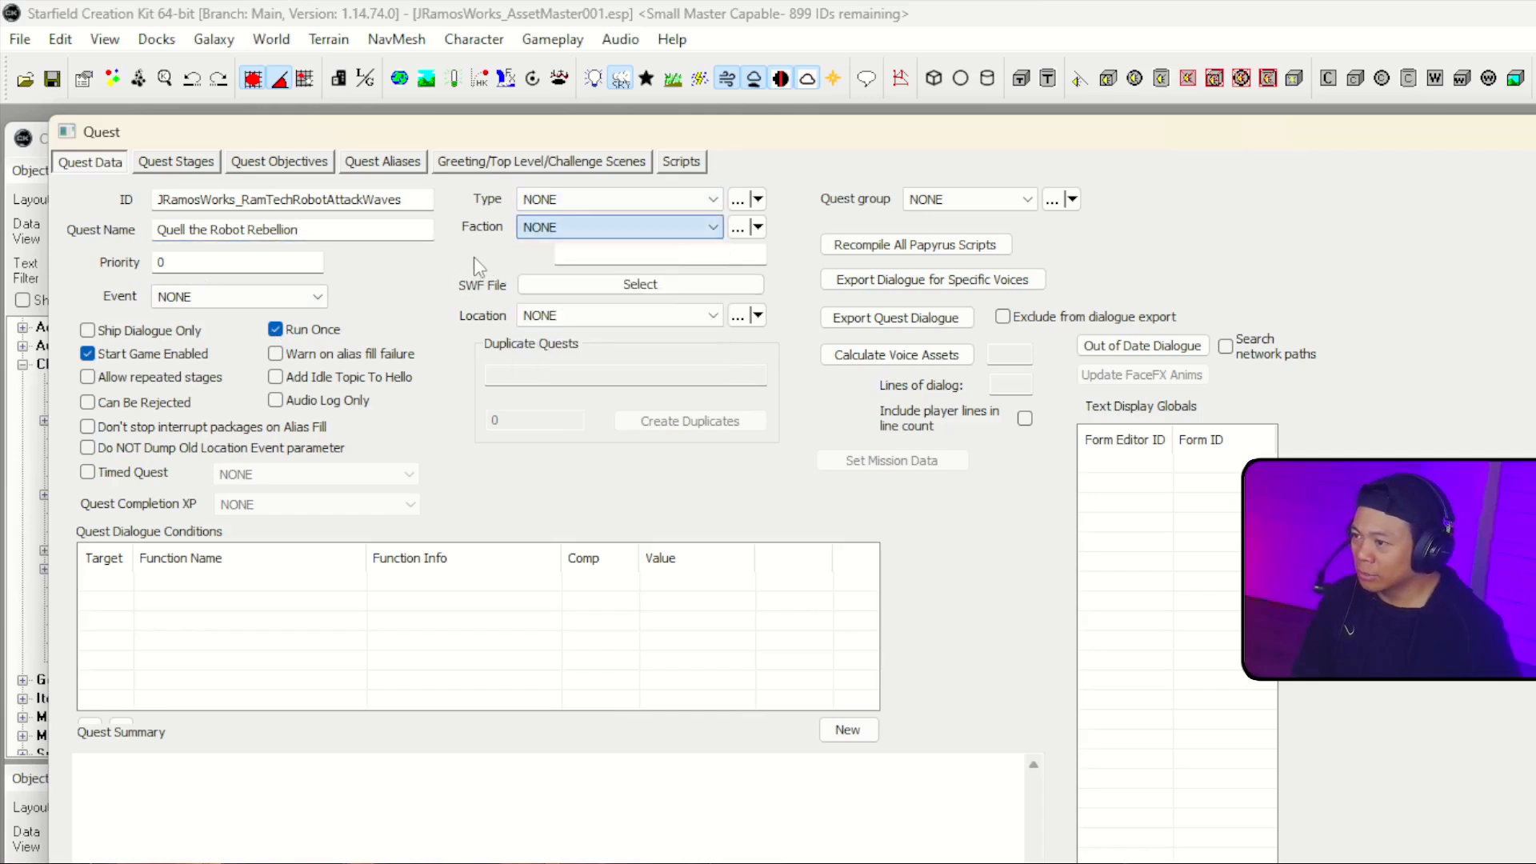
left_click(573, 203)
left_click(449, 240)
left_click(574, 227)
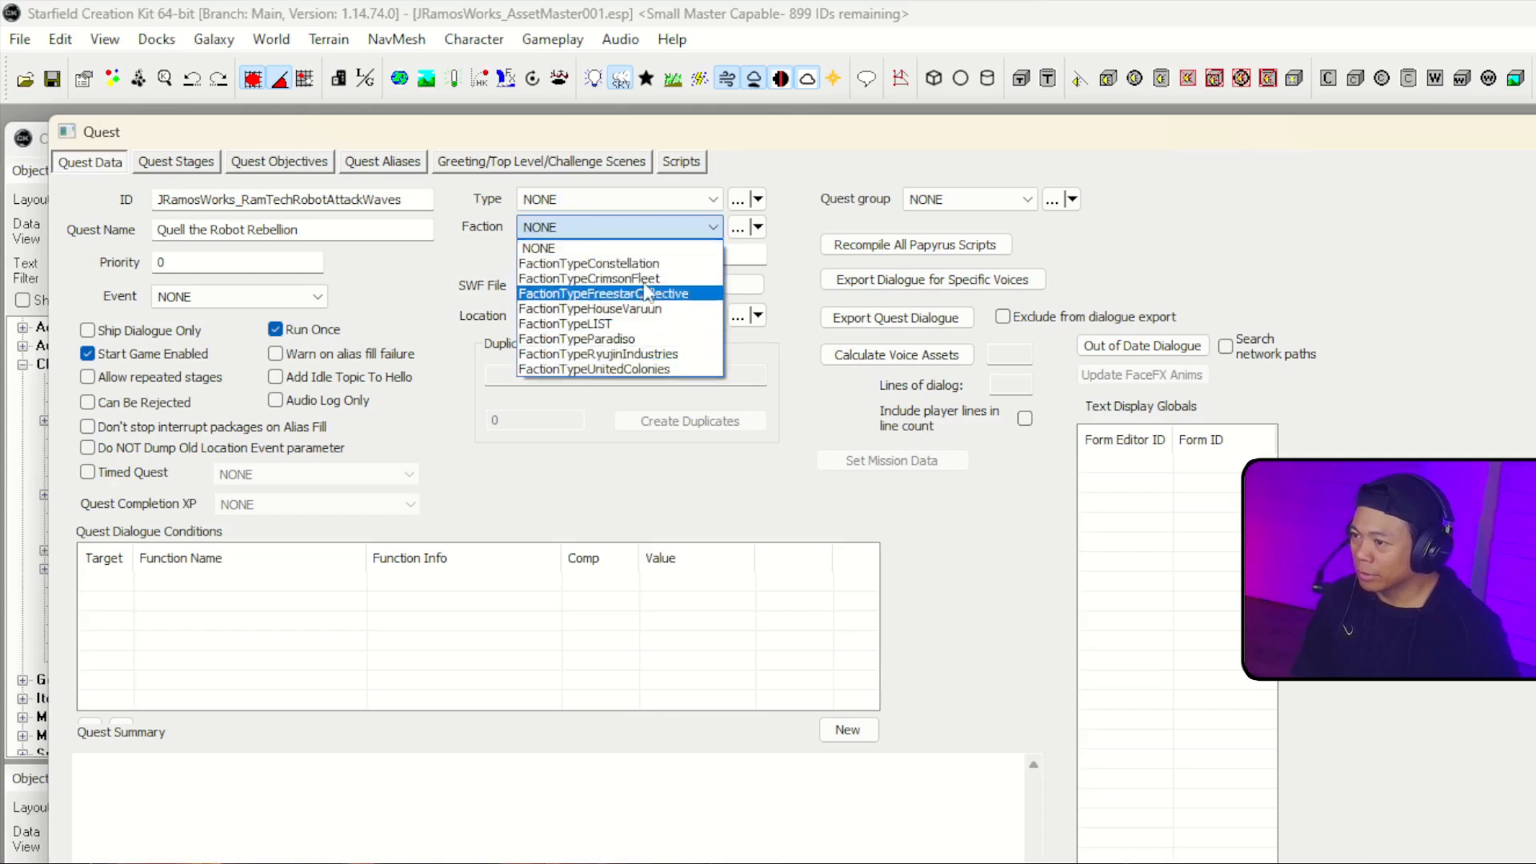
left_click(493, 288)
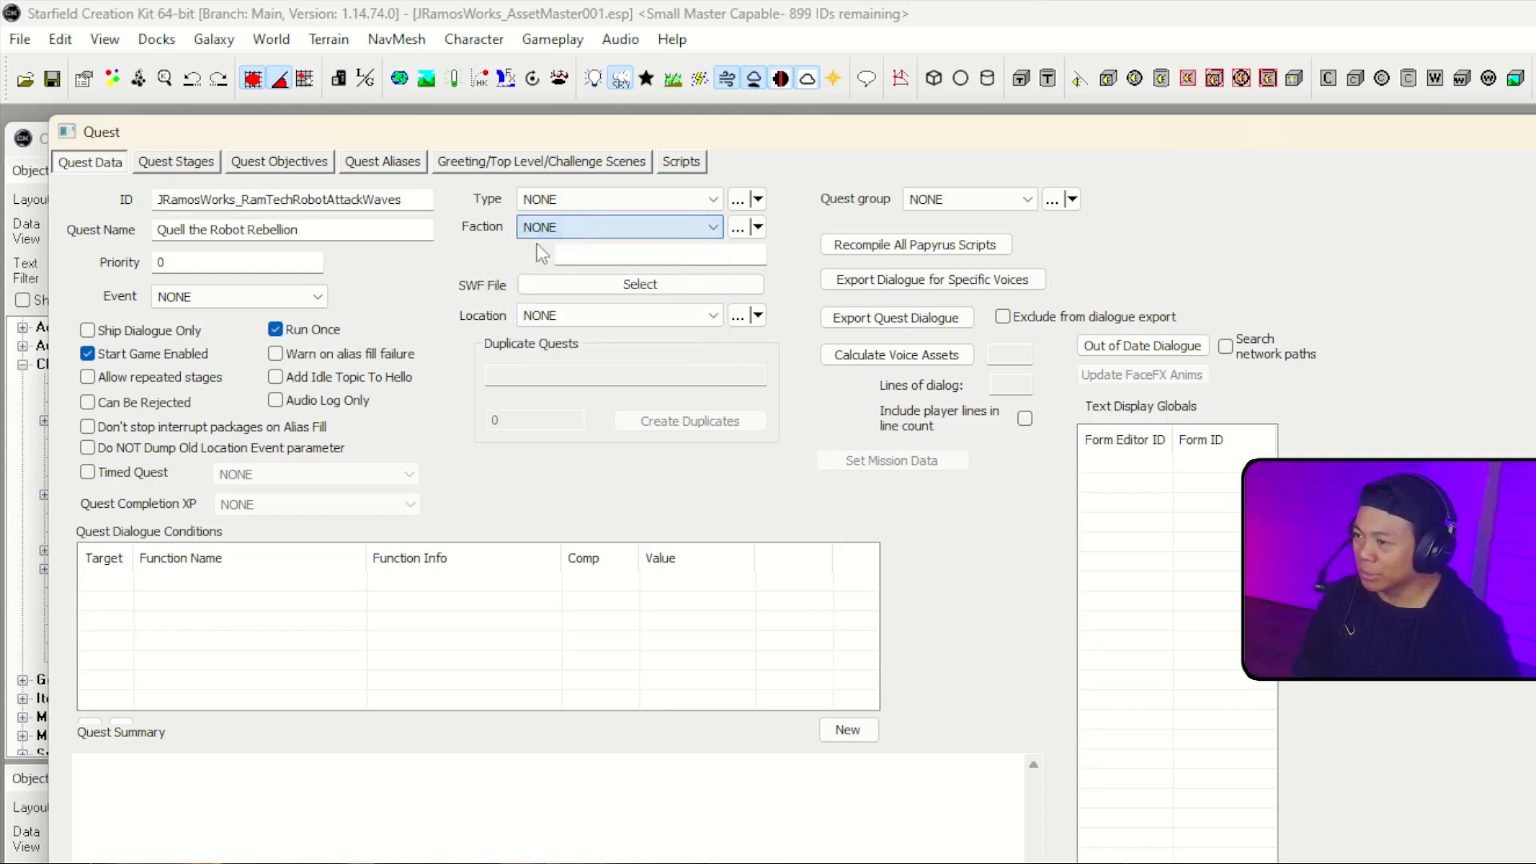
left_click(620, 199)
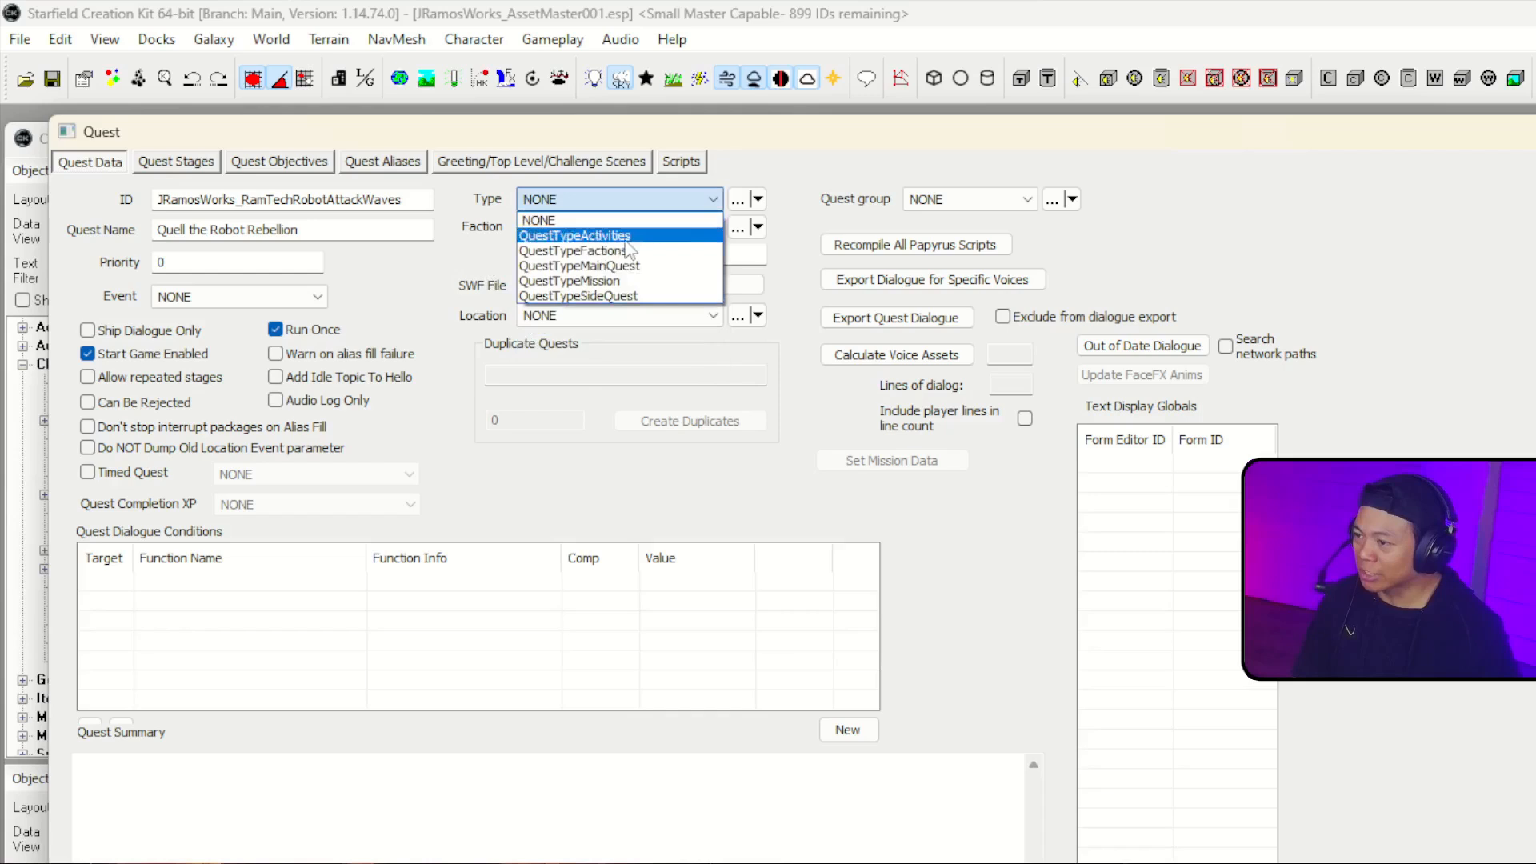
left_click(671, 297)
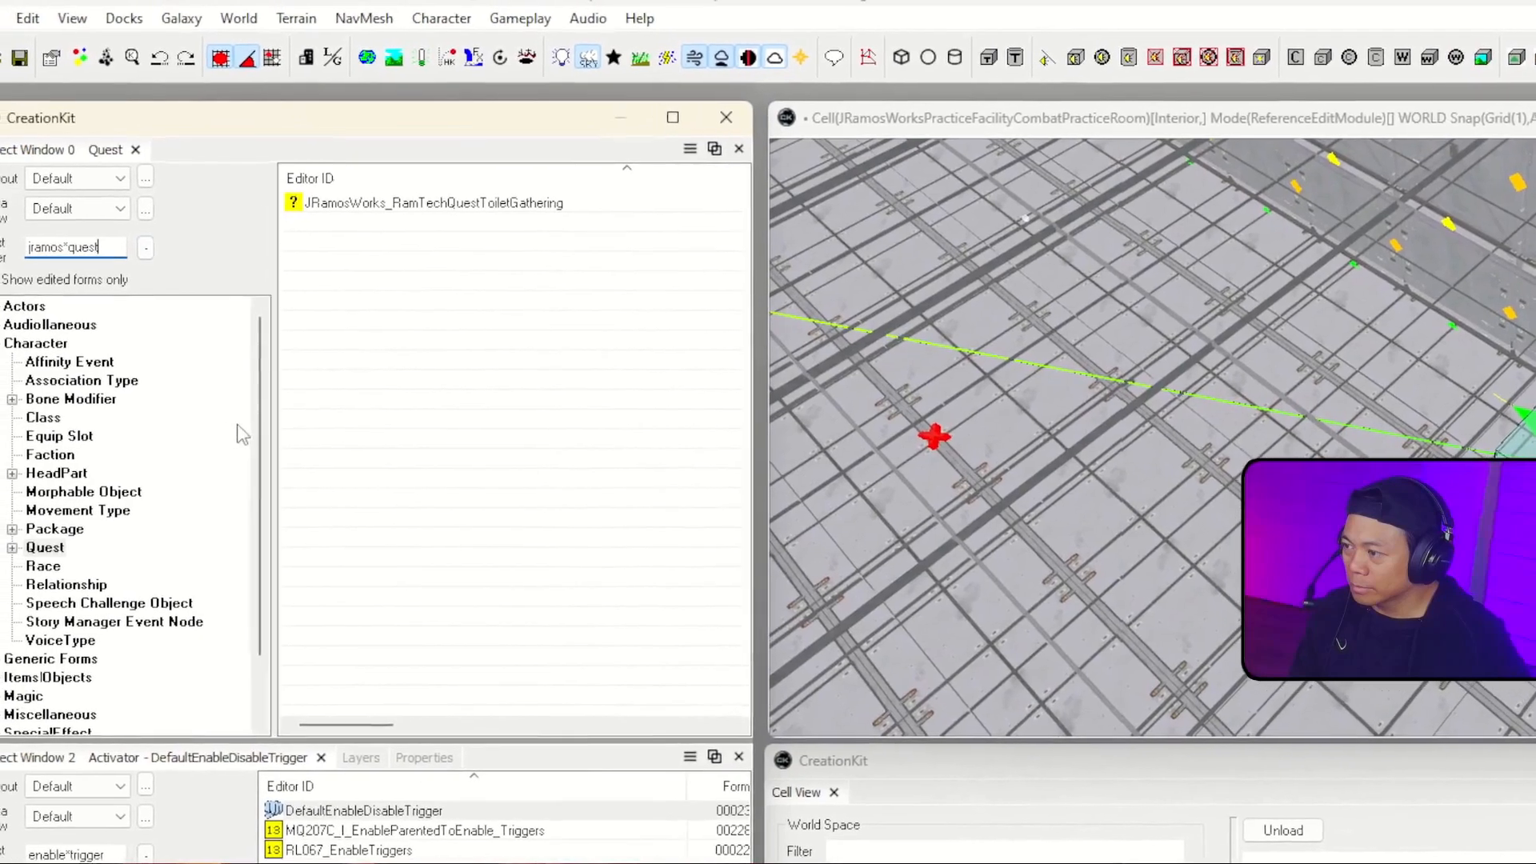
Step: Filter the quests by jramos* and change the robot attack waves quest's ID to JRamosWorks_RamTechQuestRobotAttackWaves
key("BackSpace")
key("BackSpace")
key("BackSpace")
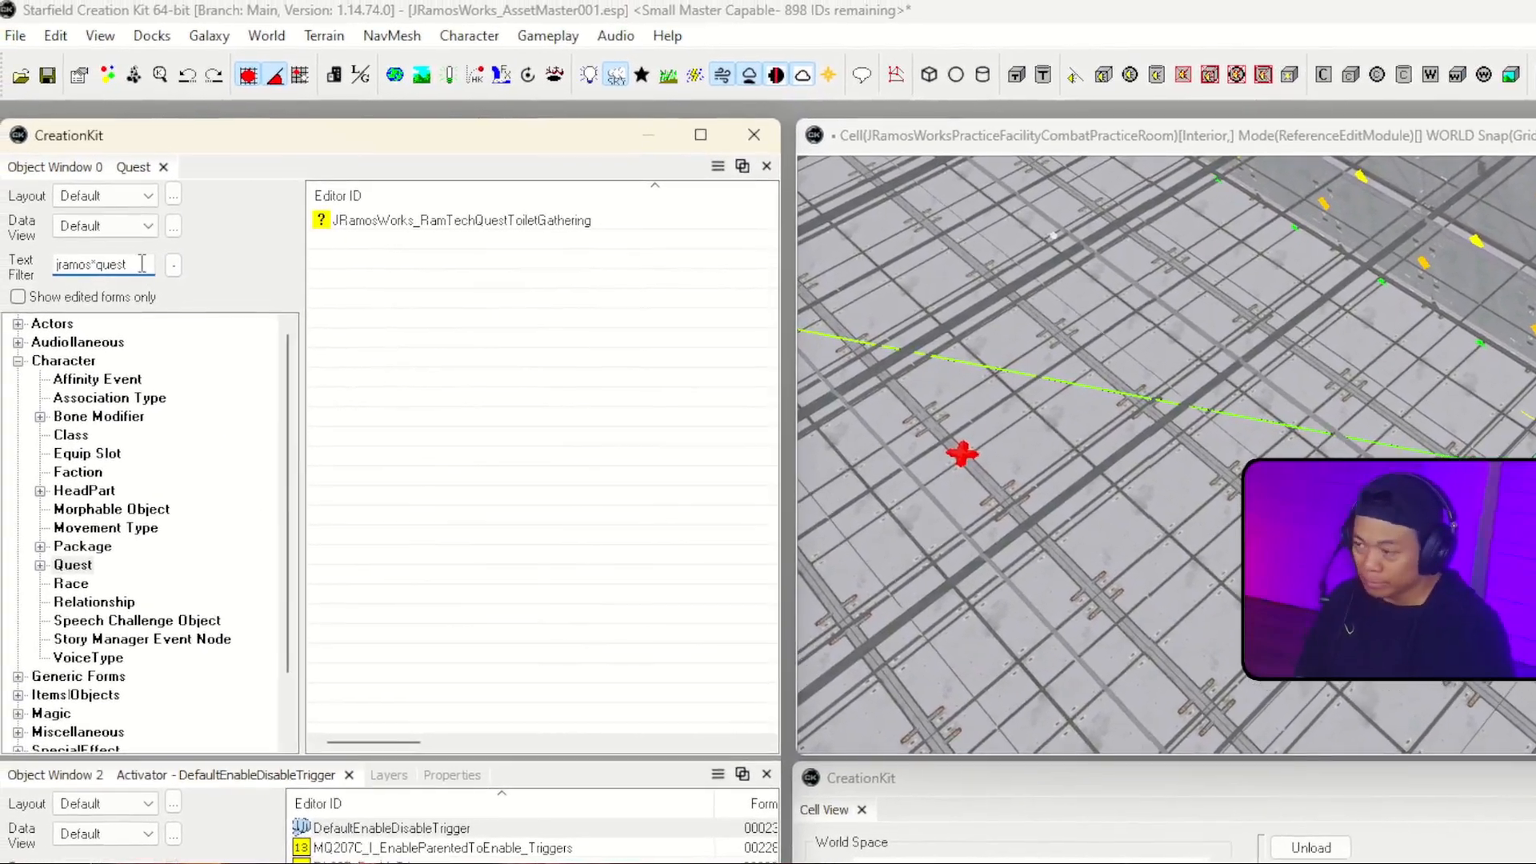
key("BackSpace")
key("BackSpace")
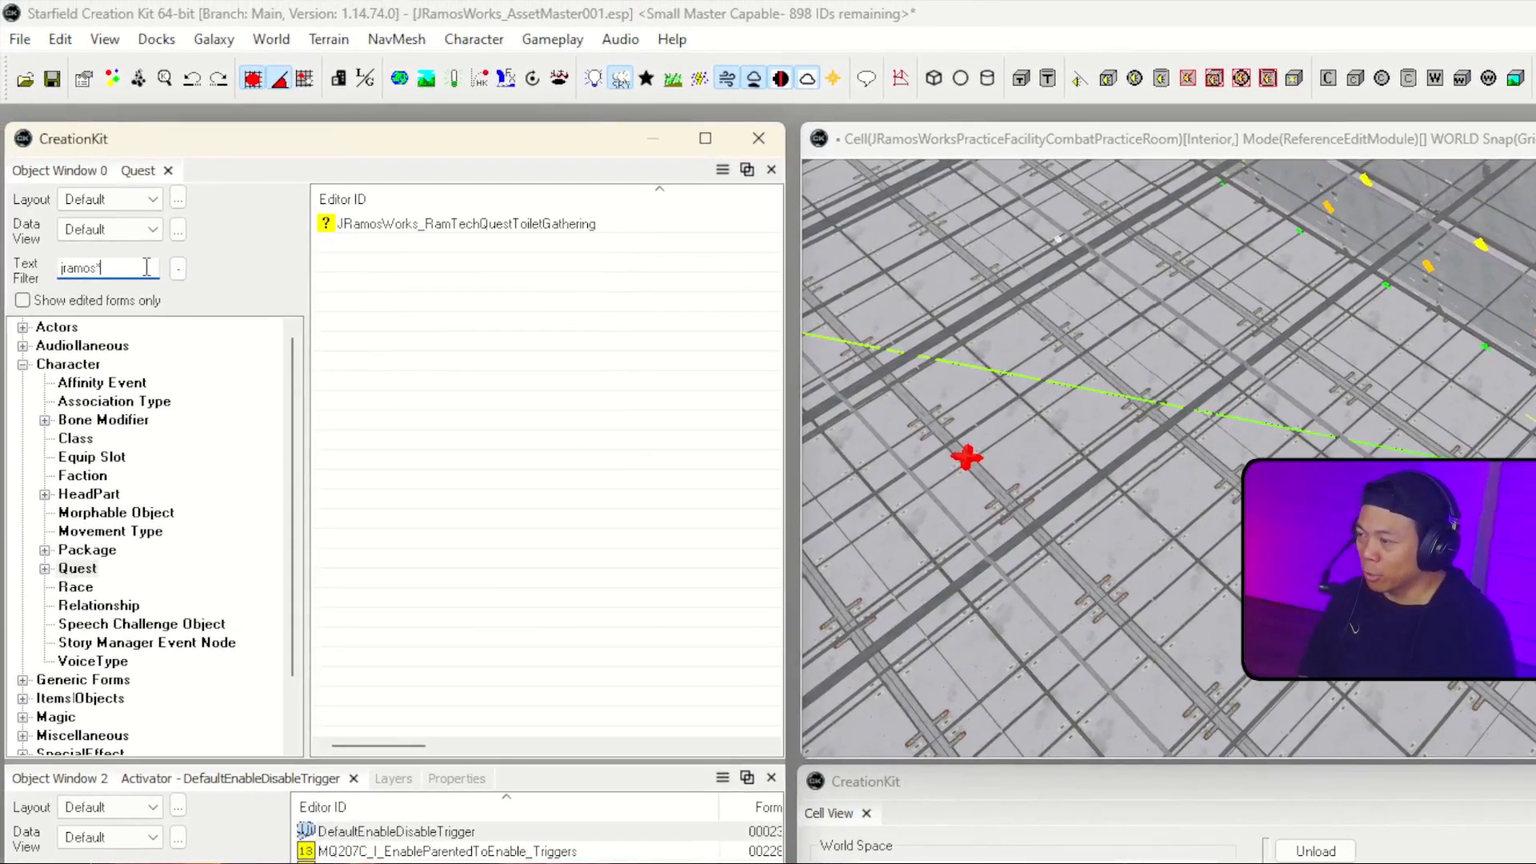
left_click(559, 287)
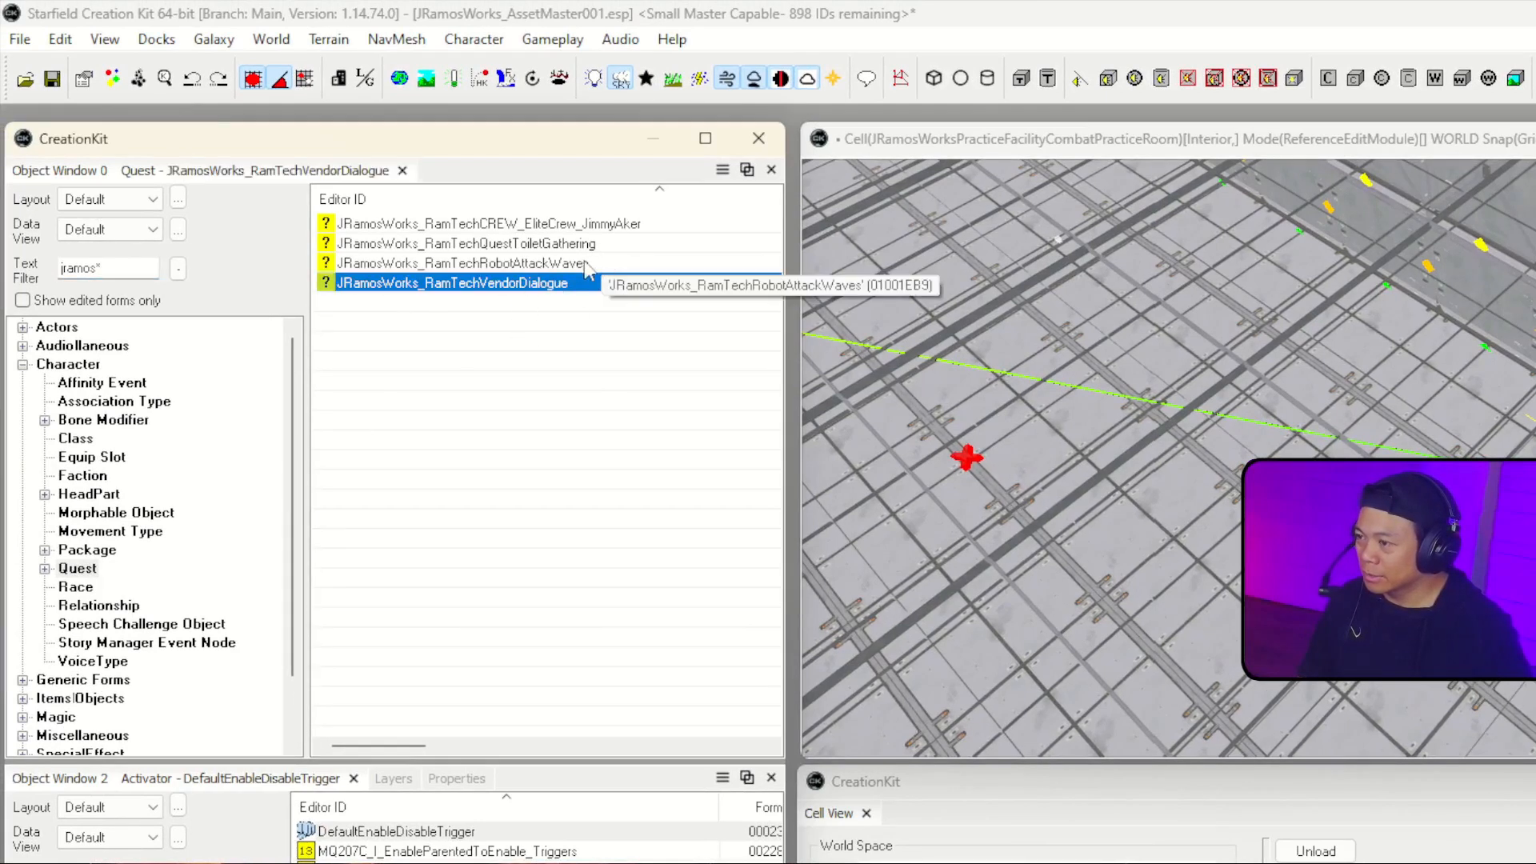
double_click(569, 264)
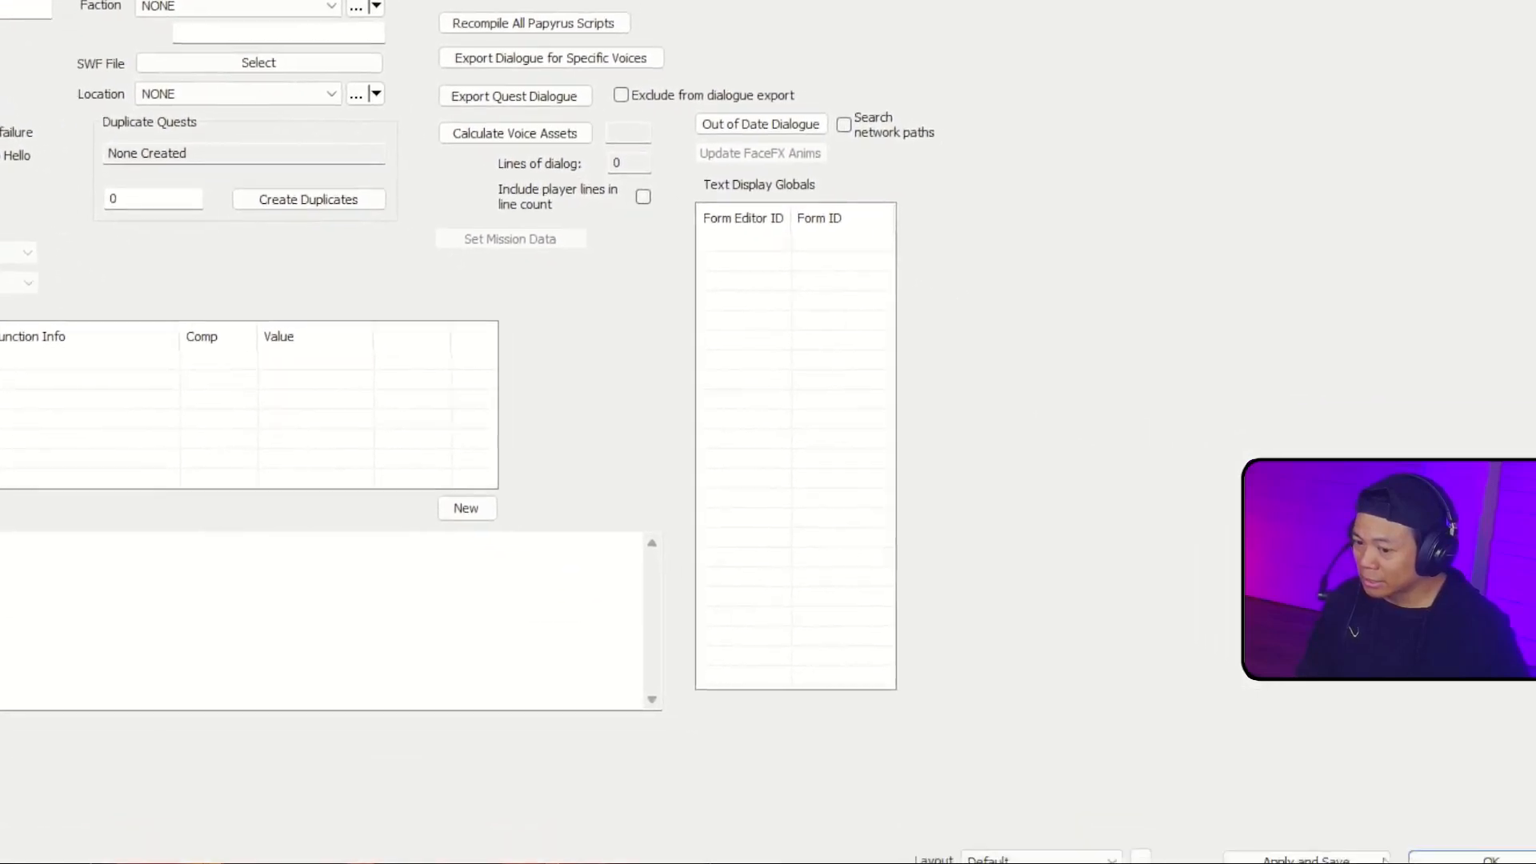
left_click(1240, 798)
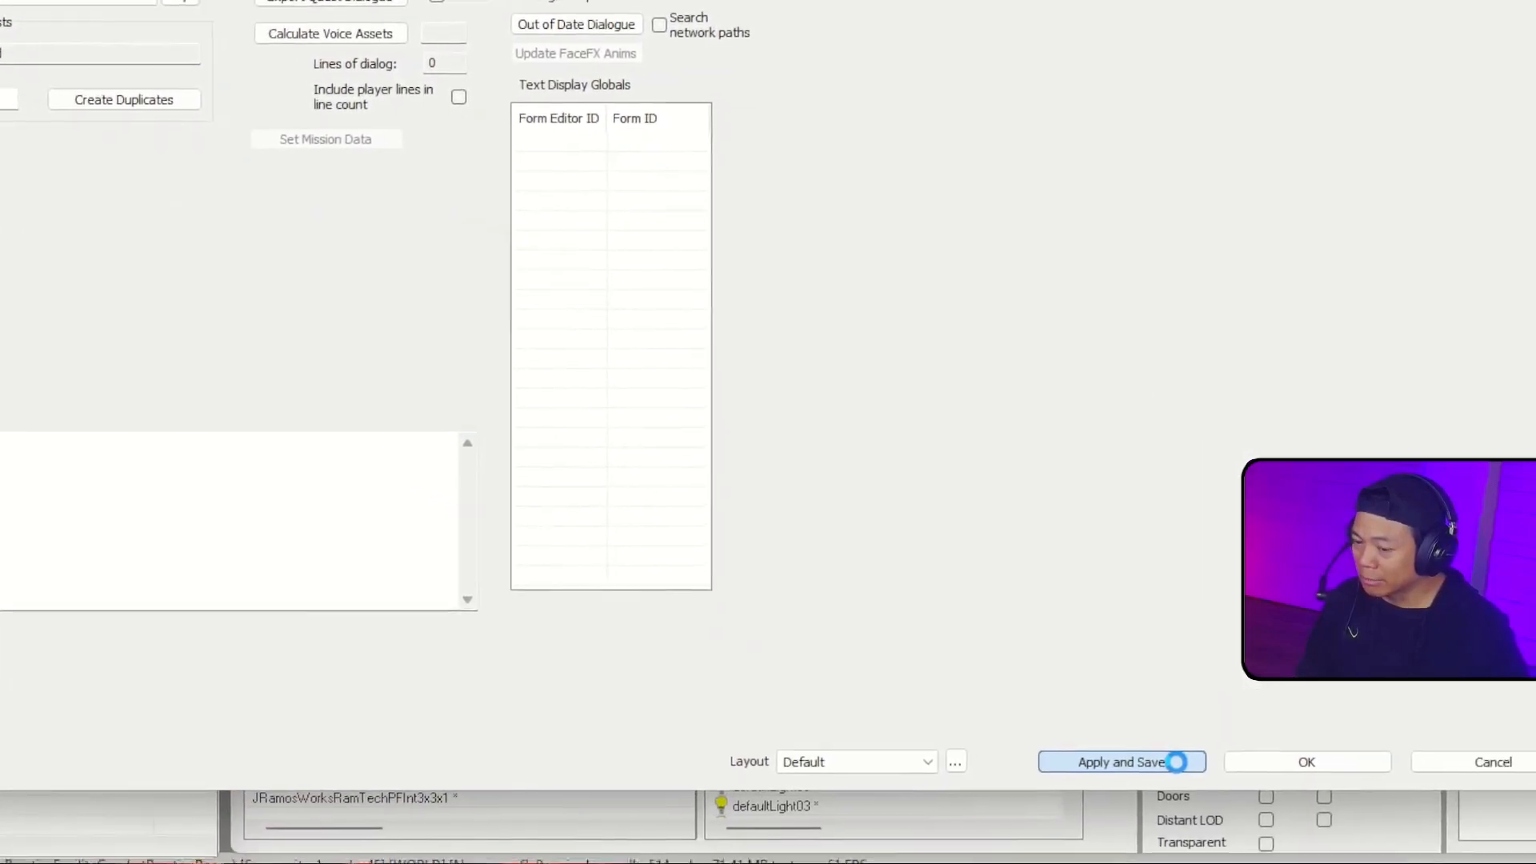
left_click(1306, 761)
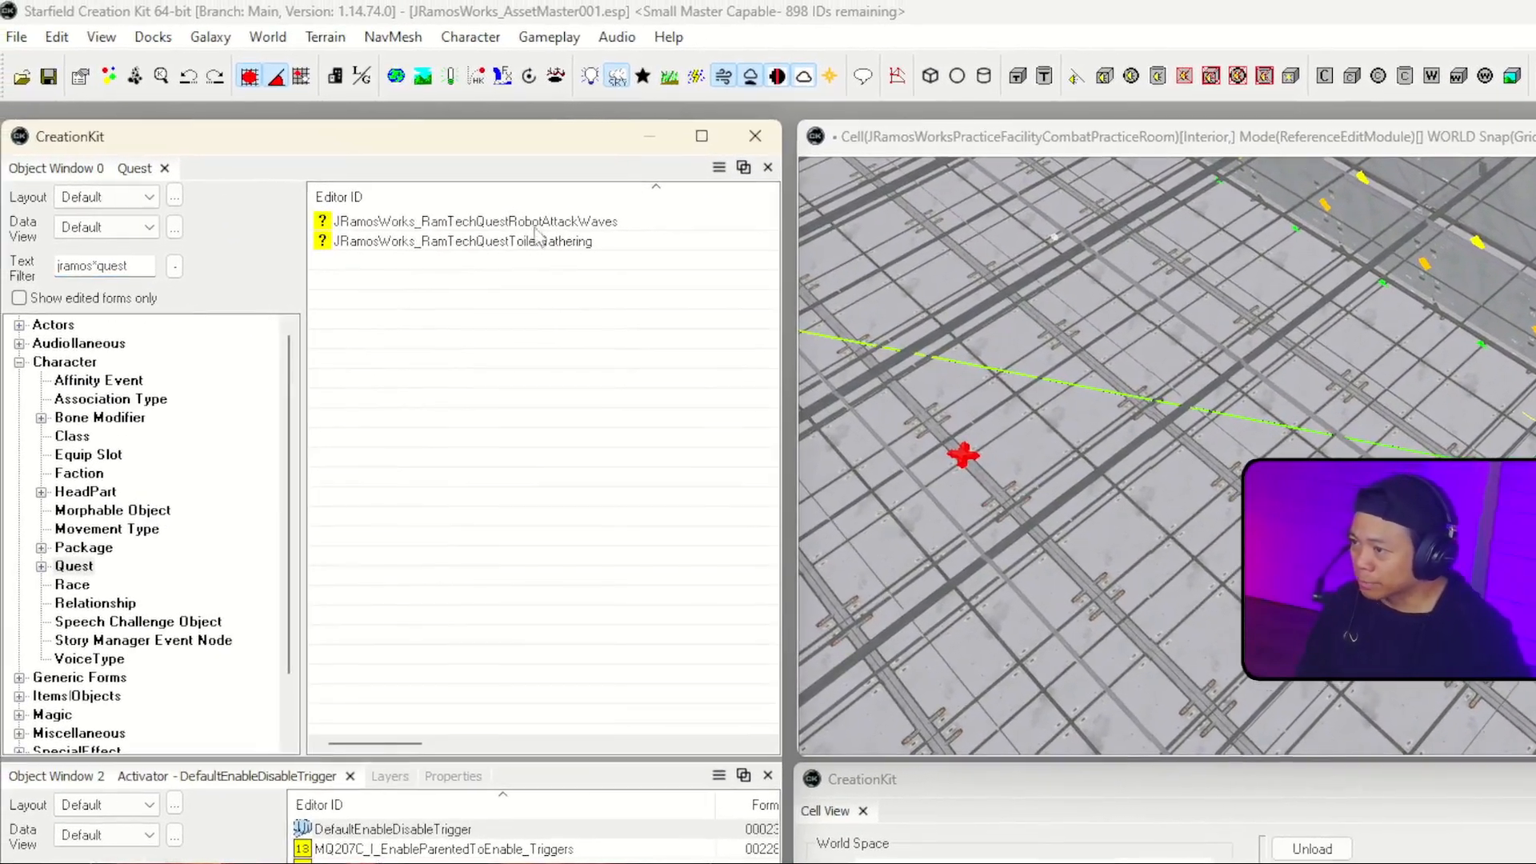
Step: Reopen the robot attack waves quest and add two quest stages with indexes 0 and 5
double_click(547, 222)
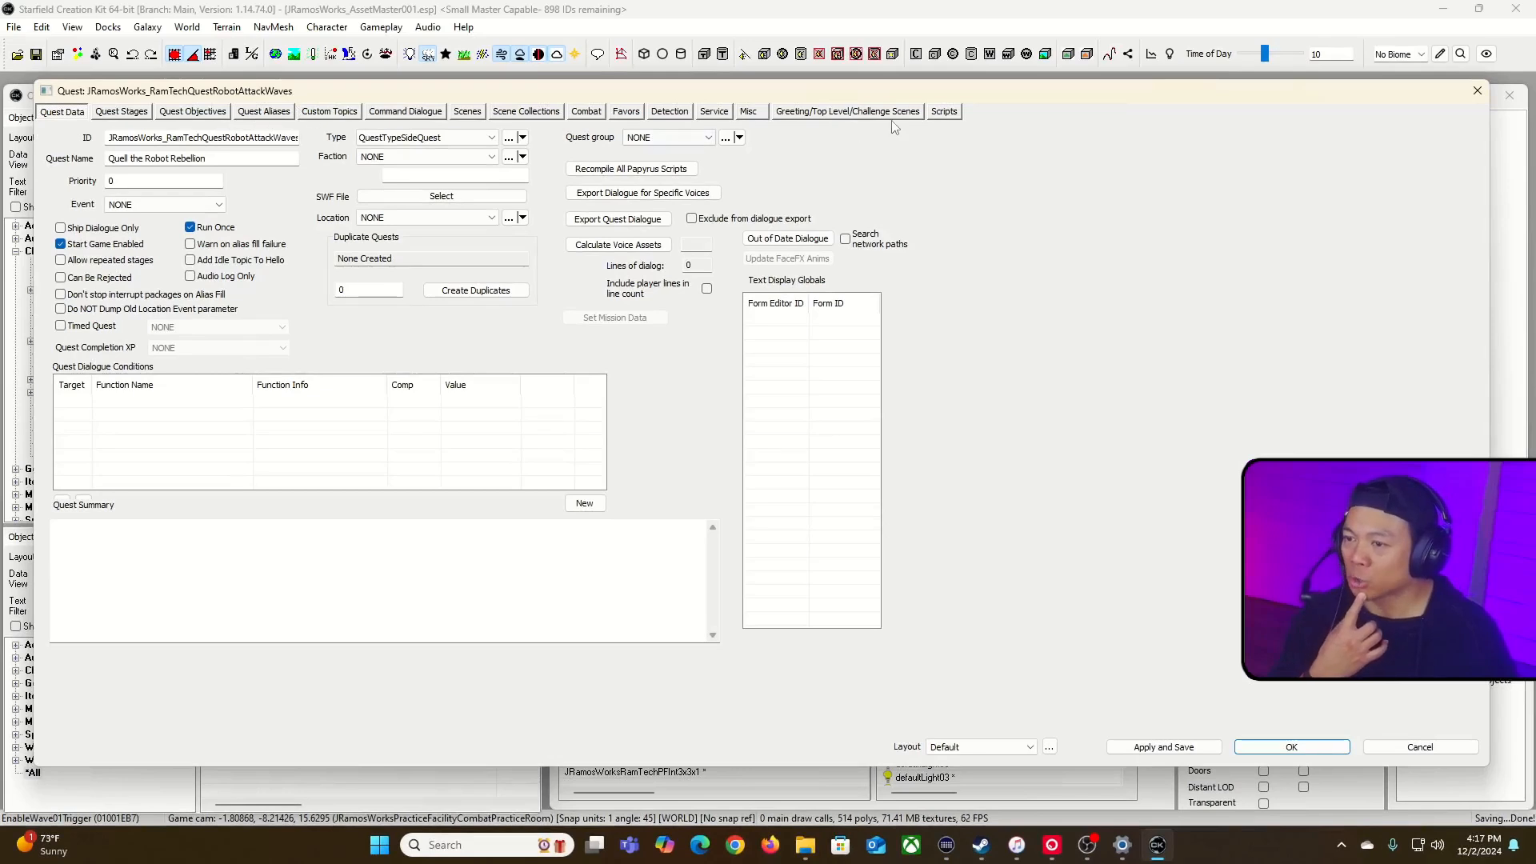
left_click(121, 112)
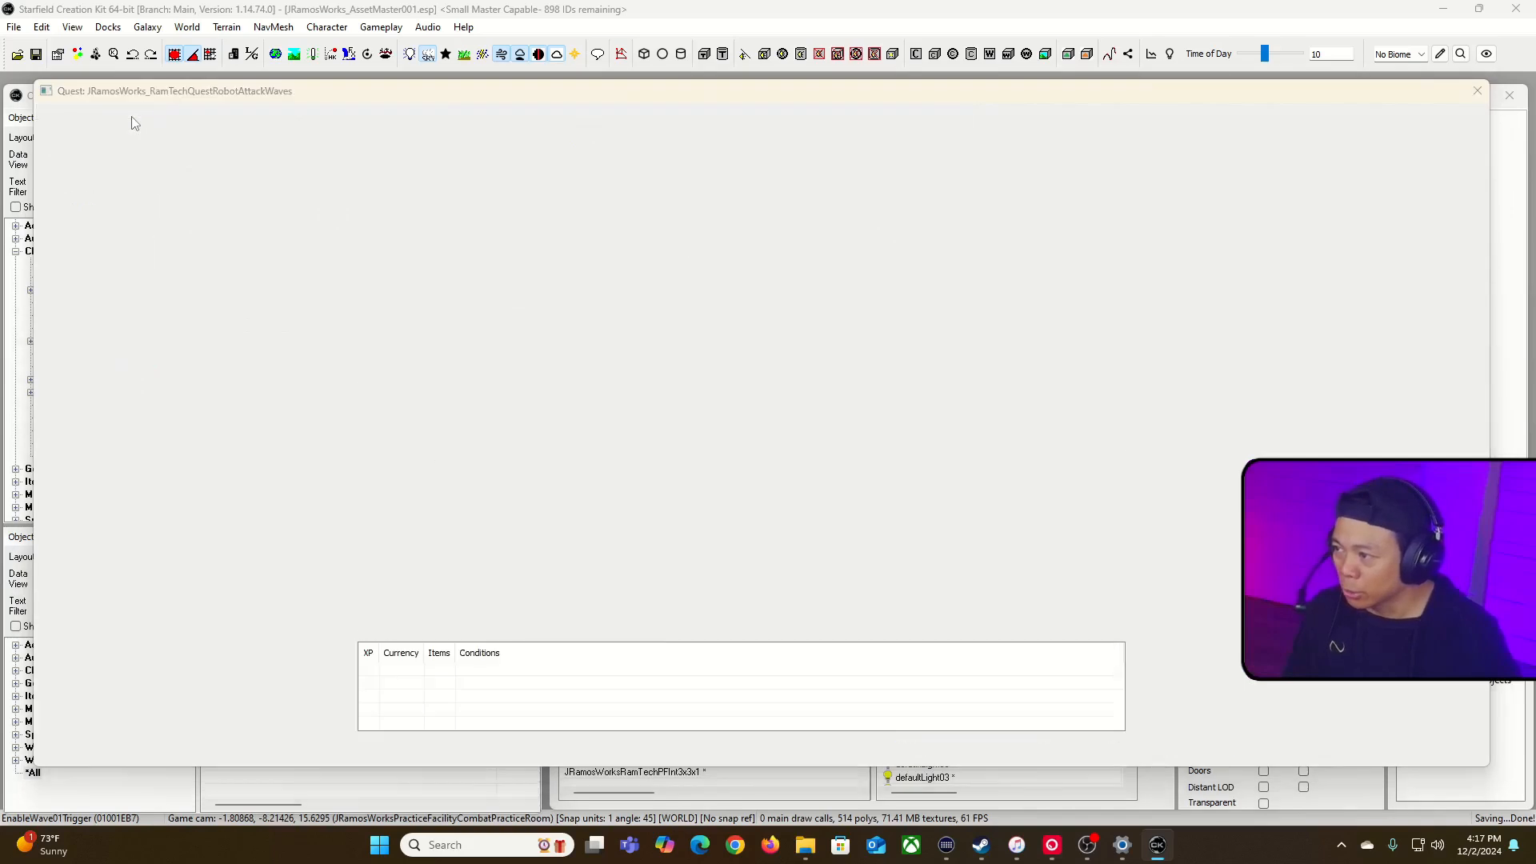
right_click(179, 204)
left_click(272, 211)
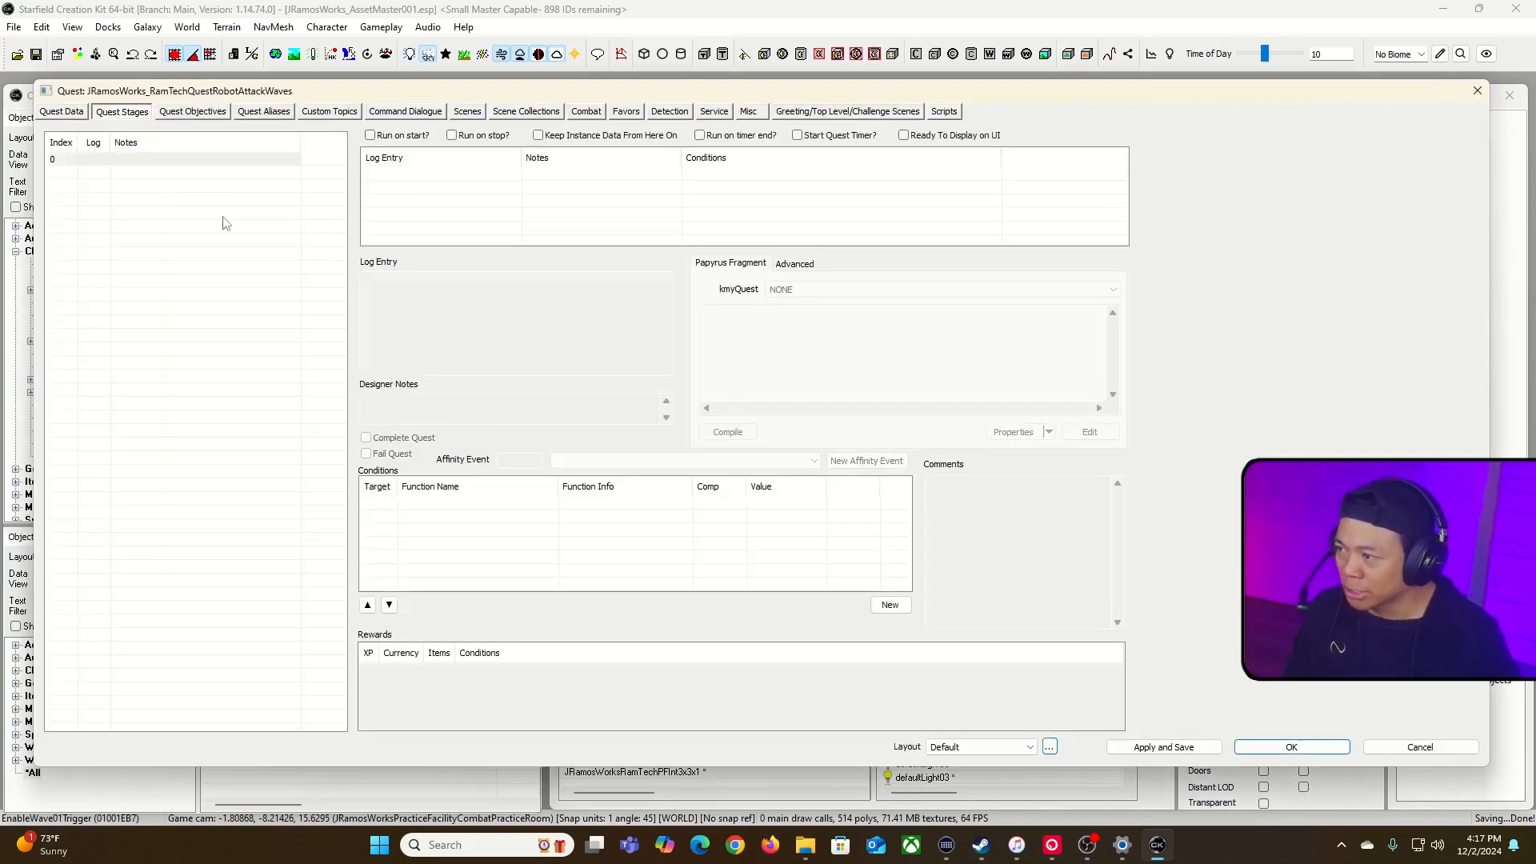
right_click(177, 205)
left_click(209, 212)
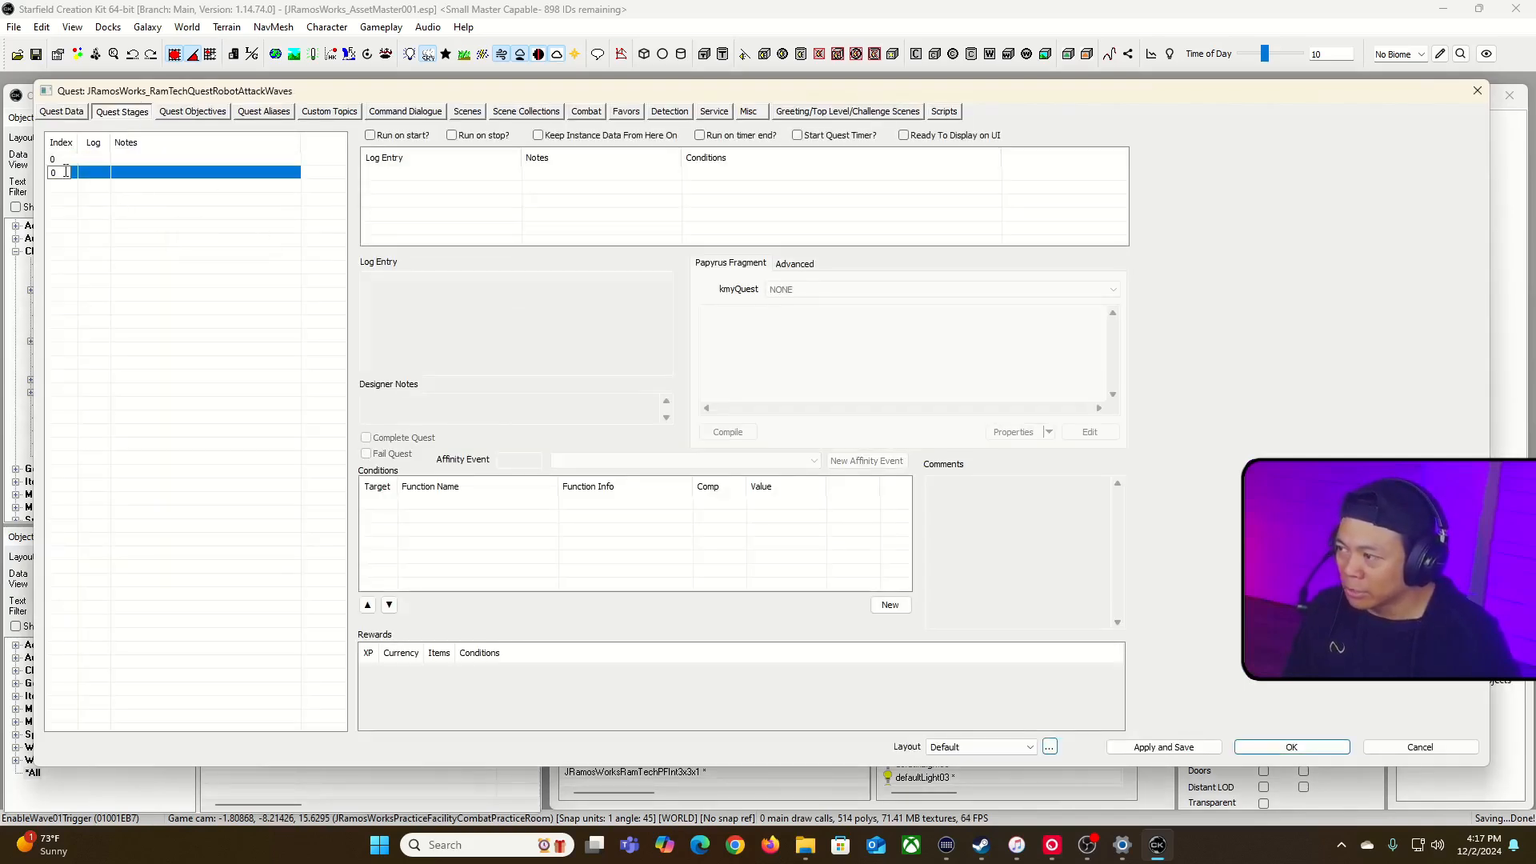
type("5")
key("Return")
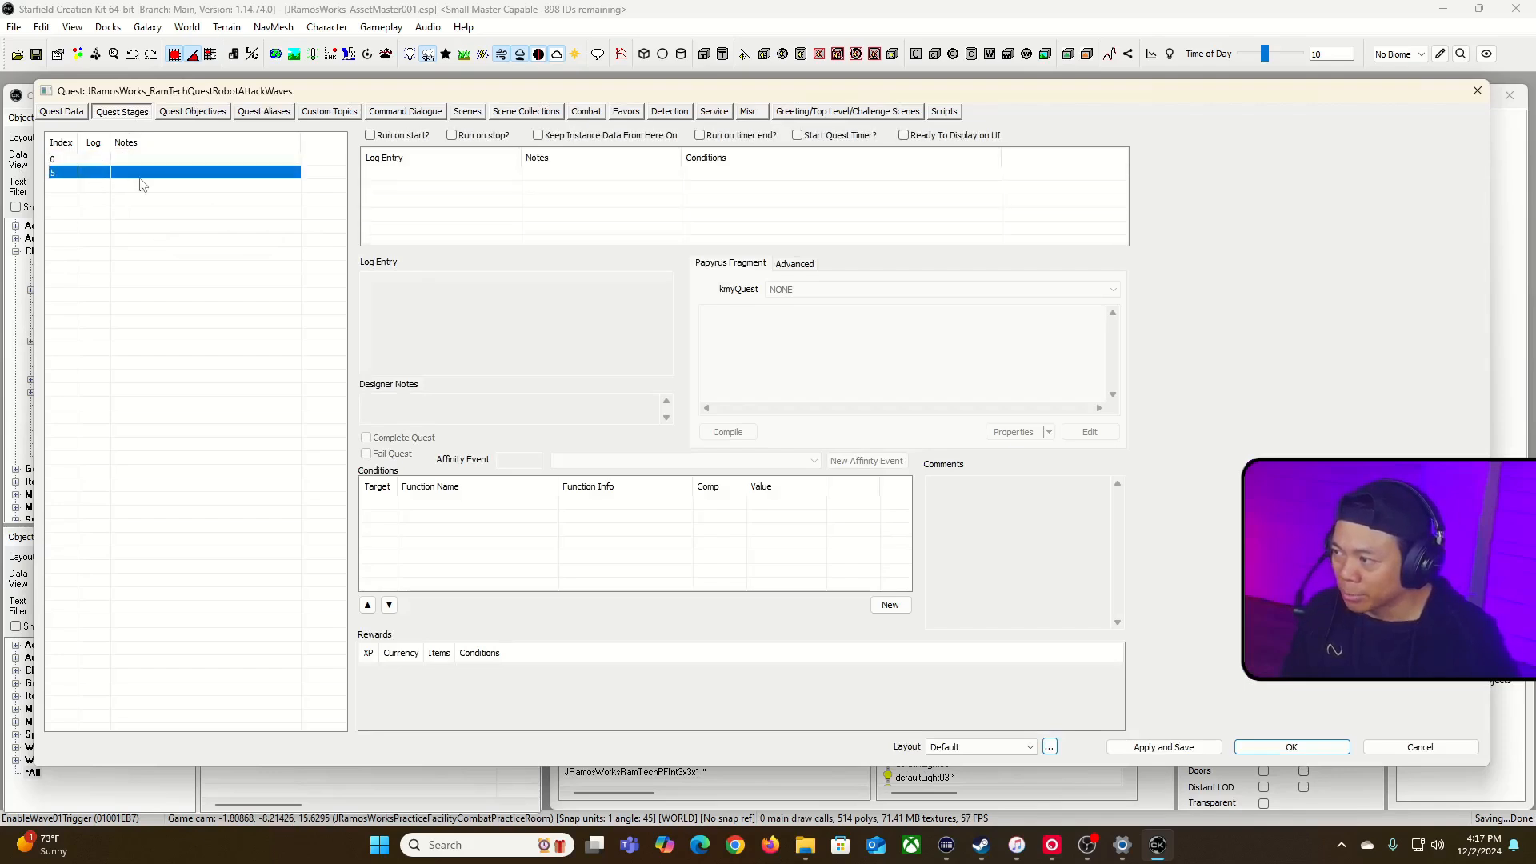
Step: Add a log entry to stage 5 reading "Destroy the robots!" with the designer notes "Destroy those robots"
right_click(463, 188)
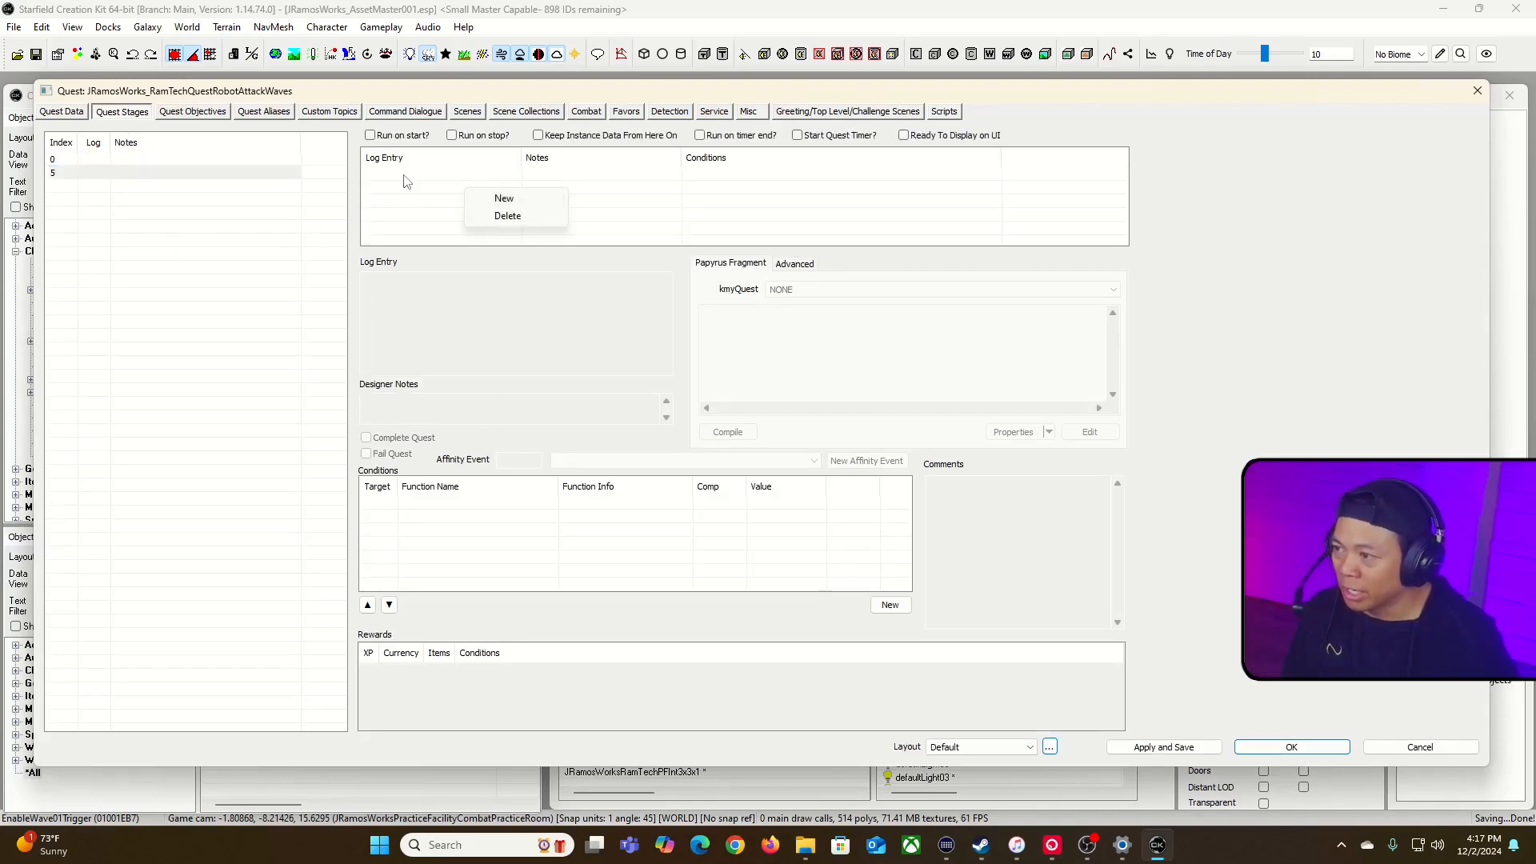
left_click(505, 199)
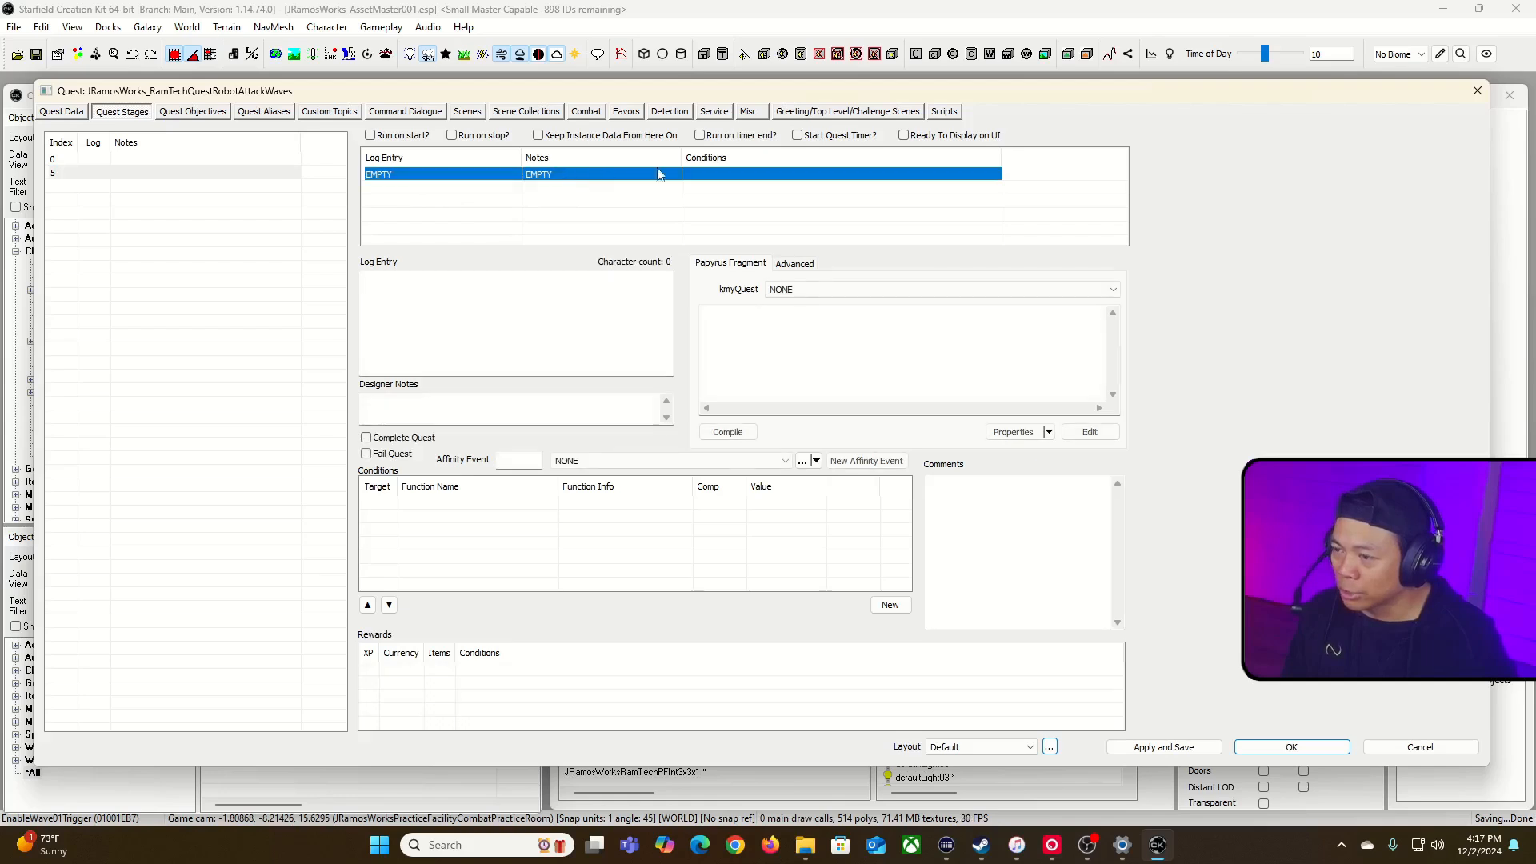
left_click(546, 311)
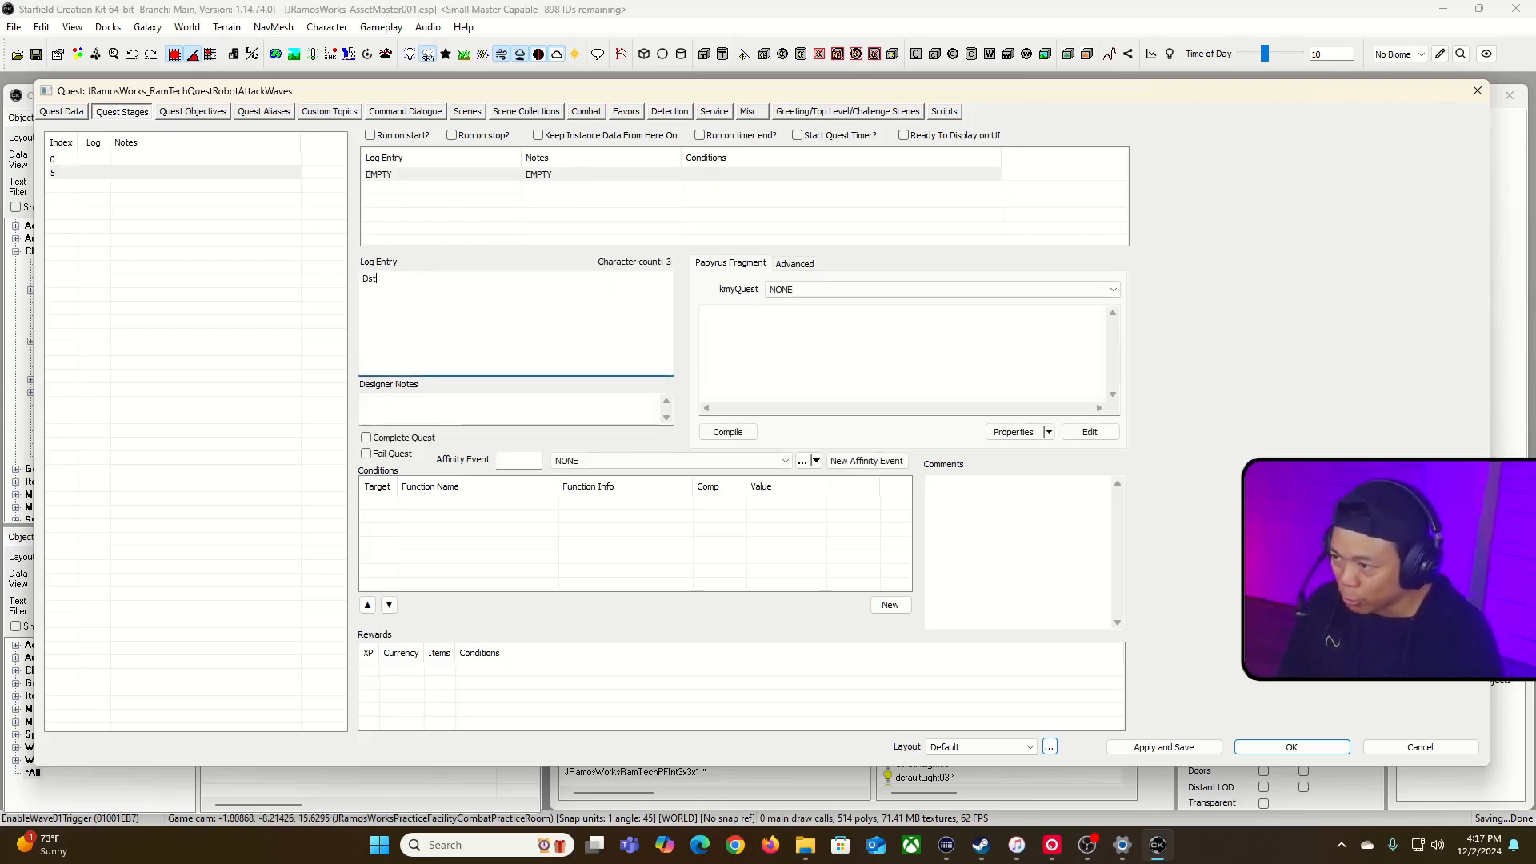
type("Destroy WAv")
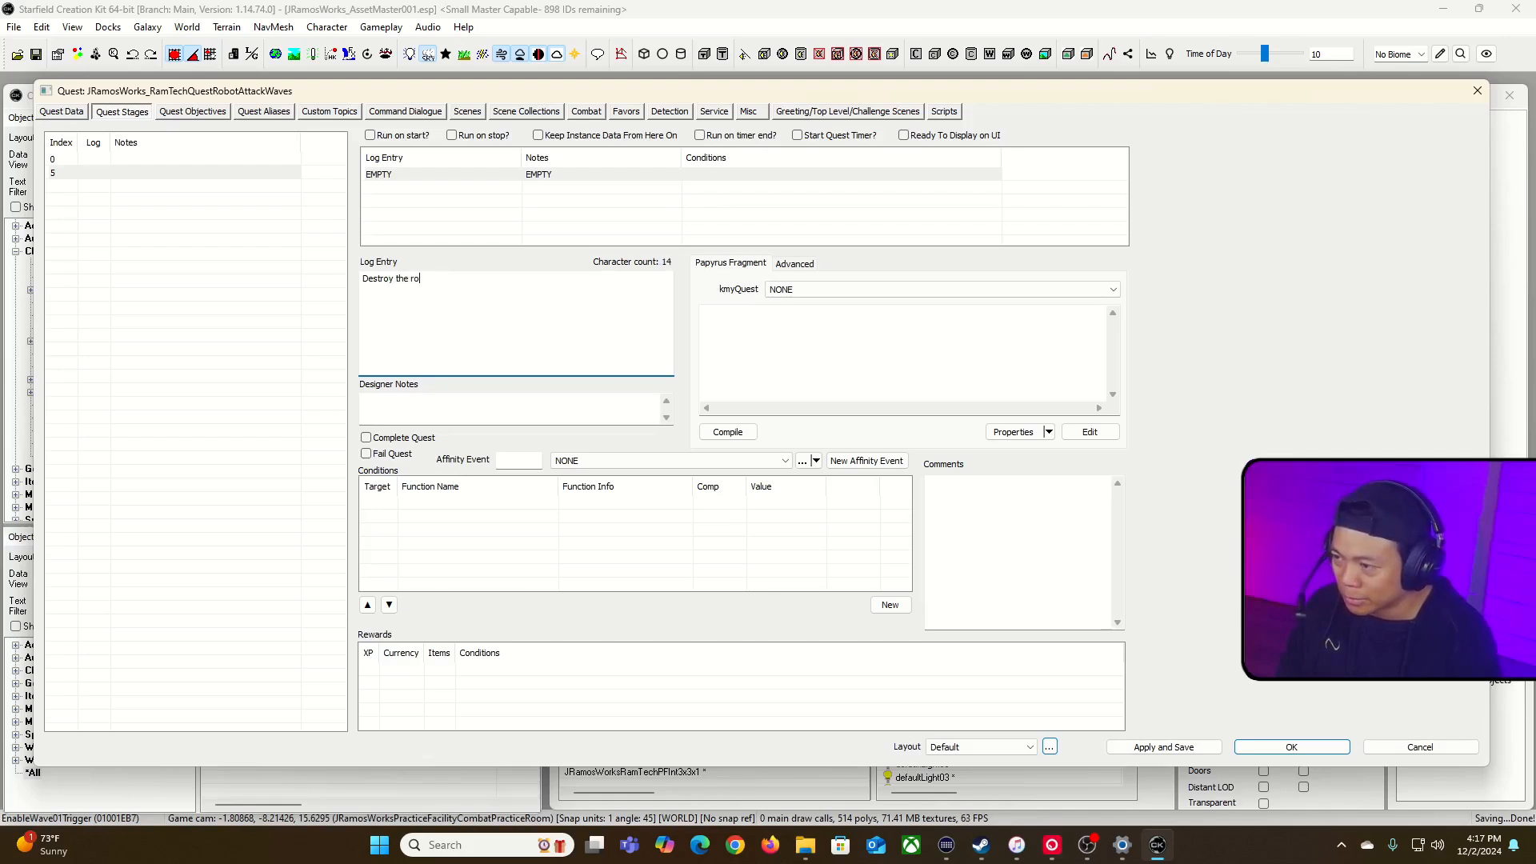
left_click(532, 400)
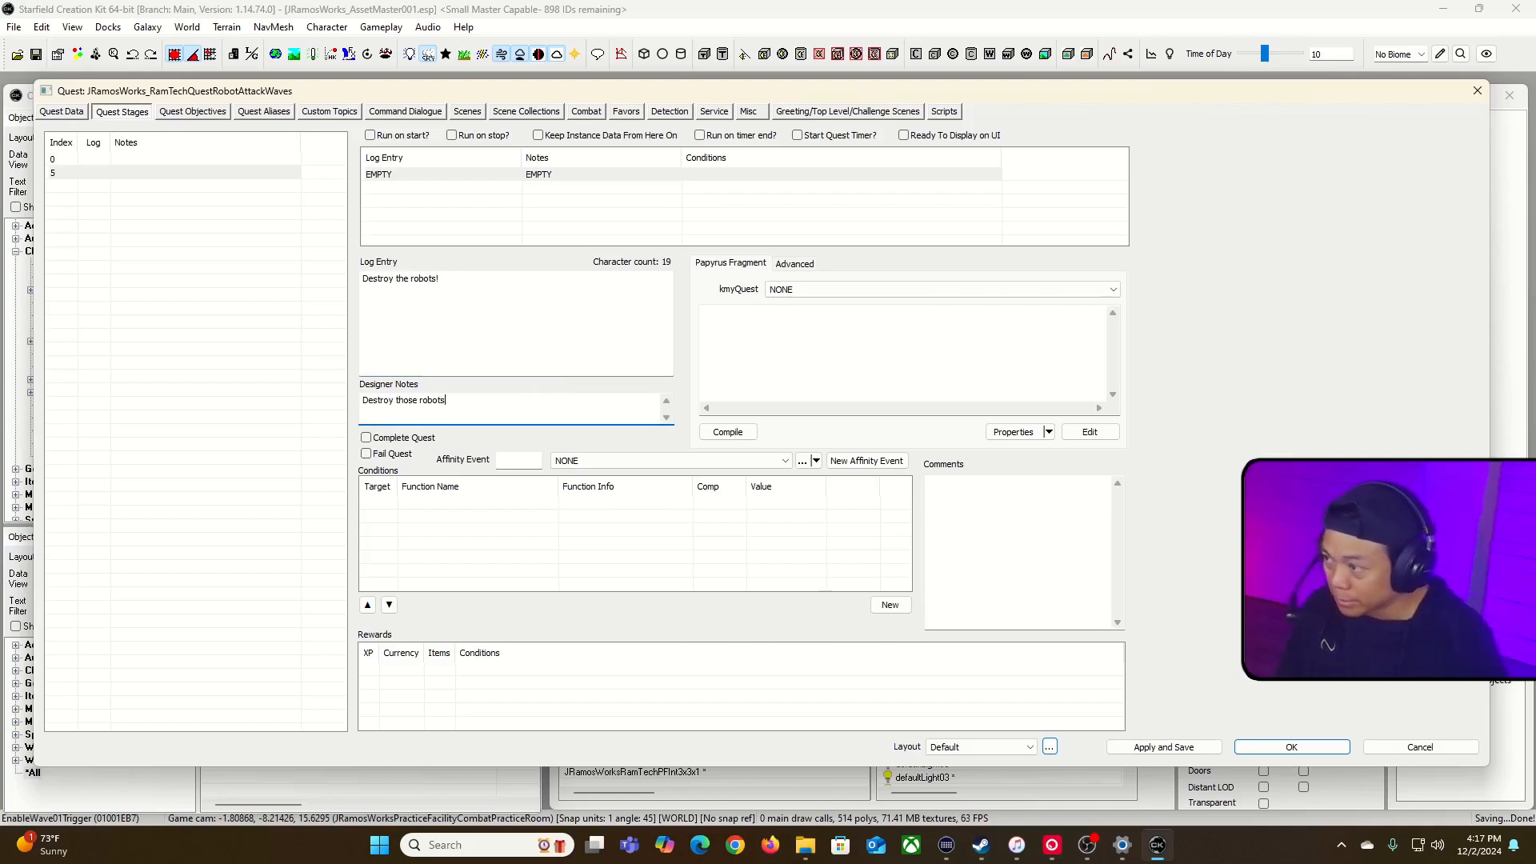
left_click(640, 236)
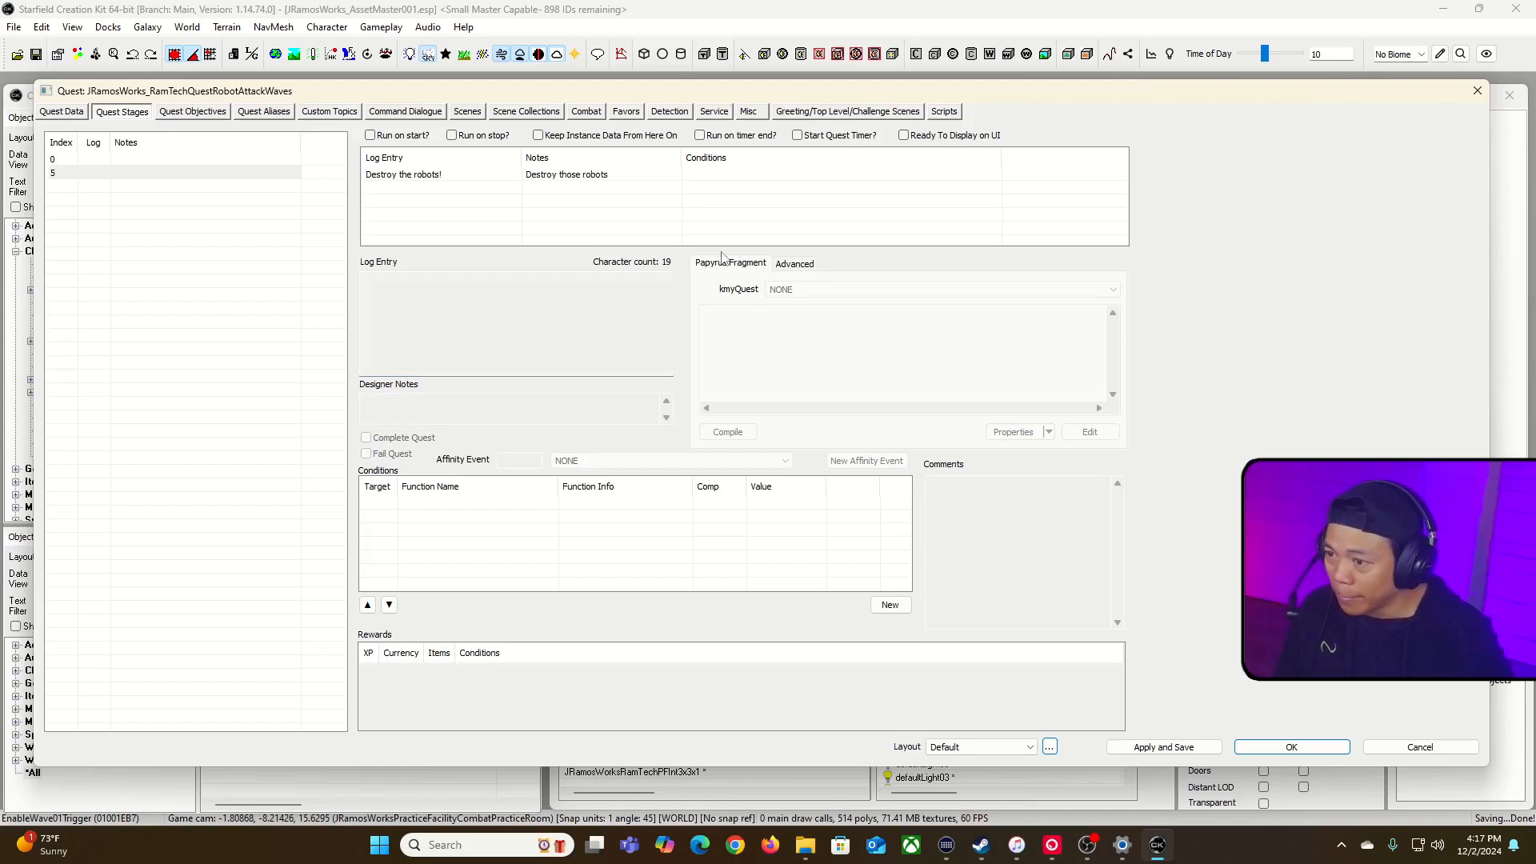
Step: Create a reference quest alias named RobotWave01_01 and set its fill type to Specific Reference
left_click(194, 112)
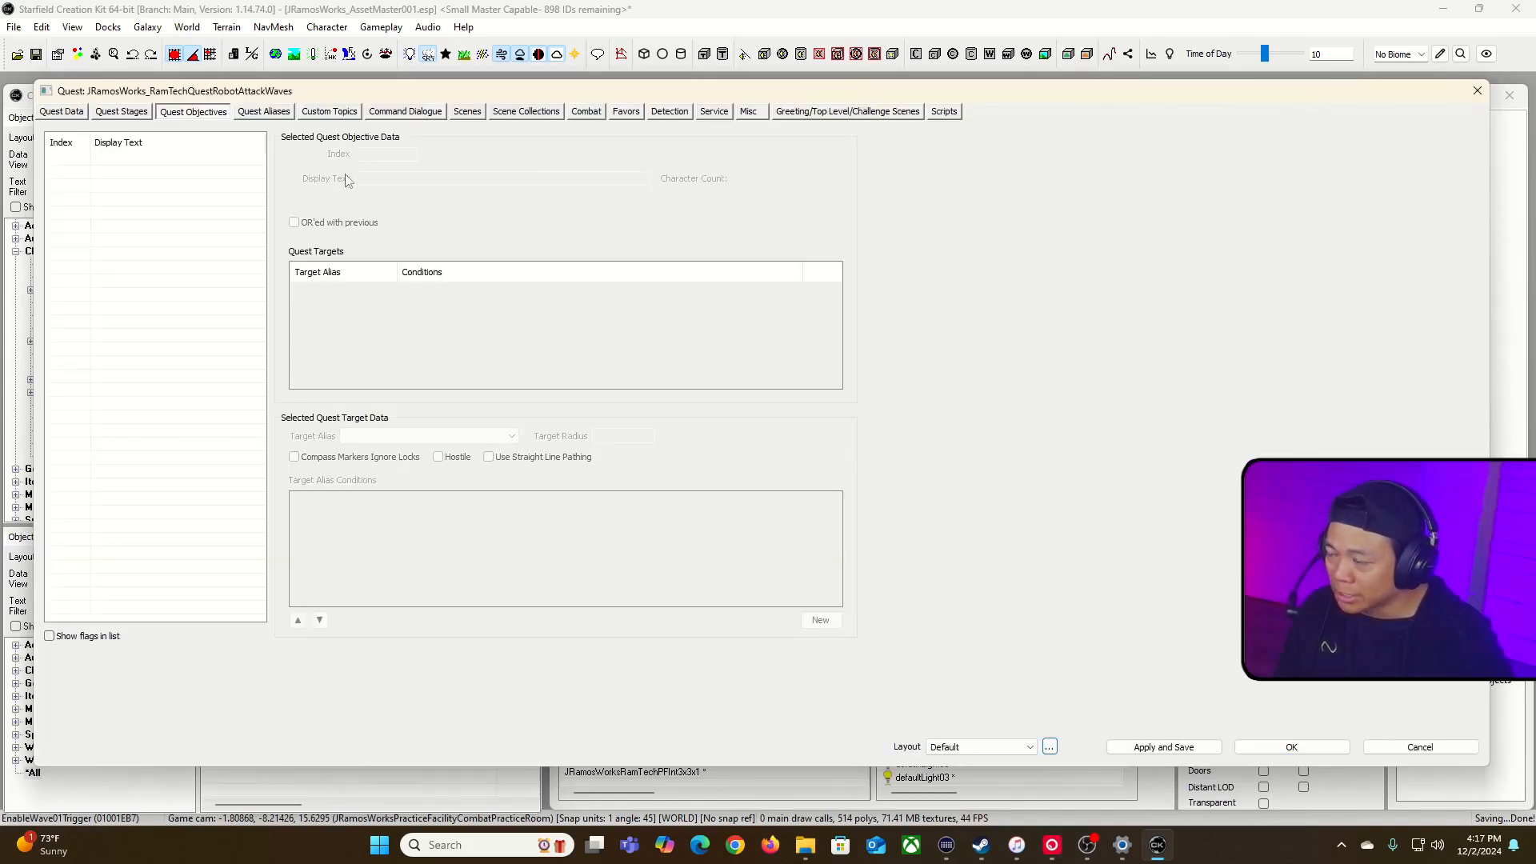
left_click(268, 113)
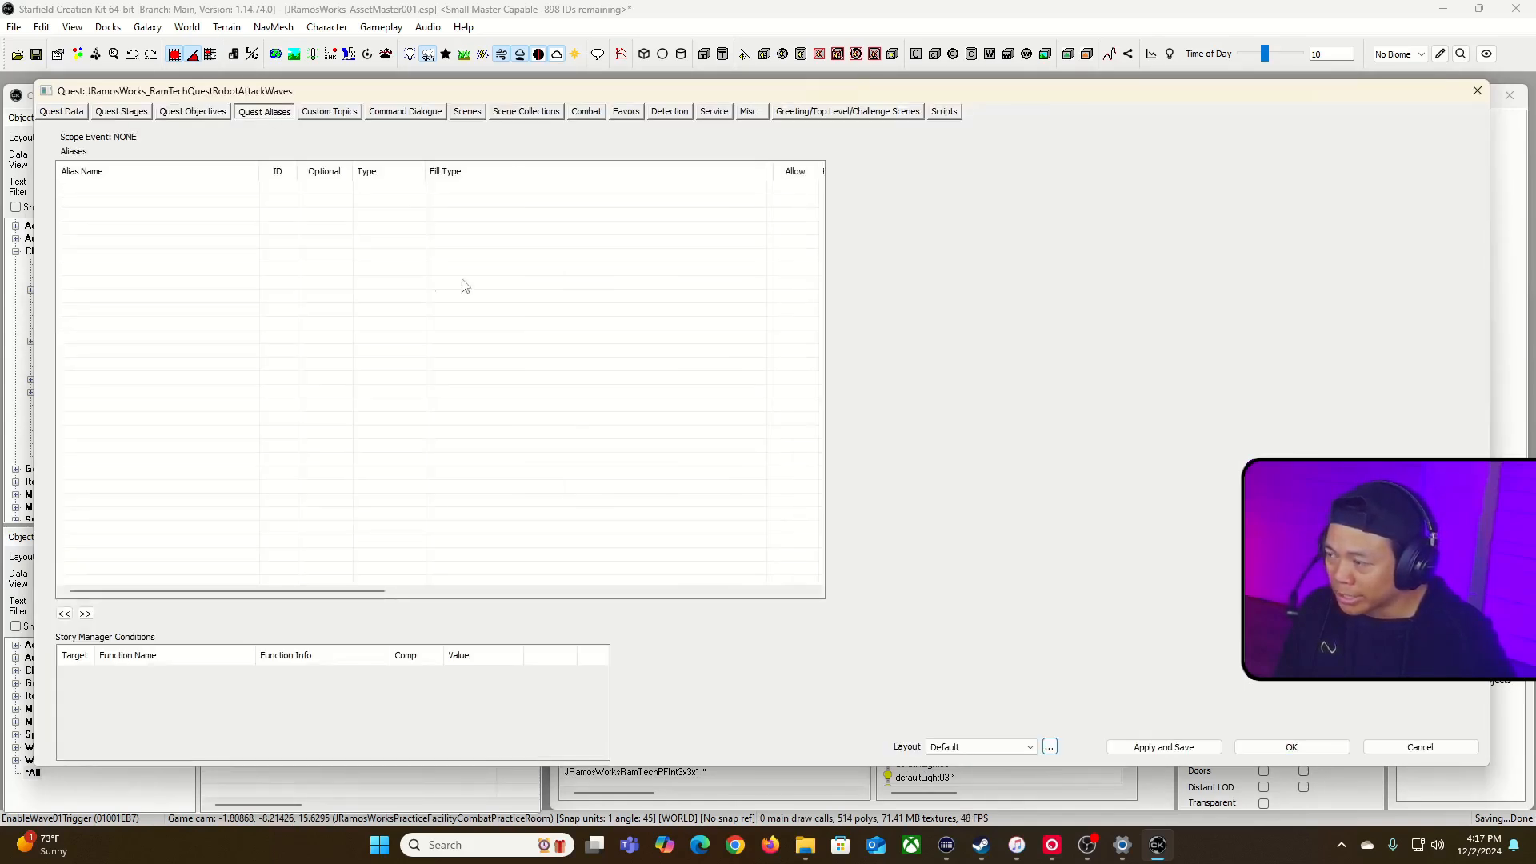
right_click(170, 206)
left_click(248, 210)
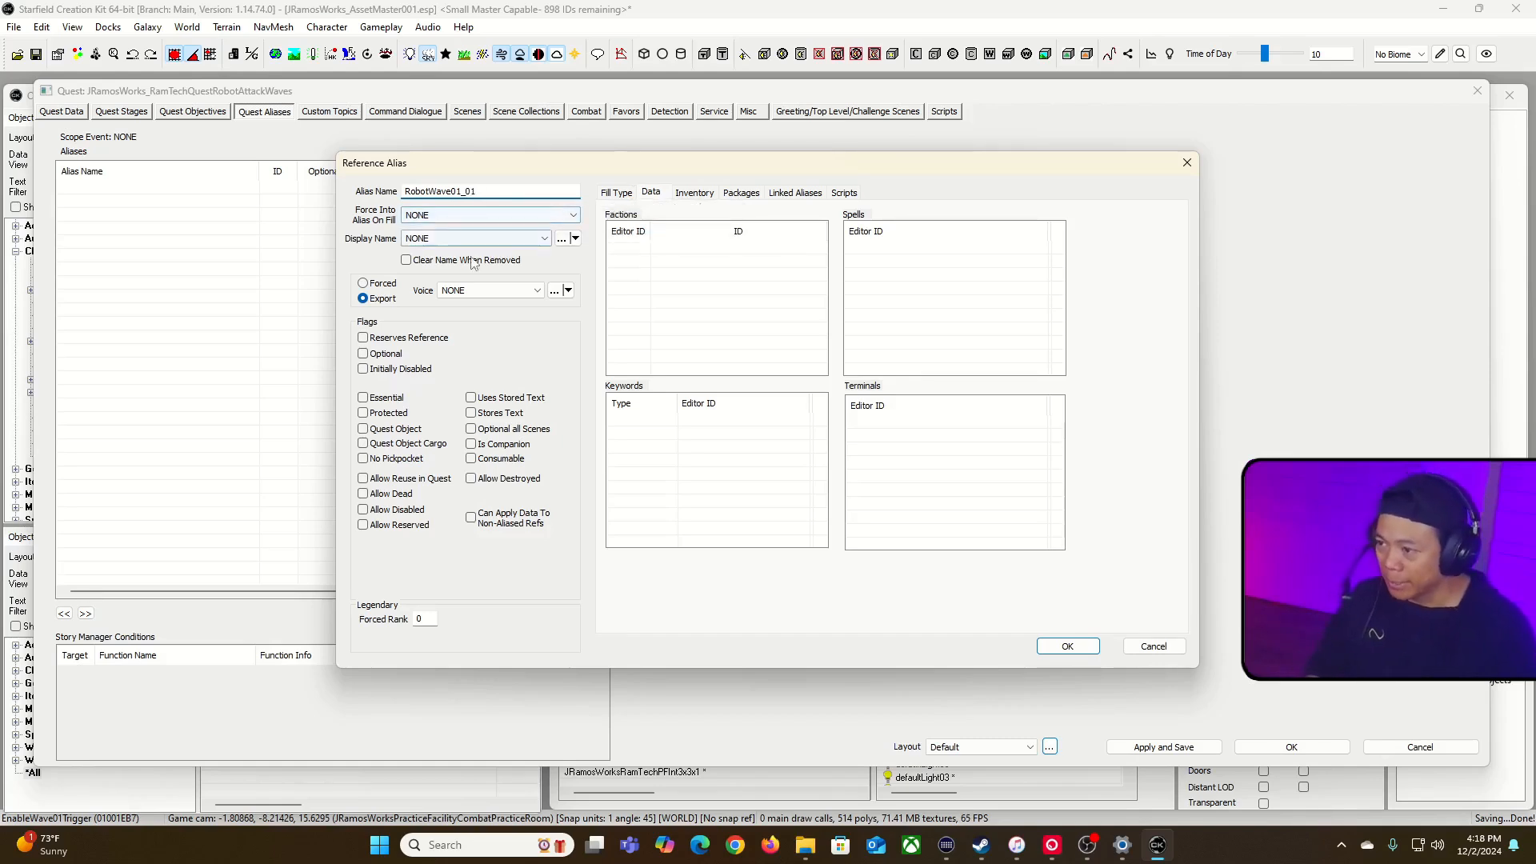
left_click(613, 195)
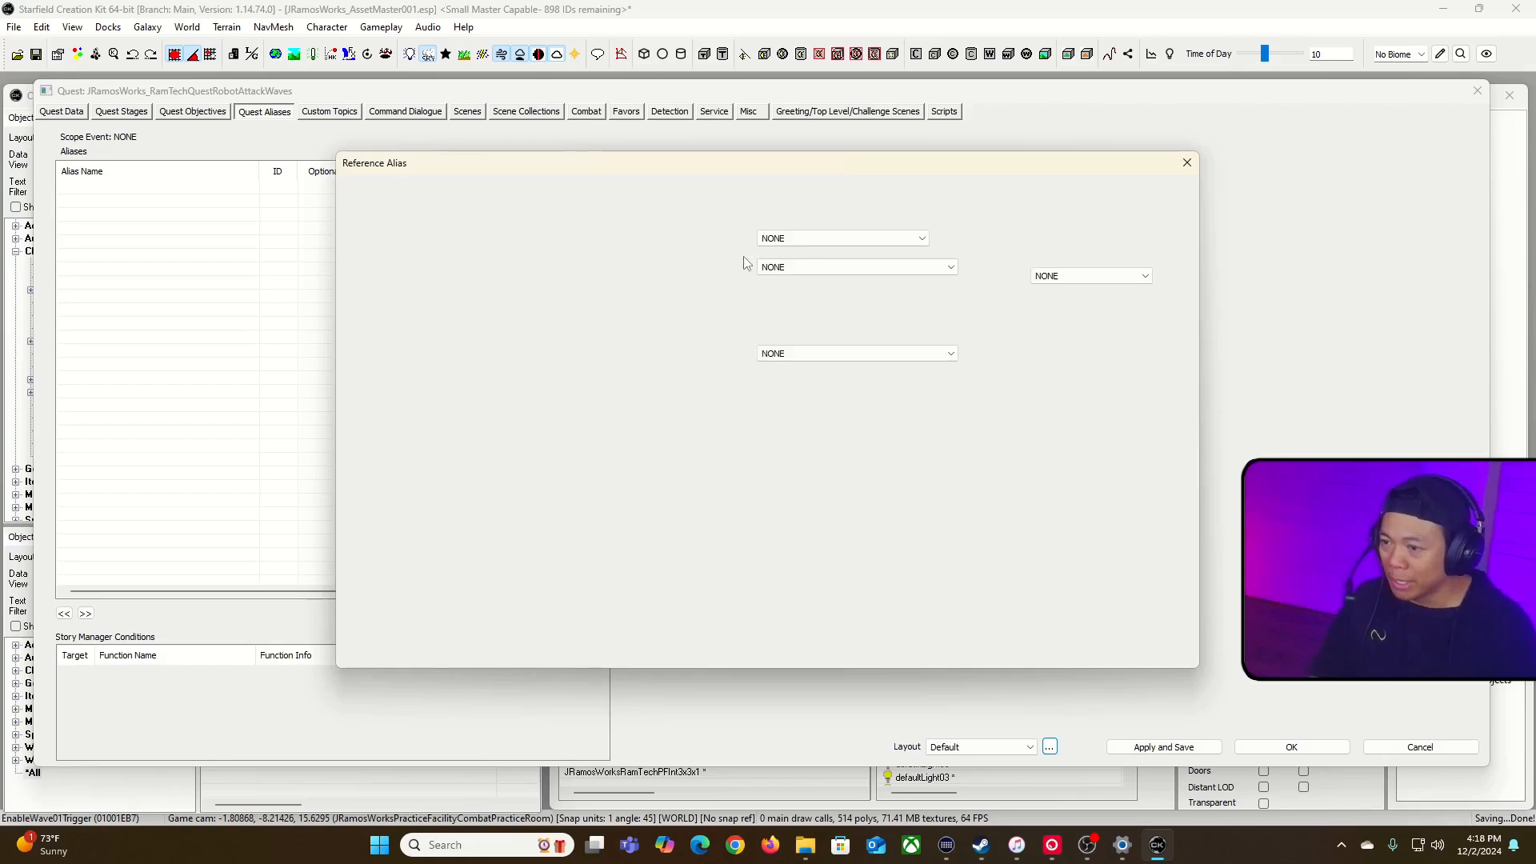
left_click(612, 217)
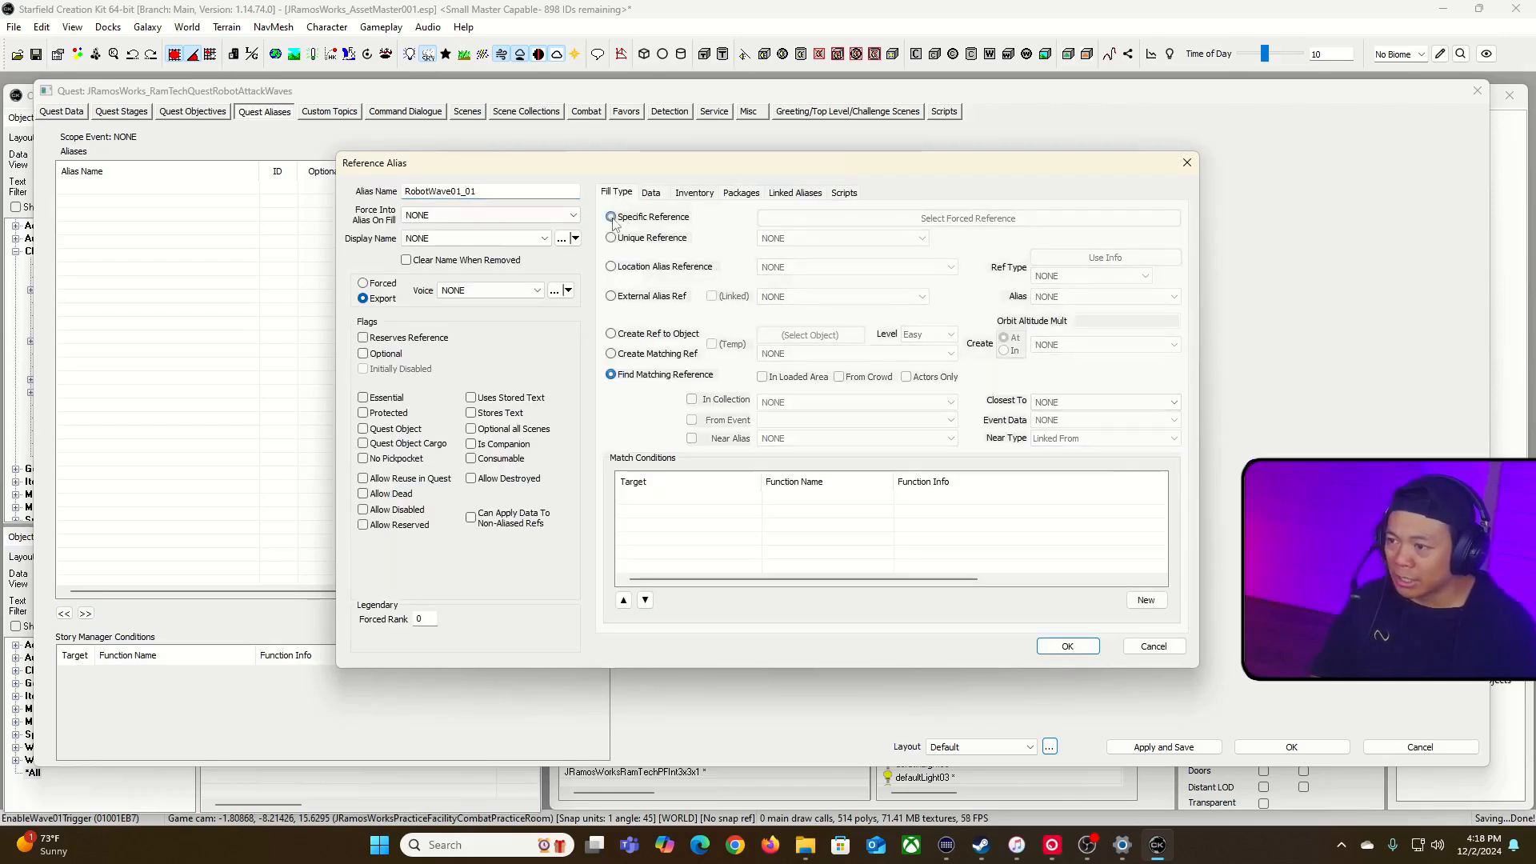
Step: Assign the left-hand robot of the combat room pair as the alias's forced reference, declining the recommended fill type change, and enable Allow Disabled
left_click(909, 219)
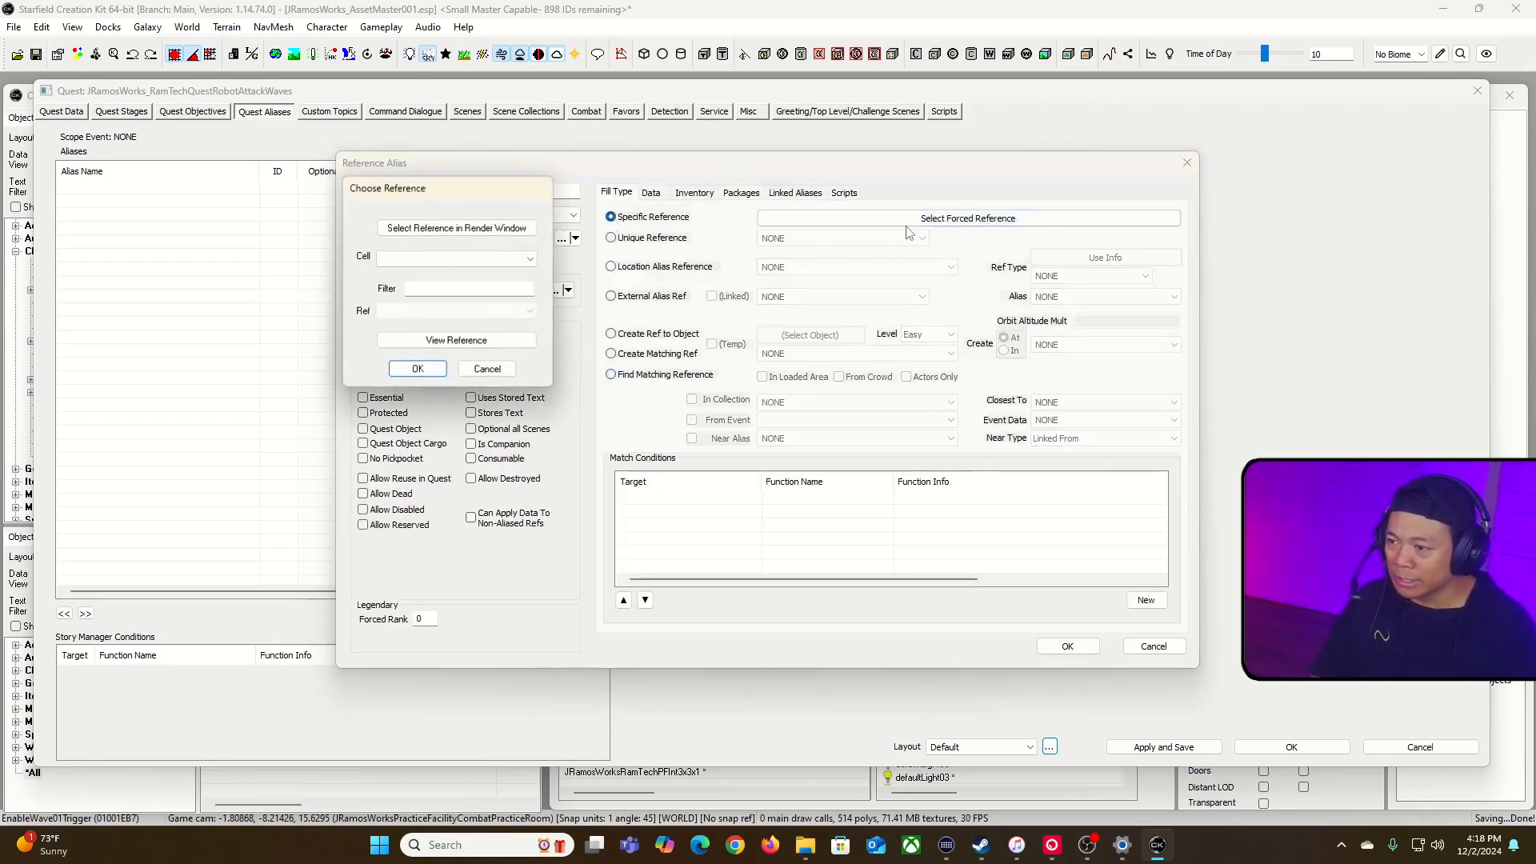
left_click(498, 228)
middle_click_drag(773, 111, 887, 223)
right_click_drag(887, 224, 887, 223)
key("w")
key("w")
right_click_drag(1040, 330, 1041, 331)
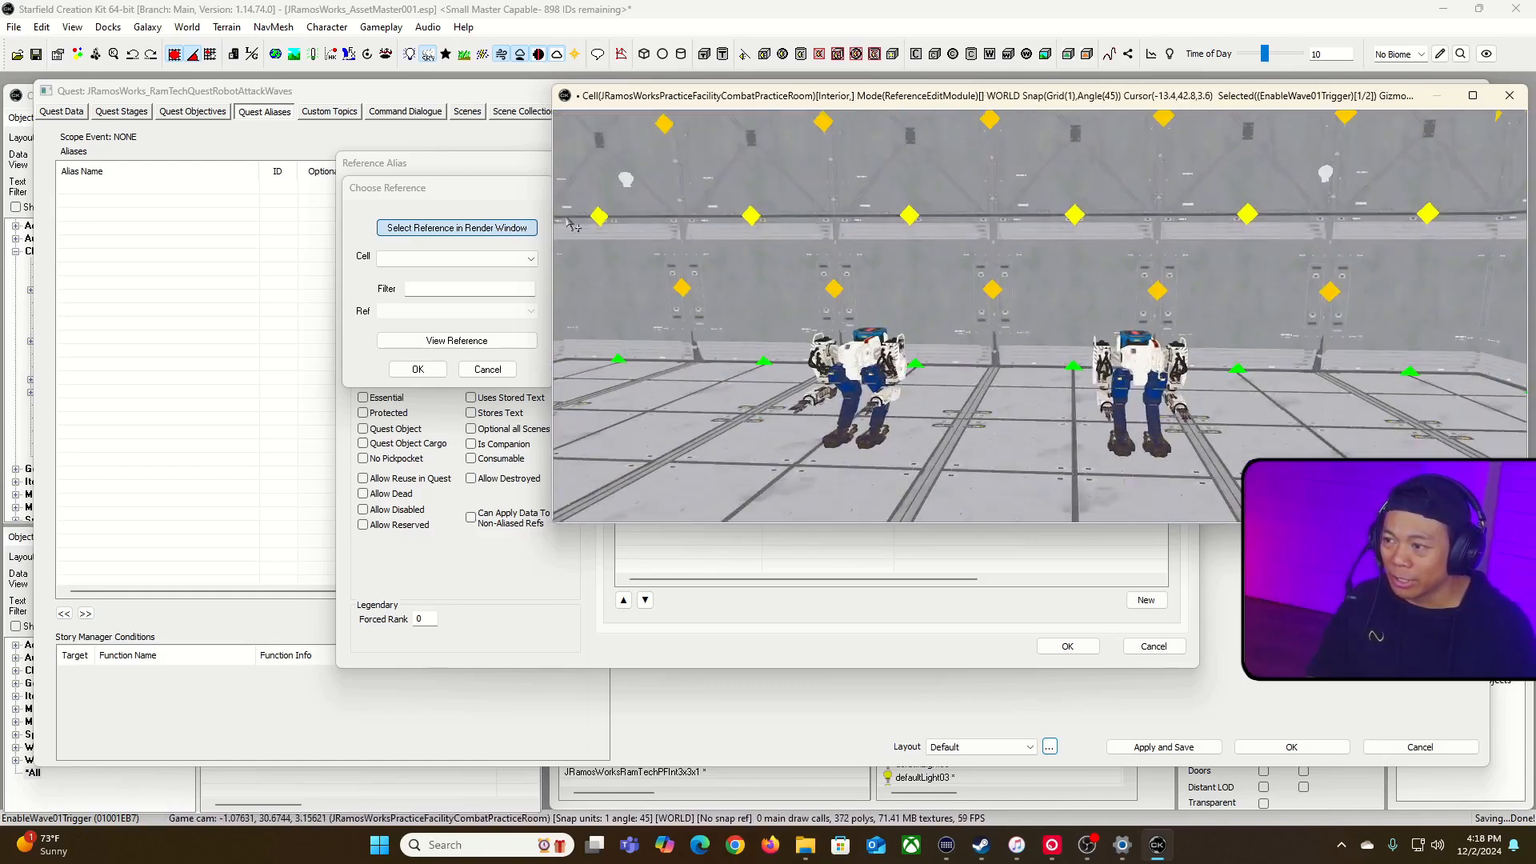
left_click(496, 189)
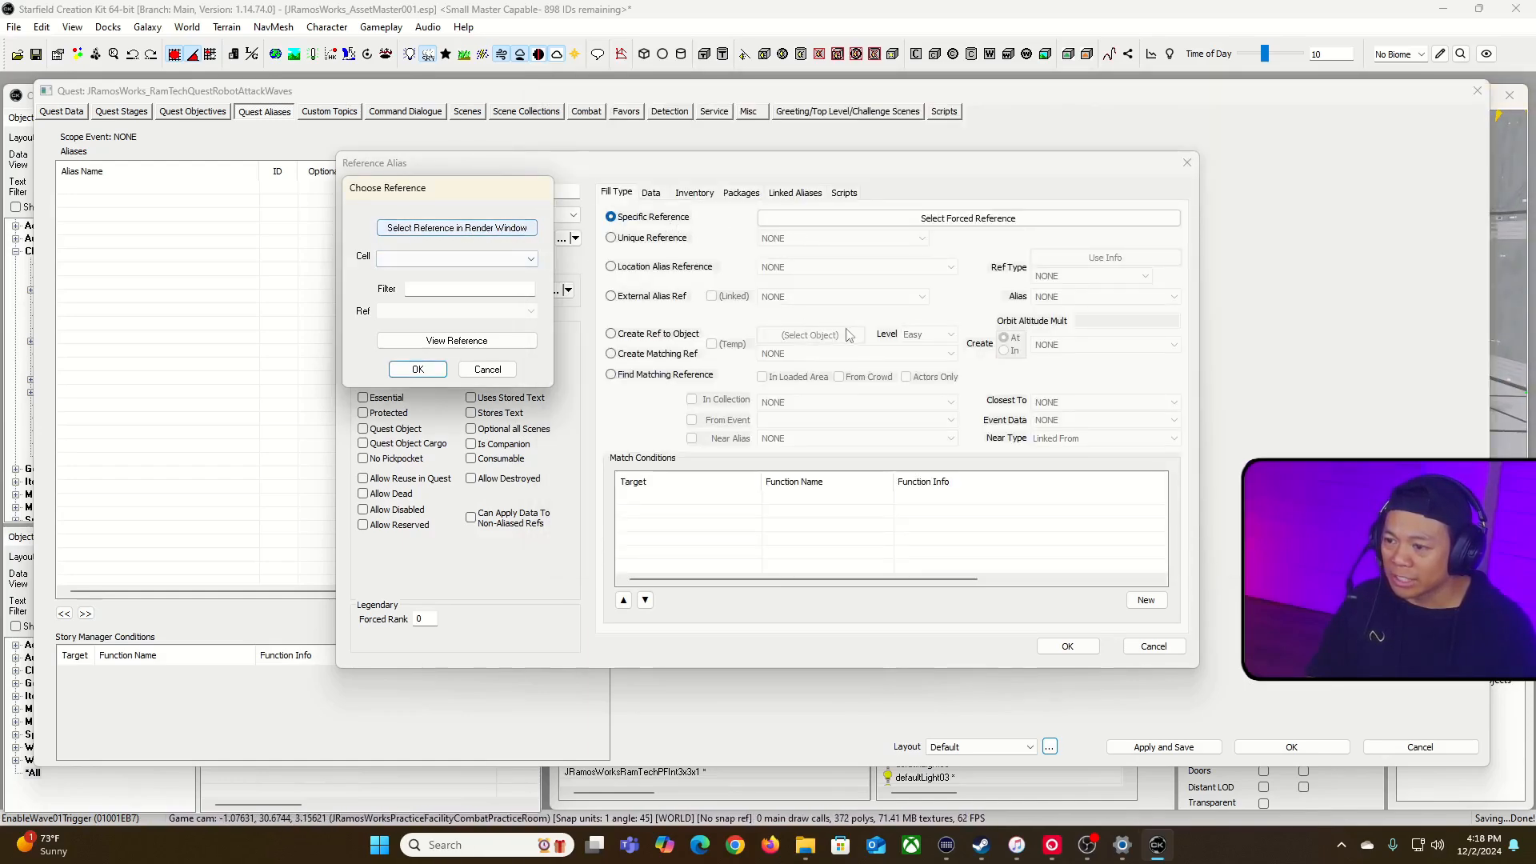
left_click(528, 229)
left_click(871, 361)
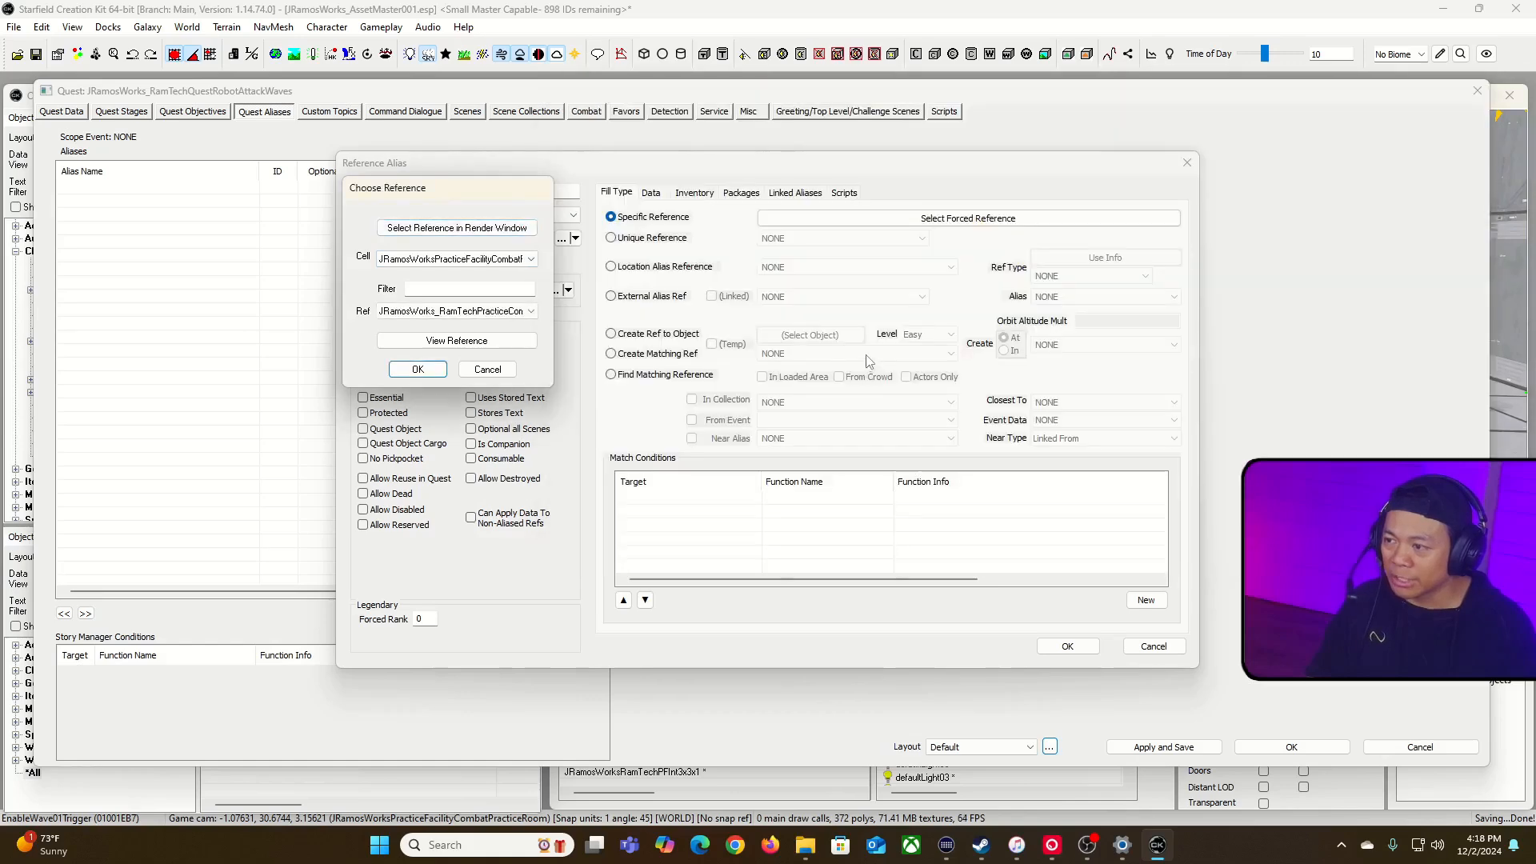
left_click(422, 369)
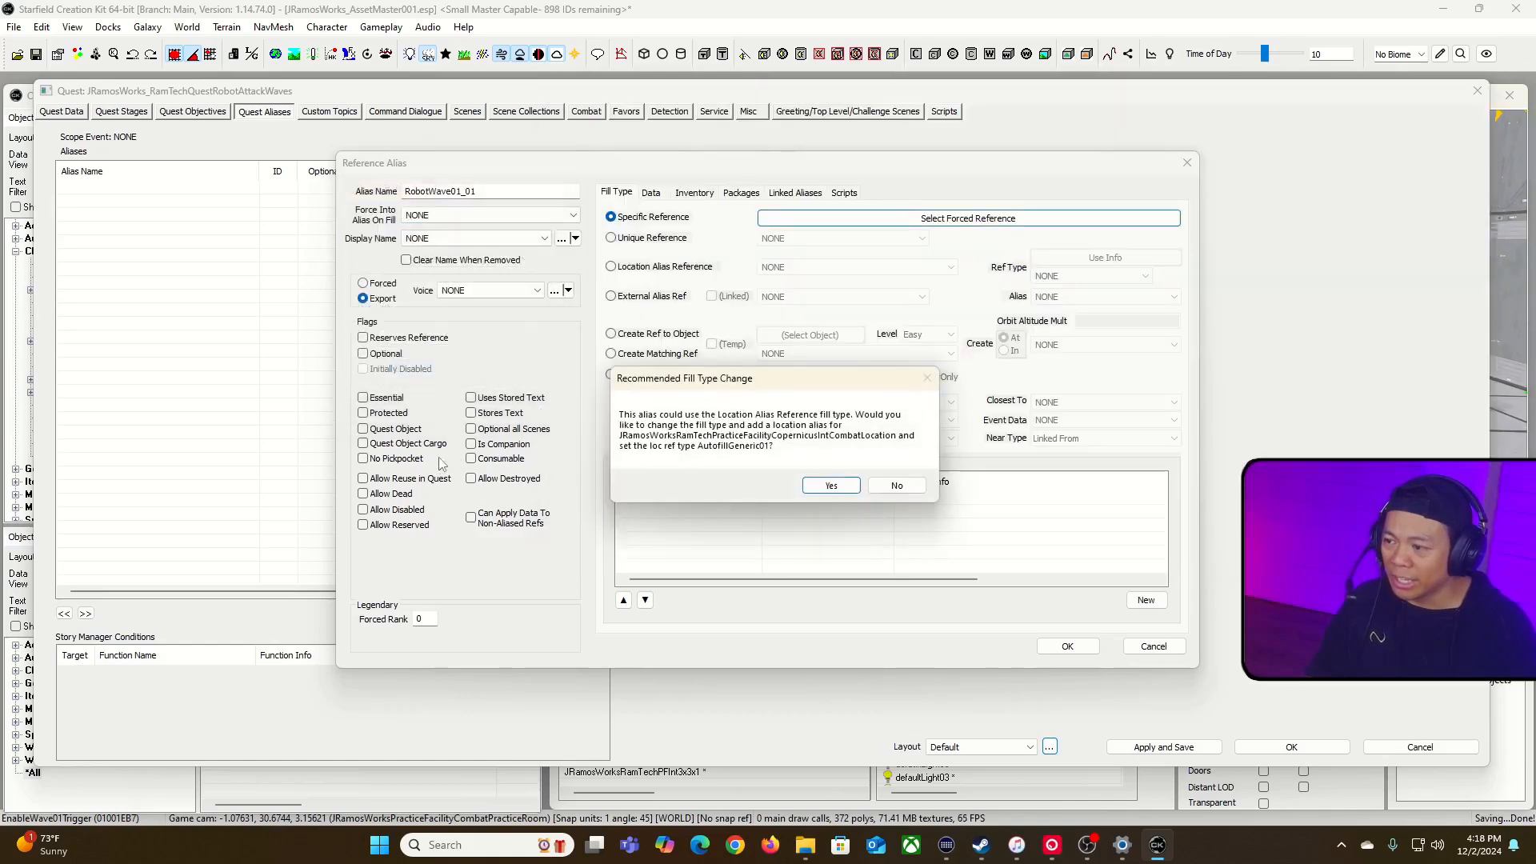
left_click(899, 487)
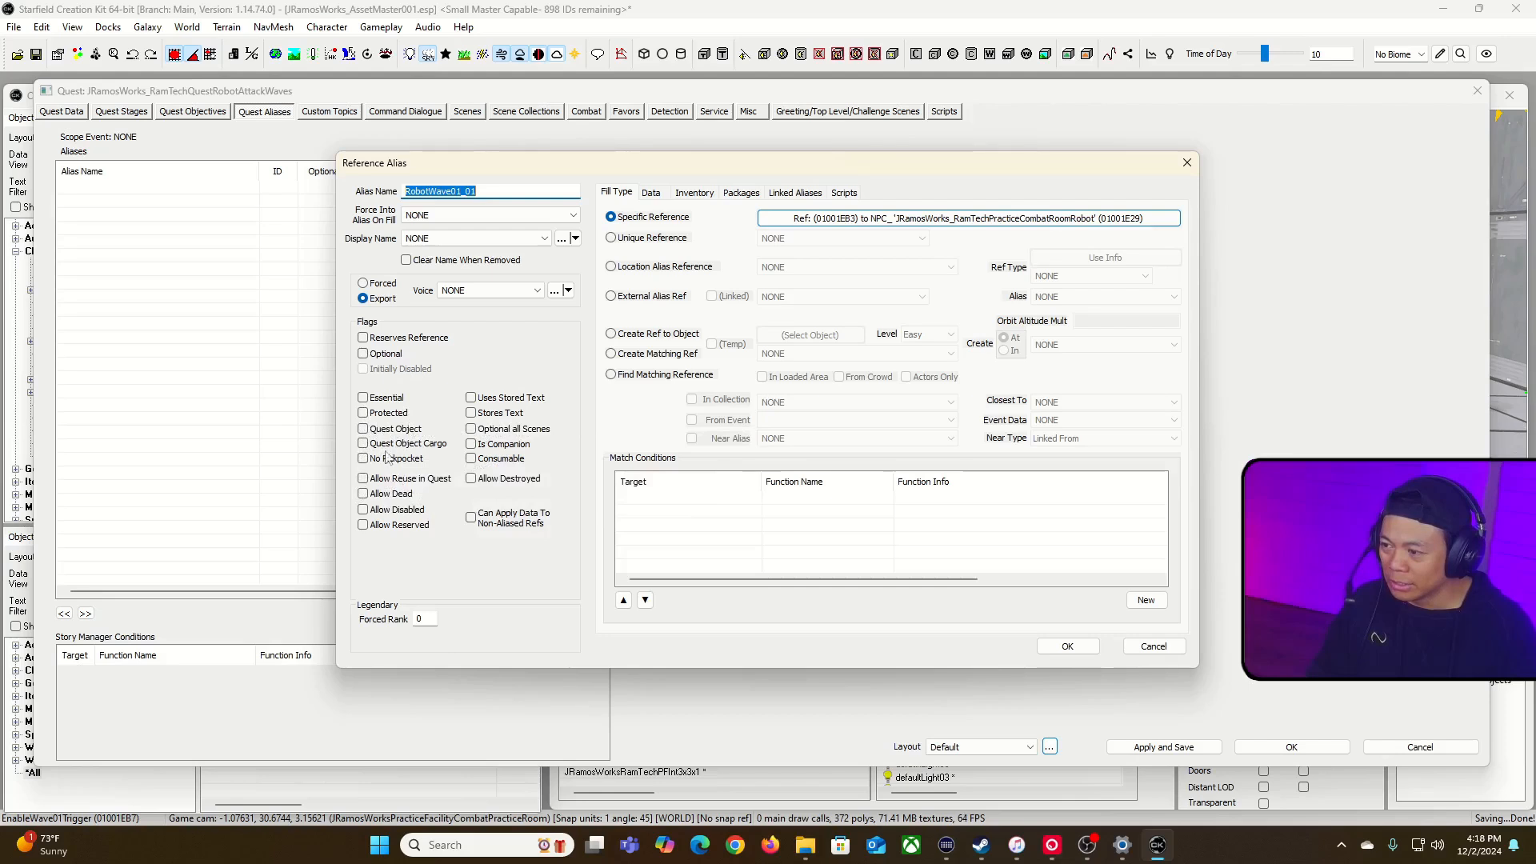
left_click(363, 510)
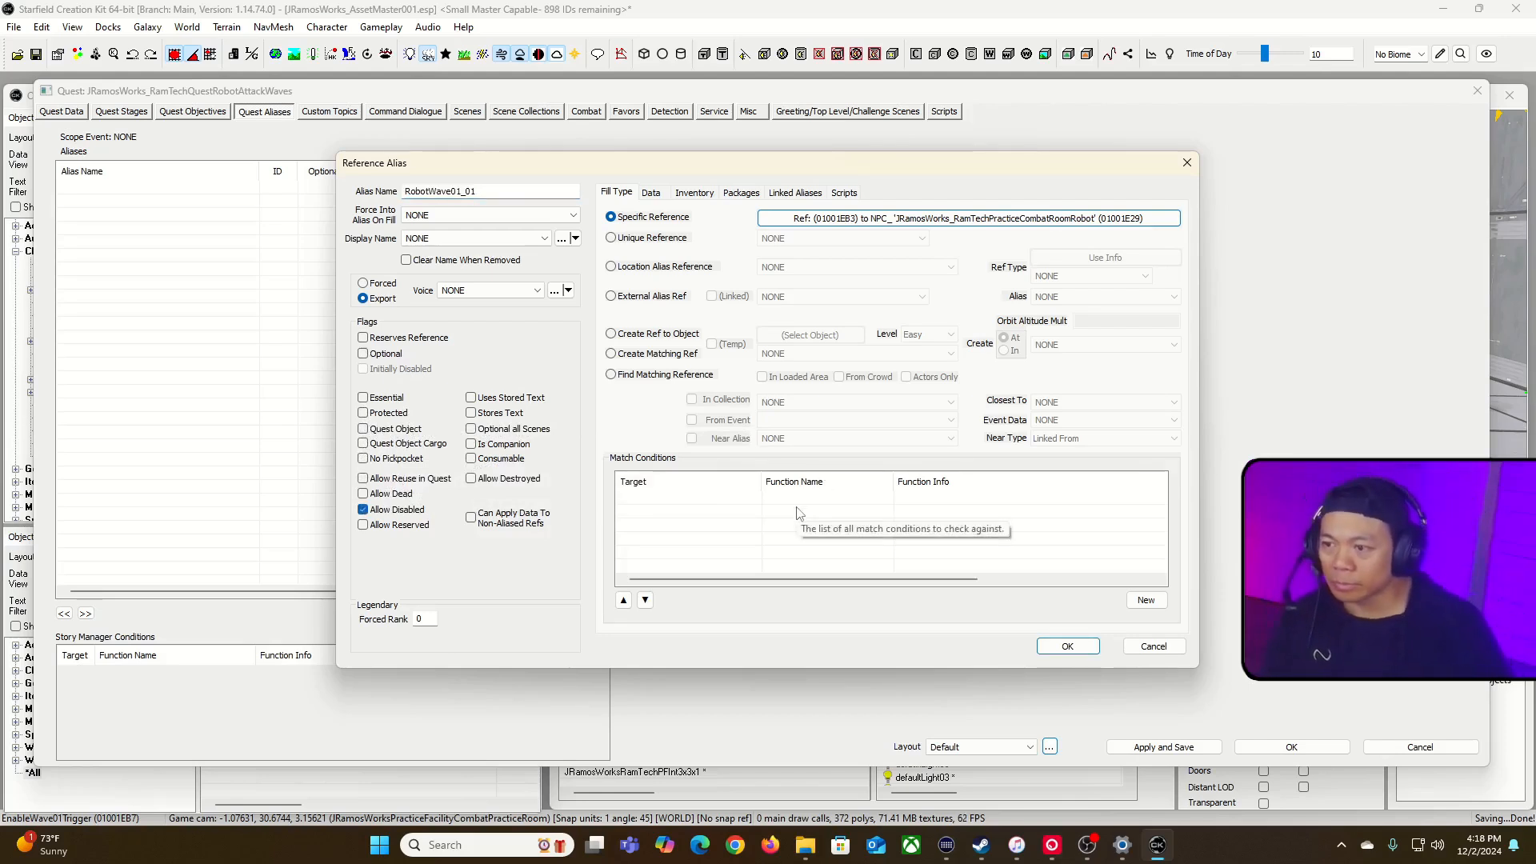
key("Return")
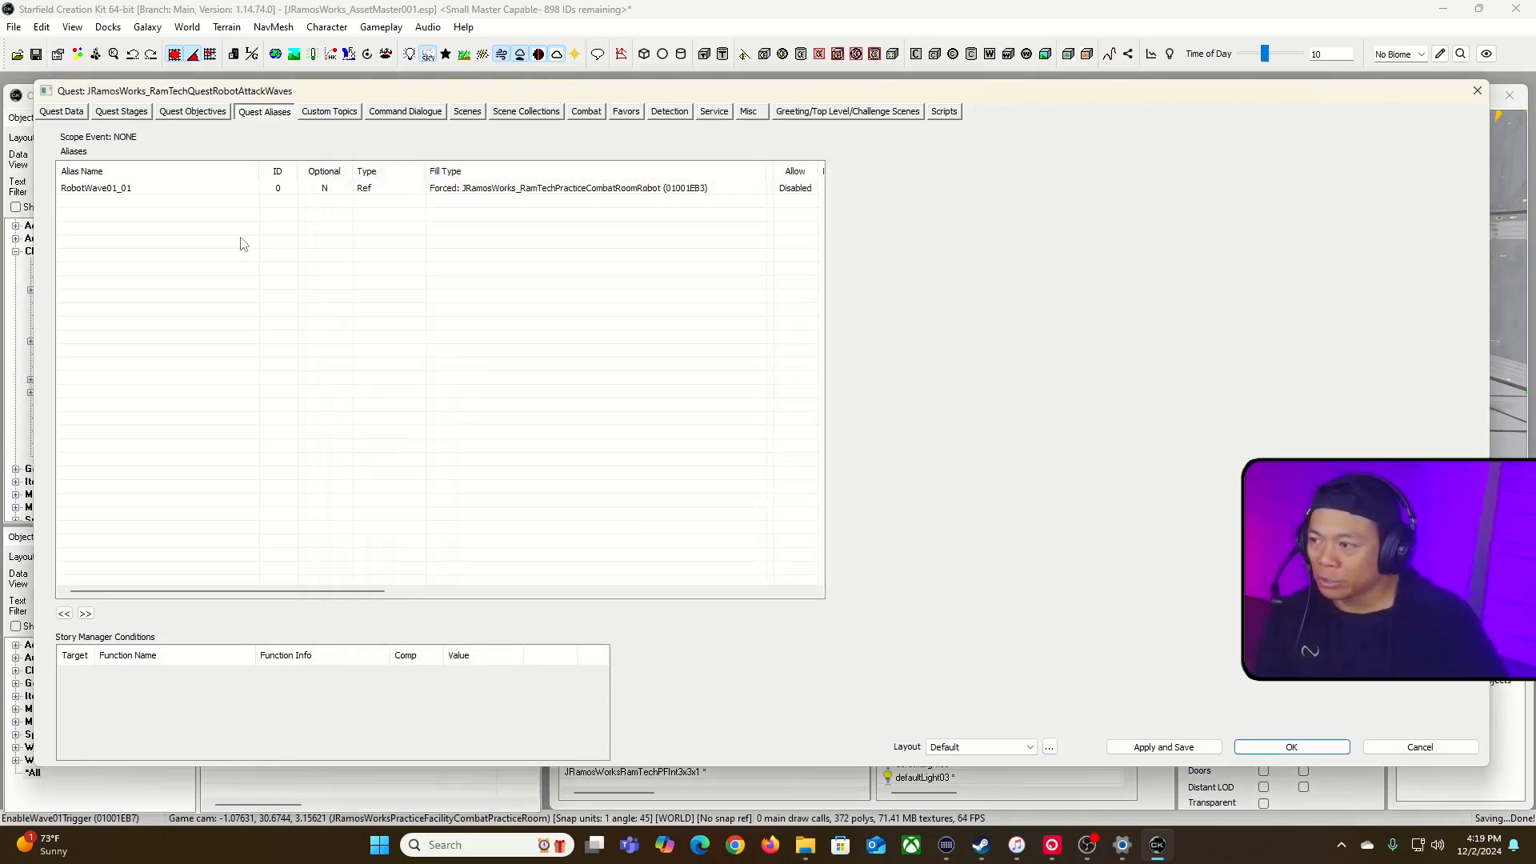
Step: Add the defaultcounterquesta script to the robot attack waves quest
left_click(943, 114)
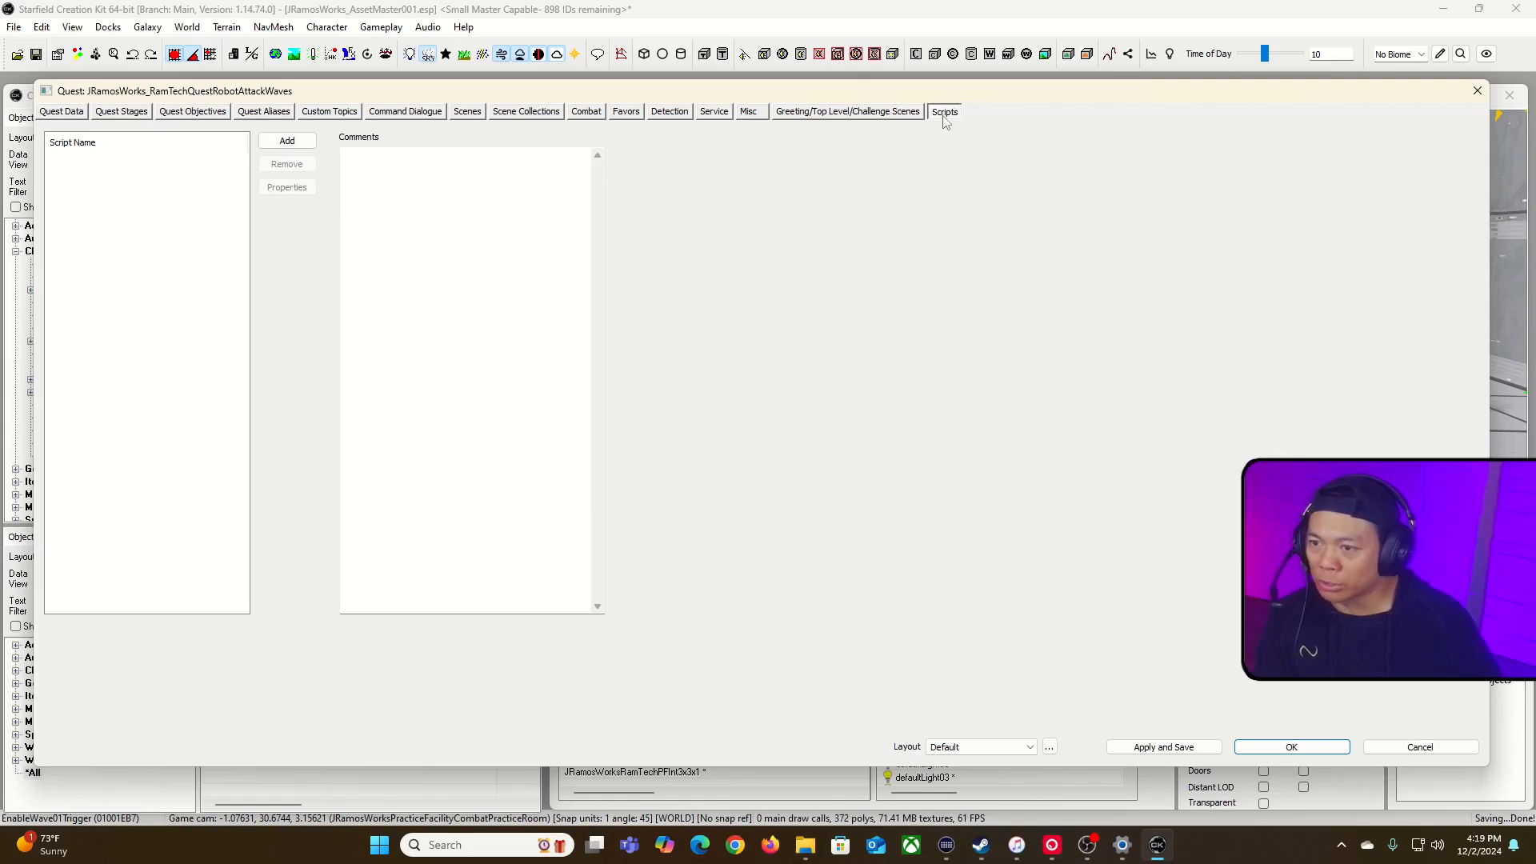
right_click(146, 247)
left_click(180, 252)
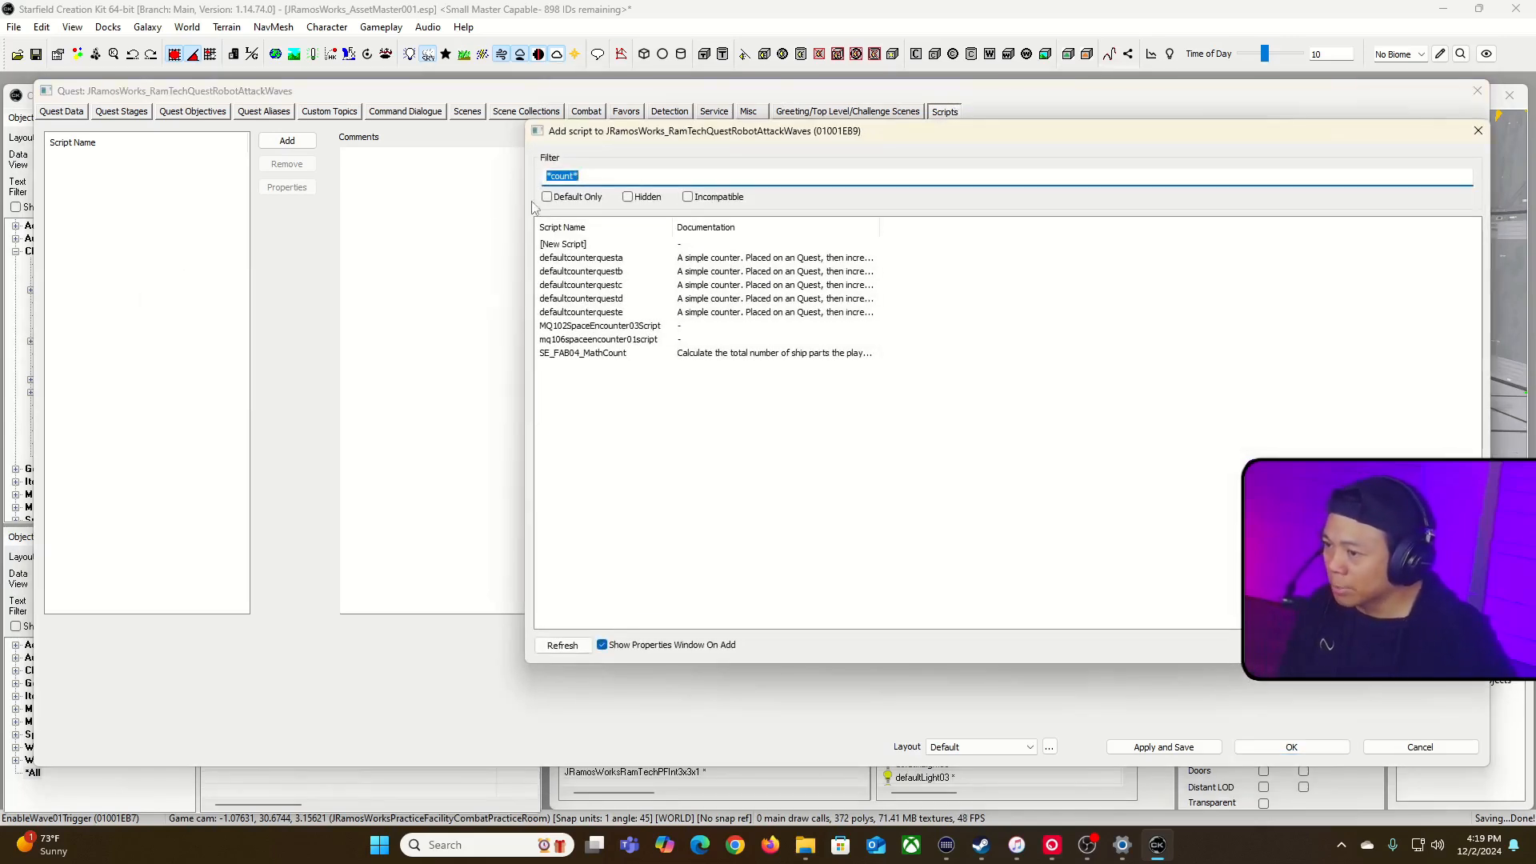
left_click(578, 259)
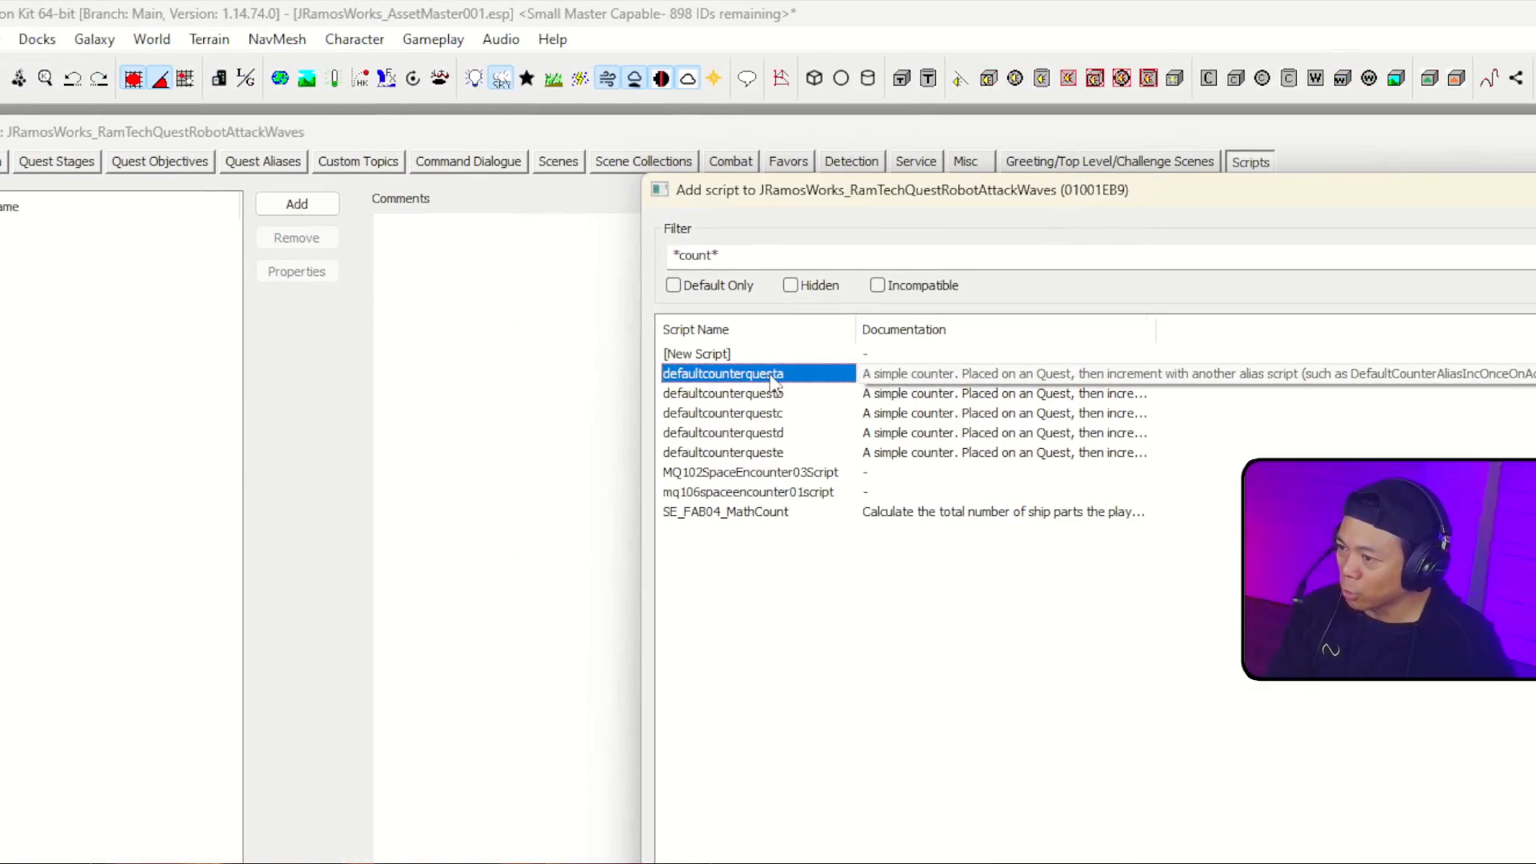
double_click(769, 374)
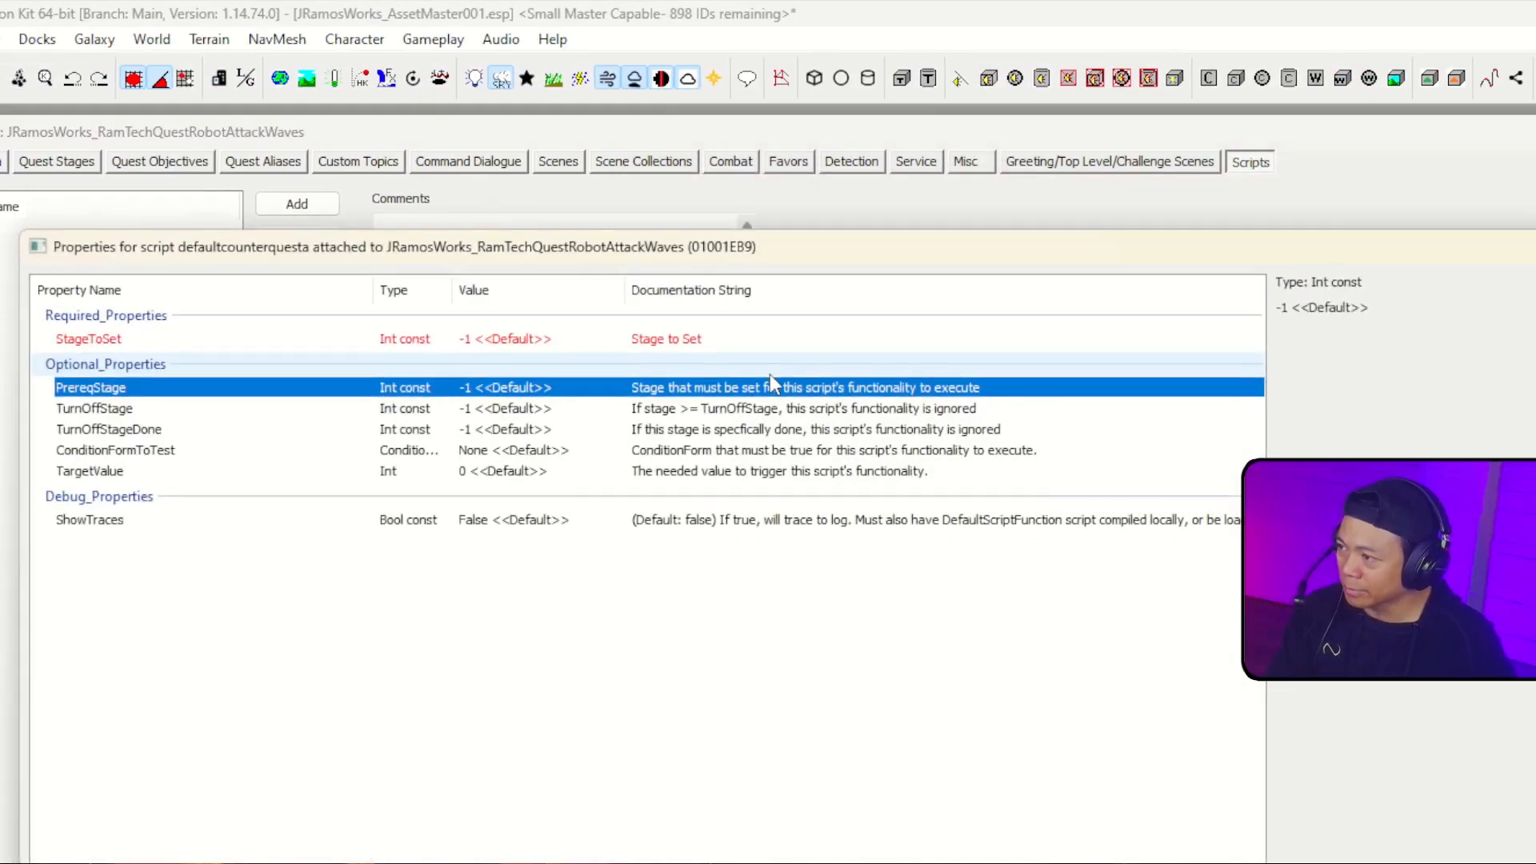
Step: Set the defaultcounterquesta script's StageToSet property to 10
left_click(281, 342)
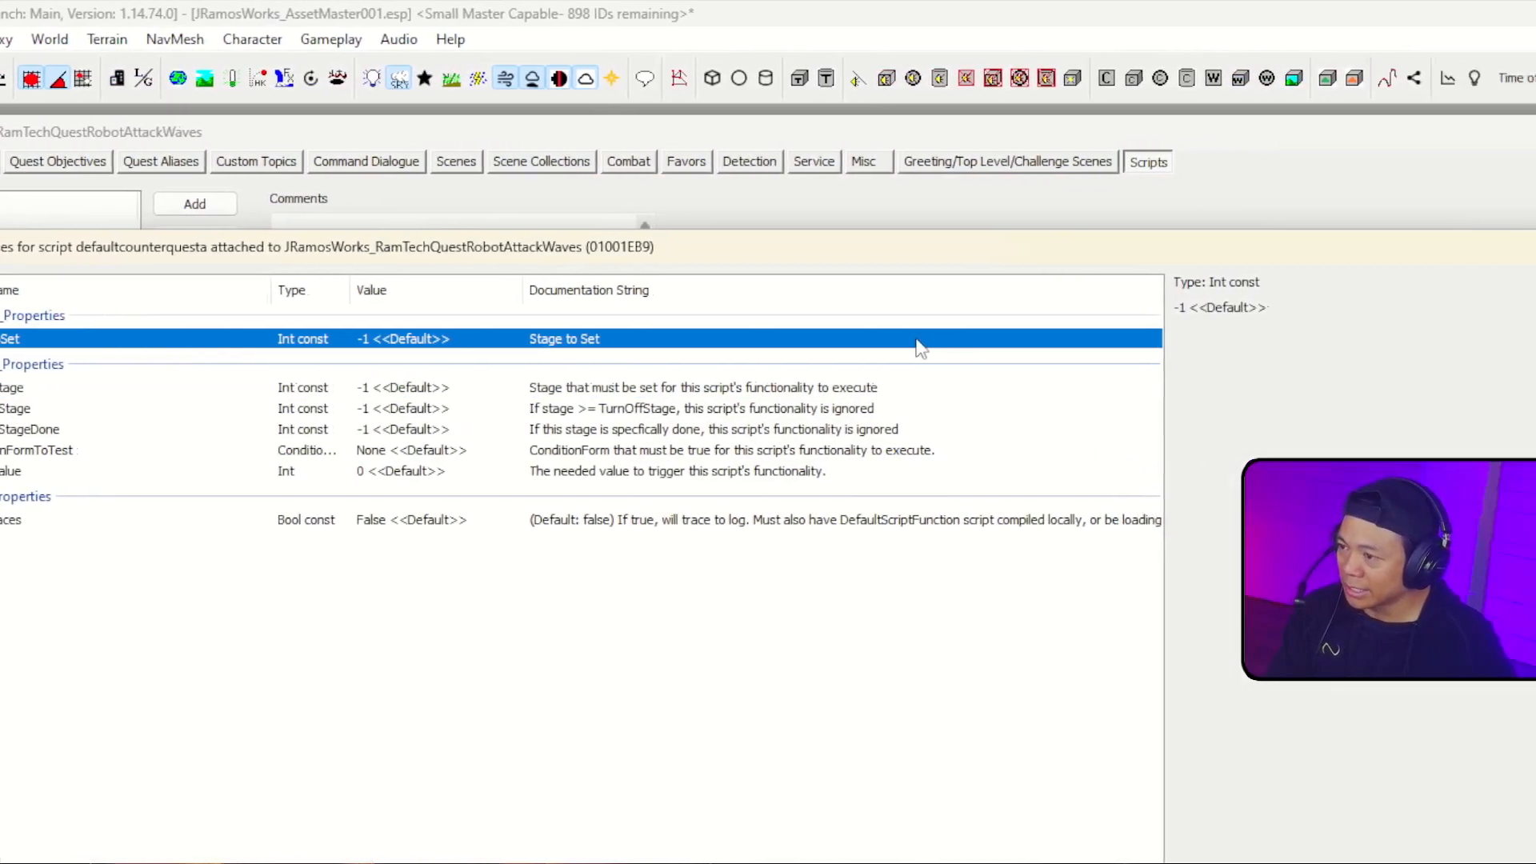
double_click(1018, 339)
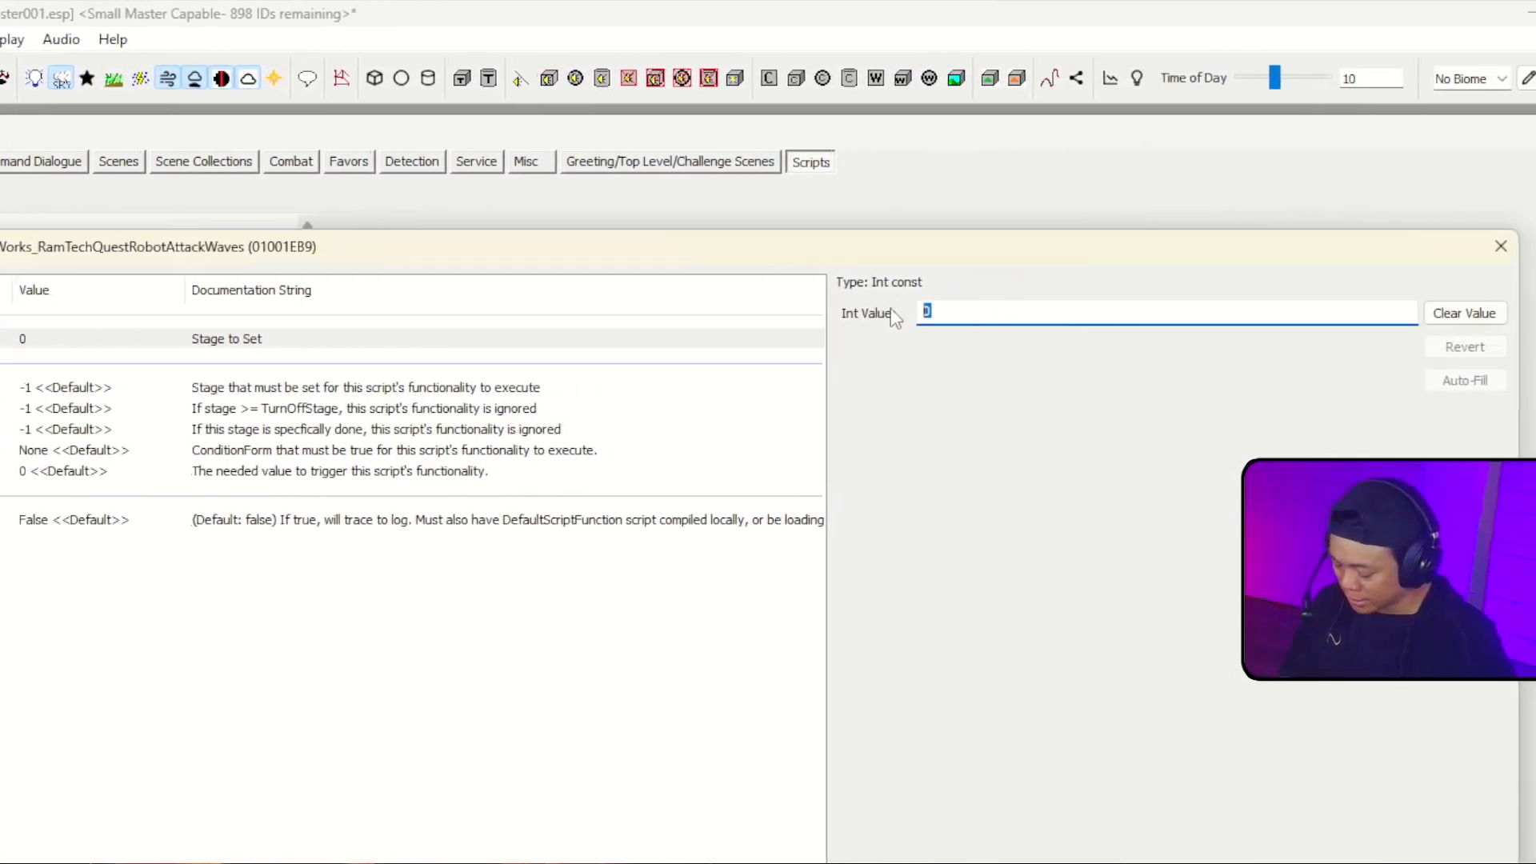
type("10")
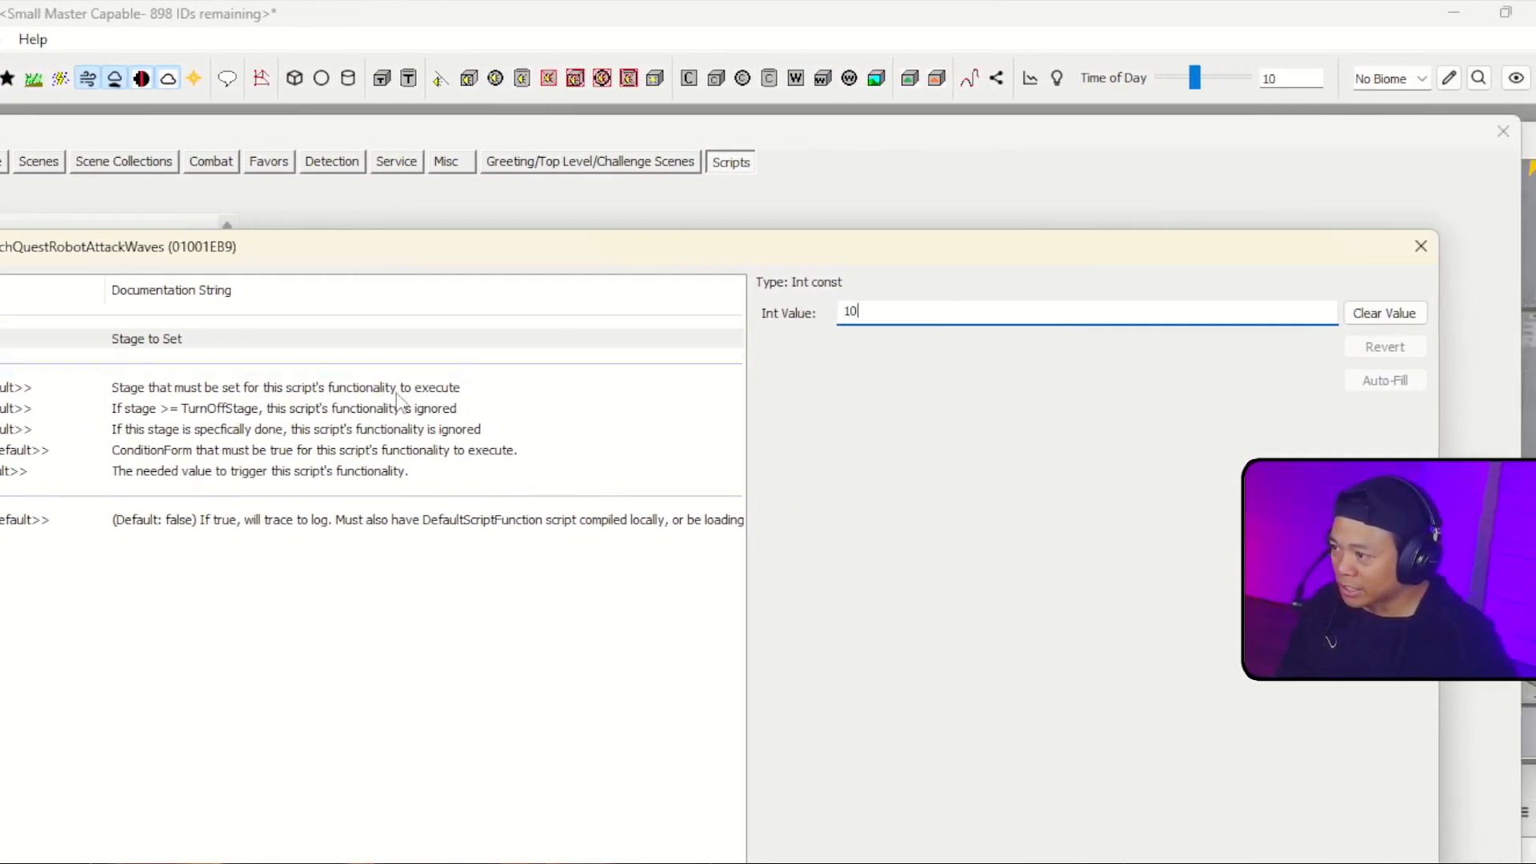
left_click(272, 409)
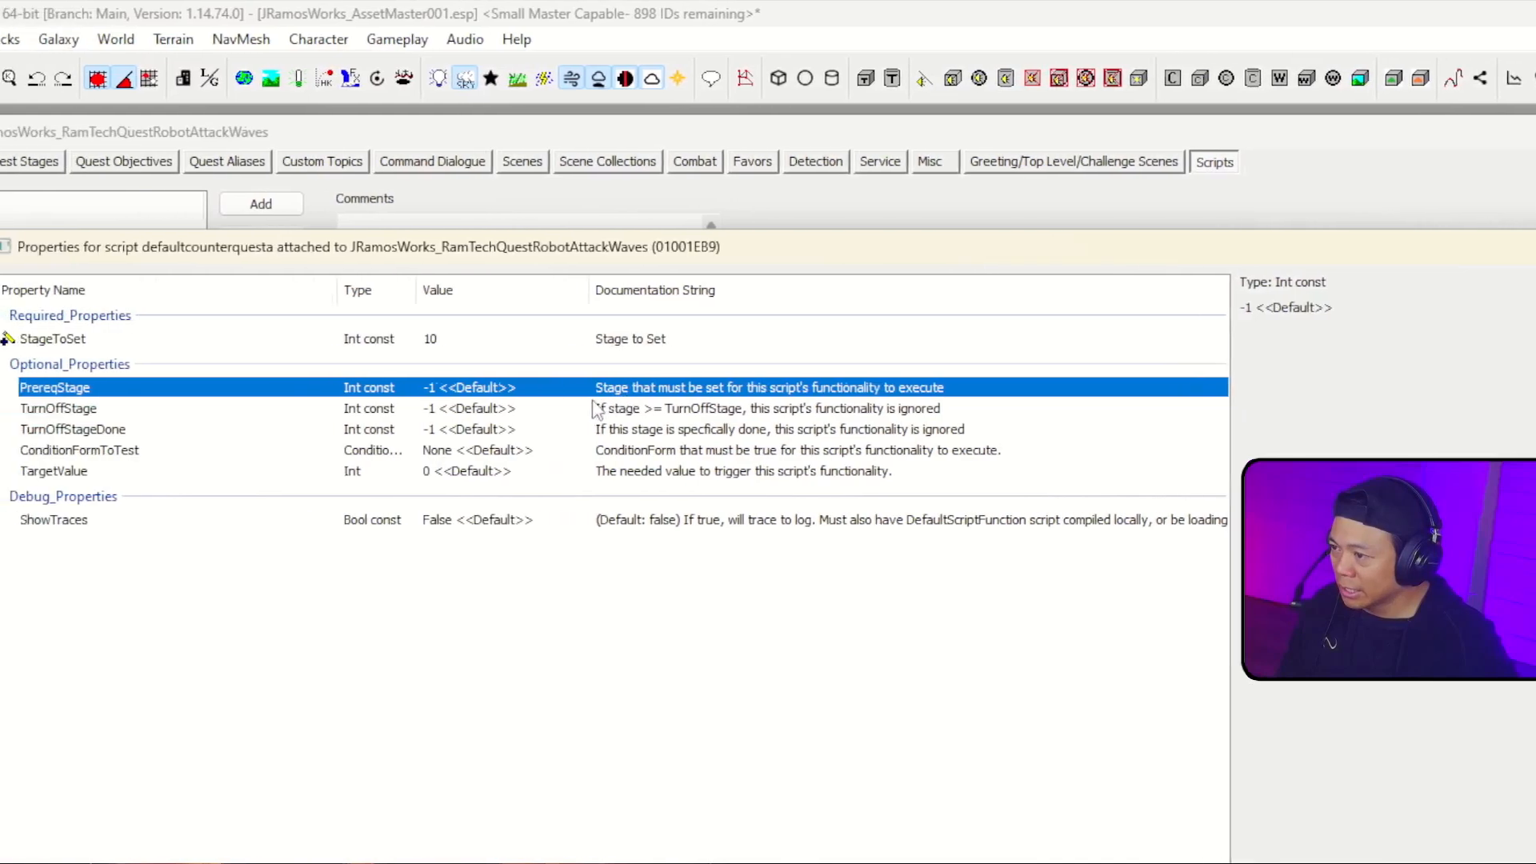
Step: Set the counter script's TargetValue property to 2, leave the other optional properties at their defaults, and accept the properties
left_click(626, 390)
left_click(622, 409)
left_click(616, 427)
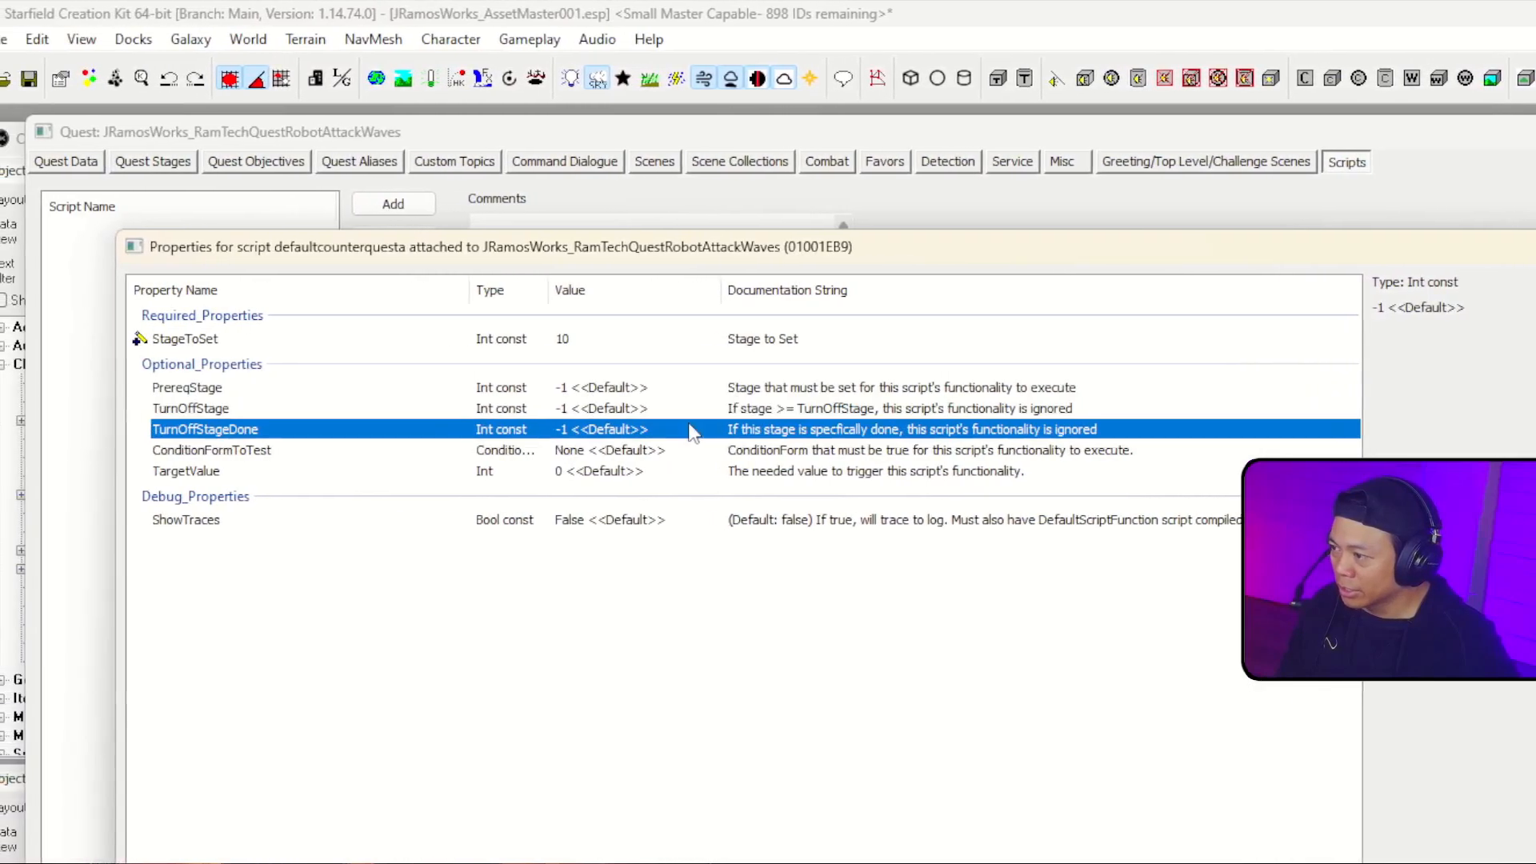
left_click(623, 387)
left_click(620, 429)
left_click(624, 450)
left_click(633, 471)
double_click(649, 467)
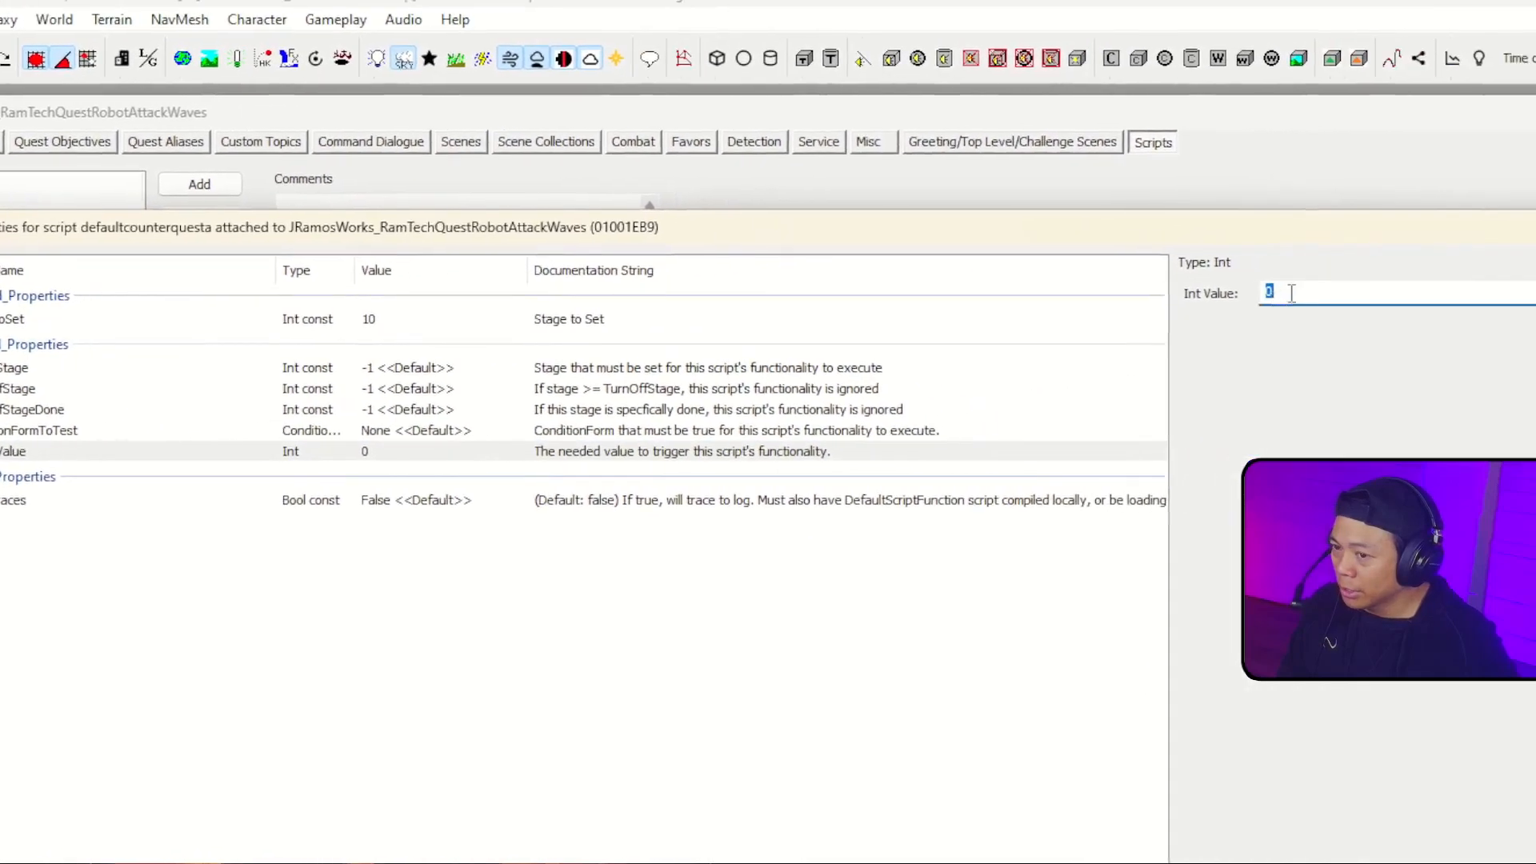
type("2")
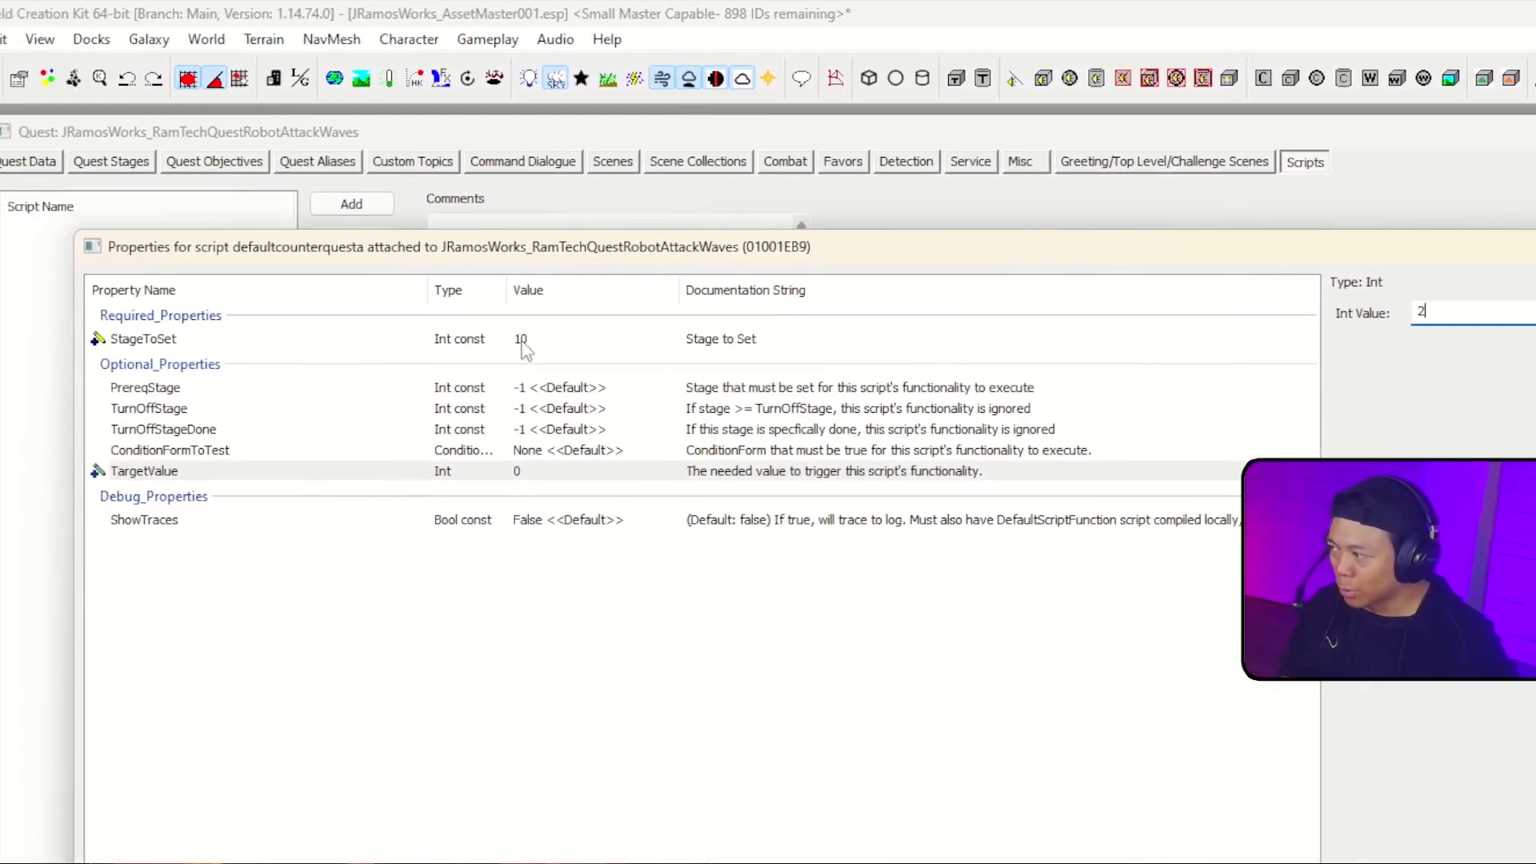
left_click(1497, 858)
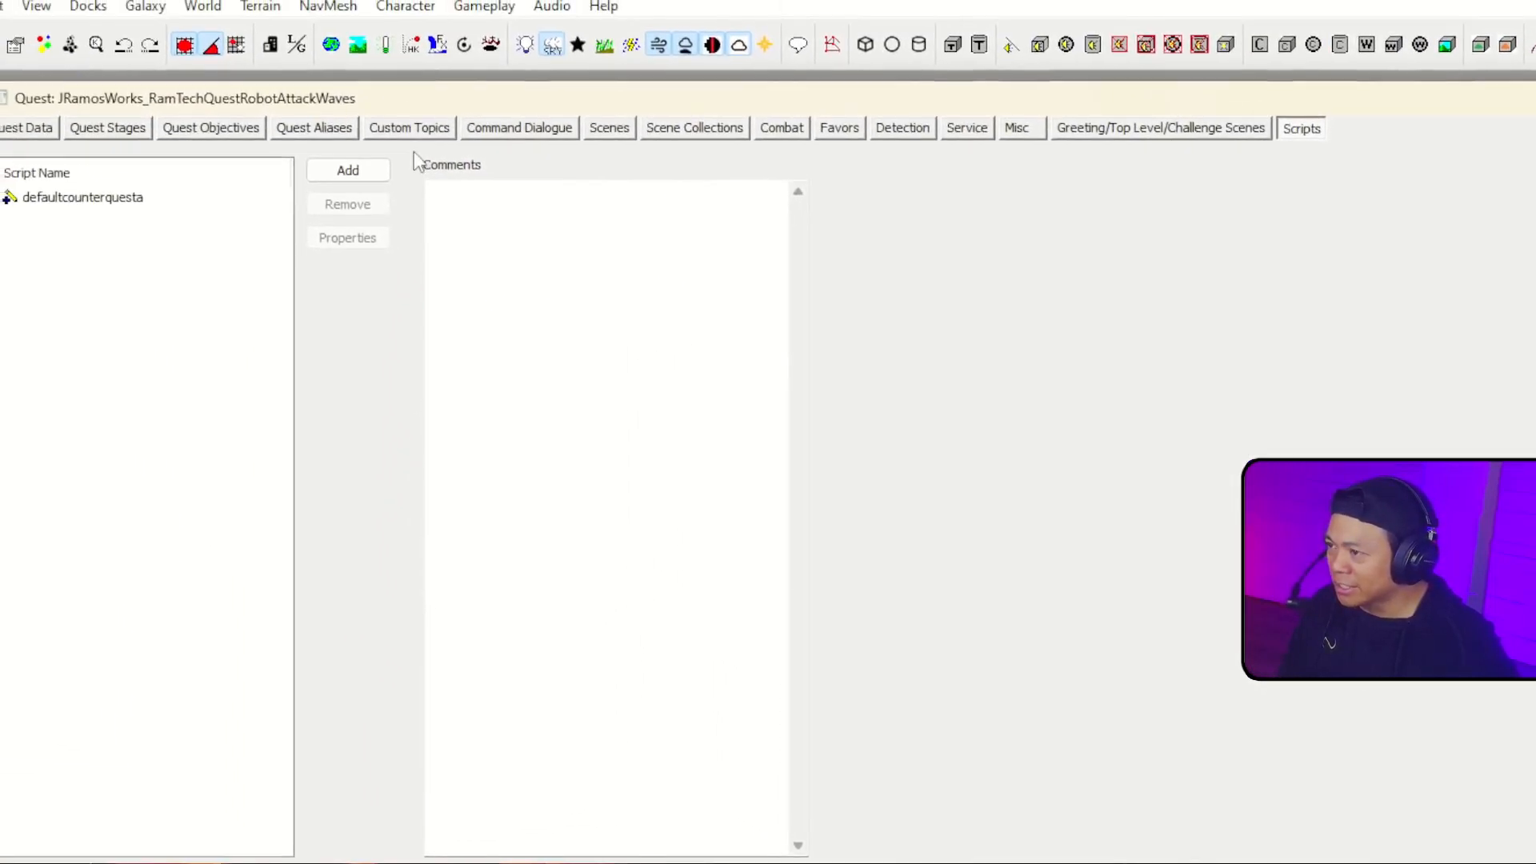
left_click(154, 33)
left_click(191, 253)
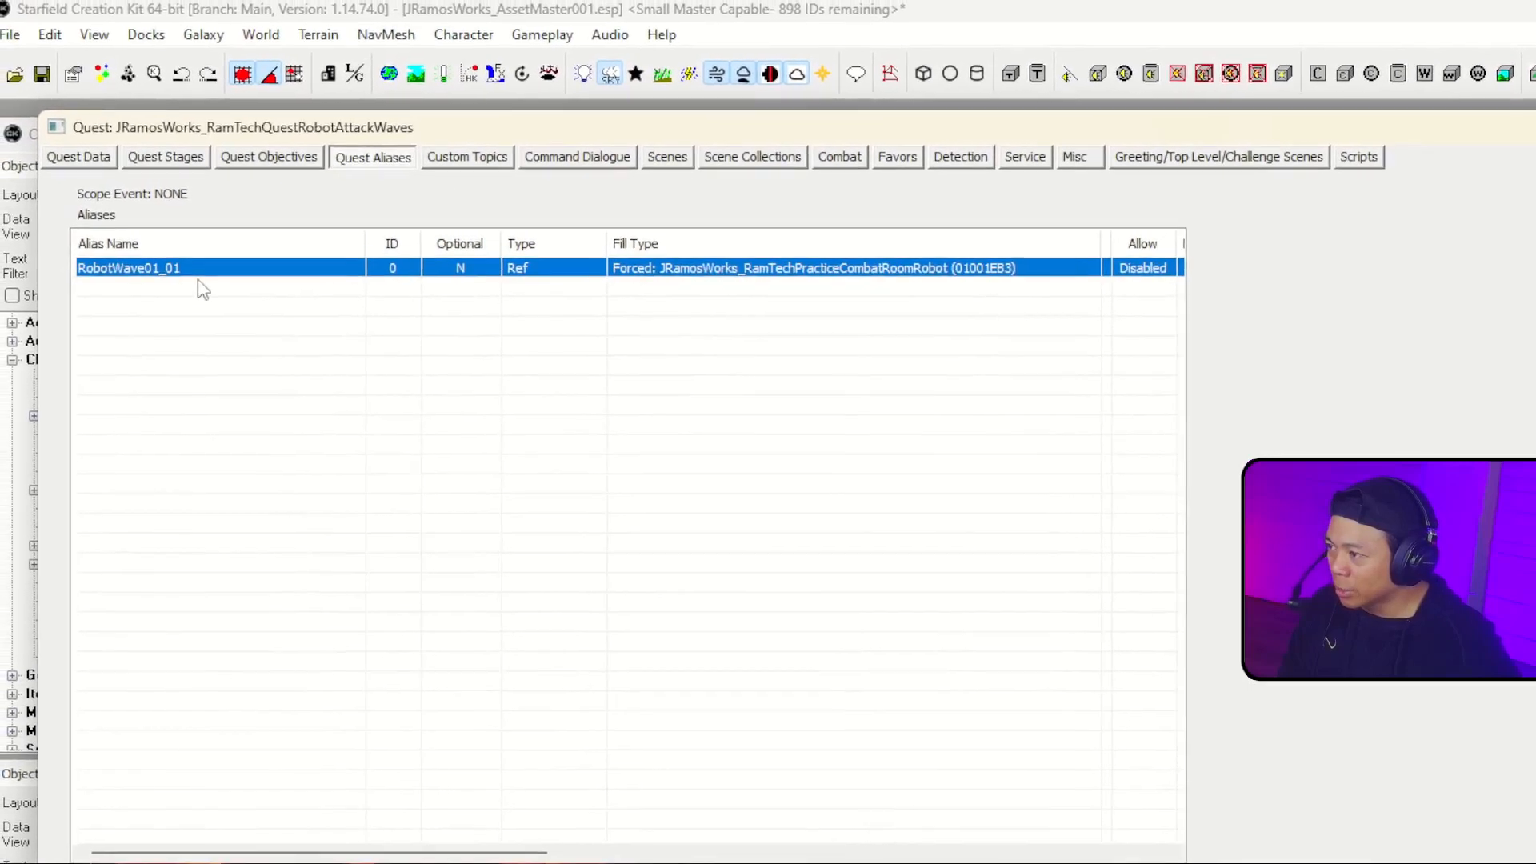
double_click(217, 276)
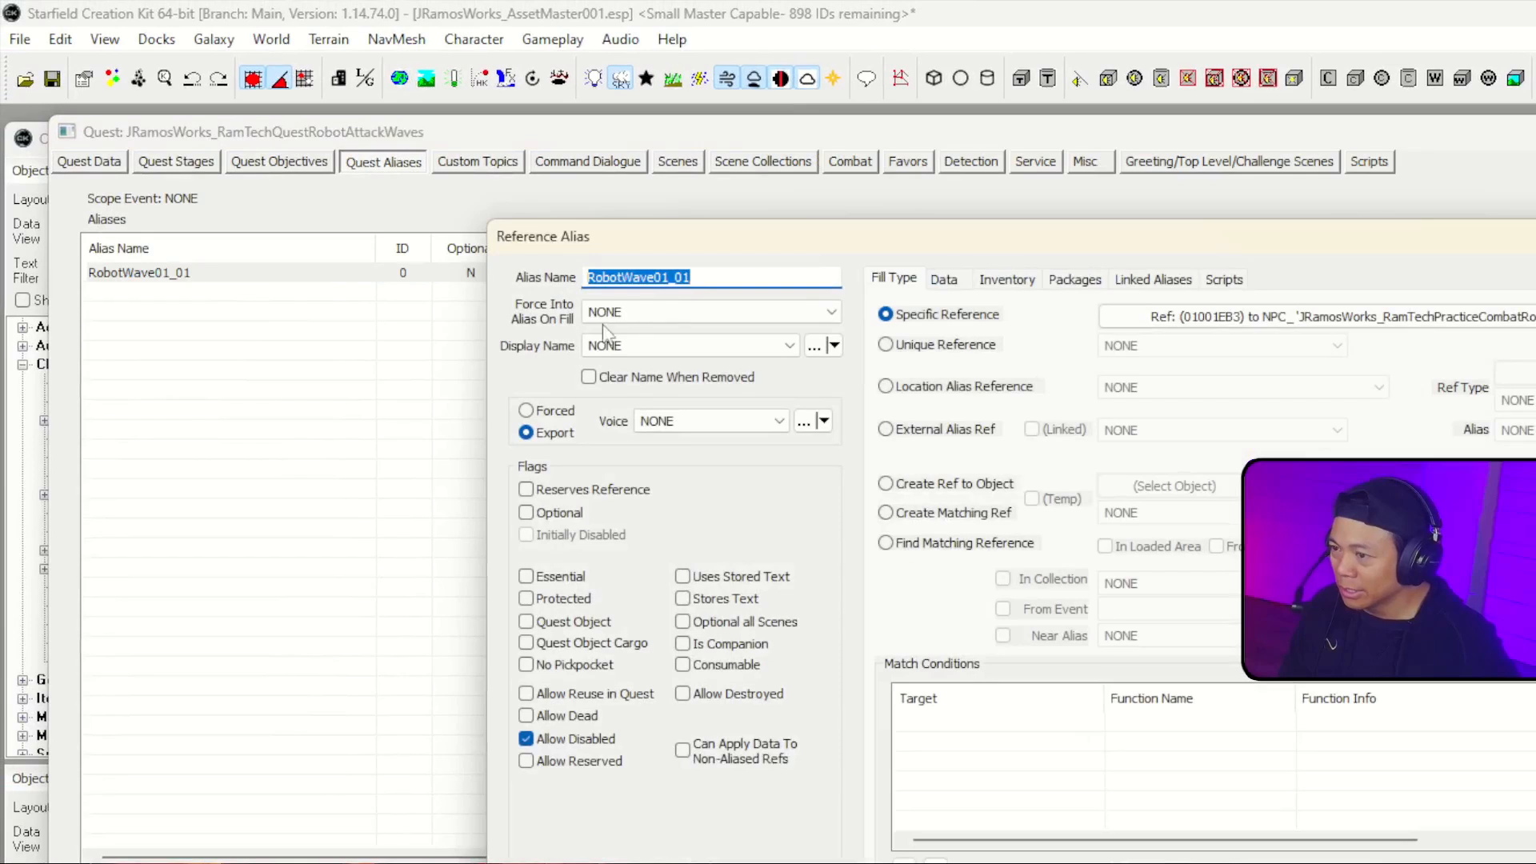
left_click(1224, 279)
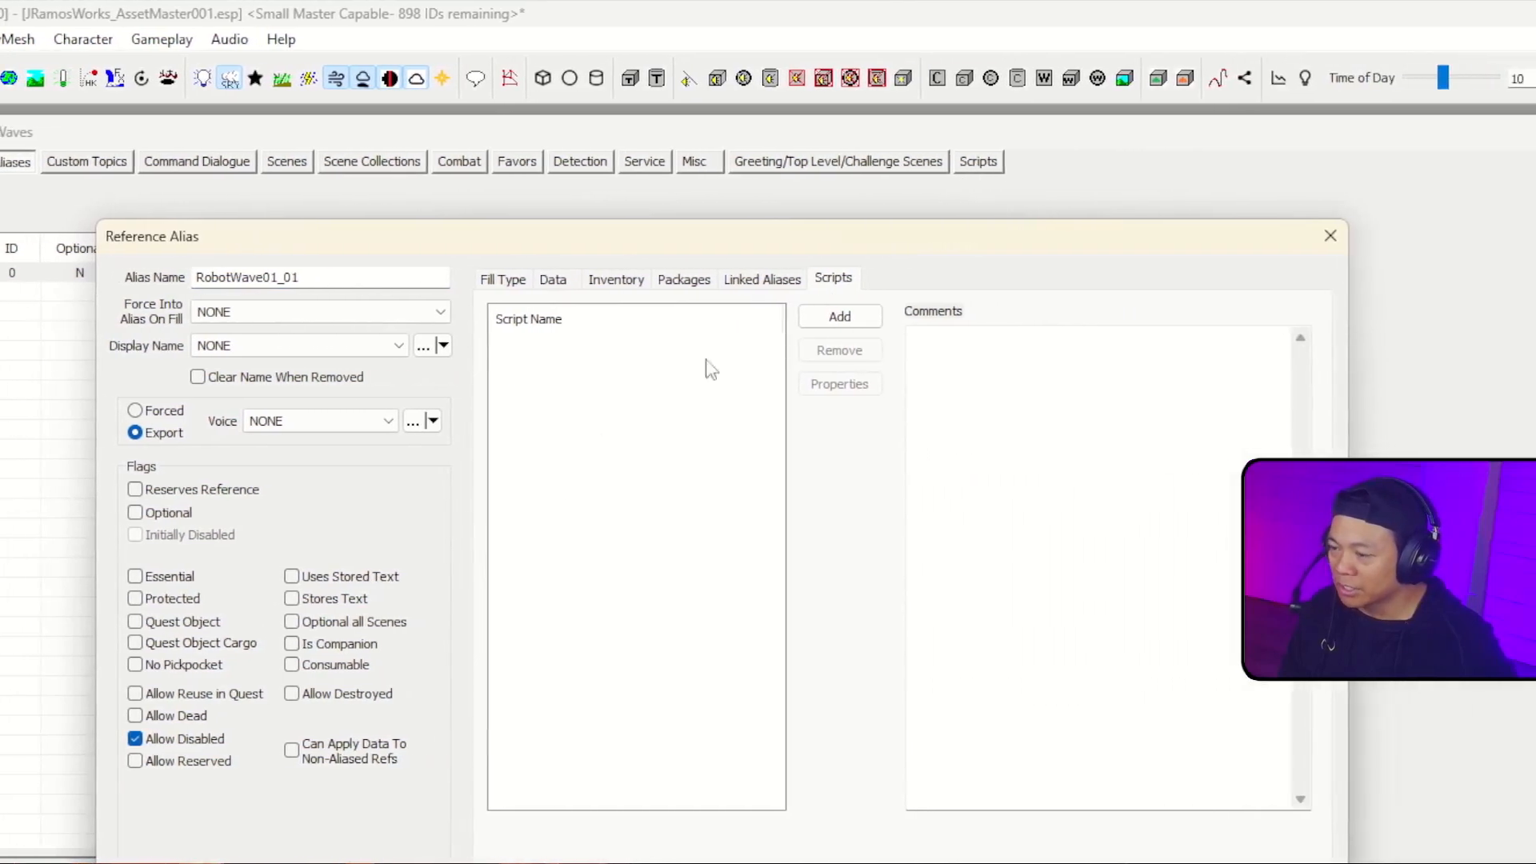
left_click(900, 316)
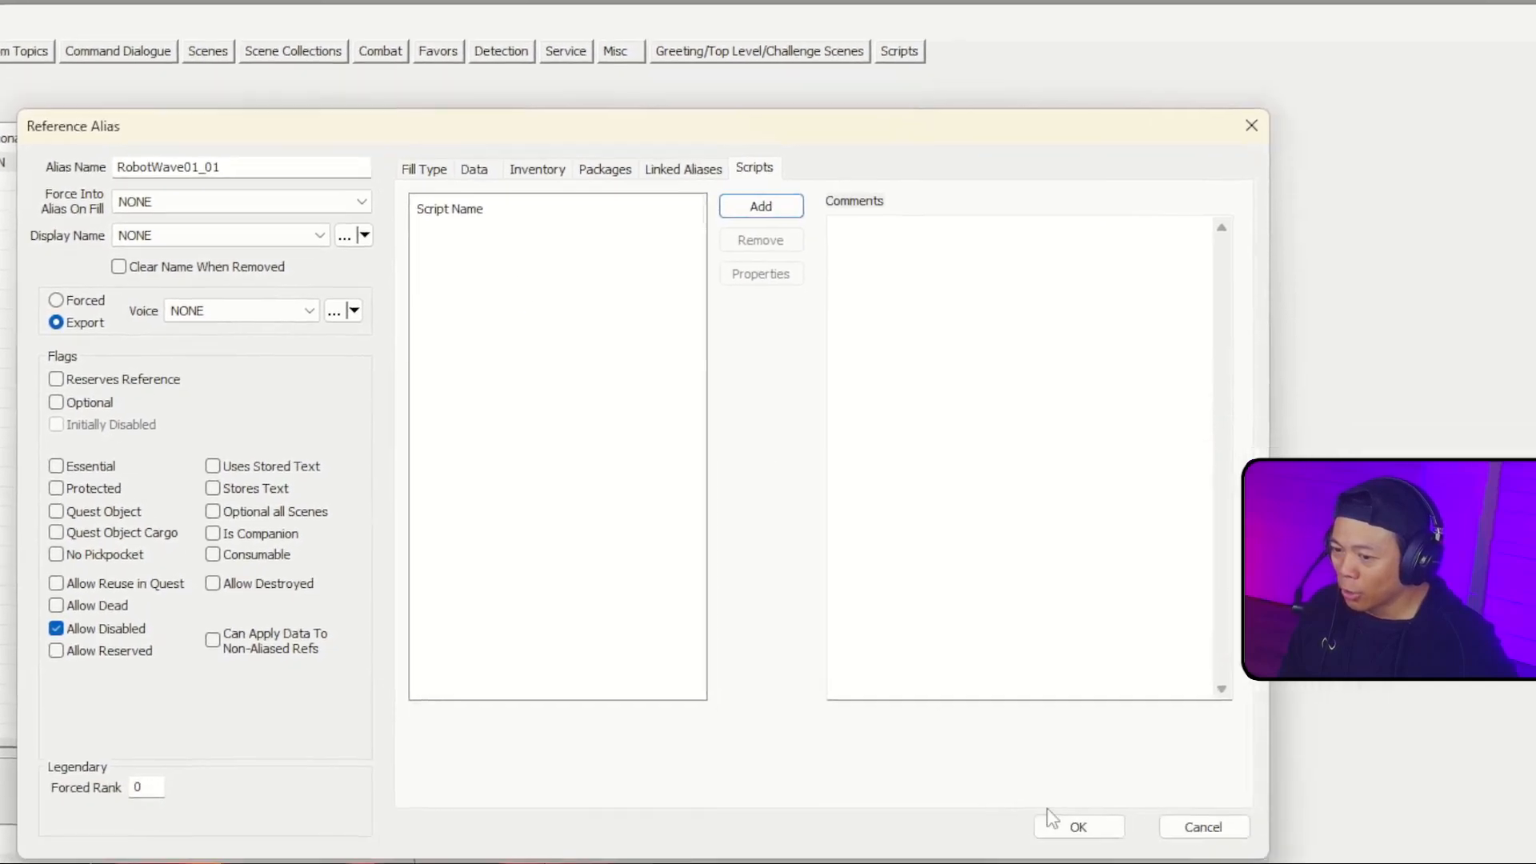
left_click(1081, 835)
left_click(1062, 812)
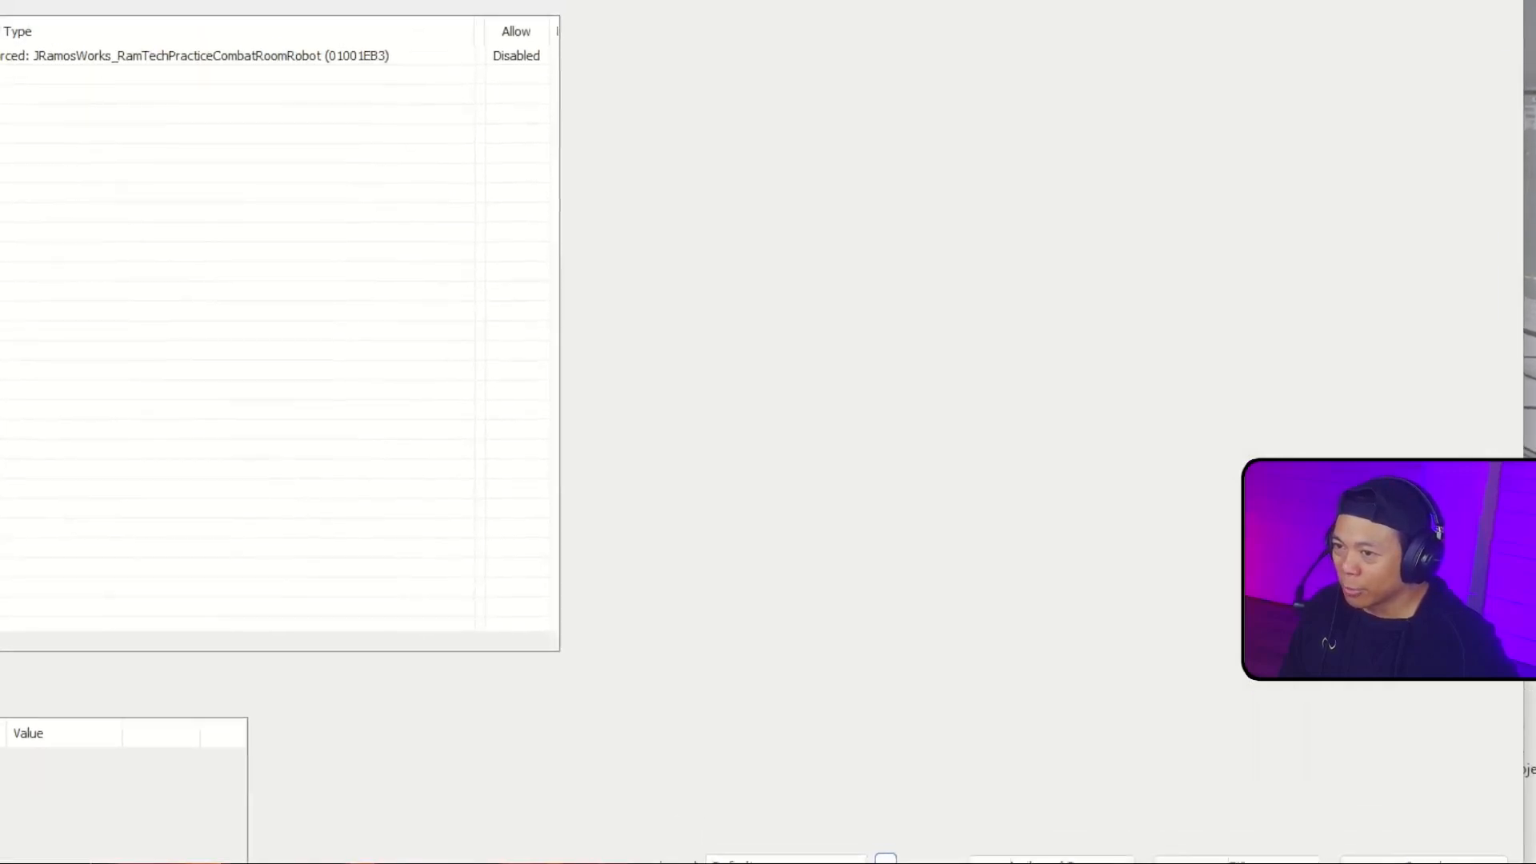
Step: Add the defaultcounteraliasinconceondeatha script to the RobotWave01_01 alias, keeping its properties at their defaults, and accept the alias
left_click(28, 188)
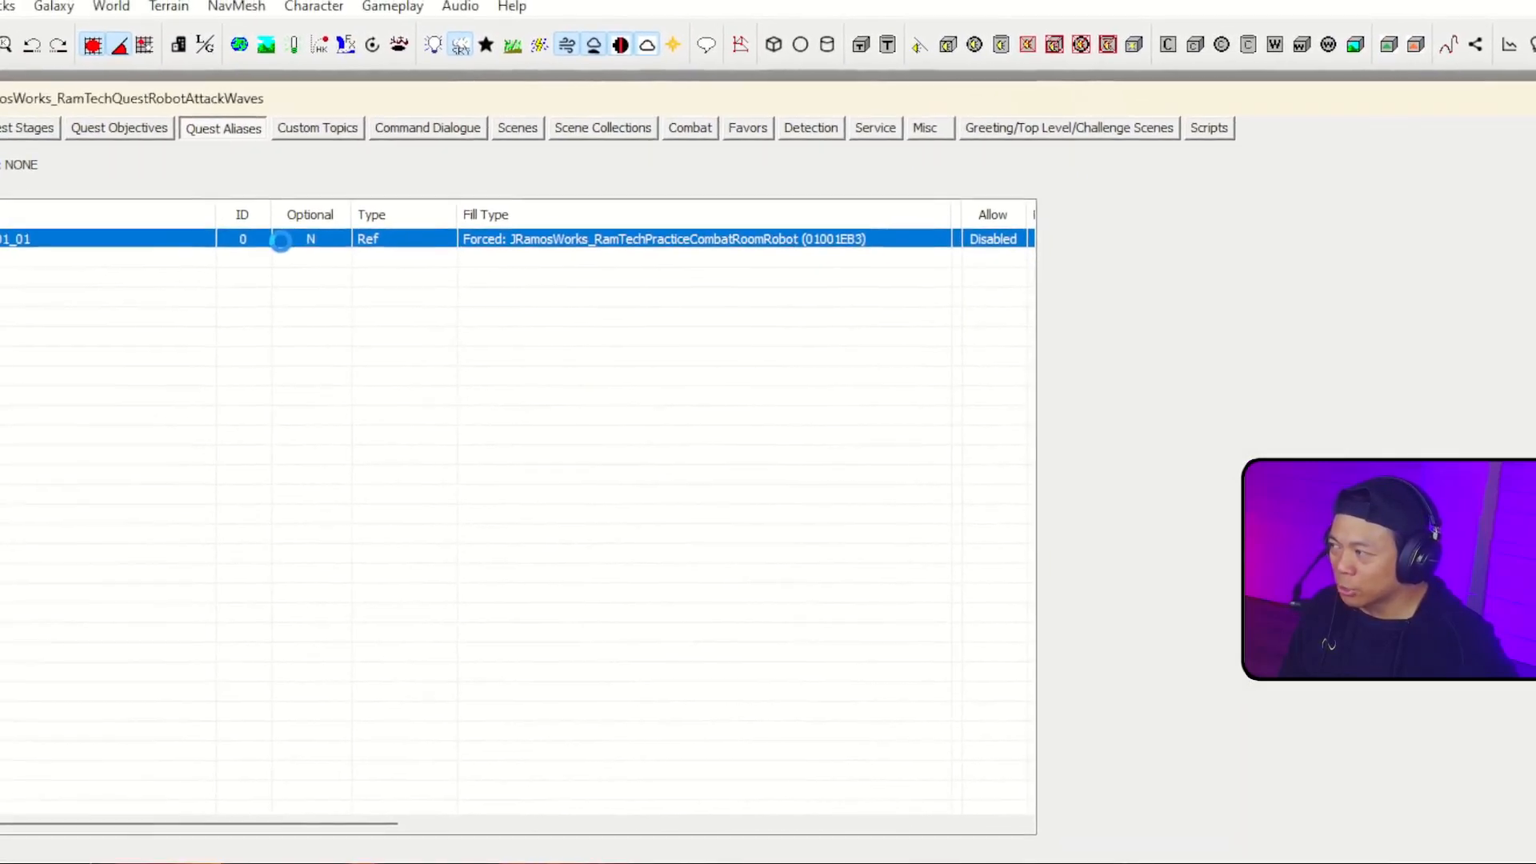
double_click(374, 260)
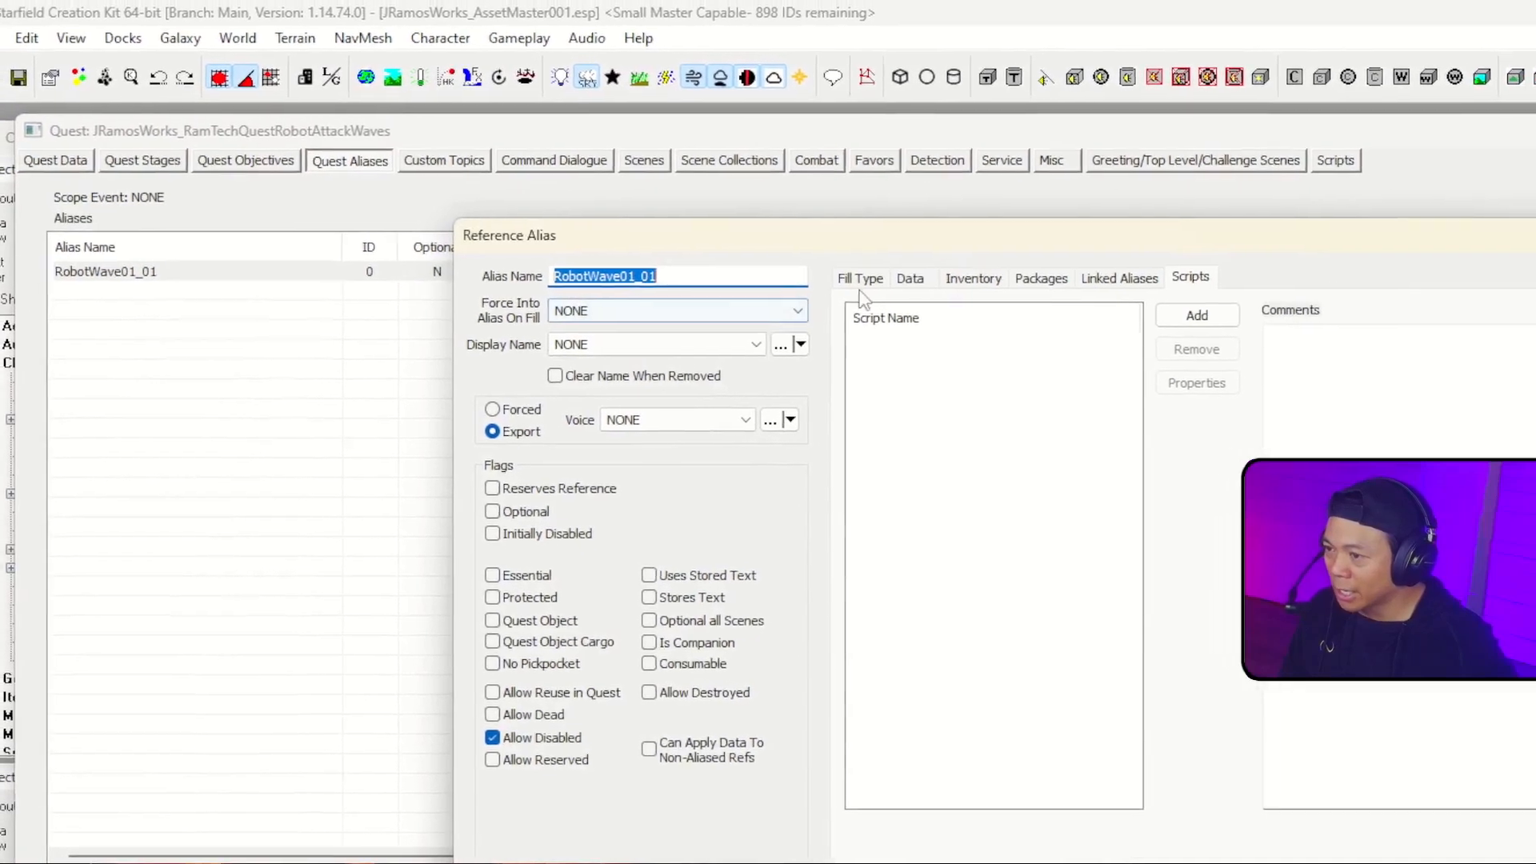
left_click(1196, 315)
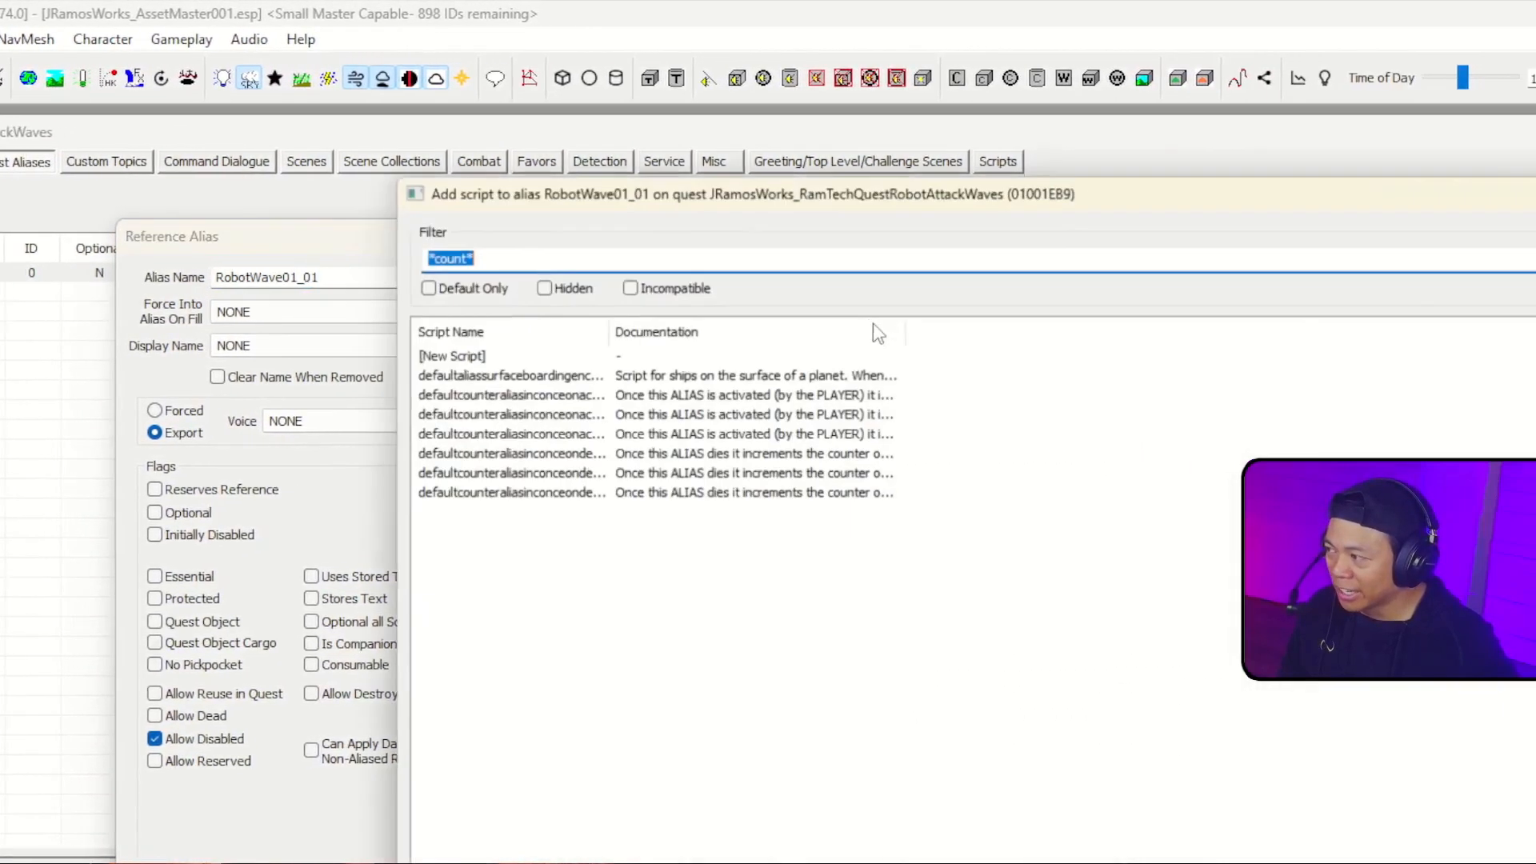
left_click_drag(608, 331, 703, 330)
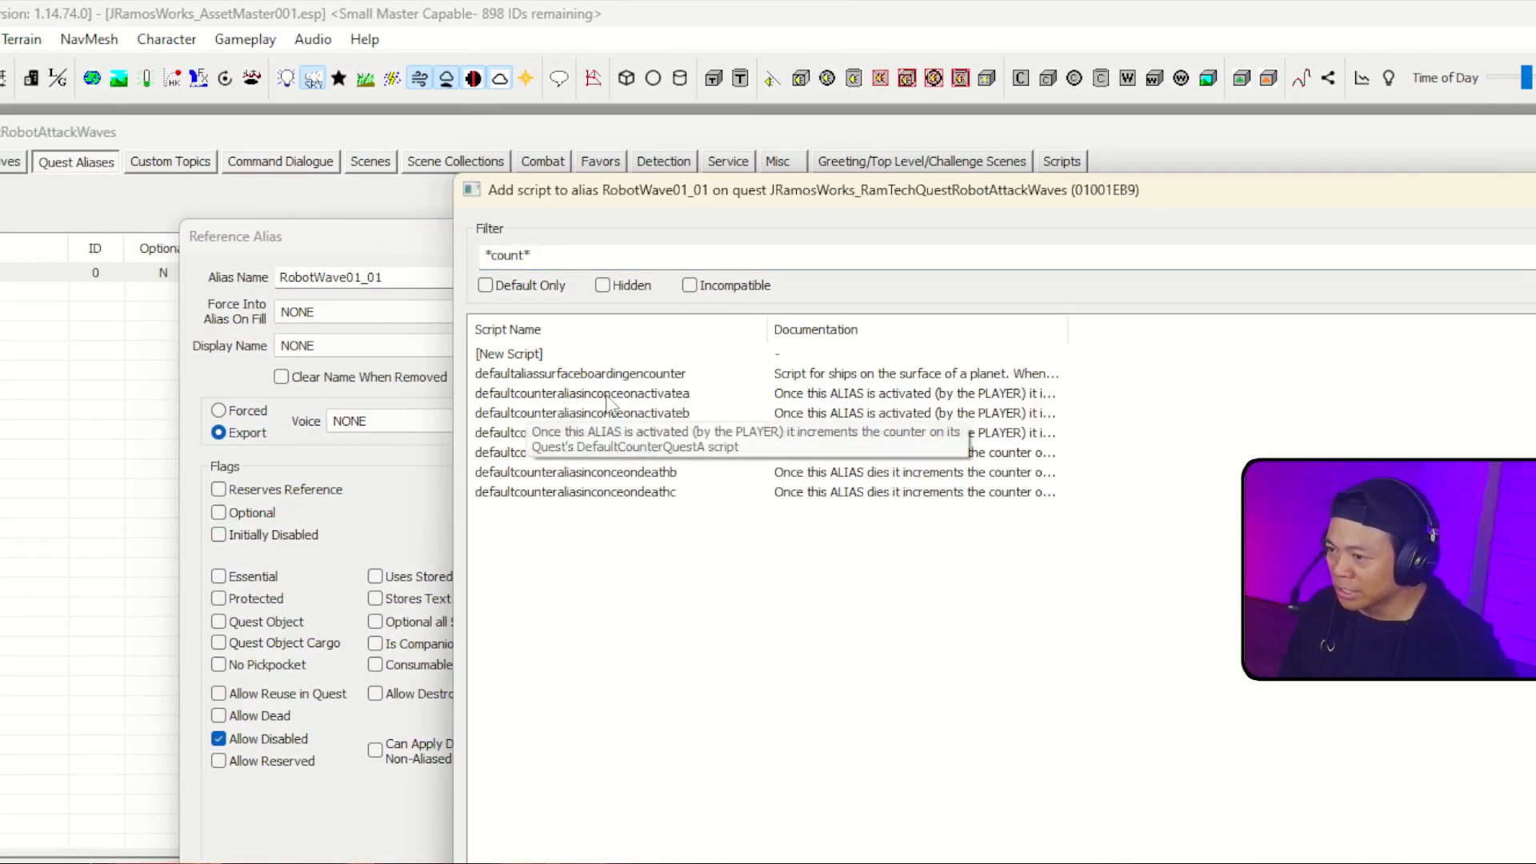
left_click(568, 491)
left_click(627, 453)
double_click(654, 454)
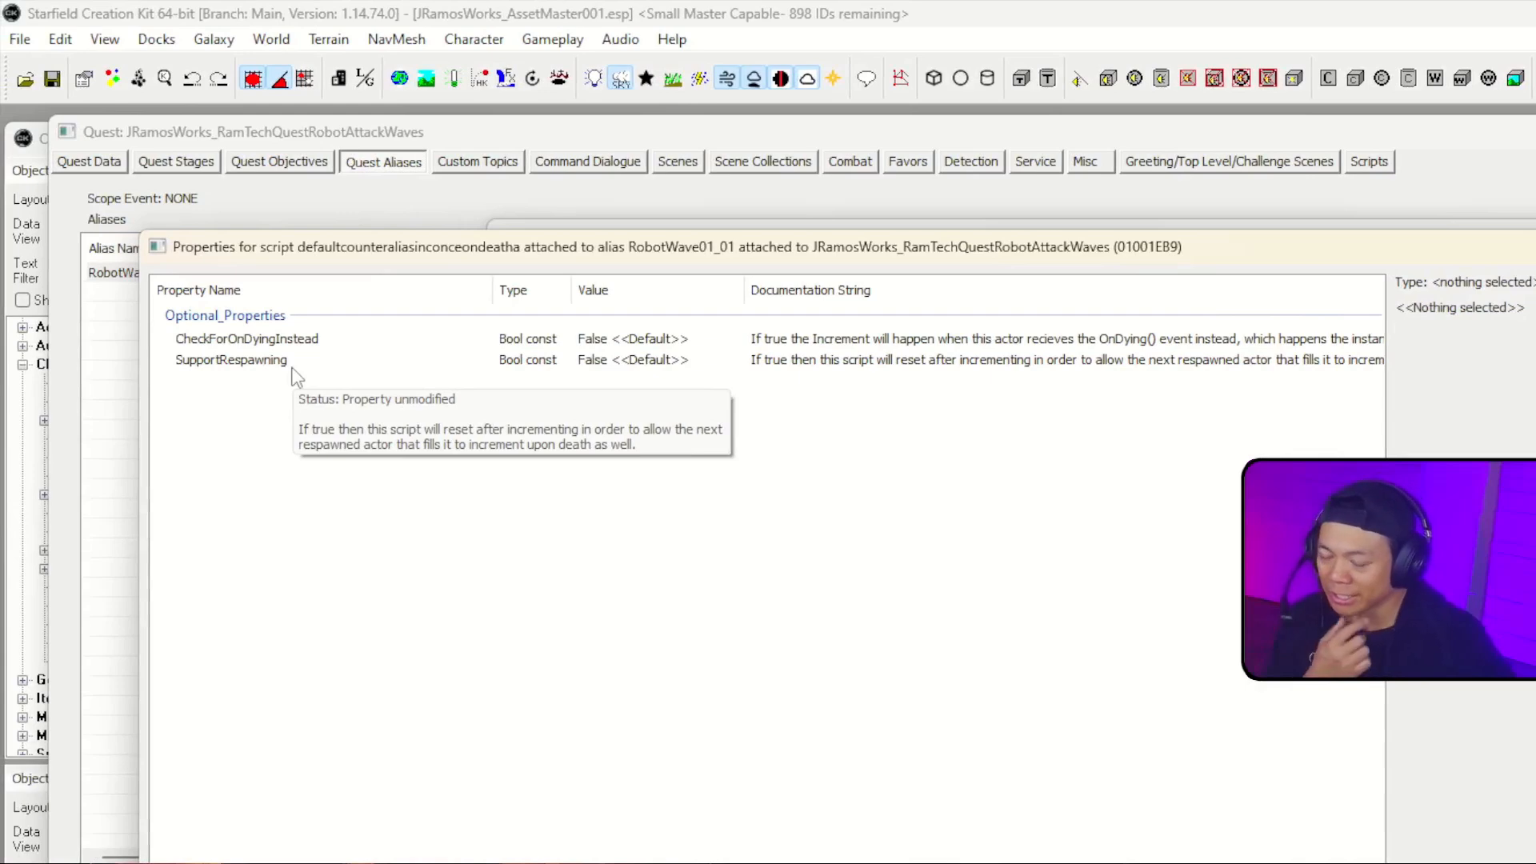
left_click(257, 364)
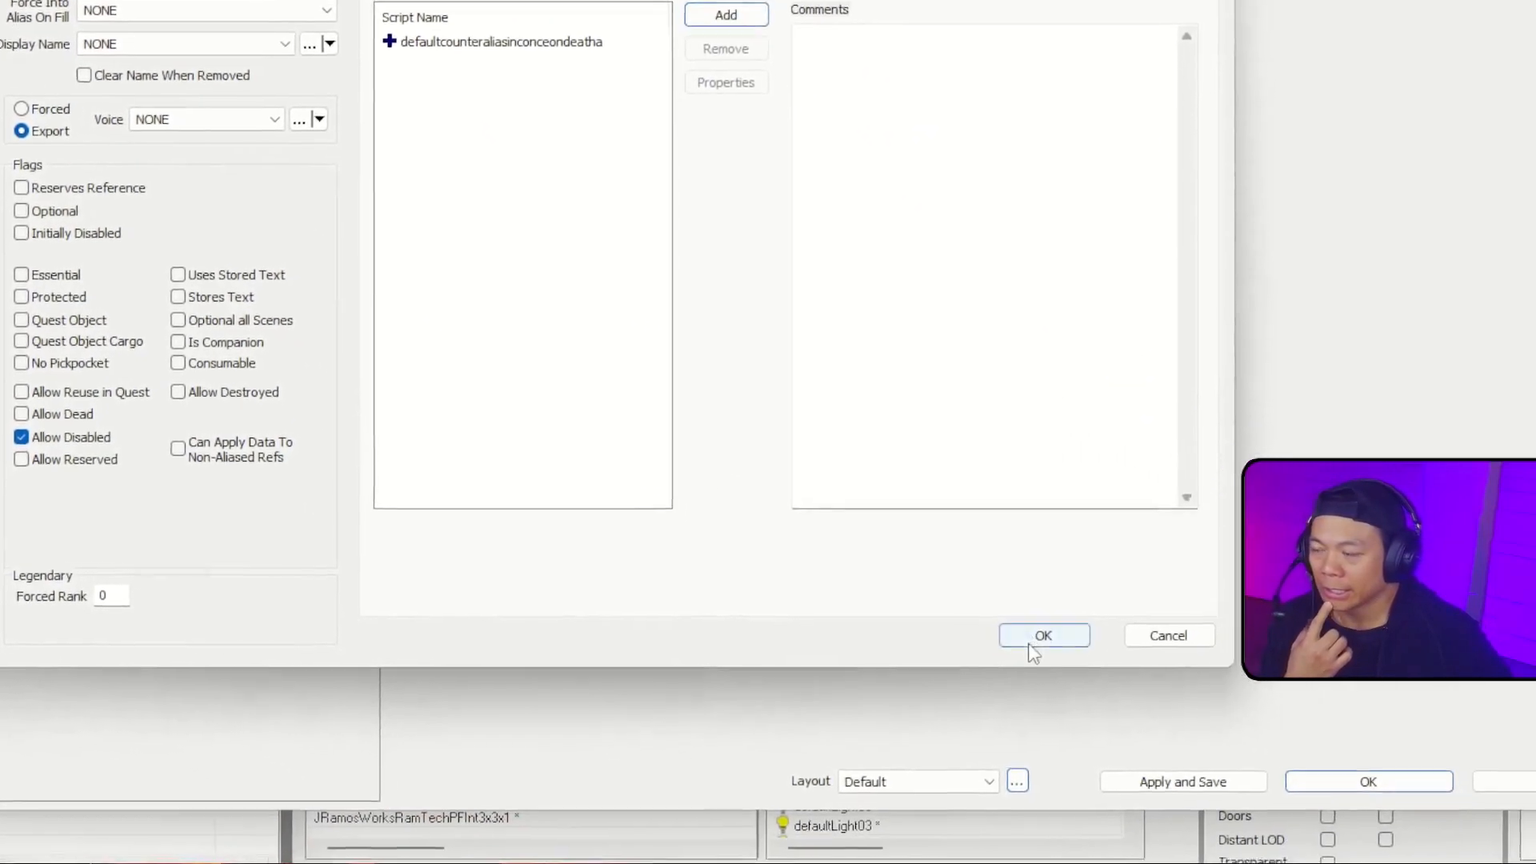
left_click(1157, 700)
Step: Review the script and fill type settings of the RobotWave01_01 alias
left_click(15, 170)
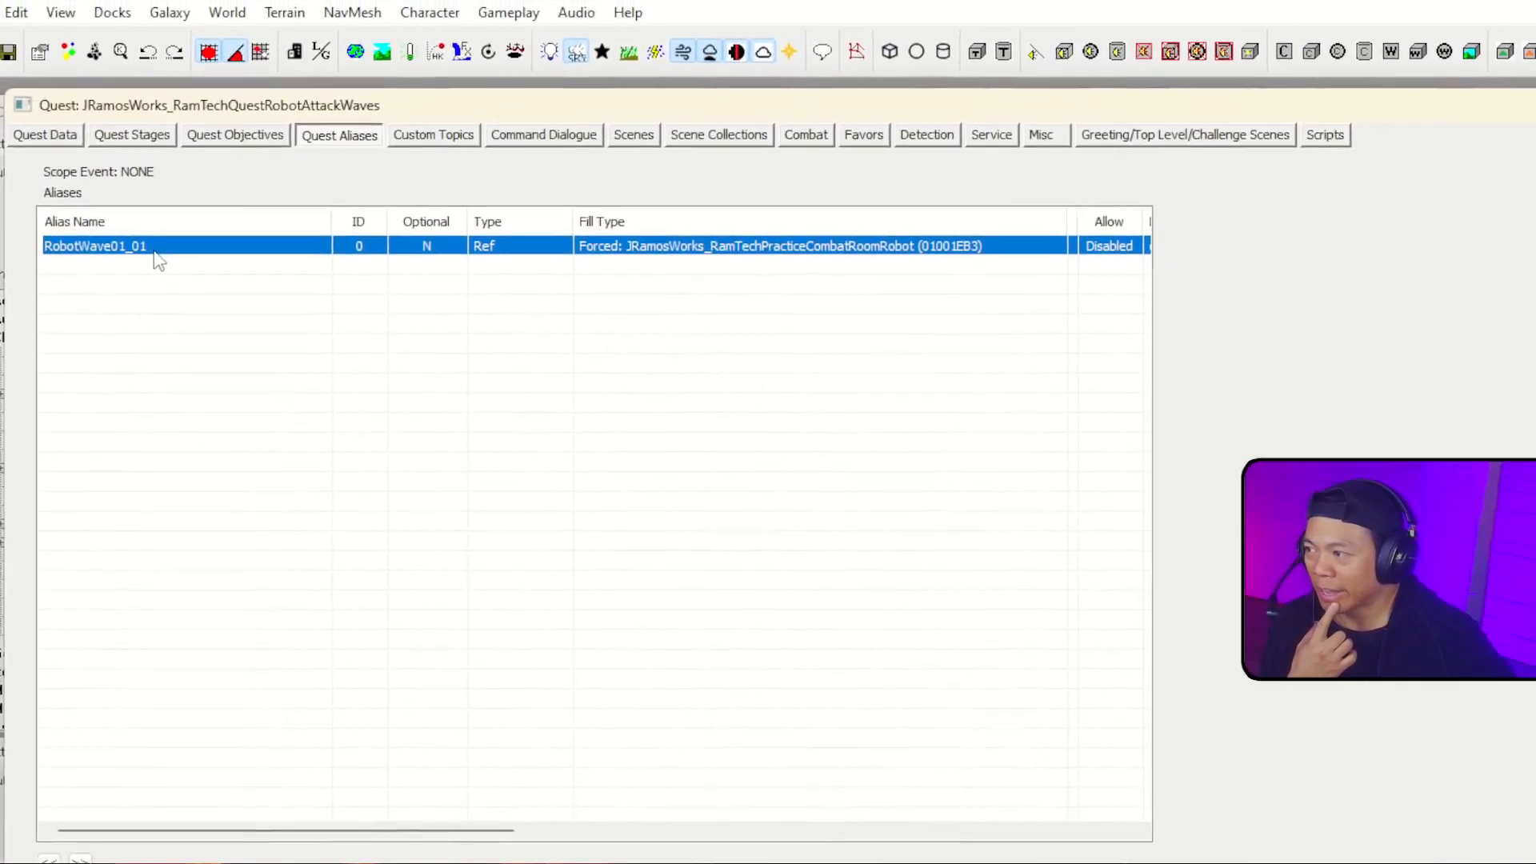
double_click(155, 250)
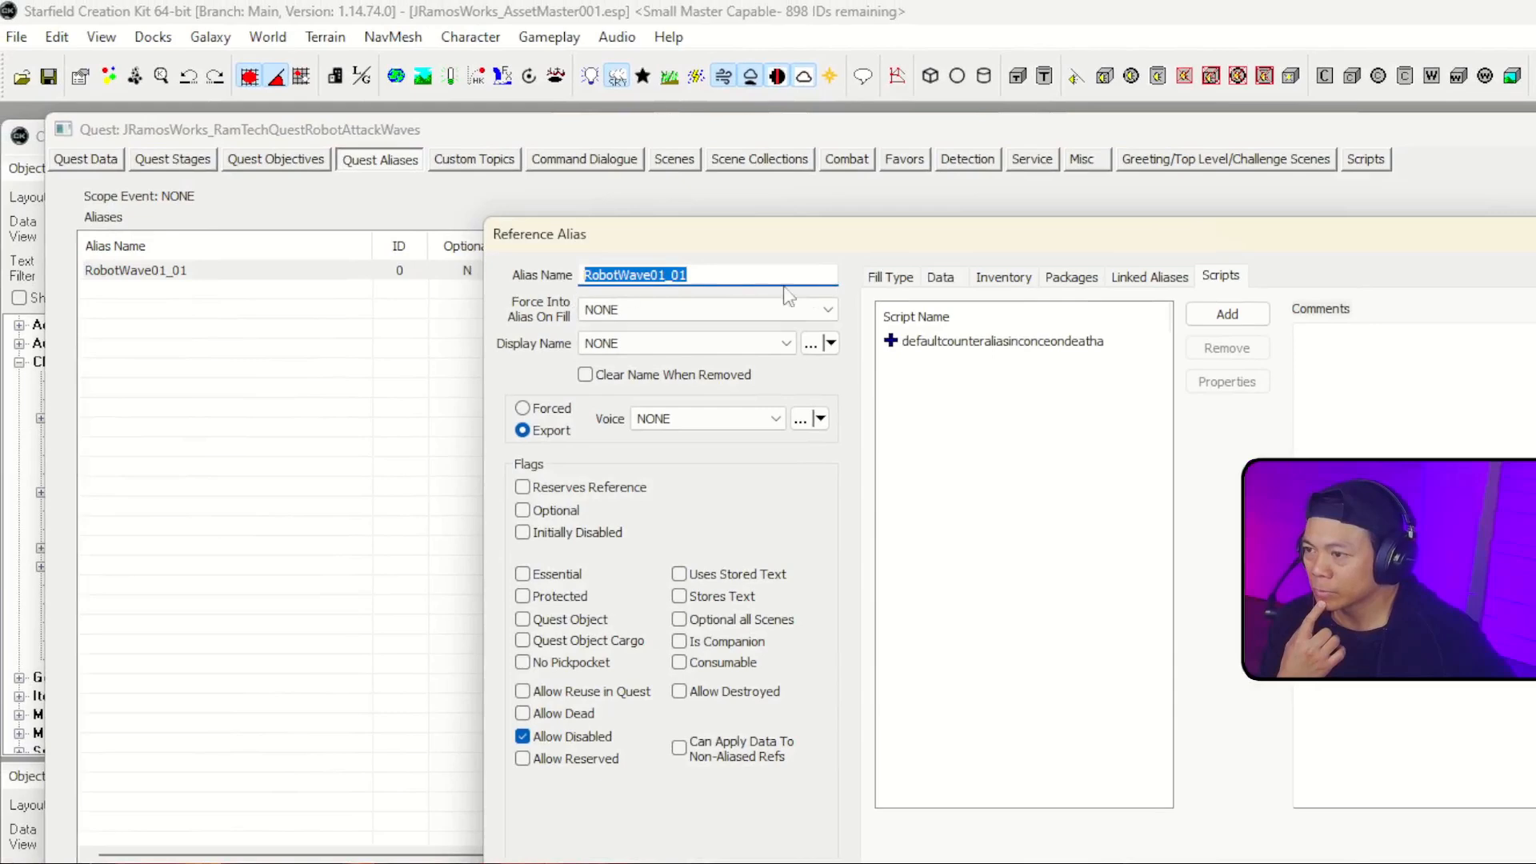
left_click(888, 277)
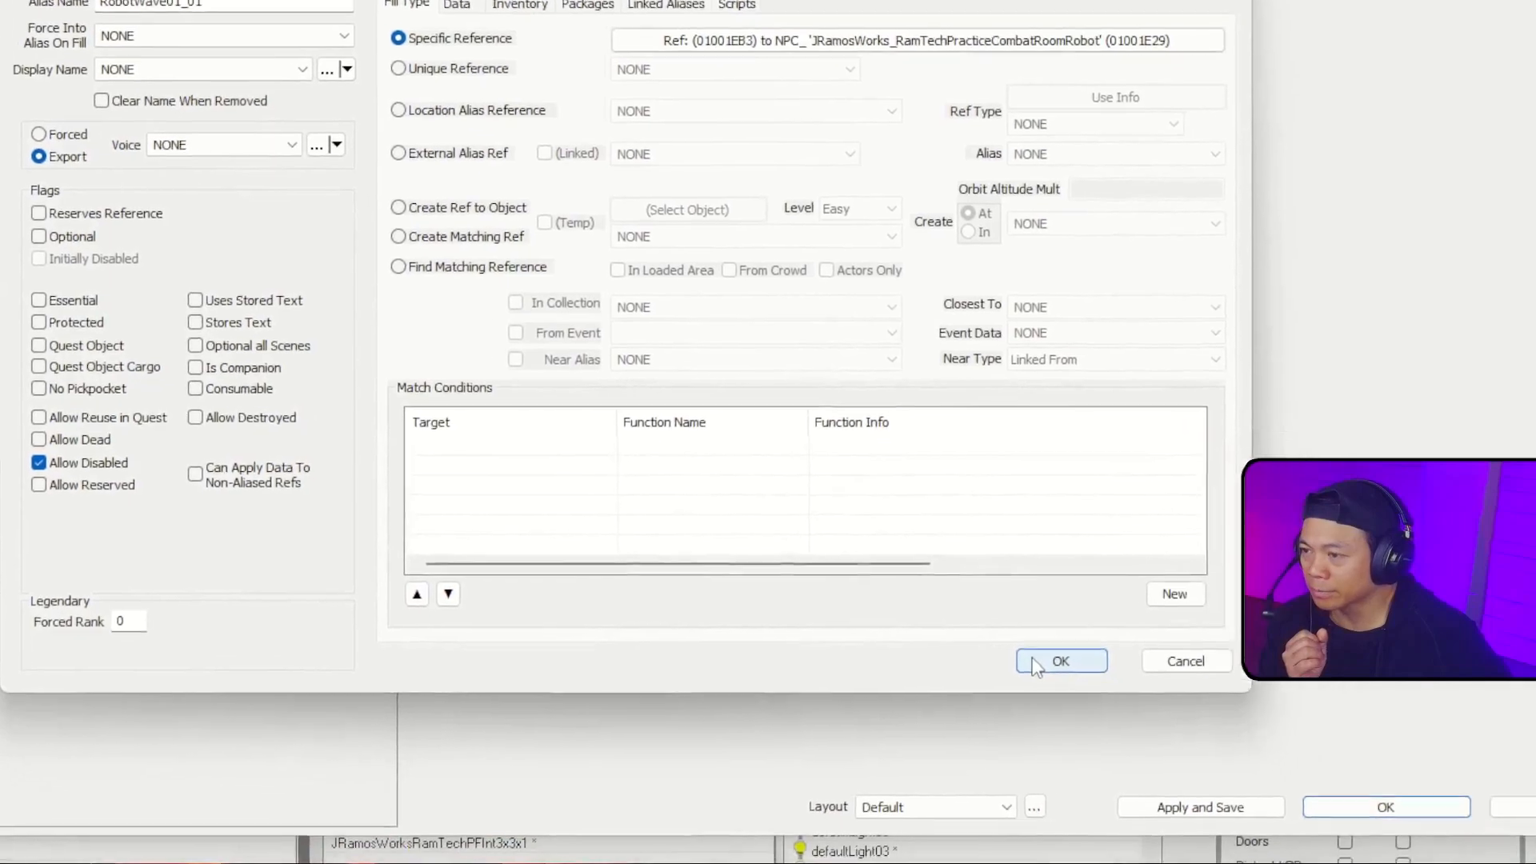
left_click(1038, 665)
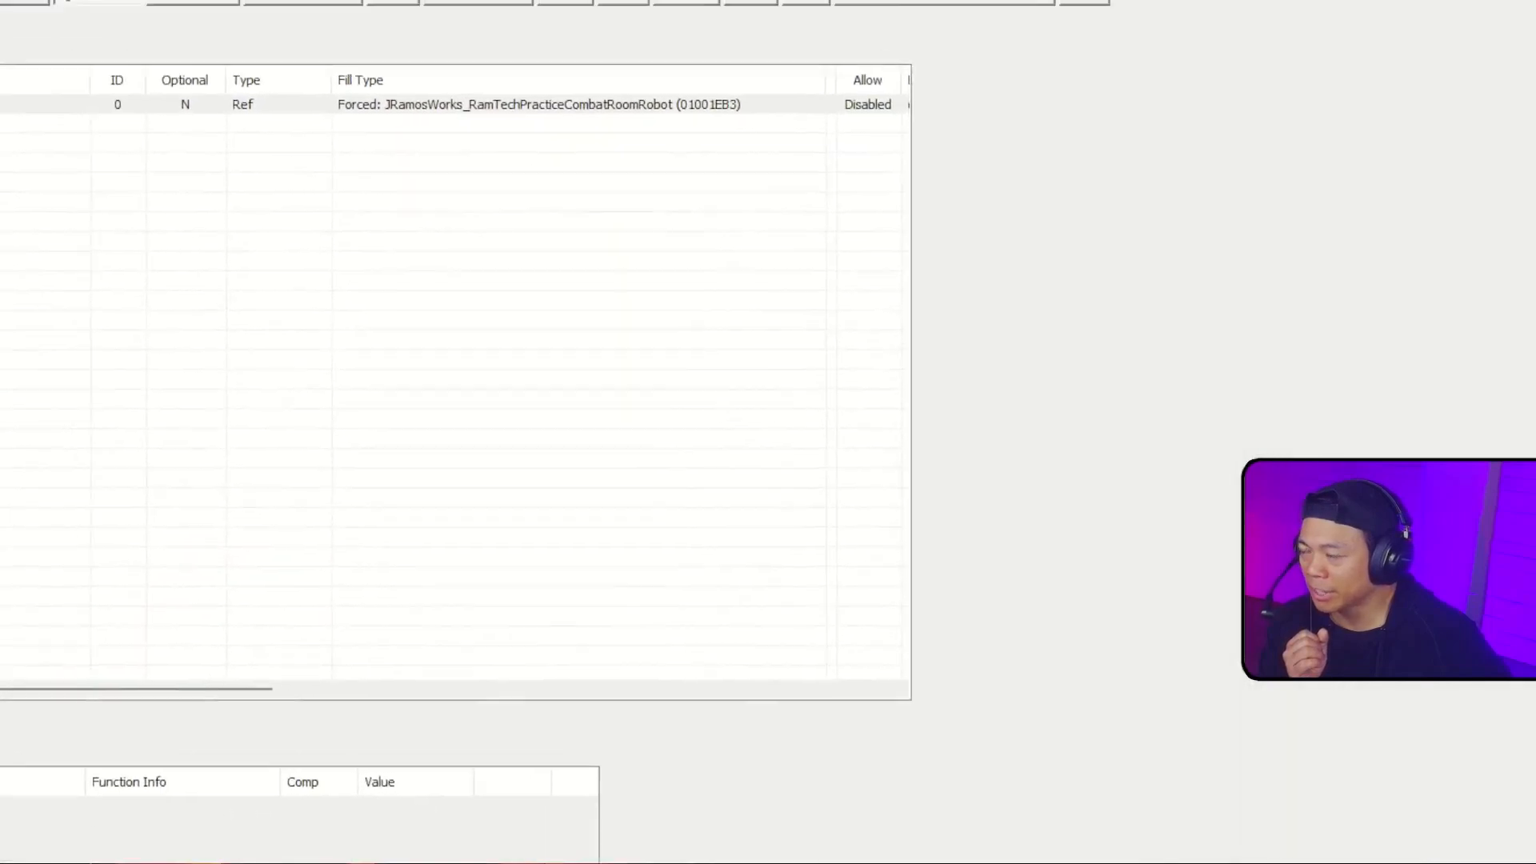
Step: Duplicate the RobotWave01_01 reference alias in the quest's alias list
right_click(58, 166)
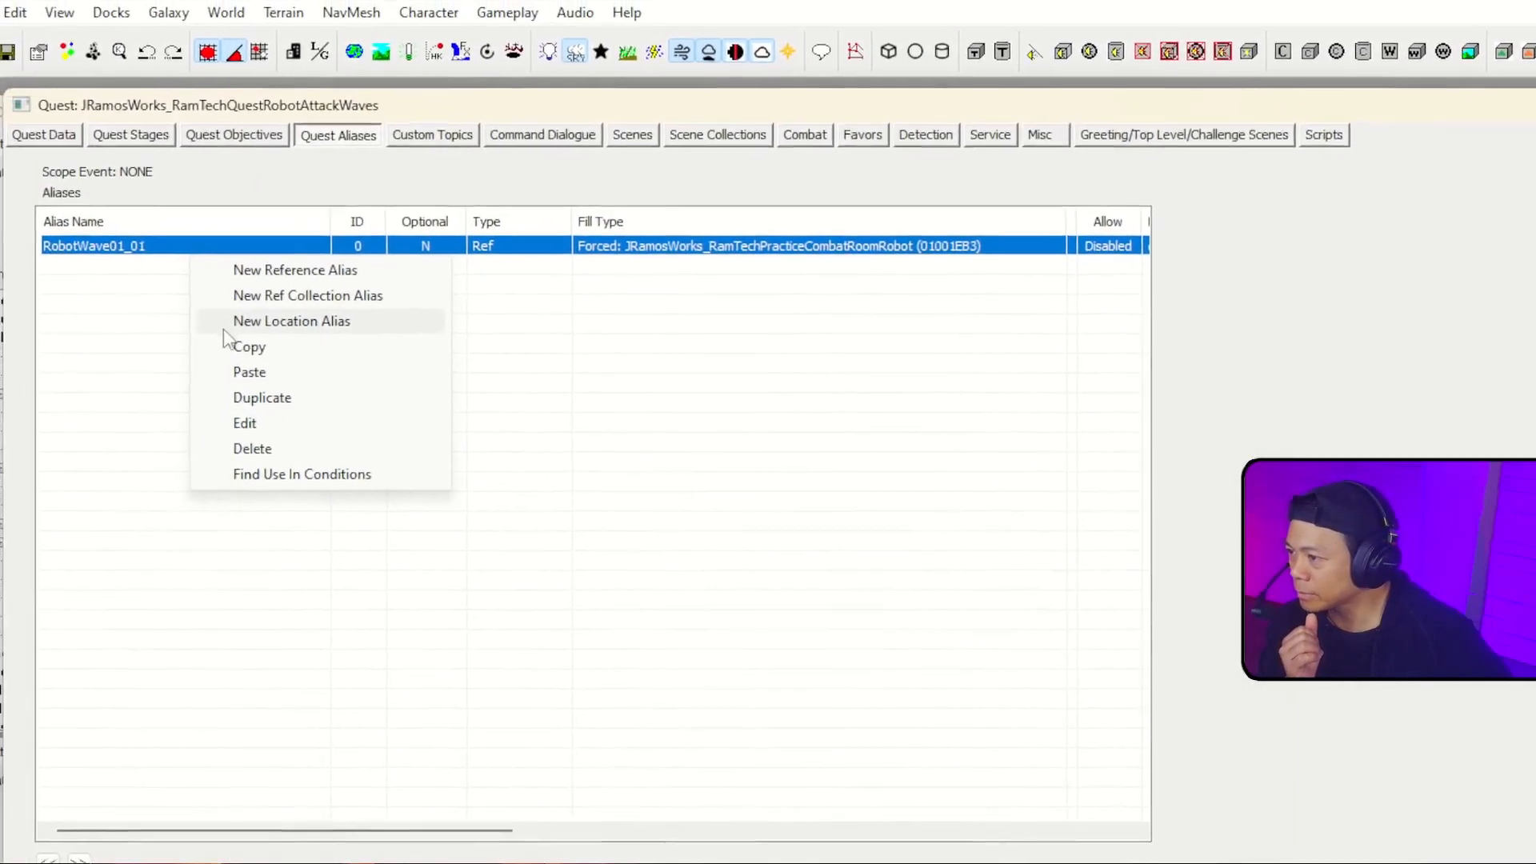
left_click(130, 320)
left_click(152, 235)
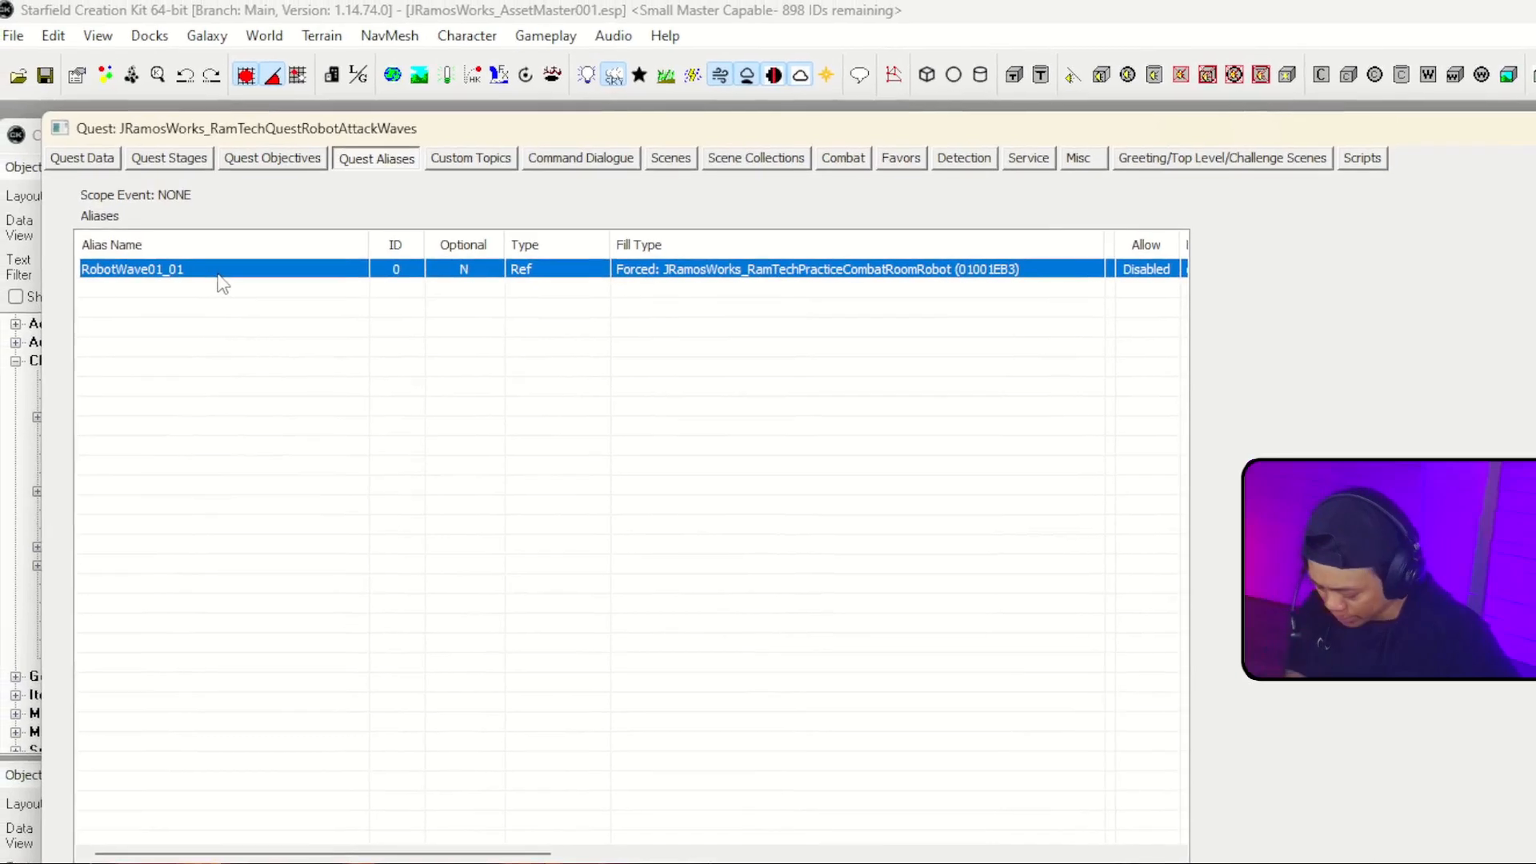
right_click(216, 275)
left_click(296, 421)
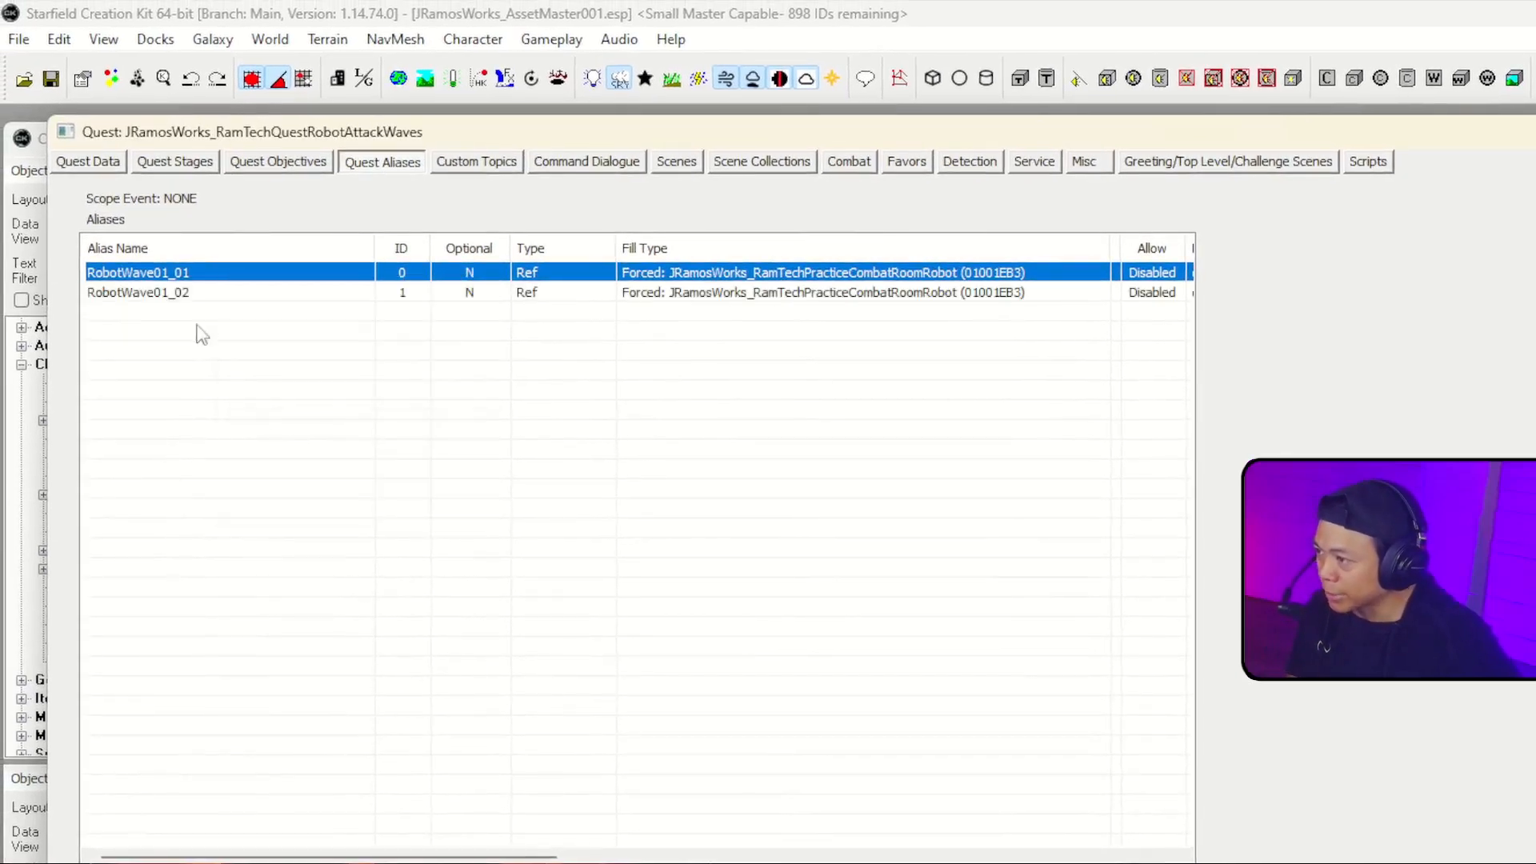
Step: Set the RobotWave01_02 alias's specific reference to JRamosWorks_RamTechPracticeCombatRoomRobot 01001EB4, declining the recommended fill type change
left_click(187, 295)
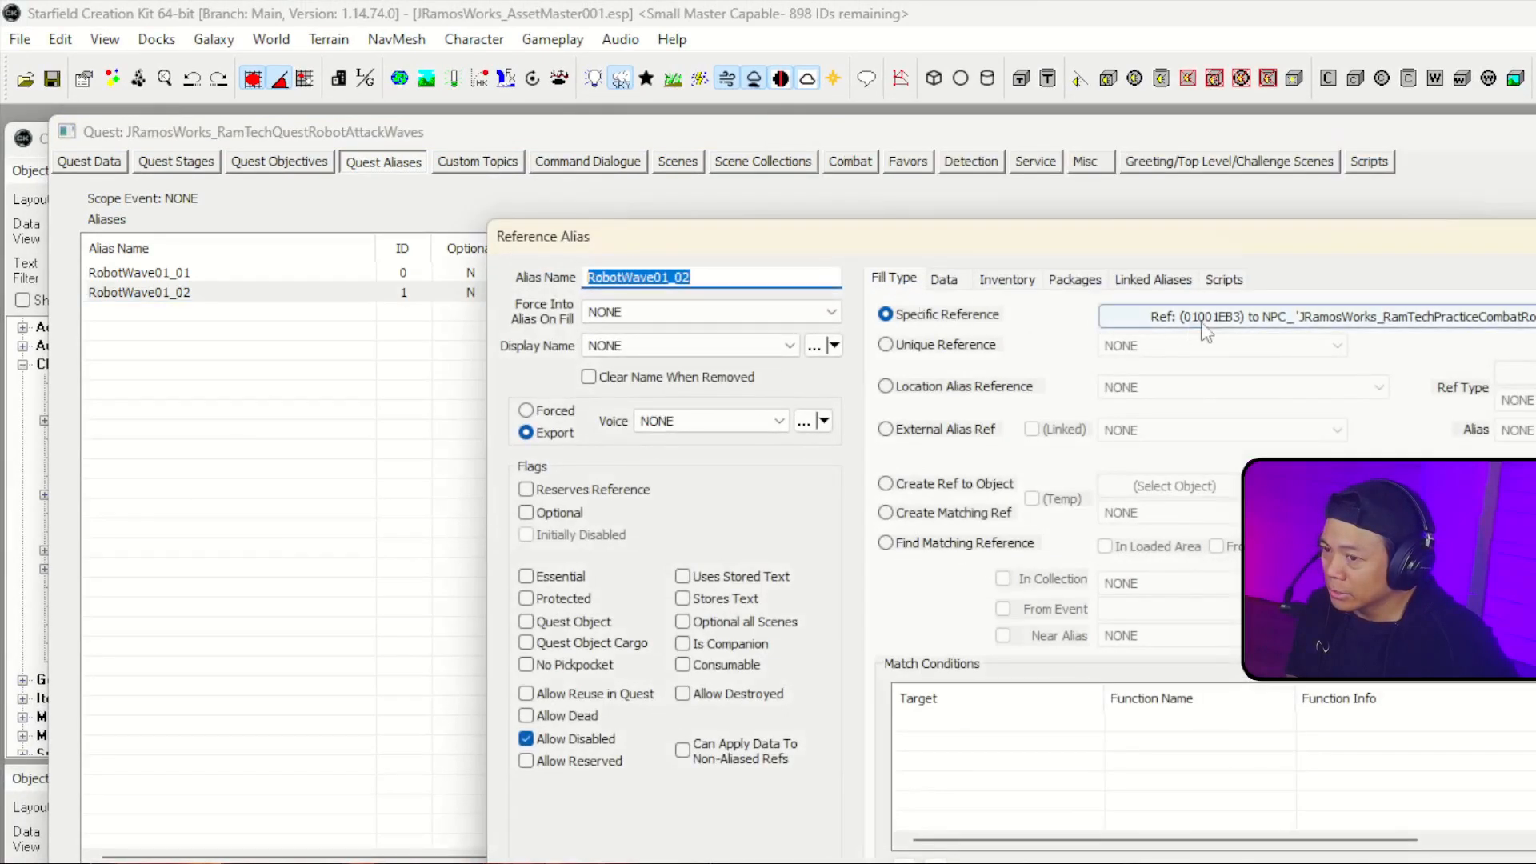
left_click(1226, 318)
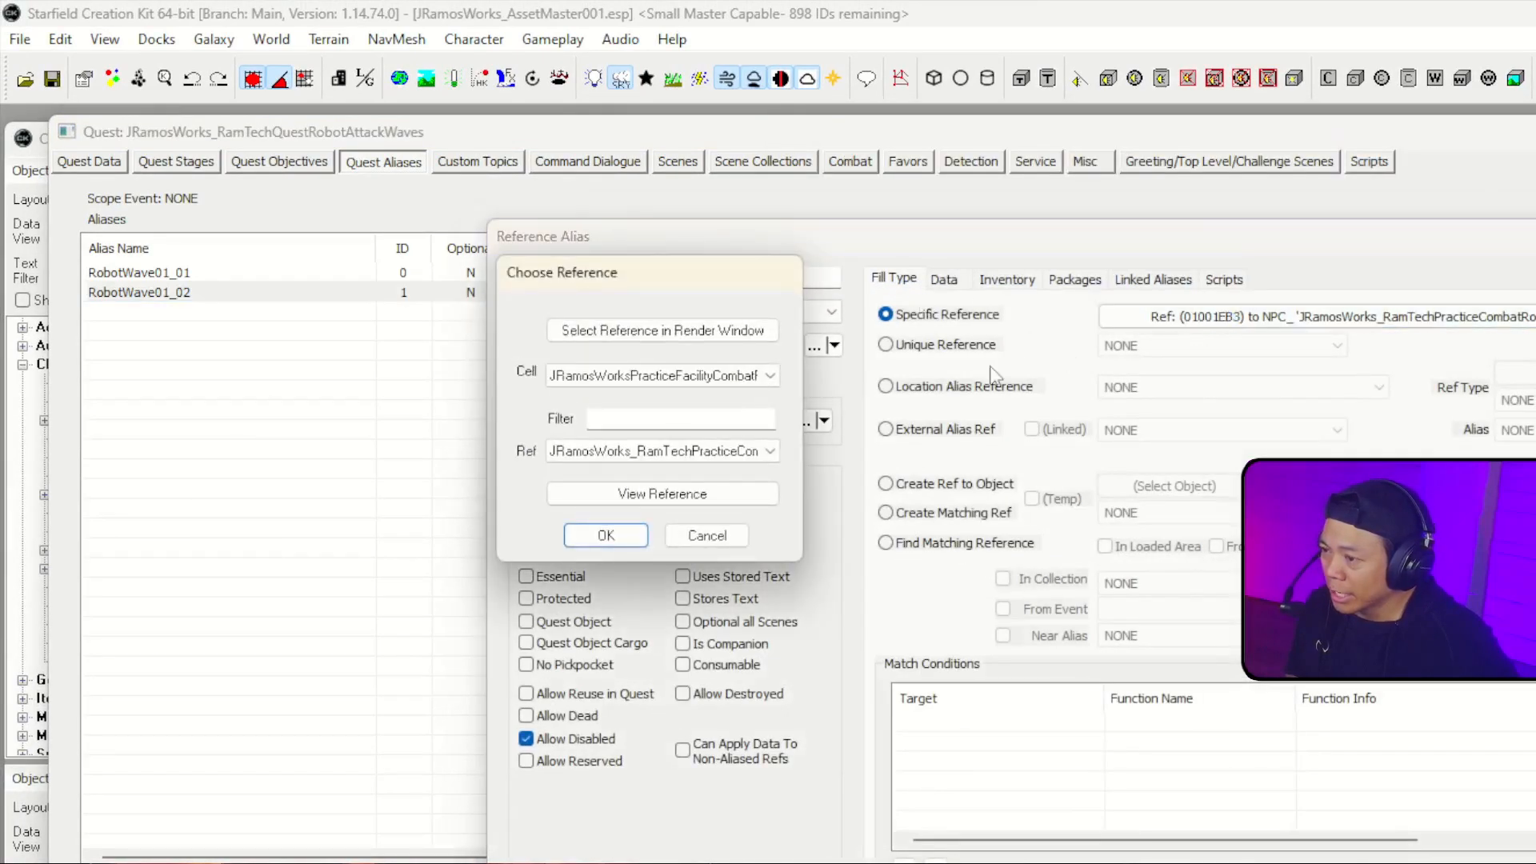
left_click(714, 452)
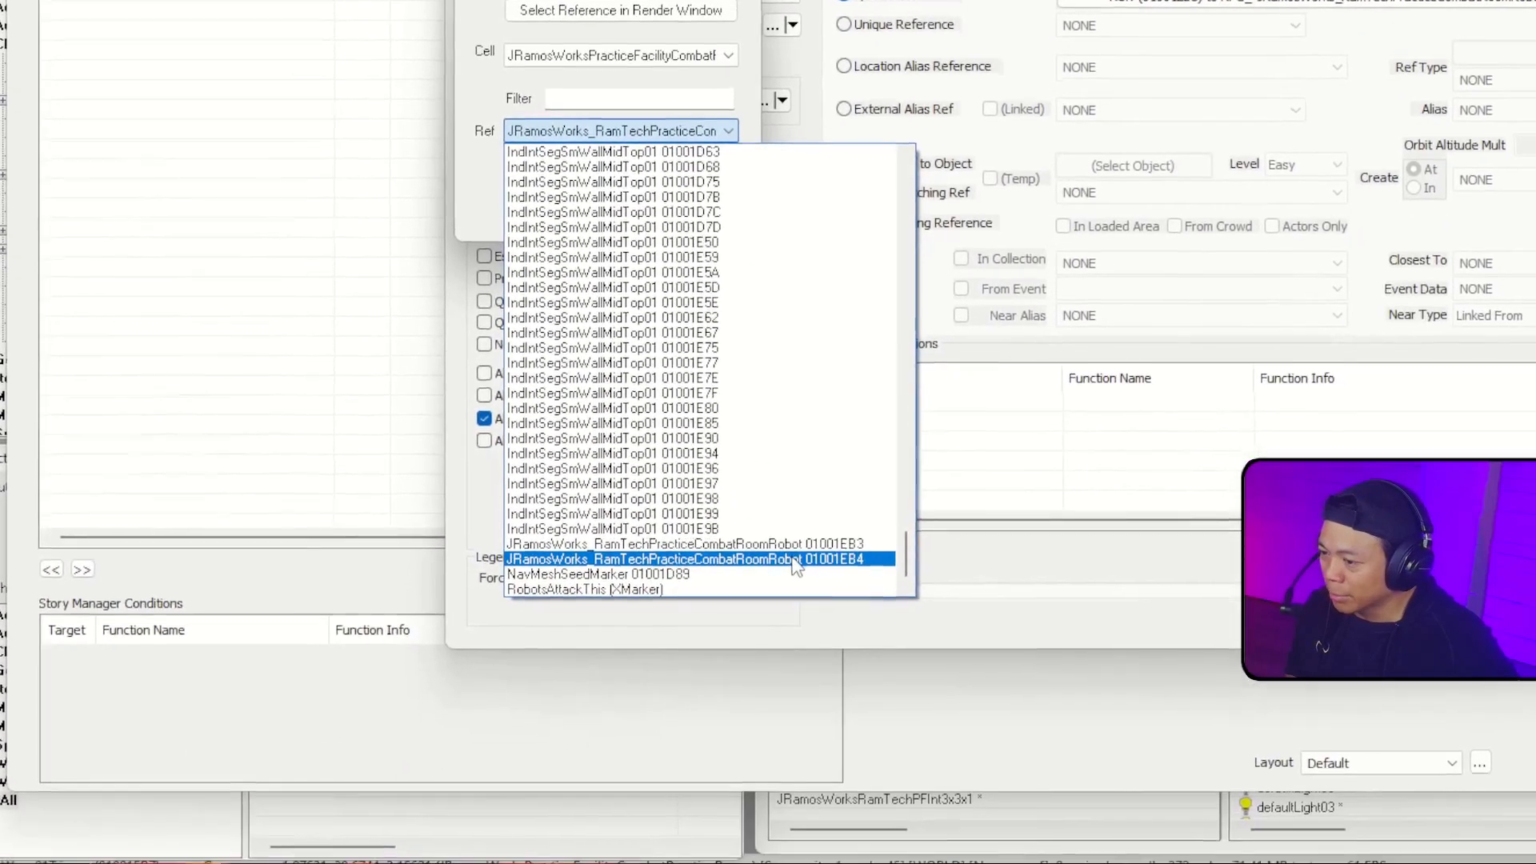
left_click(796, 558)
left_click(570, 214)
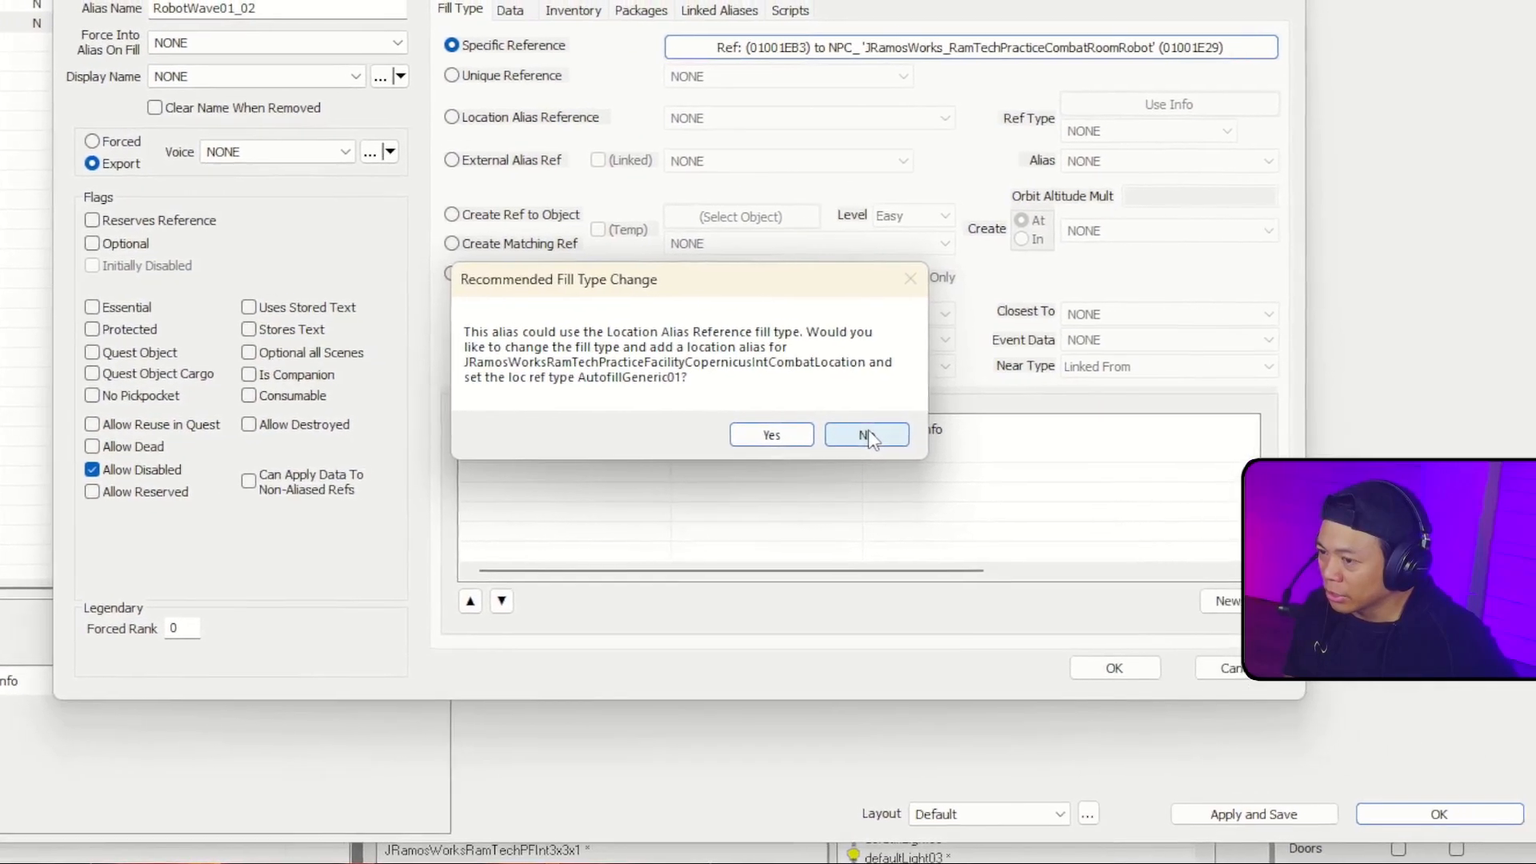
left_click(1012, 428)
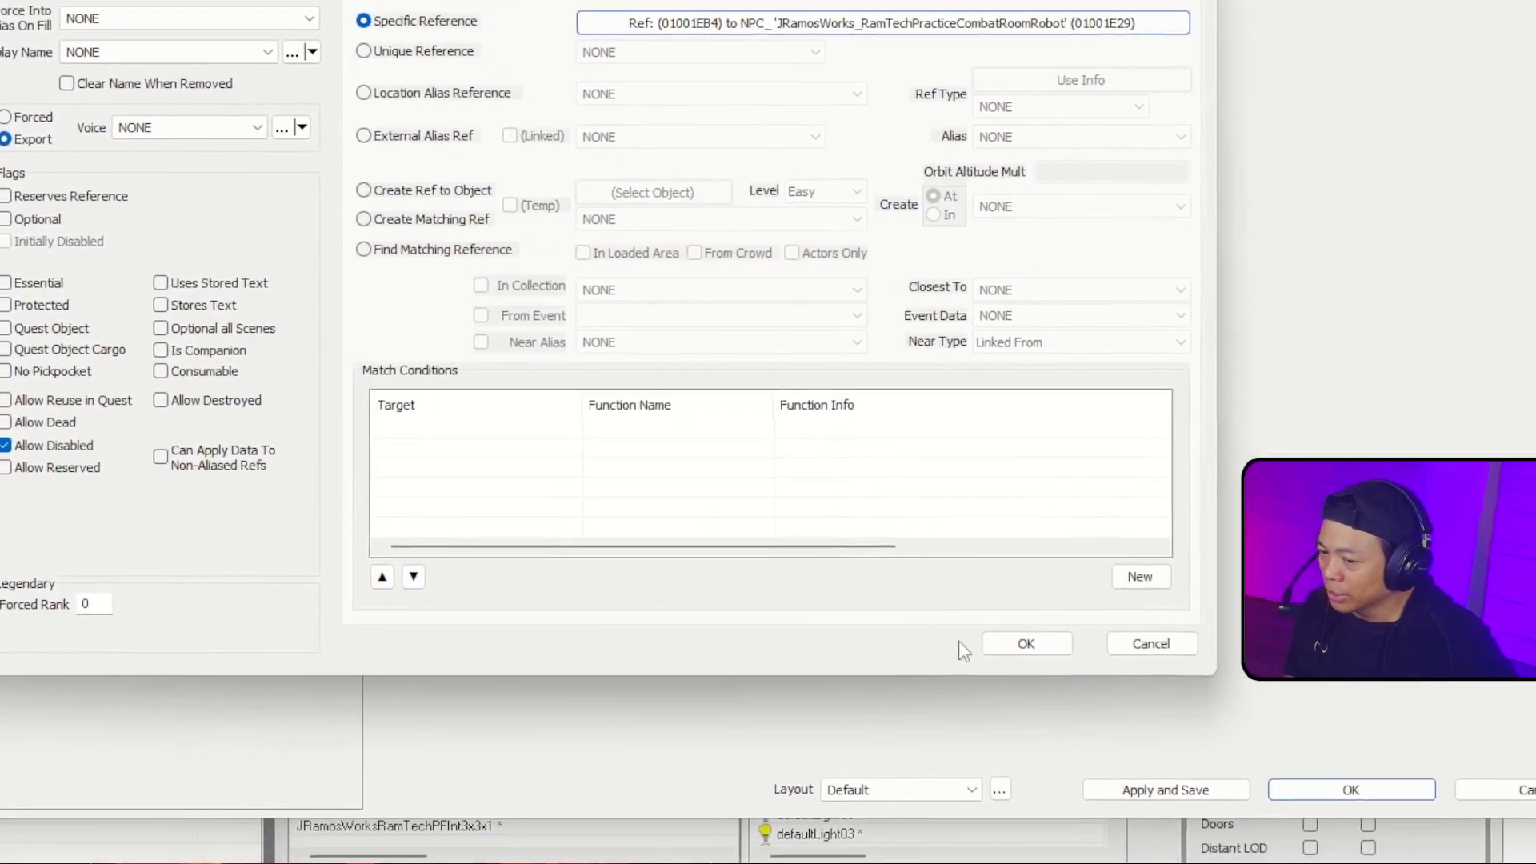
left_click(1026, 643)
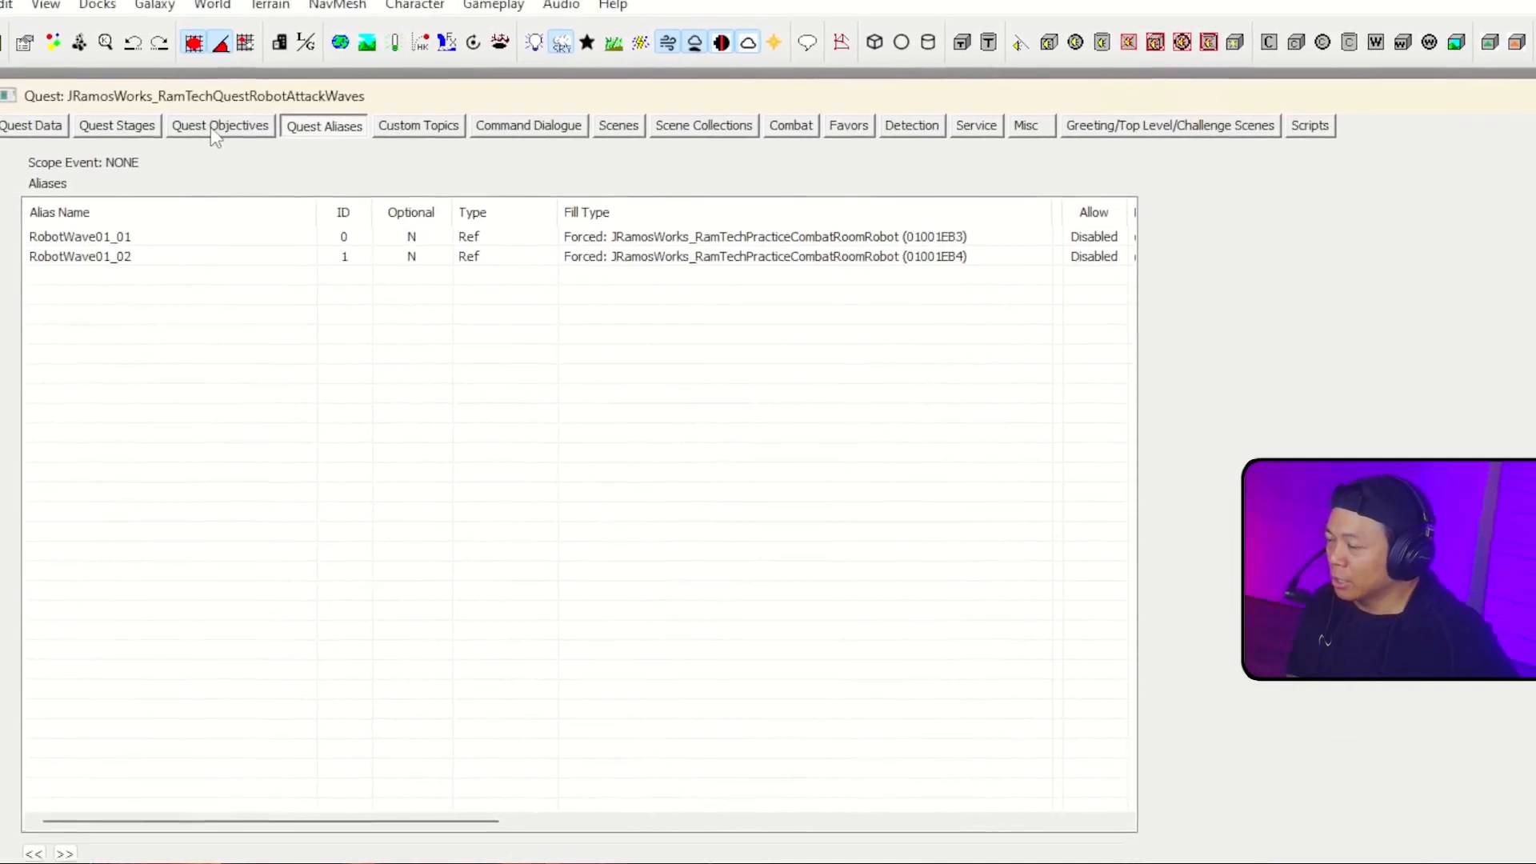
Step: Add a quest objective with index 5 and the display text "Detroy the robots!"
left_click(125, 70)
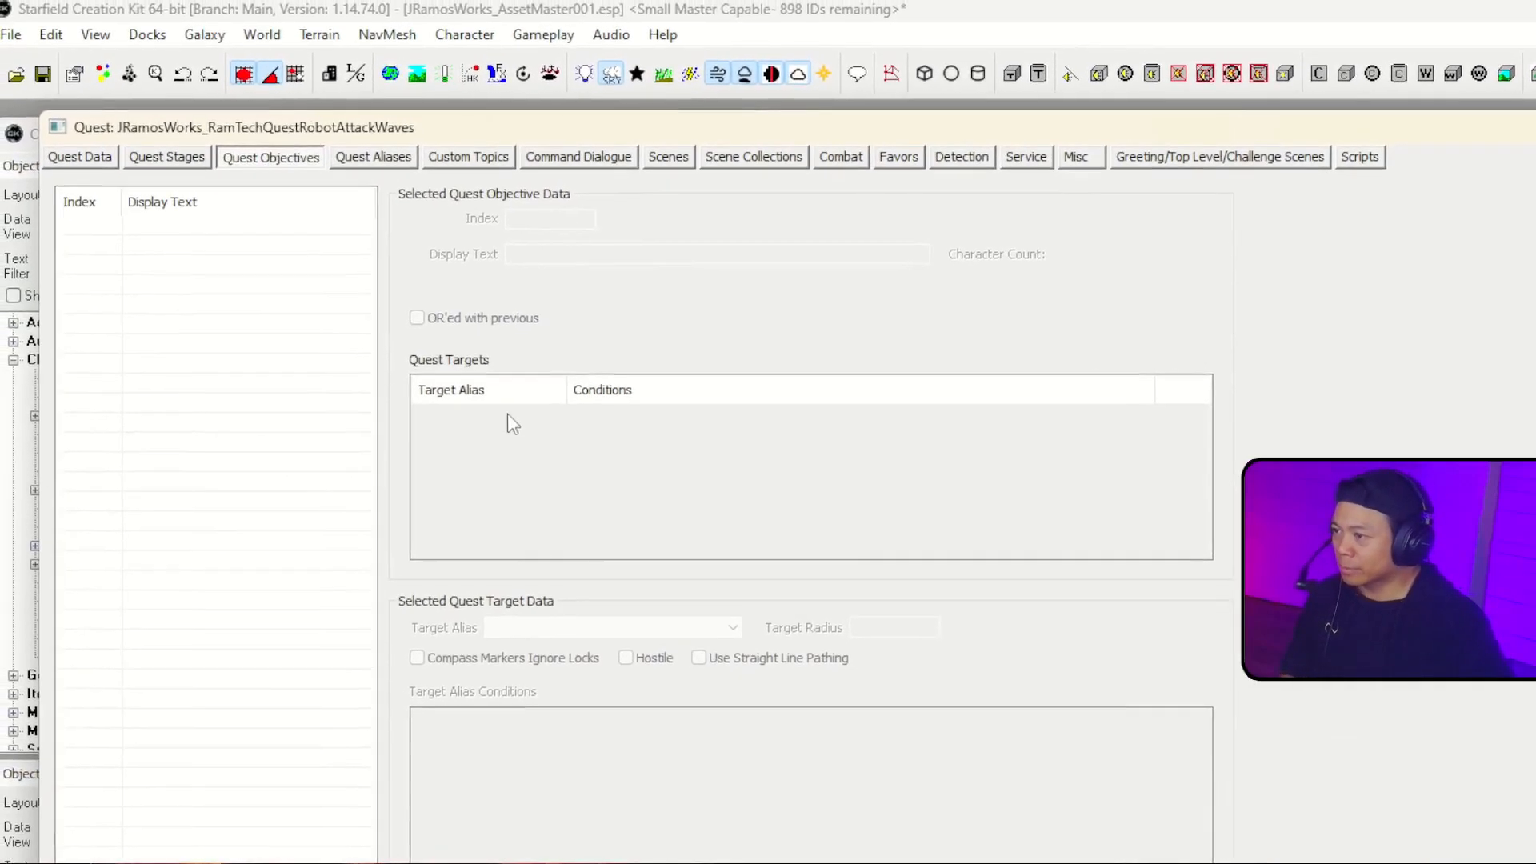
right_click(210, 264)
left_click(223, 275)
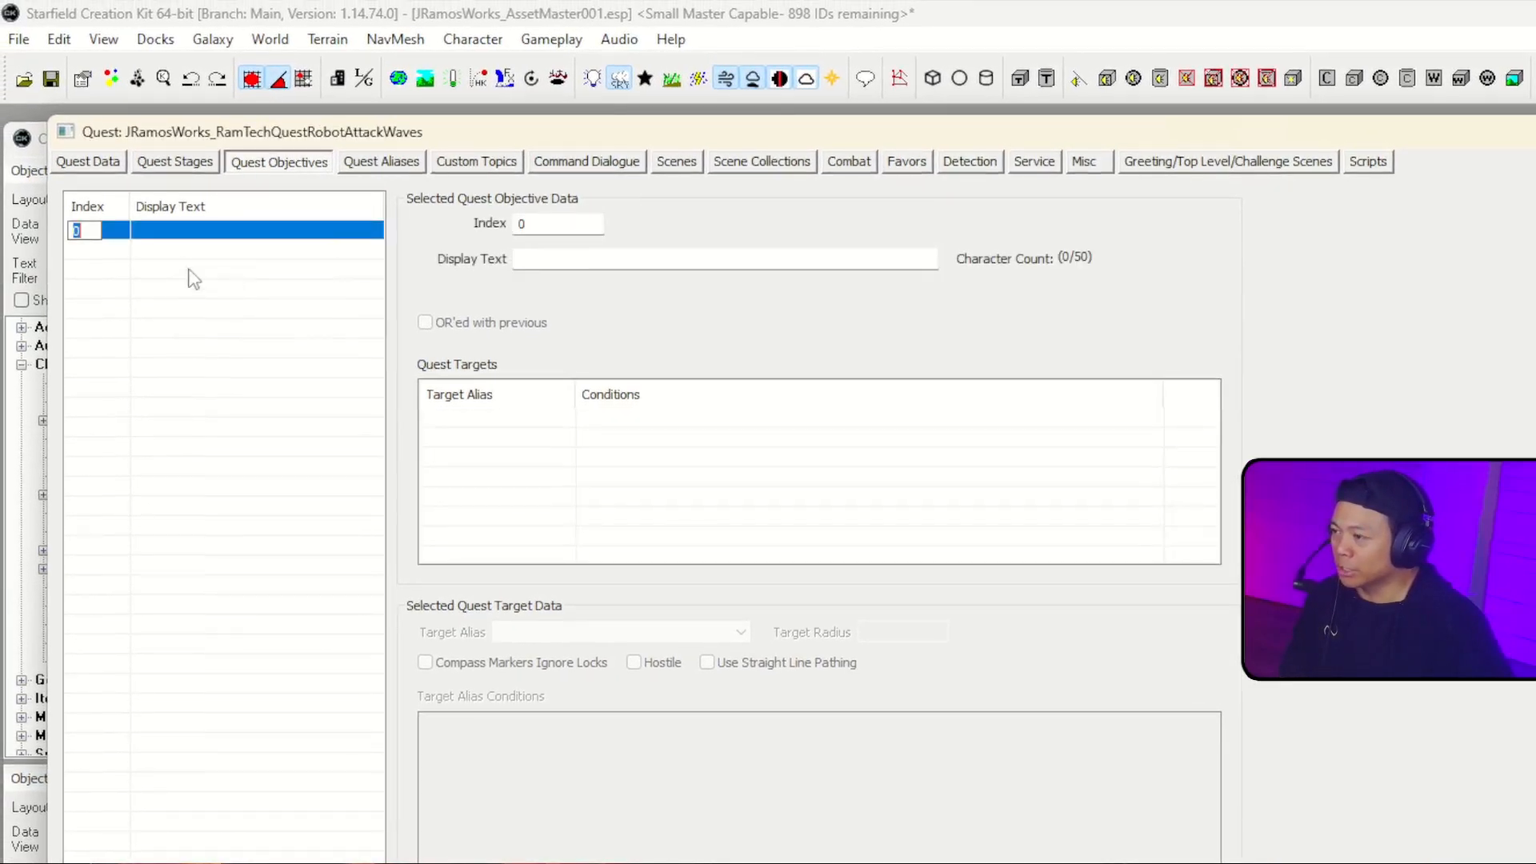
type("5")
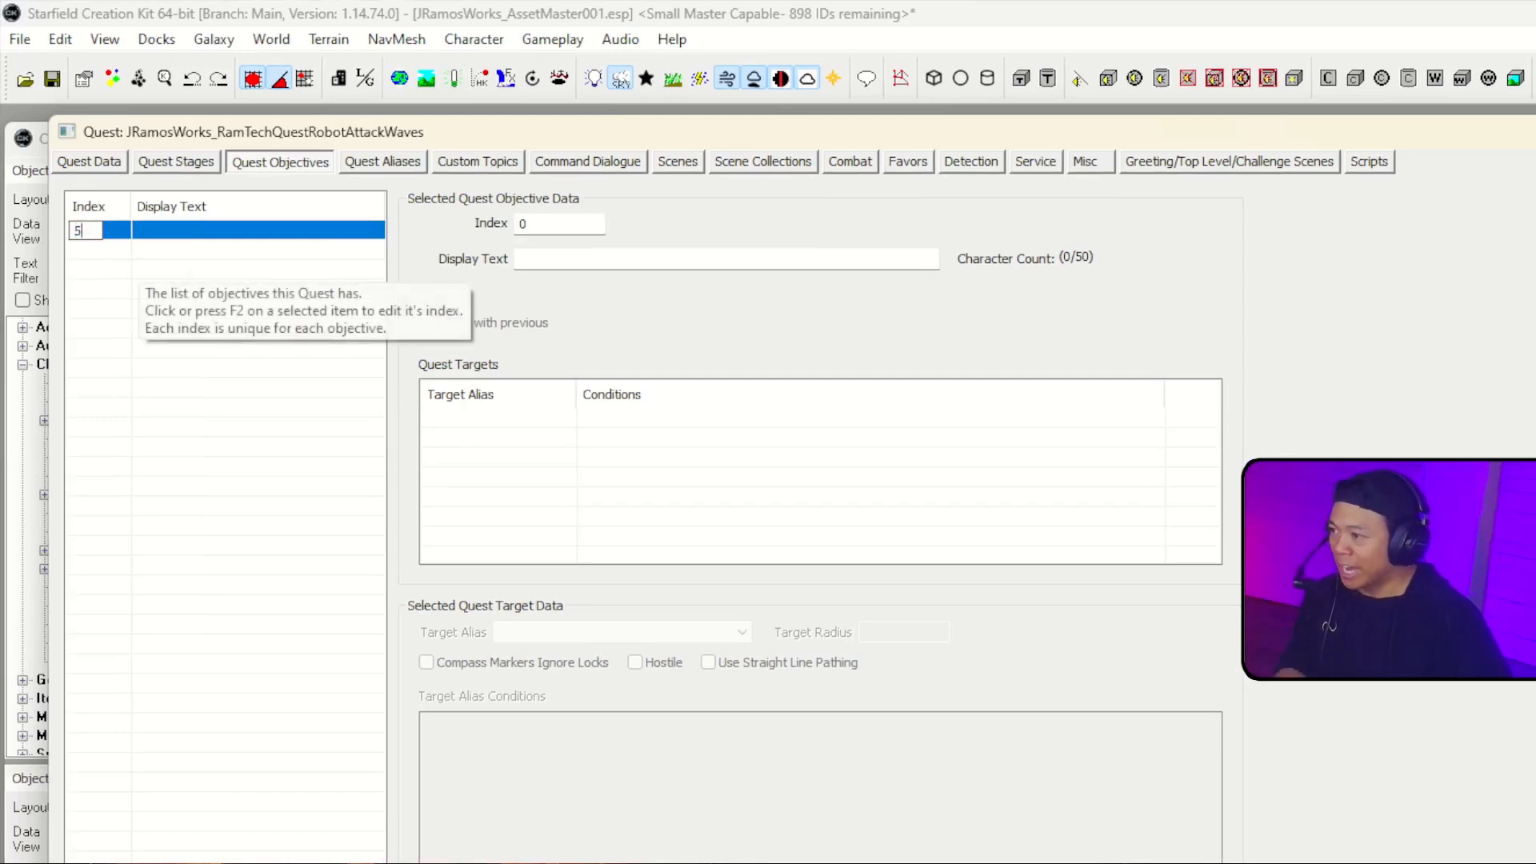
left_click(177, 267)
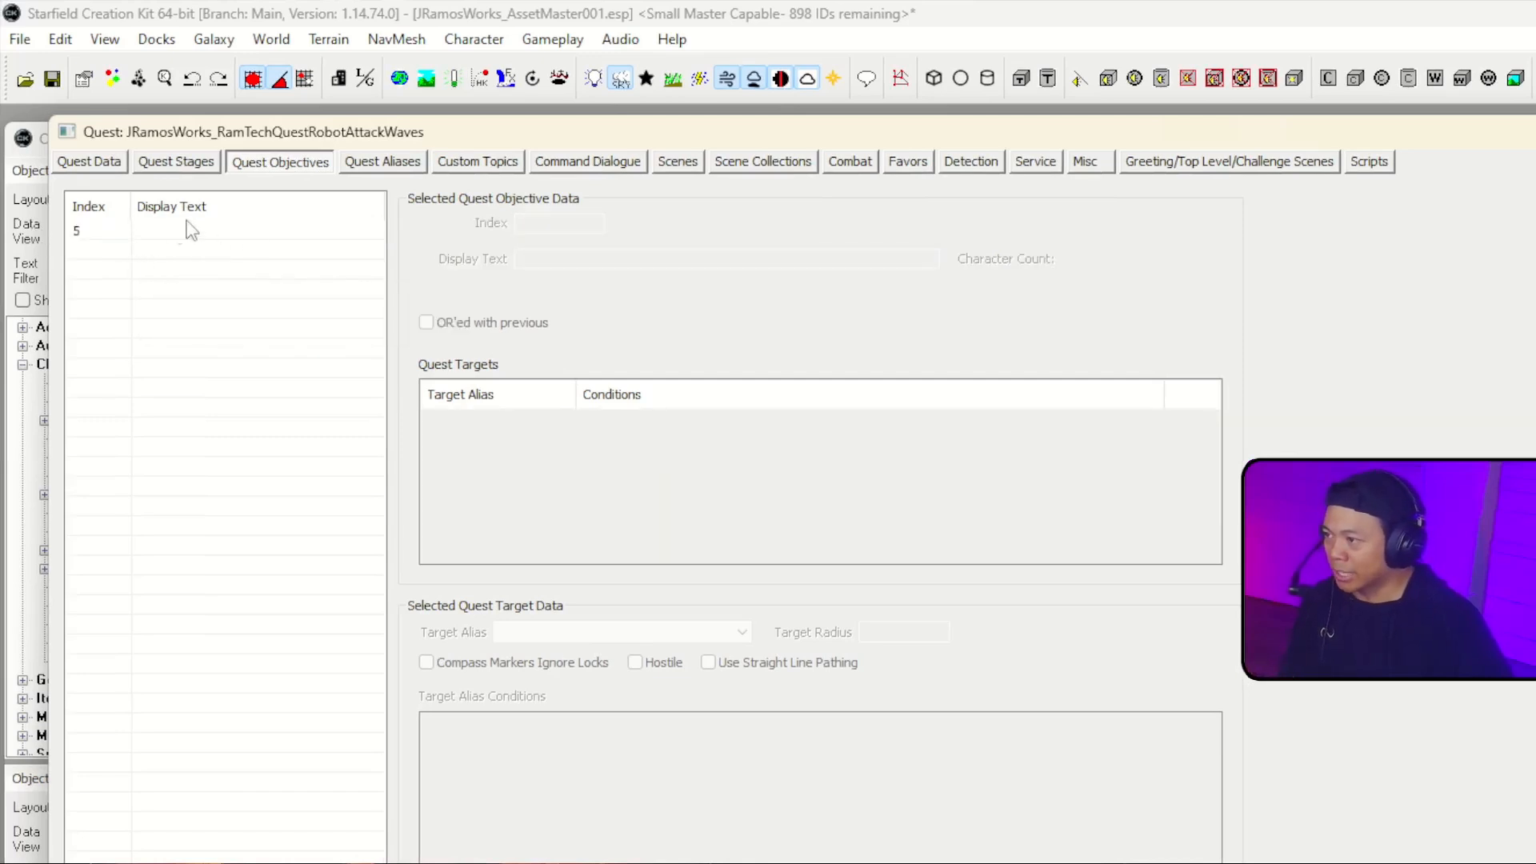
left_click(191, 230)
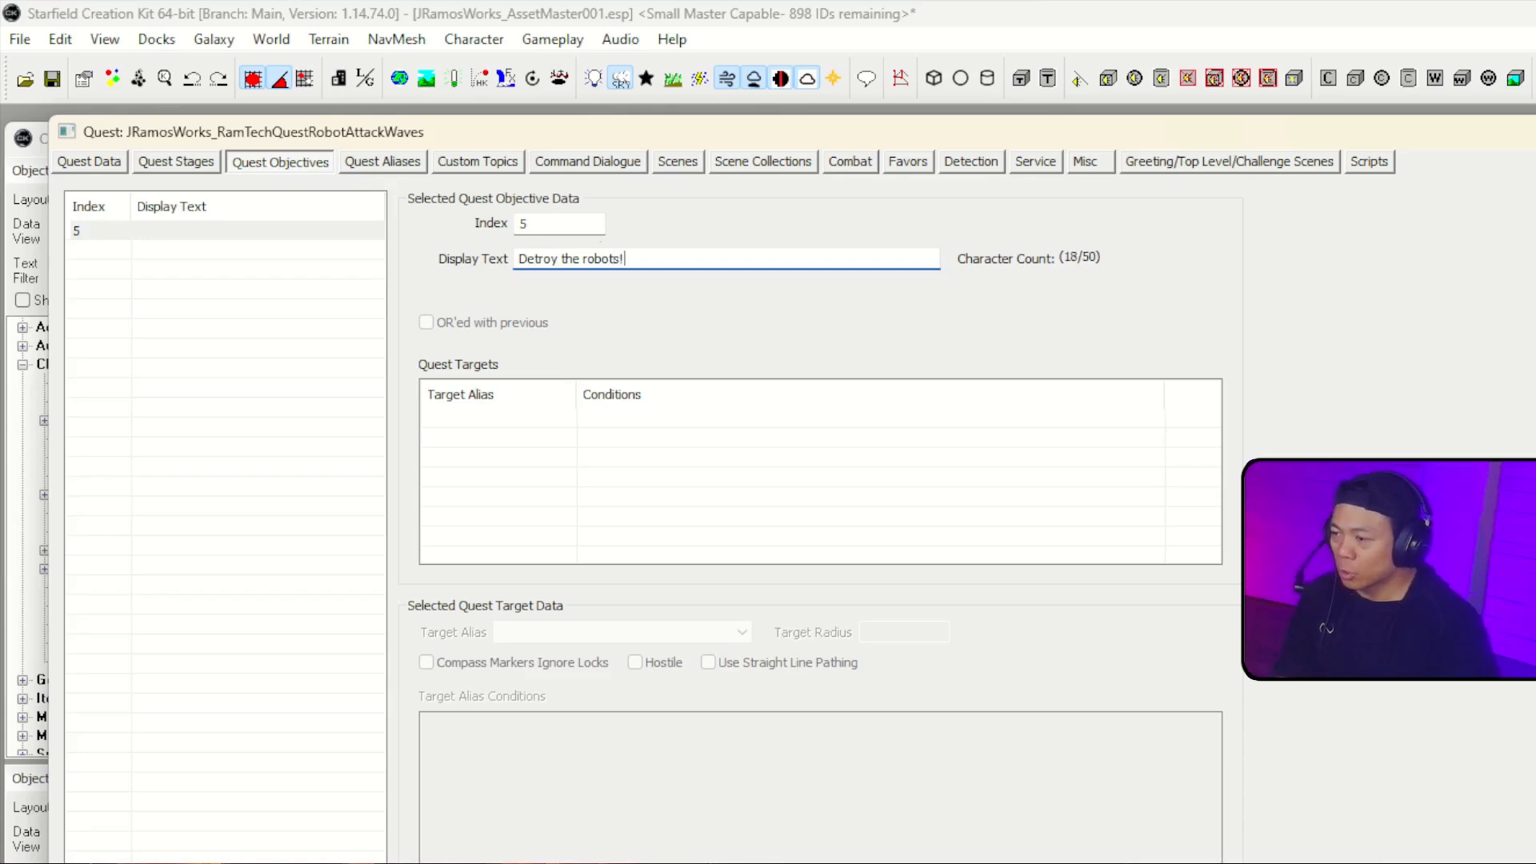
Step: Add the RobotWave01_01 and RobotWave01_02 aliases as quest targets of the "Detroy the robots!" objective
left_click(626, 447)
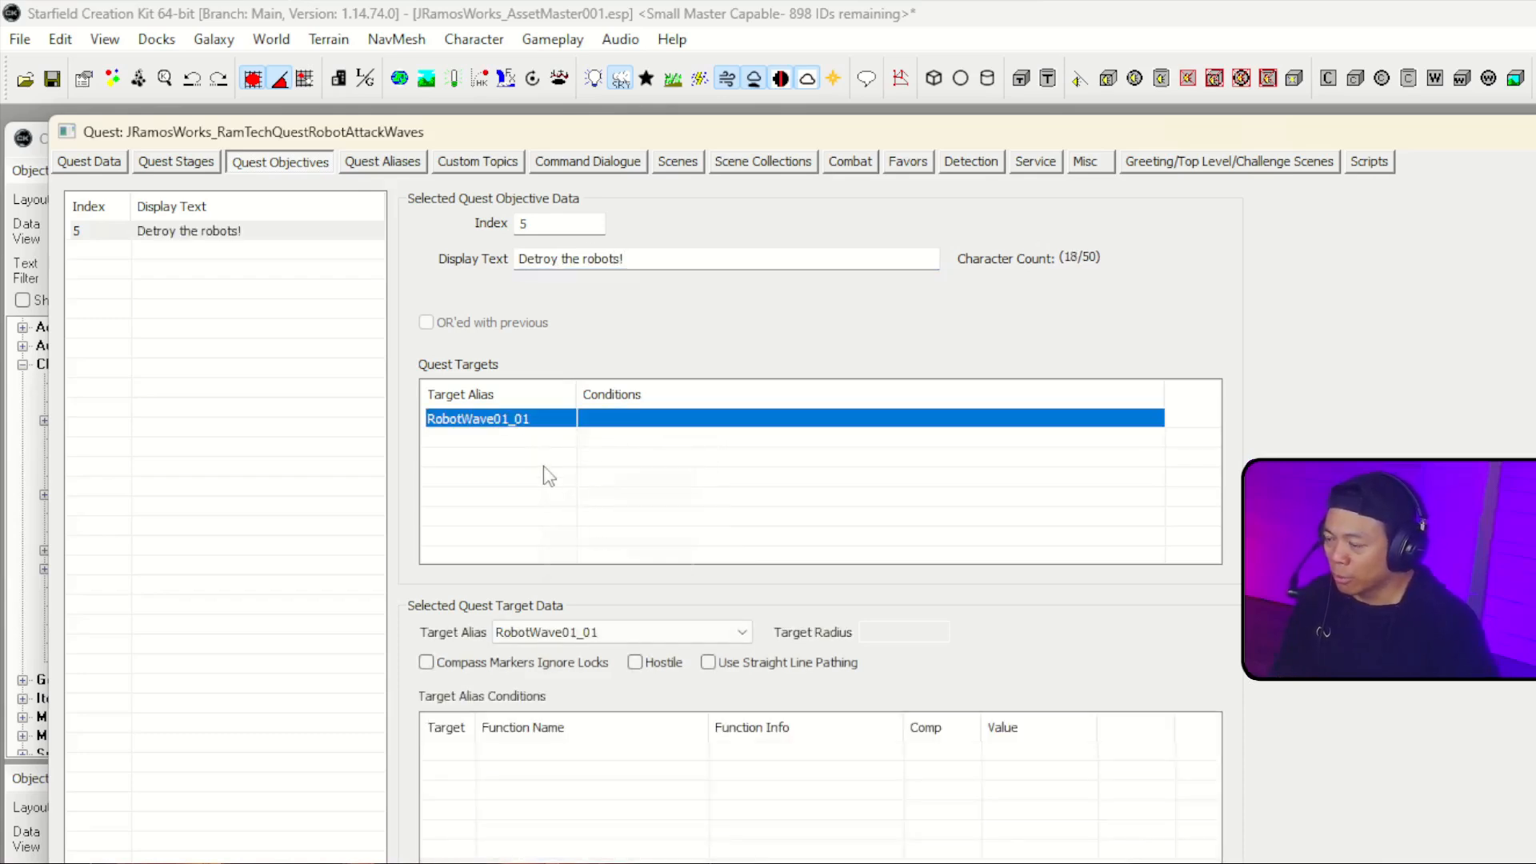
right_click(545, 468)
left_click(579, 480)
left_click(537, 422)
left_click(538, 441)
left_click(662, 698)
Step: Start a new target alias condition for the RobotWave01_01 quest target
left_click(489, 419)
scroll(567, 644, "down", 3)
scroll(560, 607, "down", 3)
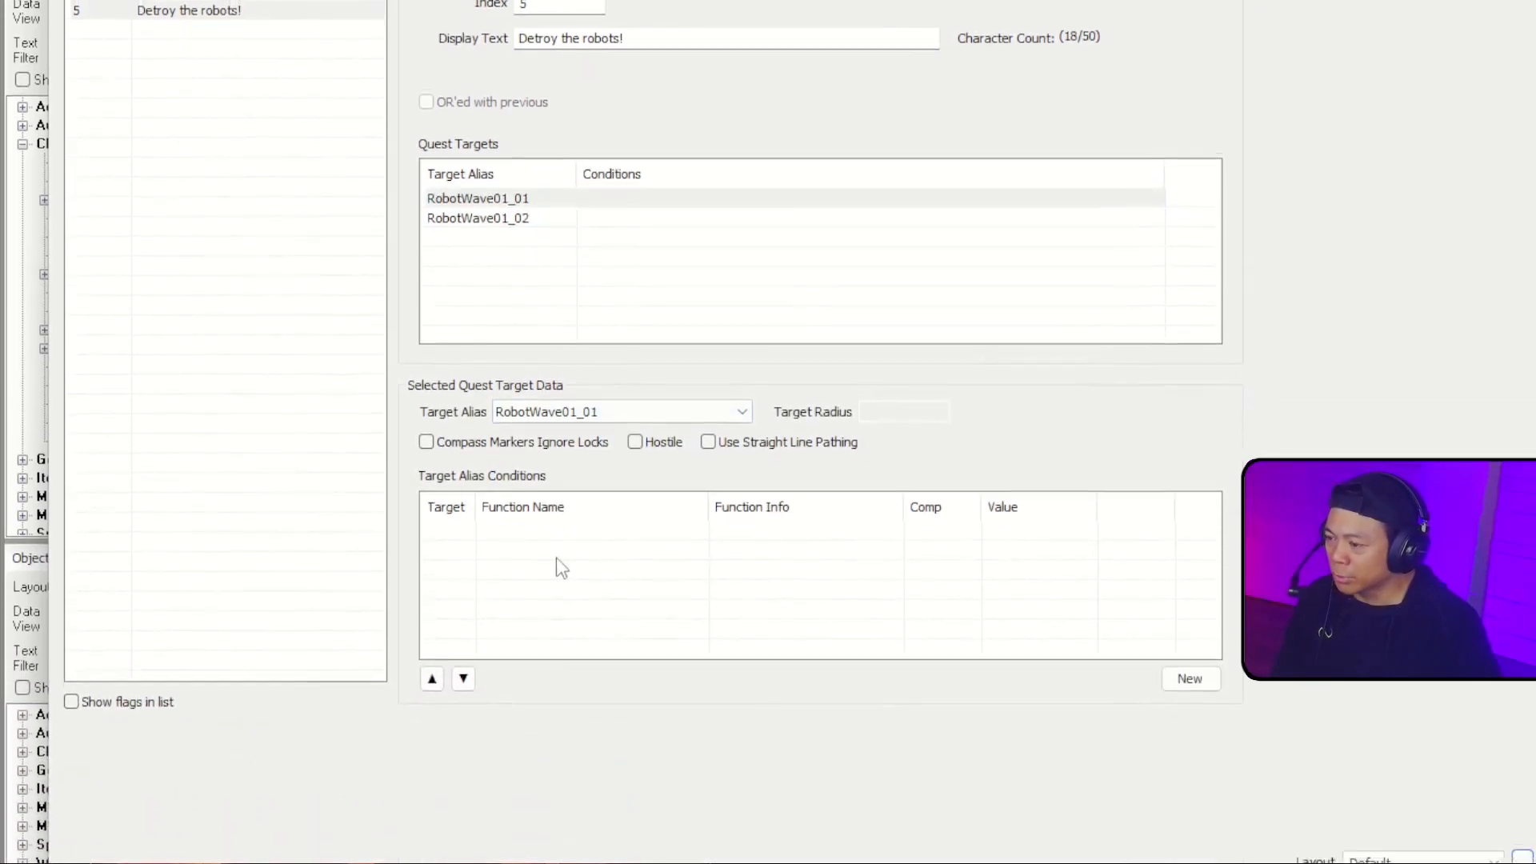
right_click(596, 514)
left_click(606, 522)
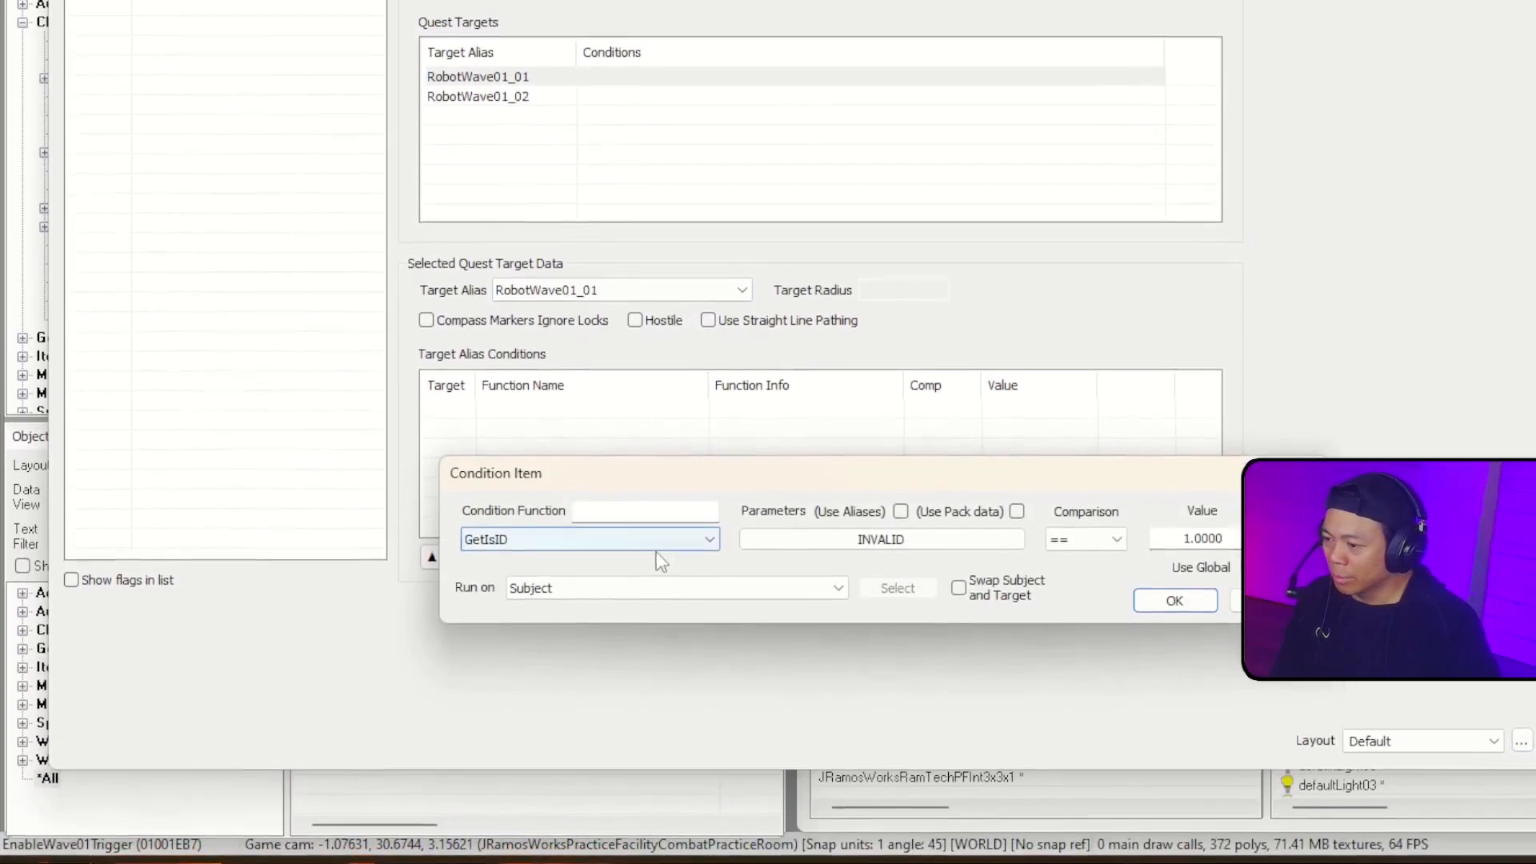
Step: Find GetDead in the list of condition functions and choose it for the new condition
left_click(667, 567)
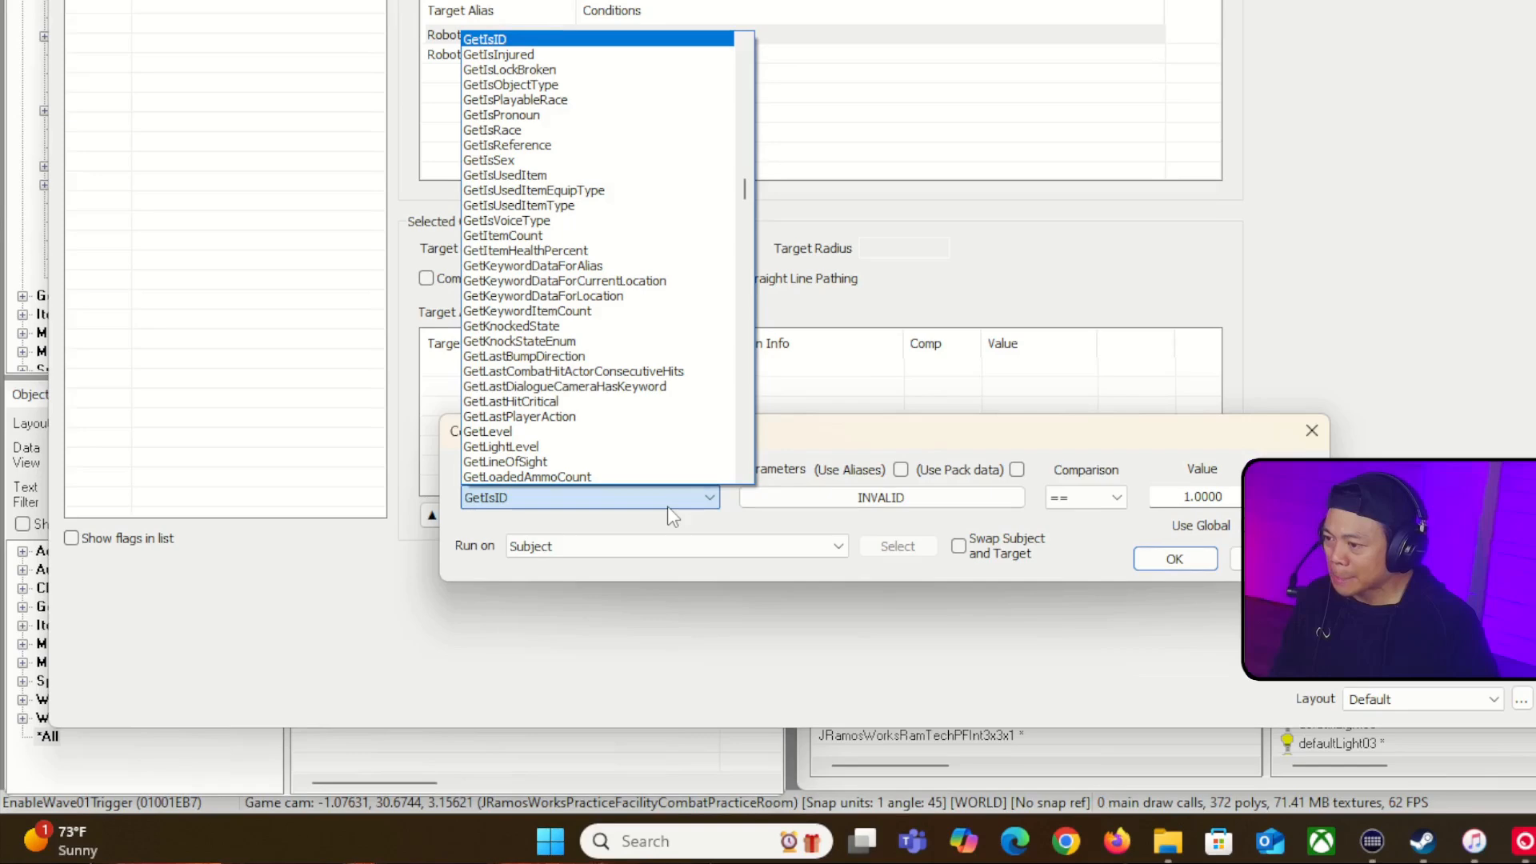
mouse_move(745, 192)
left_mouse_down()
mouse_move(762, 299)
mouse_move(762, 215)
left_mouse_up()
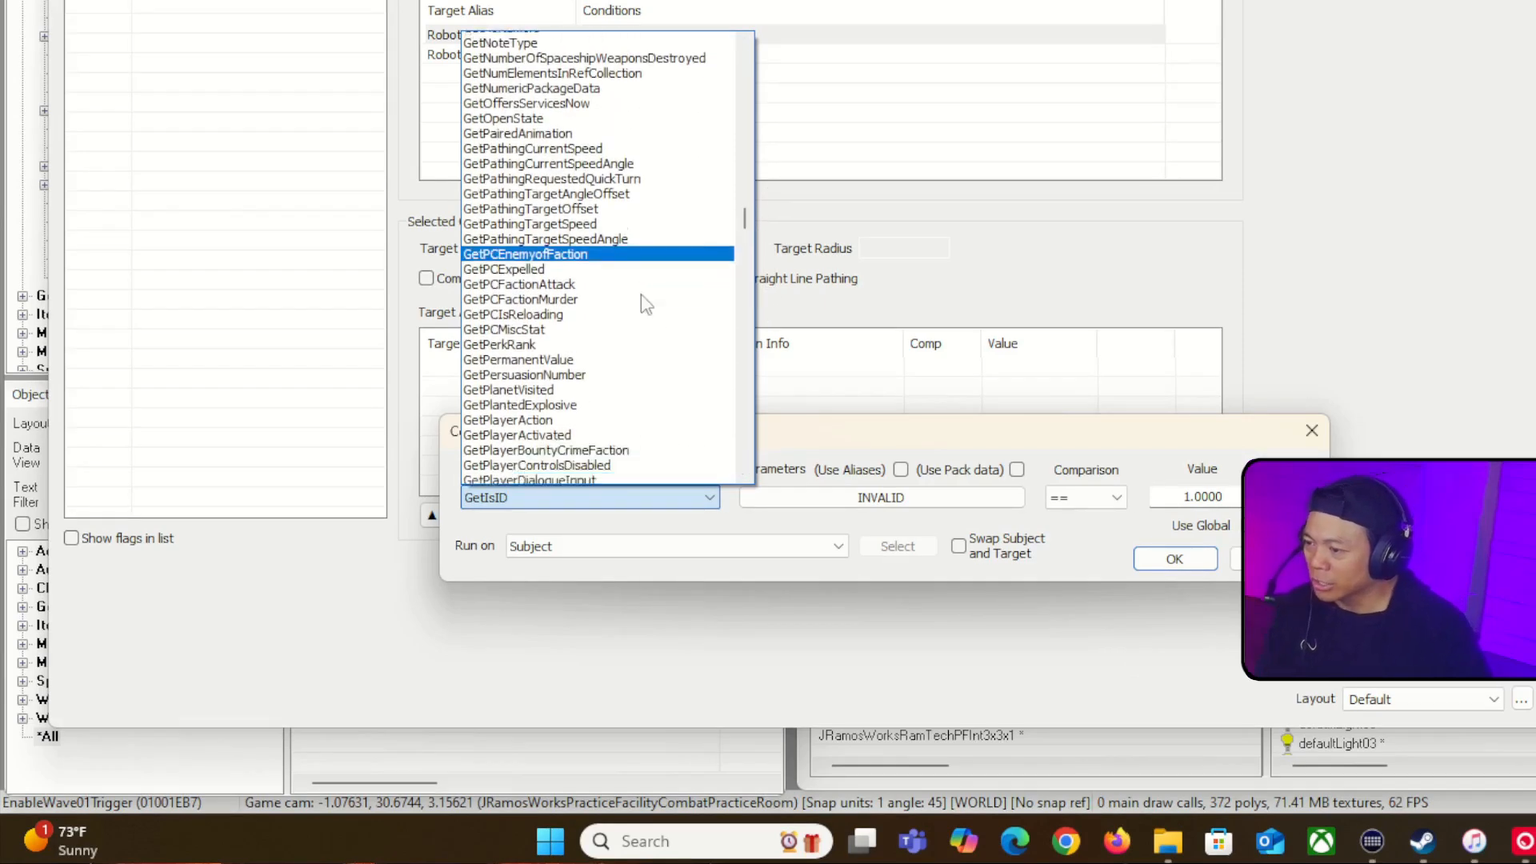
scroll(641, 295, "down", 20)
scroll(641, 294, "down", 5)
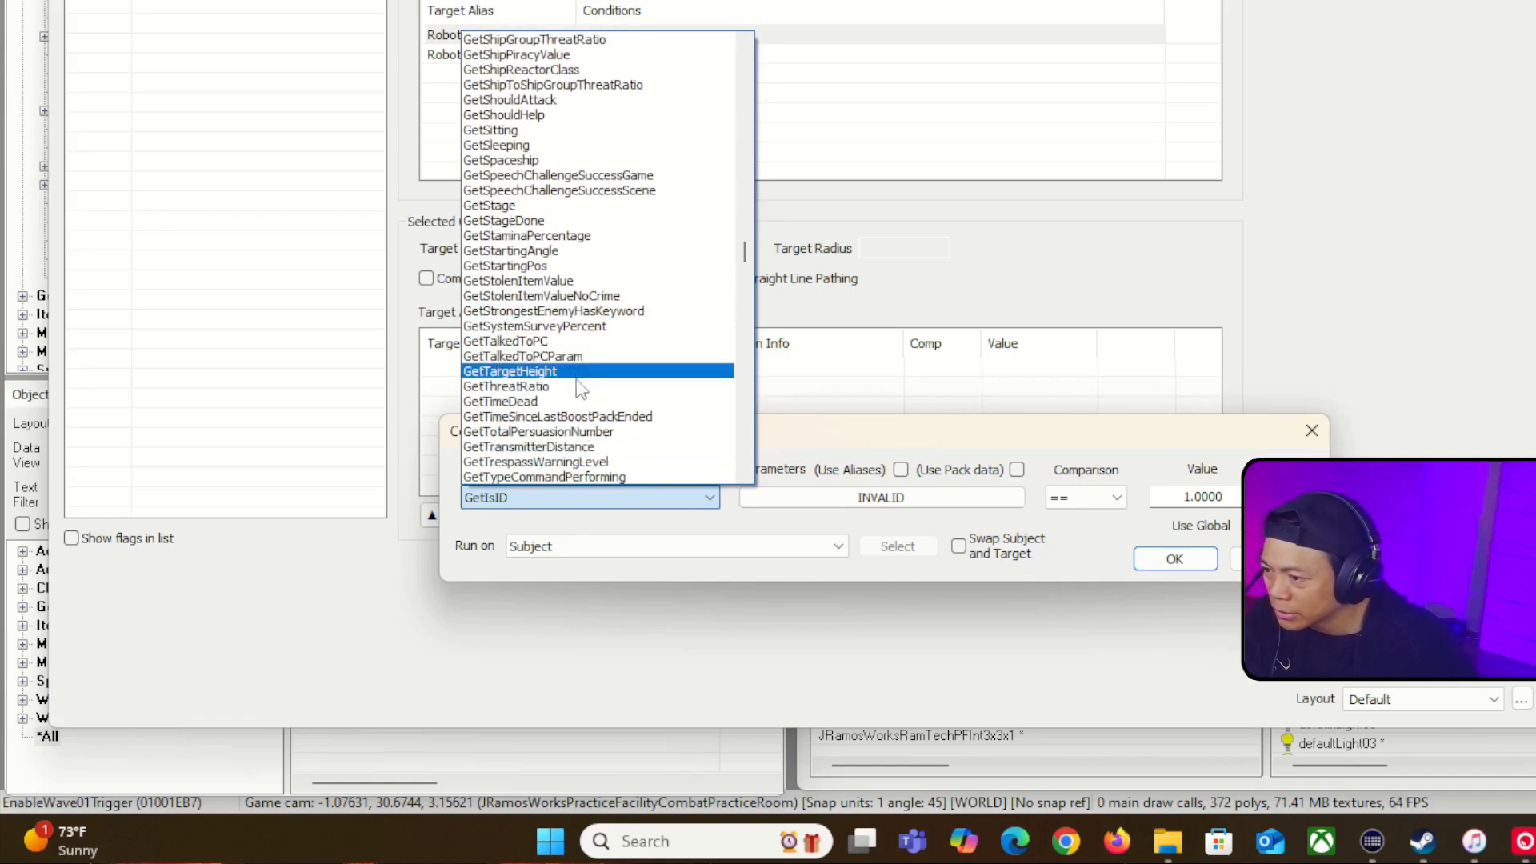
scroll(579, 384, "down", 20)
scroll(579, 391, "down", 20)
scroll(578, 392, "down", 2)
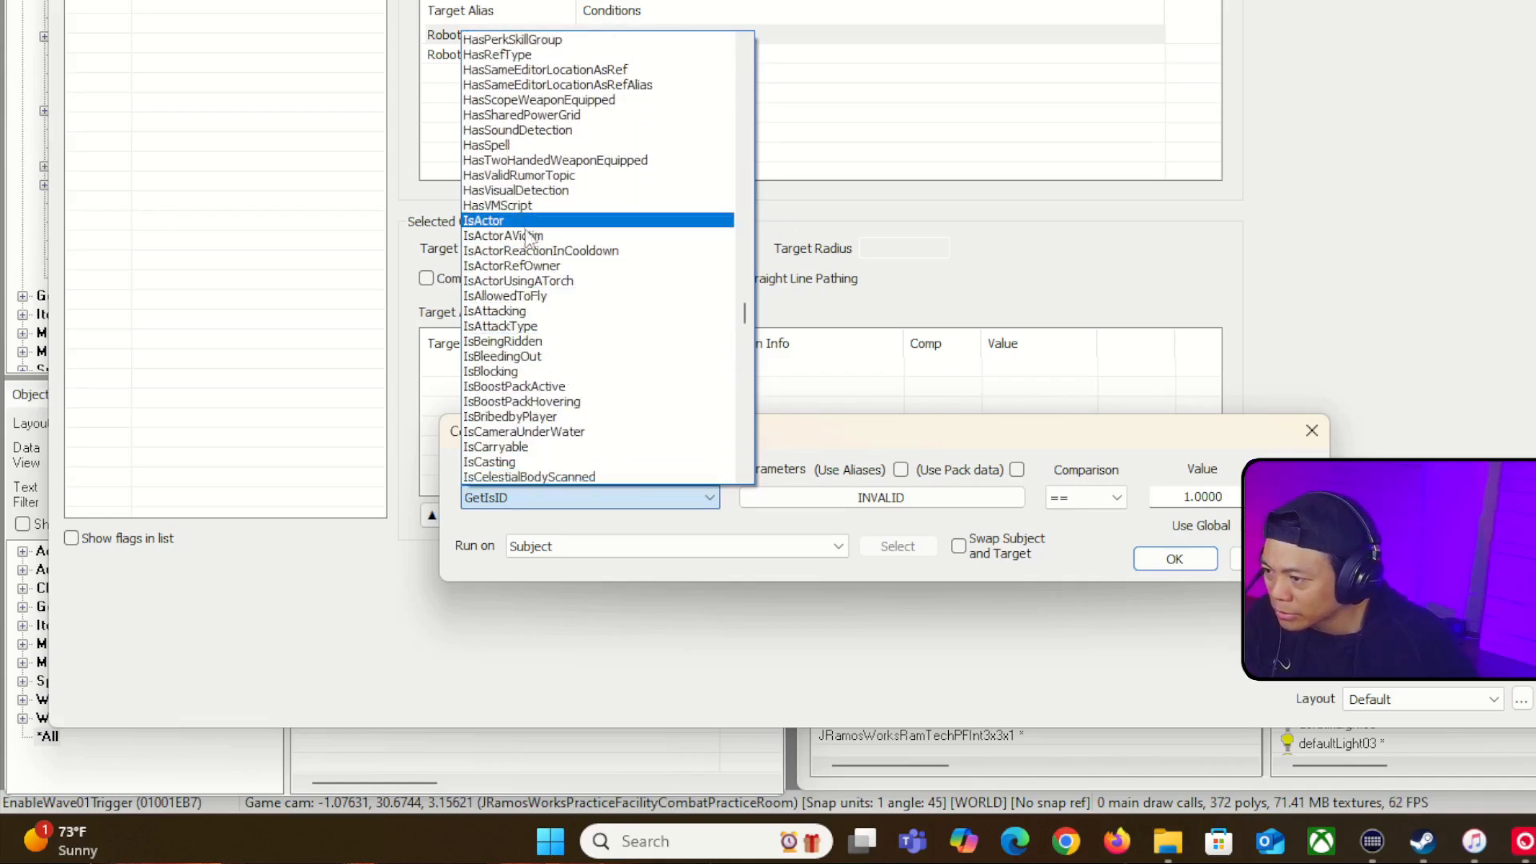
scroll(528, 342, "down", 10)
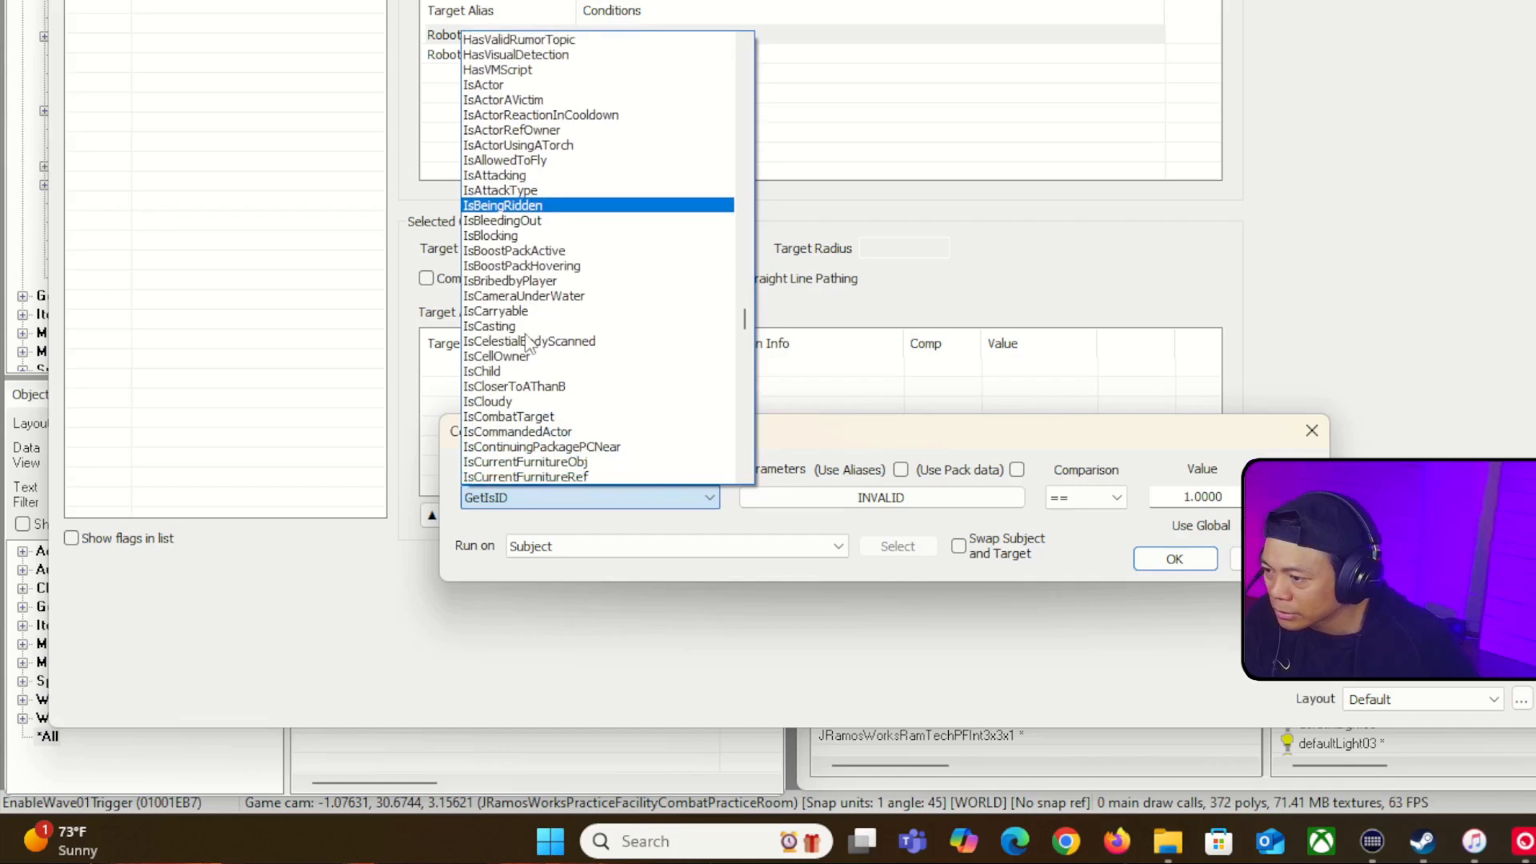
scroll(528, 342, "down", 15)
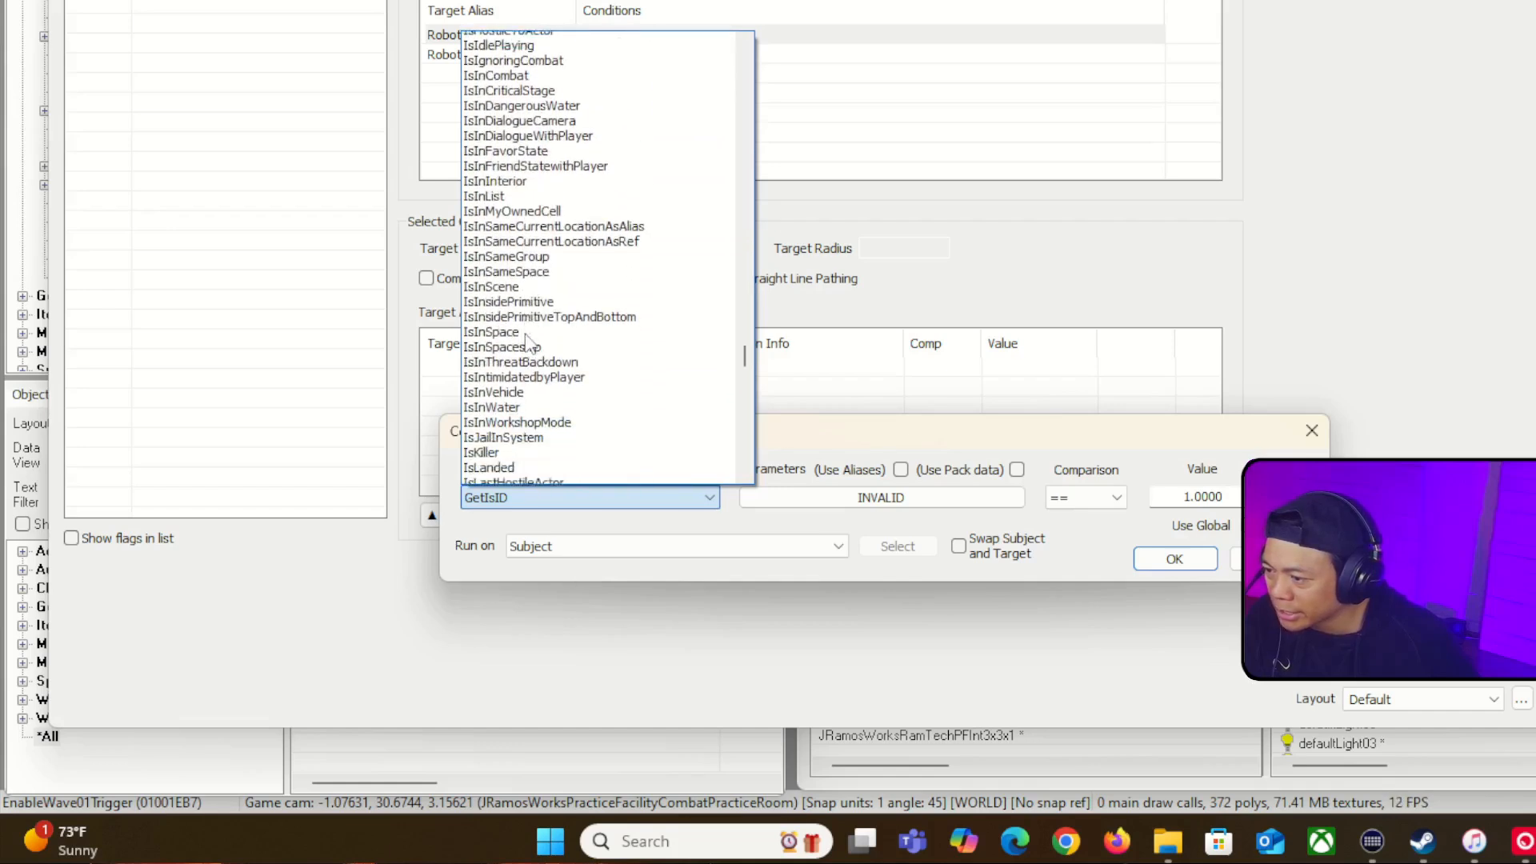
scroll(528, 343, "down", 7)
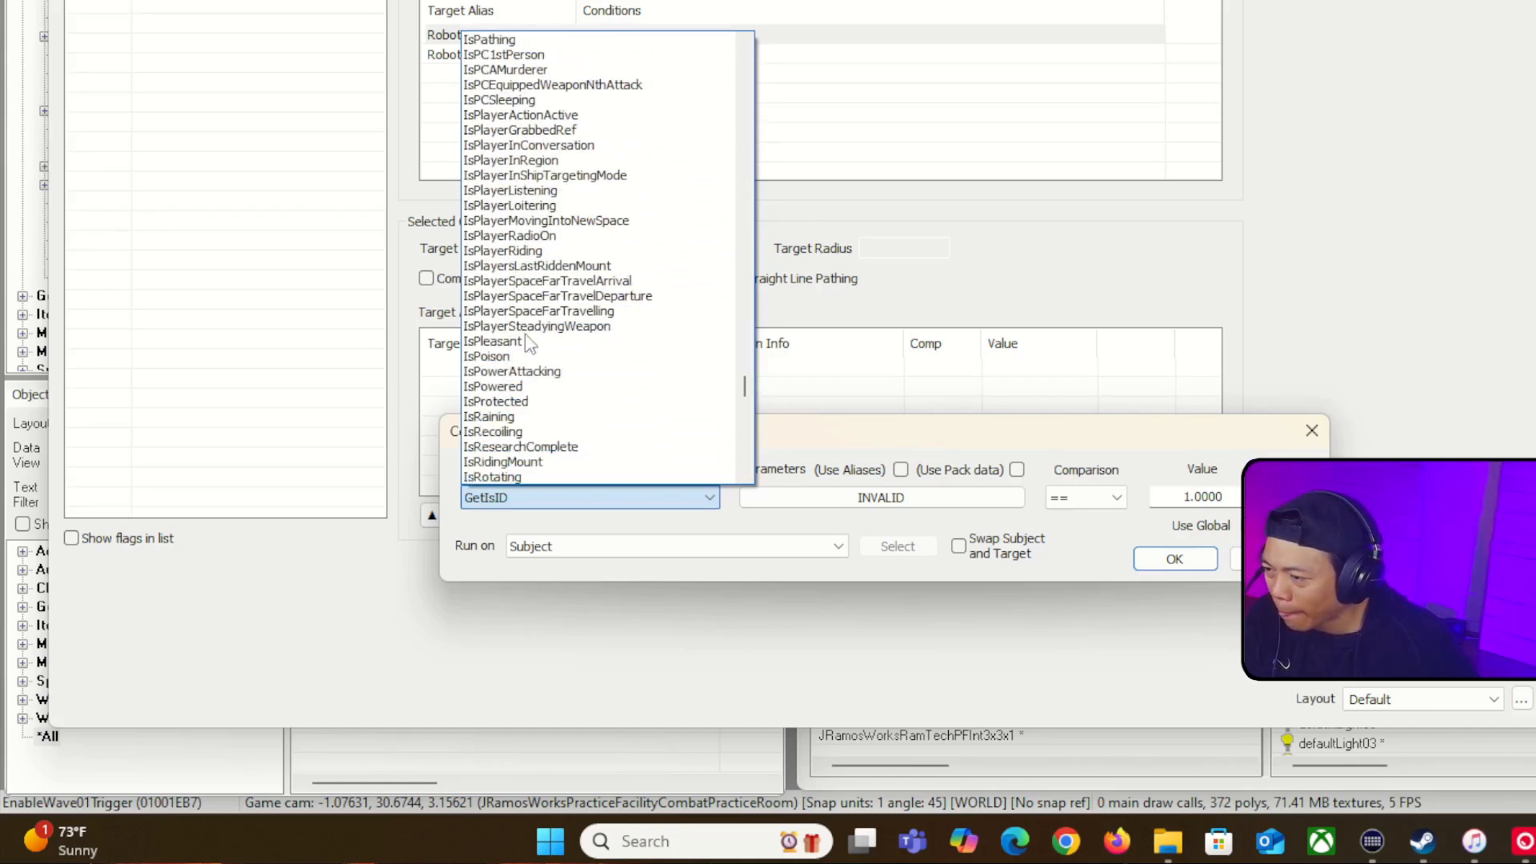
scroll(528, 343, "down", 8)
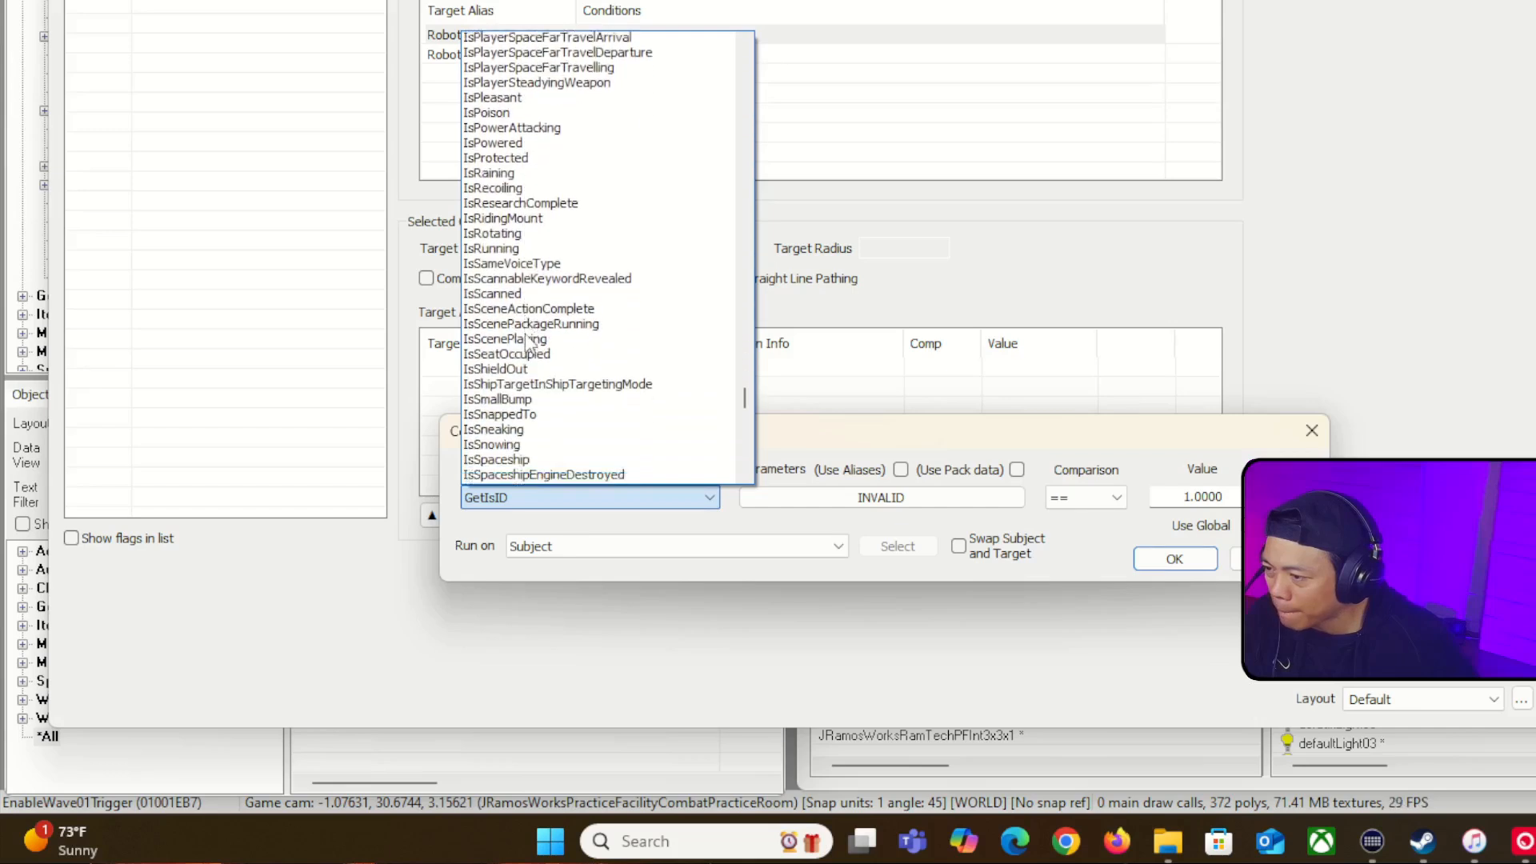
scroll(527, 343, "down", 1)
scroll(528, 342, "down", 2)
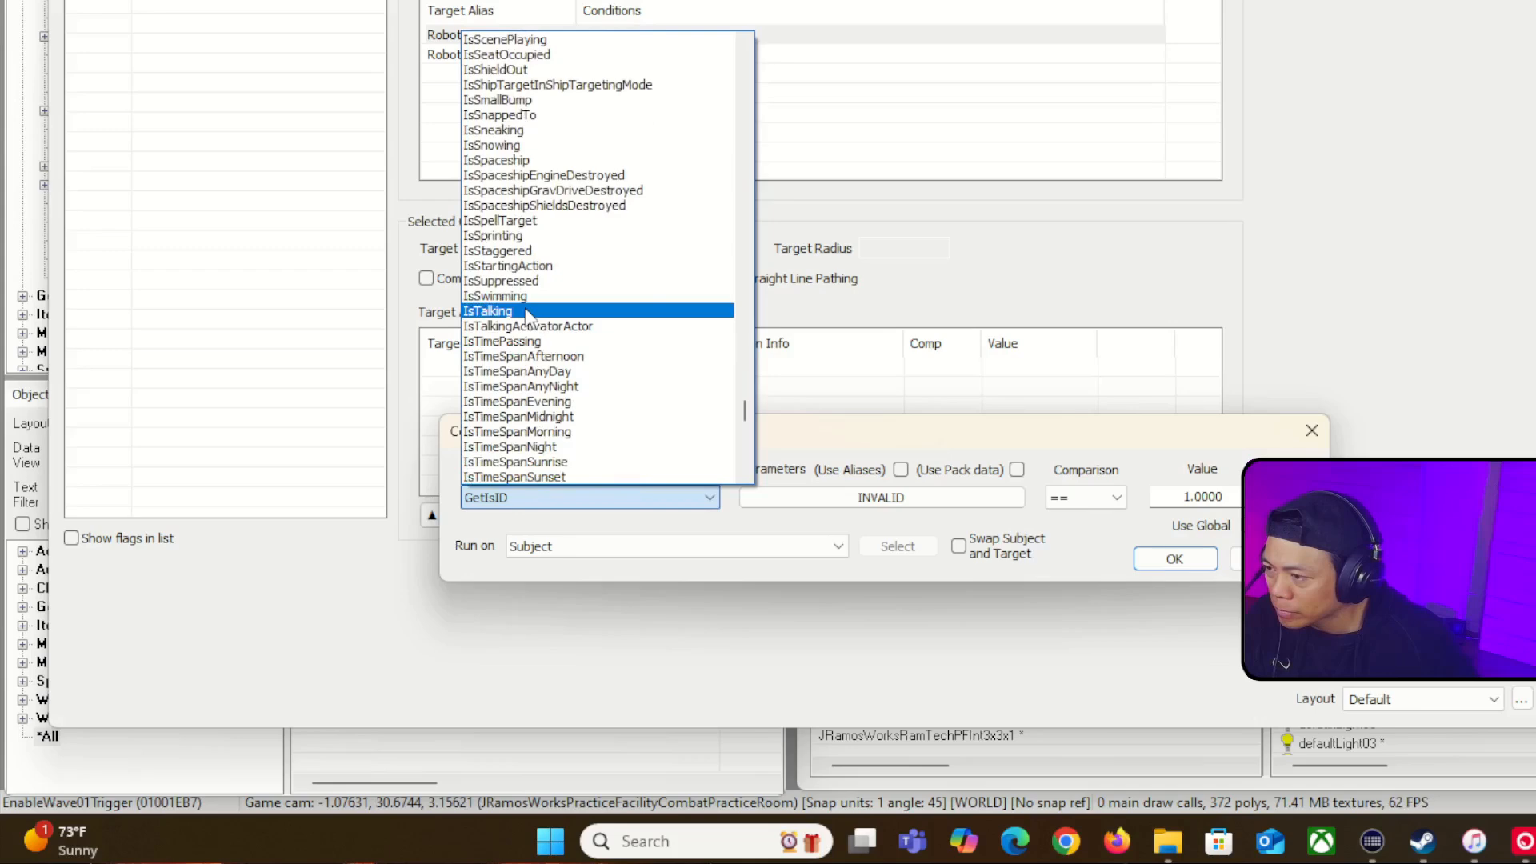
scroll(525, 315, "up", 9)
left_click_drag(745, 384, 750, 340)
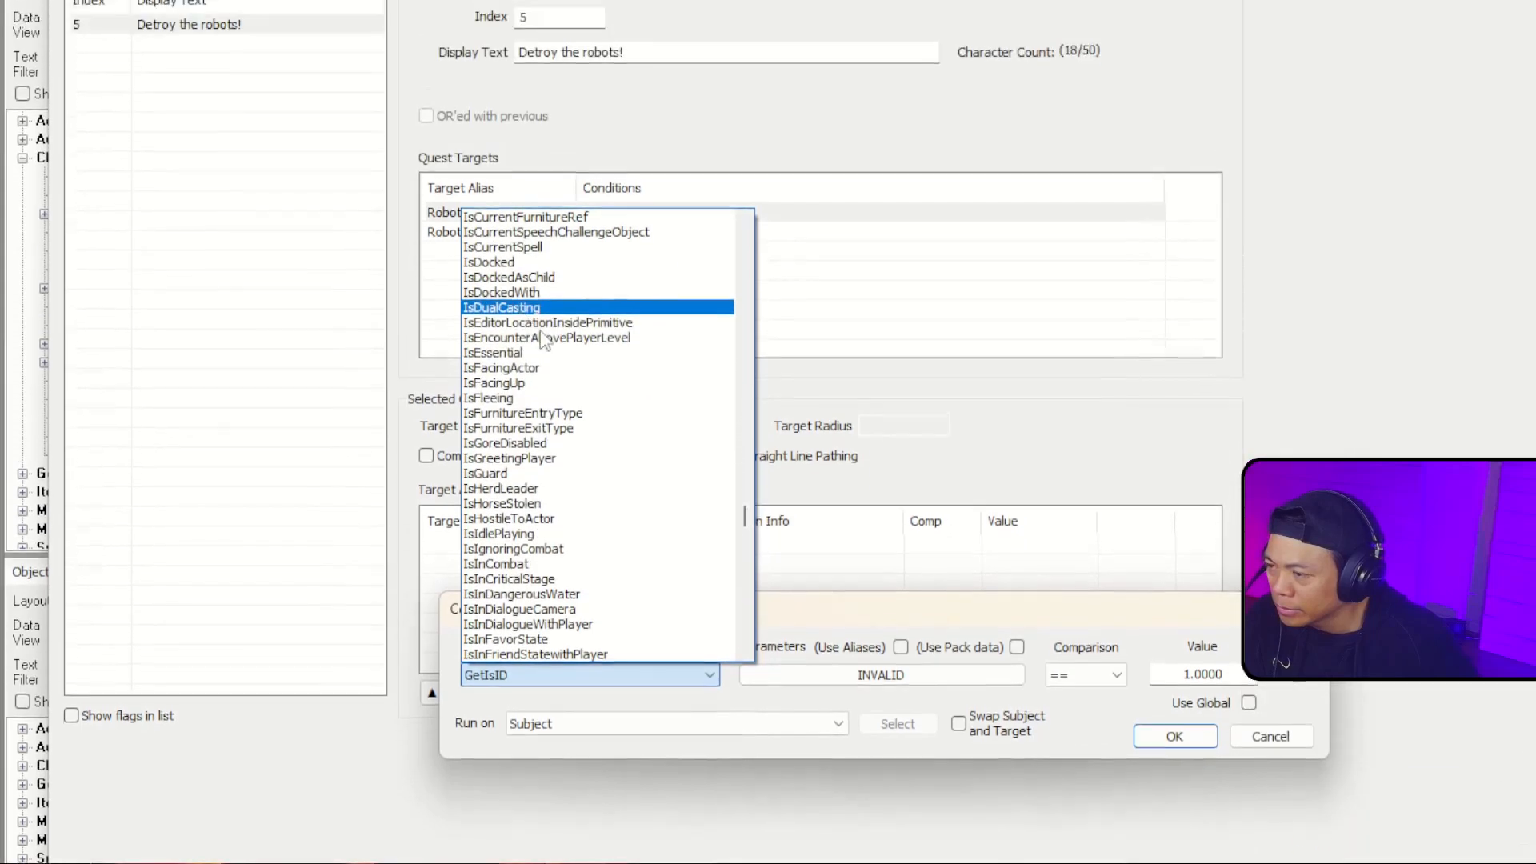
scroll(563, 287, "down", 7)
scroll(562, 479, "down", 18)
scroll(560, 474, "down", 7)
scroll(560, 479, "down", 8)
scroll(562, 477, "down", 6)
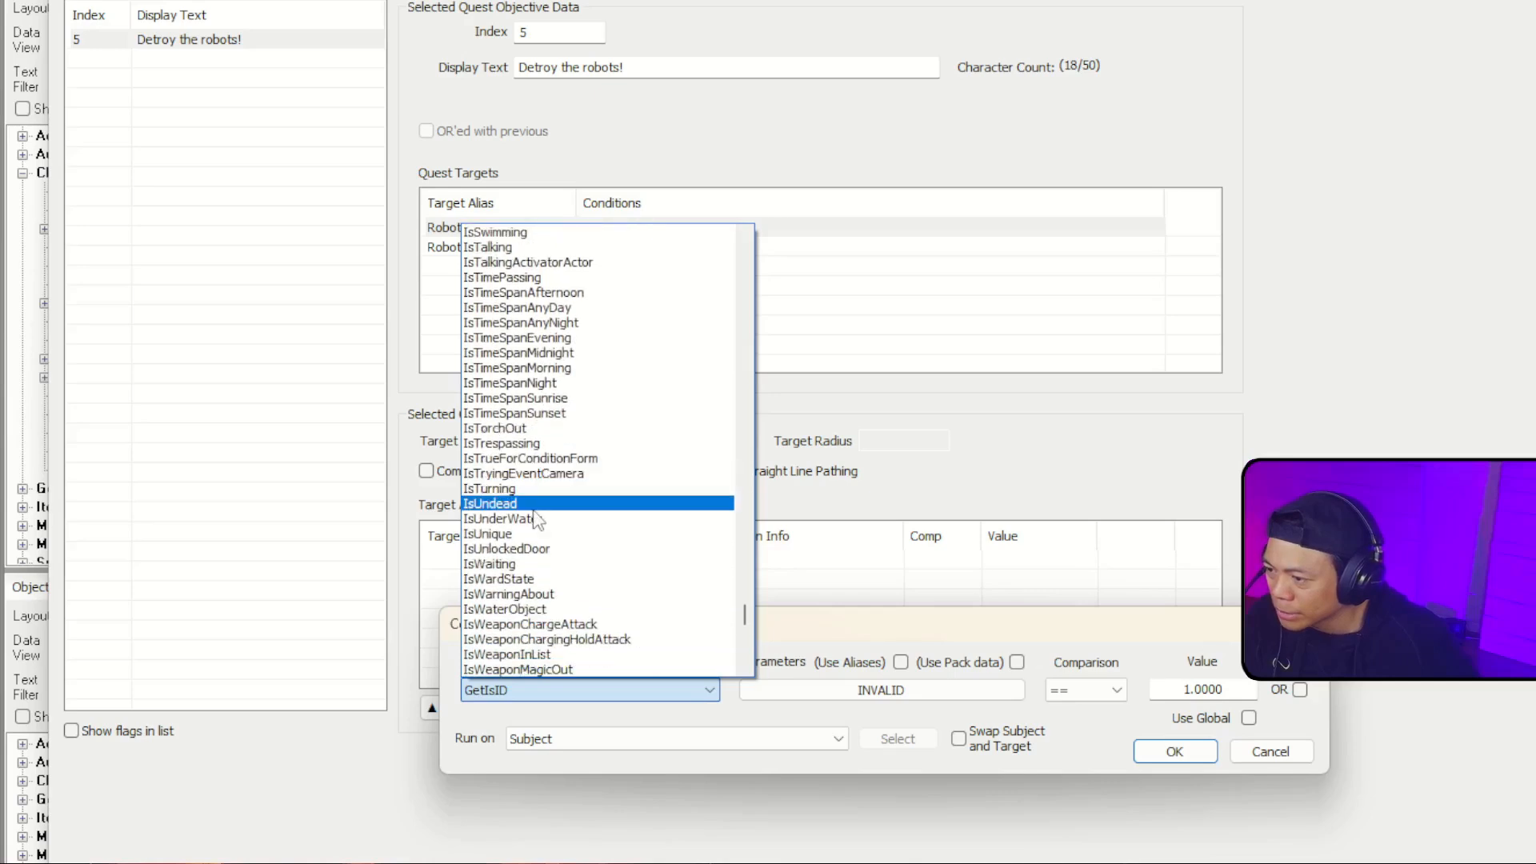
scroll(657, 529, "down", 6)
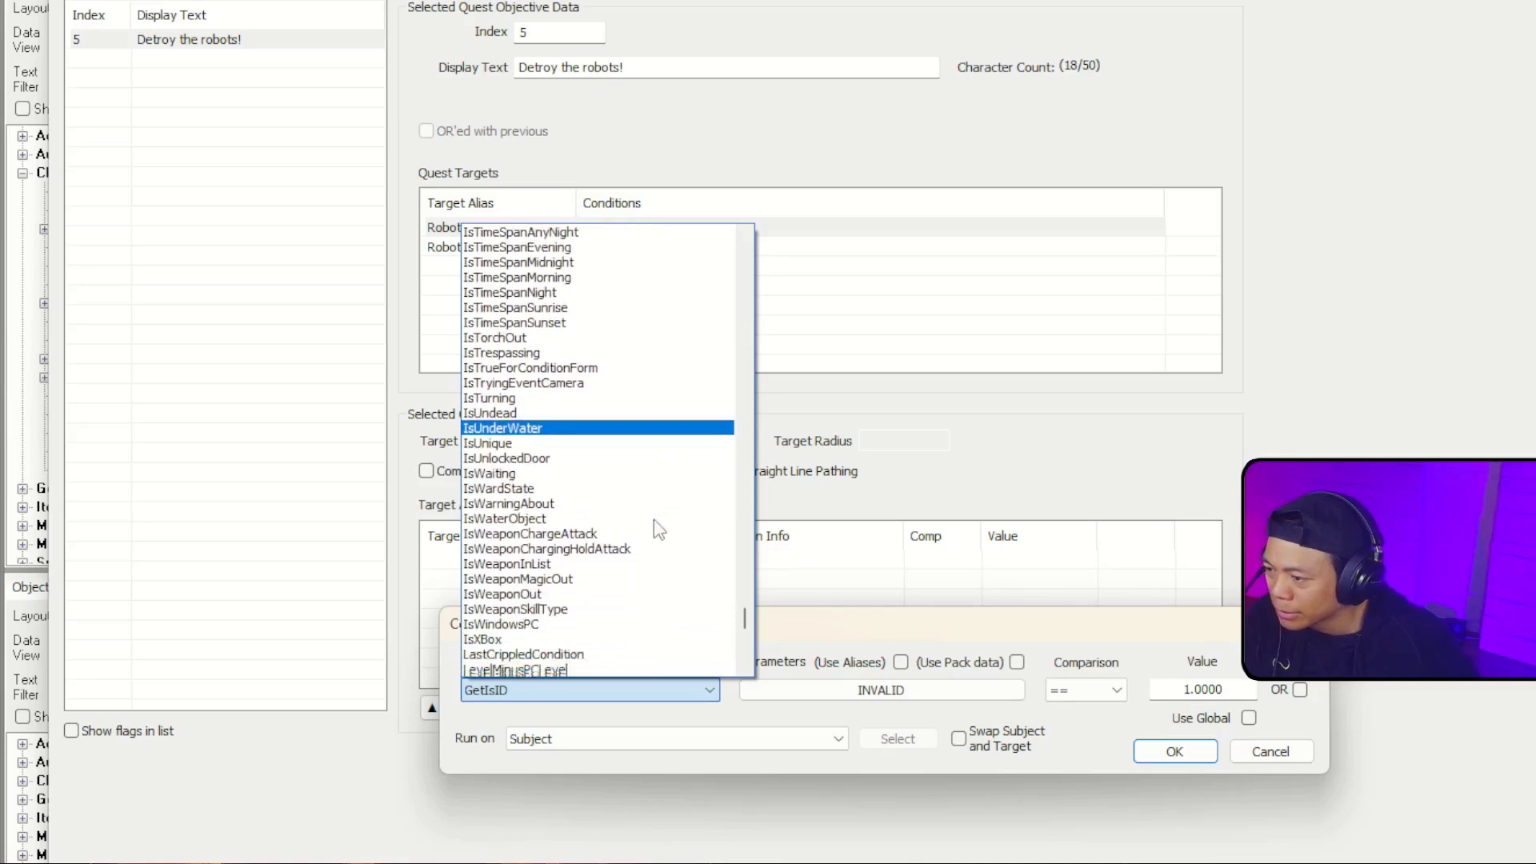
scroll(657, 530, "down", 9)
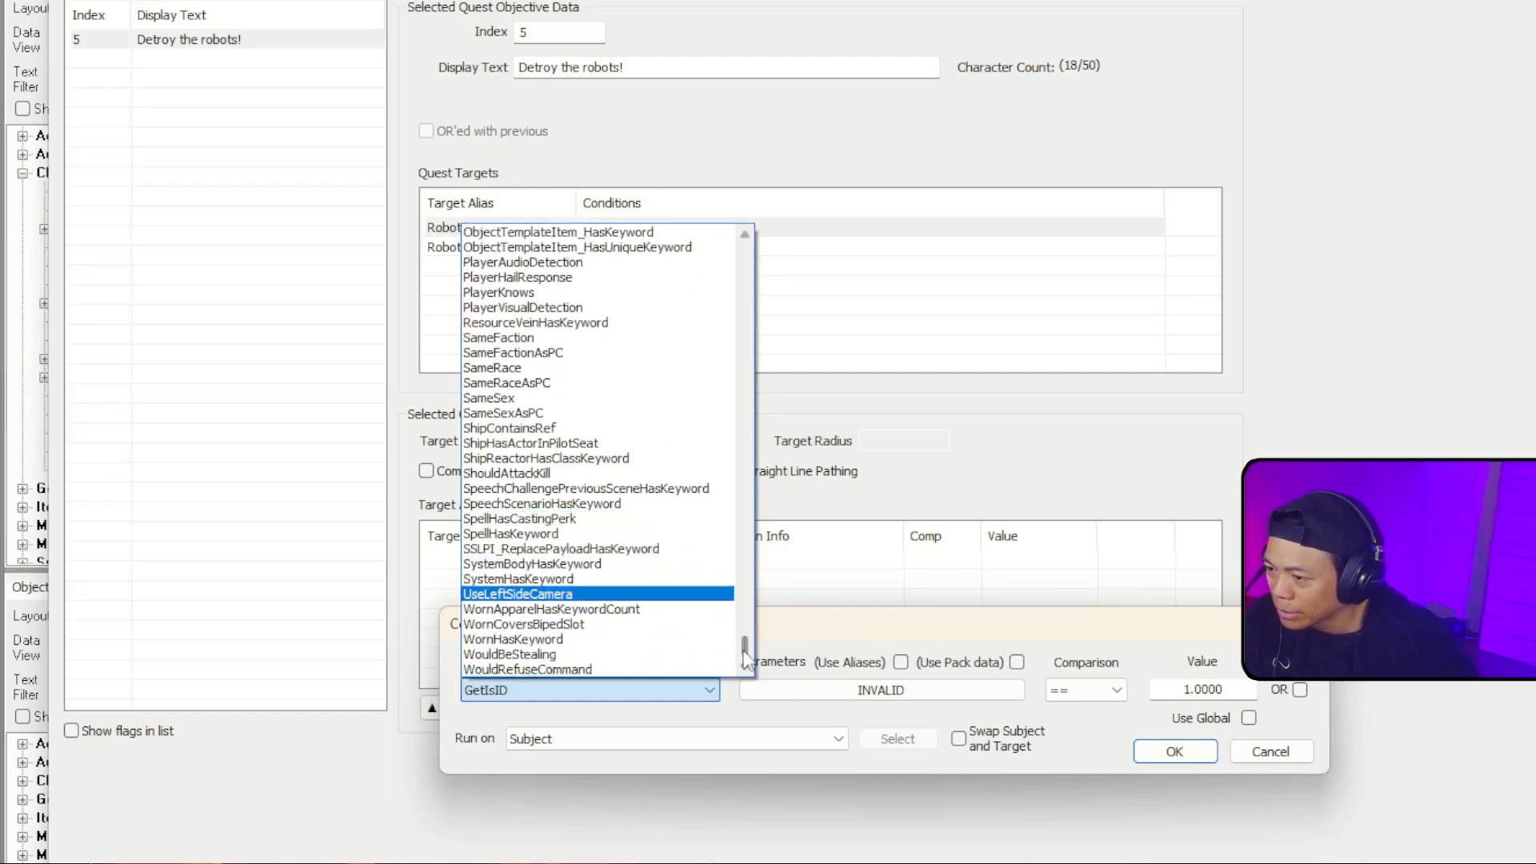
left_click_drag(745, 655, 736, 283)
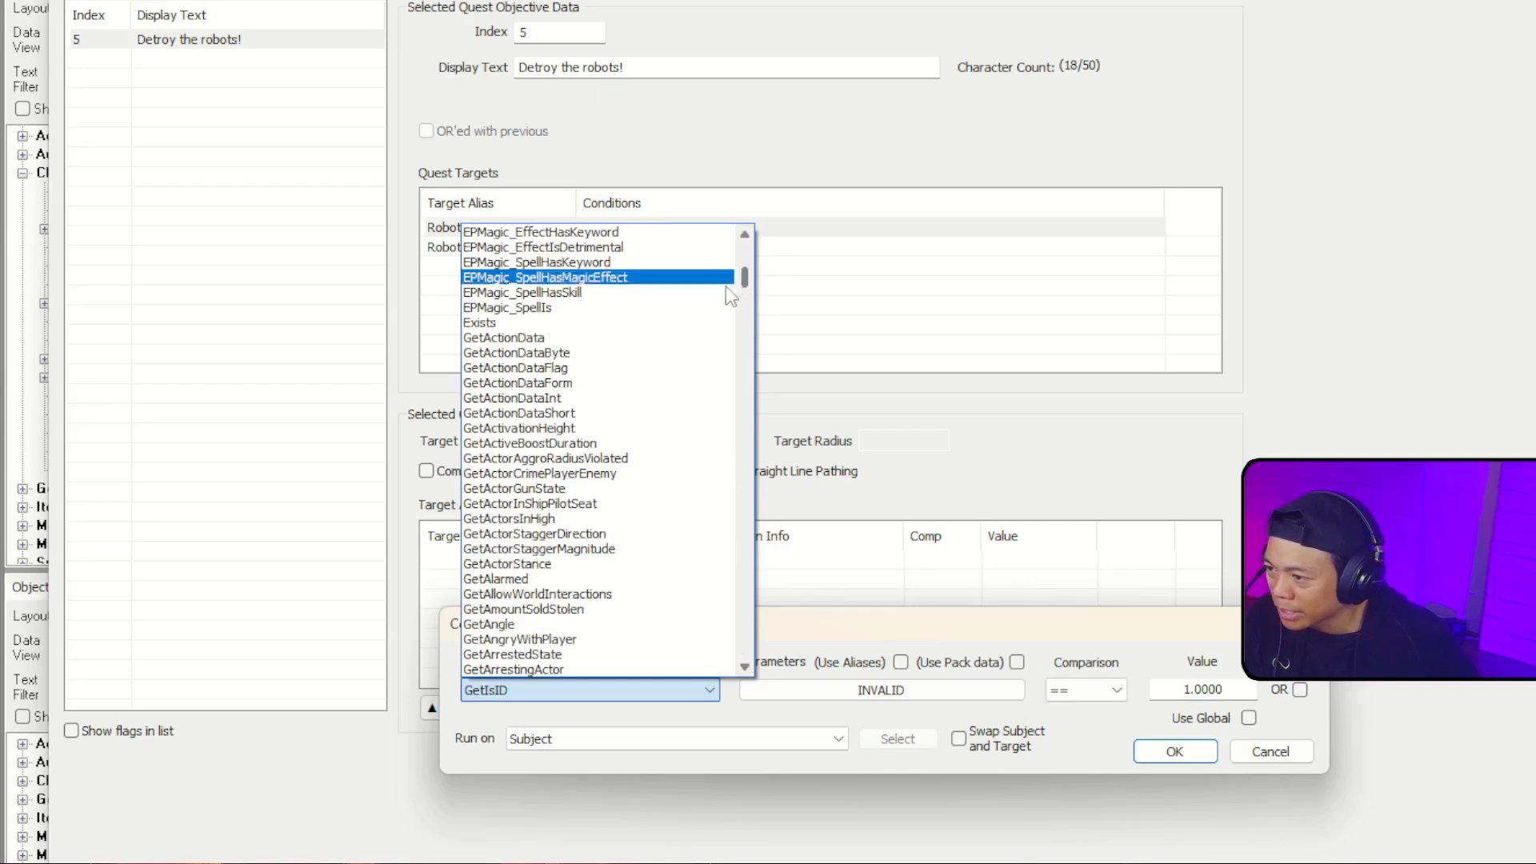
scroll(673, 540, "up", 6)
scroll(674, 540, "up", 5)
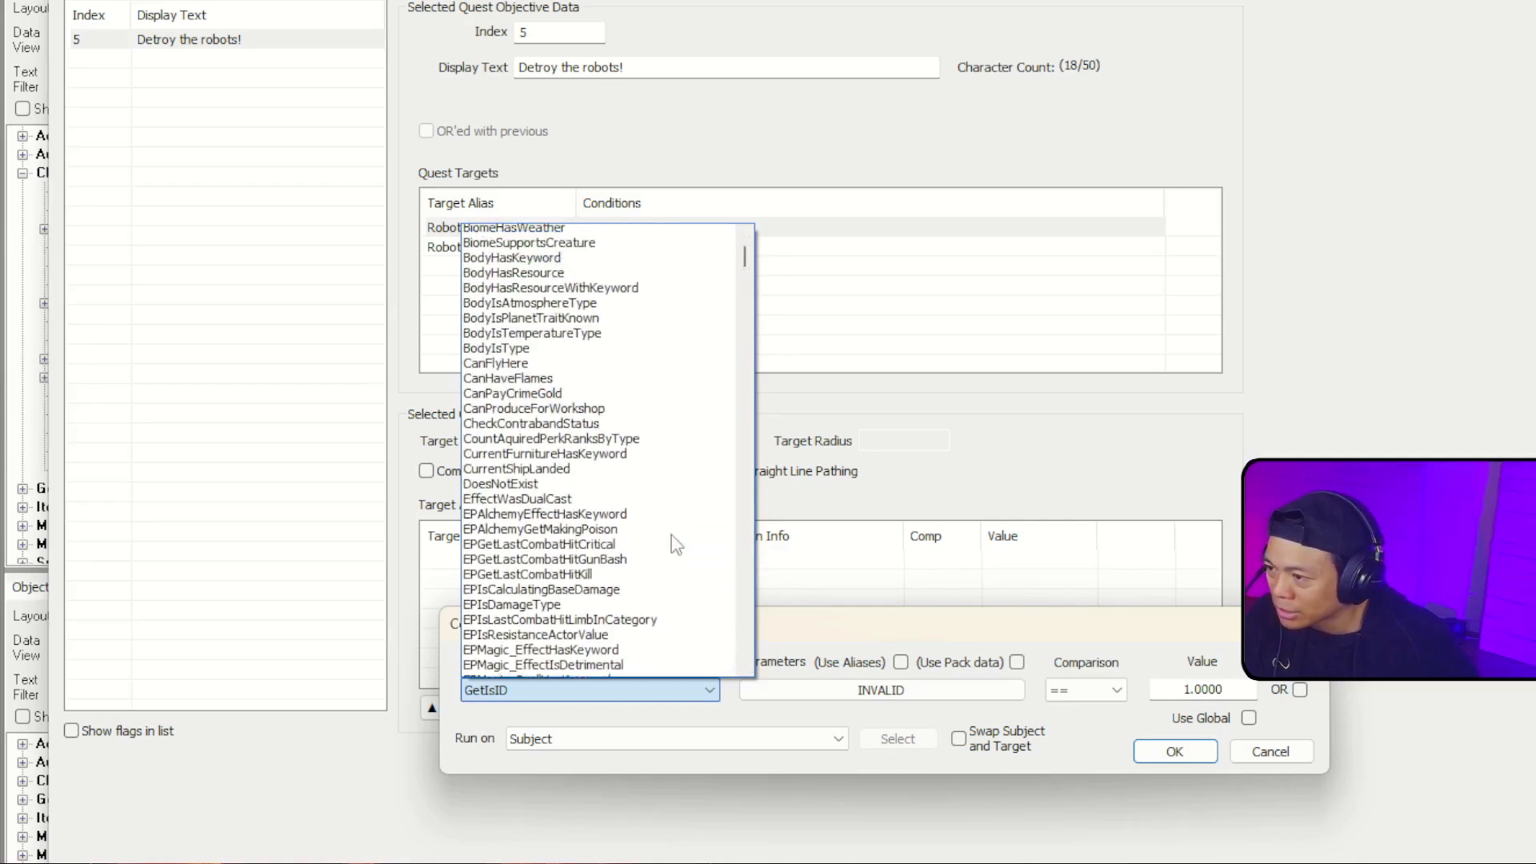
scroll(674, 544, "down", 20)
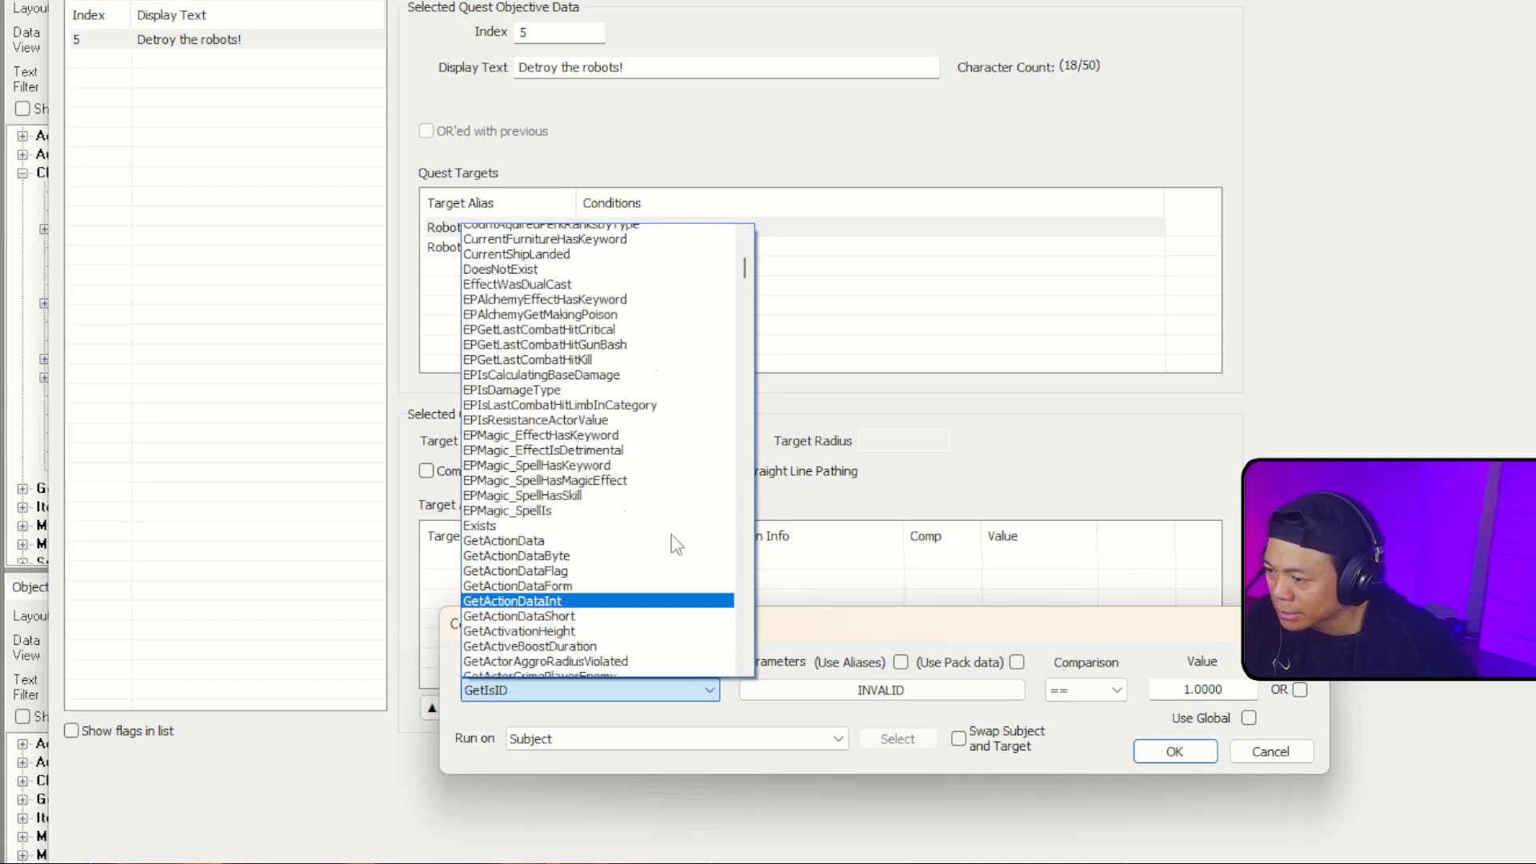
scroll(674, 544, "down", 6)
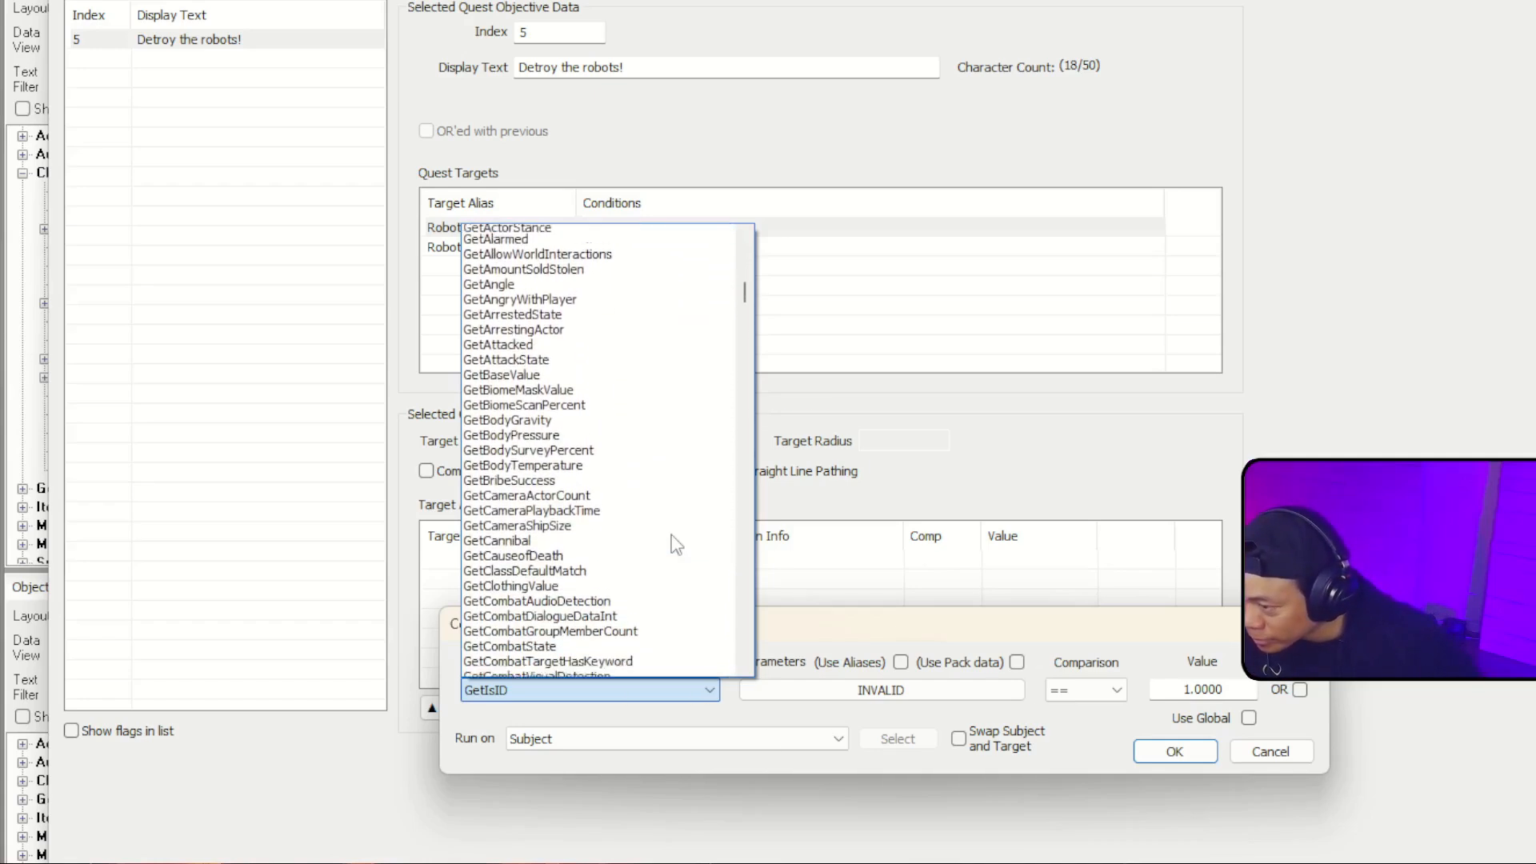
scroll(674, 544, "down", 5)
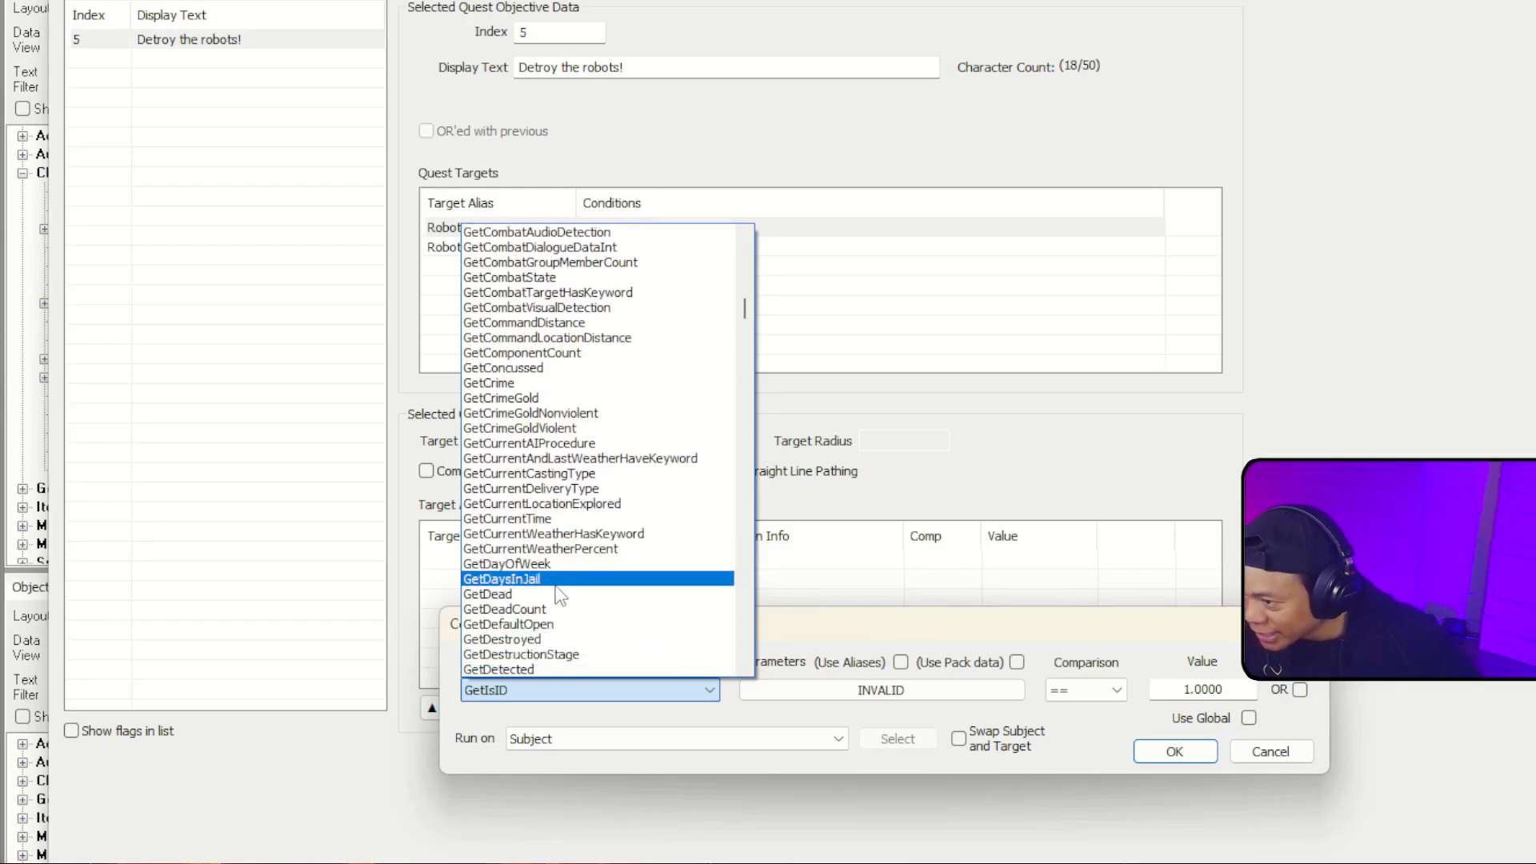
left_click(559, 594)
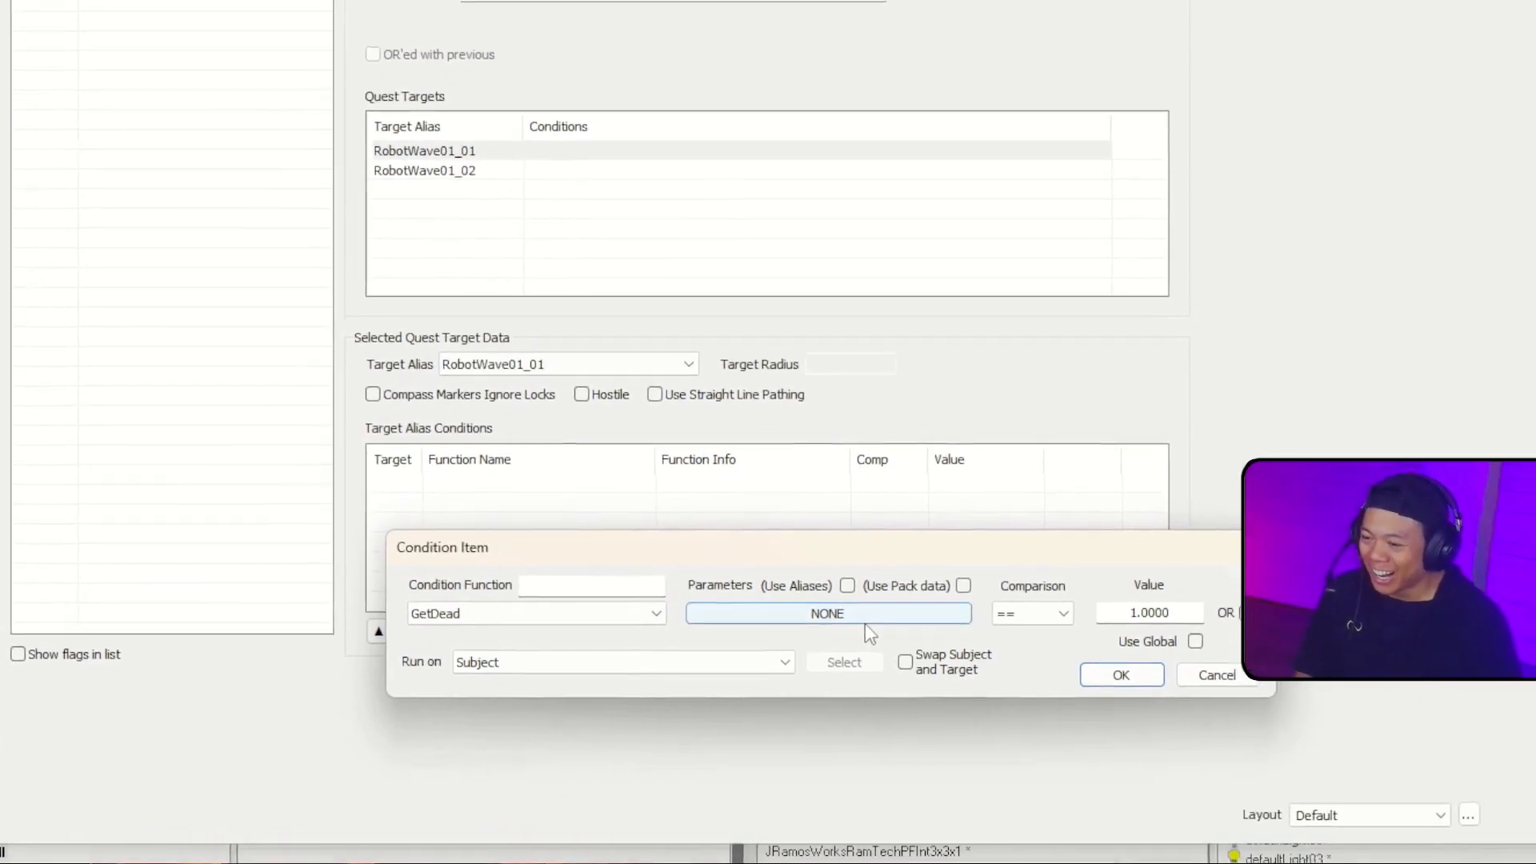
Step: Check the GetDead function's parameters and try running the condition on a Quest Alias
left_click(865, 621)
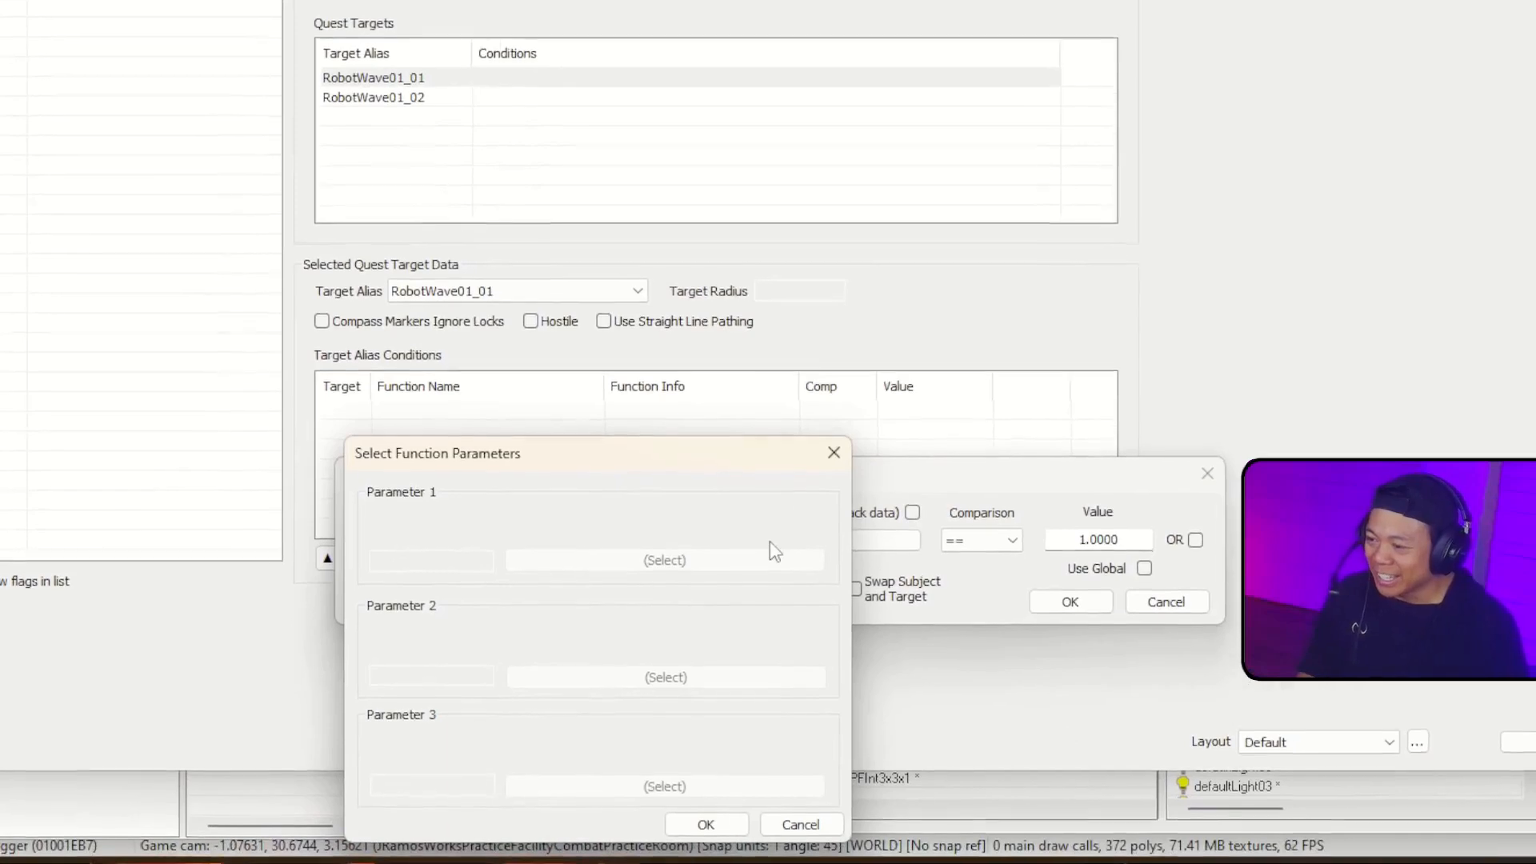
left_click(883, 519)
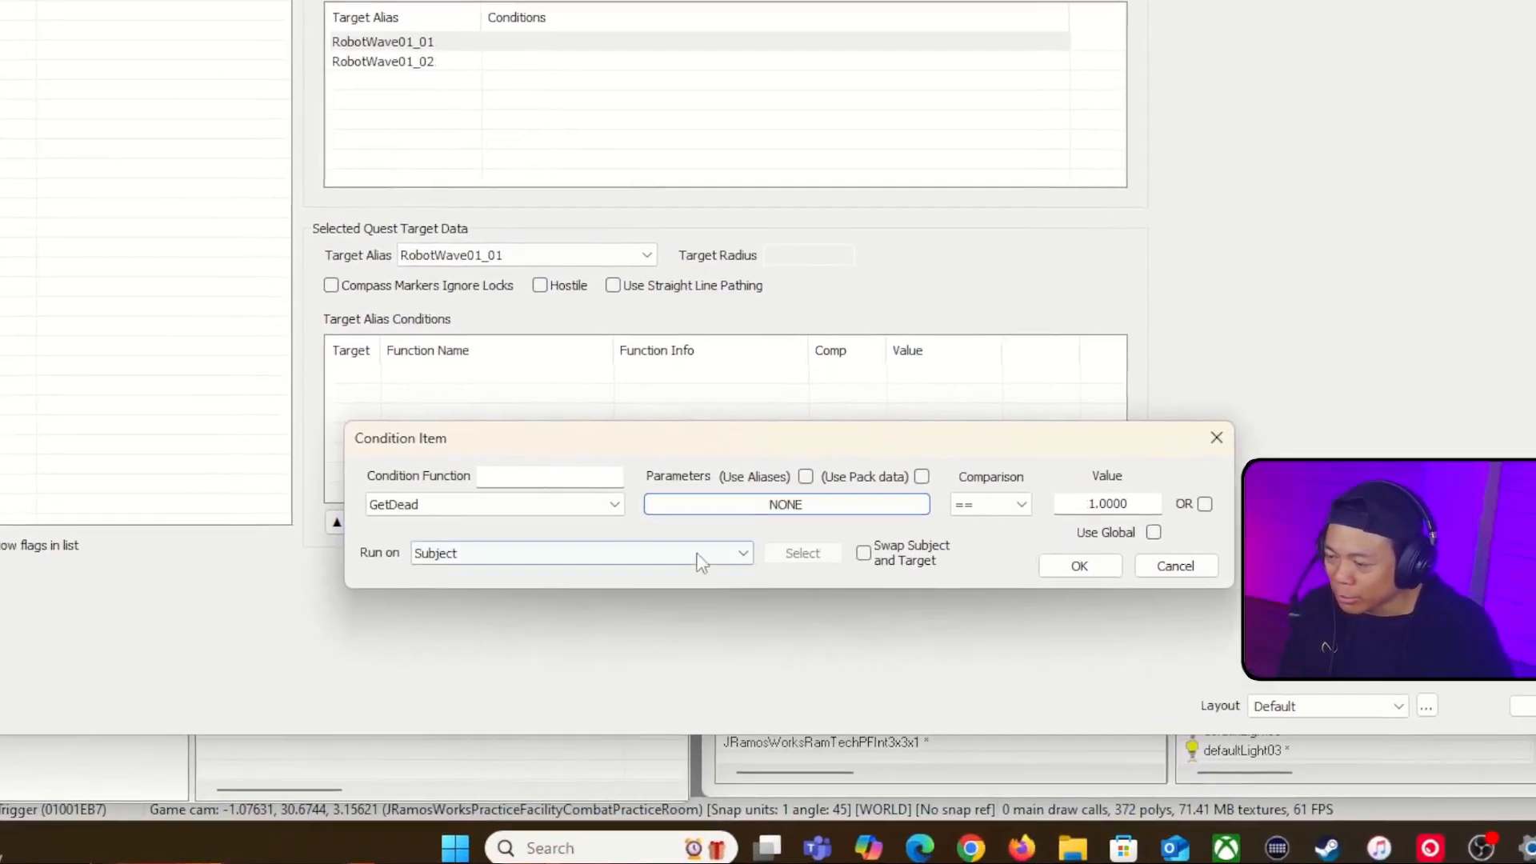
left_click(640, 570)
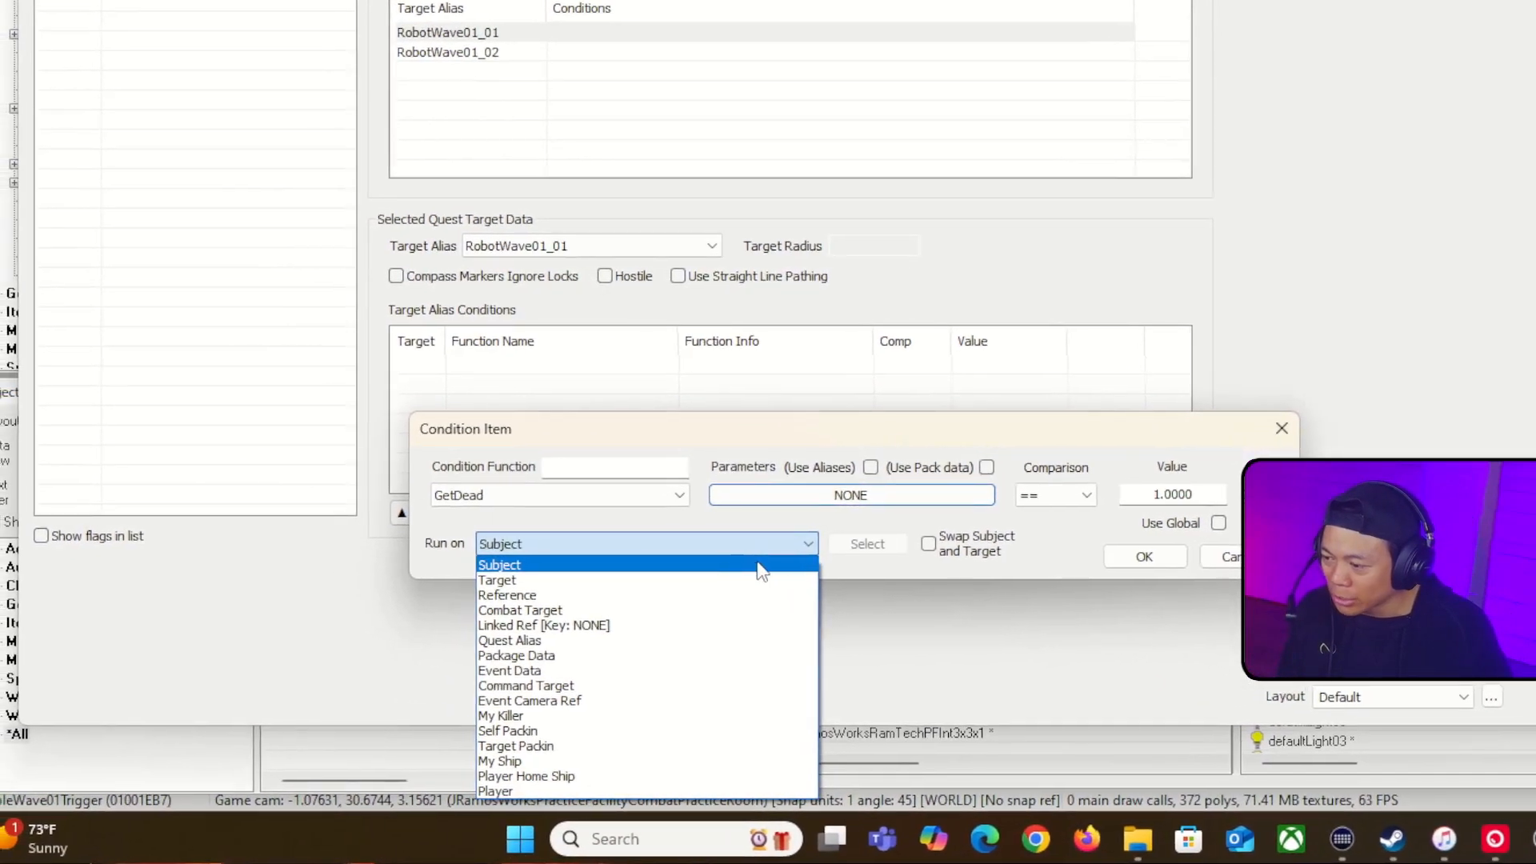
left_click(766, 639)
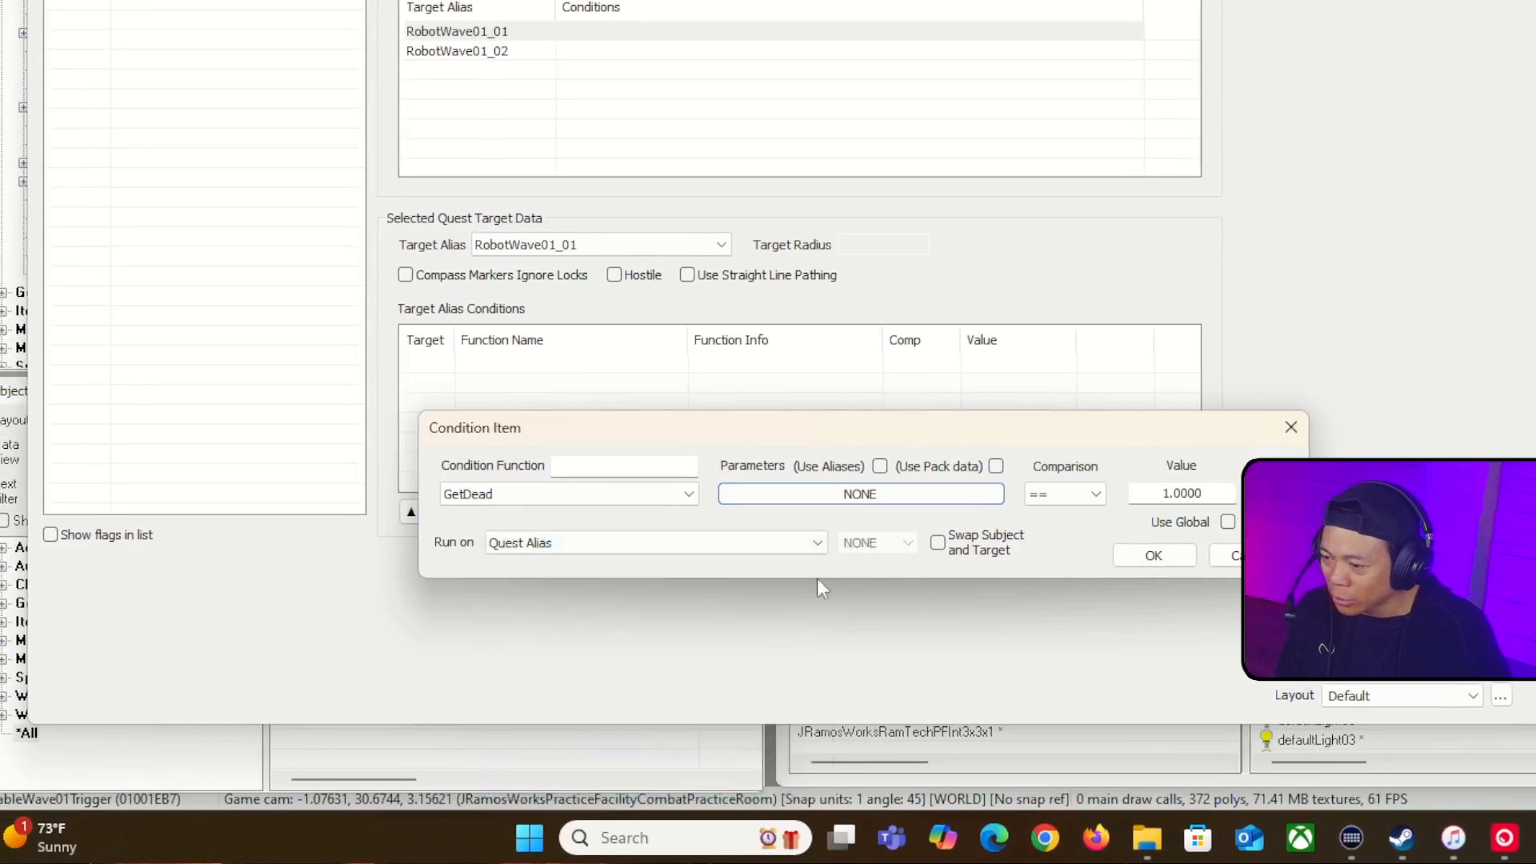
Step: Run the GetDead condition on a Reference, picking the practice combat room robot 01001EB3 in the render window
left_click(803, 547)
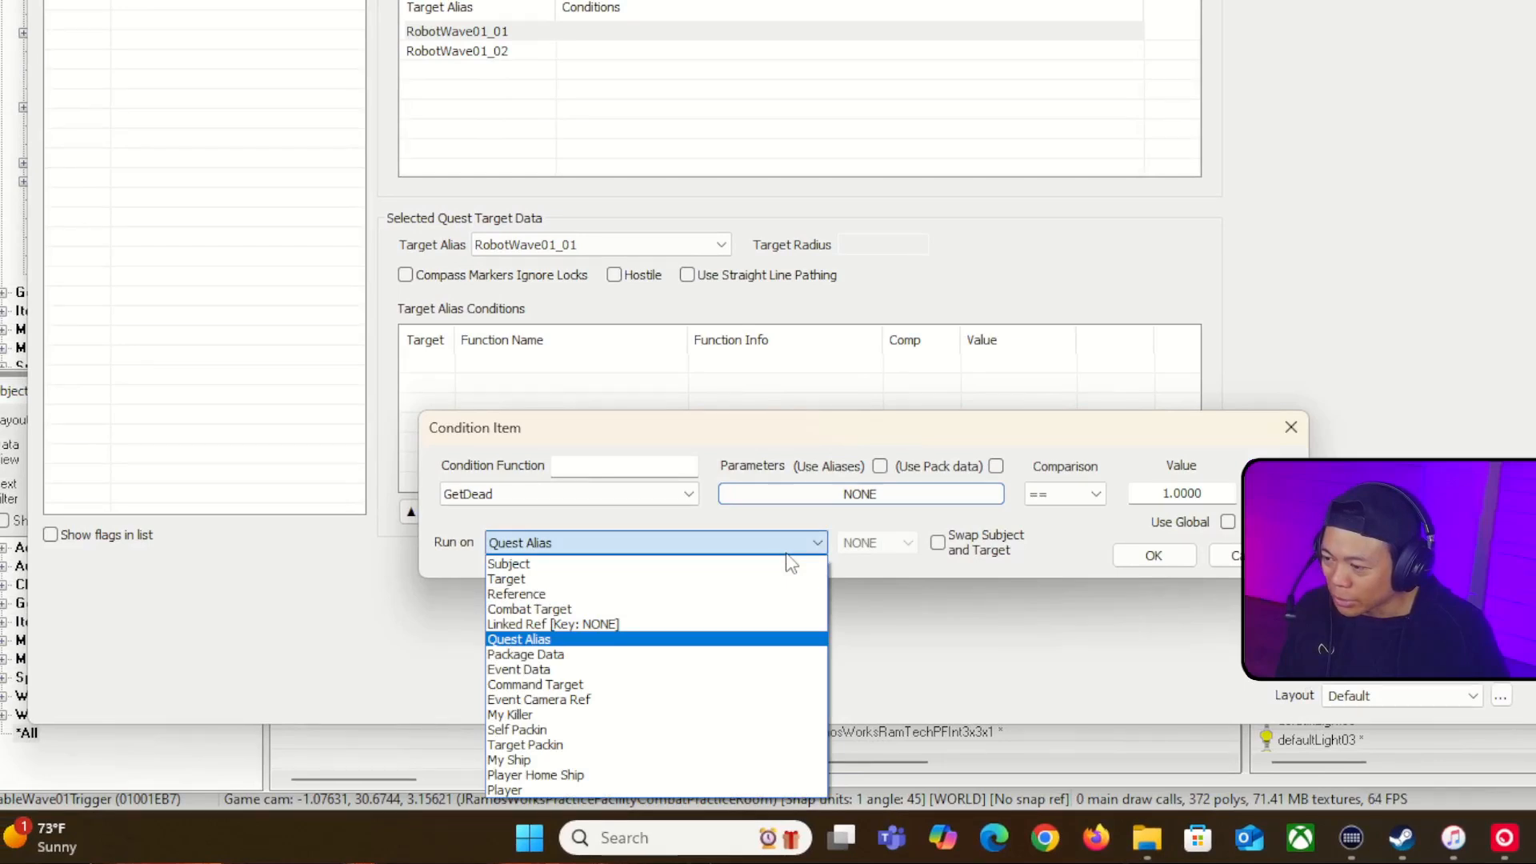
left_click(765, 593)
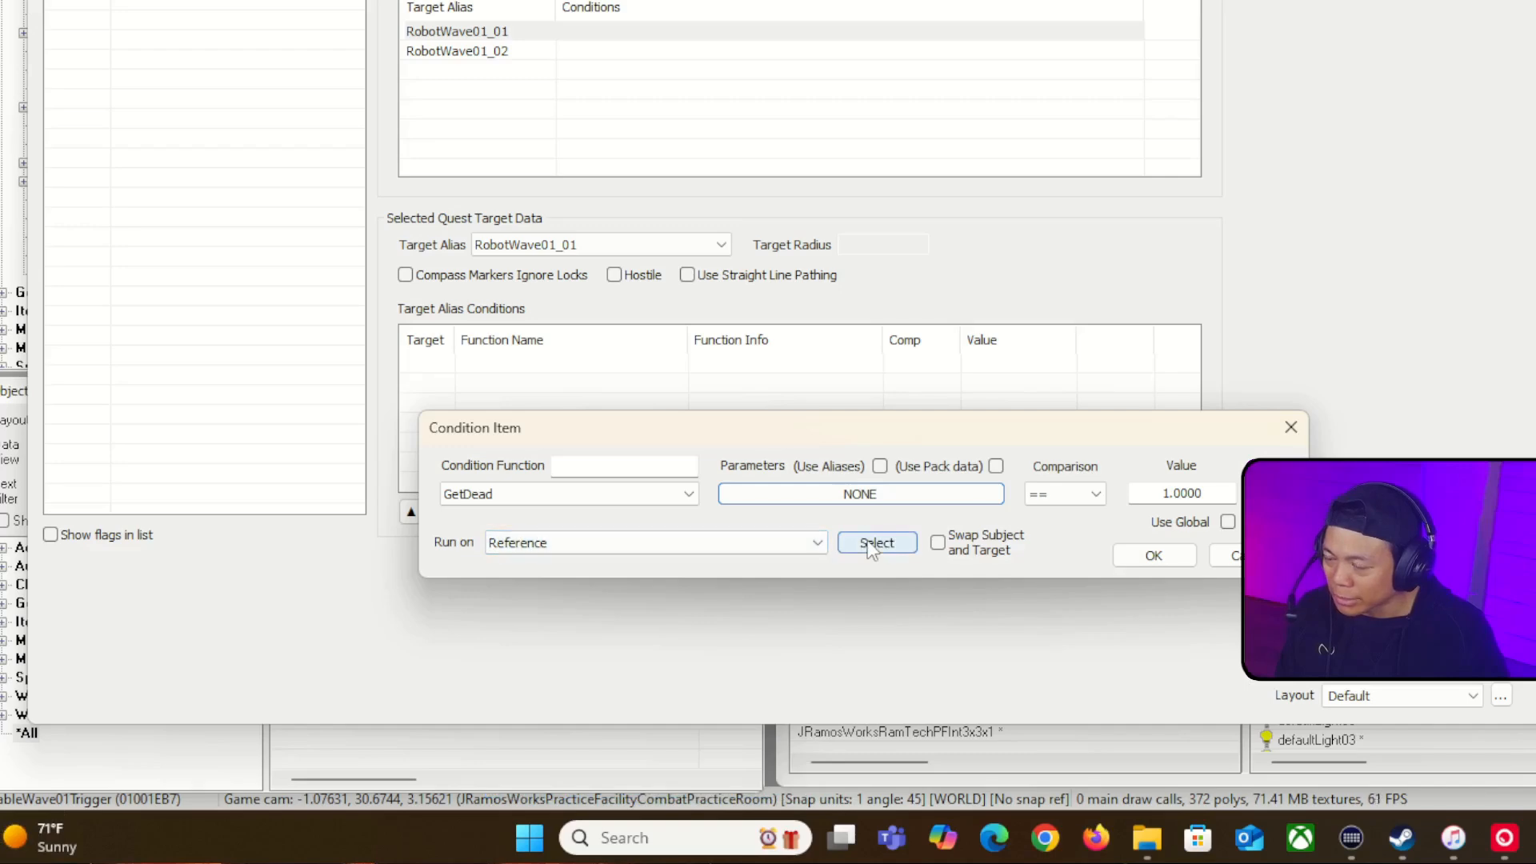
left_click(866, 543)
left_click(642, 520)
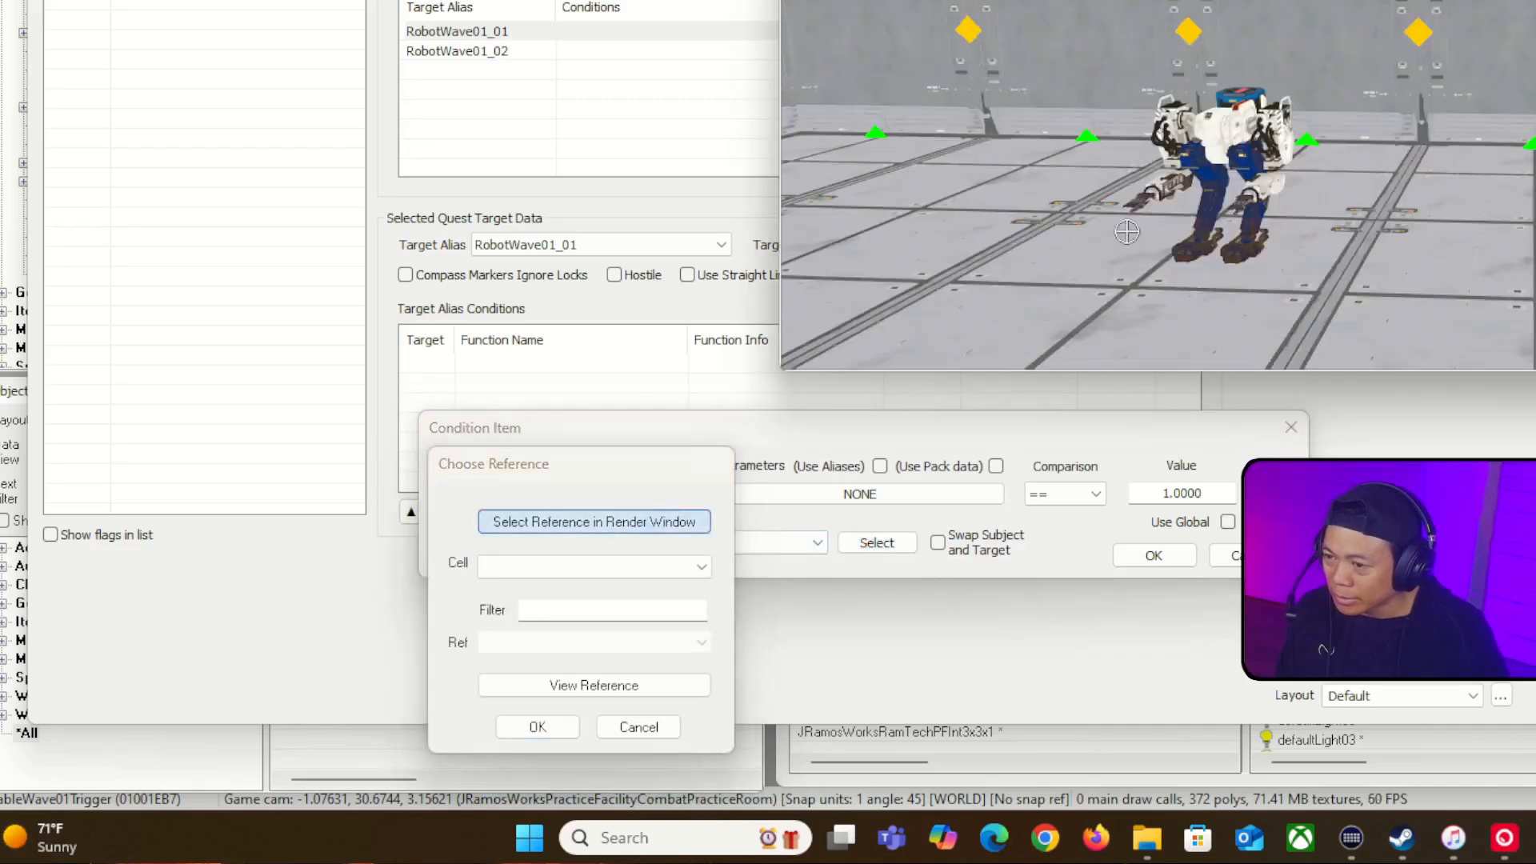
double_click(1286, 143)
left_click(365, 824)
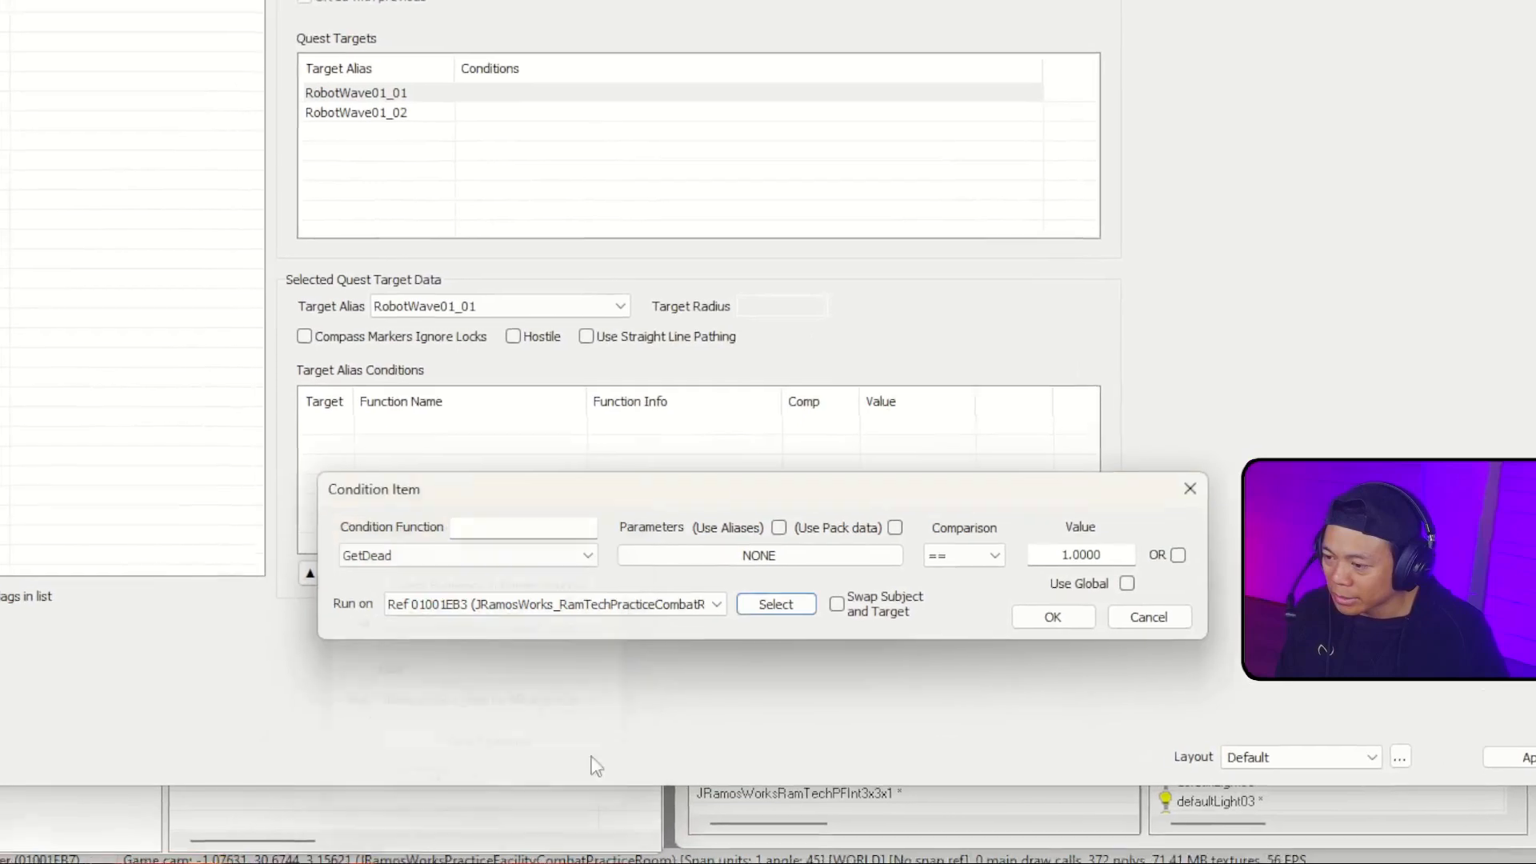
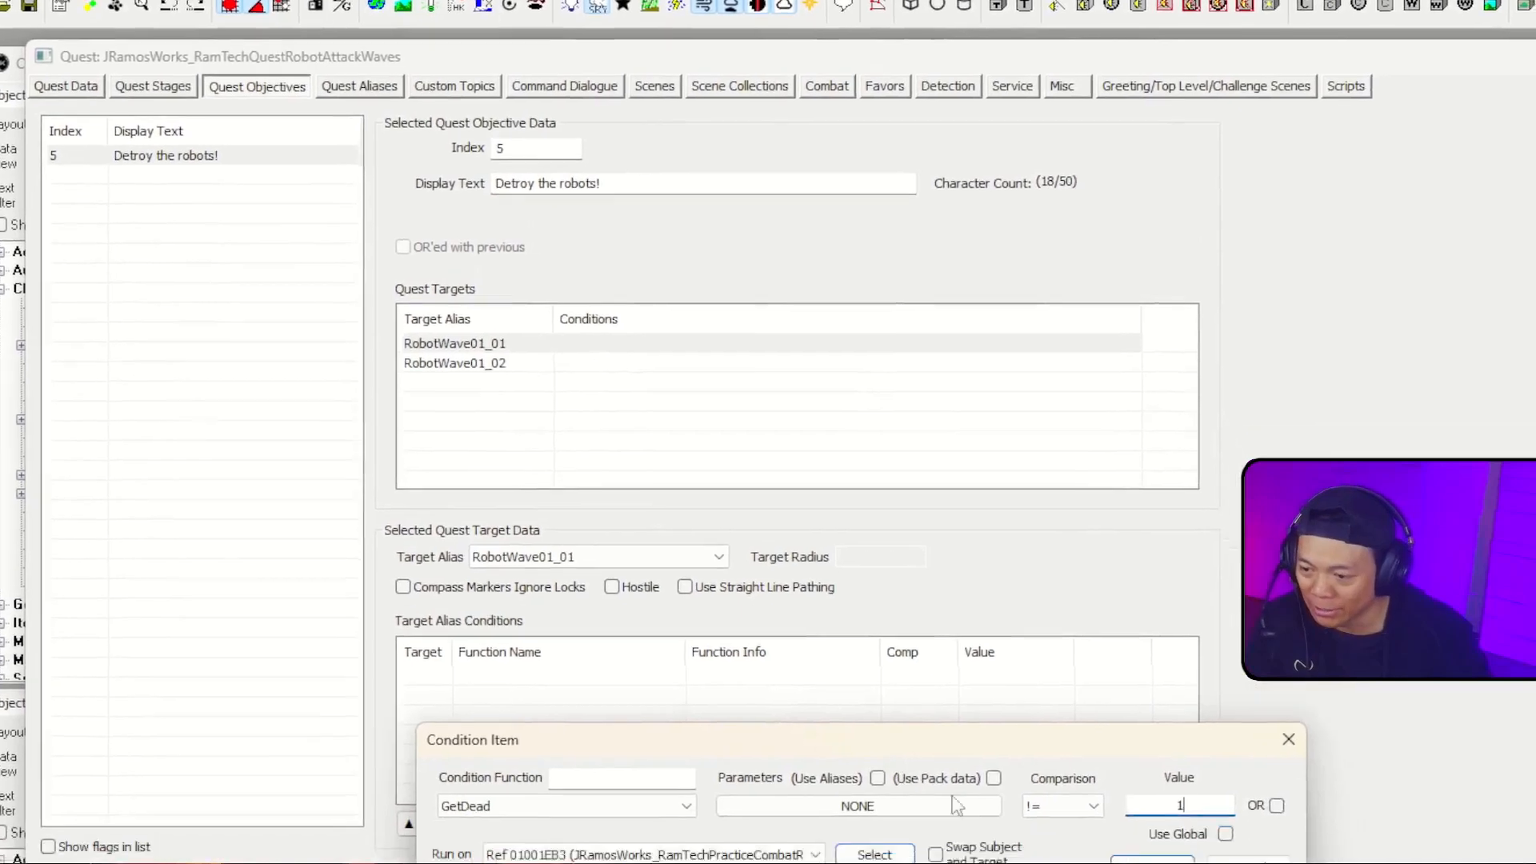
Step: Accept the GetDead != 1 condition on the RobotWave01_01 target and reopen it to check its settings
left_click(1126, 863)
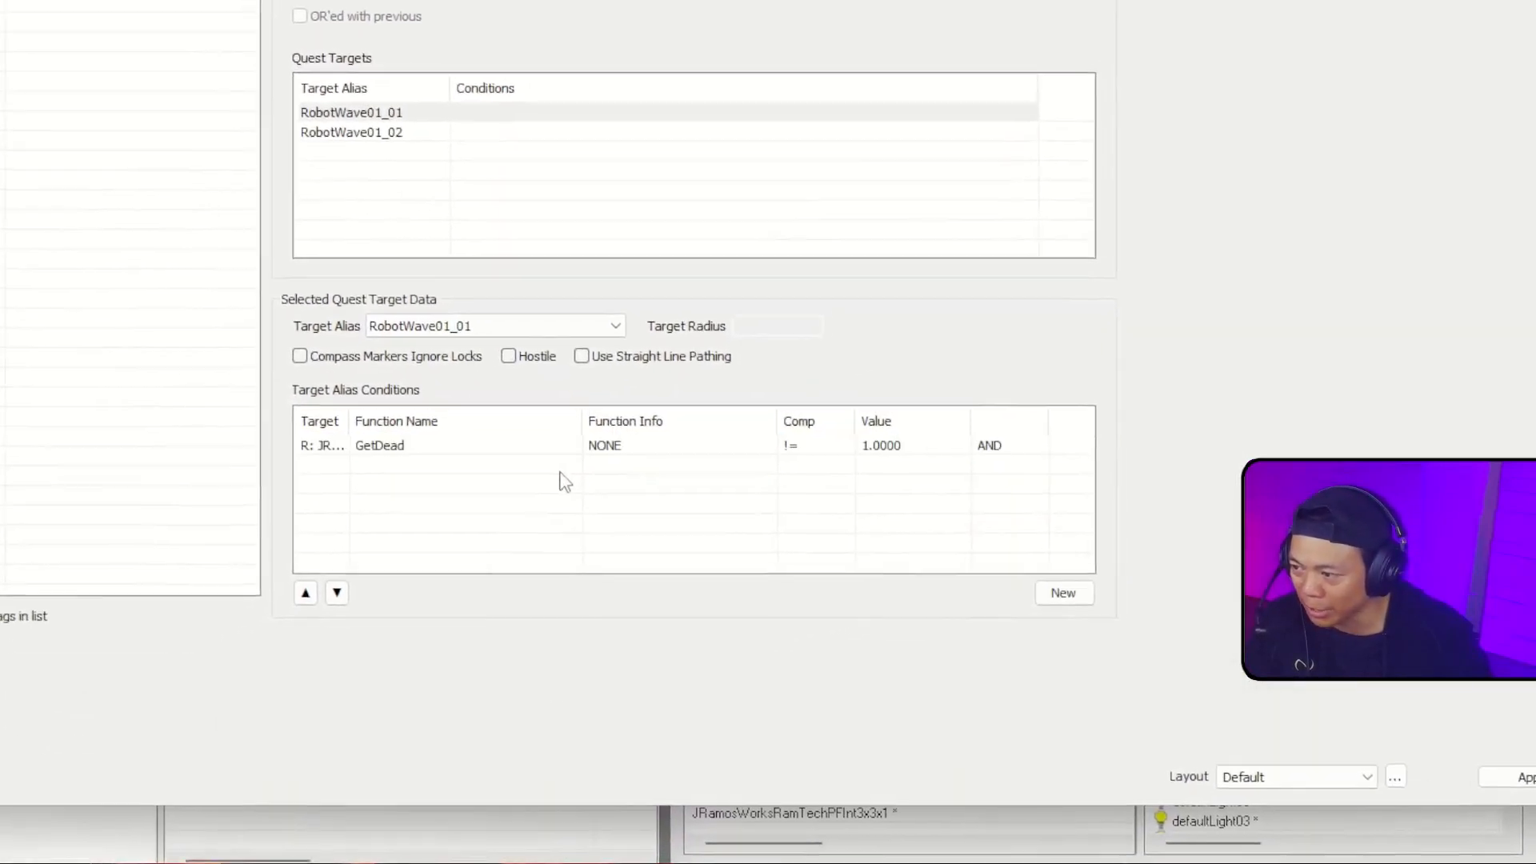
left_click(496, 446)
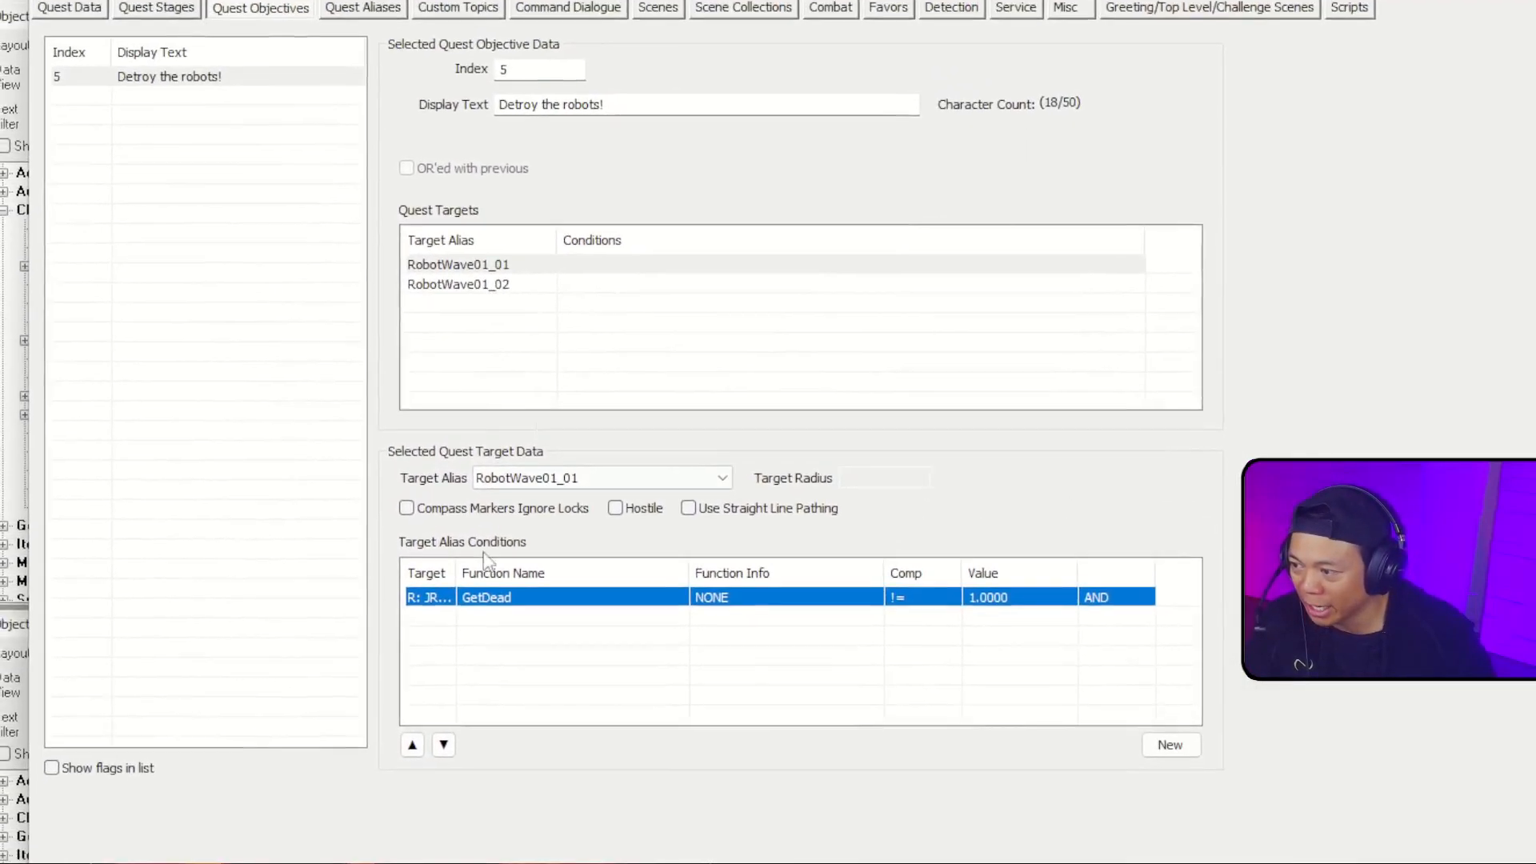
double_click(496, 596)
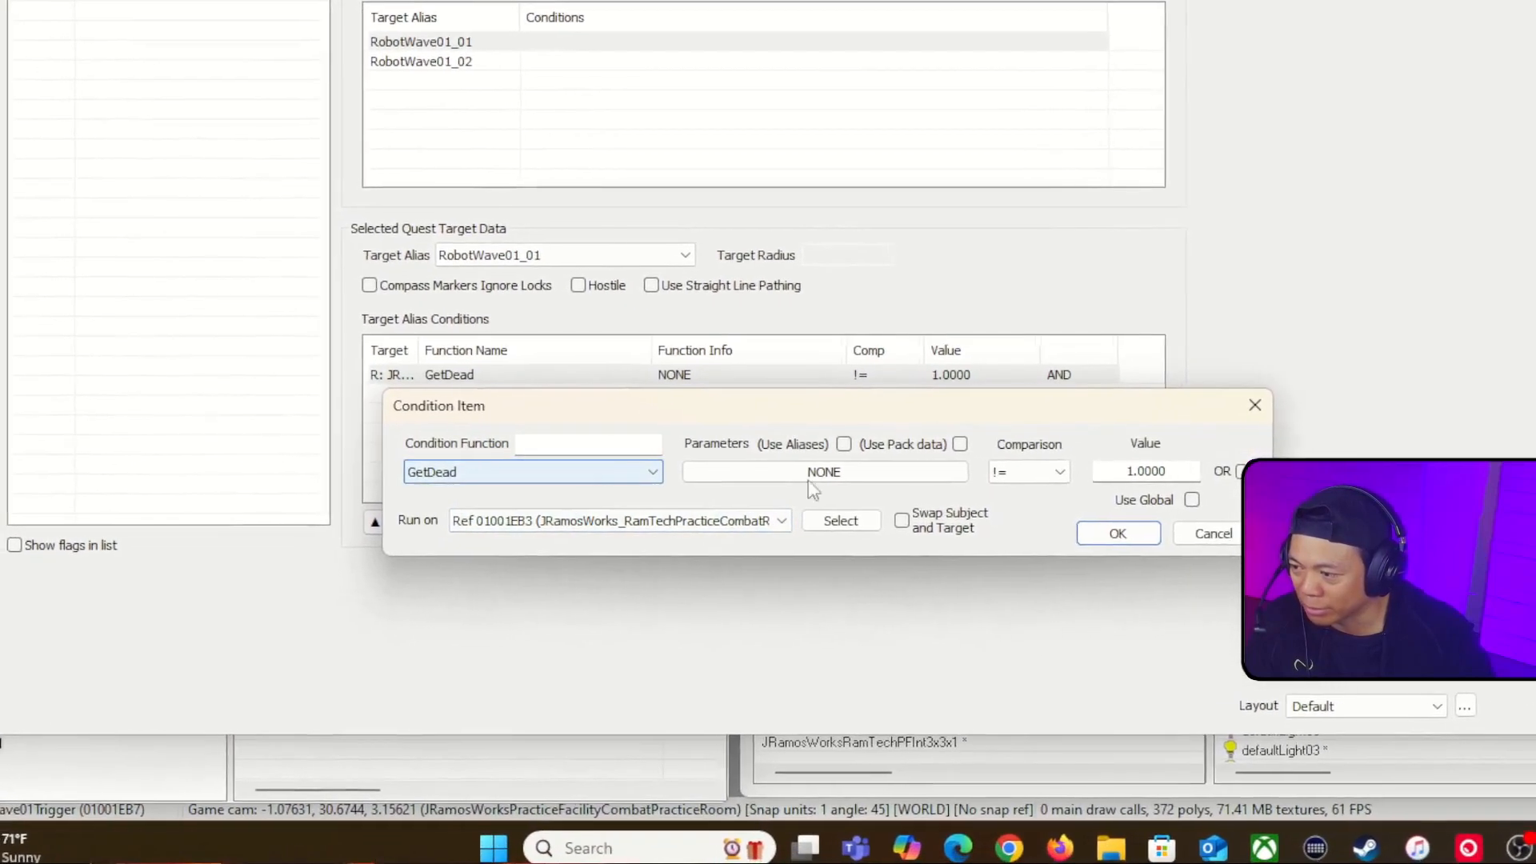
left_click(1118, 532)
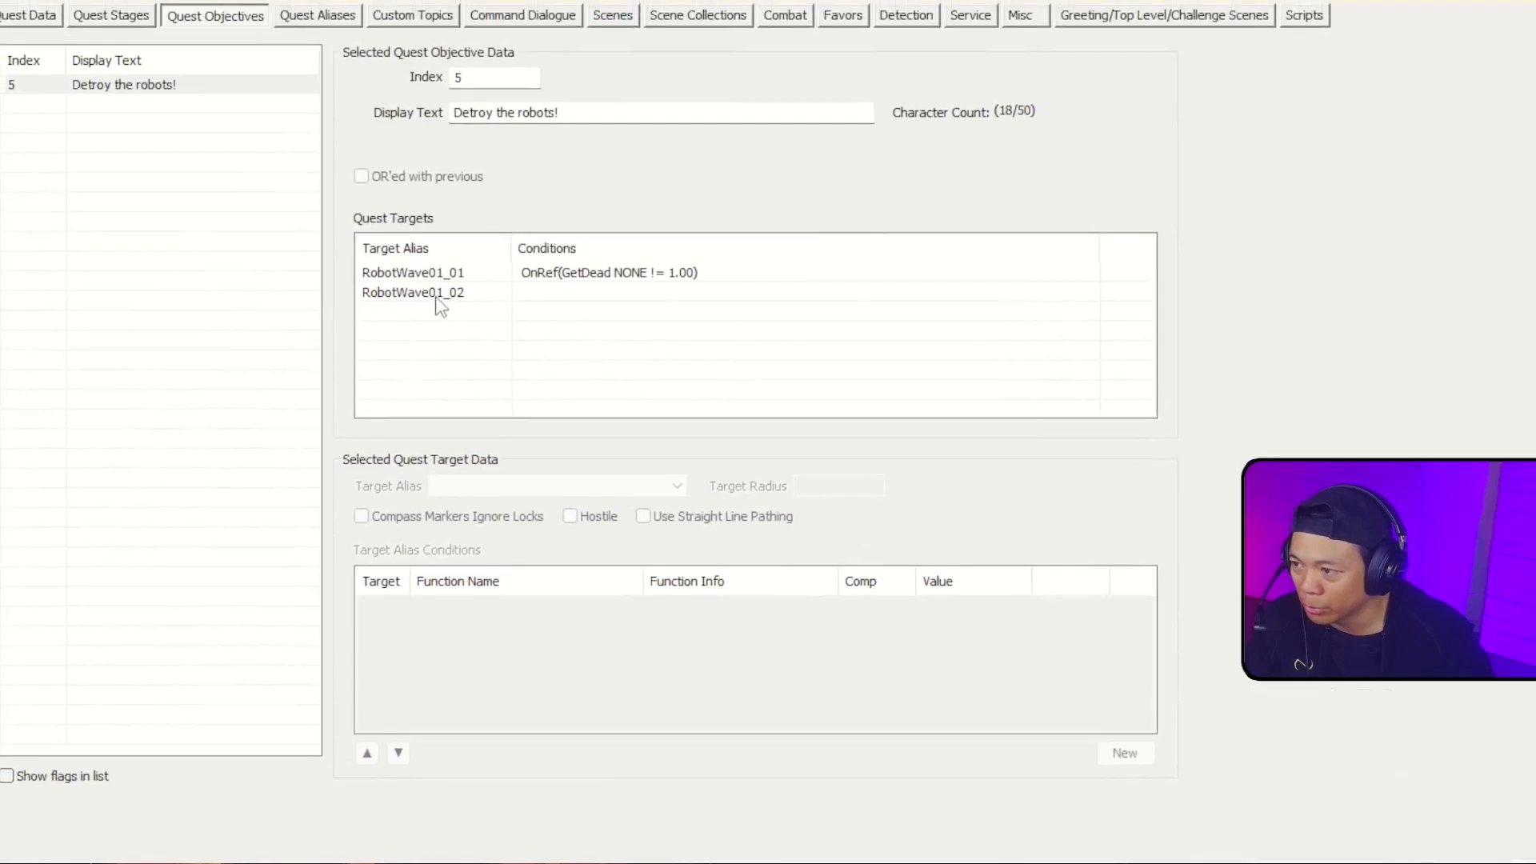
Step: Copy the GetDead condition from the RobotWave01_01 quest target and paste it onto the RobotWave01_02 target
left_click(413, 273)
left_click(487, 605)
right_click(487, 608)
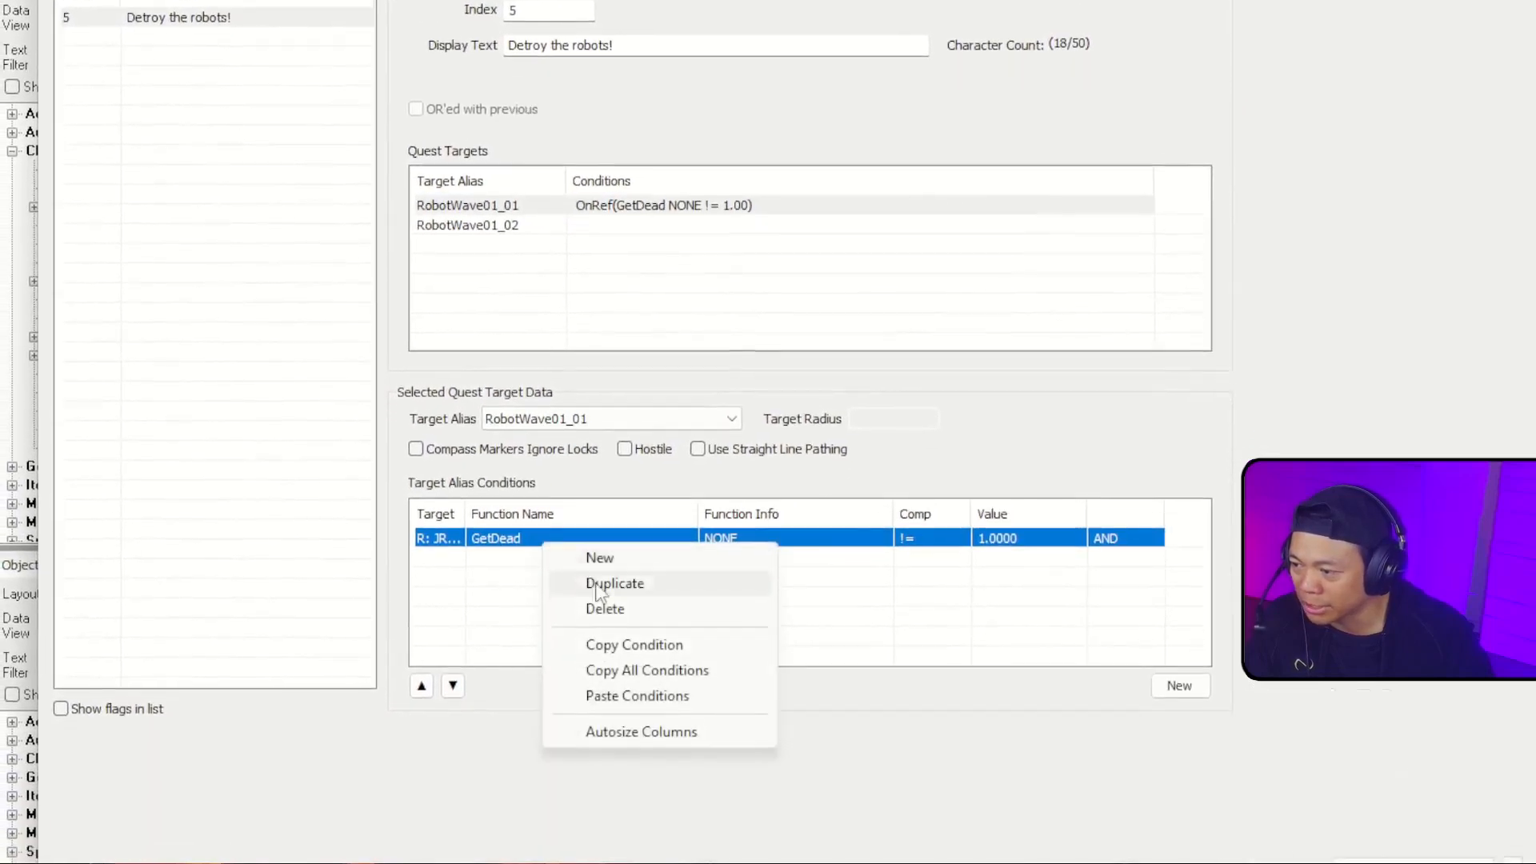
left_click(634, 644)
left_click(520, 225)
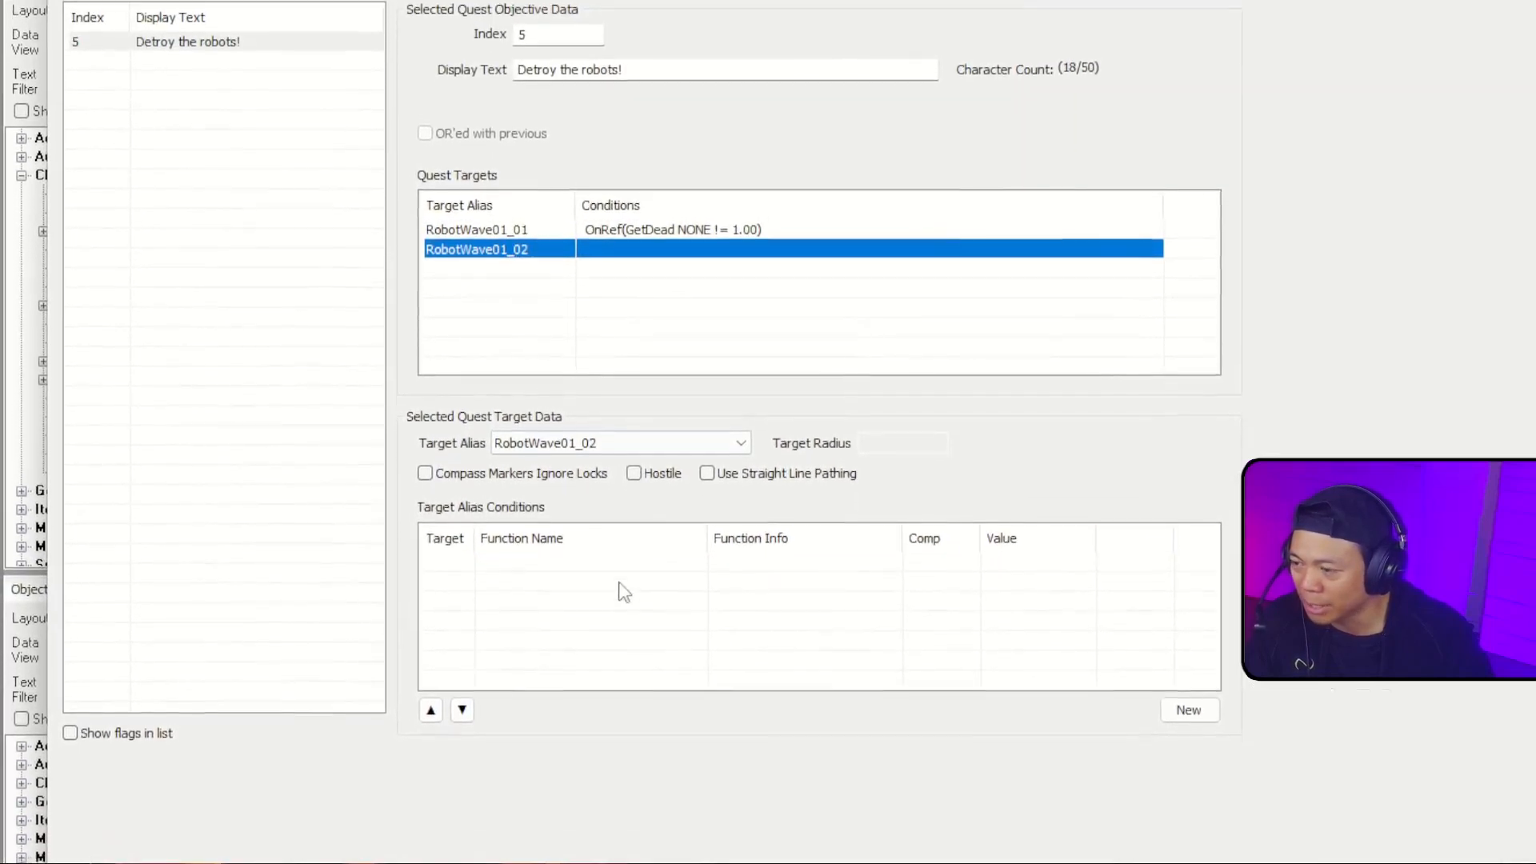
right_click(624, 592)
left_click(752, 734)
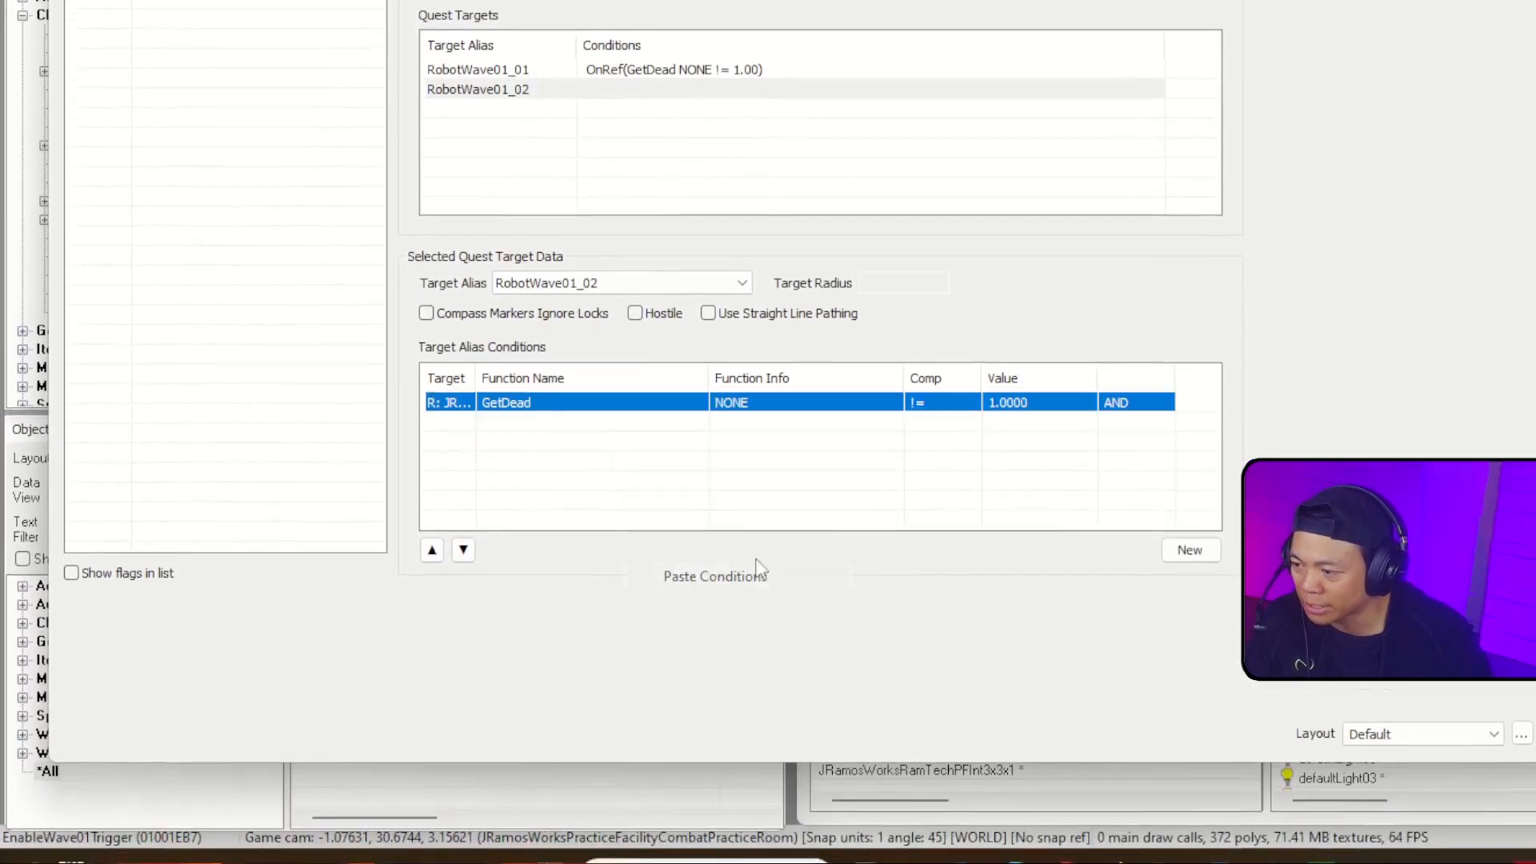
Step: Change the Run on reference of RobotWave01_02's pasted GetDead condition to the other robot in the combat practice room cell
double_click(632, 405)
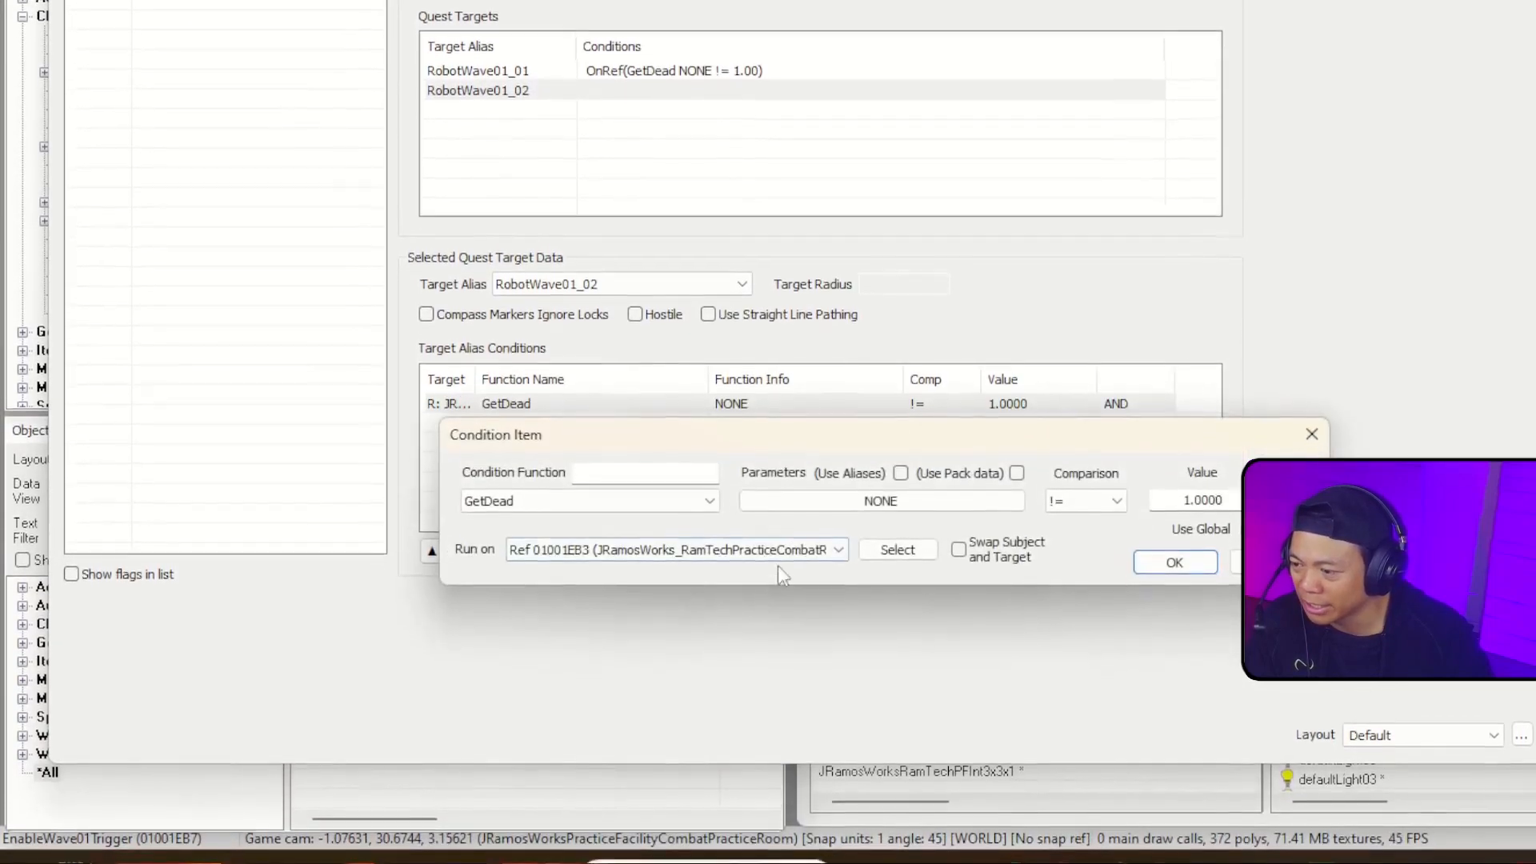
left_click(790, 552)
left_click(798, 550)
left_click(886, 551)
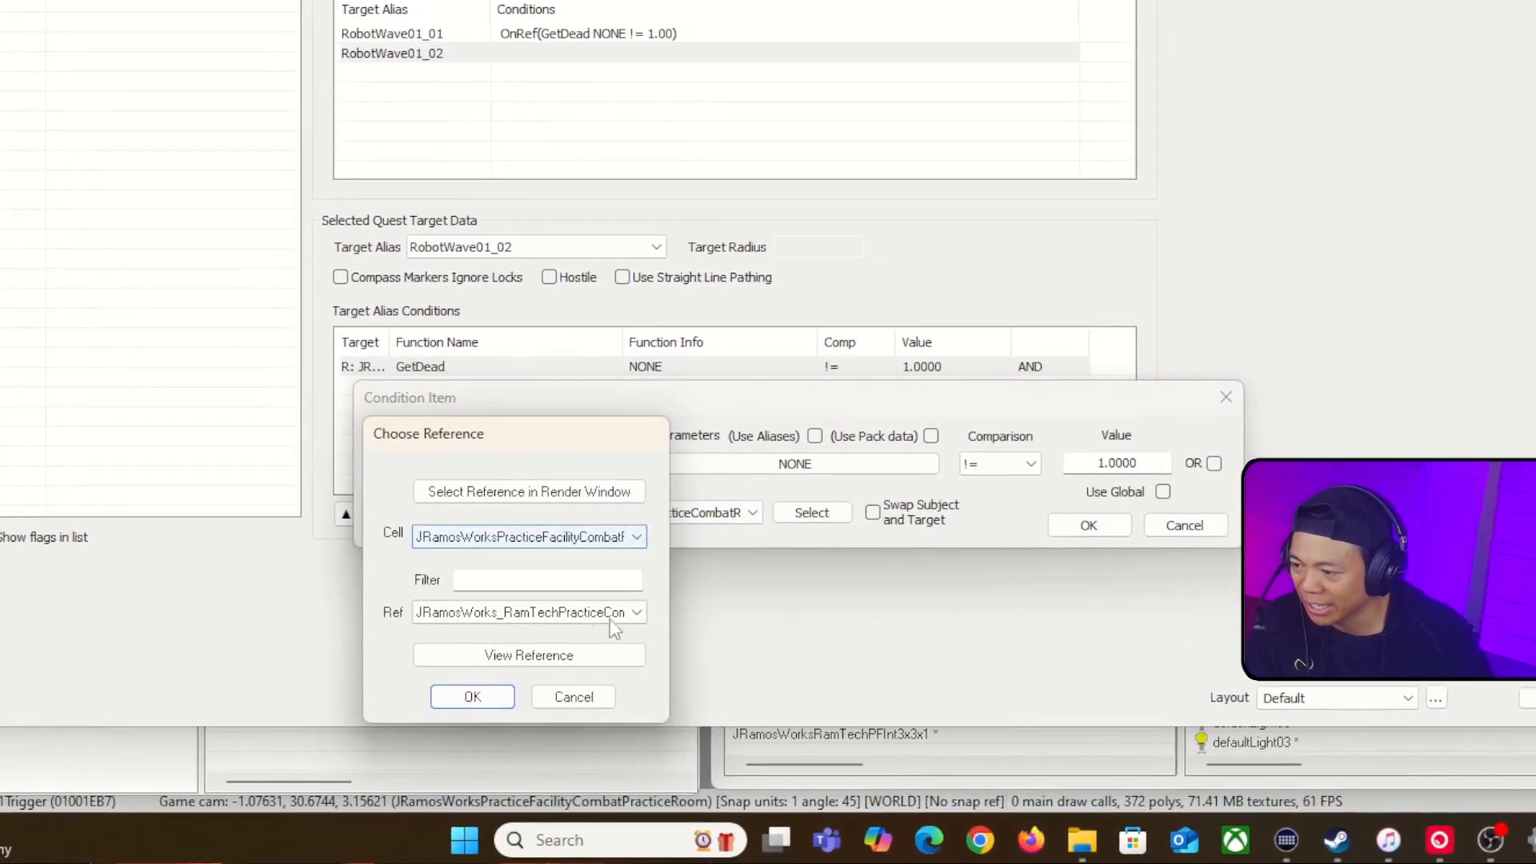
left_click(613, 614)
left_click(651, 562)
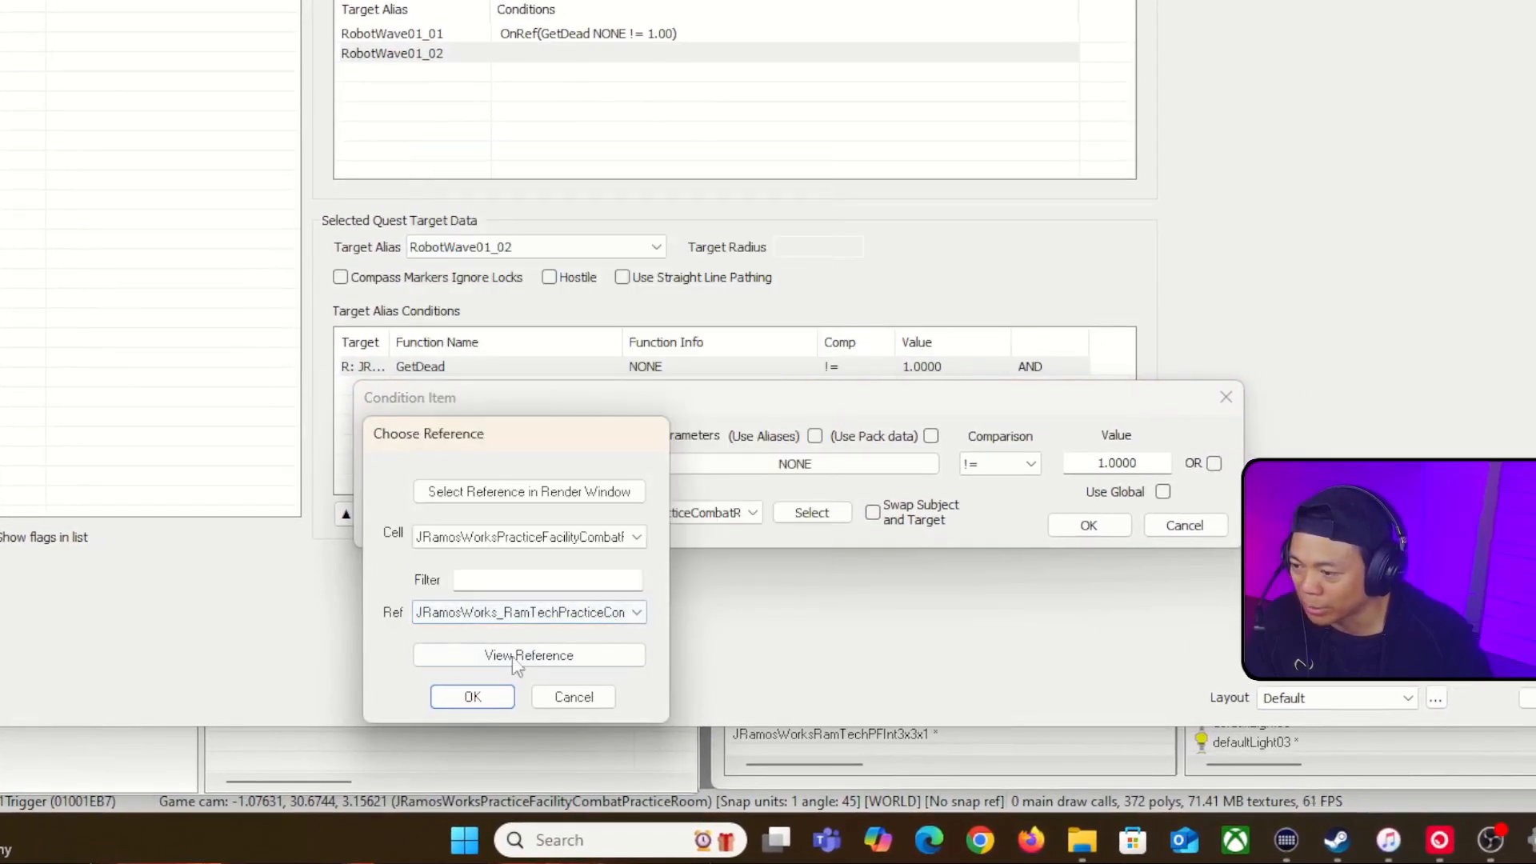
left_click(472, 697)
left_click(1072, 525)
left_click(661, 126)
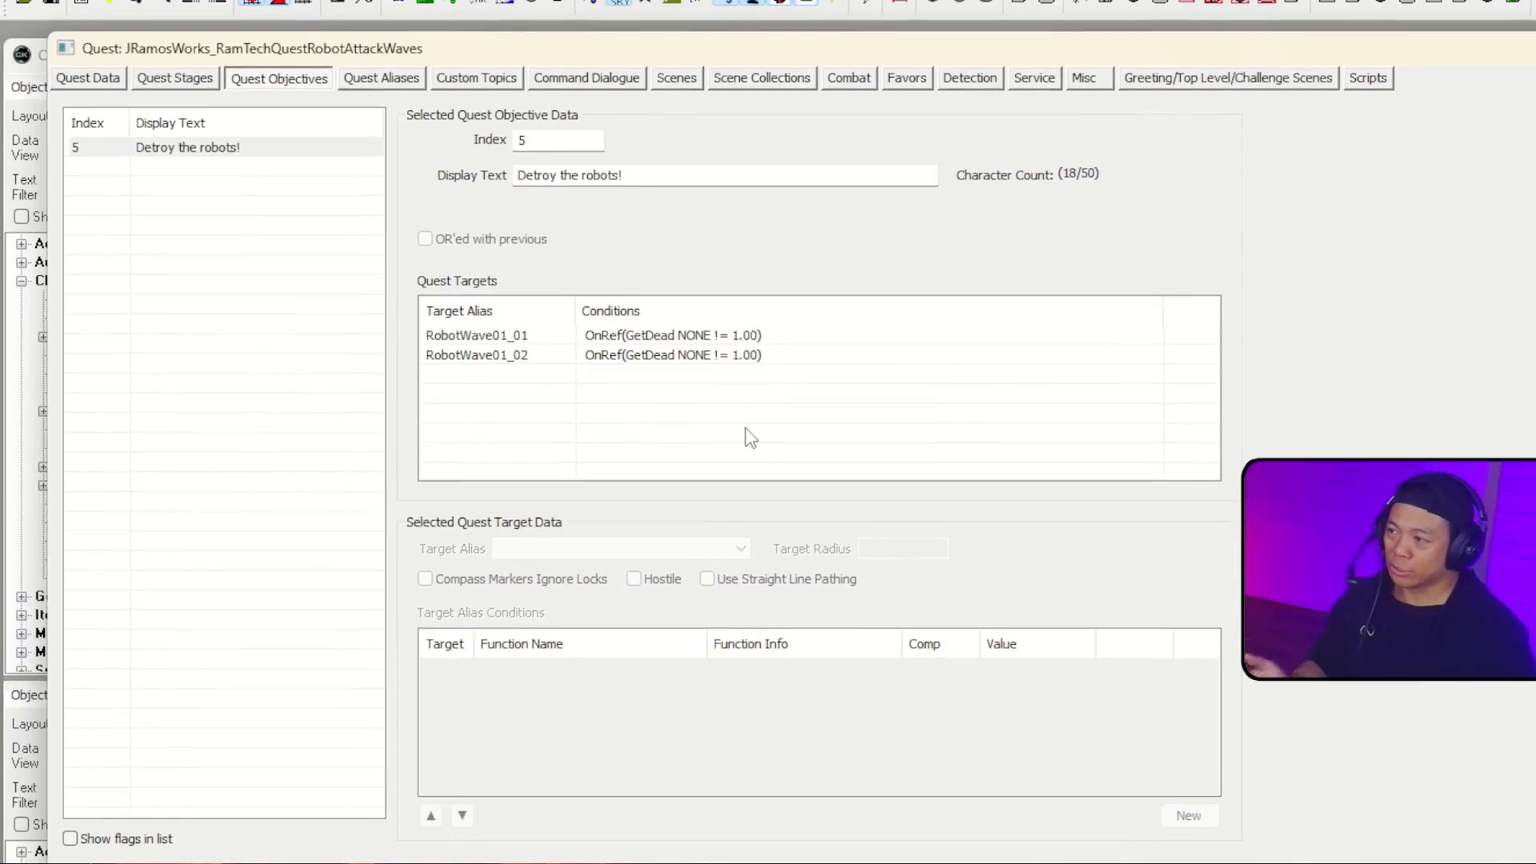
Step: Give quest stage 5, "Destroy those robots", the Papyrus fragment setobjectivedisplayed(5) and compile it
left_click(175, 80)
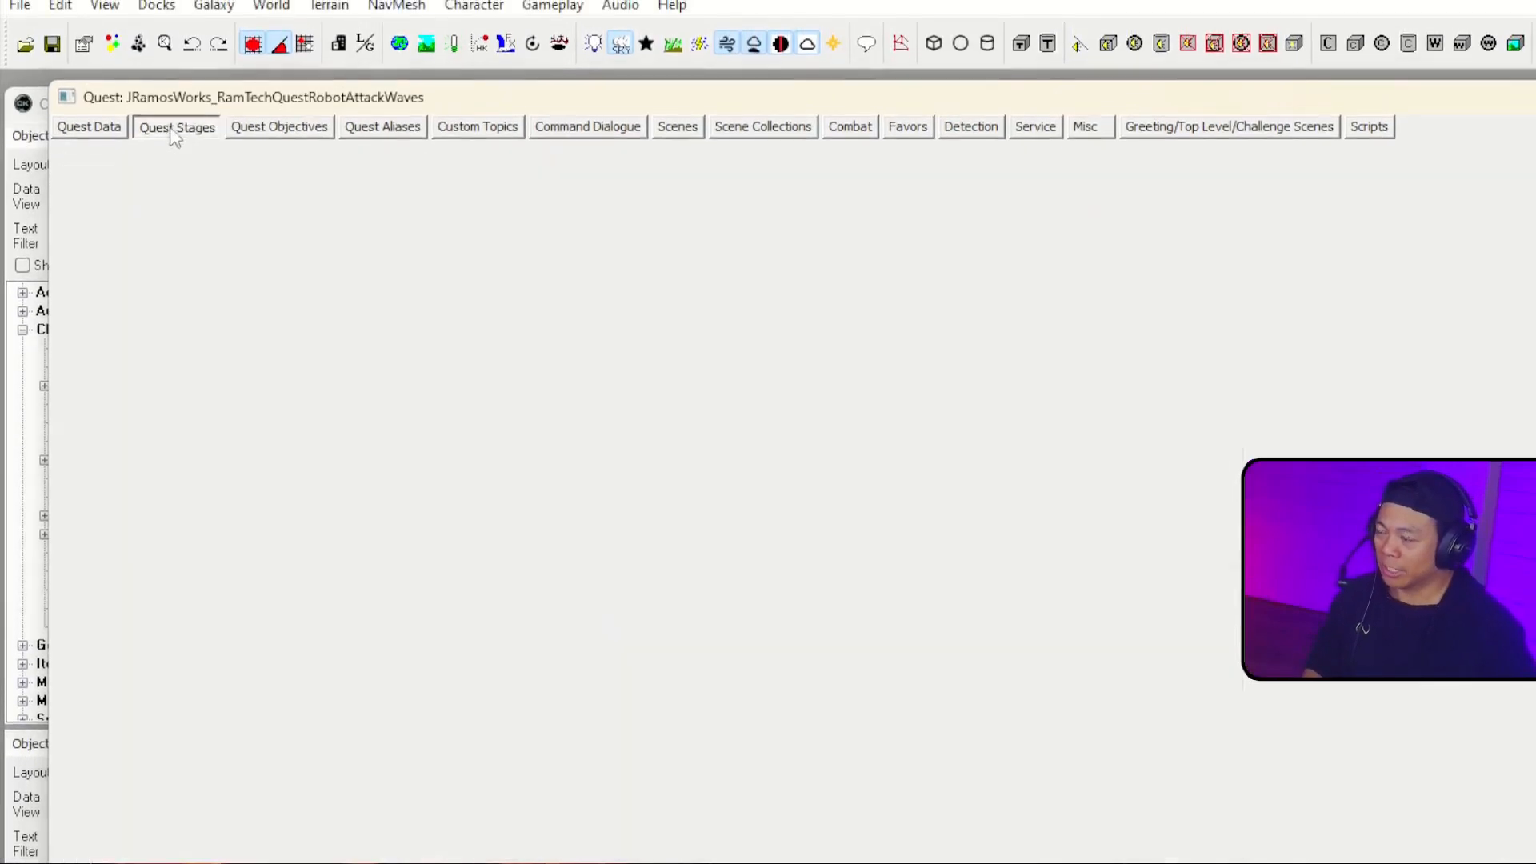
left_click(89, 83)
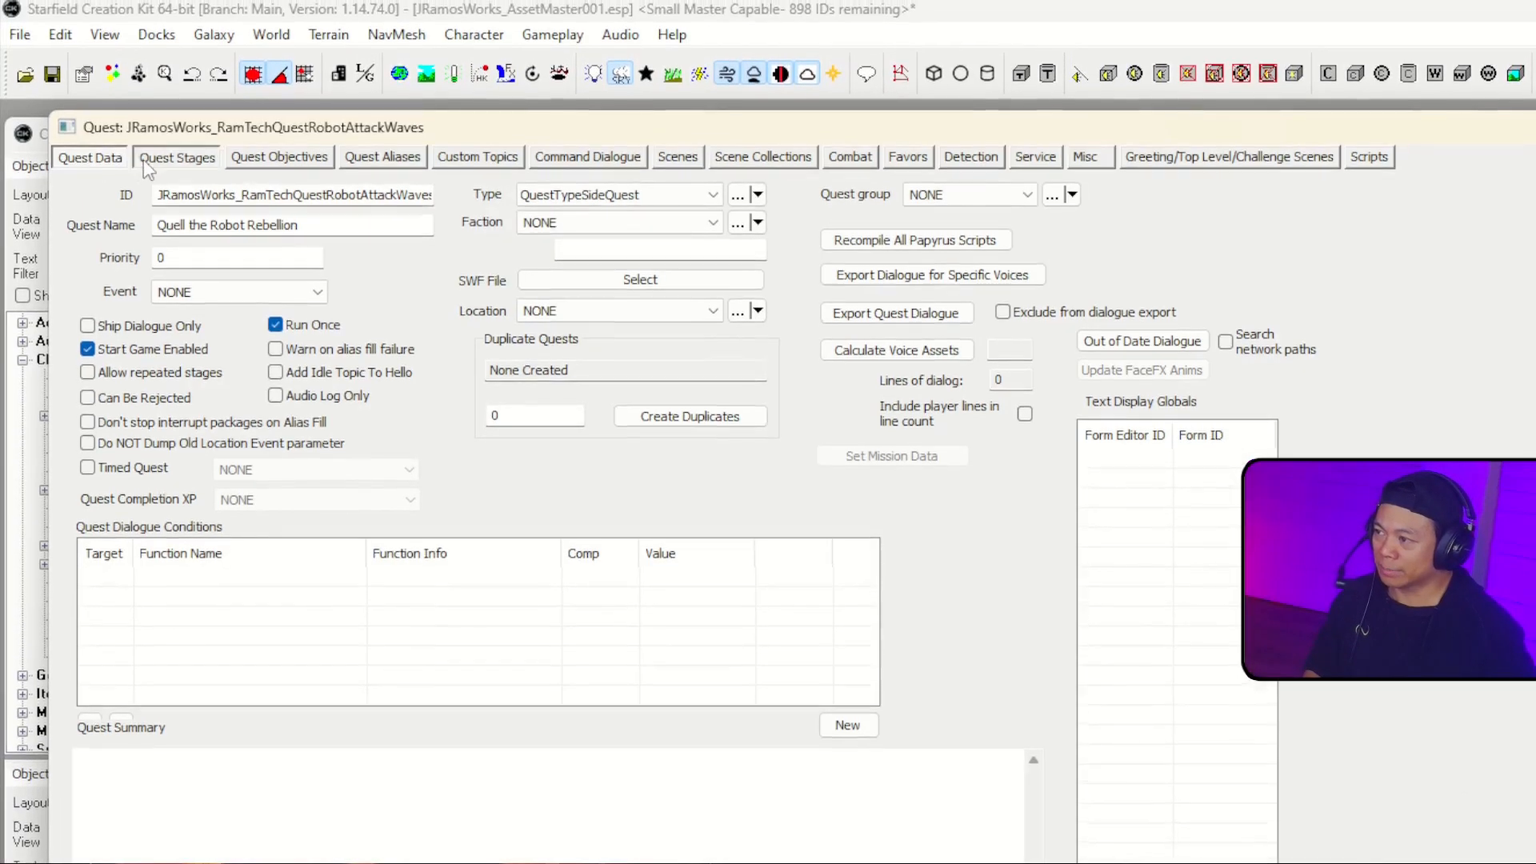
left_click(145, 154)
left_click(256, 249)
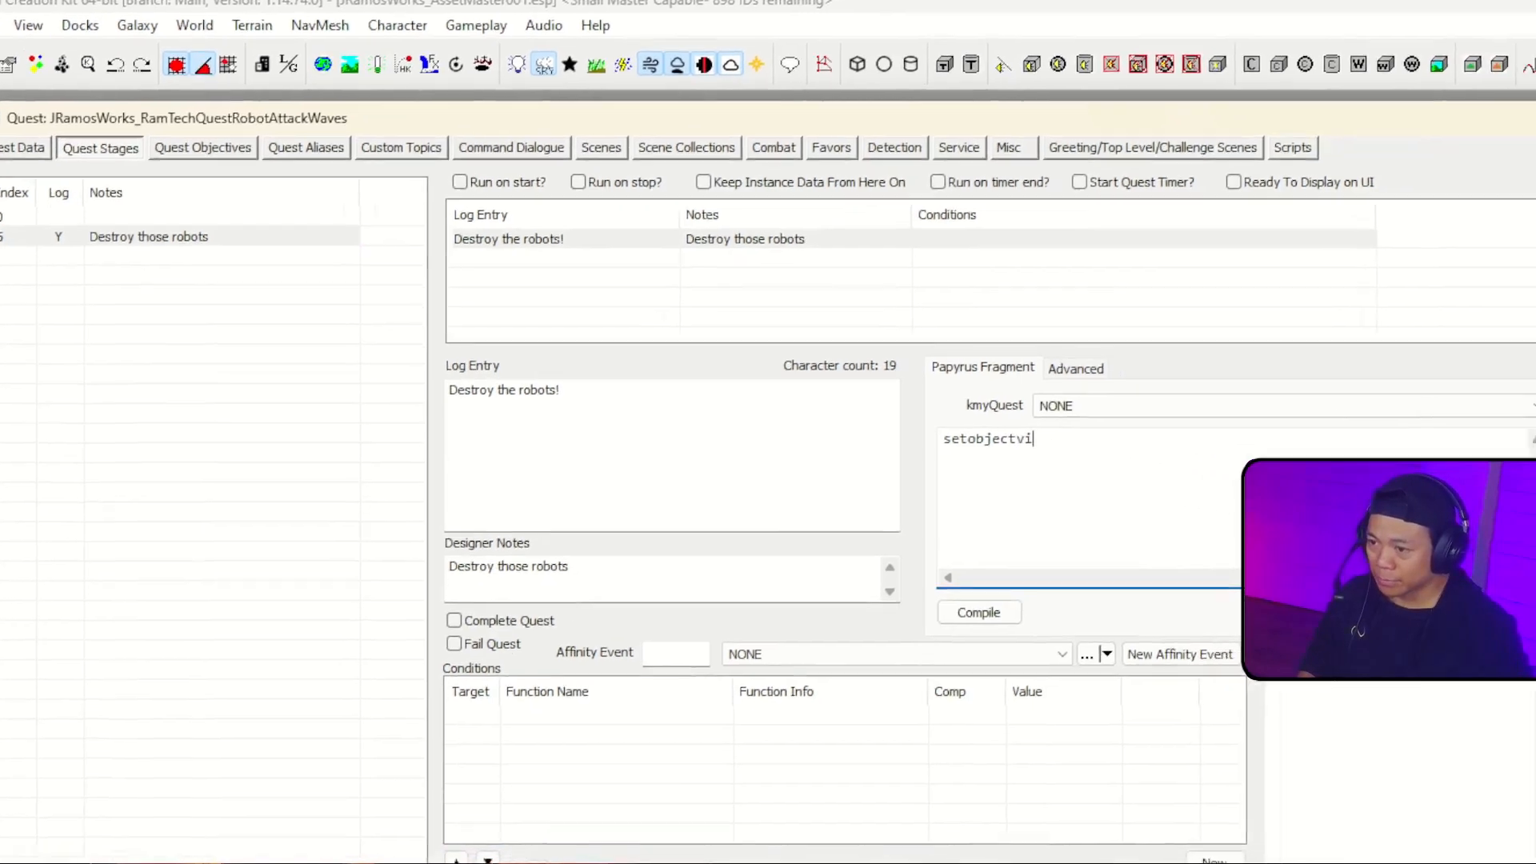
key("BackSpace")
key("BackSpace")
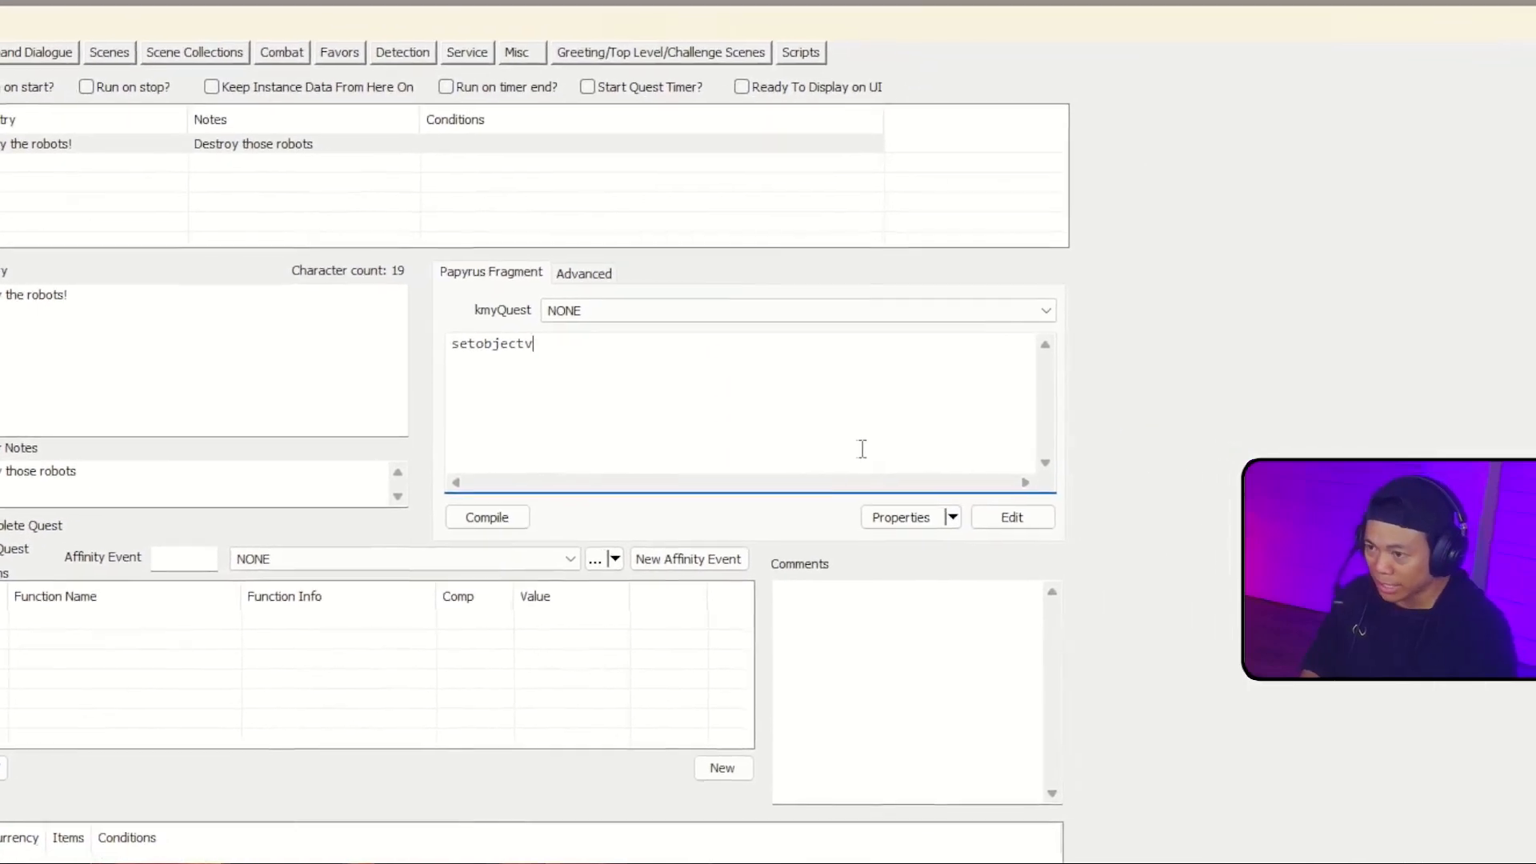
type("ivedisplayed(5")
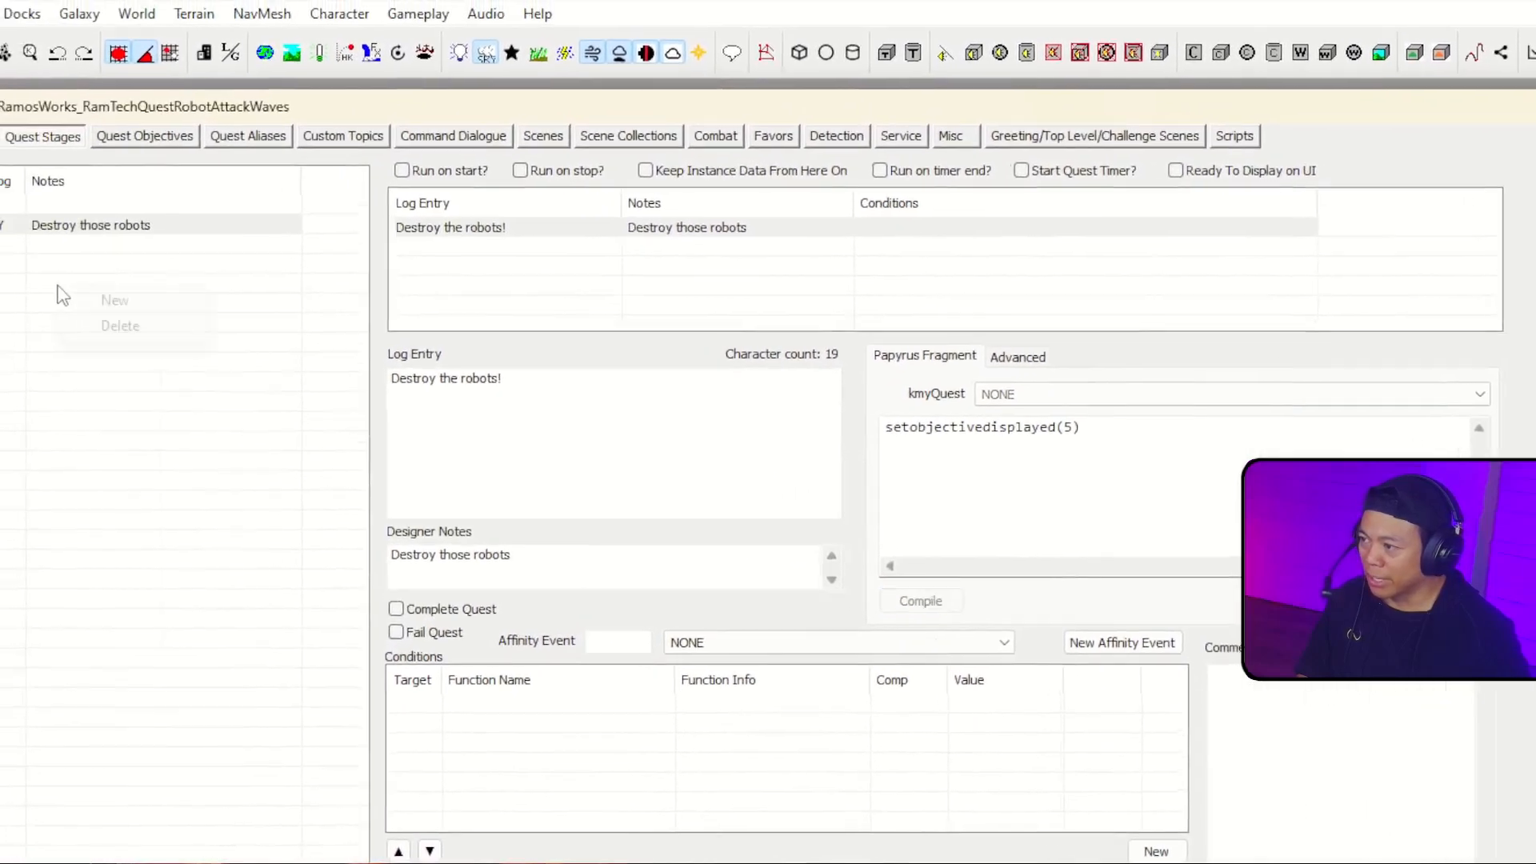
Step: Add a new quest stage with index 10
right_click(59, 295)
left_click(111, 302)
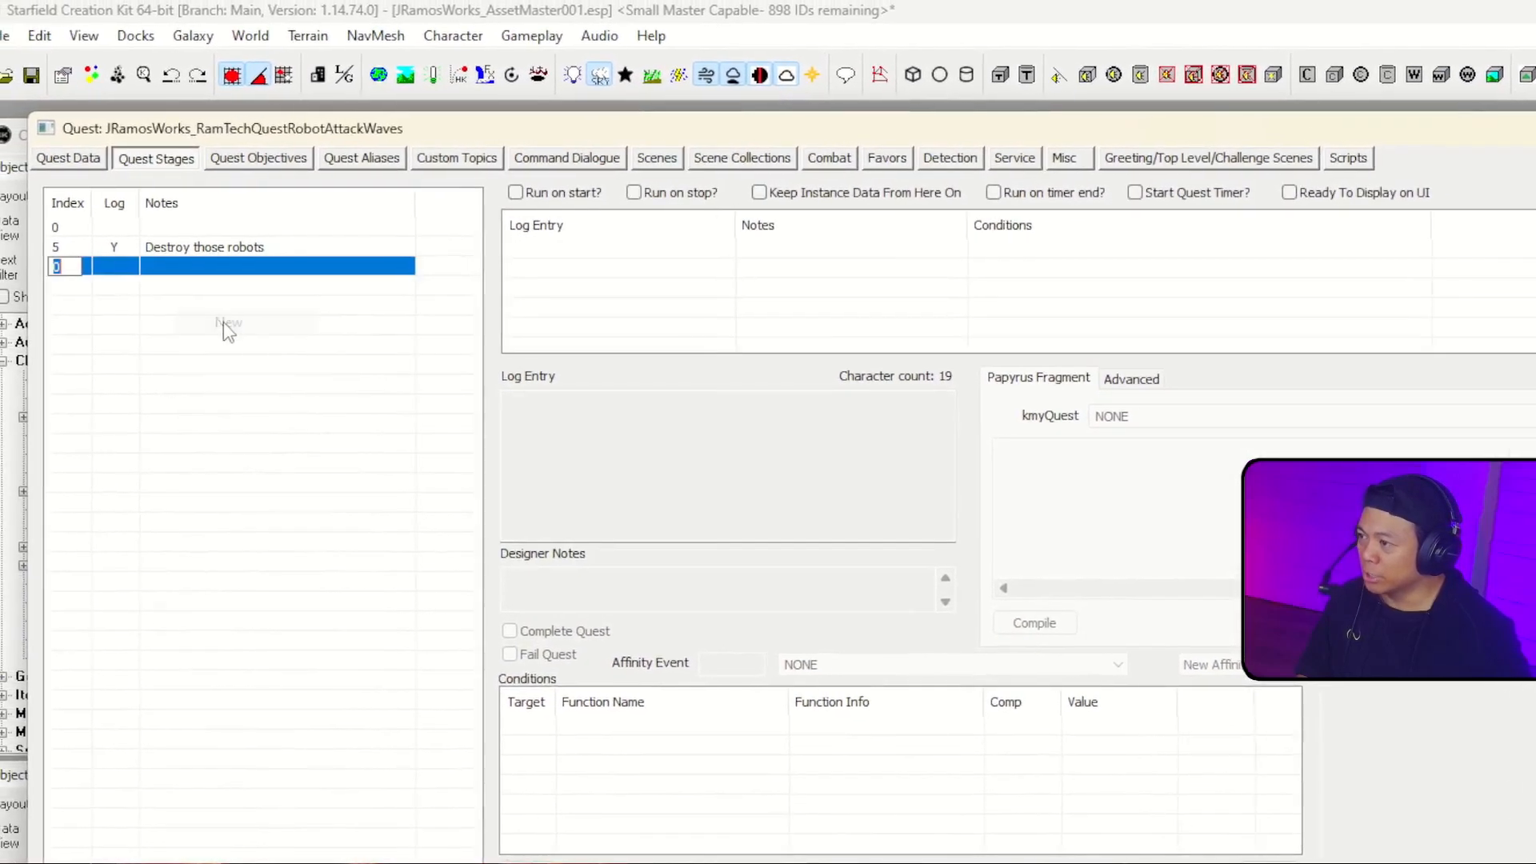
type("10")
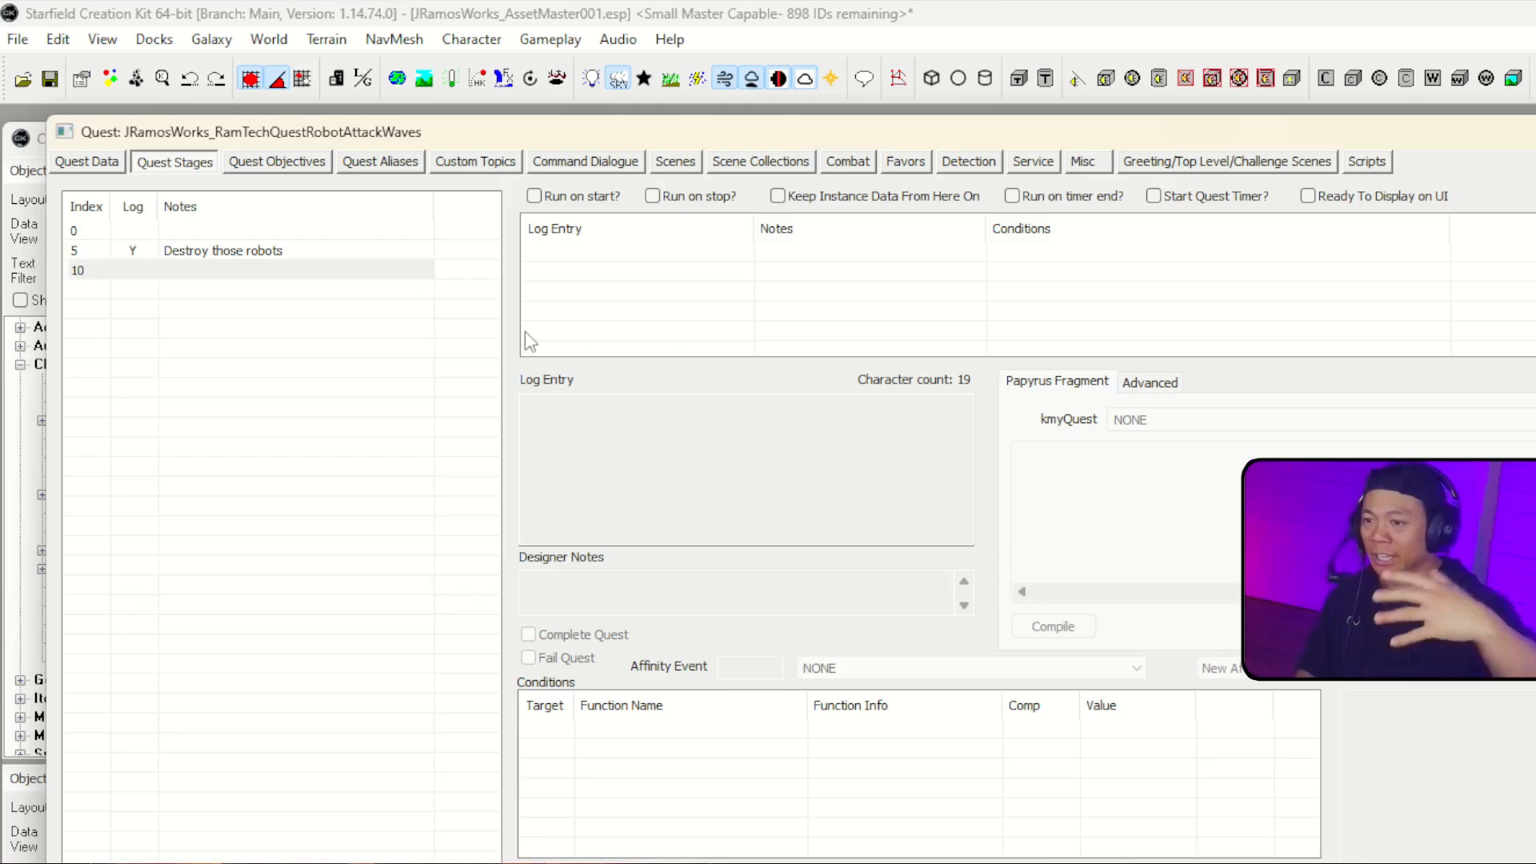
Step: Add a log entry with the designer note "Quest Finished" to stage 10, toggle its Complete Quest option and accept the quest changes
right_click(598, 314)
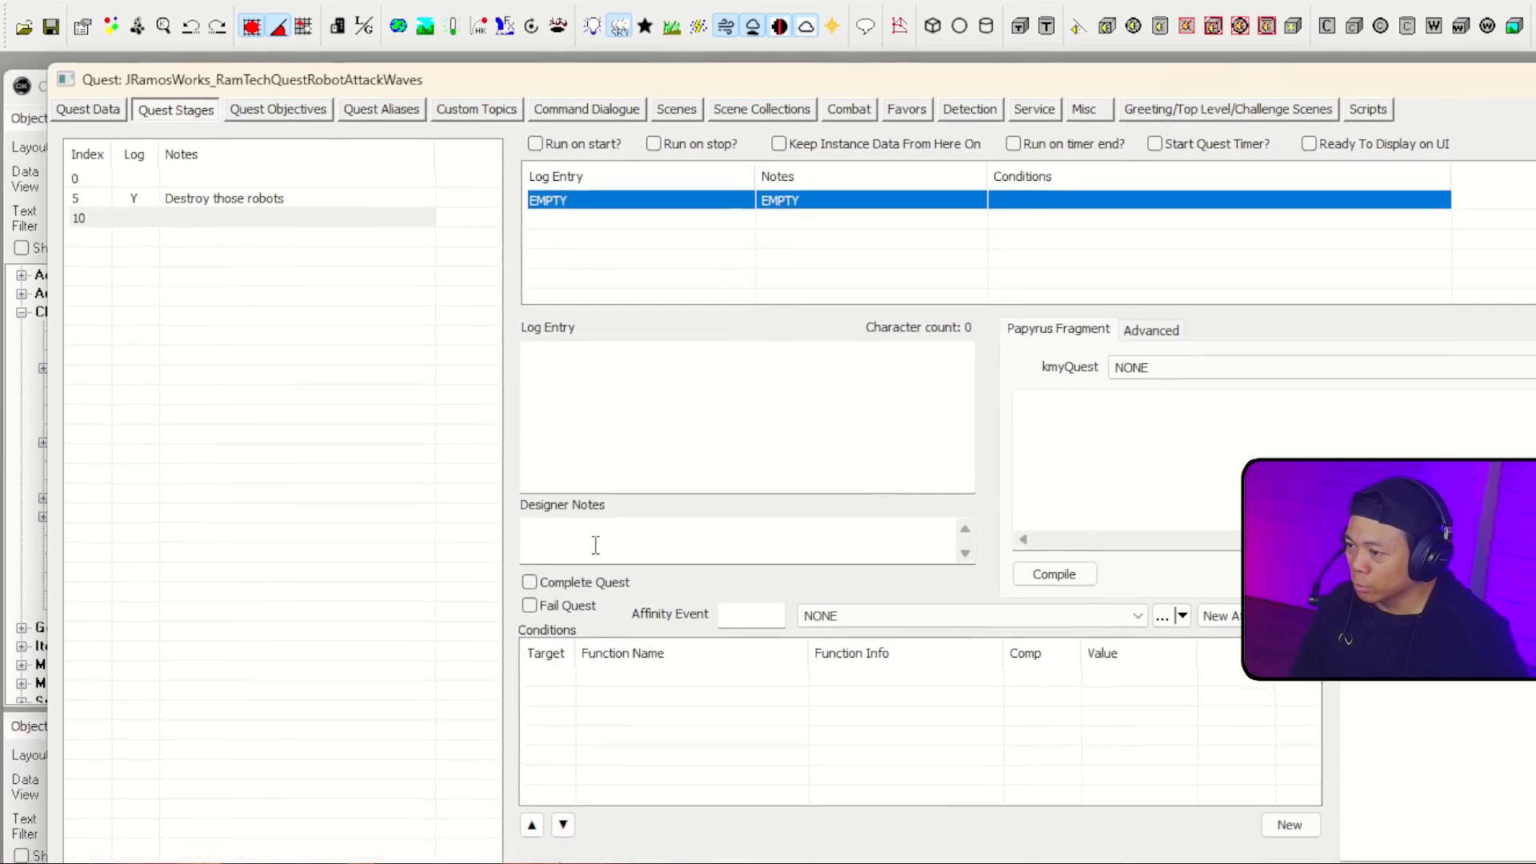
left_click(596, 596)
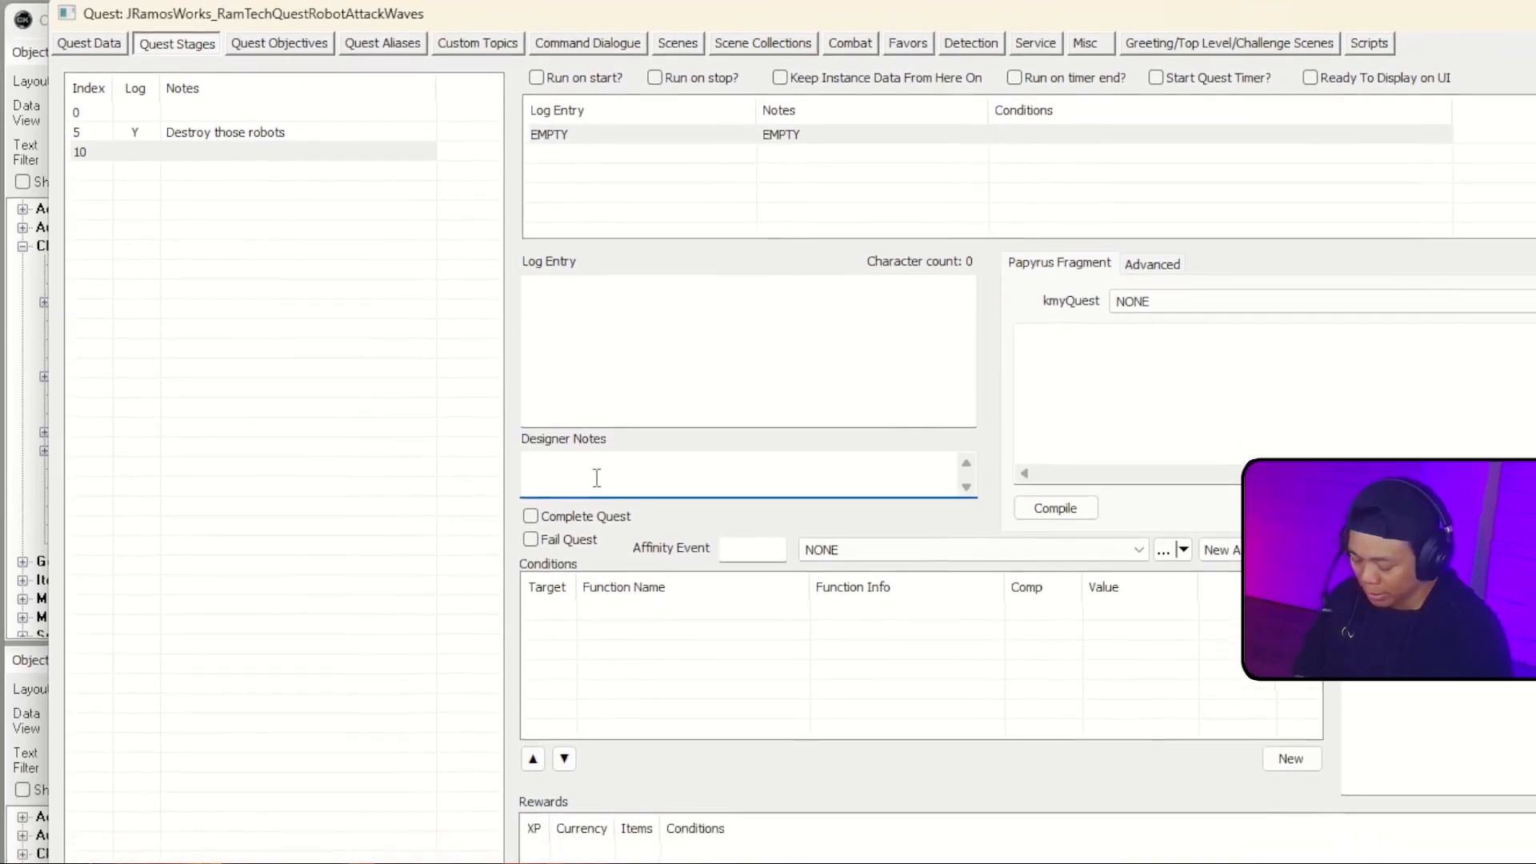
type("Quest Finished")
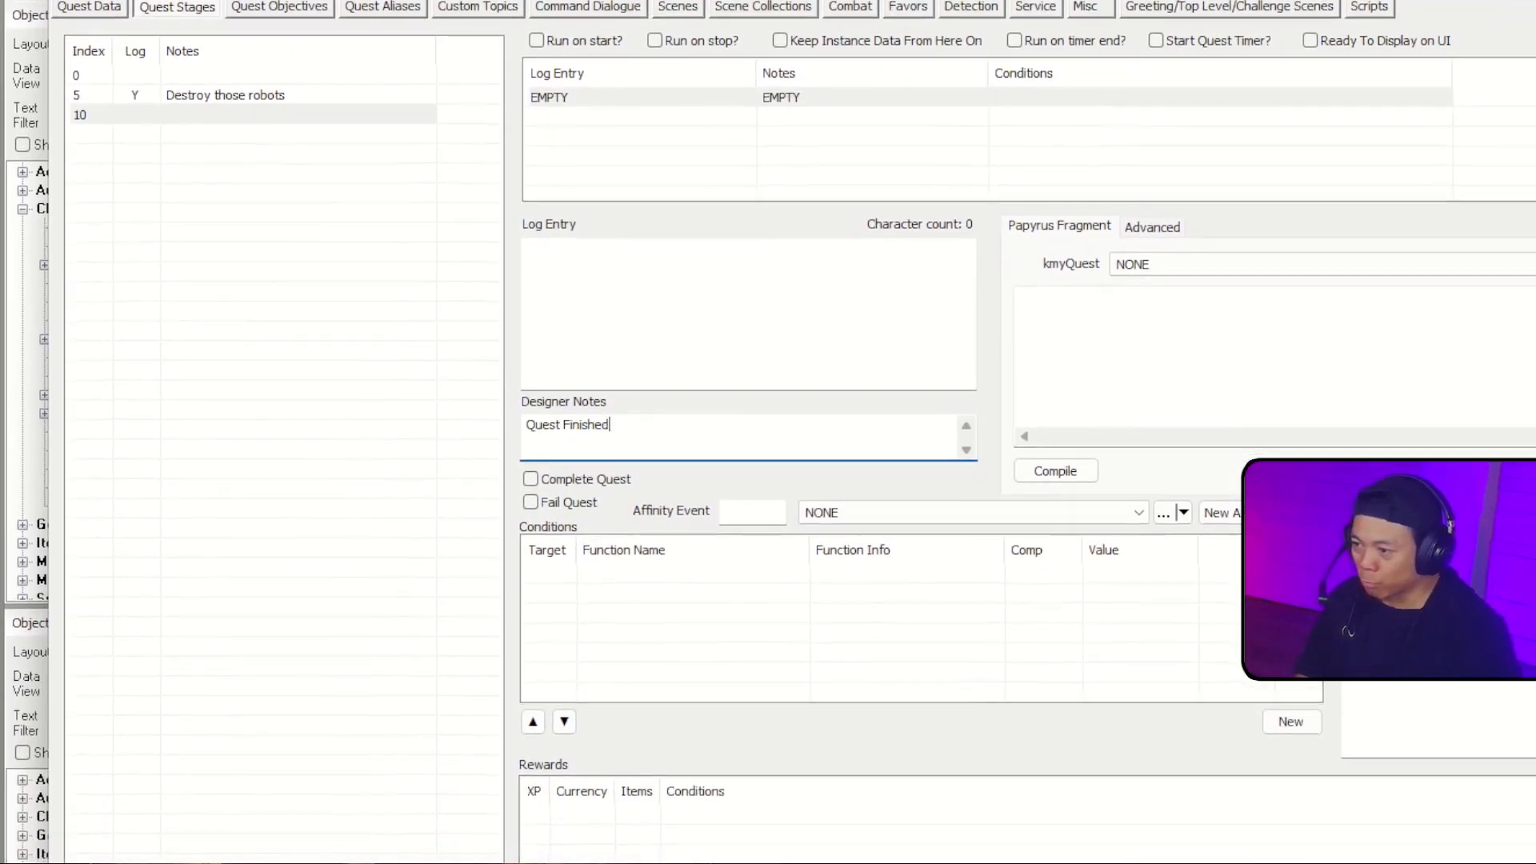
left_click(530, 477)
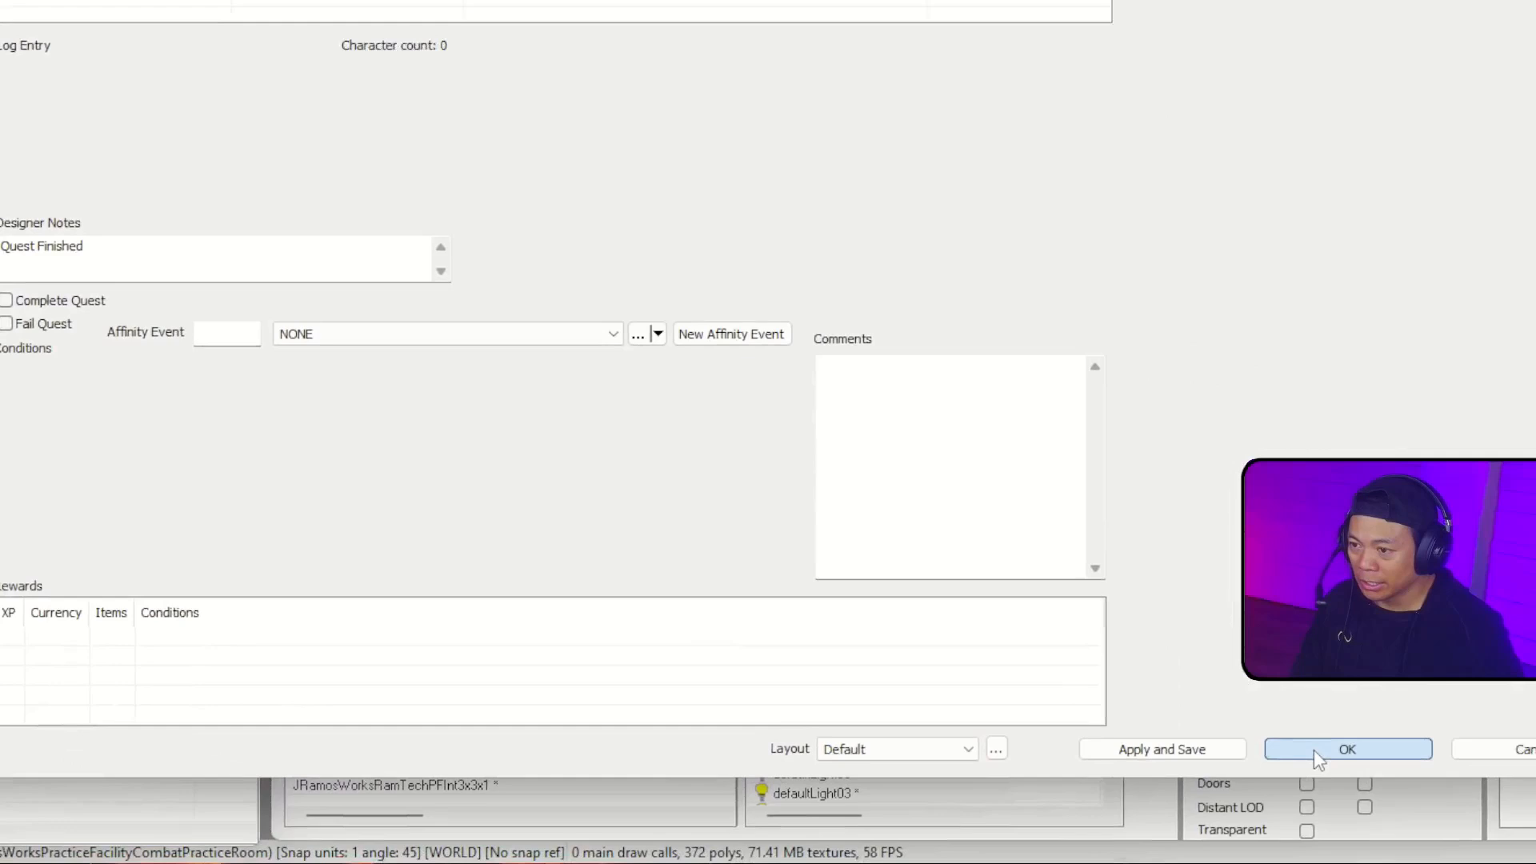
left_click(1315, 752)
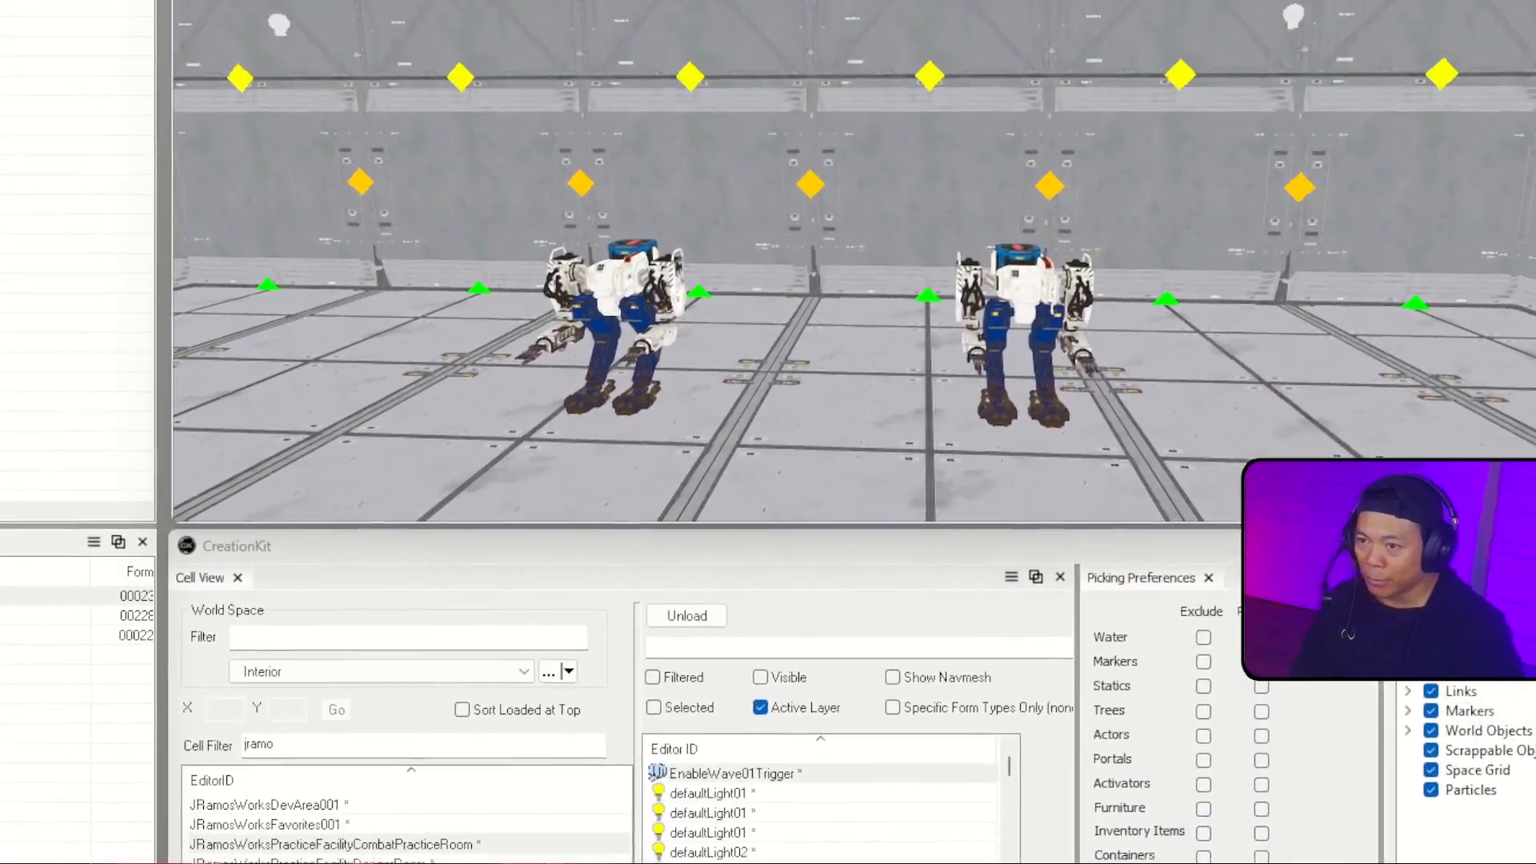
Step: Open the properties of the DefaultRefEnableLinkedRefOnTrigger script on the EnableWave01Trigger box in the combat practice room
scroll(854, 280, "down", 10)
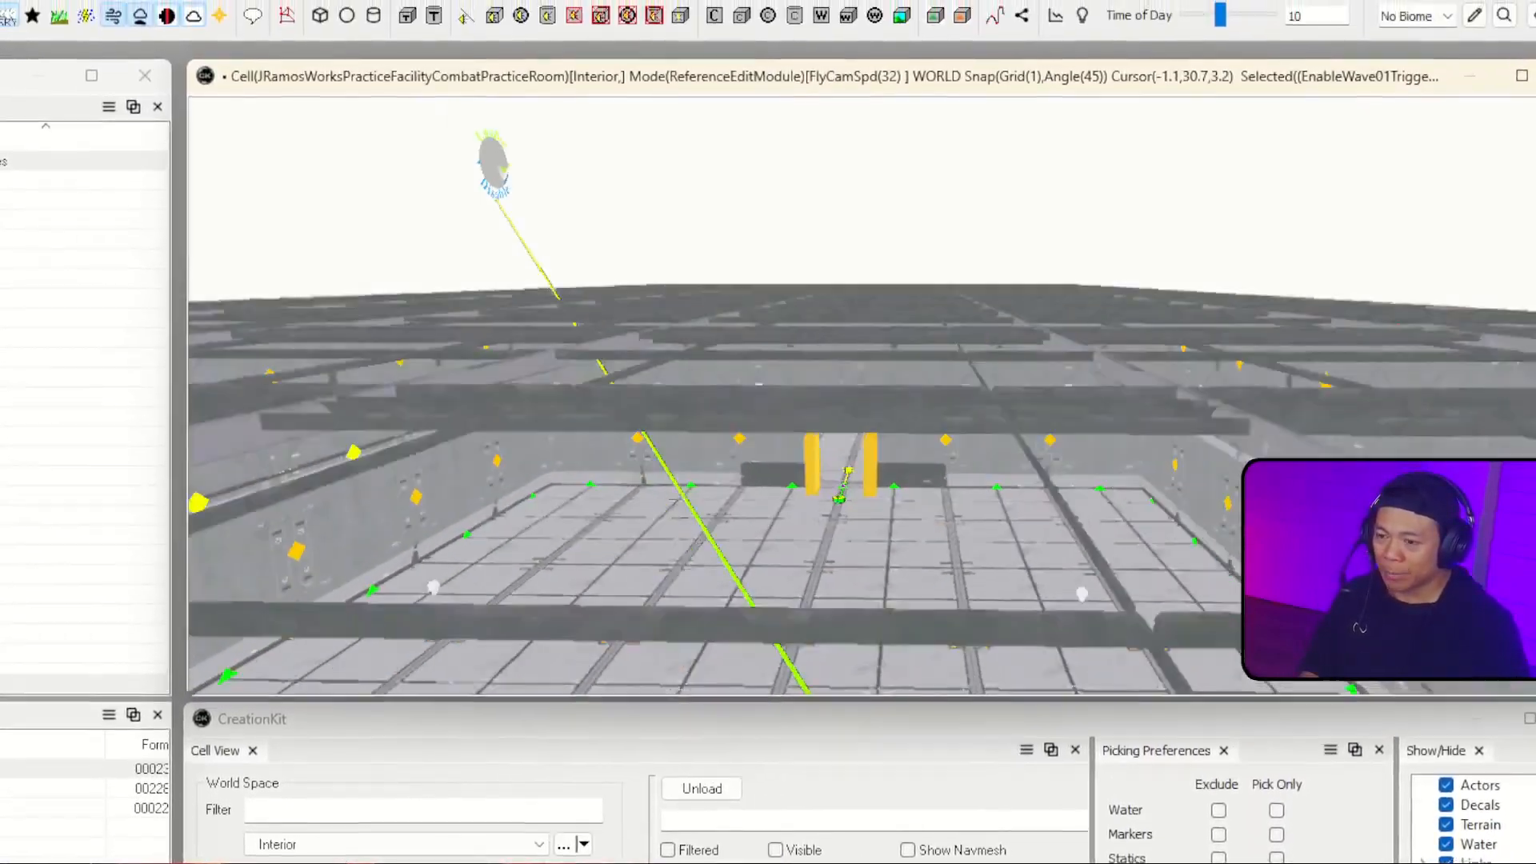
scroll(854, 280, "up", 3)
middle_click_drag(898, 586, 832, 384, "shift")
scroll(864, 253, "up", 4)
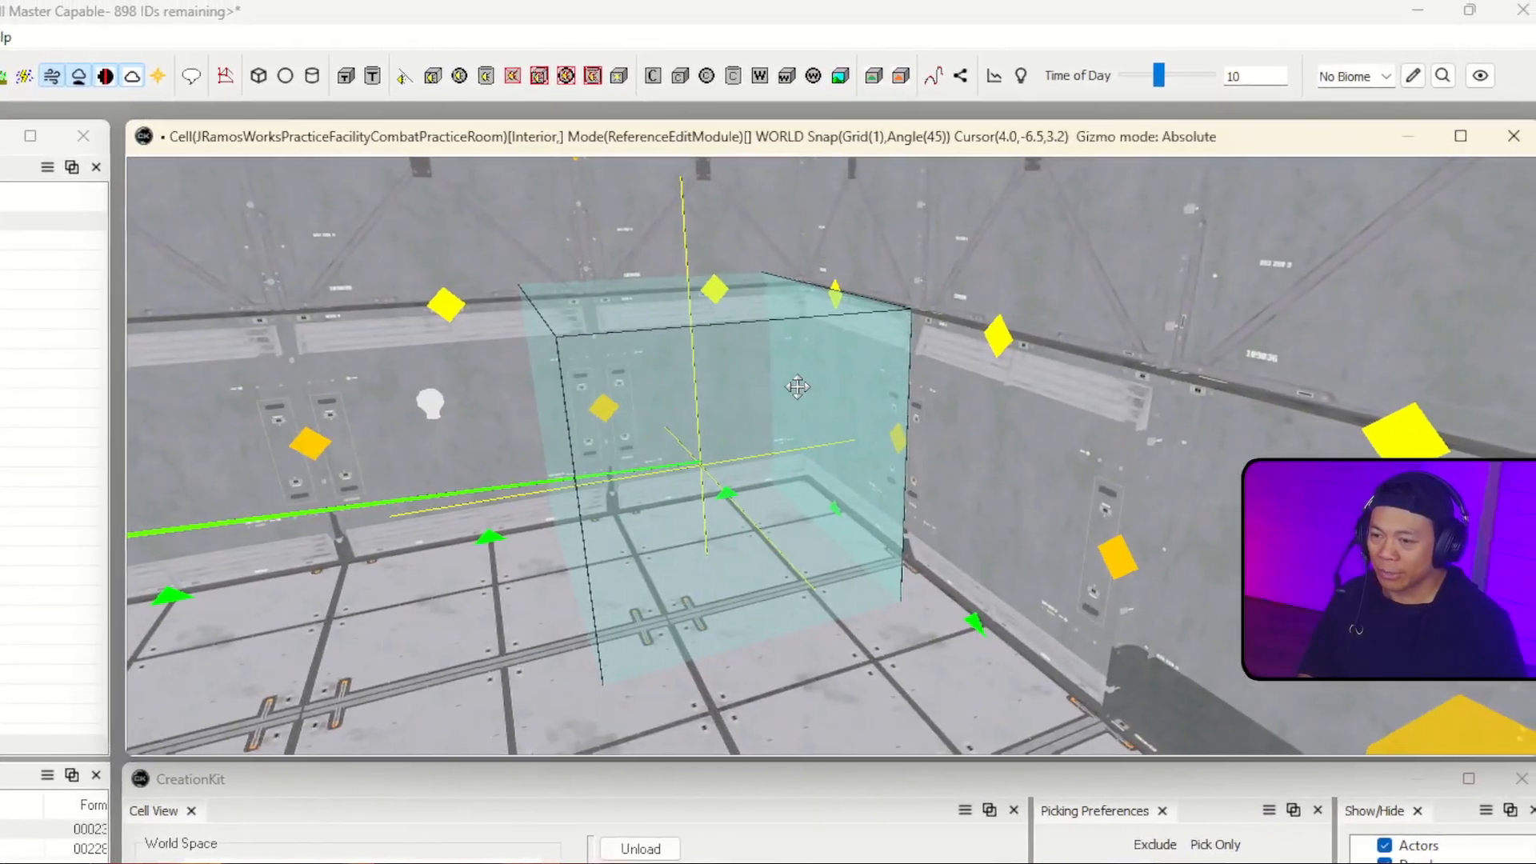
double_click(801, 383)
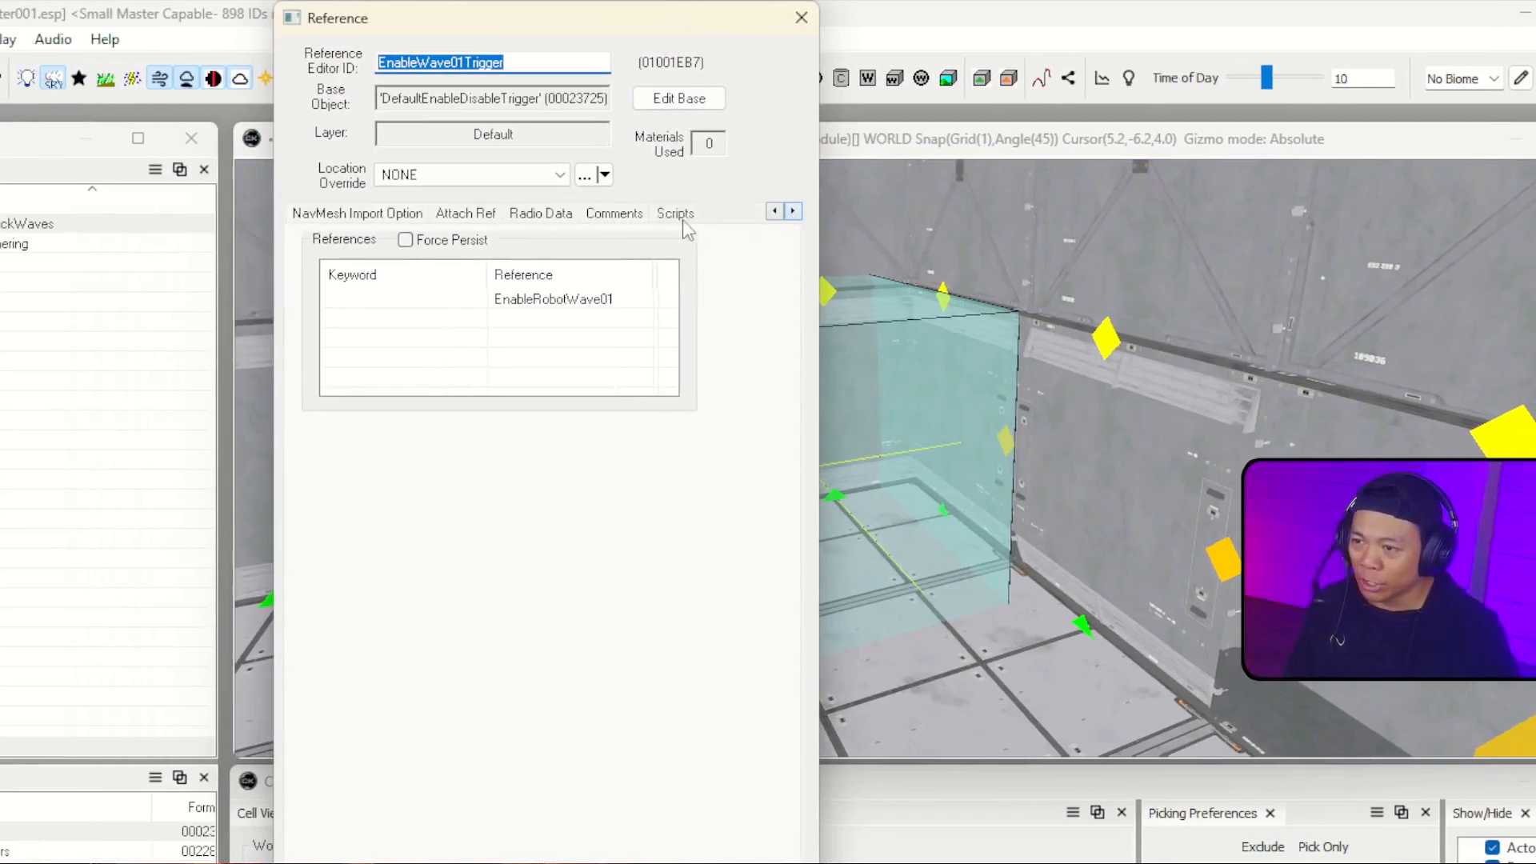
left_click(682, 218)
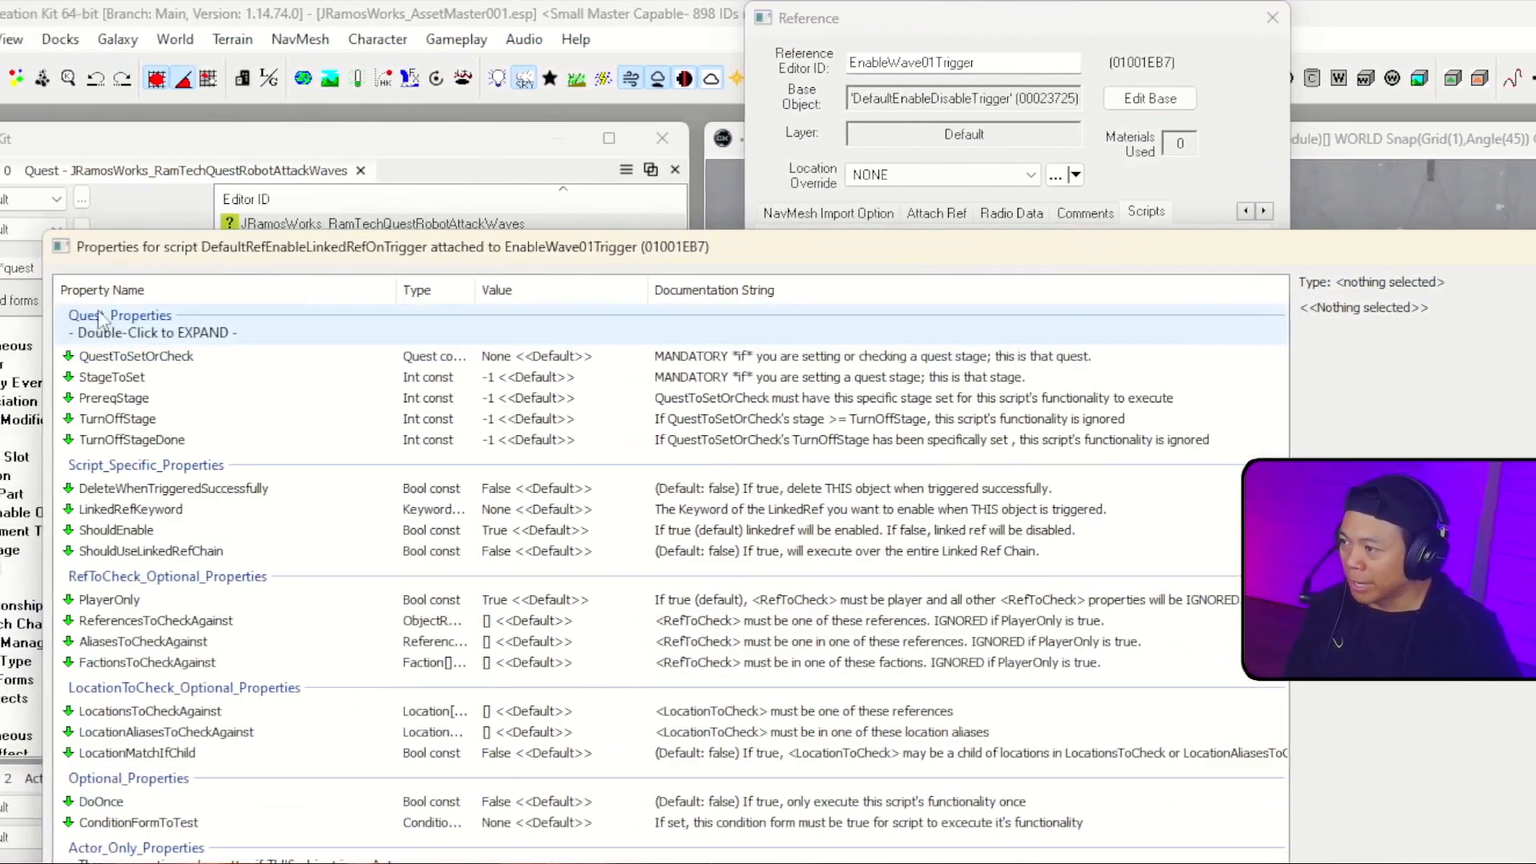
Step: Set the trigger script's QuestToSetOrCheck property to the quest JRamosWorks_RamTechQuestRobotAttackWaves
left_click(130, 357)
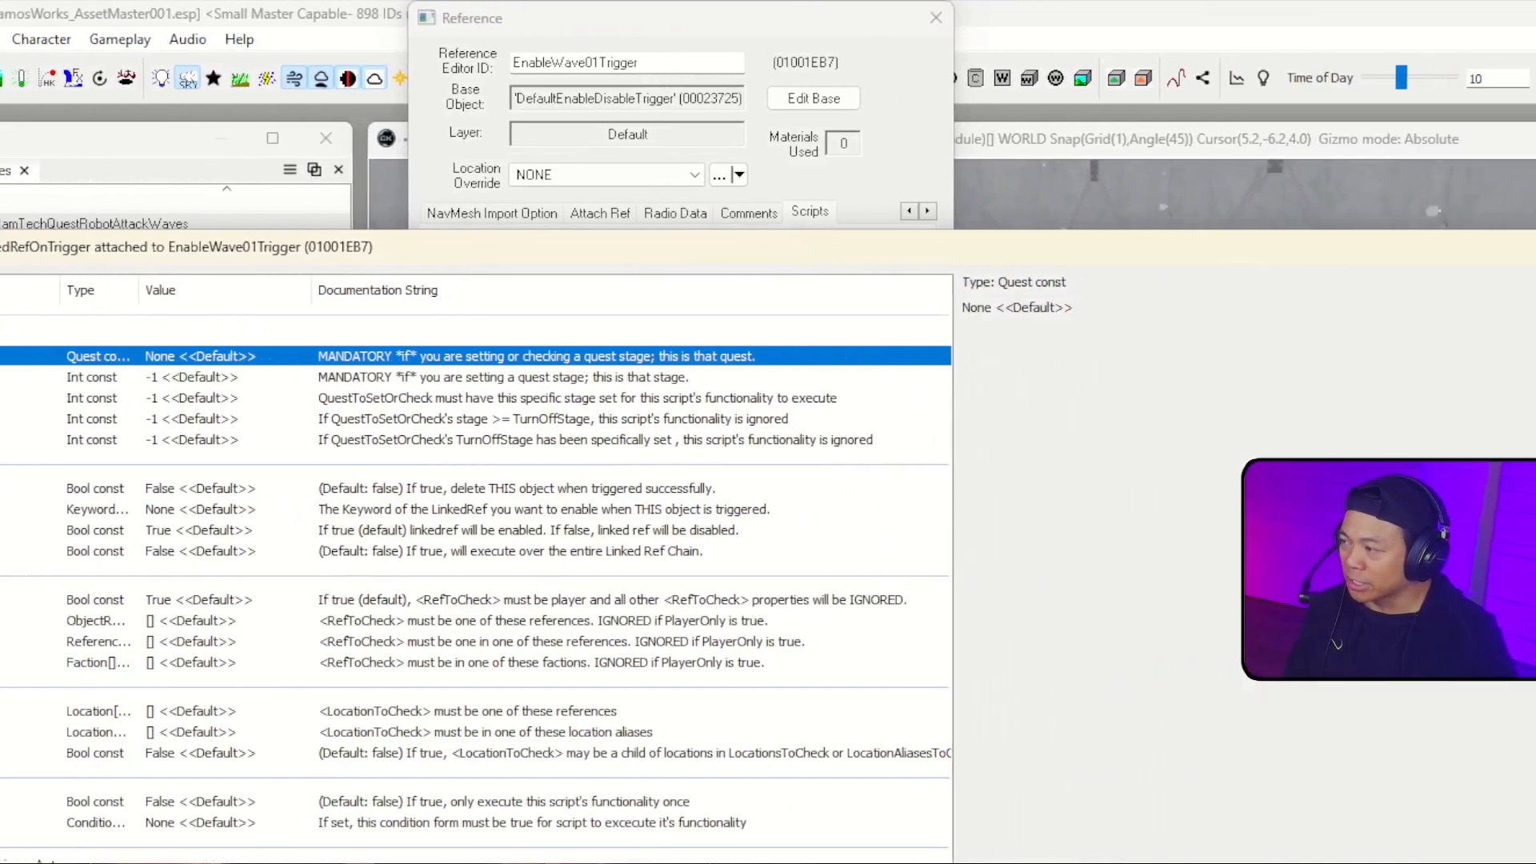
left_click(1474, 317)
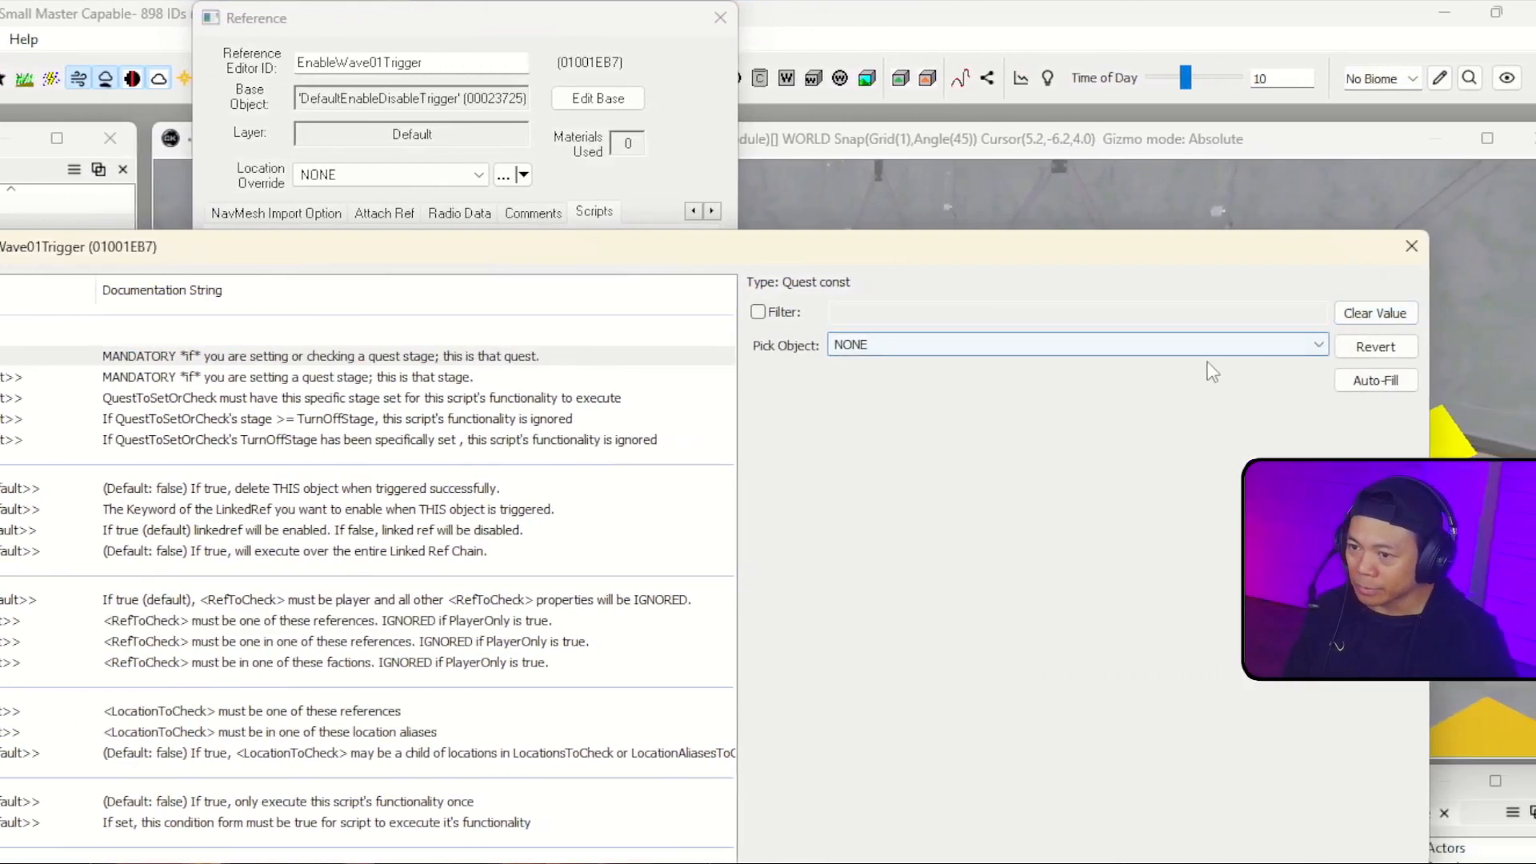
left_click(1289, 345)
key("j")
key("Down")
key("Down")
key("Down")
key("Down")
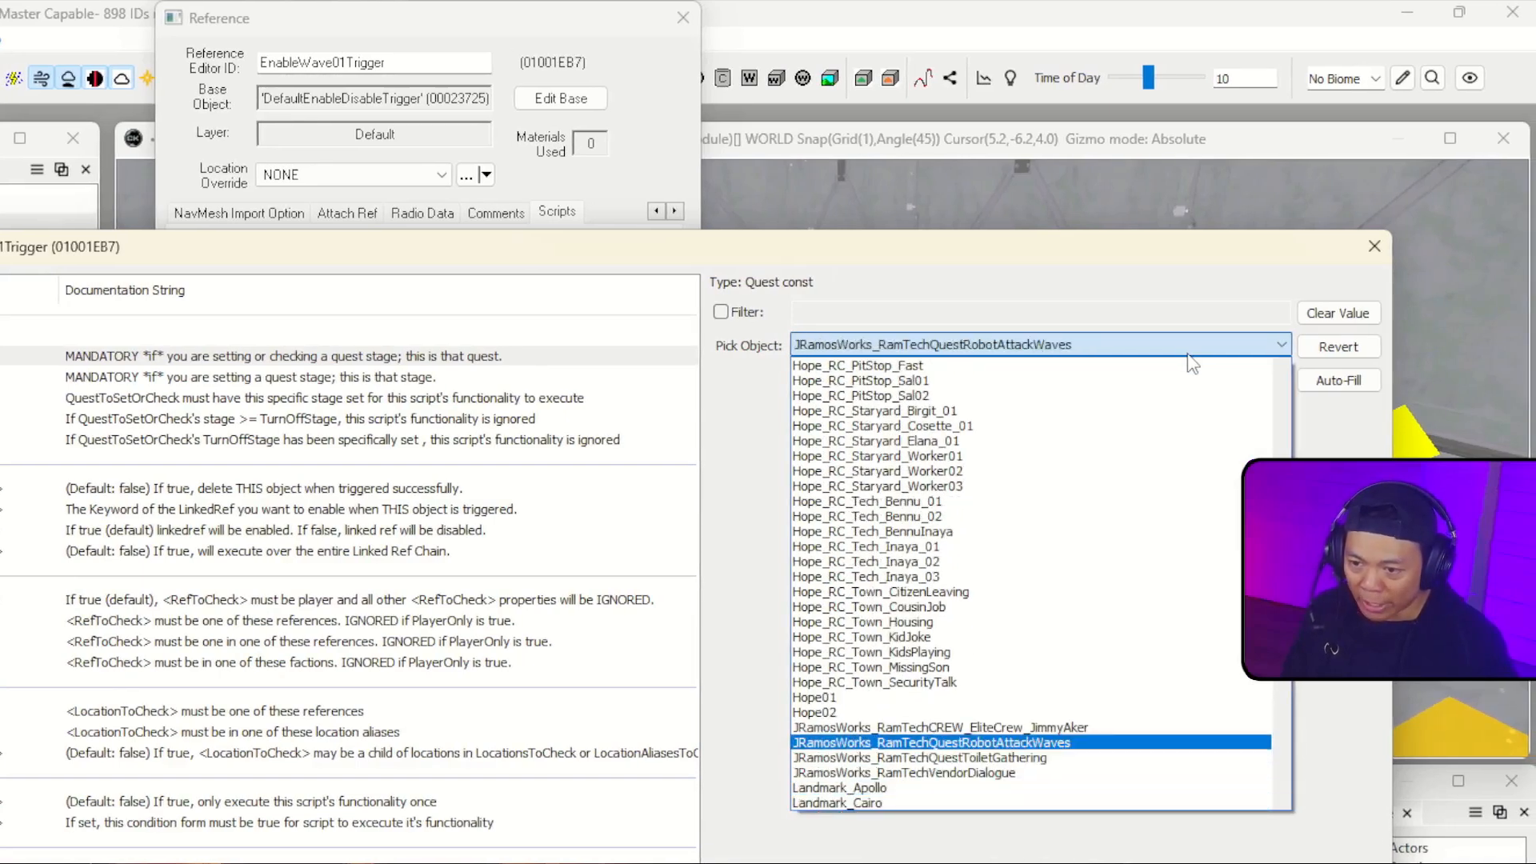
left_click(1186, 353)
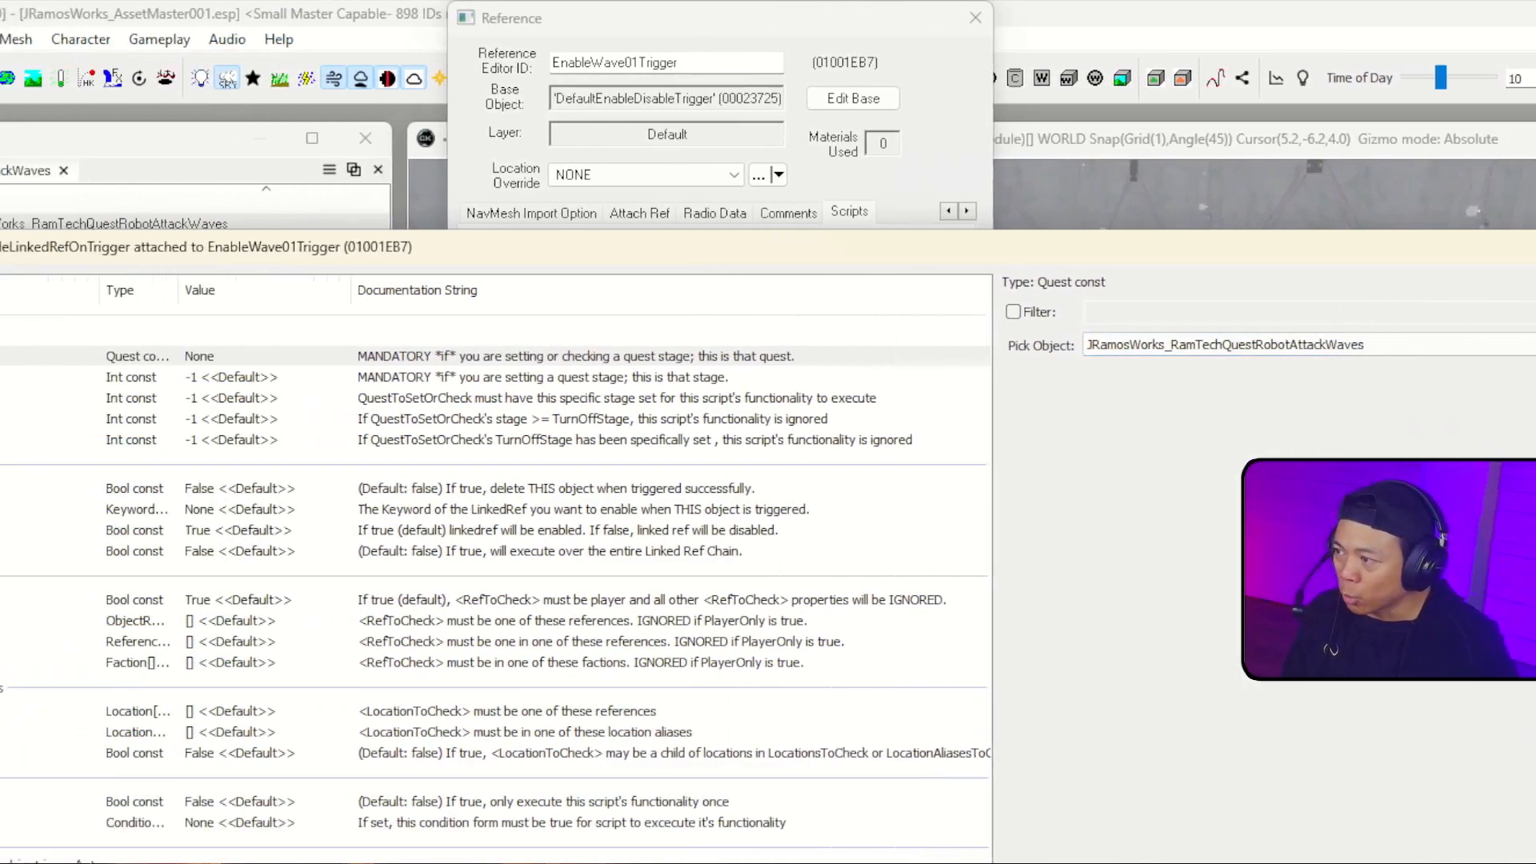
Step: Set the quest stage that the trigger script sets to 5 and accept the script and reference changes
left_click(99, 382)
double_click(237, 383)
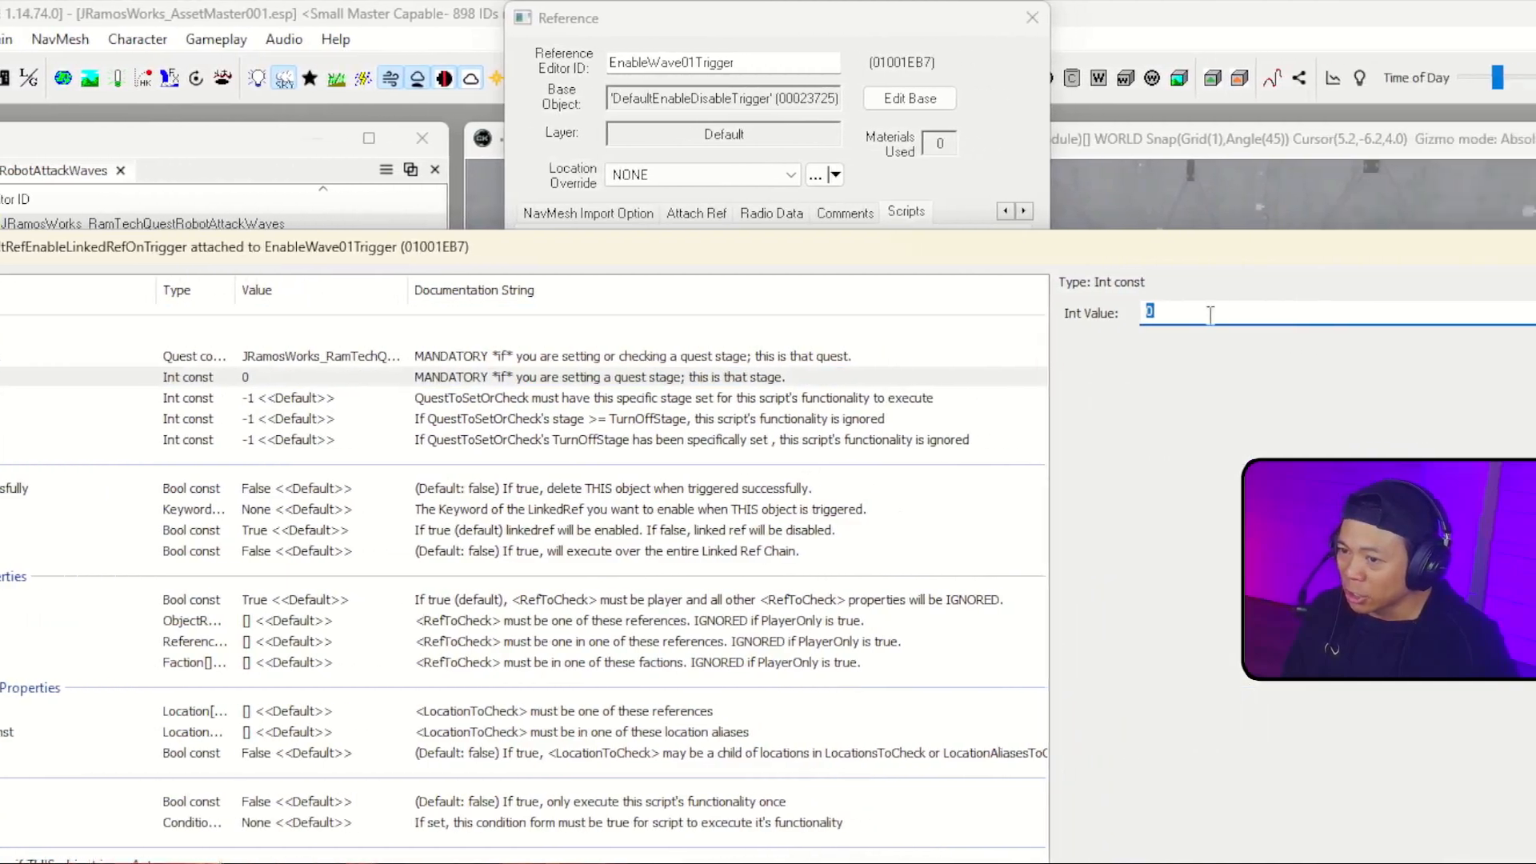
type("5")
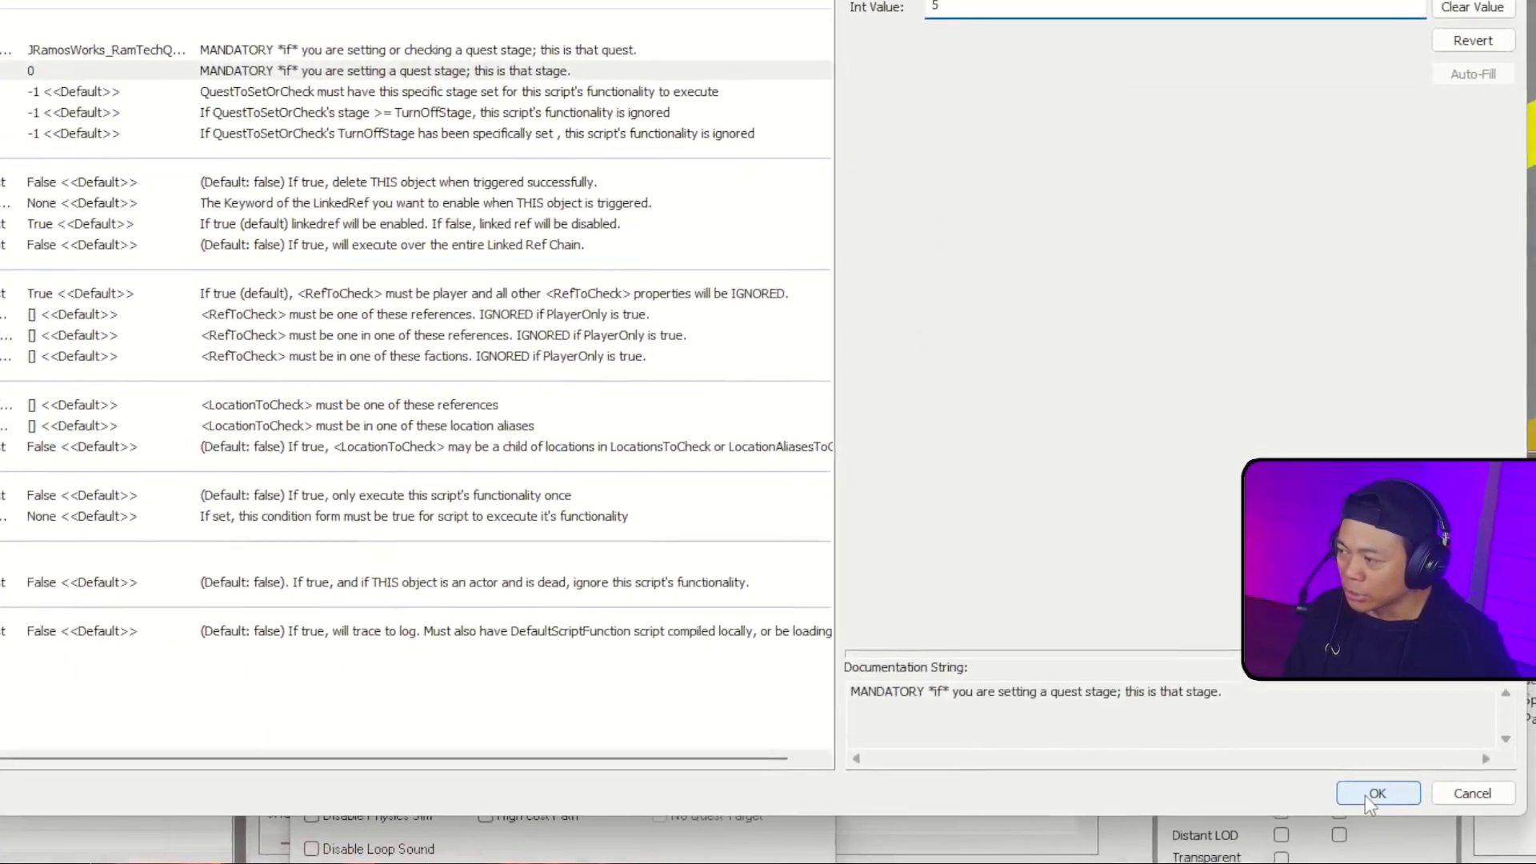
left_click(1370, 792)
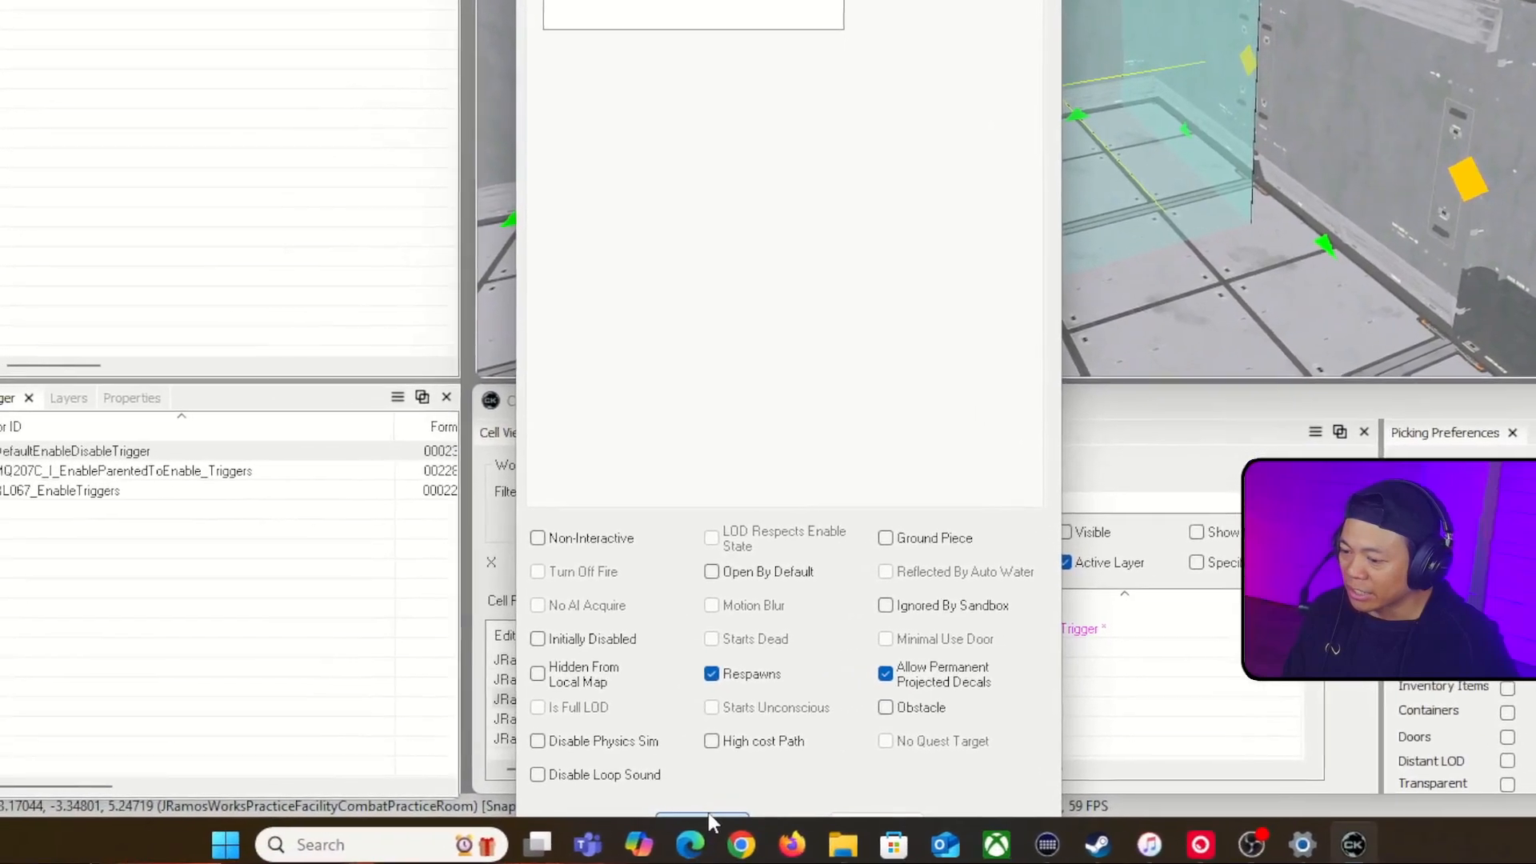
left_click(705, 815)
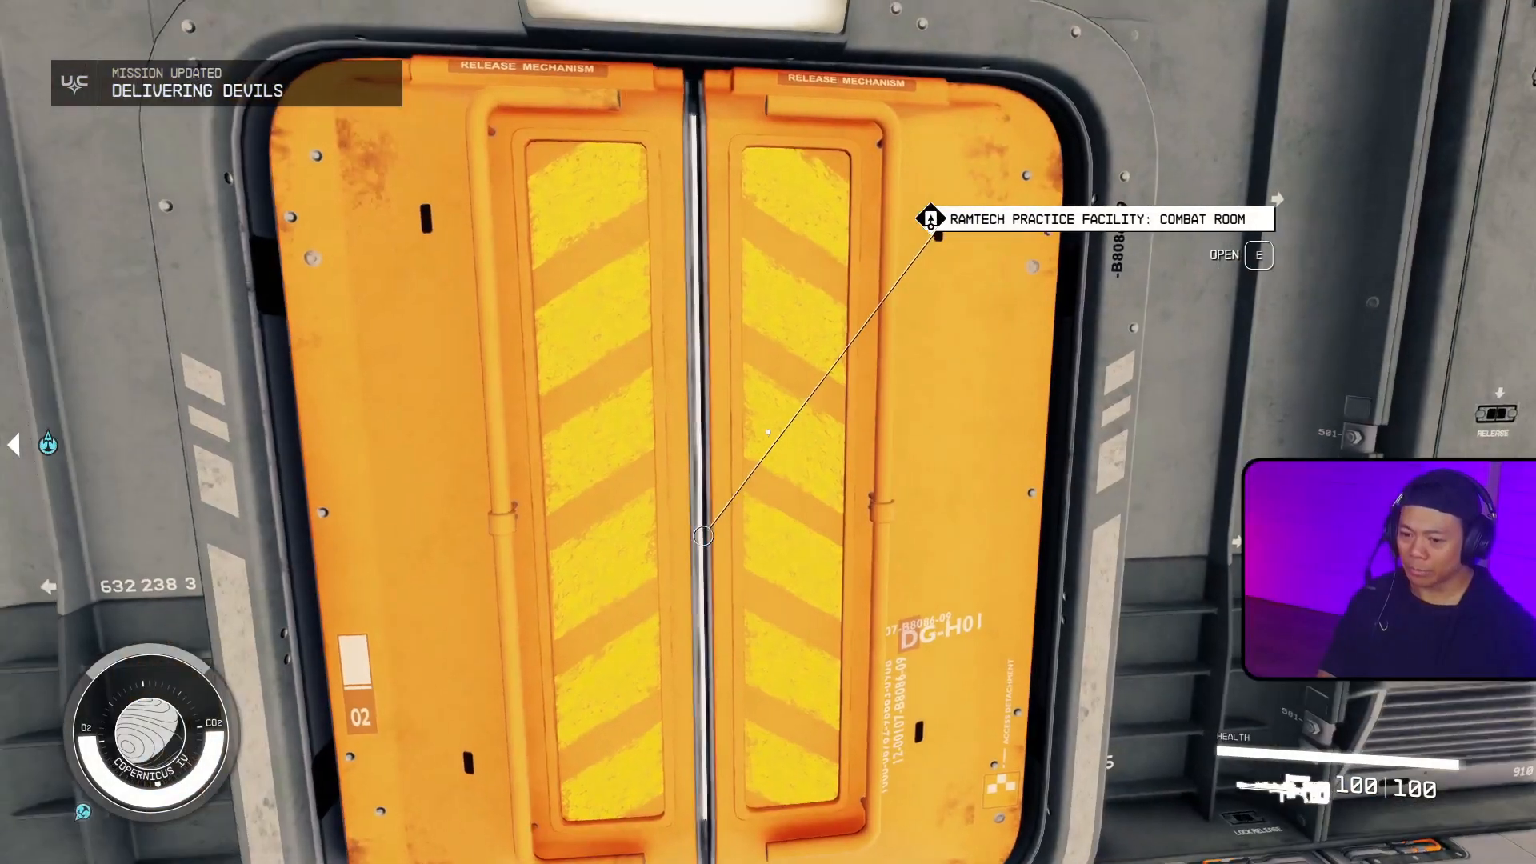
Step: Playtest the quest by entering the RamTech Practice Facility combat room and shooting the practice robots until they are destroyed
key("e")
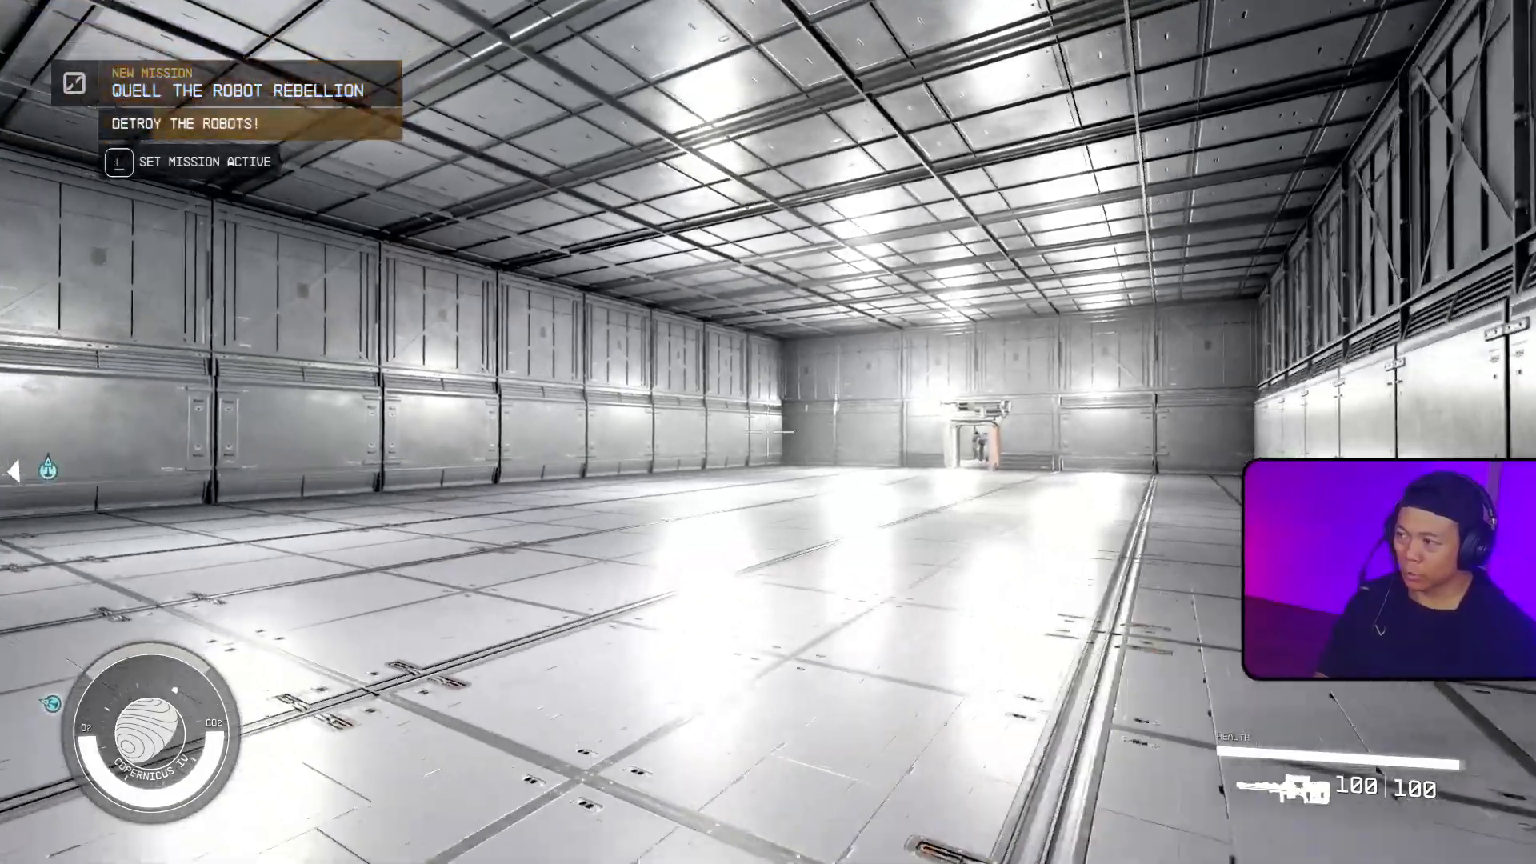
left_click(768, 431)
left_click(768, 432)
right_click(768, 432)
left_click(768, 431)
left_click(768, 432)
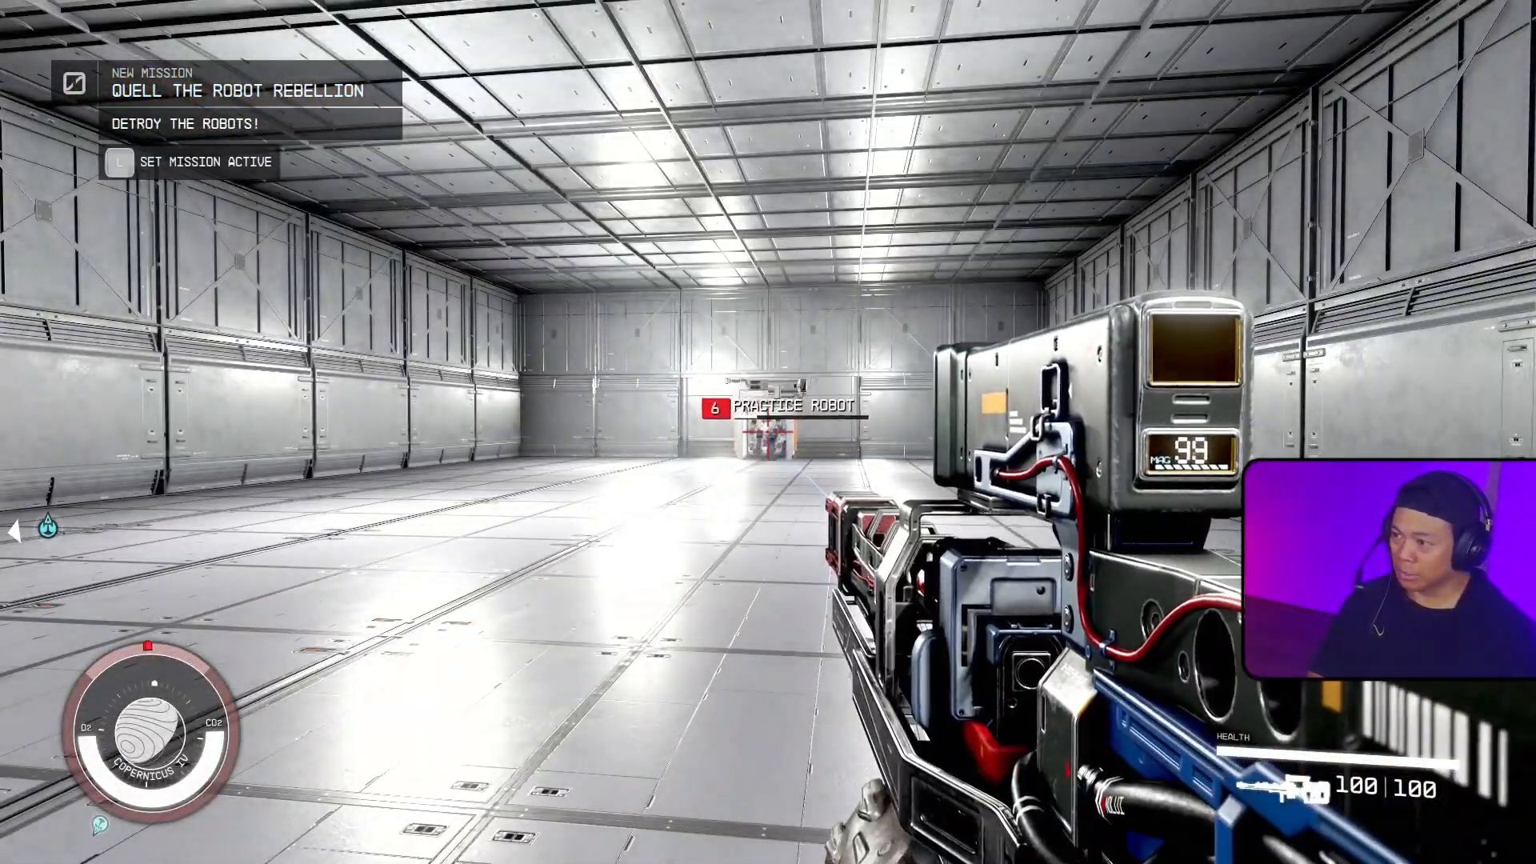
right_click(768, 432)
left_click(768, 432)
left_click(768, 432)
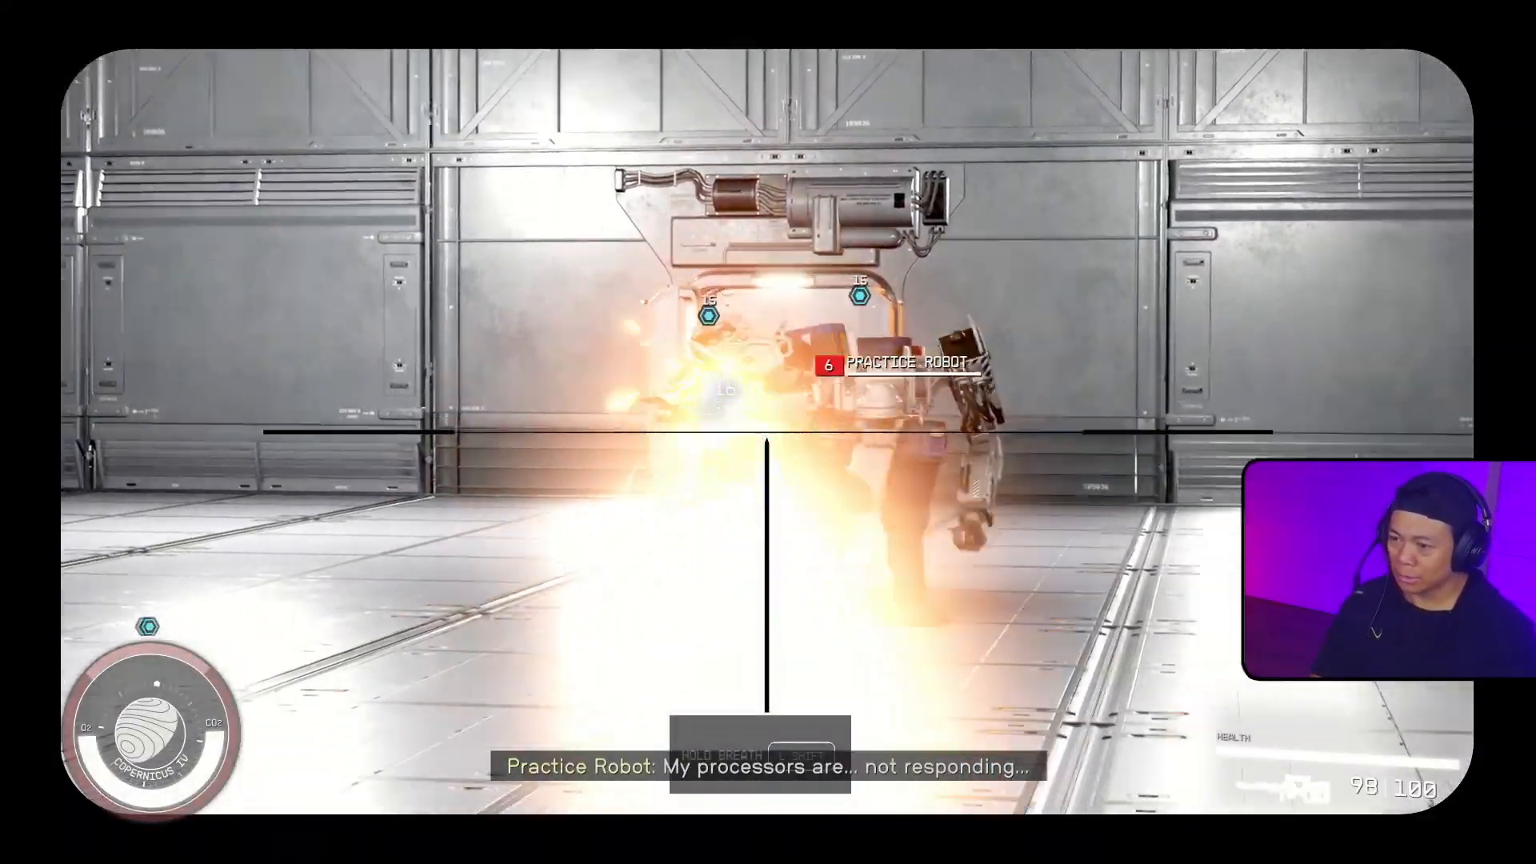
left_click(768, 431)
left_click(768, 432)
left_click(768, 432)
left_click(768, 432)
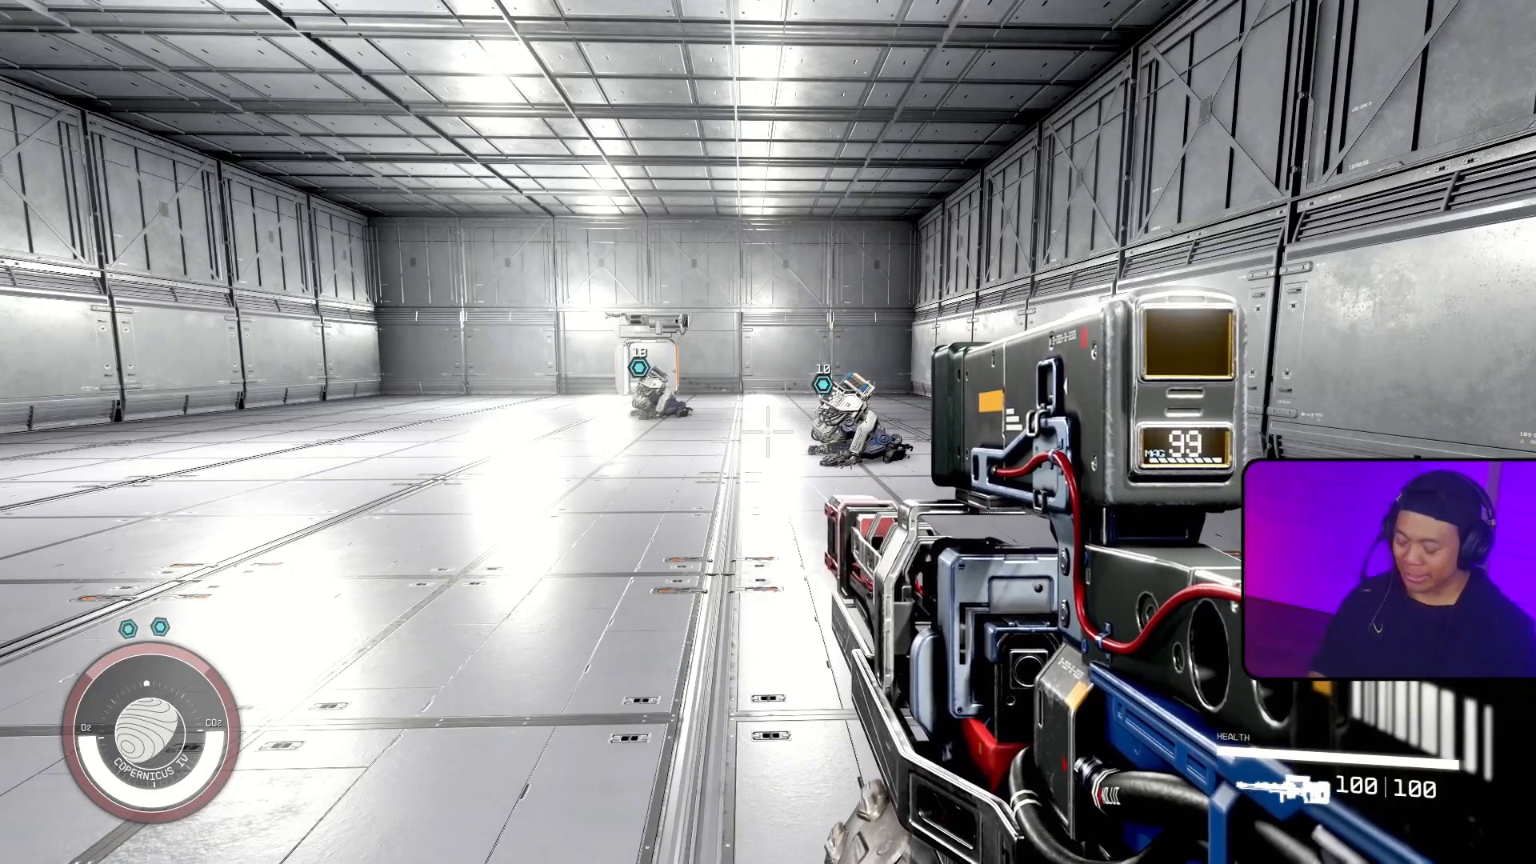
Step: Switch to the Creation Kit and review the stages of the JRamosWorks_RamTechQuestRobotAttackWaves quest without changing them
key("alt+Tab")
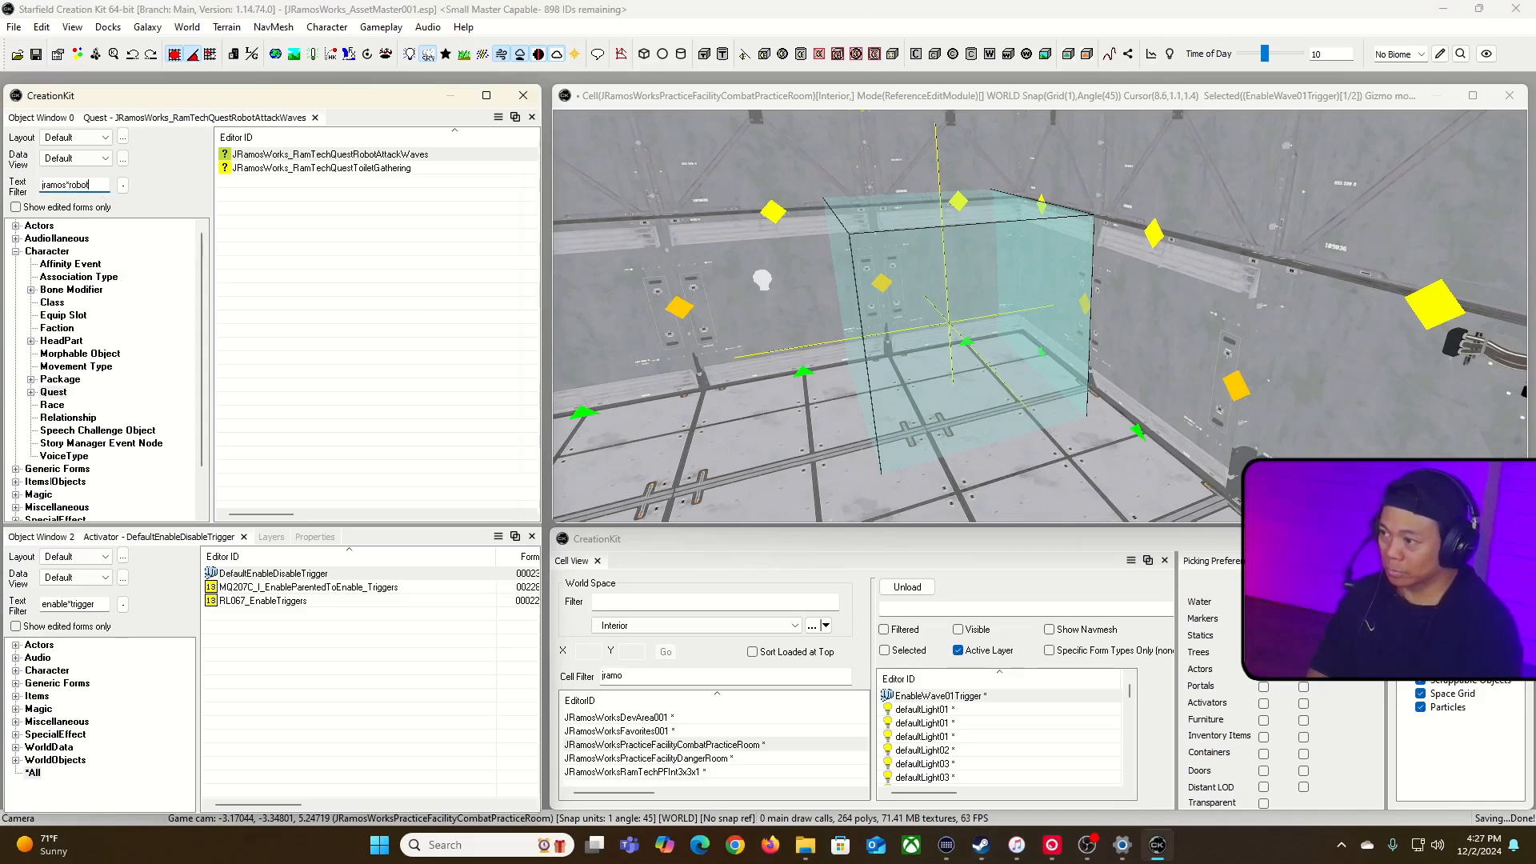
double_click(349, 153)
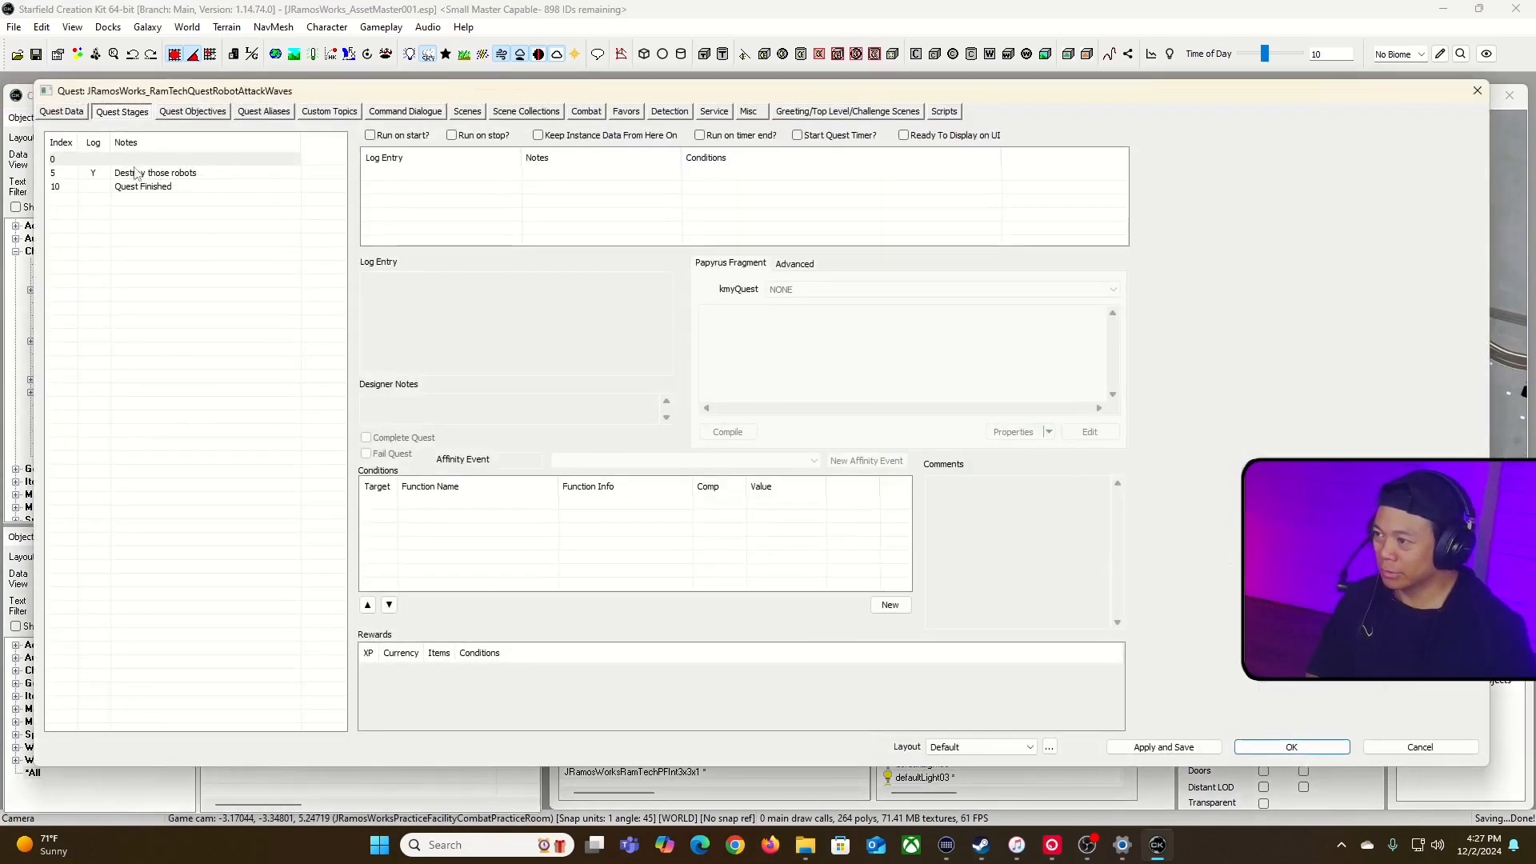
left_click(1451, 750)
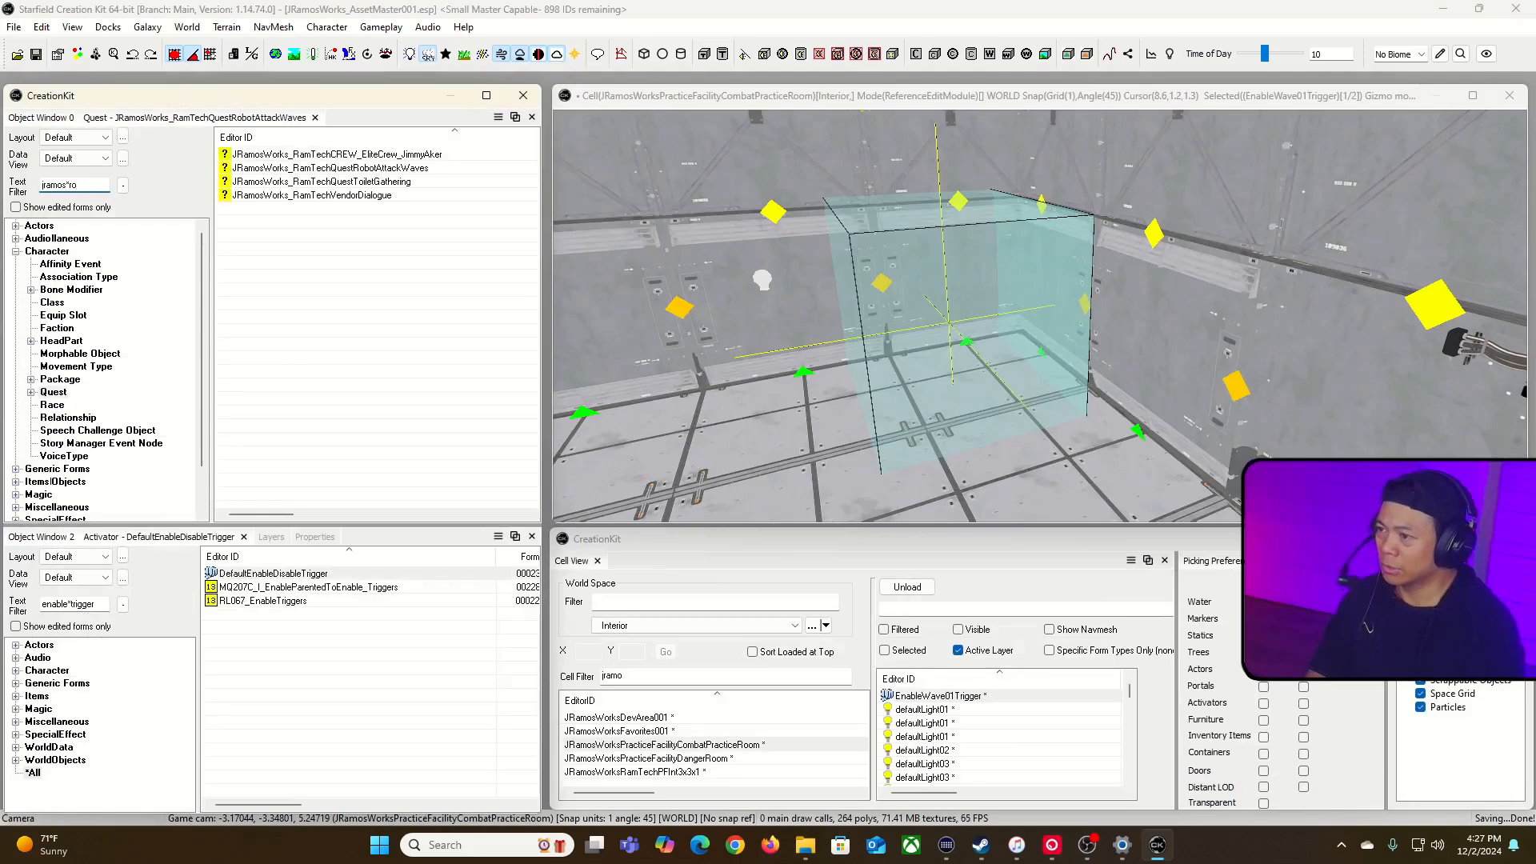
Step: List all forms matching jramos*robot and open the JRamosWorks_RamTechPracticeCombatRoomRobot actor
scroll(112, 432, "down", 2)
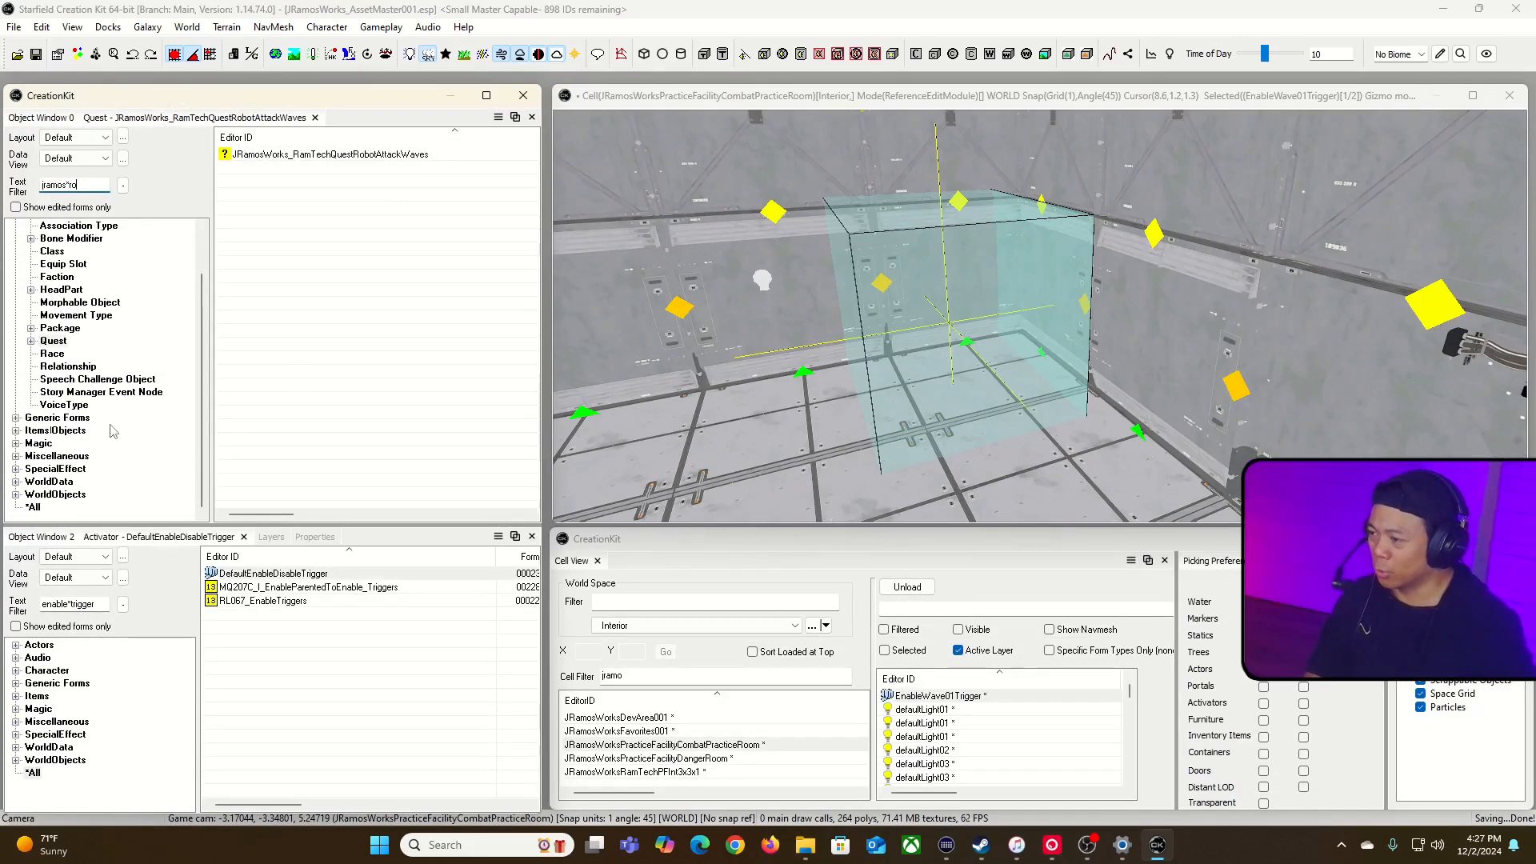
left_click(33, 507)
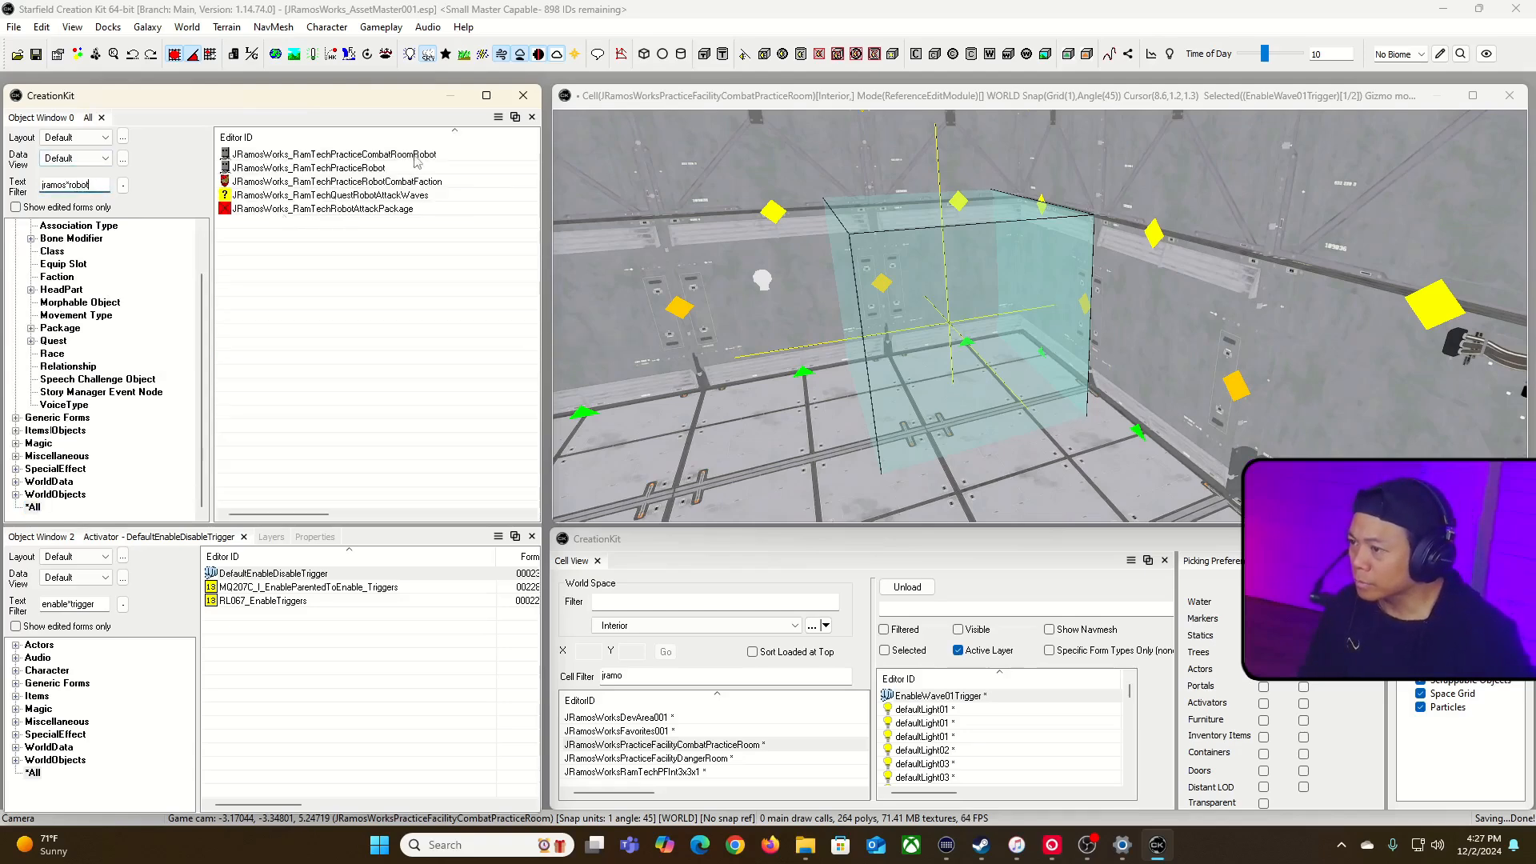
double_click(413, 166)
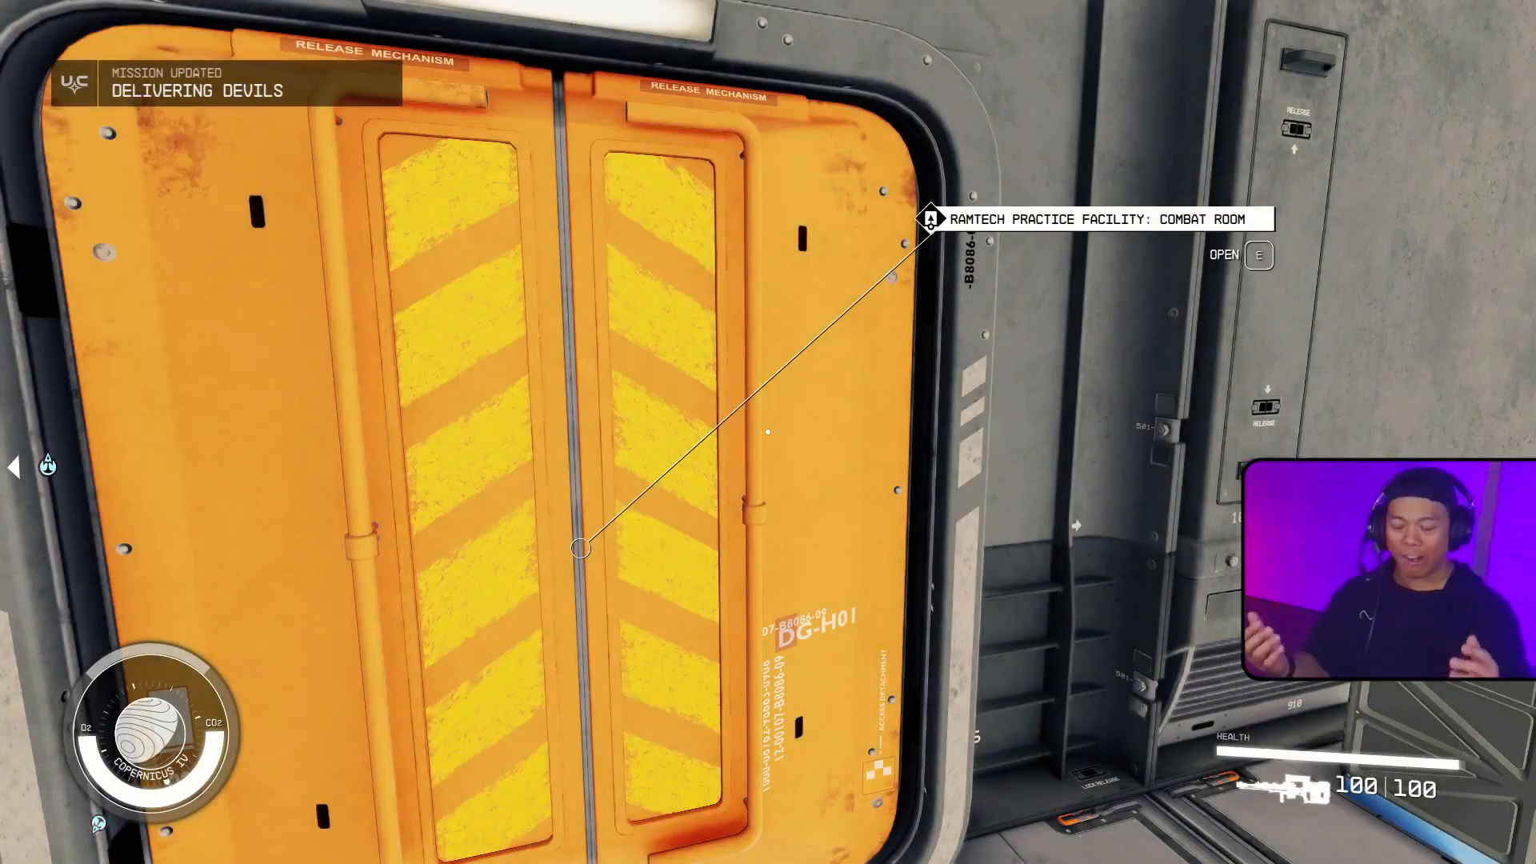
Step: Playtest the combat room again, making the Quell the Robot Rebellion mission active, destroying the practice robots and reloading the weapon
key("e")
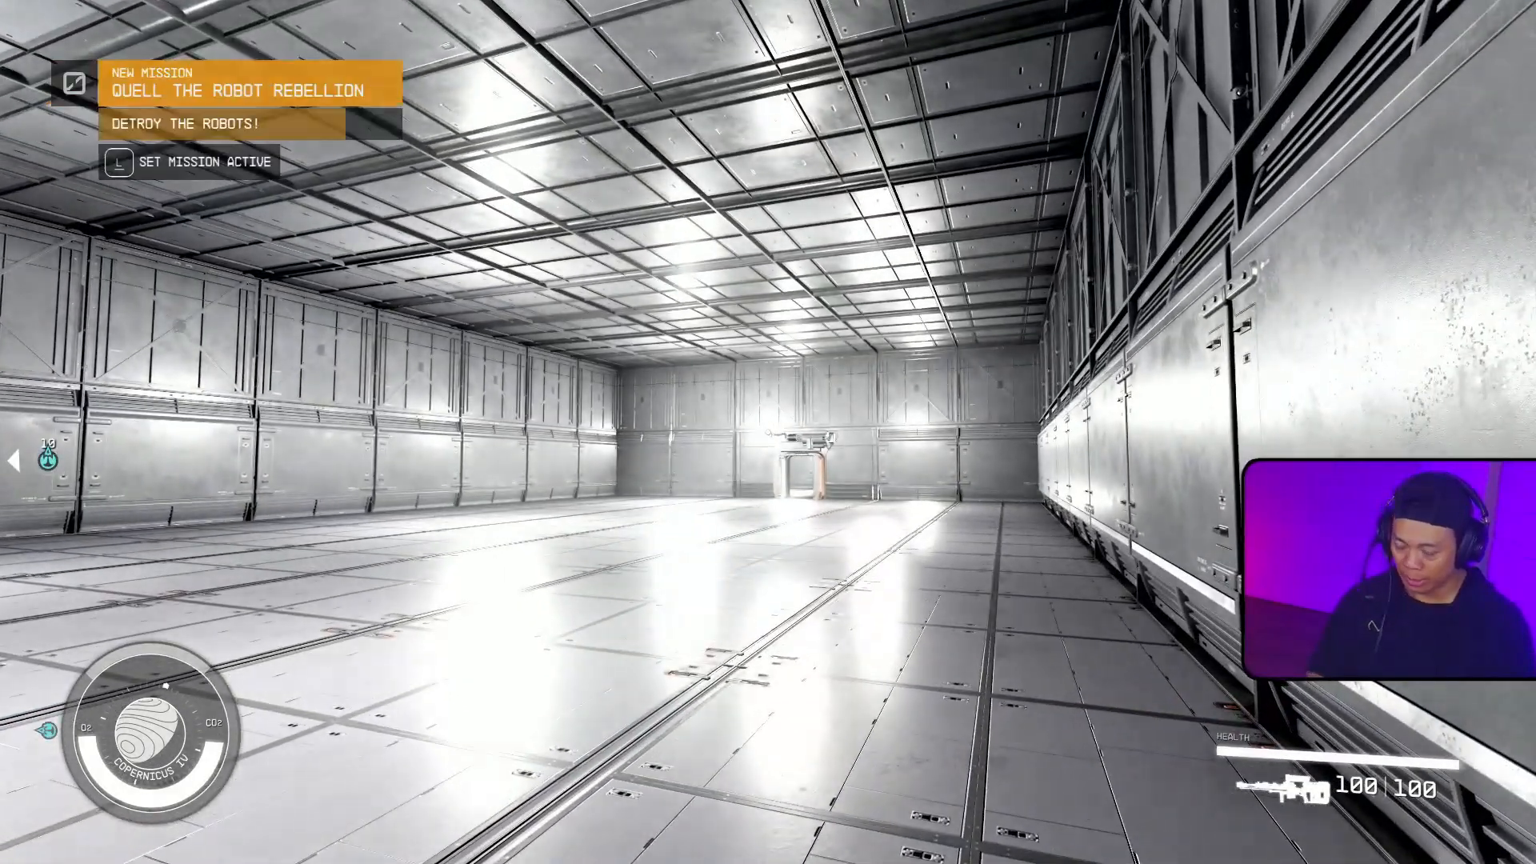
key("l")
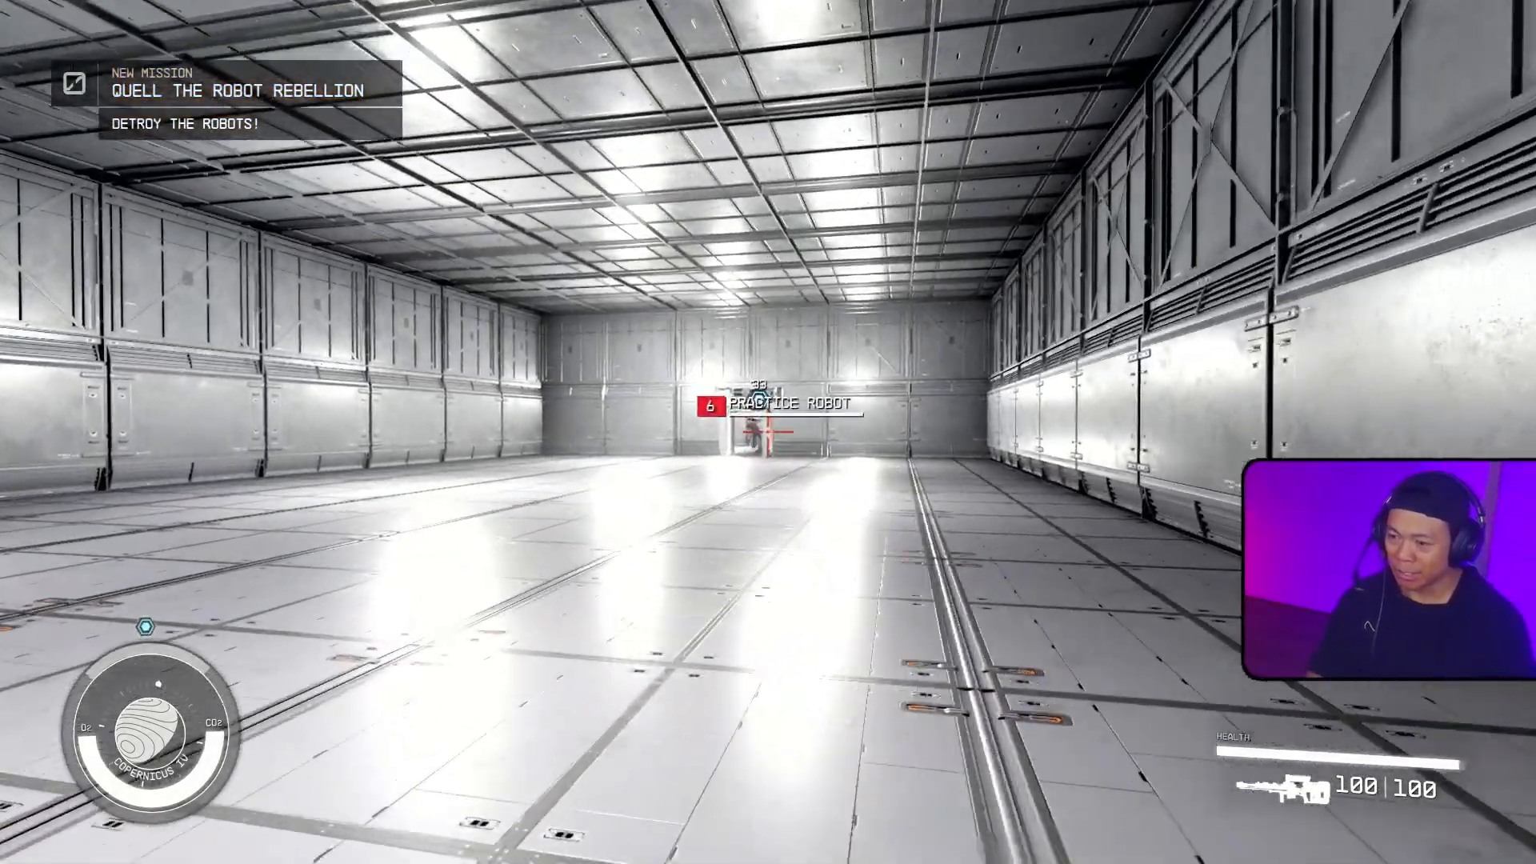
left_click(768, 432)
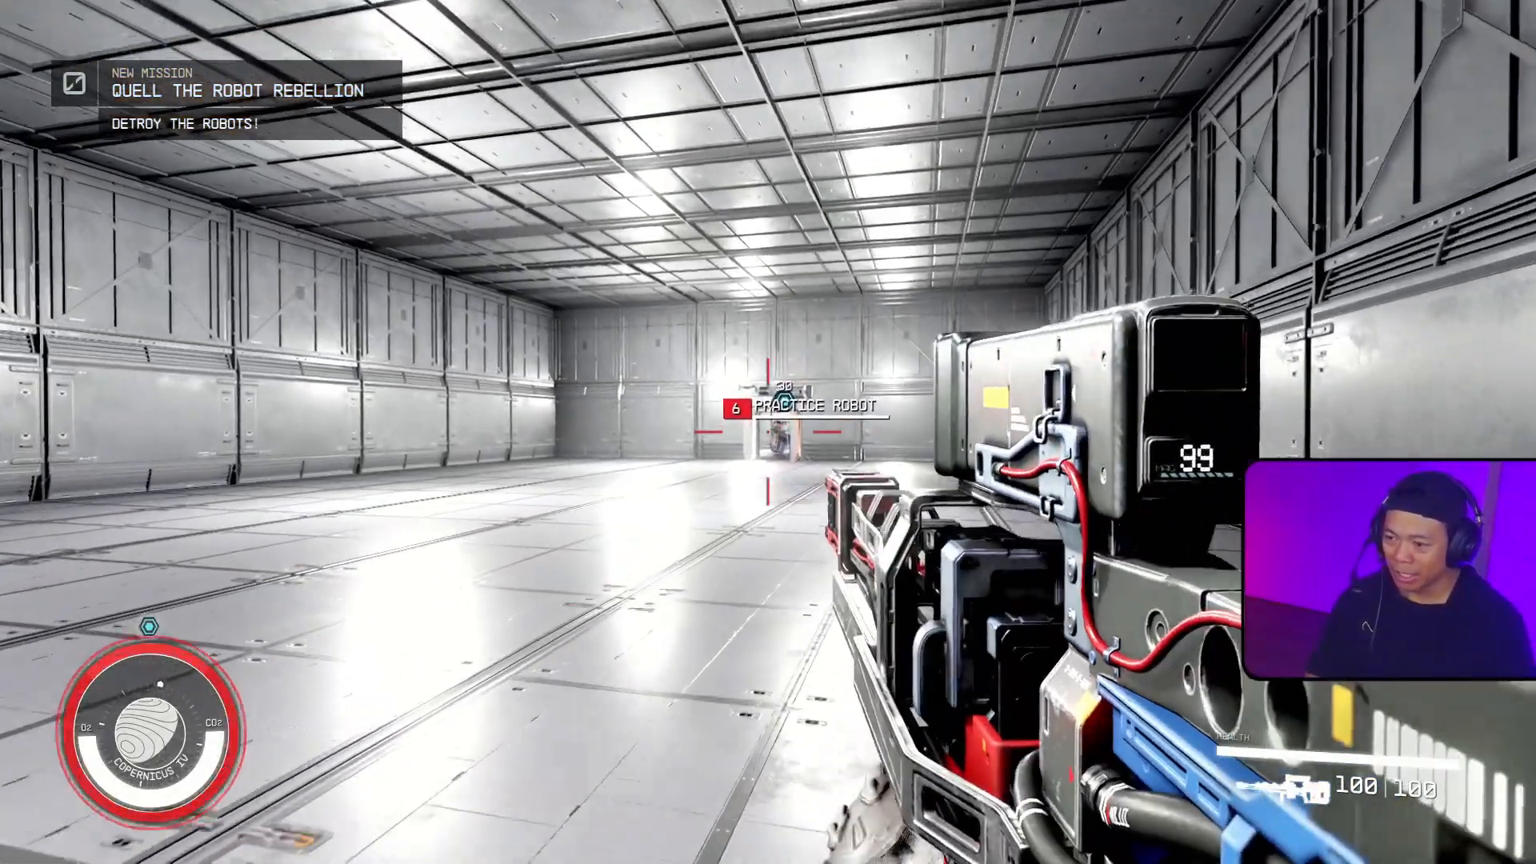
right_click(768, 432)
left_click(768, 432)
left_click(768, 432)
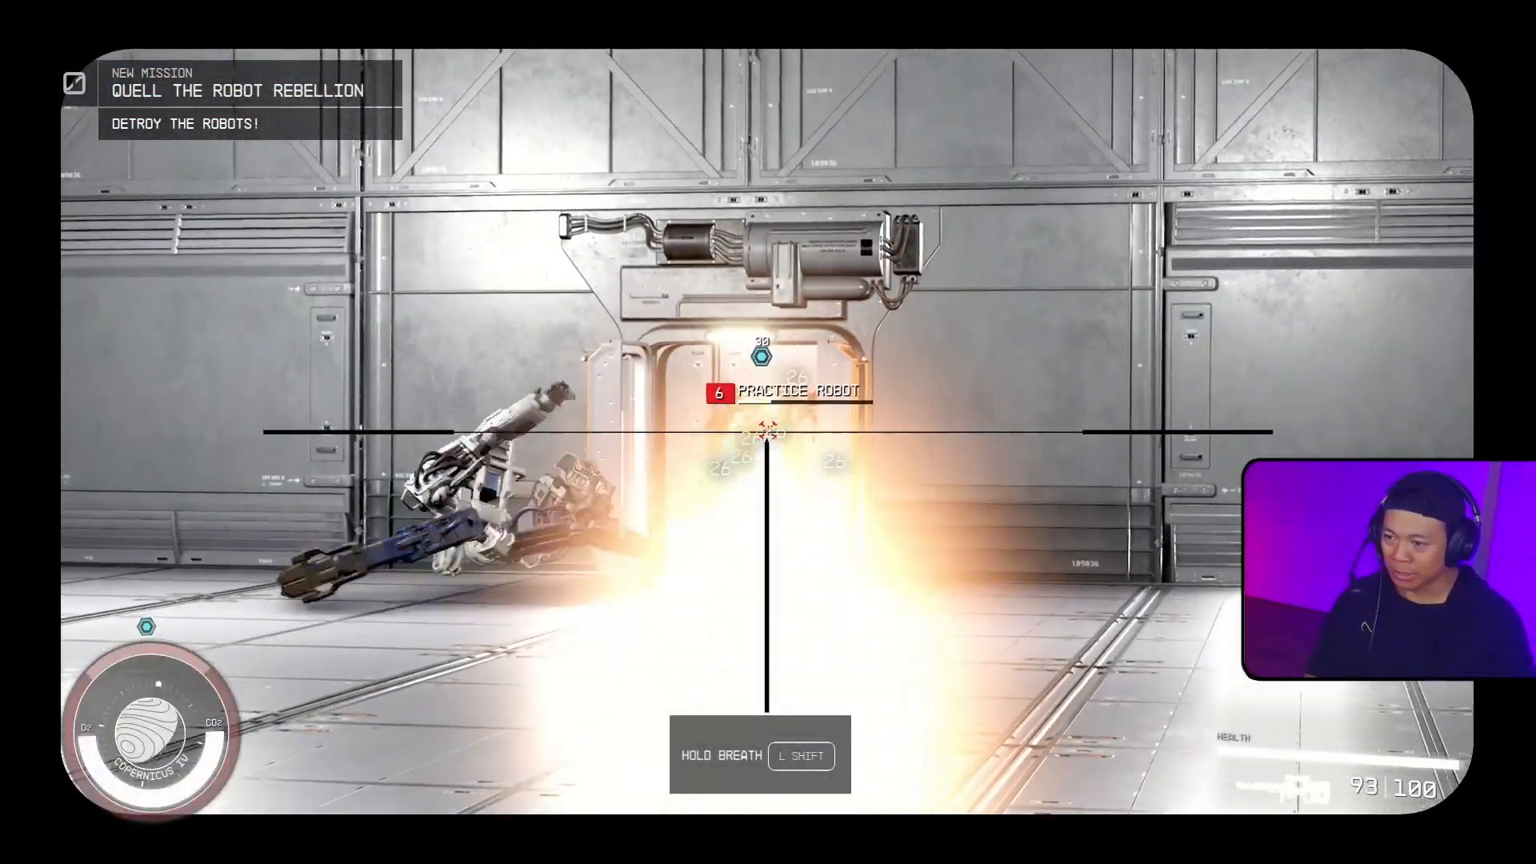
right_click(768, 432)
key("r")
key("w")
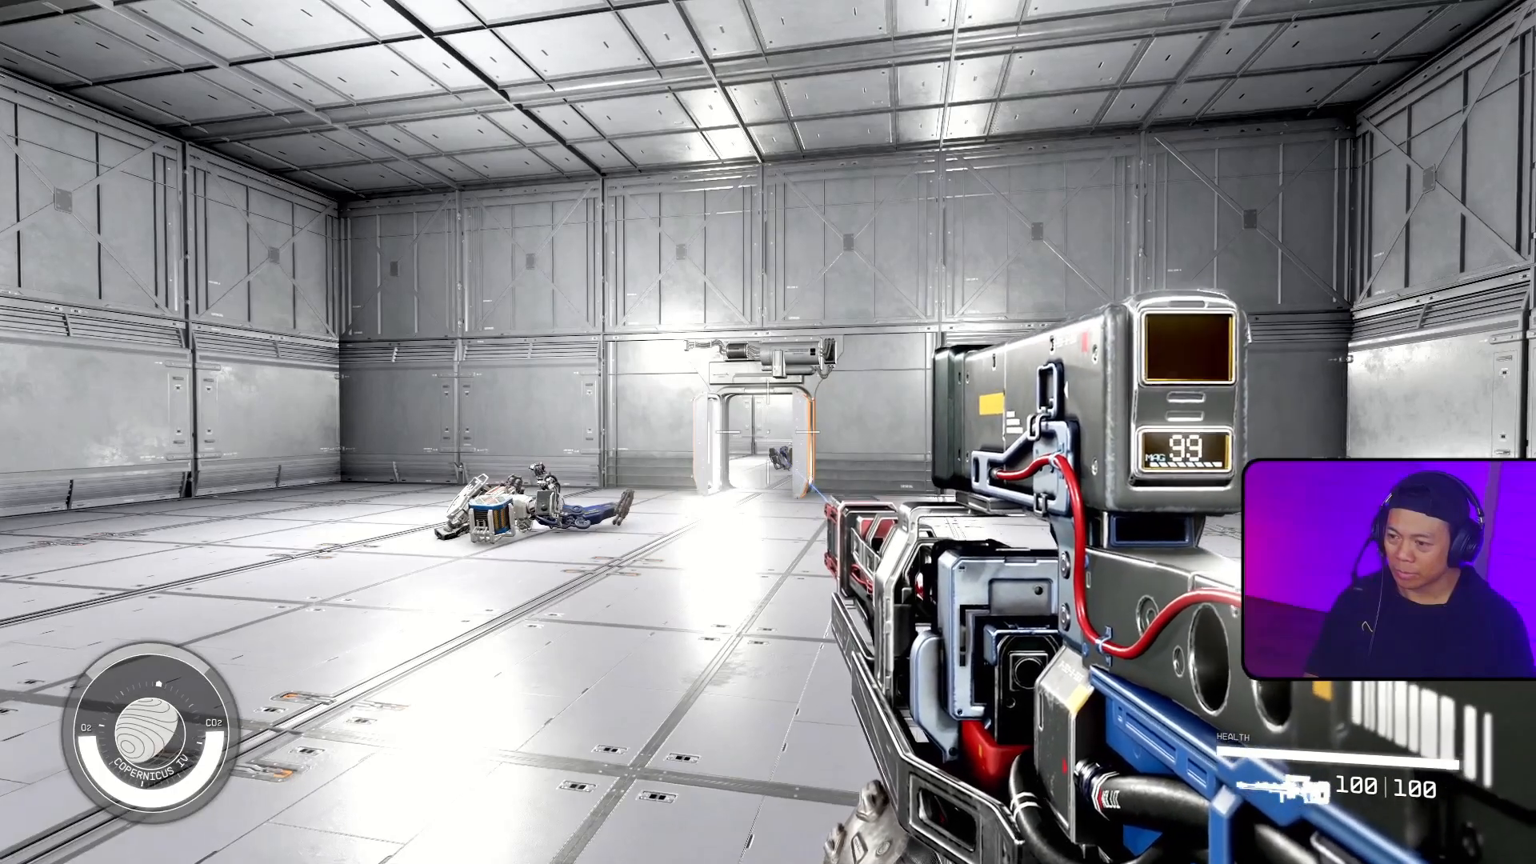
Step: Check the objective of Quell the Robot Rebellion in the mission log and inspect the fallen practice robots
key("w")
key("Tab")
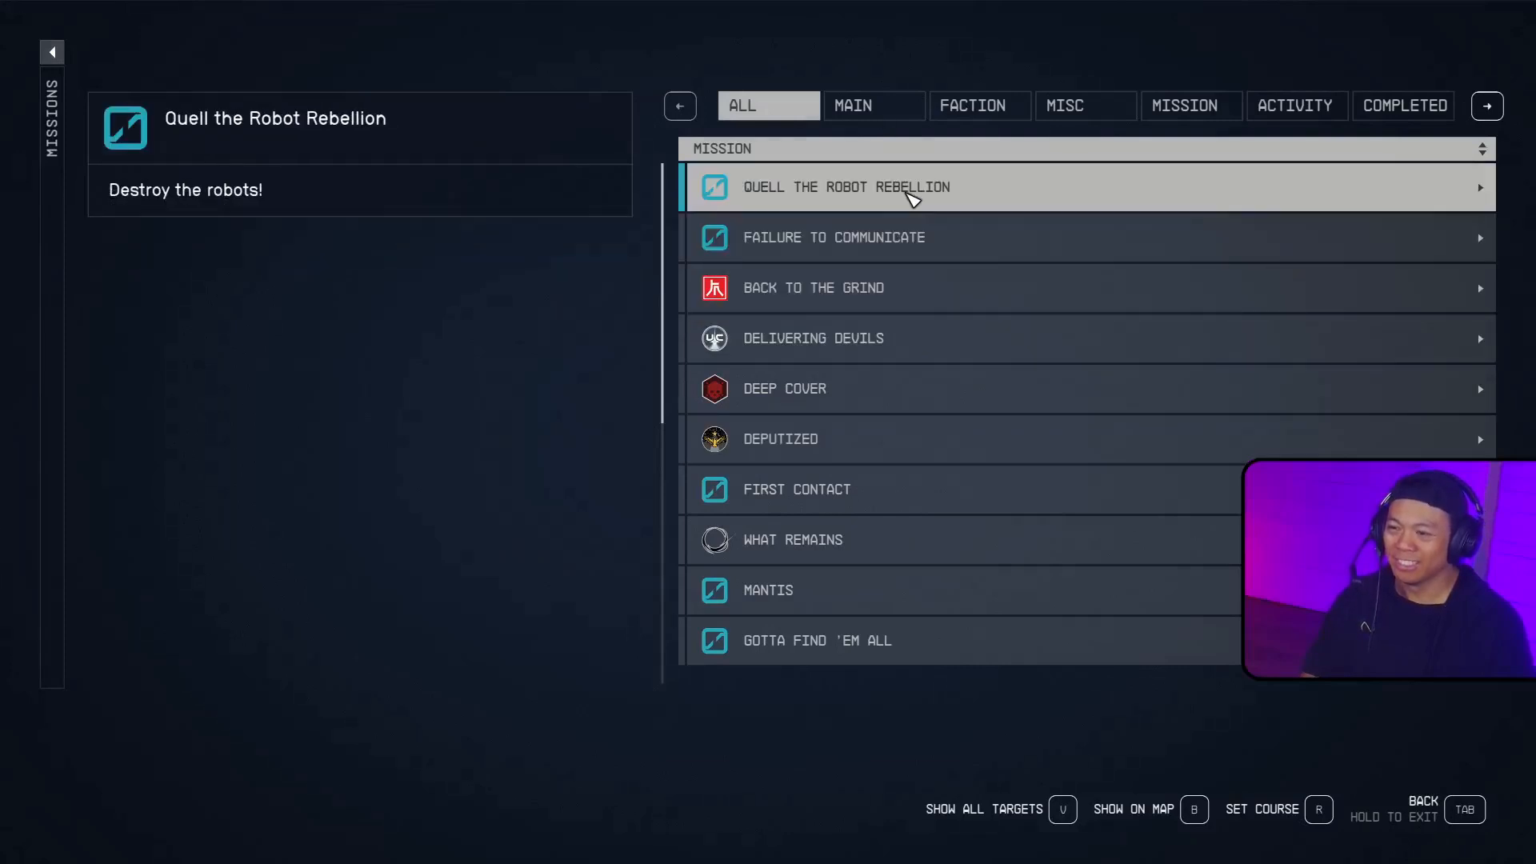
left_click(916, 192)
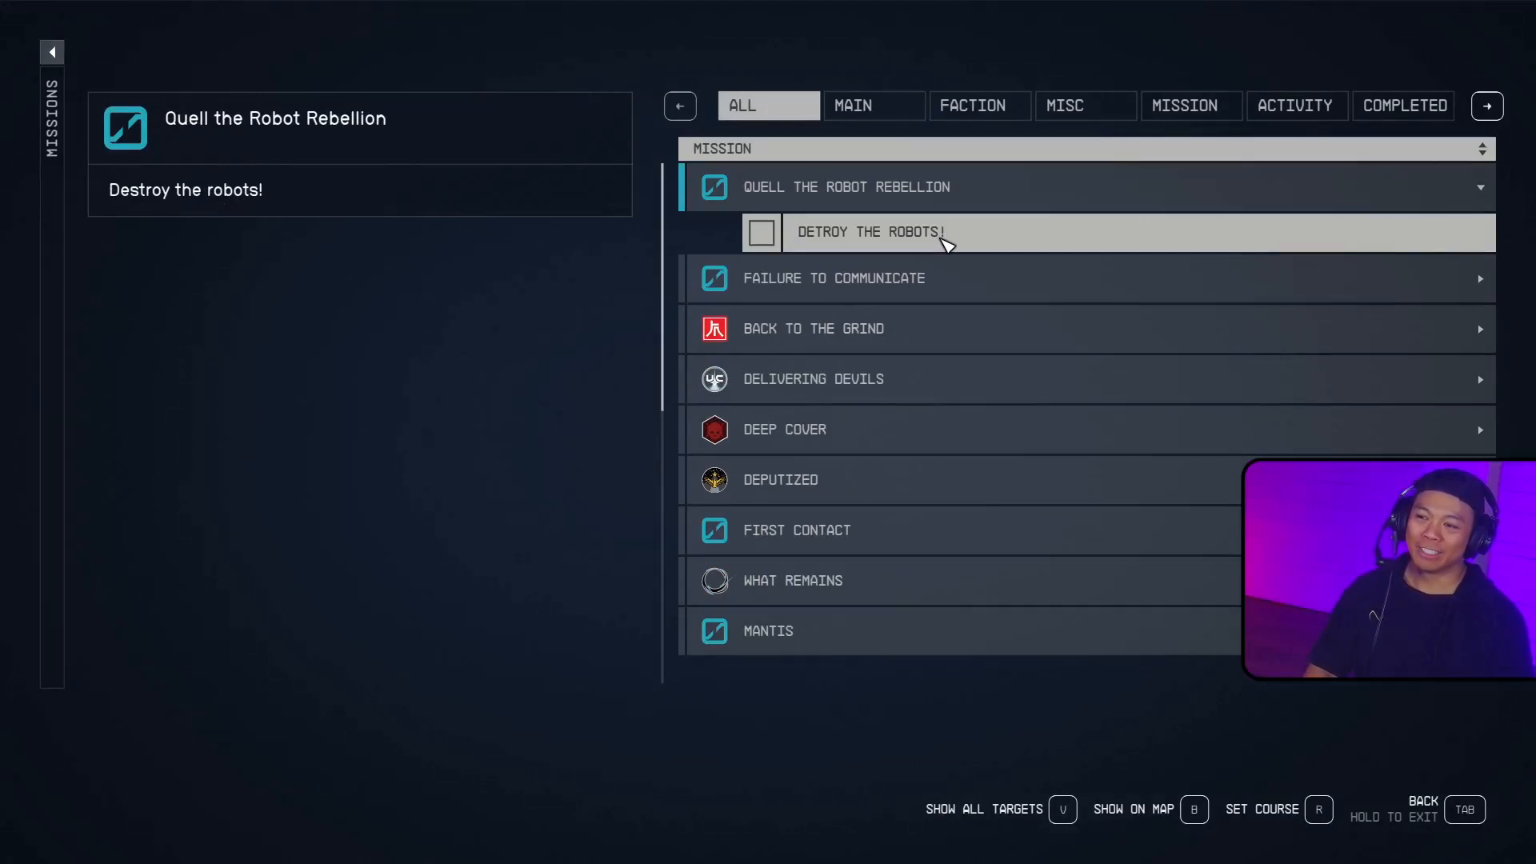
key("Tab")
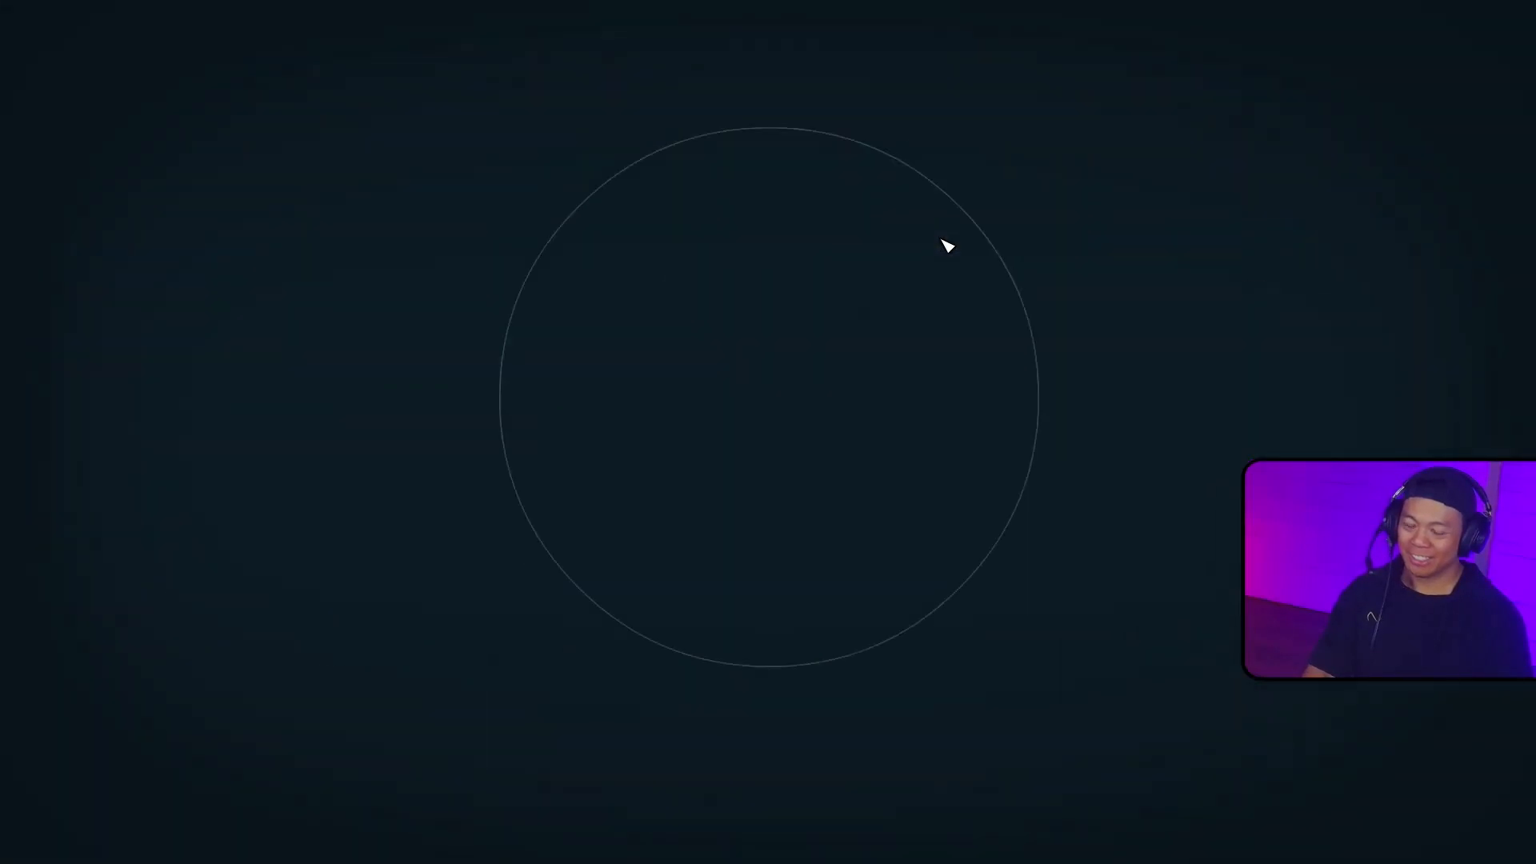
key("shift+w")
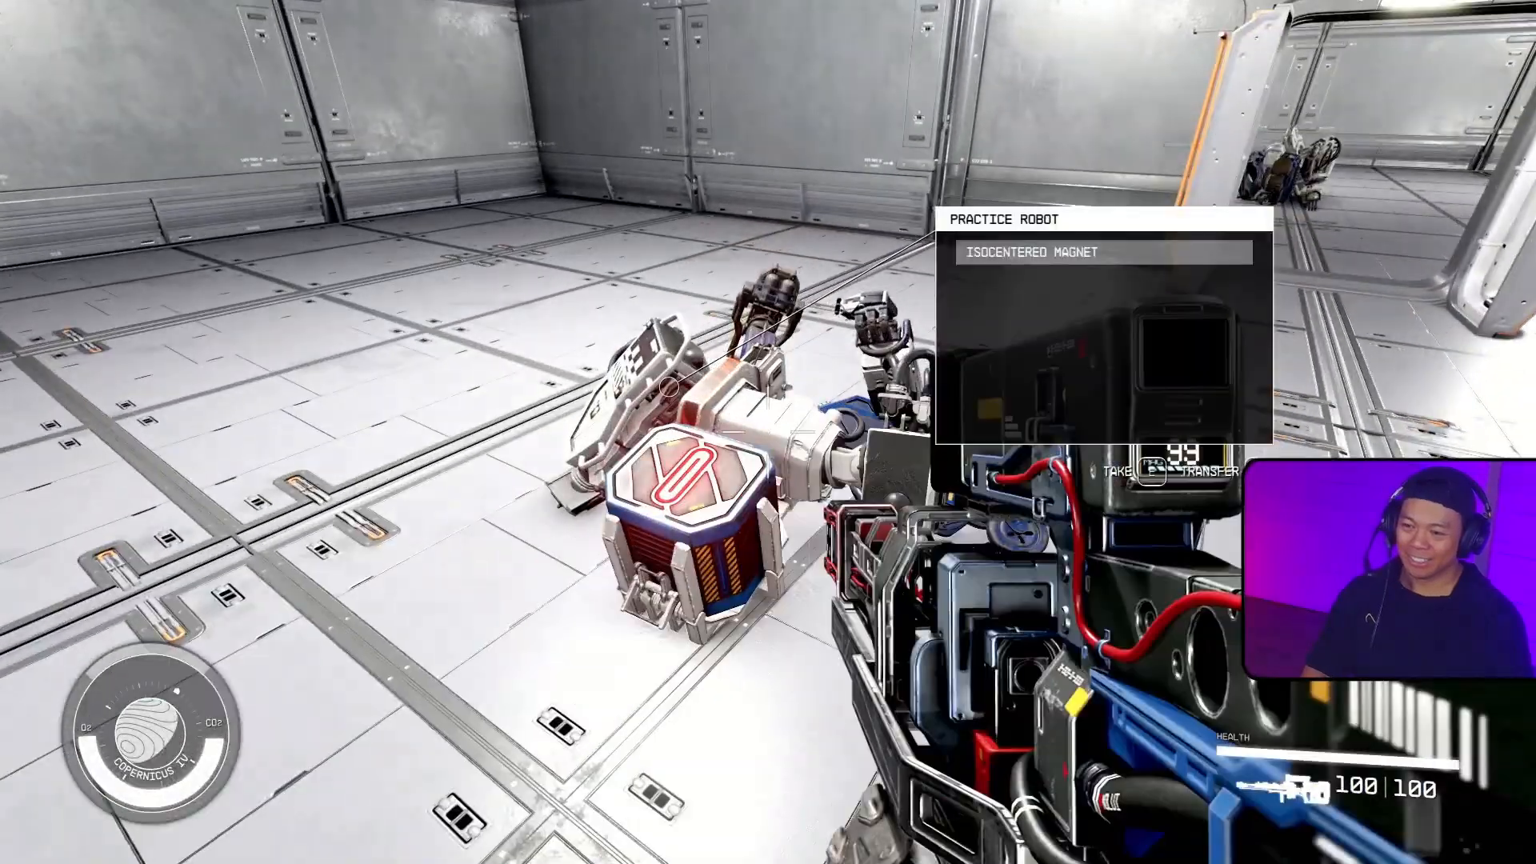
key("shift+w")
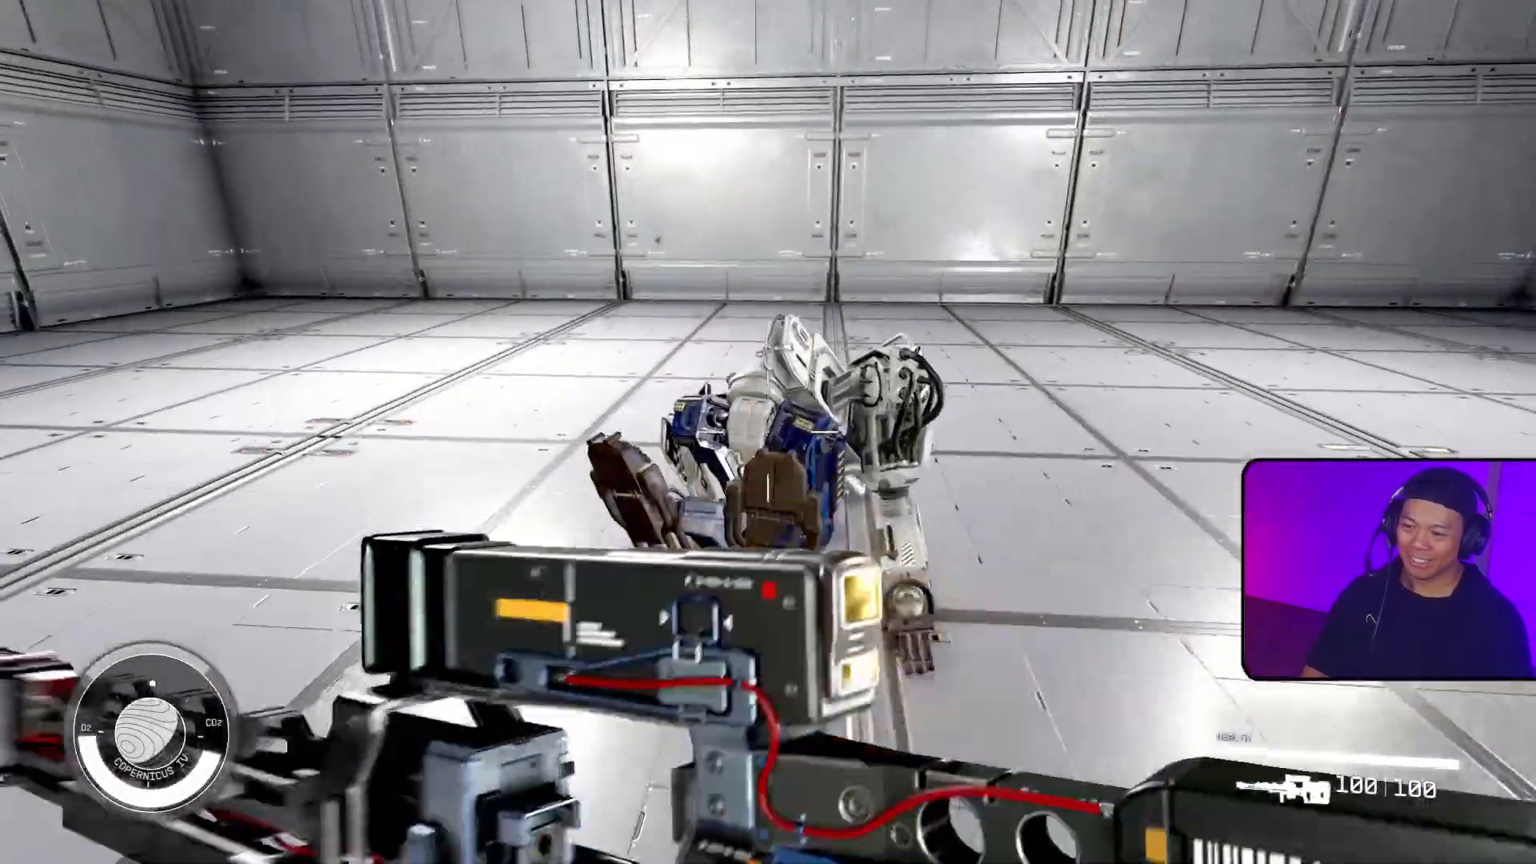
Step: Switch to the Creation Kit and review StageToSet and TargetValue on the defaultcounterquesta script of the JRamosWorks_RamTechQuestRobotAttackWaves quest
key("alt+Tab")
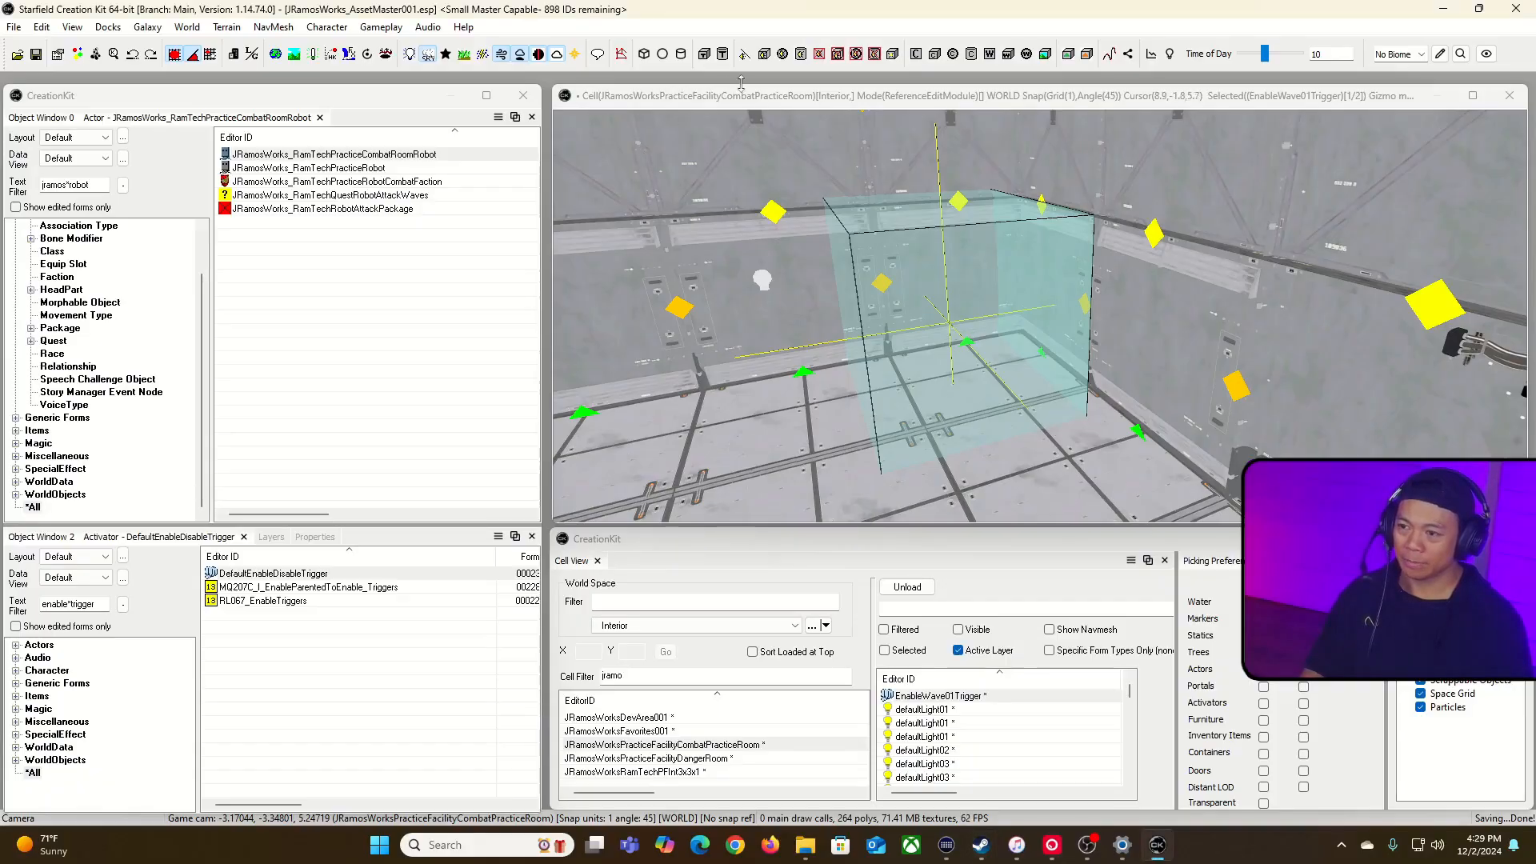
left_click(769, 100)
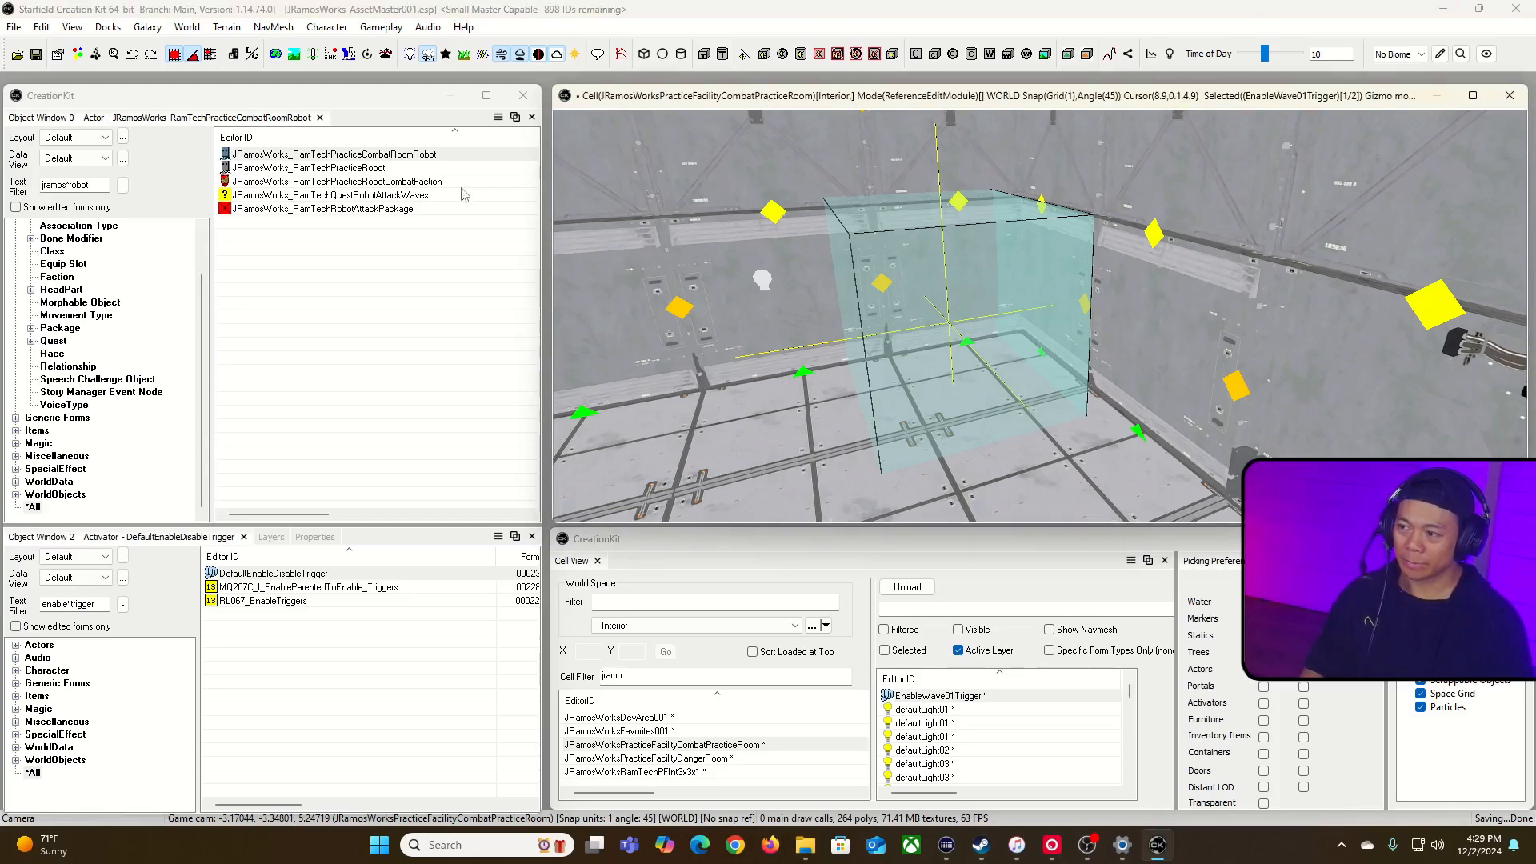
double_click(414, 198)
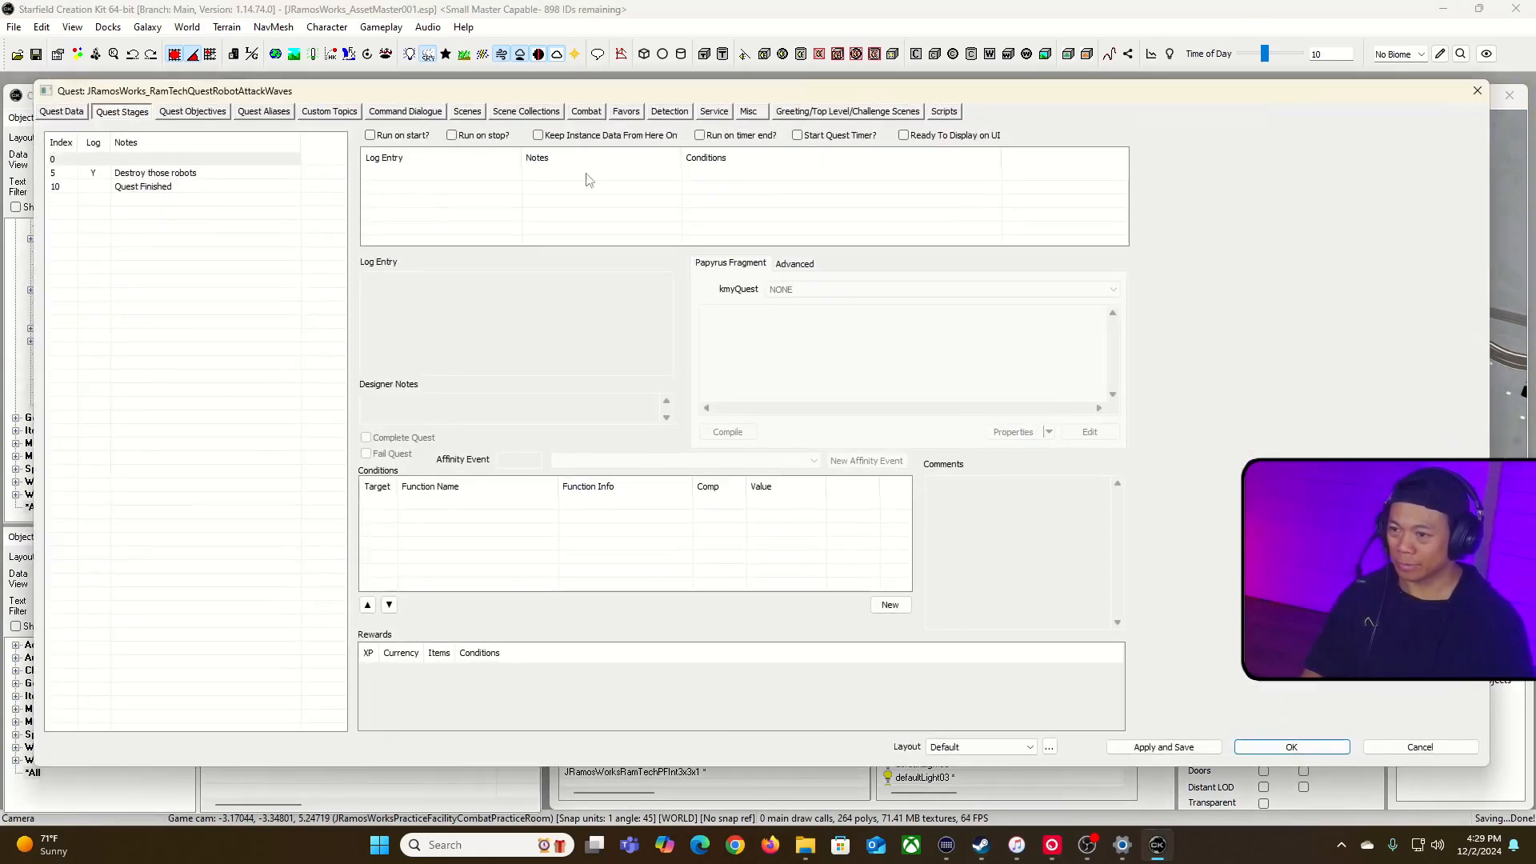
left_click(938, 113)
double_click(136, 160)
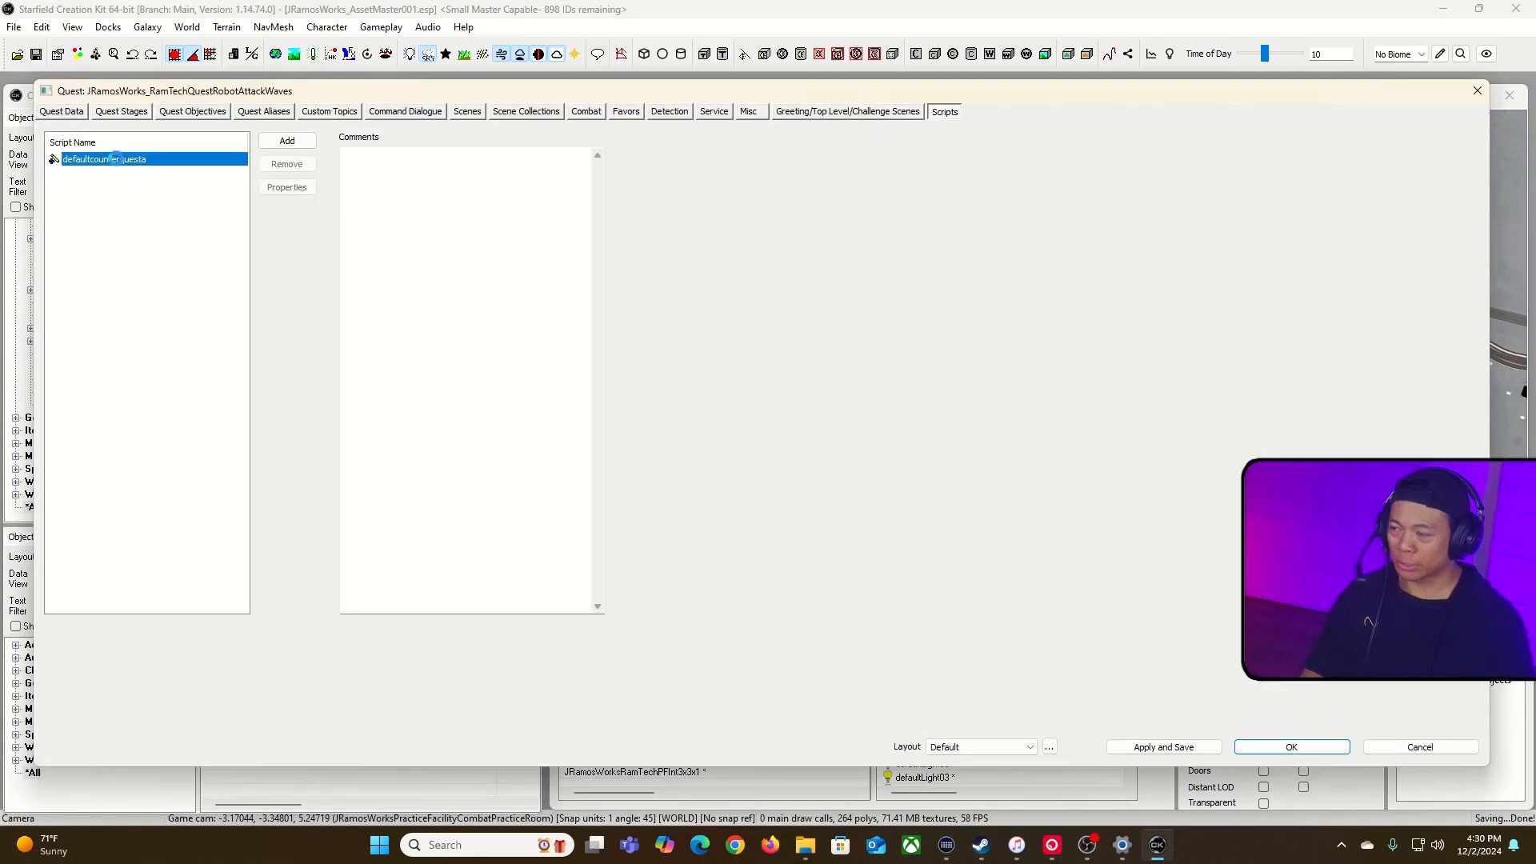
left_click(206, 233)
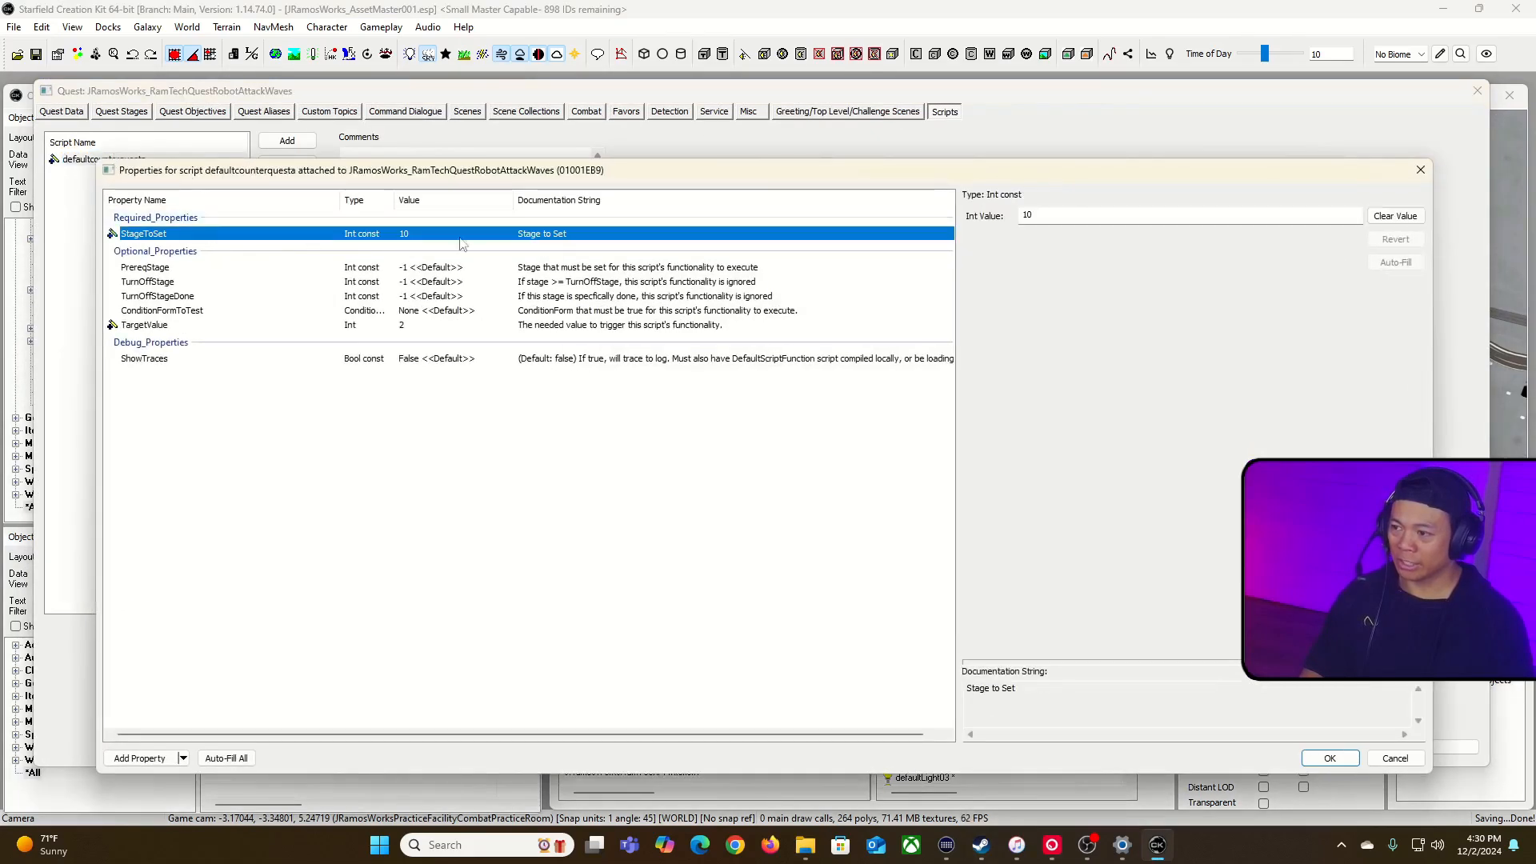
left_click(137, 268)
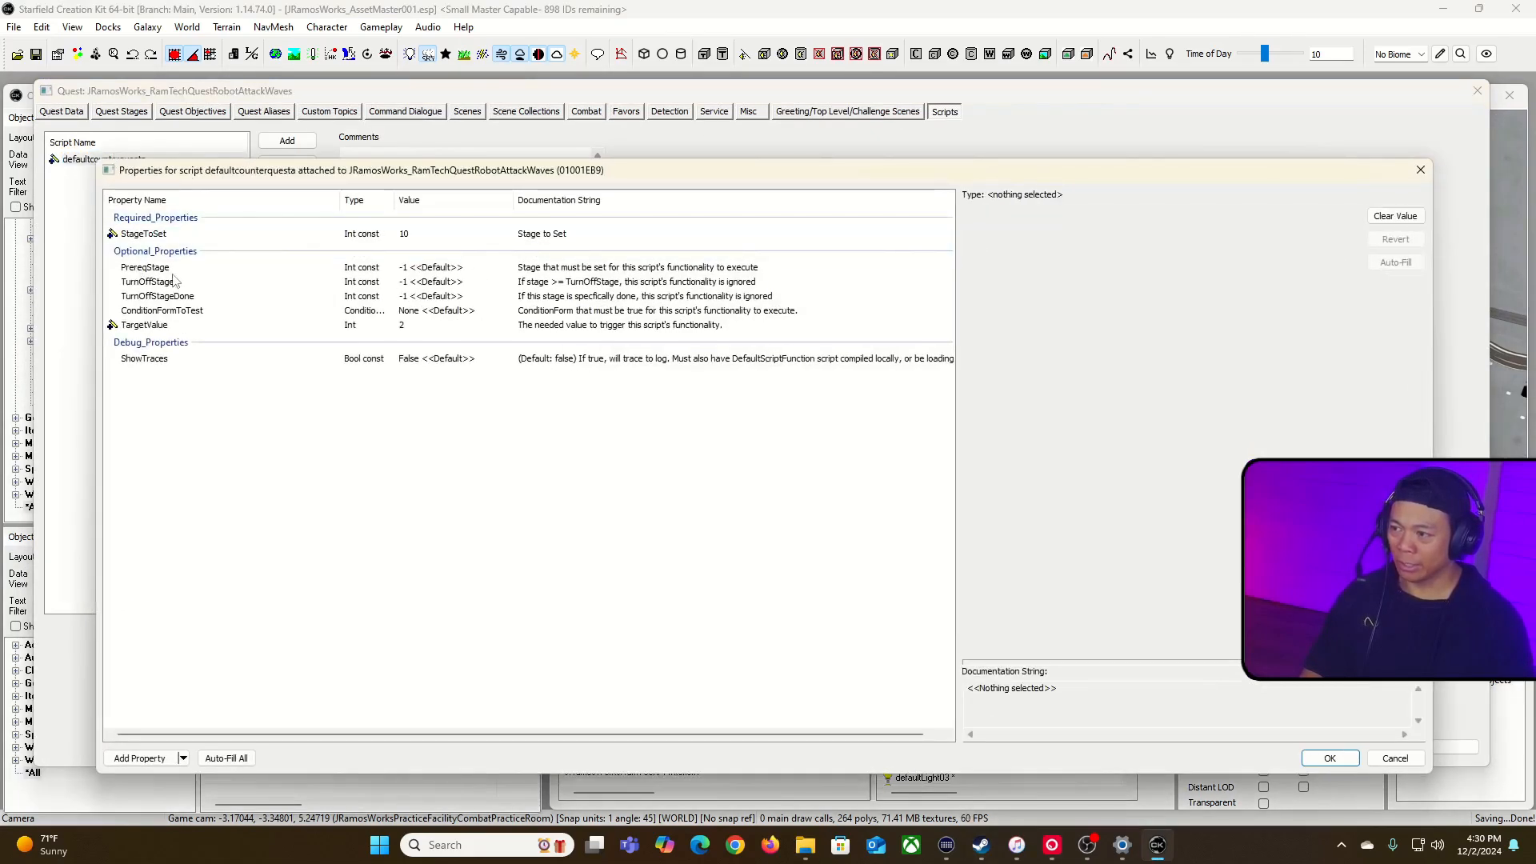
left_click(320, 324)
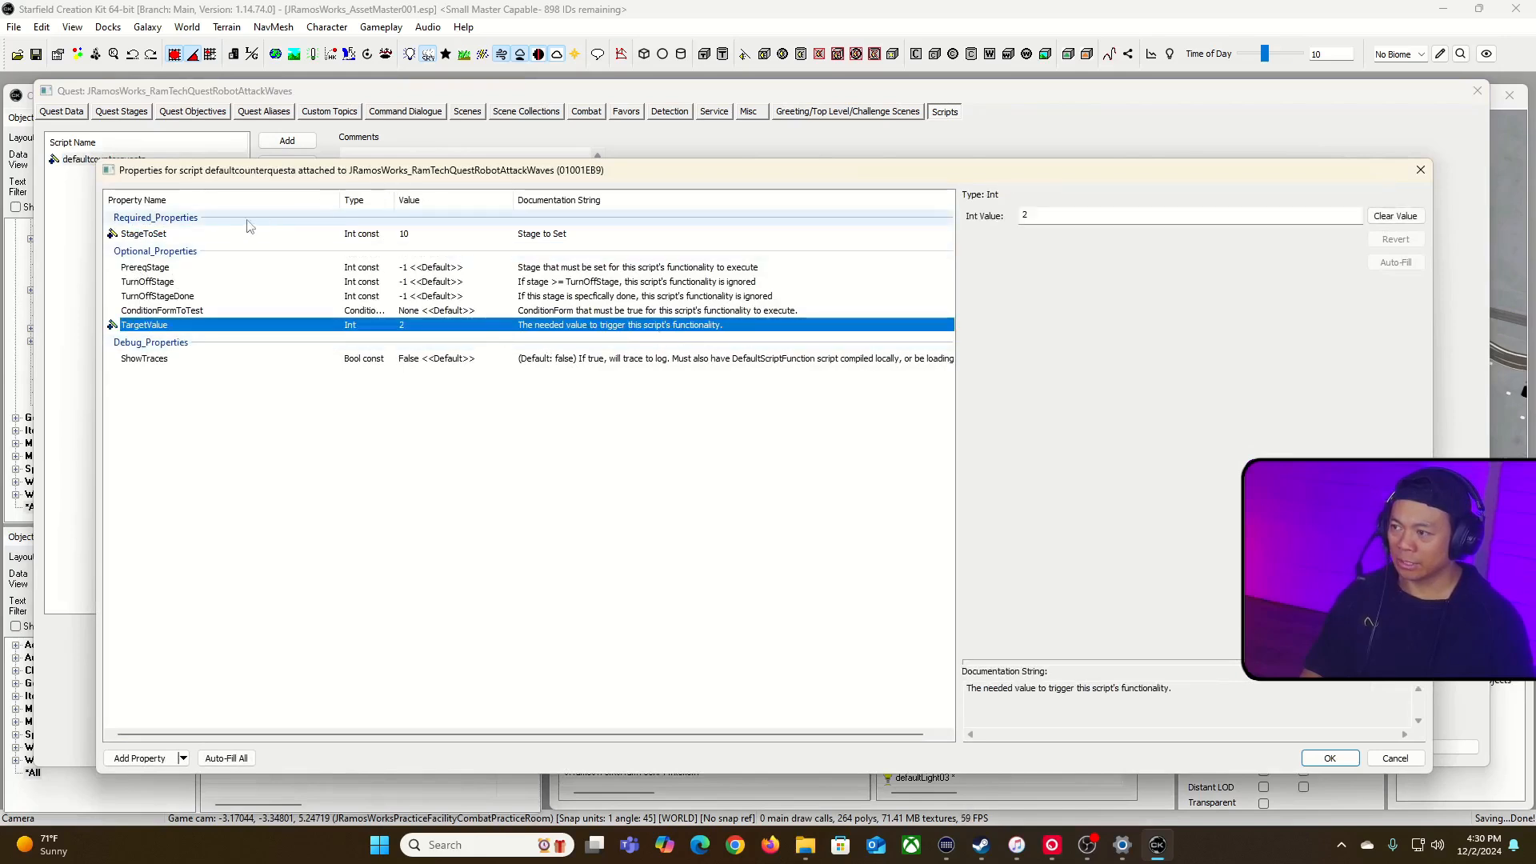
left_click(1329, 757)
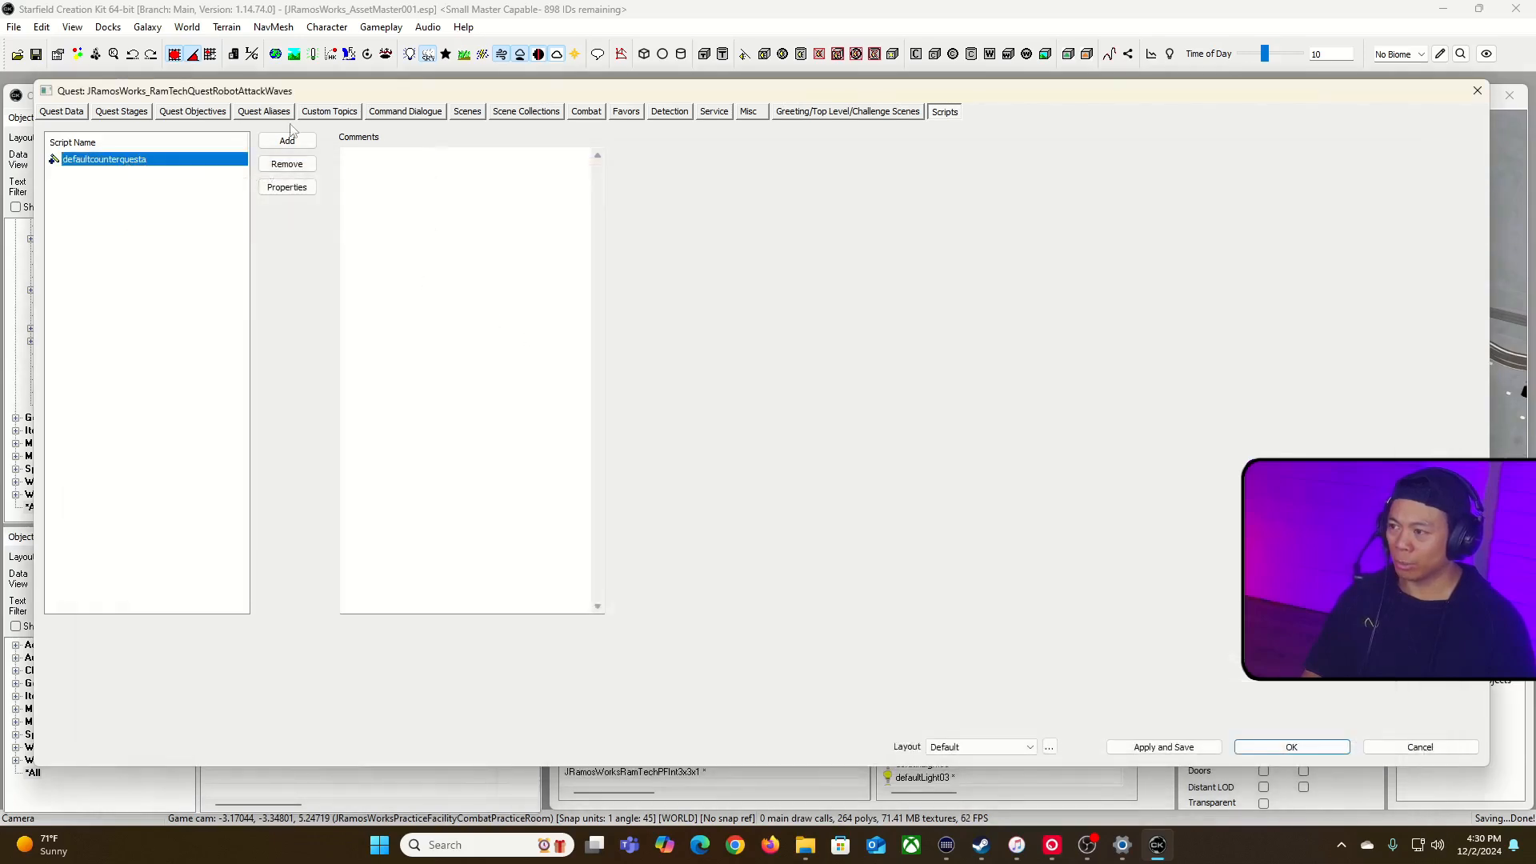
Step: Review the quest aliases' scripts and examine the properties of defaultcounteraliasinconceondeatha on the RobotWave01_01 alias
left_click(264, 111)
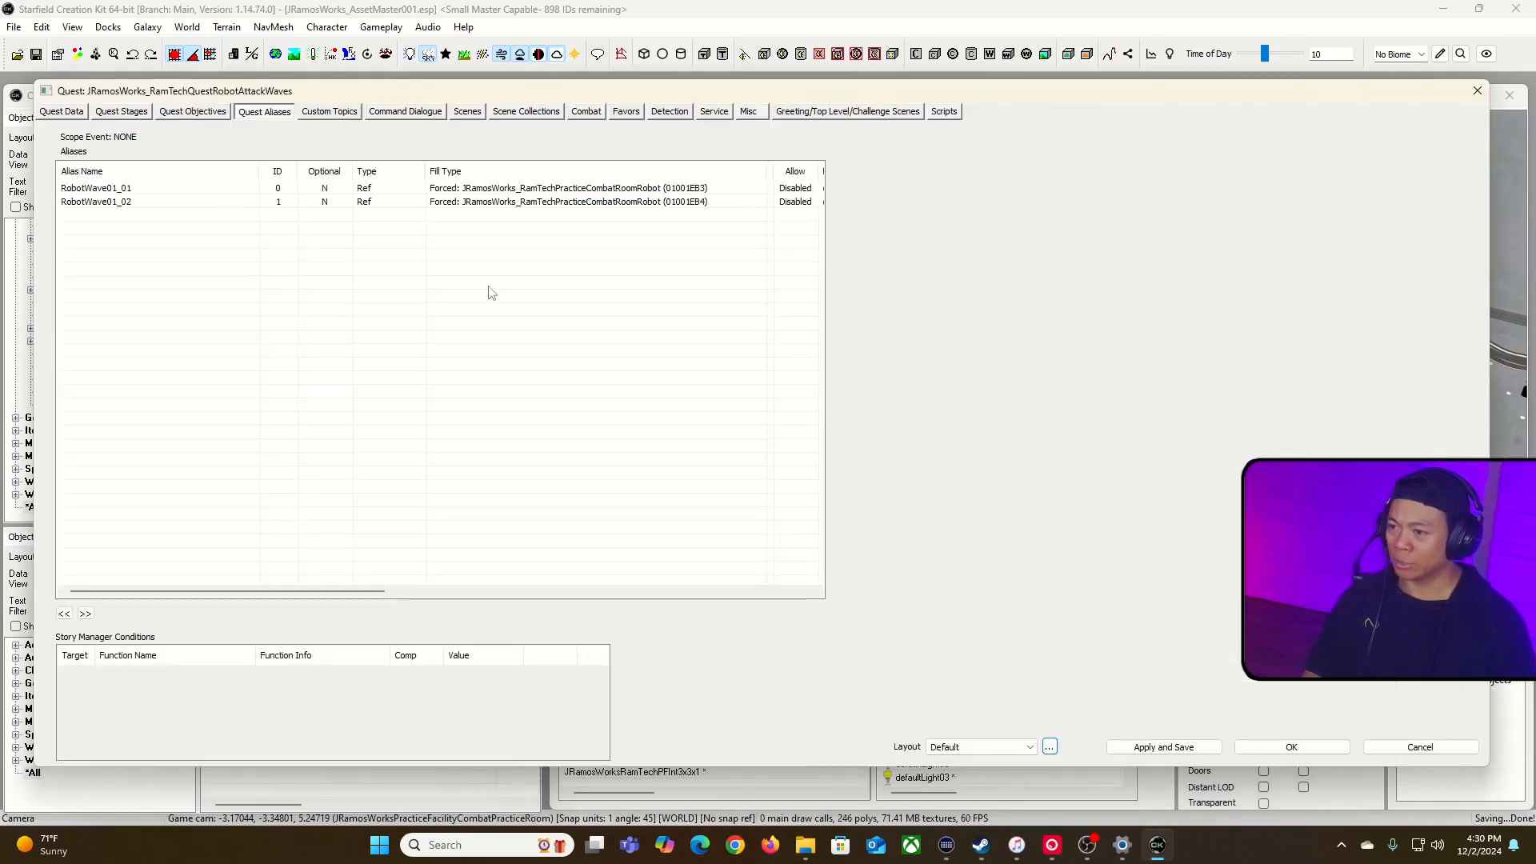
left_click_drag(304, 590, 404, 607)
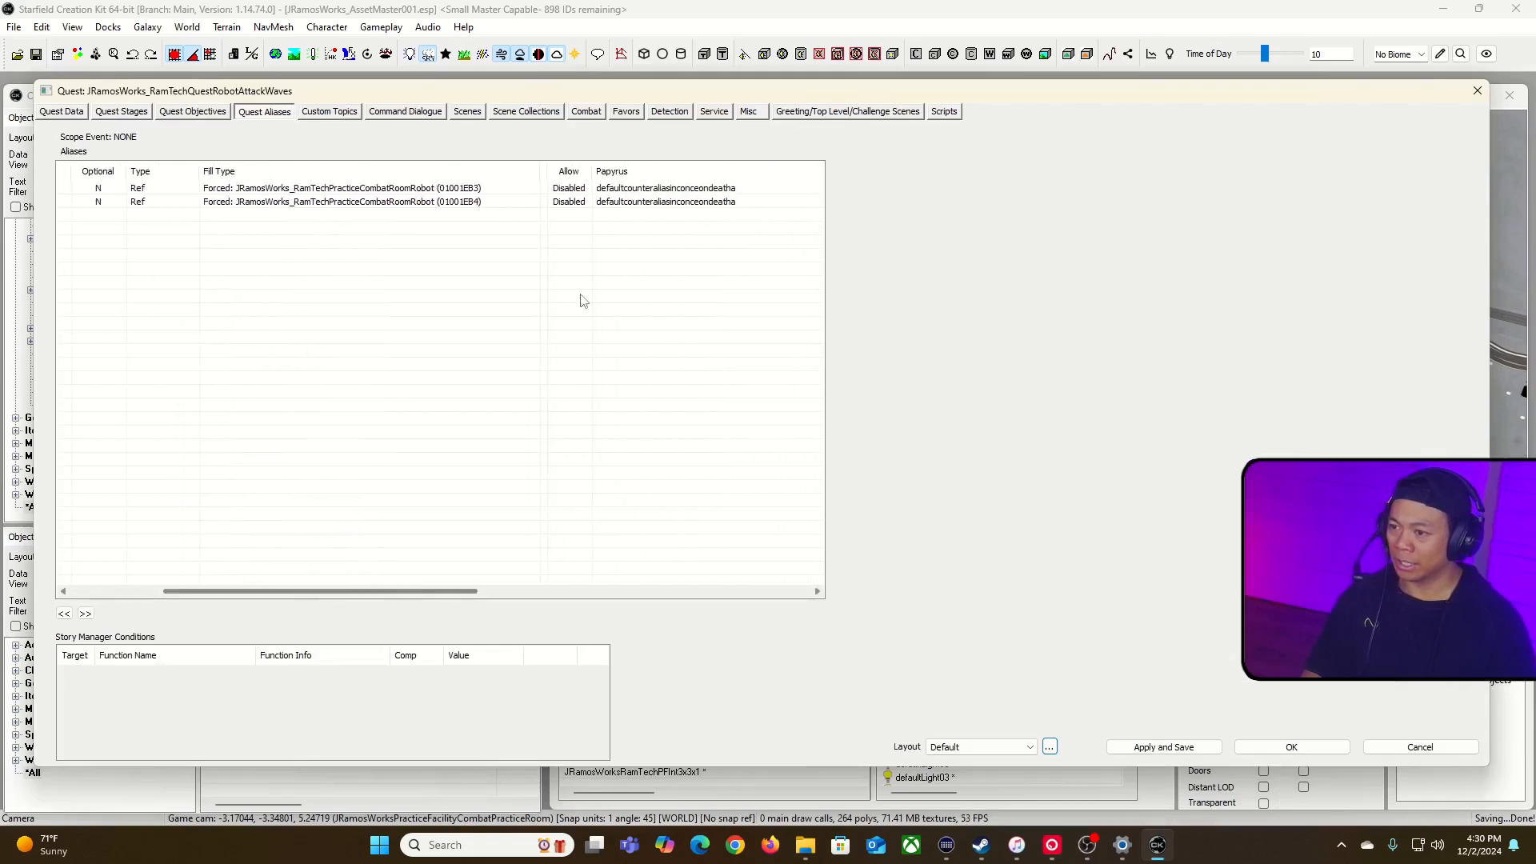
left_click(713, 189)
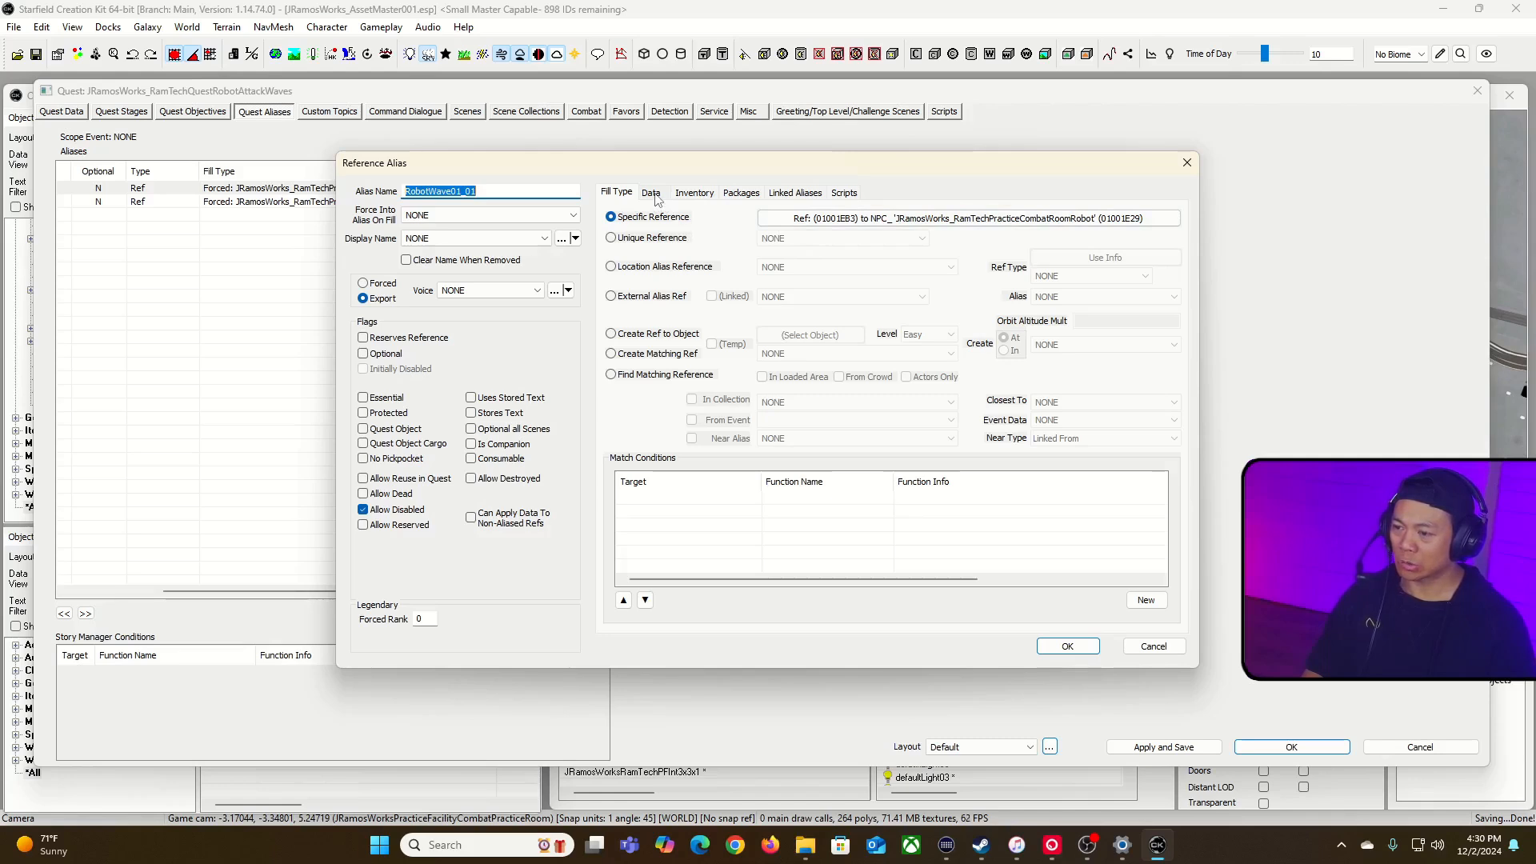
left_click(844, 192)
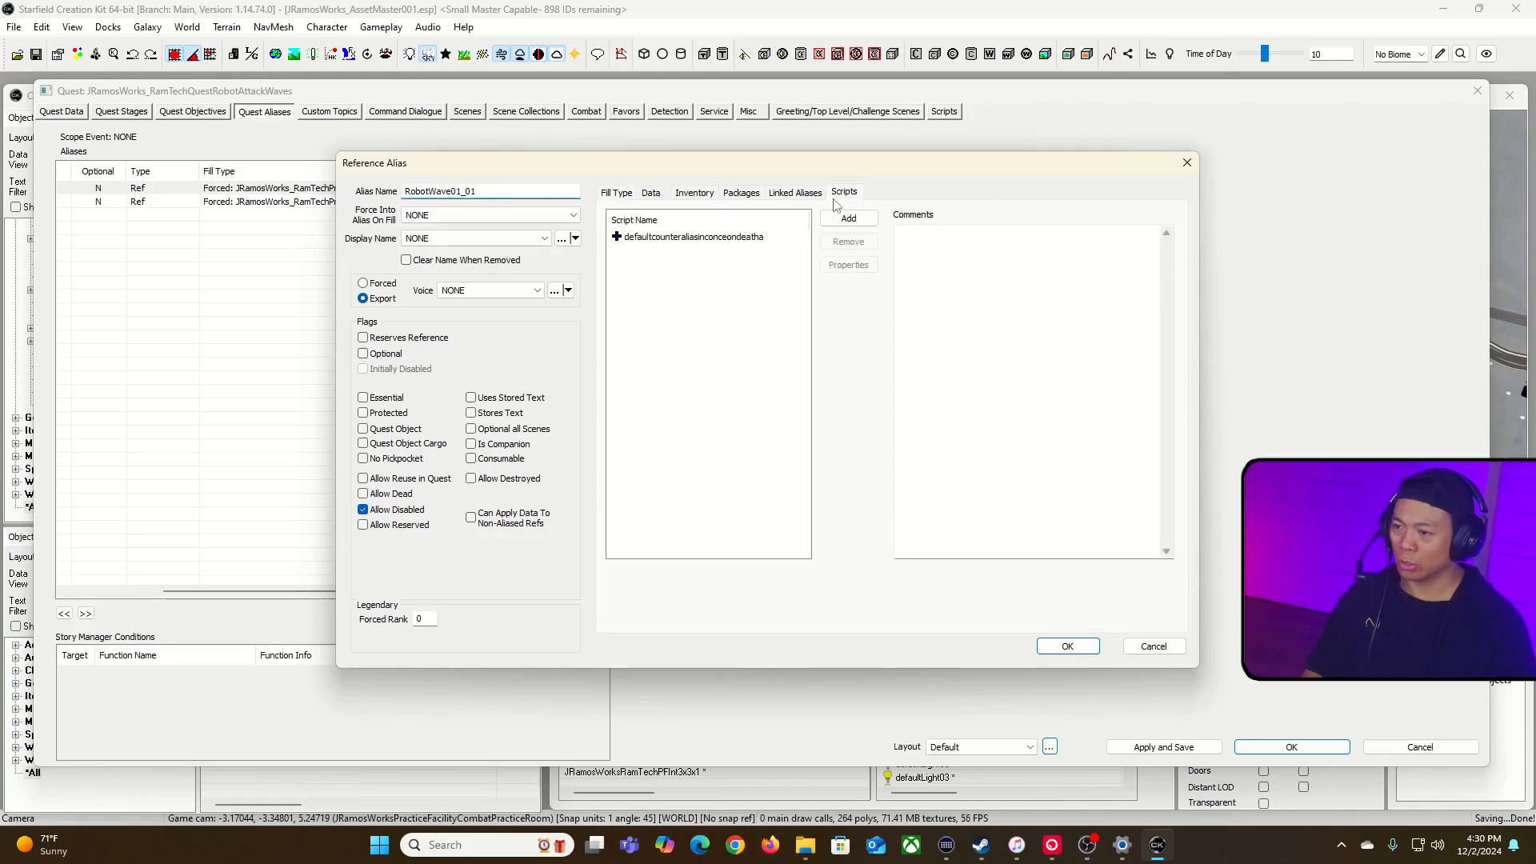
left_click(695, 236)
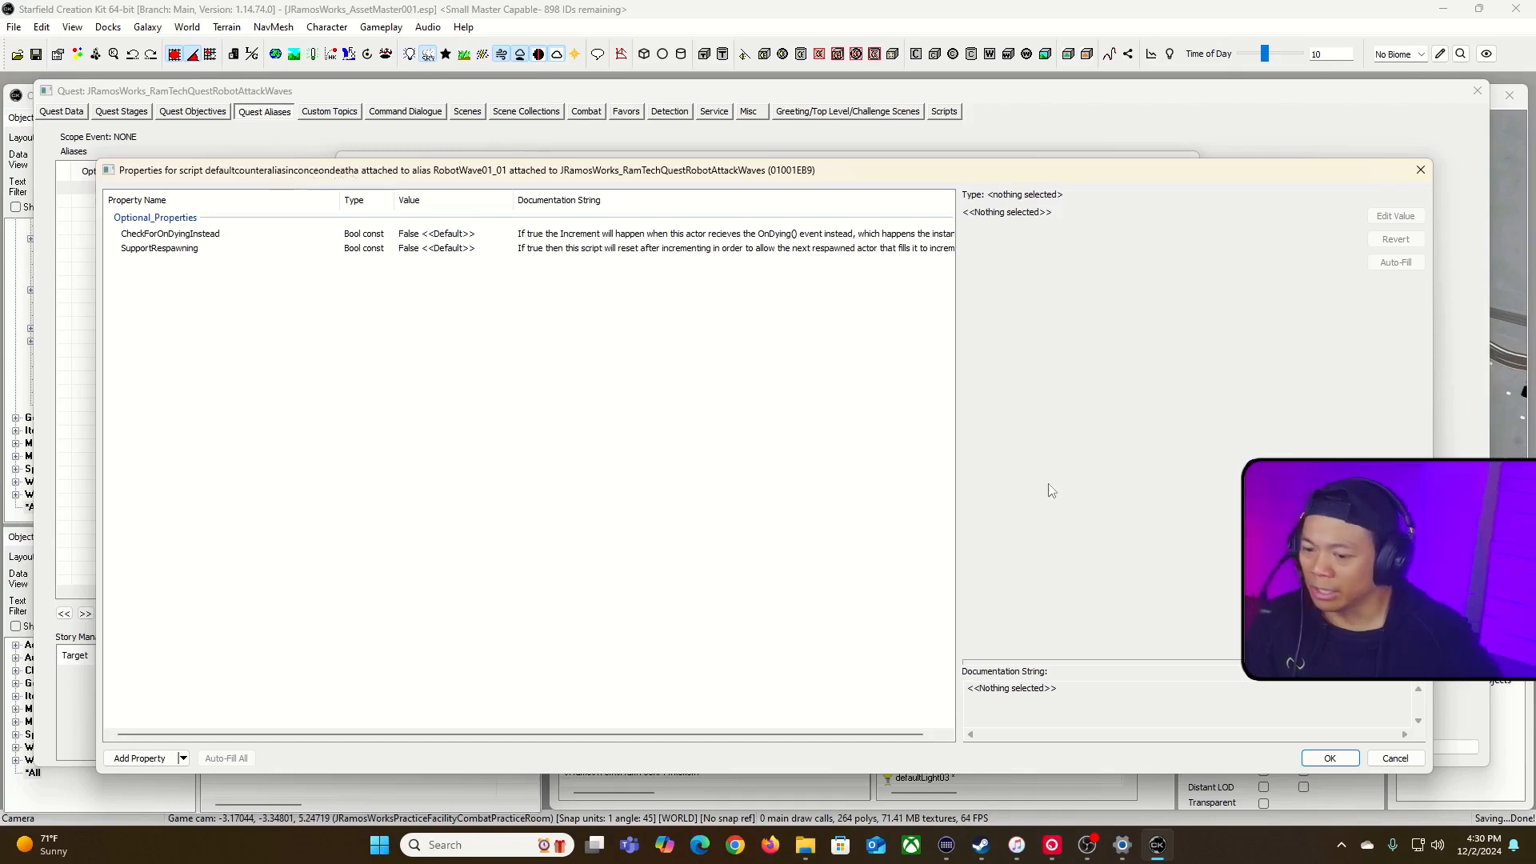
left_click(1369, 760)
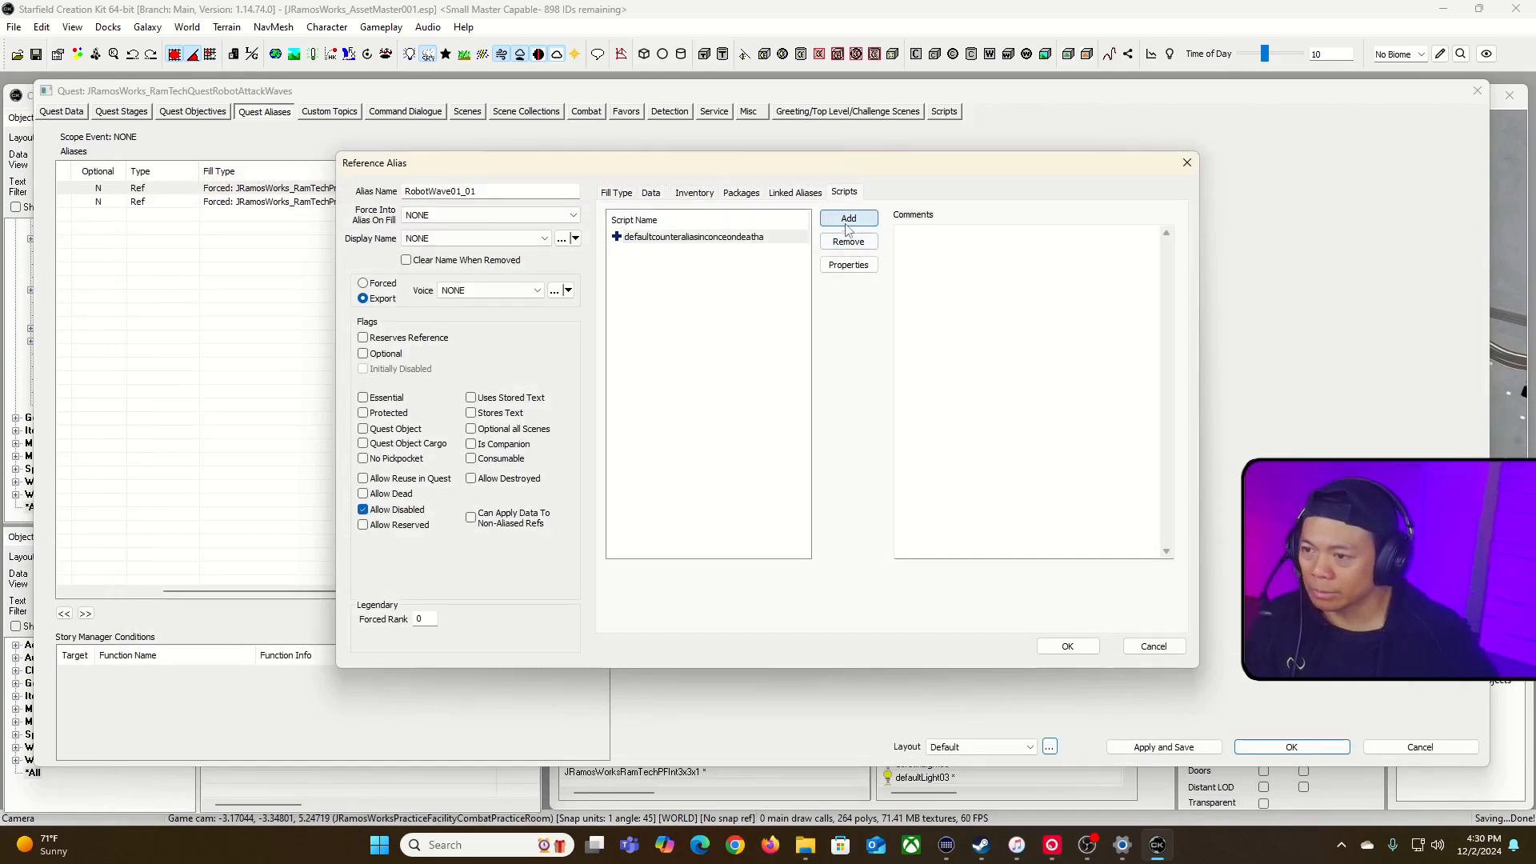
Step: Browse the addable scripts matching *count* for the RobotWave01_01 alias, widening the columns to read full names and documentation
left_click(848, 218)
left_click_drag(674, 229, 846, 228)
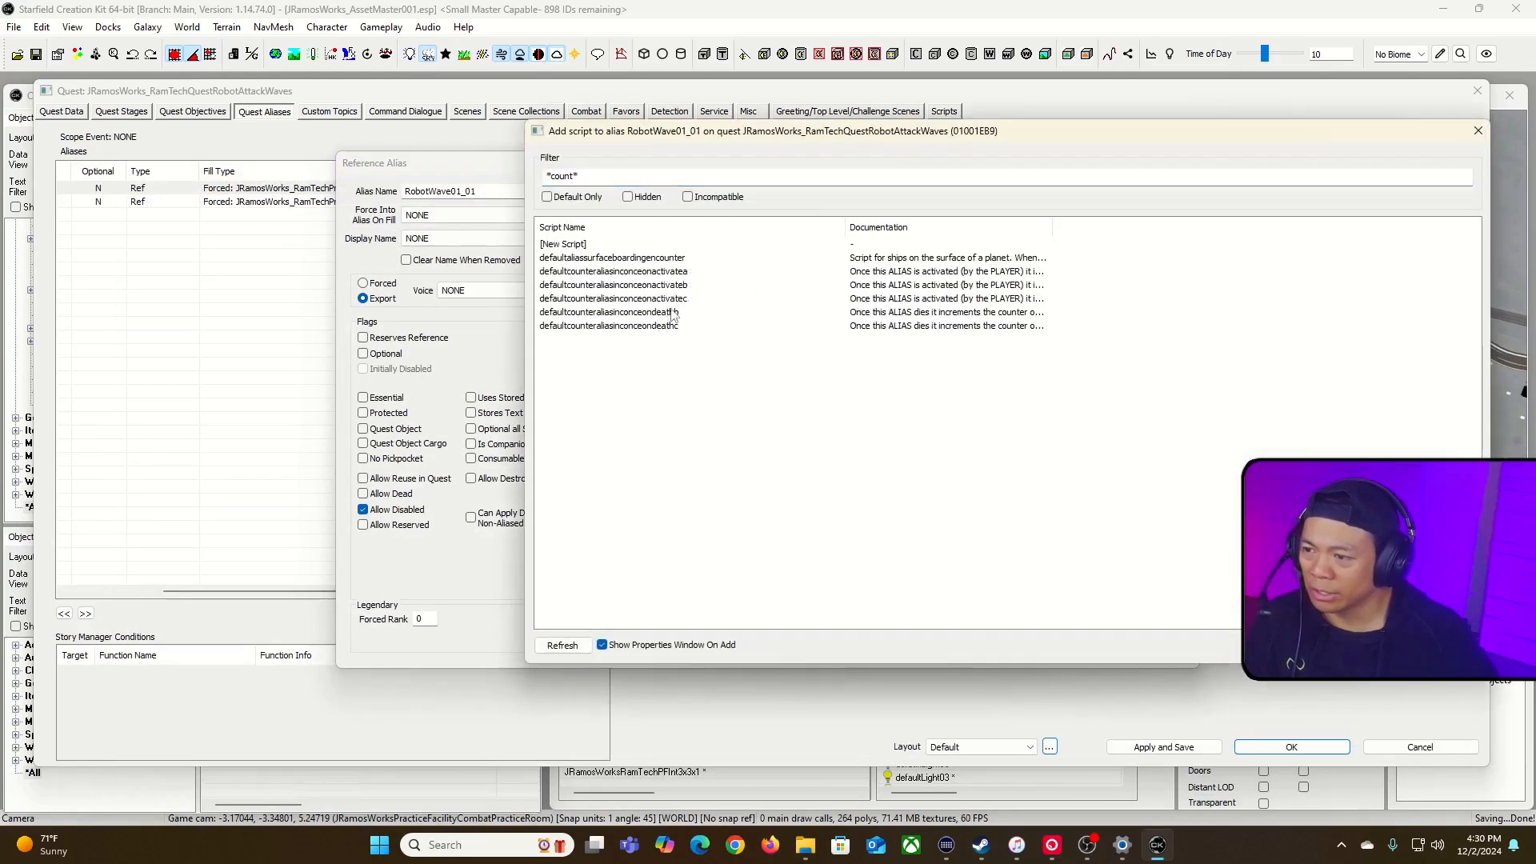
left_click_drag(1051, 227, 1446, 240)
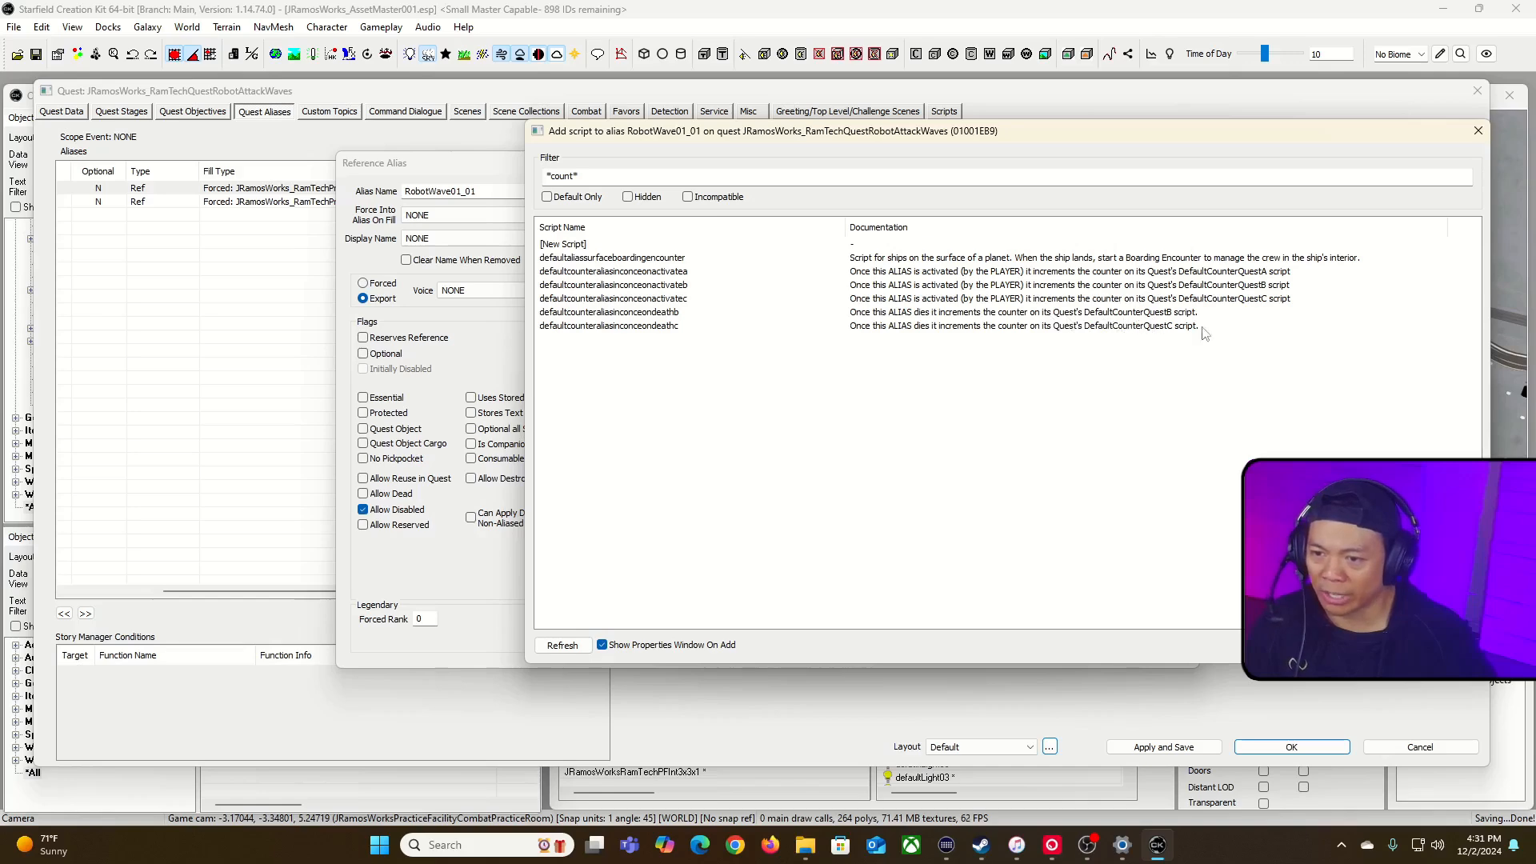
Step: Leave the alias script list and review the properties of the quest's defaultcounterquesta script, including StageToSet, TargetValue, ConditionFormToTest, TurnOffStage and PrereqStage
left_click(1449, 645)
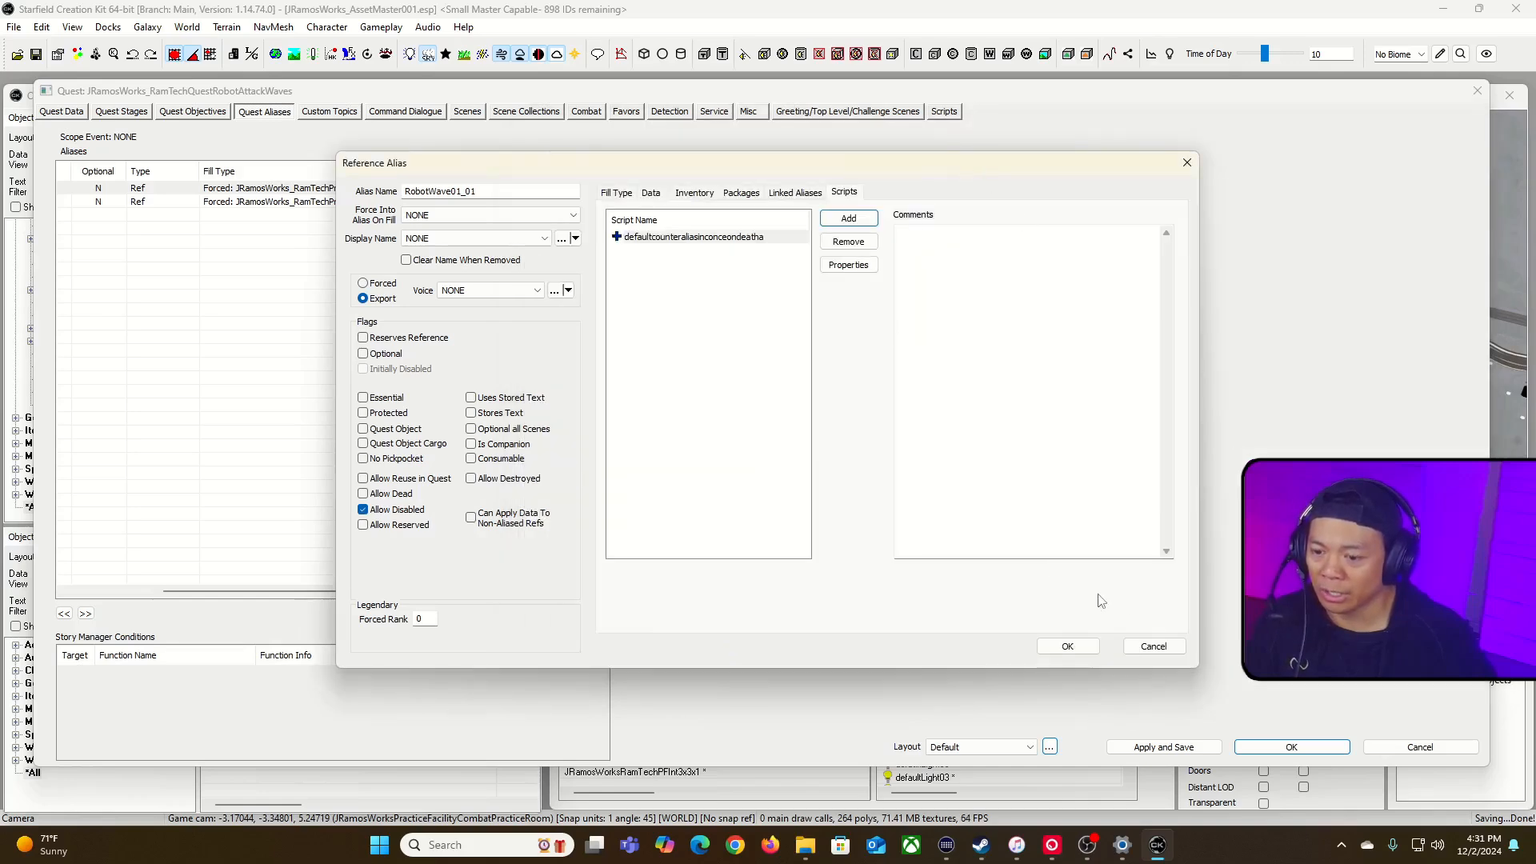
left_click(1152, 646)
left_click(944, 111)
double_click(159, 161)
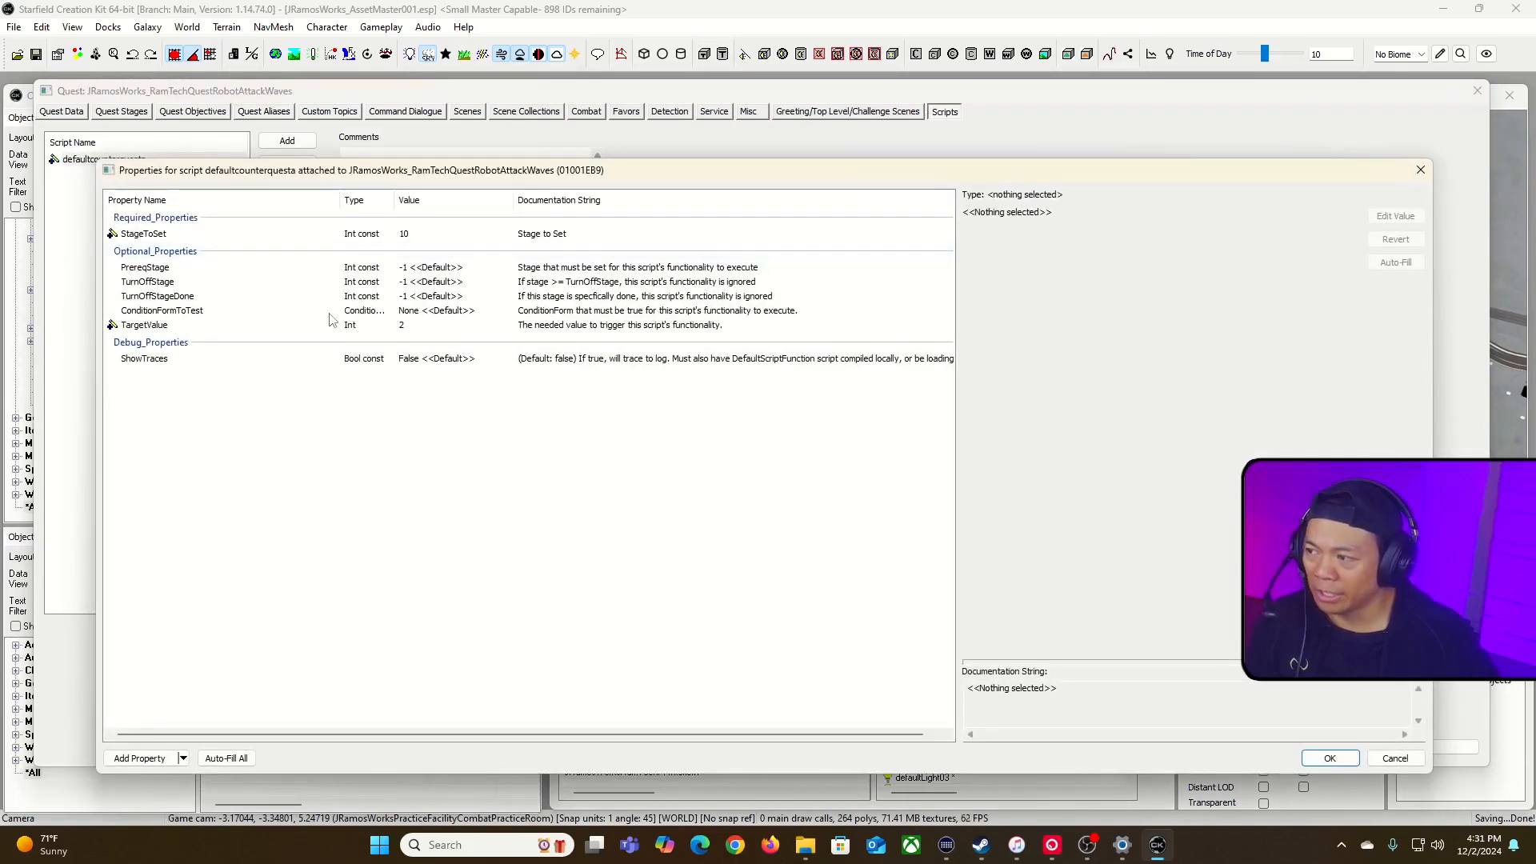
left_click(329, 321)
left_click(246, 236)
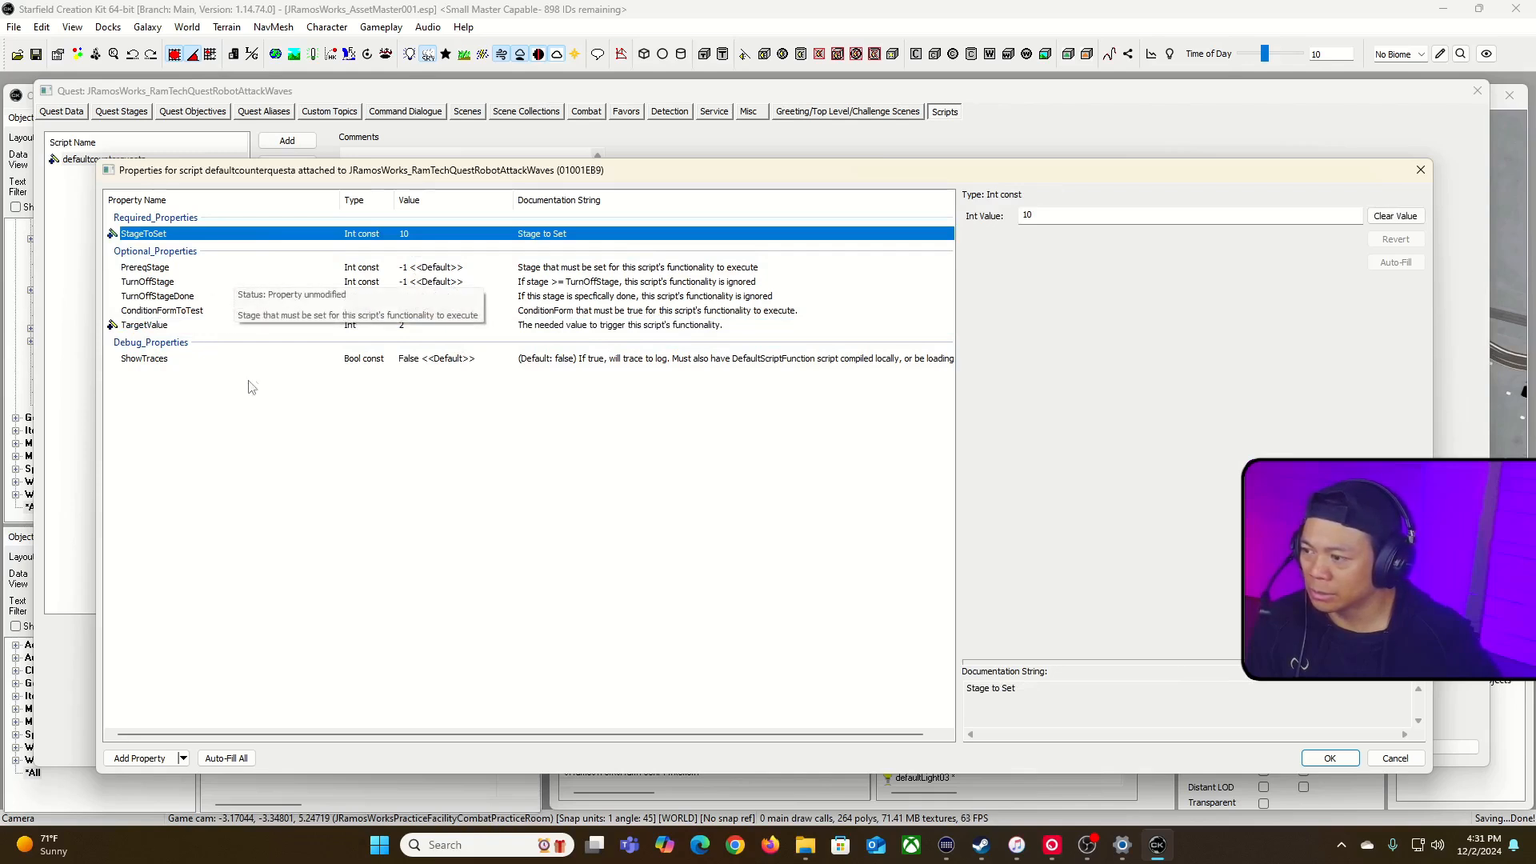
left_click(214, 328)
left_click(244, 312)
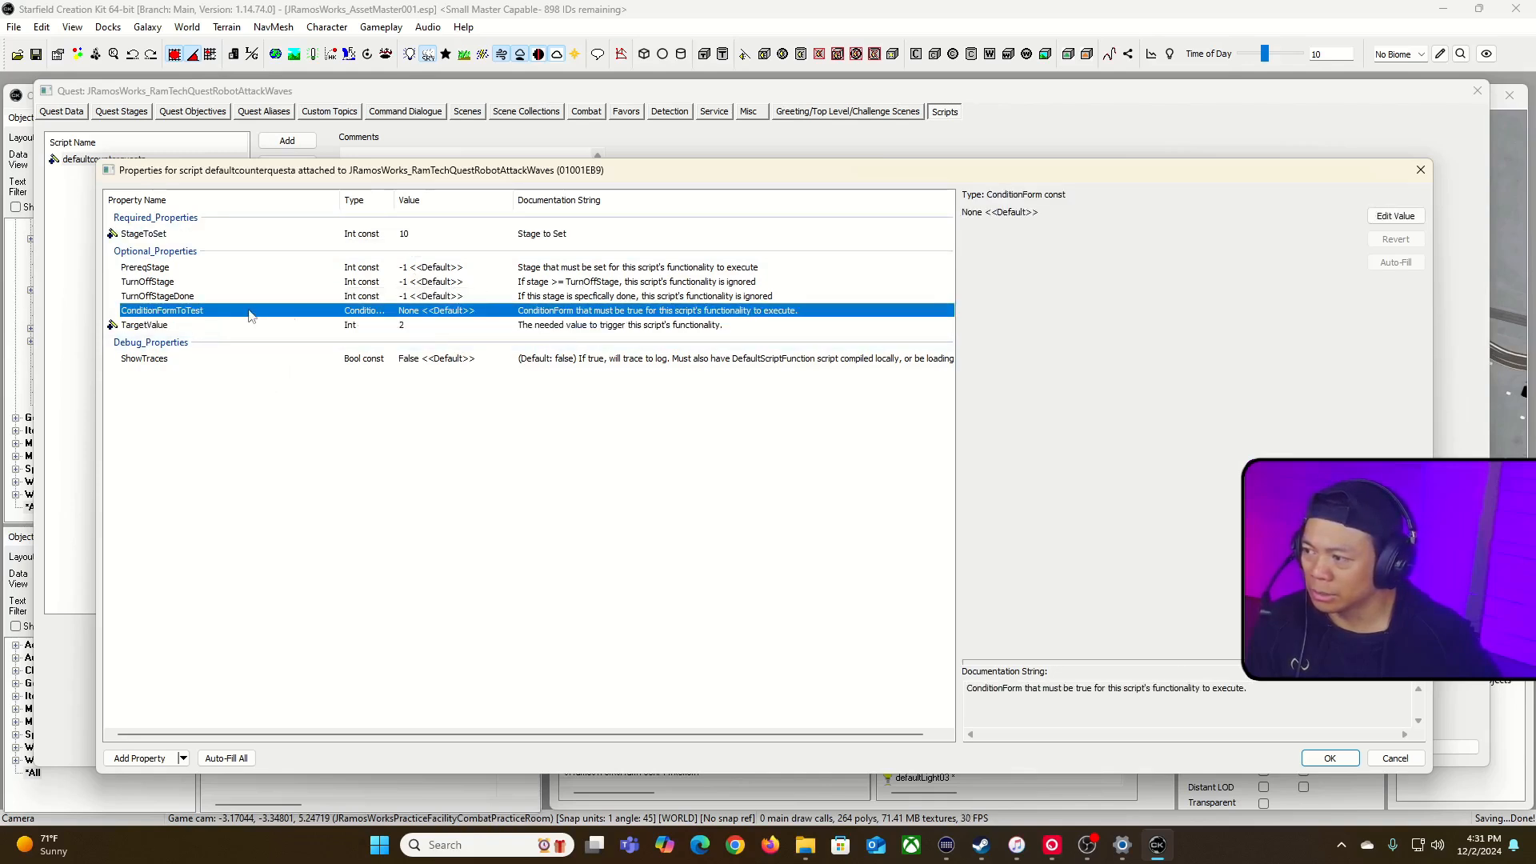
left_click(302, 296)
left_click(301, 283)
left_click(311, 268)
left_click(1329, 757)
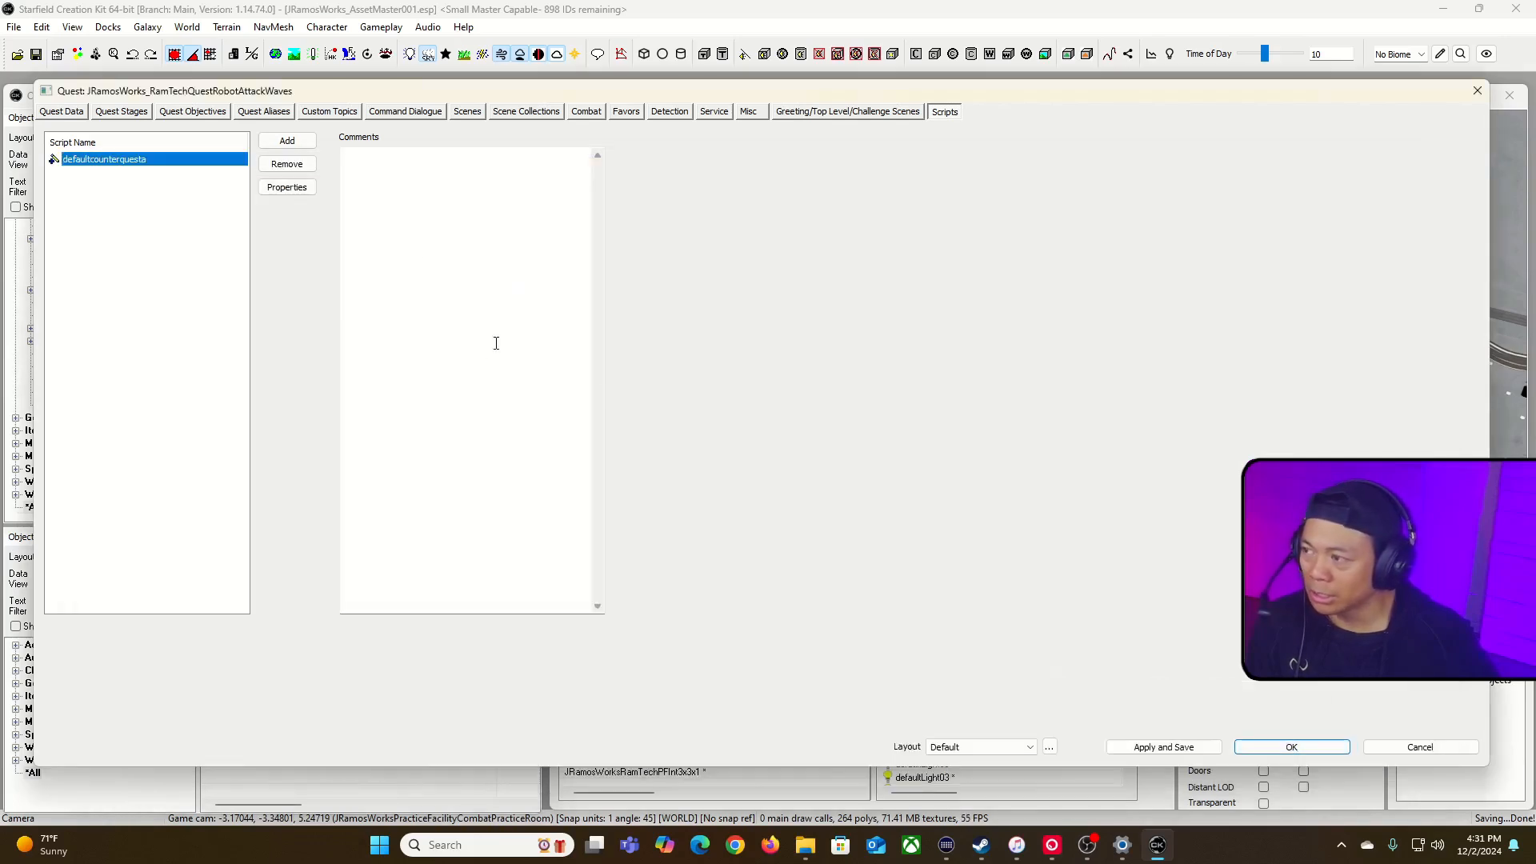
Step: Flag quest stage 10, Quest Finished, as the stage that completes the quest
left_click(134, 115)
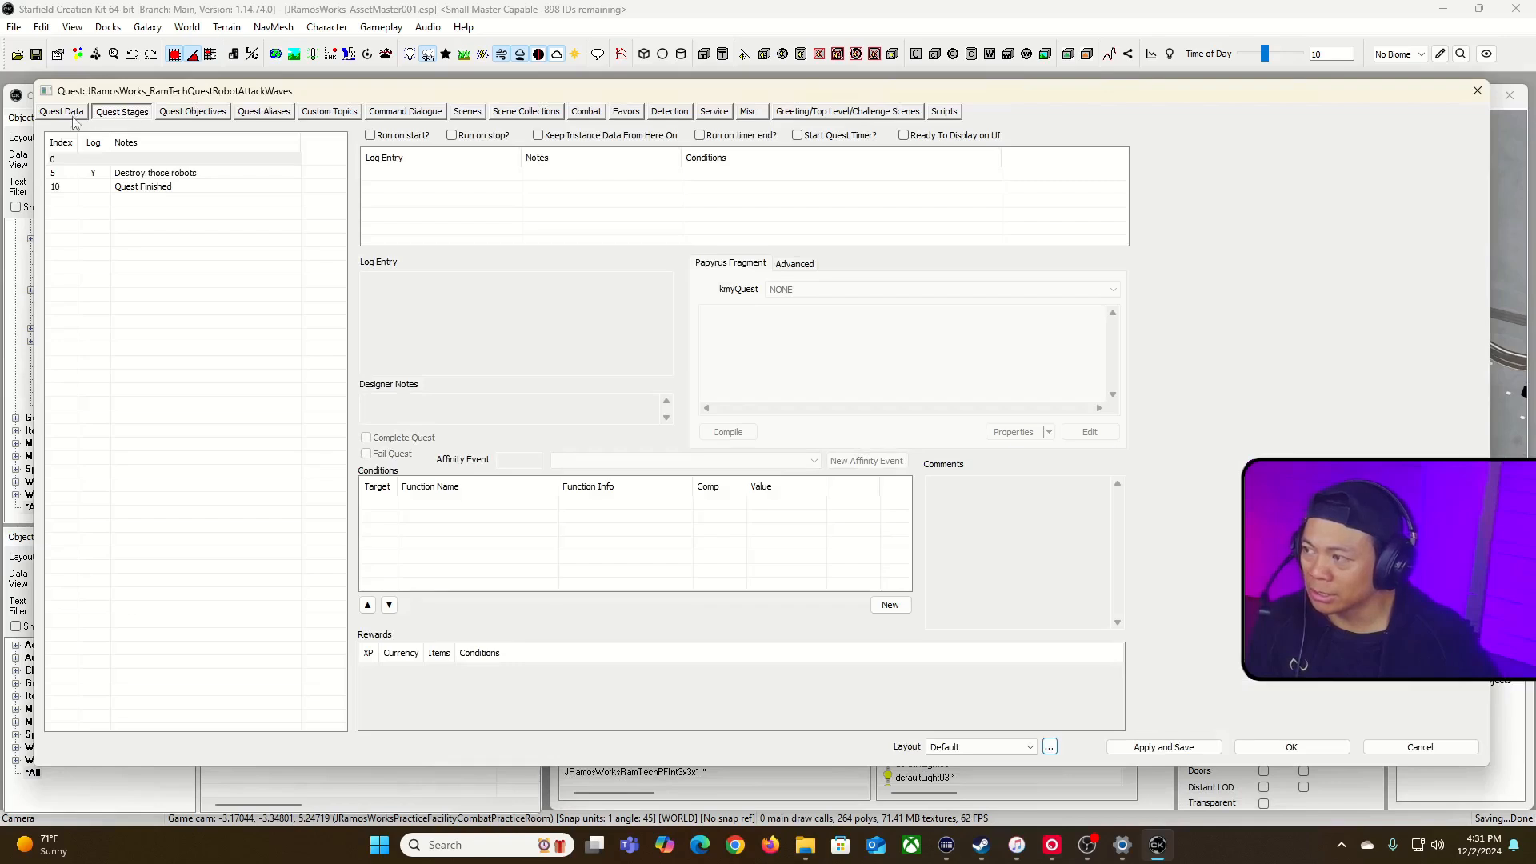
left_click(144, 189)
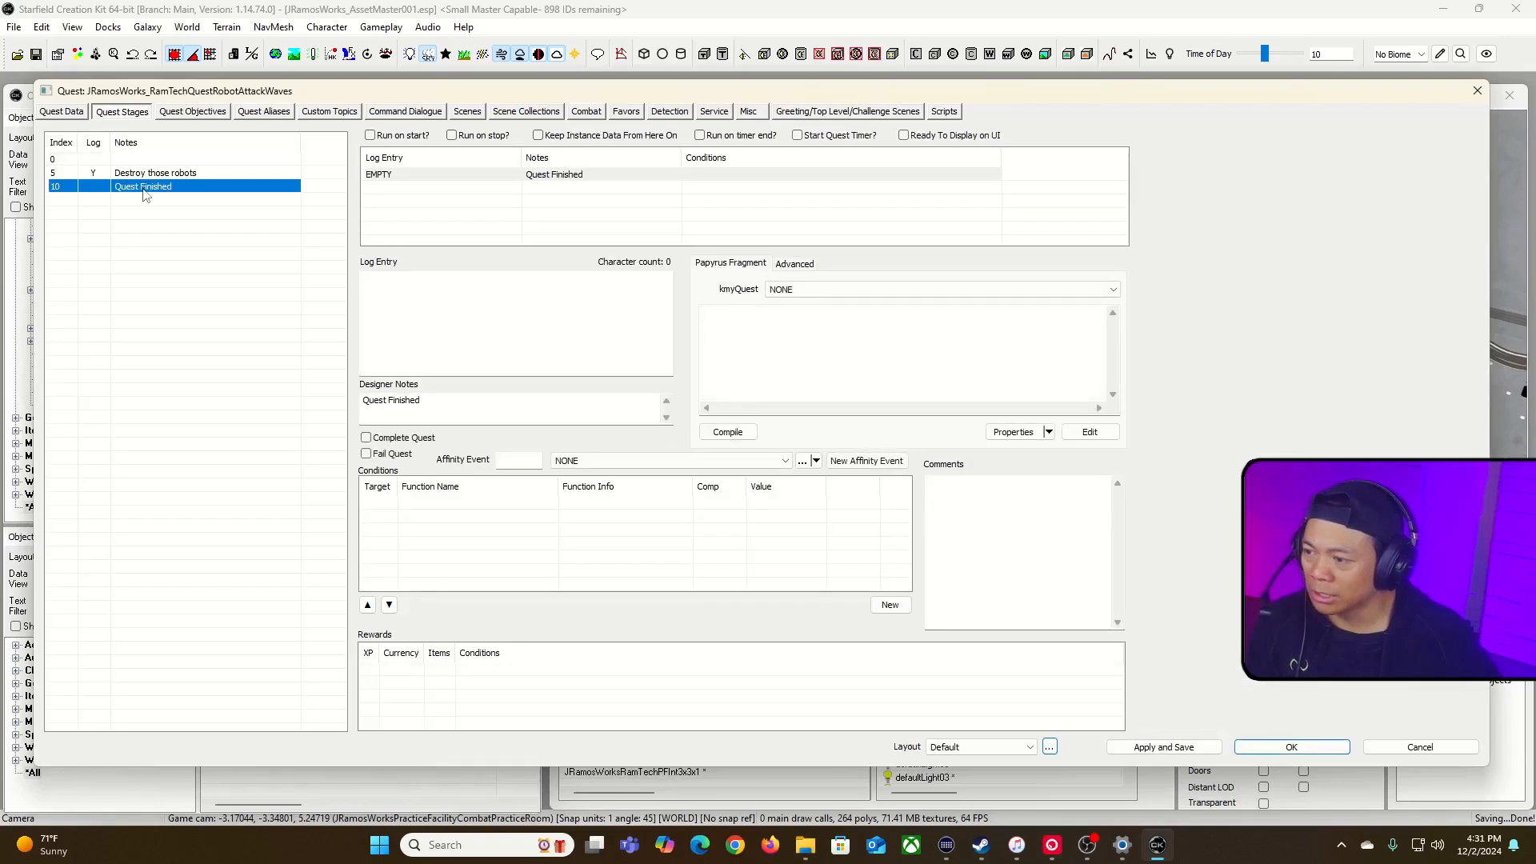
left_click(367, 438)
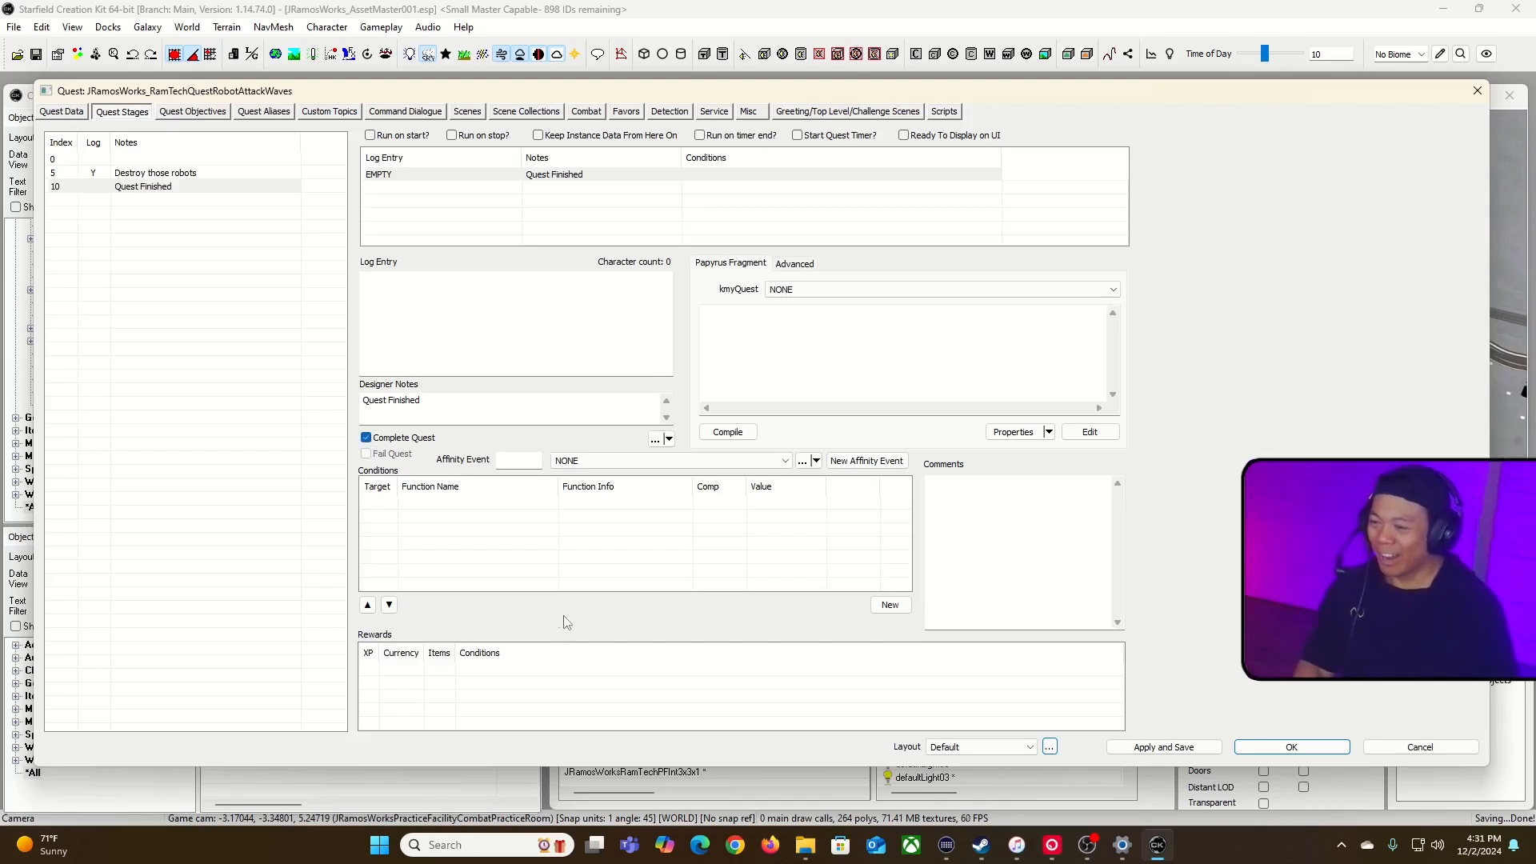
Step: Add a reward to stage 10 and assign it an XPRewardSettlementQuest global as the XP reward
right_click(524, 684)
left_click(560, 693)
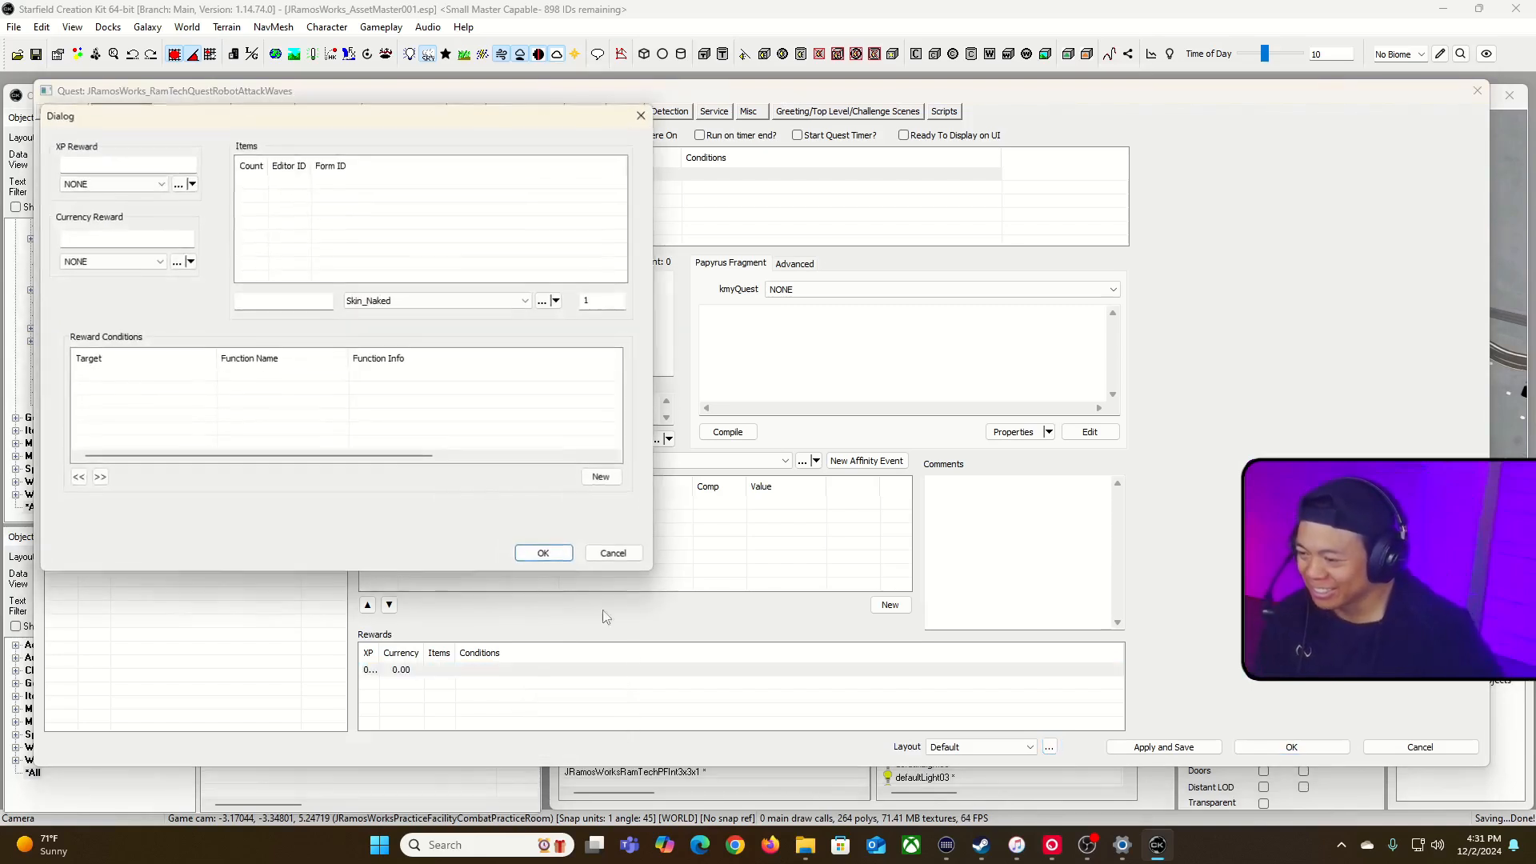
left_click(164, 185)
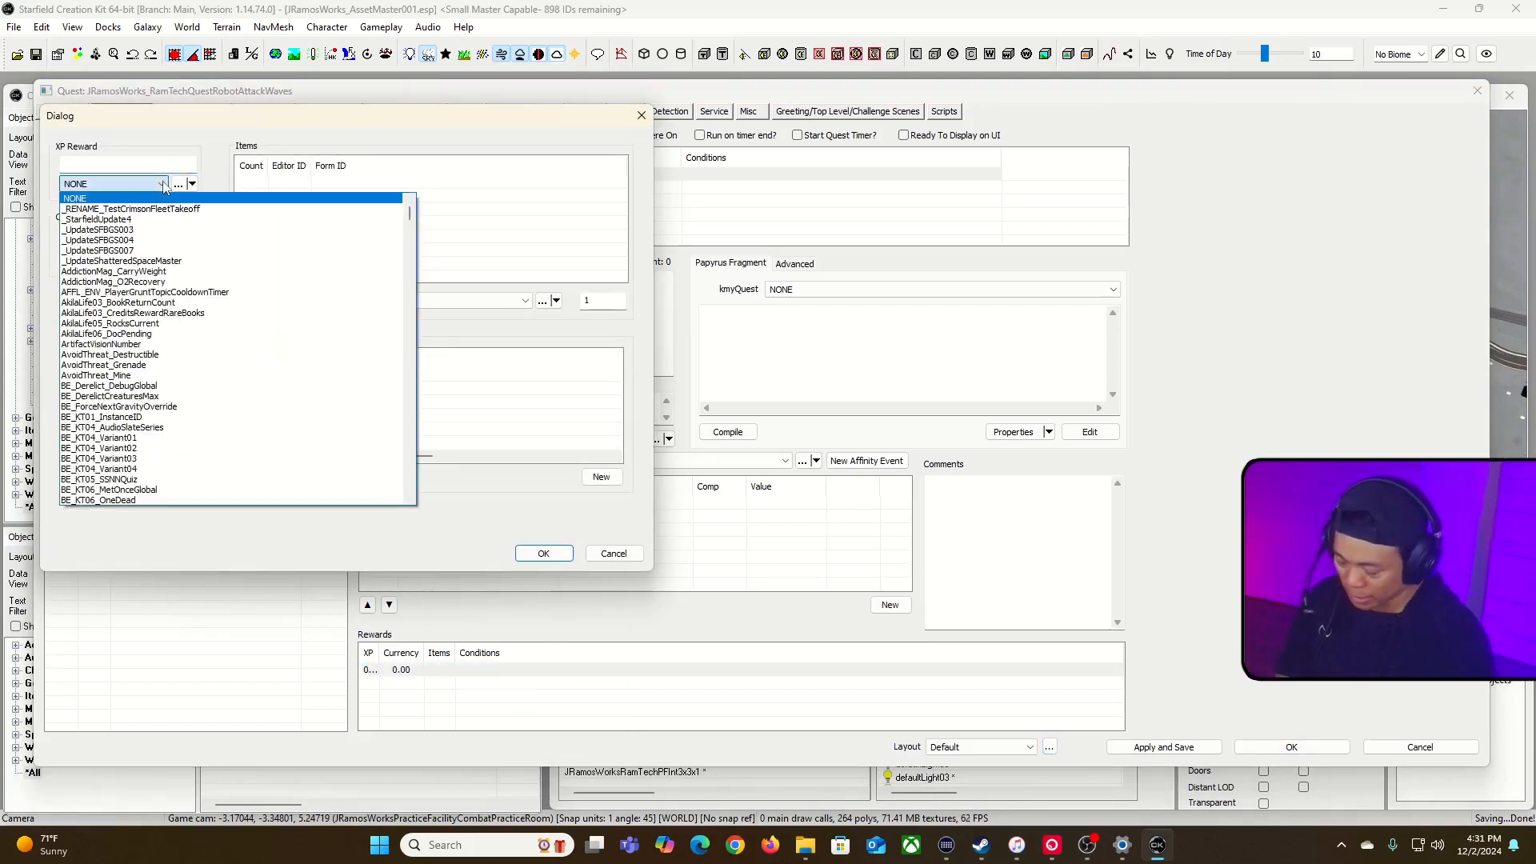
type("er")
scroll(169, 188, "down", 3)
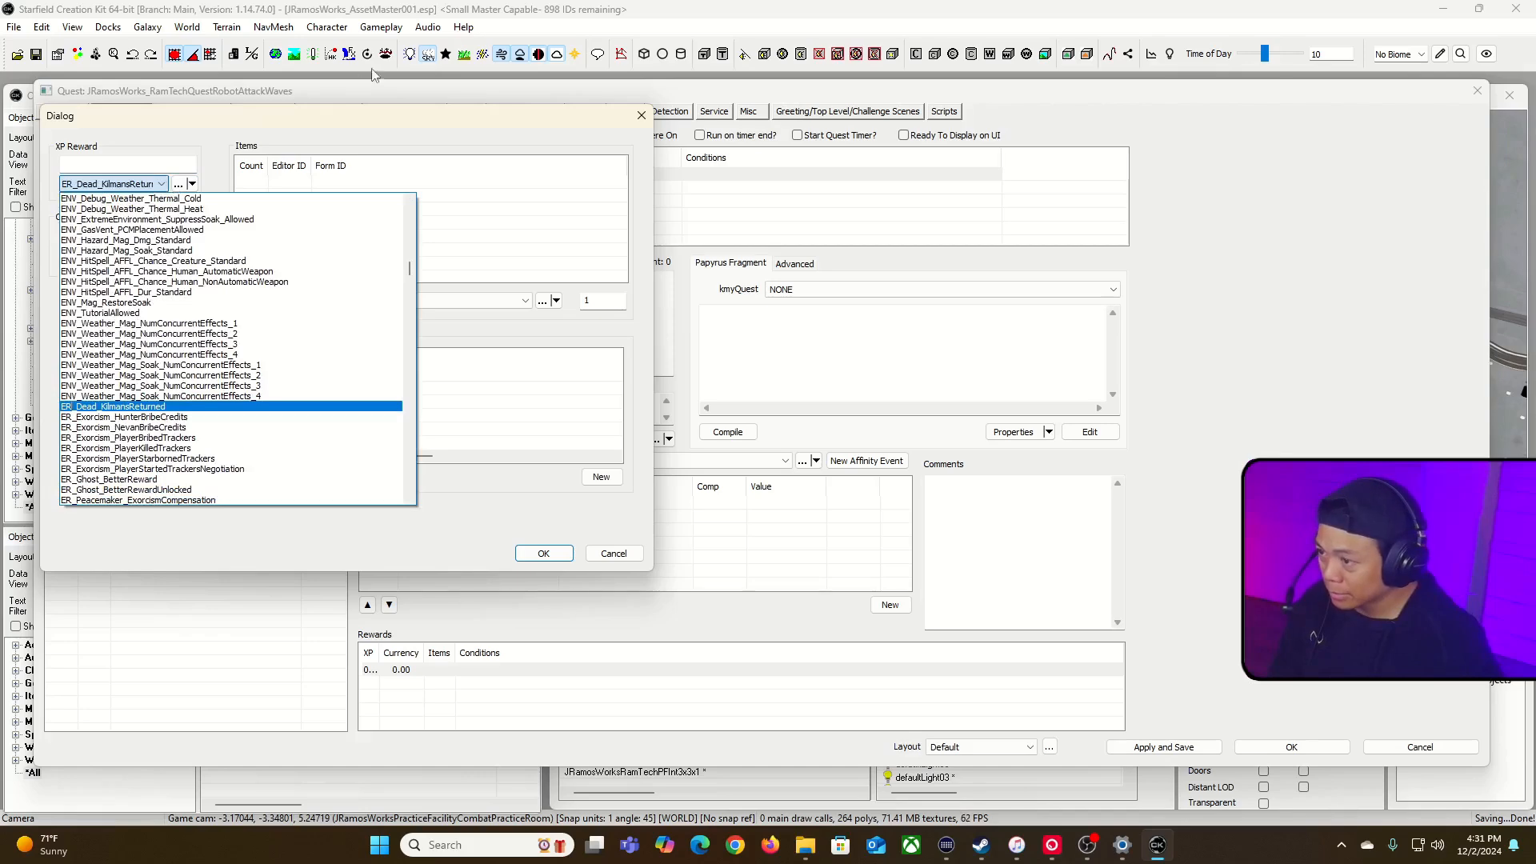
left_click_drag(410, 269, 414, 500)
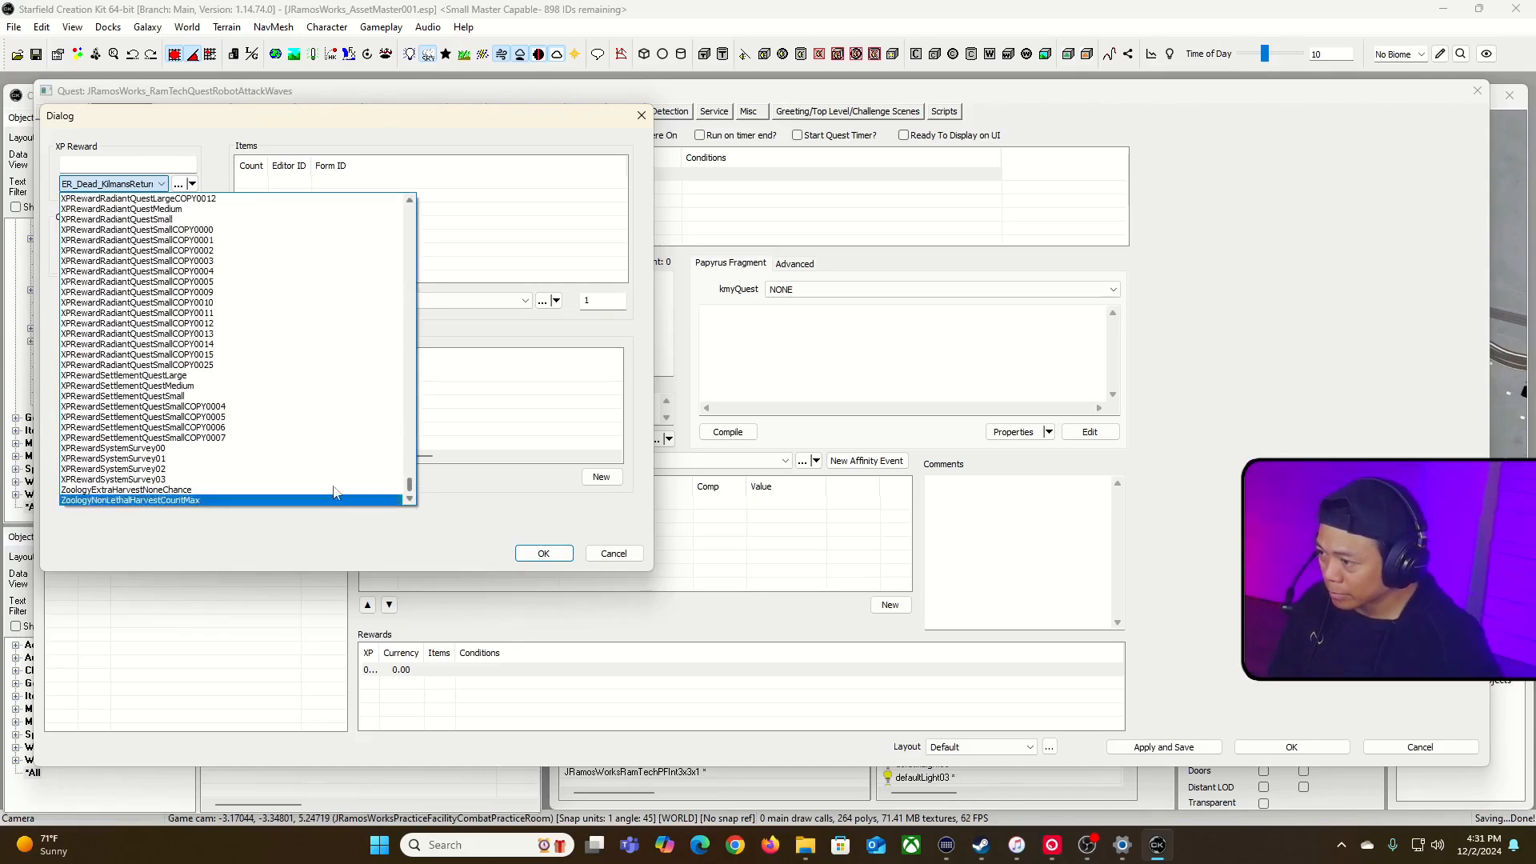
scroll(274, 445, "up", 1)
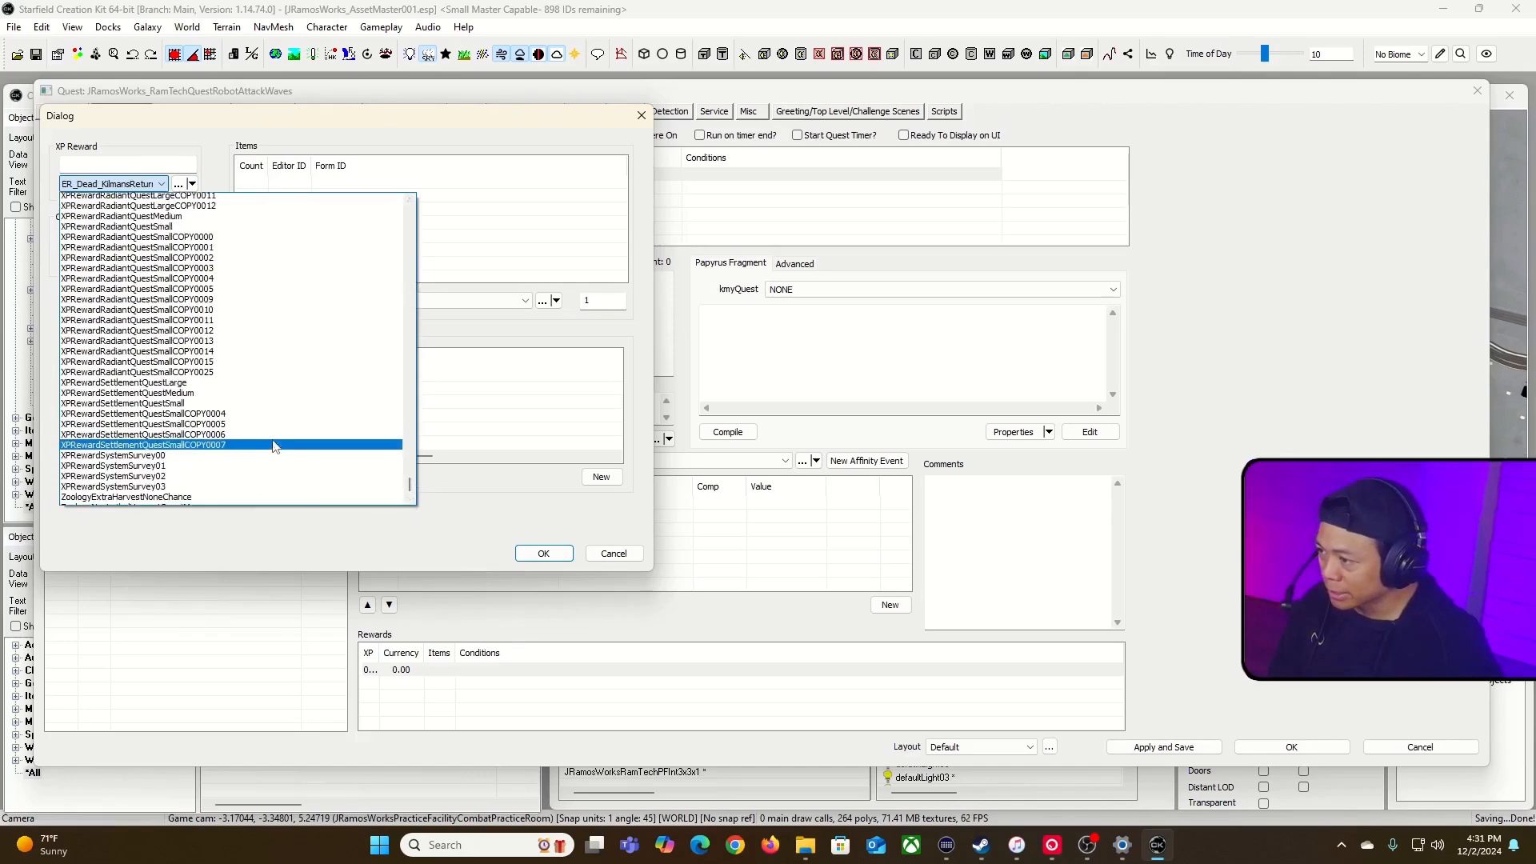
left_click(332, 407)
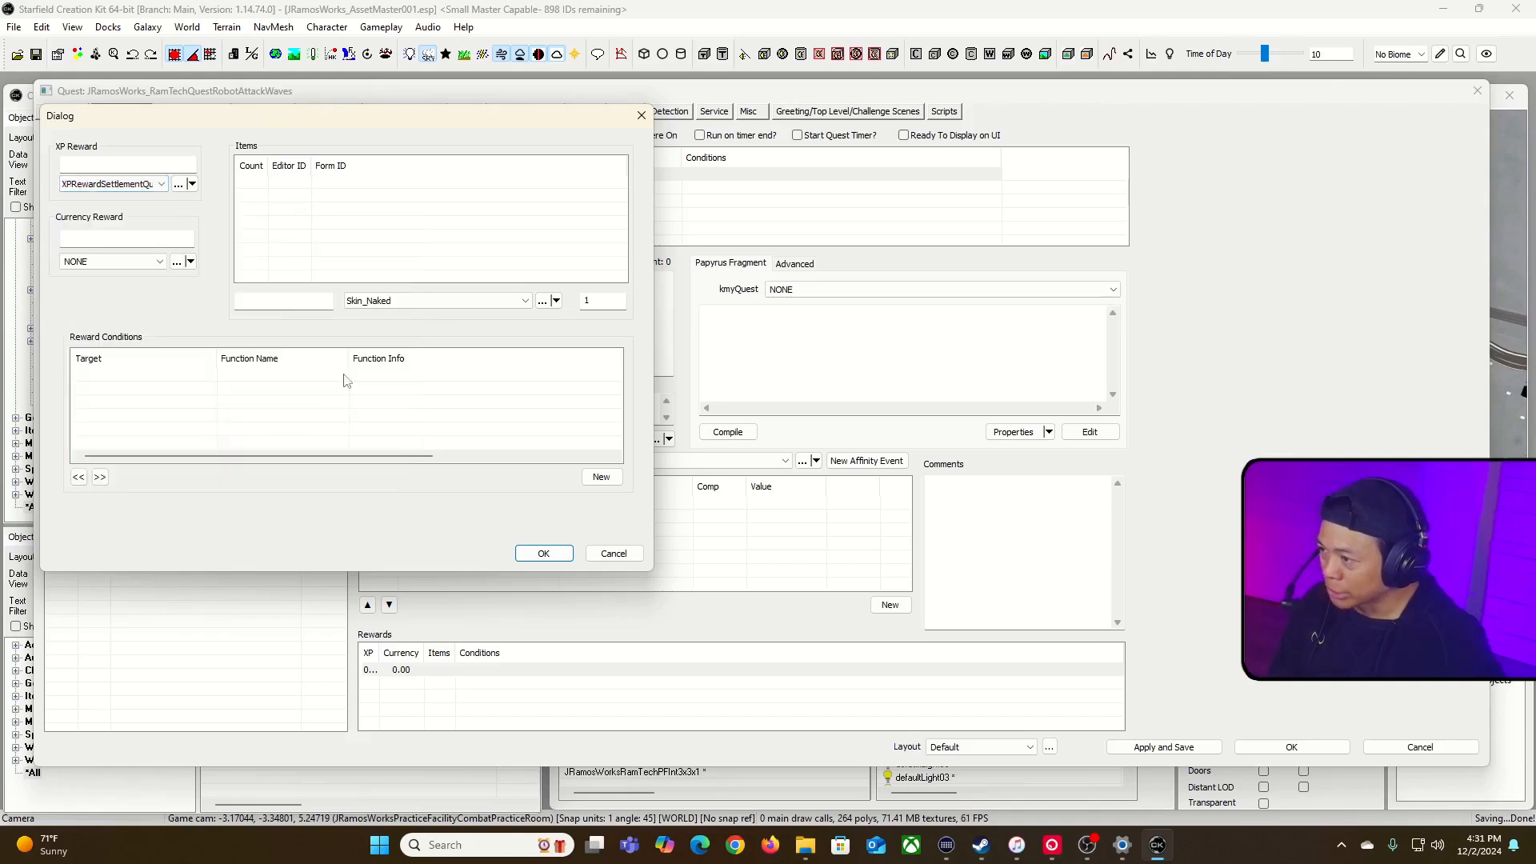
Step: Set the reward's currency to CreditsRewardRadiantQuestLarge, then accept the reward and the quest changes
left_click(160, 262)
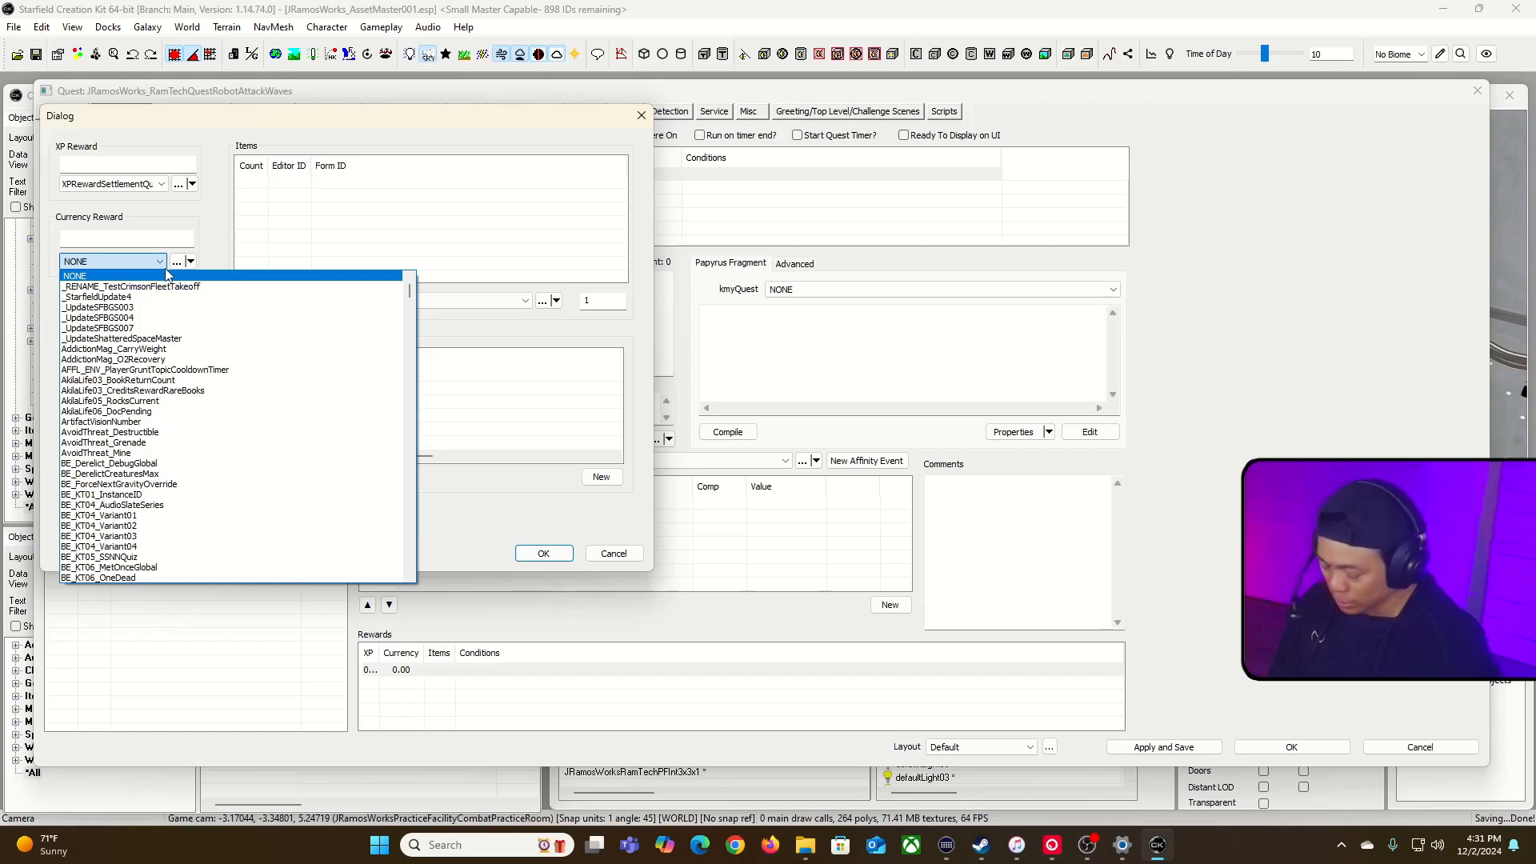
type("cred")
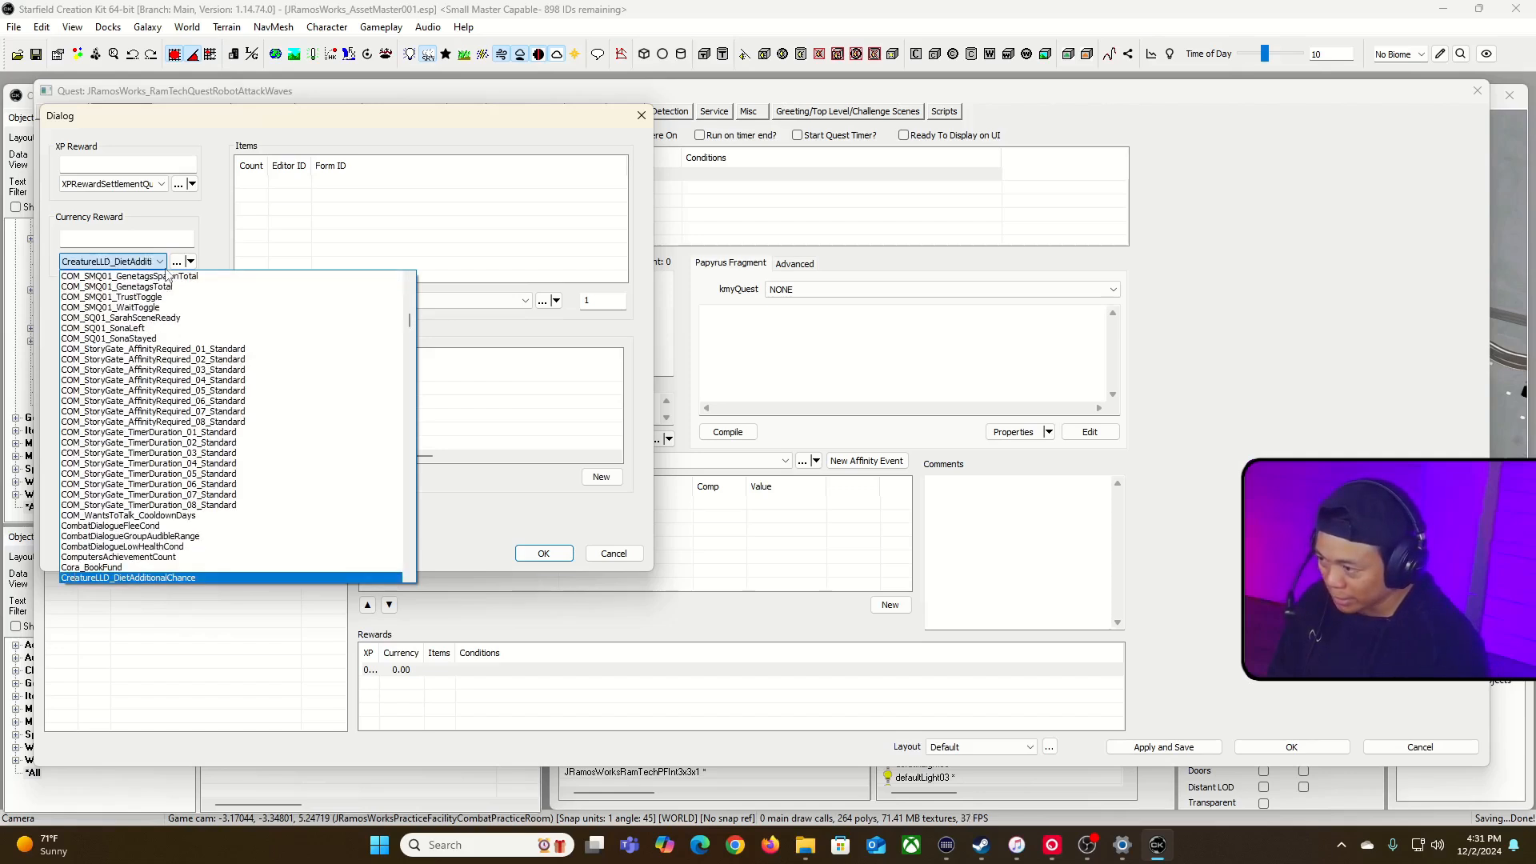
scroll(215, 497, "down", 1)
scroll(215, 499, "down", 5)
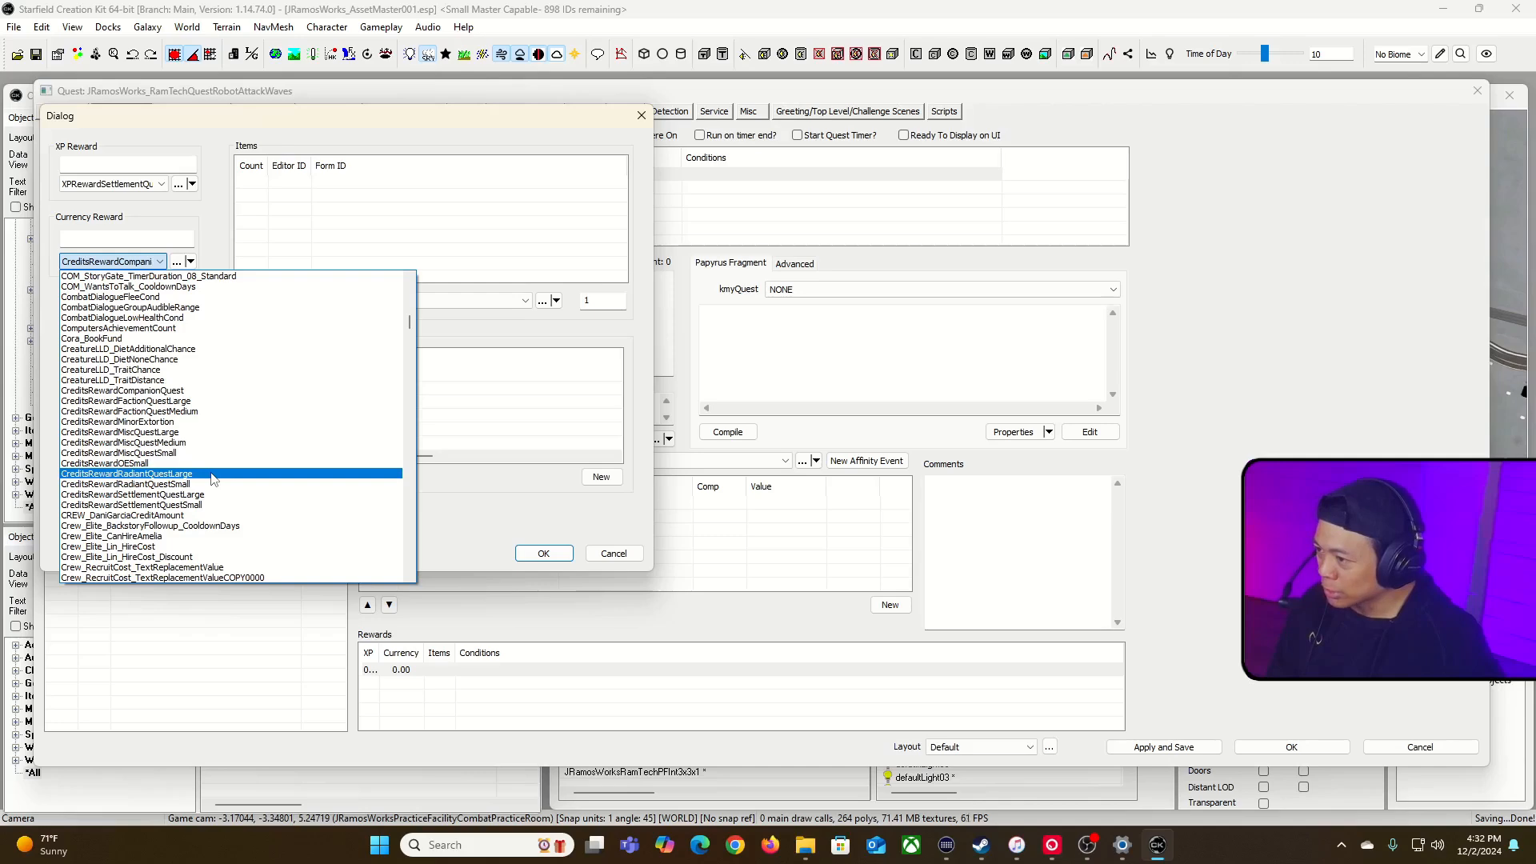
left_click(212, 474)
left_click(543, 554)
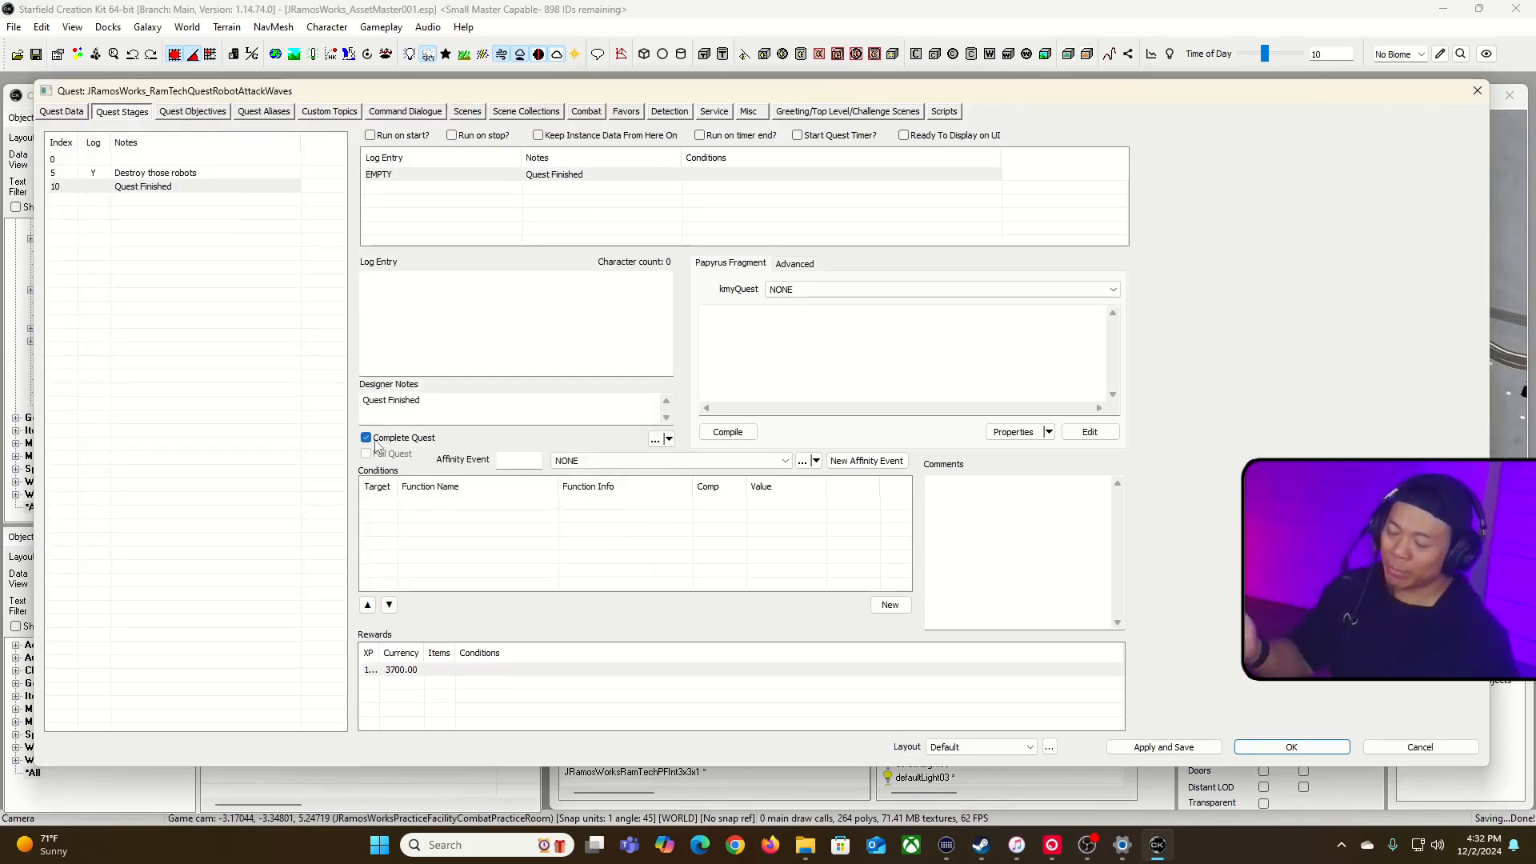
left_click(1291, 746)
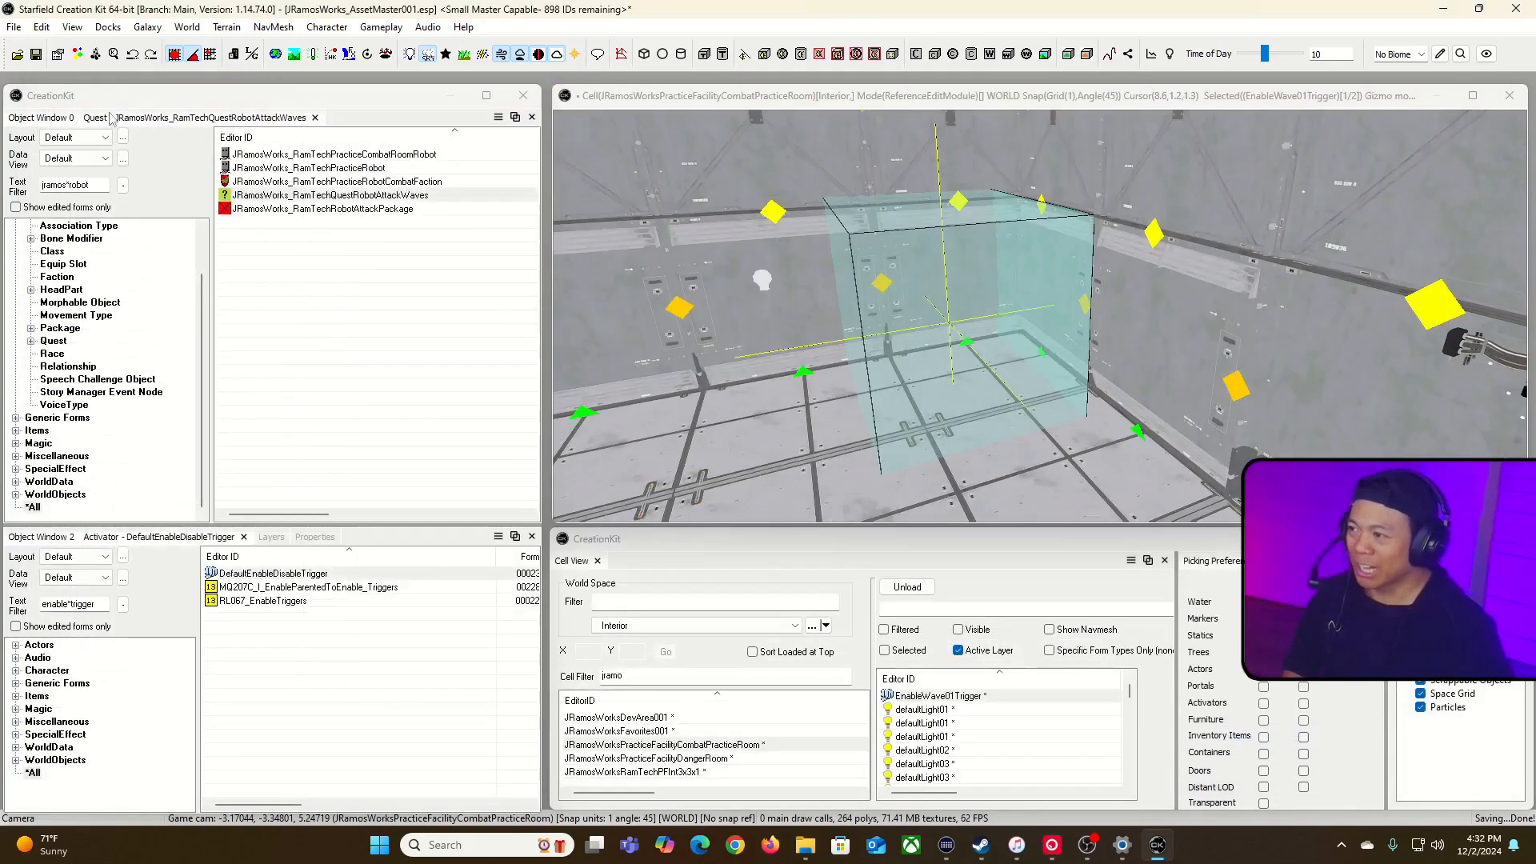
Step: Switch to Steam, launch Starfield, and advance through the combat practice room to trigger the Quell the Robot Rebellion mission and its robots
key("alt+Tab")
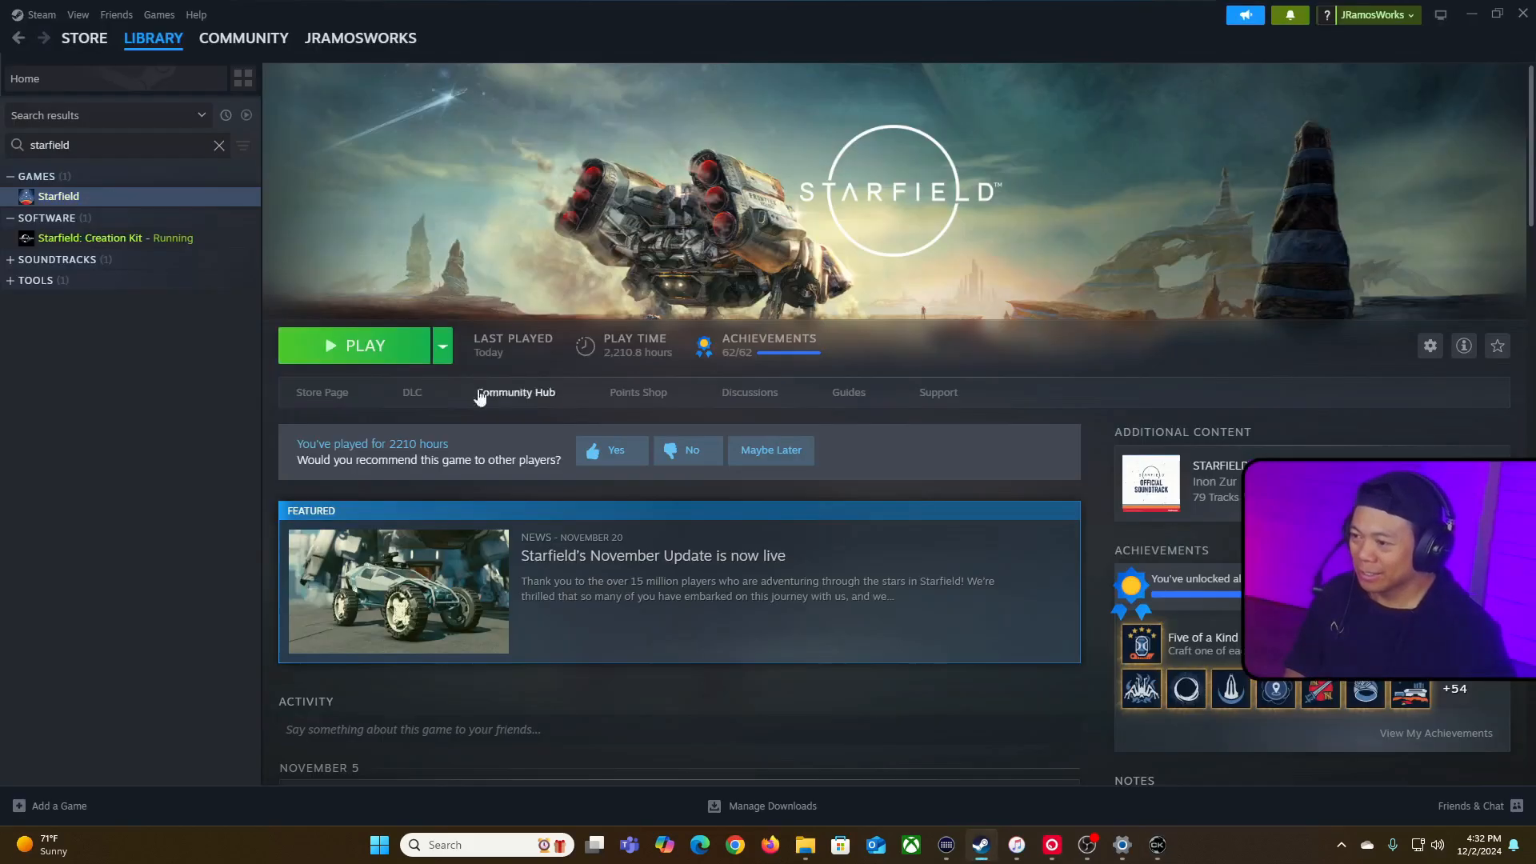
left_click(344, 358)
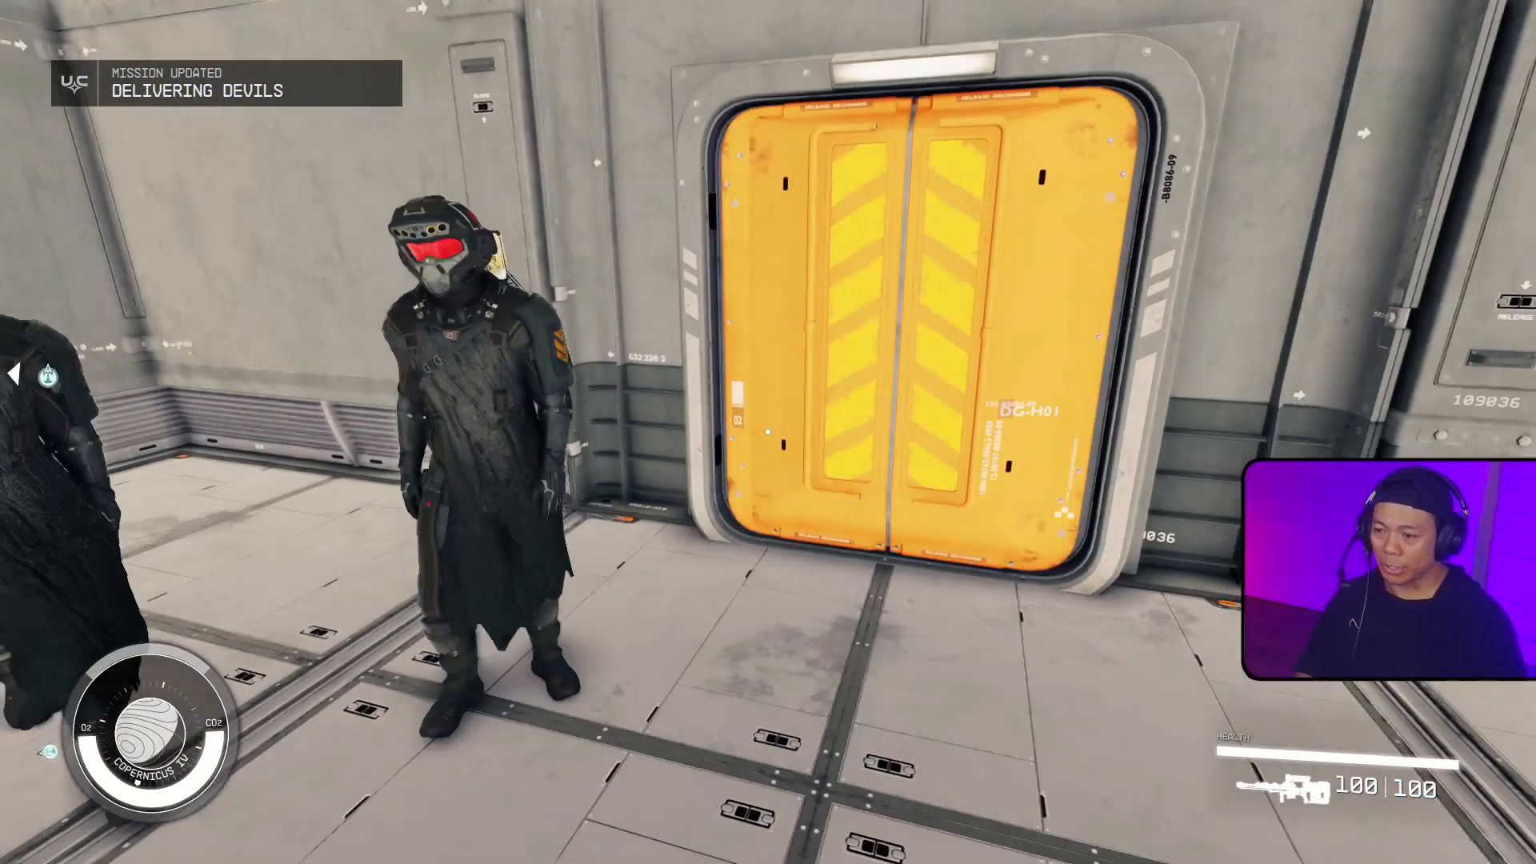
key("w")
key("e")
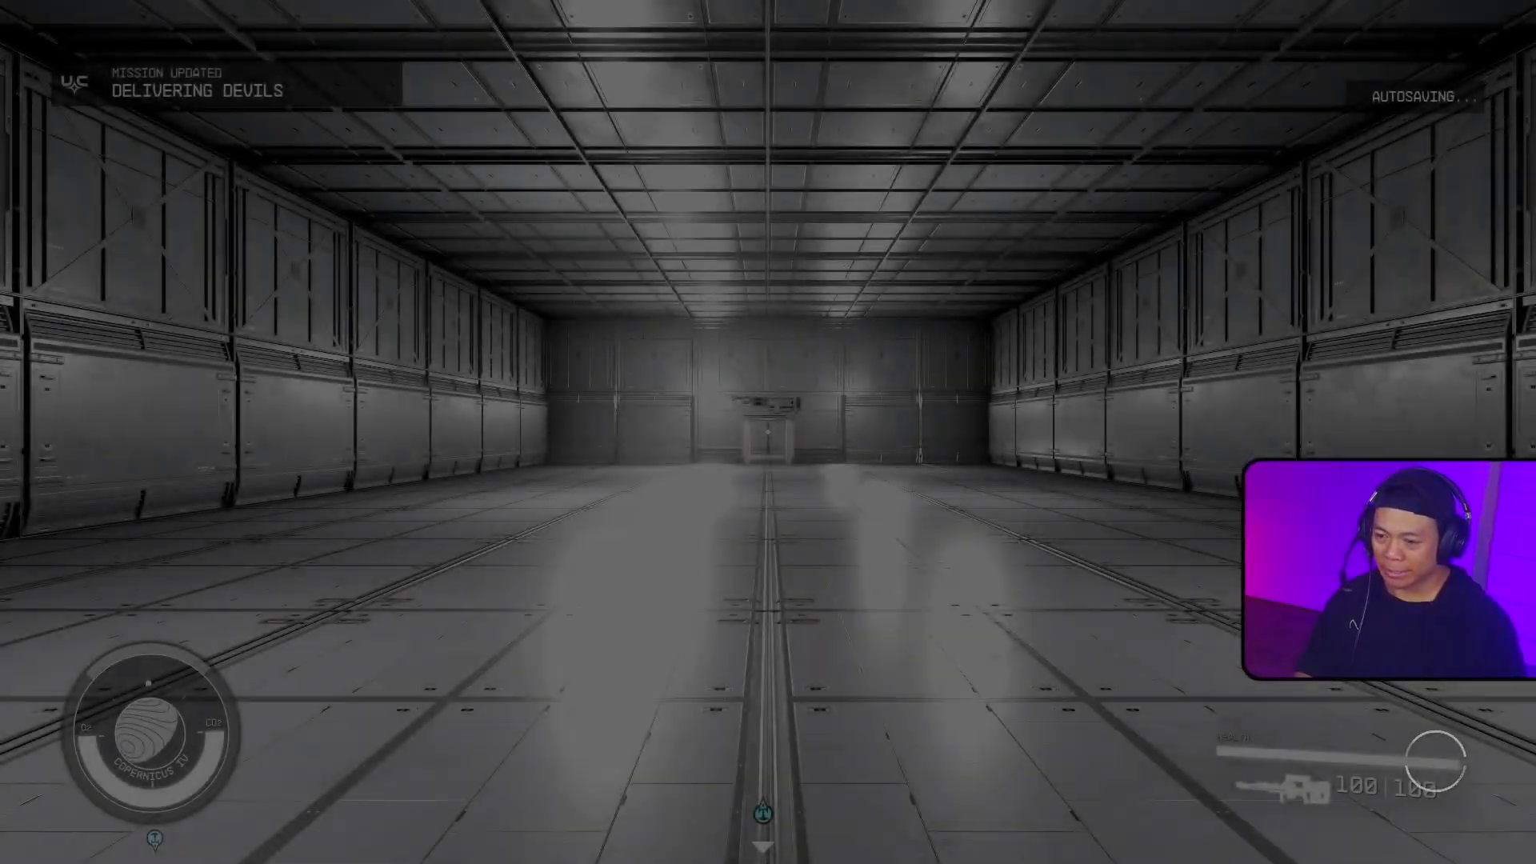
key("w")
key("w")
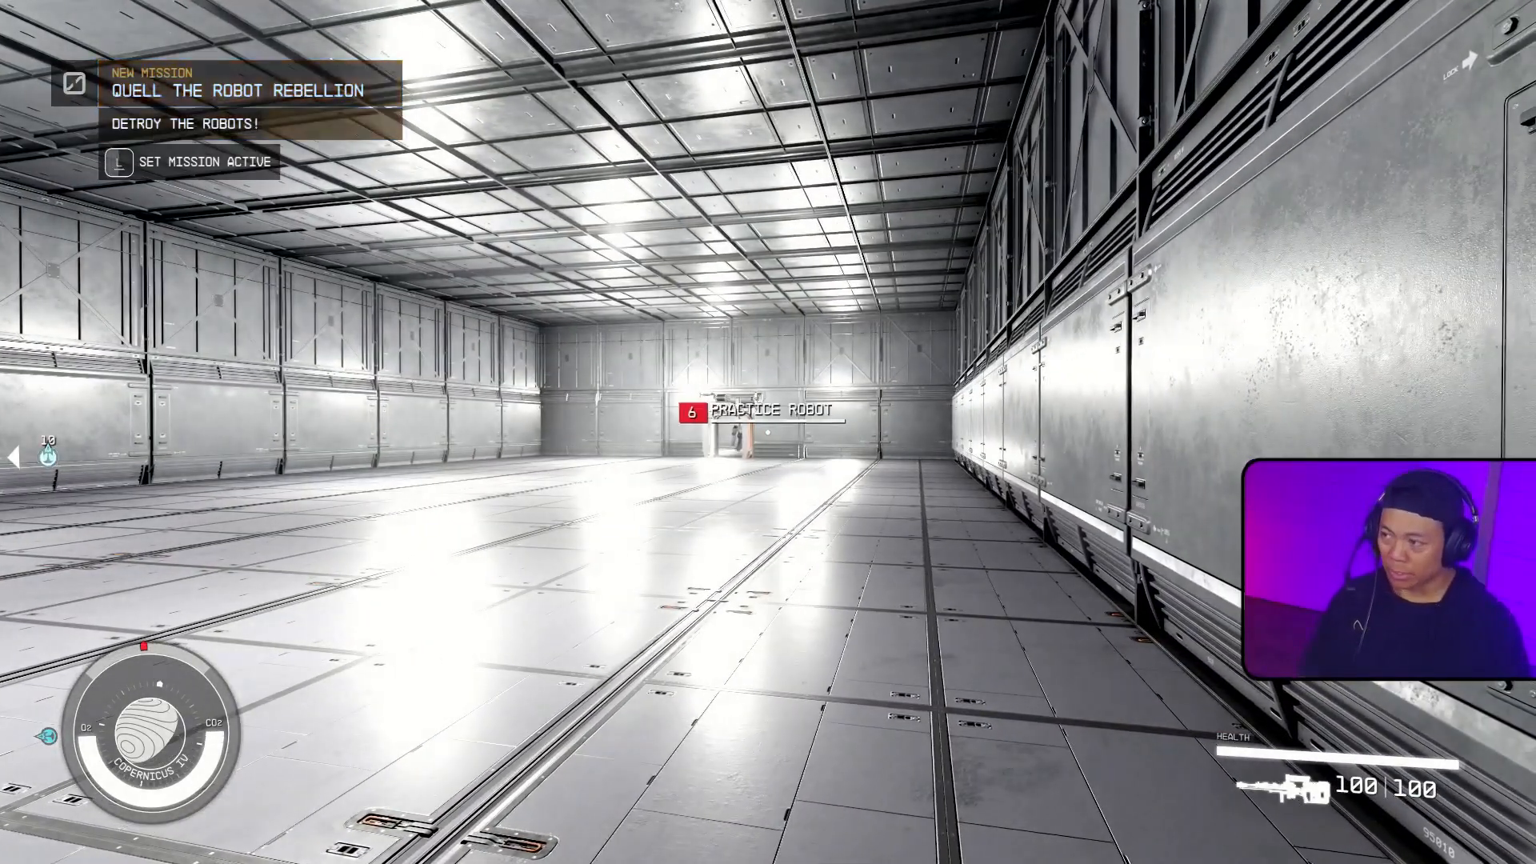
key("w")
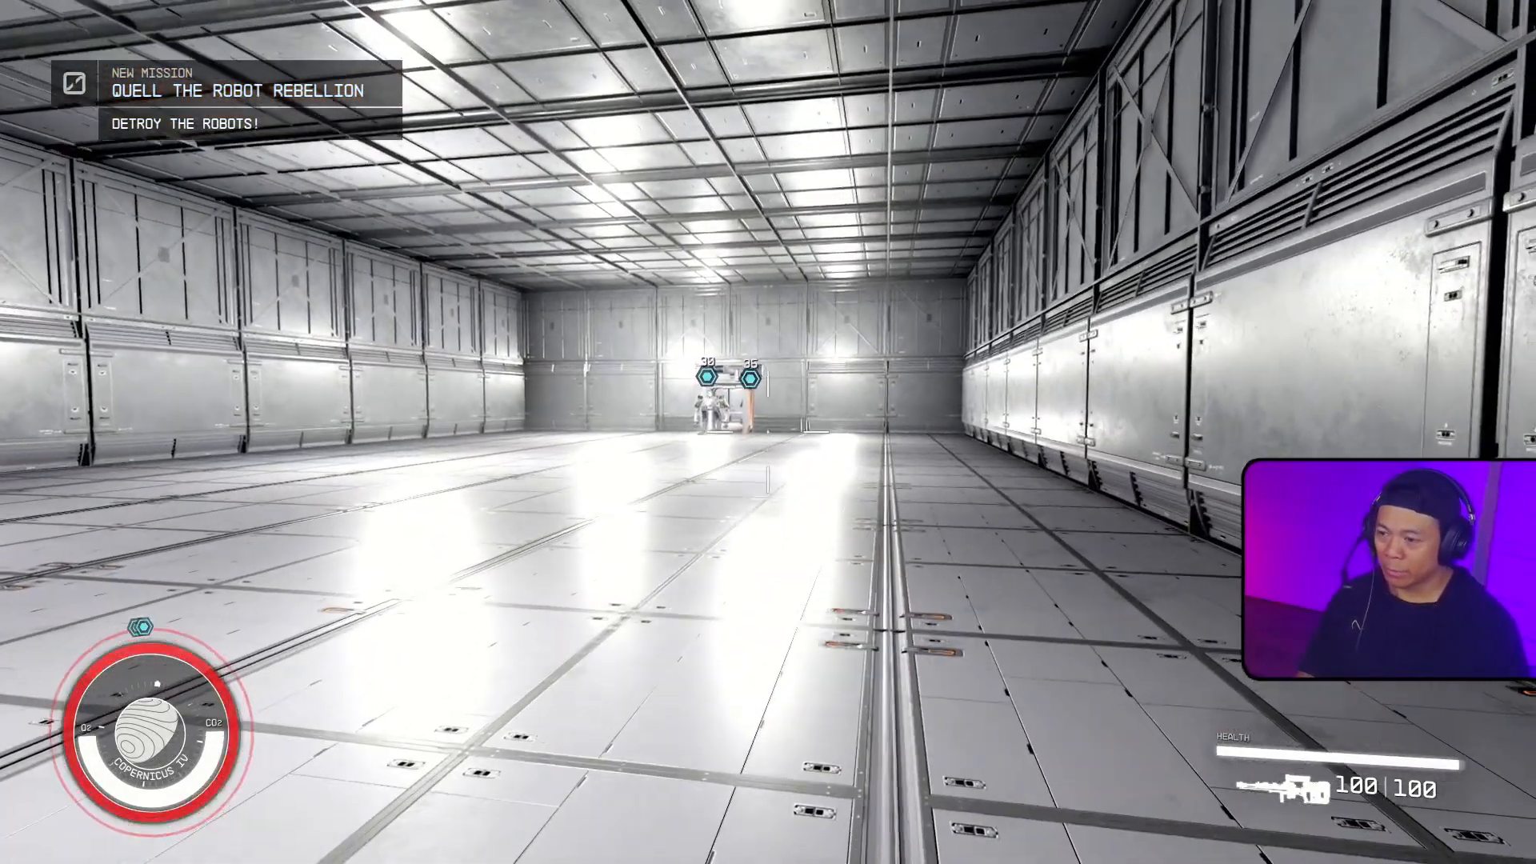
Step: Shoot both practice robots to test whether destroying them completes the mission
left_click(768, 432)
right_click(768, 432)
left_click(768, 432)
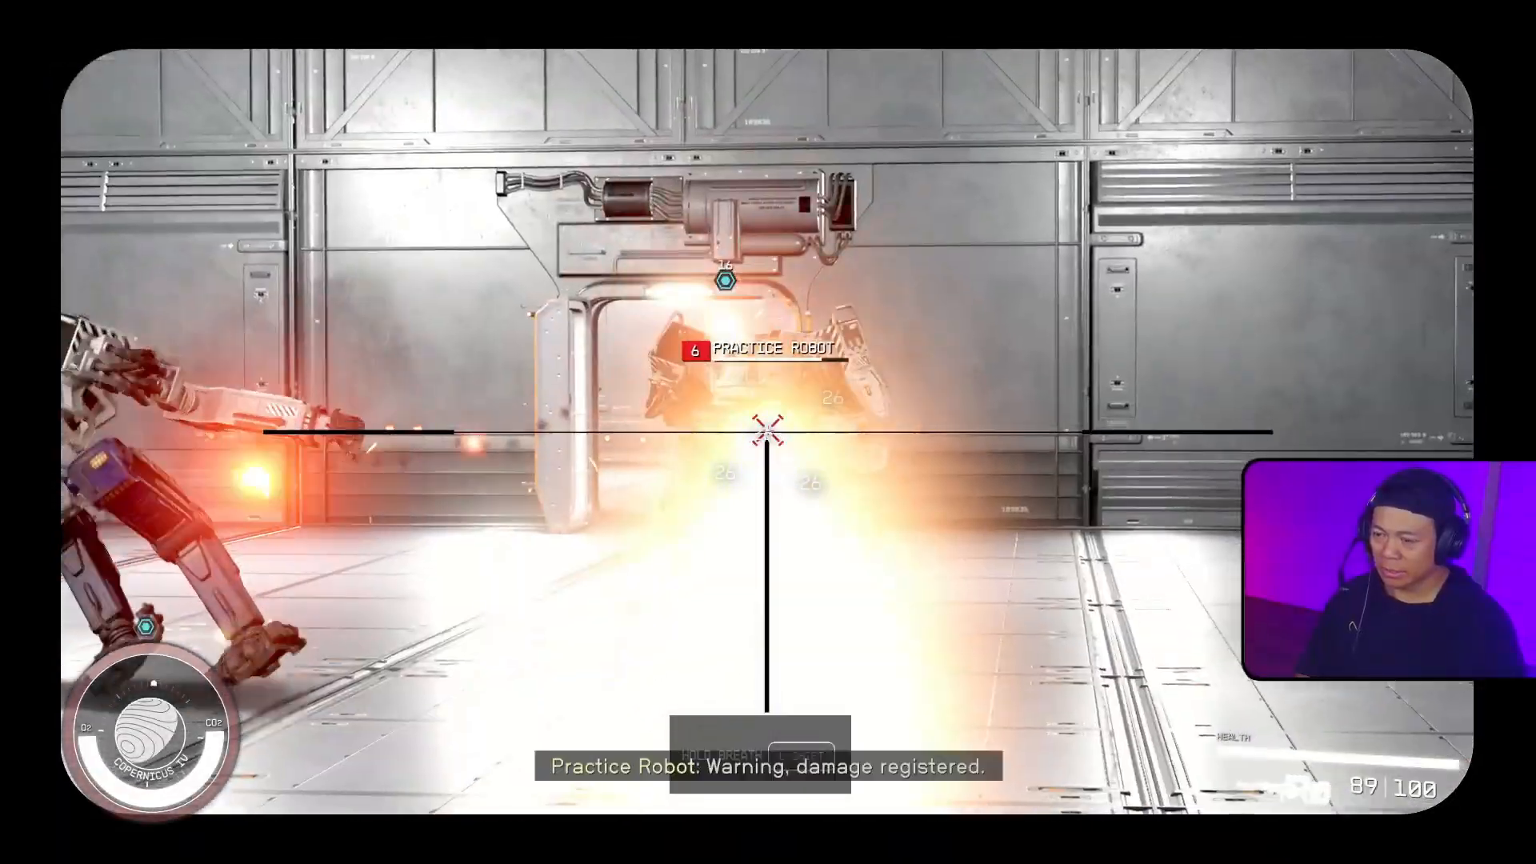
left_click(767, 432)
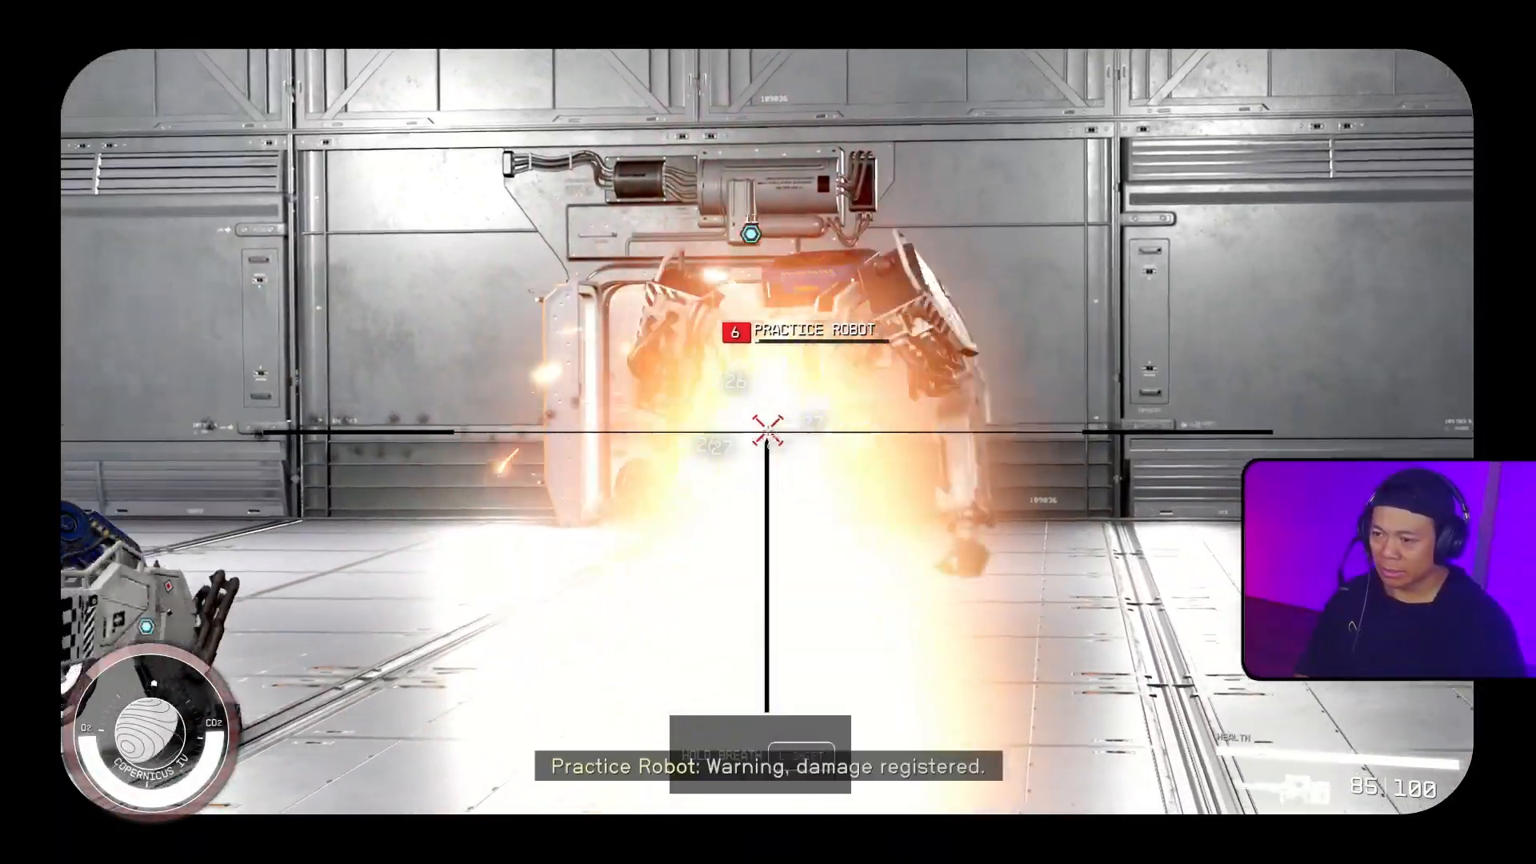
key("w")
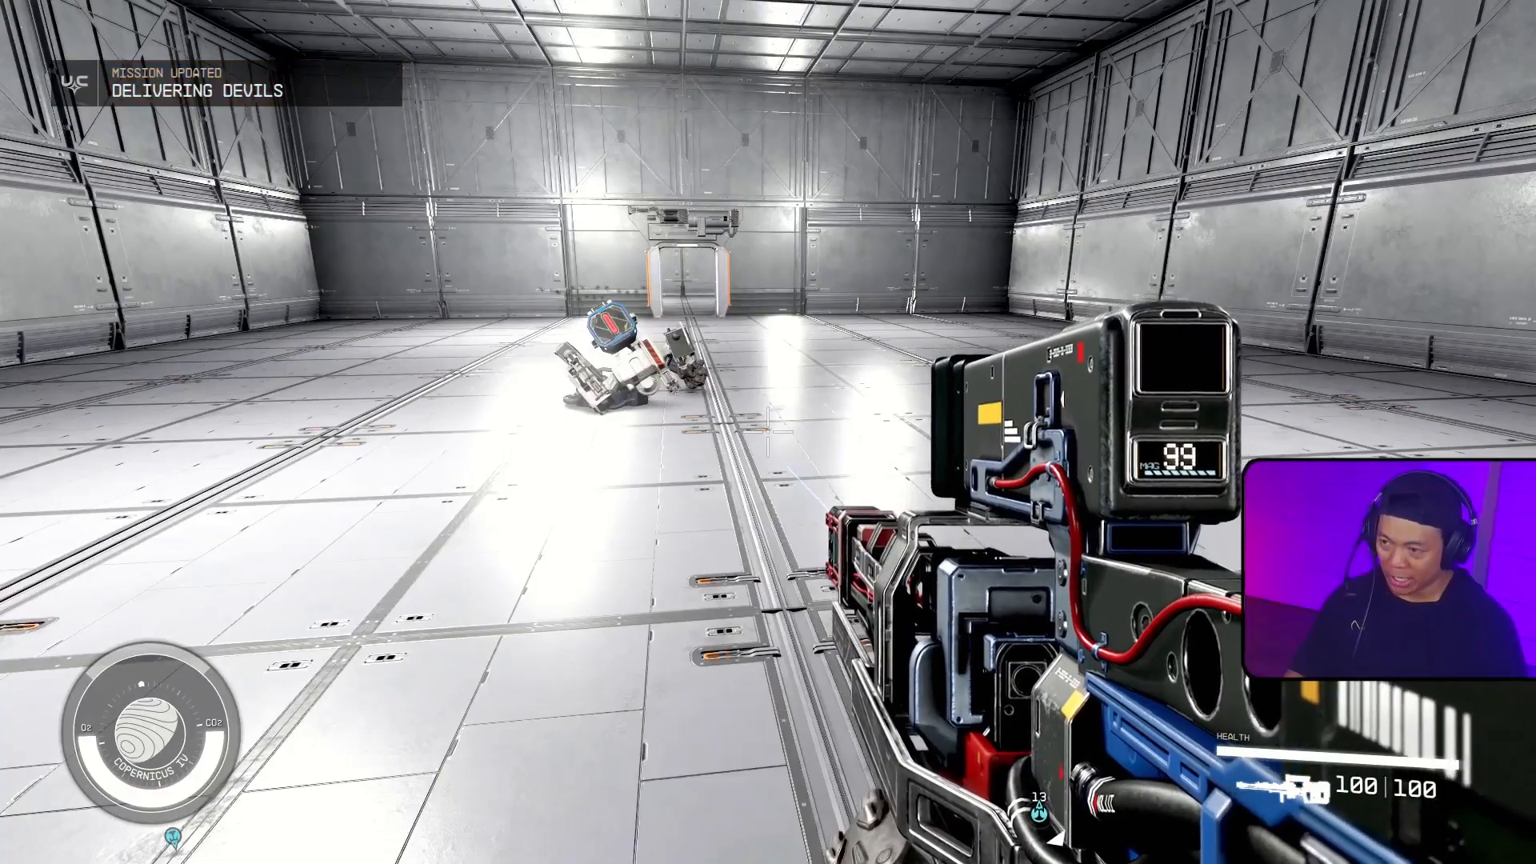
Step: Switch back to the Creation Kit and create a new layer named RobotWave02 for the combat practice room
key("alt+Tab")
key("alt+Tab")
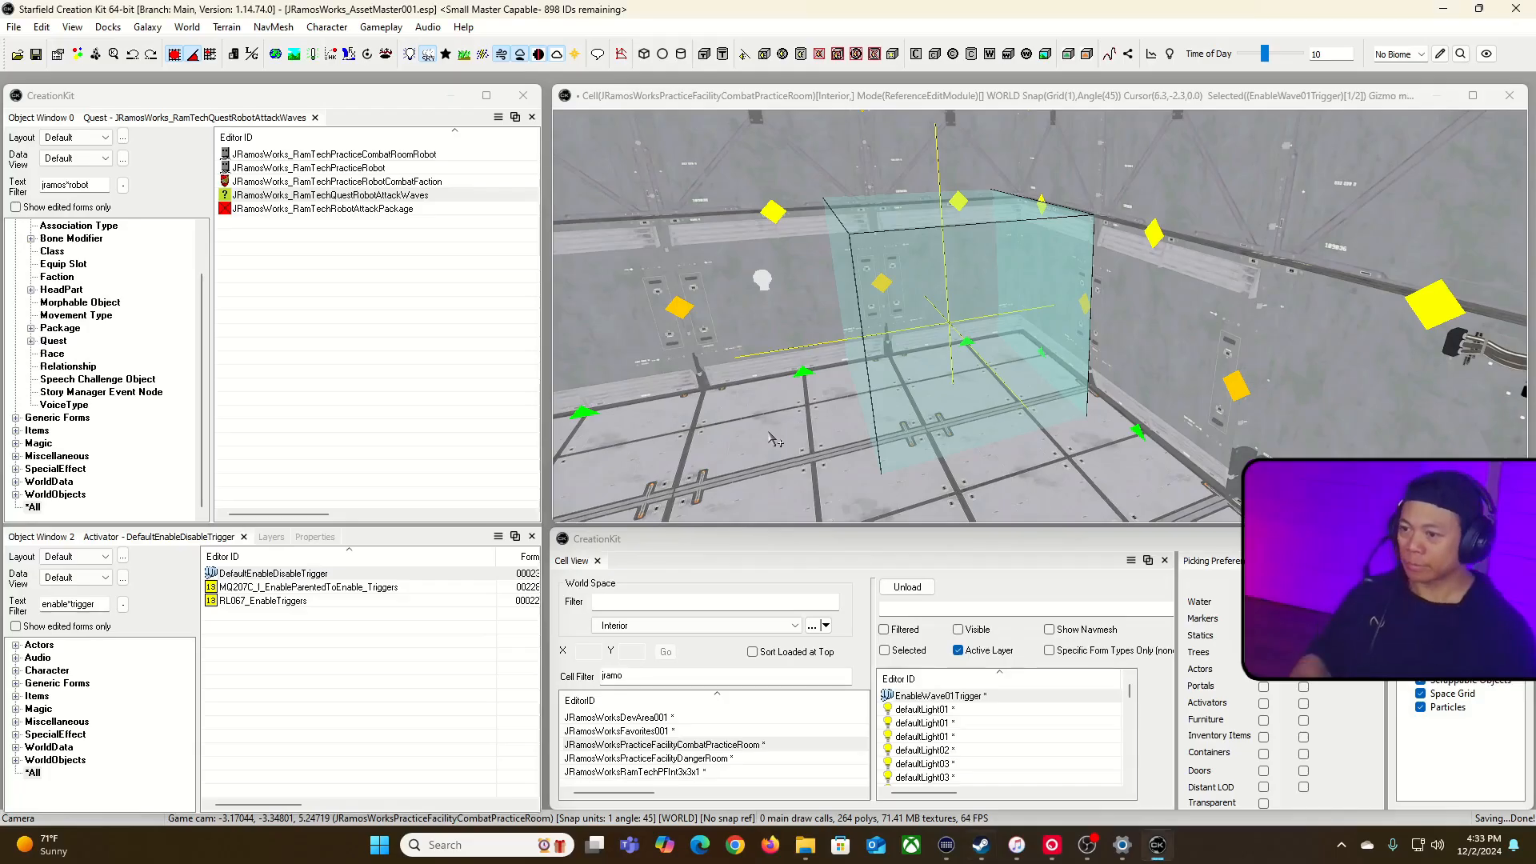
right_click_drag(910, 143, 930, 192)
key("w")
key("s")
key("w")
key("s")
right_click_drag(980, 441, 941, 426)
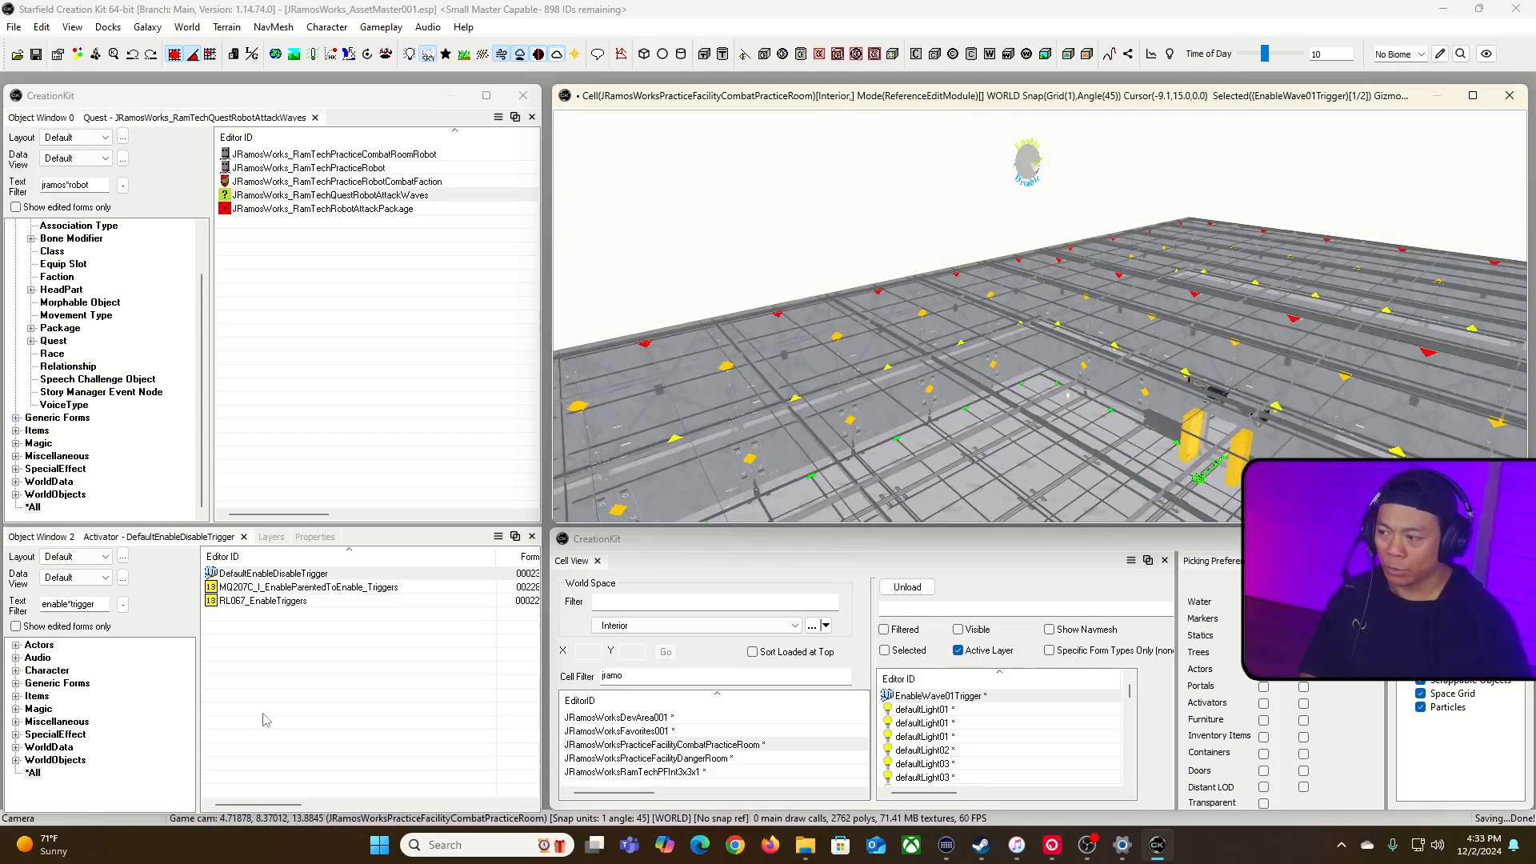
left_click(272, 536)
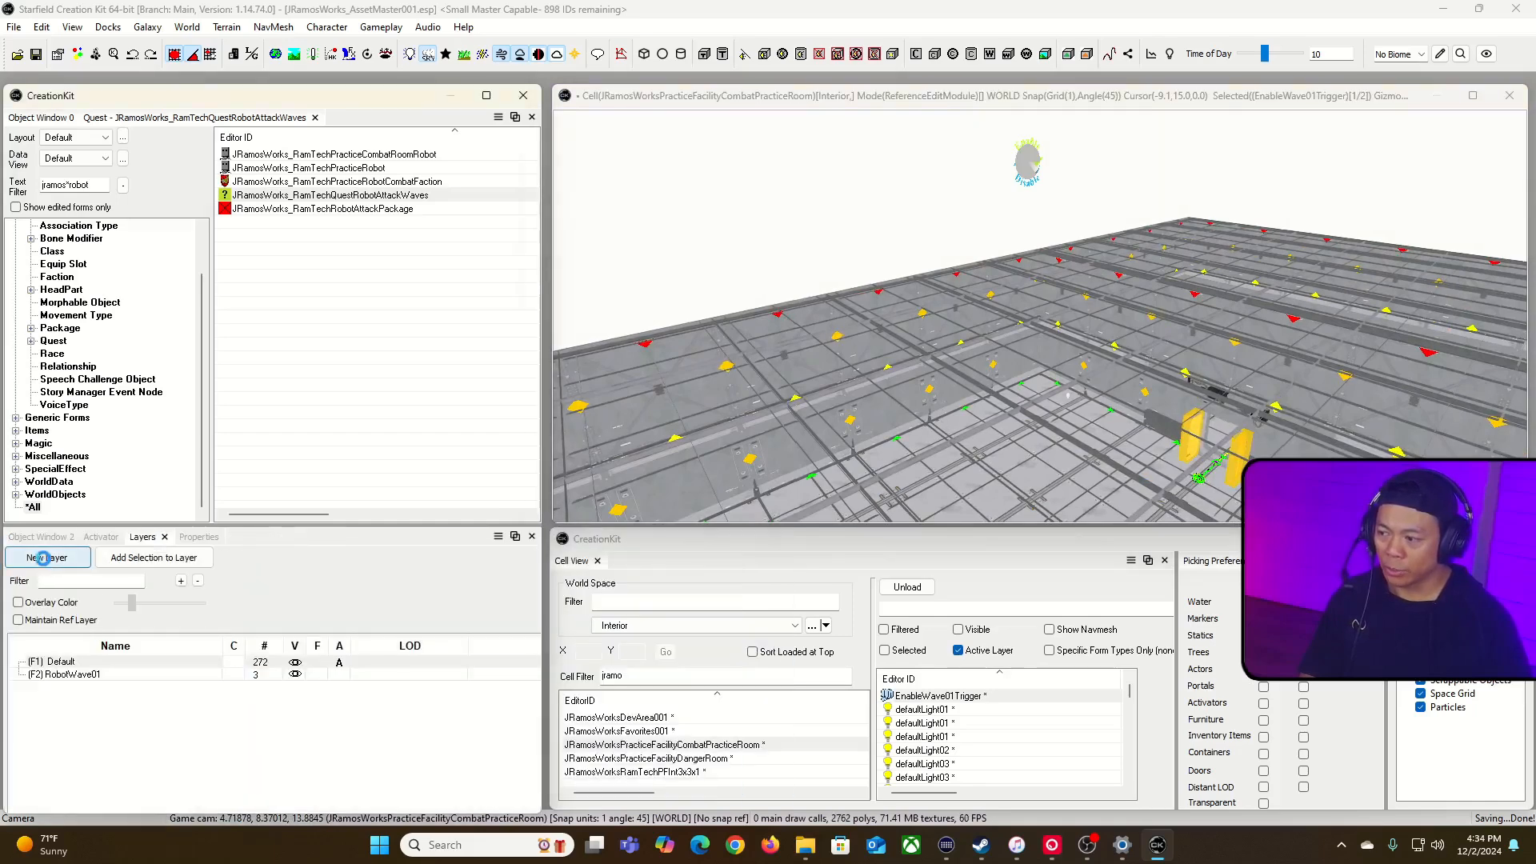
left_click(80, 557)
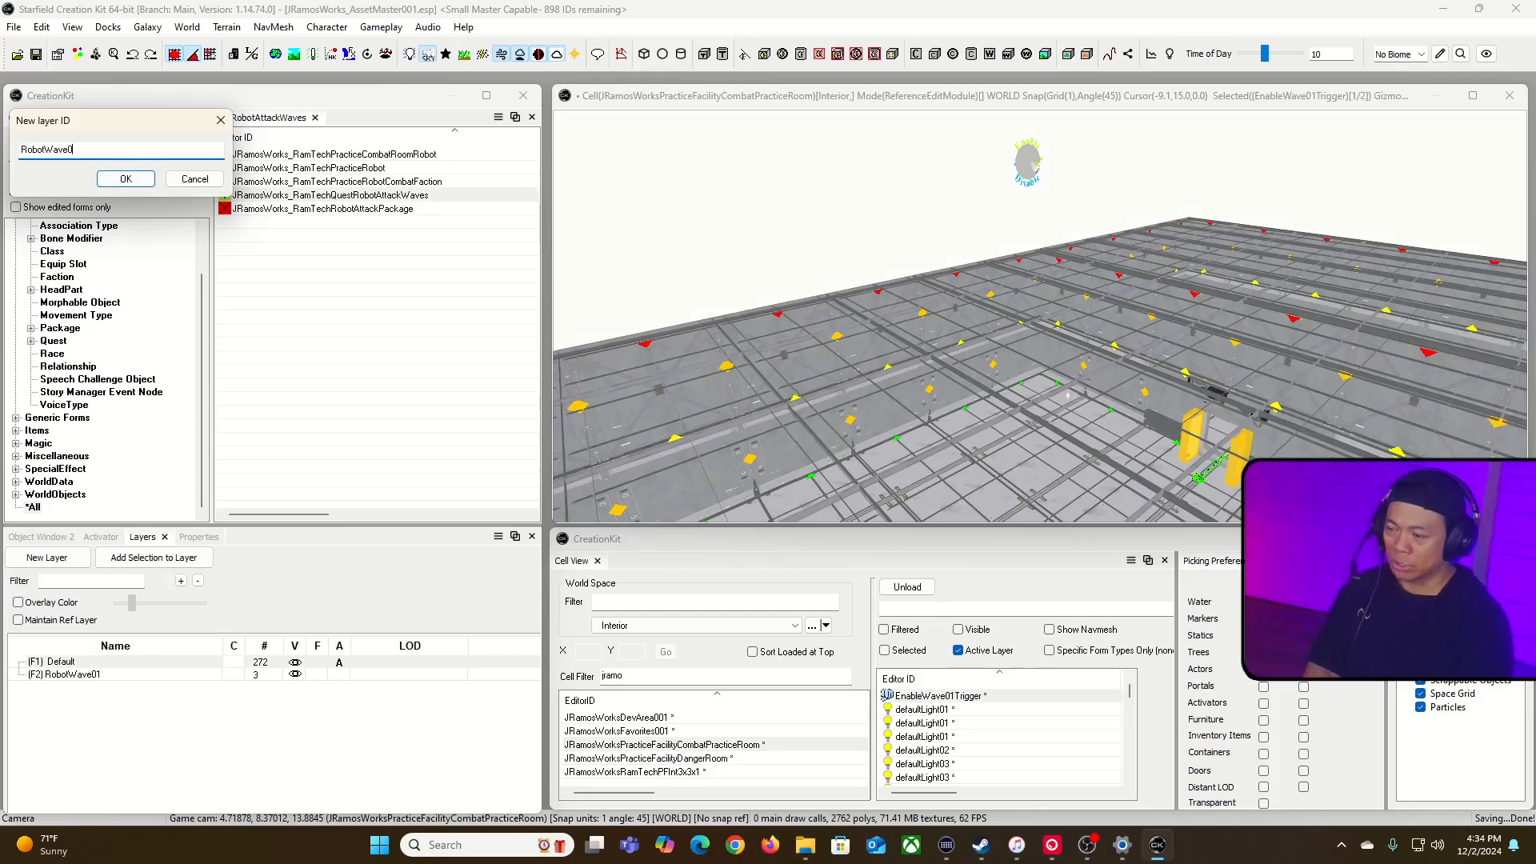
left_click(124, 179)
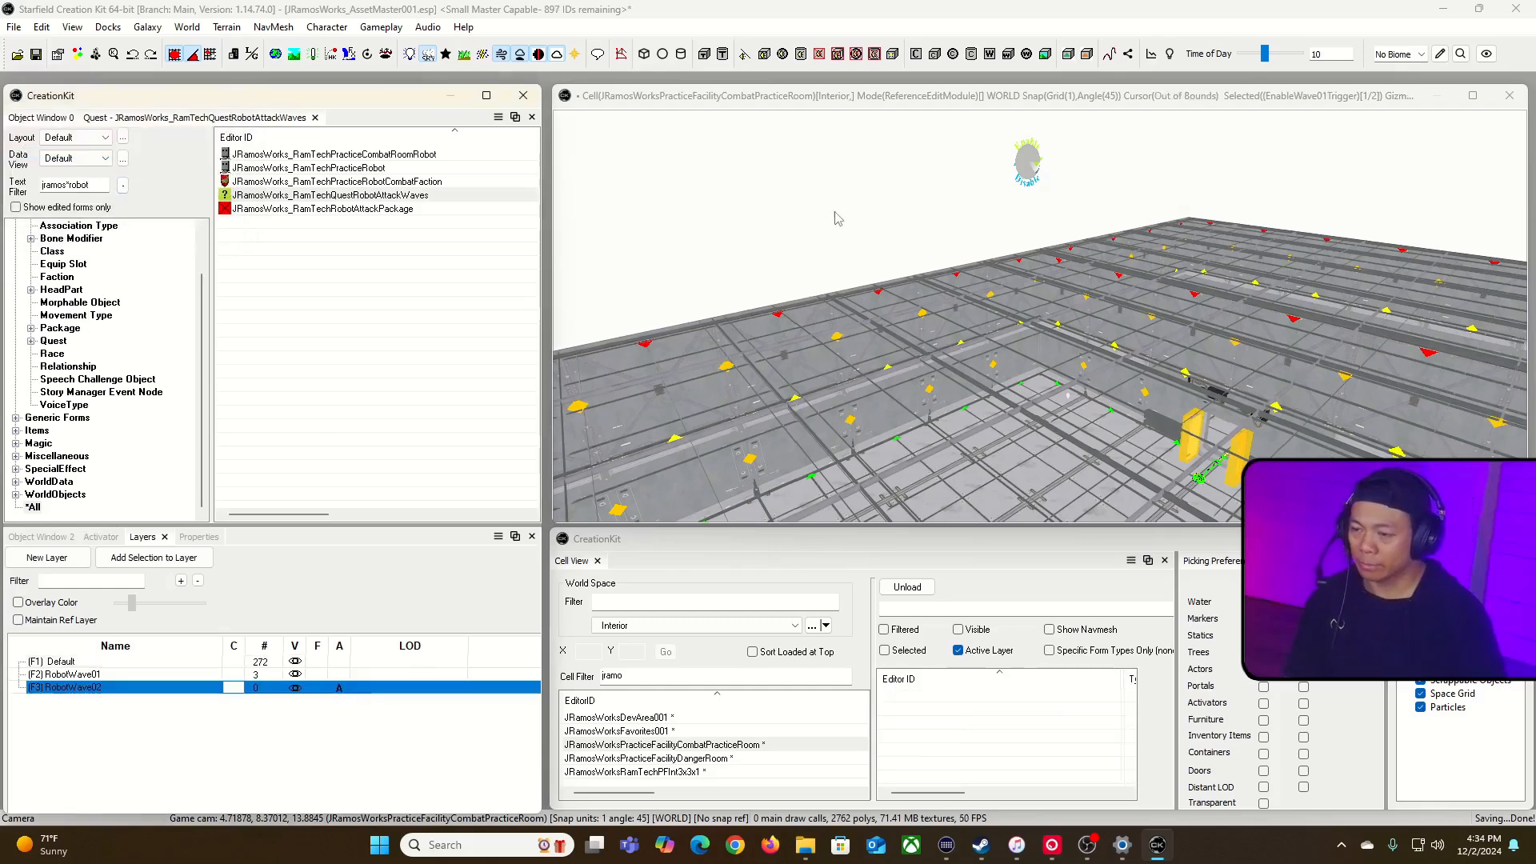
Step: Edit the combat room robot actor's ID to RamTechPracticeCombatRoomBigRobot, keeping its prefix, and set its name to Big Practice Robot
left_click(339, 170)
left_click(394, 157)
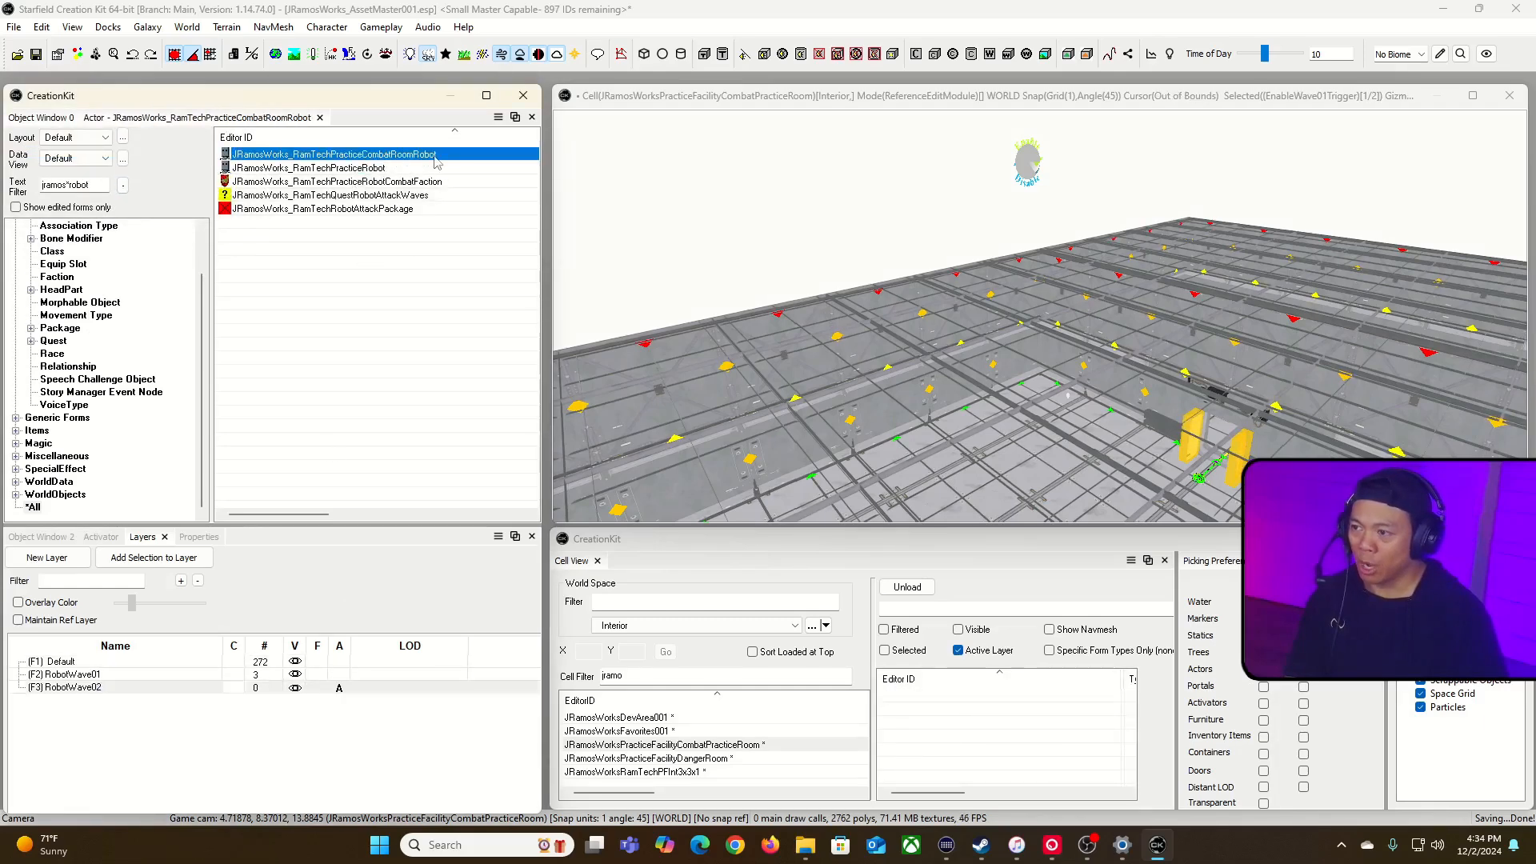
double_click(415, 156)
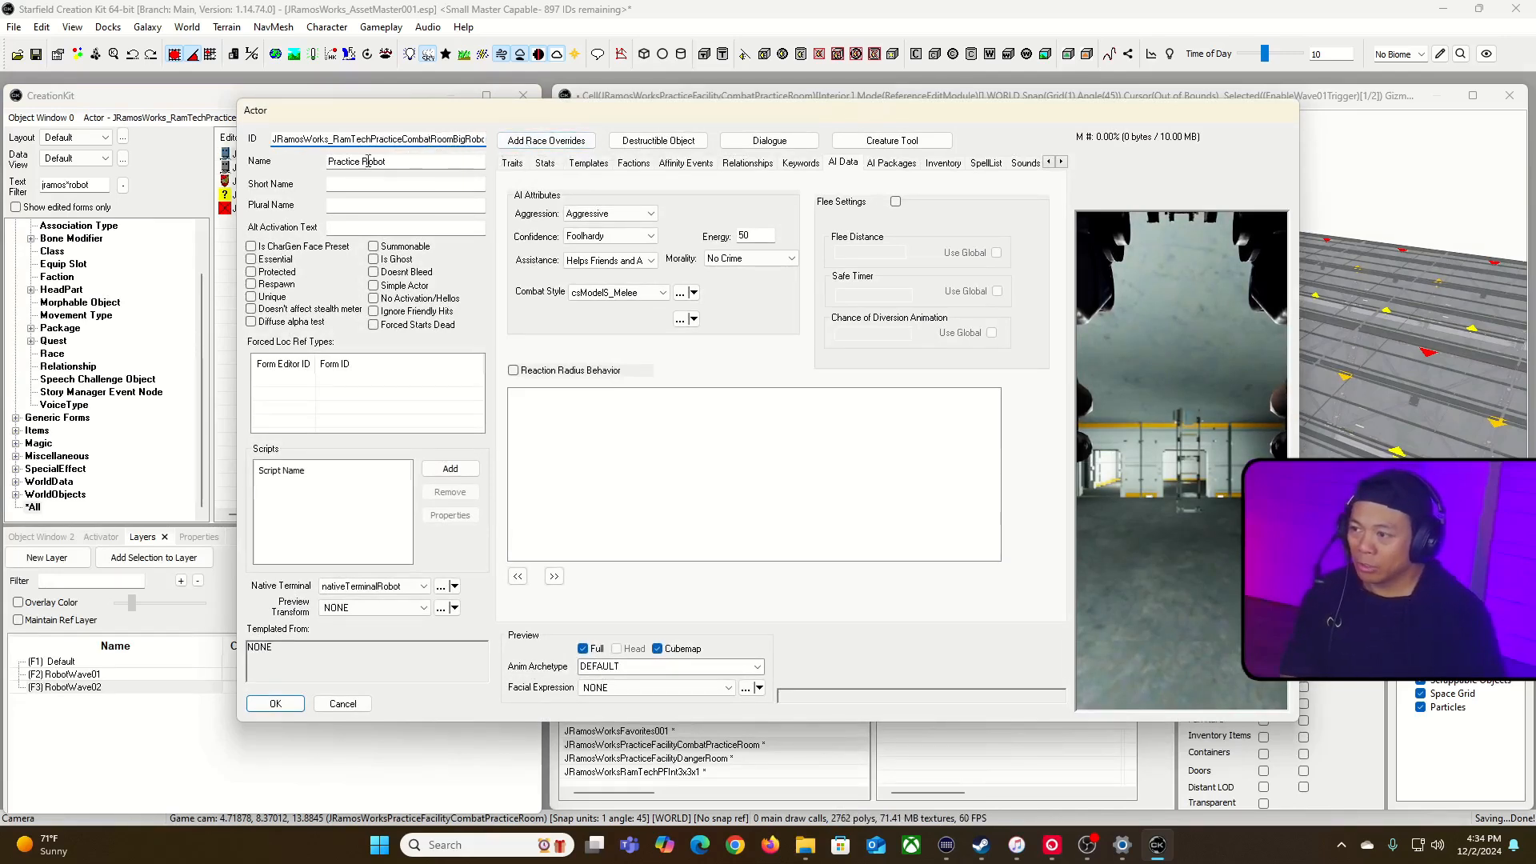
left_click(332, 161)
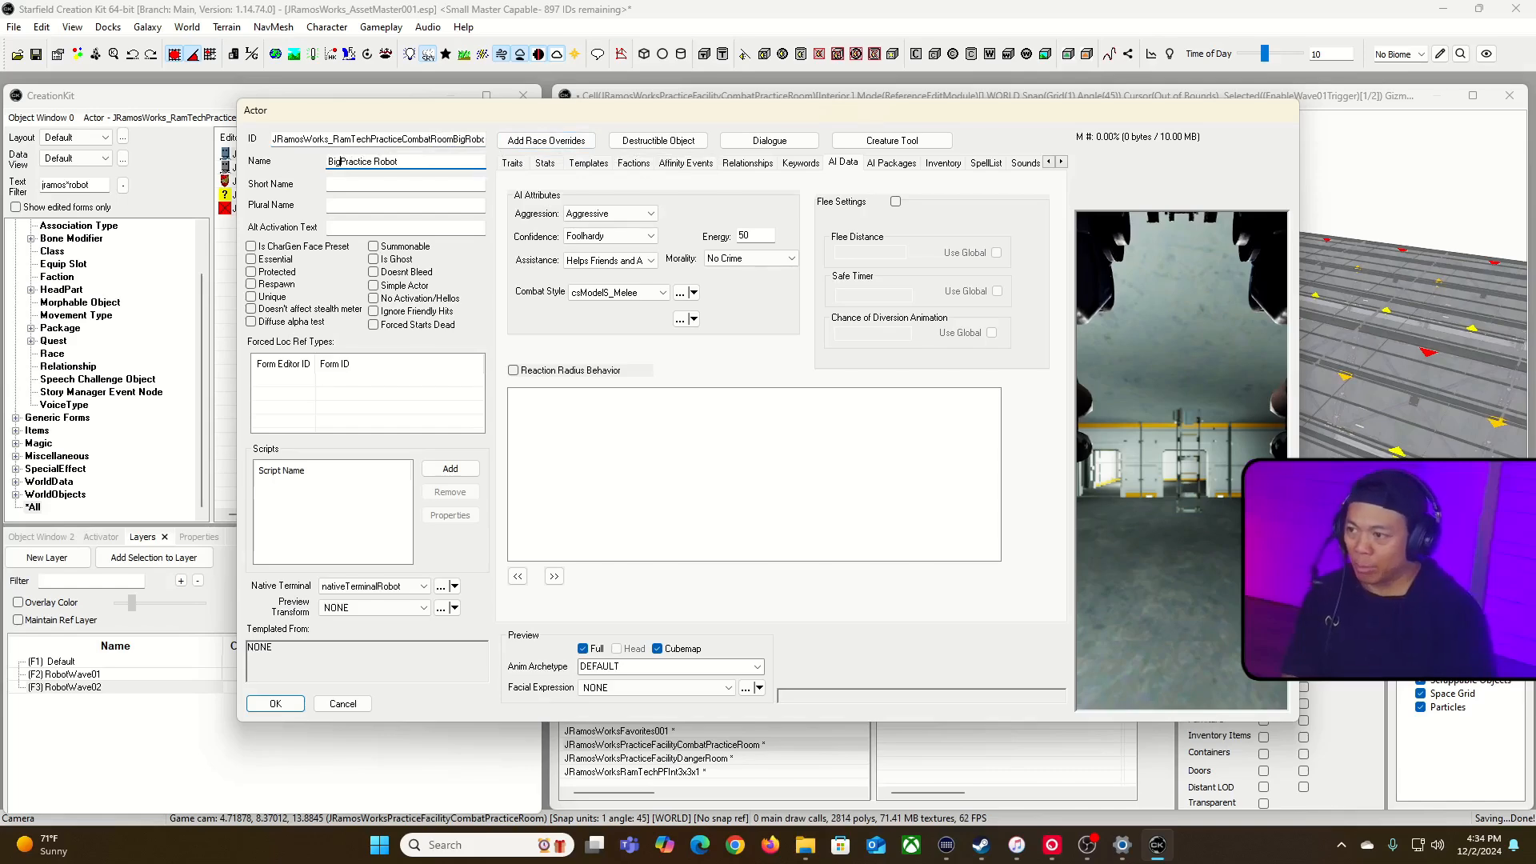
Step: Set the Big Practice Robot's minimum and maximum height to 1.5 and save the actor as a new form
left_click(513, 164)
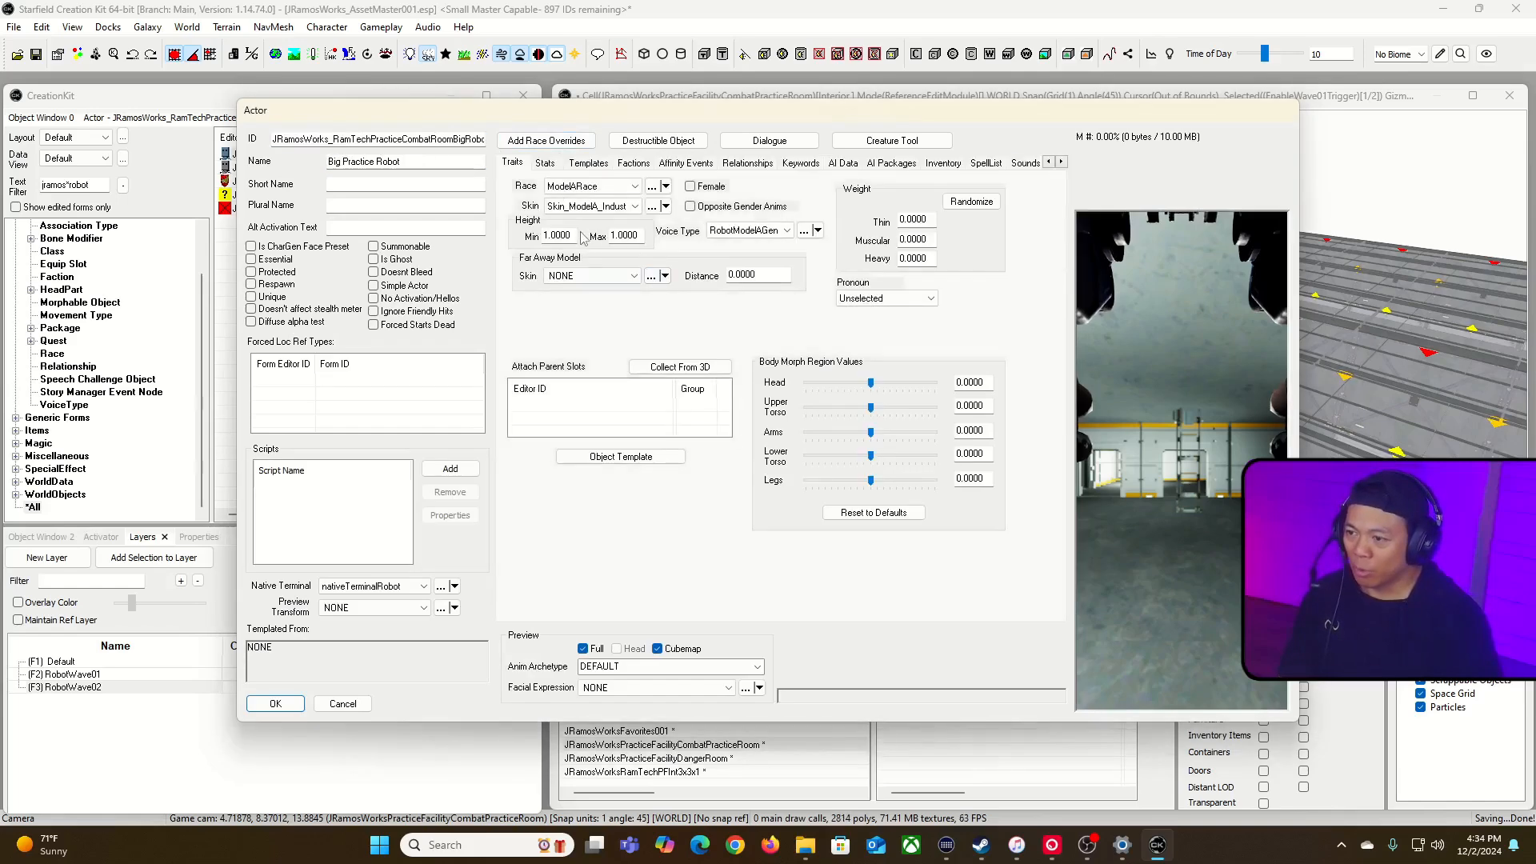
type("1.5")
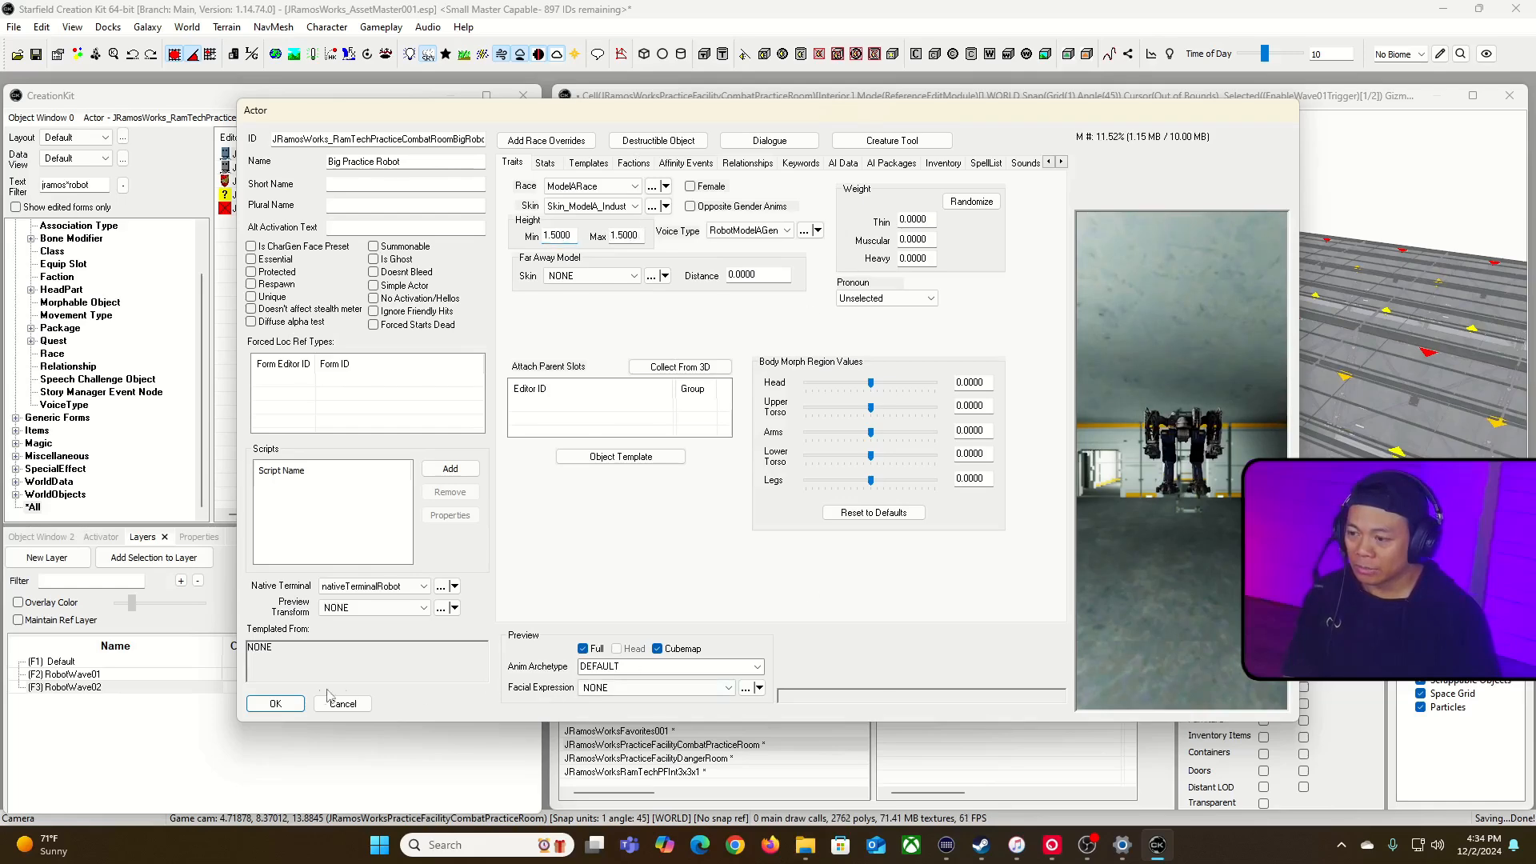
left_click(275, 704)
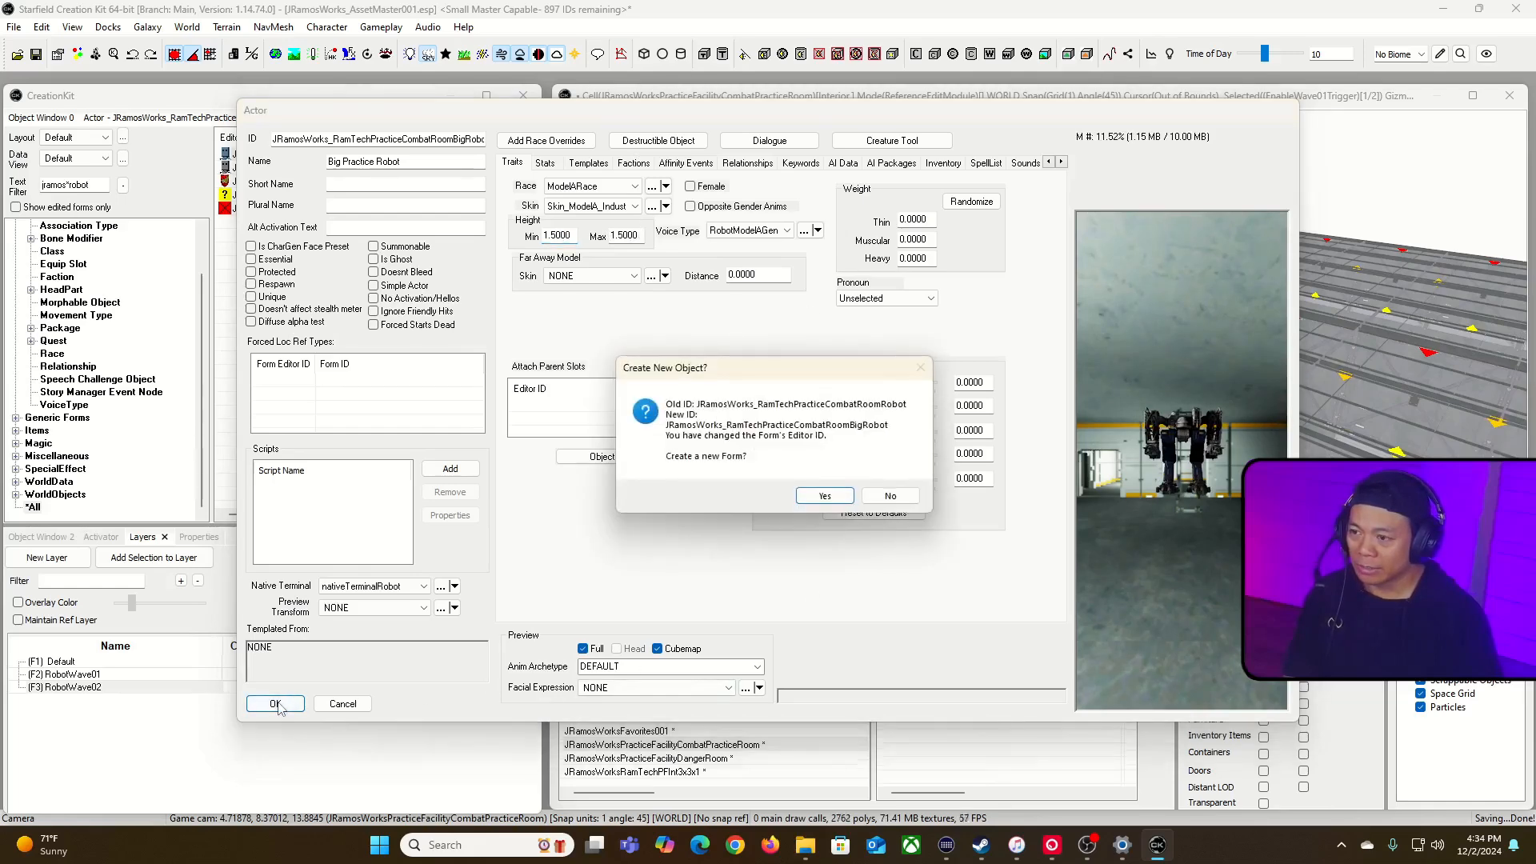
left_click(824, 496)
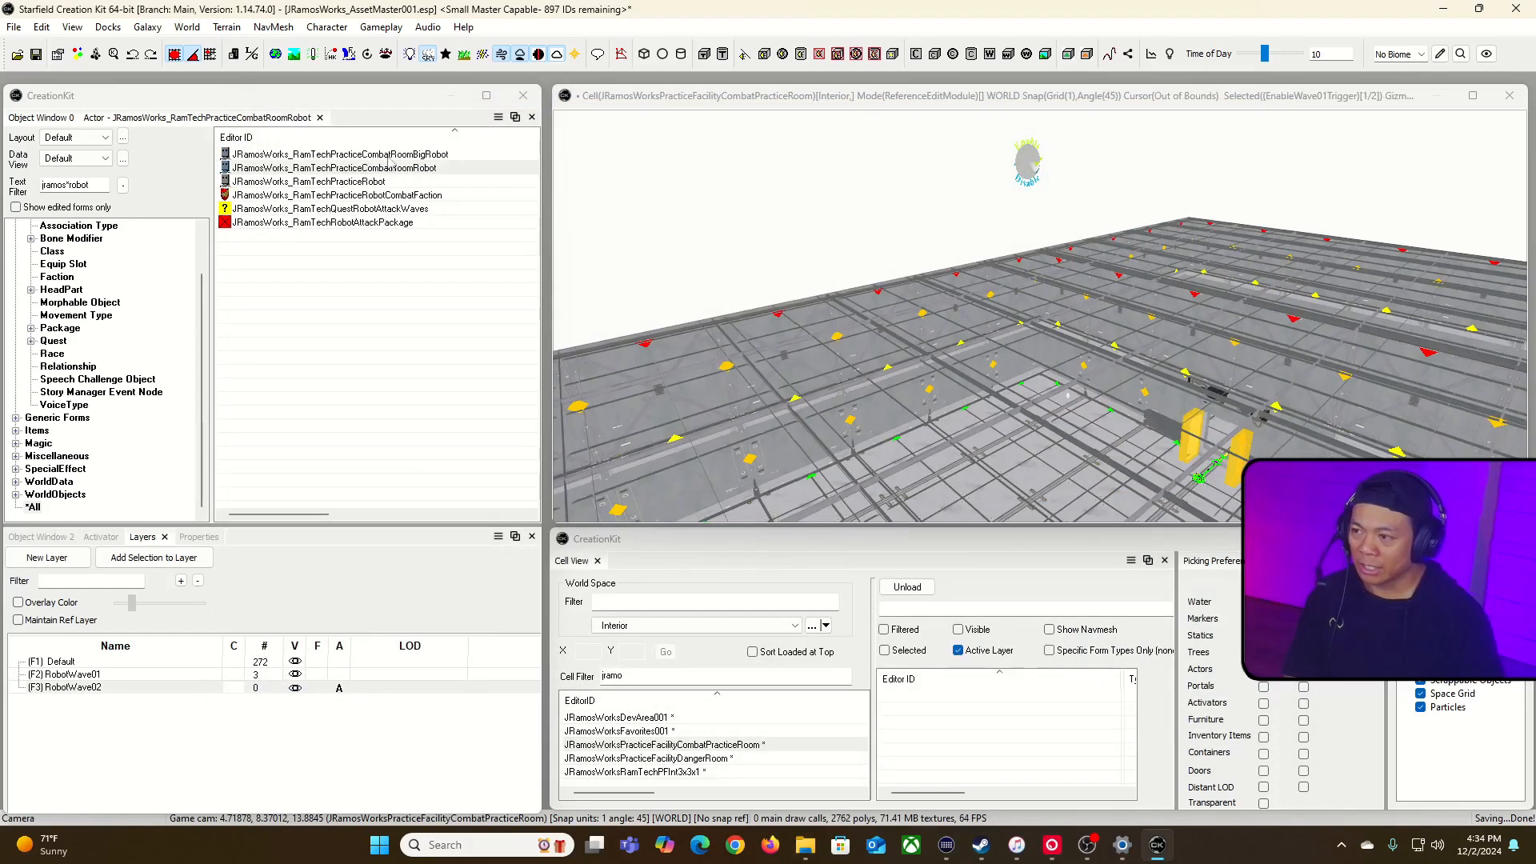
Step: Change the big robot actor's skin to Skin_ModelA_Combat_Generic_Heavy_RedDevil and accept the change
double_click(432, 154)
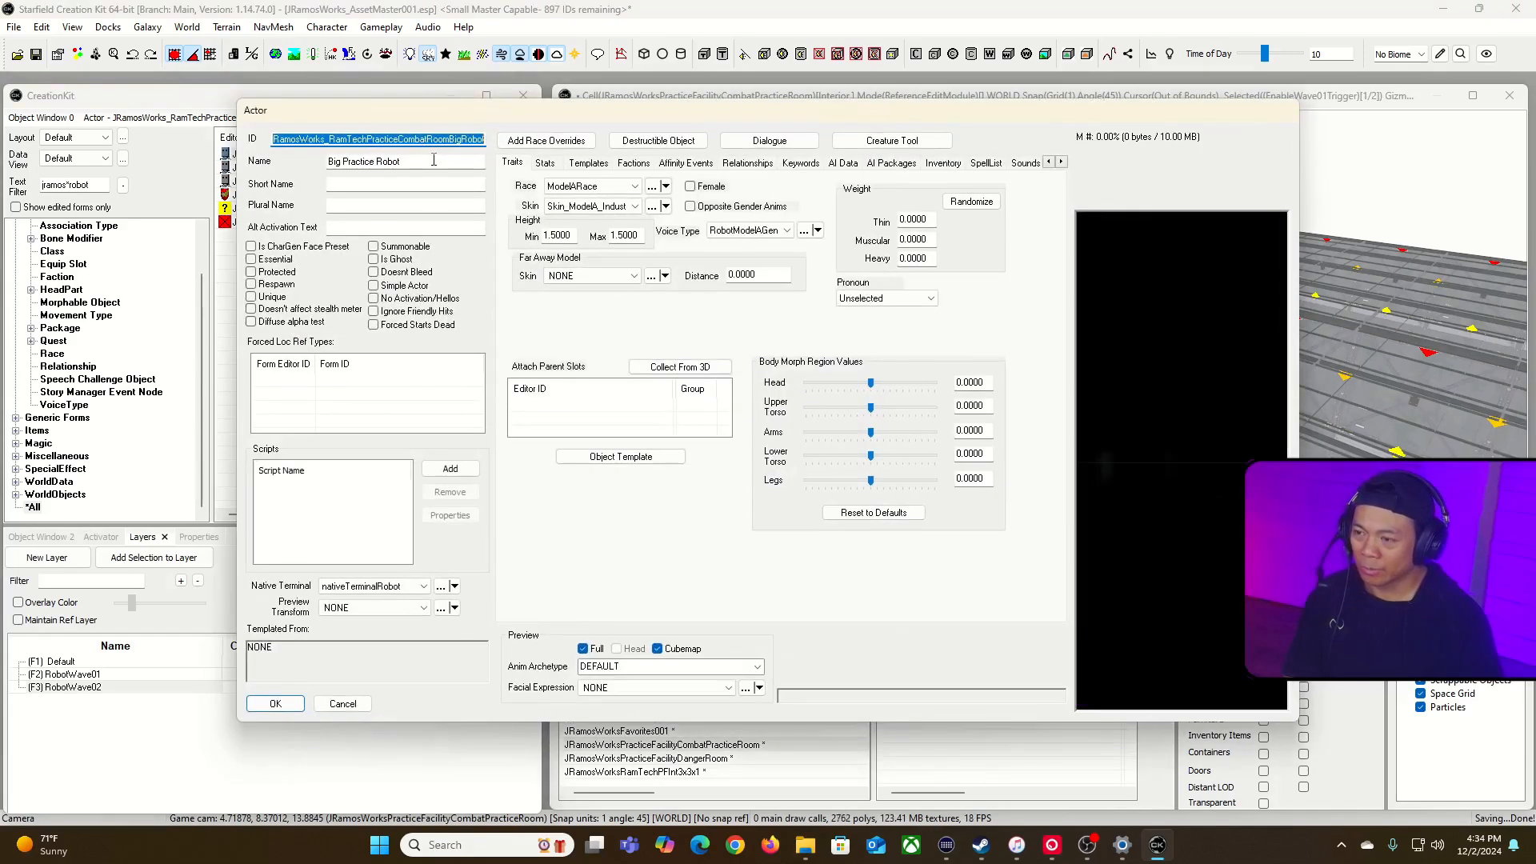
left_click(625, 206)
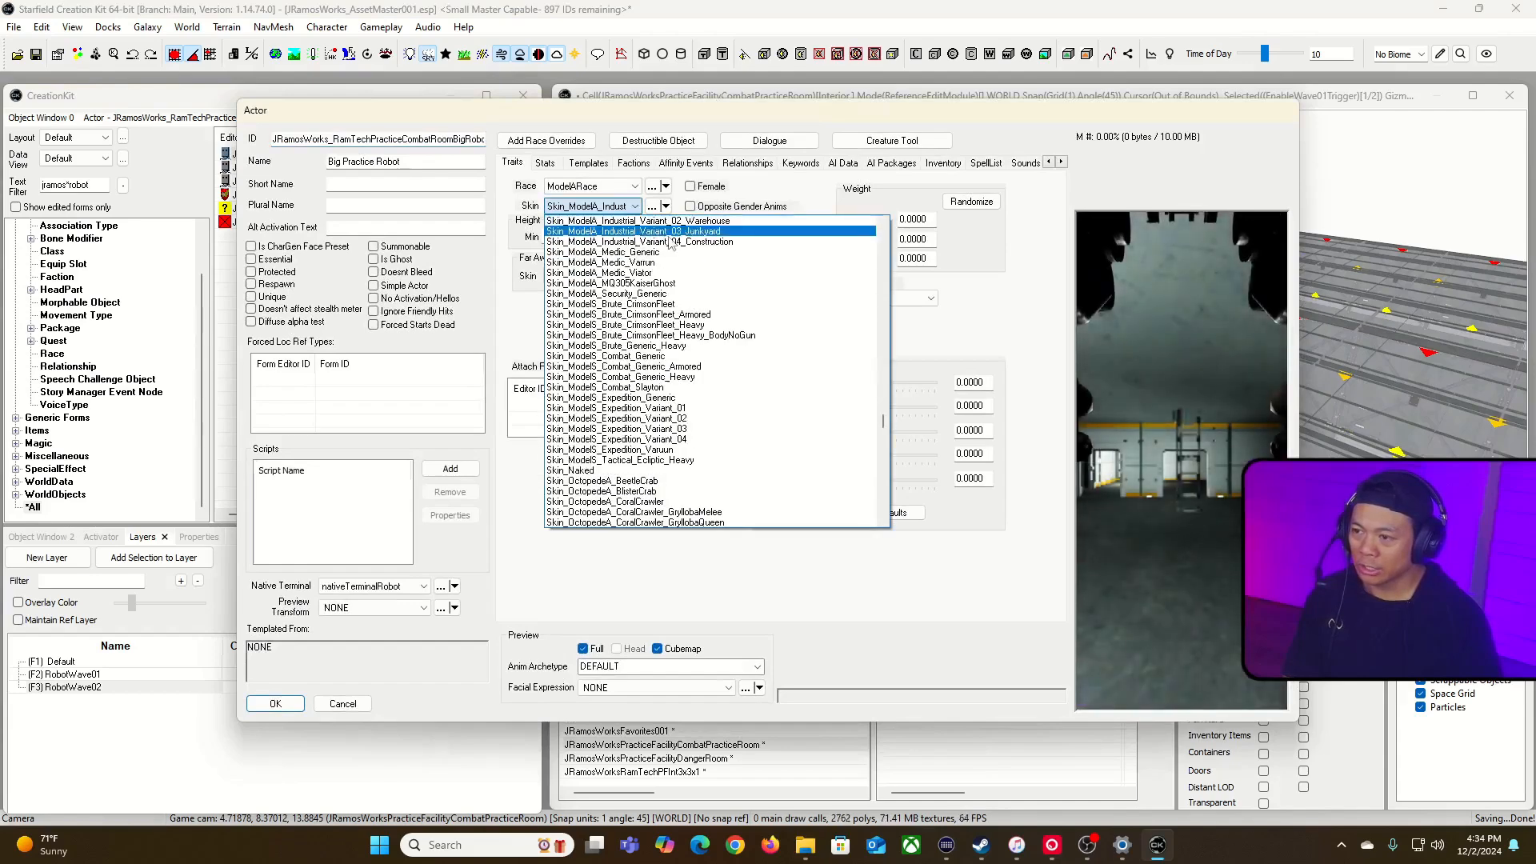
scroll(694, 260, "up", 4)
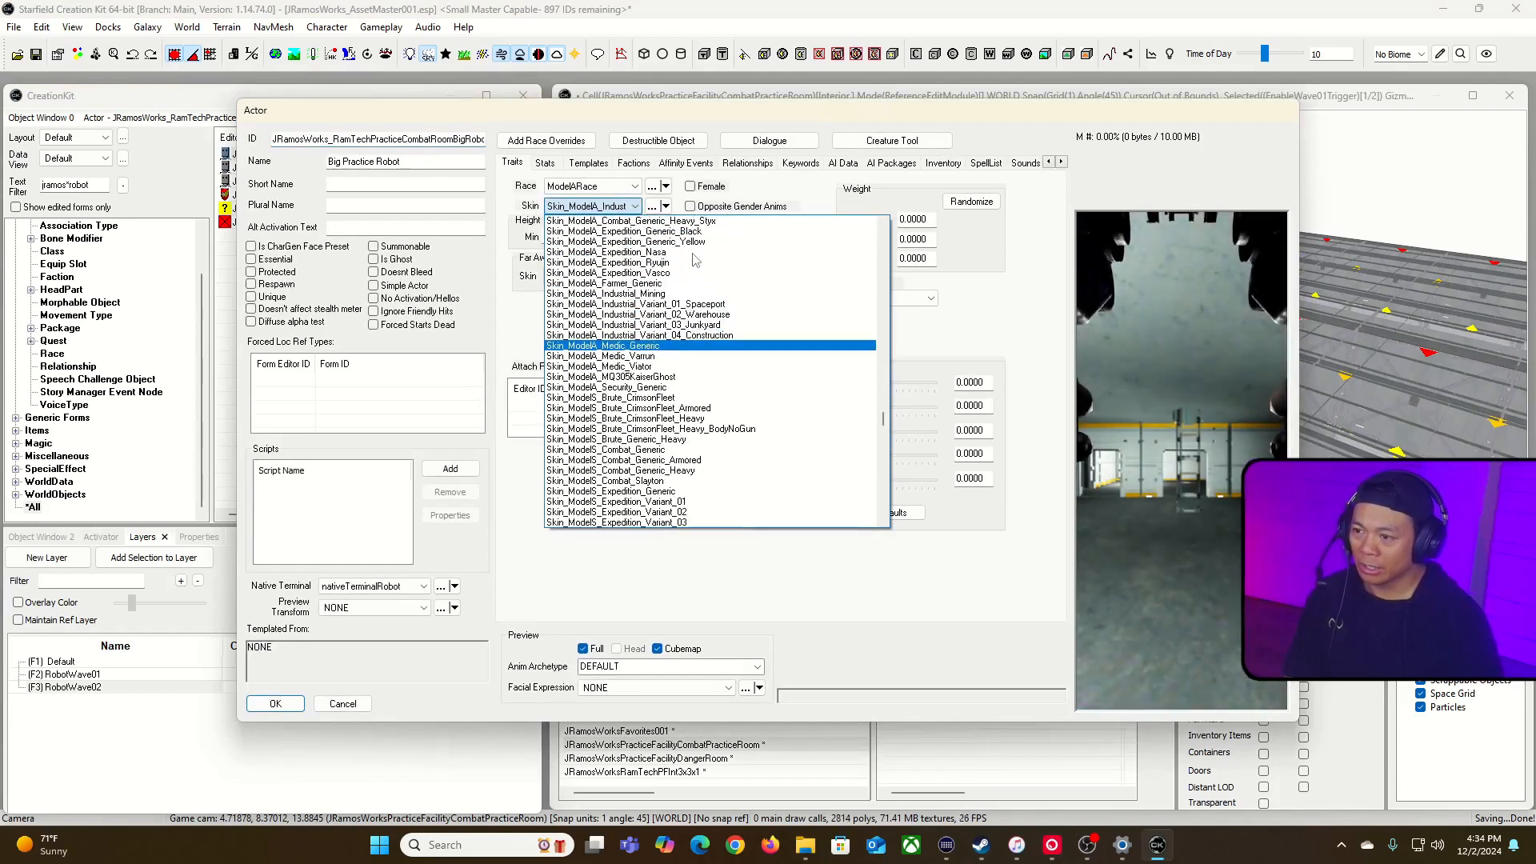
scroll(745, 290, "up", 1)
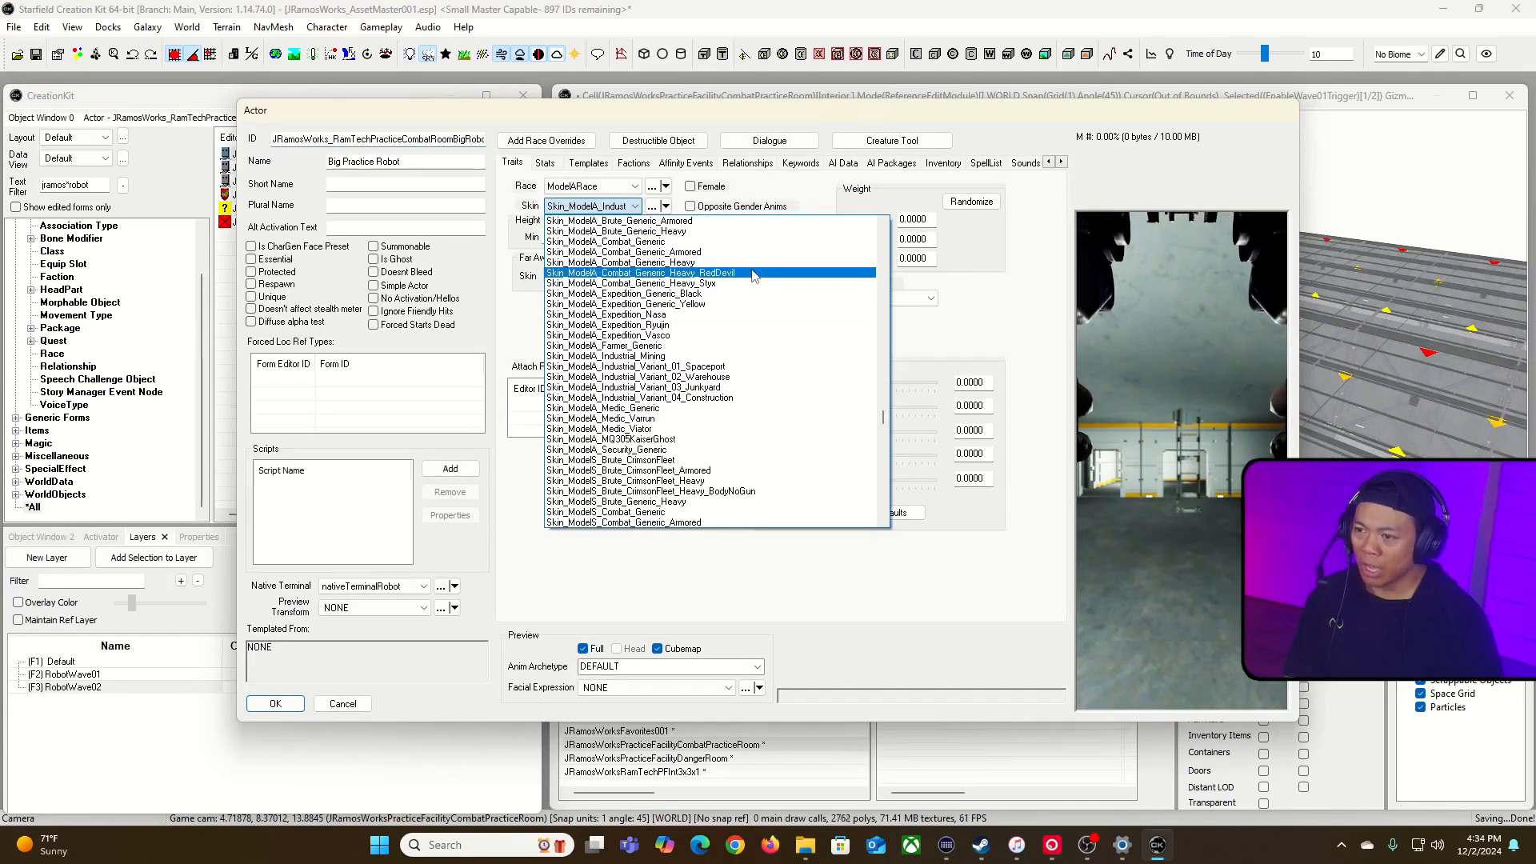
left_click(750, 273)
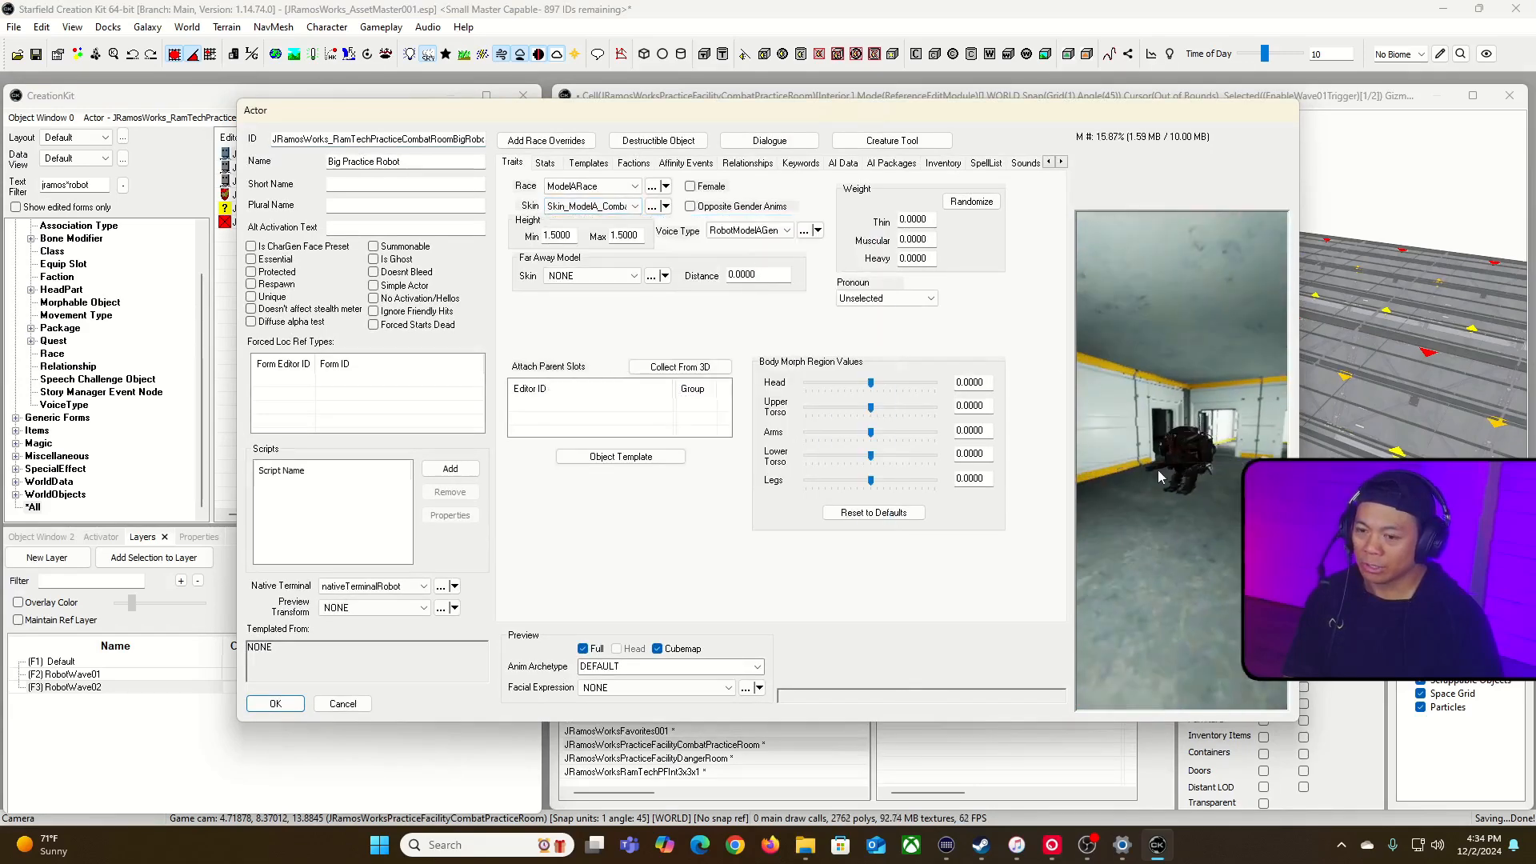
left_click_drag(1159, 478, 1043, 561)
left_click(298, 700)
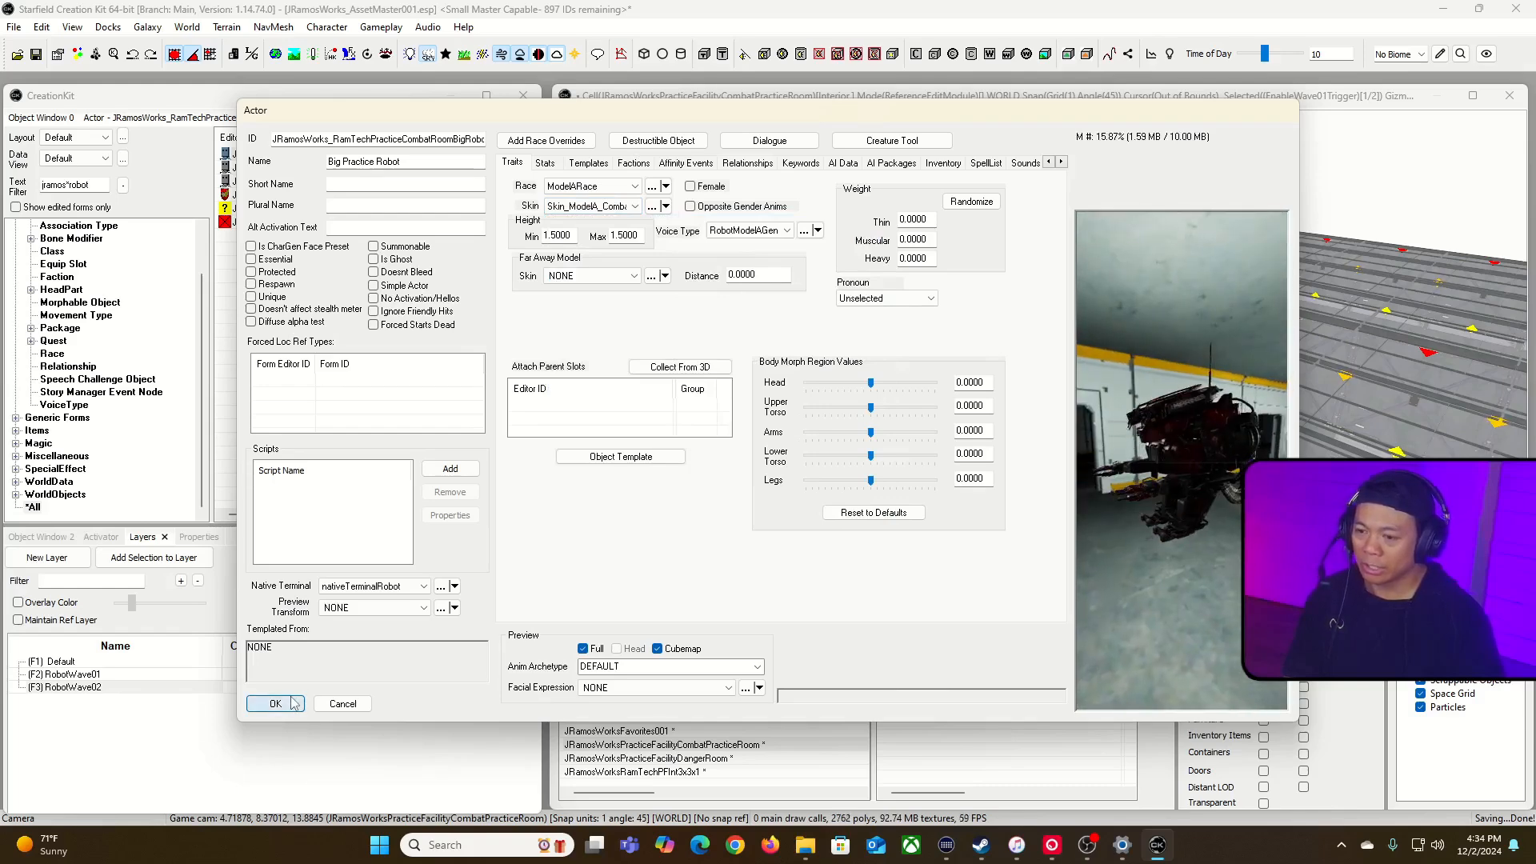
Step: Place the big robot inside the practice room near the entrance to judge its size, then delete the placed reference
middle_click_drag(1141, 120, 1169, 158)
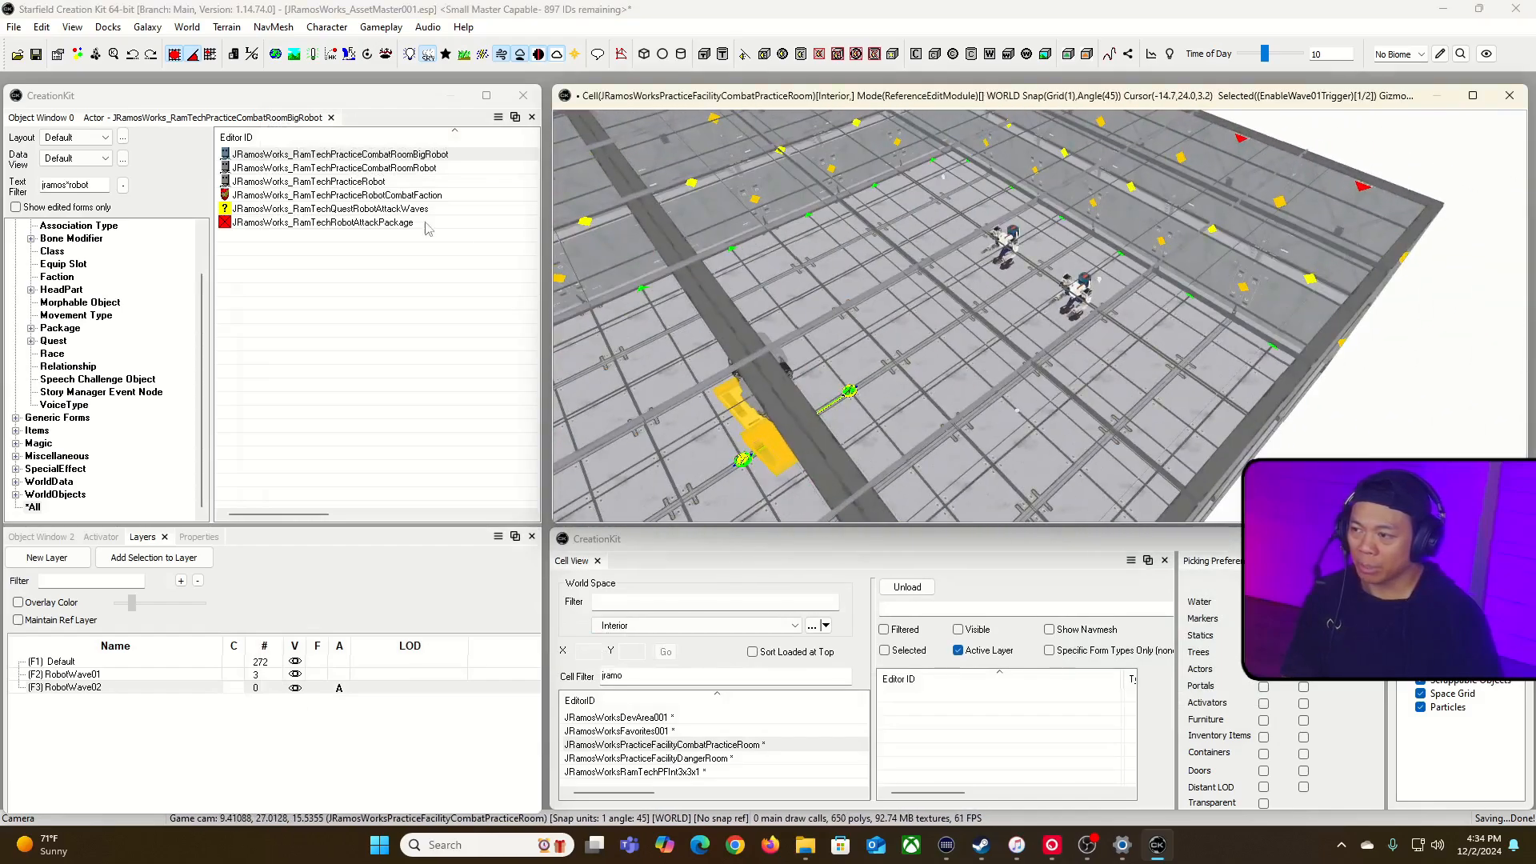
left_click_drag(362, 160, 856, 351)
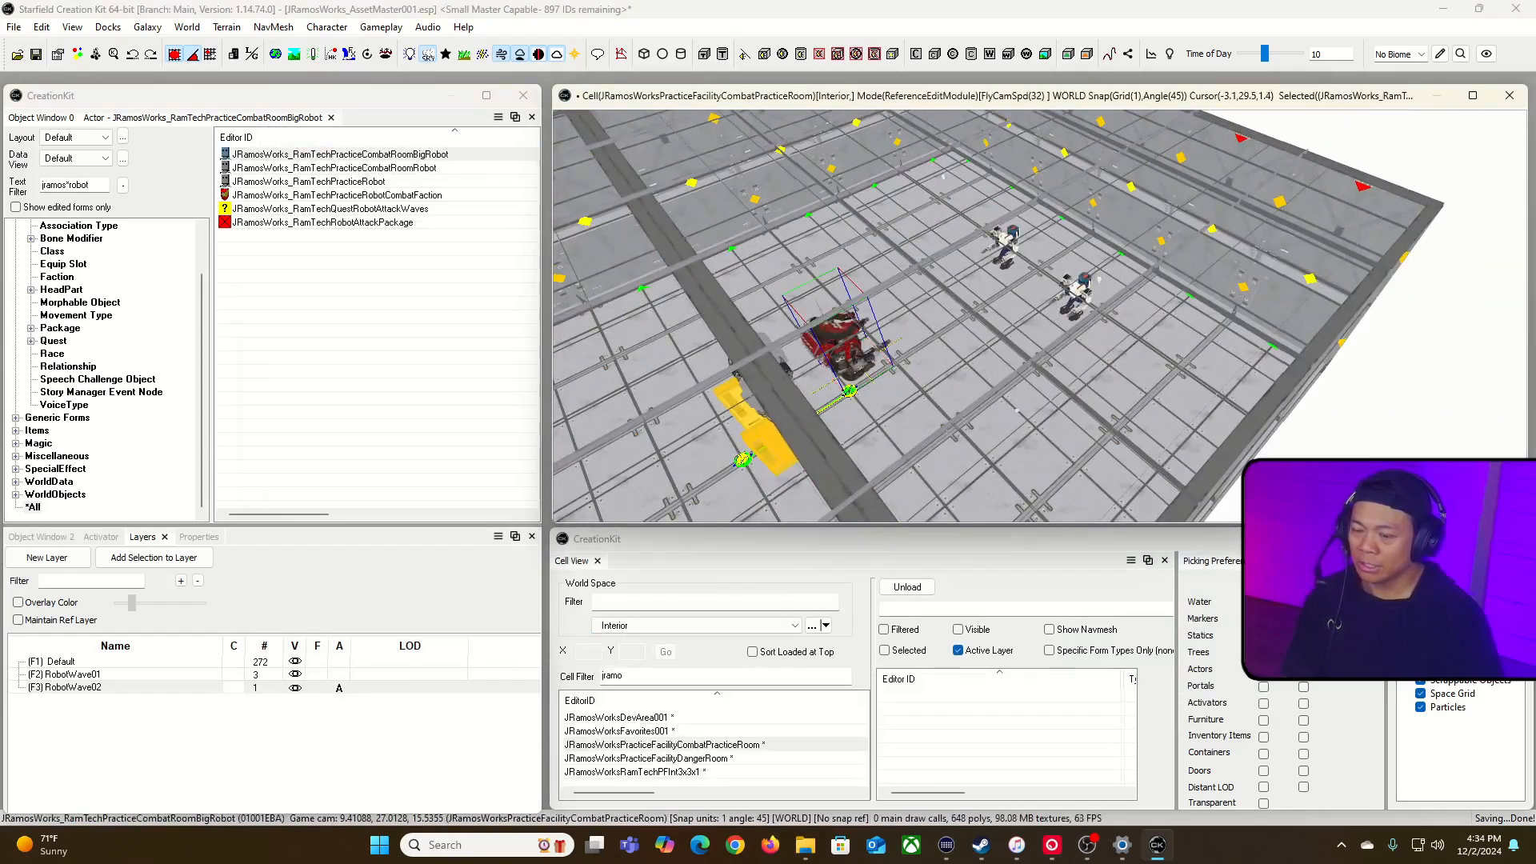
key("f")
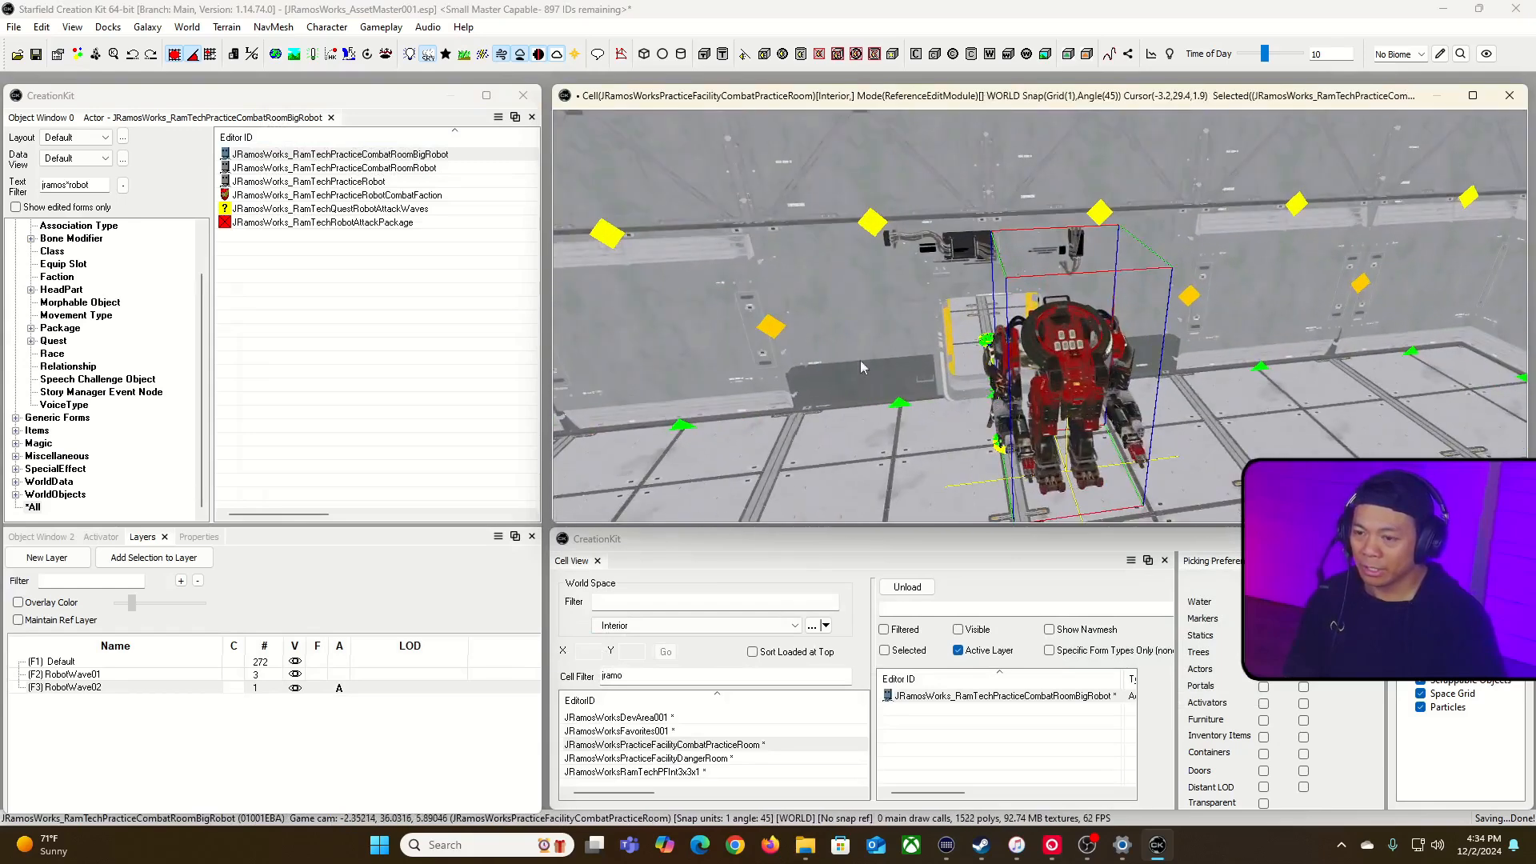
key("w")
key("f")
key("w")
key("w")
left_click_drag(1079, 408, 1021, 392)
mouse_move(1022, 392)
middle_mouse_down("shift")
mouse_move(1043, 391)
mouse_move(1043, 415)
mouse_move(1044, 394)
middle_mouse_up("shift")
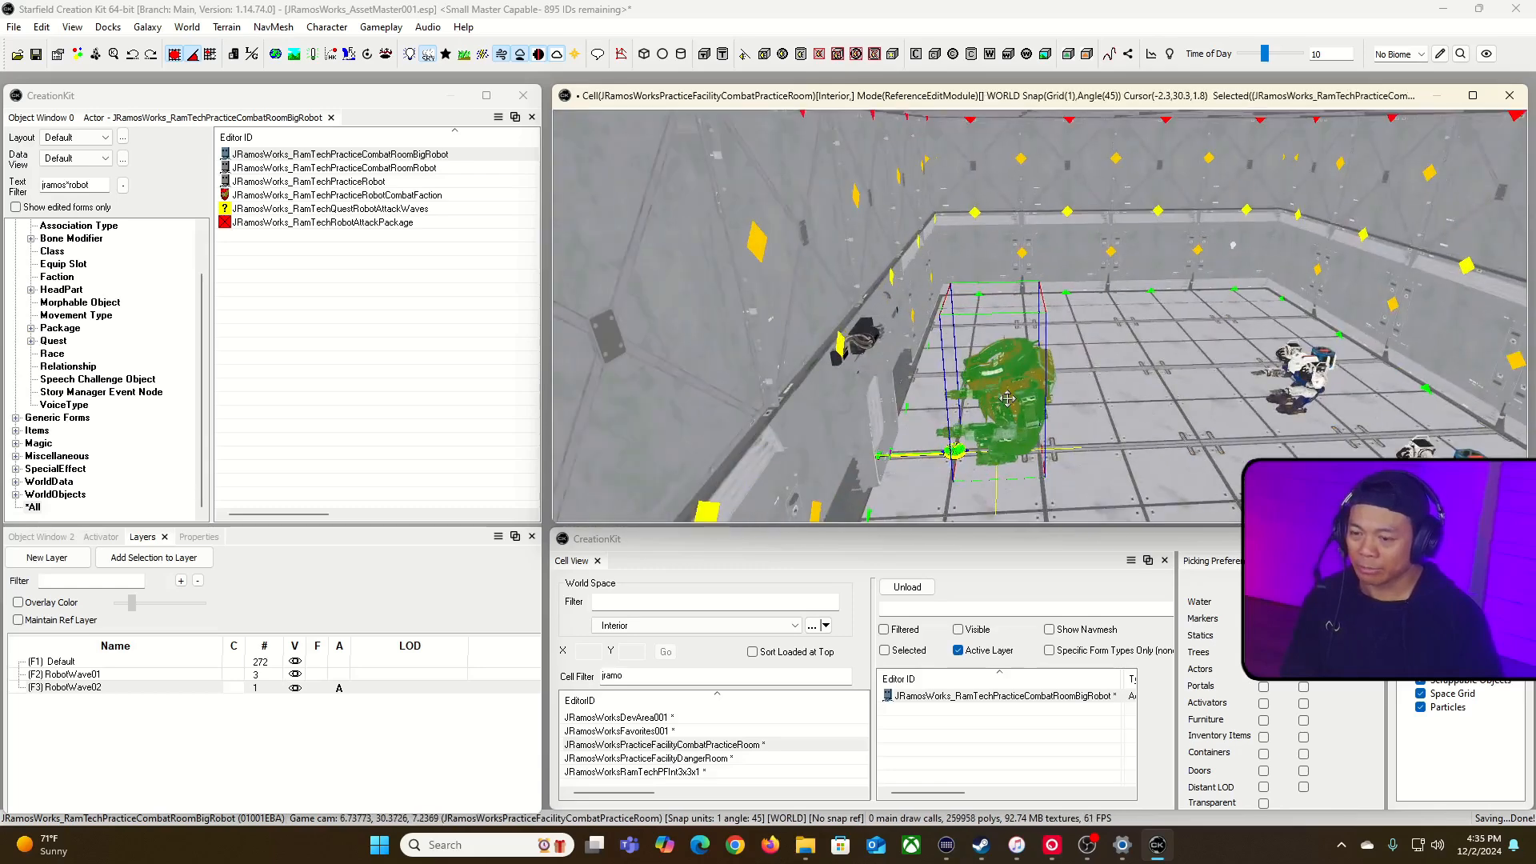
key("Delete")
Step: Set the big robot actor's minimum and maximum height to 3 and accept the change
left_click(441, 154)
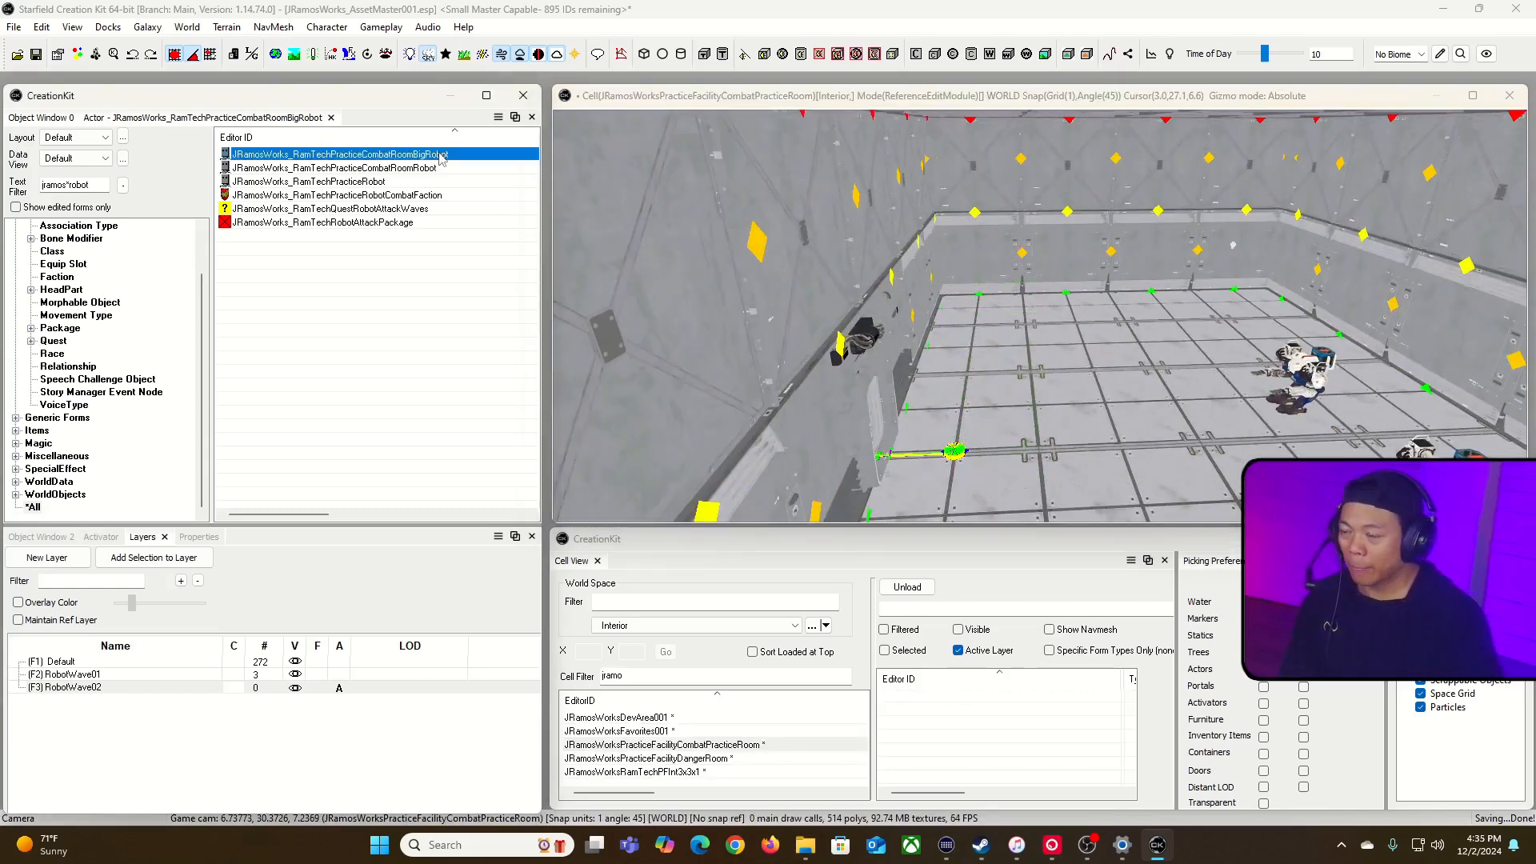
double_click(441, 155)
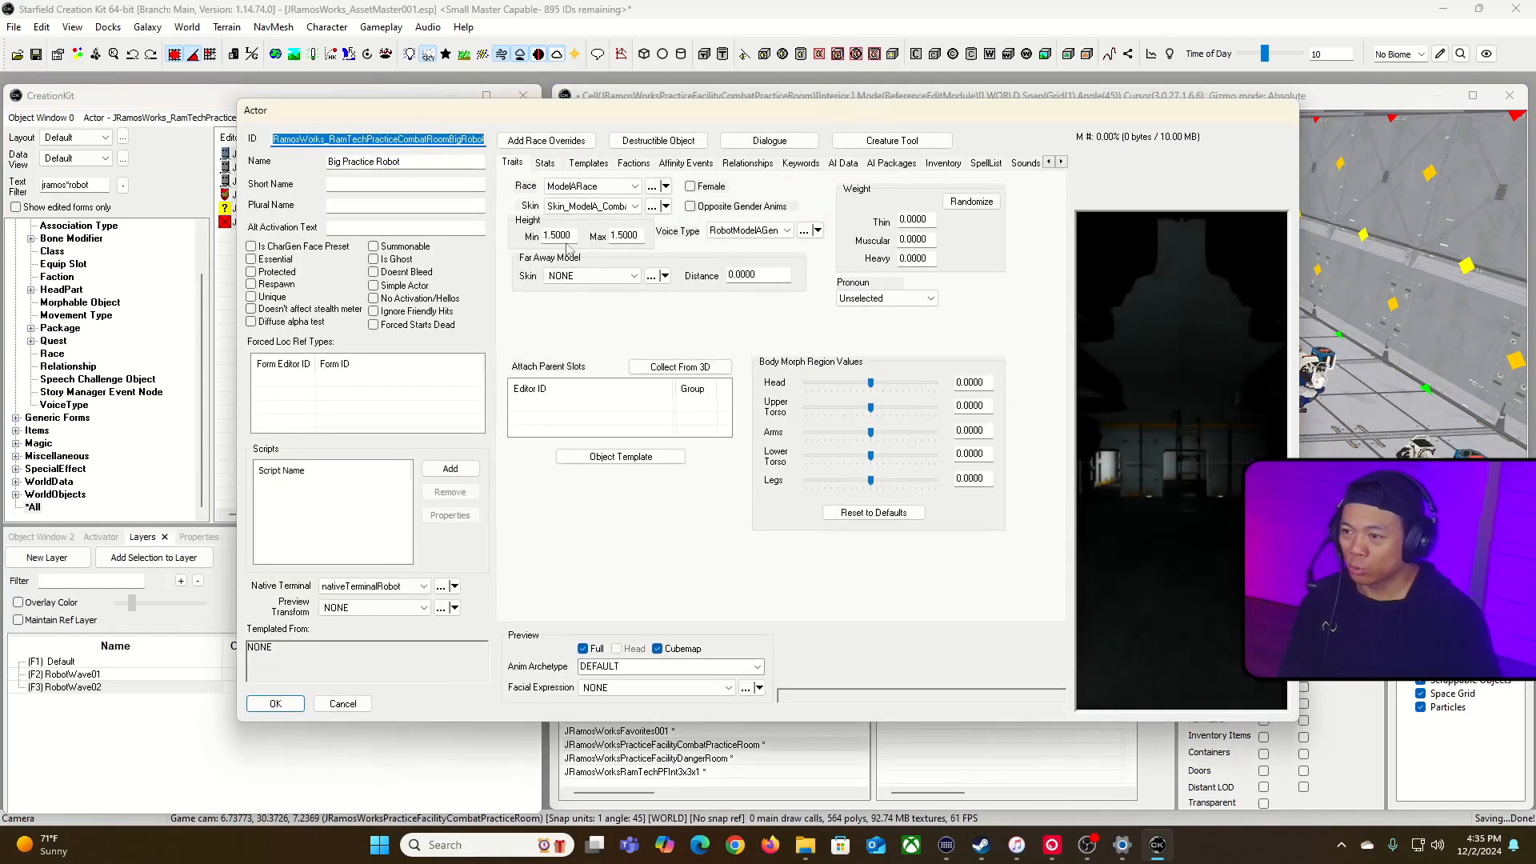
type("3")
key("Tab")
type("3")
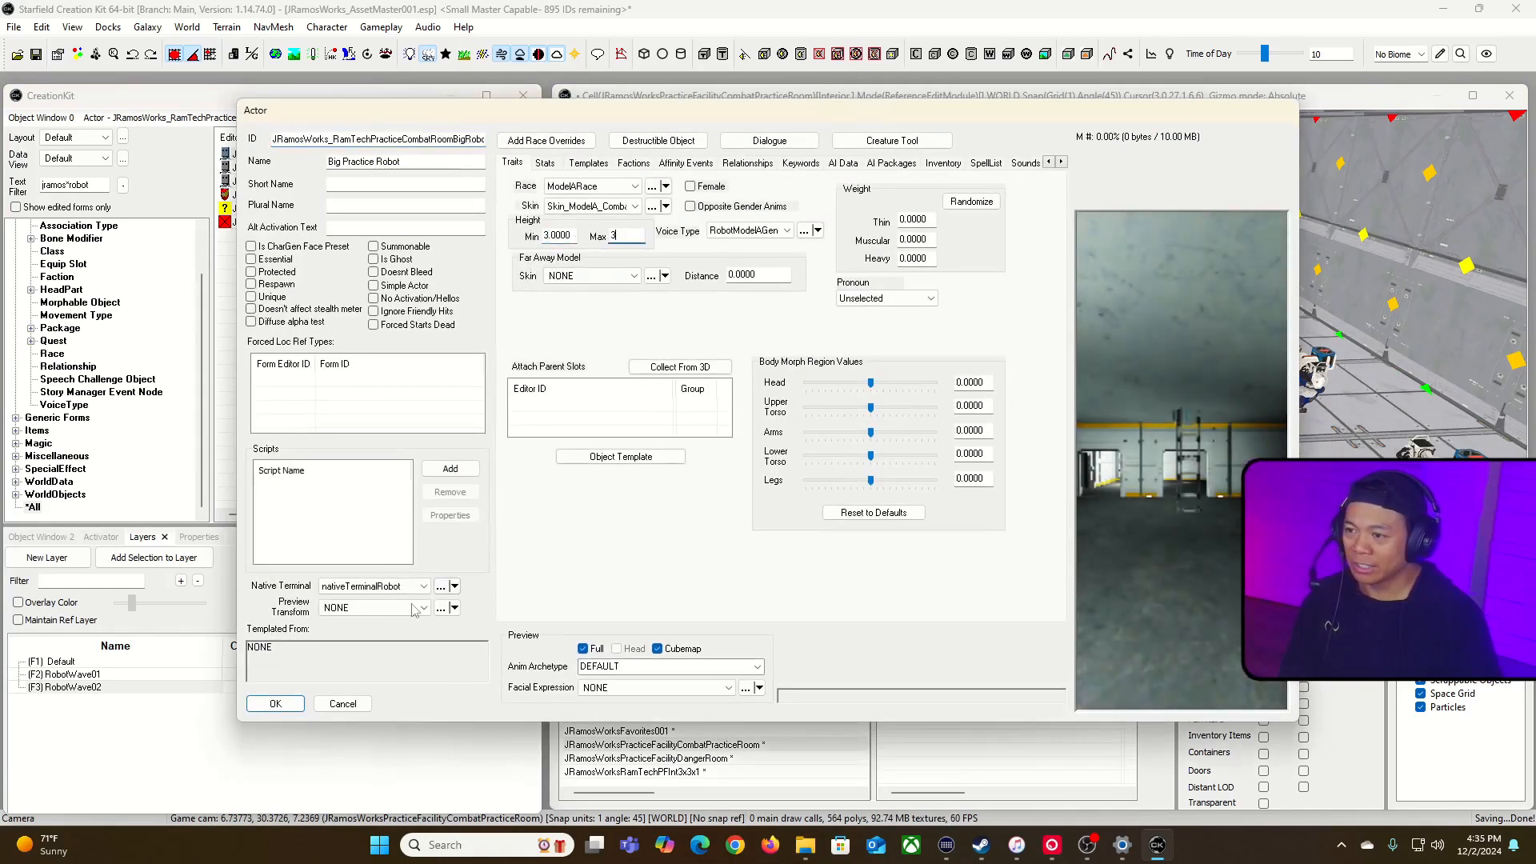
key("Return")
Step: Place the enlarged big robot on the practice room floor in the RobotWave02 layer and position it inside the room
left_click_drag(362, 155, 805, 354)
left_click_drag(1052, 502, 1040, 489)
mouse_move(1040, 489)
right_mouse_down()
mouse_move(976, 472)
mouse_move(1056, 480)
mouse_move(1032, 496)
right_mouse_up()
right_click_drag(920, 380, 932, 382)
left_click_drag(932, 382, 1068, 386)
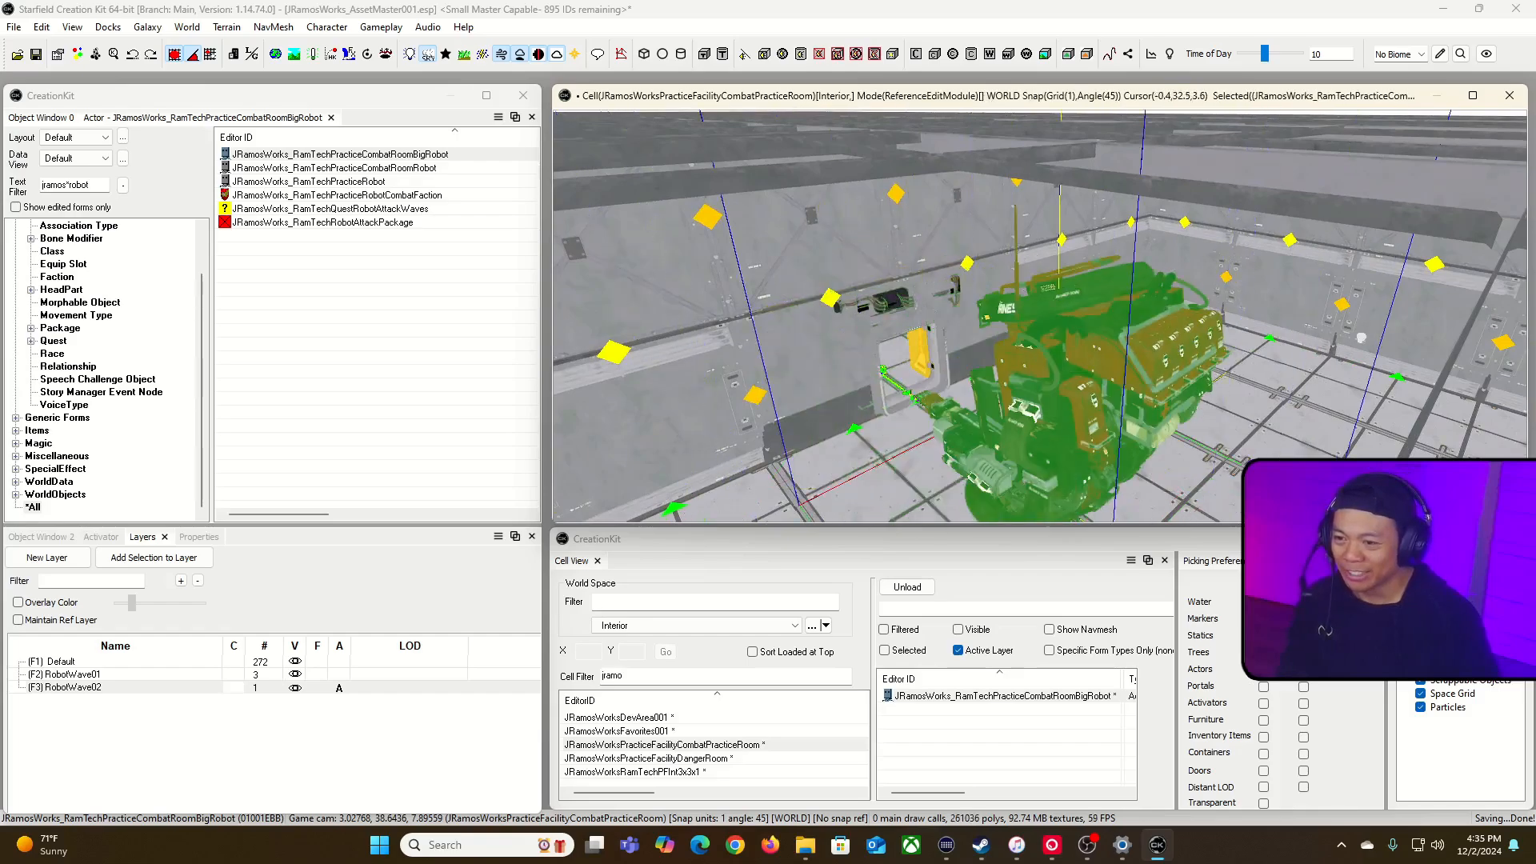
right_click_drag(1068, 385, 1012, 448)
right_click_drag(1151, 424, 1079, 305)
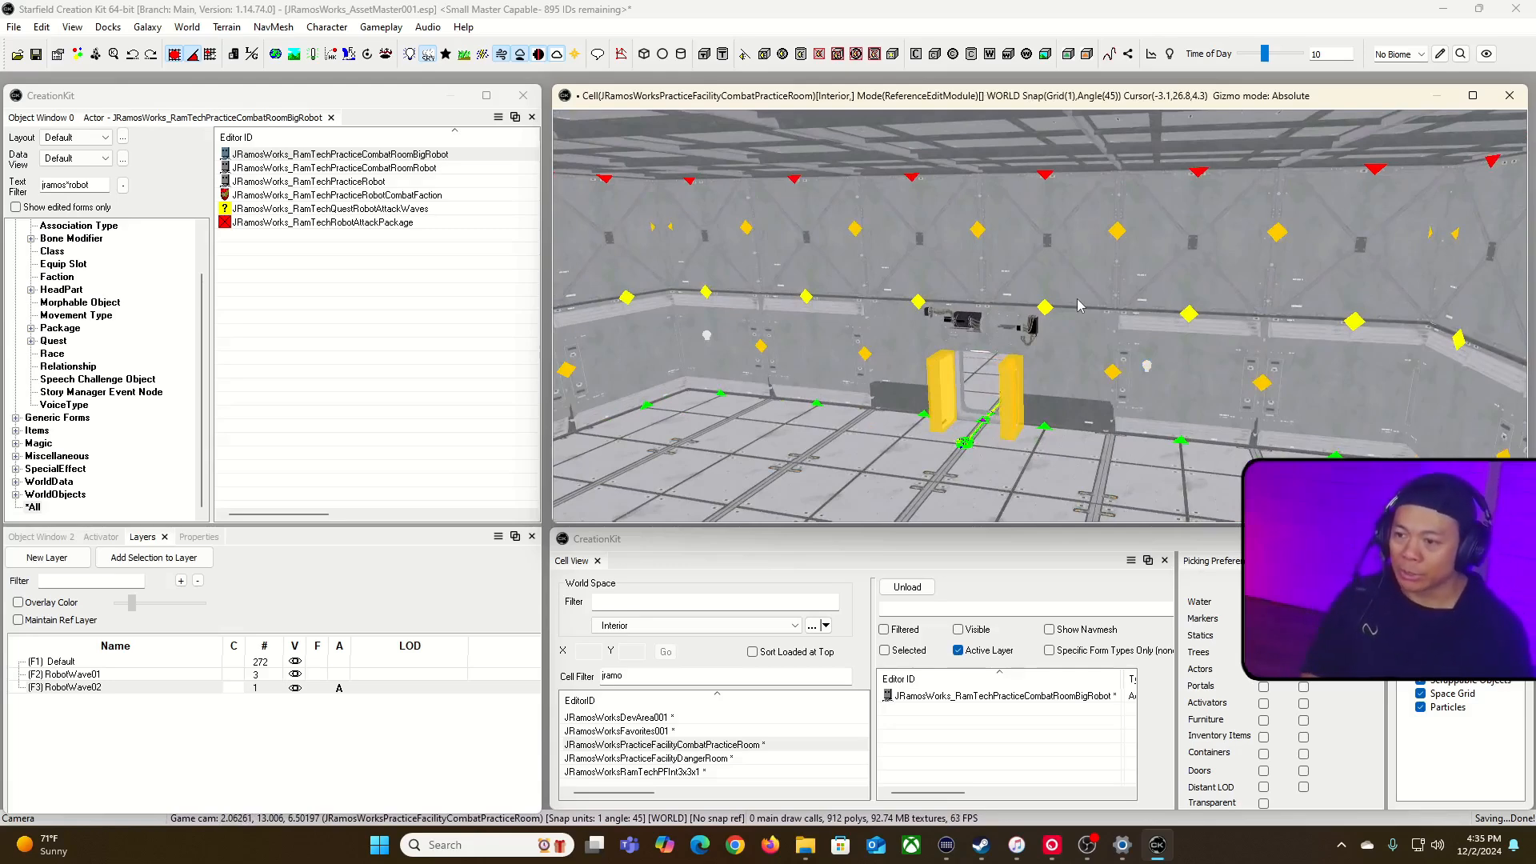
Step: Duplicate the first wave's enable marker above the room and place the copy beside the original as EnableRobotWave02
right_click_drag(970, 428, 952, 488)
key("w")
right_click_drag(1119, 240, 1041, 111)
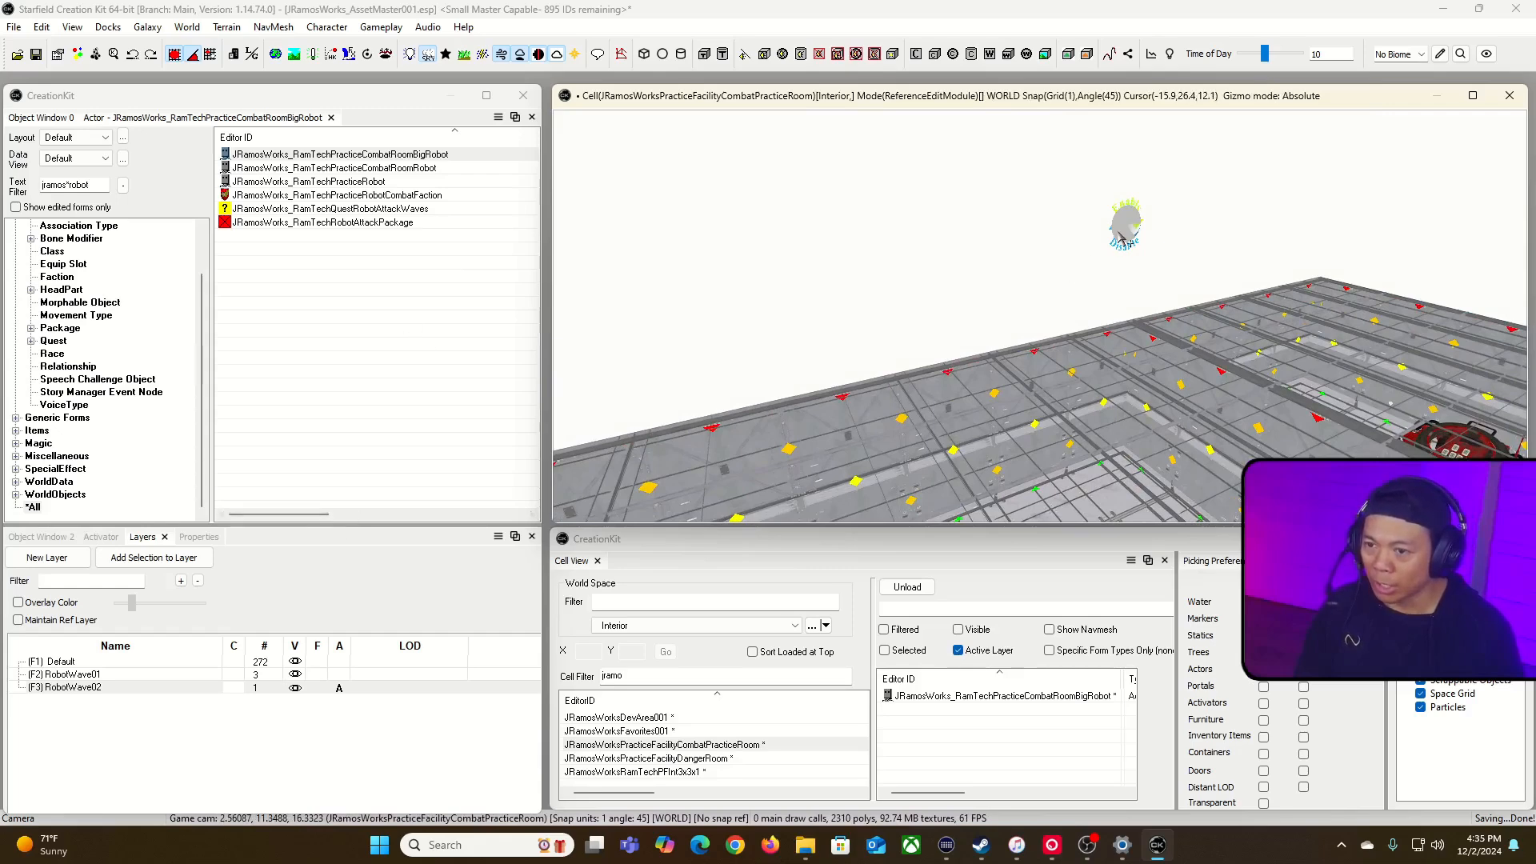
left_click(1118, 231)
key("ctrl+d")
left_click_drag(1118, 232, 1075, 231)
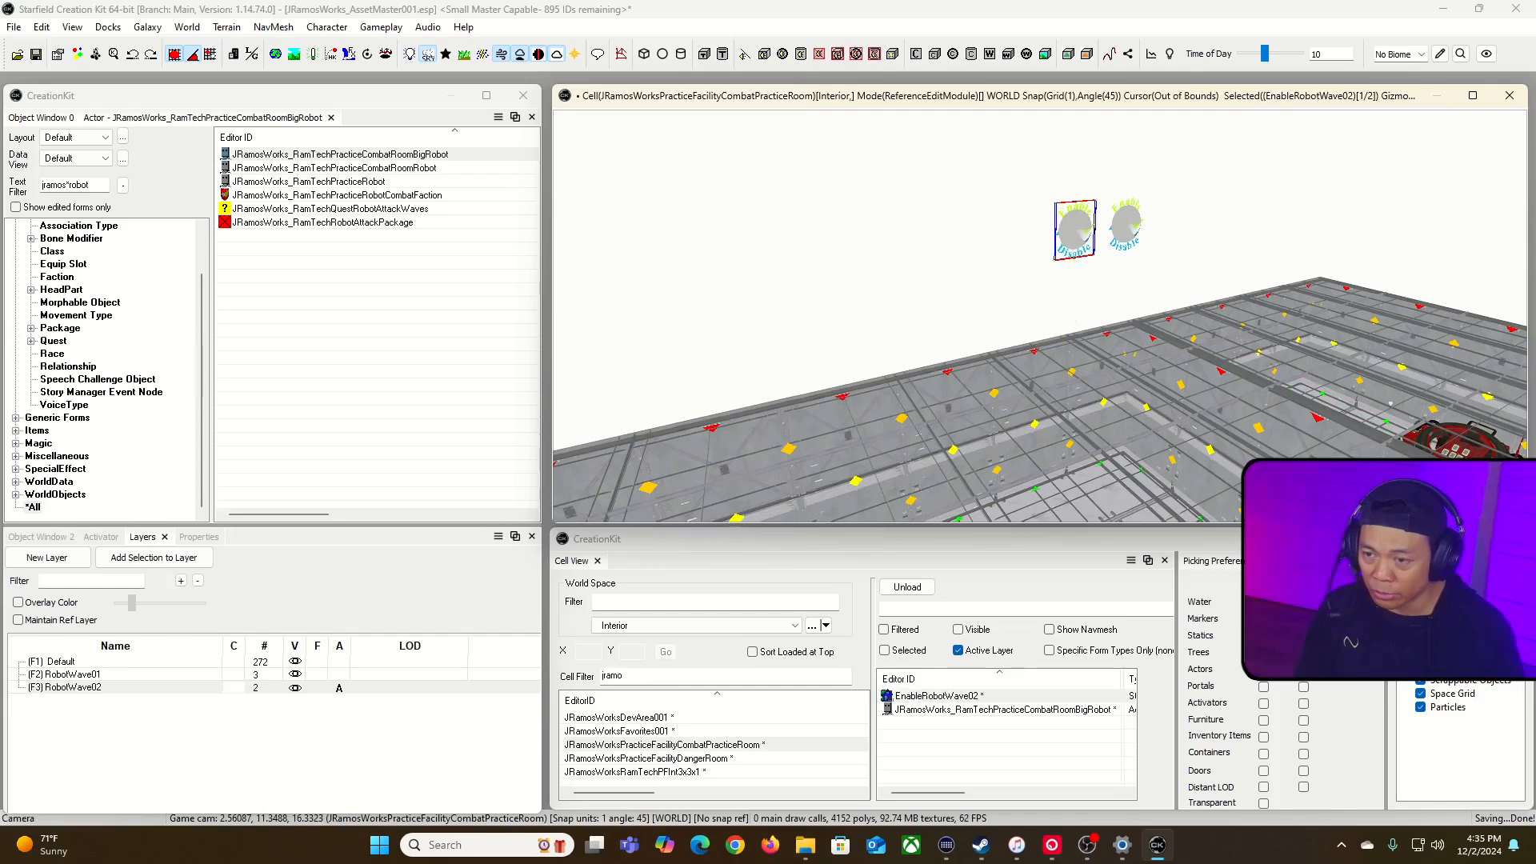
Step: Duplicate the EnableRobotWave02 marker, turn the copy upside down, and line it up beside the other enable markers
key("ctrl+d")
left_click_drag(1074, 231, 969, 241)
key("x")
right_click_drag(987, 238, 1056, 238)
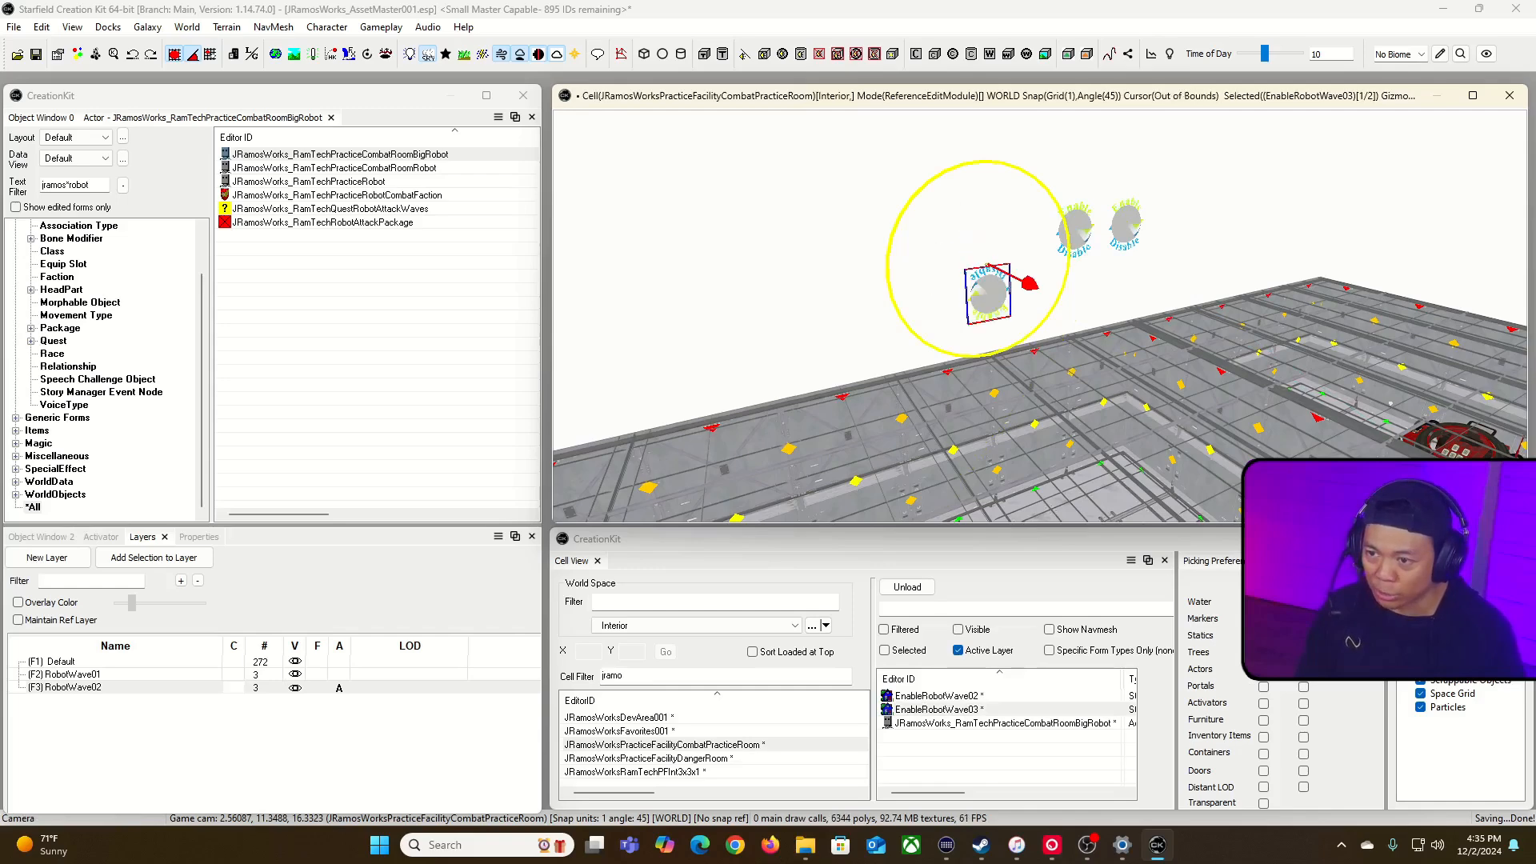
key("x")
key("y")
key("z")
left_click_drag(990, 297, 987, 250)
key("z")
Step: Check the EnableRobotWave02 marker's reference settings and rename the upside-down marker to DiableRobotWave02
left_click(1067, 232)
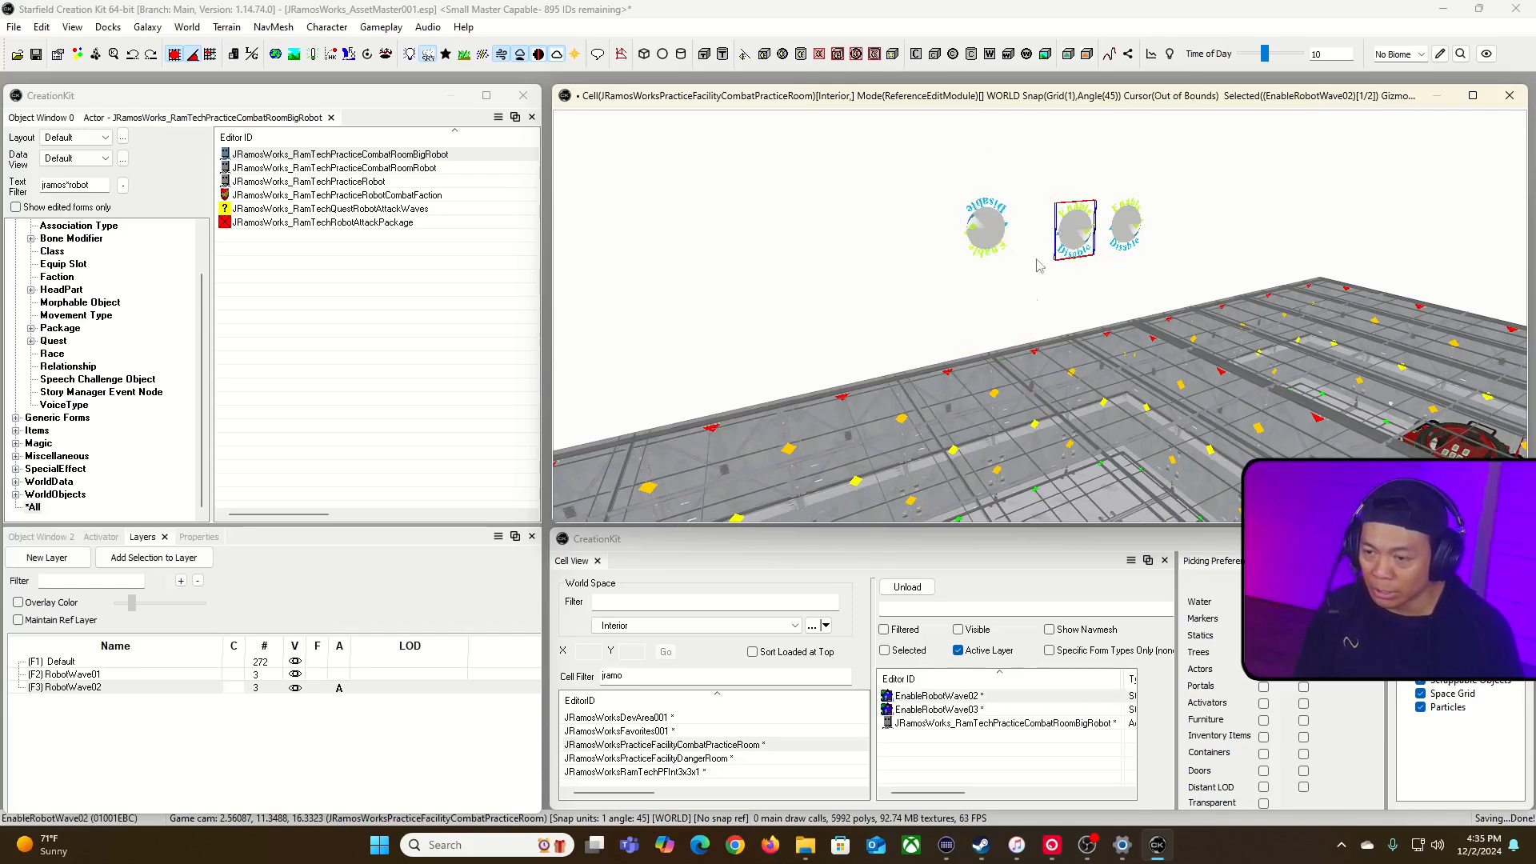
double_click(1076, 230)
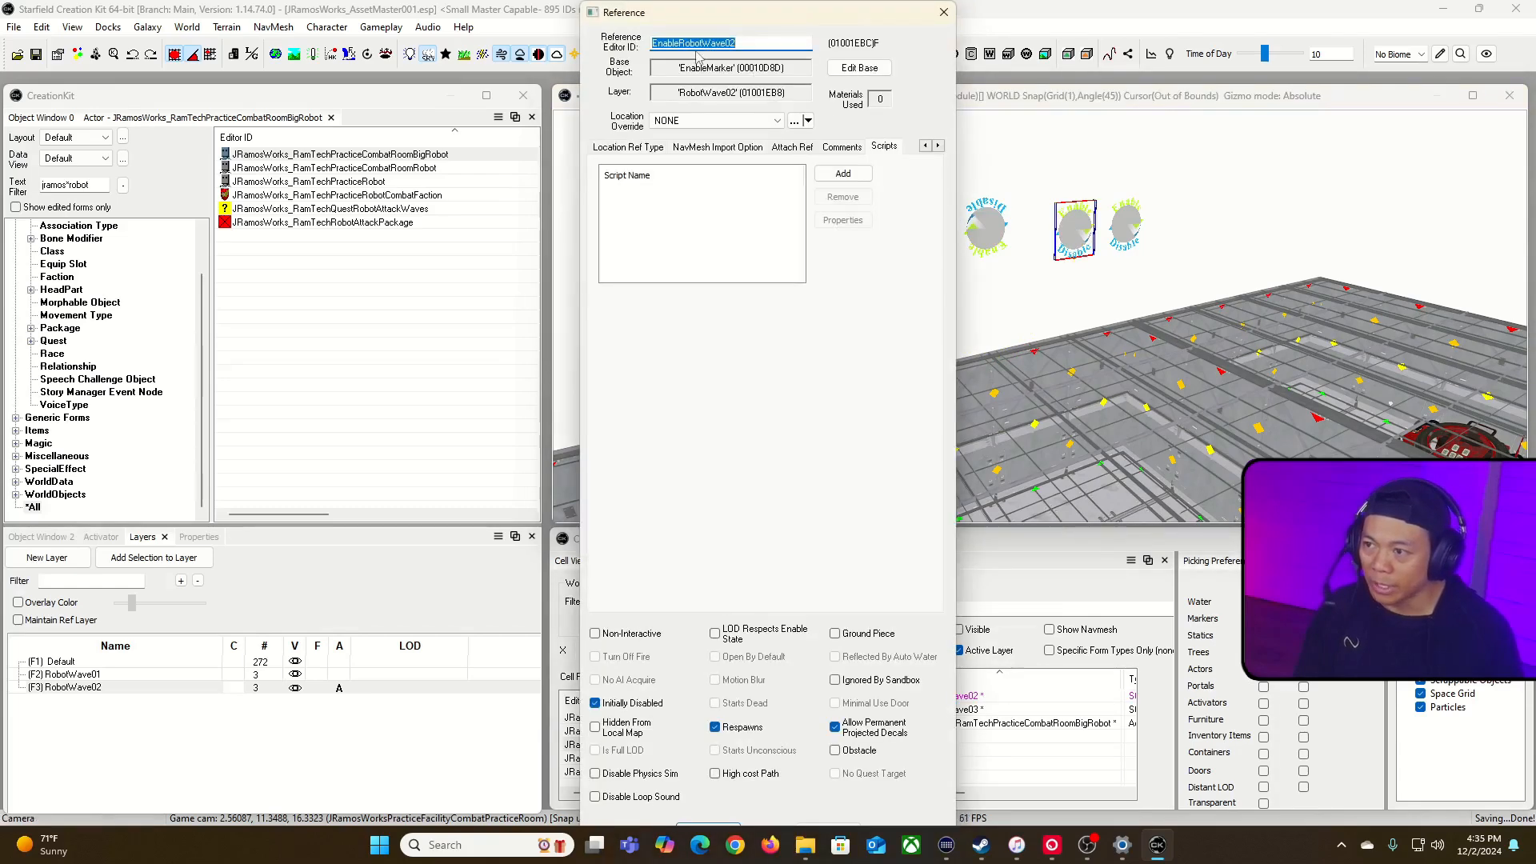
left_click(719, 827)
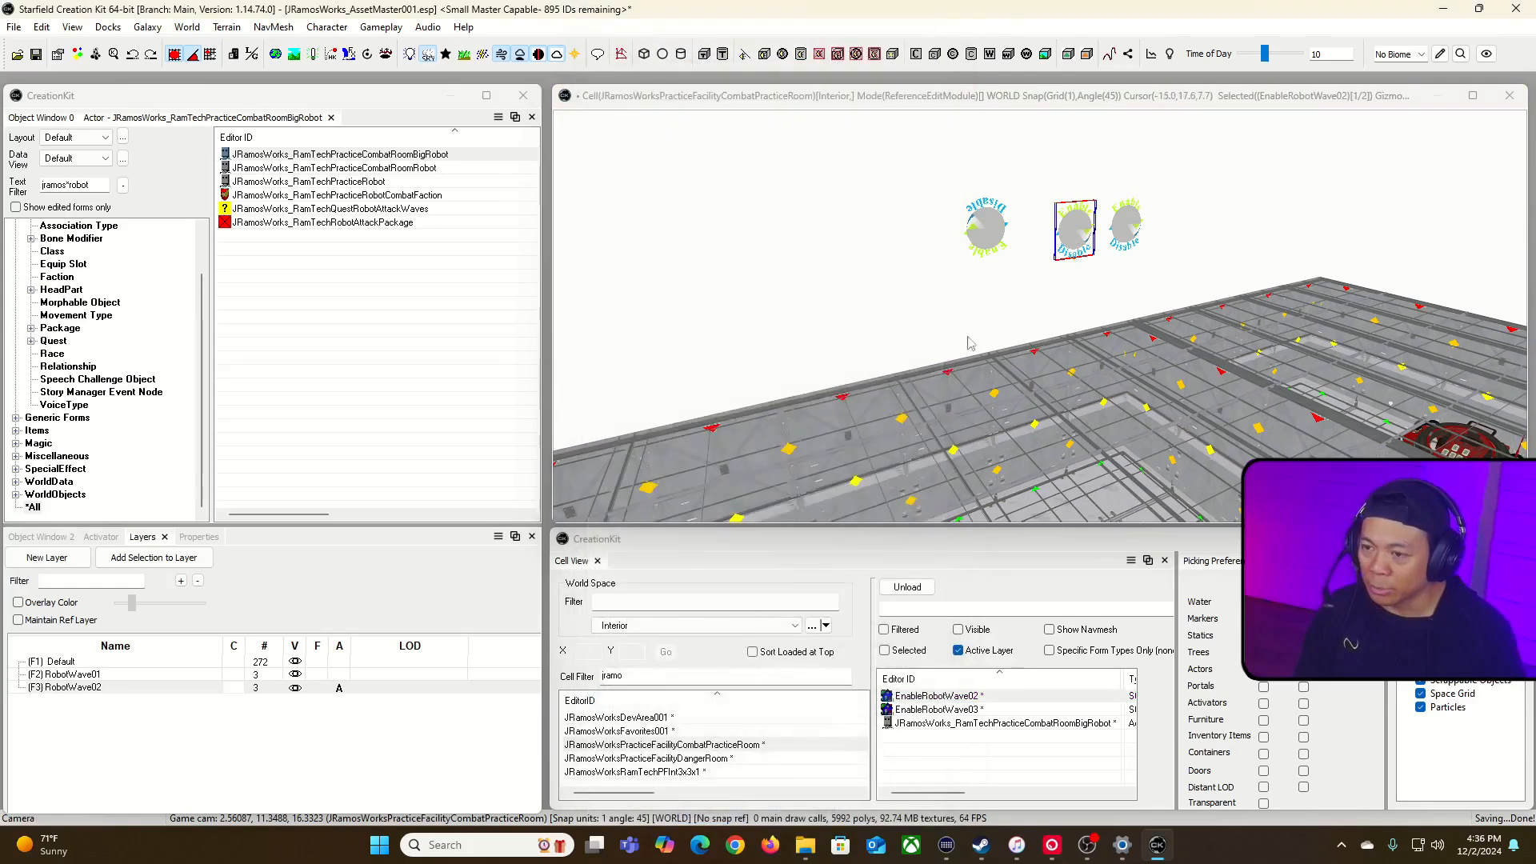
left_click(989, 226)
double_click(989, 226)
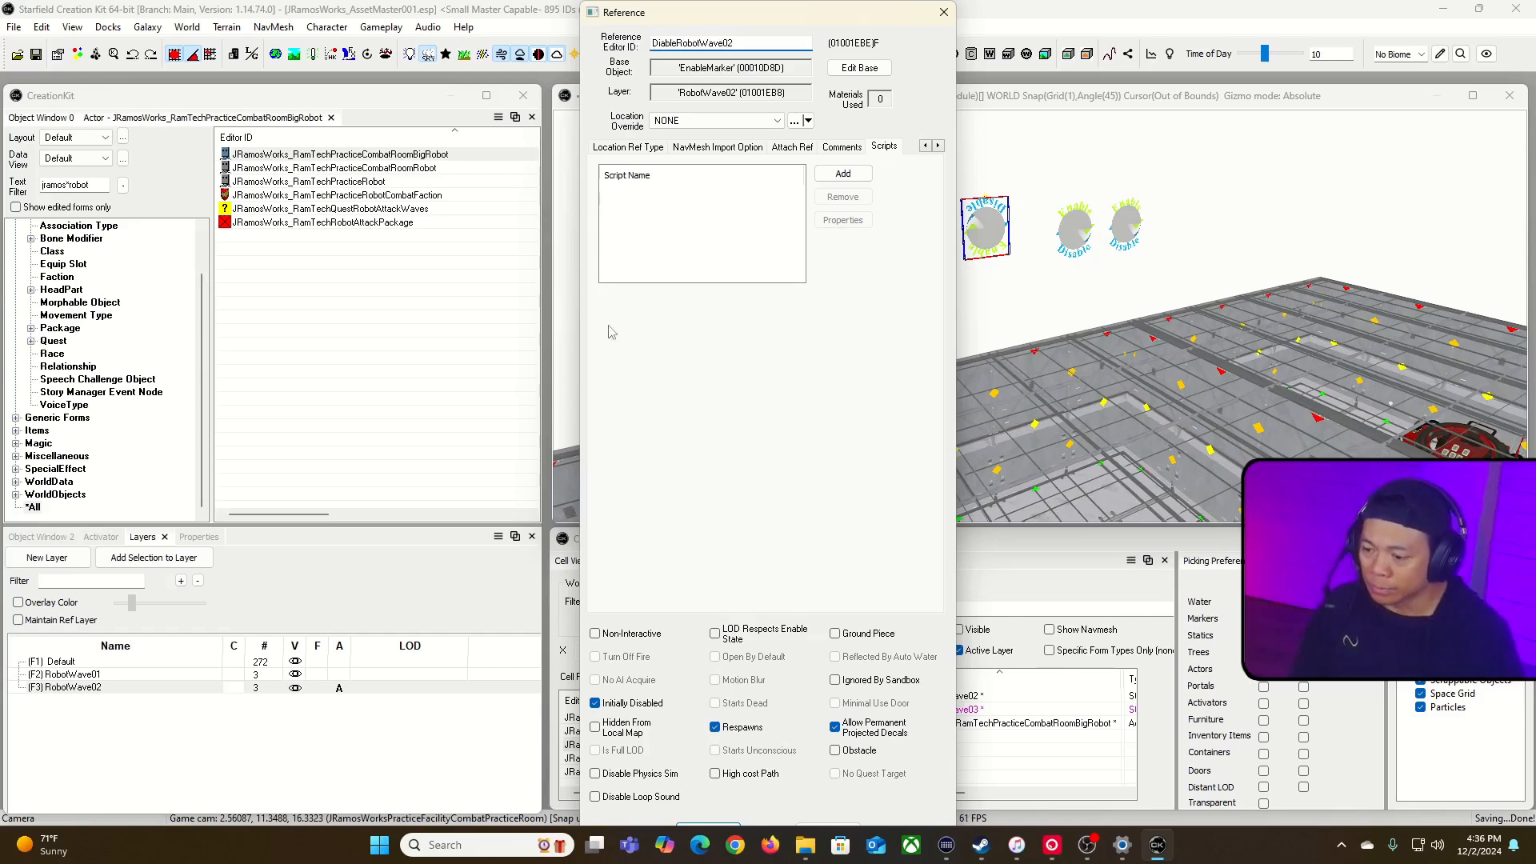
left_click(699, 826)
left_click(825, 478)
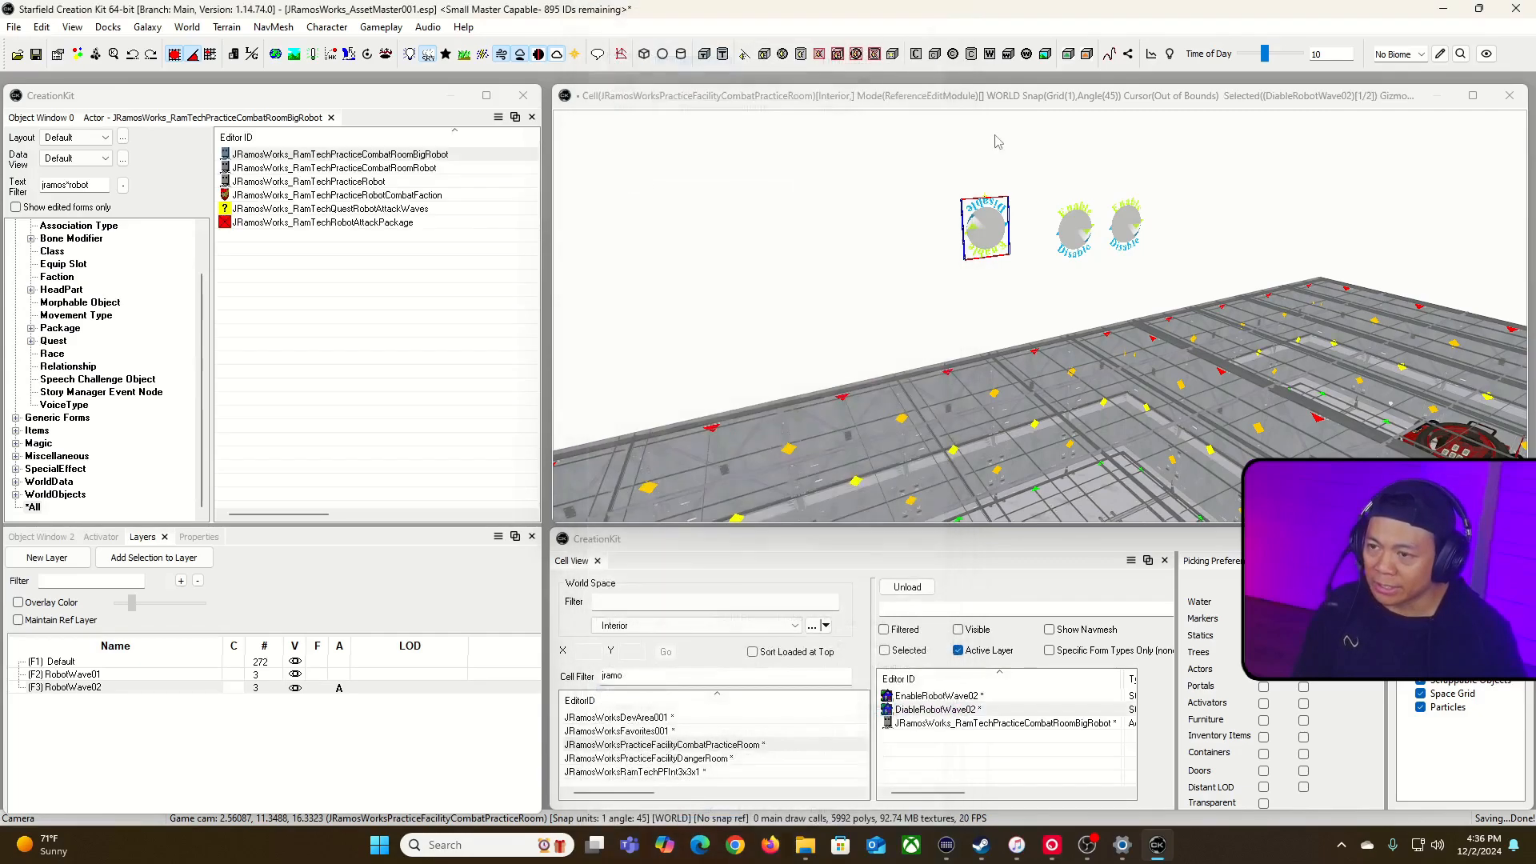
Step: Select the entrance and the wall pieces around it, and set DiableRobotWave02 as their enable parent
key("w")
right_click_drag(1029, 120, 1048, 240)
key("w")
left_click(870, 342)
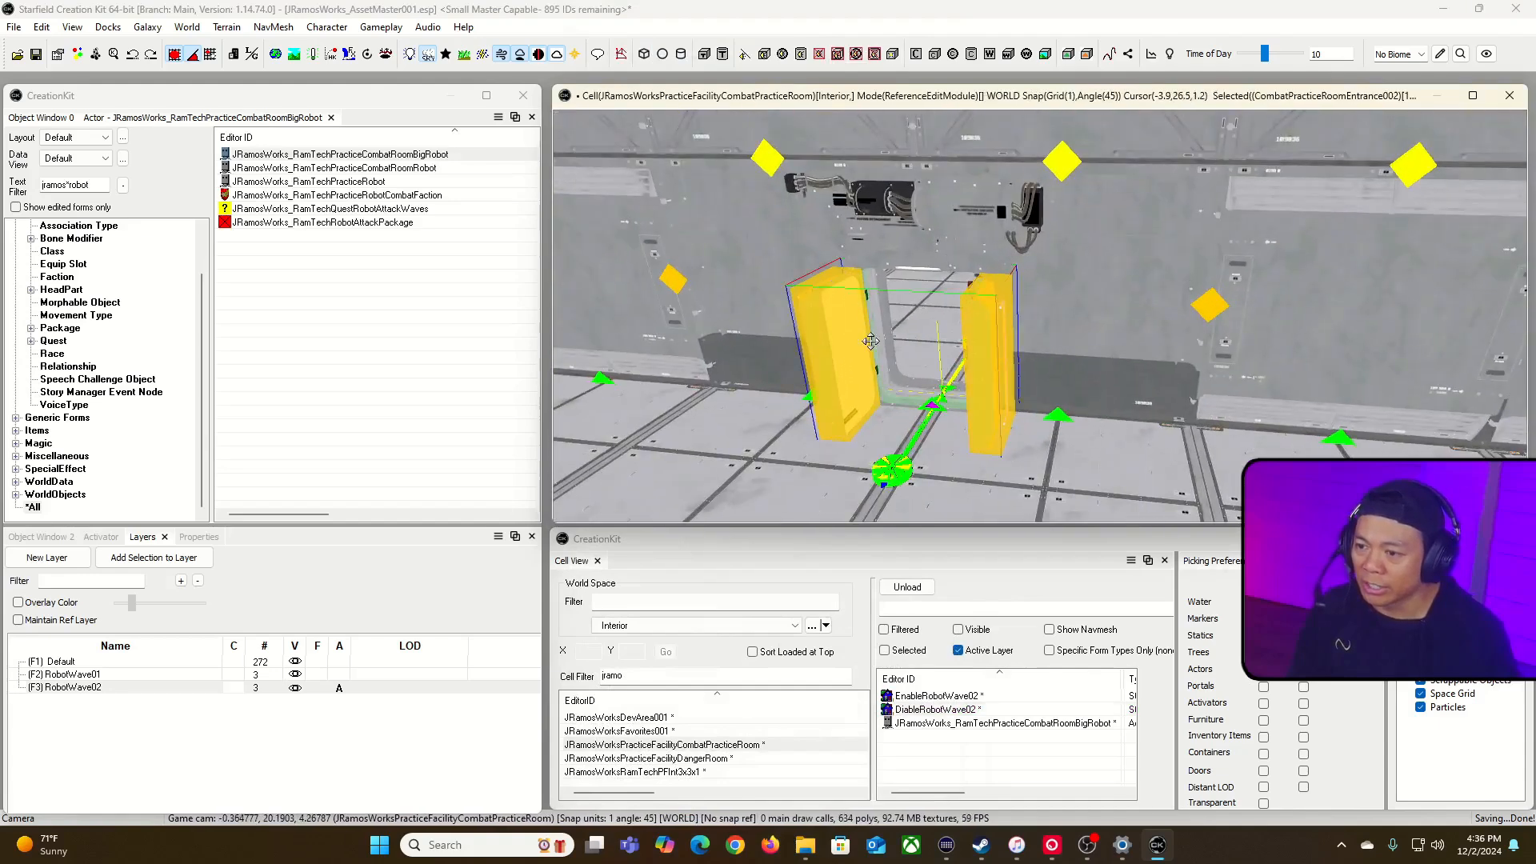
left_click(751, 319)
left_click(992, 230, "ctrl")
middle_click_drag(1080, 298, 1108, 378)
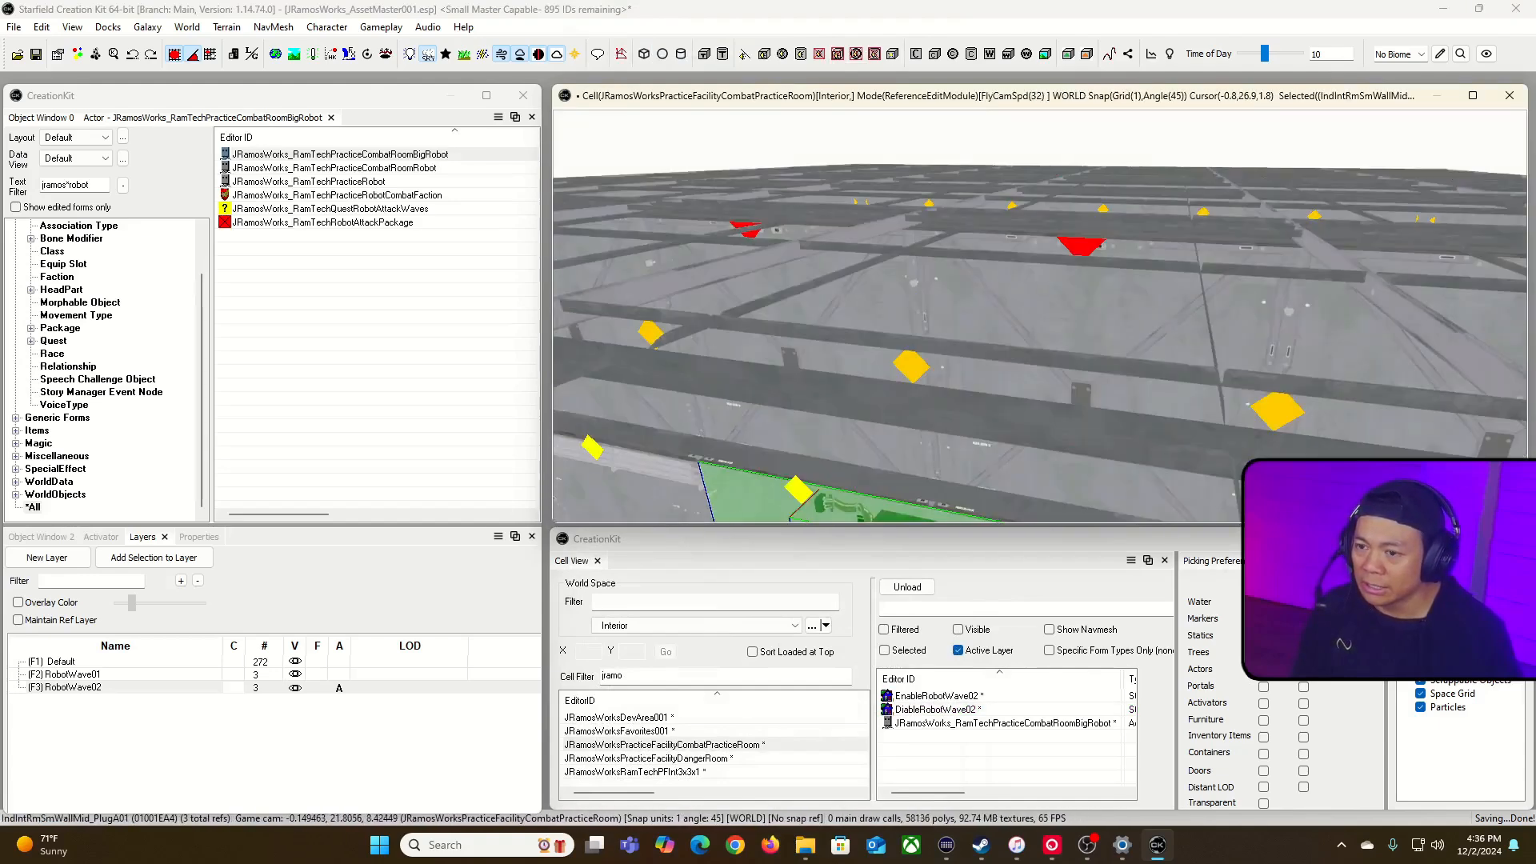
right_click_drag(1108, 378, 1122, 415)
left_click(1121, 414, "ctrl")
left_click(960, 324, "ctrl")
mouse_move(960, 324)
right_mouse_down()
mouse_move(927, 312)
mouse_move(952, 324)
right_mouse_up()
key("s")
key("d")
left_click(896, 360)
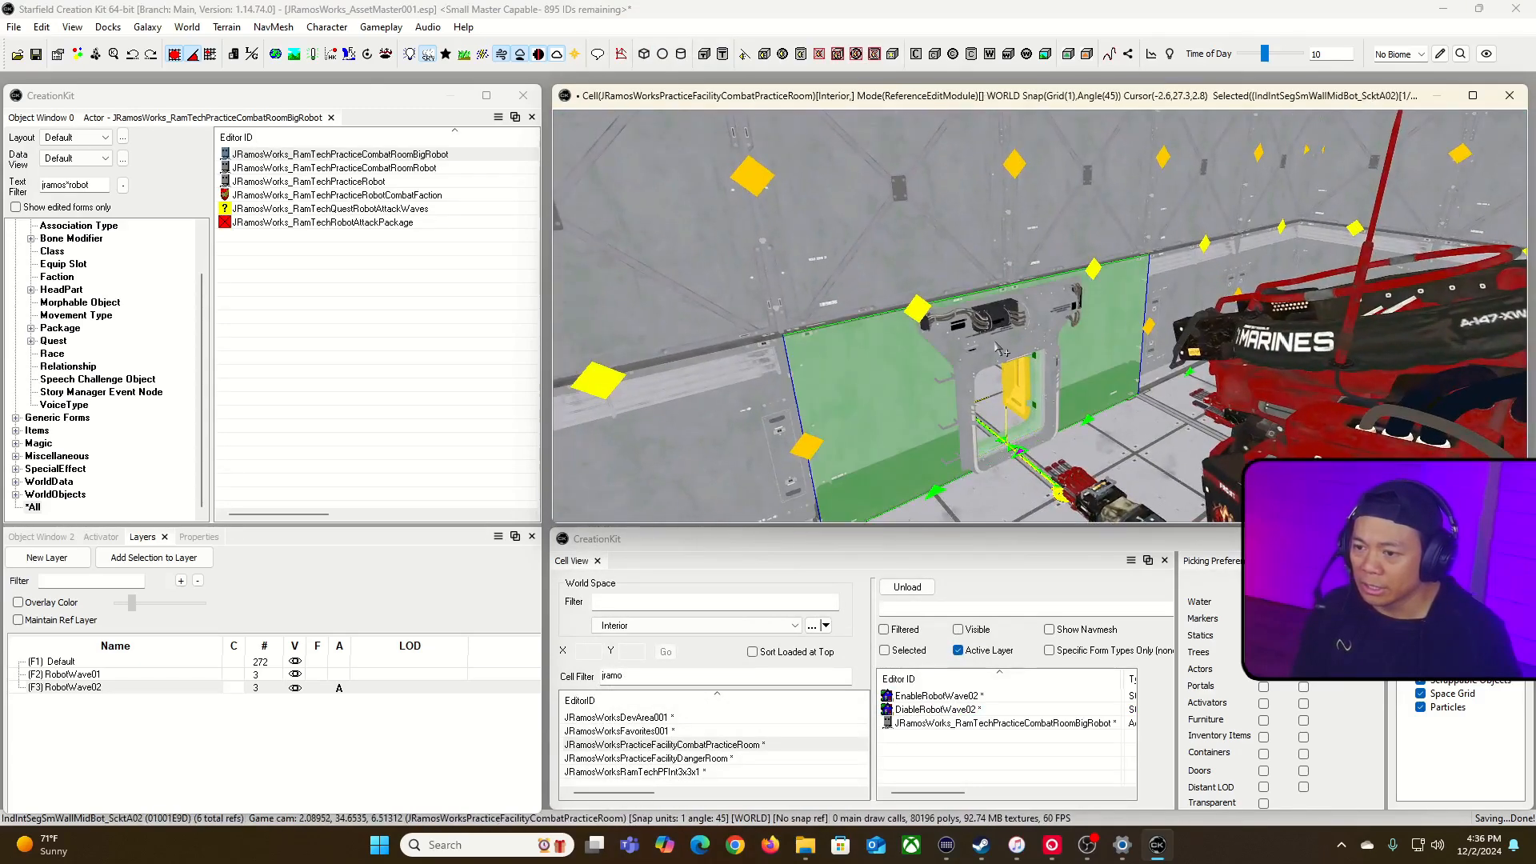
left_click(1040, 312, "ctrl")
left_click(1091, 217, "ctrl")
left_click(906, 212, "ctrl")
key("a")
right_click_drag(905, 212, 950, 166)
key("w")
key("s")
key("minus")
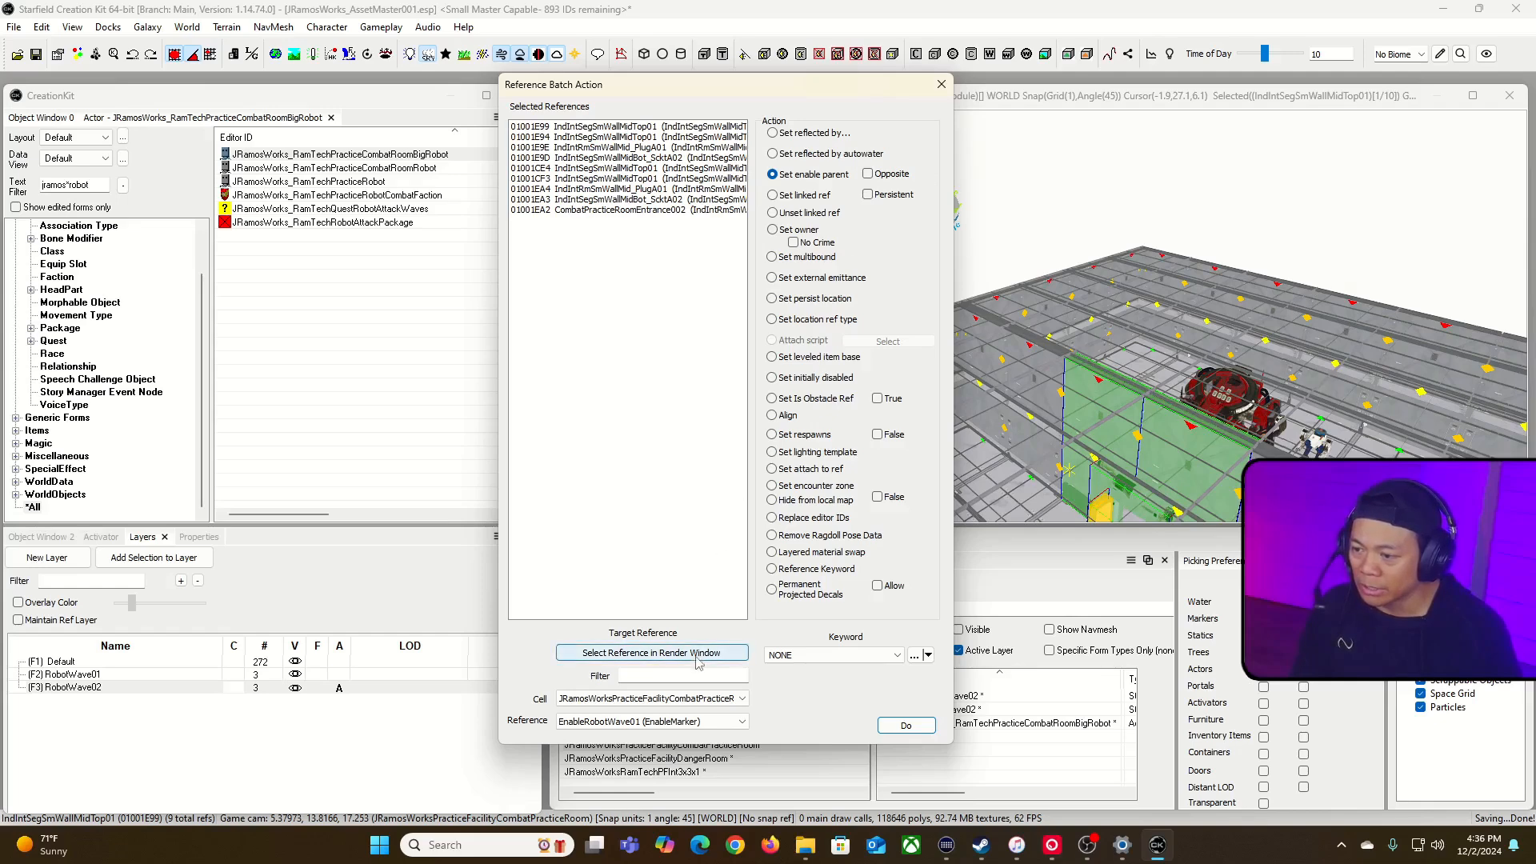
left_click(656, 650)
left_click(790, 220)
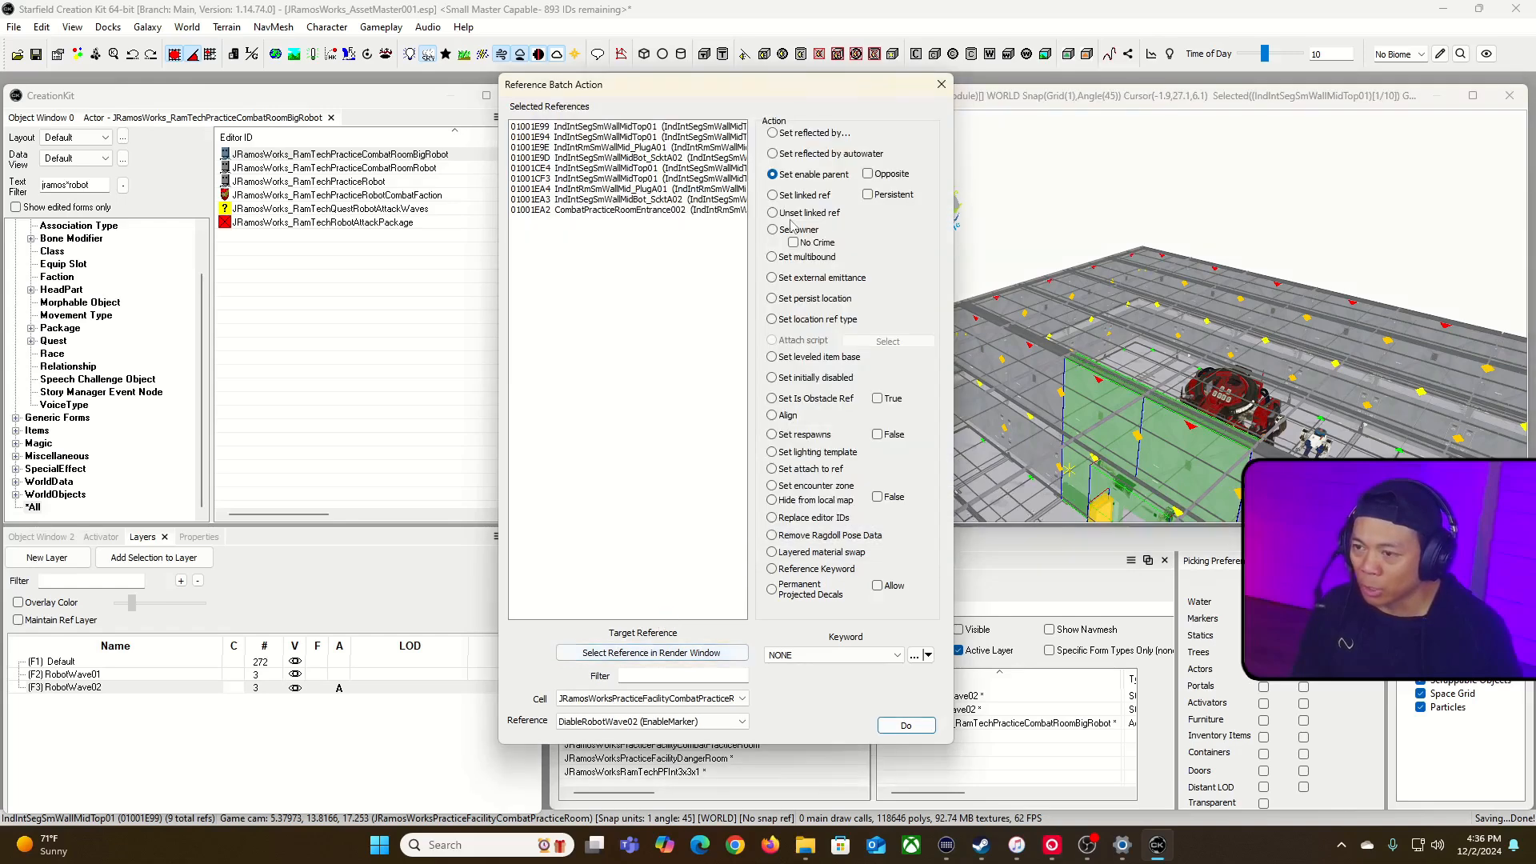
left_click(908, 728)
left_click(941, 84)
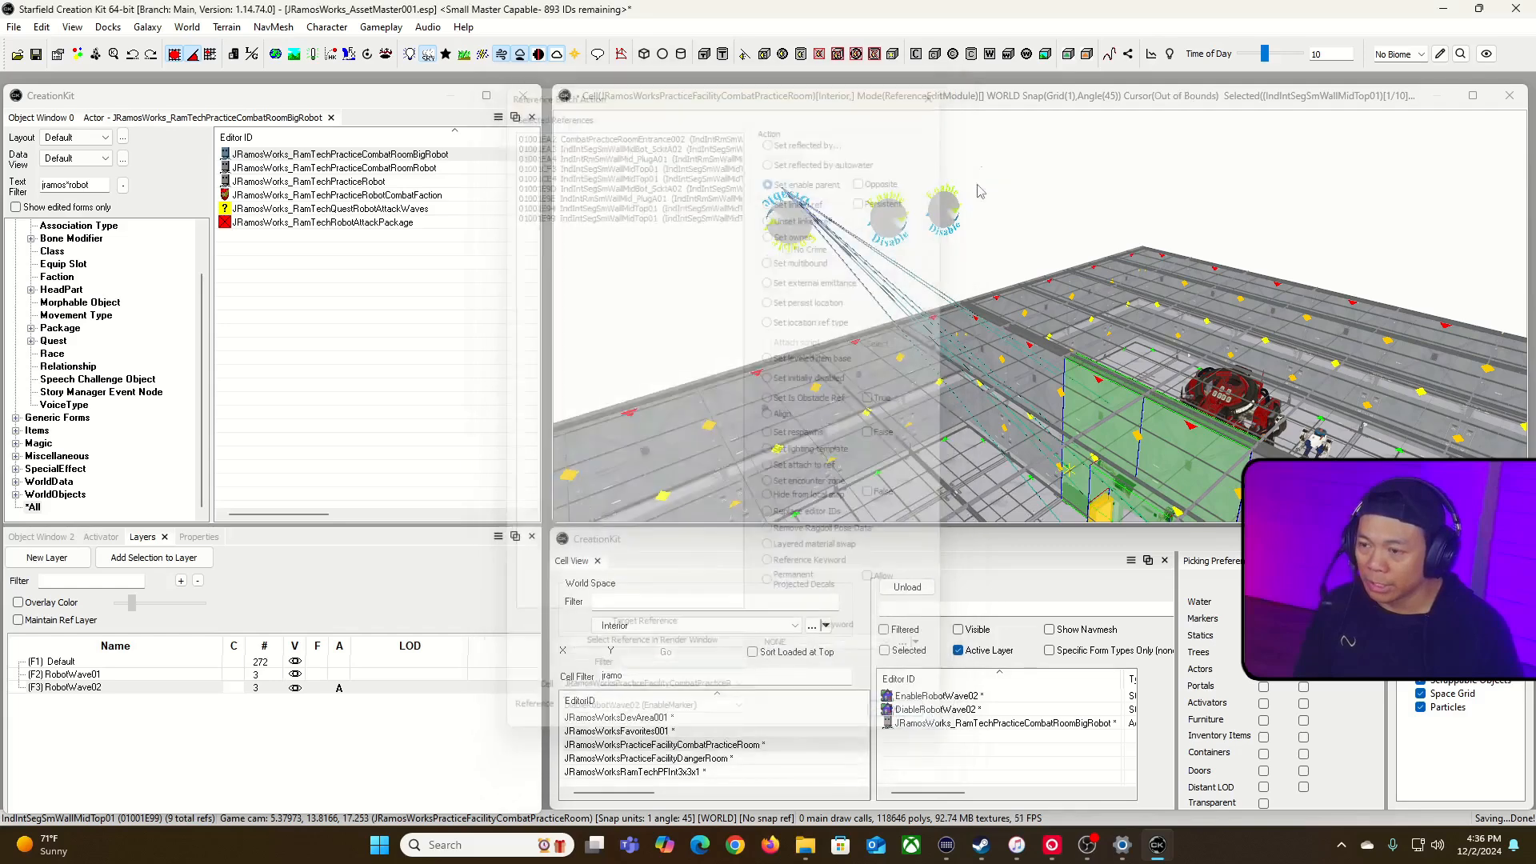
Step: Set EnableRobotWave02 as the enable parent of the big robot in the practice room
left_click(886, 220)
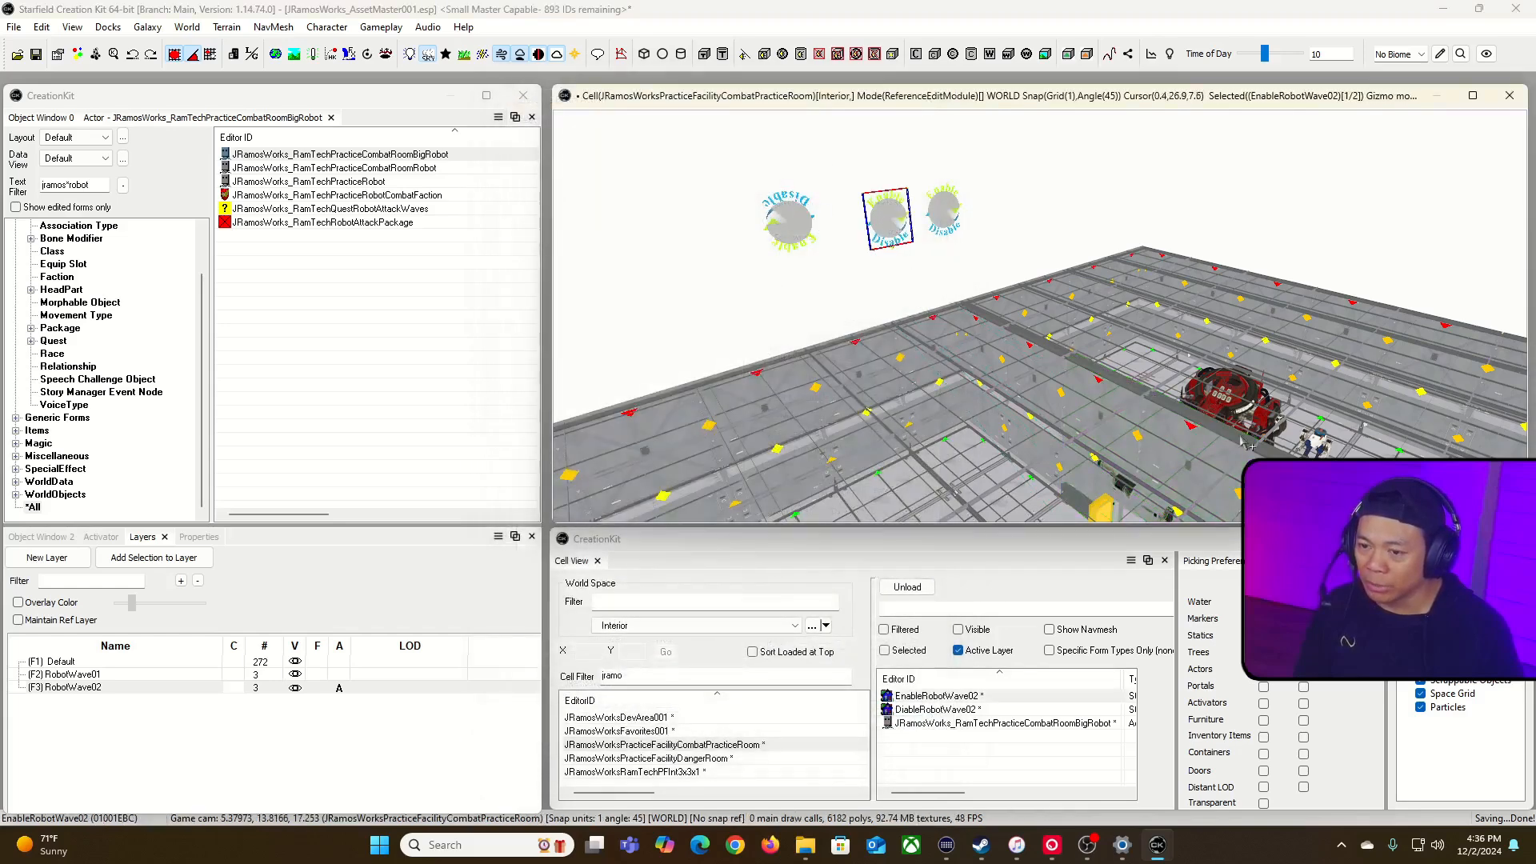
left_click(1225, 409)
key("=")
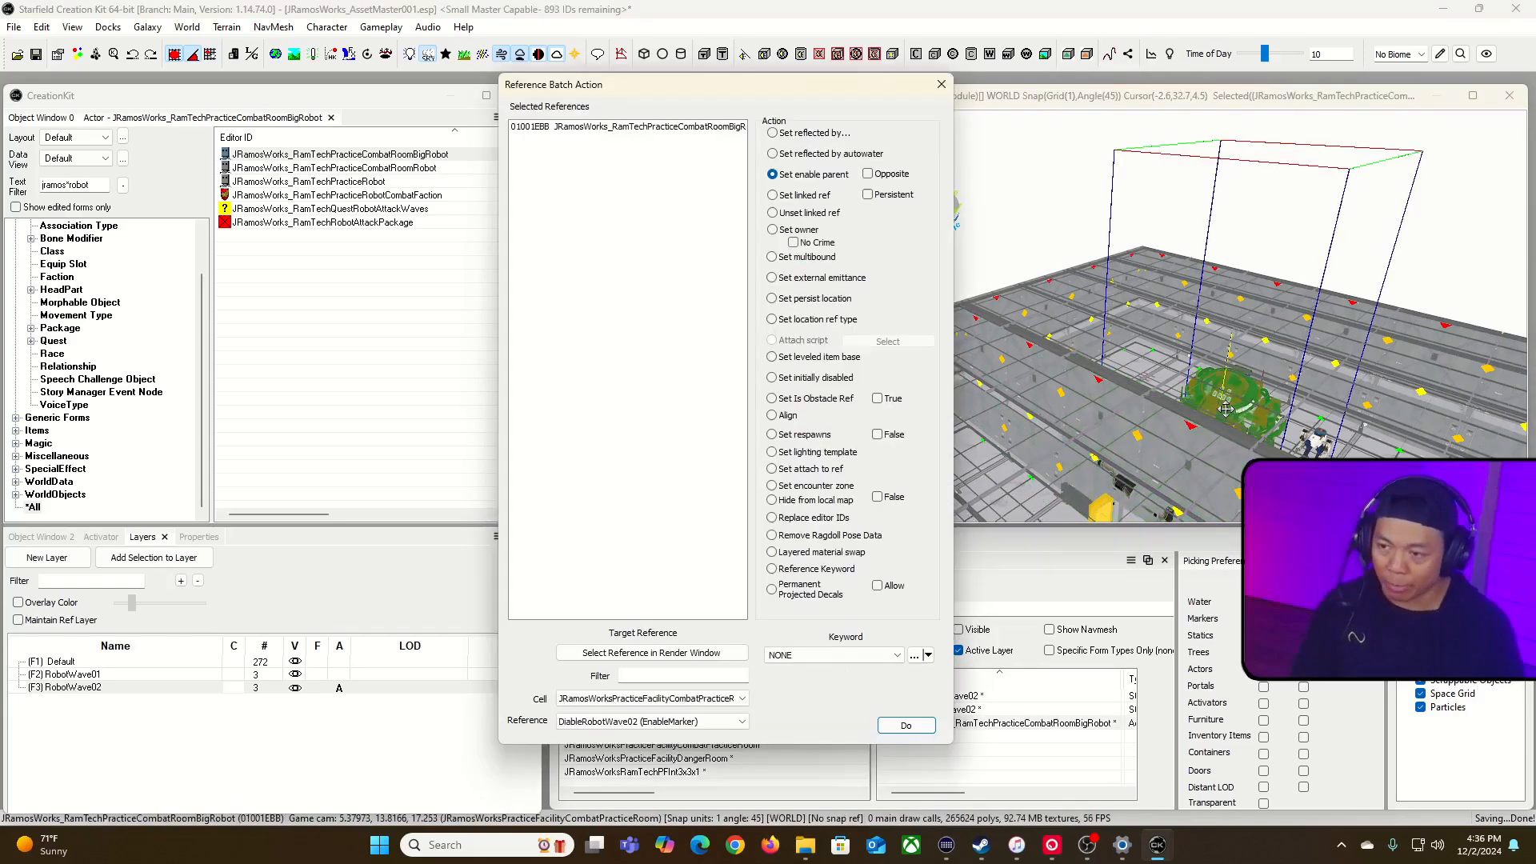
left_click(672, 653)
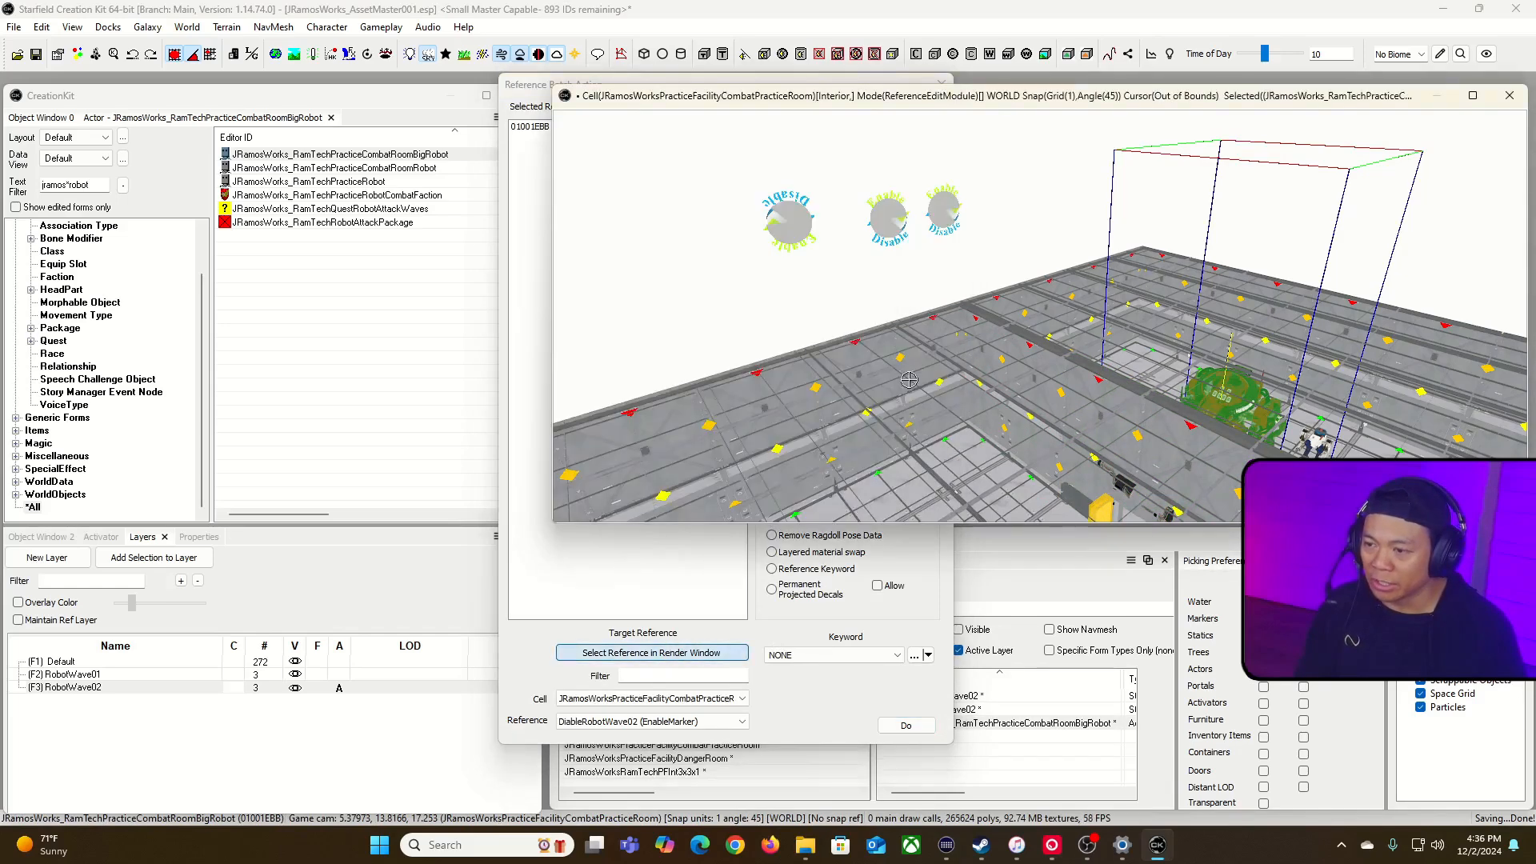
left_click(887, 221)
left_click(907, 725)
left_click(941, 84)
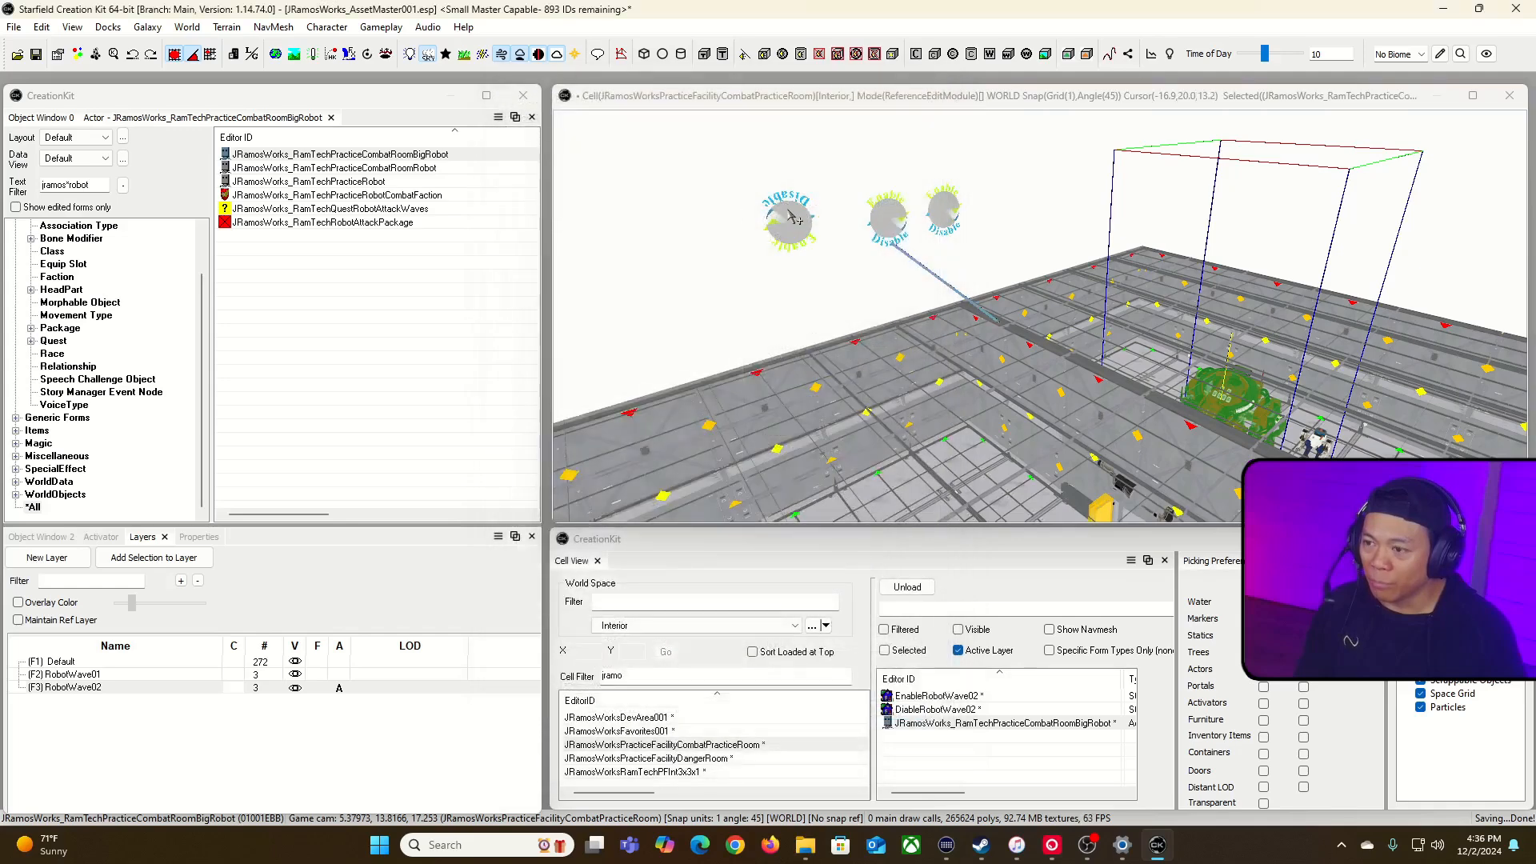
Step: Turn off Initially Disabled on the upside-down DiableRobotWave02 marker so its linked wall pieces start enabled
left_click(795, 227)
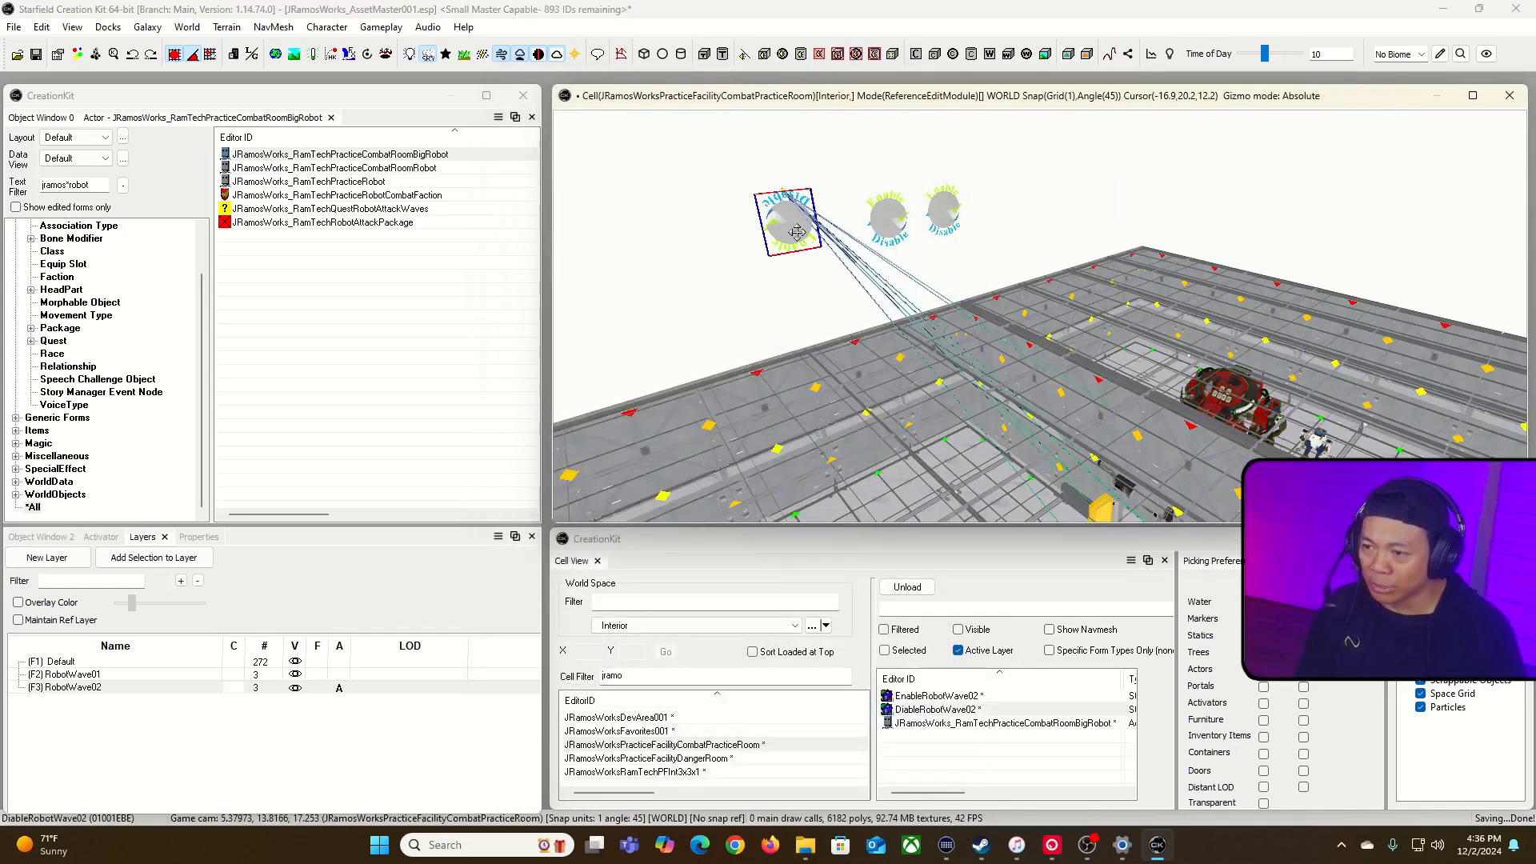
double_click(797, 231)
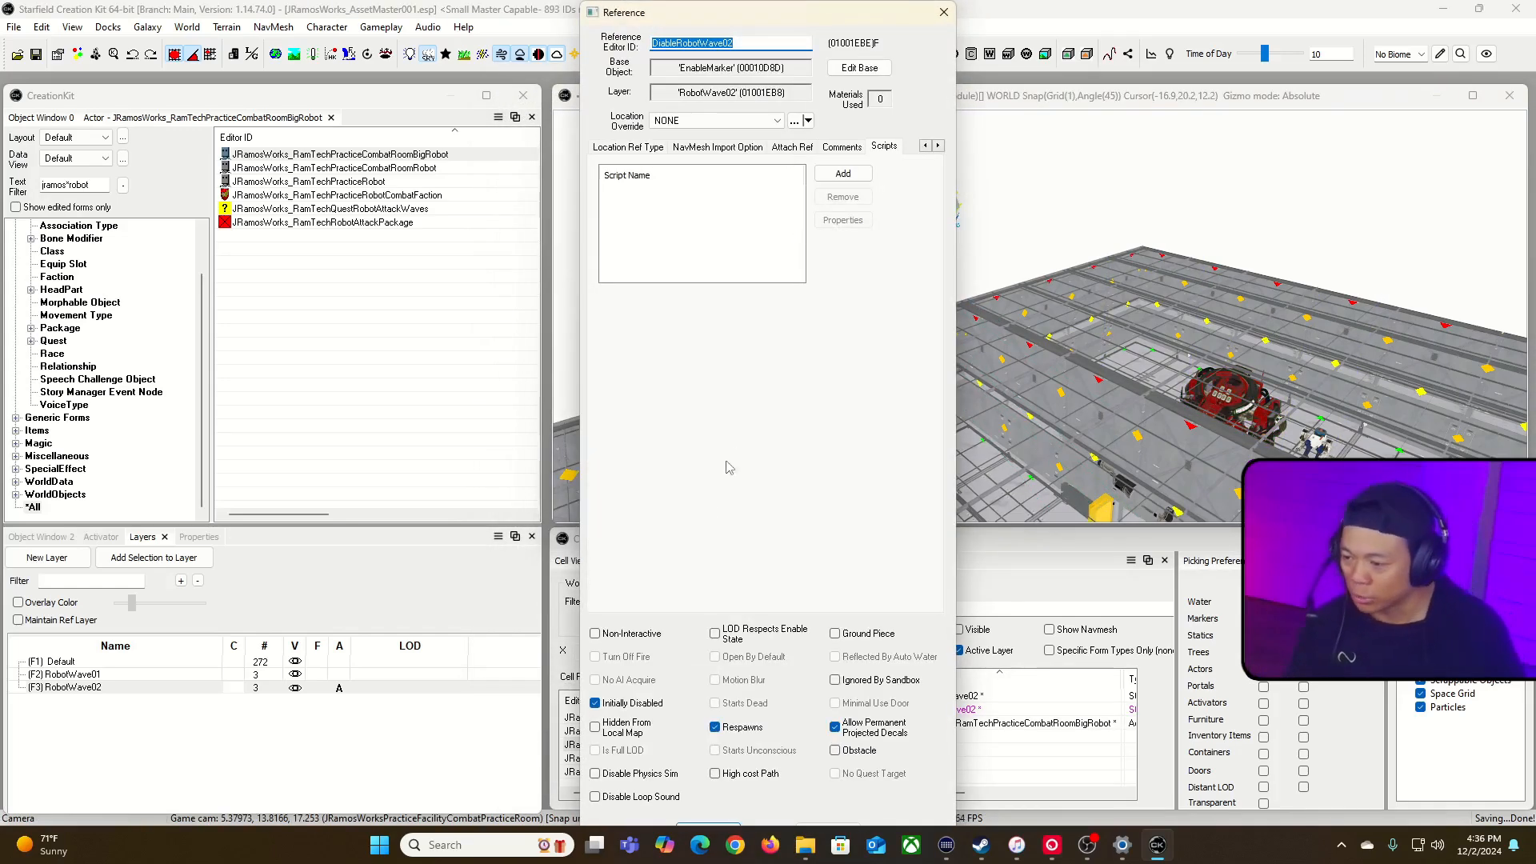
left_click(595, 703)
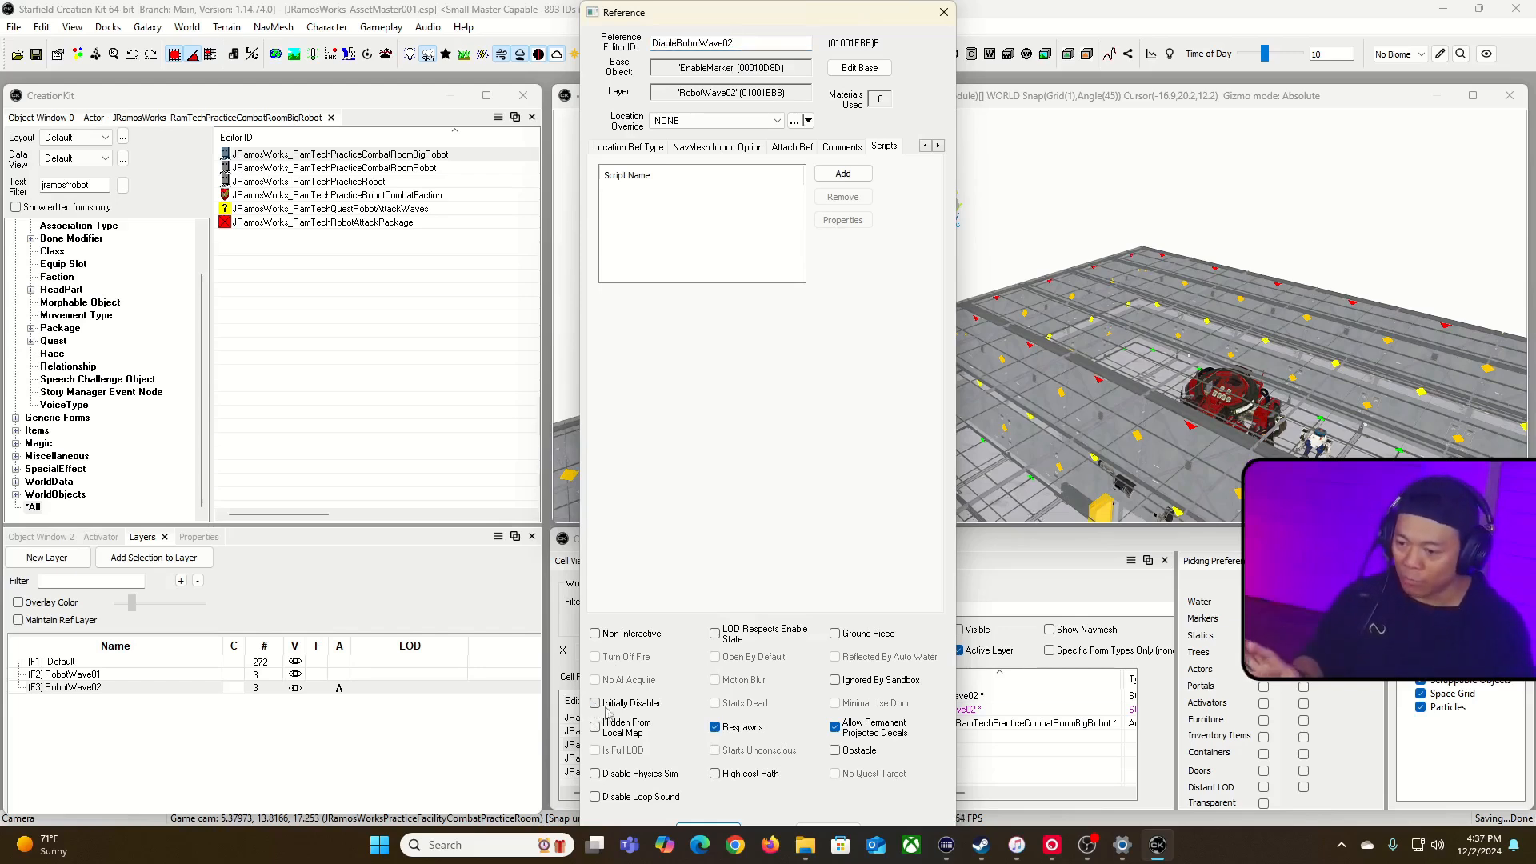
left_click(708, 828)
Step: Look over the big robot and the enable markers, and save the plugin
right_click_drag(1014, 240, 1056, 304)
key("w")
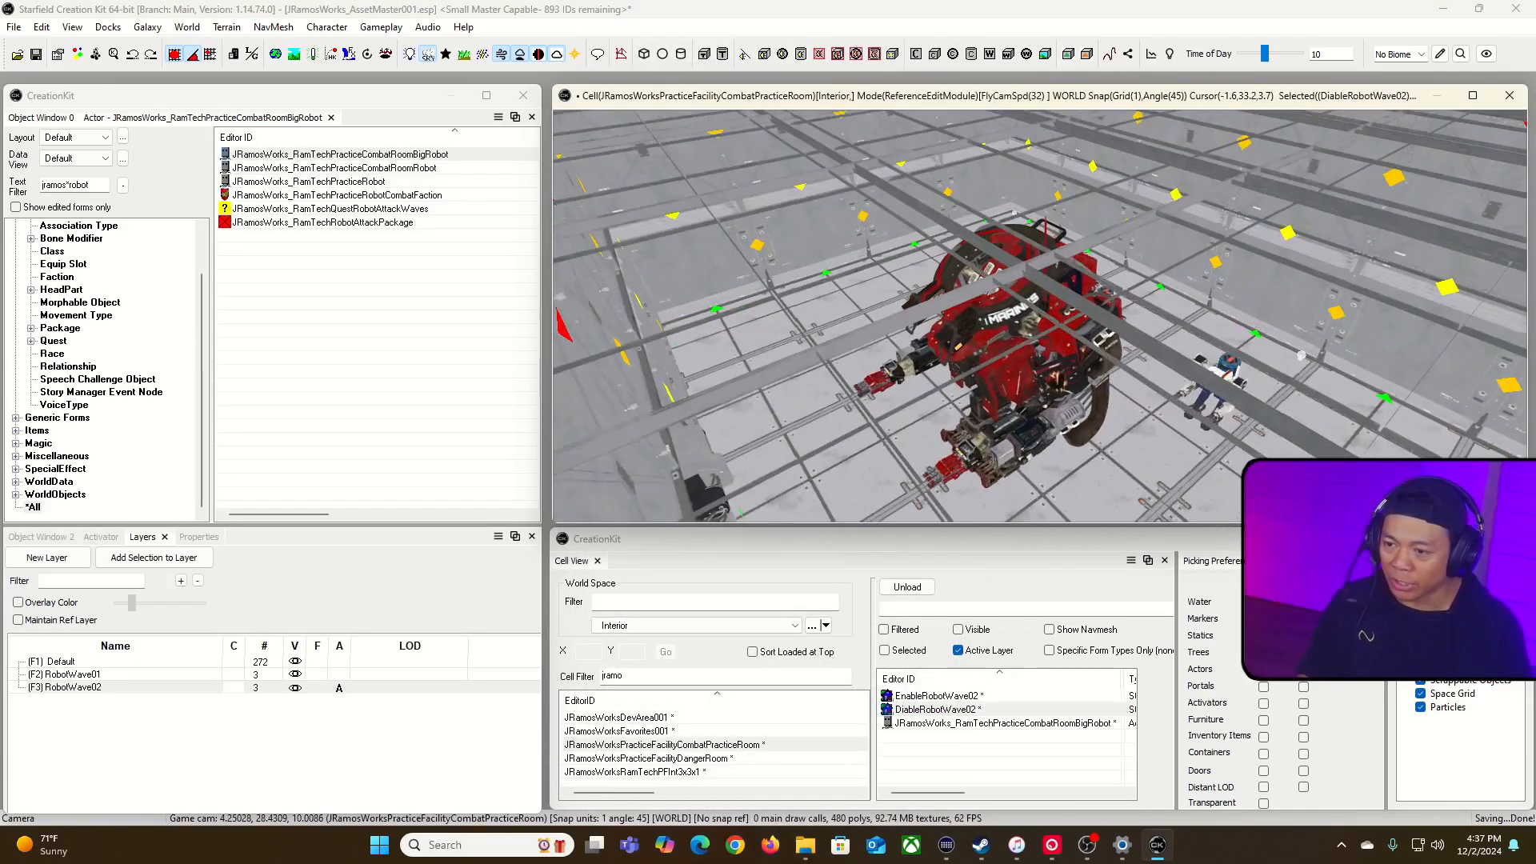
key("f")
right_click_drag(959, 358, 967, 388)
key("s")
left_click(37, 54)
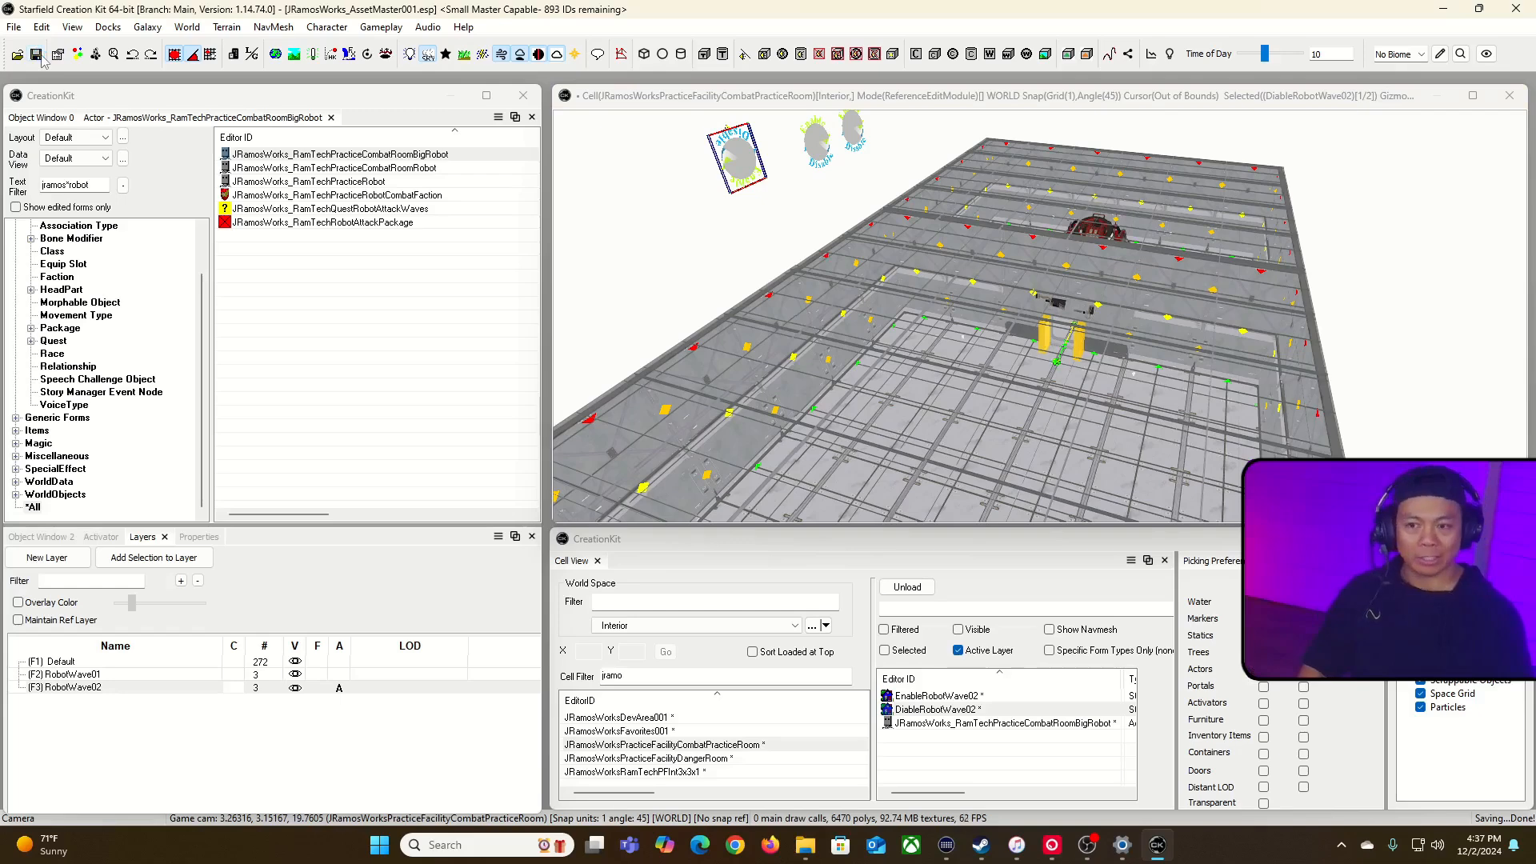
Step: Check the AI packages and factions assigned to the placed big robot's base actor
right_click_drag(944, 110, 1066, 132)
key("w")
key("w")
key("w")
key("s")
double_click(1045, 217)
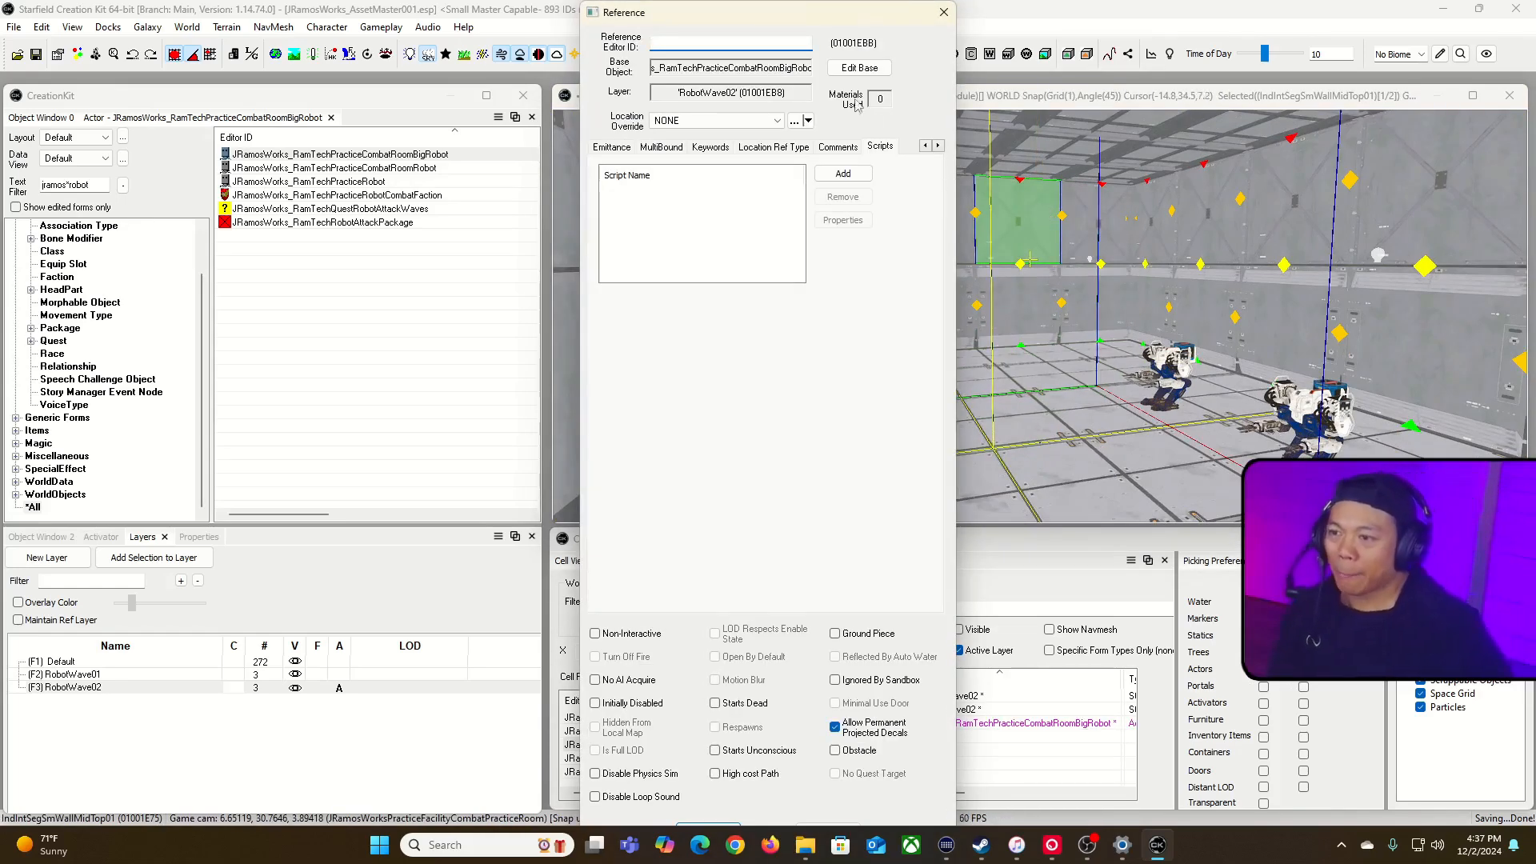
left_click(855, 71)
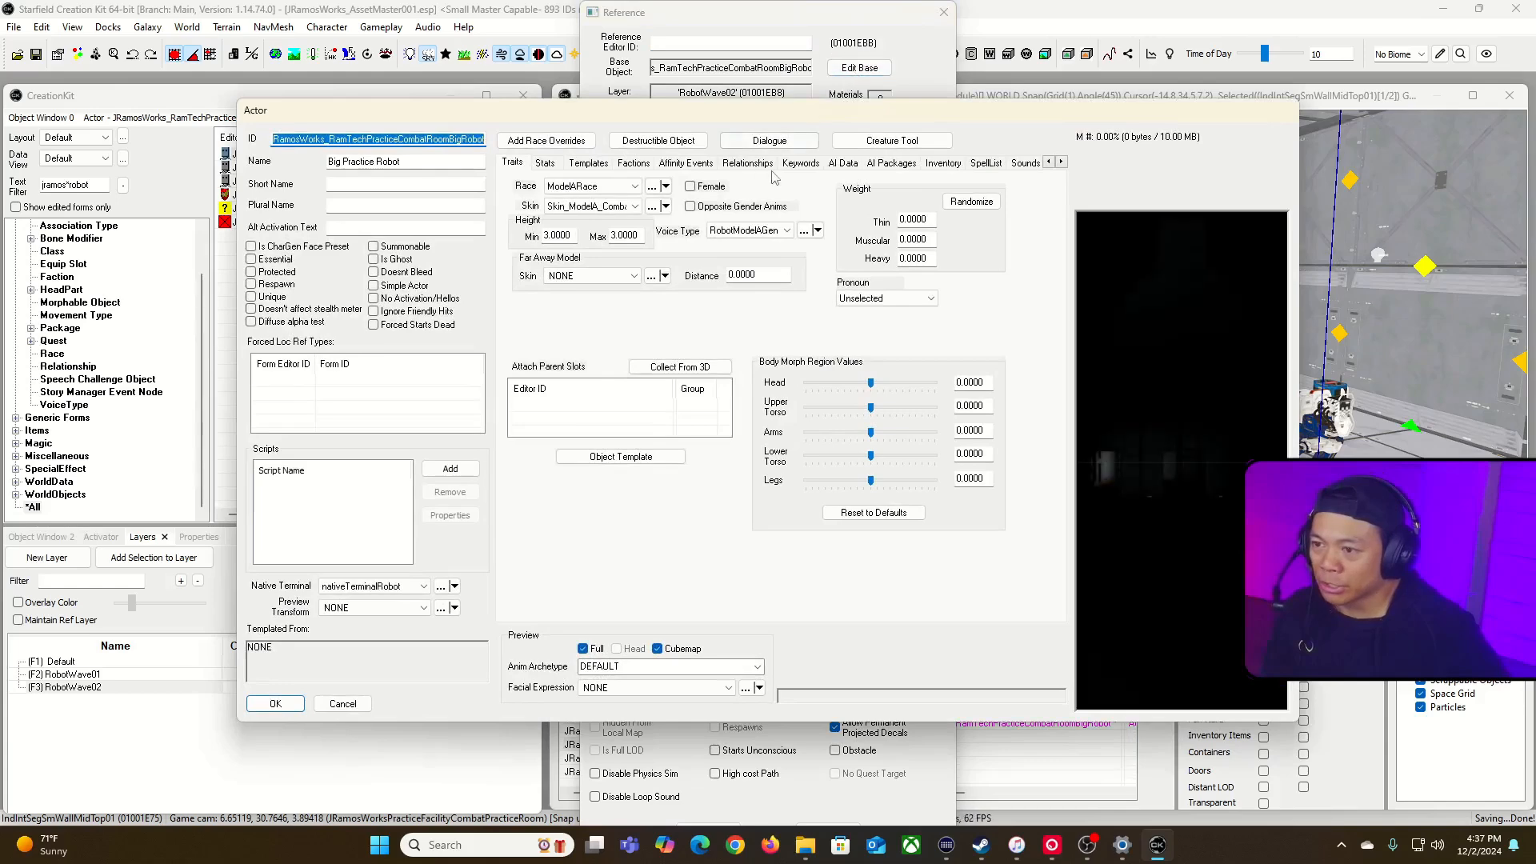
left_click(883, 164)
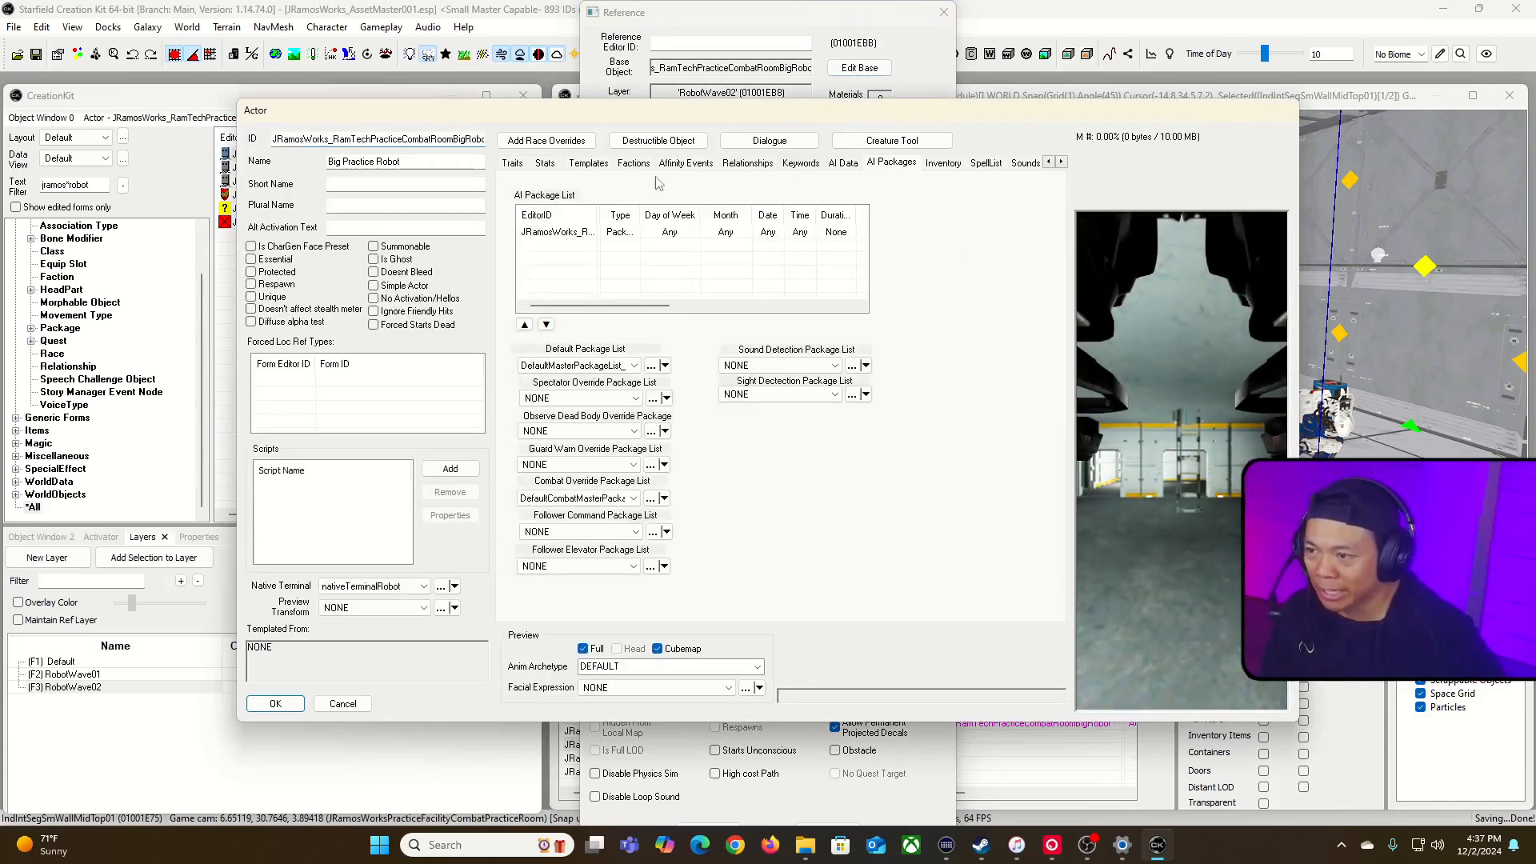
left_click(626, 165)
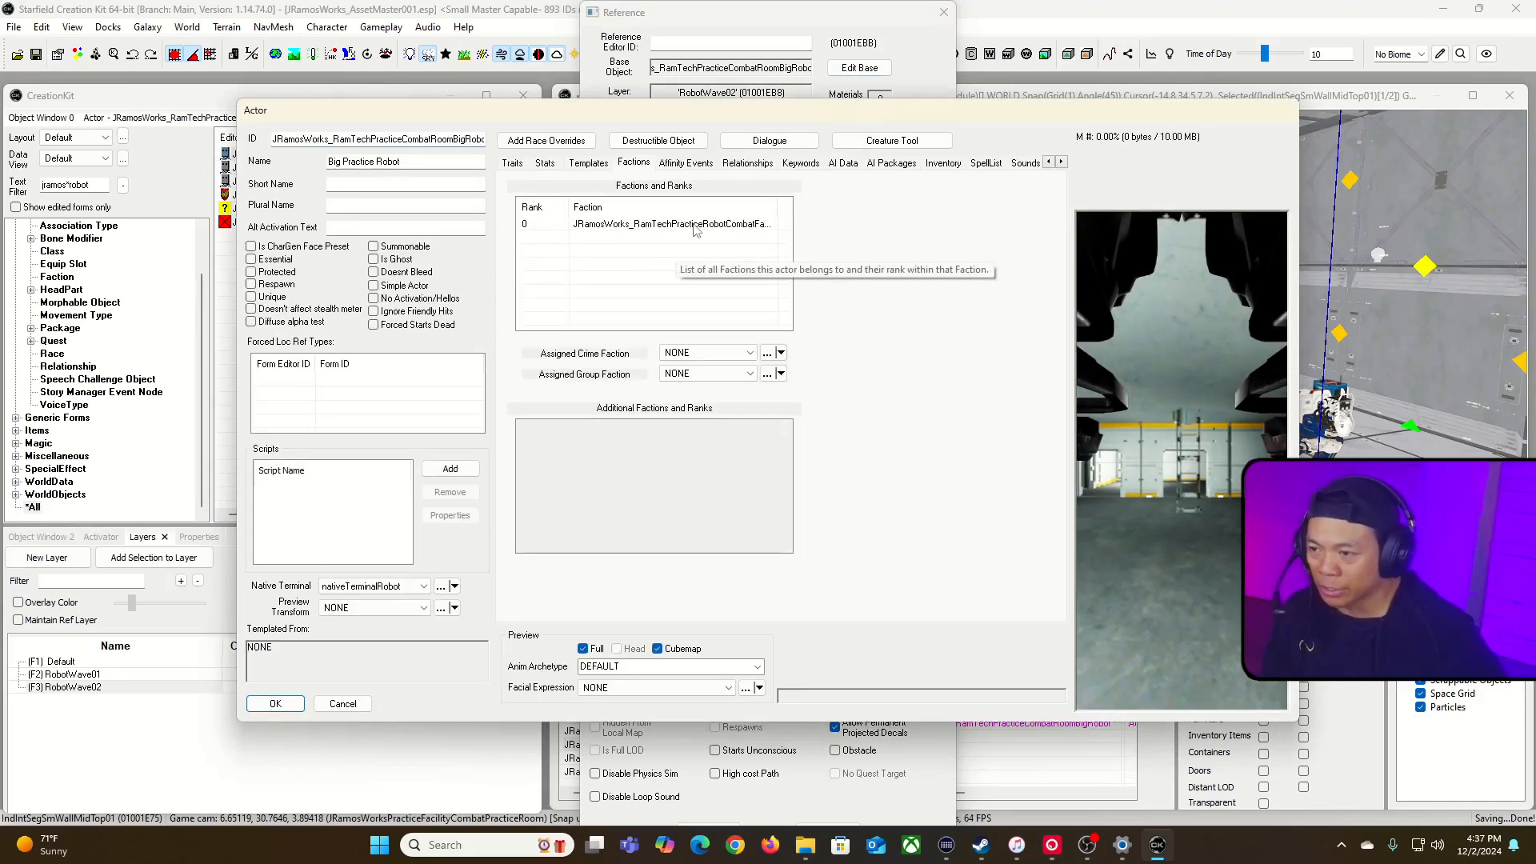
left_click(276, 704)
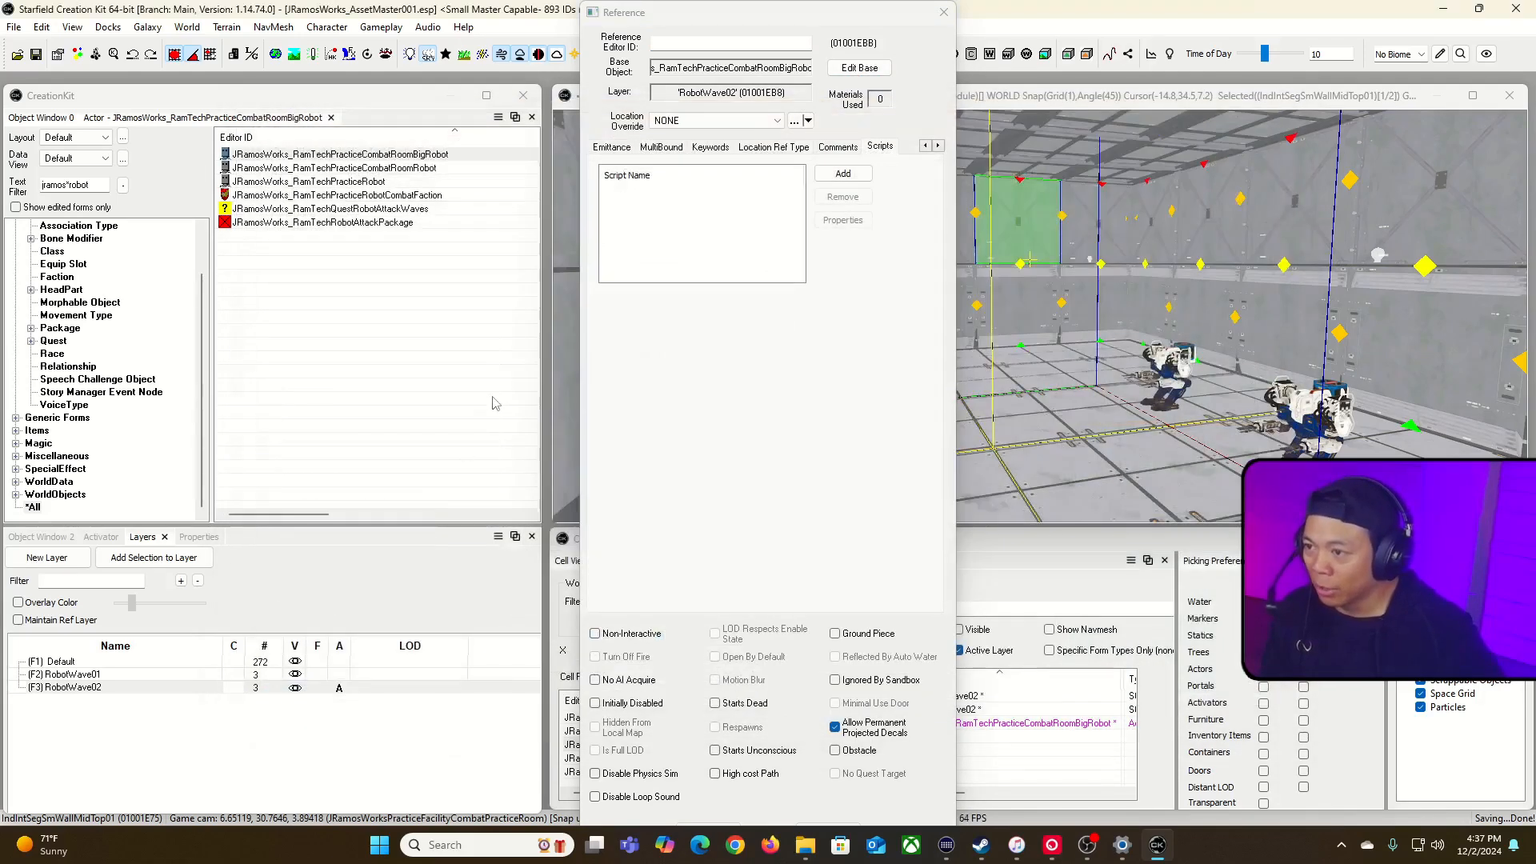
left_click(944, 12)
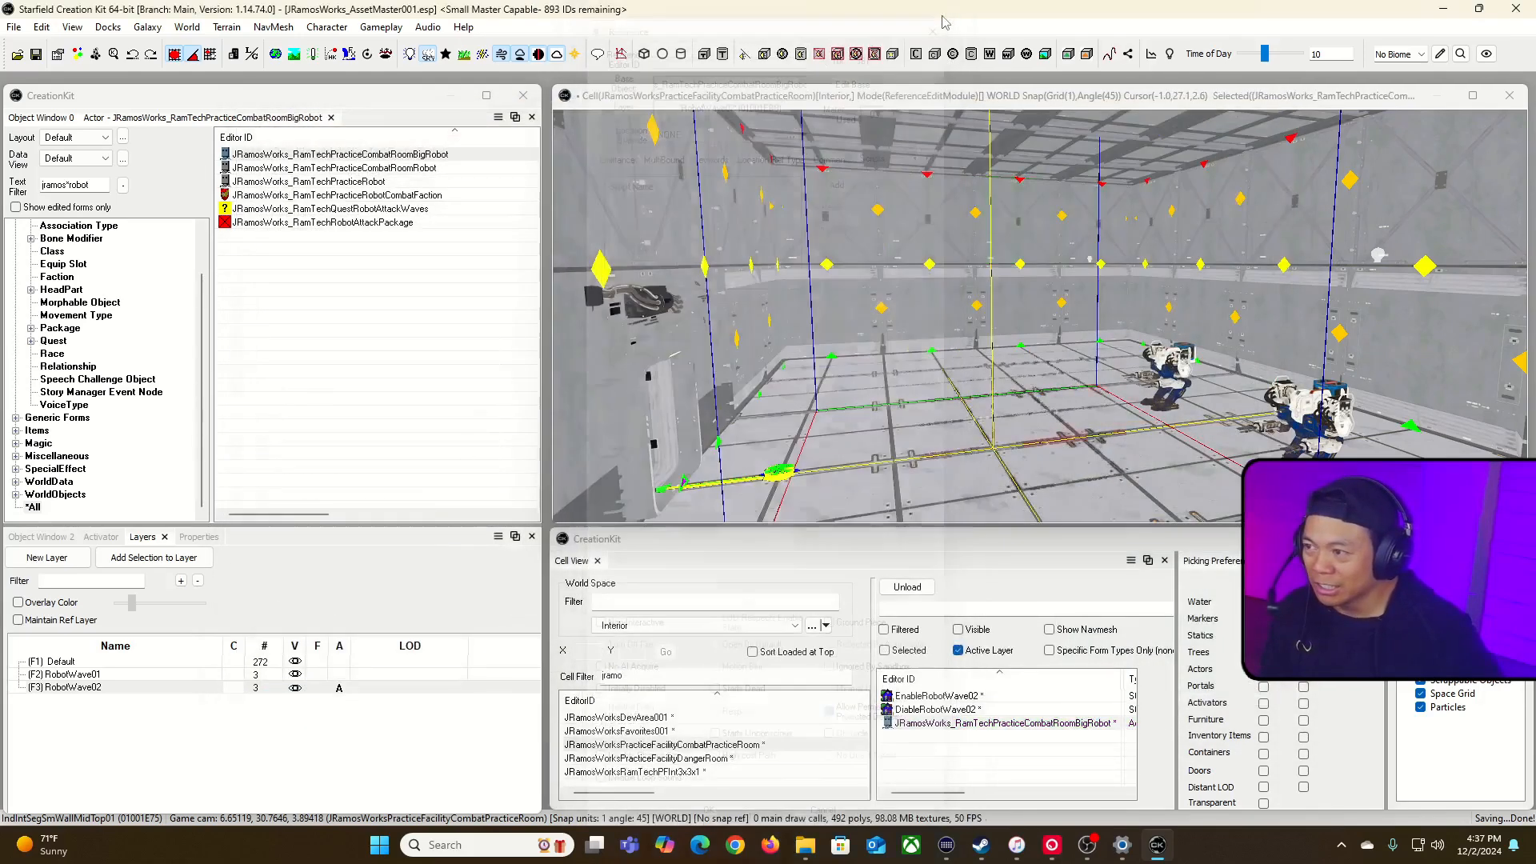
Step: Enable Auto calc stats for the Big Practice Robot actor and set its level to 90
double_click(448, 166)
left_click(539, 163)
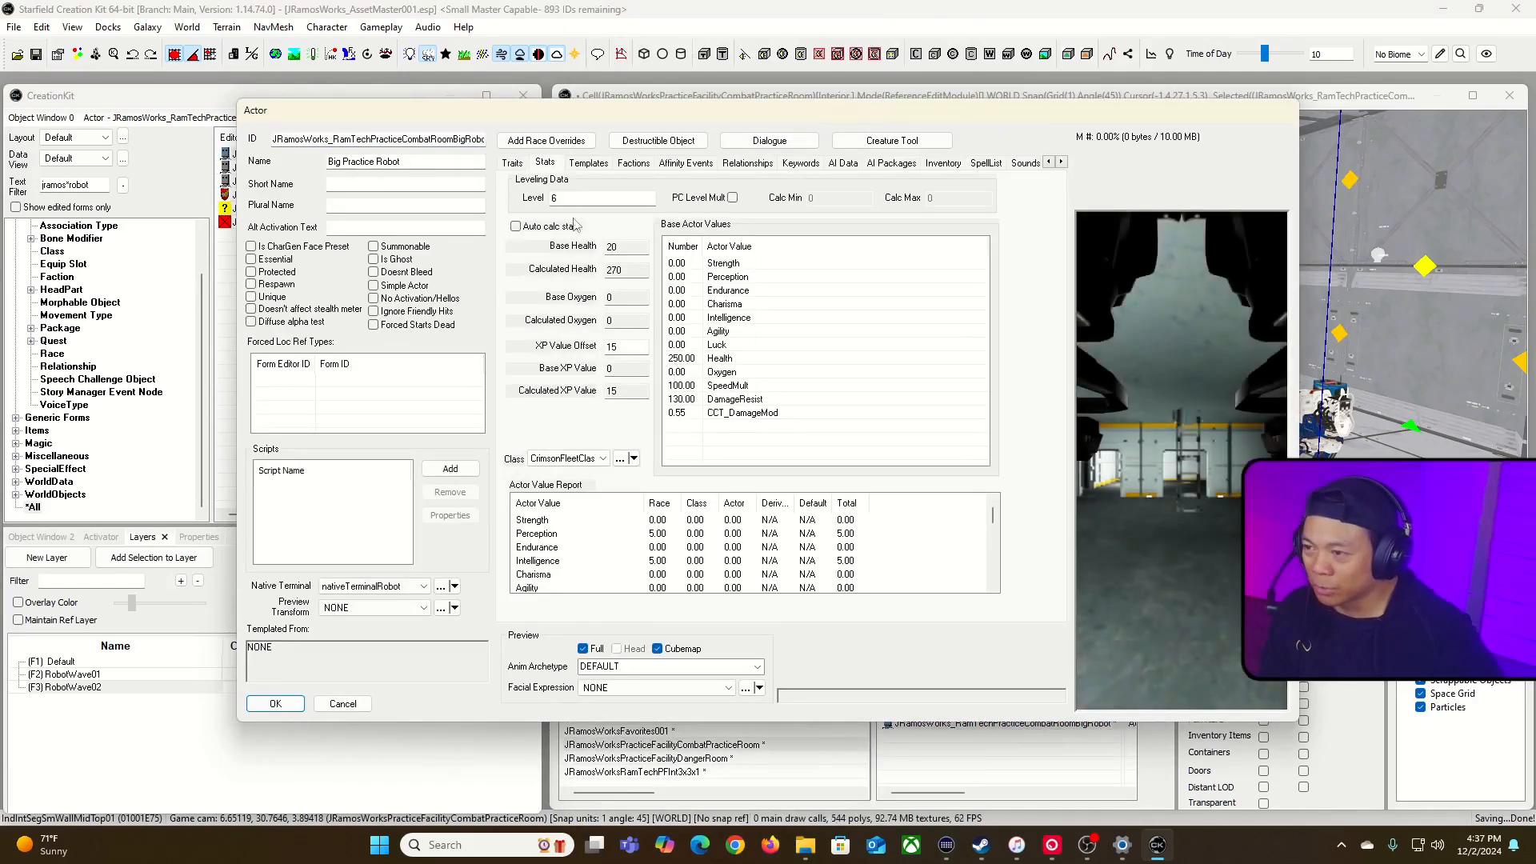
left_click(516, 226)
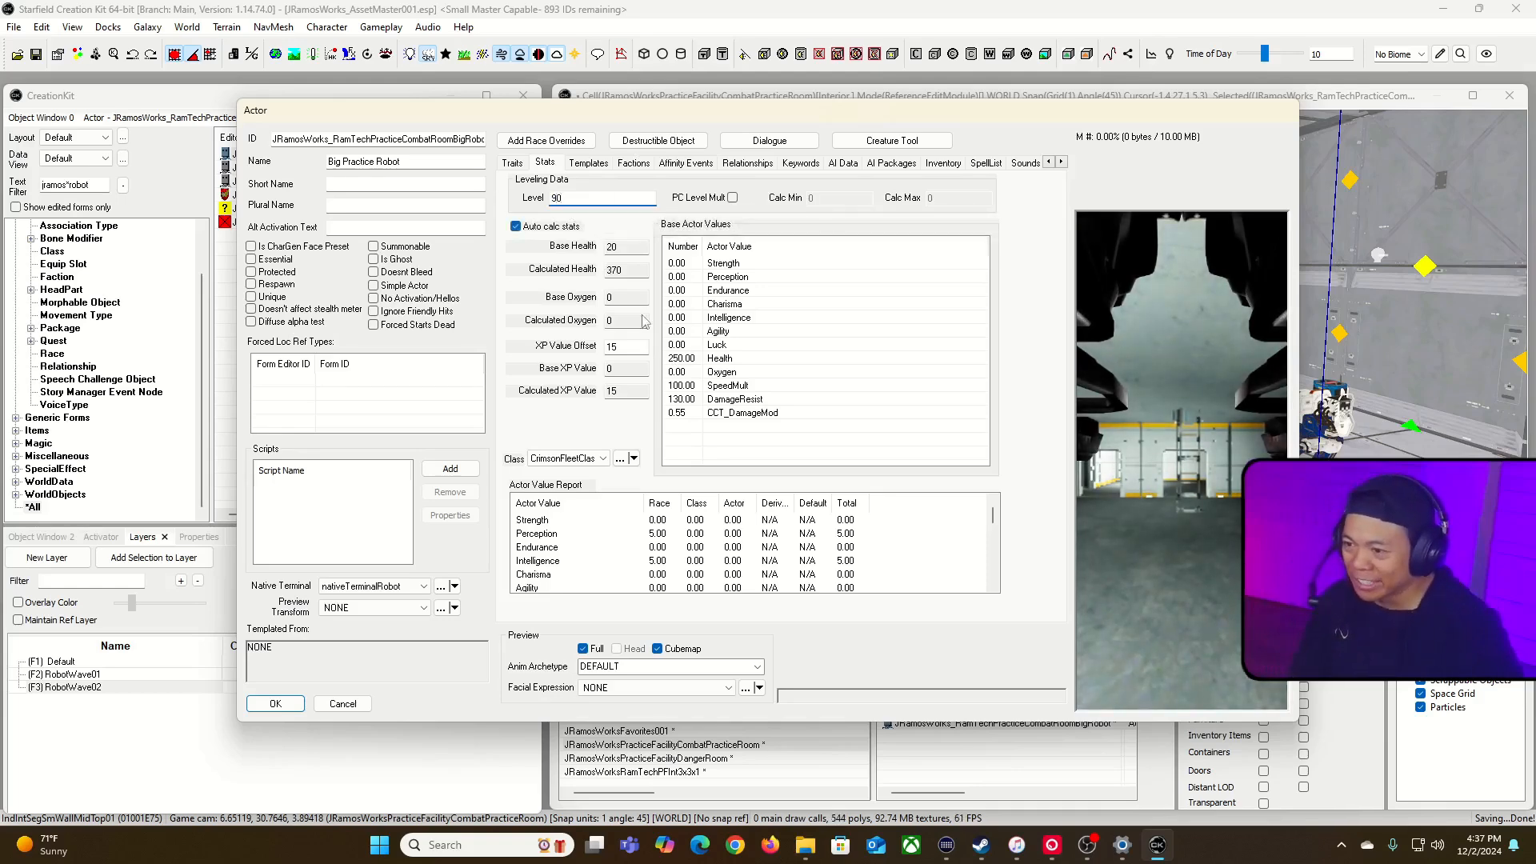
left_click(709, 359)
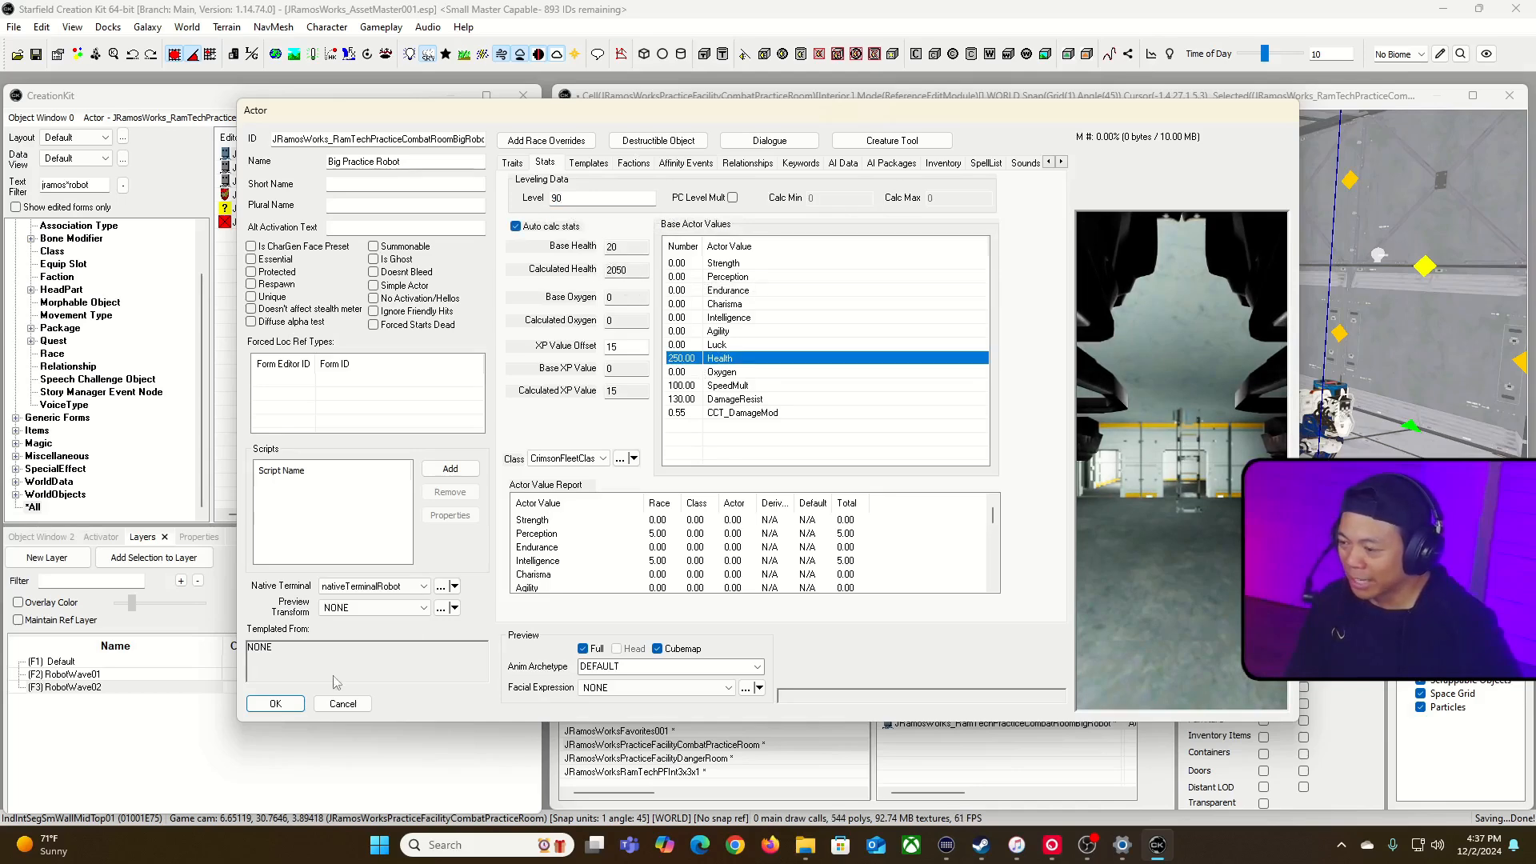
left_click(275, 704)
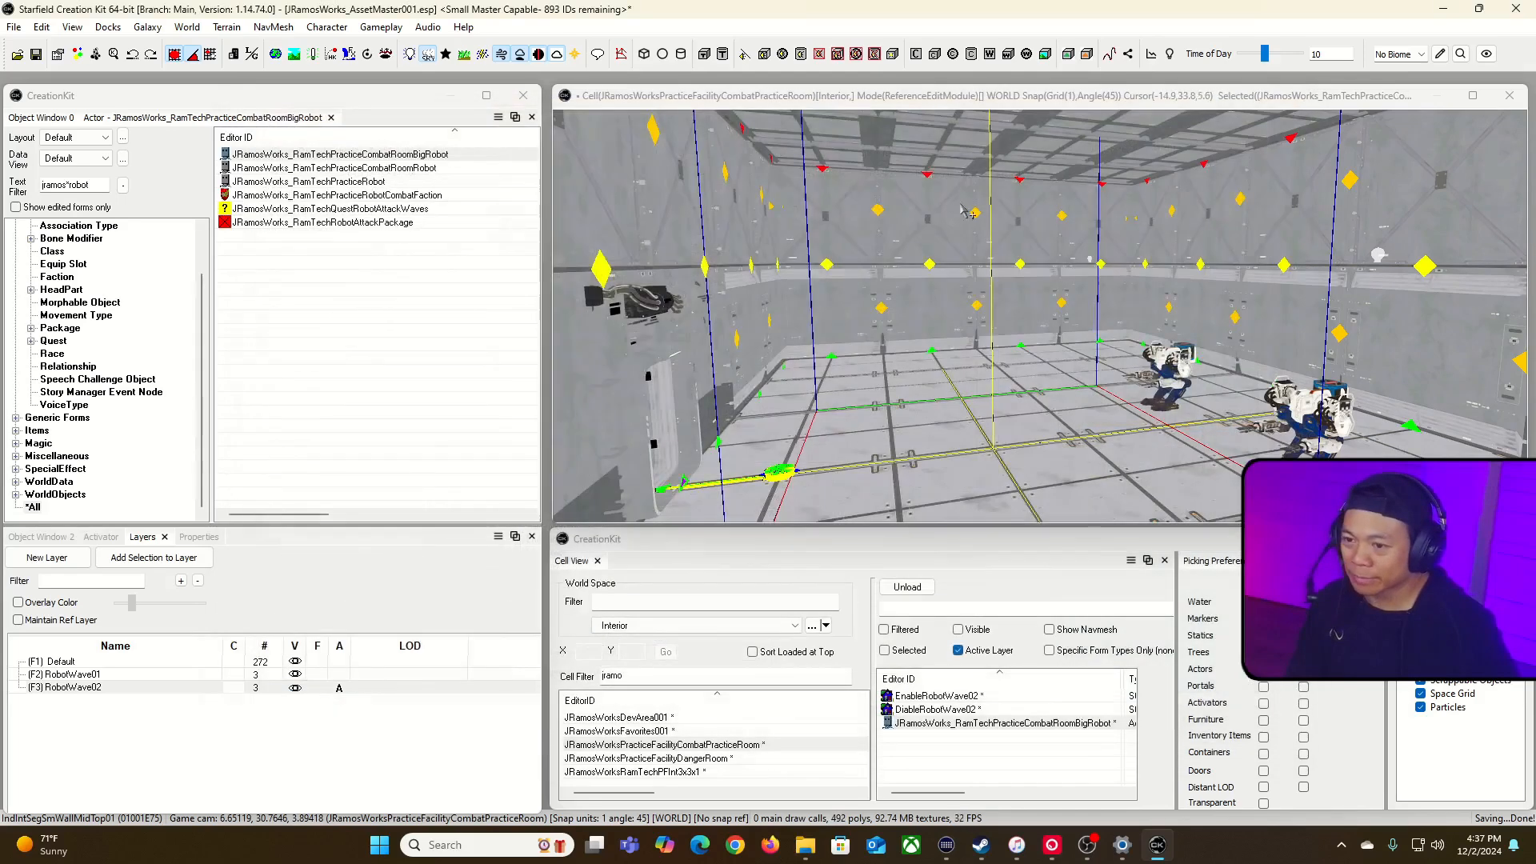
Step: Inspect the practice room's entrance, the big robot behind it, and the trigger area from several viewpoints
key("grave")
key("s")
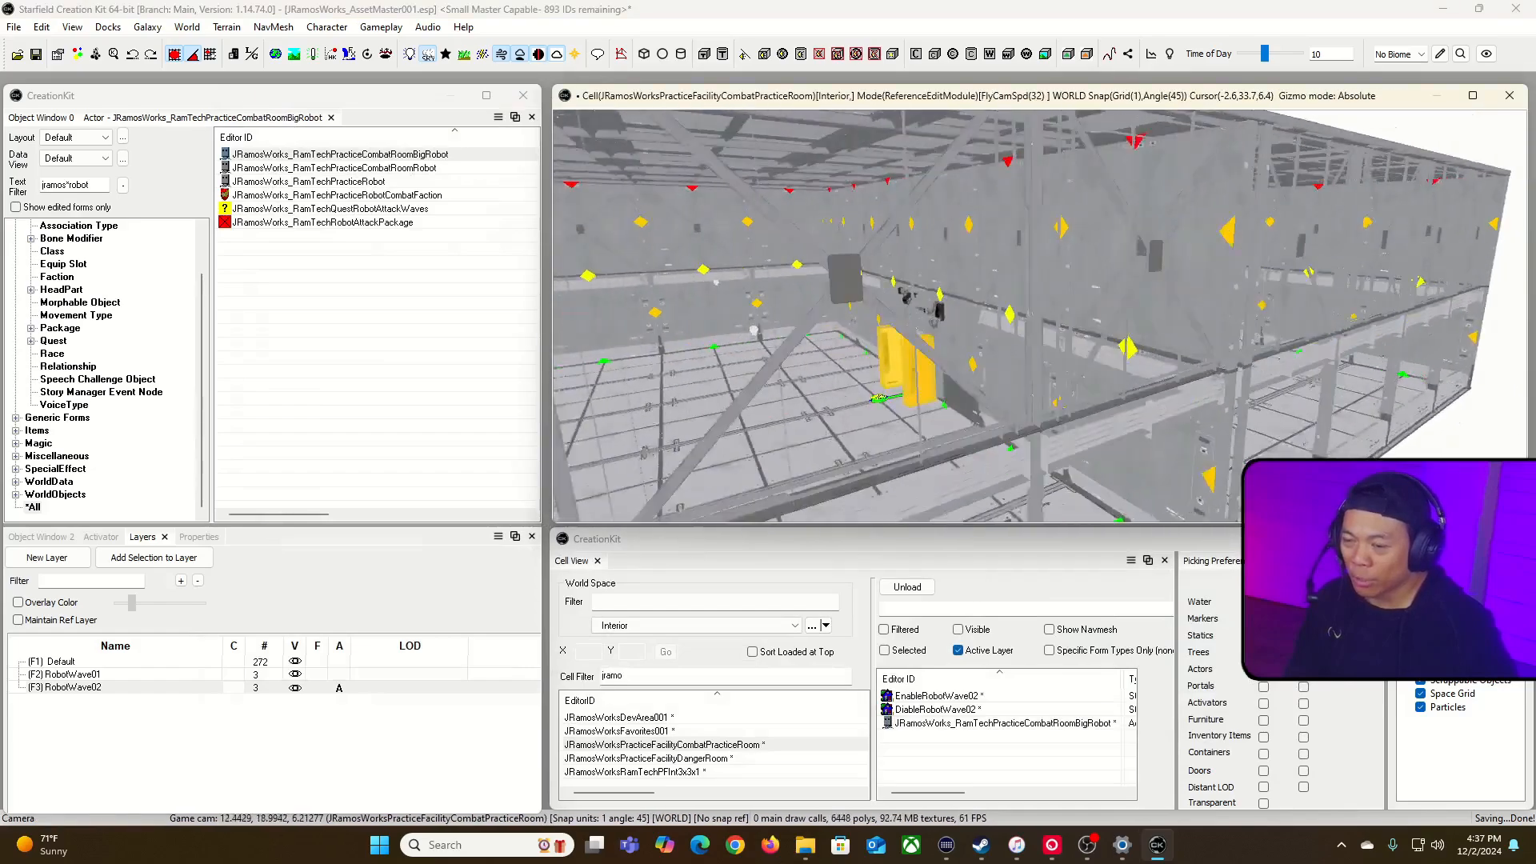
key("w")
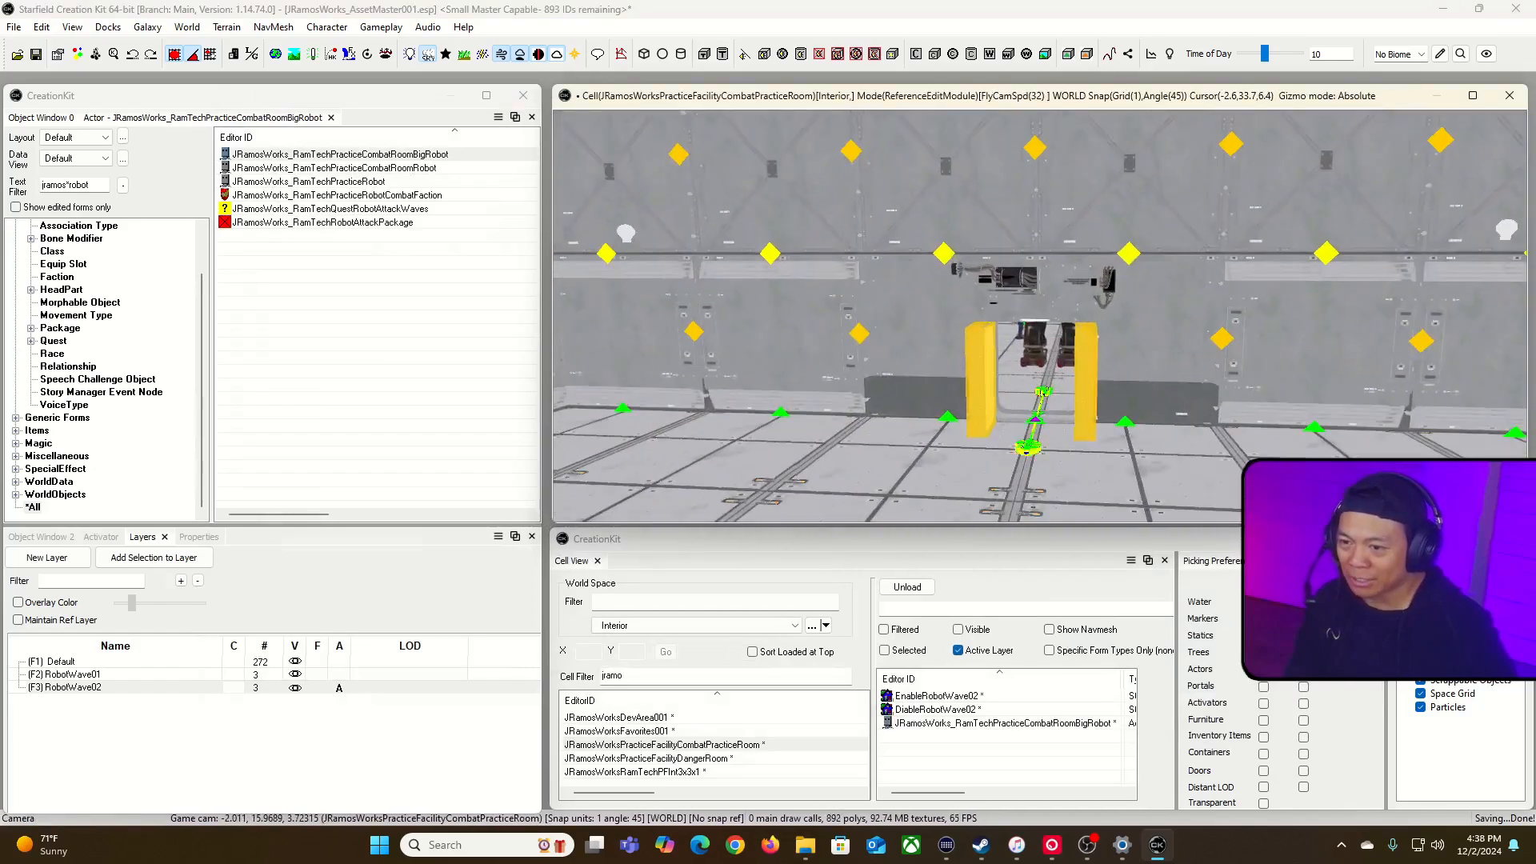
key("w")
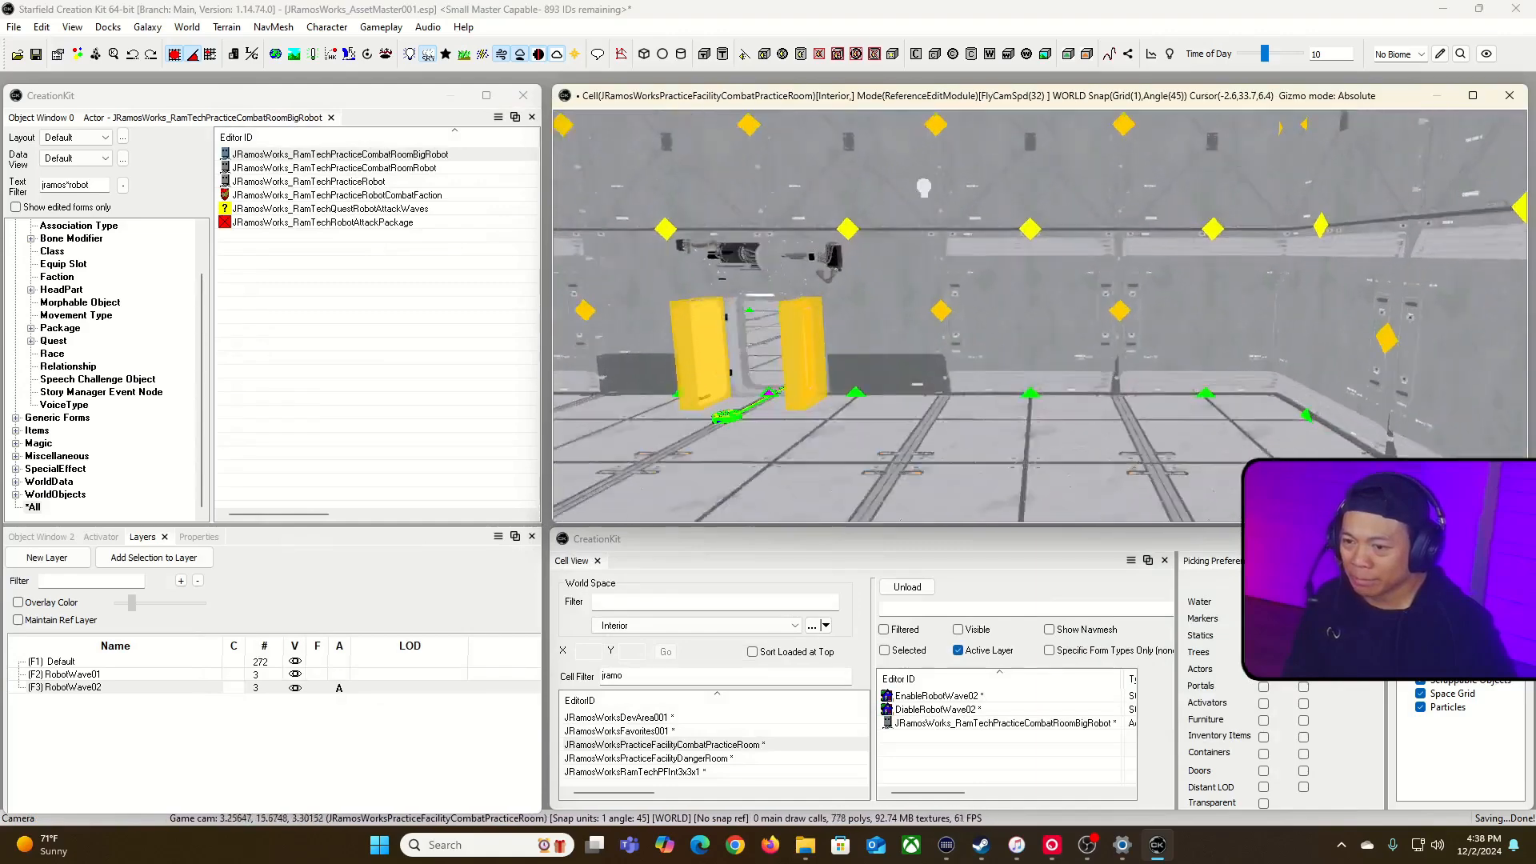
key("grave")
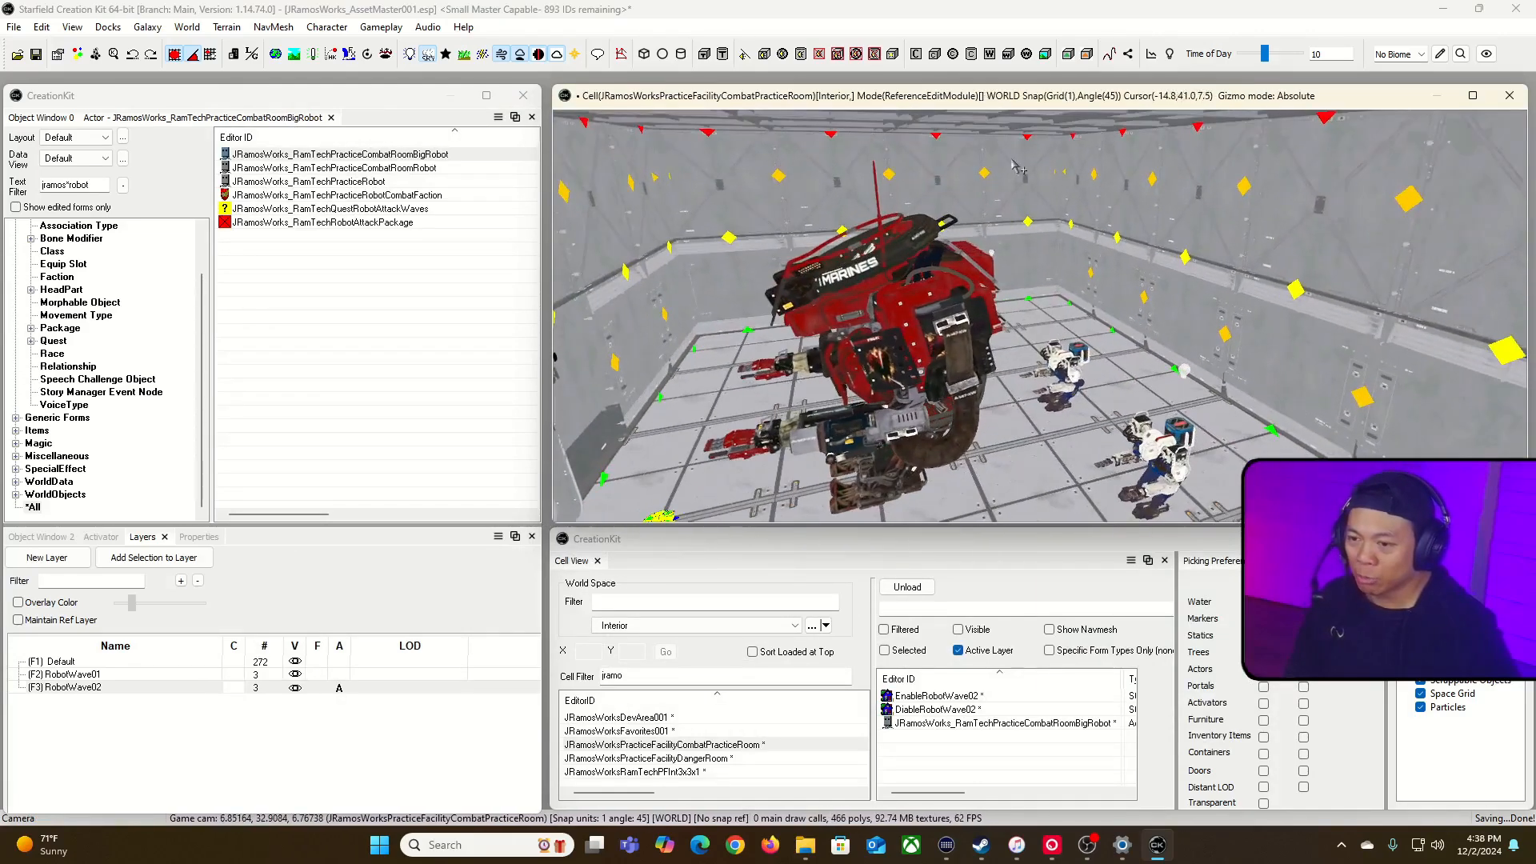
left_click(920, 359)
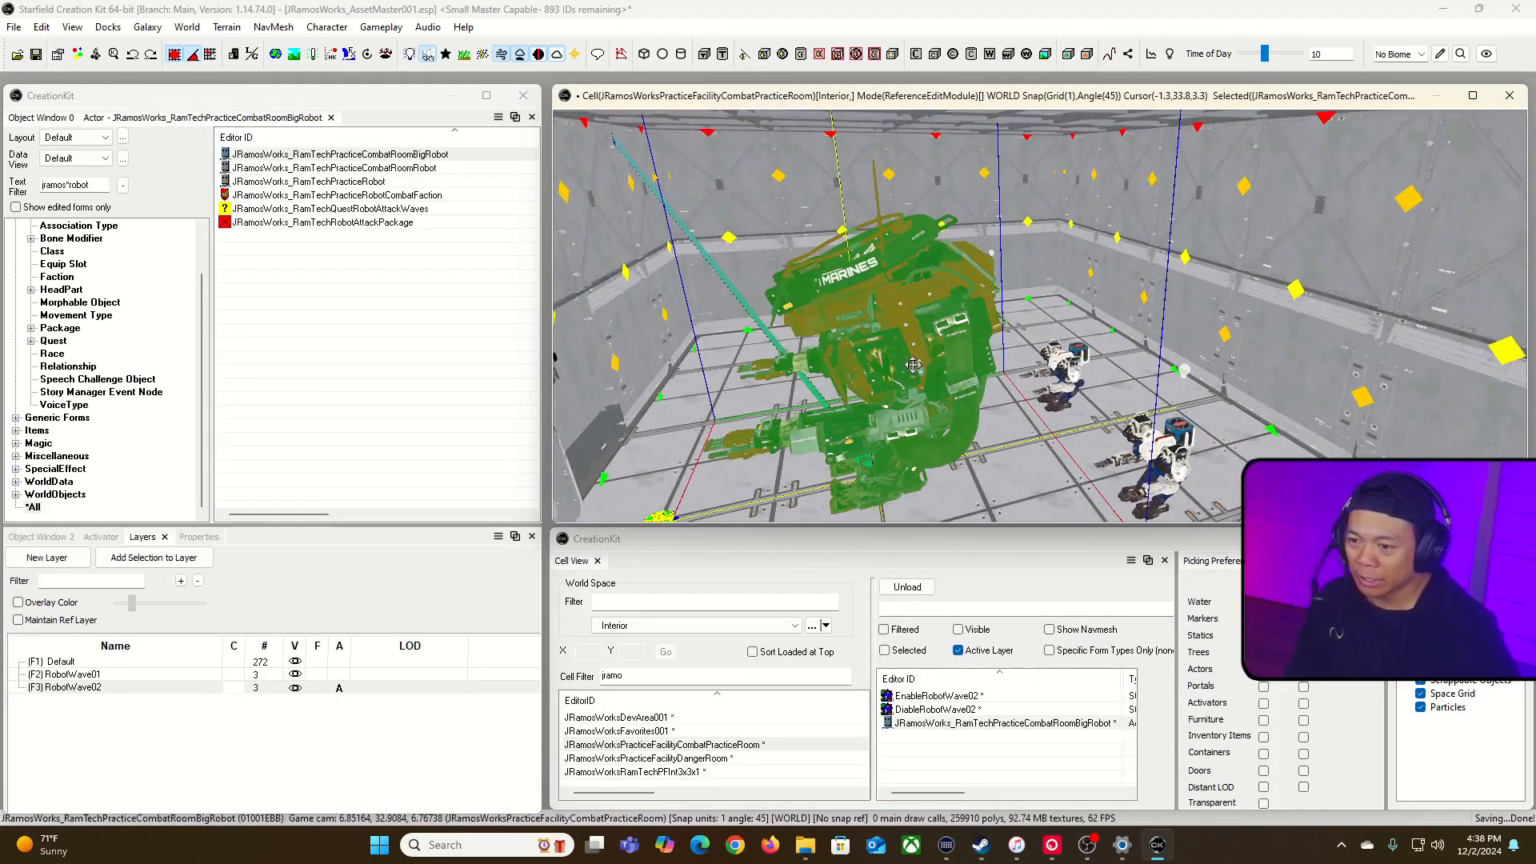
key("grave")
key("s")
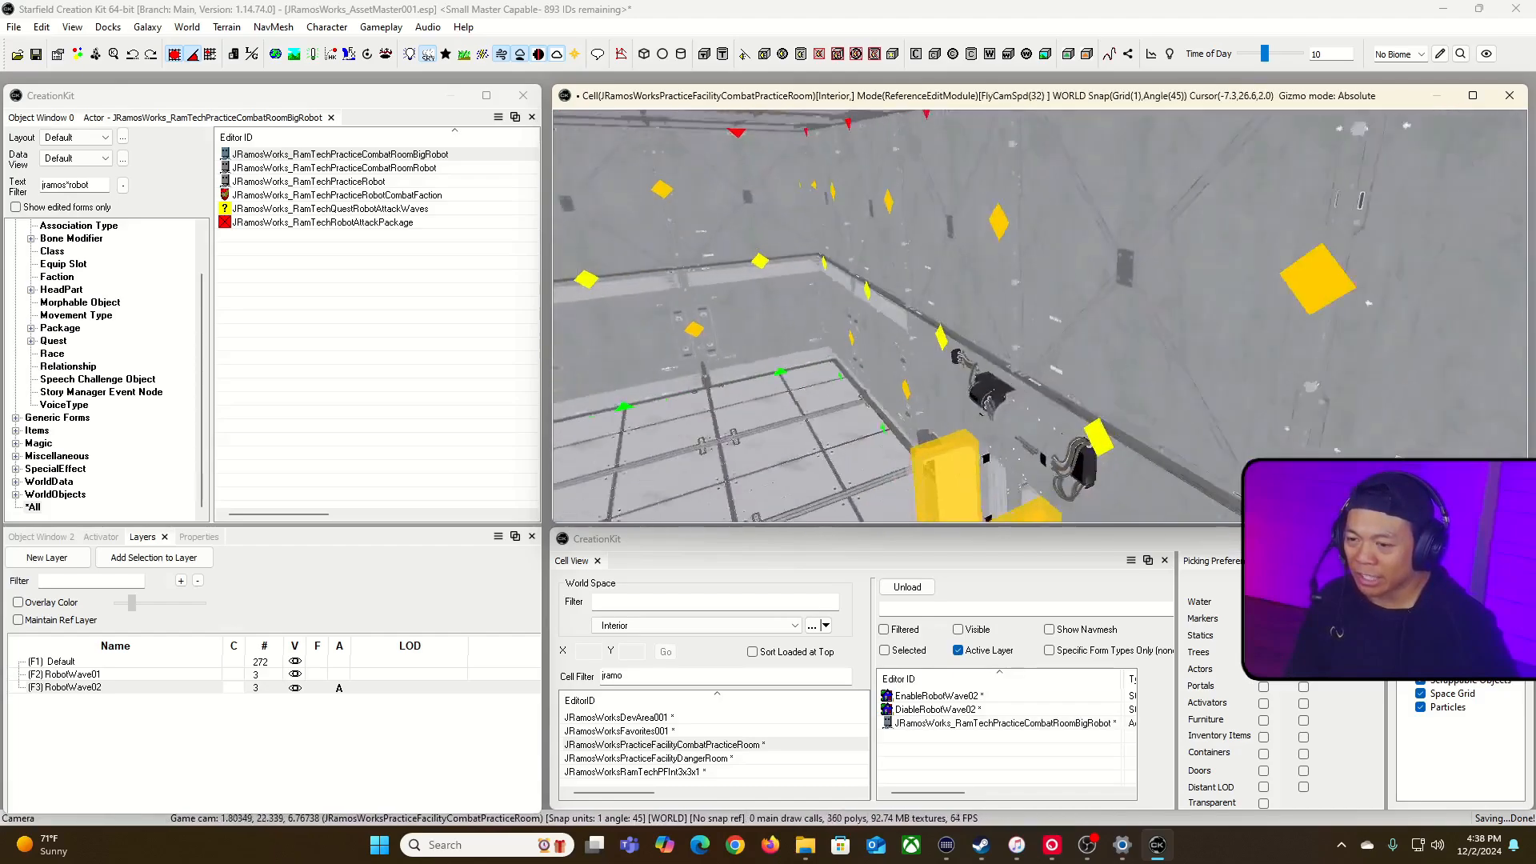
key("w")
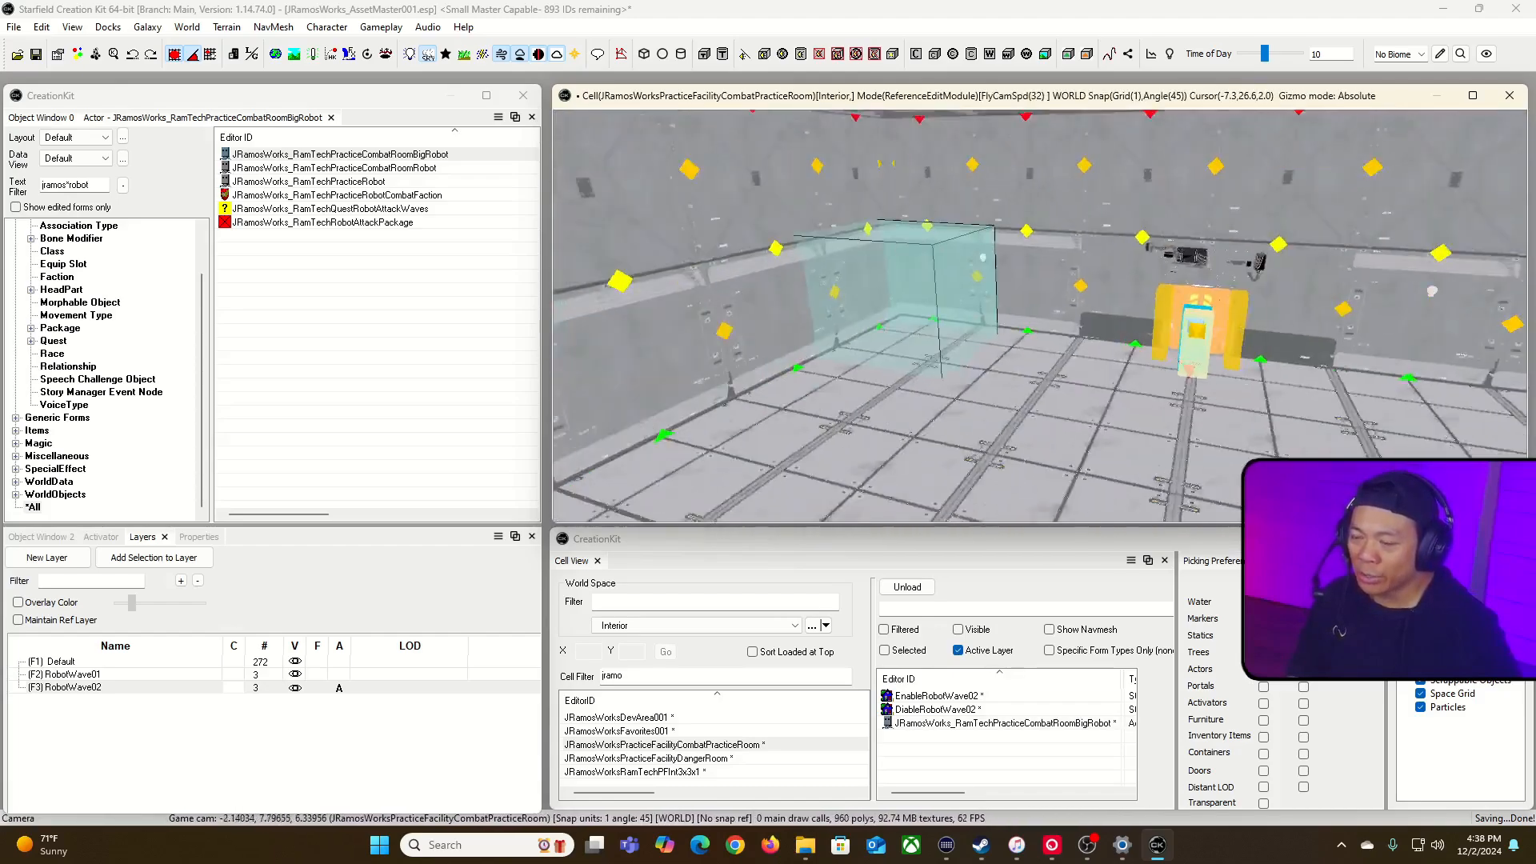
key("minus")
key("minus")
key("w")
key("a")
key("s")
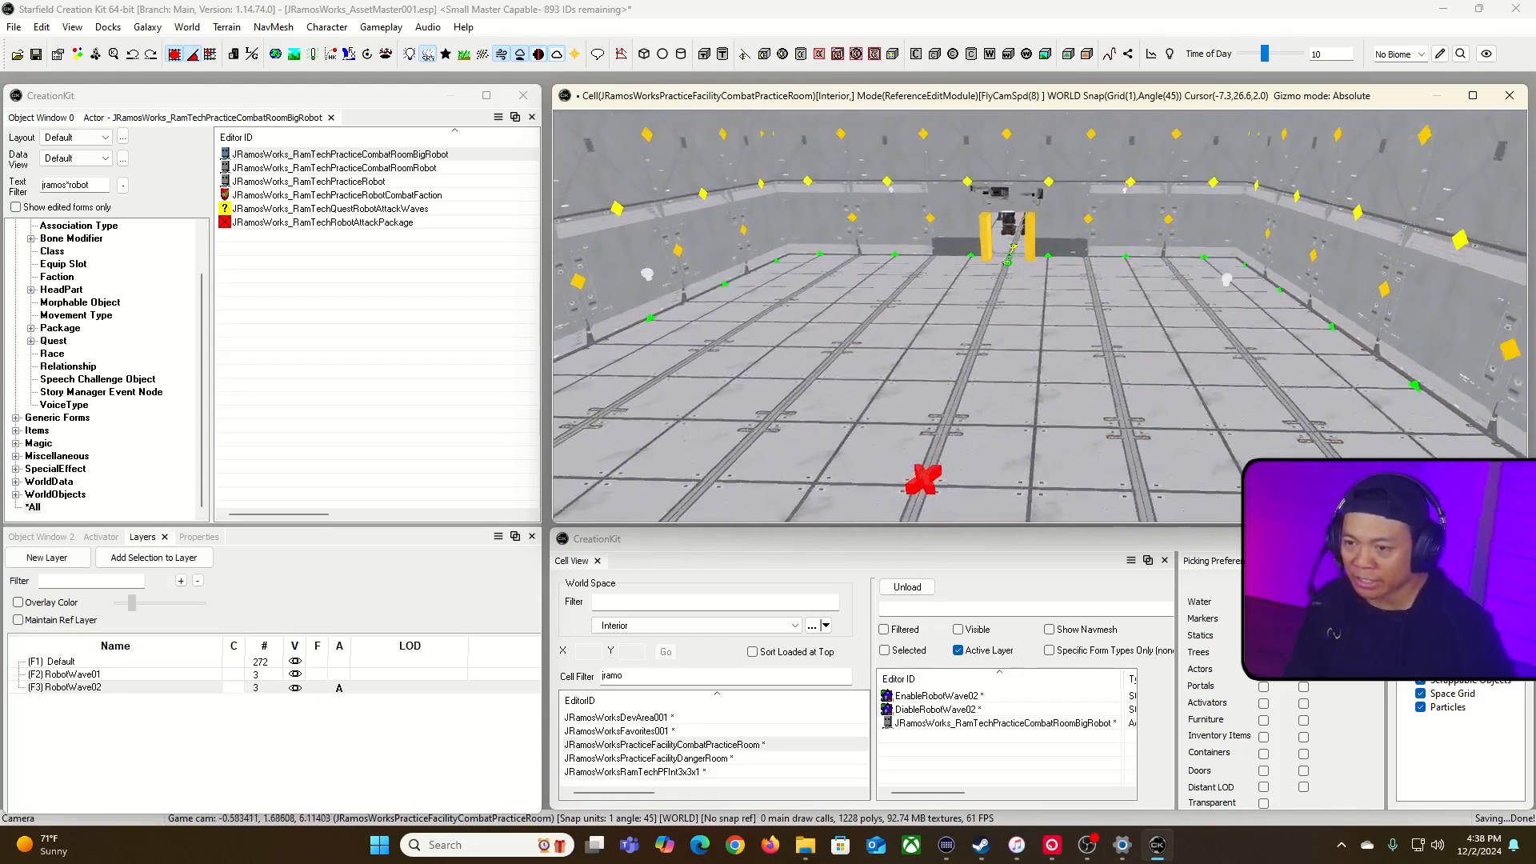
key("w")
key("grave")
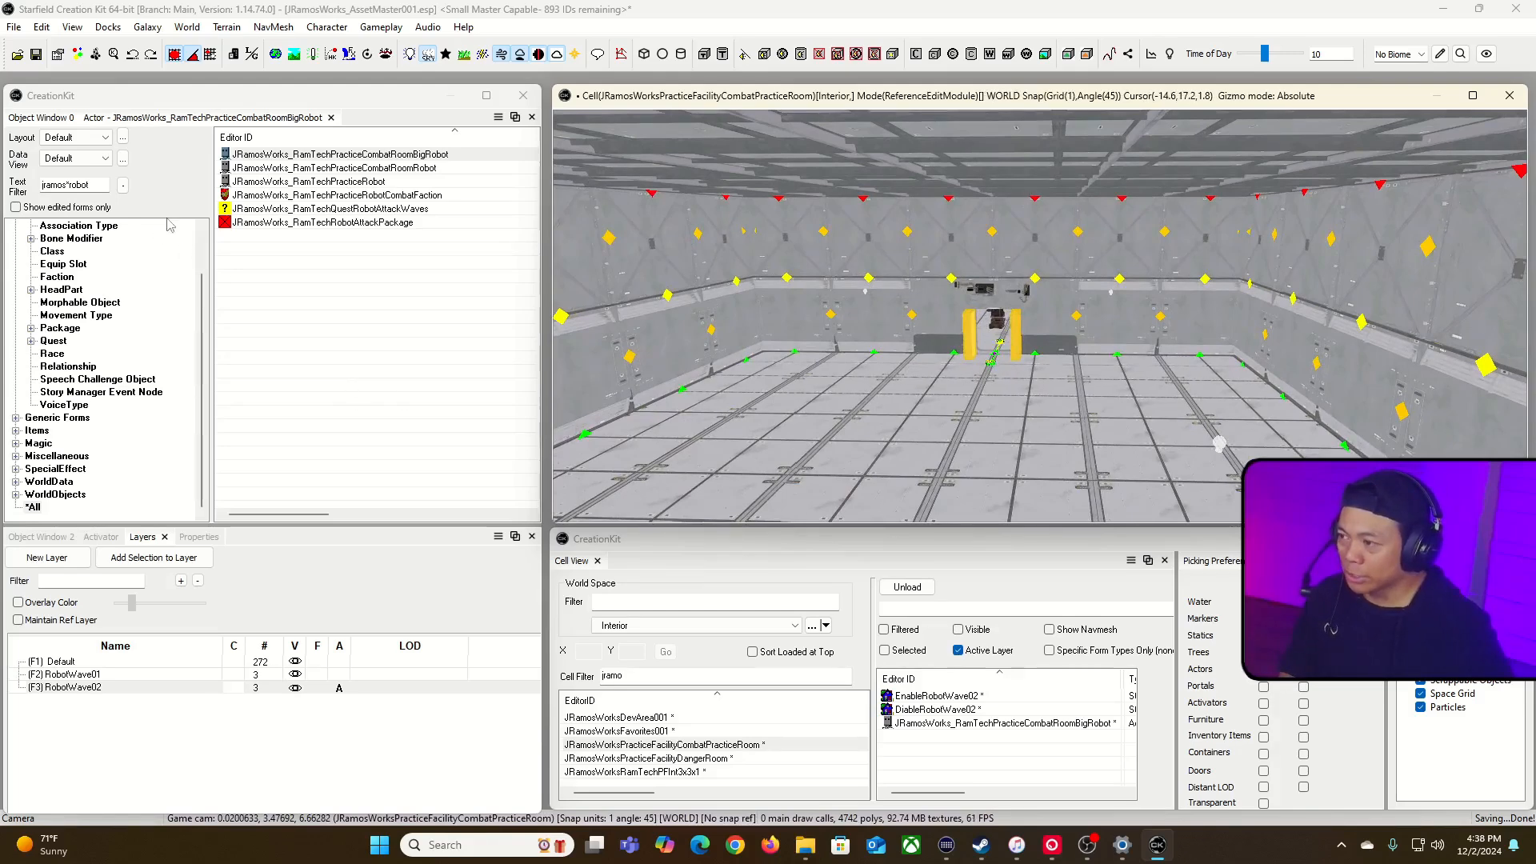
Step: Open the JRamosWorks_RamTechQuestRobotAttackWaves quest and set the designer notes of stage 10 to "Destroy the big one"
left_click(372, 208)
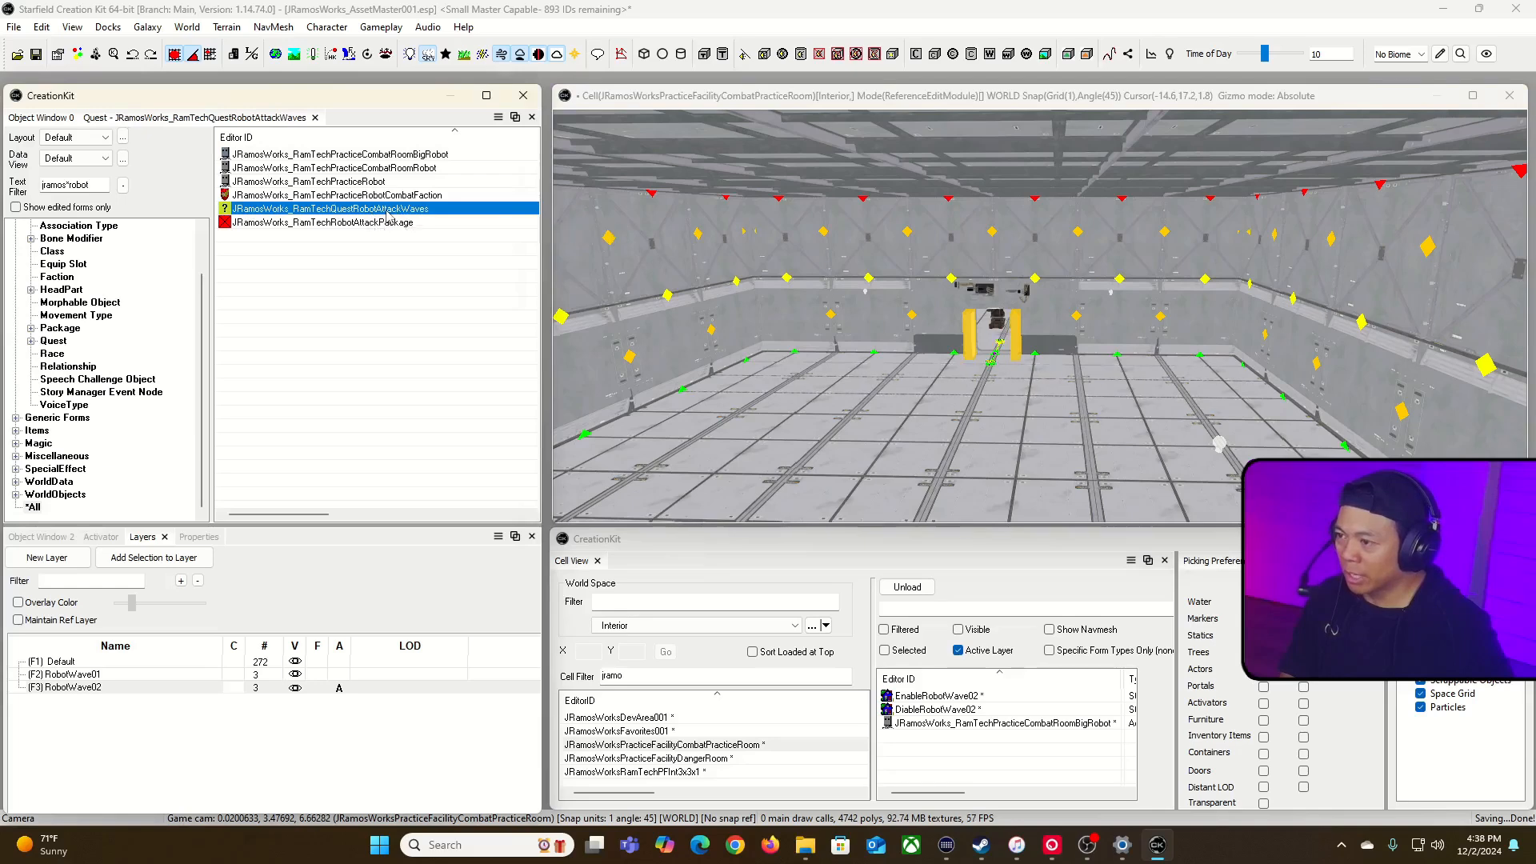
double_click(387, 211)
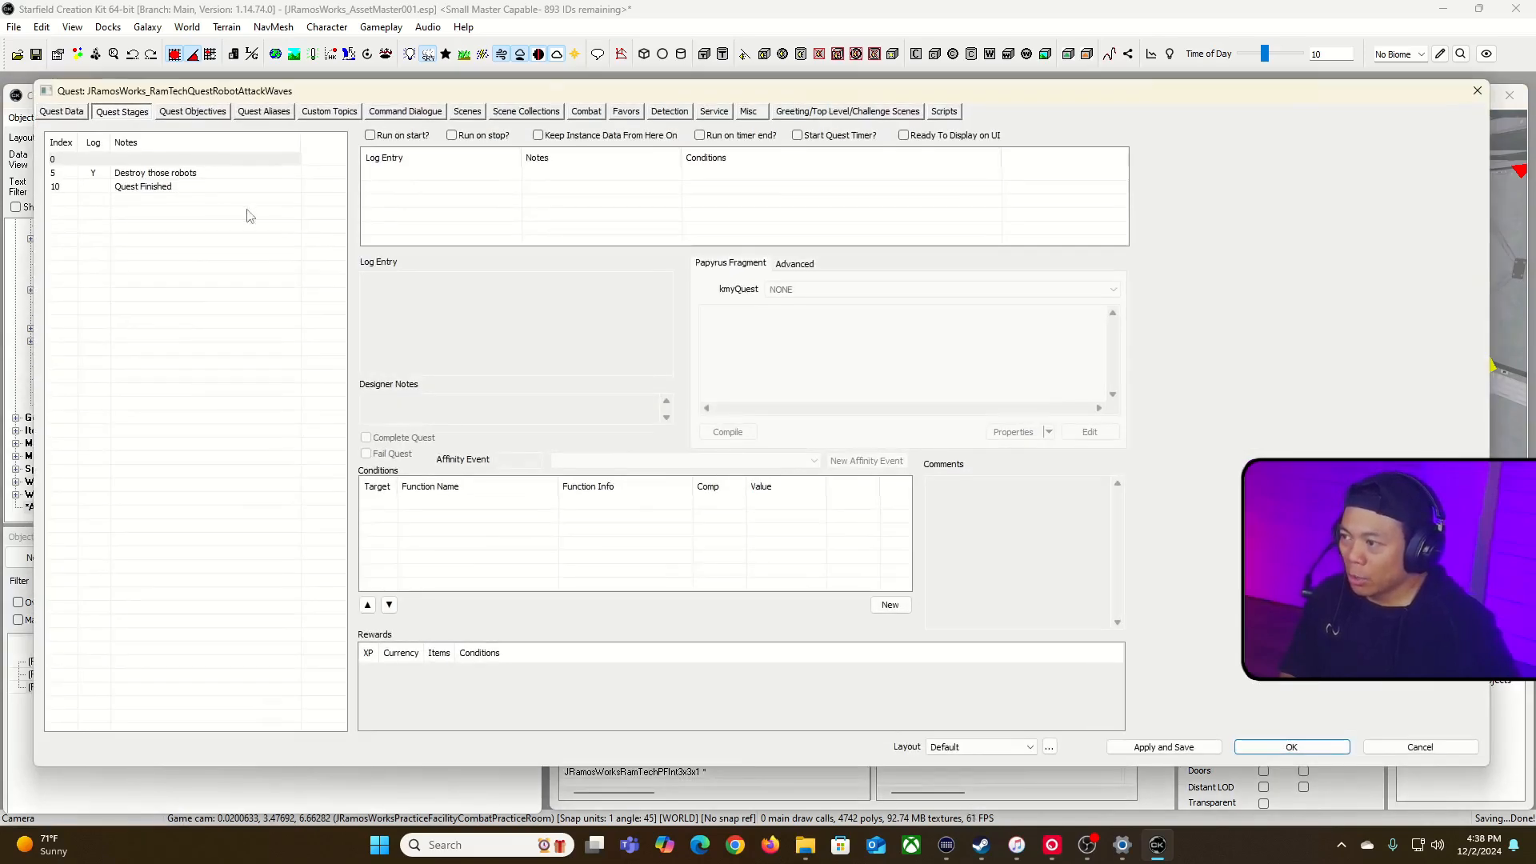
left_click(248, 189)
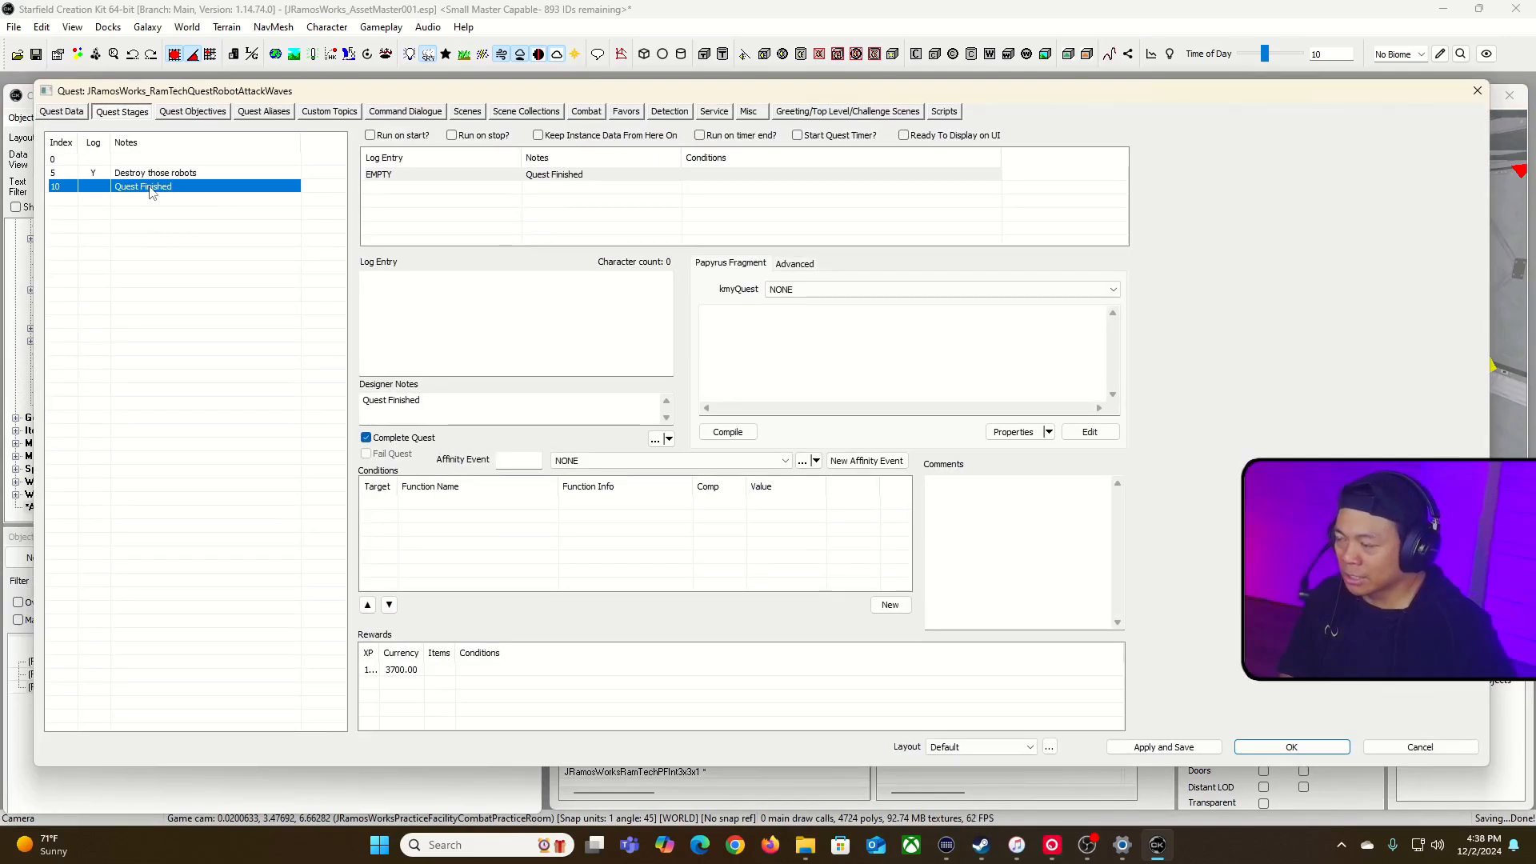
triple_click(427, 410)
type("Destroy the big")
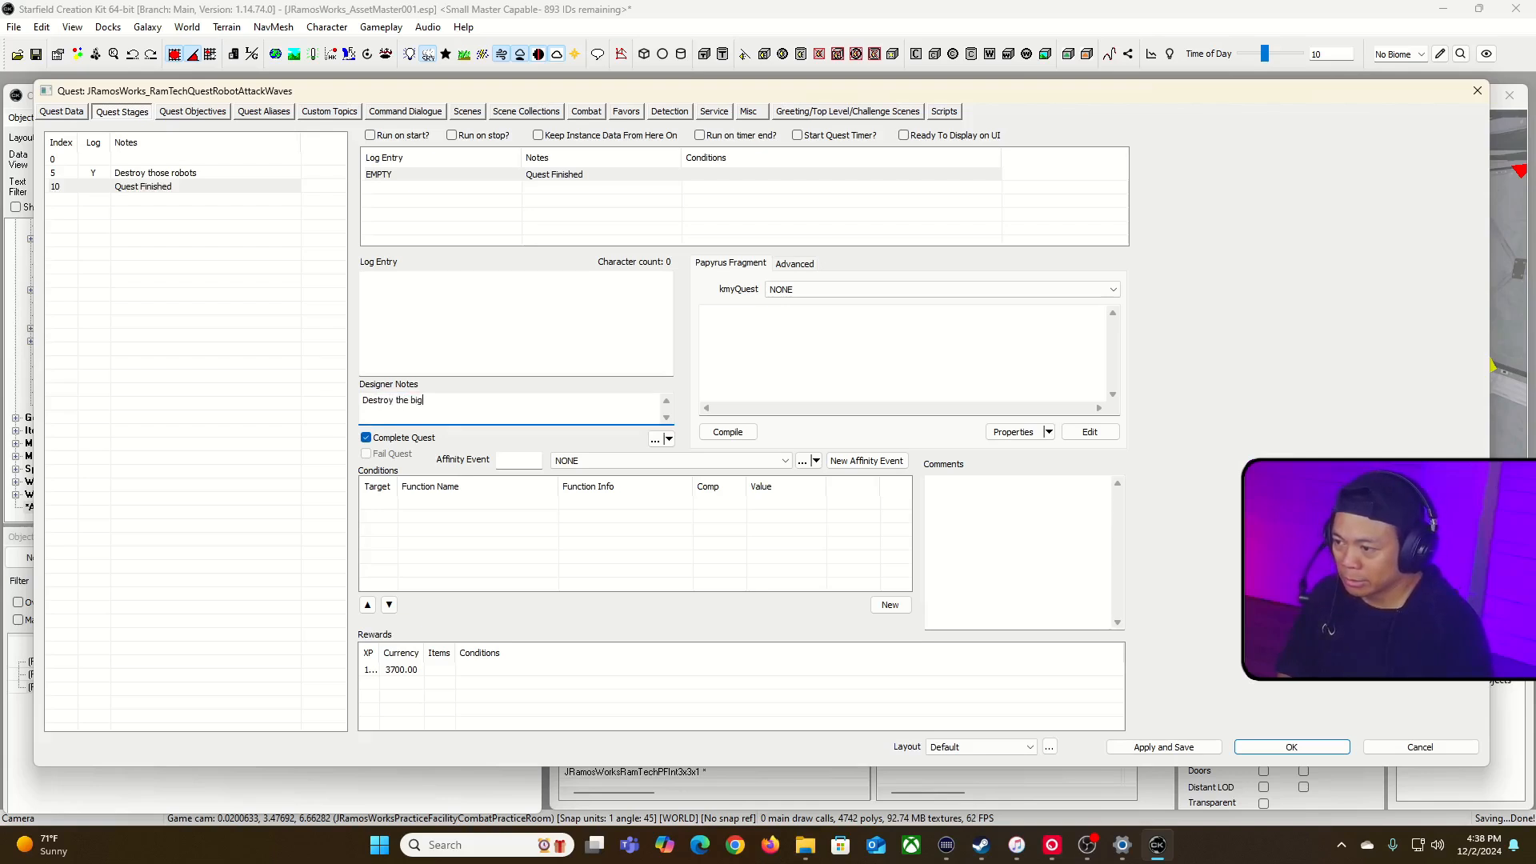
type(" one")
Step: Set stage 10's log entry to "Destroy the big one!" and turn off its Complete Quest option
key("ctrl+a")
key("ctrl+c")
left_click(484, 318)
key("ctrl+v")
type("!")
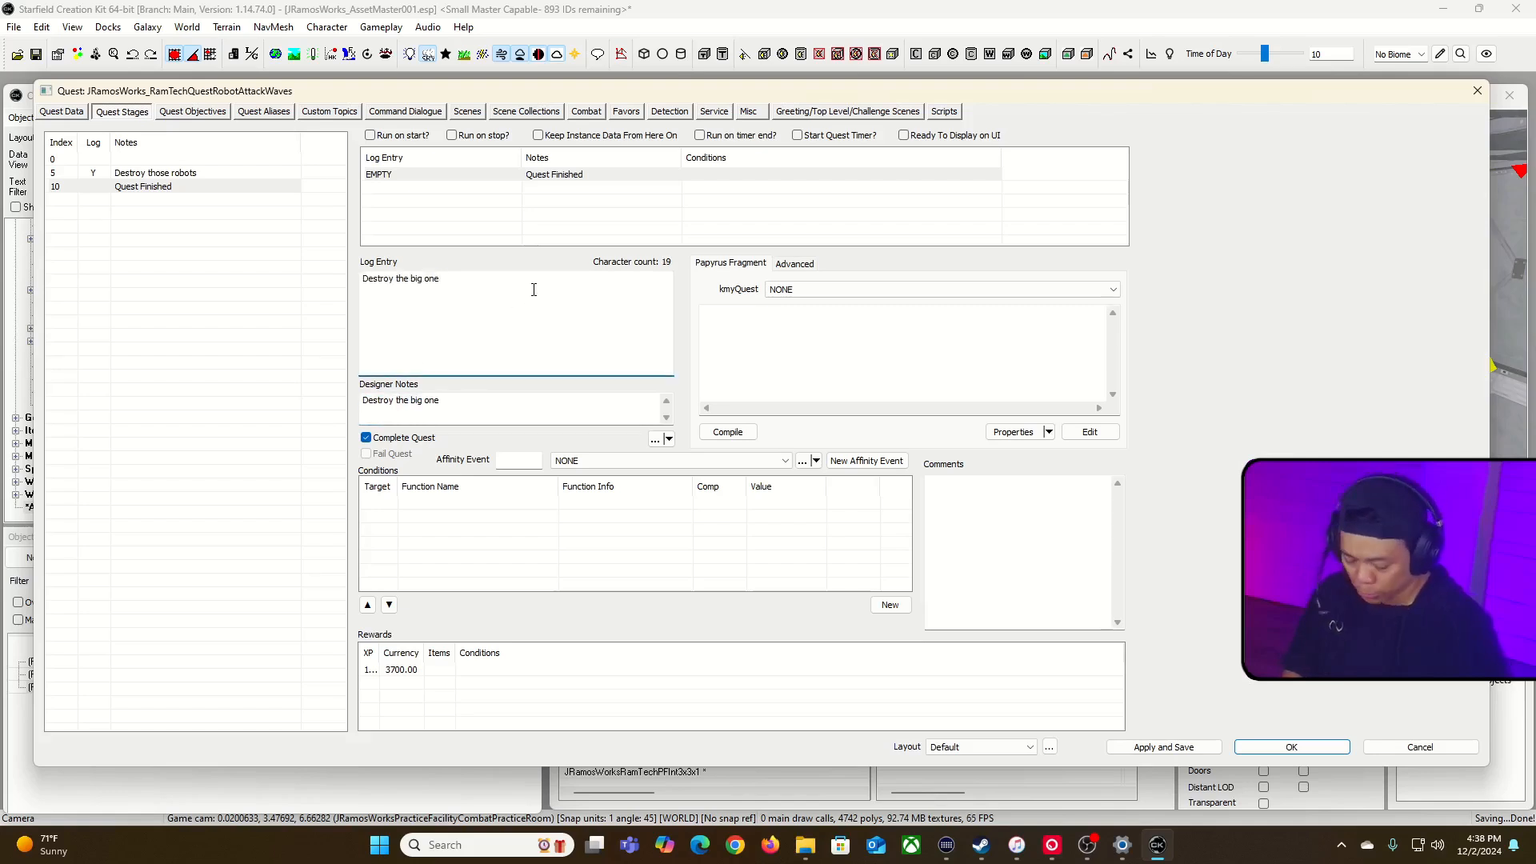
left_click(488, 405)
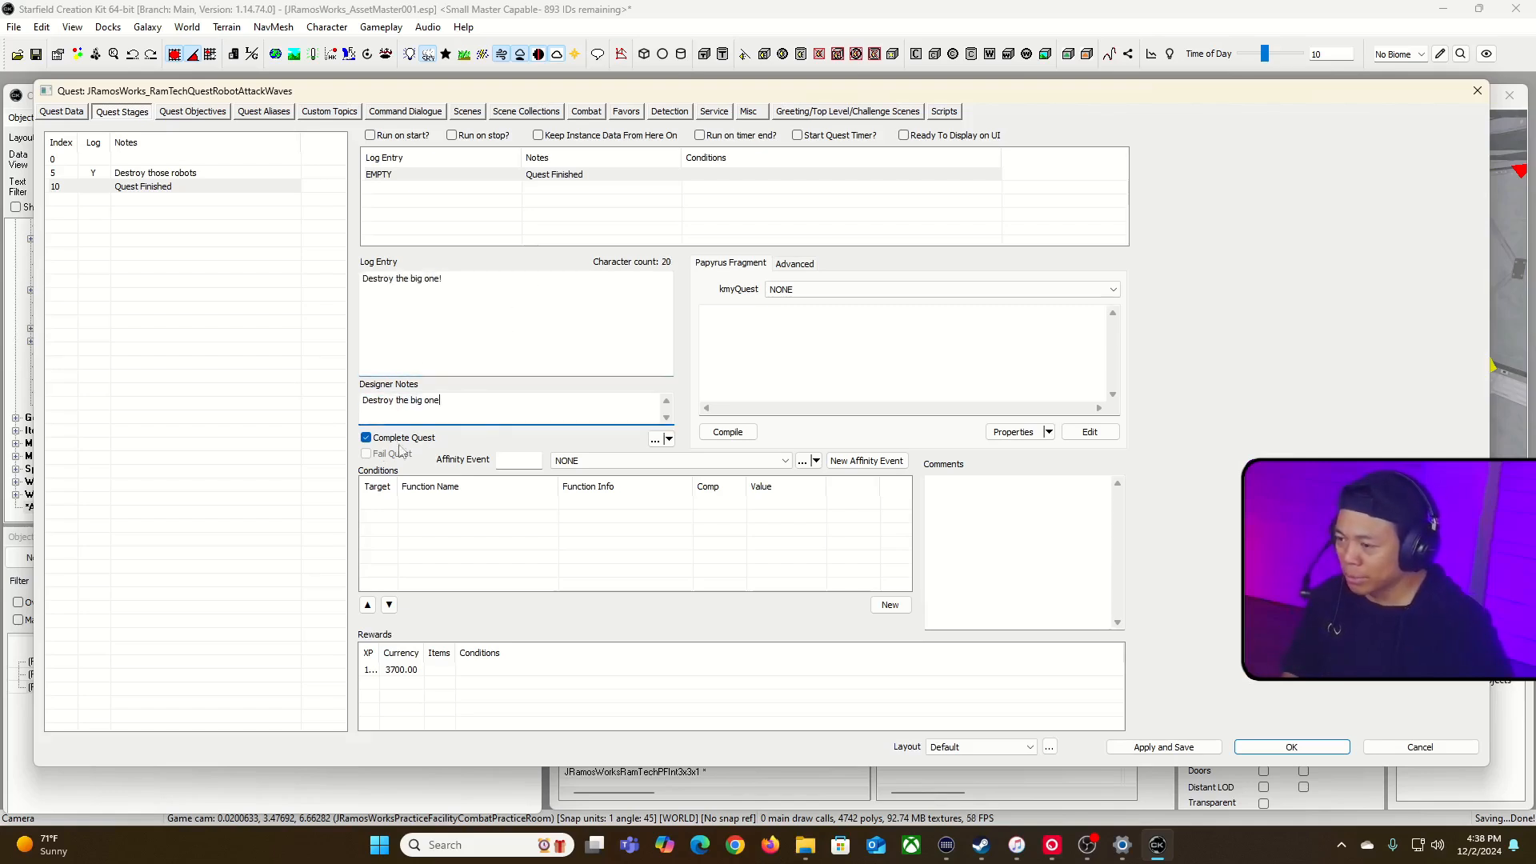
left_click(365, 438)
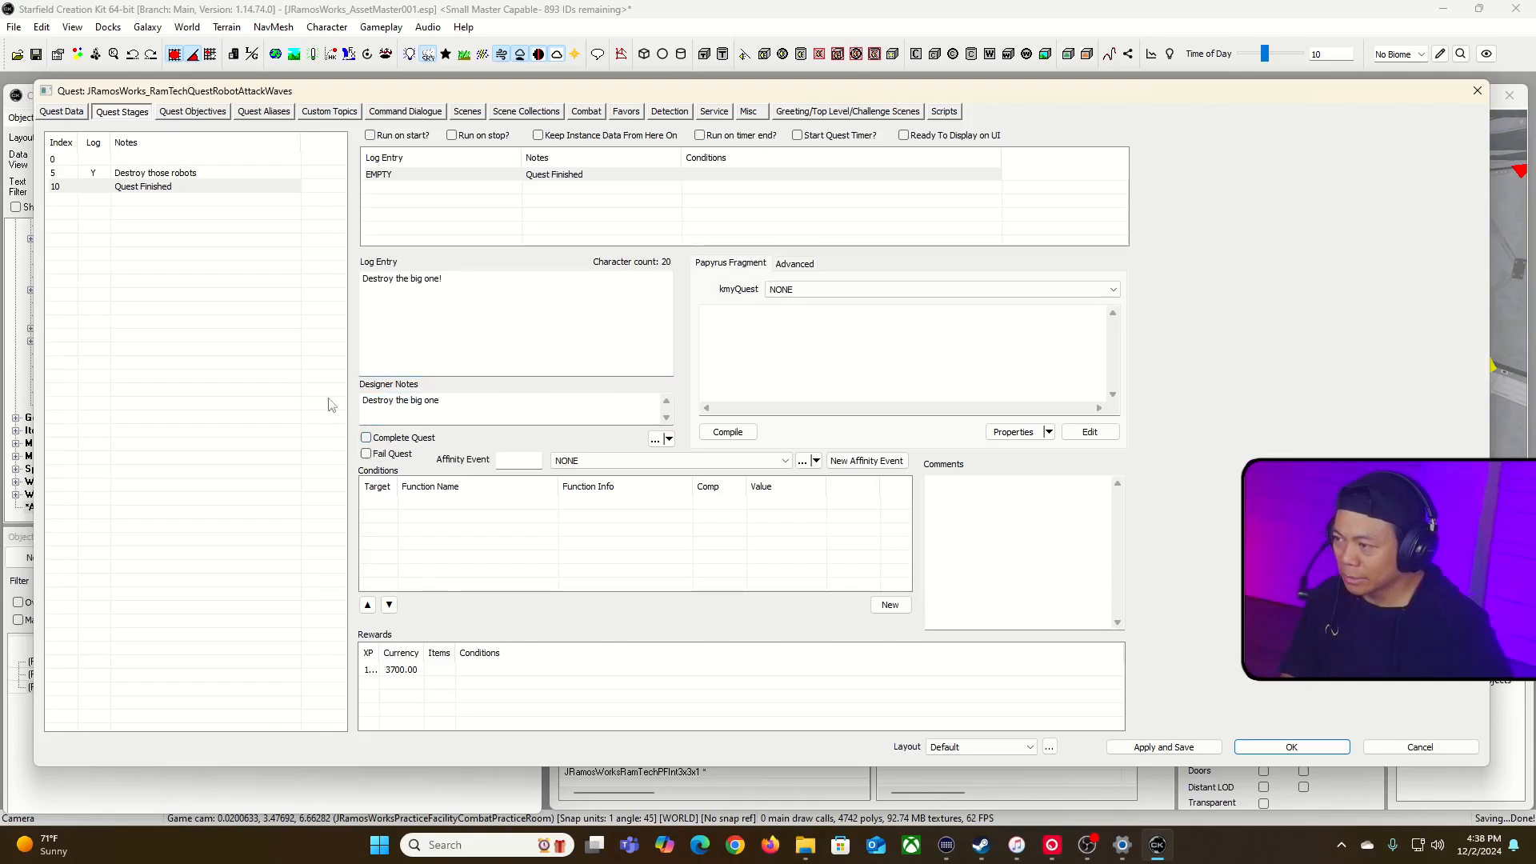
left_click(93, 212)
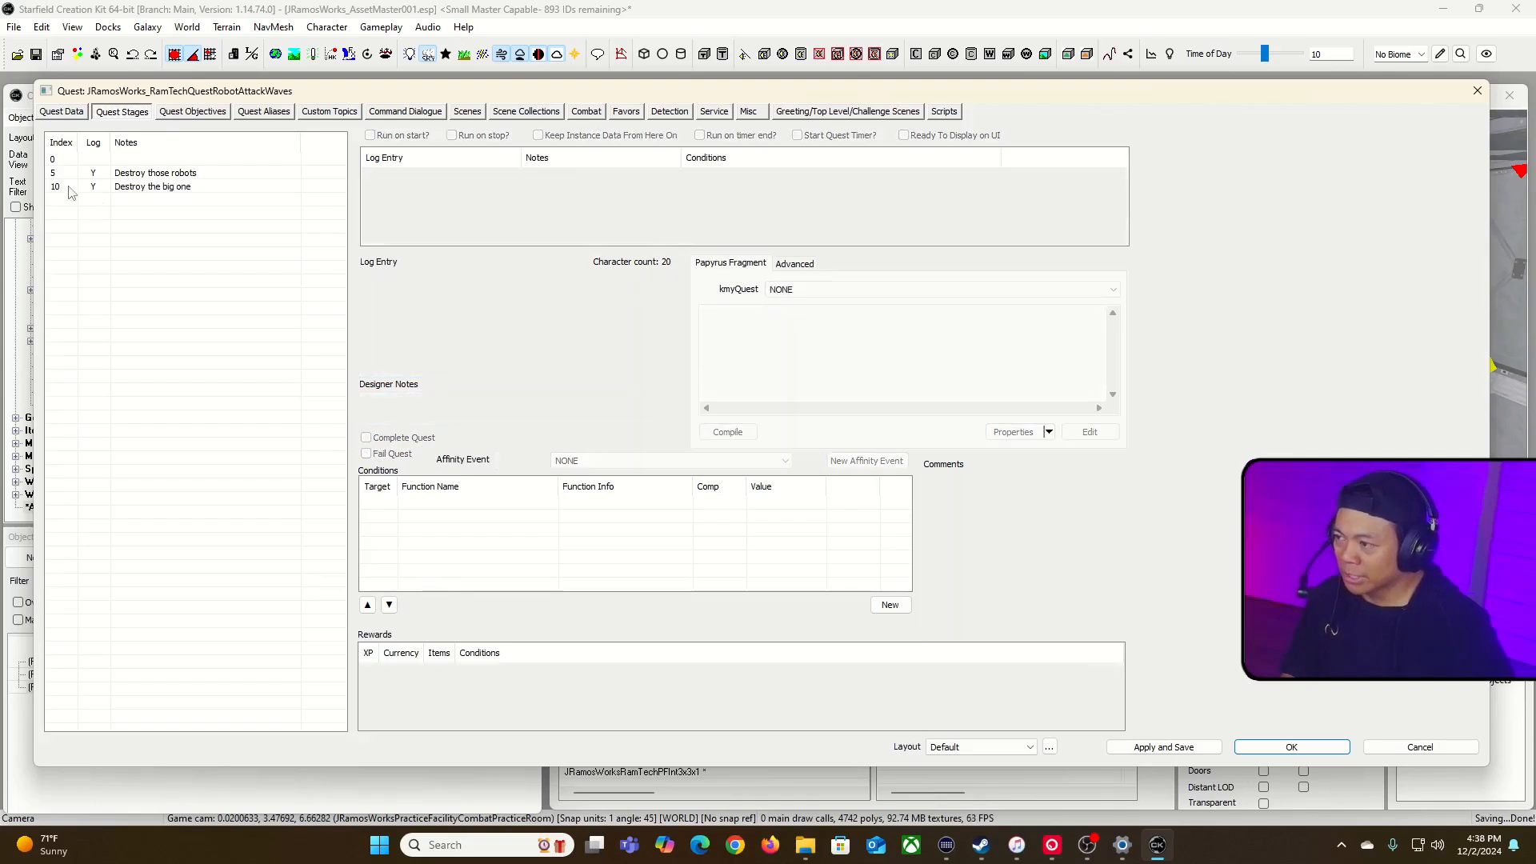
Step: Copy the Papyrus fragment line from stage 5 into stage 10 and change it to setobjectivedisplayed(10)
left_click(120, 188)
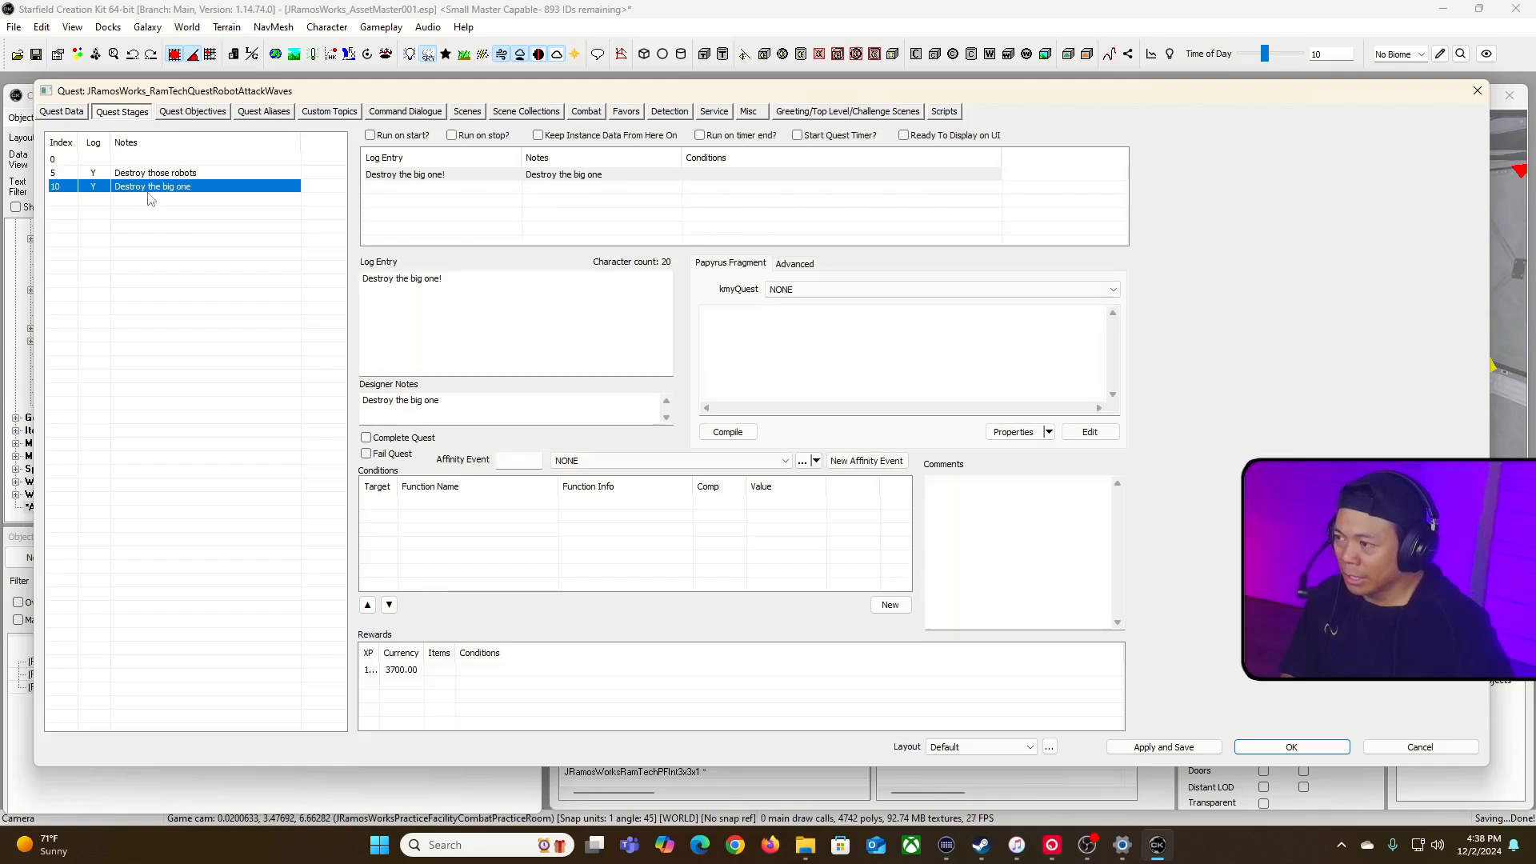
left_click(704, 347)
right_click(763, 336)
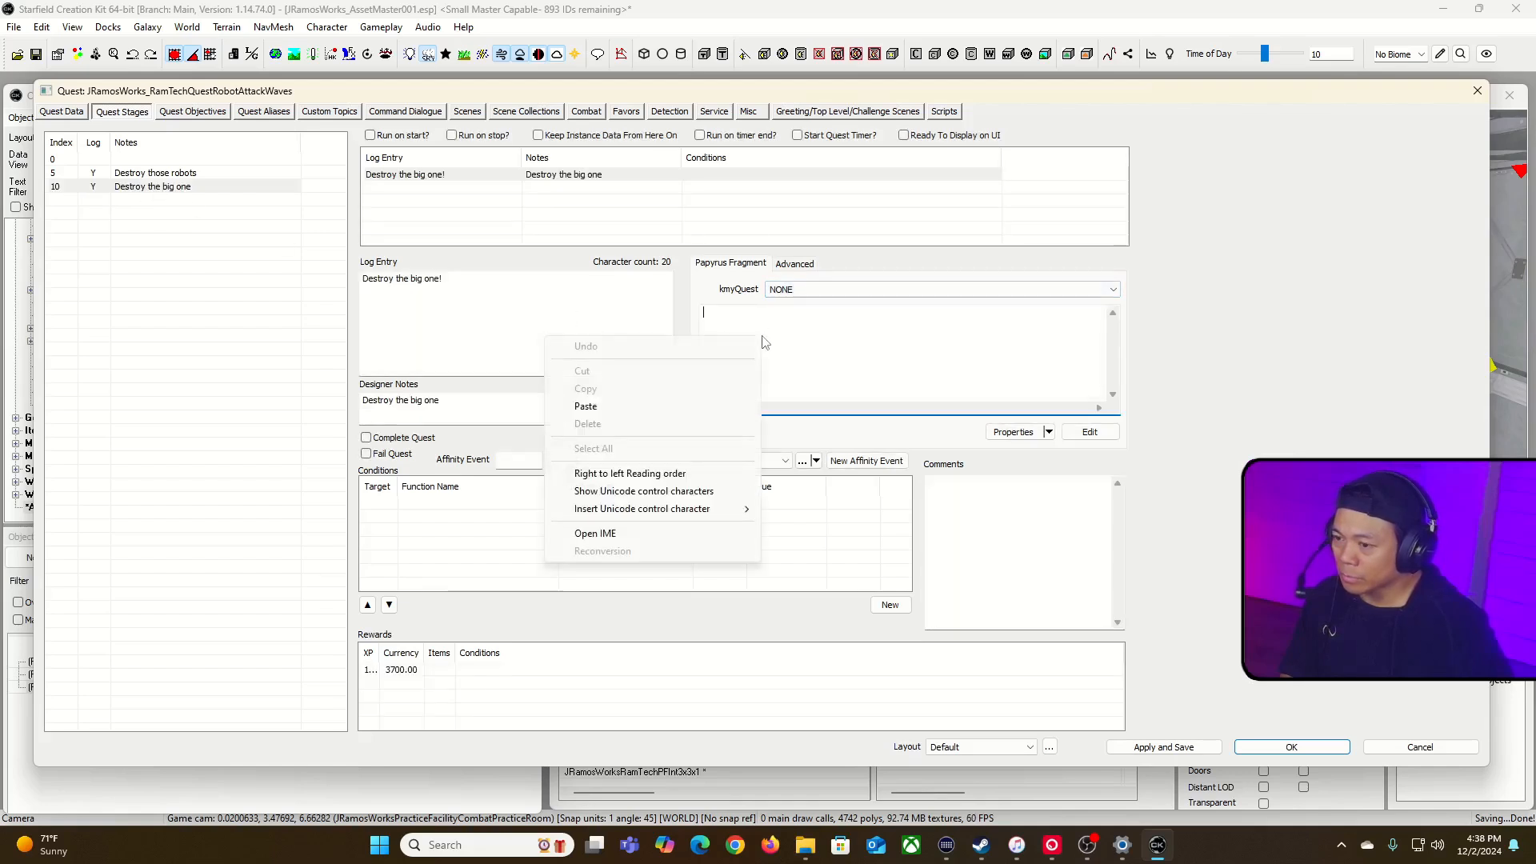
left_click(781, 286)
left_click(218, 174)
triple_click(715, 311)
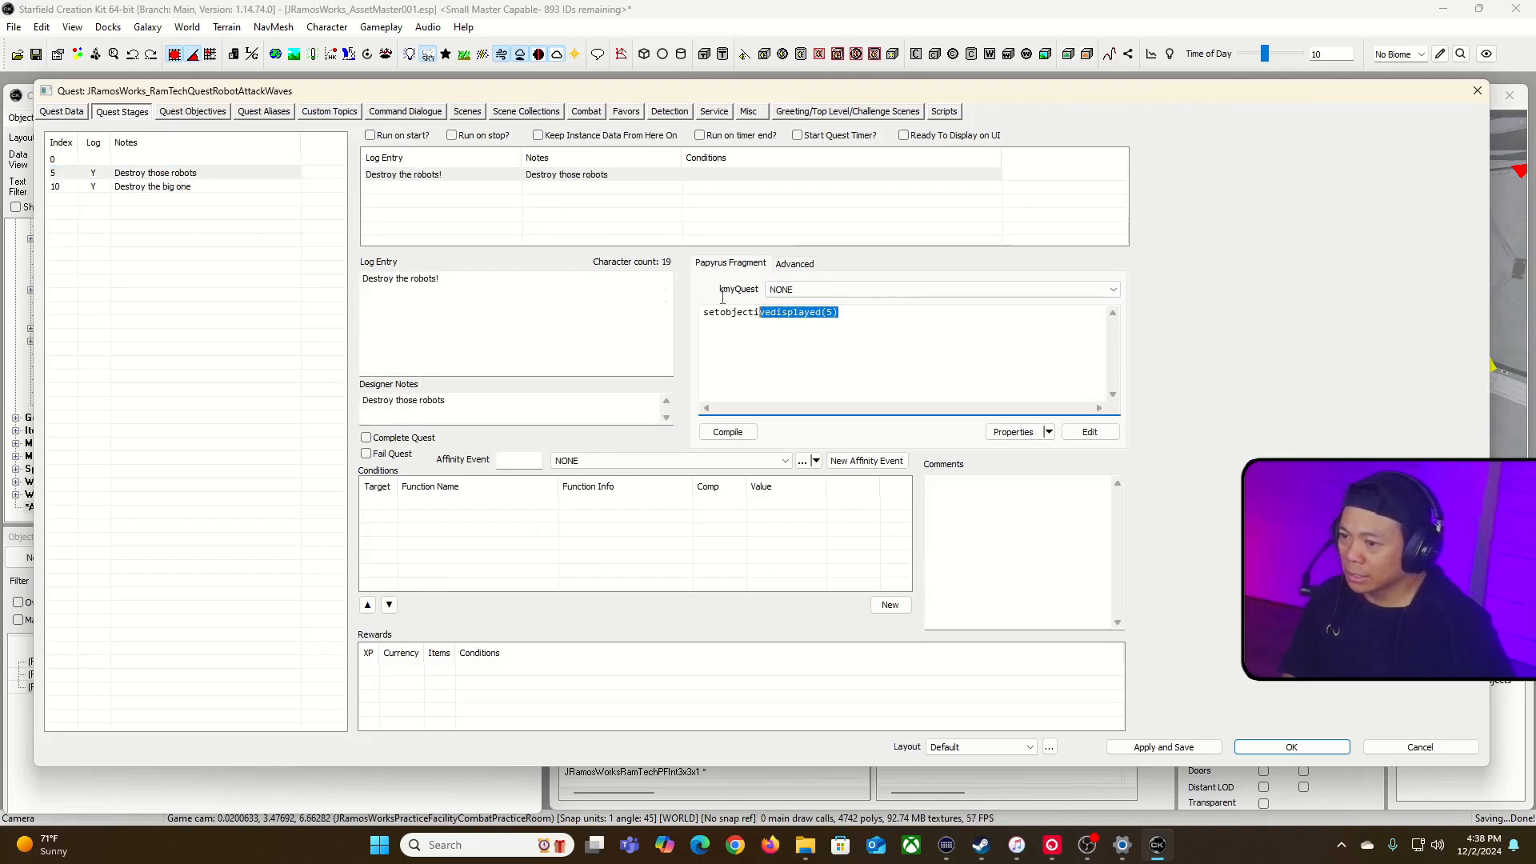
type("c")
key("ctrl+z")
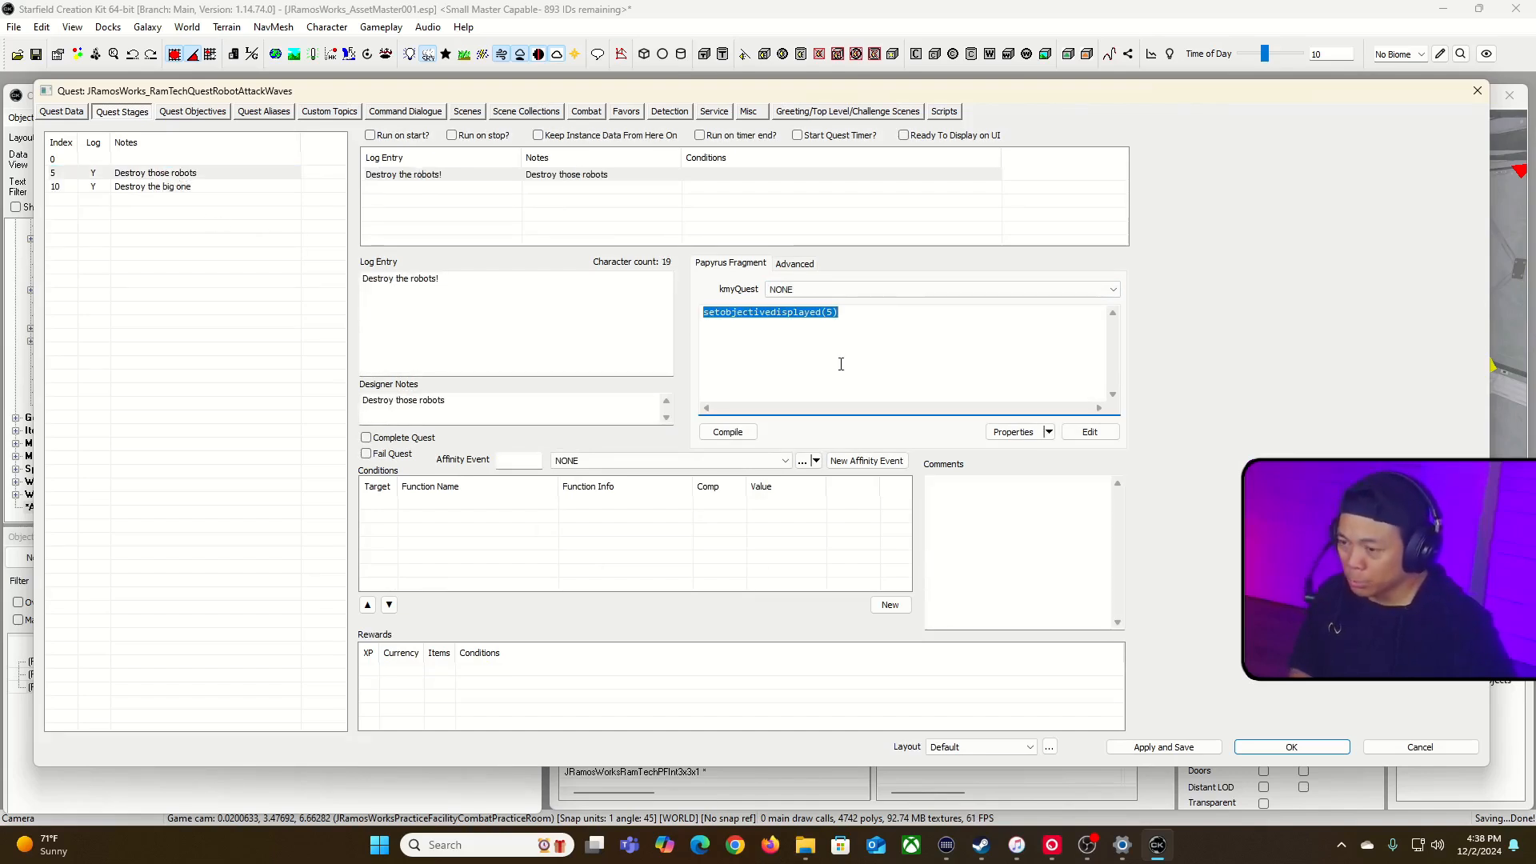
left_click_drag(839, 312, 657, 317)
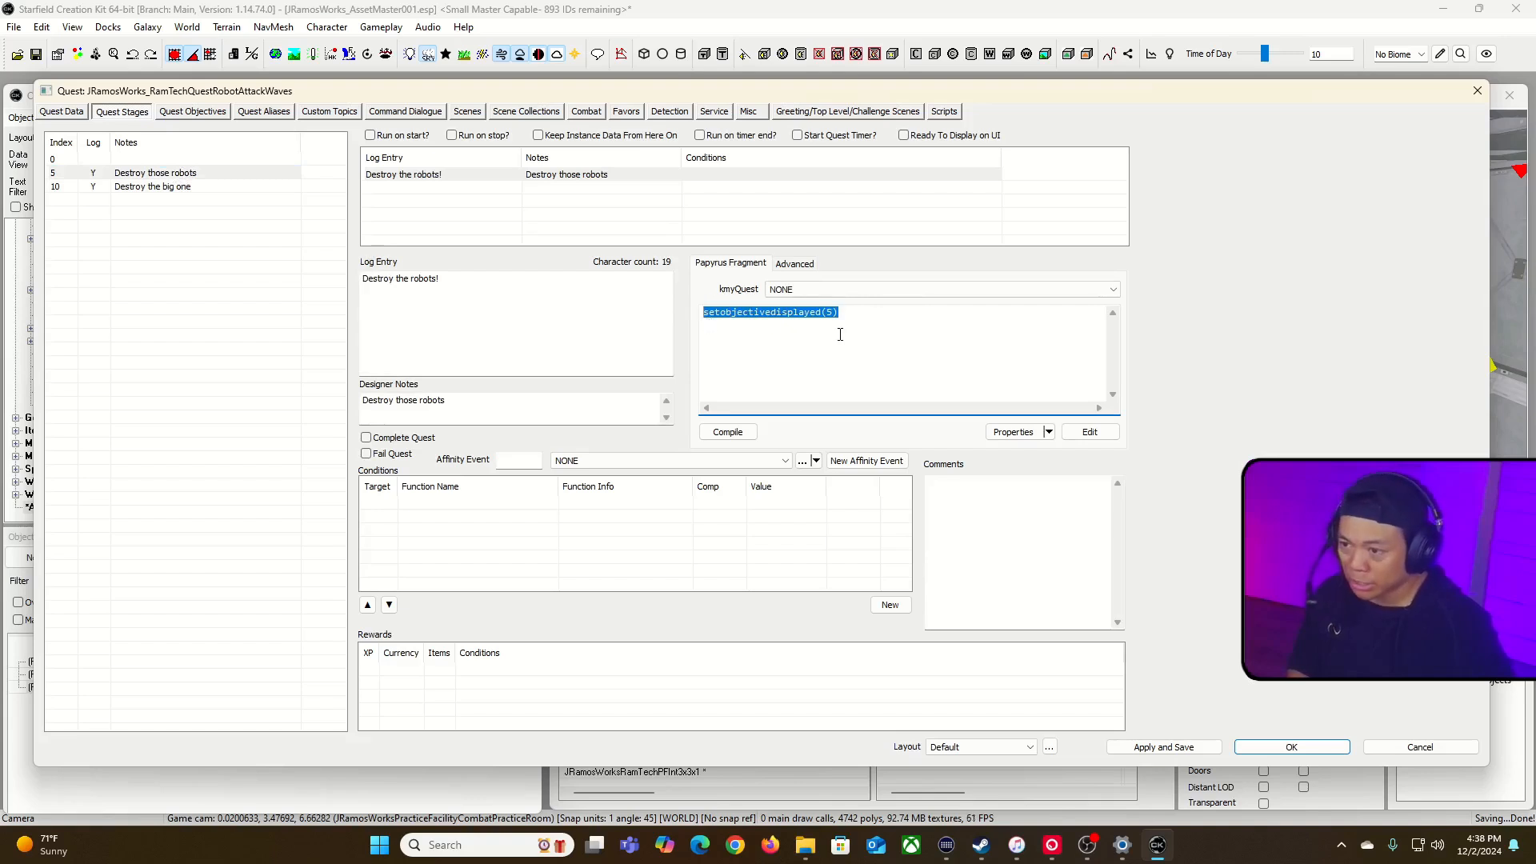
left_click(188, 189)
left_click(86, 187)
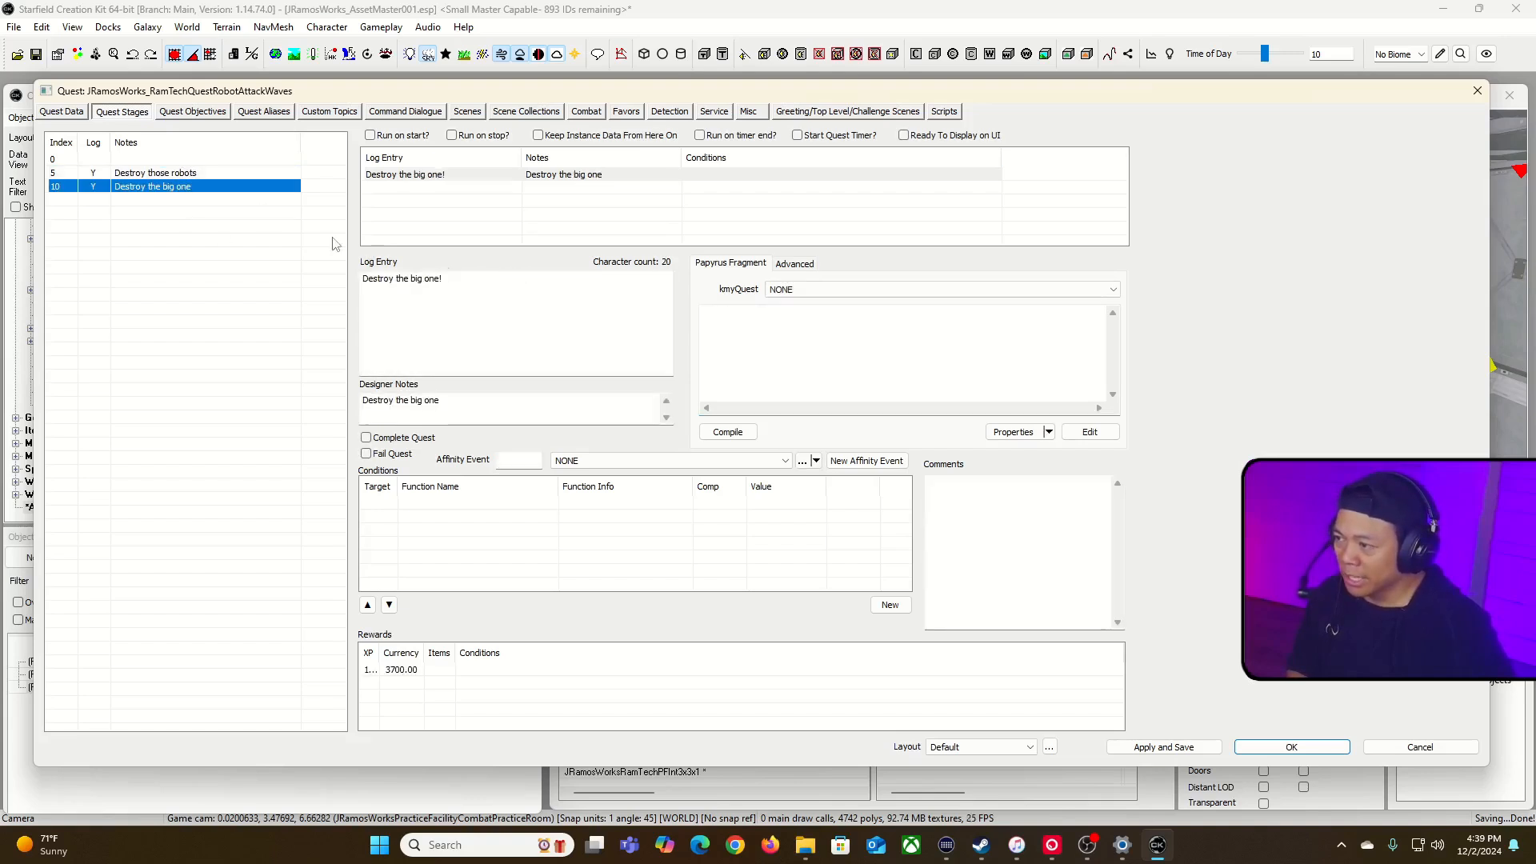
left_click(780, 331)
key("ctrl+v")
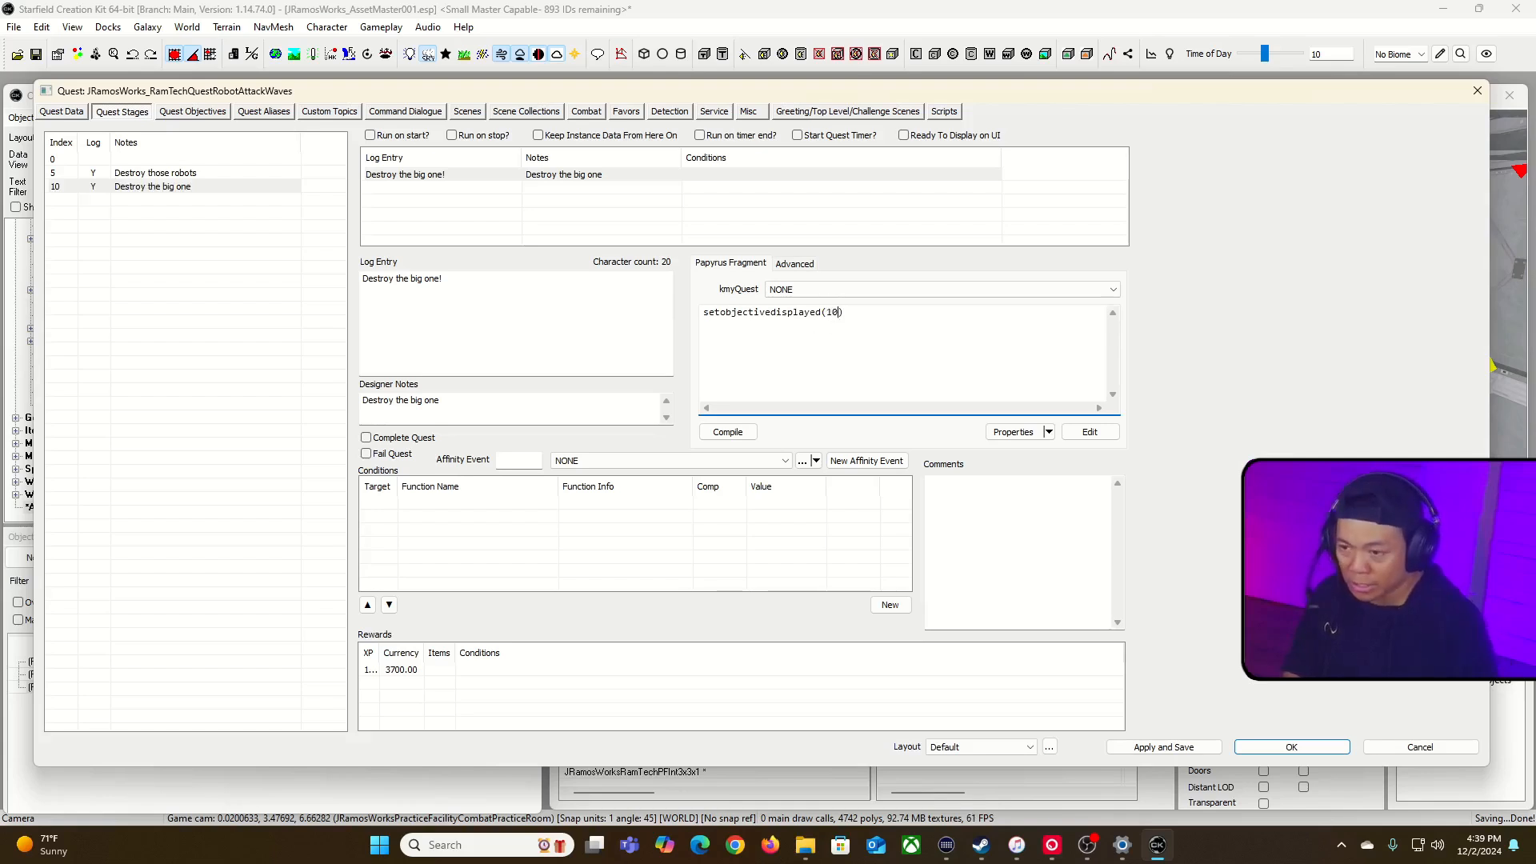
Step: Add the line setobjectivecompleted(5) above the existing line in stage 10's Papyrus fragment and compile it
key("Return")
key("ctrl+v")
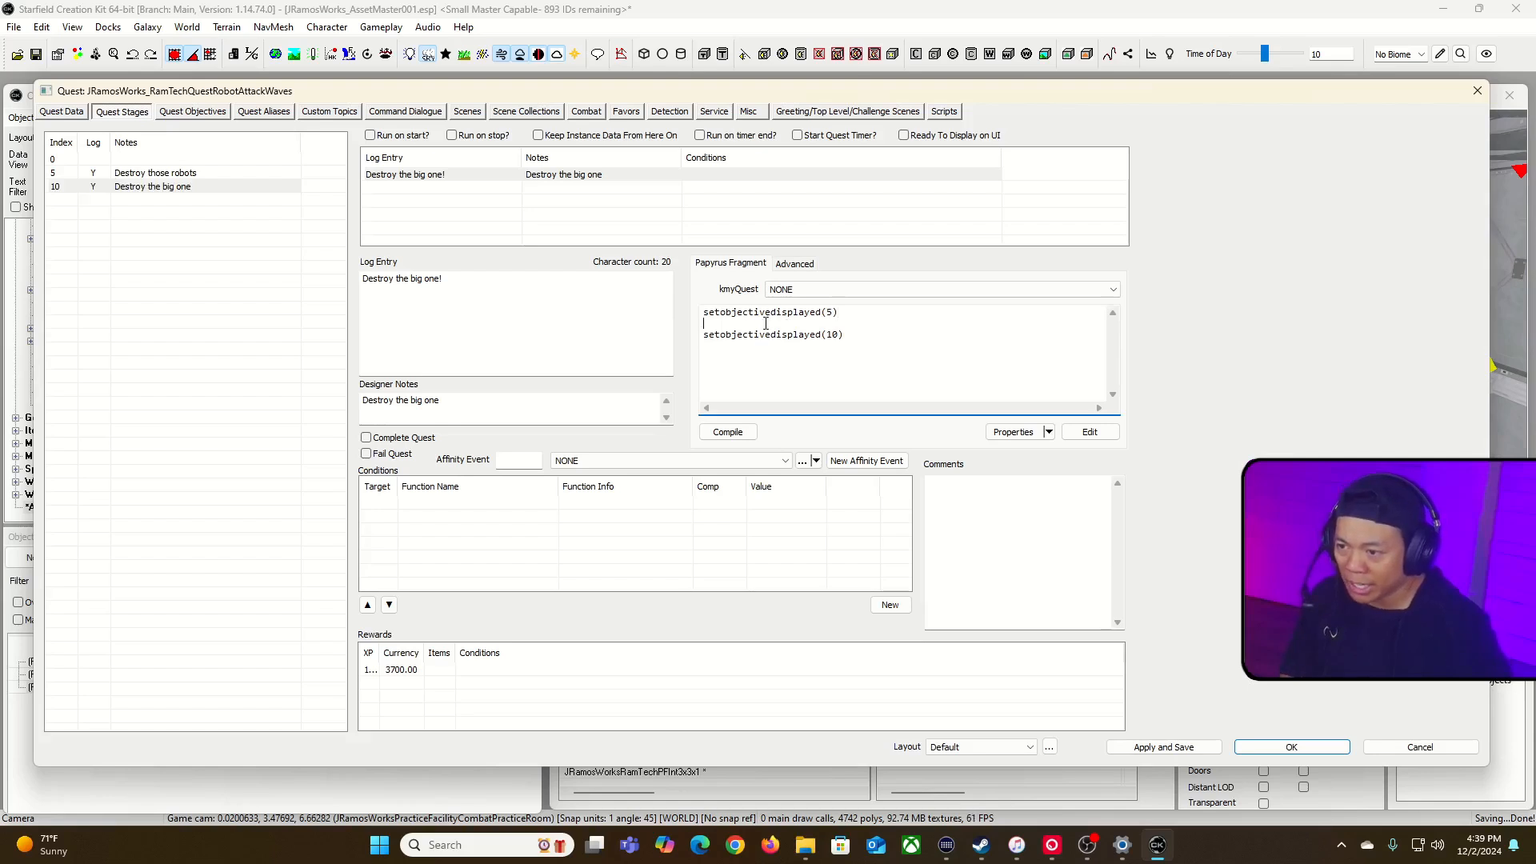
left_click_drag(773, 315, 816, 316)
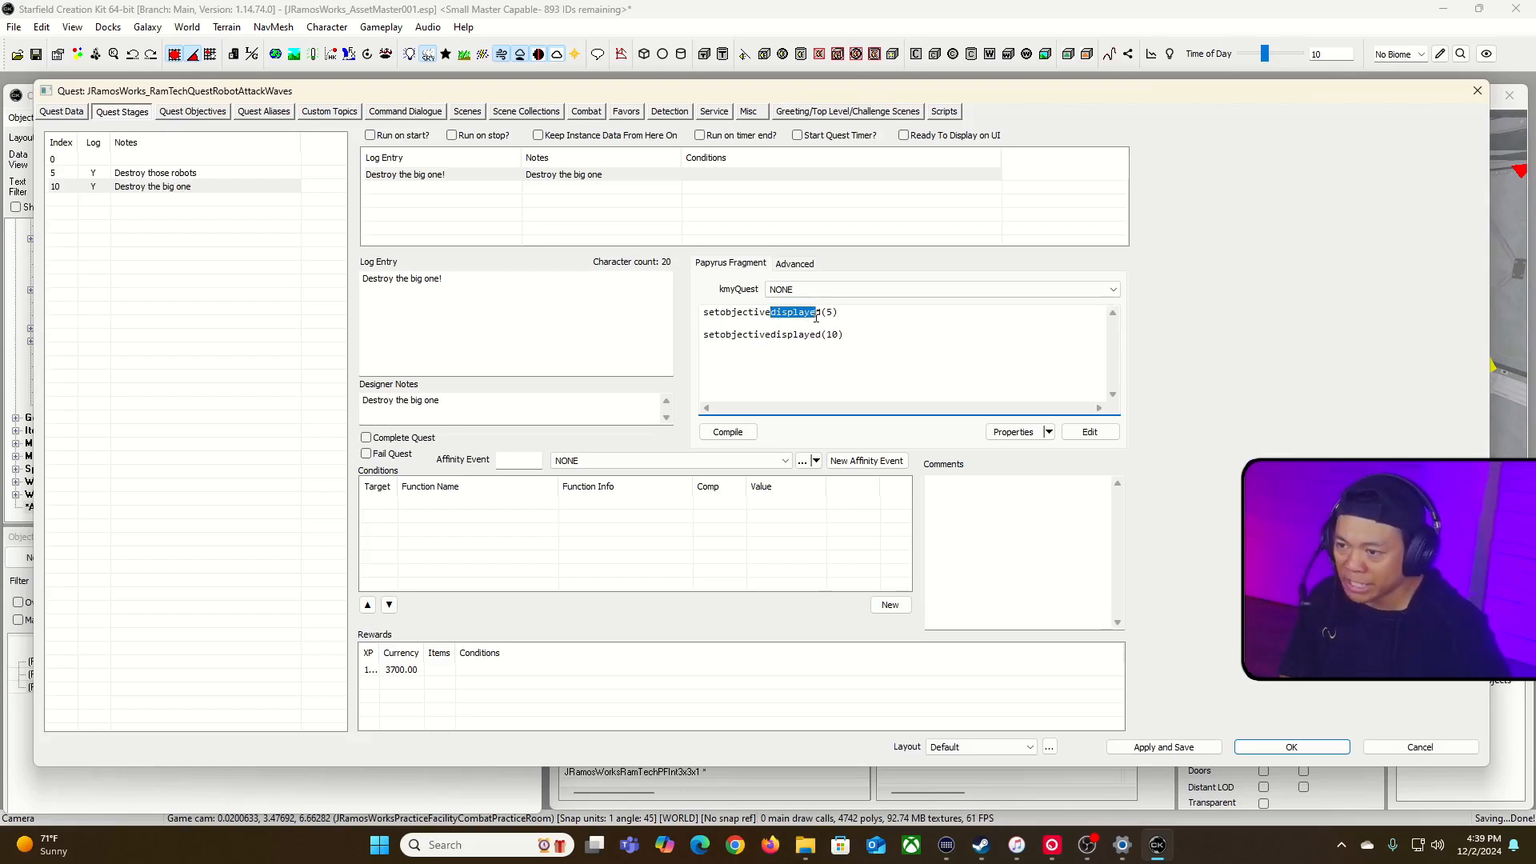
type("complete")
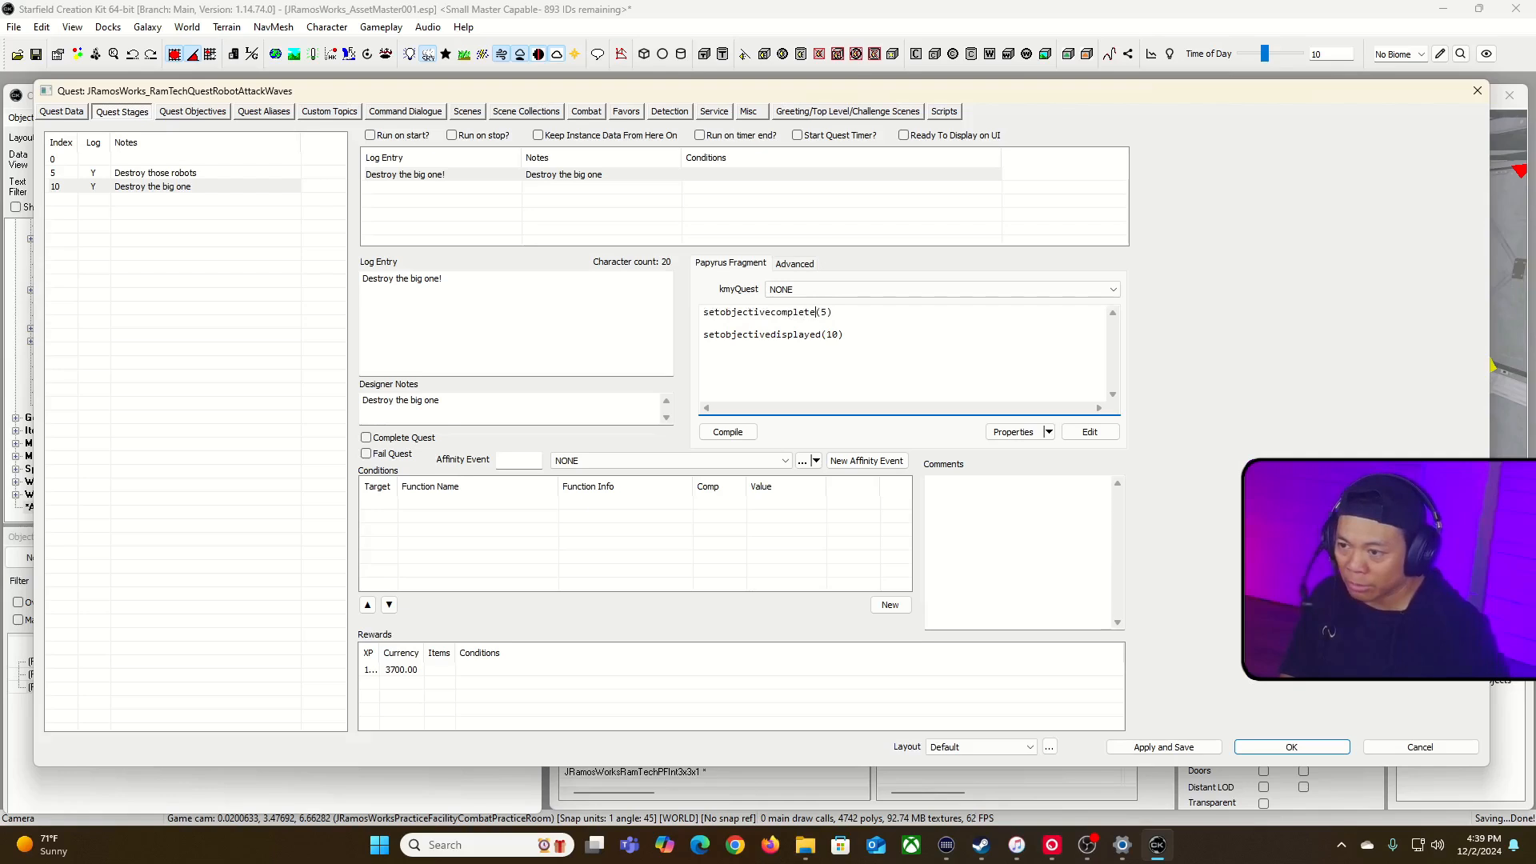
left_click(866, 325)
key("BackSpace")
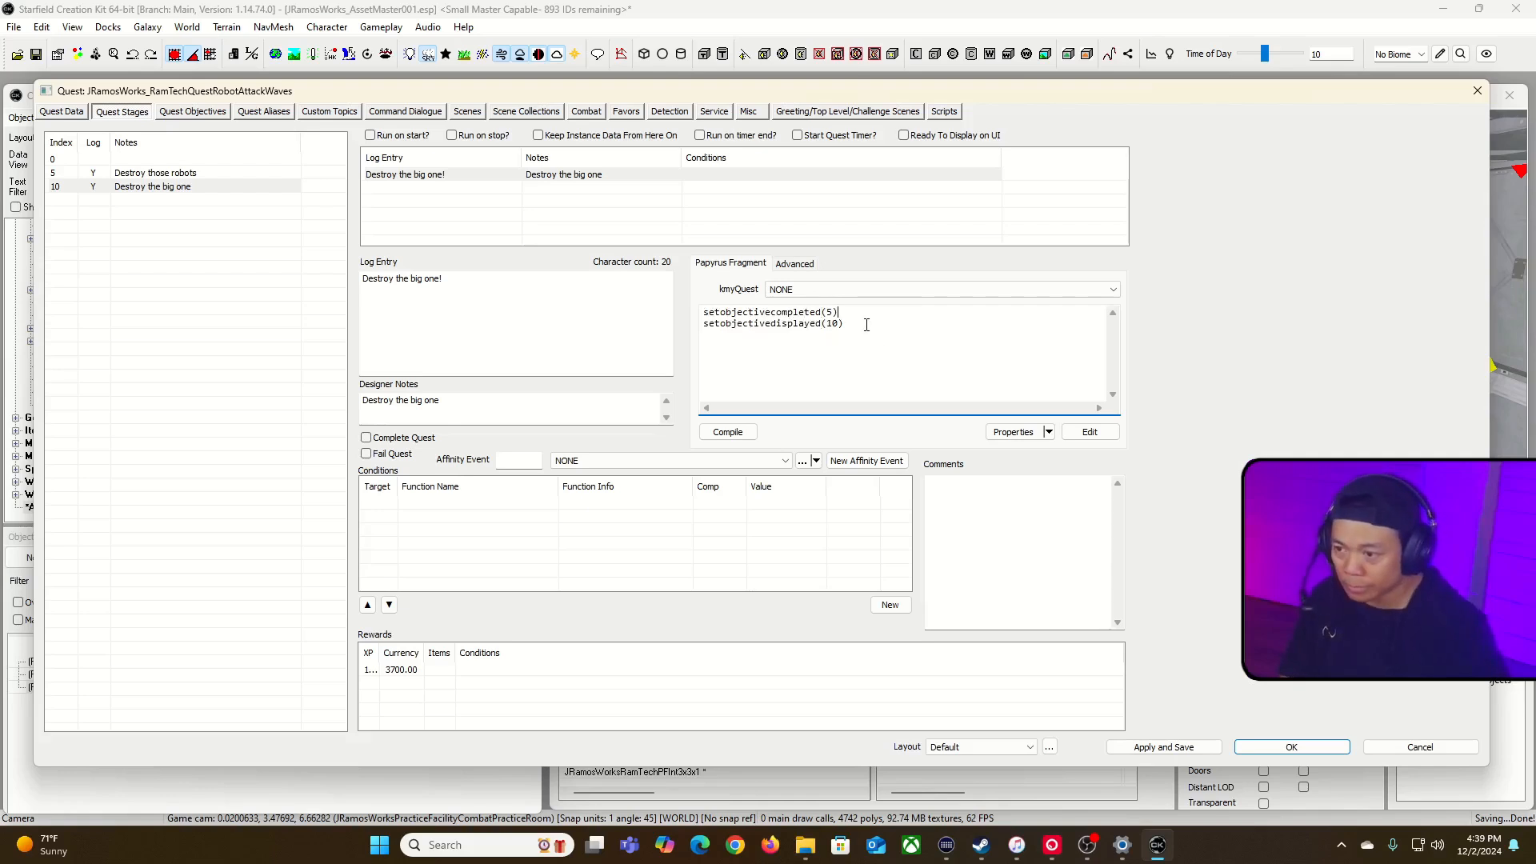
left_click(736, 432)
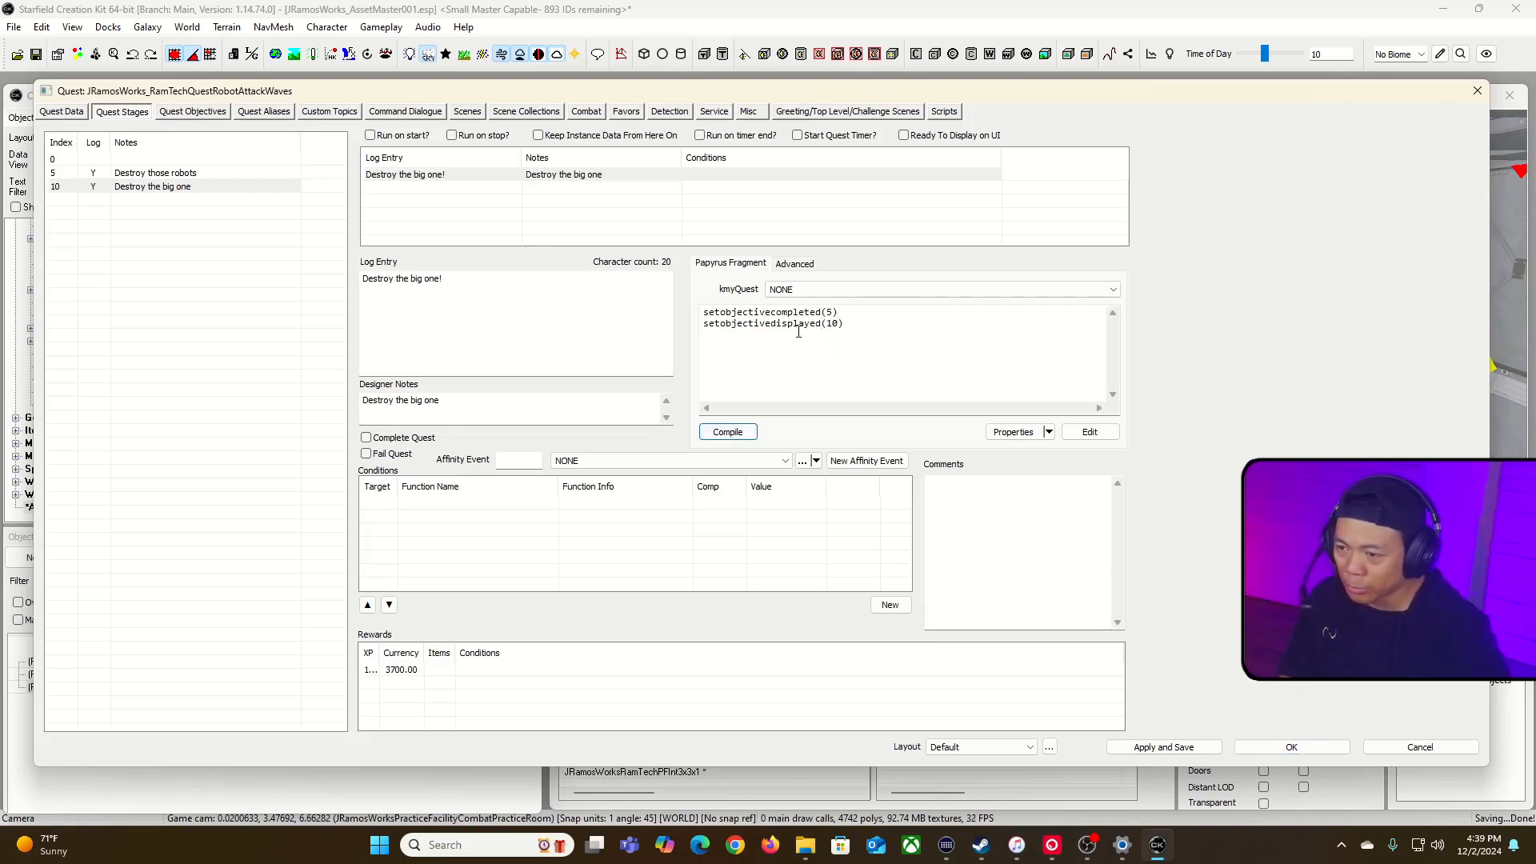
Step: Add a new reference alias named RobotWave02_BigRobot to the quest
left_click(192, 115)
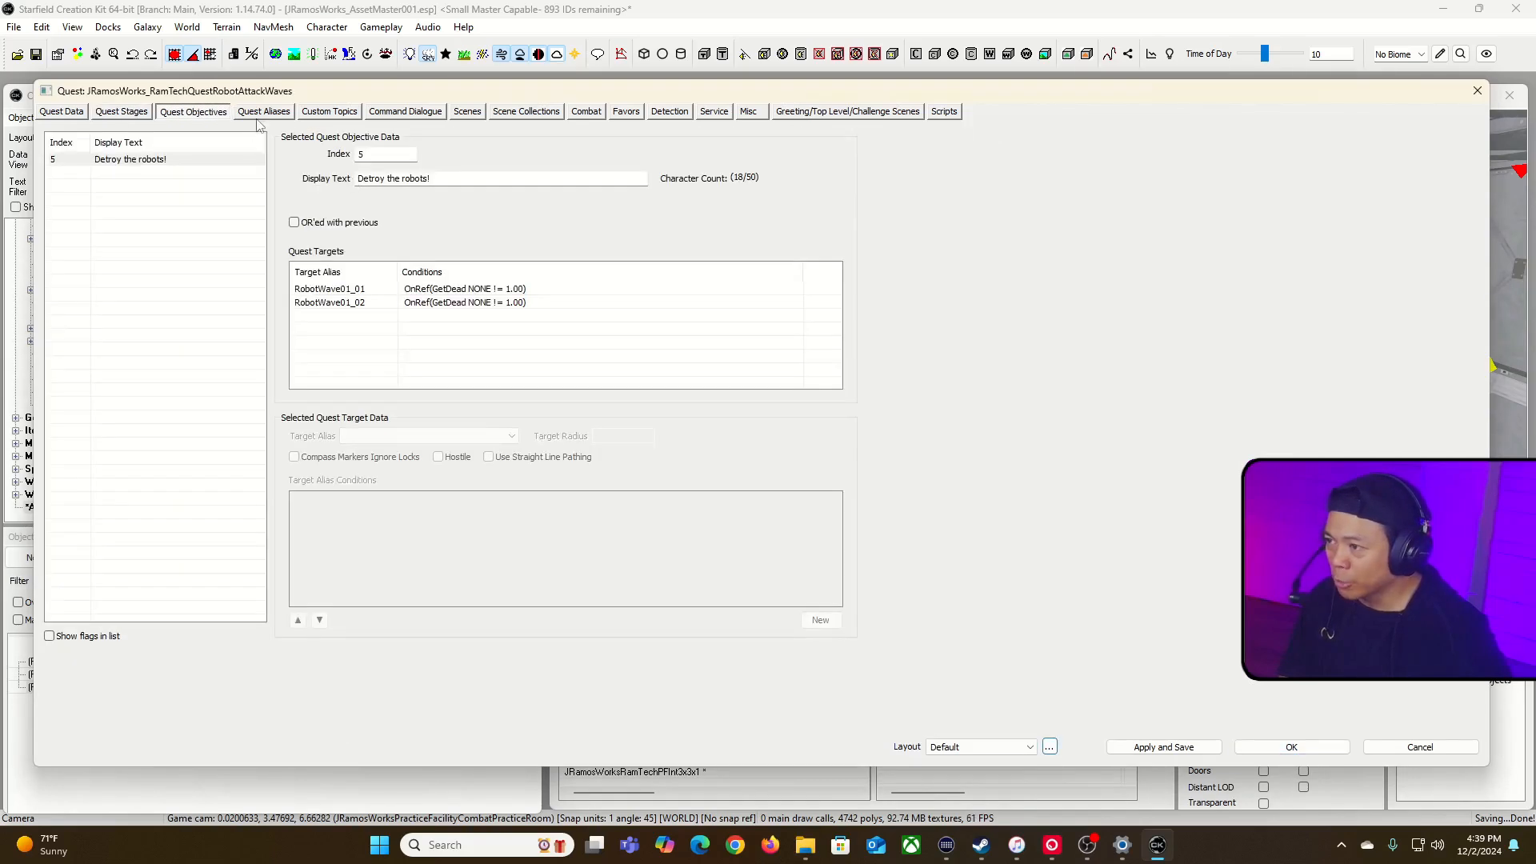
left_click(263, 112)
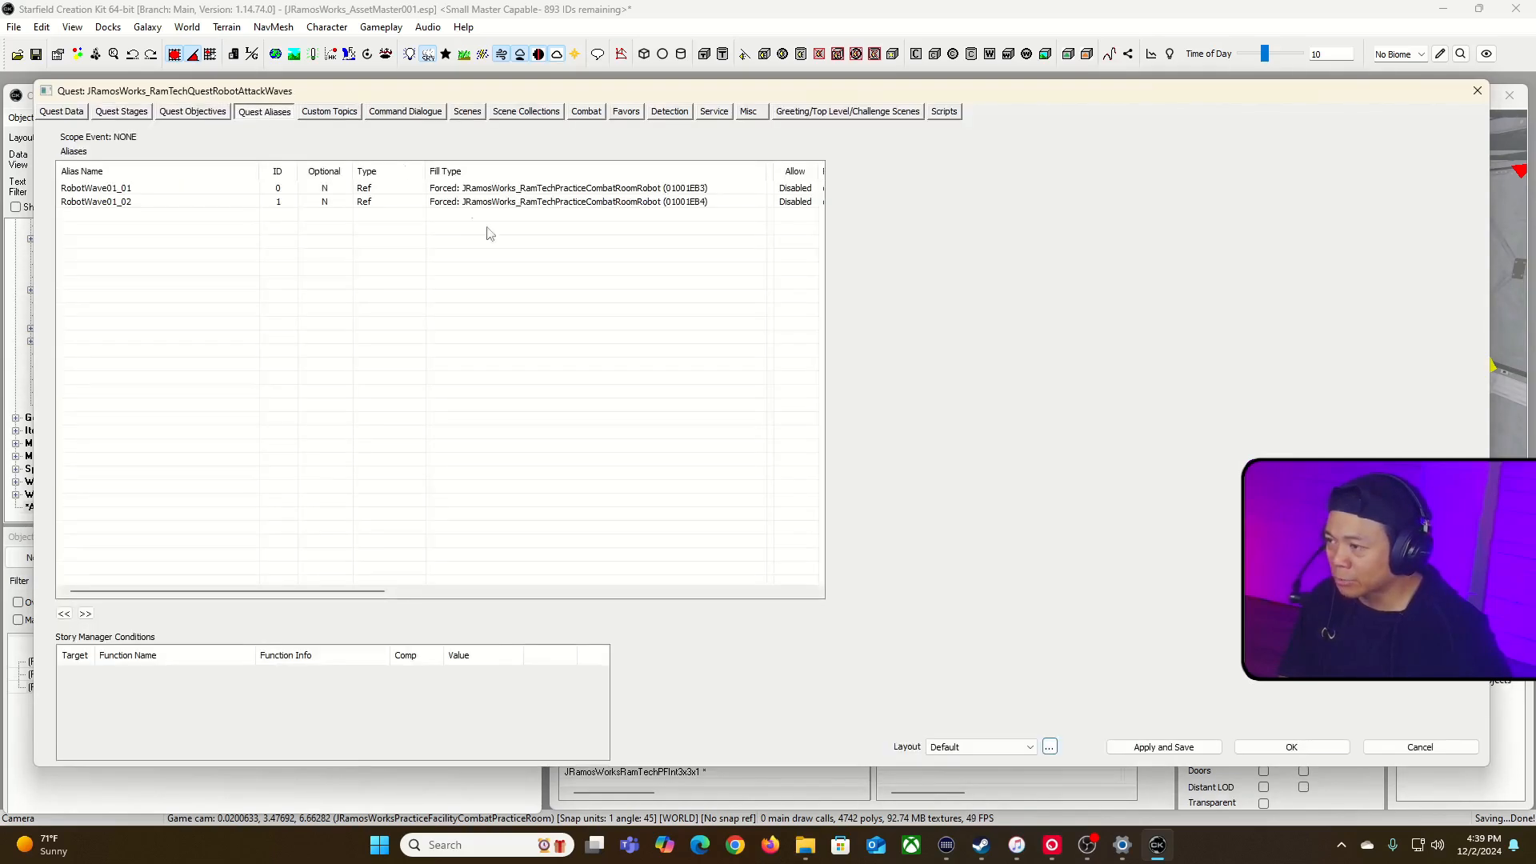
right_click(212, 240)
left_click(245, 250)
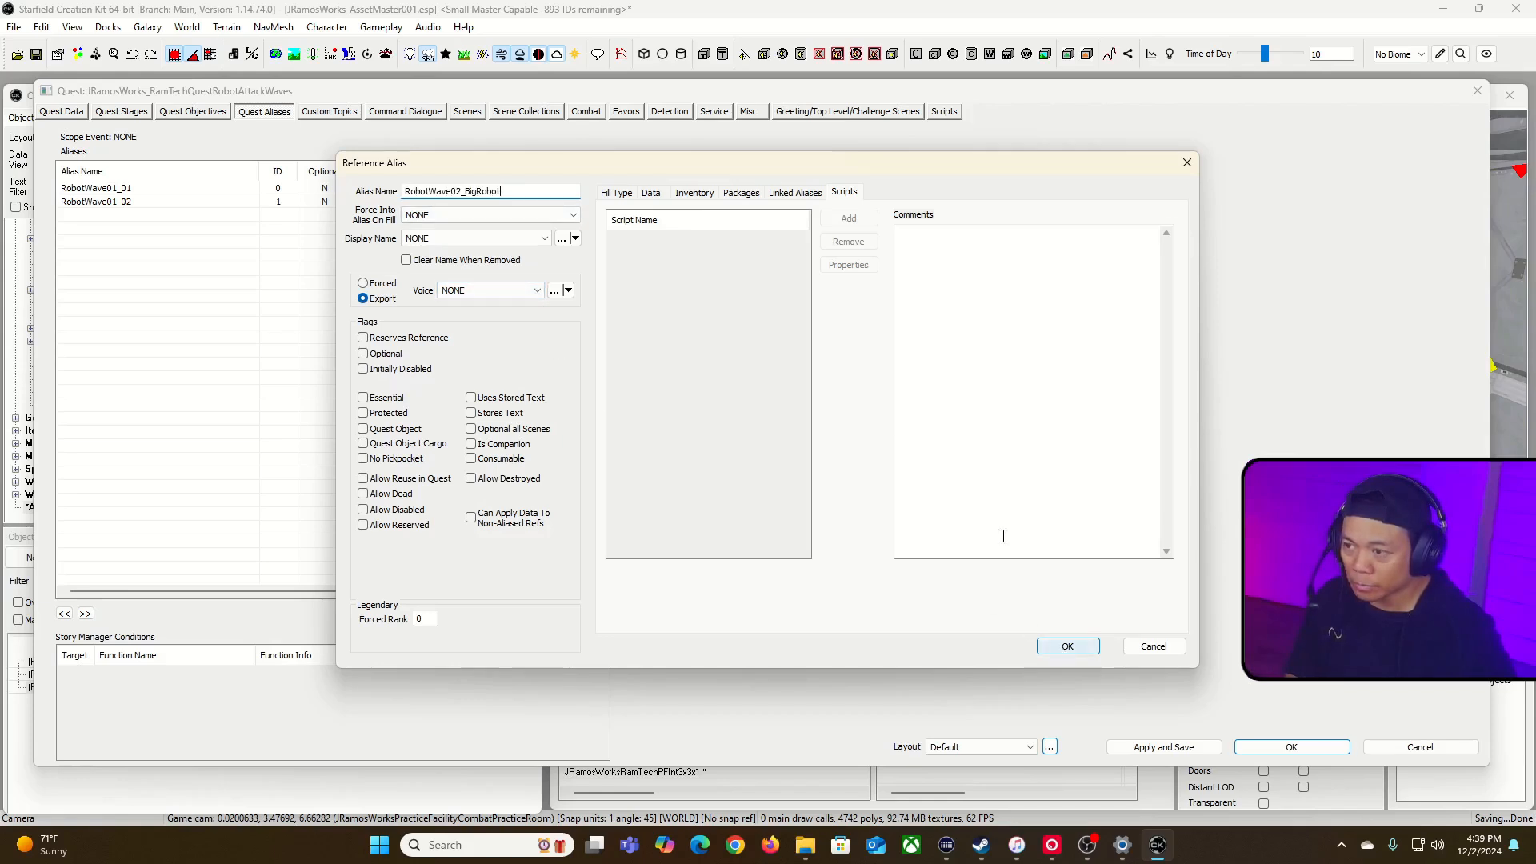
Step: Fill the RobotWave02_BigRobot alias with the big robot placed in the practice room, declining the recommended fill type change, and accept the alias
left_click(623, 194)
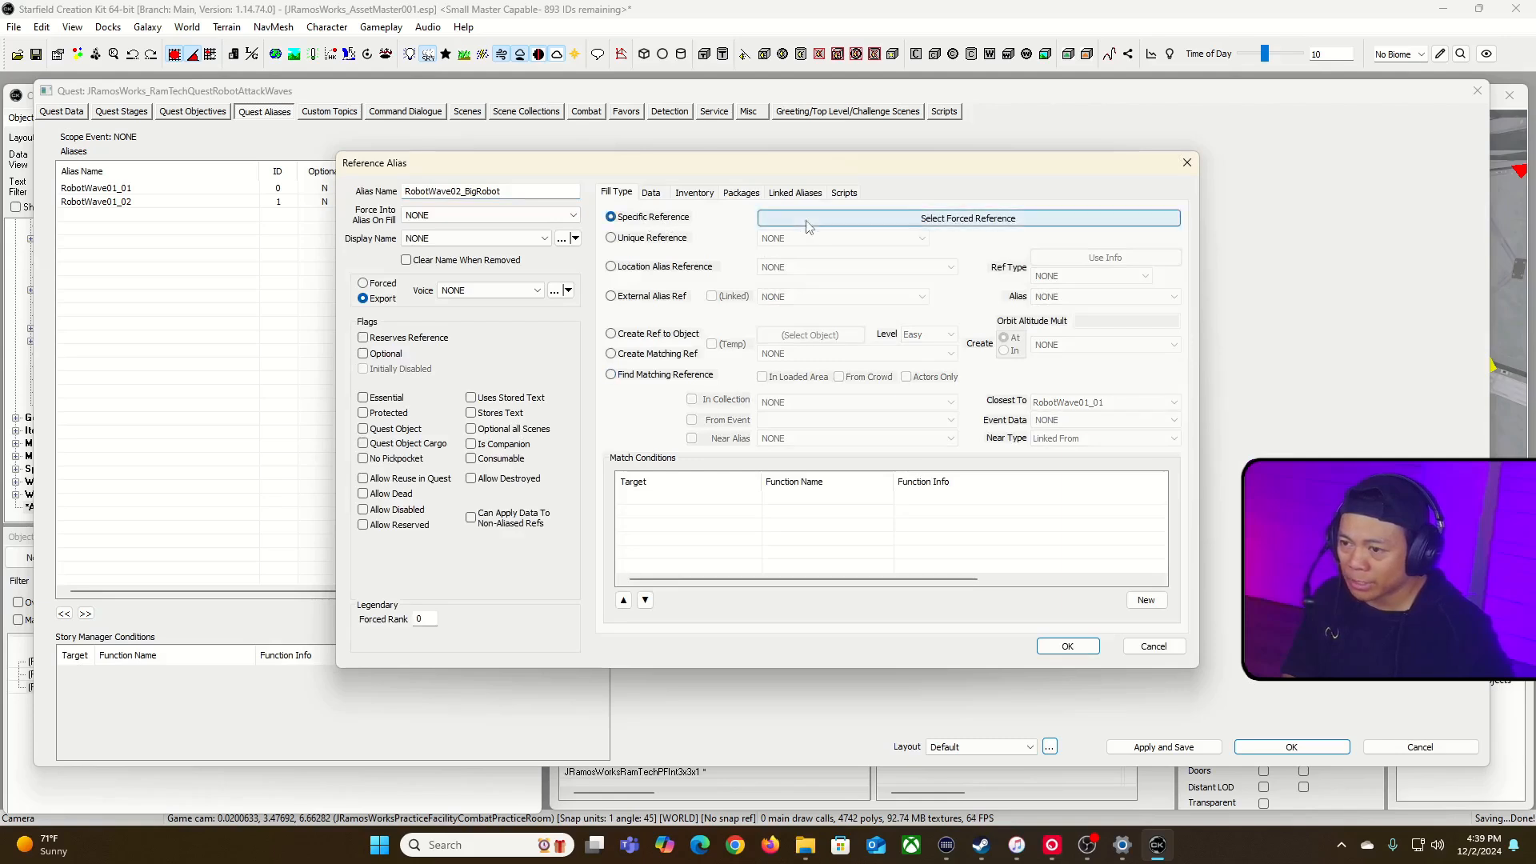
left_click(807, 220)
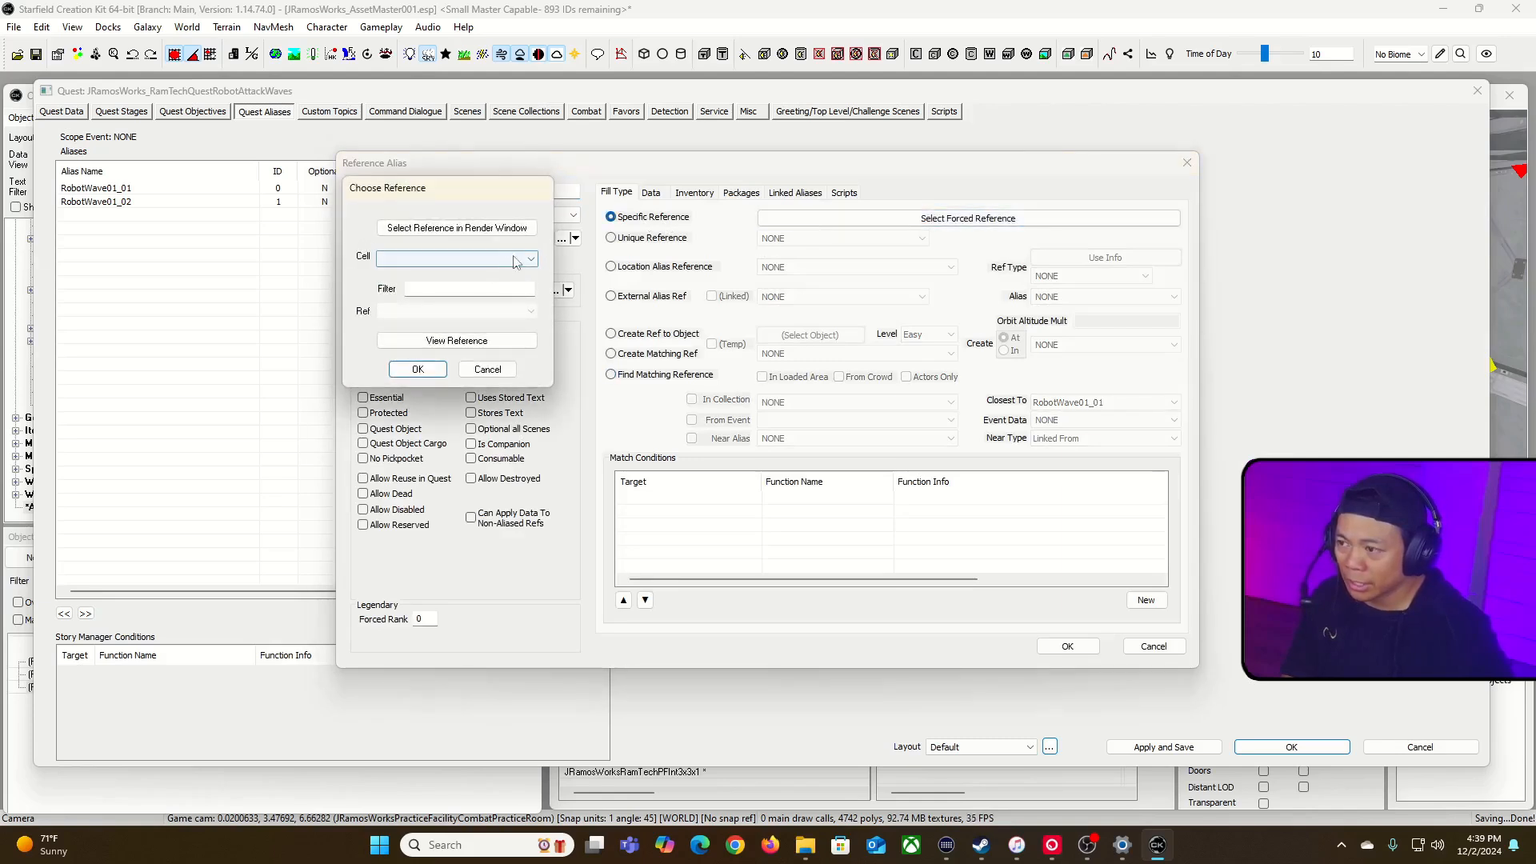
left_click(504, 228)
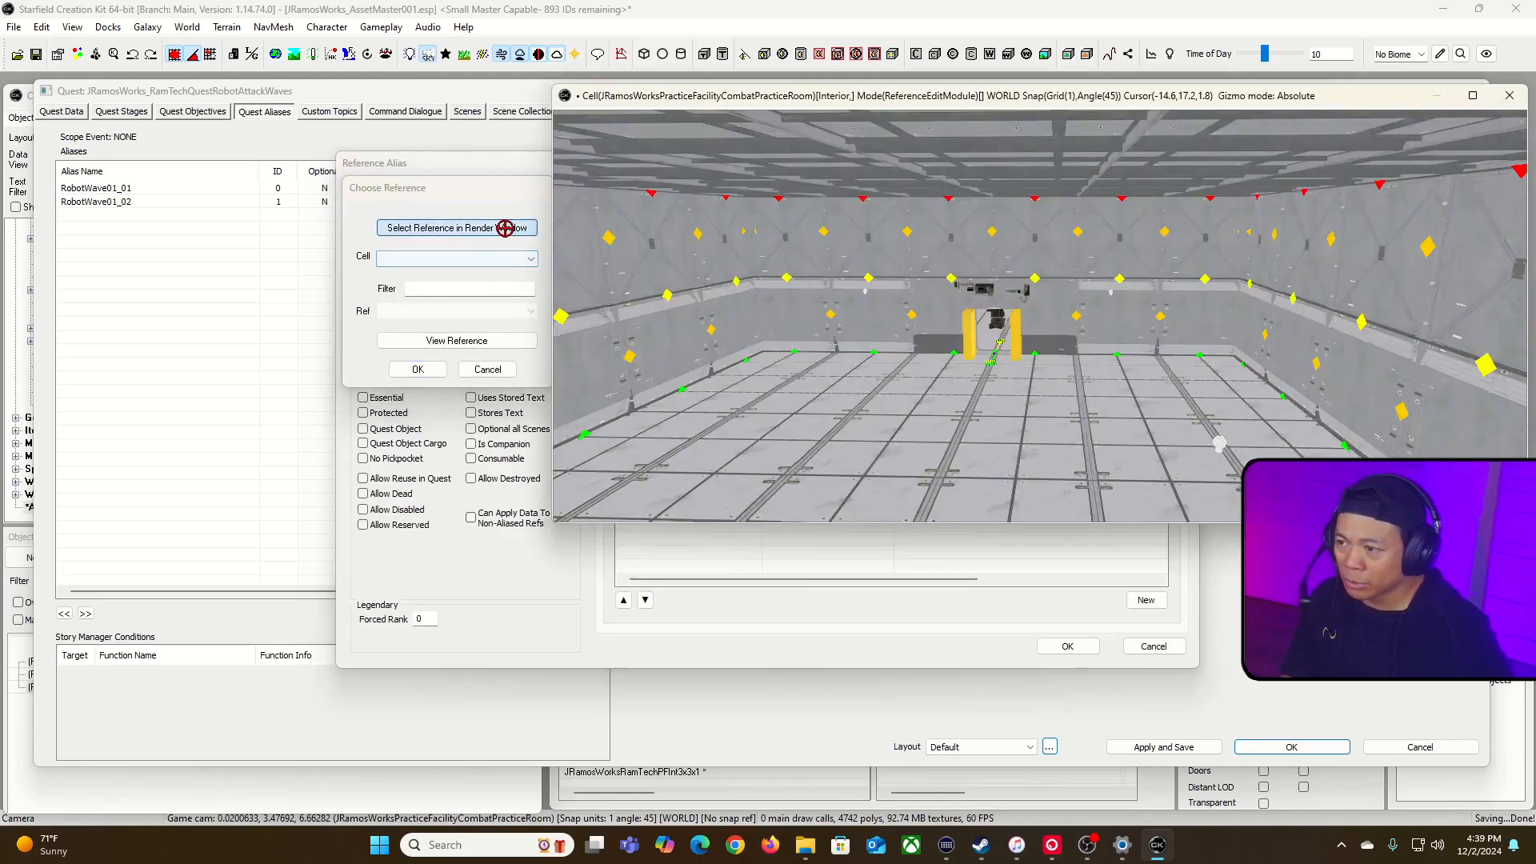
left_click(994, 317)
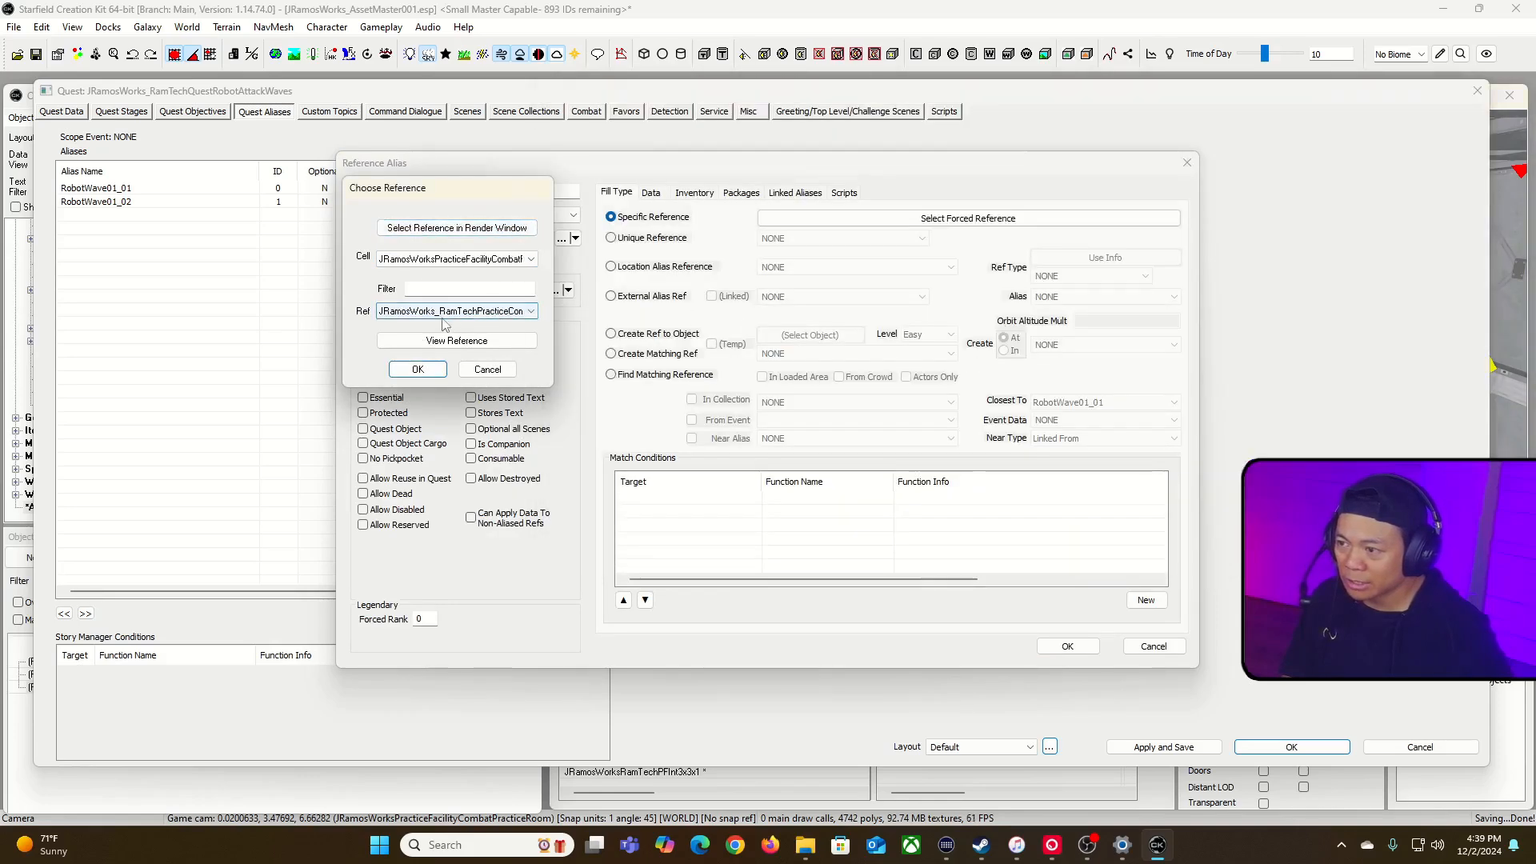
left_click(470, 313)
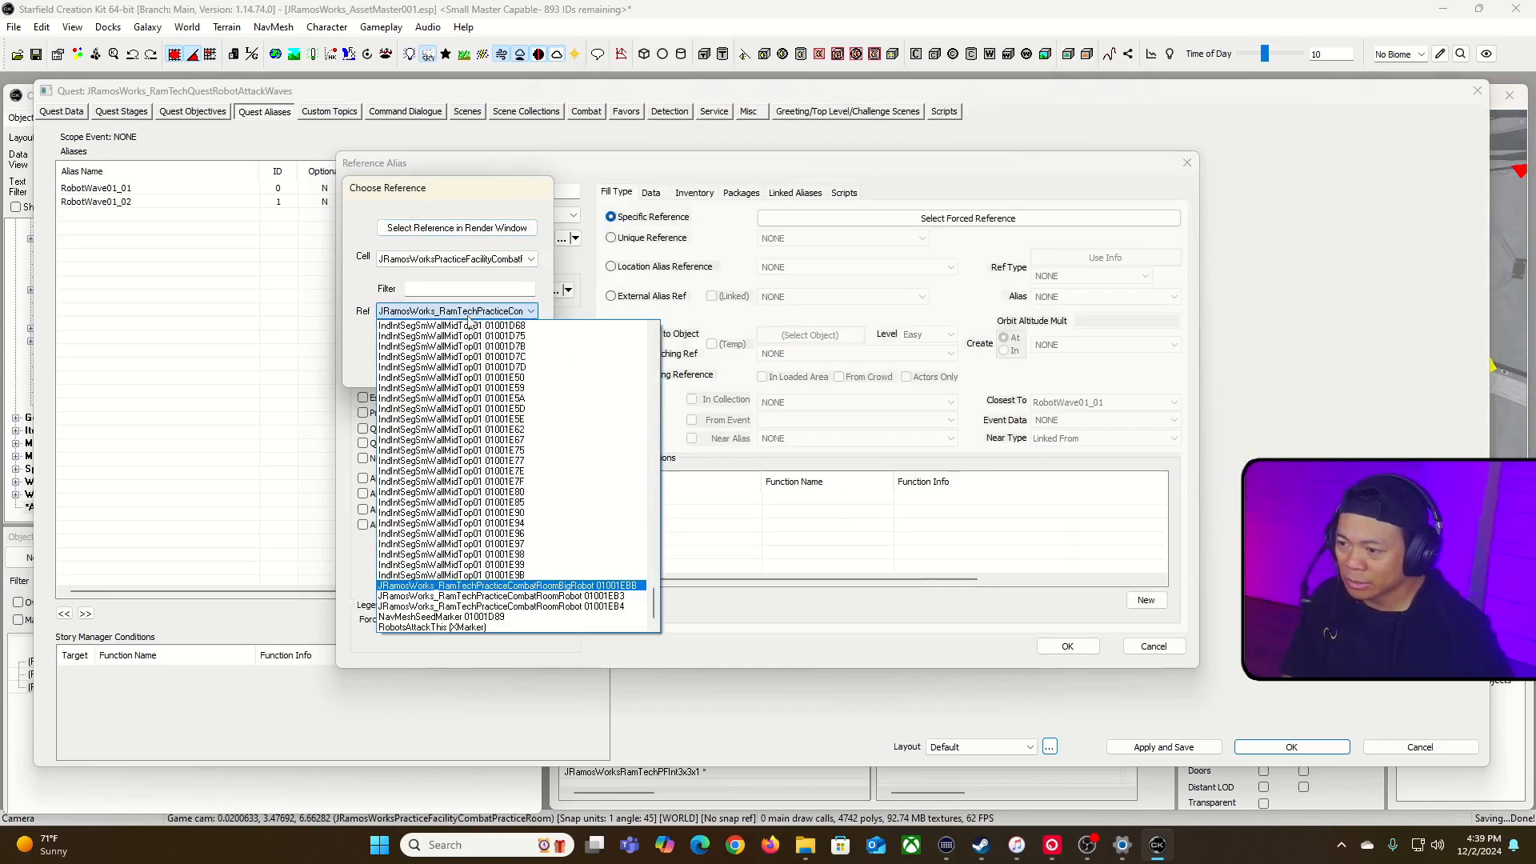
left_click(470, 314)
left_click(422, 373)
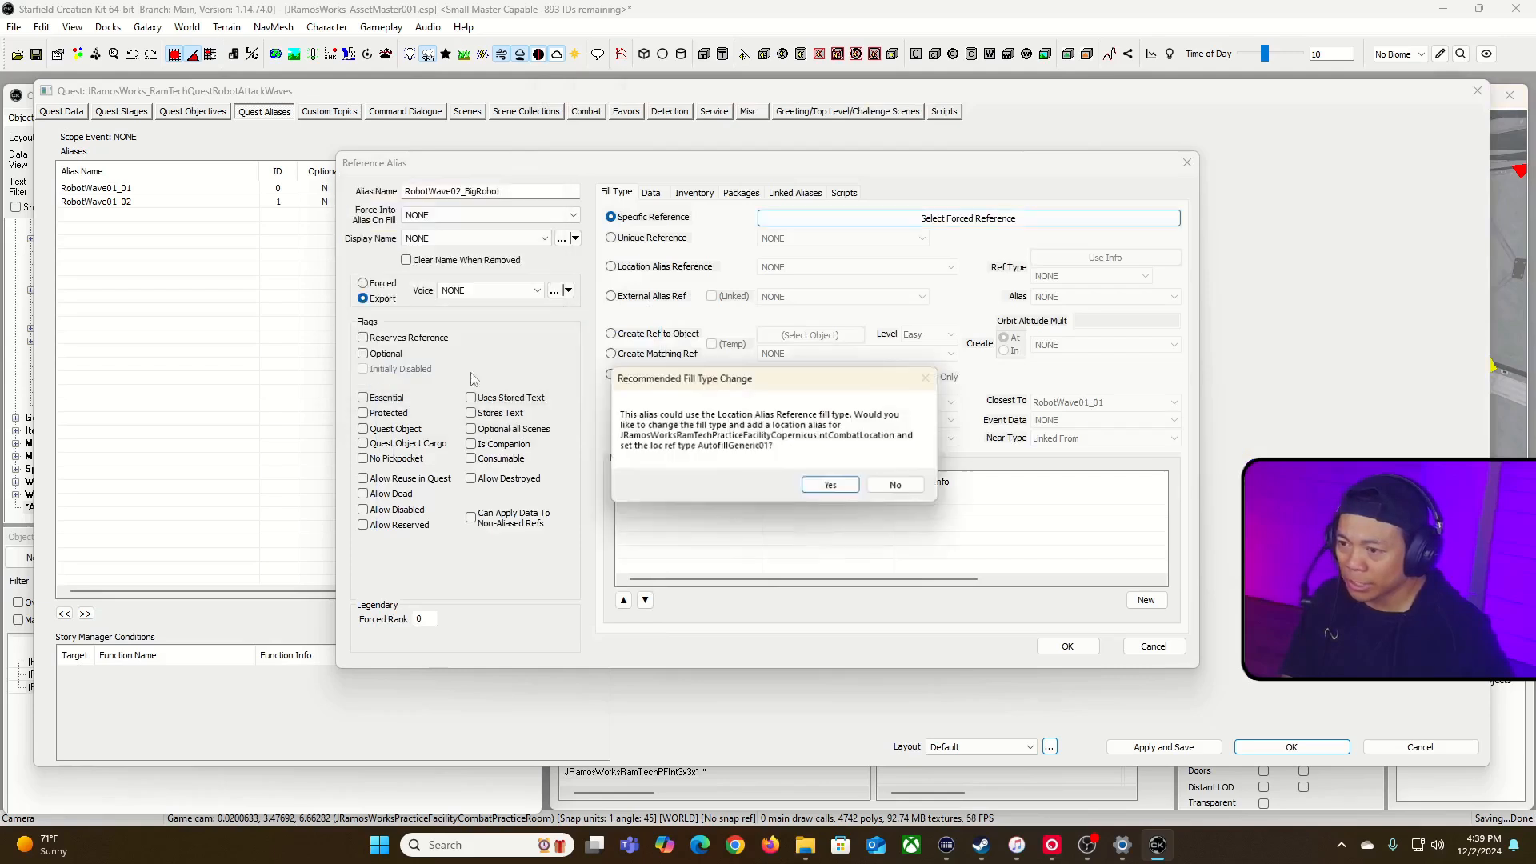
left_click(897, 487)
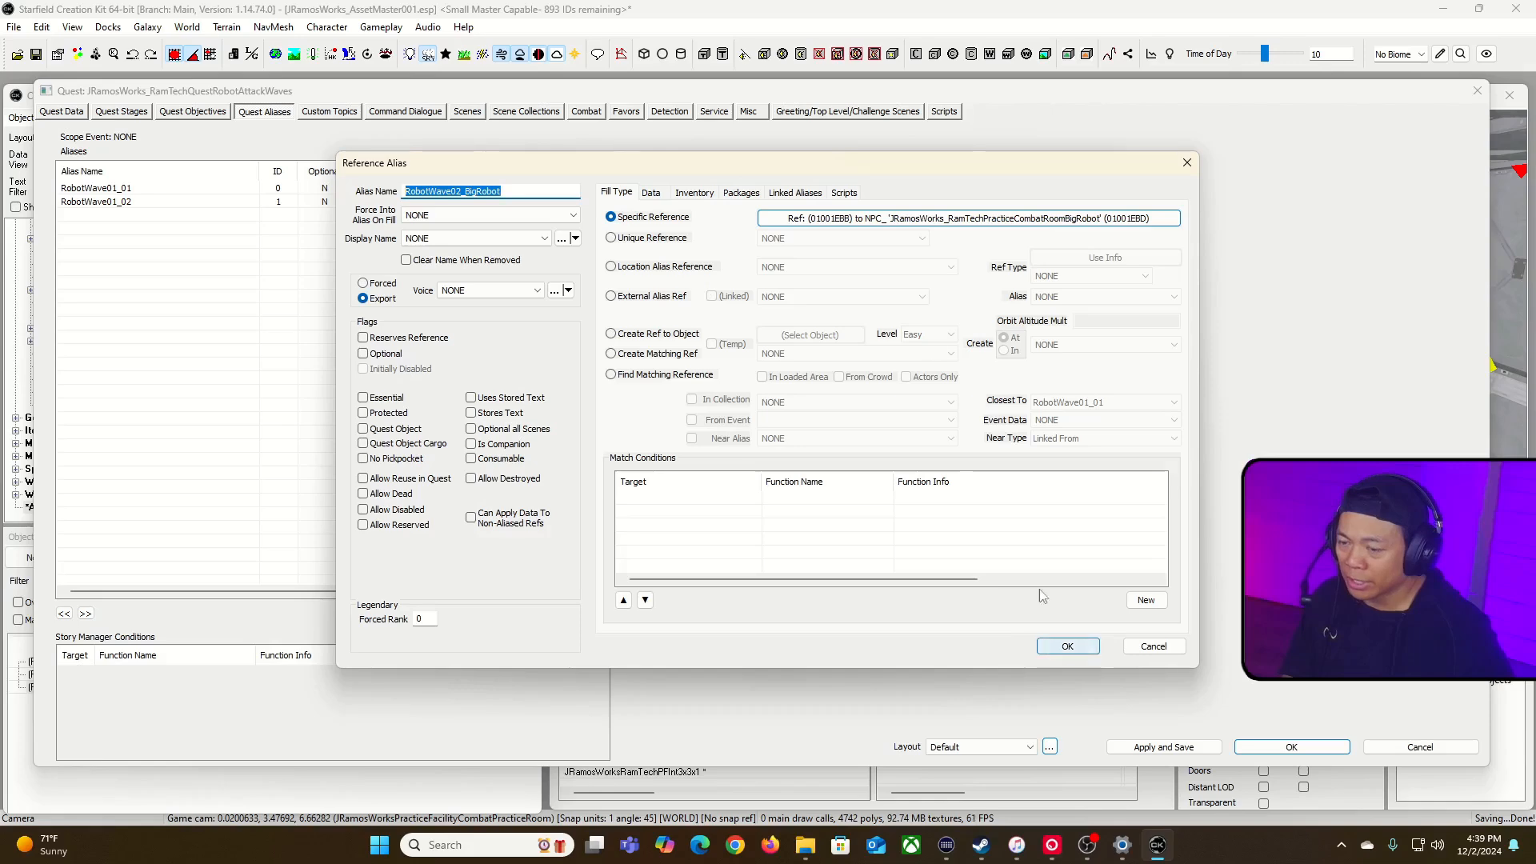
left_click(844, 192)
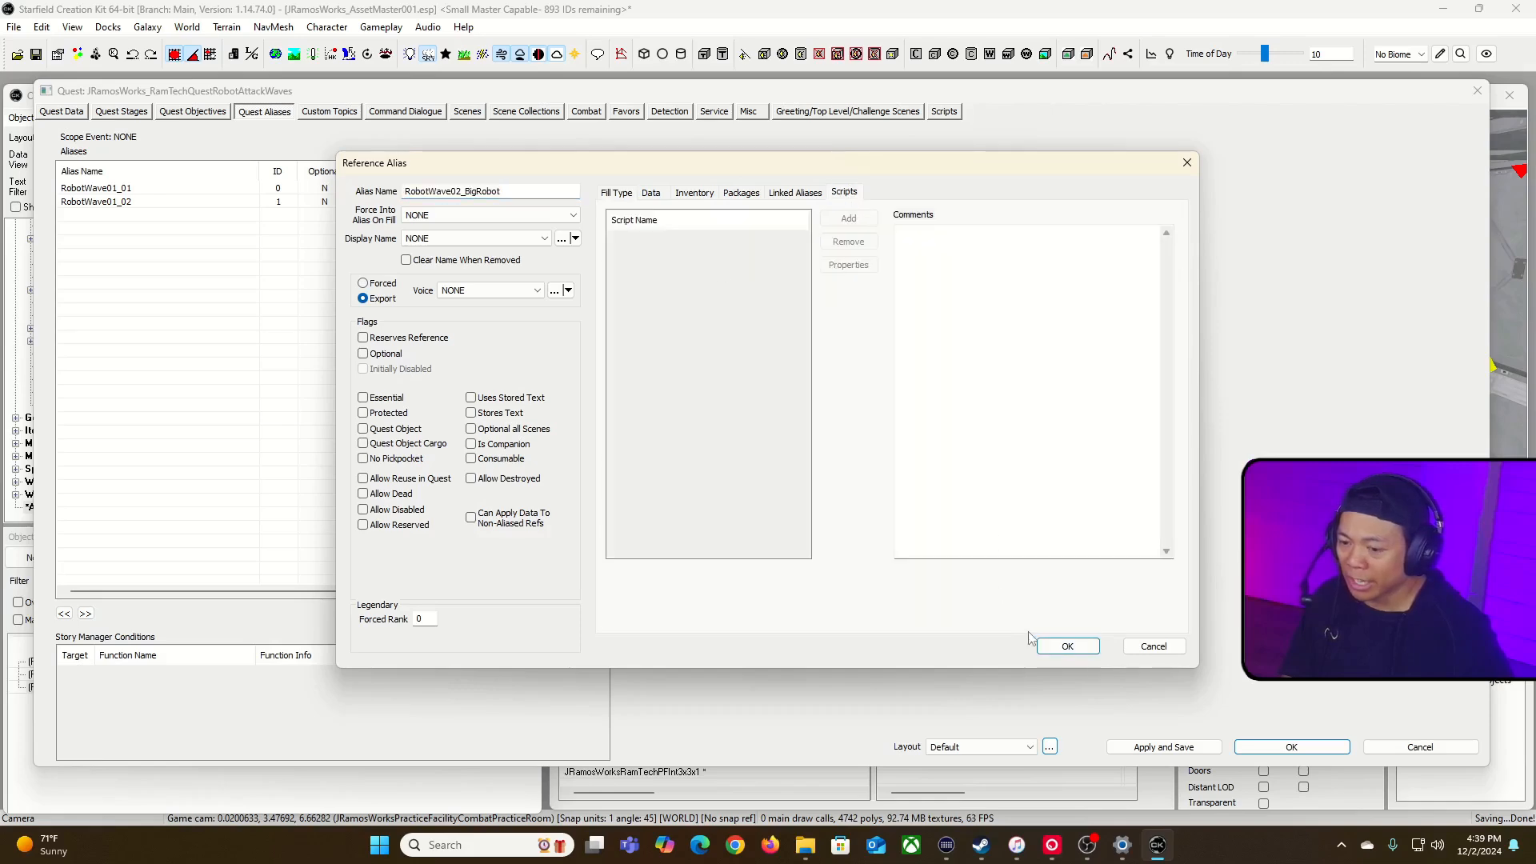
left_click(1056, 649)
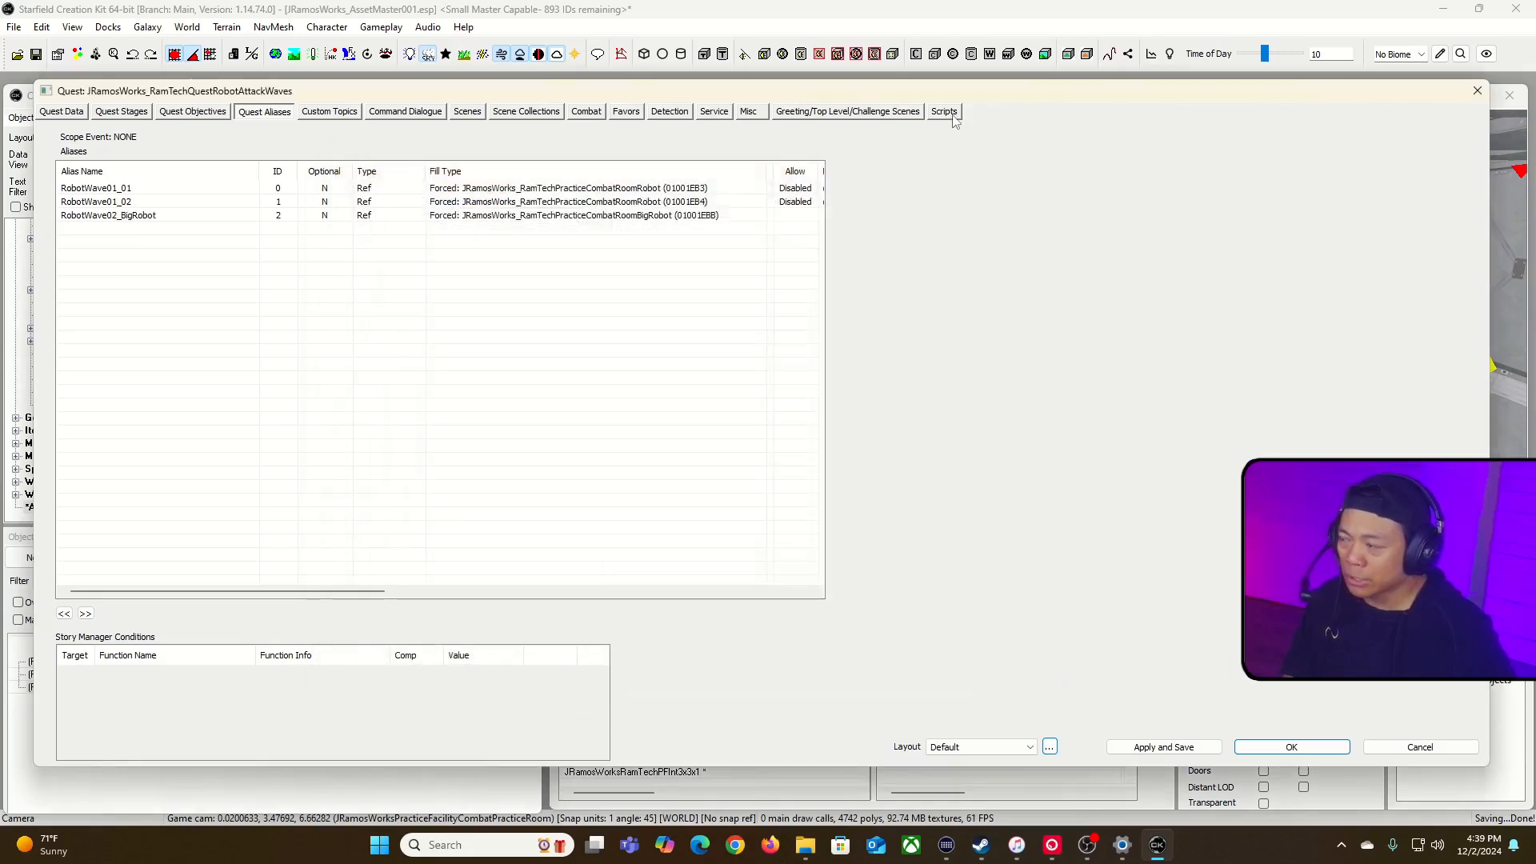
Step: Attach the defaultcounterquestb script to the robot attack waves quest
left_click(945, 112)
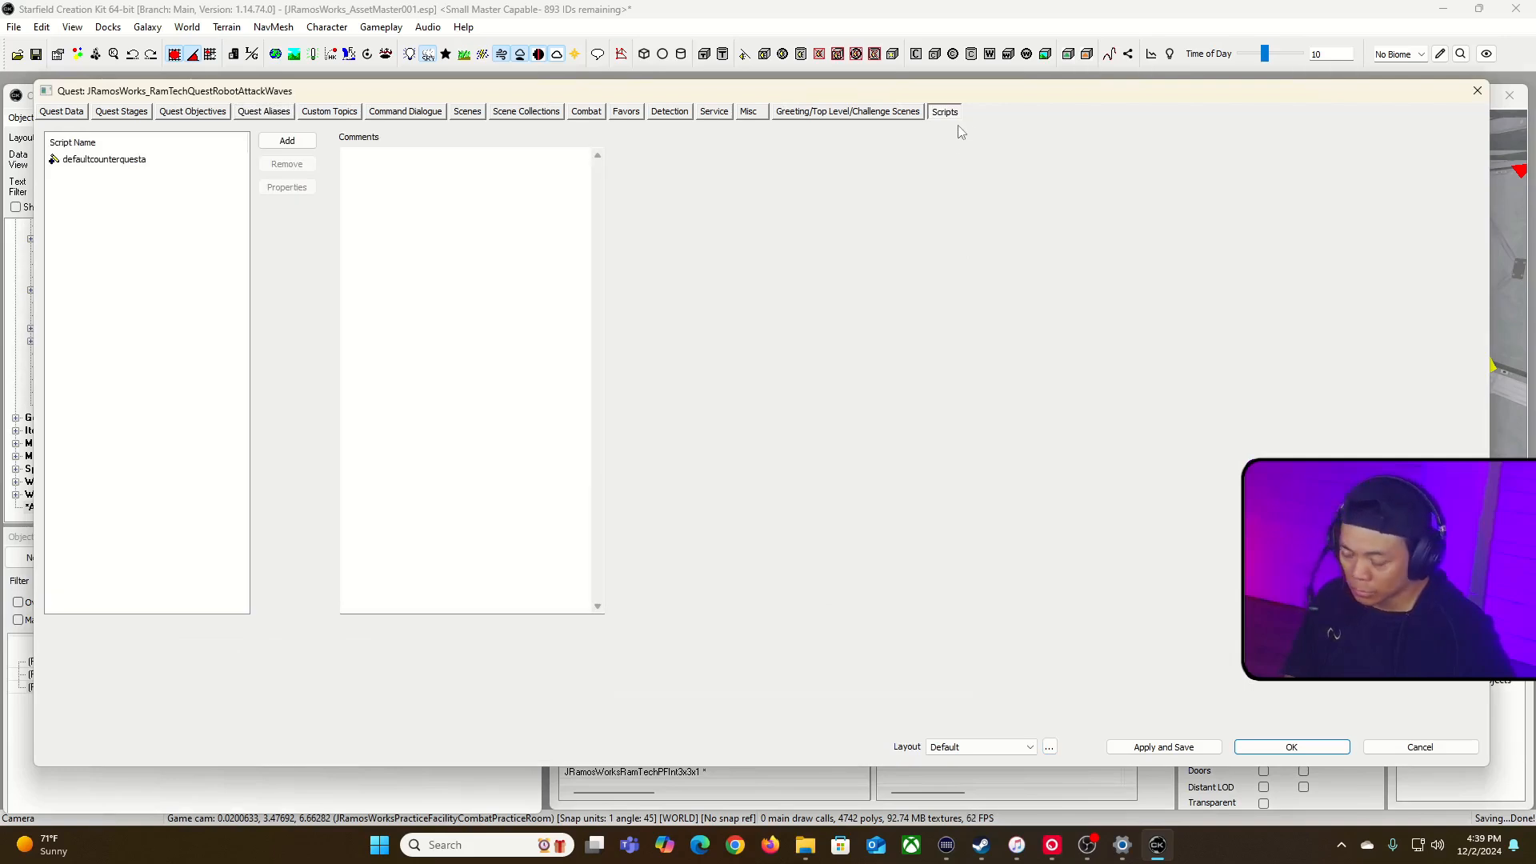
left_click(284, 142)
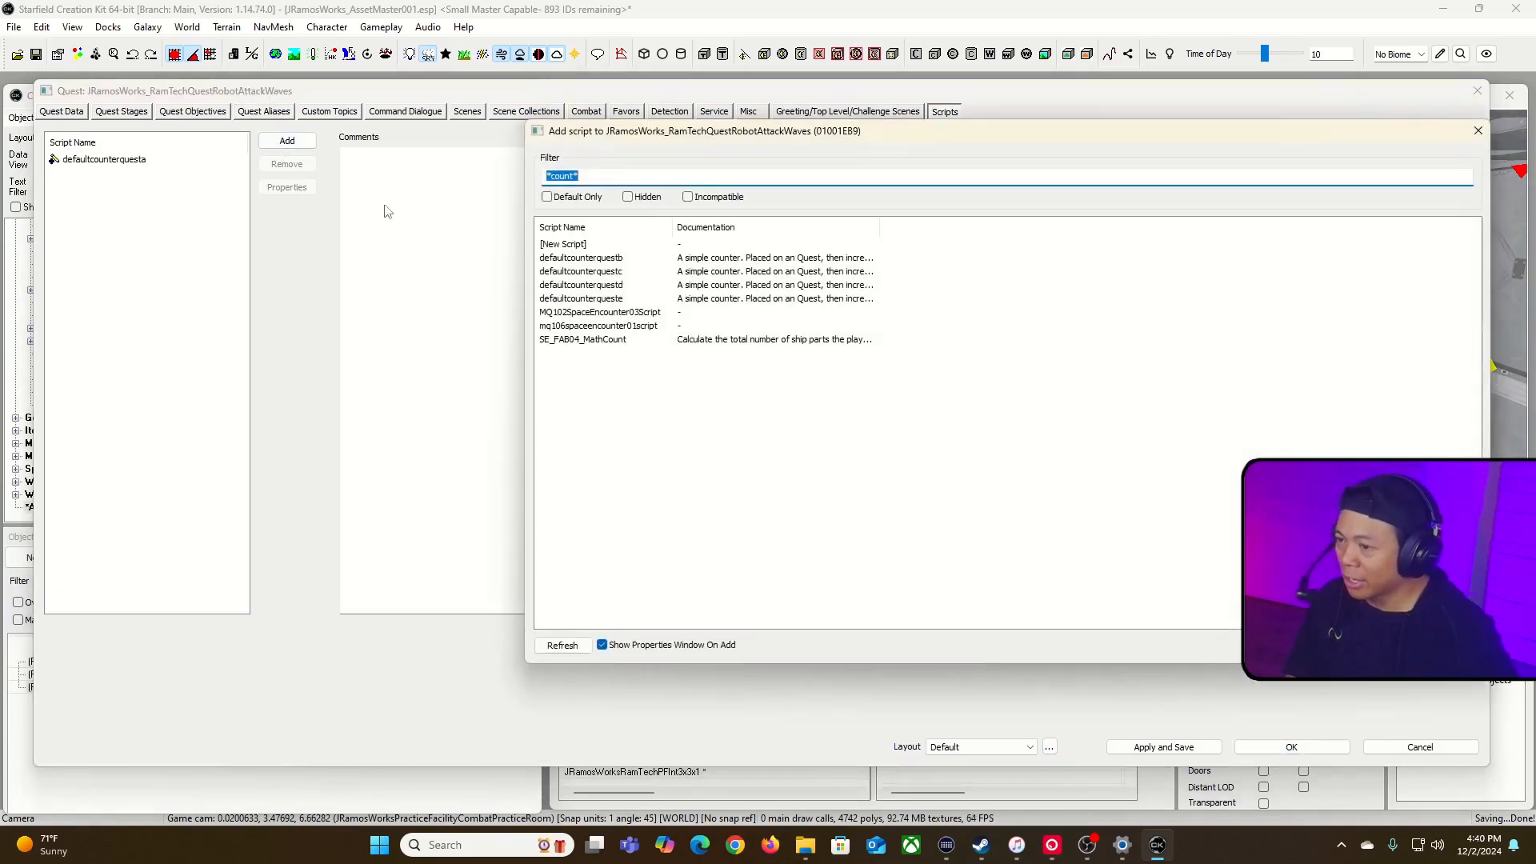
left_click(608, 275)
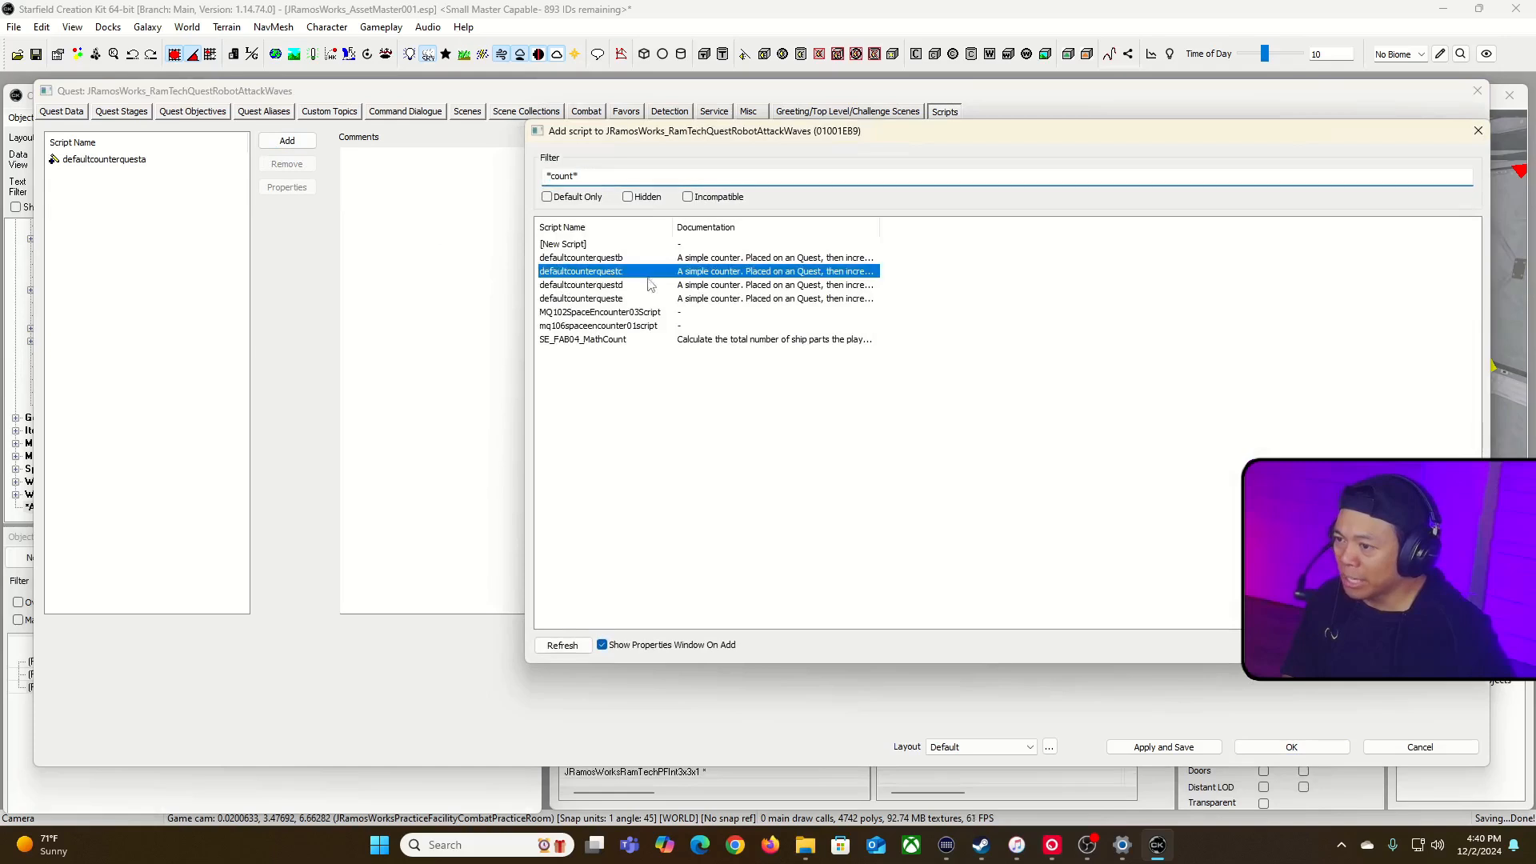
left_click(621, 261)
double_click(610, 261)
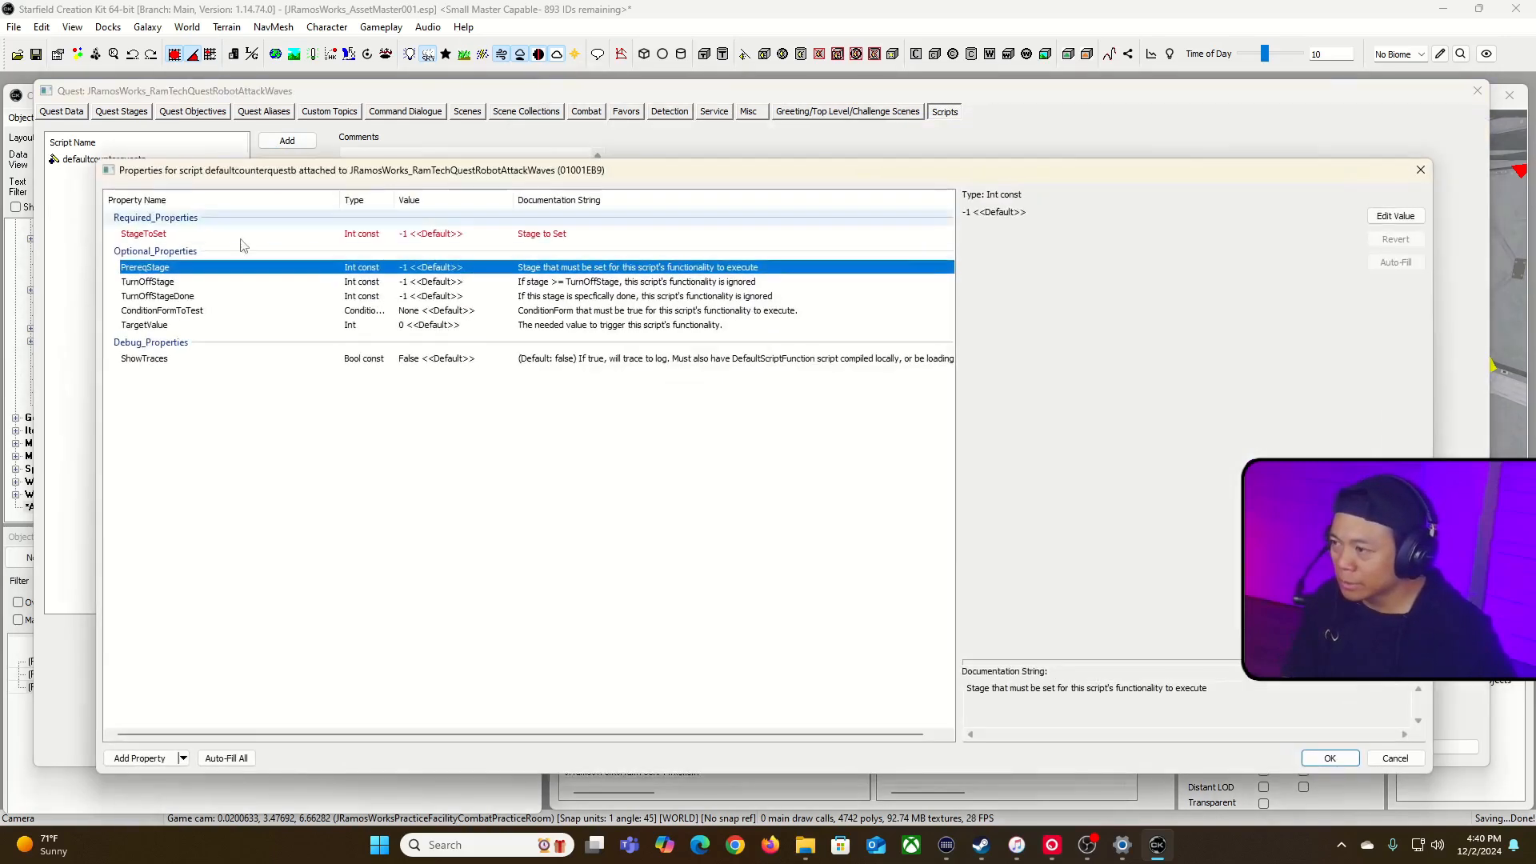
Step: Set StageToSet to 15 for the defaultcounterquestb script, fill in its TargetValue and accept the properties
double_click(240, 234)
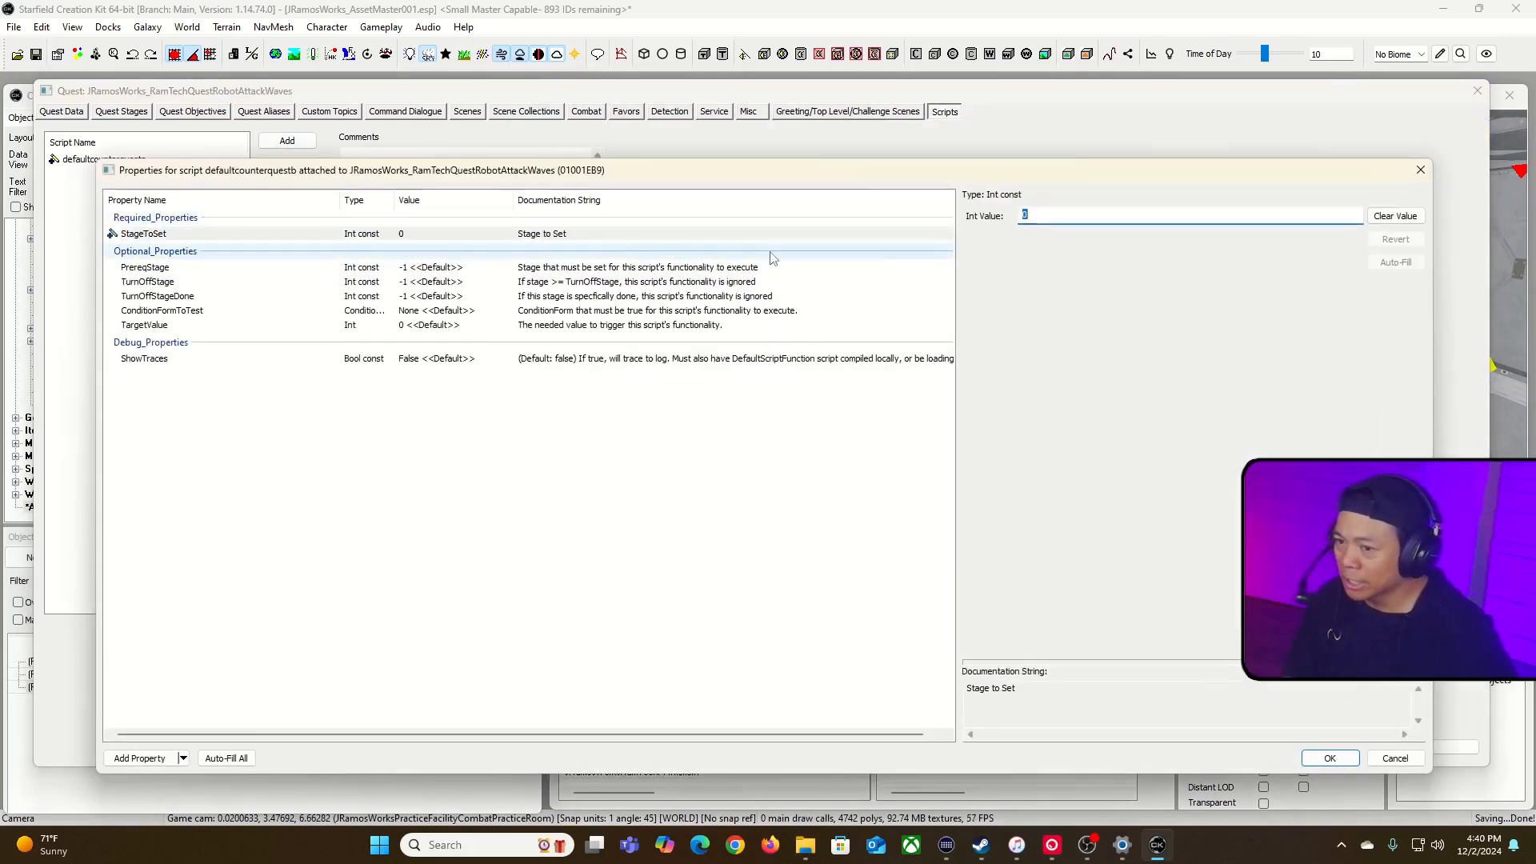
type("15")
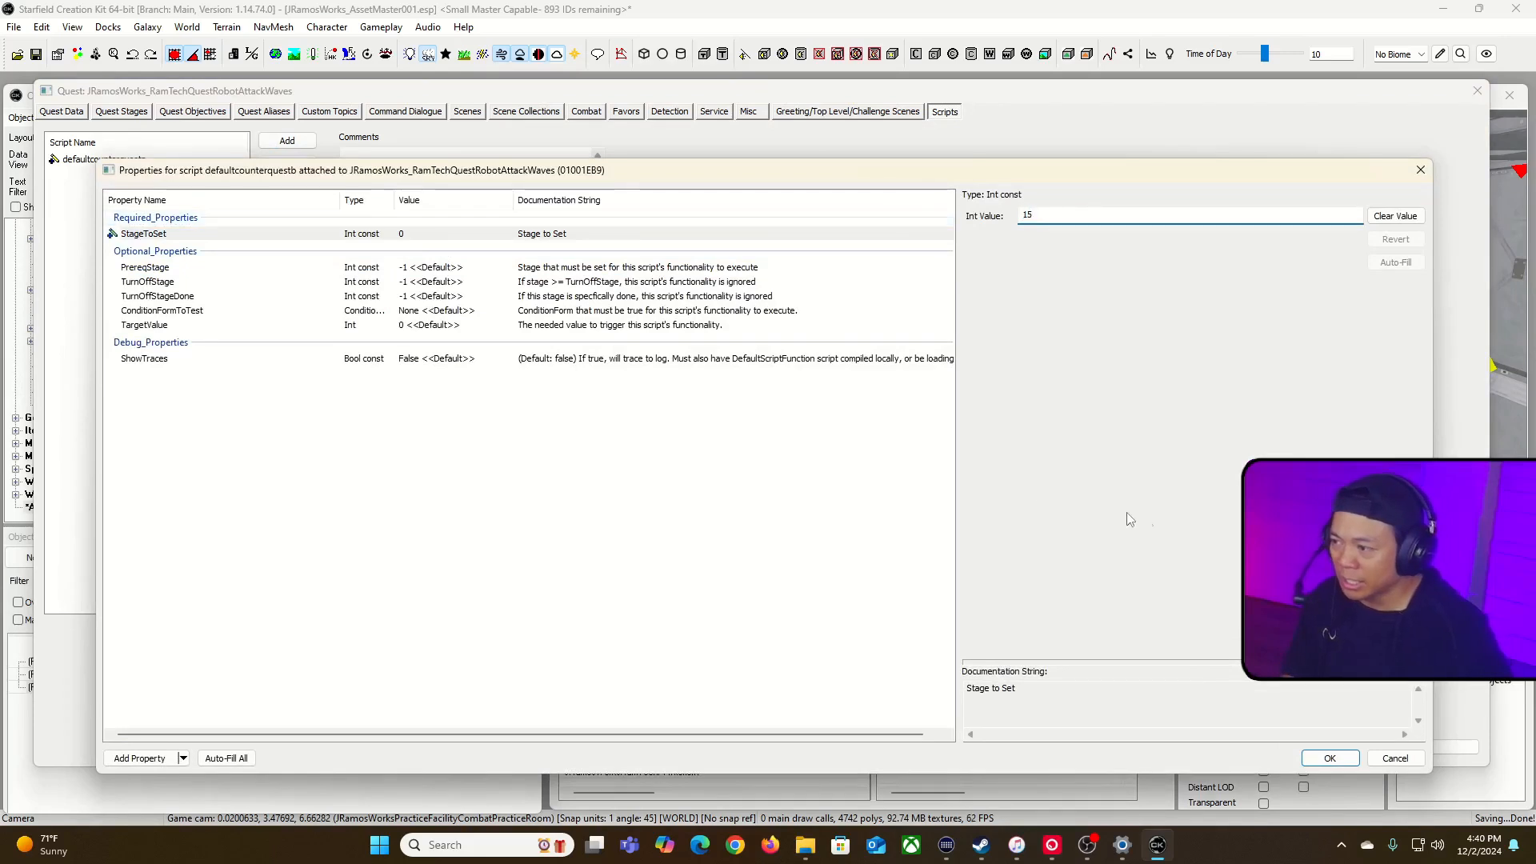
left_click(469, 327)
left_click(1042, 217)
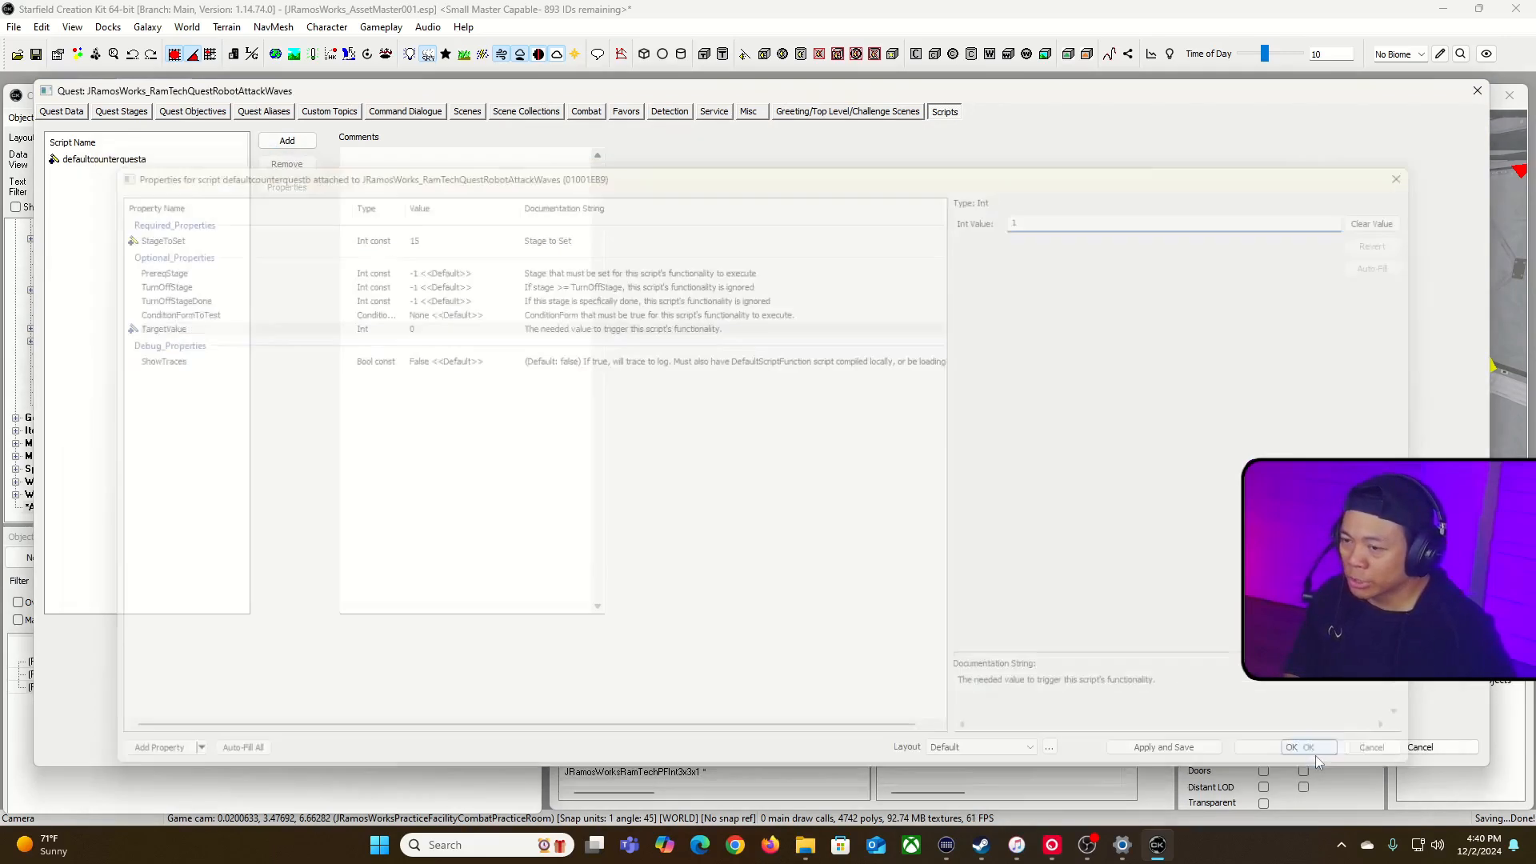
left_click(1317, 757)
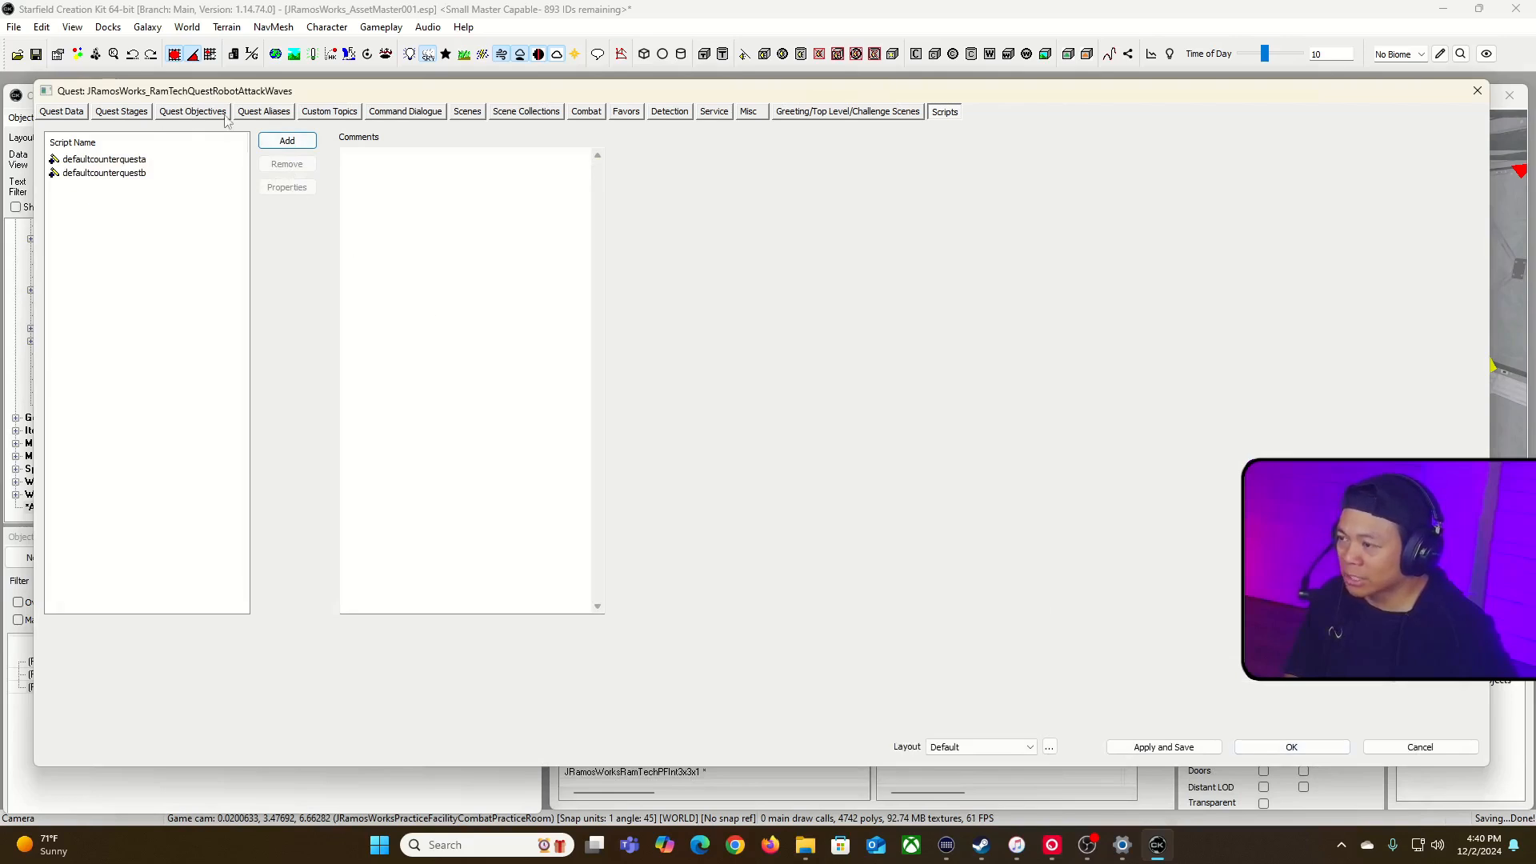
Step: Check the RobotWave02_BigRobot alias's scripts, leave it without changes, and apply and save the quest
left_click(254, 116)
left_click(173, 216)
double_click(202, 213)
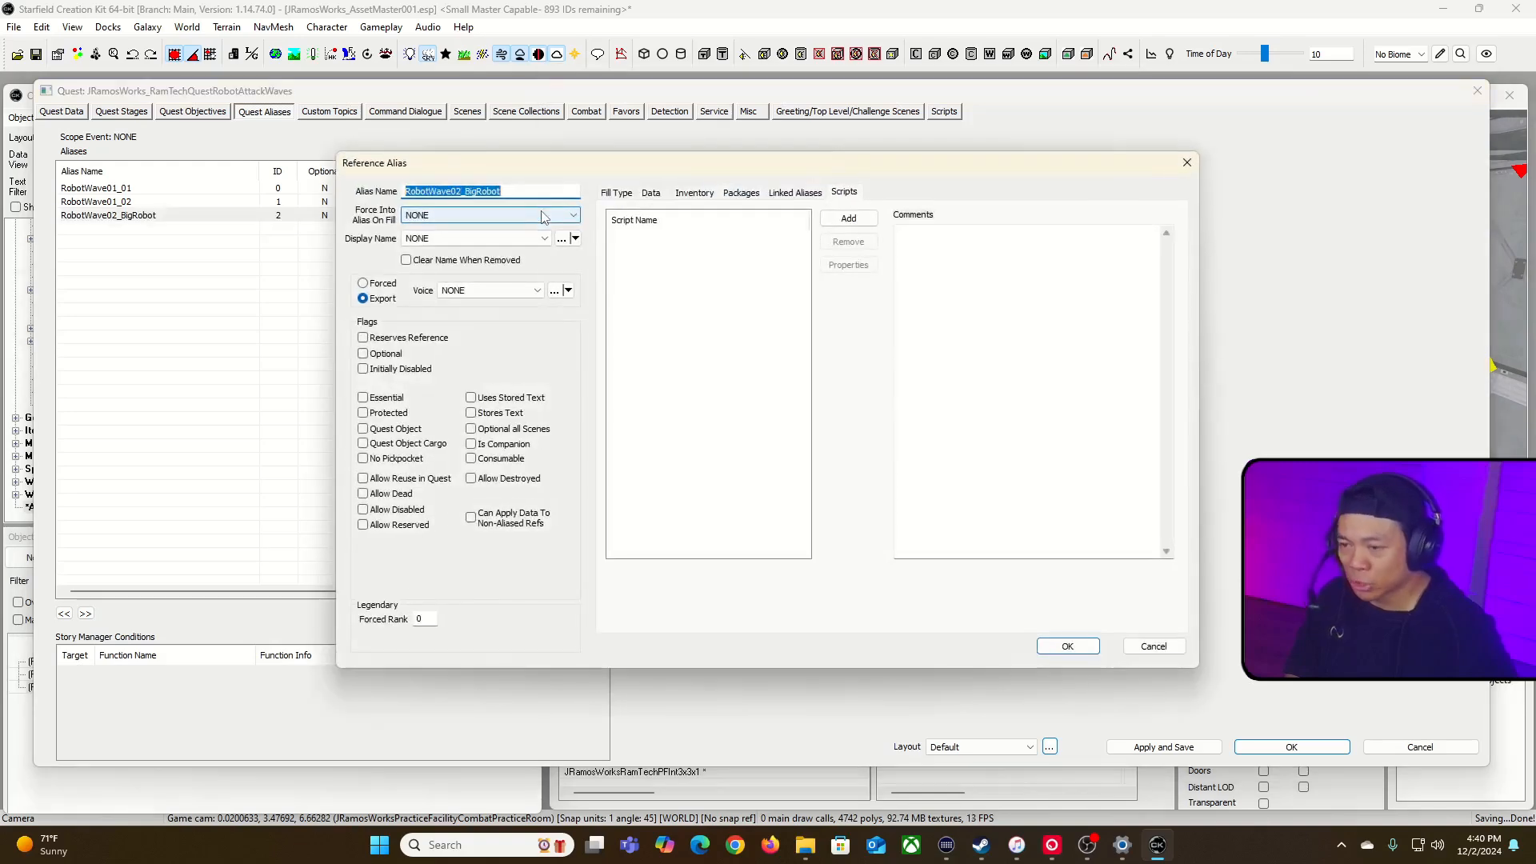
left_click(1154, 648)
left_click(1160, 746)
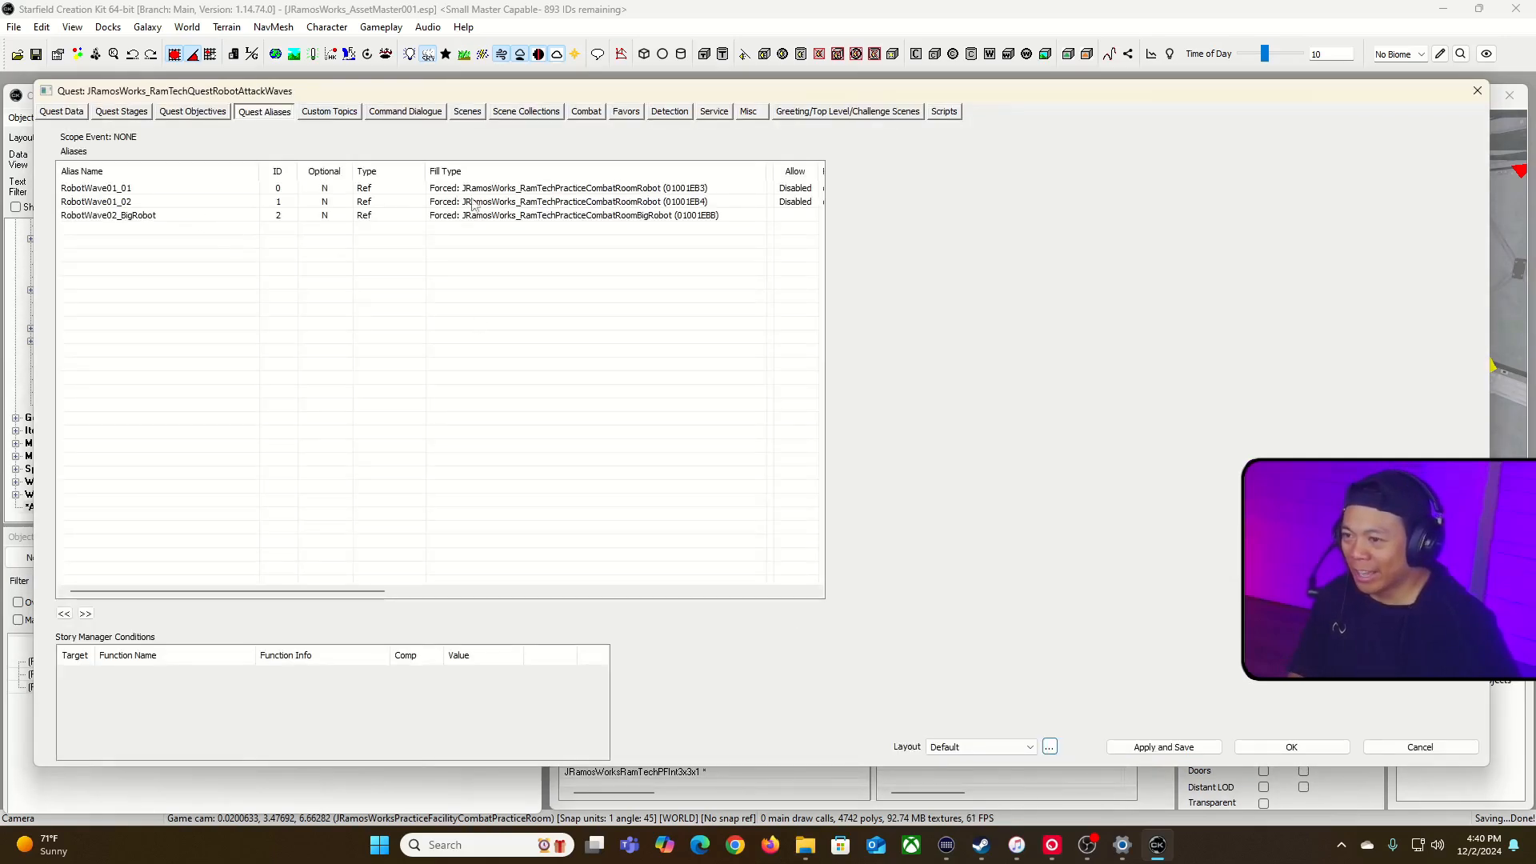
Step: Check the RobotWave01_02 alias's settings as a reference for the big robot alias
left_click(288, 216)
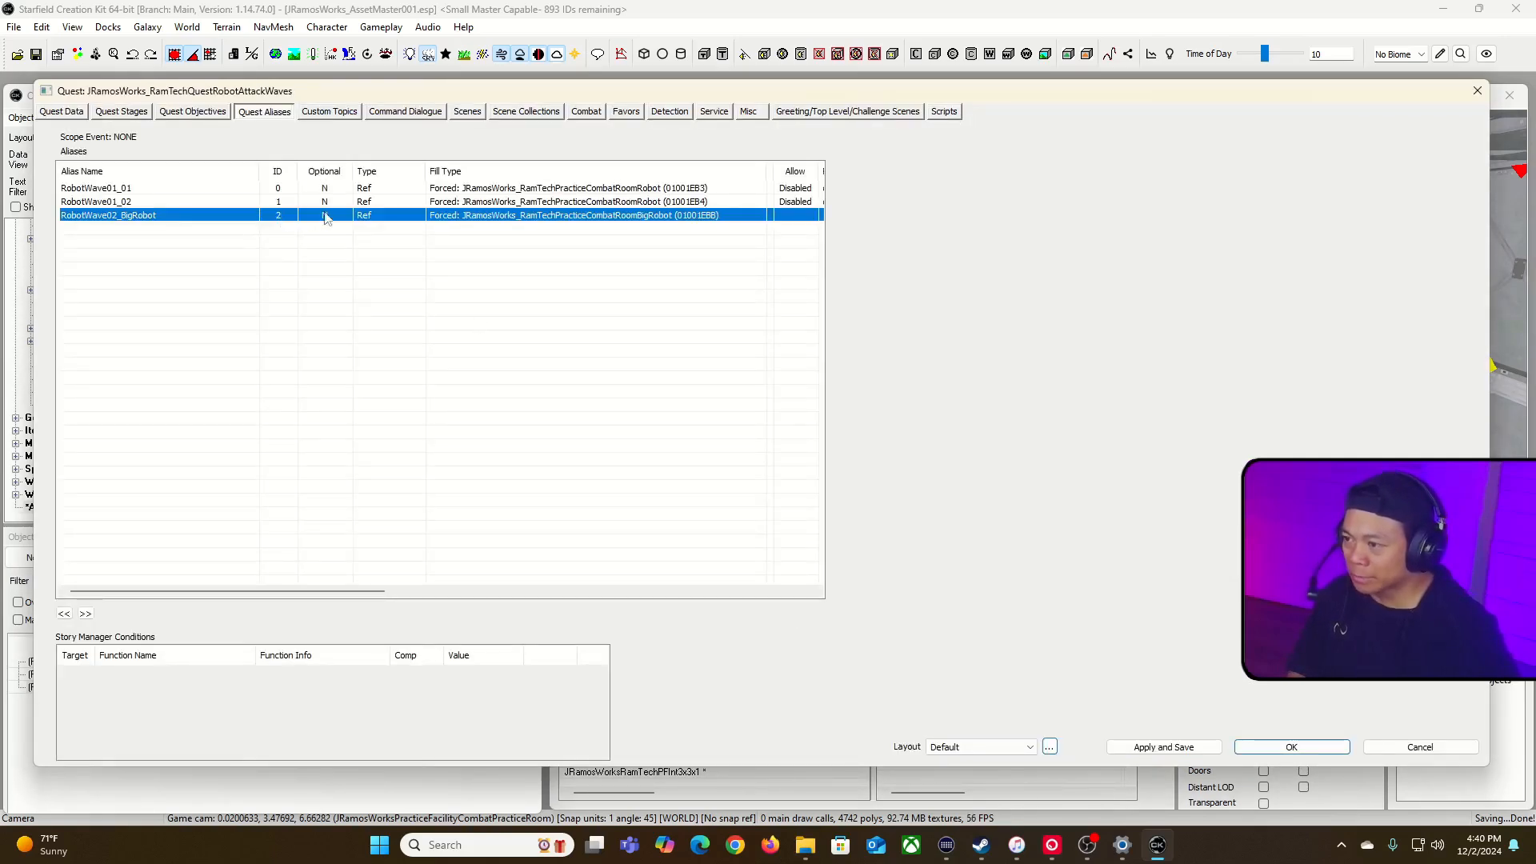
left_click(355, 203)
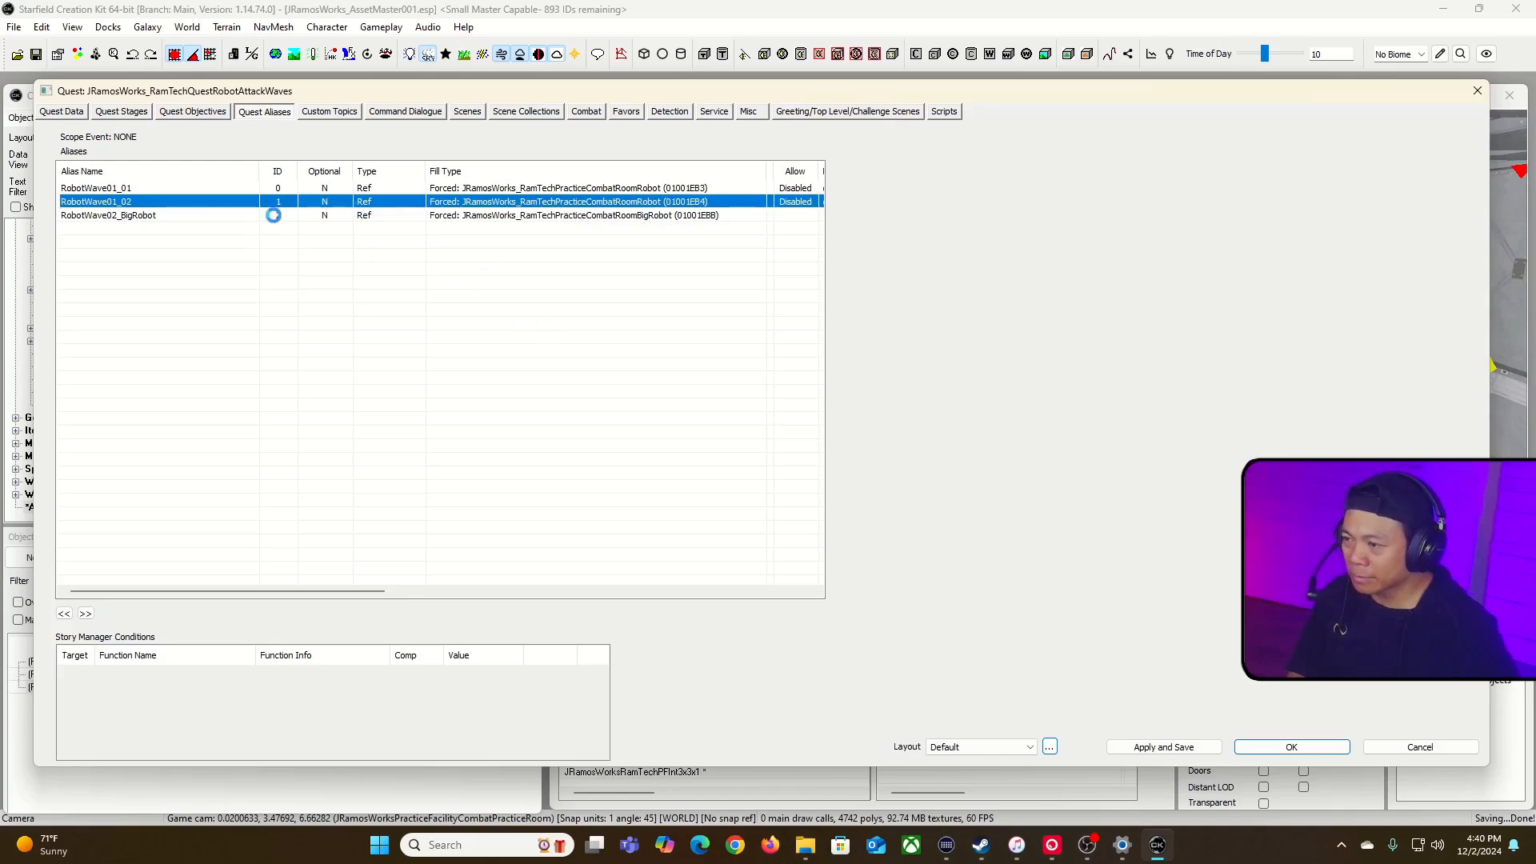
left_click(1186, 163)
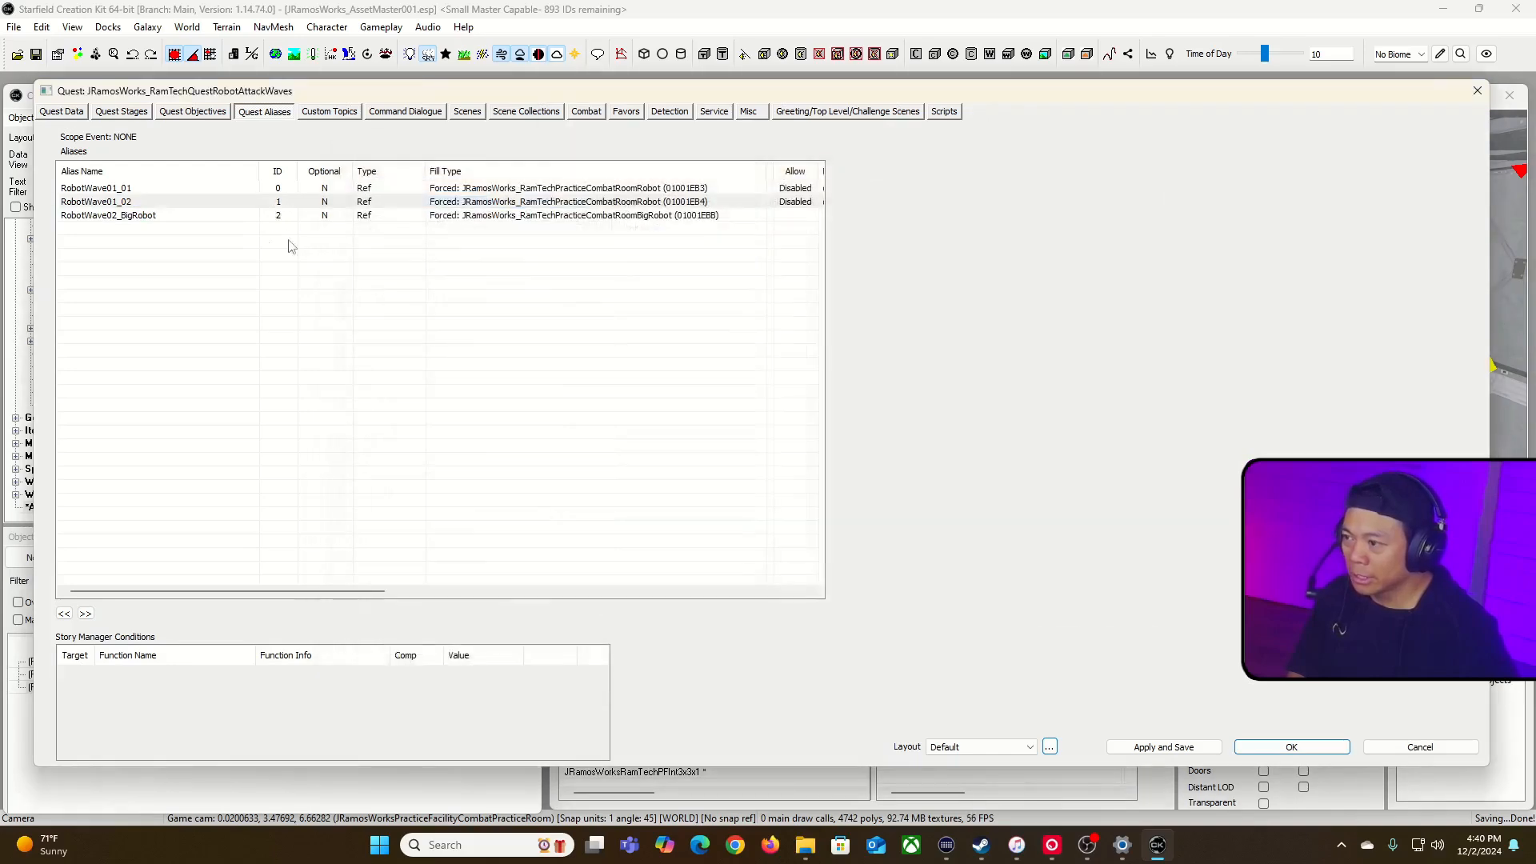
Step: Attach the defaultcounteraliasinconceondeathb script to the RobotWave02_BigRobot alias with its default properties
double_click(184, 216)
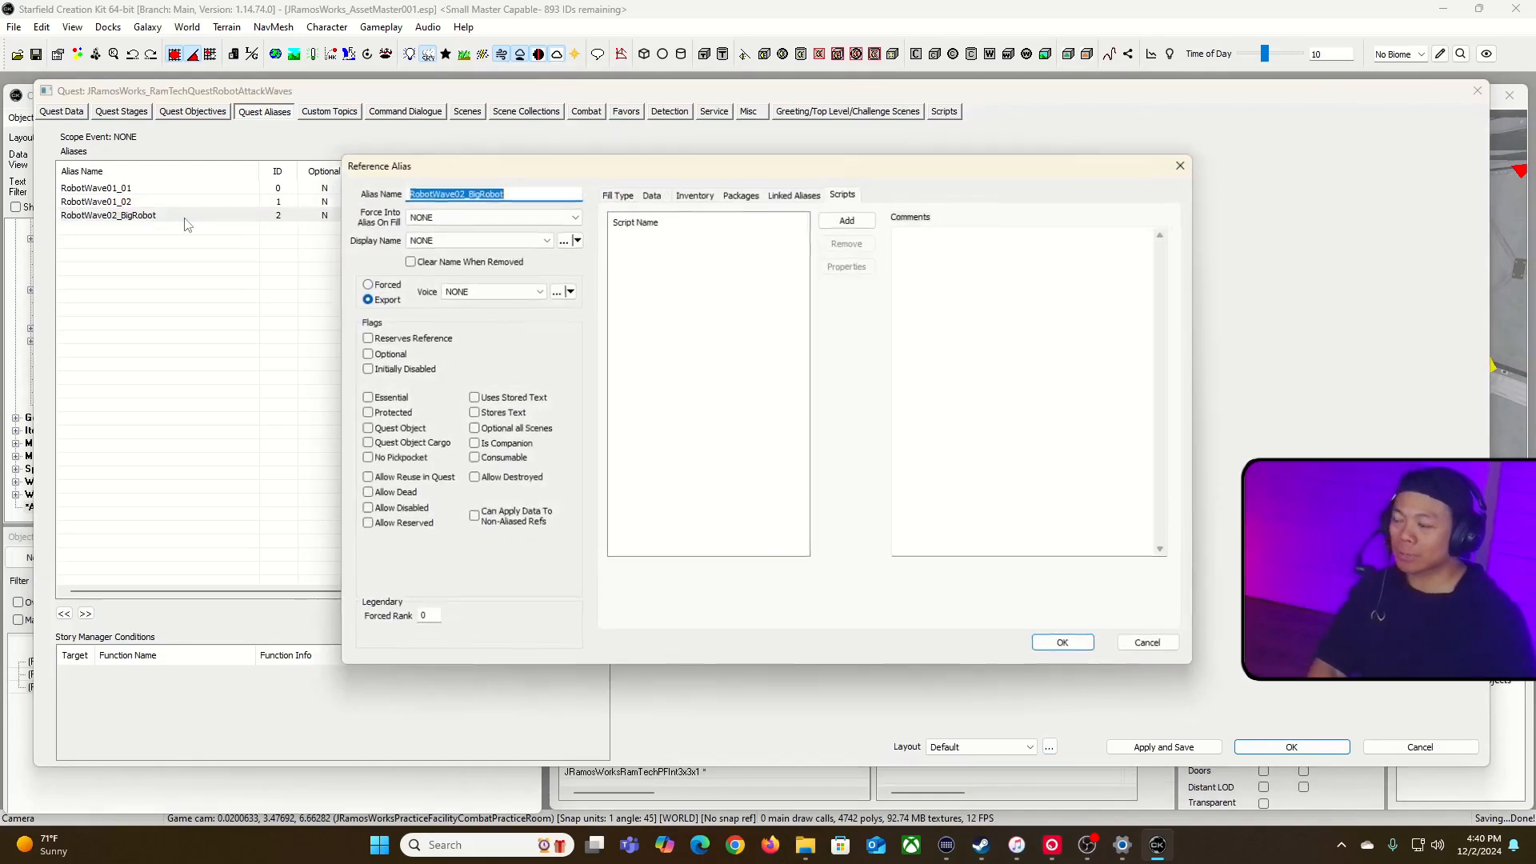
left_click(849, 218)
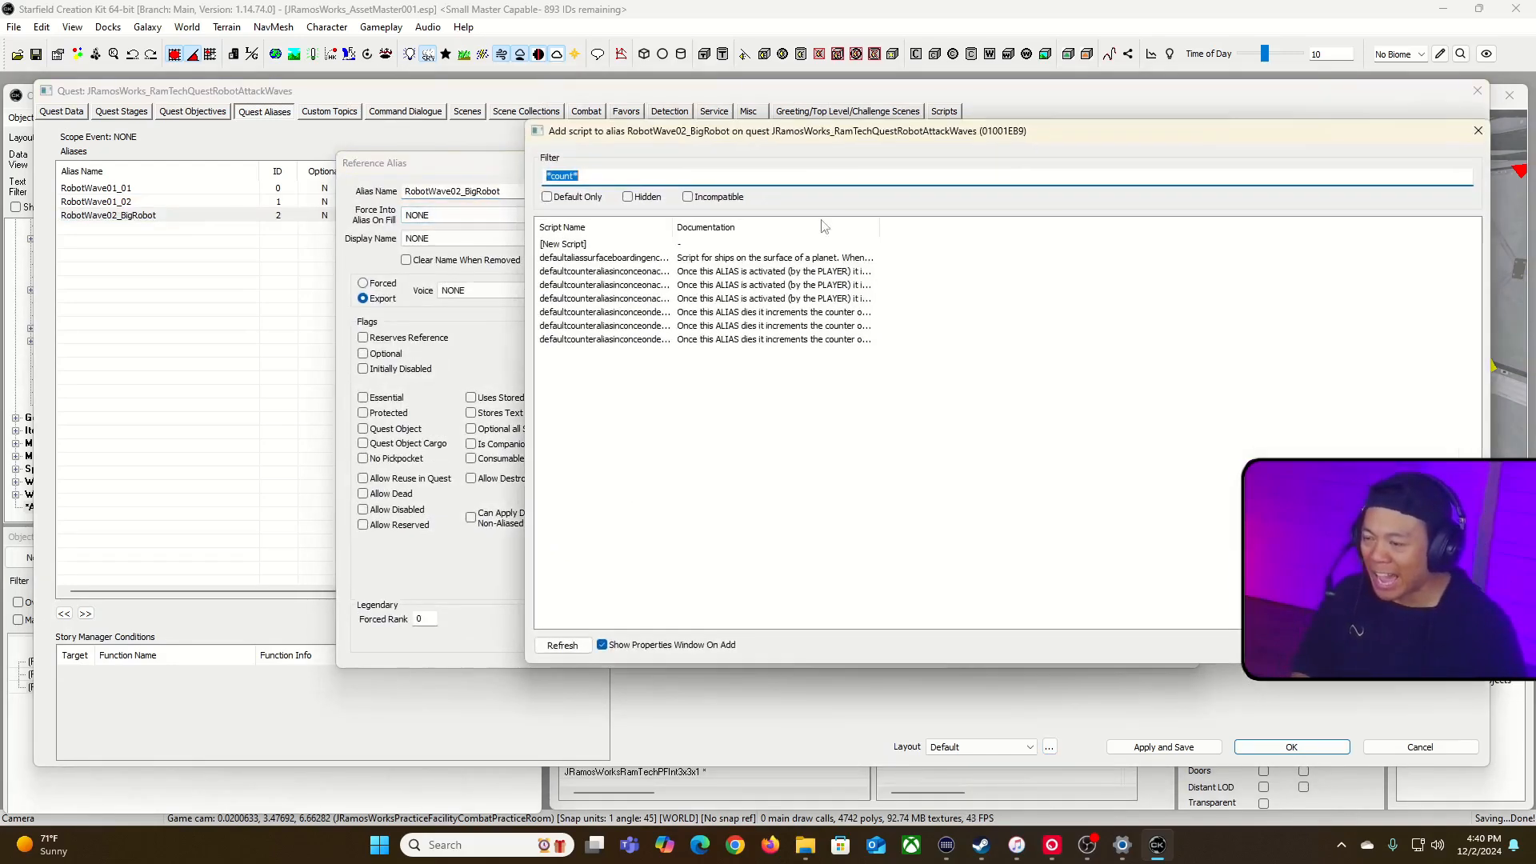
left_click_drag(739, 233, 766, 234)
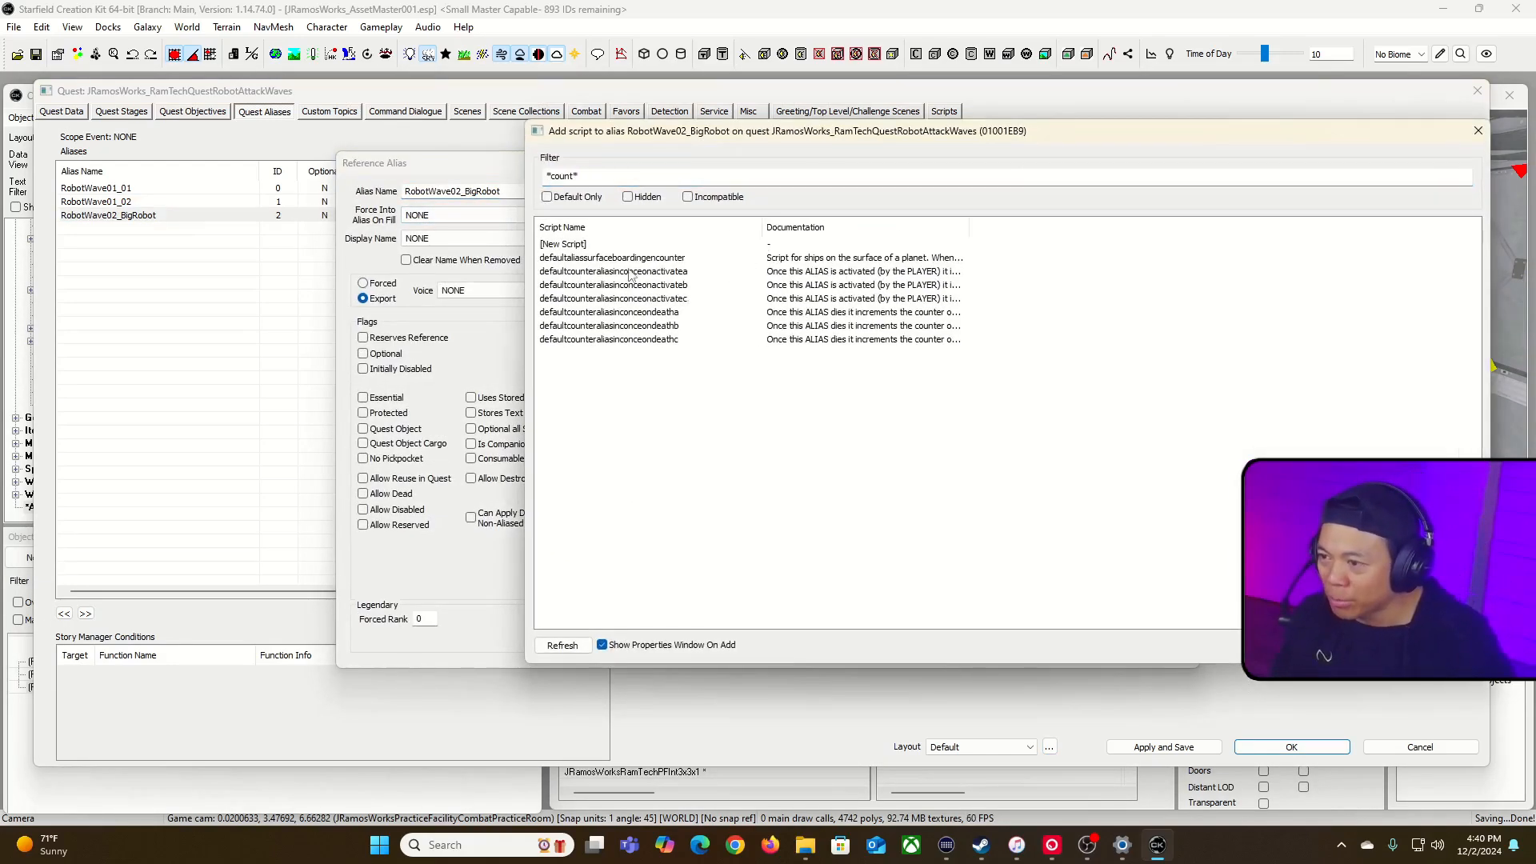
left_click(606, 328)
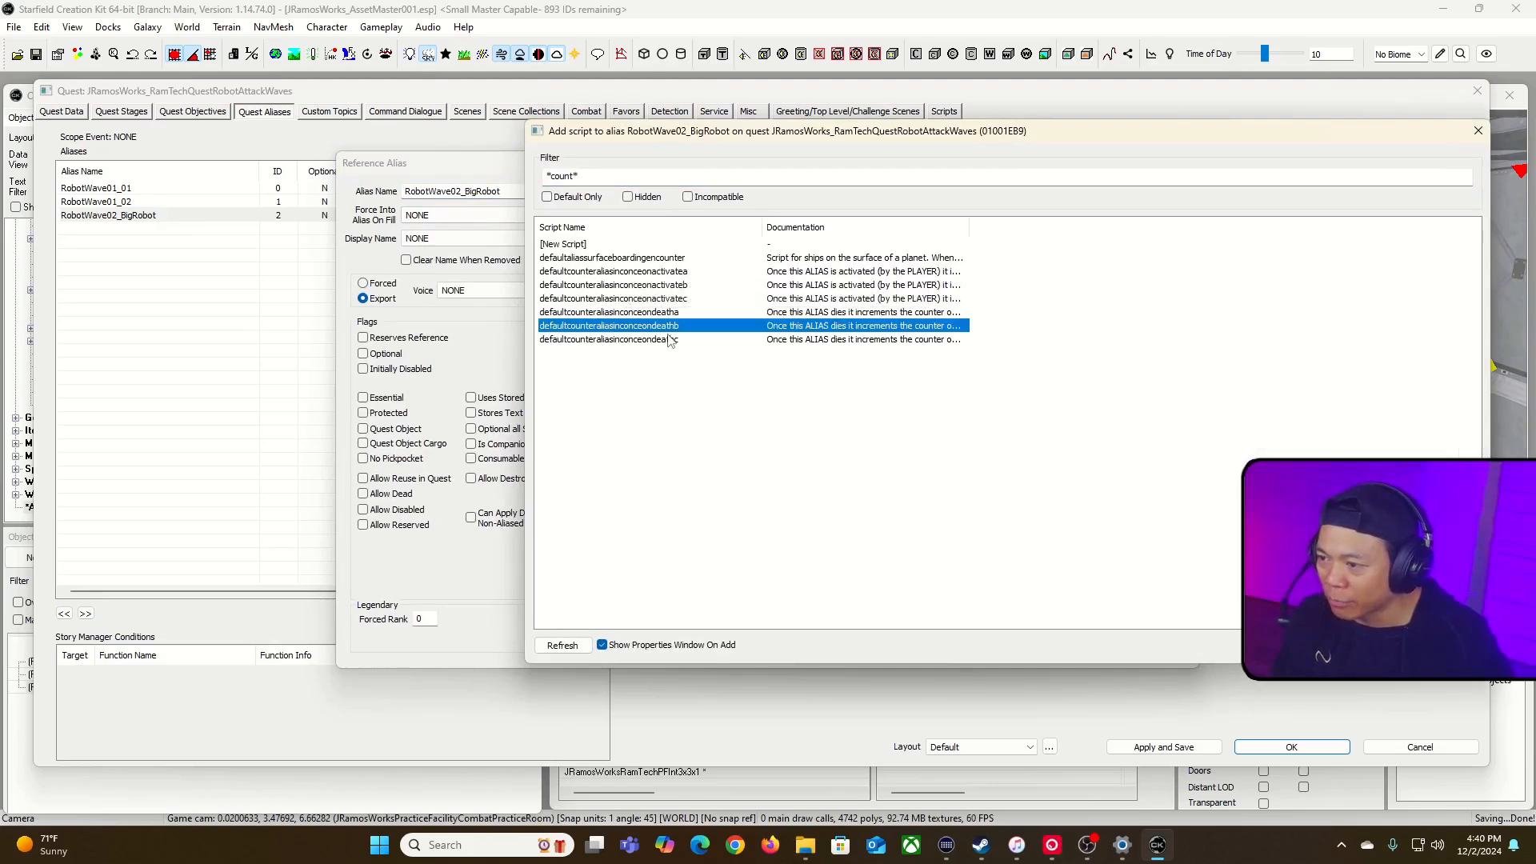
double_click(653, 330)
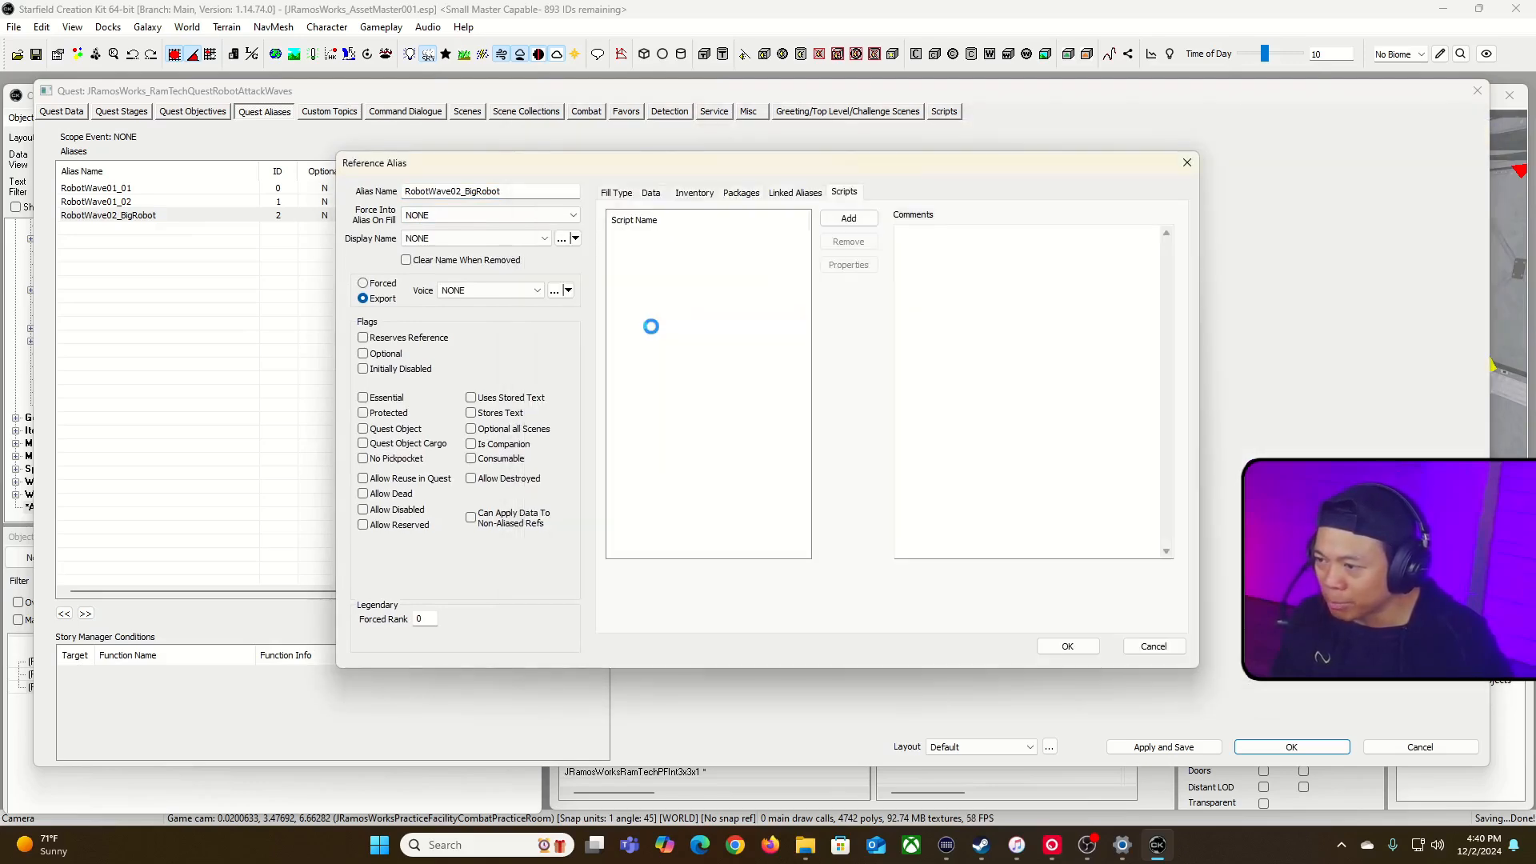
left_click(1329, 757)
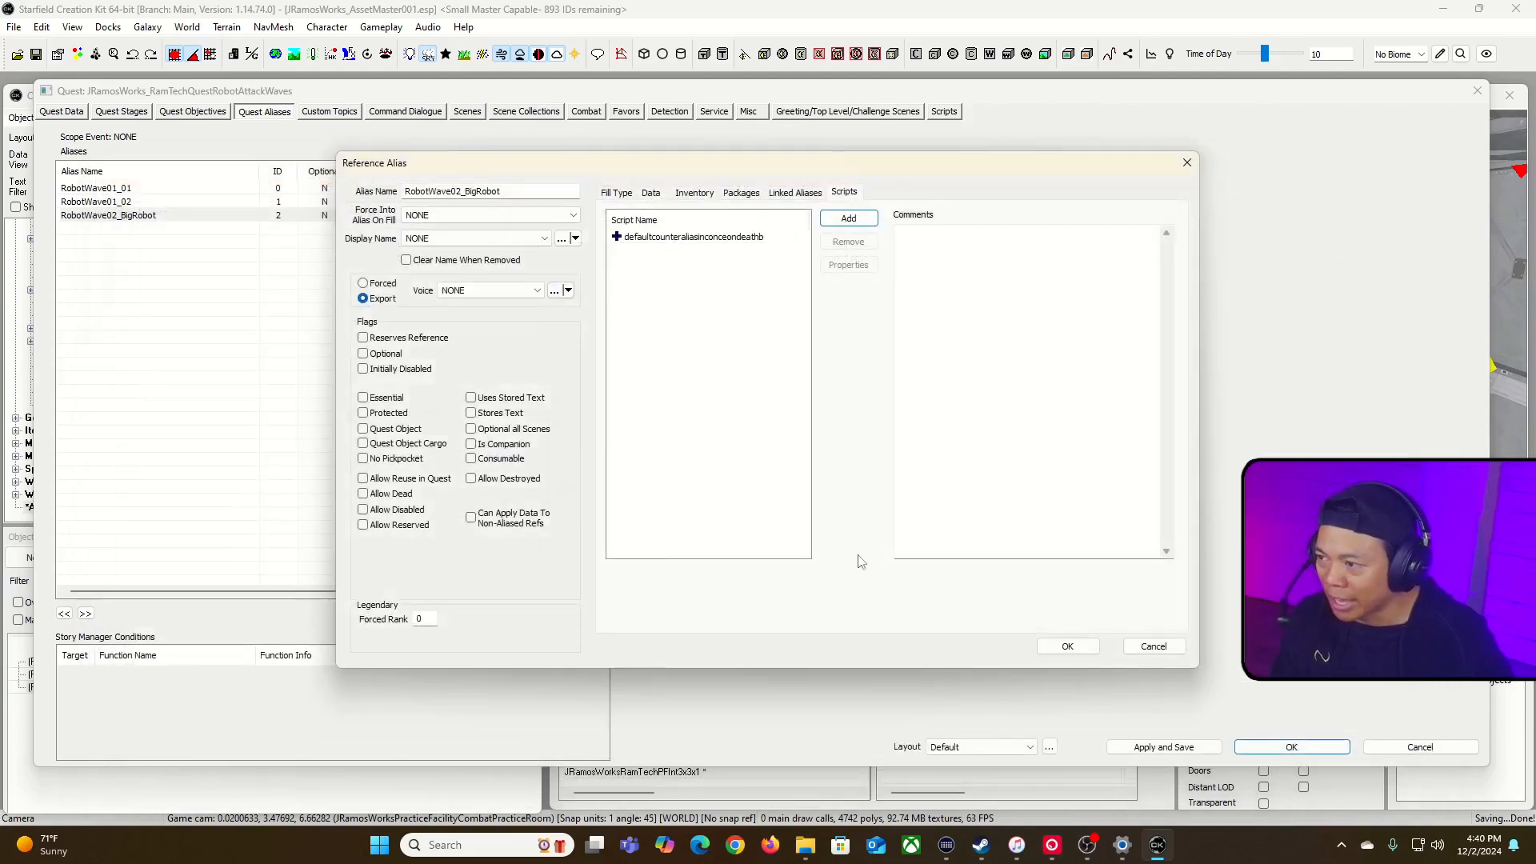
Step: Enable Allow Disabled for the RobotWave02_BigRobot alias, check its fill type and accept the alias
left_click(363, 510)
left_click(616, 192)
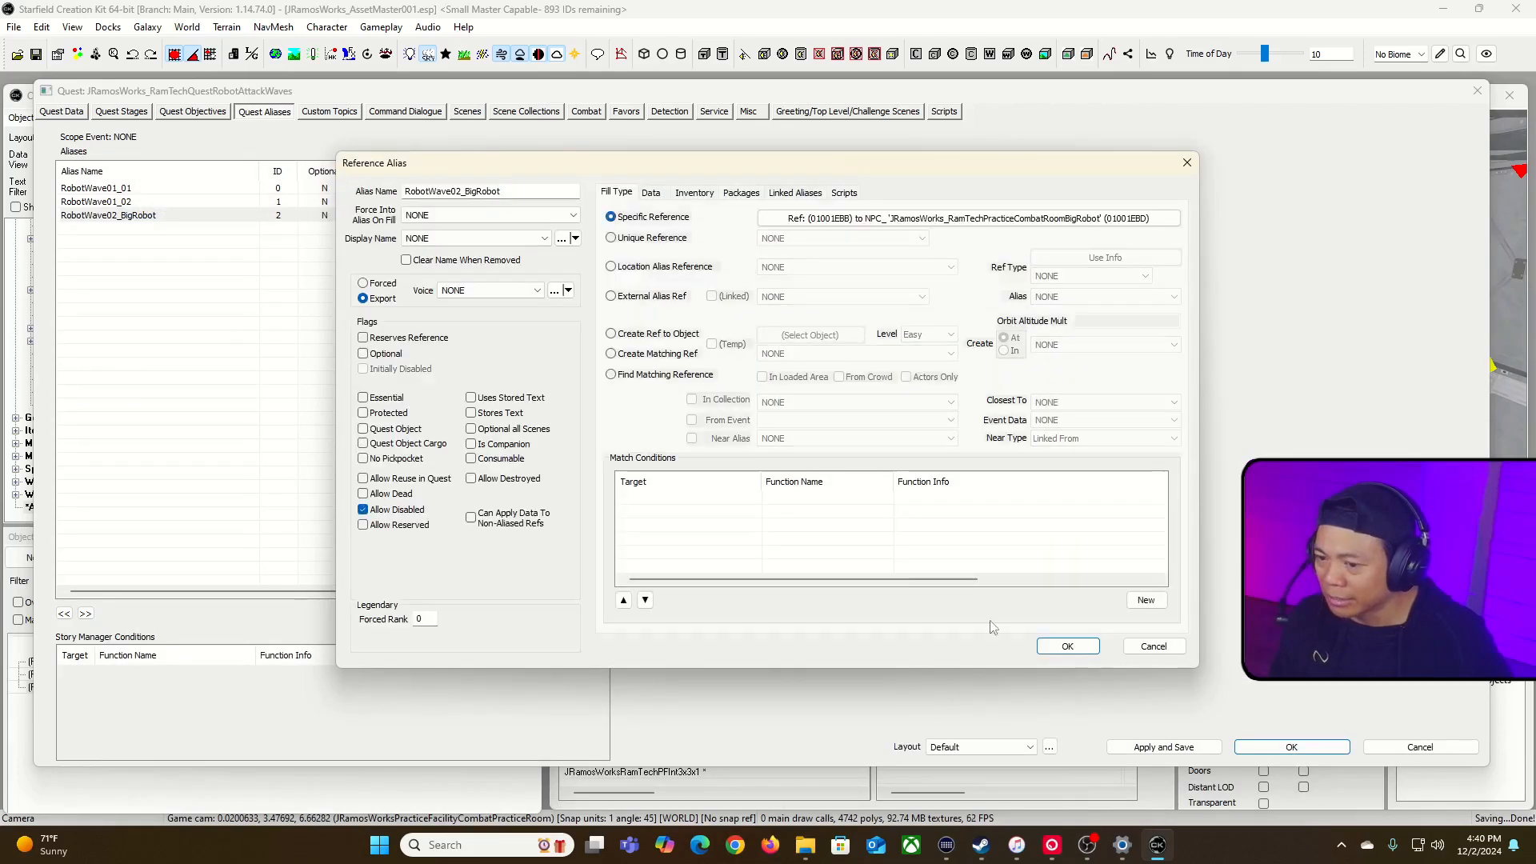
left_click(1079, 649)
Step: Add a new quest objective with index 10 and the display text "Destroy the big one!"
left_click(193, 111)
left_click(124, 200)
right_click(124, 198)
left_click(160, 203)
left_click(114, 173)
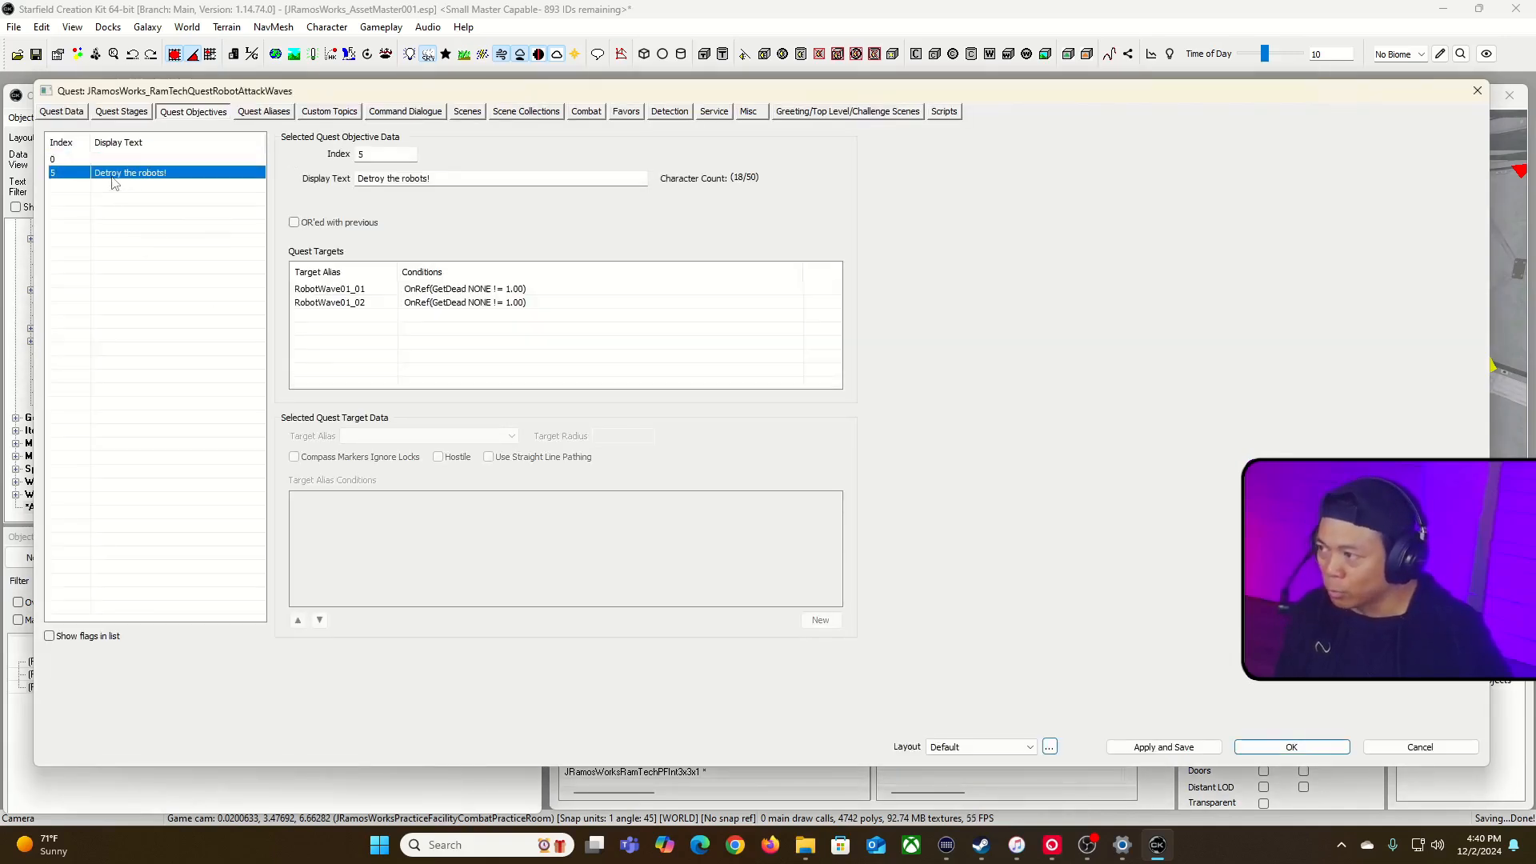
left_click(114, 160)
left_click(371, 155)
type("10")
left_click(371, 183)
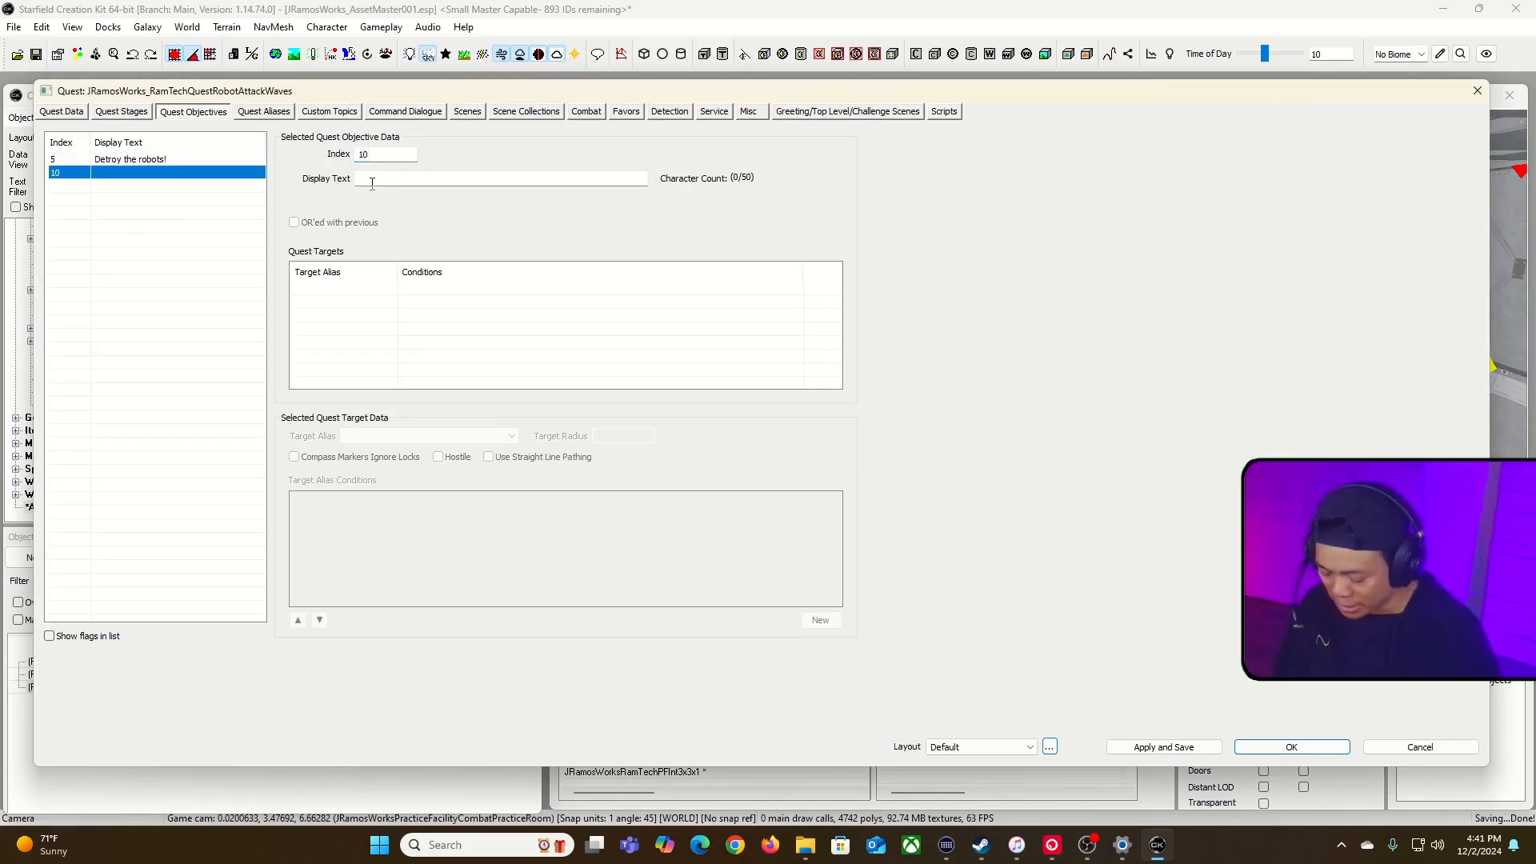
left_click(372, 183)
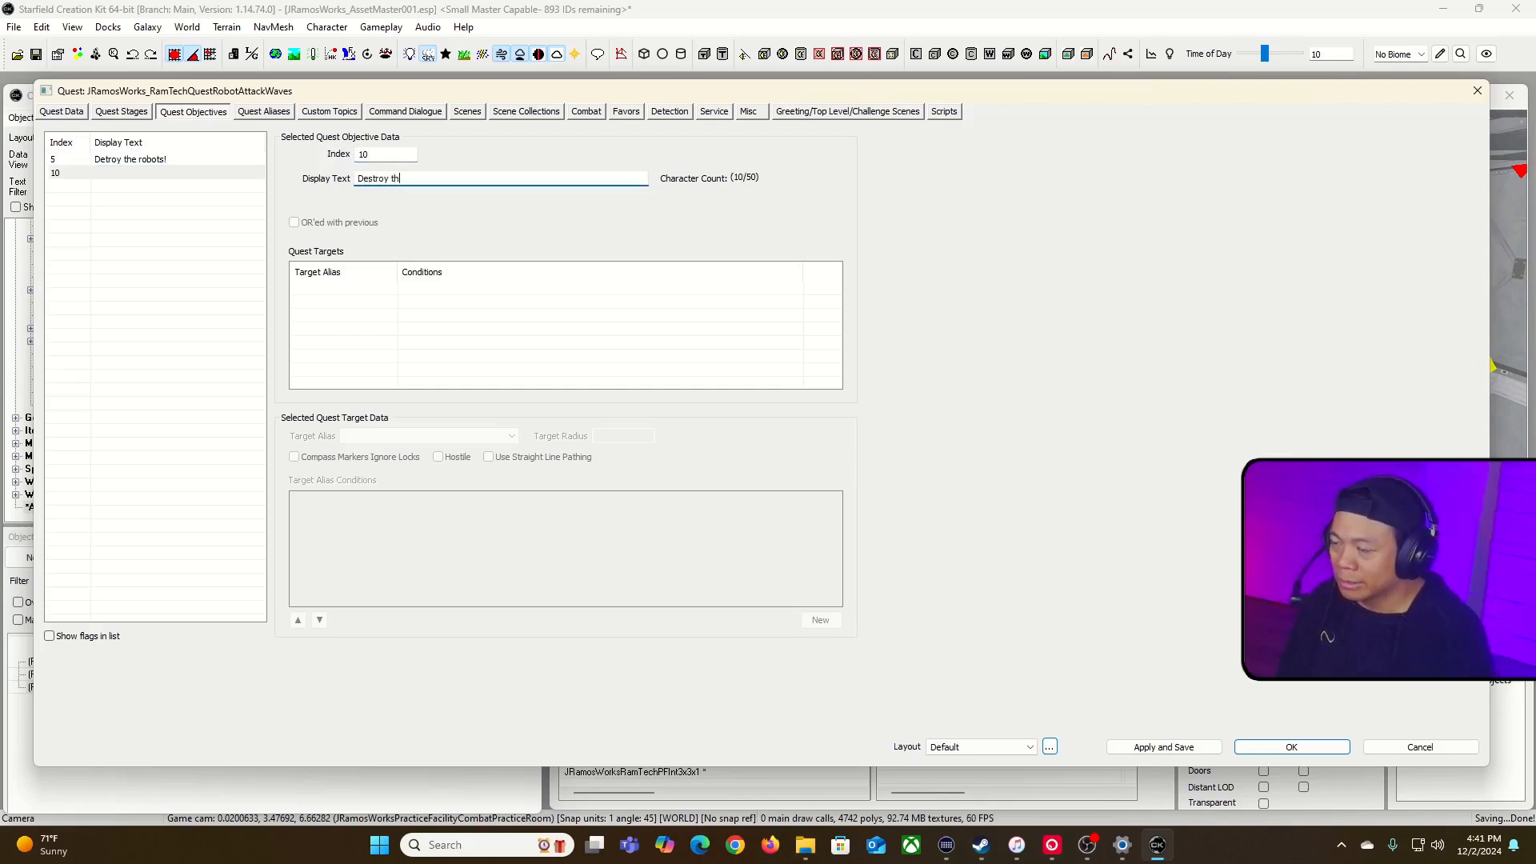
type("Destroy the big one!")
Step: Add a quest target to objective 10 and set its target alias to RobotWave02_BigRobot
right_click(392, 311)
left_click(416, 314)
left_click(462, 436)
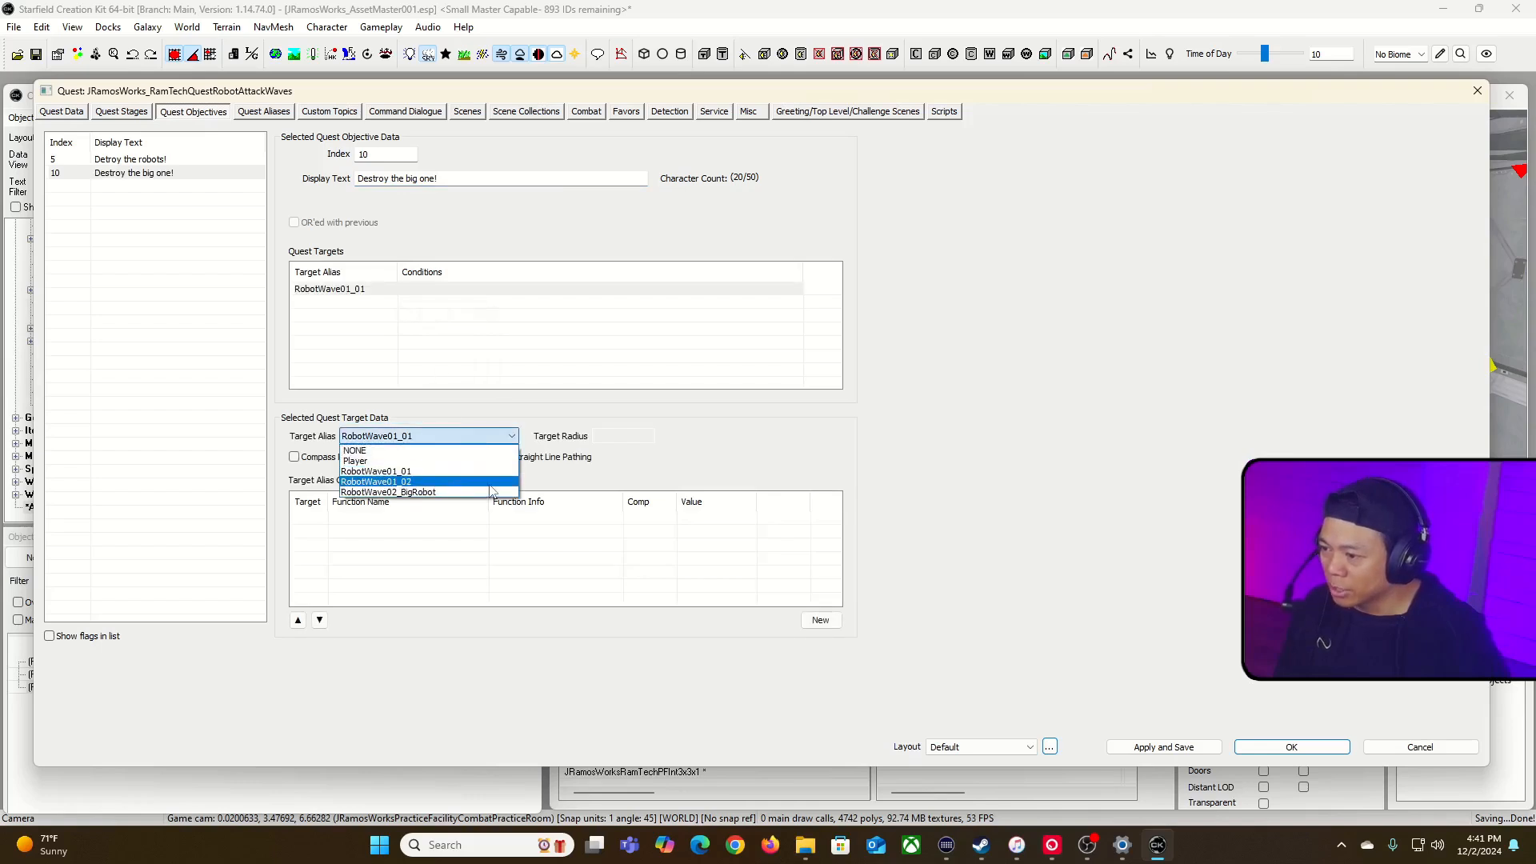
left_click(489, 492)
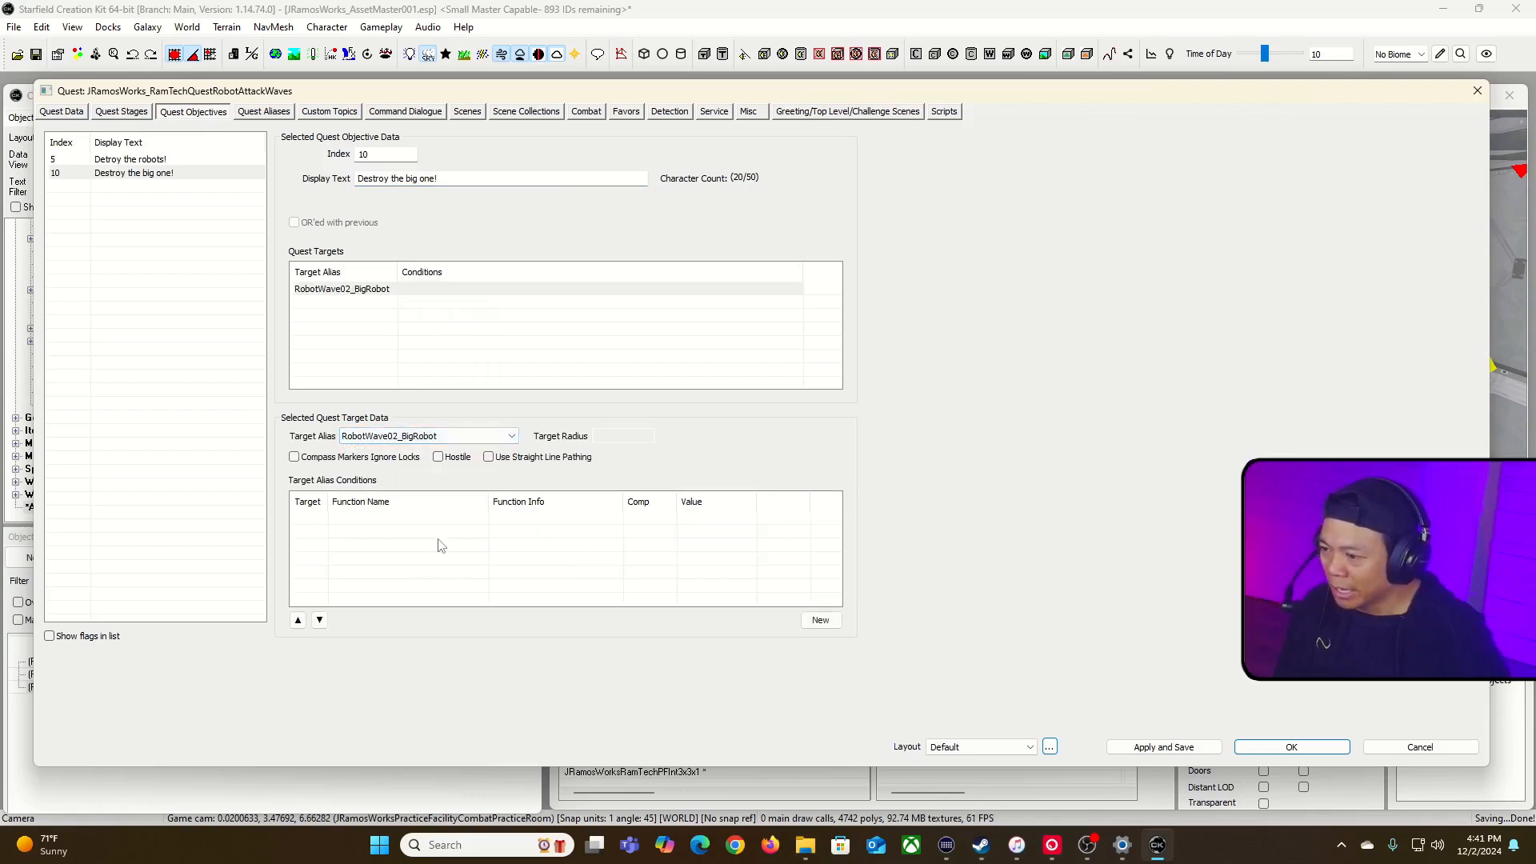
Step: Copy the GetDead != 1 condition from objective 5's robot target to the RobotWave02_BigRobot target of objective 10
right_click(439, 540)
left_click(429, 540)
left_click(148, 161)
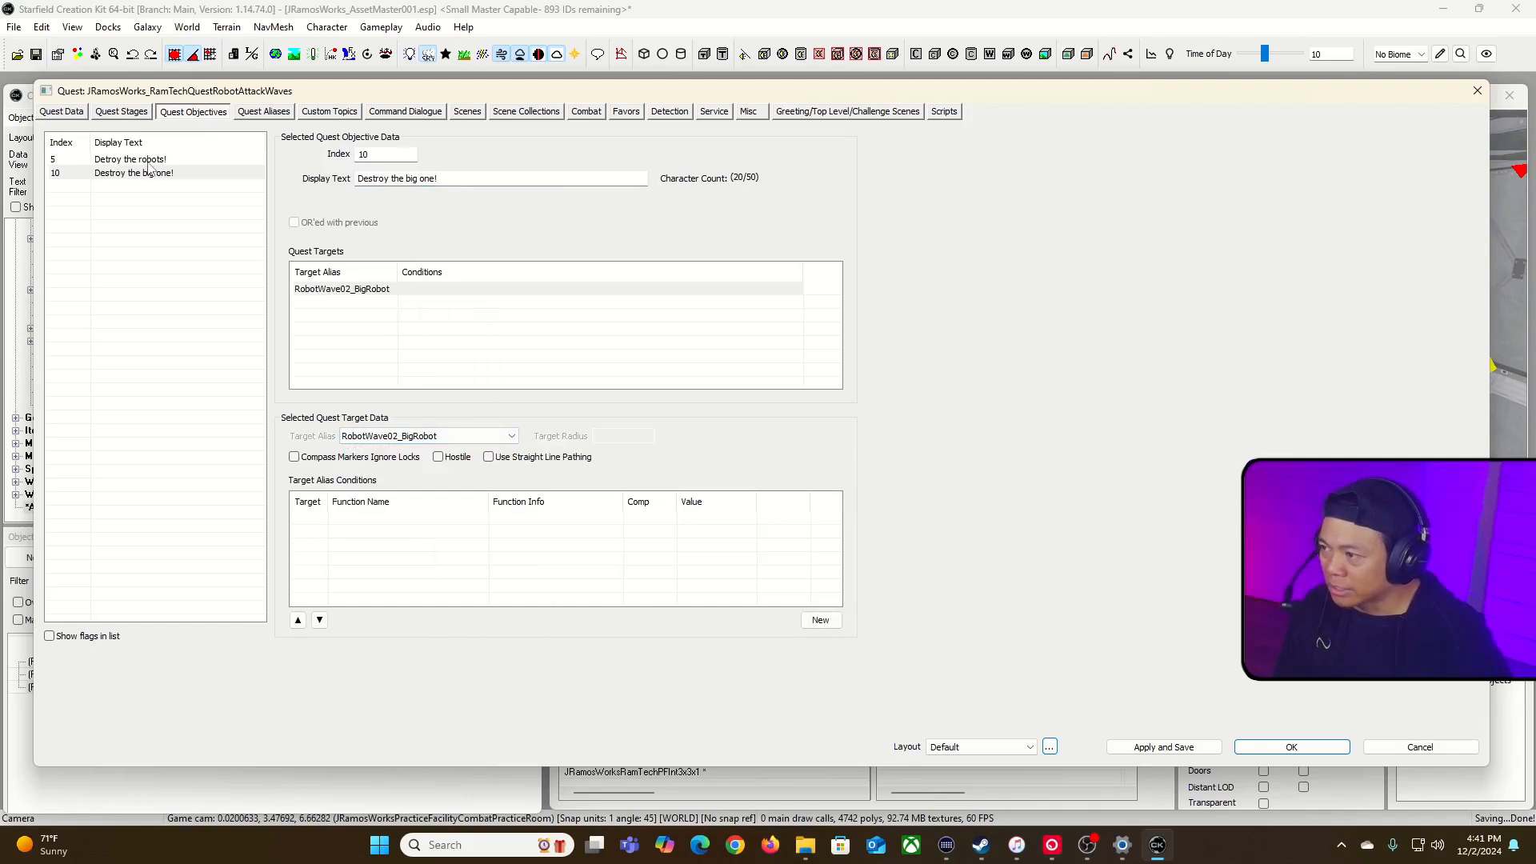
left_click(380, 304)
left_click(118, 172)
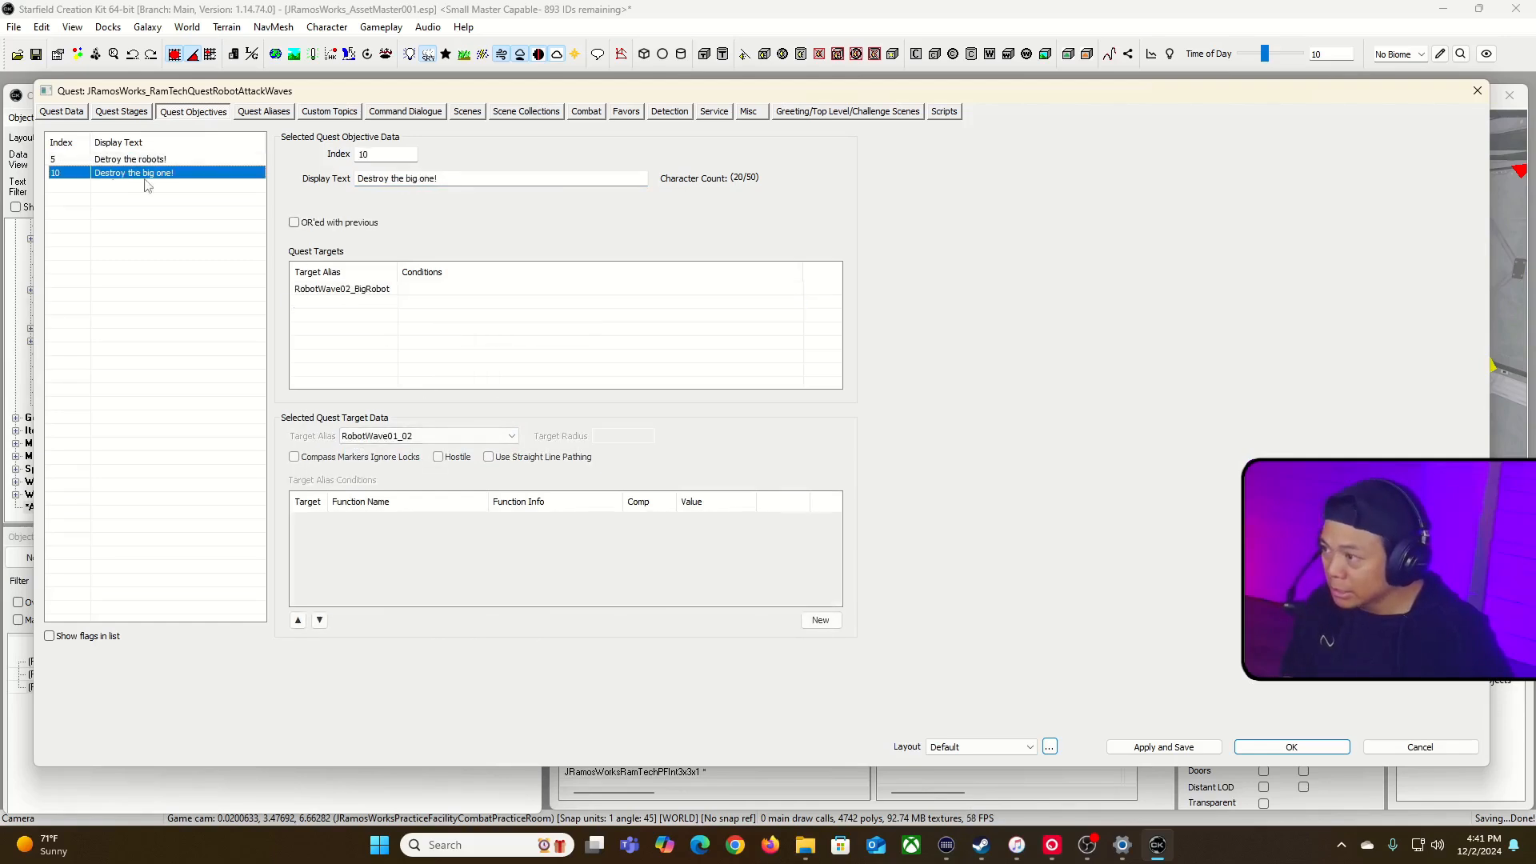
left_click(363, 290)
right_click(403, 553)
left_click(466, 656)
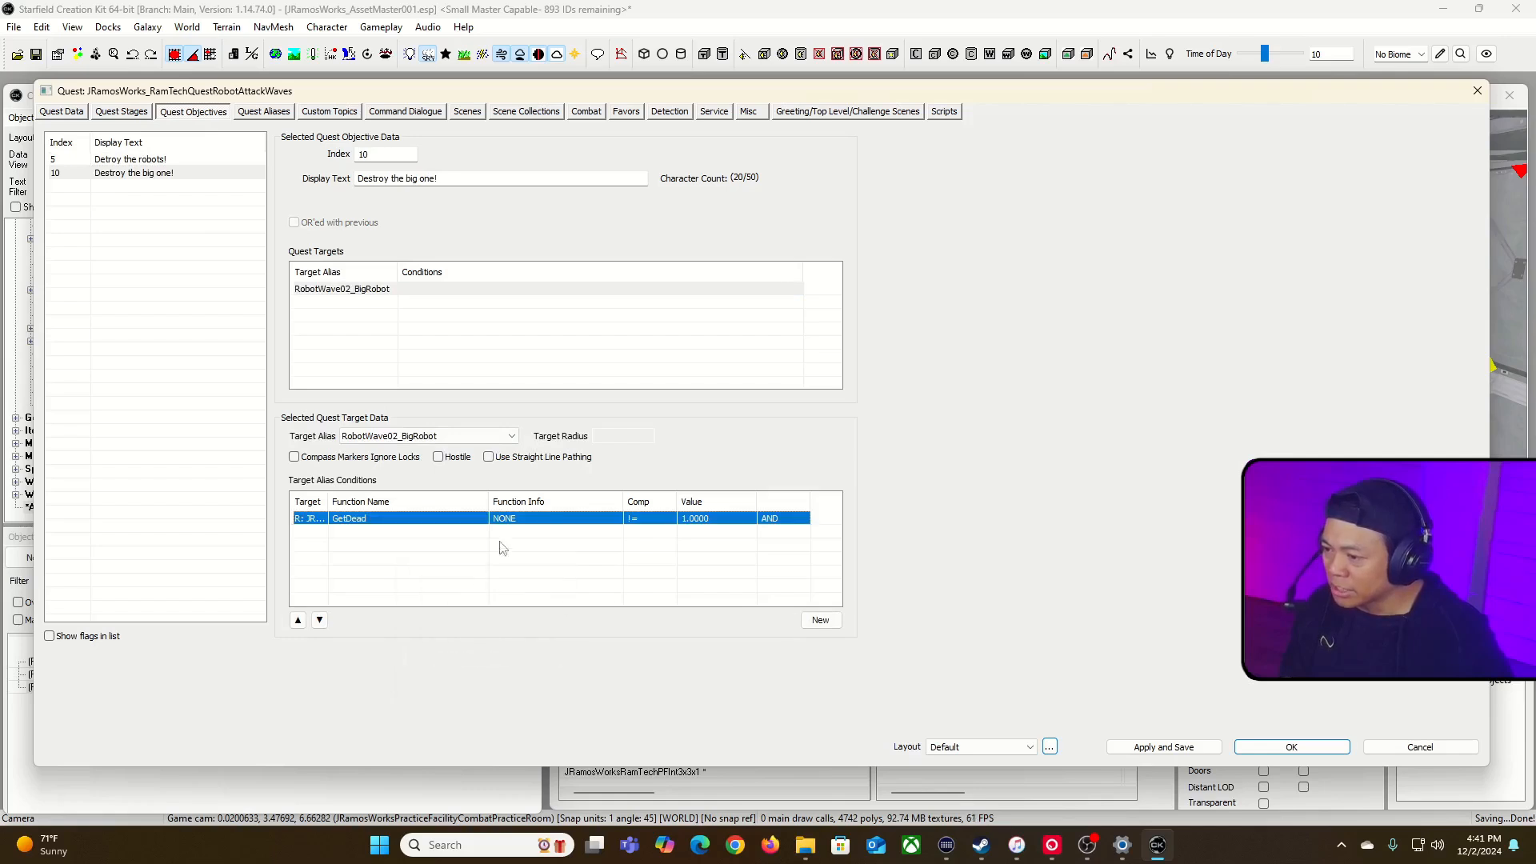
Step: Change the GetDead condition's run-on reference to the big robot placed in the combat practice room and accept the condition
double_click(547, 520)
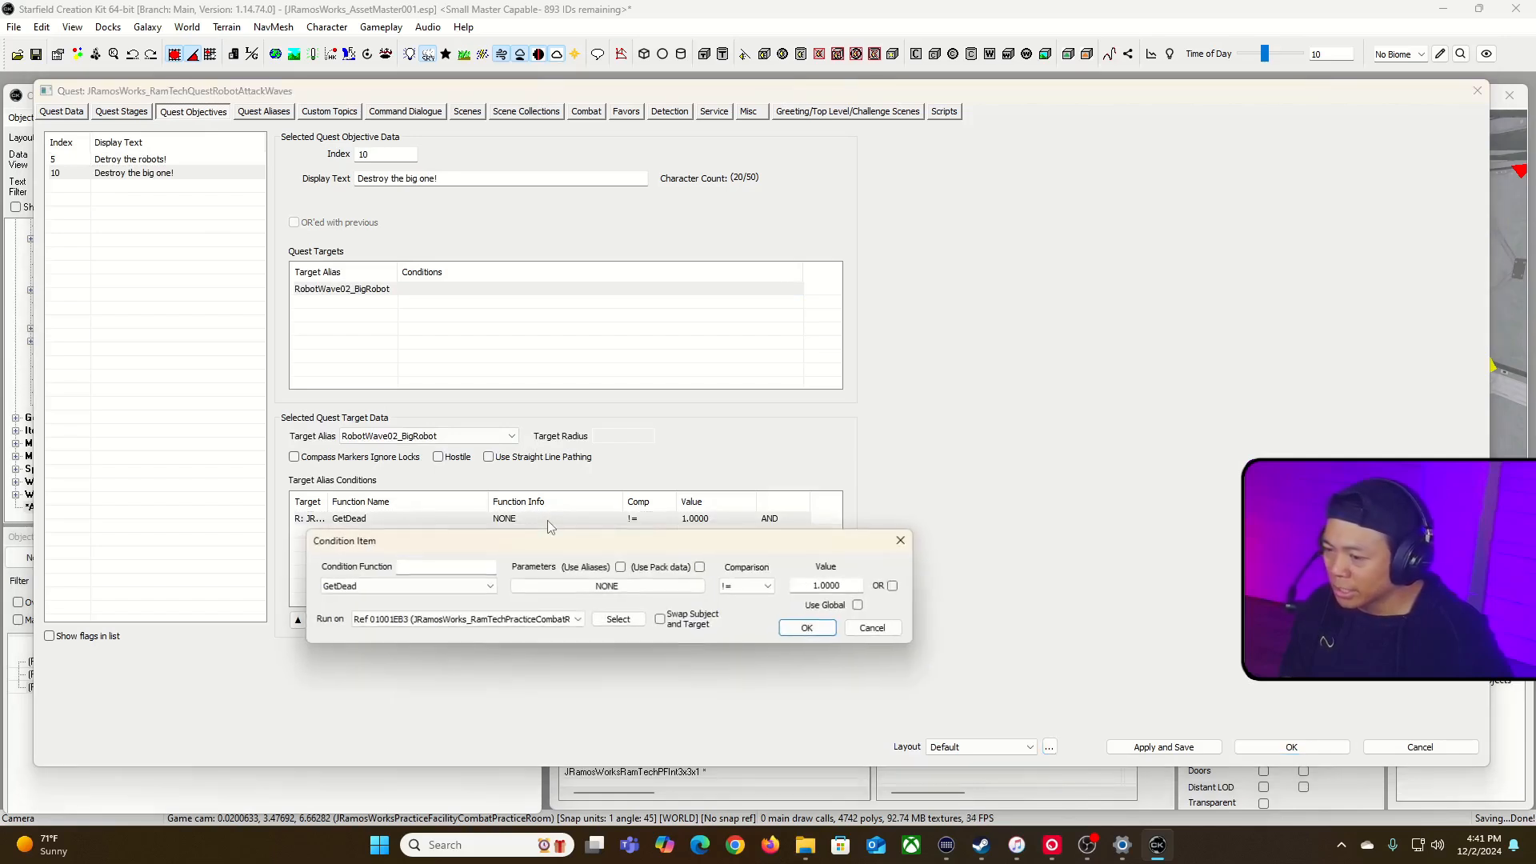
left_click(560, 620)
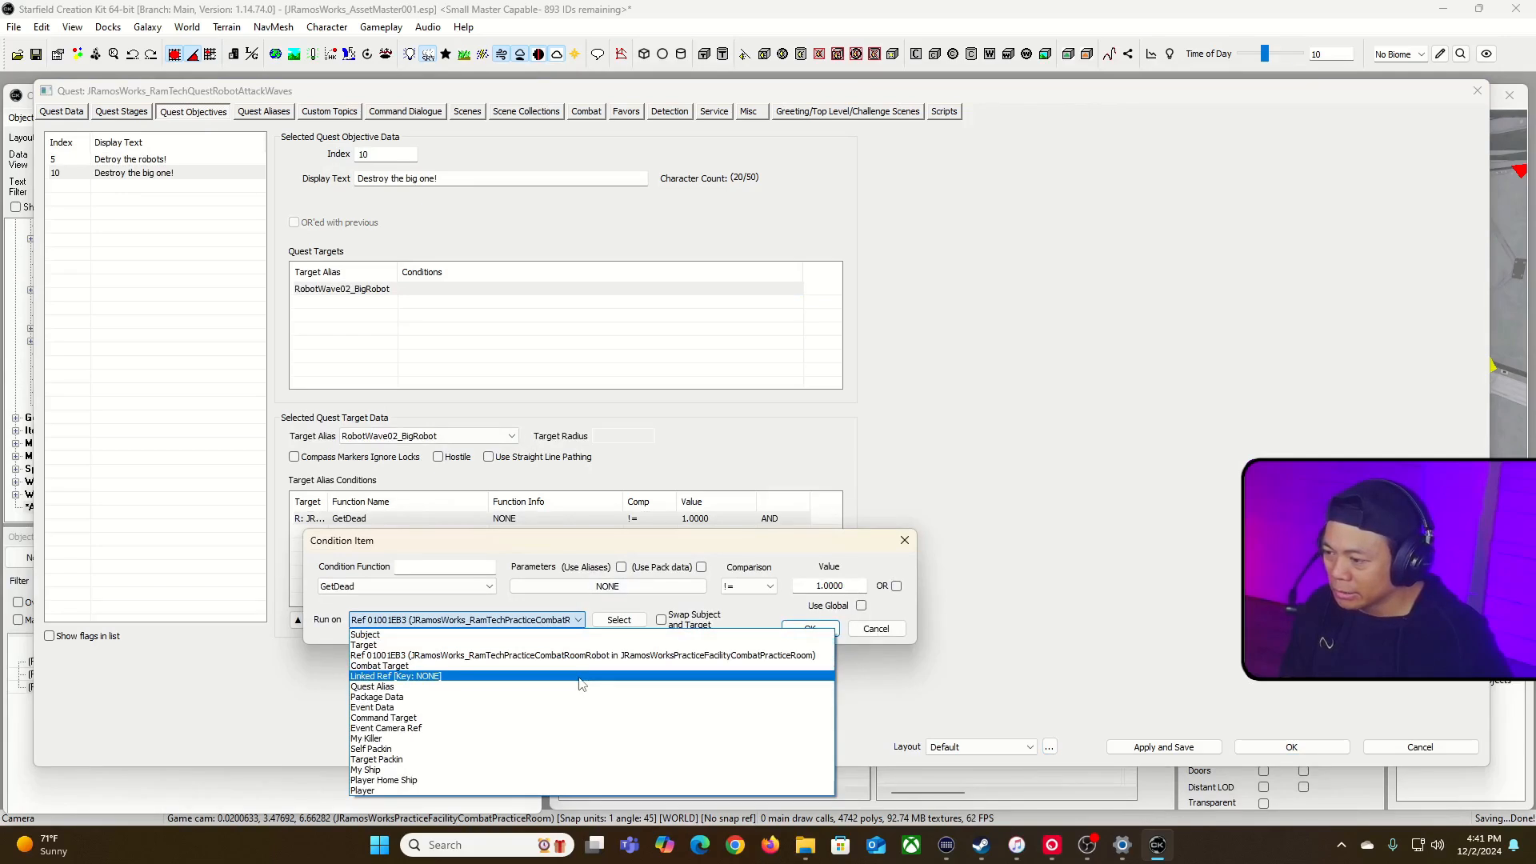
left_click(592, 600)
left_click(582, 621)
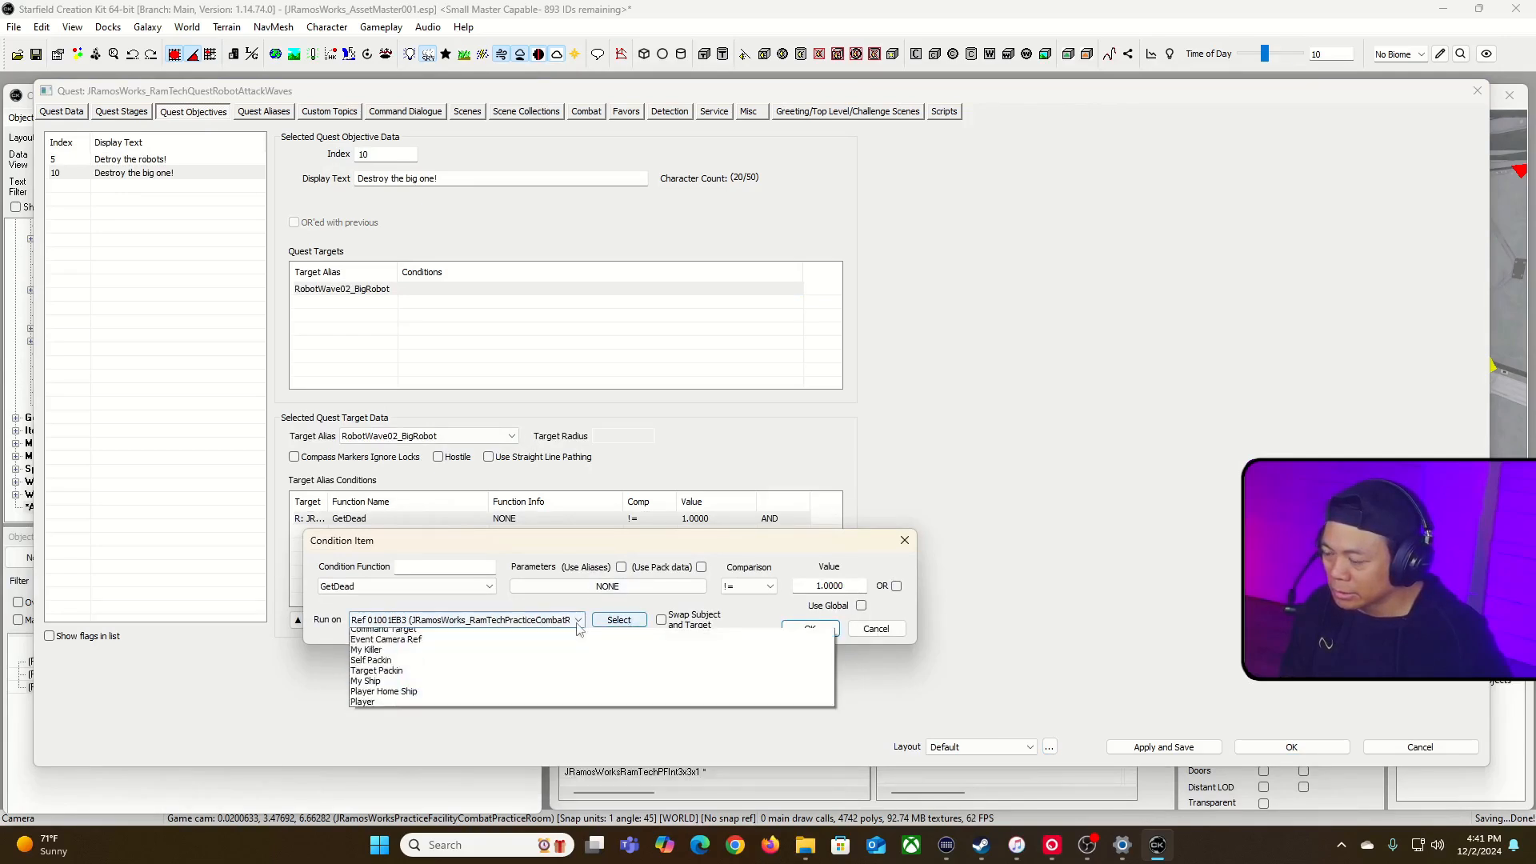
left_click(580, 620)
left_click(618, 620)
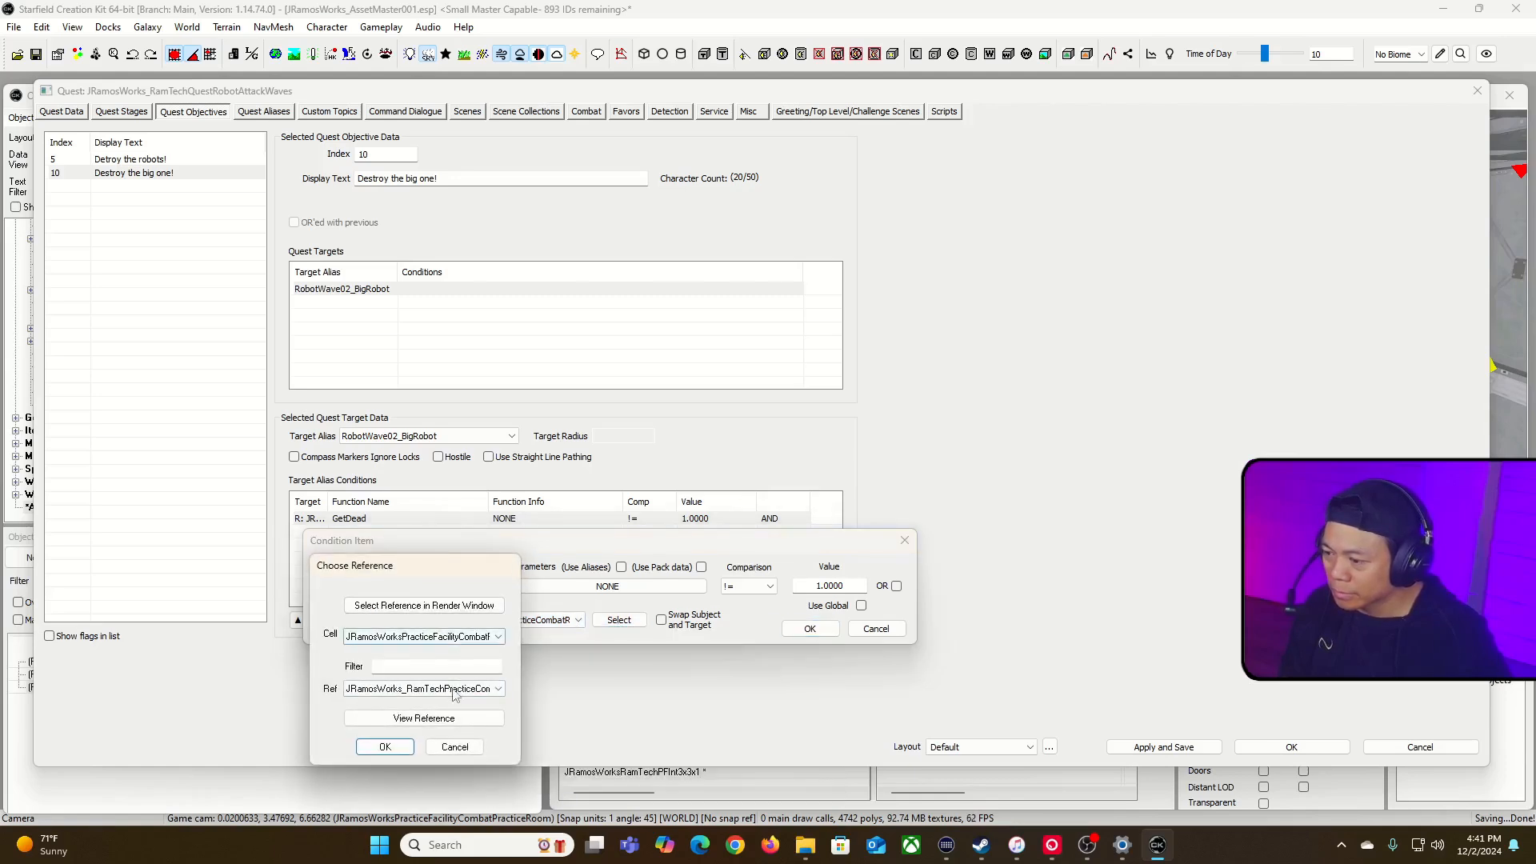
left_click(476, 691)
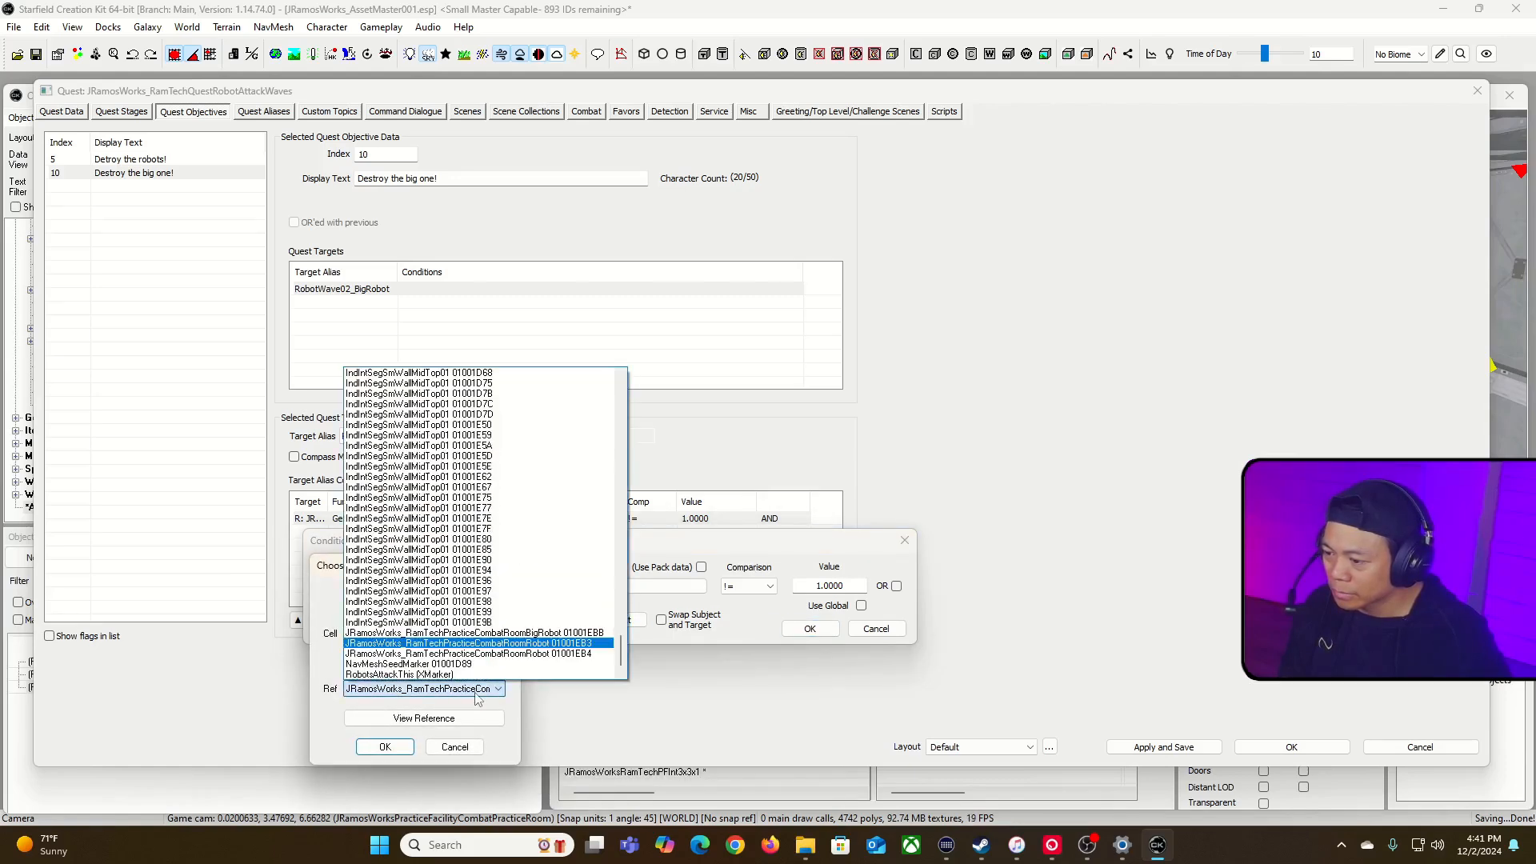
left_click(572, 633)
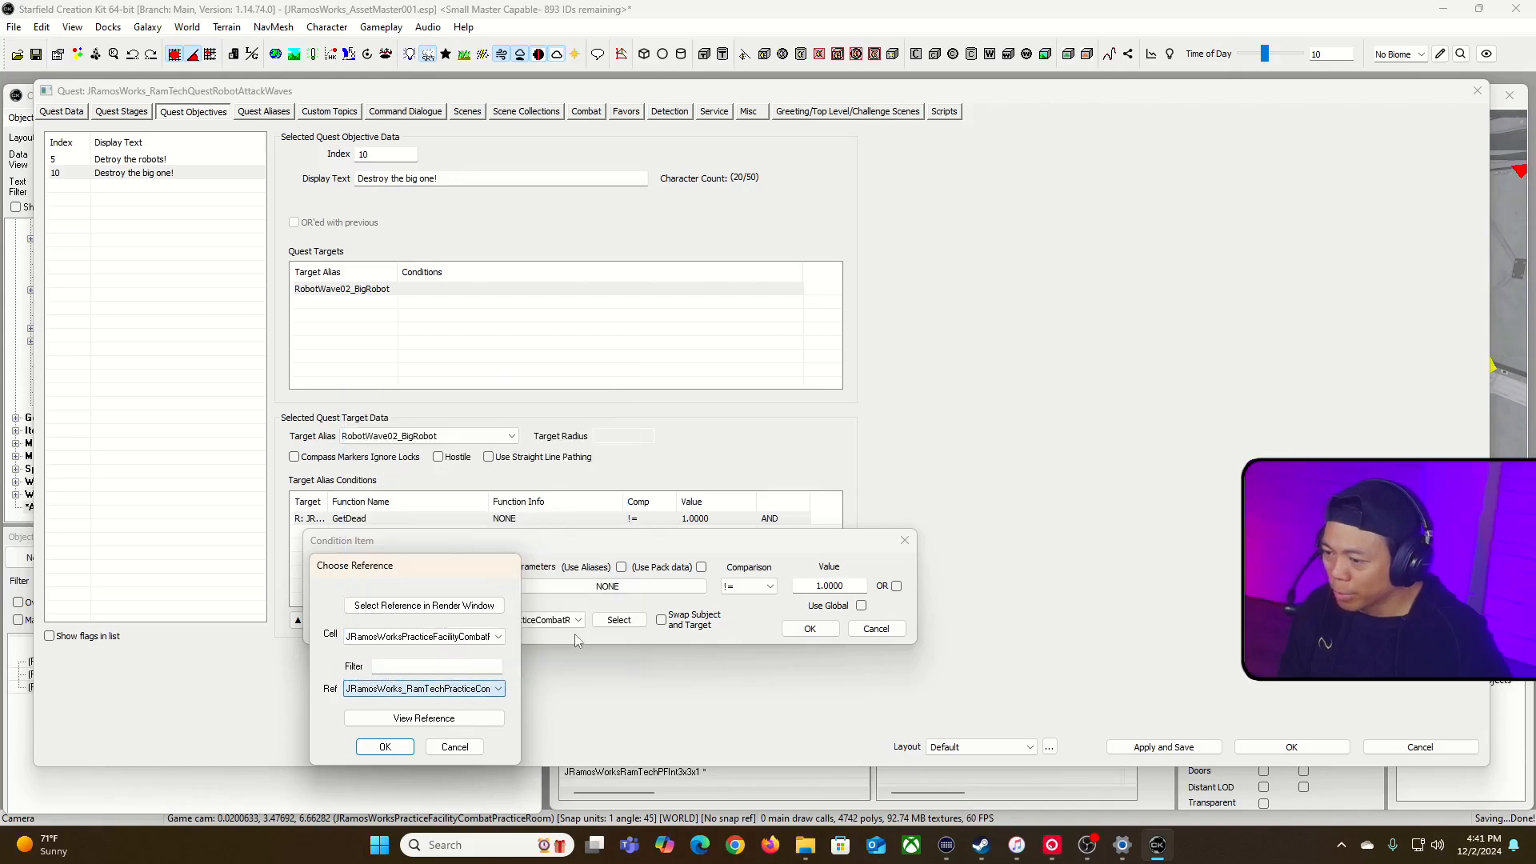
left_click(384, 746)
left_click(809, 628)
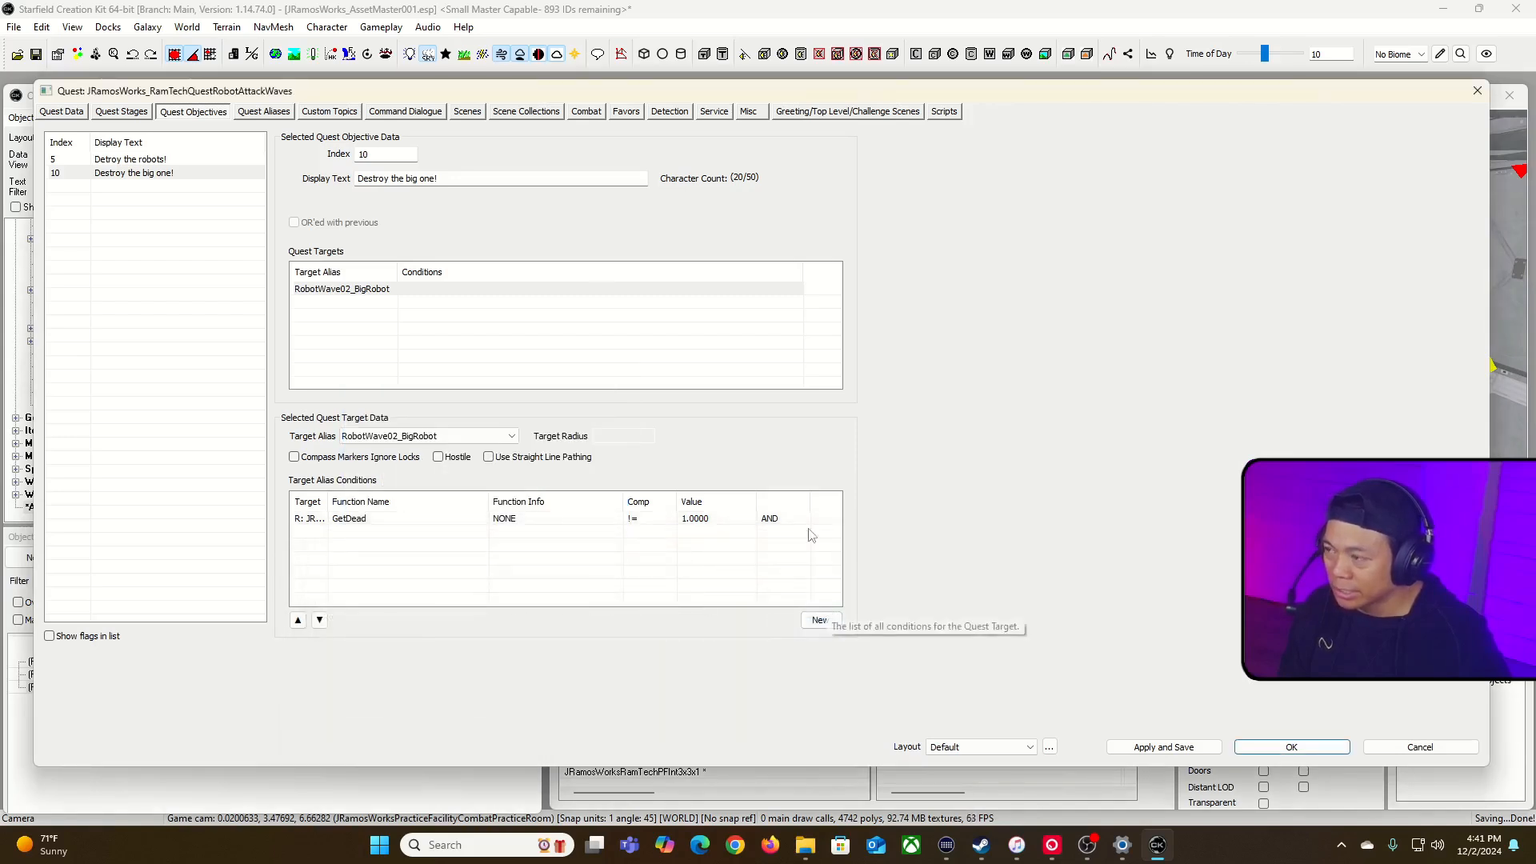
Step: Add a new quest stage with index 15 below the "Destroy the big one" stage
left_click(99, 117)
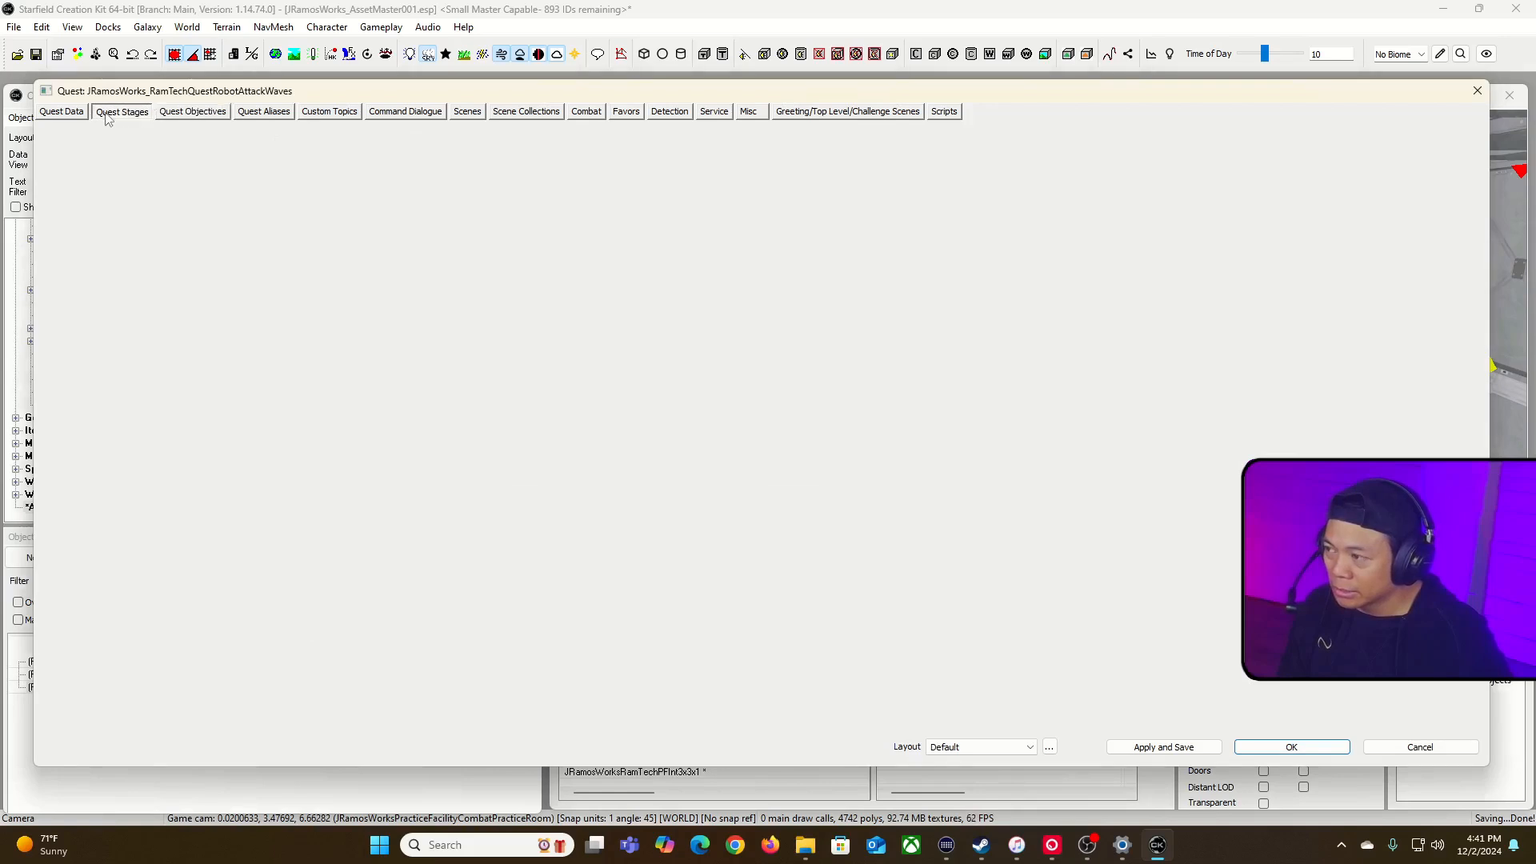
left_click(62, 111)
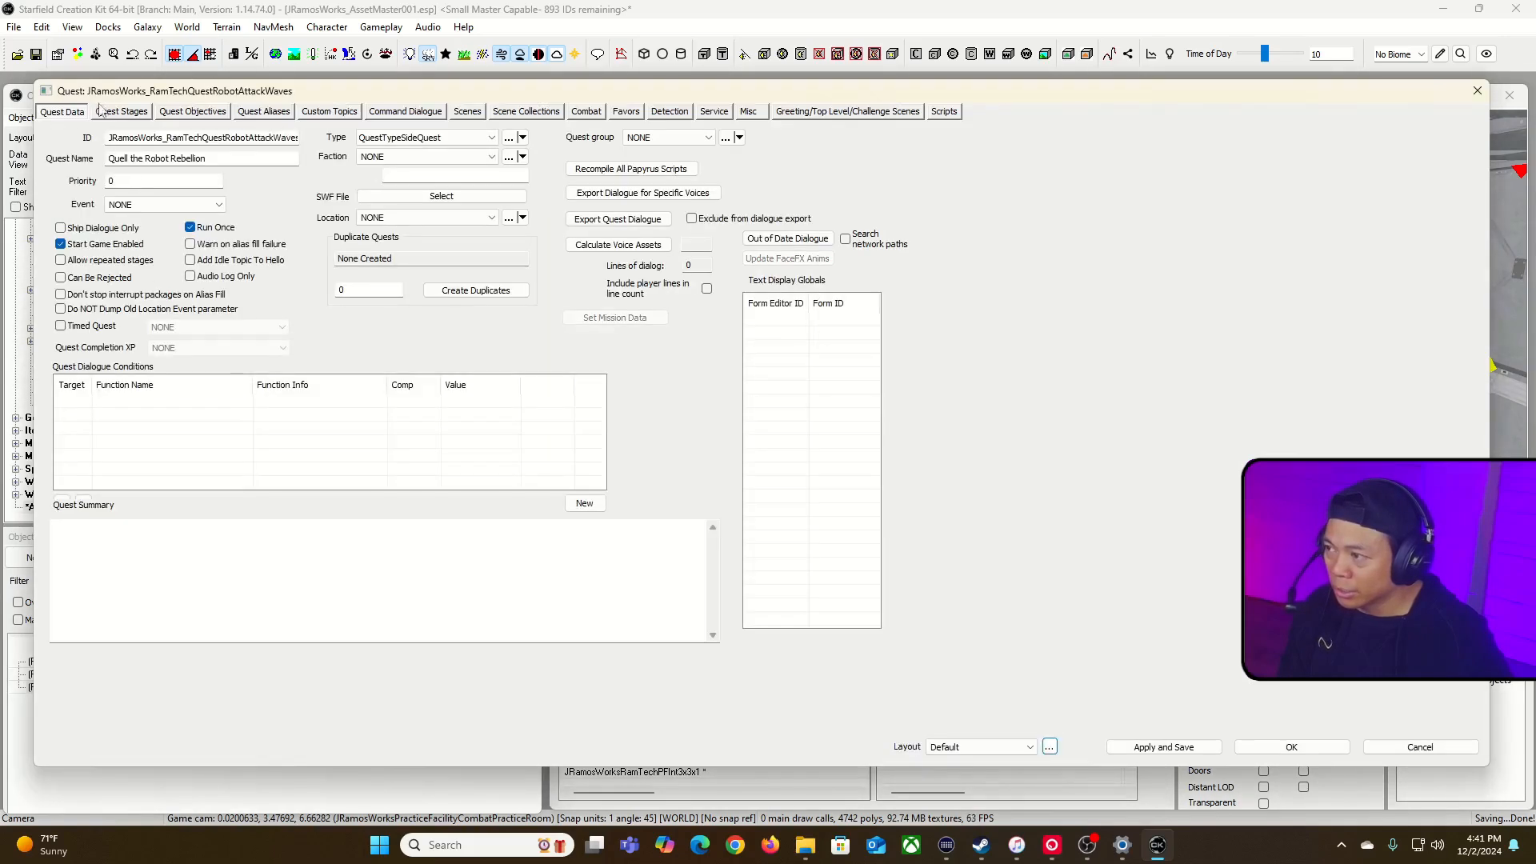
left_click(119, 112)
right_click(137, 260)
left_click(174, 268)
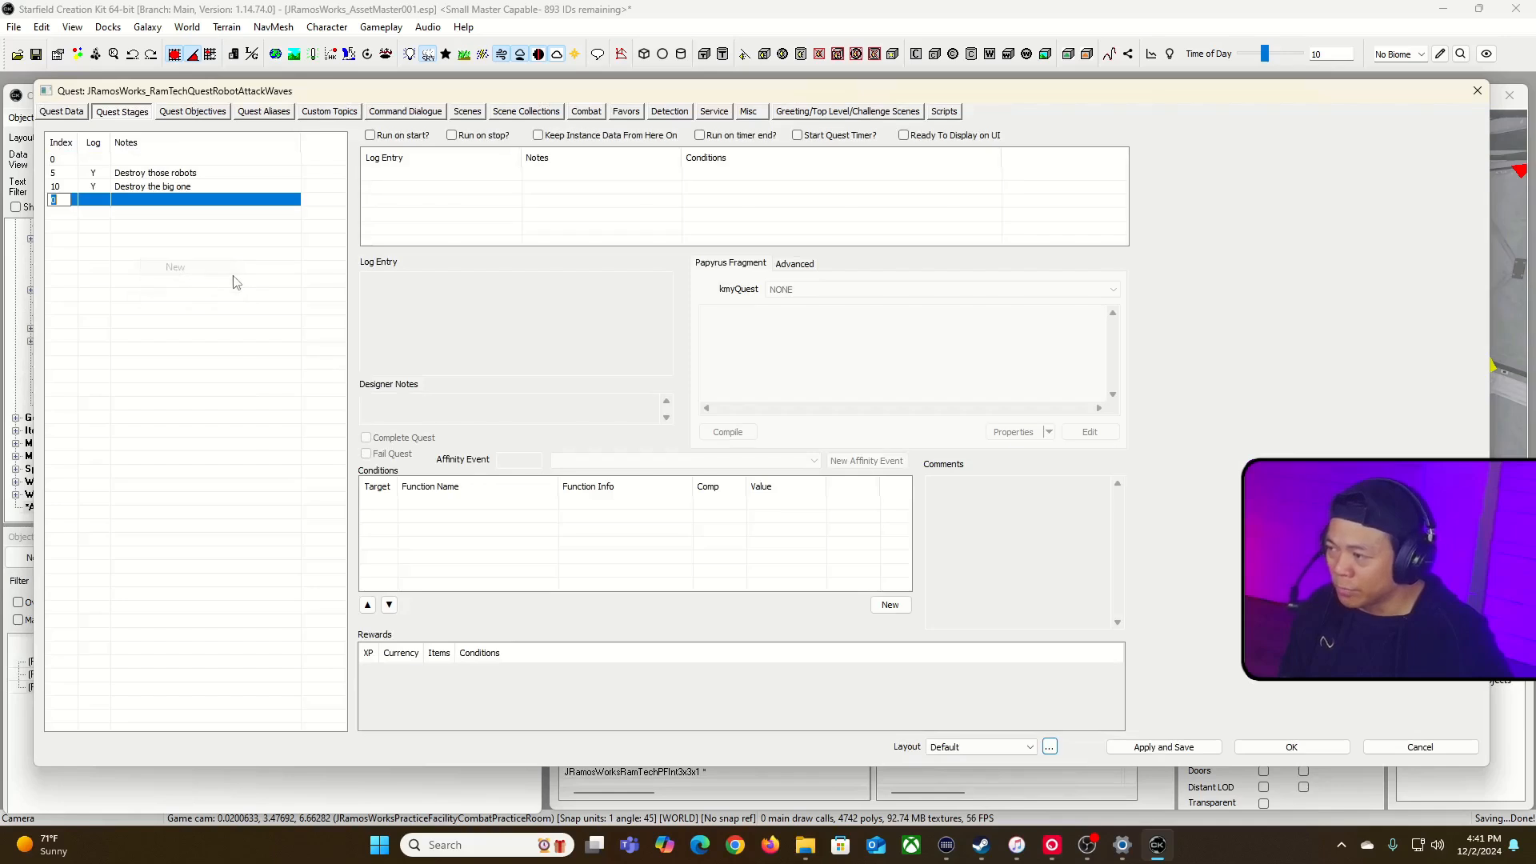
left_click(191, 227)
left_click(163, 200)
Step: Add a log entry to stage 15 with the designer note "Finish quest" and flag it to complete the quest
right_click(547, 216)
left_click(602, 228)
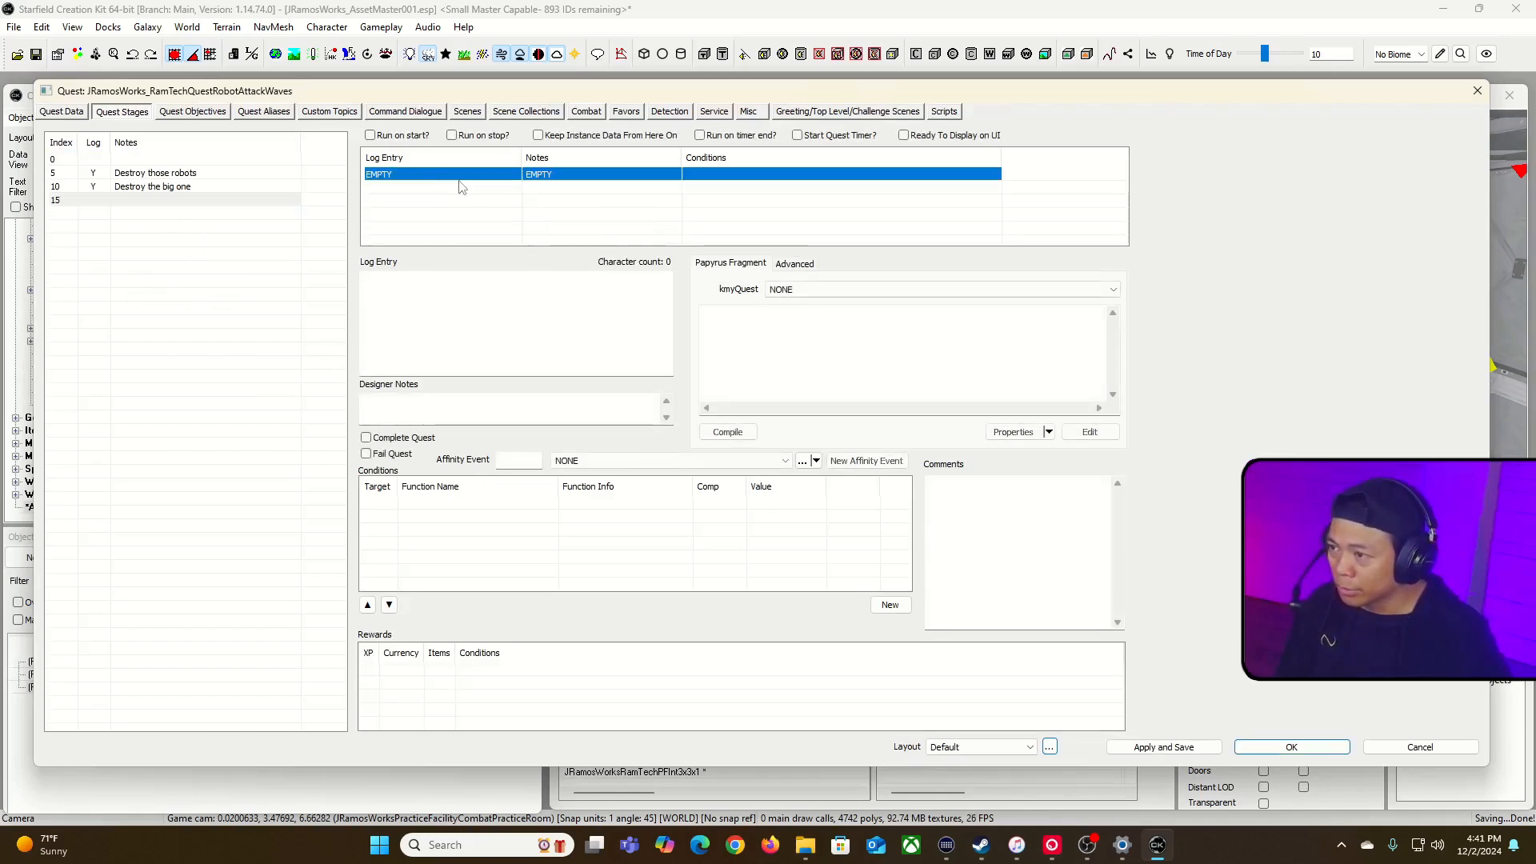
left_click(414, 403)
type("Finish quest")
left_click(366, 438)
left_click(374, 440)
left_click(366, 437)
left_click(655, 439)
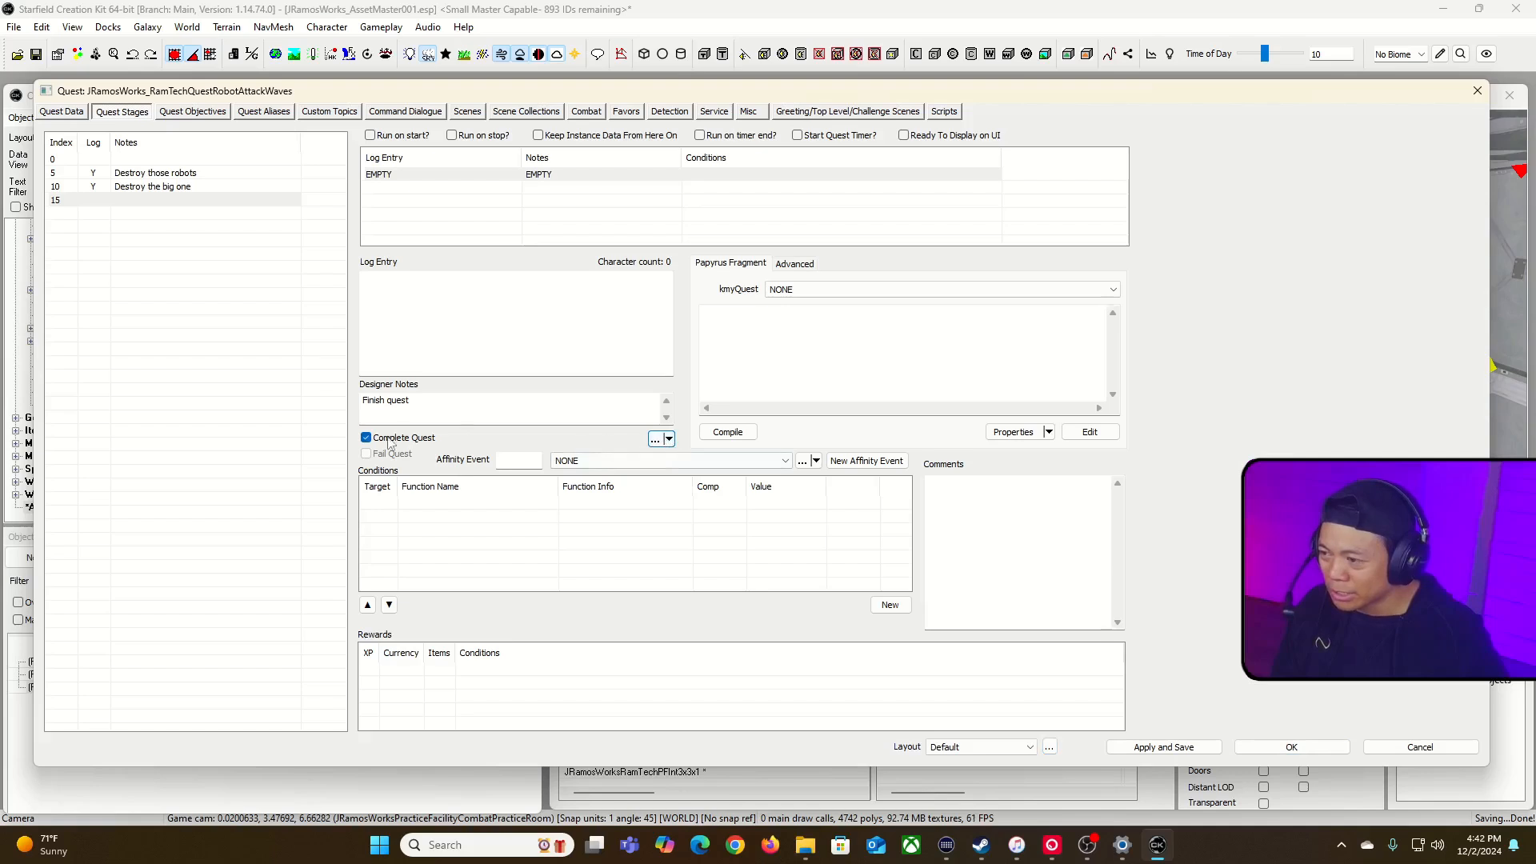
Step: Copy the XP and currency reward from stage 10 to stage 15
left_click(430, 667)
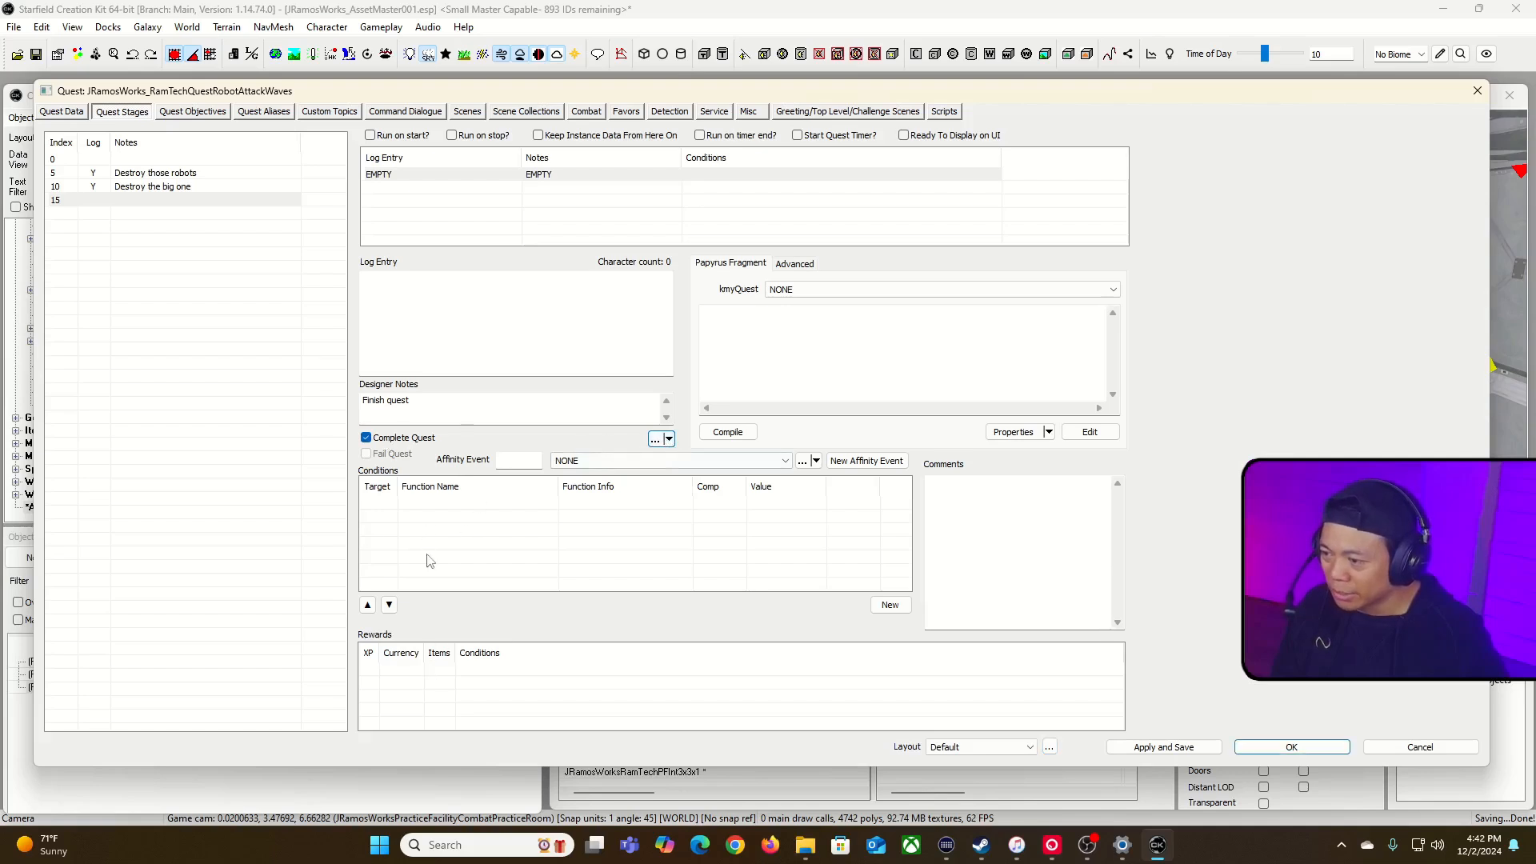
left_click(205, 186)
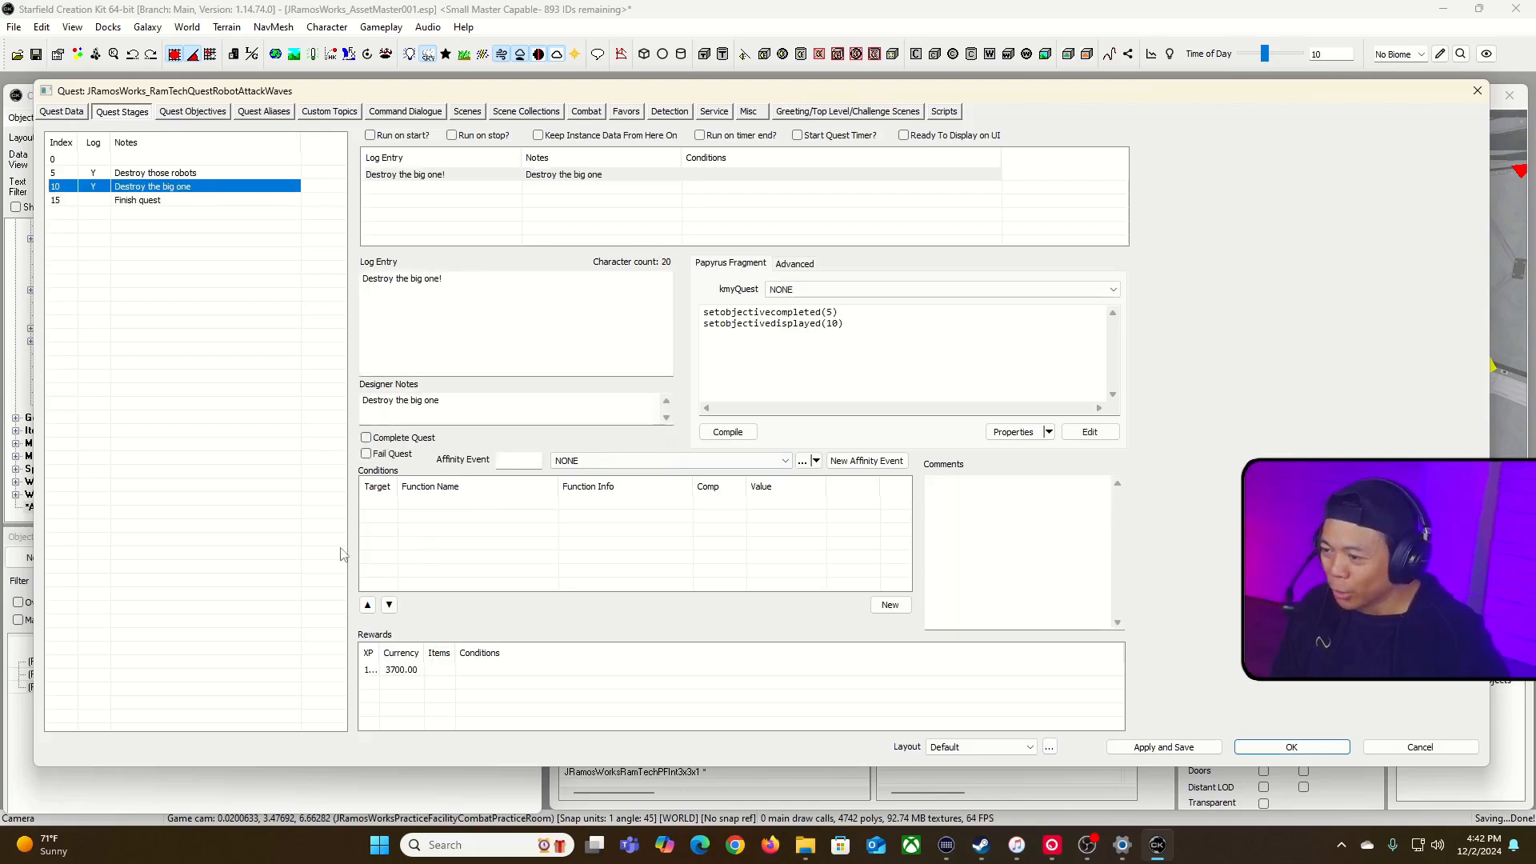
right_click(394, 669)
left_click(434, 714)
left_click(130, 201)
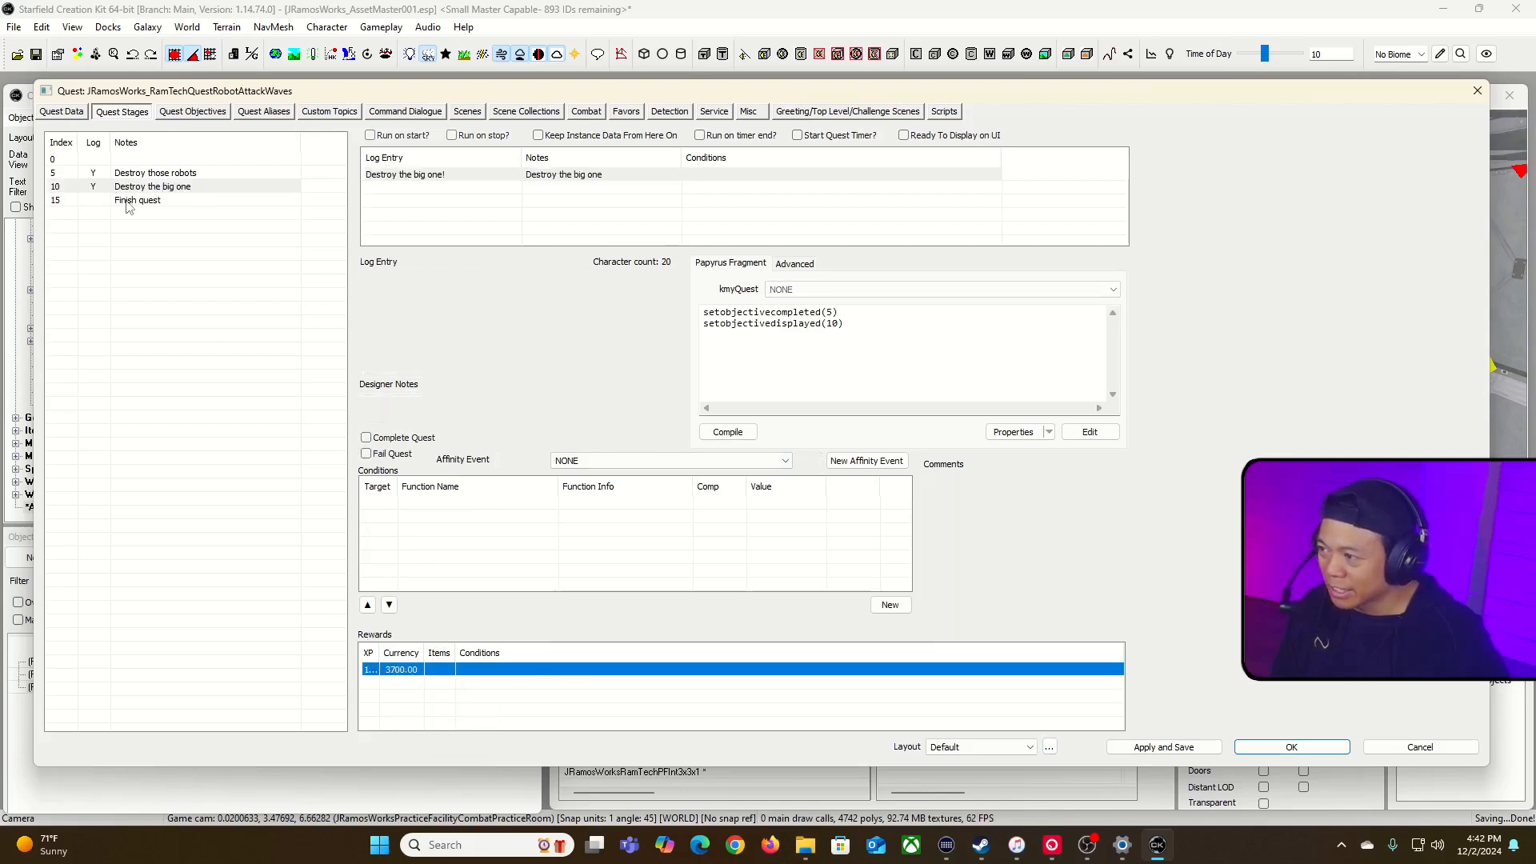
right_click(417, 680)
left_click(446, 743)
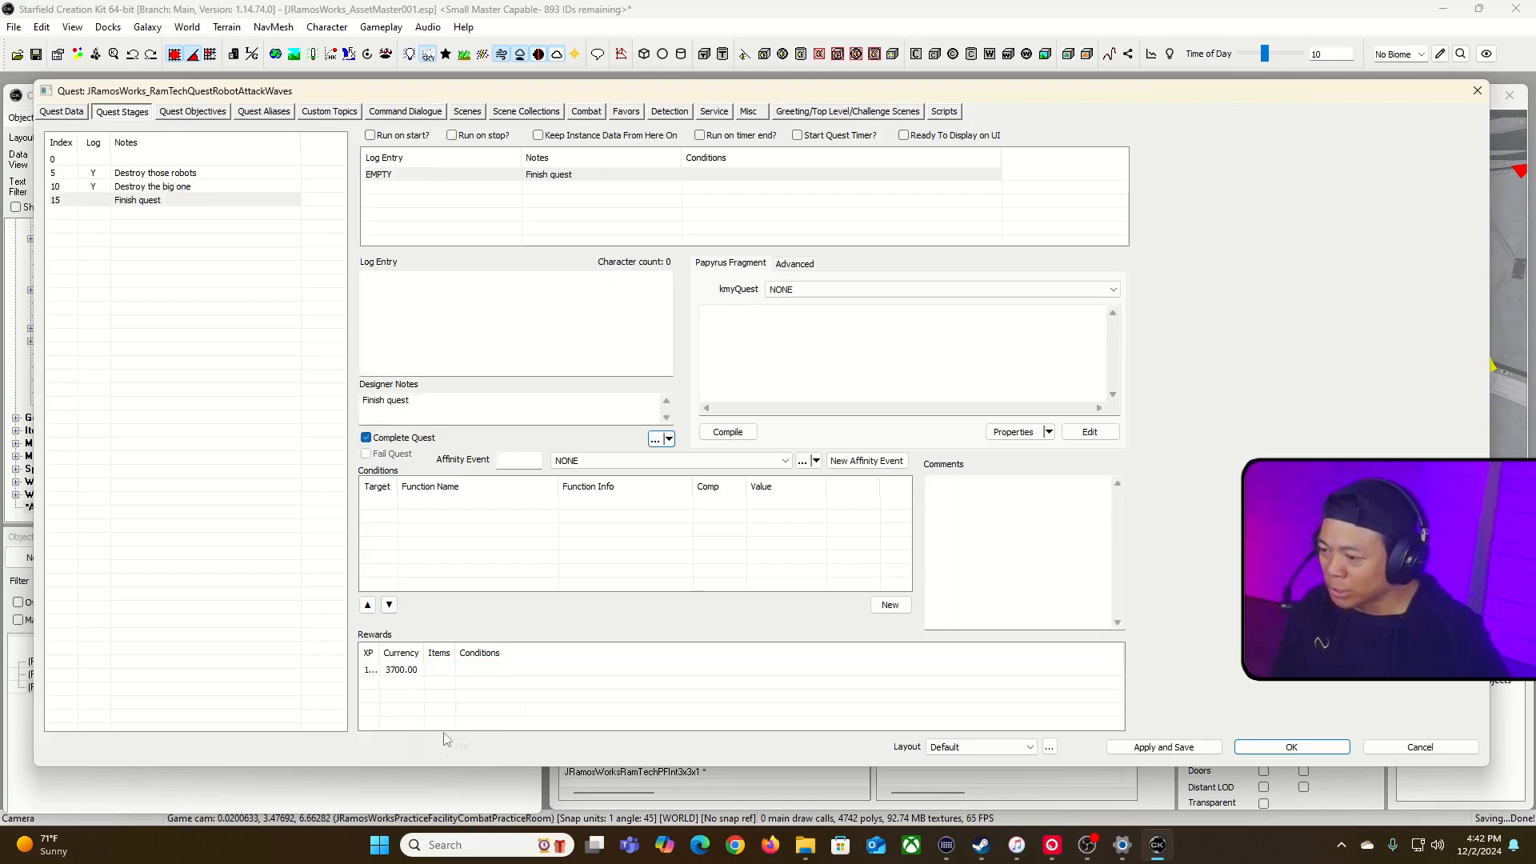
Step: Delete the reward from stage 10, "Destroy the big one"
left_click(150, 184)
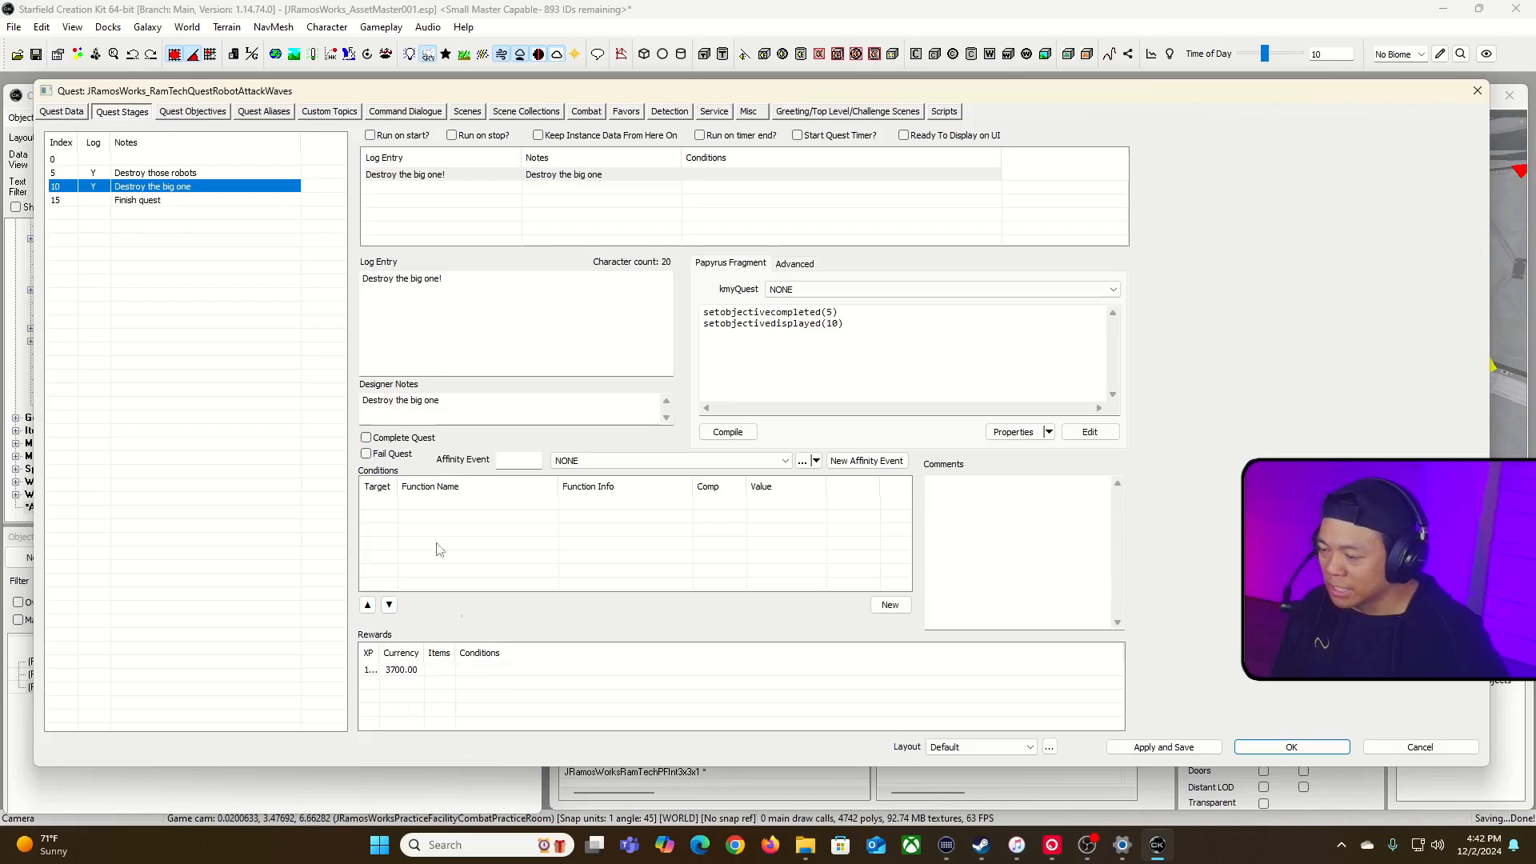
left_click(432, 675)
right_click(442, 674)
left_click(489, 702)
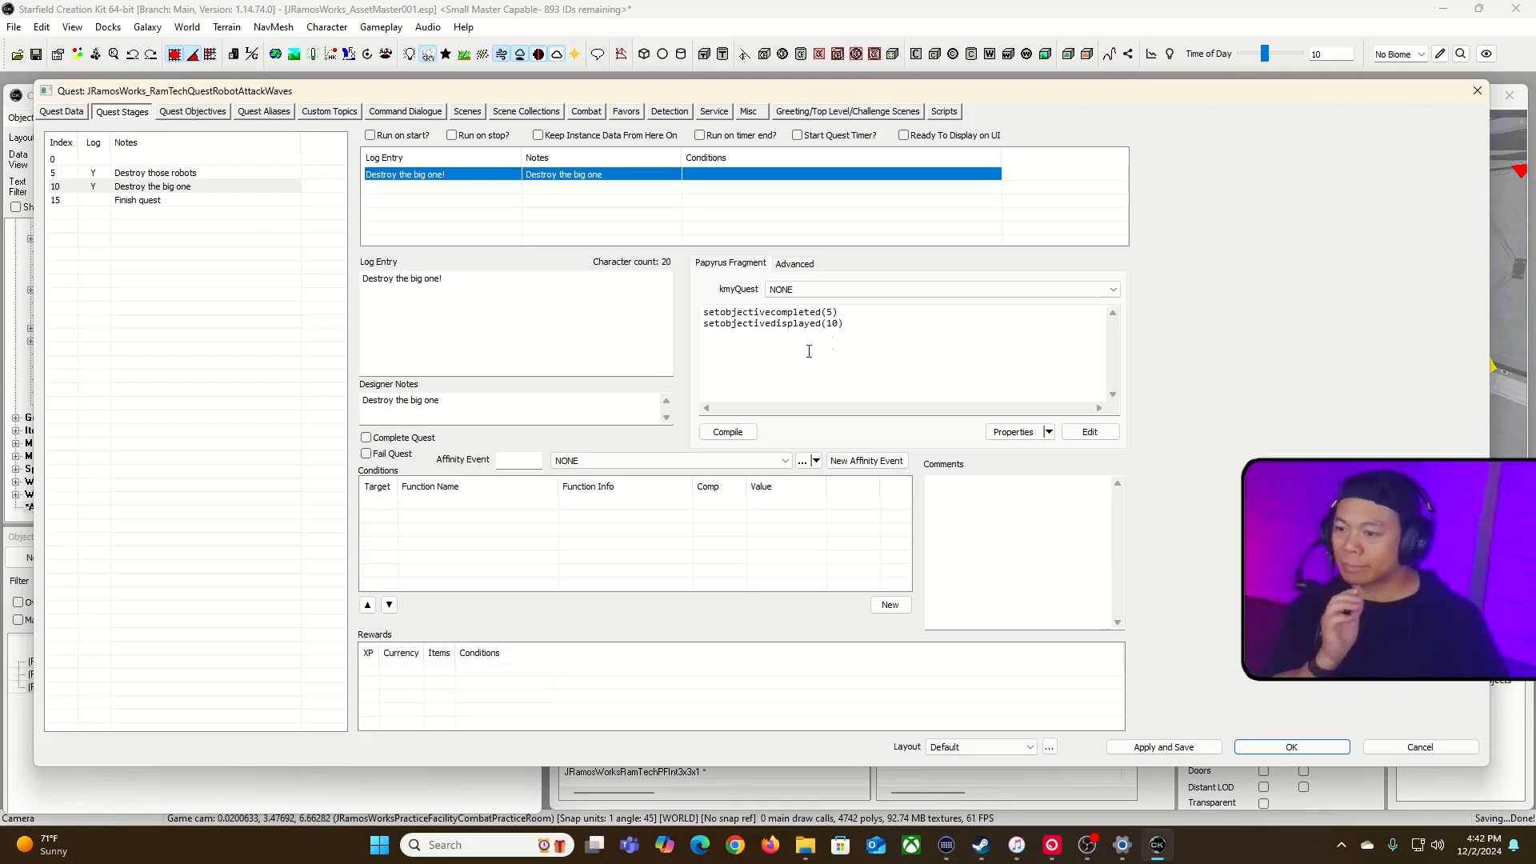
Step: Apply and save the quest changes, and return to the Papyrus fragment of stage 10
left_click(871, 316)
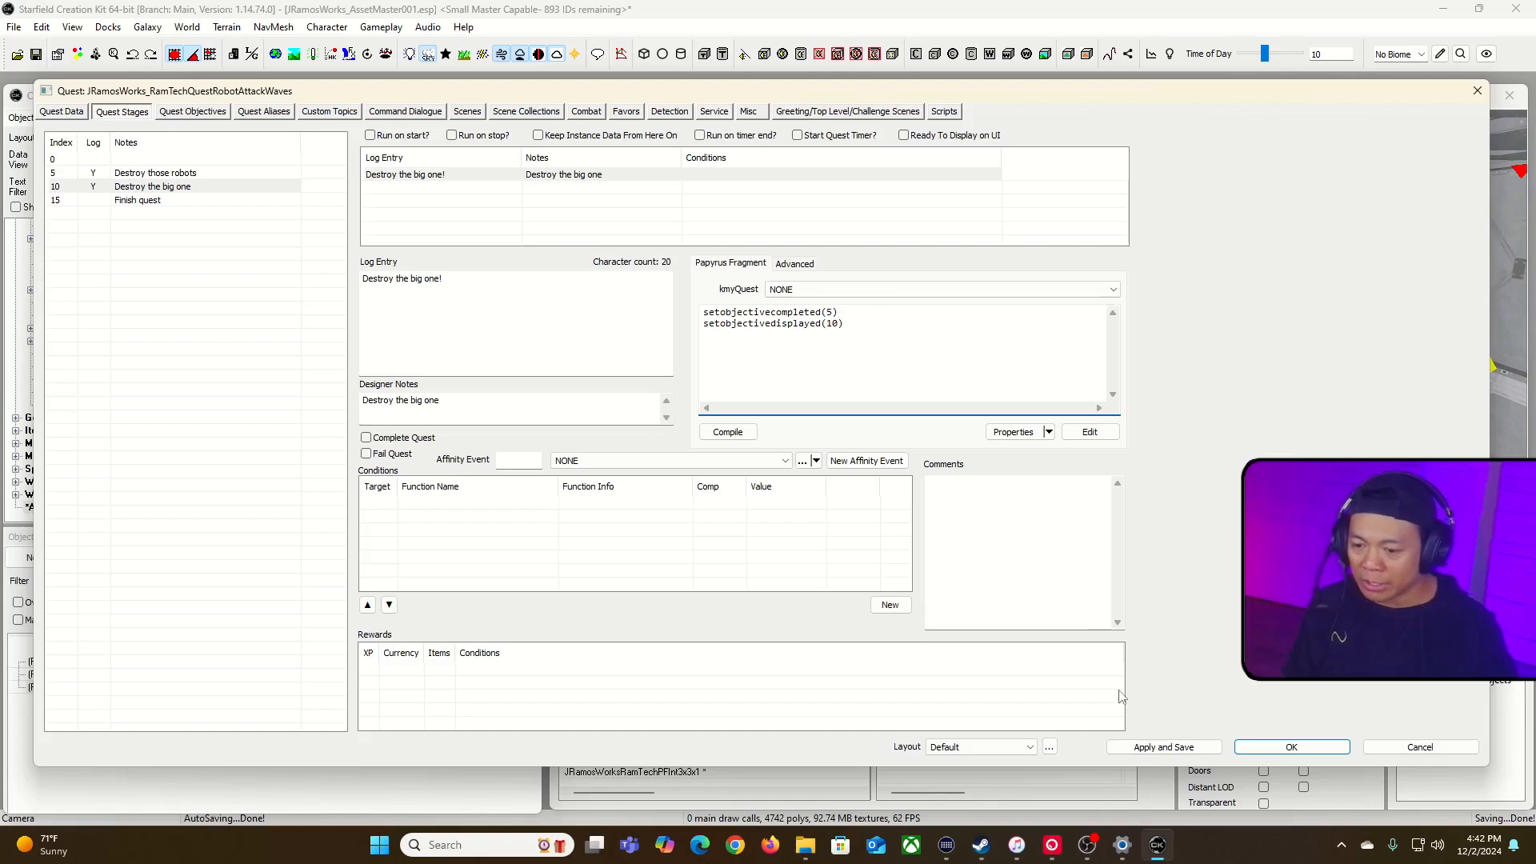
left_click(1164, 746)
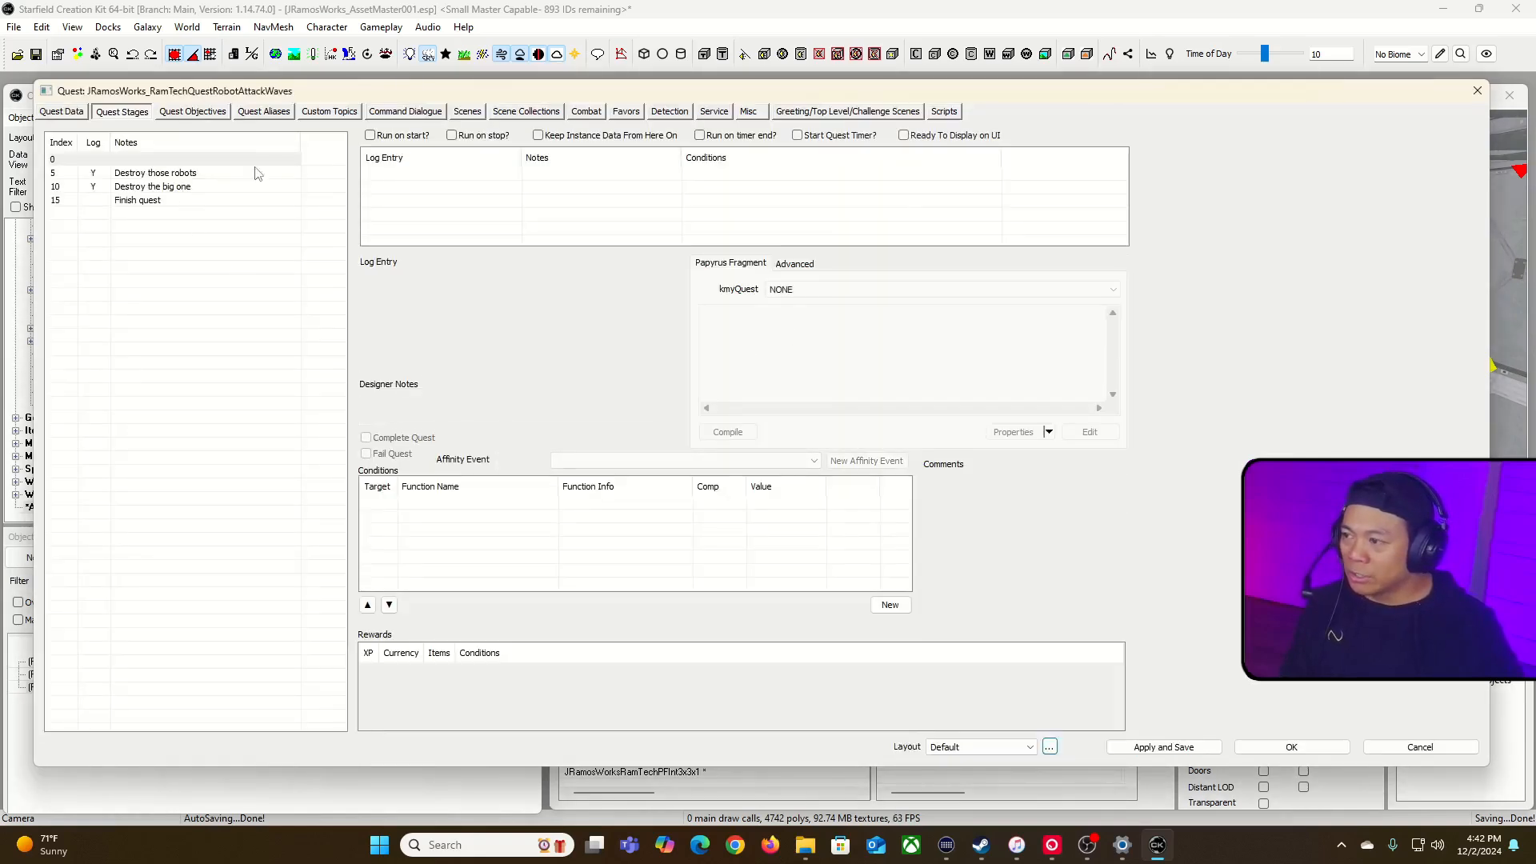
left_click(282, 184)
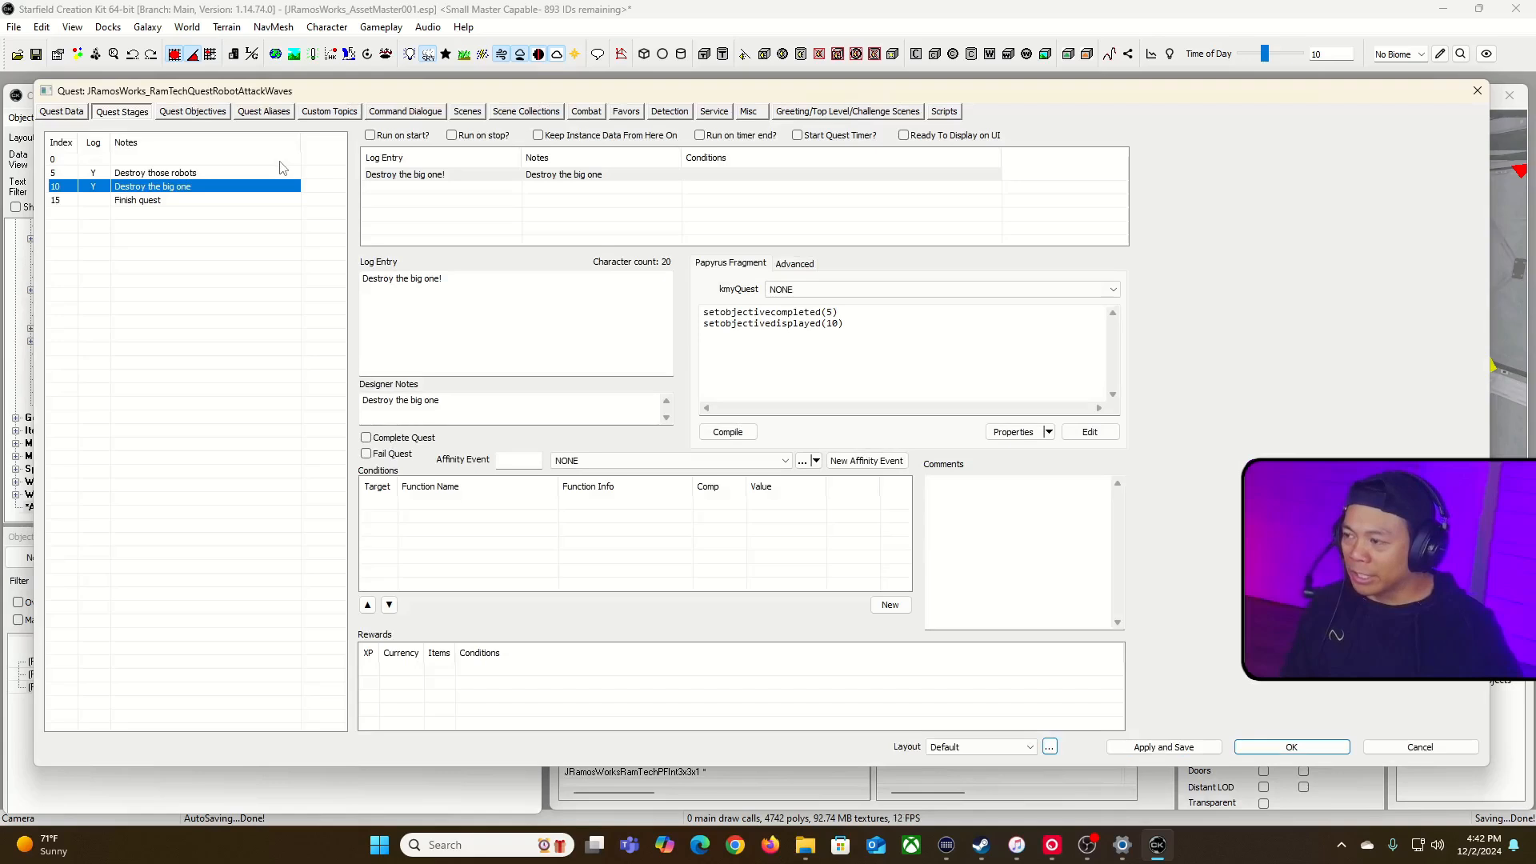
left_click(888, 335)
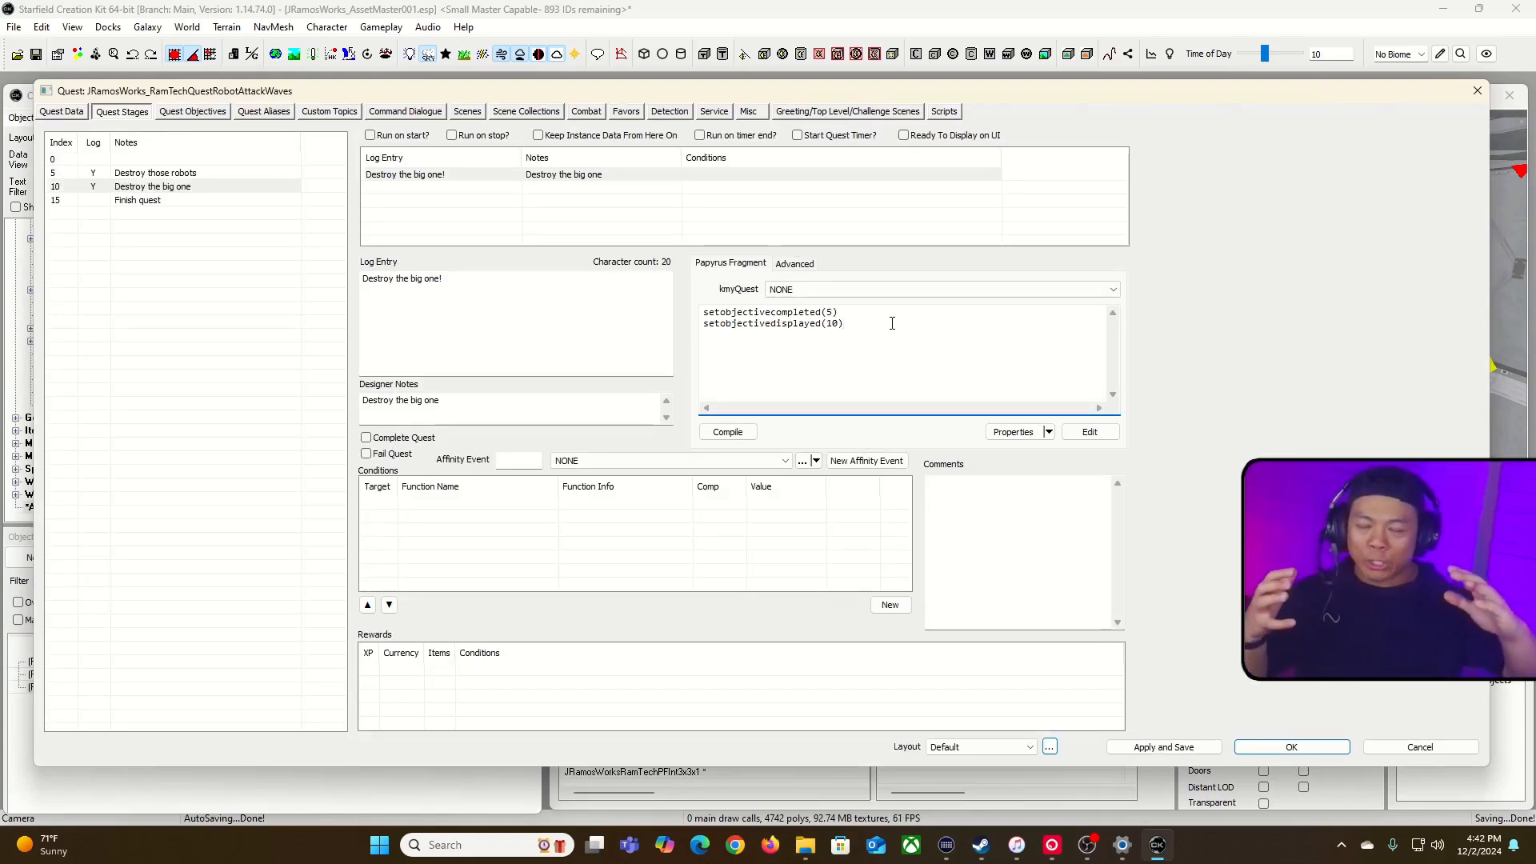
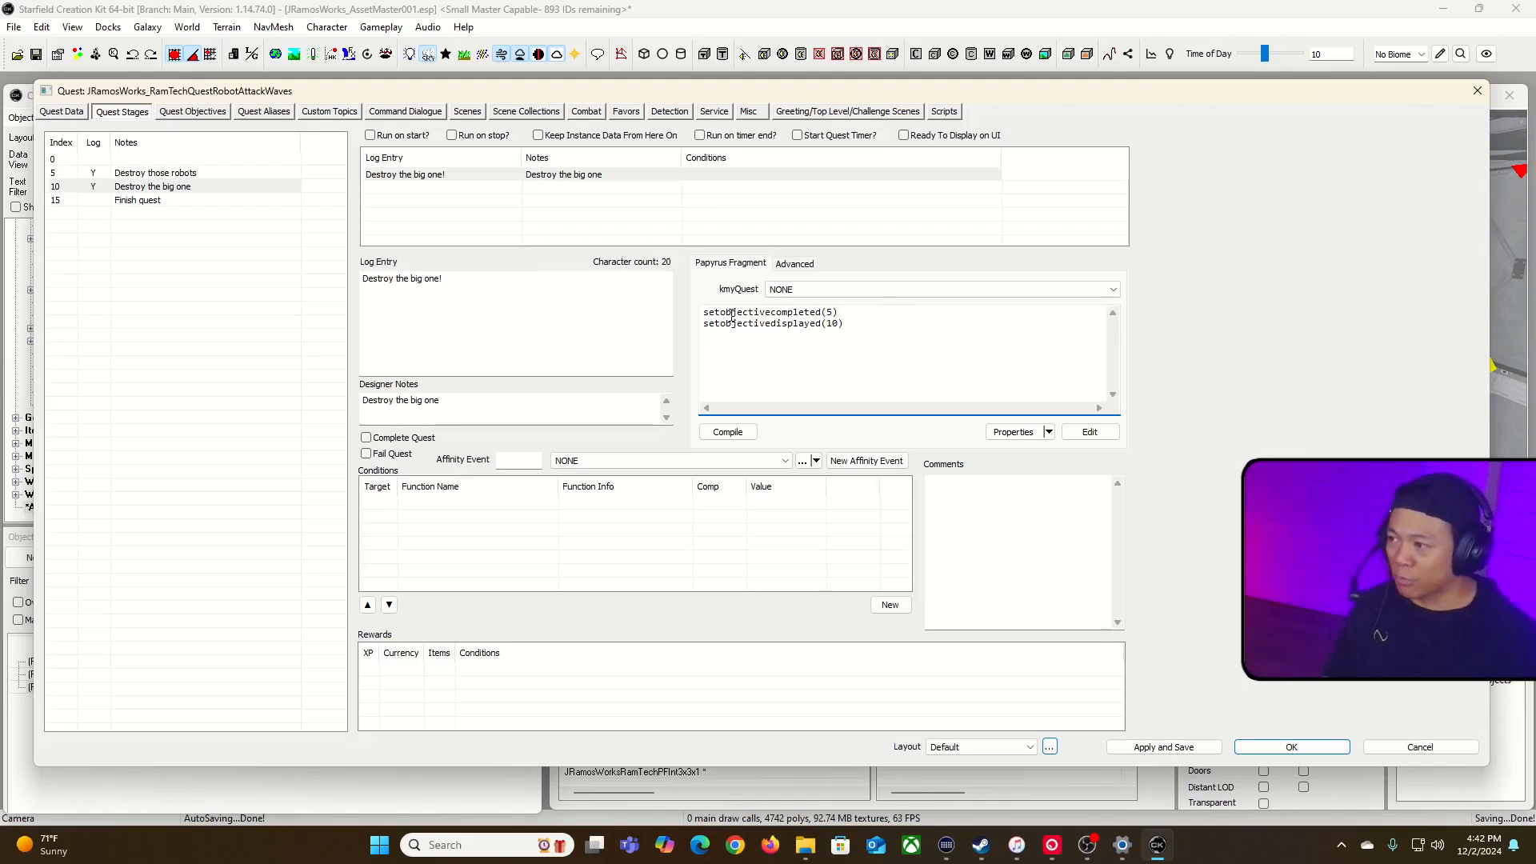
Step: Create a new reference alias in the quest and name it Wave02_Disable
left_click(263, 111)
right_click(130, 282)
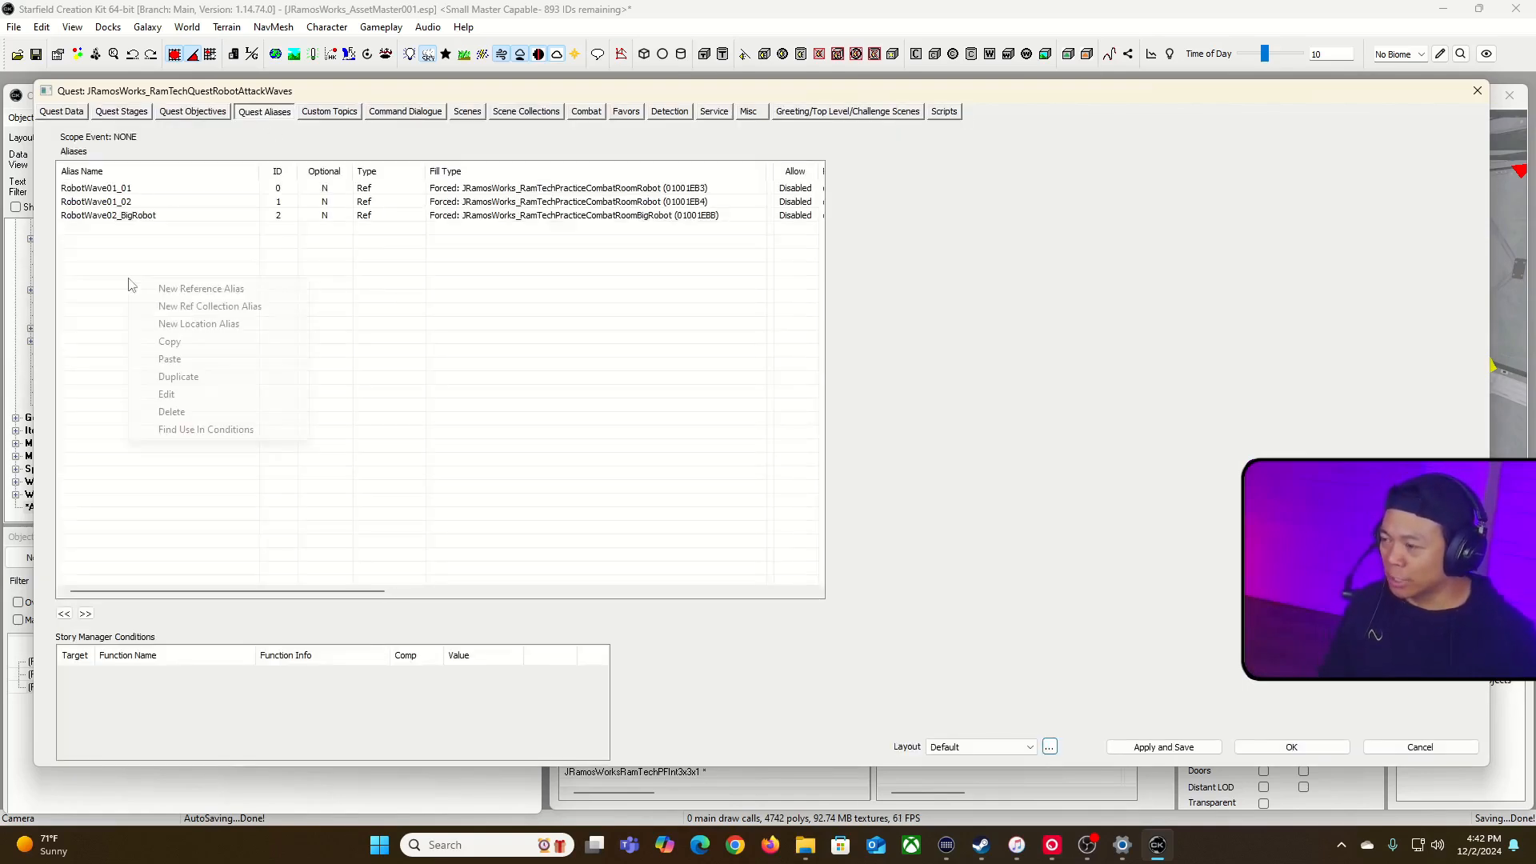
left_click(212, 291)
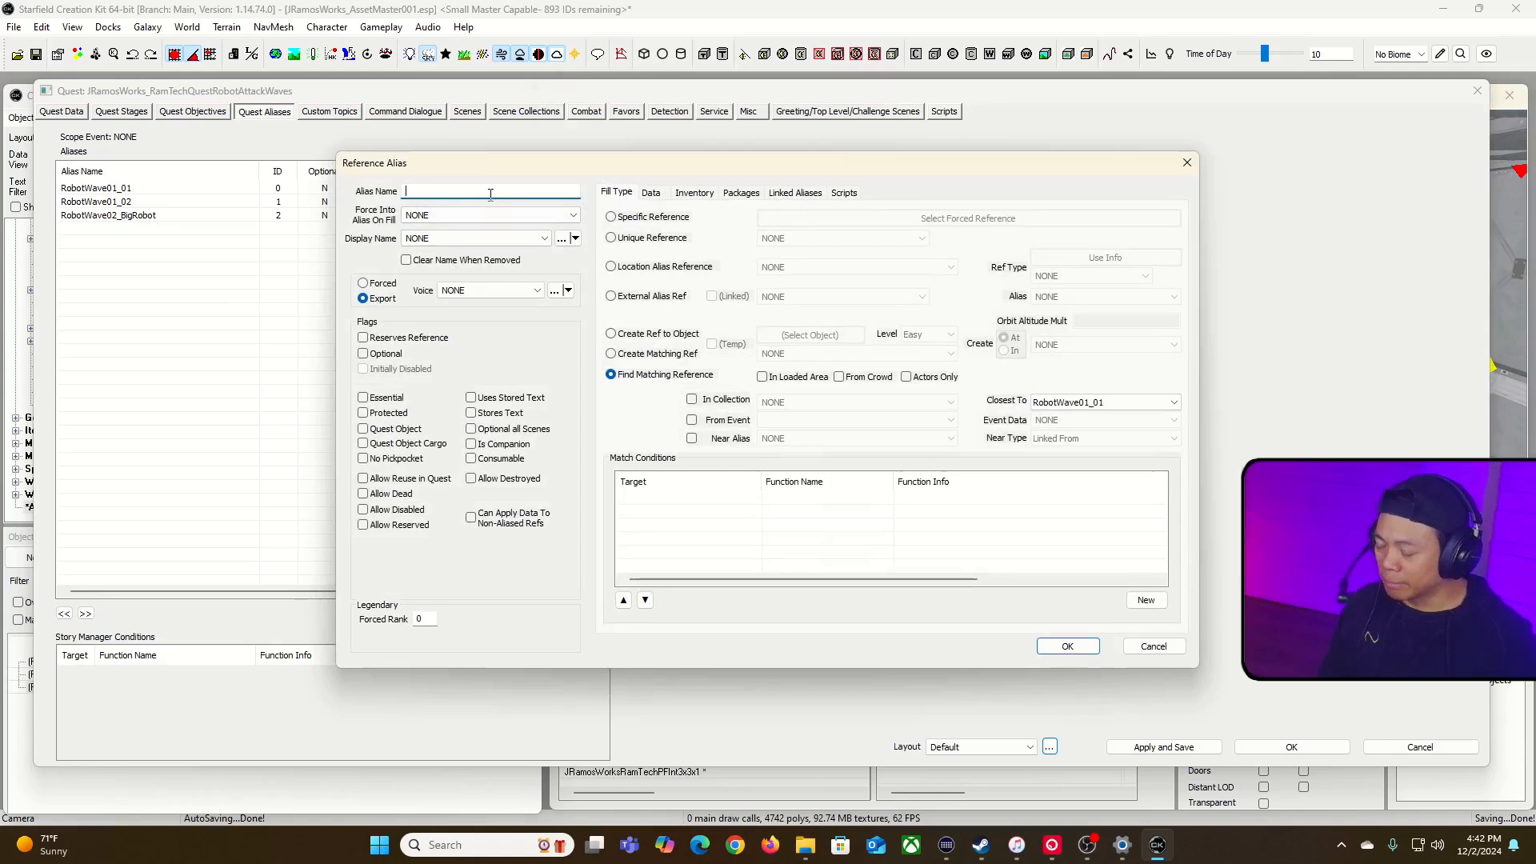
type("DisableW")
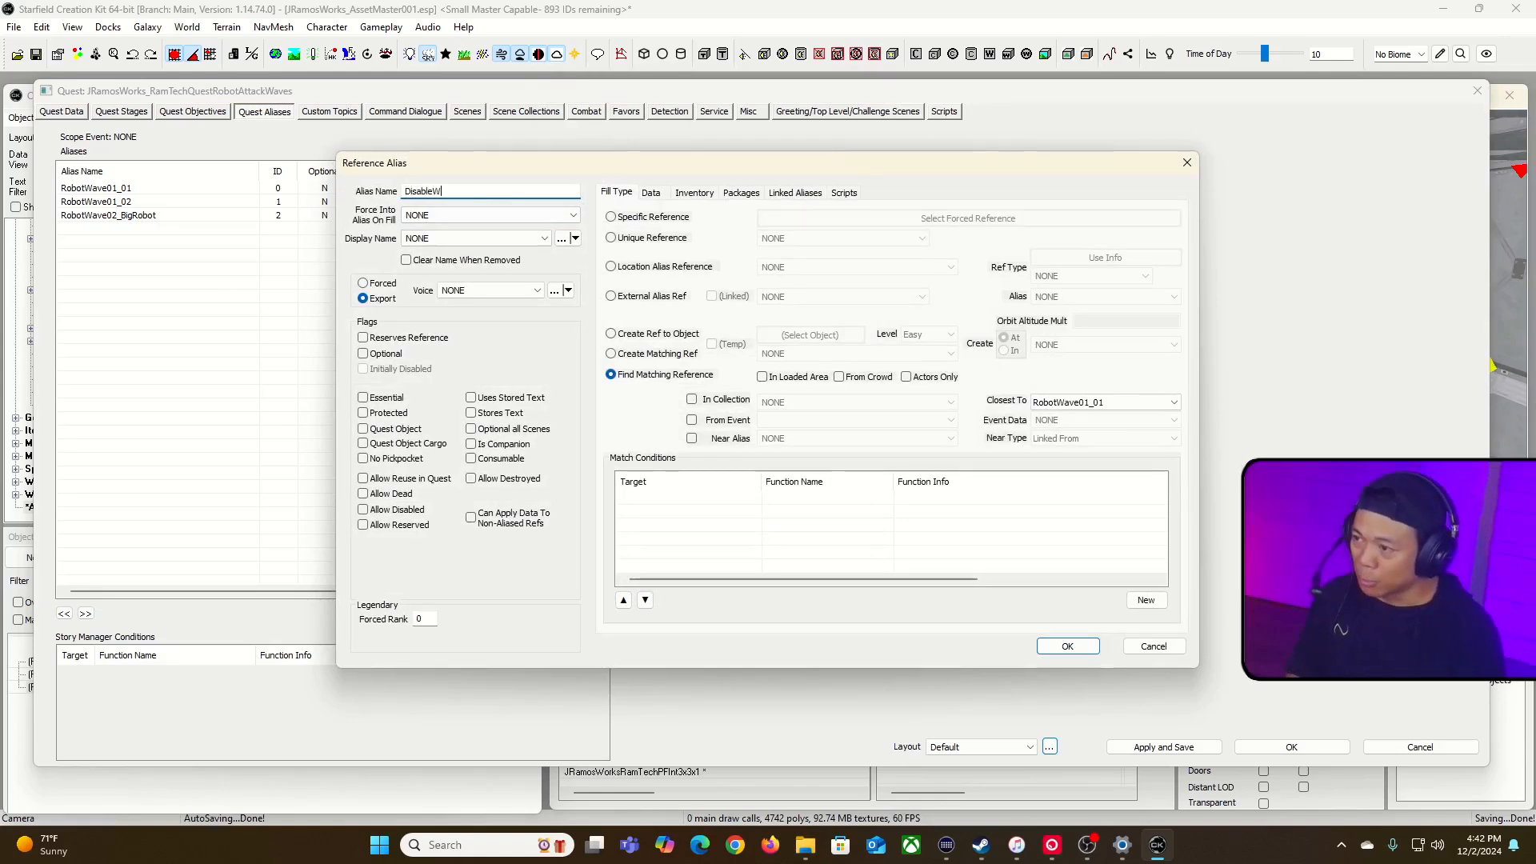
type("avle2")
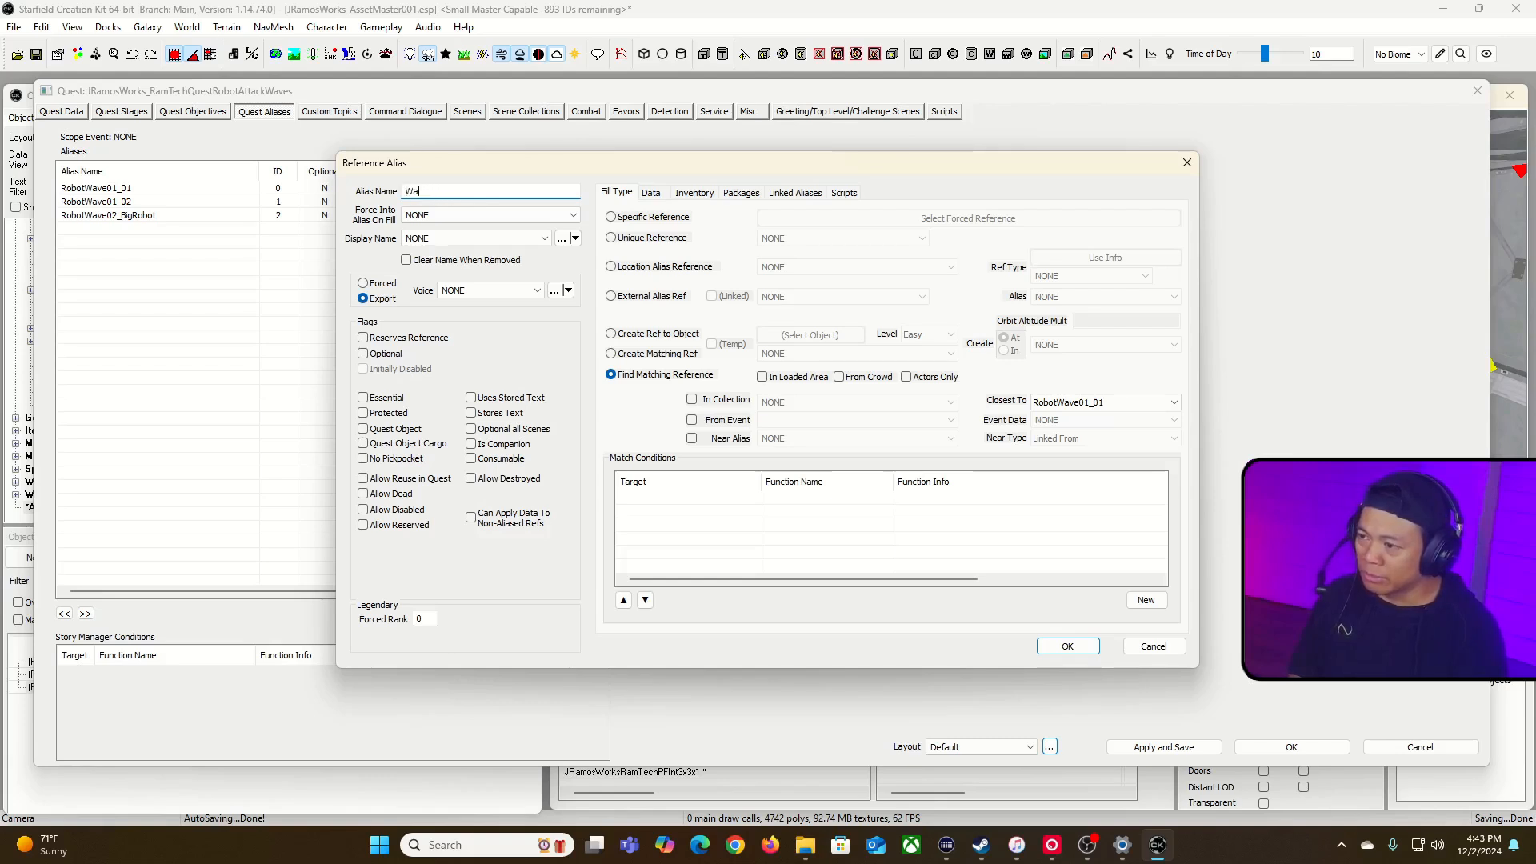
type("isabl")
key("BackSpace")
key("BackSpace")
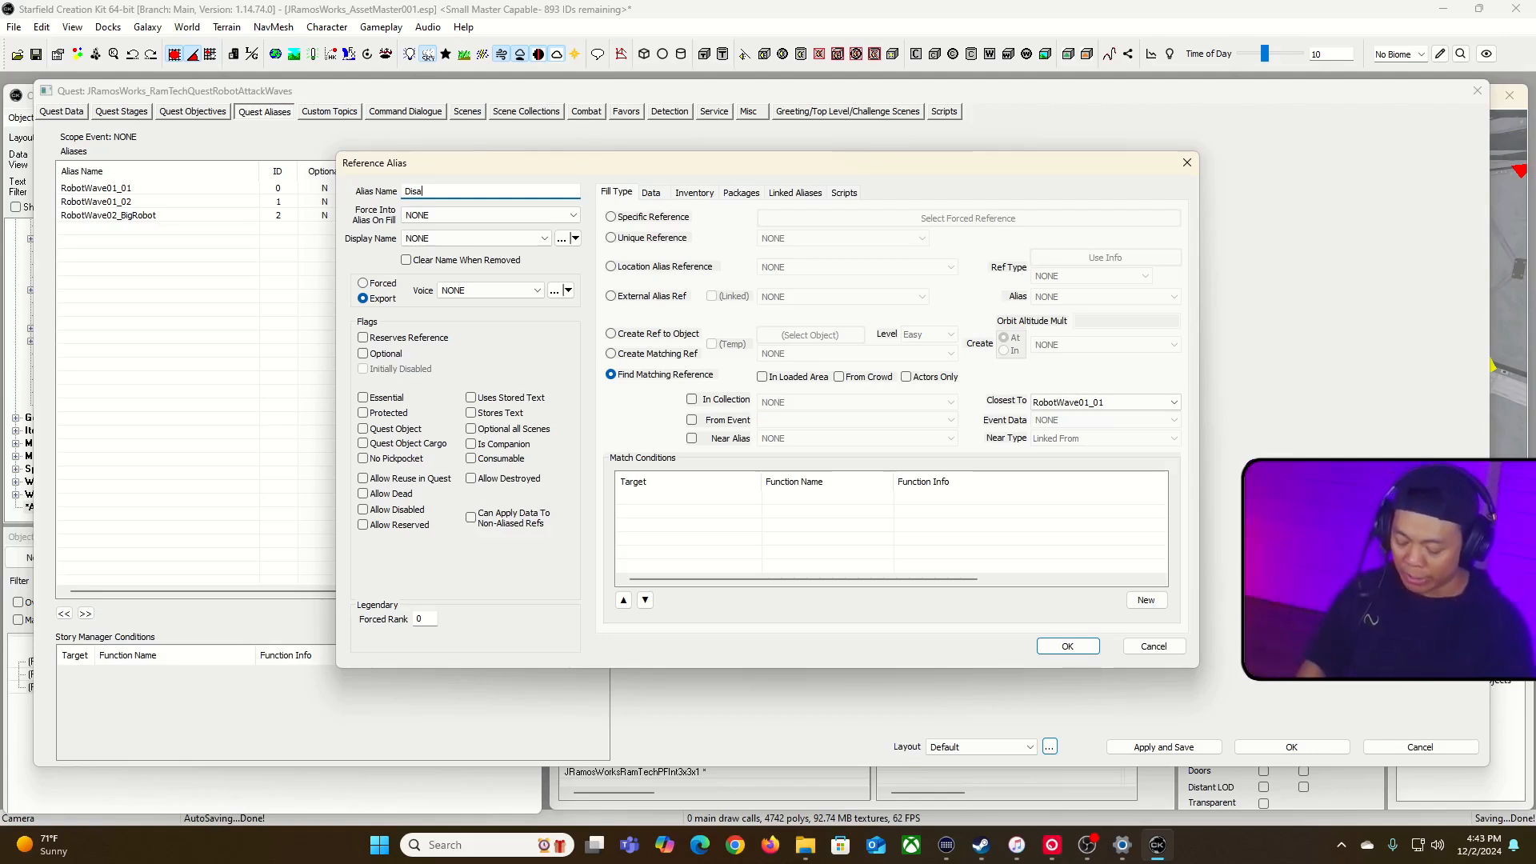
key("BackSpace")
key("BackSpace")
key("BackSpace")
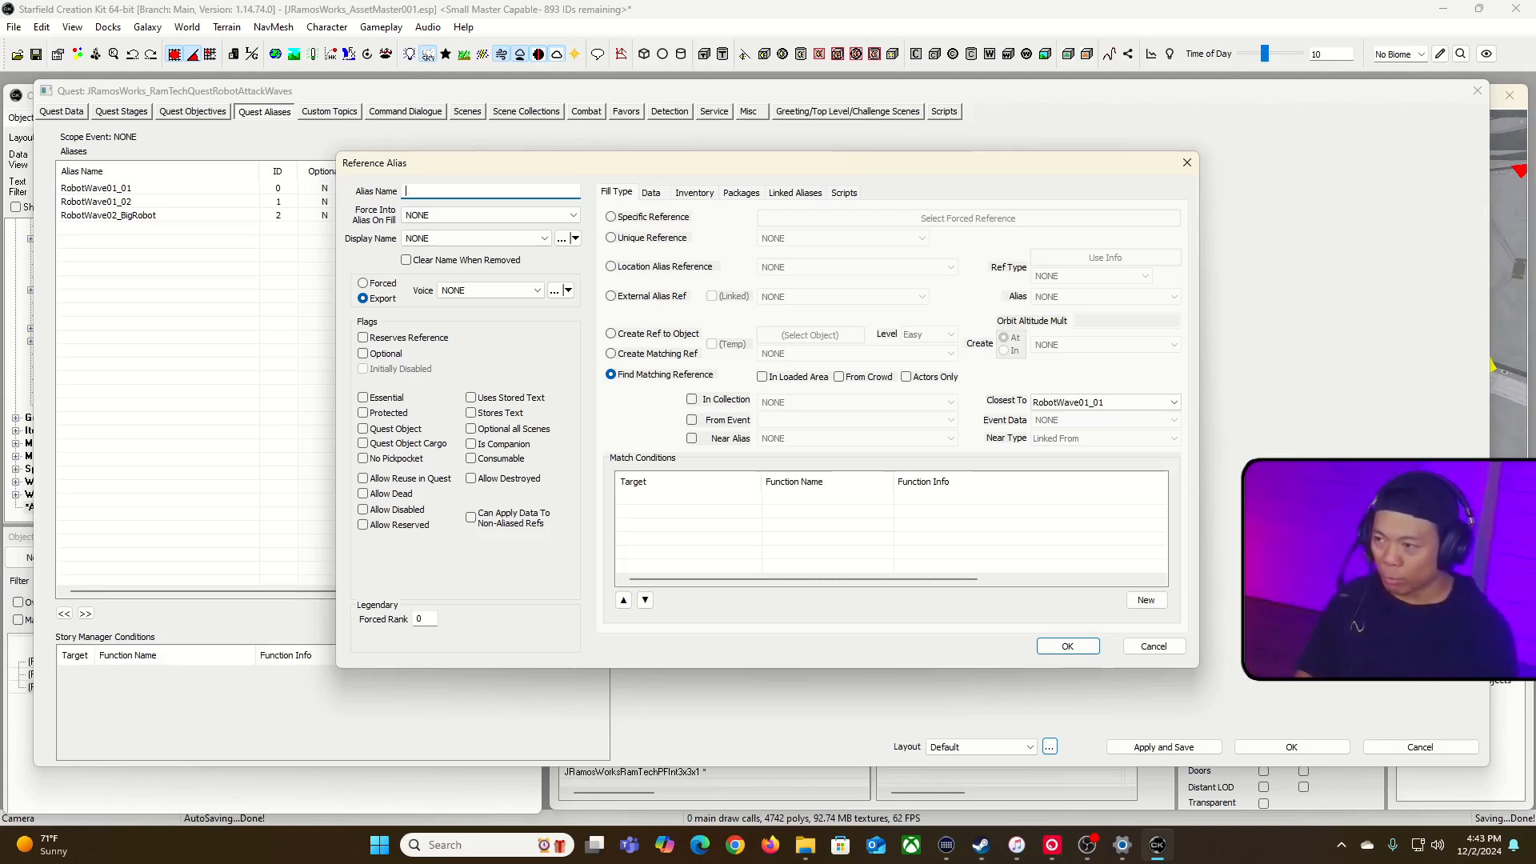
type("WAve")
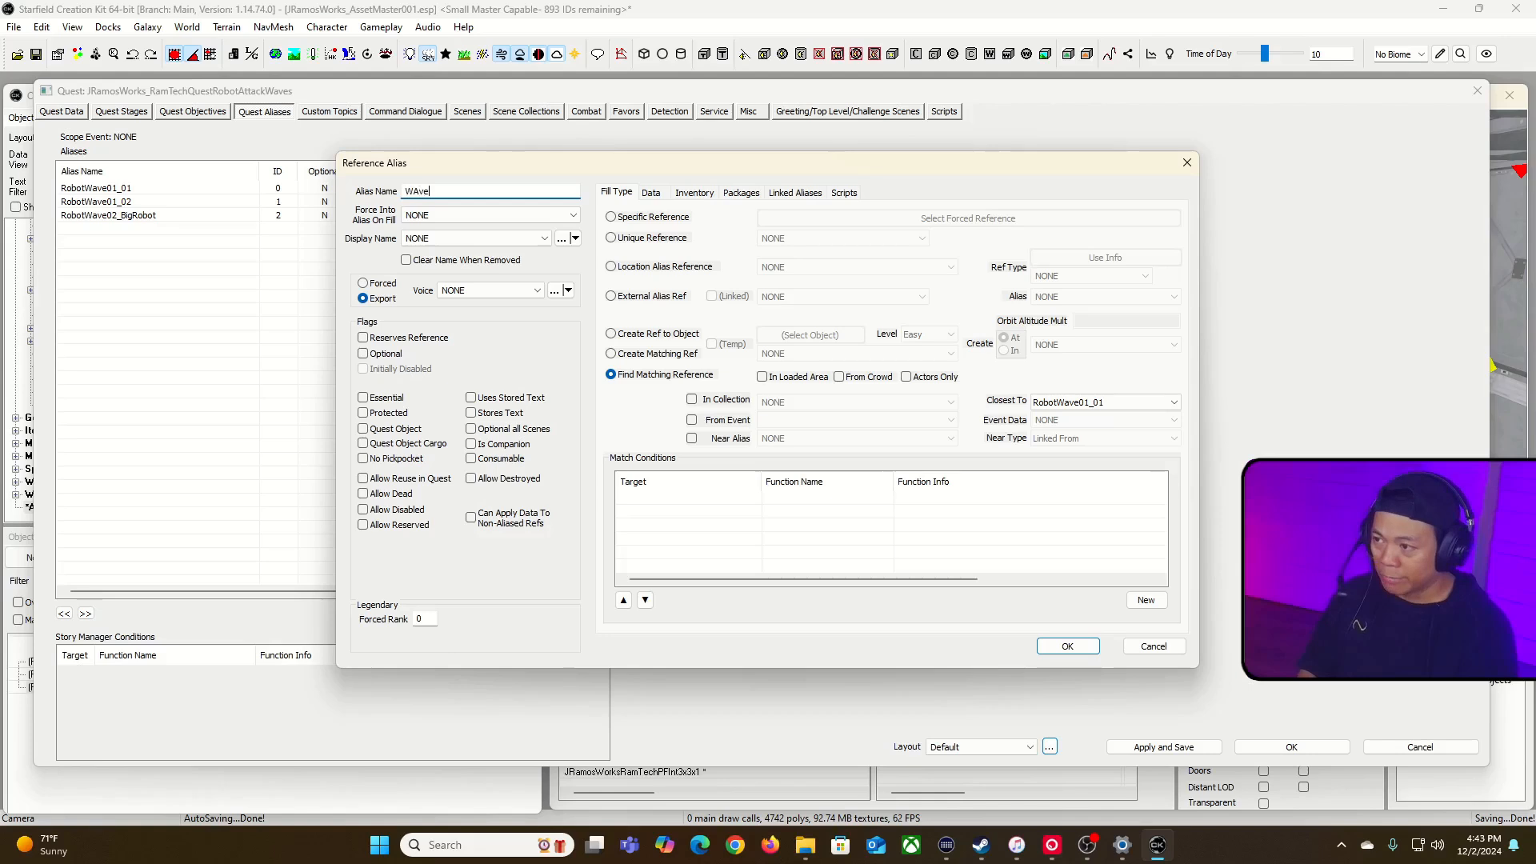
key("BackSpace")
key("BackSpace")
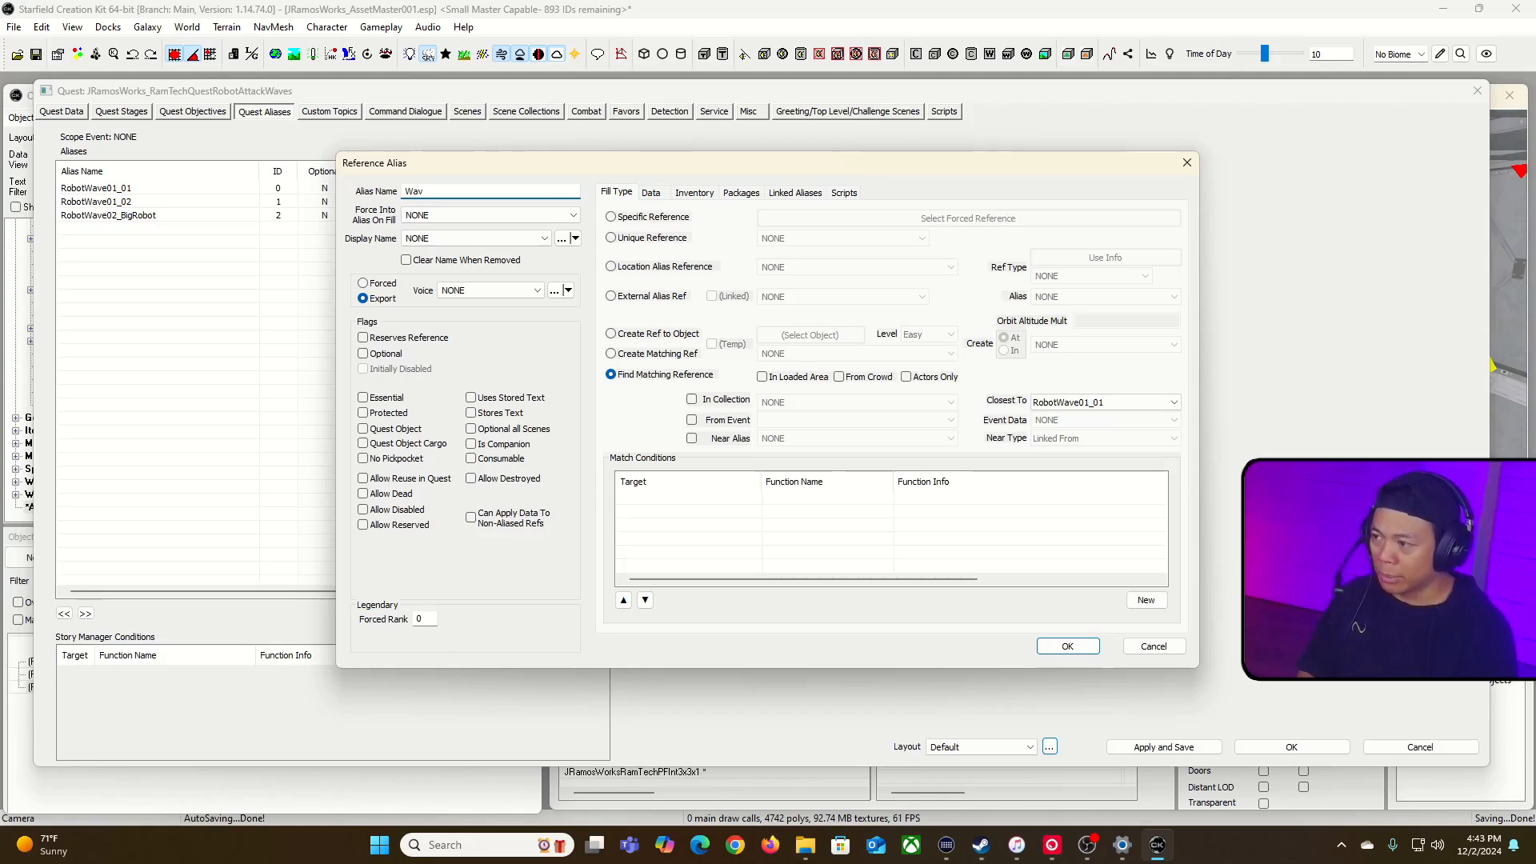
type("ave02Disabled")
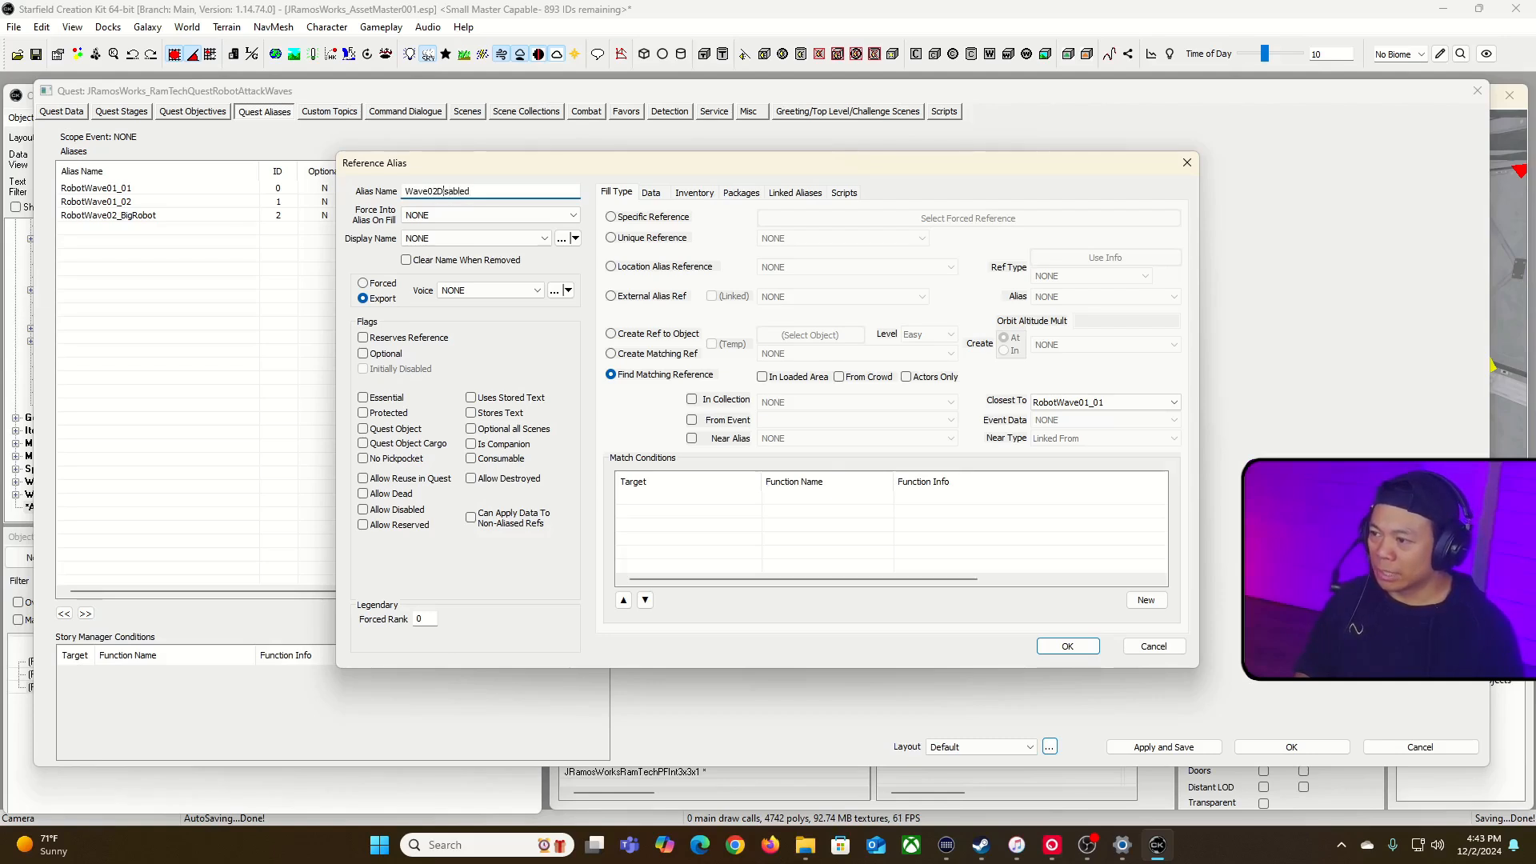
type("_")
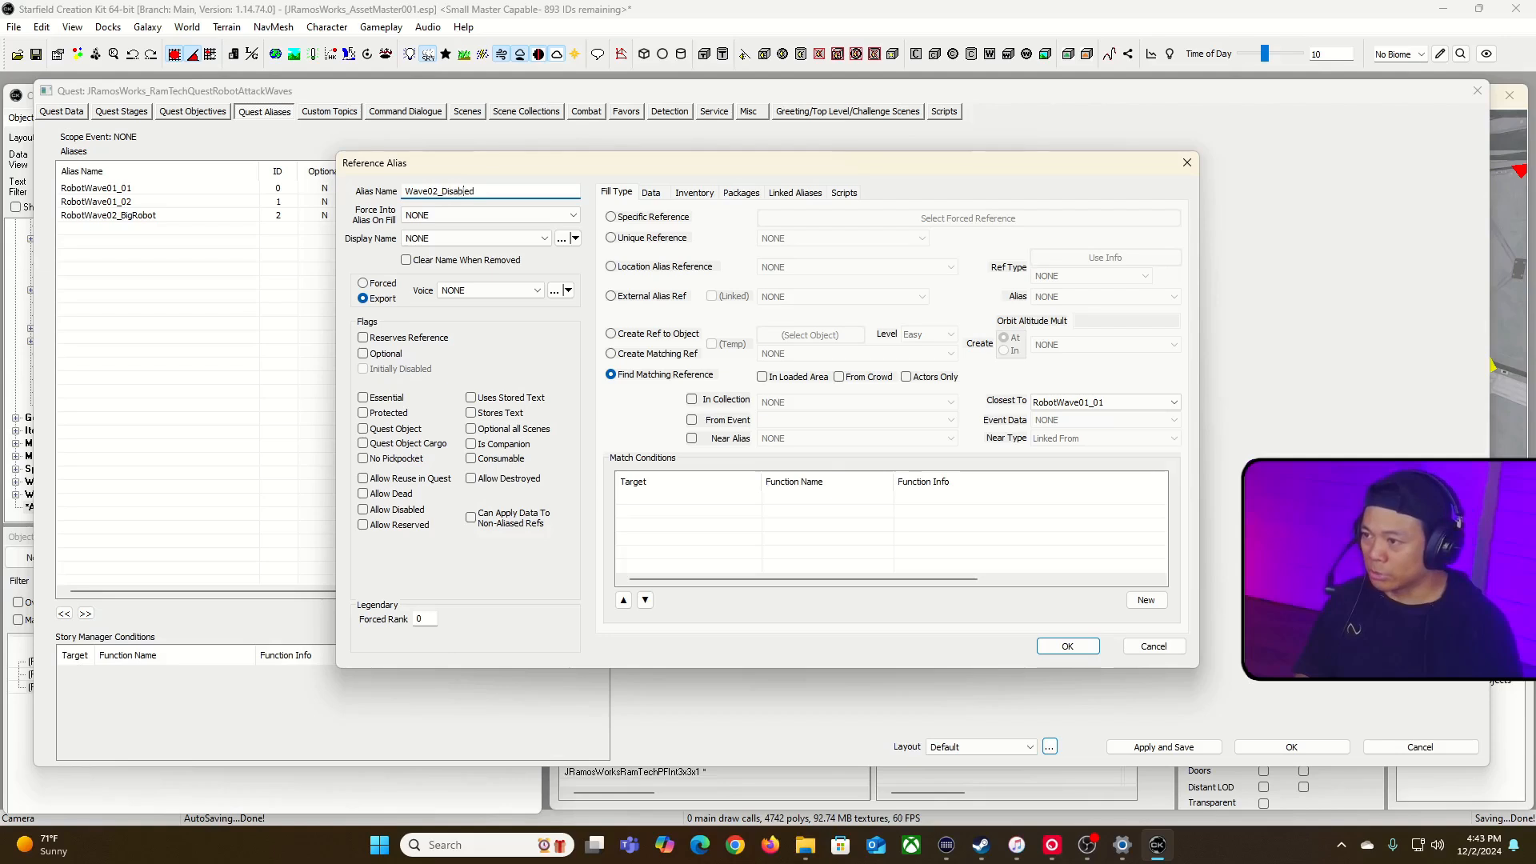
key("BackSpace")
left_click_drag(512, 193, 250, 188)
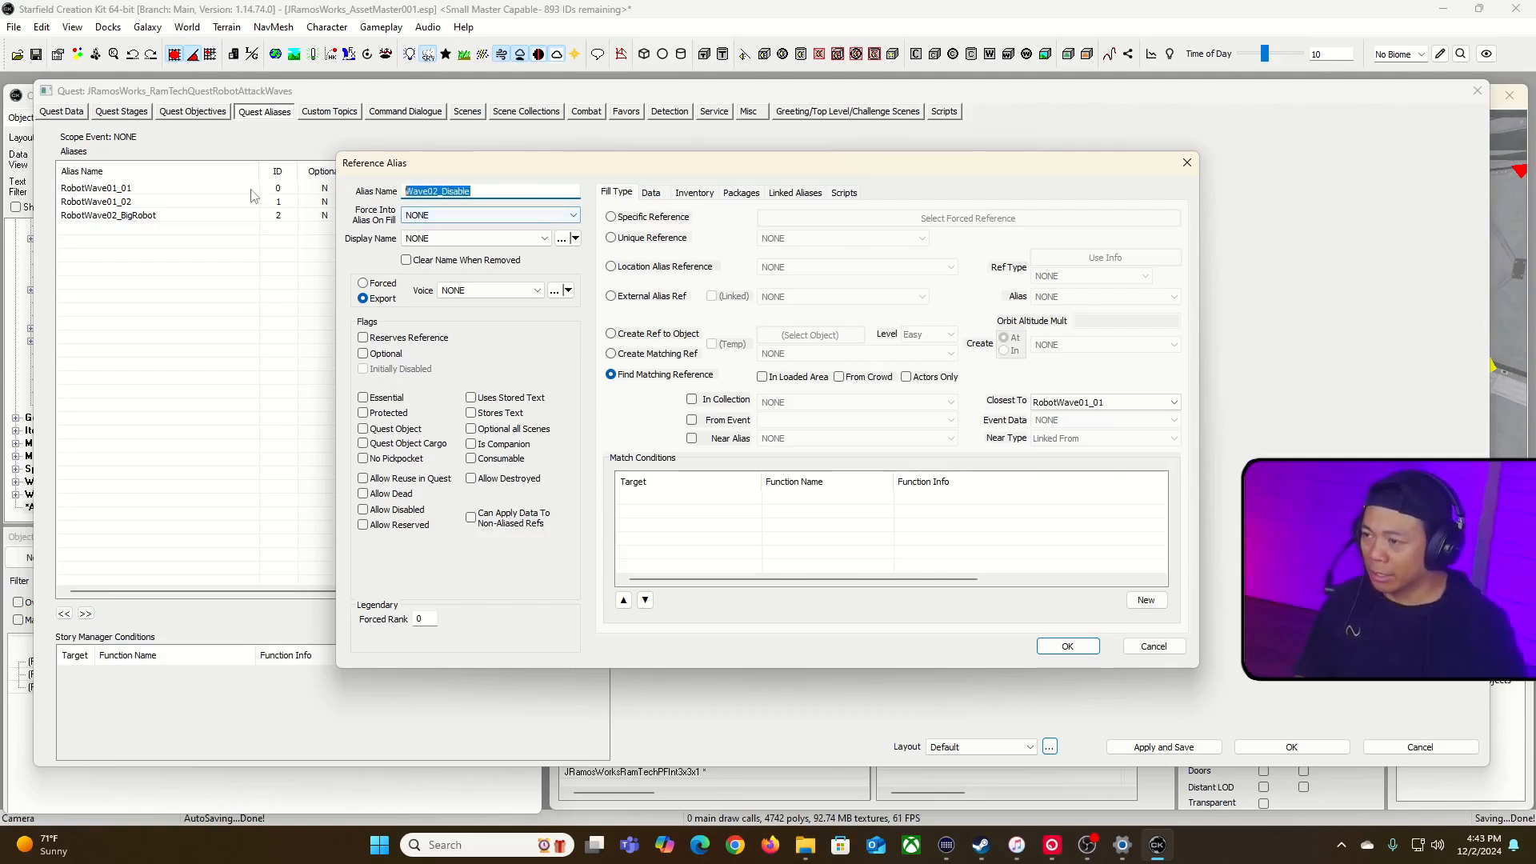
Step: Fill Wave02_Disable with the specific reference DiableRobotWave02 from the combat room, decline the fill type change, and allow disabled references
left_click(621, 219)
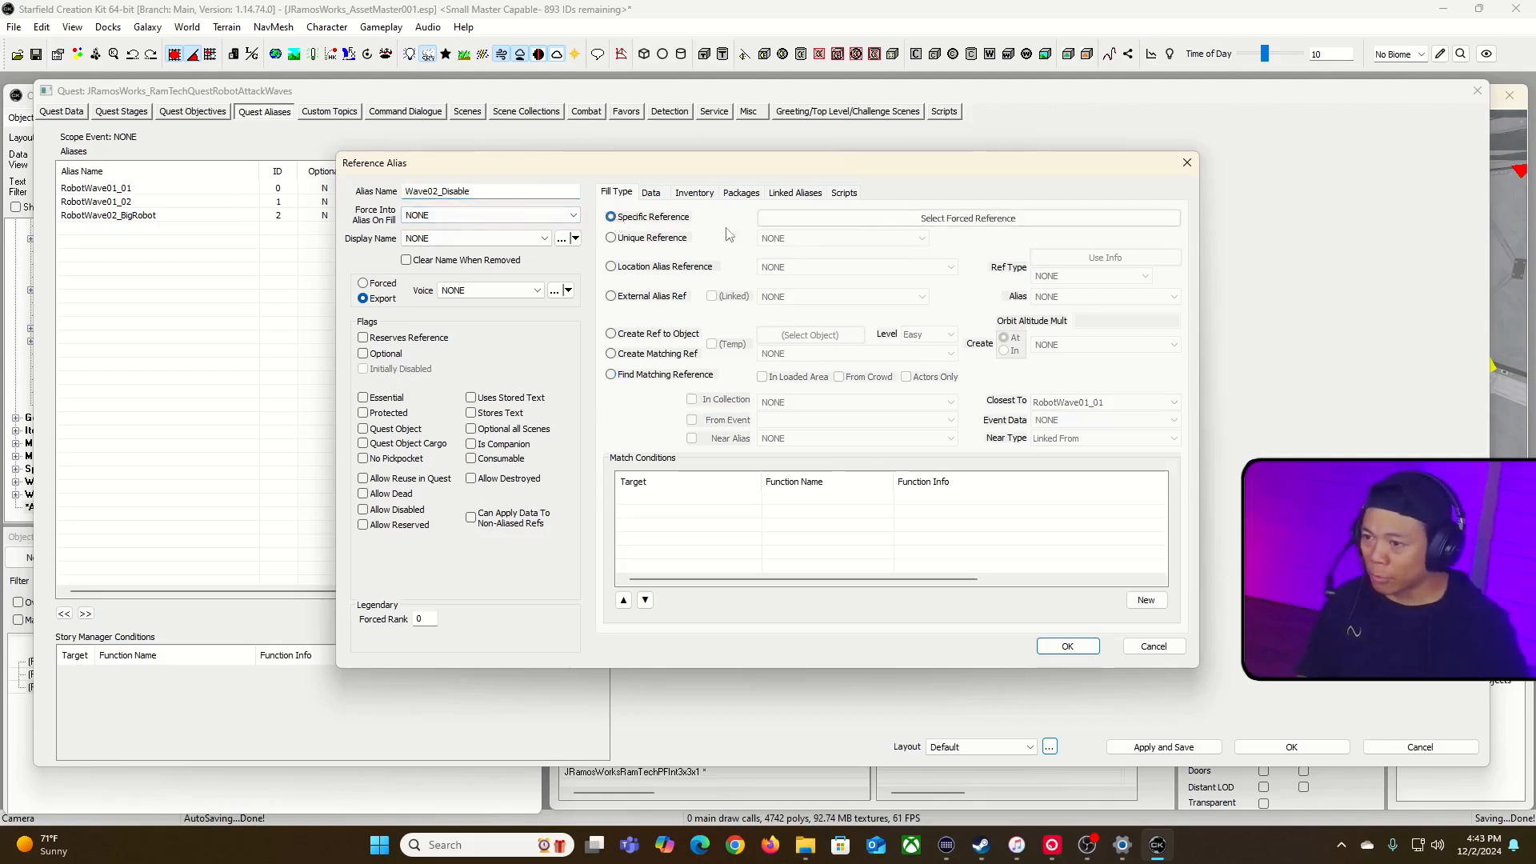
left_click(879, 221)
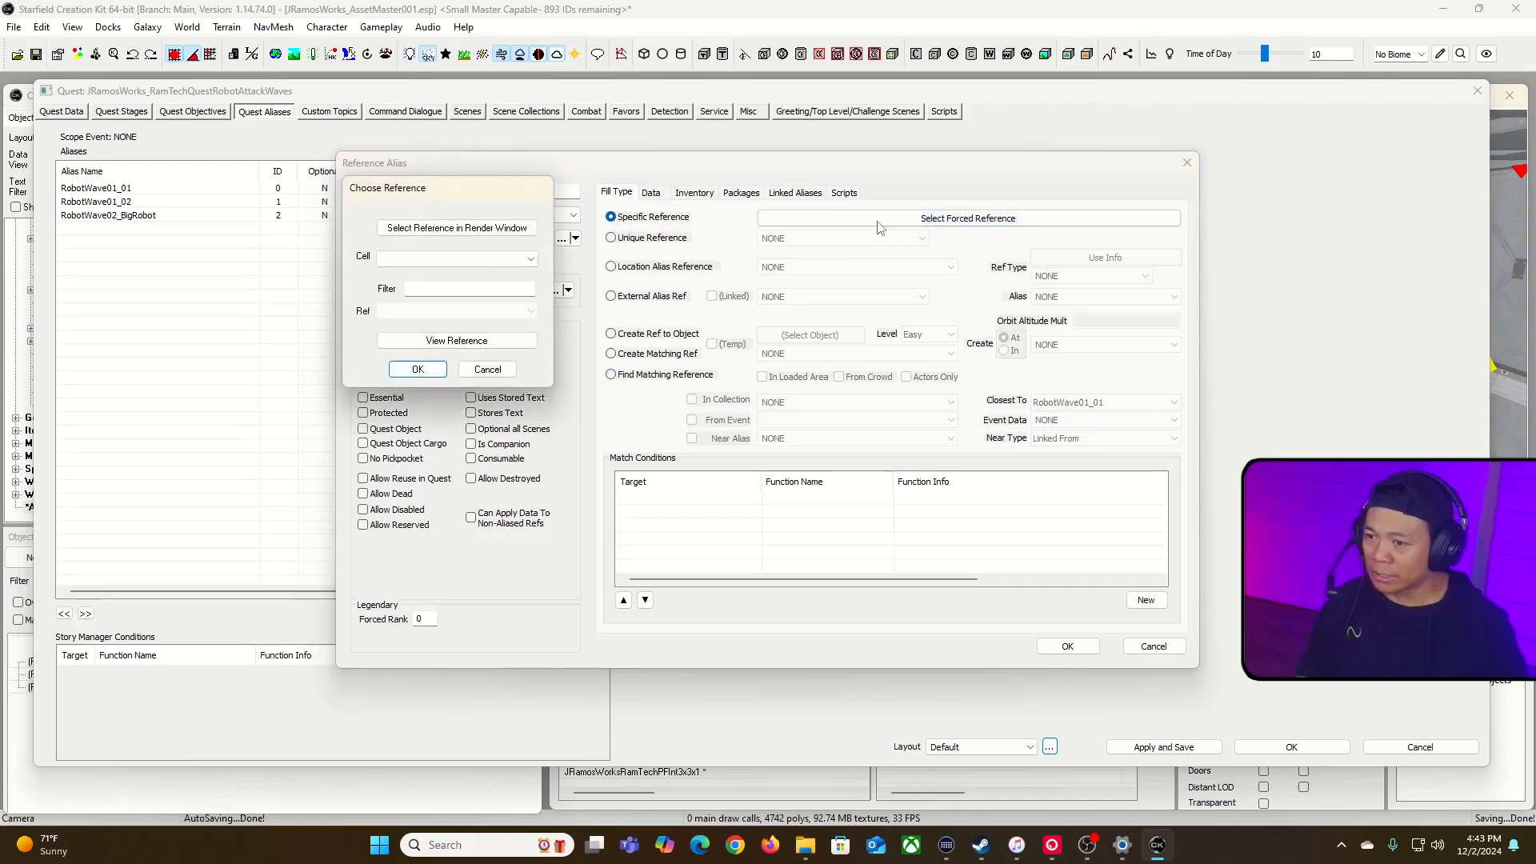
left_click(464, 228)
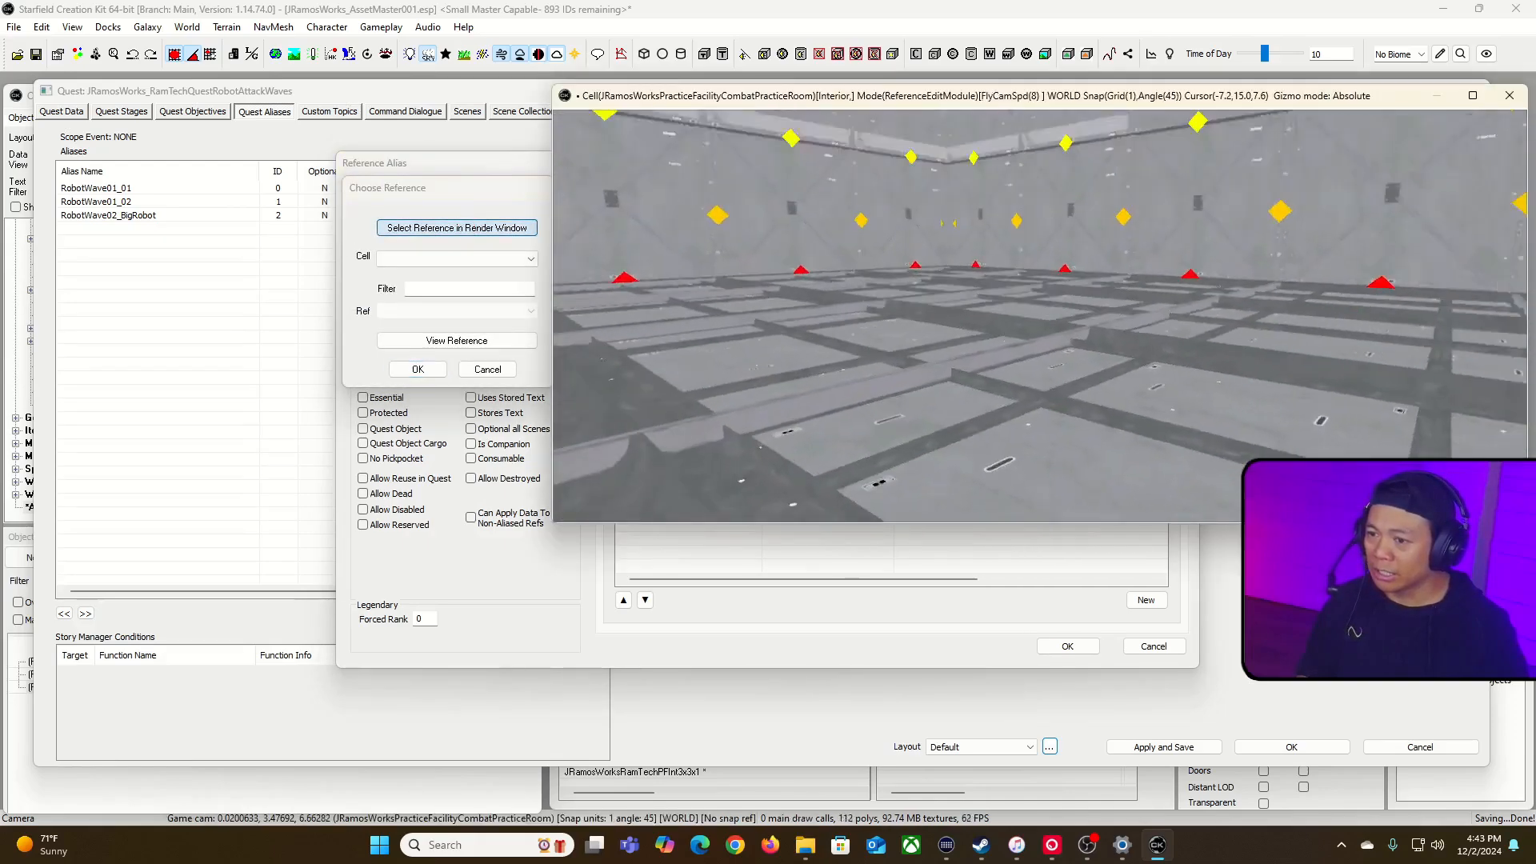
key("w")
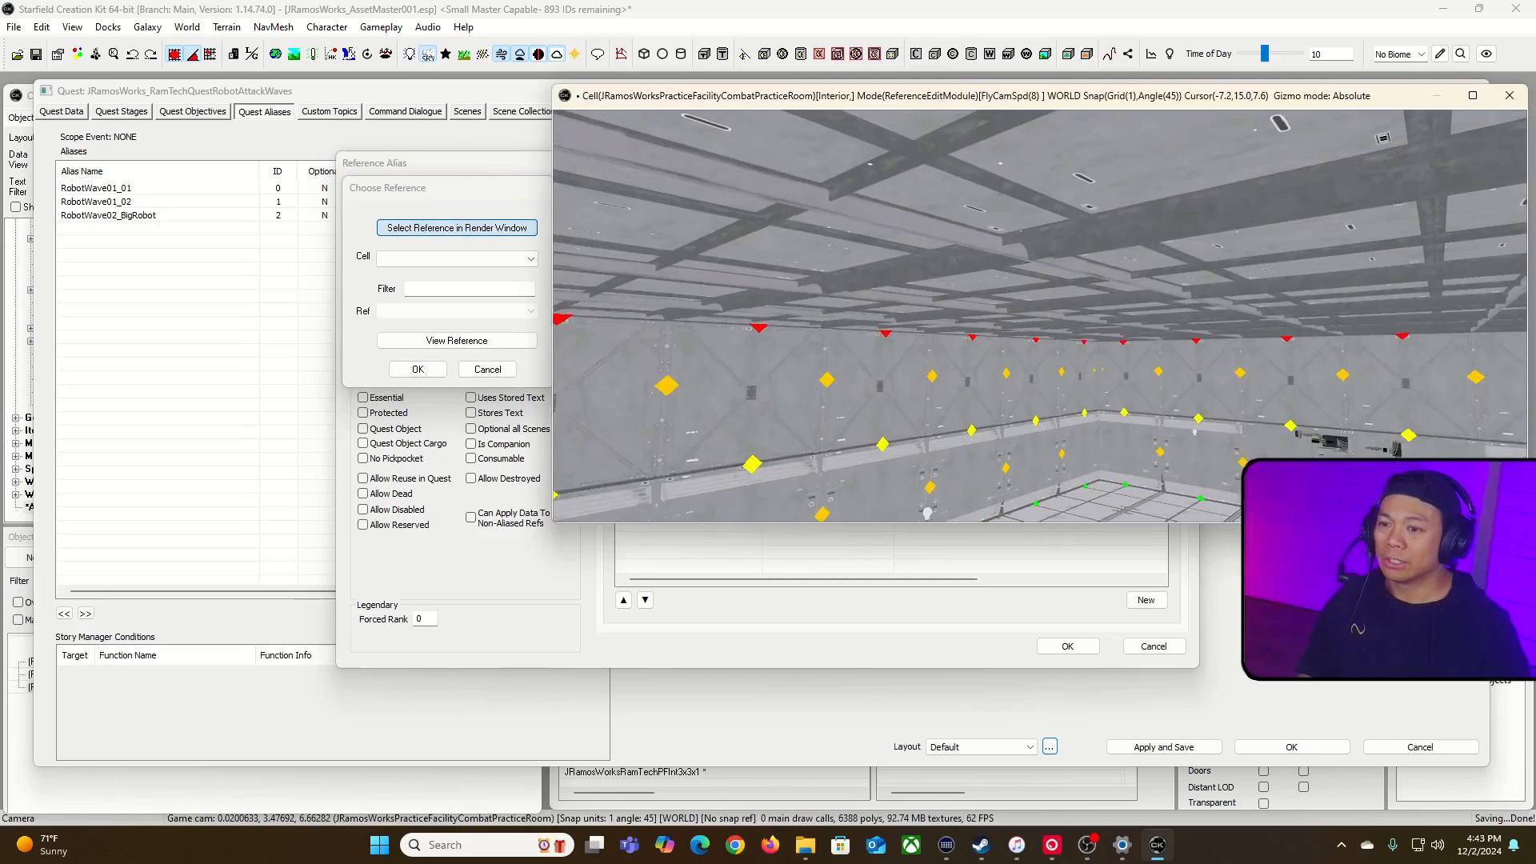
key("w")
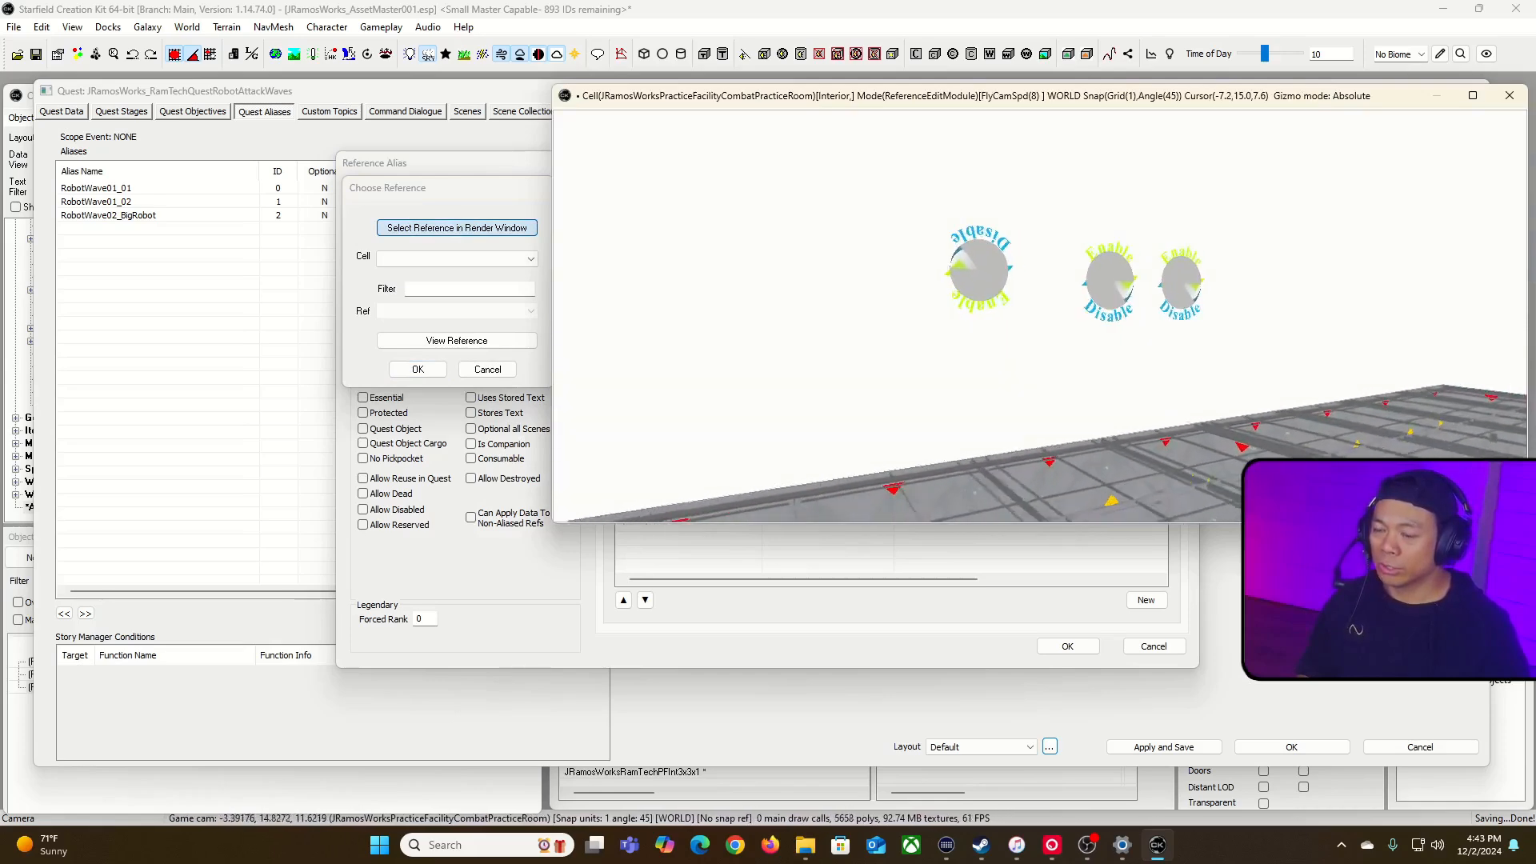
left_click(511, 231)
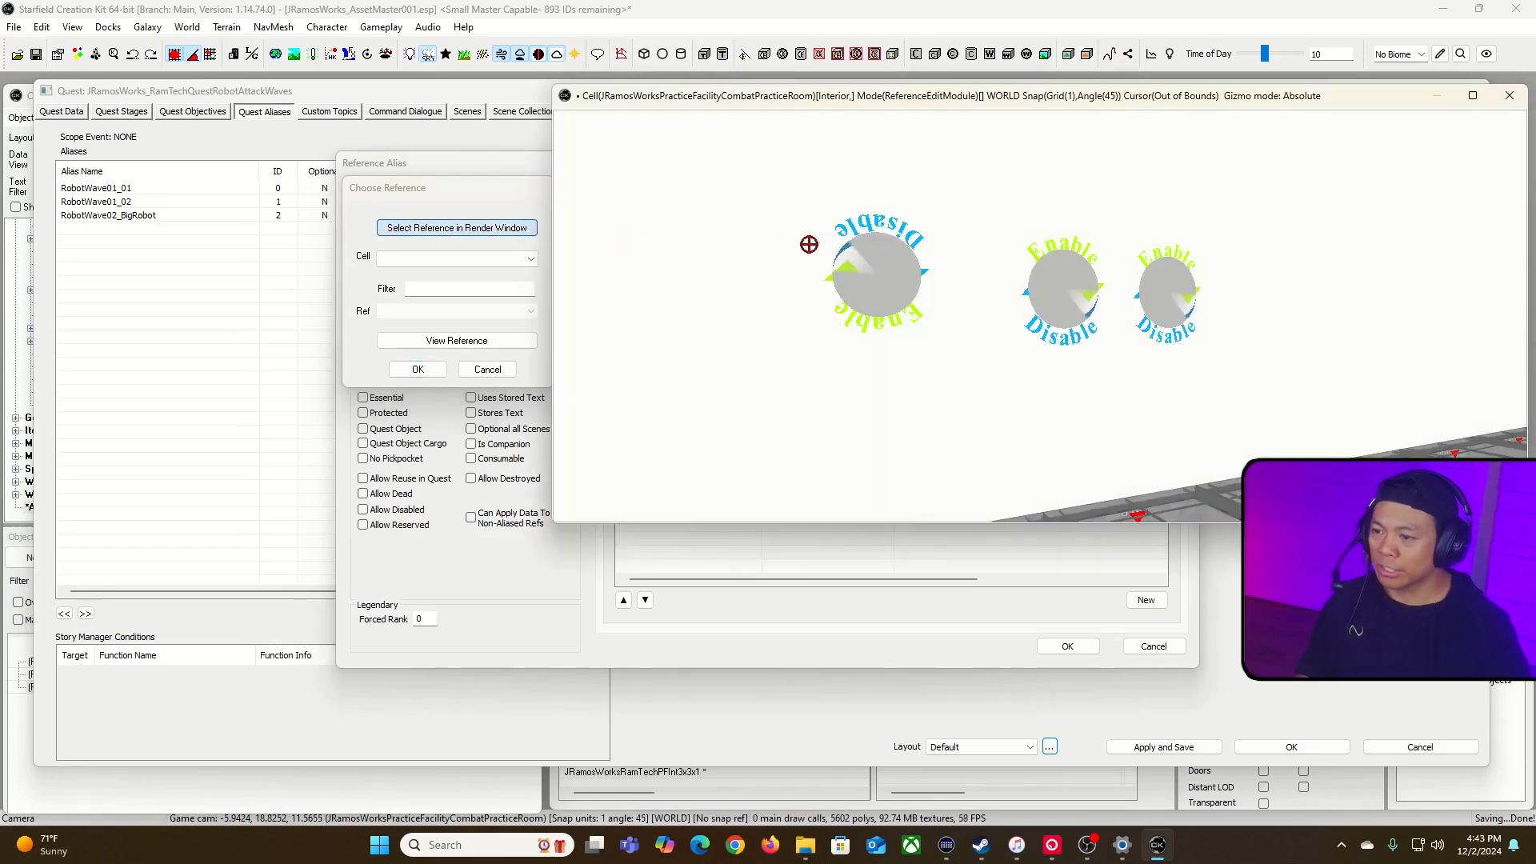
left_click(881, 260)
left_click(418, 369)
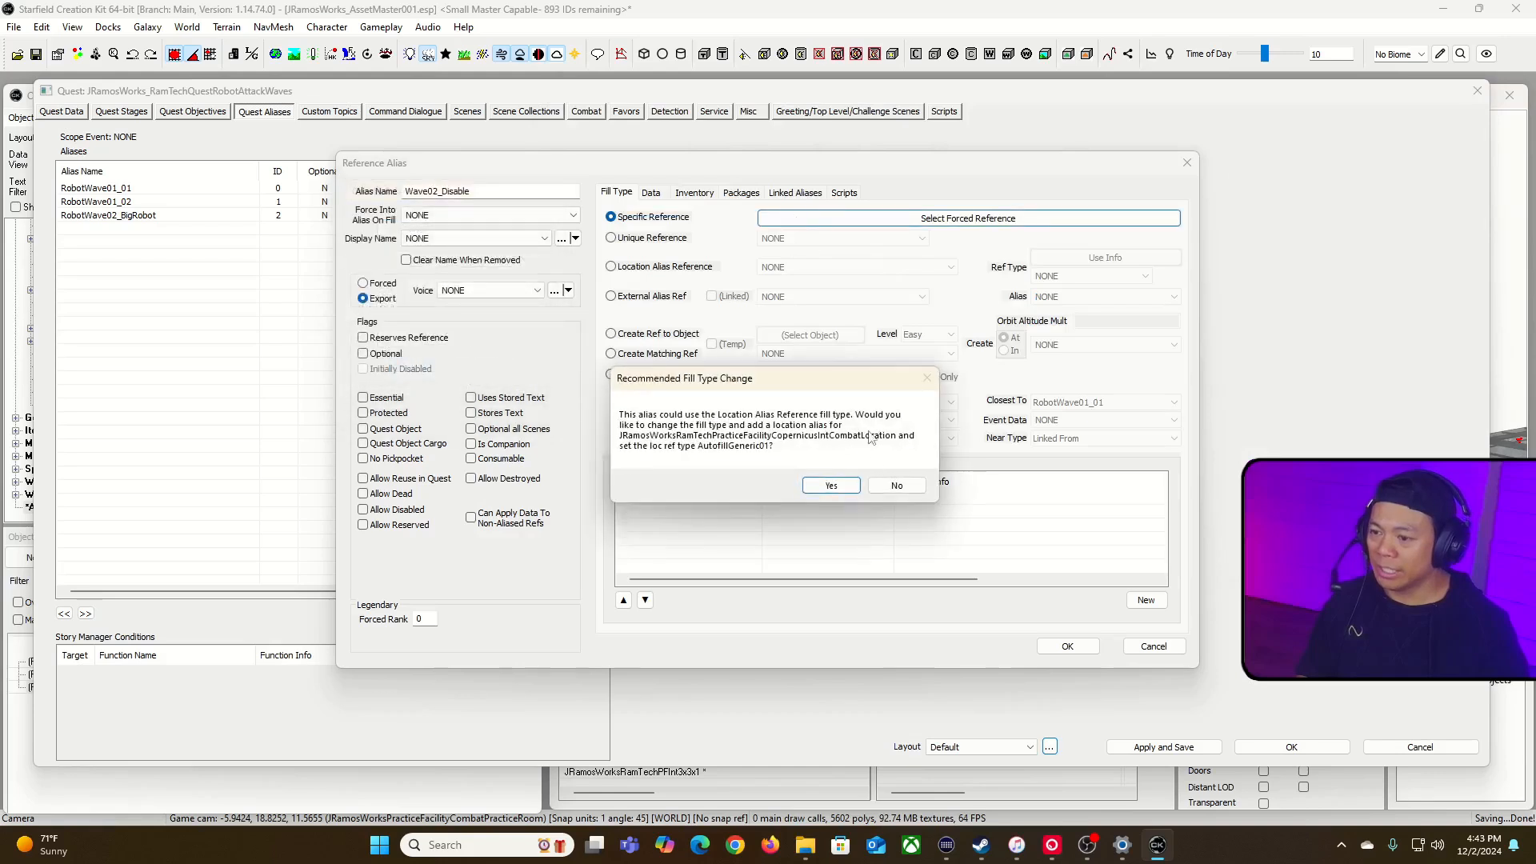
left_click(888, 484)
left_click(363, 510)
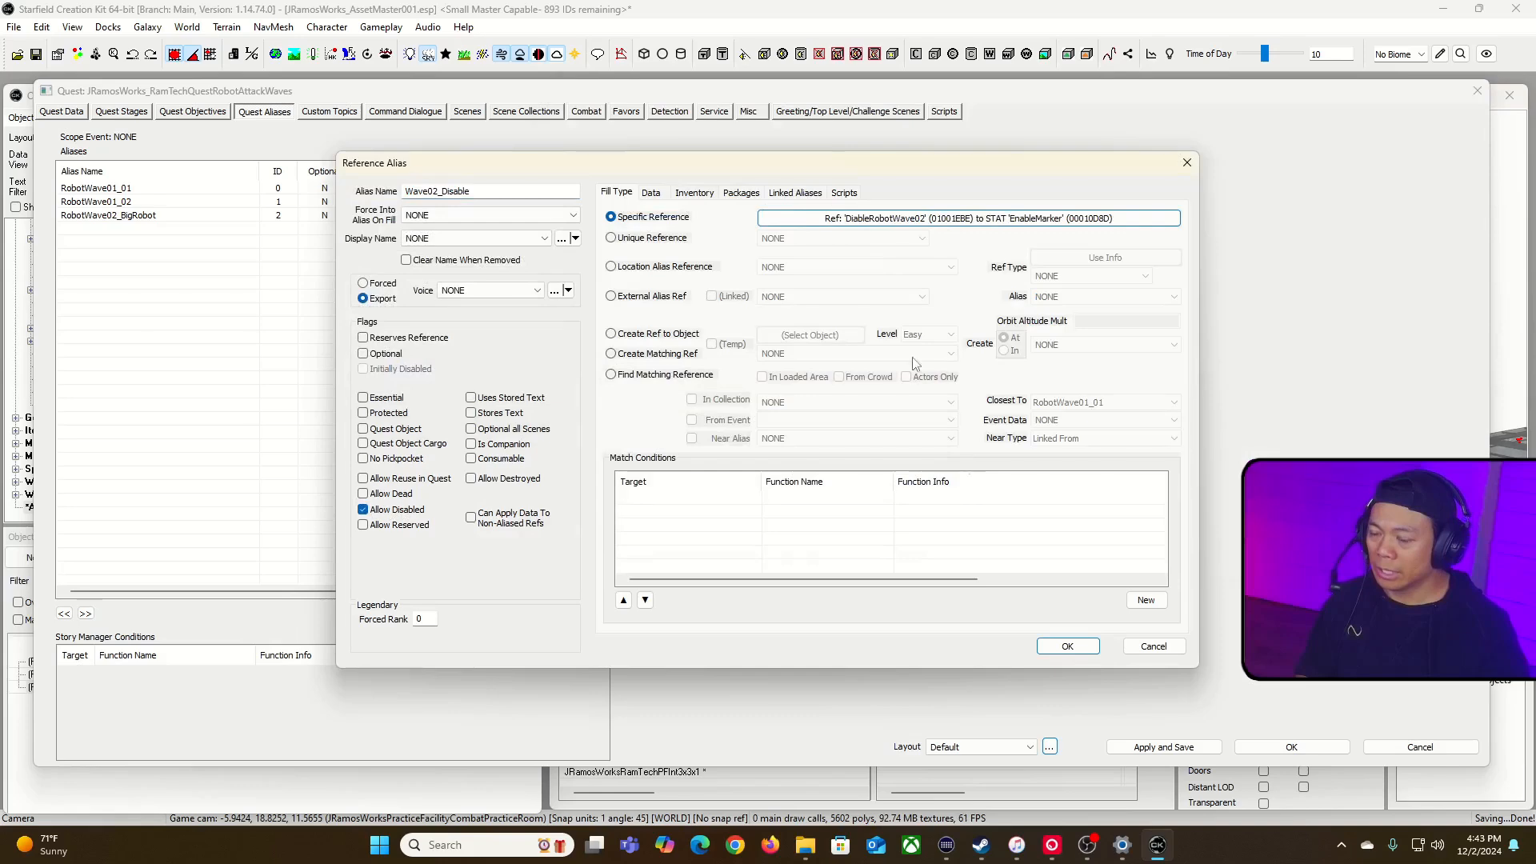
left_click(1066, 646)
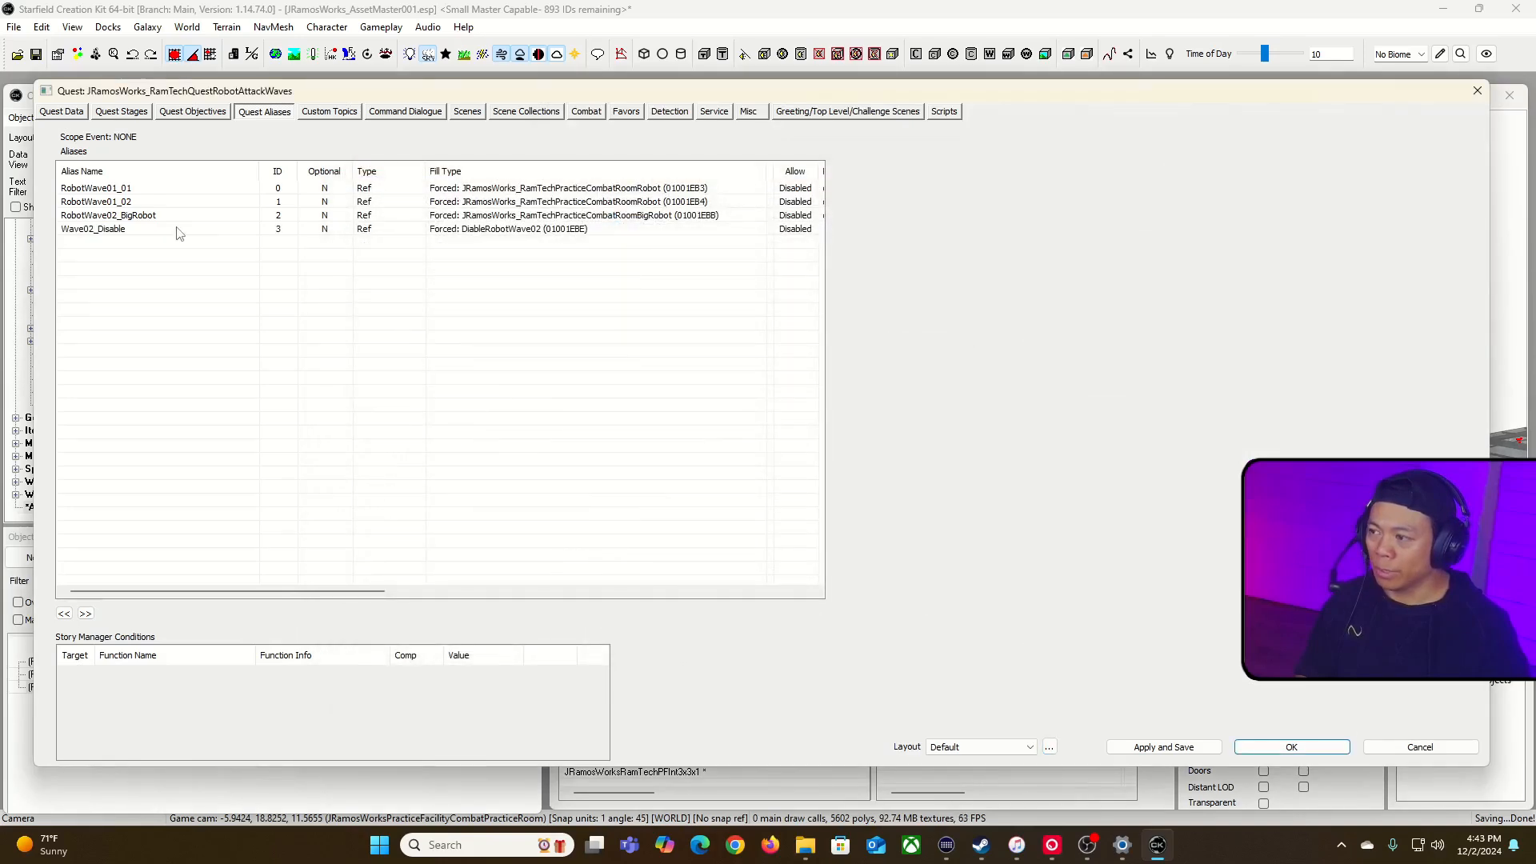
Step: Create another reference alias in the quest and name it Wave02_Enable
right_click(179, 249)
left_click(216, 251)
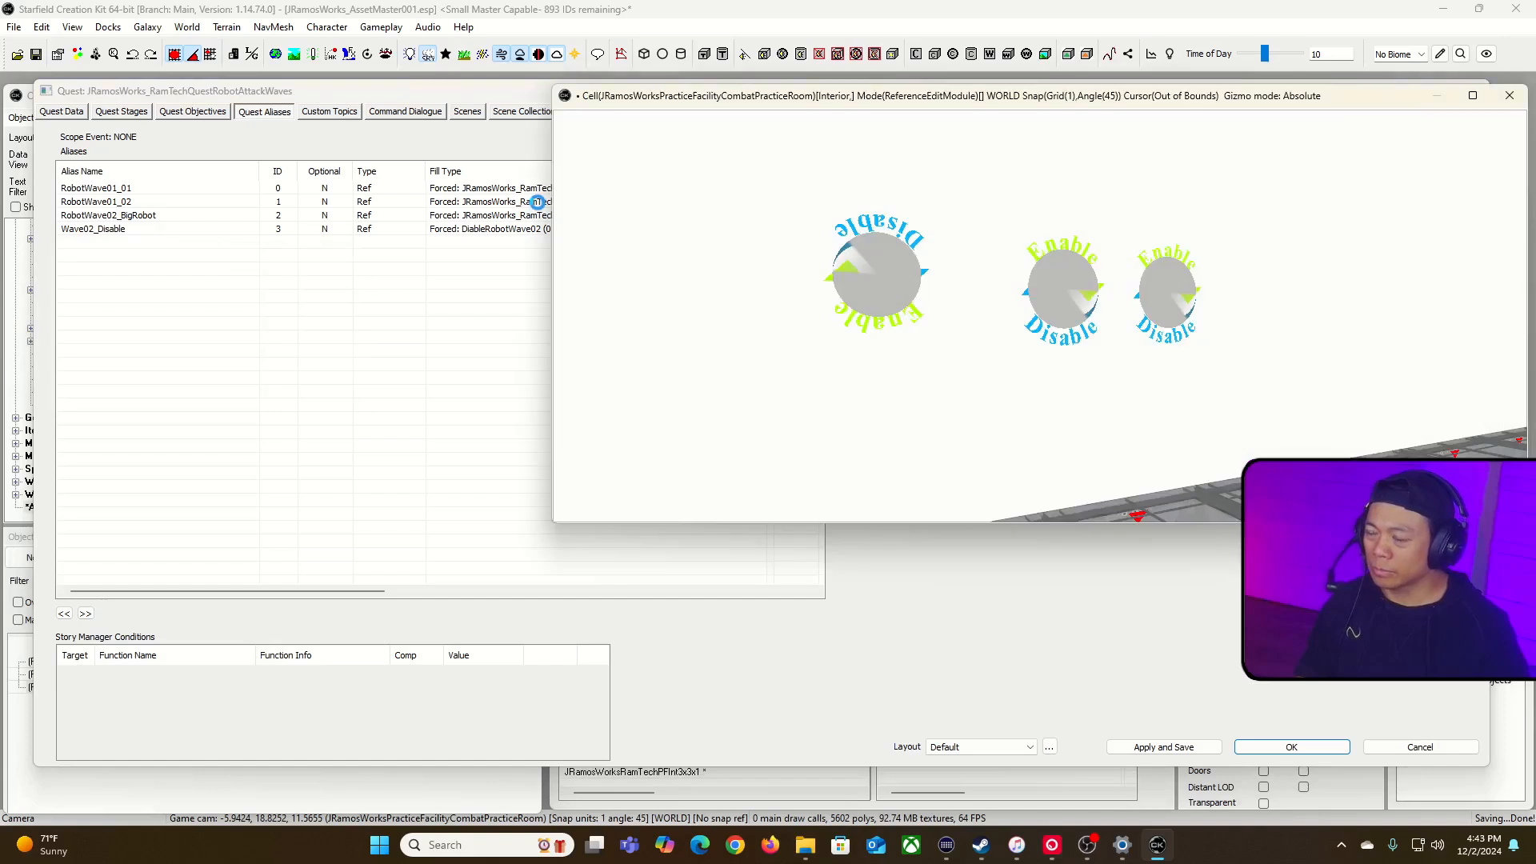
type("A")
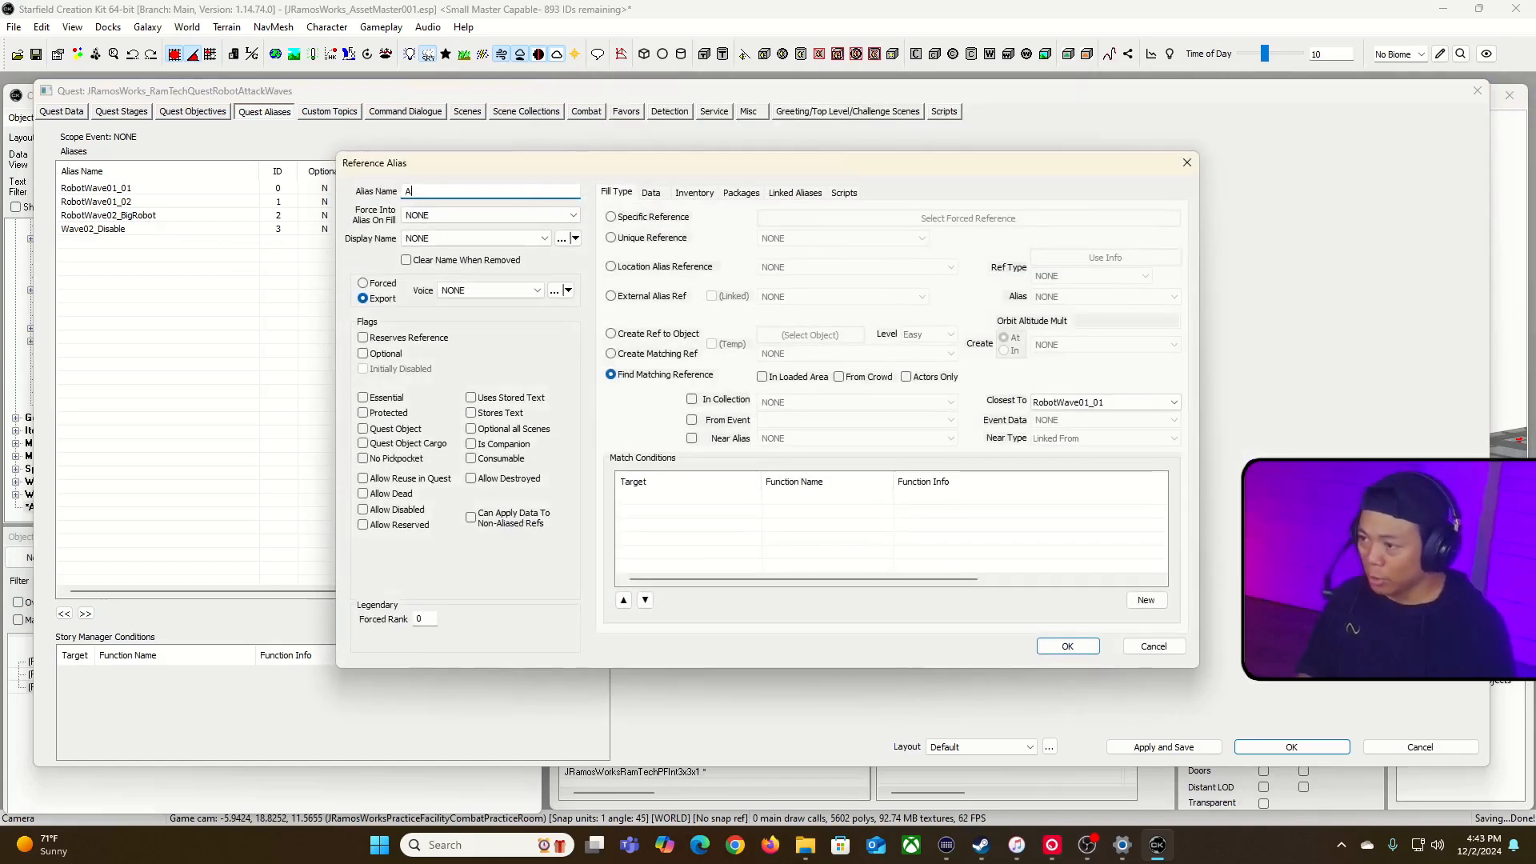
type("ave02_Enable")
Step: Fill Wave02_Enable with the specific reference EnableRobotWave02 from the combat room, decline the fill type change, and allow disabled references
left_click(638, 219)
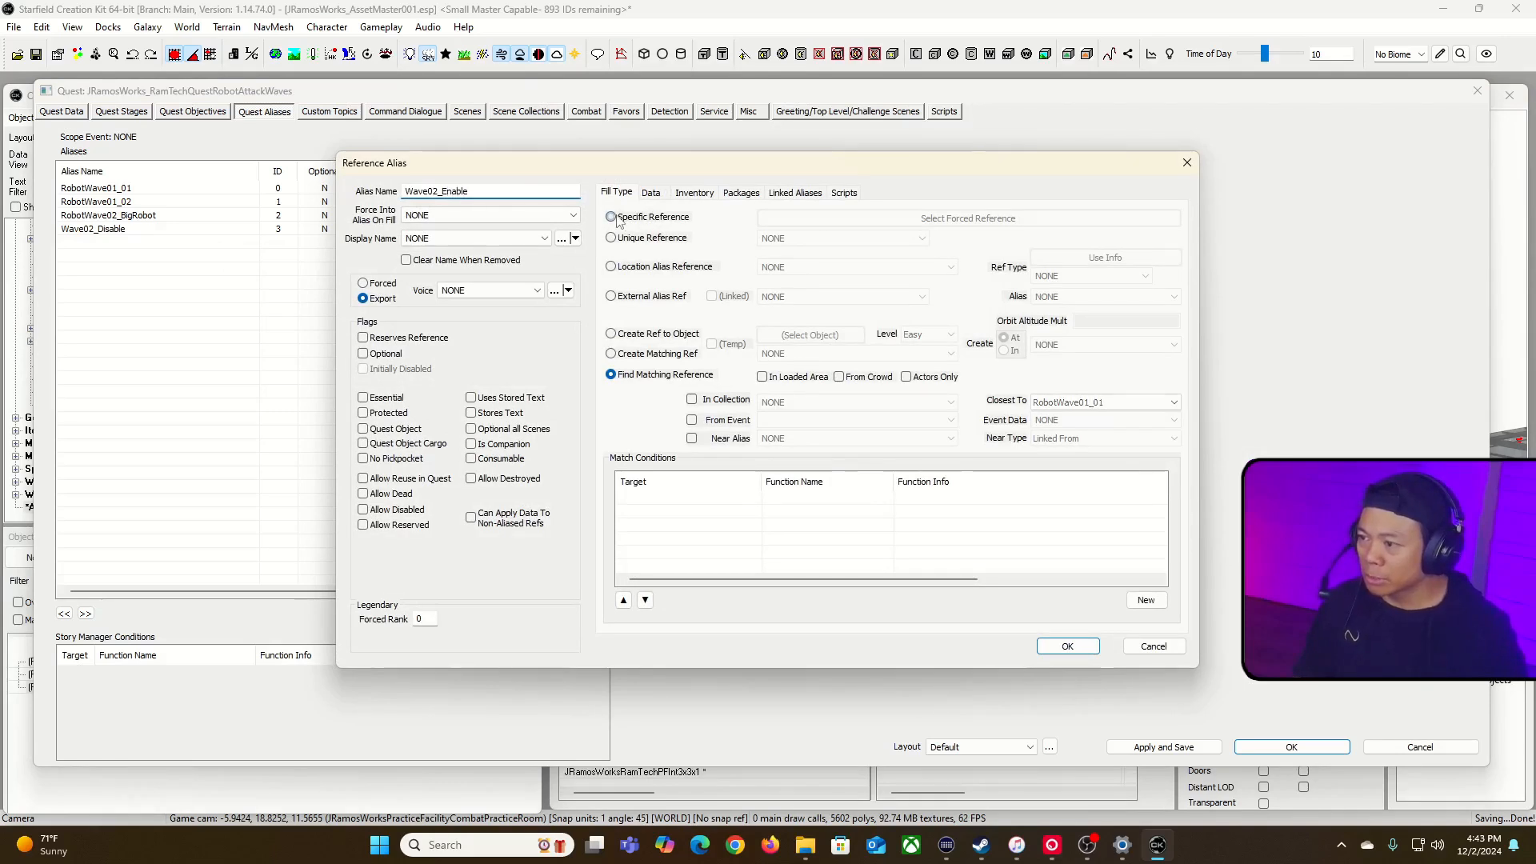
left_click(937, 223)
left_click(476, 227)
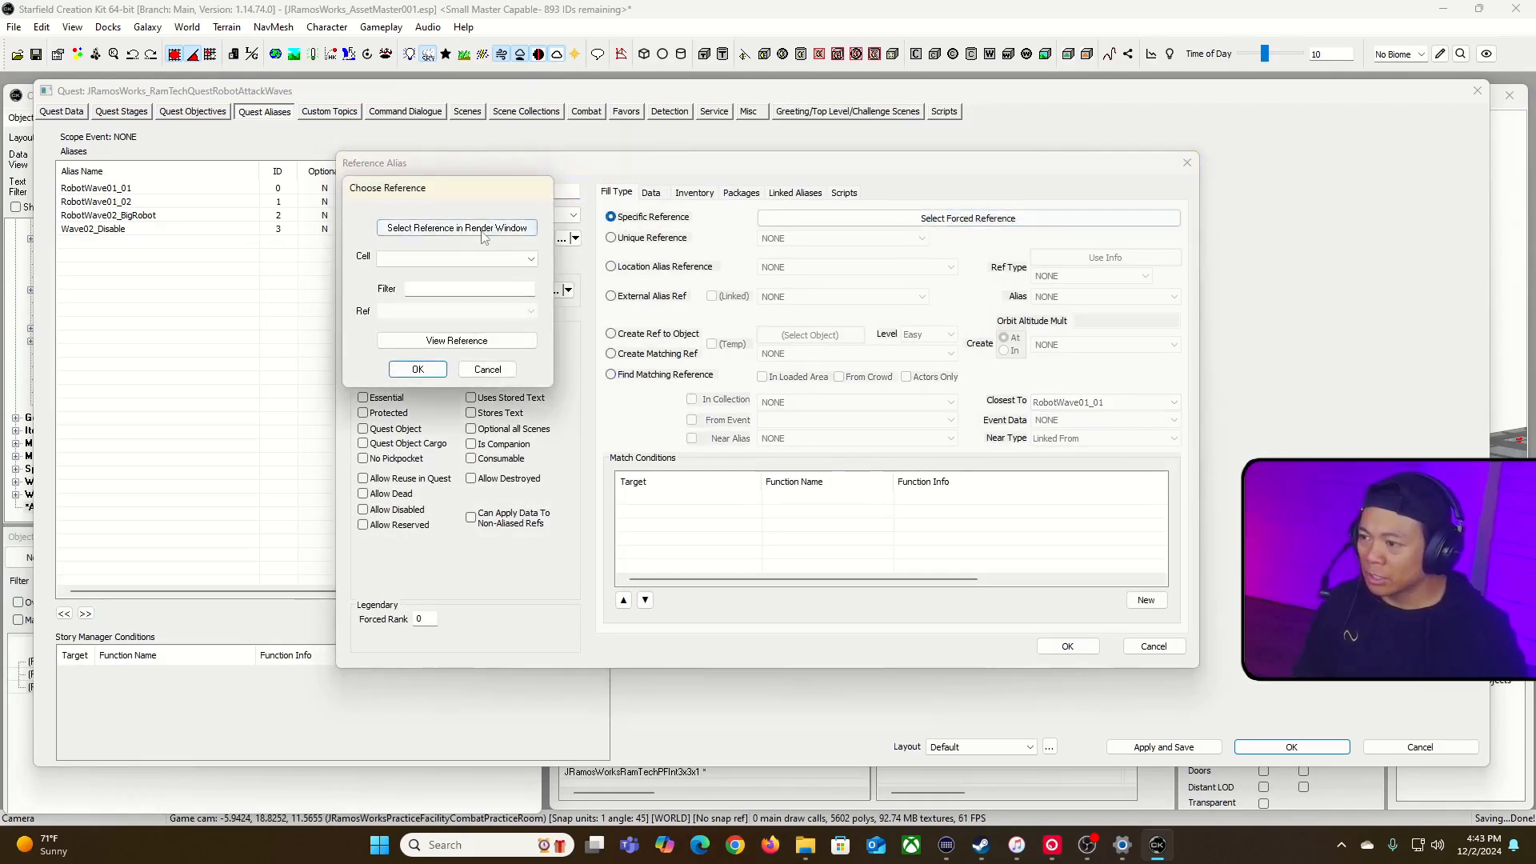
left_click(1054, 275)
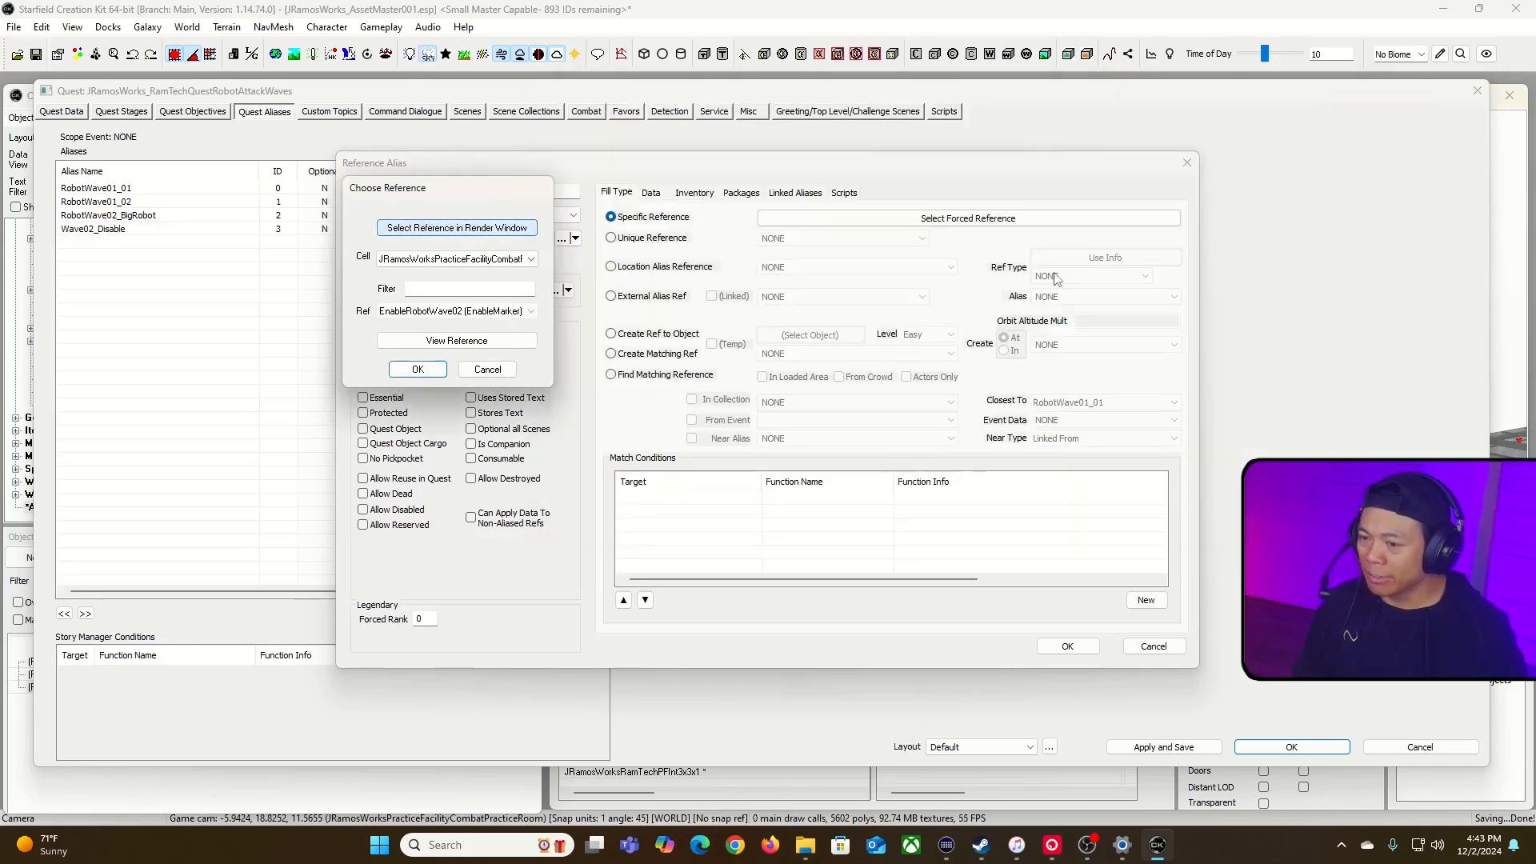
left_click(418, 369)
left_click(897, 489)
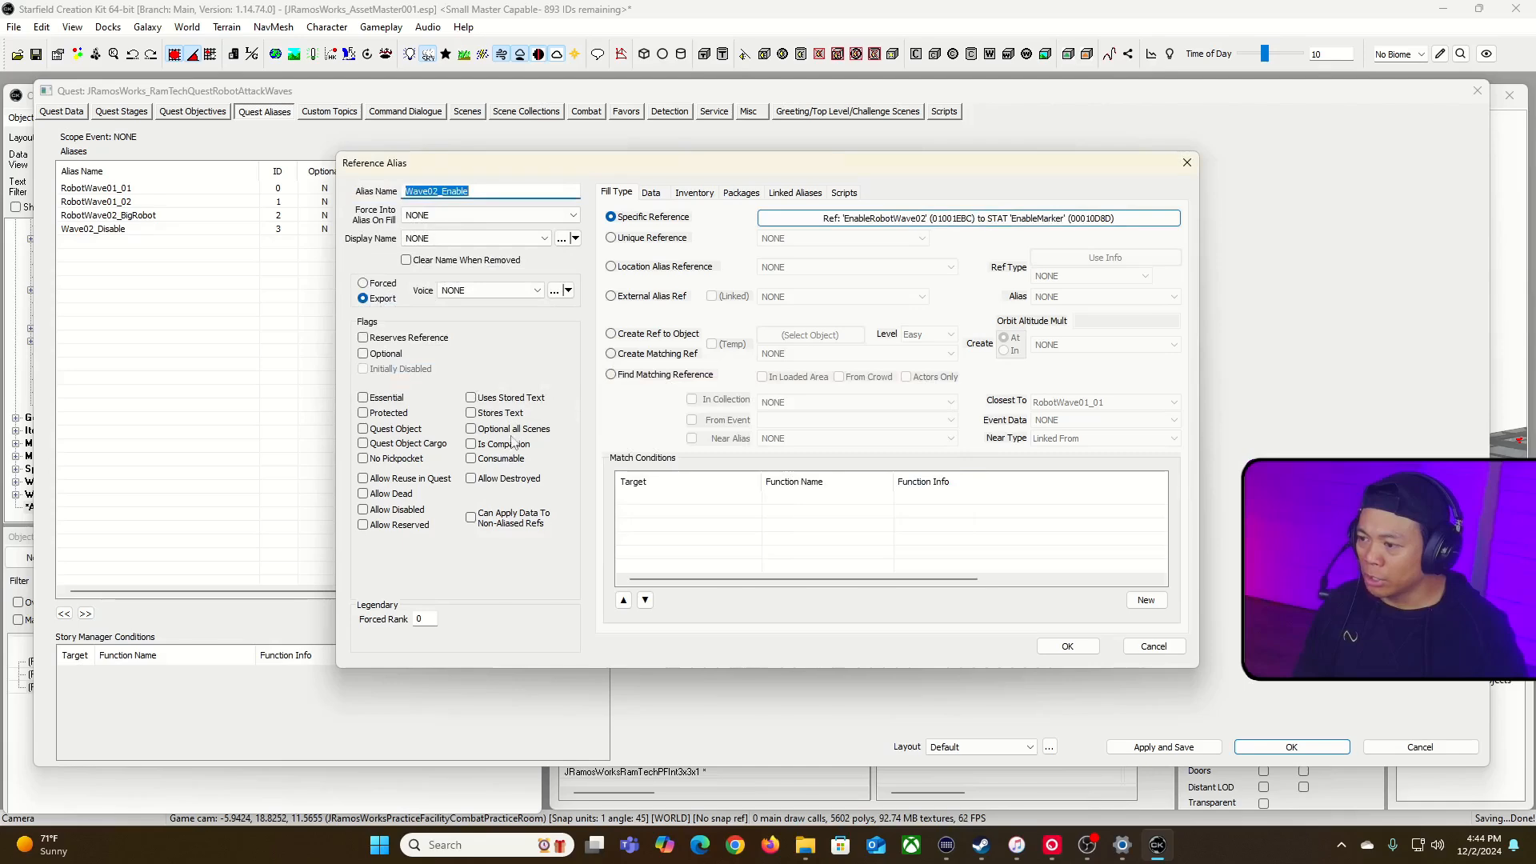
left_click(364, 510)
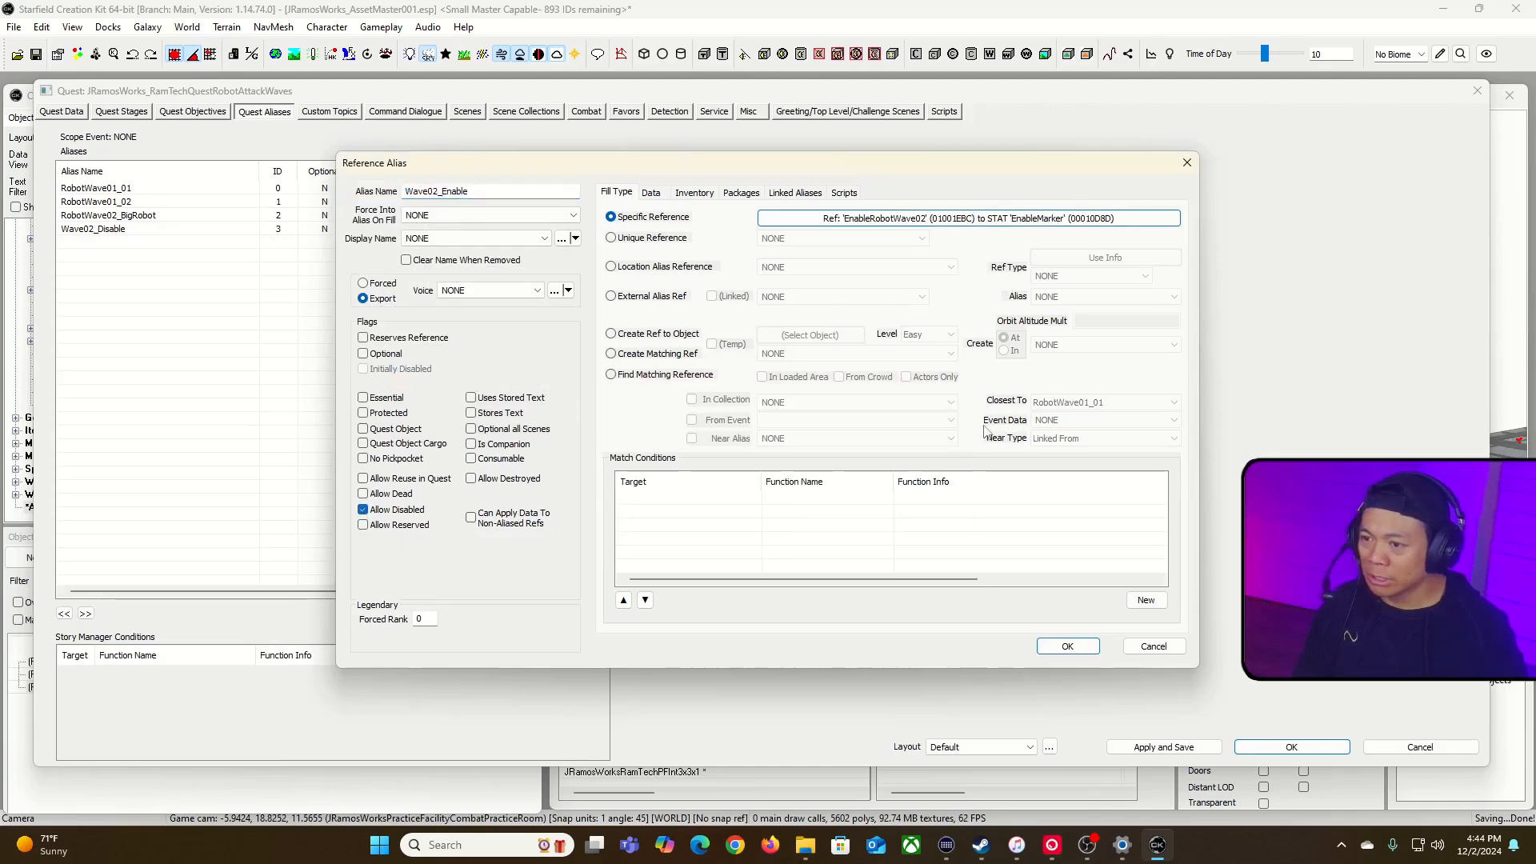
left_click(1068, 645)
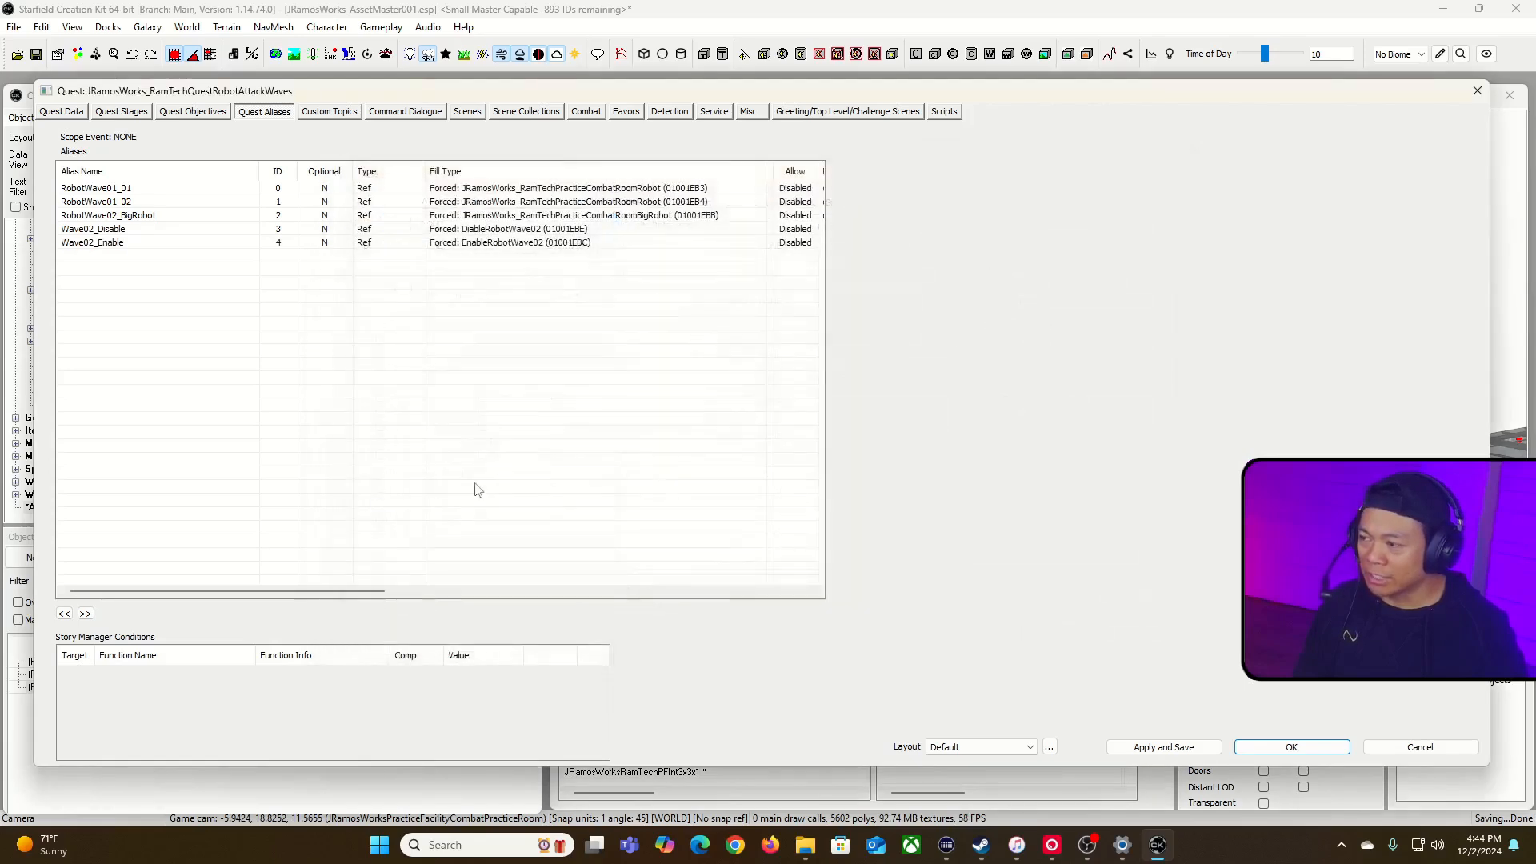
Step: Open the script properties of the "Destroy the big one" fragment in quest stage 10
left_click(128, 115)
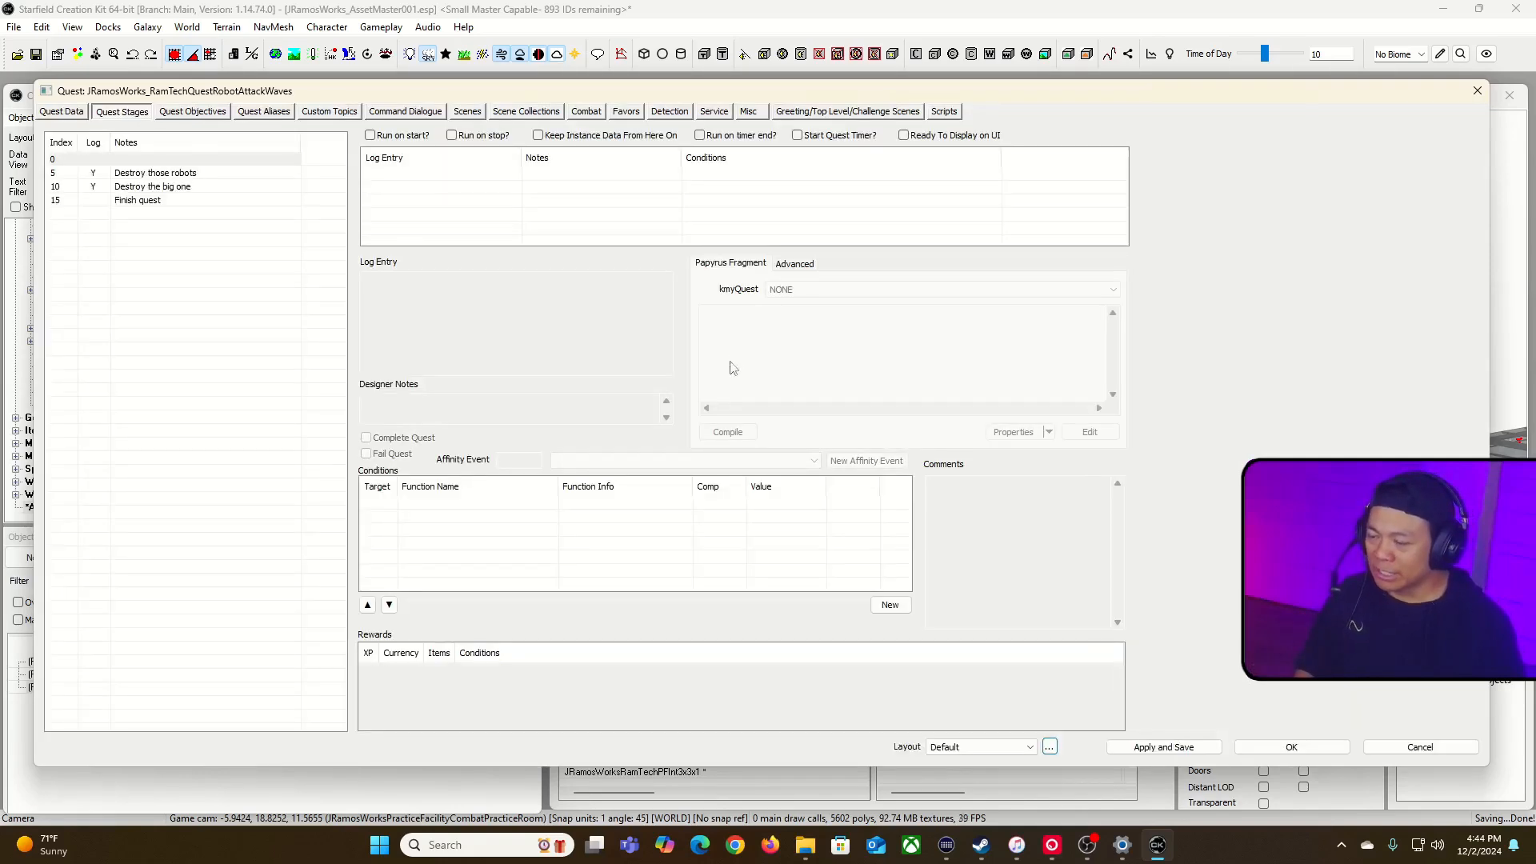
left_click(177, 192)
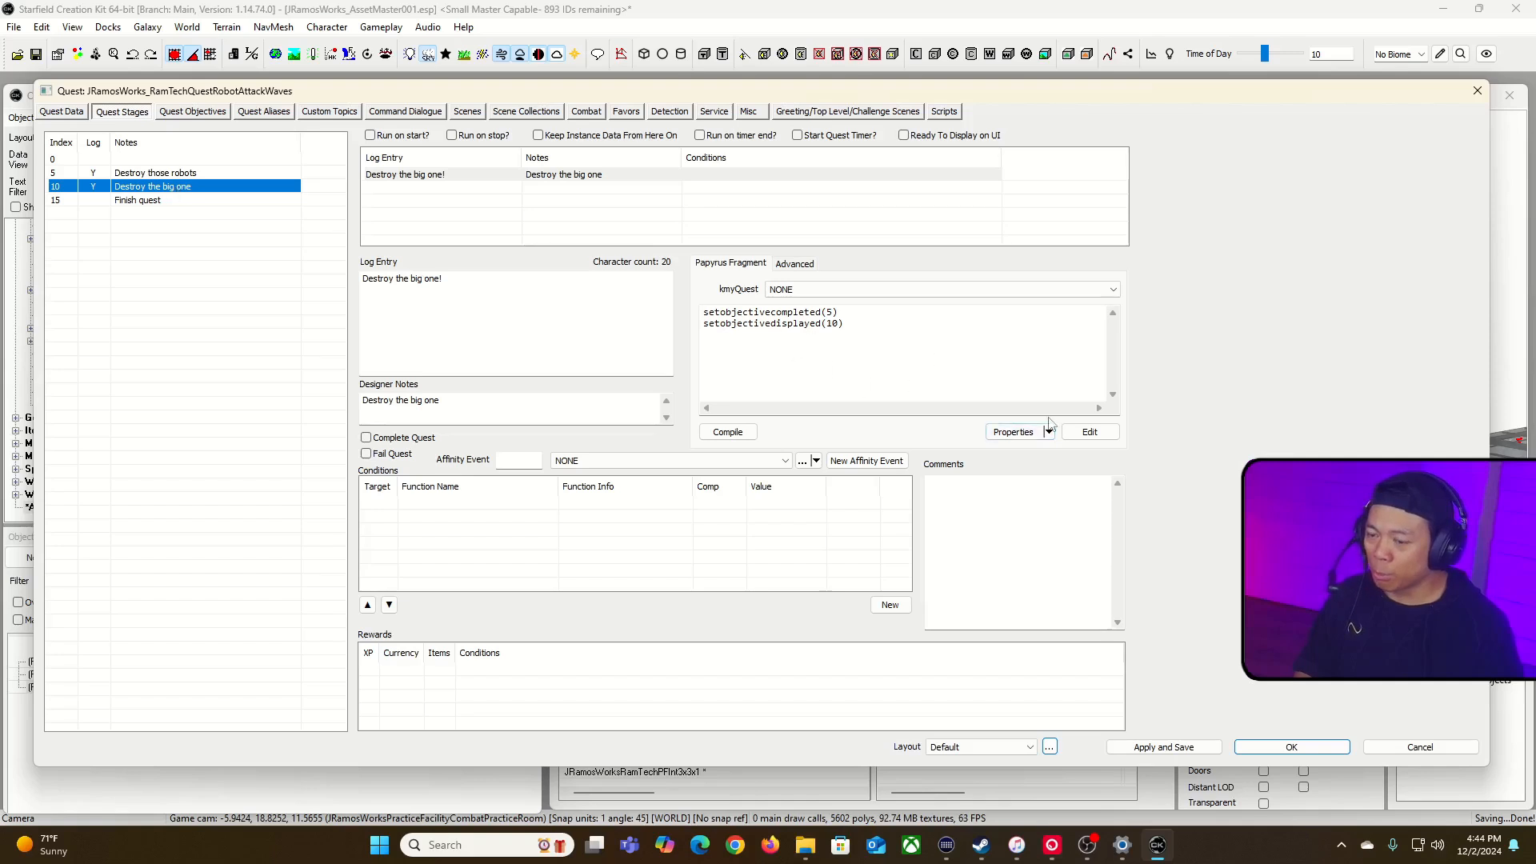
left_click(1013, 431)
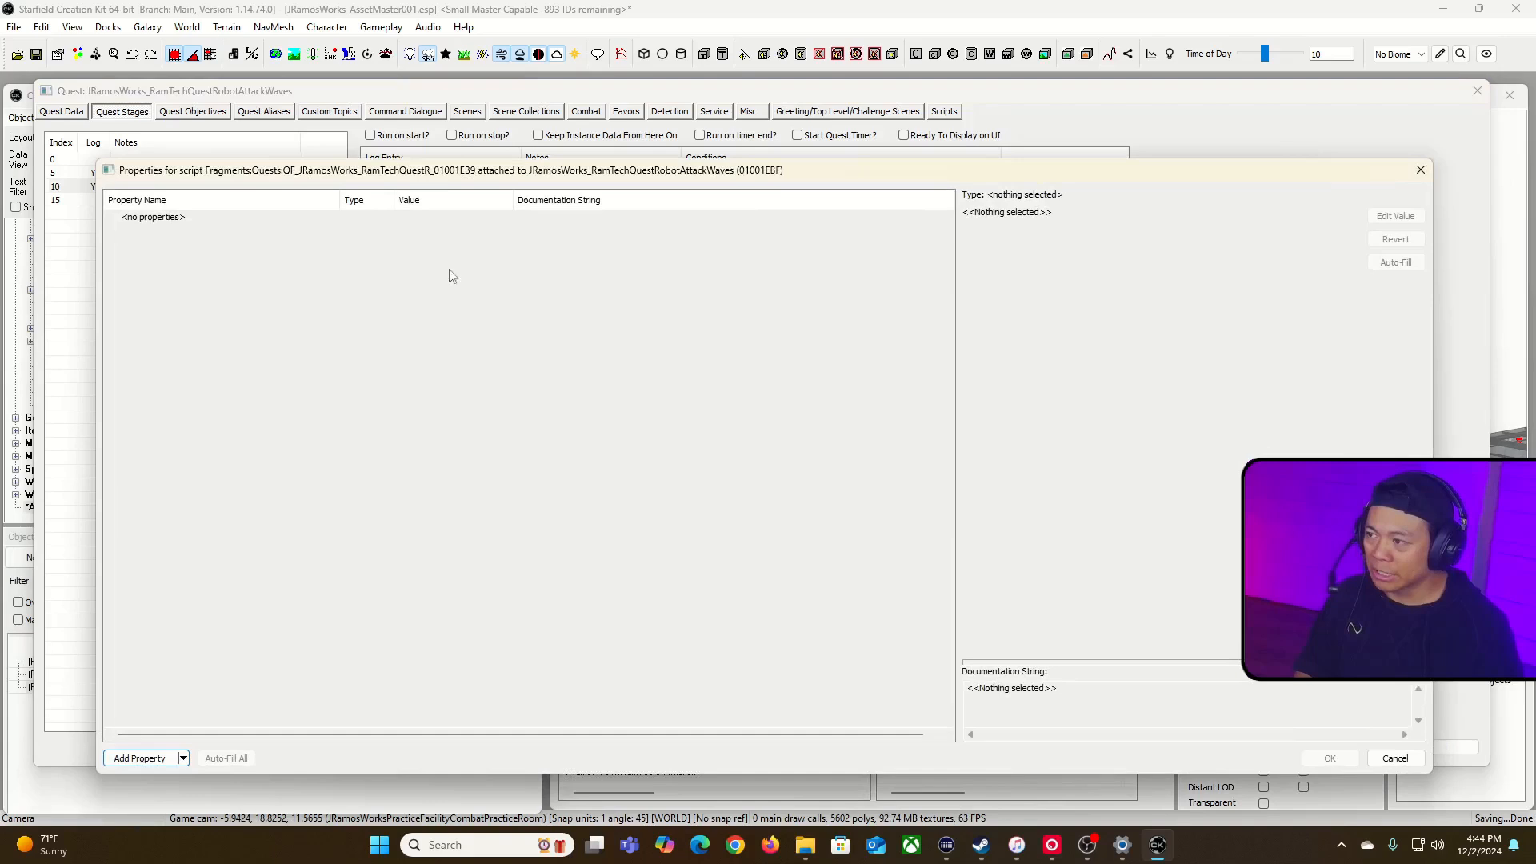
Step: Add a script property of type Alias named alias_Wave02Disable to the quest's fragment script
left_click(153, 762)
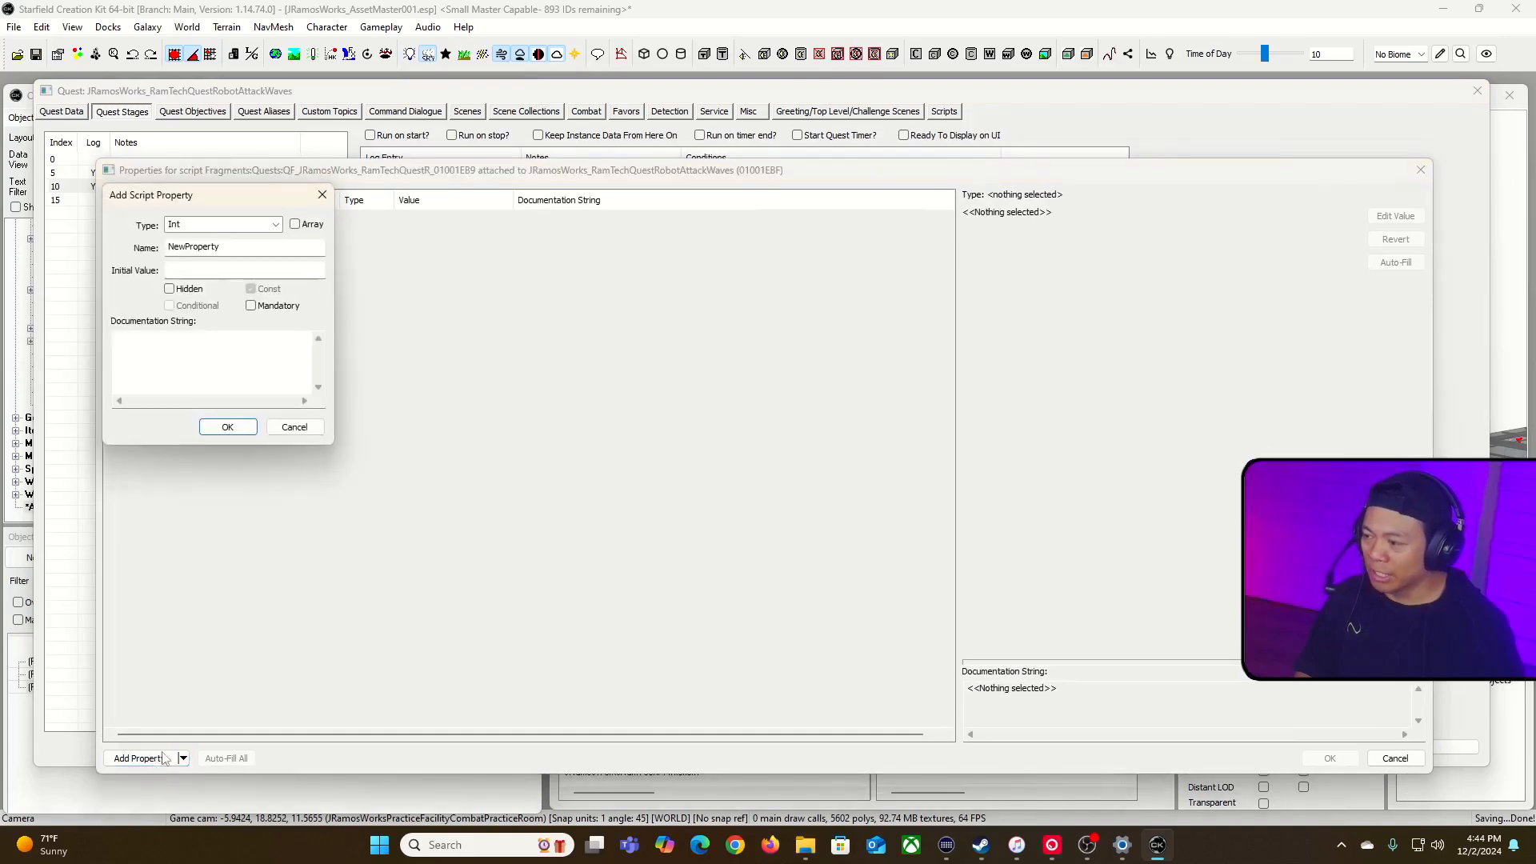
left_click(275, 225)
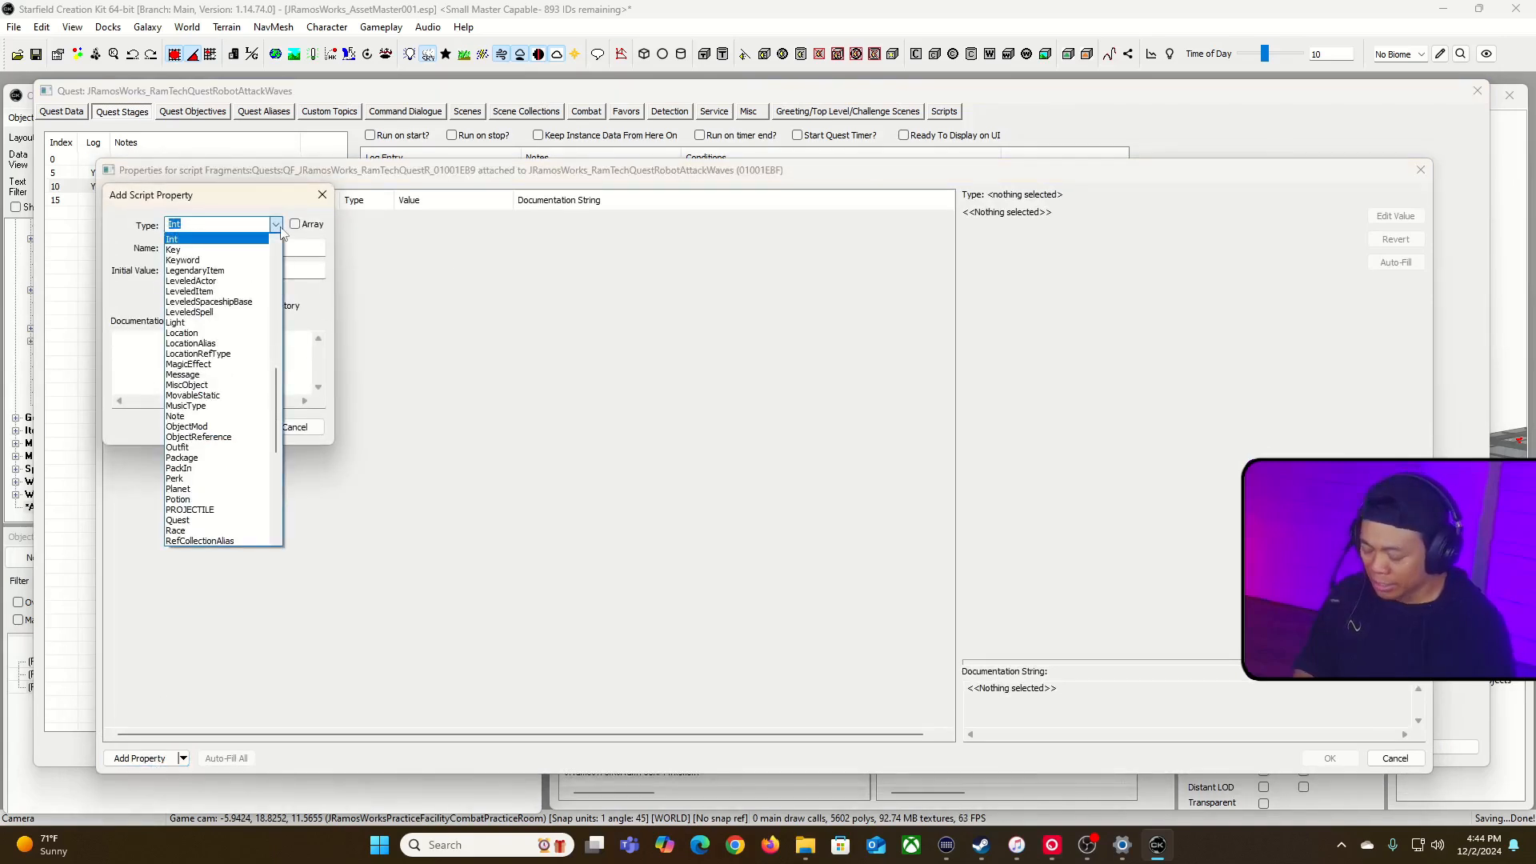
type("ger")
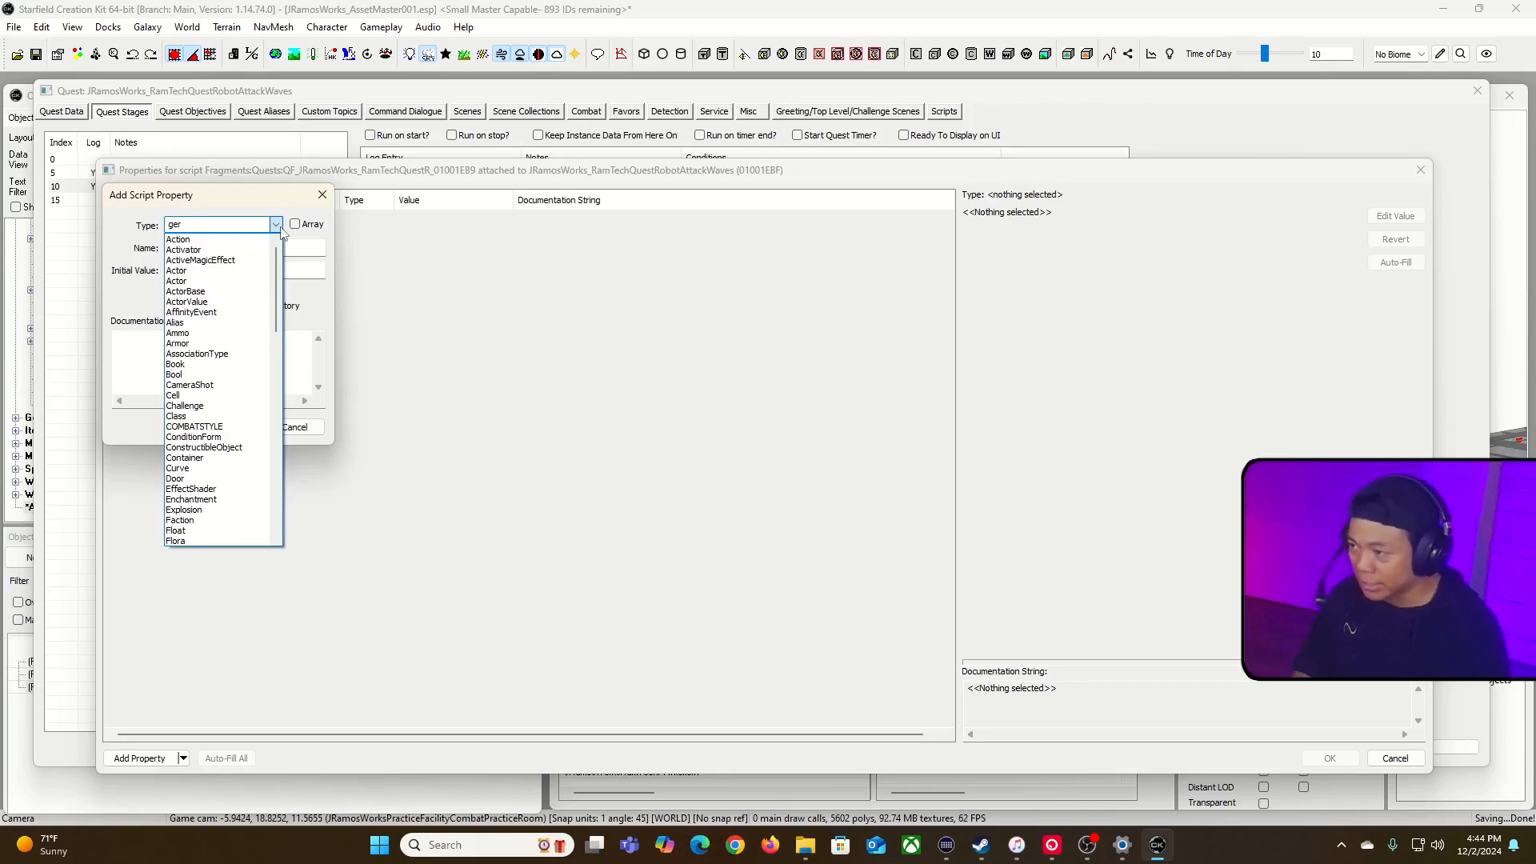
type("alia")
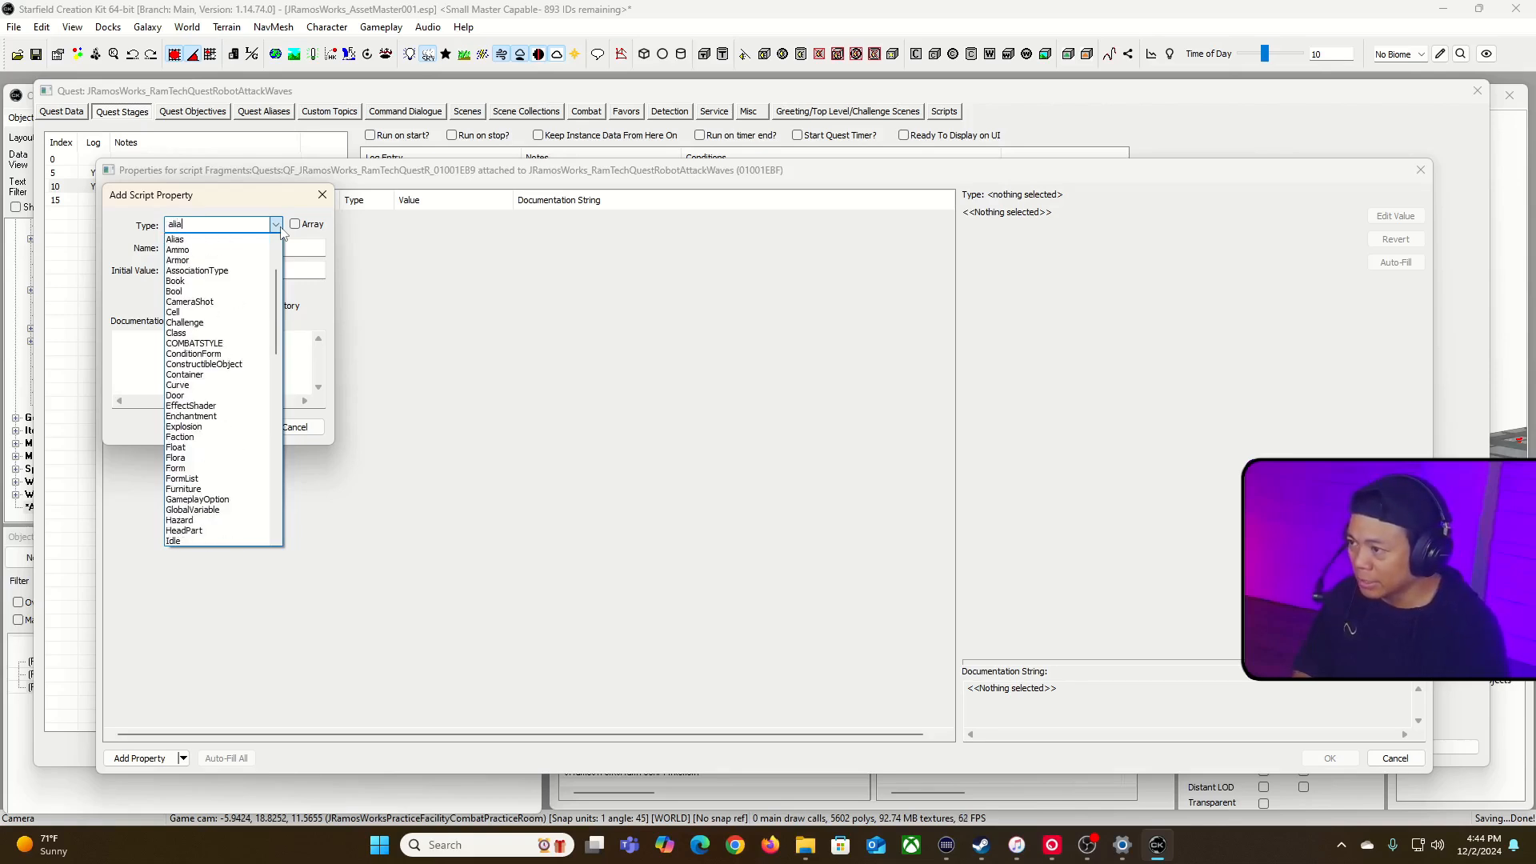
left_click(236, 240)
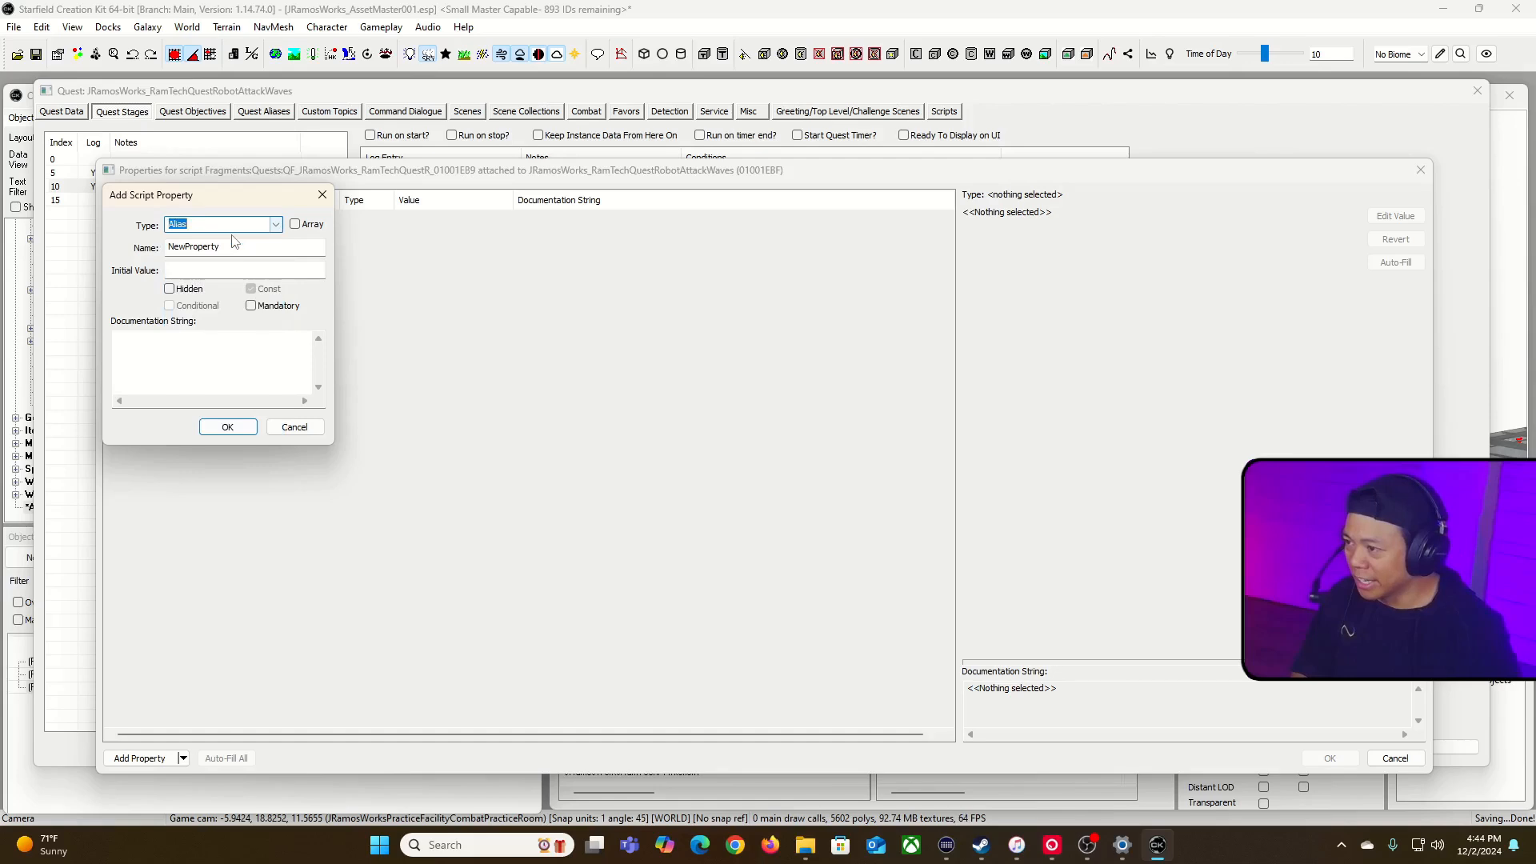
key("Tab")
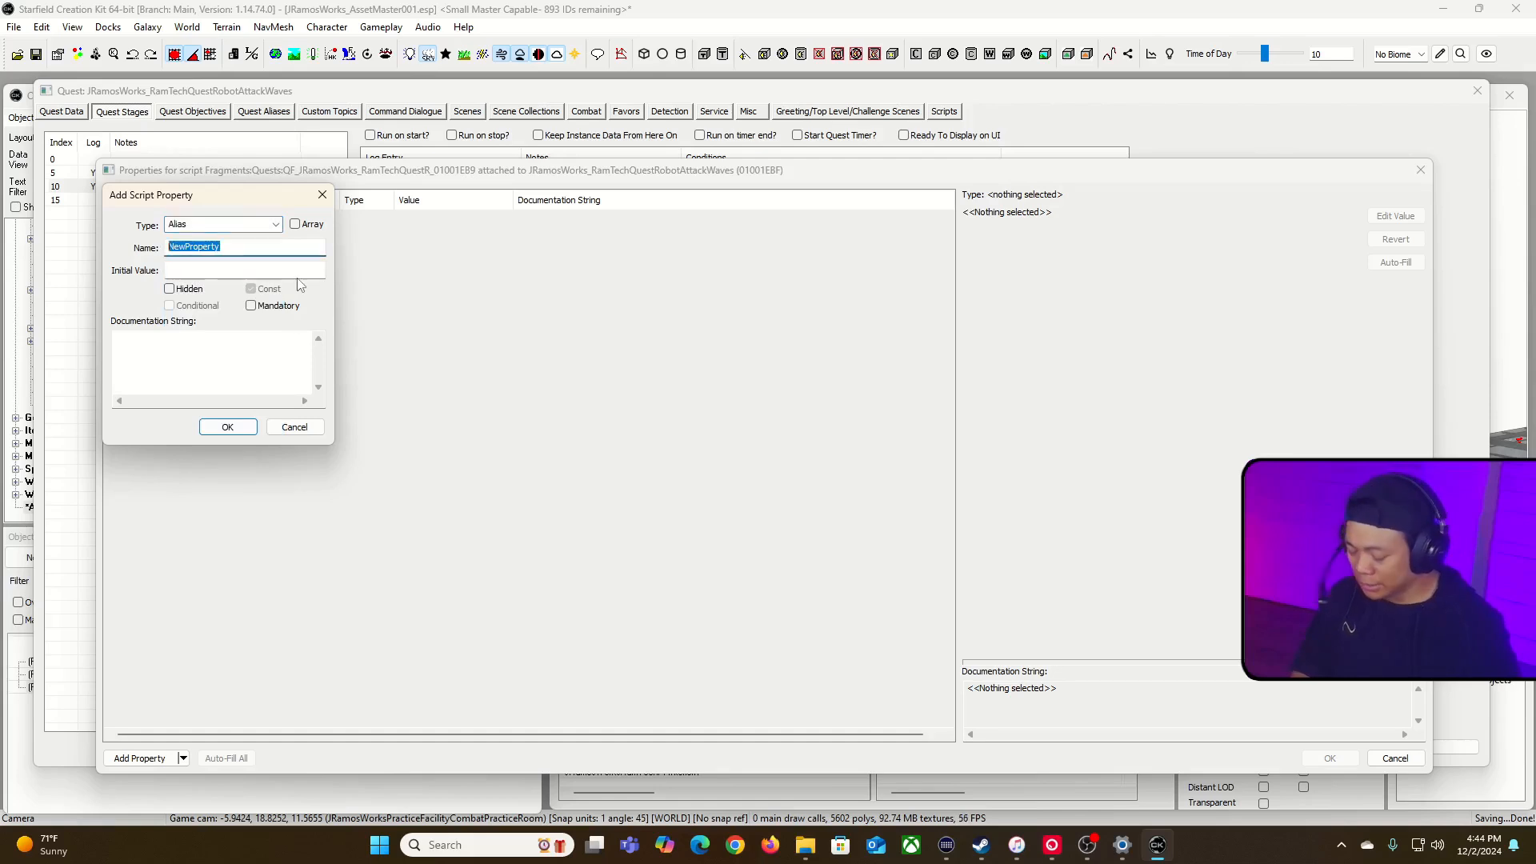
type("W")
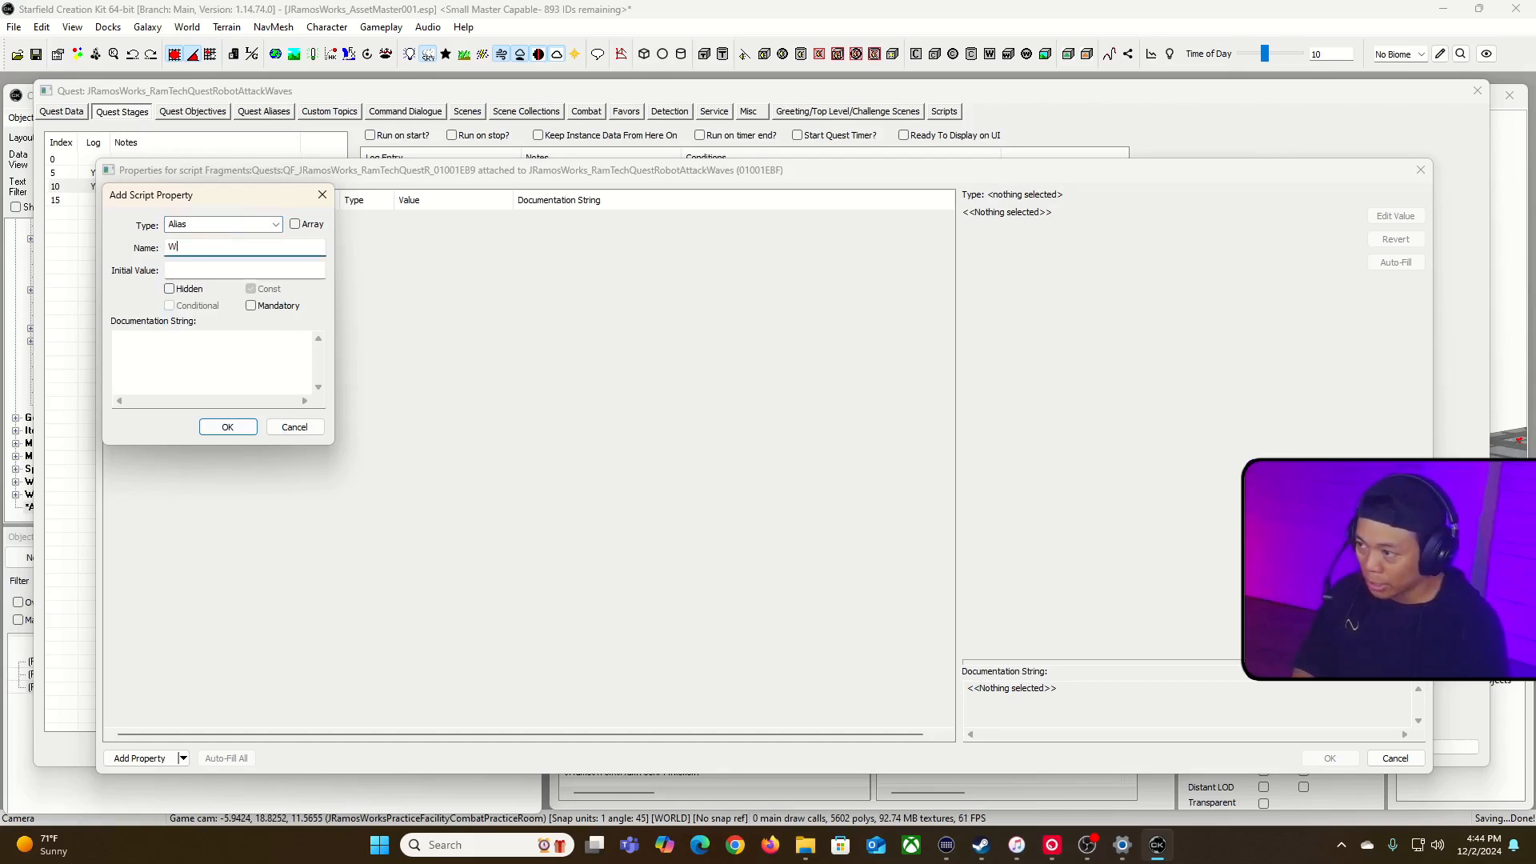
type("aWave02D")
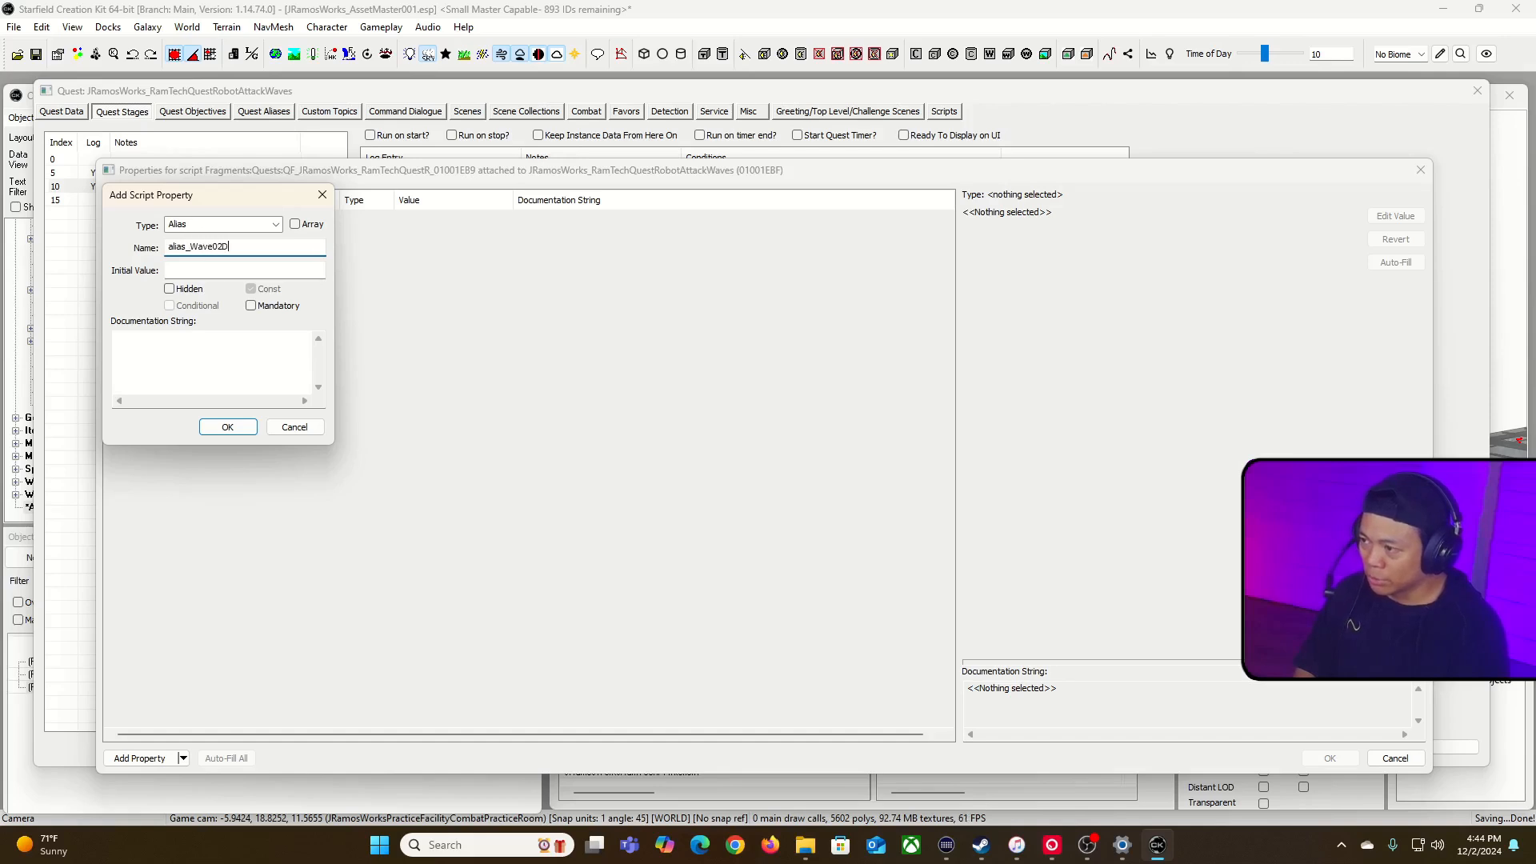
type("le")
left_click_drag(289, 255, 99, 272)
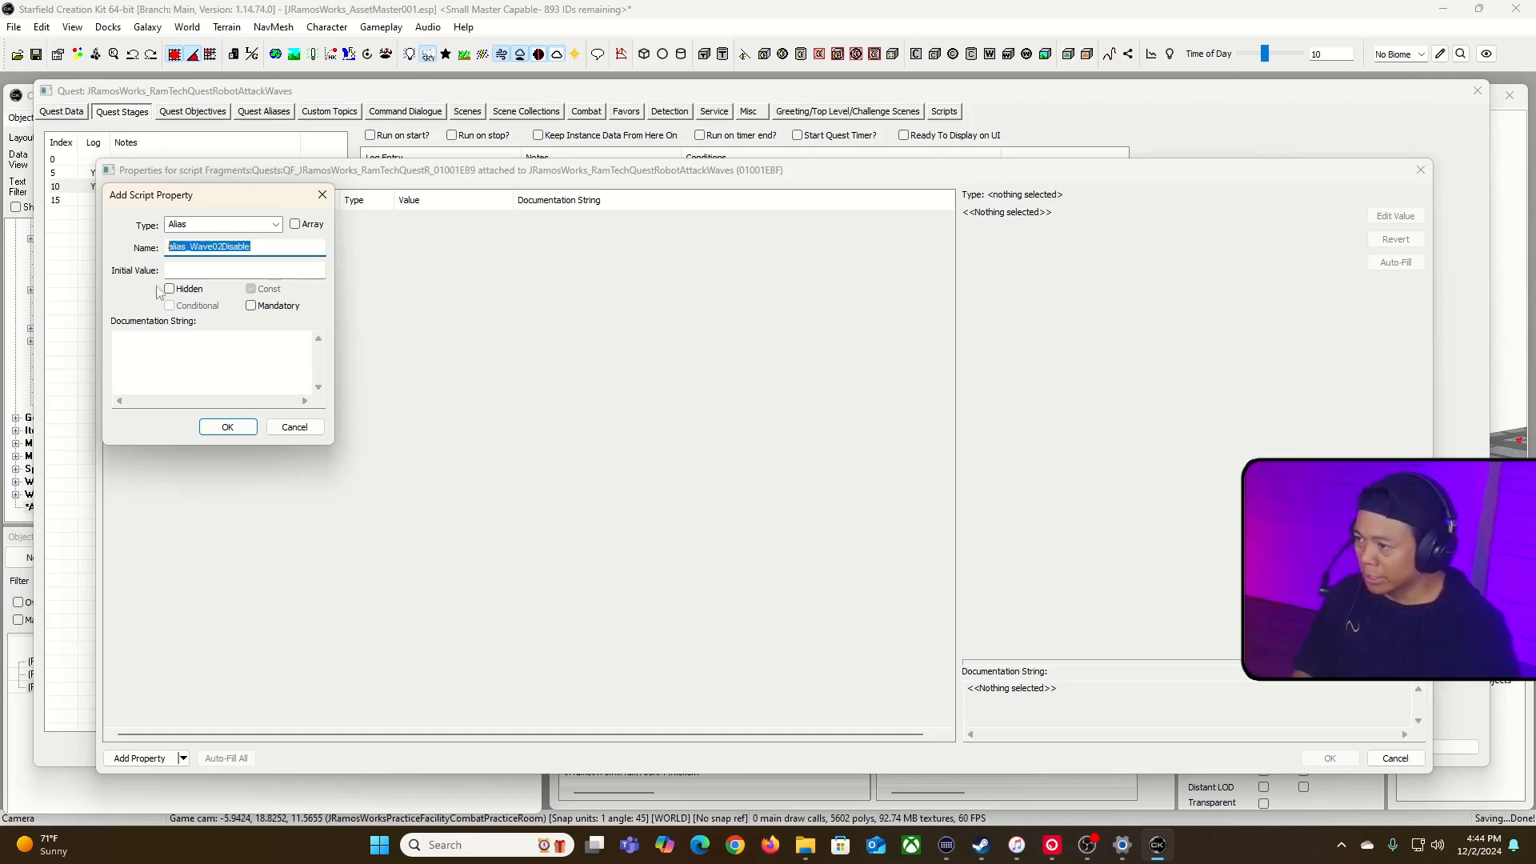
left_click(227, 426)
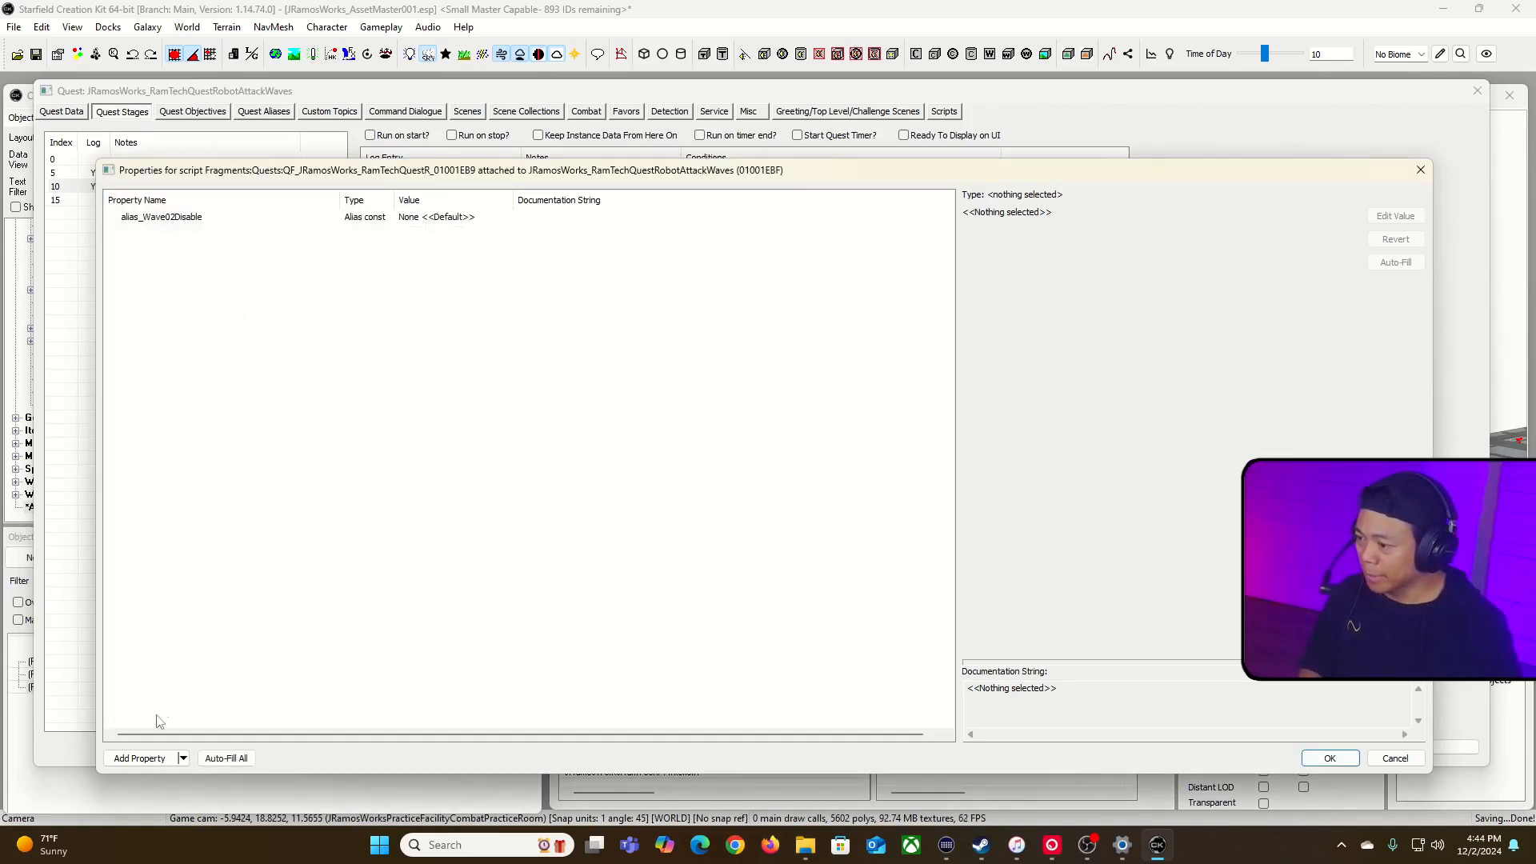
Step: Add a second script property of type Alias named alias_Wave02Enable
left_click(143, 757)
left_click(276, 228)
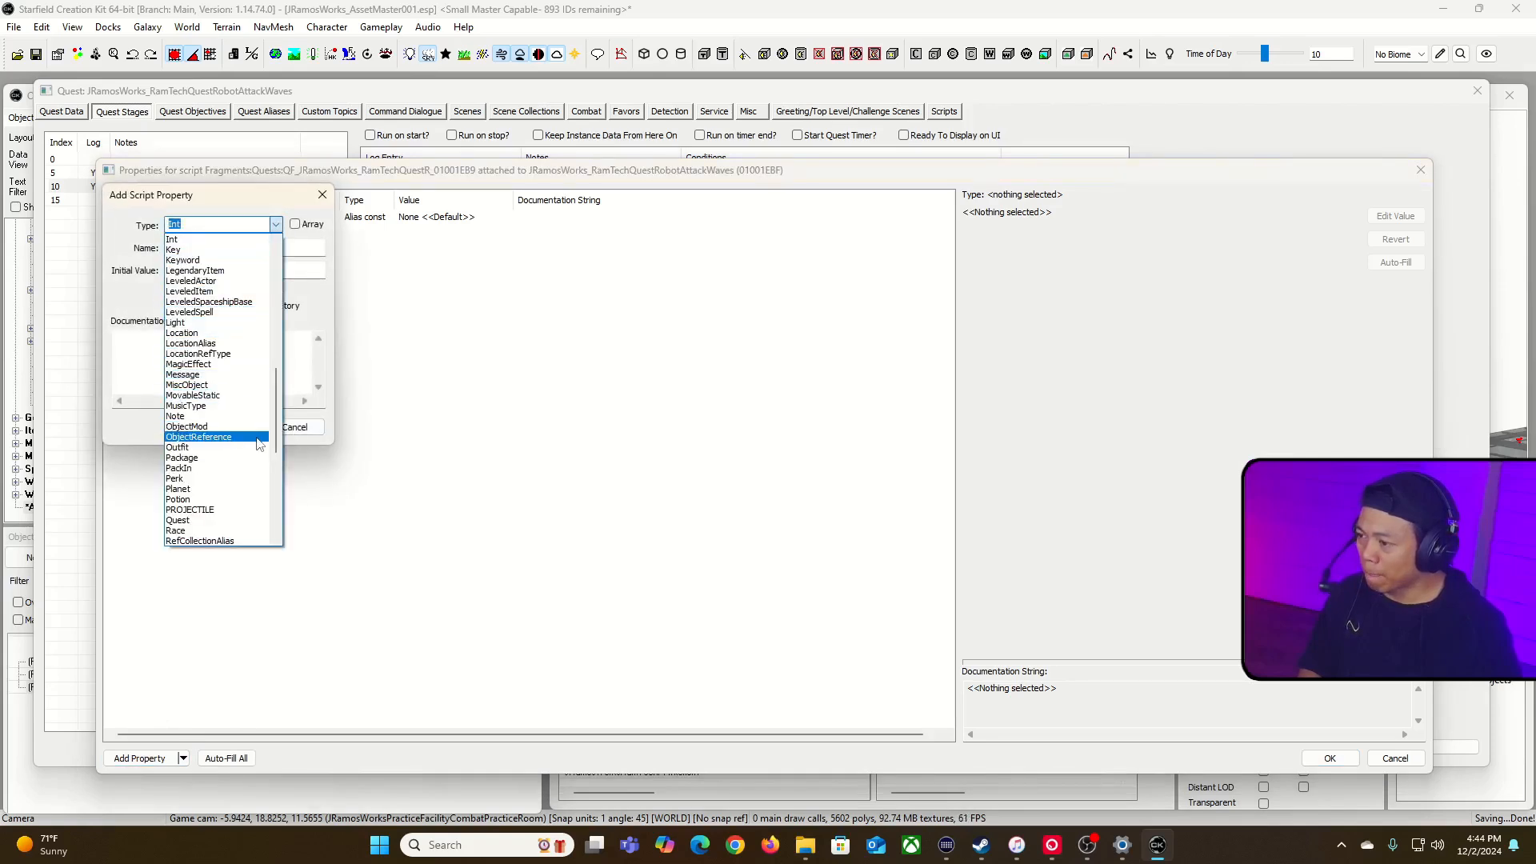
scroll(217, 328, "up", 5)
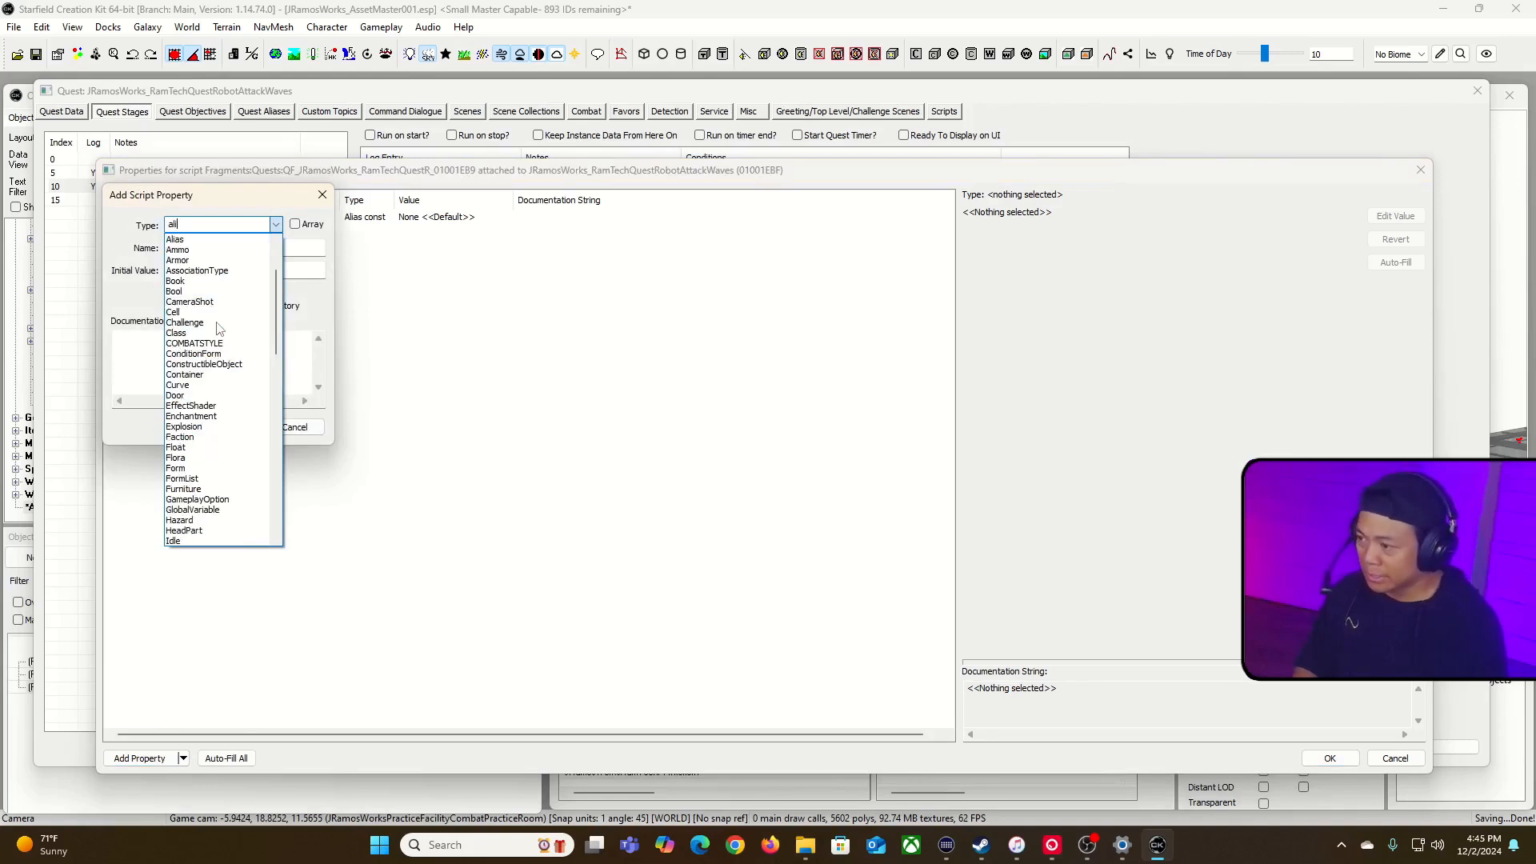
left_click(255, 245)
double_click(200, 250)
type("alias_Wave02Disable")
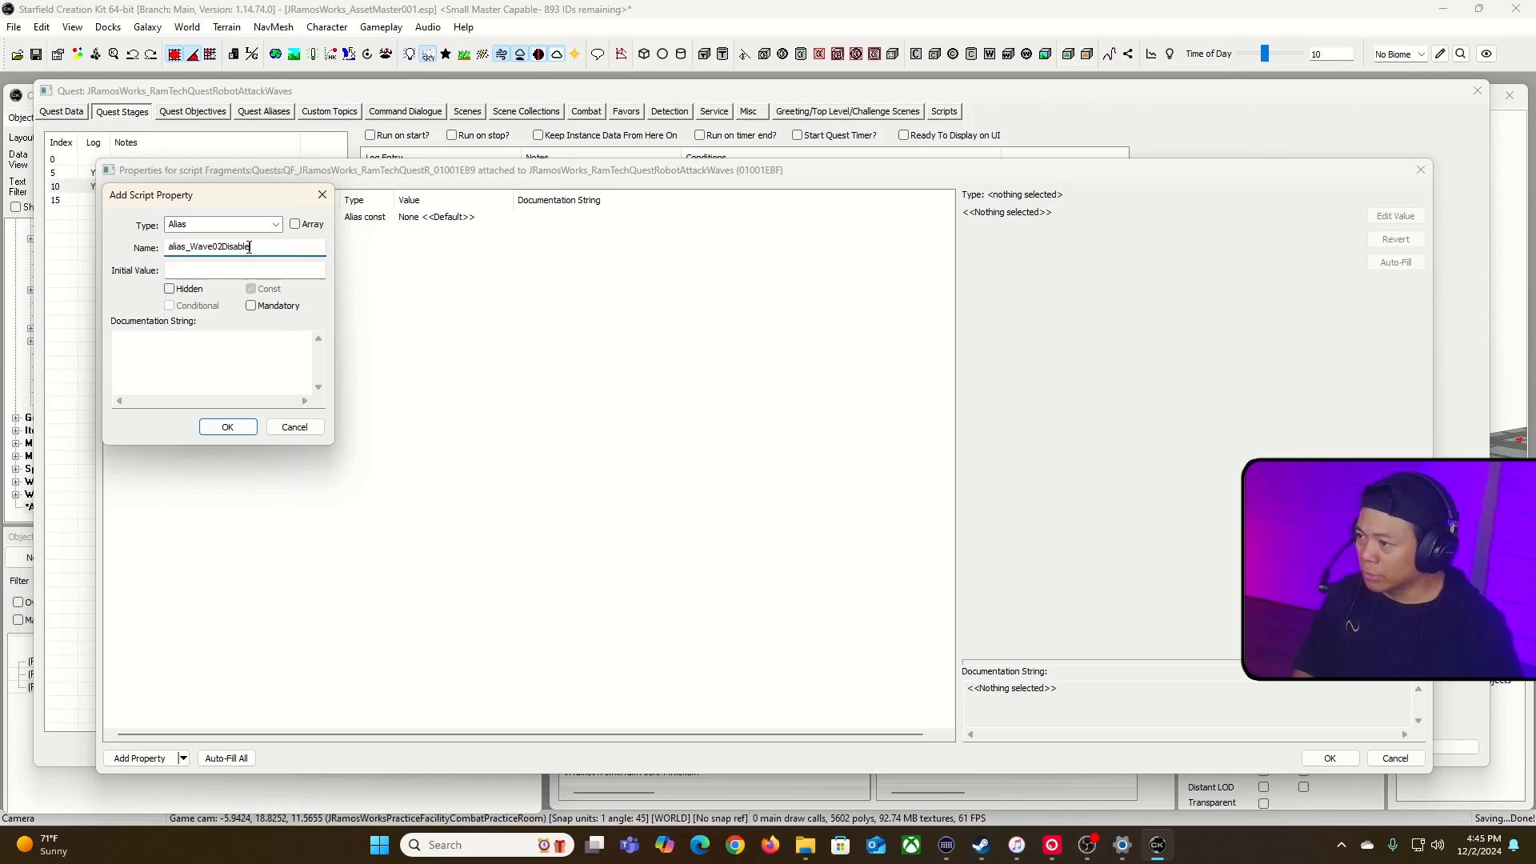
left_click_drag(223, 247, 254, 247)
type("En")
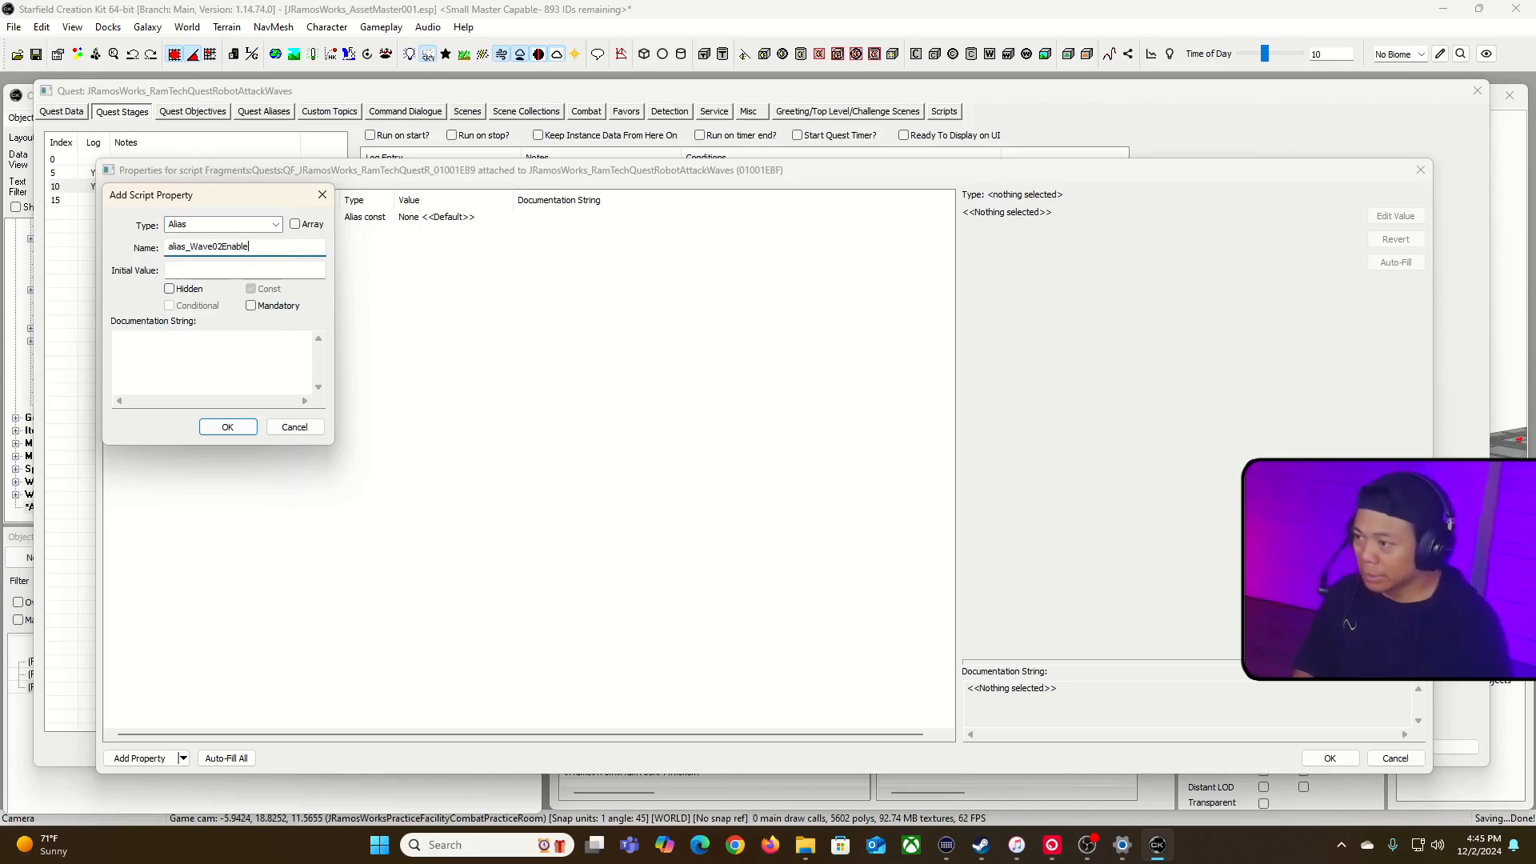
left_click(232, 427)
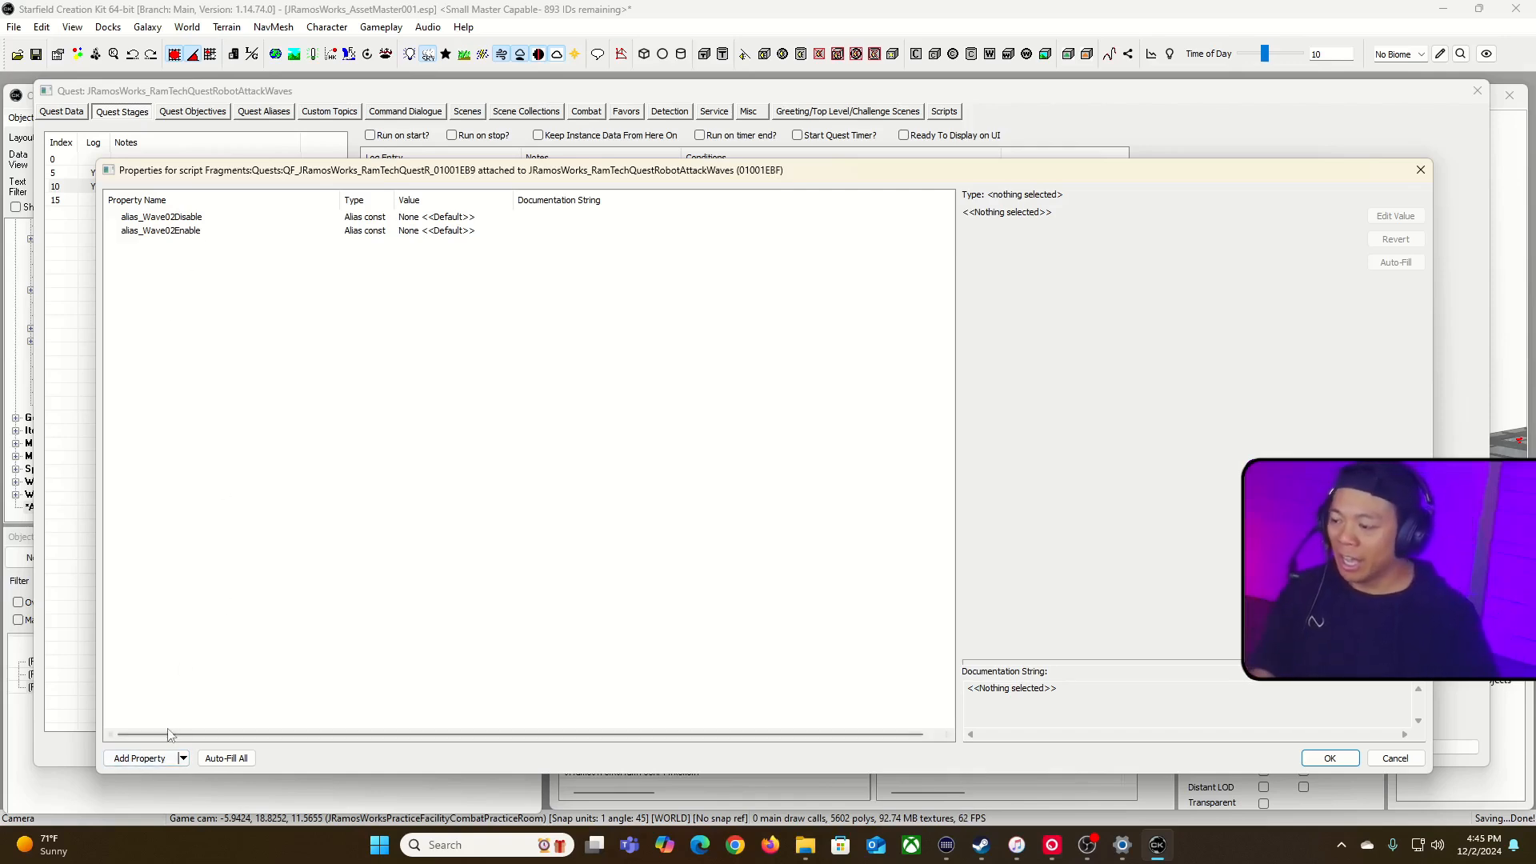
left_click(139, 757)
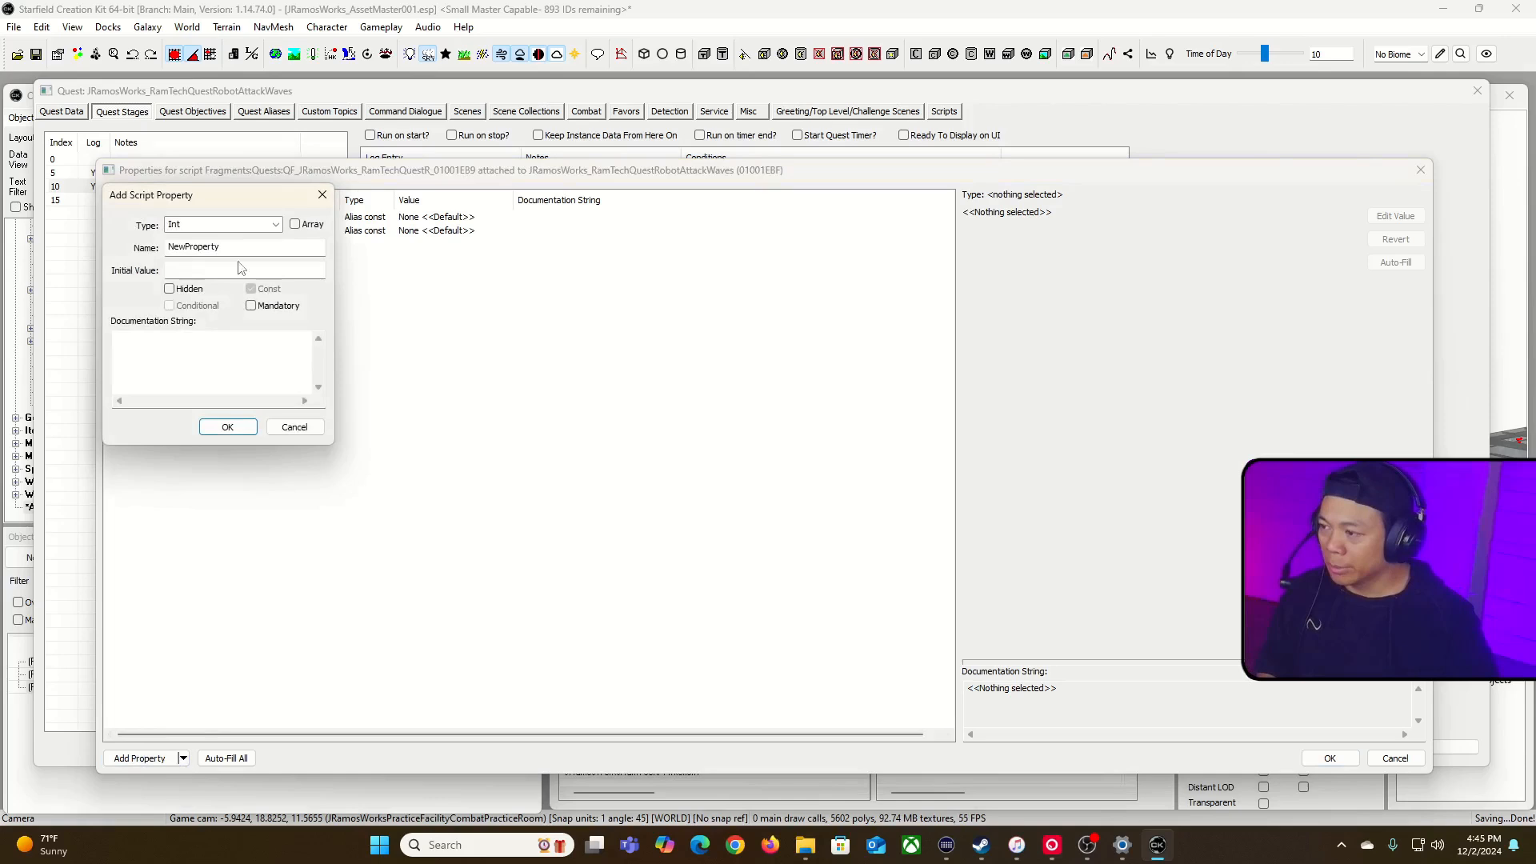
left_click(275, 225)
type("getref")
key("BackSpace")
key("BackSpace")
key("BackSpace")
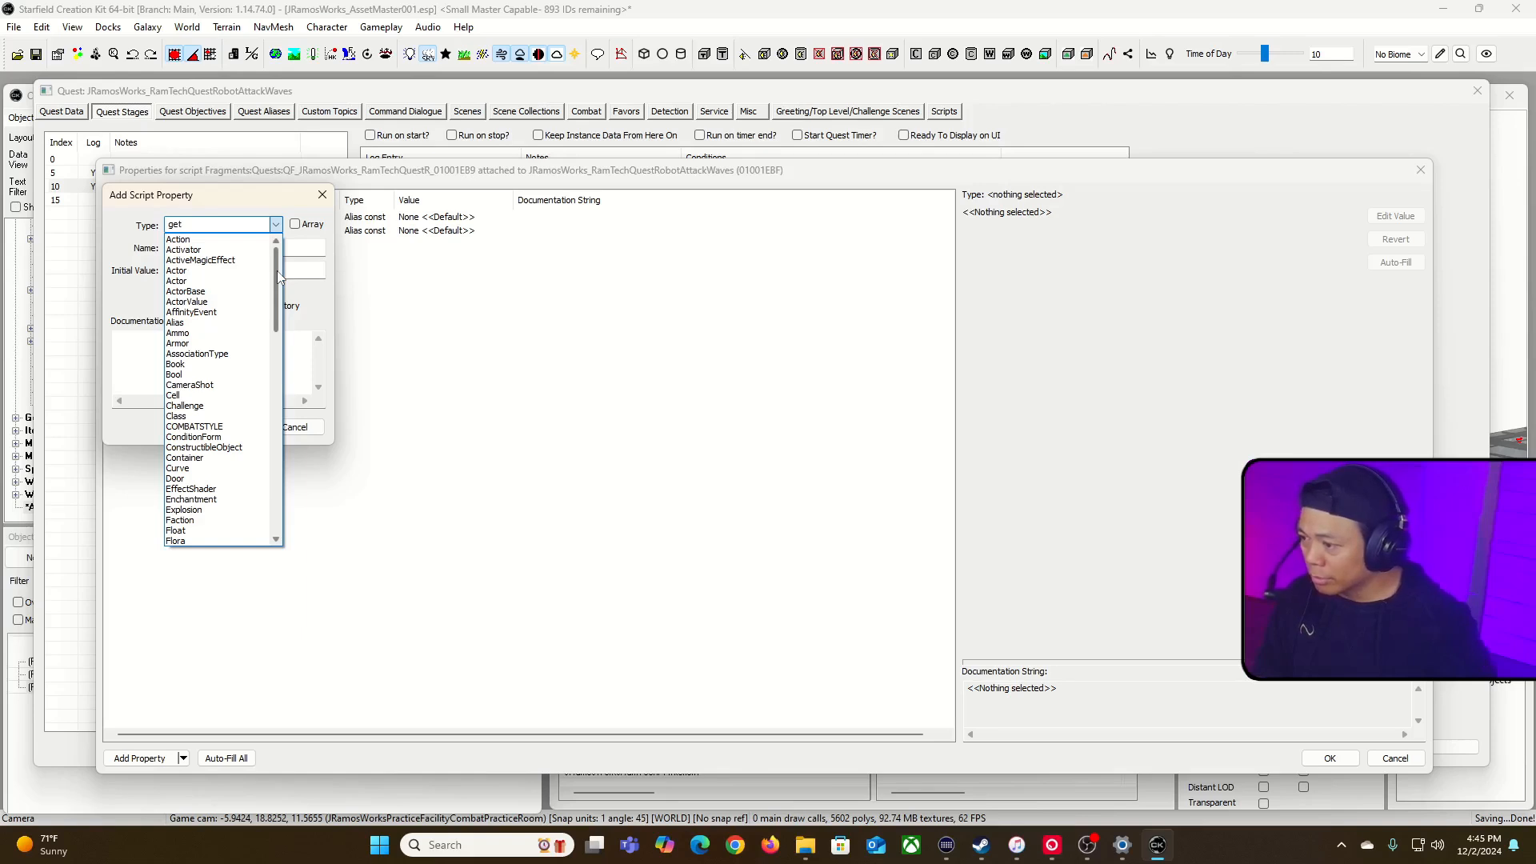
left_click_drag(276, 308, 279, 450)
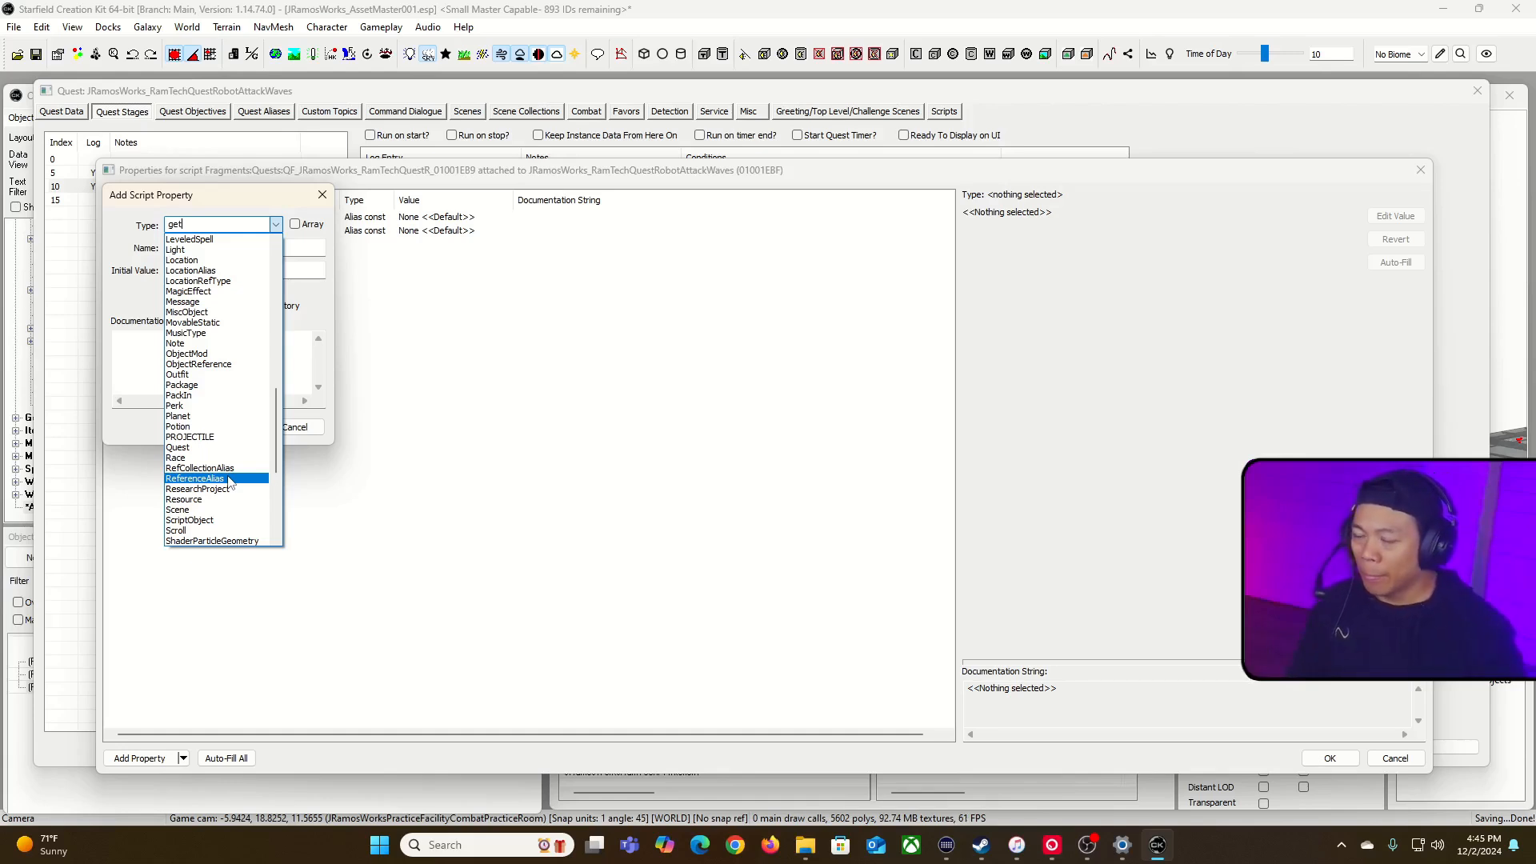
left_click(276, 224)
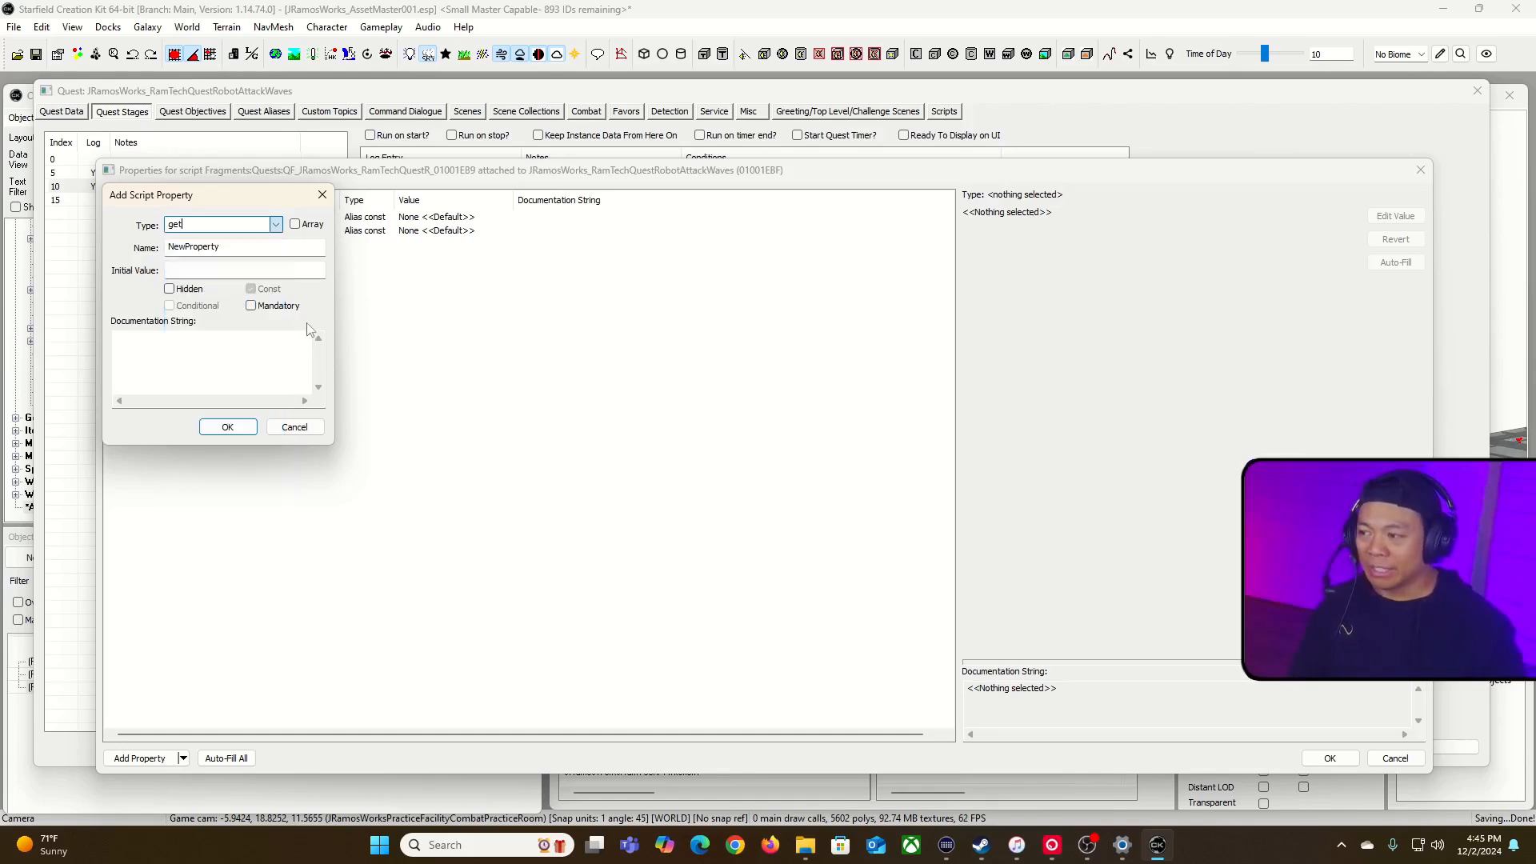
left_click(295, 427)
Step: Set the value of alias_Wave02Disable to the alias Wave02_Disable on the quest JRamosWorks_RamTechQuestRobotAttackWaves
double_click(436, 221)
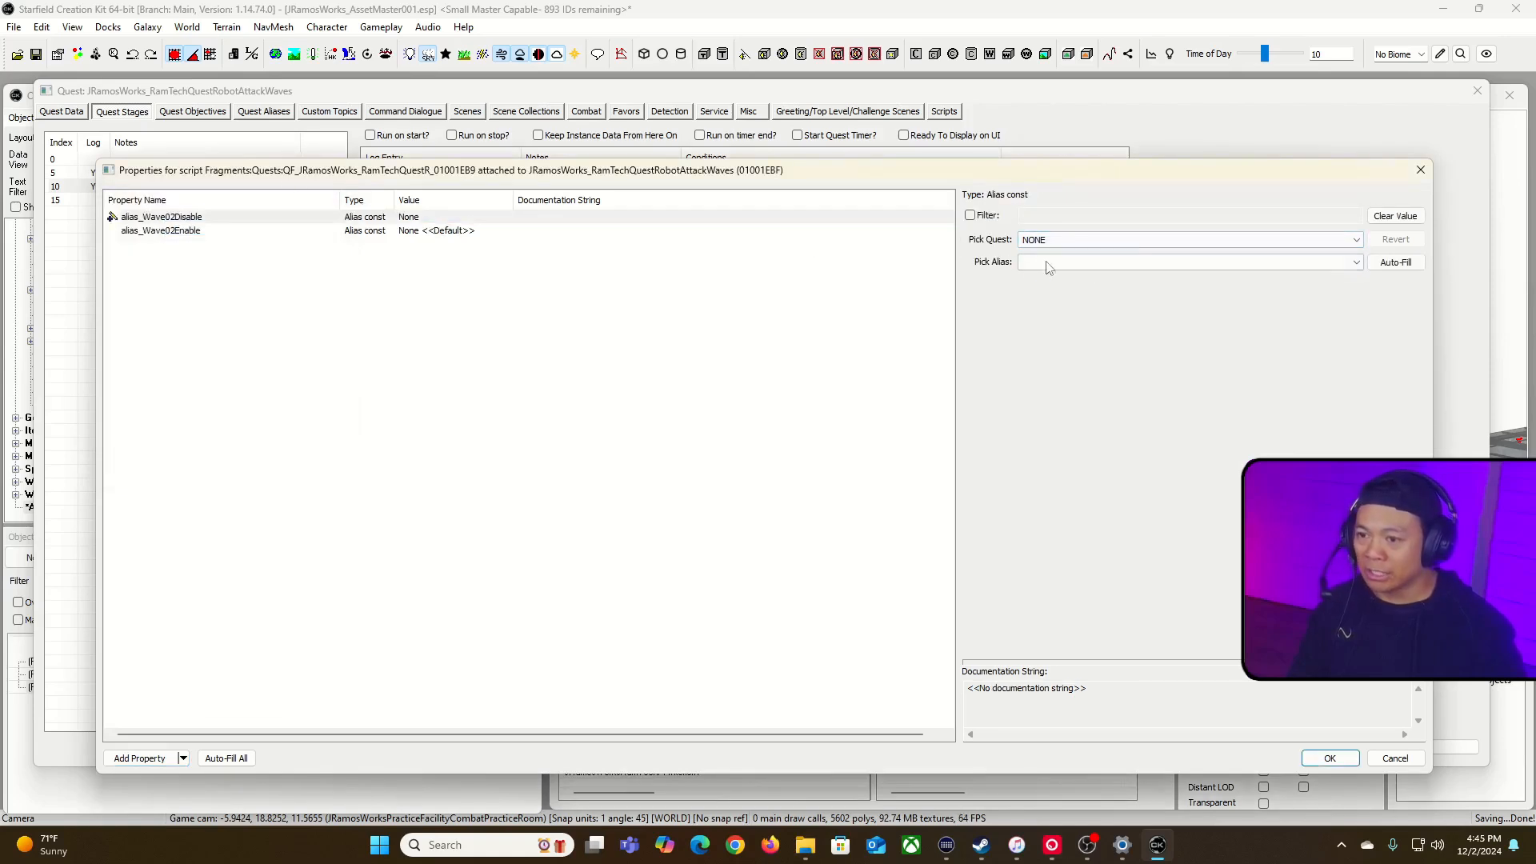
left_click(1192, 242)
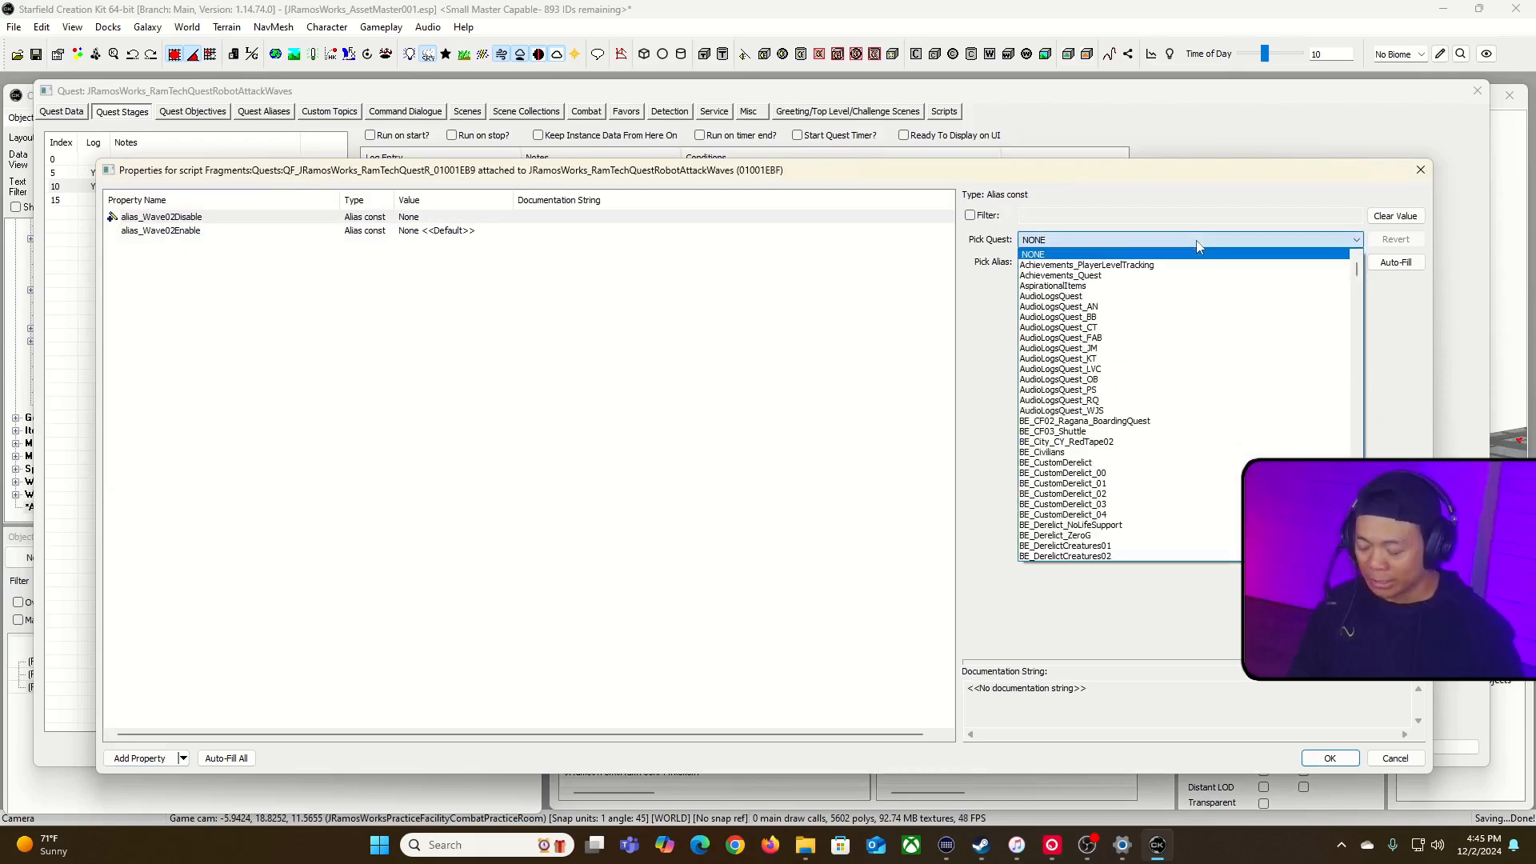
key("j")
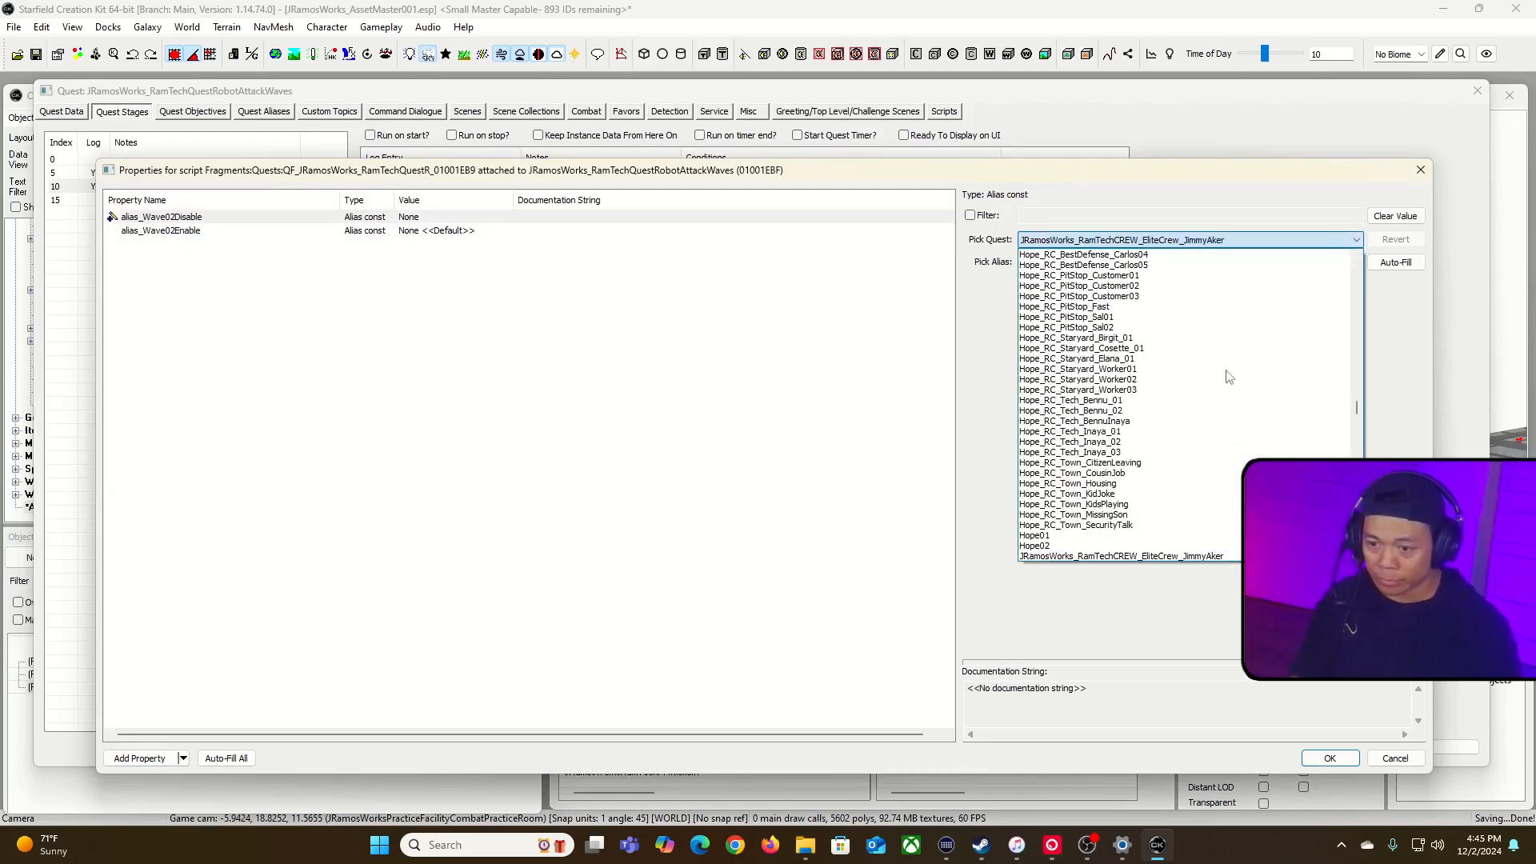
scroll(1226, 374, "down", 2)
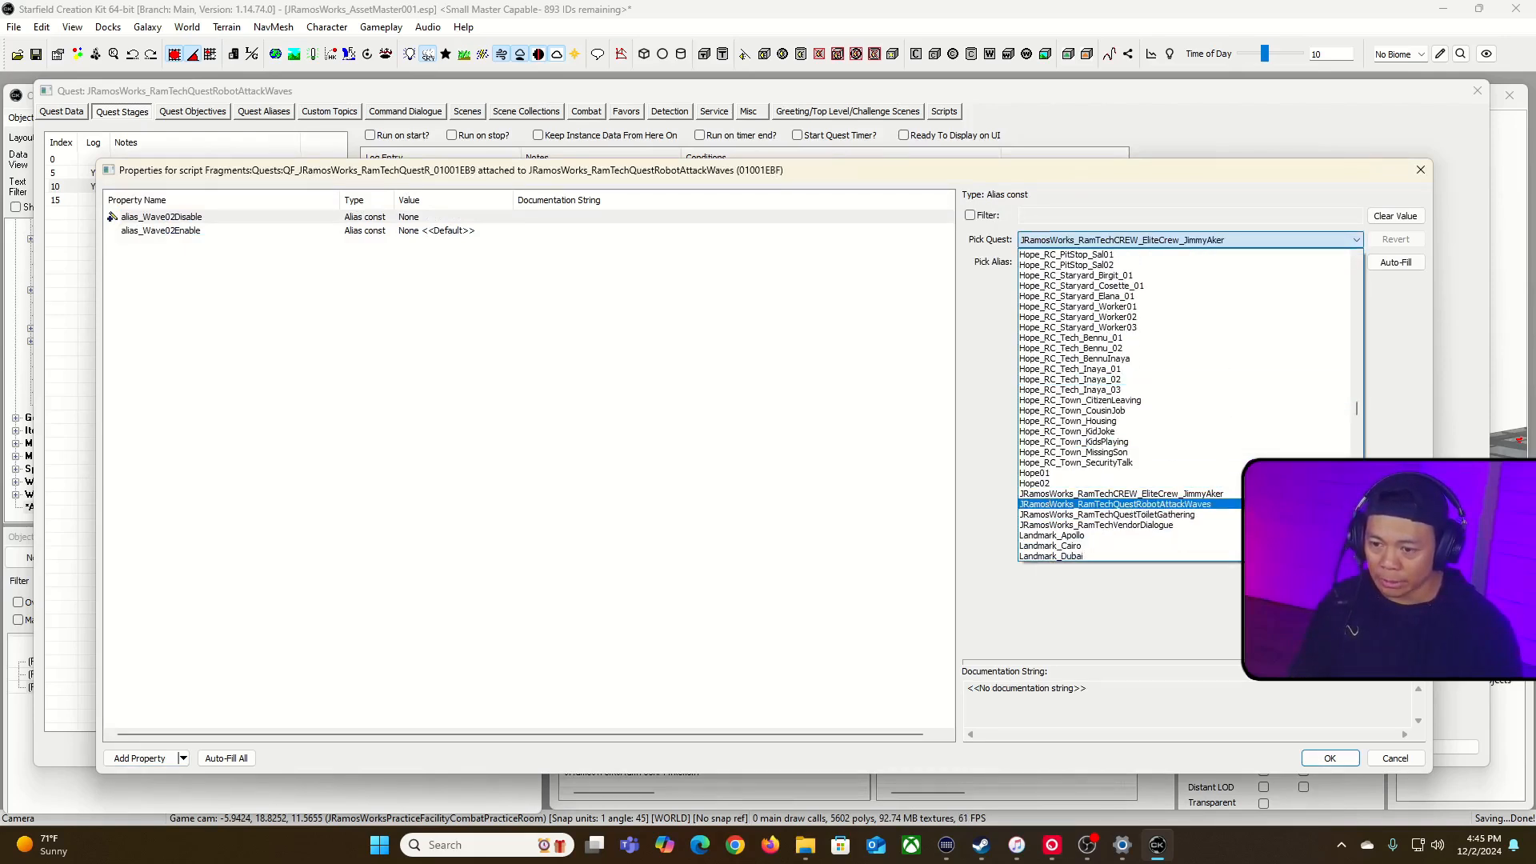
left_click(1247, 504)
left_click(1259, 267)
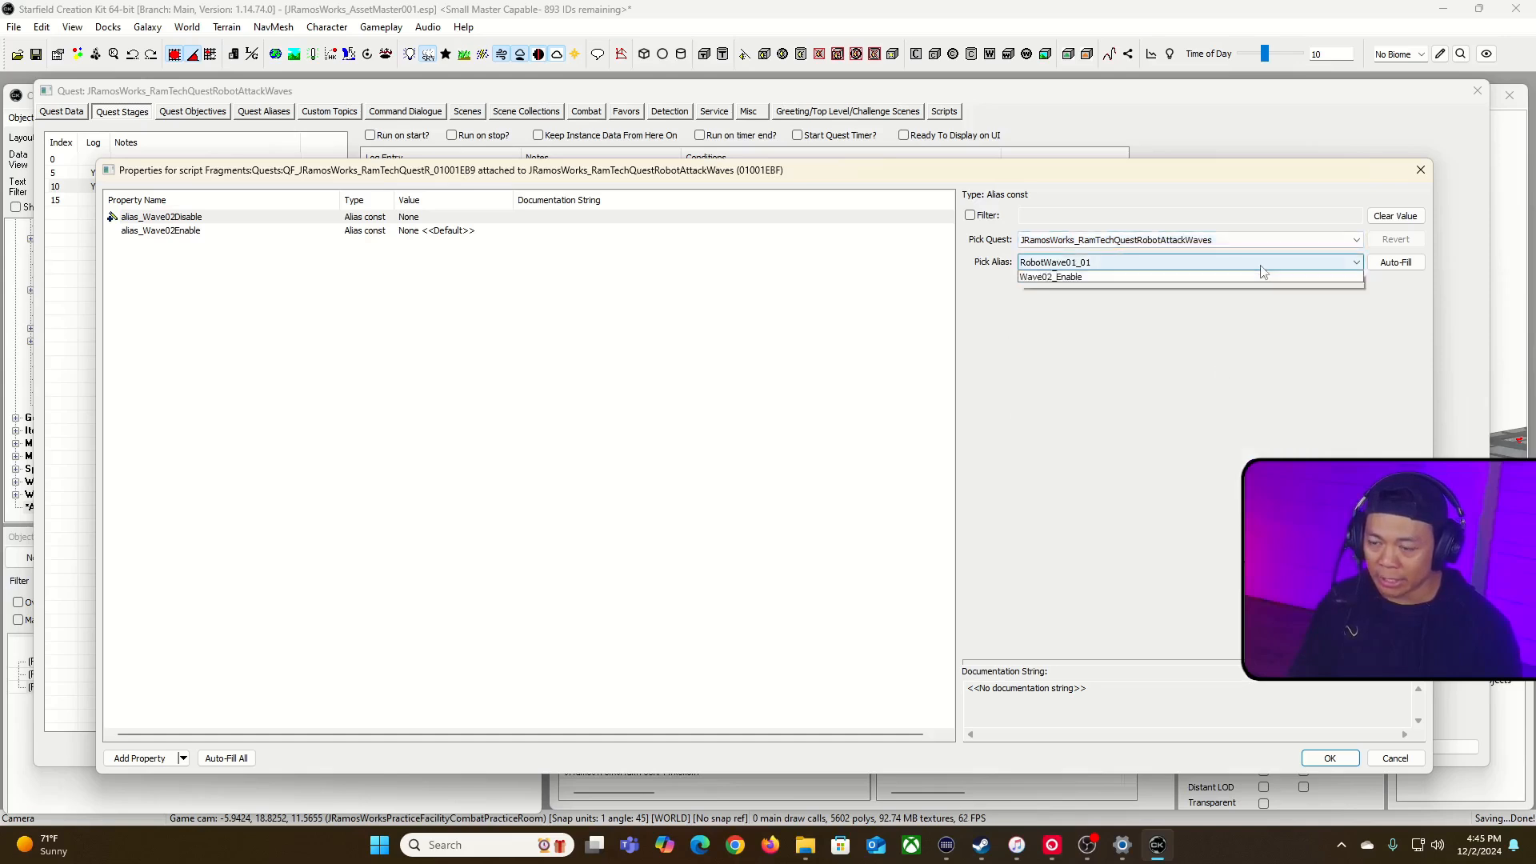
left_click(1250, 319)
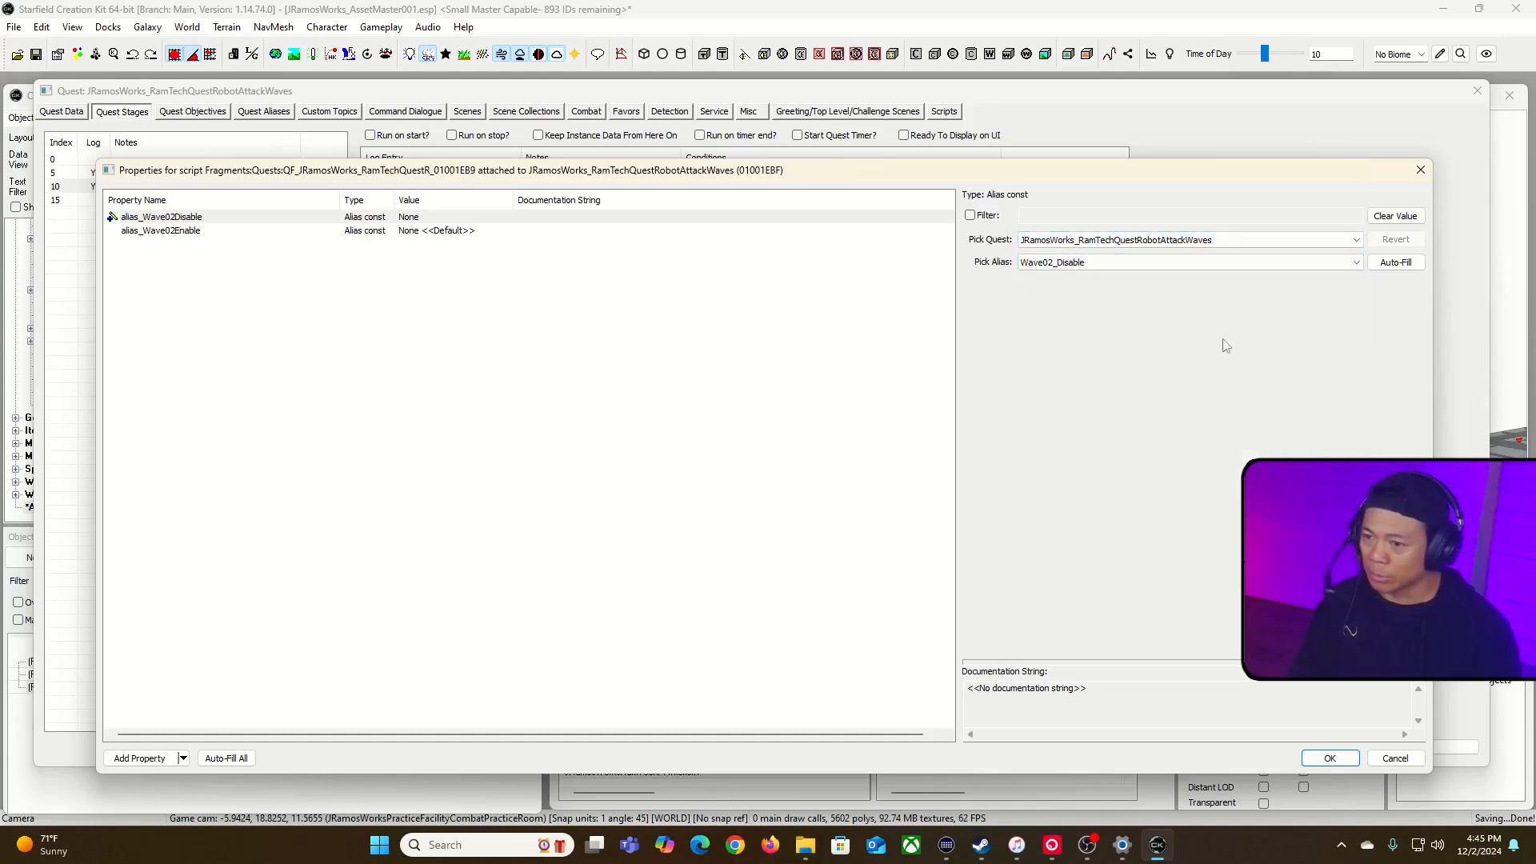
Step: Set alias_Wave02Enable to the alias Wave02_Enable on the quest JRamosWorks_RamTechQuestRobotAttackWaves and accept the script properties
left_click(396, 231)
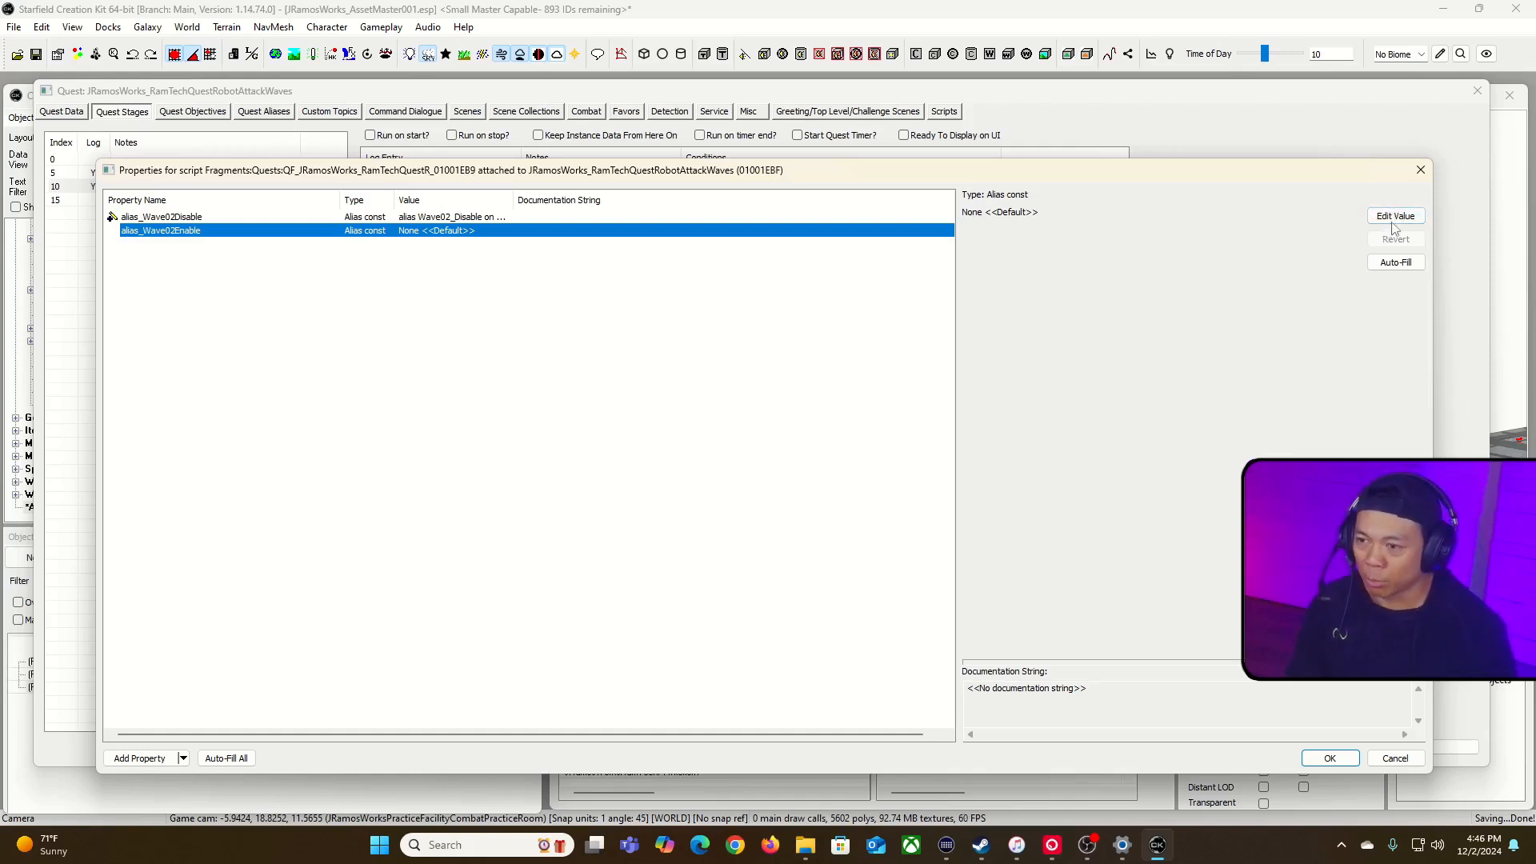
left_click(1395, 216)
left_click(1318, 240)
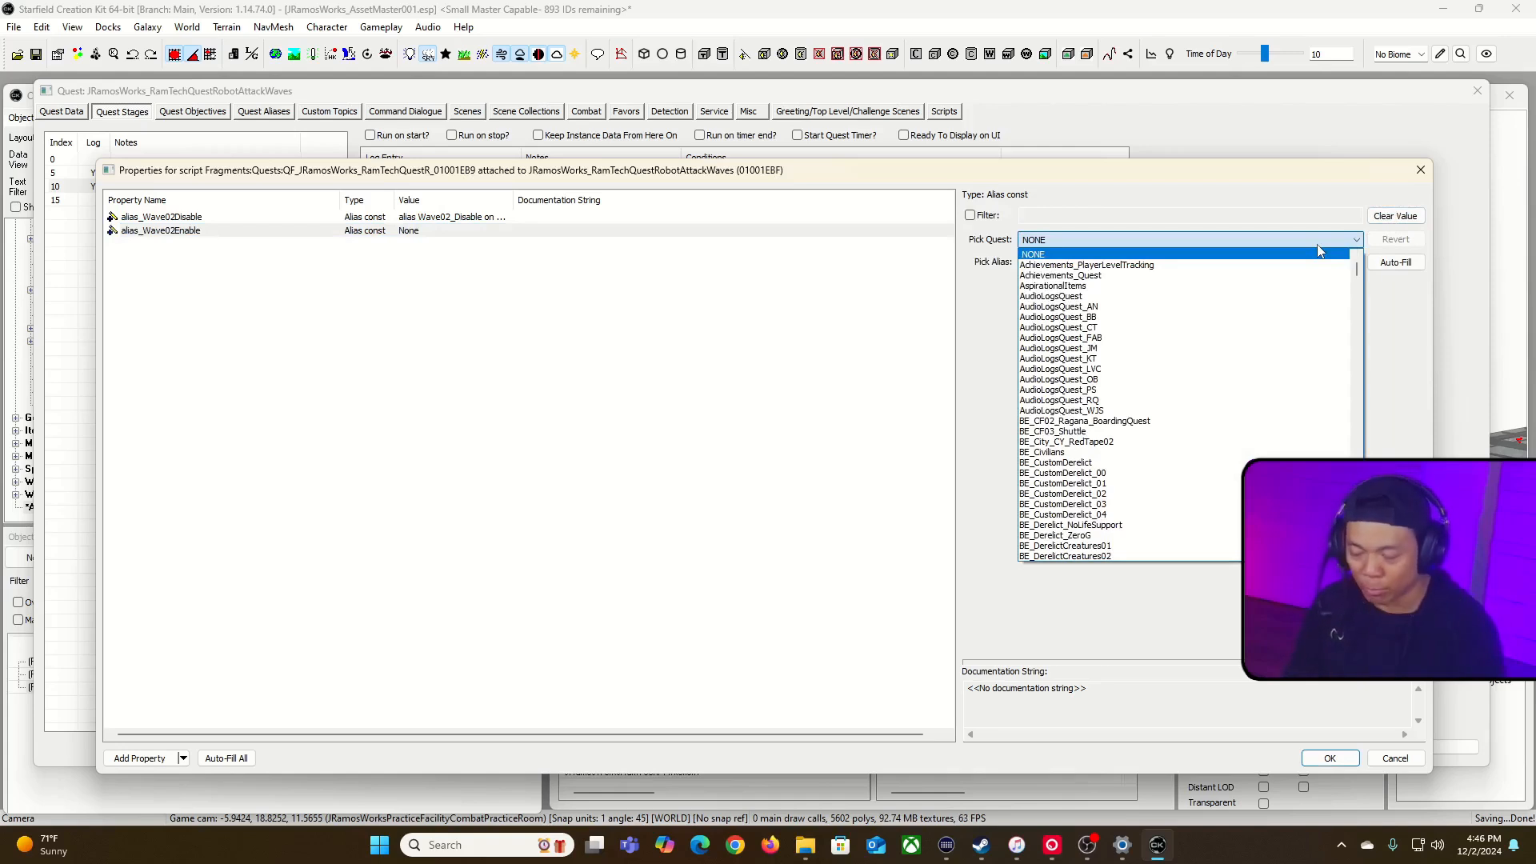
key("j")
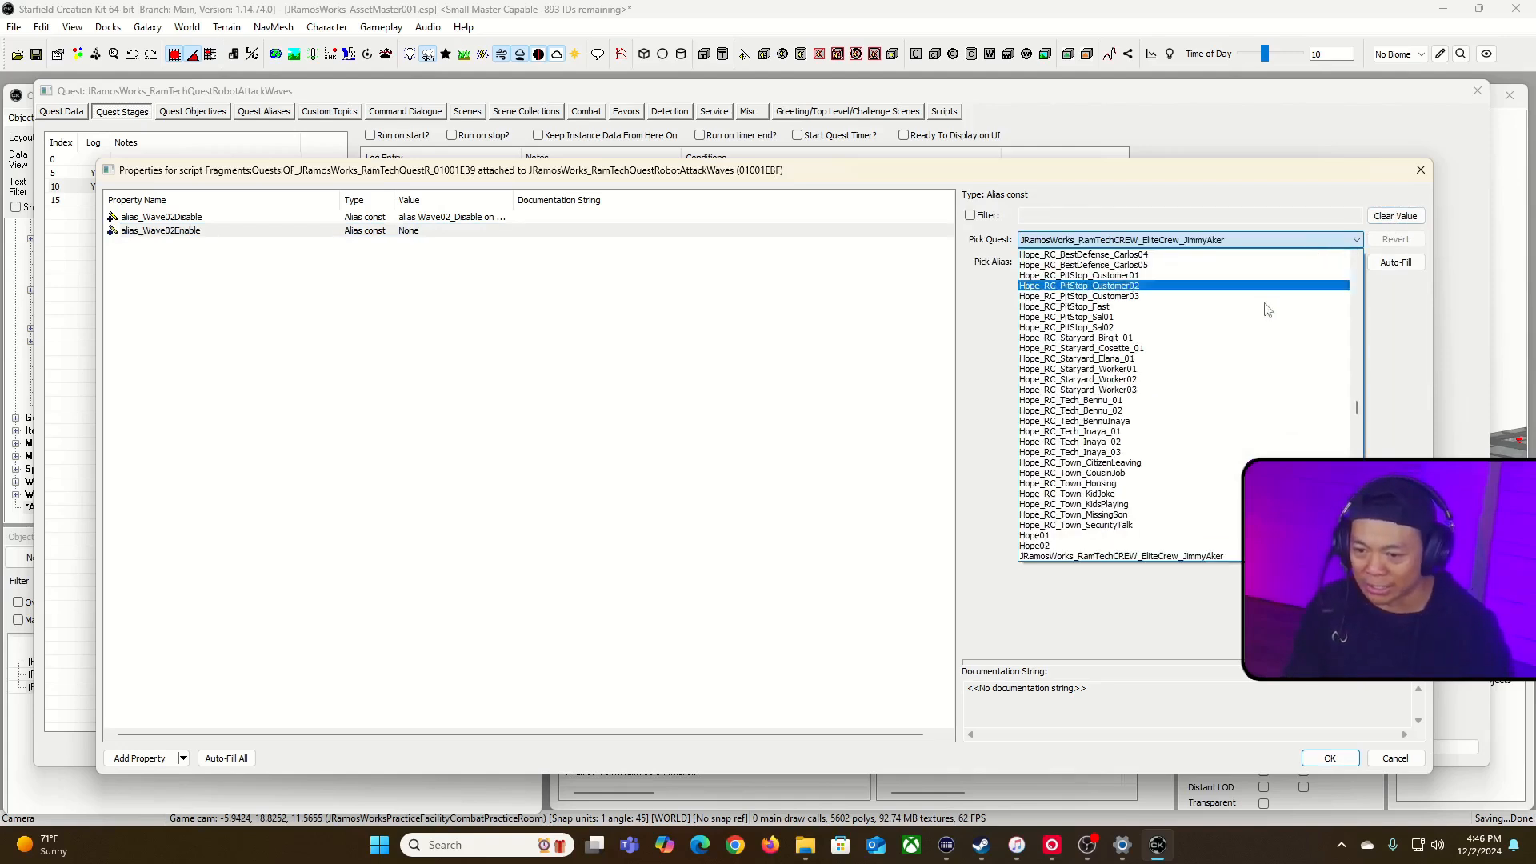
scroll(1296, 281, "down", 2)
left_click(1295, 504)
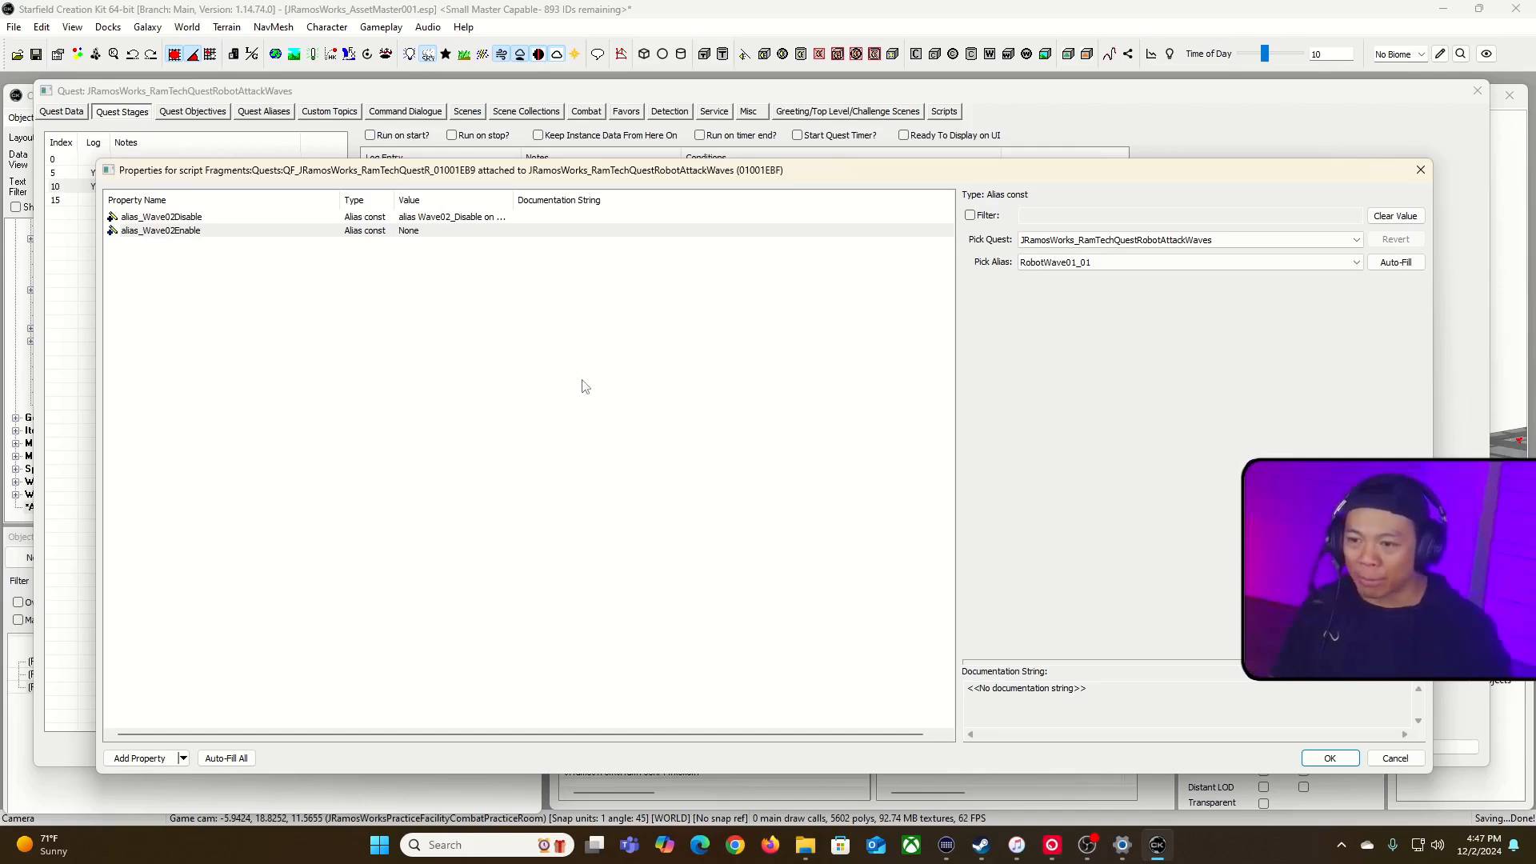
left_click(1341, 272)
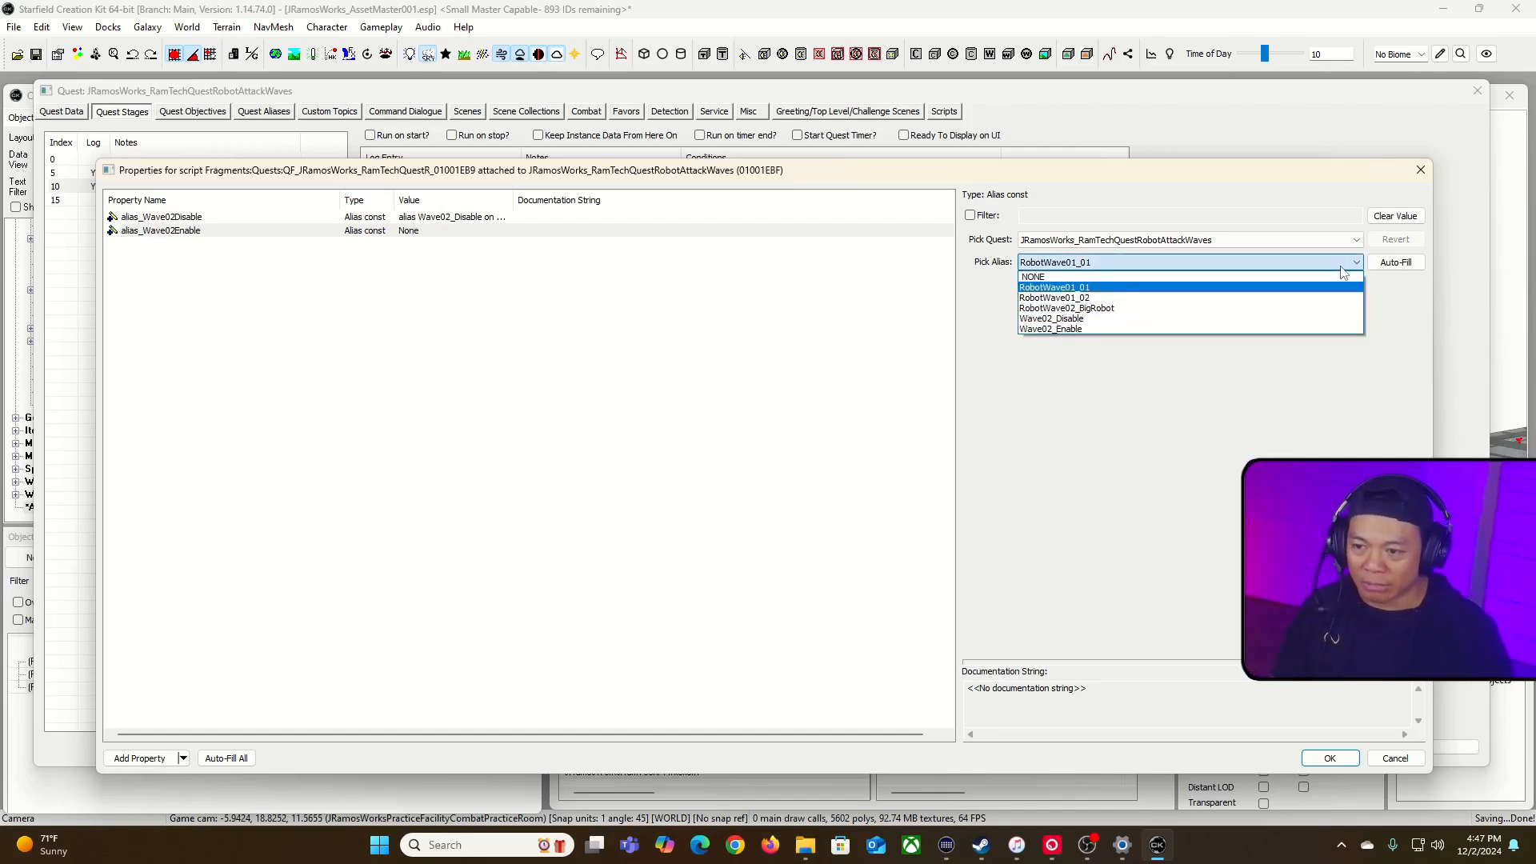
left_click(1330, 328)
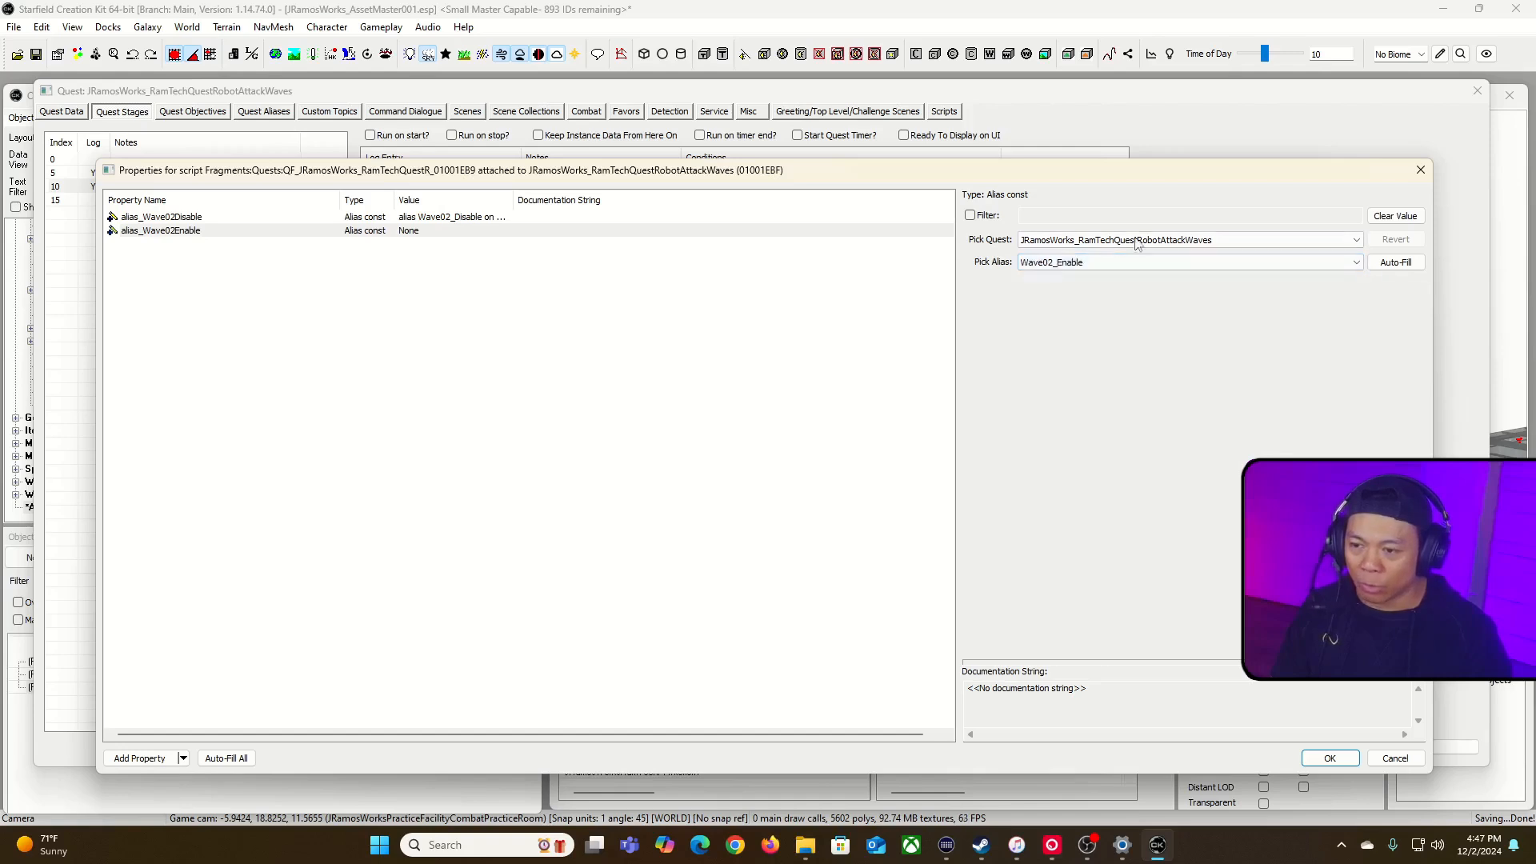
left_click(1331, 760)
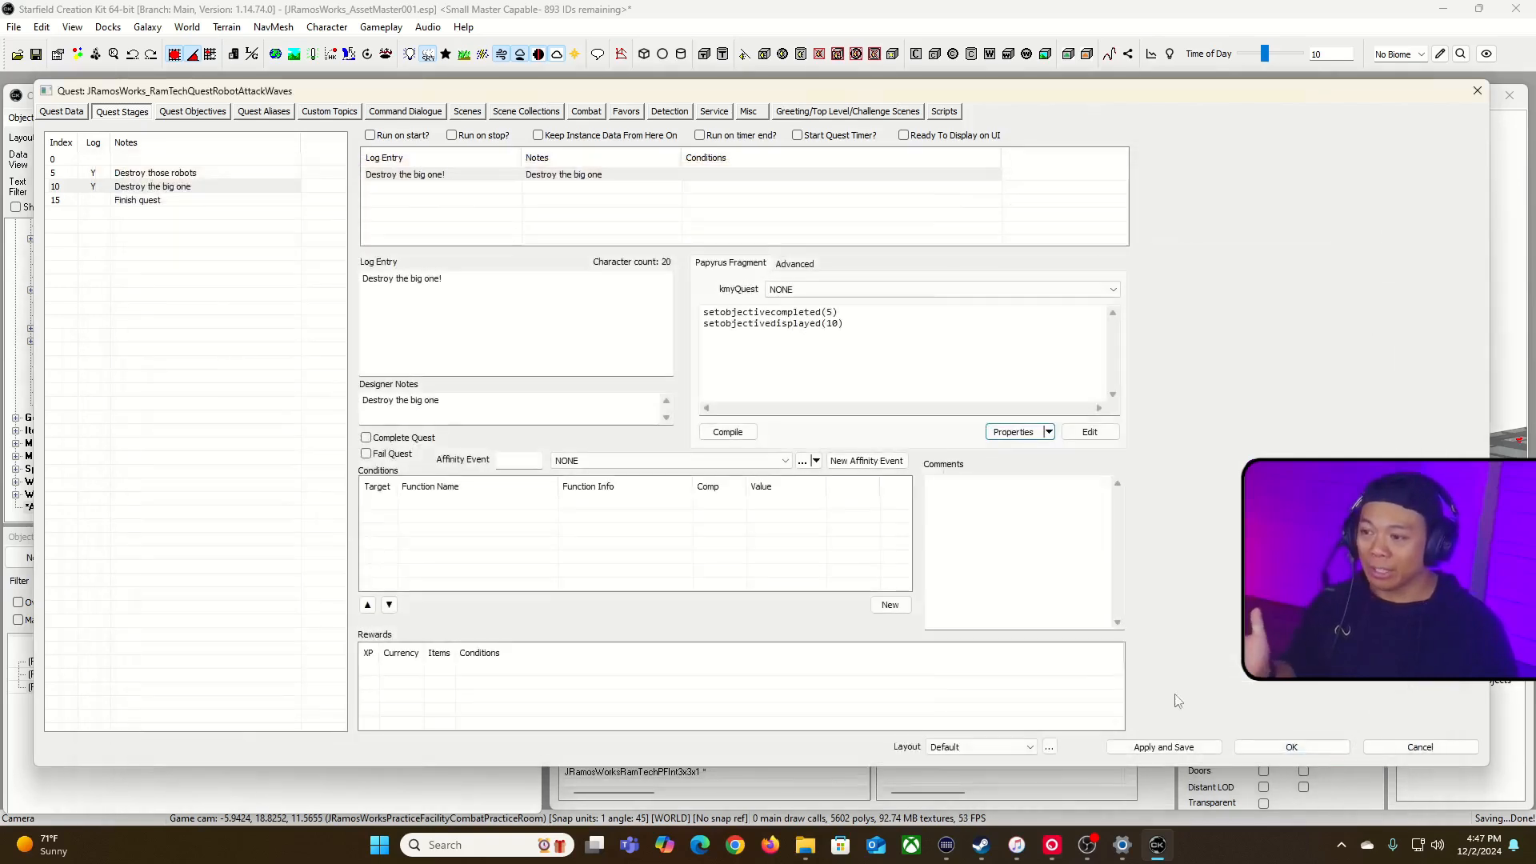
Step: Add the line alias_Wave02Disable.getref().disable() between the two objective calls in stage 10's Papyrus fragment
left_click(884, 314)
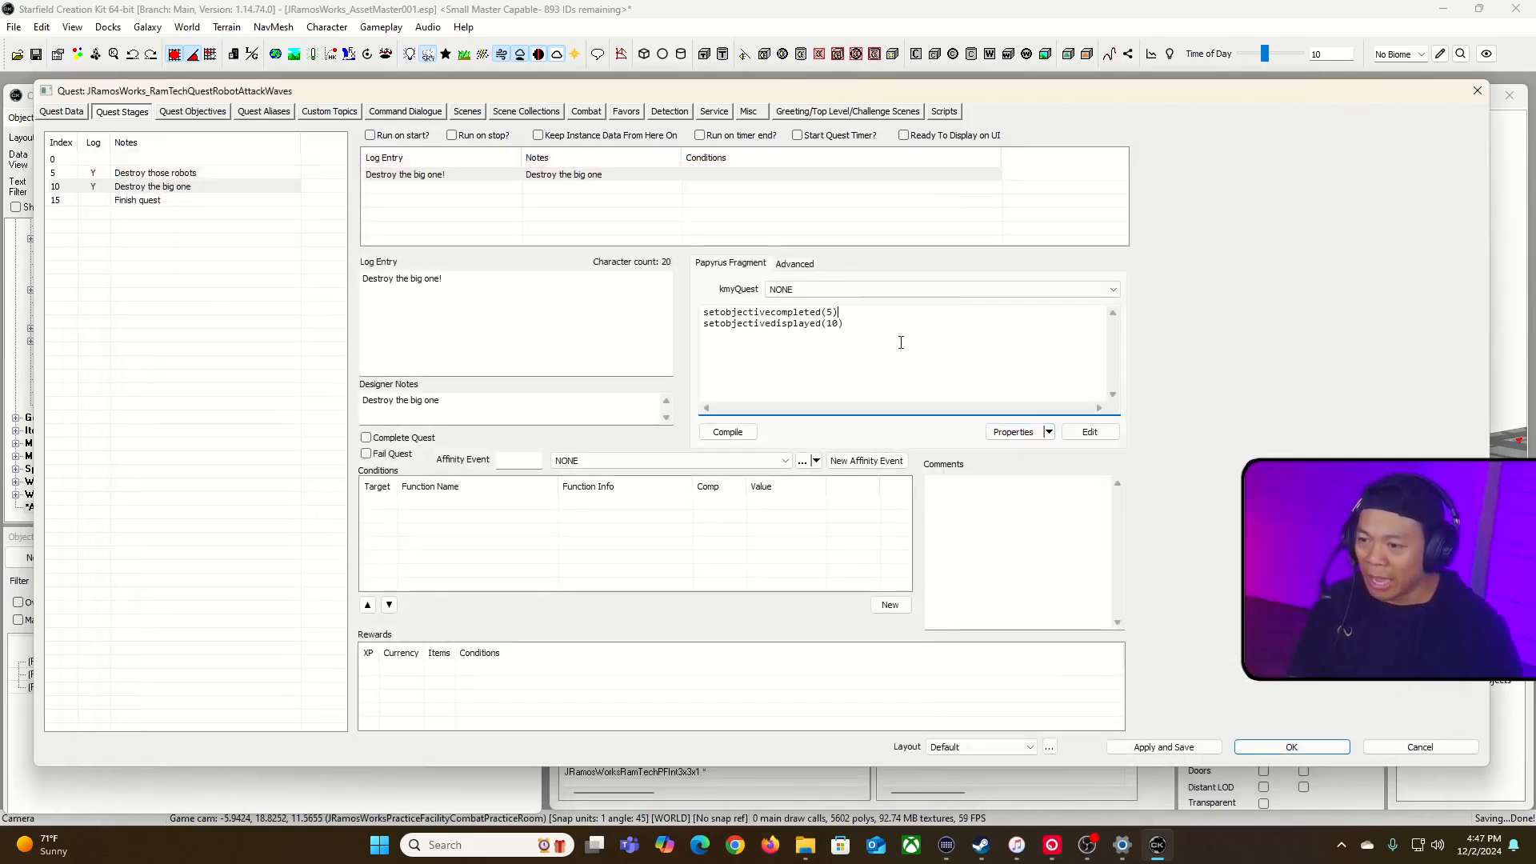
key("Return")
key("Return")
key("Return")
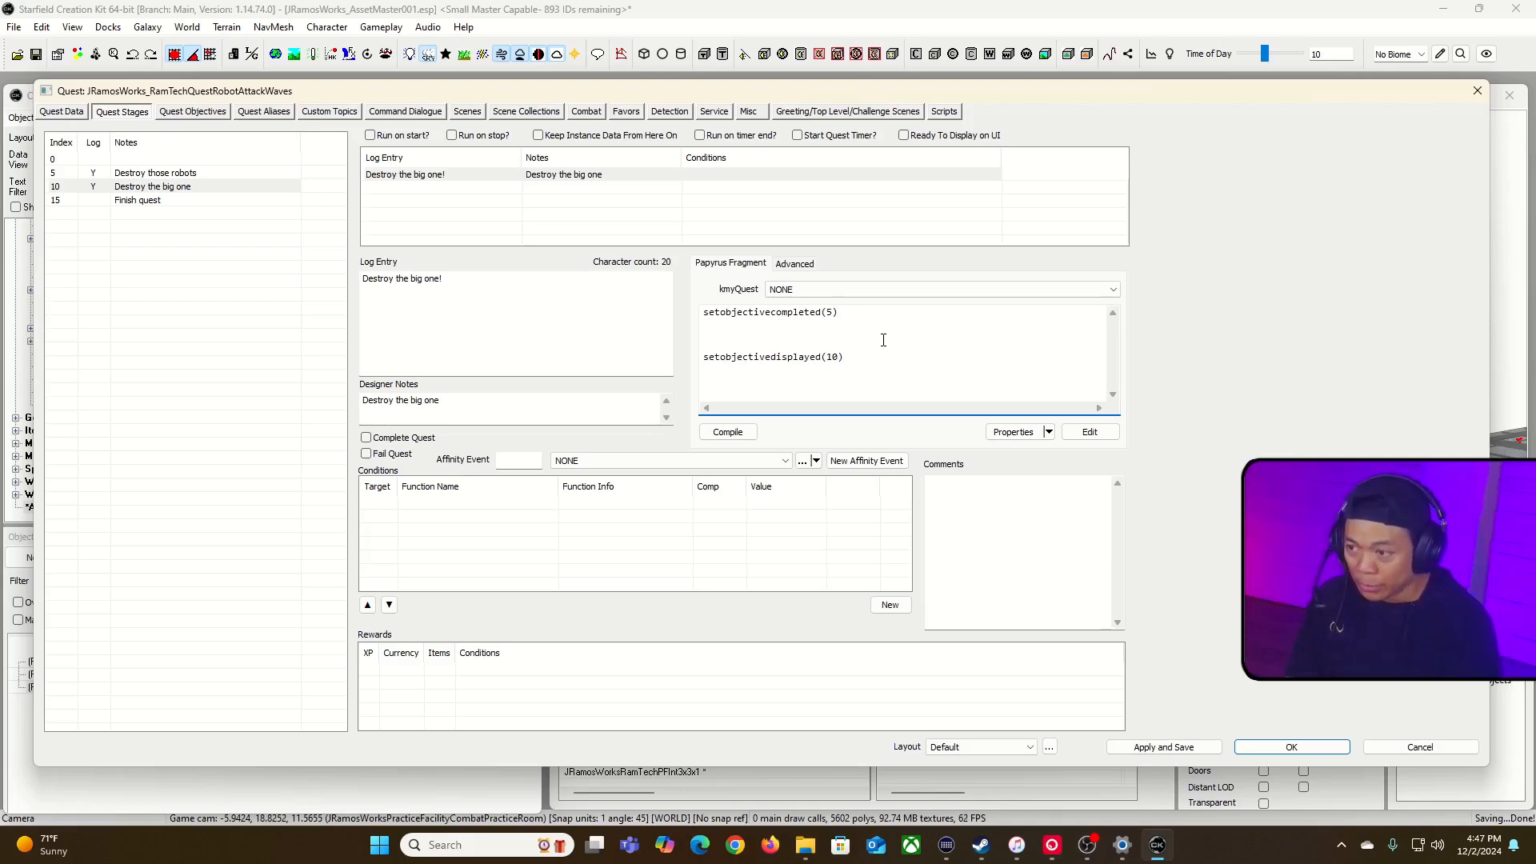
left_click(1010, 432)
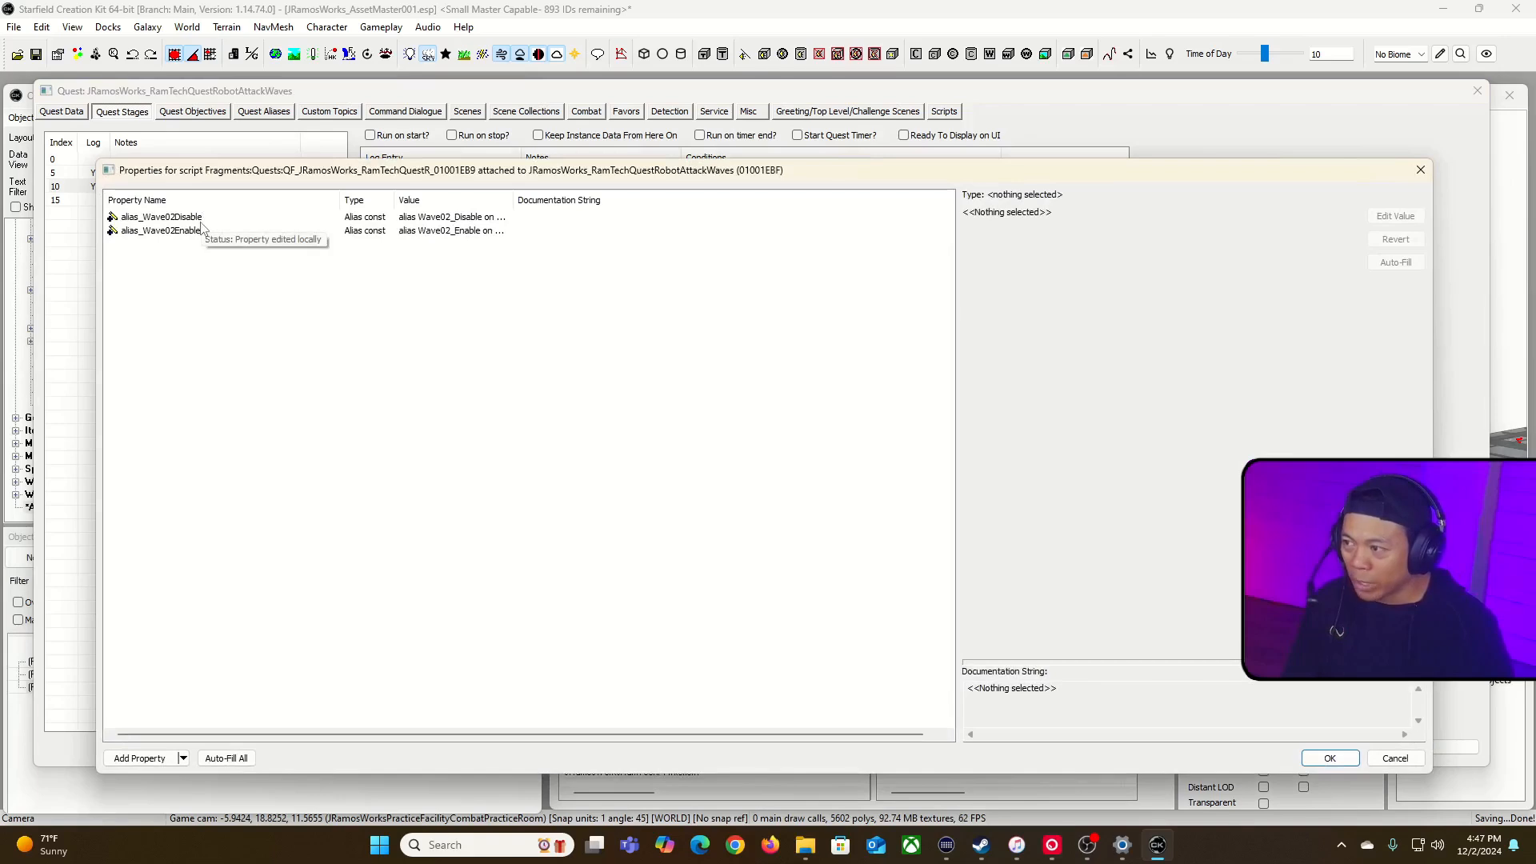
left_click(1382, 764)
left_click(807, 330)
type("alias_Wave02Disable.getref().disabl")
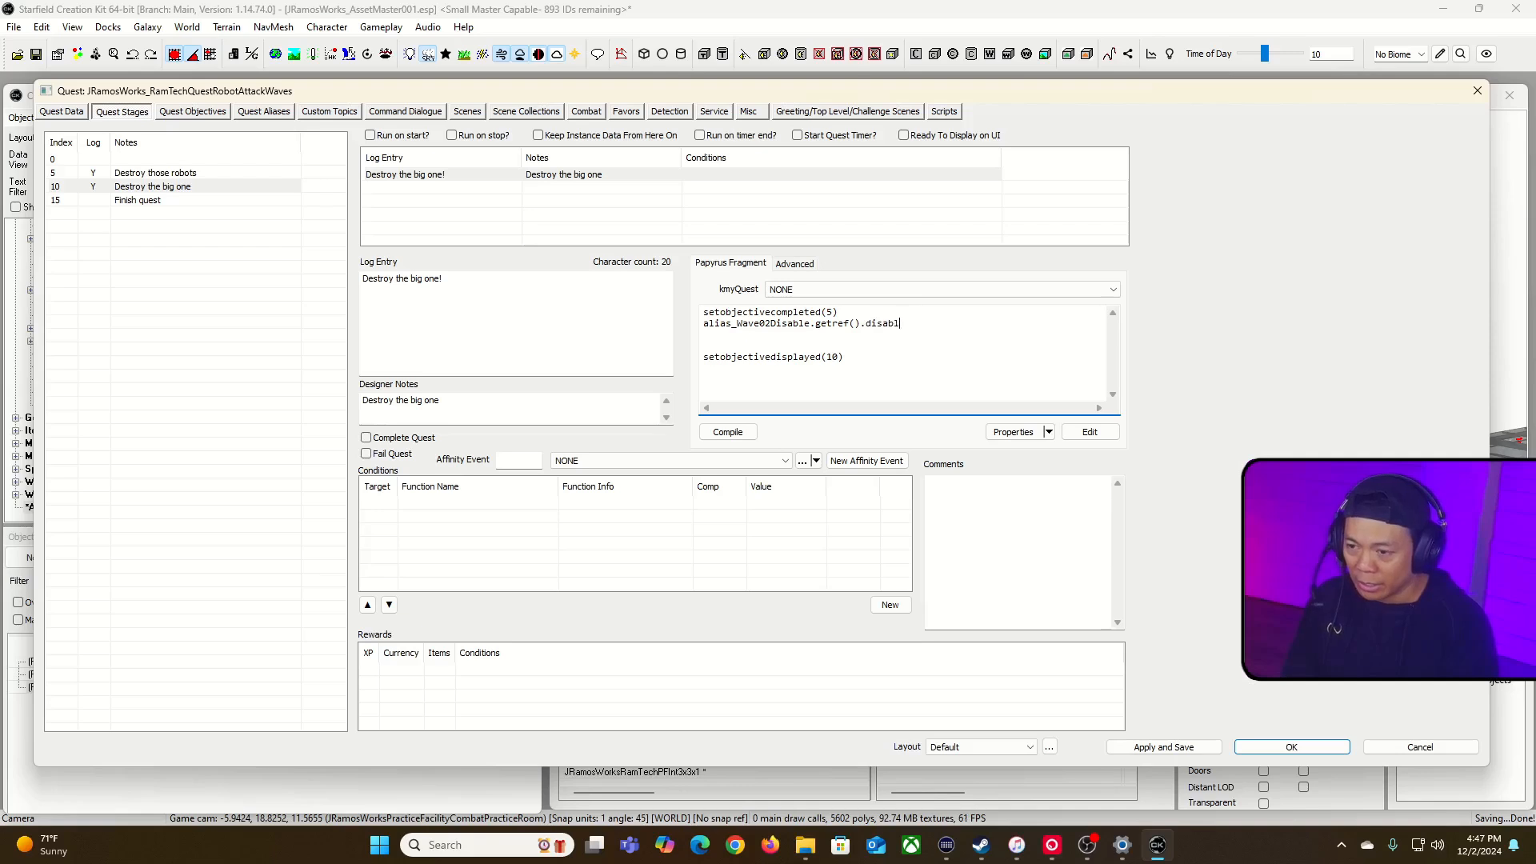
type(")")
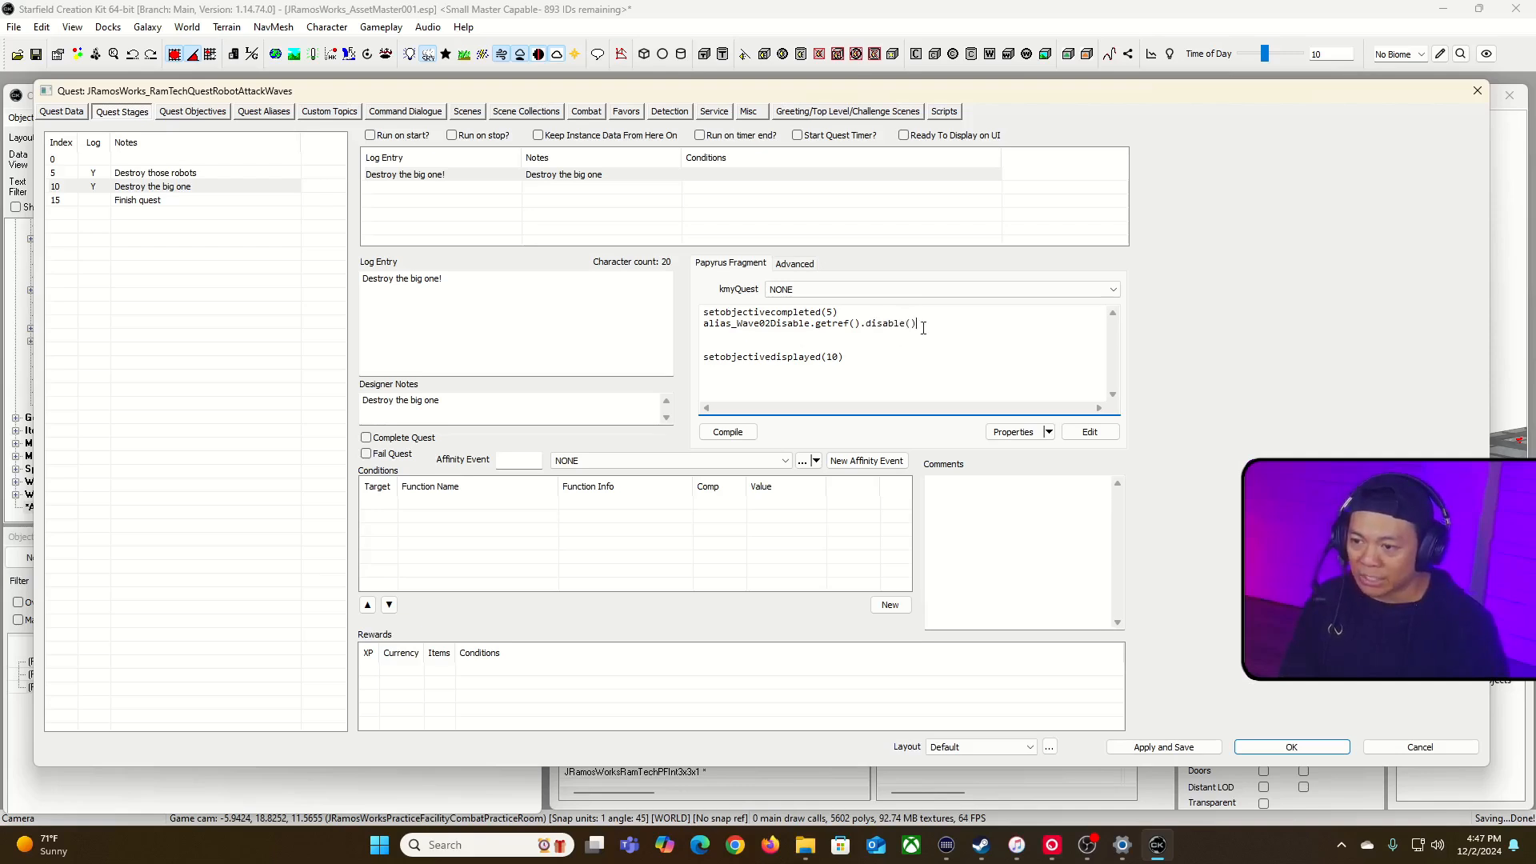
Step: Compare the alias name and getref() call in stage 10's new fragment line with the fragment script's properties
left_click_drag(703, 324, 865, 327)
left_click(816, 334)
left_click(814, 328)
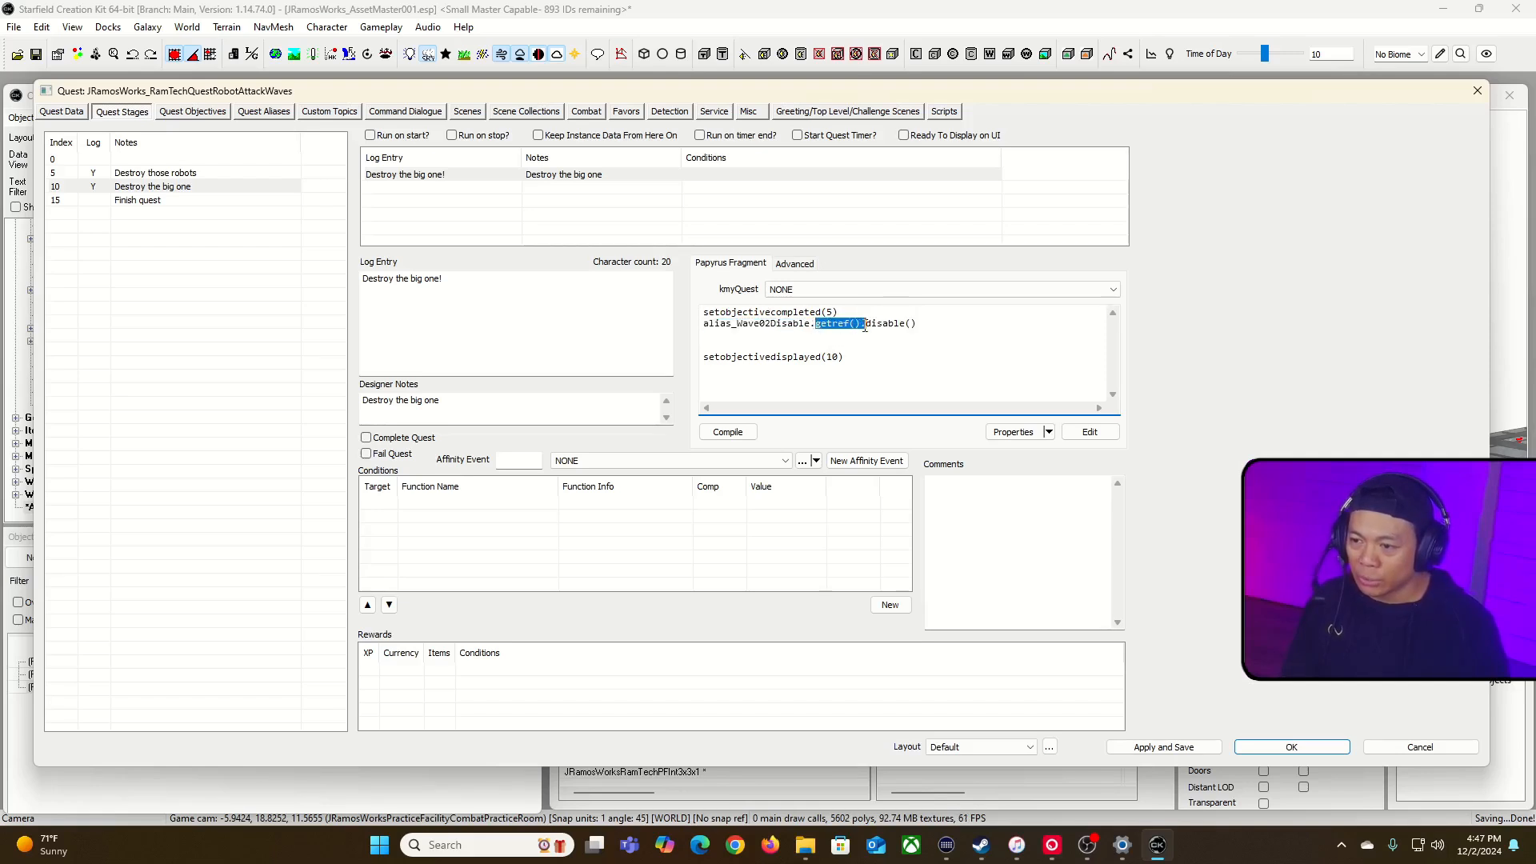
left_click_drag(704, 324, 816, 330)
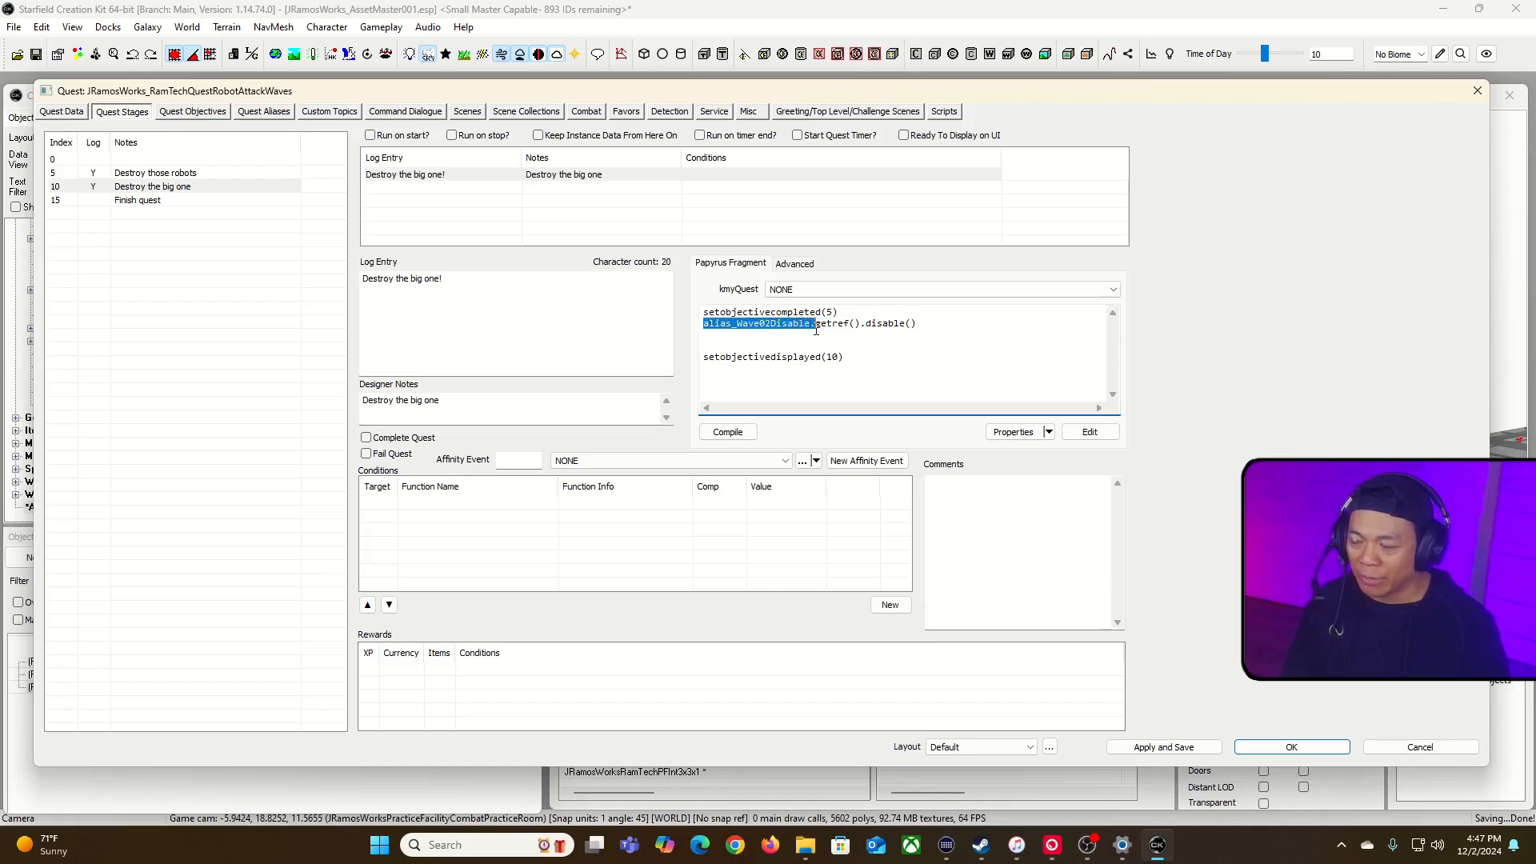
left_click(1013, 432)
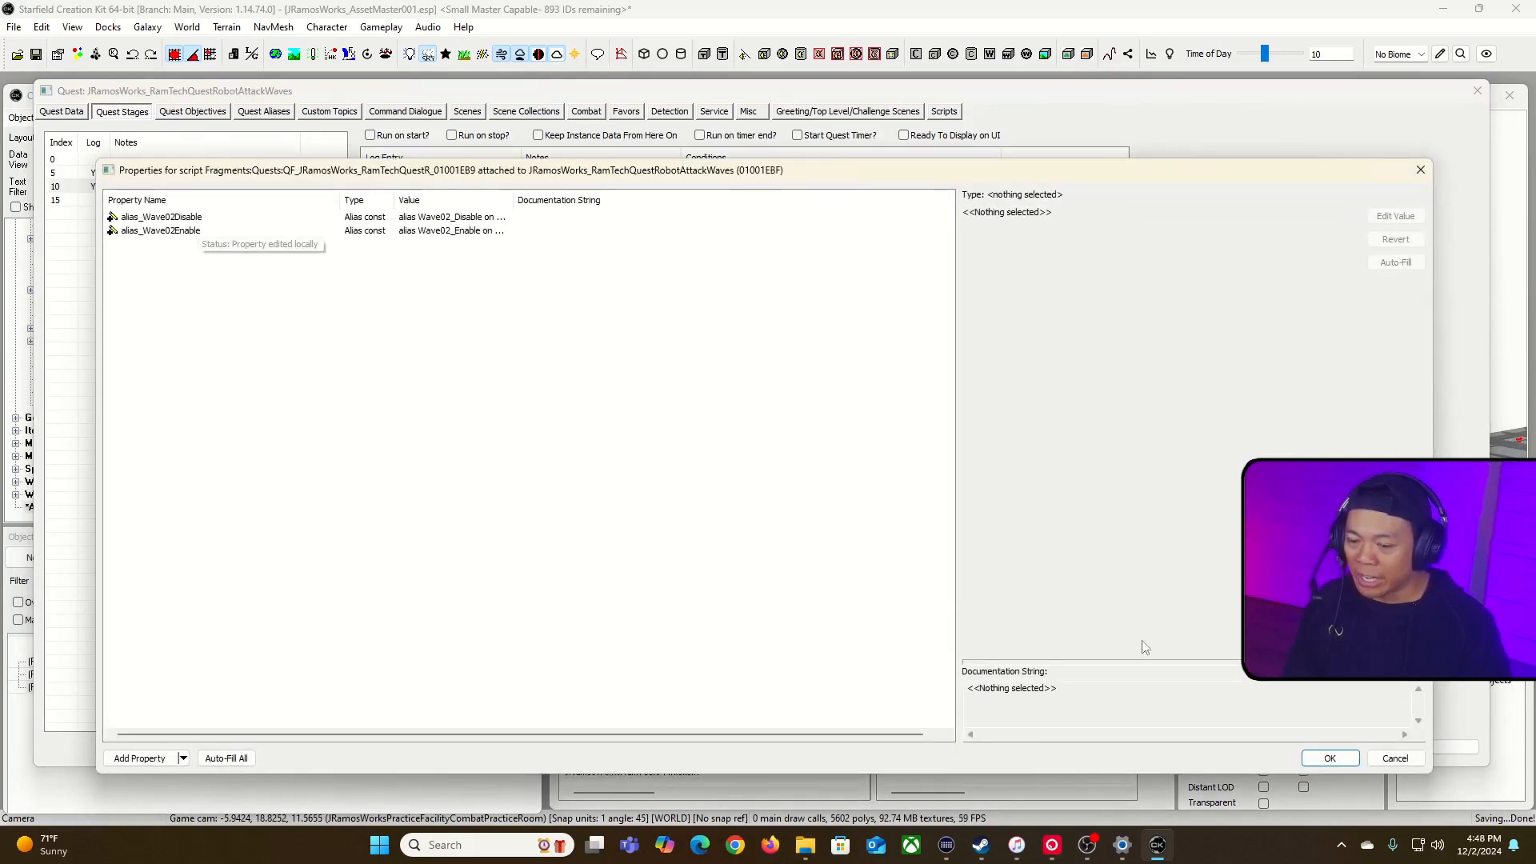
left_click(1325, 758)
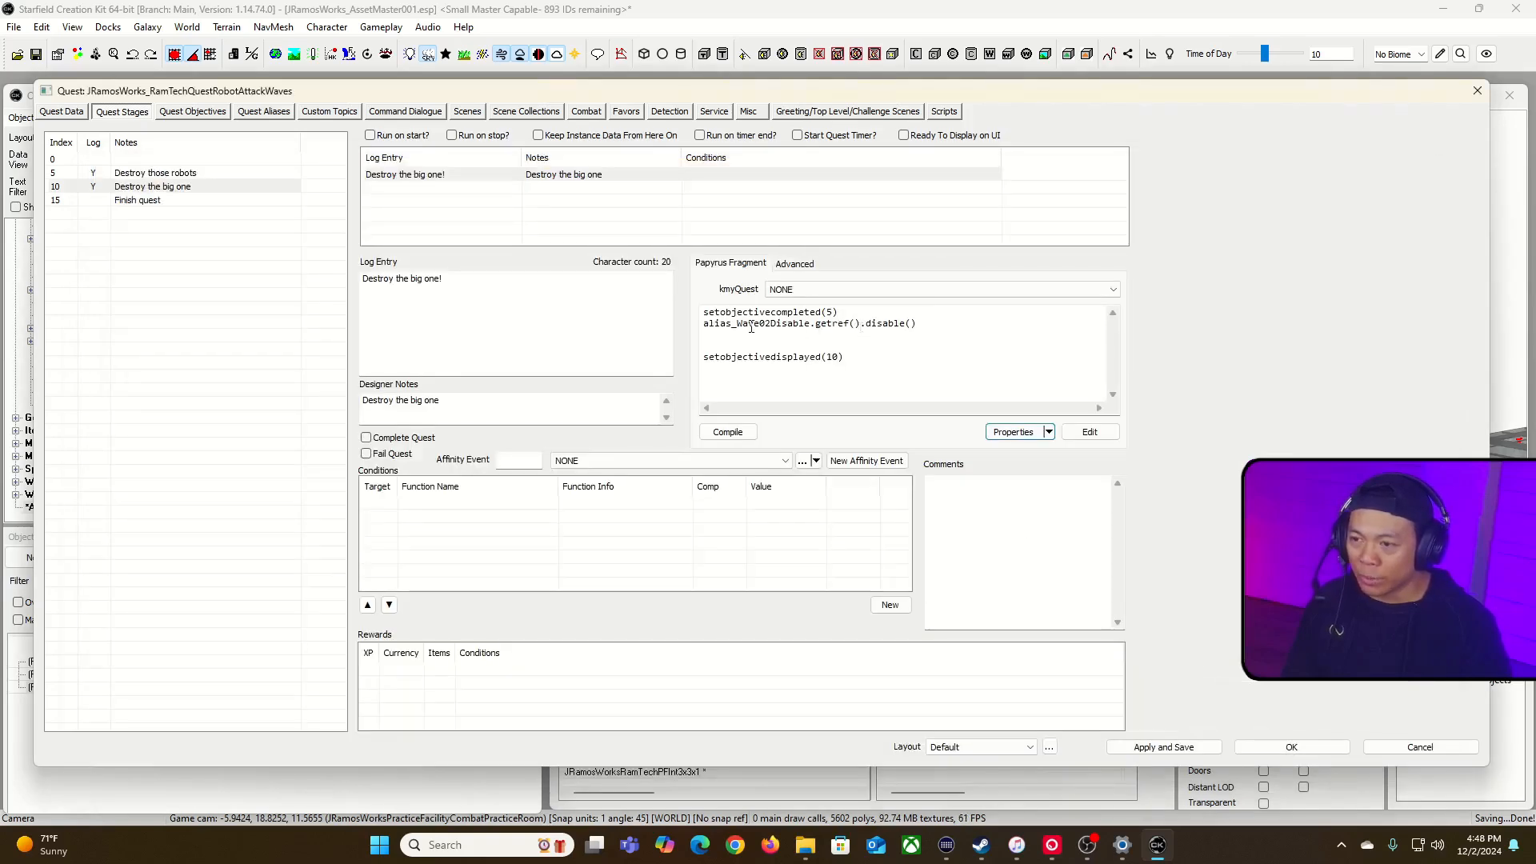
Step: Check the Wave02_Disable entry among the quest's aliases and return to stage 10's fragment
left_click(276, 112)
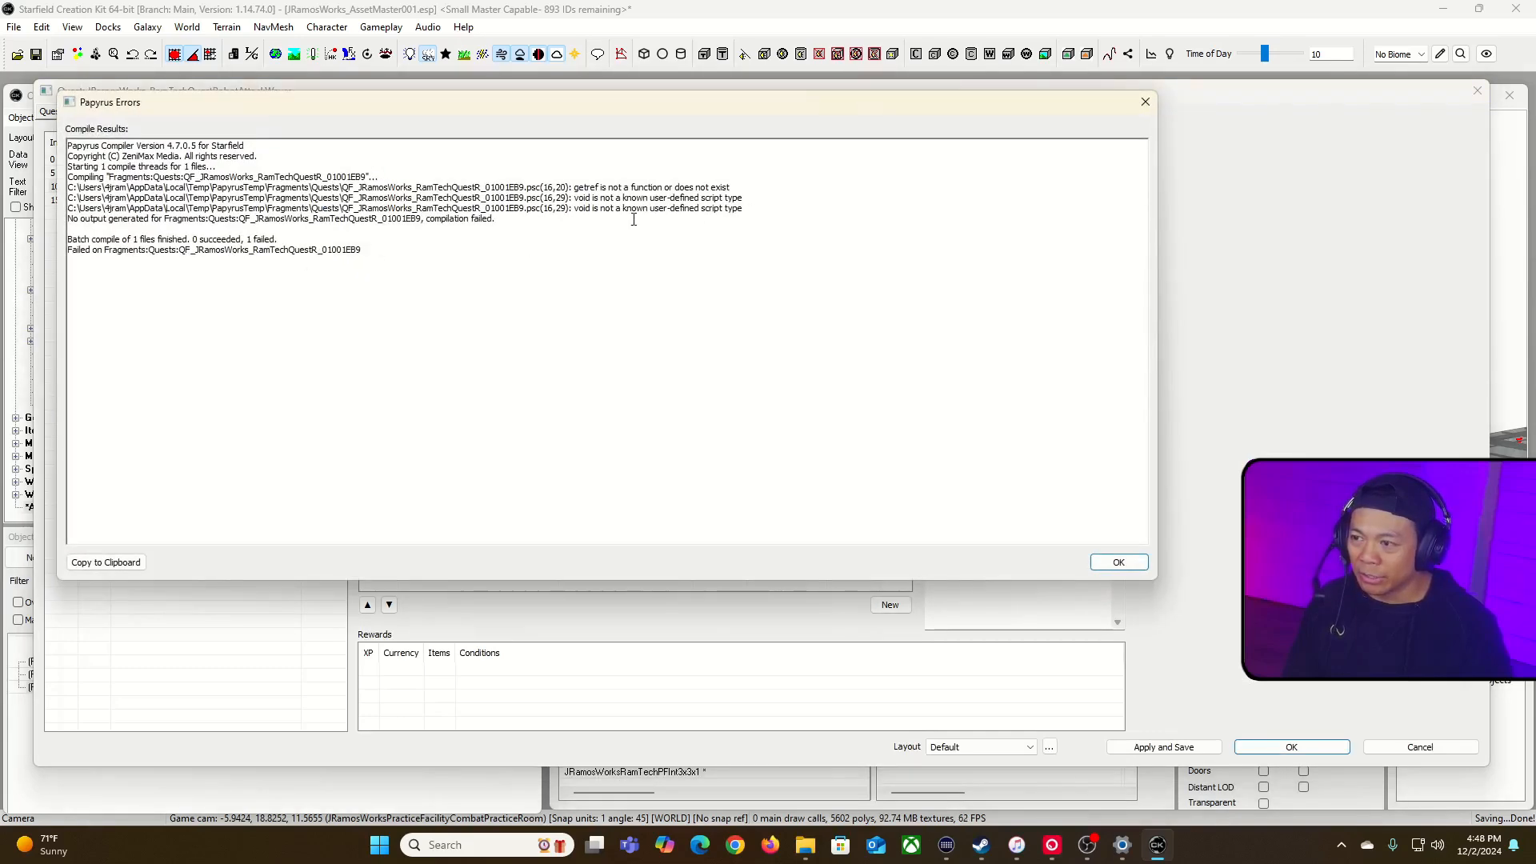
left_click(1146, 101)
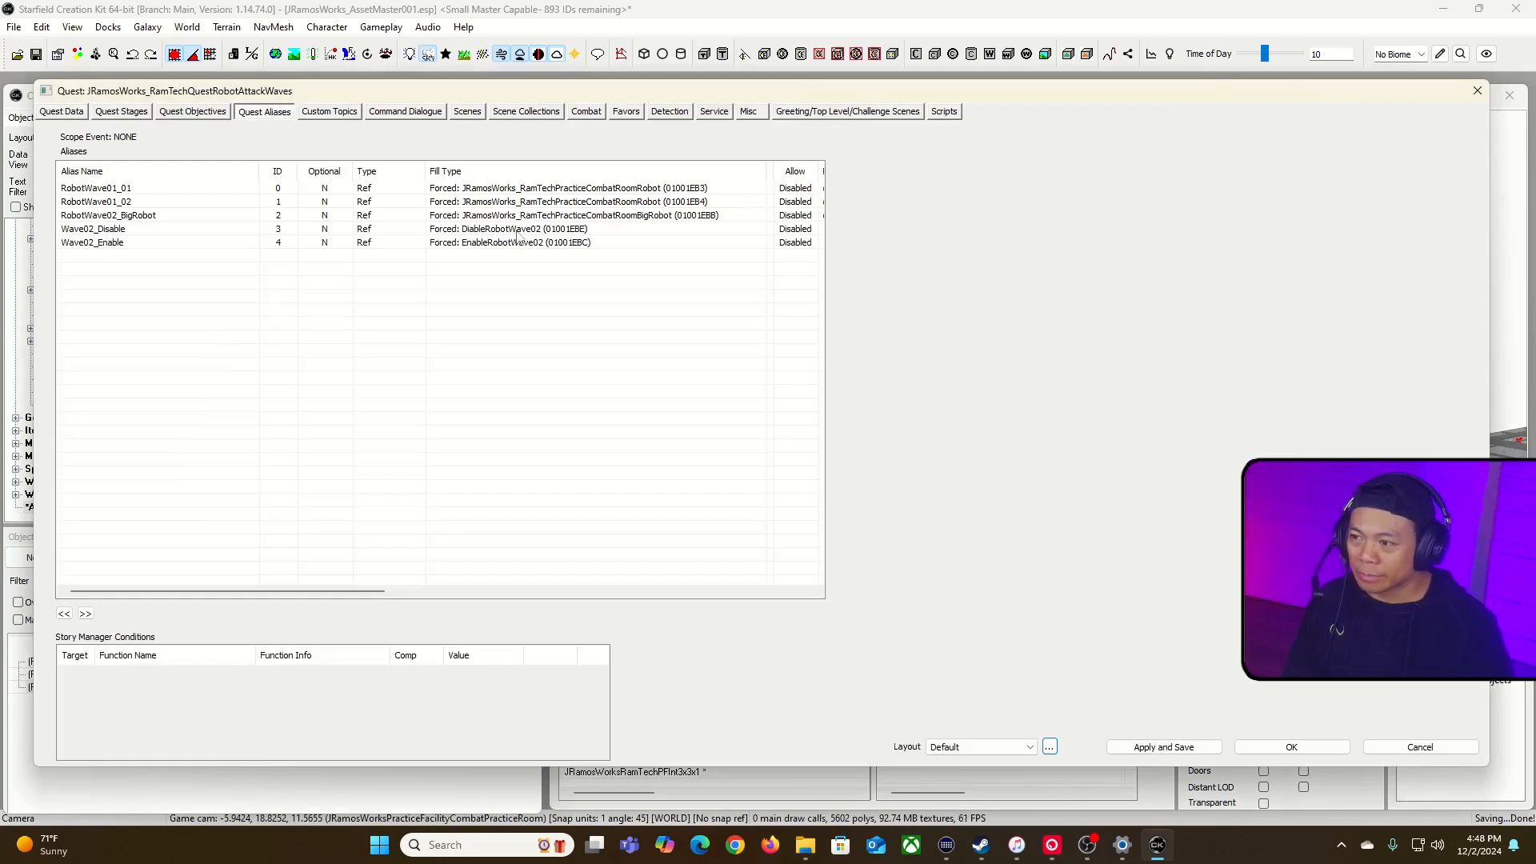
left_click(125, 230)
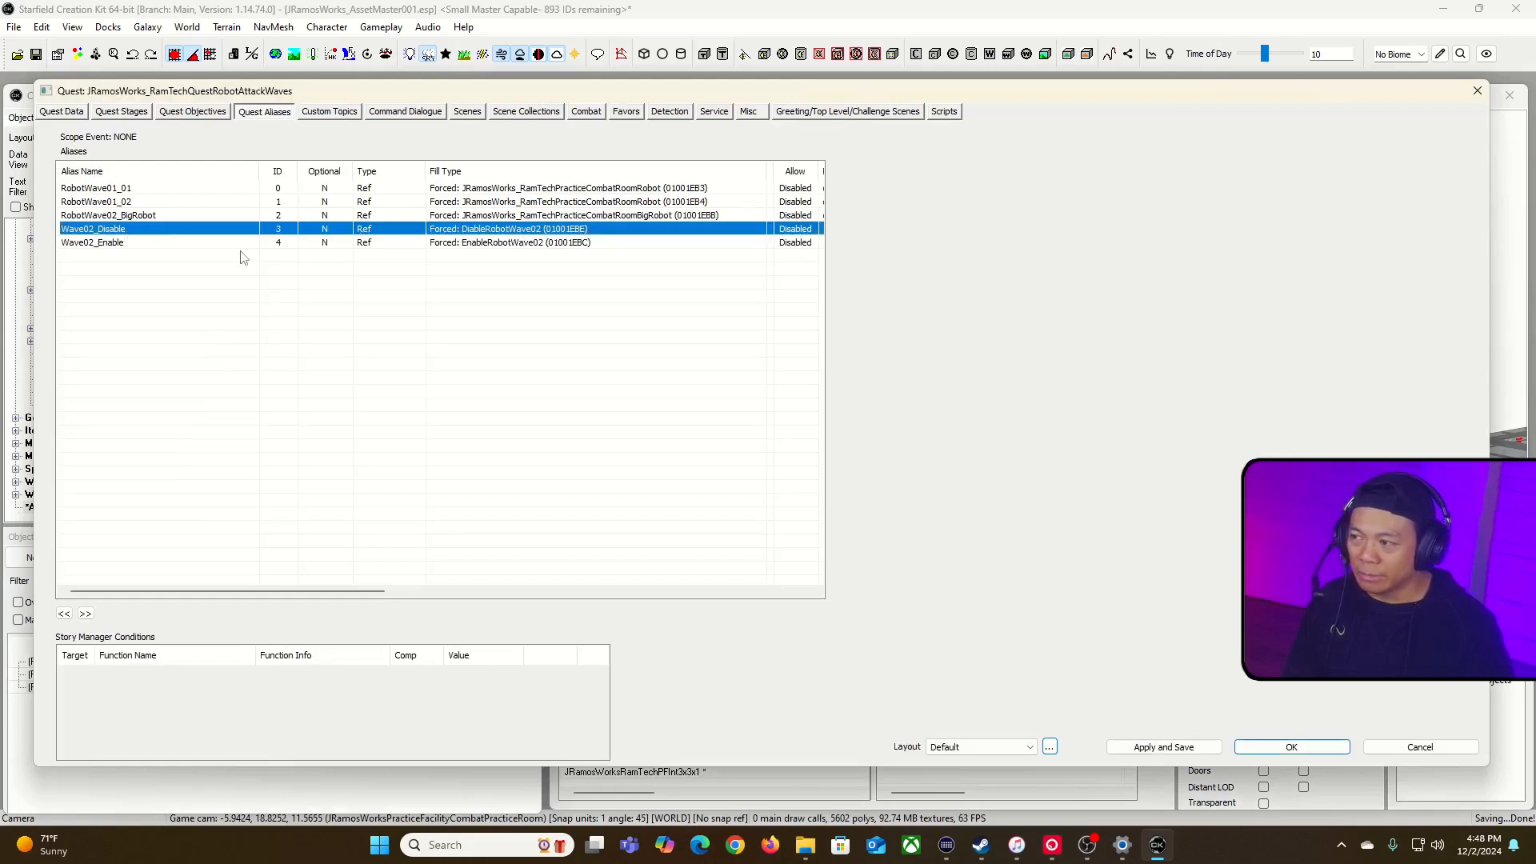
left_click(123, 115)
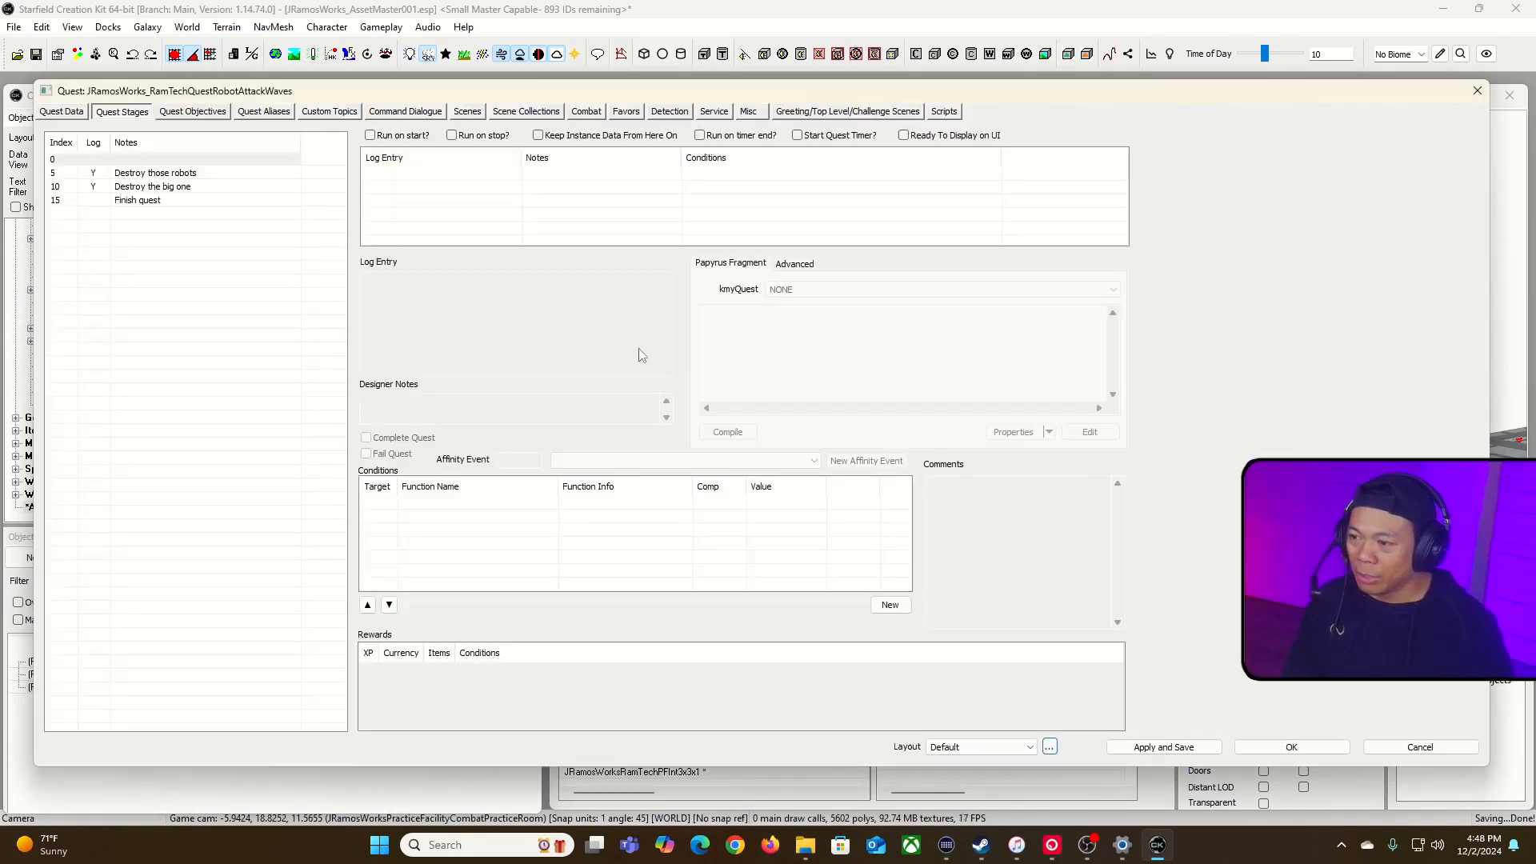
left_click(157, 201)
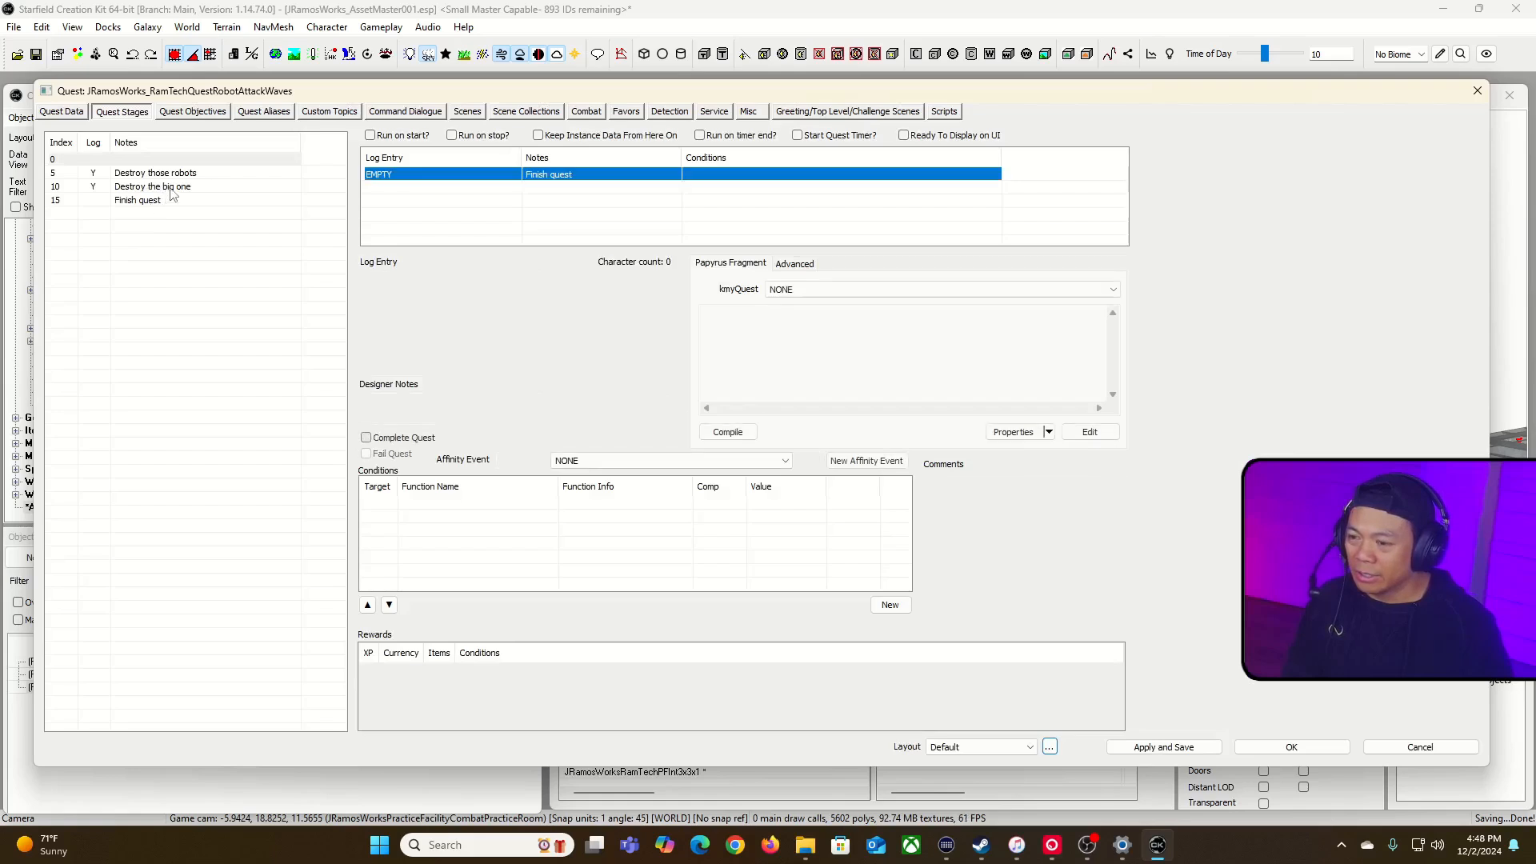
left_click(171, 189)
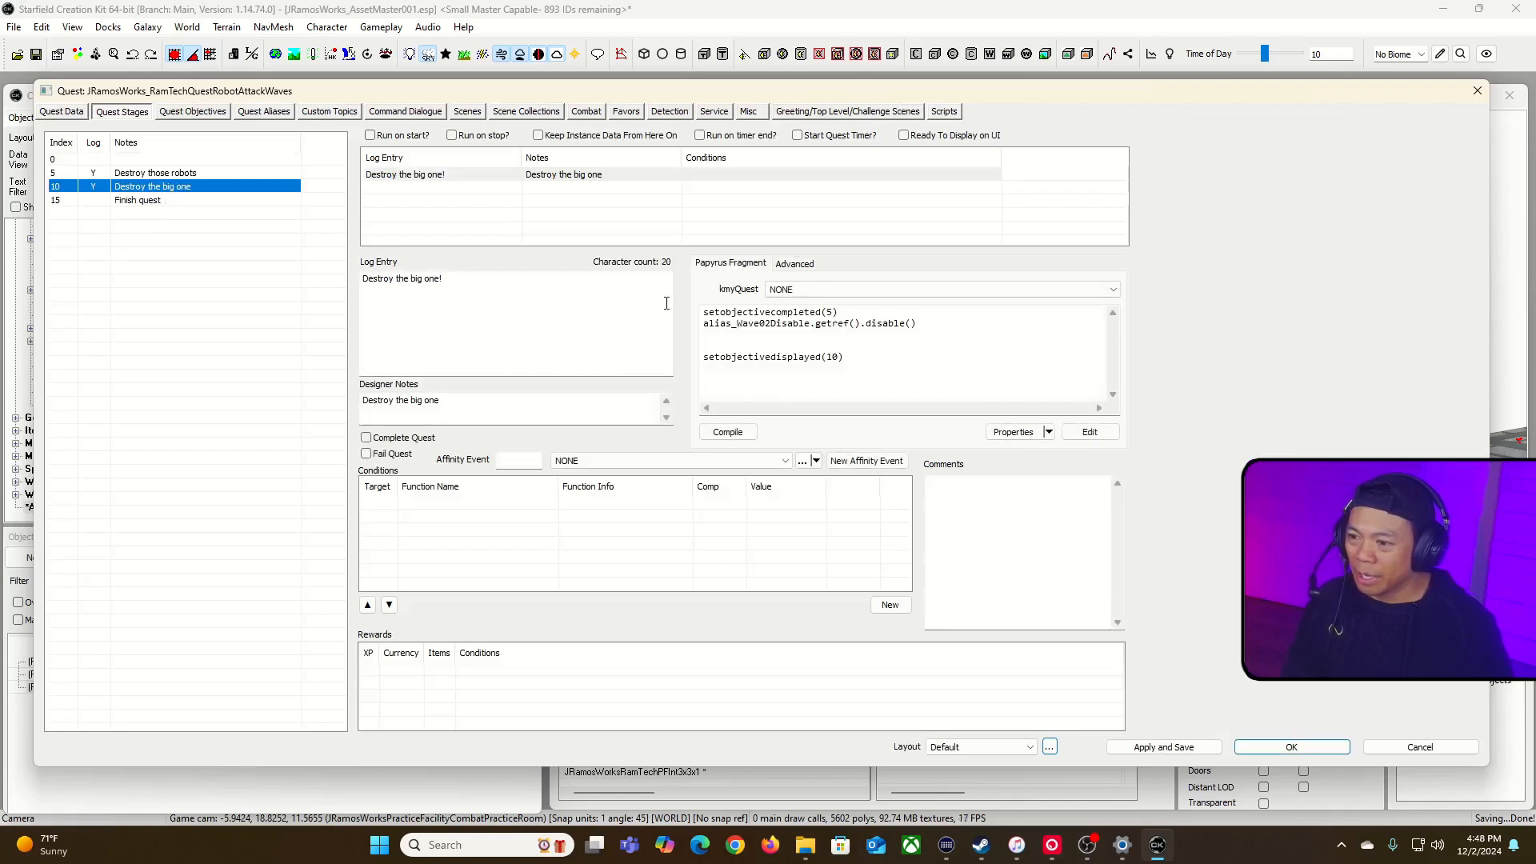
left_click(849, 324)
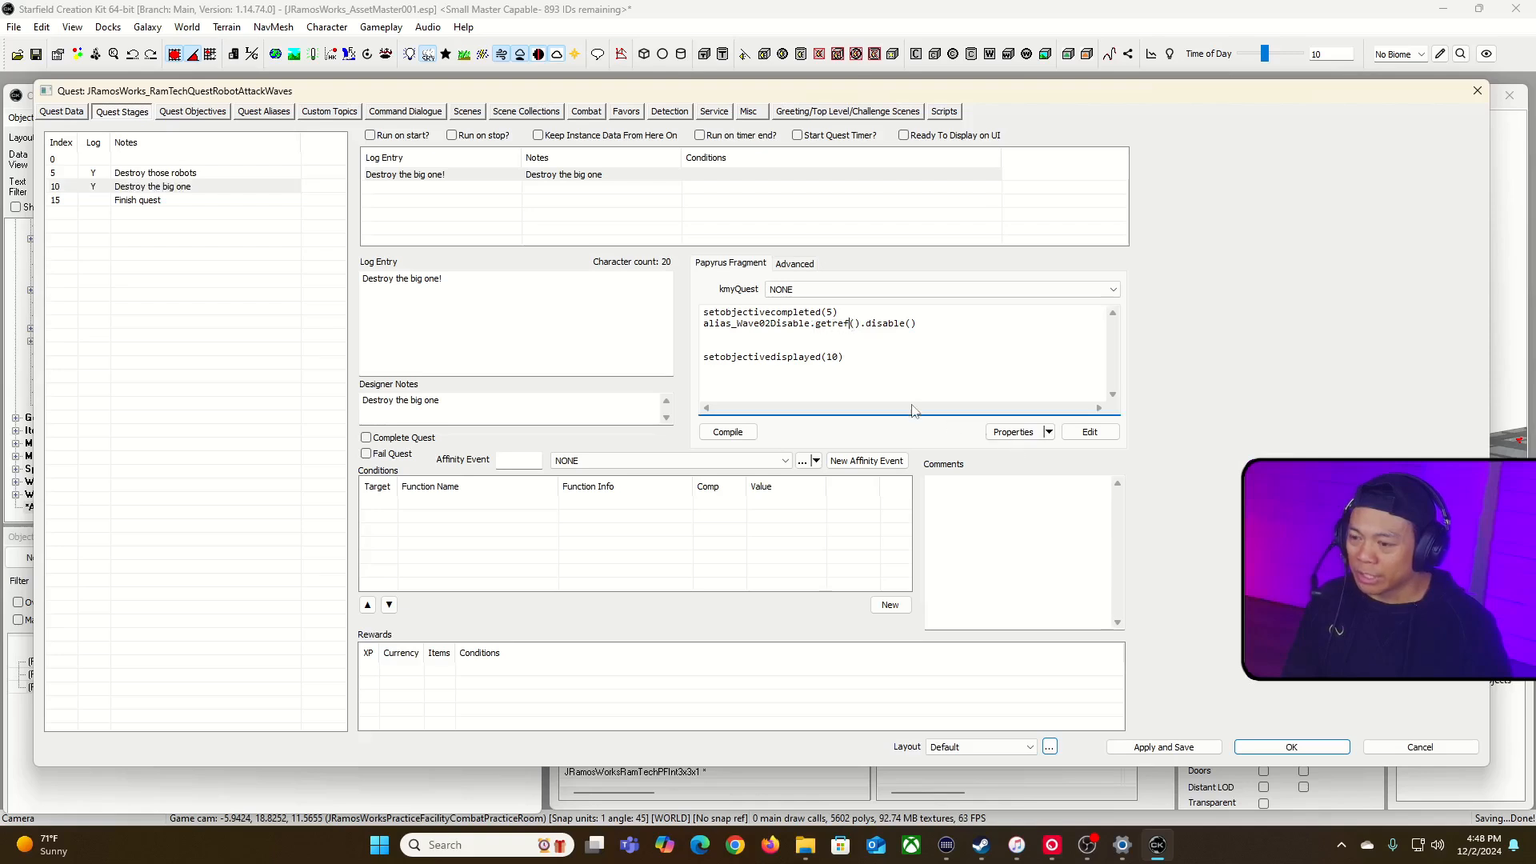
type("re")
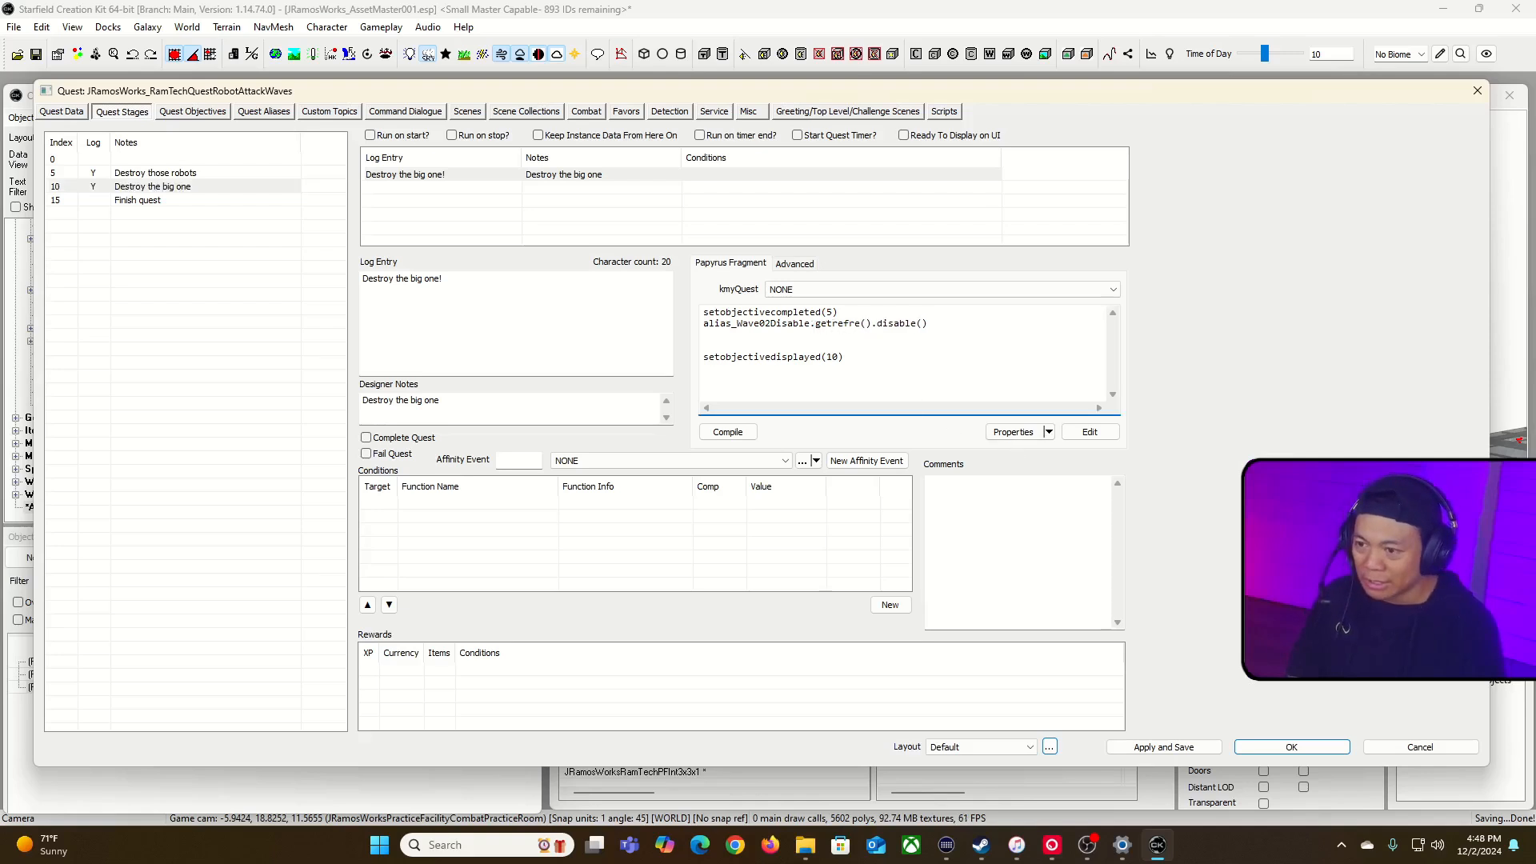
key("BackSpace")
key("BackSpace")
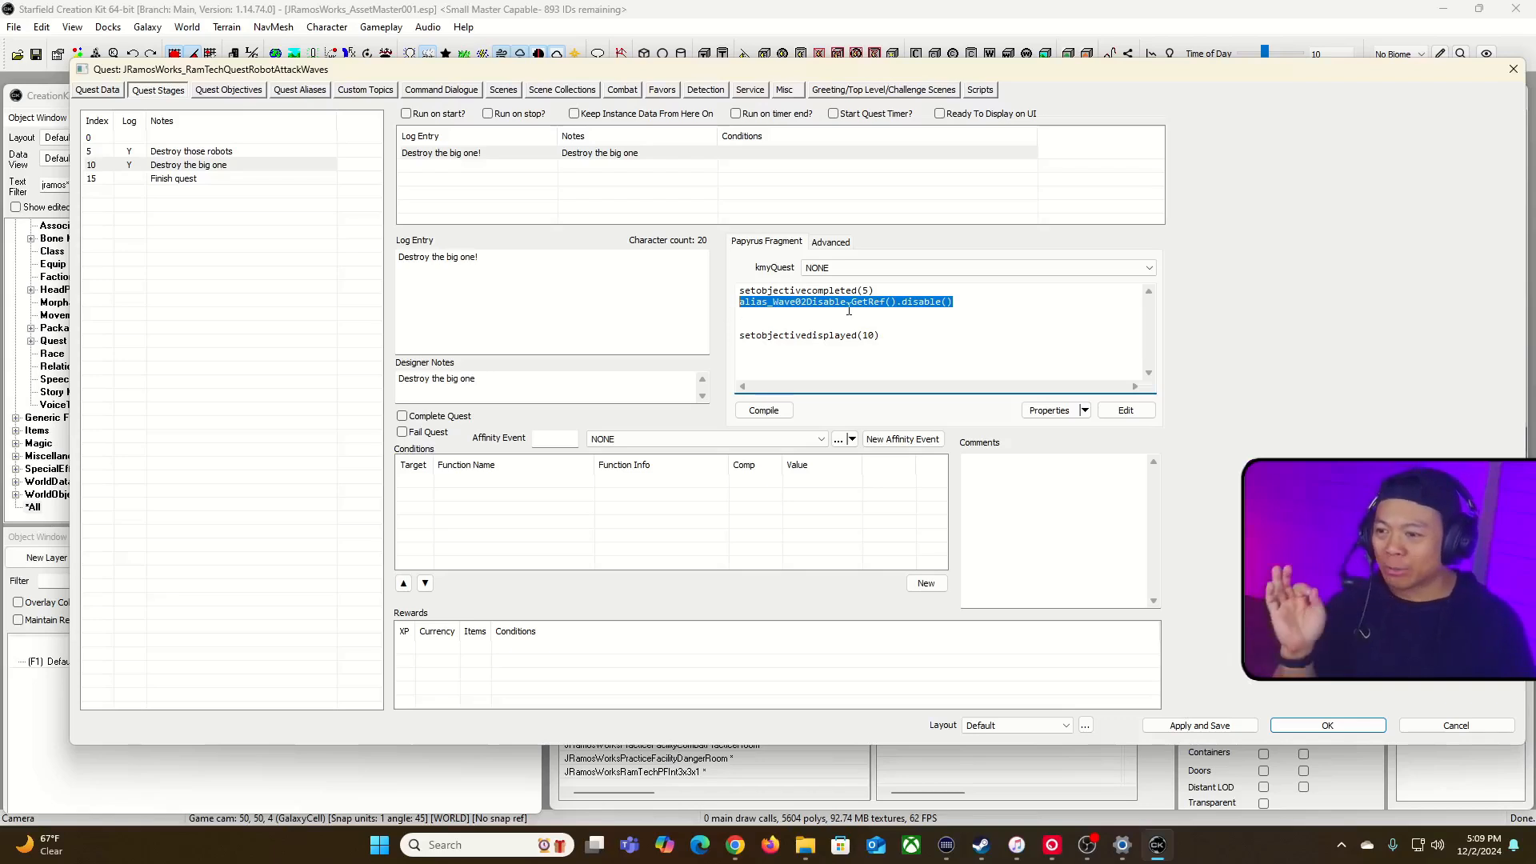
Step: Examine the type and value of alias_Wave02Disable in the fragment script's properties, leaving without changes
left_click(920, 303)
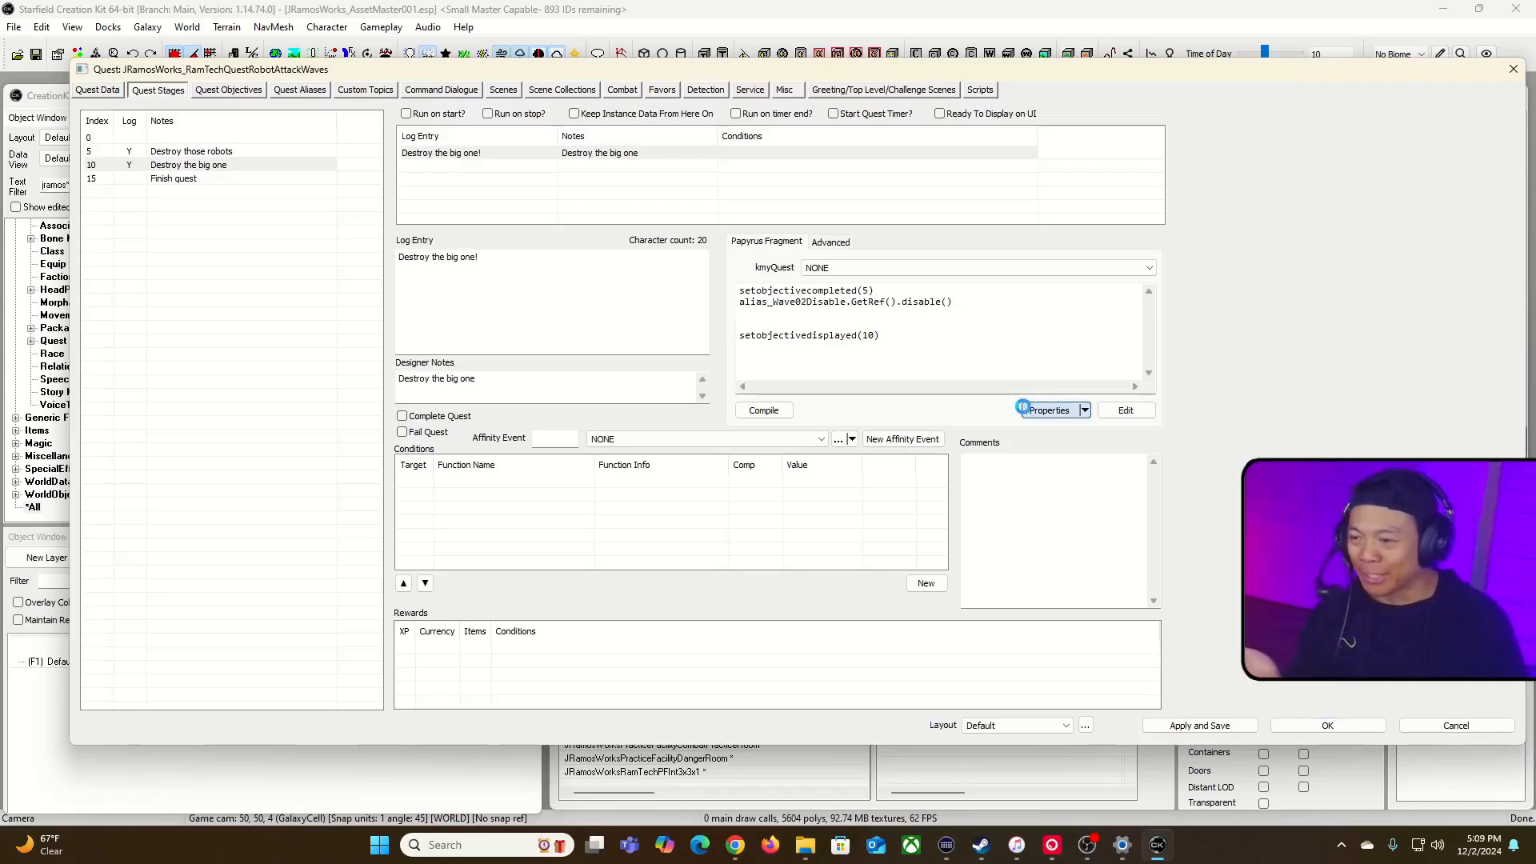
left_click(1049, 410)
left_click(344, 218)
left_click_drag(484, 200, 559, 201)
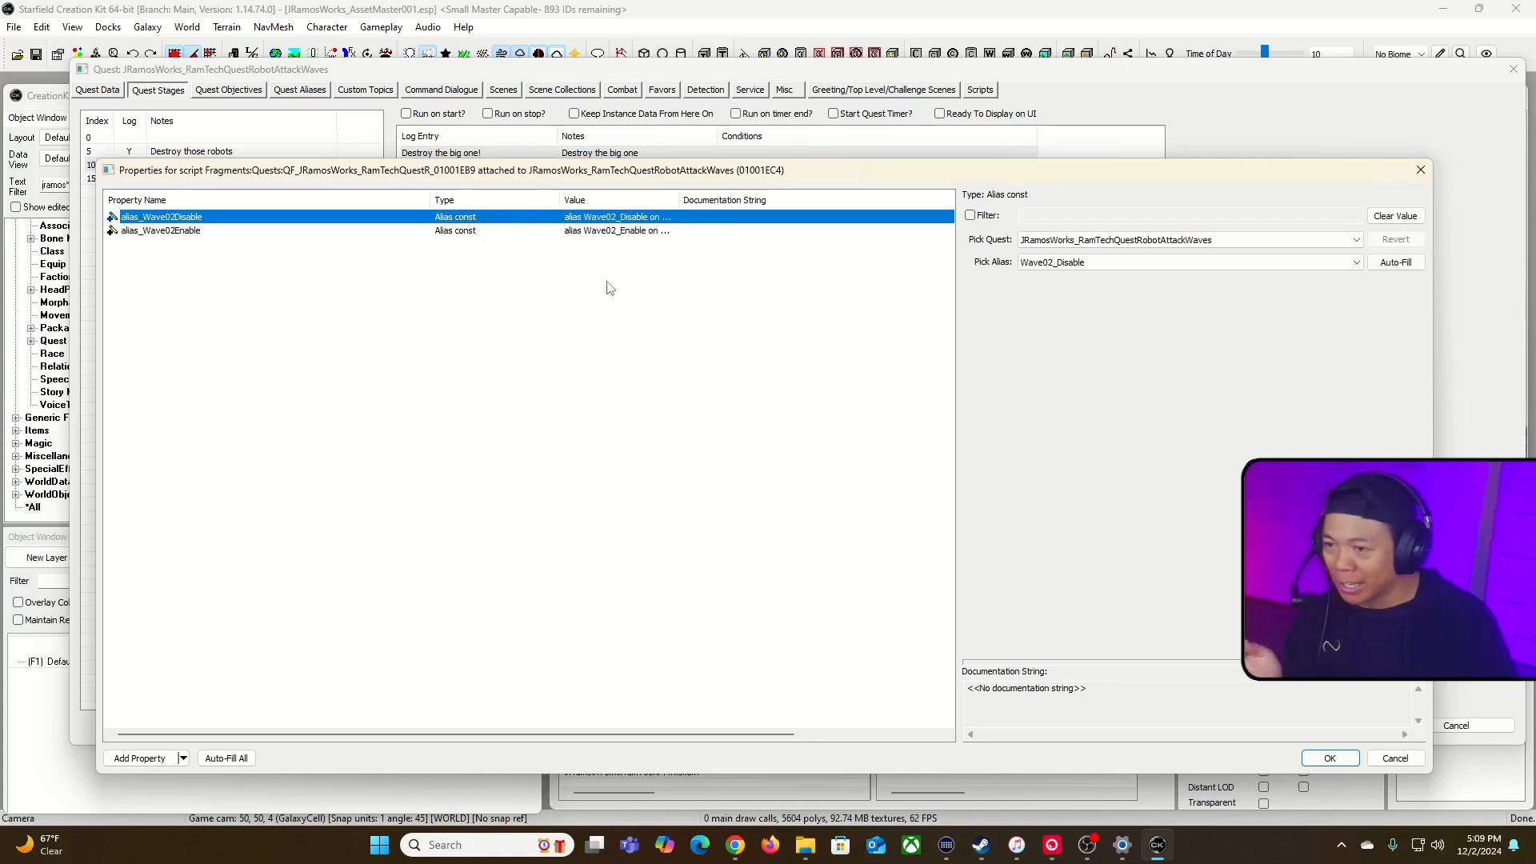
left_click(1397, 758)
Step: Open the quest's fragment script in Notepad++ and change the type of property alias_Wave02Disable to ReferenceAlias
left_click(983, 302)
left_click(832, 243)
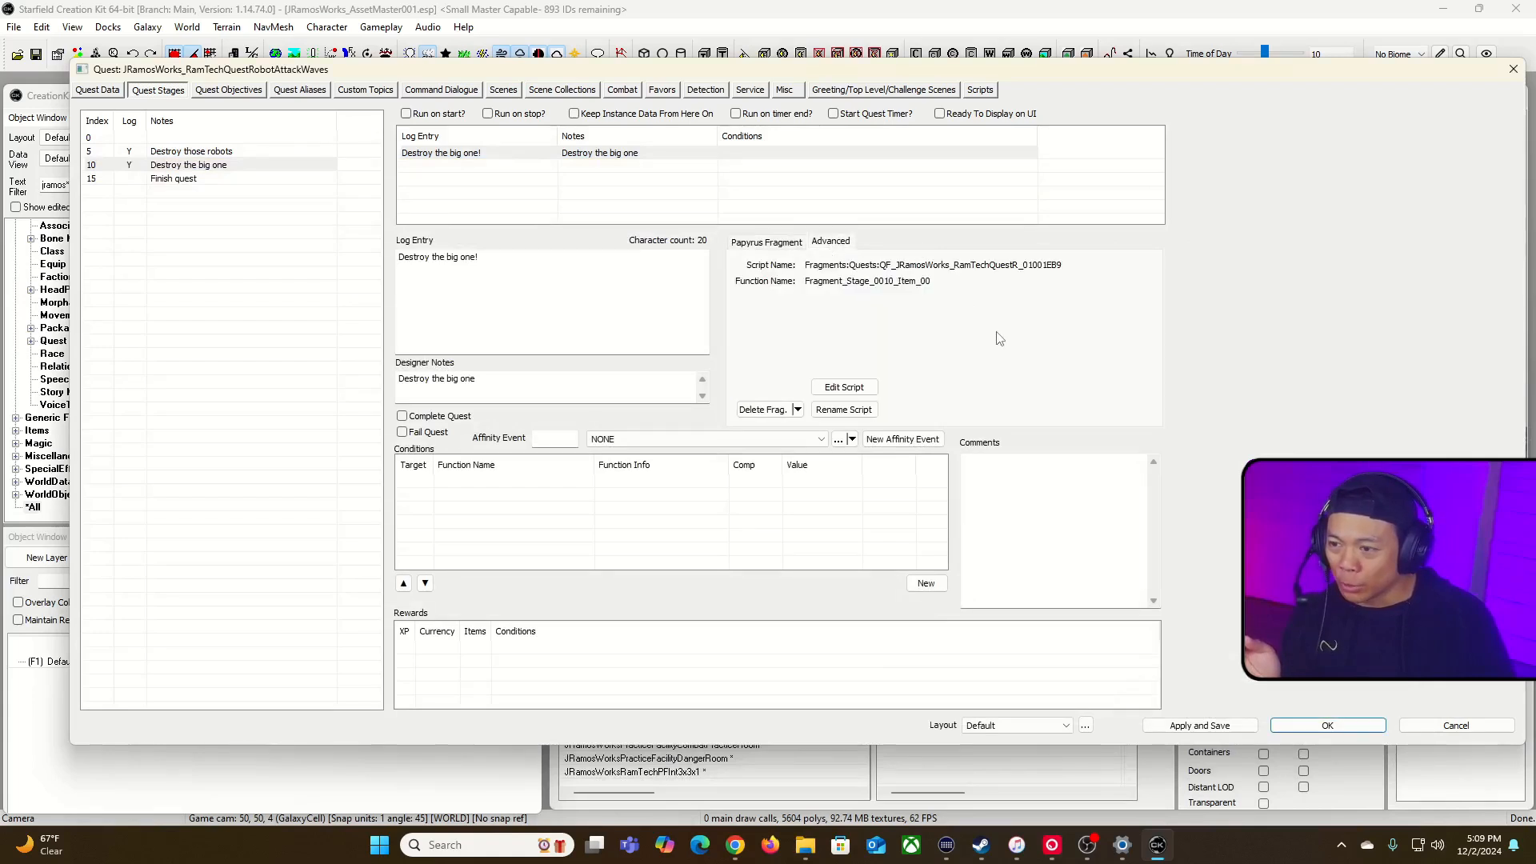
left_click(841, 388)
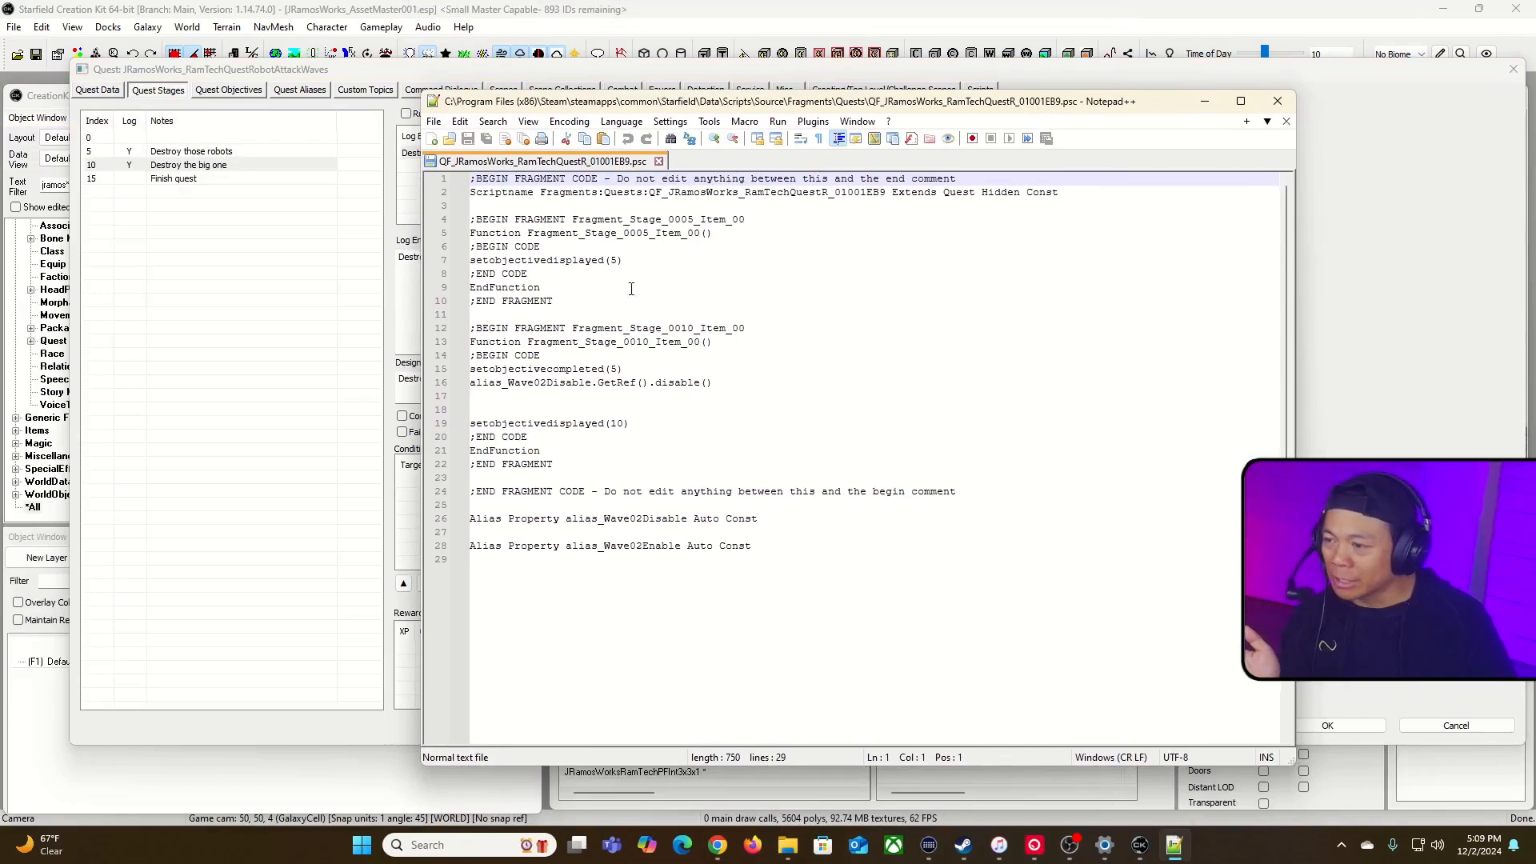
left_click(605, 298)
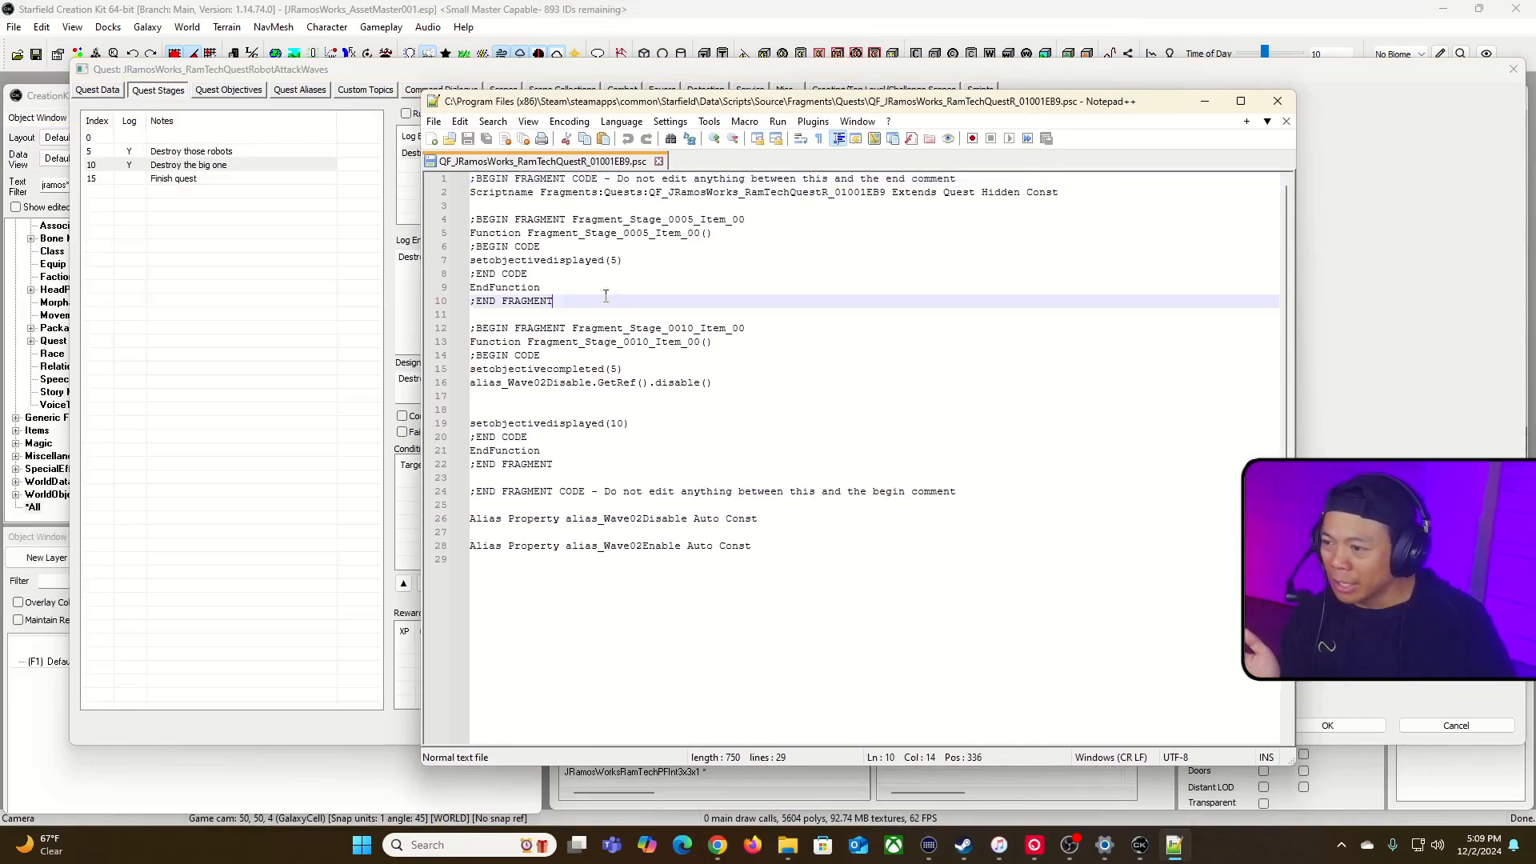
left_click(528, 532)
left_click(511, 518)
left_click(471, 519)
type("Reference")
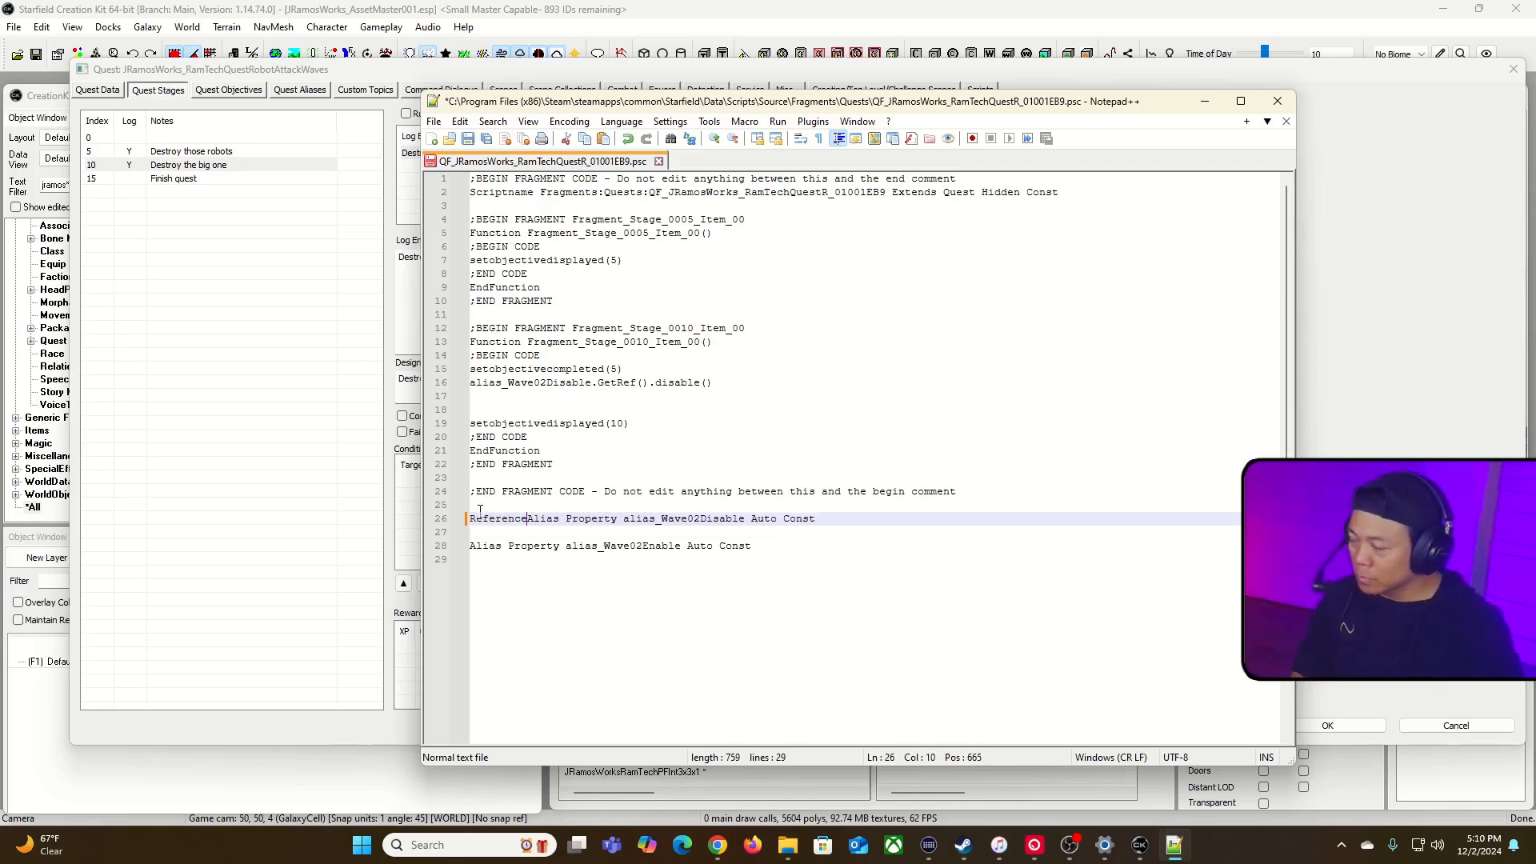
Step: Change the type of property alias_Wave02Enable to ReferenceAlias and save the script file
left_click(471, 547)
type("Refer")
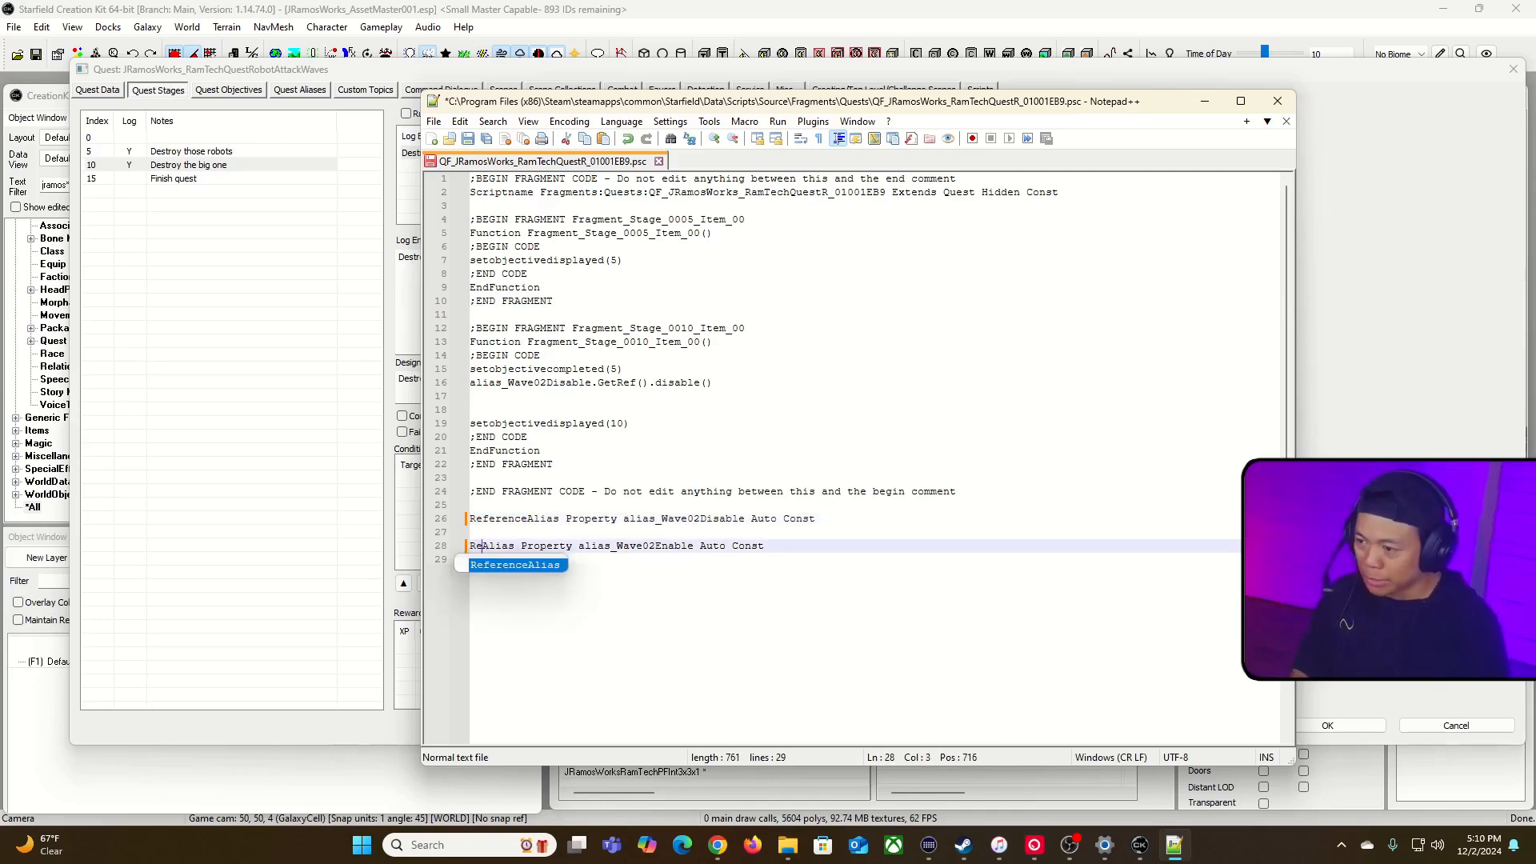
type("ence")
left_click(979, 674)
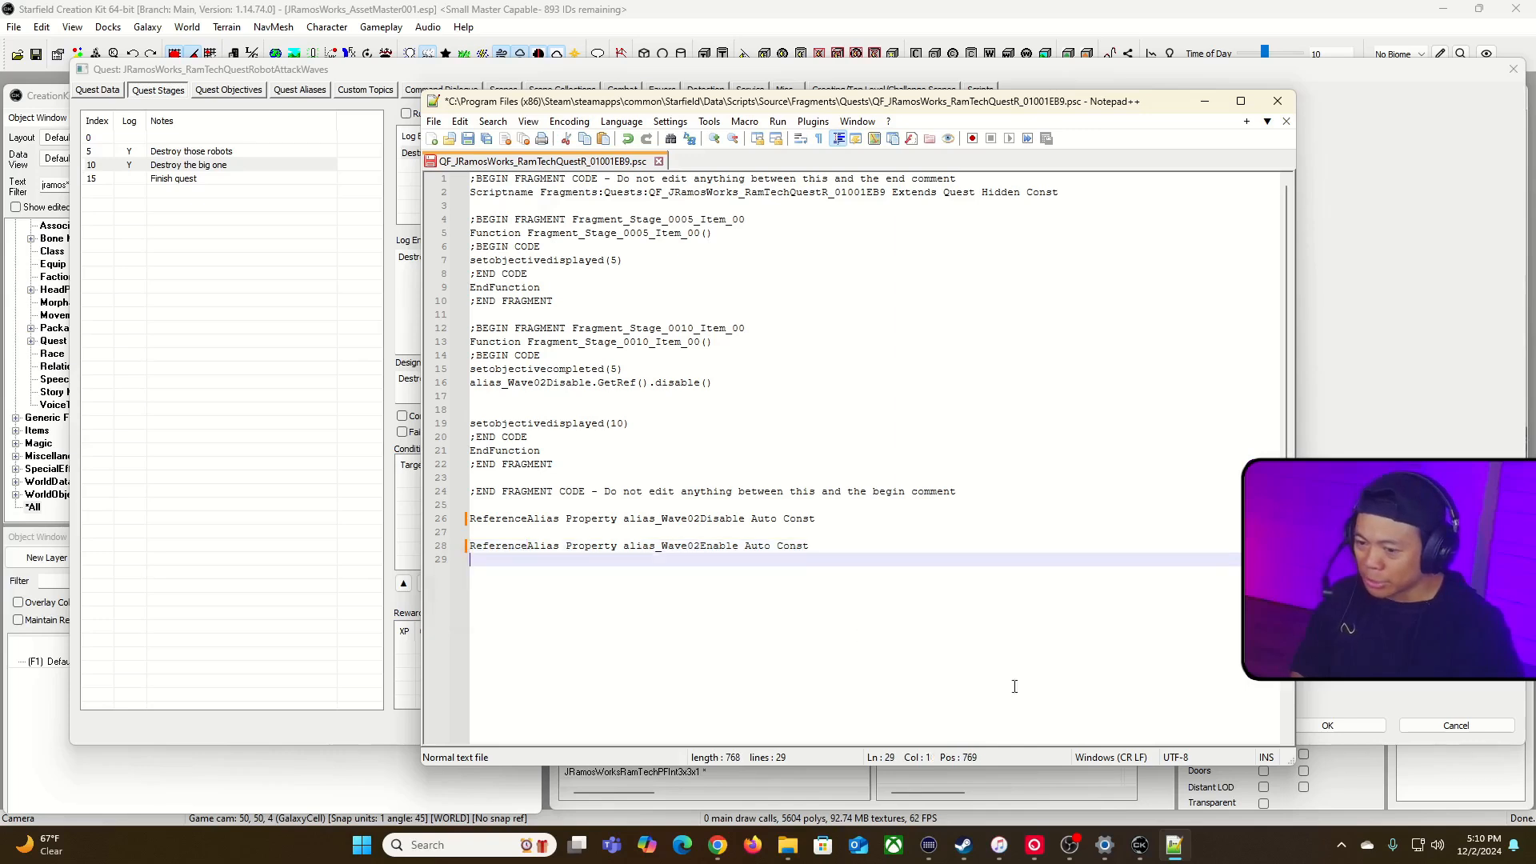
left_click(468, 139)
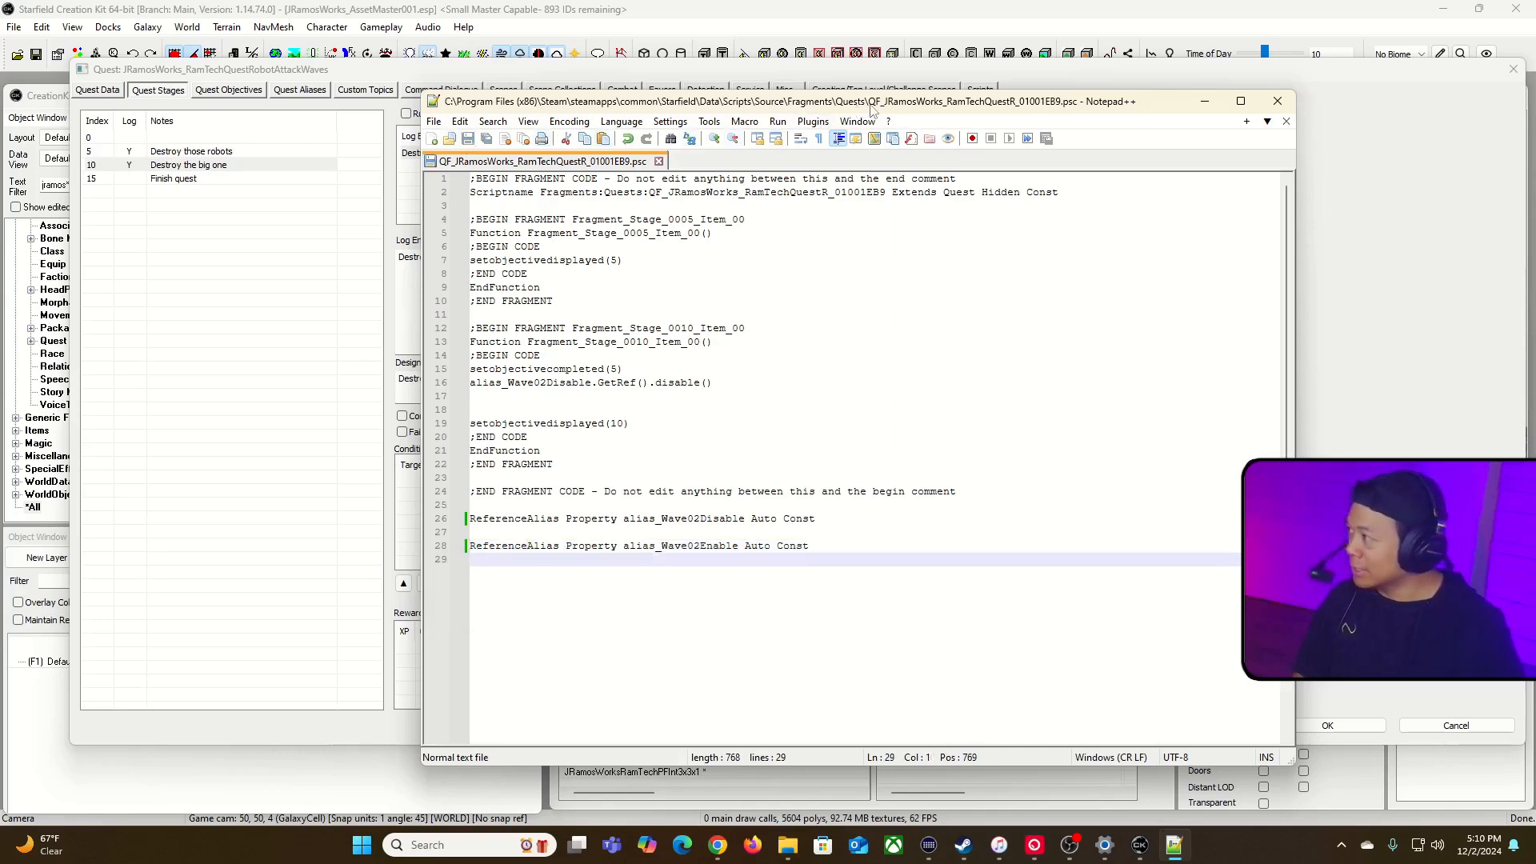
Step: Move the script editor out of the way, return to the Creation Kit quest window and apply and save the quest
mouse_move(1174, 859)
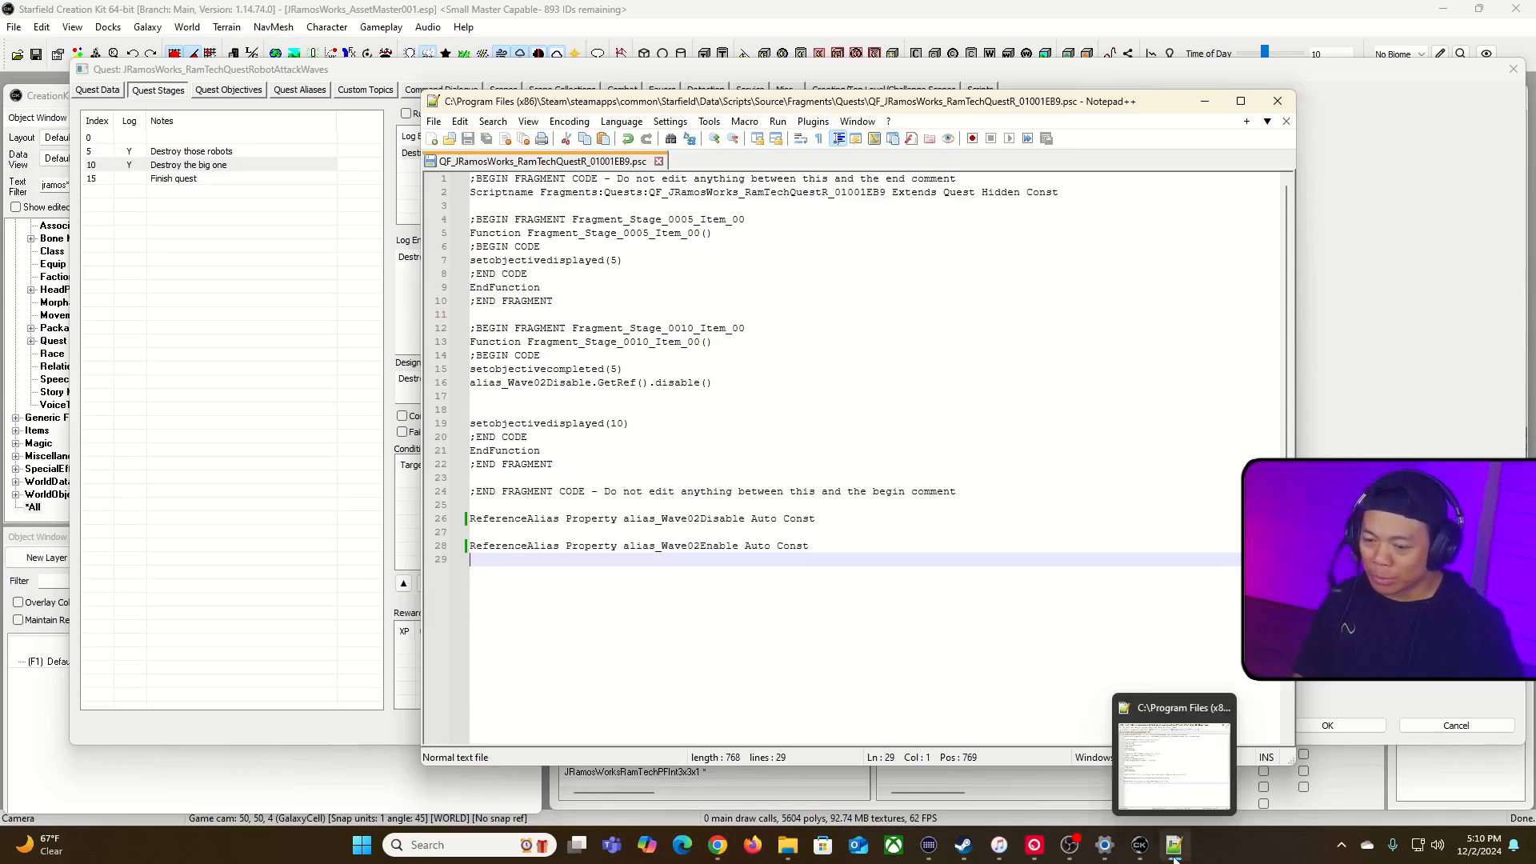
left_click_drag(1068, 114, 0, 160)
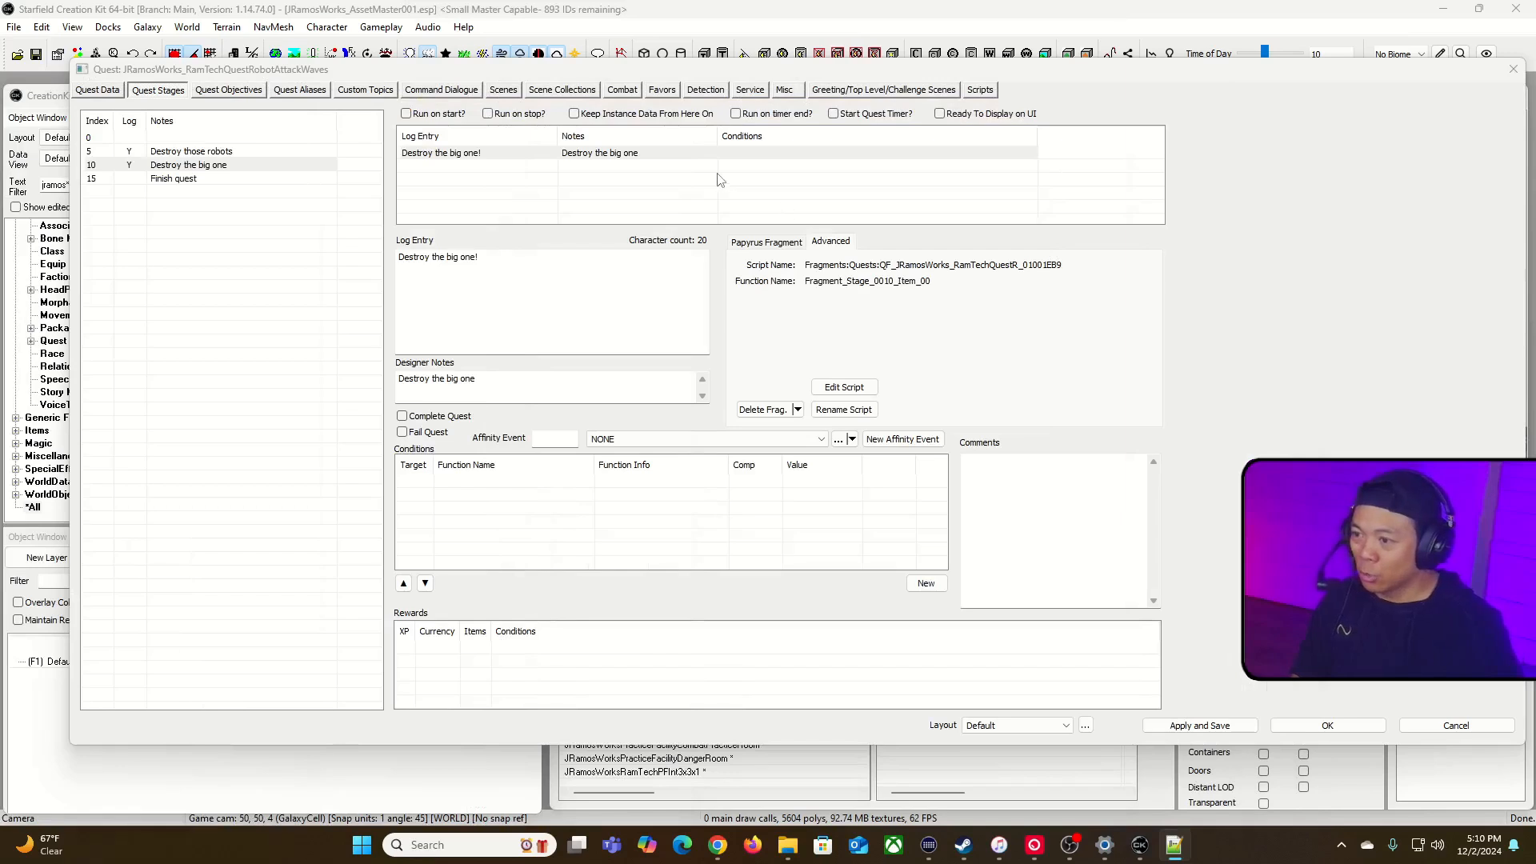
left_click(856, 359)
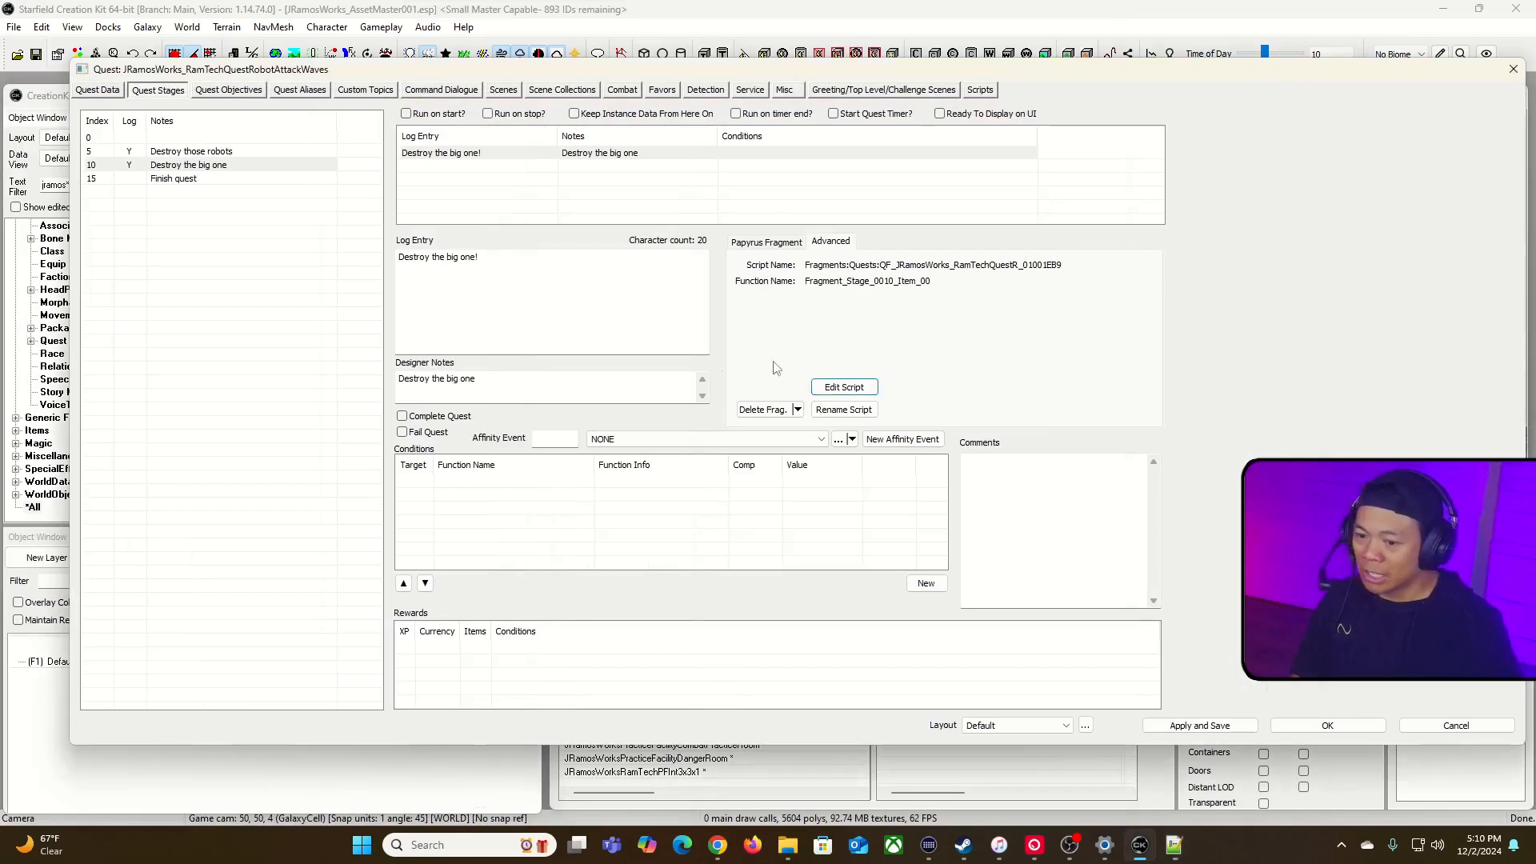
left_click(1158, 725)
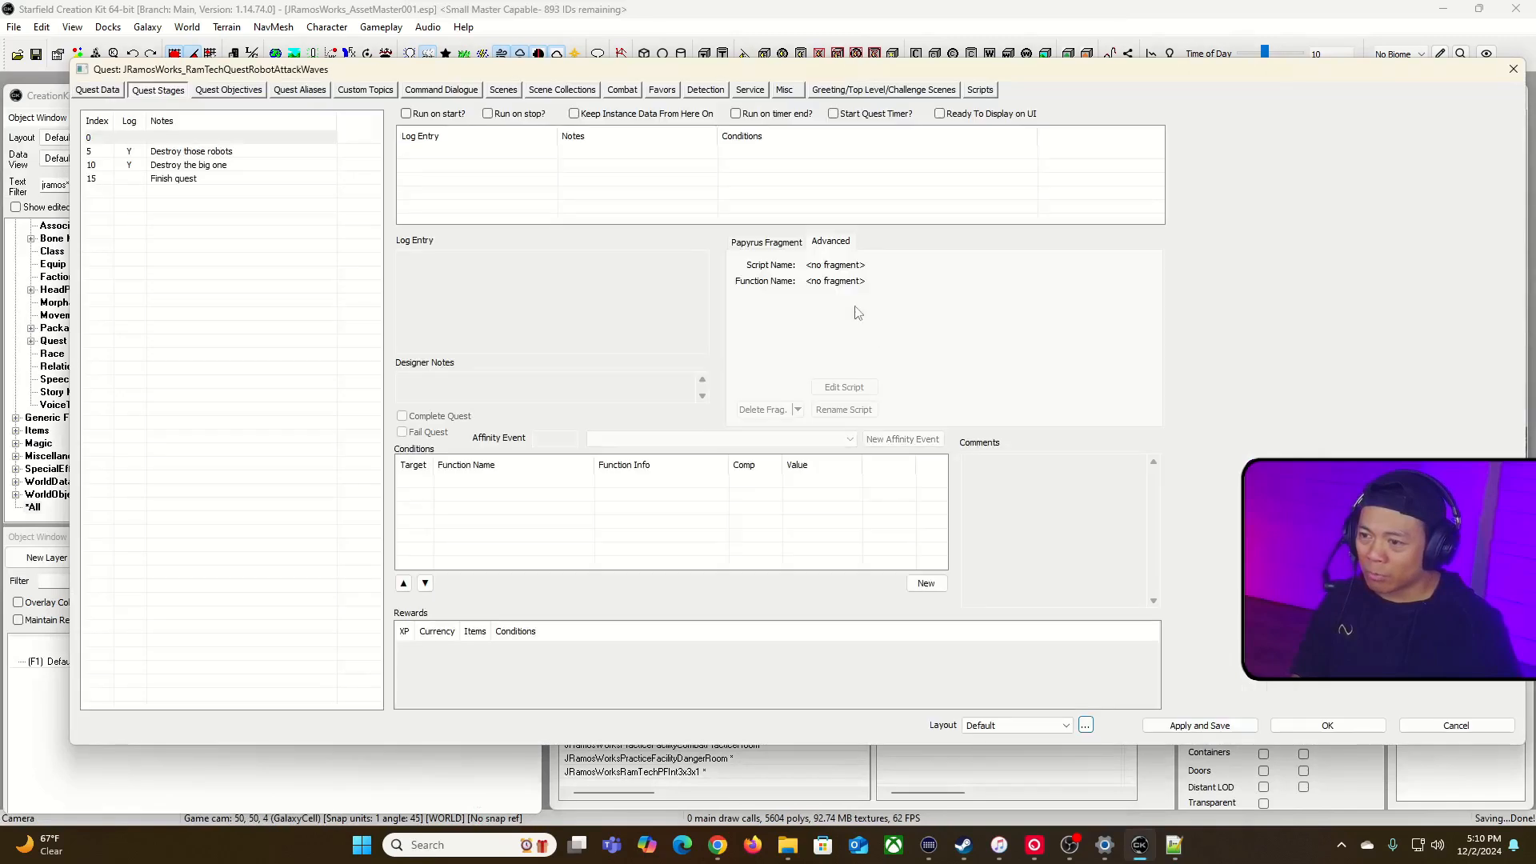
Step: Examine the types of the fragment script's properties from stage 10, Destroy the big one, in the quest stages
left_click(781, 241)
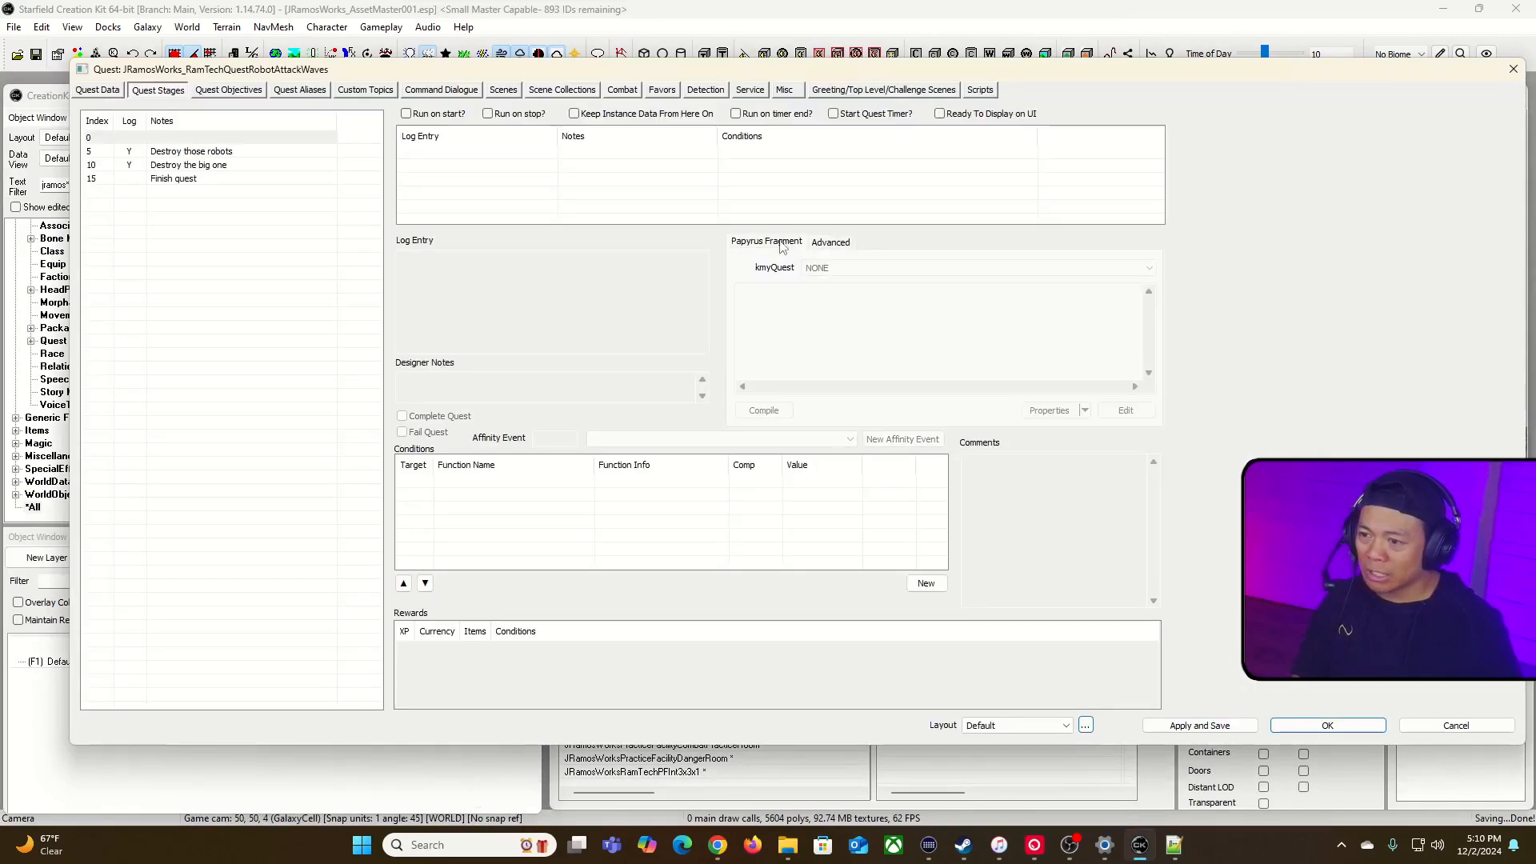
left_click(205, 158)
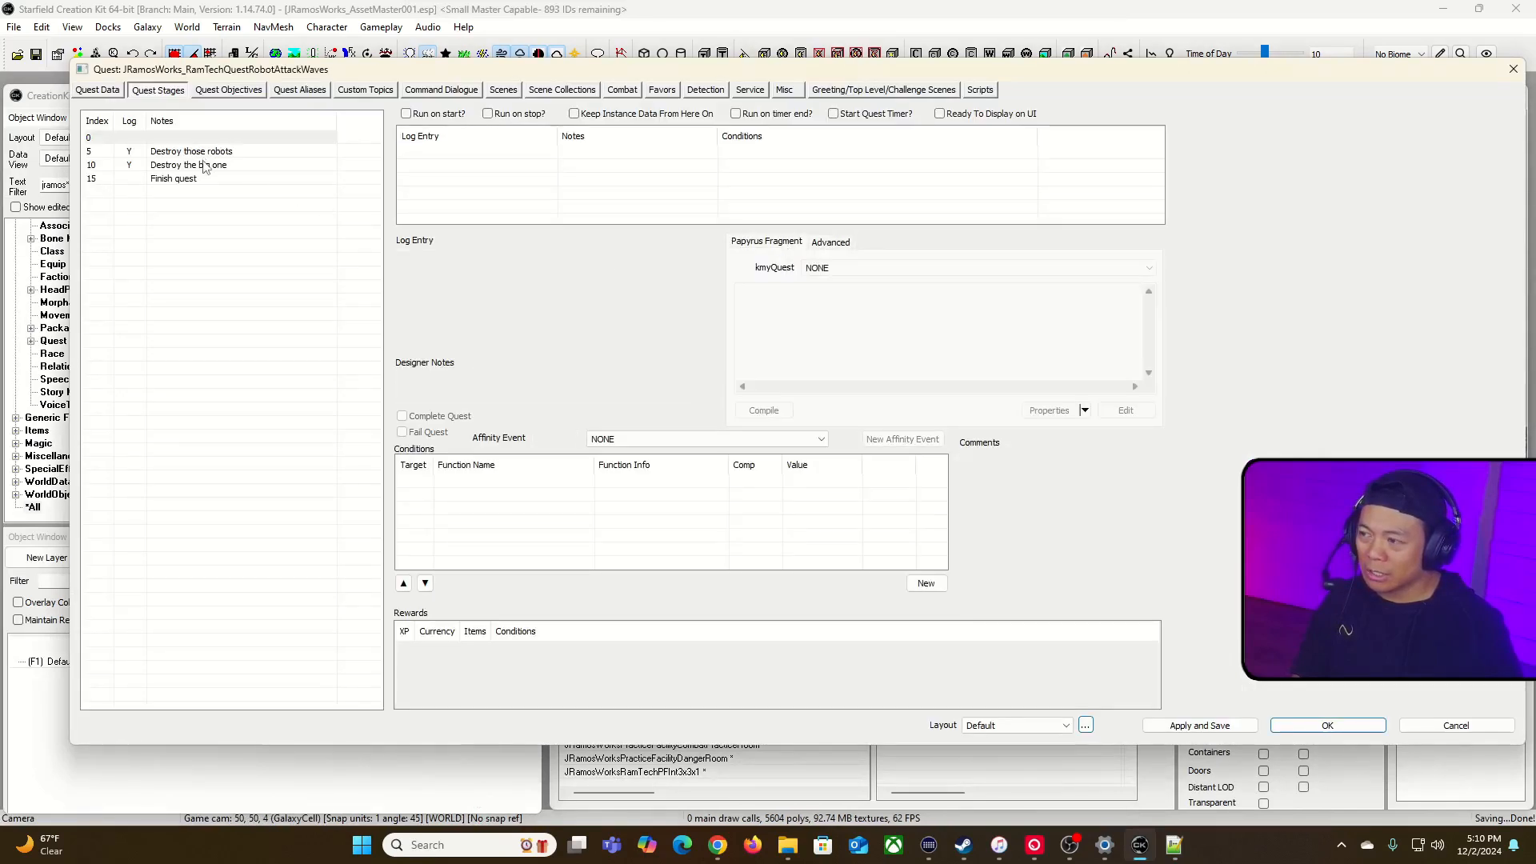
left_click(205, 165)
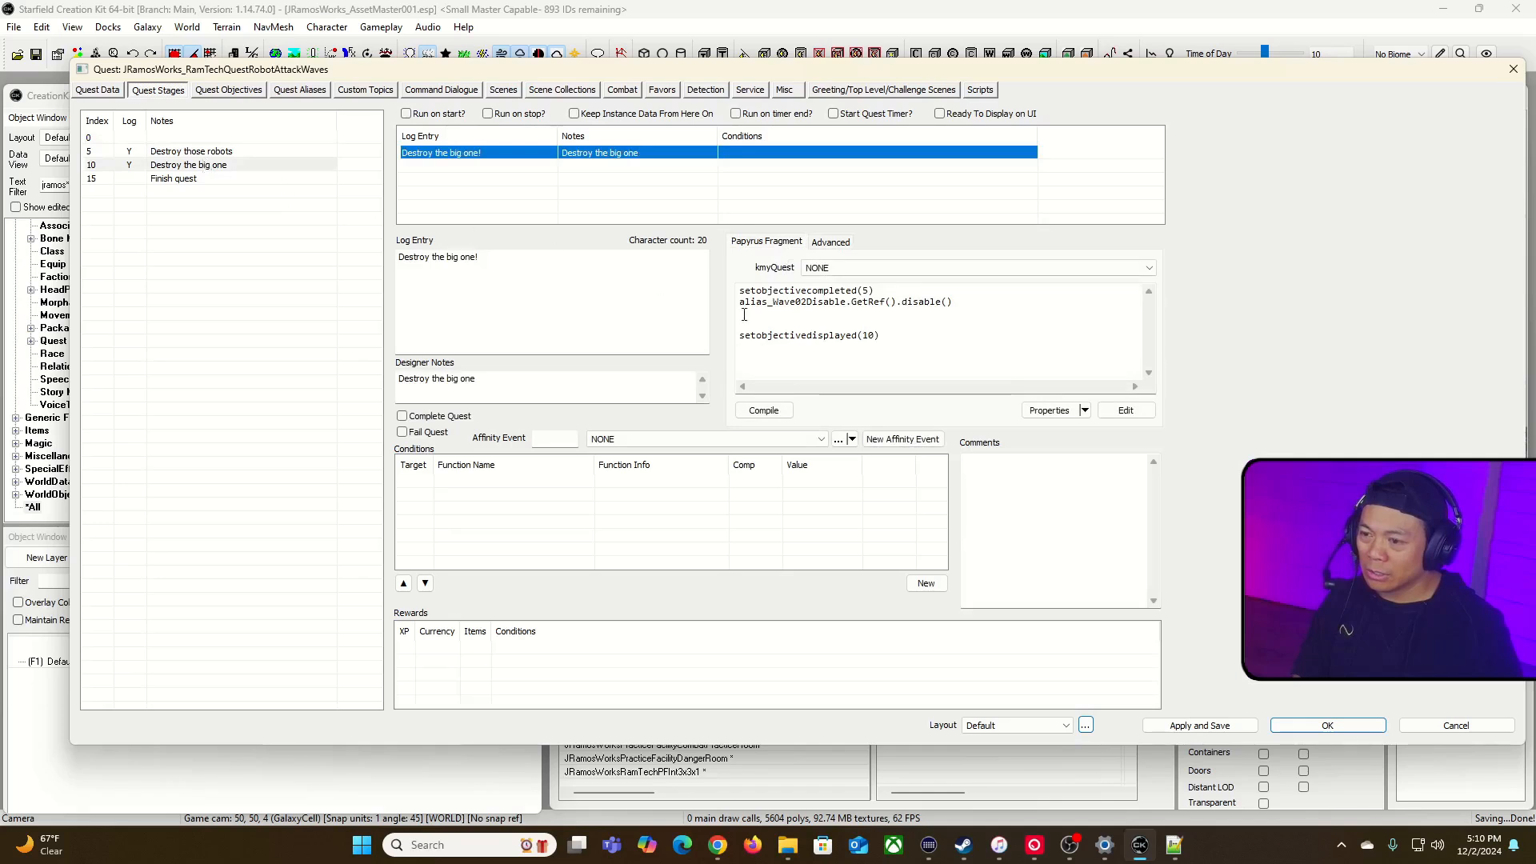
left_click(1037, 410)
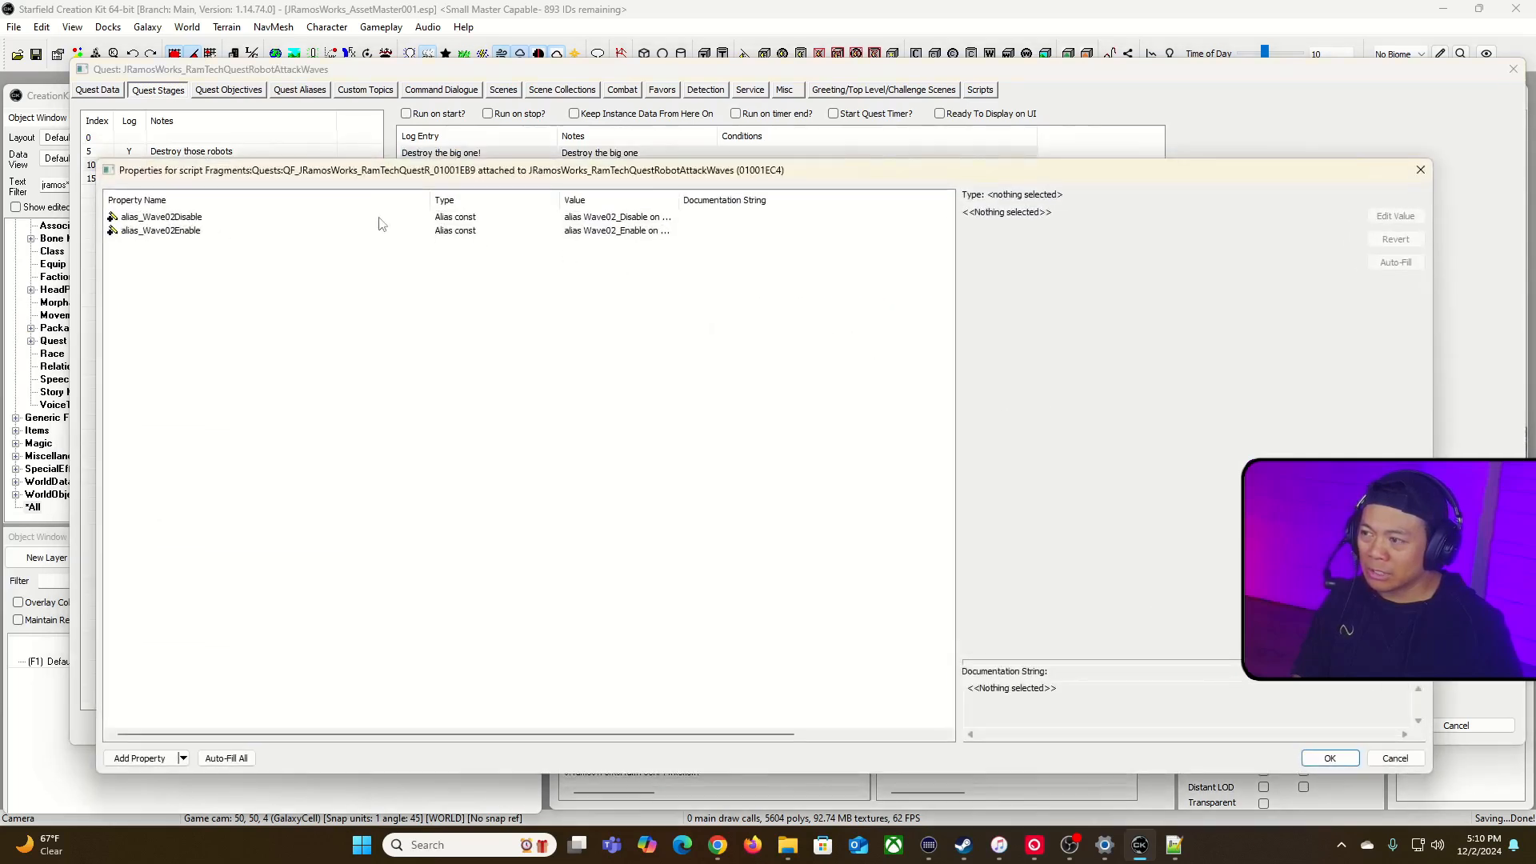
mouse_move(430, 200)
left_mouse_down()
mouse_move(468, 200)
mouse_move(447, 200)
left_mouse_up()
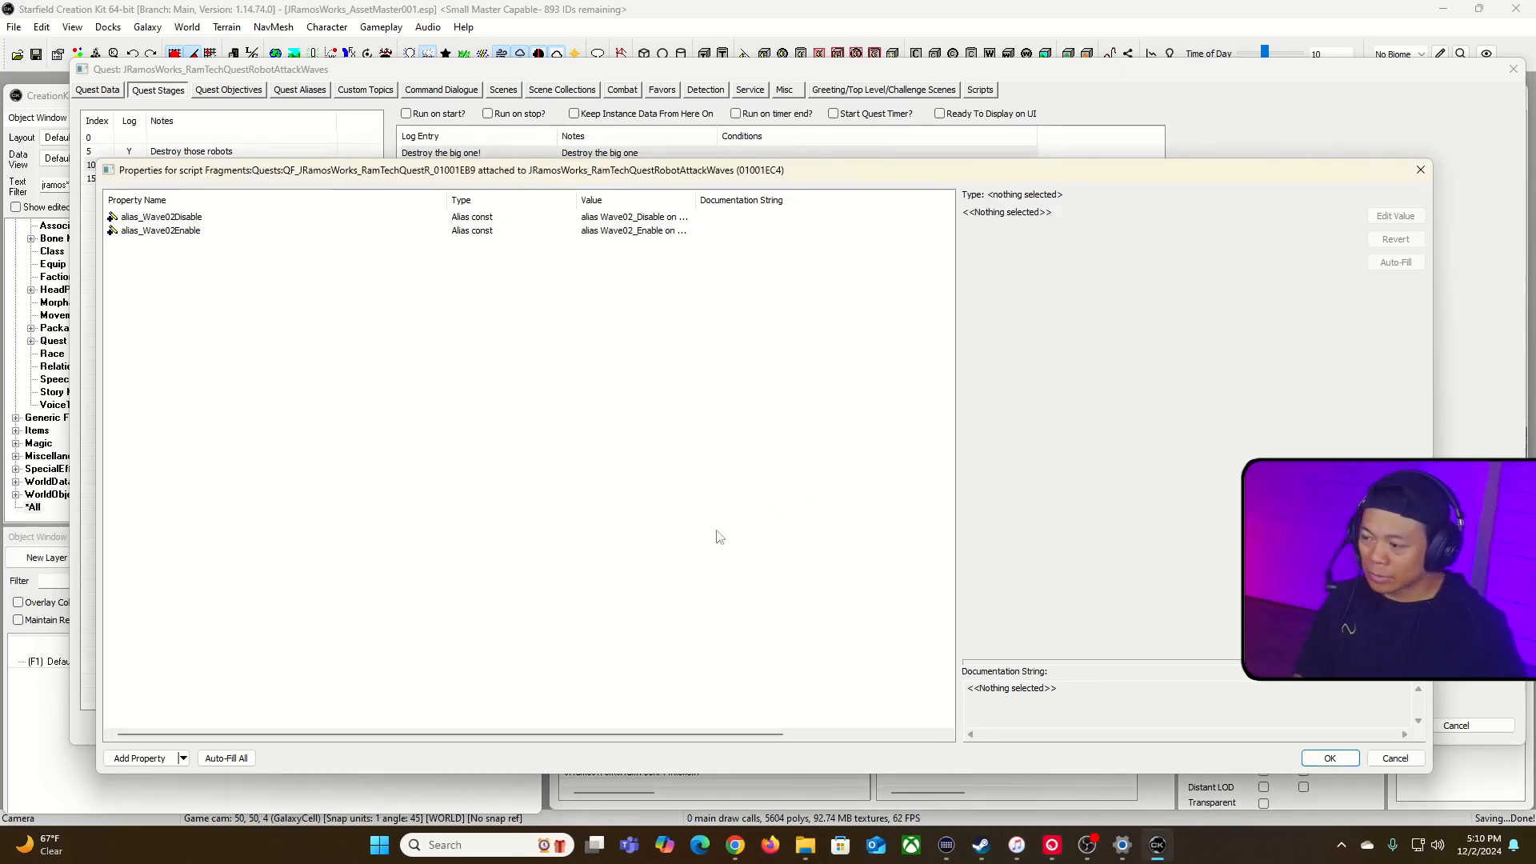
left_click(1330, 758)
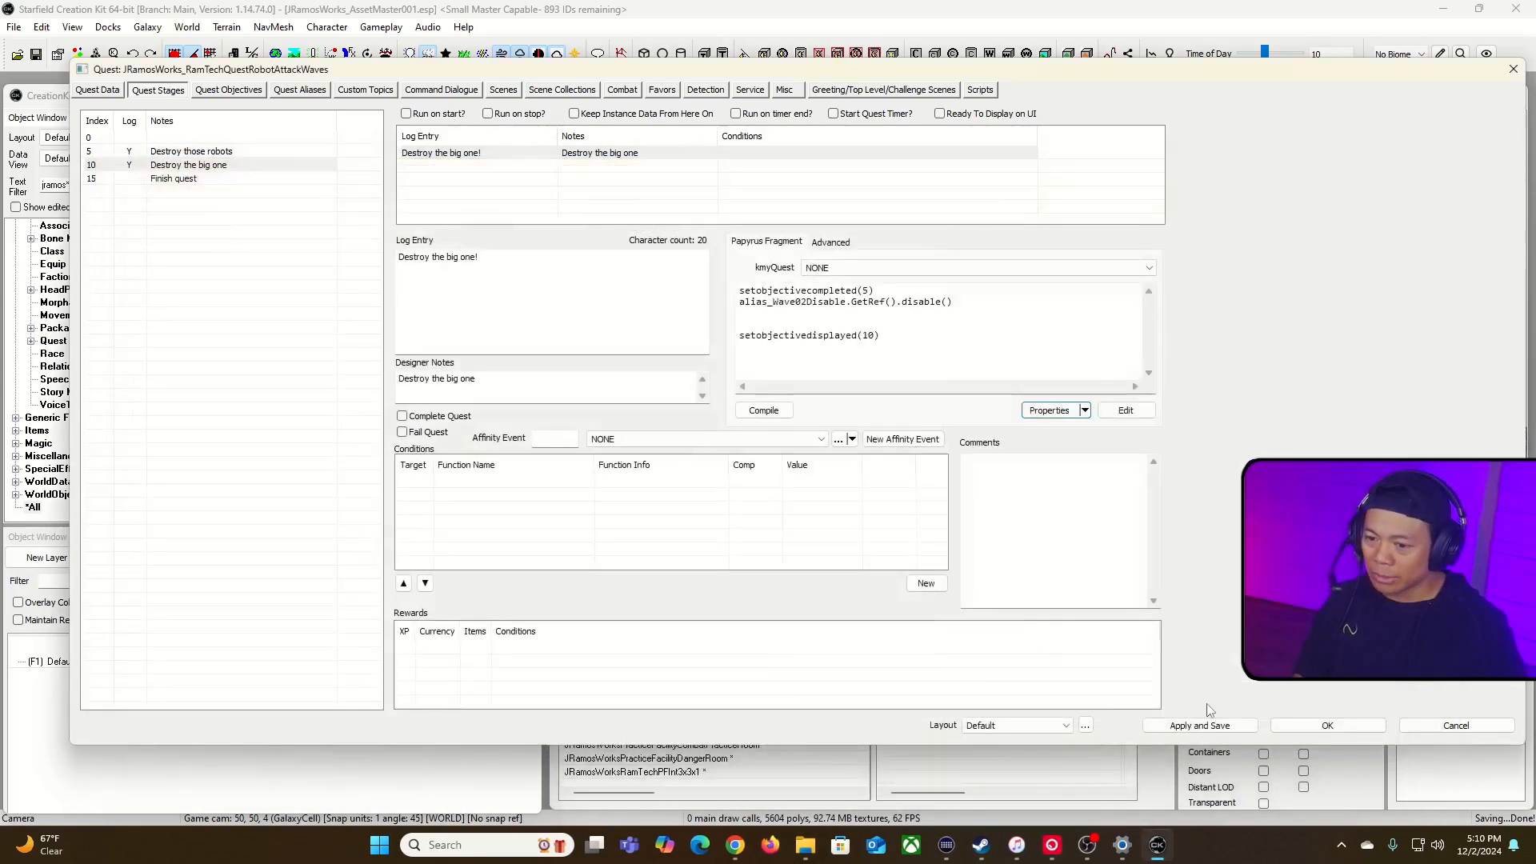
Step: Apply and save the quest, compile the stage 10 fragment and recheck the types of its script properties
left_click(1211, 727)
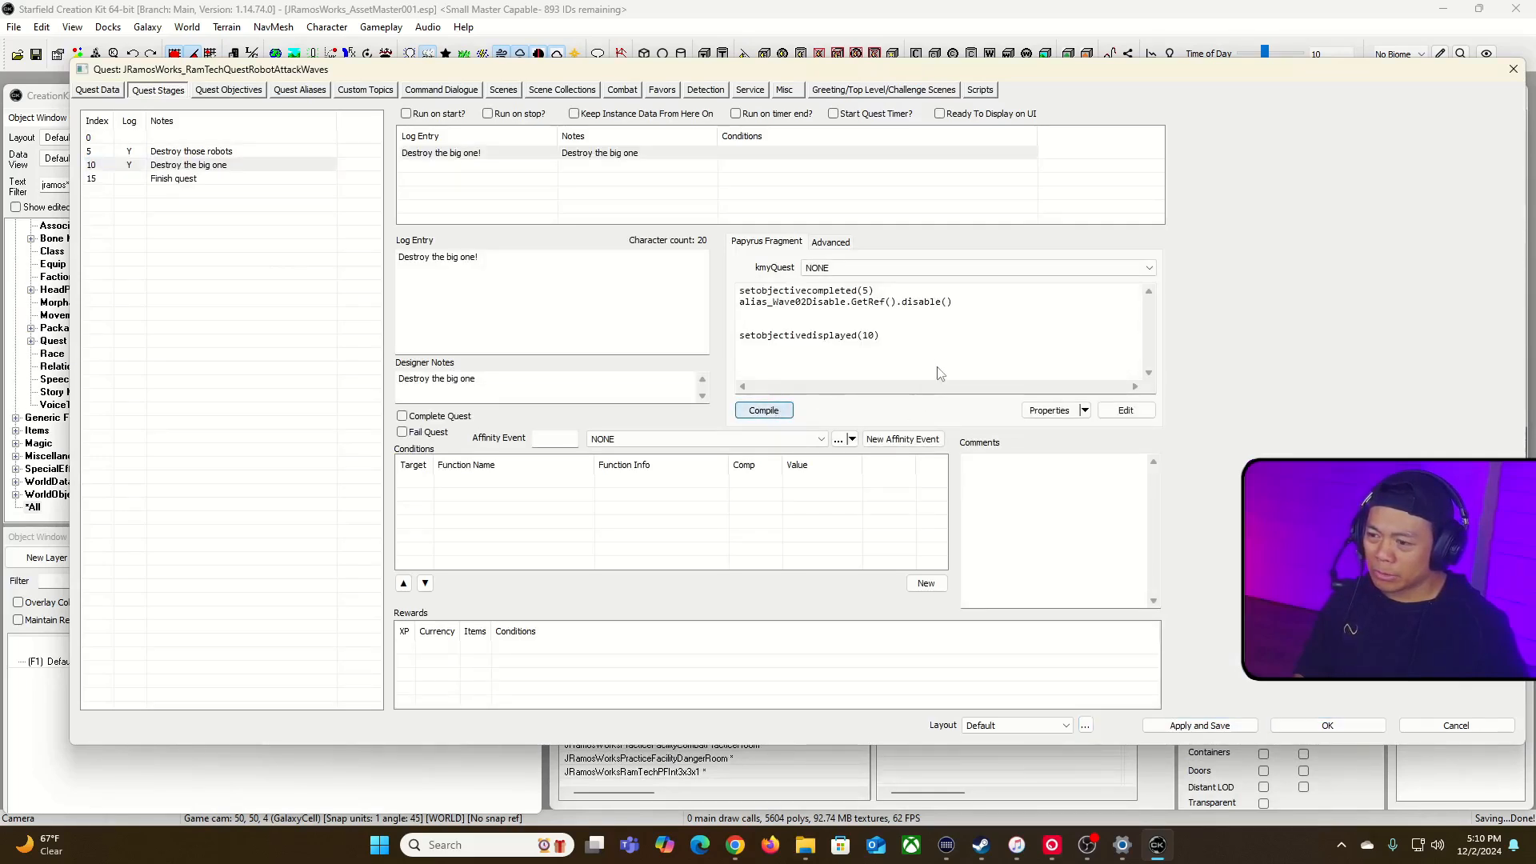
left_click(1048, 410)
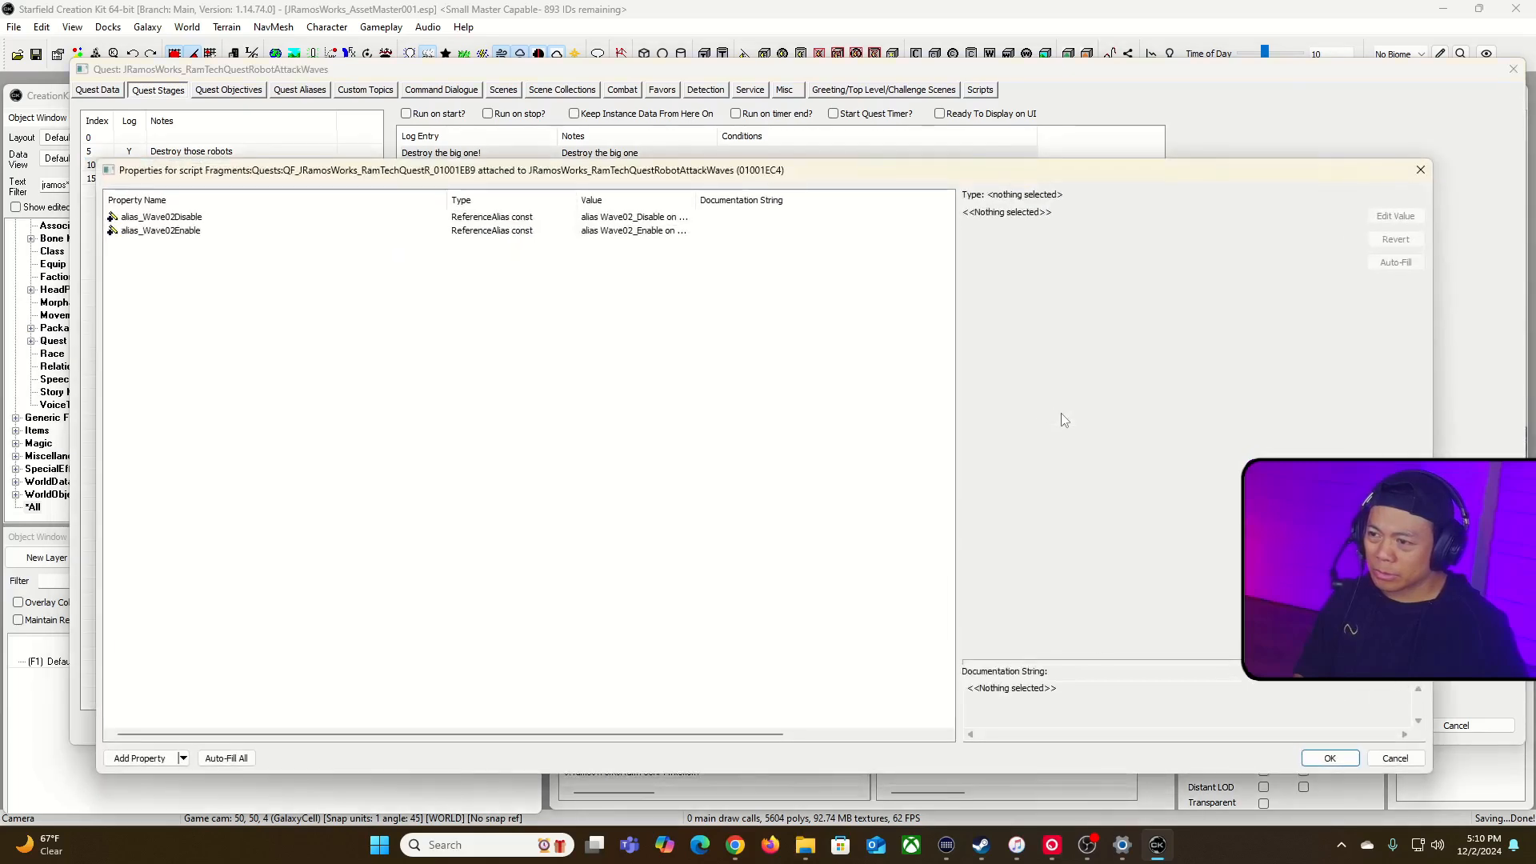
left_click(512, 218)
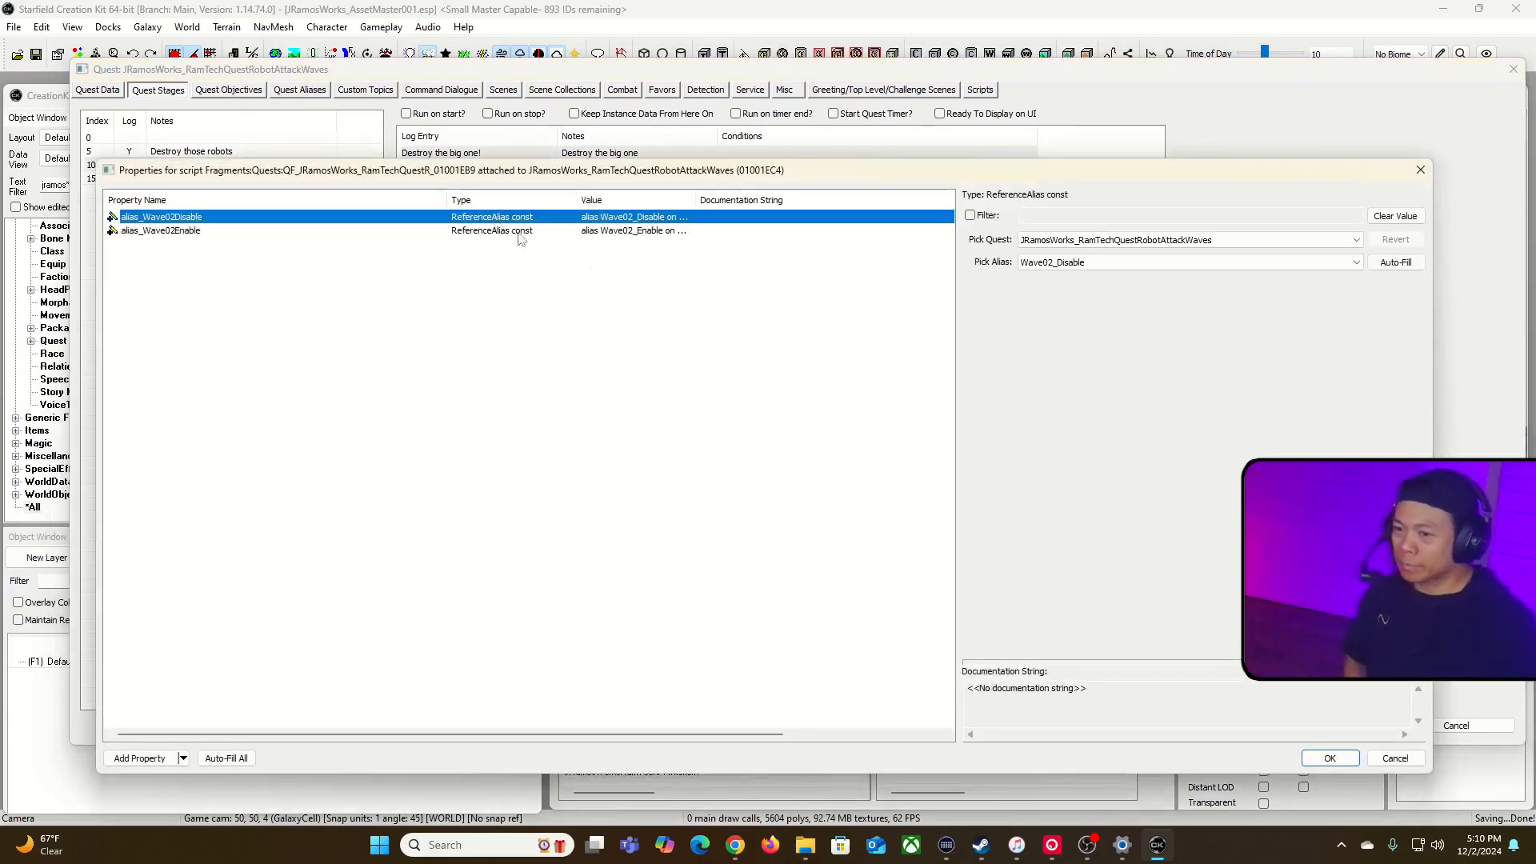
left_click(1328, 757)
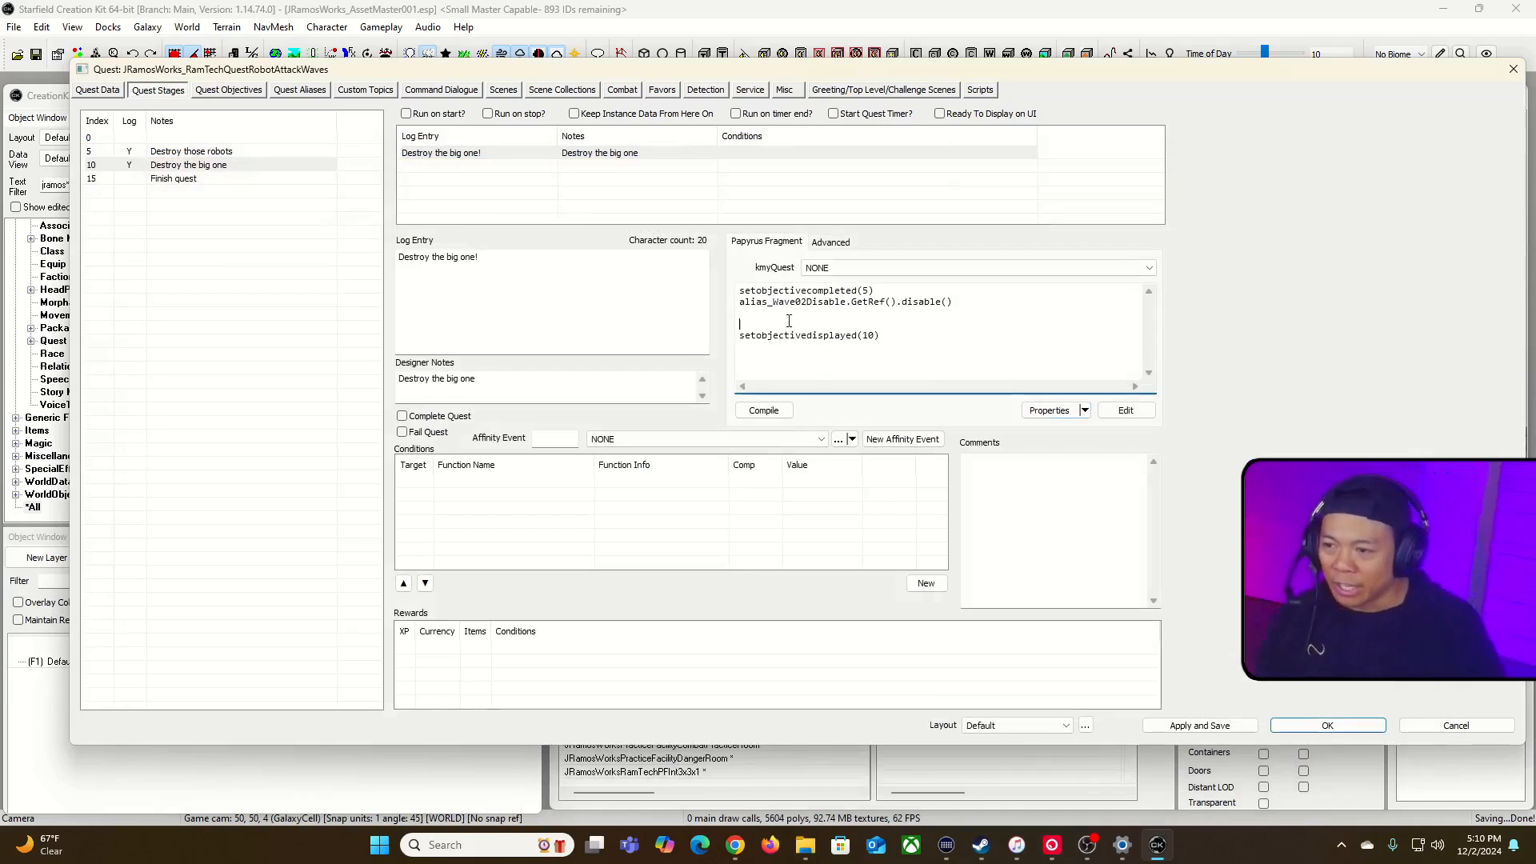
Step: Examine the parts of the Wave02Disable call in the stage 10 fragment and the alias assigned to property alias_Wave02Enable
left_click_drag(739, 303, 907, 304)
left_click(949, 302)
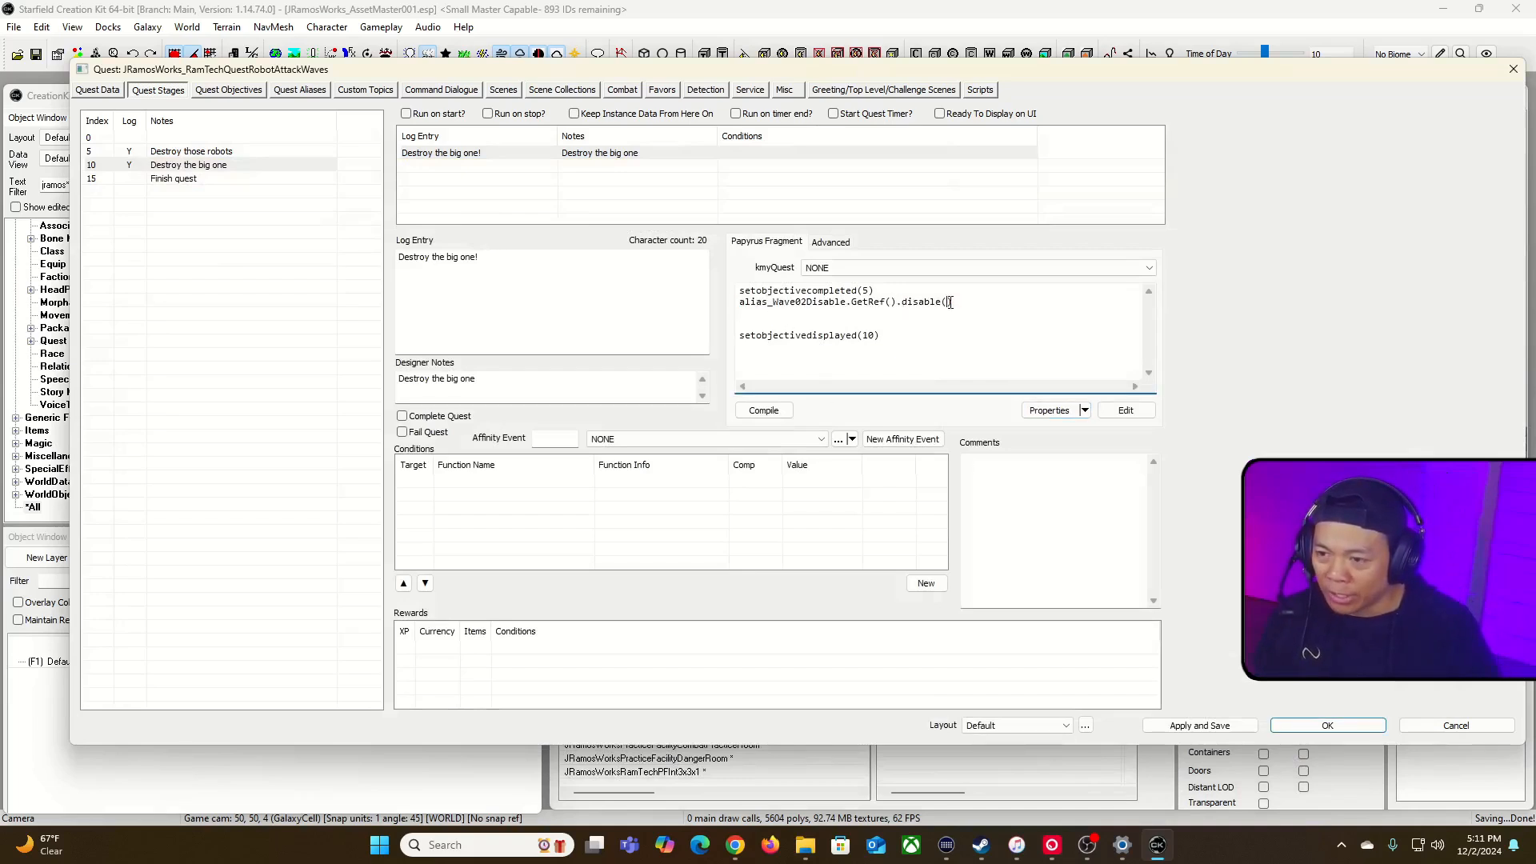
left_click(880, 309)
left_click_drag(846, 302, 895, 305)
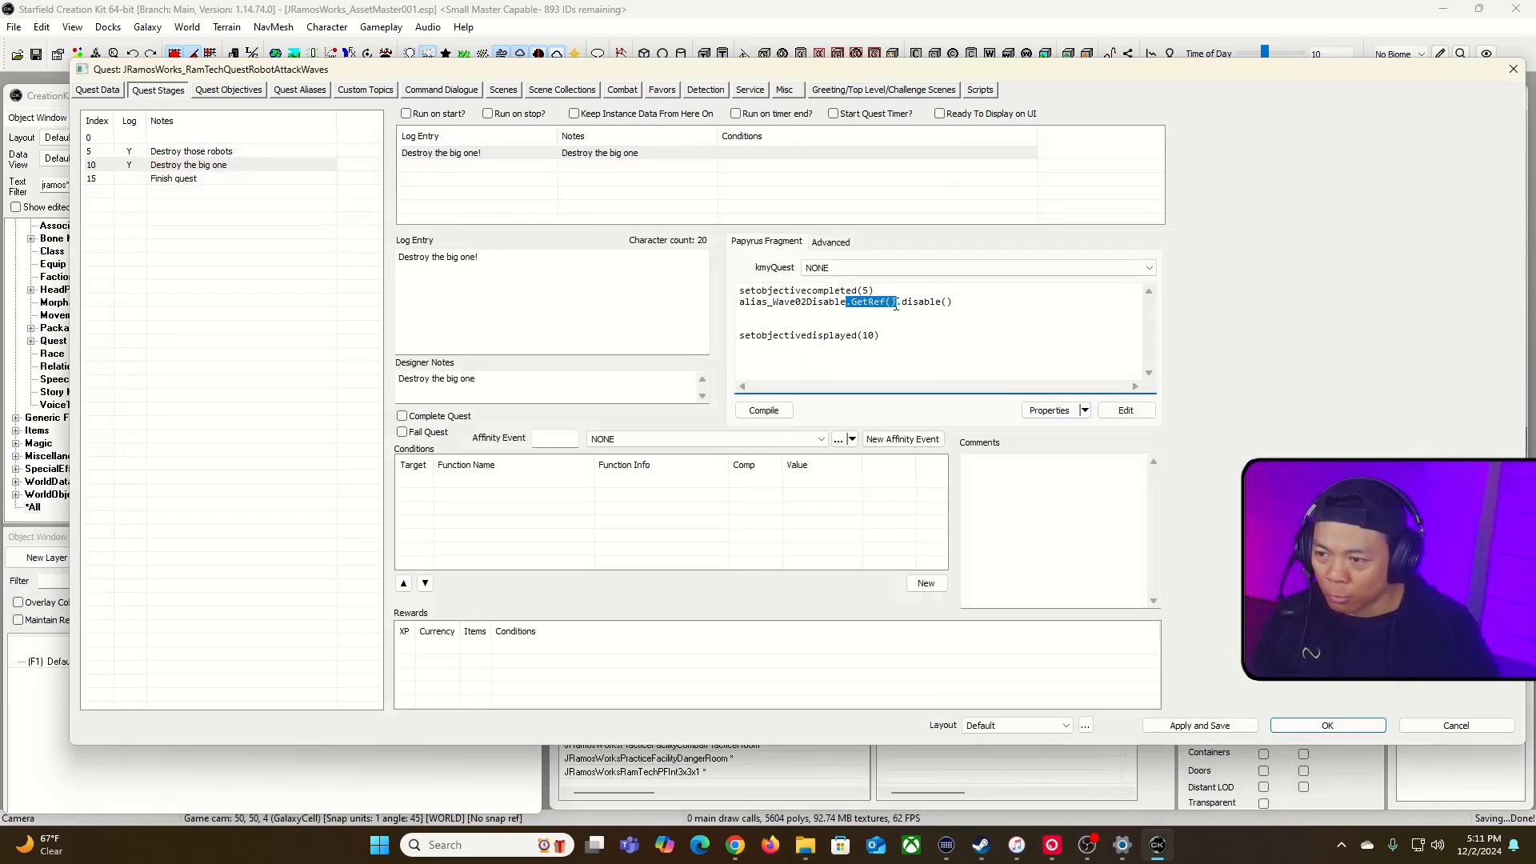
left_click_drag(739, 302, 849, 303)
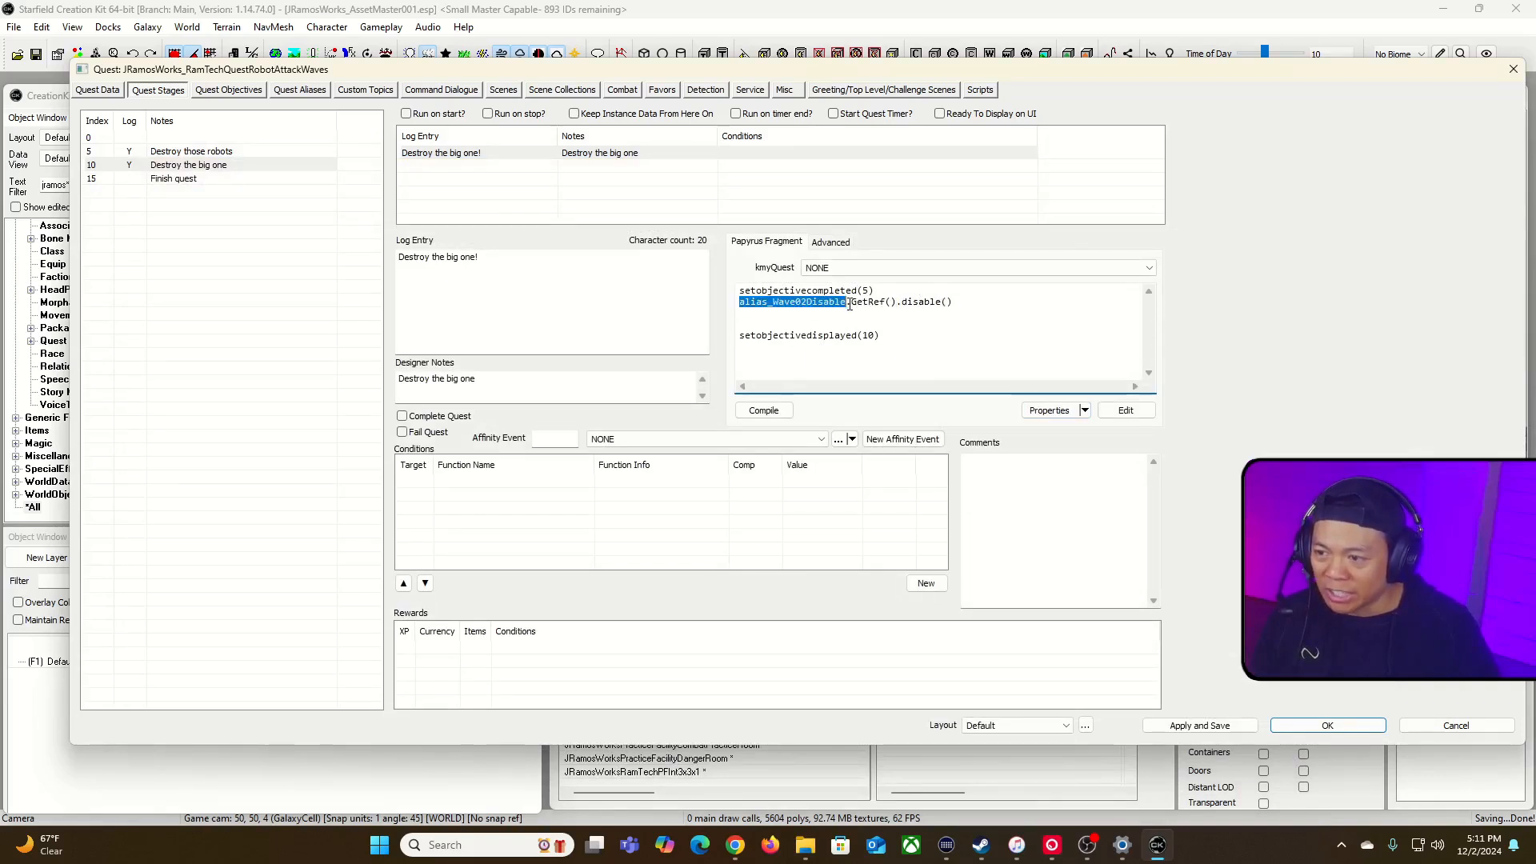
left_click(1047, 411)
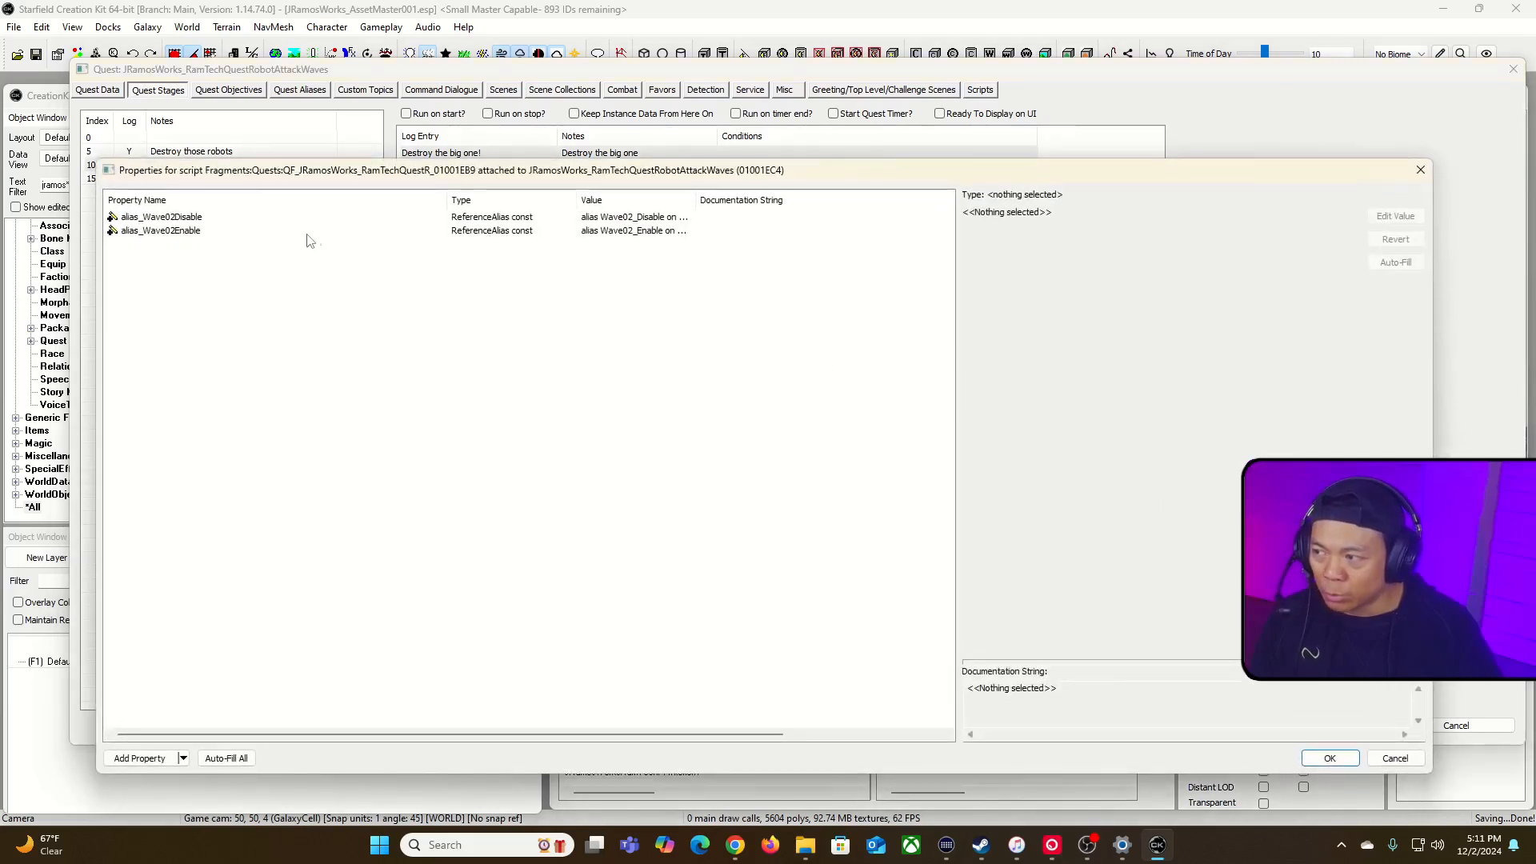
left_click(336, 234)
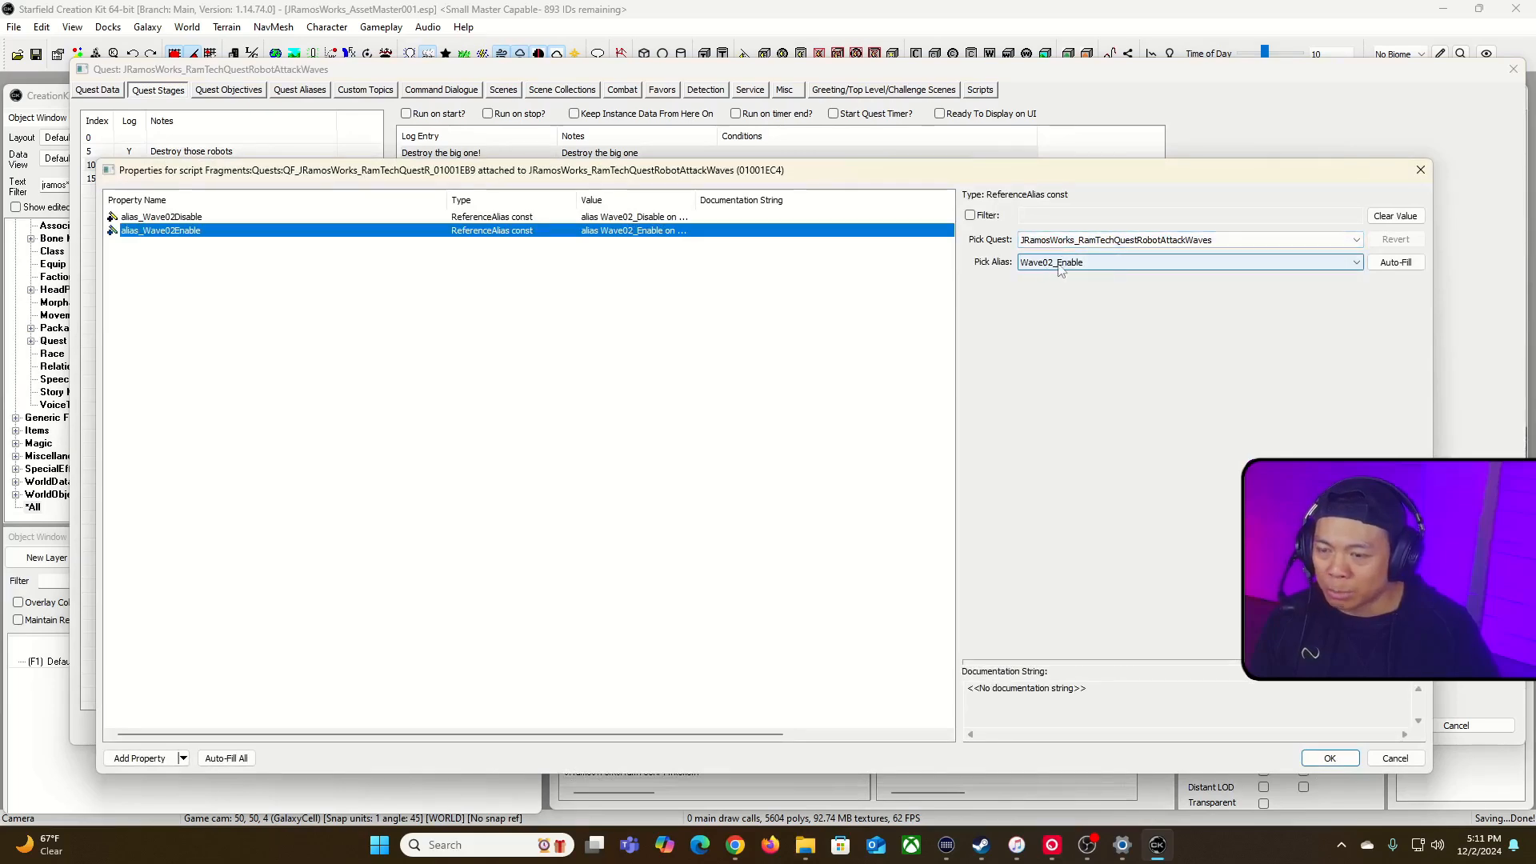
key("Return")
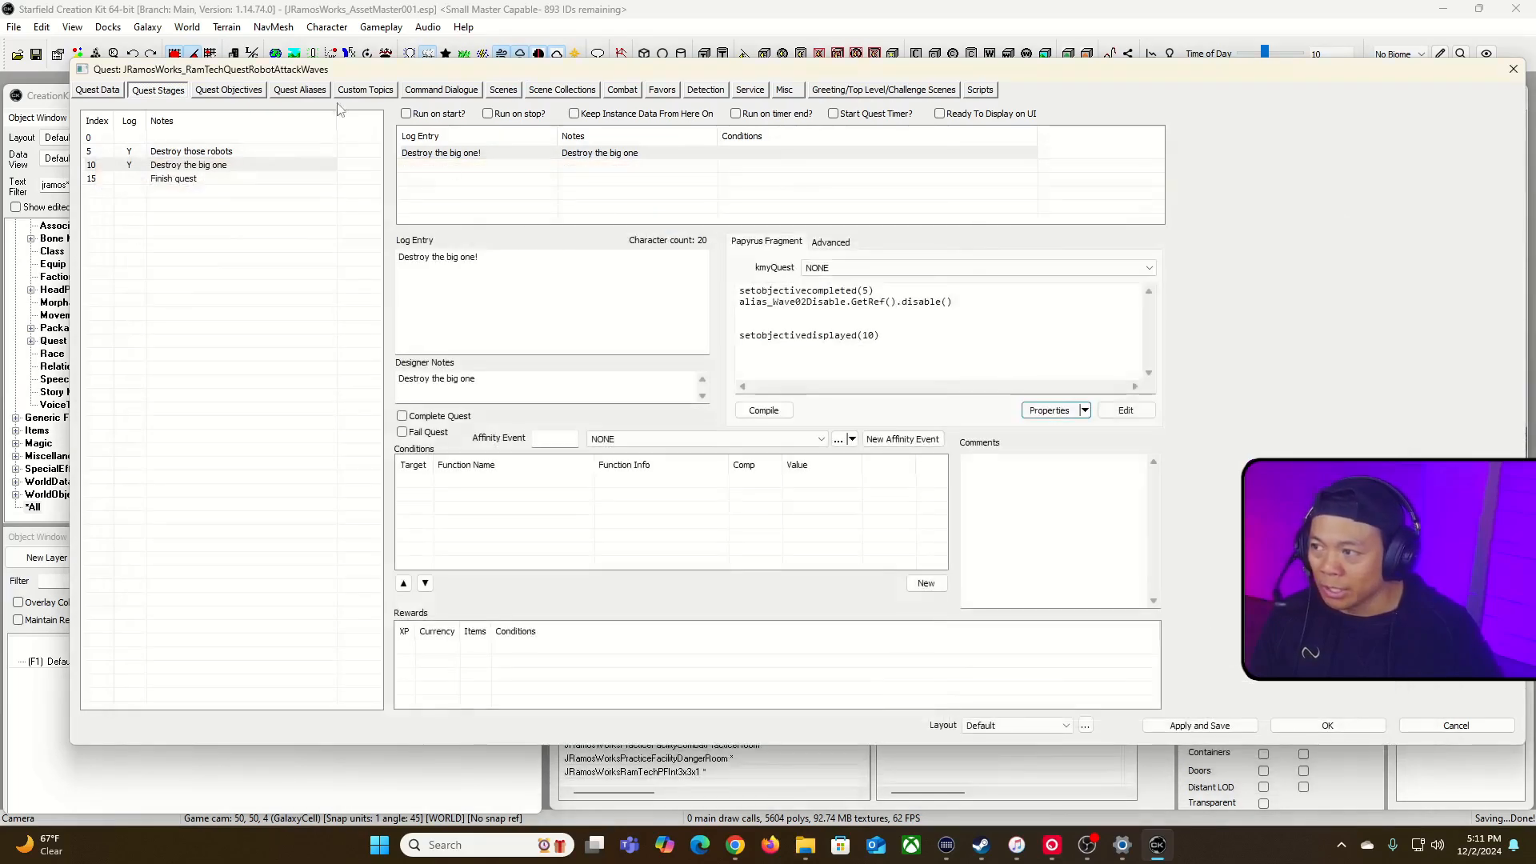
Step: Review the quest's alias list and return to its stages
left_click(300, 90)
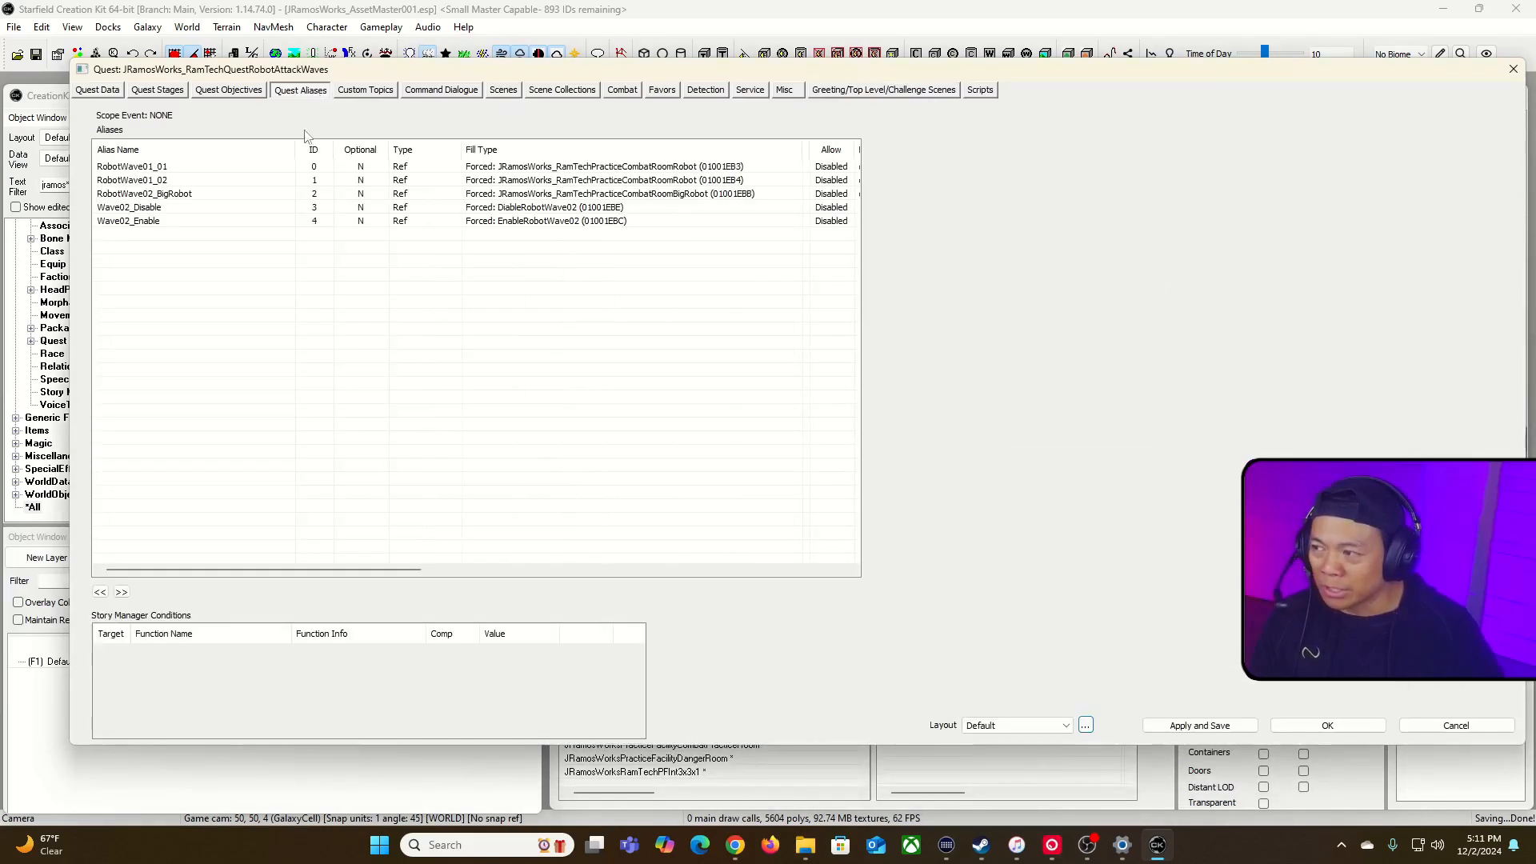
left_click(175, 94)
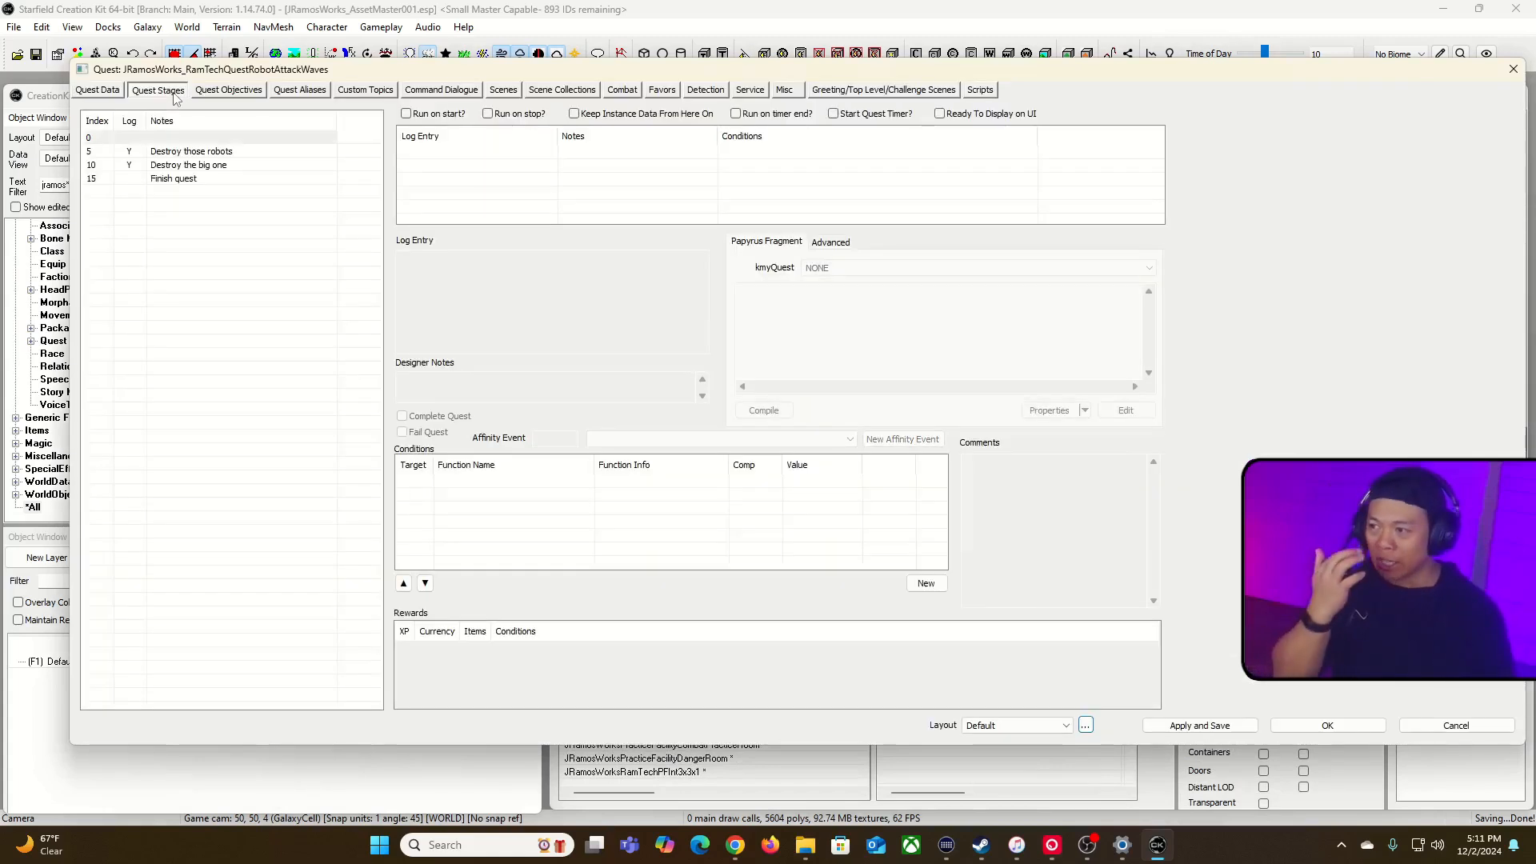
left_click(300, 90)
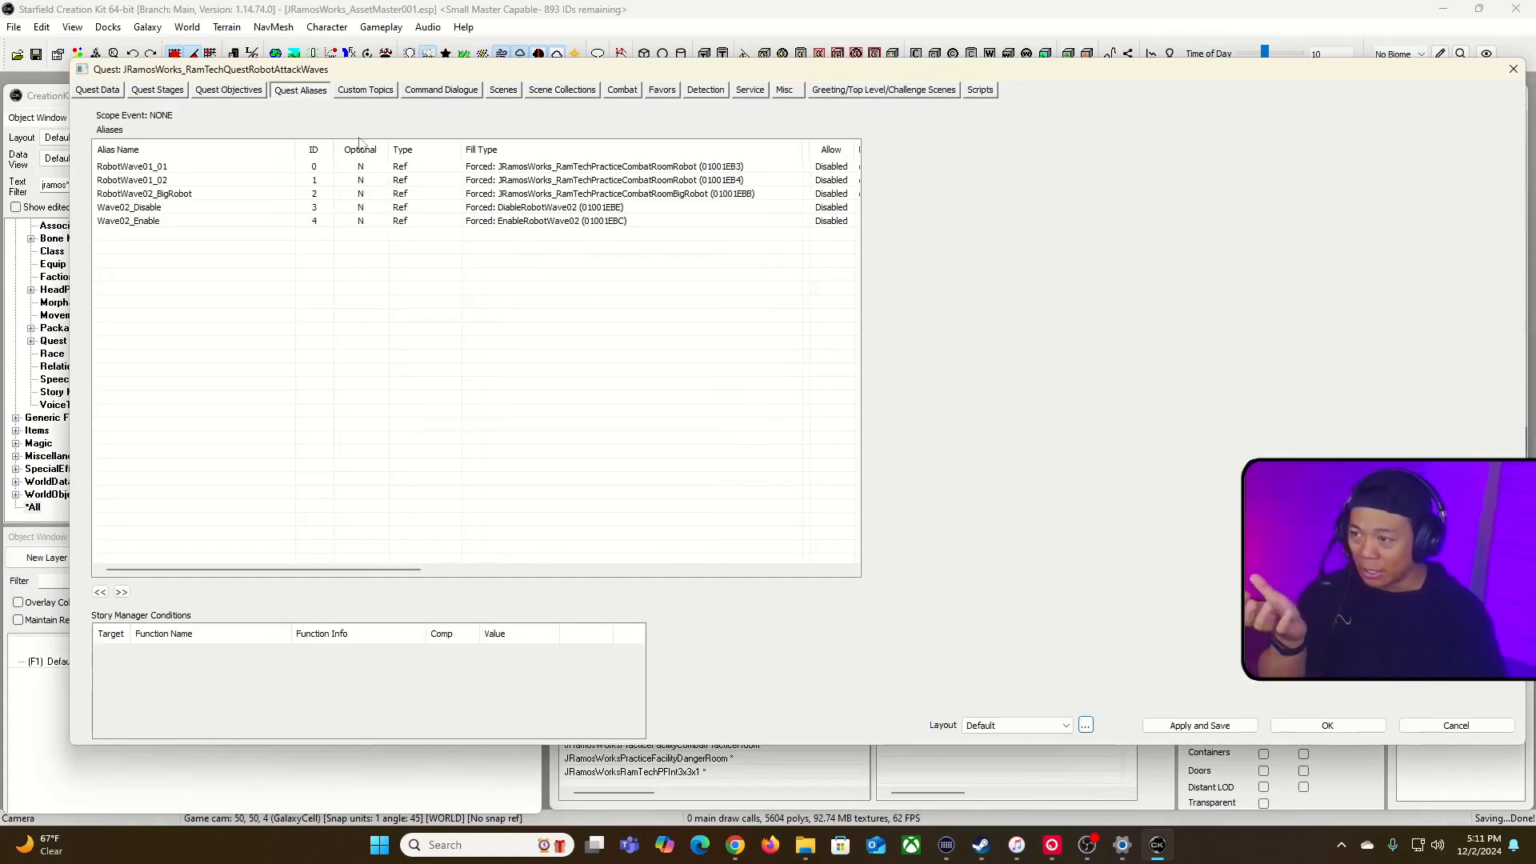
left_click(157, 91)
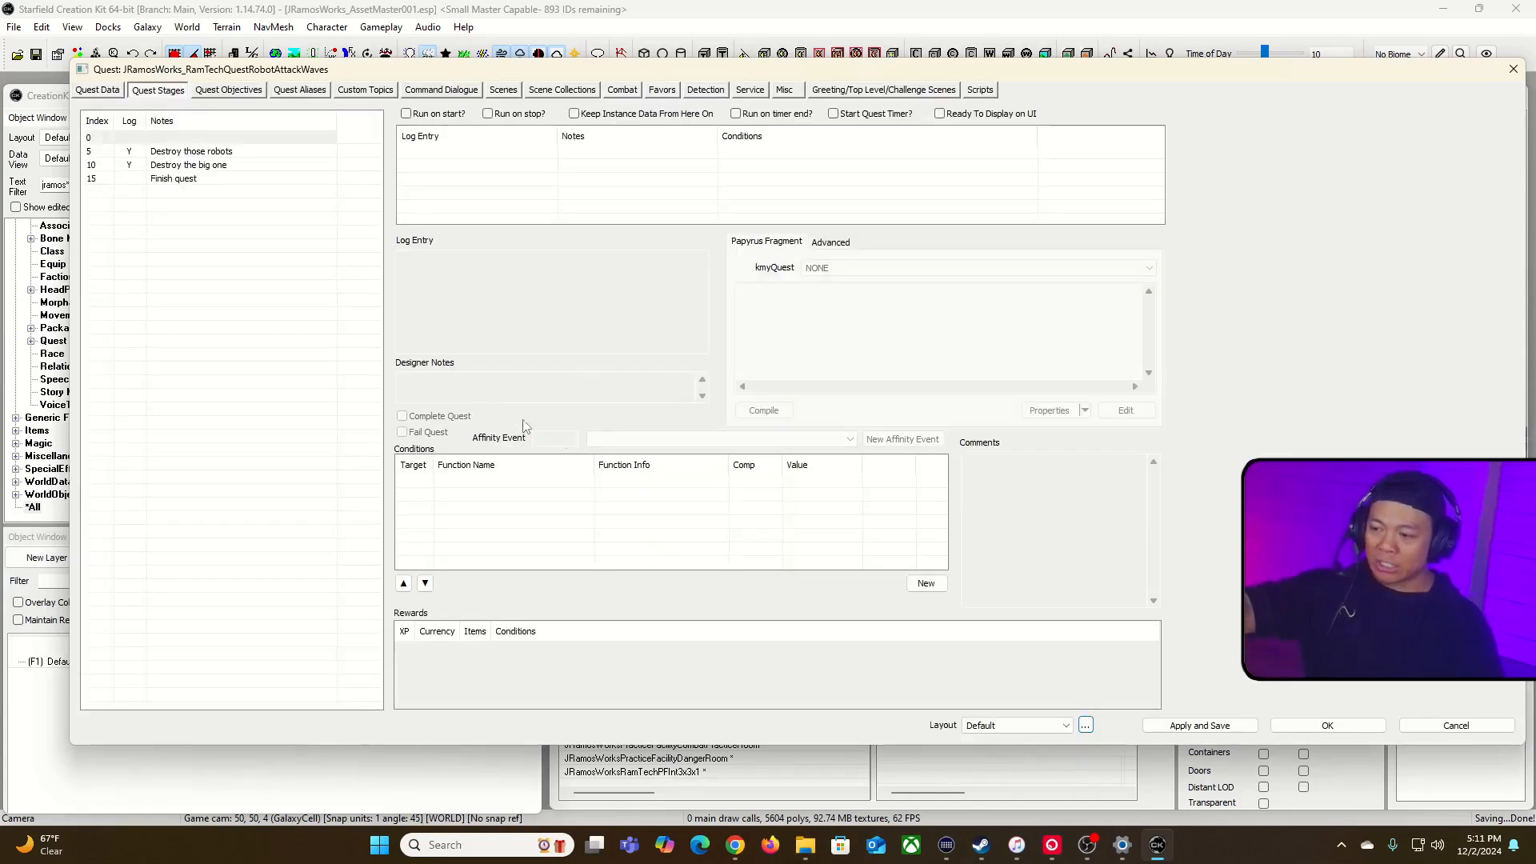
Step: Duplicate the line alias_Wave02Disable.GetRef().disable() directly below itself in the stage 10 fragment
left_click(202, 166)
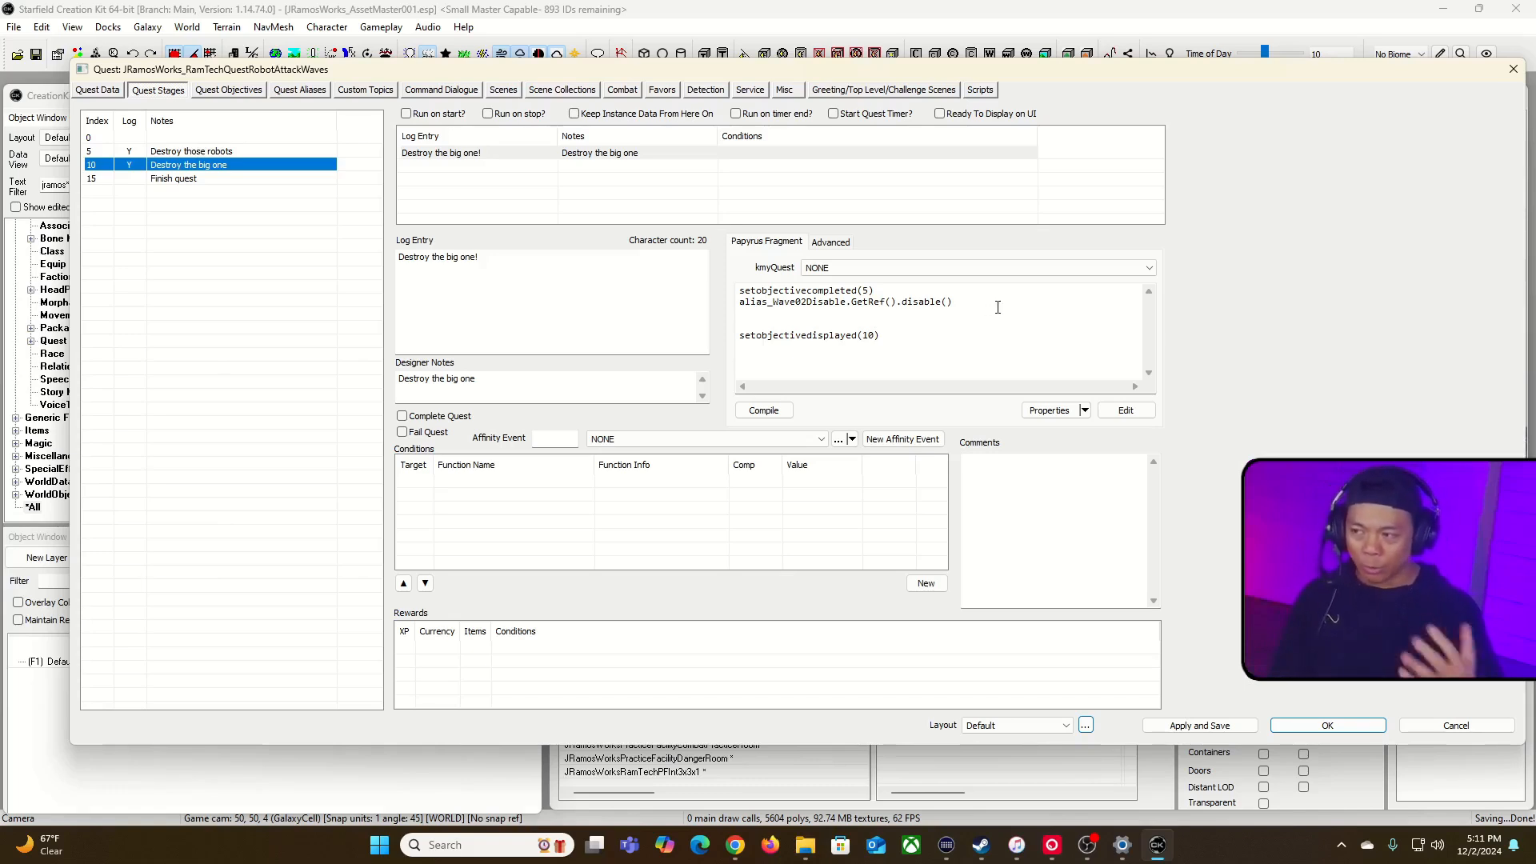
left_click(825, 313)
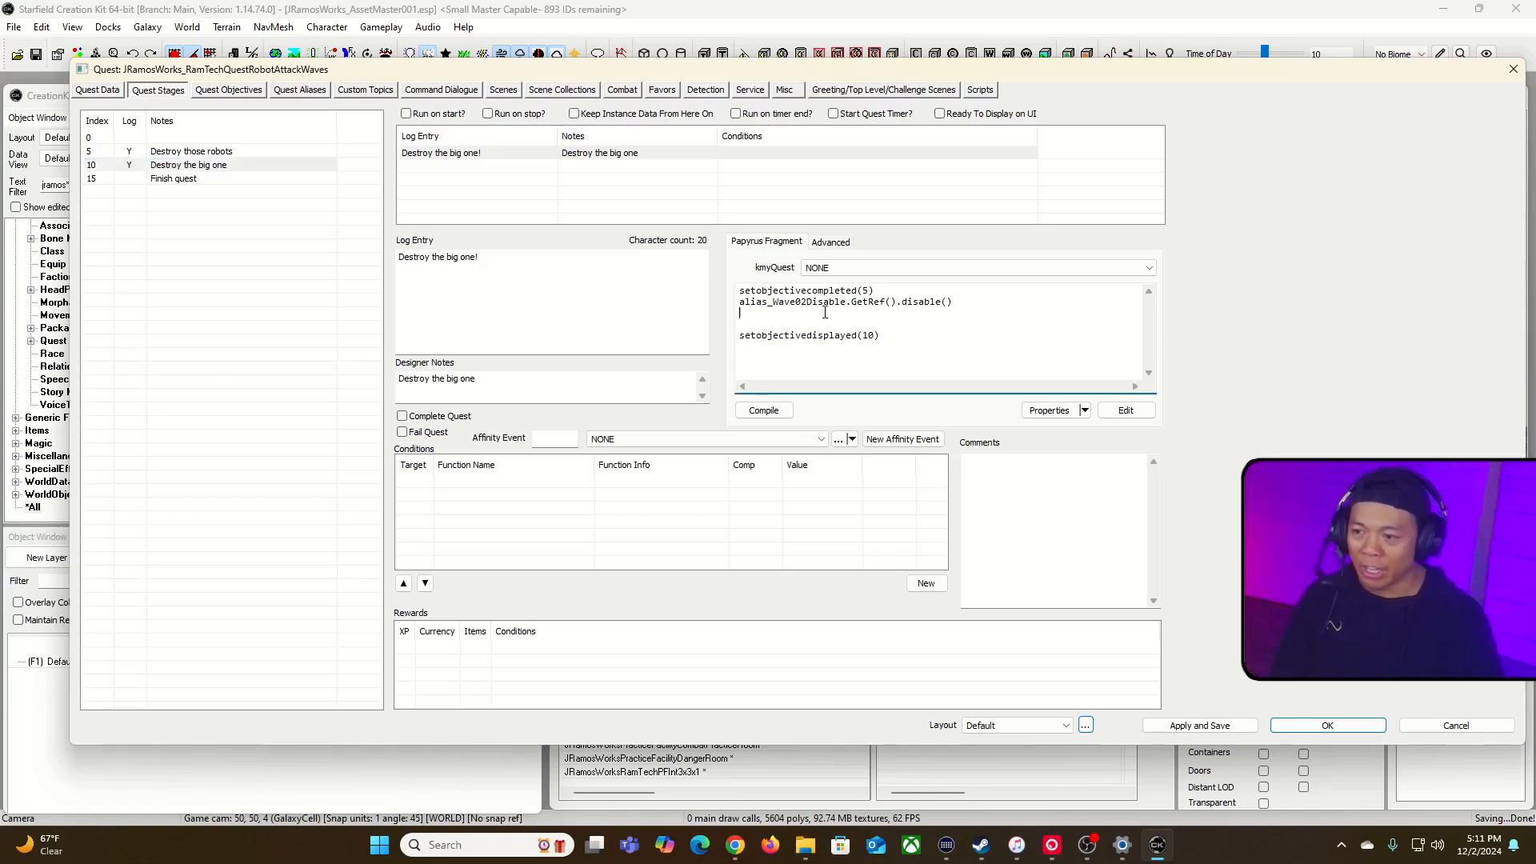
left_click_drag(743, 310, 733, 304)
key("ctrl+c")
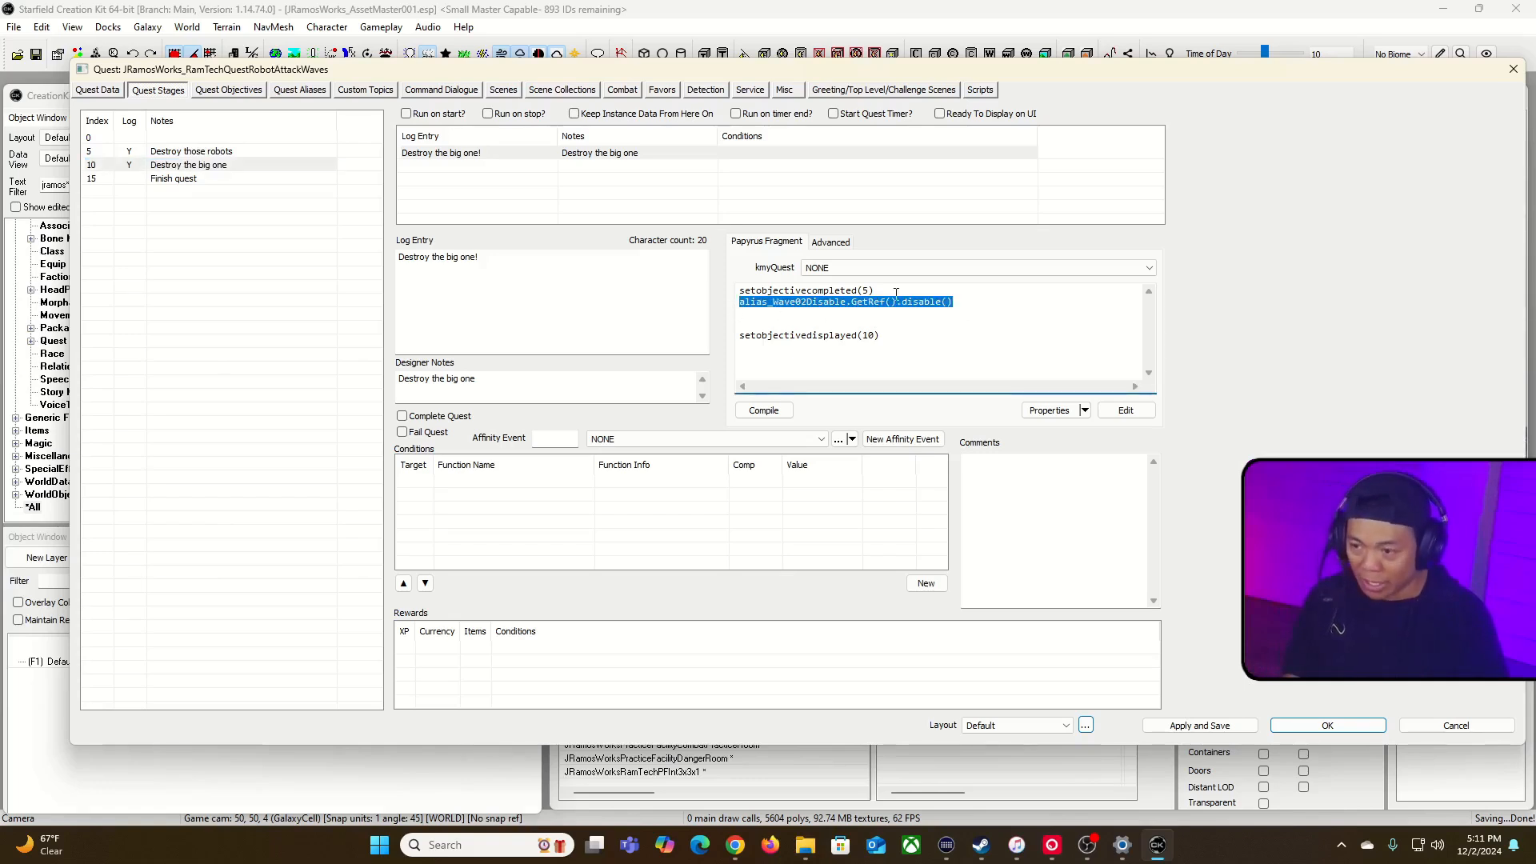
left_click(992, 305)
key("Return")
key("ctrl+v")
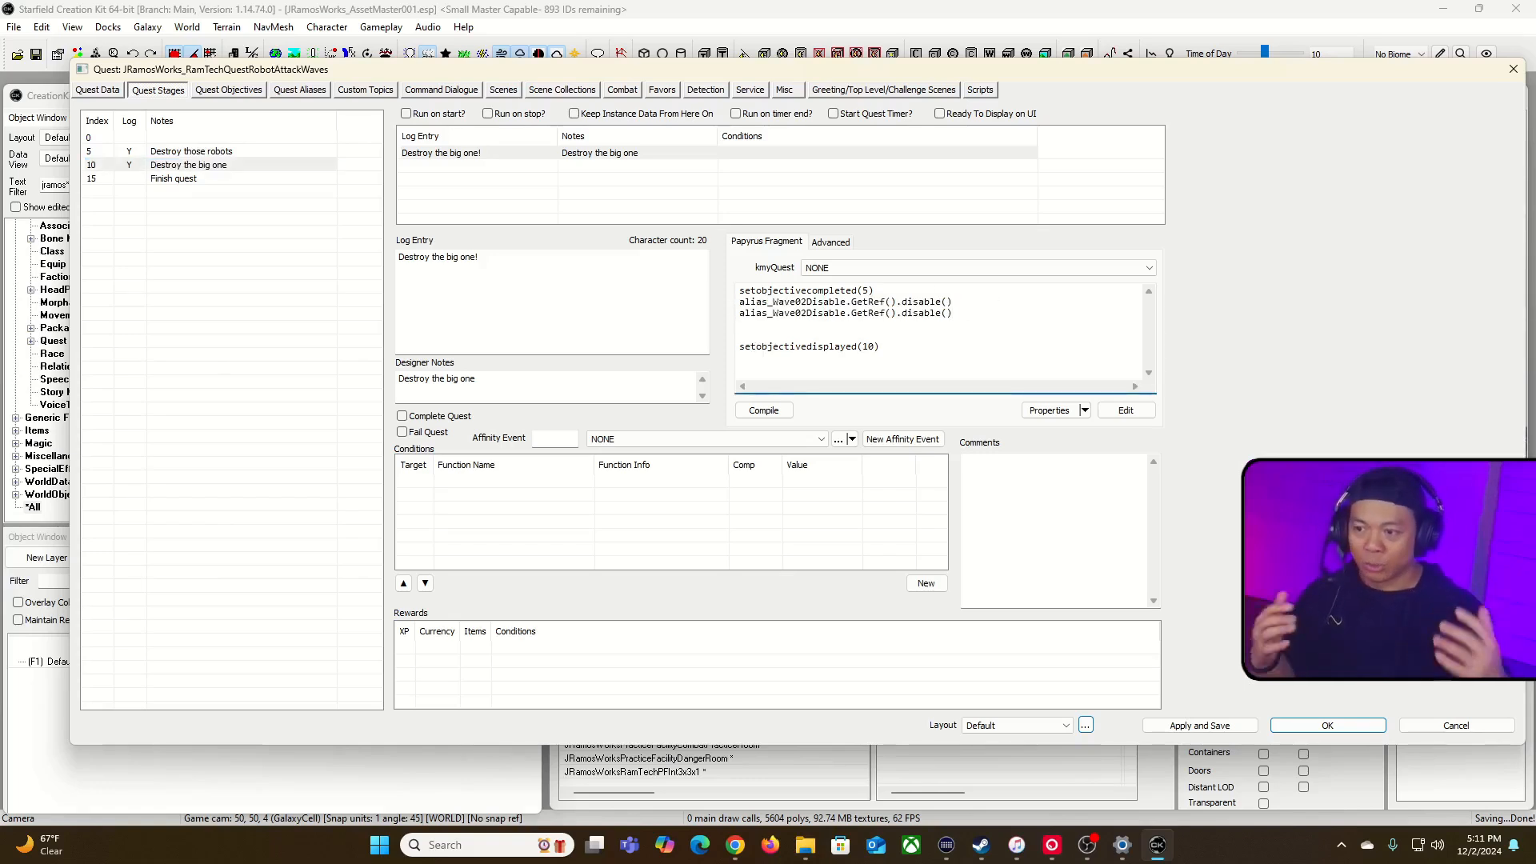
Step: Change the duplicated line to alias_Wave02Enable.GetRef().enable() and remove the blank lines before setobjectivedisplayed(10)
left_click(846, 313)
key("BackSpace")
key("BackSpace")
key("BackSpace")
key("BackSpace")
key("BackSpace")
key("BackSpace")
key("BackSpace")
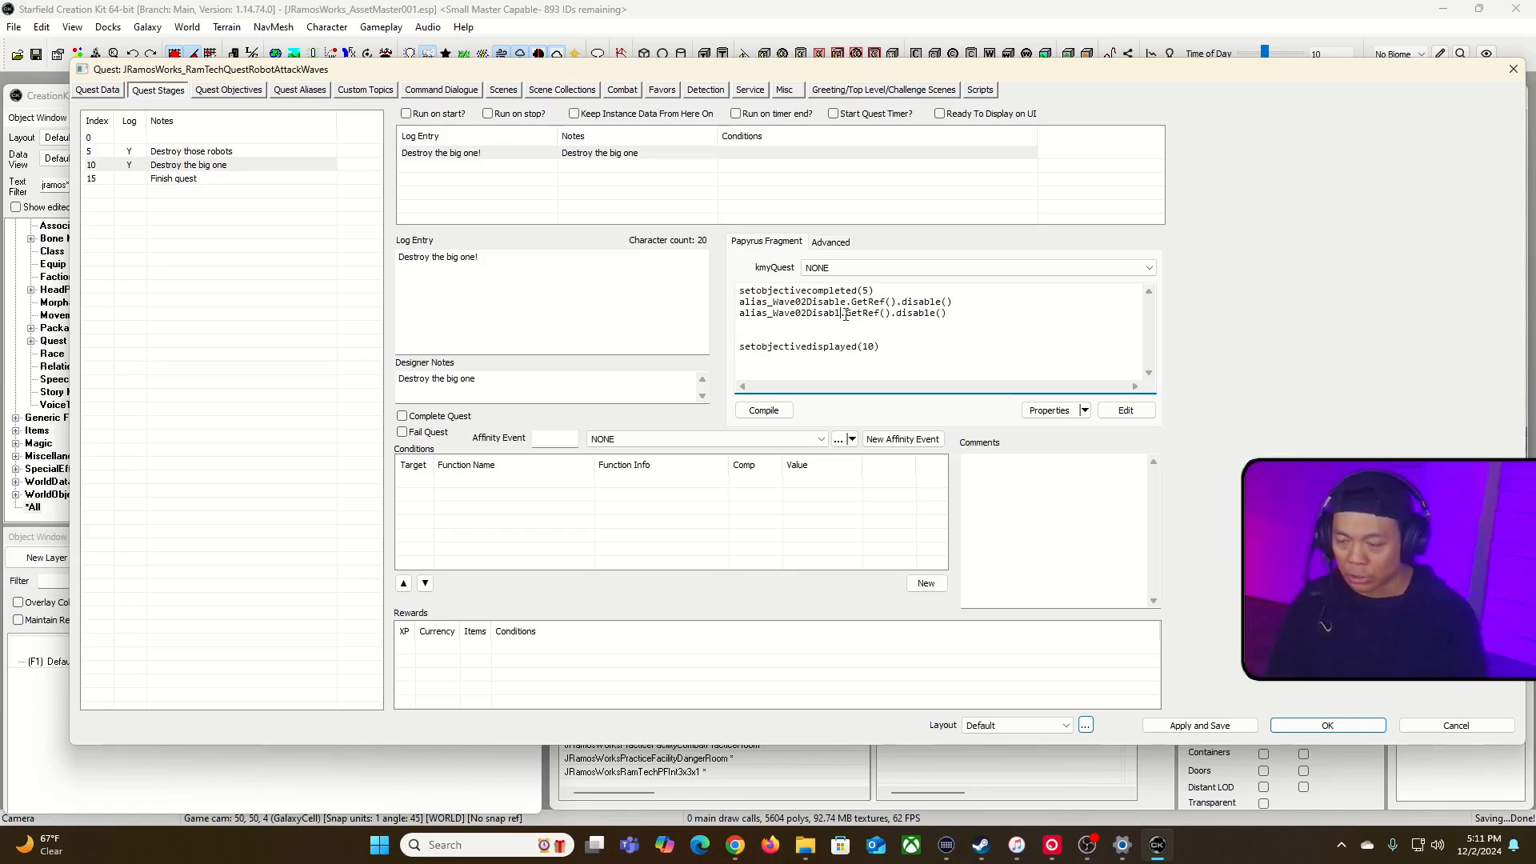
type("Enable")
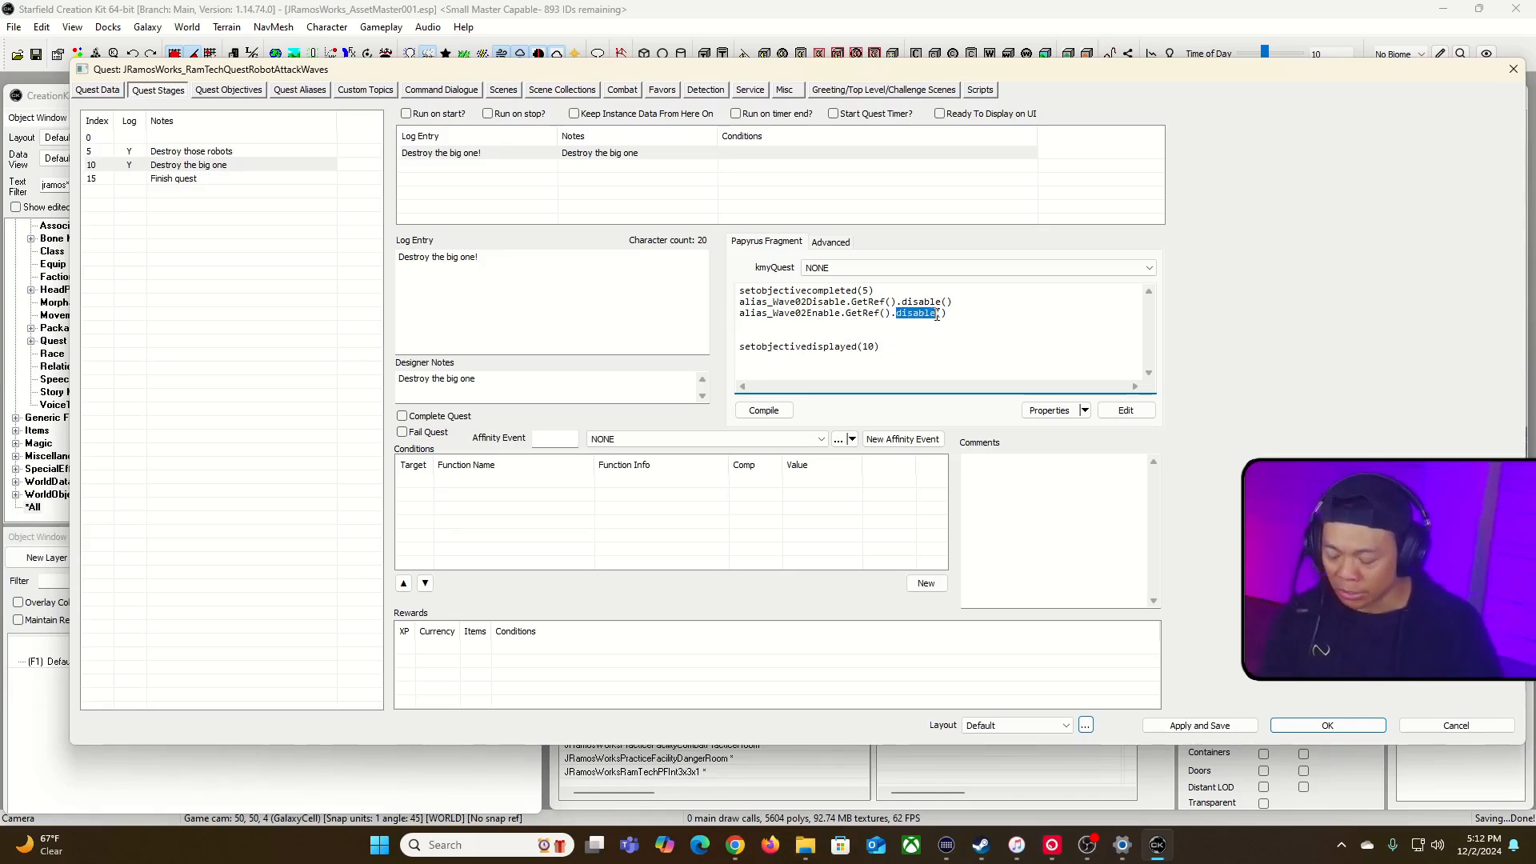
type("enable")
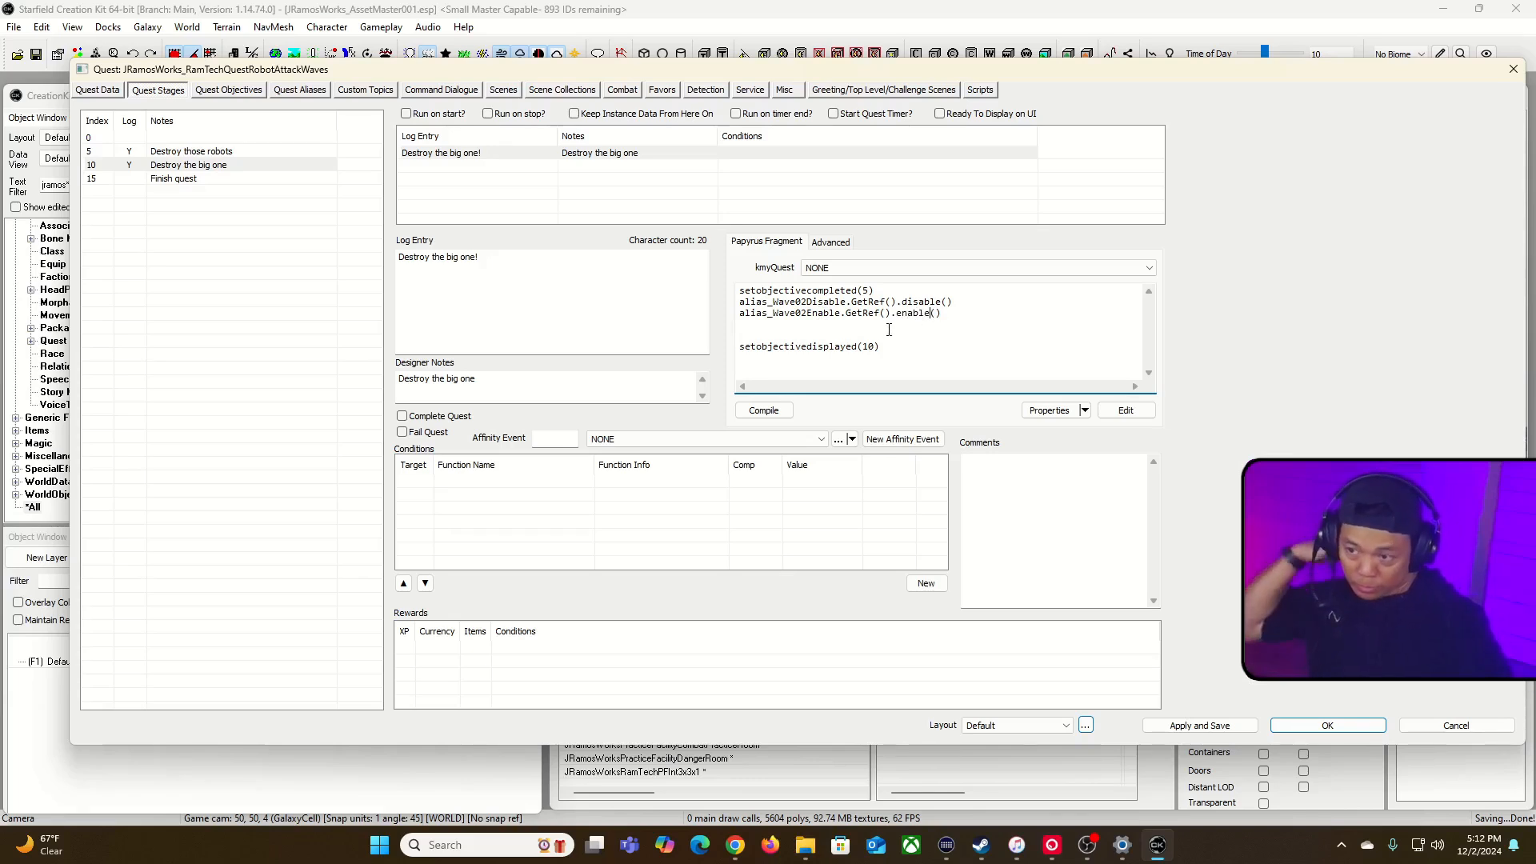
key("BackSpace")
key("BackSpace")
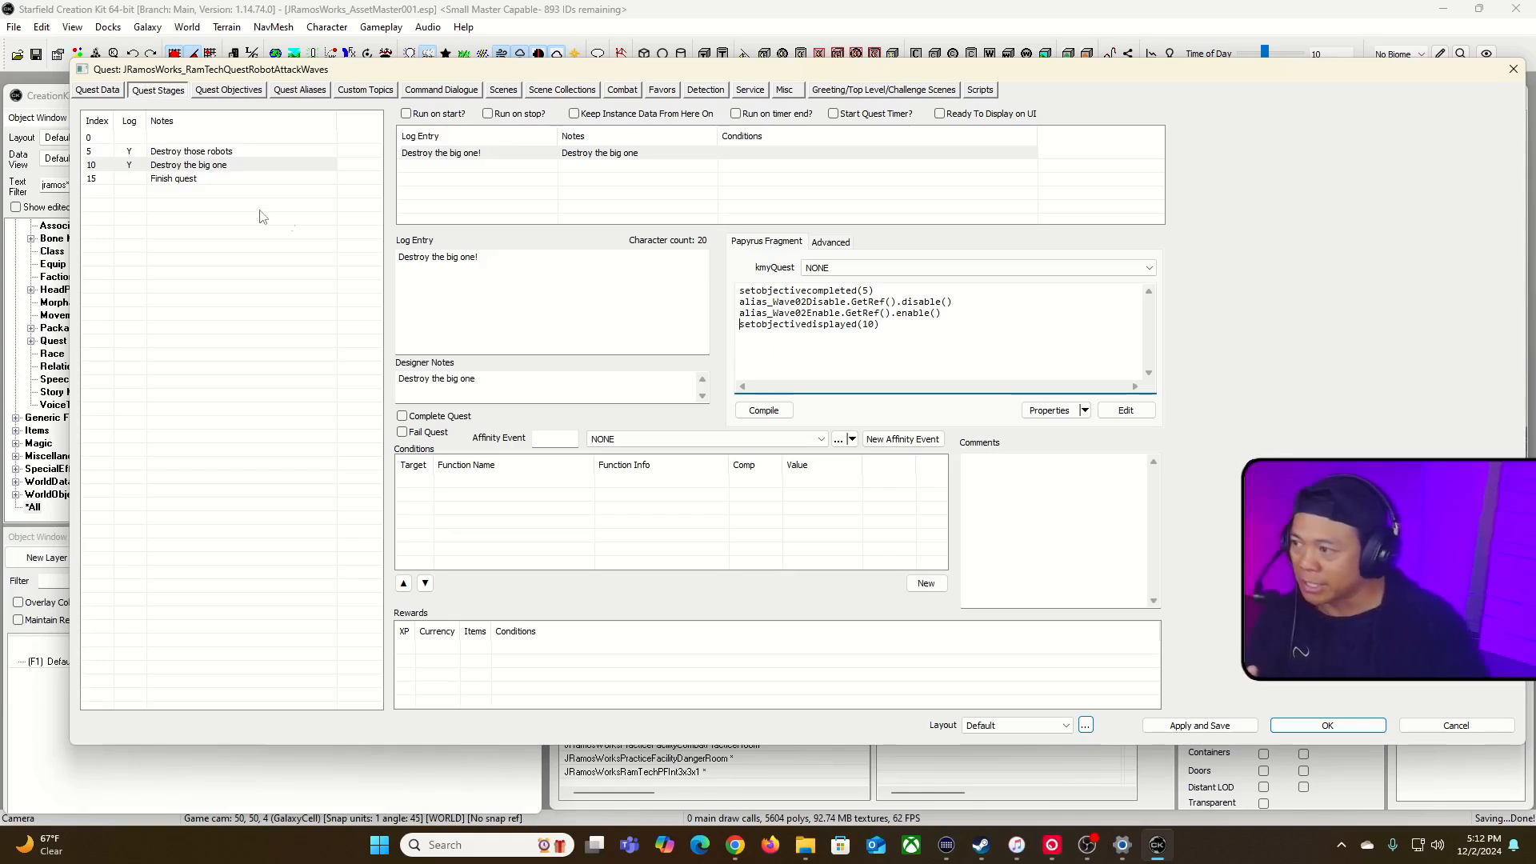
Step: Check the fragments of stage 15, Finish quest, and stage 10, and close the quest keeping the changes
left_click(194, 179)
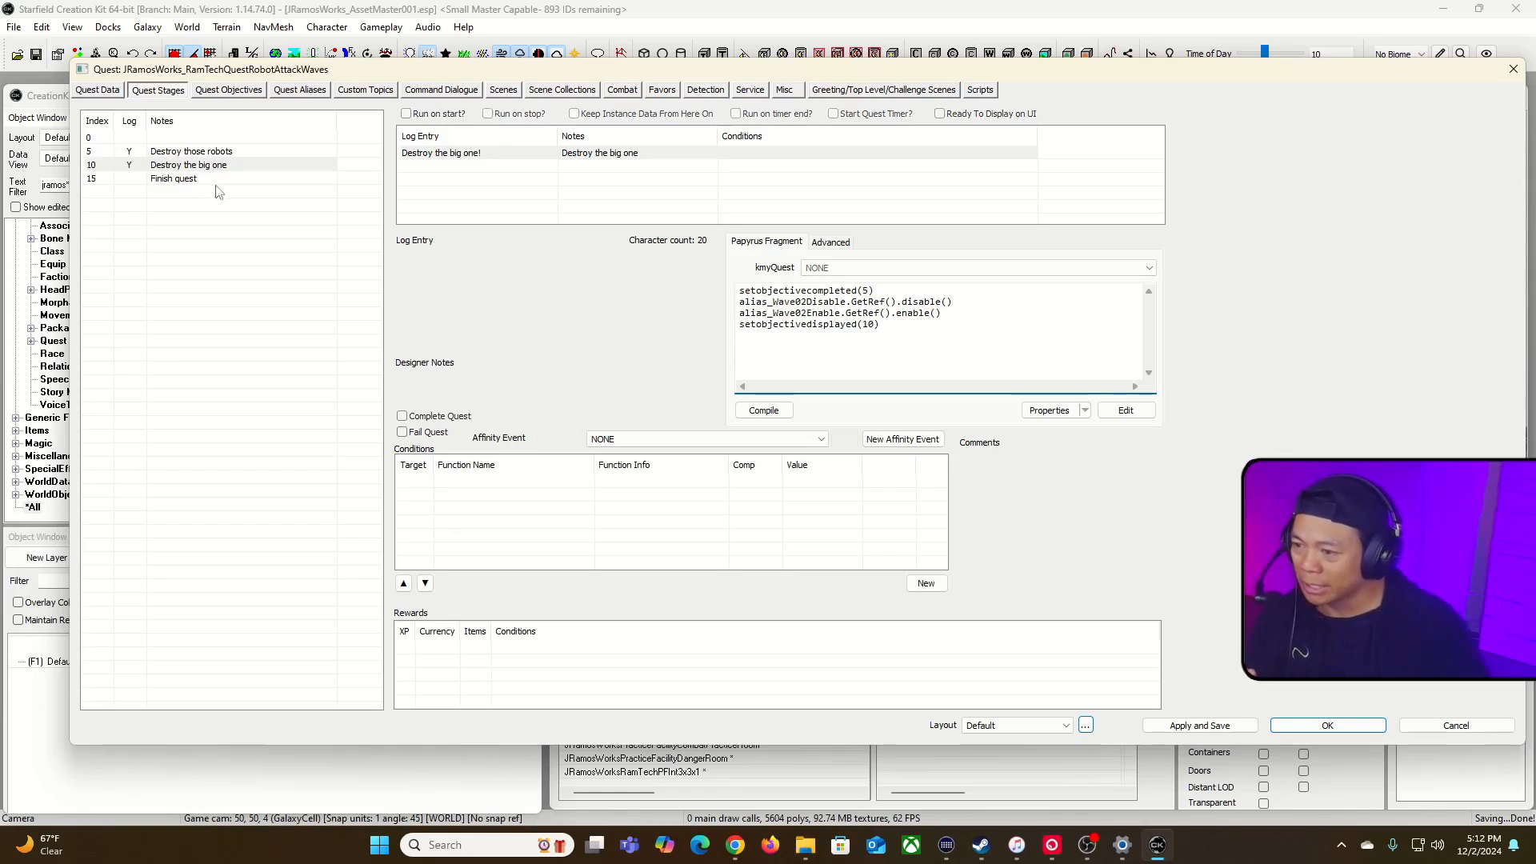
left_click(227, 177)
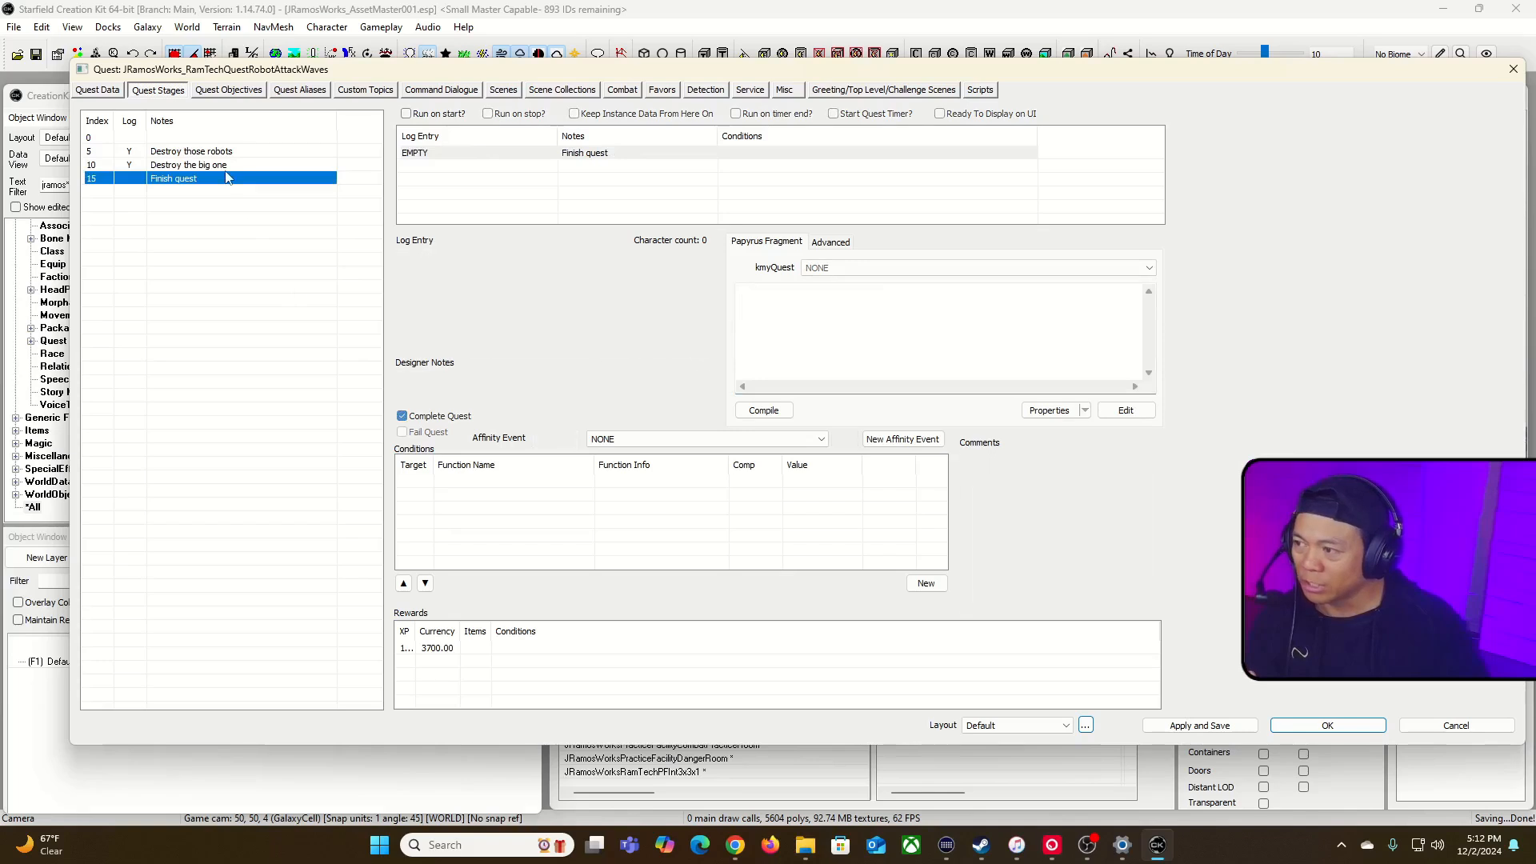
key("Up")
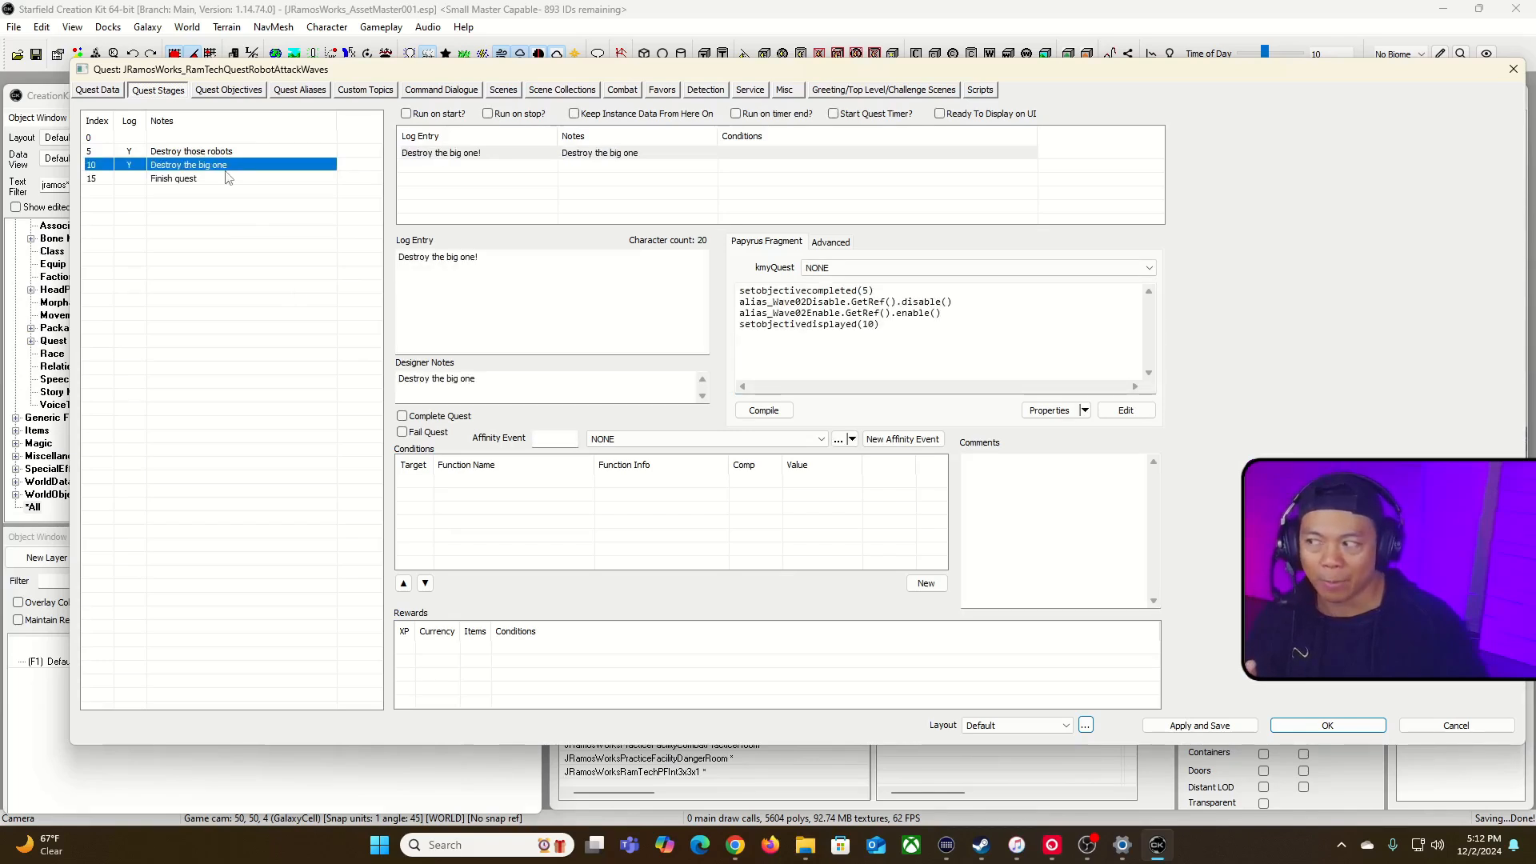
left_click(1357, 729)
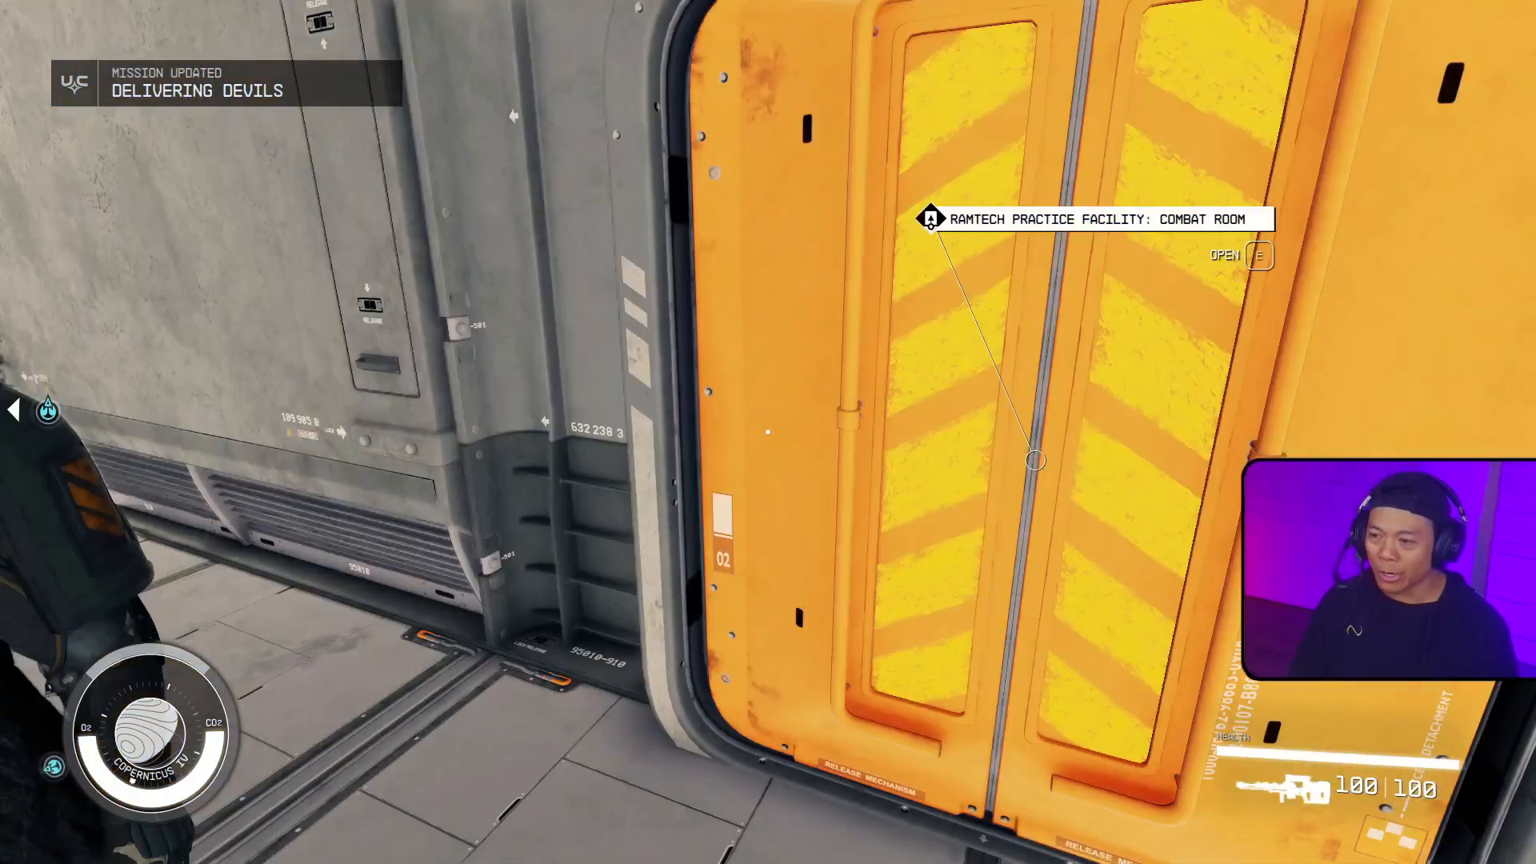
Step: Enter the RamTech Practice Facility: Combat Room and engage the robots of the Quell the Robot Rebellion mission
key("e")
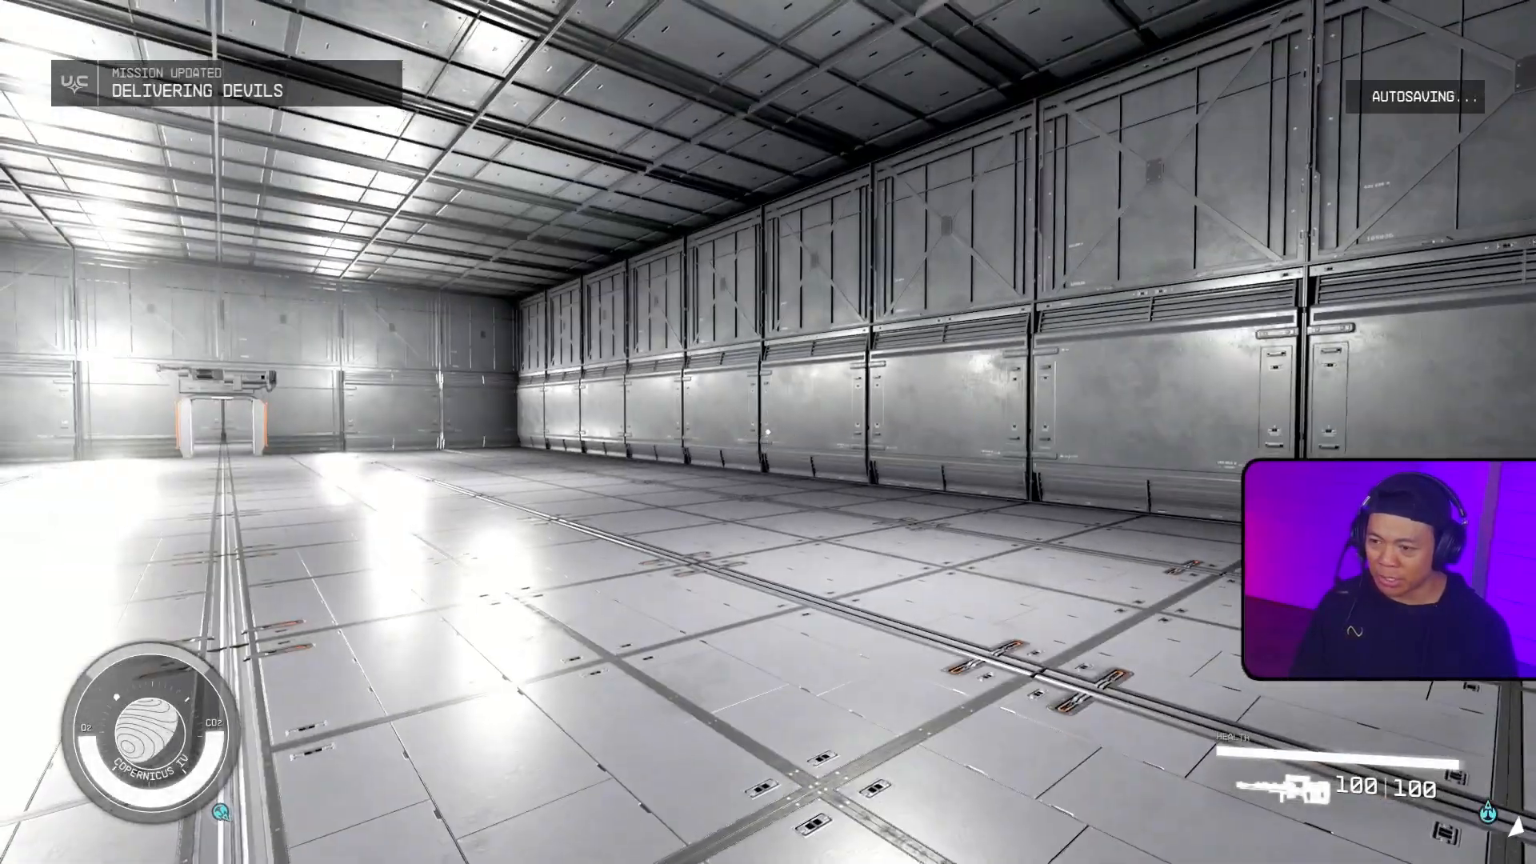
key("shift+w")
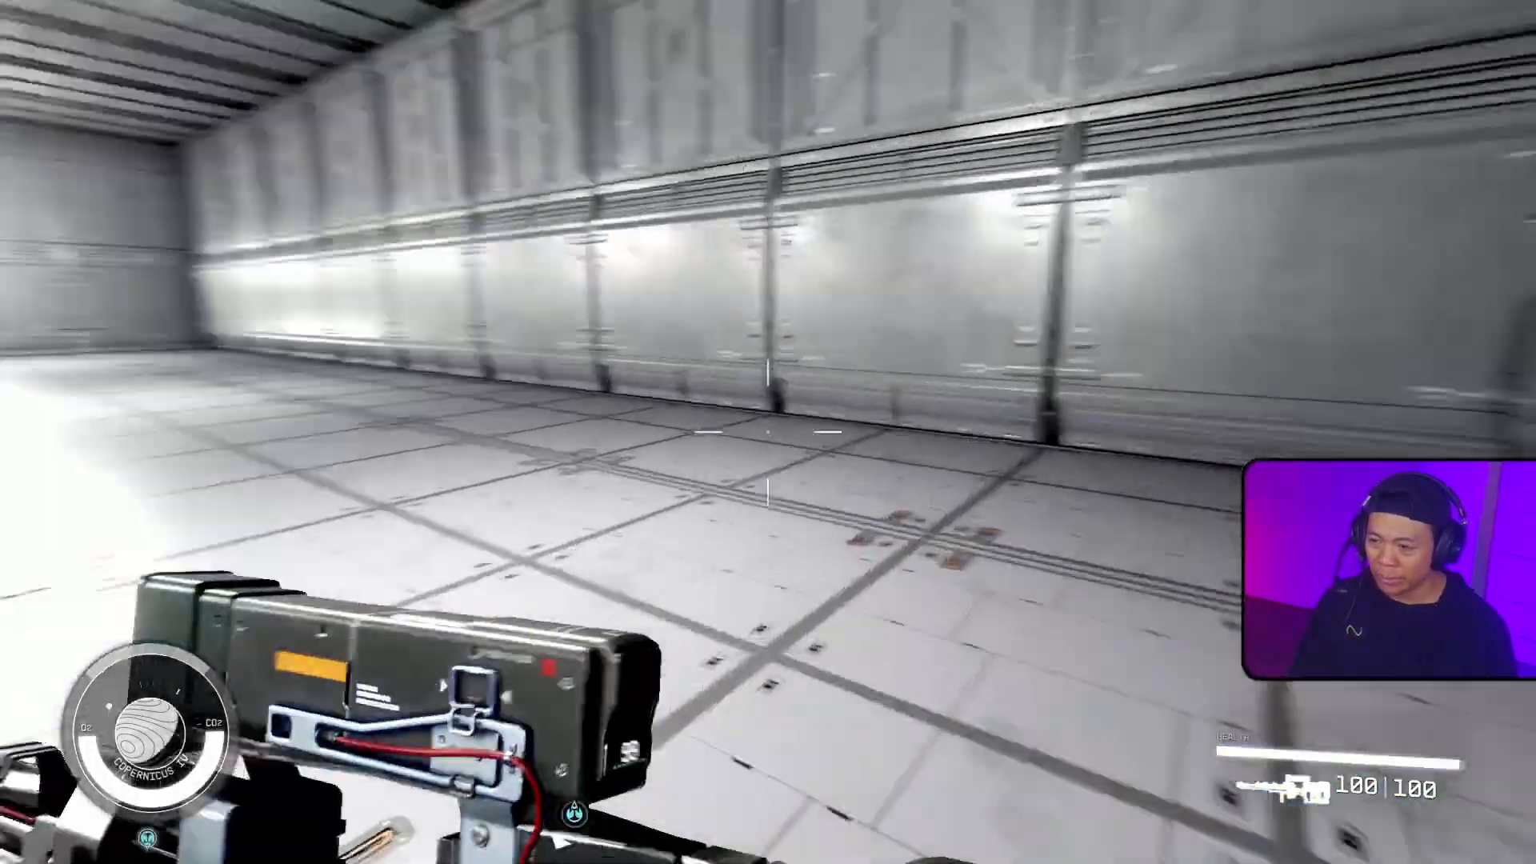
key("s")
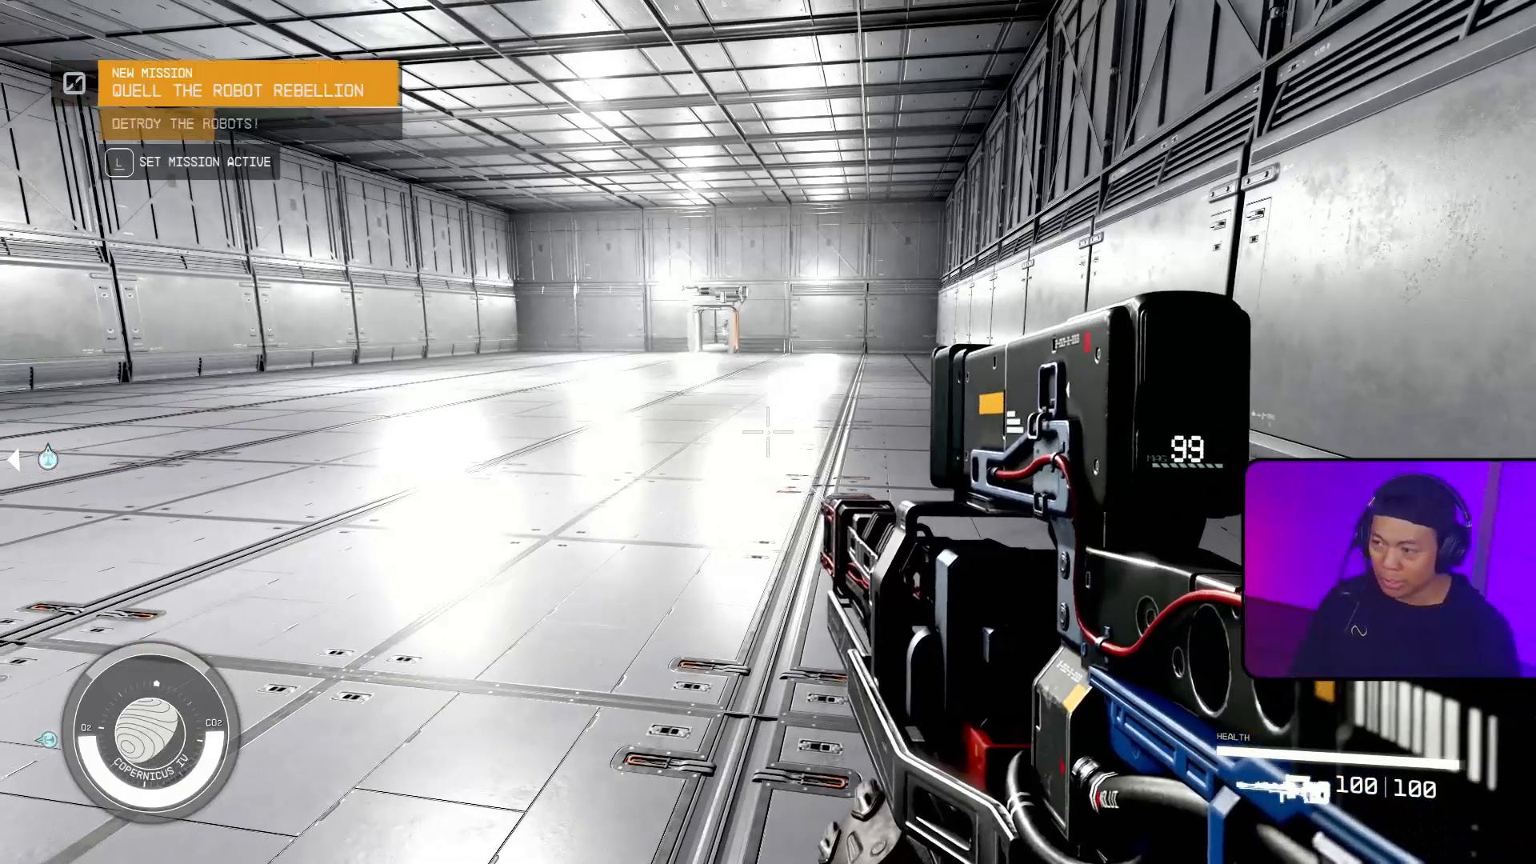
right_click(767, 432)
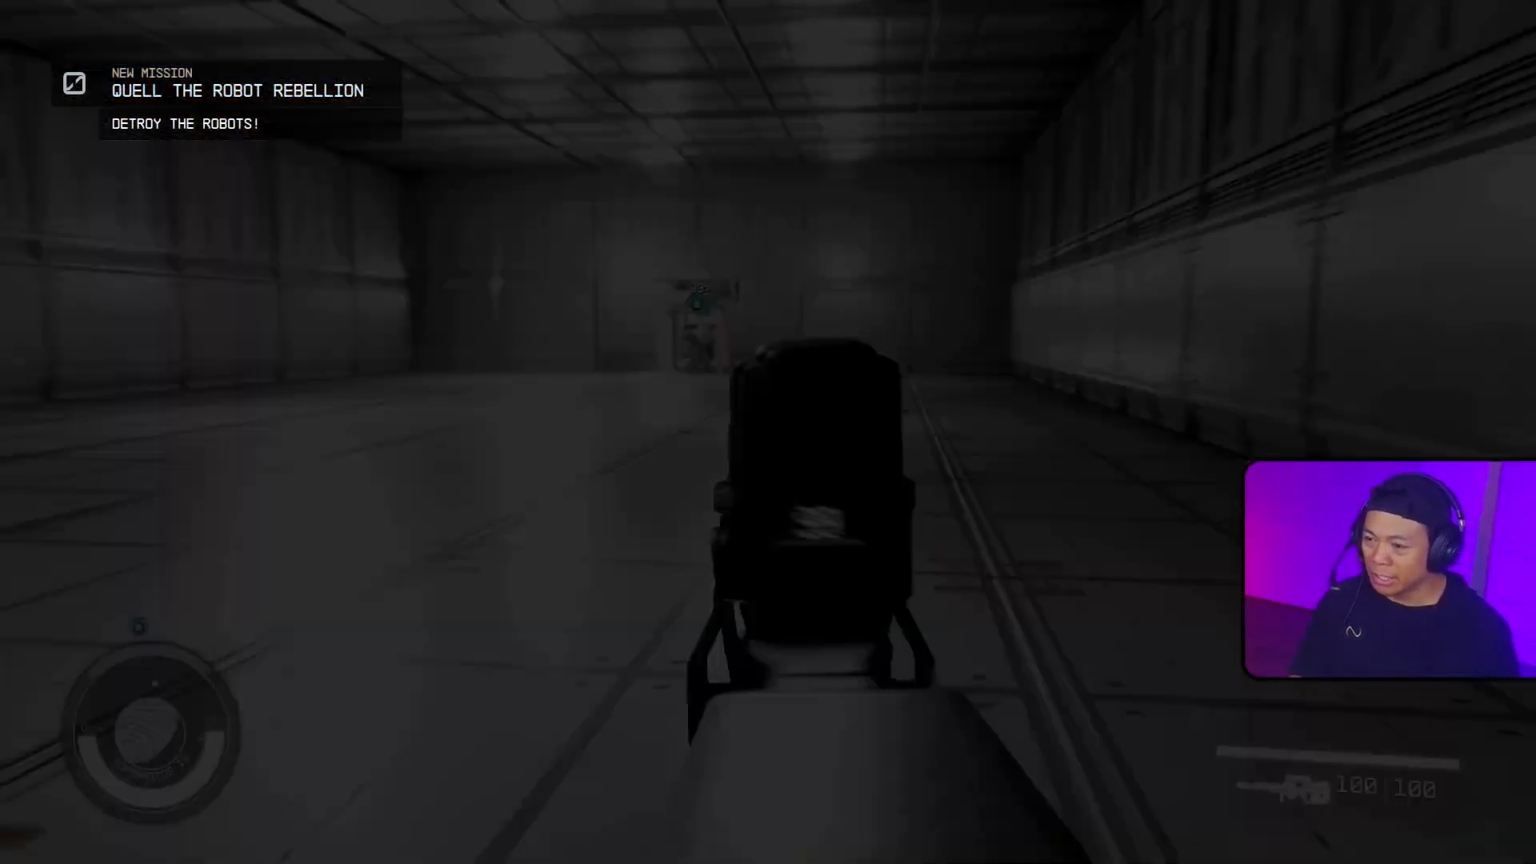
left_click(768, 432)
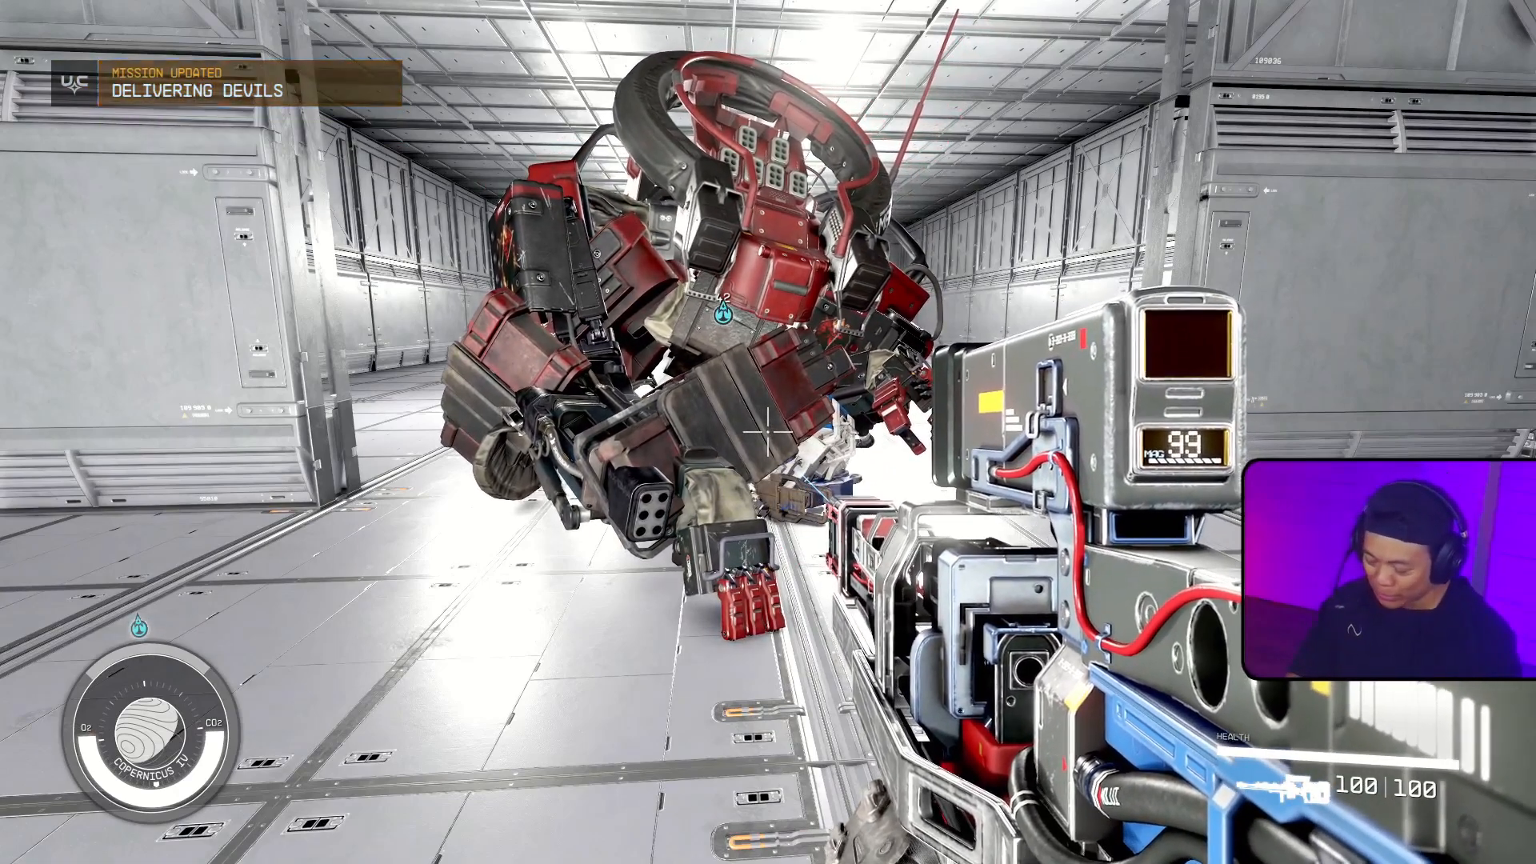
Step: Examine the Big Practice Robot lying near the room's inner doorway from close up and from farther back
key("w")
key("w")
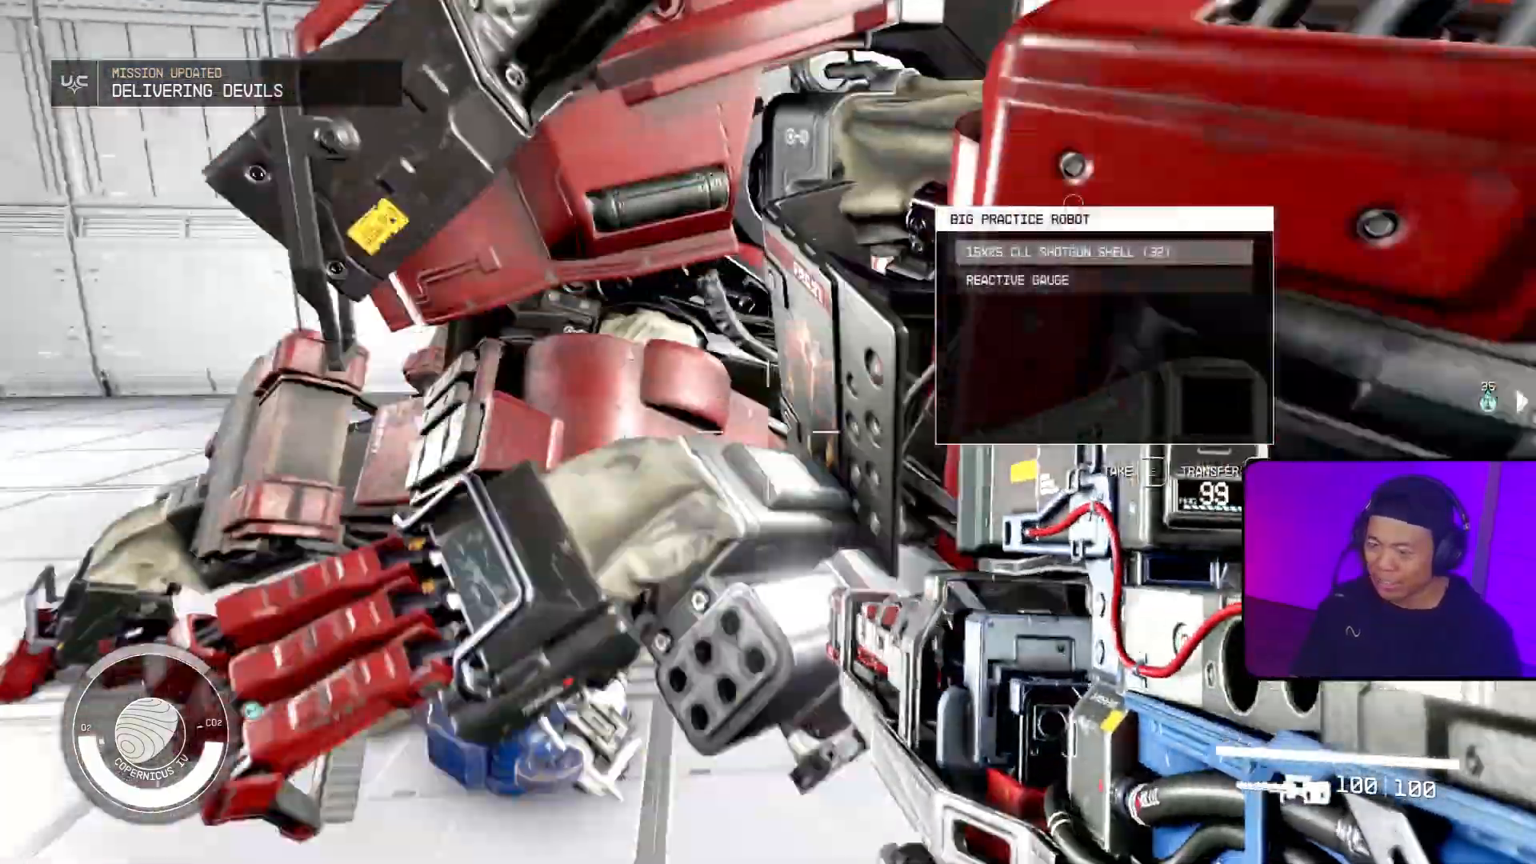
key("s")
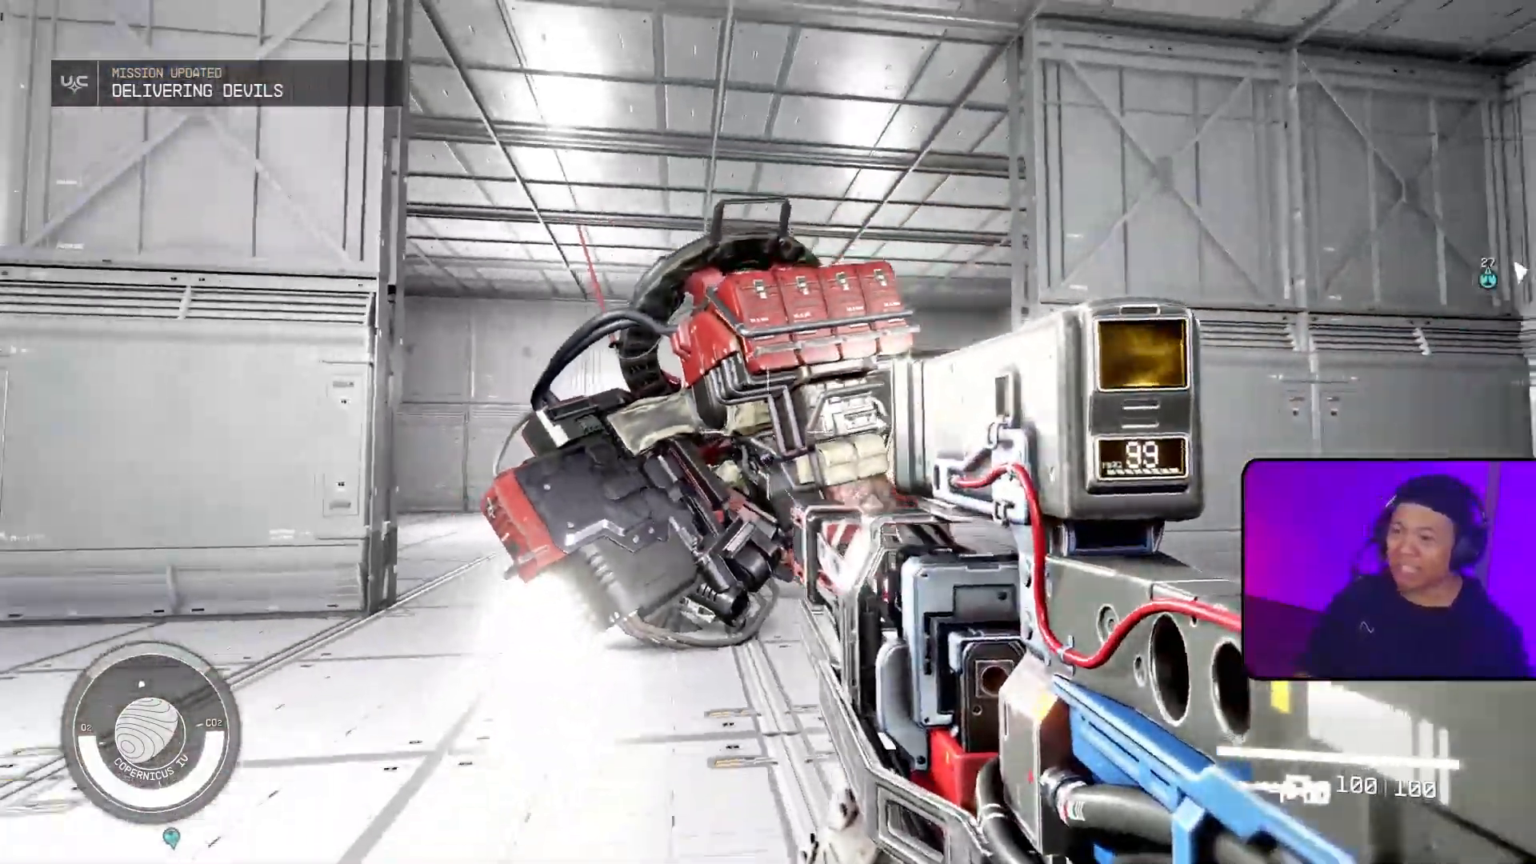
key("w")
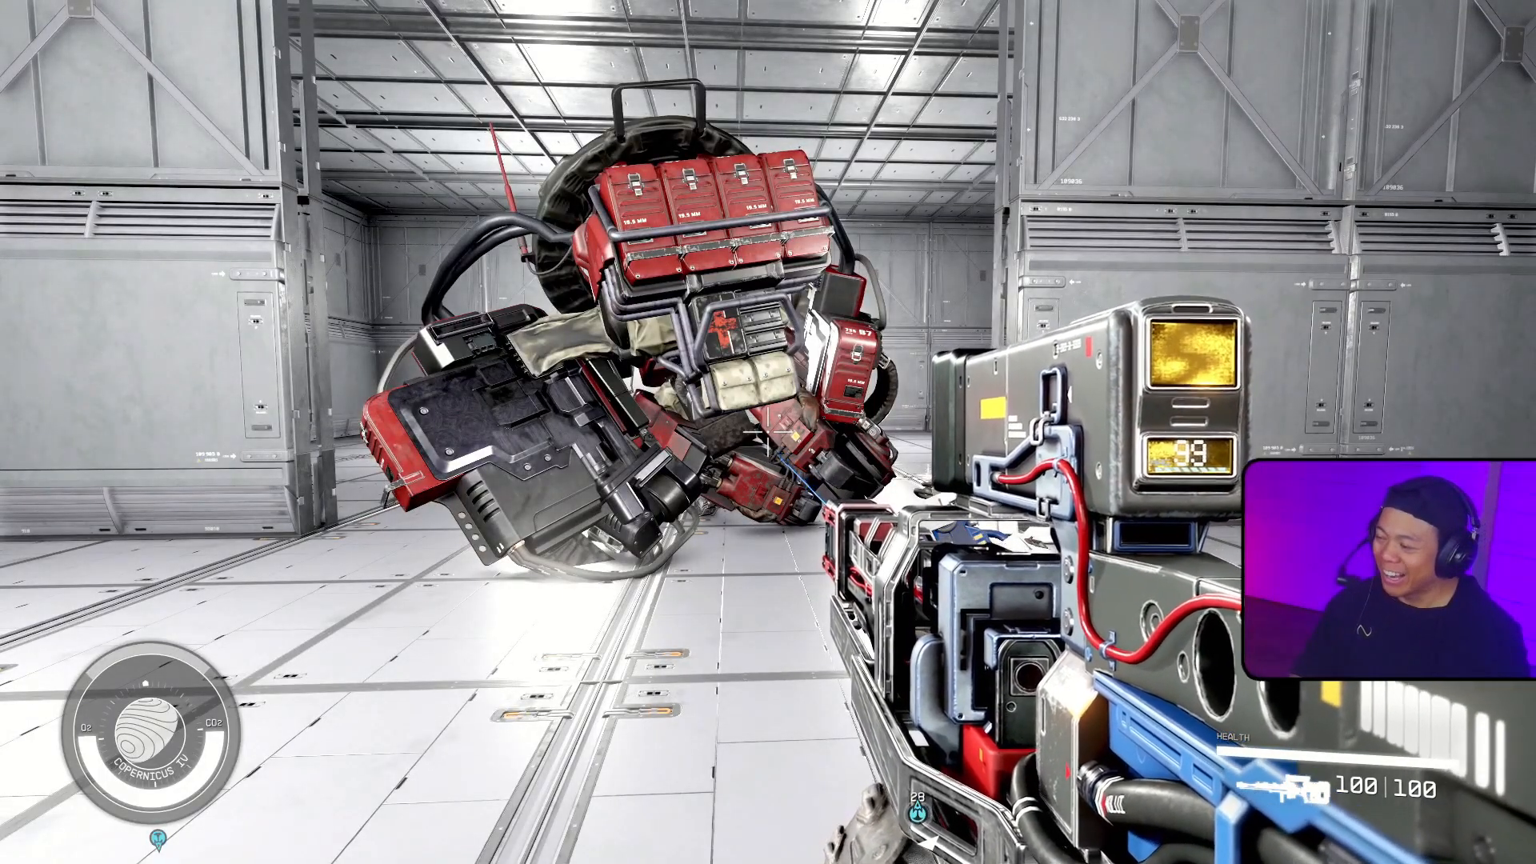
Step: Switch to the Creation Kit and load the interior cell JRamosWorksPracticeFacilityCombatPracticeRoom
key("alt+Tab")
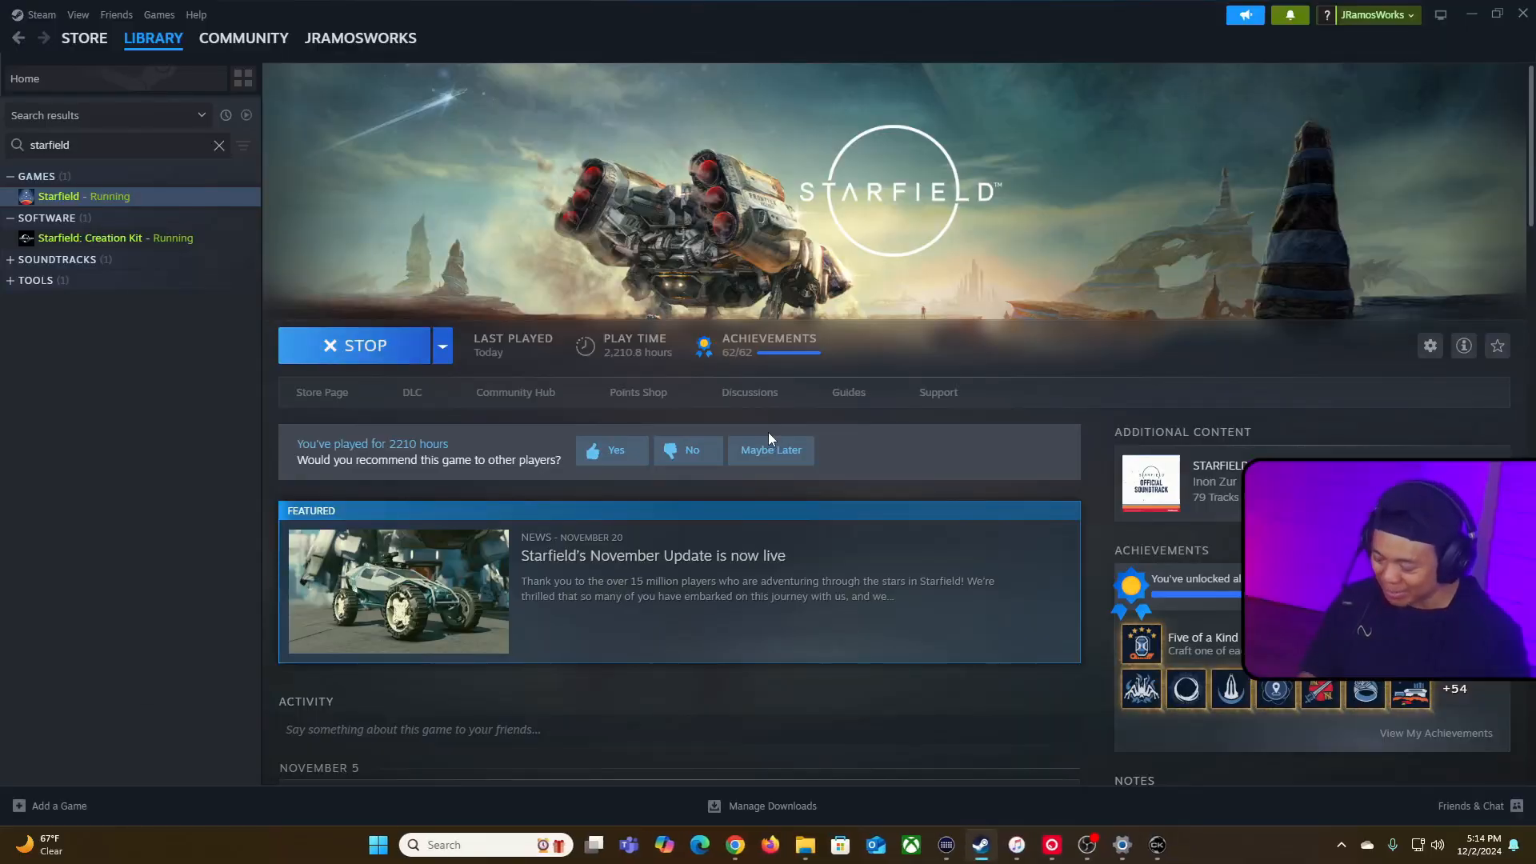
key("alt+Tab")
left_click(916, 97)
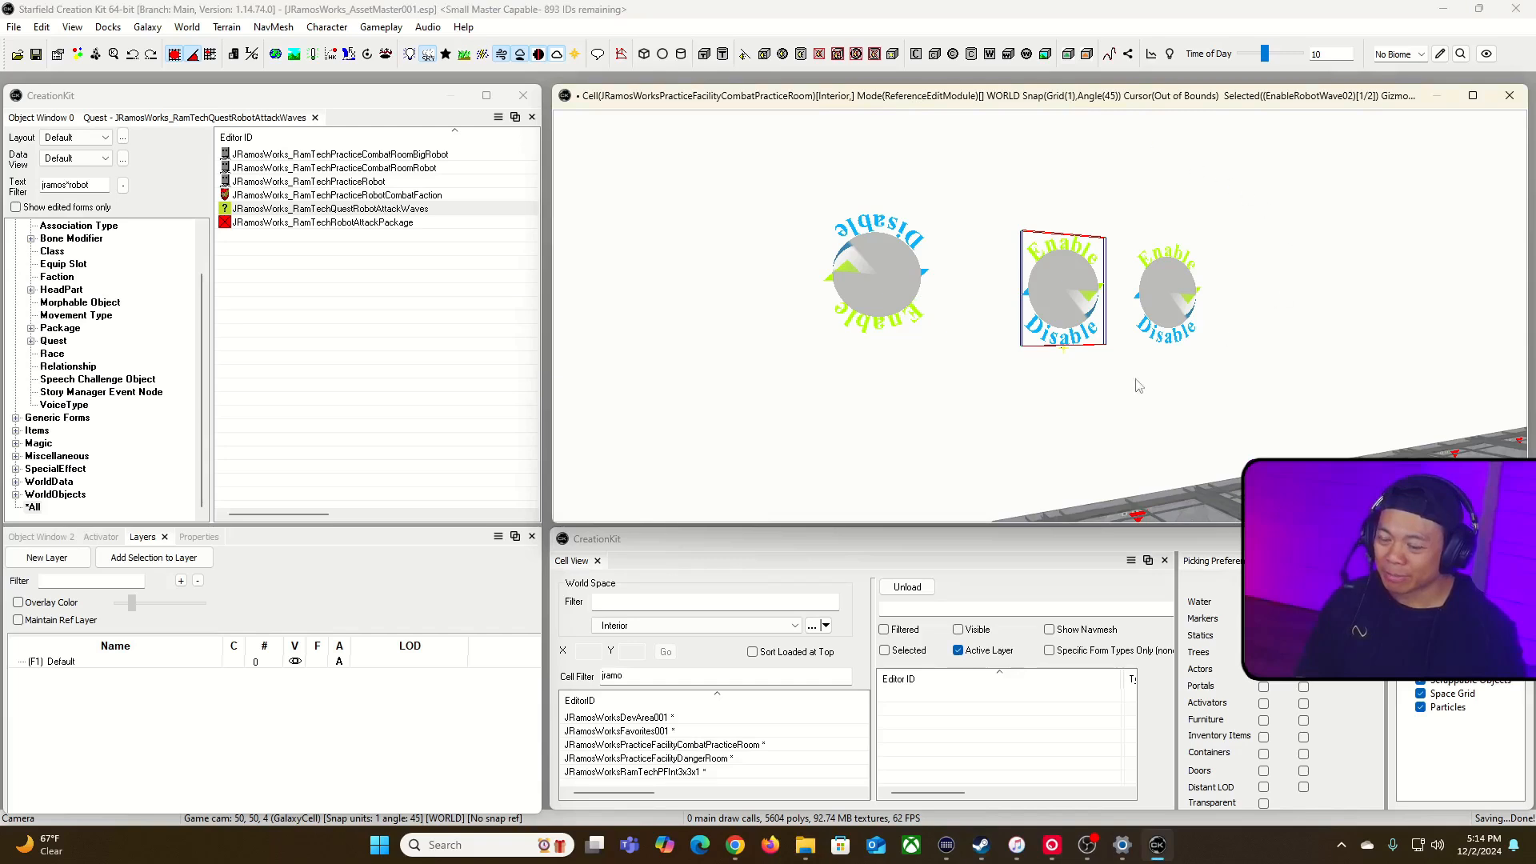
left_click(703, 676)
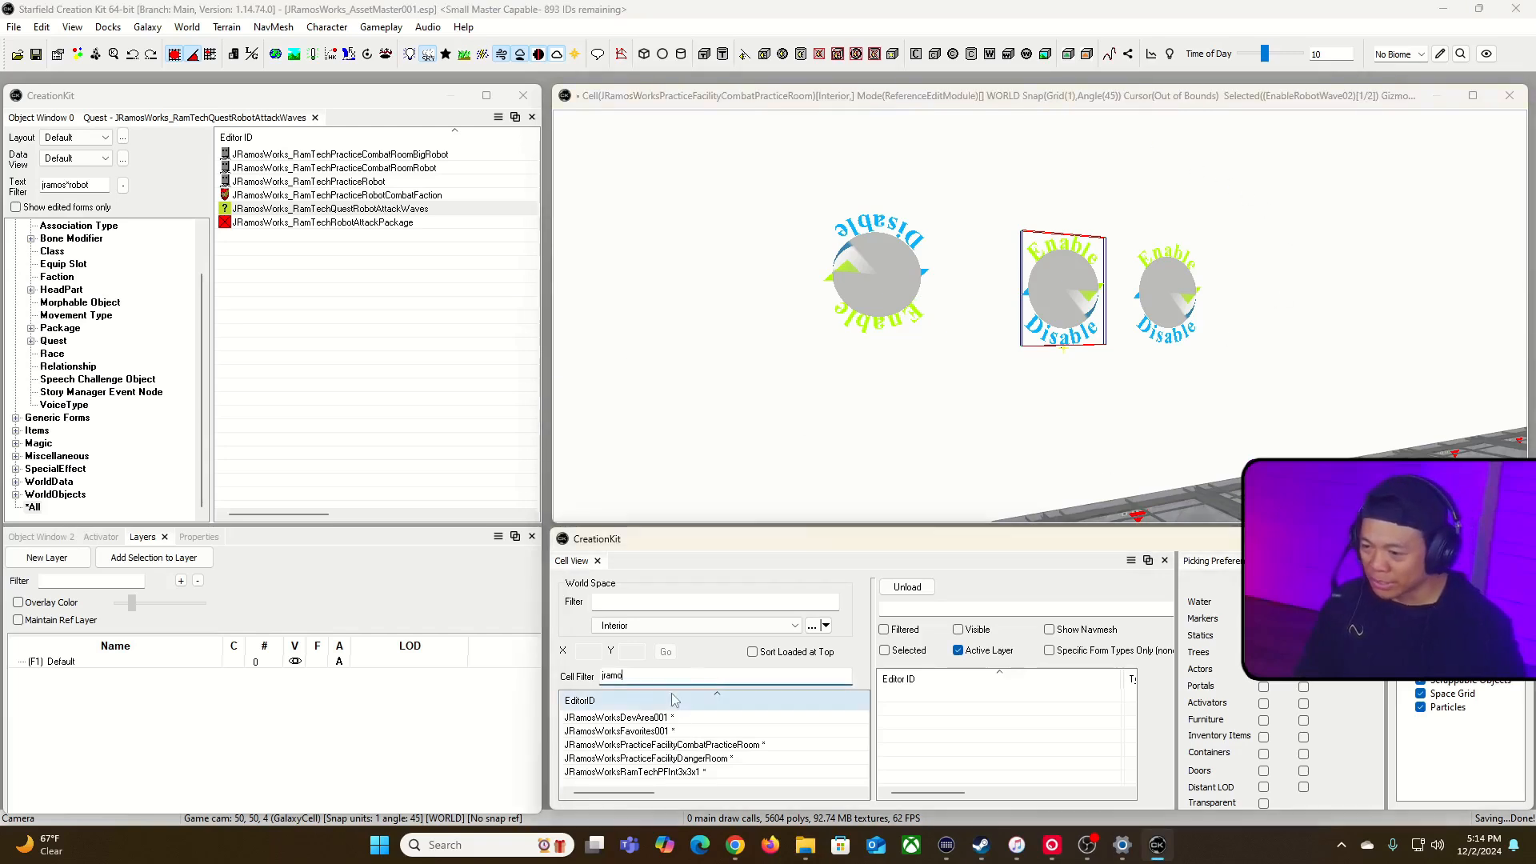
double_click(663, 745)
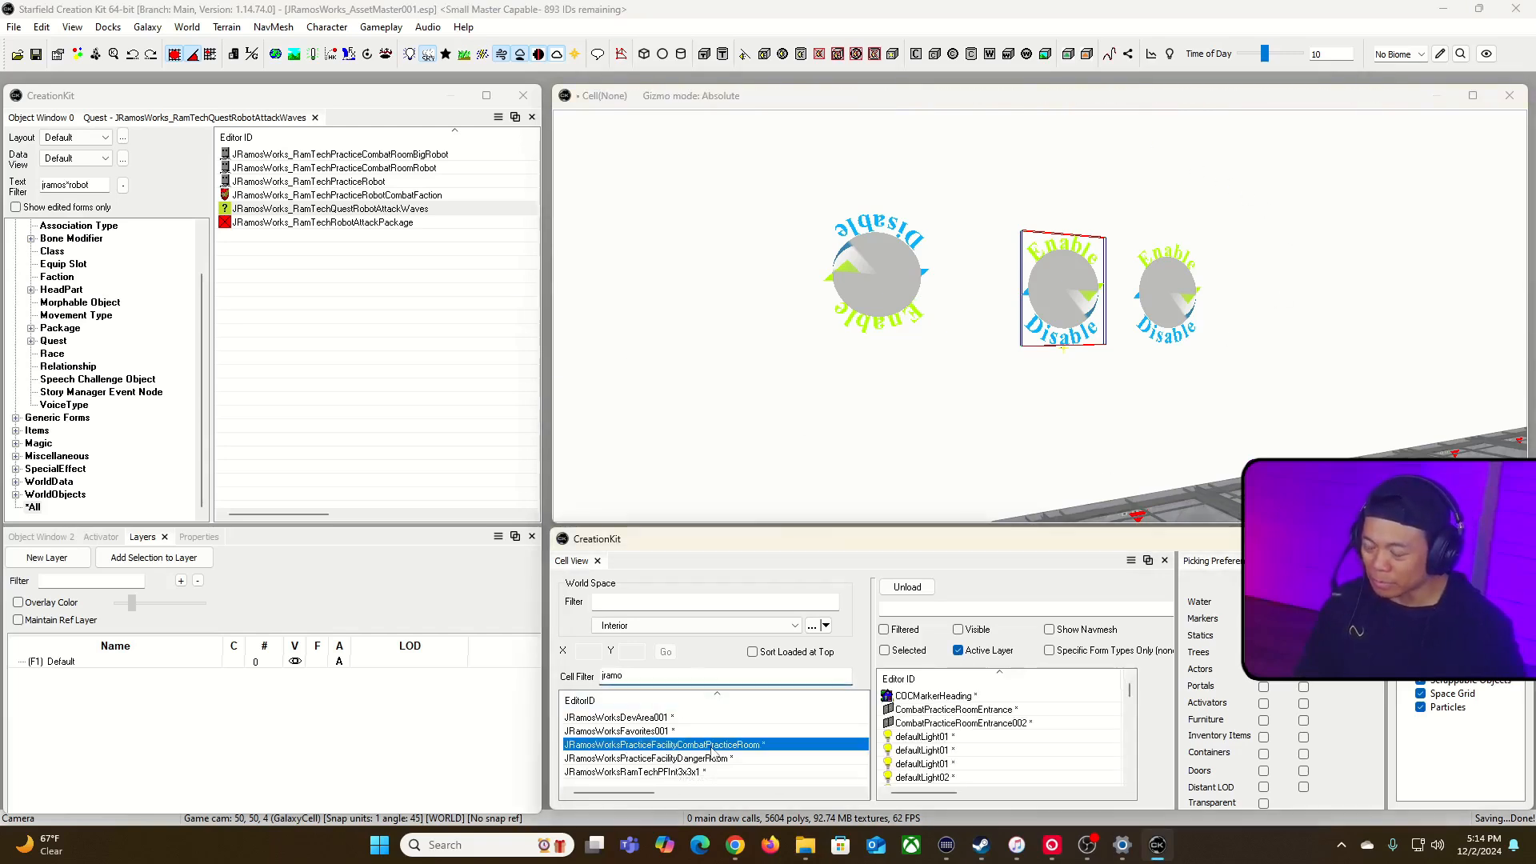
left_click(925, 114)
Step: Hide the inner doorway's wall section, its wall plugs and the door CombatPracticeRoomEntrance002 to expose the floor beneath
key("grave")
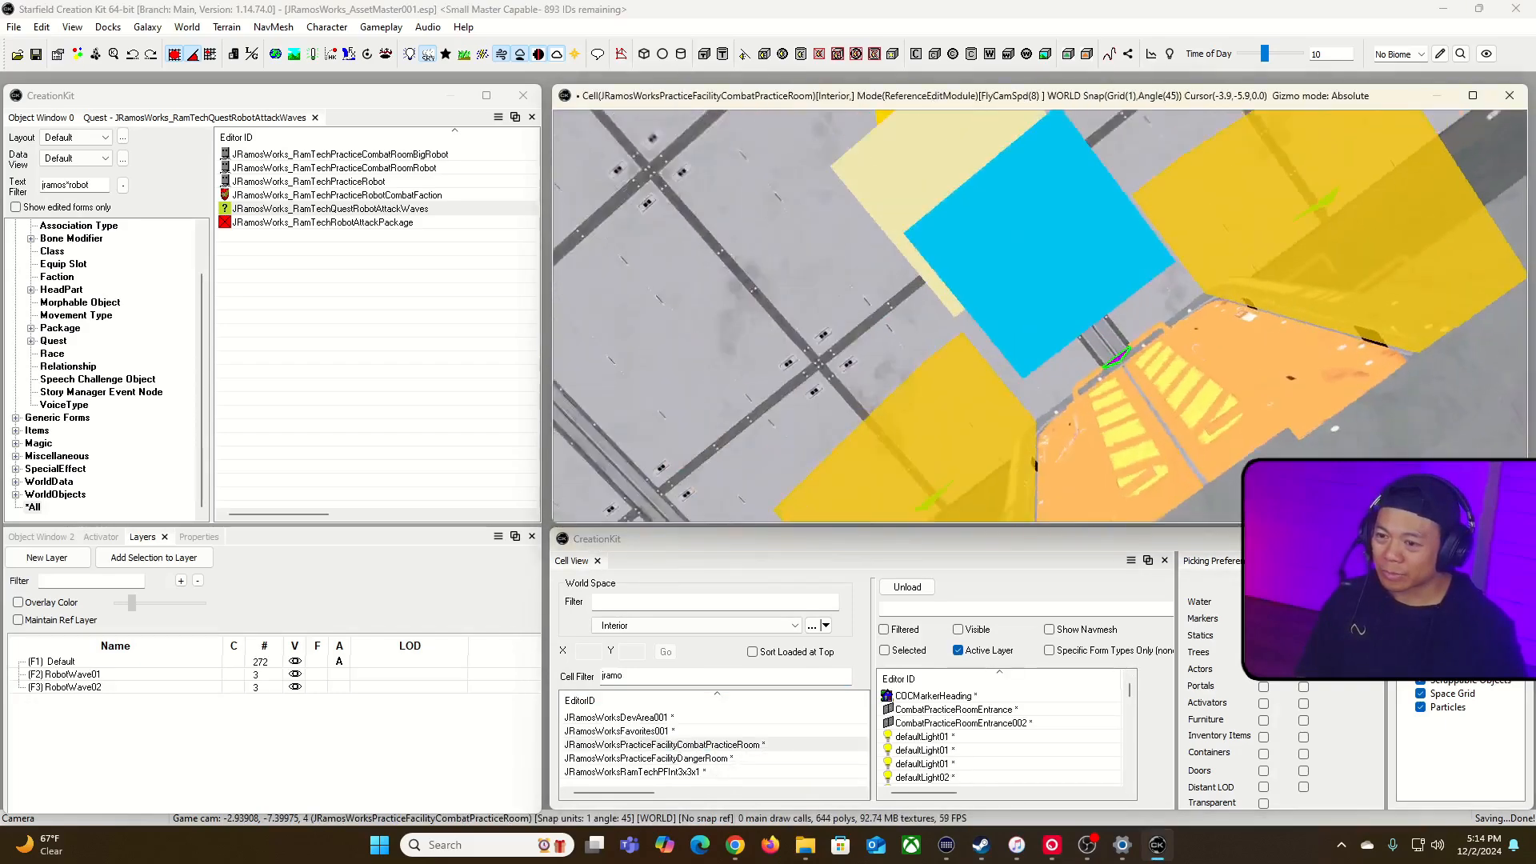
key("w")
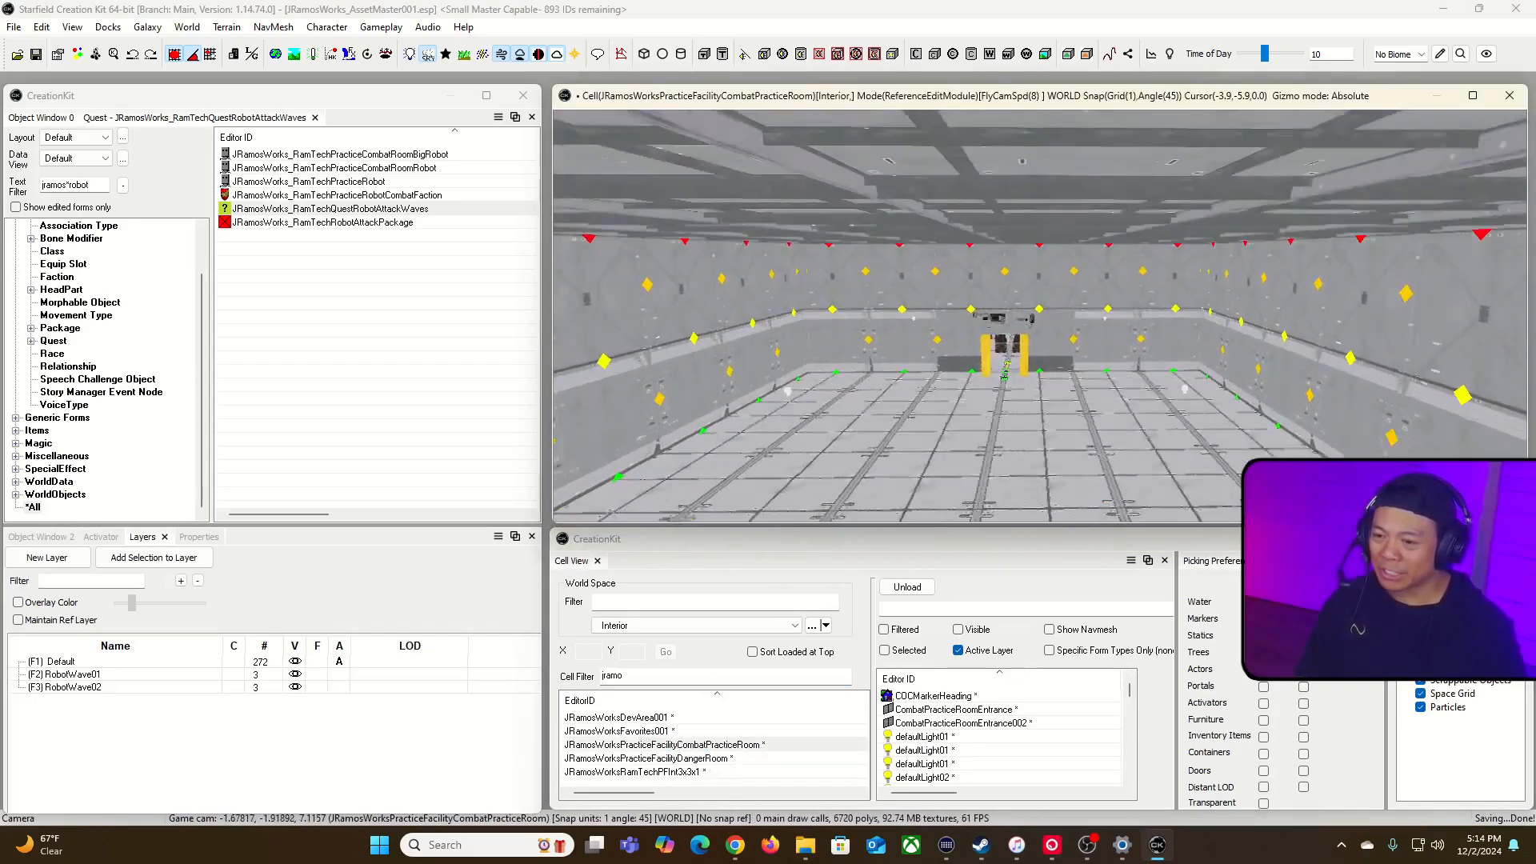
key("d")
key("w")
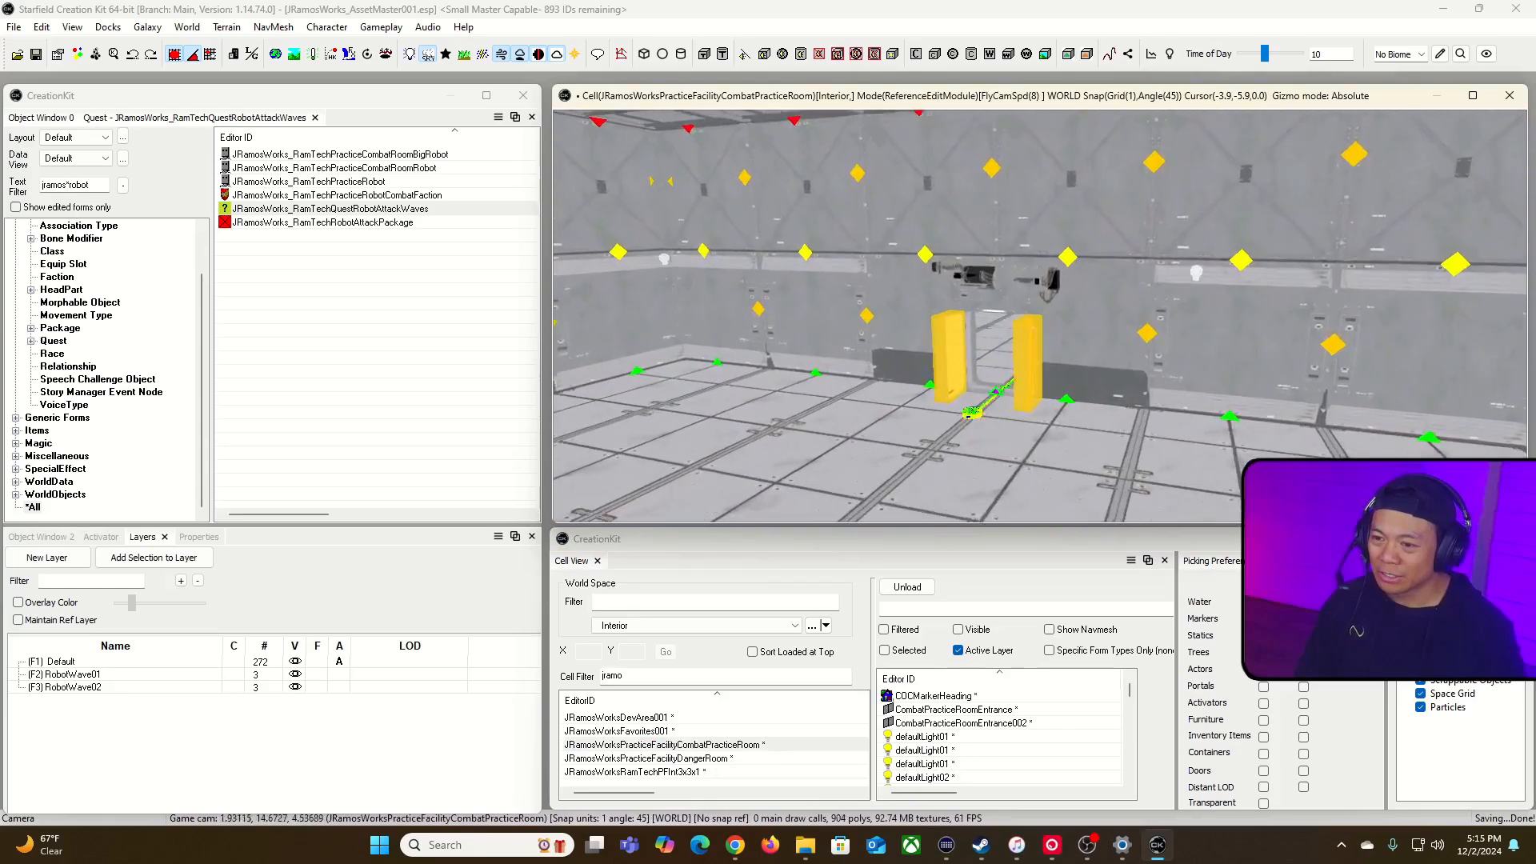
key("grave")
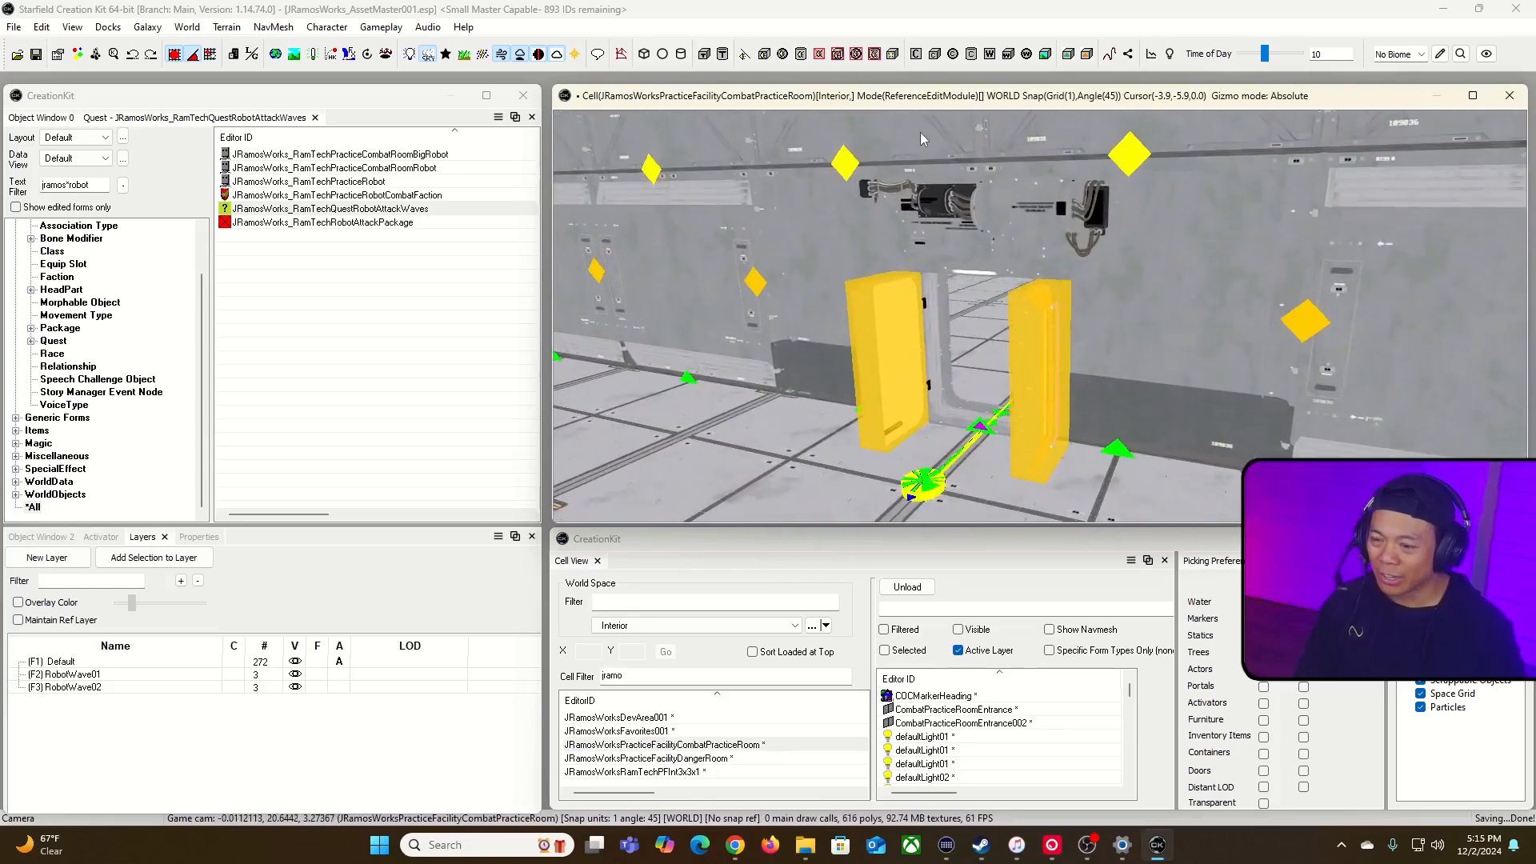
left_click(1184, 375)
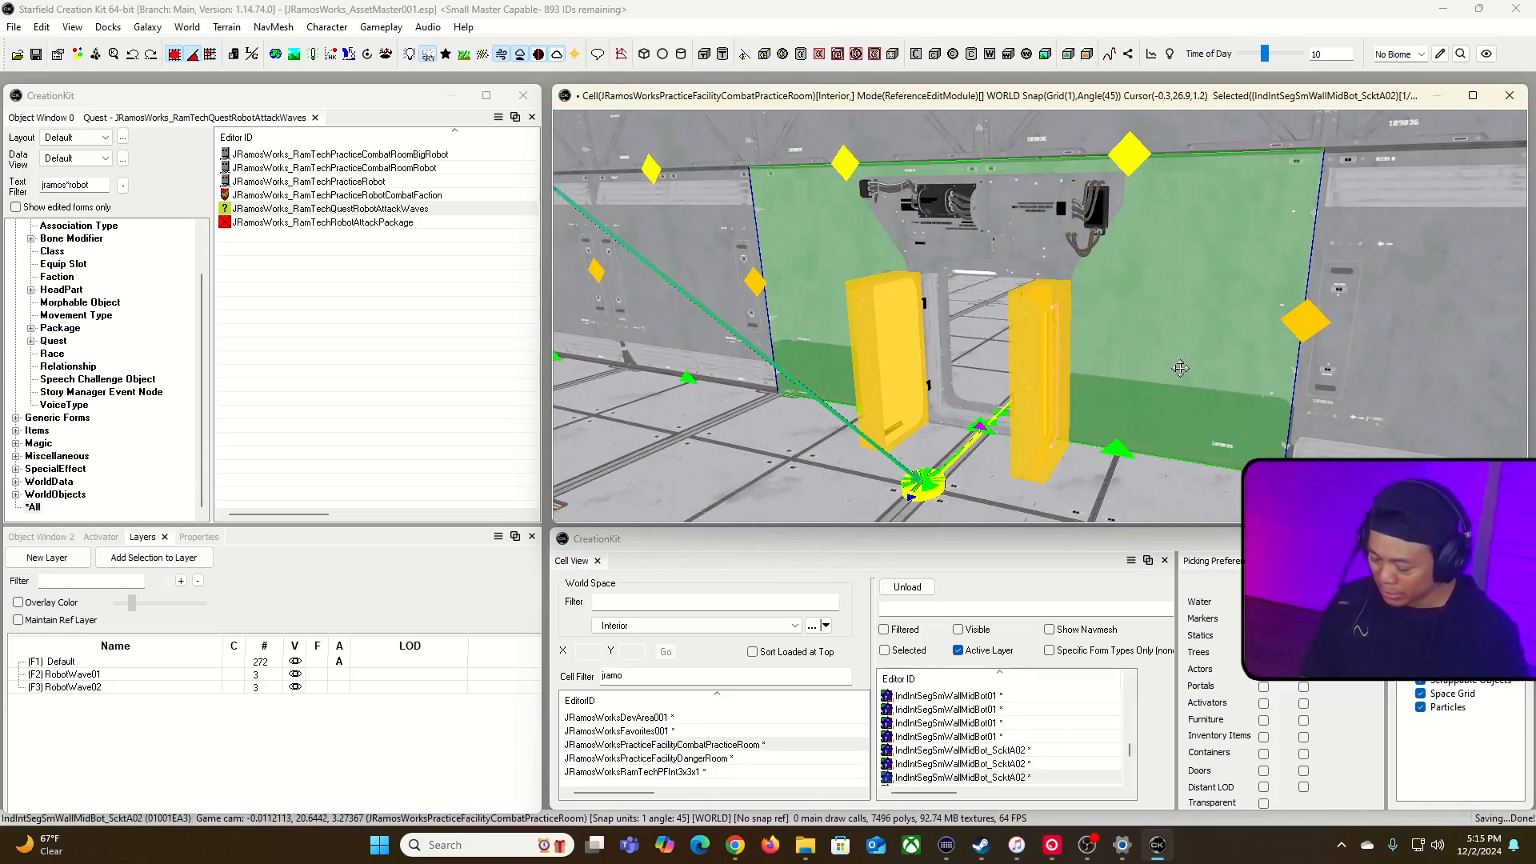
key("1")
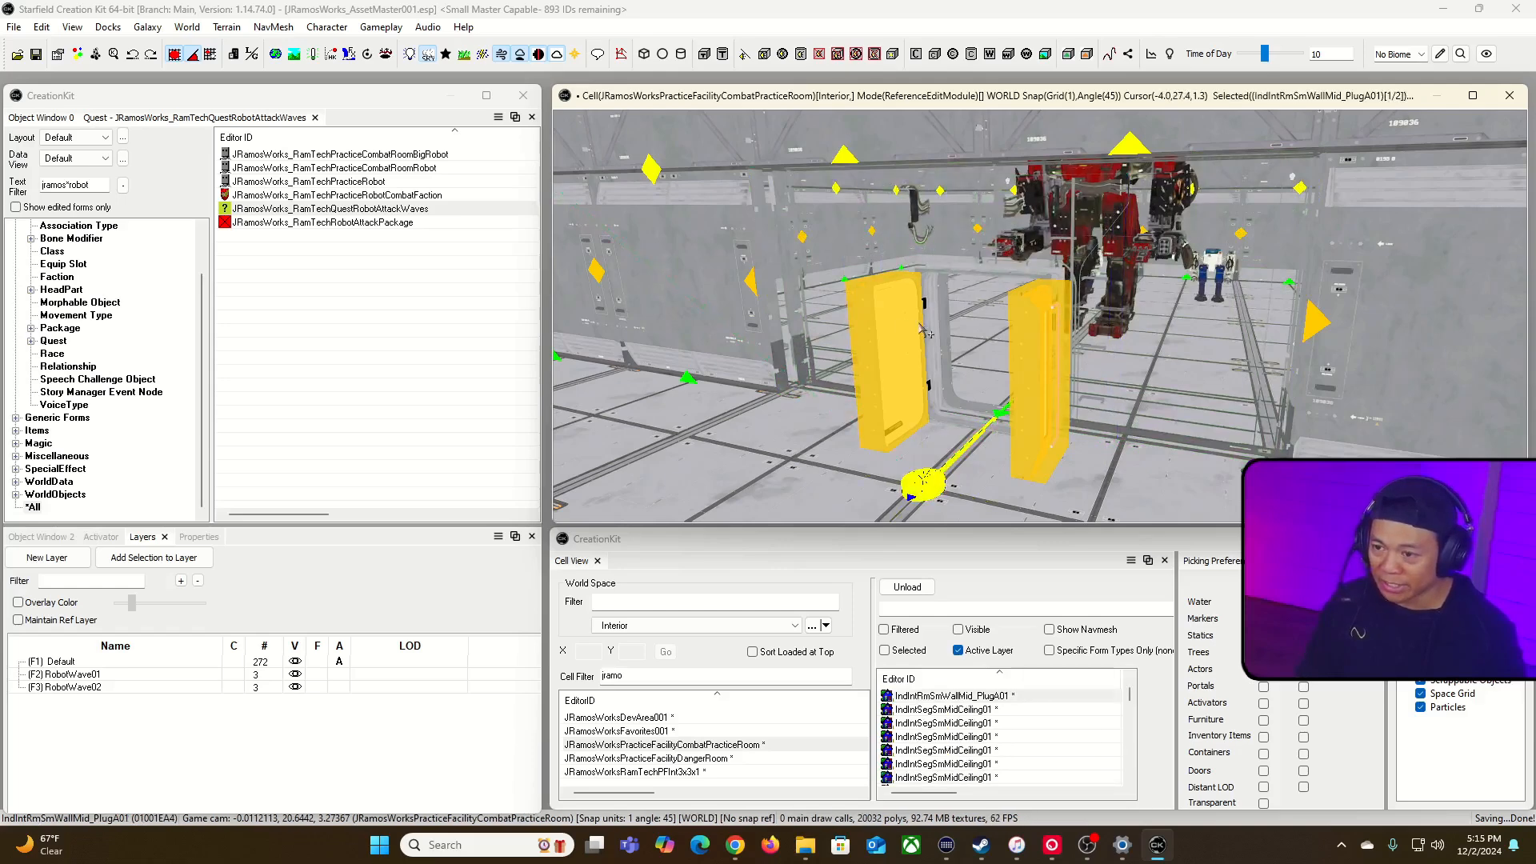
left_click(943, 324)
key("1")
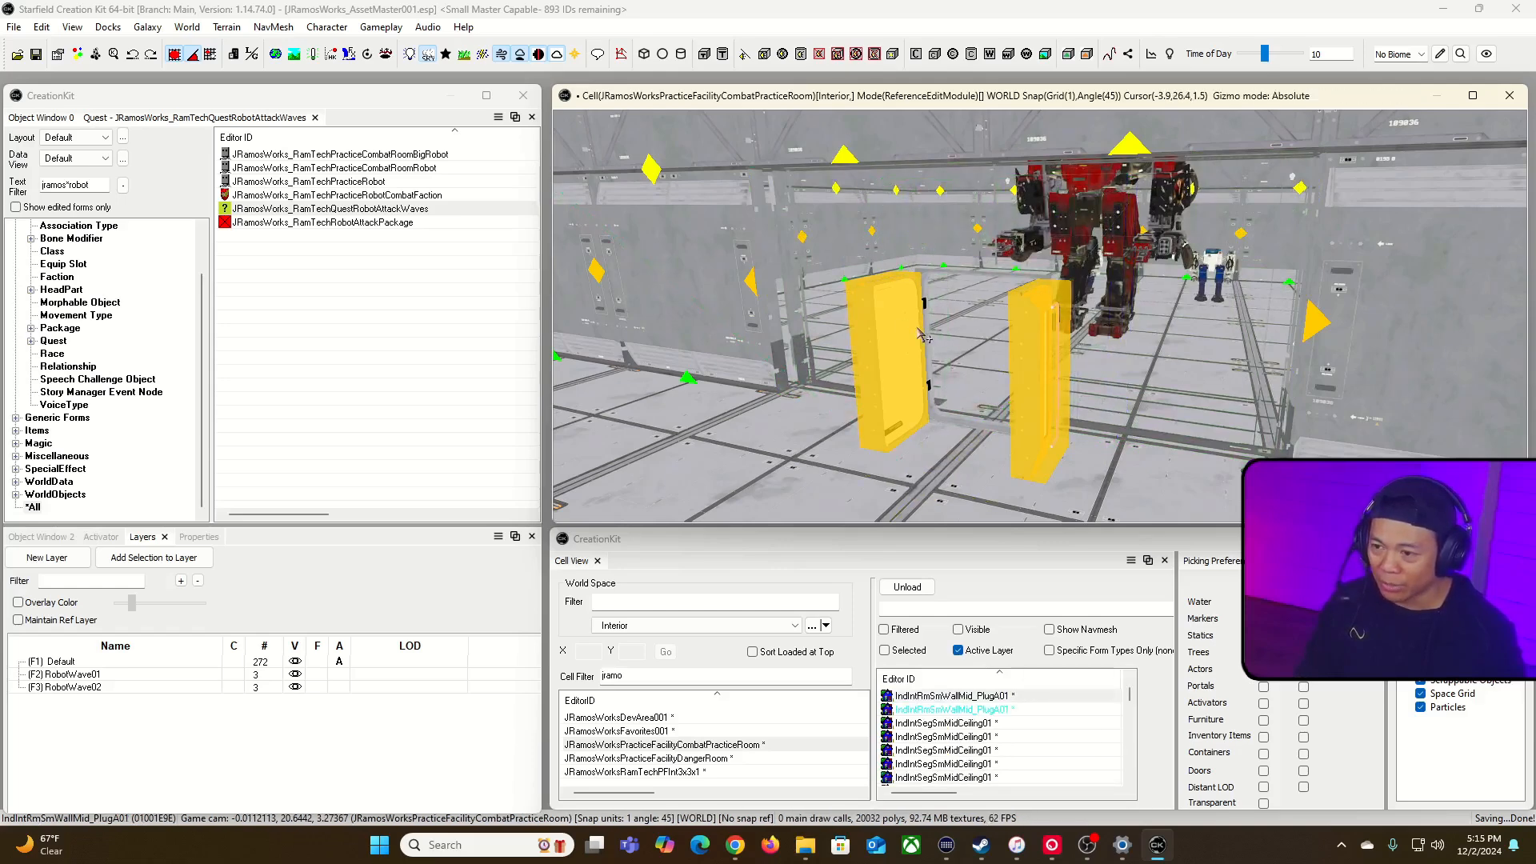
left_click(926, 336)
key("1")
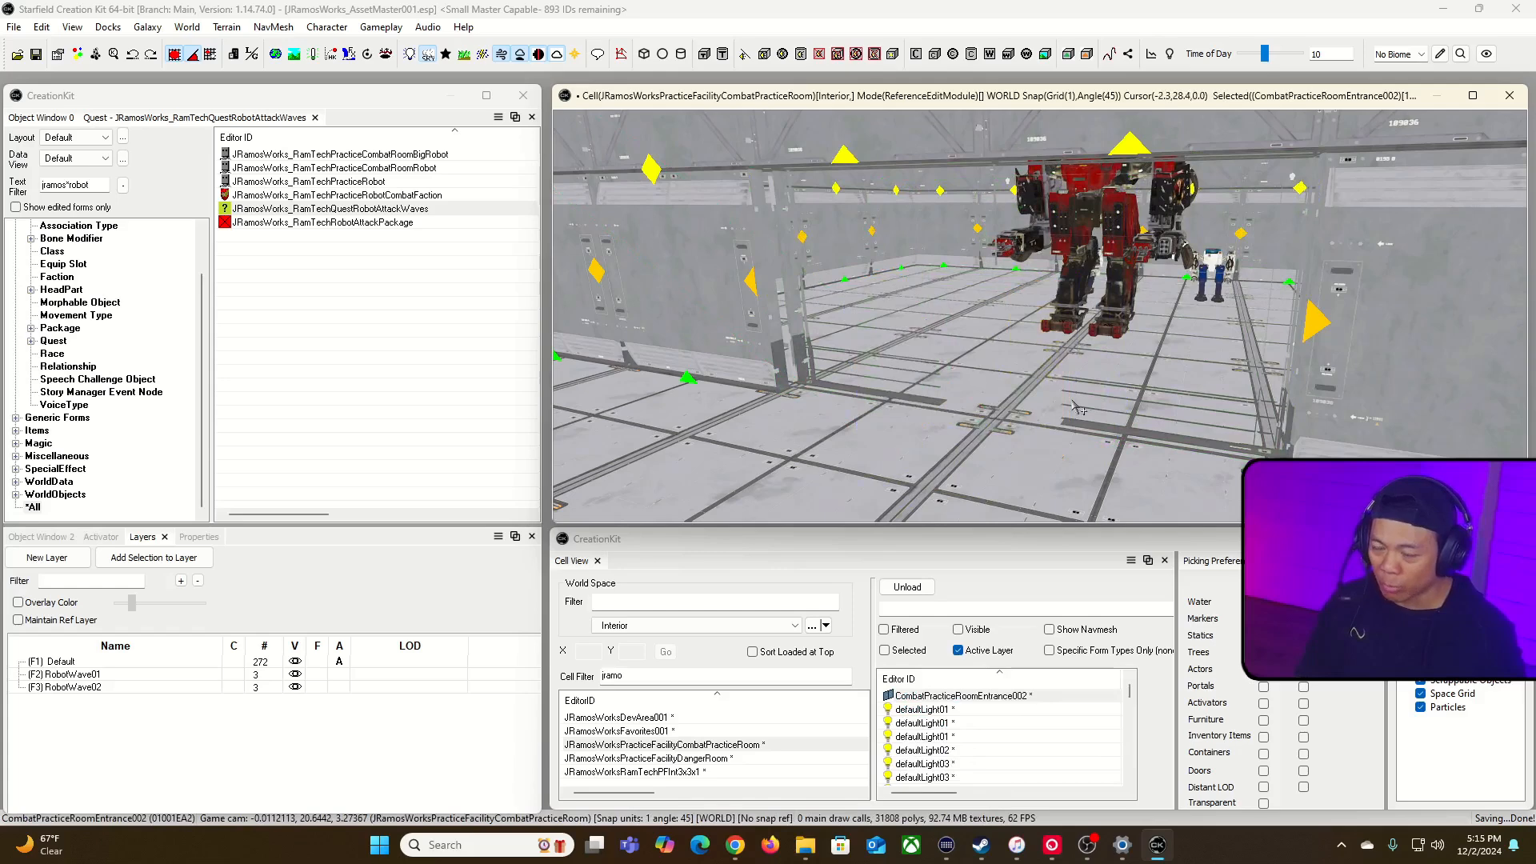
middle_click_drag(1139, 438, 1166, 444)
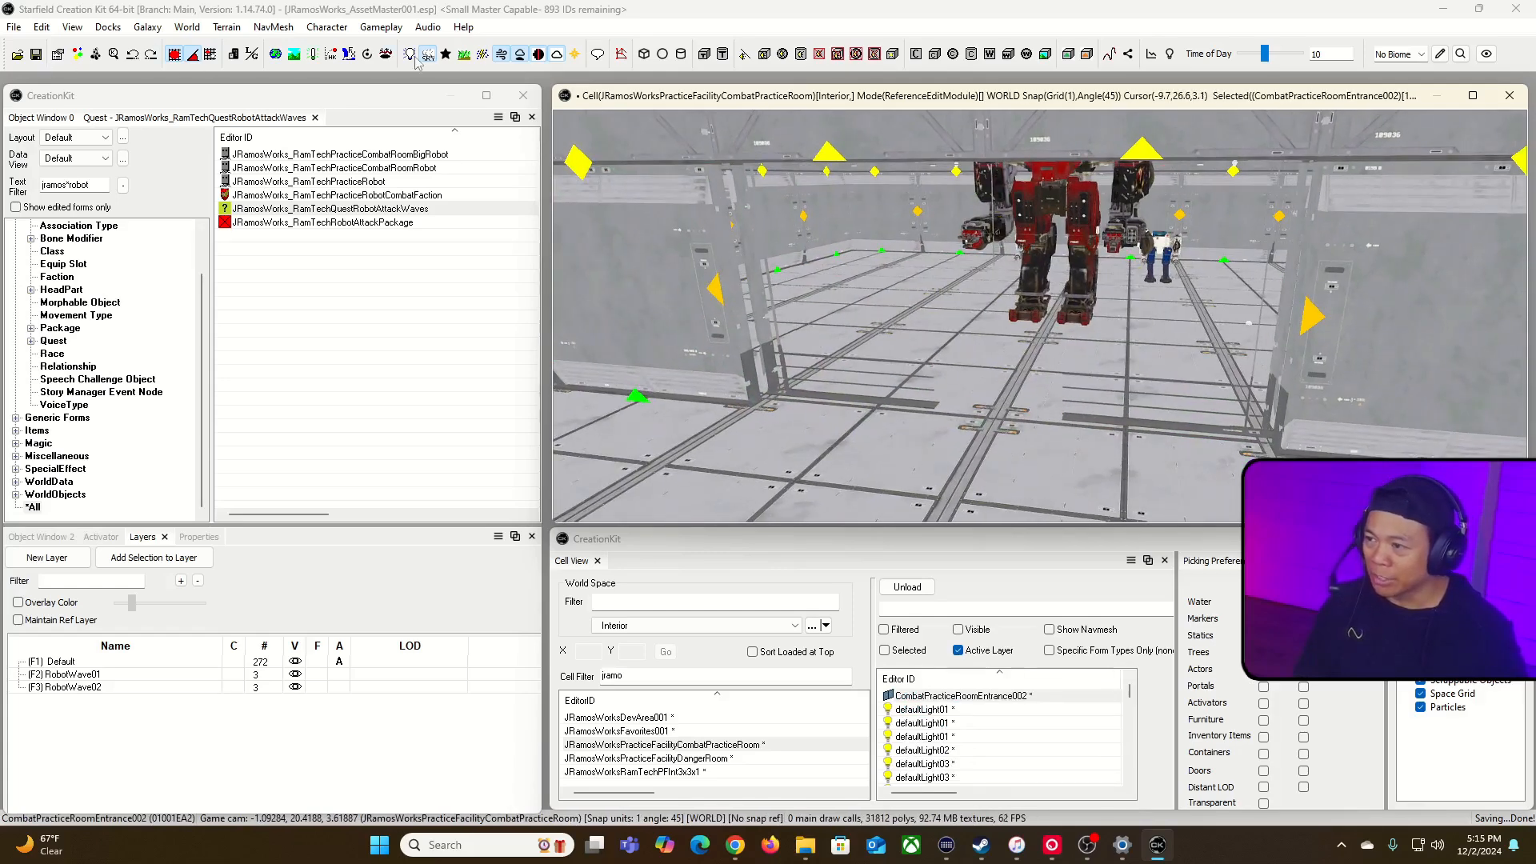
Step: Move the navmesh vertices beside the doorway out to the wall ends to widen the walkable gap, and finalize the navmesh
left_click(621, 56)
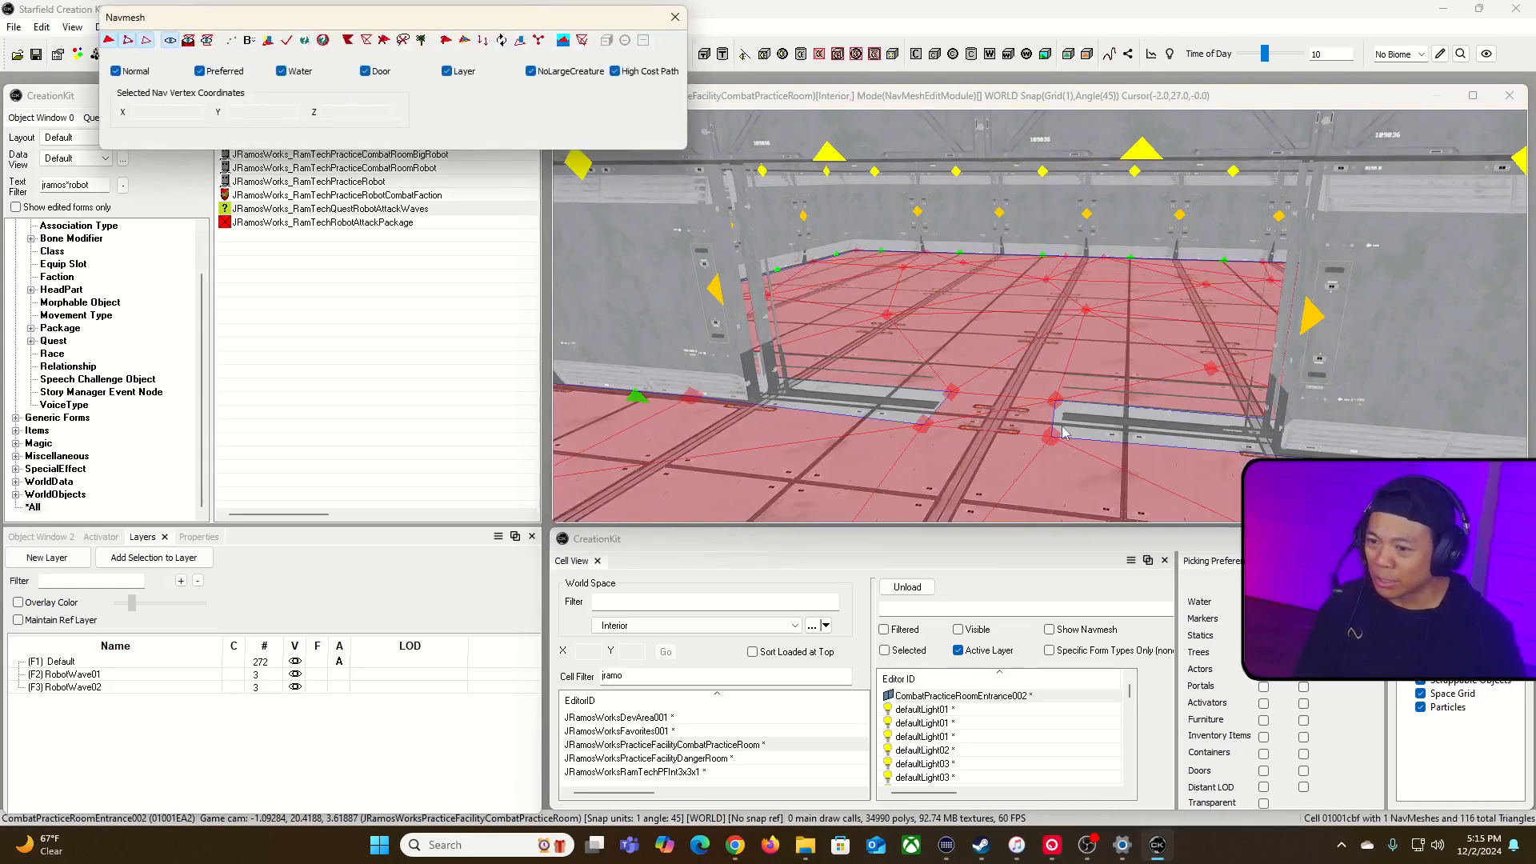
left_click(735, 364)
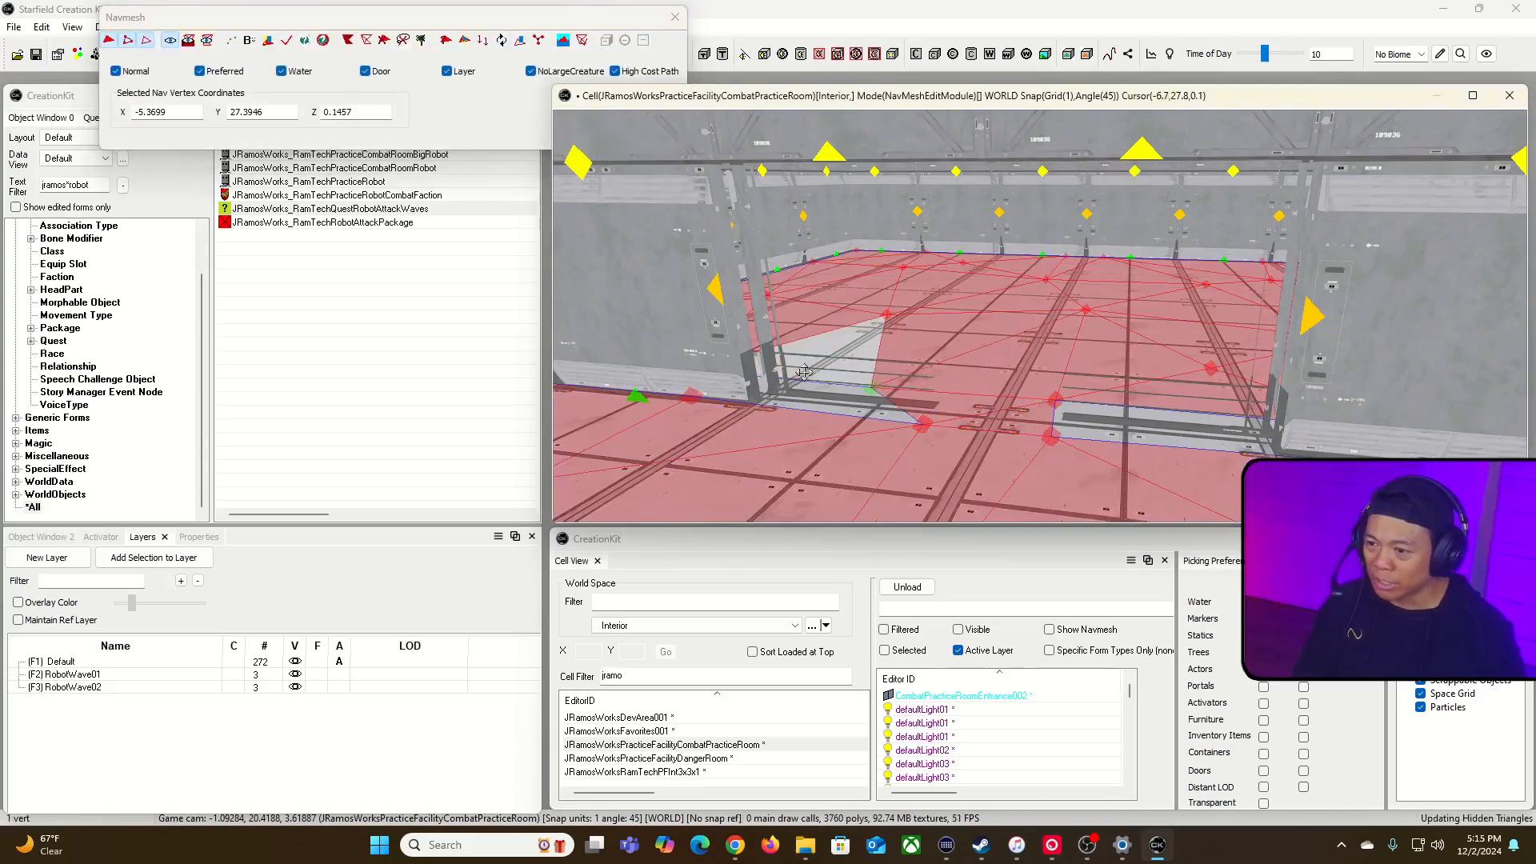
mouse_move(733, 363)
left_mouse_down()
mouse_move(758, 394)
mouse_move(735, 390)
left_mouse_up()
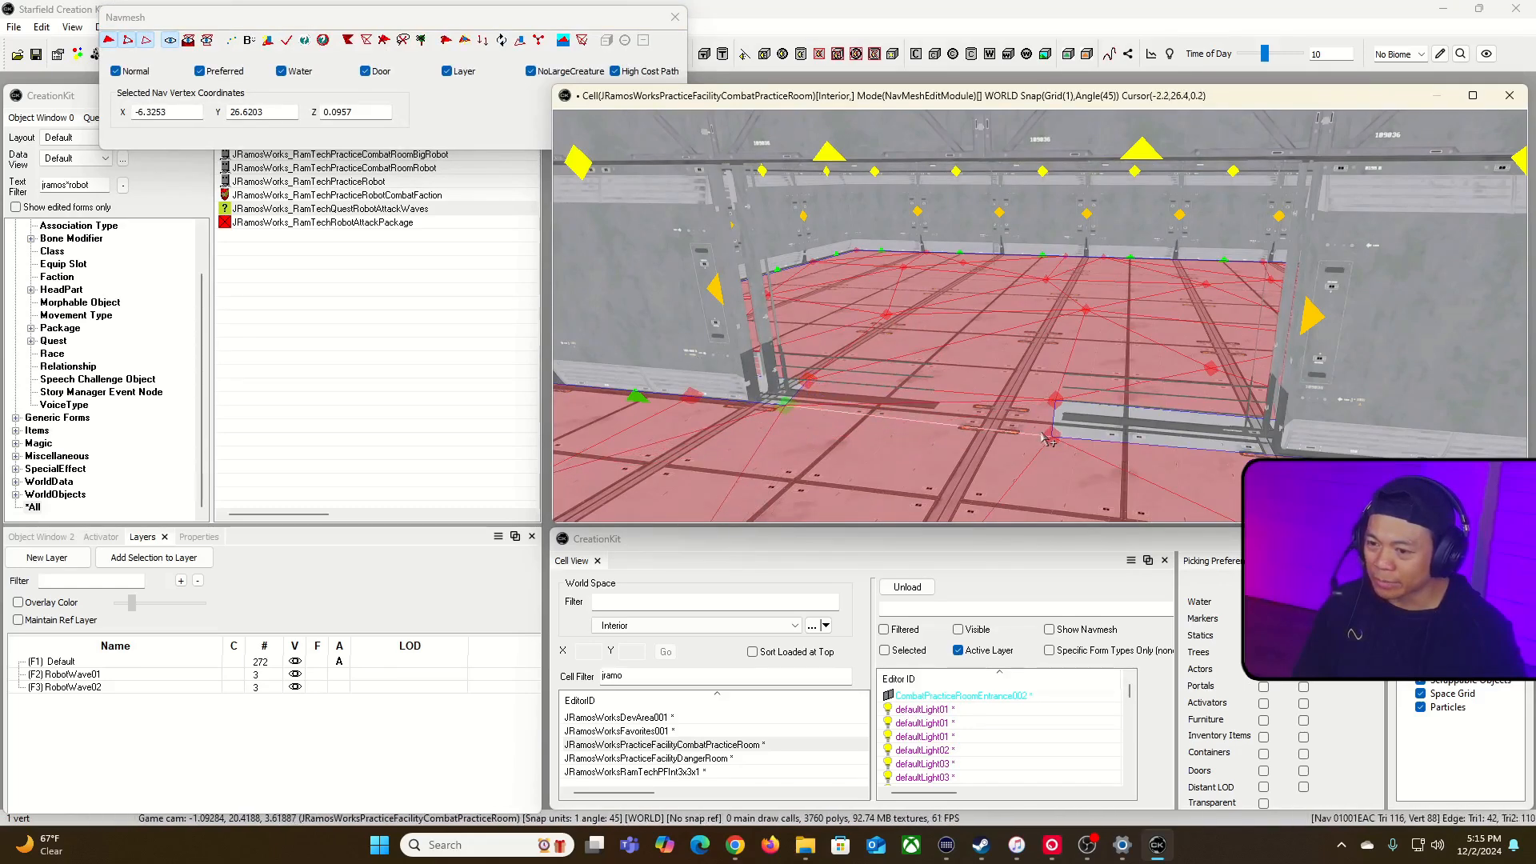
left_click_drag(1060, 445, 1170, 432)
left_click_drag(1058, 402, 1318, 452)
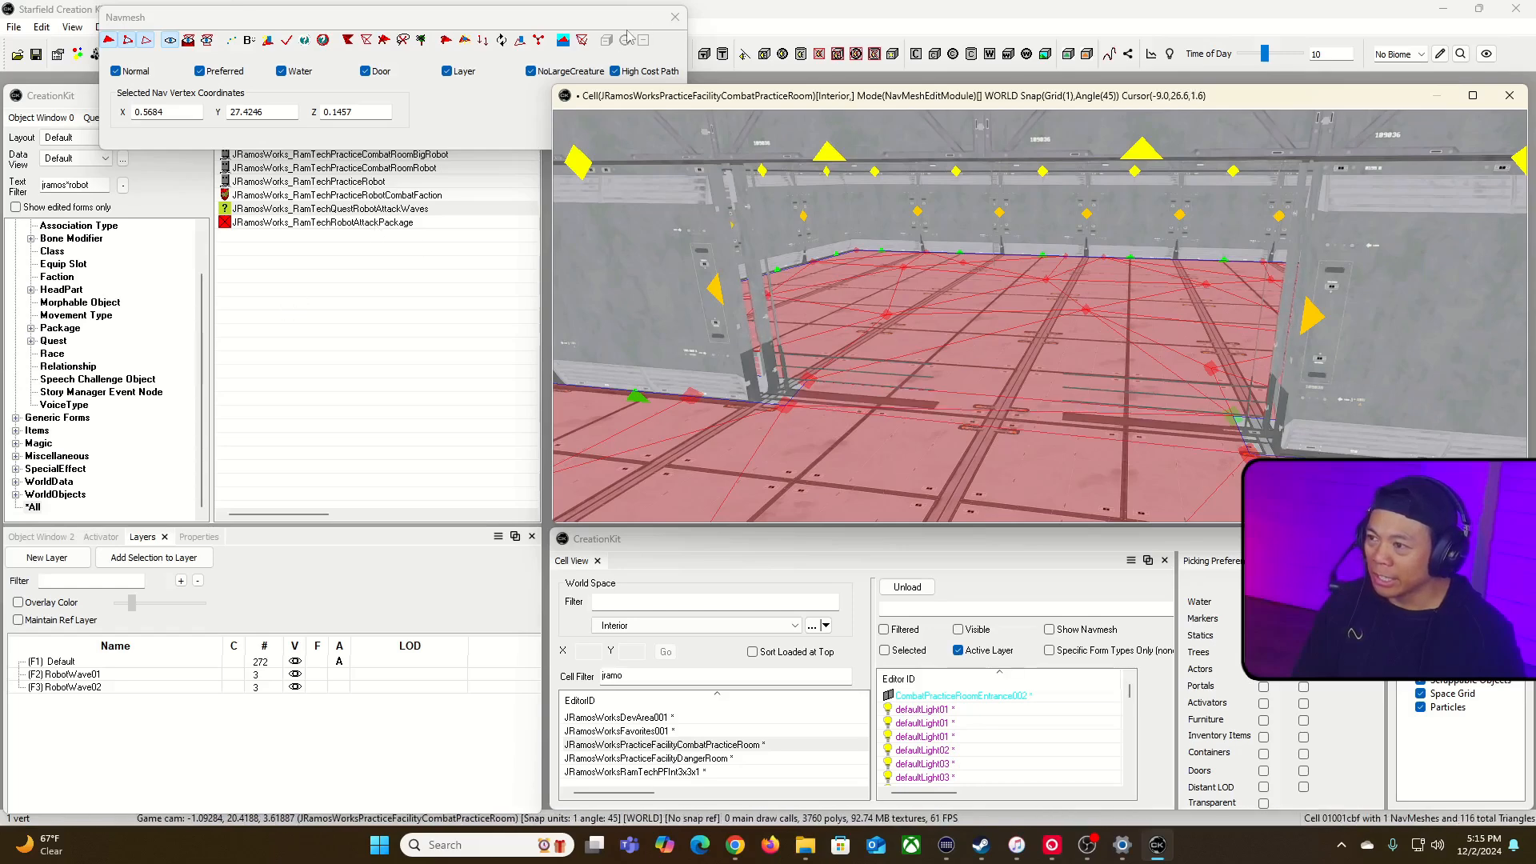
left_click(286, 41)
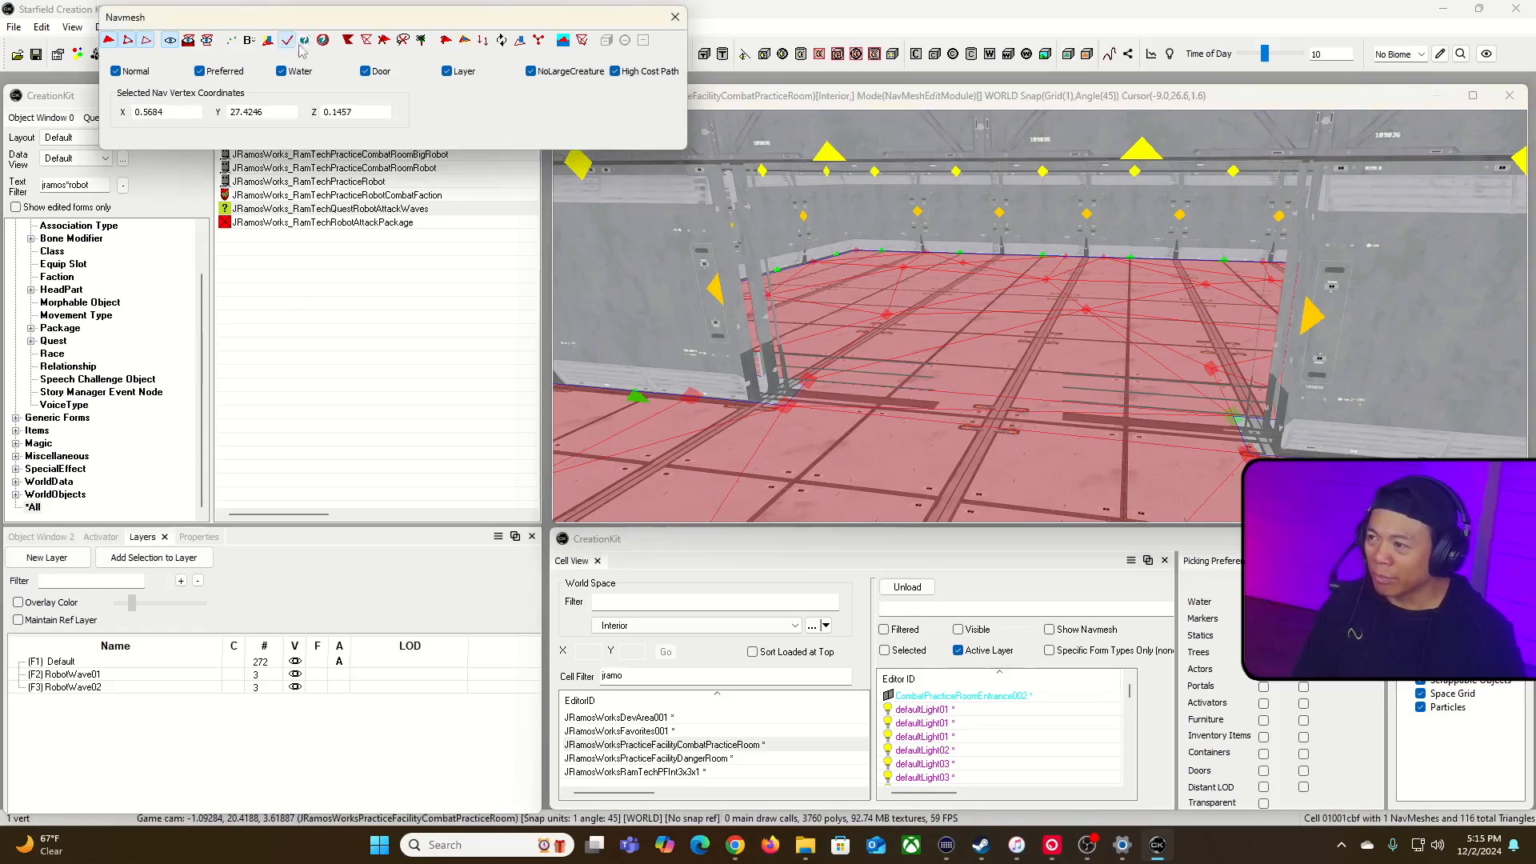
left_click(675, 19)
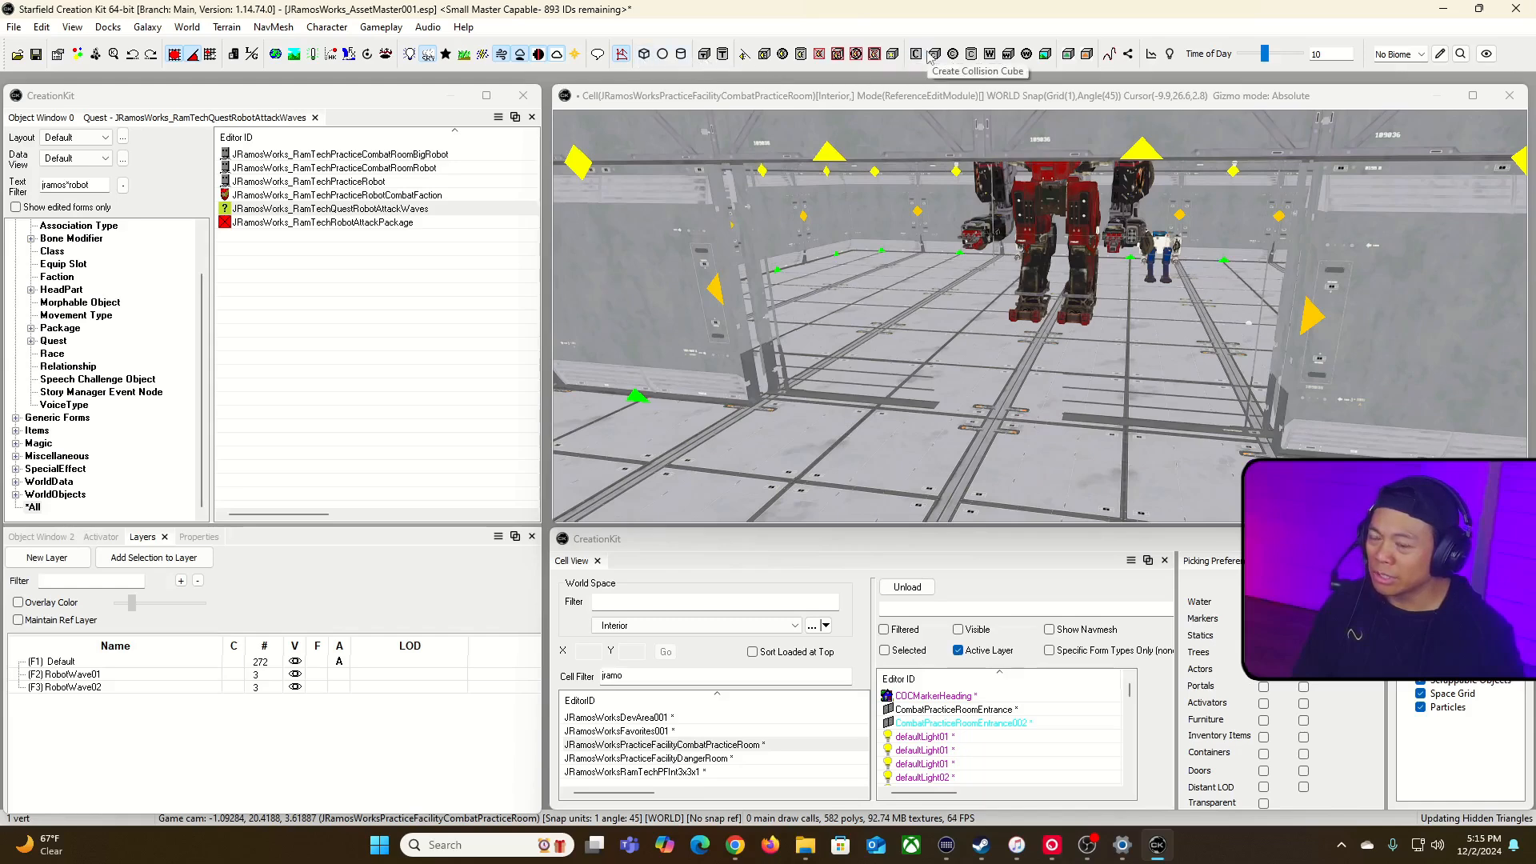
Step: Add a collision marker over the floor strip on one side of the doorway and show its resize handles
left_click(857, 418)
middle_click_drag(930, 408, 902, 420, "shift")
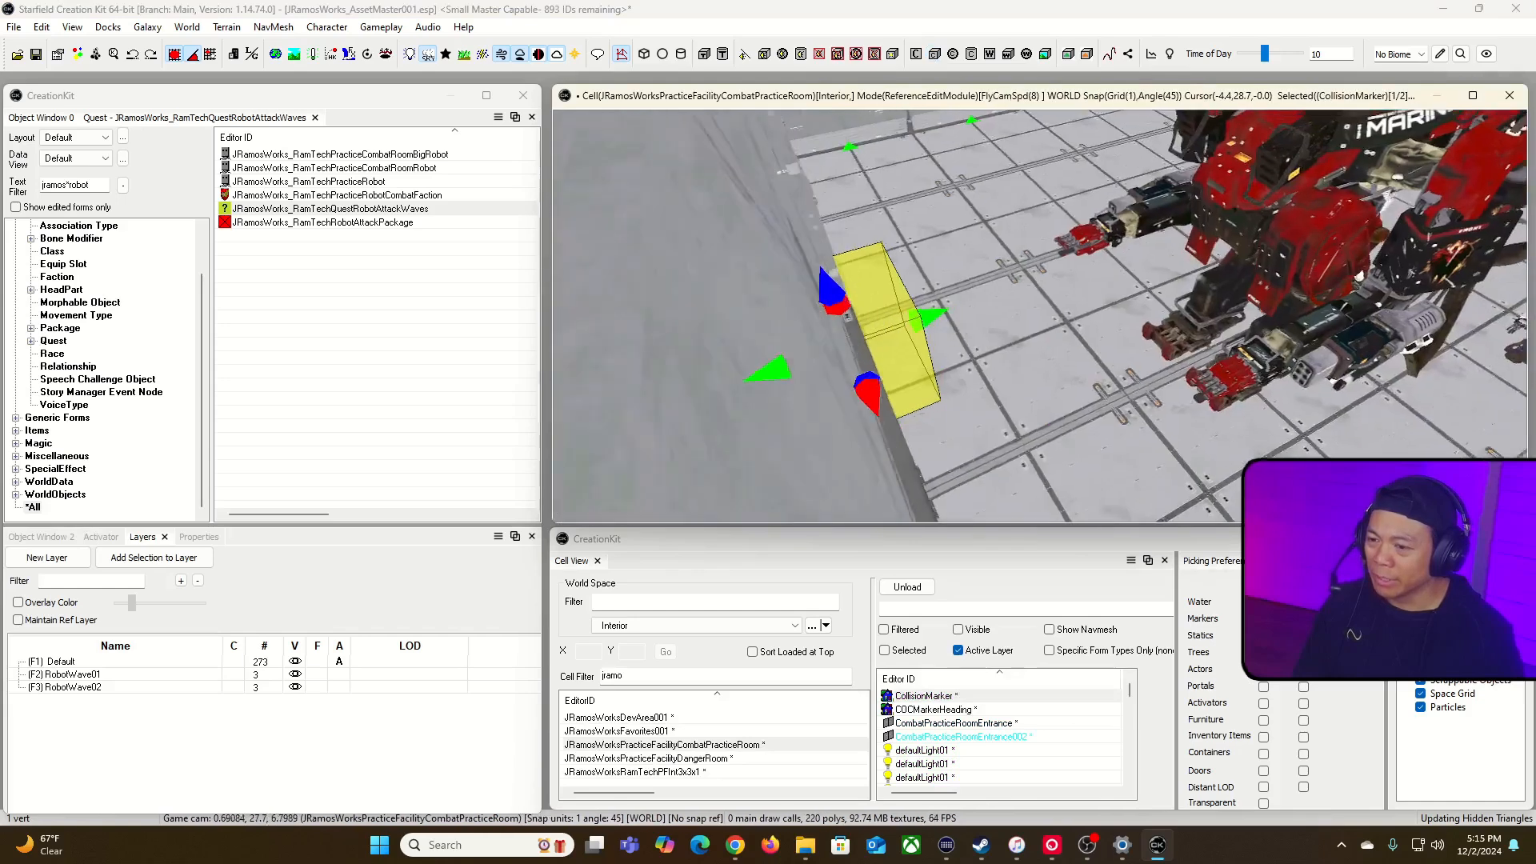
mouse_move(960, 359)
middle_mouse_down("shift")
mouse_move(1008, 360)
mouse_move(987, 348)
middle_mouse_up("shift")
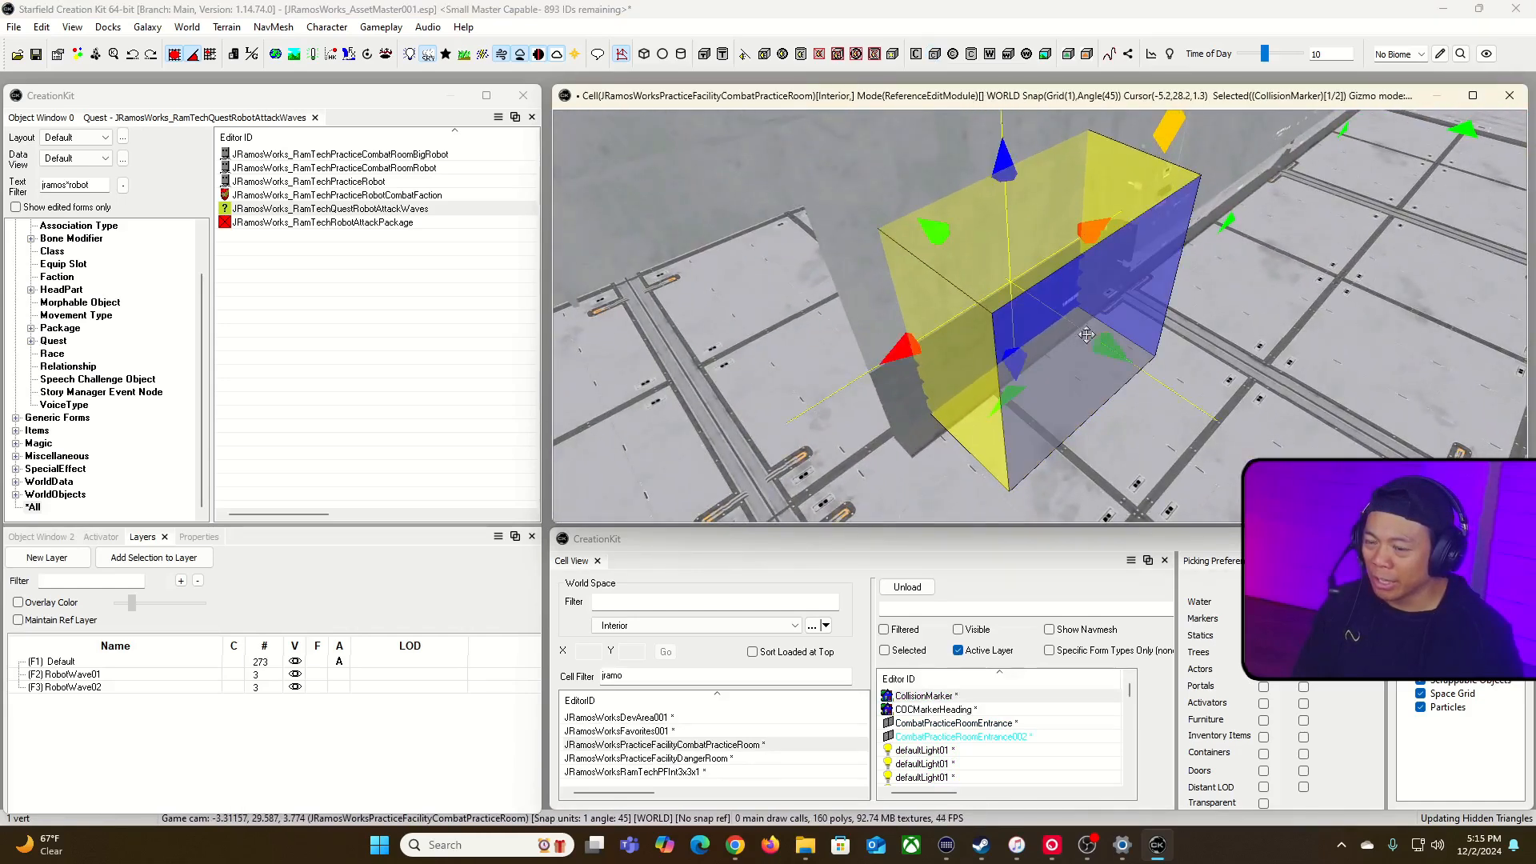
right_click_drag(1104, 340, 952, 343)
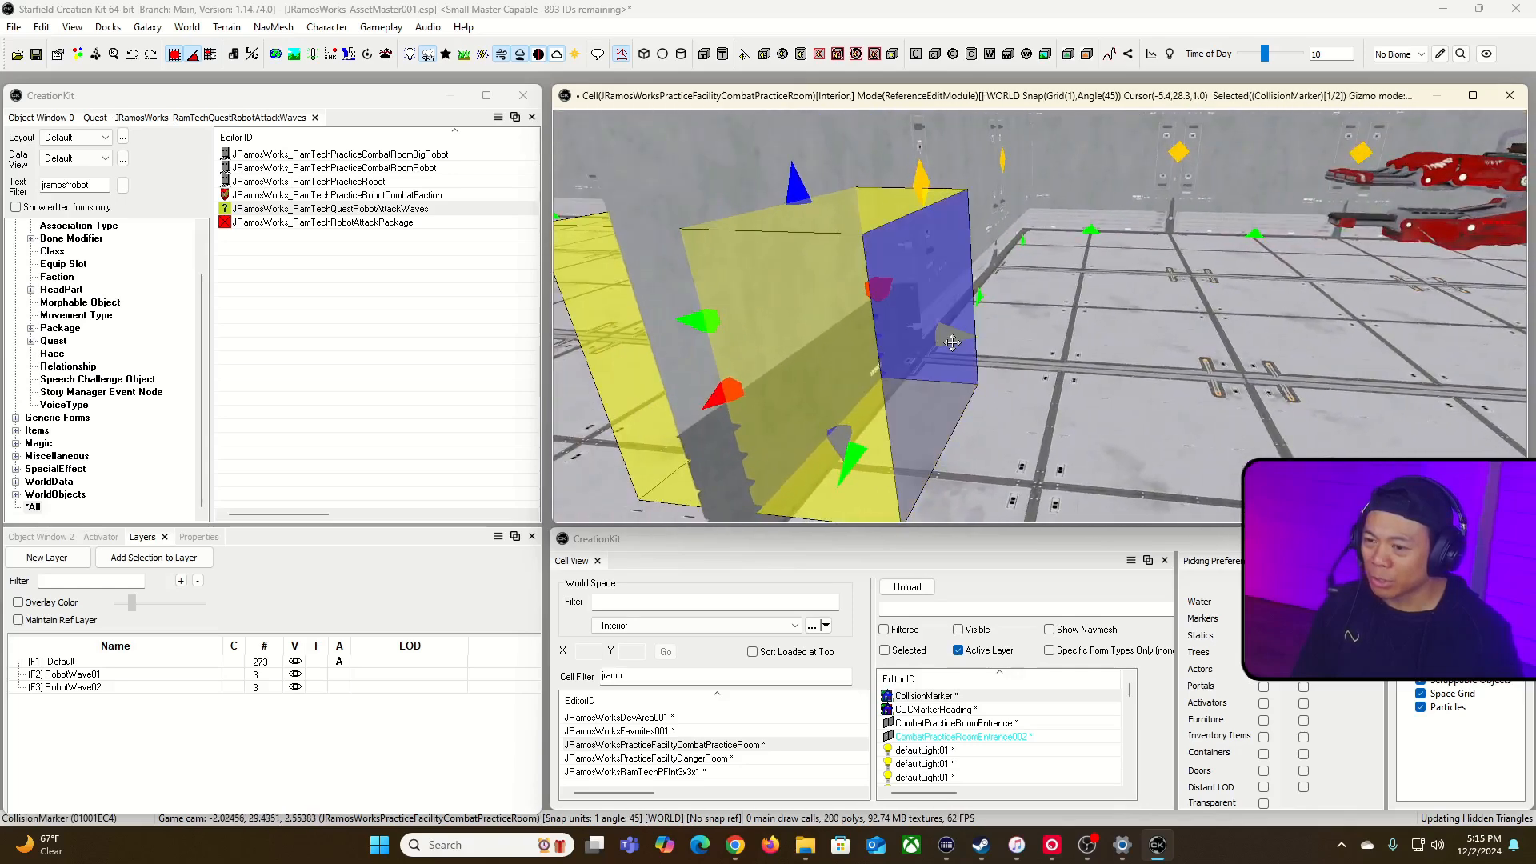
Step: Resize the collision marker from its sides into a low block matching the blocked floor strip beside the doorway
key("d")
left_click(920, 331)
key("ctrl+d")
key("d")
left_click(960, 338)
key("e")
right_click_drag(976, 336, 974, 350)
left_click(888, 350)
key("2")
key("2")
key("2")
right_click_drag(851, 360, 973, 357)
key("2")
key("2")
left_click_drag(1227, 340, 1351, 409)
right_click_drag(1303, 364, 1086, 380)
left_click_drag(1100, 324, 956, 364)
key("2")
left_click_drag(838, 444, 1092, 386)
right_click_drag(1102, 390, 1028, 366)
Step: Turn off grid snapping and slim the collision marker down with fine adjustments
key("q")
left_click_drag(1007, 356, 942, 356)
middle_click_drag(990, 419, 1008, 417, "shift")
left_click_drag(1021, 467, 964, 417)
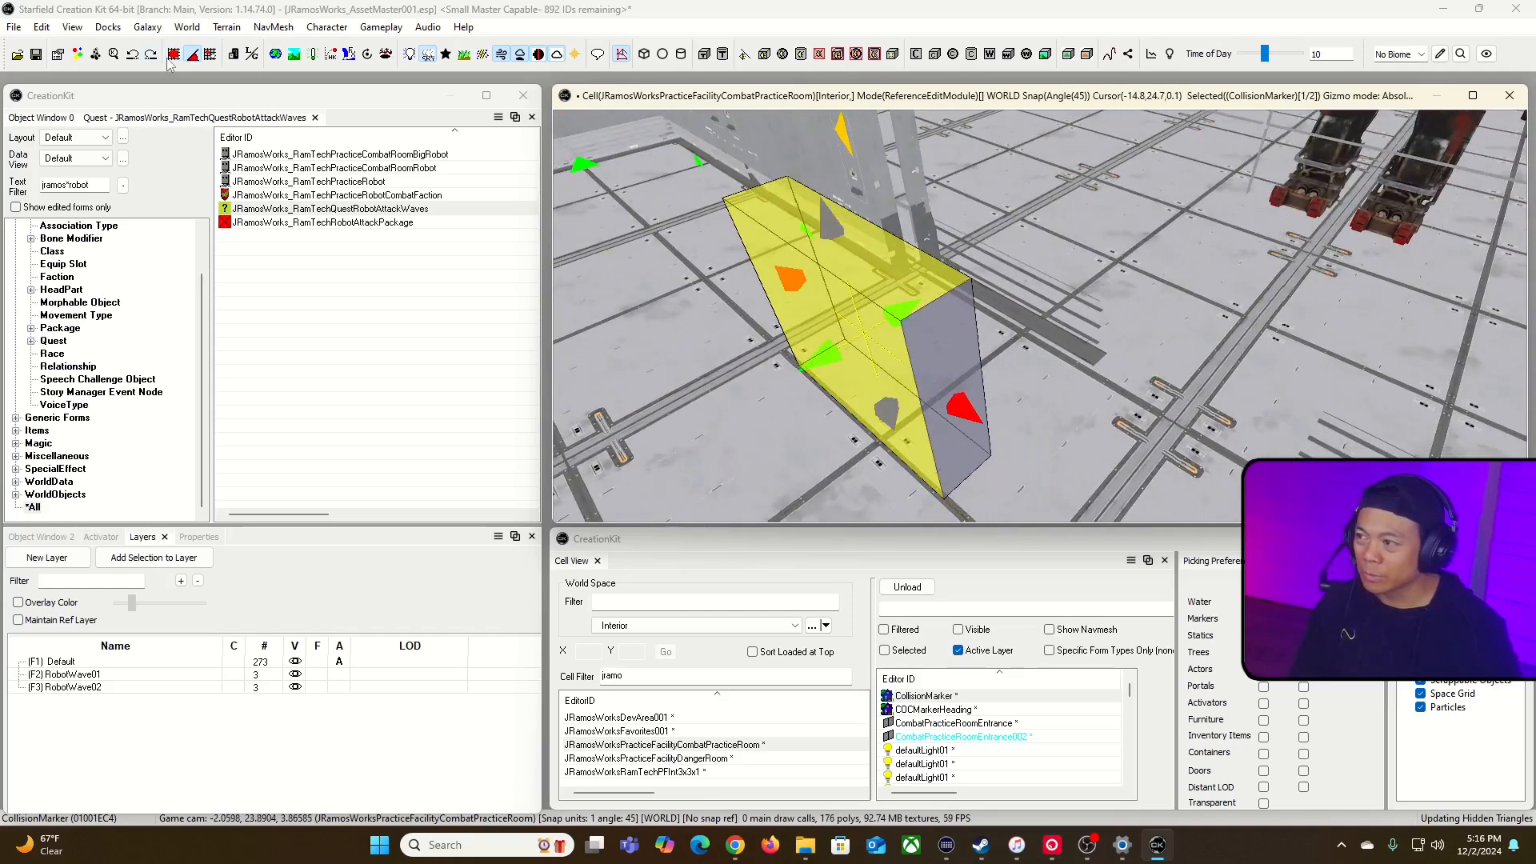
left_click(220, 14)
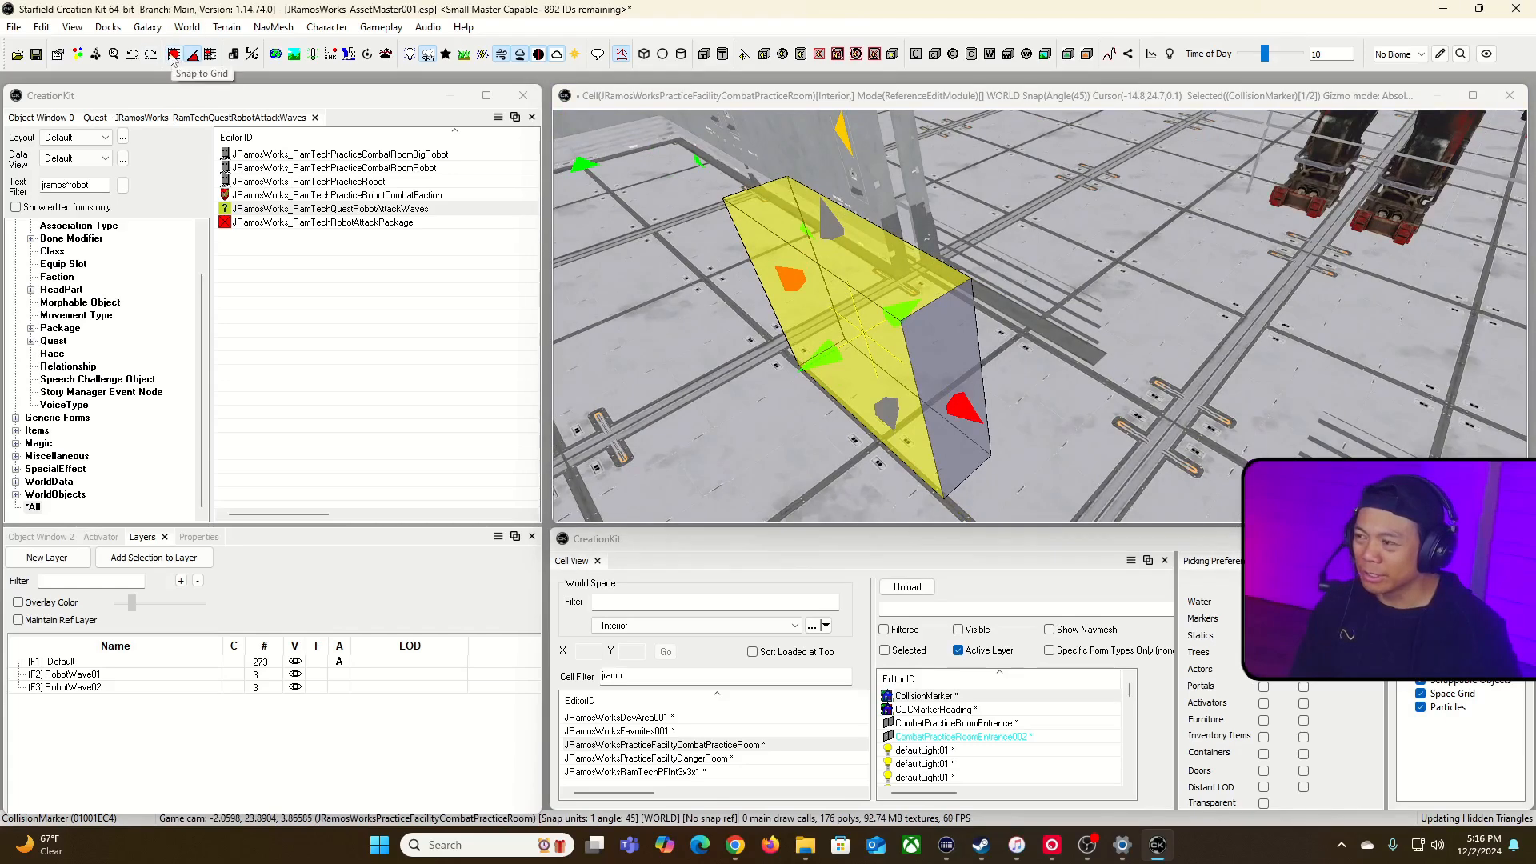
Step: Move the collision marker onto the floor strip beside the doorway and fit its end against the wall
left_click_drag(913, 345, 1008, 238)
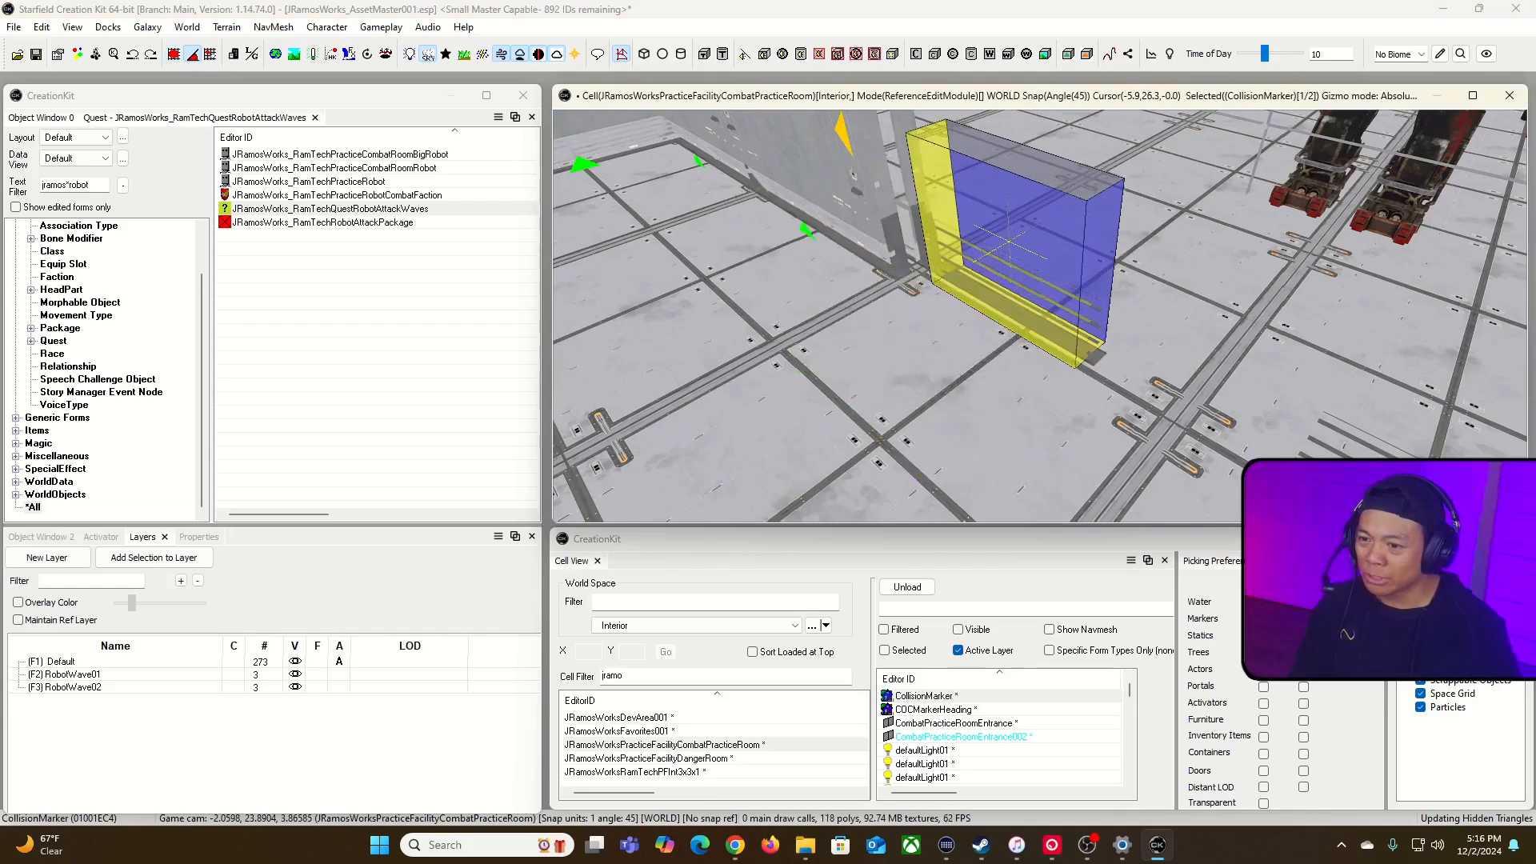
left_click_drag(1109, 286, 1128, 295)
middle_click_drag(1085, 270, 978, 237, "shift")
left_click_drag(890, 261, 851, 261)
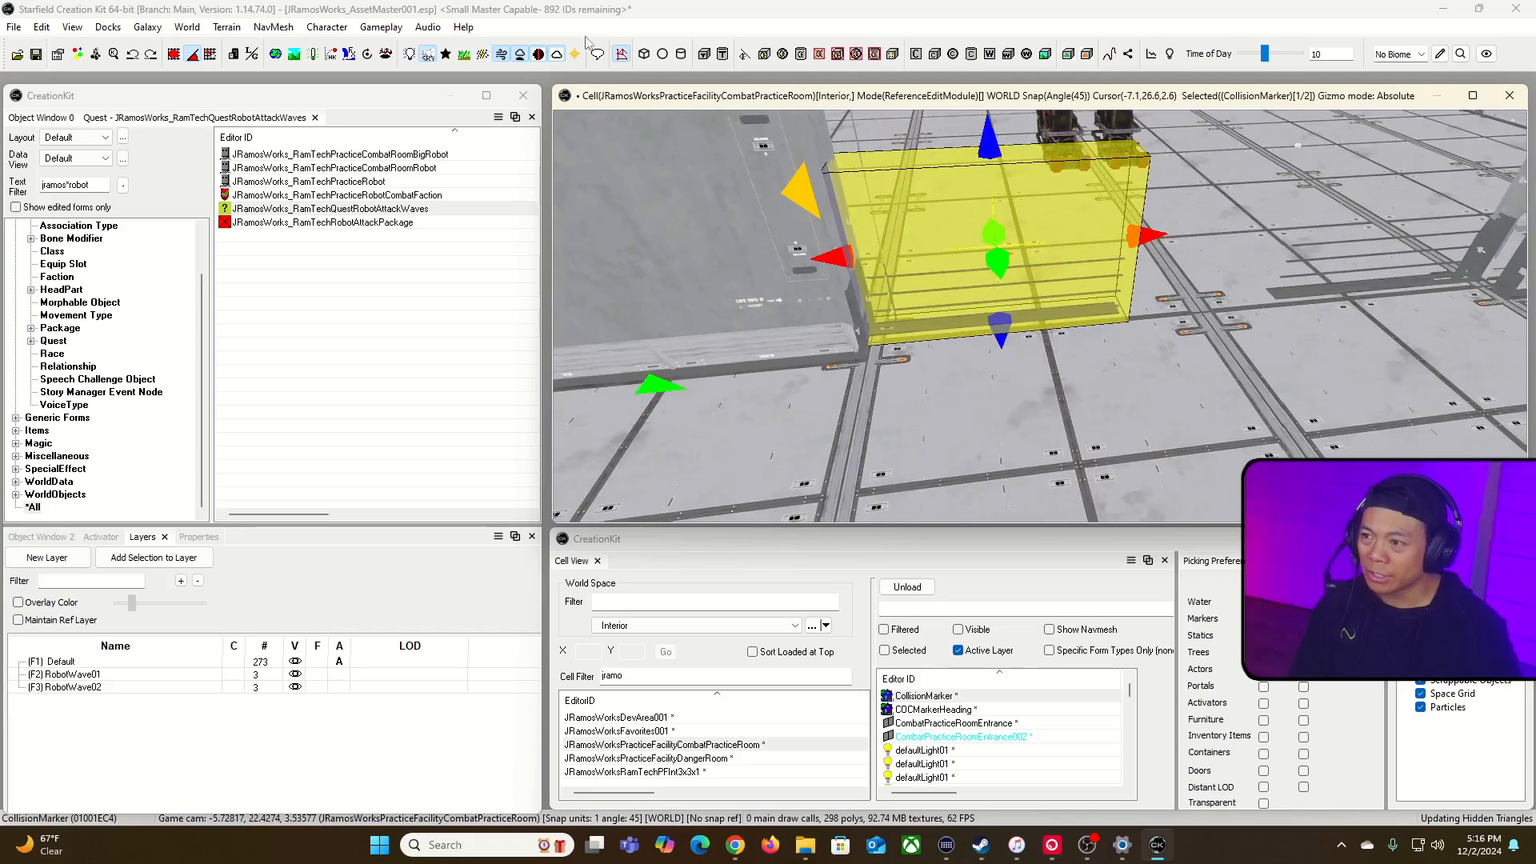
Step: Check the navmesh around the collision marker, then set the marker's collision layer to L_NAVCUT
left_click(622, 55)
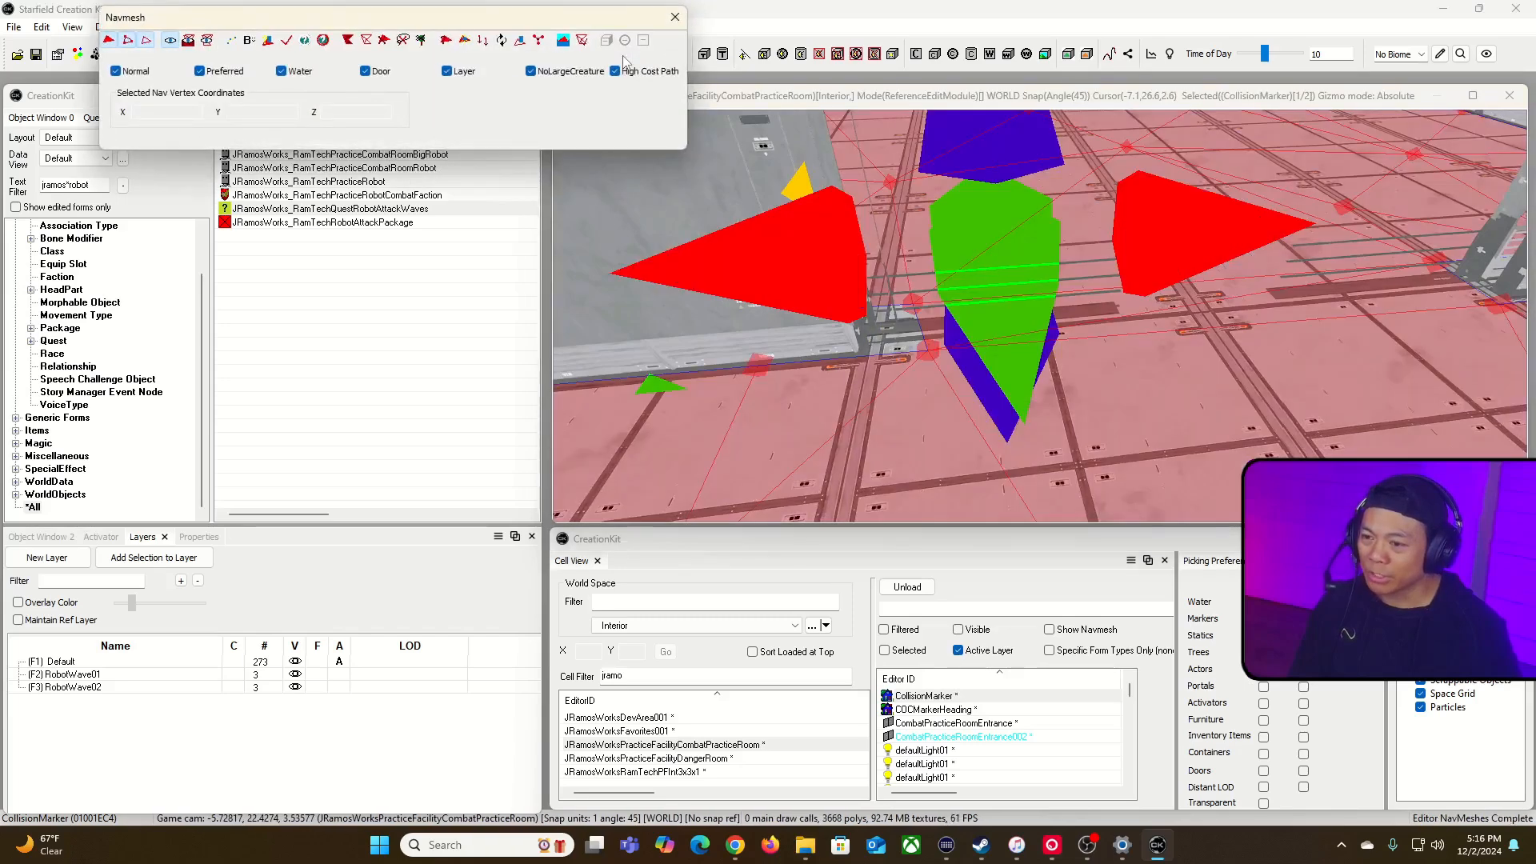
left_click(676, 17)
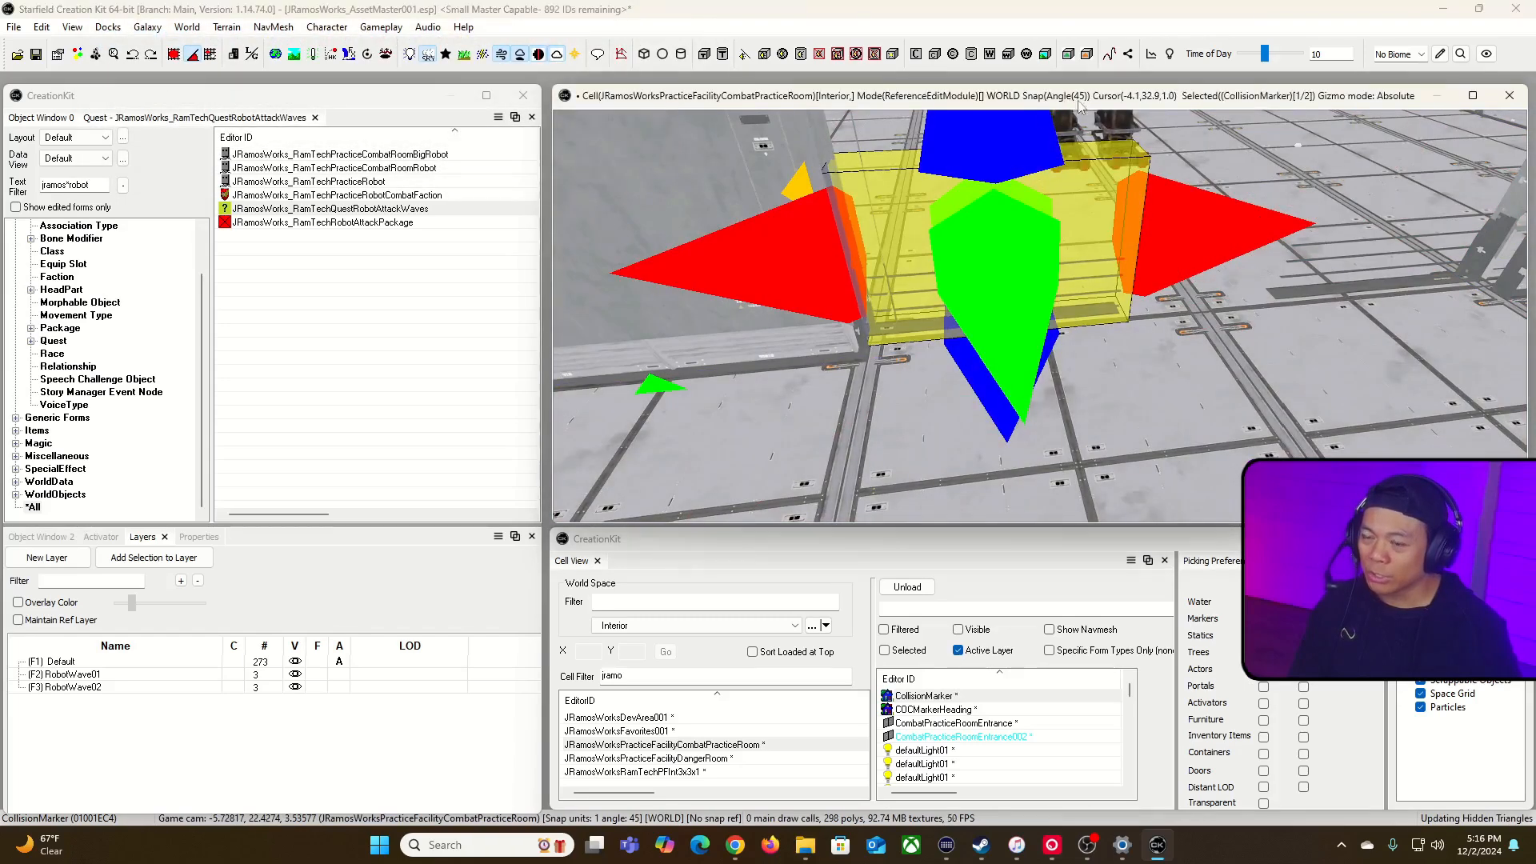
double_click(1101, 230)
left_click(925, 146)
left_click(925, 146)
left_click(925, 146)
left_click(925, 146)
left_click(925, 145)
left_click(925, 145)
left_click(925, 145)
left_click(925, 145)
left_click(925, 145)
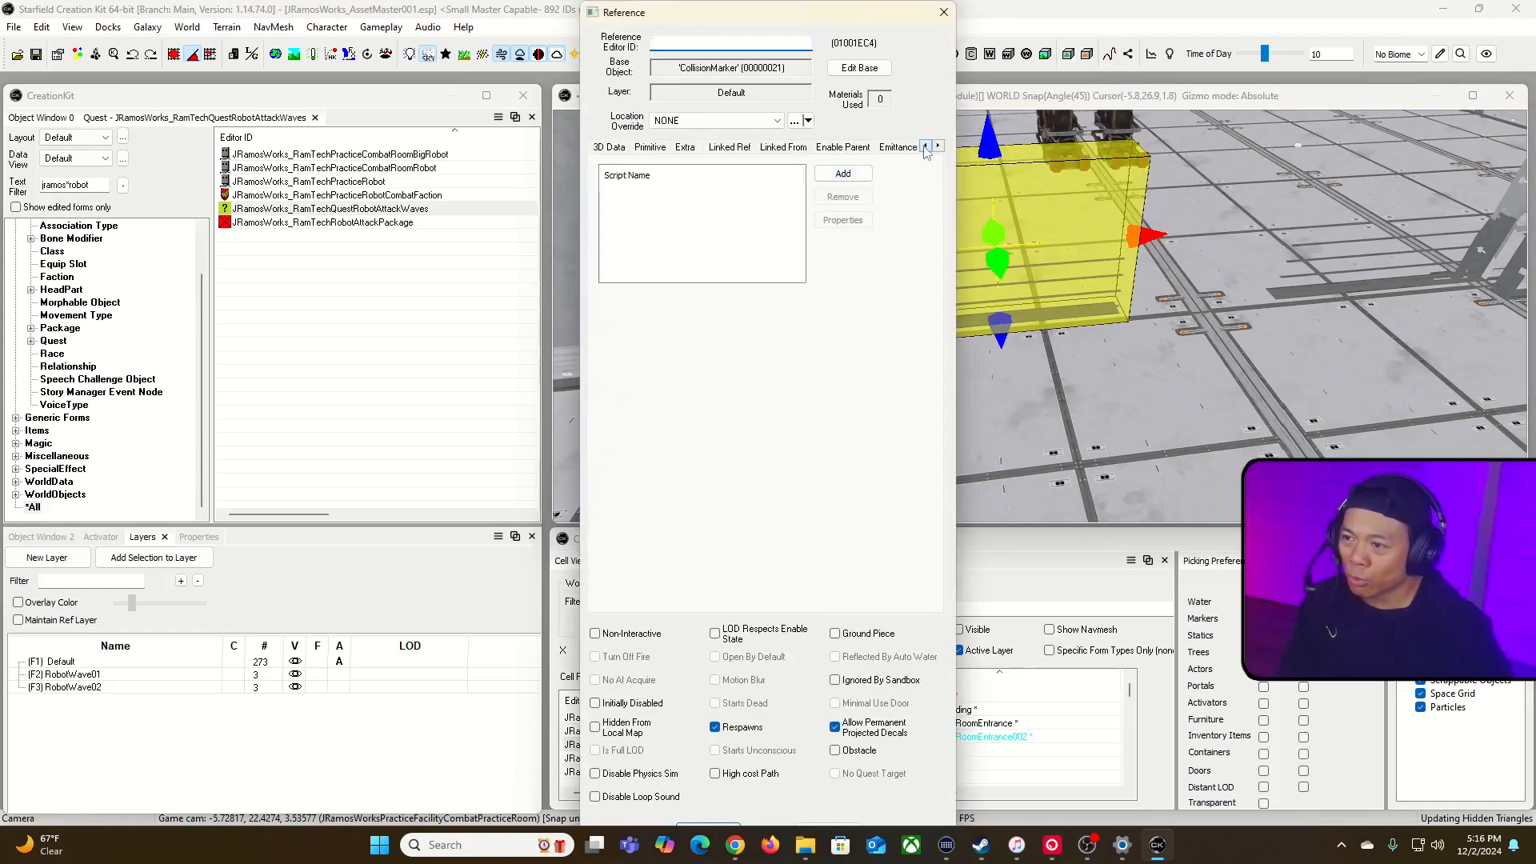
left_click(654, 148)
left_click(761, 192)
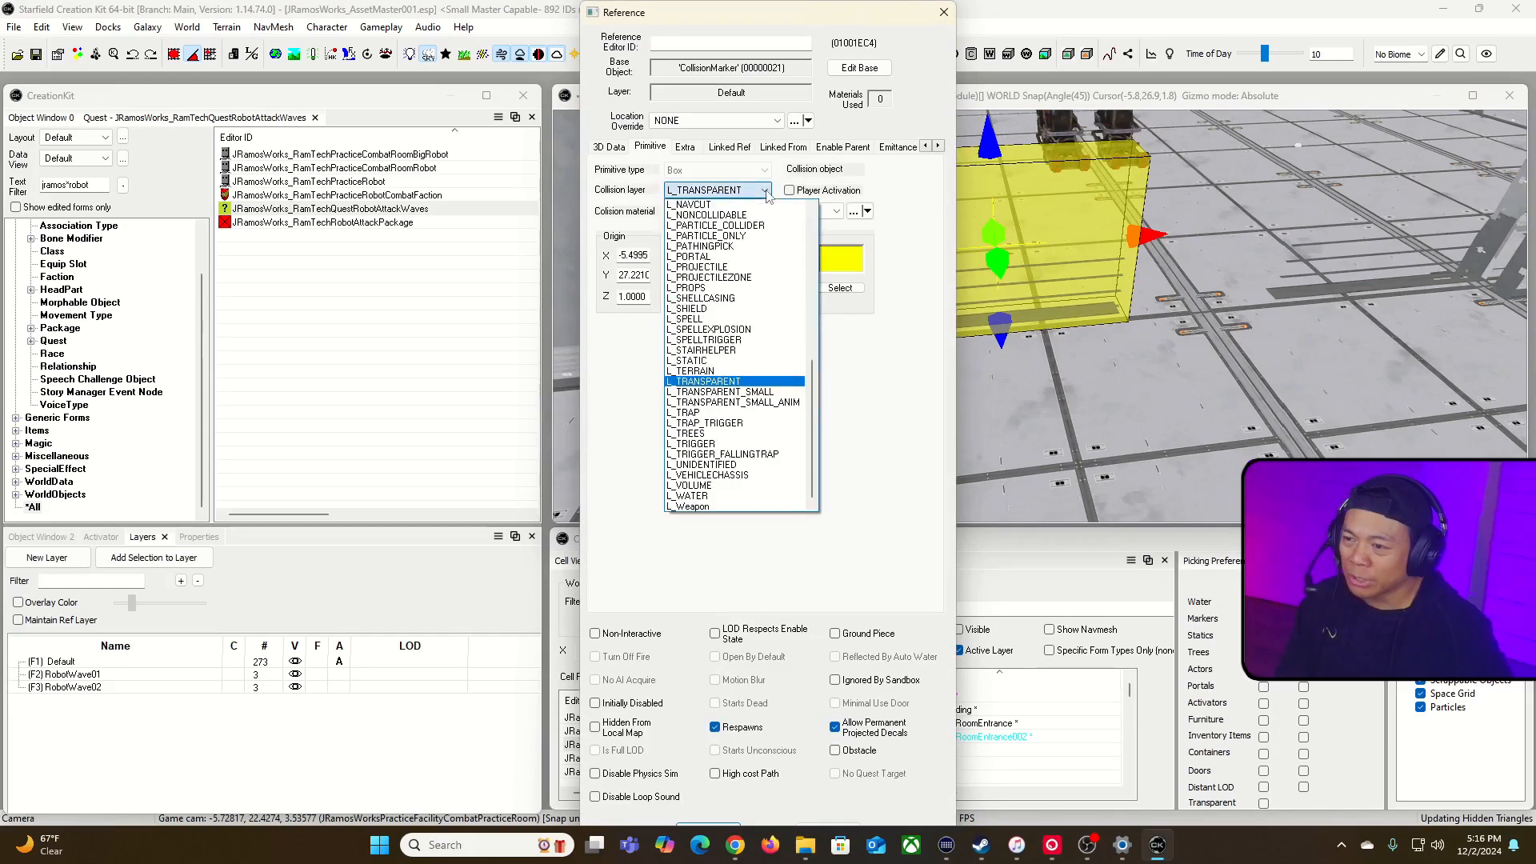
scroll(818, 376, "up", 2)
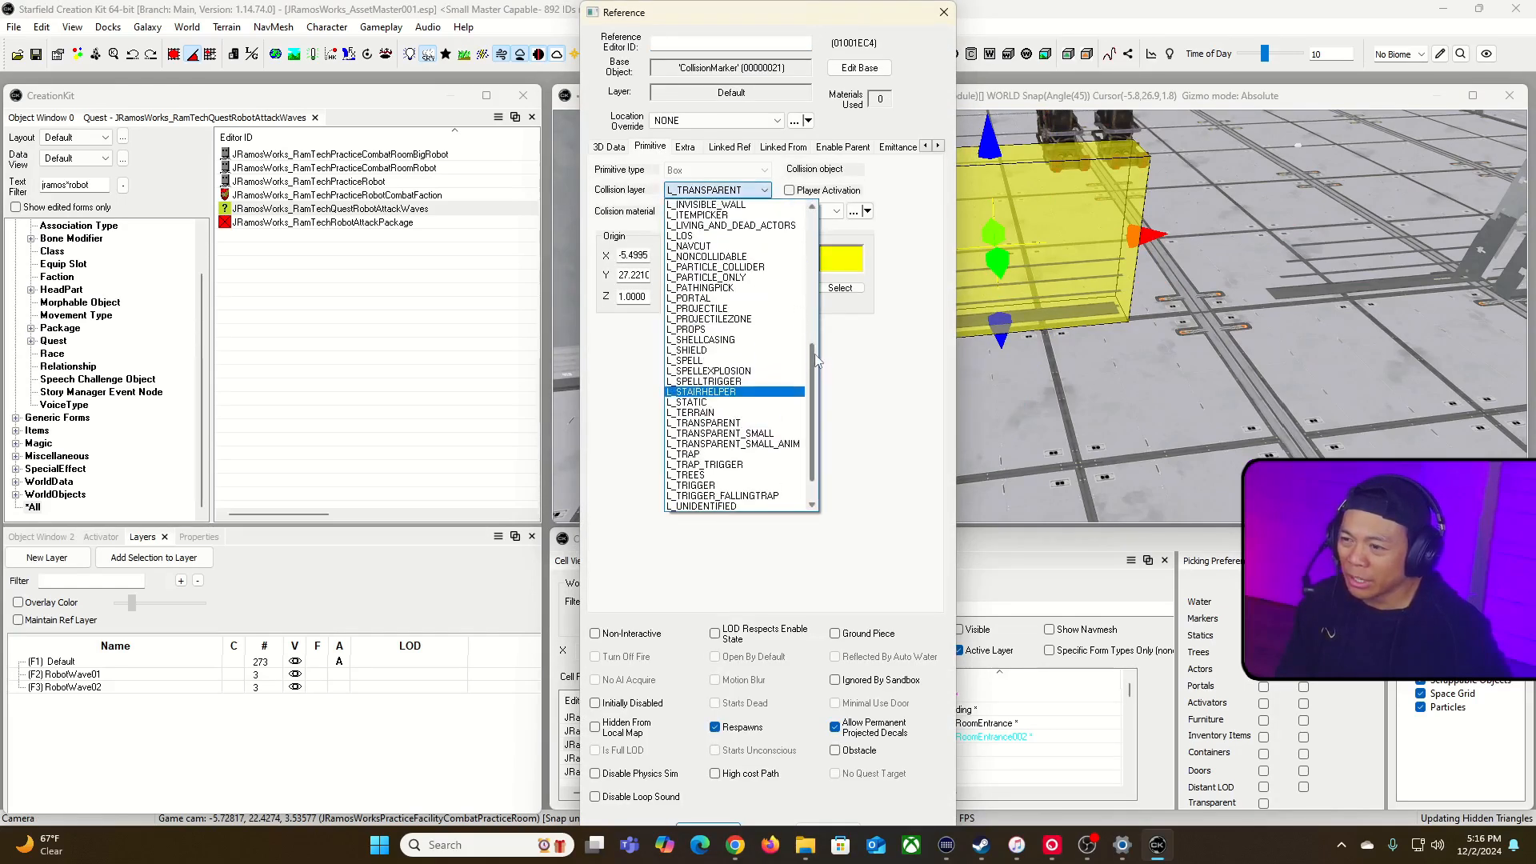
left_click(693, 245)
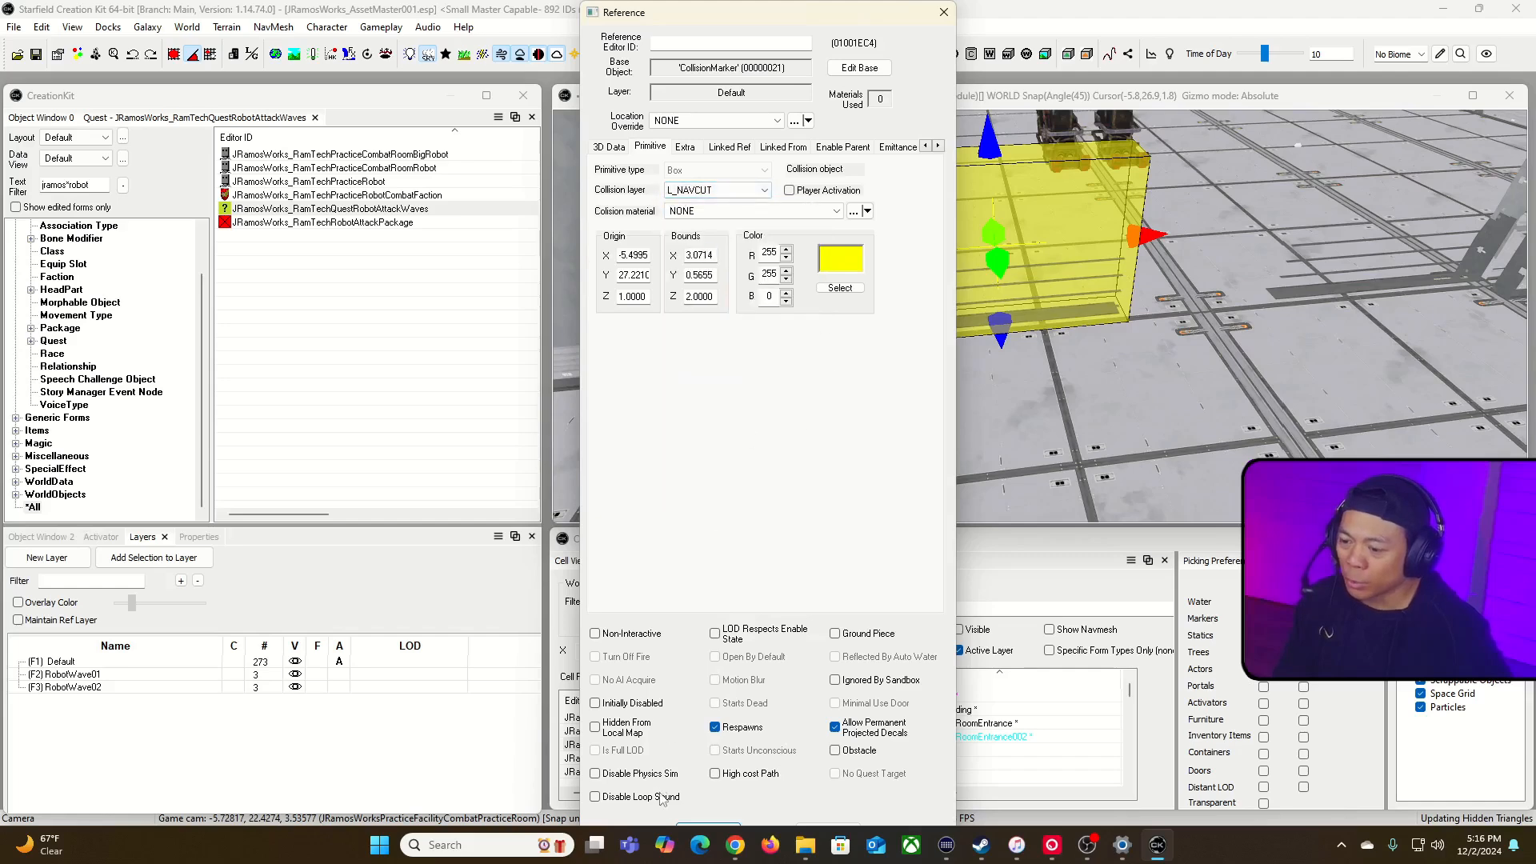
left_click(687, 827)
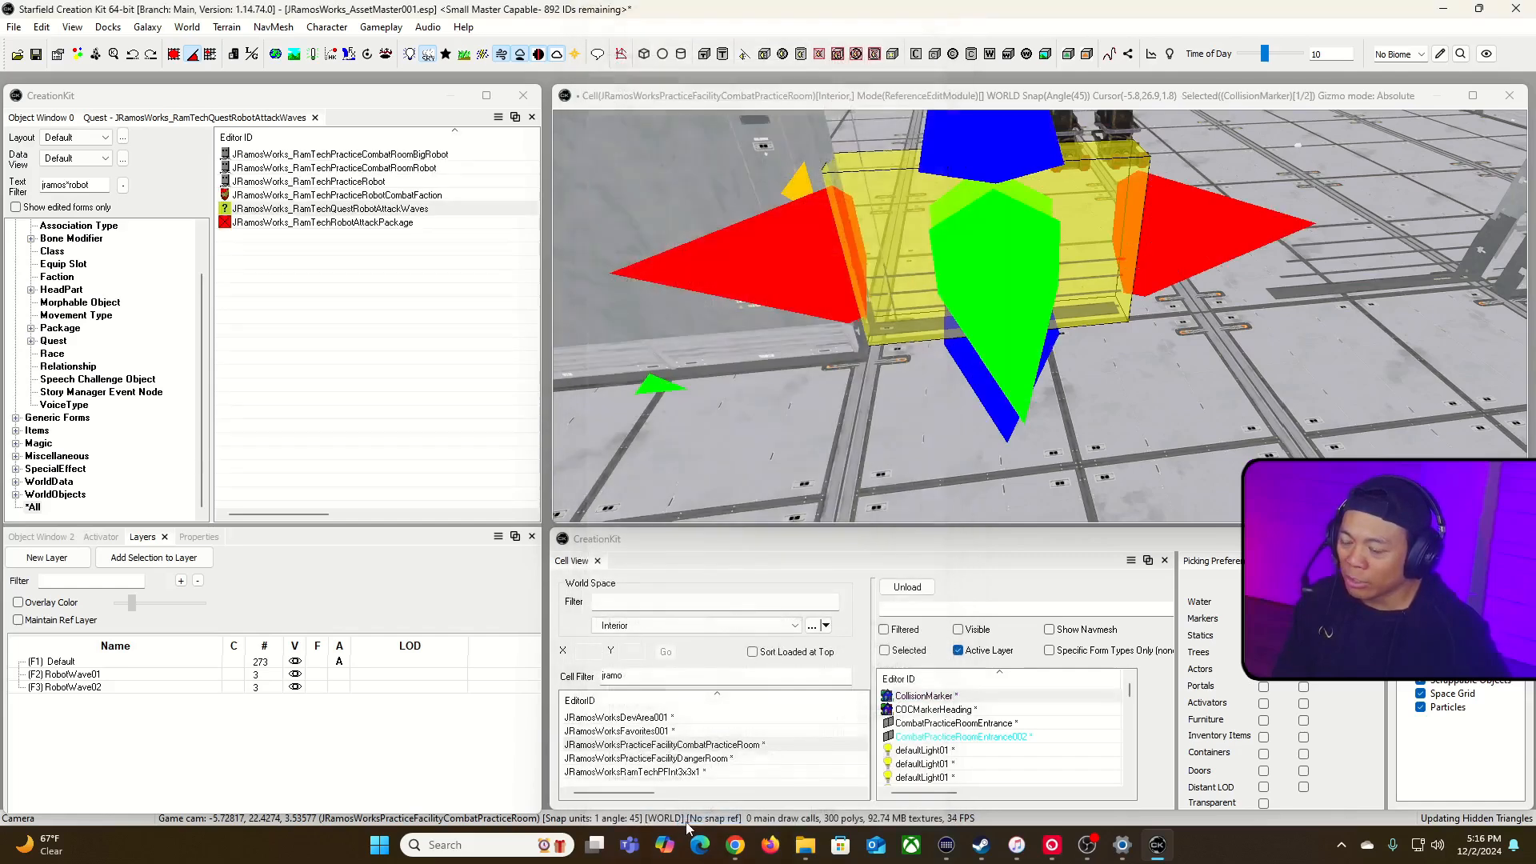
Step: Duplicate the collision marker and move the copy onto the matching floor strip on the doorway's other side
middle_click_drag(1125, 113, 1126, 156)
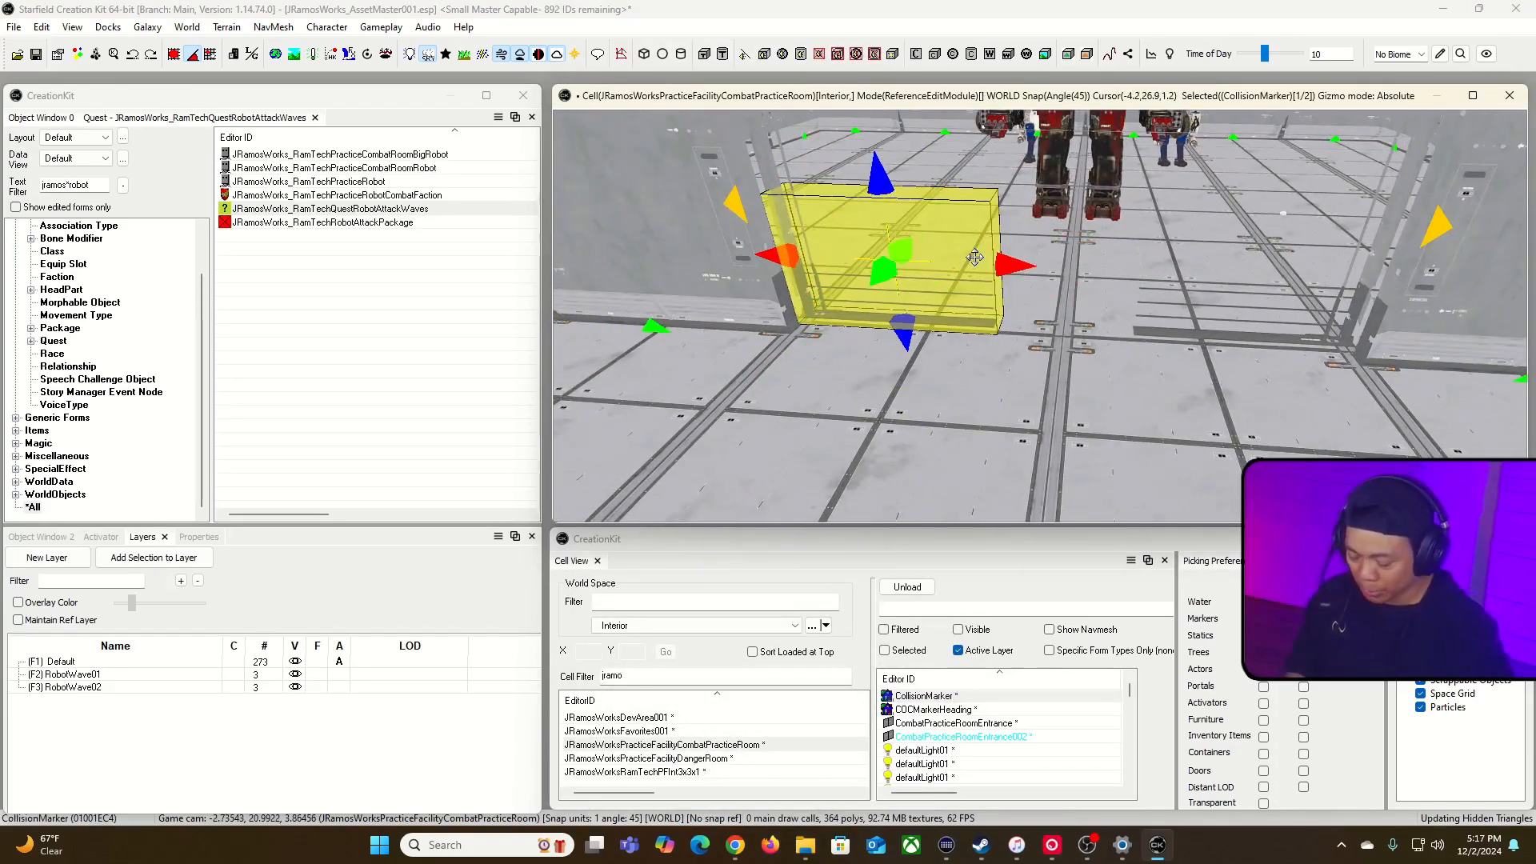
key("ctrl+d")
left_click_drag(974, 256, 1349, 275)
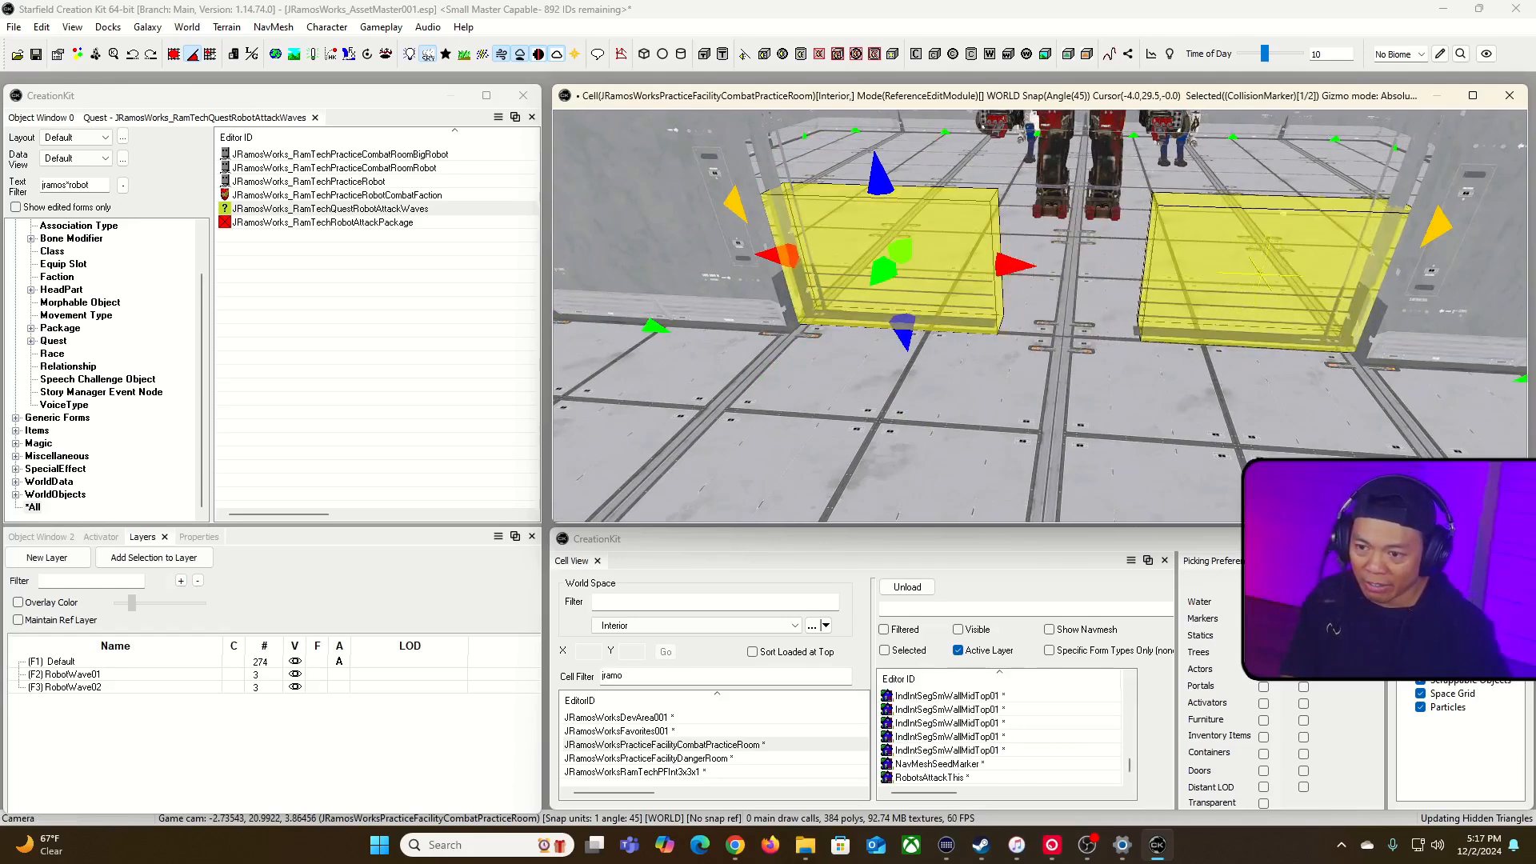
scroll(1215, 293, "down", 4)
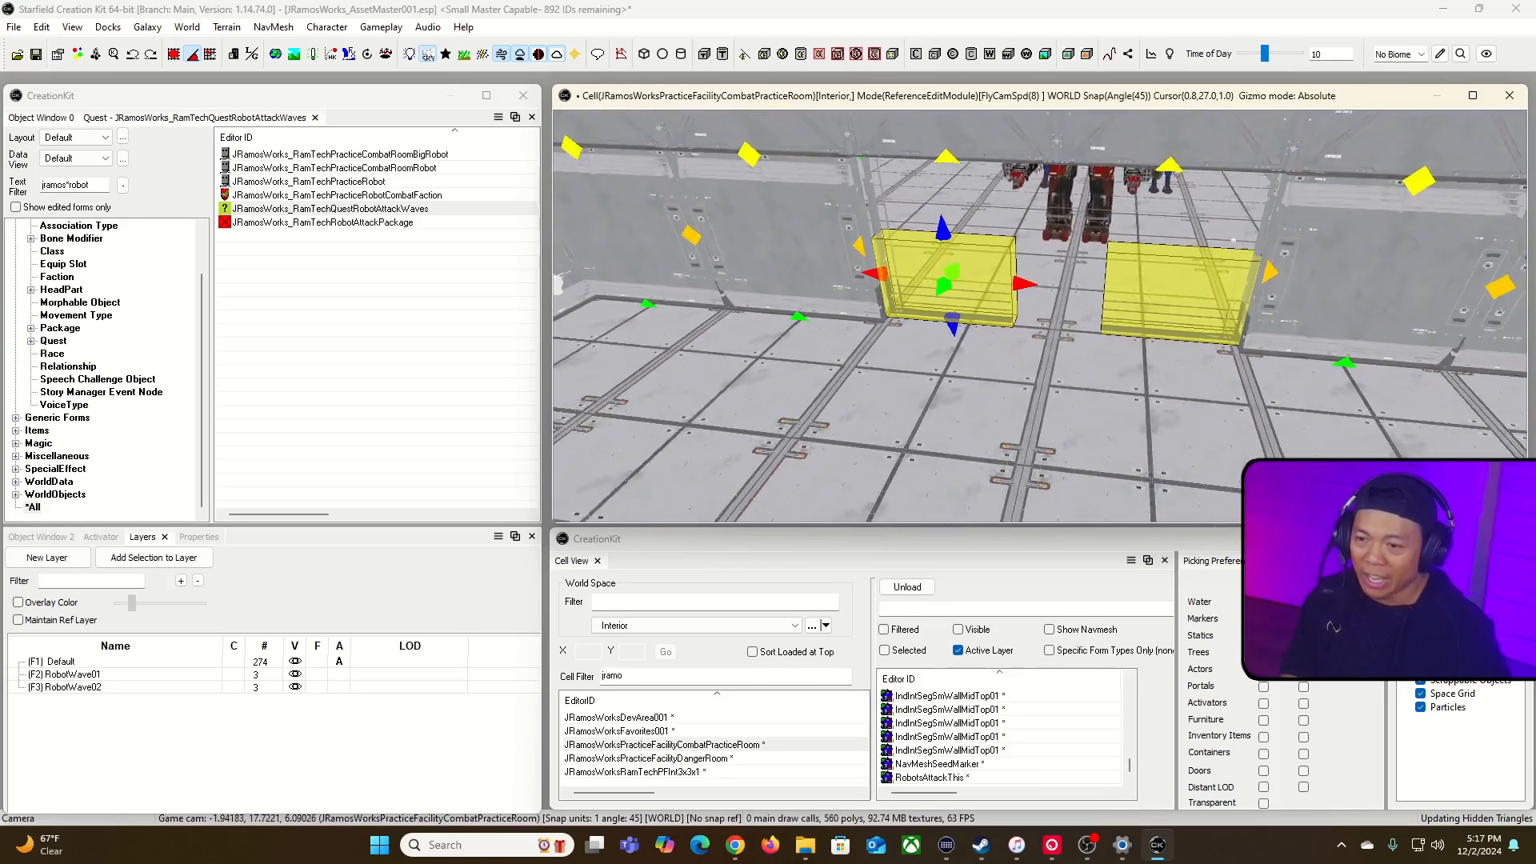
left_click(1215, 292, "ctrl")
middle_click_drag(1215, 293, 1211, 293, "shift")
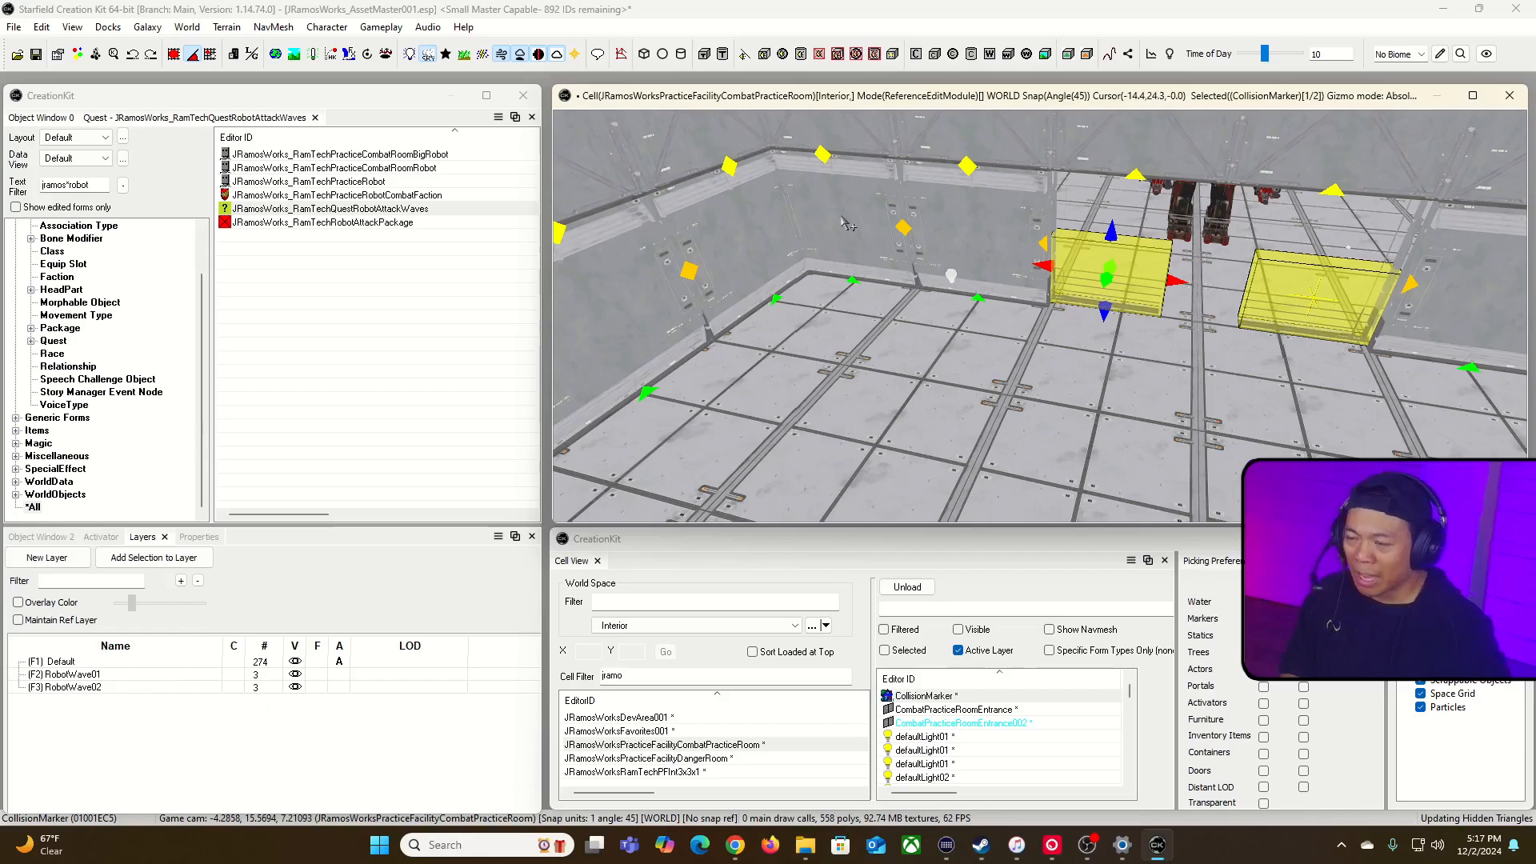
Step: Set the enable parent of the duplicated collision marker to the DiableRobotWave02 enable marker
key("s")
right_click_drag(908, 208, 901, 117)
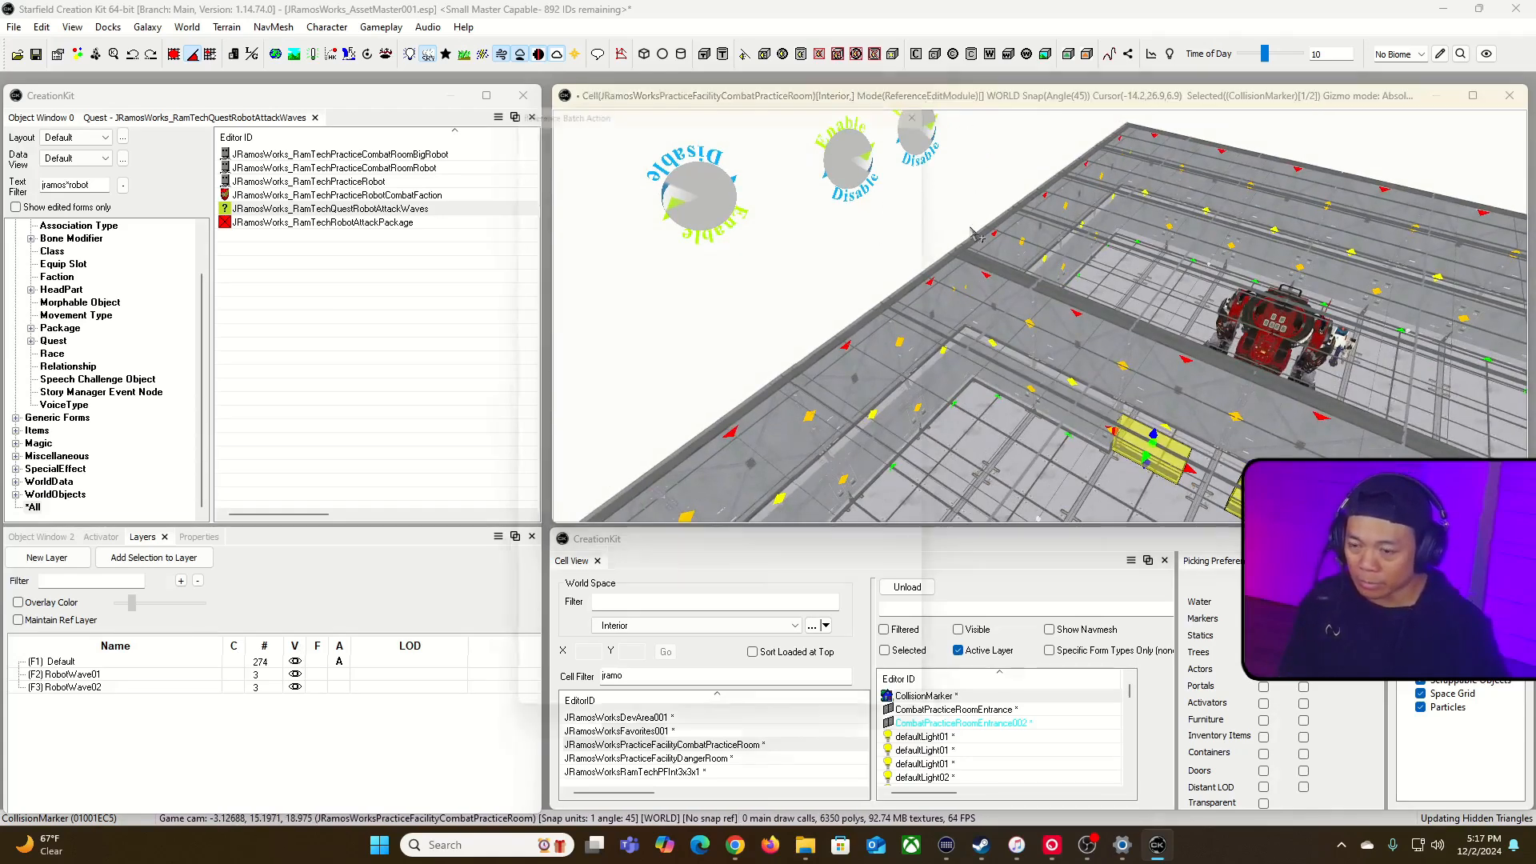
key("minus")
left_click(731, 653)
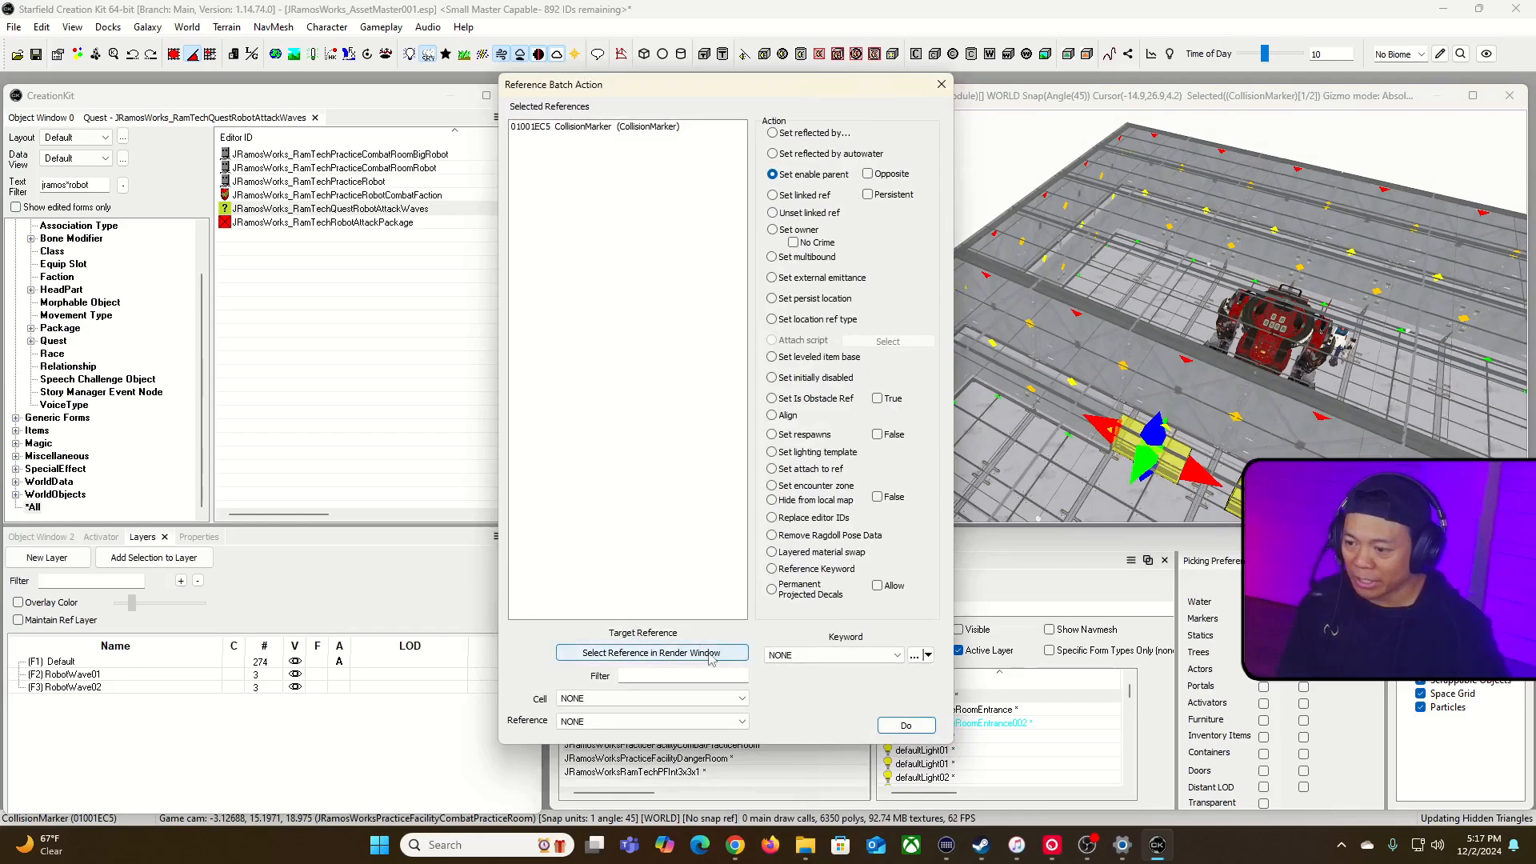
double_click(717, 184)
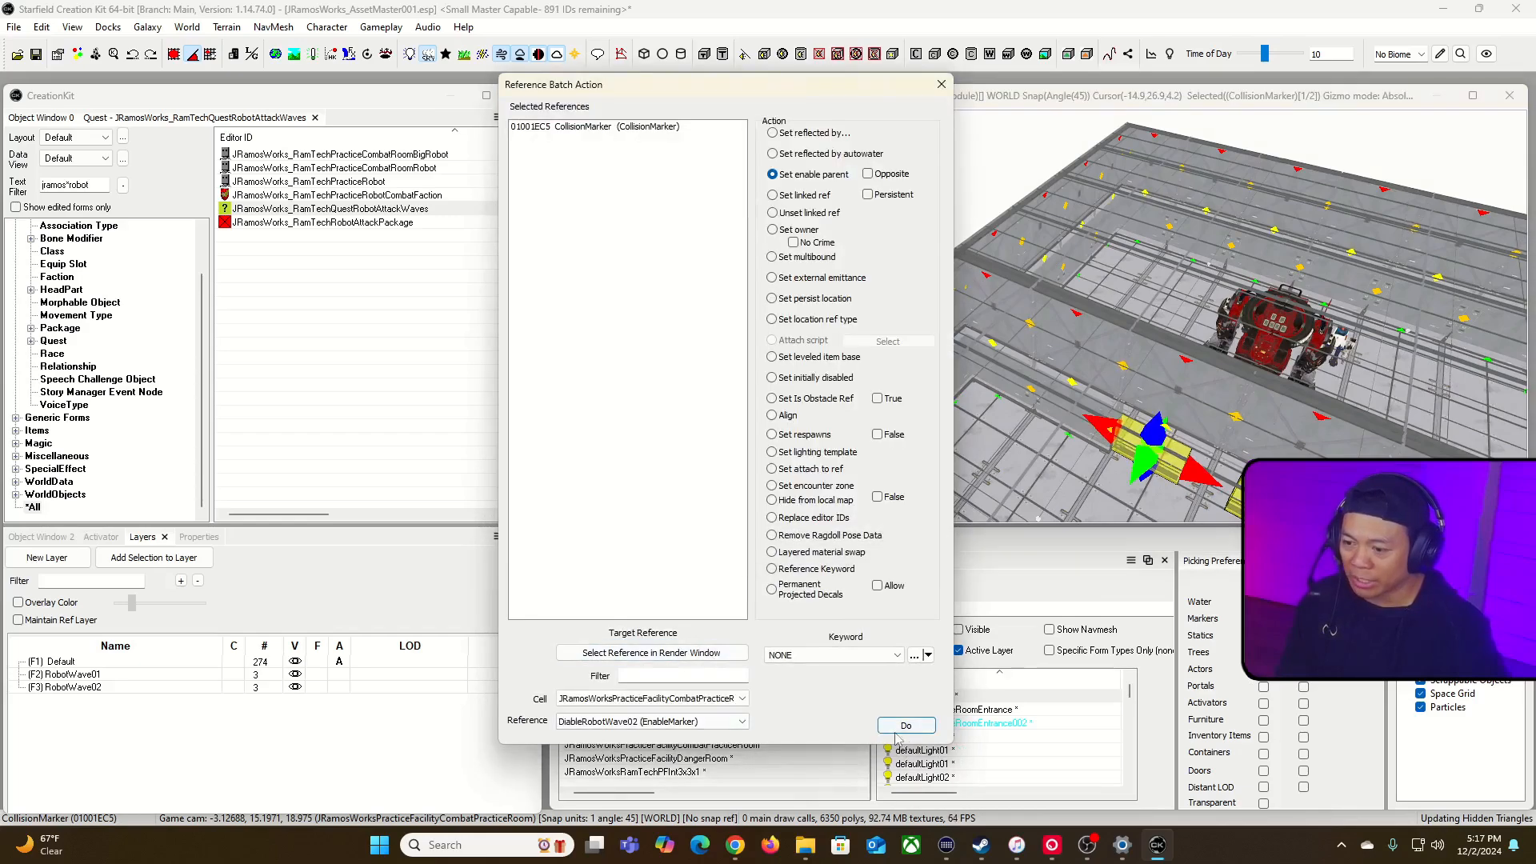
left_click(941, 84)
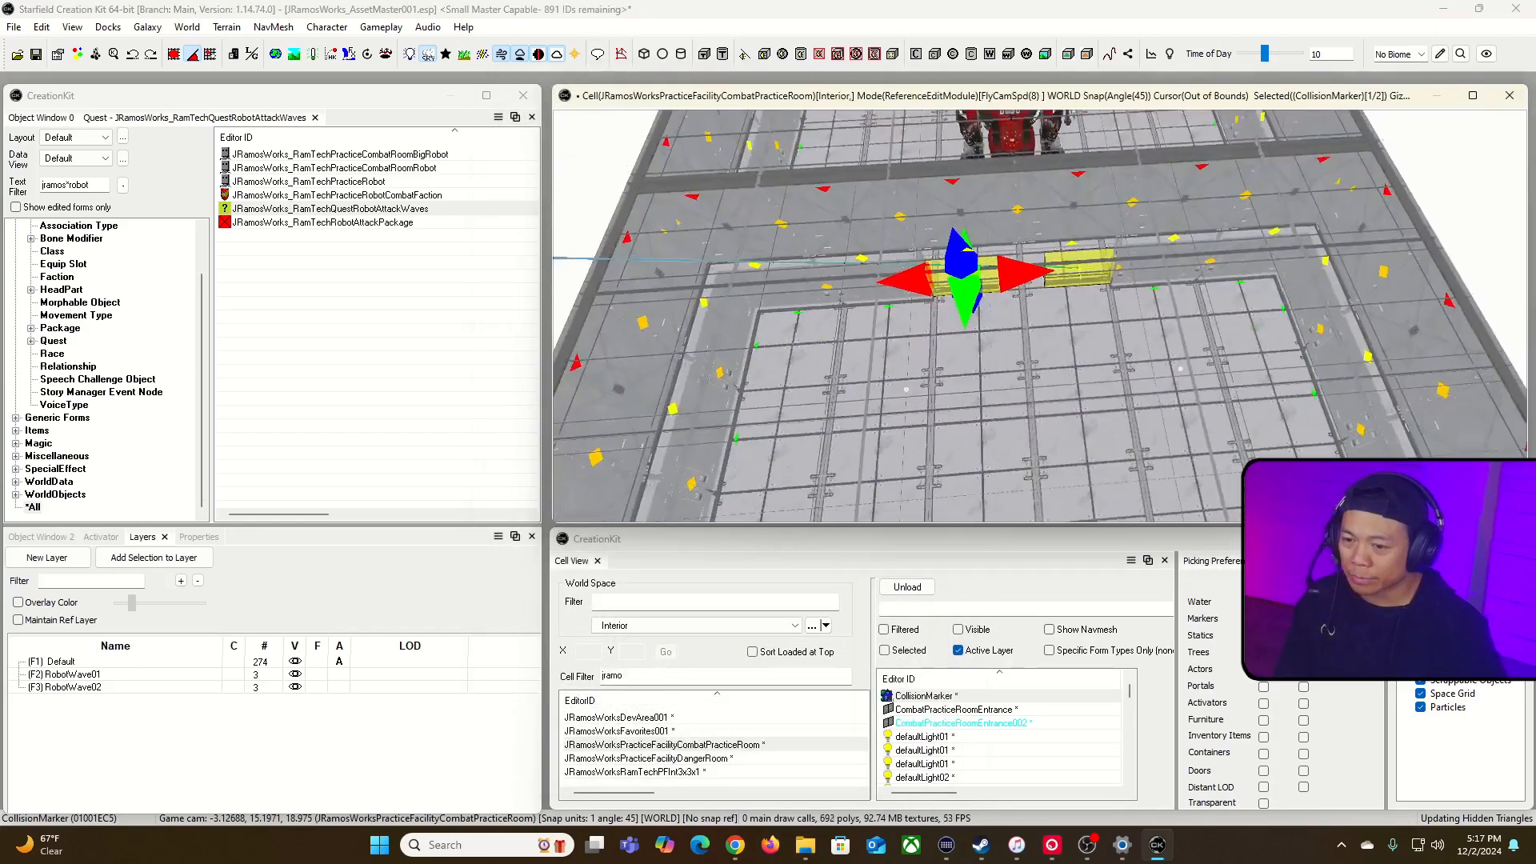
Step: Examine how the linked collision marker fits the wall and floor strip from both sides of the doorway
scroll(1040, 316, "up", 3)
key("shift")
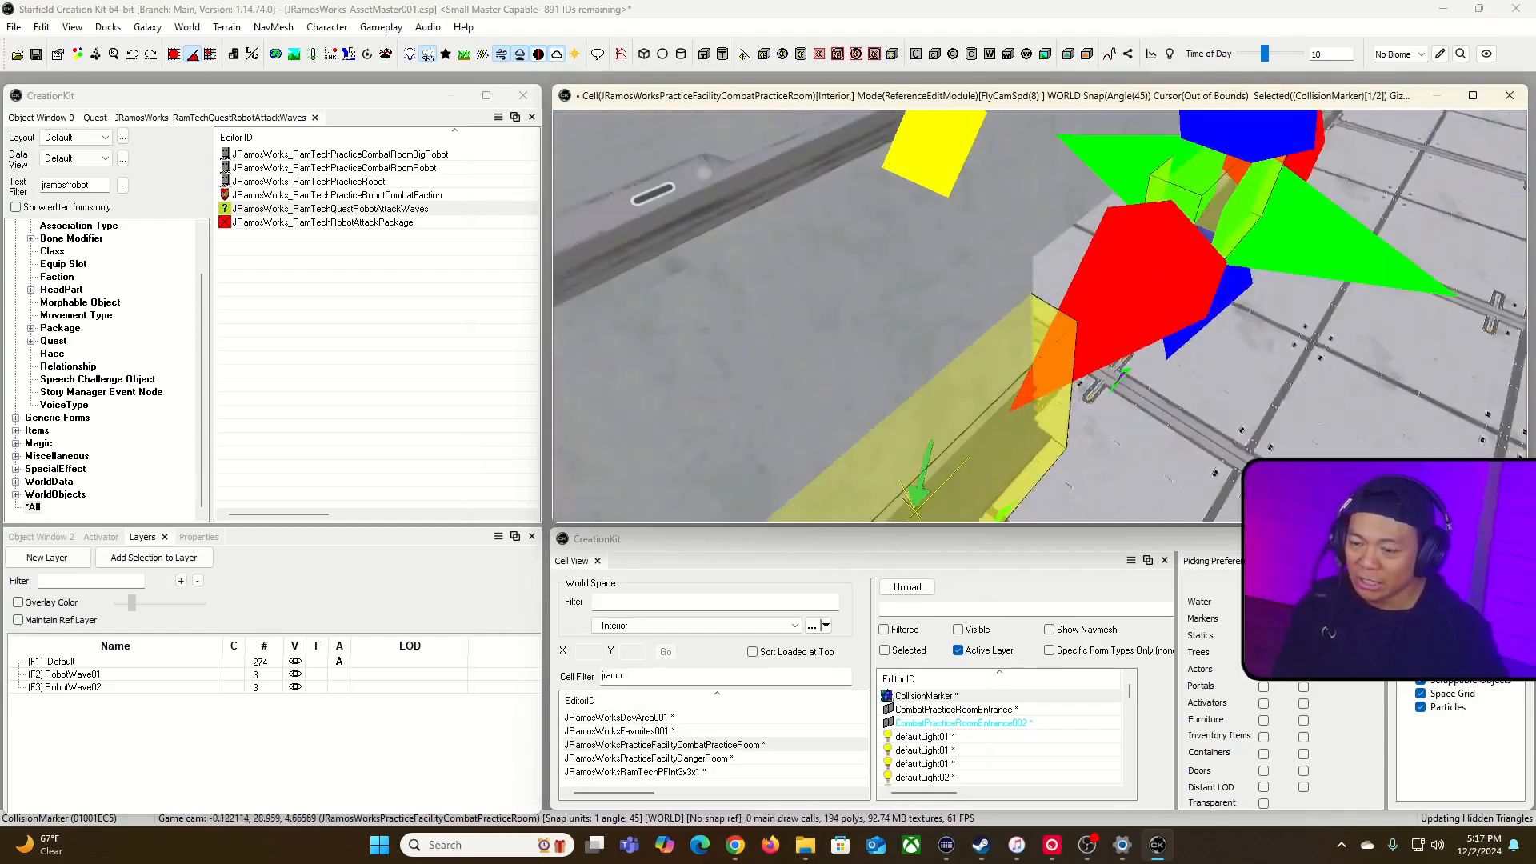
key("shift")
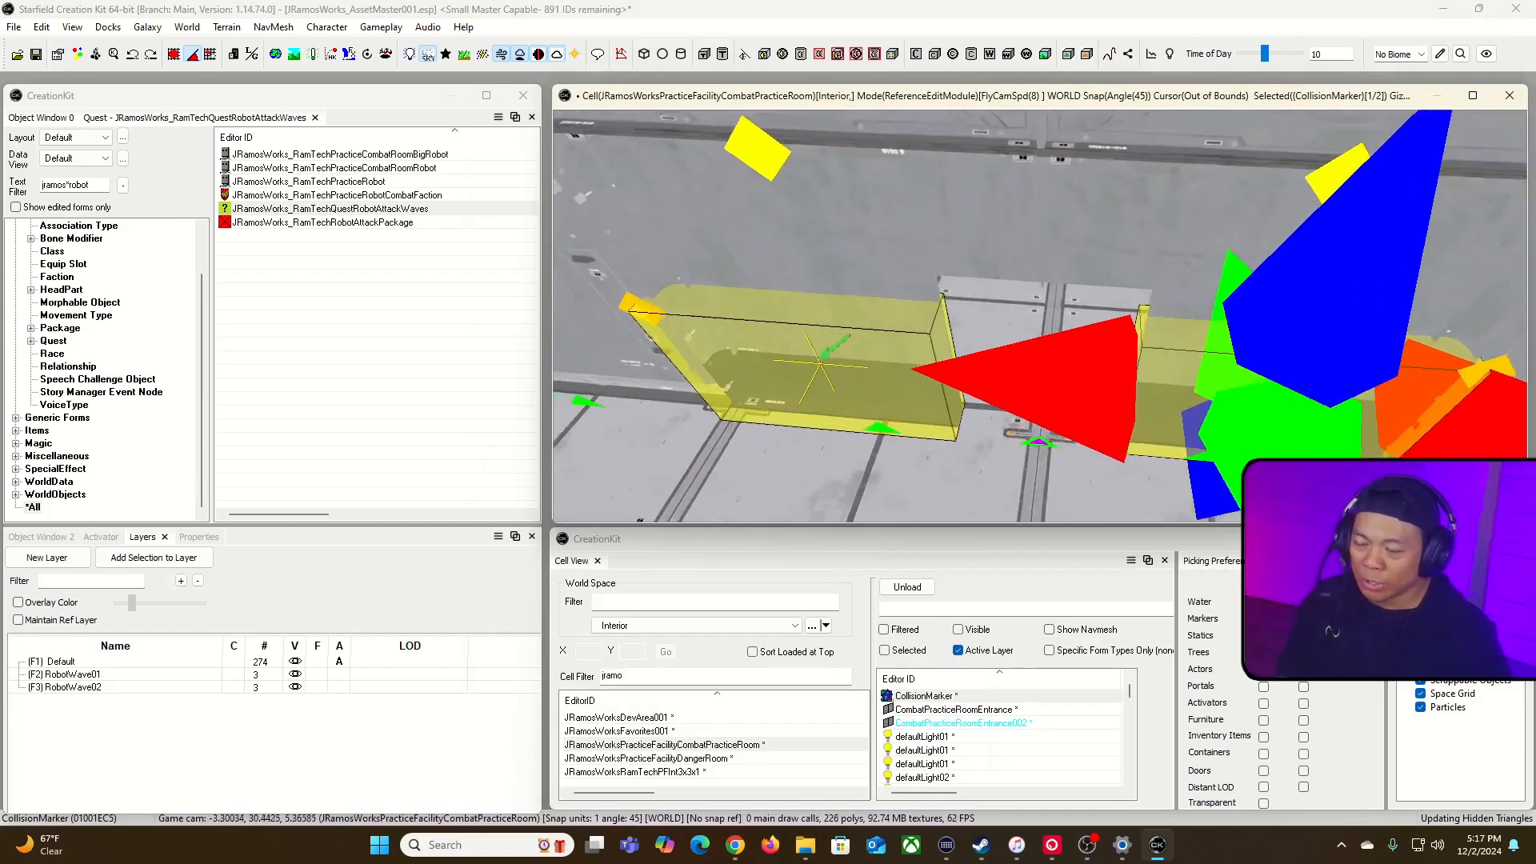
key("shift")
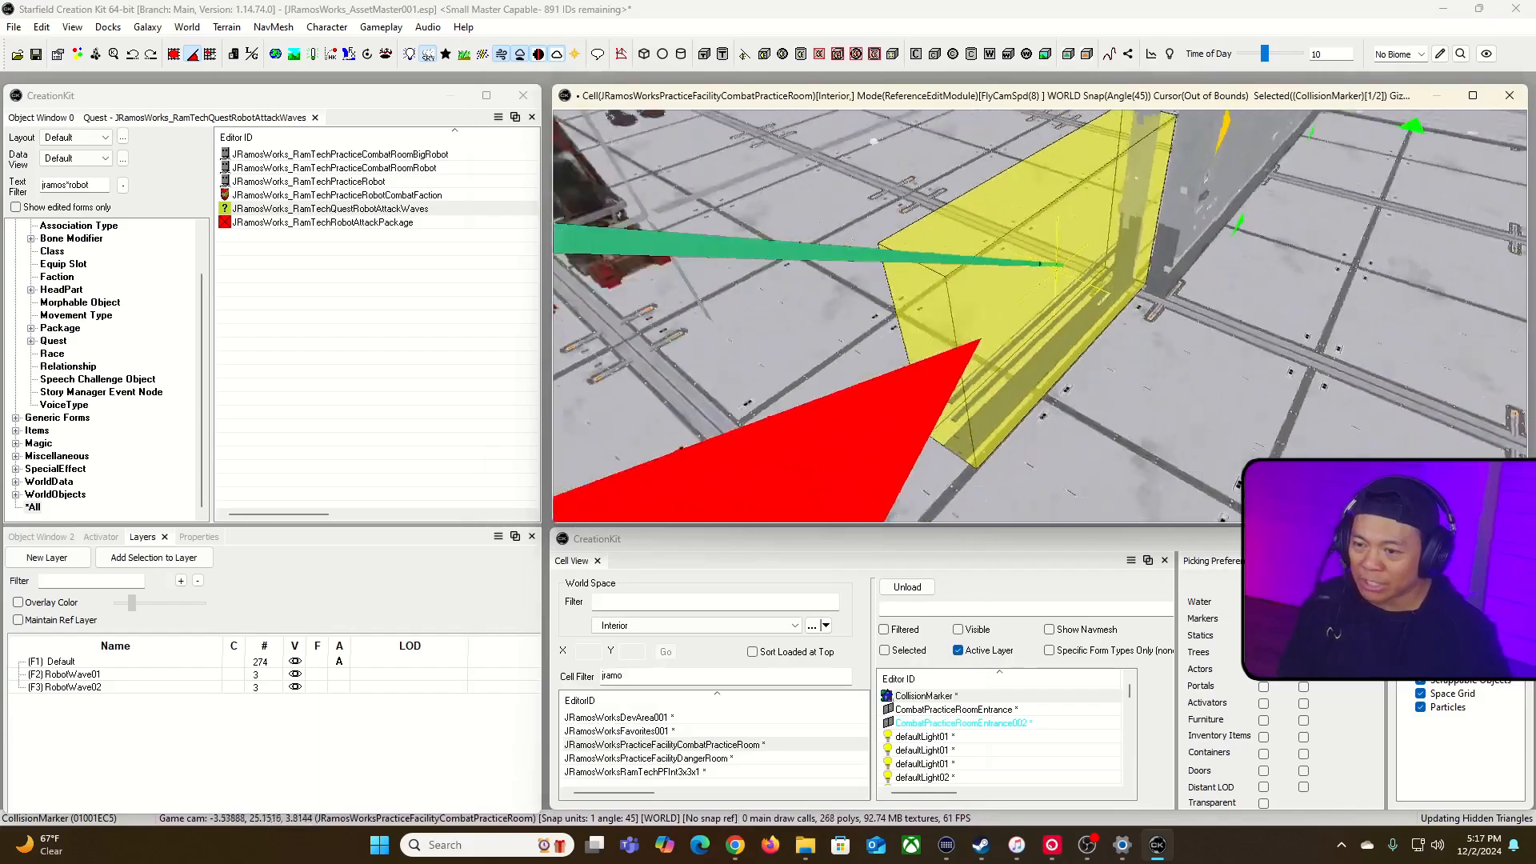
scroll(1040, 316, "down", 3)
scroll(1040, 316, "up", 5)
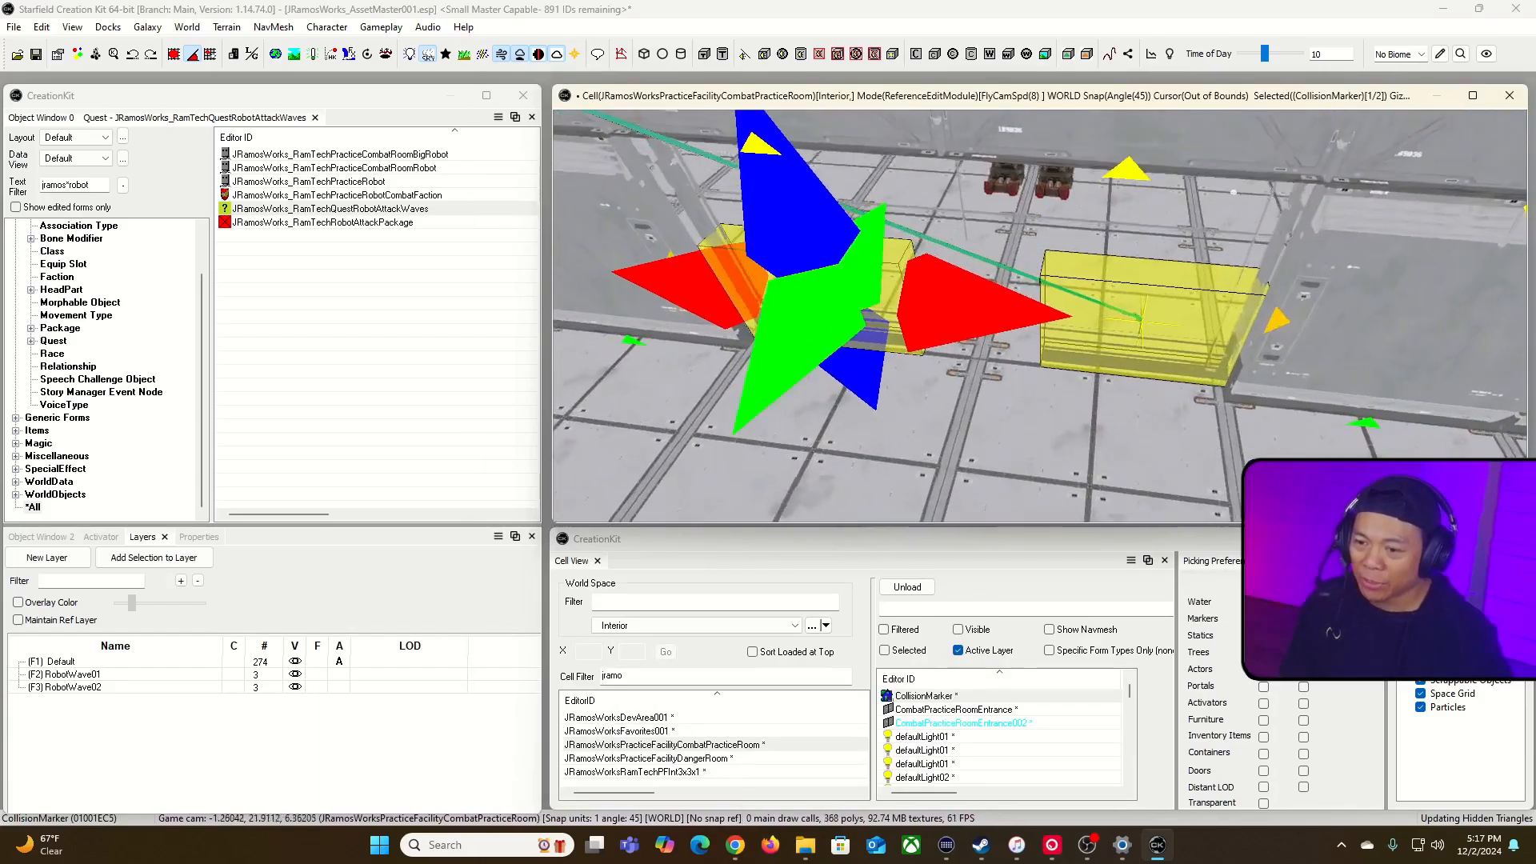
key("shift")
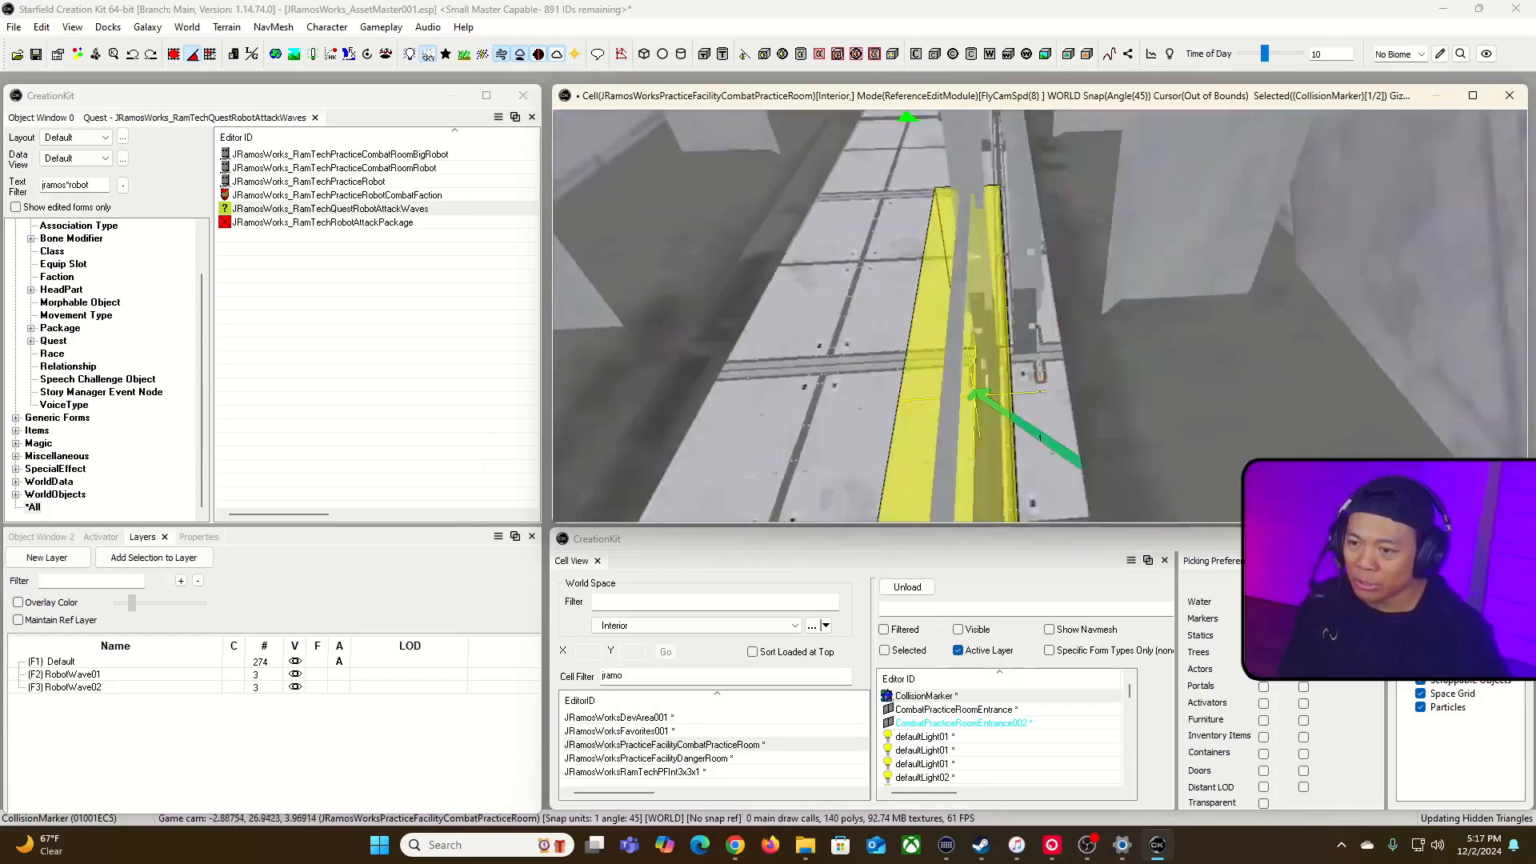
right_click_drag(1040, 240, 1114, 229)
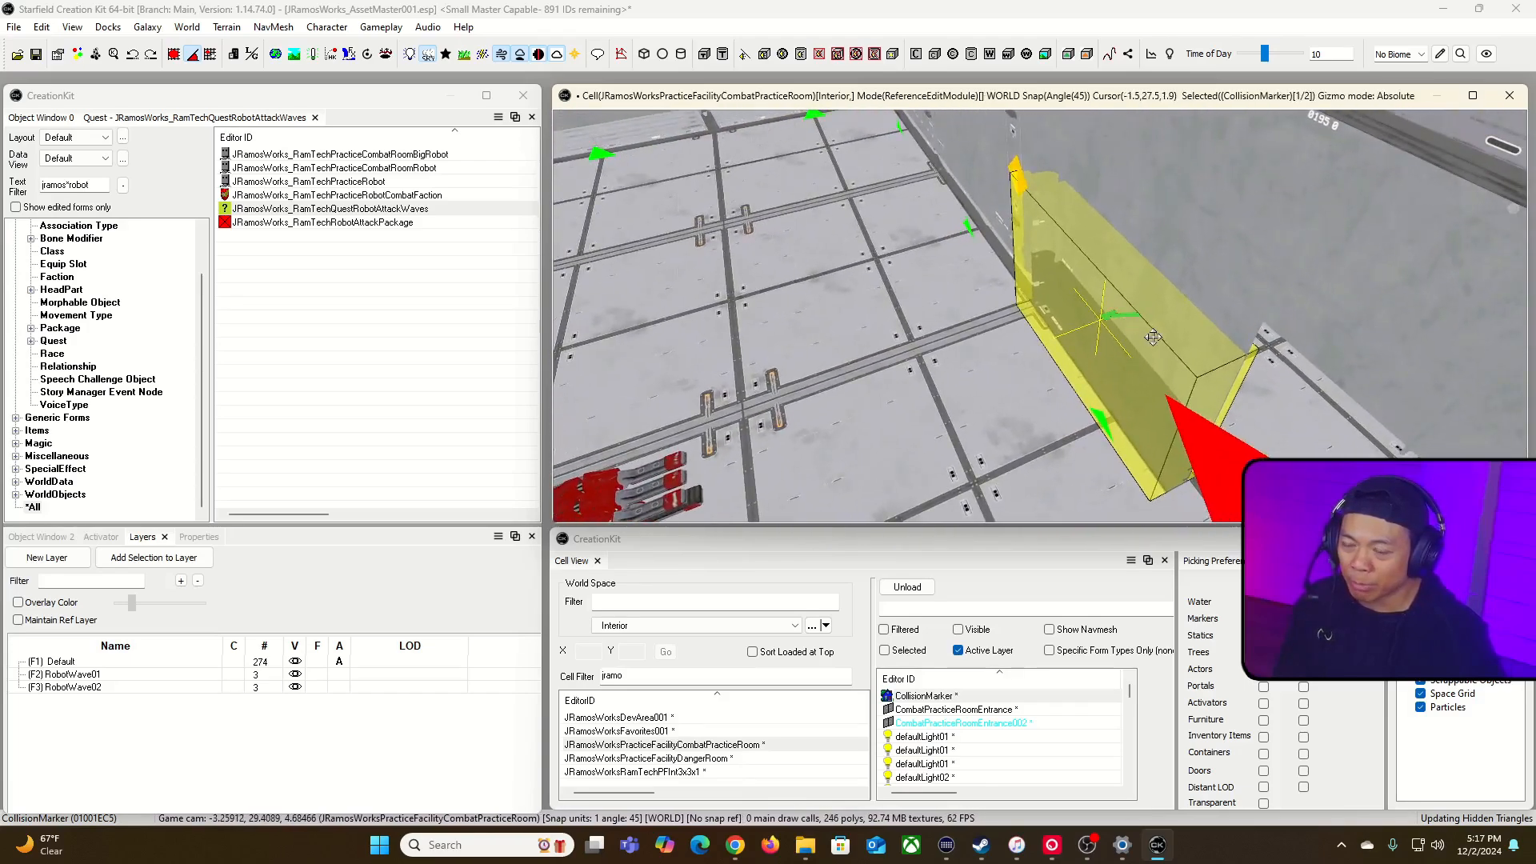
Step: Adjust the long side faces of both collision markers to cover the floor strips beside the doorway
key("shift")
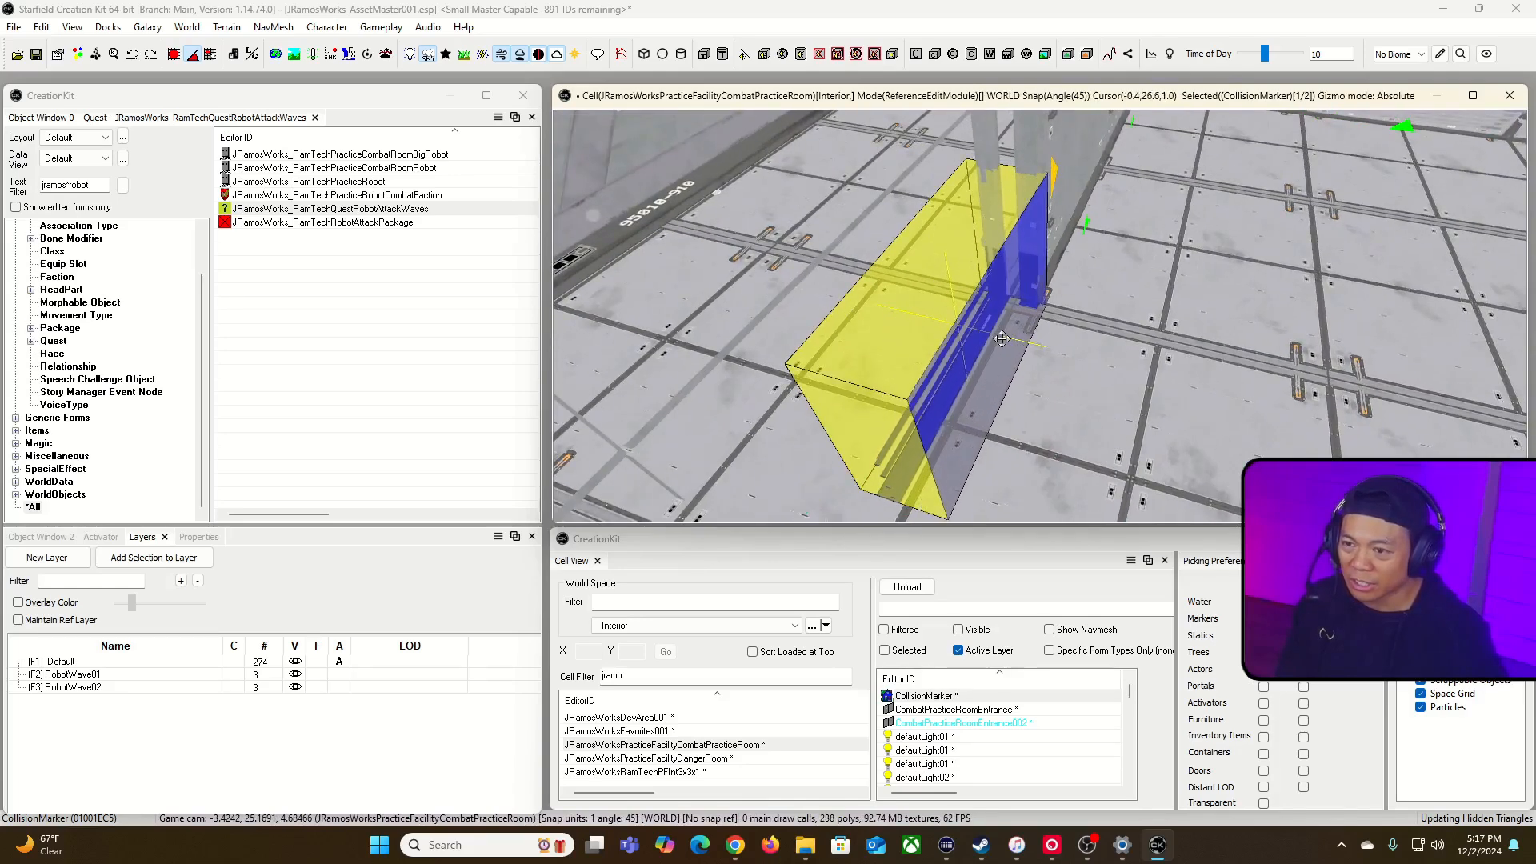
right_click_drag(1040, 312, 960, 304)
left_click(960, 304)
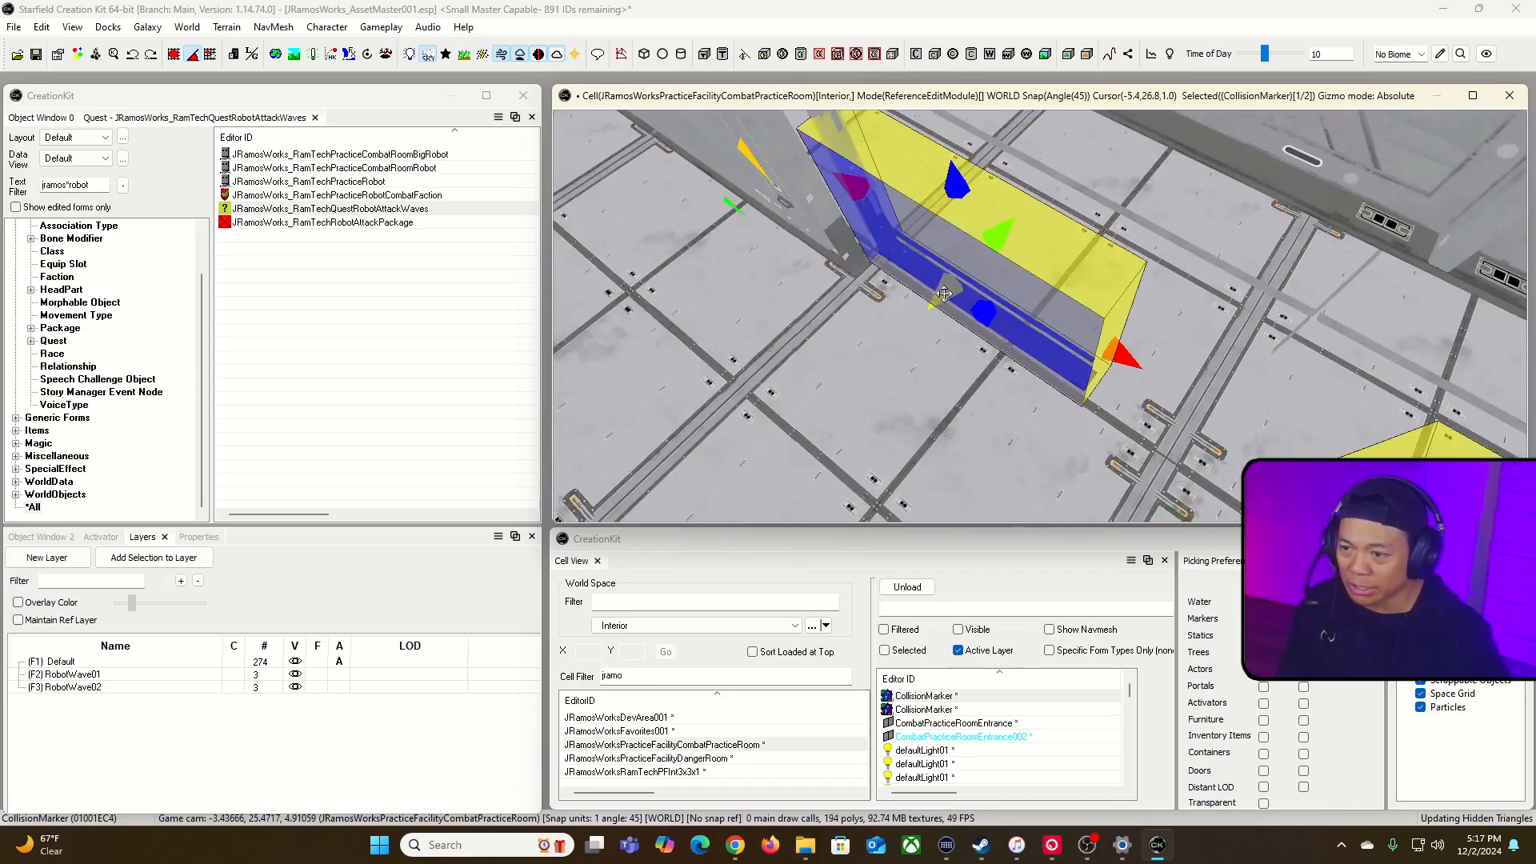
key("e")
right_click_drag(930, 310, 1112, 308)
key("d")
Step: Fine-tune the two collision markers on either side of the doorway and save the plugin
left_click(1037, 296)
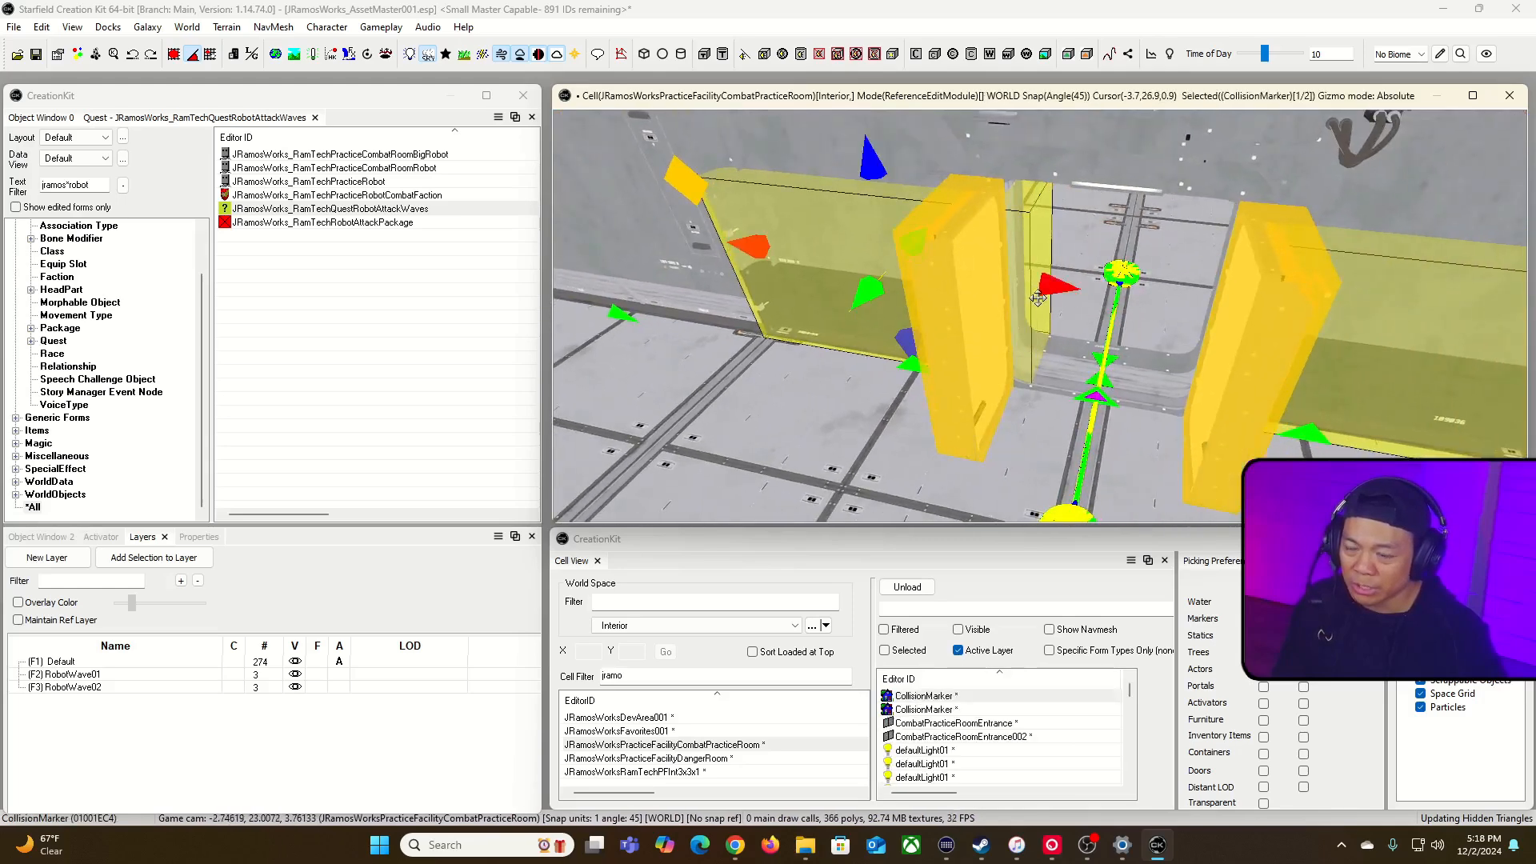
left_click(1363, 292)
left_click_drag(1210, 307, 1202, 307)
right_click_drag(1201, 307, 1240, 264)
key("s")
right_click_drag(802, 274, 800, 274)
left_click(35, 58)
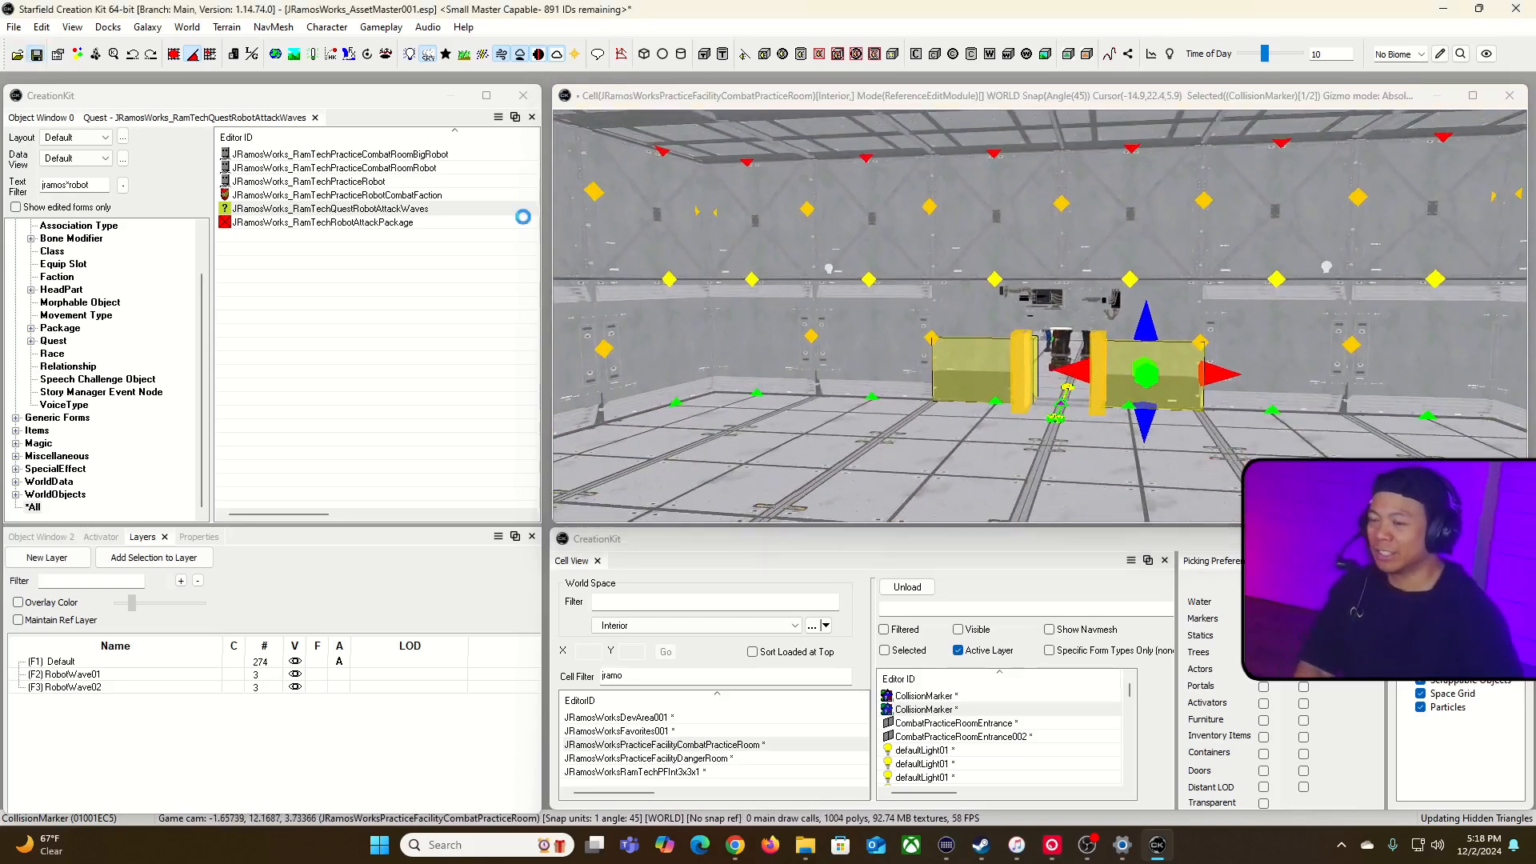
Step: Switch to Starfield and enter the RamTech Practice Facility combat room
key("super+Tab")
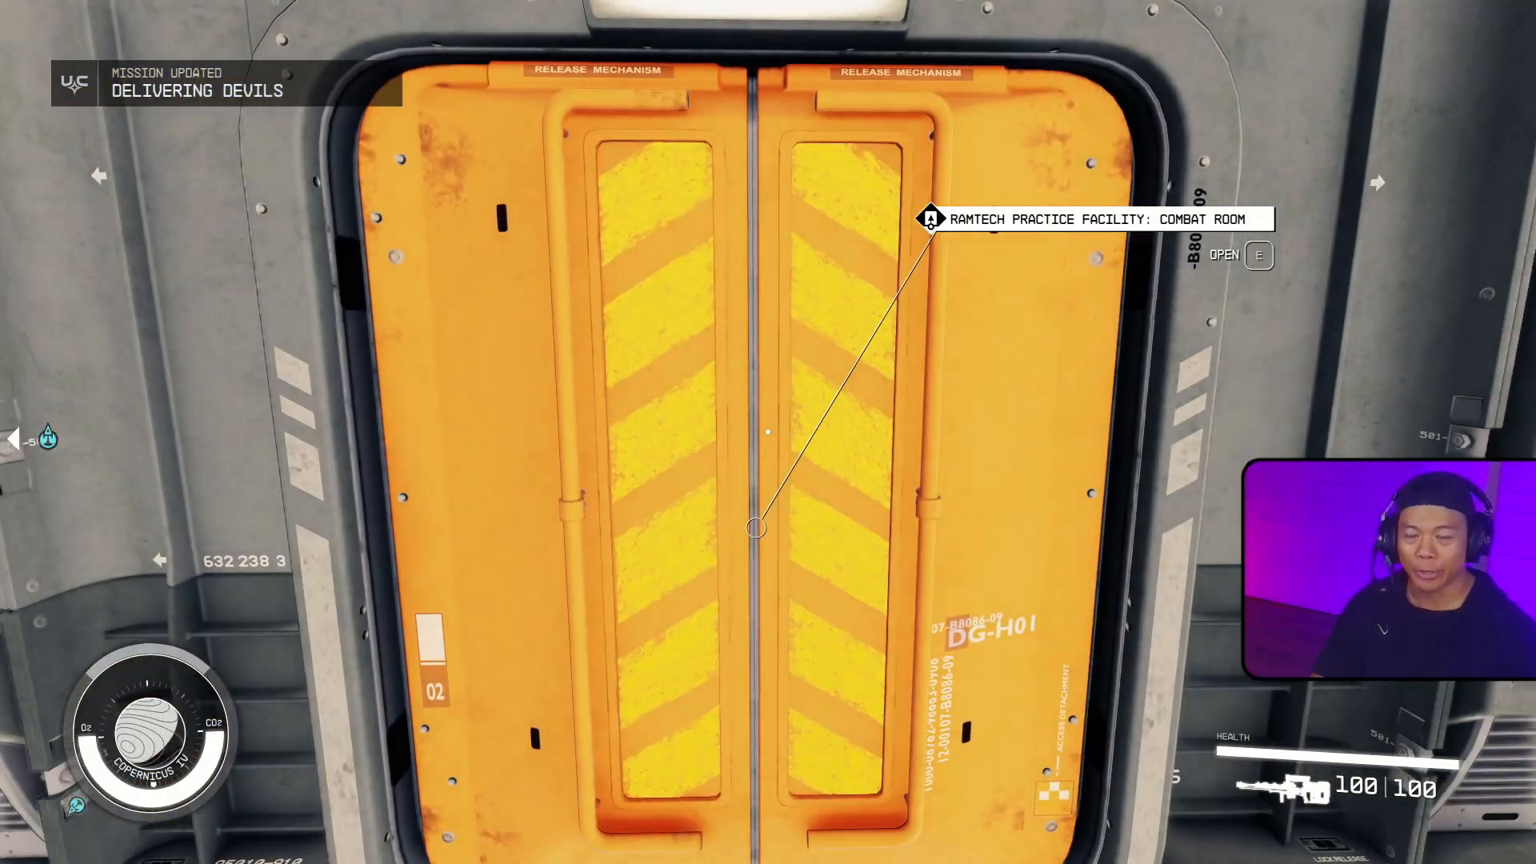
key("e")
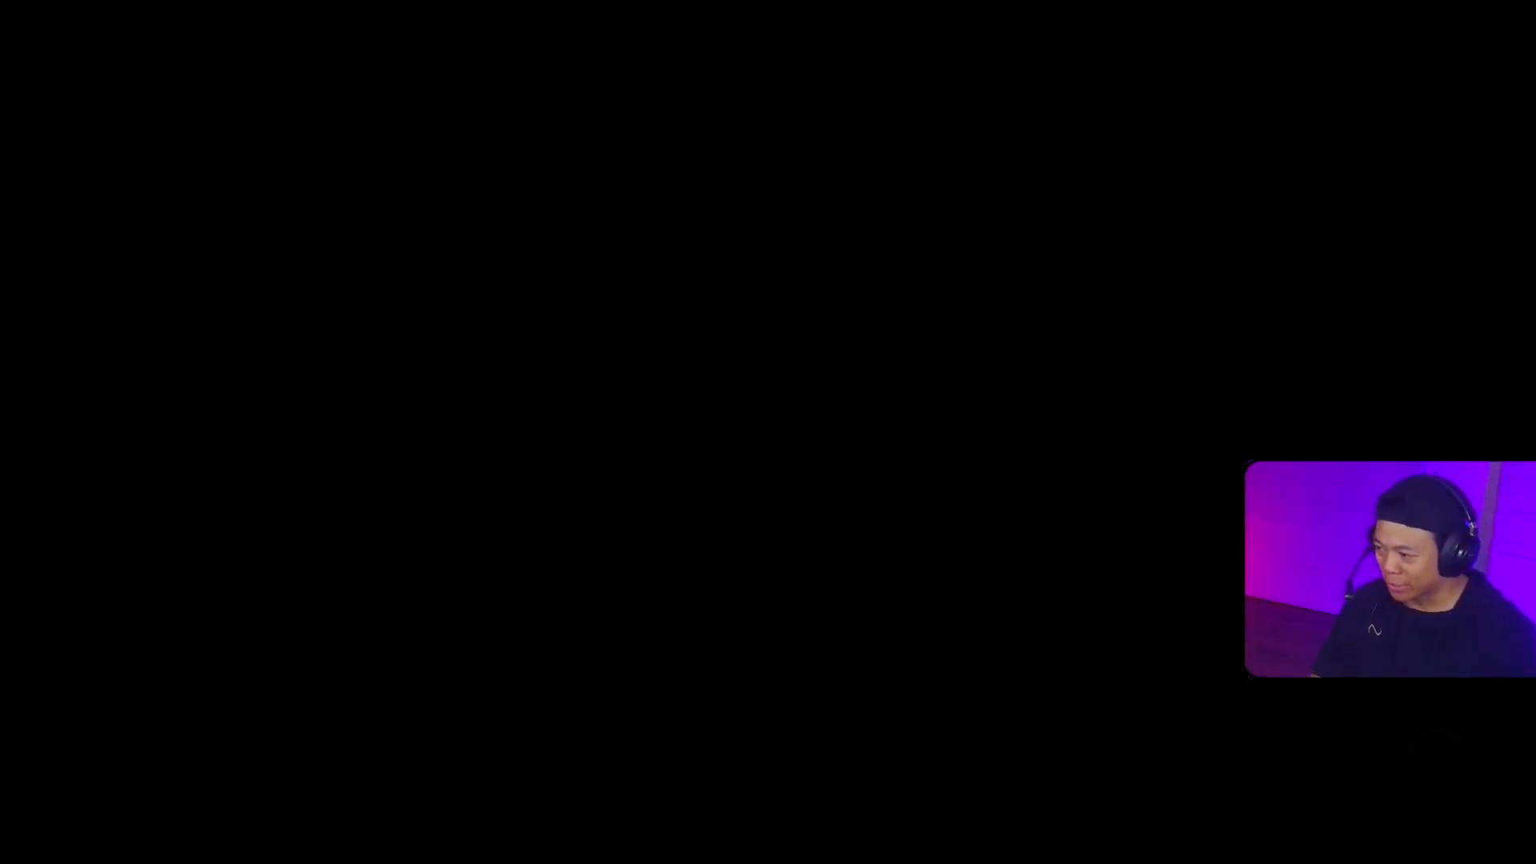
key("w")
key("d")
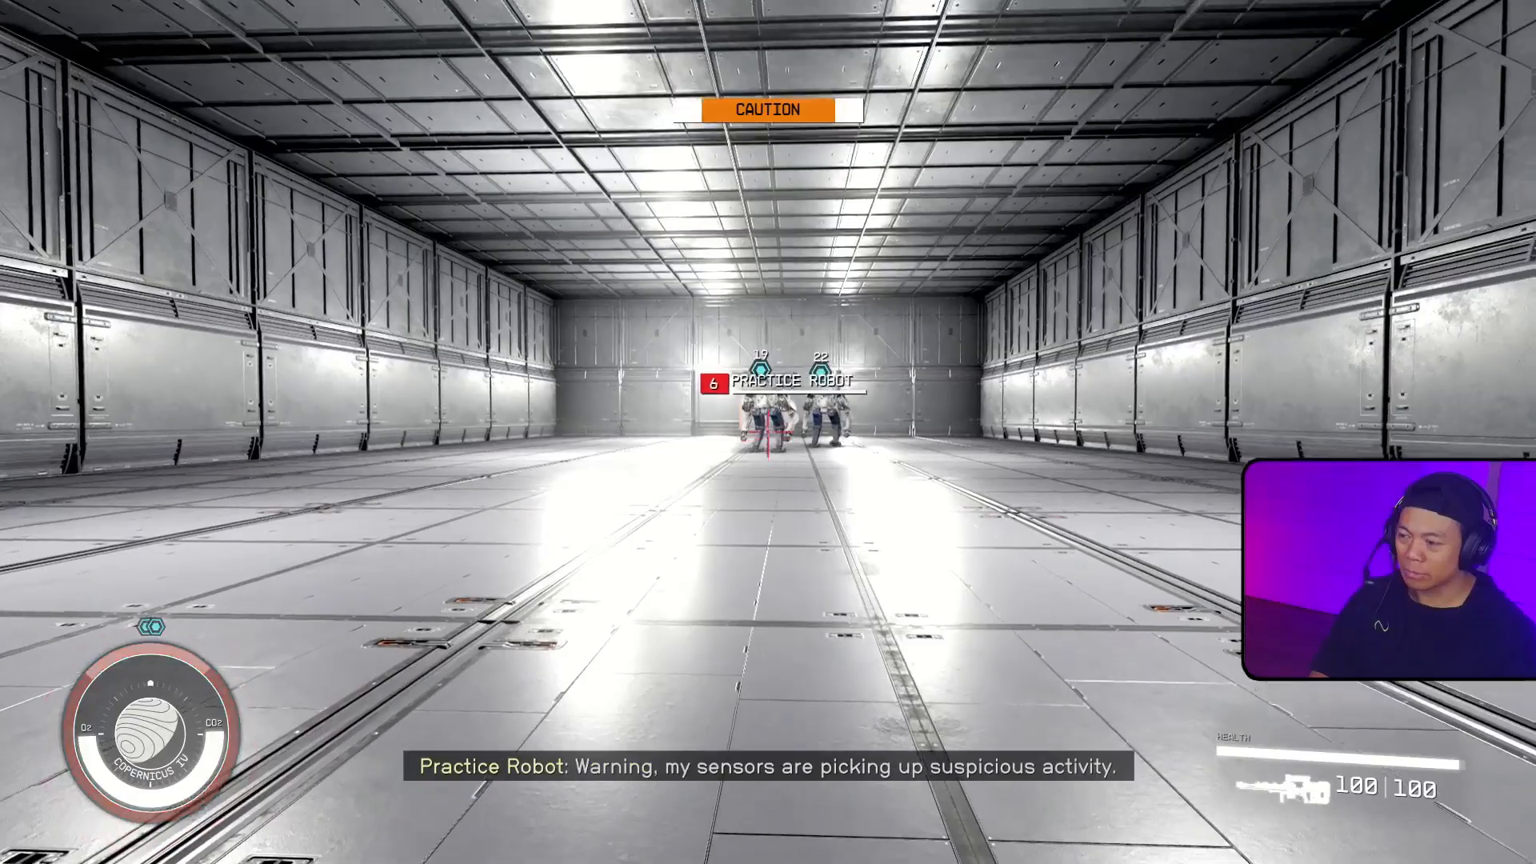
Step: Shoot the first wave of practice robots to trigger the big robot's wave
right_click(767, 432)
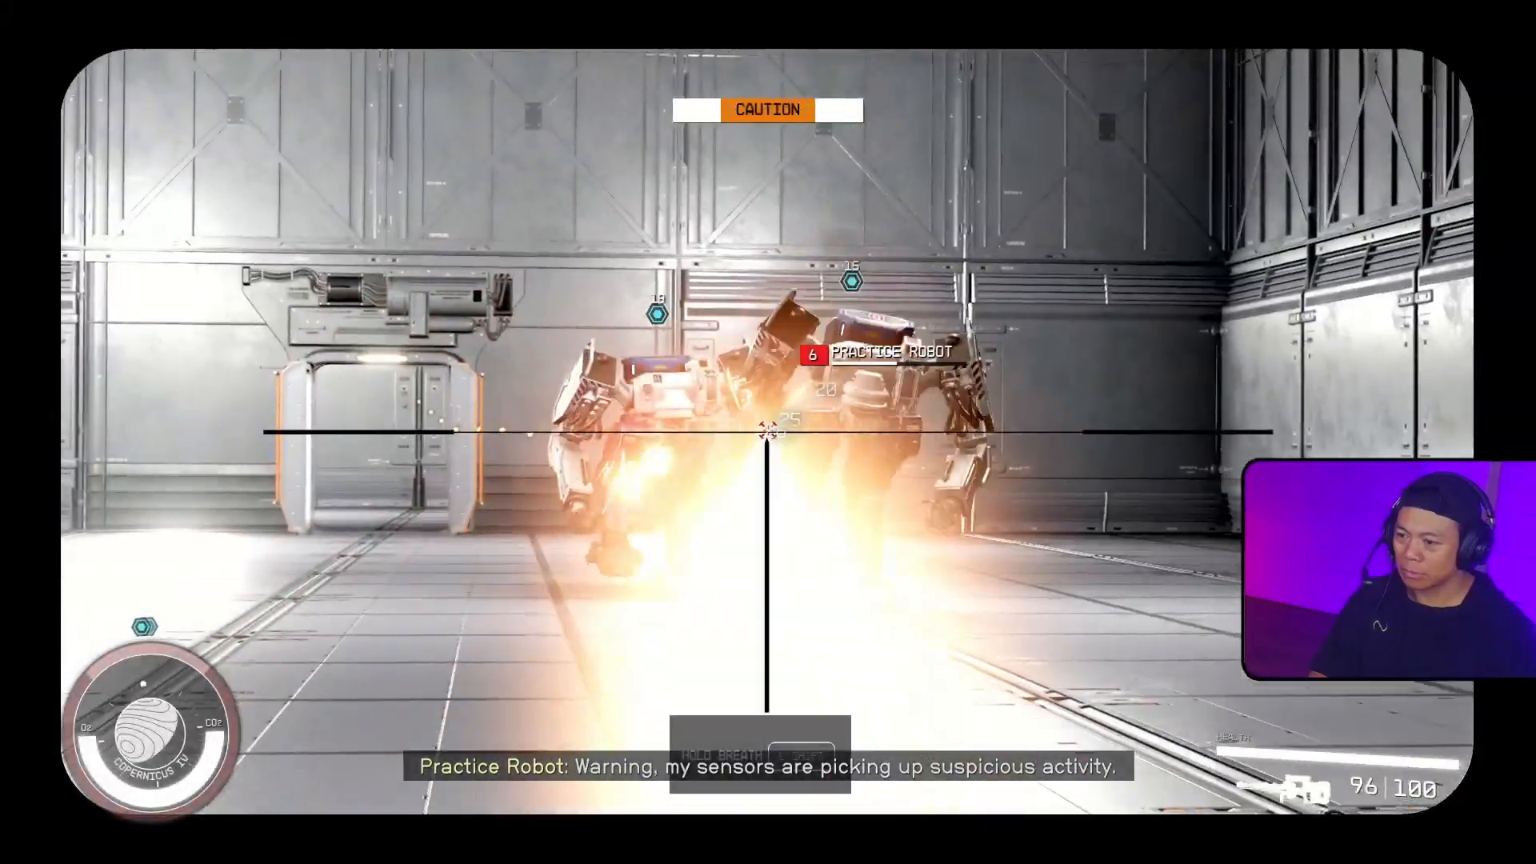
left_click(767, 432)
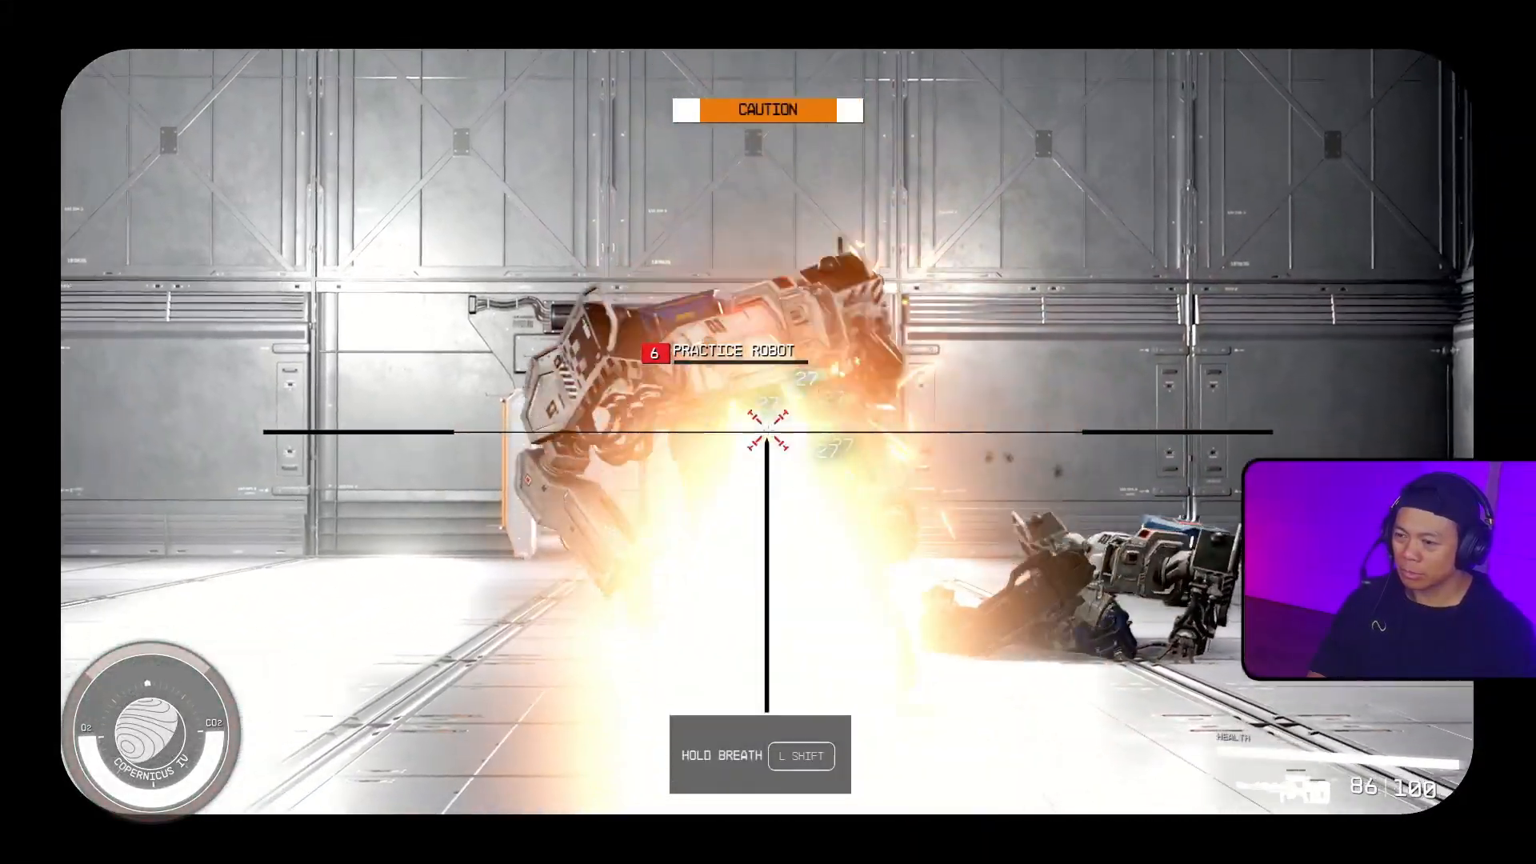
right_click(768, 432)
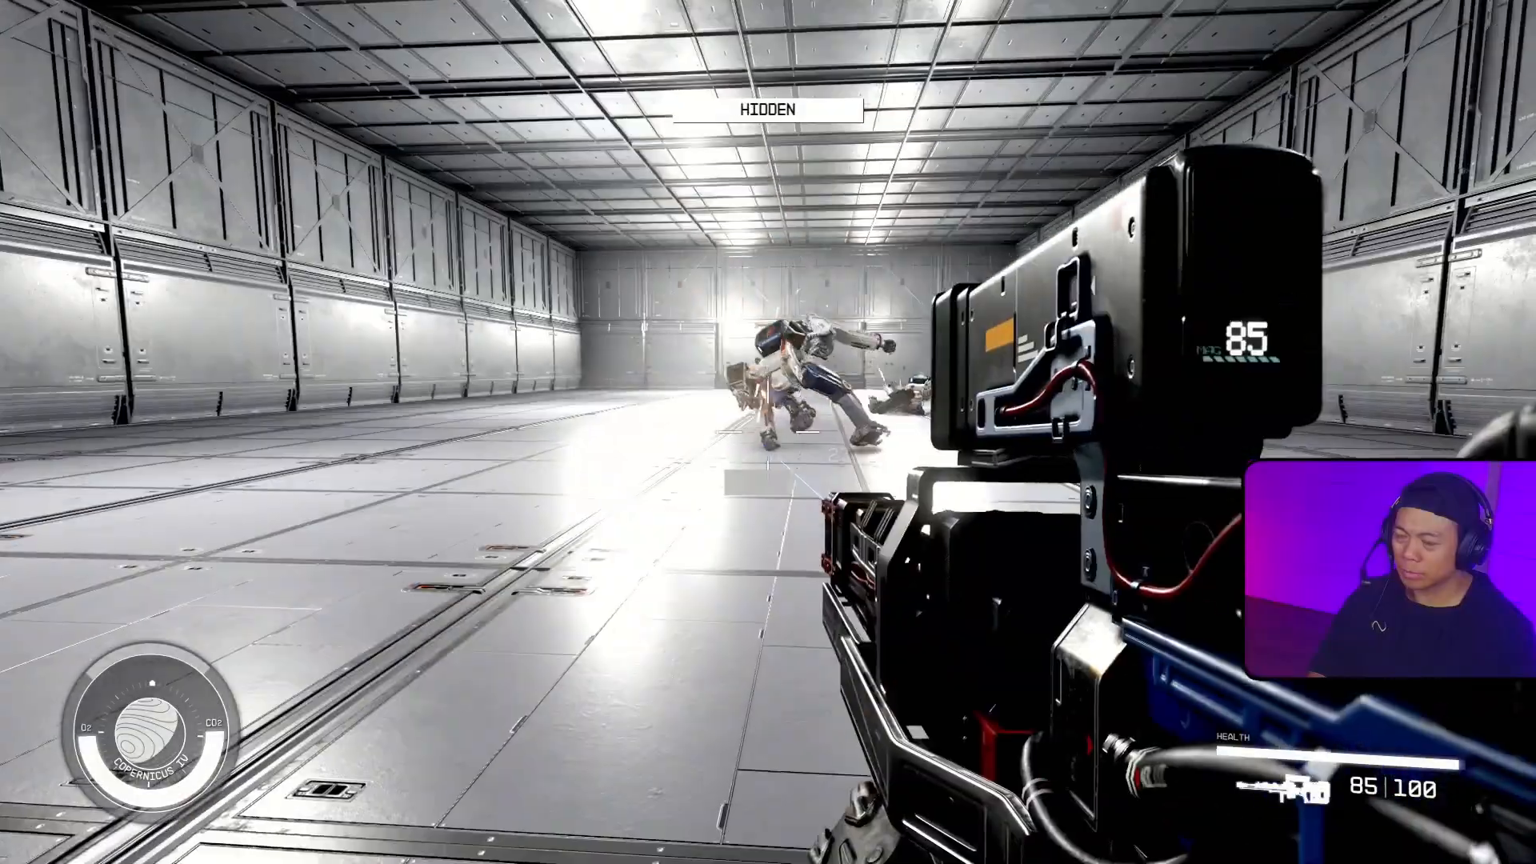
key("w")
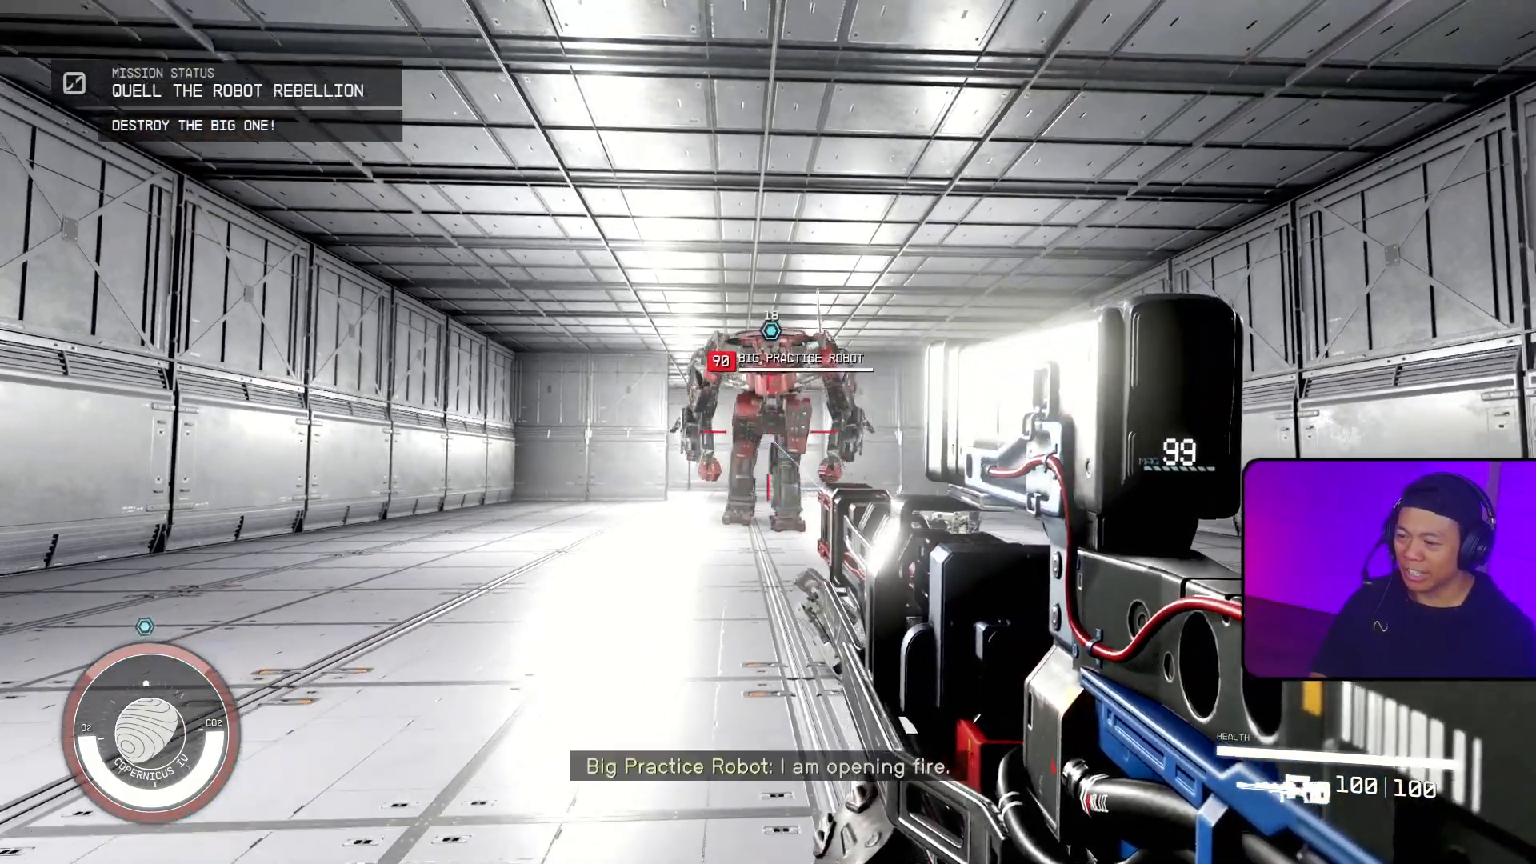
Step: Destroy the Big Practice Robot and walk up to the inner doorway to check it
right_click(768, 432)
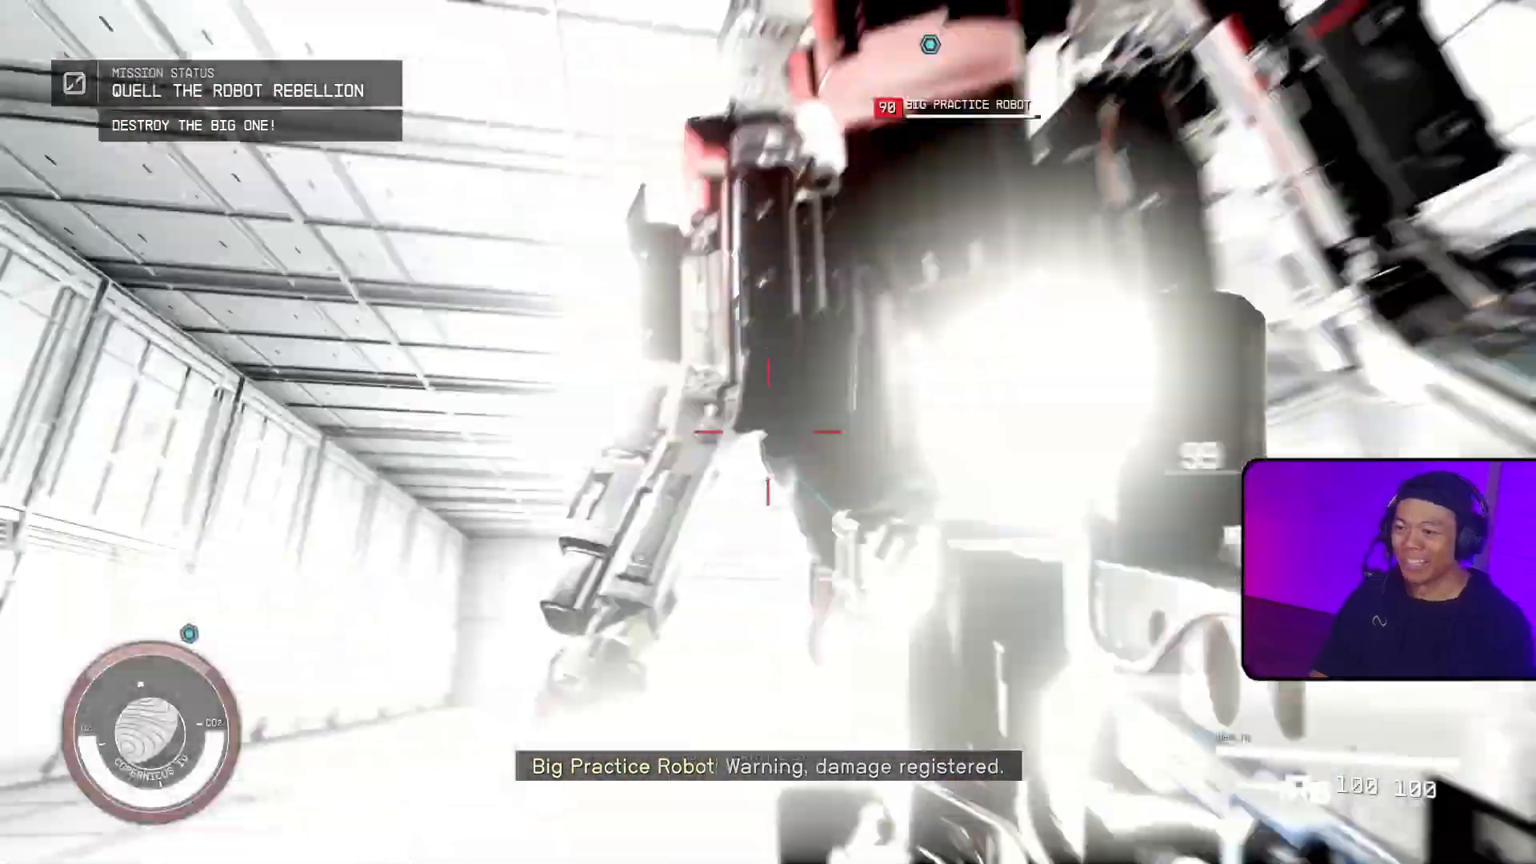
right_click(768, 432)
left_click(768, 432)
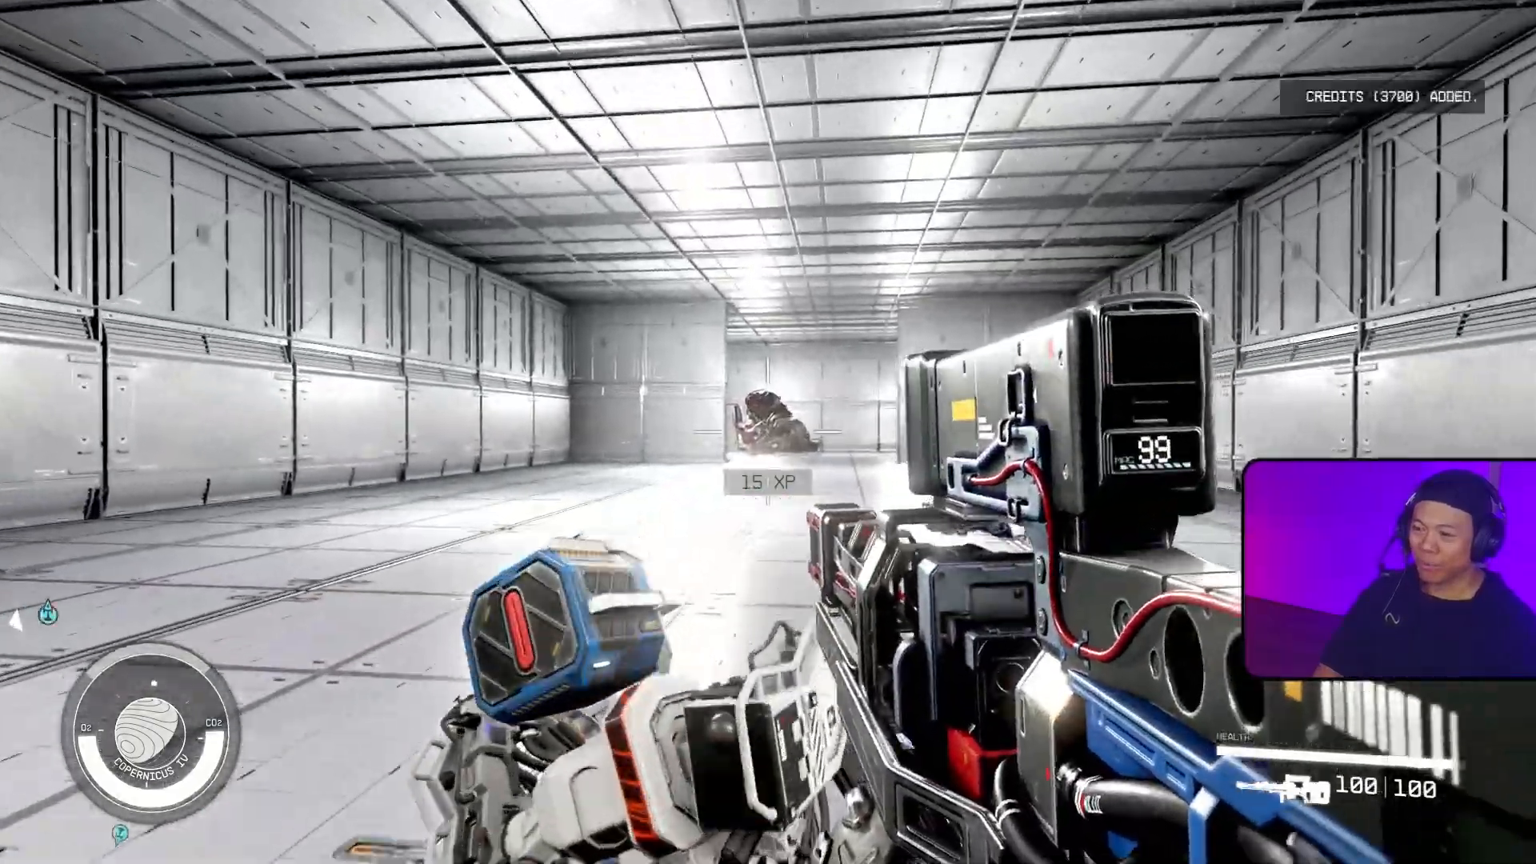
key("w")
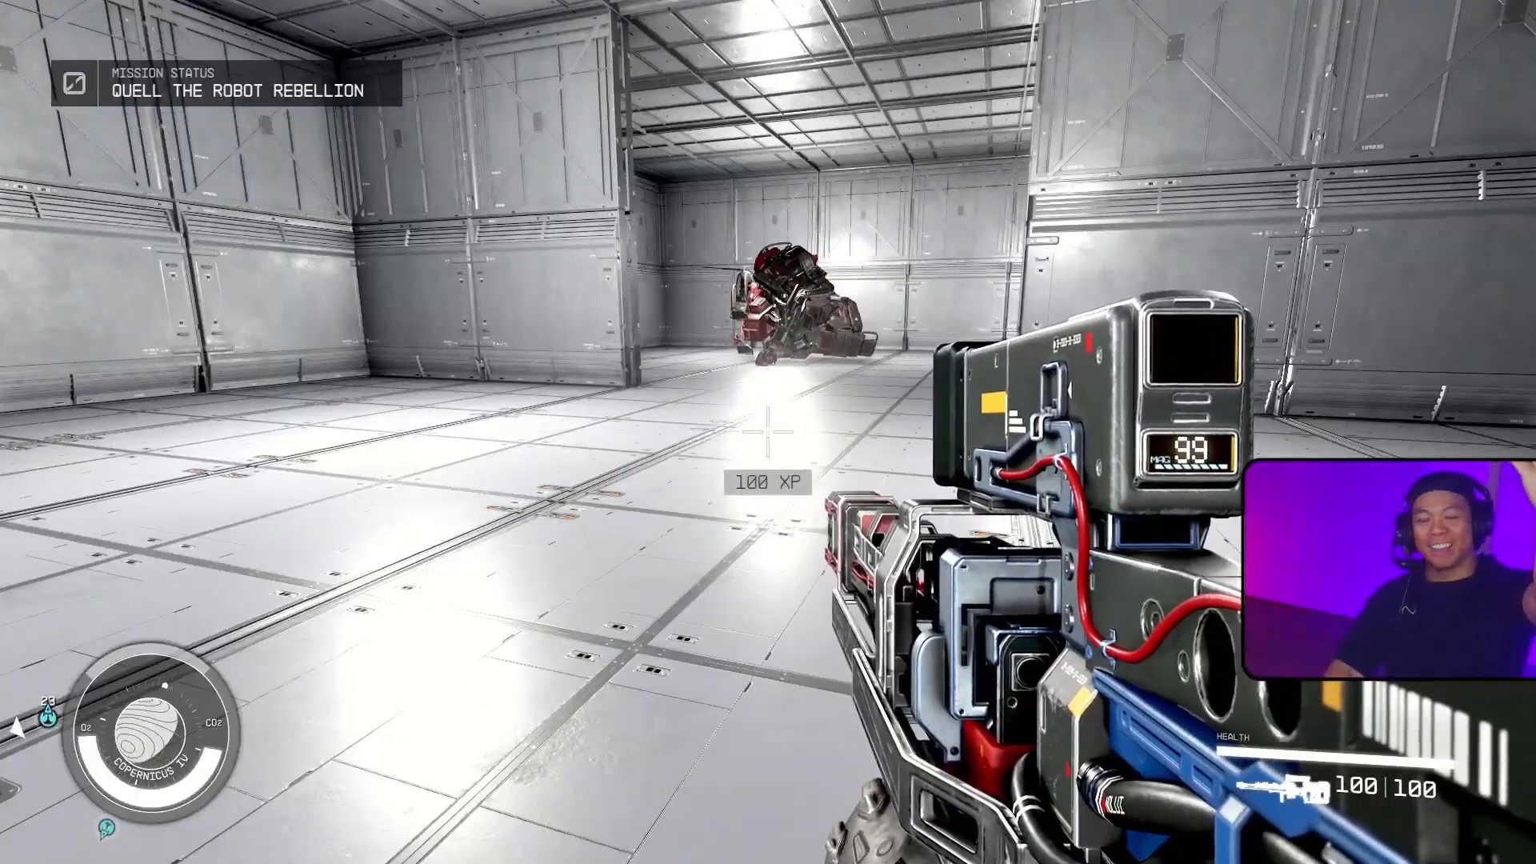
key("w")
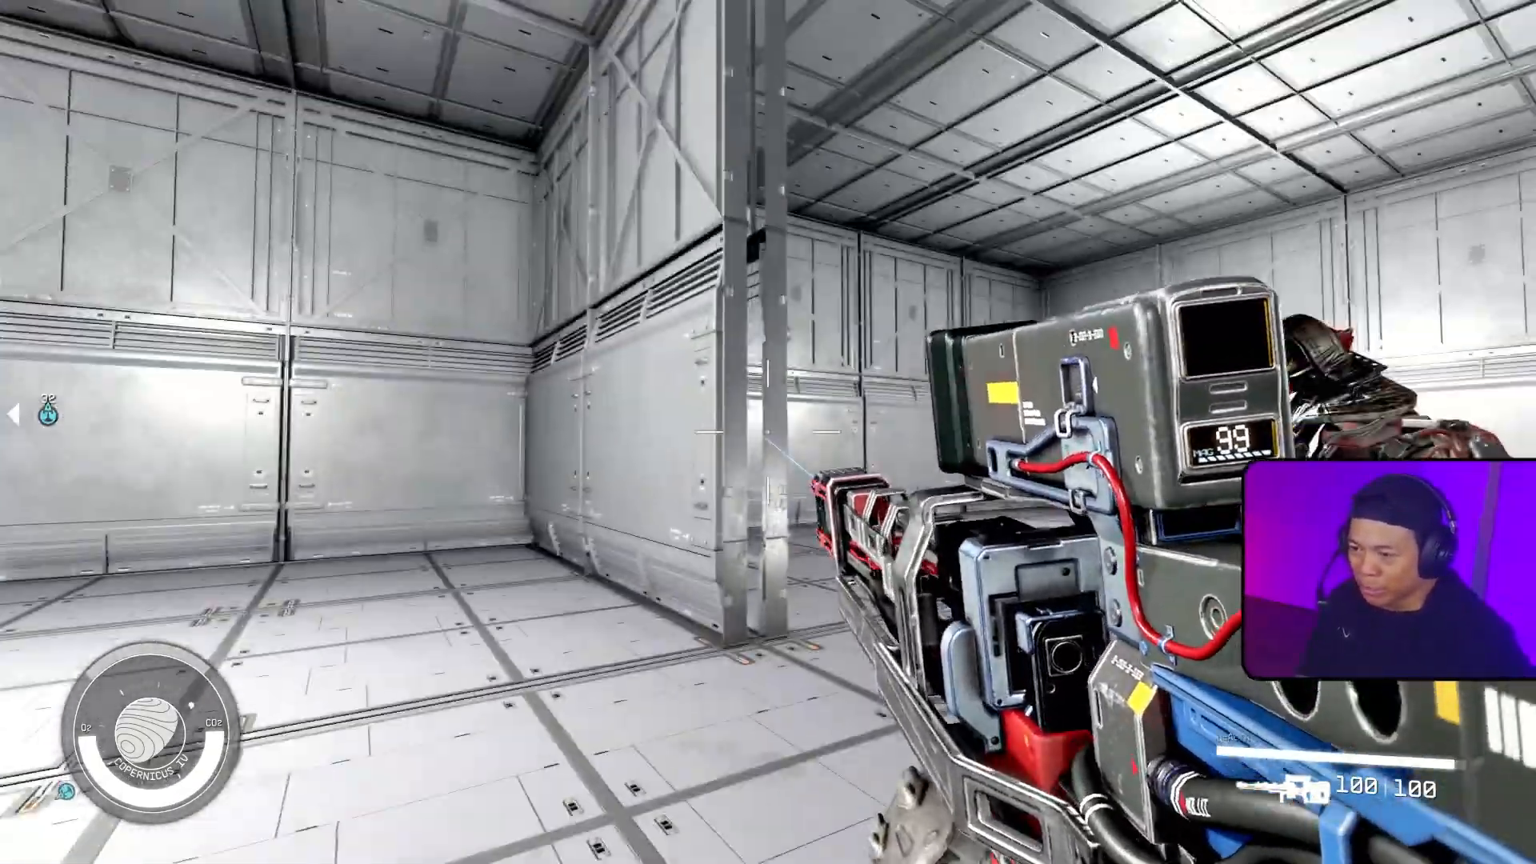
Step: Walk around the inner wall opening and the big robot's wreck, and view the passage from both sides
key("w")
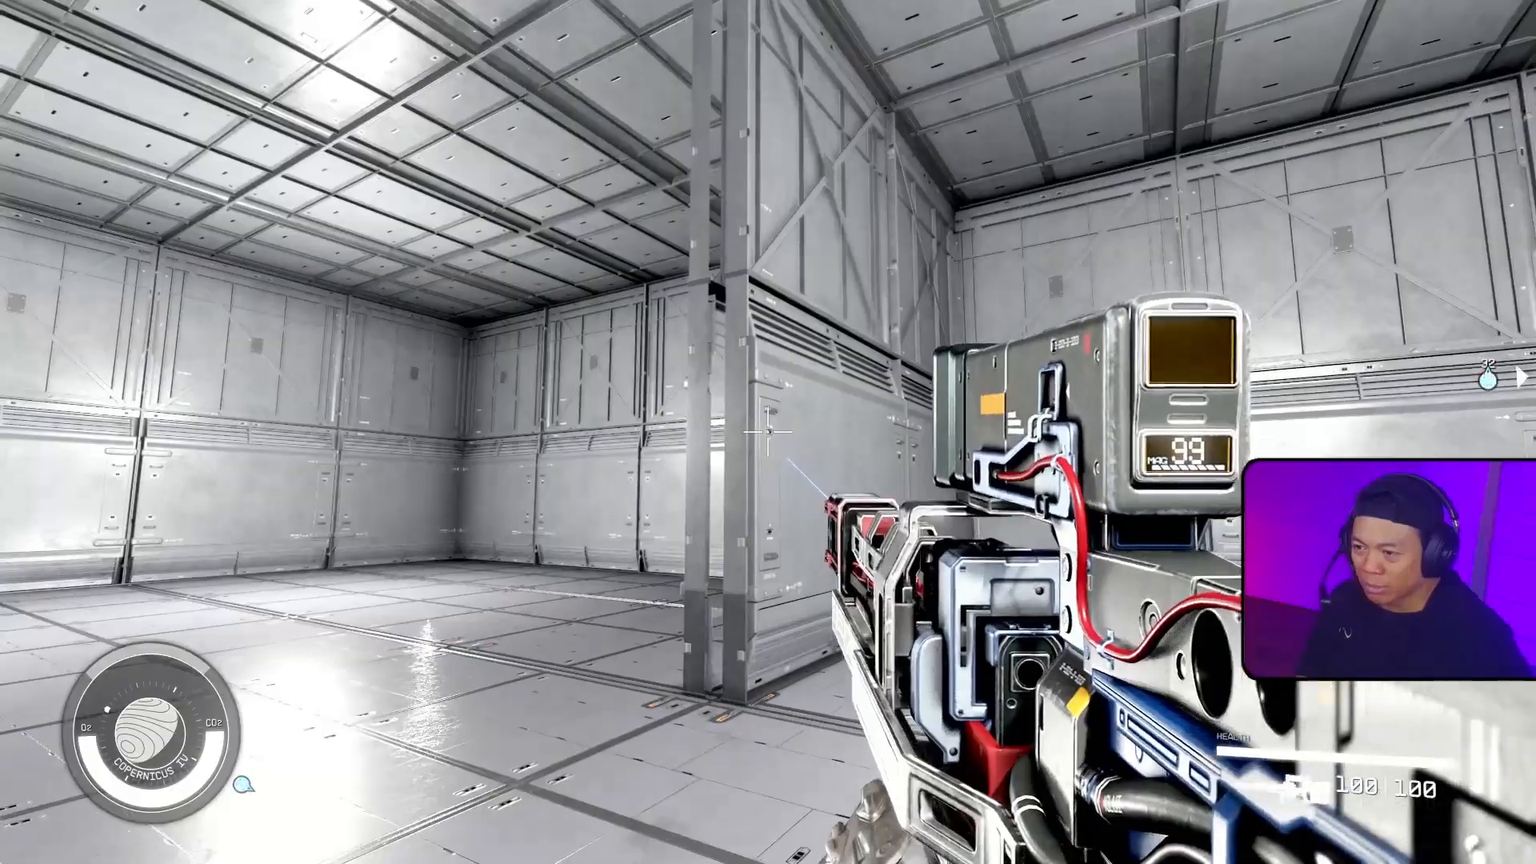
key("w")
key("w")
key("w")
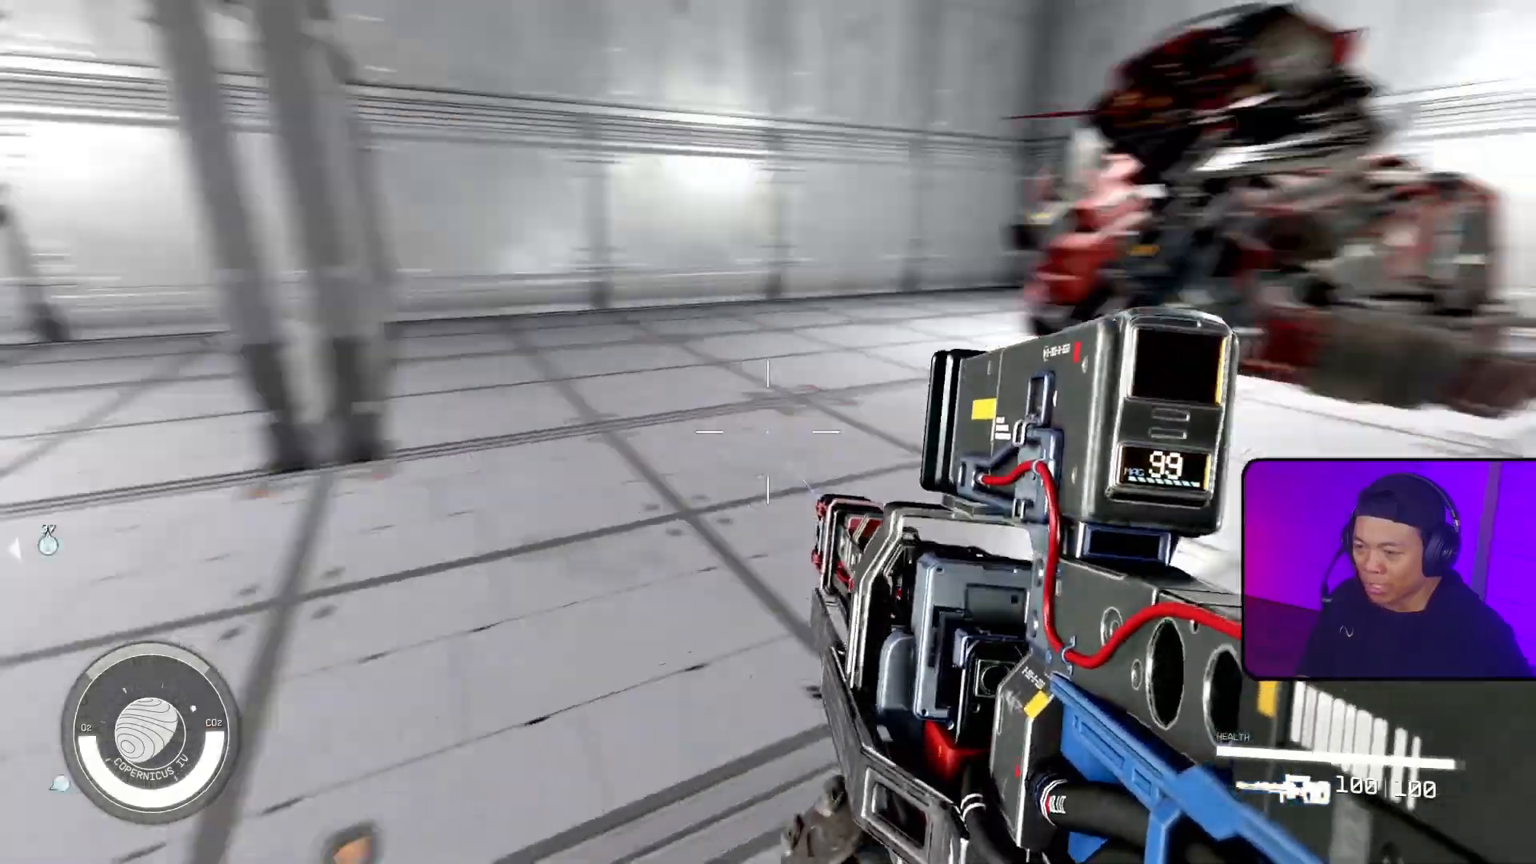
key("w")
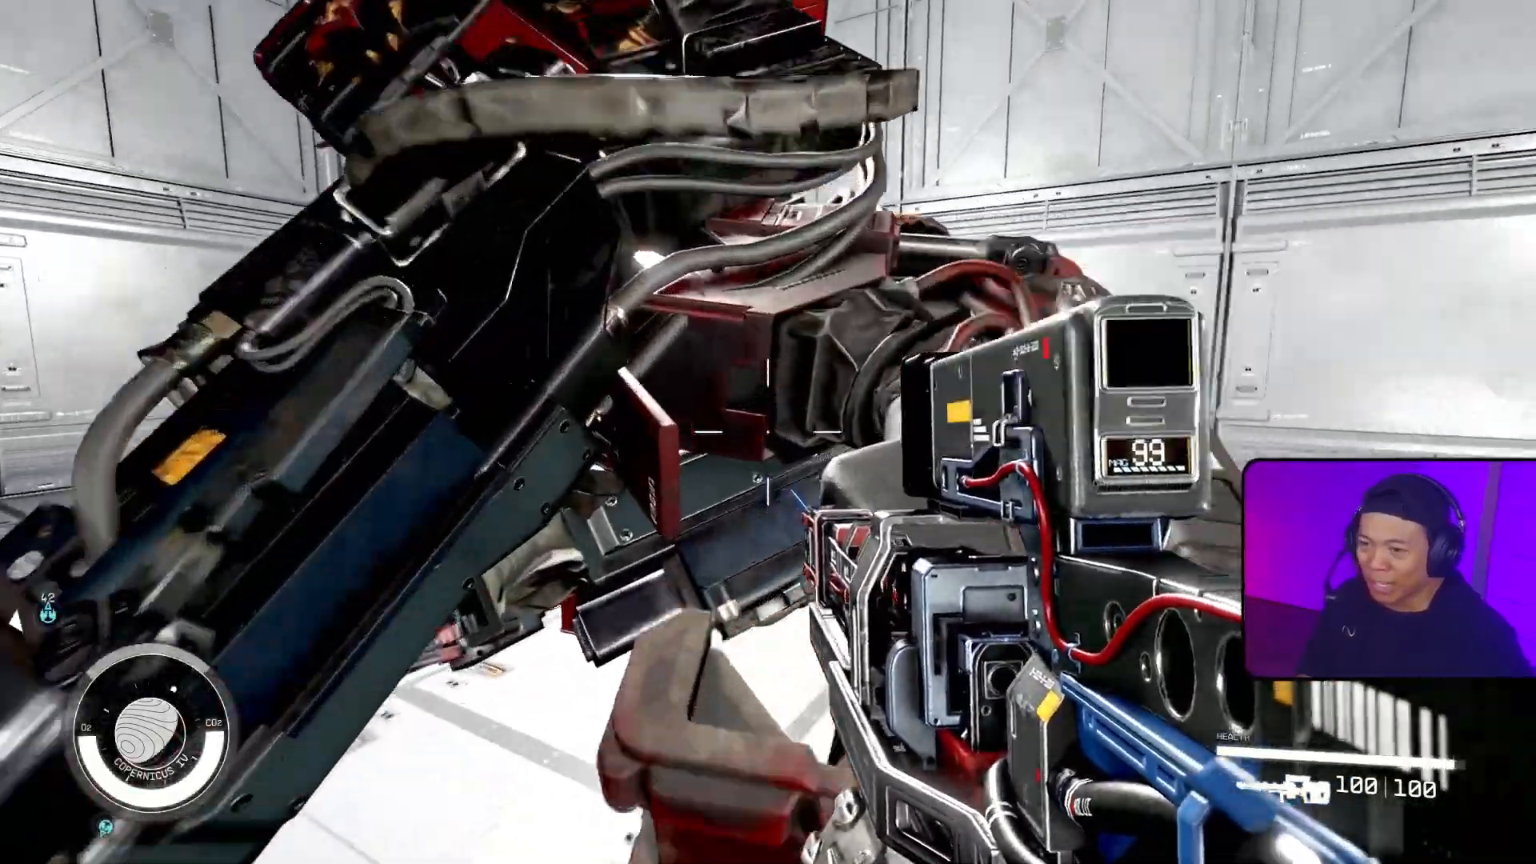
key("w")
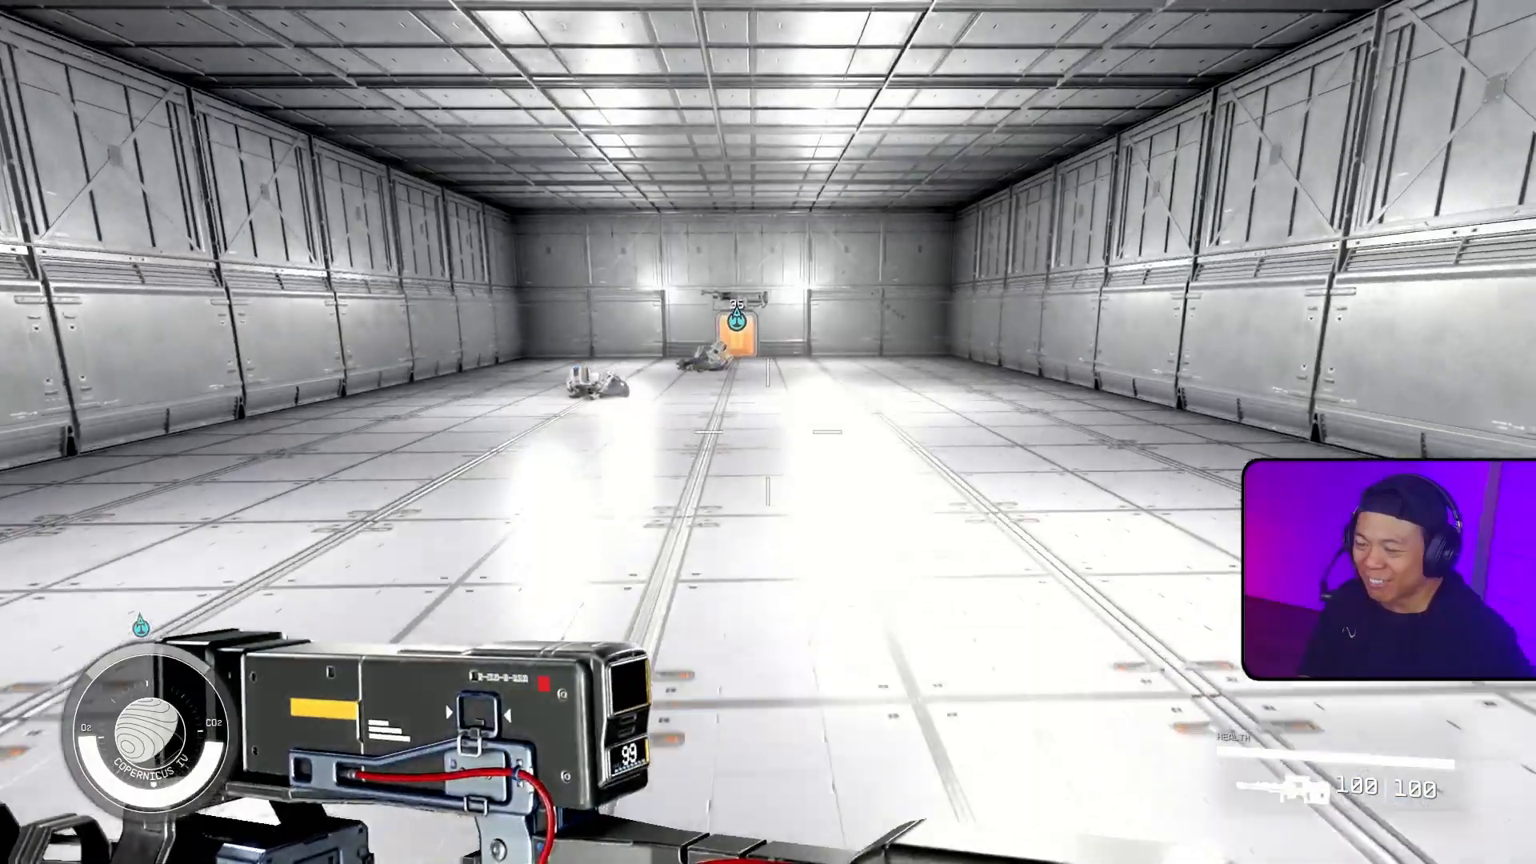
key("w")
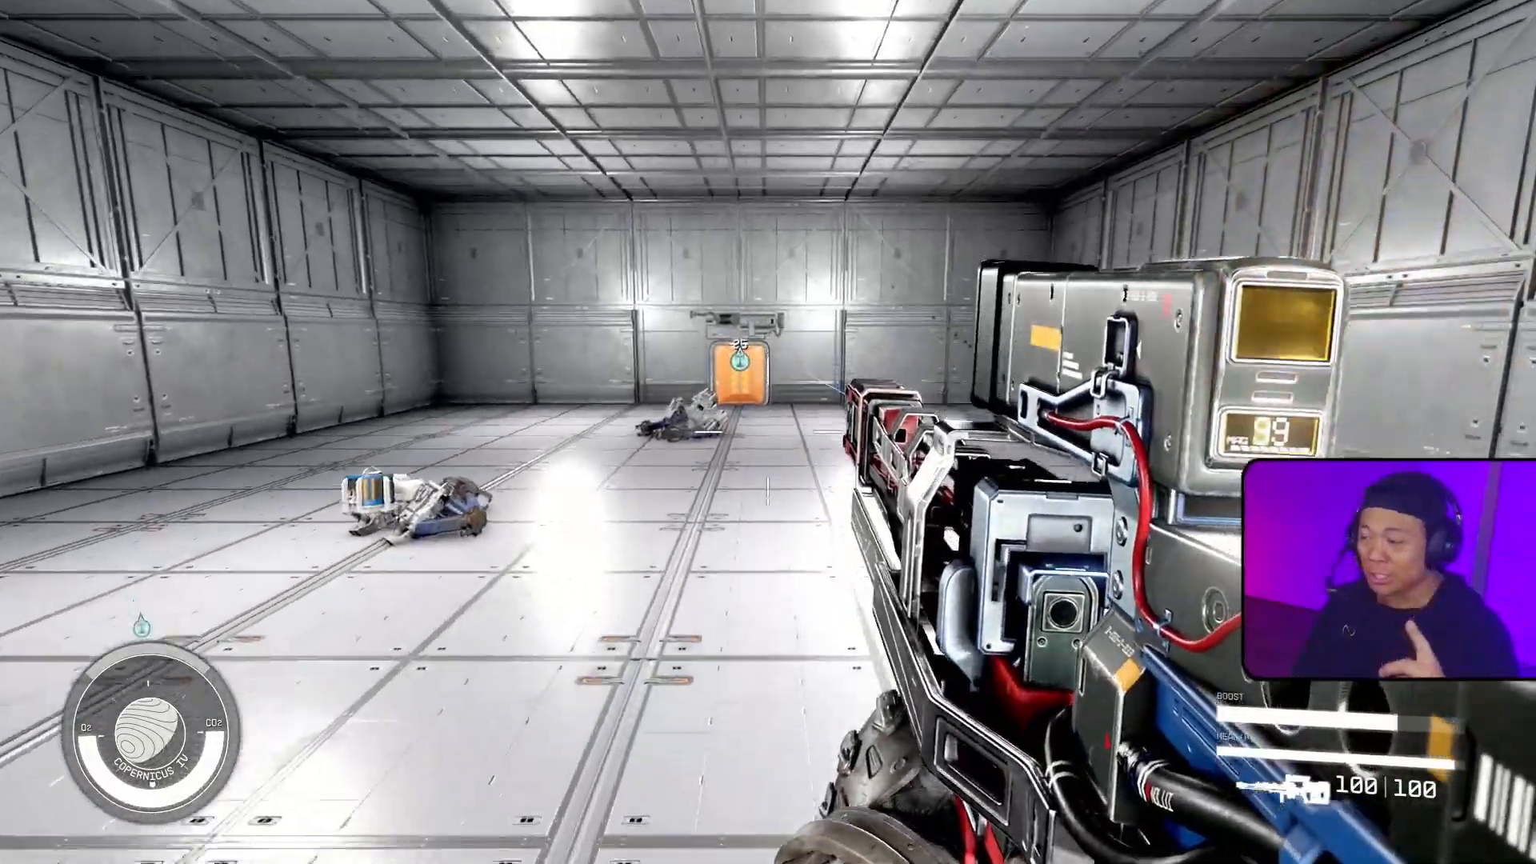
key("w")
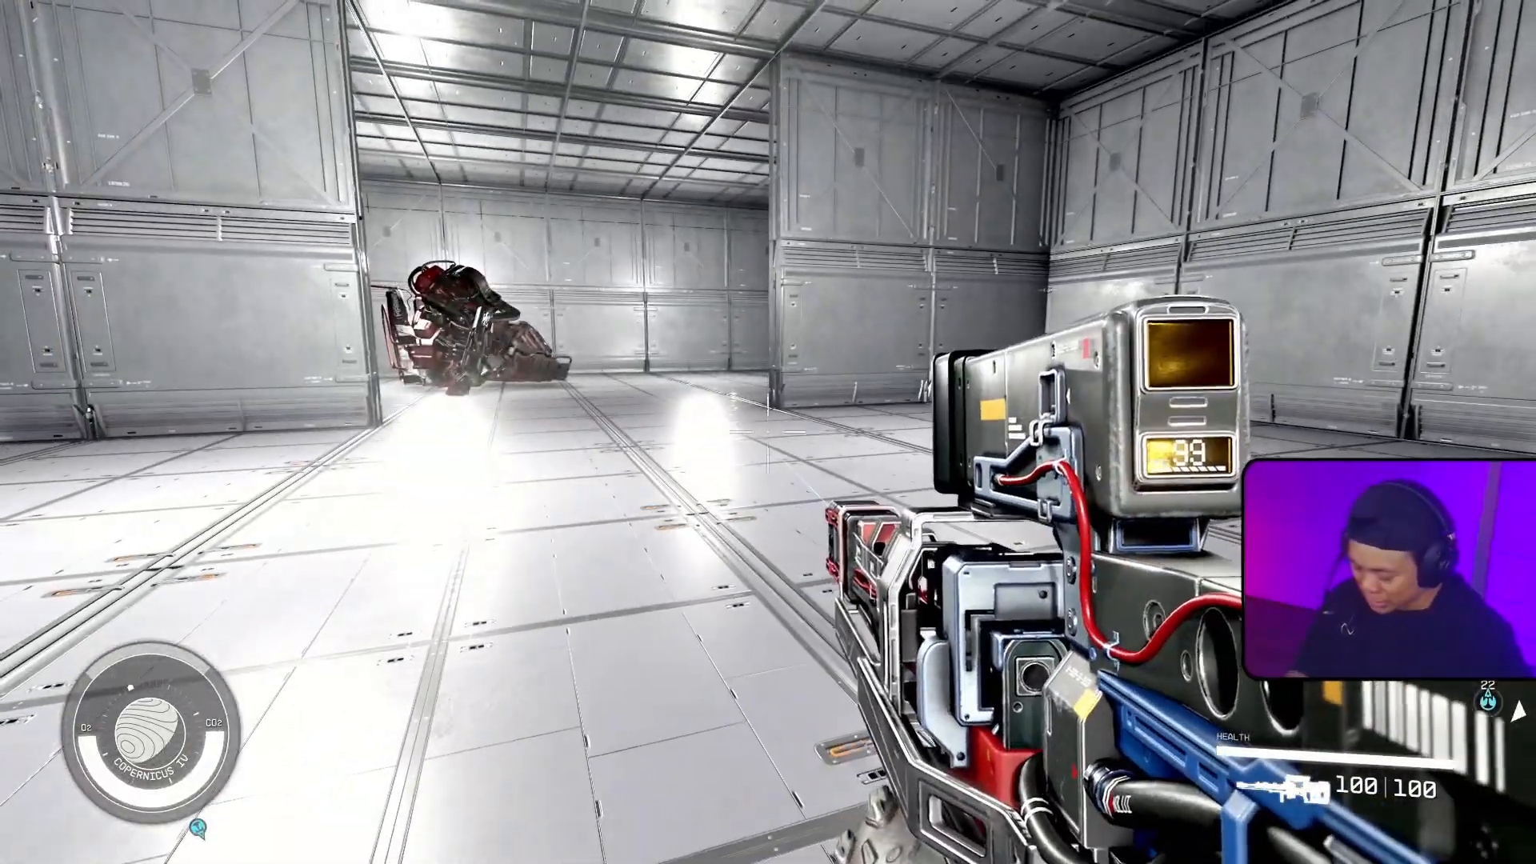
Step: Switch to the Creation Kit and select the middle and upper wall pieces on the near side of the doorway
key("alt+Tab")
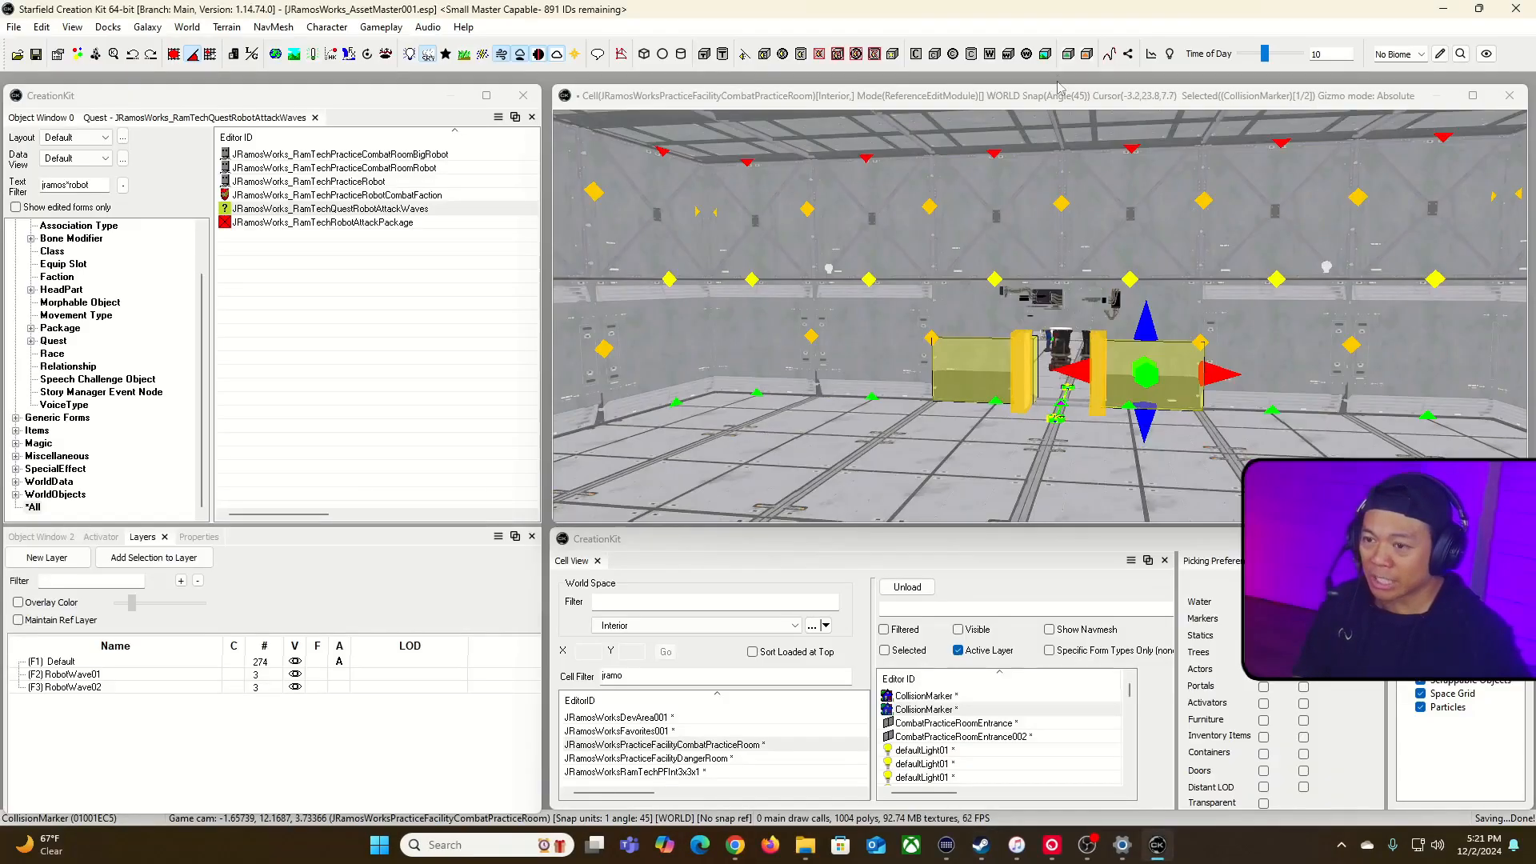
left_click(1057, 91)
key("grave")
key("w")
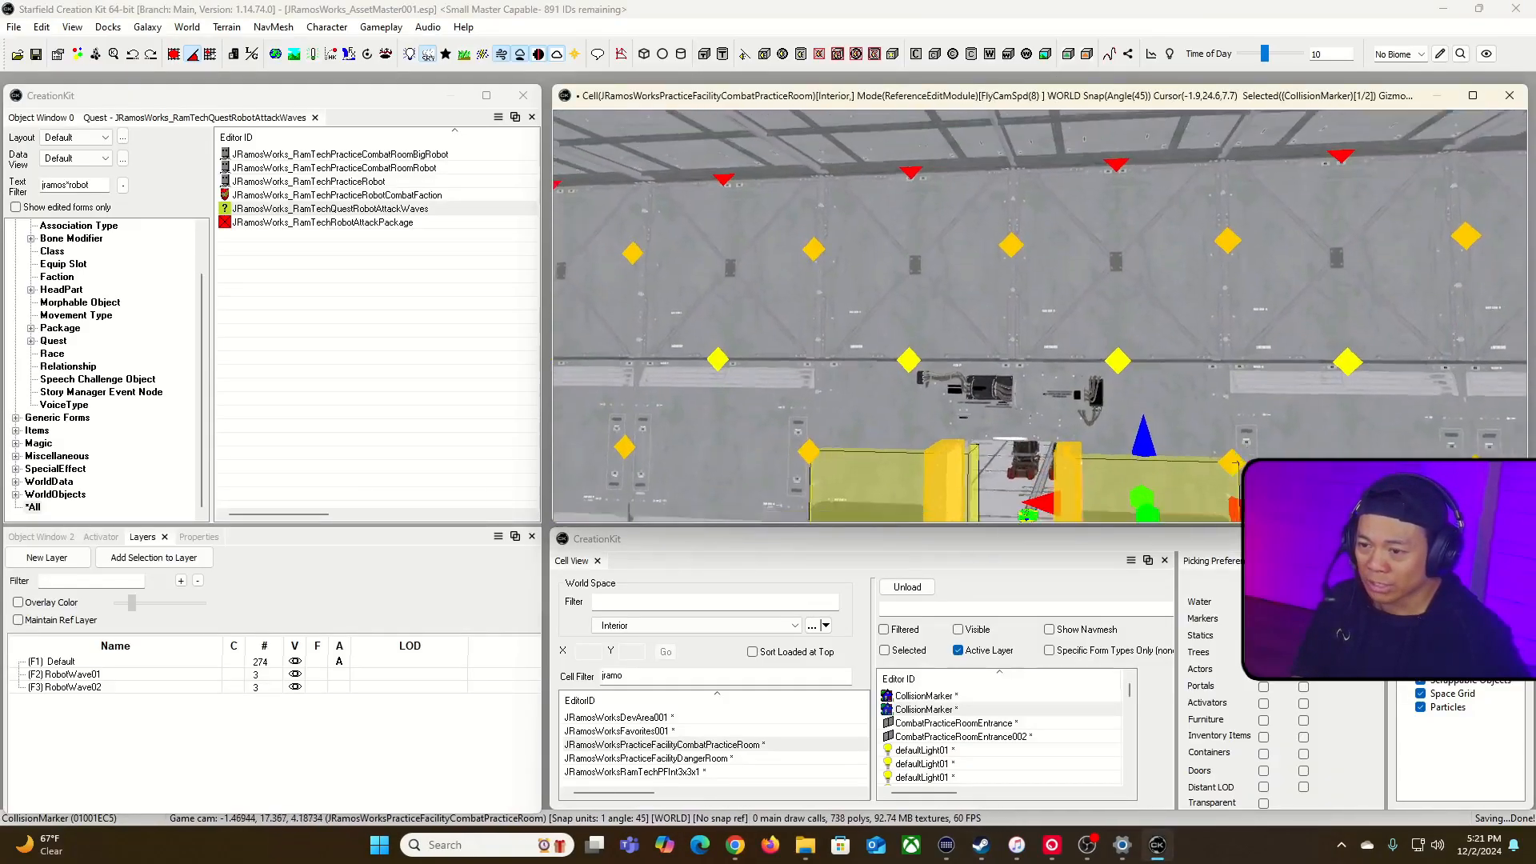
key("grave")
left_click(1118, 307)
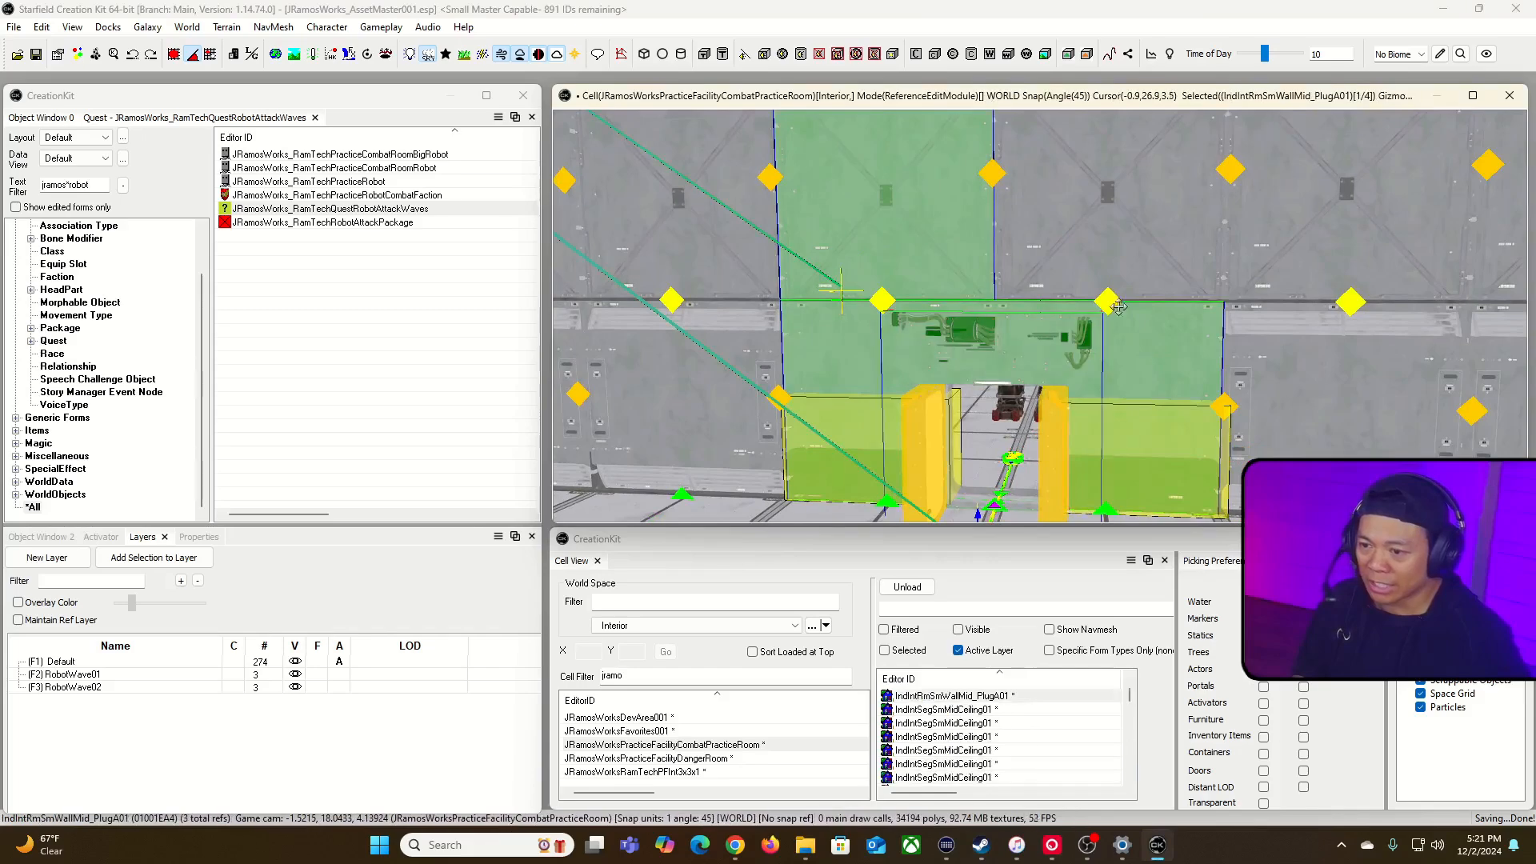
left_click(1170, 251, "ctrl")
Step: Add the middle and upper wall pieces on the far side of the doorway to the selection
key("grave")
key("w")
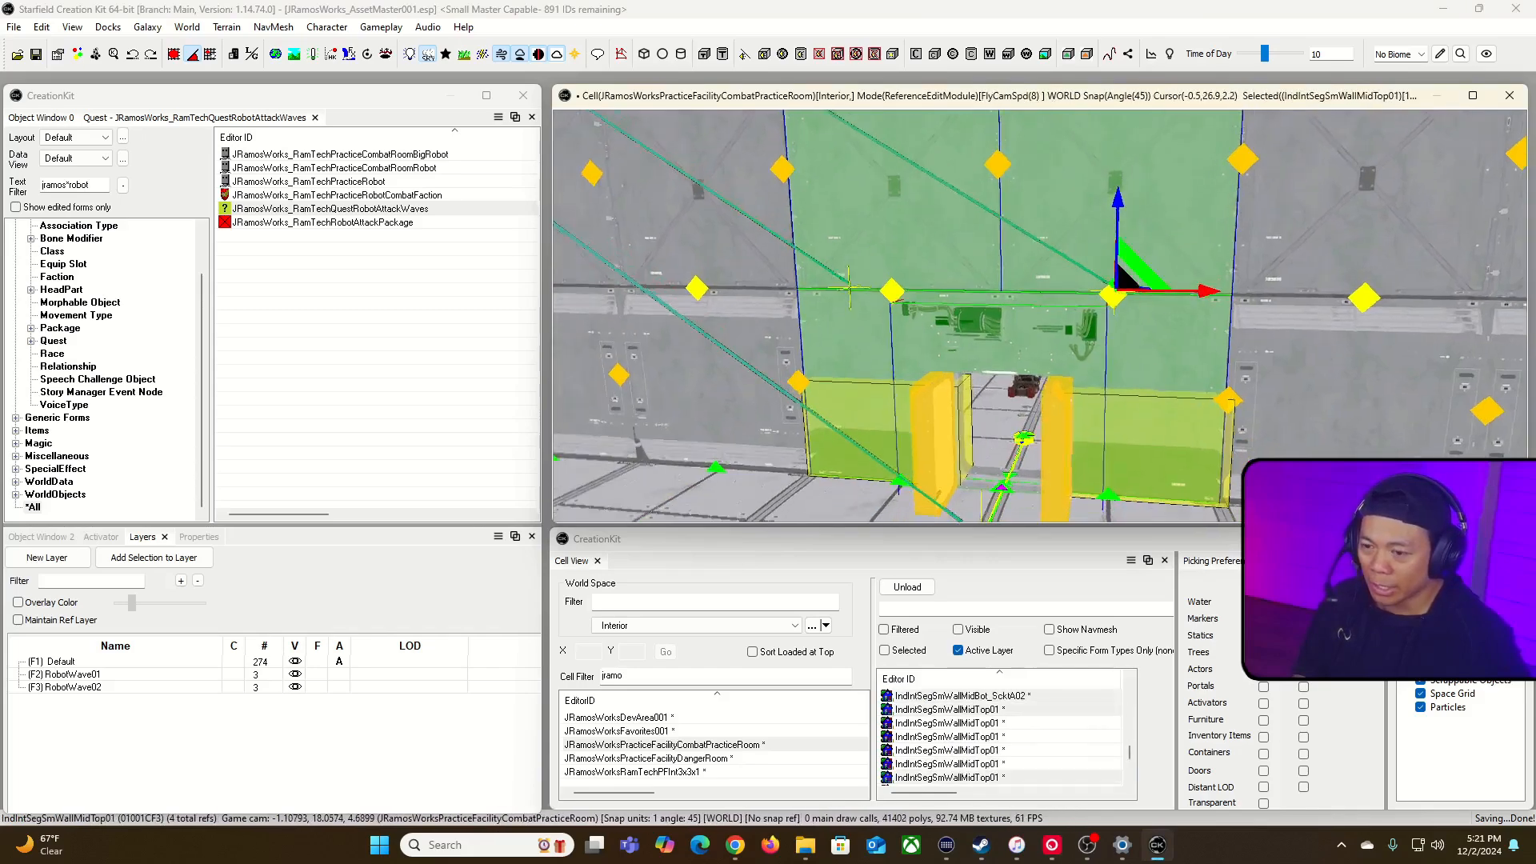
key("d")
key("w")
key("grave")
key("grave")
key("w")
key("a")
key("grave")
left_click(1141, 400, "ctrl")
left_click(1332, 413, "ctrl")
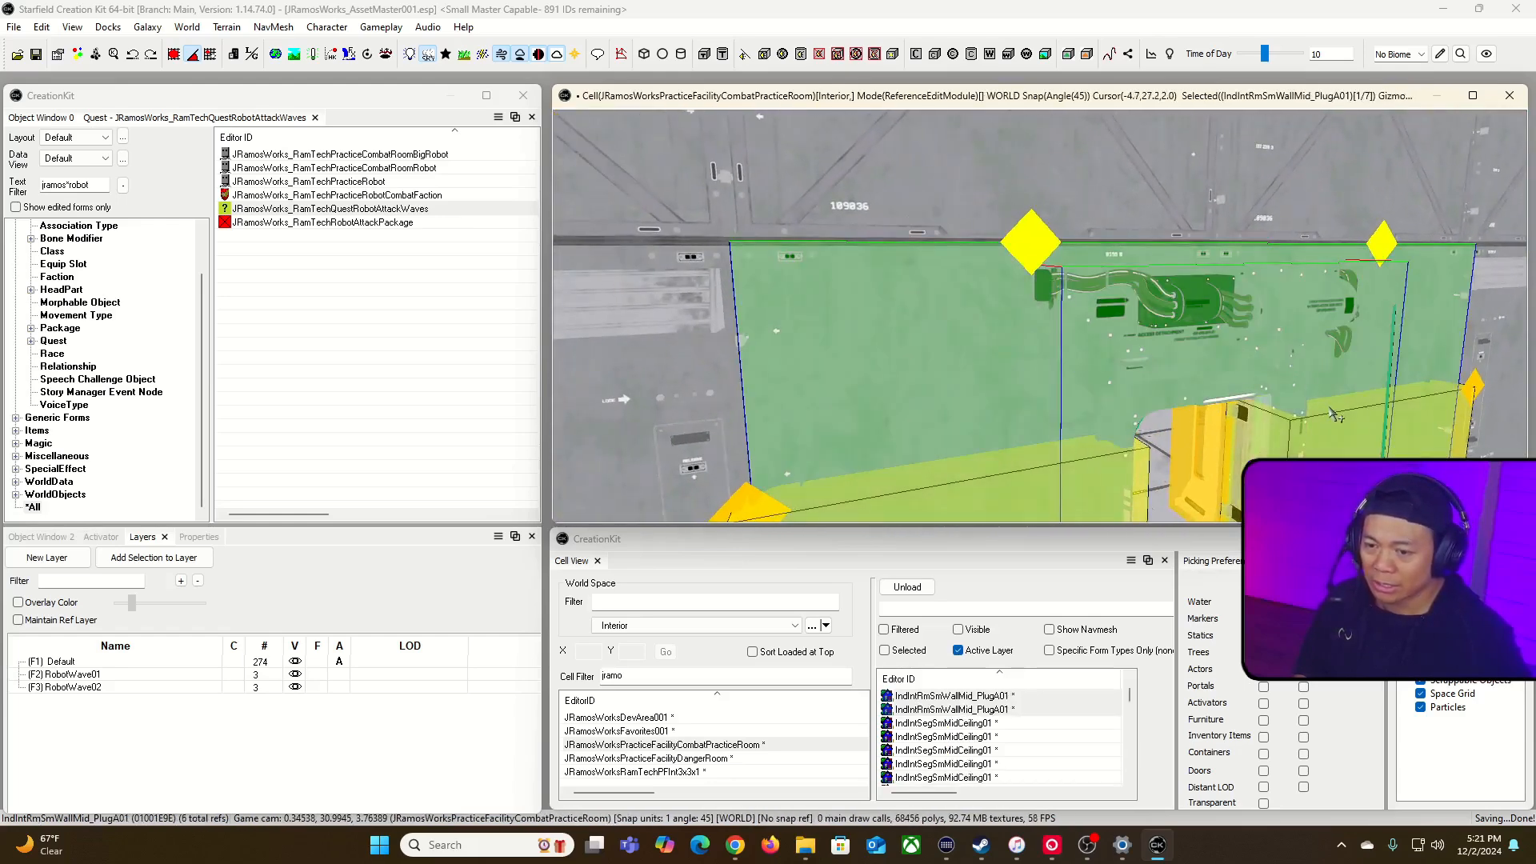
left_click(1307, 175, "ctrl")
Step: Add the CombatPracticeRoomEntrance002 door in the inner wall to the selected wall pieces
key("grave")
key("w")
key("w")
key("s")
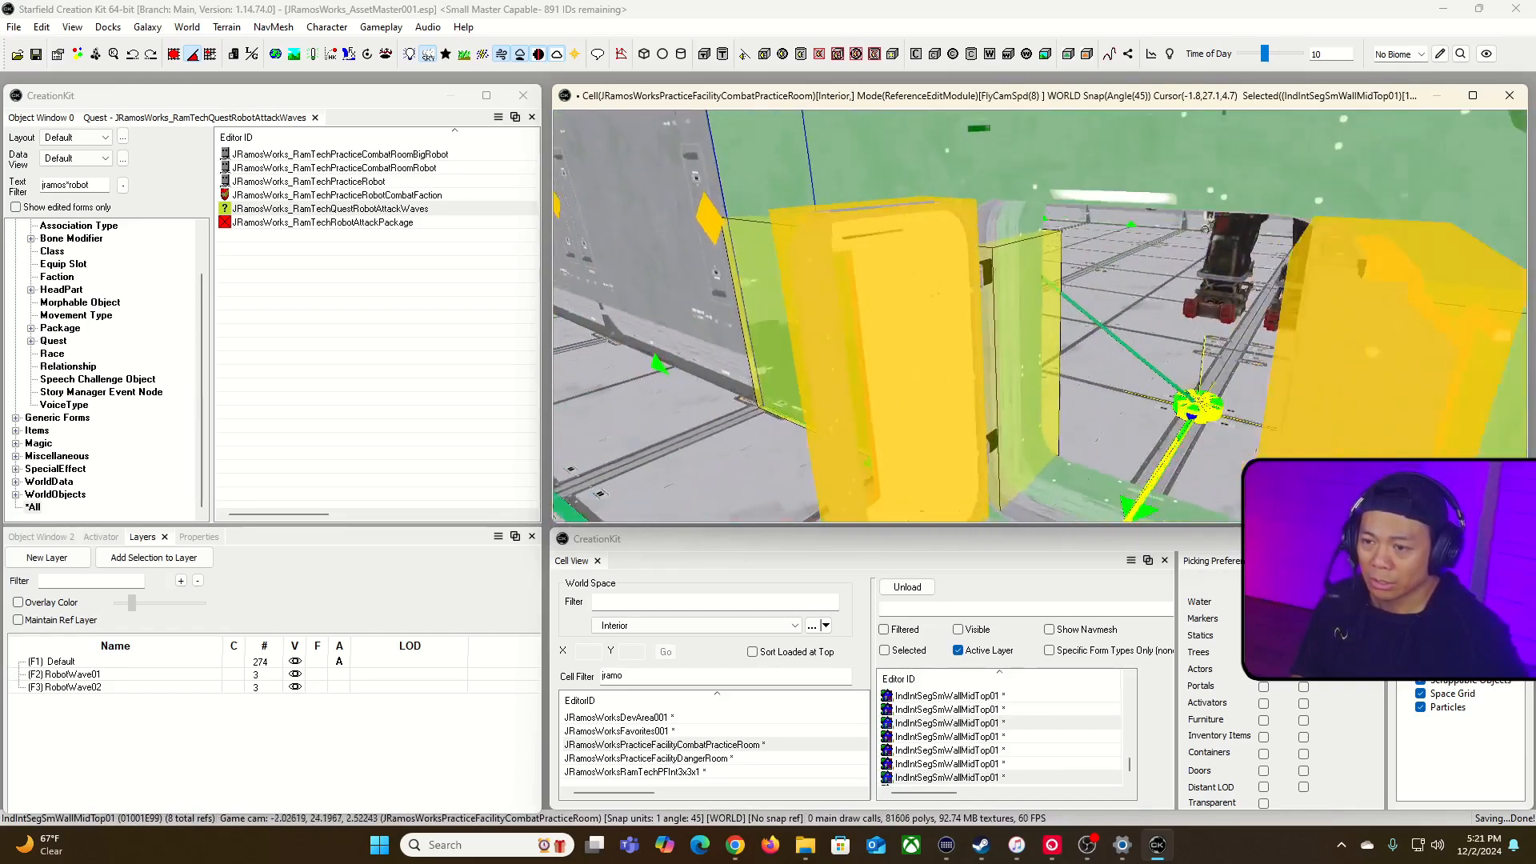
key("w")
key("grave")
left_click(963, 174, "ctrl")
key("grave")
key("s")
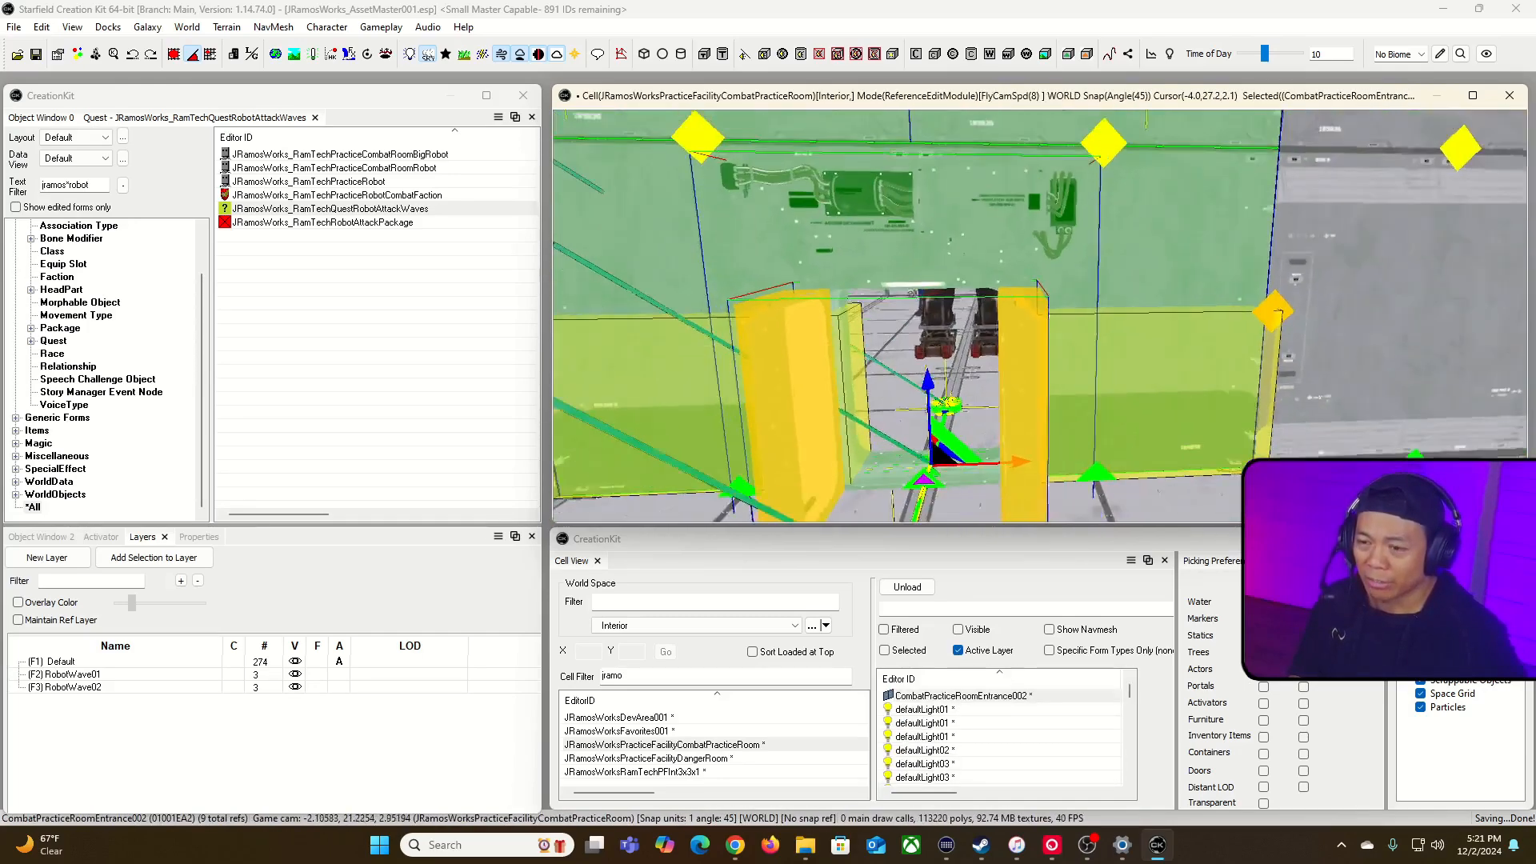
key("w")
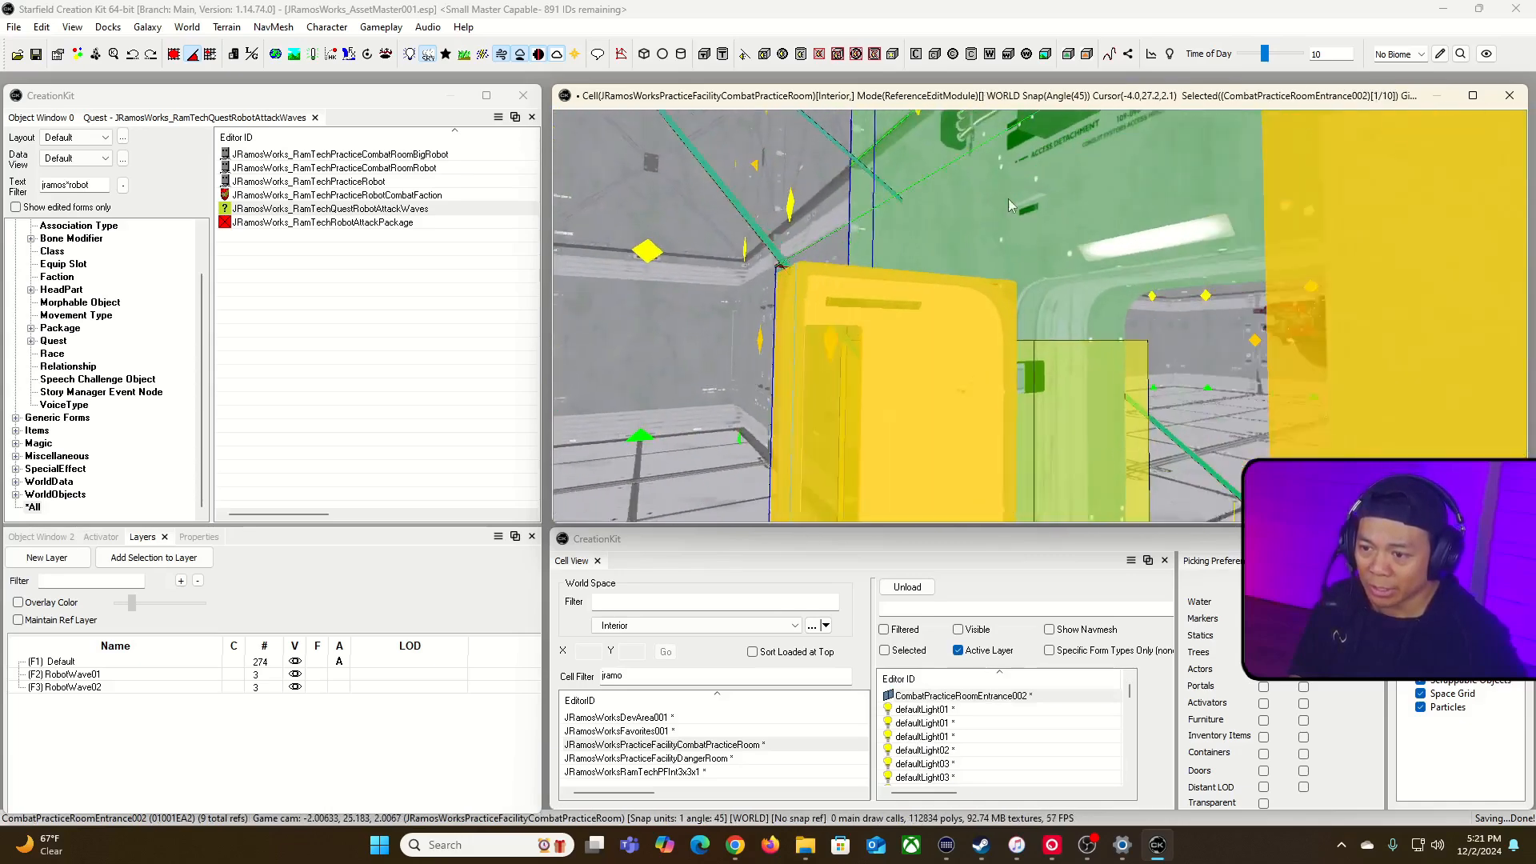
key("s")
key("grave")
Step: Create a layer named DisabledWall and make it the active layer
left_click(46, 558)
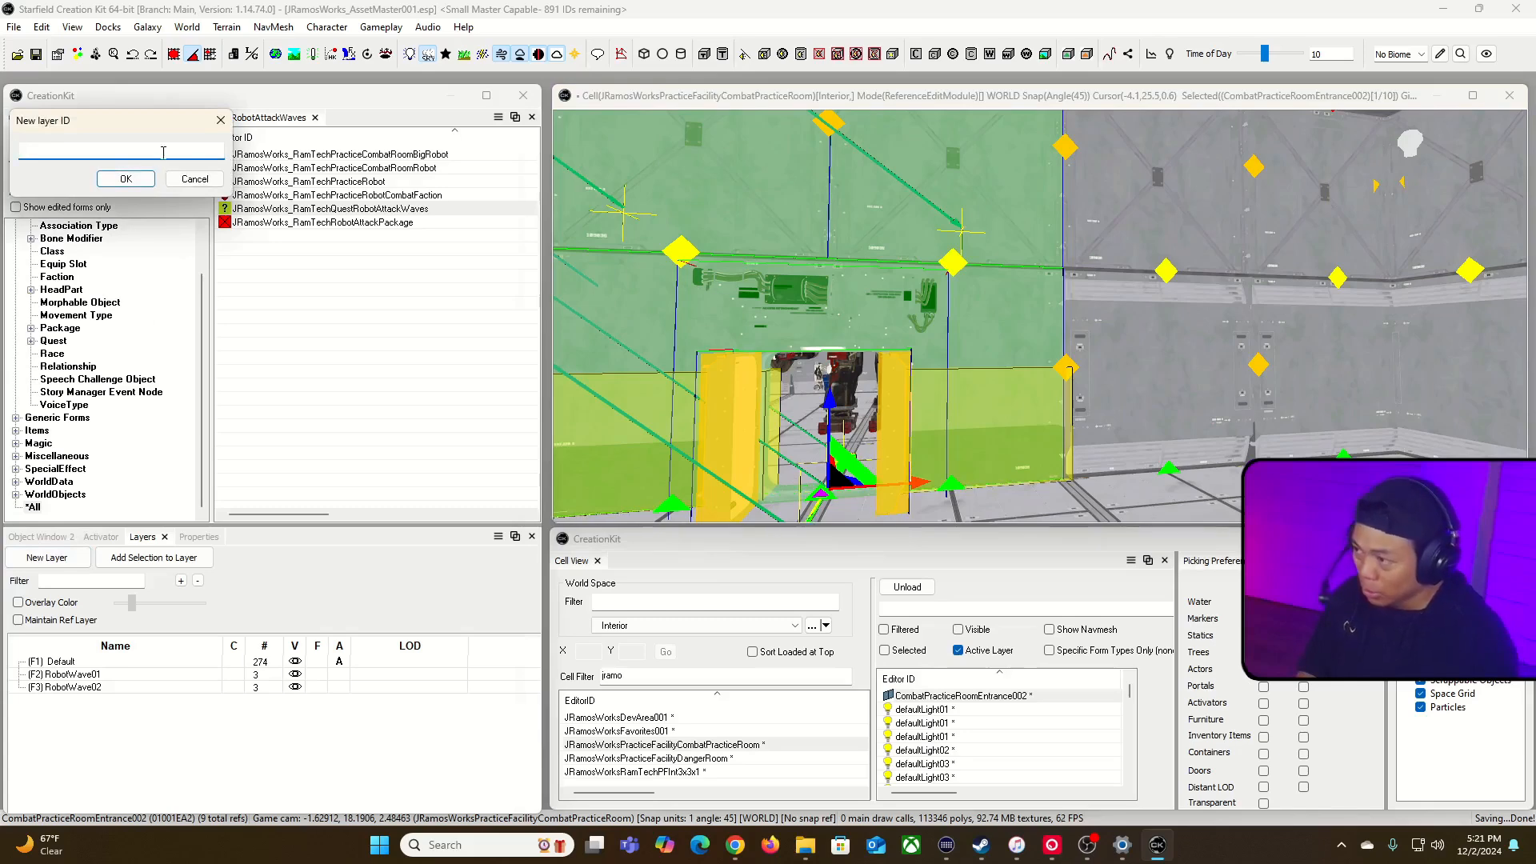
type("DisabledWall")
left_click(125, 179)
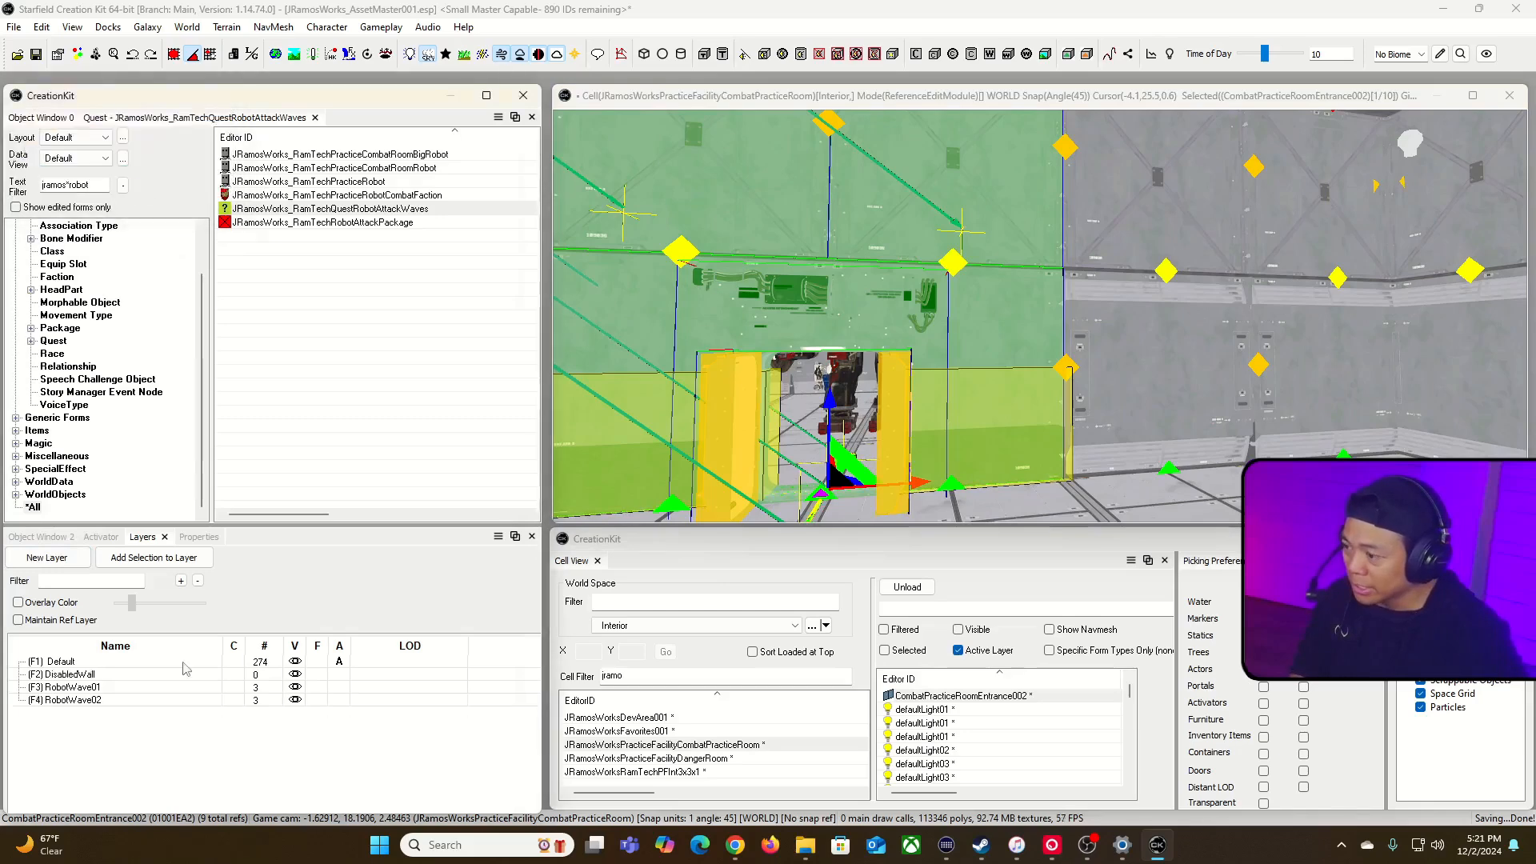
left_click(332, 676)
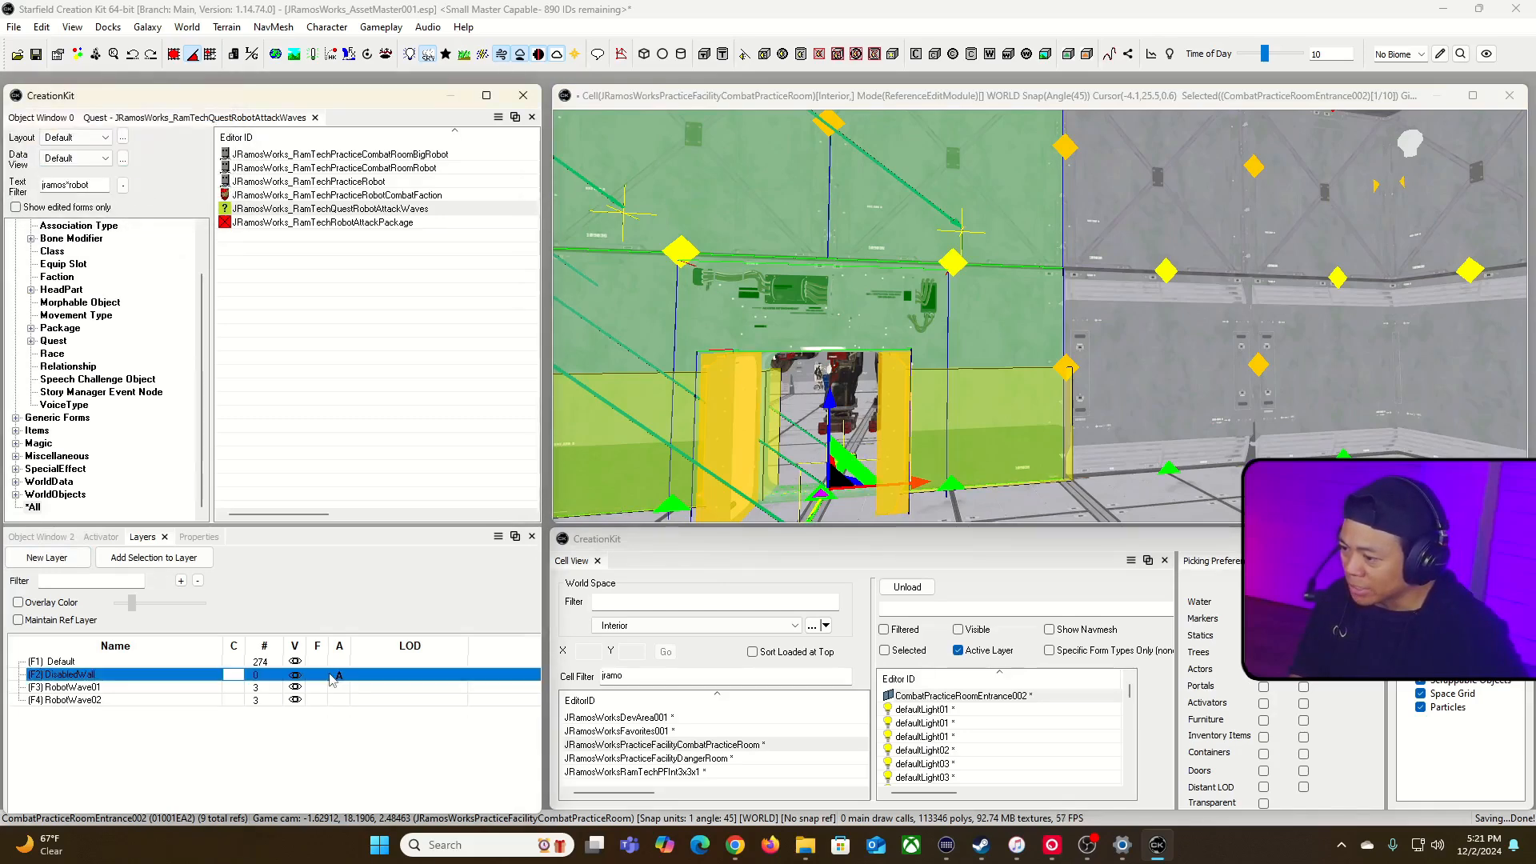
Step: Add the selected wall pieces and door to the DisabledWall layer and hide that layer
left_click(154, 557)
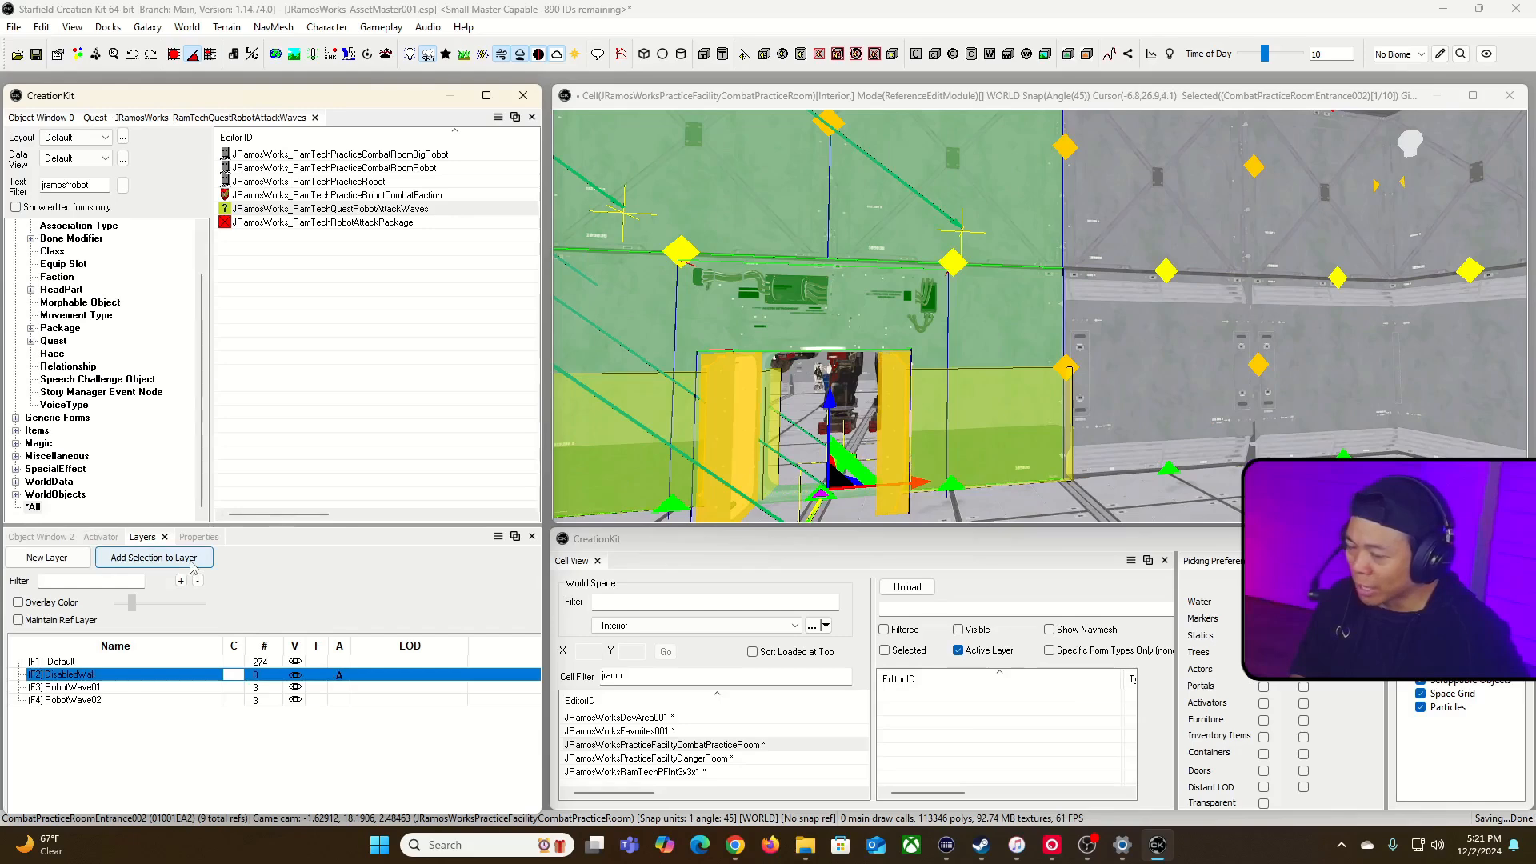
left_click(323, 731)
left_click(295, 674)
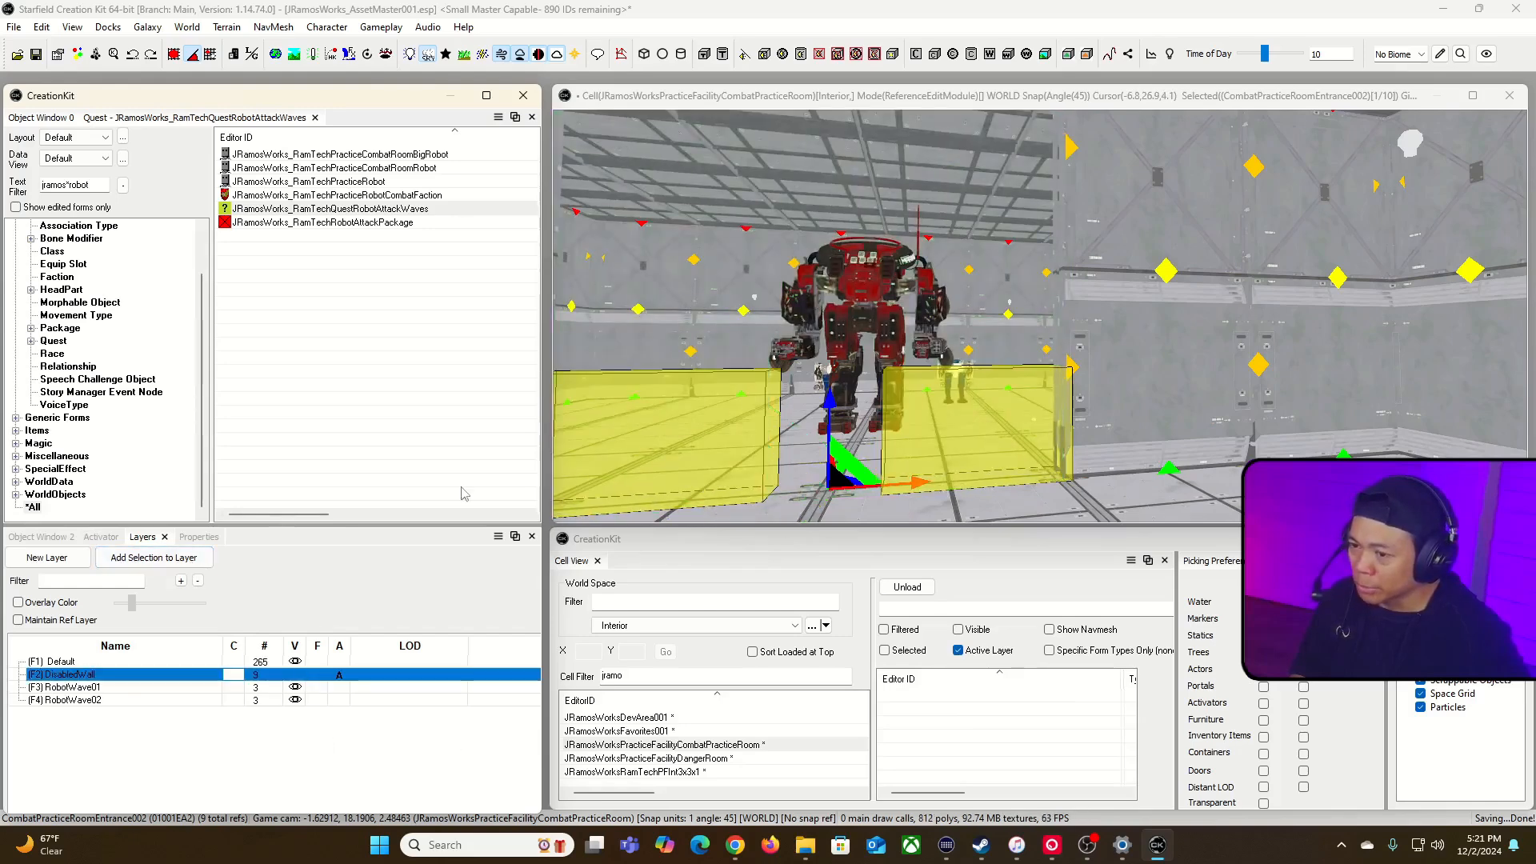
Step: Select the two collision markers flanking the wall opening and add them to the DisabledWall layer
scroll(848, 239, "down", 2)
middle_click_drag(848, 240, 966, 397, "shift")
left_click(966, 397)
left_click(1134, 385)
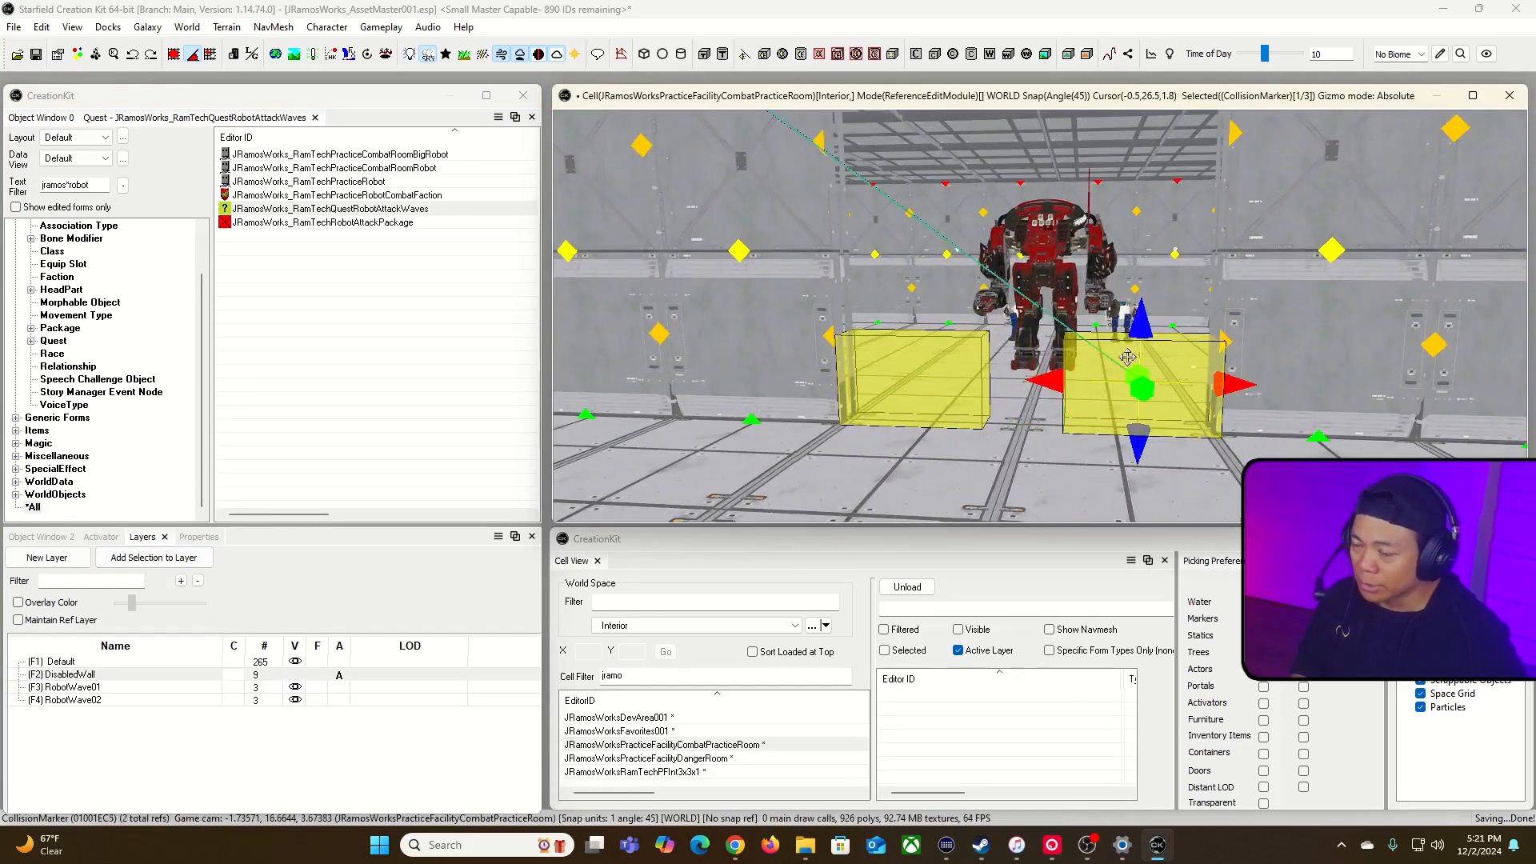
key("1")
key("1")
left_click(940, 370)
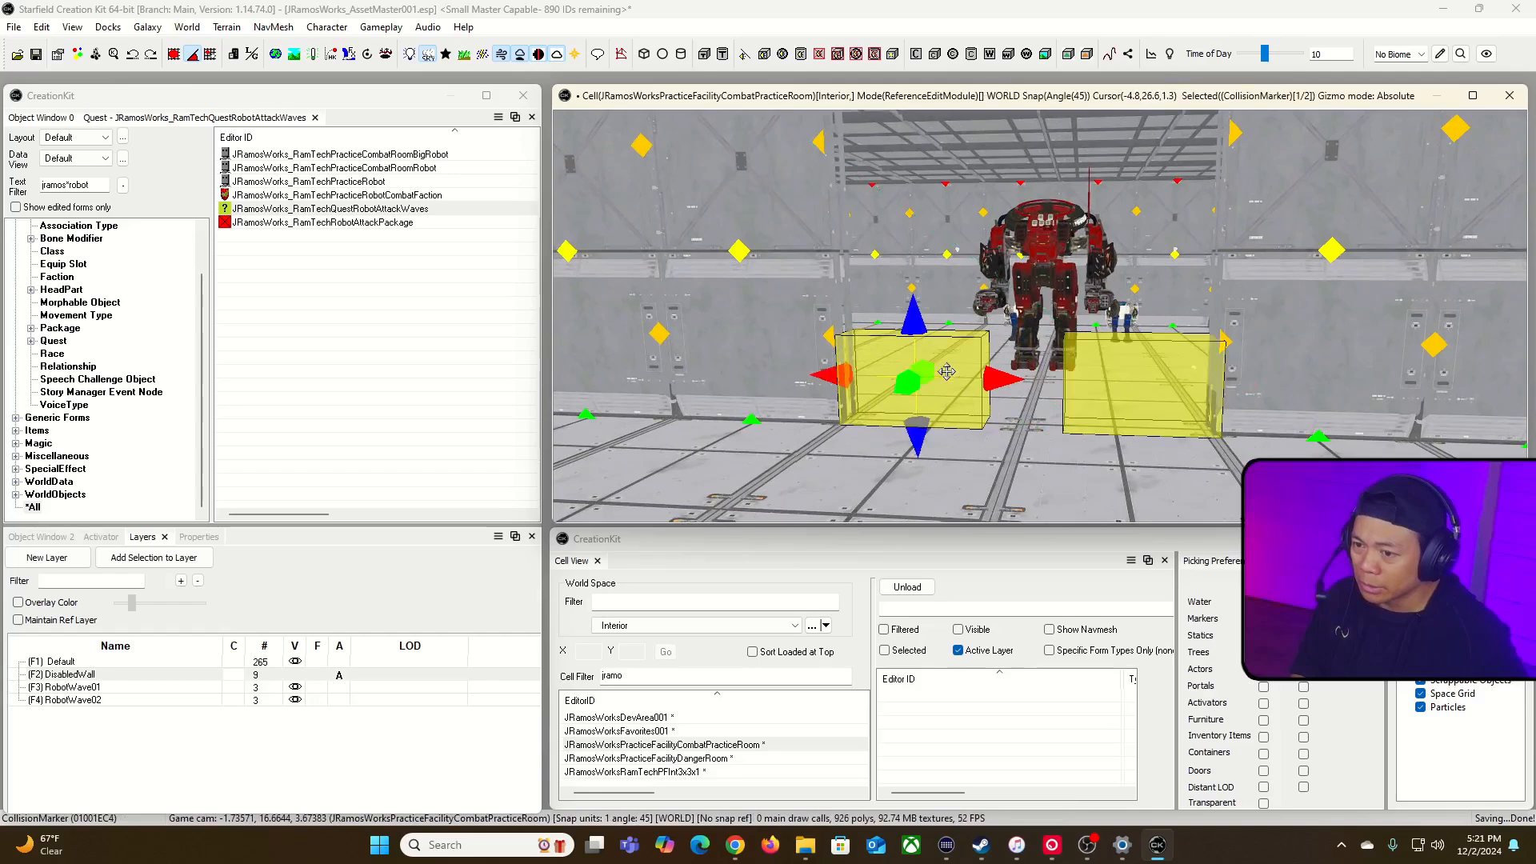
left_click(1094, 378, "ctrl")
mouse_move(1057, 420)
right_mouse_down()
mouse_move(1012, 432)
mouse_move(912, 400)
mouse_move(864, 424)
mouse_move(872, 368)
mouse_move(1016, 448)
mouse_move(1053, 435)
right_mouse_up()
left_click(959, 292)
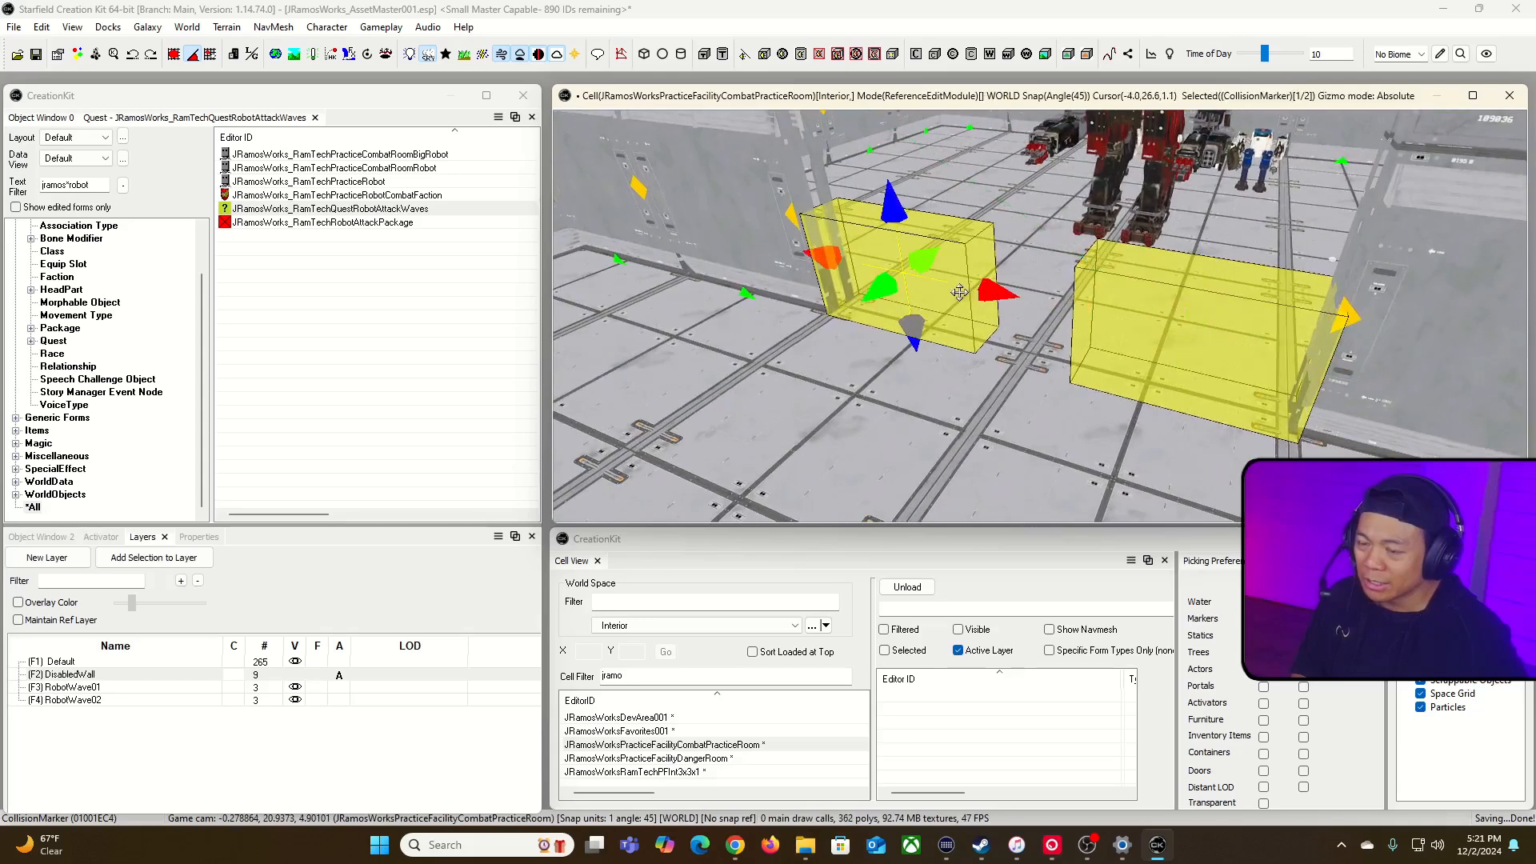
left_click(1142, 331, "ctrl")
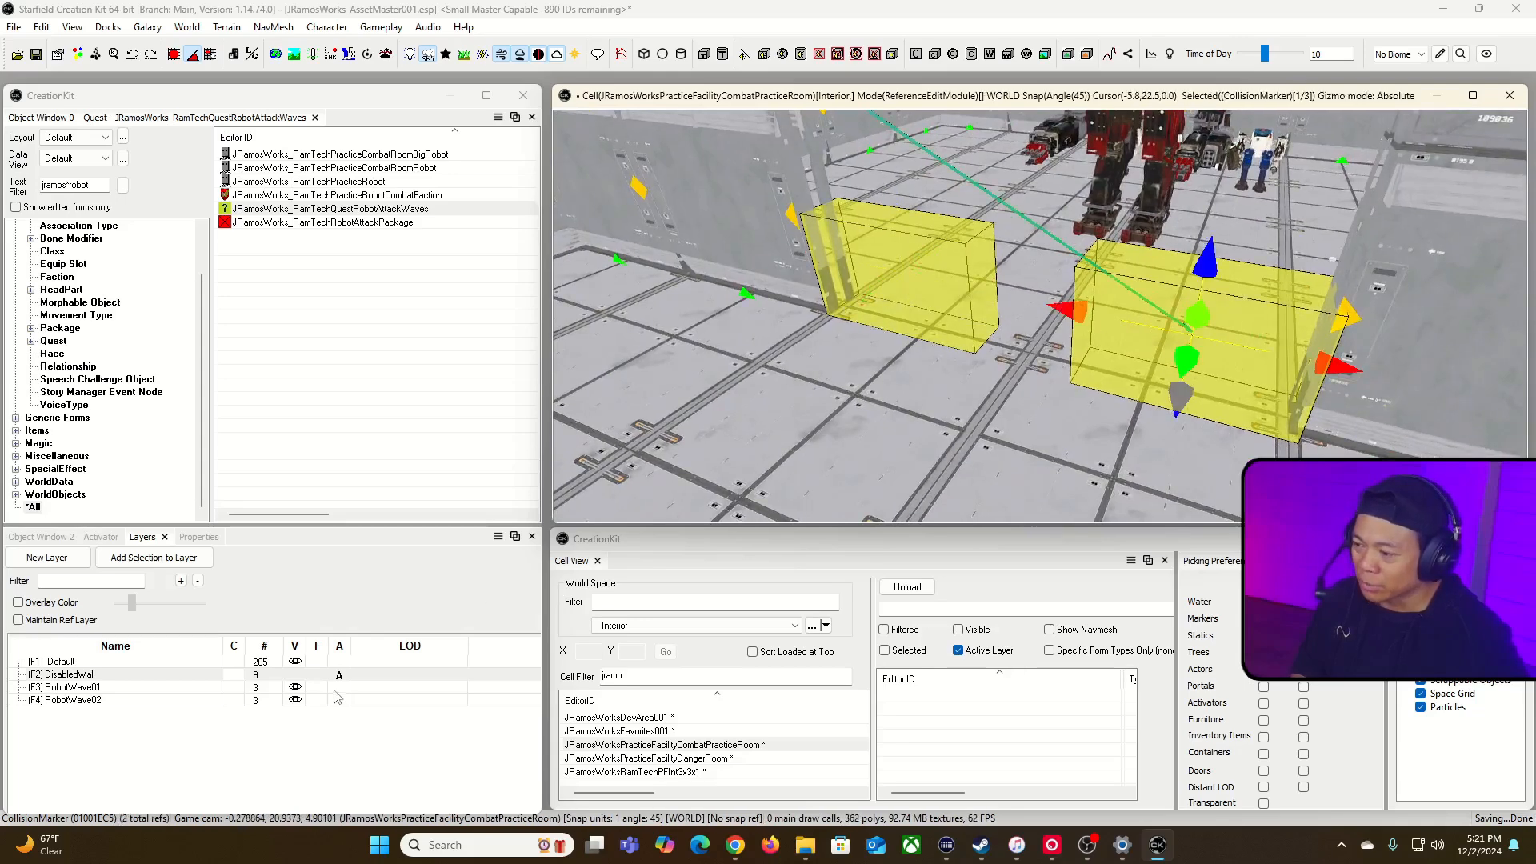
left_click(196, 559)
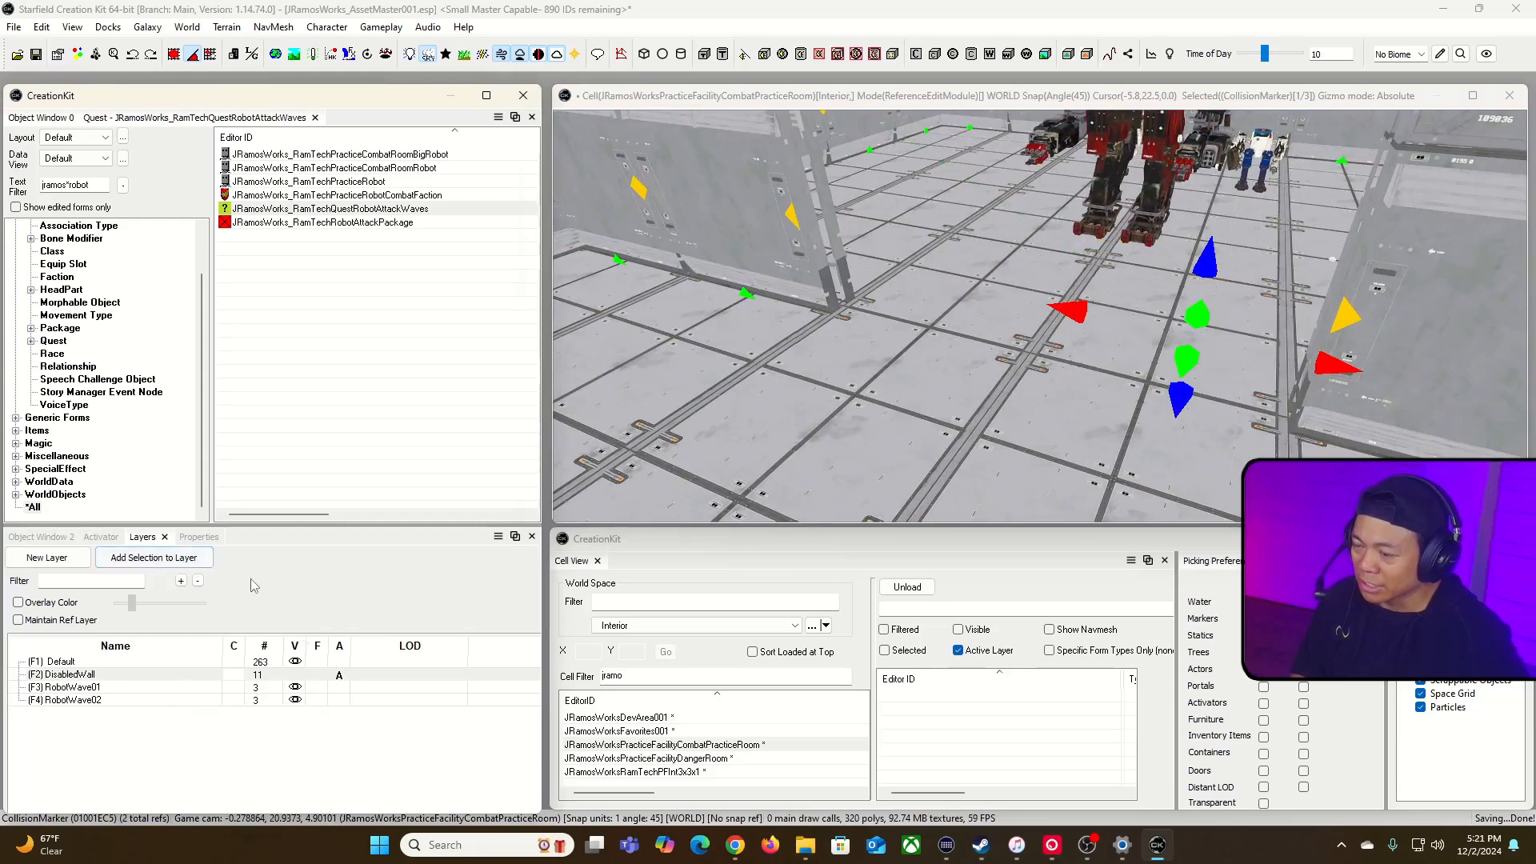
Step: Show the DisabledWall layer and set DiableRobotWave02 as enable parent of the collision marker left of the doorway
left_click(295, 675)
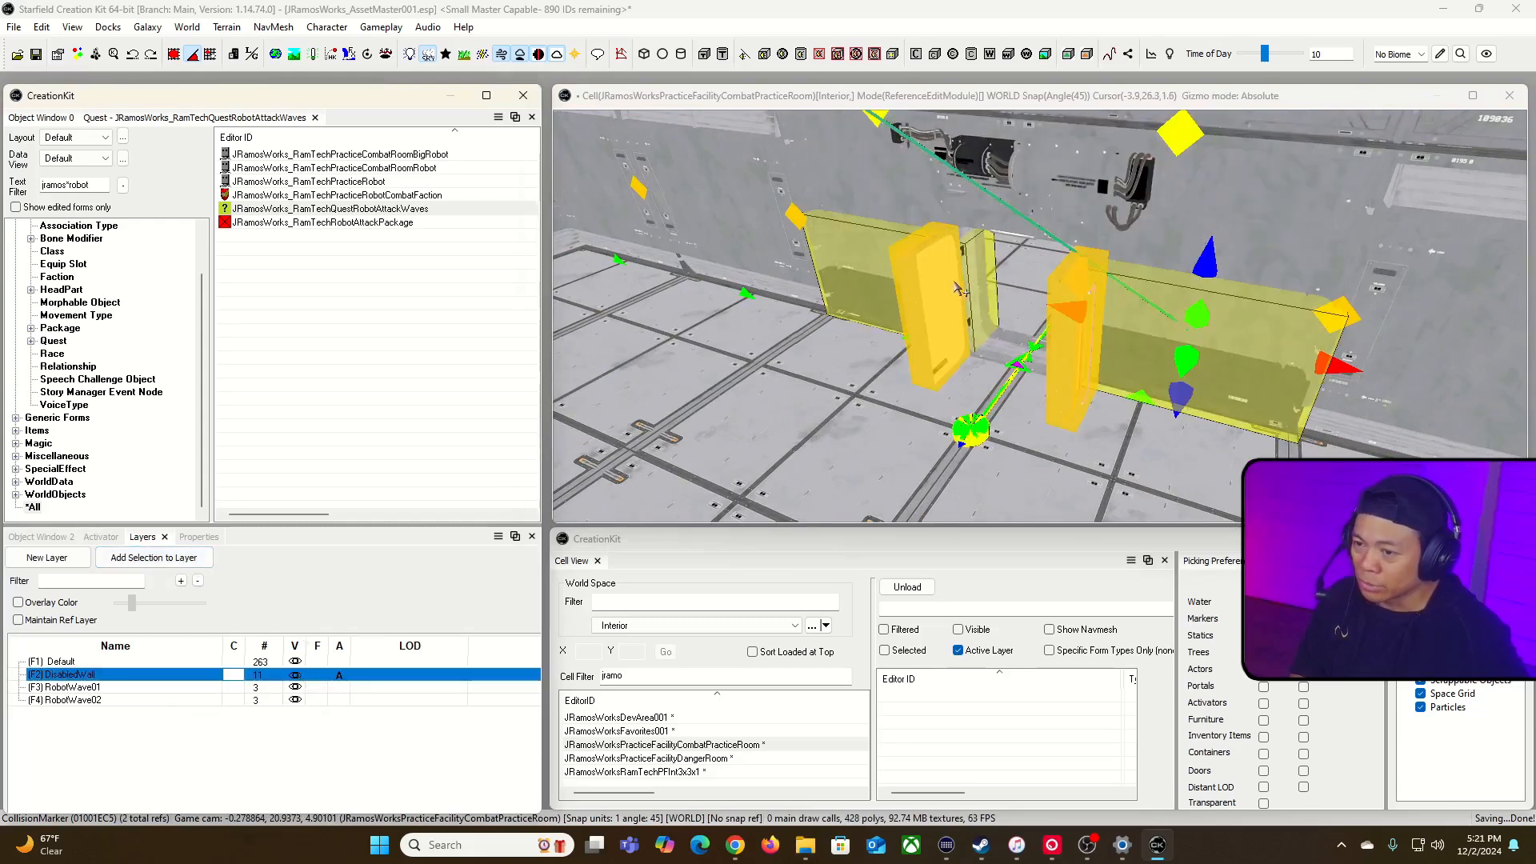
left_click(983, 279)
key("minus")
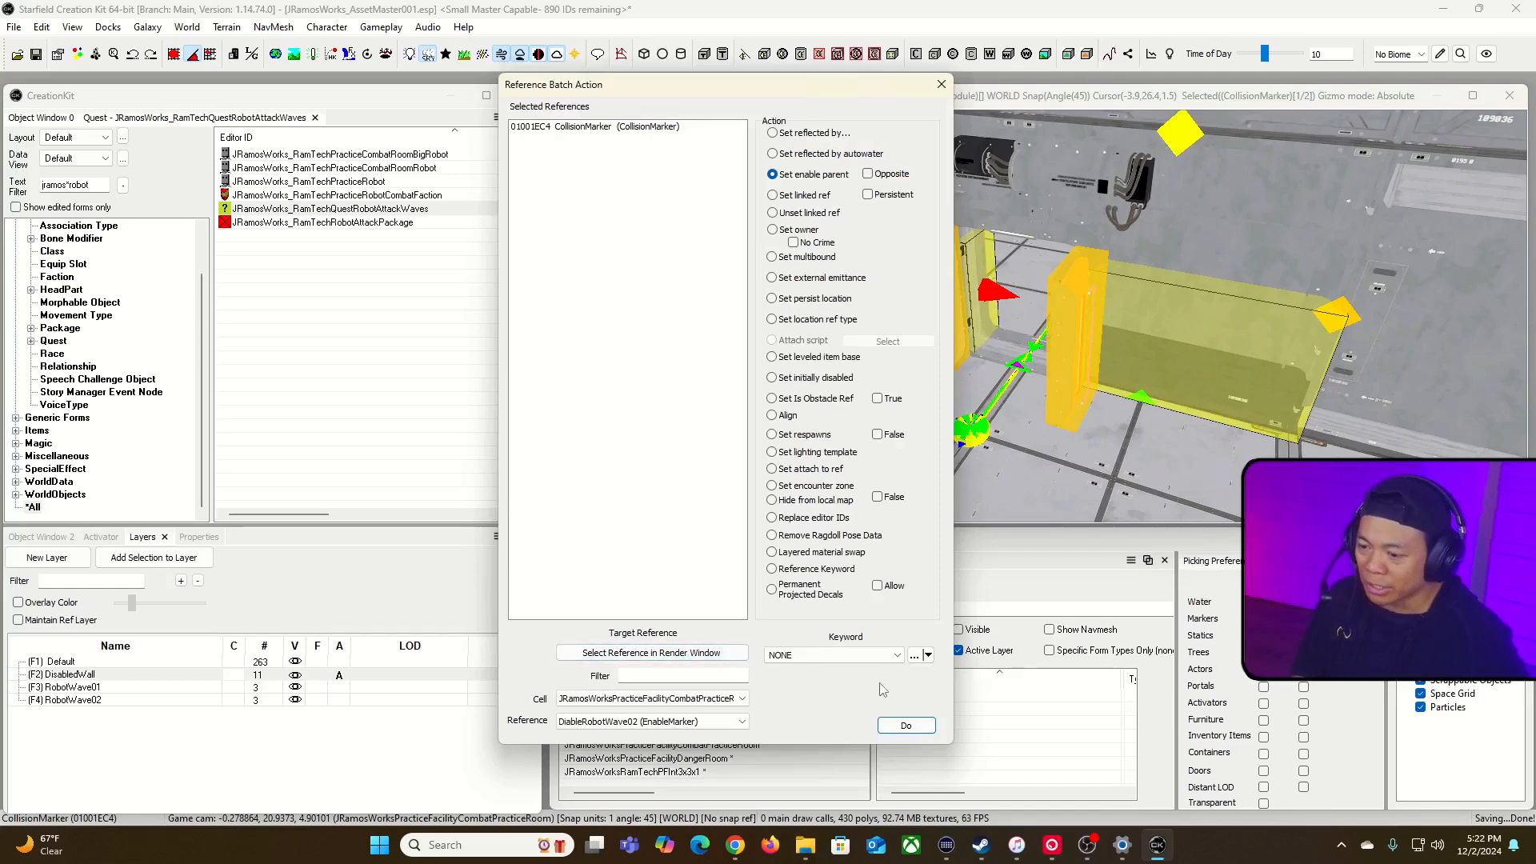
left_click(902, 724)
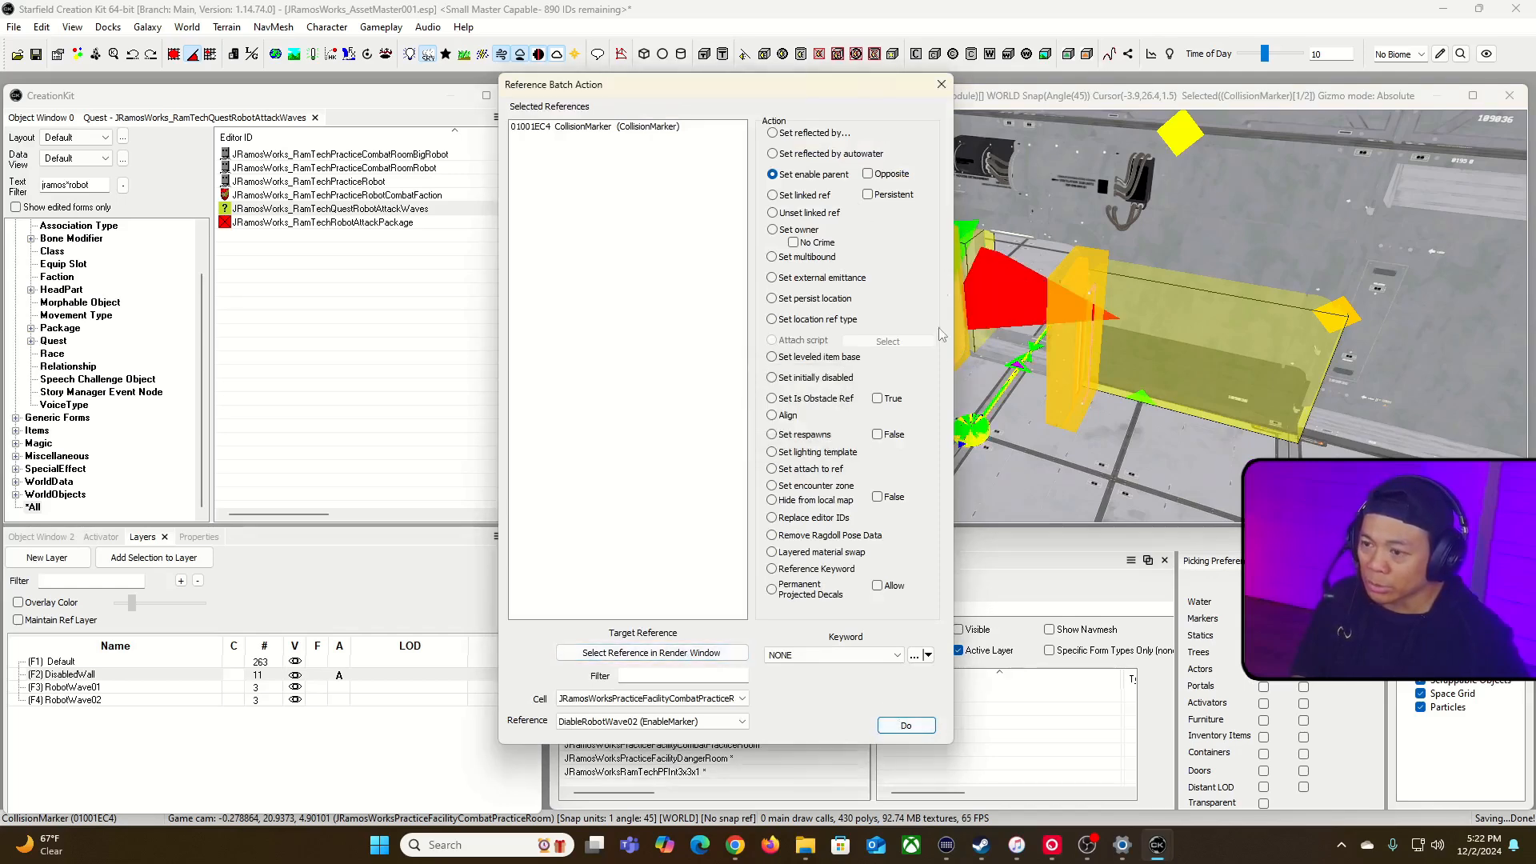
left_click(941, 85)
Step: Check the doorway from both sides, then hide the DisabledWall layer and start a new layer
key("t")
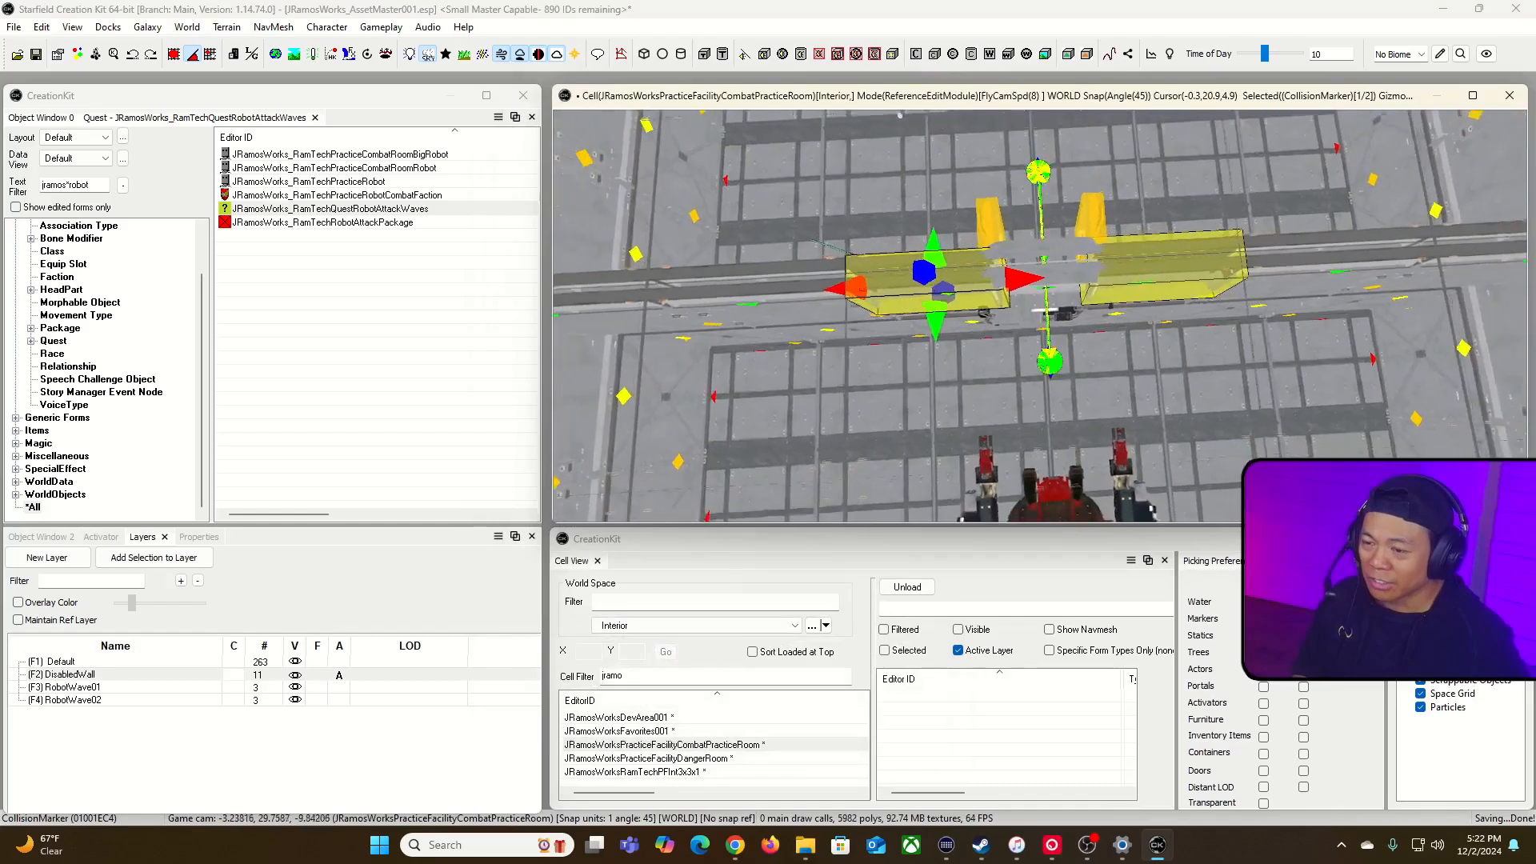
key("w")
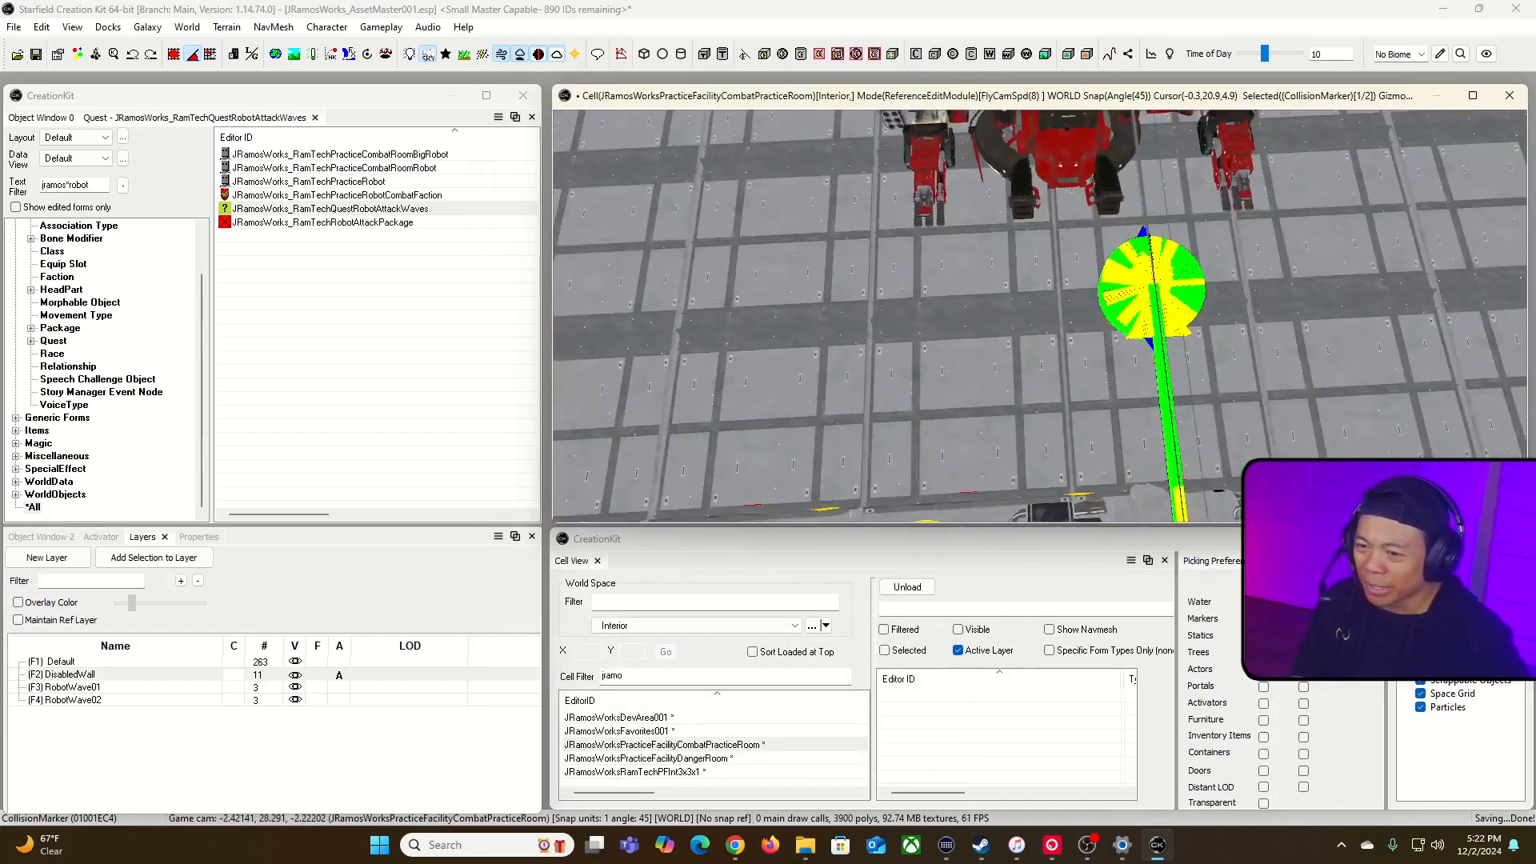
key("w")
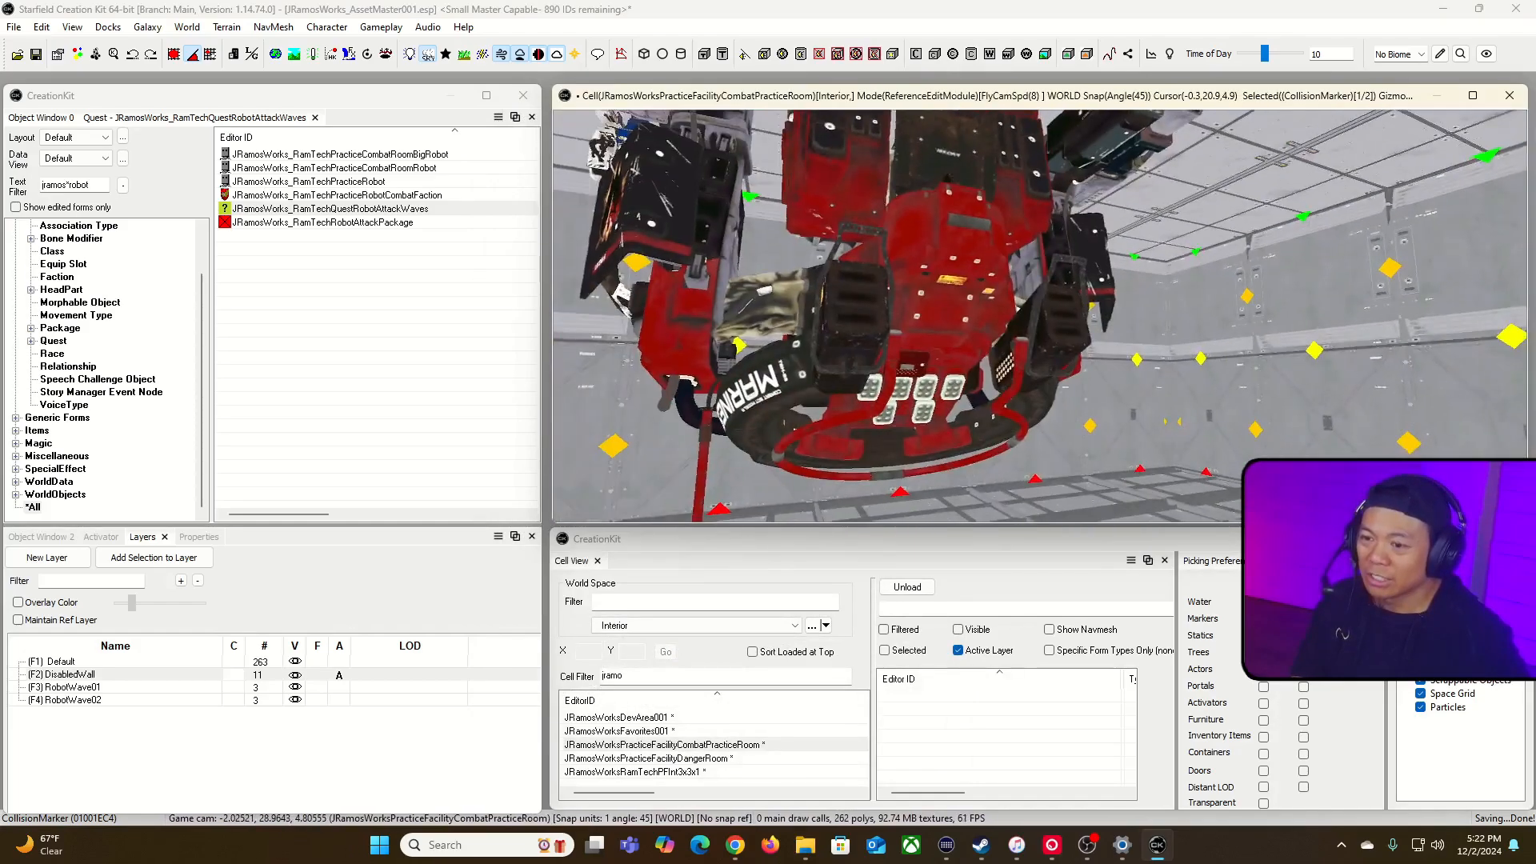
key("w")
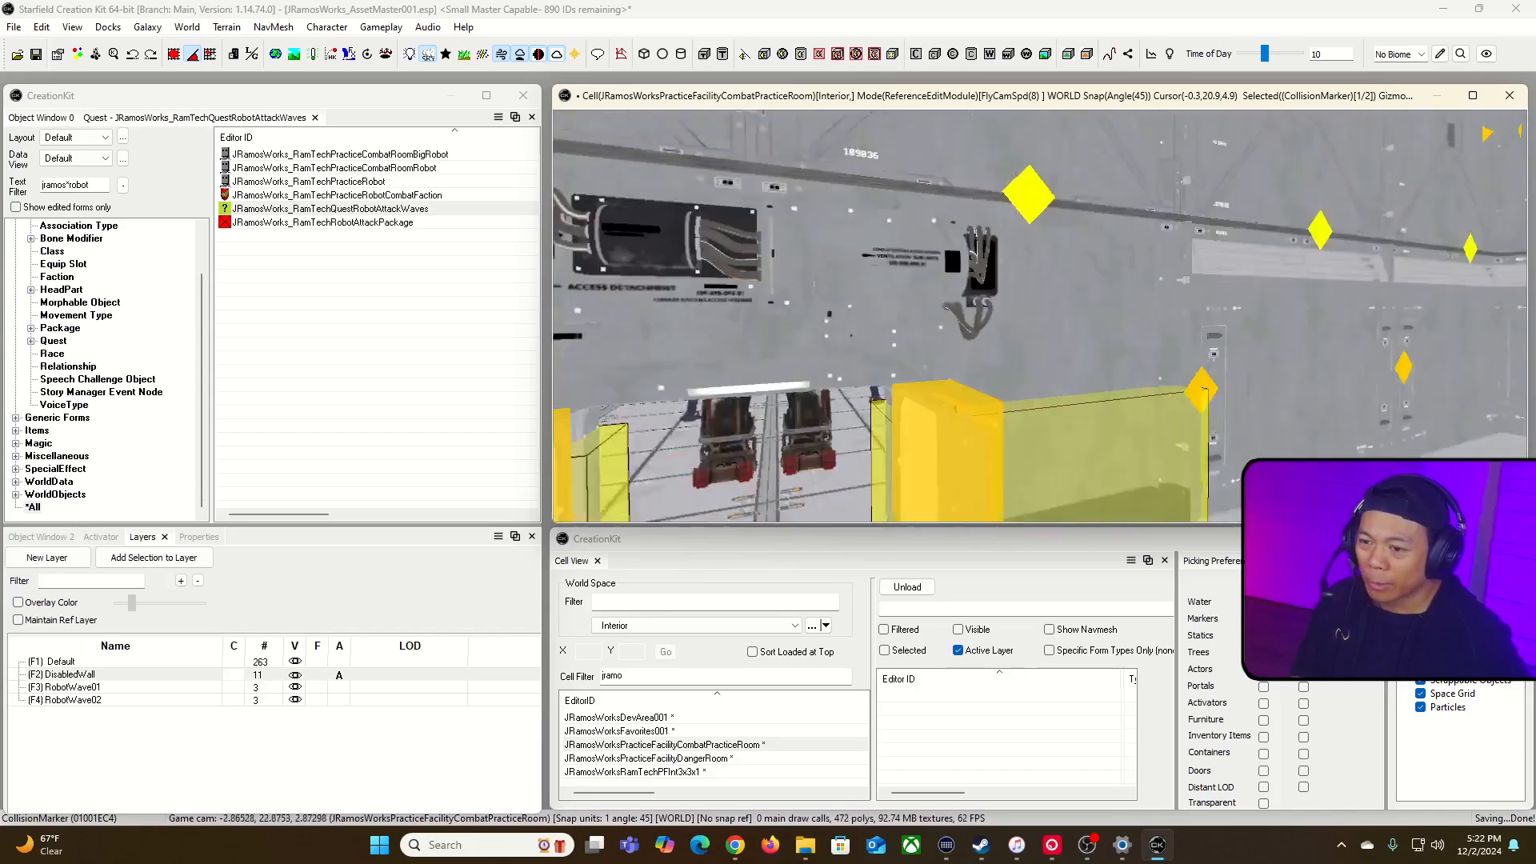
key("a")
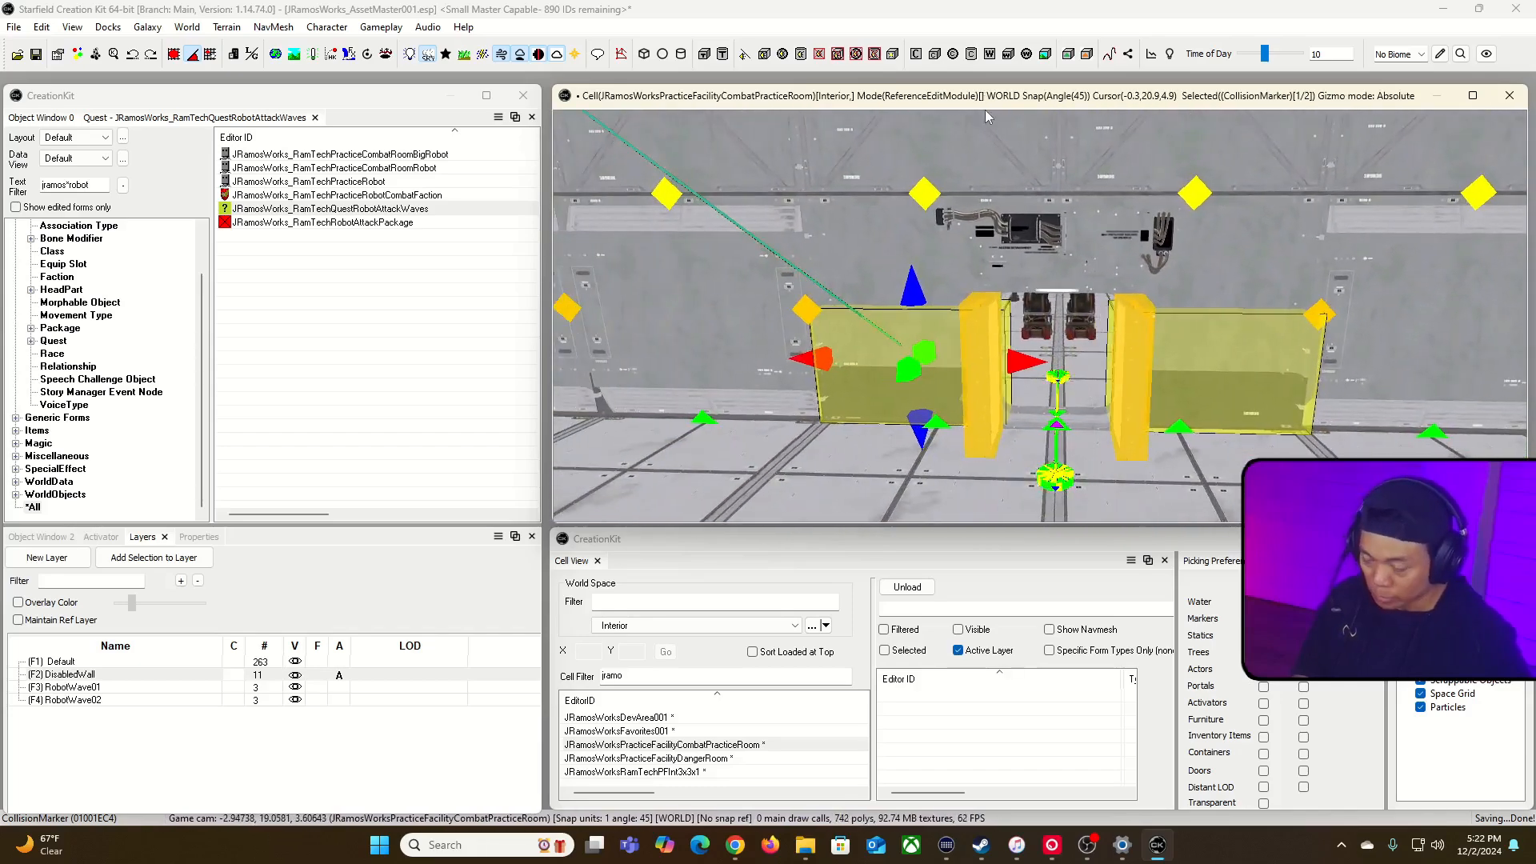
left_click(295, 674)
left_click(46, 558)
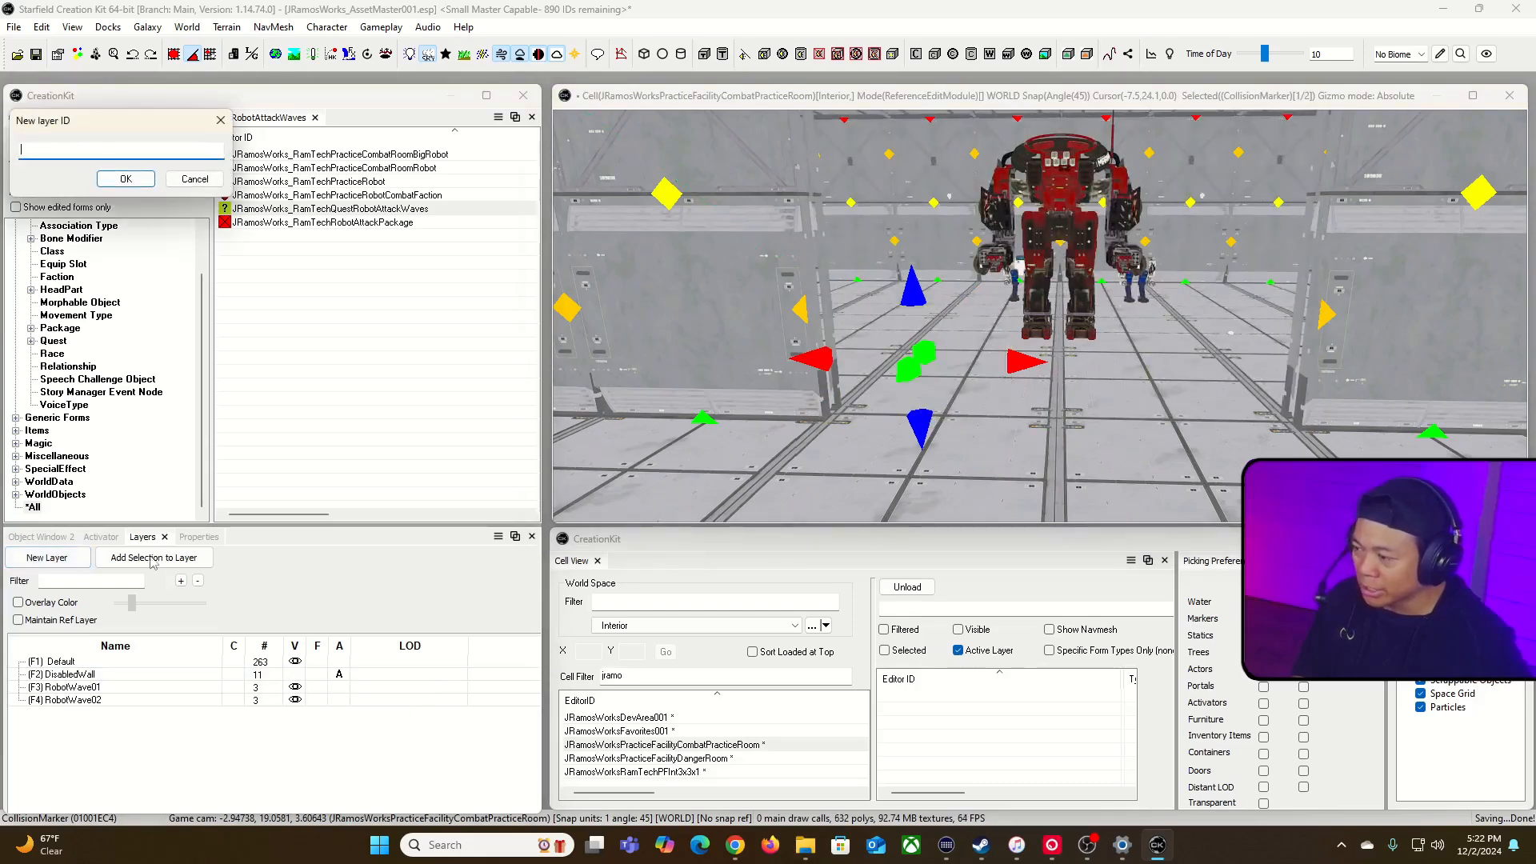
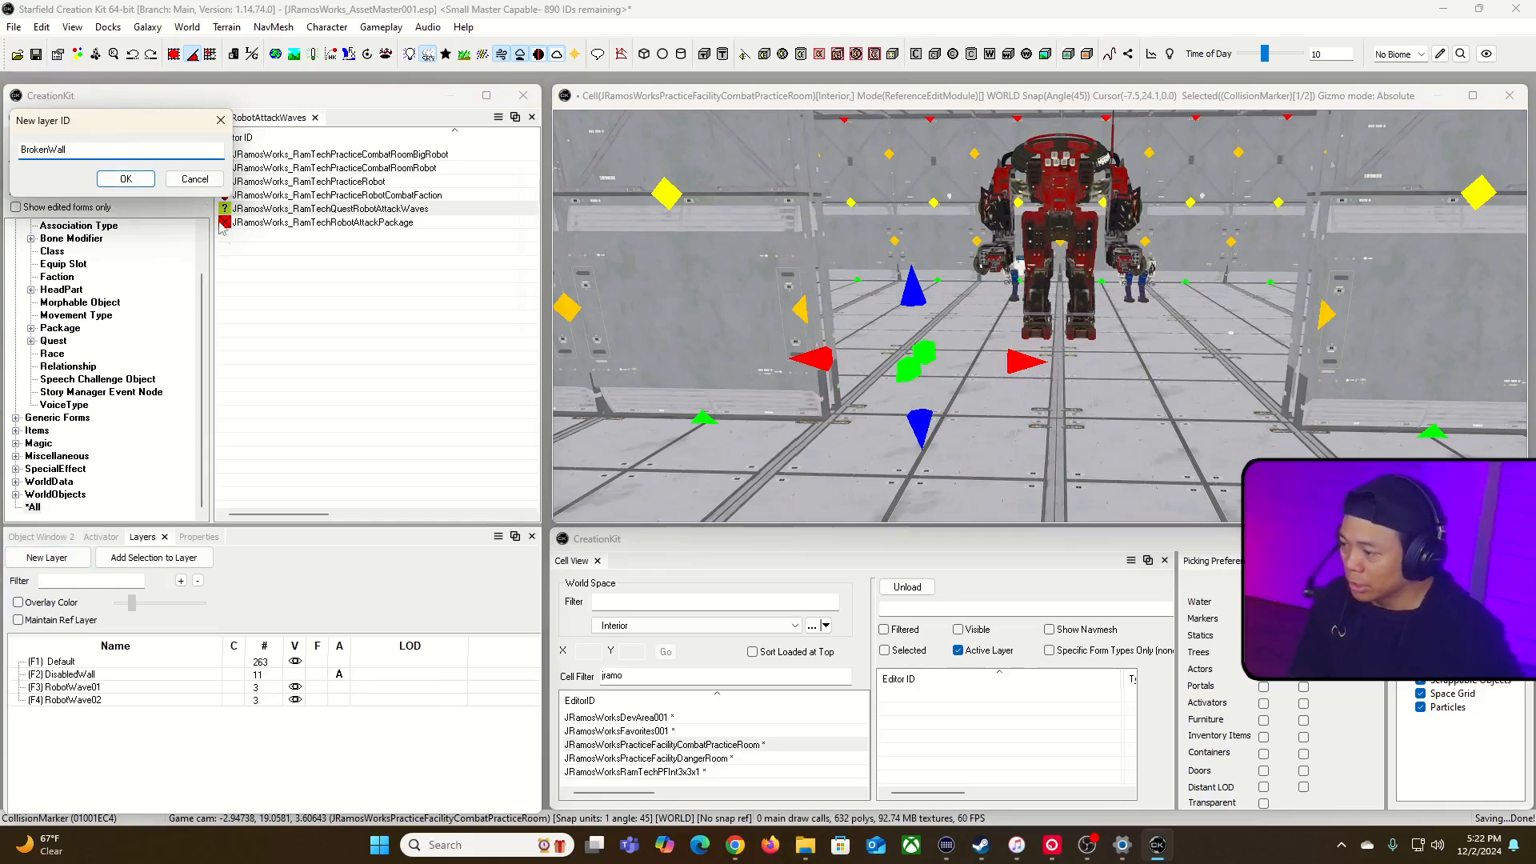
Step: Create a layer named BrokenWall and make the Default layer active for new references
type("BrokenWall")
left_click(126, 178)
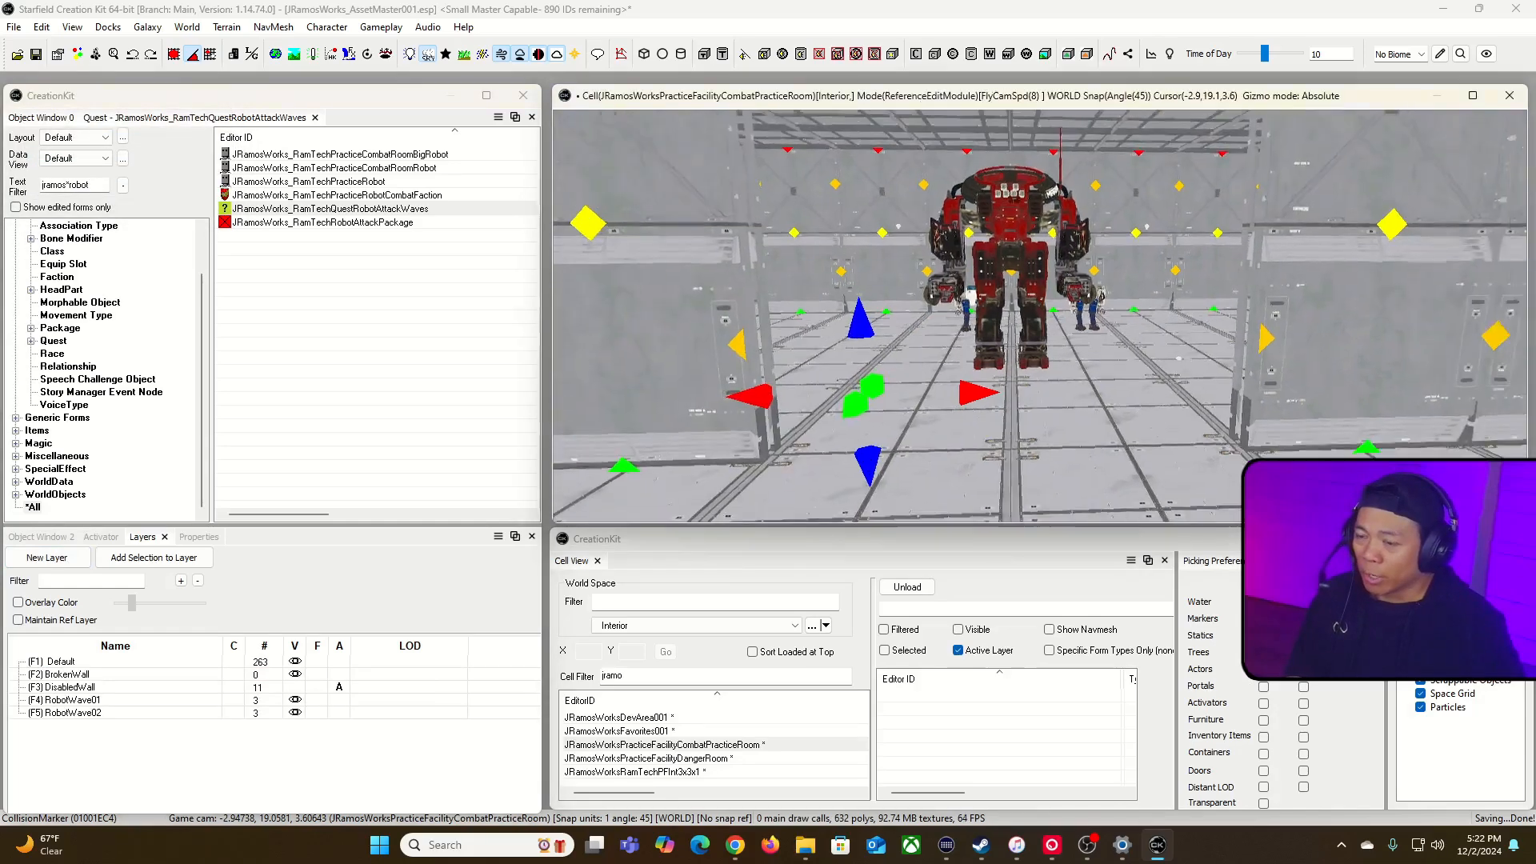
left_click(1308, 379)
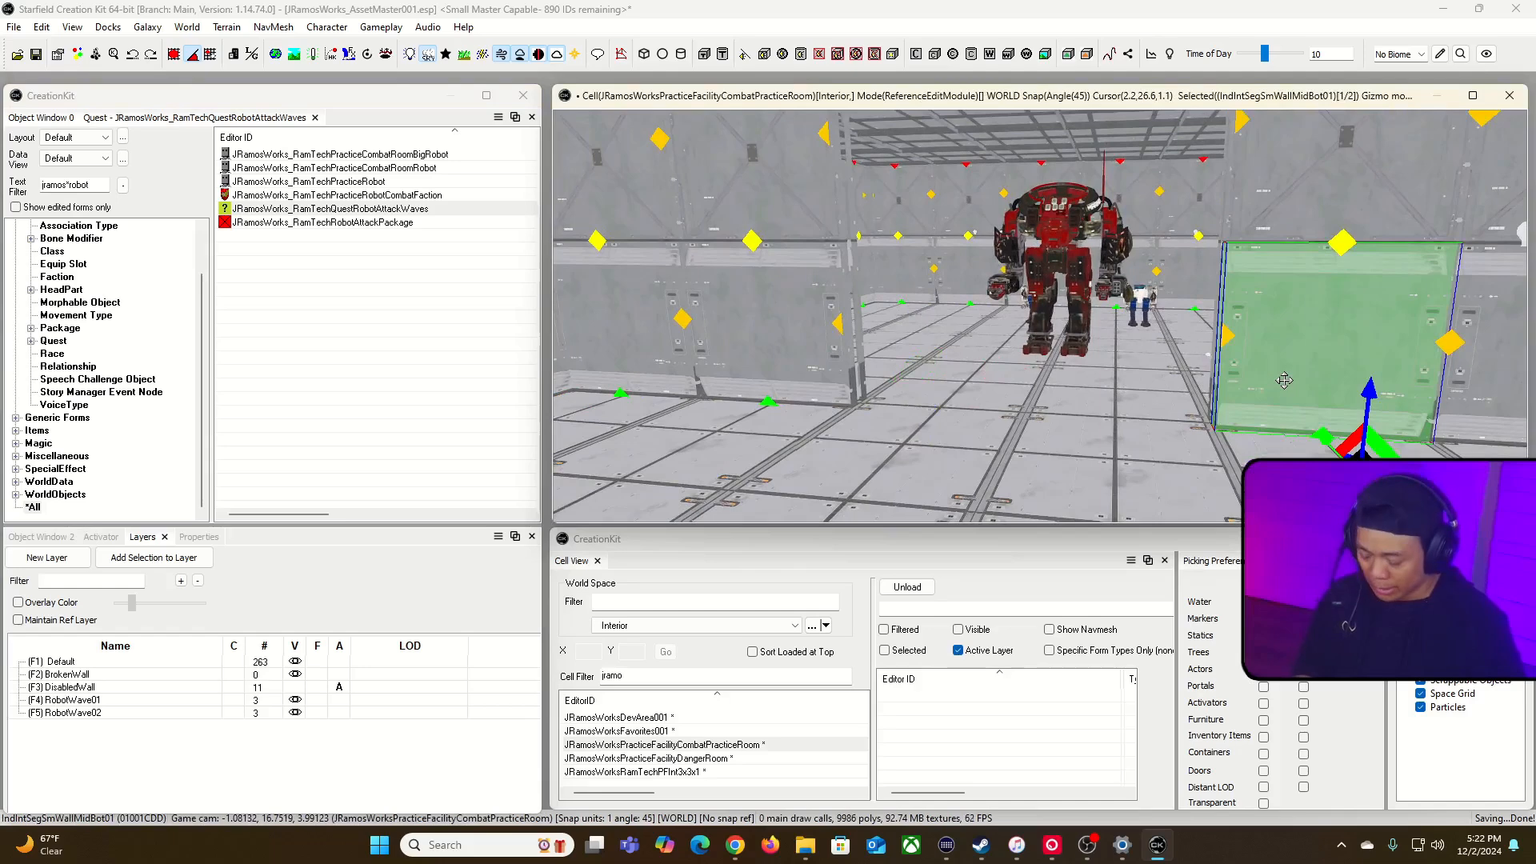
left_click(879, 470)
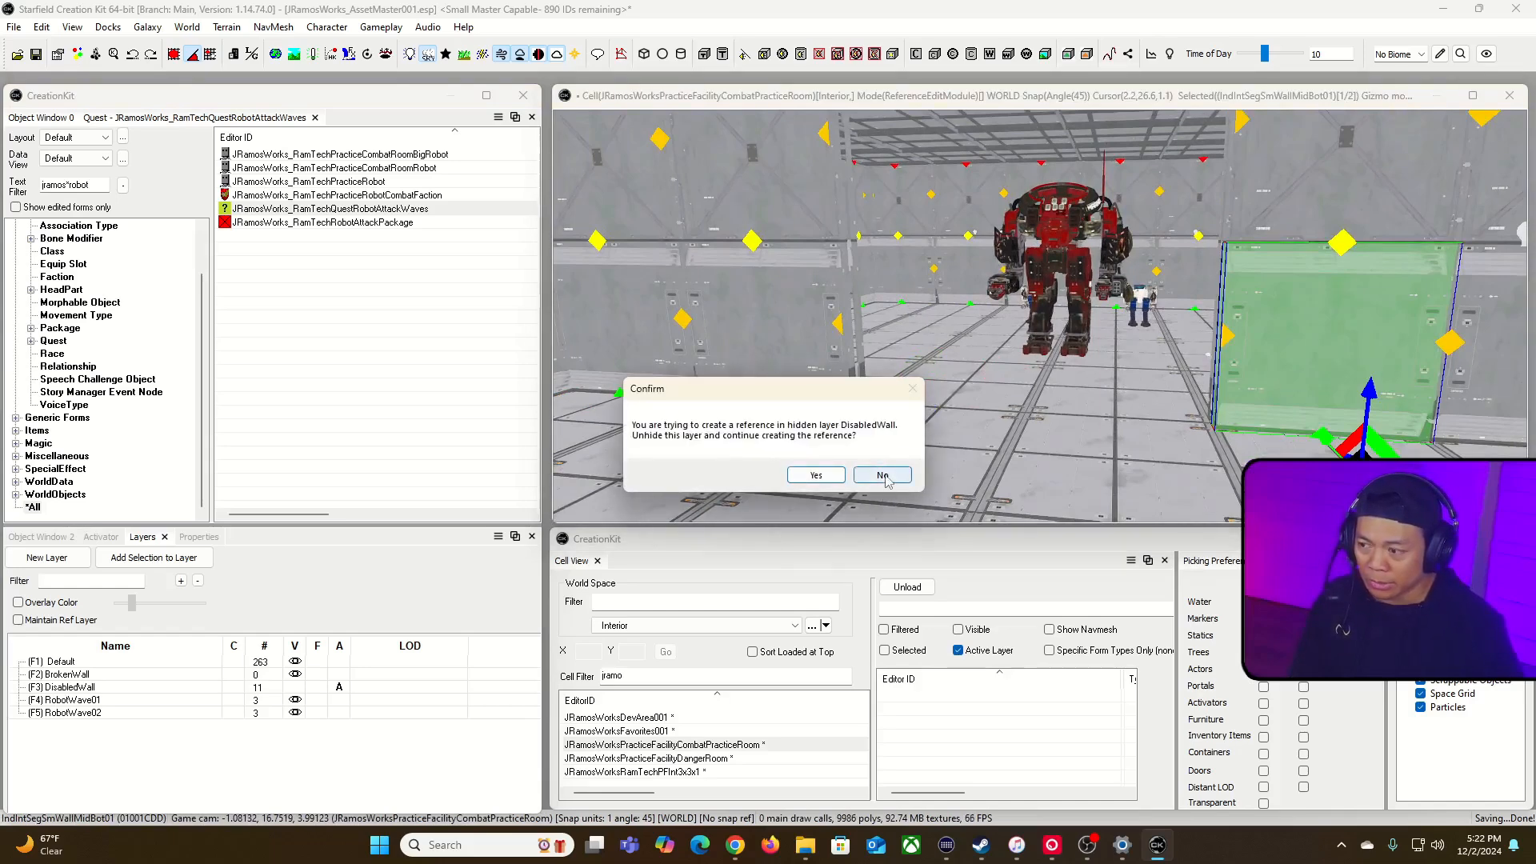
left_click(883, 476)
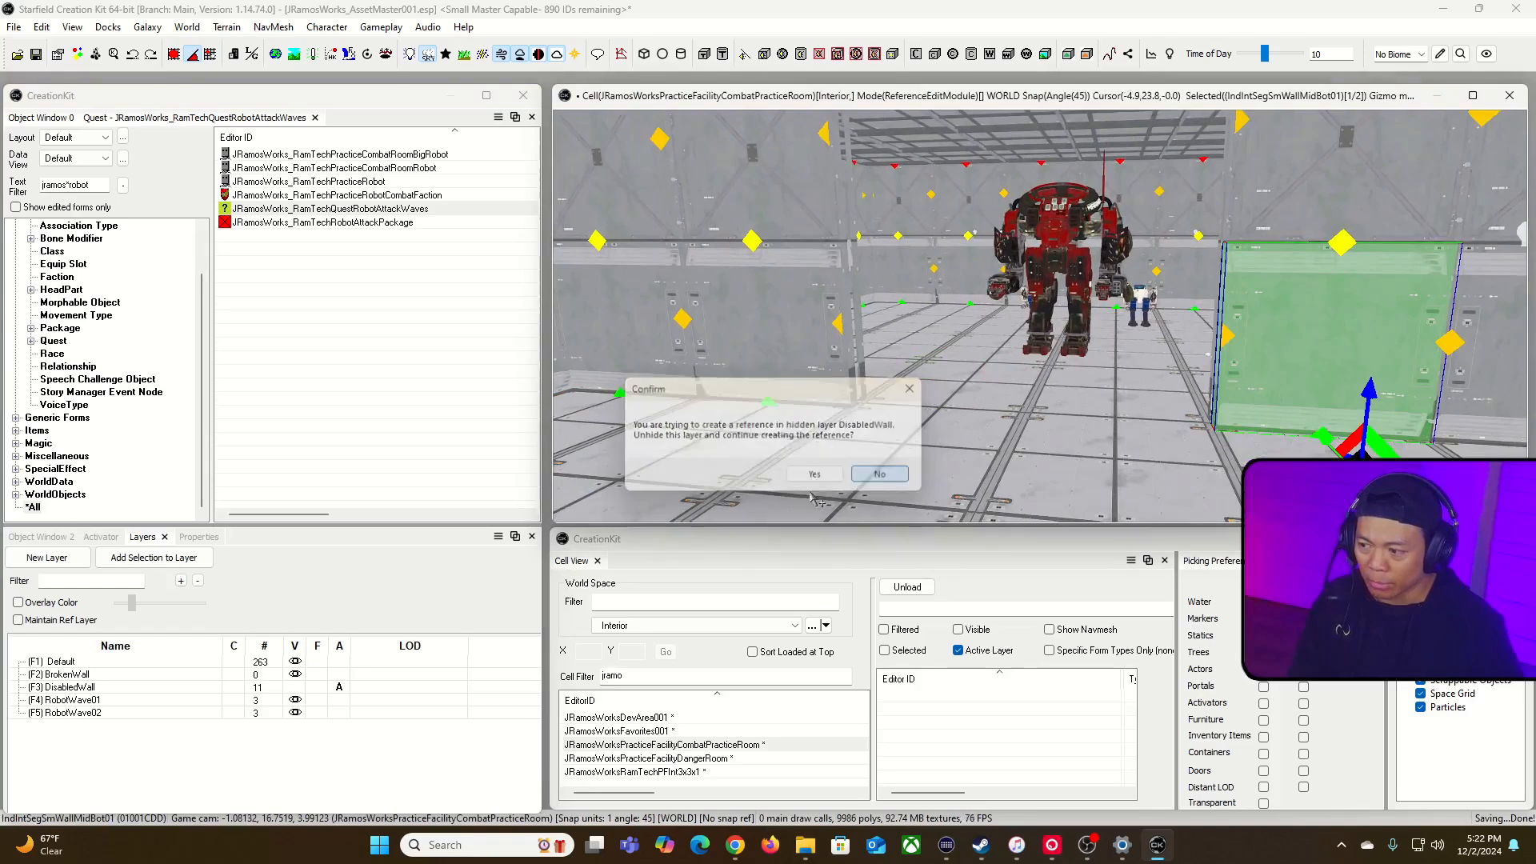
left_click(337, 663)
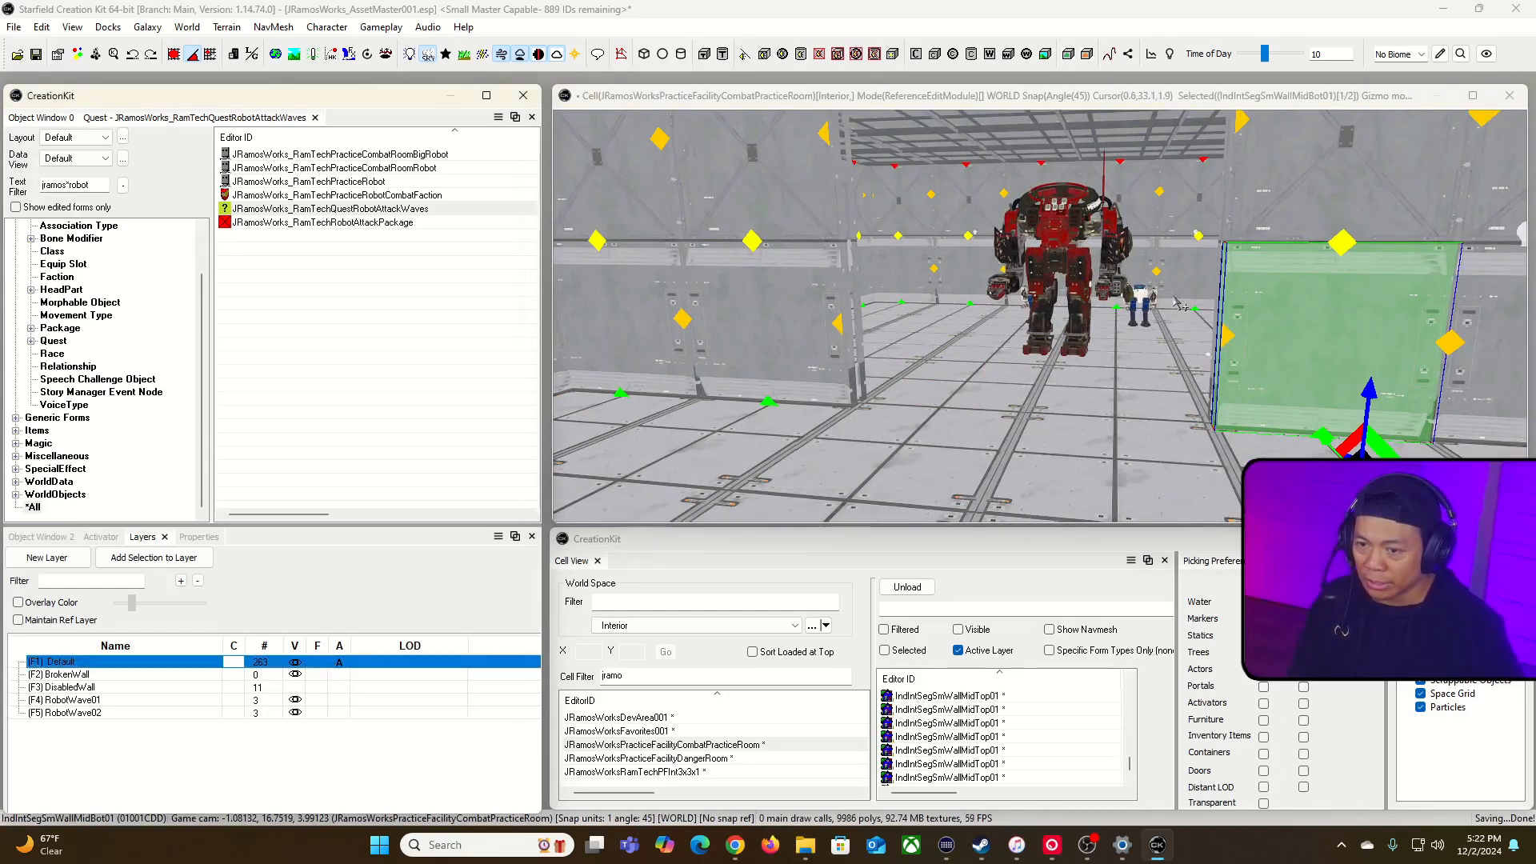
Step: Duplicate the lower wall piece beside the opening, move the copy into the opening and swap it to IndIntSegSmWallMidBot01_Dmg02
left_click(1329, 325)
key("ctrl+d")
left_click_drag(1330, 324, 1033, 372)
scroll(1037, 388, "up", 1, "ctrl+alt")
scroll(1038, 387, "down", 4, "ctrl+alt")
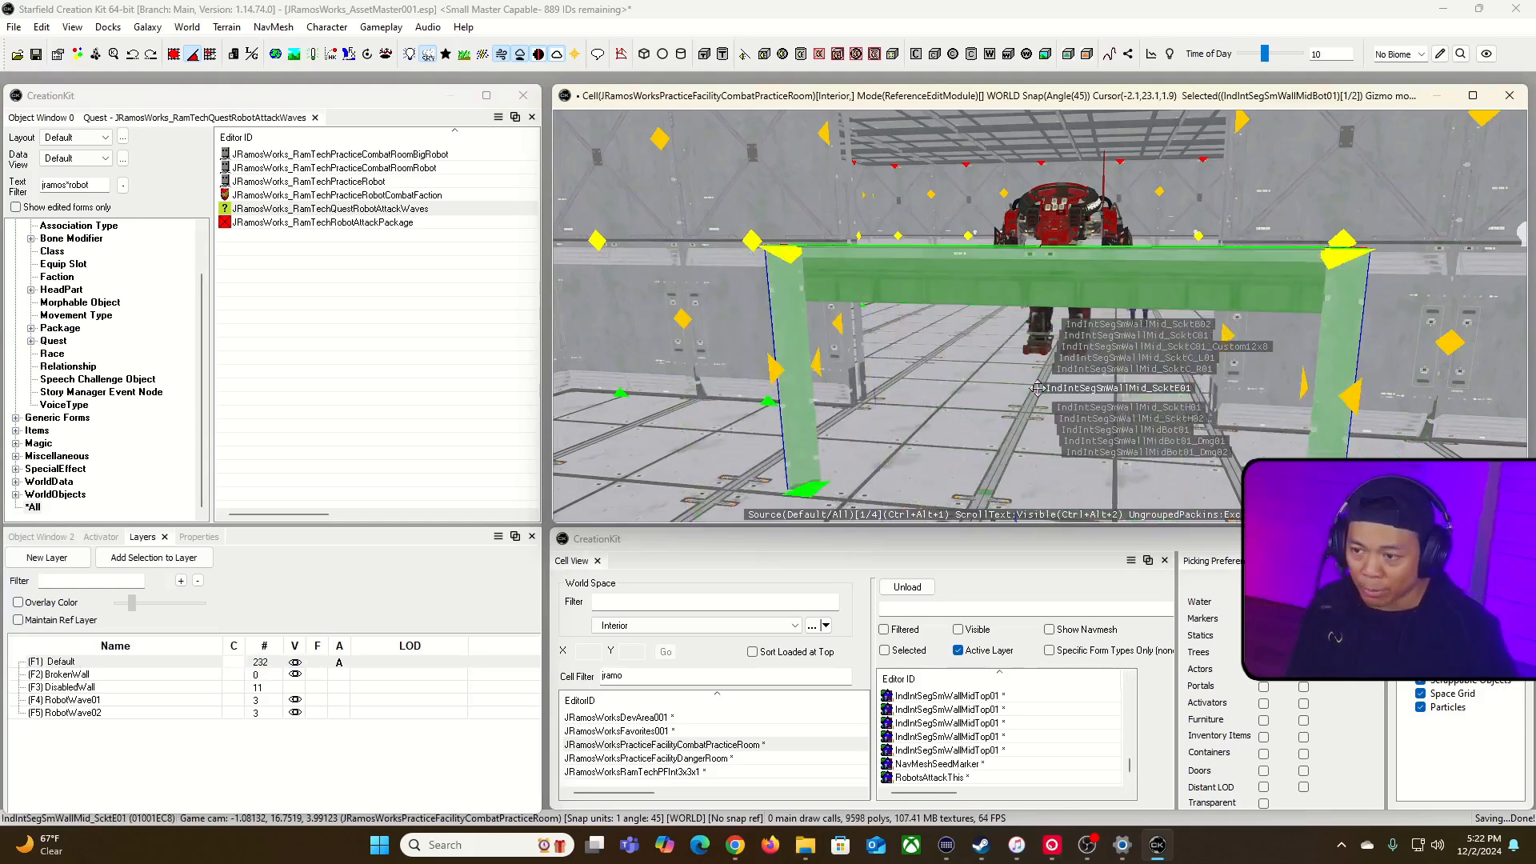
scroll(1037, 388, "up", 1, "ctrl+alt")
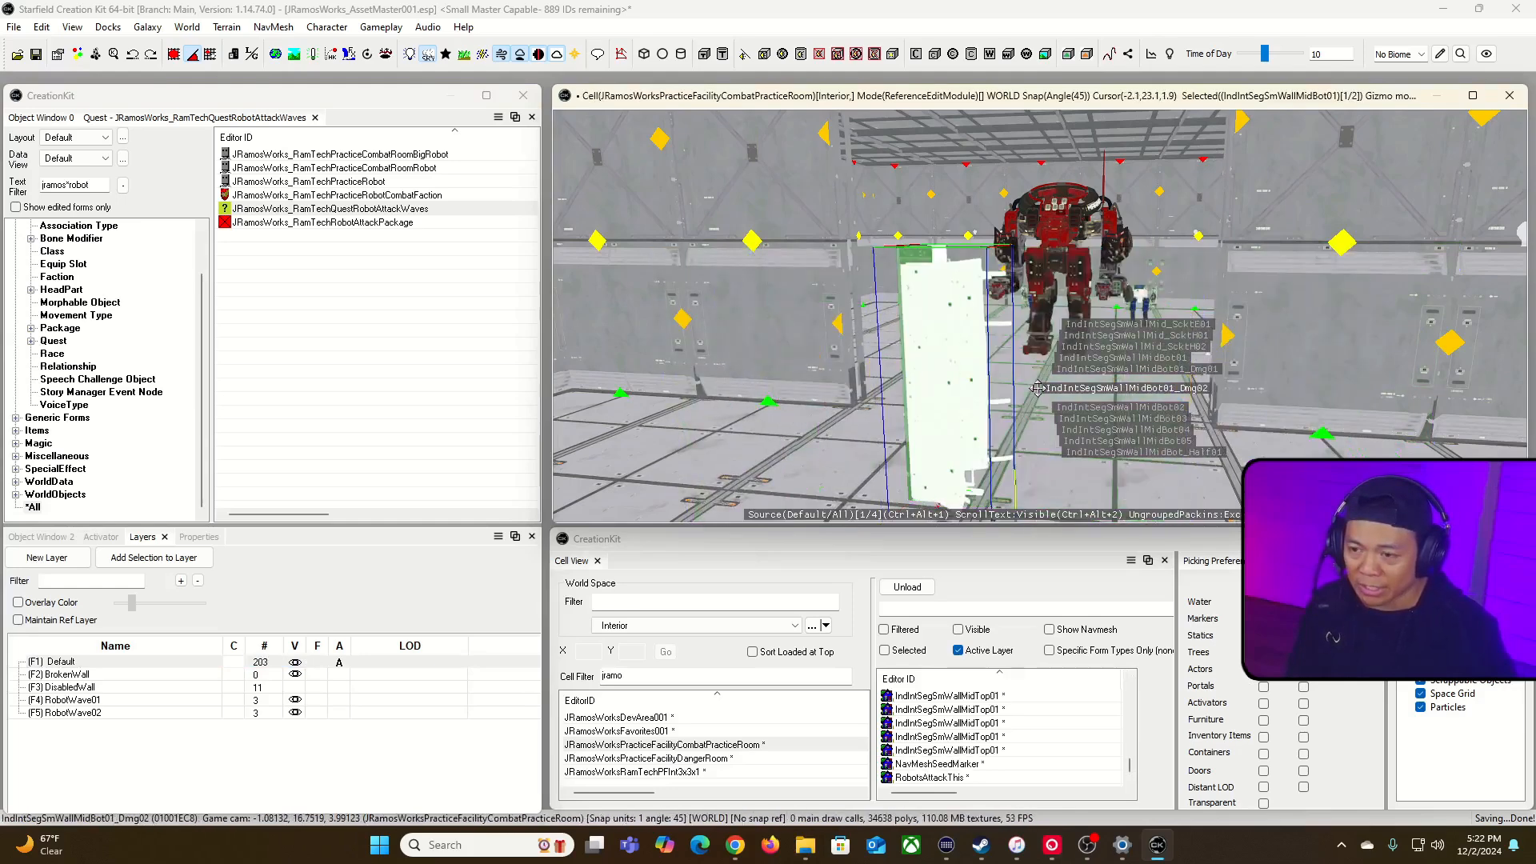
Step: Position the damaged wall piece upright against the left edge of the wall opening
key("d")
key("a")
middle_click_drag(1021, 392, 1135, 414, "shift")
left_click(1047, 422)
left_click_drag(1047, 431, 1039, 370)
key("q")
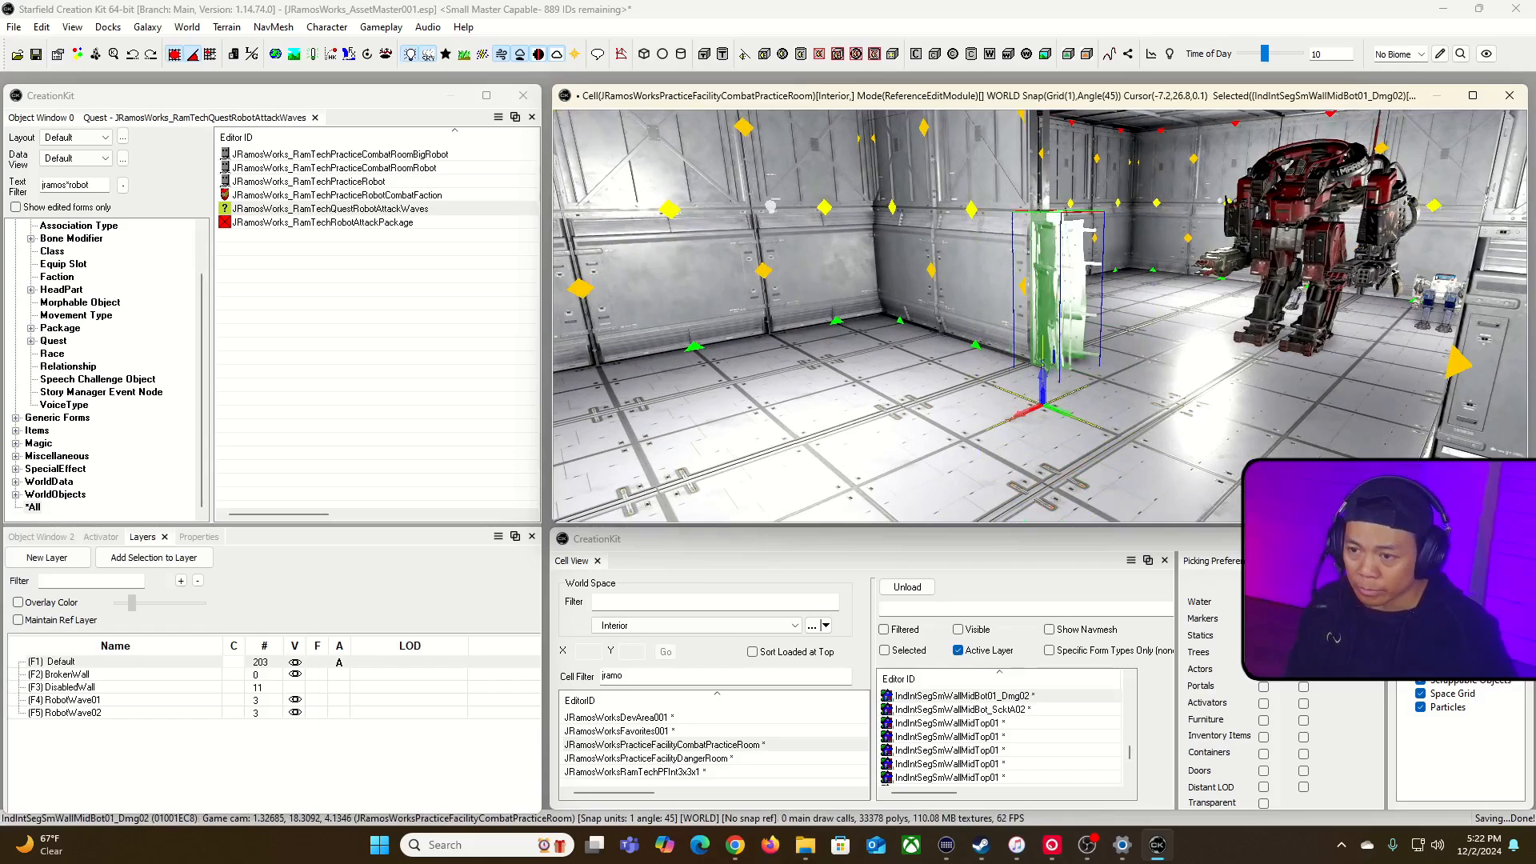
middle_click_drag(1040, 370, 1099, 388, "shift")
key("d")
right_click_drag(1099, 388, 915, 349)
Step: Duplicate the damaged wall piece and stack the copy directly above it along the opening's left edge
left_click(915, 349)
key("ctrl+d")
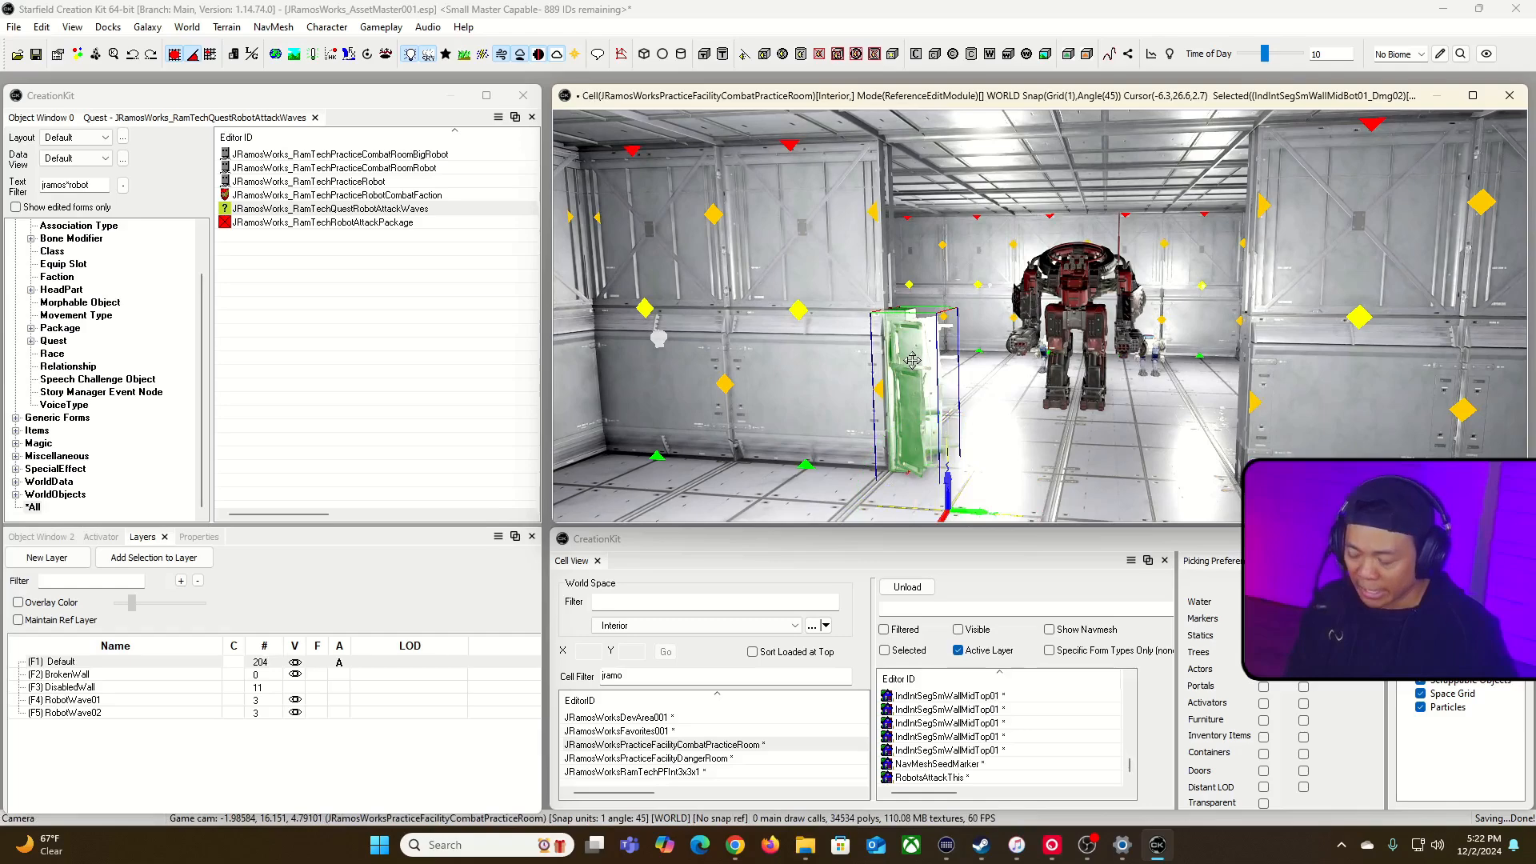
left_click_drag(946, 382, 944, 277)
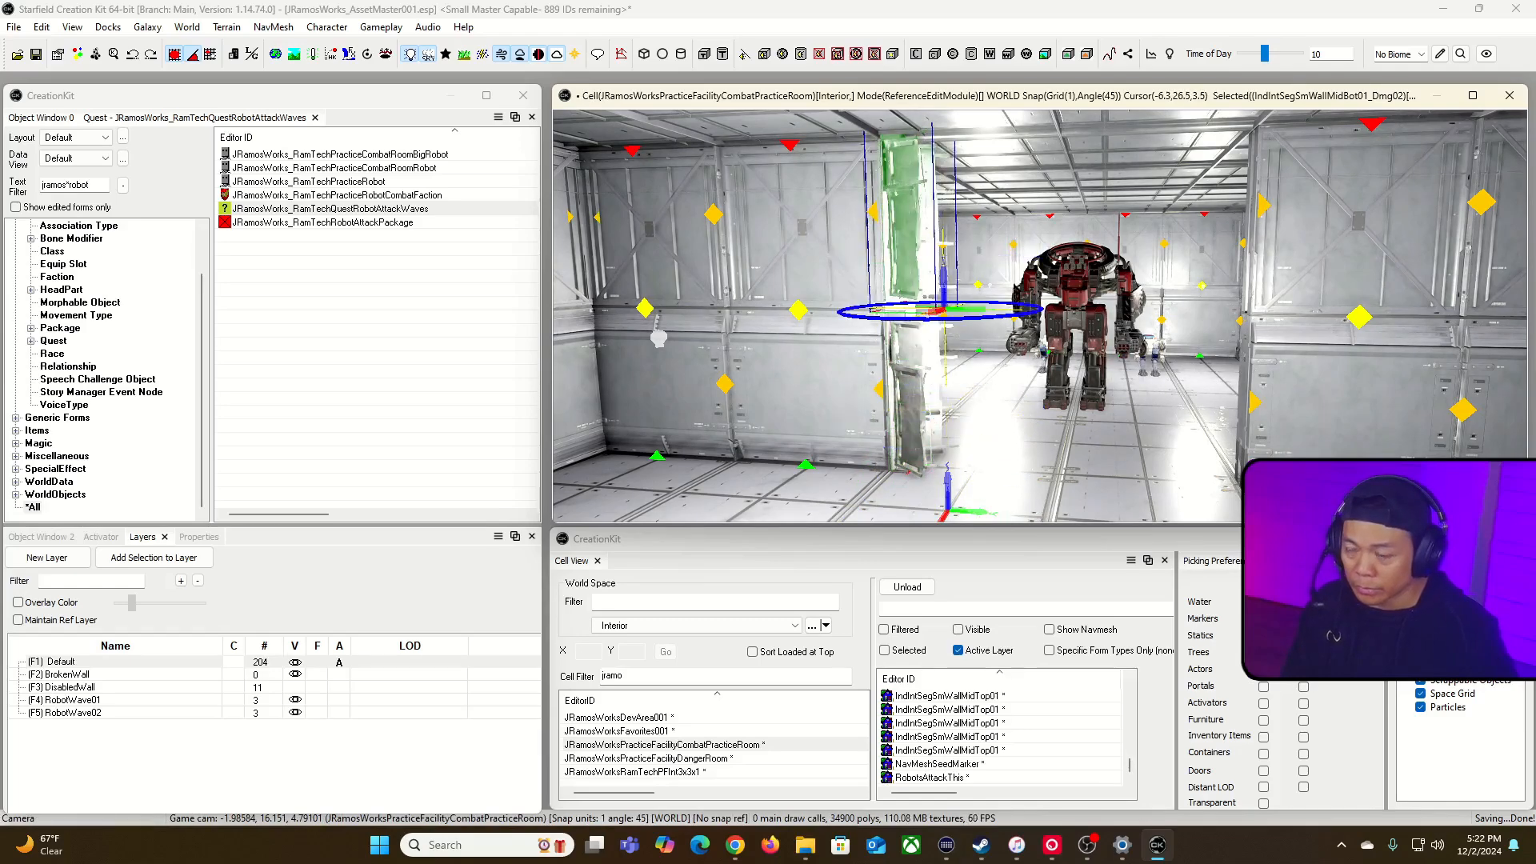
mouse_move(936, 406)
middle_mouse_down()
mouse_move(848, 406)
mouse_move(1080, 406)
middle_mouse_up()
key("d")
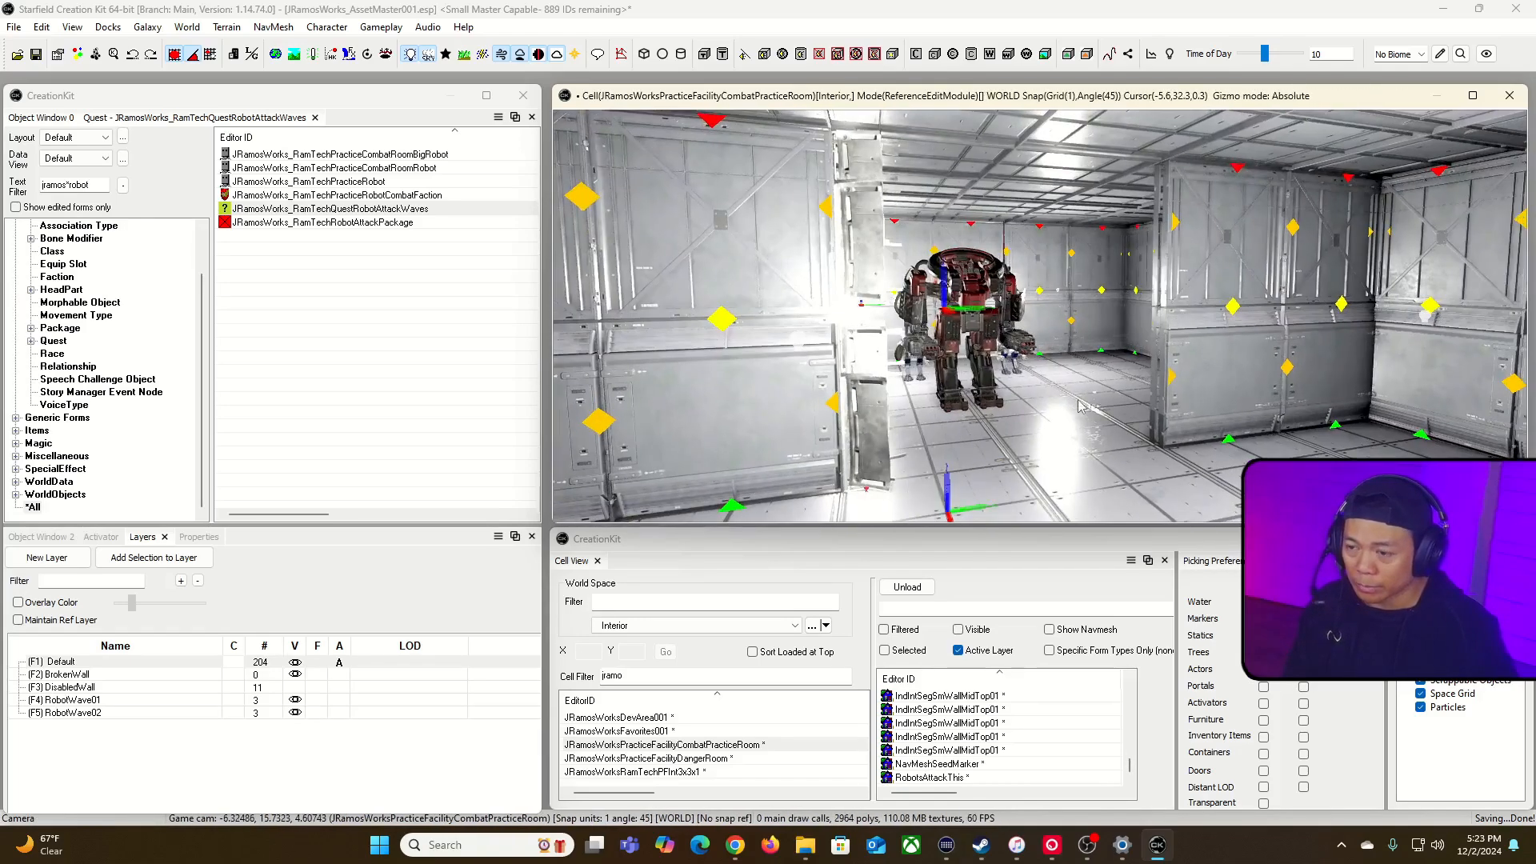
key("a")
key("ctrl+d")
key("d")
right_click_drag(1064, 416, 860, 416)
key("a")
key("d")
key("s")
key("w")
key("s")
key("d")
Step: Duplicate the lower damaged piece and move it together with the upper one to the opening's right edge
left_click(902, 324)
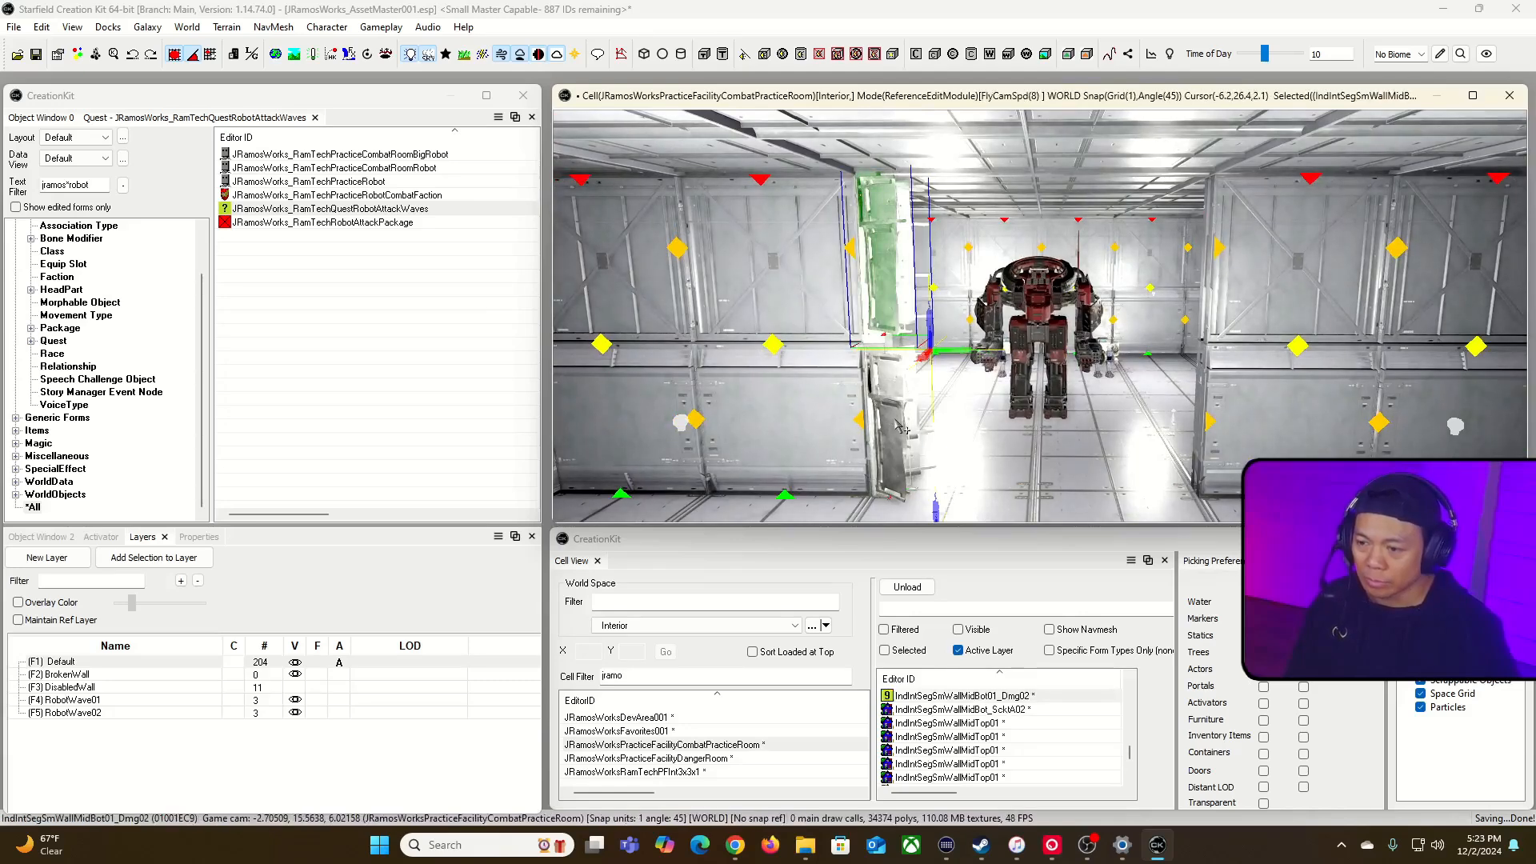
key("ctrl+d")
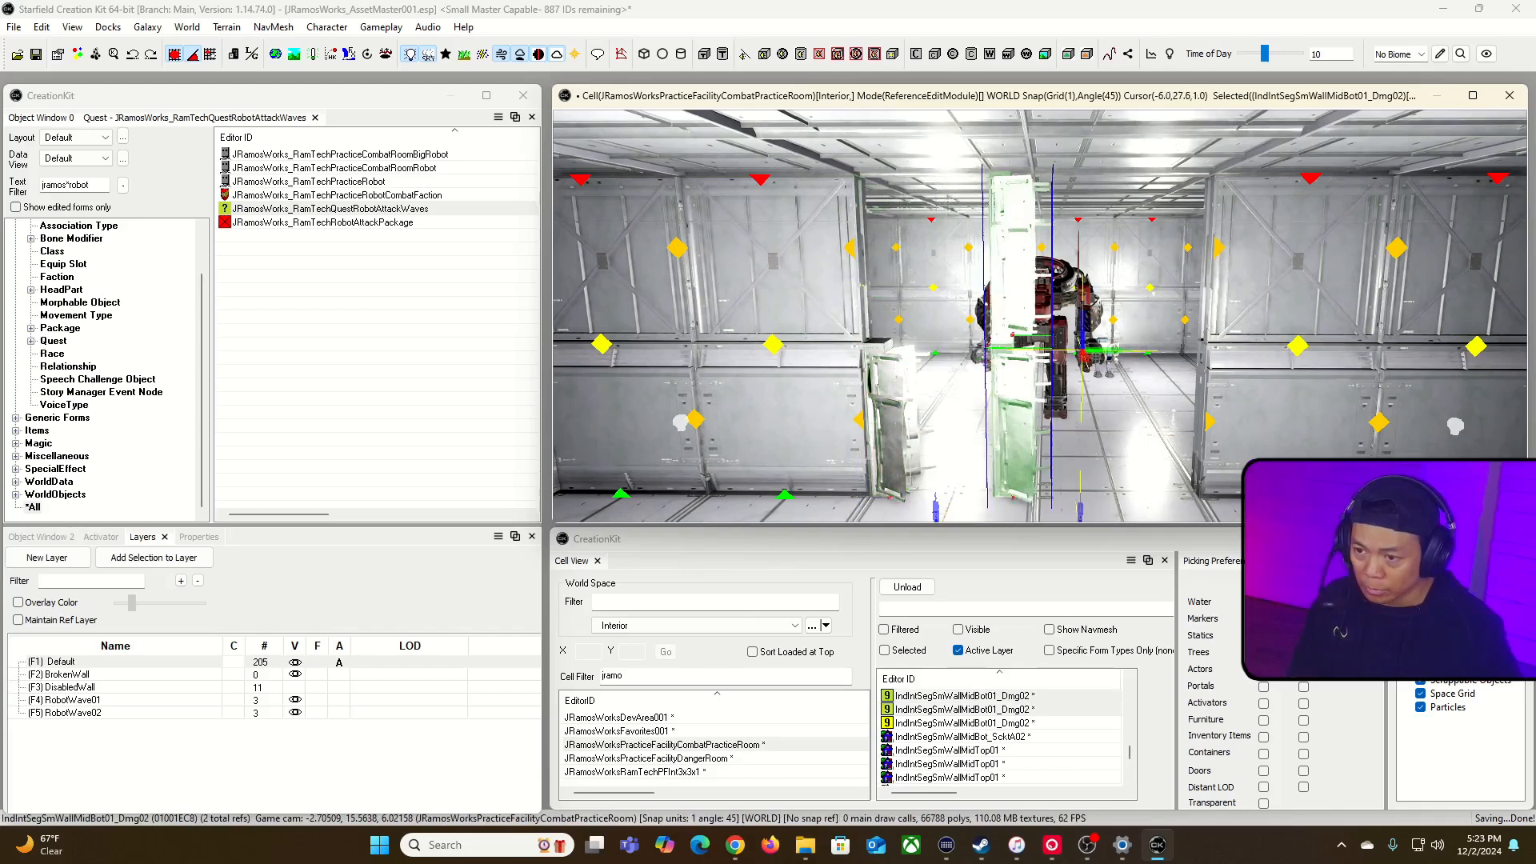
right_click_drag(1072, 384, 1152, 384)
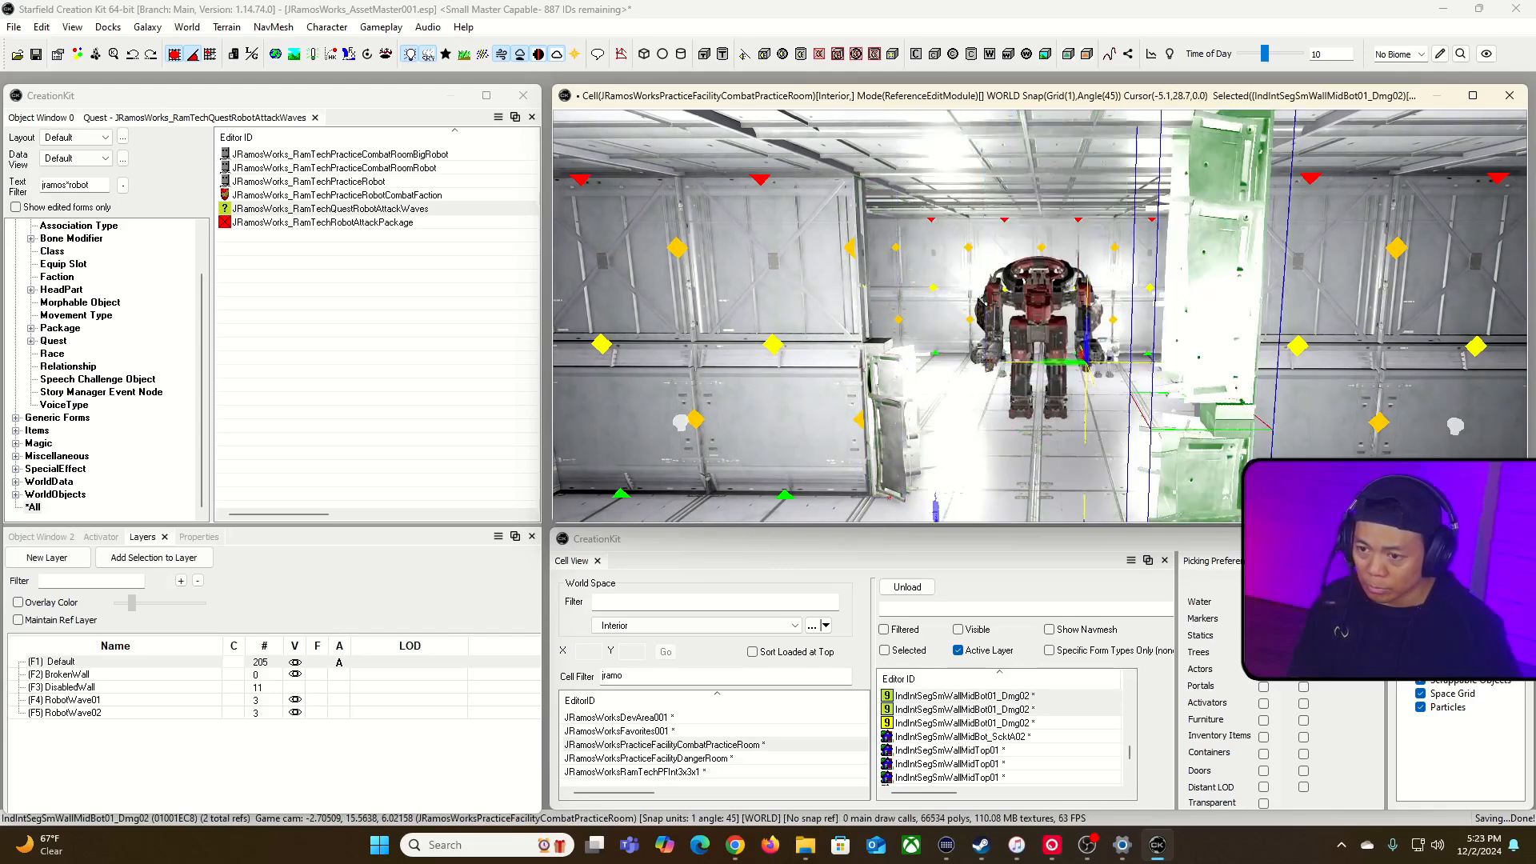
left_click_drag(1176, 400, 1175, 364)
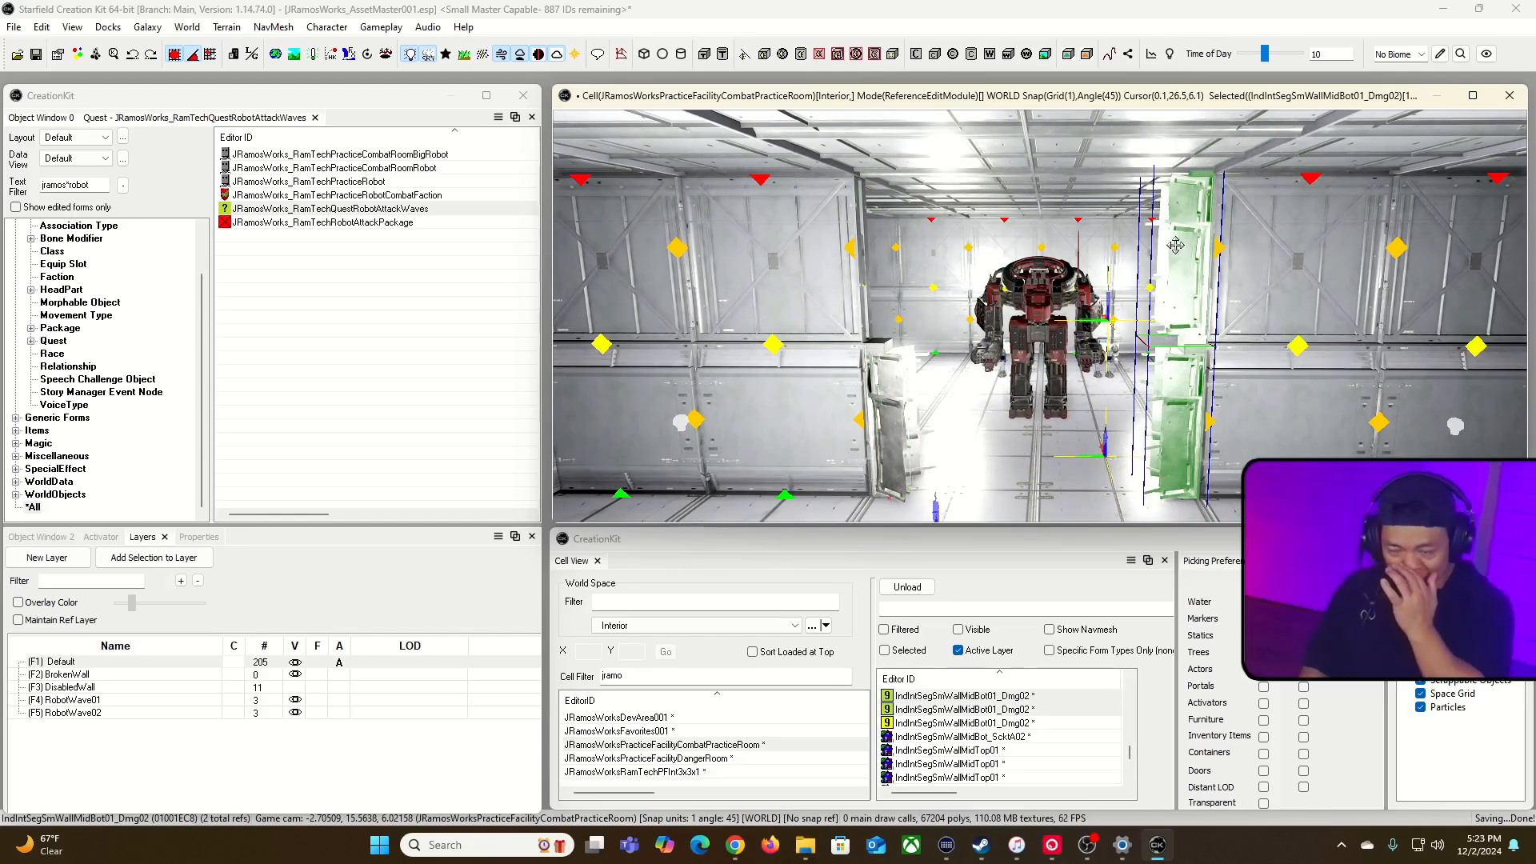
Step: Duplicate both damaged pieces on the right edge and rotate the copies to lie horizontally near the opening's top
left_click(1182, 278)
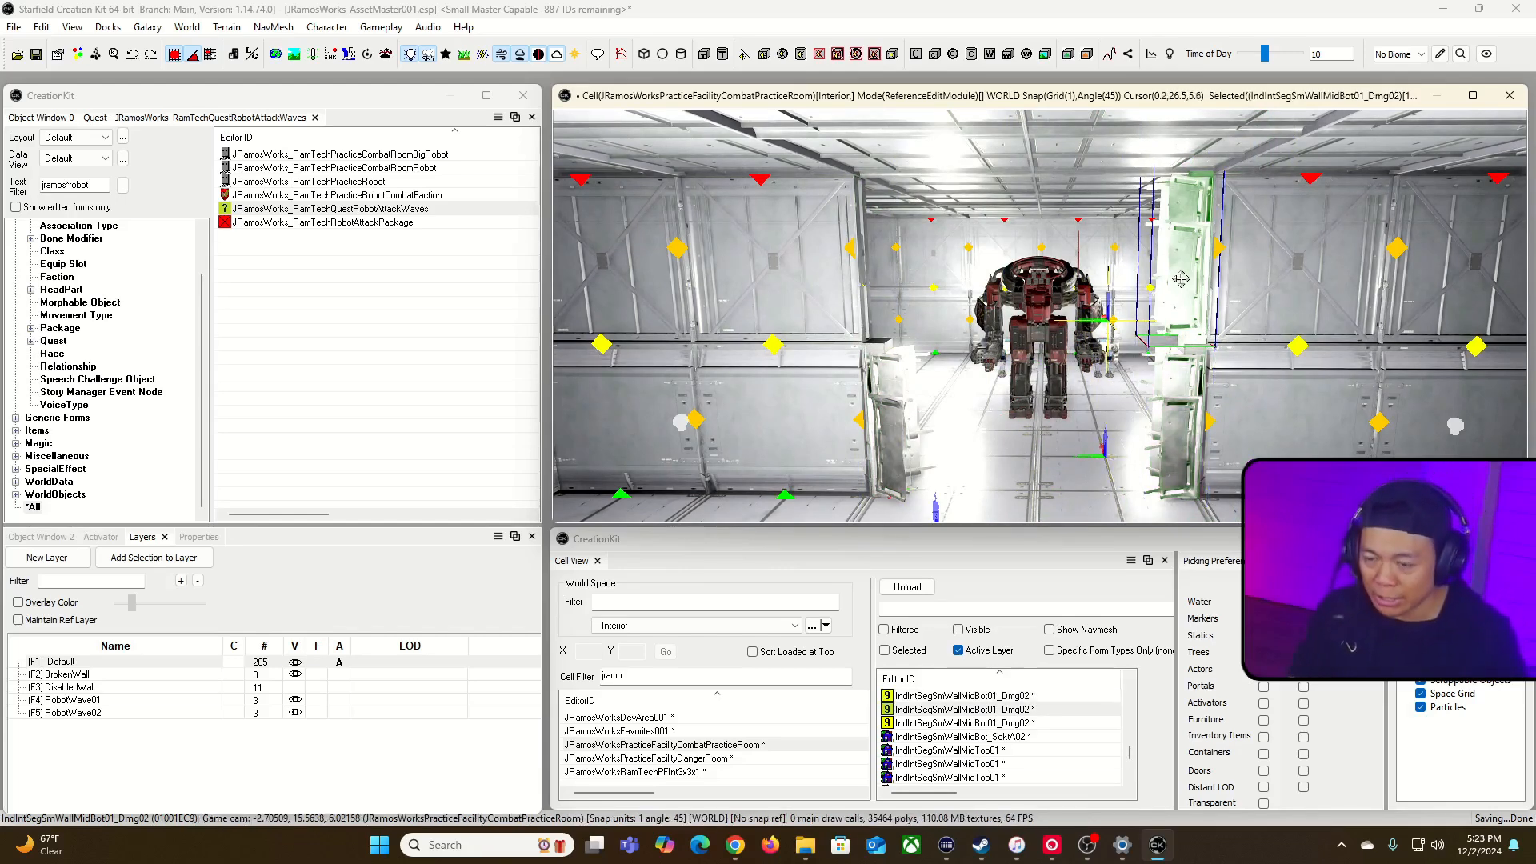
left_click(1184, 397, "ctrl")
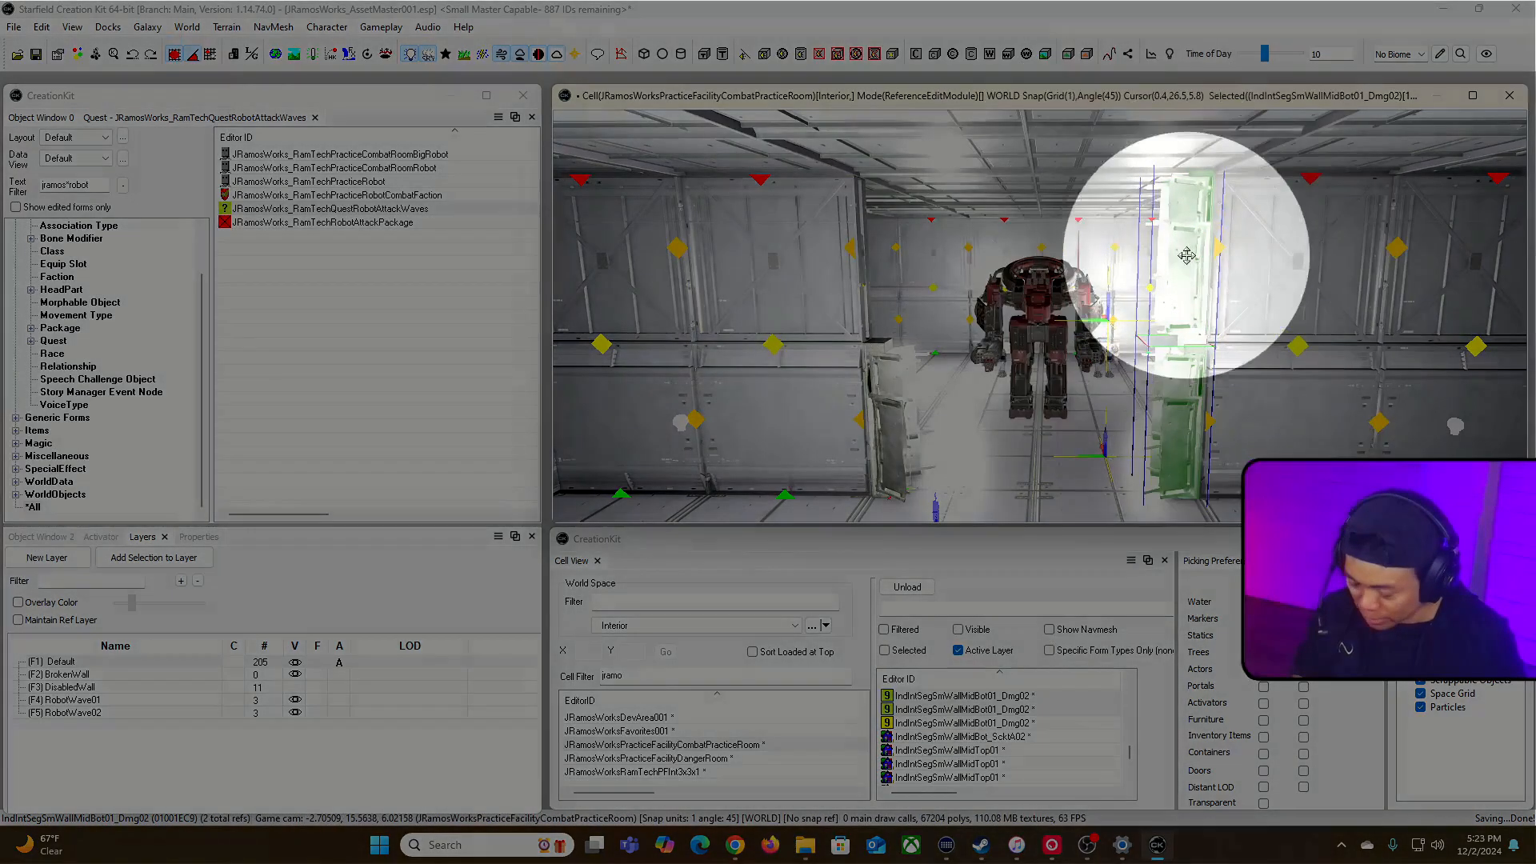
key("ctrl+d")
key("w")
left_click_drag(1186, 255, 1206, 300)
left_click_drag(1147, 374, 993, 196)
key("w")
Step: Align the two horizontal damaged pieces across the top of the opening so they span between its side edges
key("z")
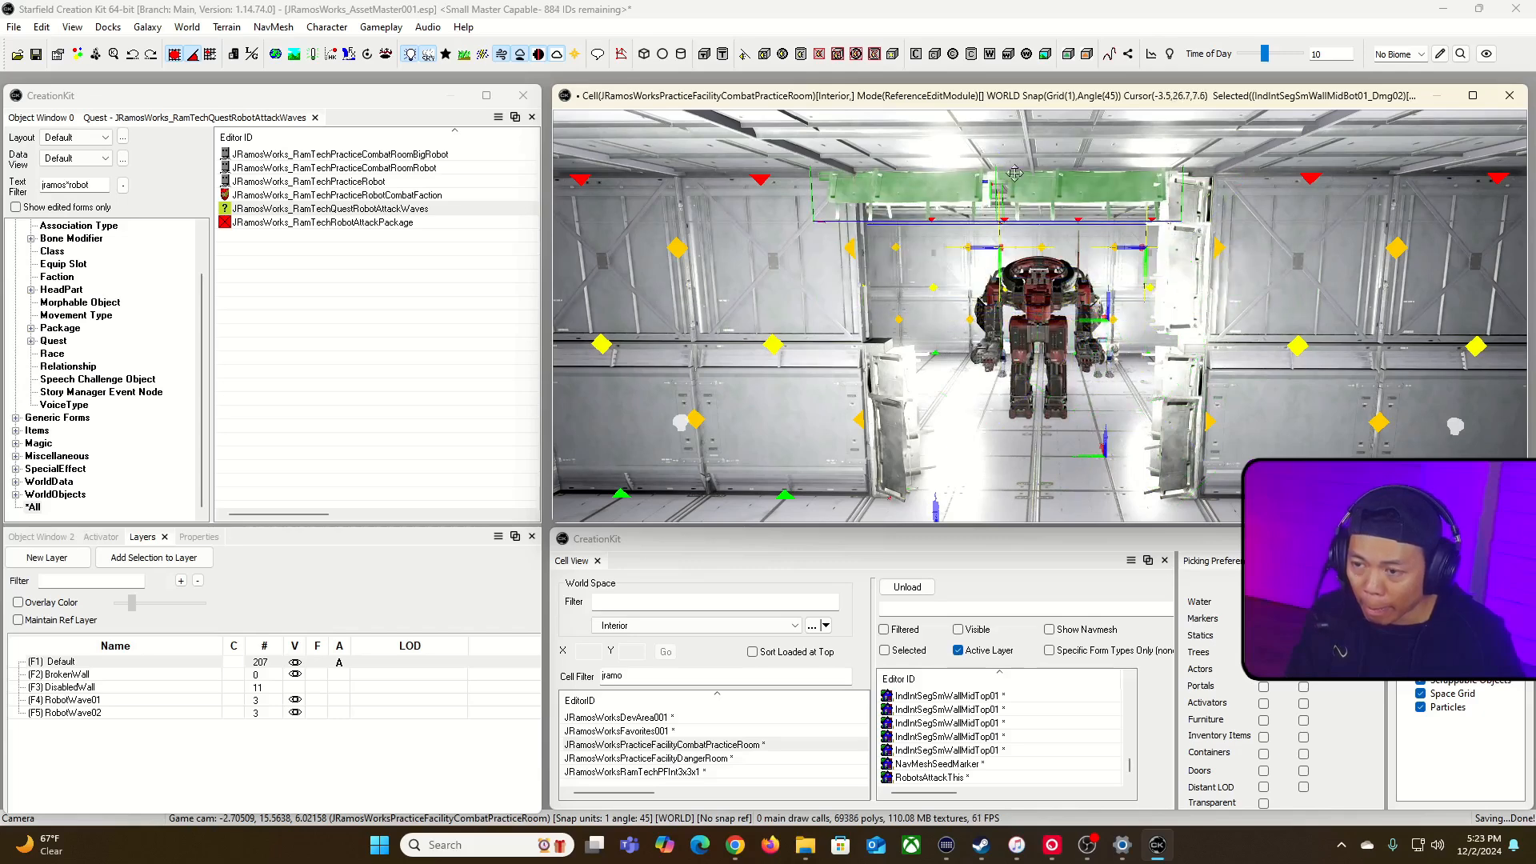
key("x")
key("q")
key("x")
left_click_drag(1063, 181, 1087, 180)
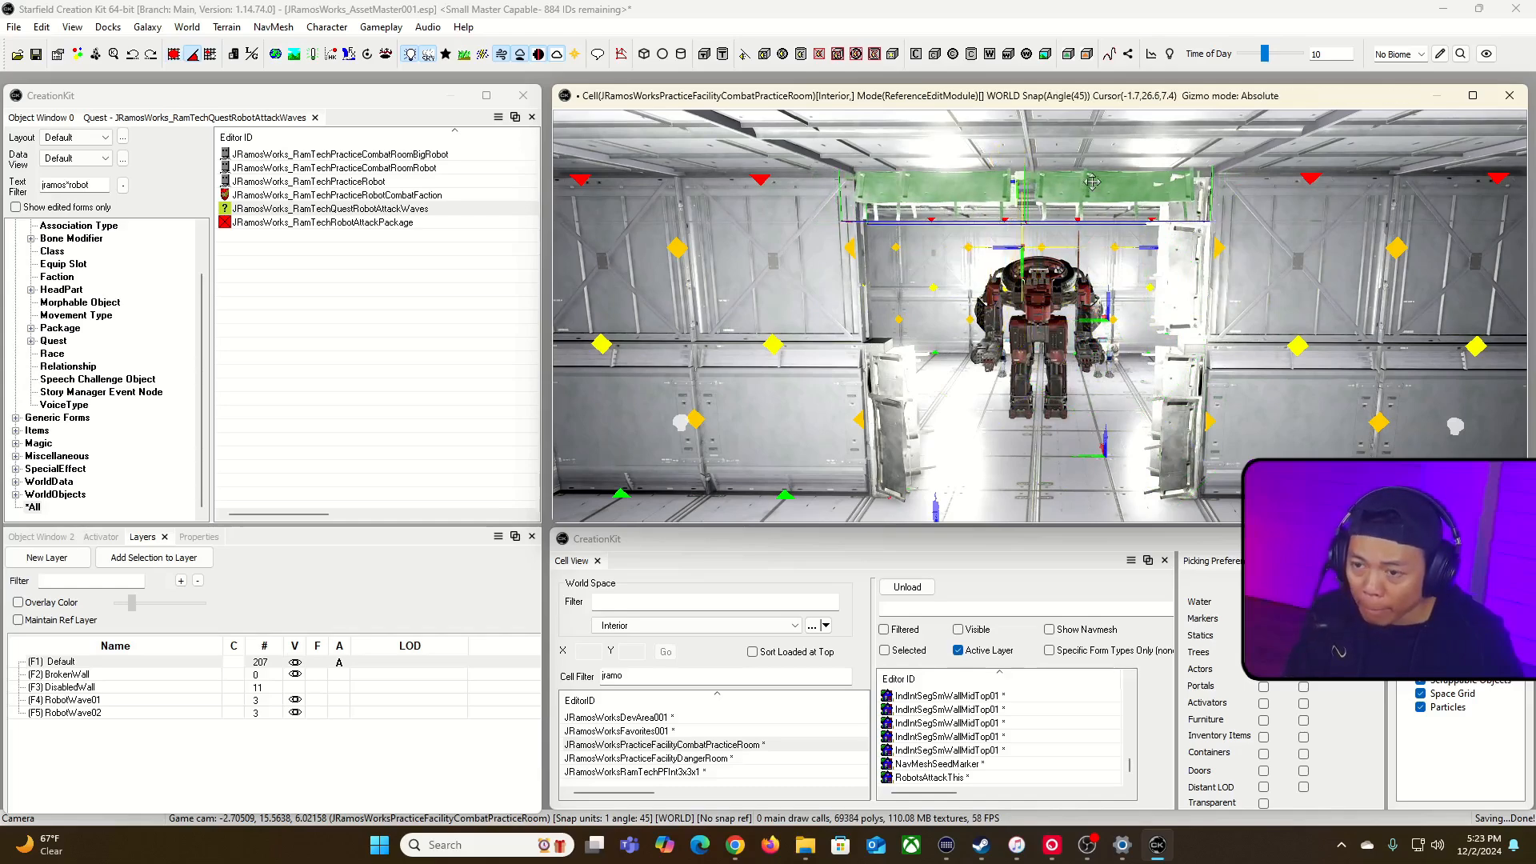
key("d")
middle_click_drag(1087, 181, 1104, 136)
right_click_drag(974, 136, 974, 170)
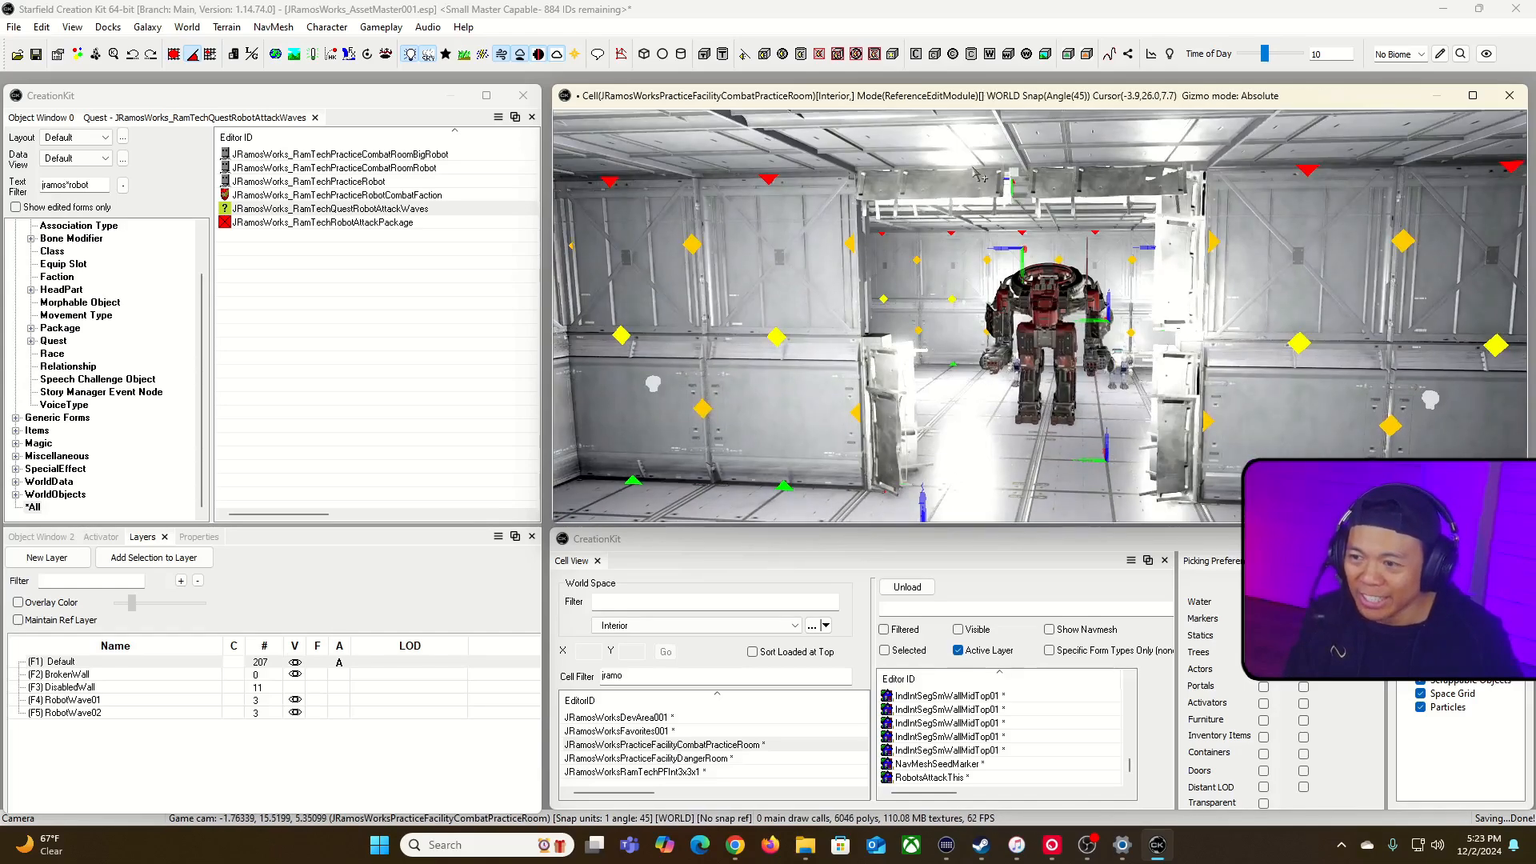
Step: Duplicate the lower damaged piece on the opening's left edge and raise the copy to fill the upper half
left_click(892, 366)
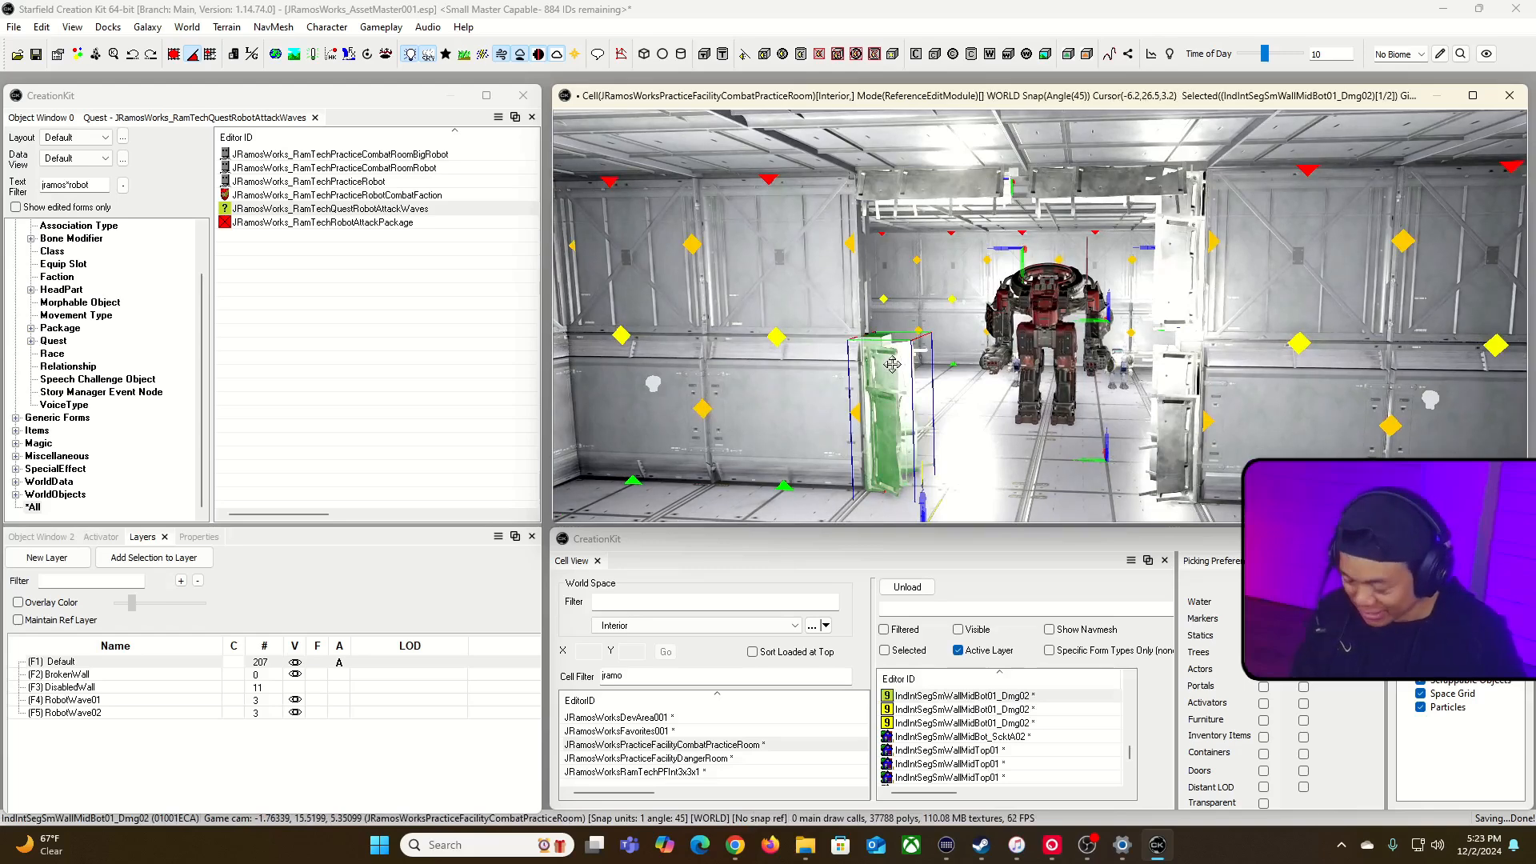
key("ctrl+d")
key("z")
left_click_drag(892, 364, 891, 248)
key("q")
key("z")
left_click_drag(884, 324, 884, 273)
key("d")
right_click_drag(884, 274, 952, 243)
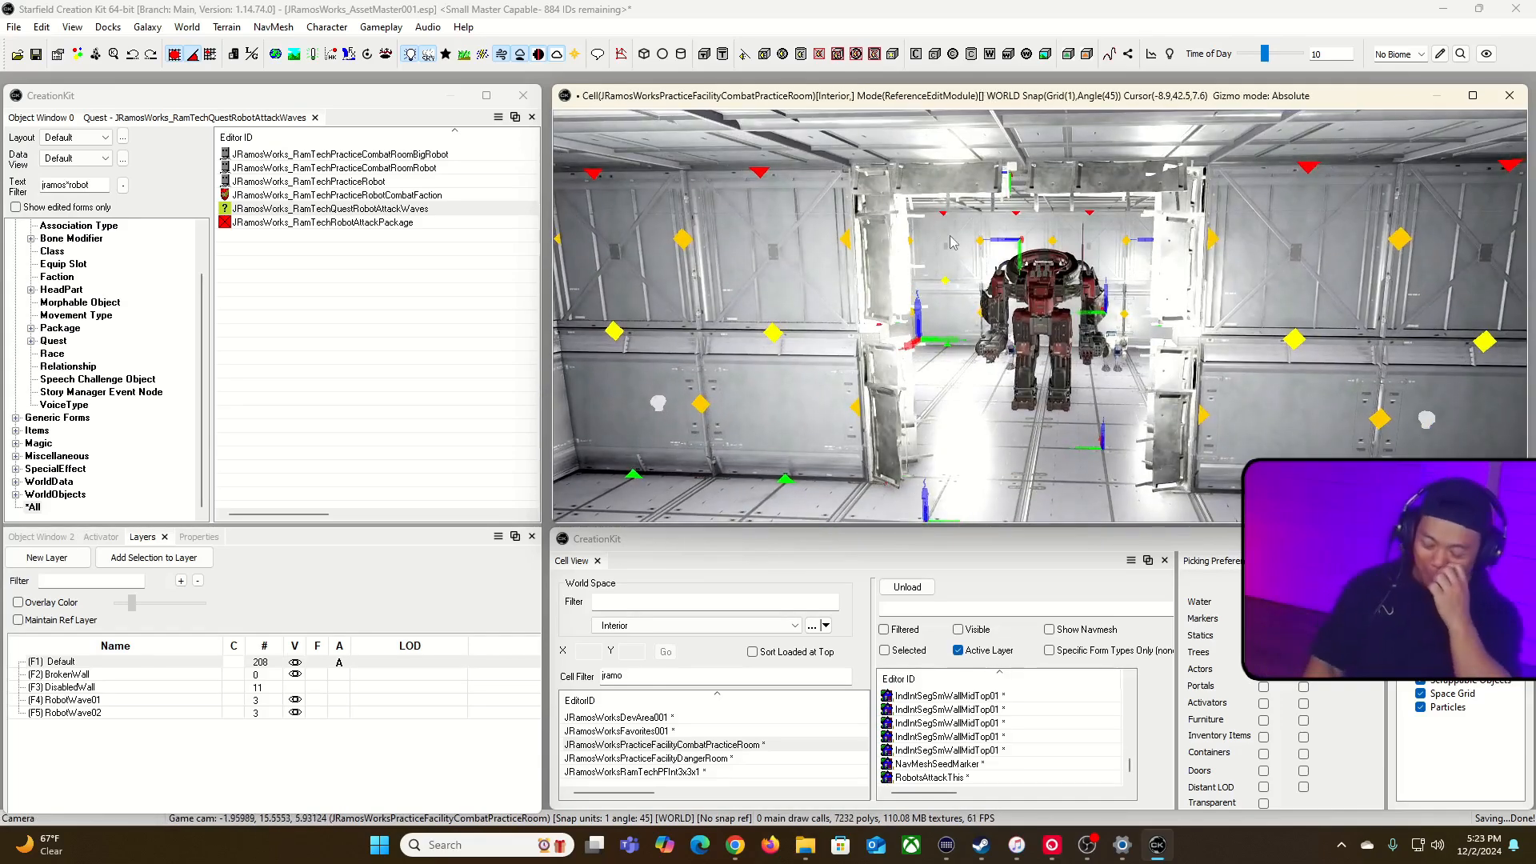
Step: Select all six damaged pieces framing the opening, add them to the BrokenWall layer and make that layer active
left_click(898, 264)
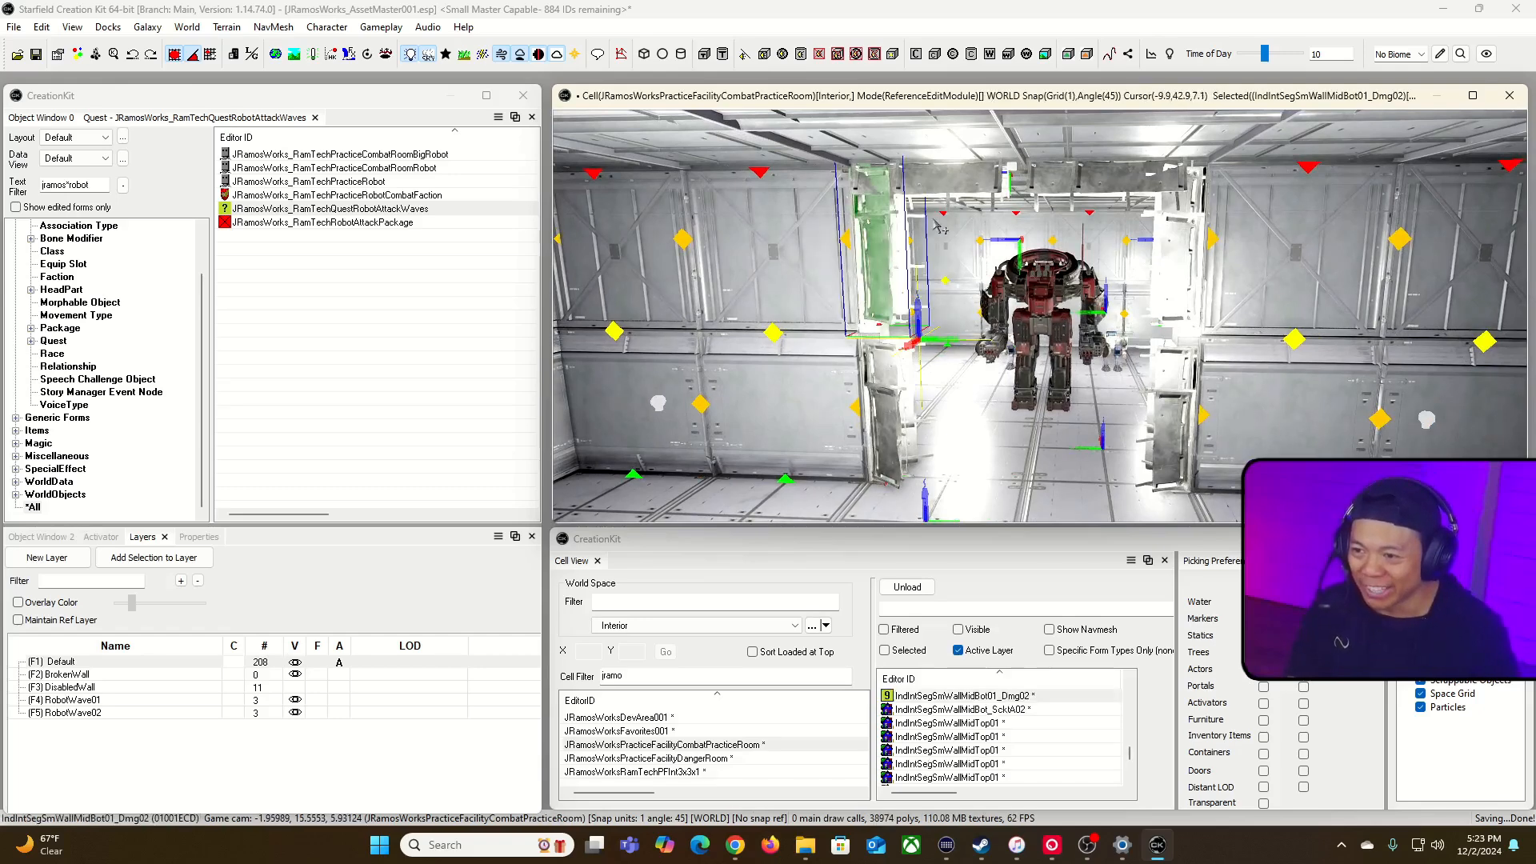
left_click(952, 189, "ctrl")
left_click(1096, 186, "ctrl")
left_click(1173, 235, "ctrl")
left_click(1171, 398, "ctrl")
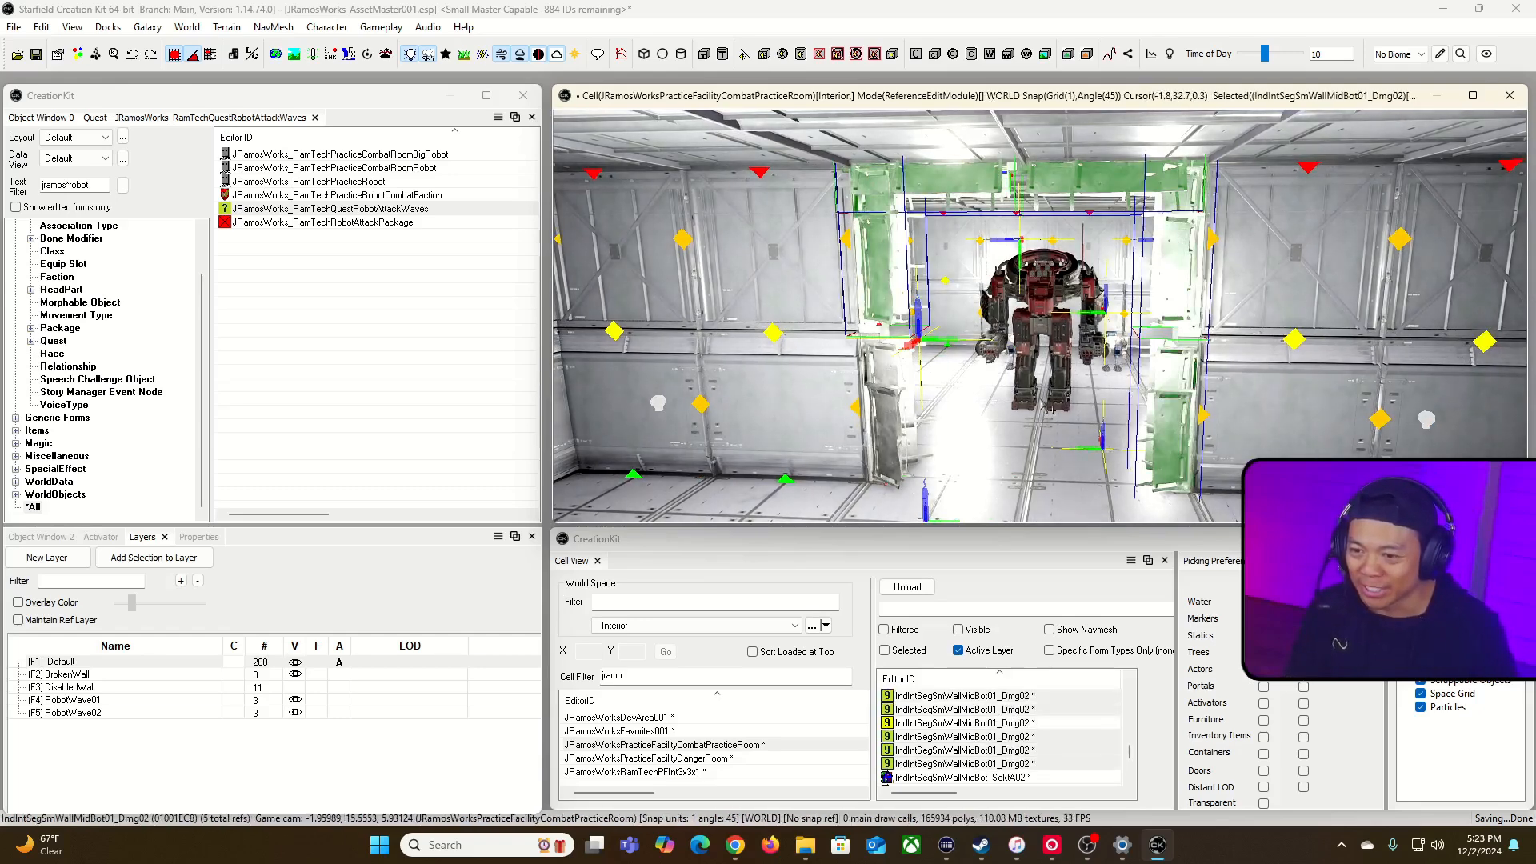
left_click(920, 421, "ctrl")
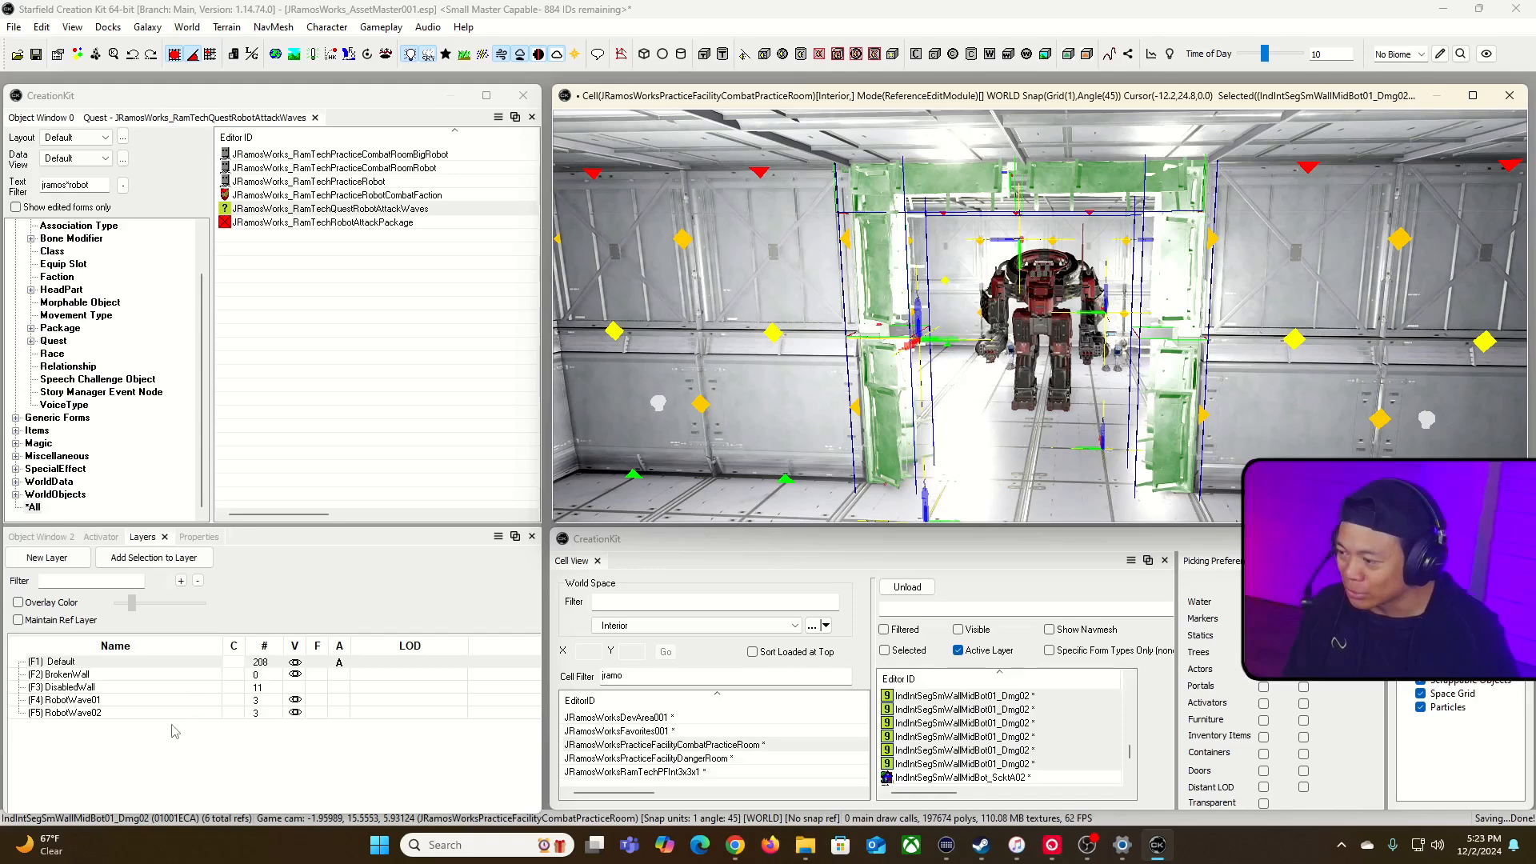
left_click(97, 676)
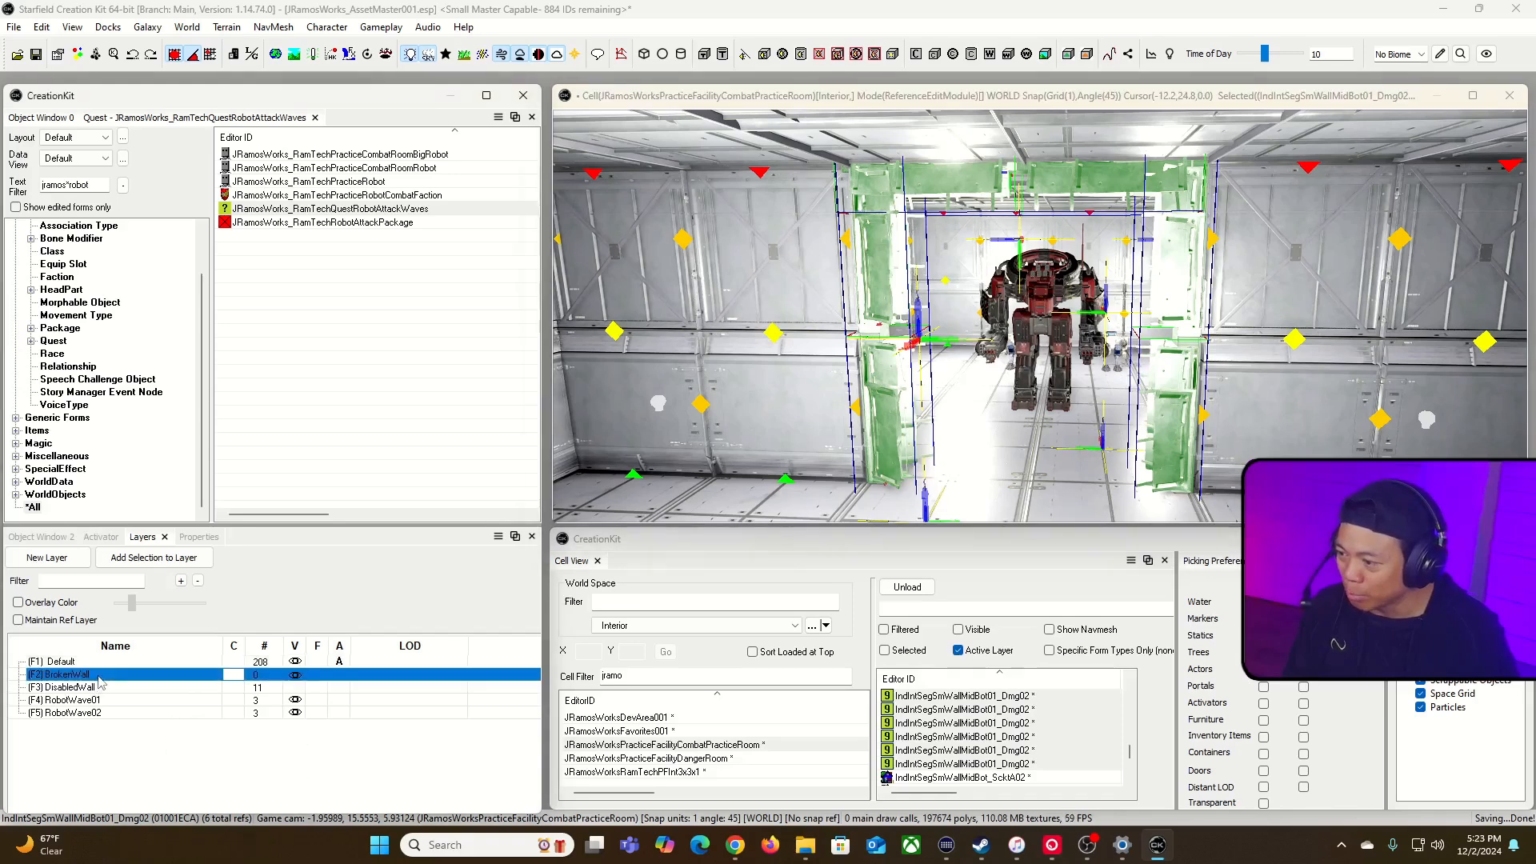
left_click(164, 559)
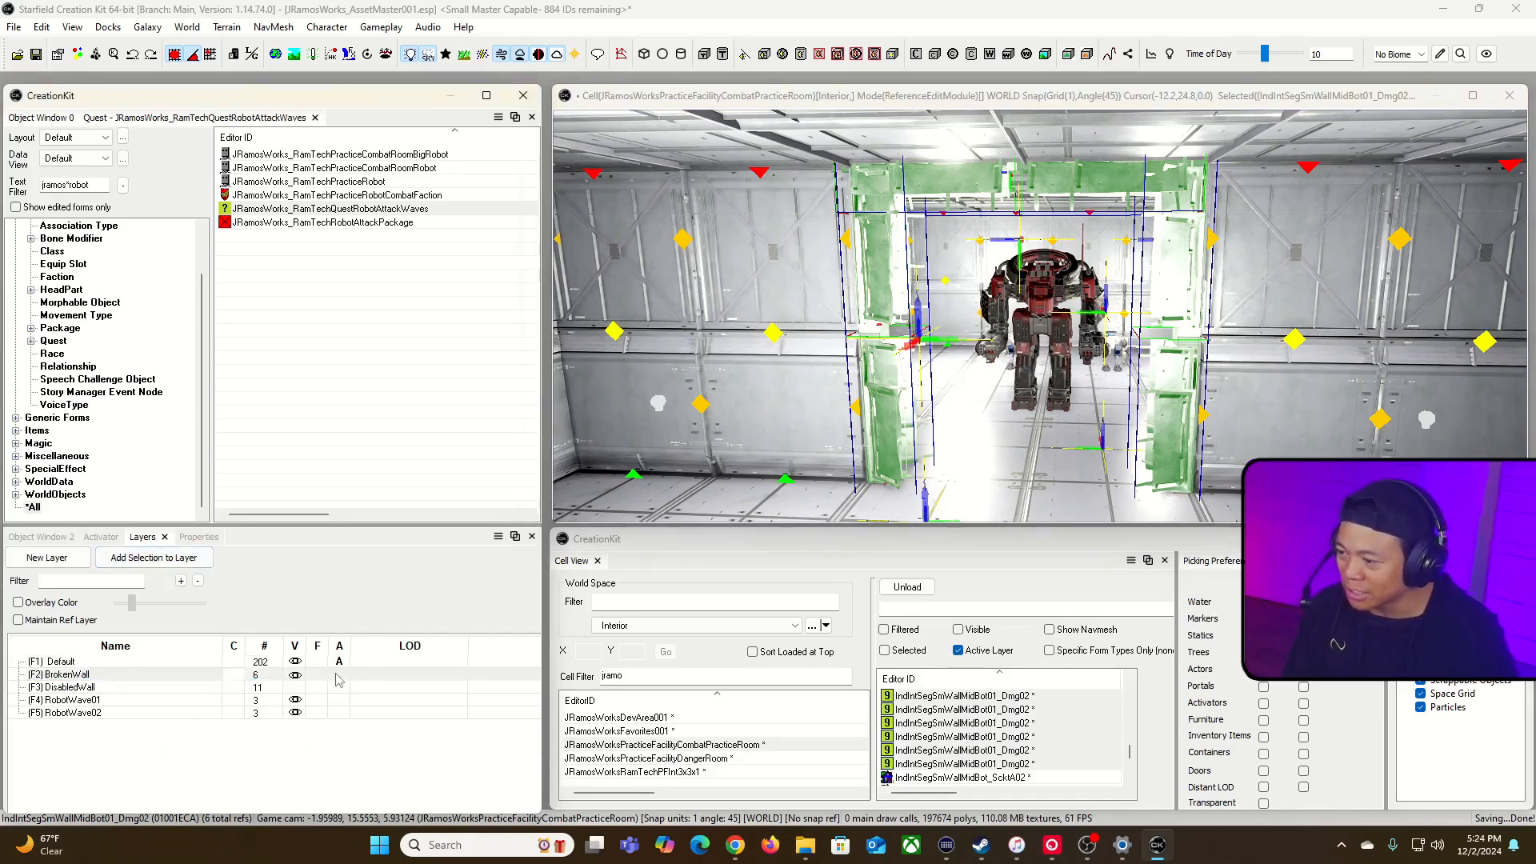
left_click(336, 678)
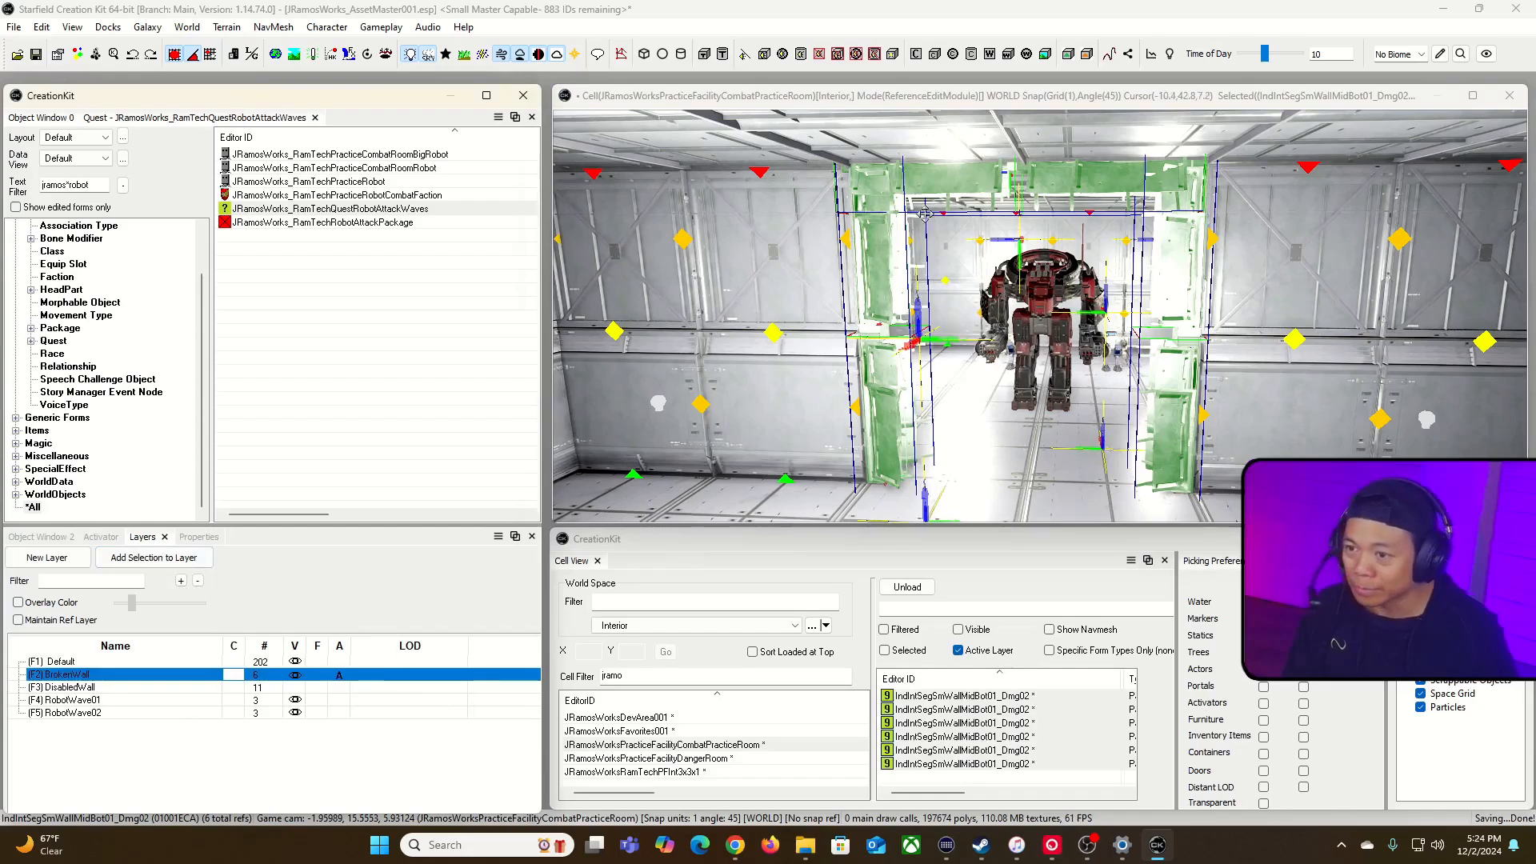
Step: Set EnableRobotWave02 as the enable parent of the six damaged wall pieces through a reference batch action
key("s")
mouse_move(953, 113)
right_mouse_down()
mouse_move(823, 117)
mouse_move(951, 113)
right_mouse_up()
key("e")
key("minus")
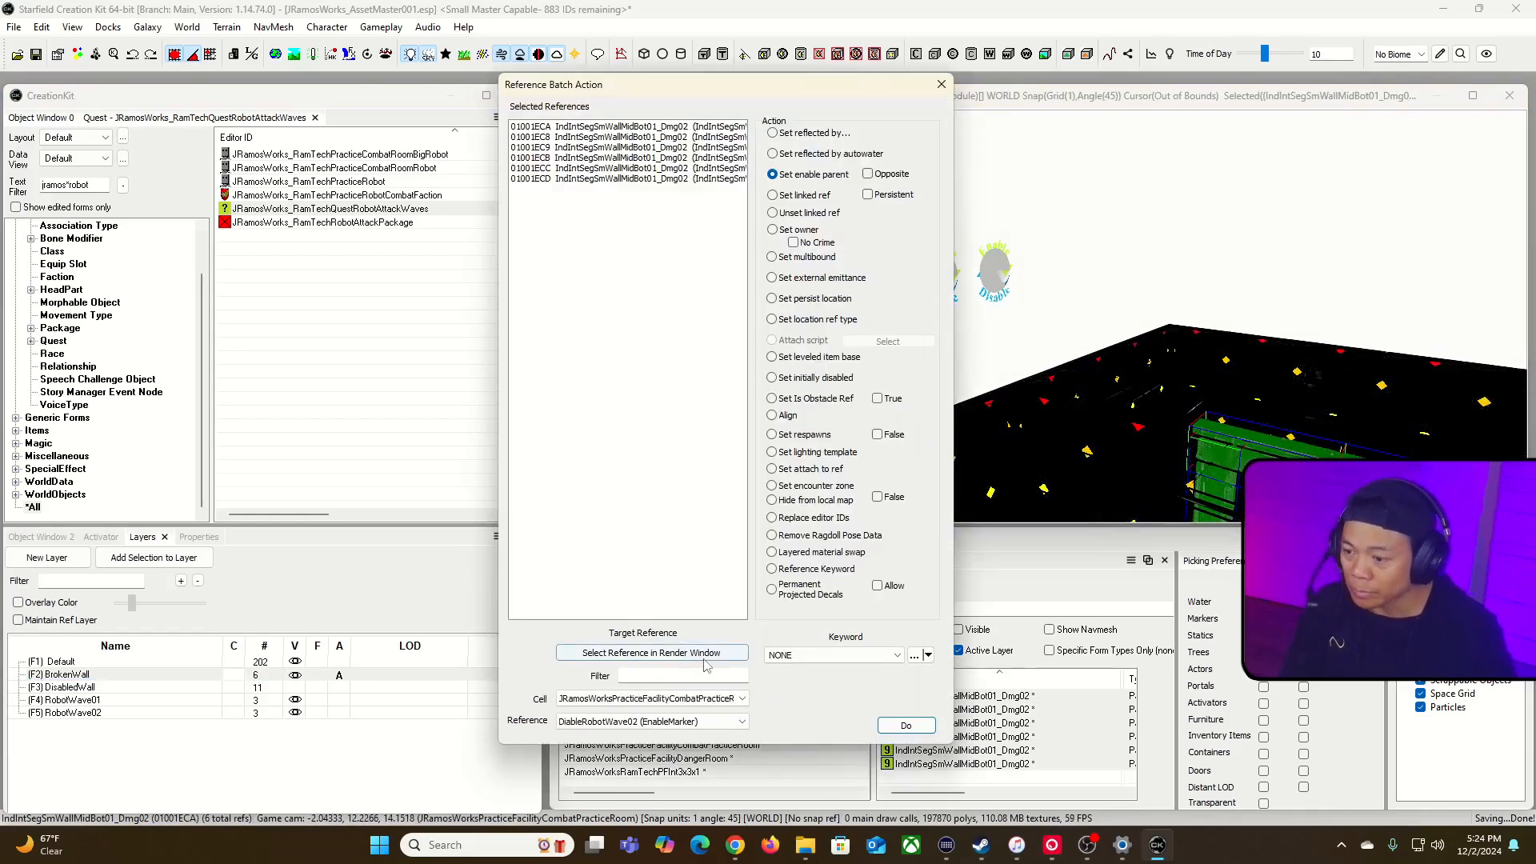
left_click(693, 654)
left_click(938, 272)
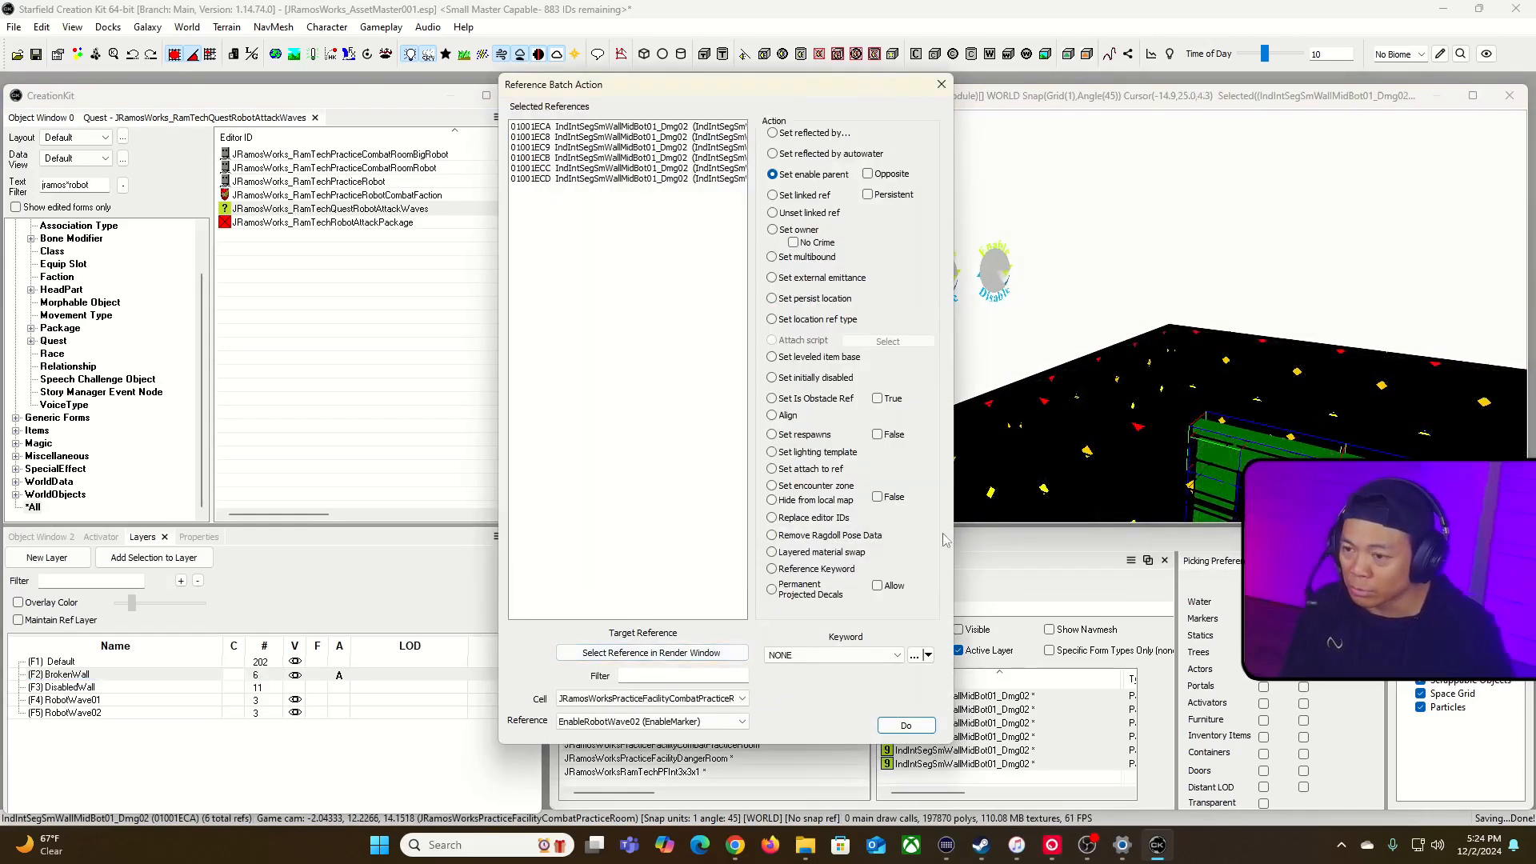
left_click(903, 726)
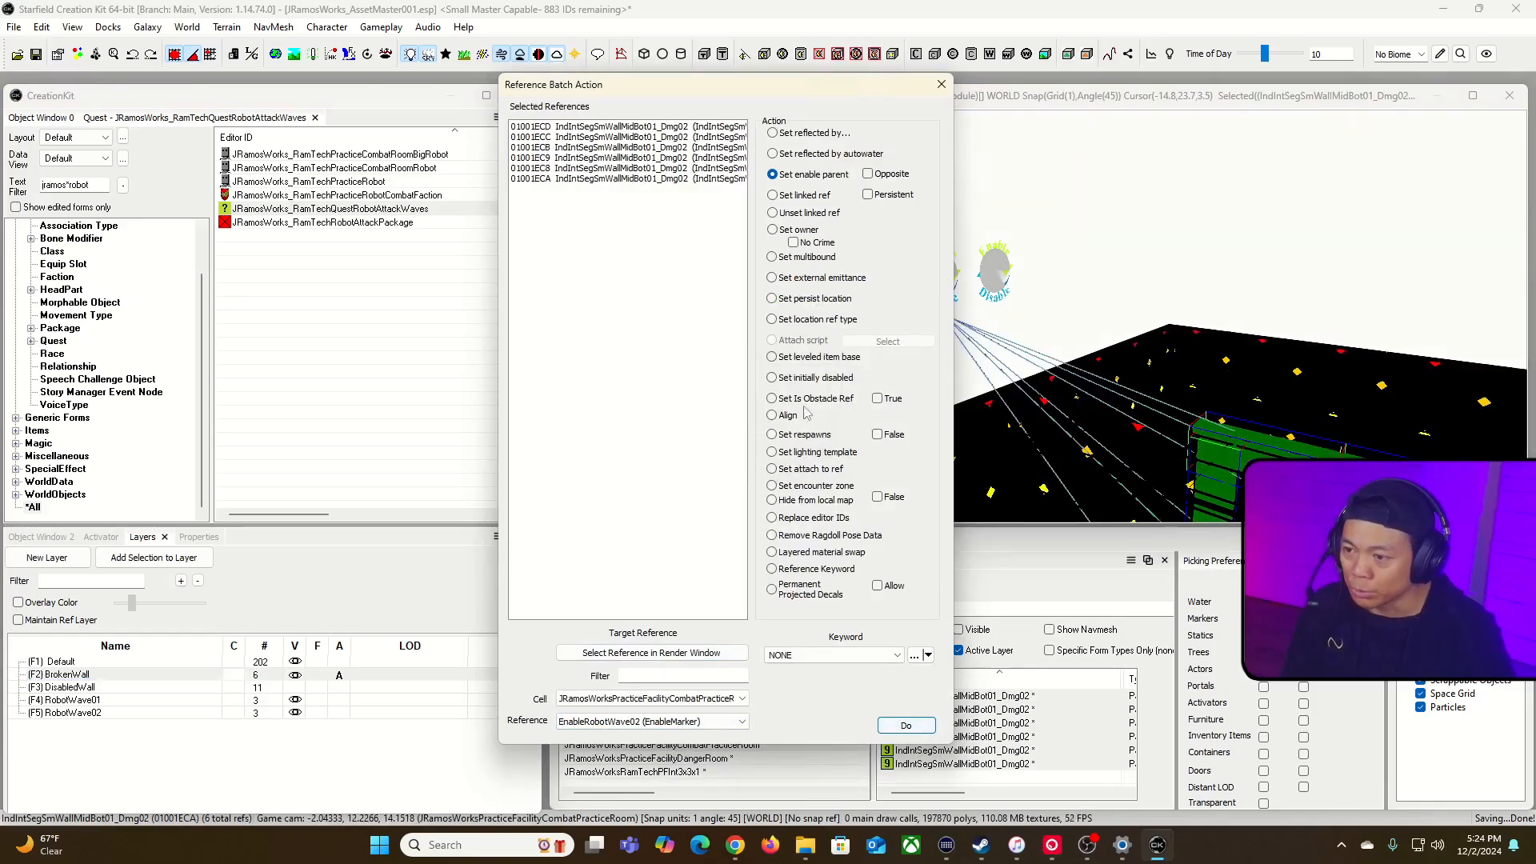
left_click(949, 94)
Step: Enter navmesh editing at the damaged wall opening and display only the navmesh
key("grave")
key("w")
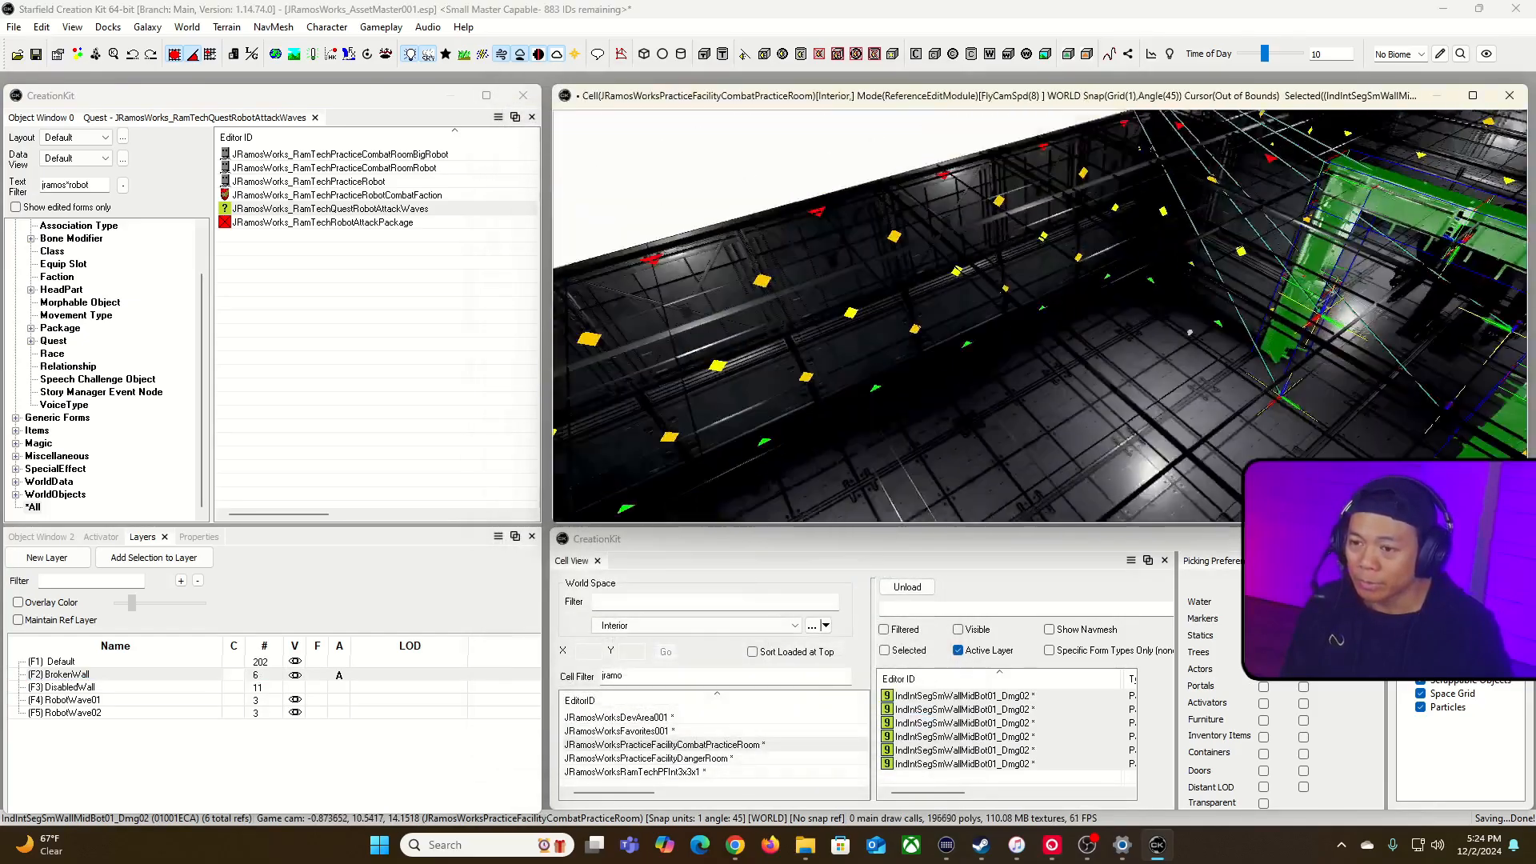
key("w")
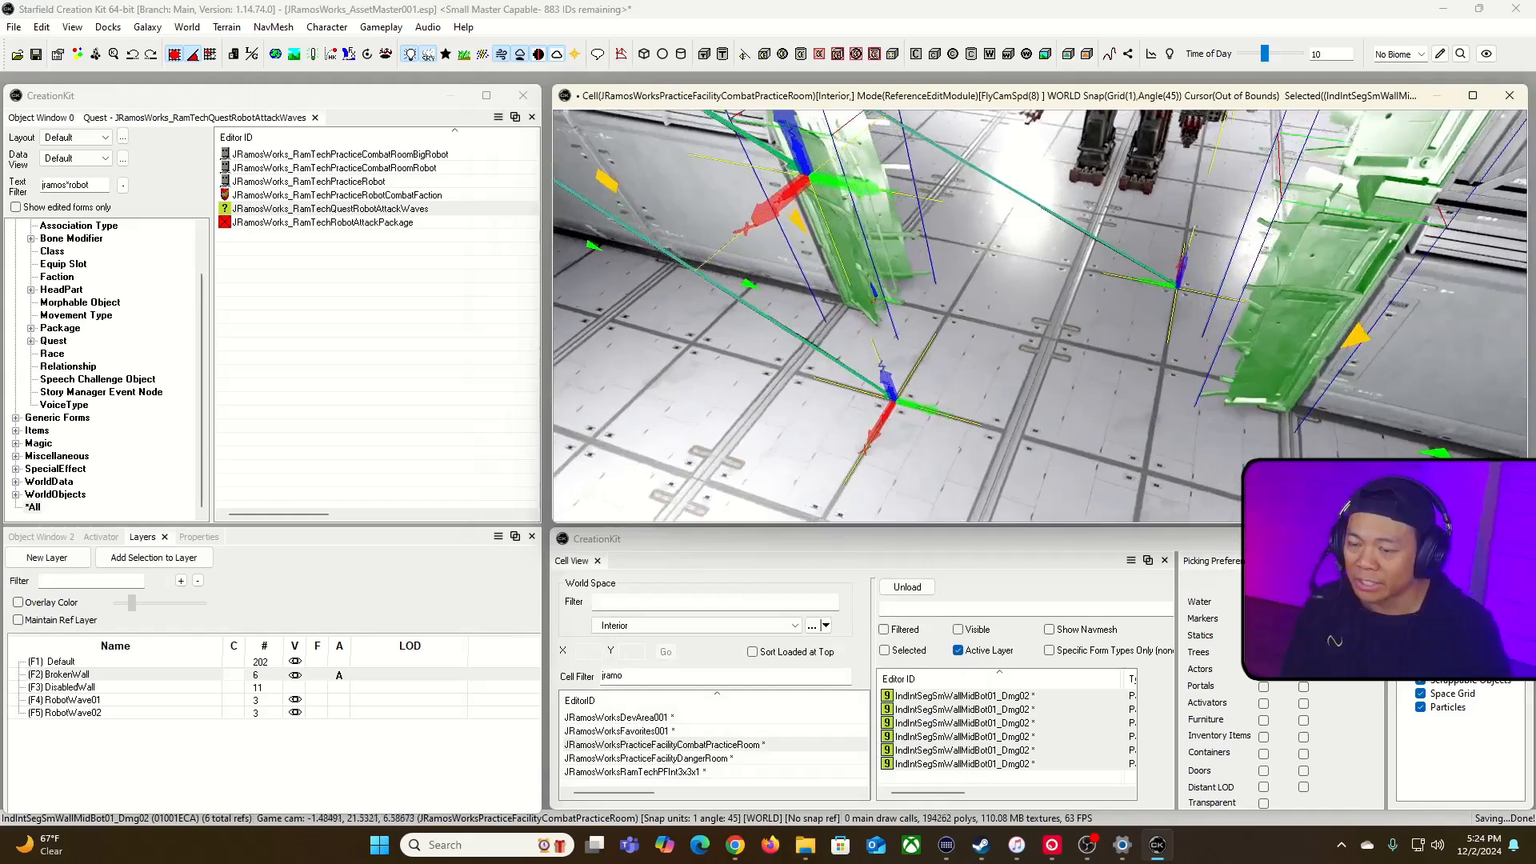
key("grave")
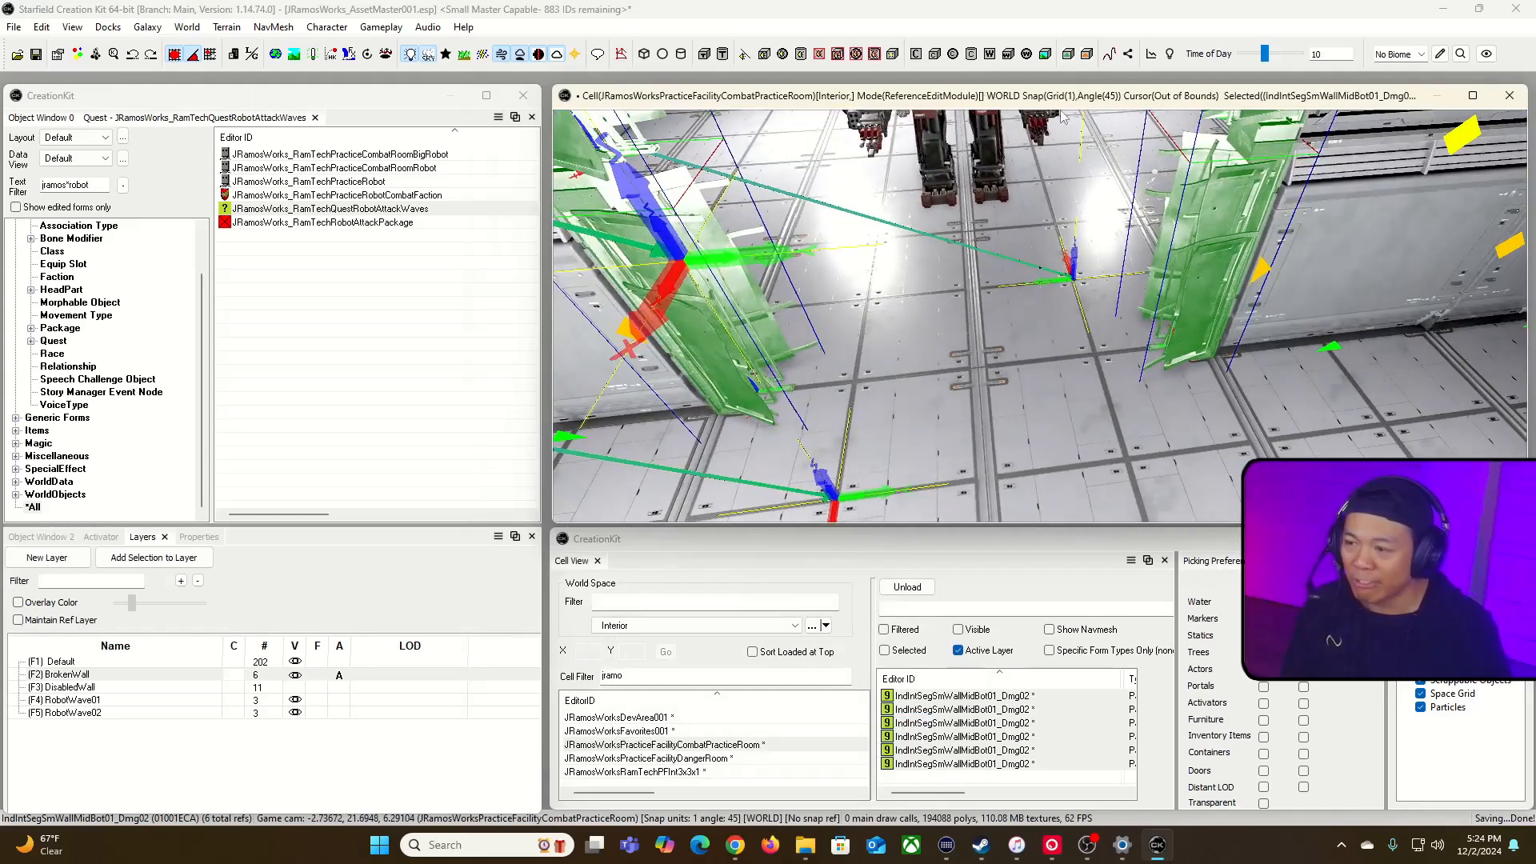
left_click(621, 53)
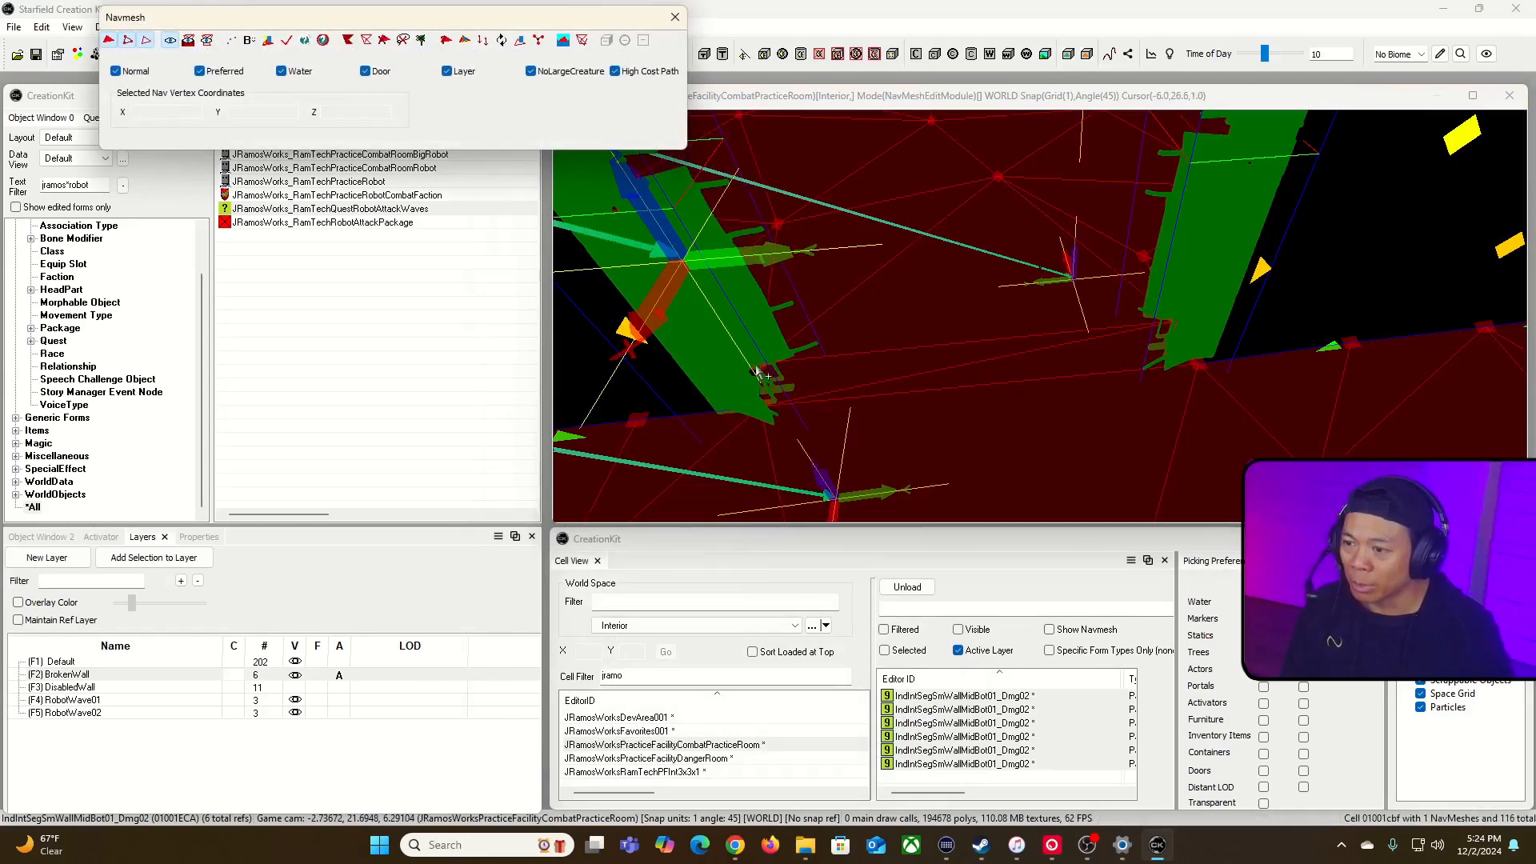
left_click(207, 41)
Step: Move the two navmesh vertices on the left edge of the wall opening slightly inward
left_click(762, 371)
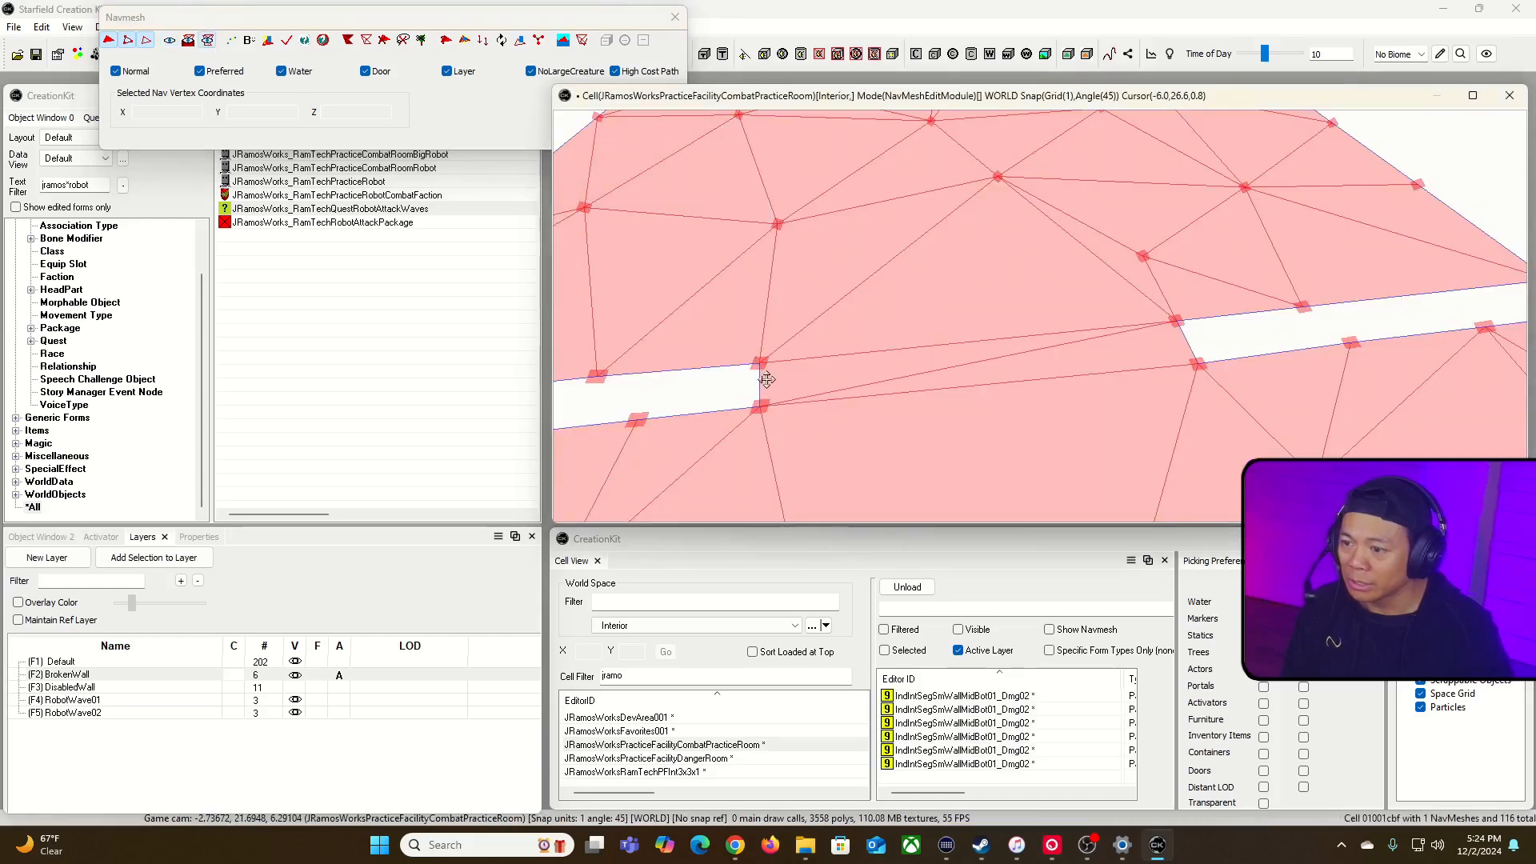
left_click(764, 409)
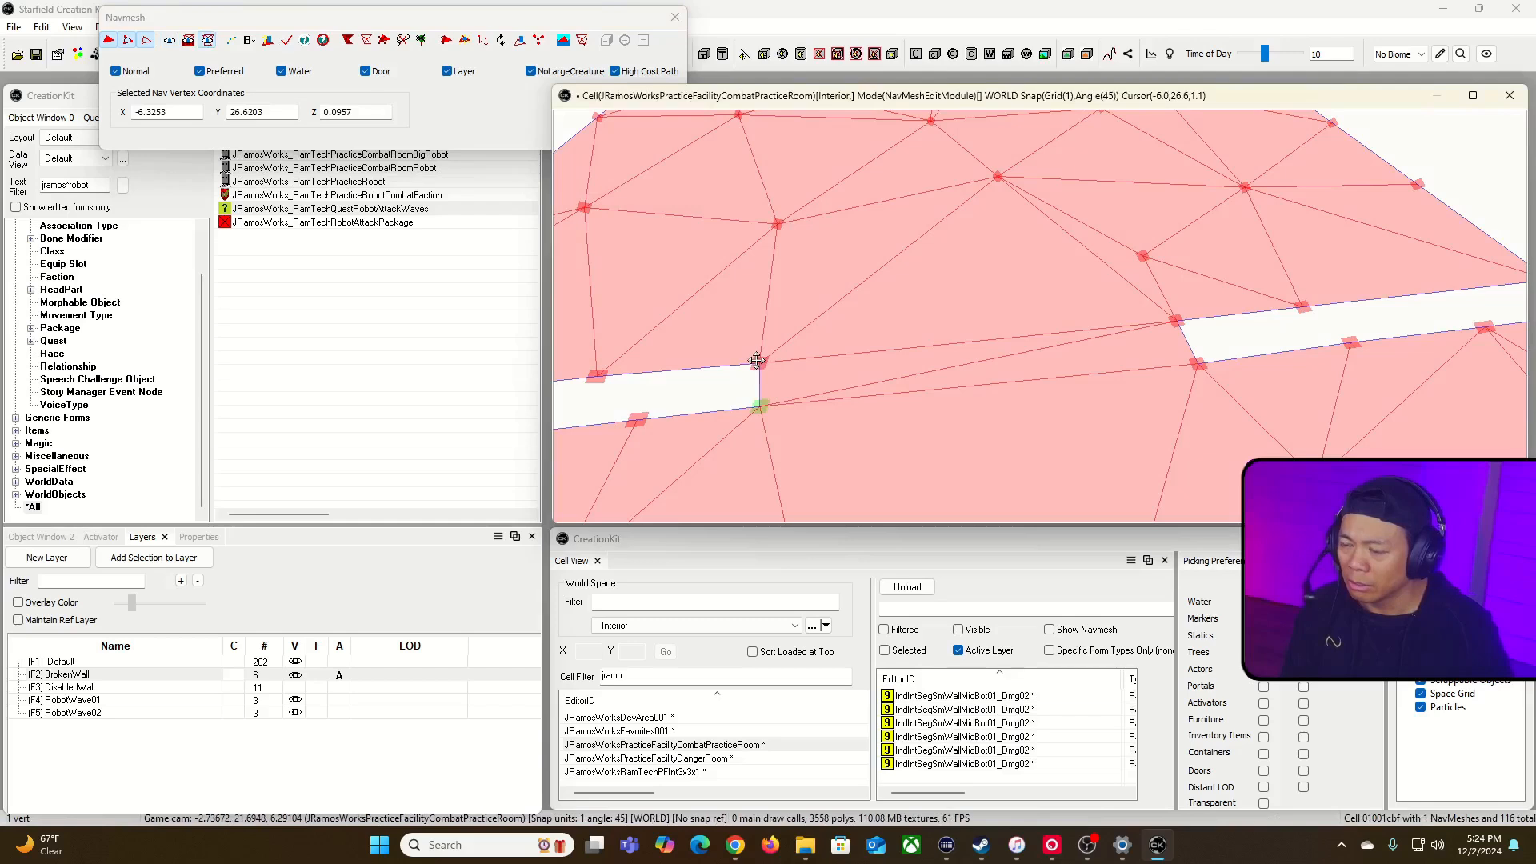
key("d")
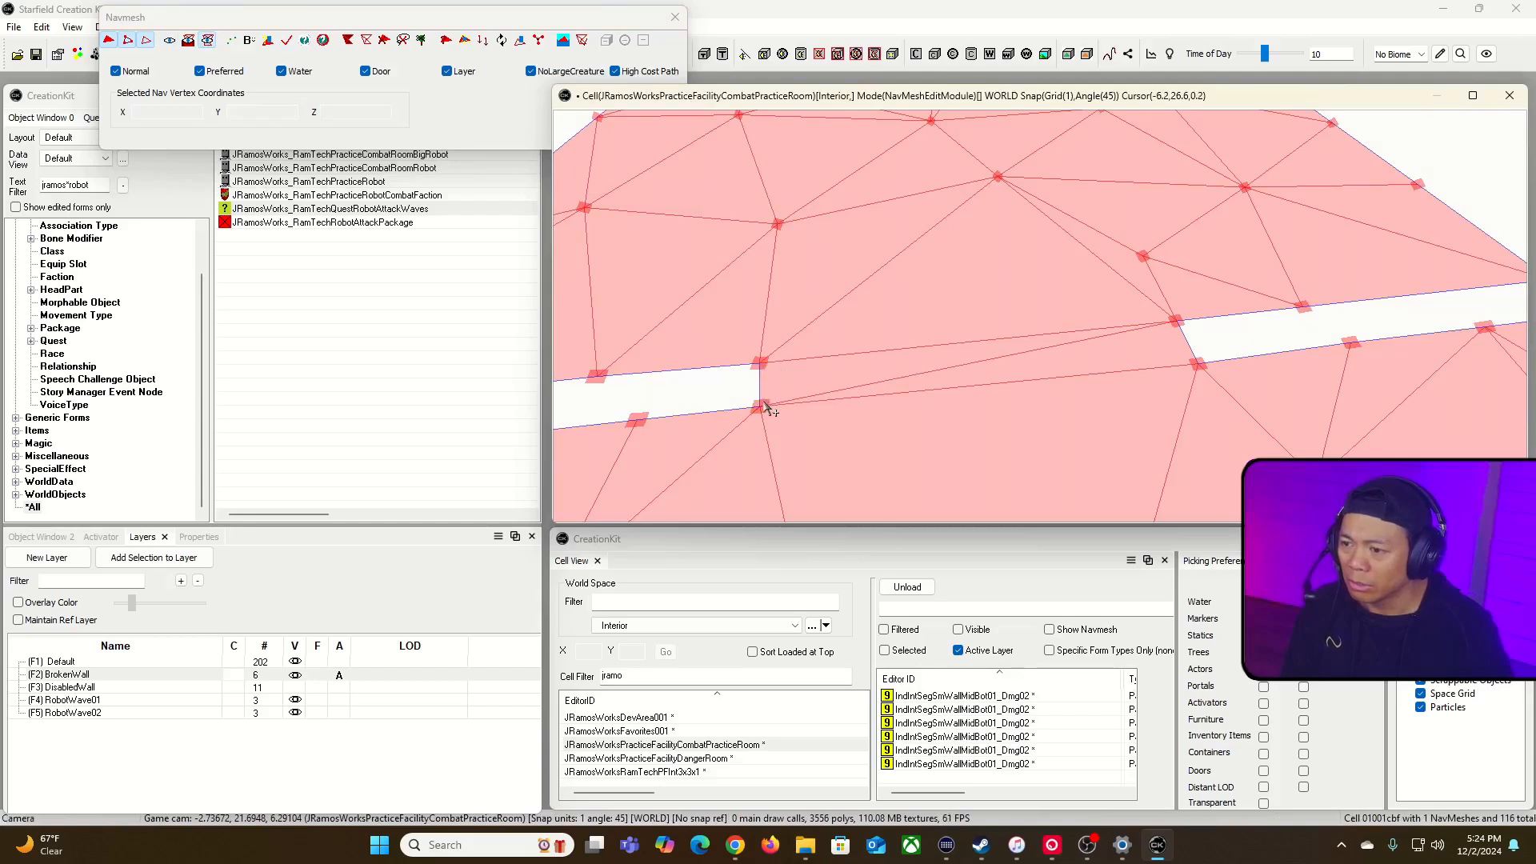
left_click(761, 407)
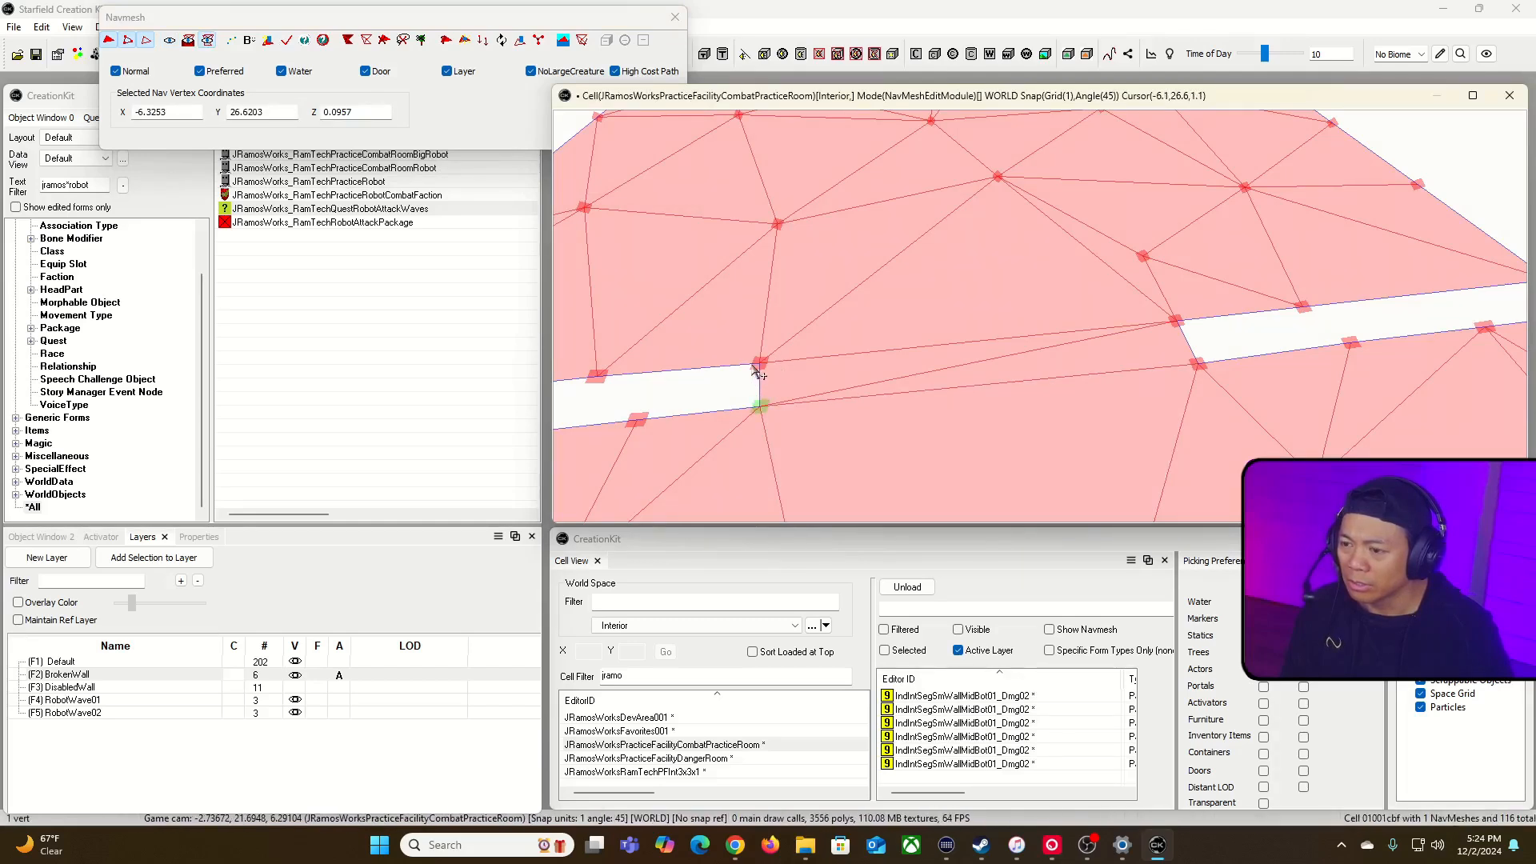
left_click(722, 388)
left_click(760, 362)
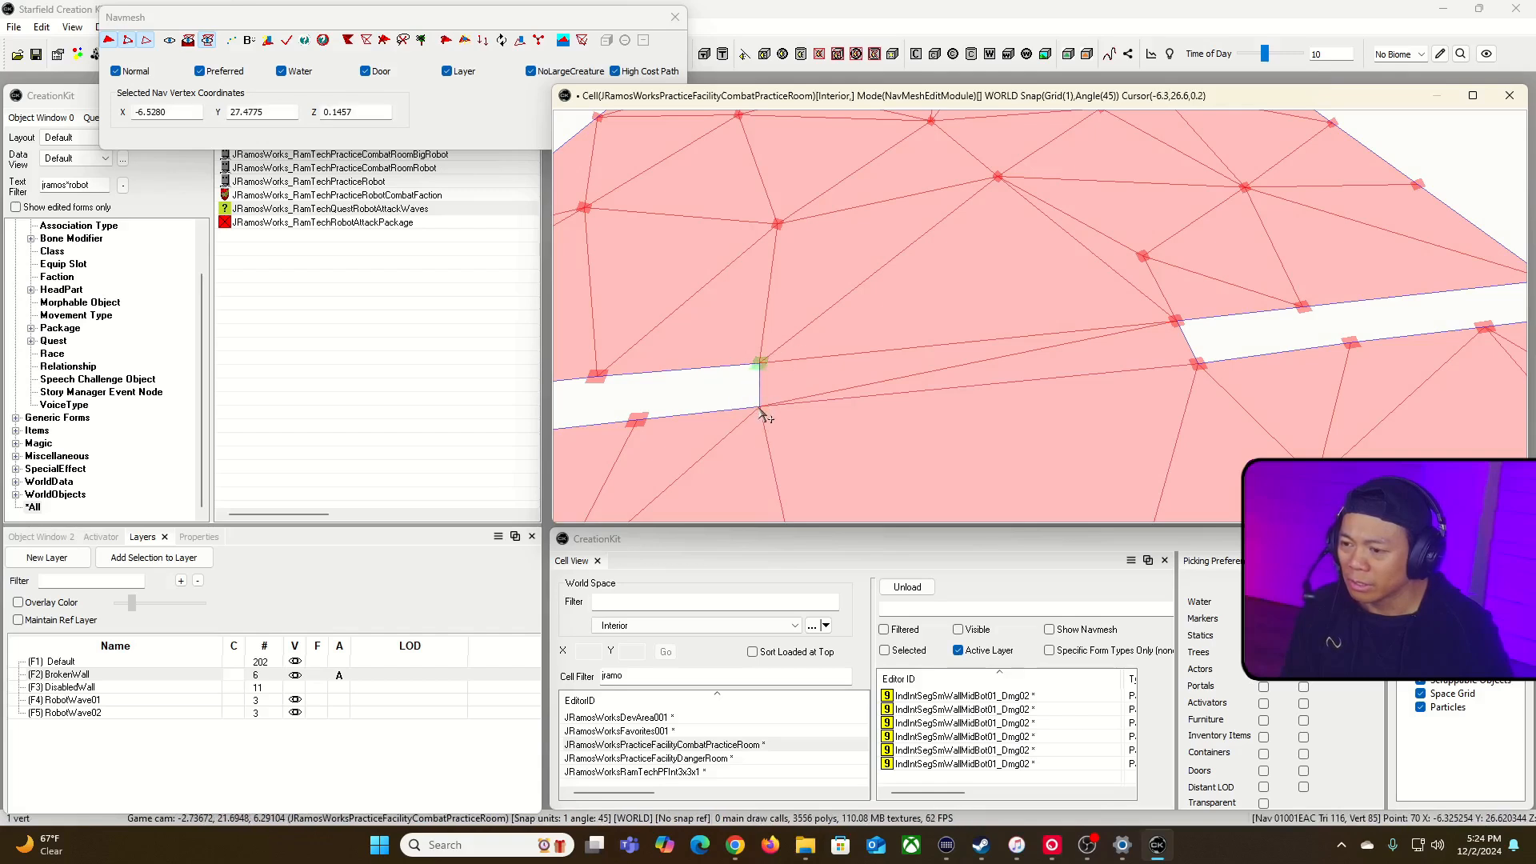
left_click_drag(771, 407, 793, 405)
Step: Select both navmesh vertices on the right edge of the opening and shift them slightly inward
left_click(1176, 322)
left_click(1200, 365)
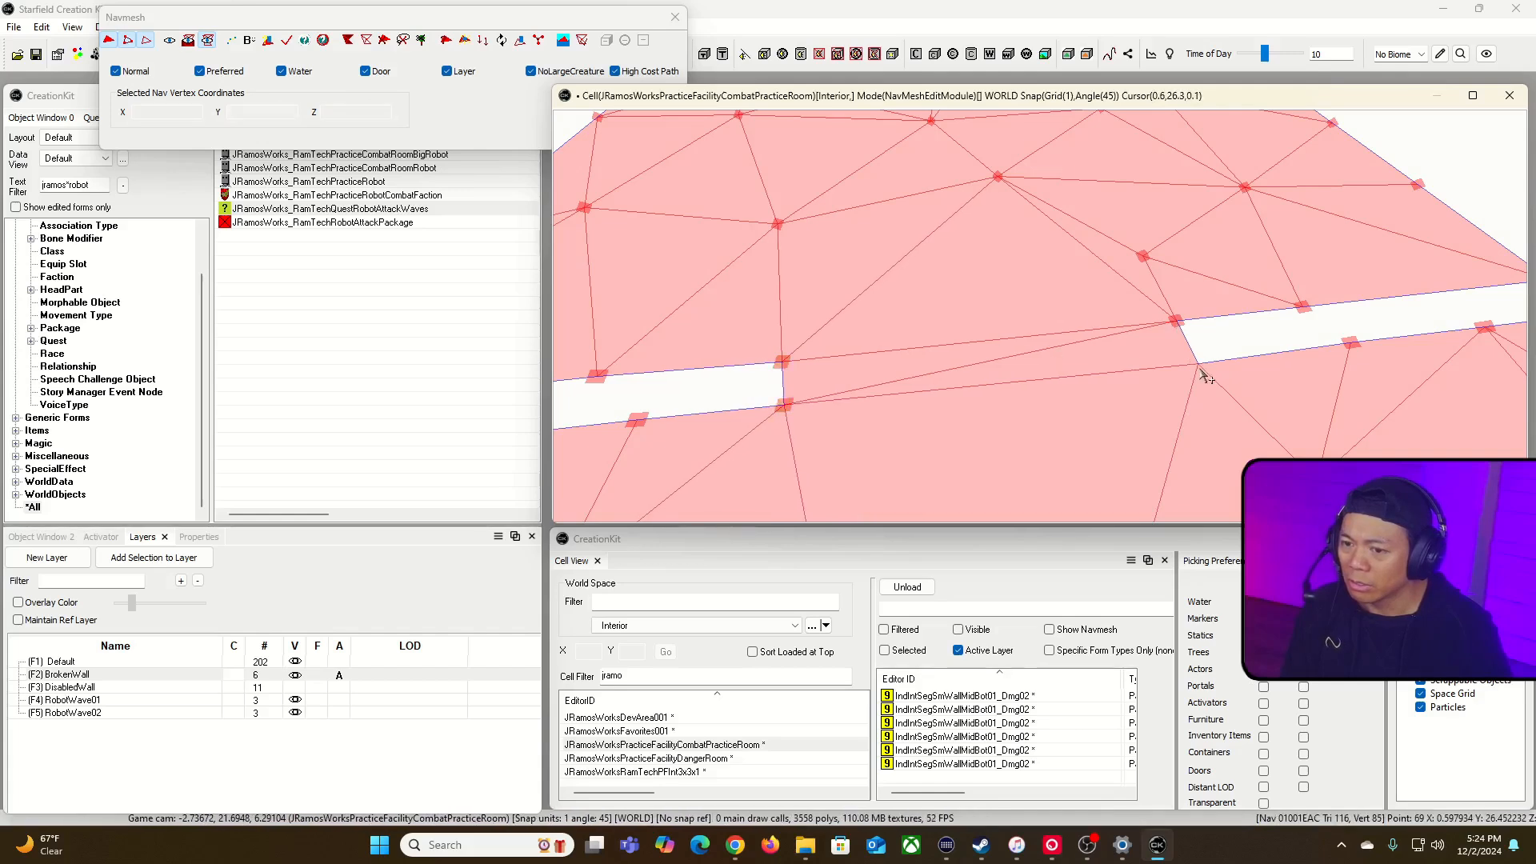
left_click(1215, 340)
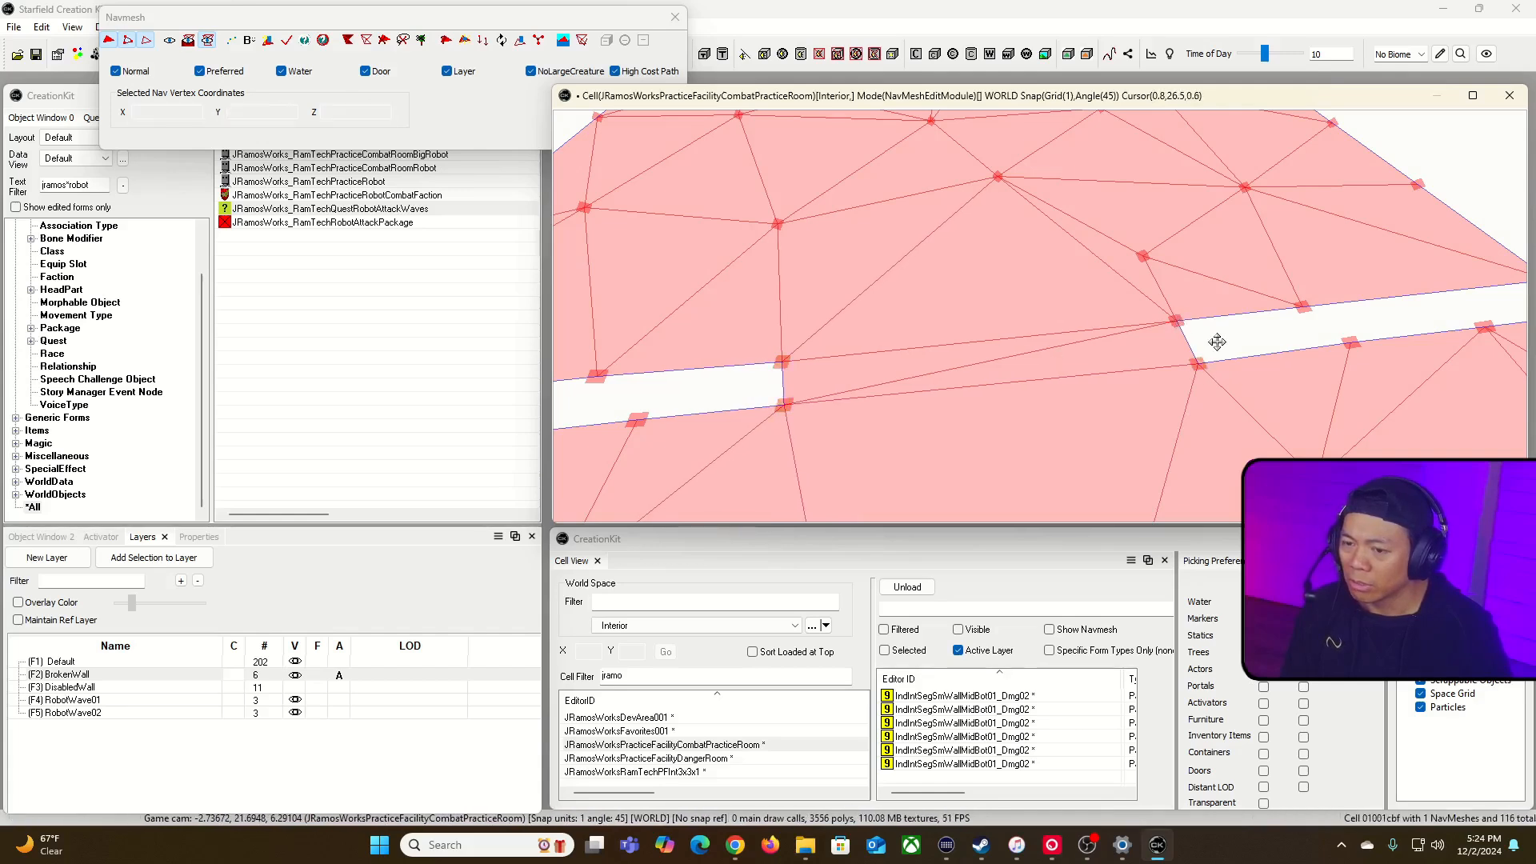
left_click(1173, 322)
left_click(1201, 365, "ctrl")
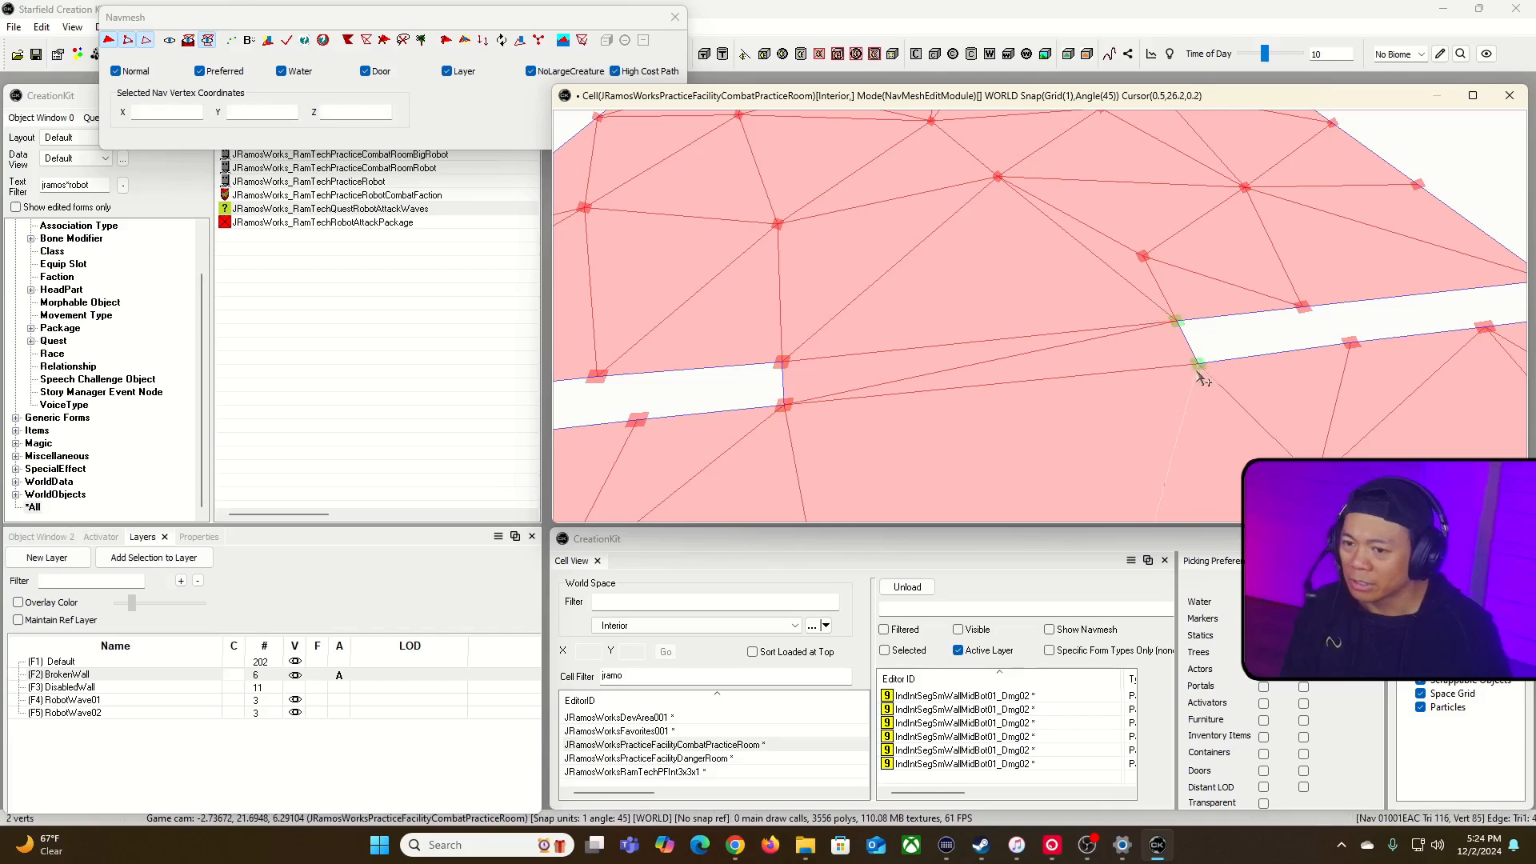
left_click_drag(1196, 361, 1159, 365)
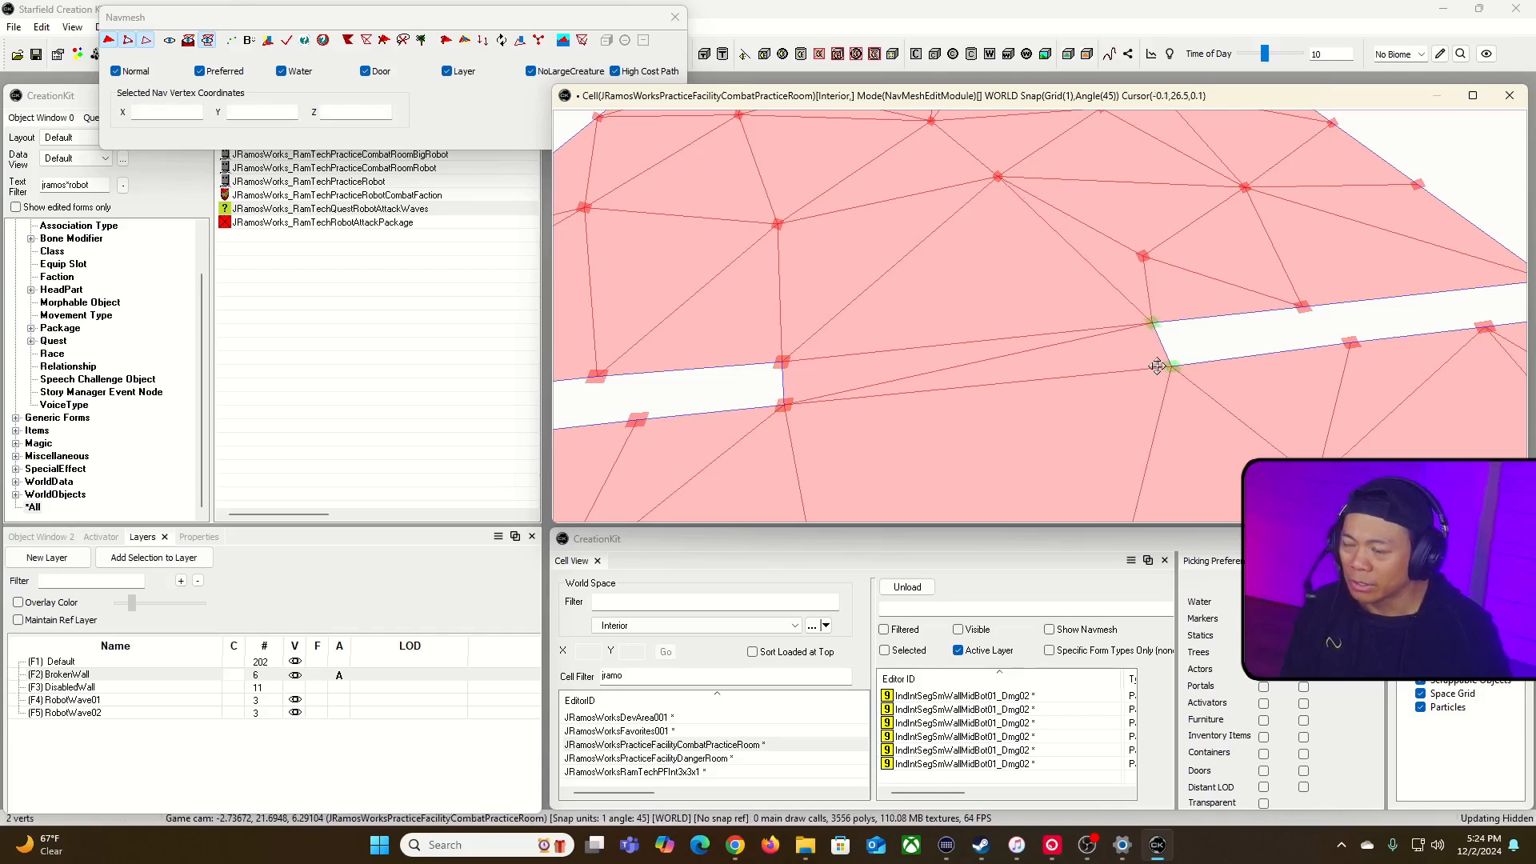
Step: Show the room geometry with the navmesh and compare the opening's left corner with the damaged wall pieces
left_click(171, 46)
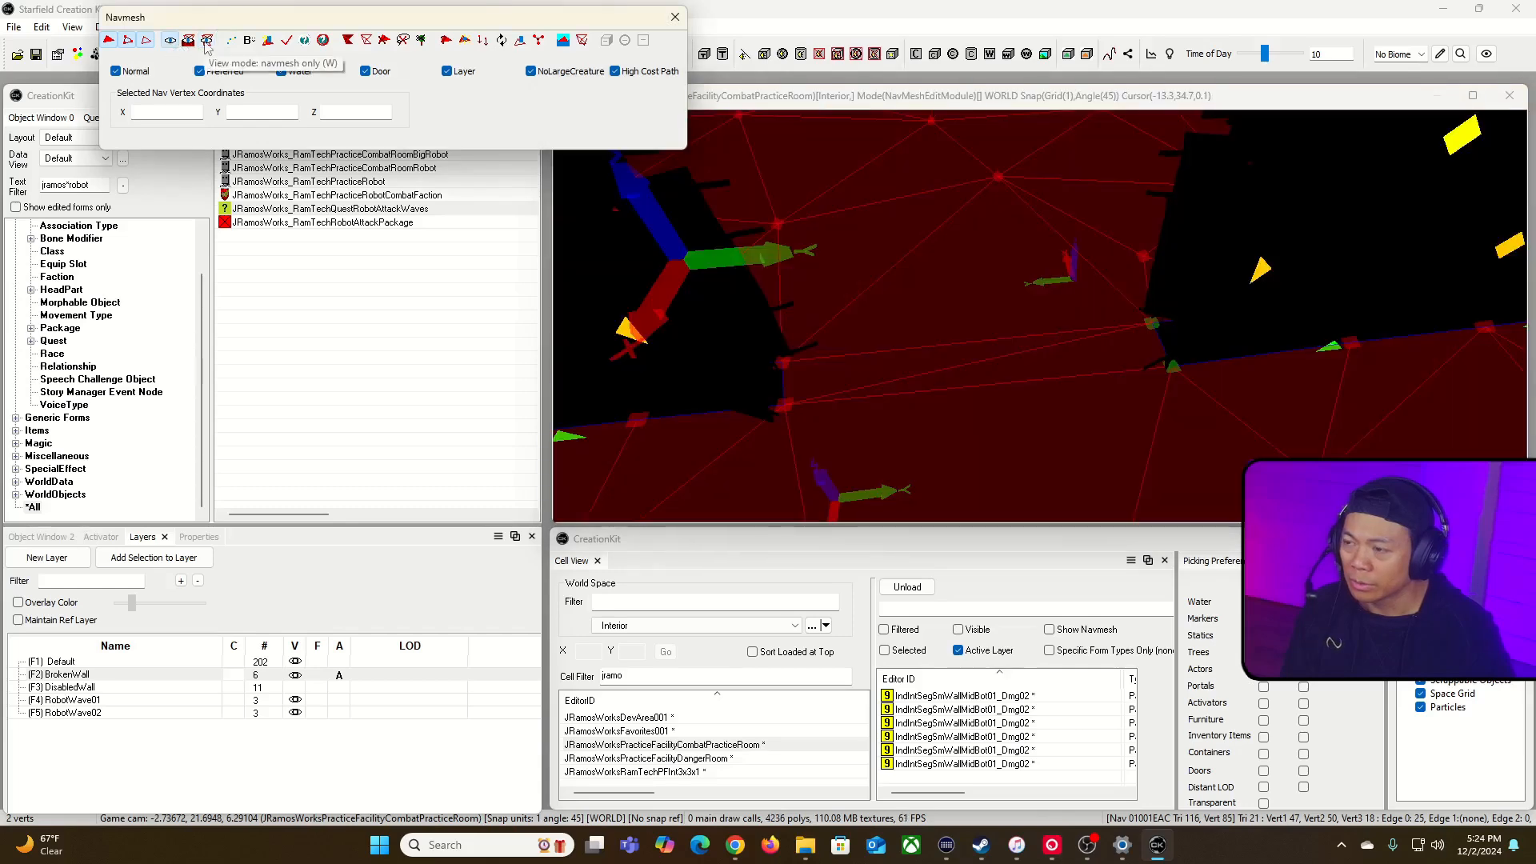
left_click(868, 100)
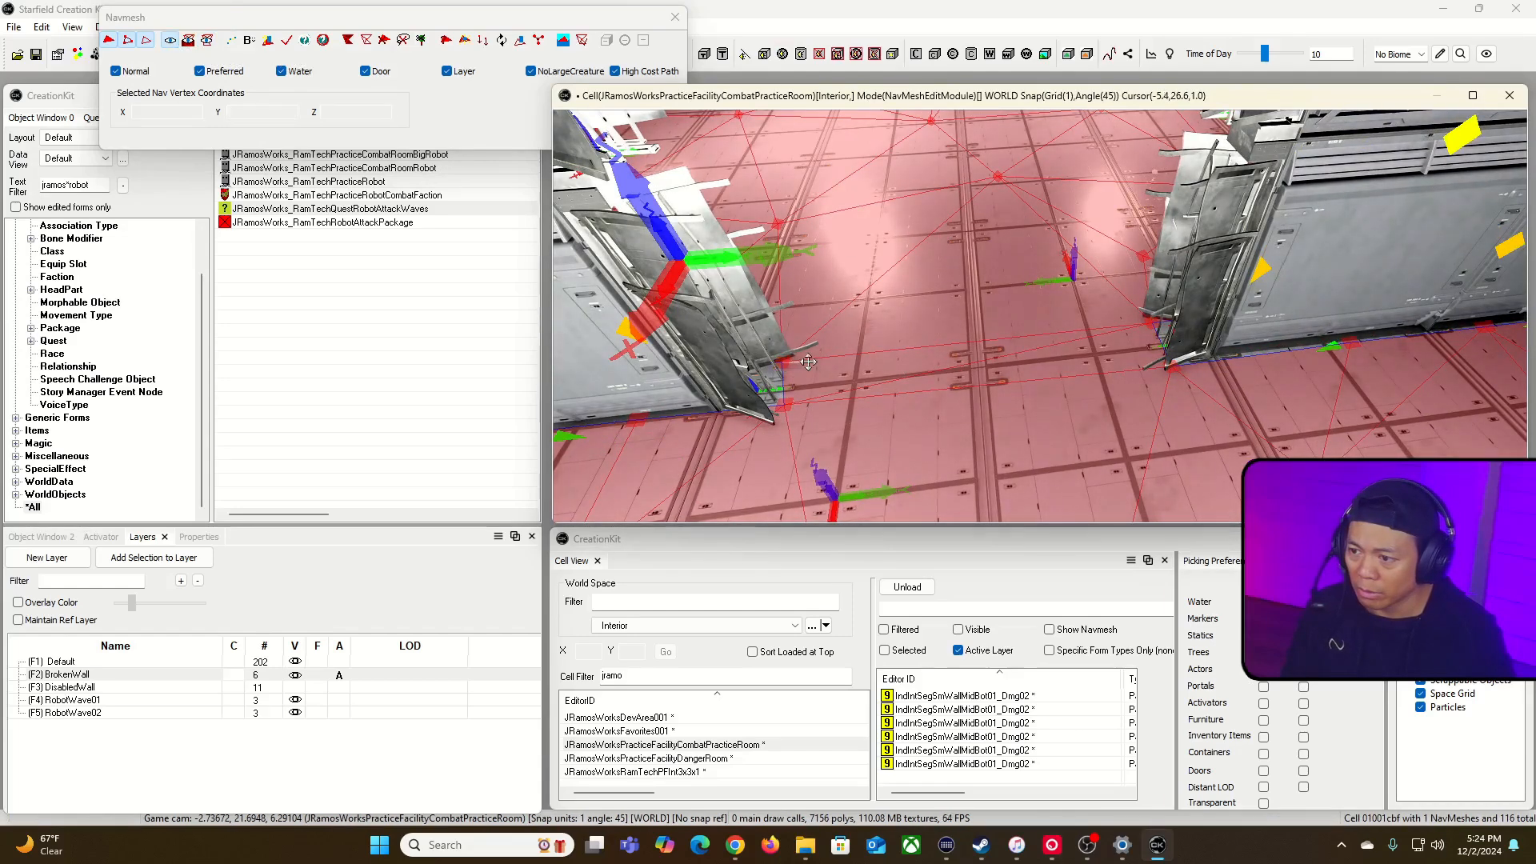
left_click(761, 379)
left_click(810, 363)
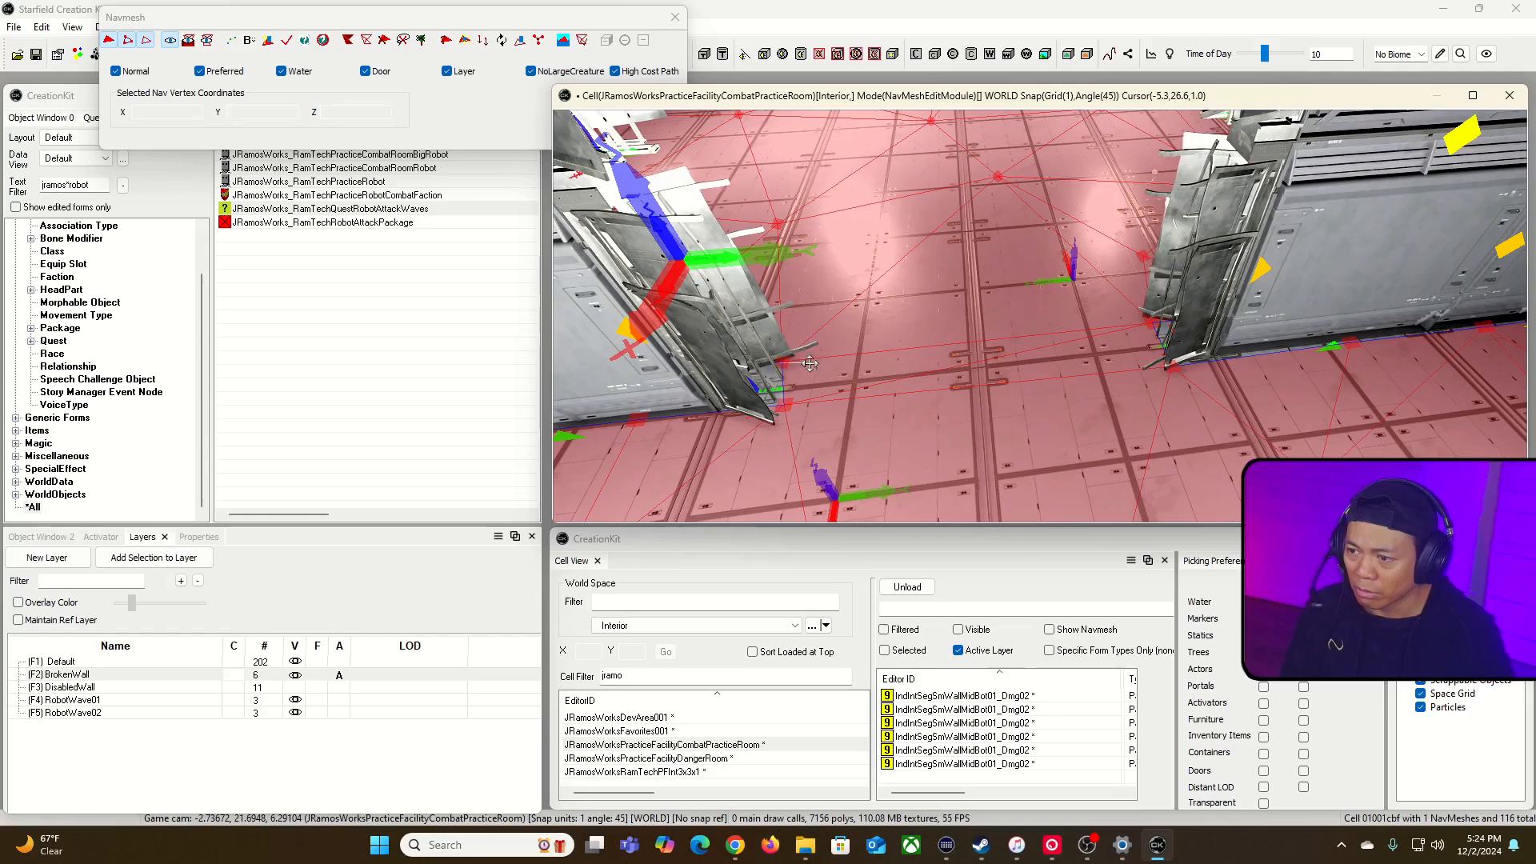
left_click(779, 362)
left_click(791, 376)
Step: Display only the navmesh again and move the near vertex on the opening's left edge farther into the passage
left_click(208, 40)
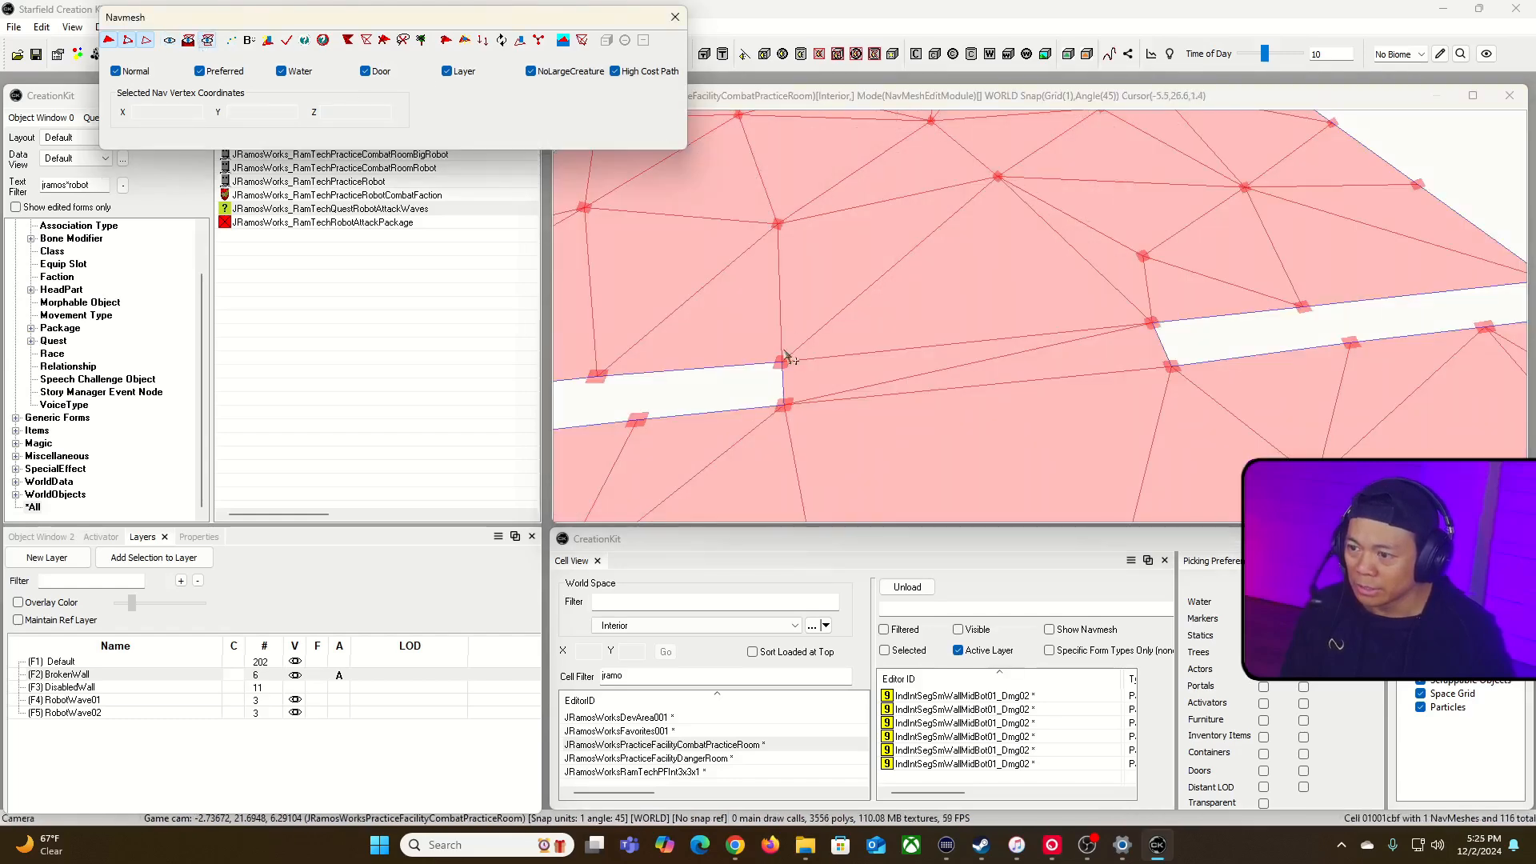
left_click(783, 364)
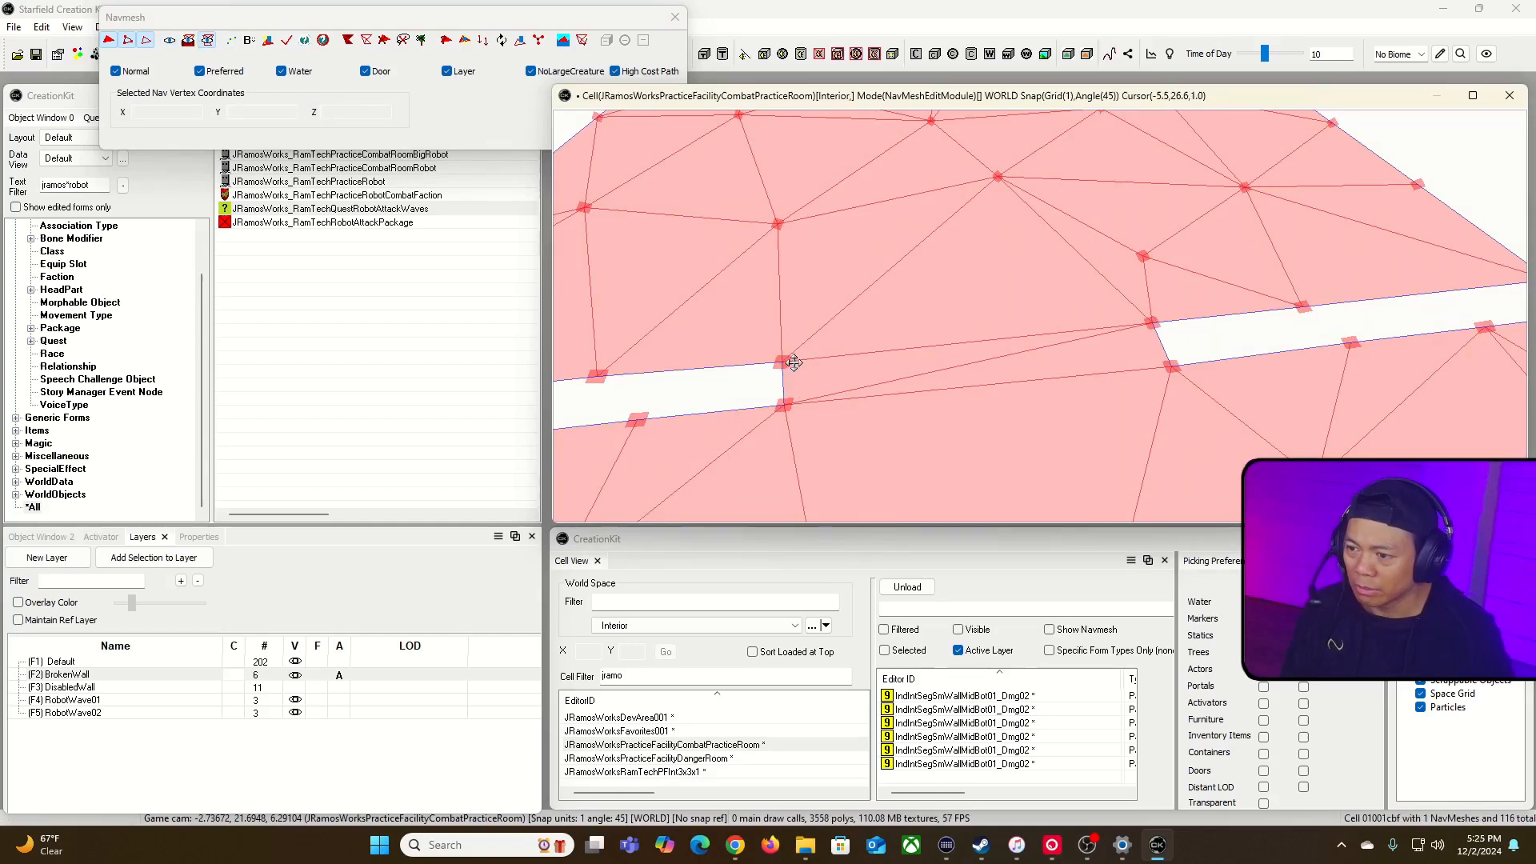
left_click(826, 364)
left_click(790, 338)
left_click(787, 363)
left_click_drag(513, 19, 470, 83)
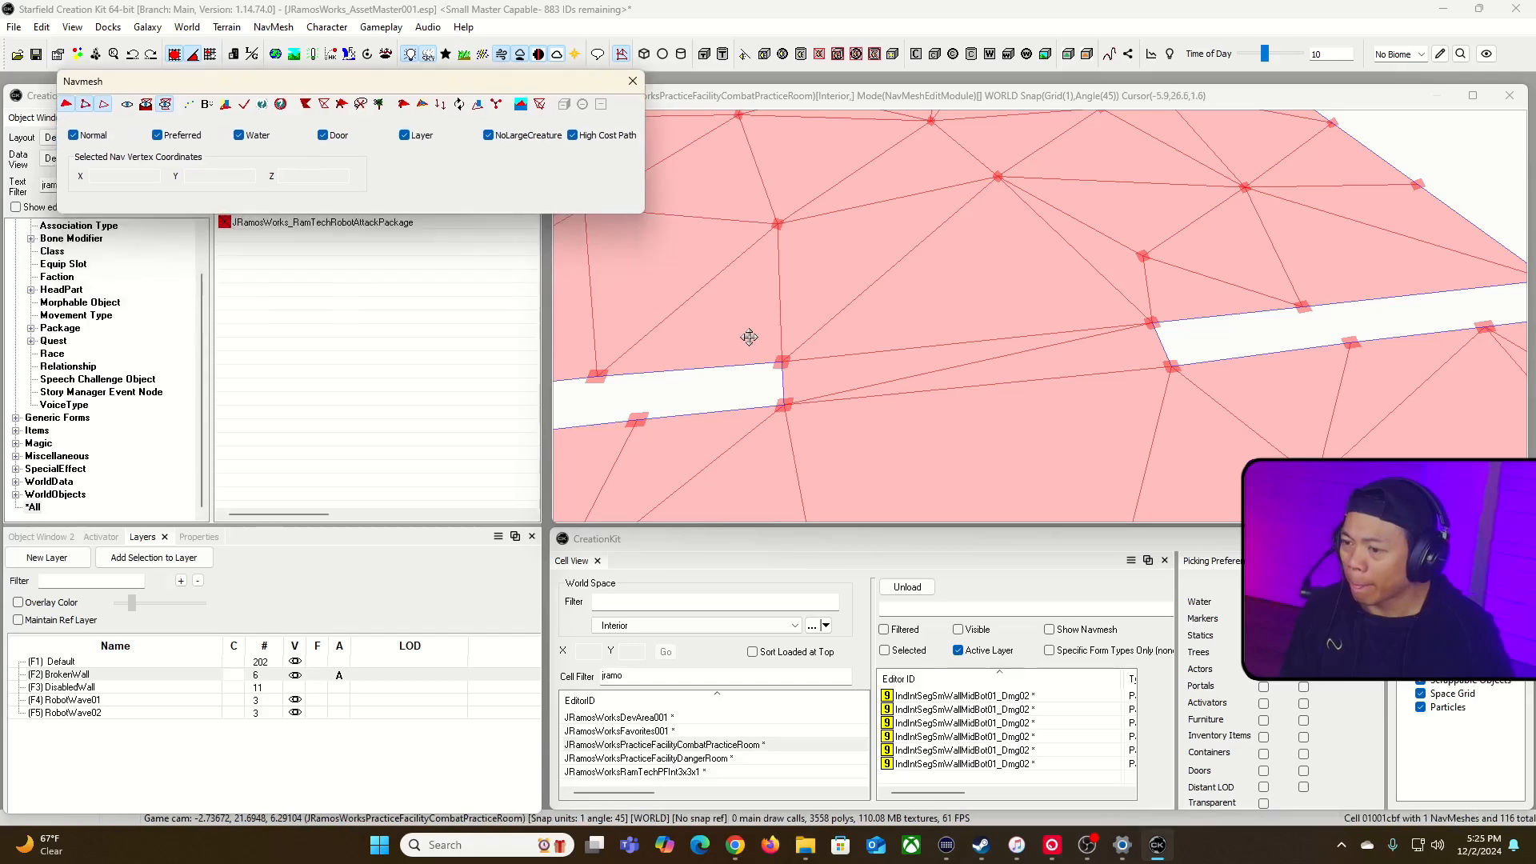
left_click(792, 400)
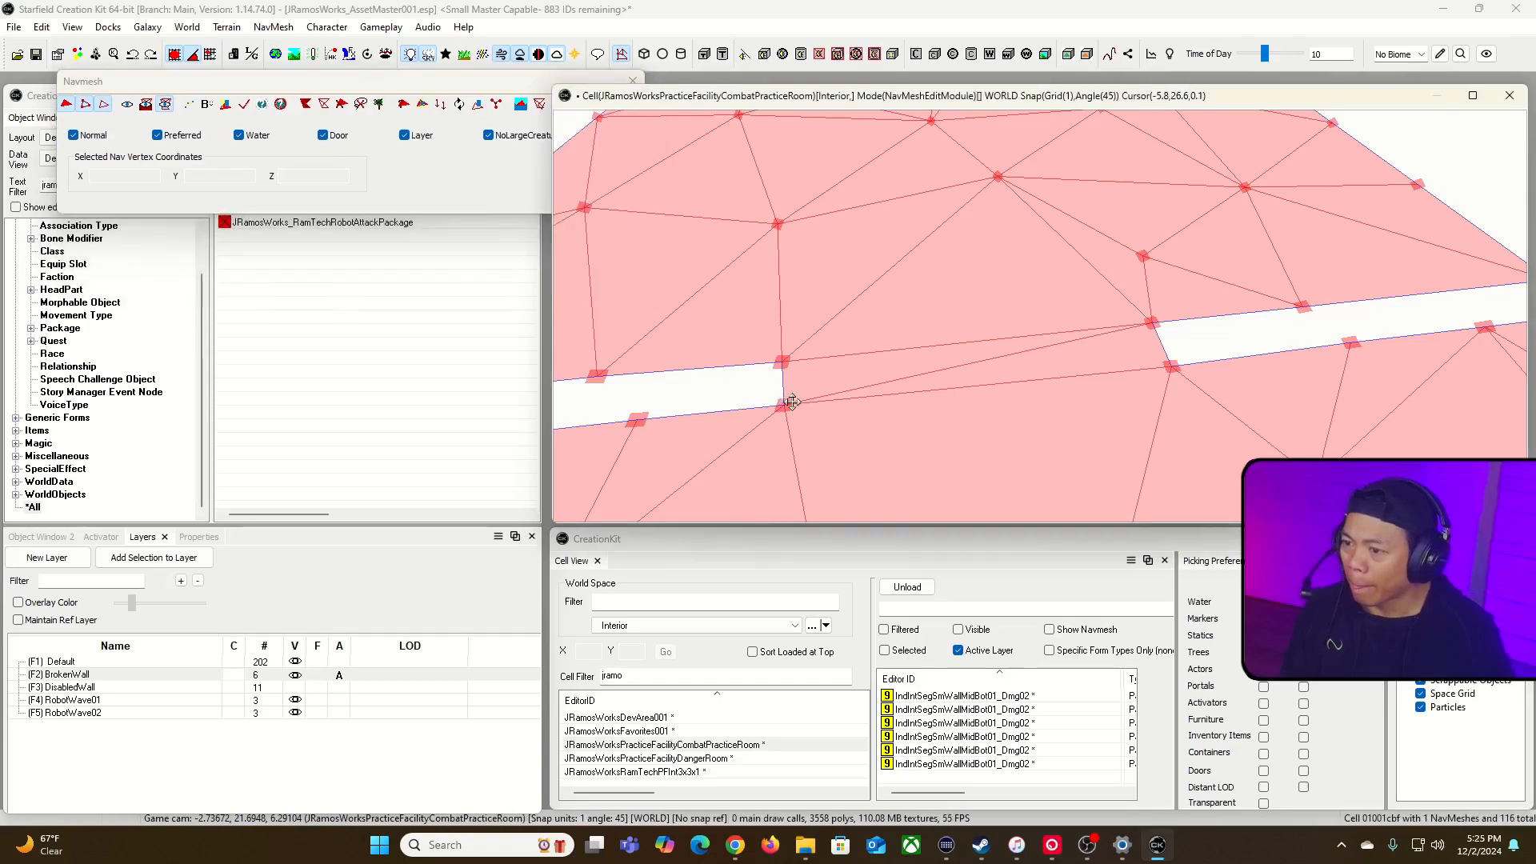
left_click_drag(785, 405, 817, 399)
left_click(799, 326)
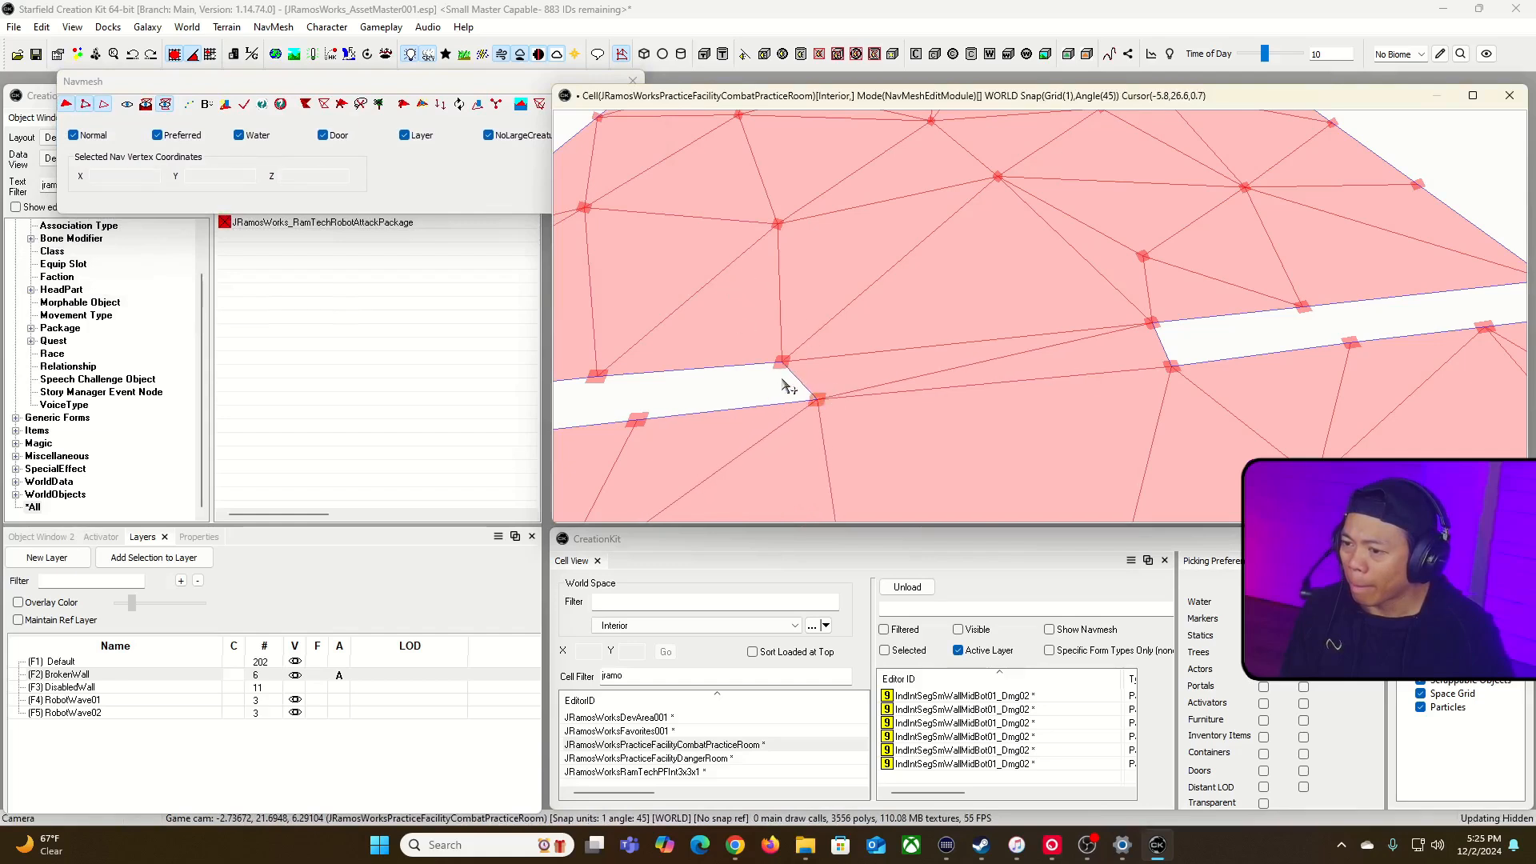
left_click(783, 362)
left_click(811, 364)
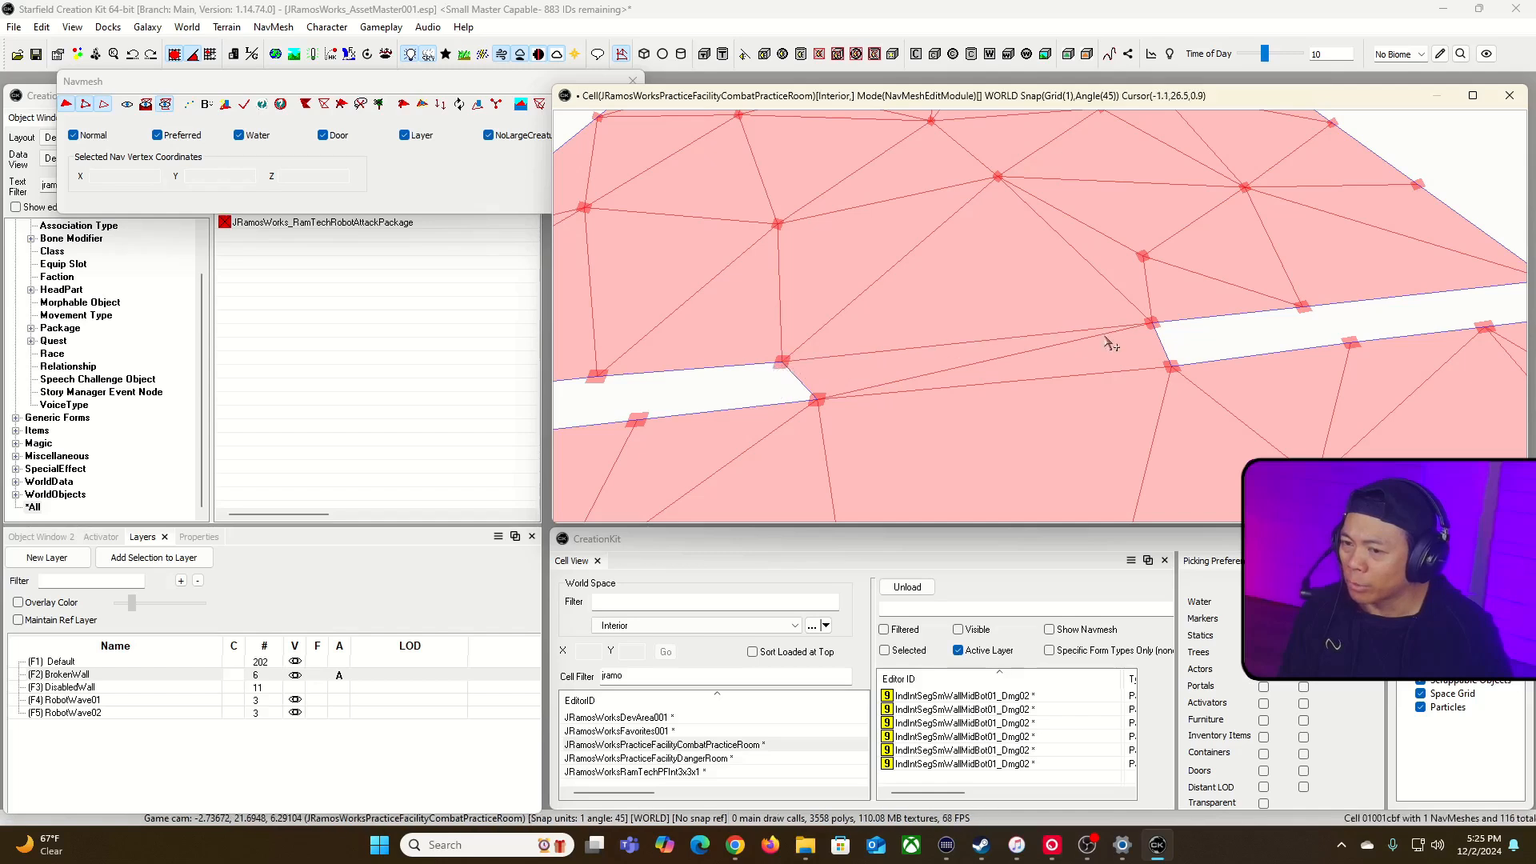
Step: Move the near vertex on the opening's right edge inward, and ease both near corner vertices slightly back toward their walls
left_click_drag(1170, 367, 1105, 372)
left_click(1159, 323)
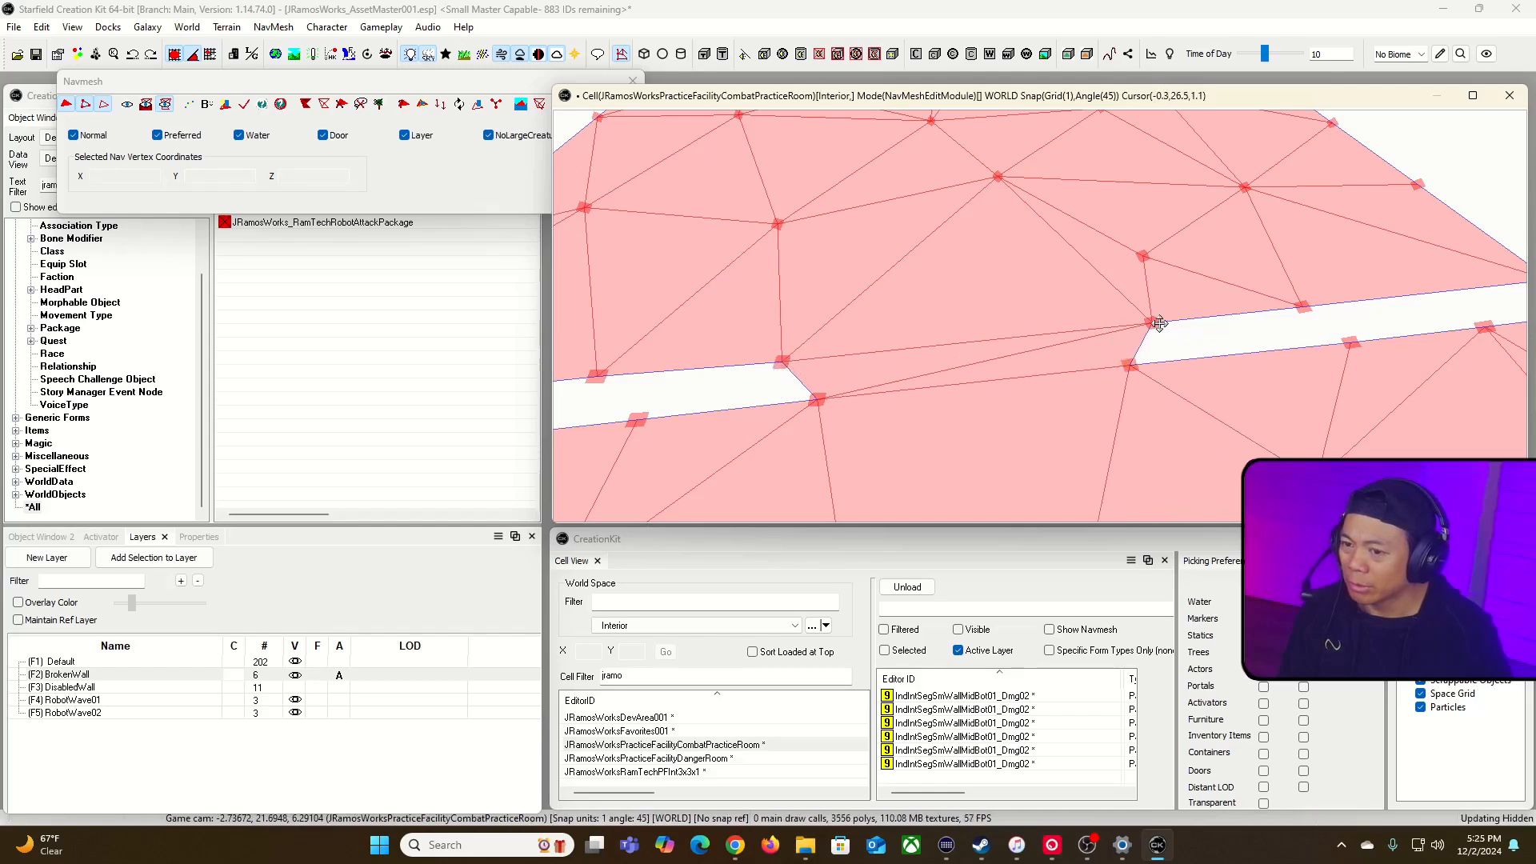
left_click(1151, 323)
left_click(1145, 374)
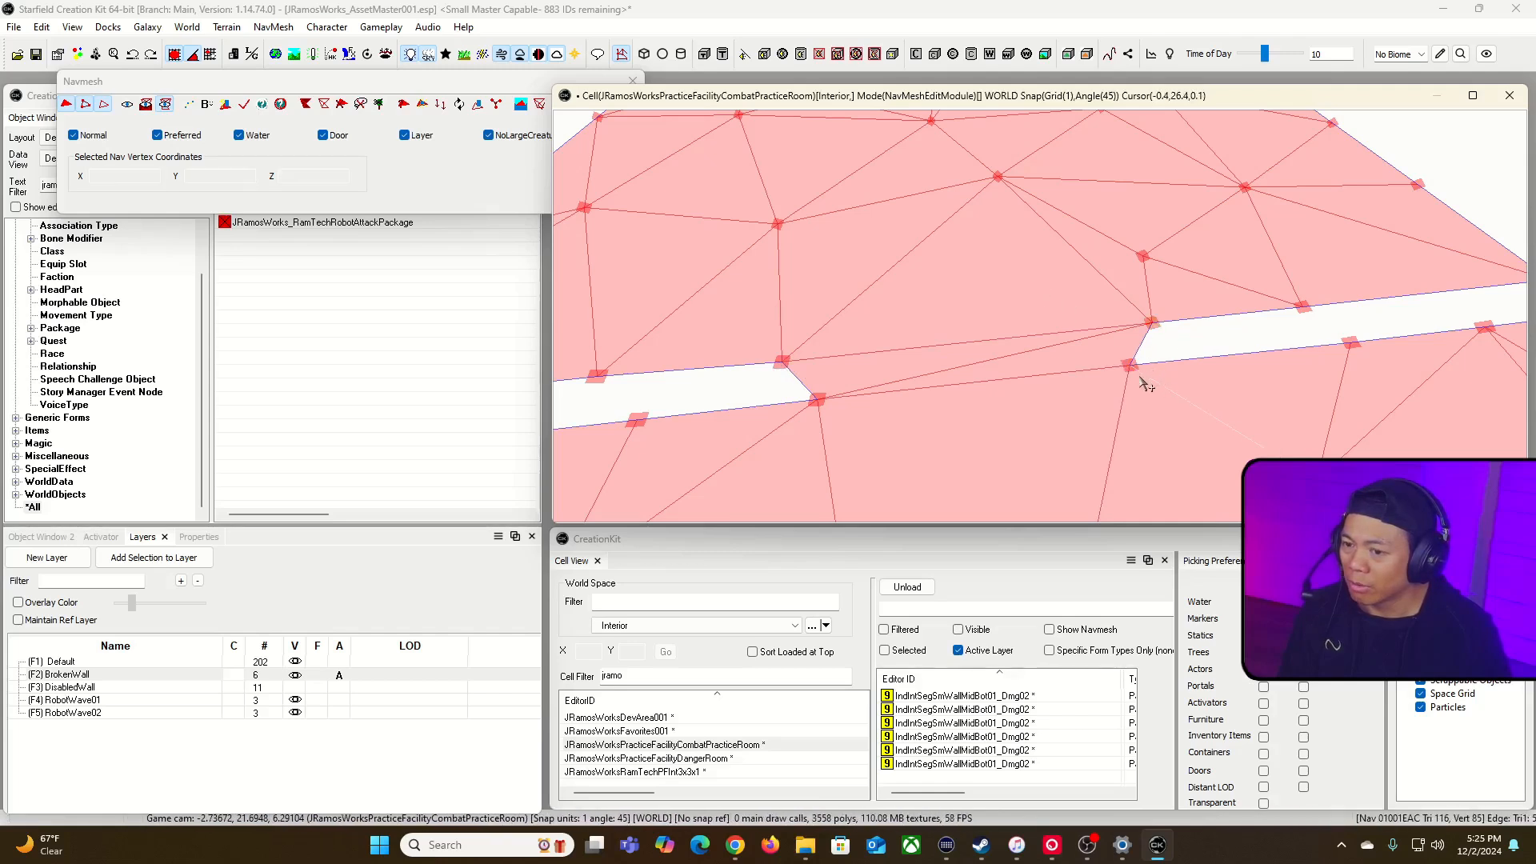
left_click(1130, 368)
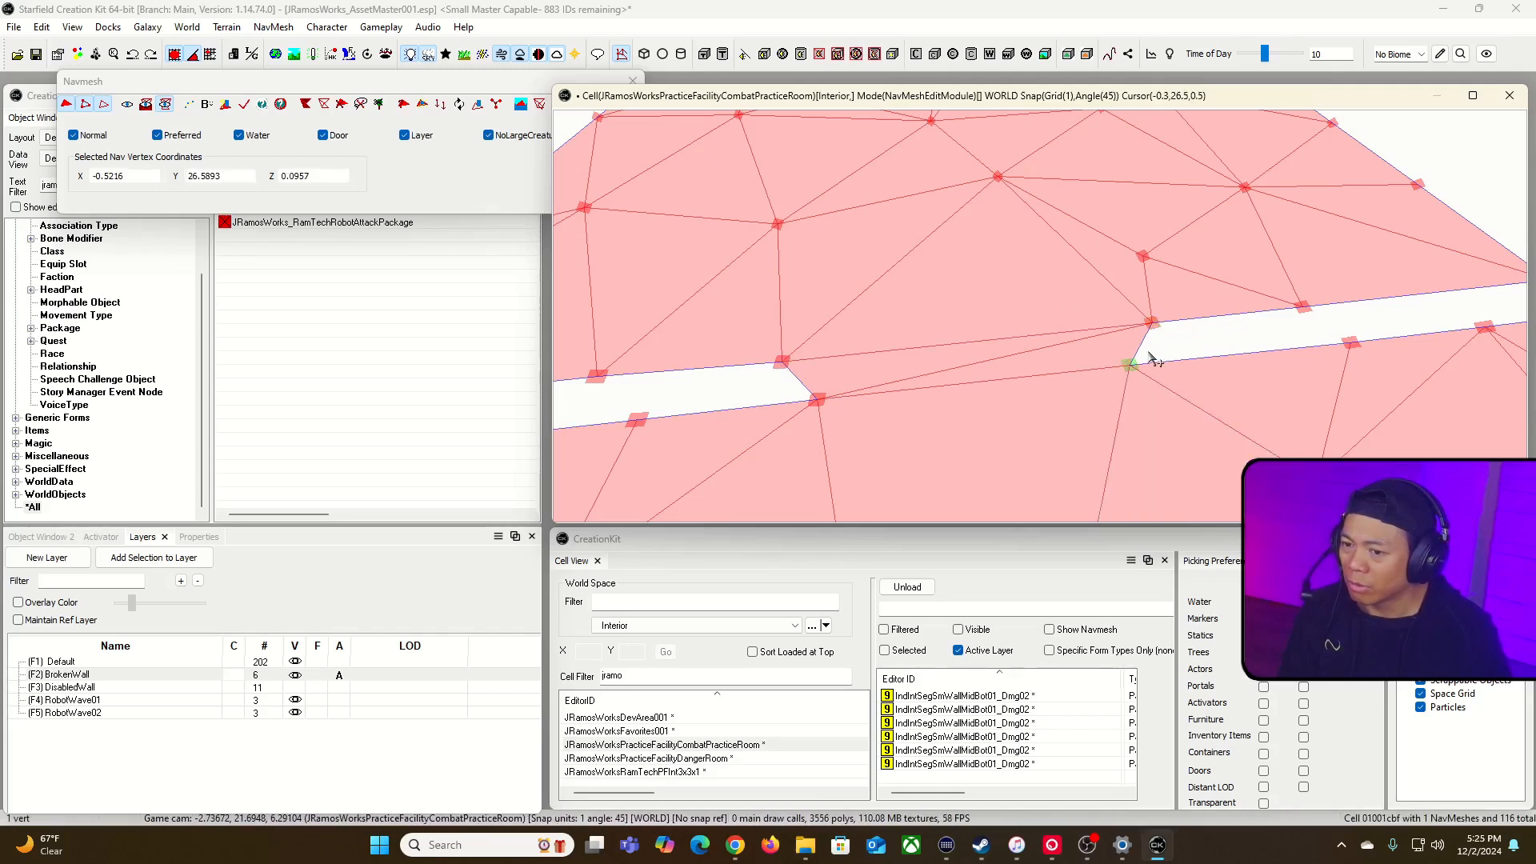
left_click_drag(1130, 367, 1137, 376)
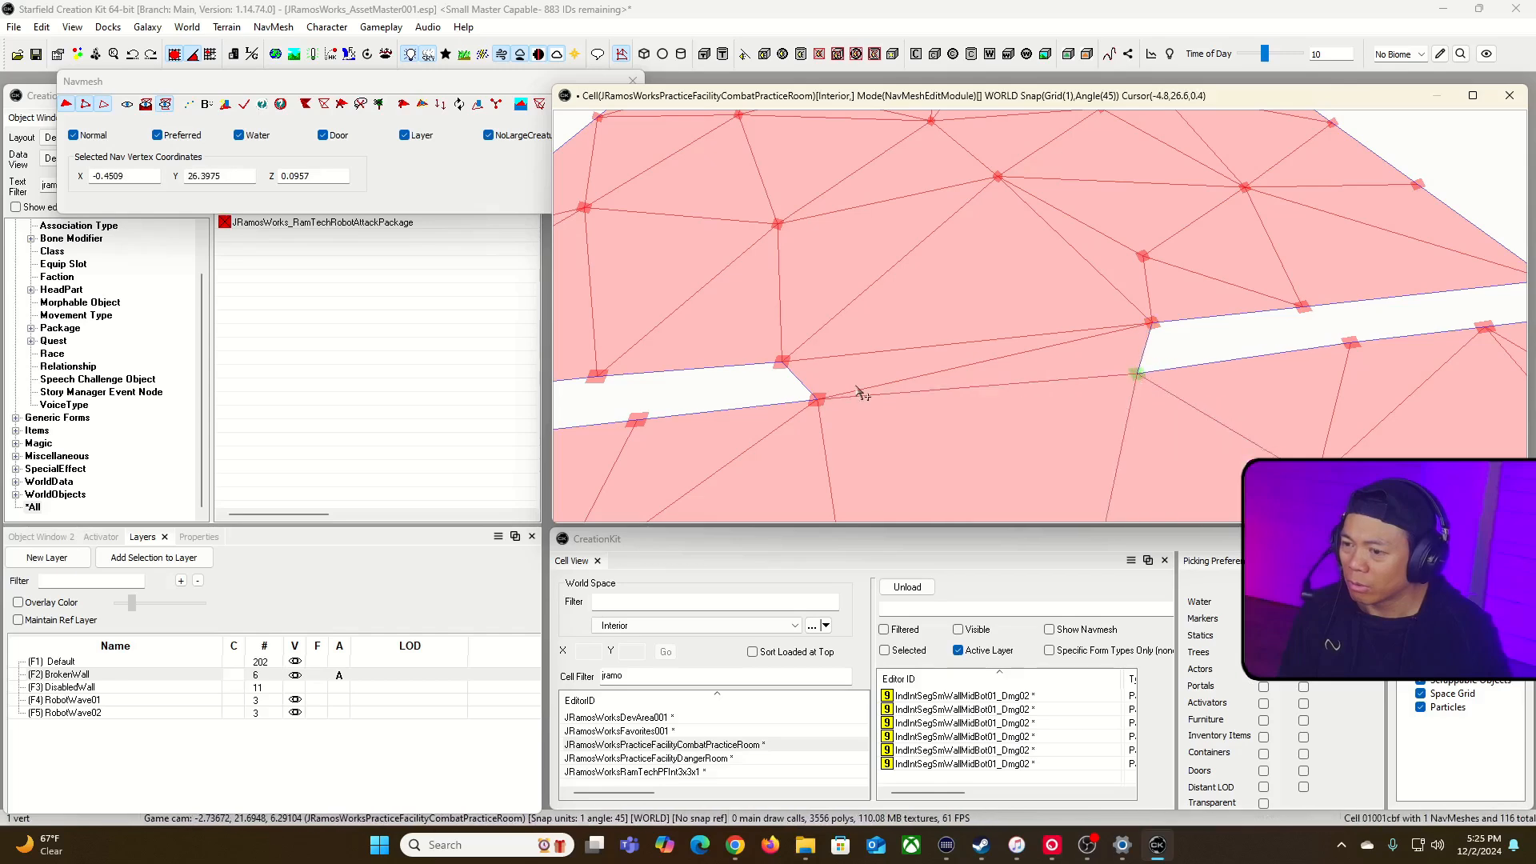
left_click_drag(818, 400, 801, 407)
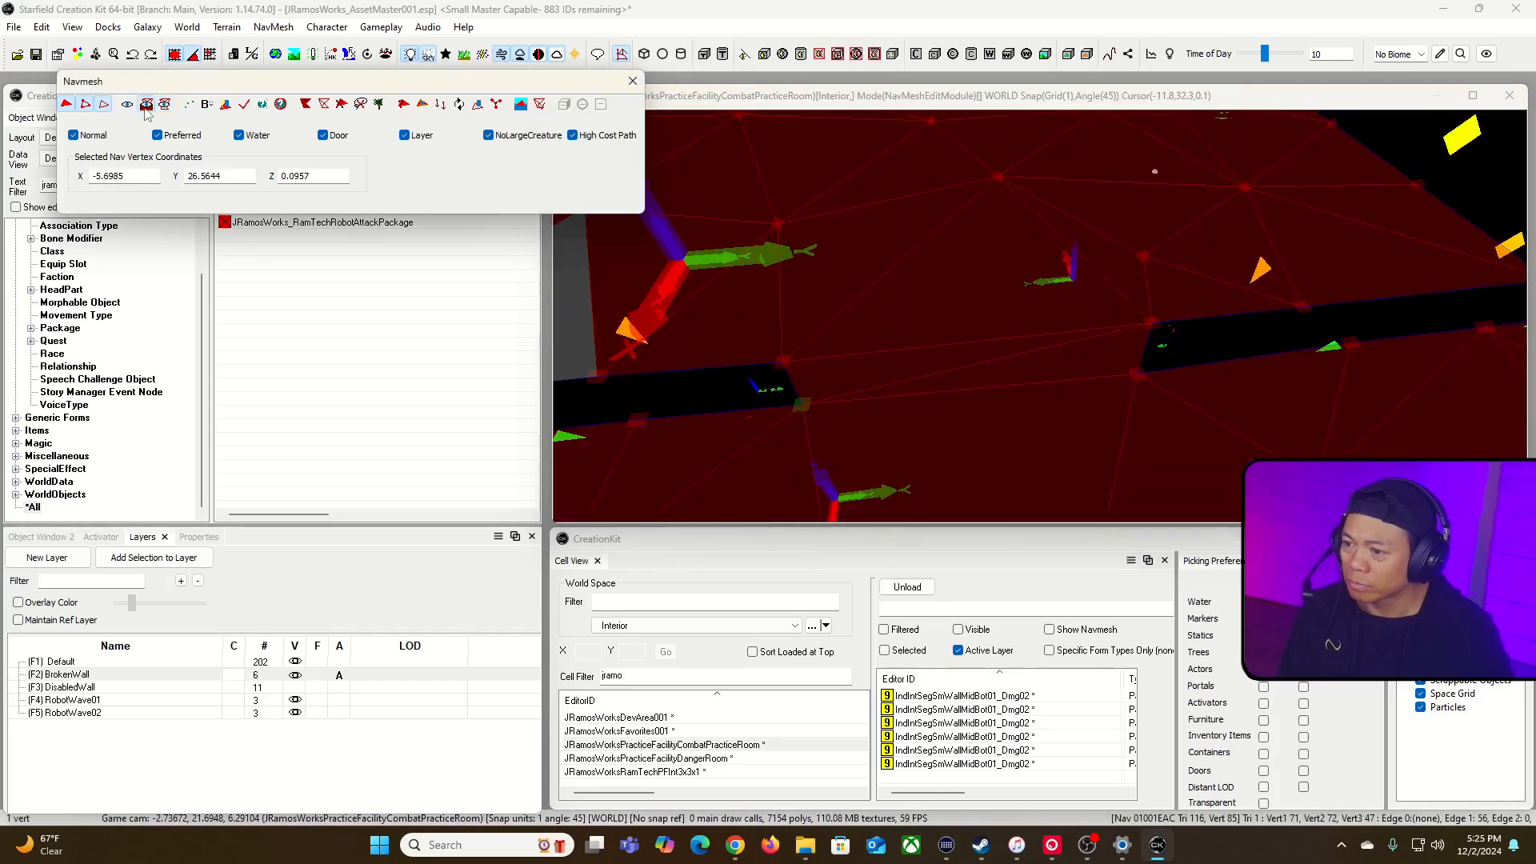
Step: Restore the standard navmesh view and examine the navmesh around the damaged pieces on the opening's left edge
left_click(127, 105)
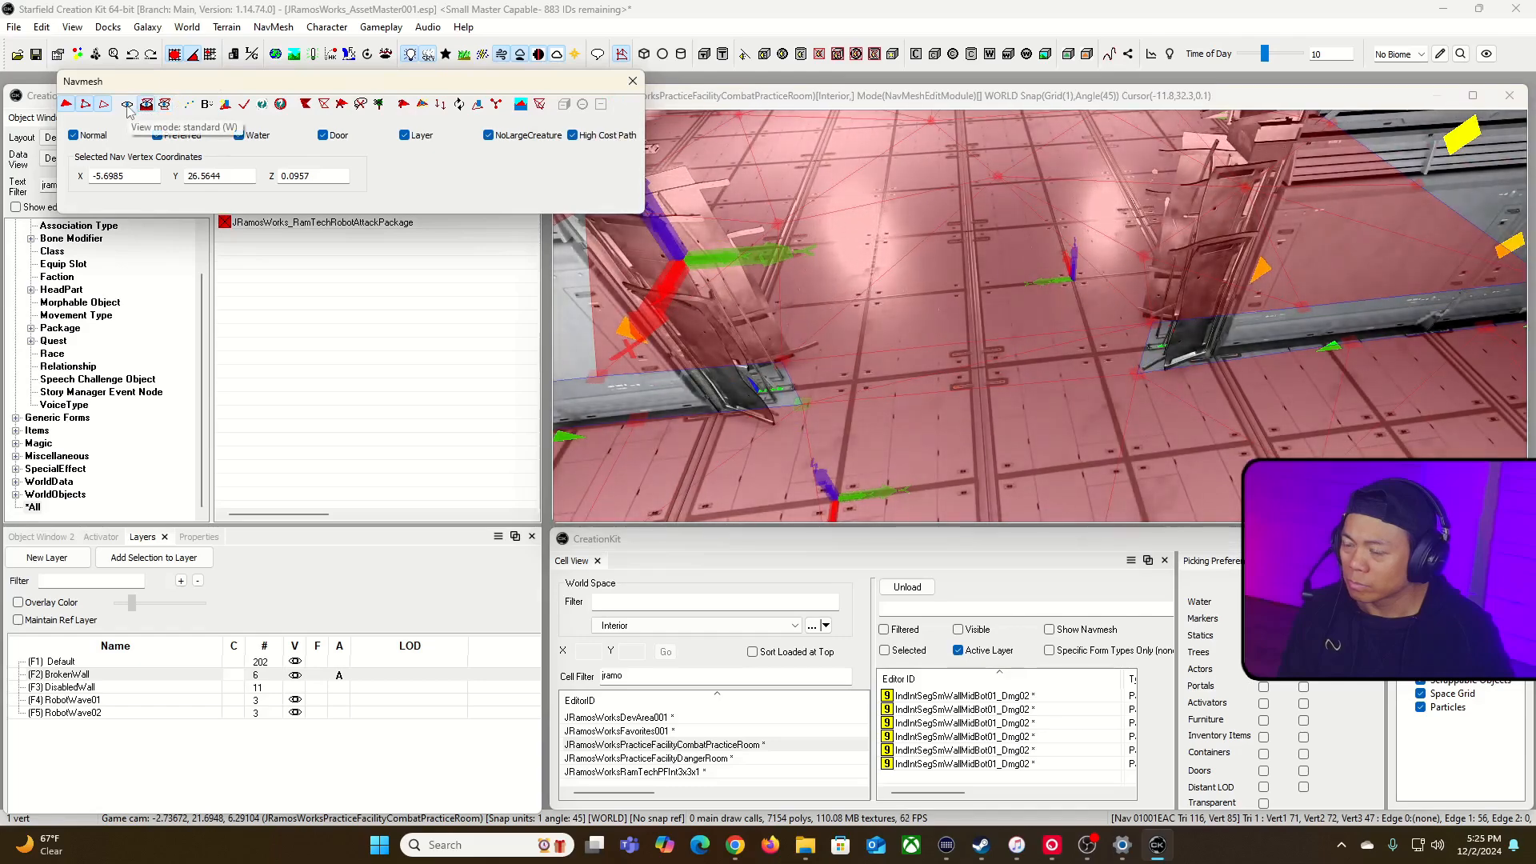
left_click(791, 372)
left_click_drag(894, 374, 897, 382)
right_click_drag(897, 382, 907, 293)
key("w")
left_click_drag(967, 196, 1056, 303)
left_click_drag(1005, 225, 918, 371)
key("s")
right_click_drag(918, 370, 952, 336)
key("a")
left_click_drag(1013, 298, 1027, 317)
left_click(952, 269)
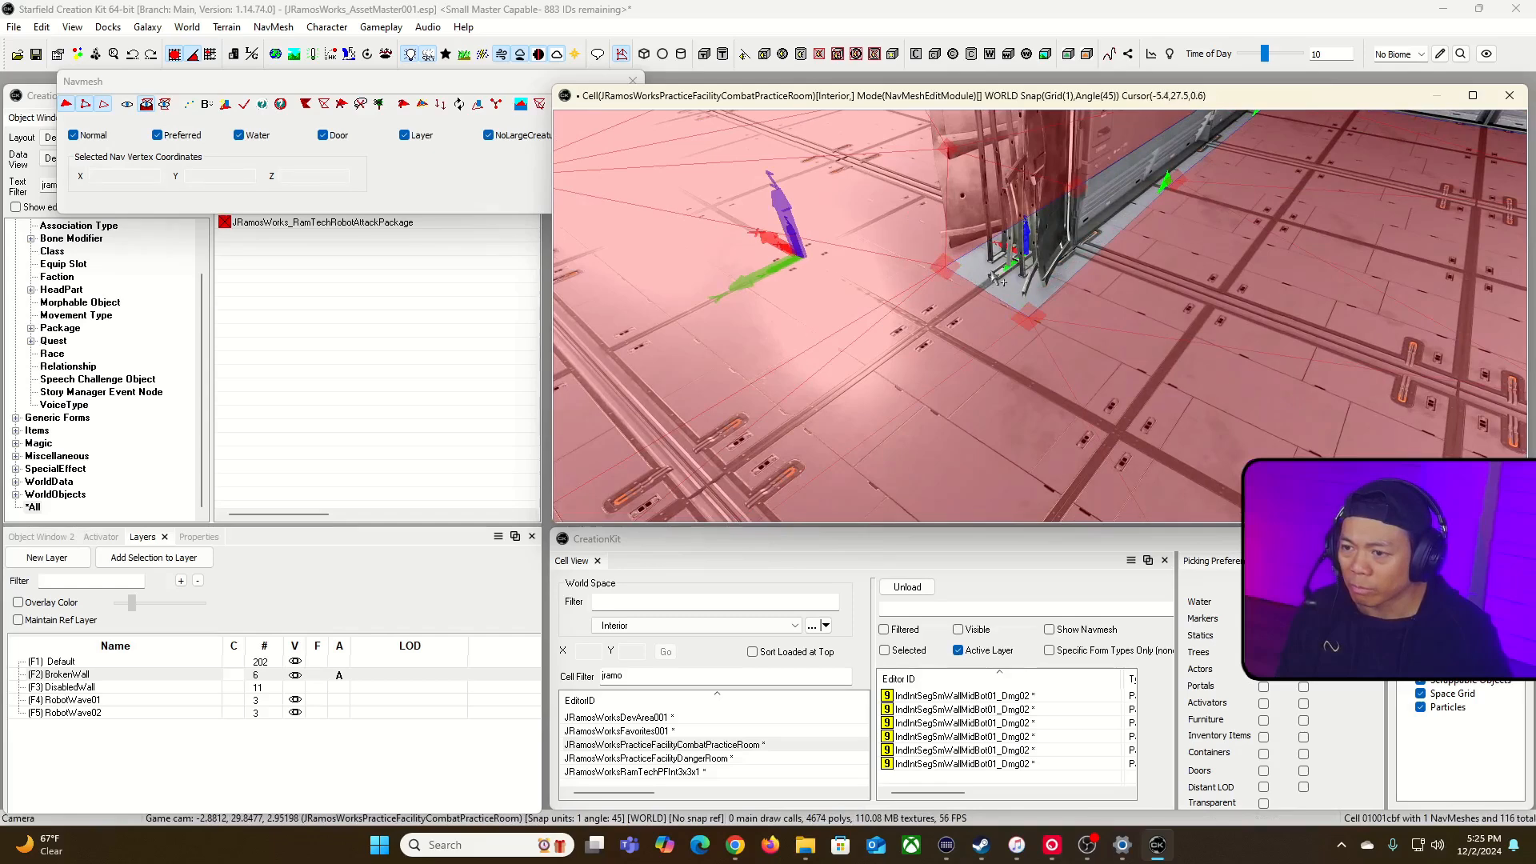
Step: Move the near navmesh vertex on the opening's right edge outward, clear of the damaged wall piece
left_click_drag(862, 241, 860, 240)
left_click_drag(982, 277, 902, 256)
middle_click_drag(902, 256, 1120, 288, "shift")
left_click(946, 332)
left_click_drag(946, 331, 927, 392)
right_click_drag(927, 392, 1079, 352)
left_click(1086, 352)
left_click_drag(1088, 354, 1106, 372)
right_click_drag(1106, 371, 1038, 335)
left_click(1042, 332)
left_click_drag(1042, 332, 1046, 377)
right_click_drag(1034, 390, 1016, 382)
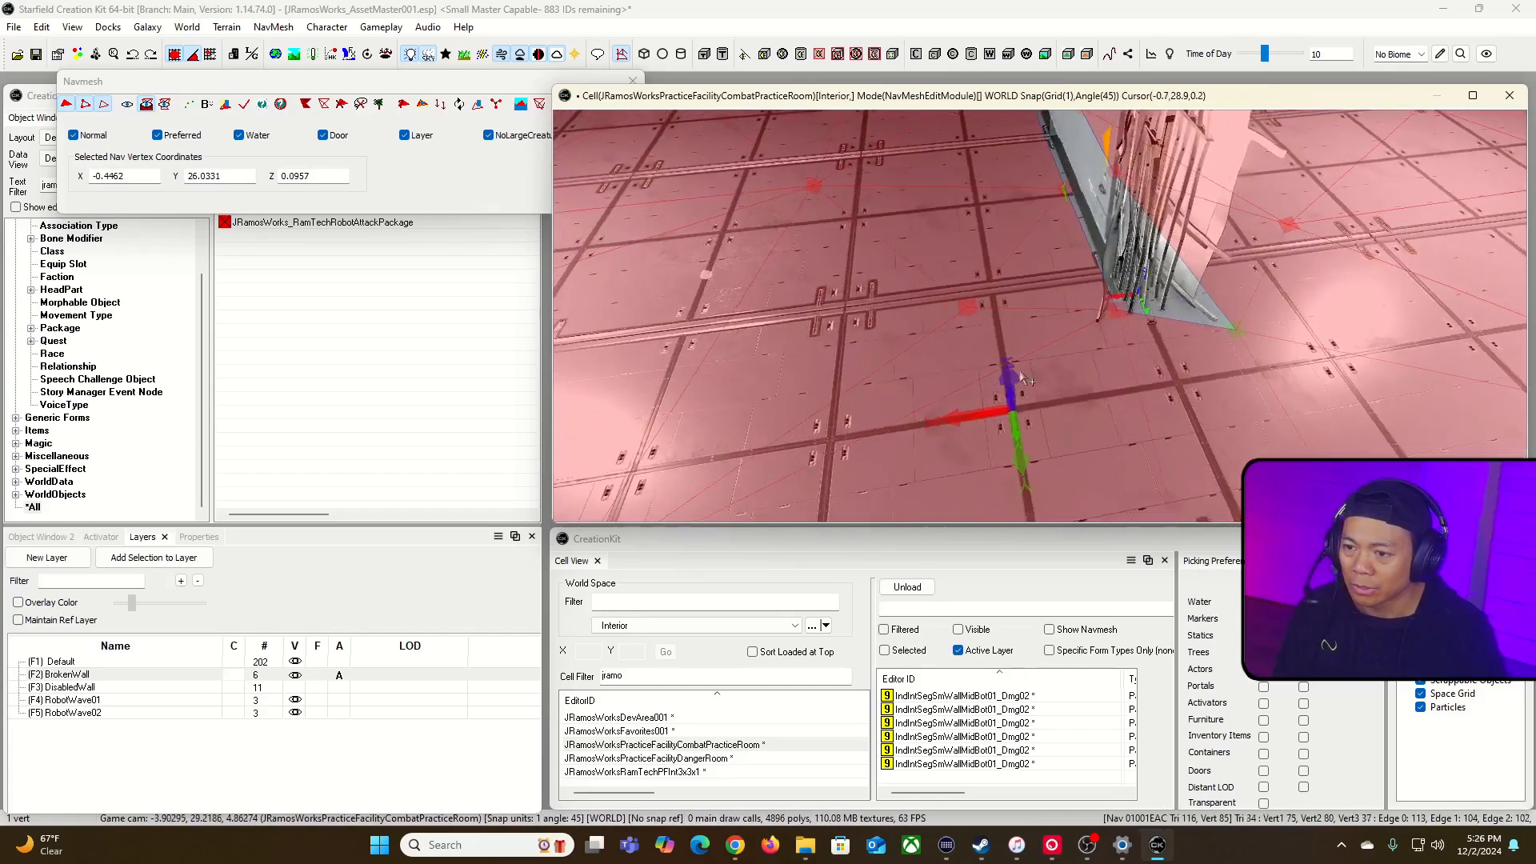
Step: Select the far navmesh corner vertex beside the damaged pieces on the opening's right edge
left_click(1148, 339)
key("ctrl+z")
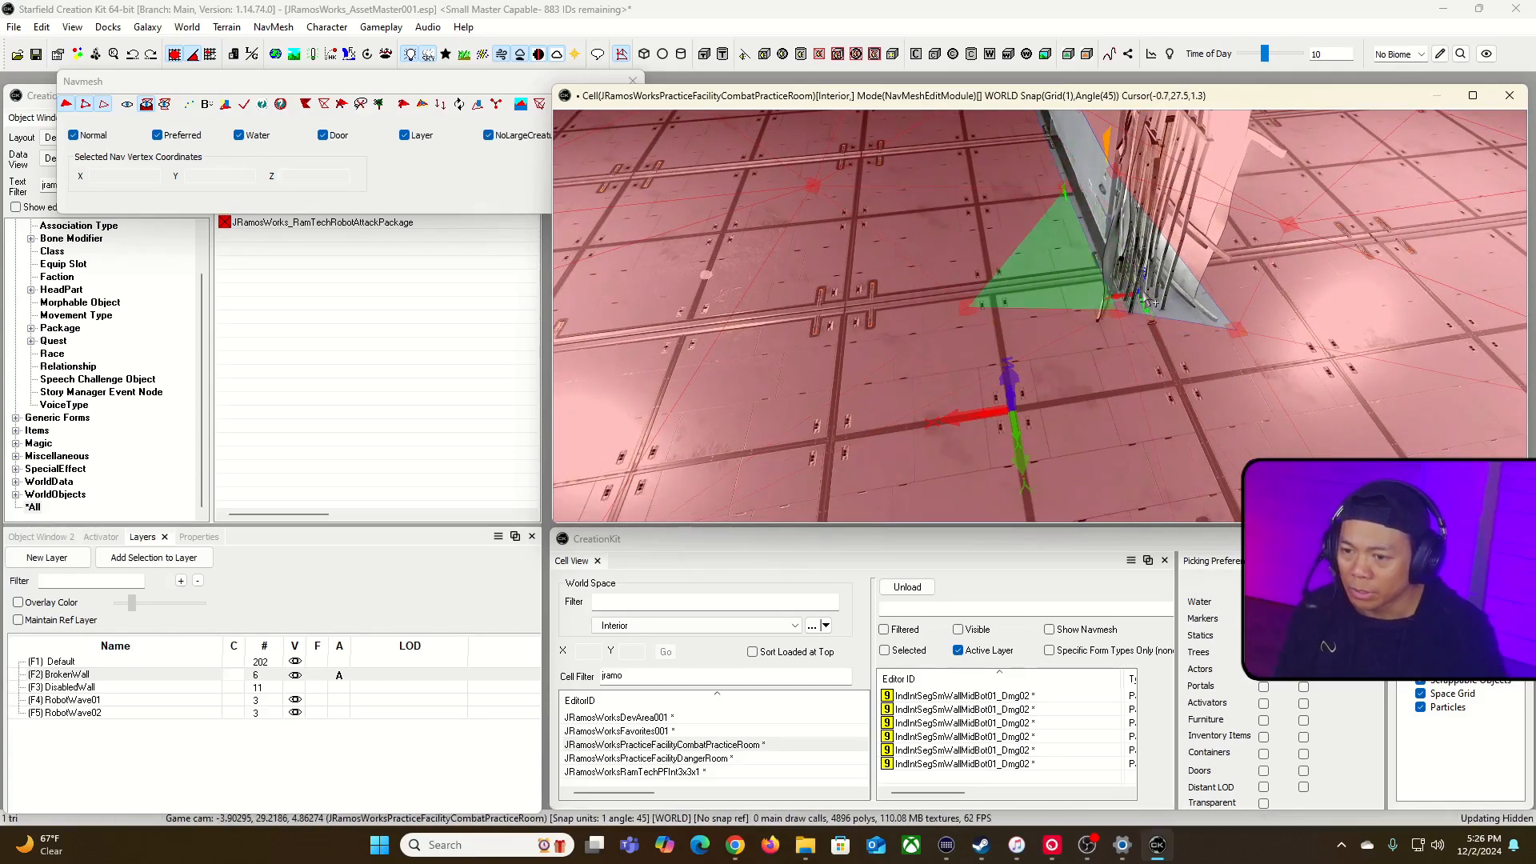
left_click(1102, 346)
left_click(1118, 312)
left_click_drag(1118, 309, 1066, 361)
left_click(1116, 311)
left_click_drag(1118, 307, 1069, 351)
left_click(1097, 343)
left_click(1117, 312)
left_click_drag(1146, 278, 1064, 351)
key("d")
right_click_drag(1064, 351, 960, 350)
key("w")
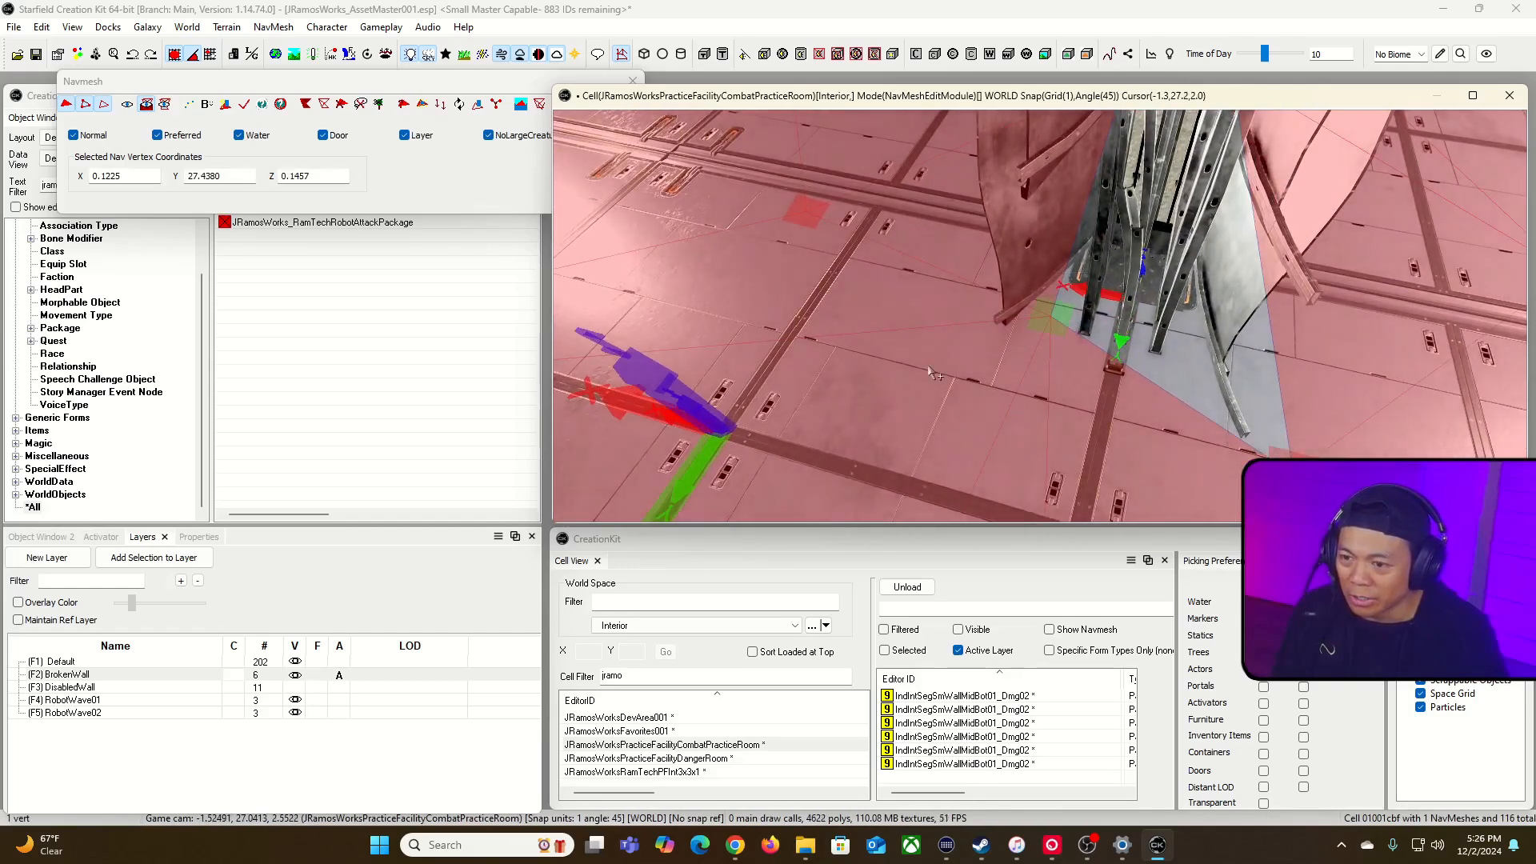
Step: Display only the navmesh and try to move the selected corner vertex away from the wall gap
left_click(164, 104)
left_click_drag(1103, 278, 984, 372)
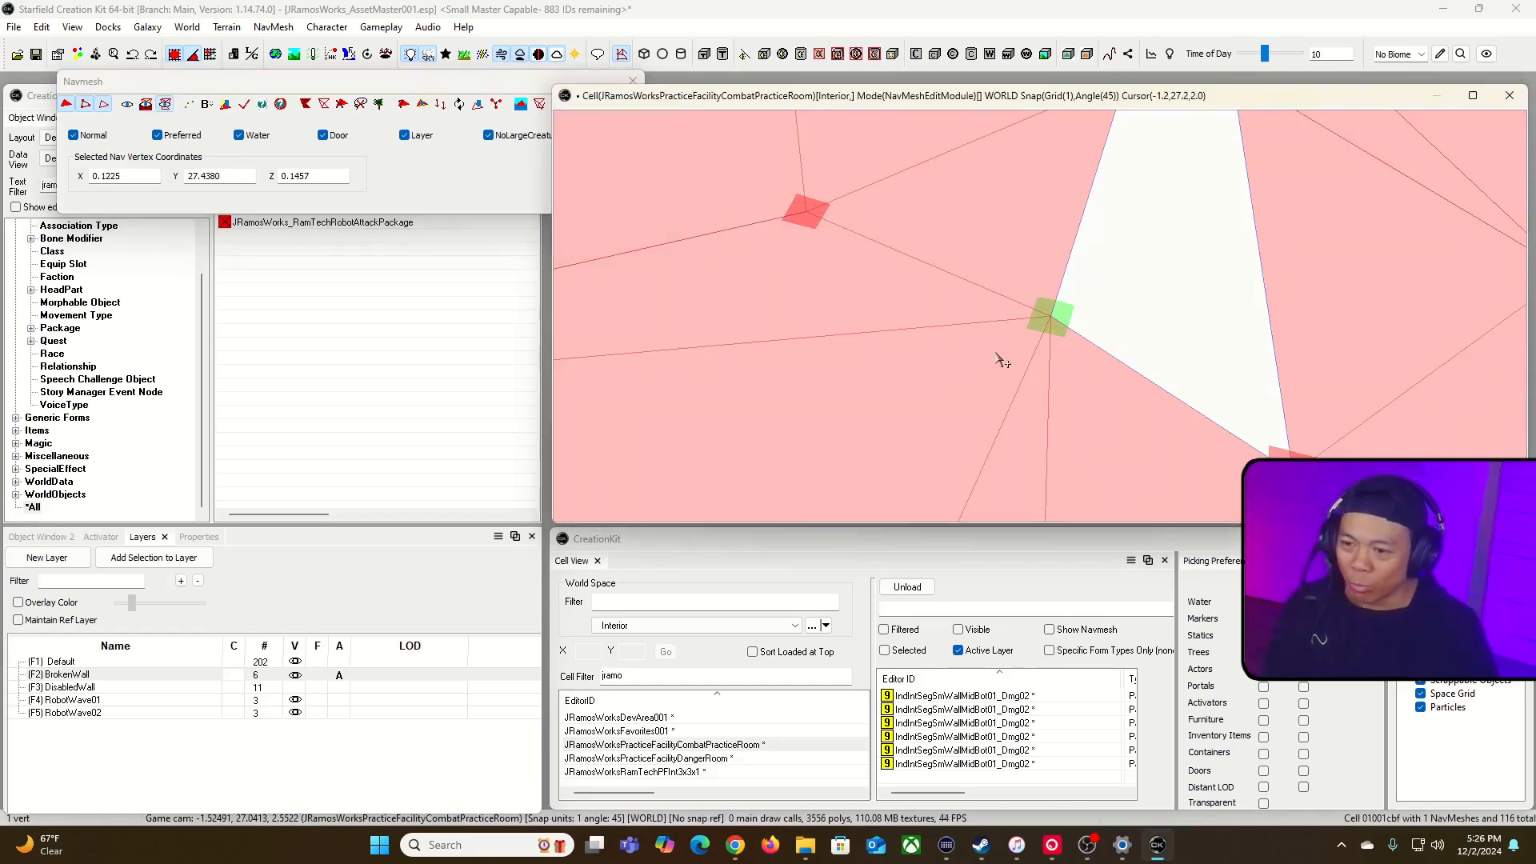
key("d")
left_click_drag(1007, 249, 1103, 381)
key("d")
left_click(1057, 310)
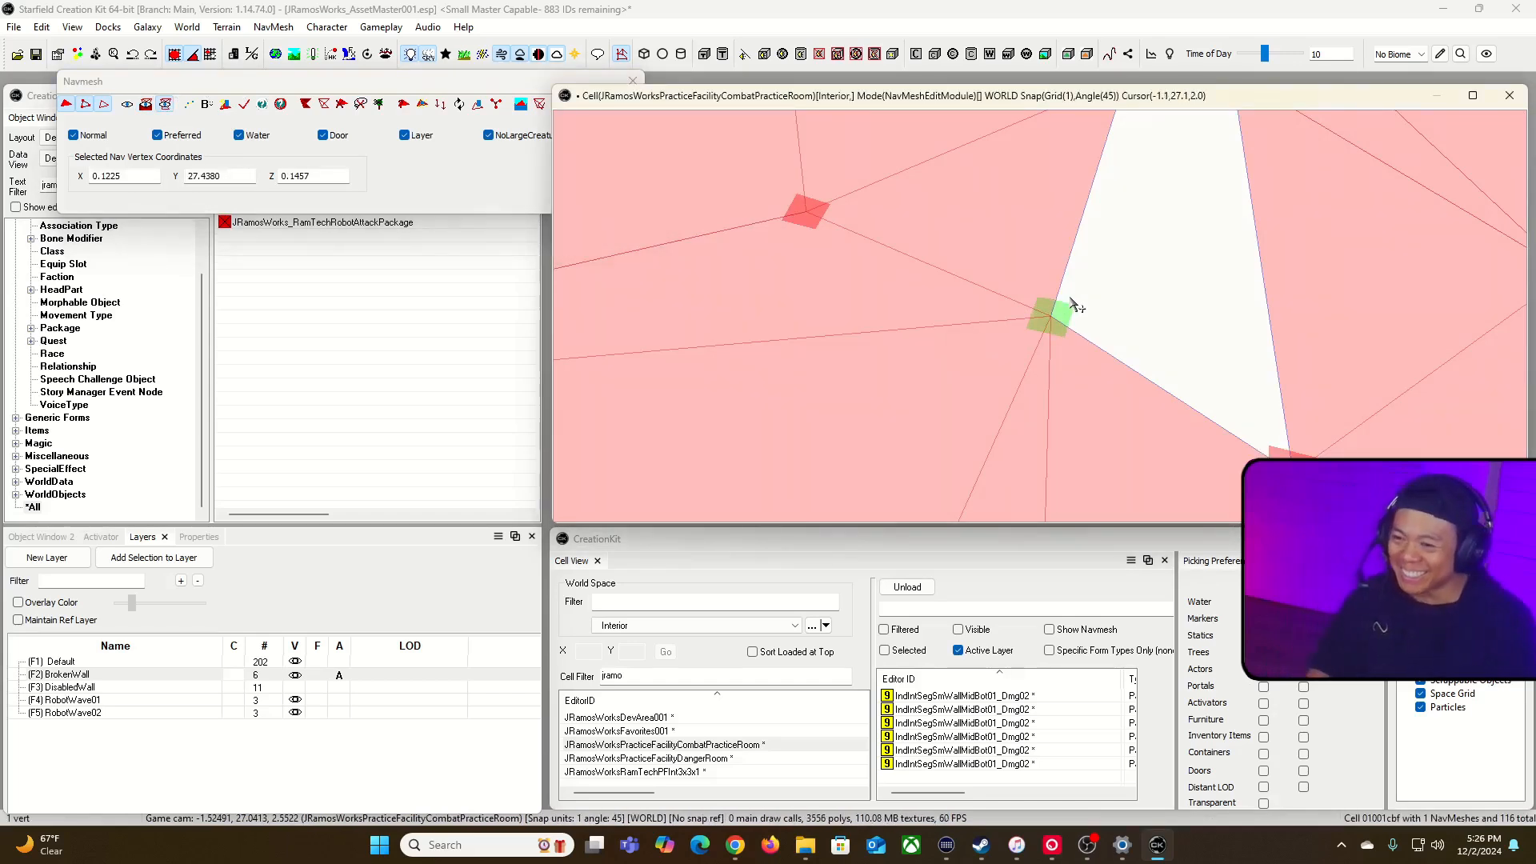
right_click(1061, 304, "ctrl")
key("ctrl+z")
right_click(1109, 296, "ctrl")
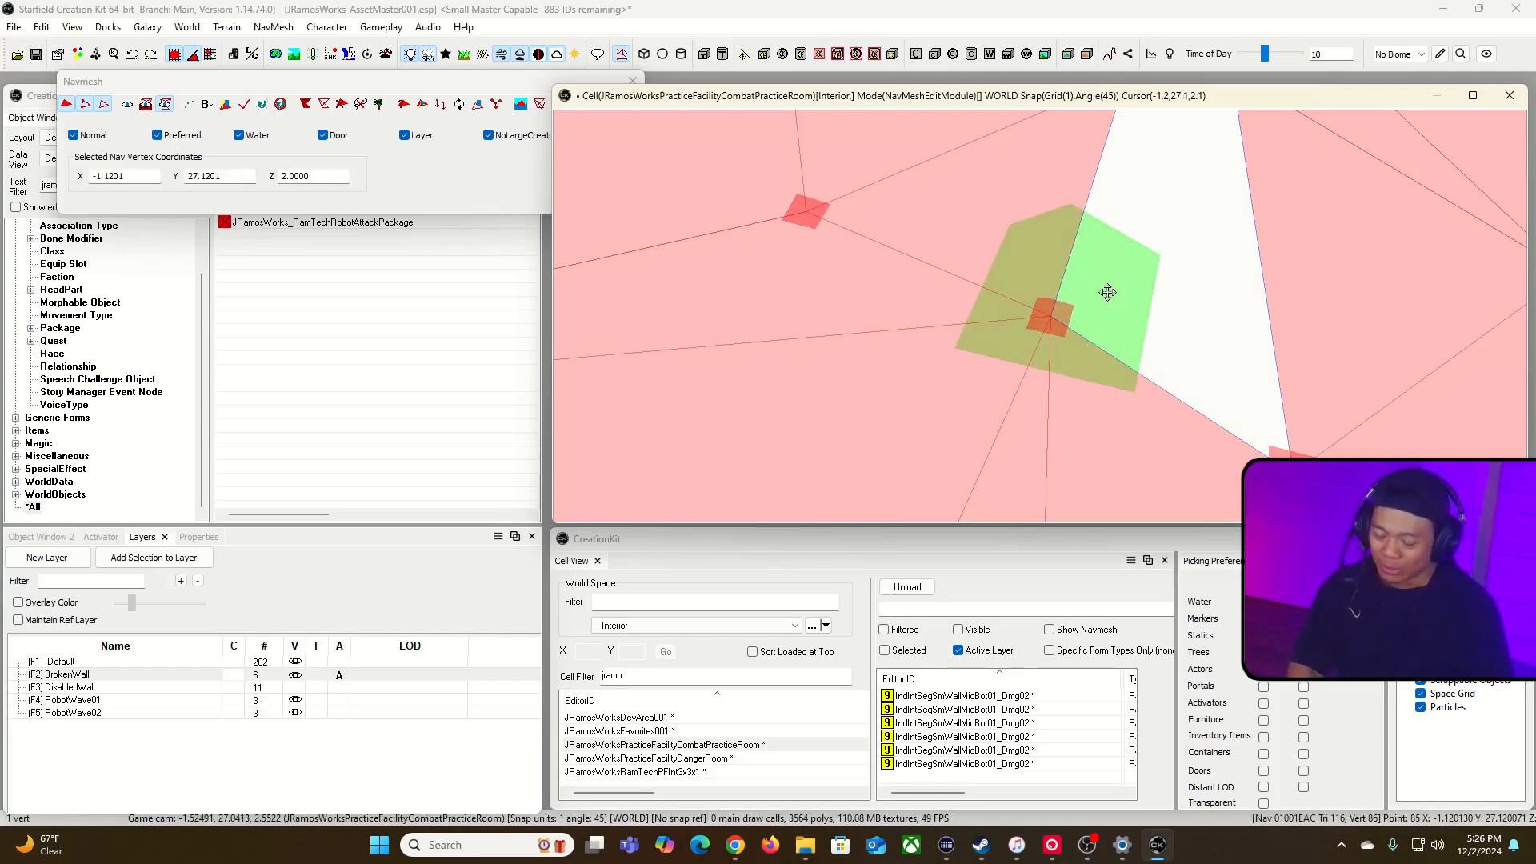
key("ctrl+z")
left_click_drag(1131, 253, 950, 398)
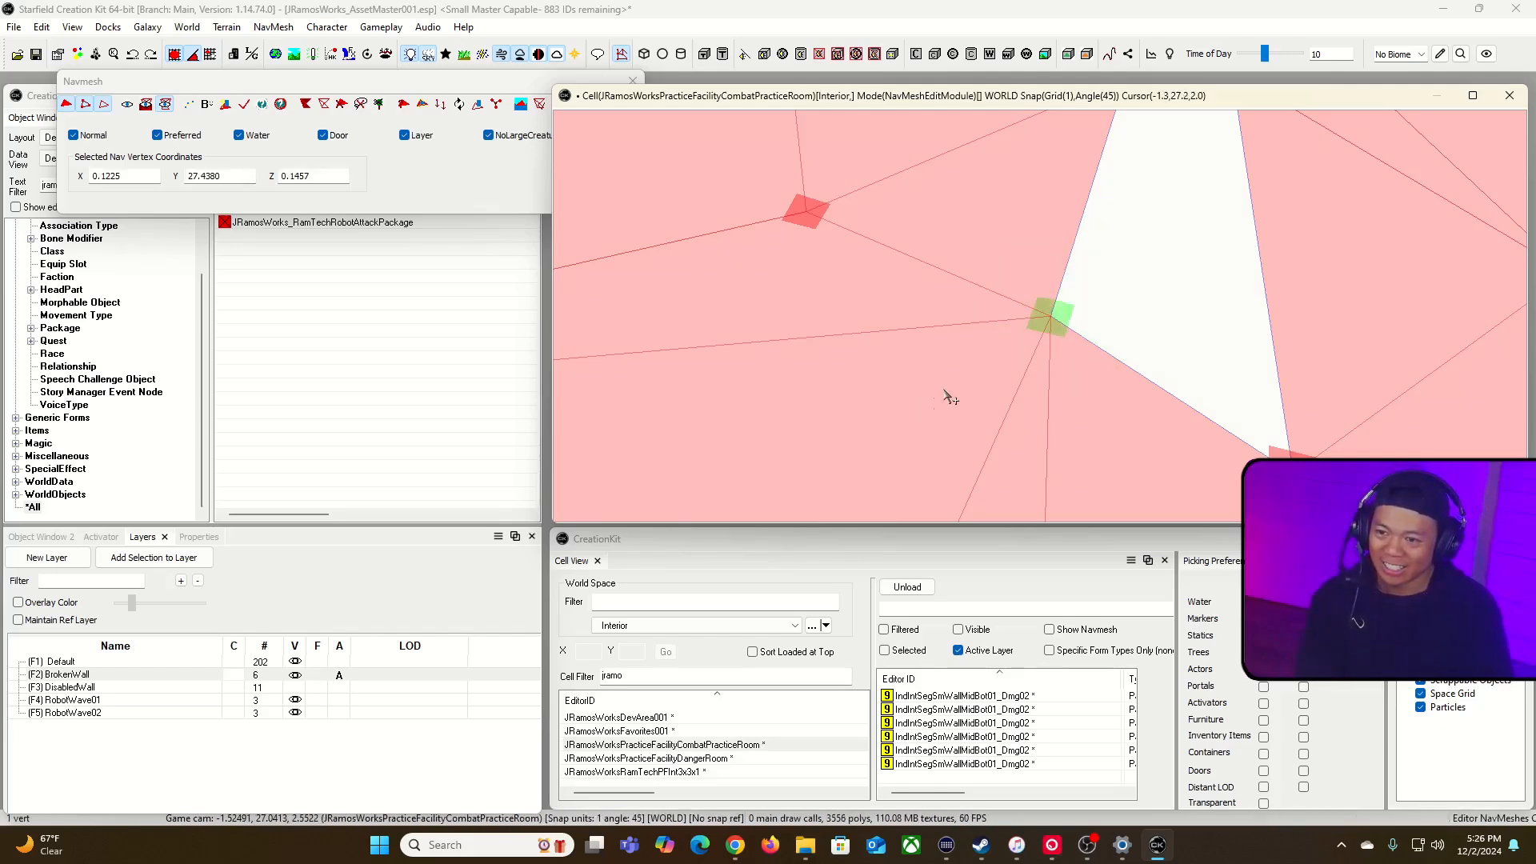
Step: Delete the far navmesh corner vertex beside the damaged pieces on the opening's right edge
left_click(1088, 331)
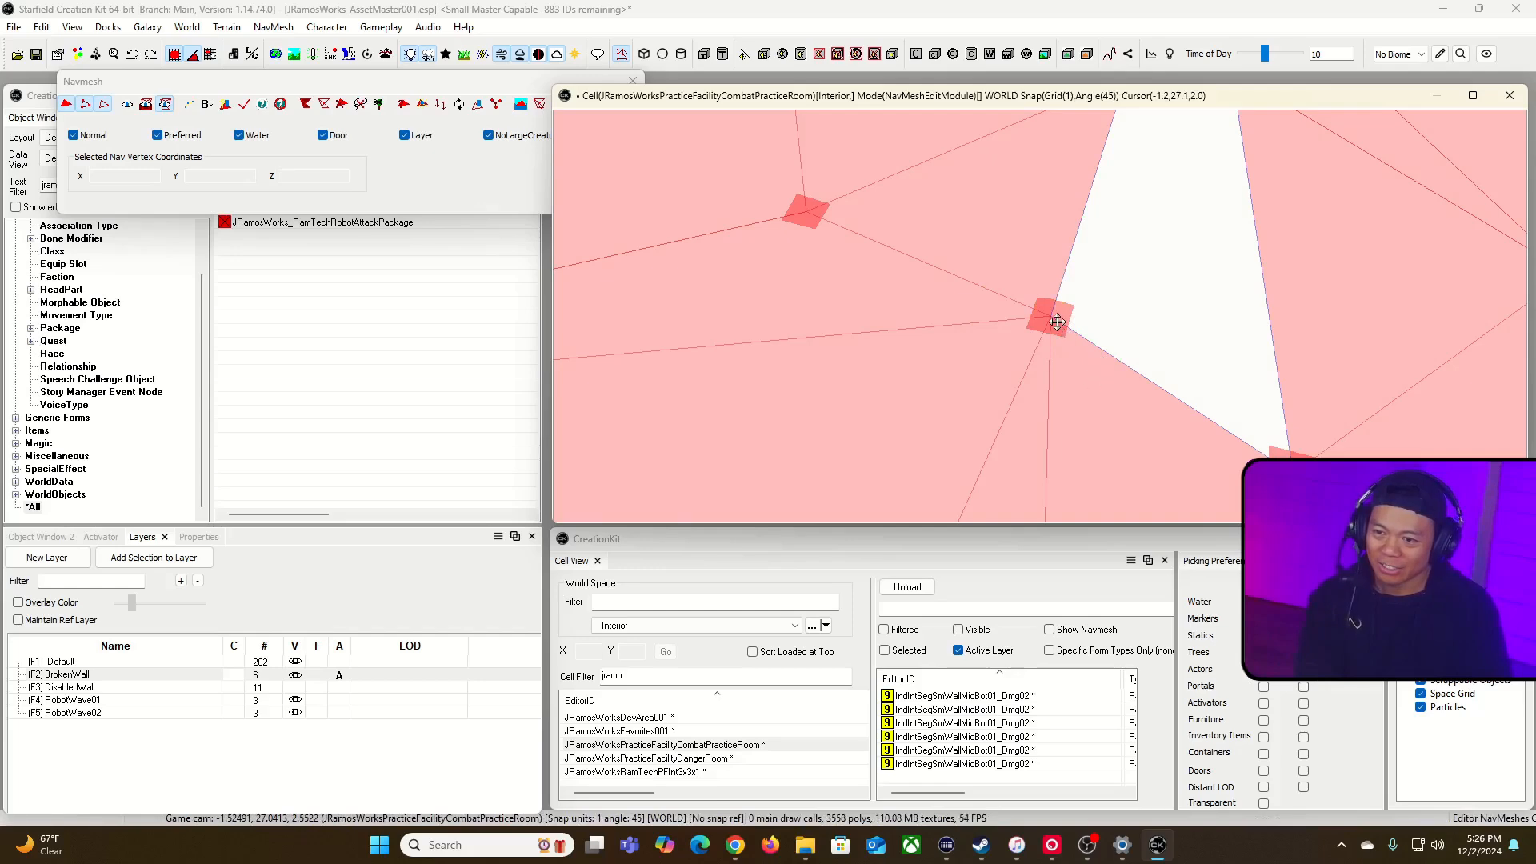
left_click_drag(1203, 427, 1103, 387)
key("Delete")
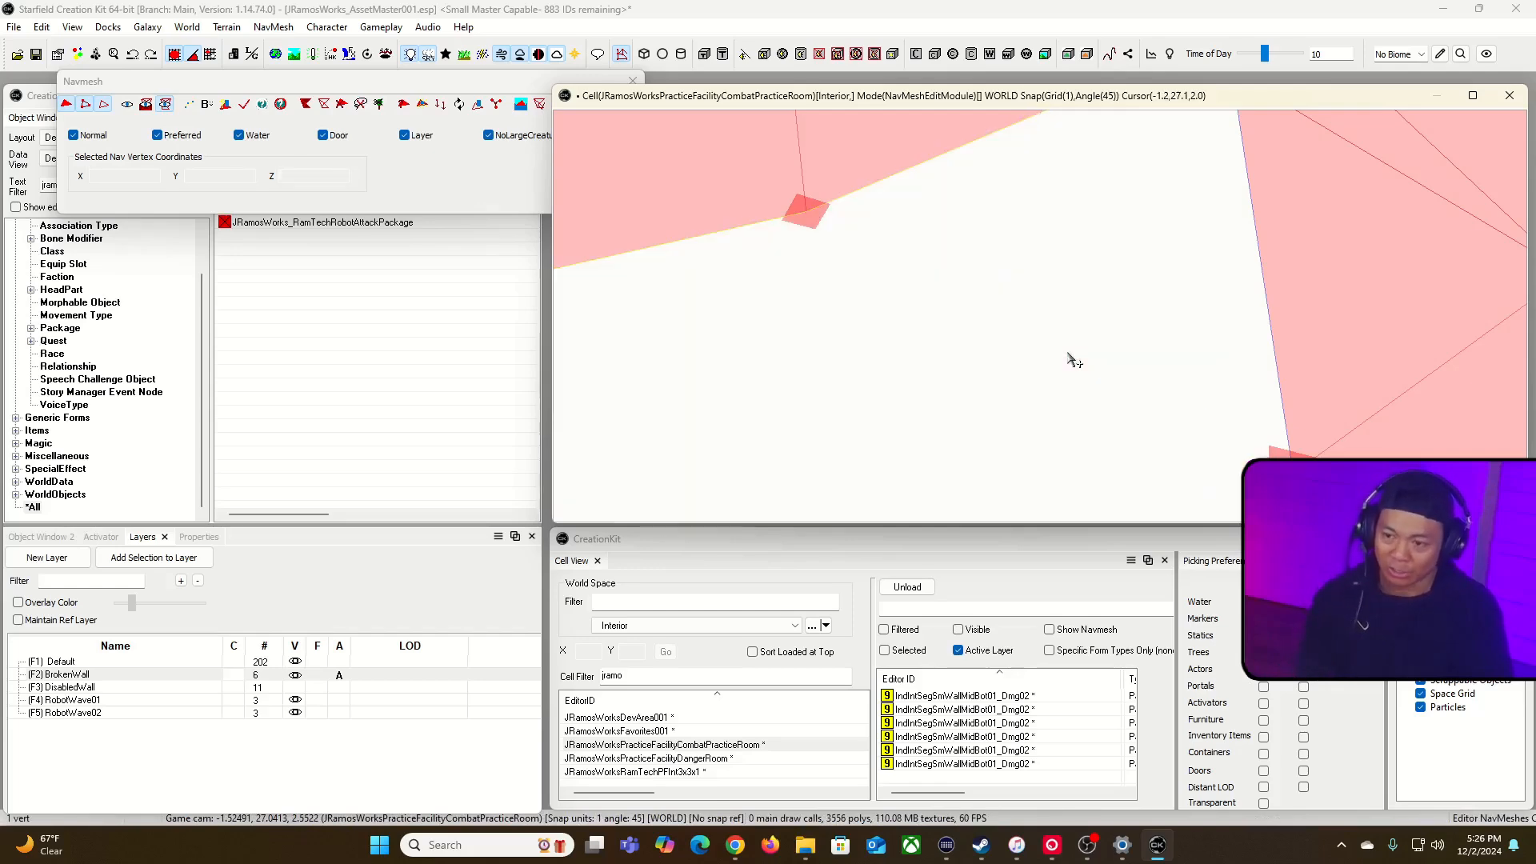
right_click_drag(1066, 356, 1066, 356)
key("s")
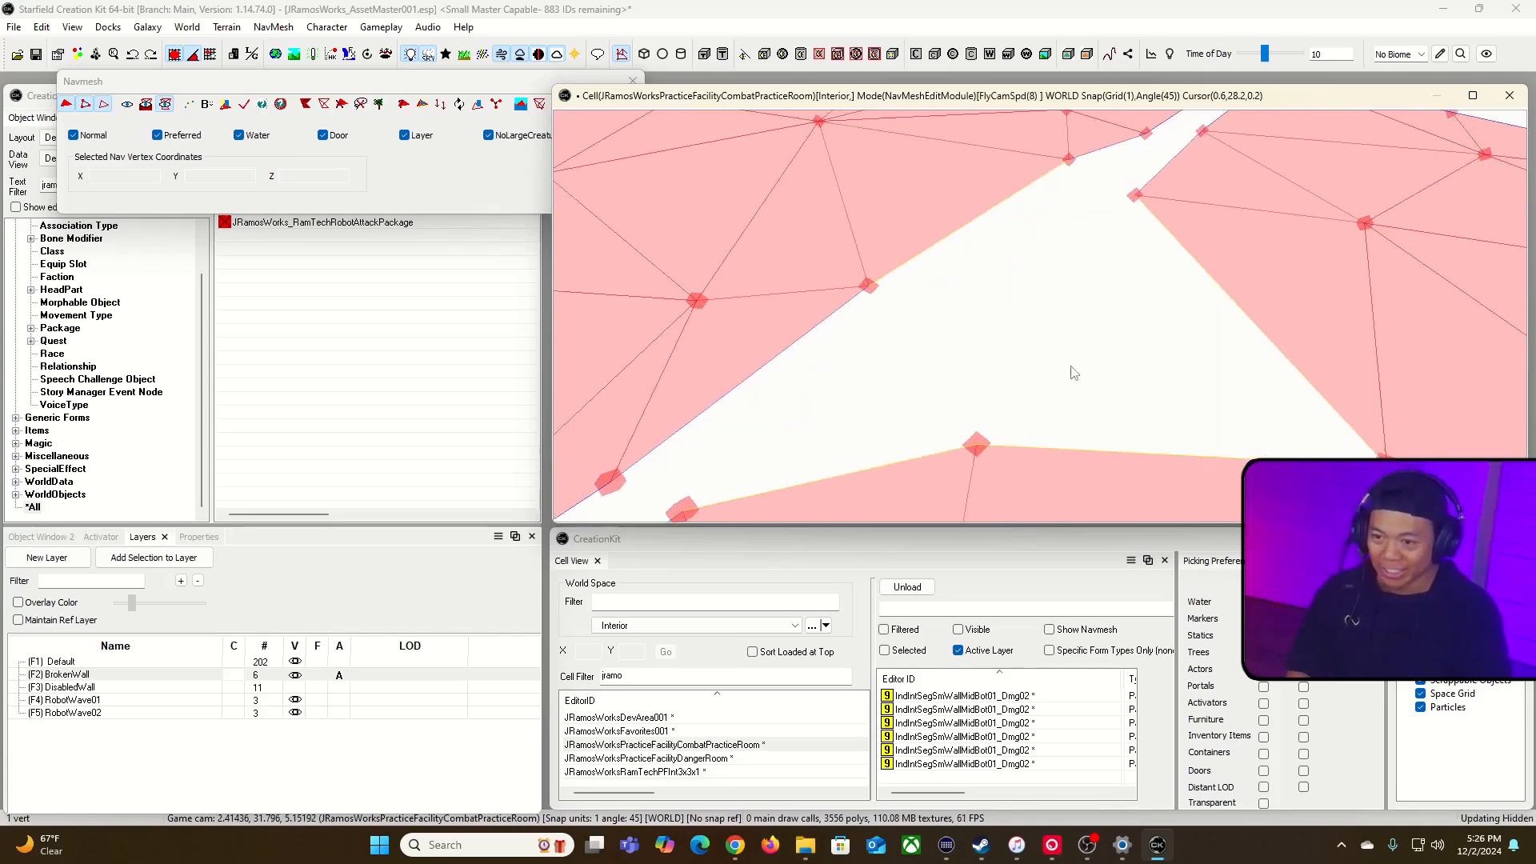
Step: Start refilling the hole left by the deleted vertex with a navmesh triangle between its surrounding vertices
left_click(856, 365)
left_click(1097, 407, "ctrl")
right_click(1086, 320)
left_click(863, 363, "ctrl")
left_click(1101, 407, "ctrl")
key("a")
Step: Build the remaining navmesh triangles to close the hole, leaving a straight edge along the wall gap
left_click_drag(1099, 309, 1129, 306)
left_click(1174, 377)
left_click(1129, 406)
left_click_drag(1129, 405, 1120, 415)
middle_click_drag(1120, 415, 1152, 404, "shift")
right_click_drag(1152, 404, 943, 330)
left_click(1154, 148, "ctrl")
left_click(1136, 465, "ctrl")
left_click(897, 232, "ctrl")
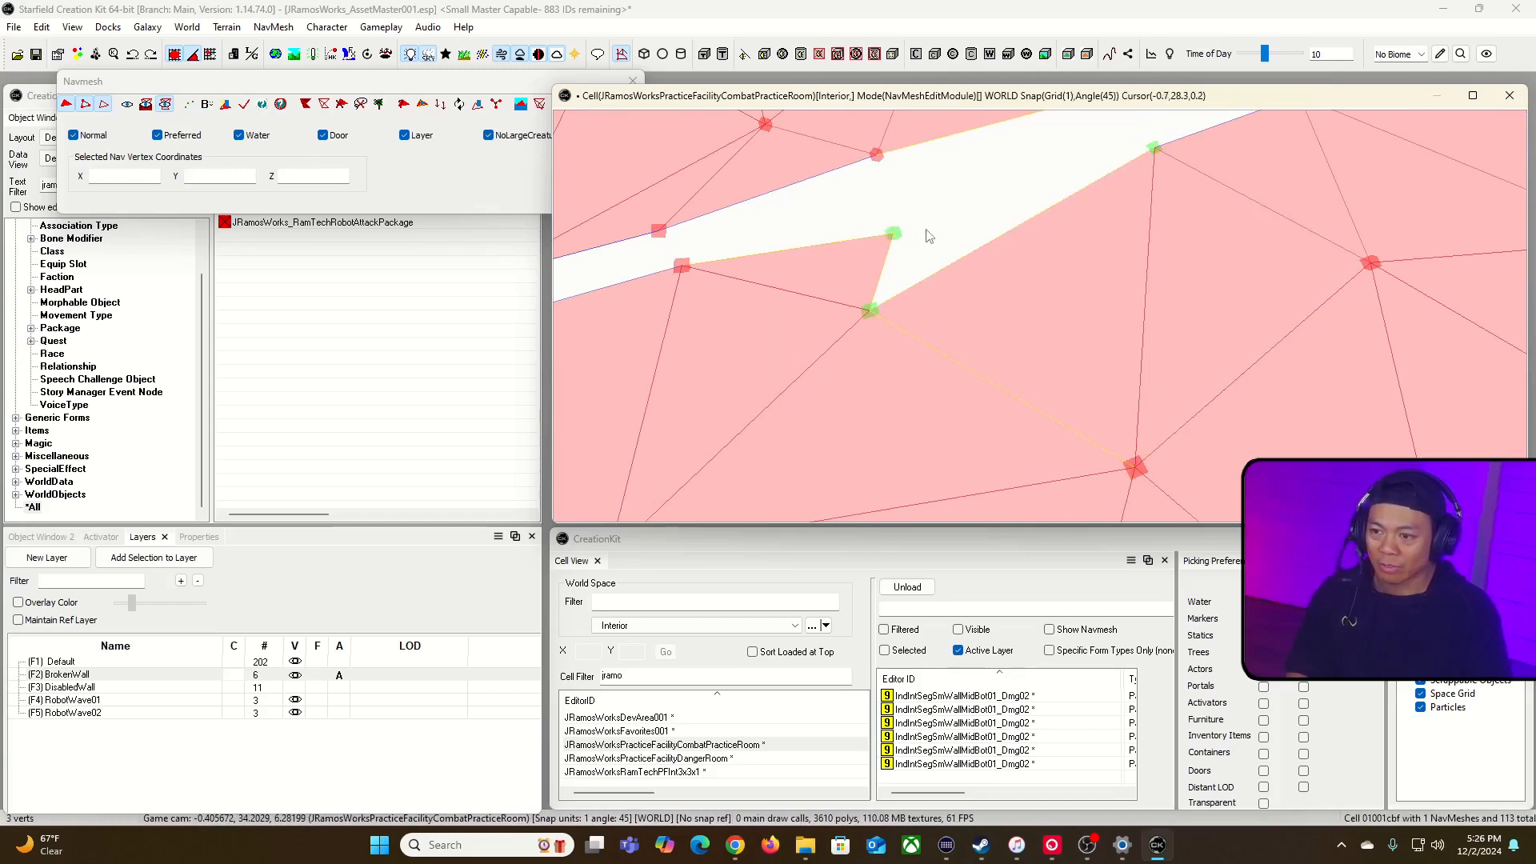
key("a")
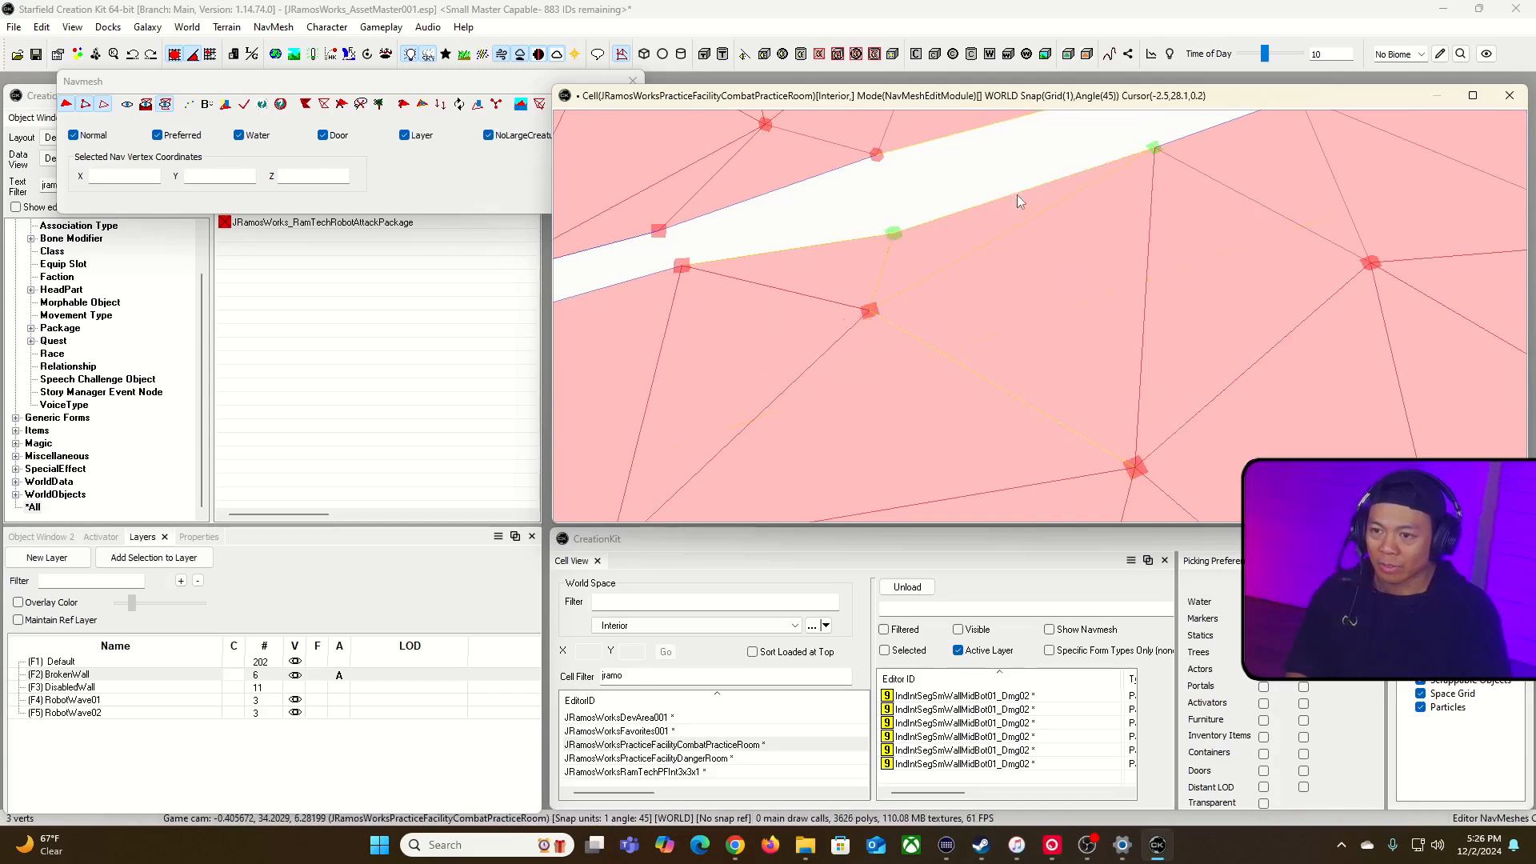
Step: Display the wall pieces with the navmesh overlay and examine how the refilled edge fits around the damaged pieces
left_click(147, 105)
left_click(126, 107)
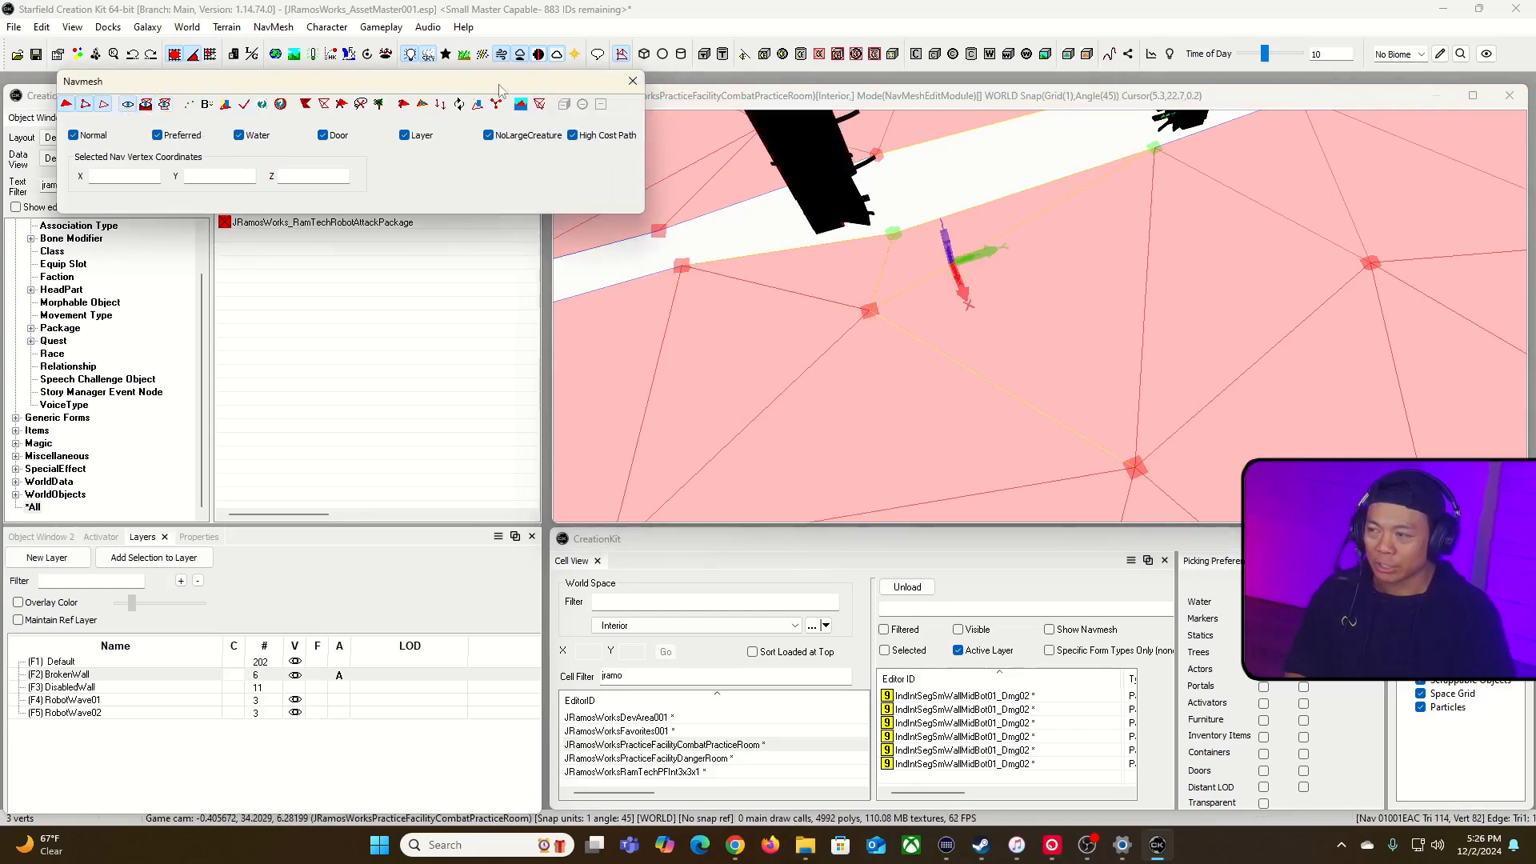
left_click(817, 98)
right_click_drag(855, 192, 650, 148)
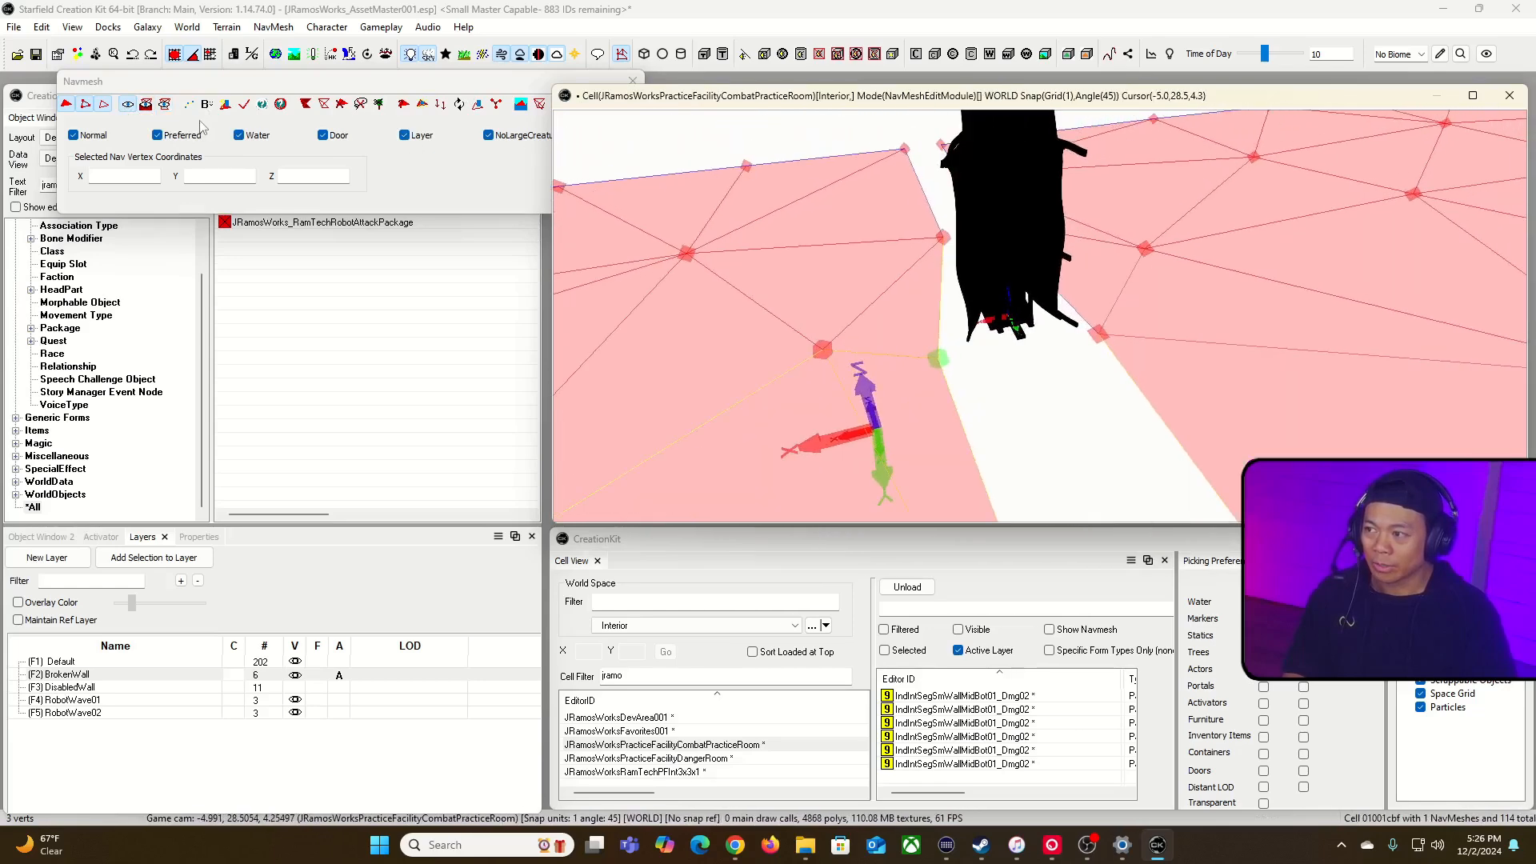
left_click(146, 104)
right_click_drag(828, 120, 995, 237)
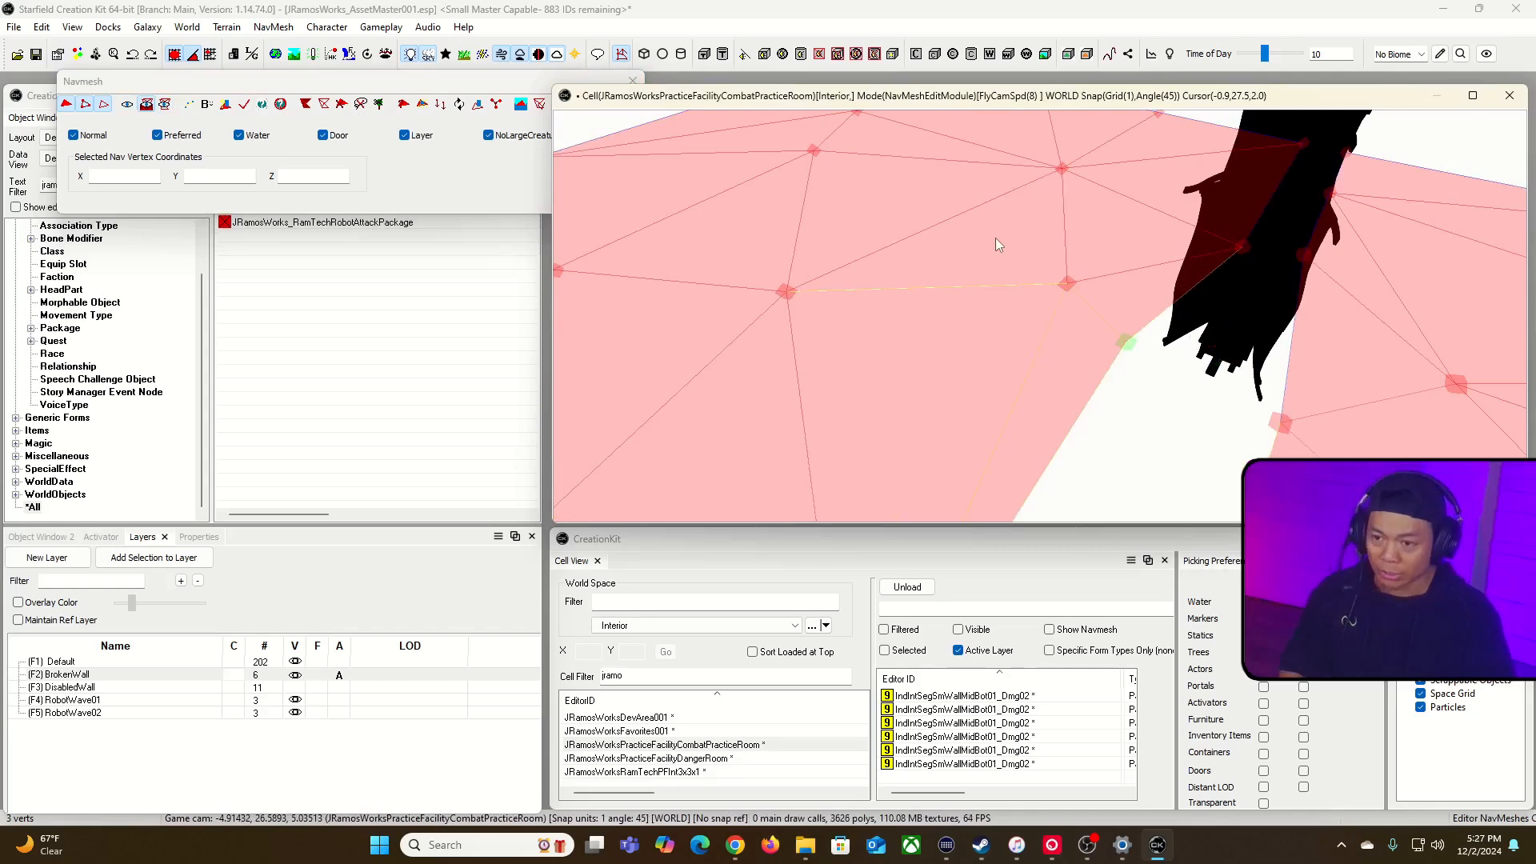
right_click_drag(1124, 404, 1219, 406)
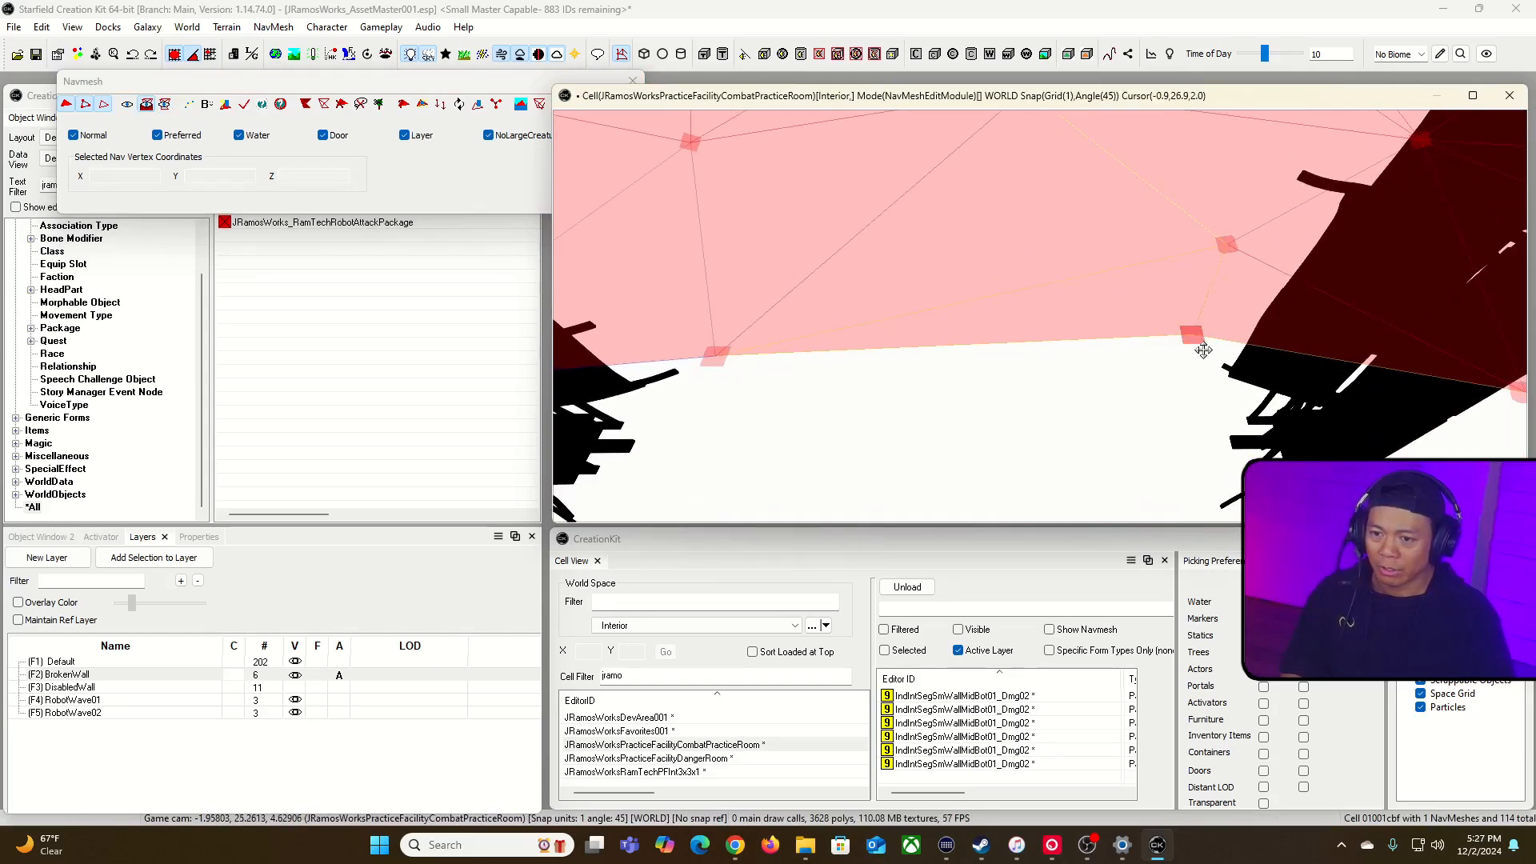
right_click_drag(1172, 329, 1187, 396)
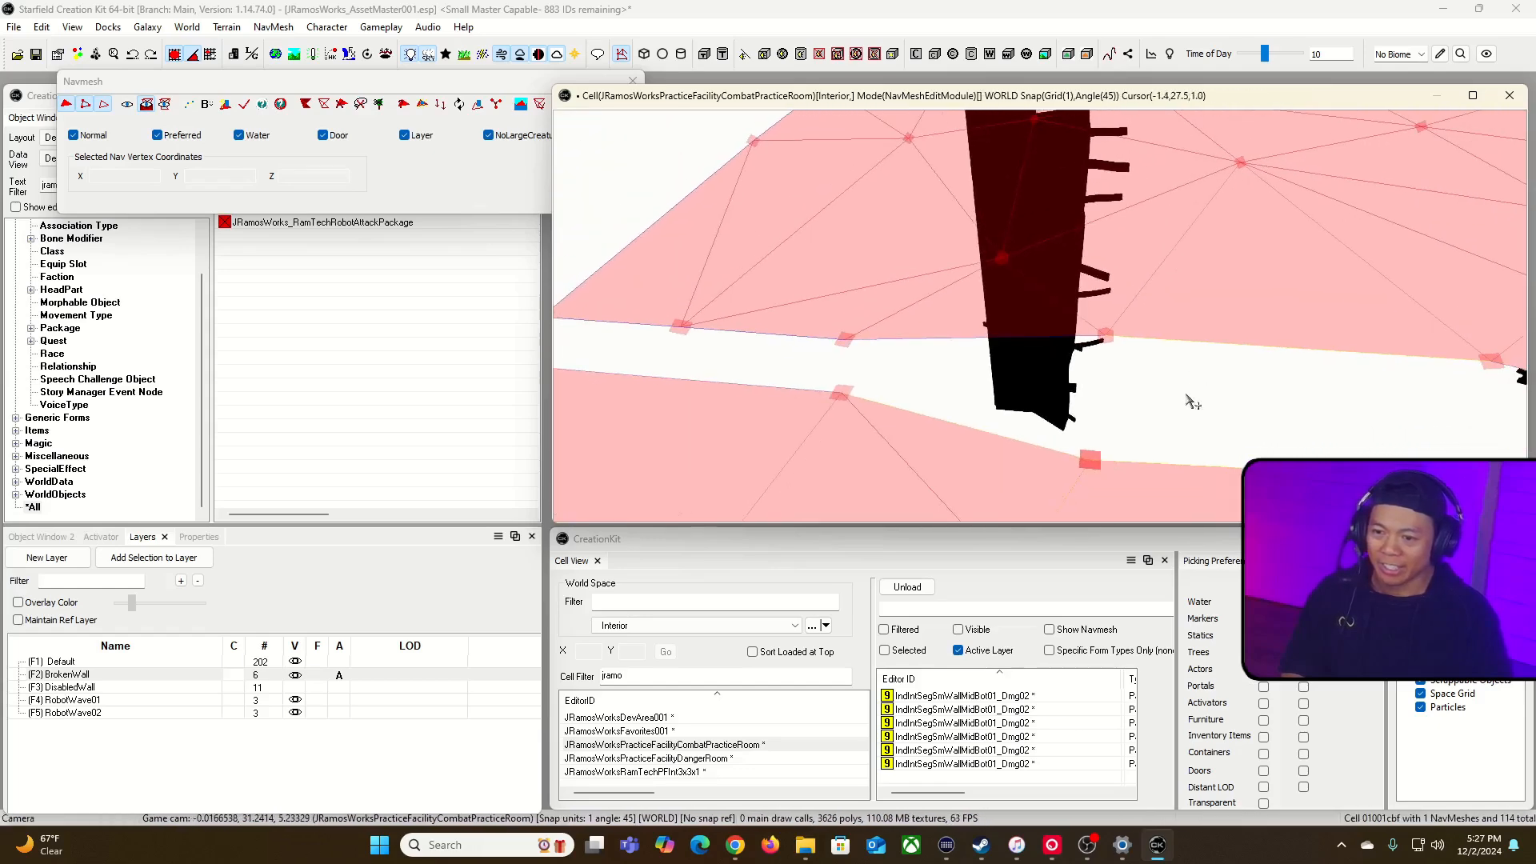
Step: Try to reposition the navmesh vertex near the damaged piece's tip on the opening's right side, and undo the changes
left_click(1099, 462)
left_click_drag(1099, 466, 1038, 482)
left_click(1093, 466)
left_click(1119, 449)
left_click(1113, 457)
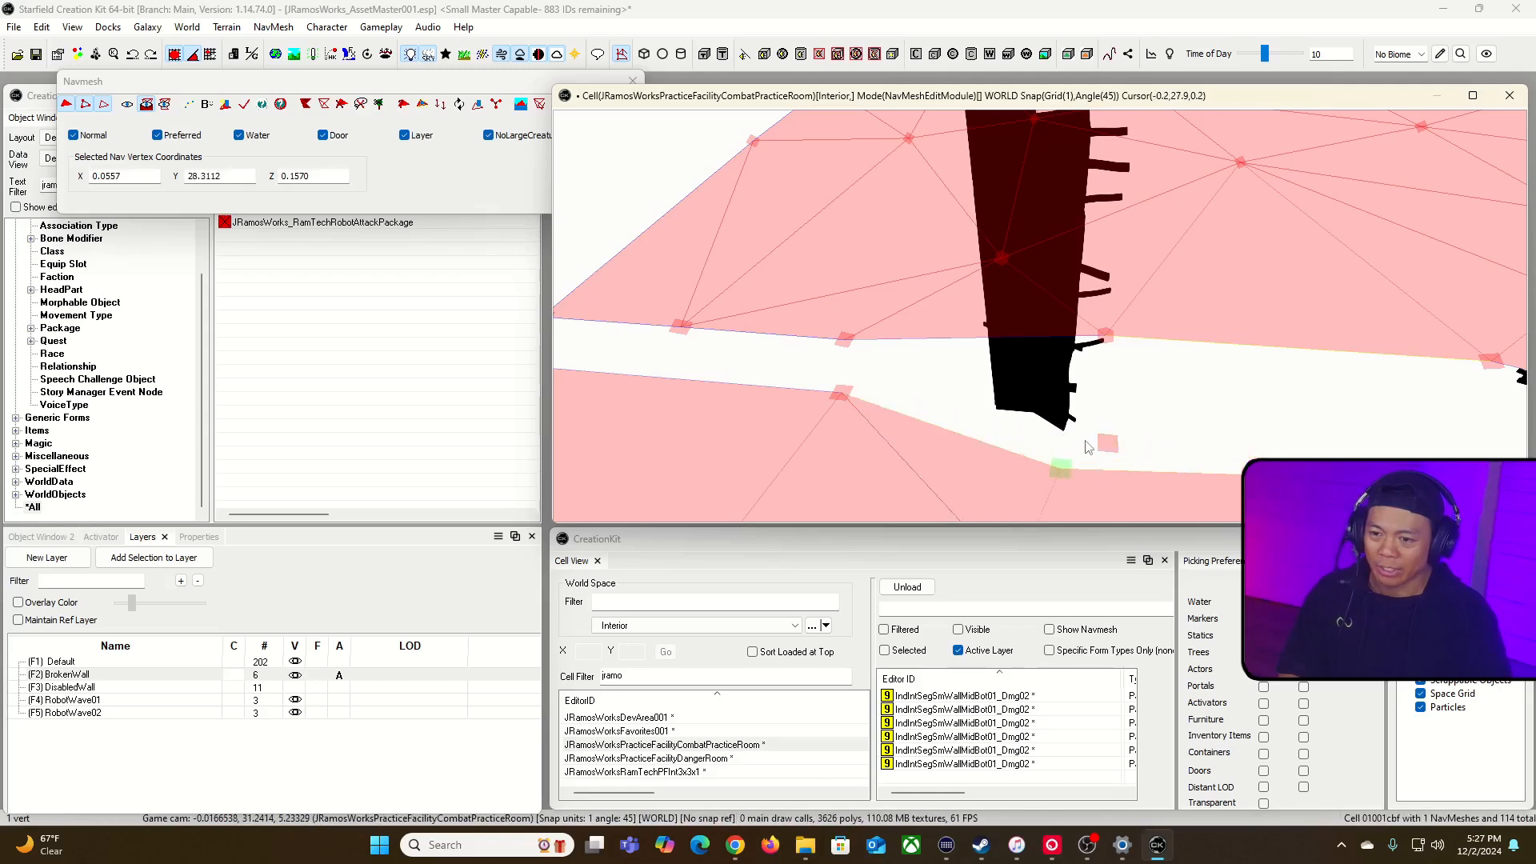
left_click(1127, 454)
left_click(1071, 470)
left_click_drag(1072, 476, 1130, 431)
key("ctrl+z")
key("ctrl+z")
key("ctrl+z")
Step: Examine the navmesh vertices around the base of the damaged pieces on the opening's right side
right_click_drag(1182, 430, 909, 389)
key("w")
left_click(908, 389)
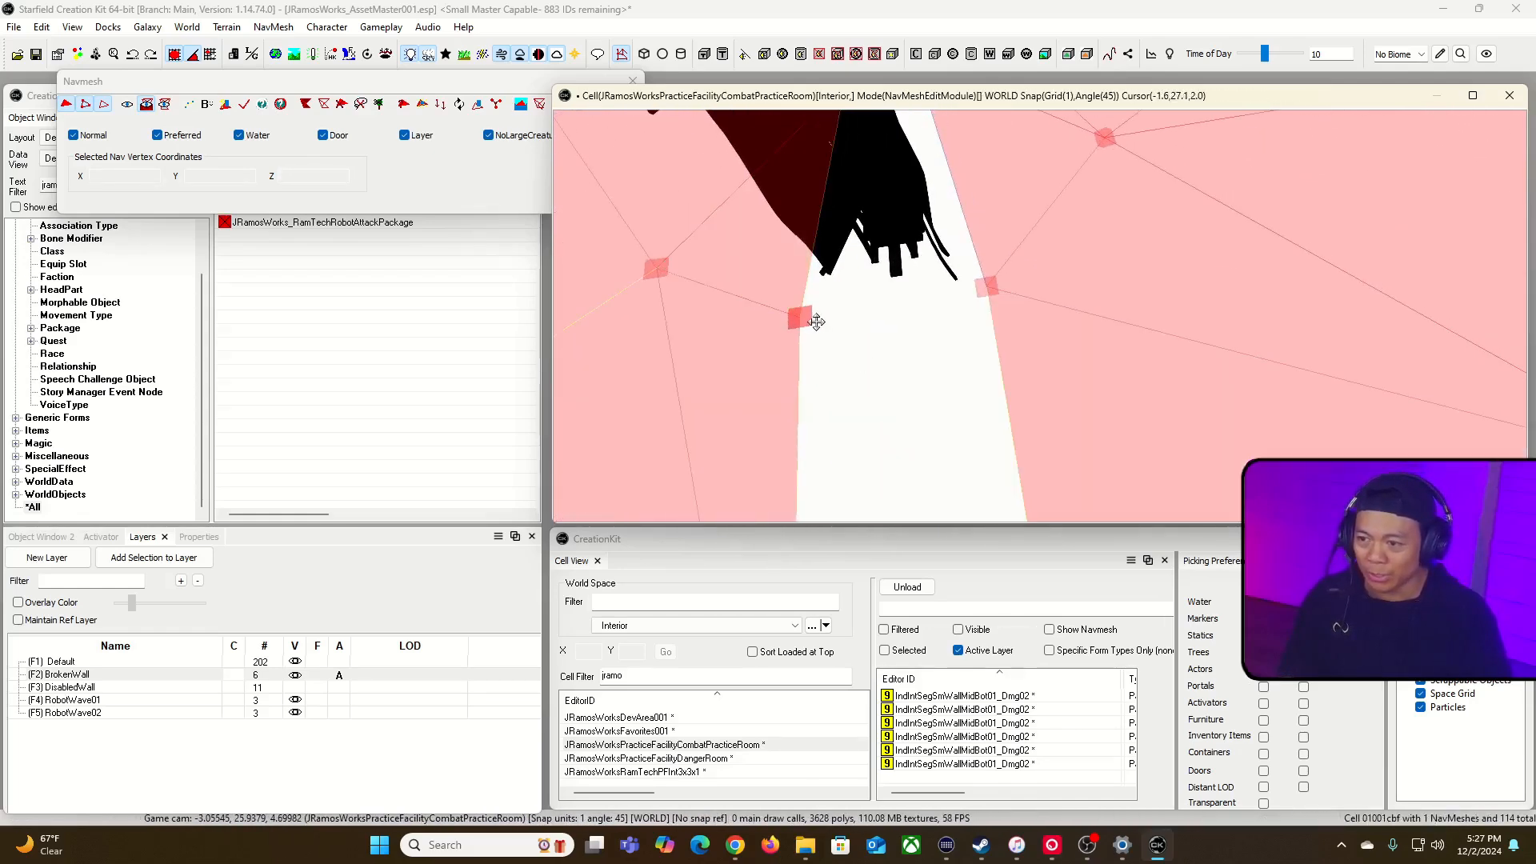
right_click_drag(824, 325, 915, 367)
left_click(877, 251)
left_click(1126, 255, "ctrl")
right_click_drag(1126, 254, 1084, 191)
Step: Try to bridge the opening with a navmesh triangle between the two right corner vertices and the near left one
left_click(892, 286)
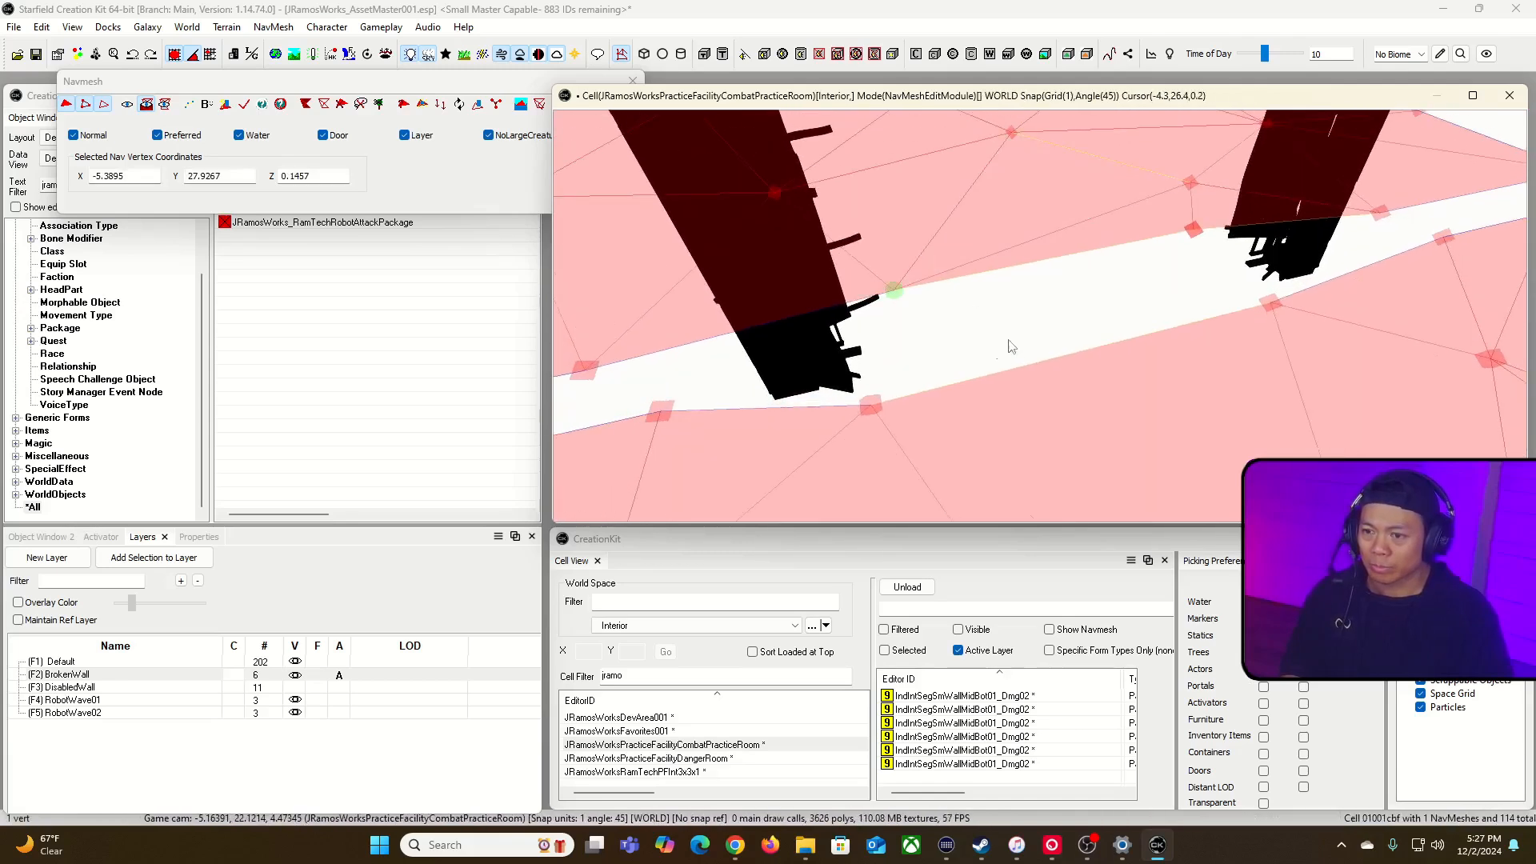
left_click(1199, 226, "ctrl")
left_click(1278, 308, "ctrl")
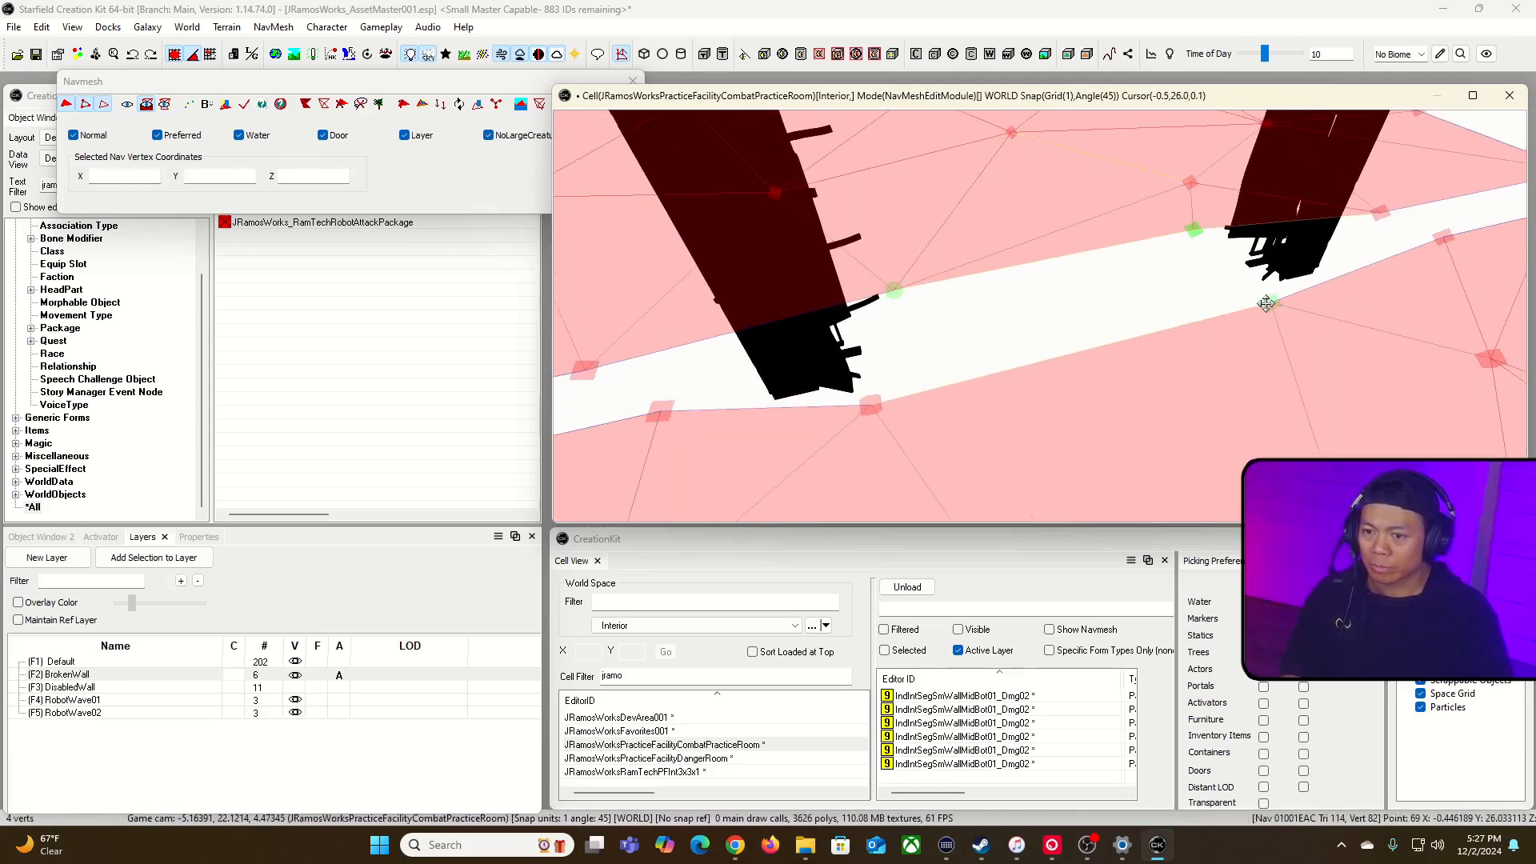
left_click(1006, 358)
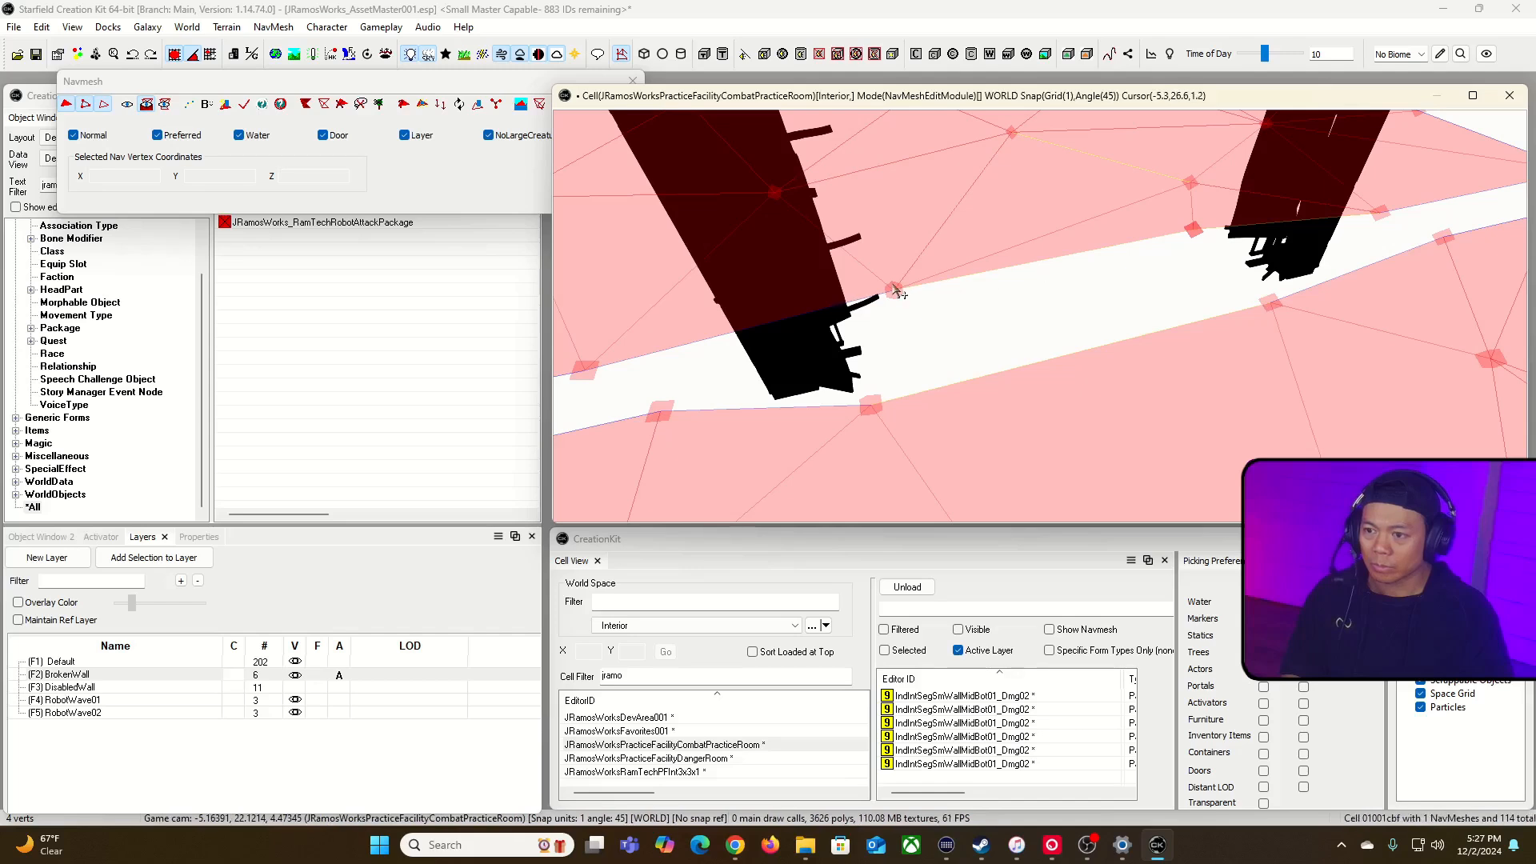
left_click(871, 405)
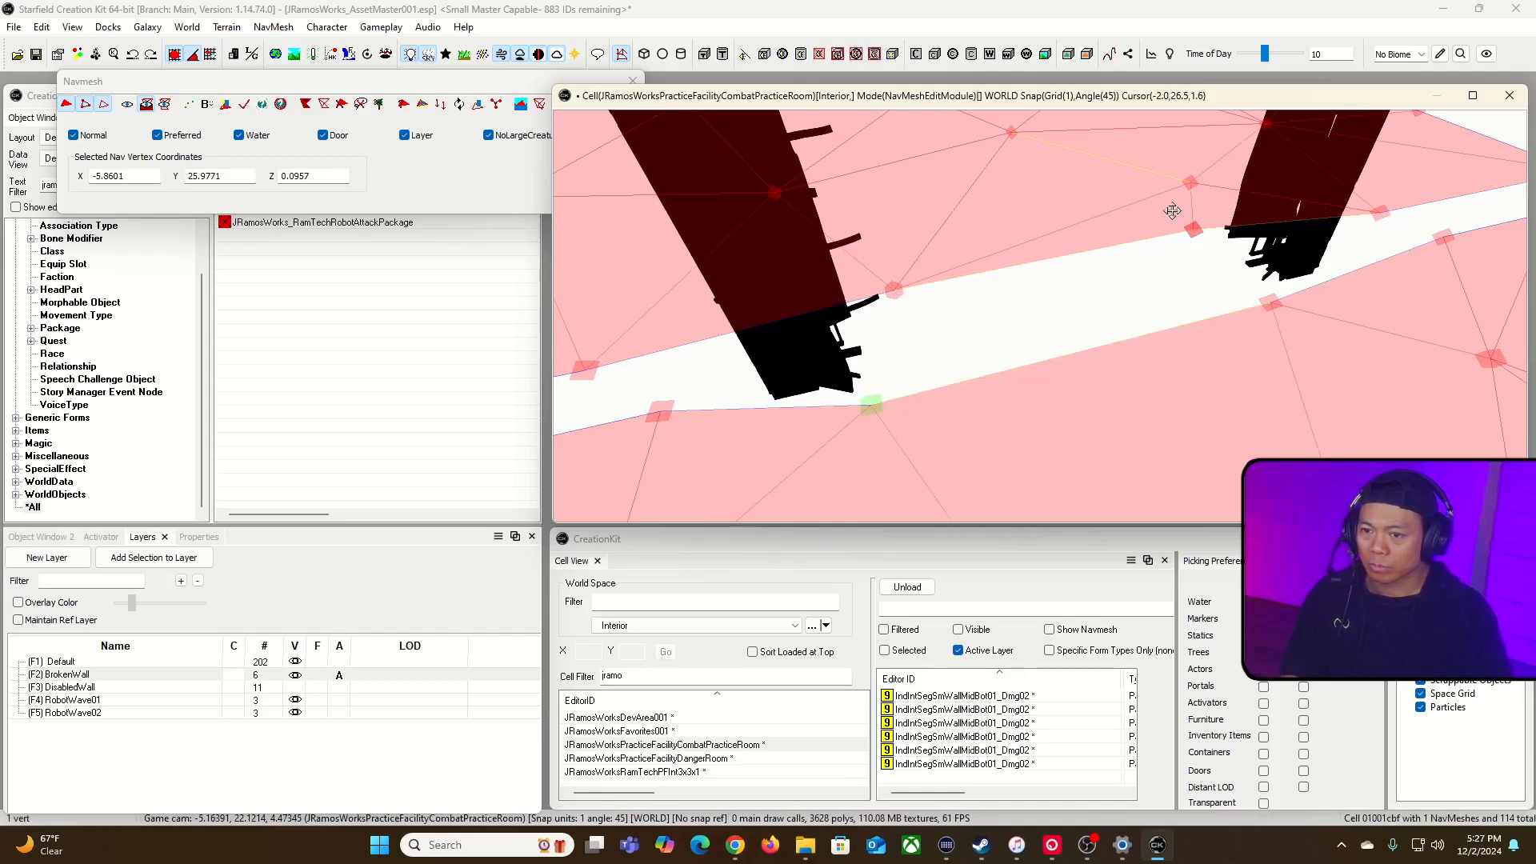
left_click(1157, 291)
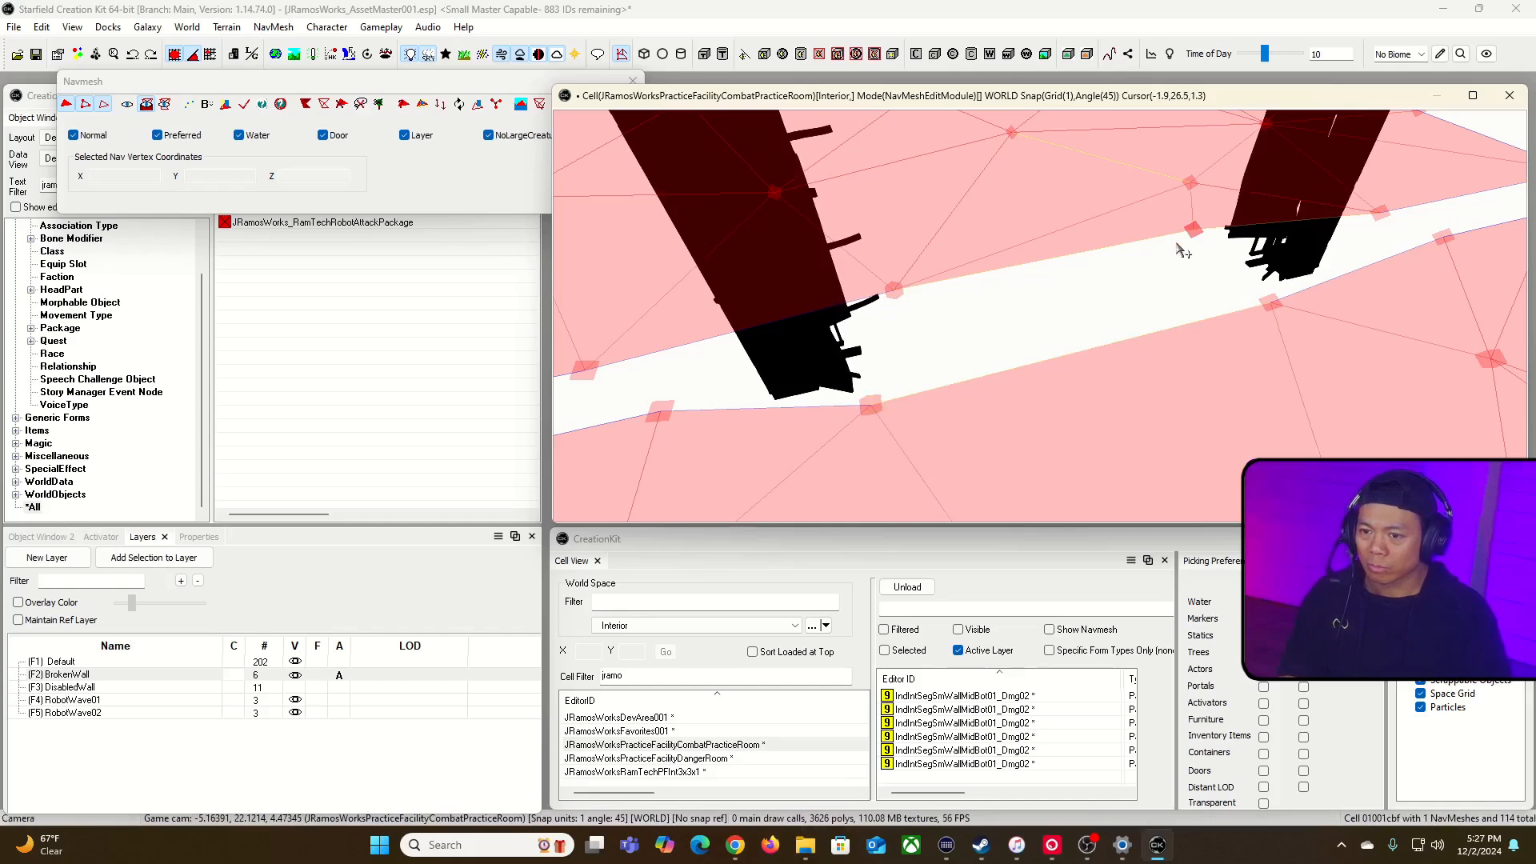
middle_click_drag(1183, 268, 1172, 272, "shift")
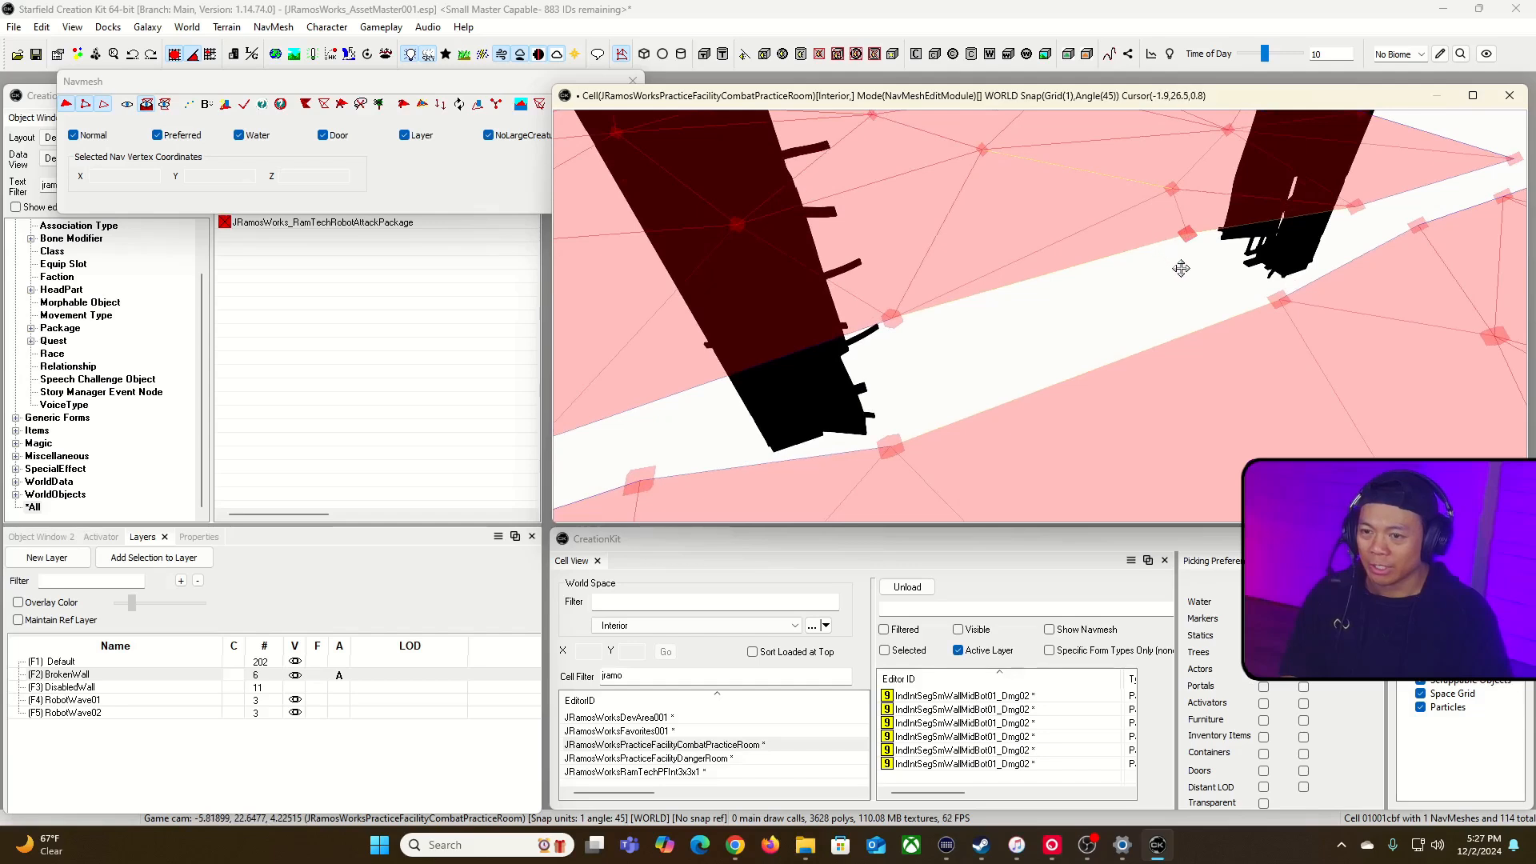
left_click(1277, 300)
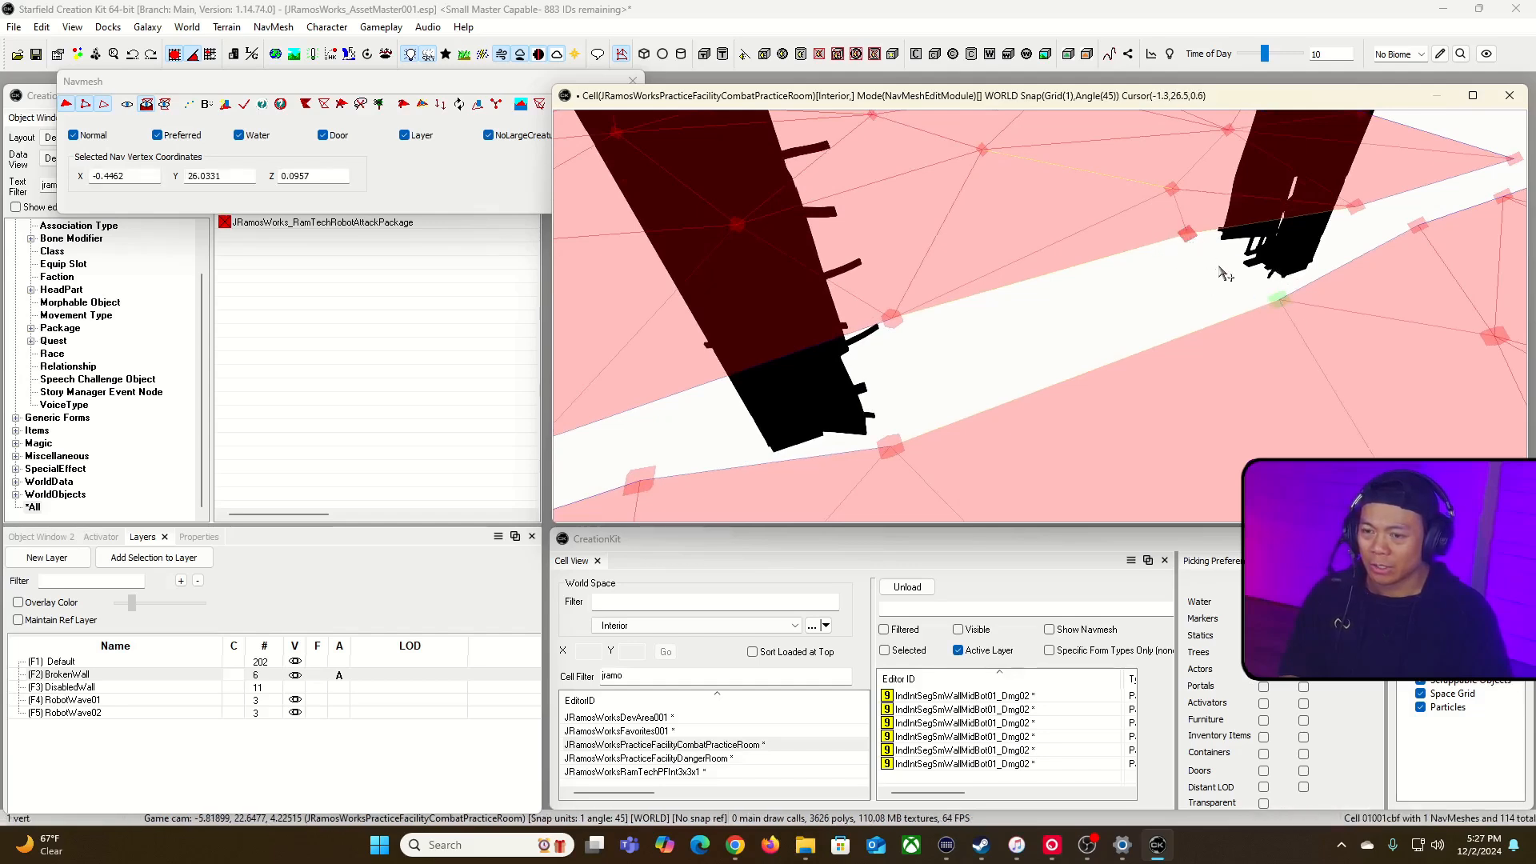
left_click(1187, 232, "ctrl")
left_click(891, 446, "ctrl")
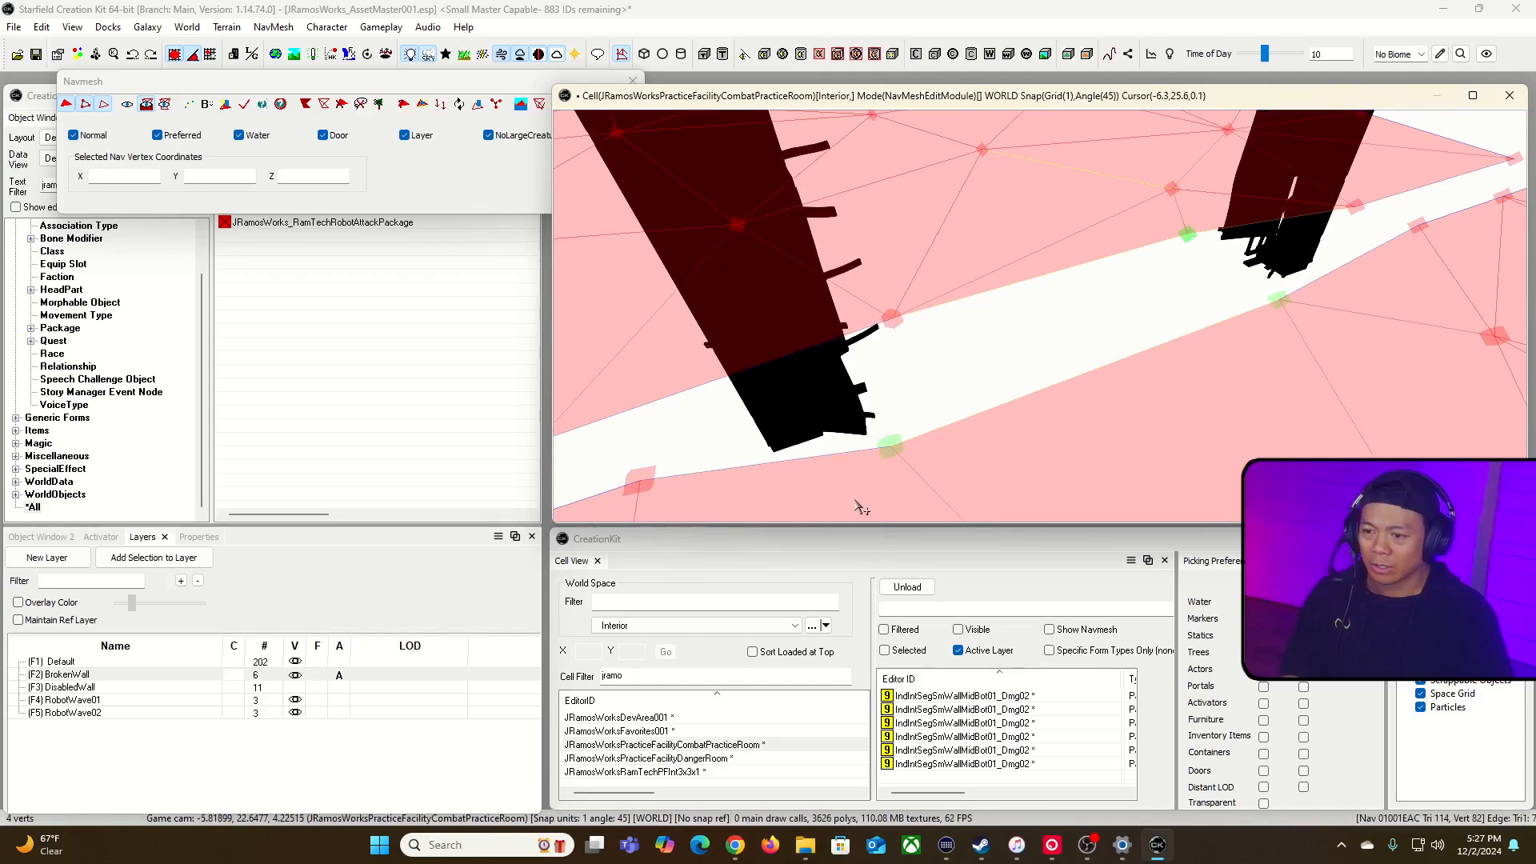
key("a")
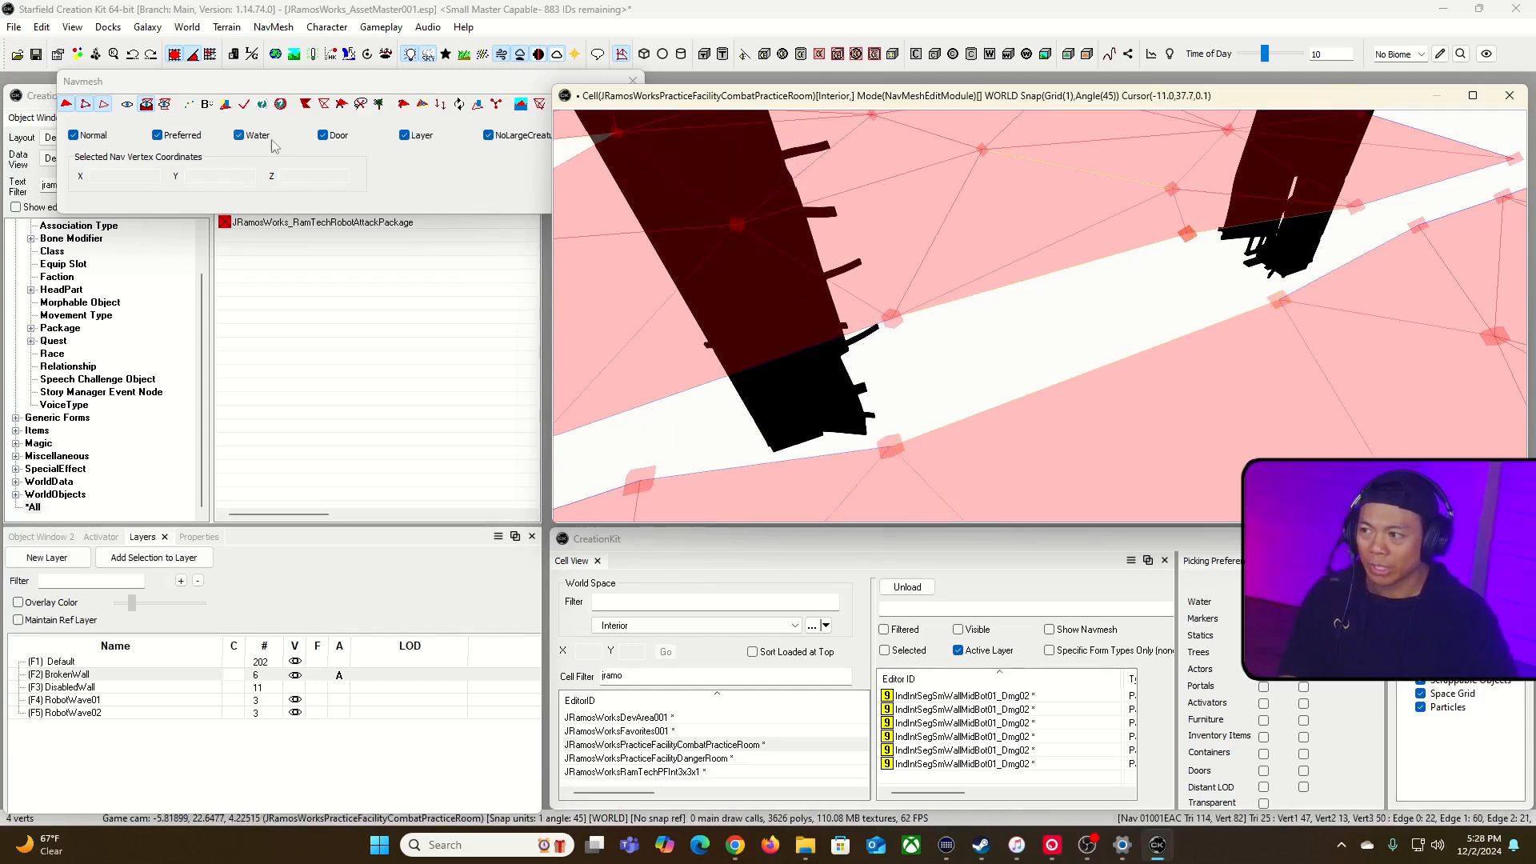
Step: Restore the standard navmesh display and leave navmesh editing
left_click(165, 104)
left_click(127, 105)
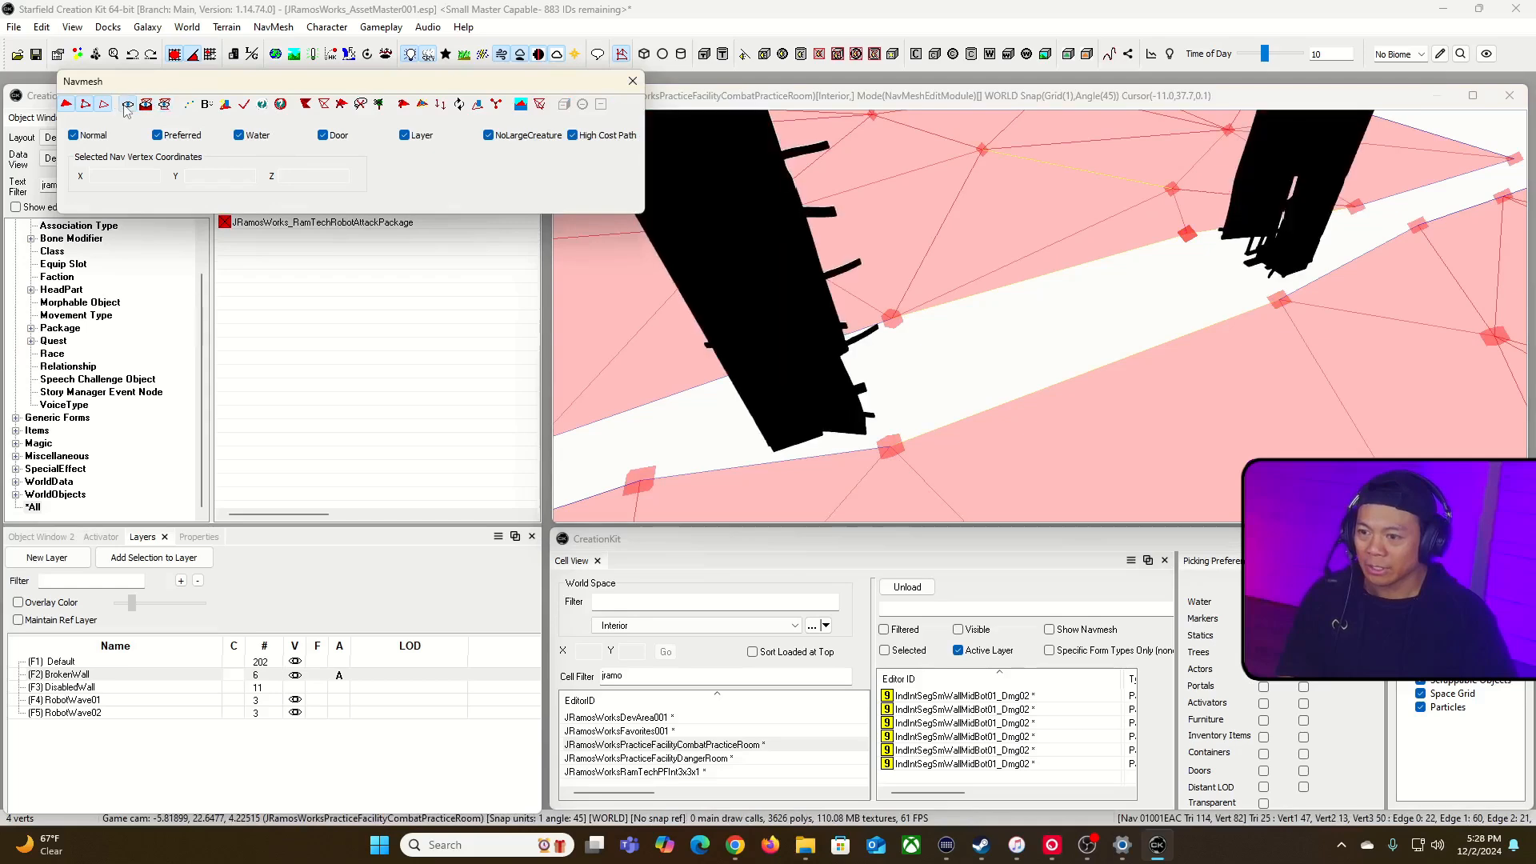
left_click(631, 81)
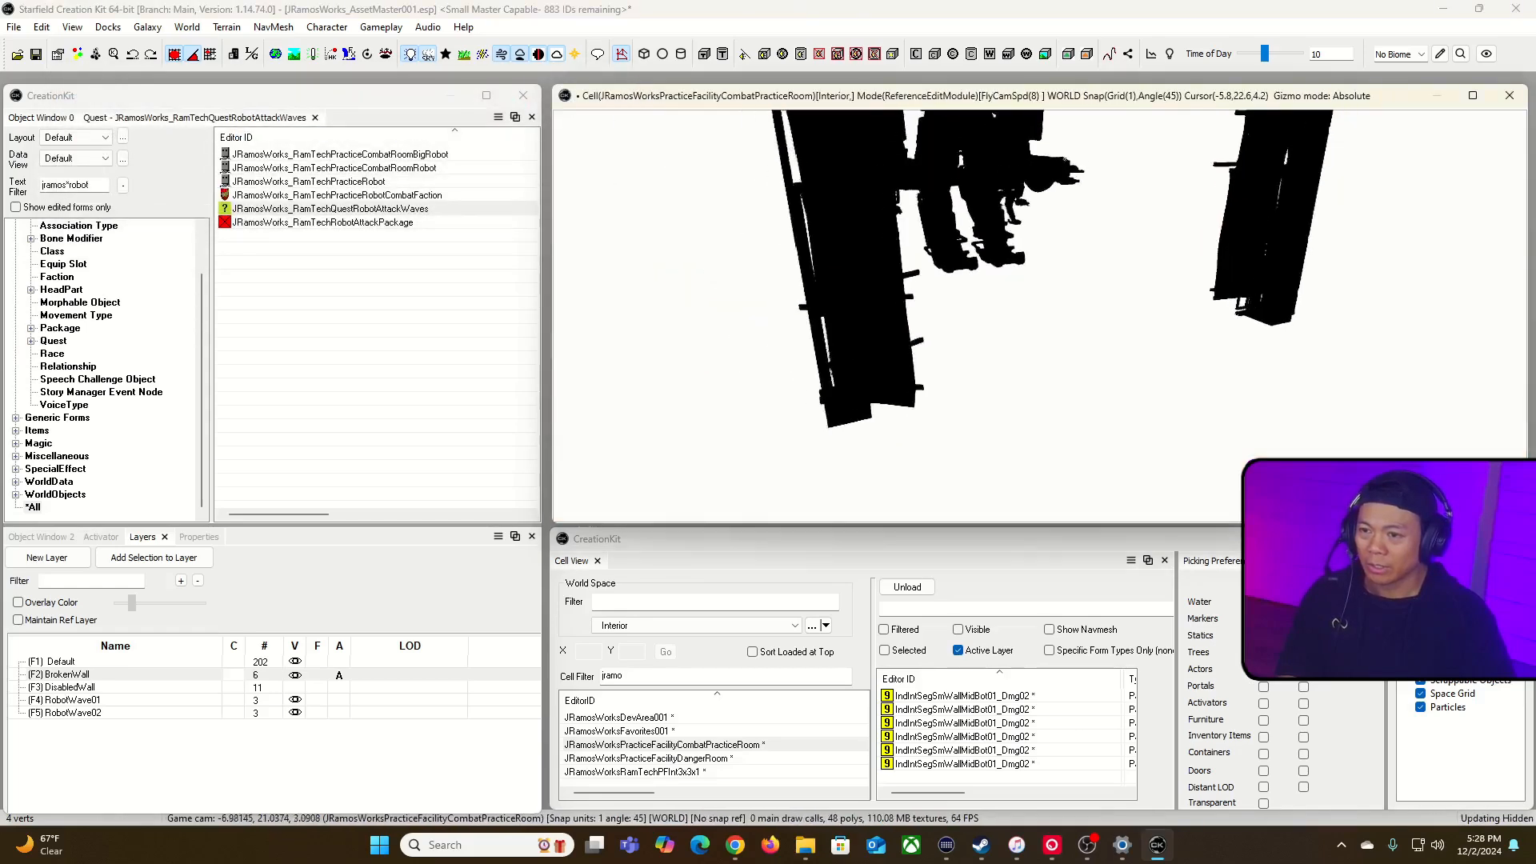
key("s")
key("a")
key("a")
key("a")
key("a")
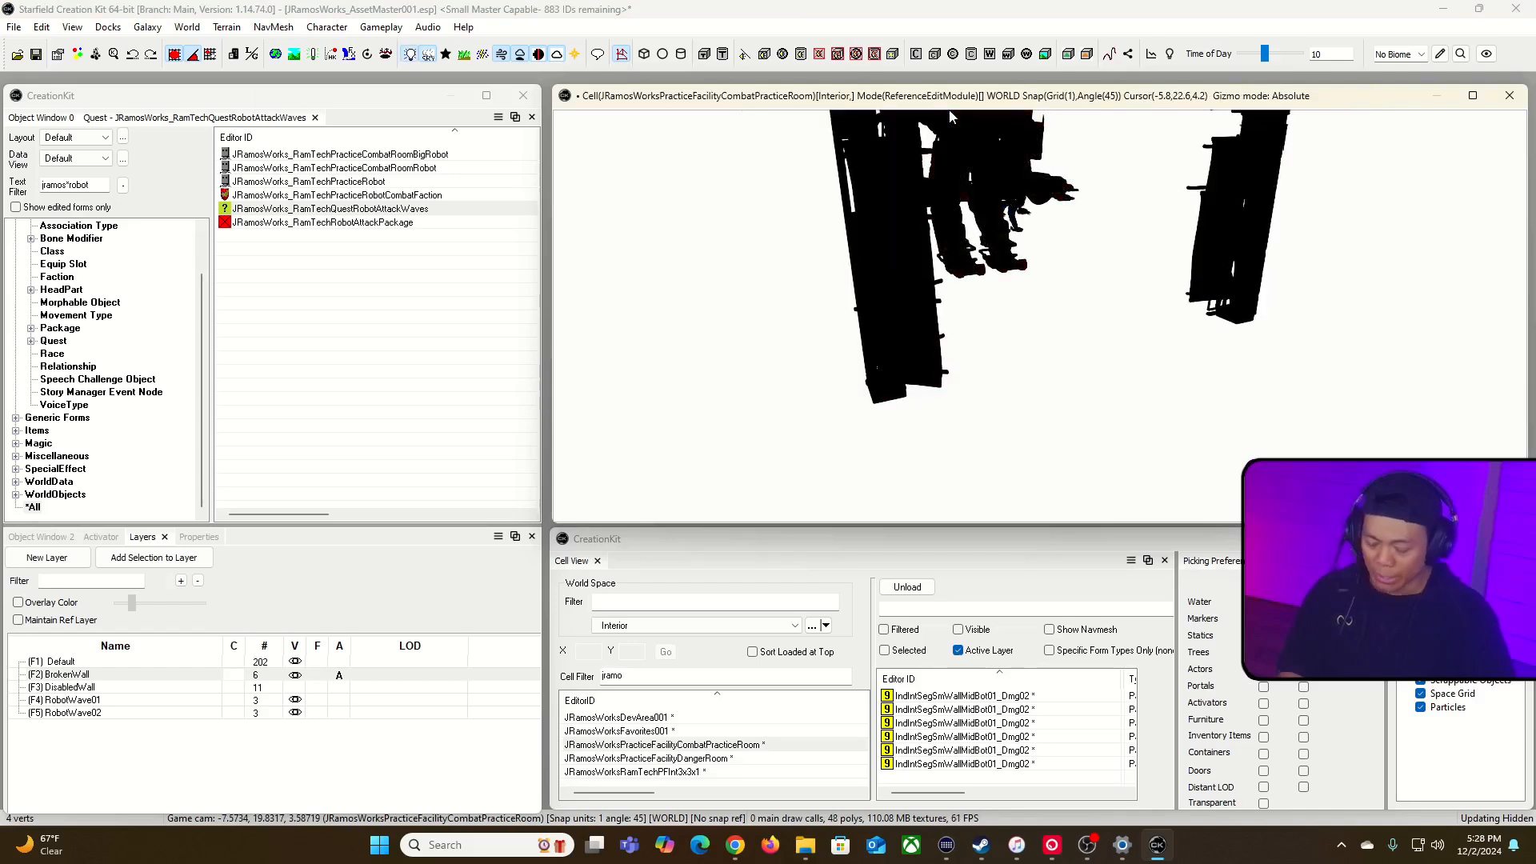
Step: Restore the textured view of the room and look at the floor between the damaged wall pieces
key("m")
key("m")
key("m")
key("m")
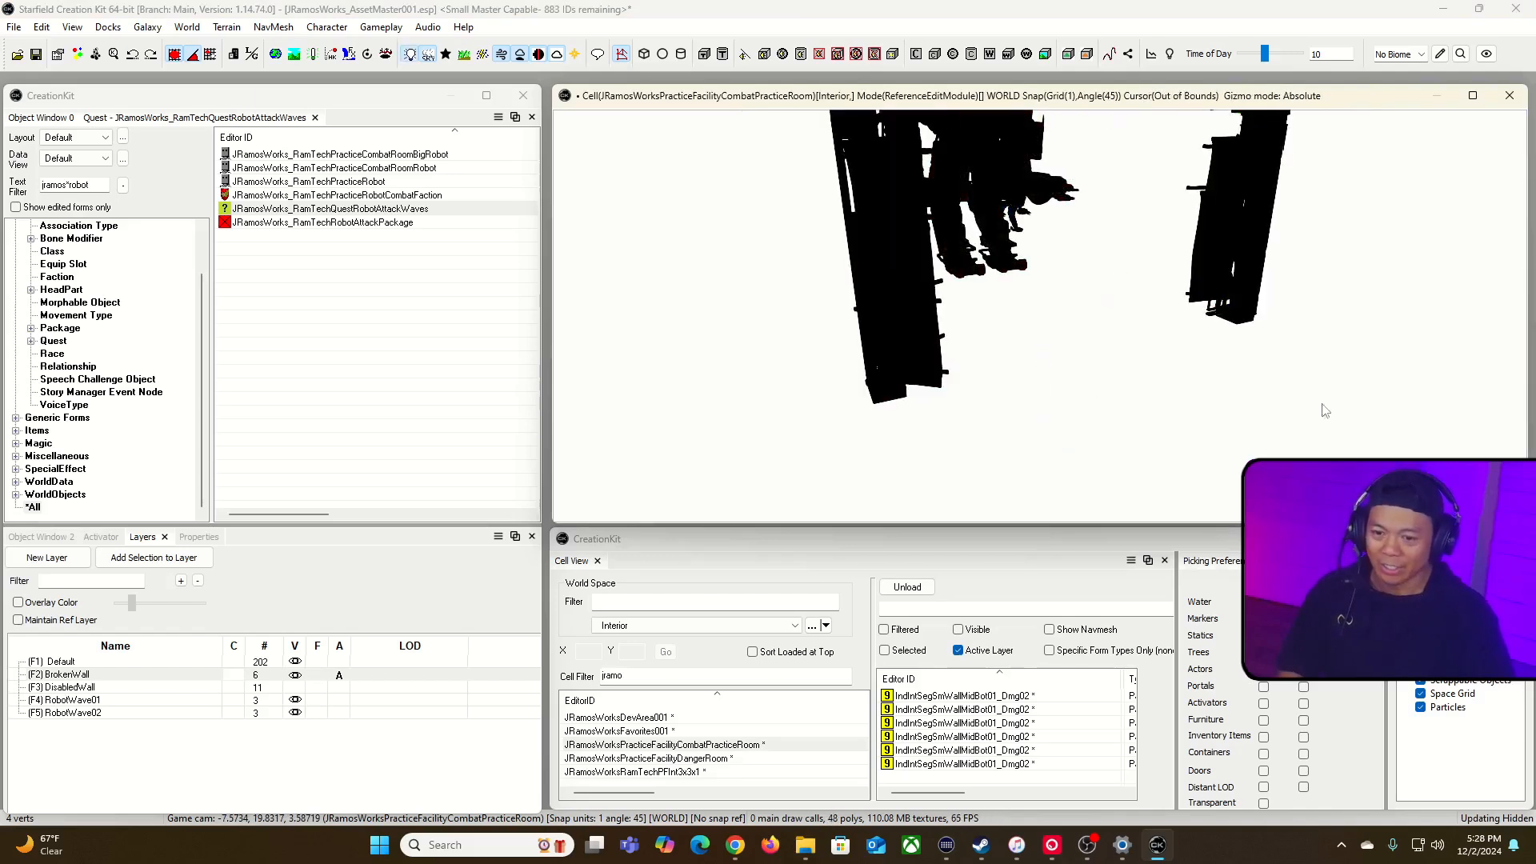
key("a")
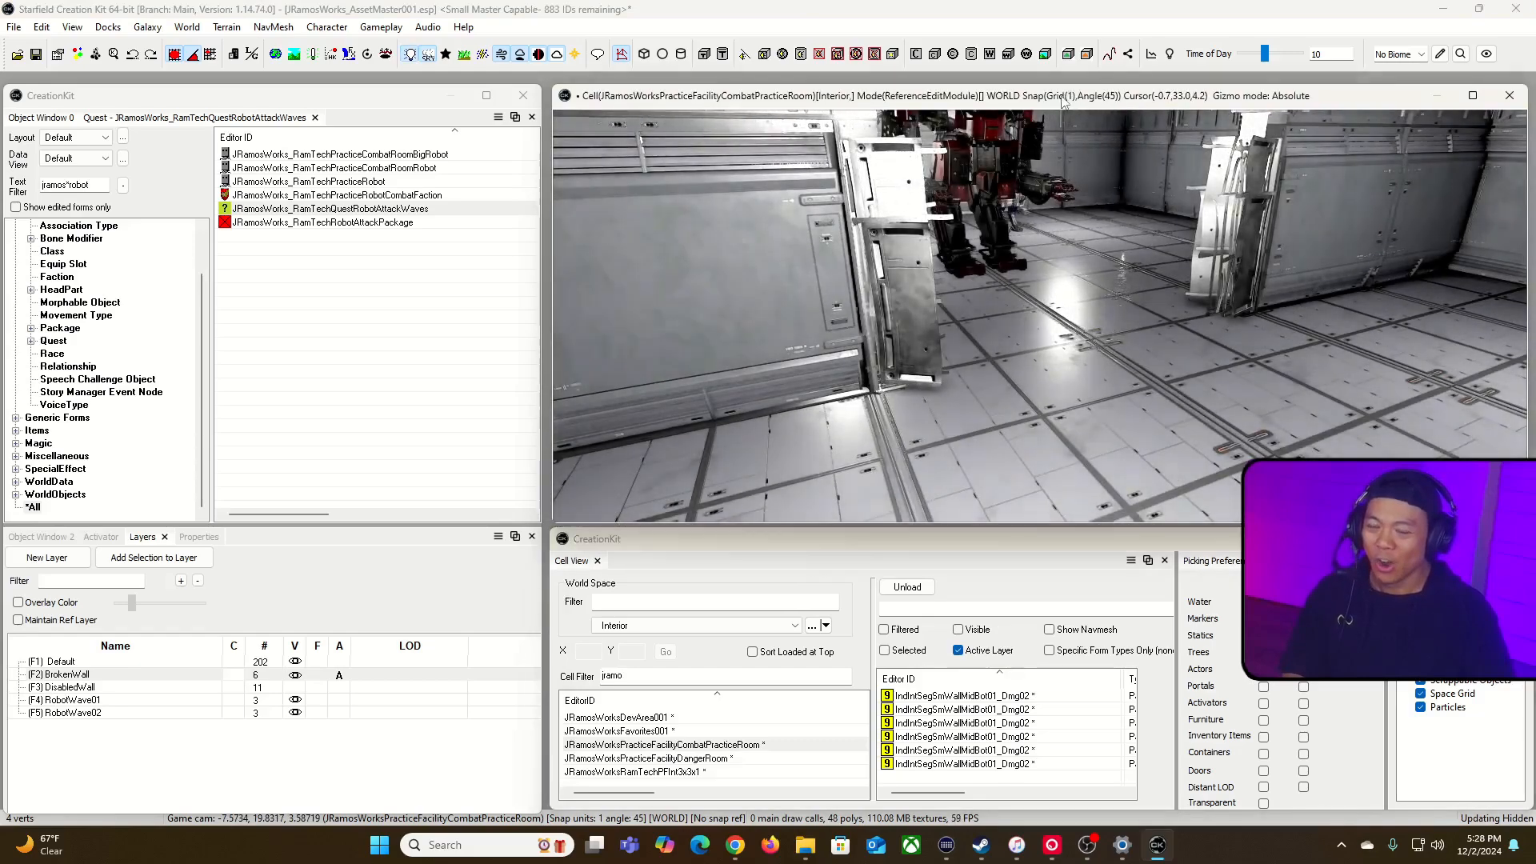
middle_click_drag(1047, 240, 992, 340)
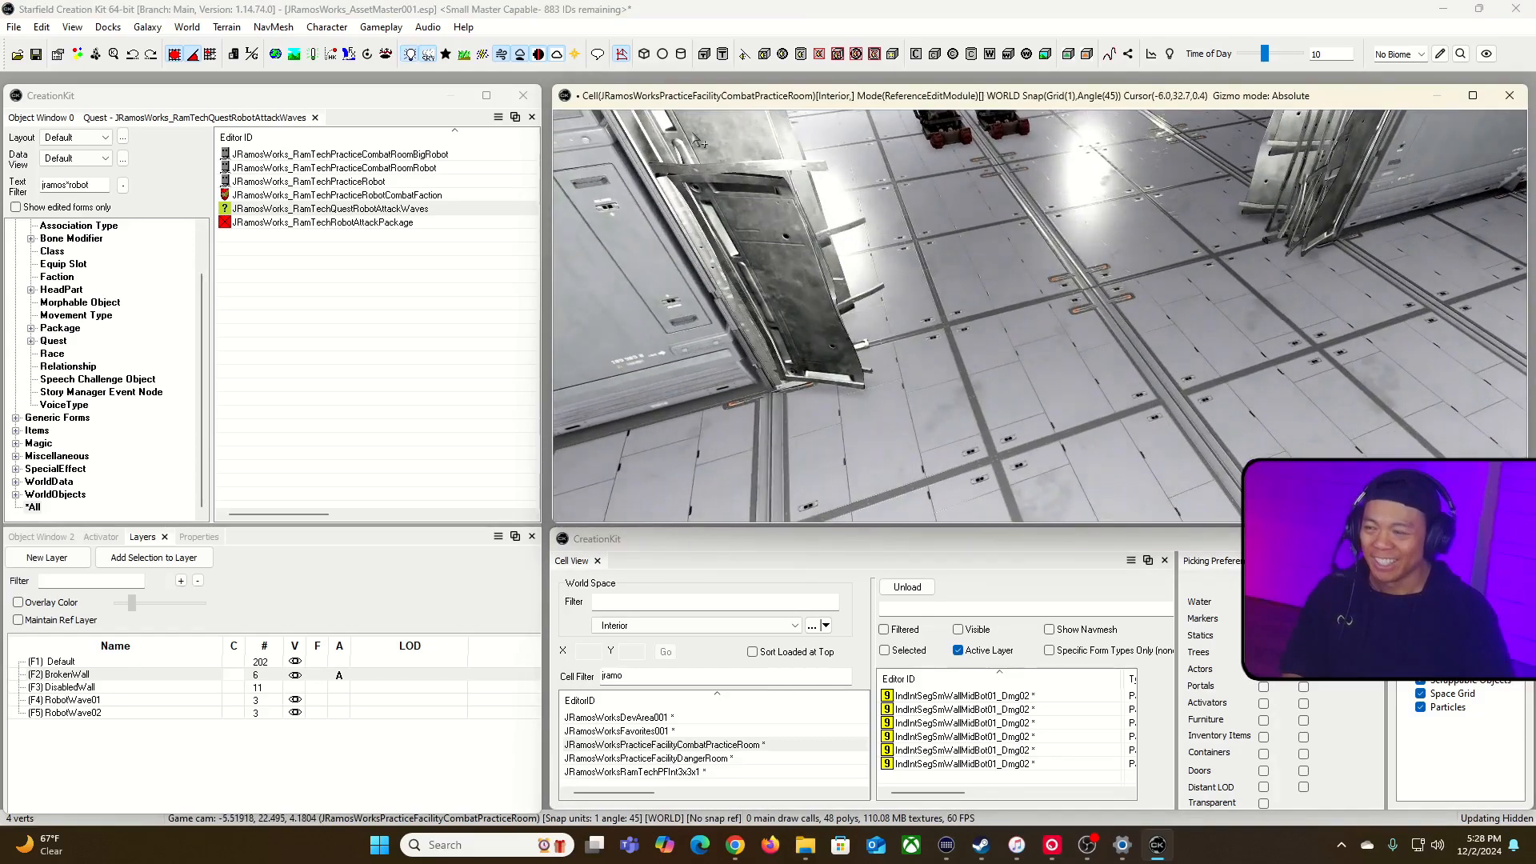
Step: Re-enter navmesh editing and check the near and far corner vertices beside the damaged piece on the opening's left edge
left_click(621, 53)
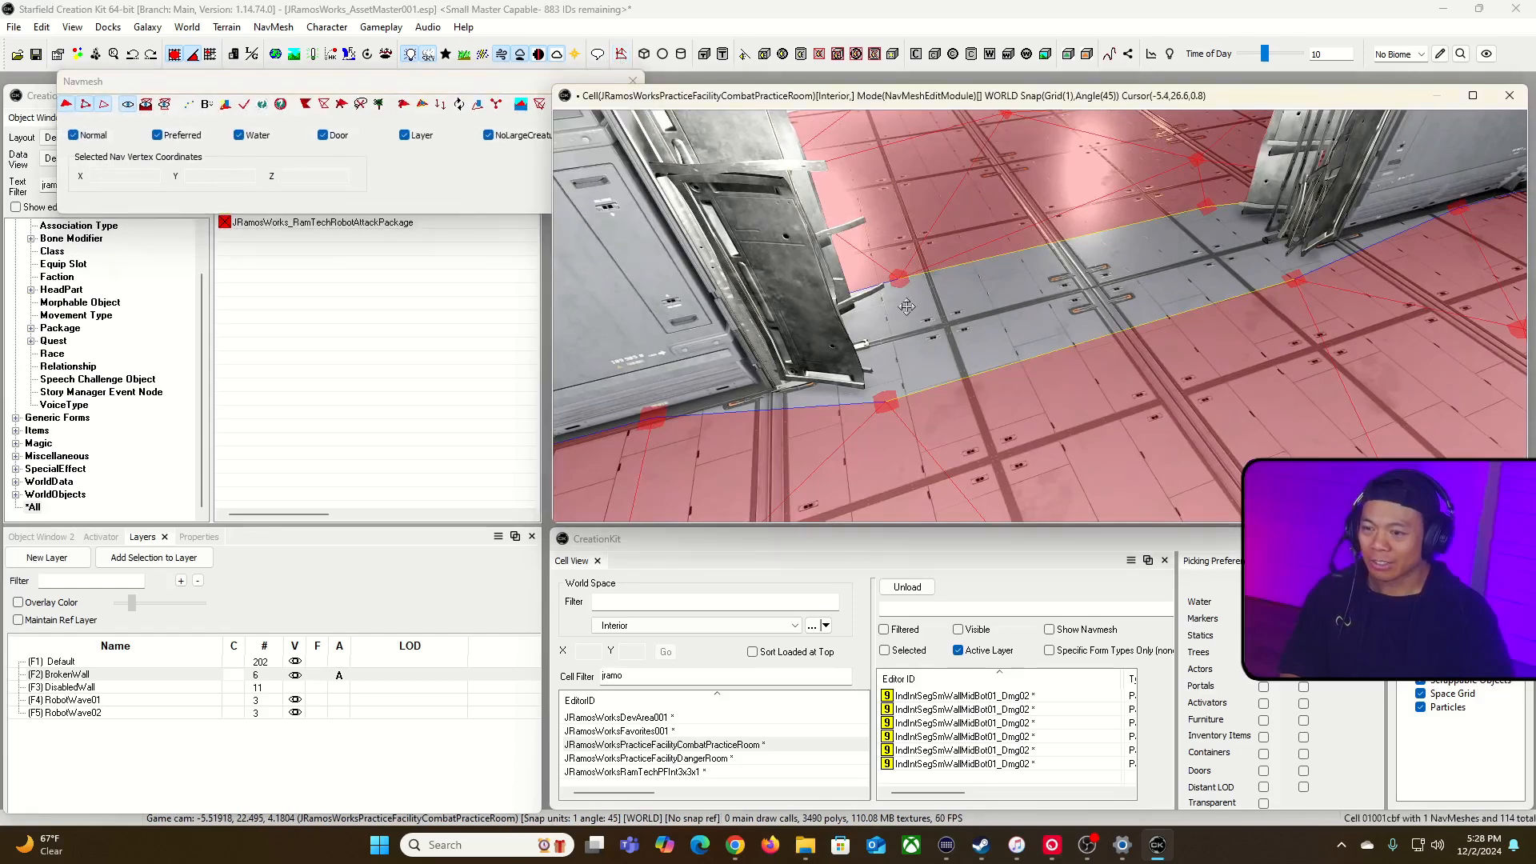
left_click(885, 403)
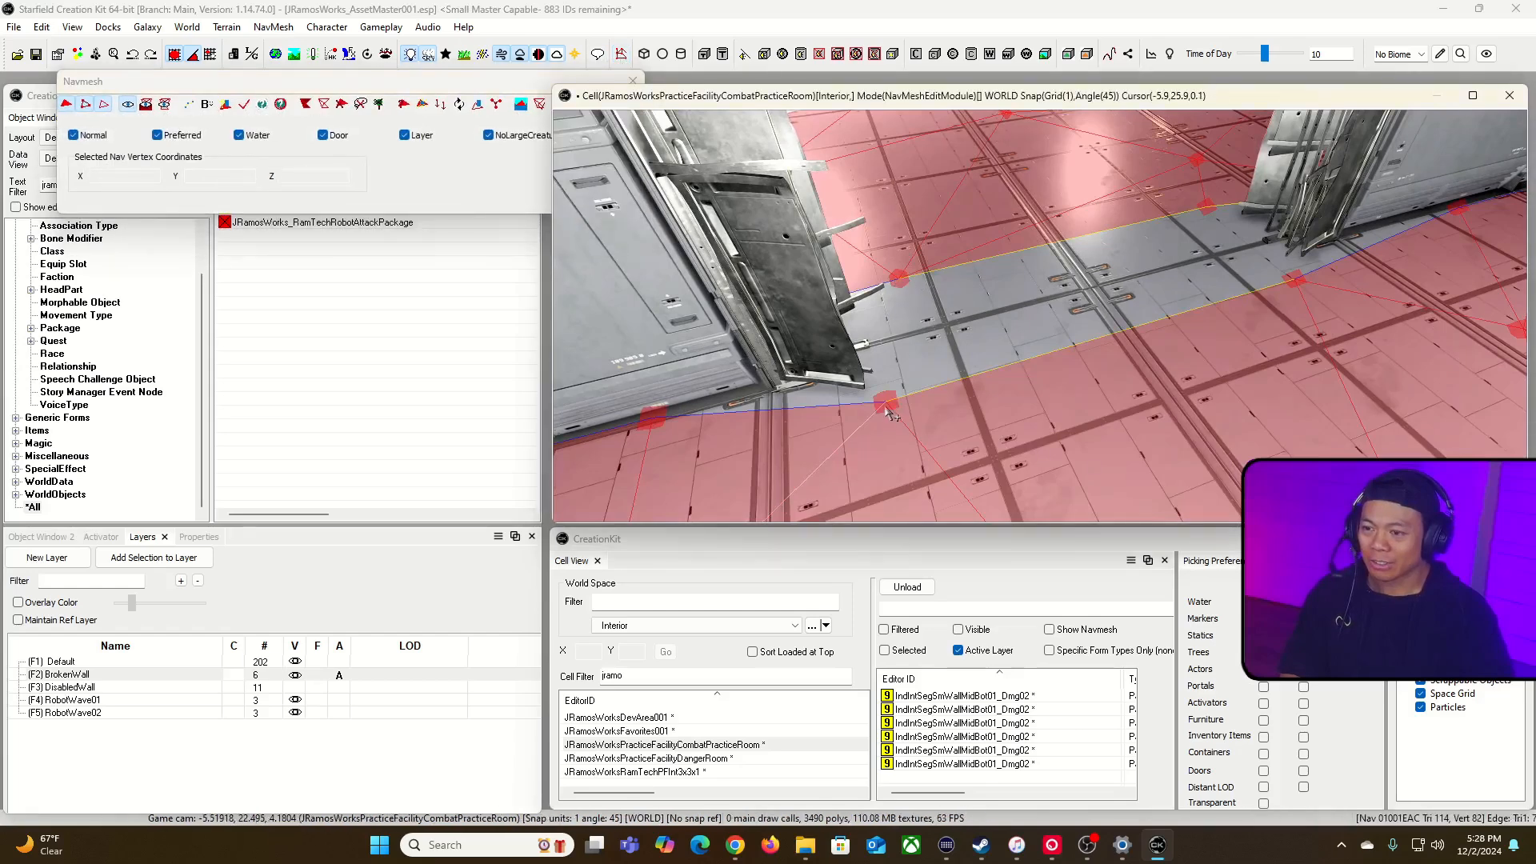
left_click(898, 280, "ctrl")
left_click(898, 280)
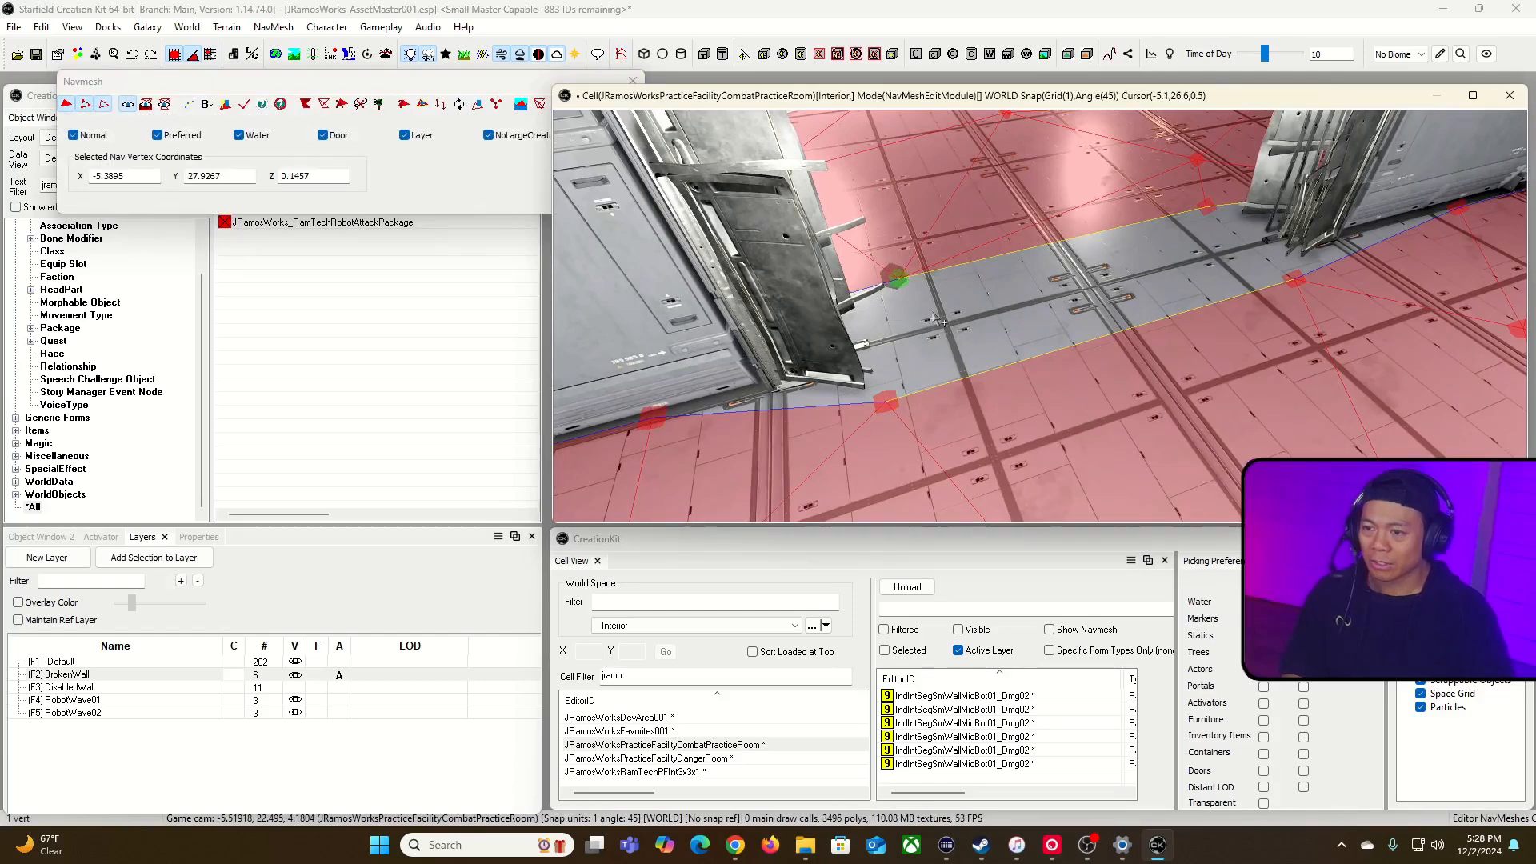
left_click(951, 328)
left_click(896, 278)
left_click(937, 296)
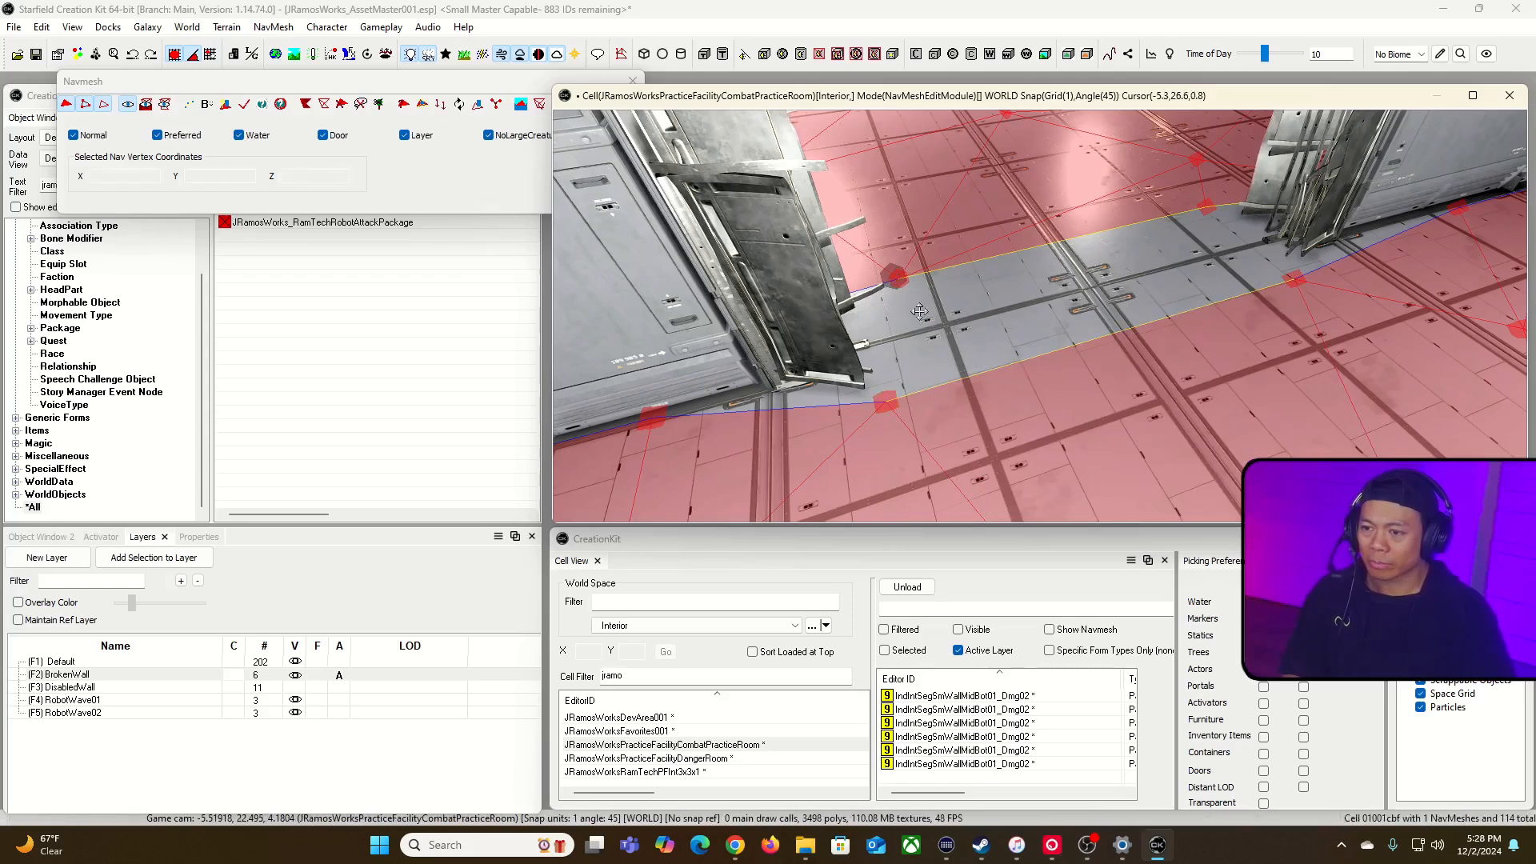
Step: Bridge the opening with two navmesh triangles joining its left and right corner vertices
left_click(897, 277)
left_click(886, 401, "ctrl")
left_click_drag(1200, 228, 1224, 196, "ctrl")
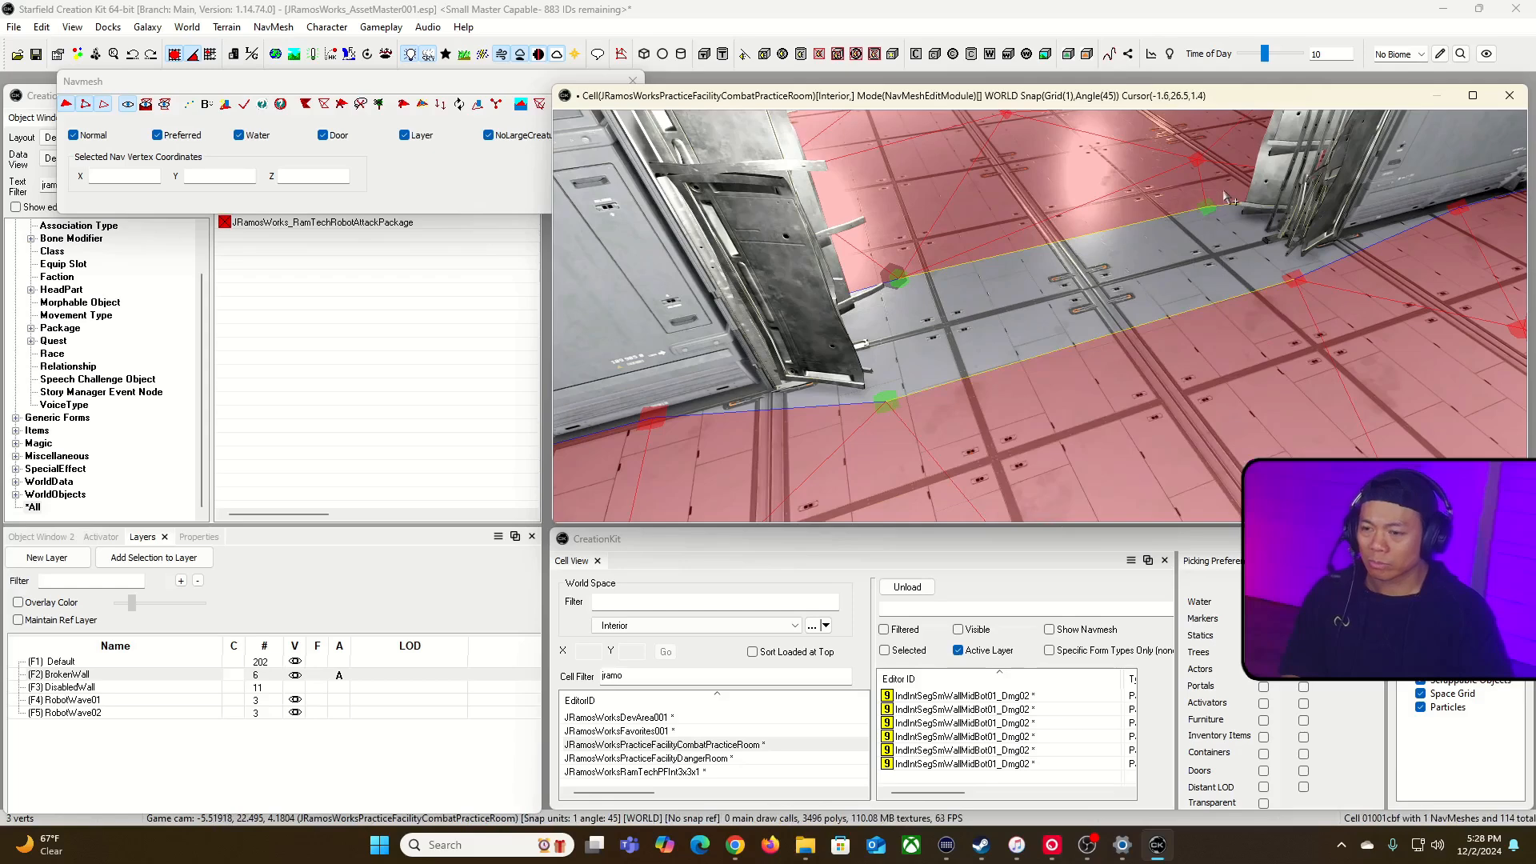
key("f")
left_click(1293, 279, "ctrl")
key("a")
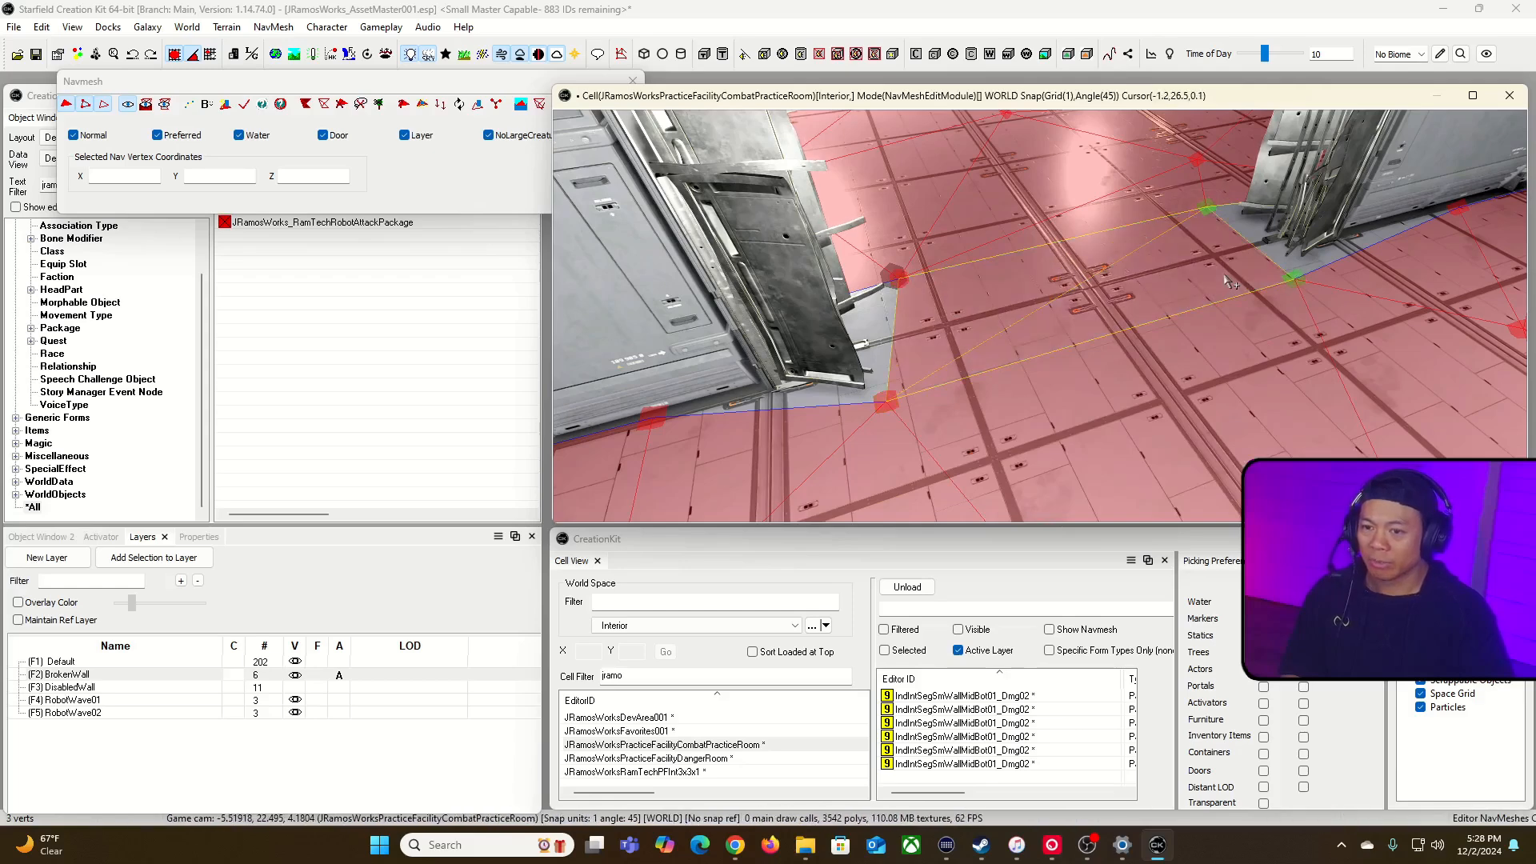
Step: Check the bridged opening from the other side and balance the room's navmesh
right_click_drag(978, 140, 868, 194)
key("d")
key("d")
key("w")
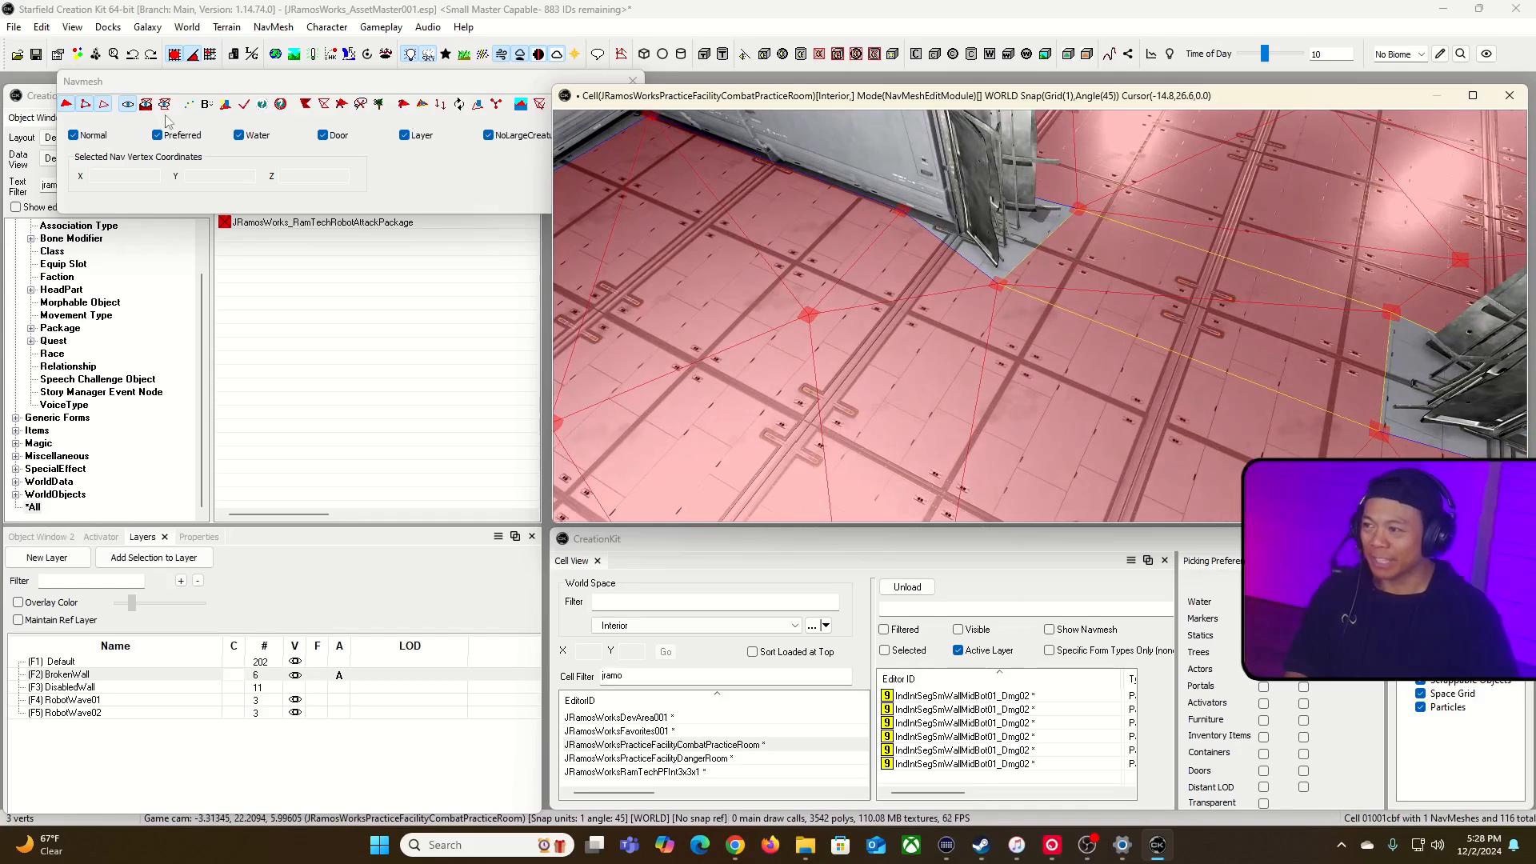
left_click(206, 107)
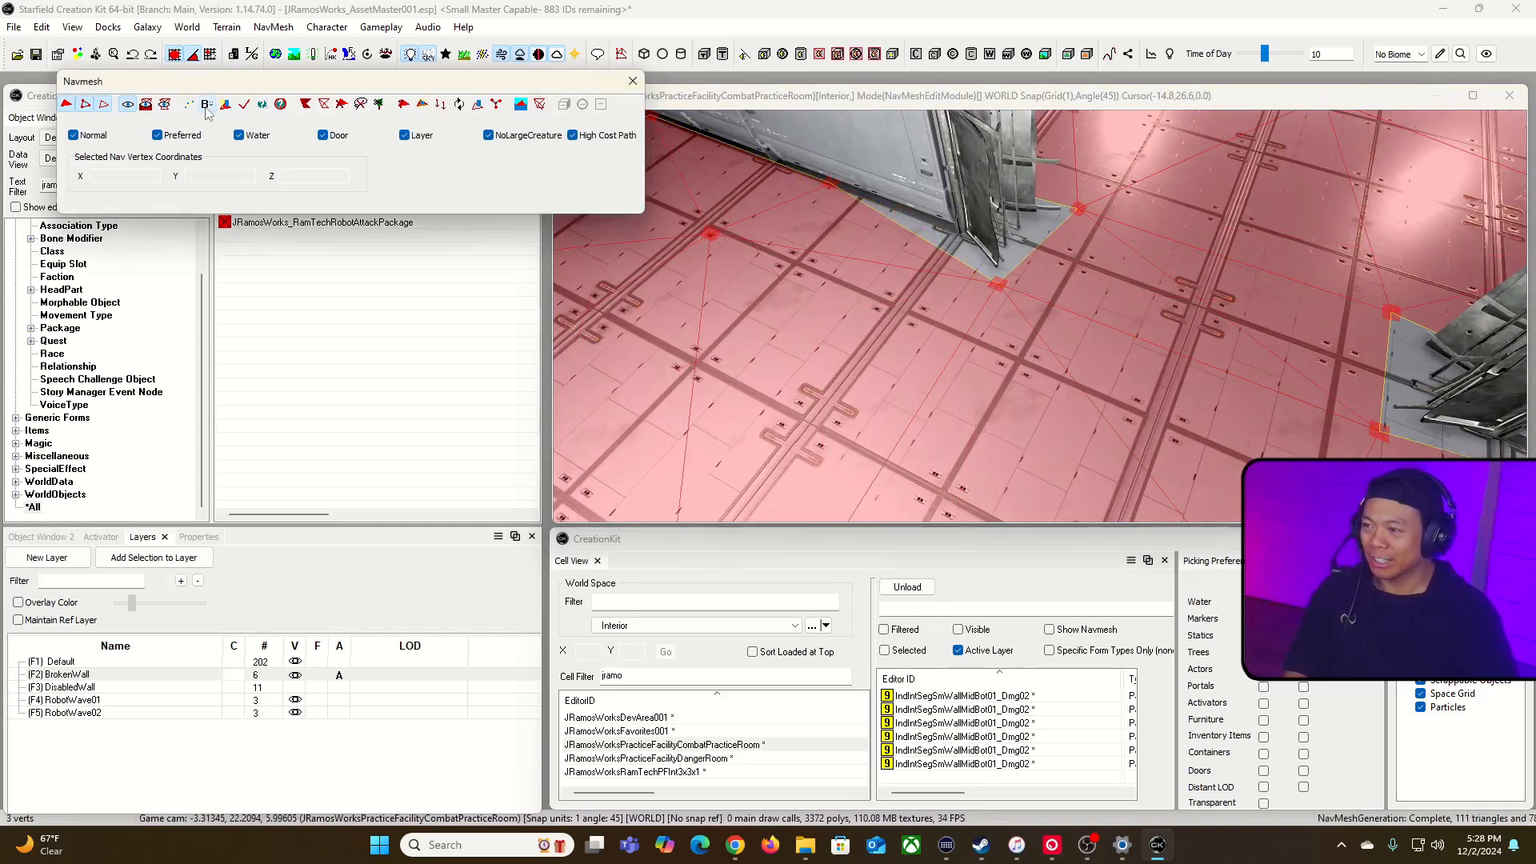
Step: Leave navmesh editing, save the plugin, switch to Steam and launch Starfield
left_click(633, 81)
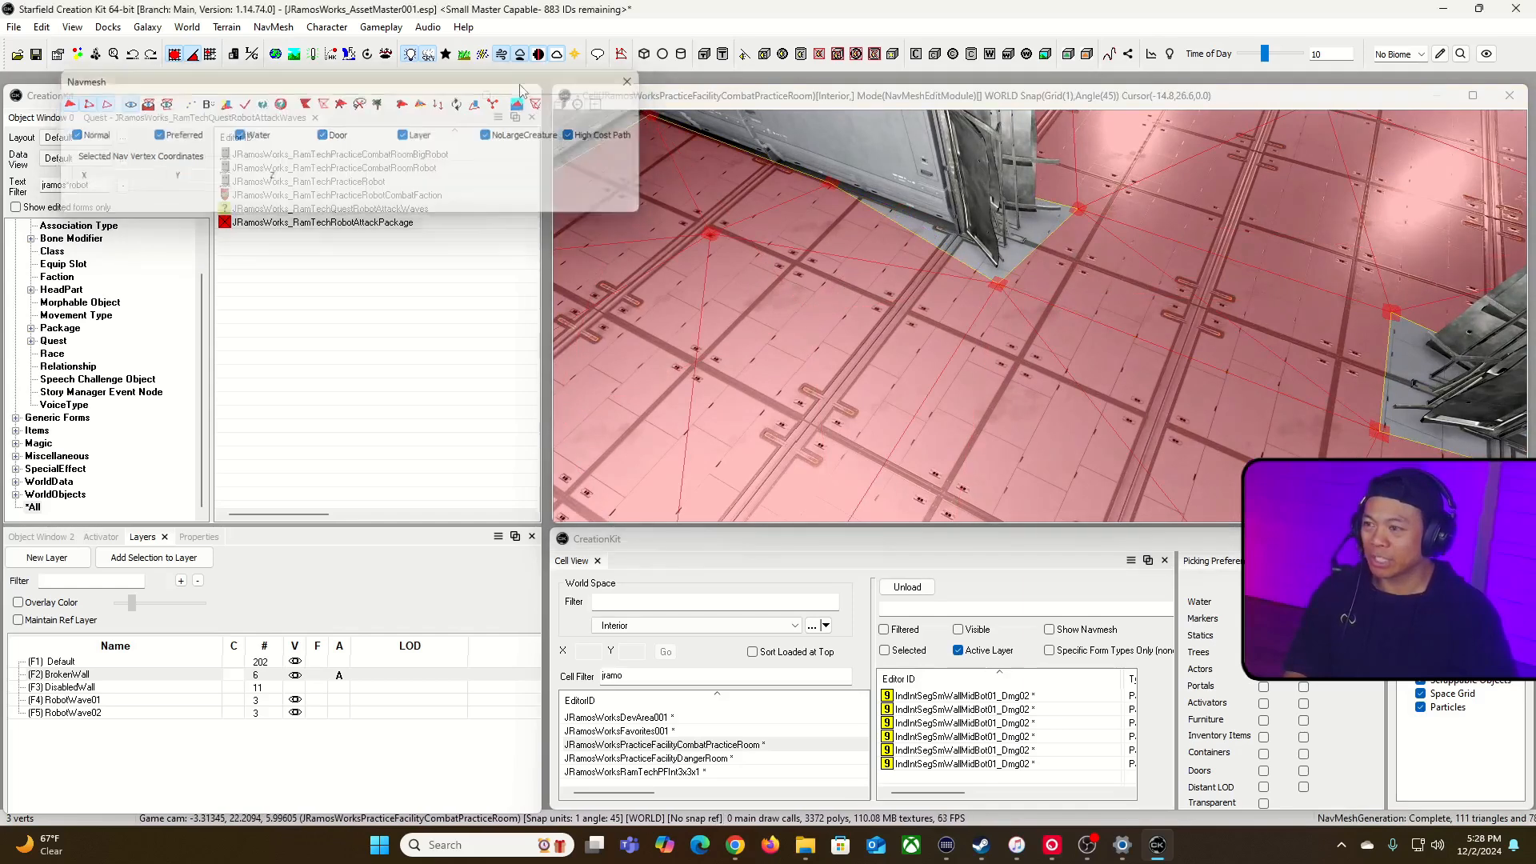
left_click(37, 54)
left_click(621, 54)
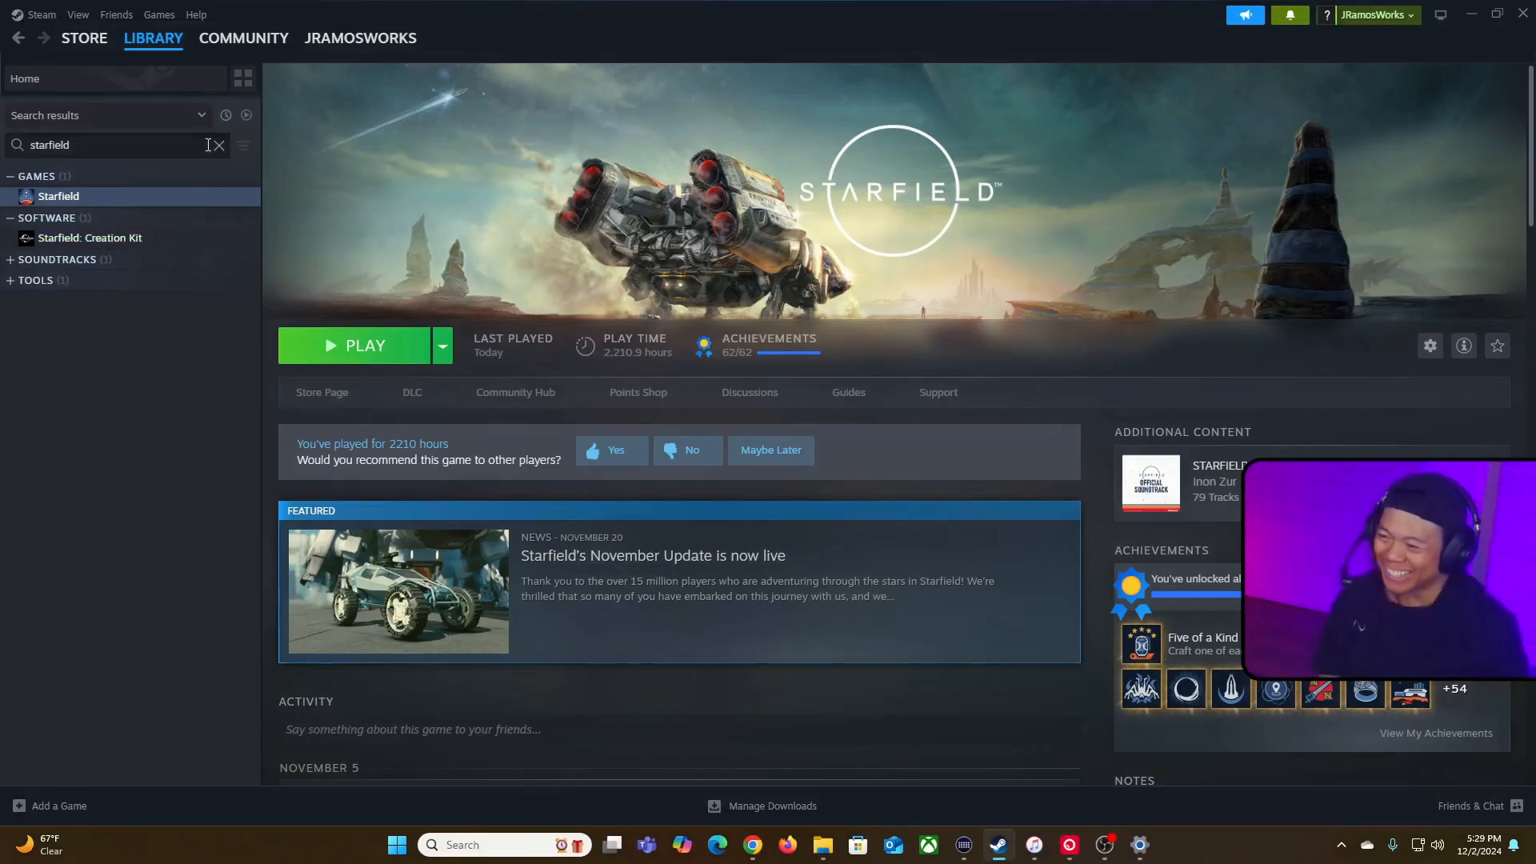
left_click(364, 348)
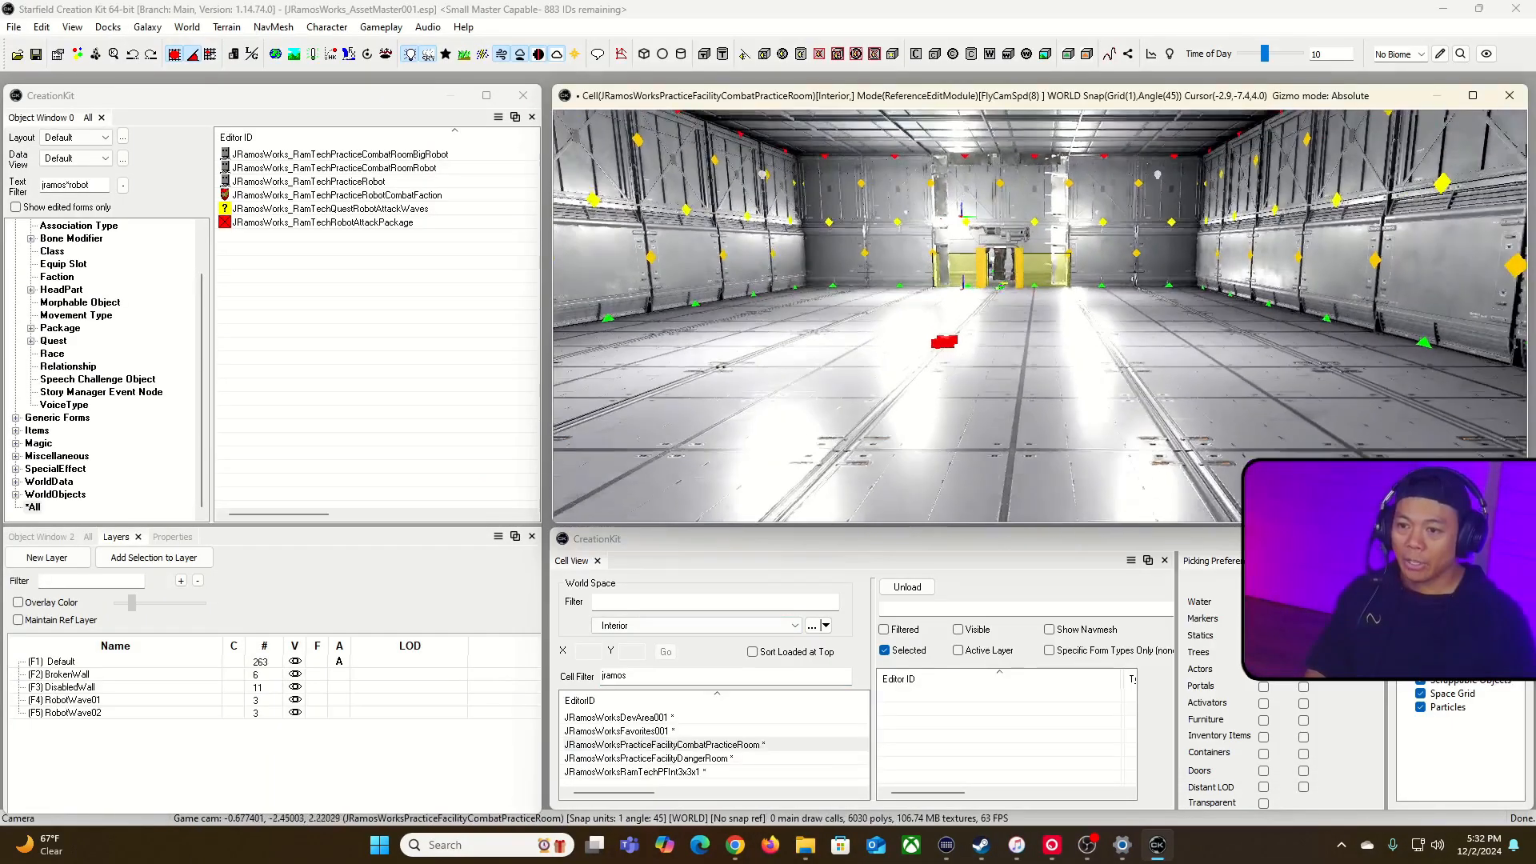
Step: Re-enter navmesh editing in the combat practice room and inspect the navmesh around the inner wall's doorway and damaged pieces
right_click_drag(1040, 317, 947, 353)
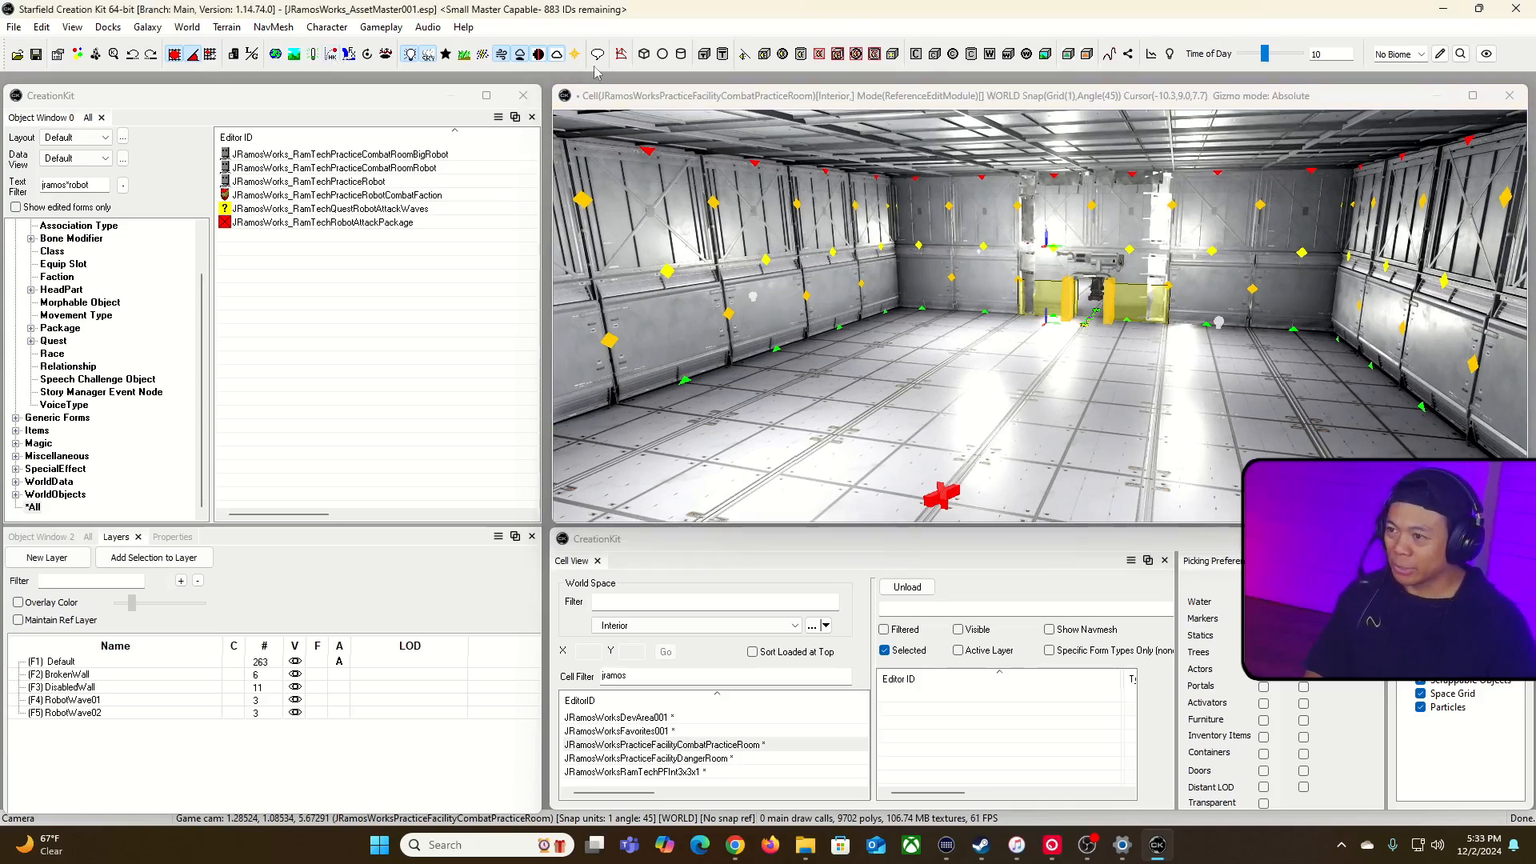
left_click(620, 54)
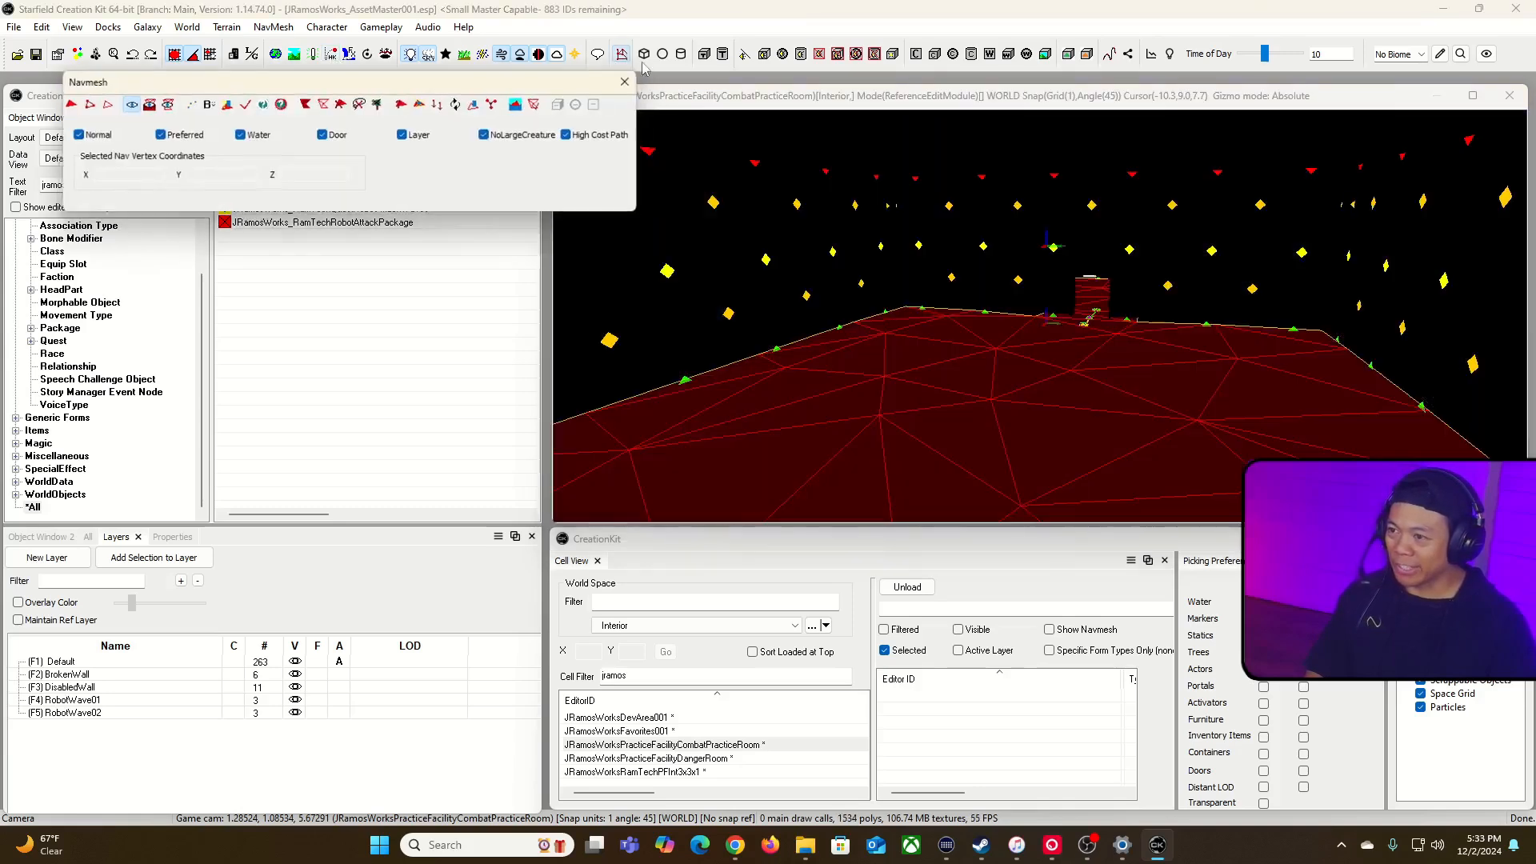
left_click(889, 102)
key("w")
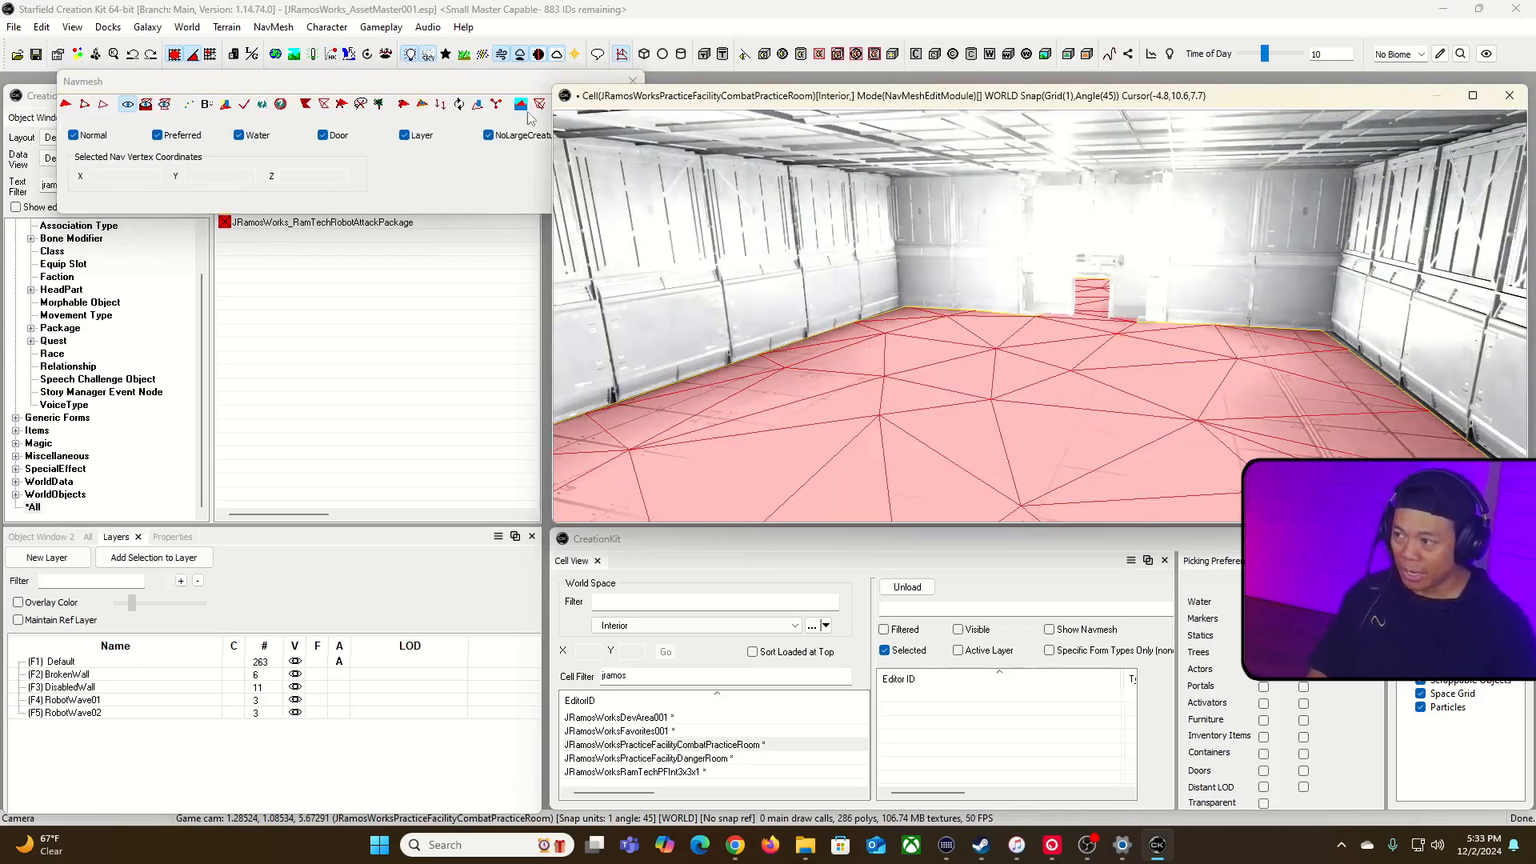
key("grave")
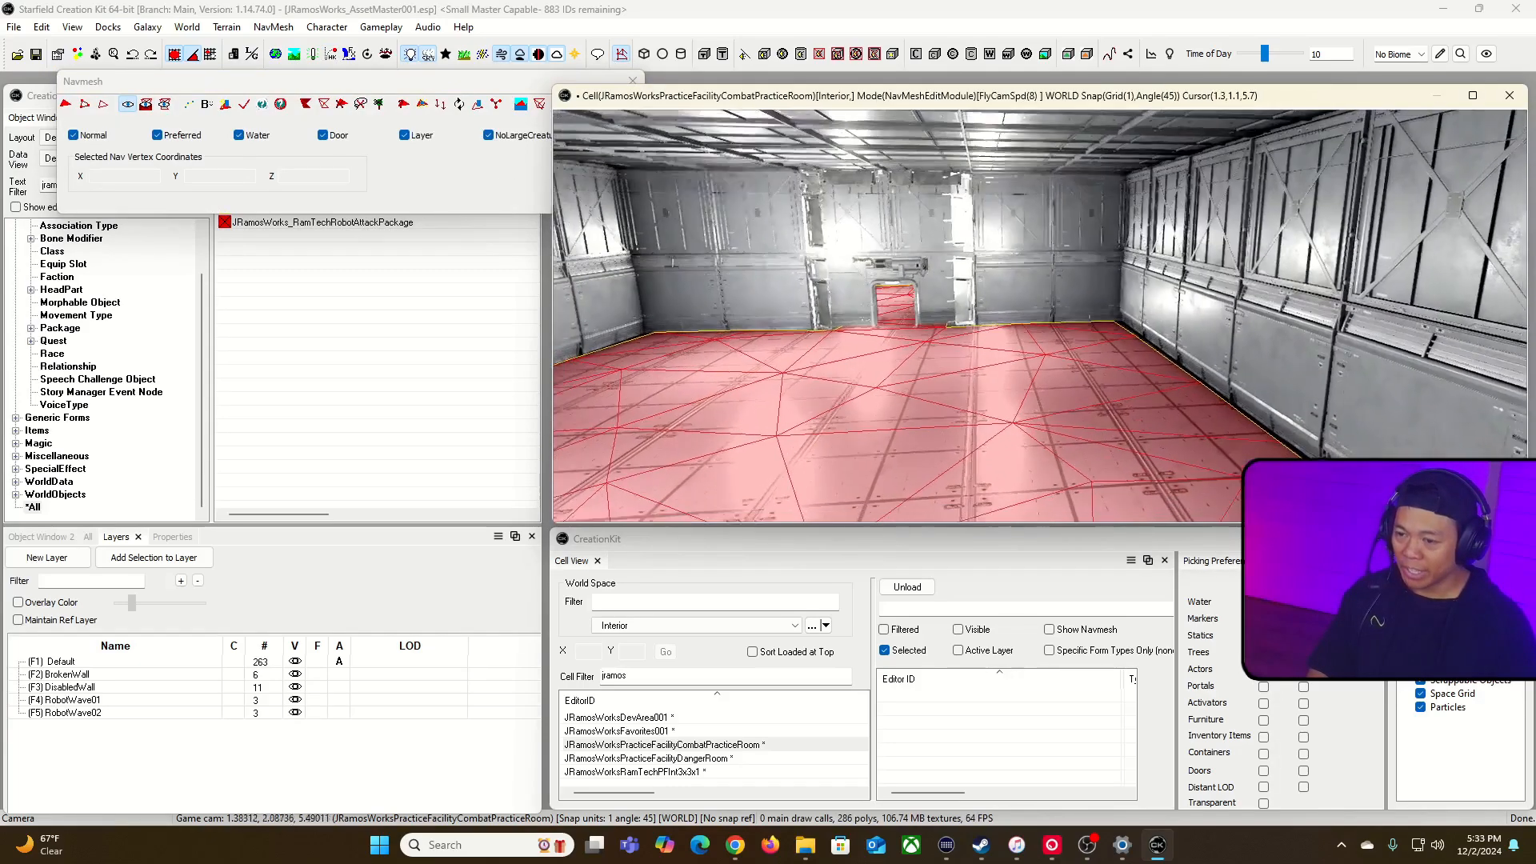
key("w")
key("w")
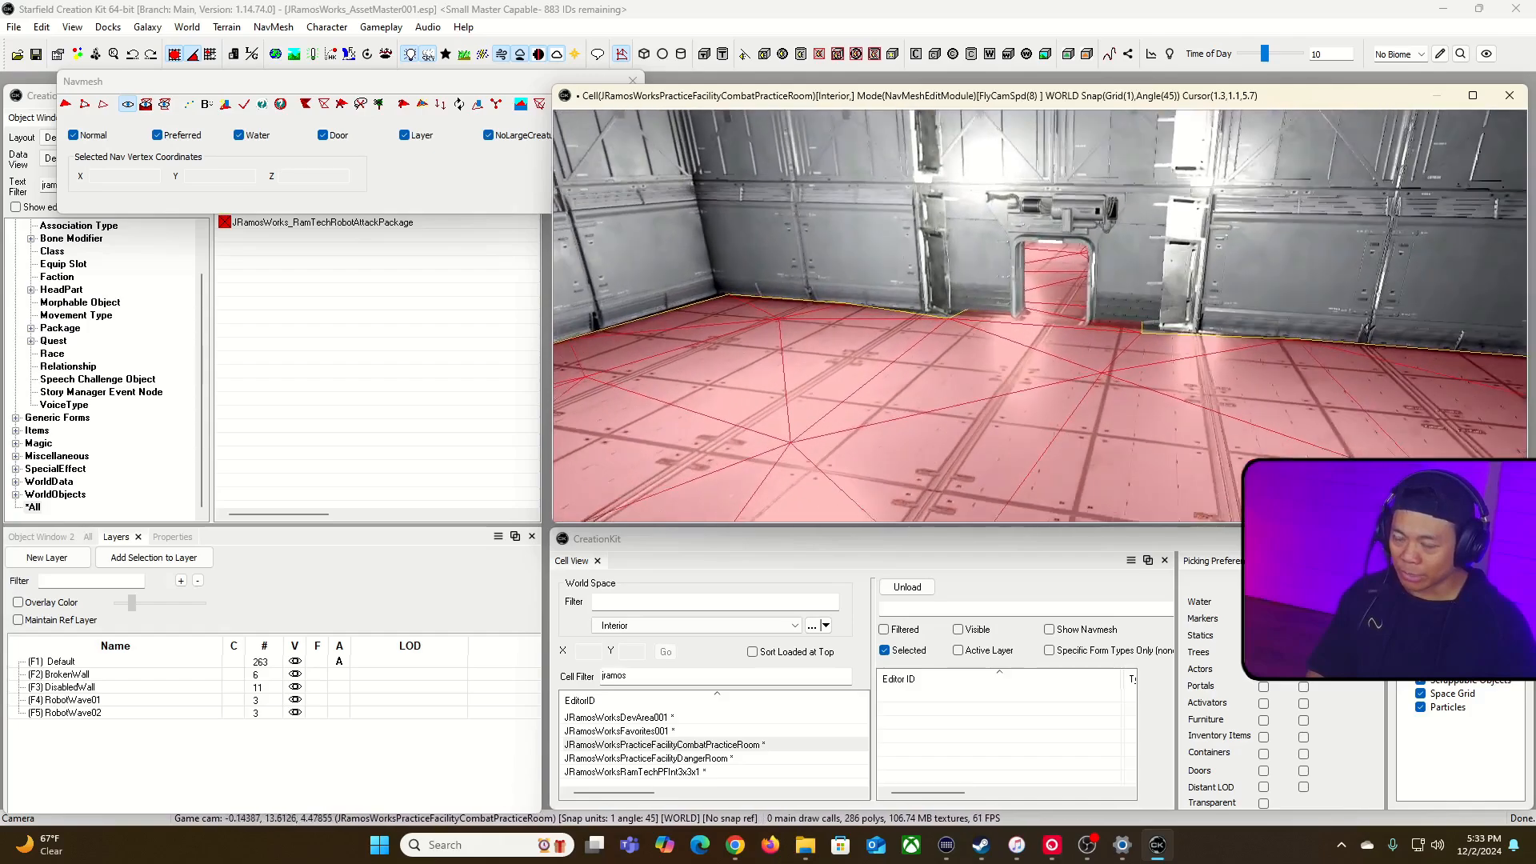
key("w")
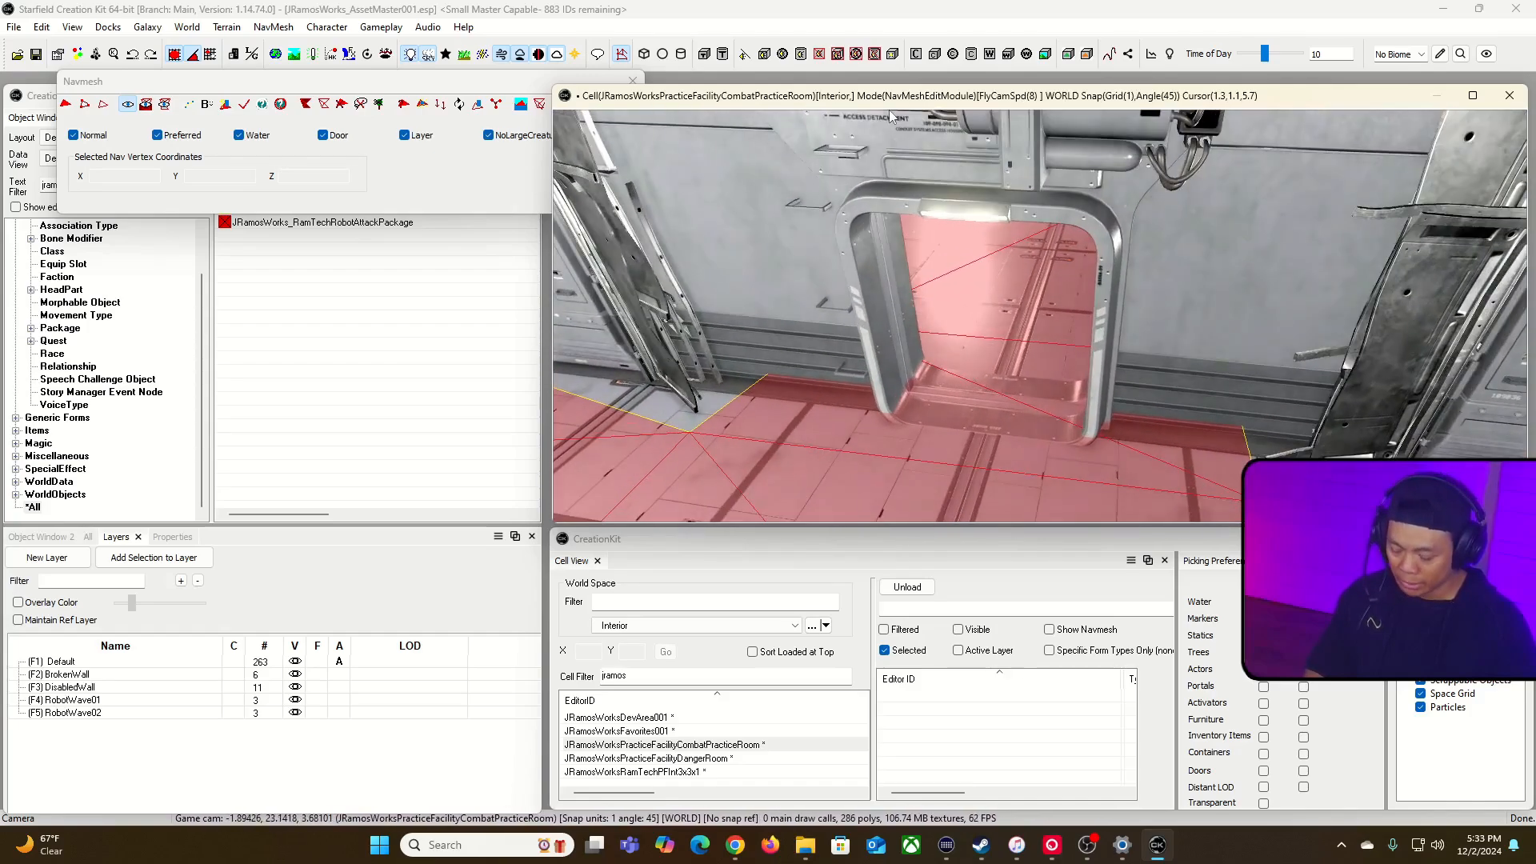
key("grave")
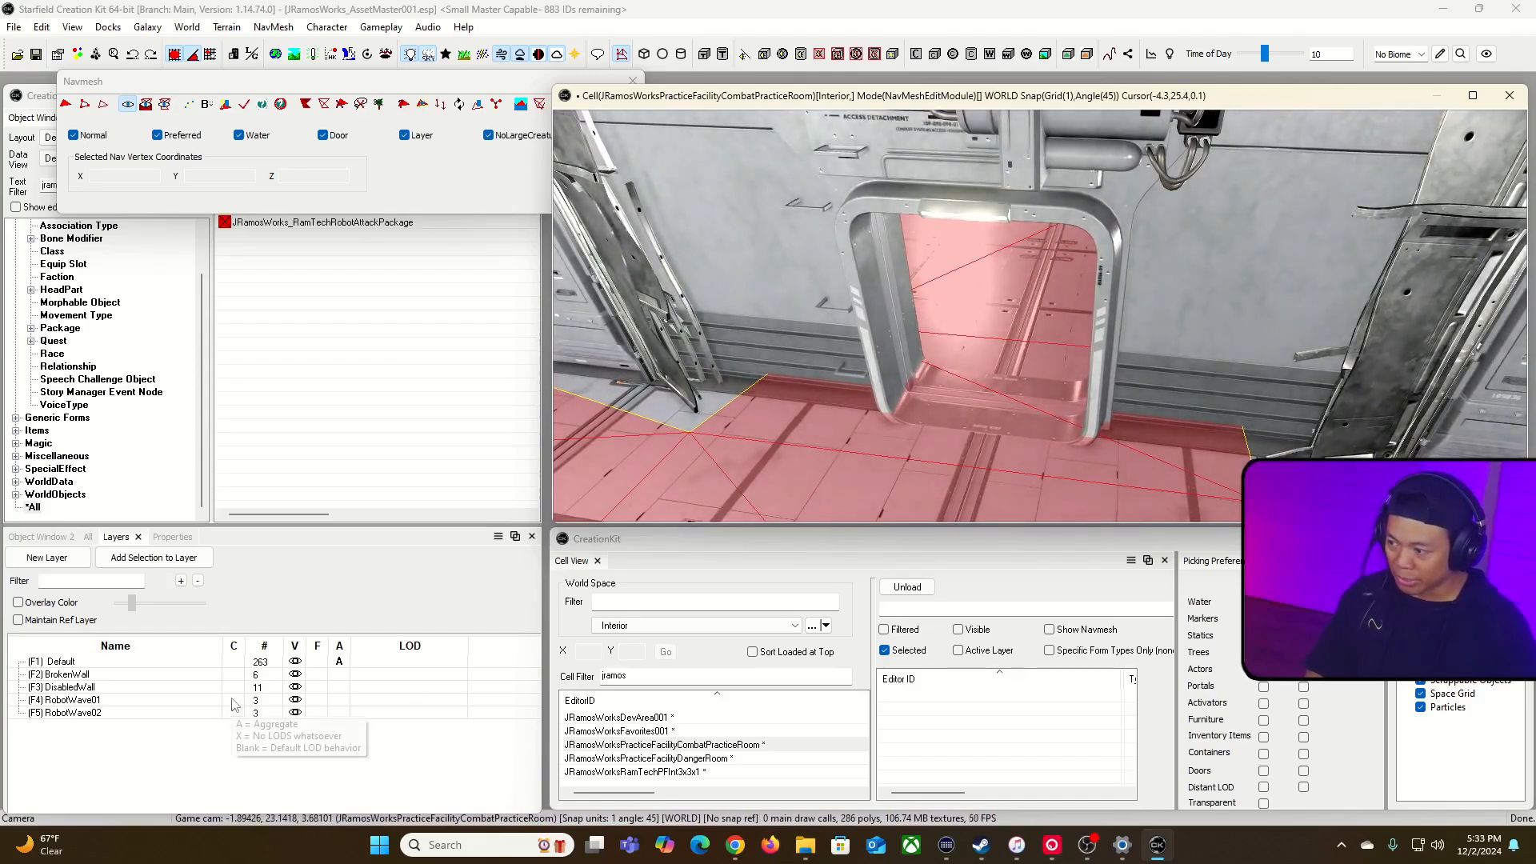
Step: Hide the DisabledWall layer, finalize the cell's navmesh and leave navmesh editing
left_click(293, 688)
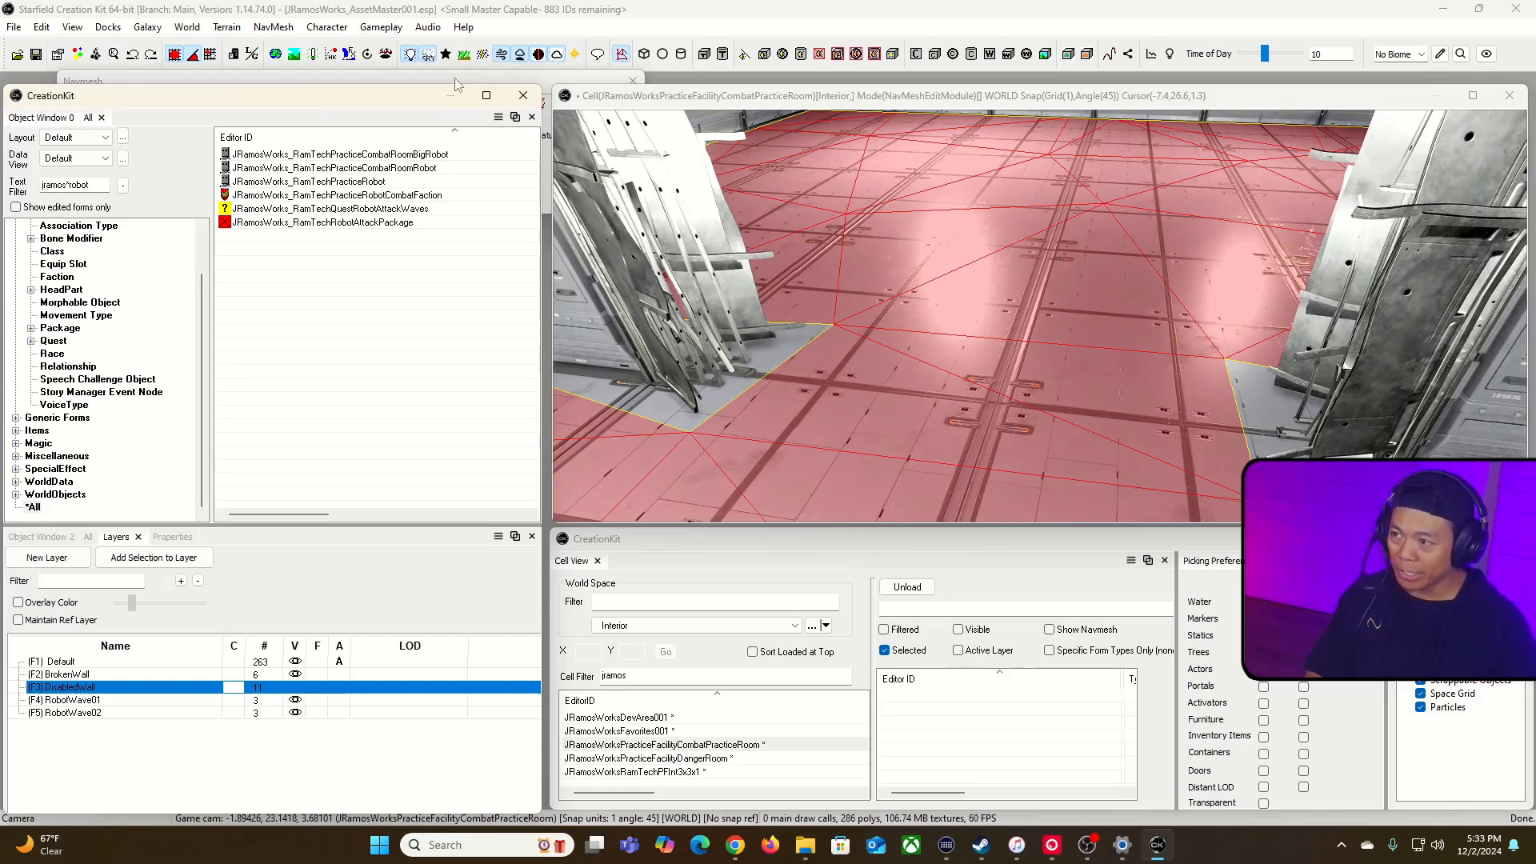
left_click(416, 80)
left_click(244, 105)
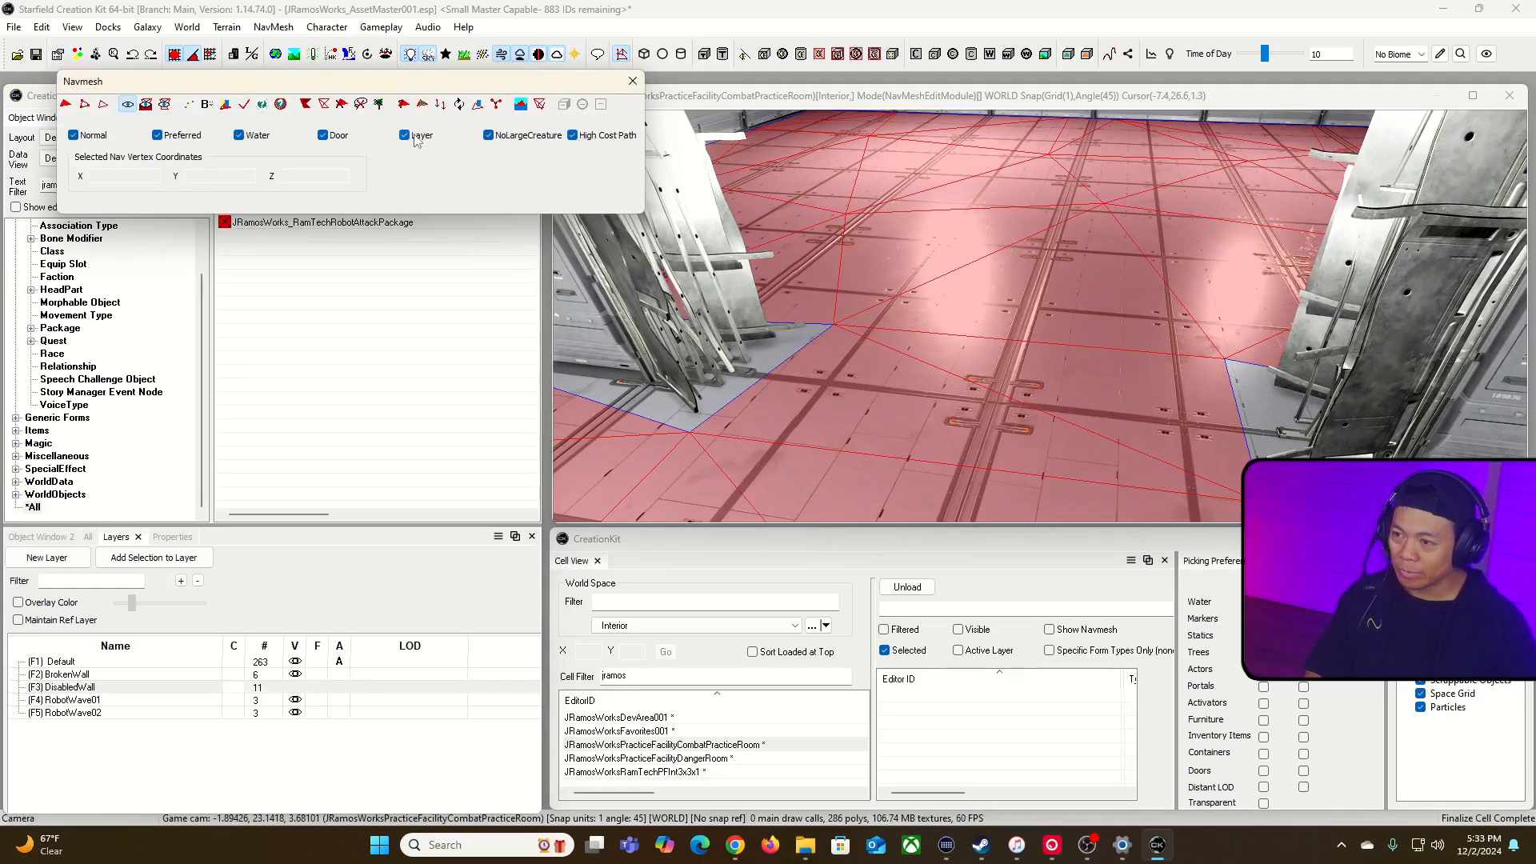
left_click(632, 81)
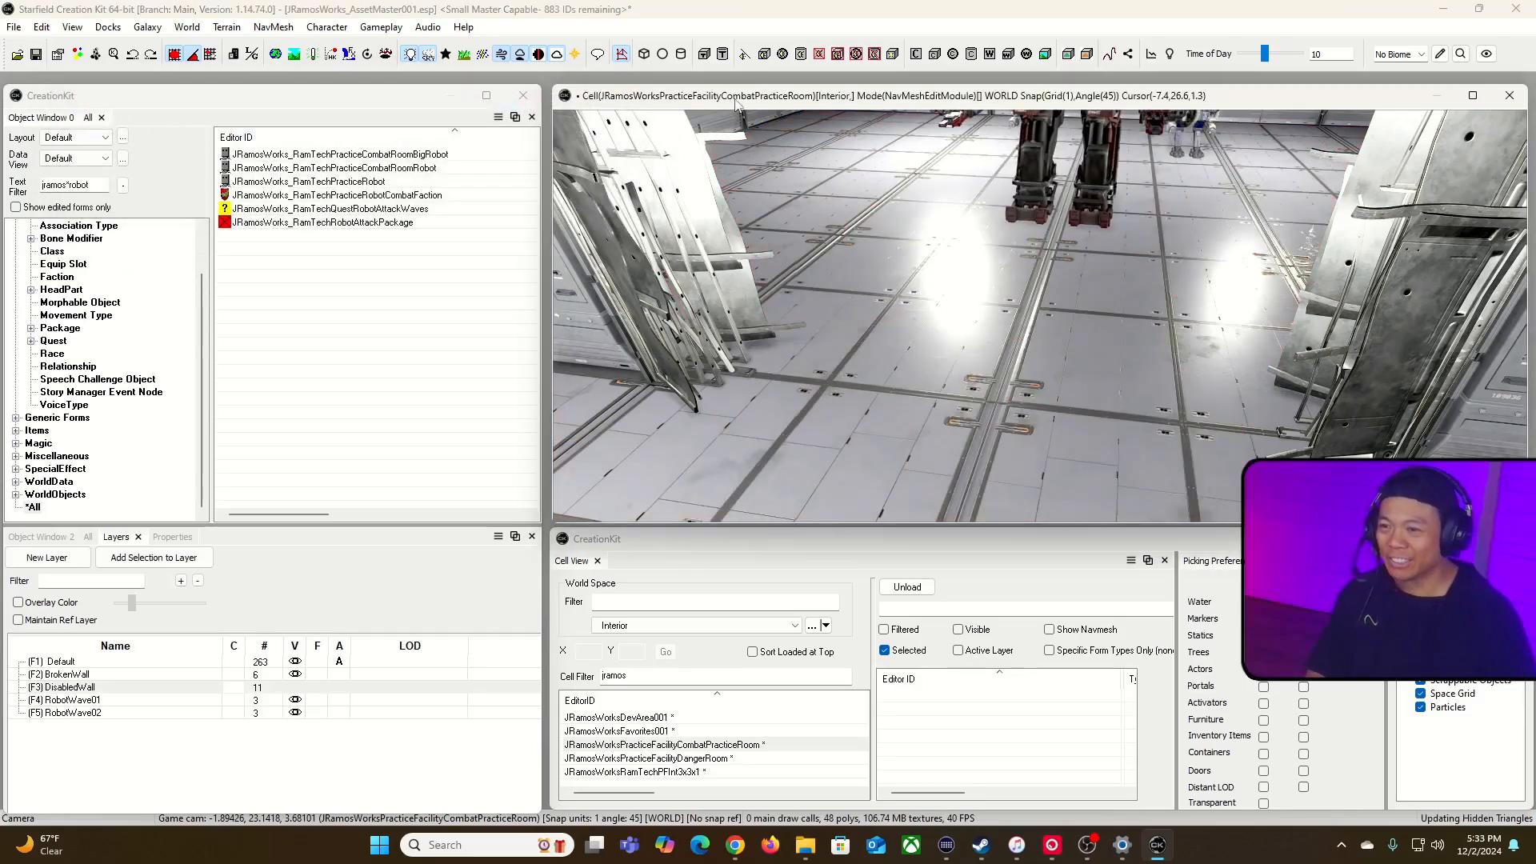
Step: View the robots through the damaged opening, then make the DisabledWall layer visible again
right_click_drag(1040, 316, 1309, 235)
key("w")
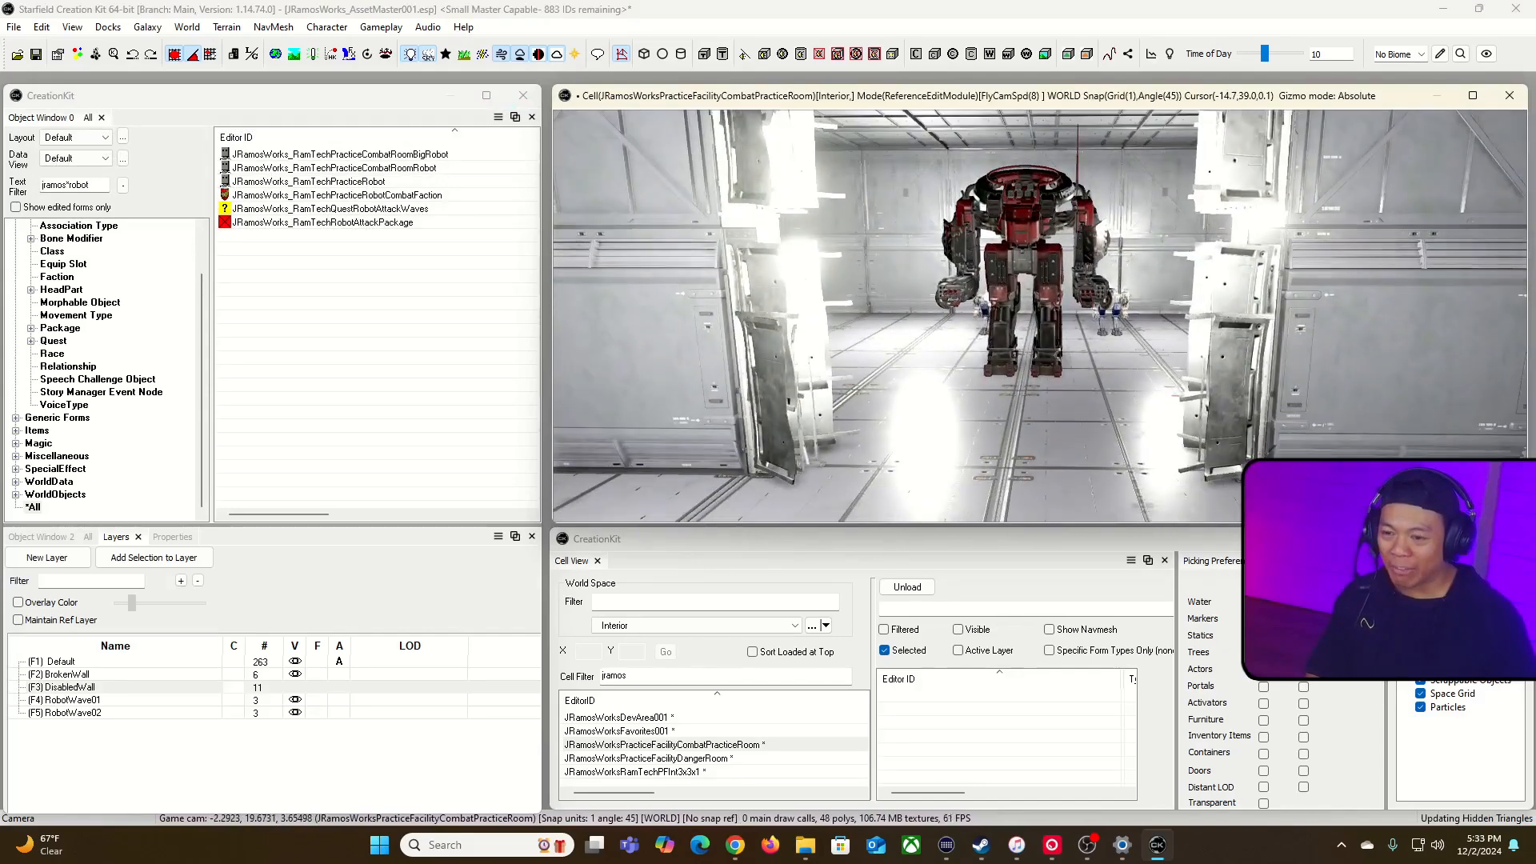
key("grave")
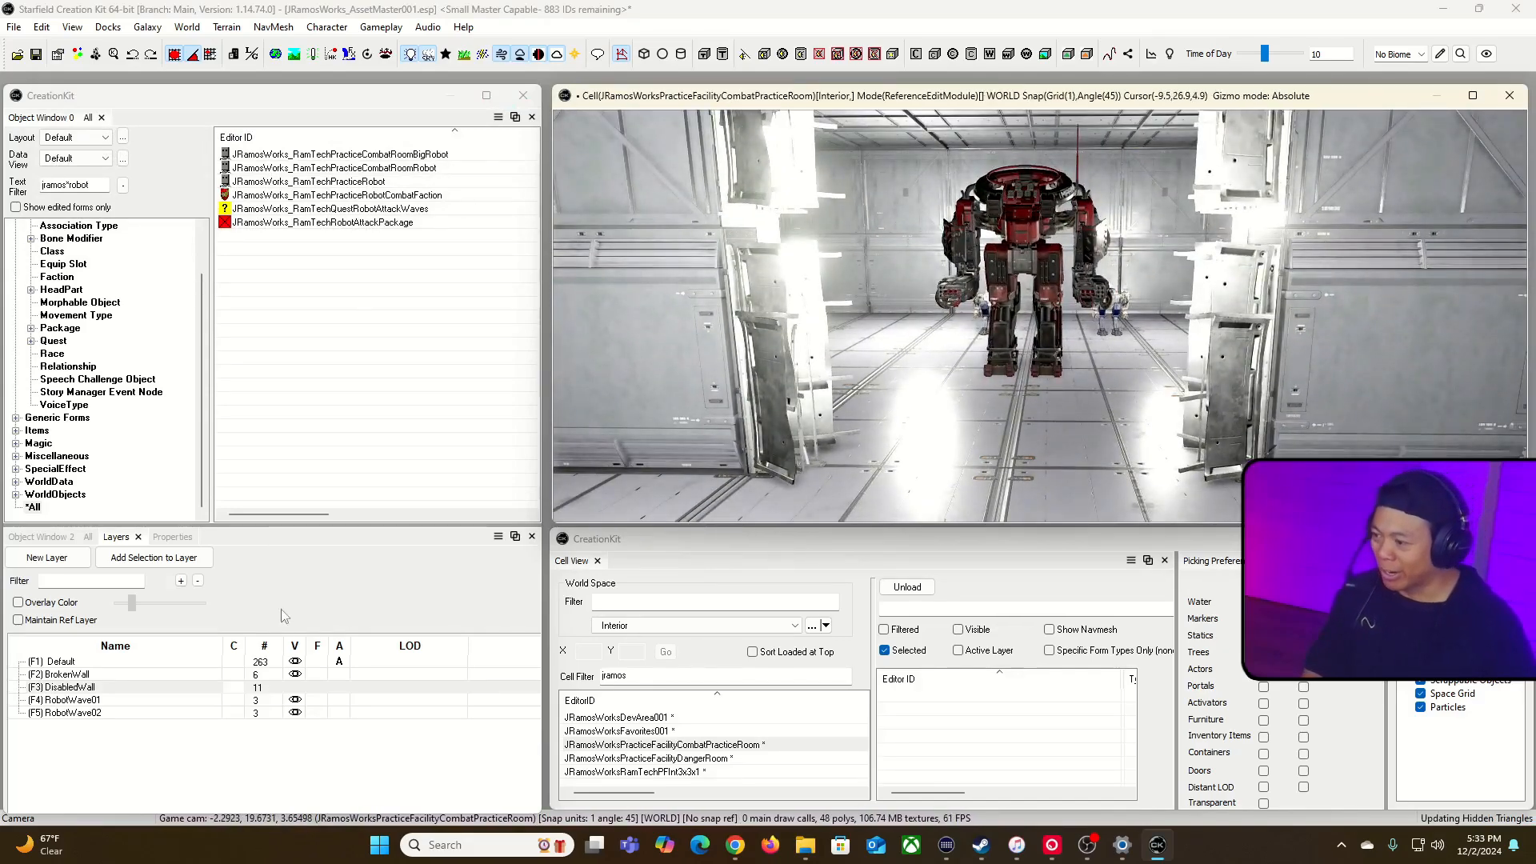
left_click(295, 687)
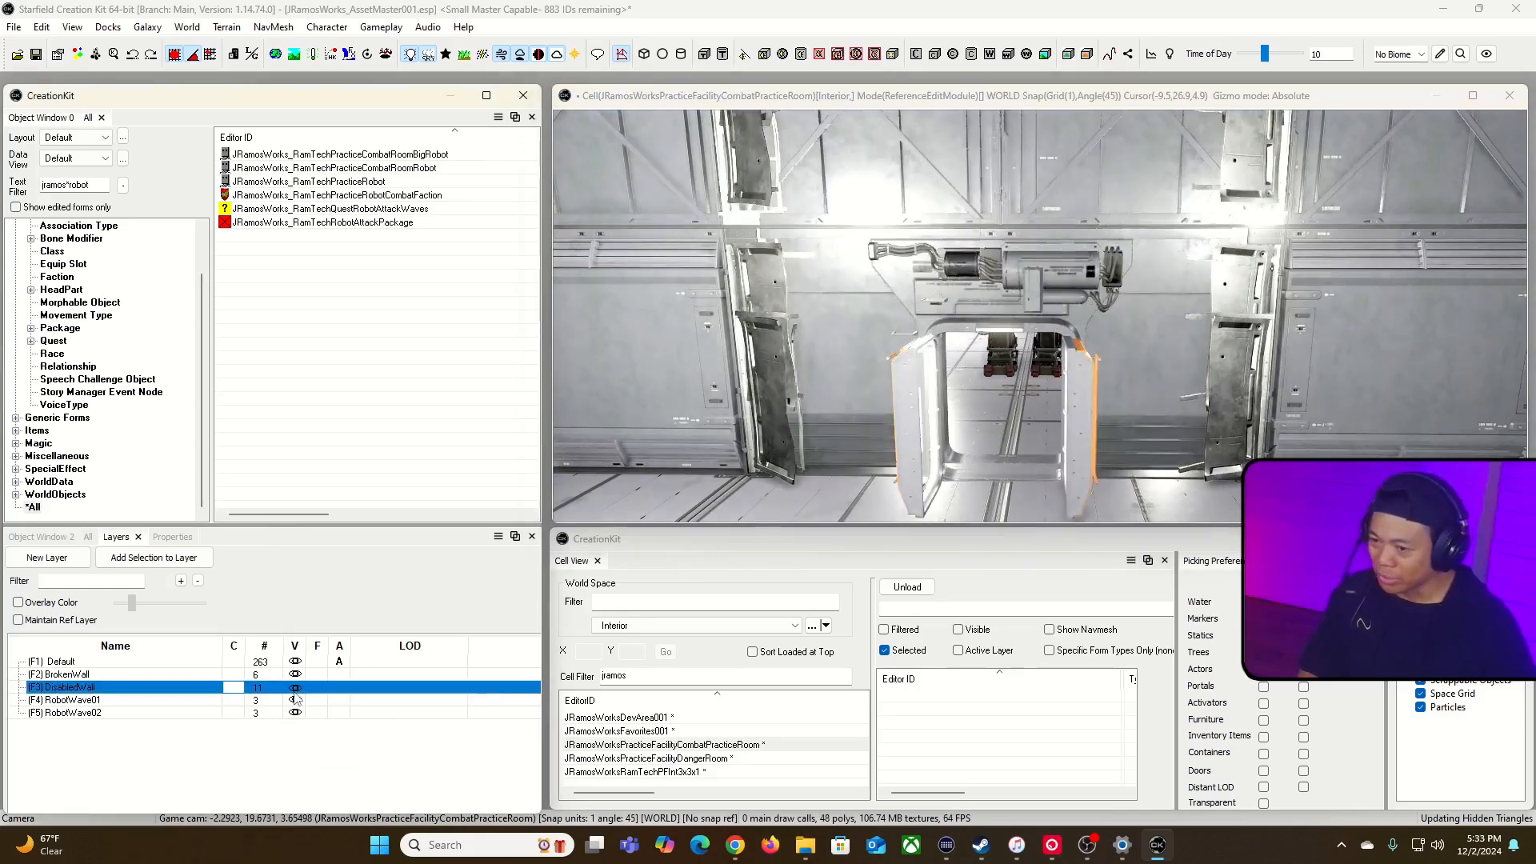
left_click(825, 96)
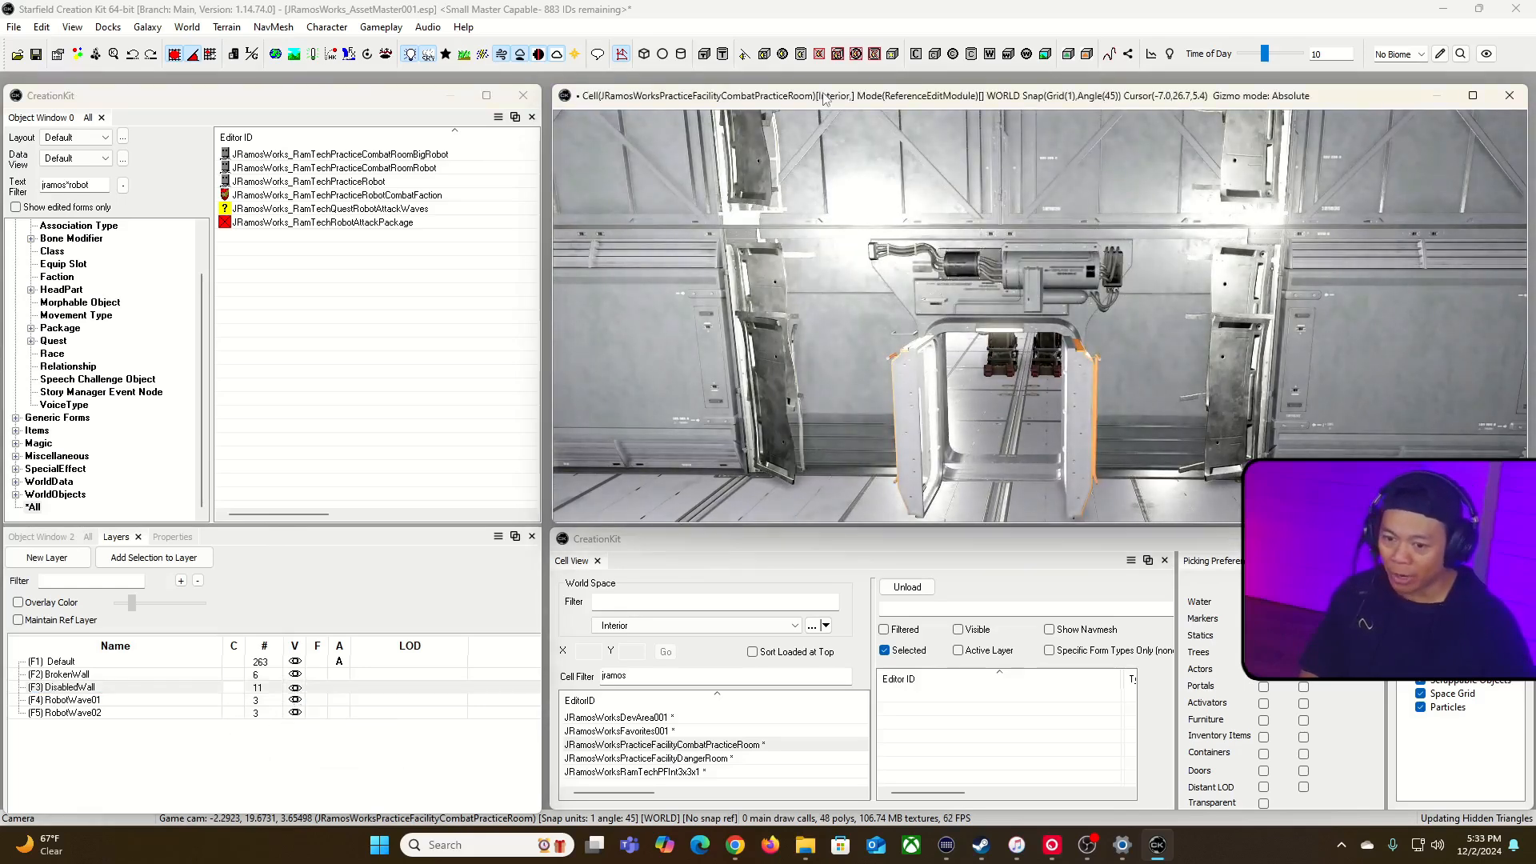
Step: Display the editor markers and examine the damaged frame around the inner wall's doorway
key("w")
key("d")
key("s")
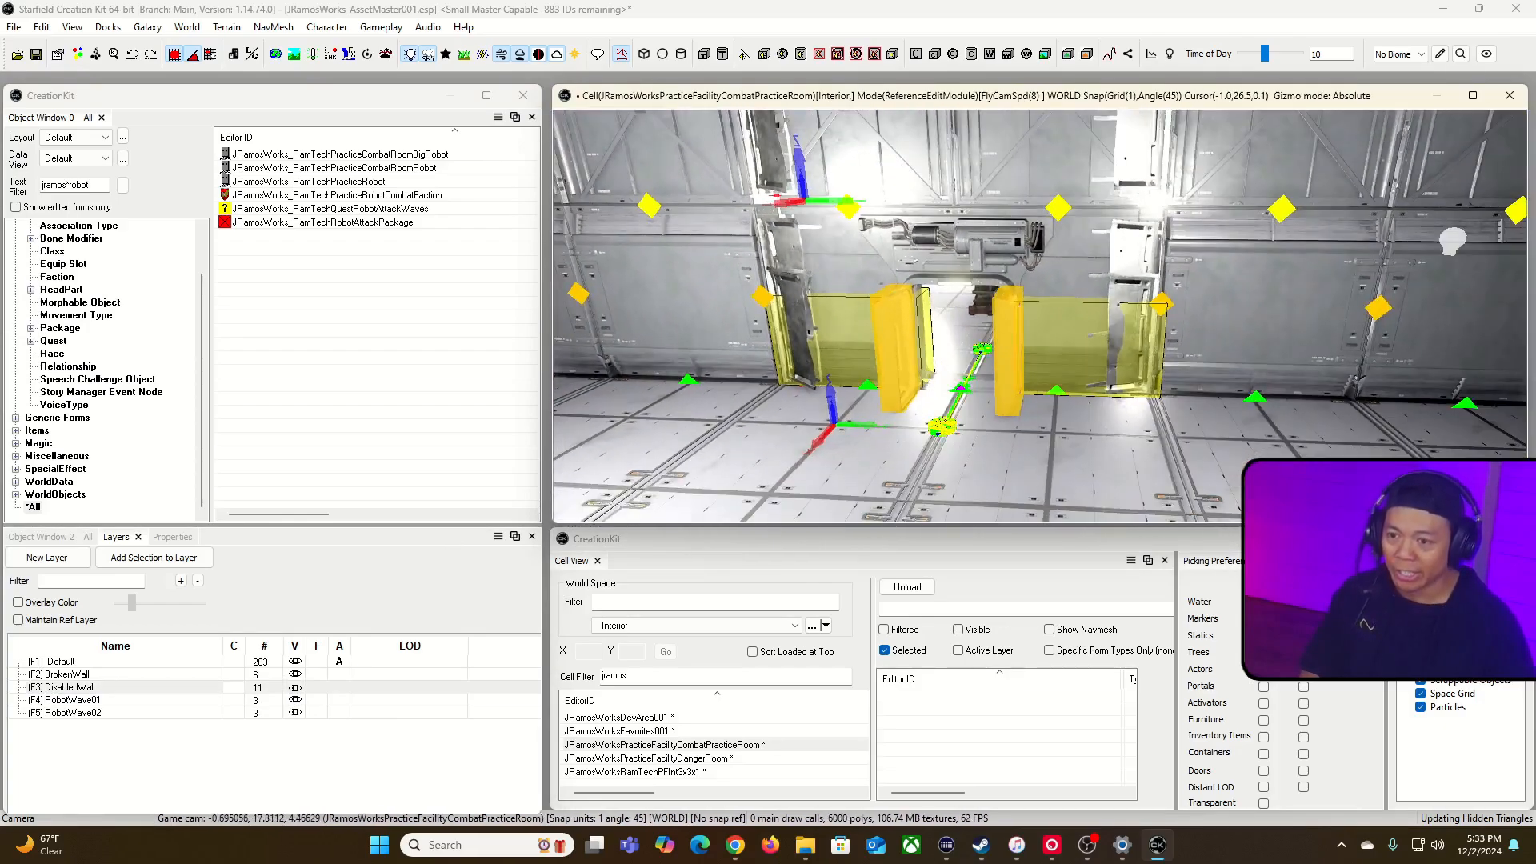
key("w")
key("s")
key("d")
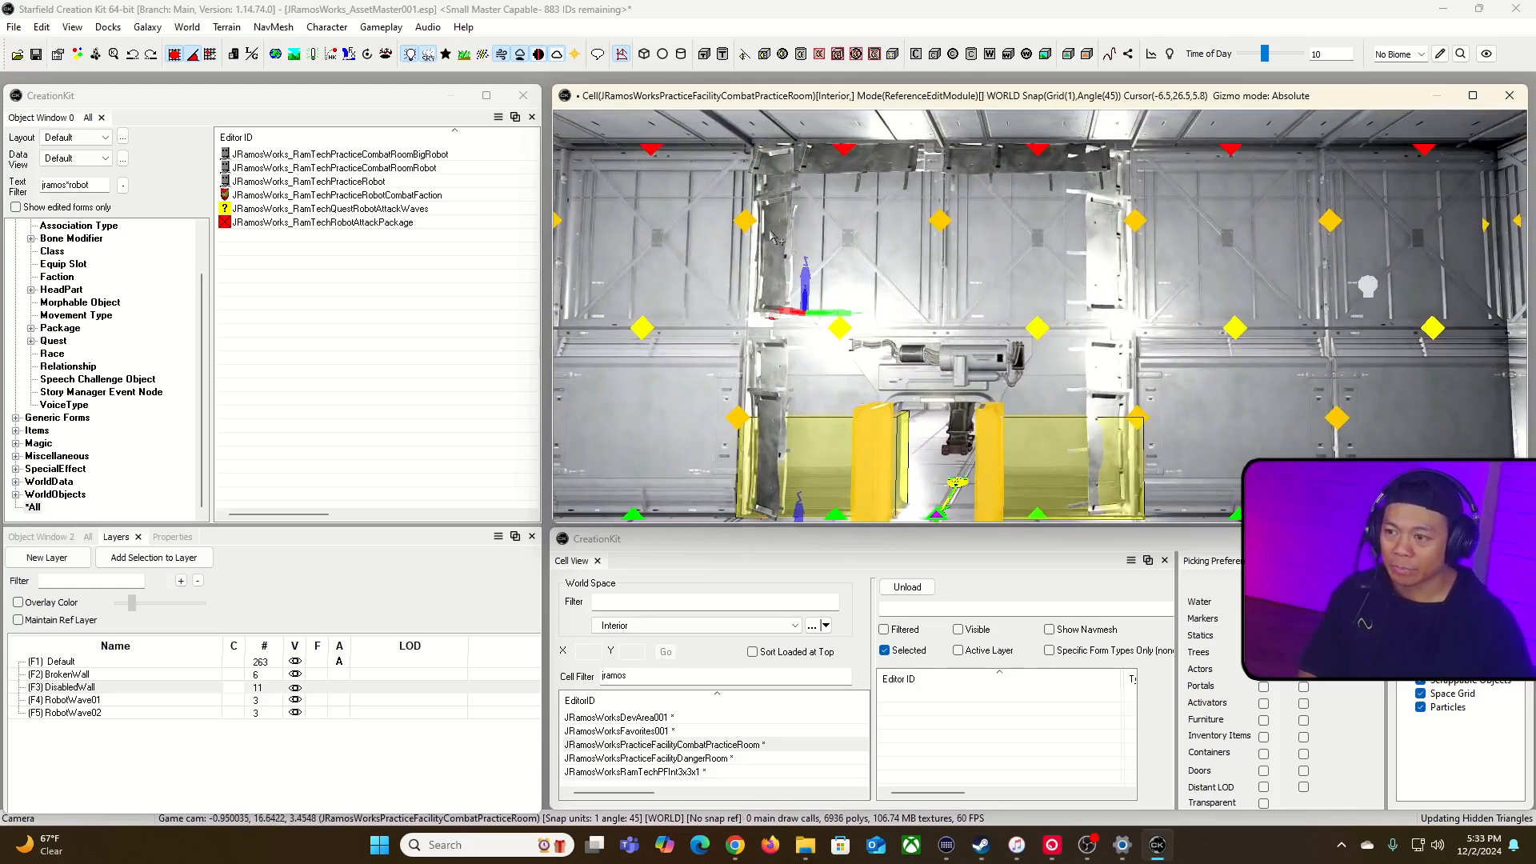
Step: Select the upper and lower damaged pieces left of the doorway and trace their link to the enable markers above the room
left_click(767, 230)
left_click(779, 389, "ctrl")
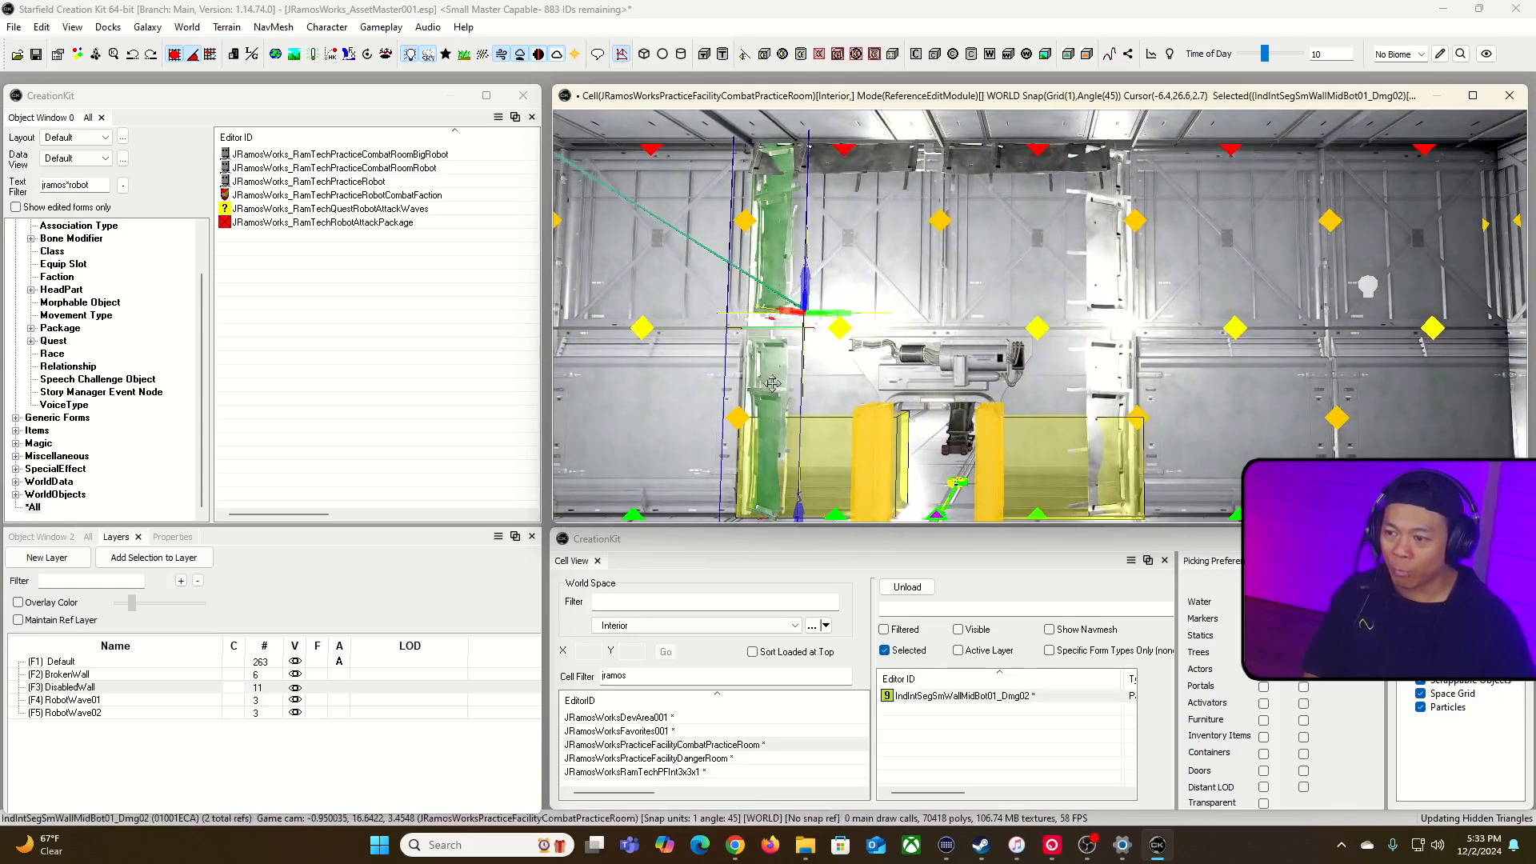
scroll(952, 128, "down", 3)
middle_click_drag(952, 128, 999, 320, "shift")
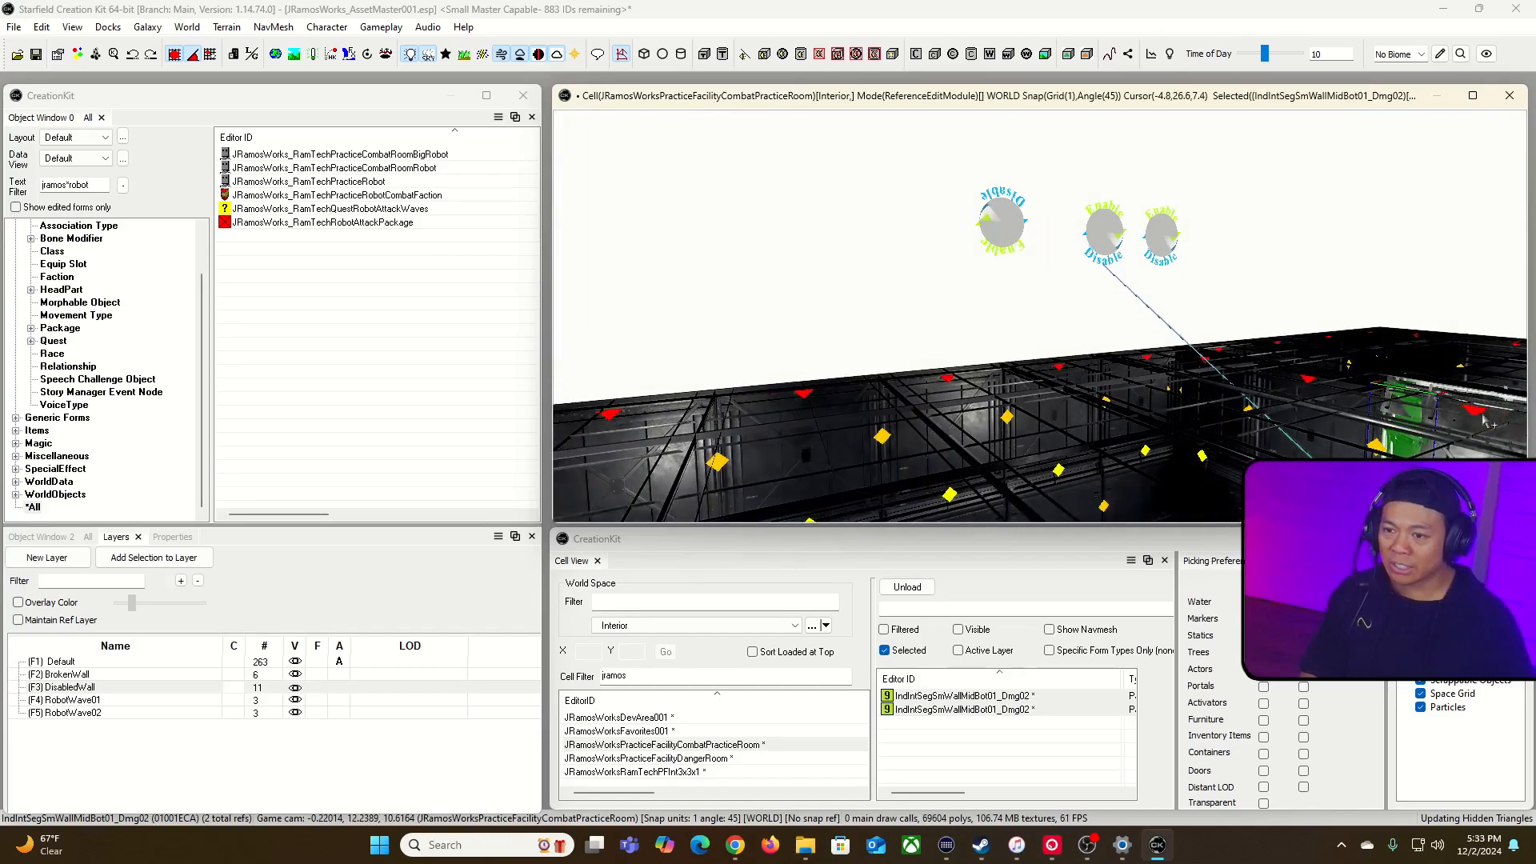
mouse_move(1174, 302)
right_mouse_down()
mouse_move(1232, 352)
mouse_move(1200, 296)
mouse_move(1168, 312)
right_mouse_up()
right_click_drag(1039, 312, 990, 308)
mouse_move(1167, 312)
right_mouse_down()
mouse_move(1086, 301)
mouse_move(1180, 318)
right_mouse_up()
Step: Select all six IndIntSegSmWallMidBot01_Dmg02 pieces that frame the opening on both sides and overhead
left_click(1126, 285)
left_click(1380, 350, "ctrl")
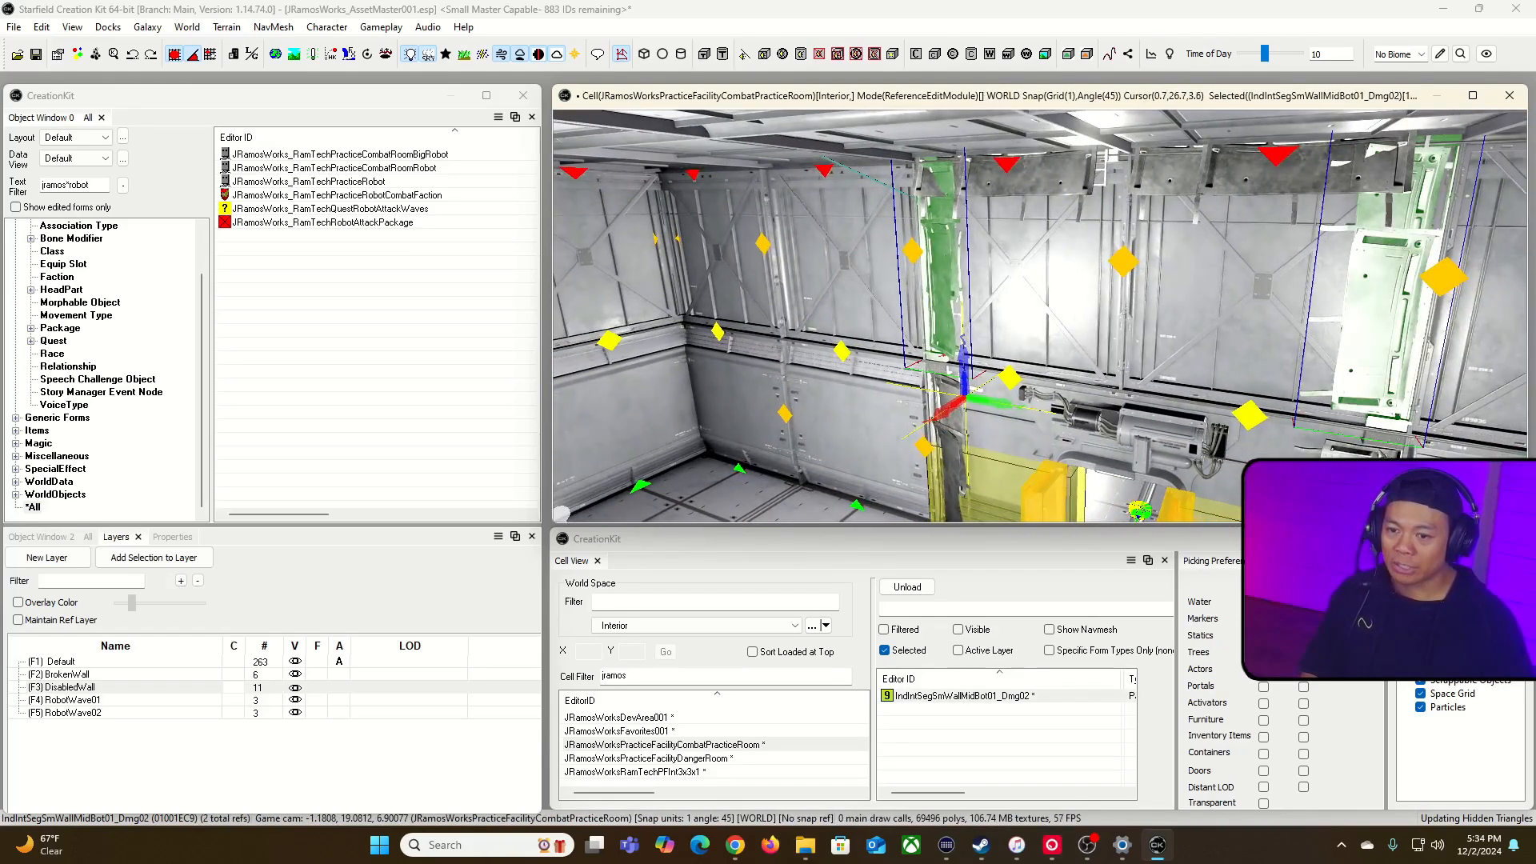
left_click(1353, 450, "ctrl")
left_click(953, 427, "ctrl")
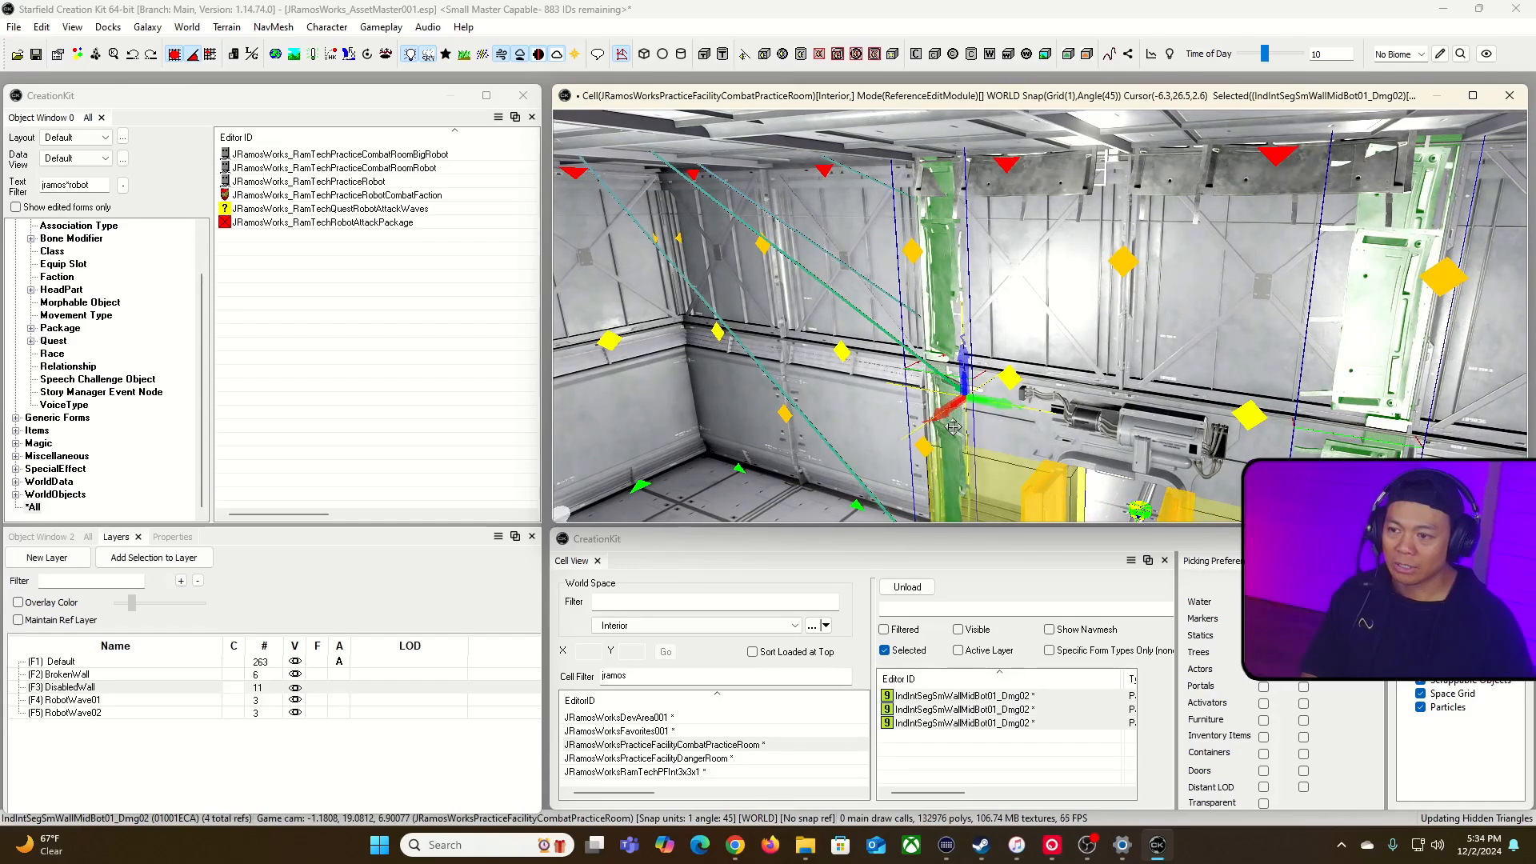
left_click(1058, 192, "ctrl")
left_click(1184, 186, "ctrl")
Step: Use a reference batch action on the six pieces to set EnableRobotWave02 as their enable parent, and close the dialog
mouse_move(1144, 271)
right_mouse_down()
mouse_move(1094, 282)
mouse_move(1062, 266)
mouse_move(1136, 319)
mouse_move(1104, 318)
mouse_move(1060, 268)
mouse_move(1039, 278)
mouse_move(1138, 266)
right_mouse_up()
key("equal")
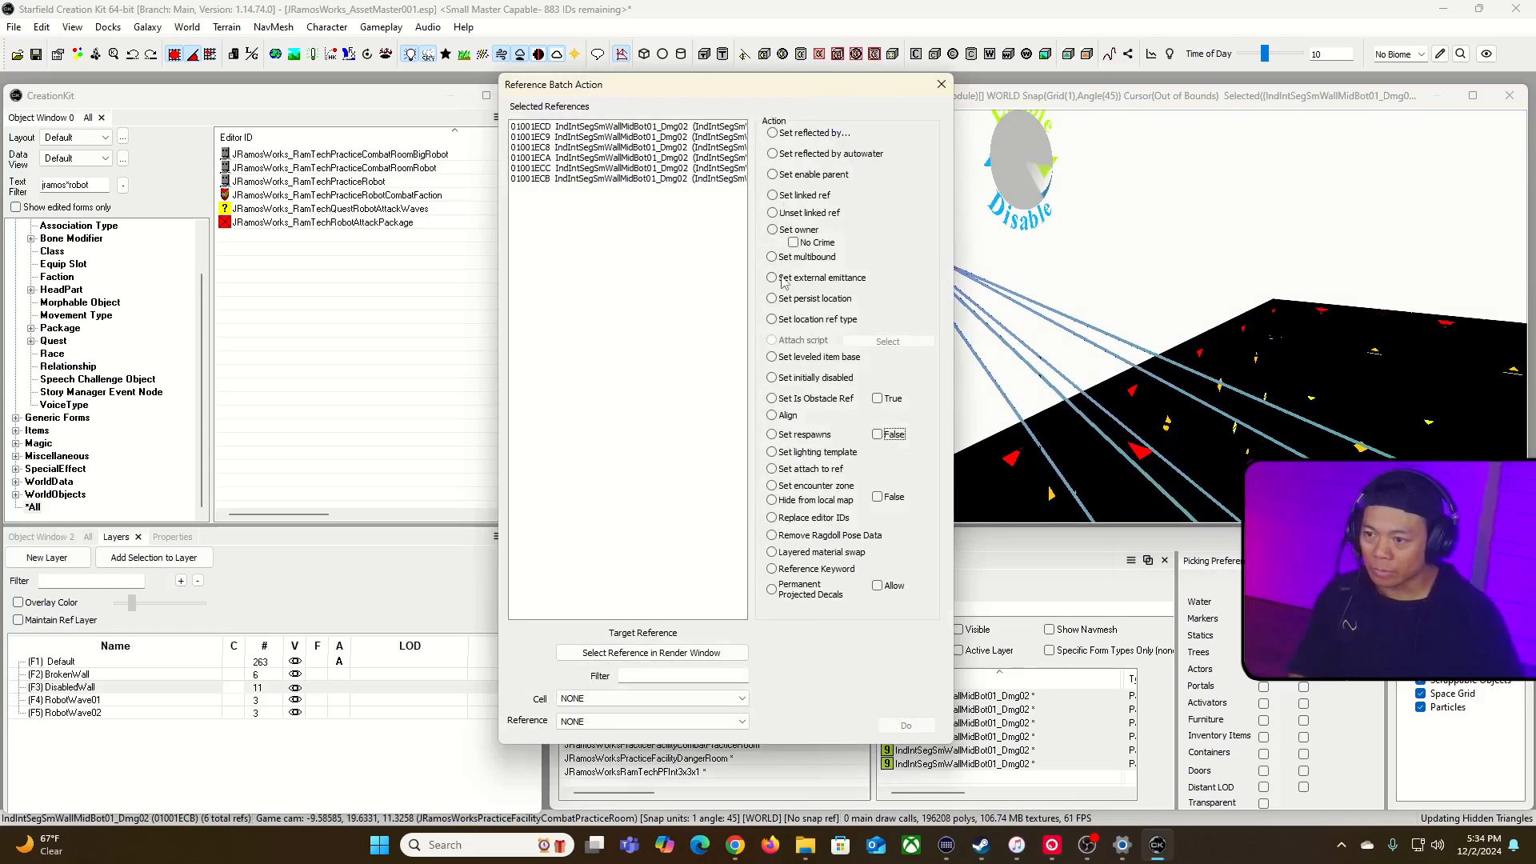
left_click(776, 175)
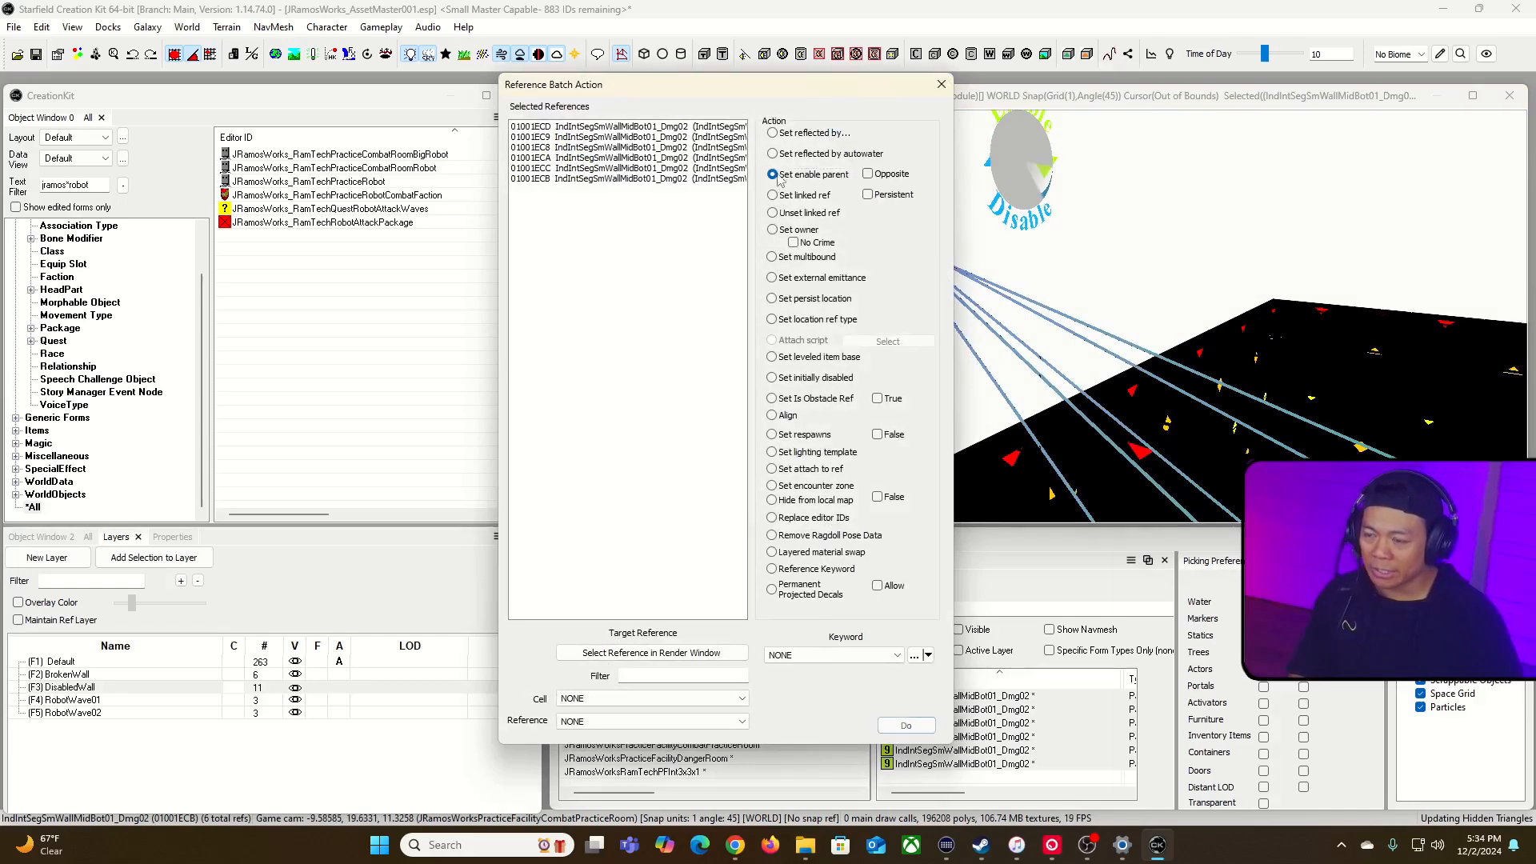
left_click(693, 654)
left_click(868, 156)
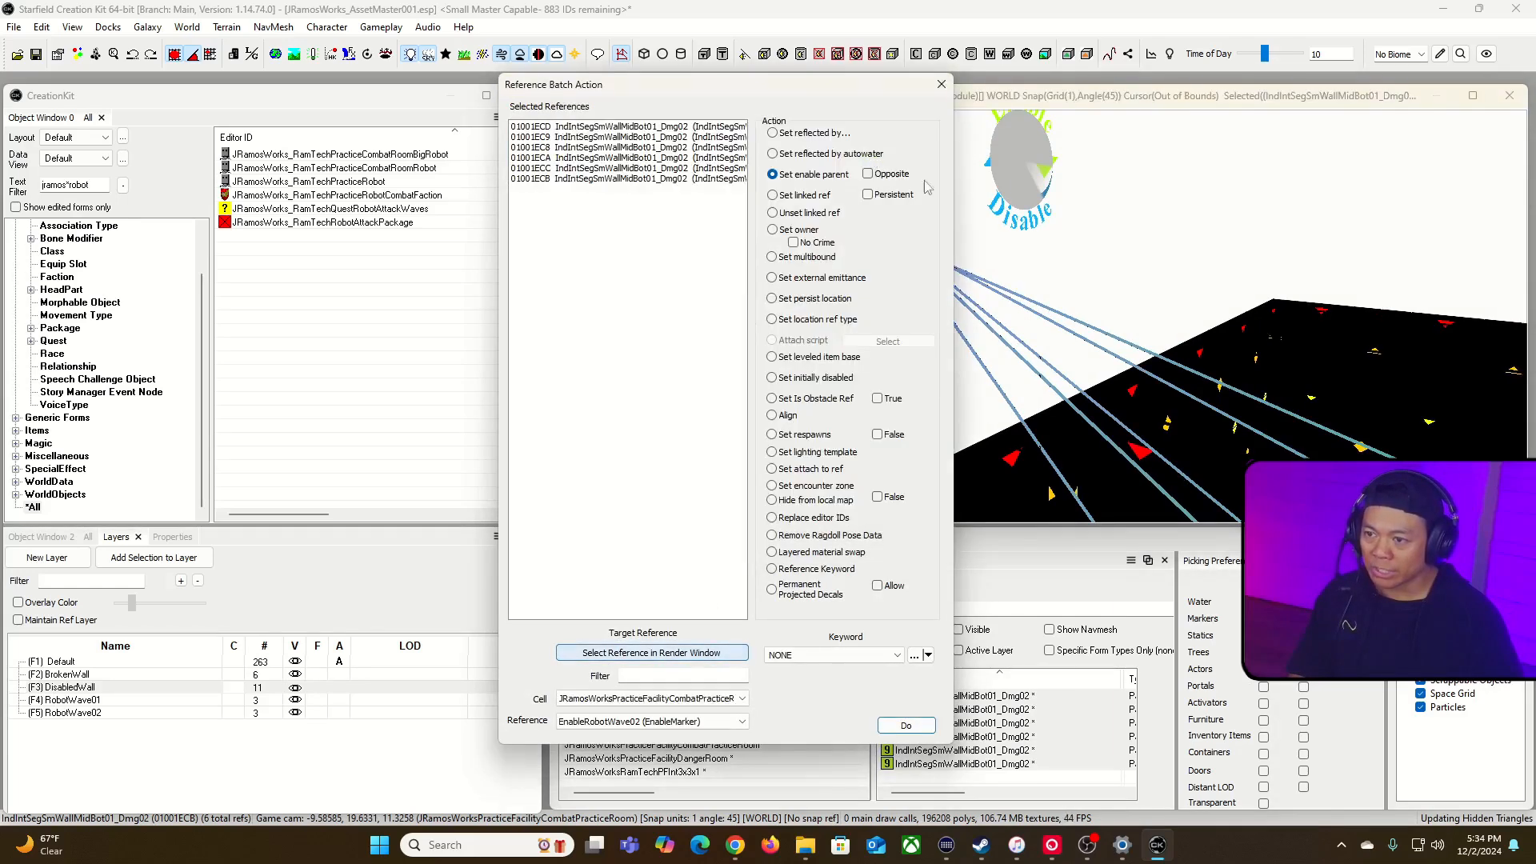
left_click(940, 84)
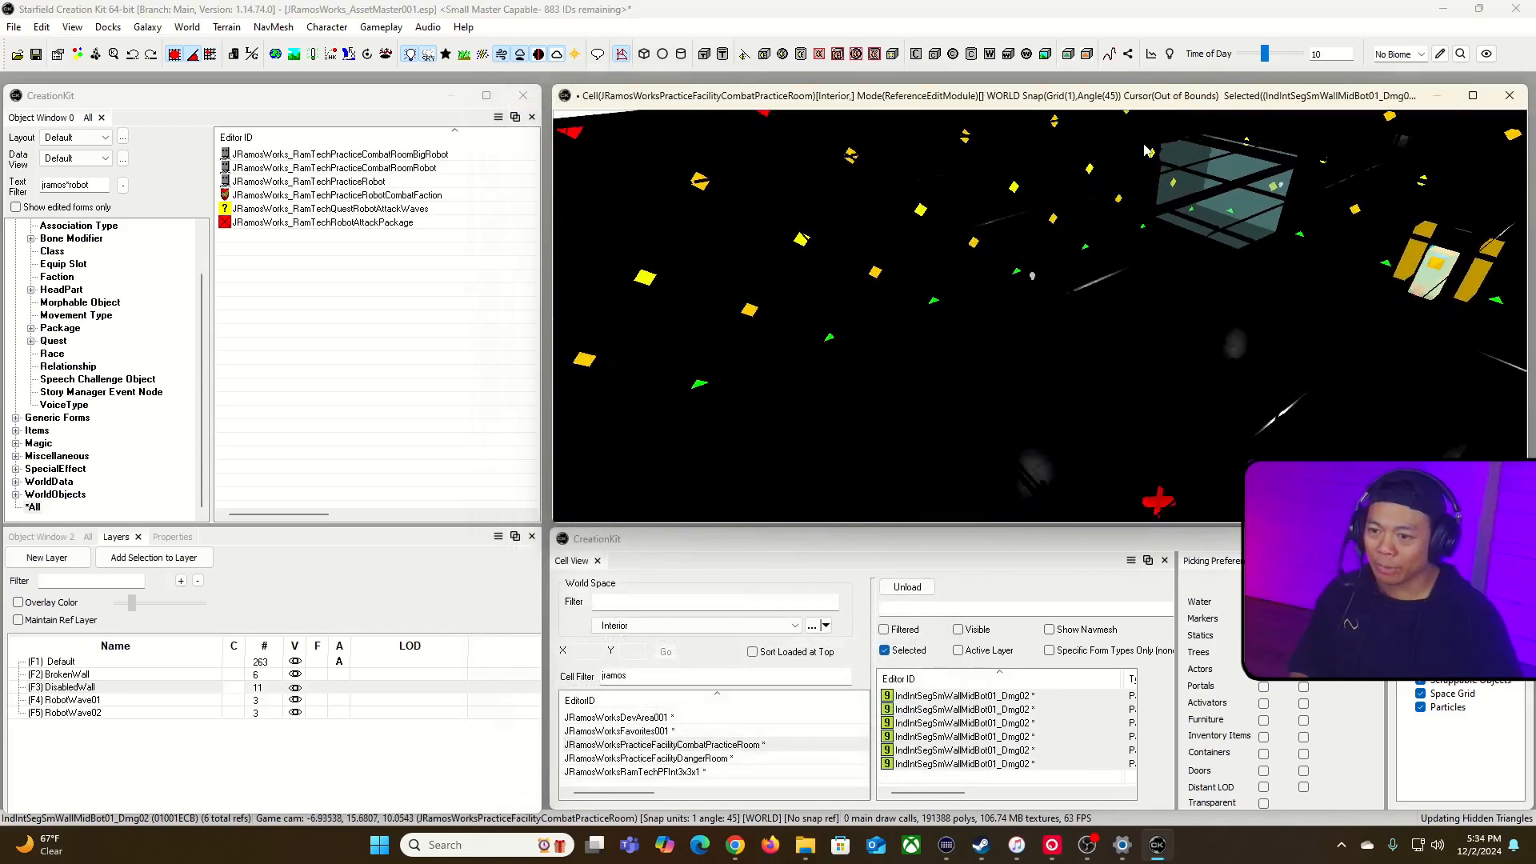
Step: Deselect the wall pieces, return to an overview of the room and save the plugin
key("d")
key("w")
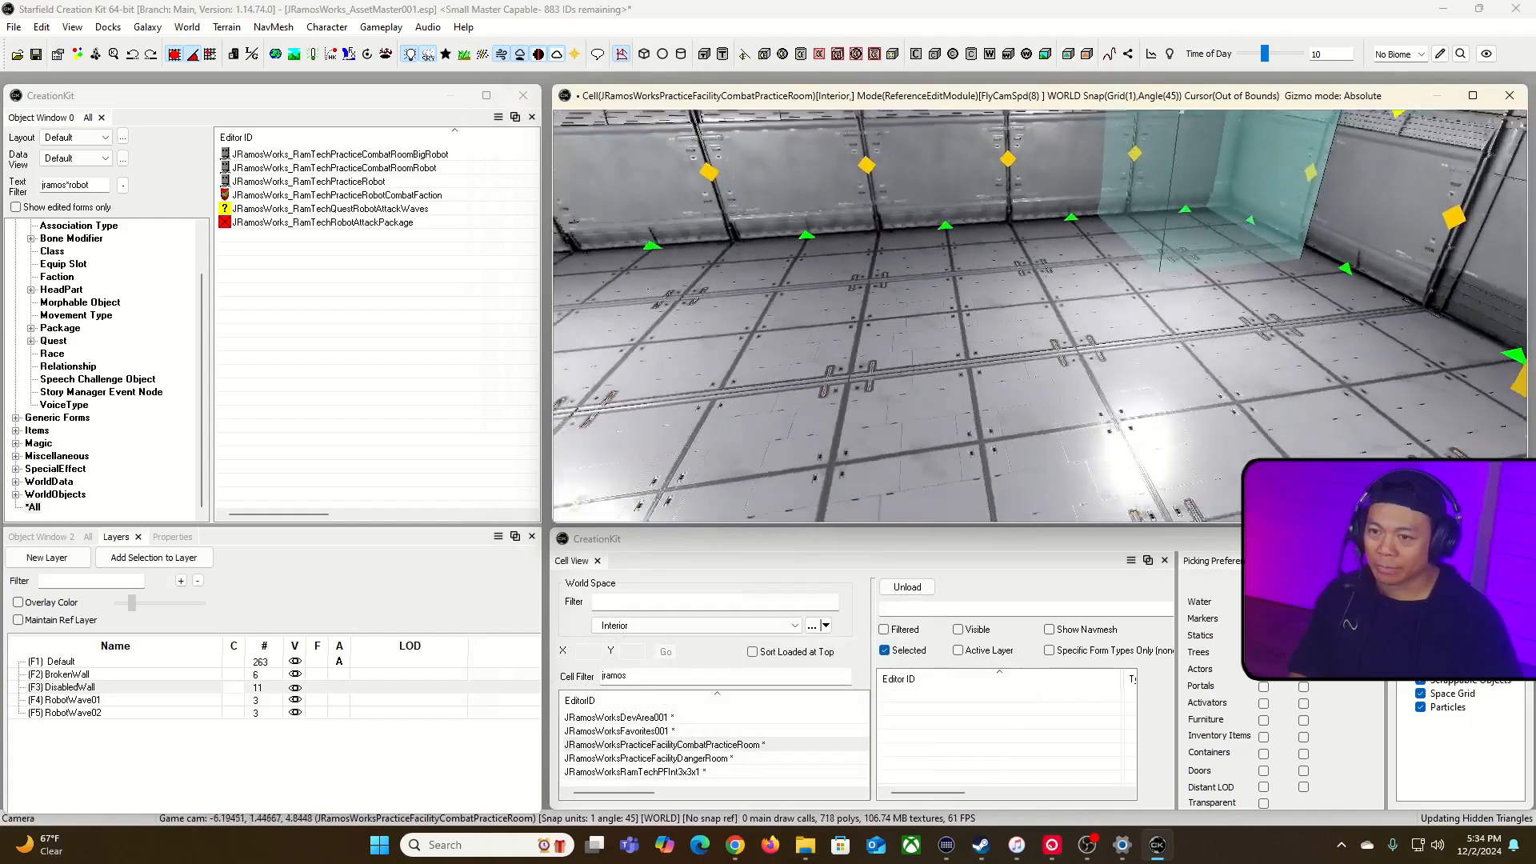
key("d")
key("s")
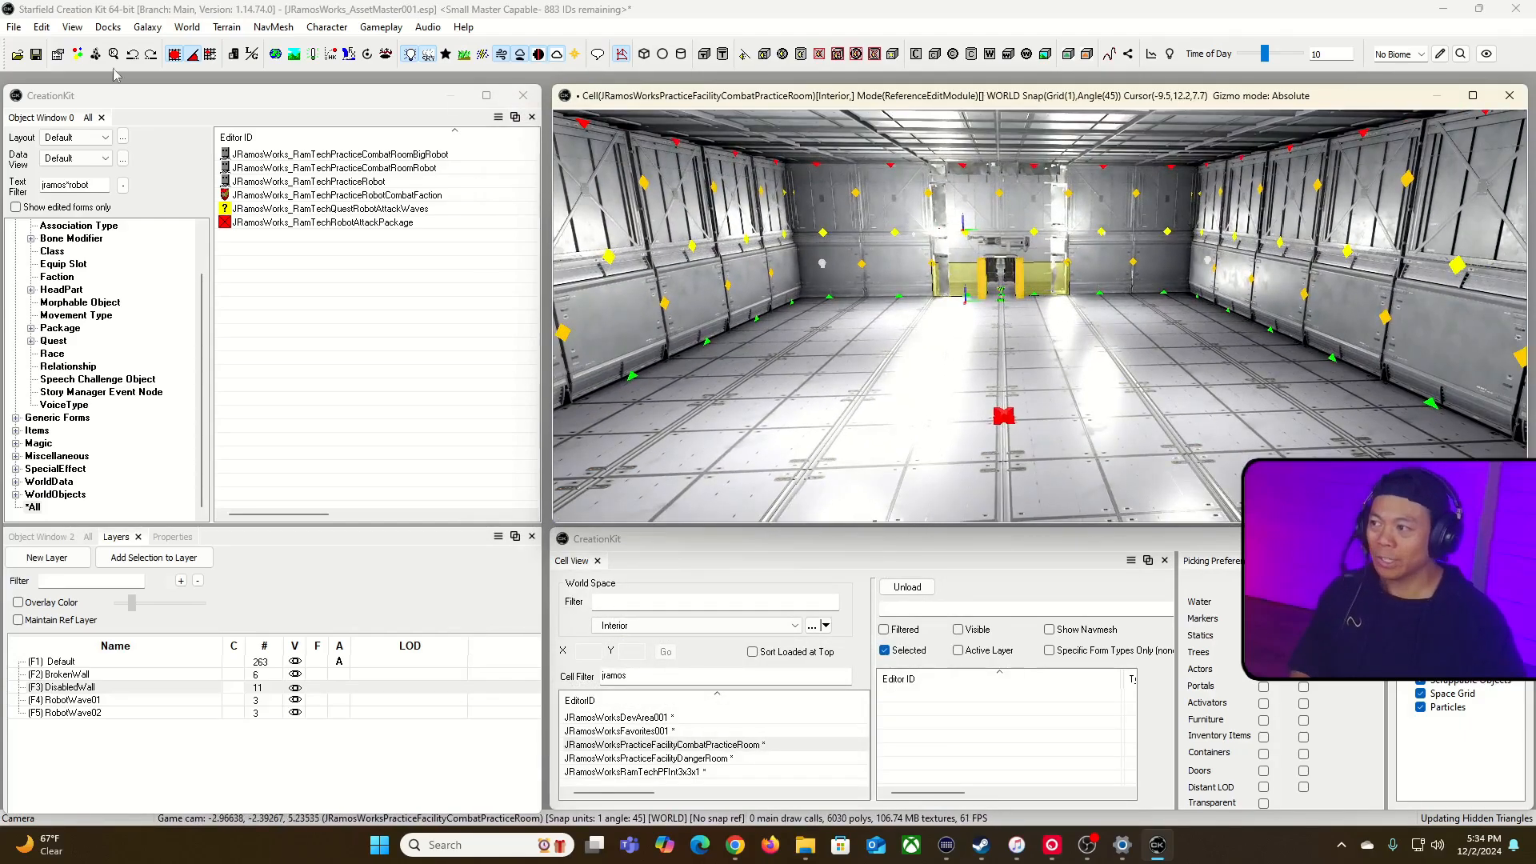
left_click(42, 53)
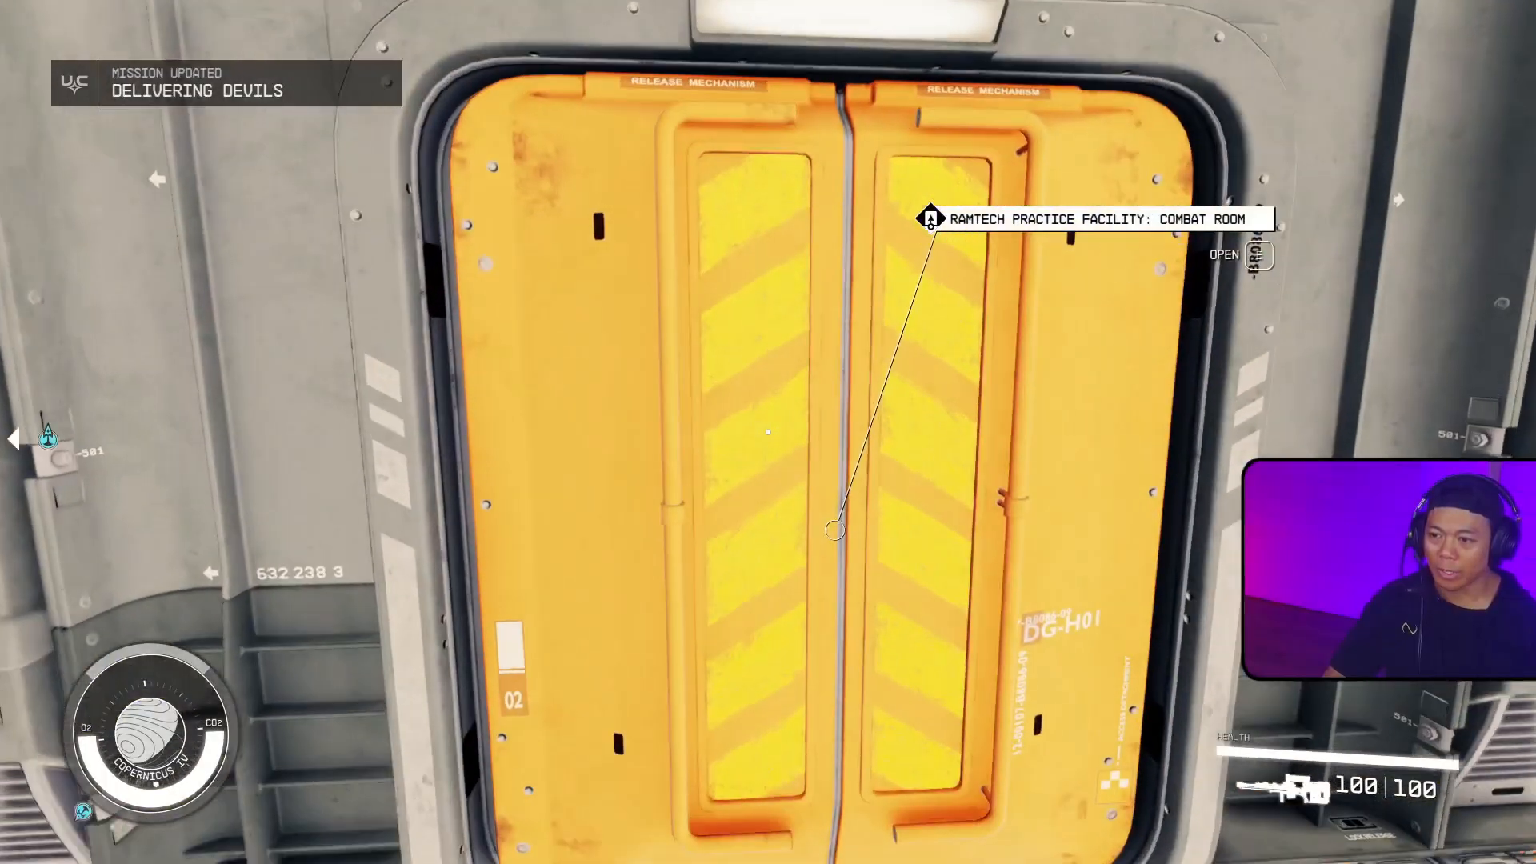
Step: In Starfield, enter the RamTech Practice Facility combat room and move through it to test the robot waves and inner wall
key("e")
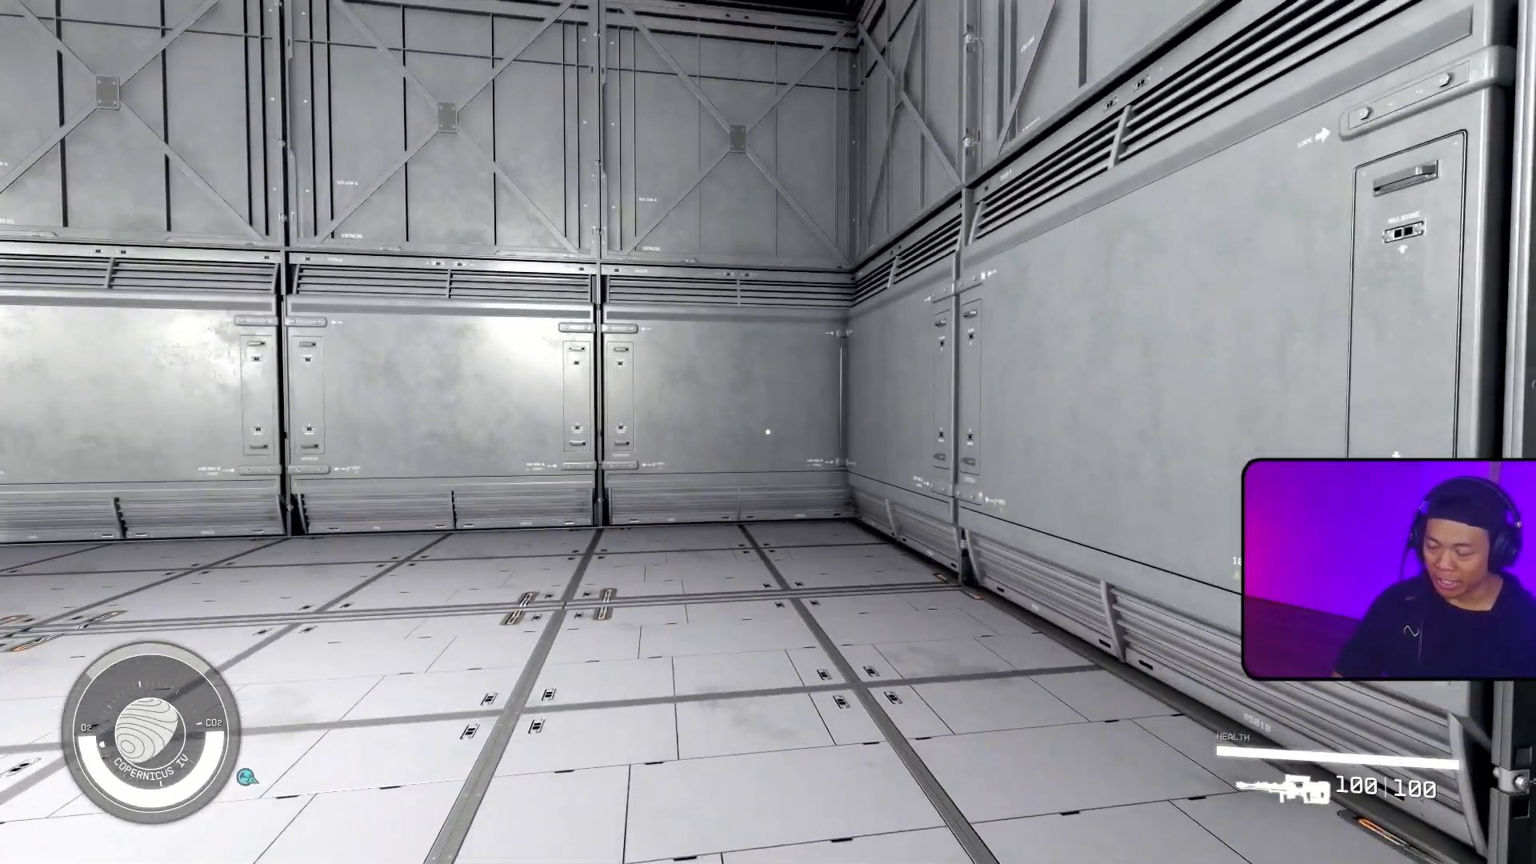
key("ctrl")
key("w")
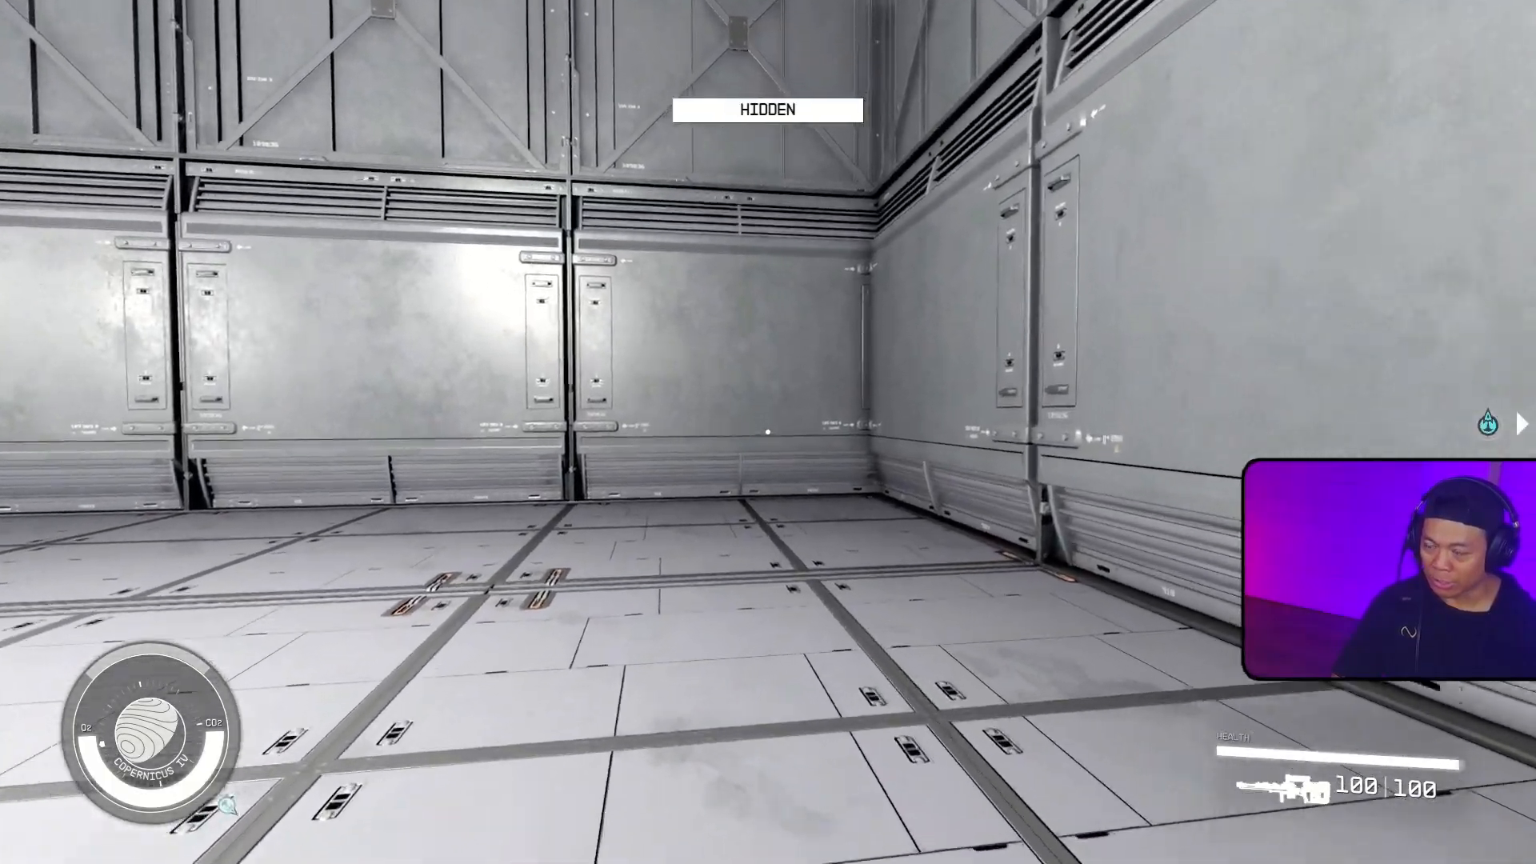
key("d")
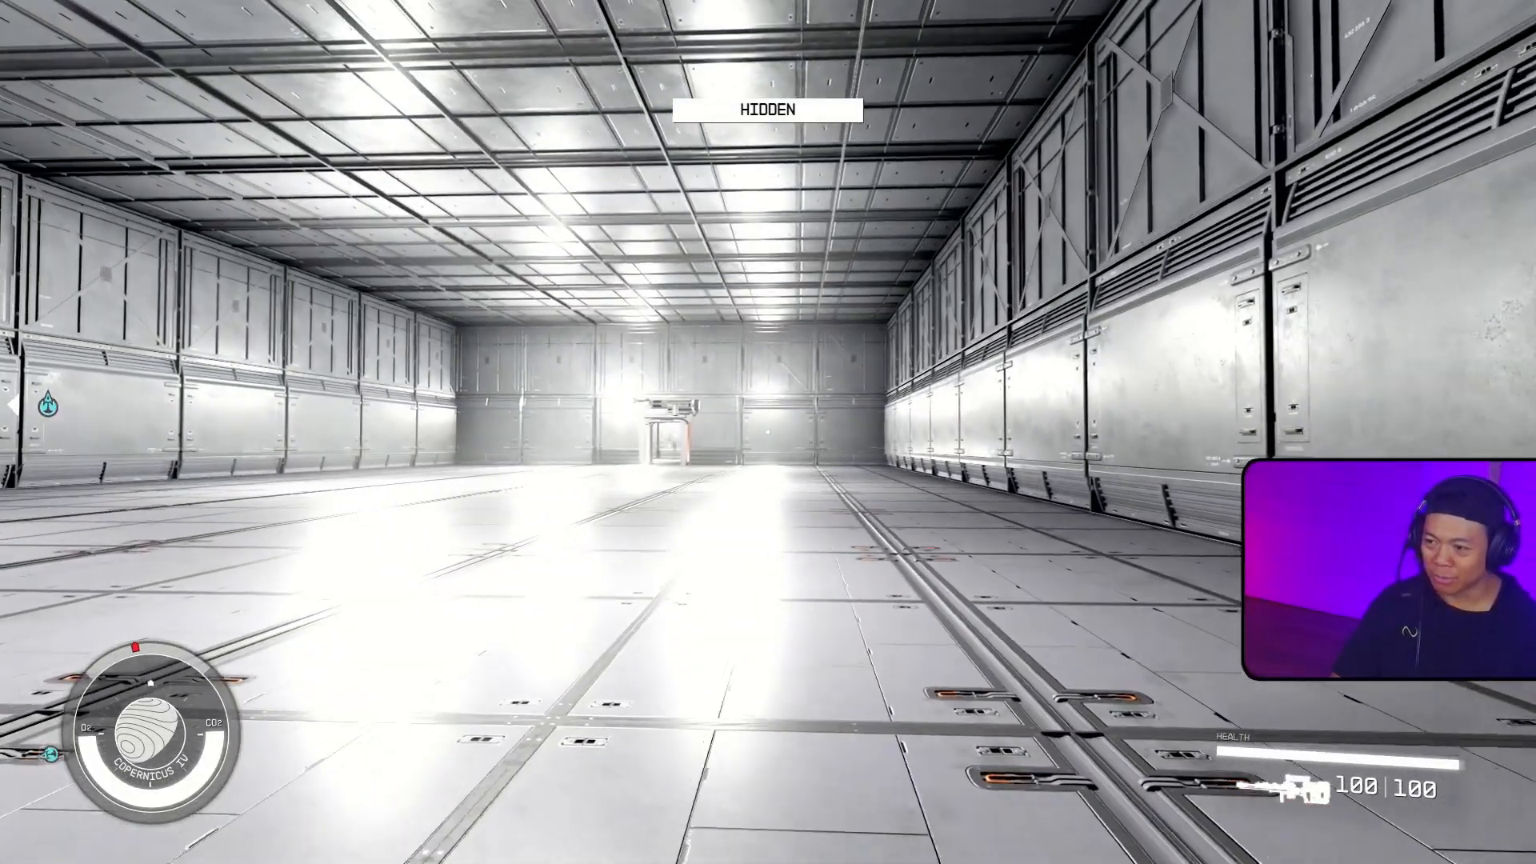
key("s")
key("d")
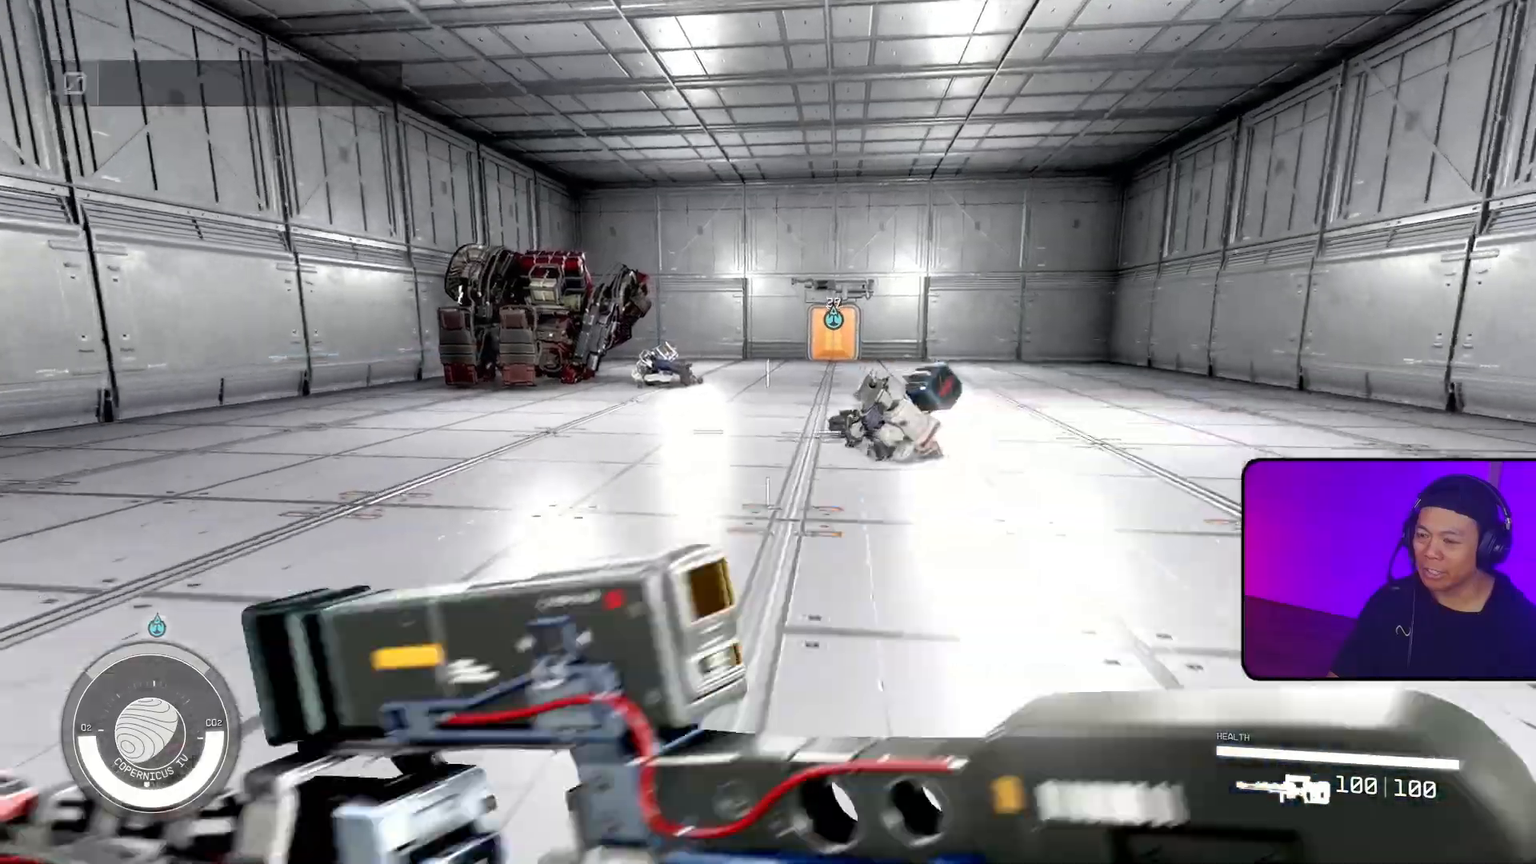
key("w")
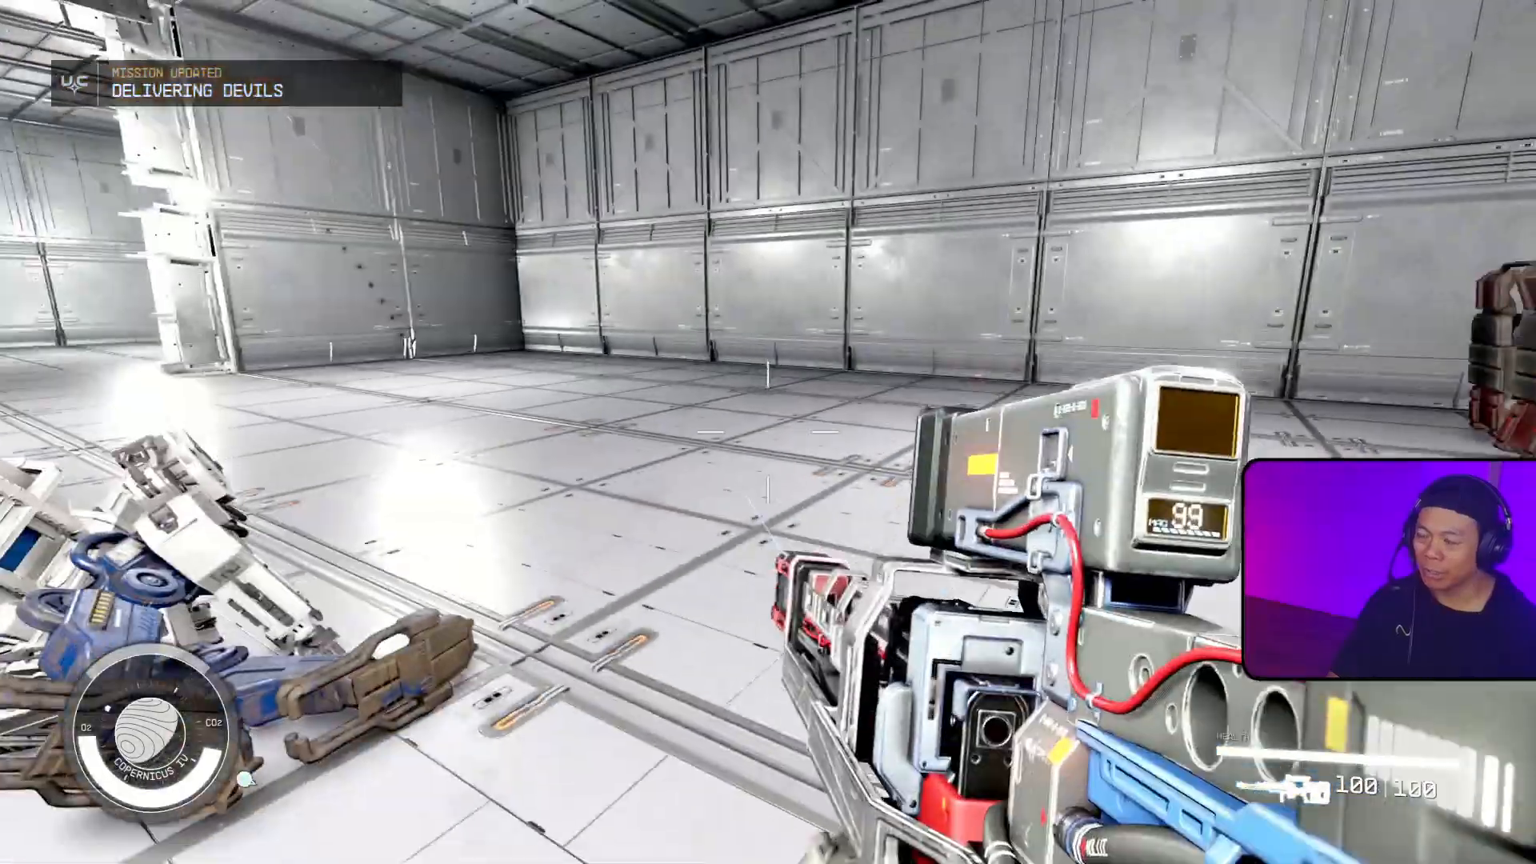
Step: Move around the combat room in the game to examine the fallen robots and the opening in the far wall
key("s")
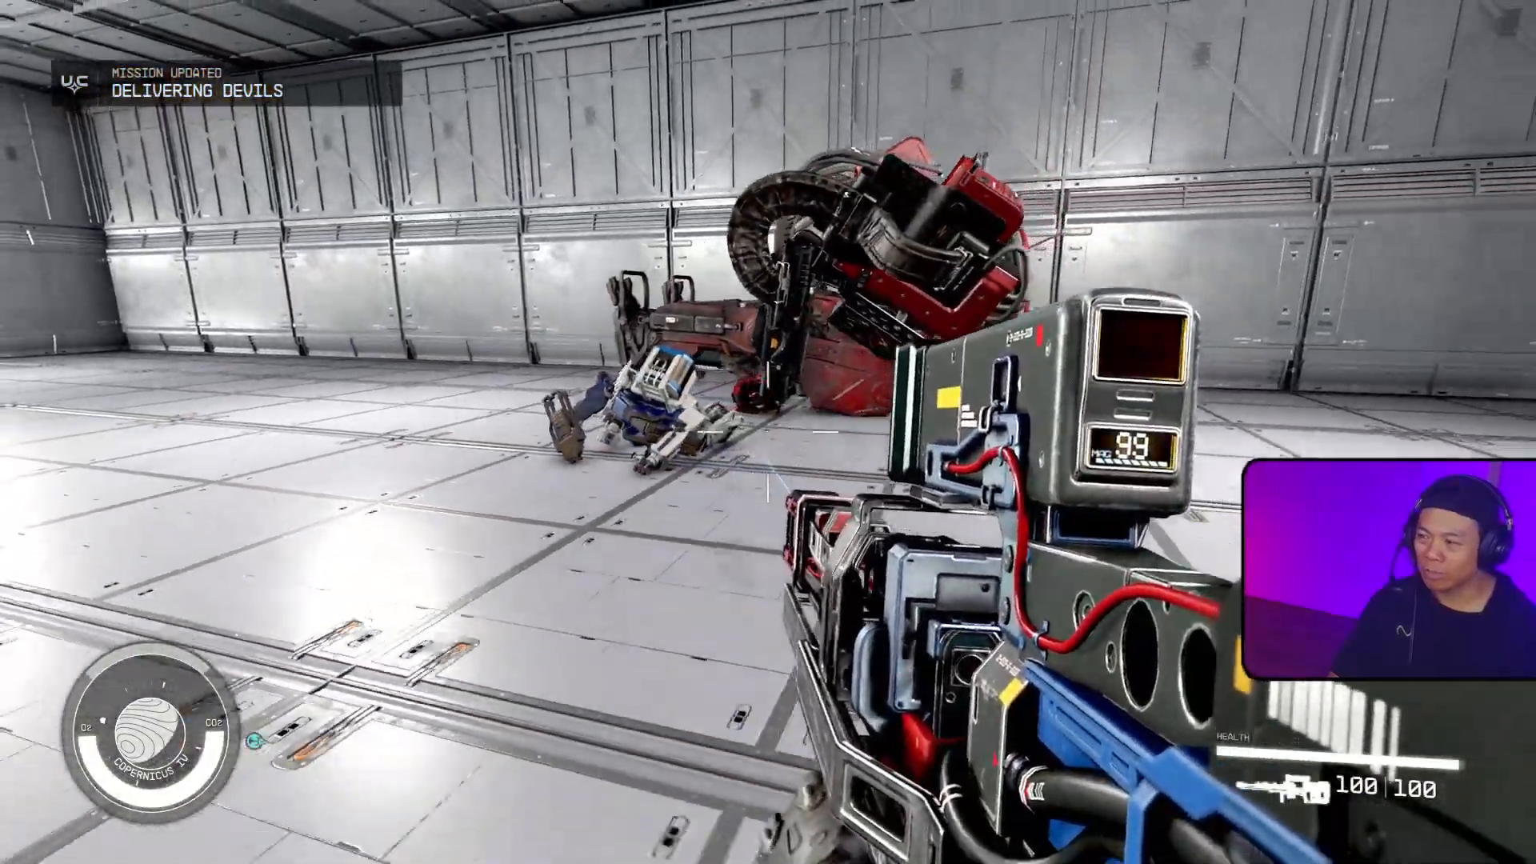
key("w")
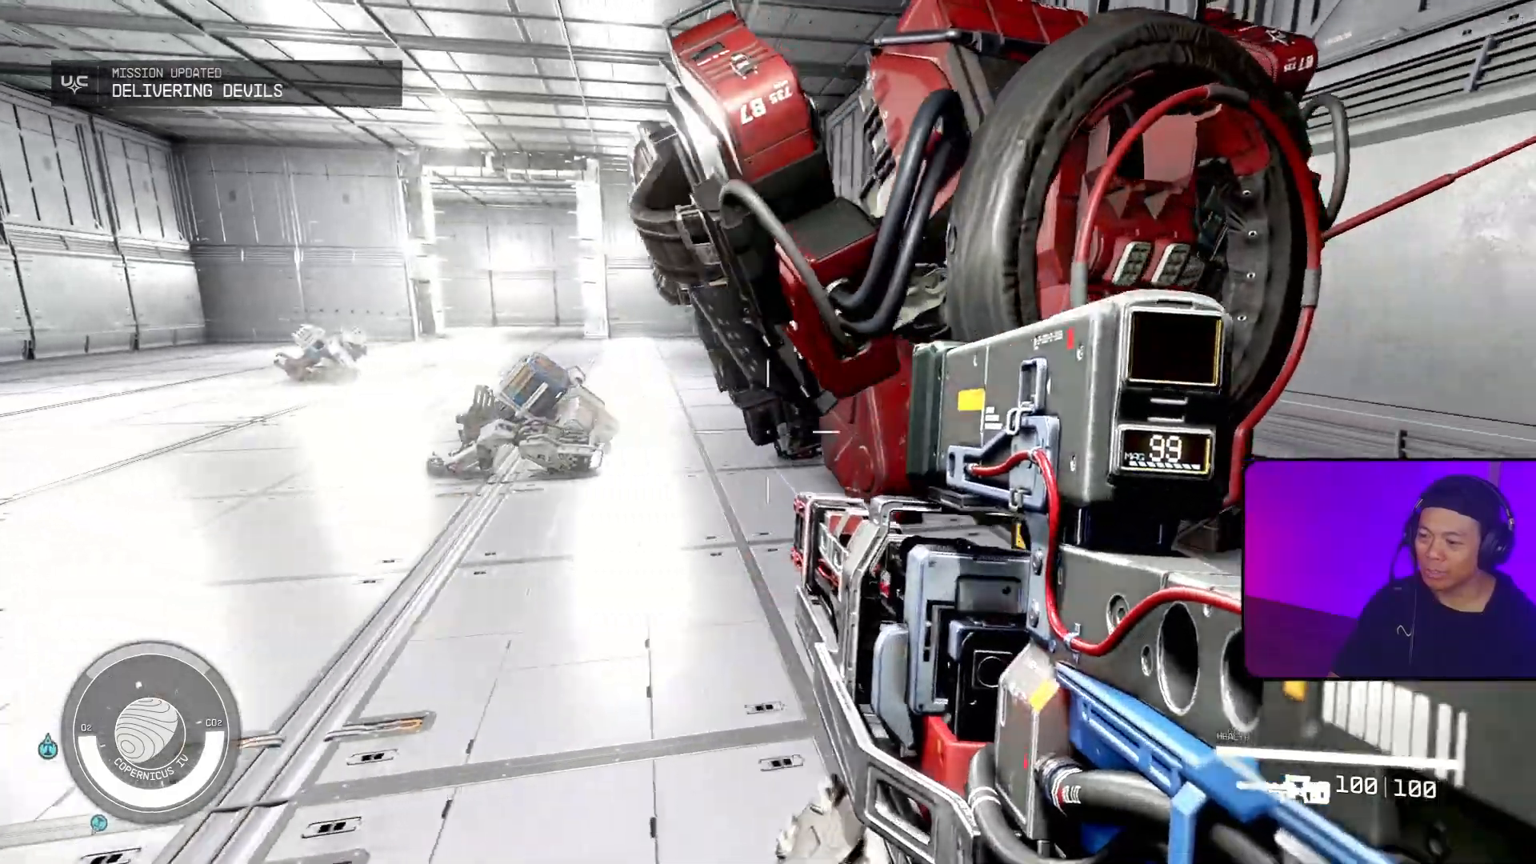
key("a")
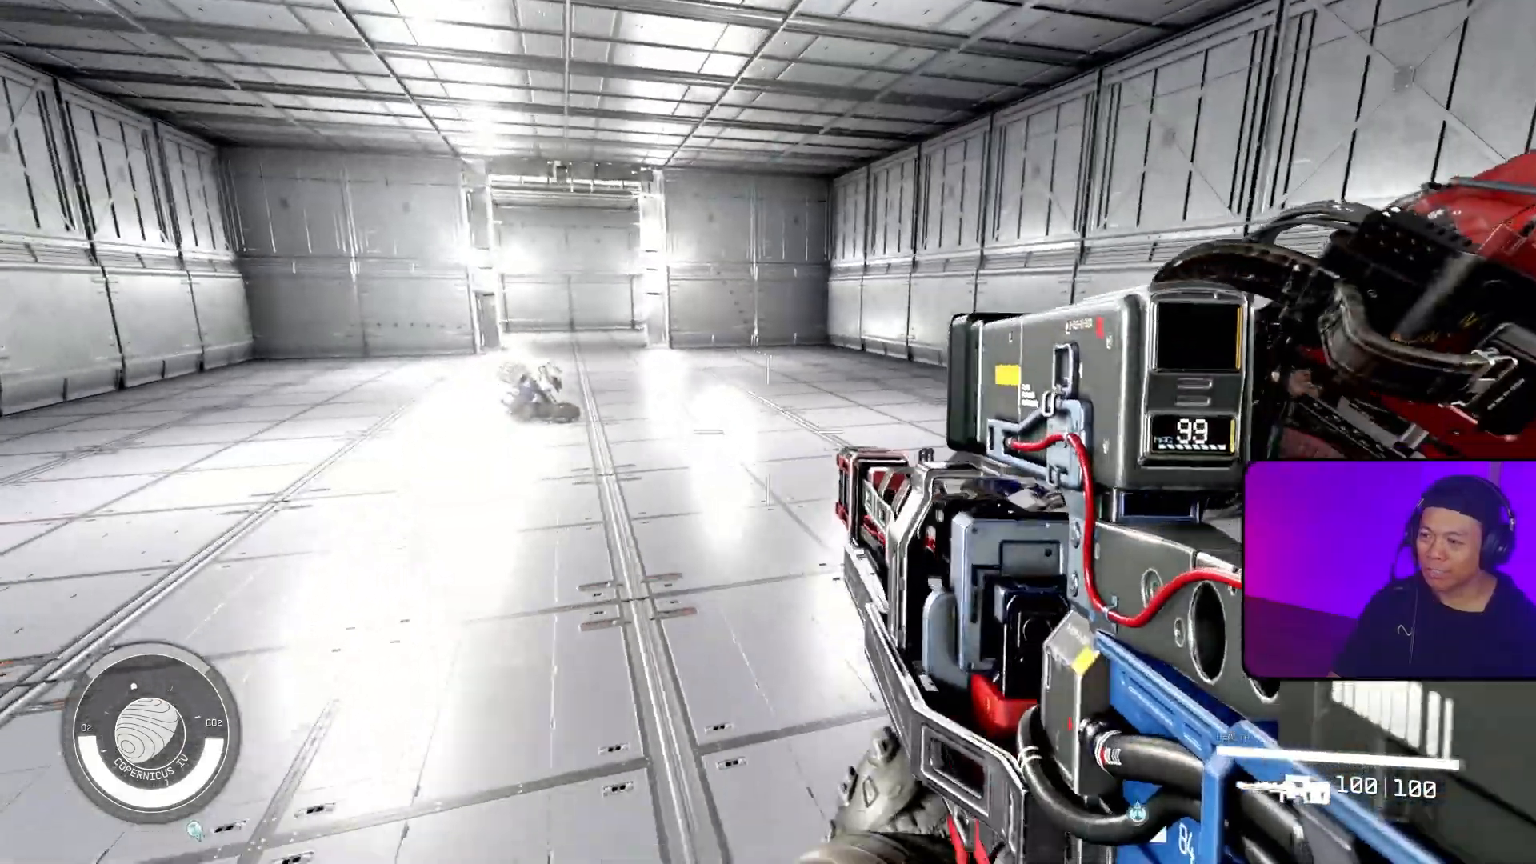
key("s")
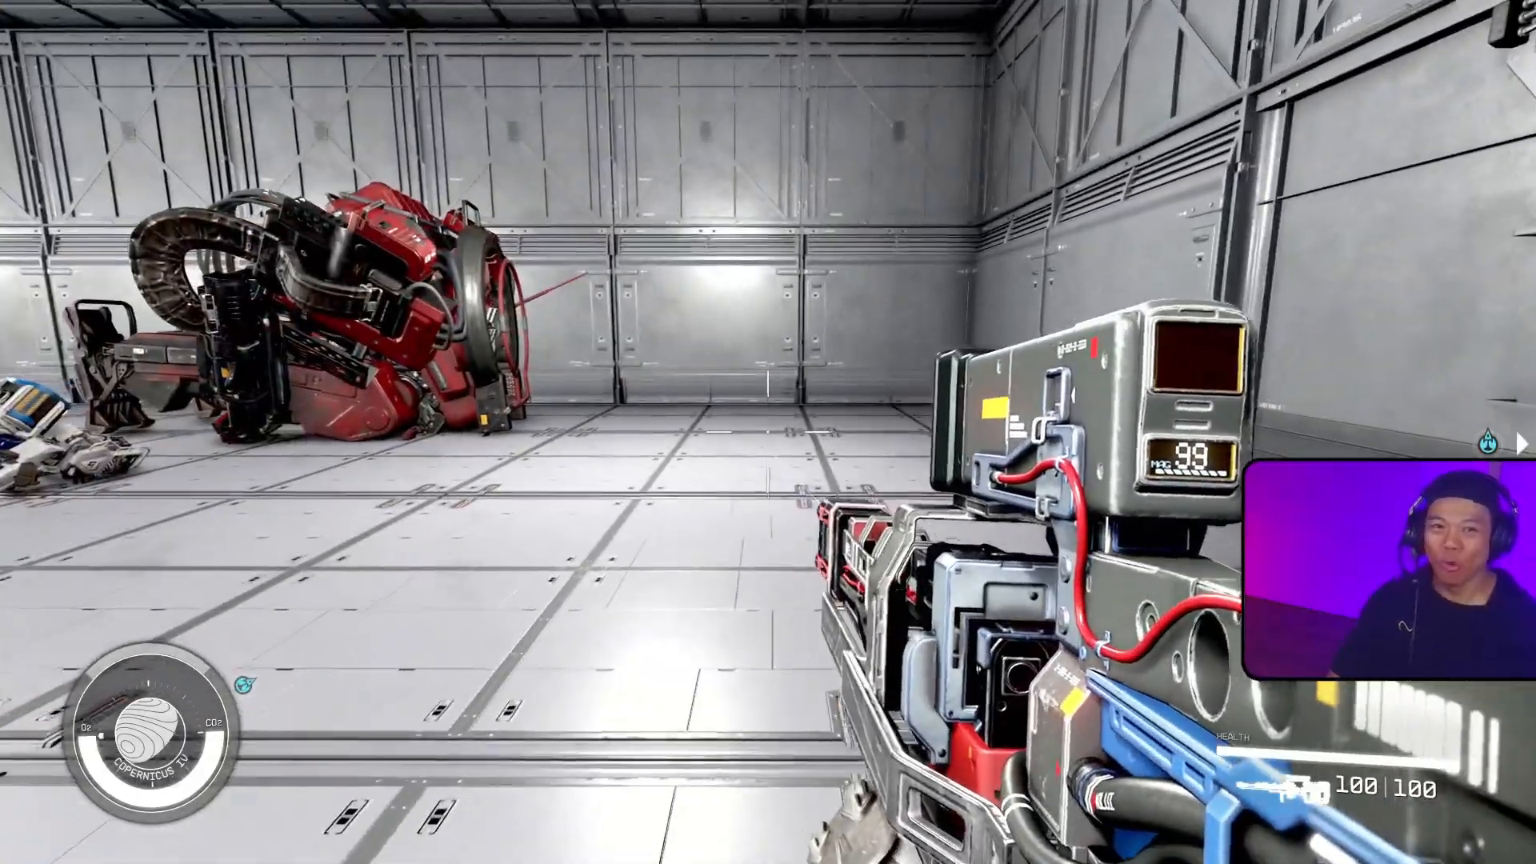
key("w")
key("shift+w")
key("w")
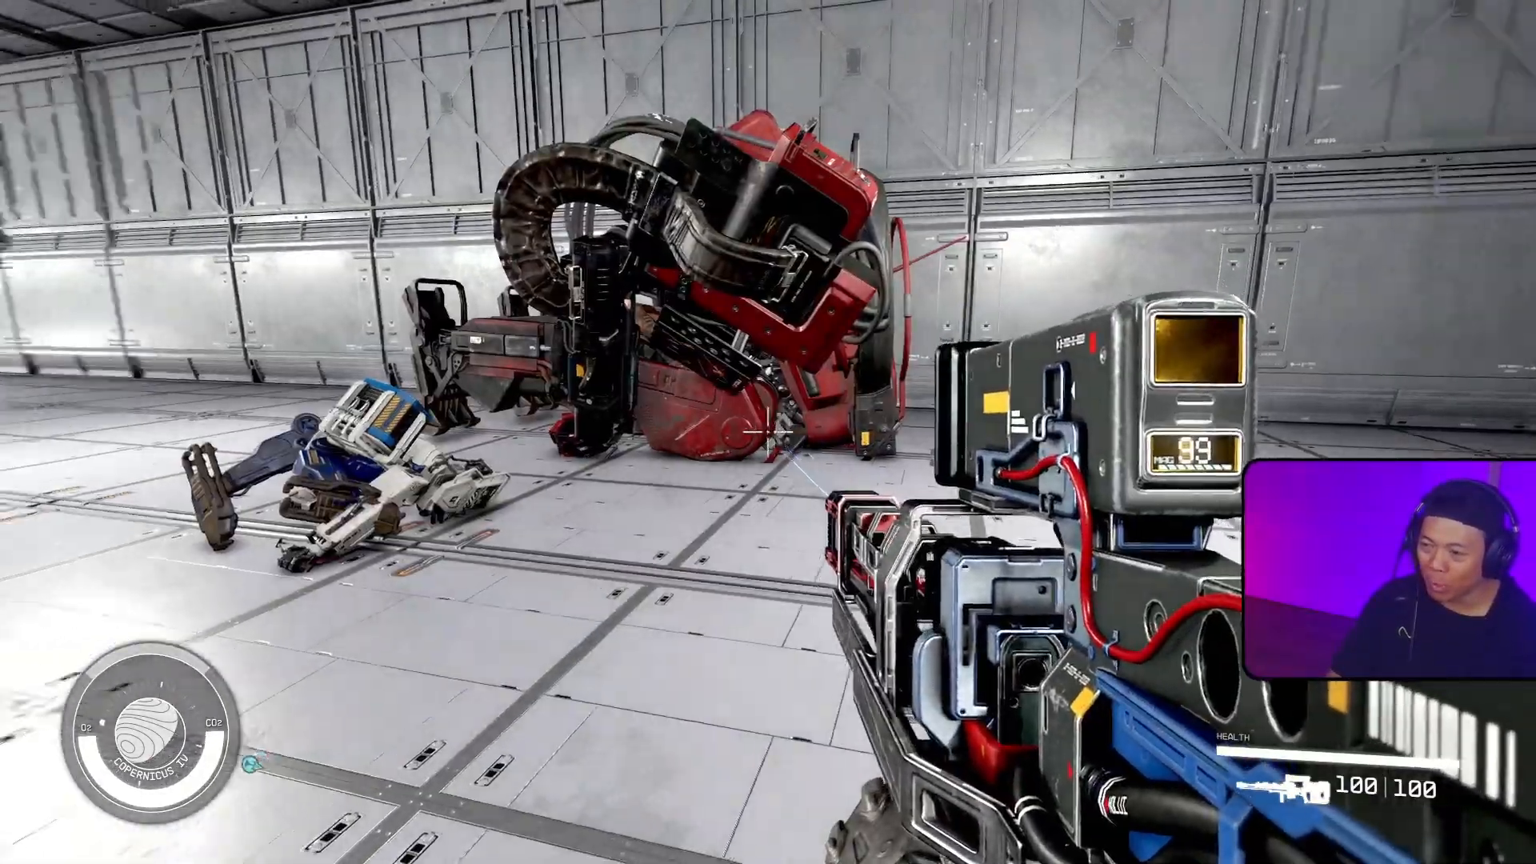
key("s")
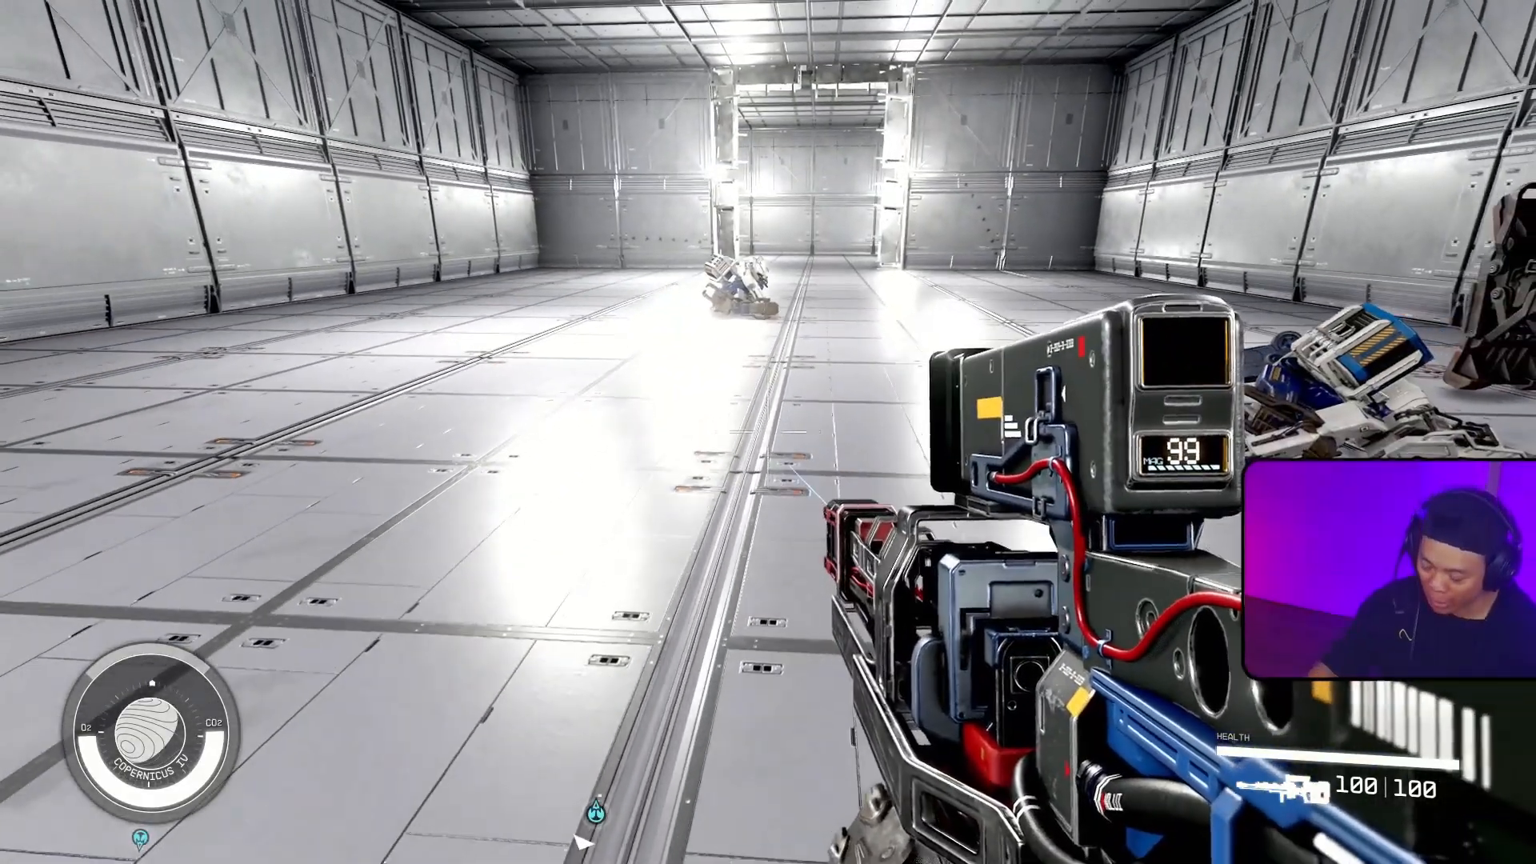
Step: In the Creation Kit, check the AI package of the JRamosWorks_RamTechPracticeCombatRoomBigRobot actor and close it without changes
key("alt+Tab")
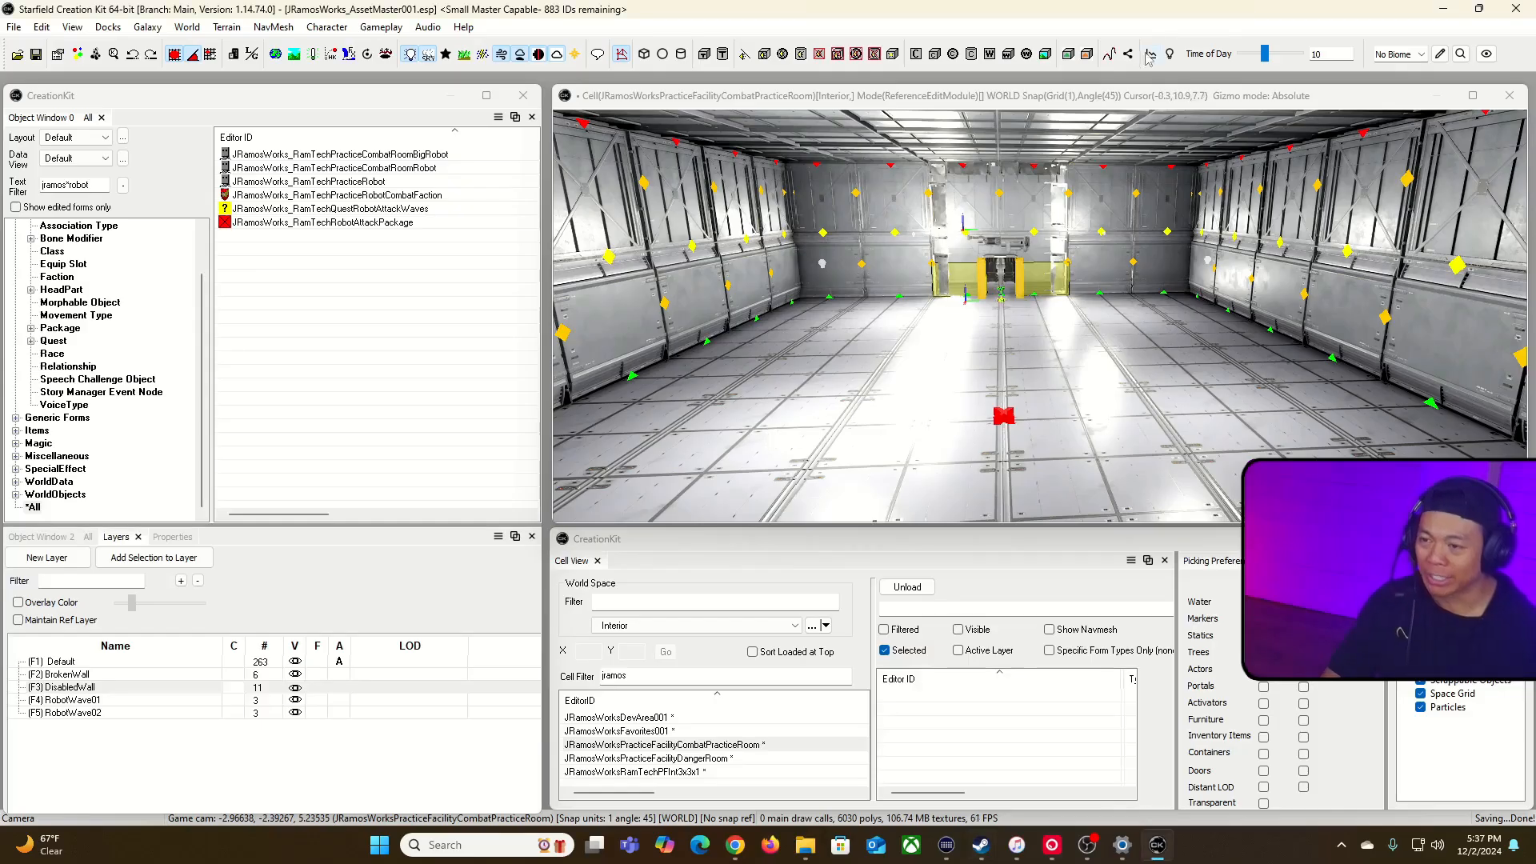
double_click(469, 155)
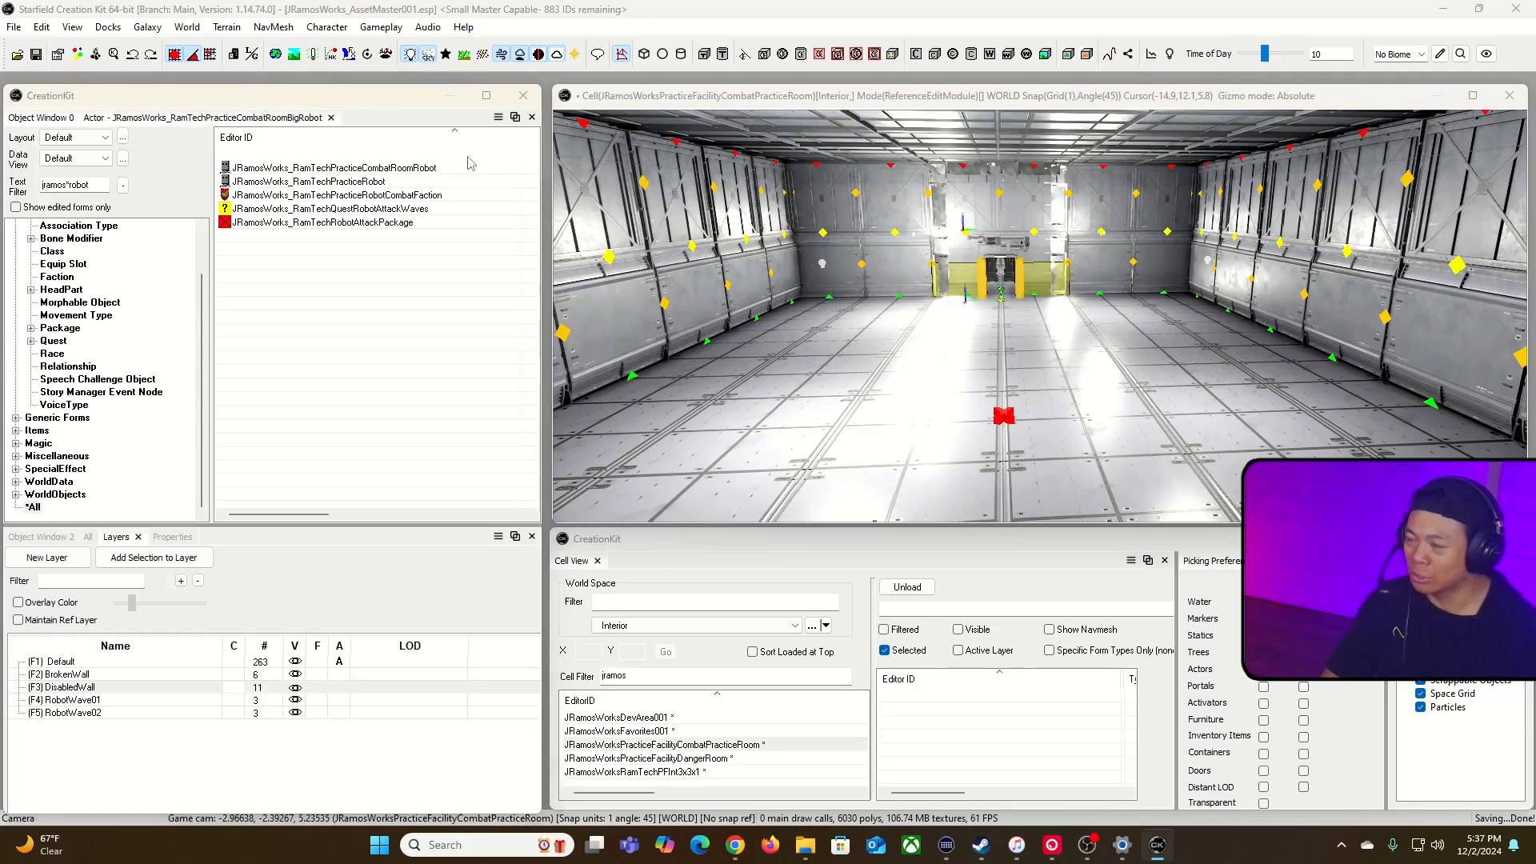
left_click(891, 163)
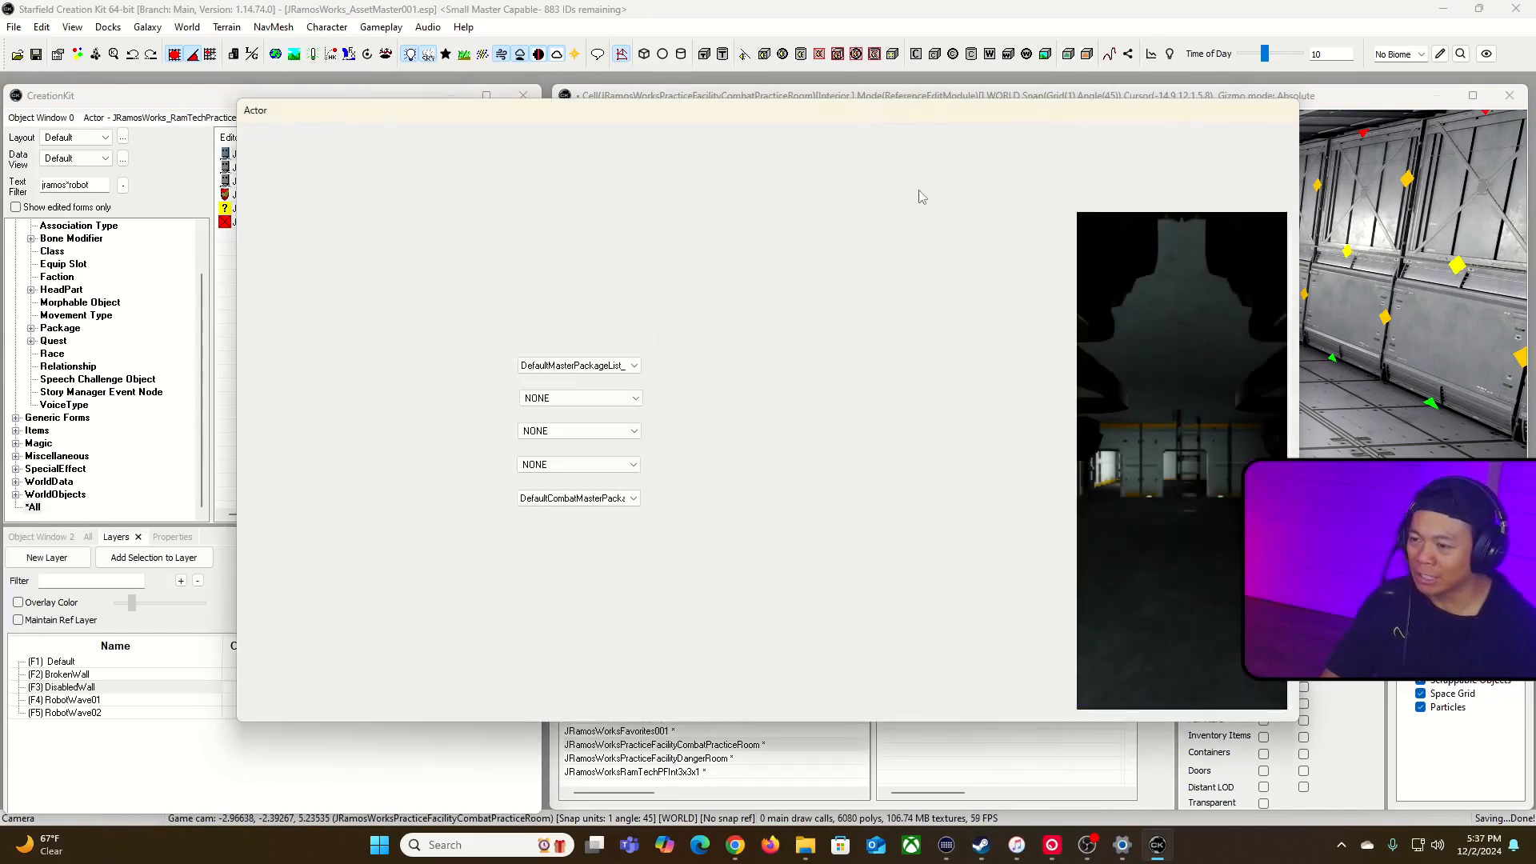
double_click(631, 232)
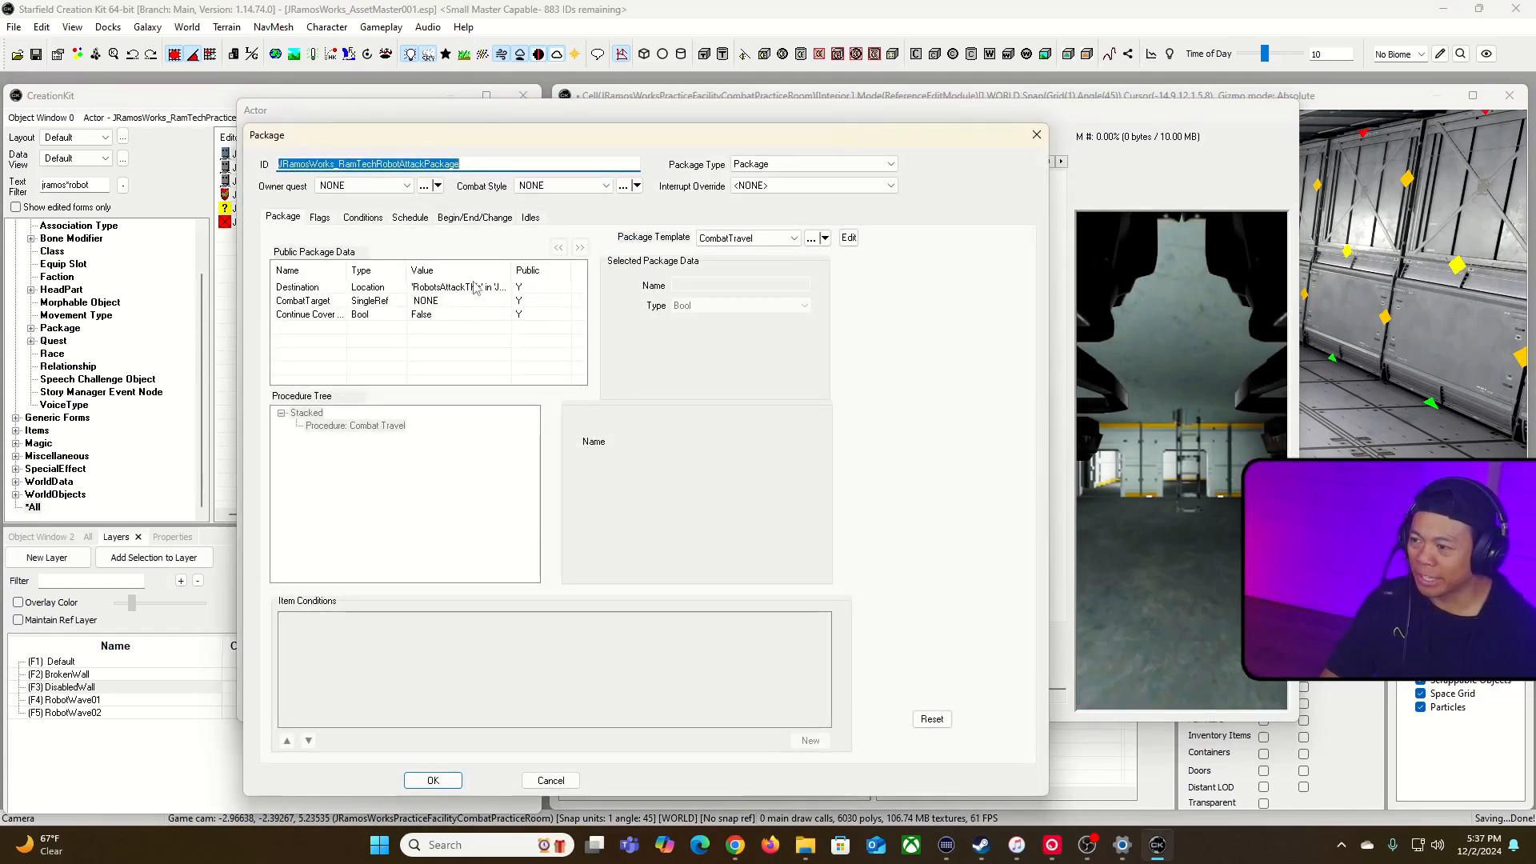
left_click(545, 782)
left_click(341, 704)
Step: Examine the broken wall opening and the approach to it from inside the combat room
right_click_drag(910, 124, 880, 125)
key("w")
key("w")
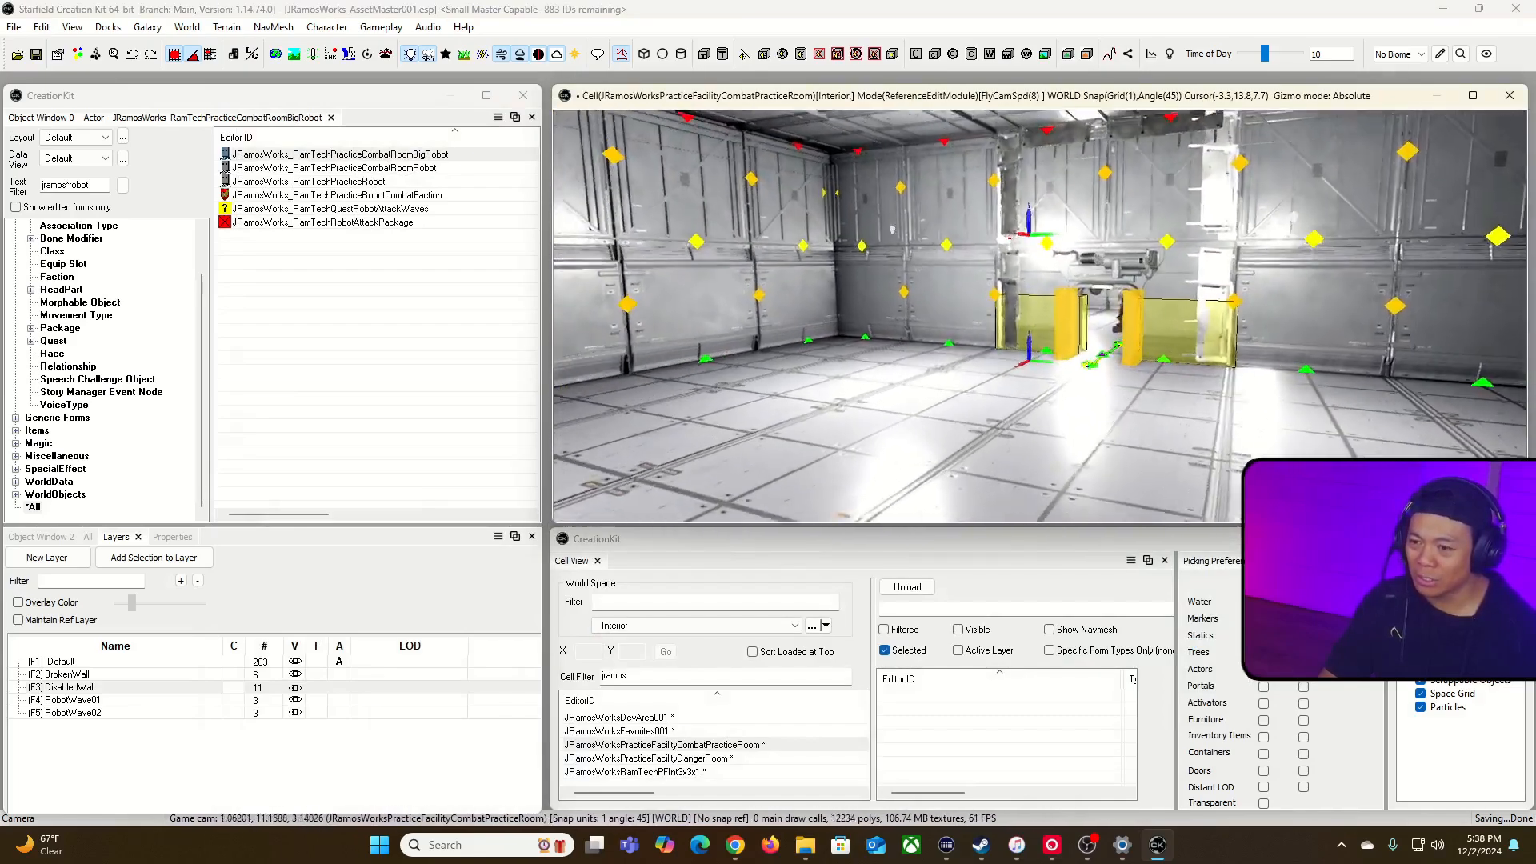
key("s")
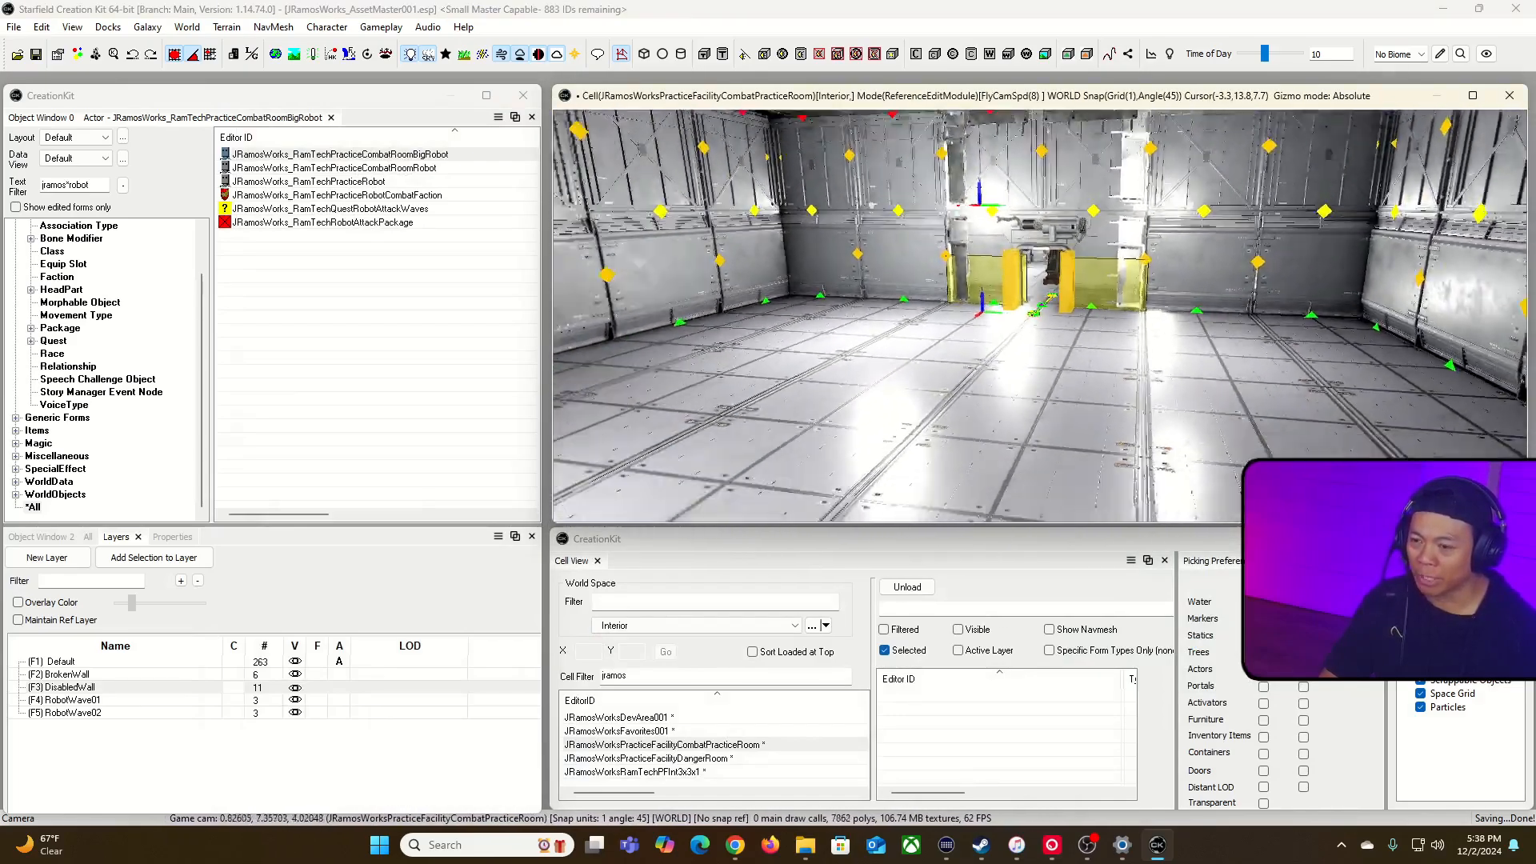
key("a")
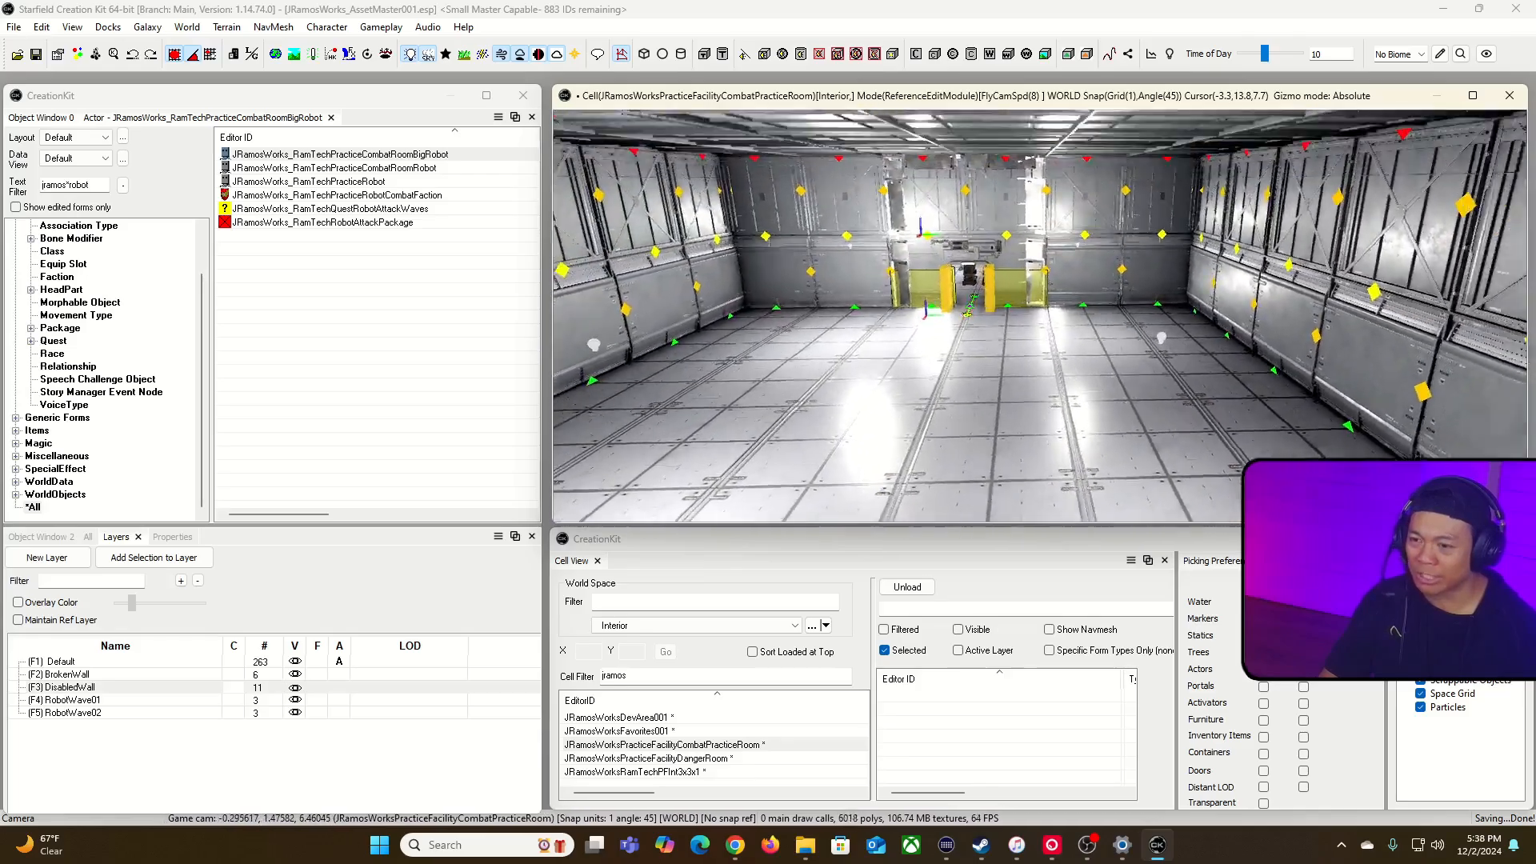
key("w")
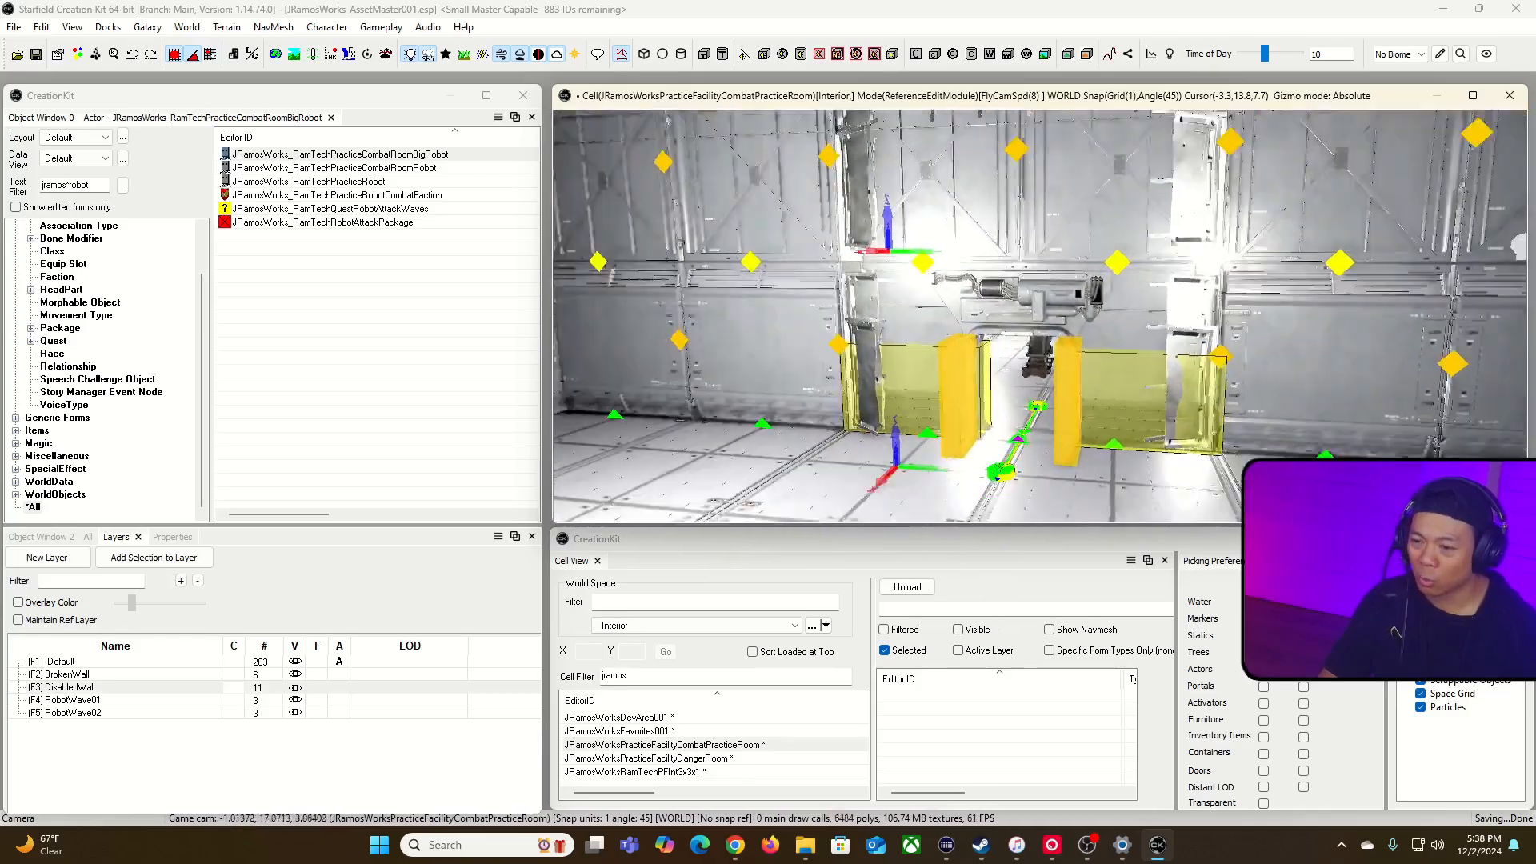
Step: Inspect the big practice robot behind the wall from several angles, comparing its size with the opening
key("w")
key("s")
key("s")
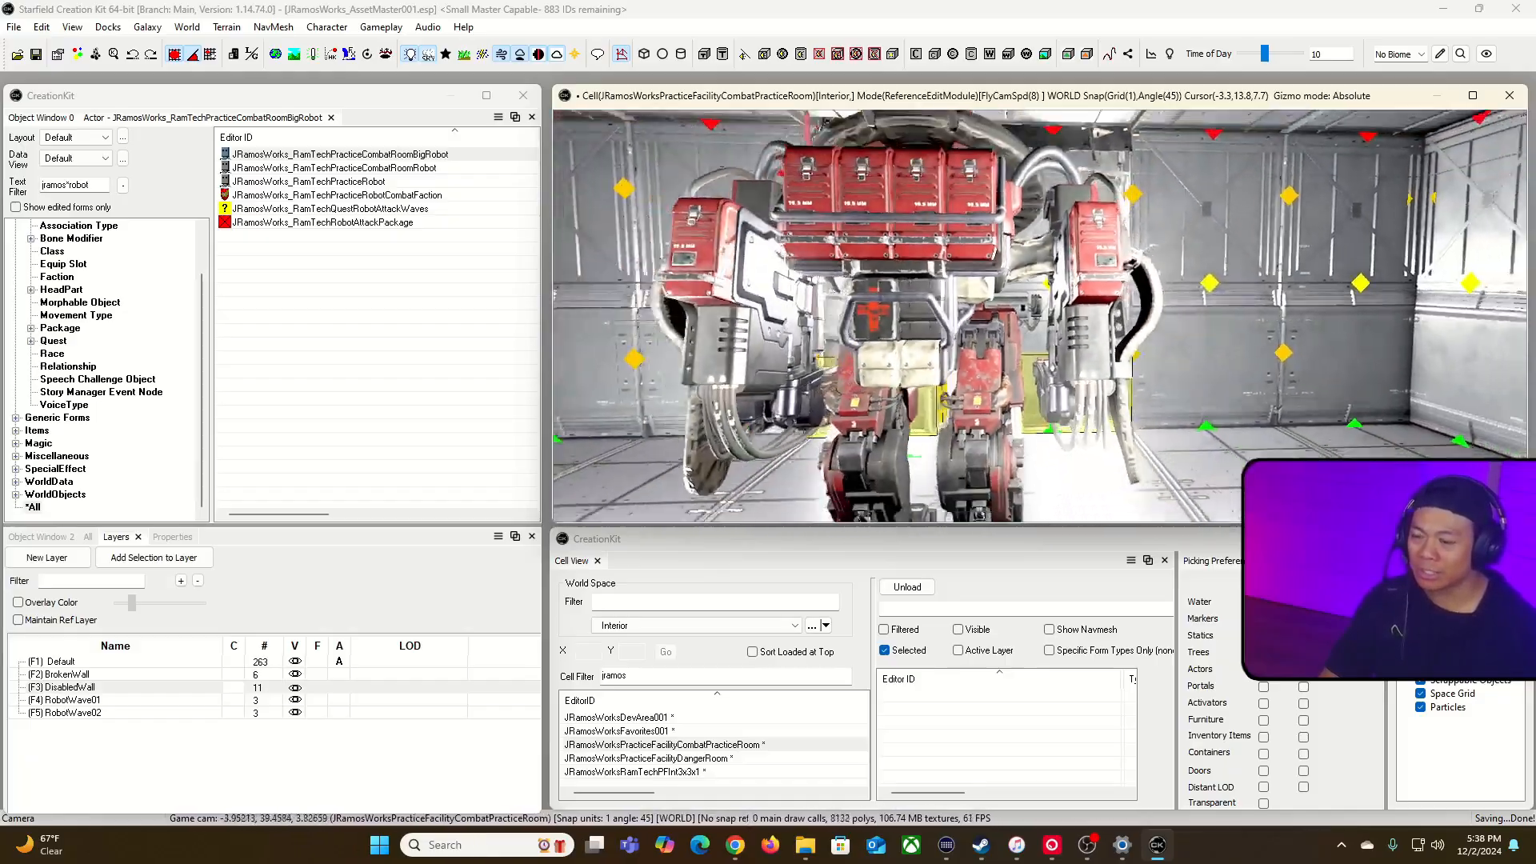
key("a")
key("a")
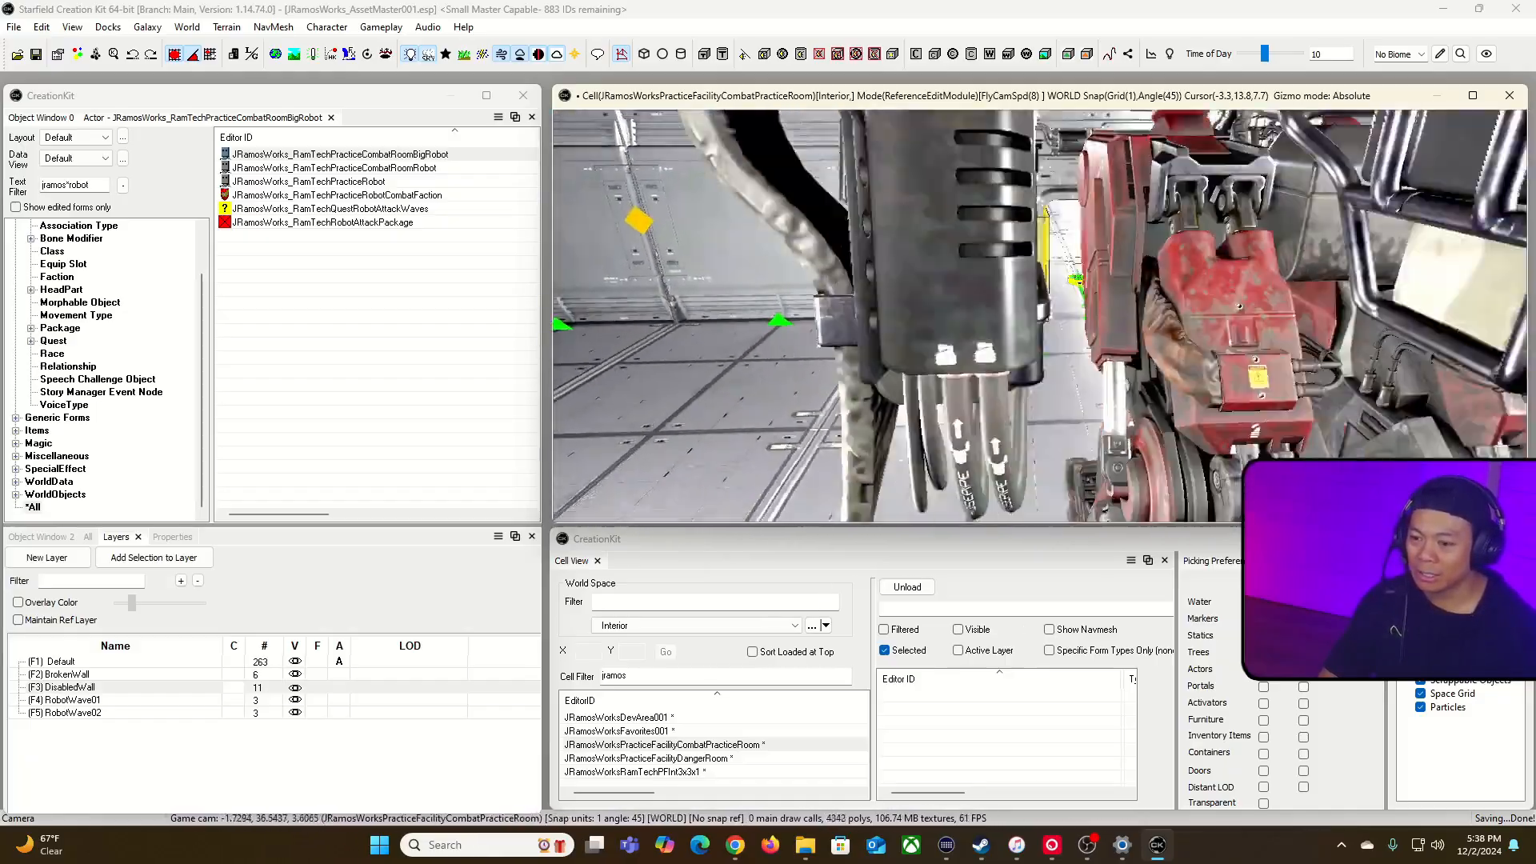
key("d")
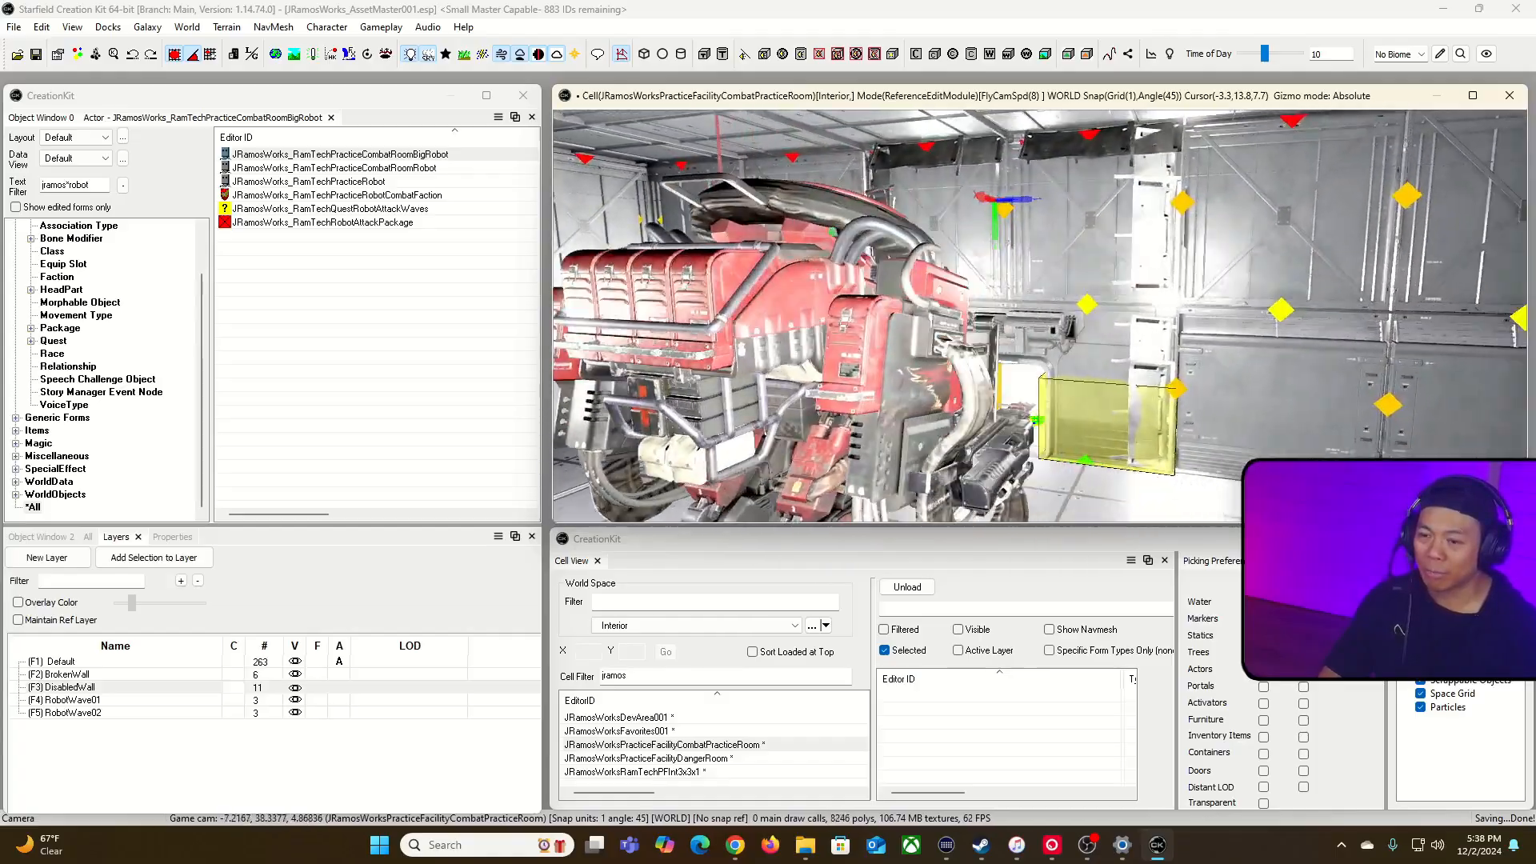
key("d")
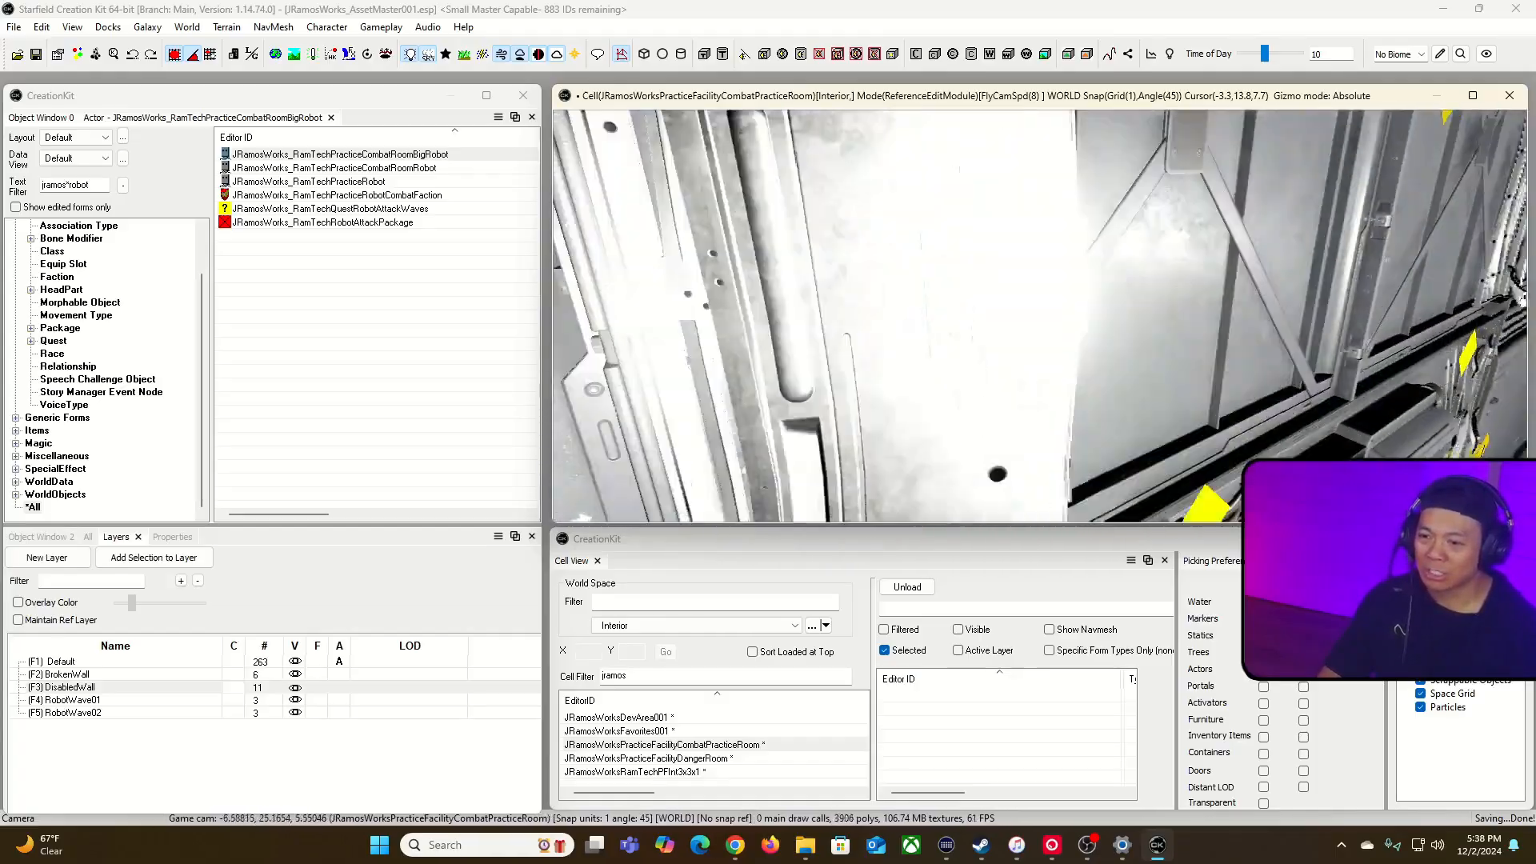
key("w")
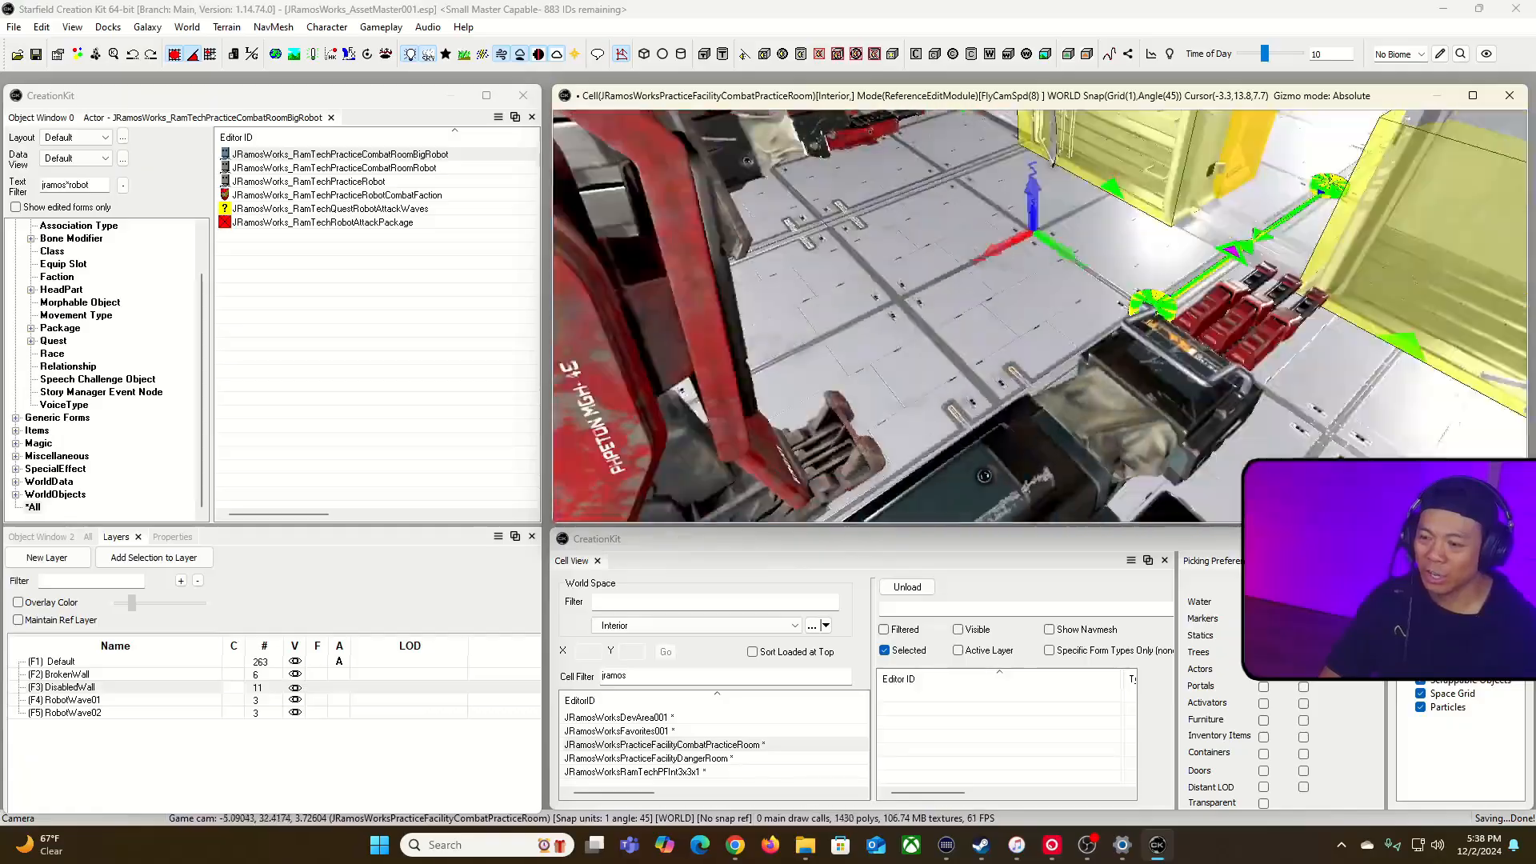
key("w")
key("w")
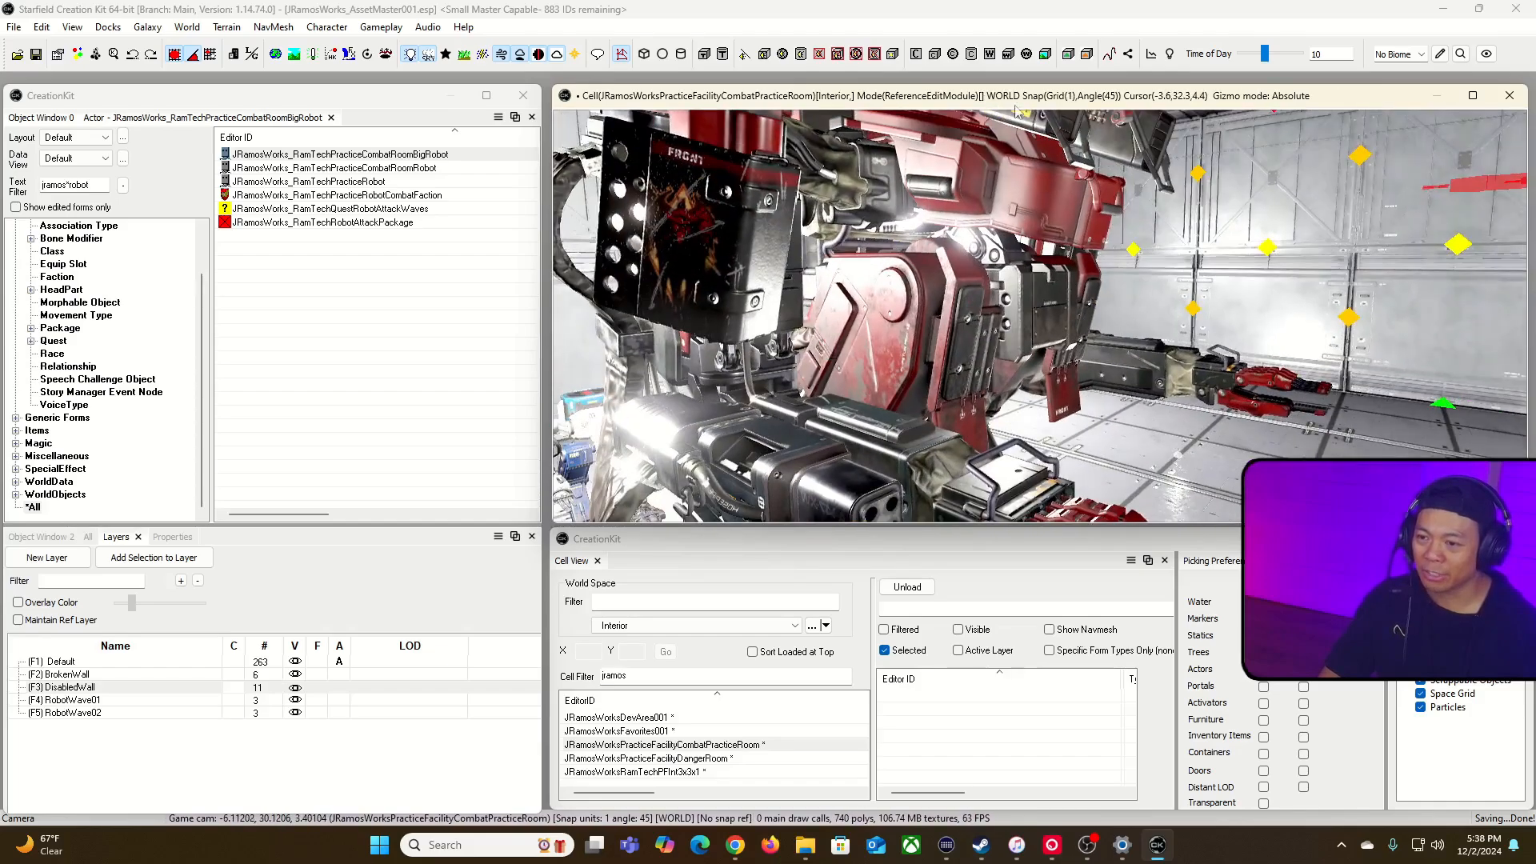
Step: Set the big practice robot actor's minimum and maximum height to 2.5 through its placed reference, and accept both dialogs
double_click(970, 227)
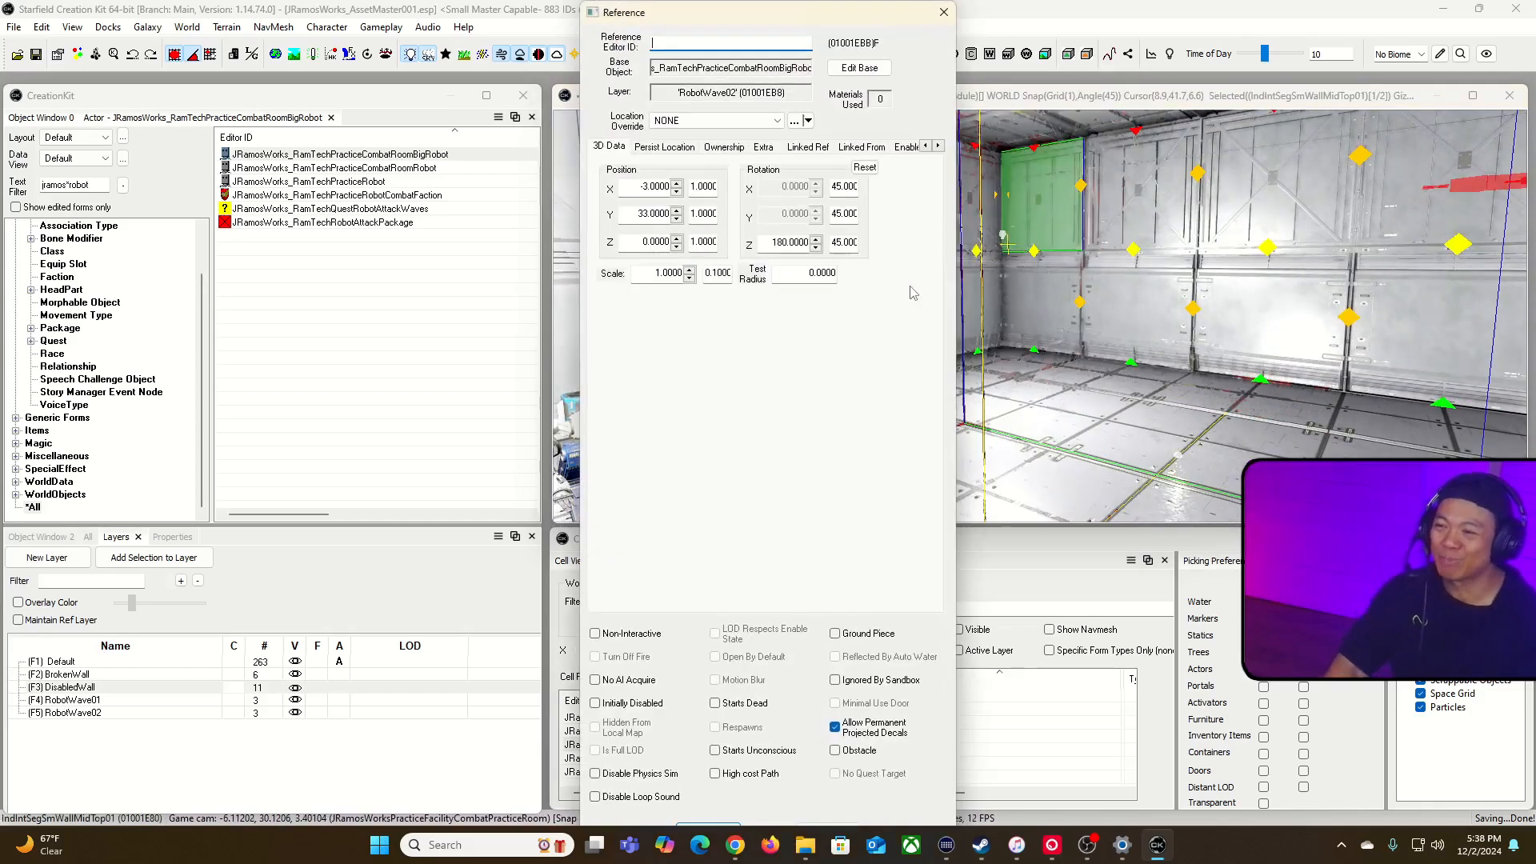
left_click(879, 70)
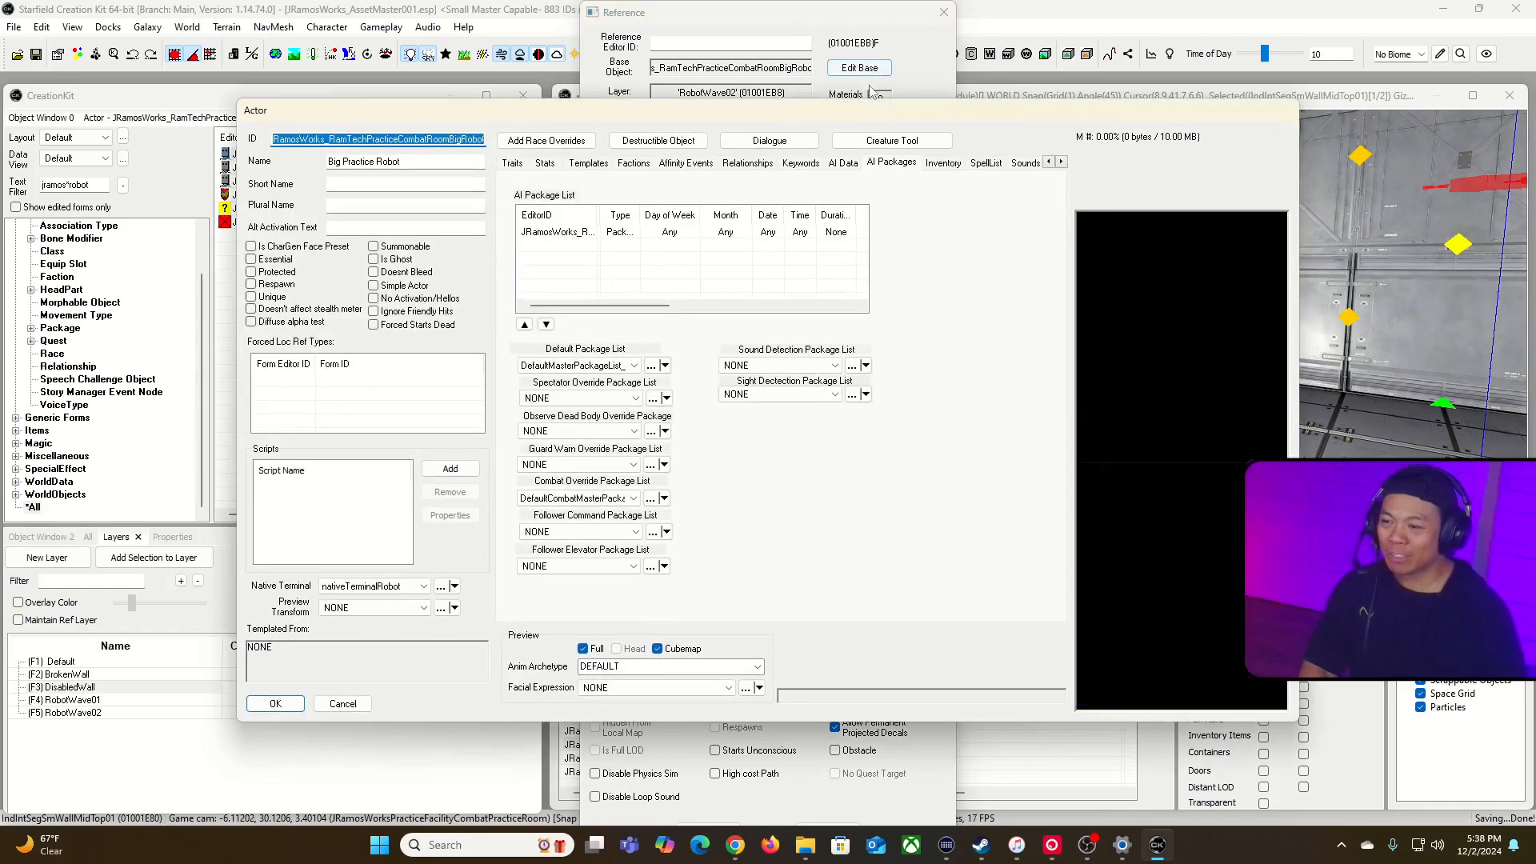
left_click(513, 163)
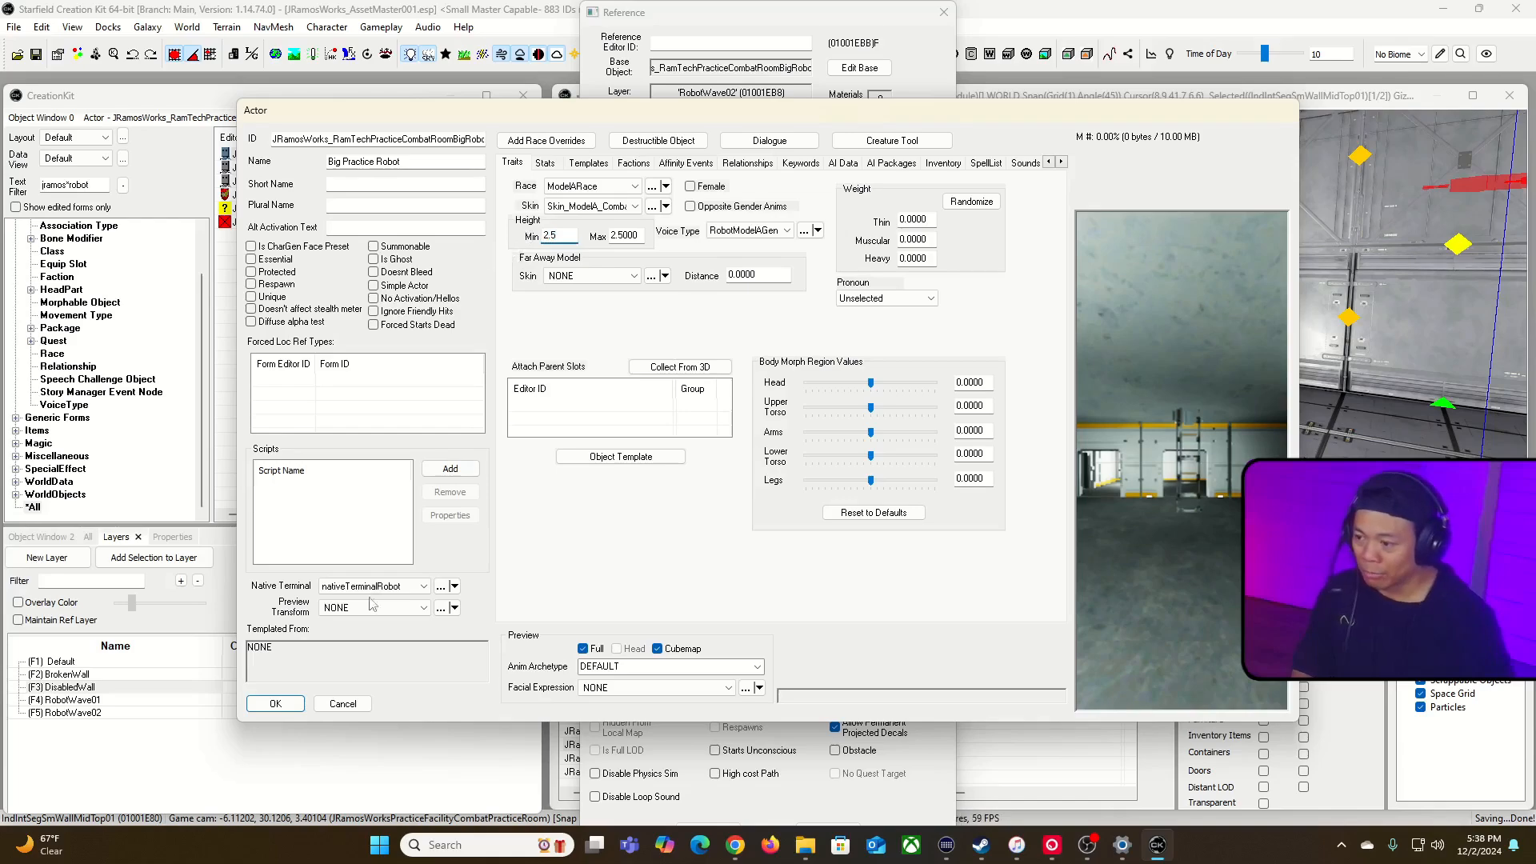
left_click(275, 704)
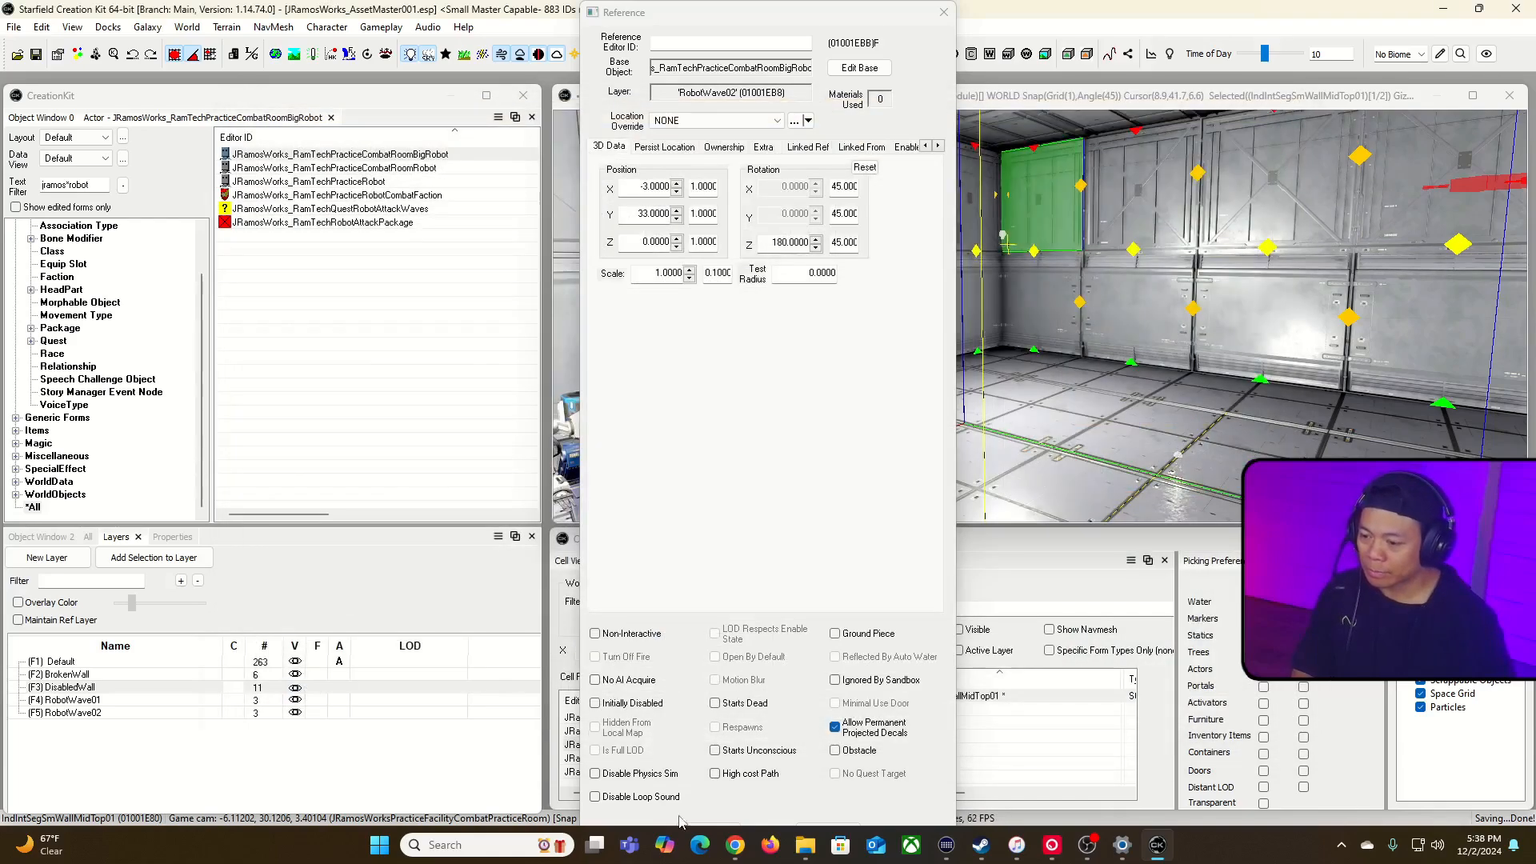
left_click(689, 828)
Step: Select the resized big robot and compare its size with the wall opening, the smaller robots and the room
right_click_drag(1010, 171, 1360, 208)
key("d")
key("w")
key("w")
right_click_drag(1040, 316, 1296, 311)
key("s")
right_click_drag(1120, 160, 1012, 212)
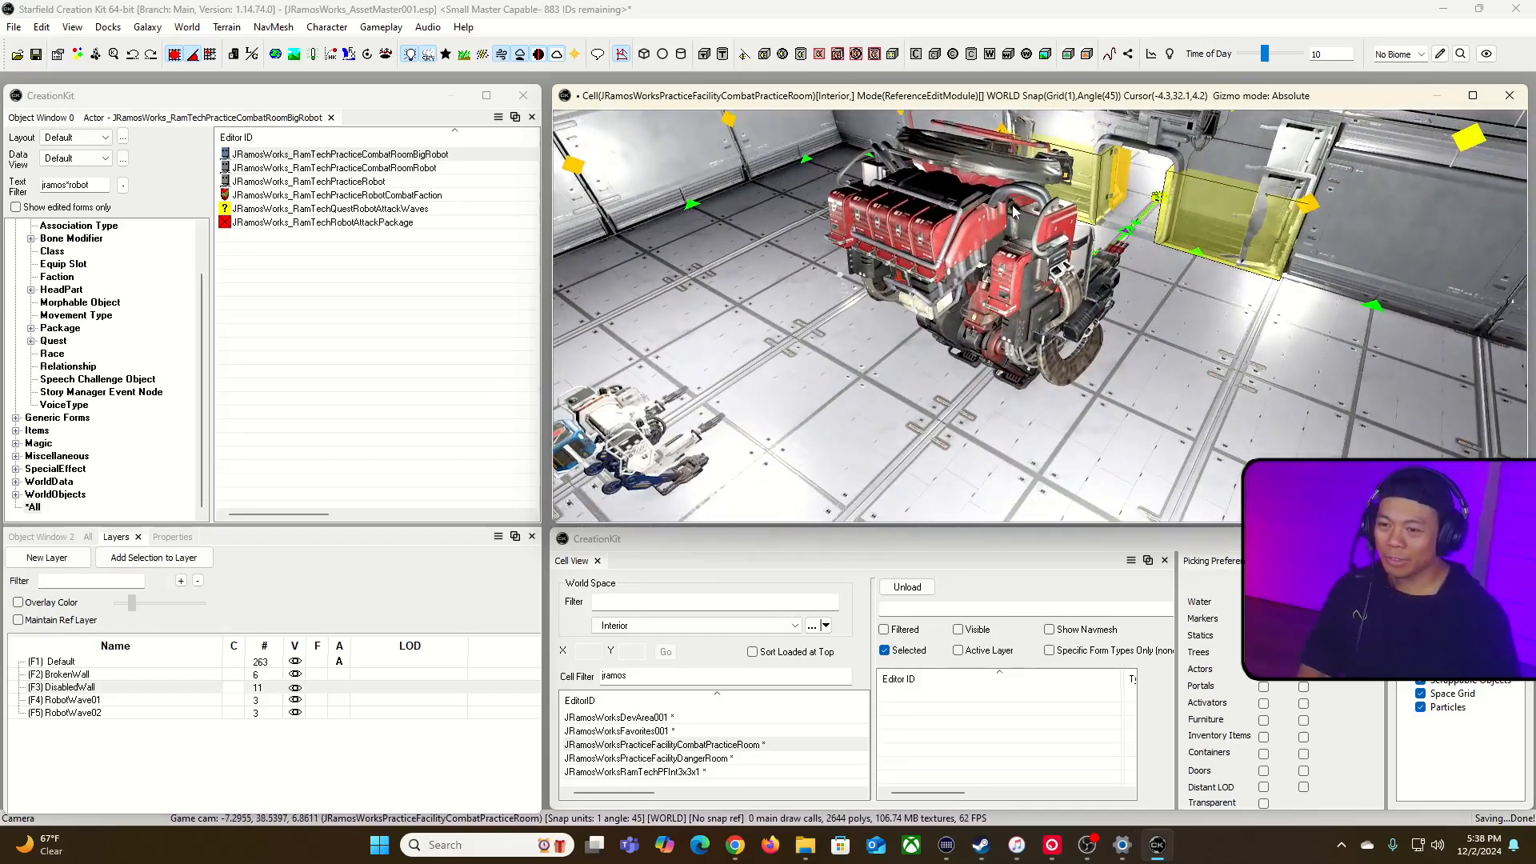
left_click(985, 239)
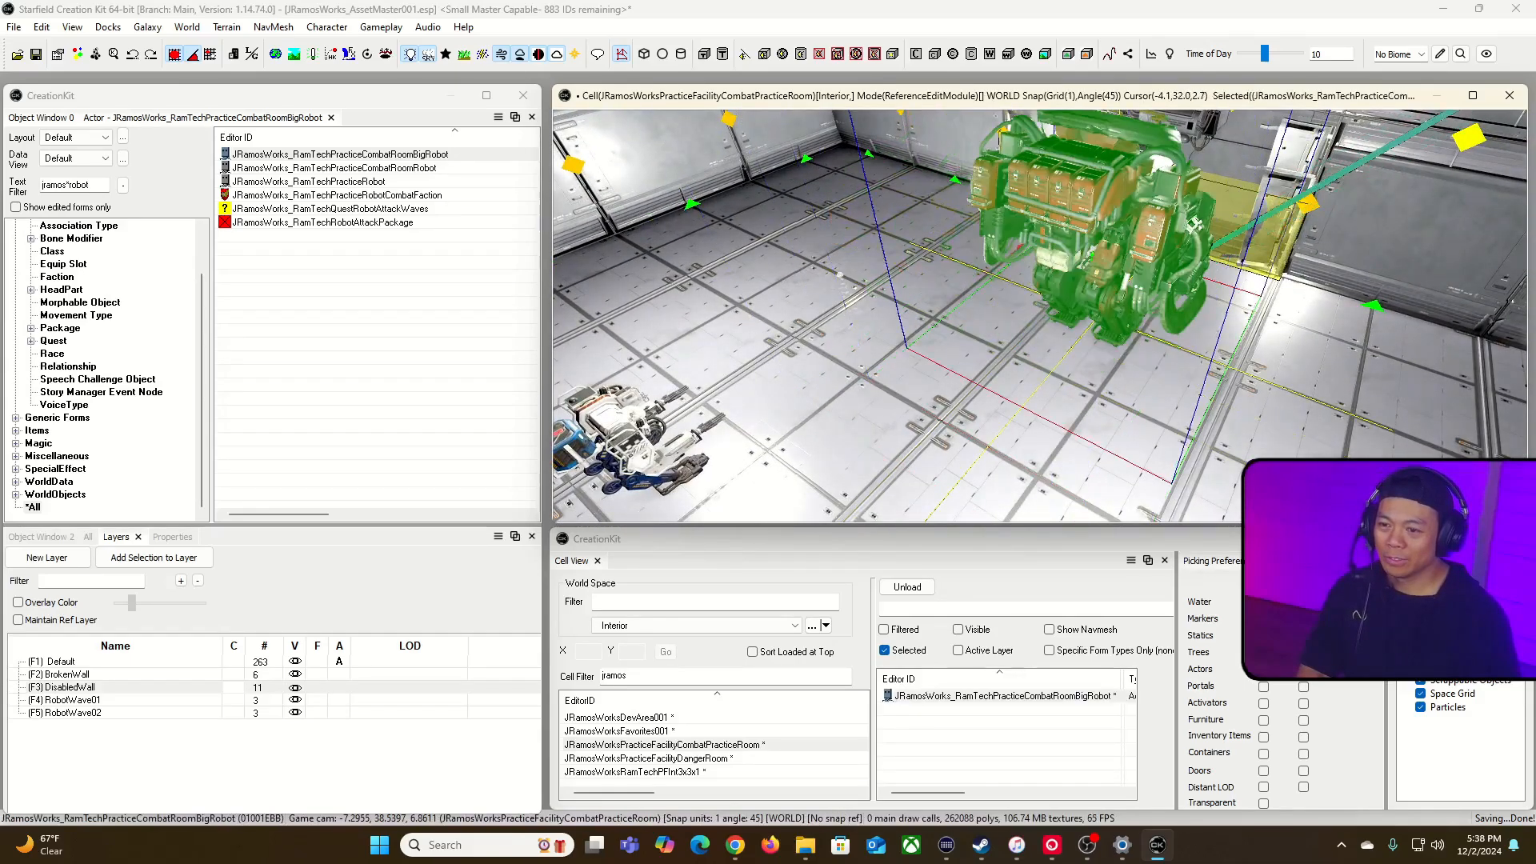
key("a")
right_click_drag(1106, 201, 1232, 210)
key("s")
right_click_drag(560, 120, 672, 140)
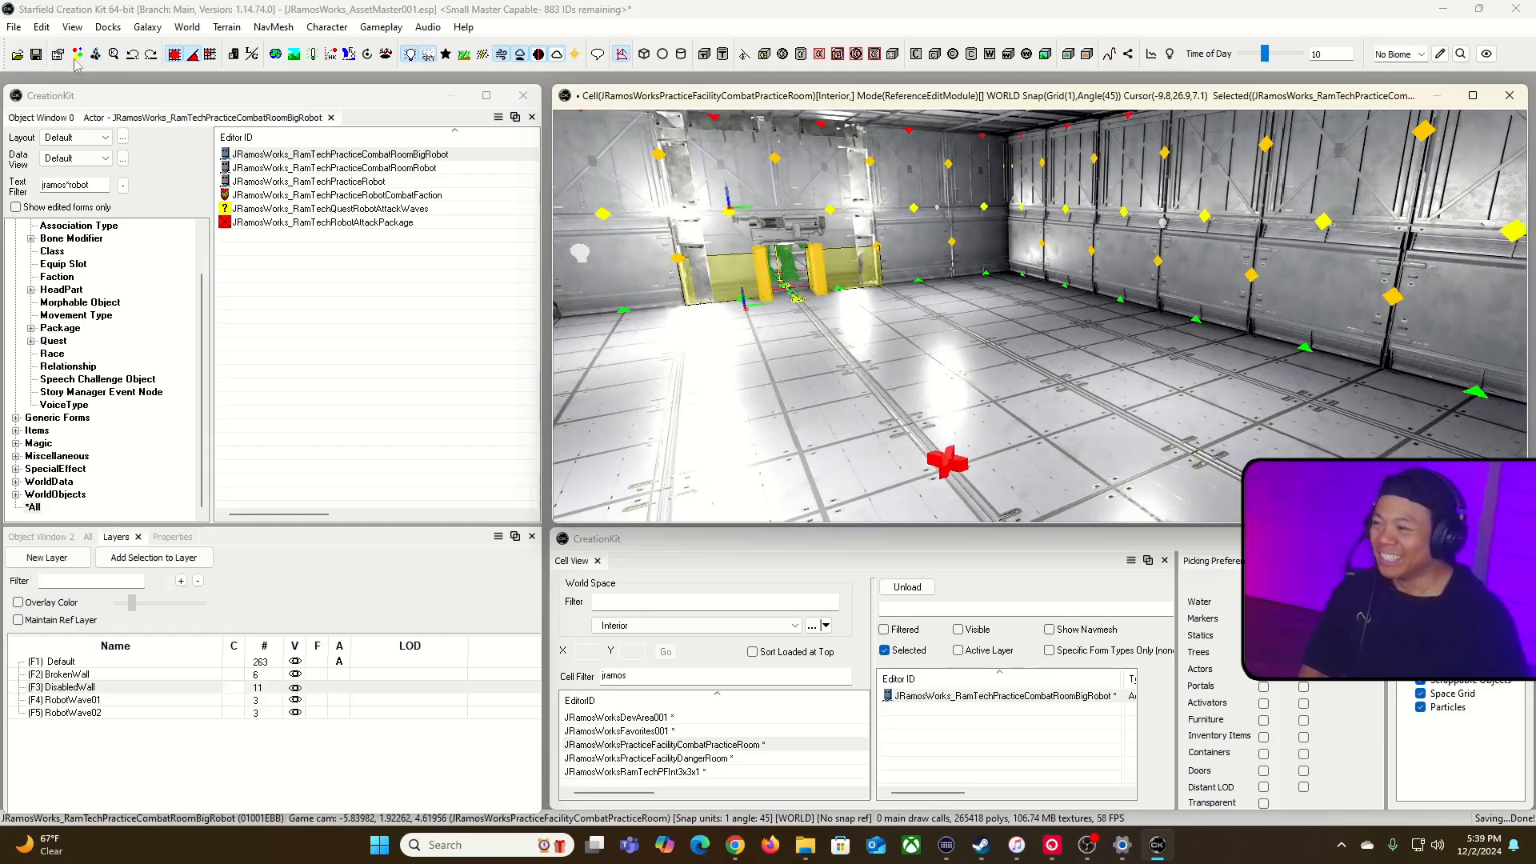
Step: Save the plugin, switch to Steam and launch Starfield
left_click(28, 57)
key("alt+Tab")
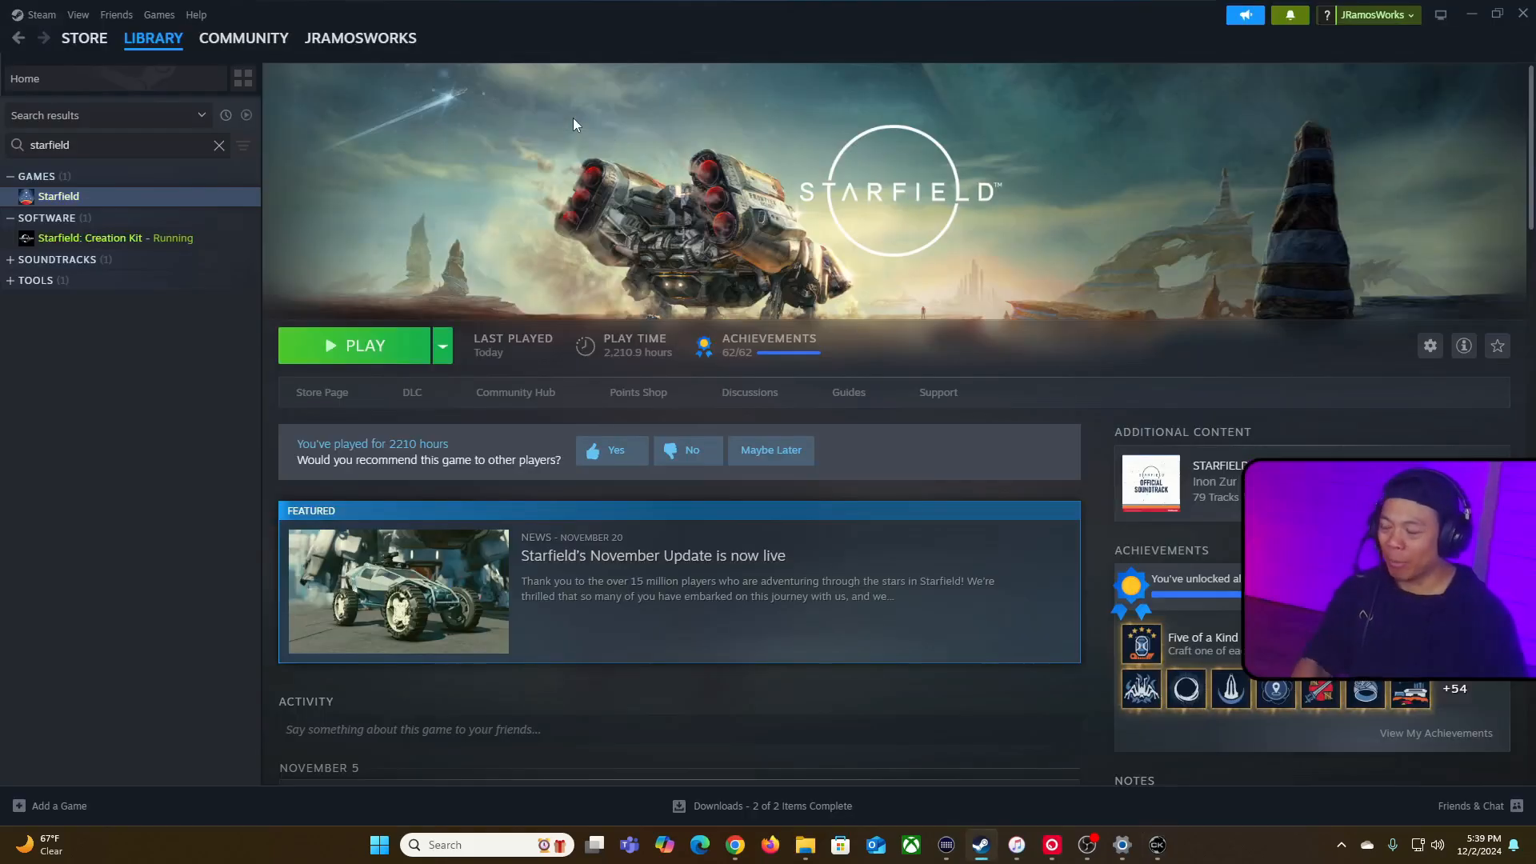
left_click(404, 350)
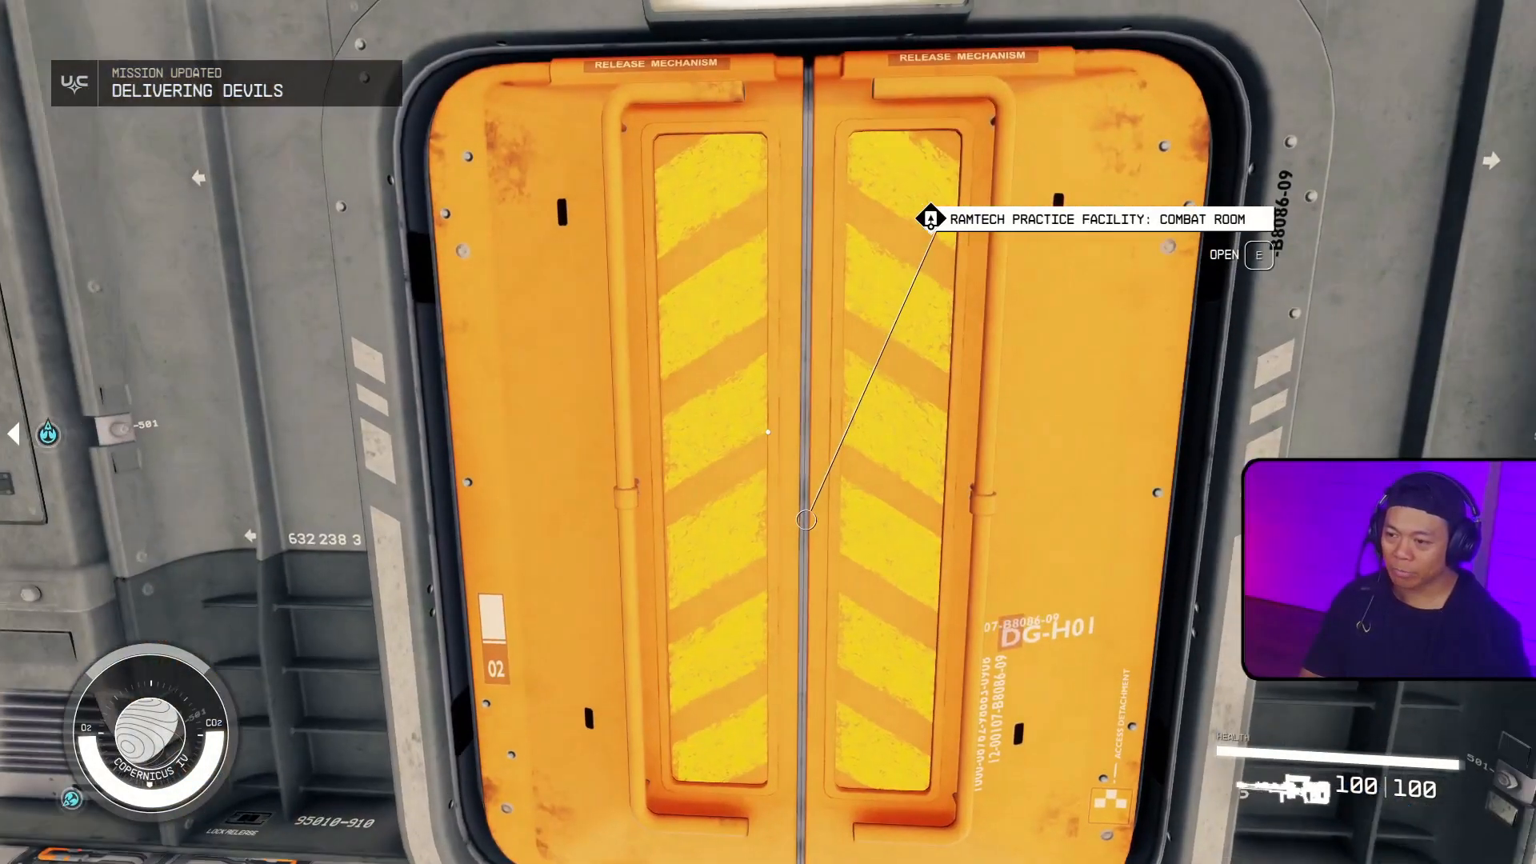
Step: Start the robot fight in the combat practice room and shoot down the smaller practice robots from a crouch
key("e")
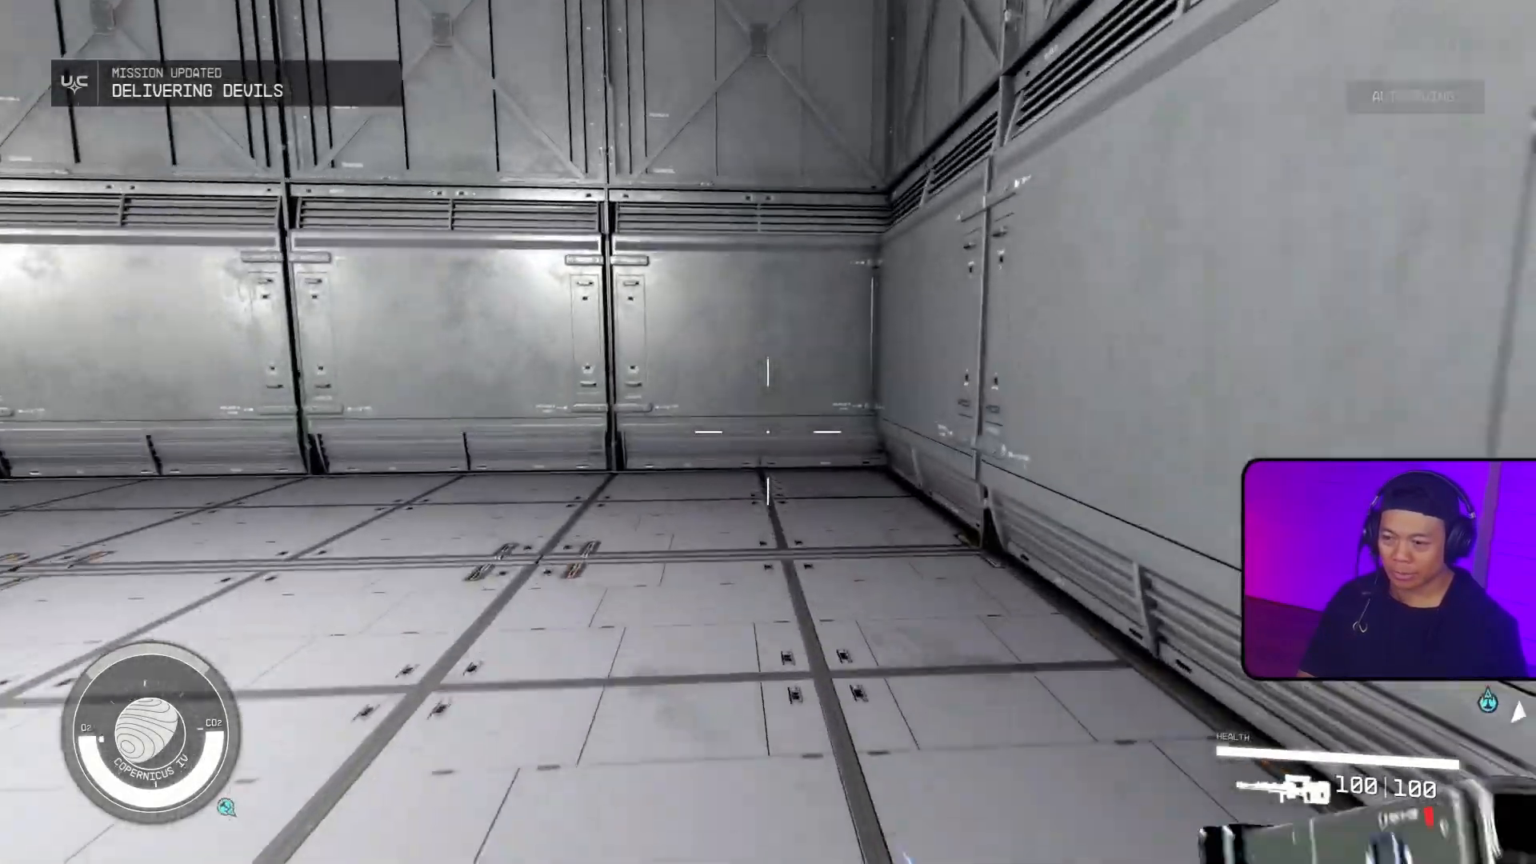
key("ctrl")
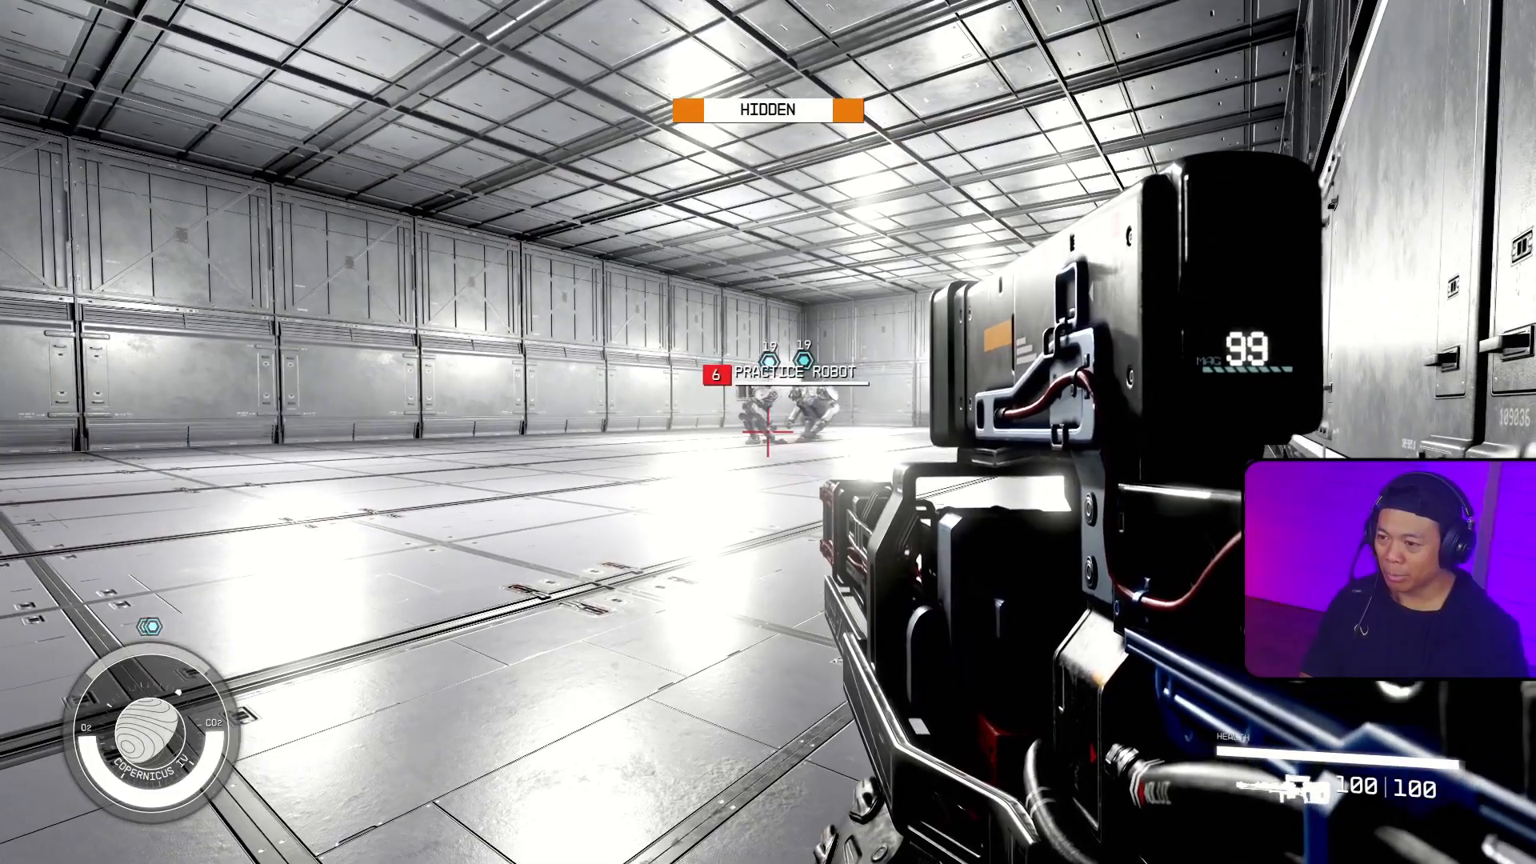
right_click(768, 432)
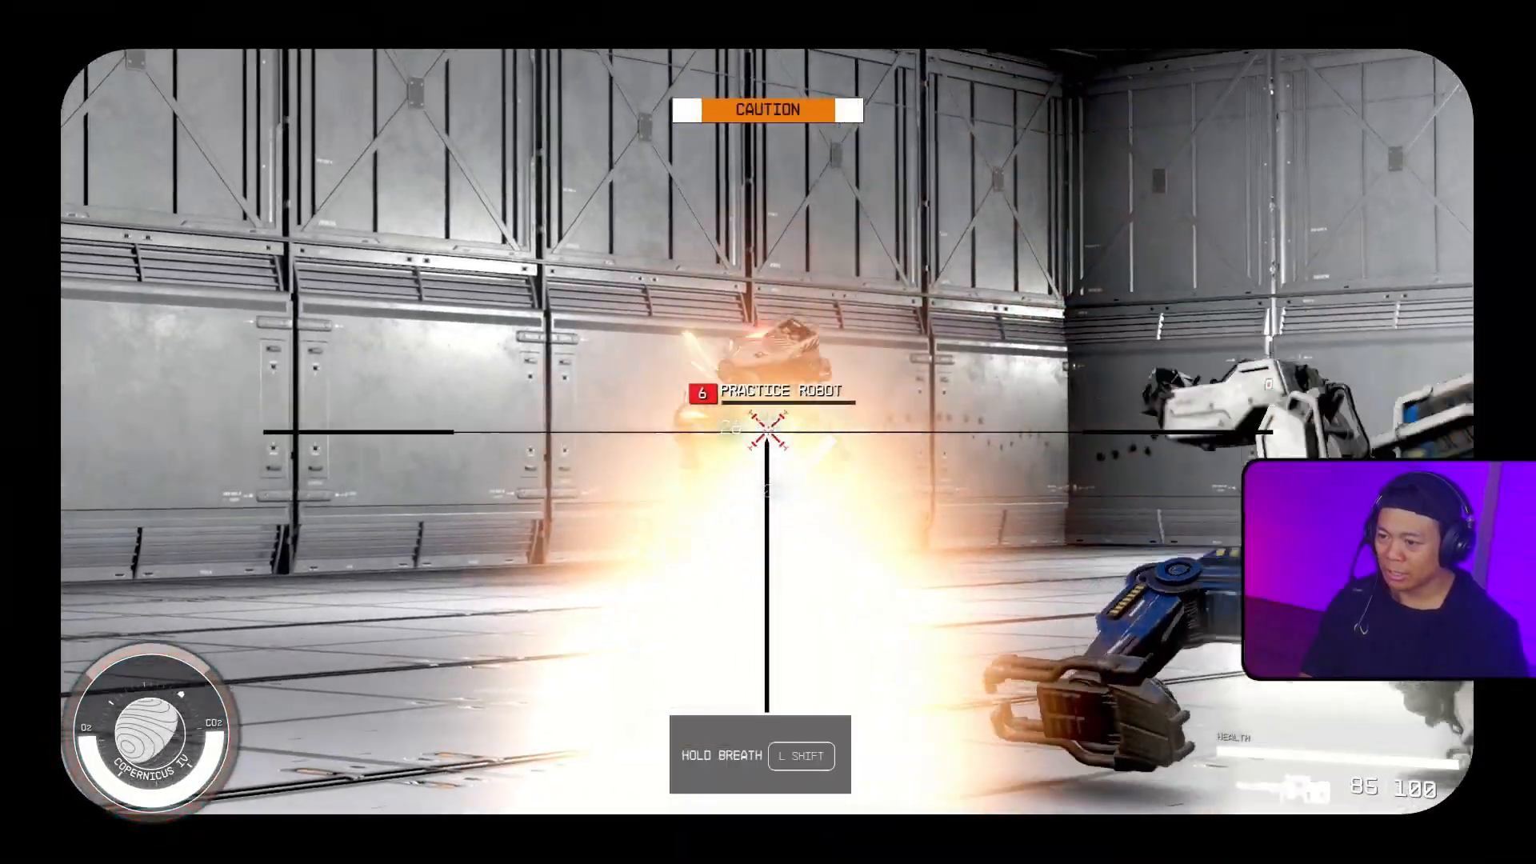
left_click(768, 432)
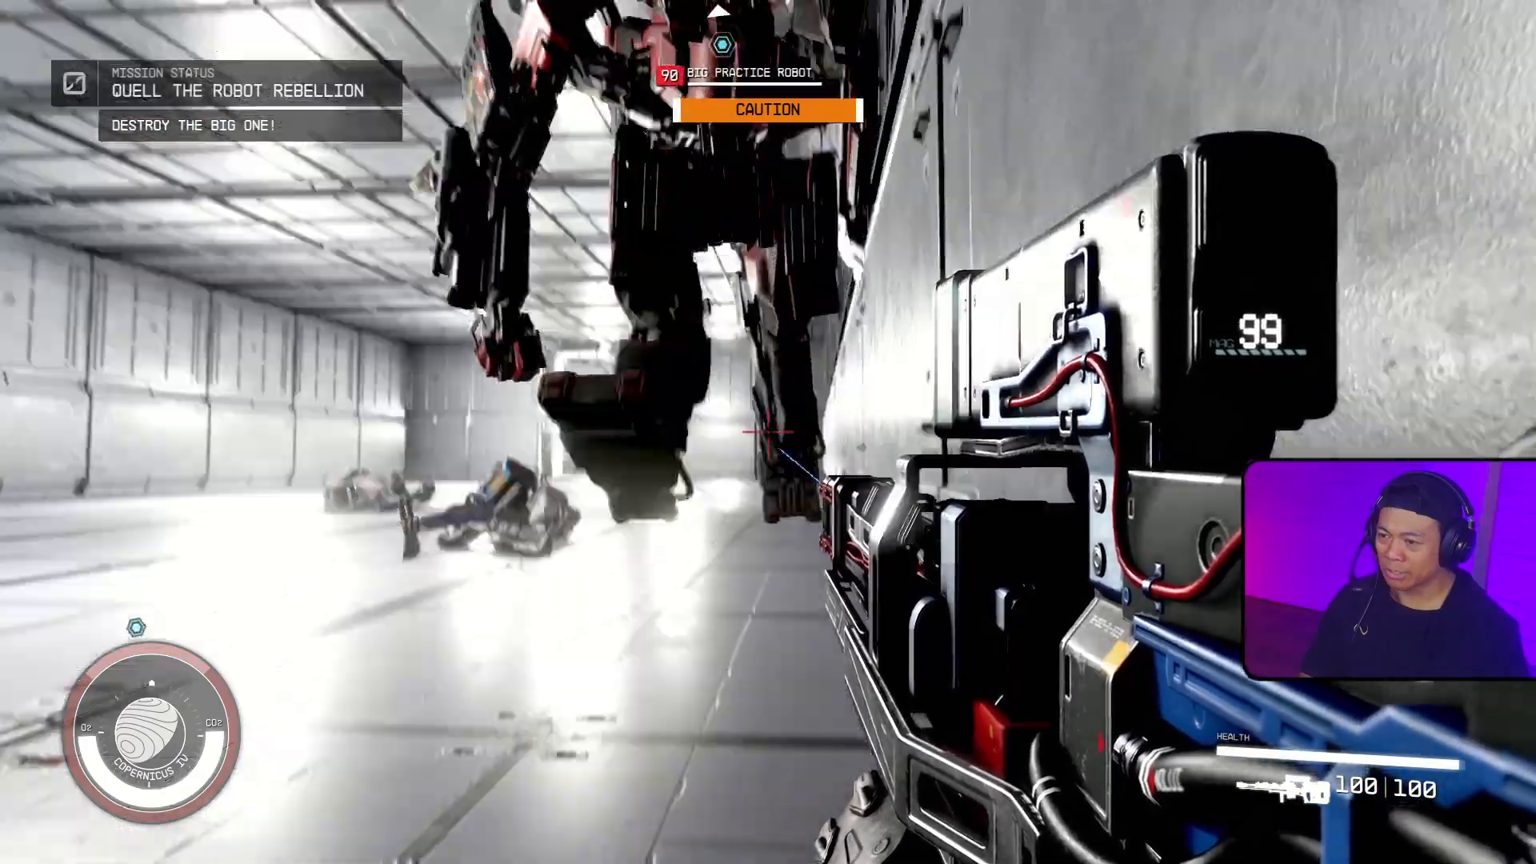
Step: Destroy the Big Practice Robot with hip and scoped rifle fire to complete the Quell the Robot Rebellion mission
left_click(768, 432)
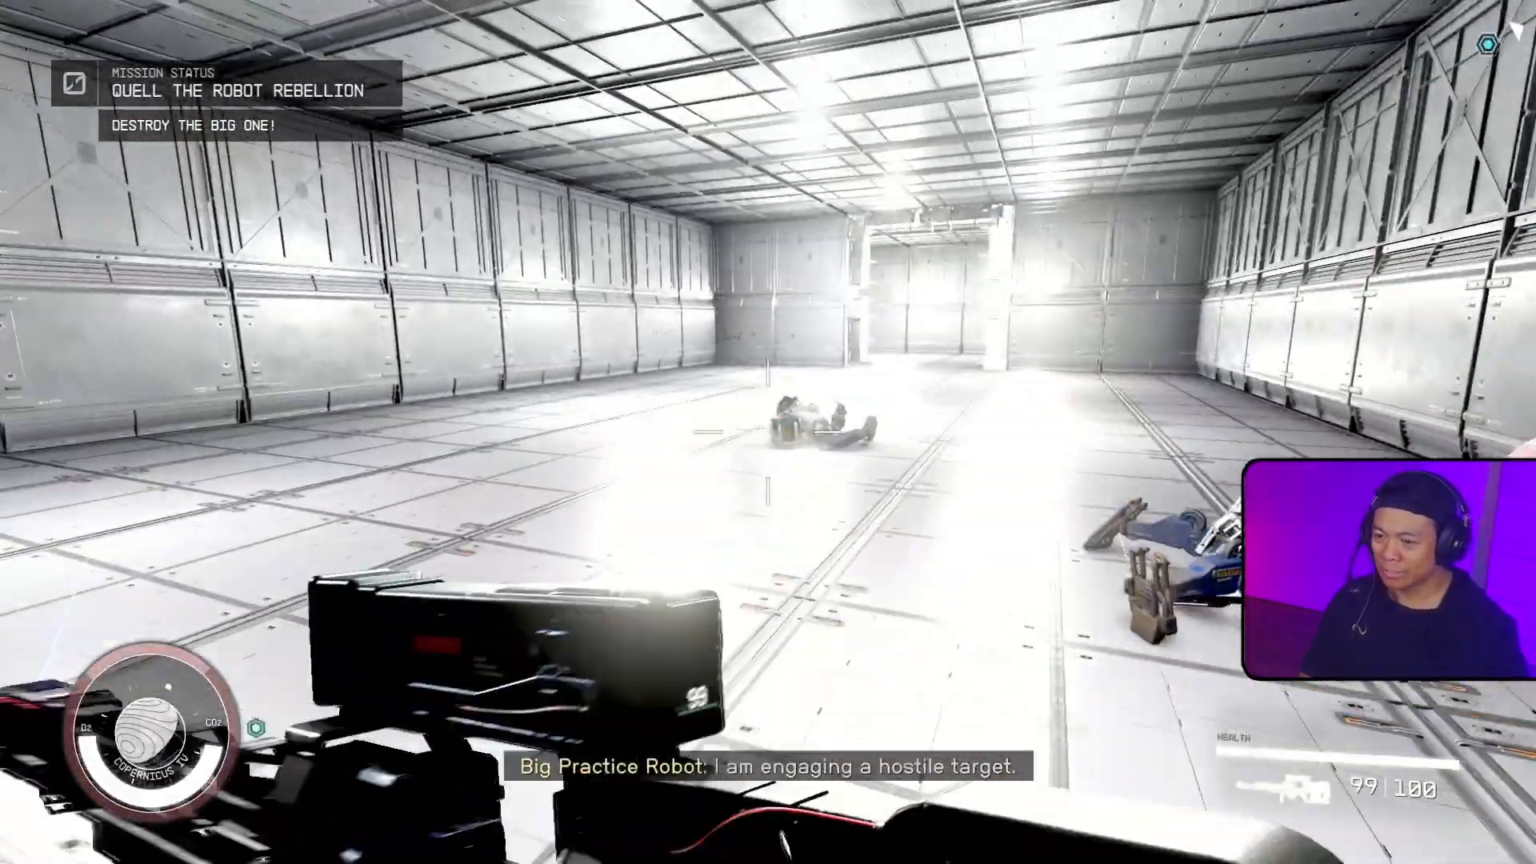
right_click(768, 432)
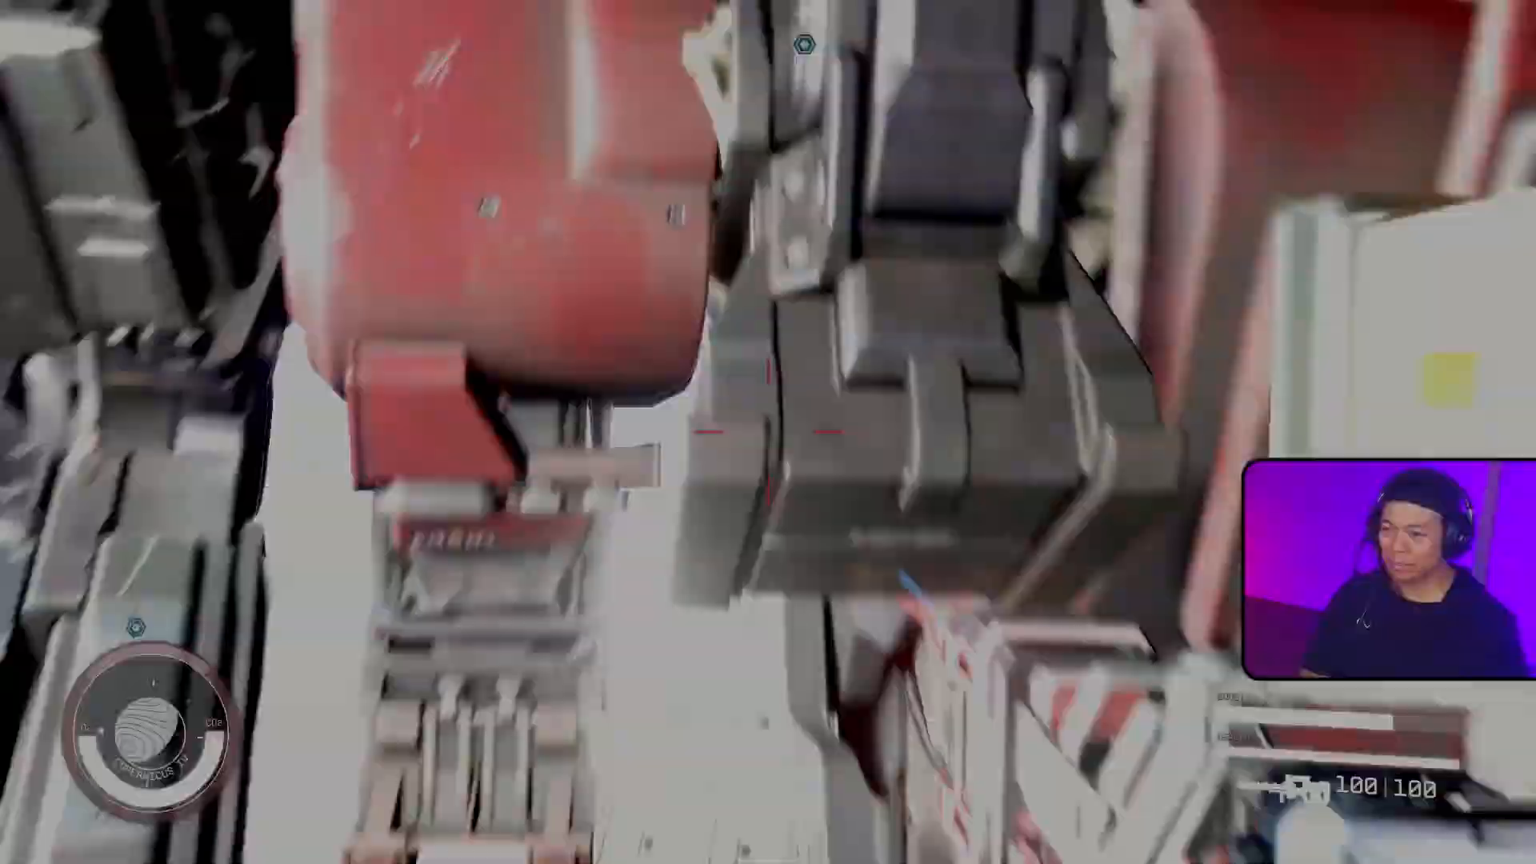
left_click(768, 432)
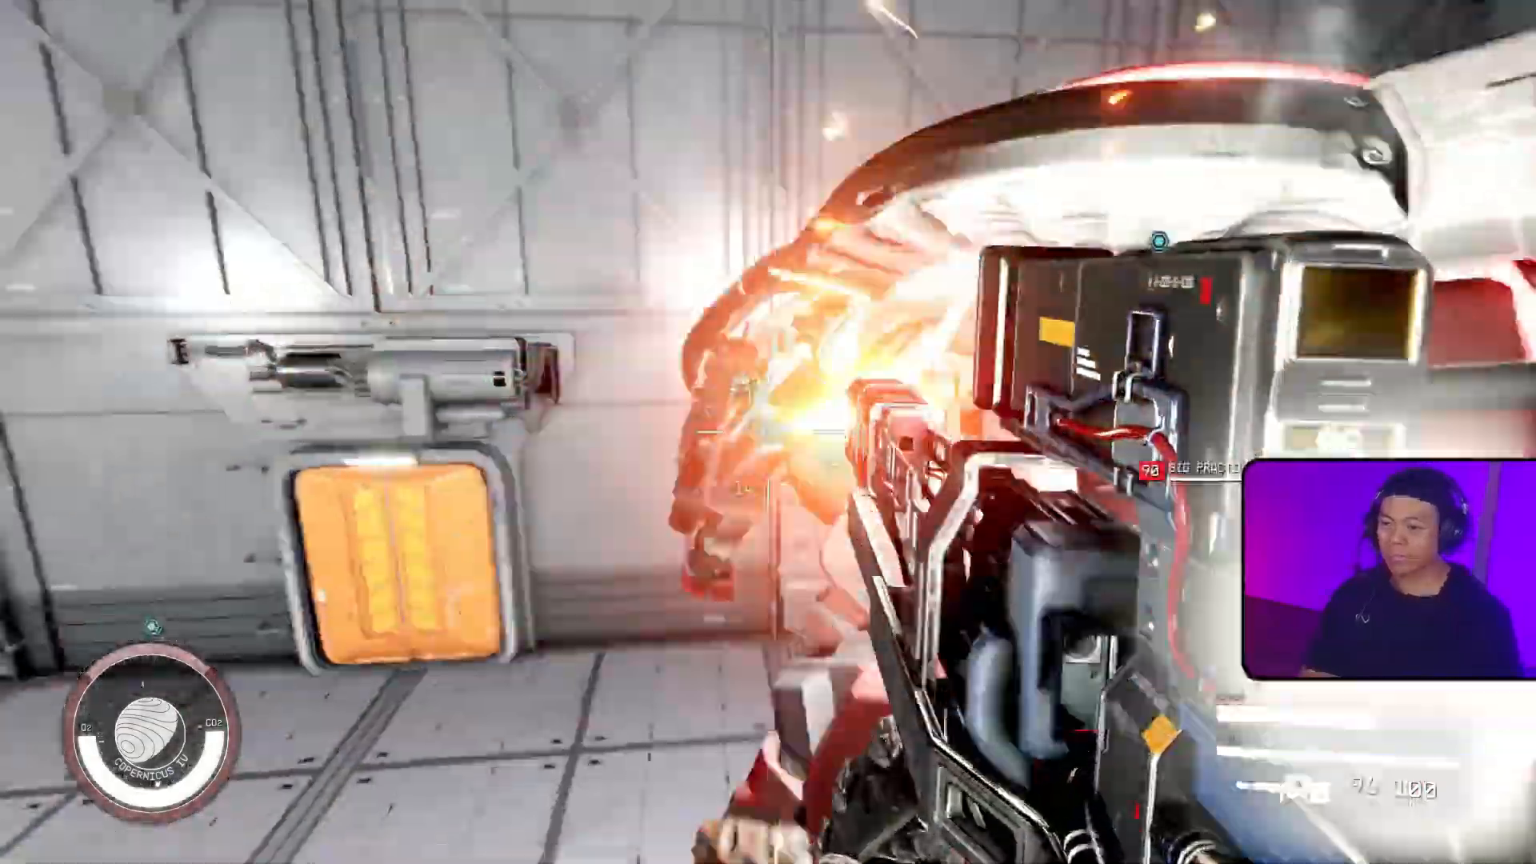
right_click(767, 431)
left_click(768, 432)
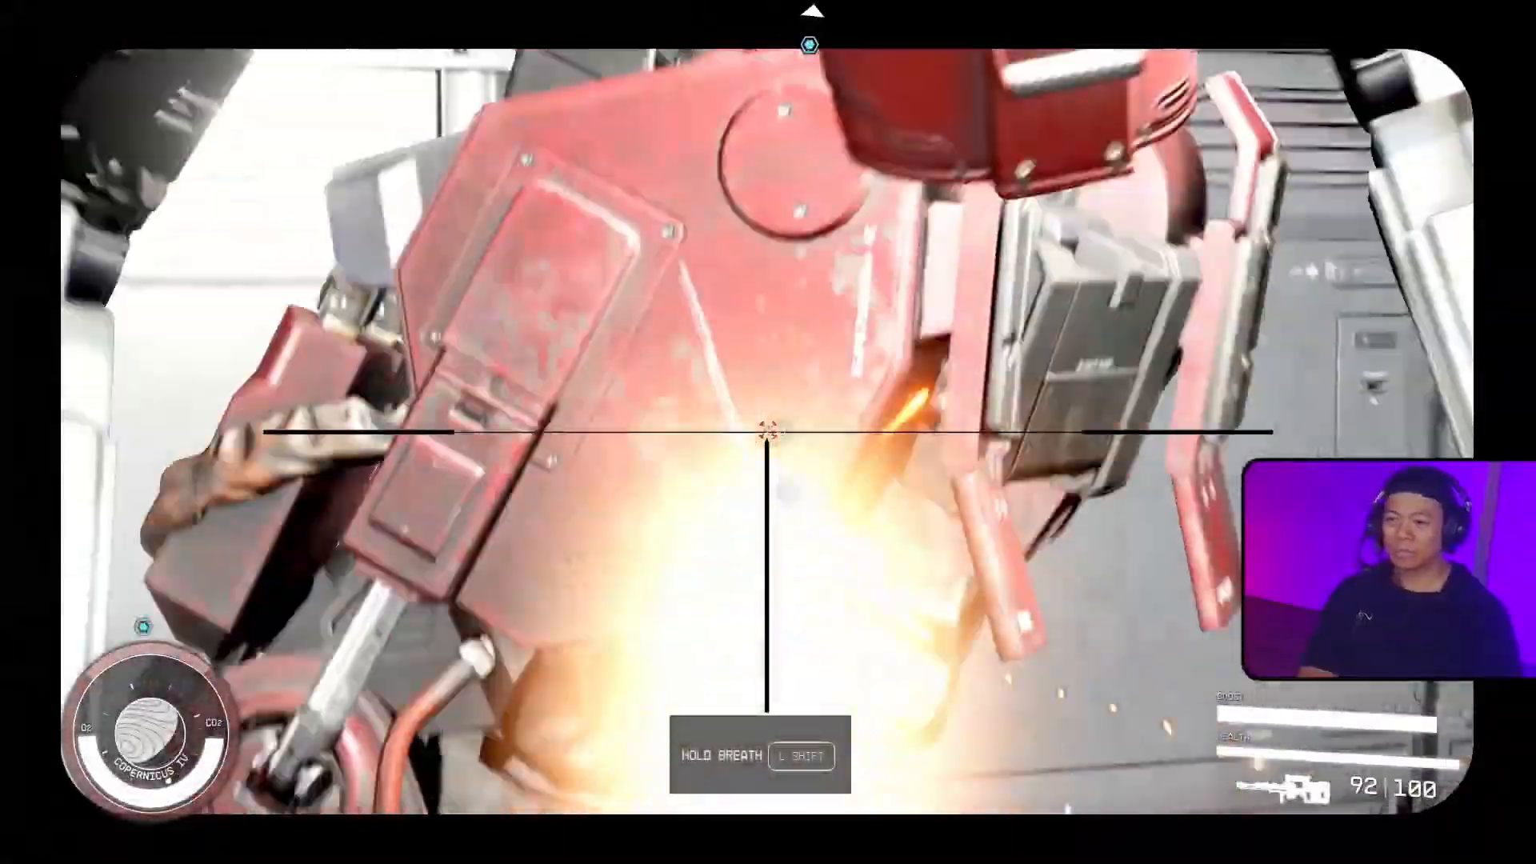
left_click(768, 432)
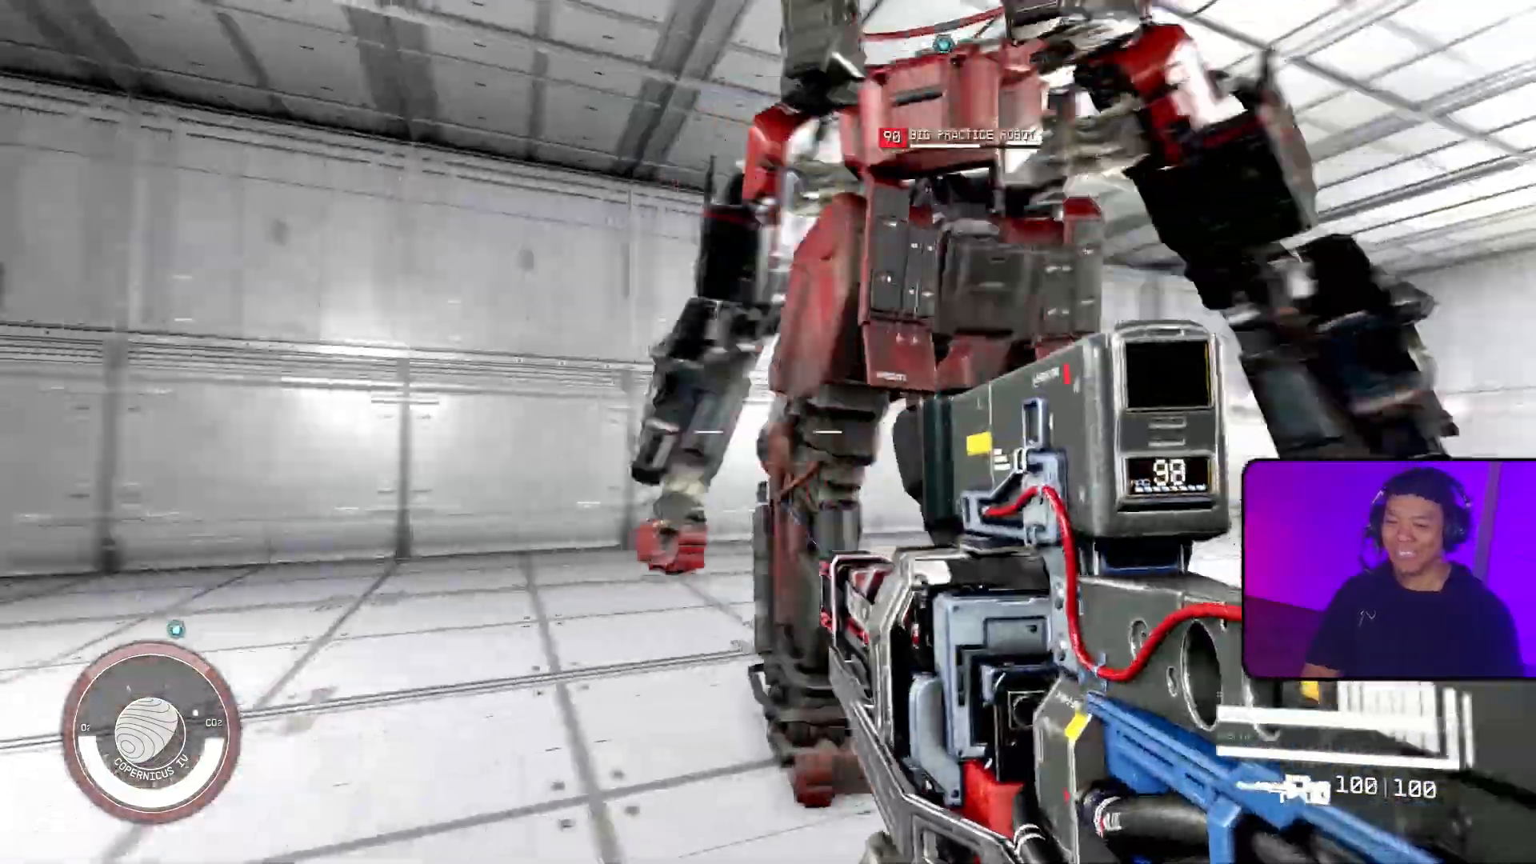
left_click(768, 432)
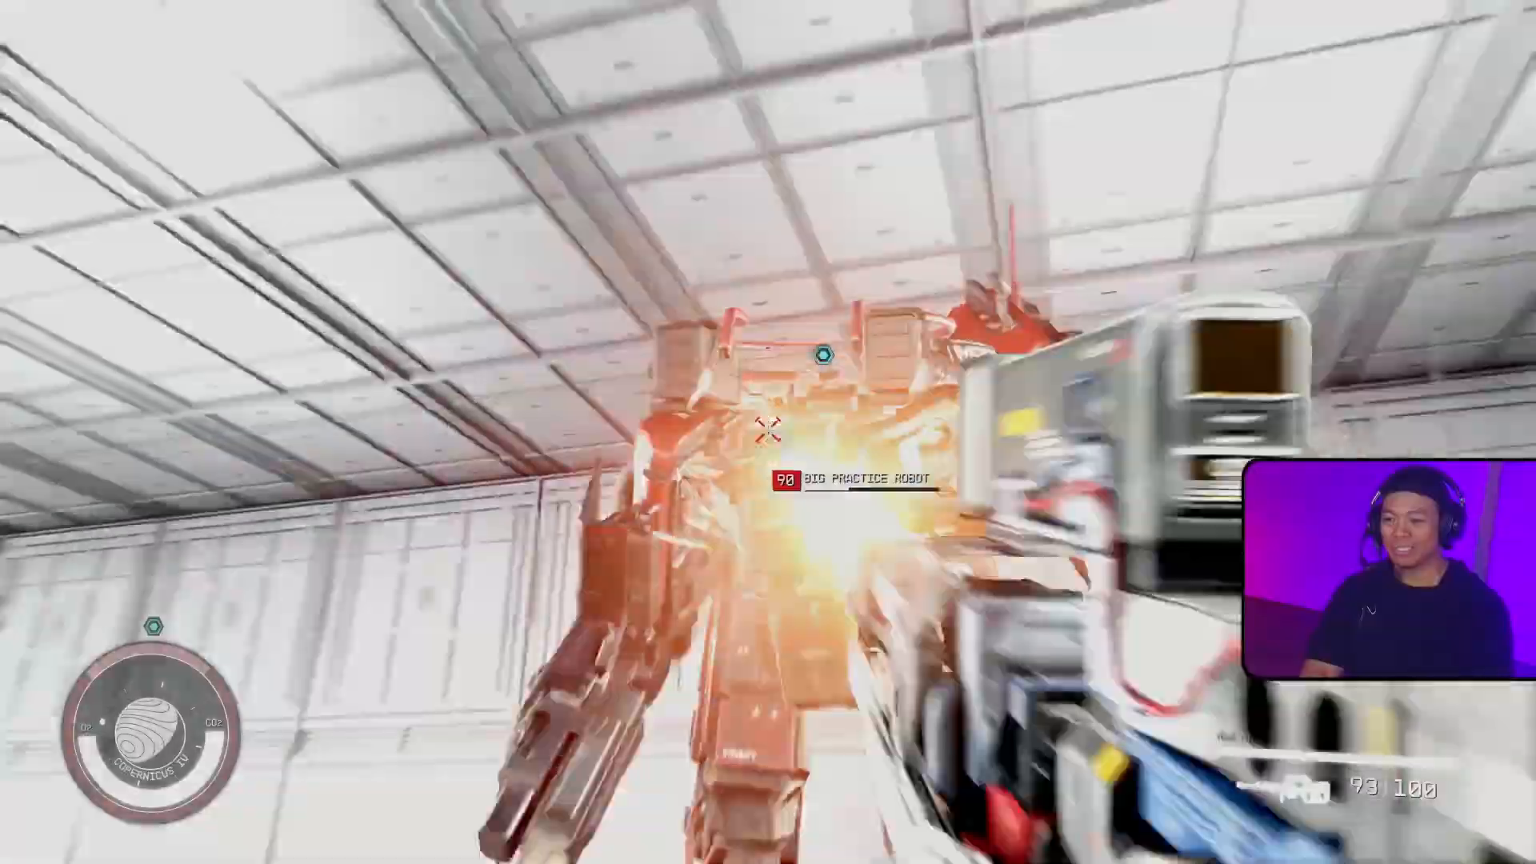
right_click(768, 432)
left_click(767, 432)
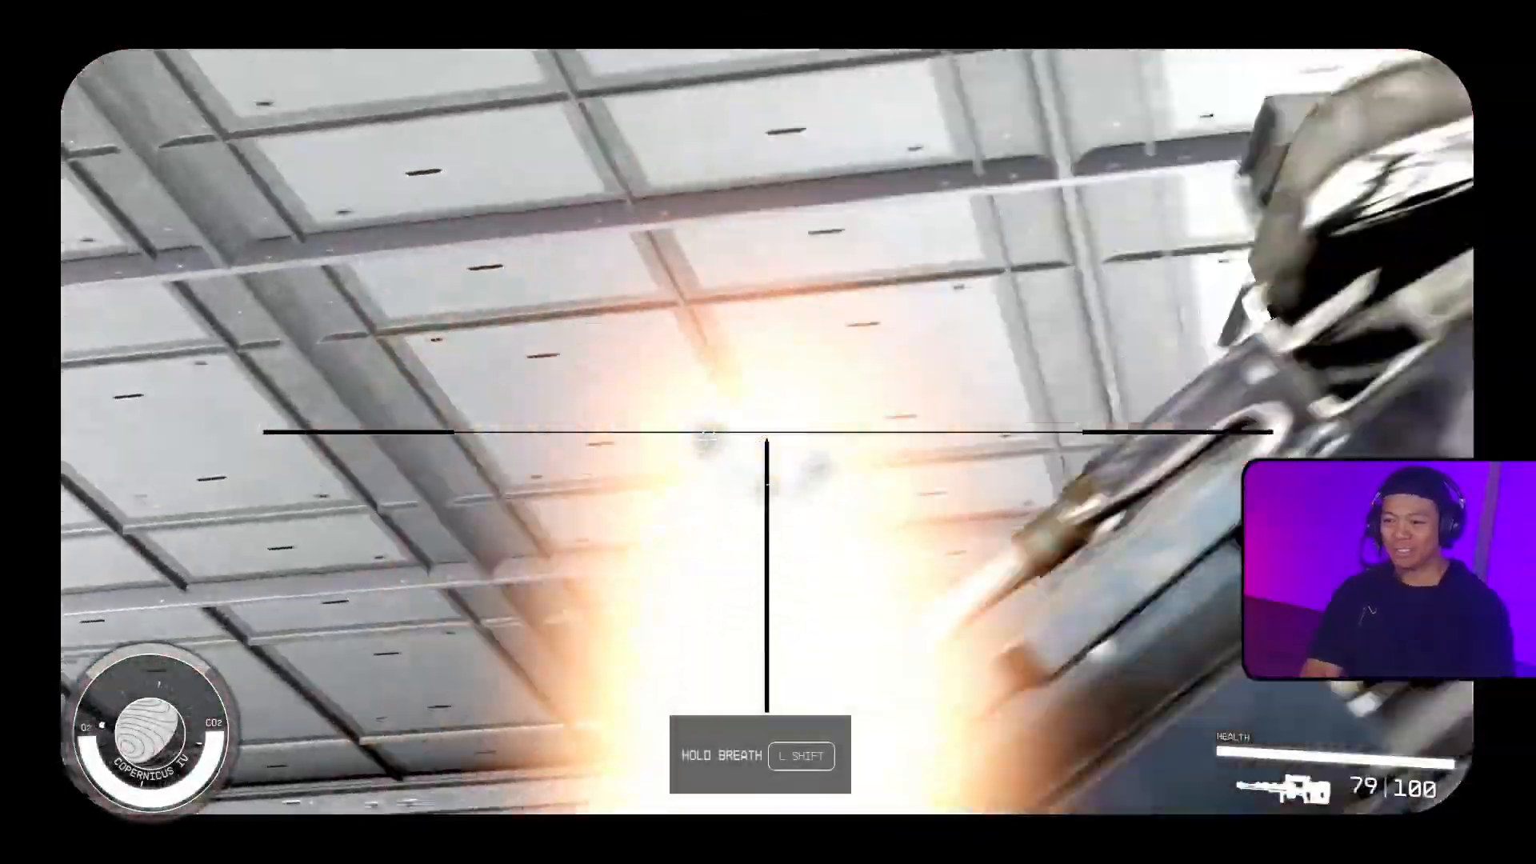
left_click(768, 432)
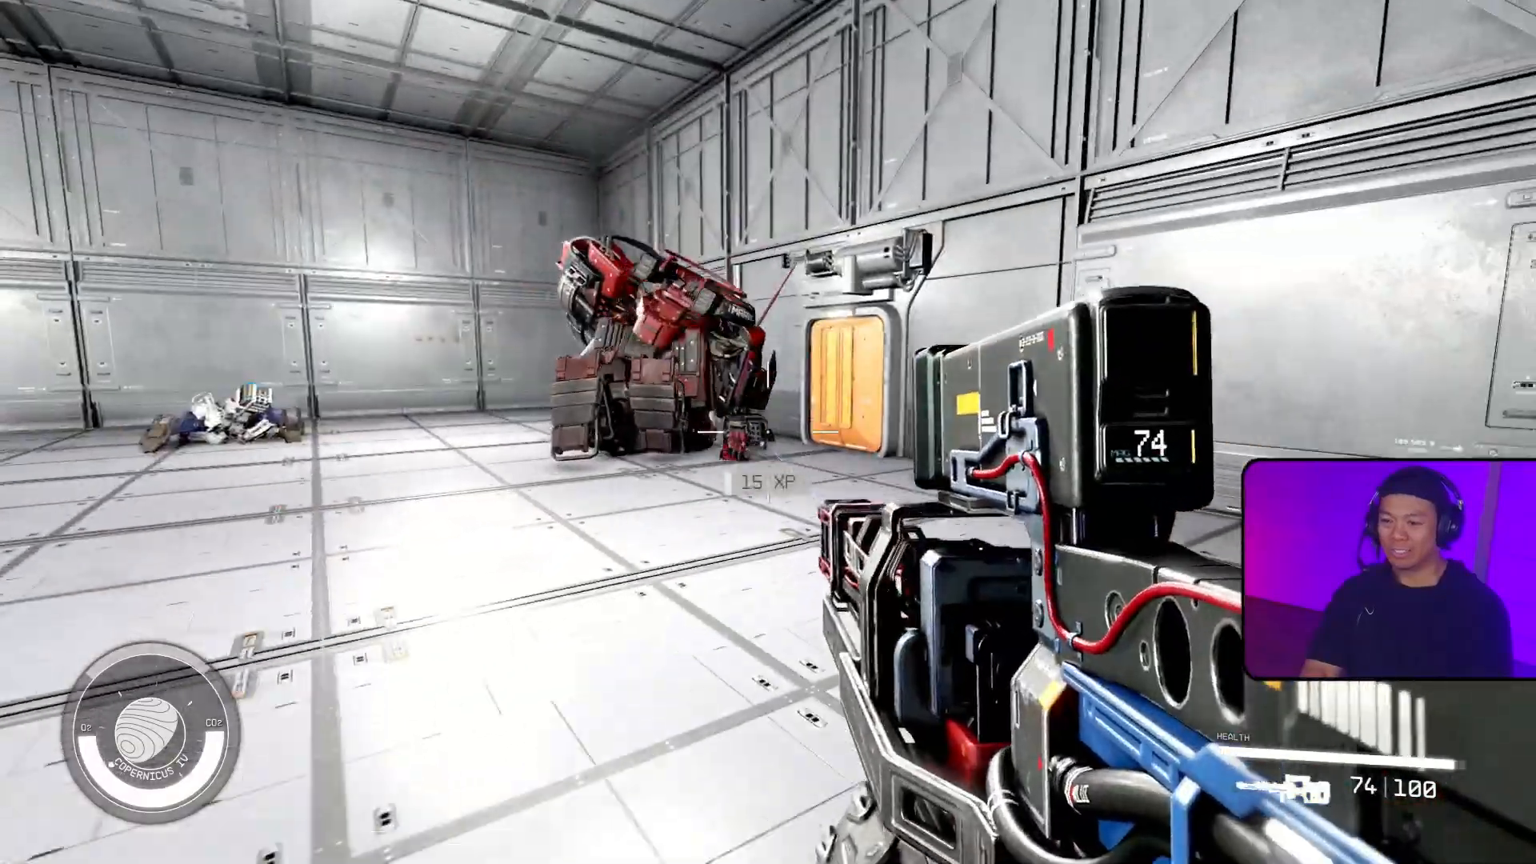
Step: Move through the broken wall opening and back, examining the damaged wall, the room behind it and the destroyed robots
key("w")
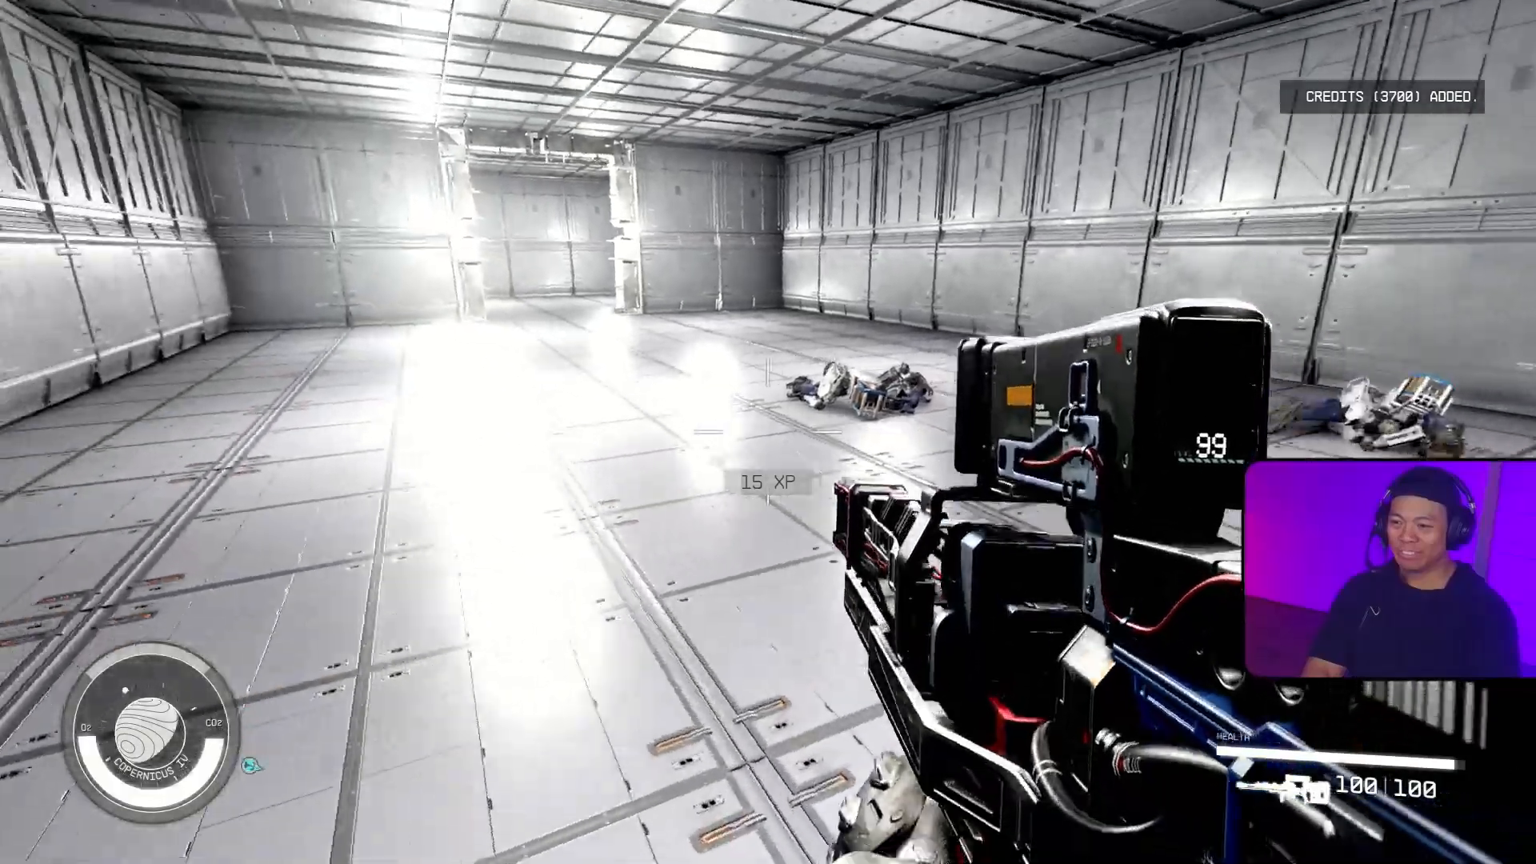
key("shift+w")
key("space")
key("space")
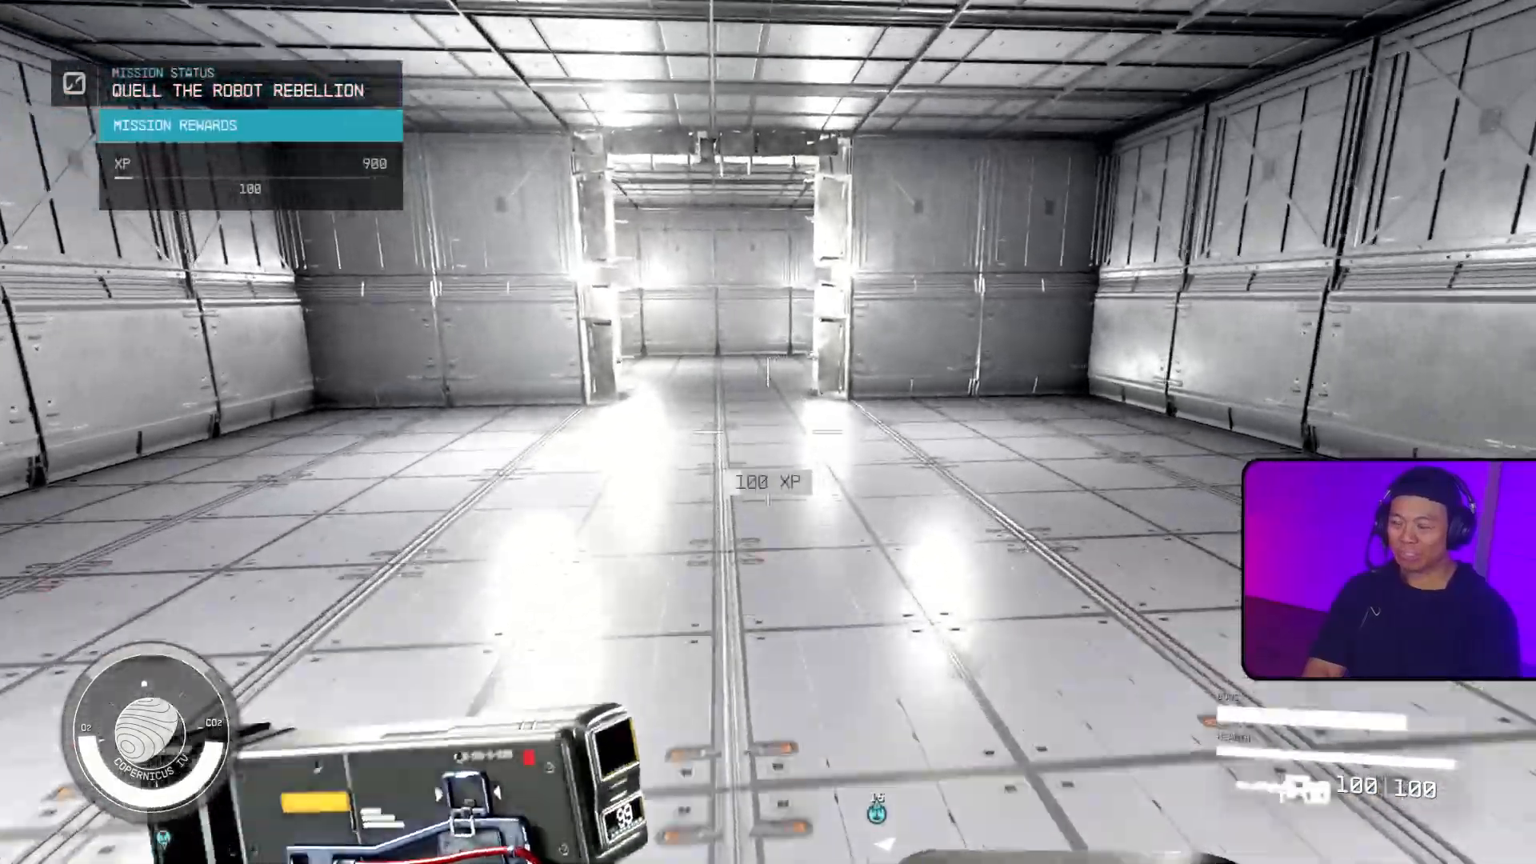
key("shift+w")
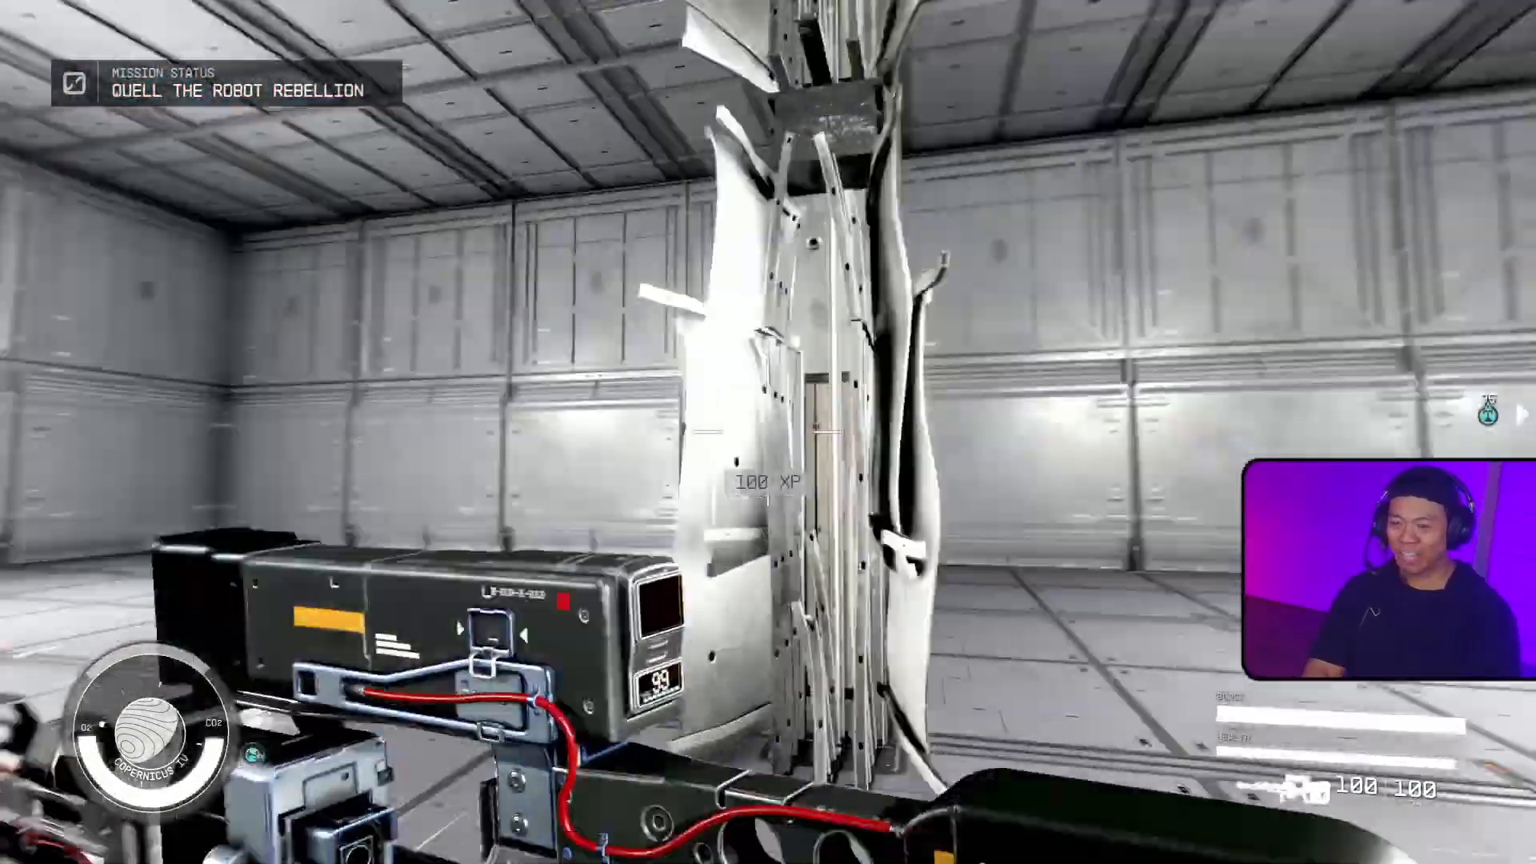
key("shift+w")
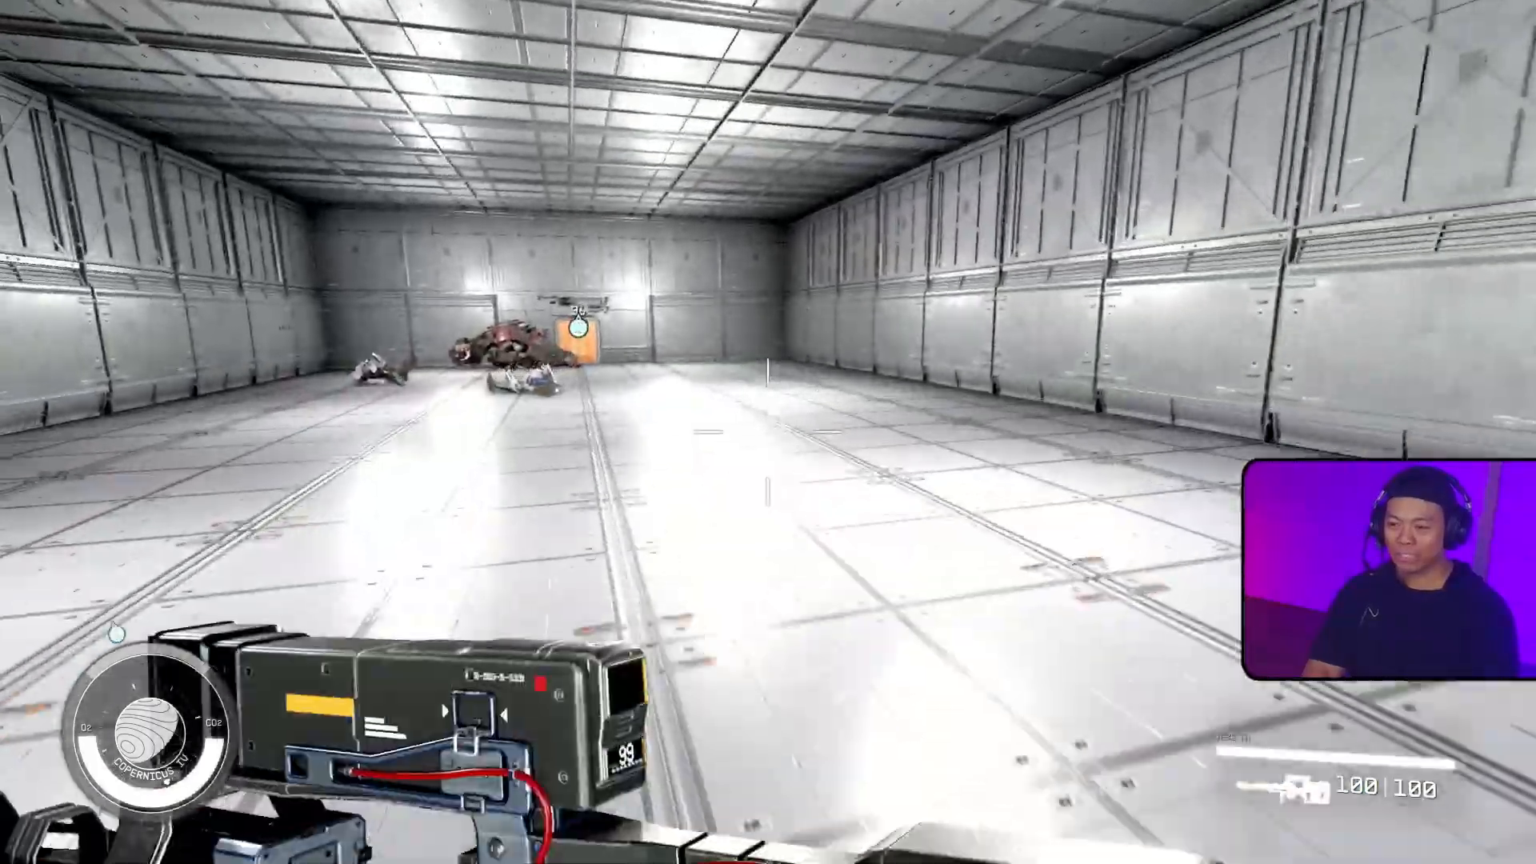
key("shift+w")
key("space")
key("space")
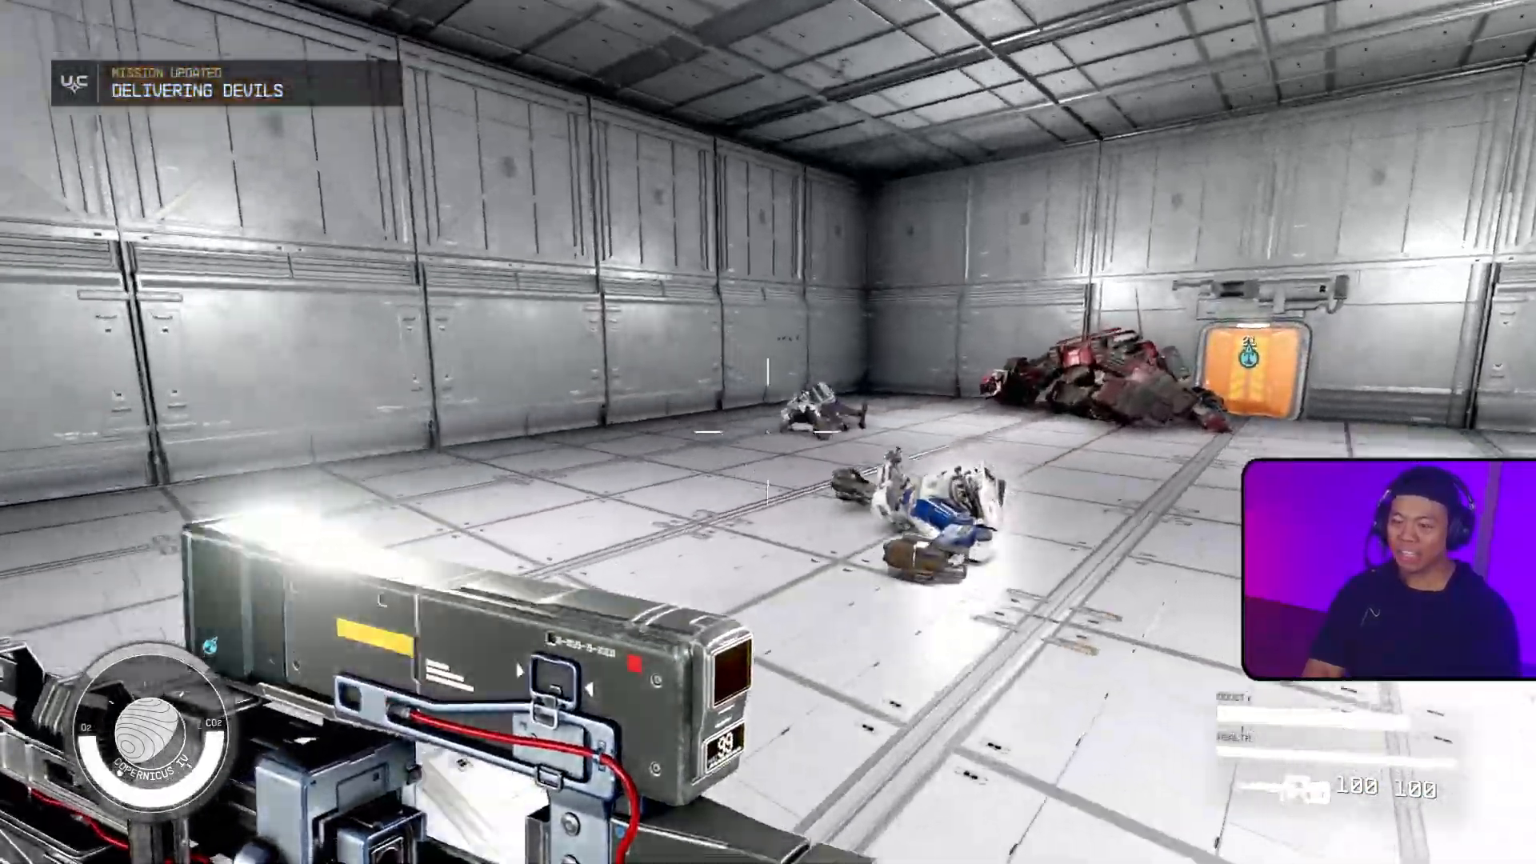
key("w")
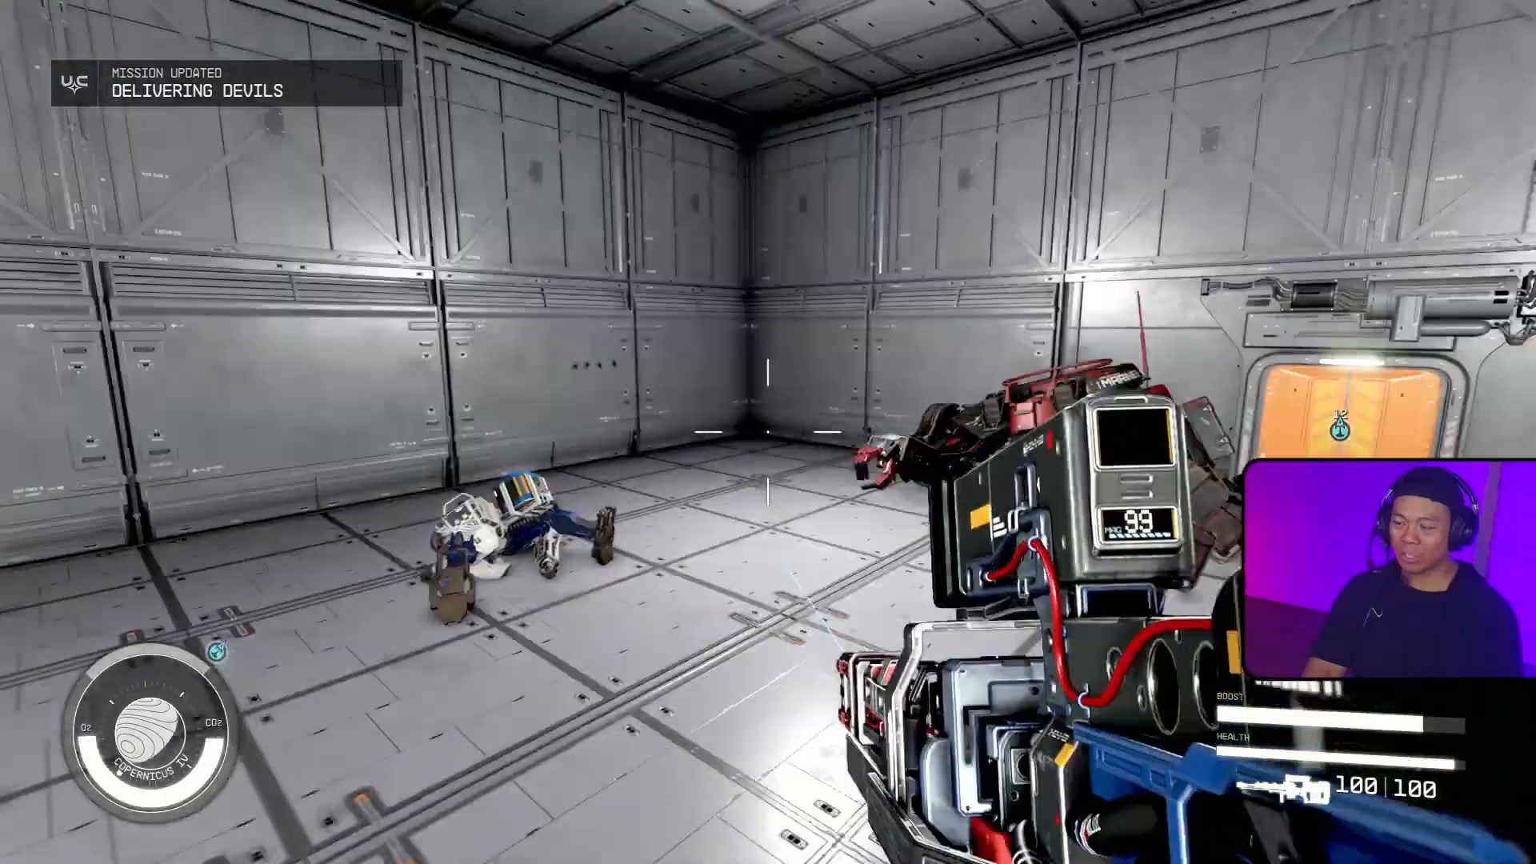
key("w")
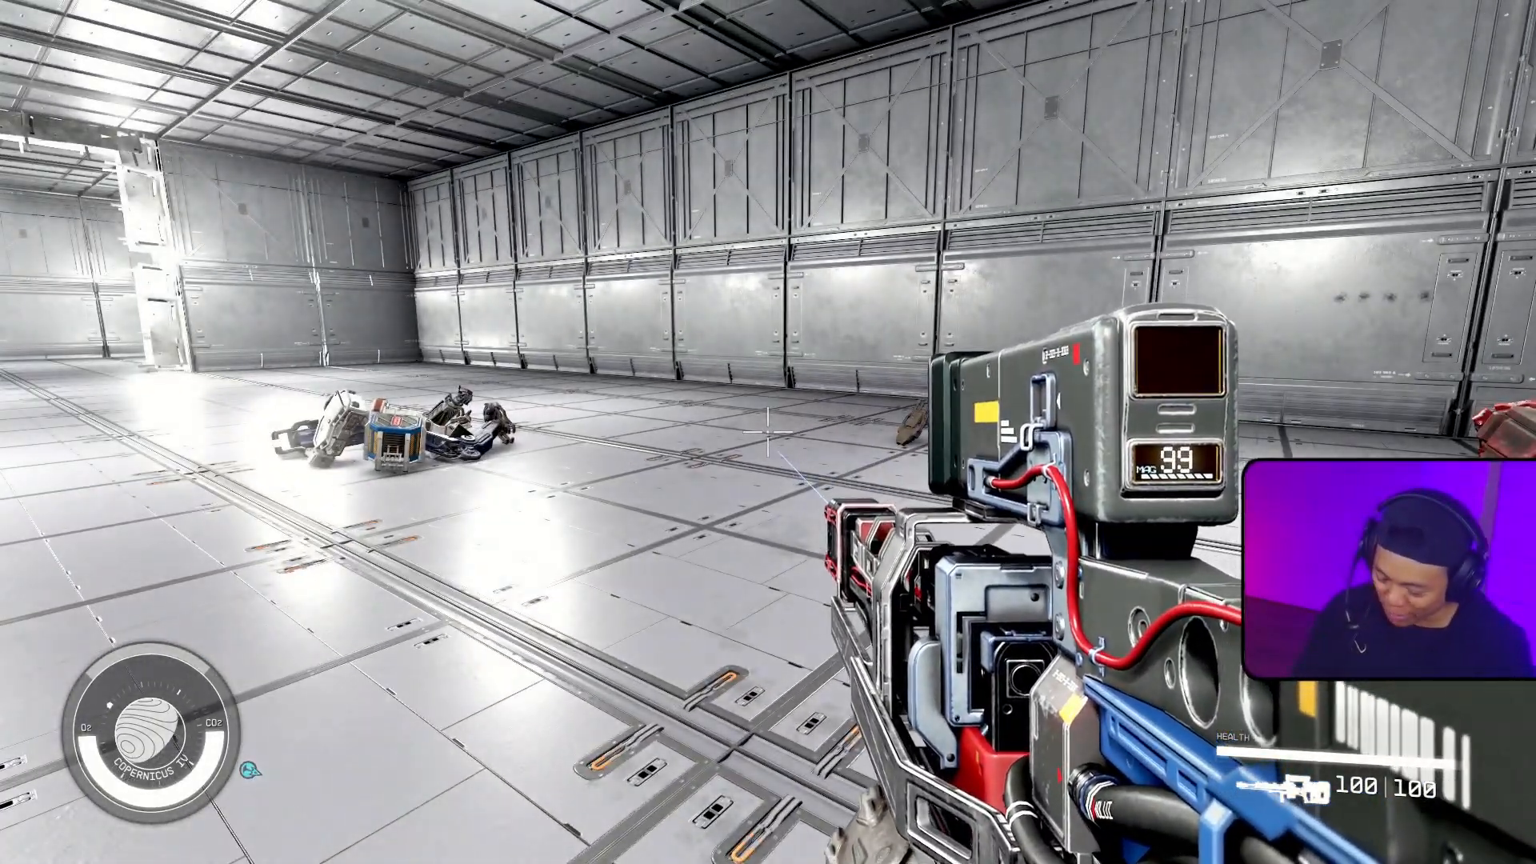
Step: Leave the running game and switch back to the Starfield Creation Kit
key("Escape")
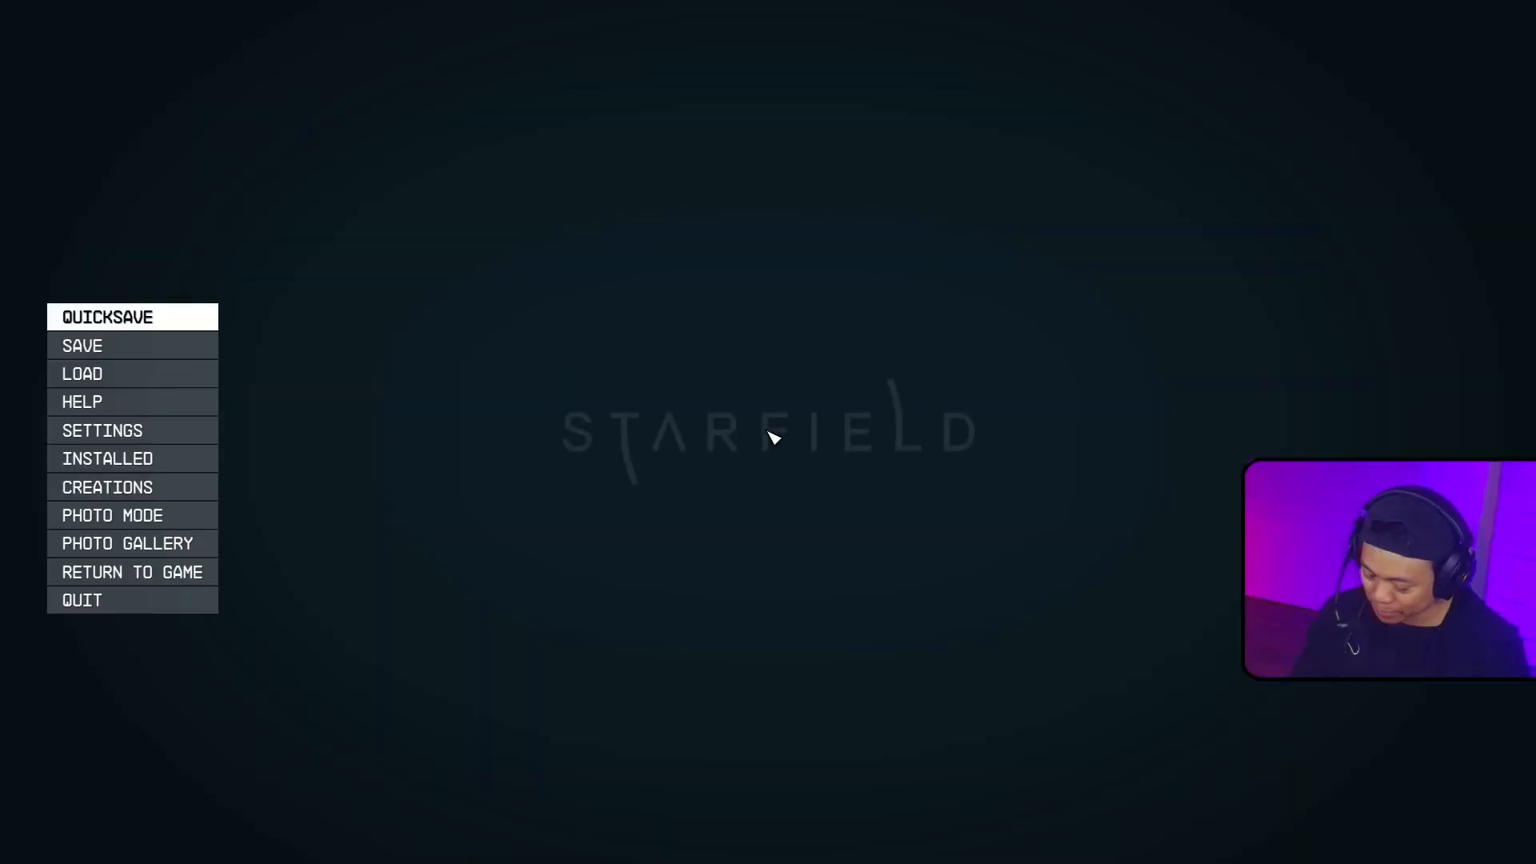
key("Escape")
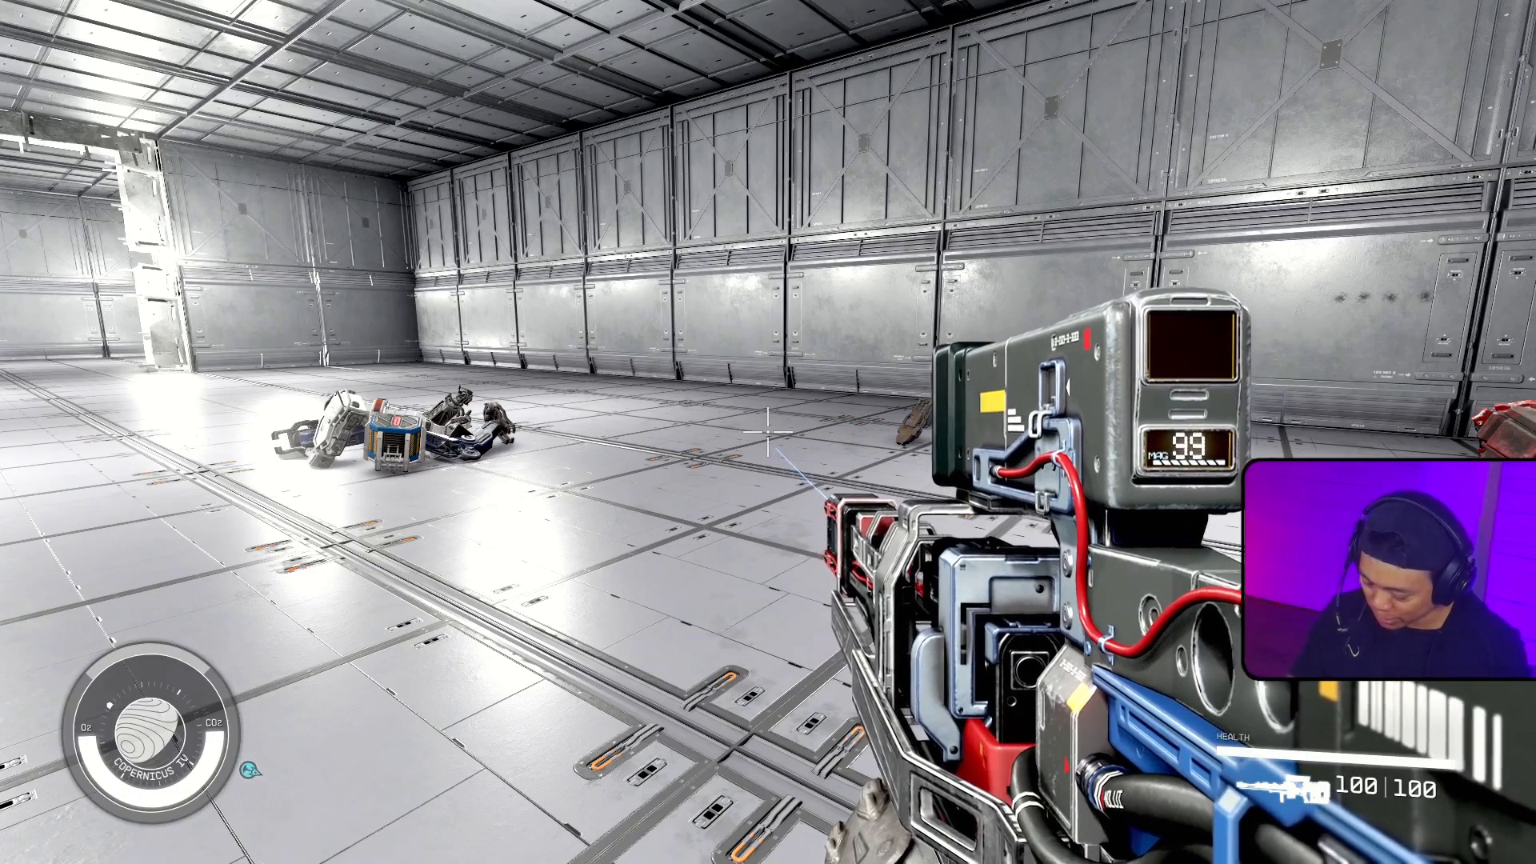
key("alt+Tab")
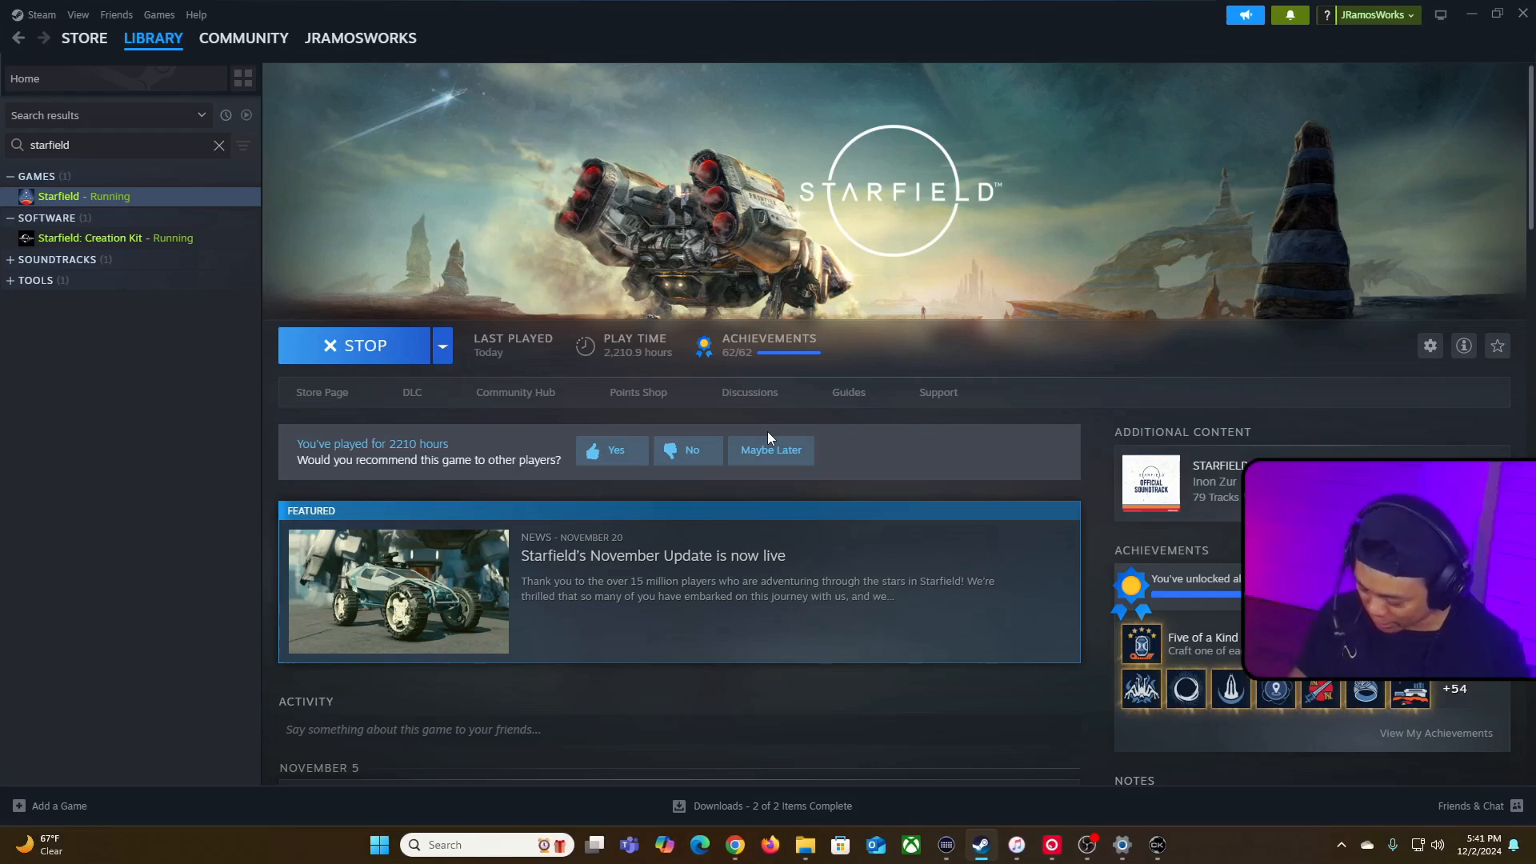
key("alt+Tab")
Step: Examine the intact wall and door section filling the broken wall opening in the enlarged render view
double_click(1010, 92)
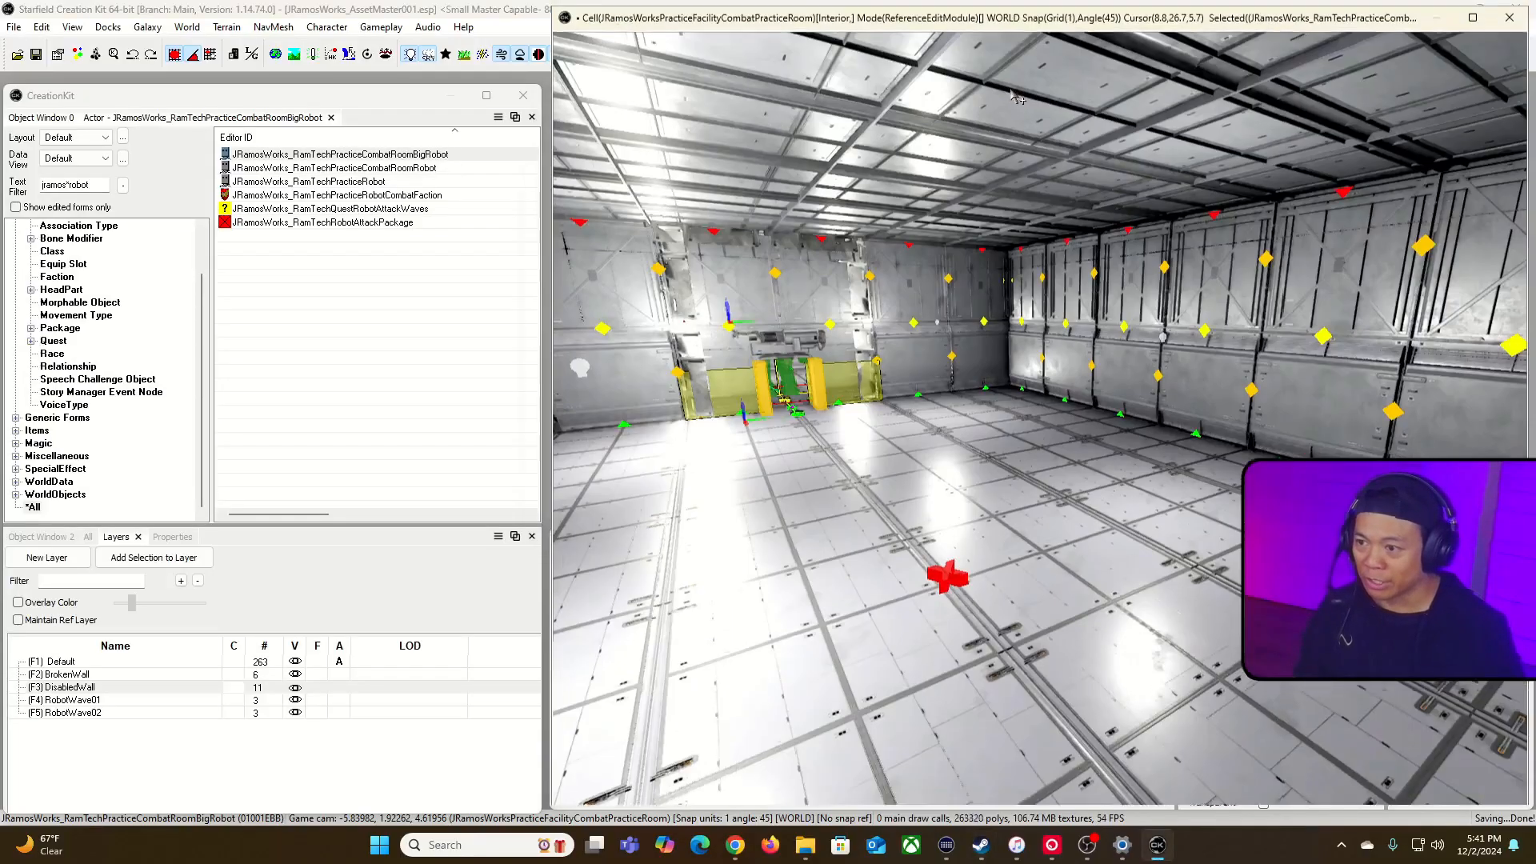
key("grave")
key("w")
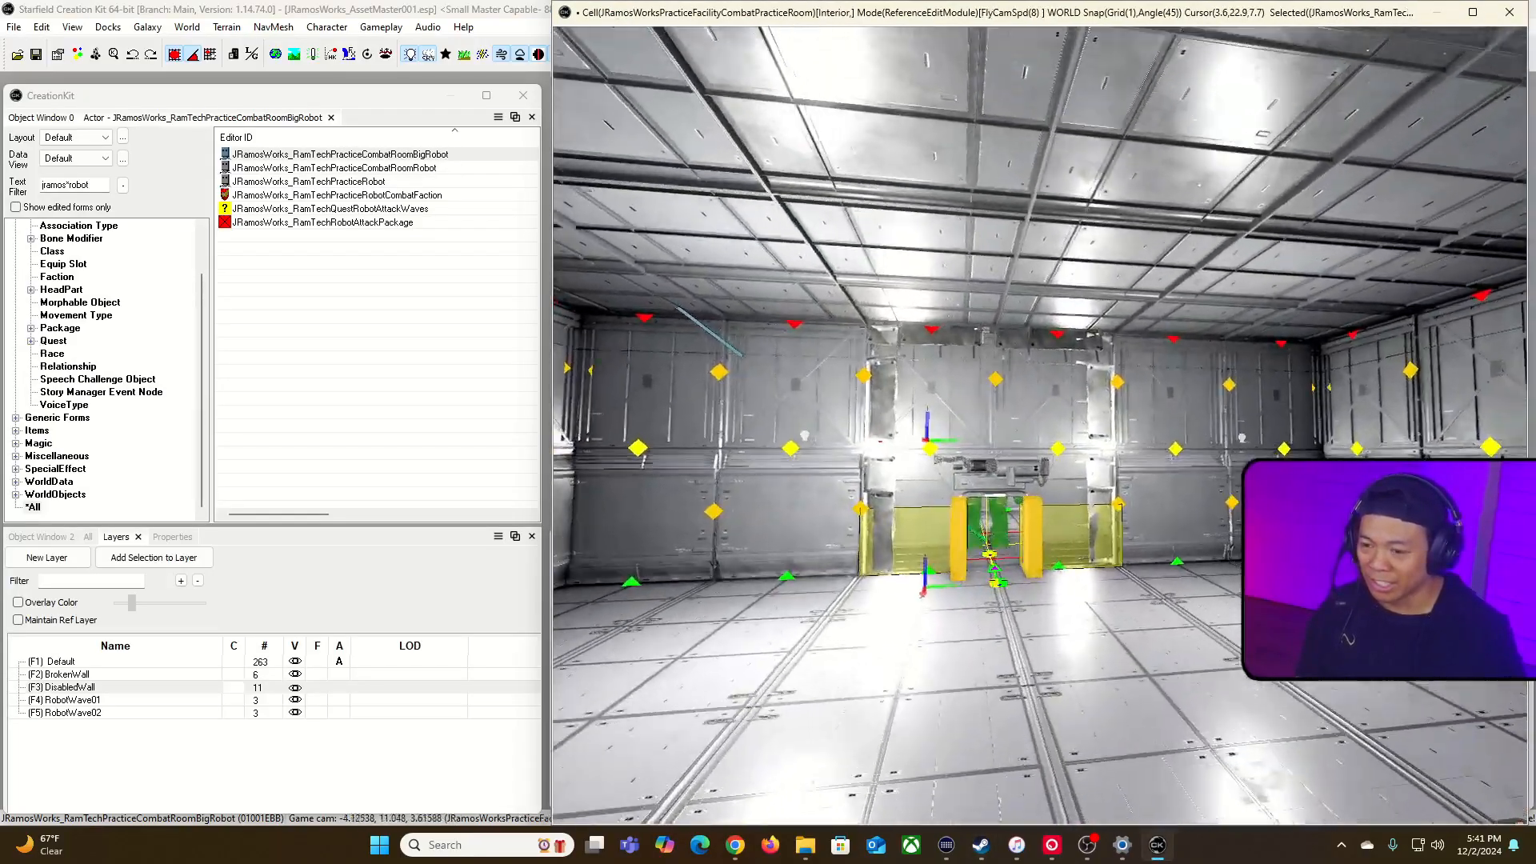
key("grave")
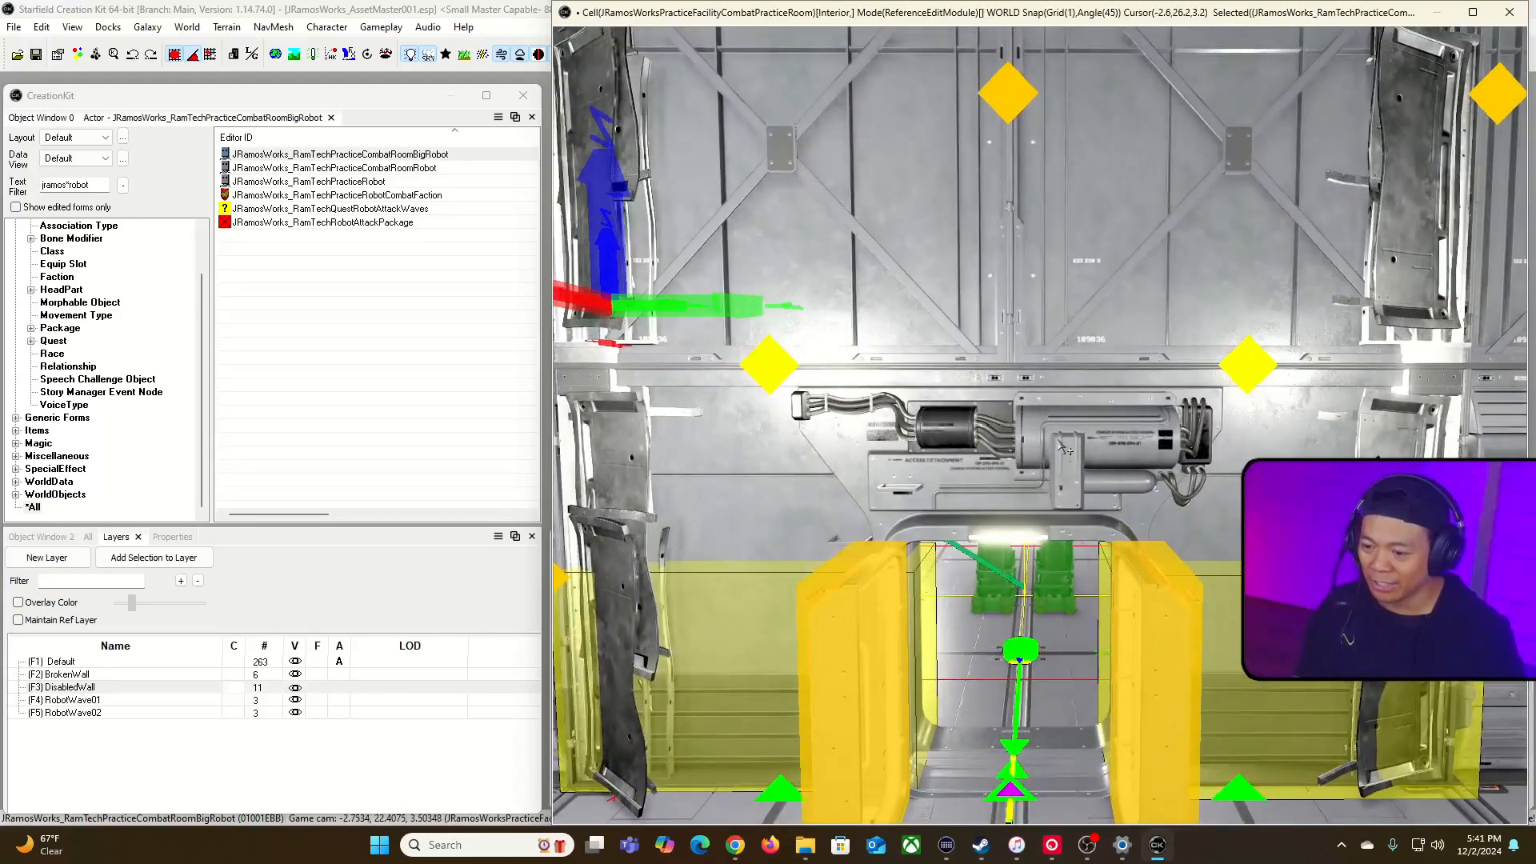
double_click(979, 14)
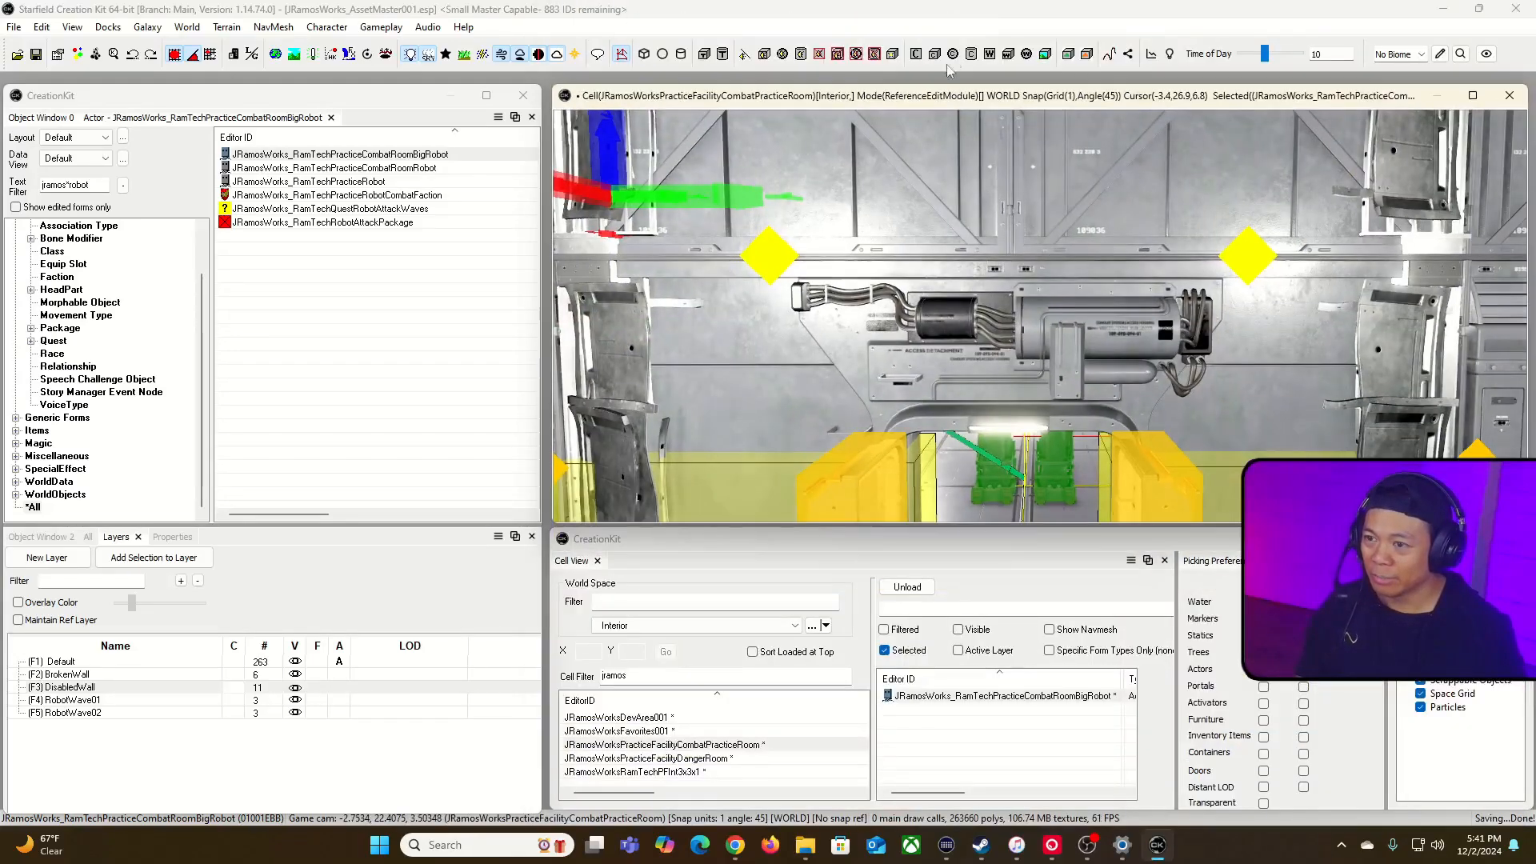
double_click(934, 100)
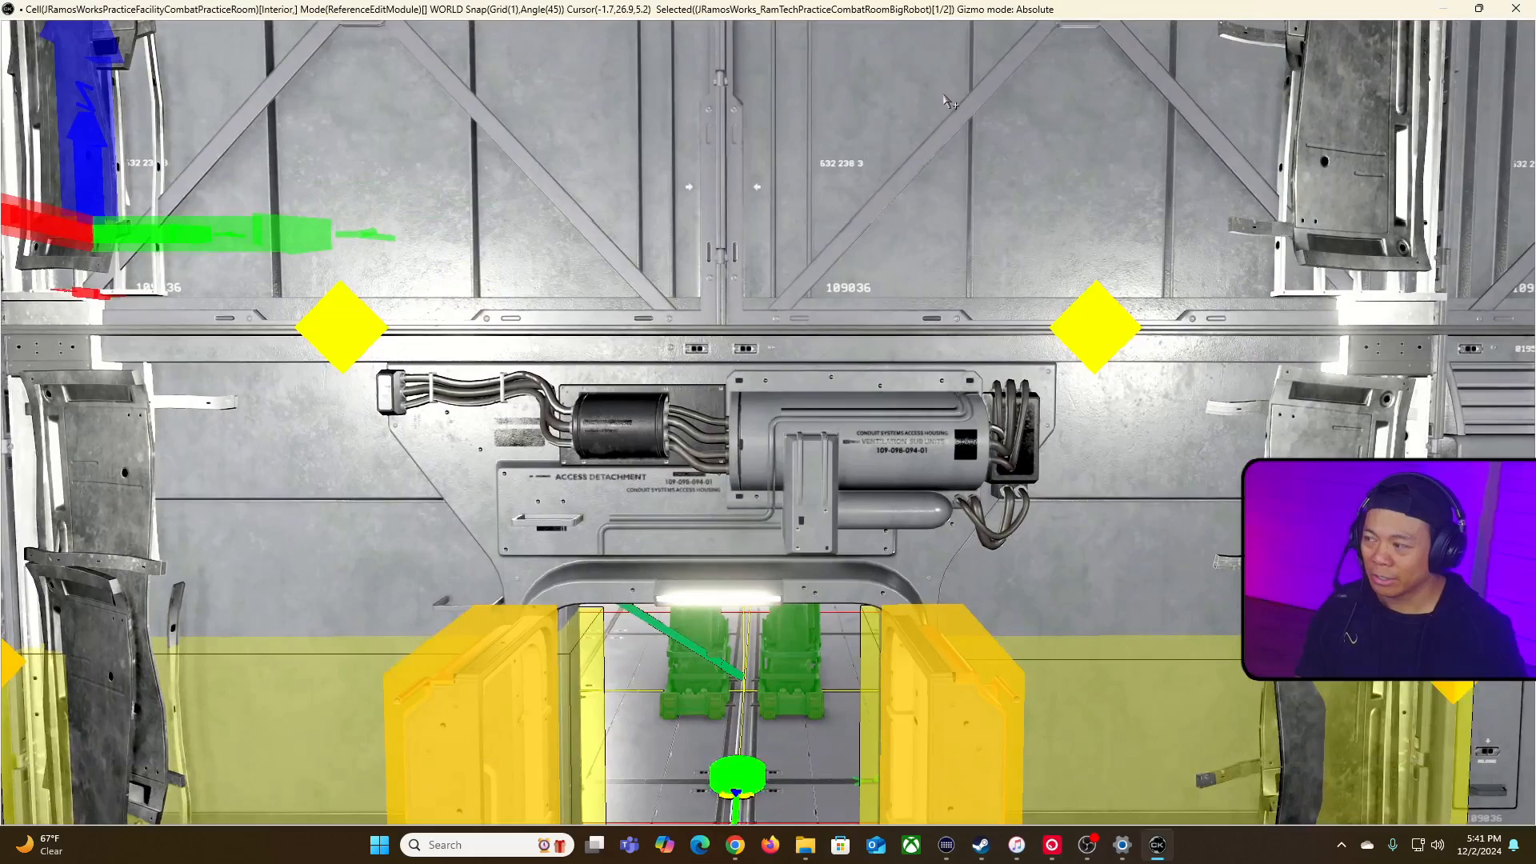
middle_click_drag(930, 188, 923, 124, "shift")
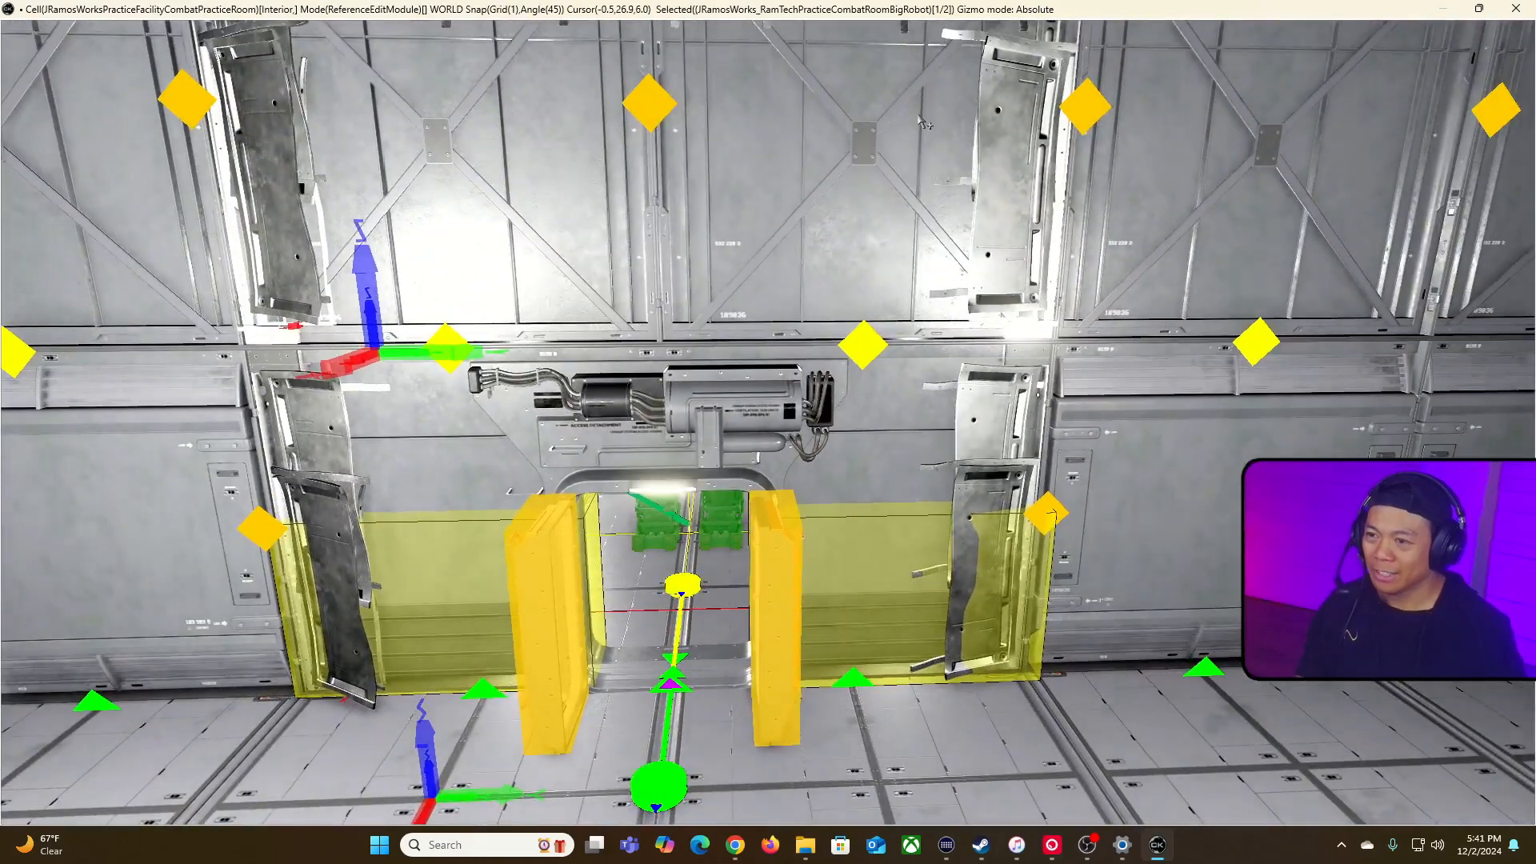
double_click(950, 13)
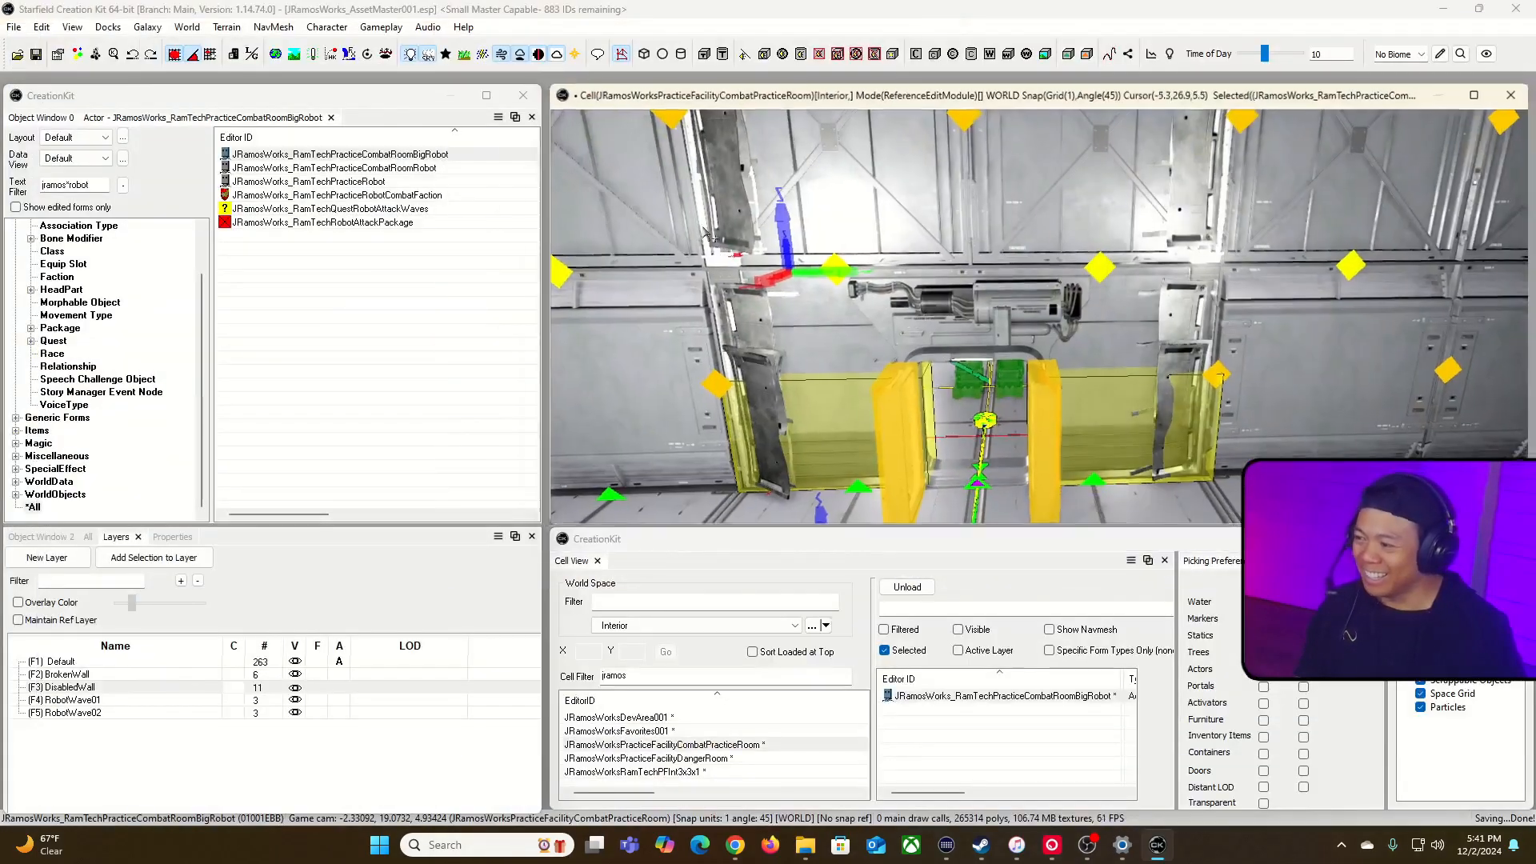
Step: Hide the DisabledWall layer and the editor markers, clear the selection, and view the big robot through the broken opening
left_click(295, 687)
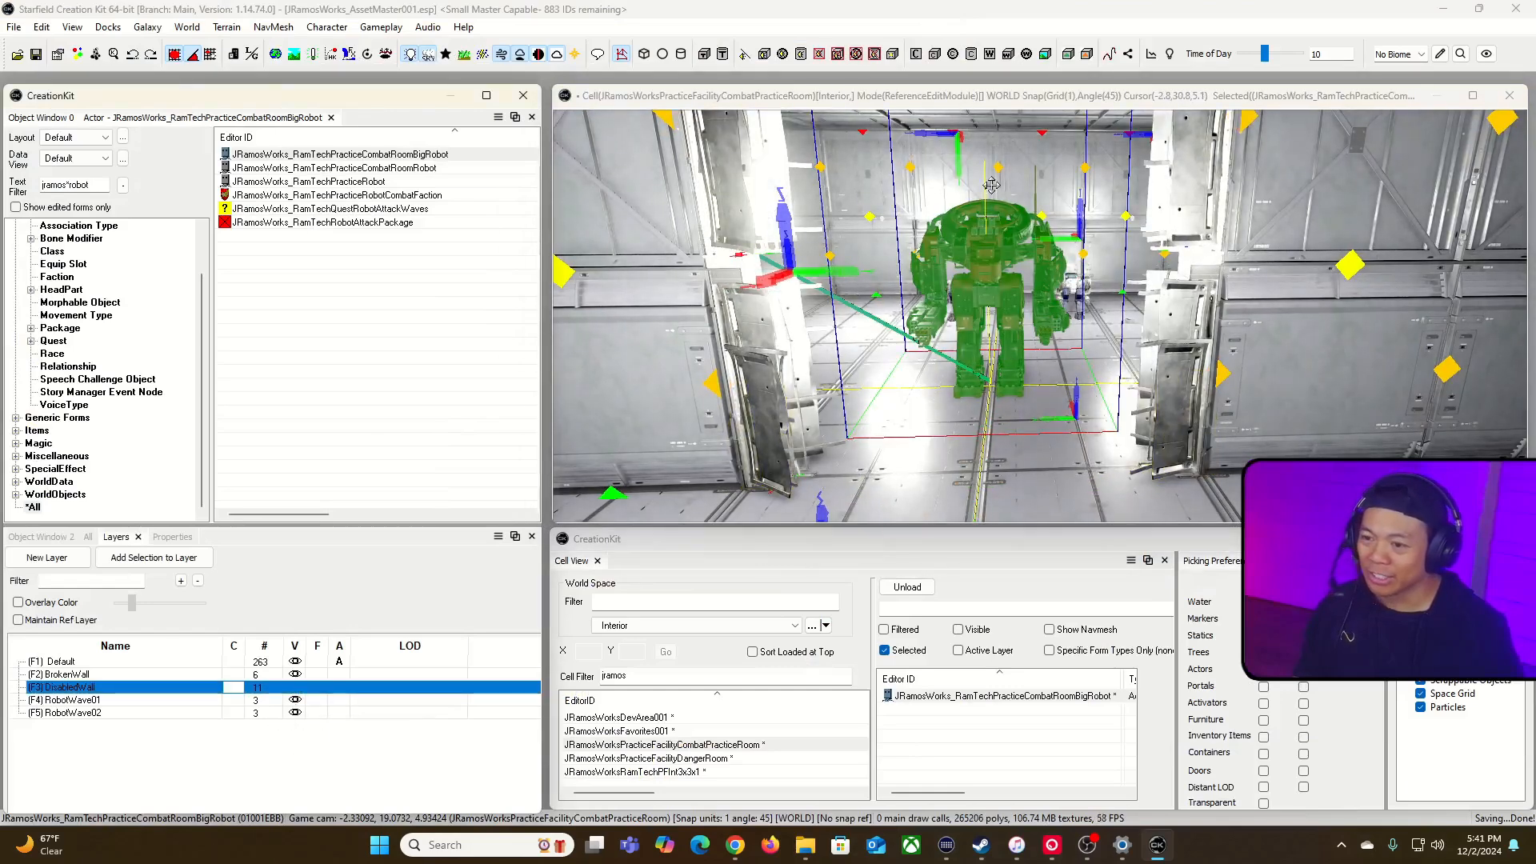
left_click(1032, 96)
key("d")
double_click(1032, 96)
key("grave")
key("w")
key("m")
key("grave")
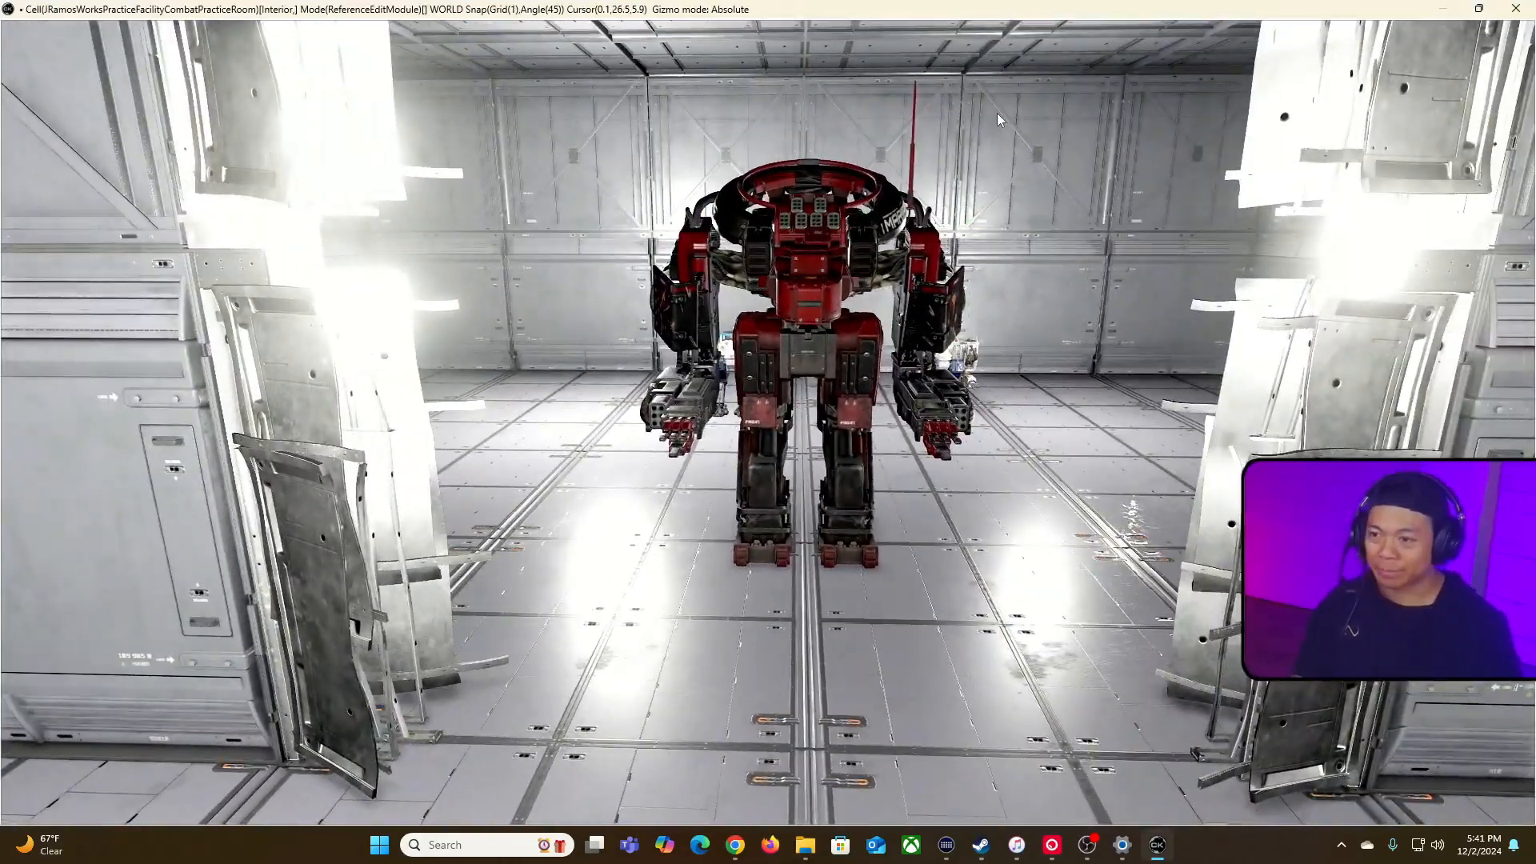